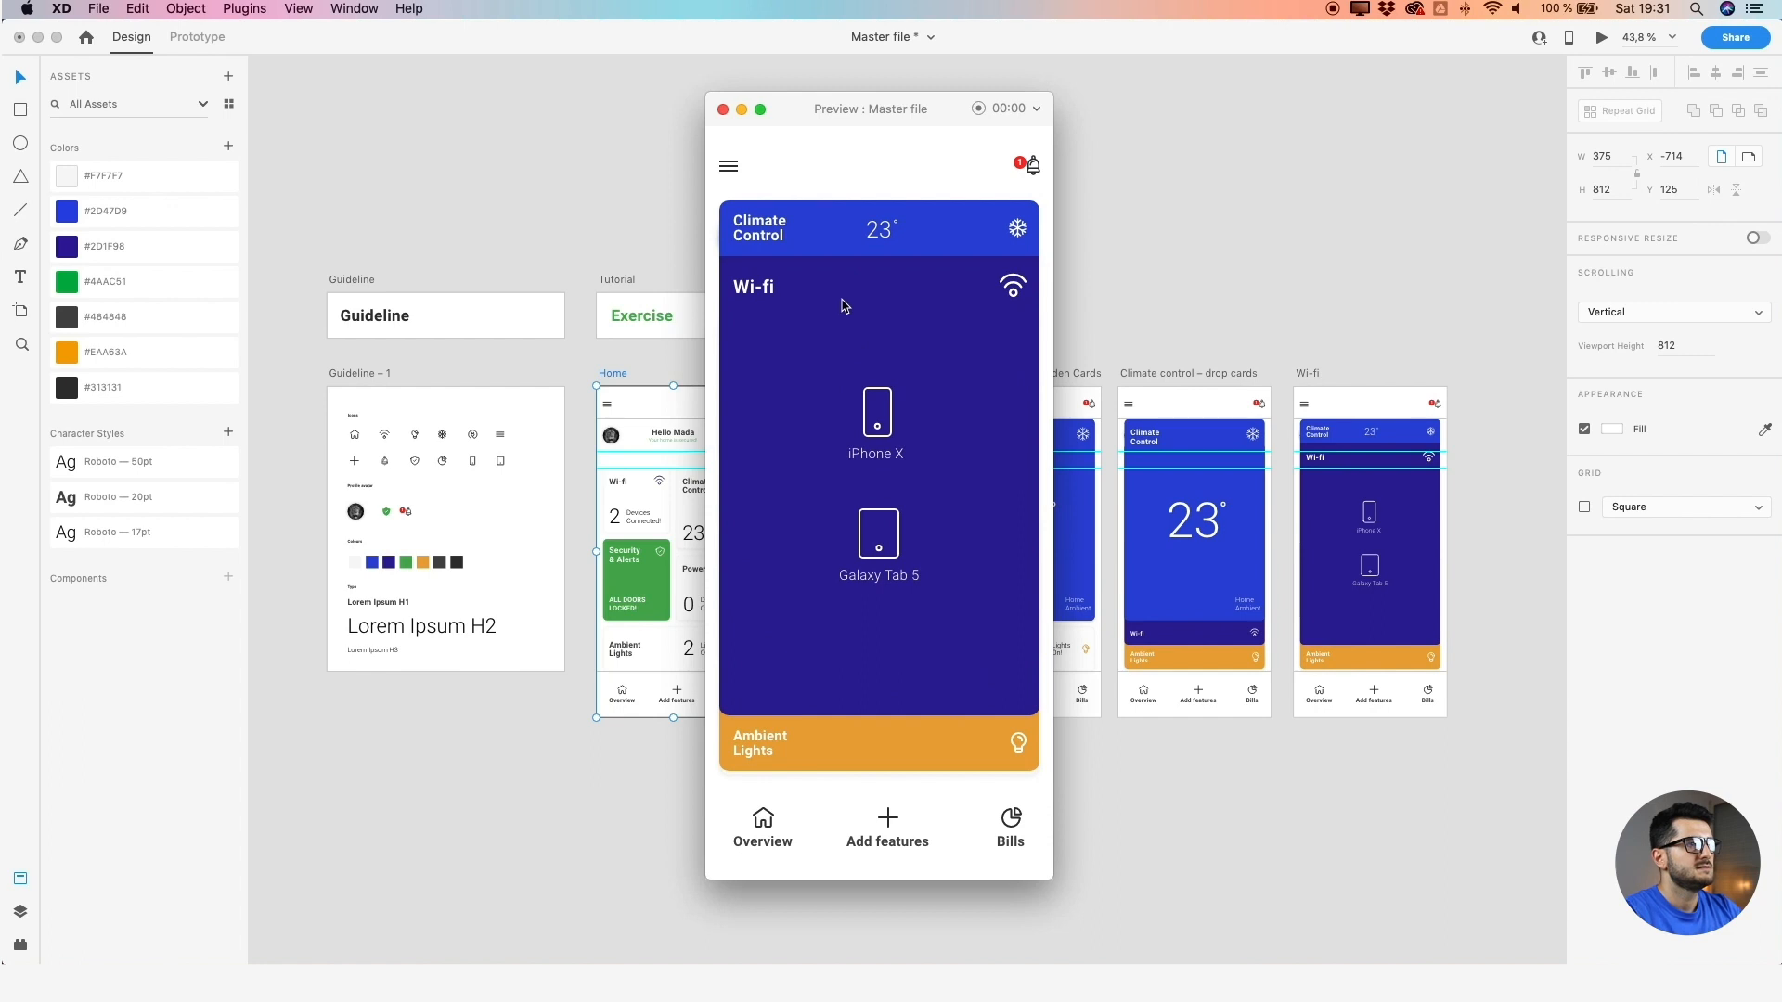
Close the running prototype preview and select the Home artboard as the starting screen
click(845, 251)
click(723, 110)
click(610, 351)
click(610, 375)
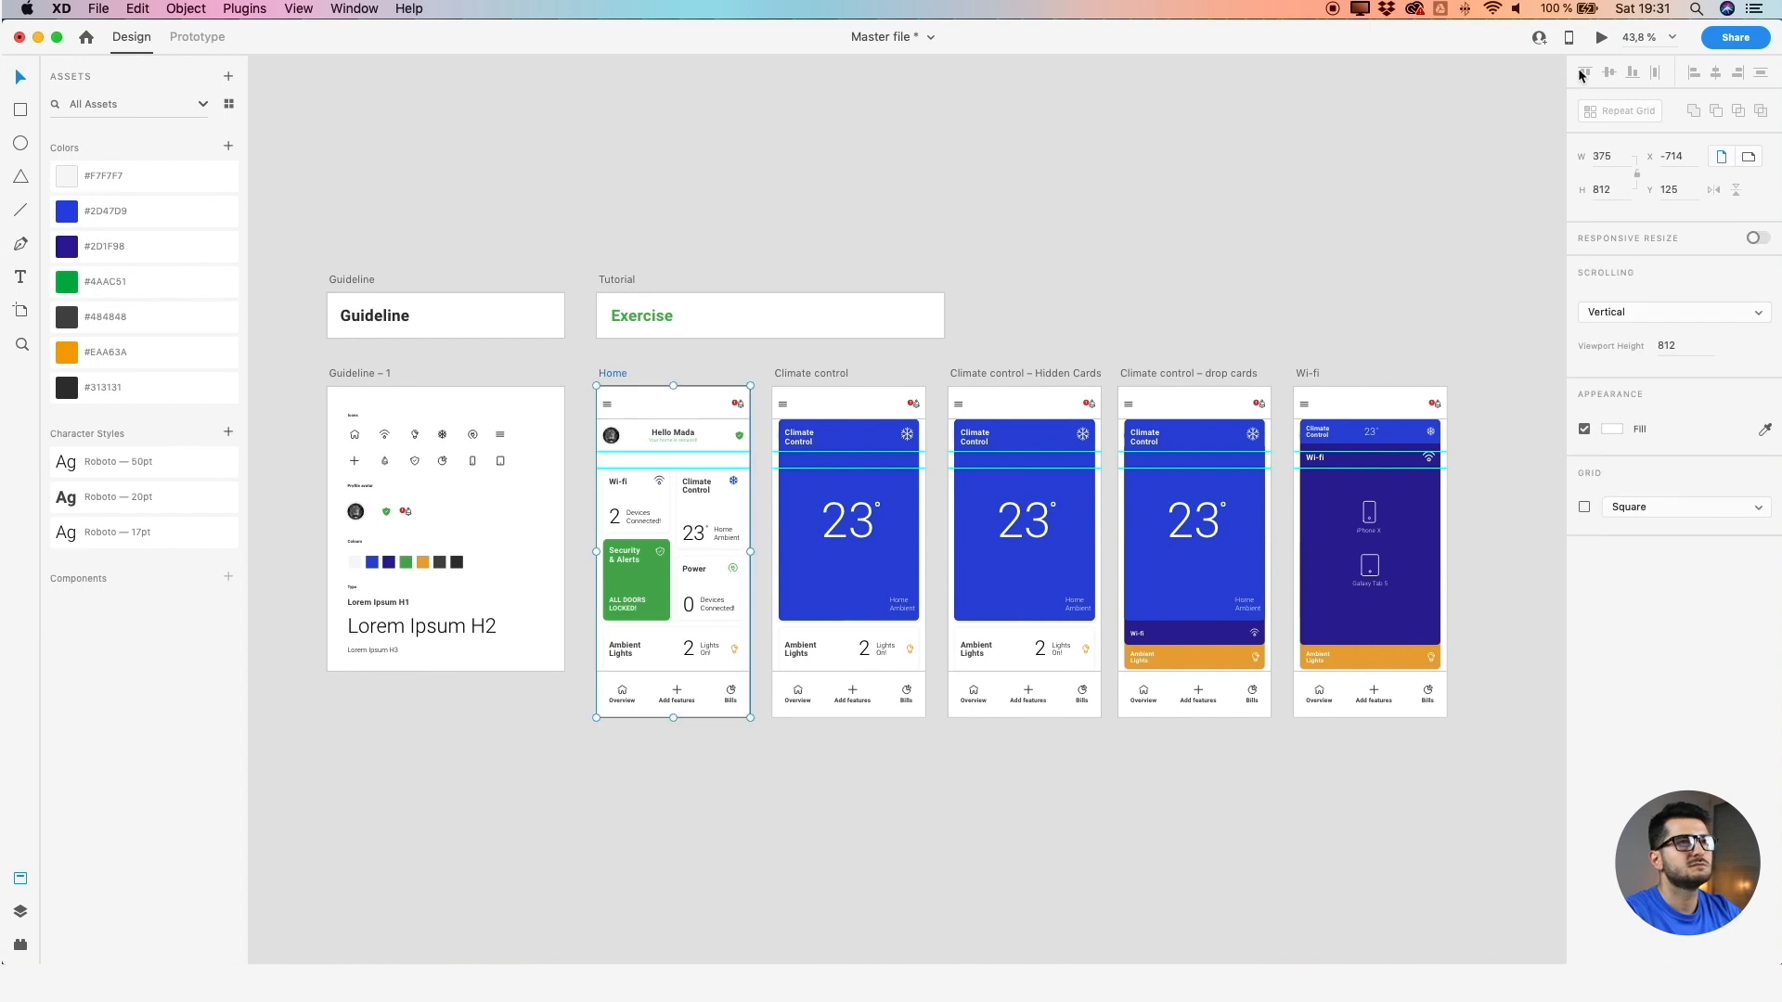
Preview the prototype from Home, opening the Climate Control card, the Wi-fi card and Climate Control again, and close the preview
click(1601, 38)
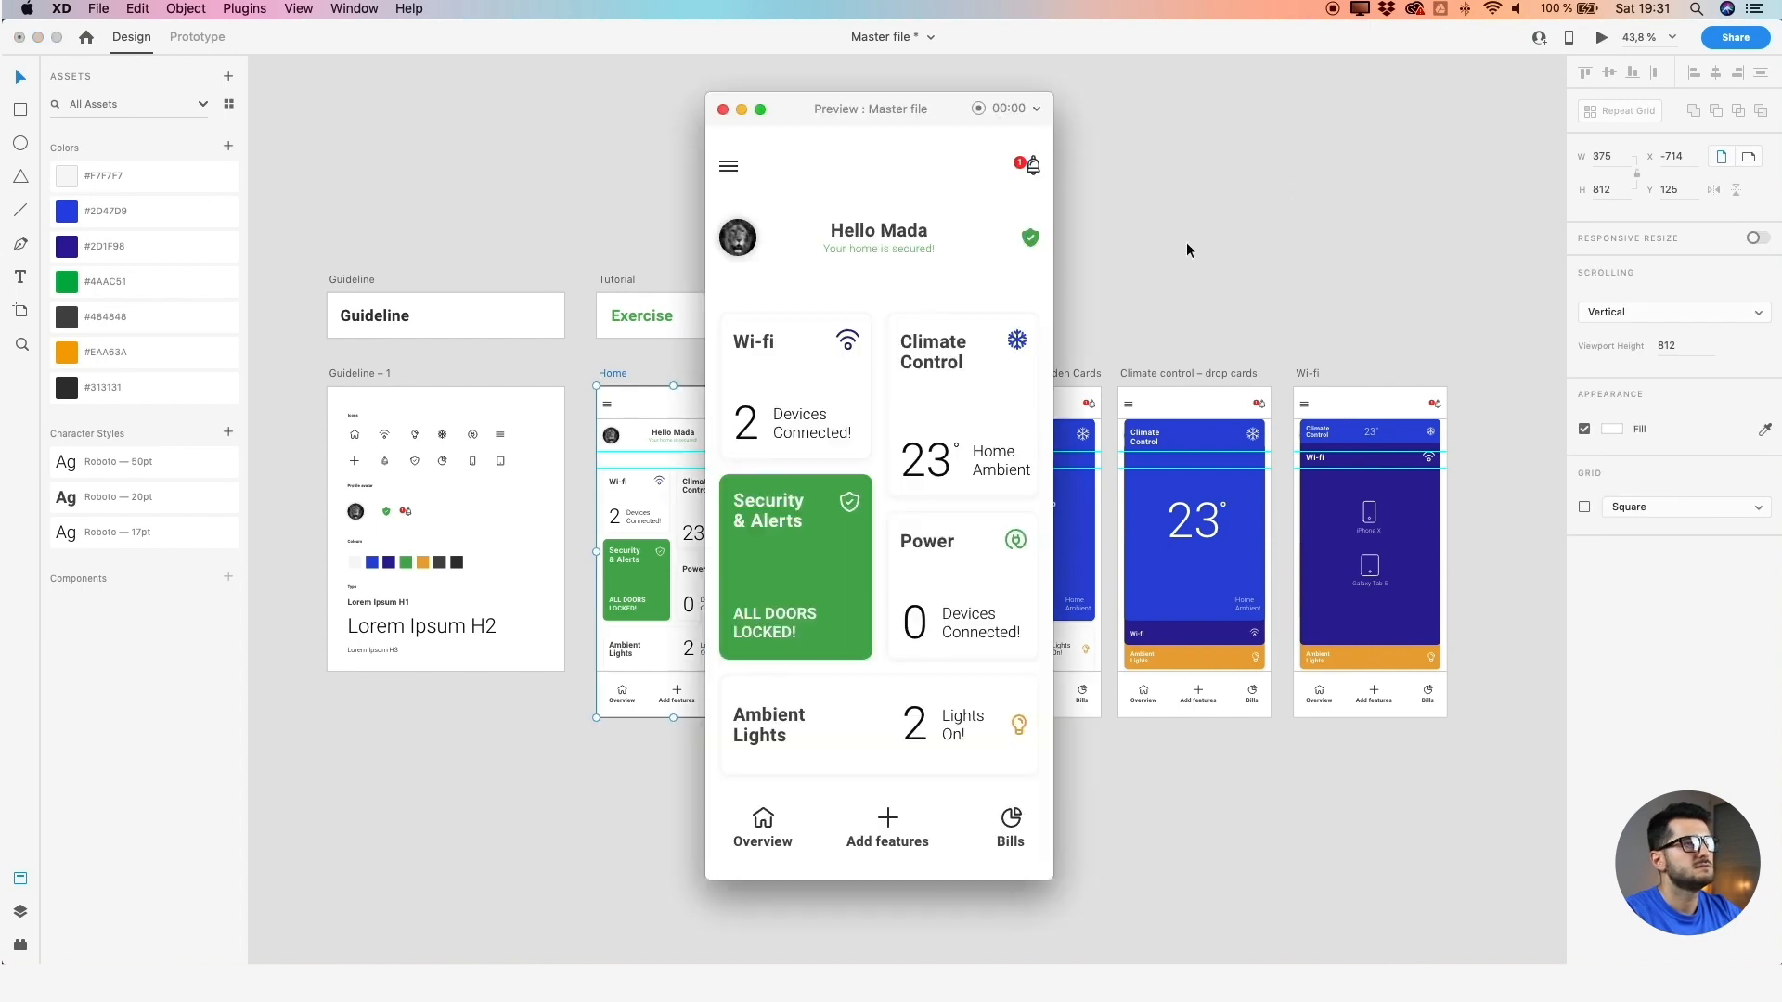
click(993, 374)
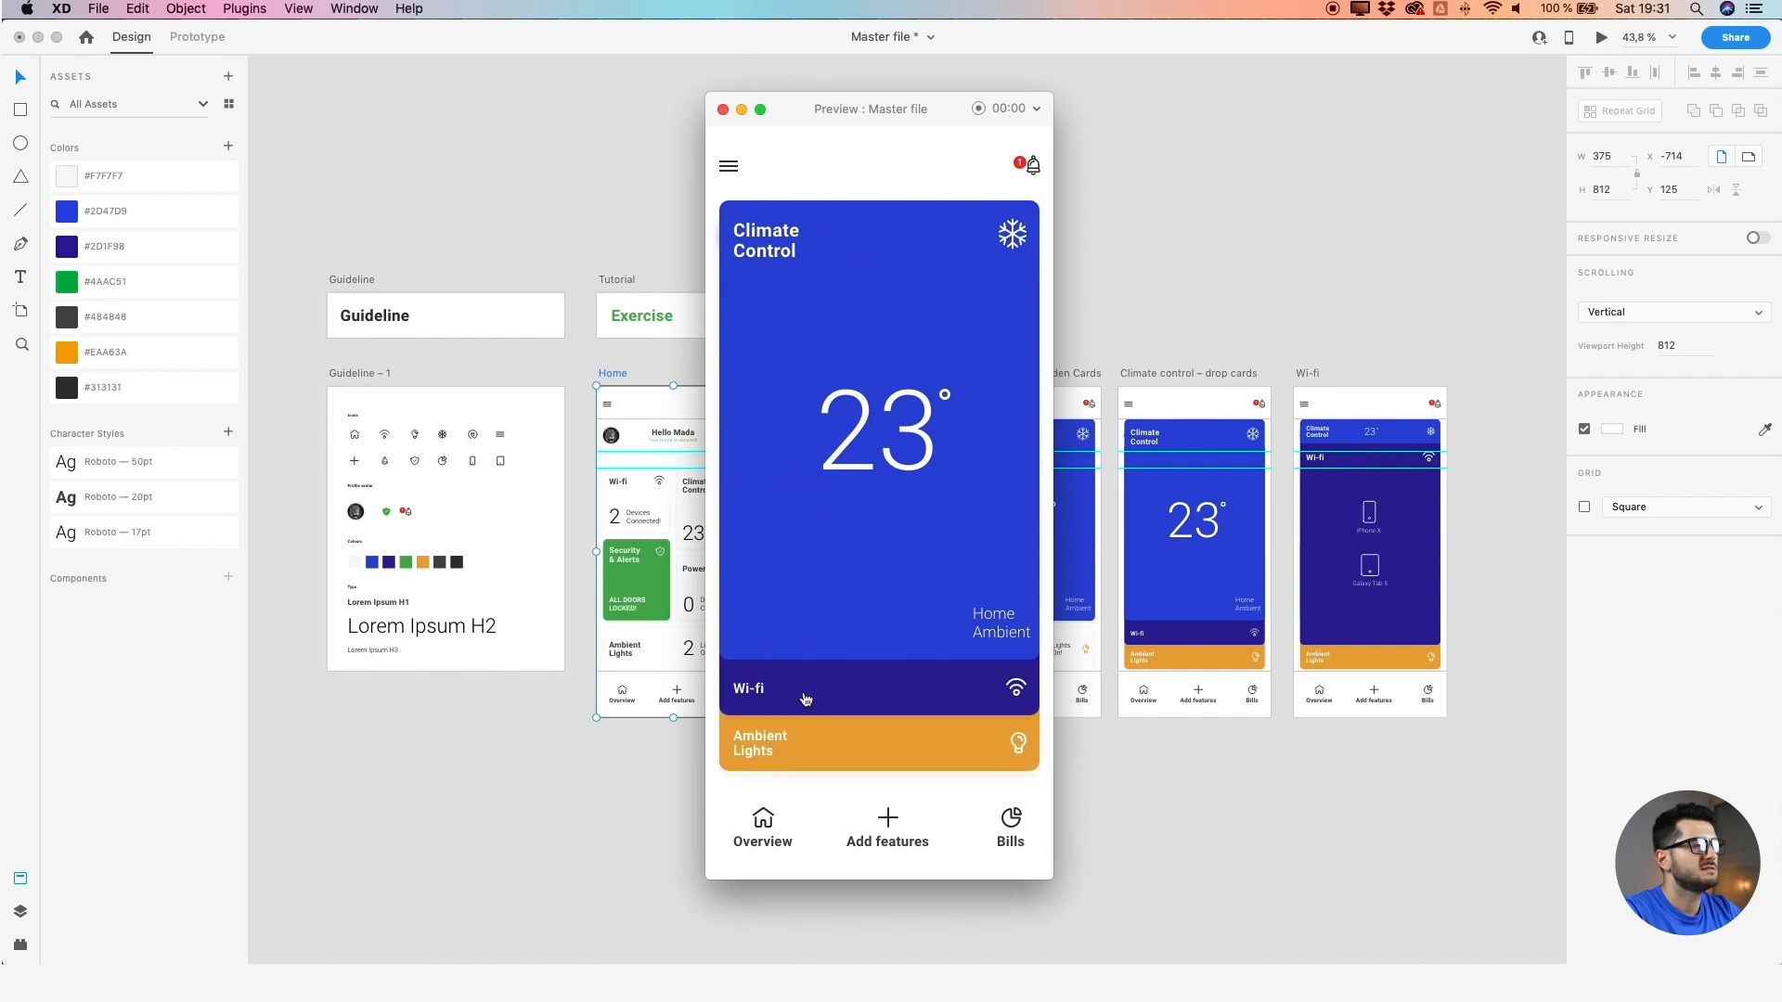
click(812, 700)
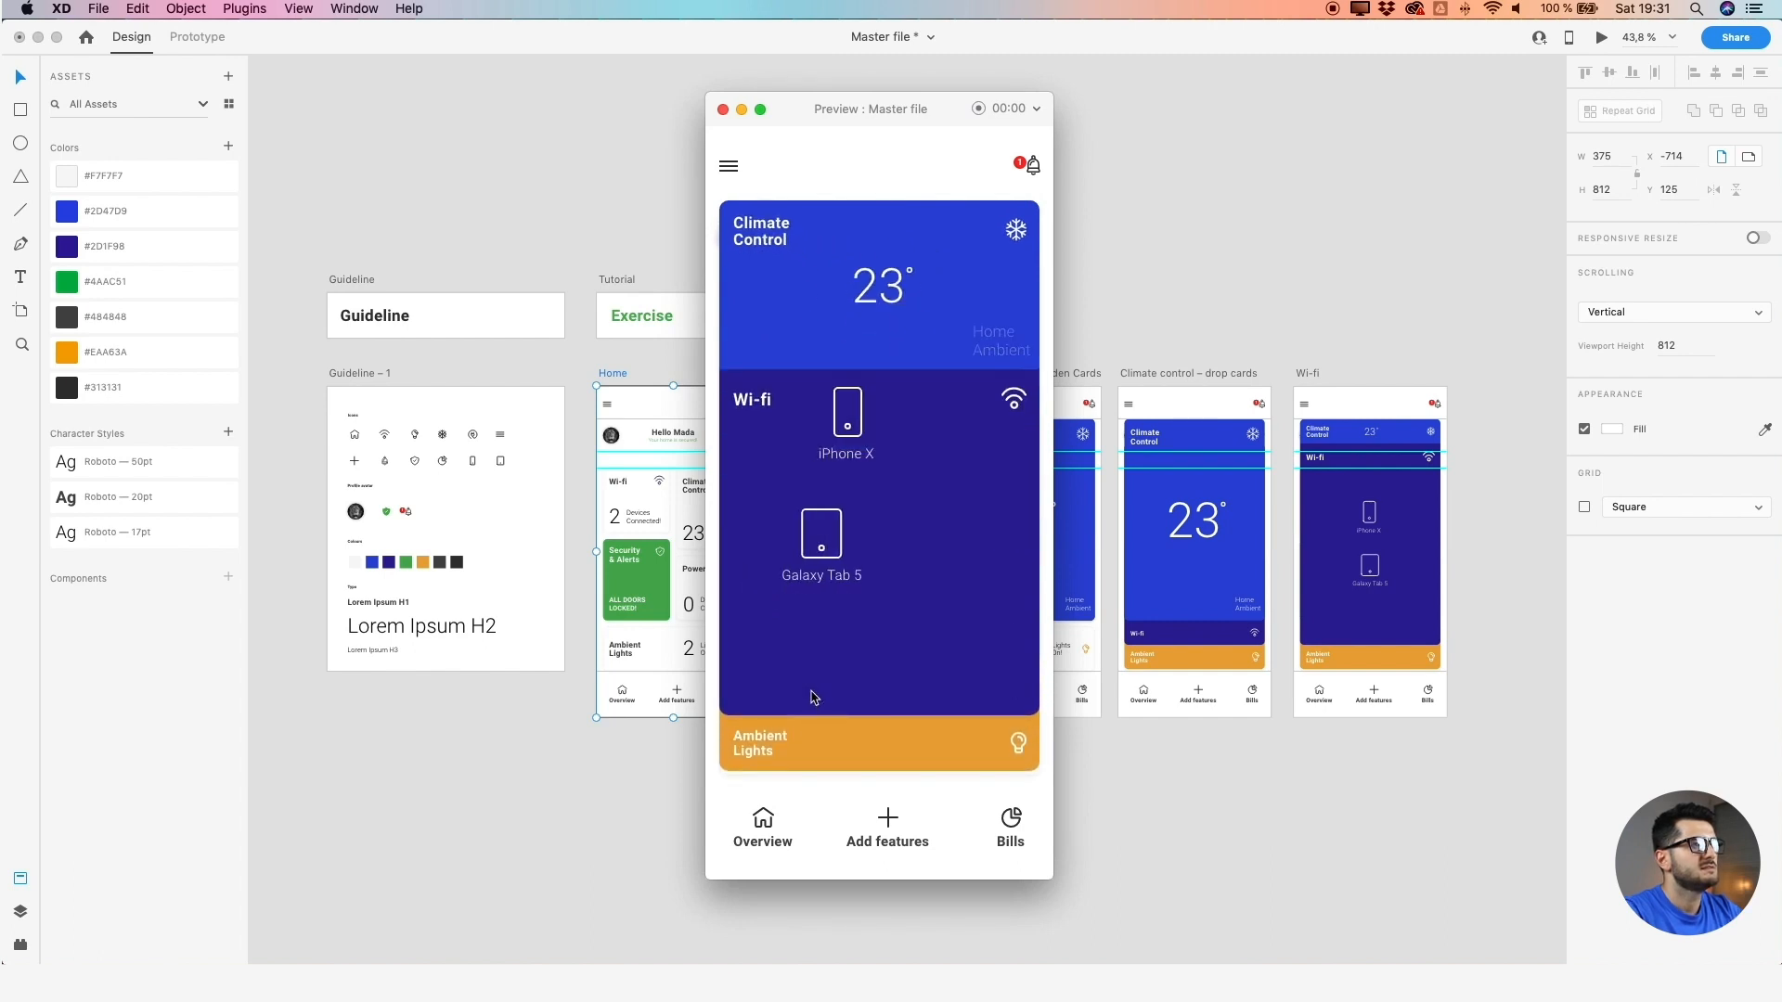
click(838, 237)
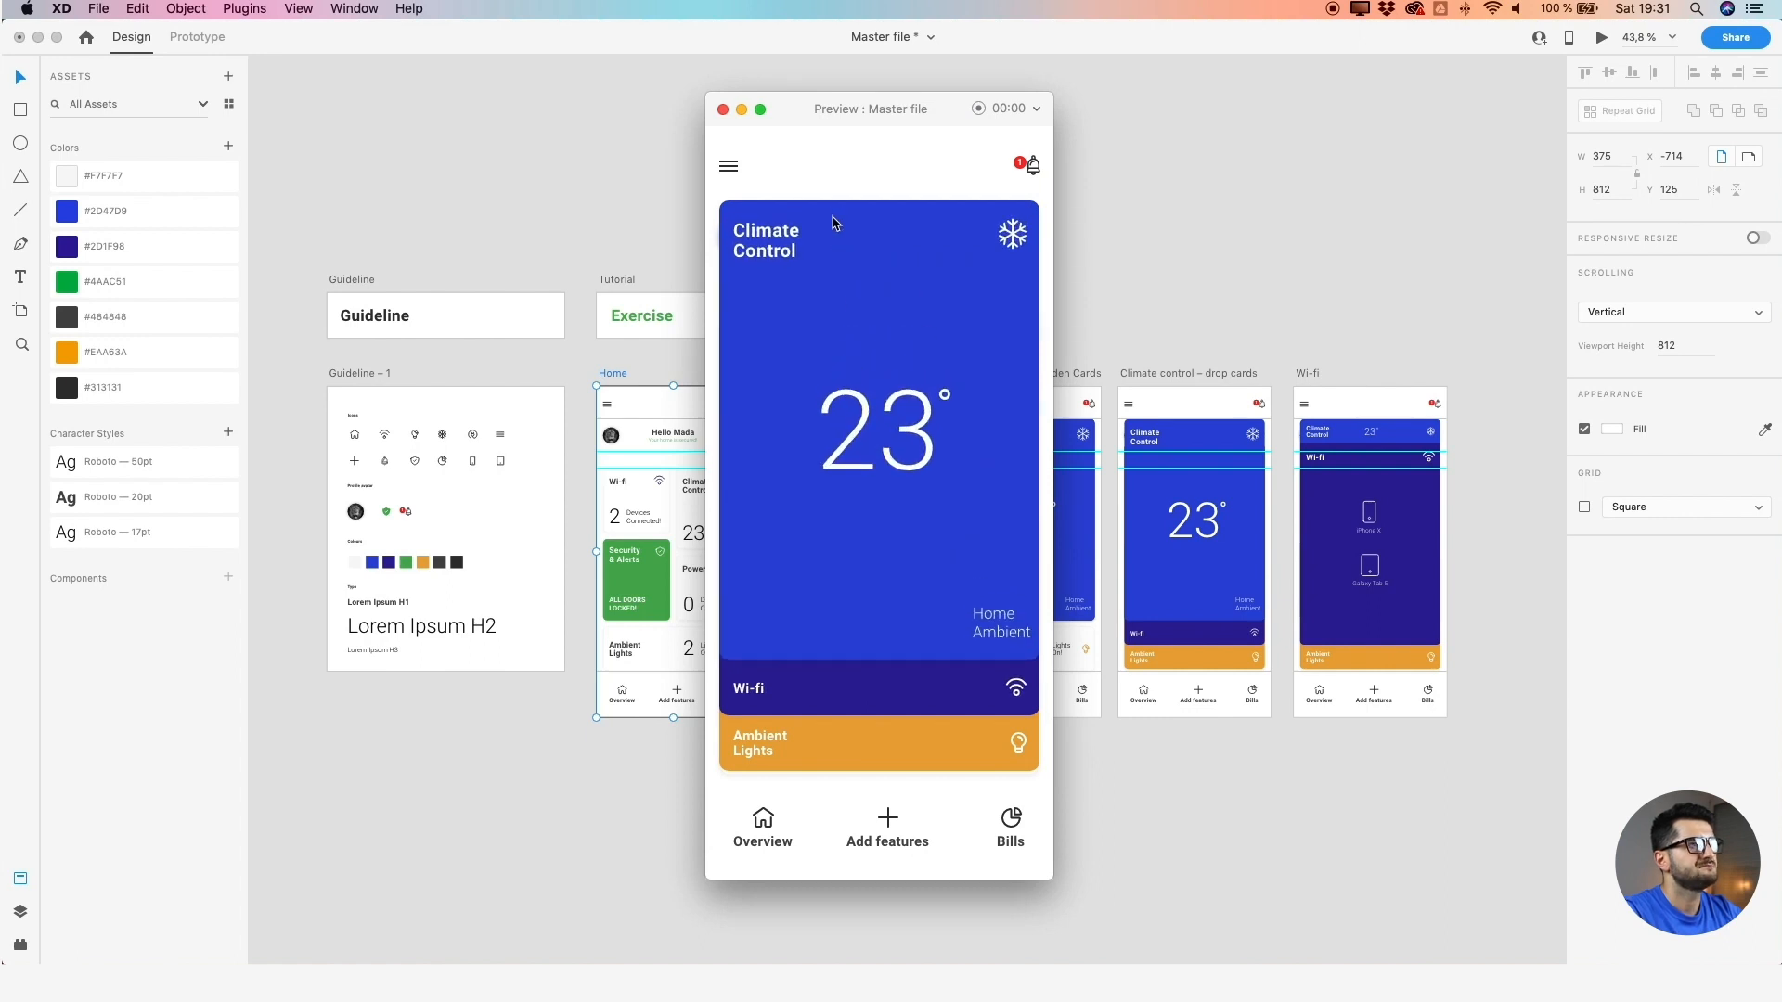
click(721, 109)
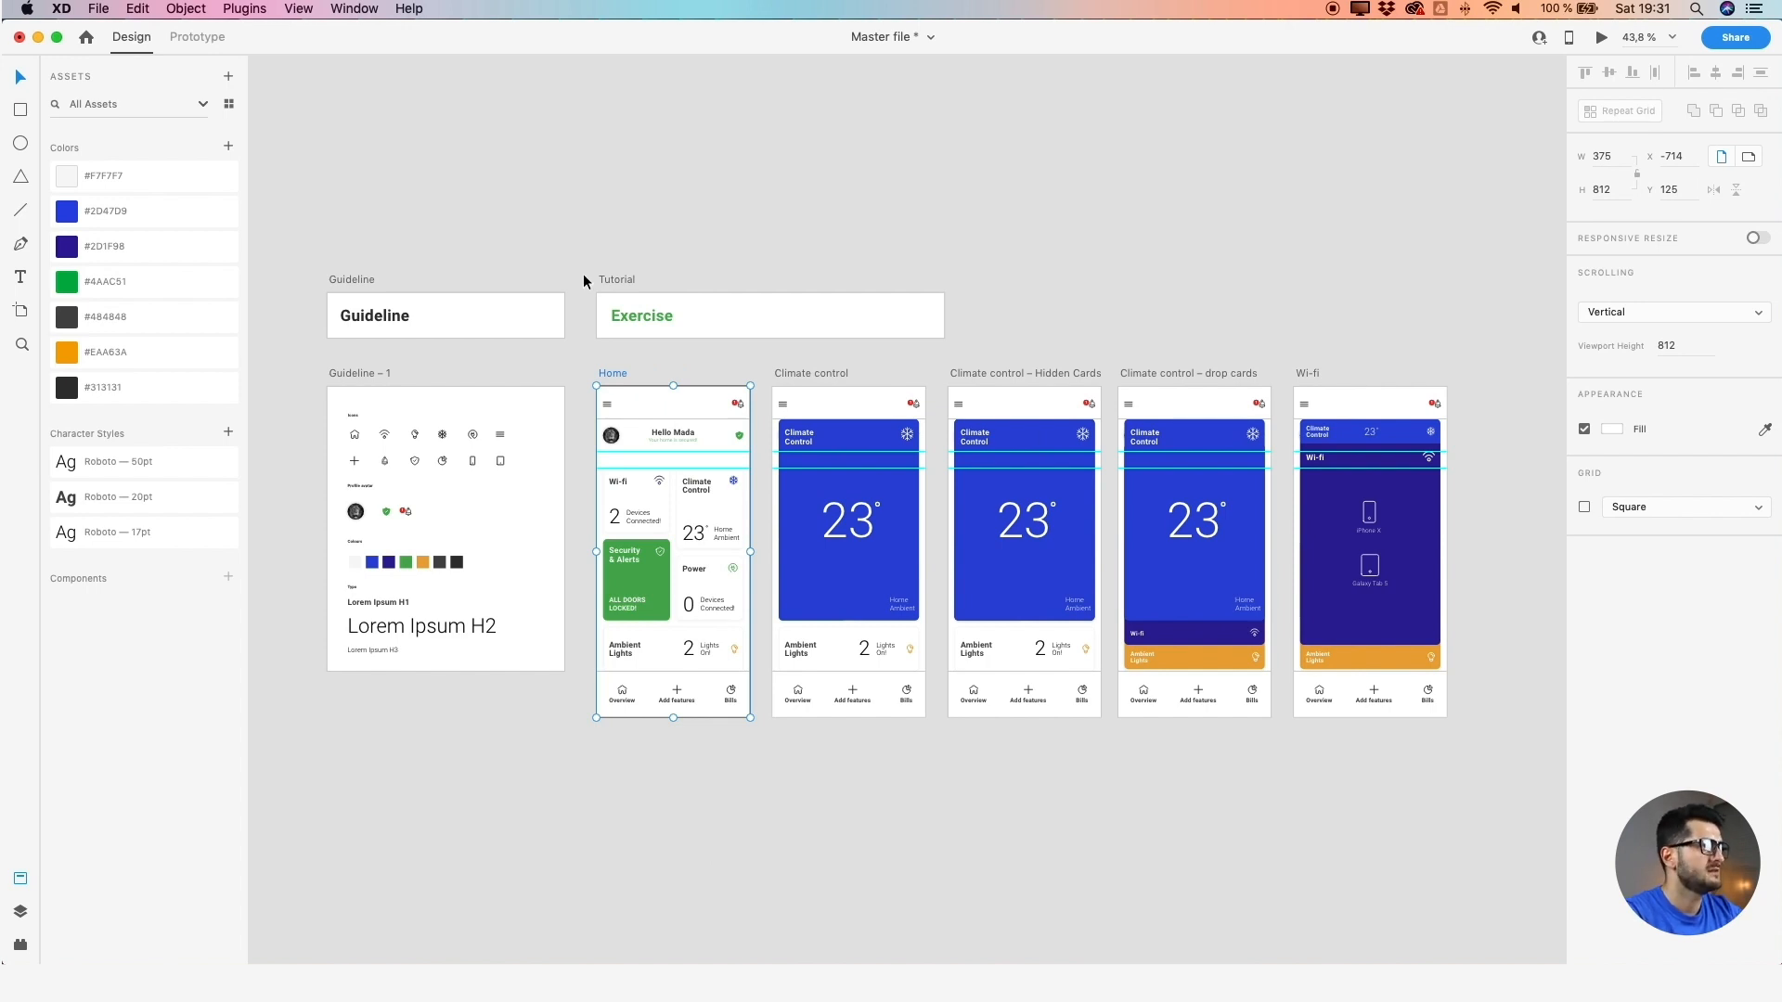
Delete the Tutorial title artboard and all five exercise screens, keeping only the two Guideline artboards
scroll(504, 416, up, 1)
drag(548, 366, 553, 311)
click(565, 205)
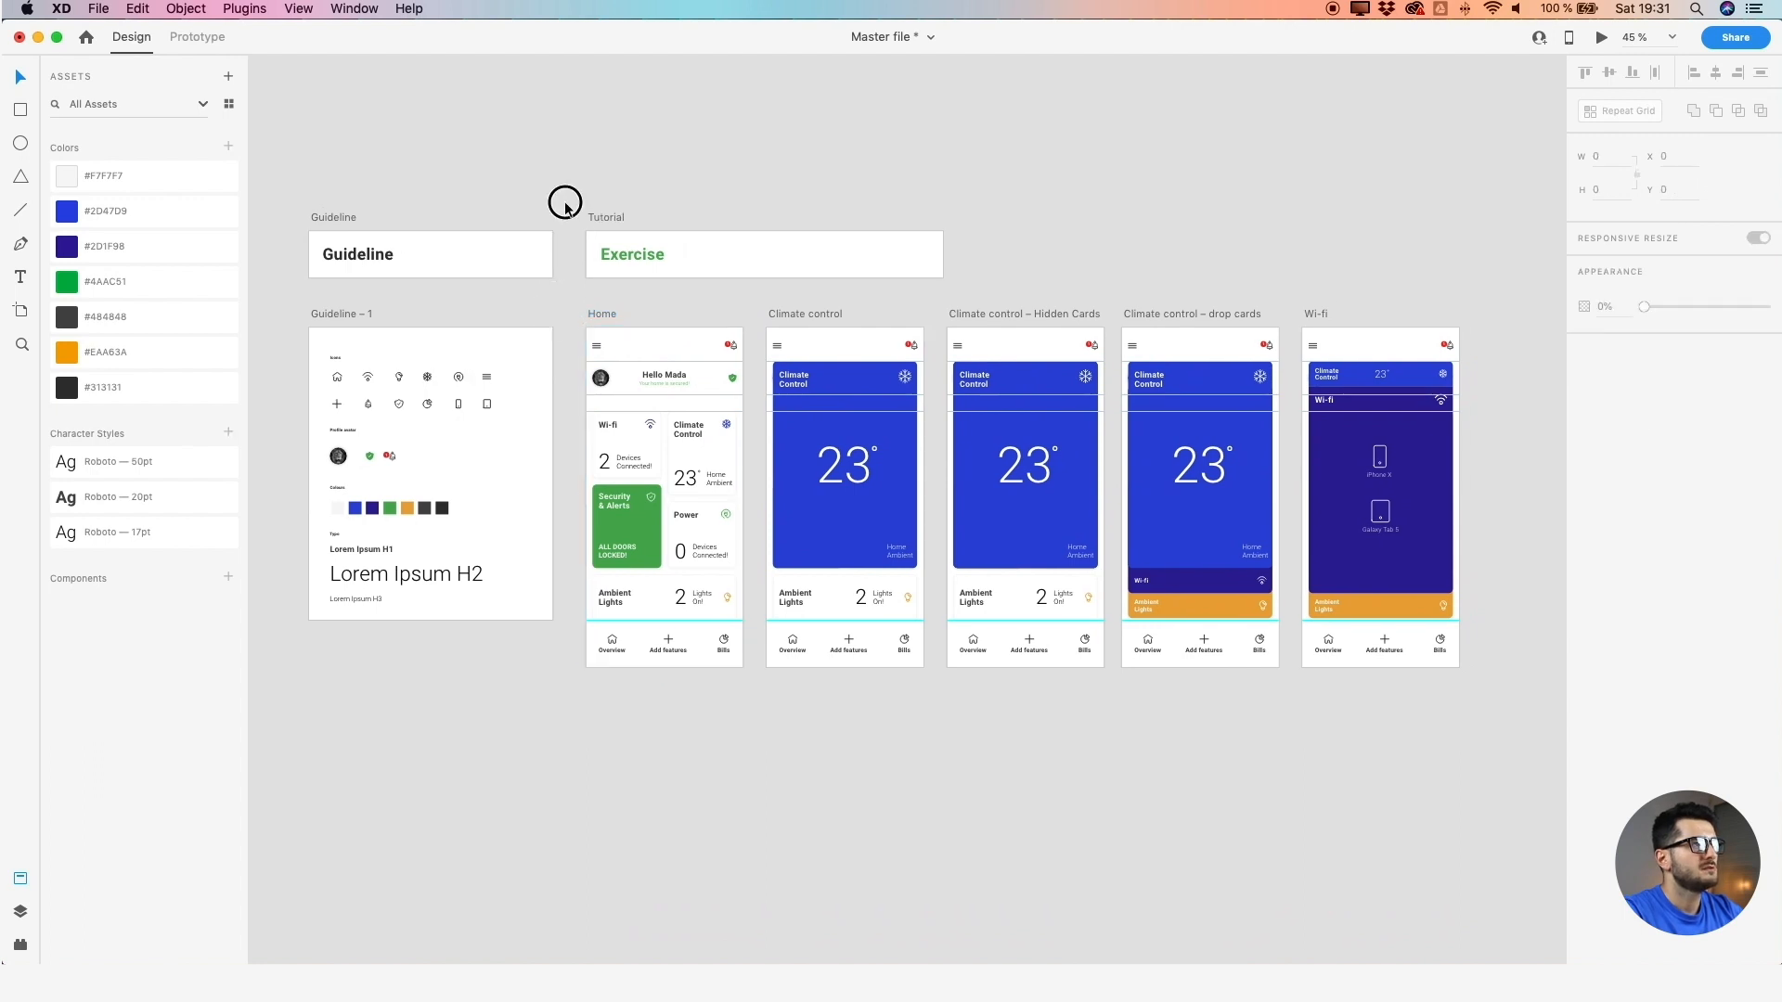
drag(565, 202, 1303, 740)
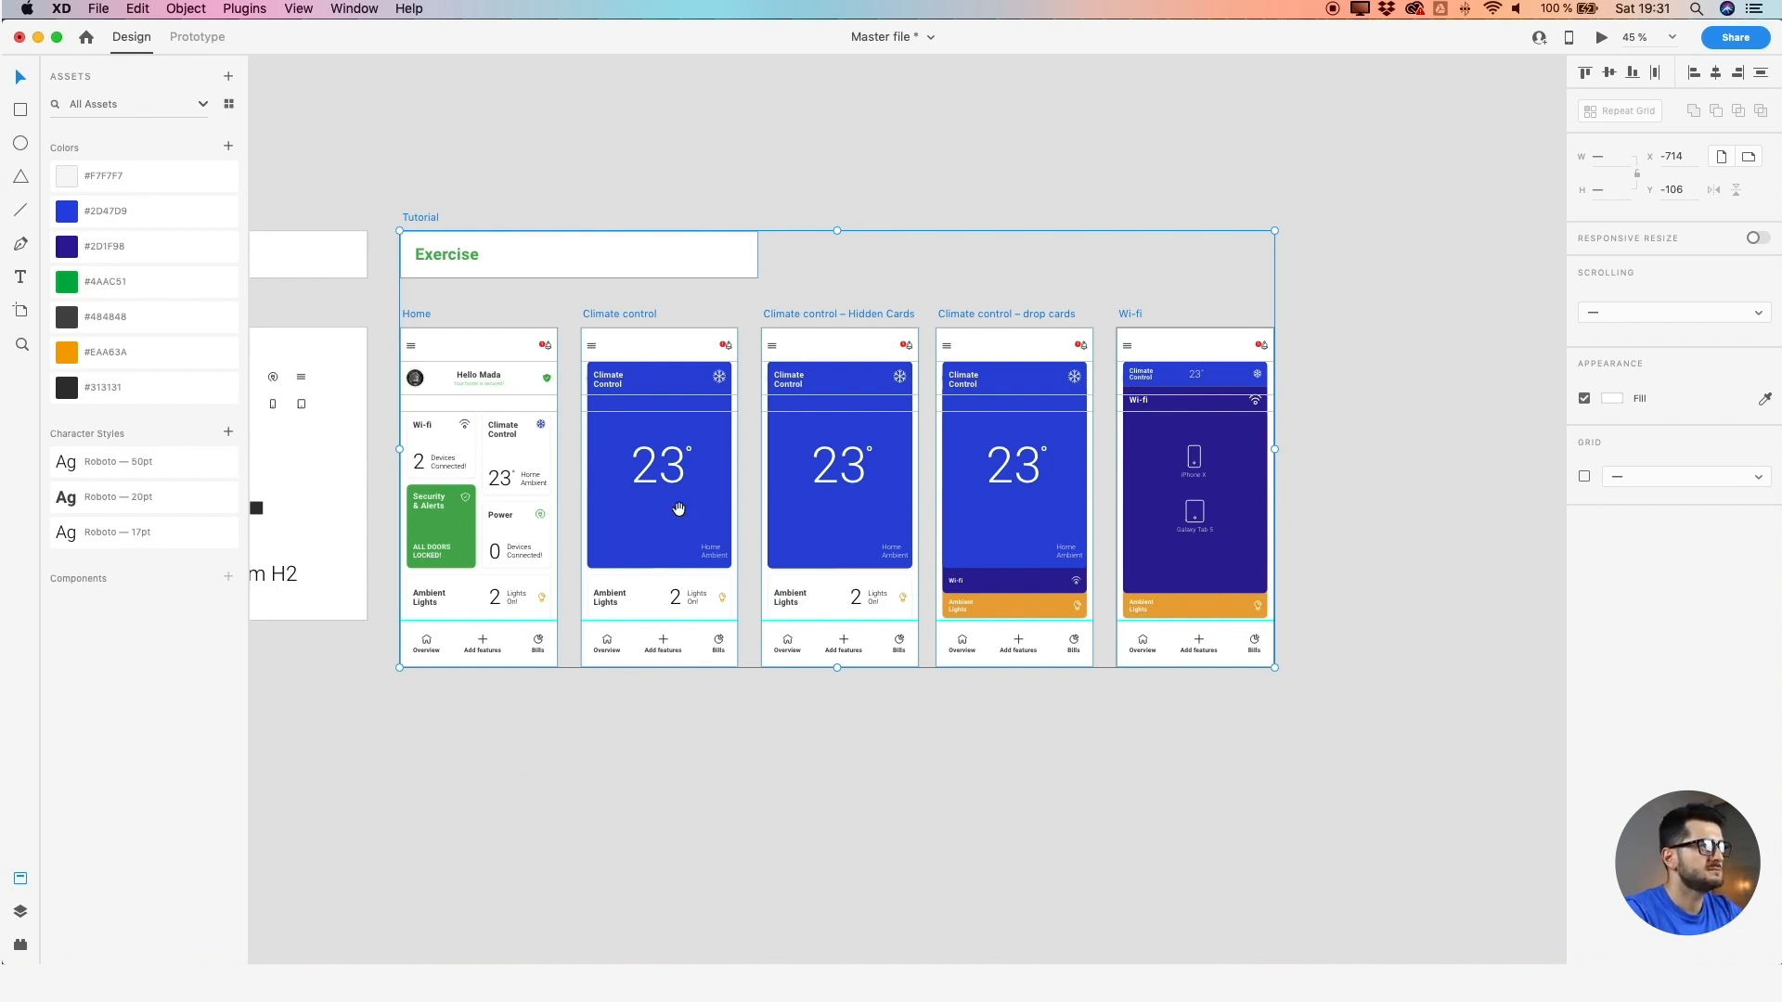
drag(676, 506, 805, 604)
drag(538, 414, 520, 115)
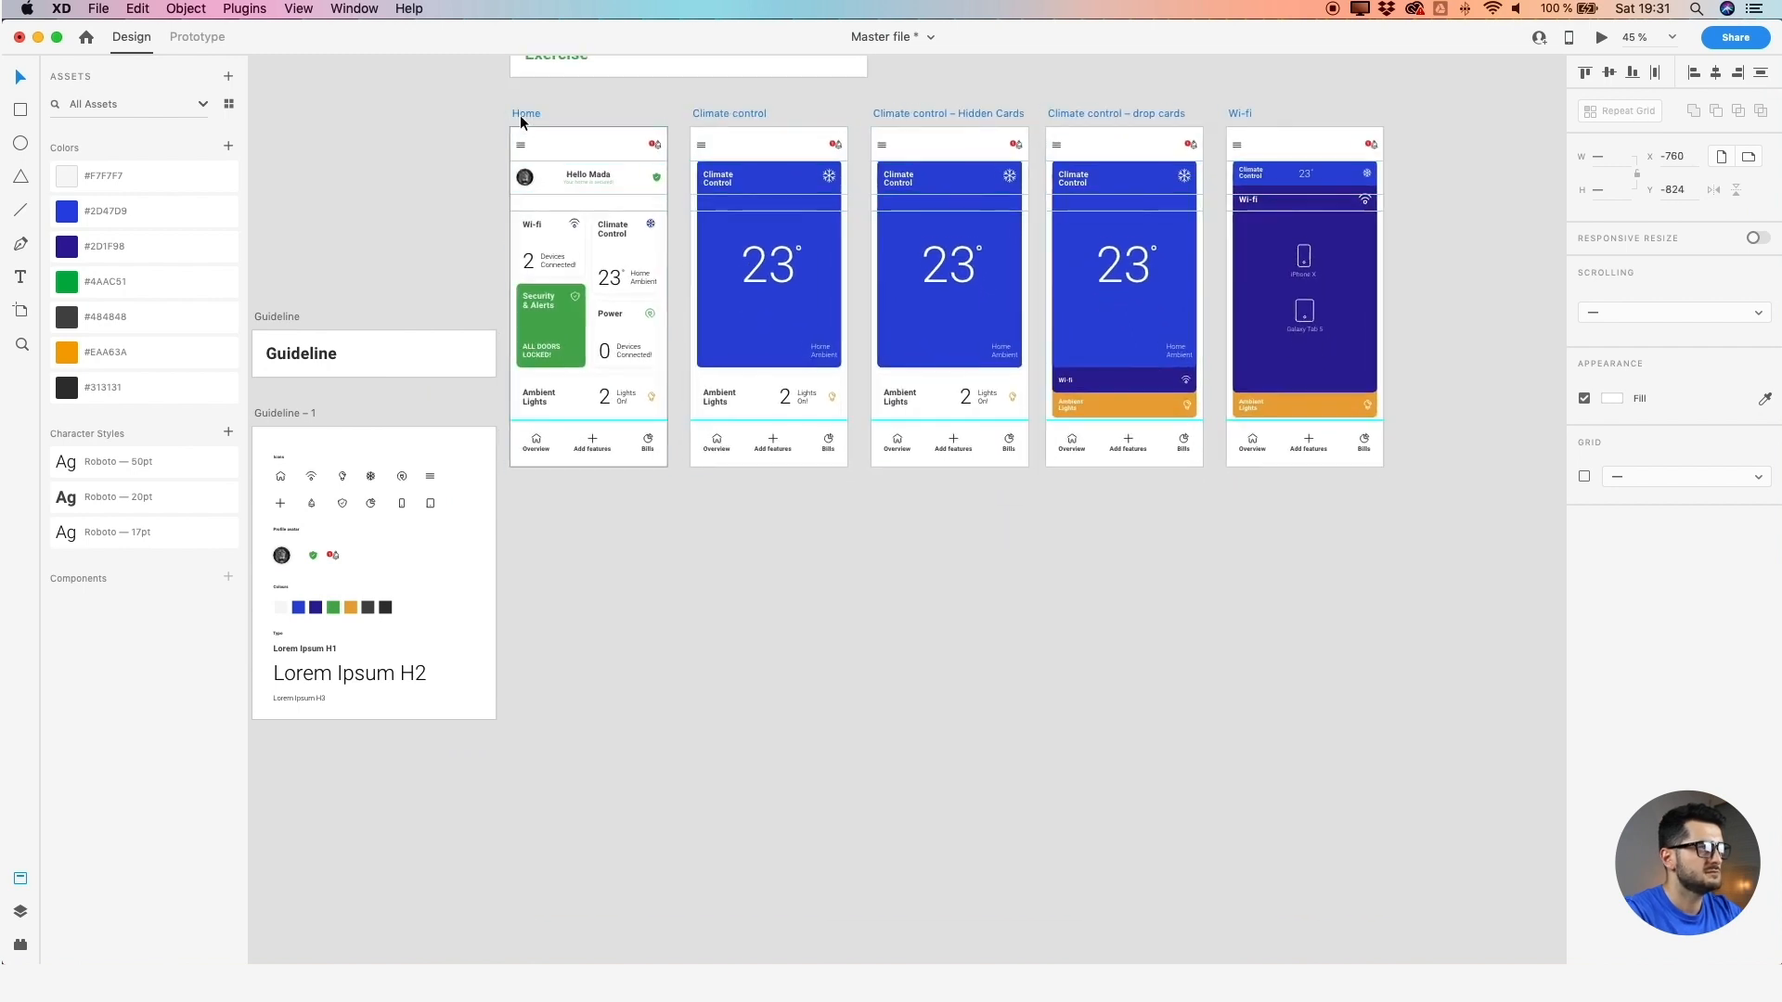
key(super+z)
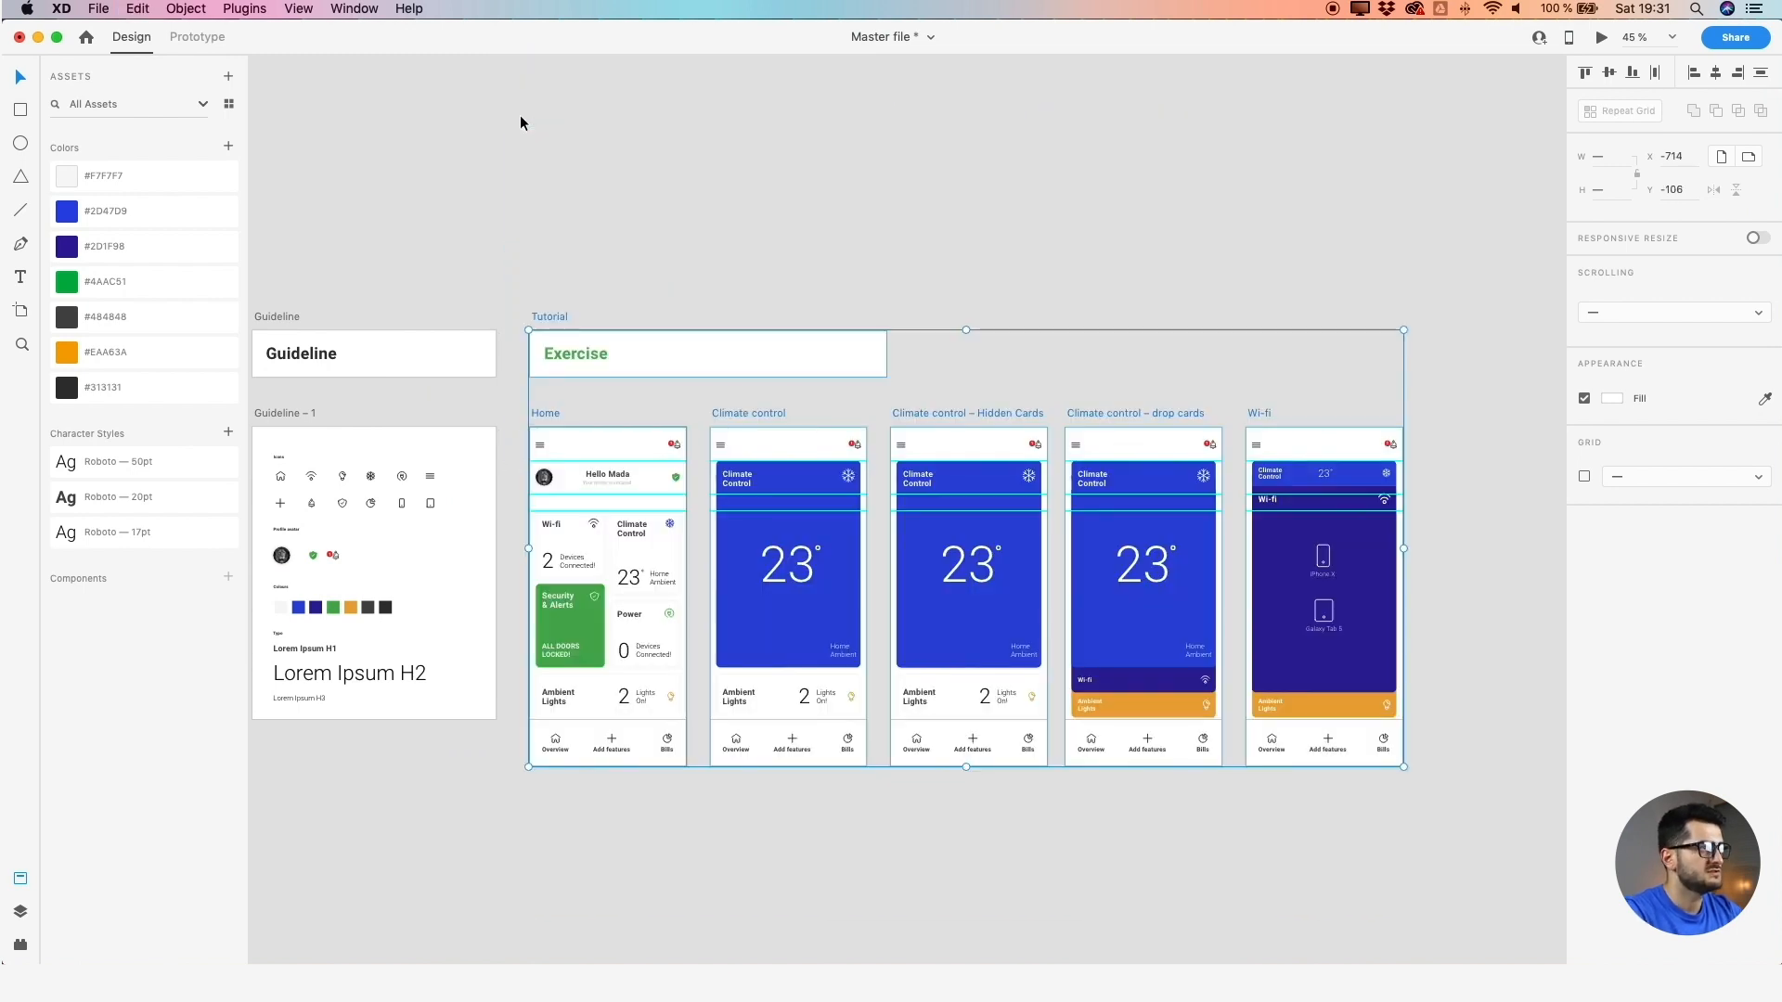
key(Delete)
scroll(578, 151, left, 3)
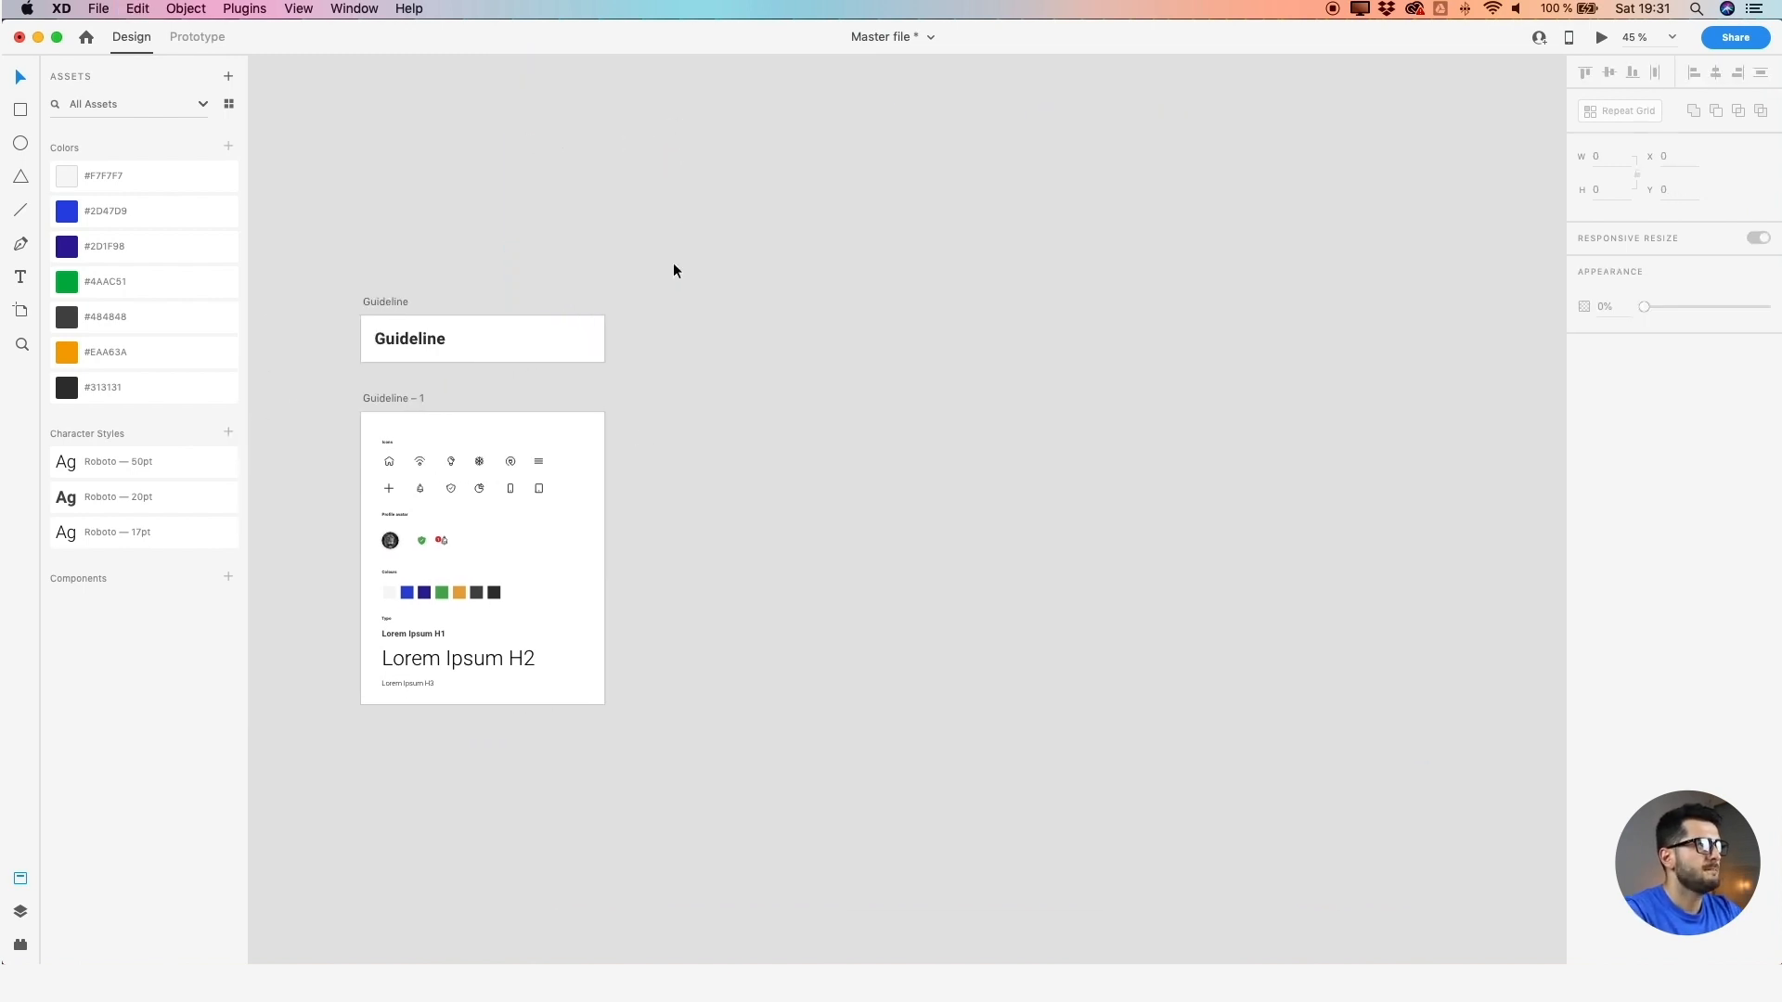
Create an iPhone X/XS artboard beside the Guideline – 1 artboard
scroll(626, 442, up, 1)
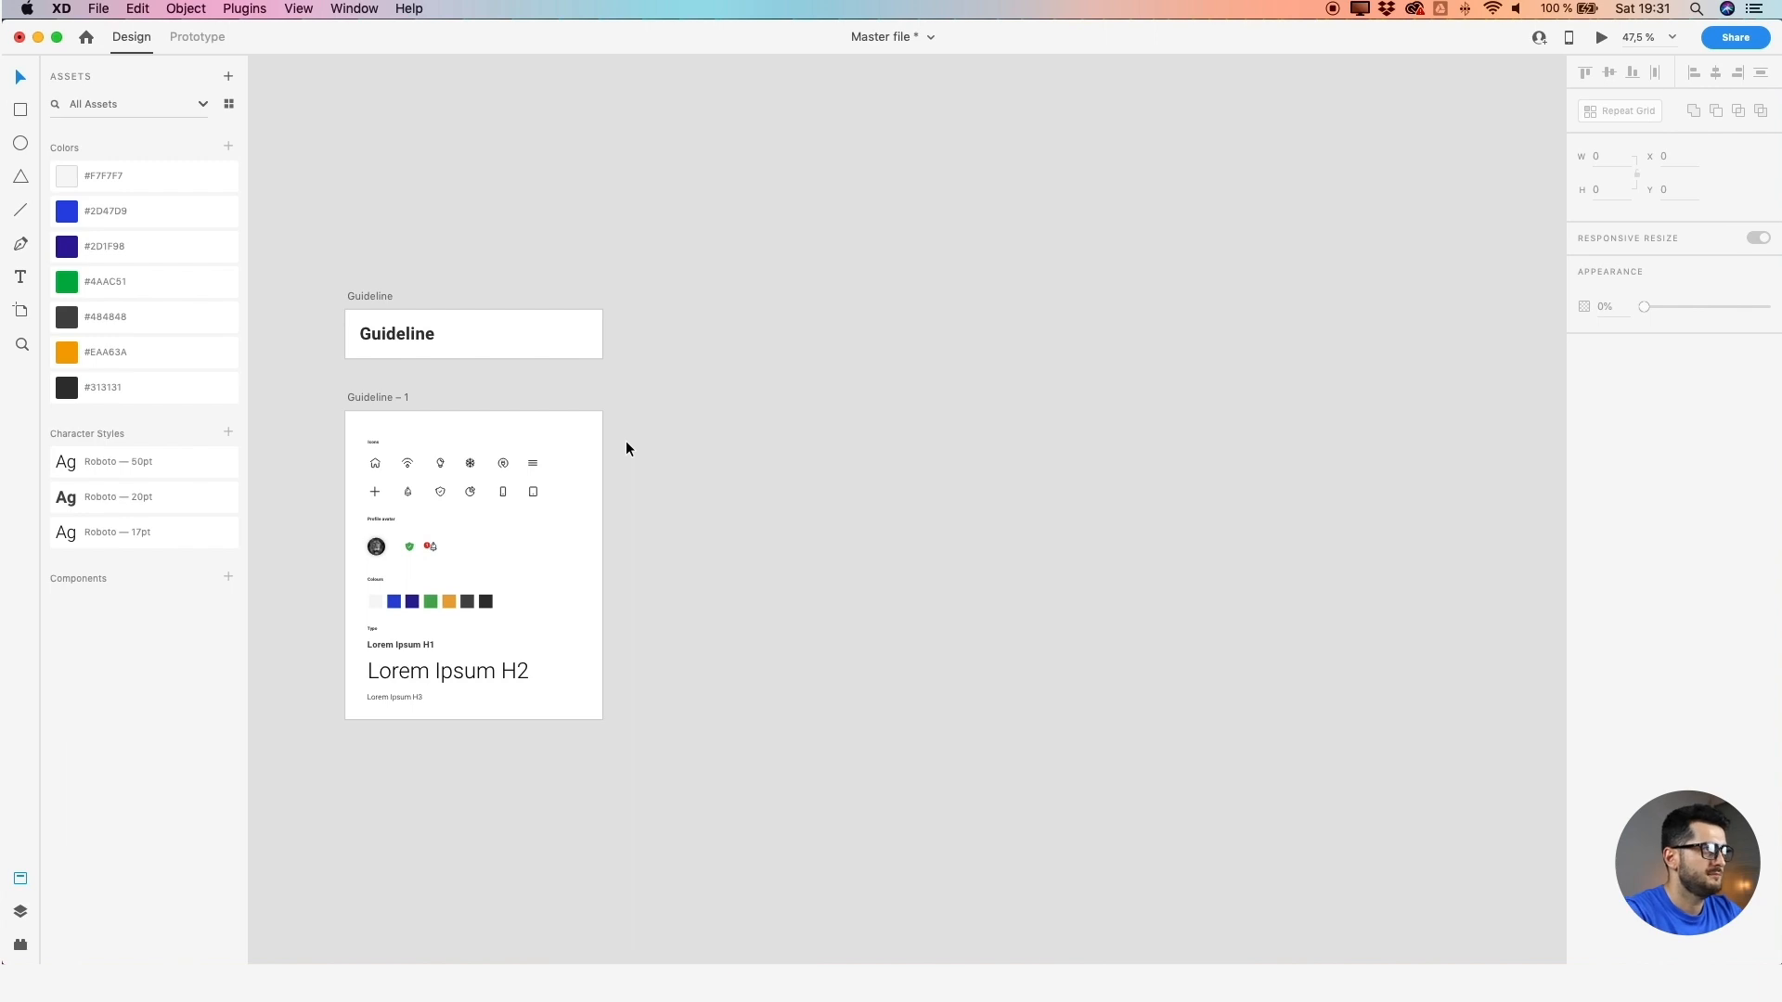
click(368, 401)
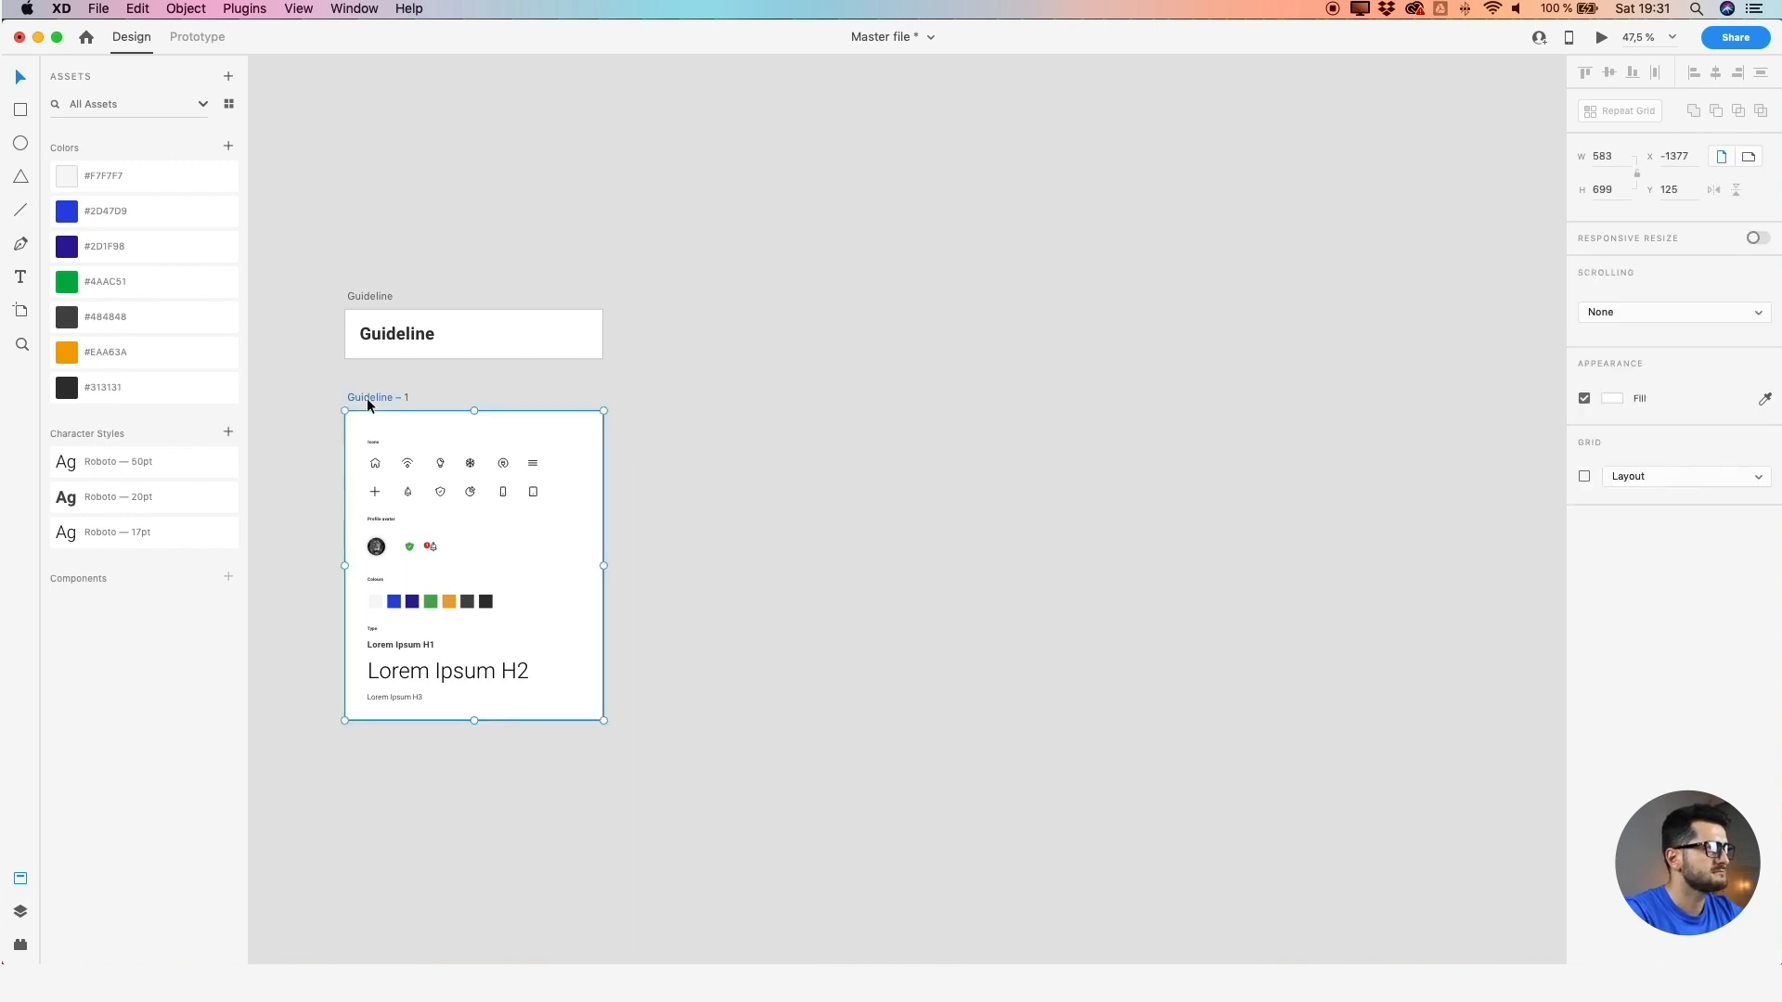
click(26, 313)
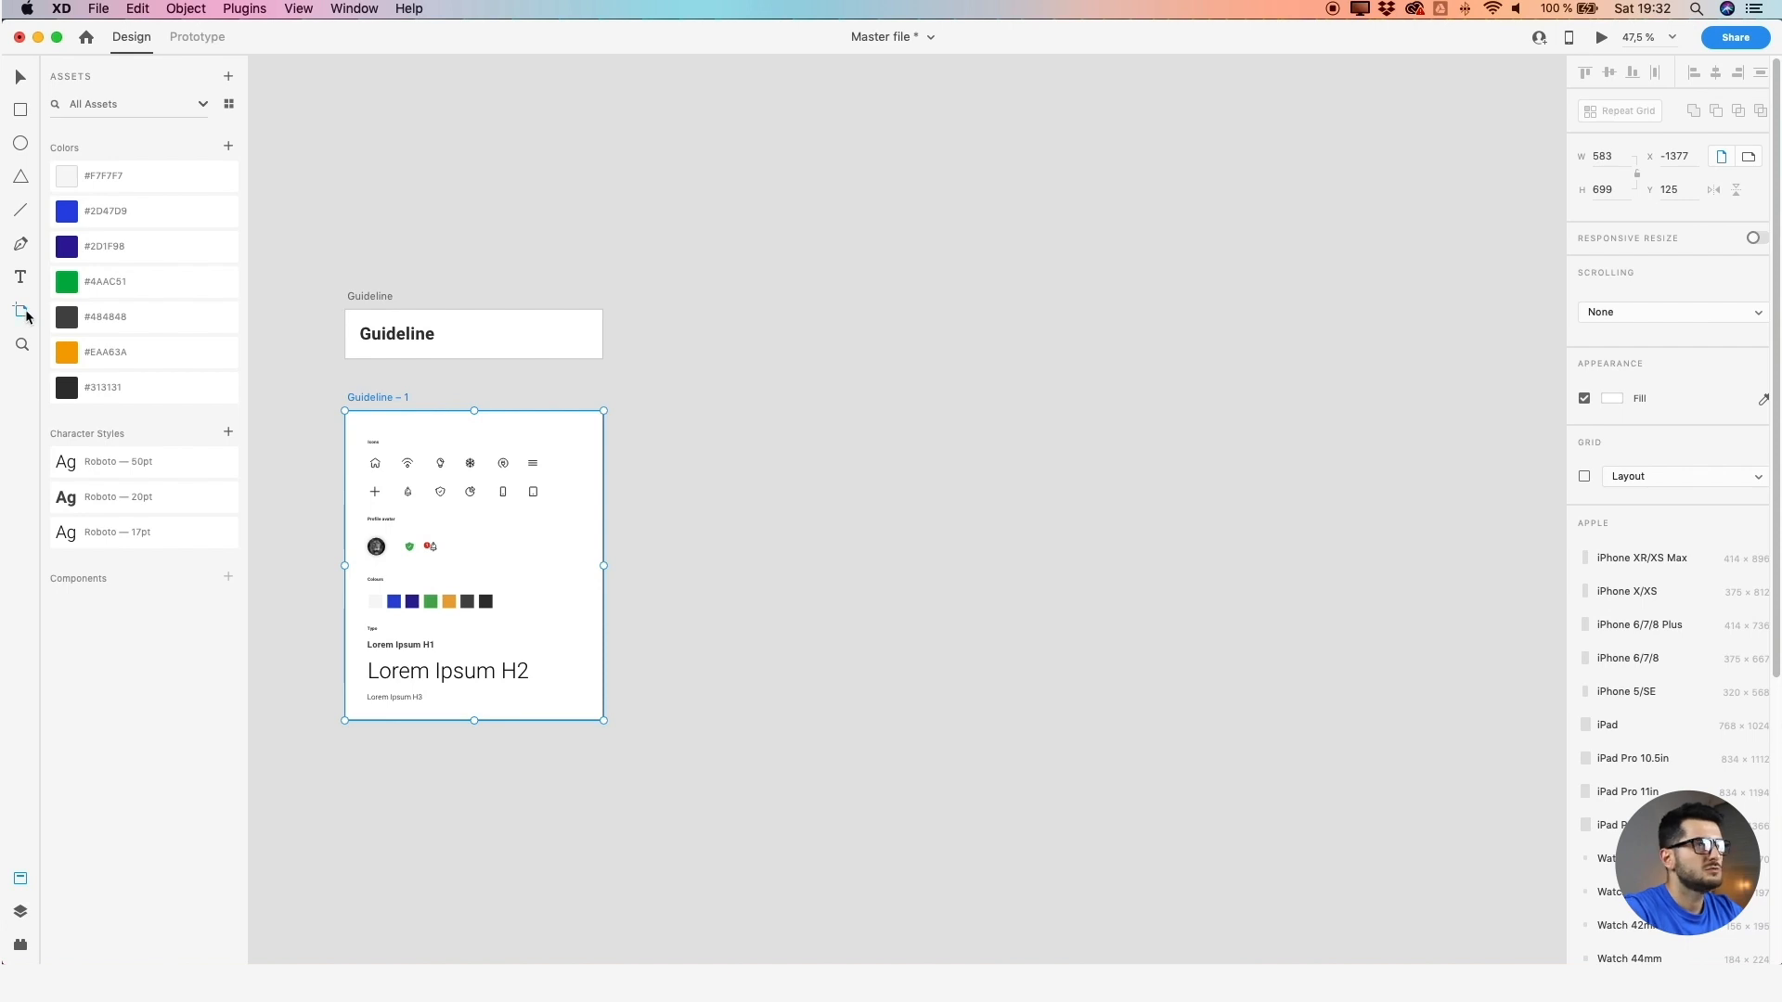
click(1640, 597)
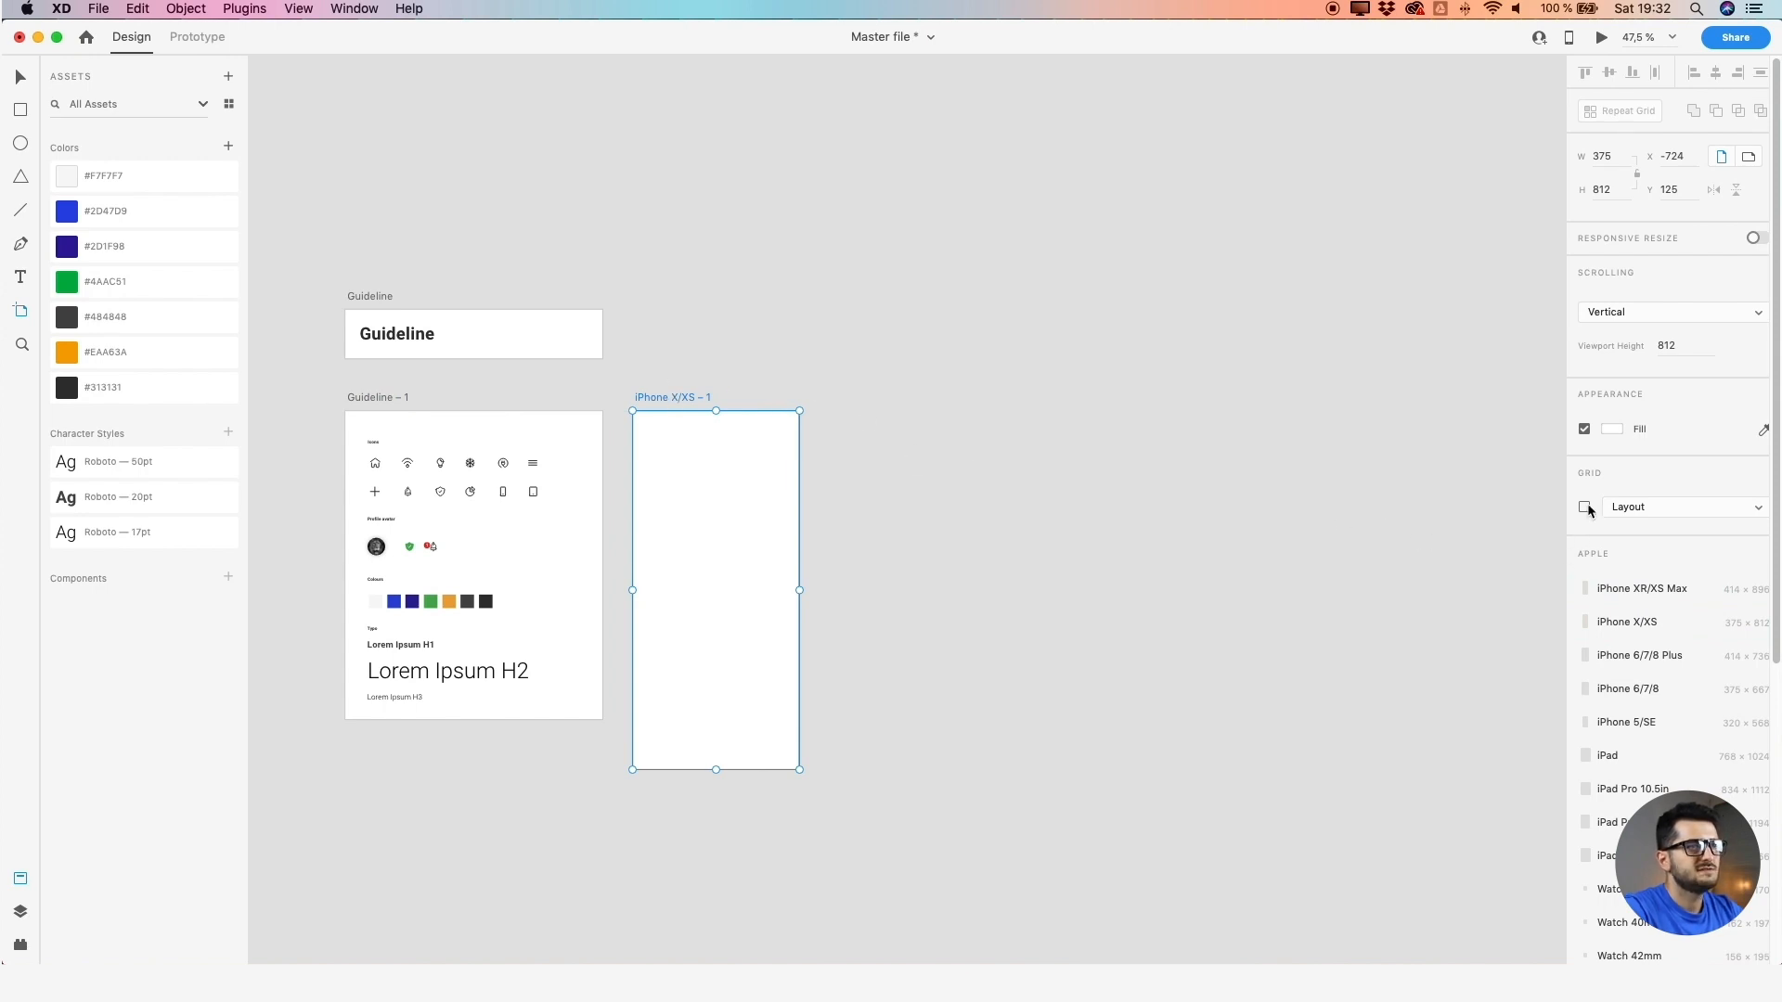
Turn on a square grid for the iPhone artboard and set its square size to 5
click(1679, 510)
click(1657, 518)
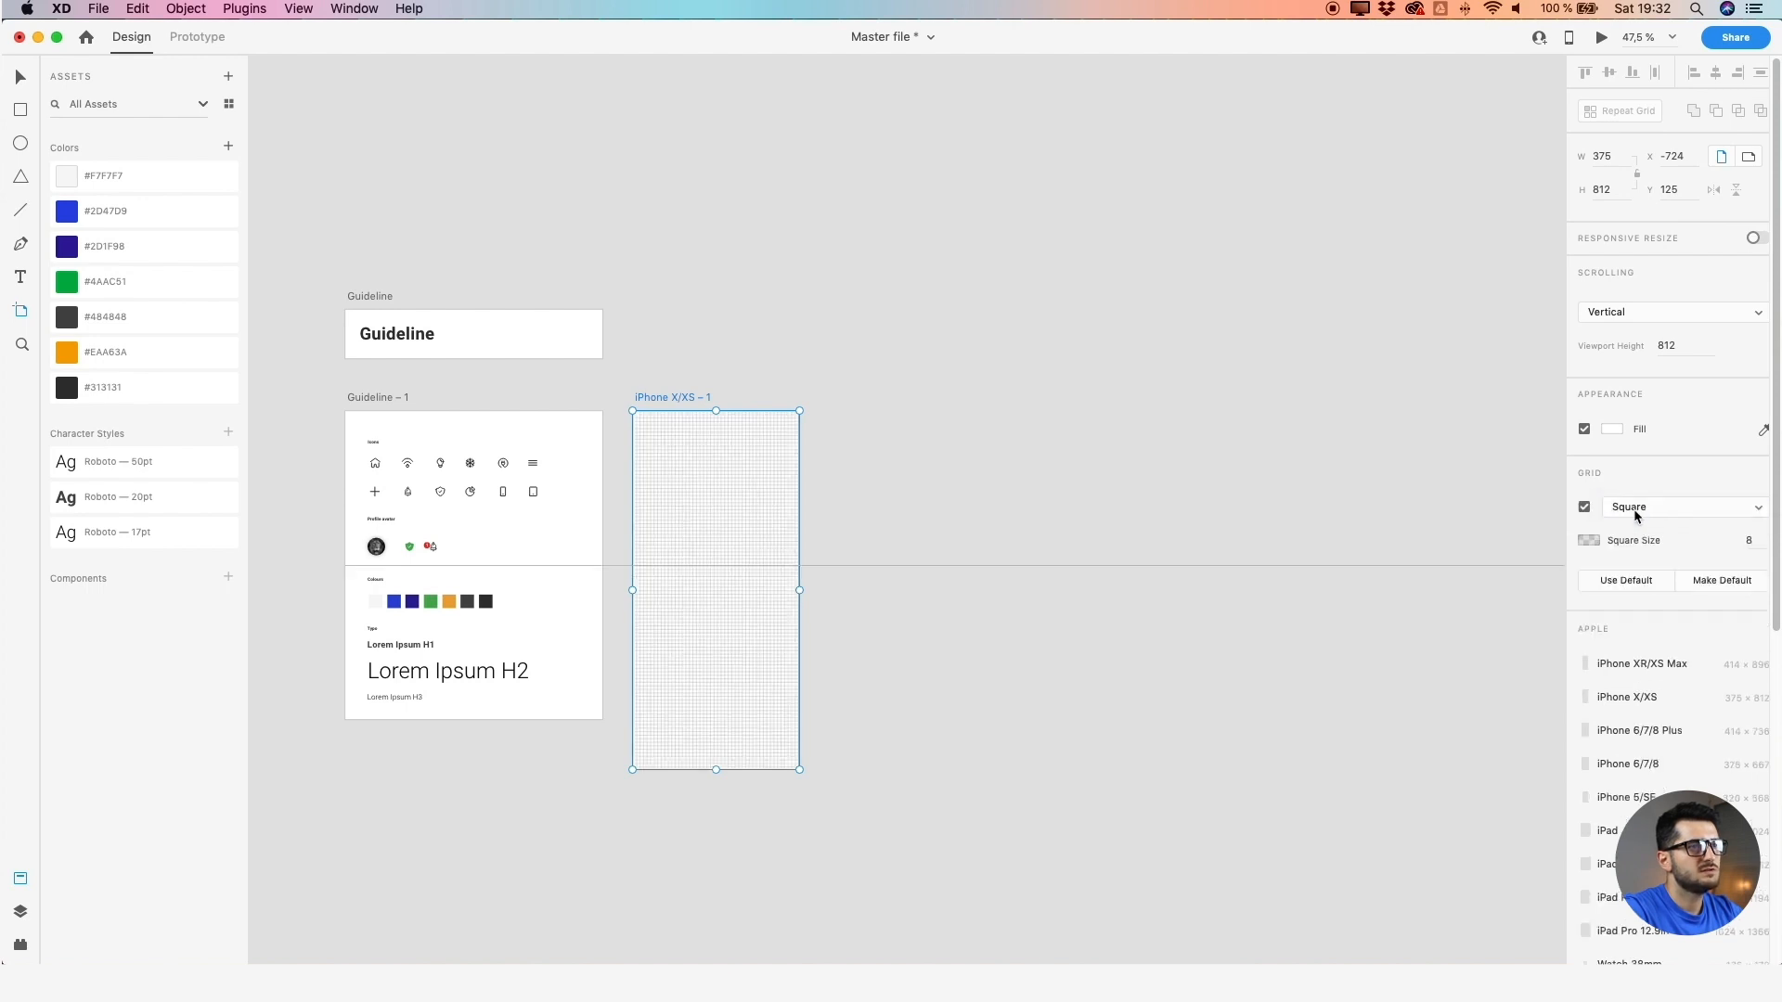
click(1747, 541)
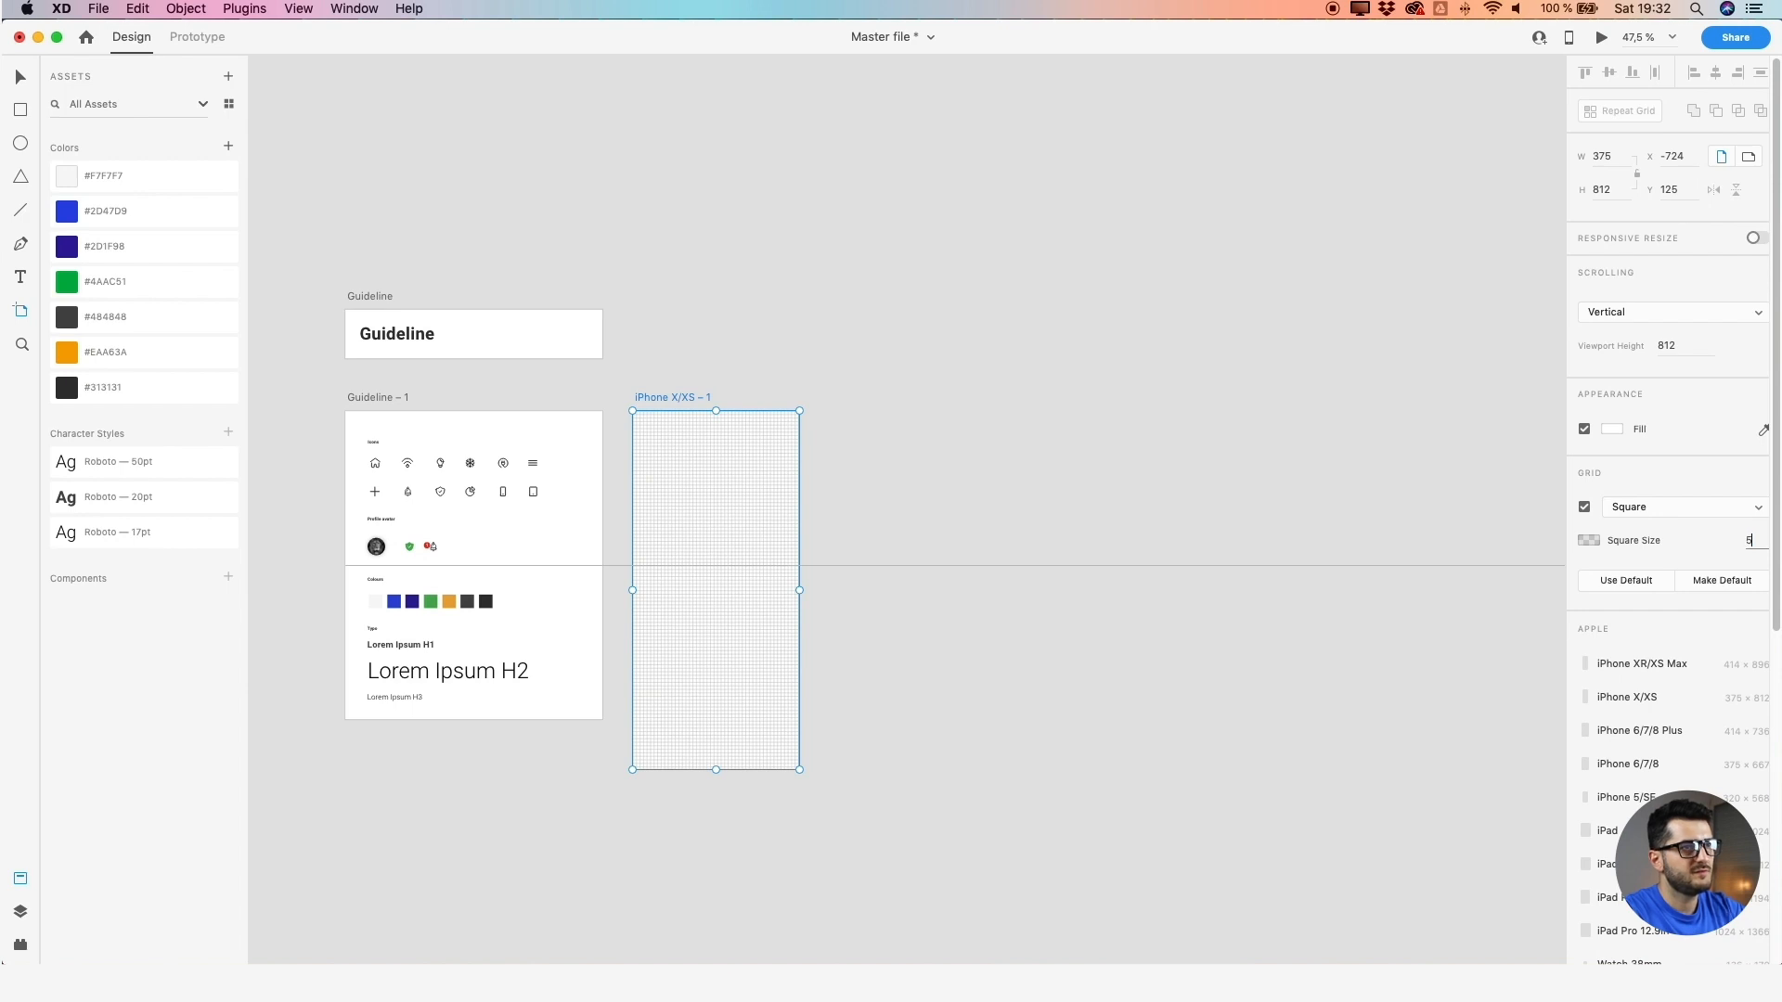
key(Return)
scroll(664, 432, up, 5)
drag(668, 451, 827, 291)
scroll(788, 307, up, 3)
click(824, 183)
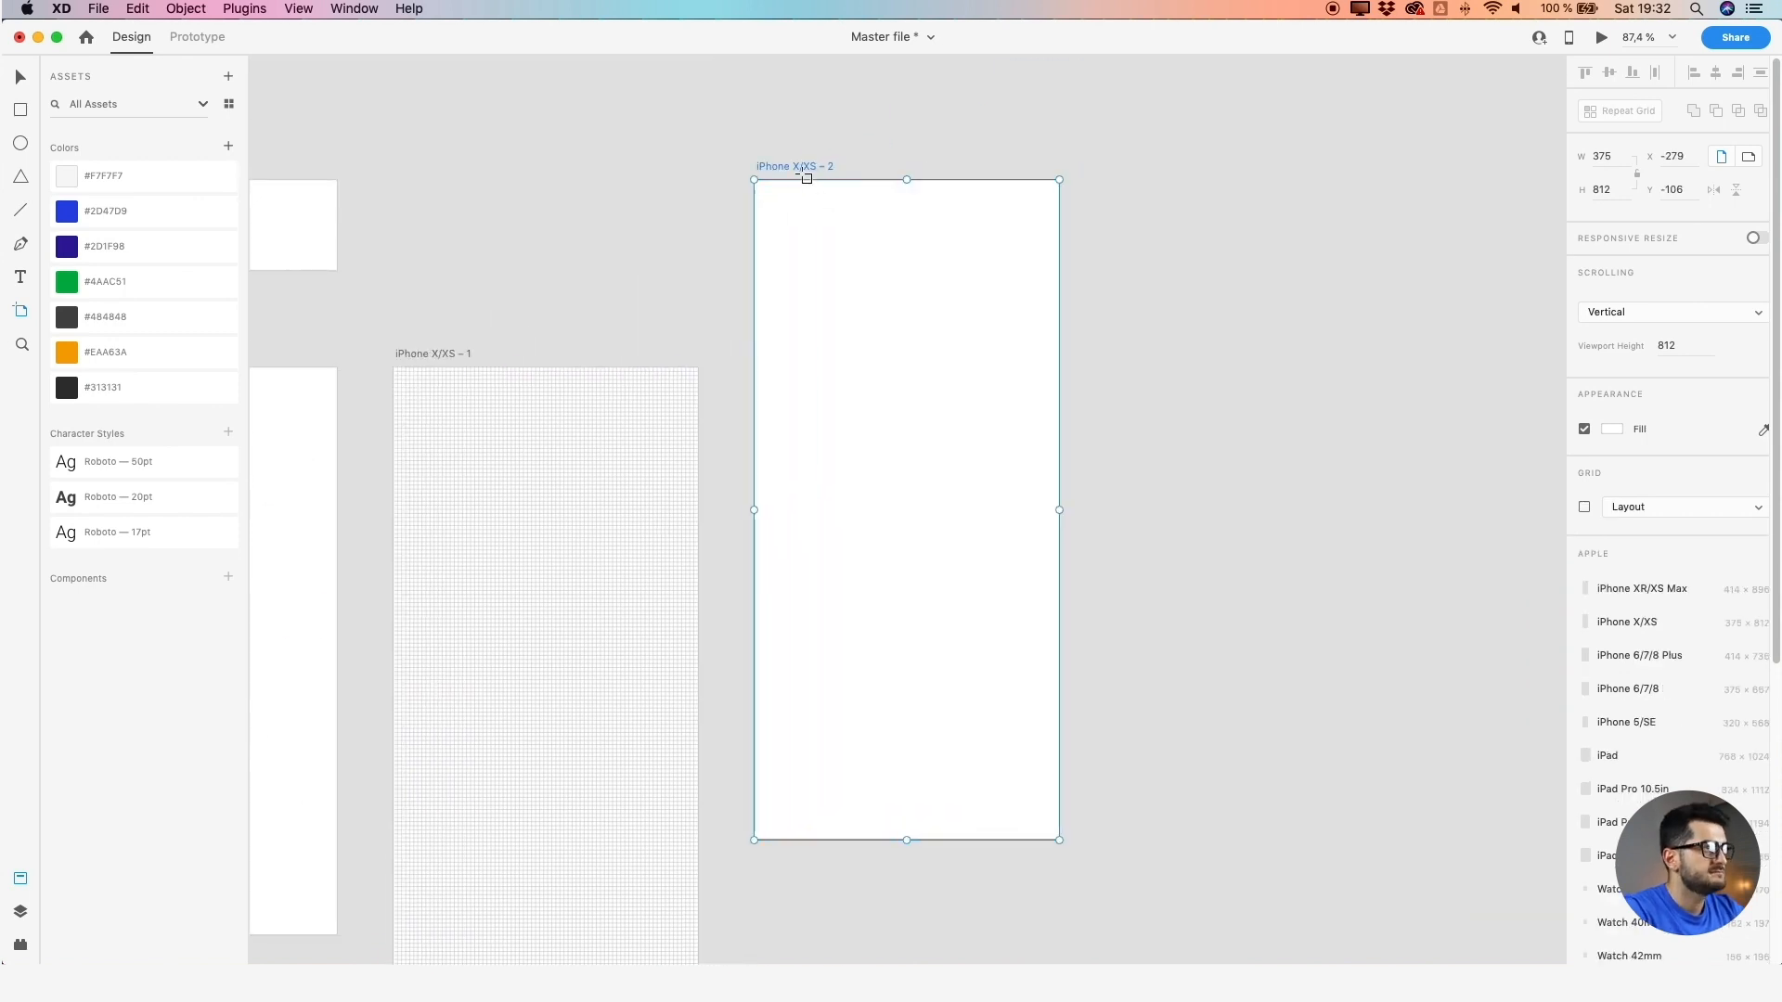
key(super+z)
Add two evenly spaced horizontal guides in the upper part of the iPhone artboard with the Select tool
drag(660, 310, 855, 230)
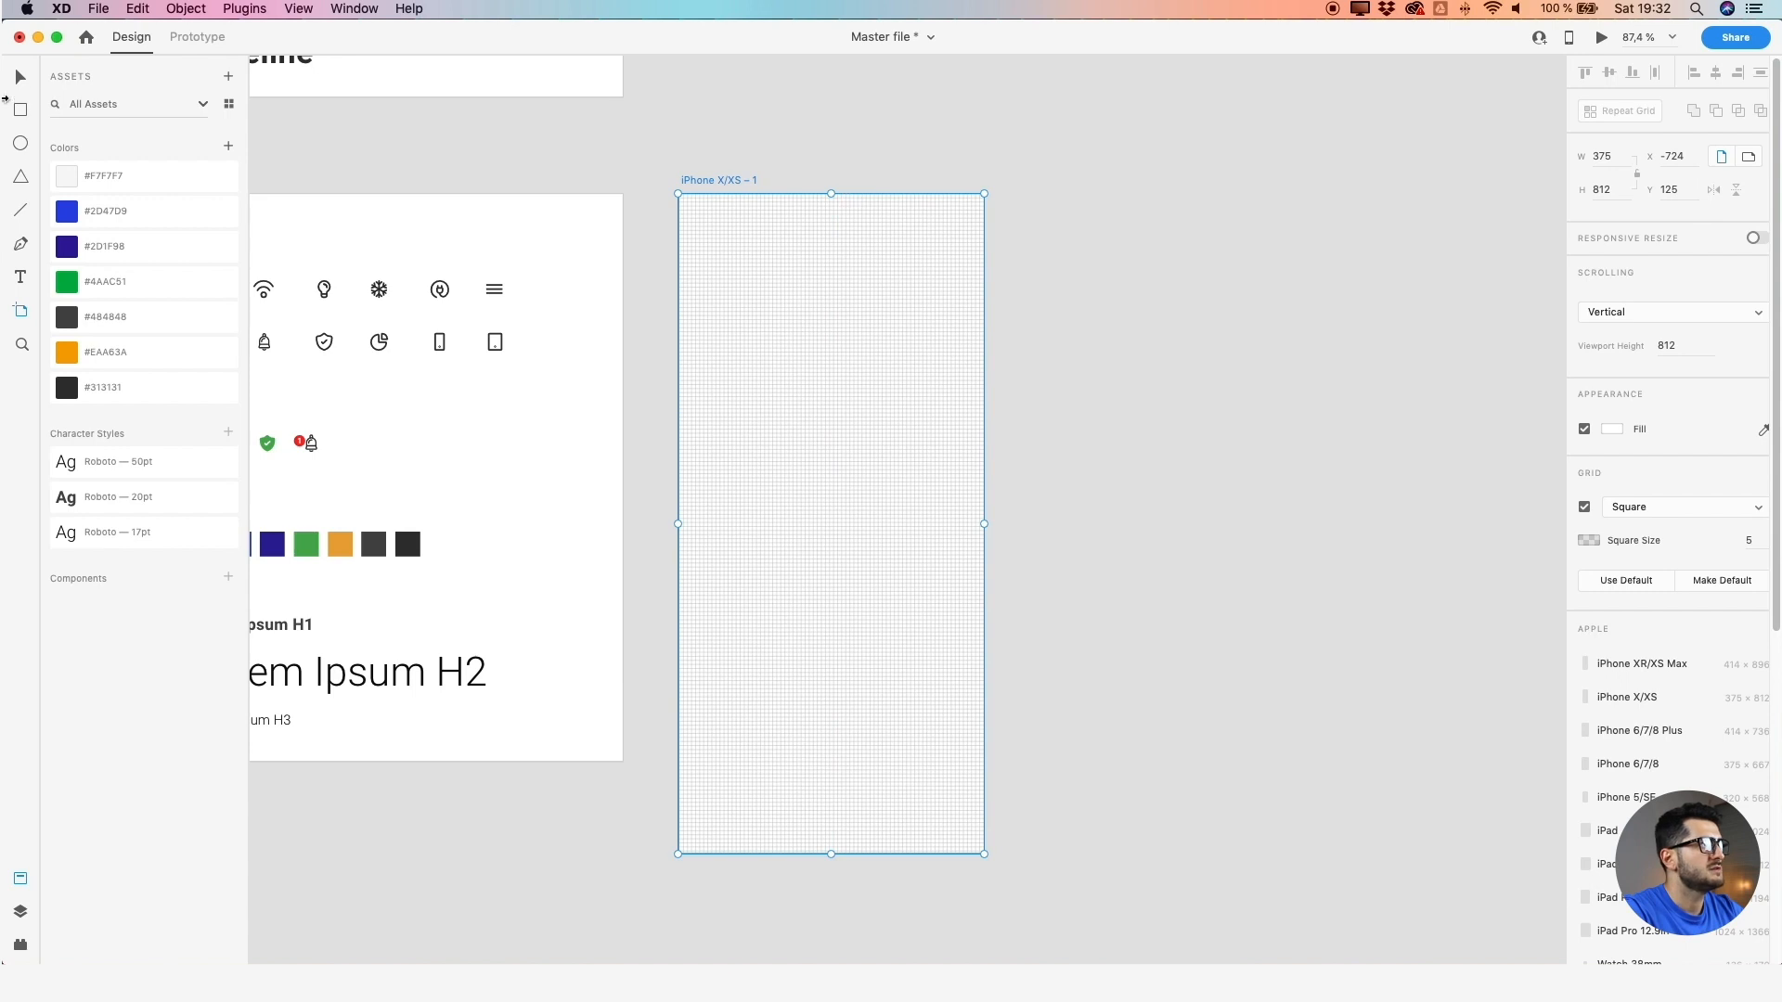
click(18, 79)
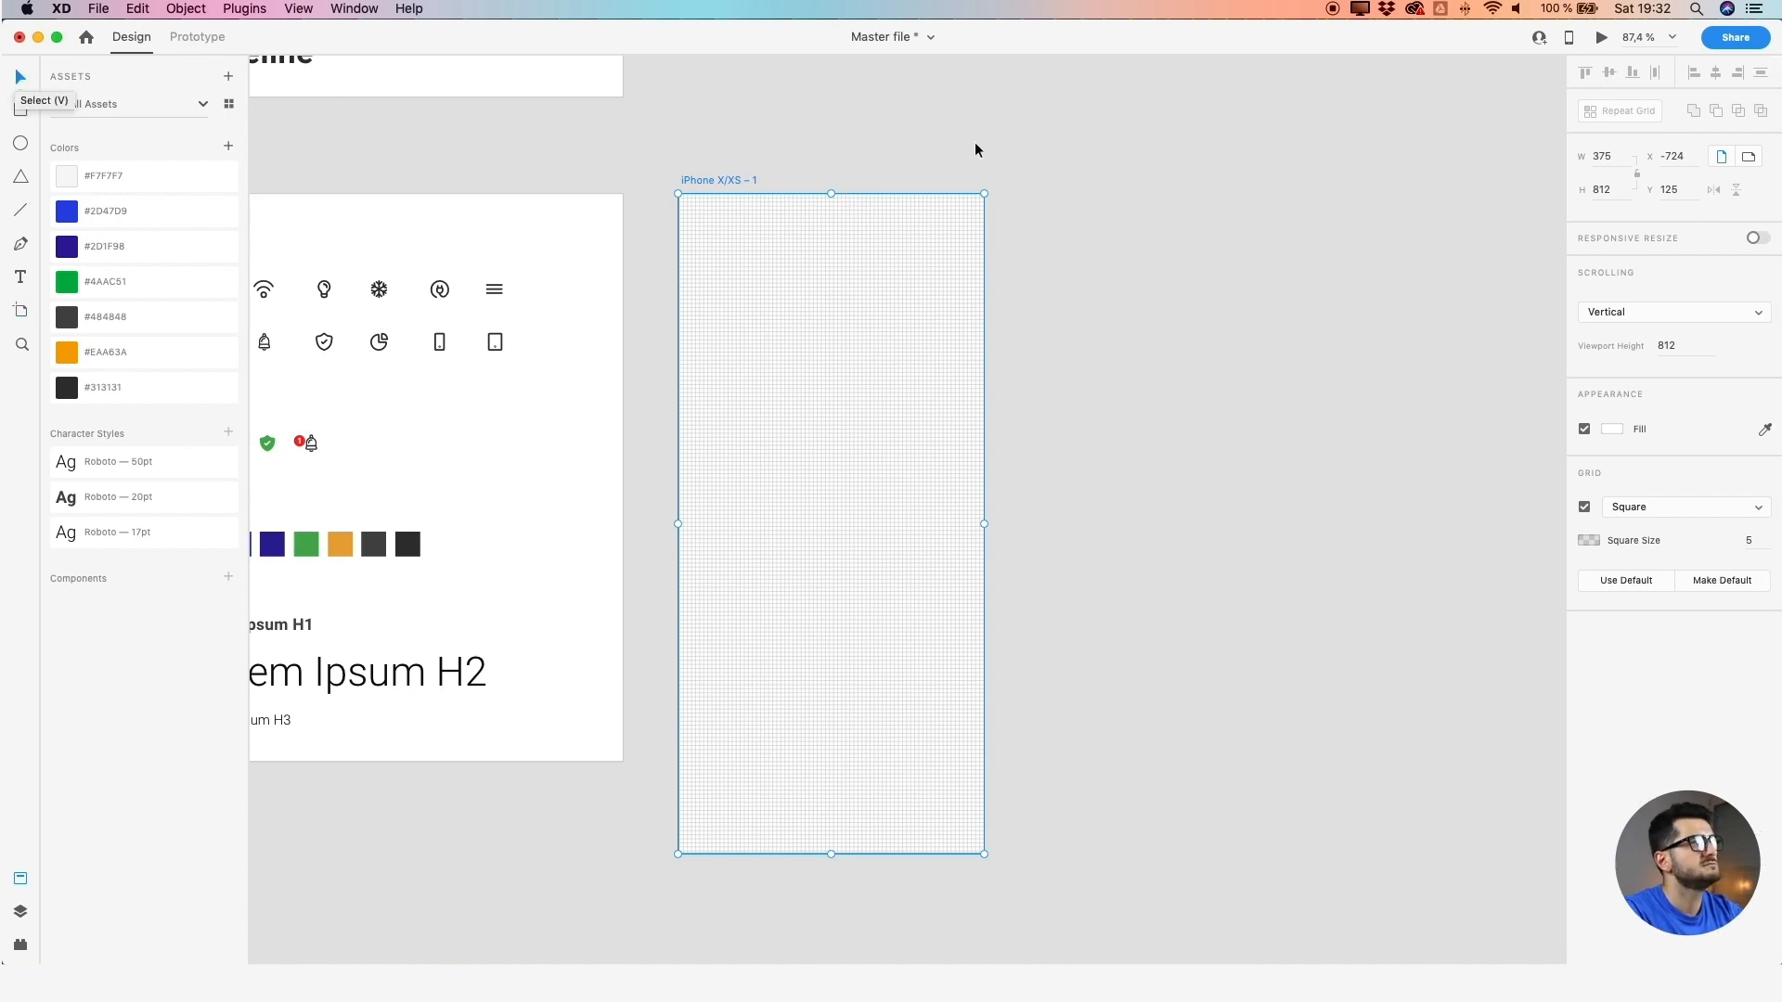
click(804, 186)
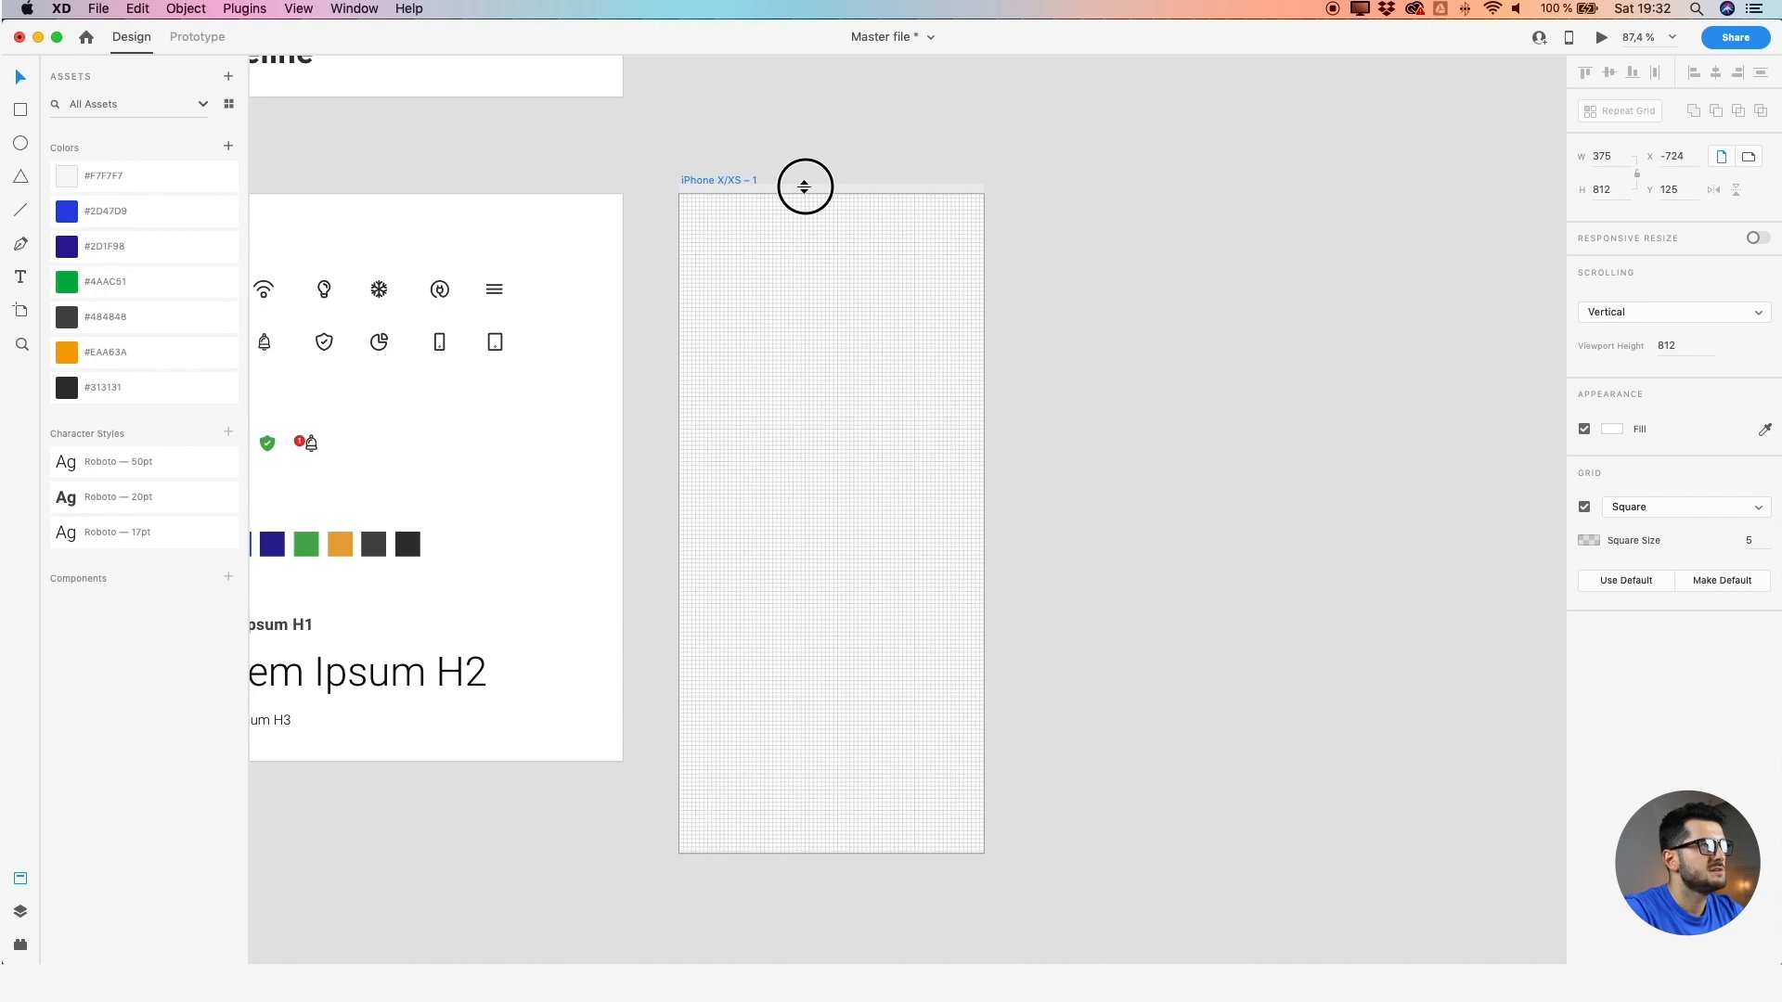
drag(804, 186, 832, 255)
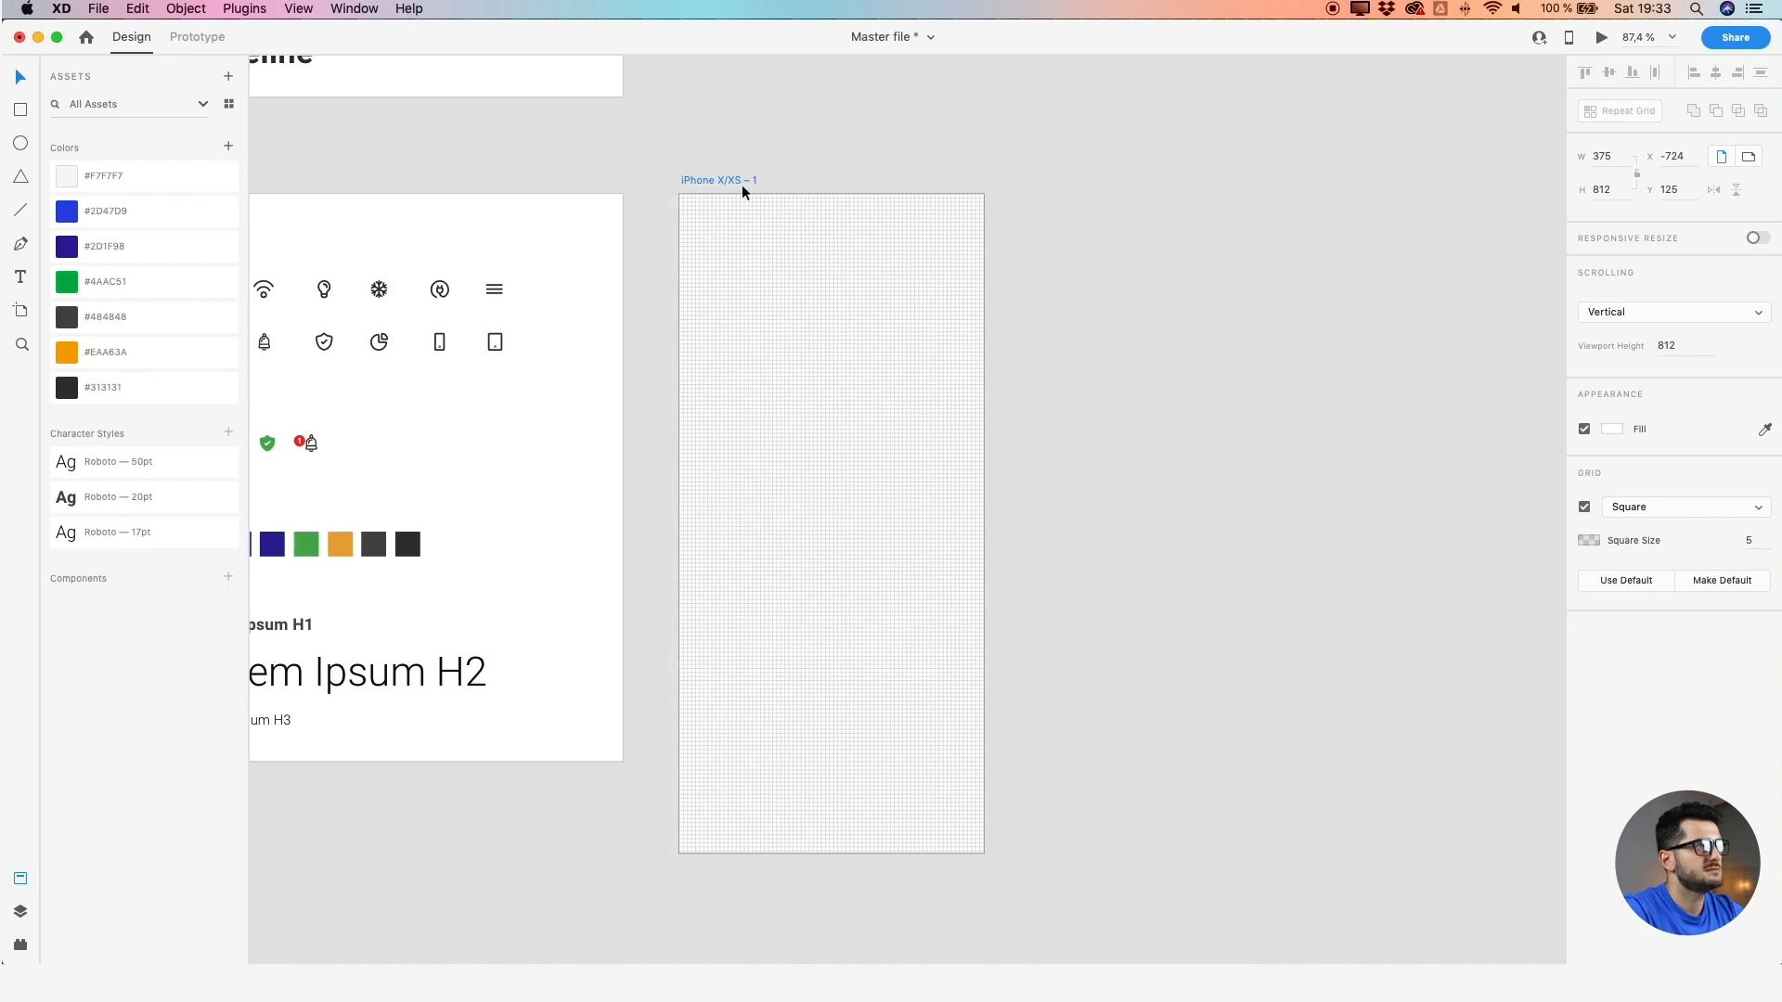
scroll(716, 180, up, 1)
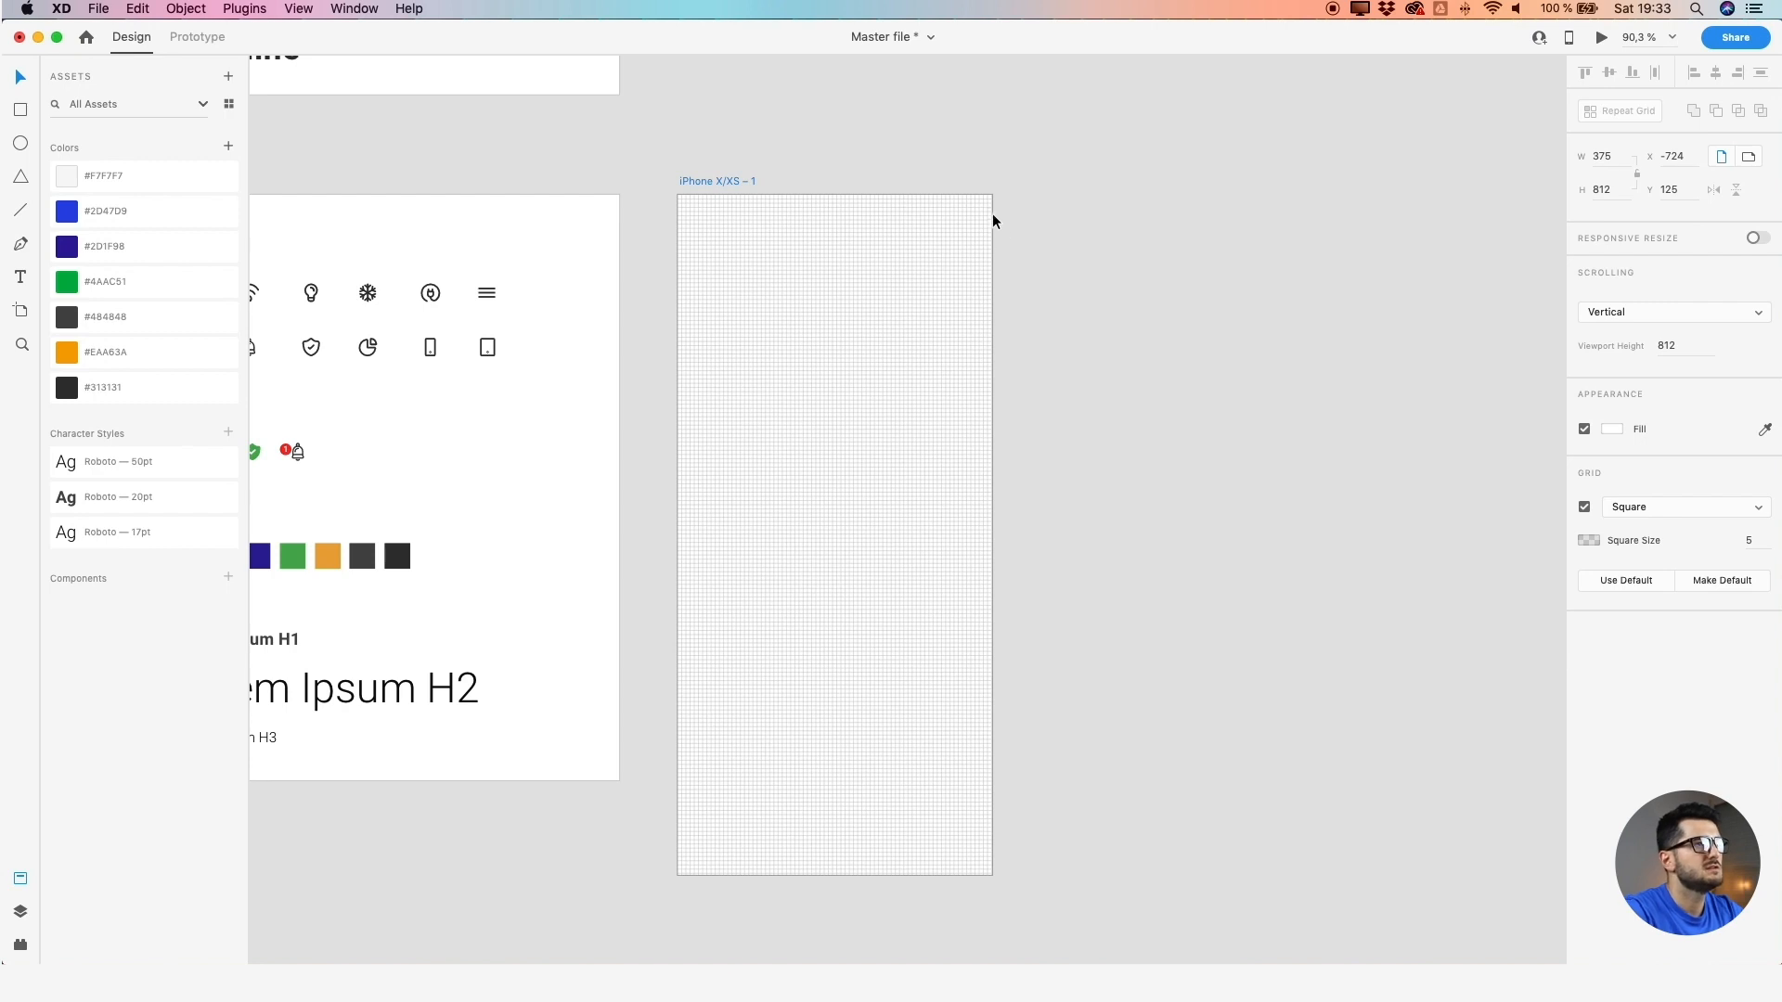
scroll(802, 160, up, 1)
drag(802, 160, 756, 249)
drag(768, 178, 785, 316)
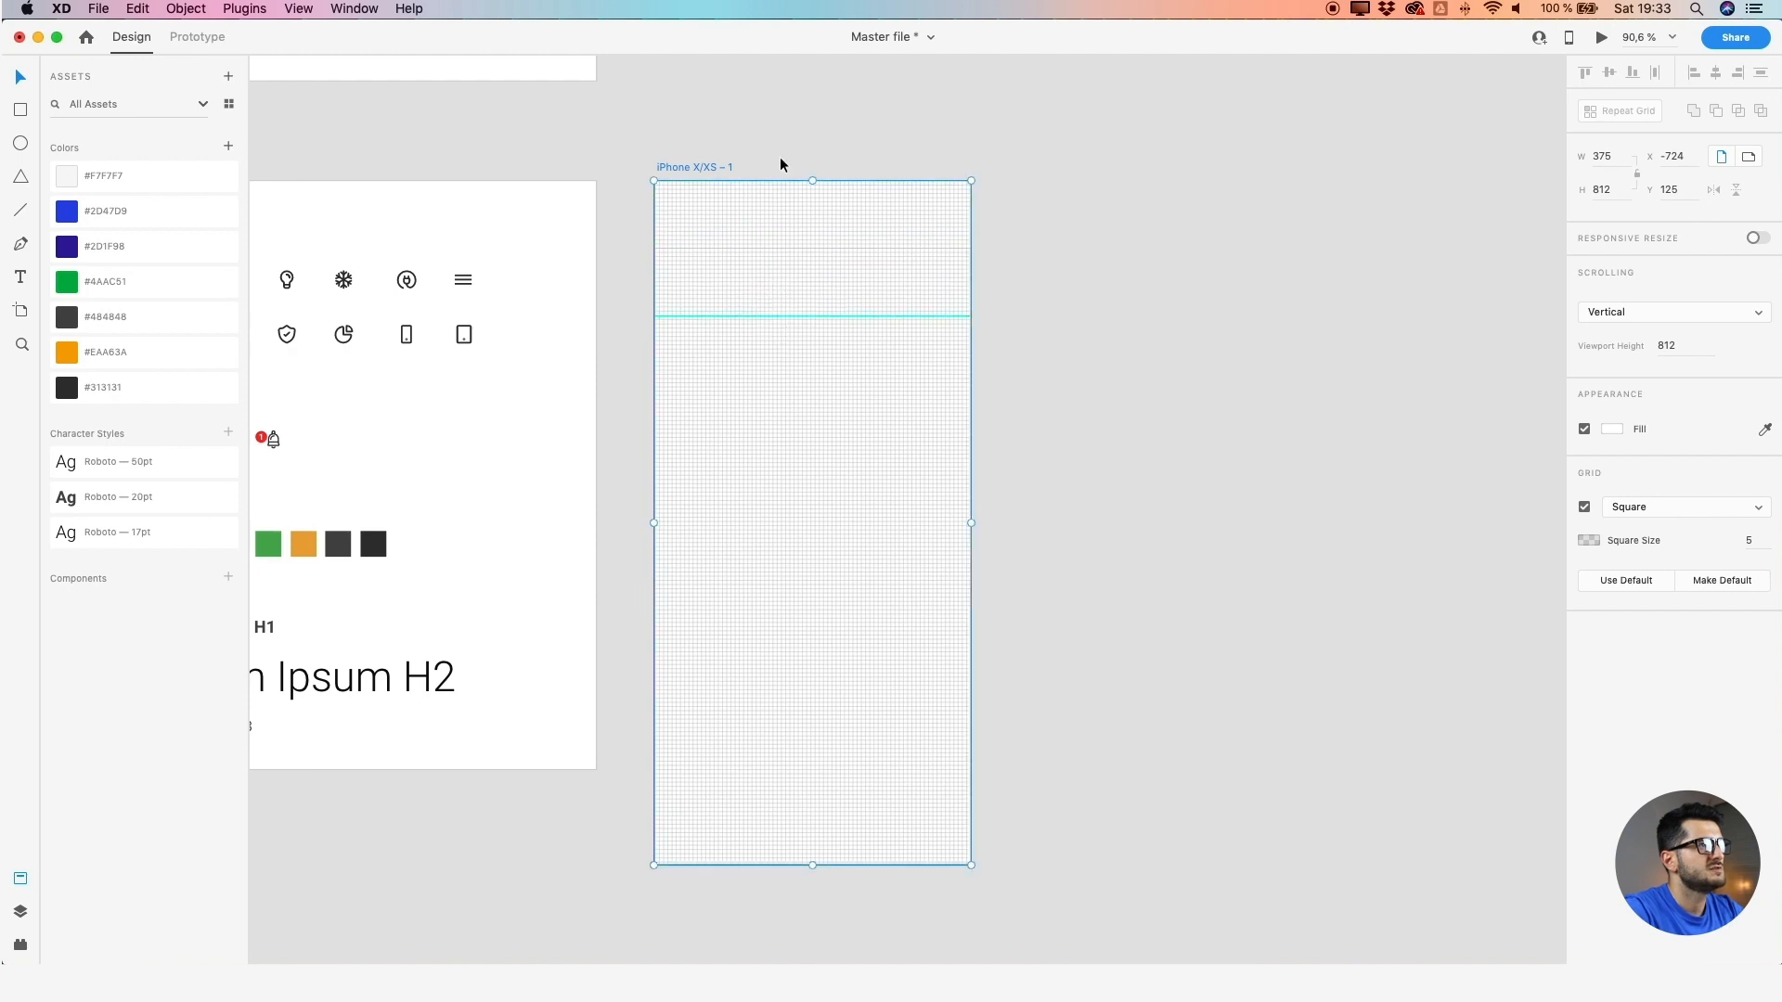
Add a third horizontal guide slightly below the second one, and a fourth near the bottom of the artboard
drag(776, 179, 800, 350)
click(795, 350)
scroll(798, 344, down, 2)
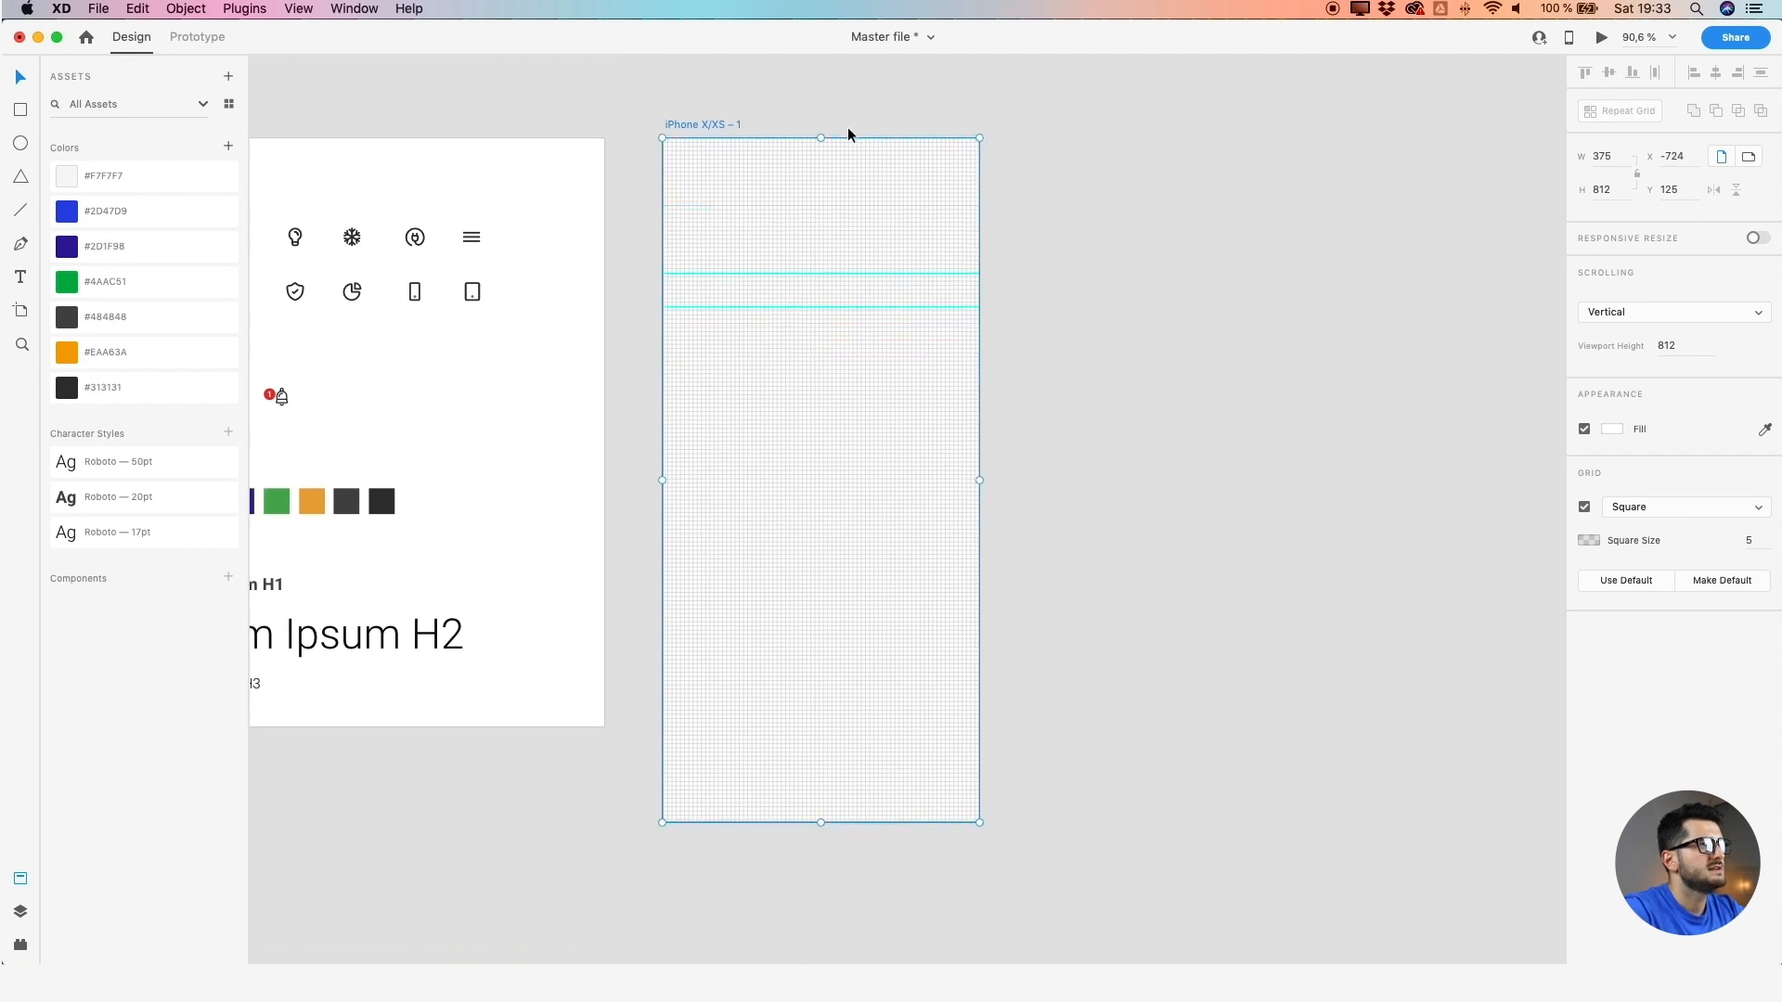
drag(847, 129, 888, 728)
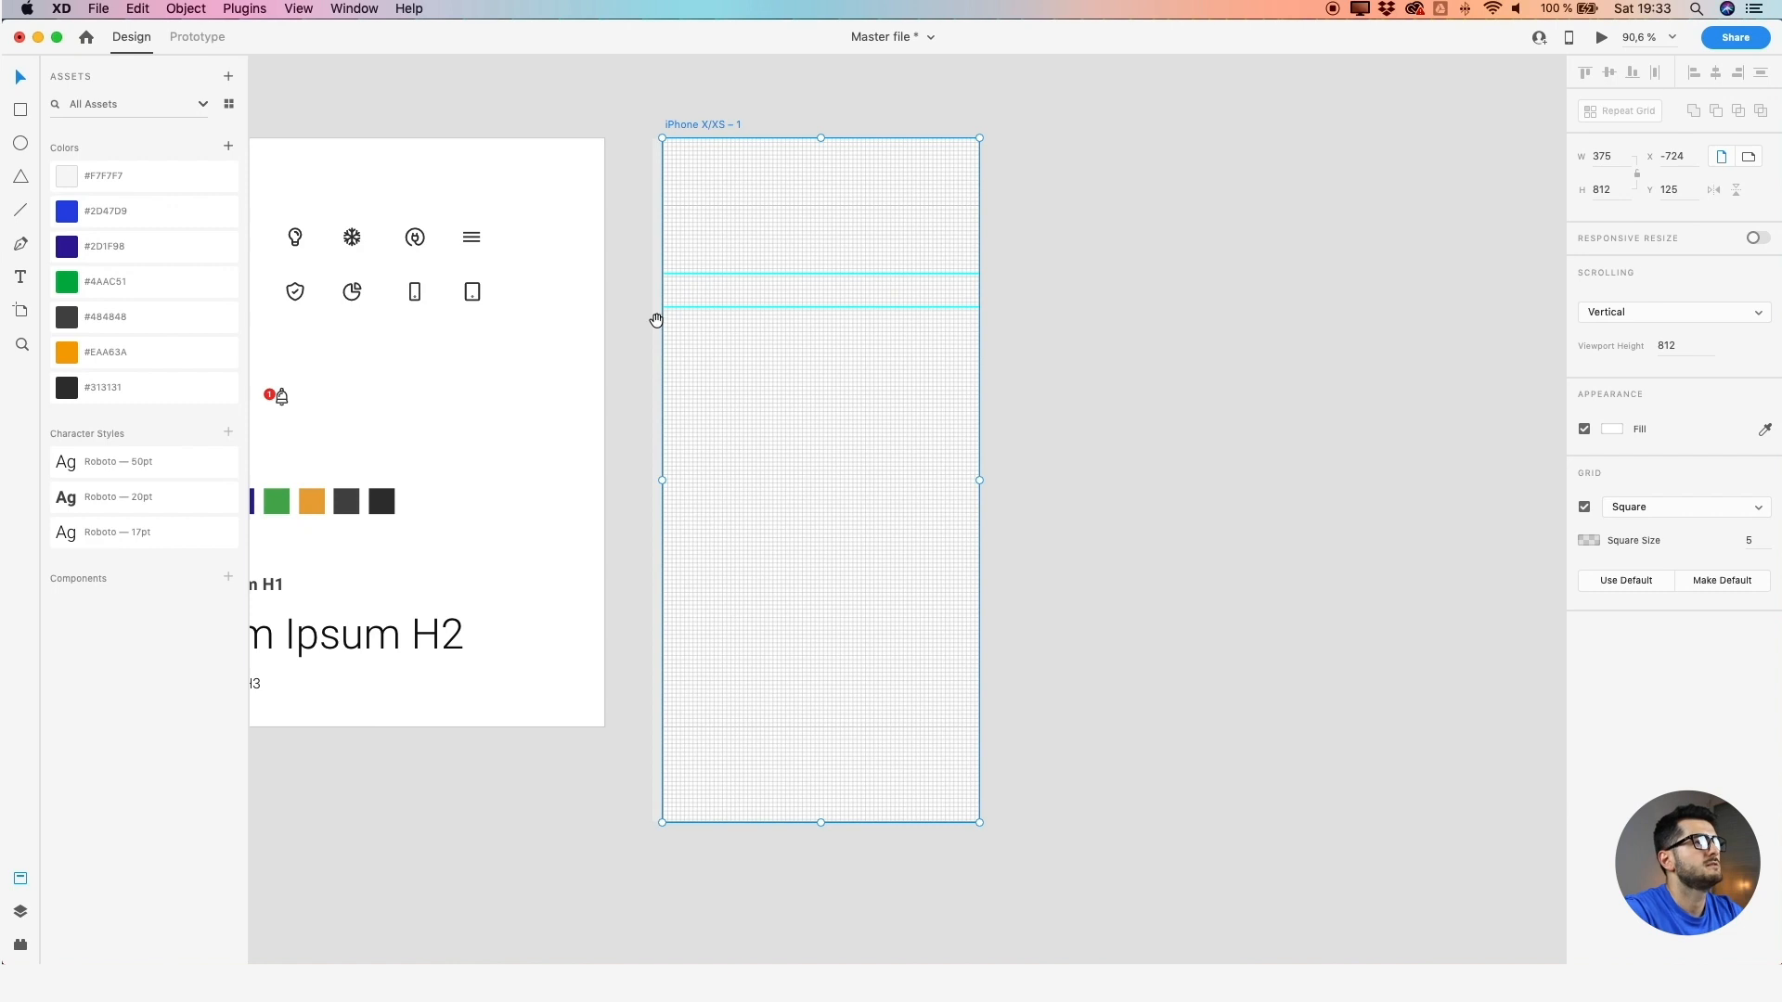
Copy the menu icon and the notification bell from the guideline to the left and right ends of the artboard's header band
drag(656, 322, 634, 355)
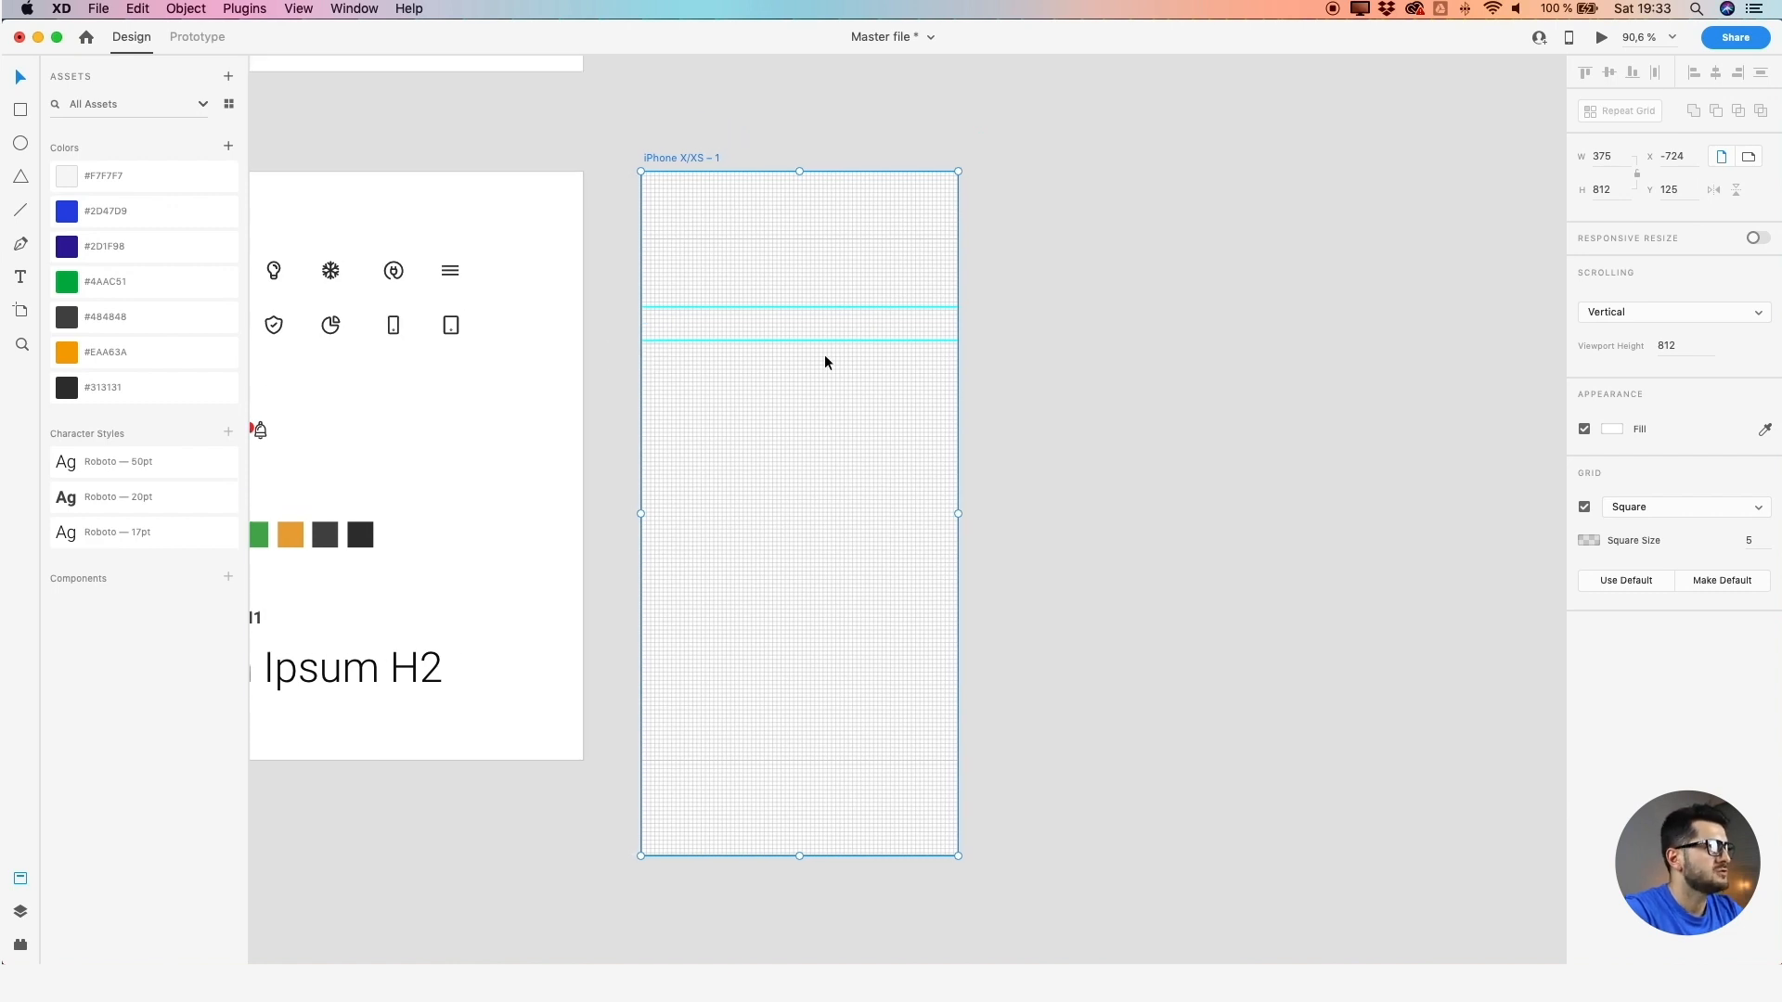
drag(682, 276, 797, 281)
drag(565, 276, 791, 214)
click(622, 195)
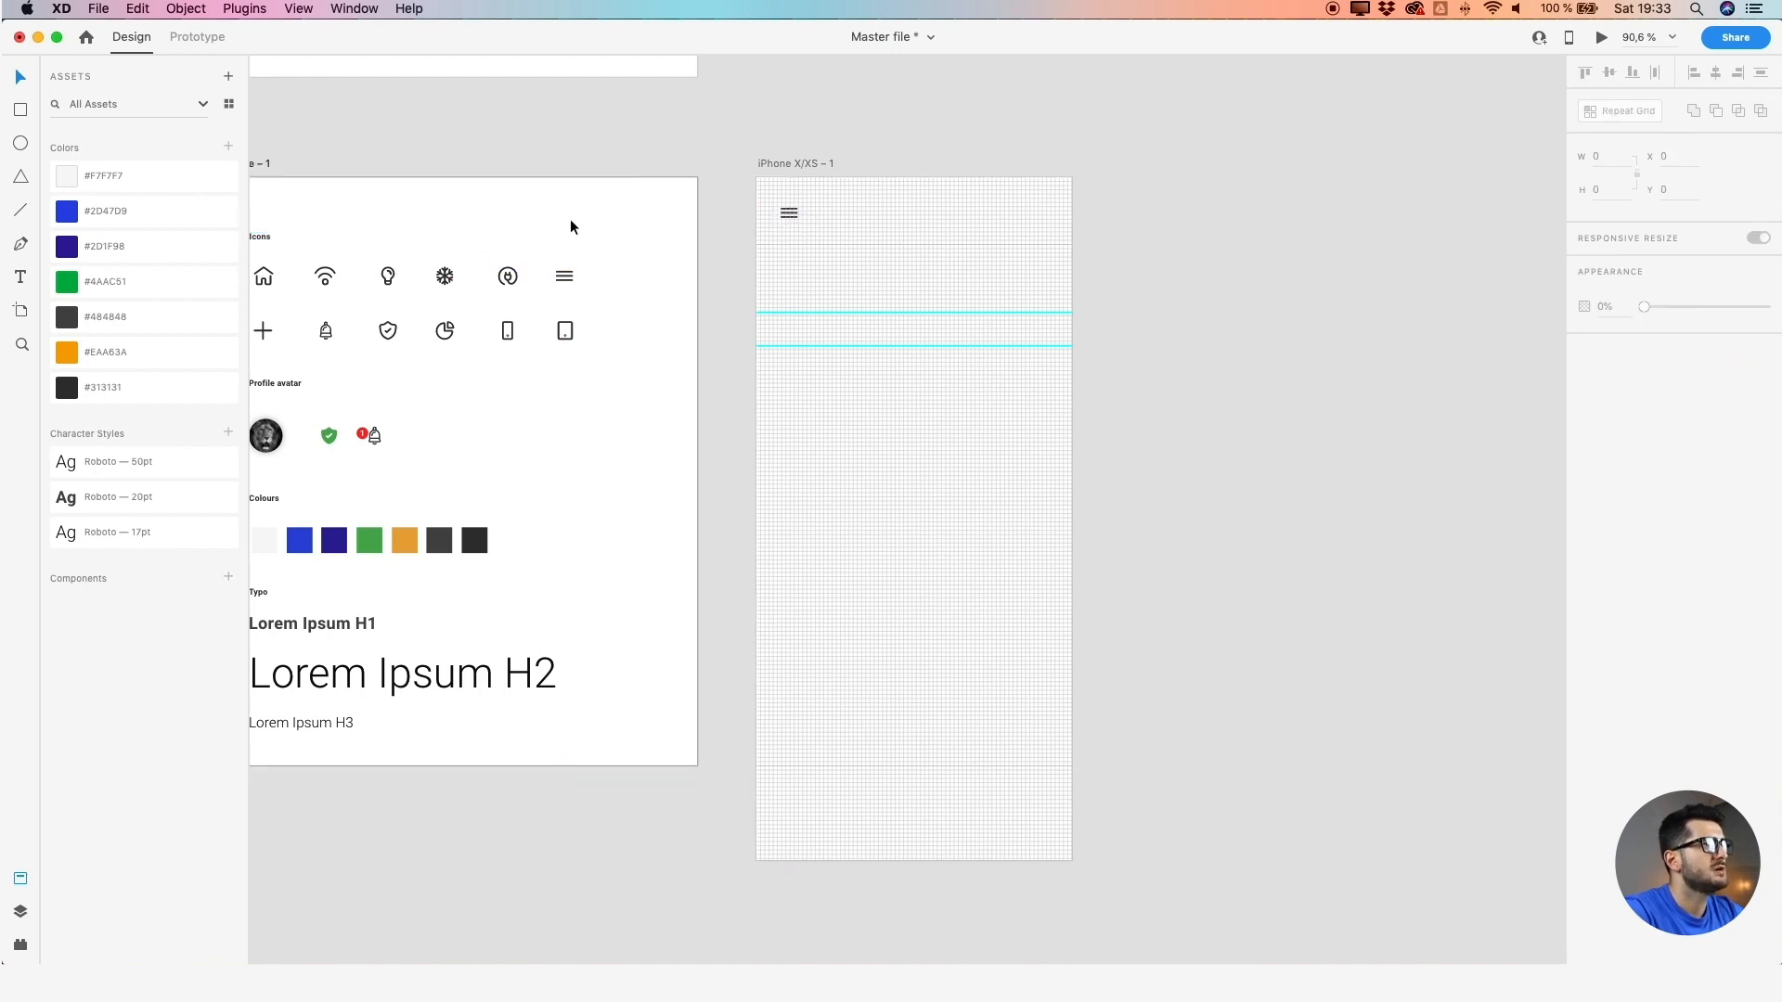
drag(564, 222, 691, 244)
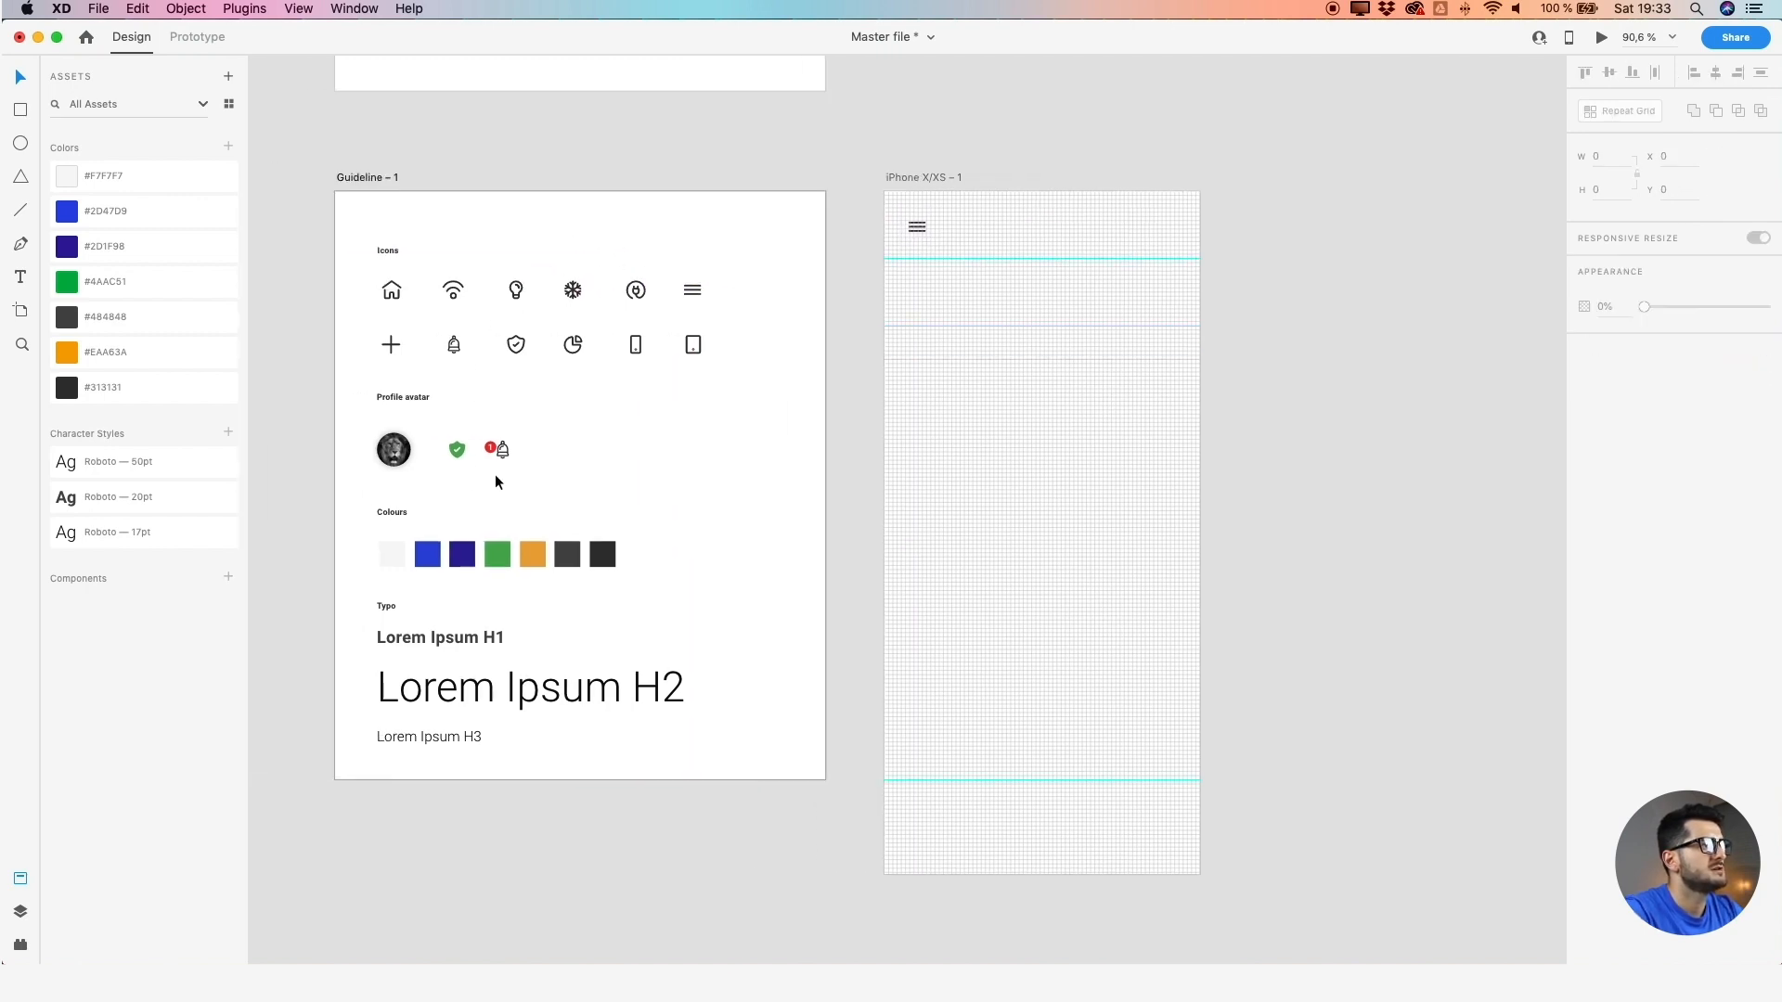
drag(499, 451, 1172, 225)
click(781, 399)
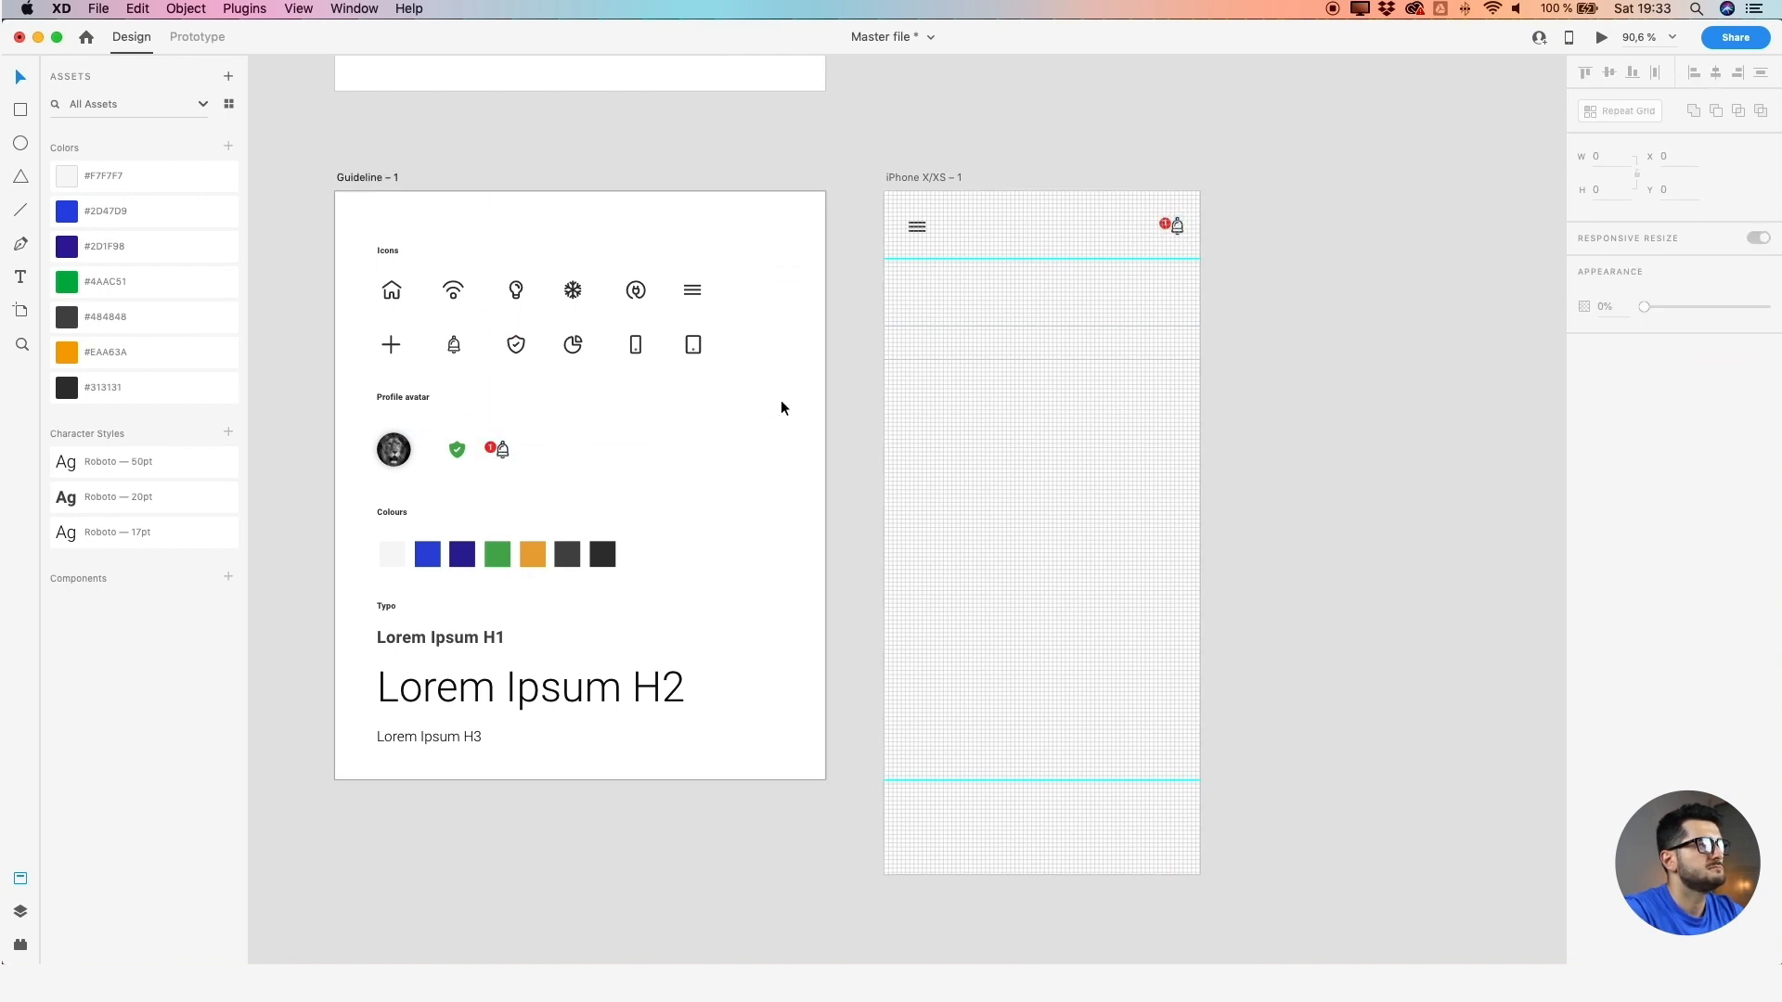
Copy the profile avatar and green shield from the guideline into the band below the header, under the menu and bell icons
drag(394, 449, 926, 296)
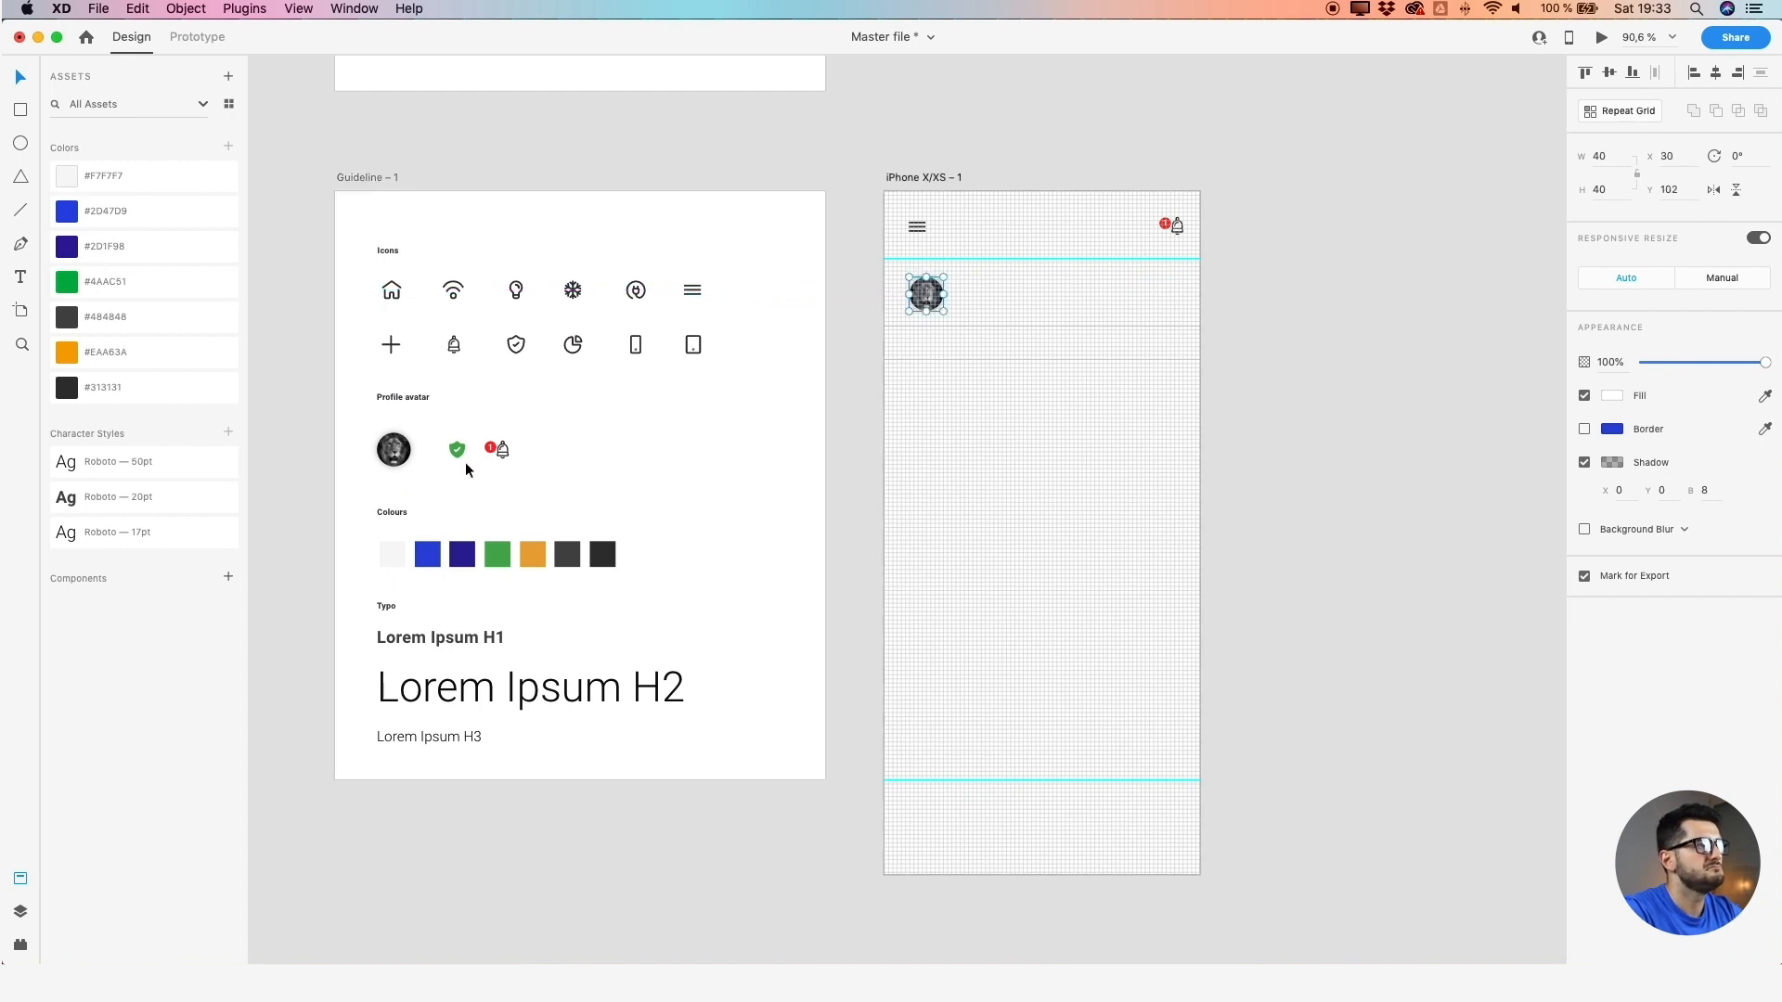
drag(457, 450, 1175, 295)
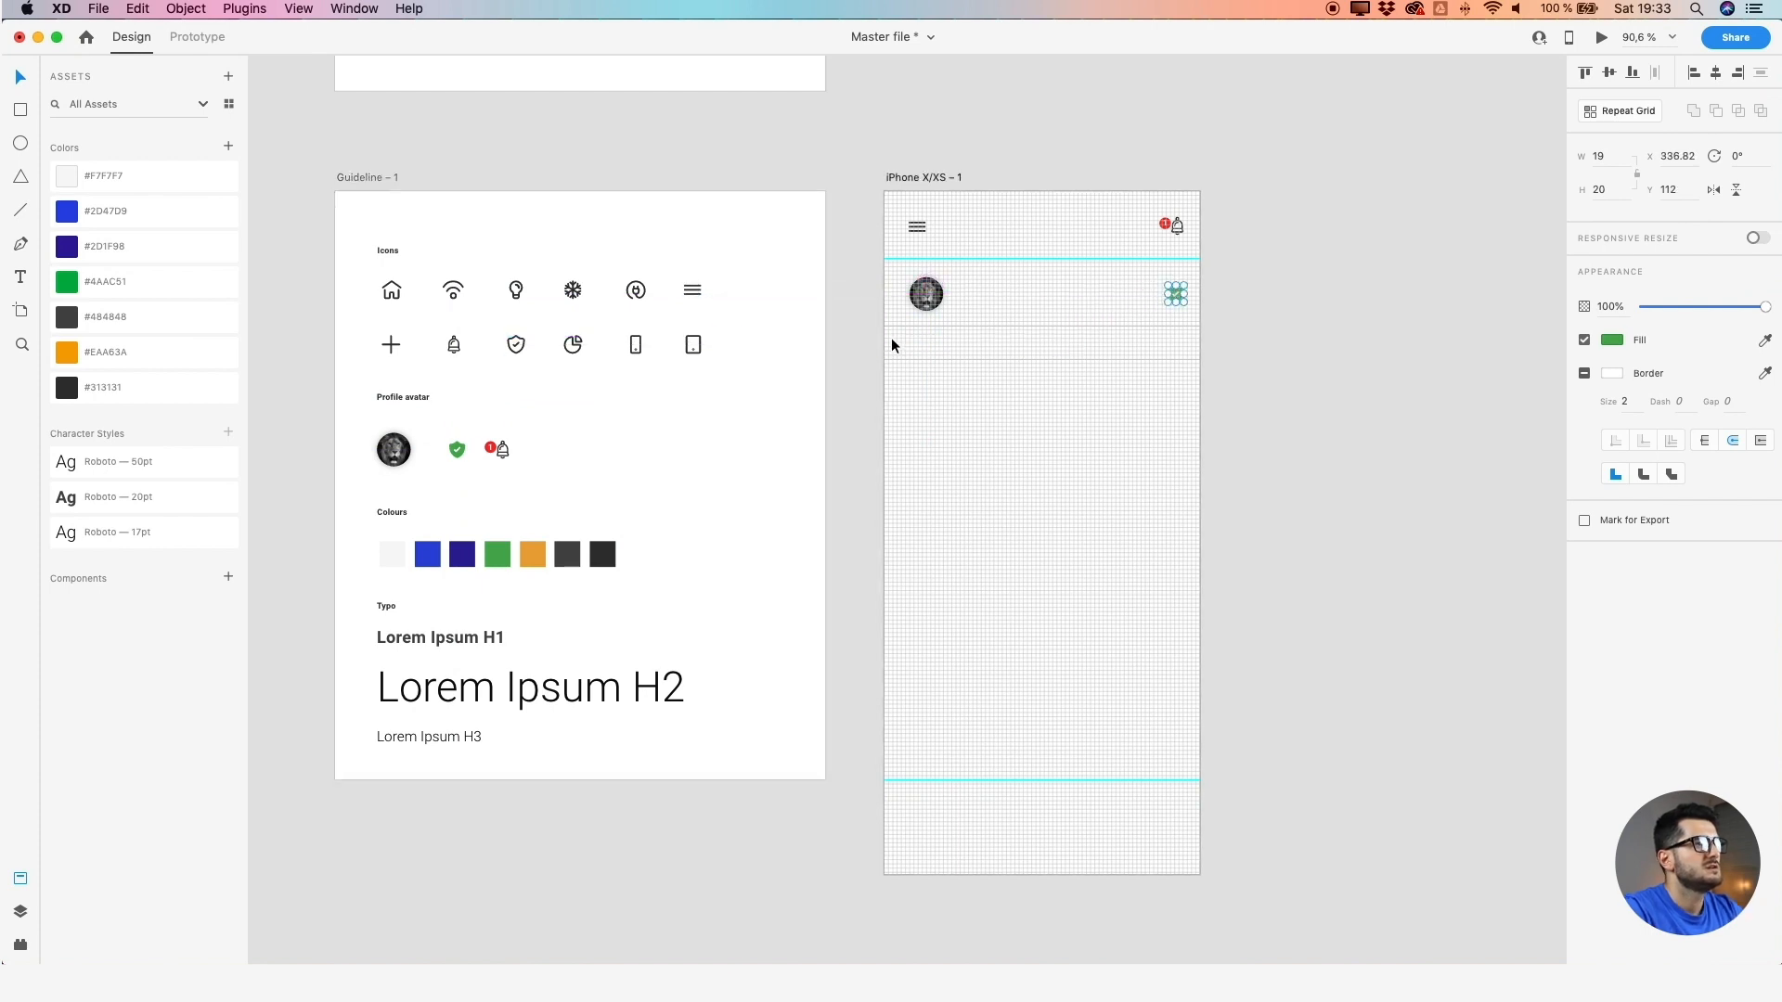
Draw a card rectangle about 158 × 186 below the third guide, aligned with the avatar's left edge
drag(807, 405, 740, 384)
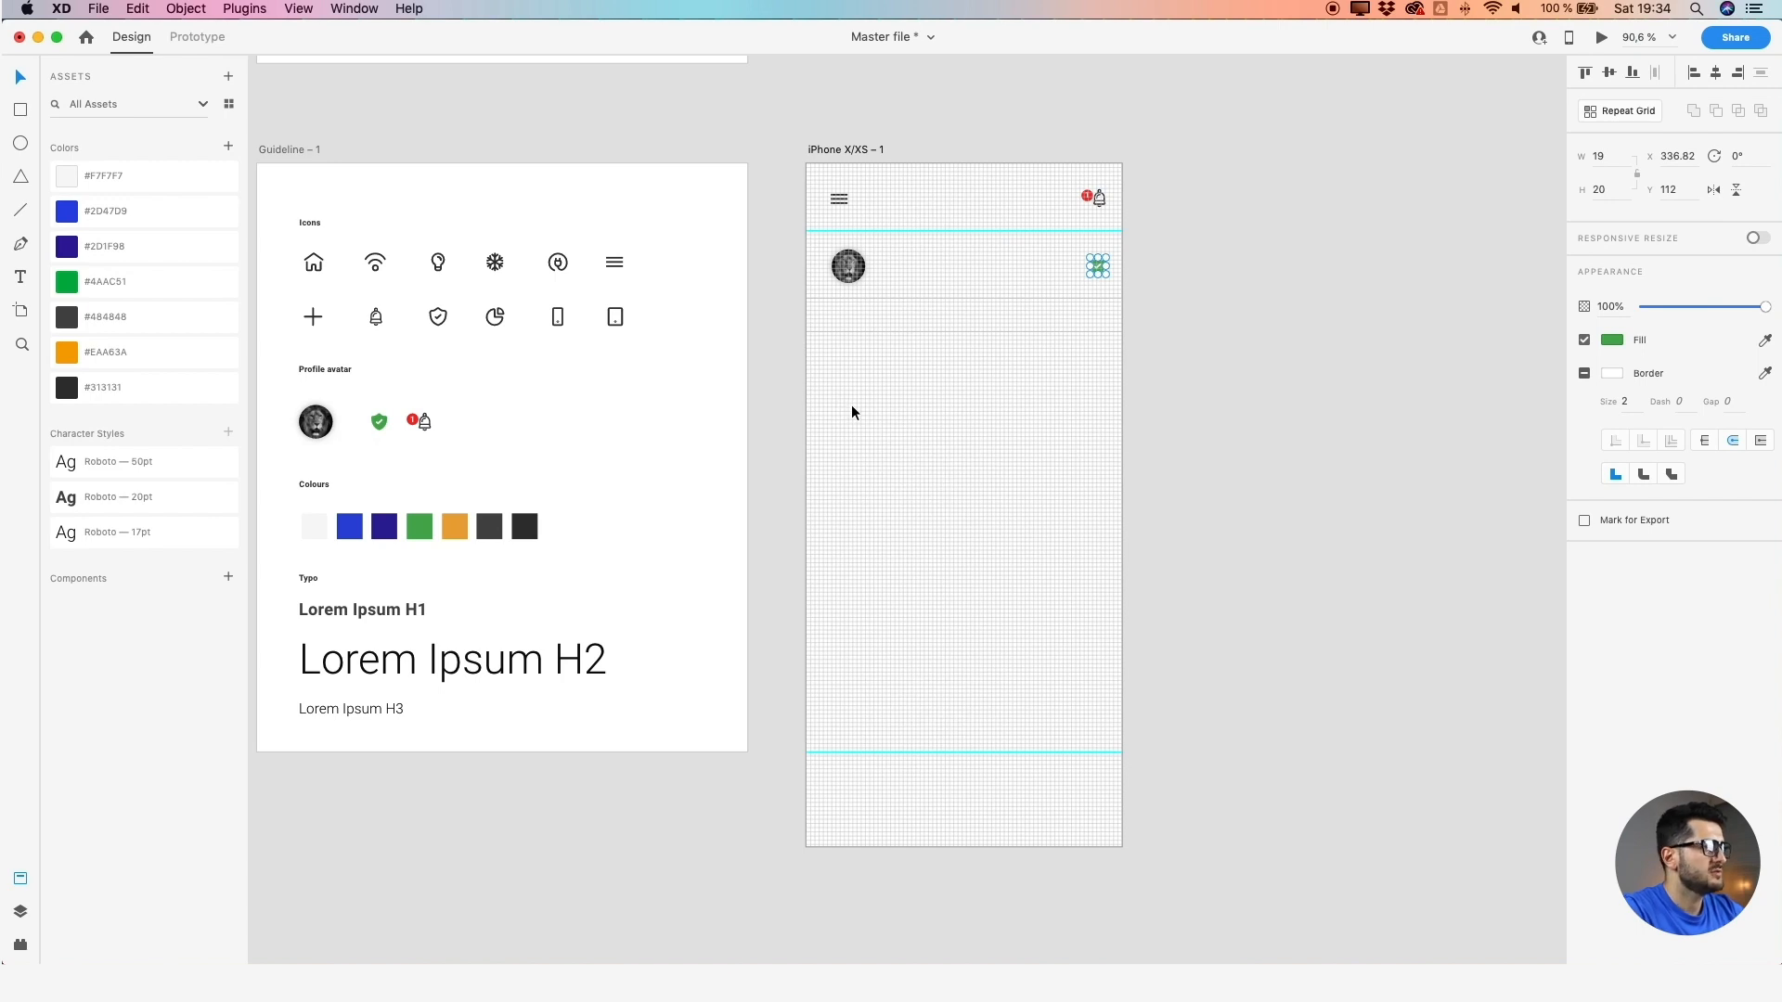
key(r)
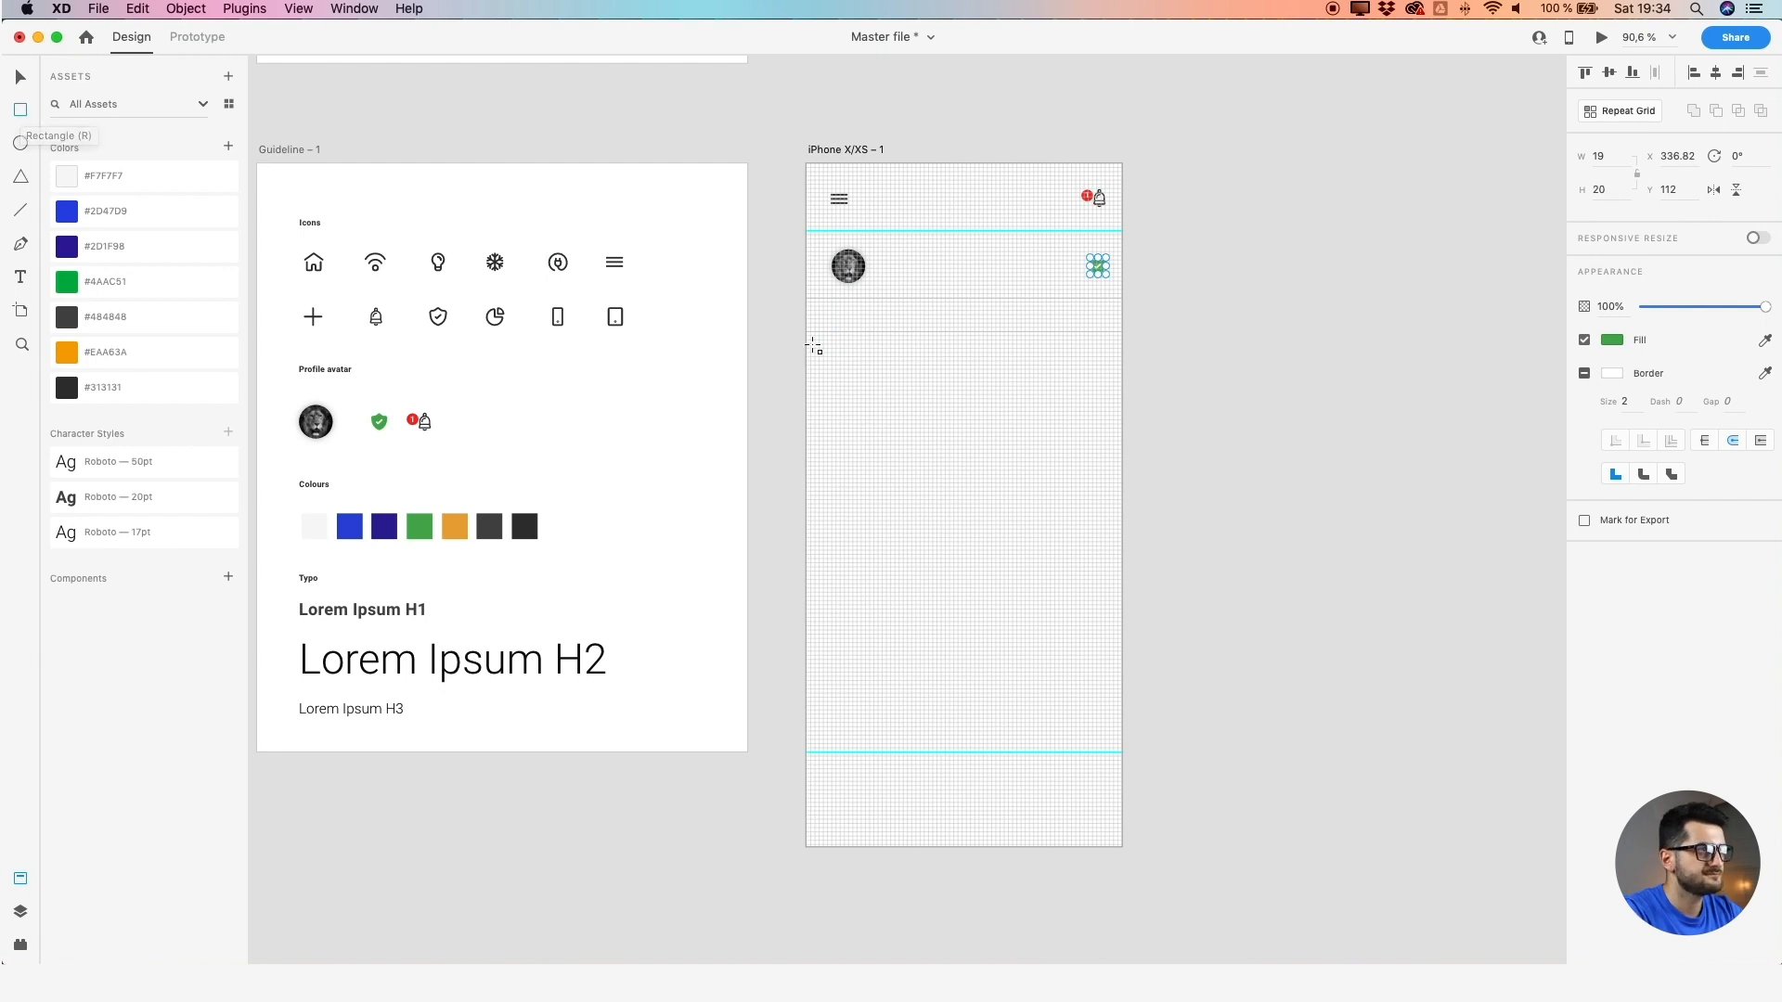
drag(833, 349, 965, 505)
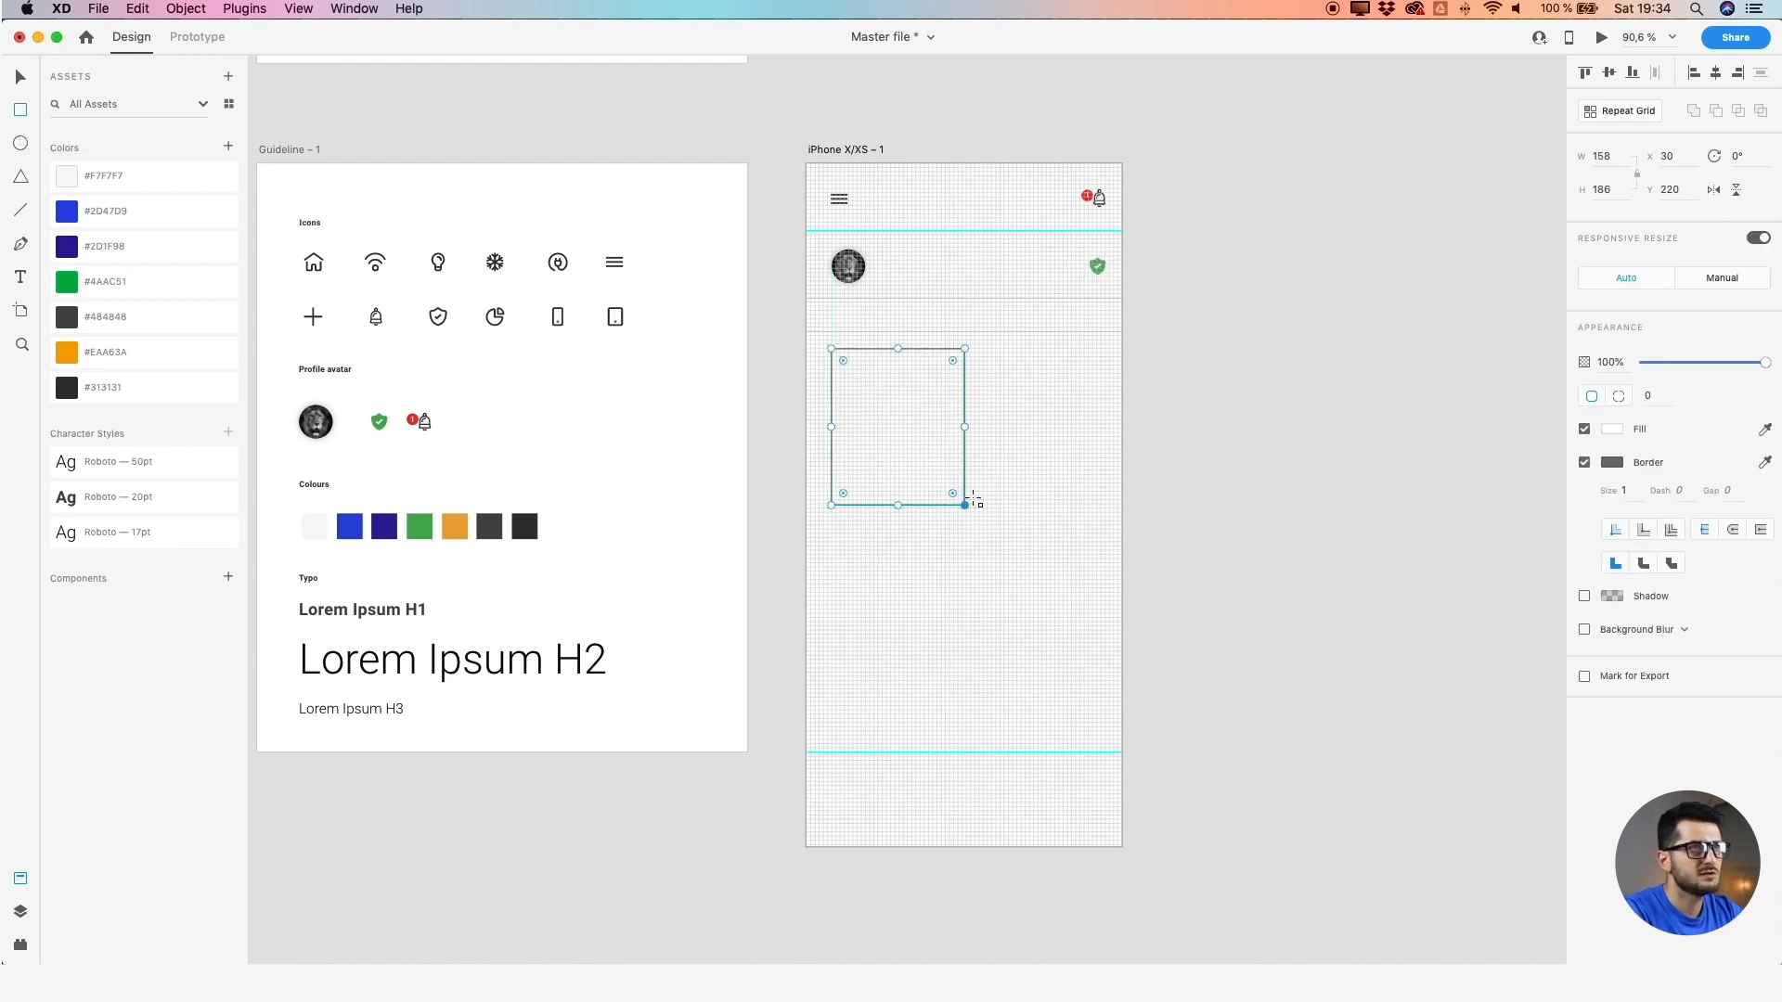
Resize the card rectangle to 165 × 160 and move it to X 15, Y 200 on the artboard
double_click(1604, 155)
text(165)
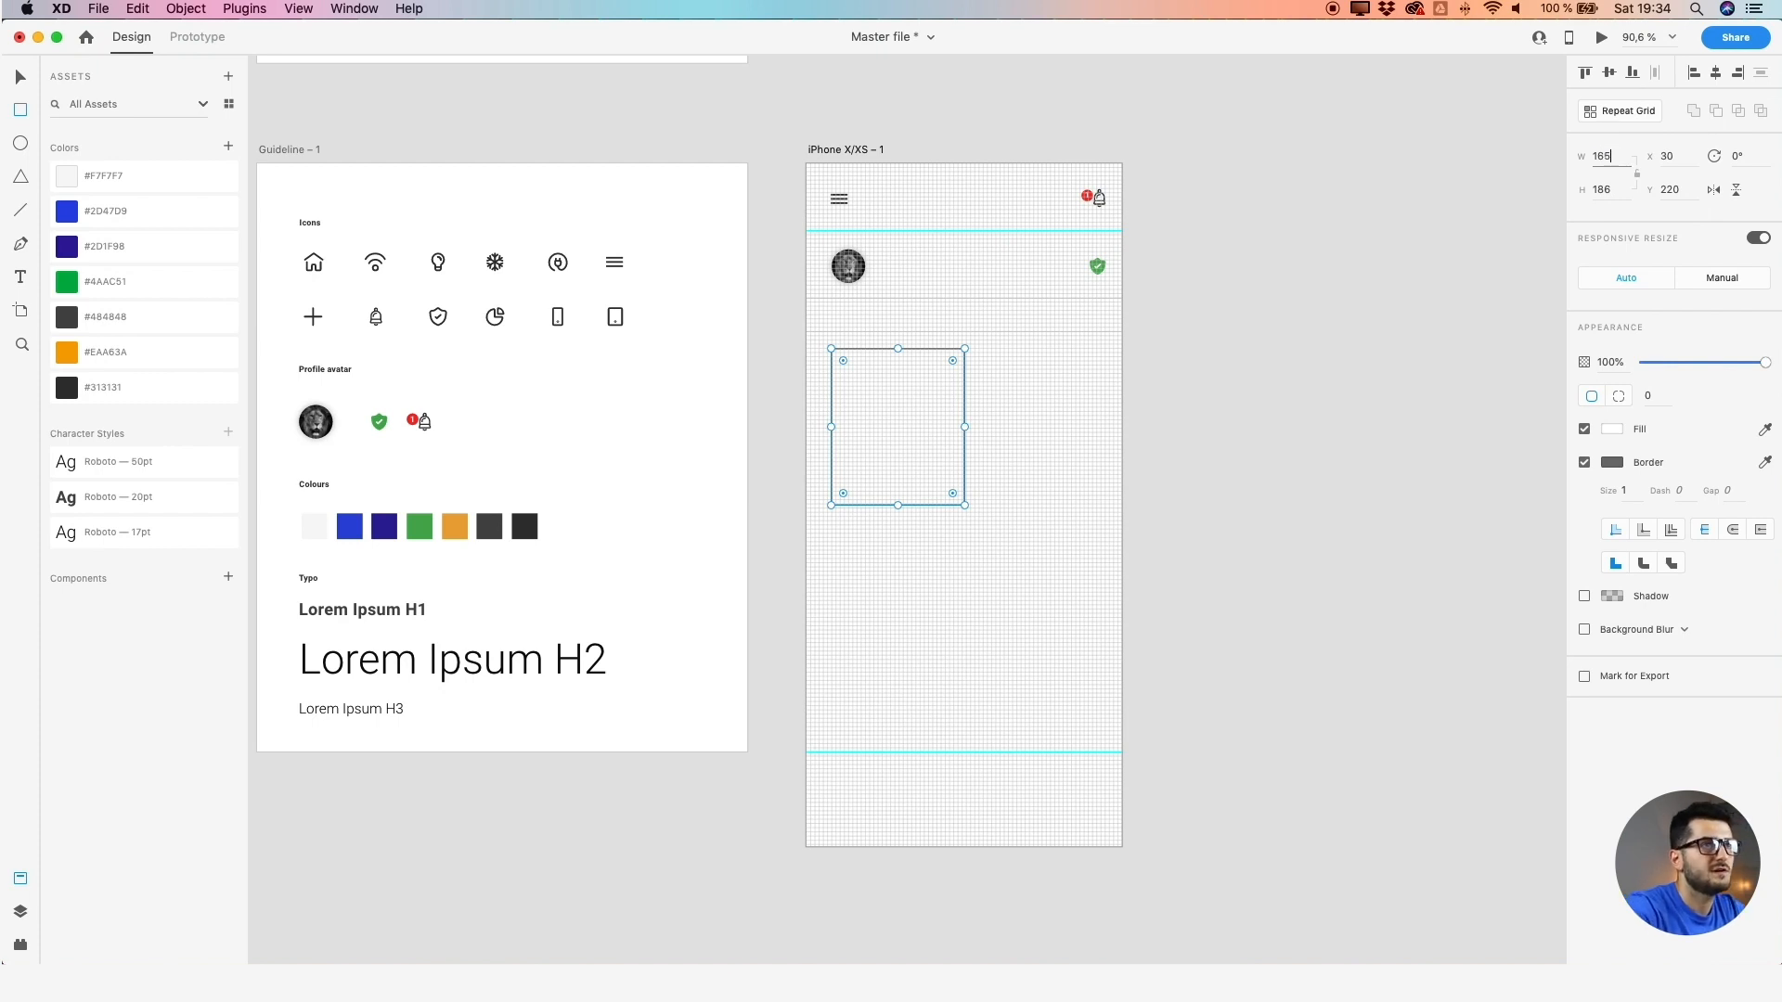
key(Tab)
text(160)
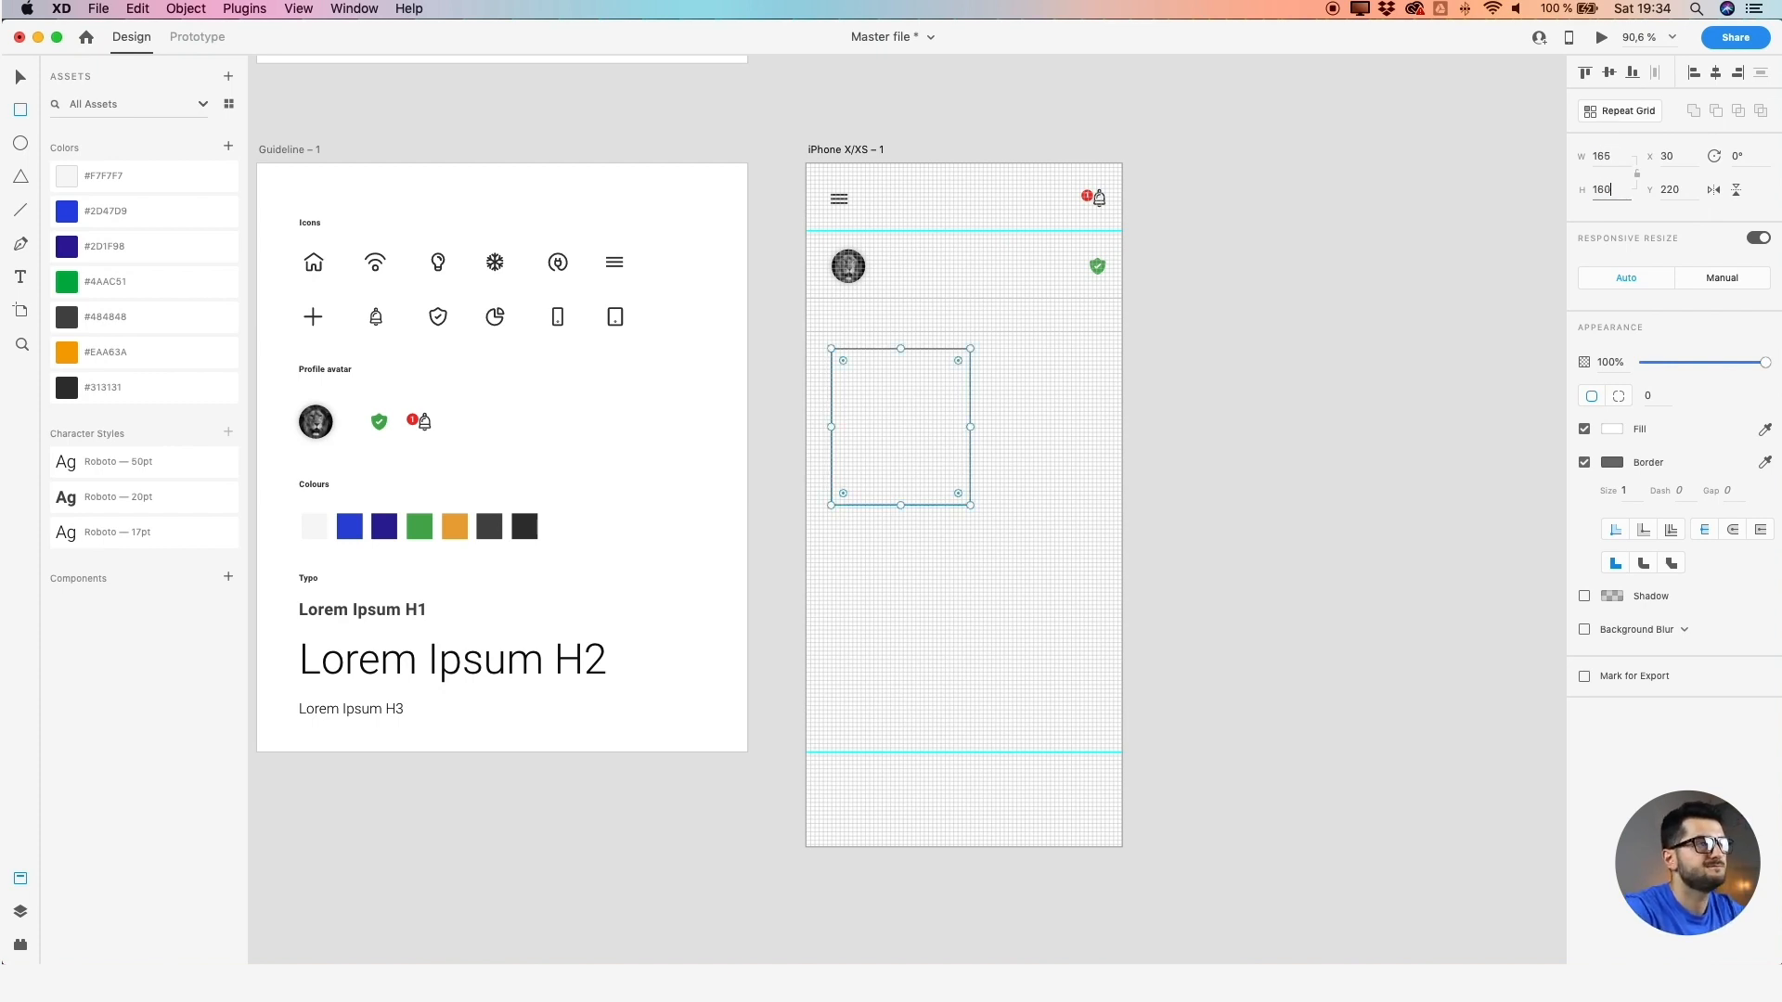
key(Return)
key(v)
drag(871, 373, 905, 360)
scroll(881, 331, up, 5)
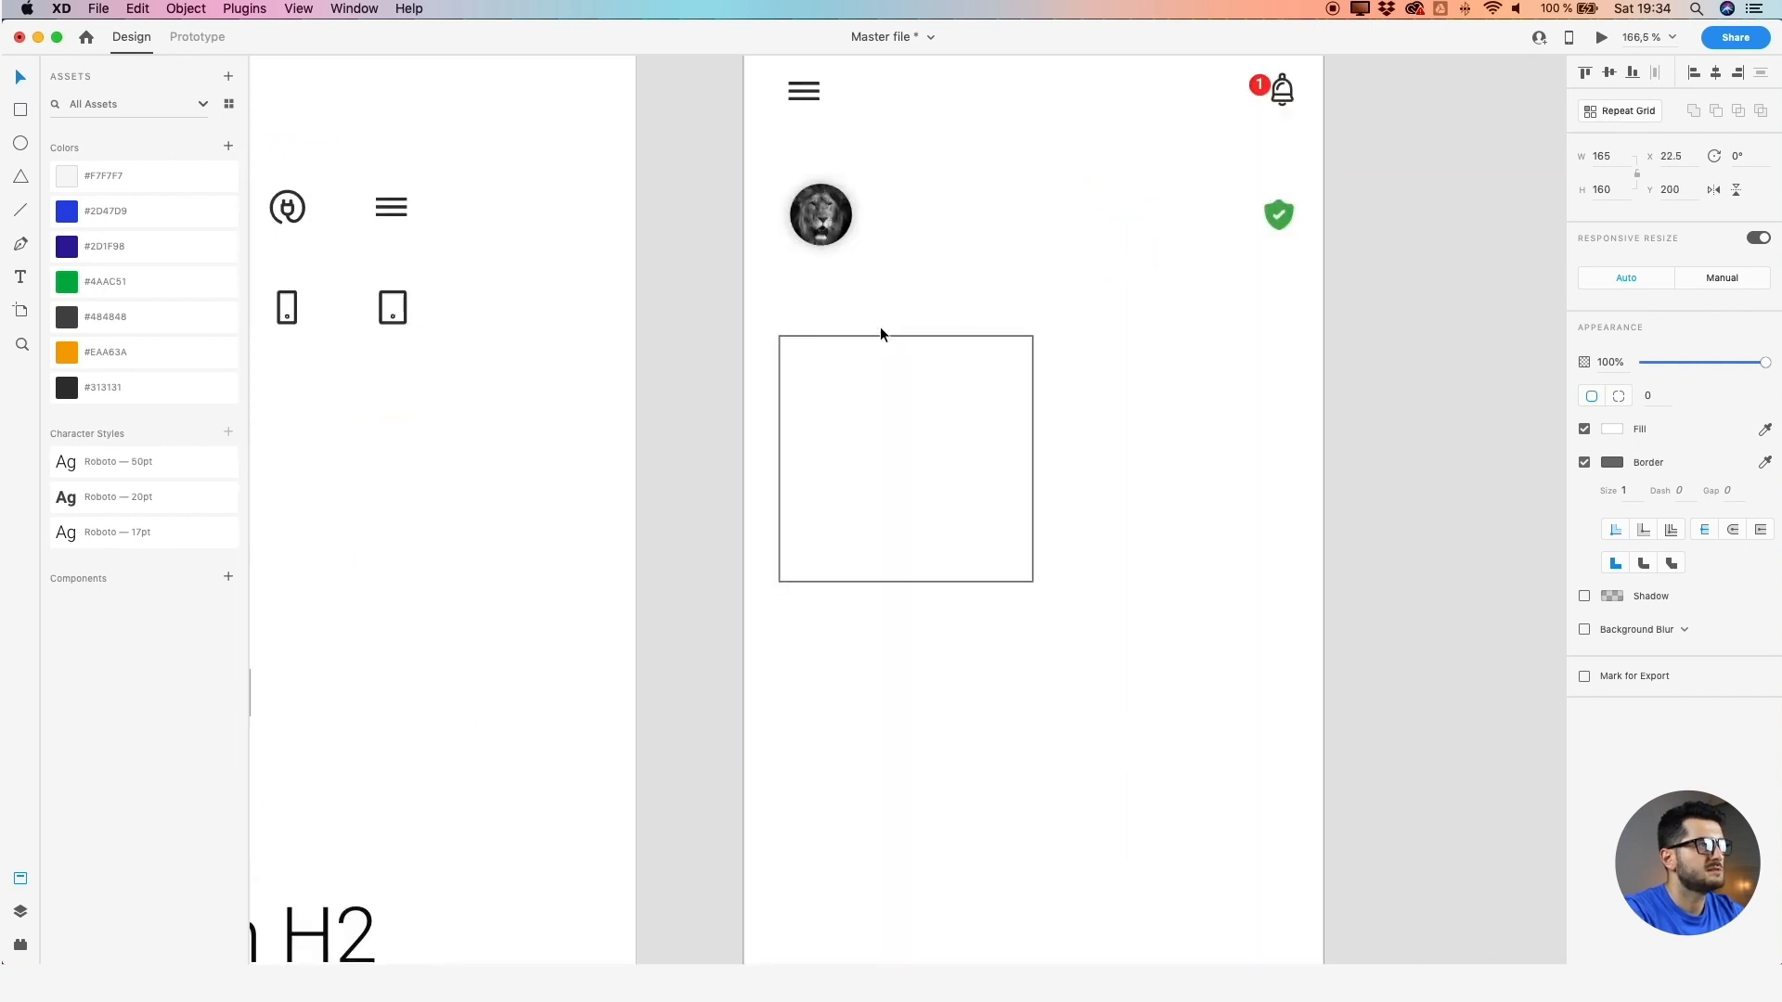
Duplicate the card beside the first one at X 200, Y 200, and set the copy's height to 200
drag(780, 366, 1048, 369)
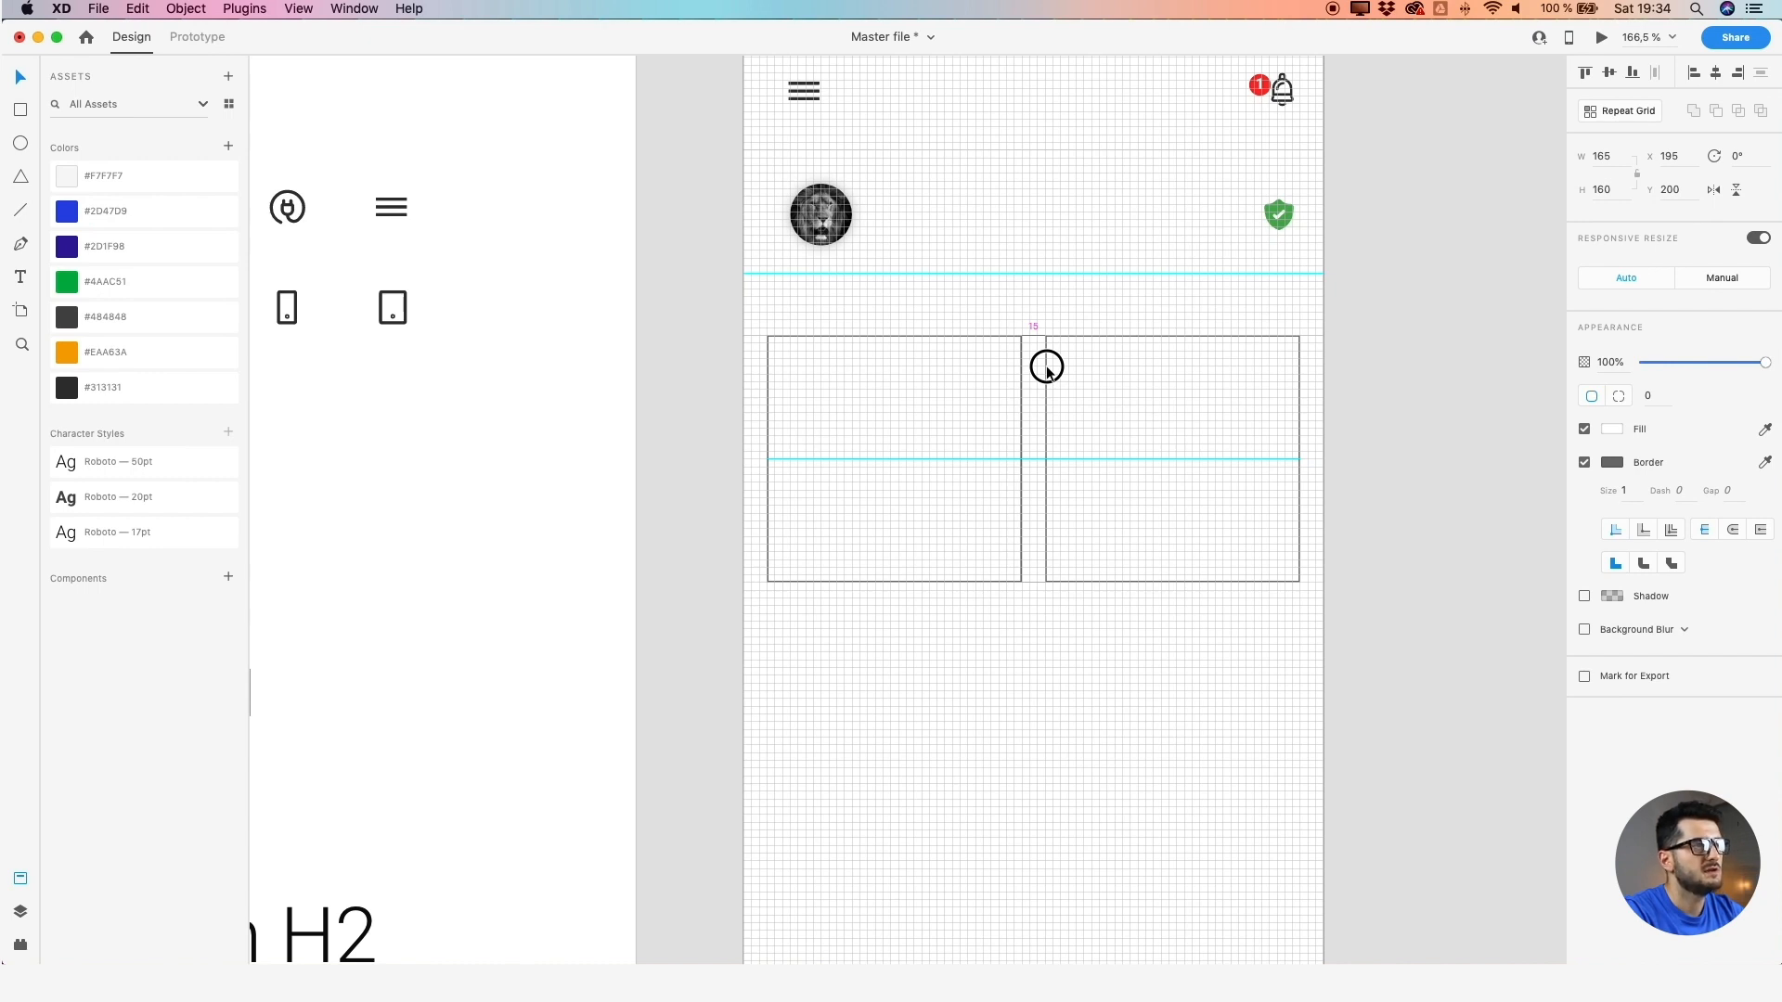
drag(1048, 371, 1052, 366)
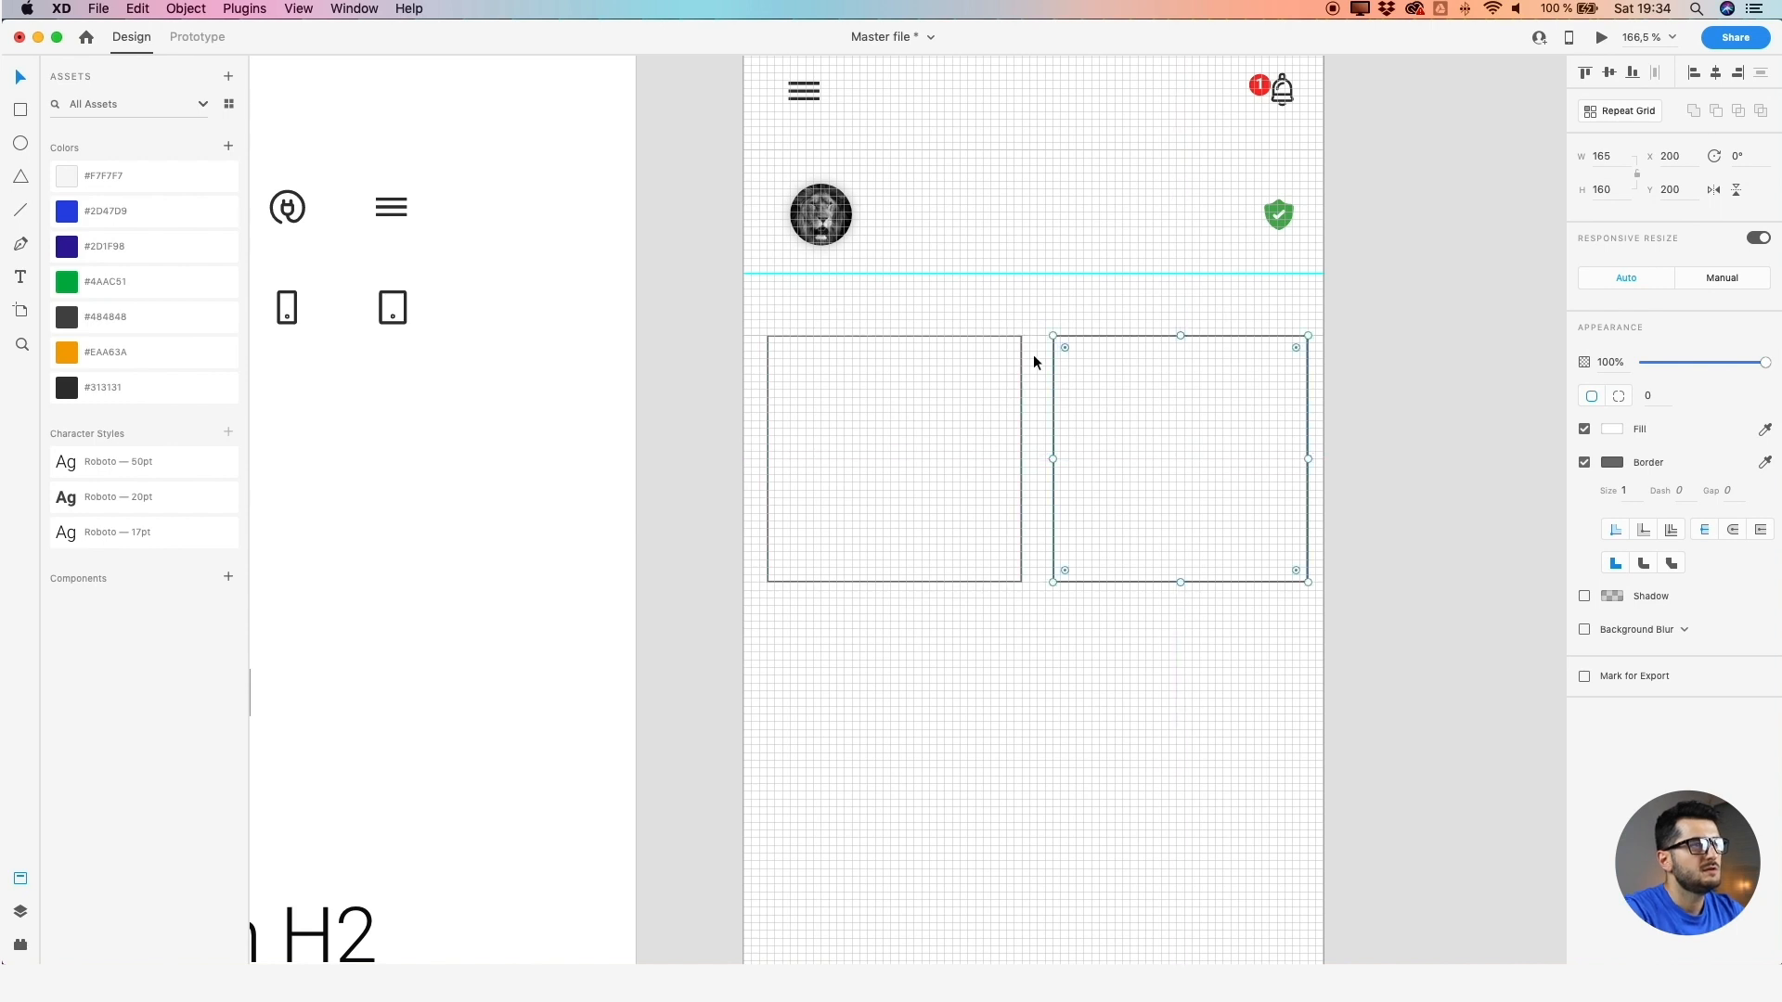
click(1624, 189)
text(200)
key(Return)
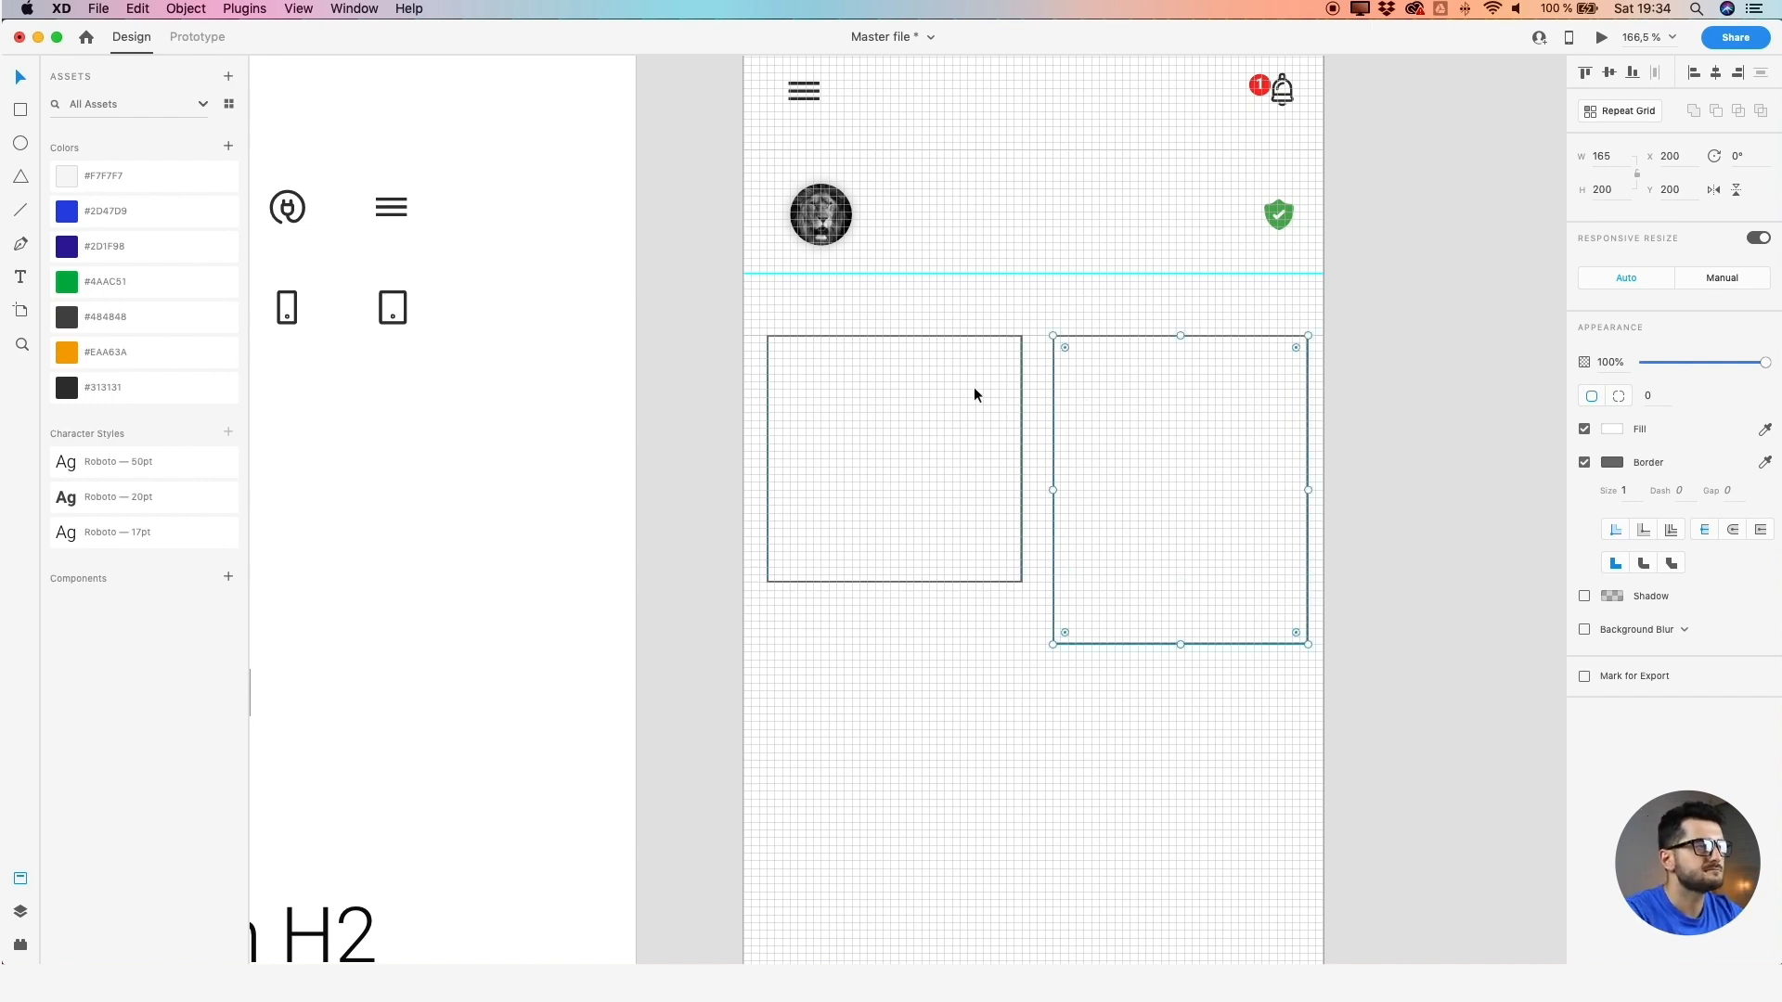
click(728, 394)
Duplicate the tall card below the short one at X 15, Y 375, and the short card below the tall one at X 200, Y 415
scroll(721, 334, down, 3)
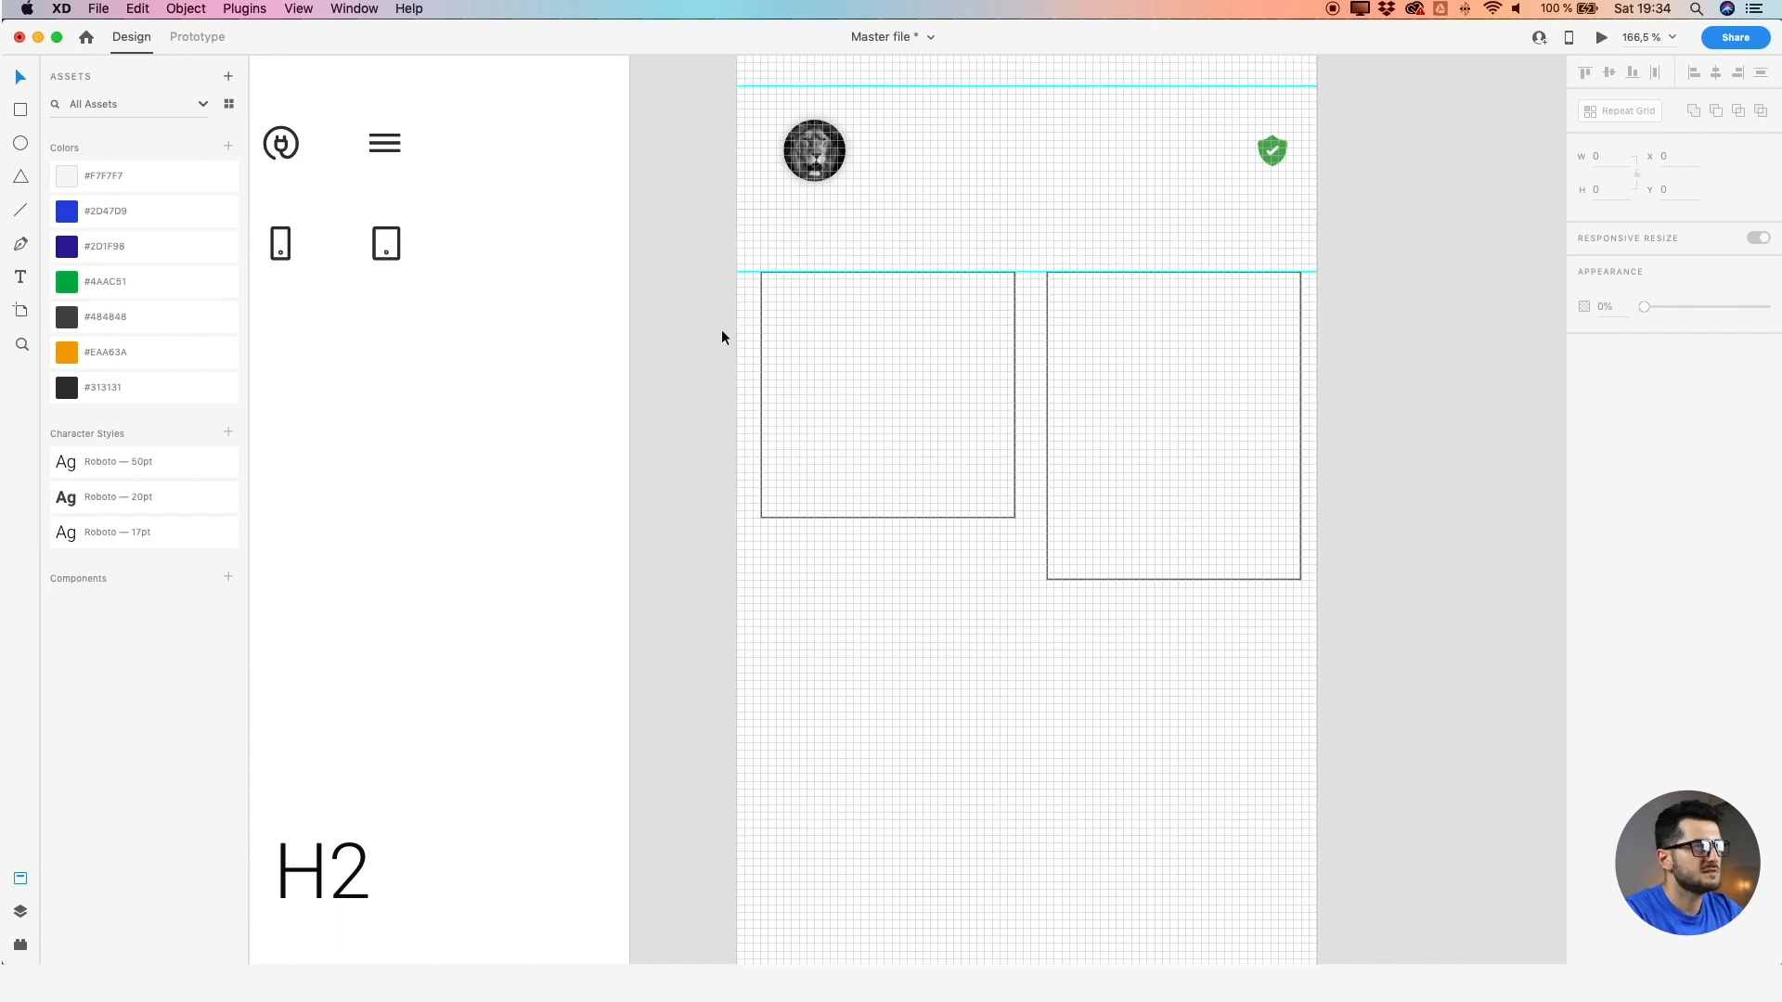
drag(1049, 314, 762, 579)
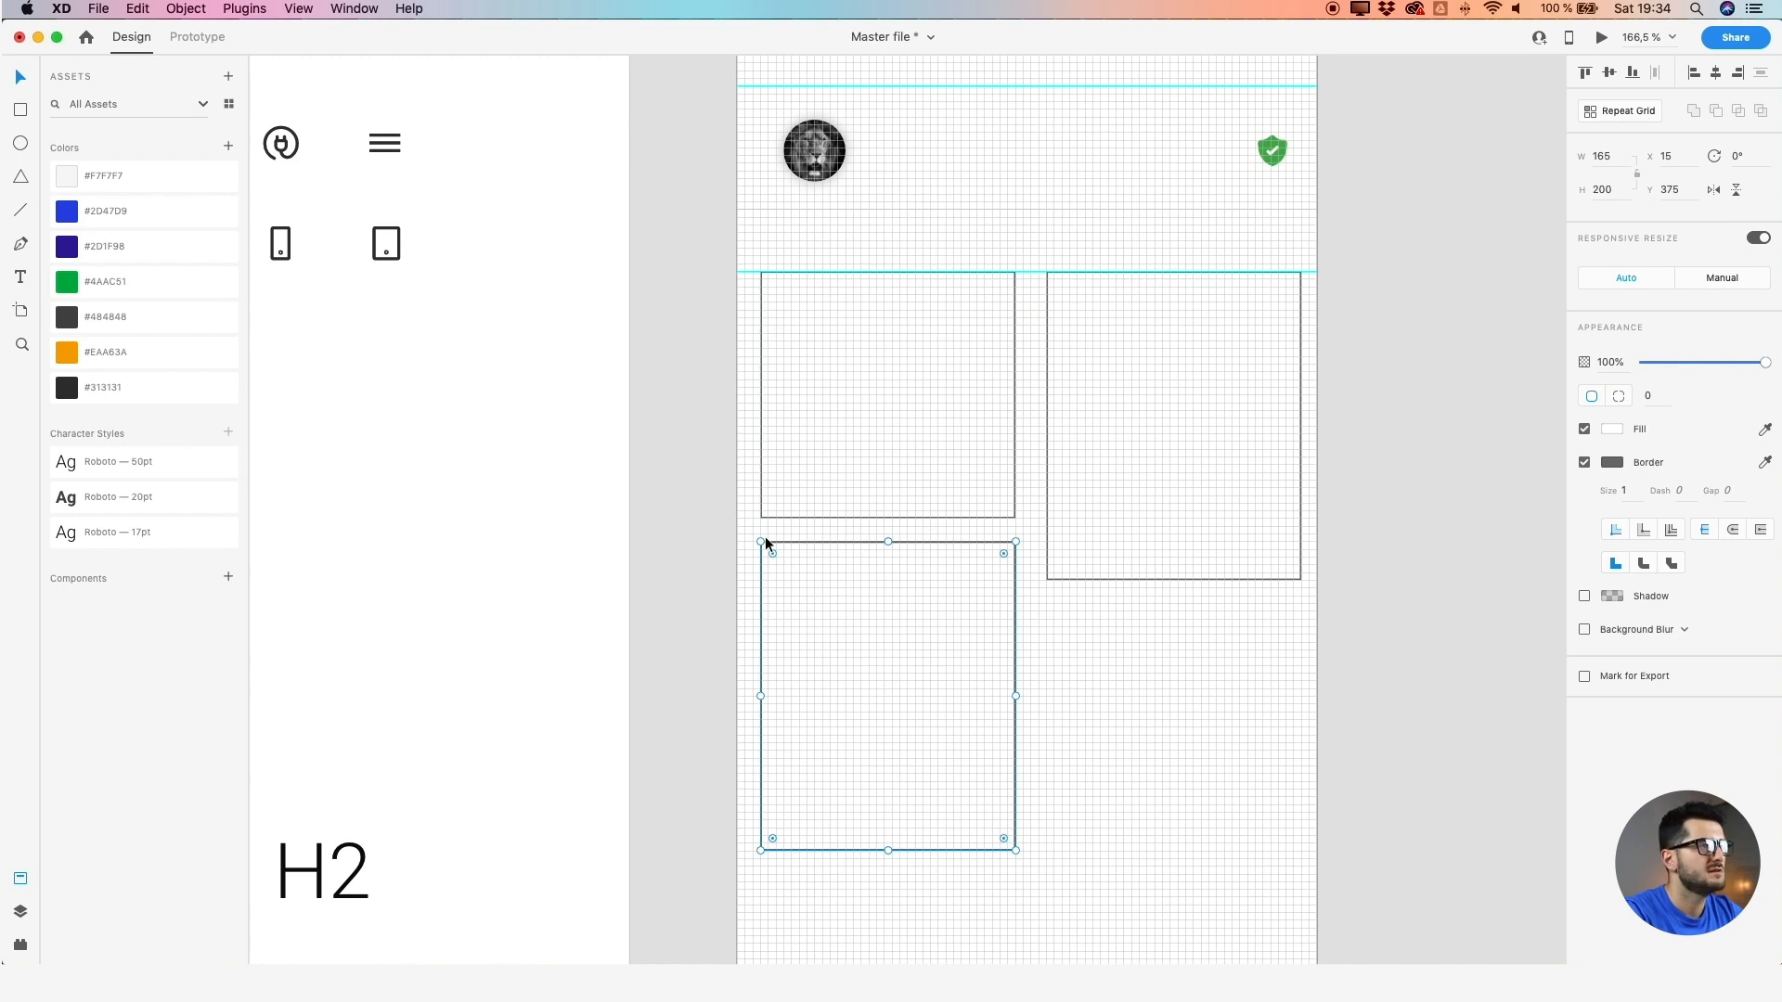
click(1081, 498)
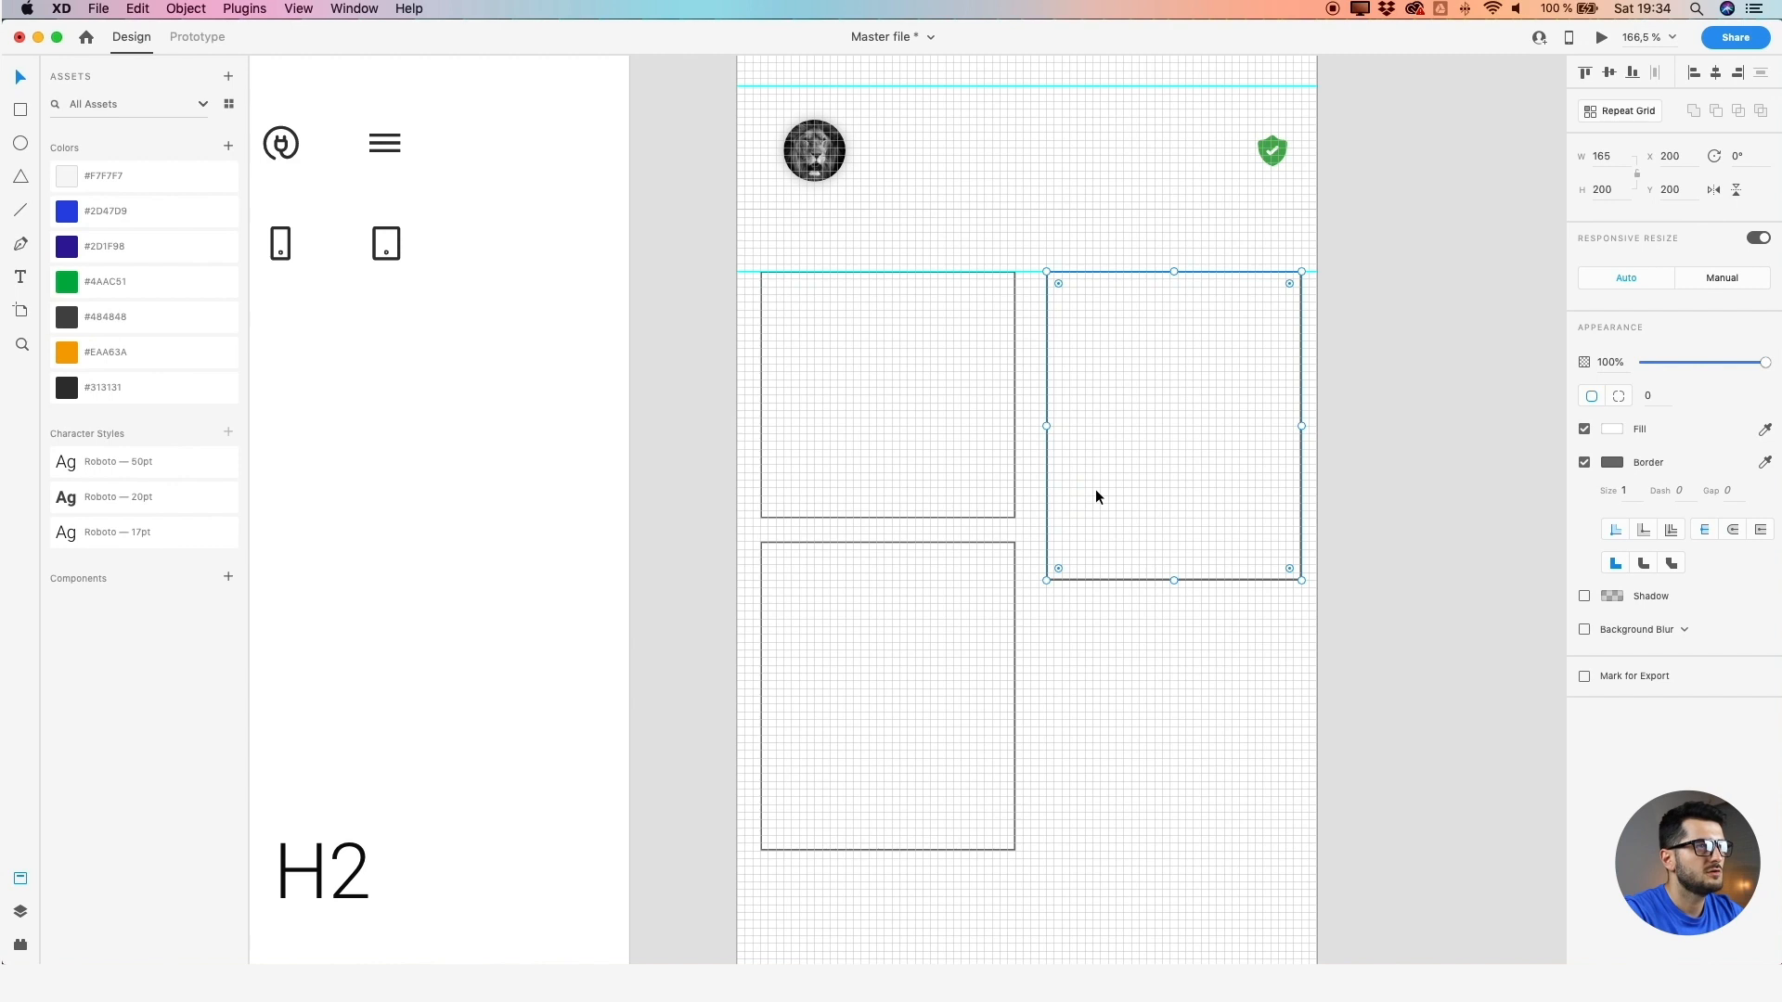
key(alt)
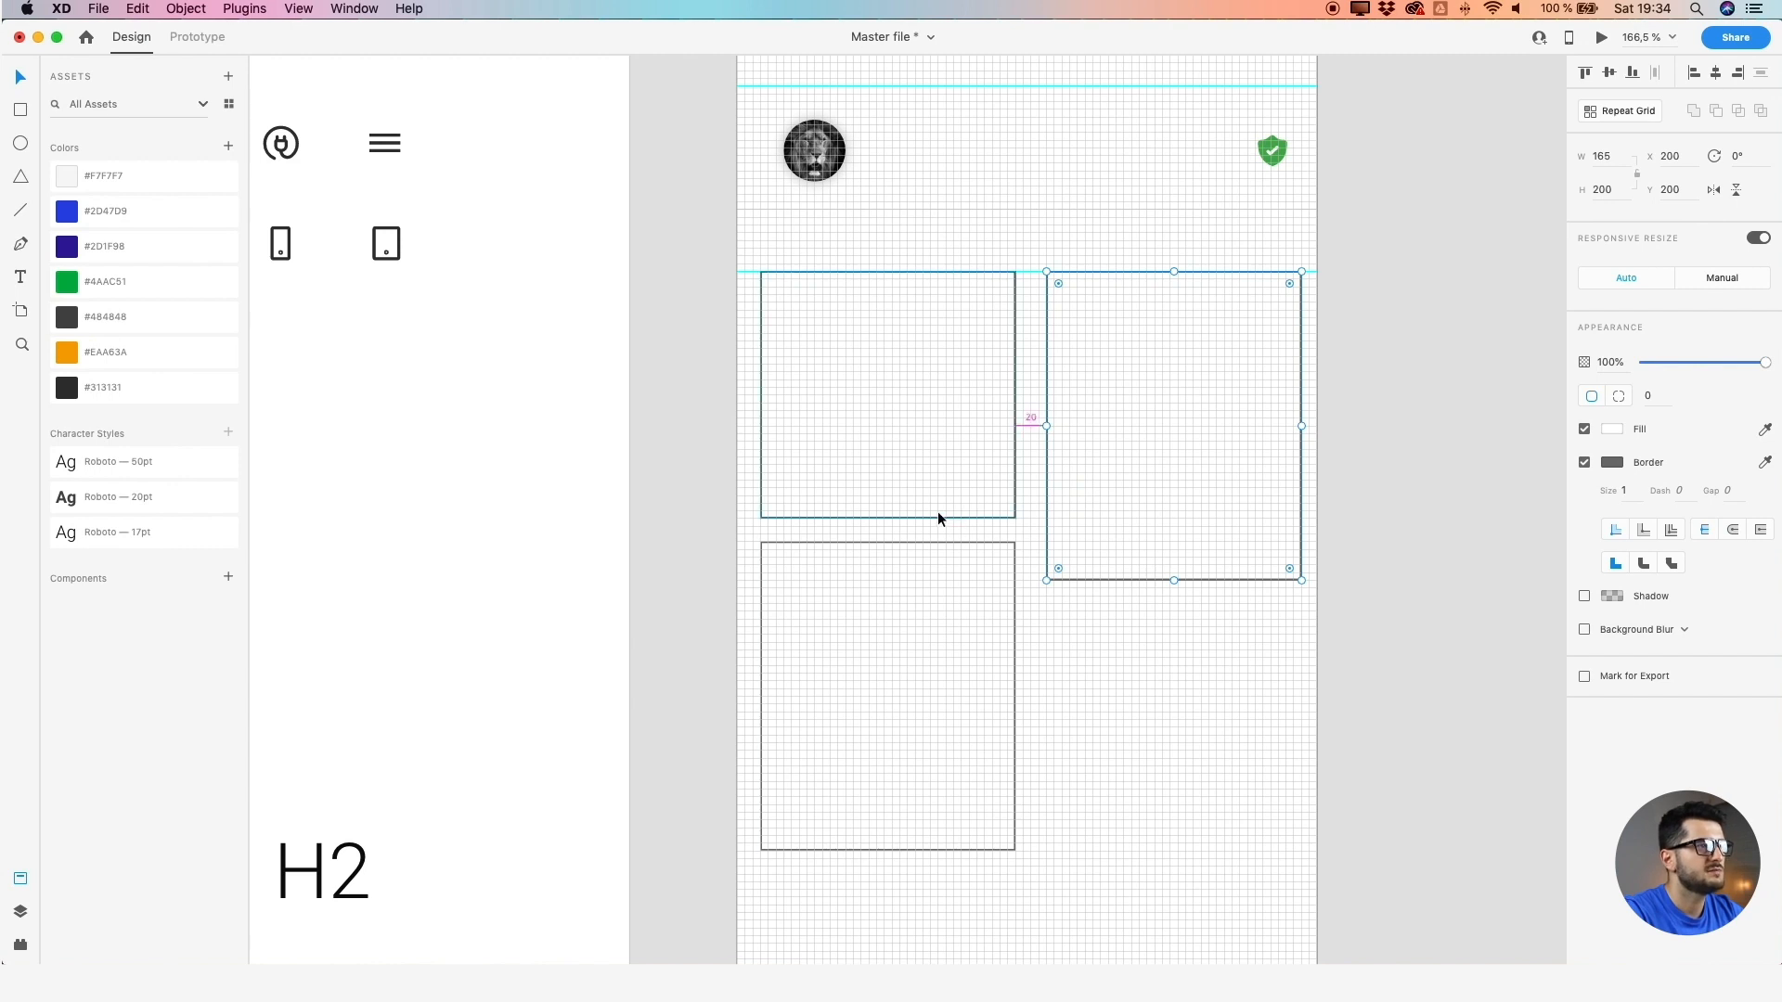
click(937, 517)
drag(937, 511, 1160, 394)
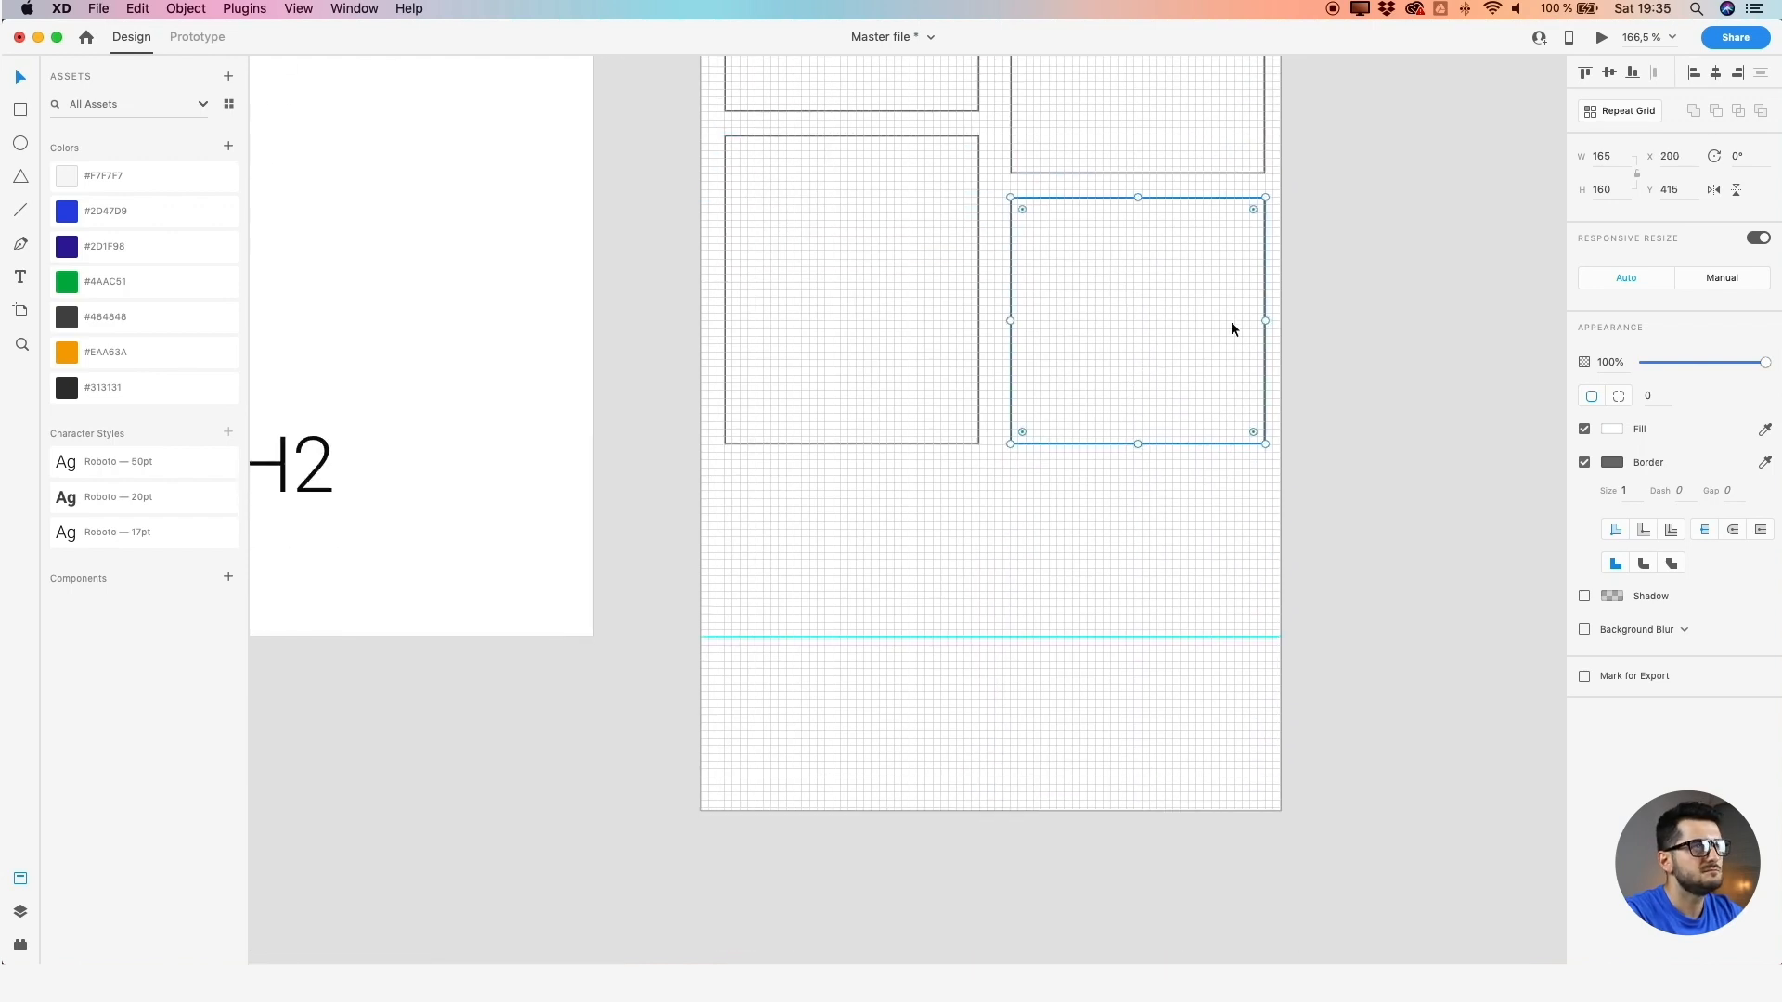
Duplicate the lower short card into a bottom row at X 15, Y 590, and resize the copy to 345 × 110
drag(1257, 260, 972, 525)
drag(979, 714, 1265, 631)
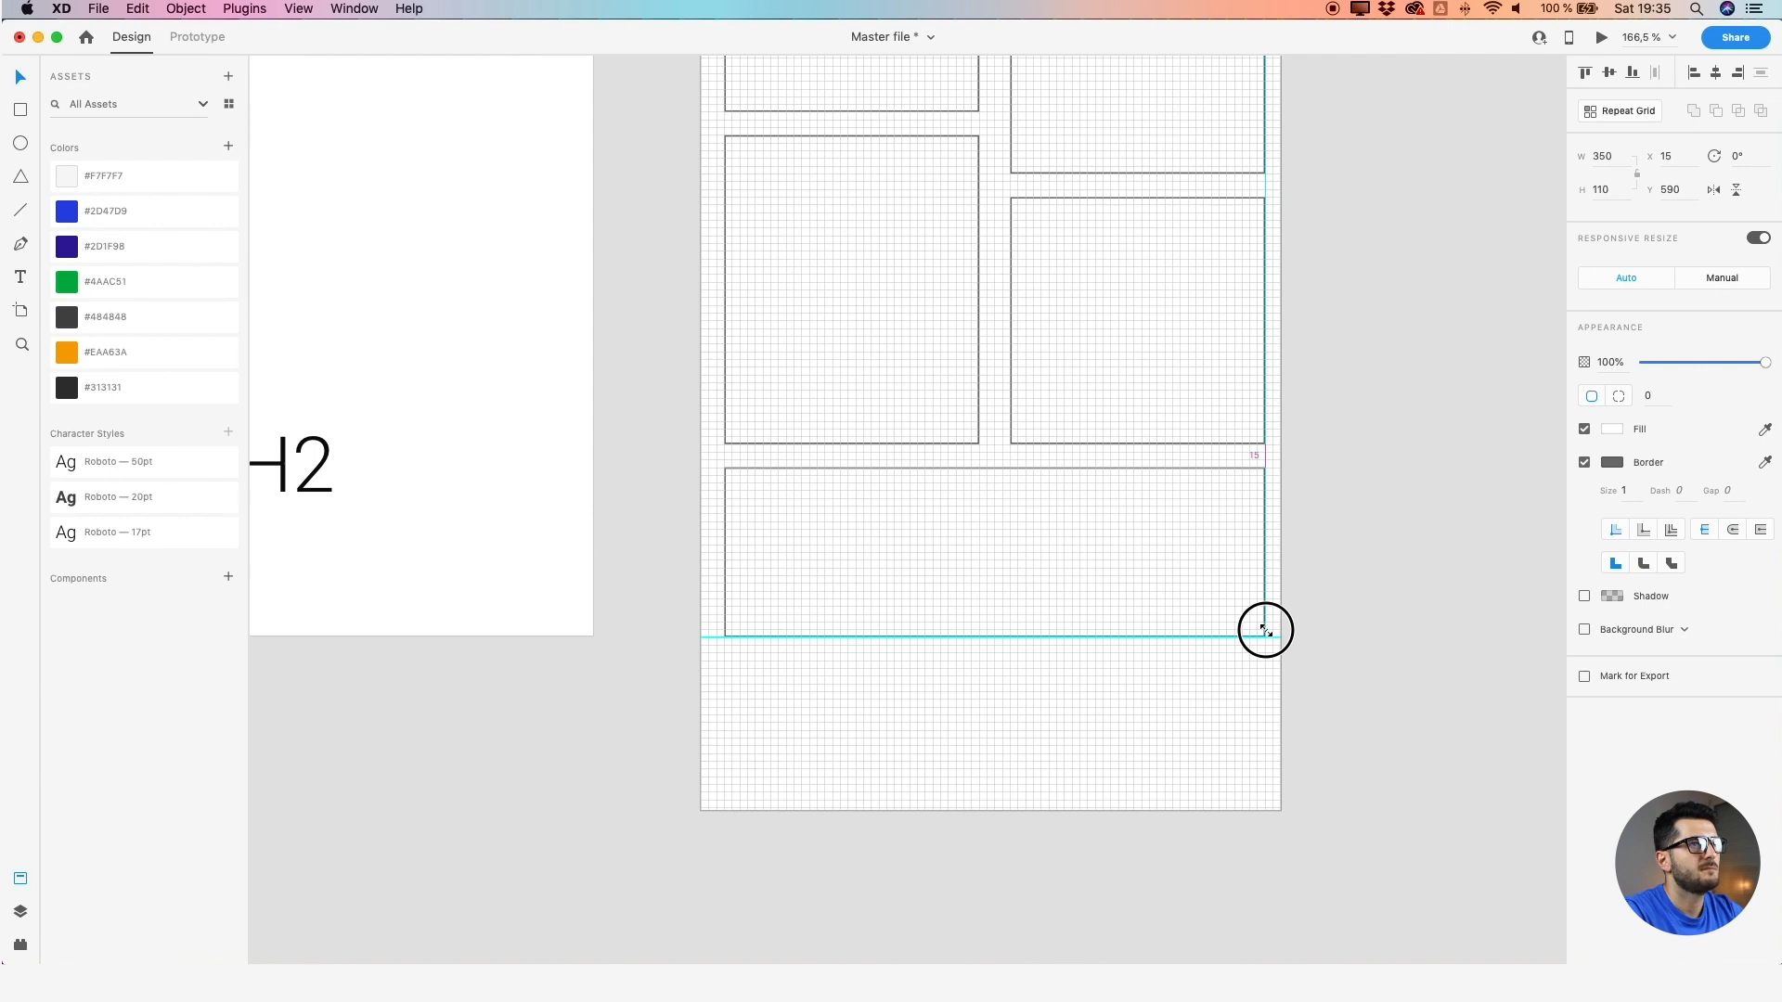
drag(1266, 631, 1266, 632)
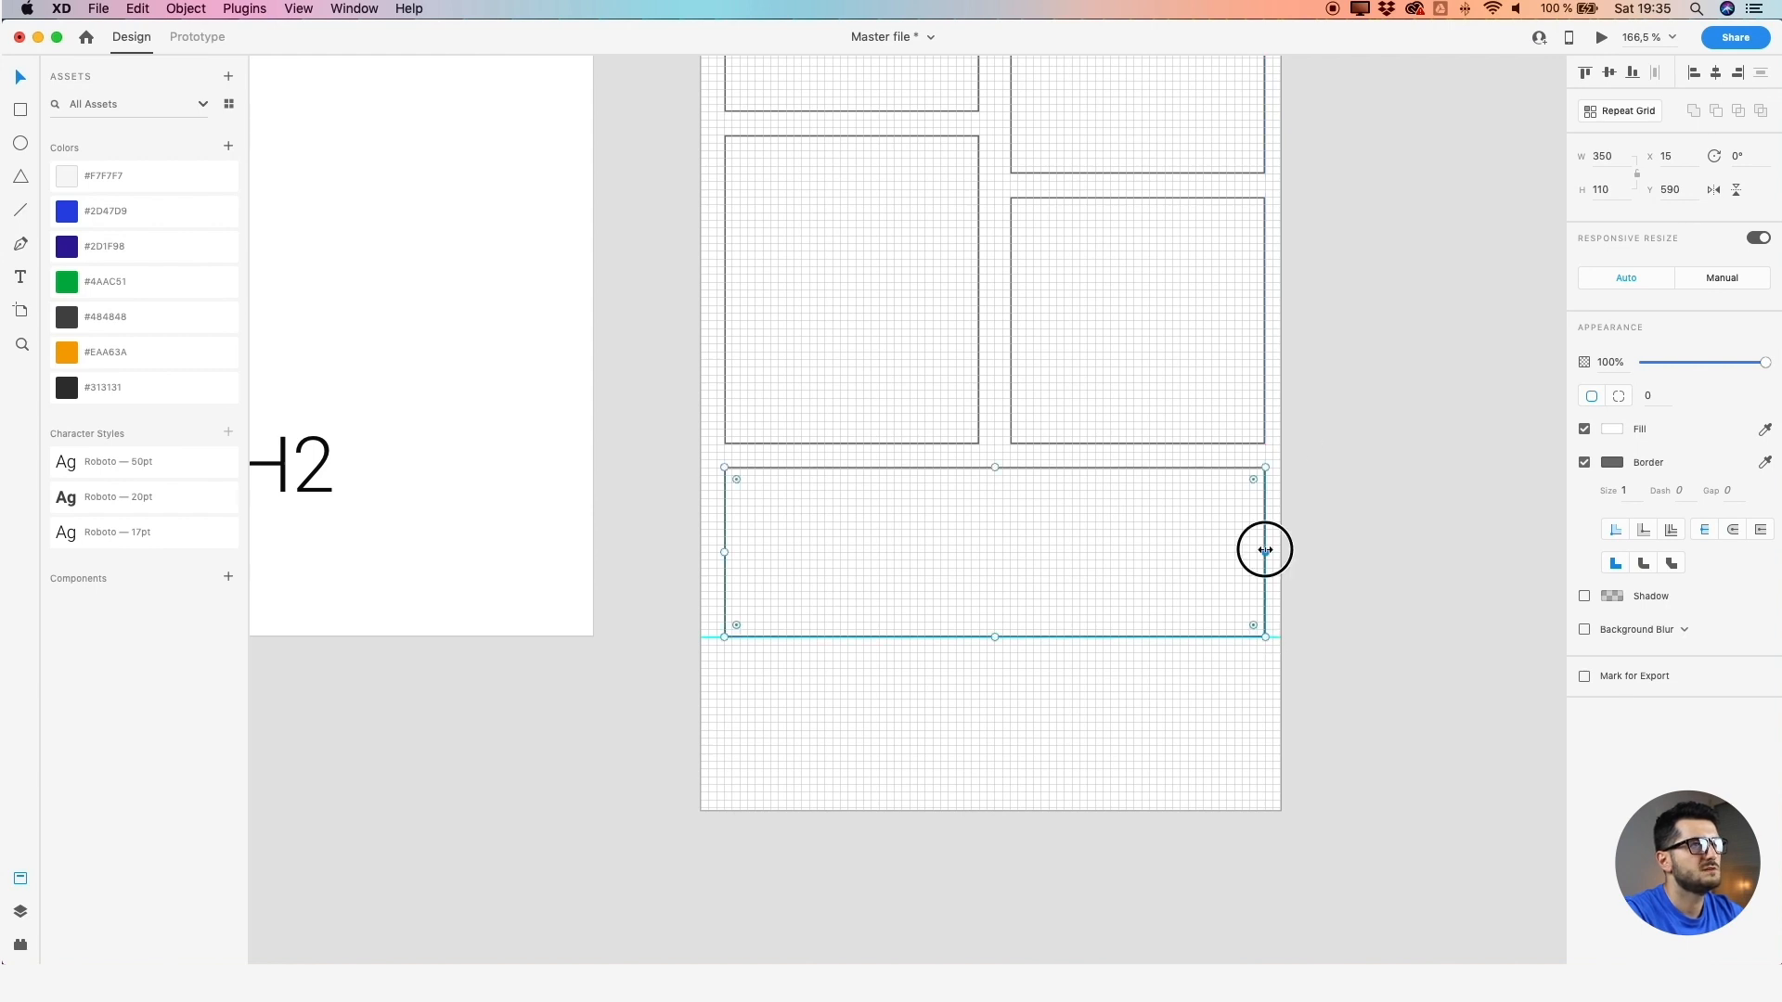
drag(1265, 551, 1258, 549)
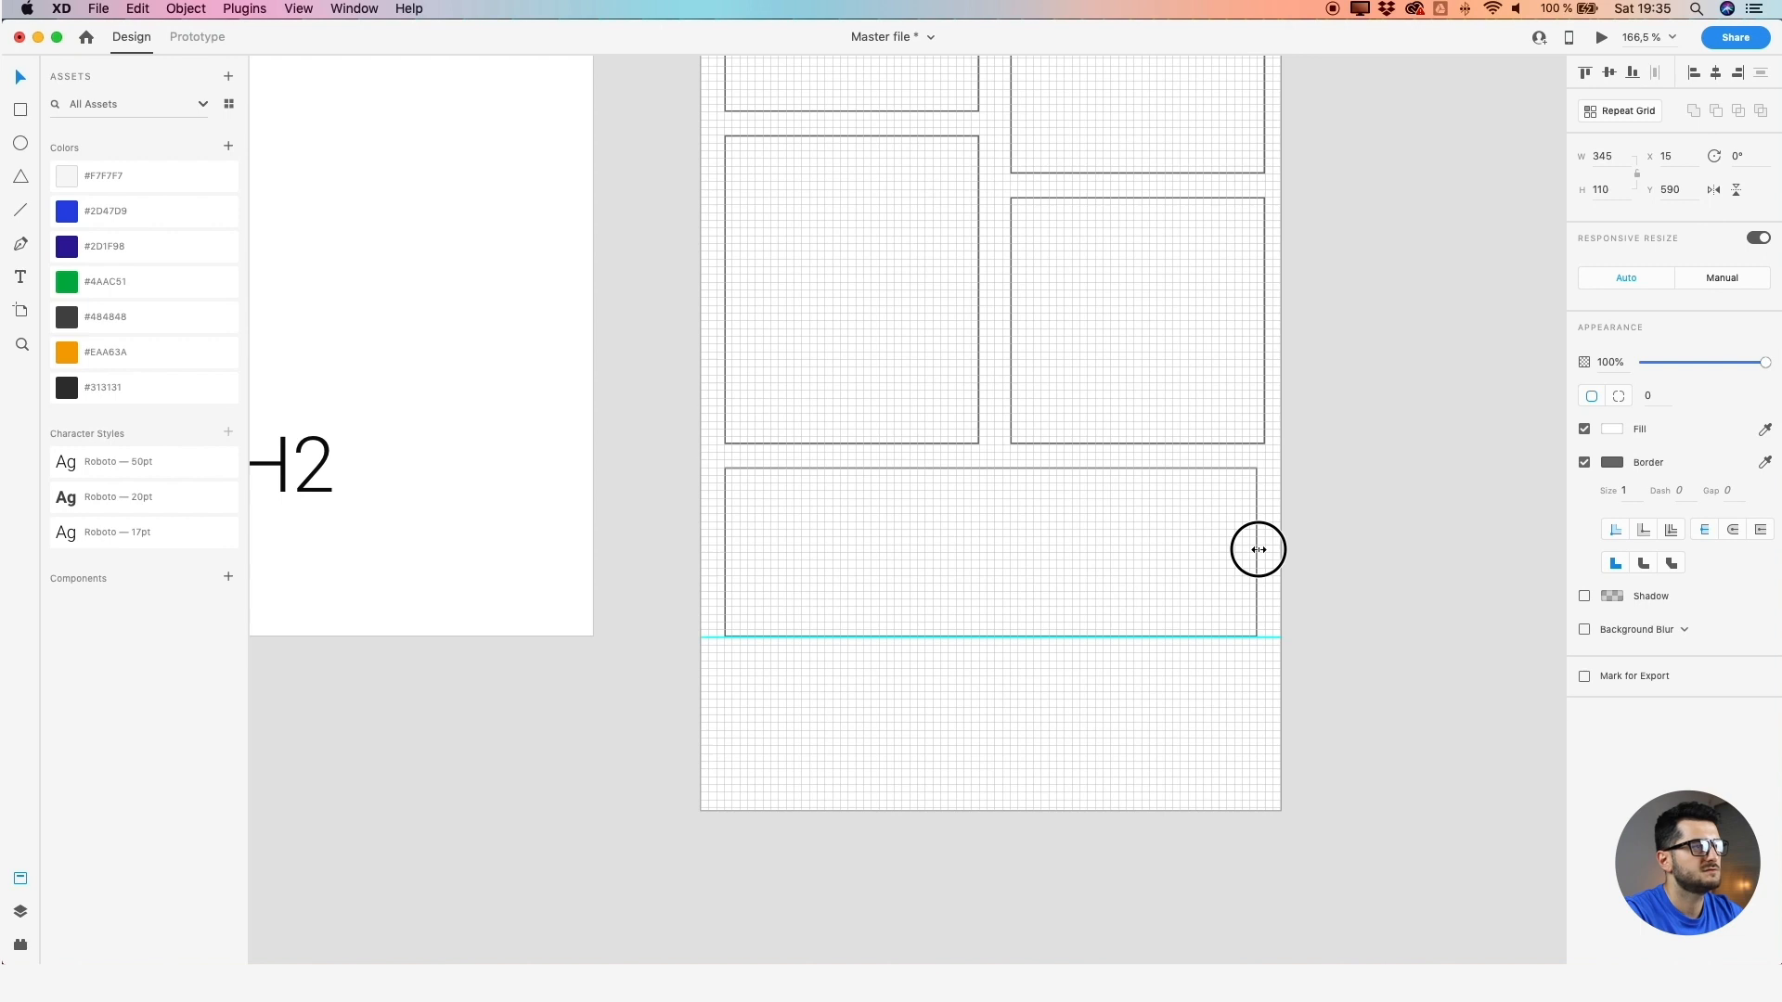
drag(1259, 549, 1258, 550)
Measure the first card's distances to the artboard edges
drag(1038, 297, 1007, 557)
click(785, 284)
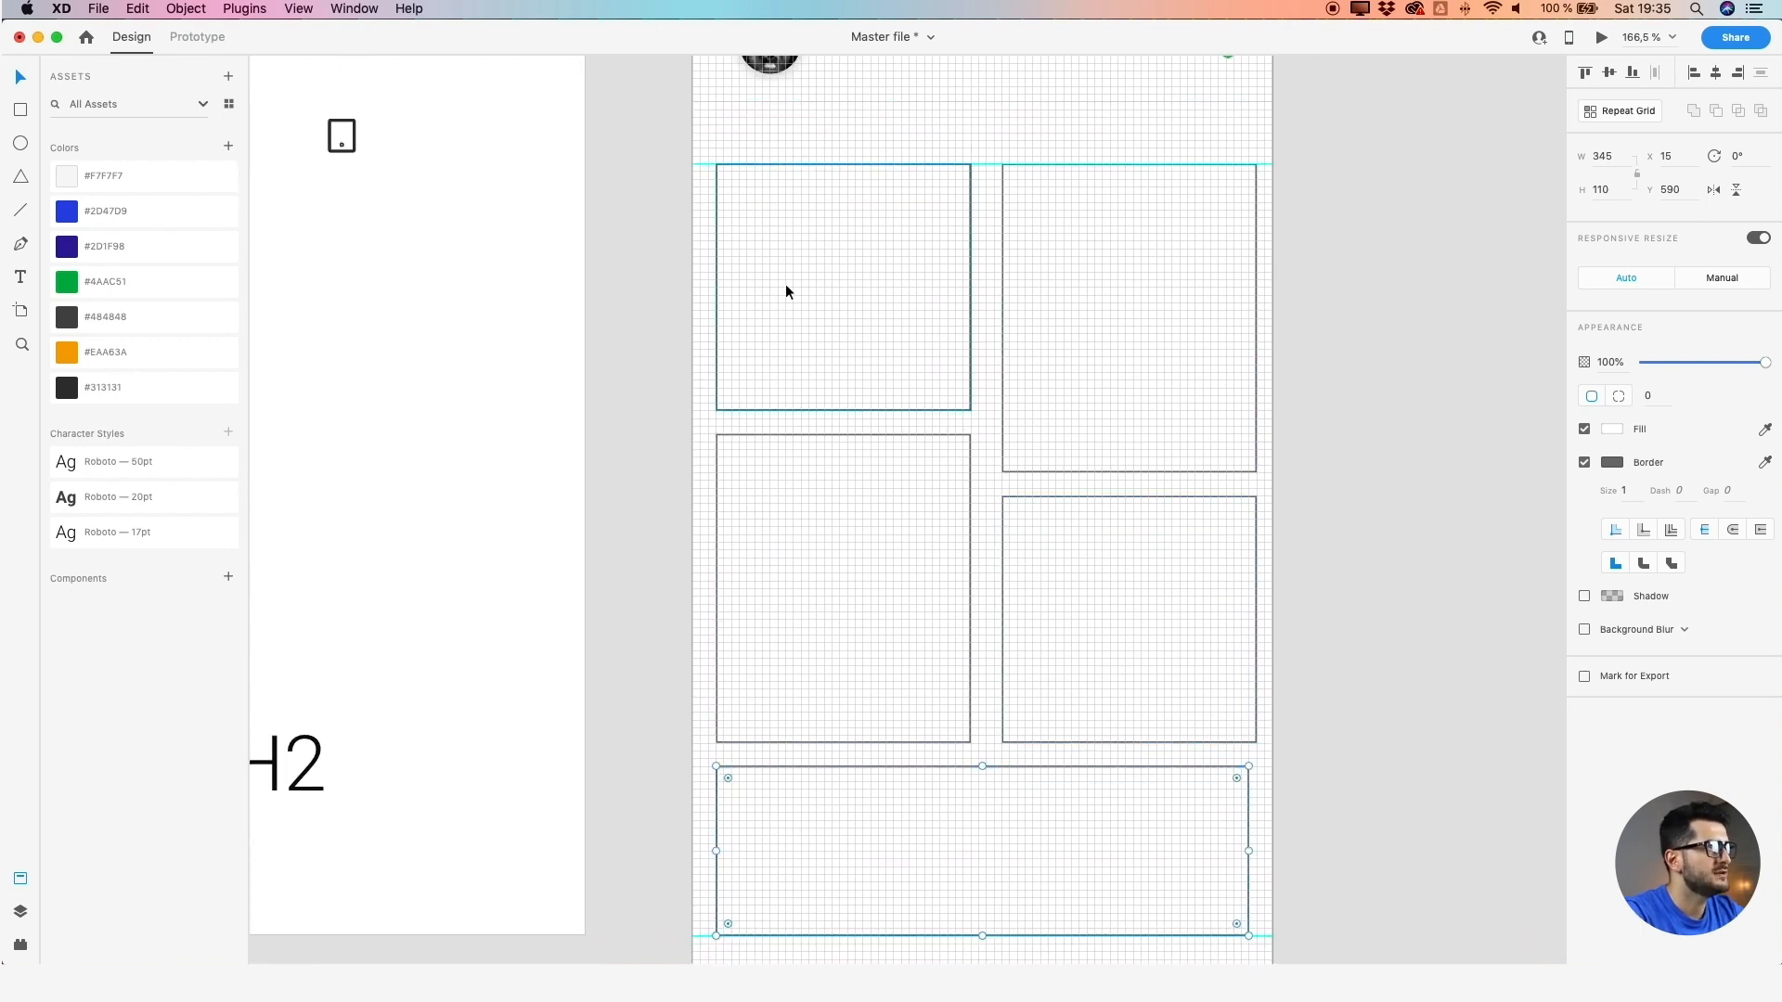
key(alt)
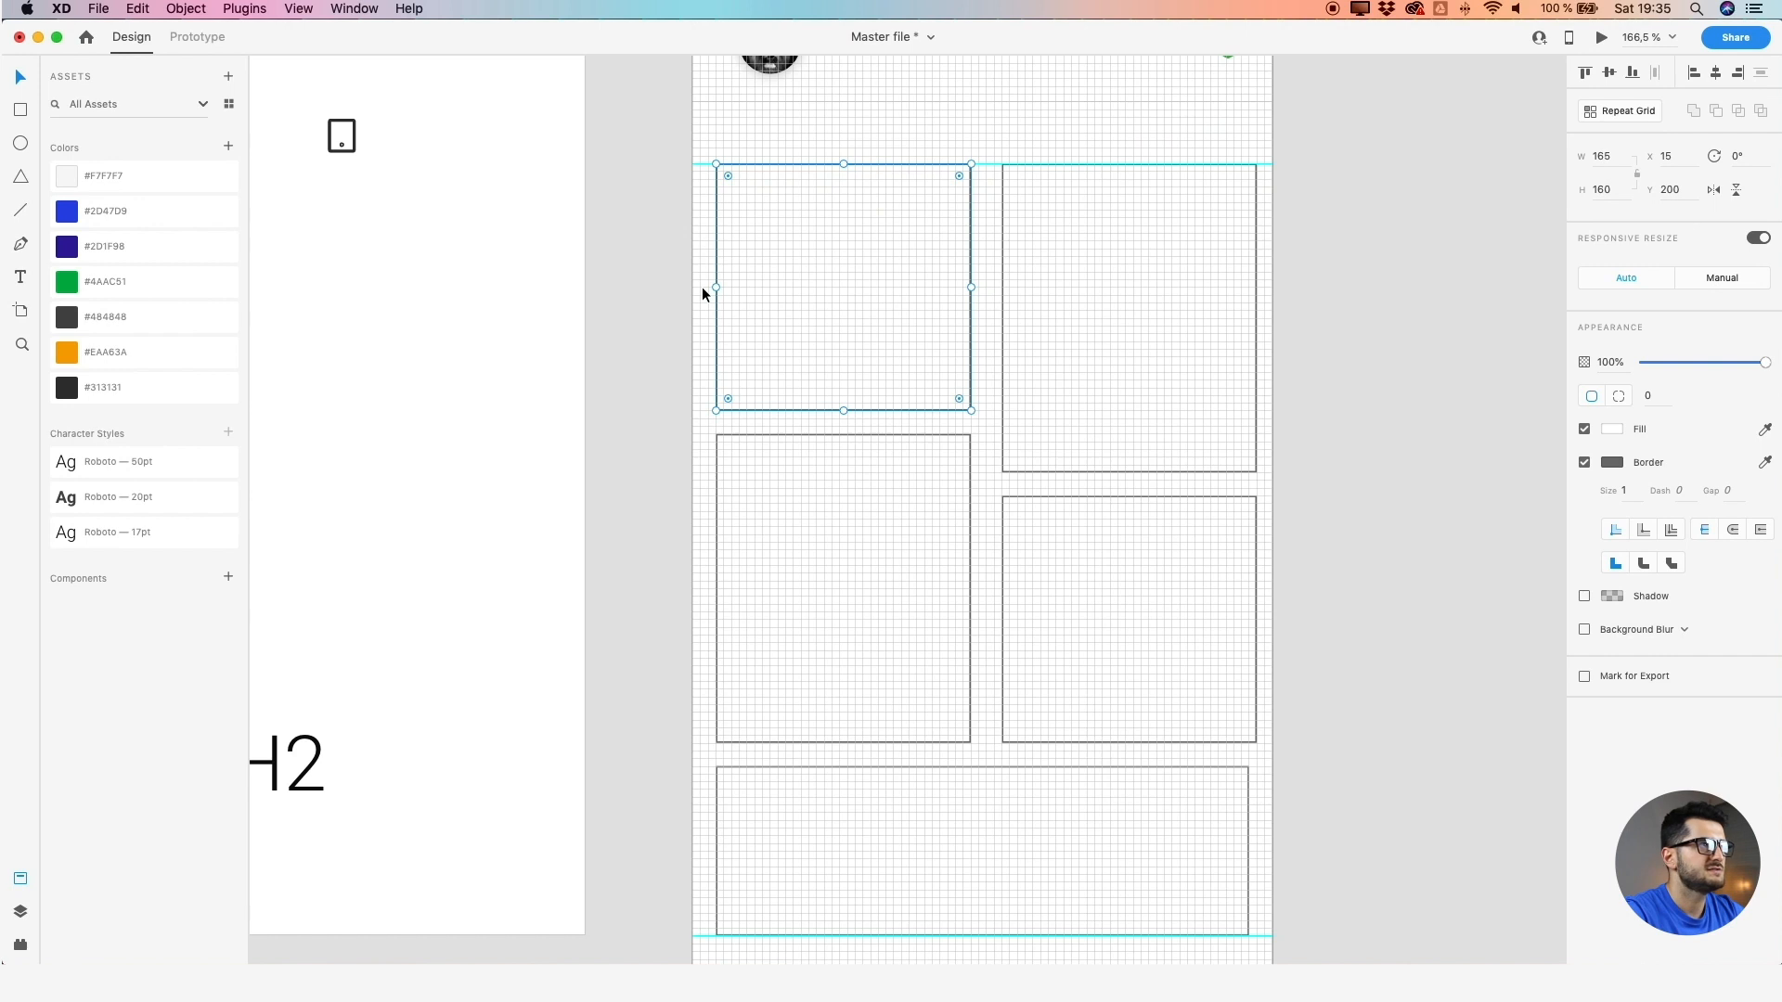
key(alt)
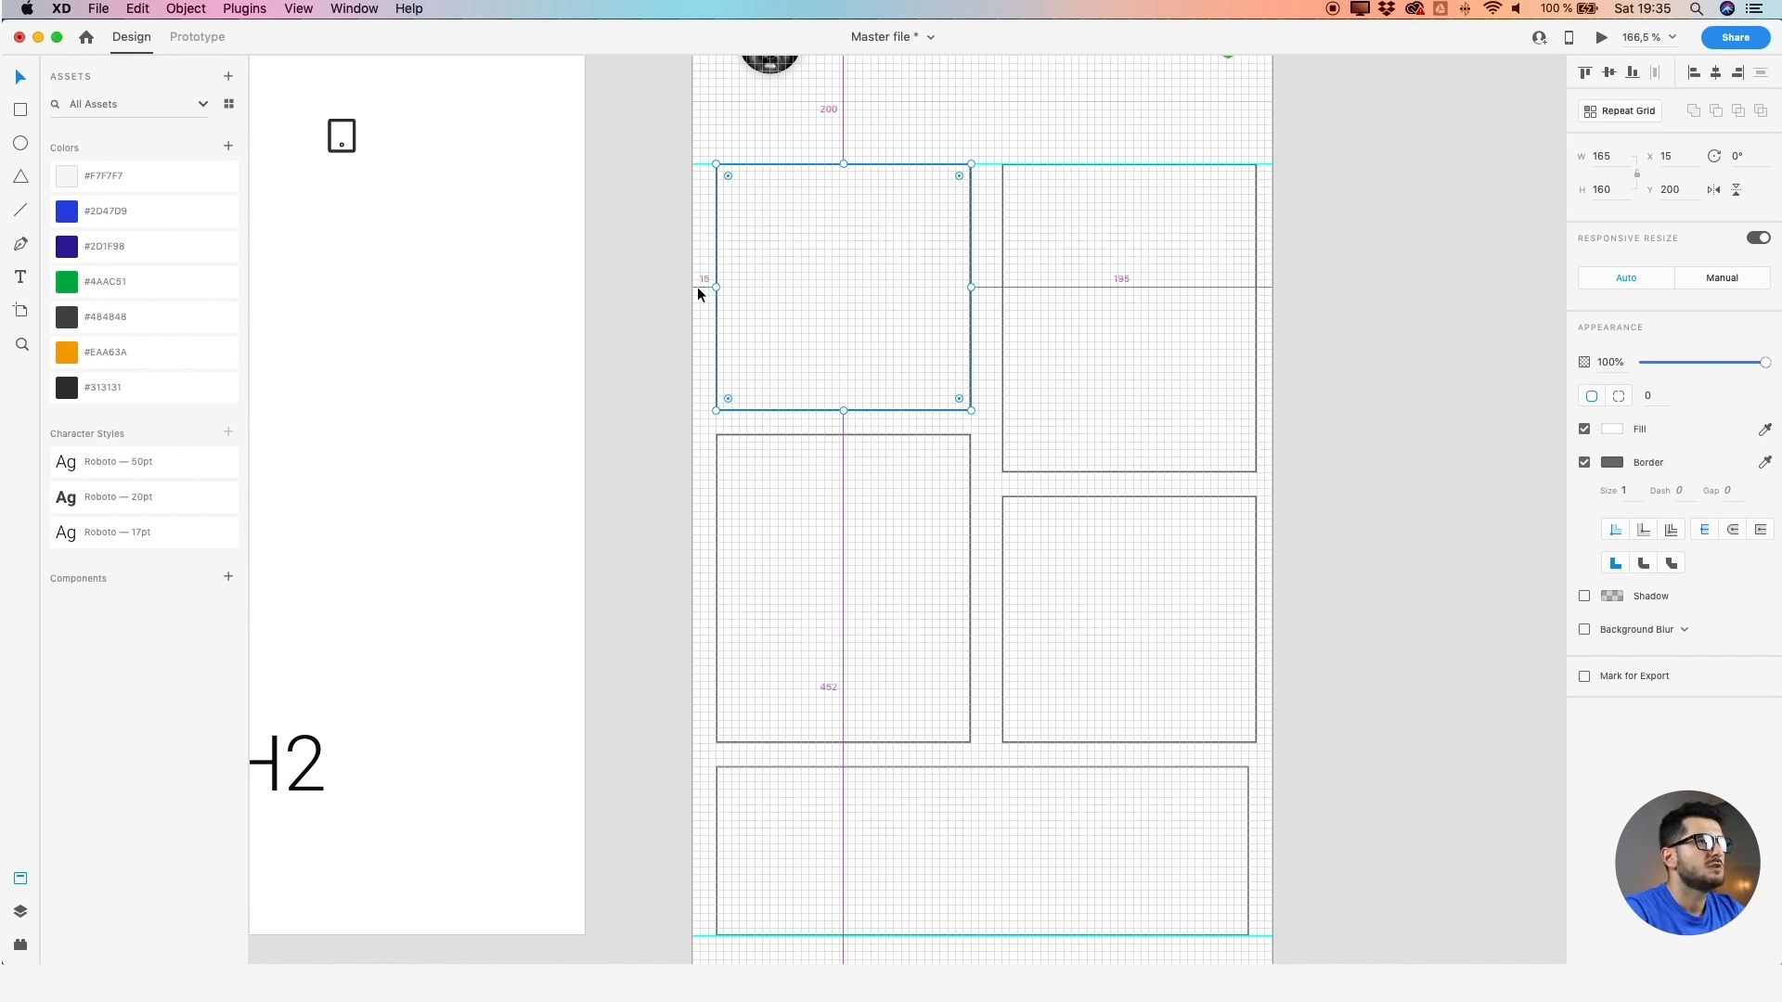
click(991, 335)
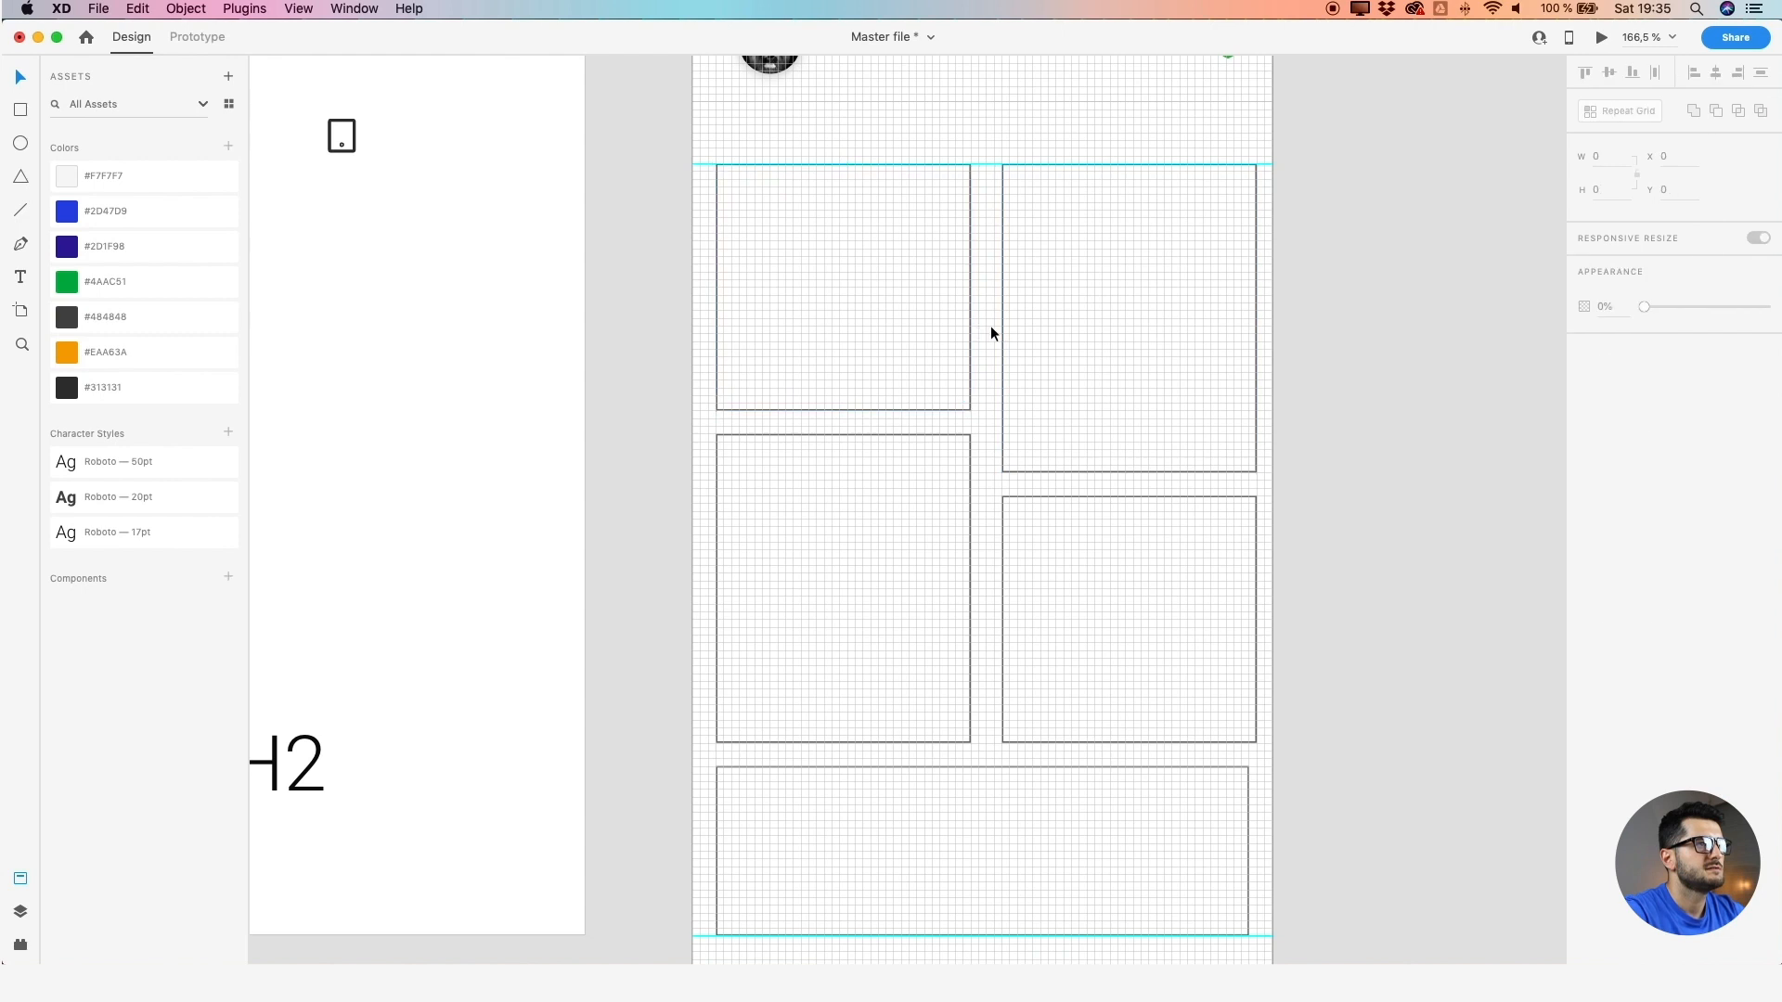
Shift both right-column cards to X 195 so they line up with the wide bottom card's right edge
click(1000, 326)
key(Left)
key(Left)
key(Left)
key(Left)
key(Left)
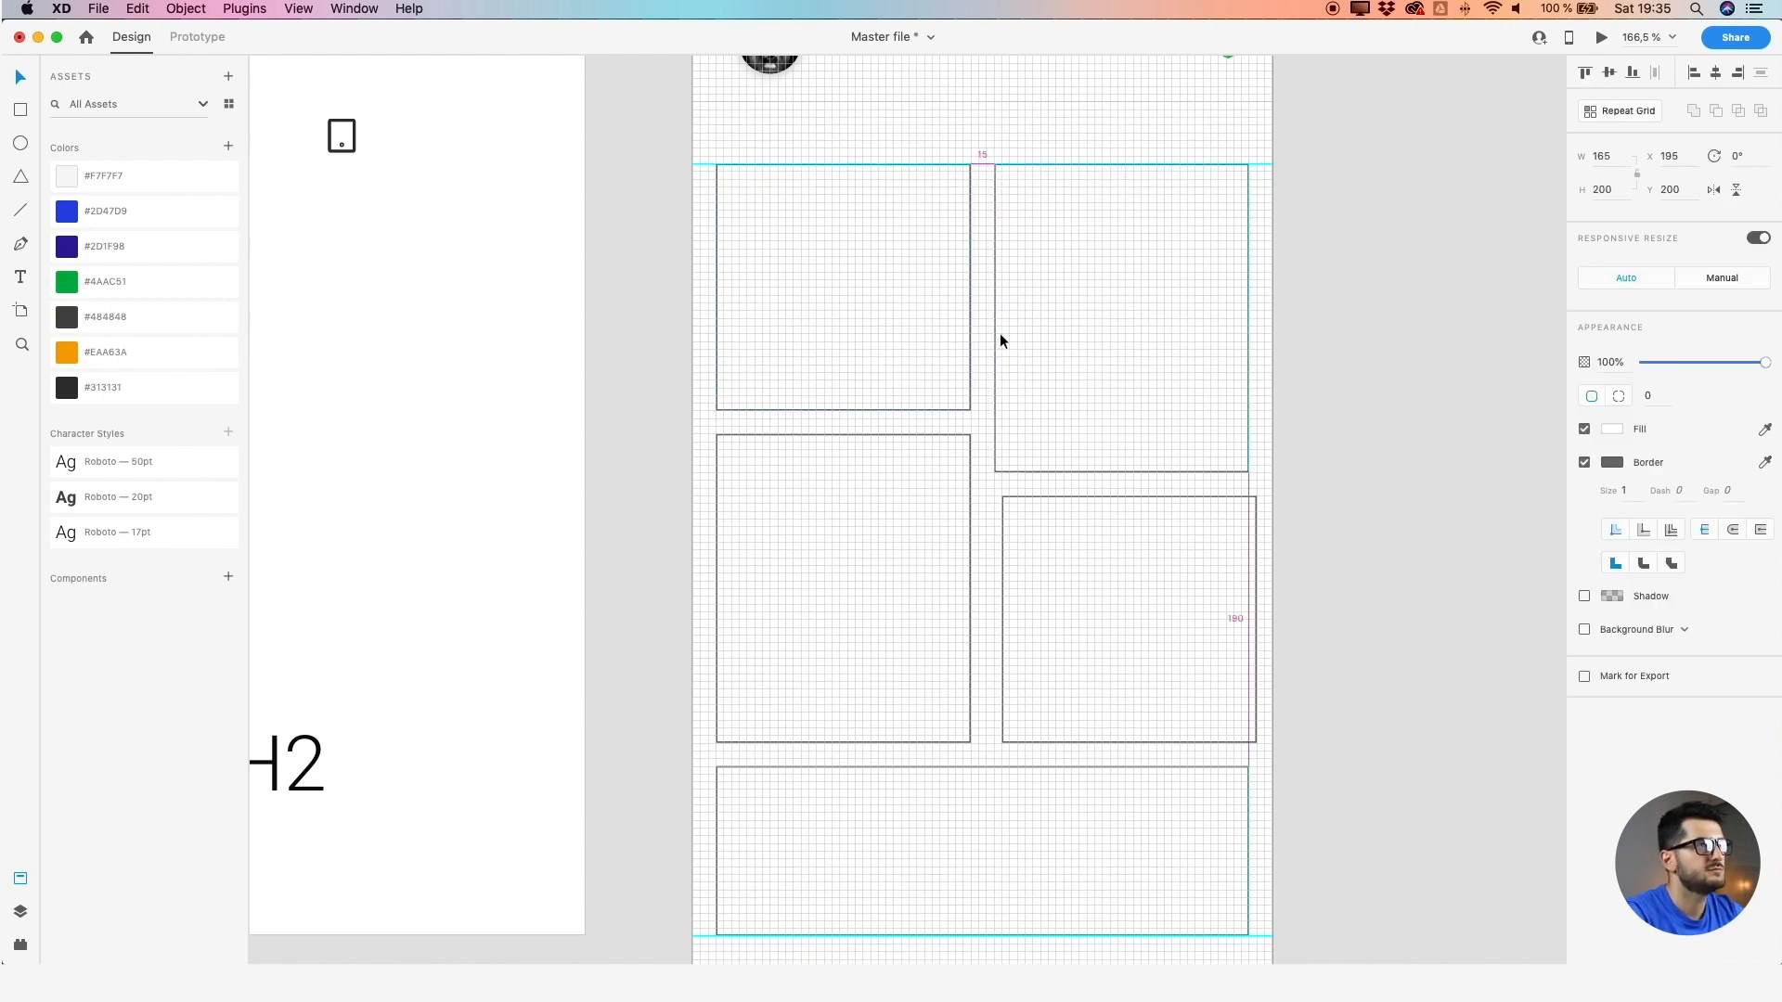
key(alt)
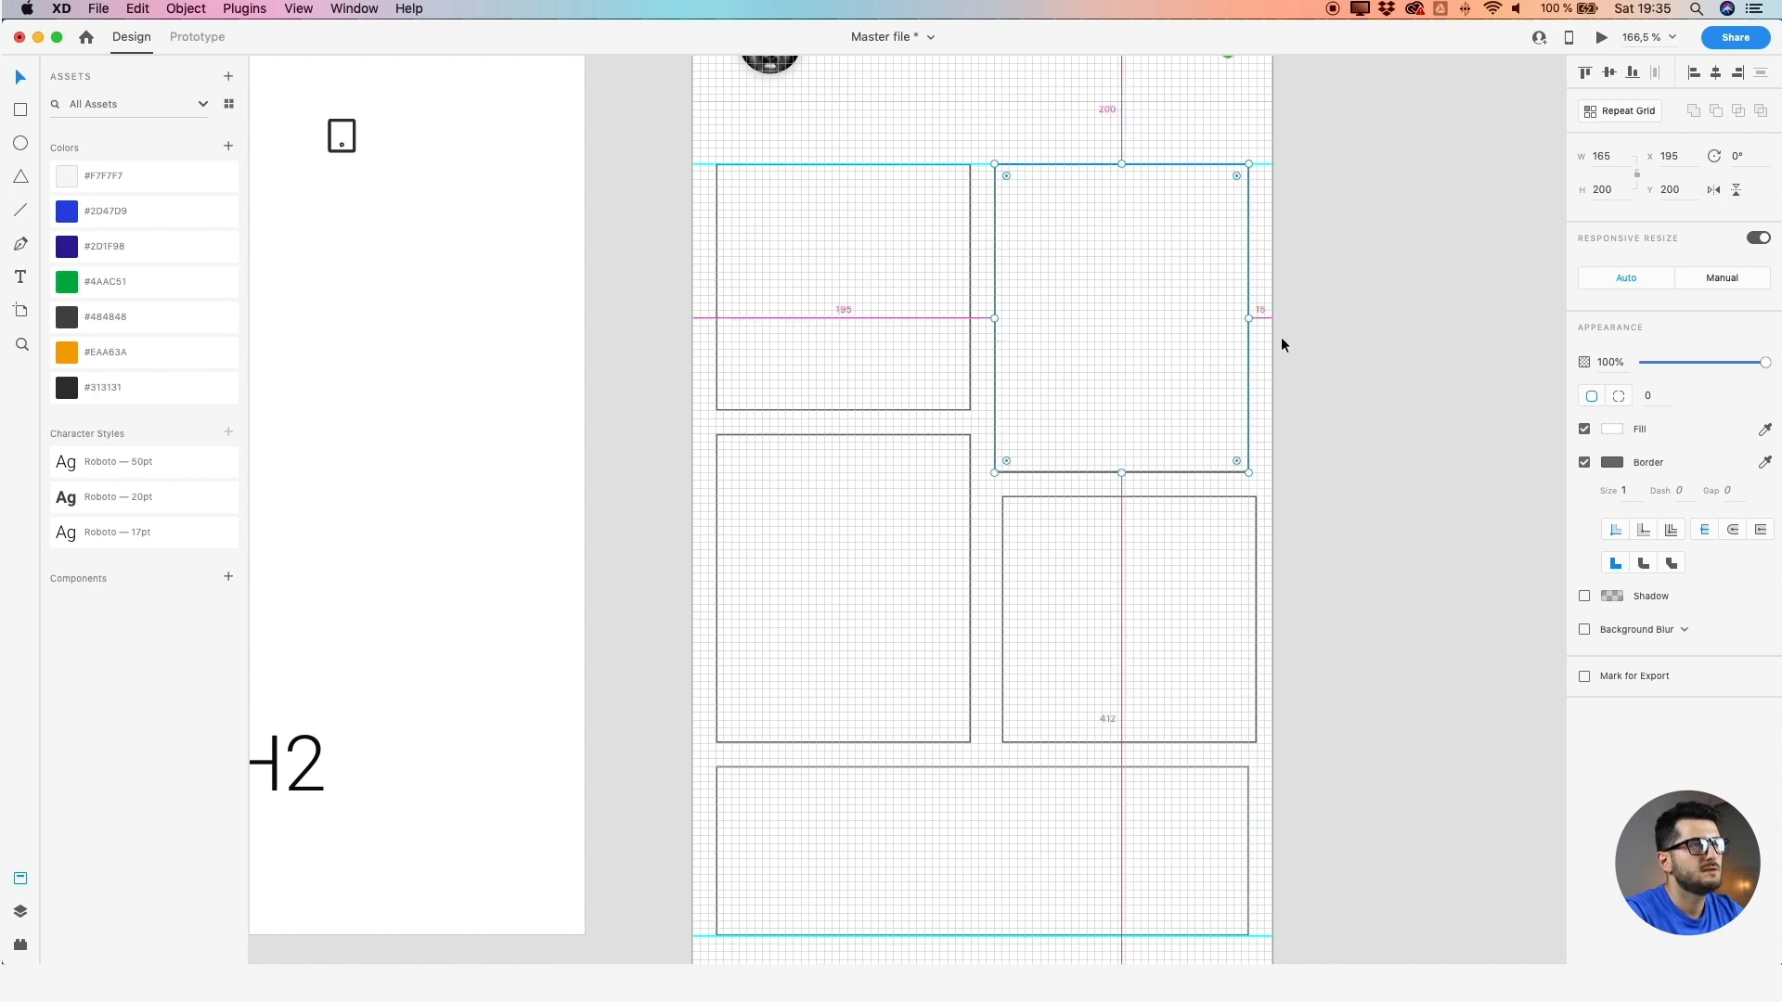
click(885, 432)
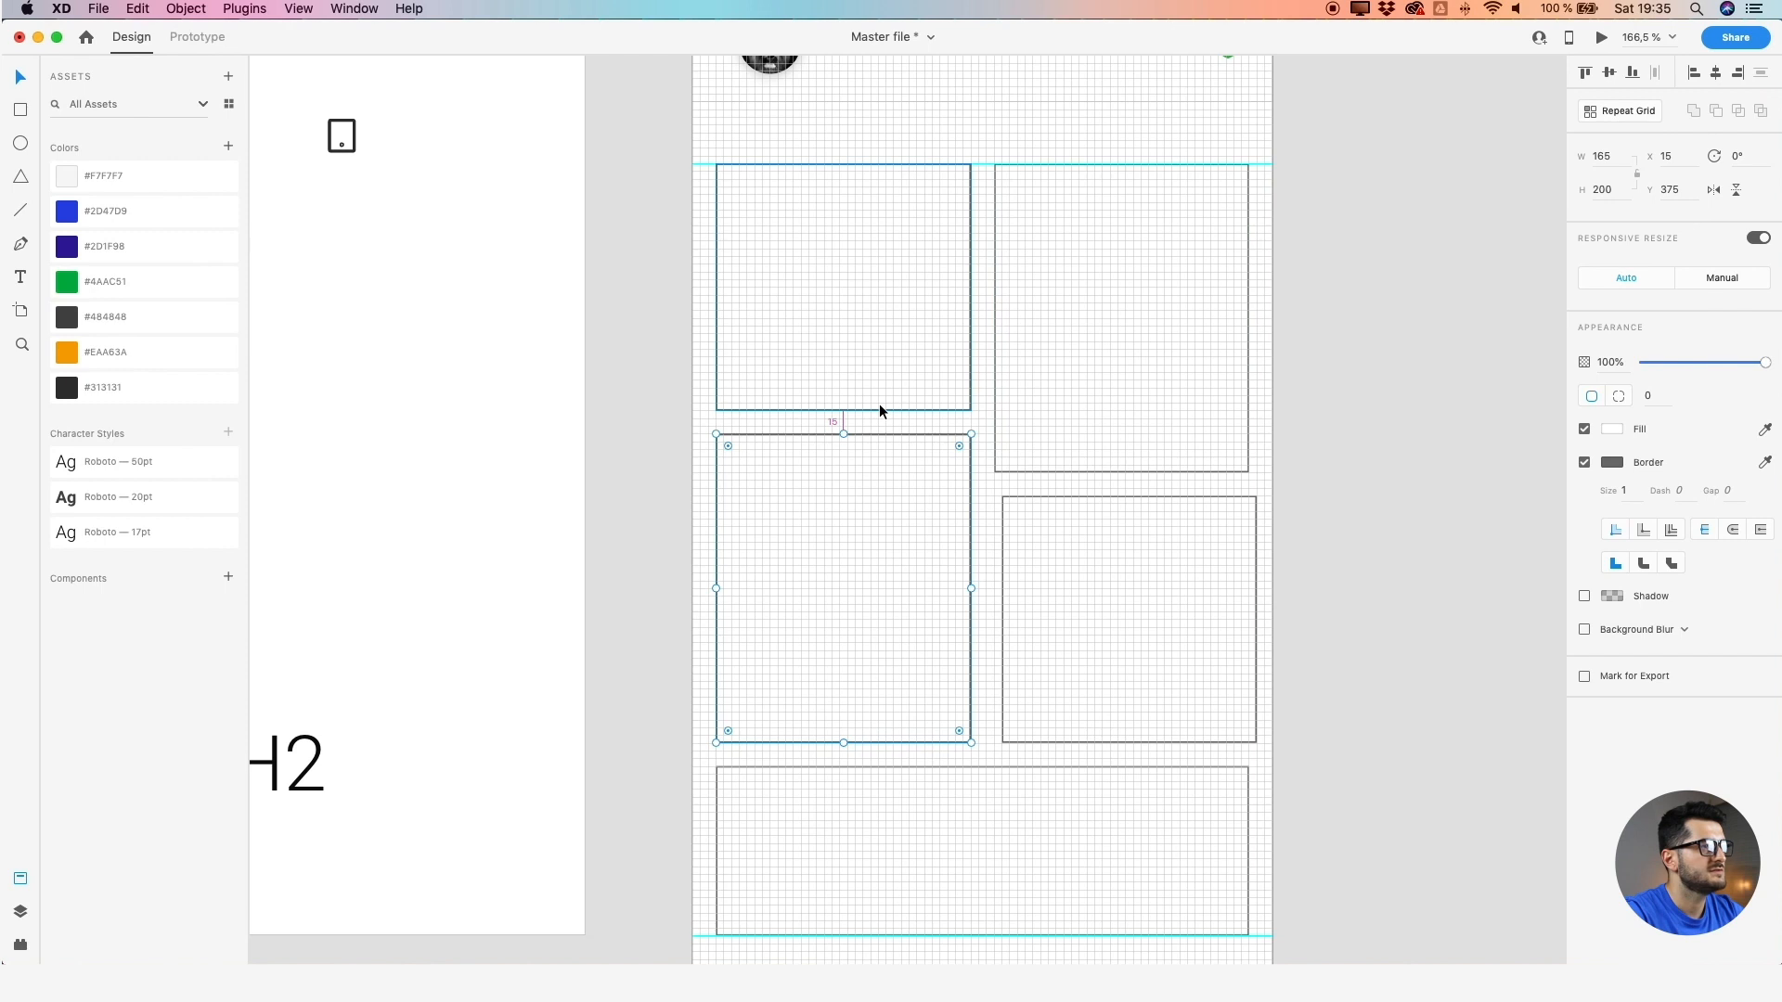
drag(1004, 498, 1006, 500)
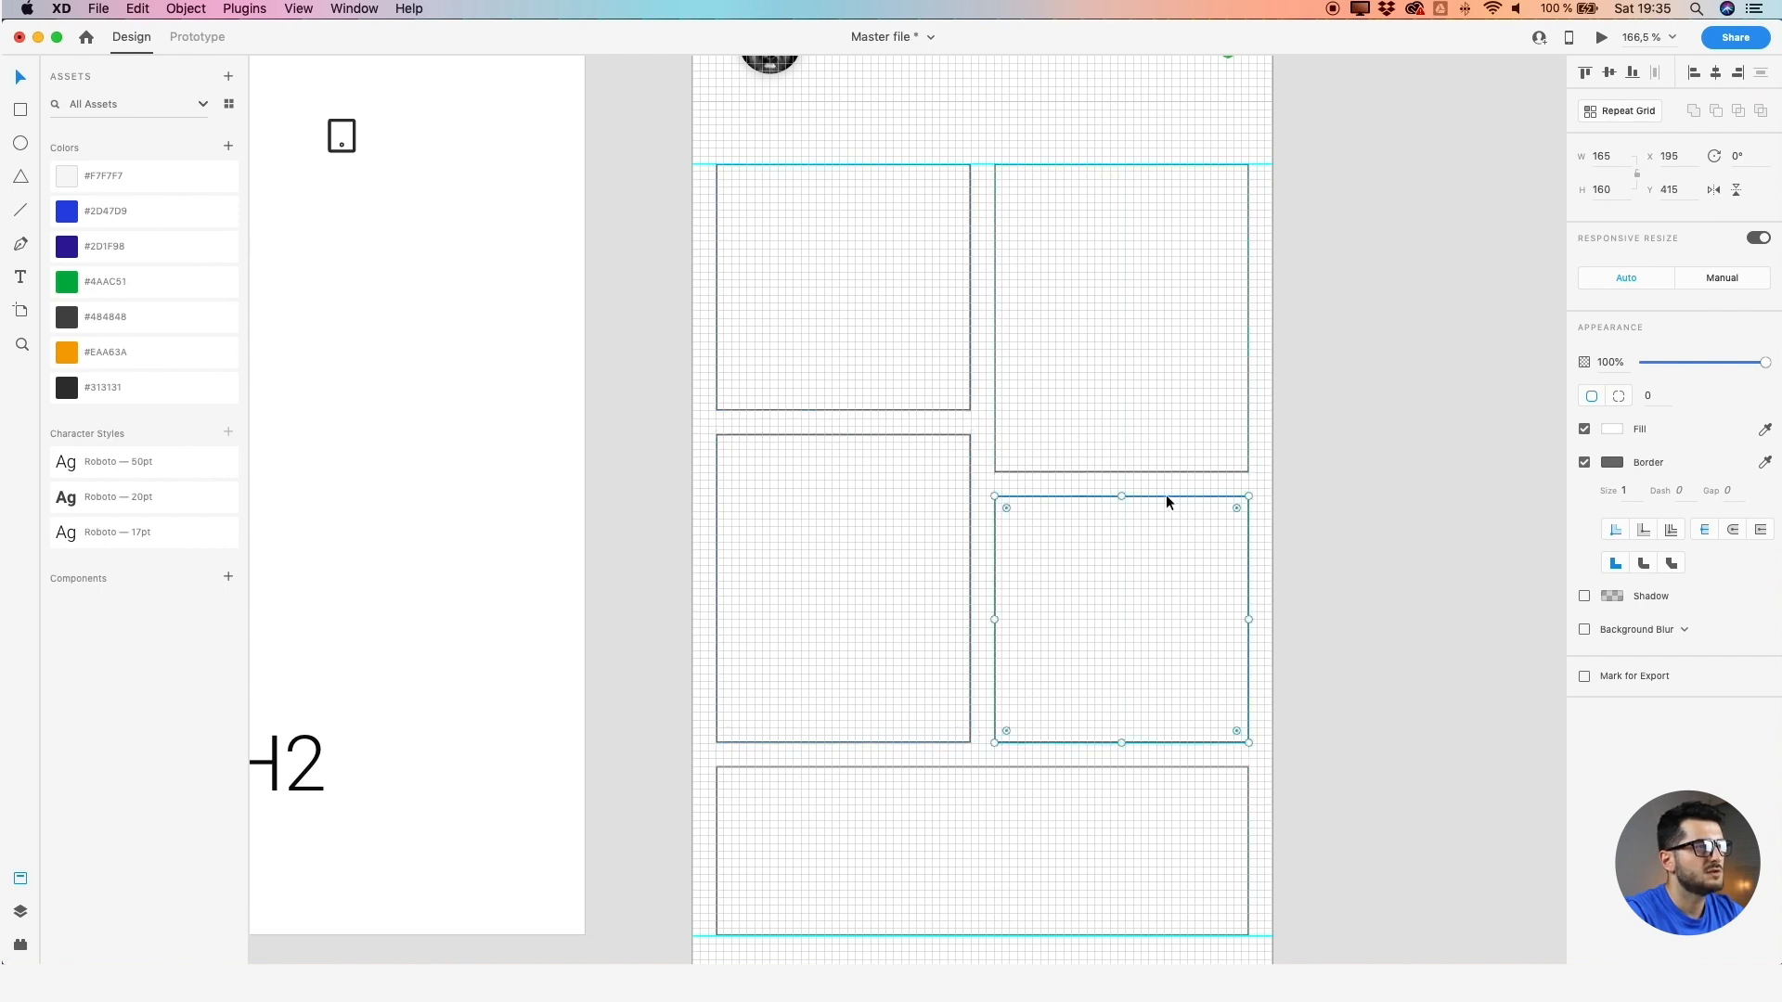
Check the alignment and gaps between the wide bottom card and the two cards above it
drag(1015, 493, 1026, 492)
scroll(1027, 492, up, 3)
scroll(1026, 457, up, 3)
scroll(1027, 454, down, 1)
drag(990, 747, 972, 370)
key(alt)
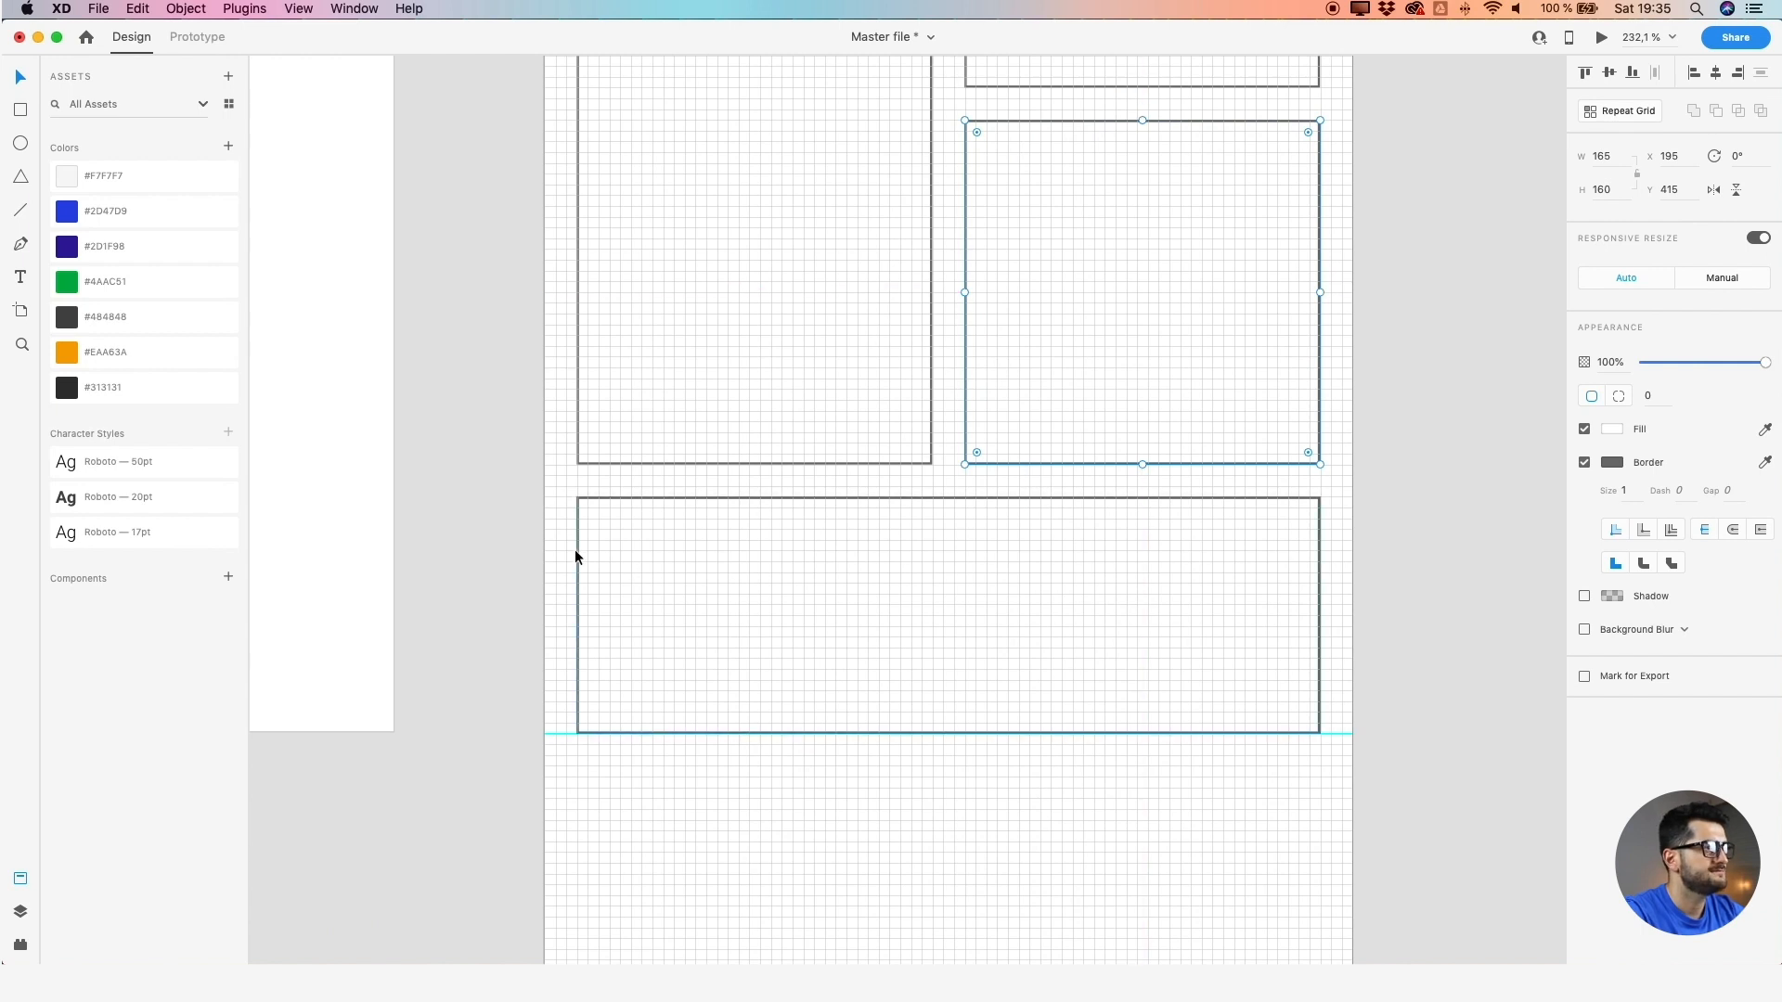
click(638, 463)
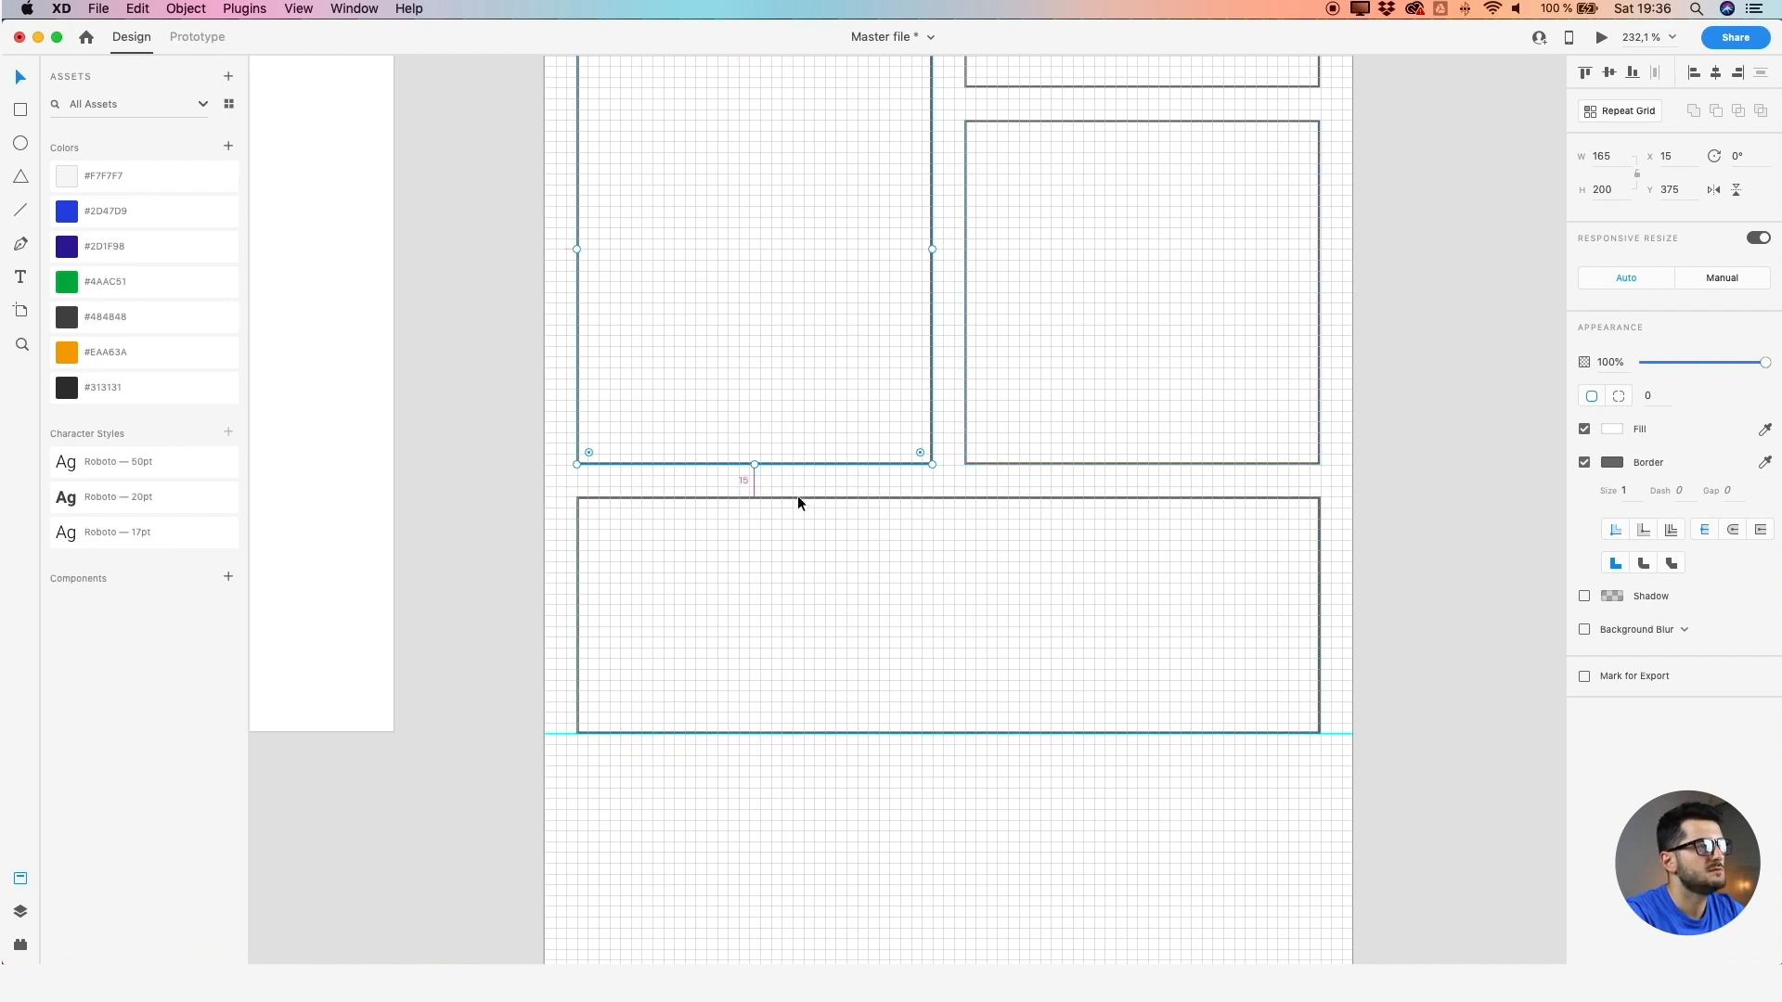
scroll(799, 495, down, 3)
drag(820, 362, 779, 415)
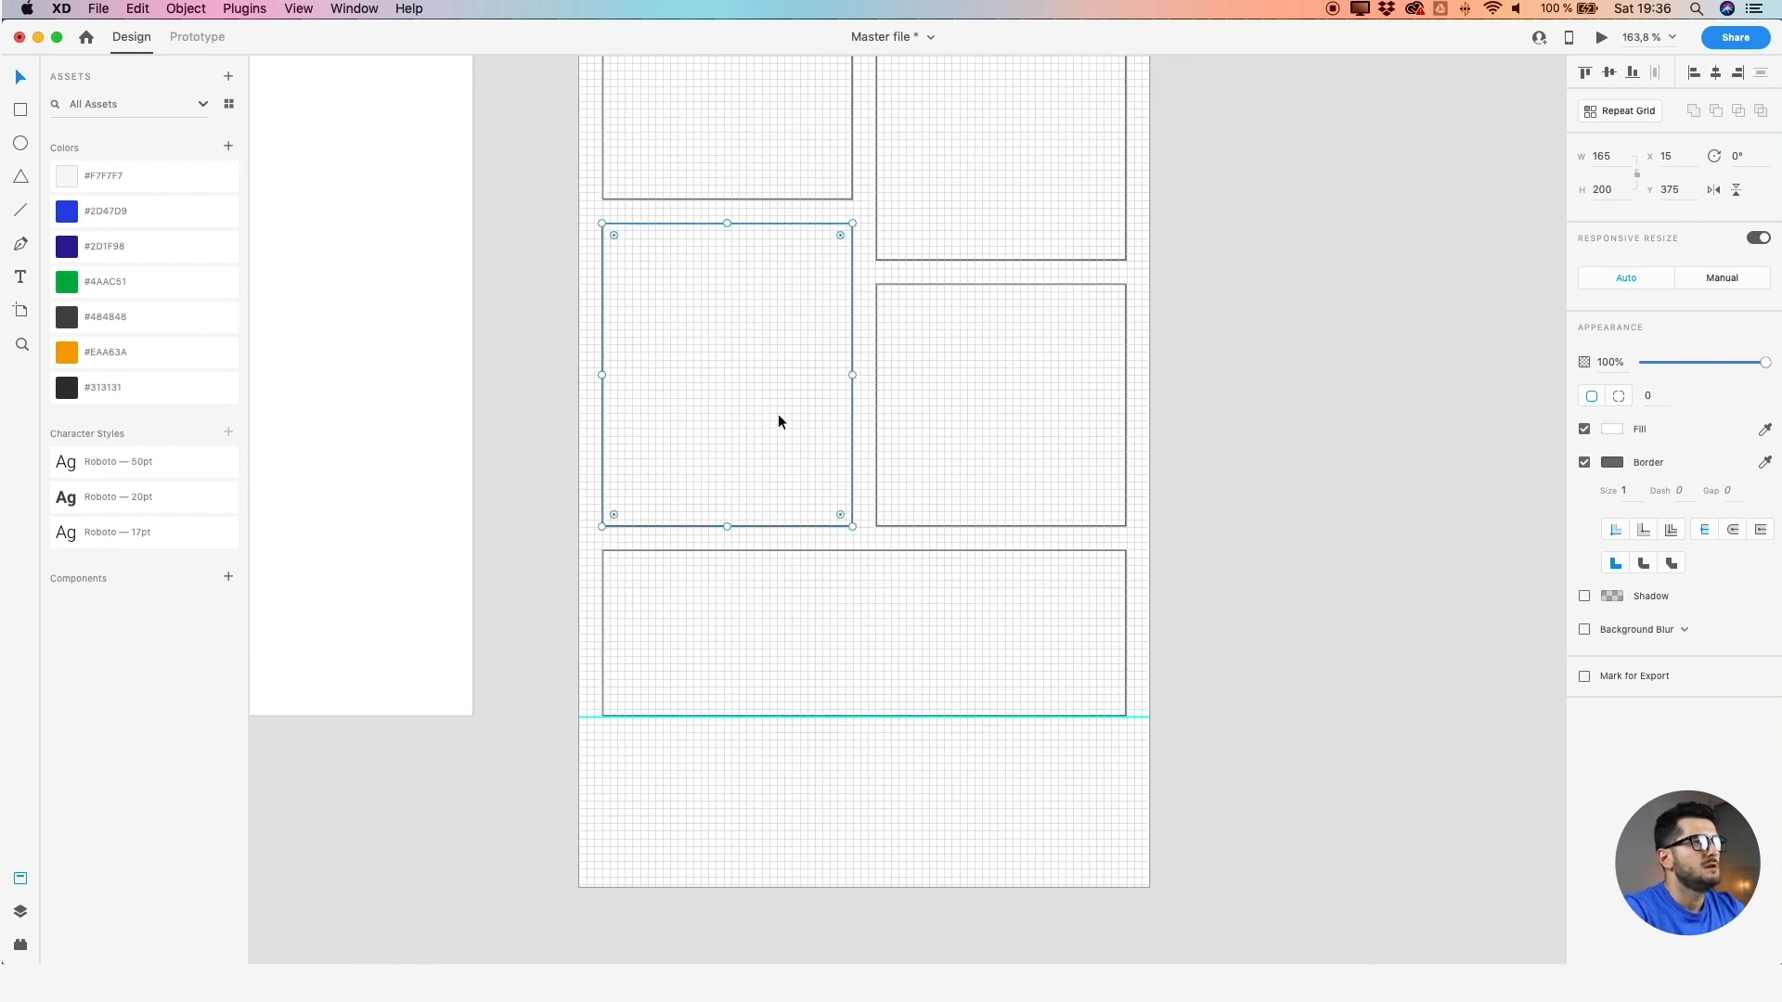
click(733, 553)
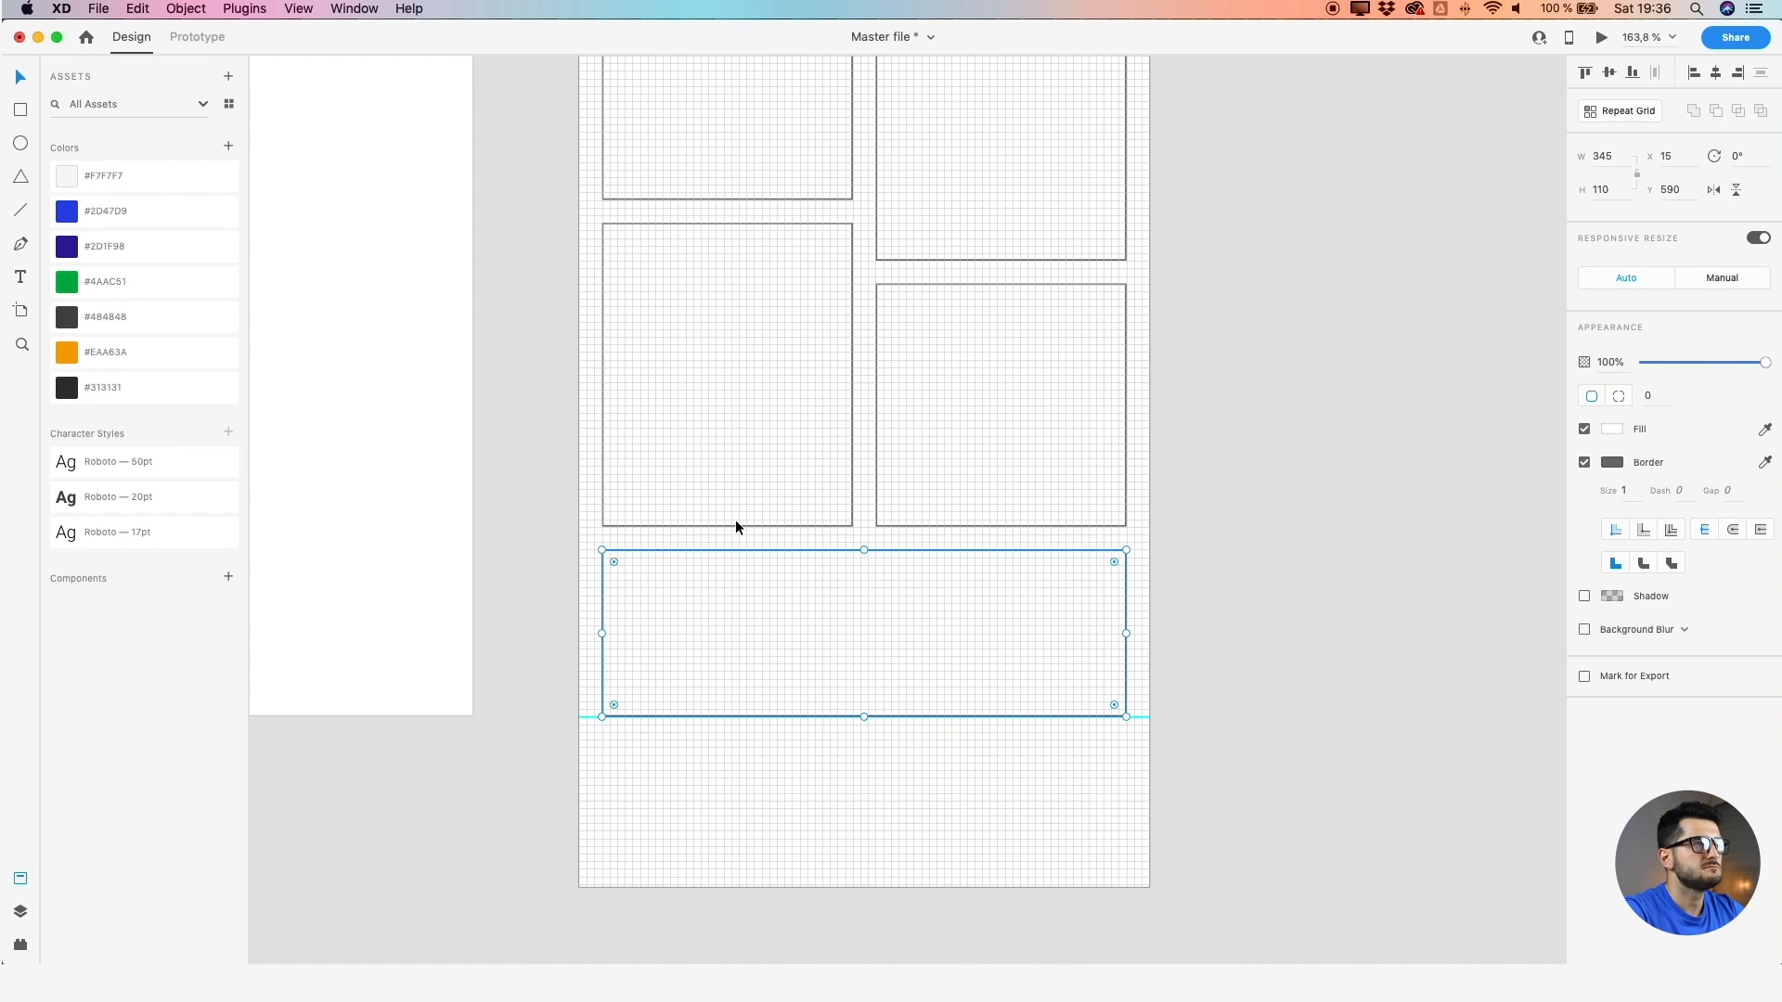
Copy the home, plus and pie chart icons from the guideline to the left, centre and right of the artboard's bottom band
drag(748, 358, 756, 481)
scroll(755, 479, down, 1)
scroll(1084, 364, down, 3)
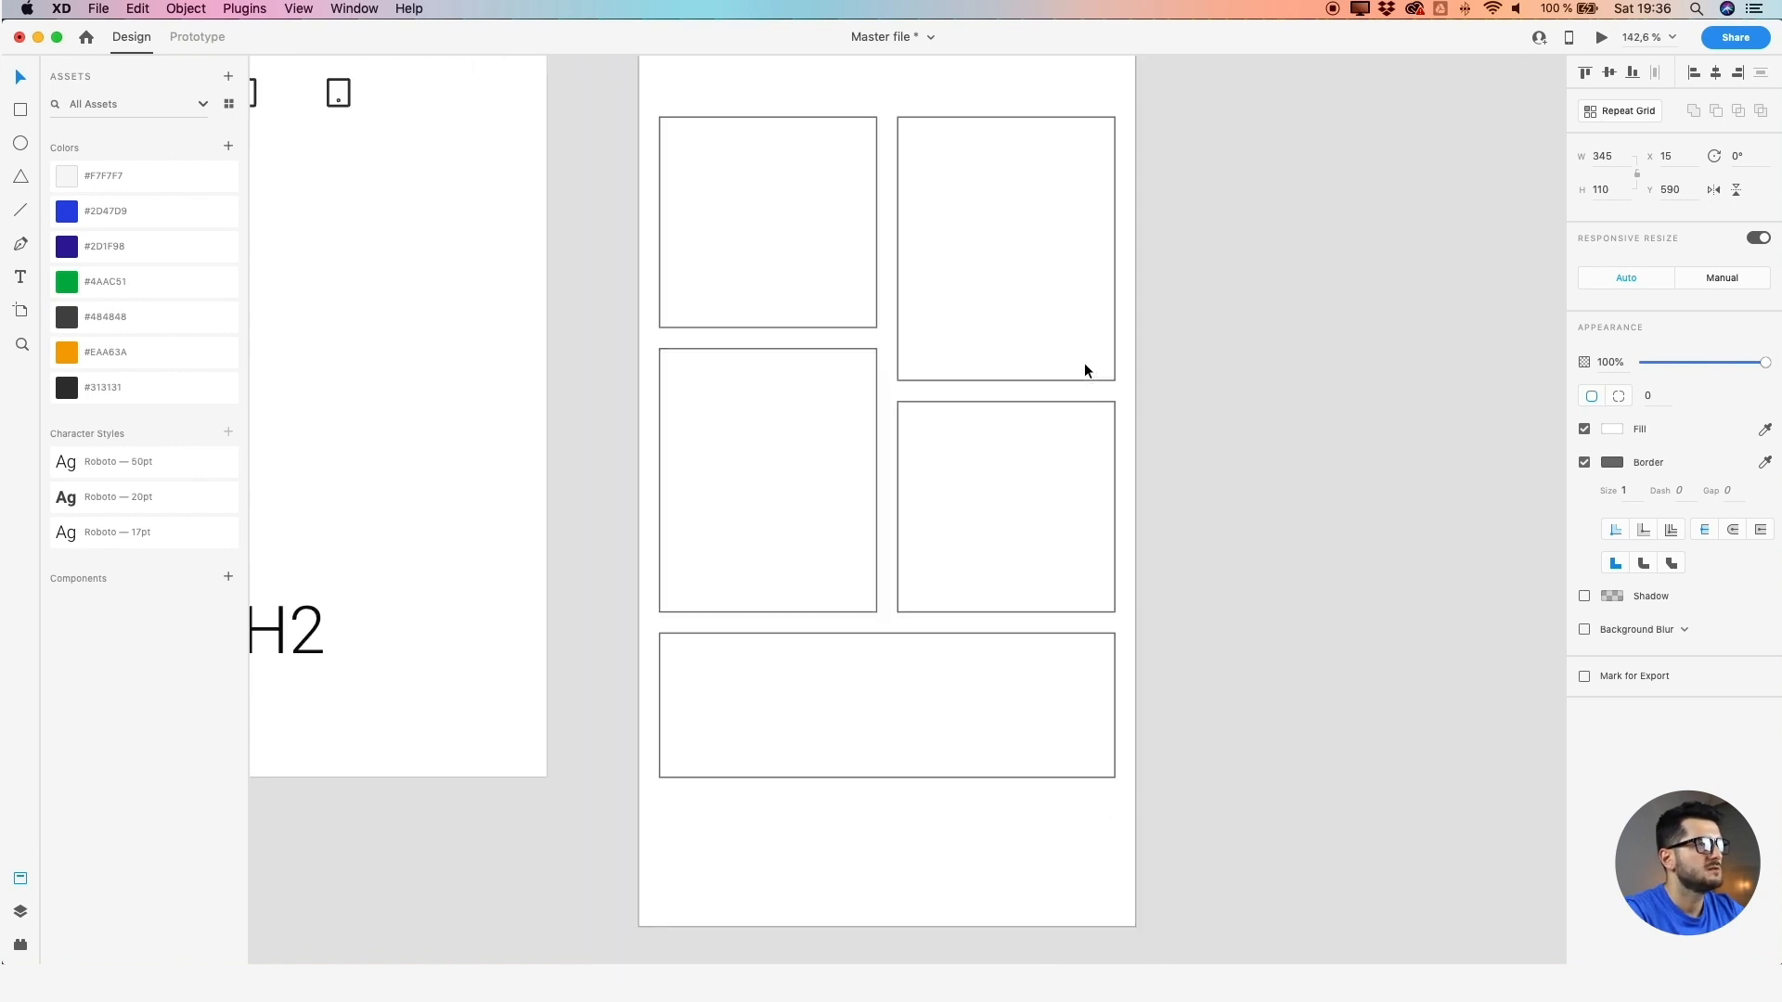
scroll(1082, 369, down, 2)
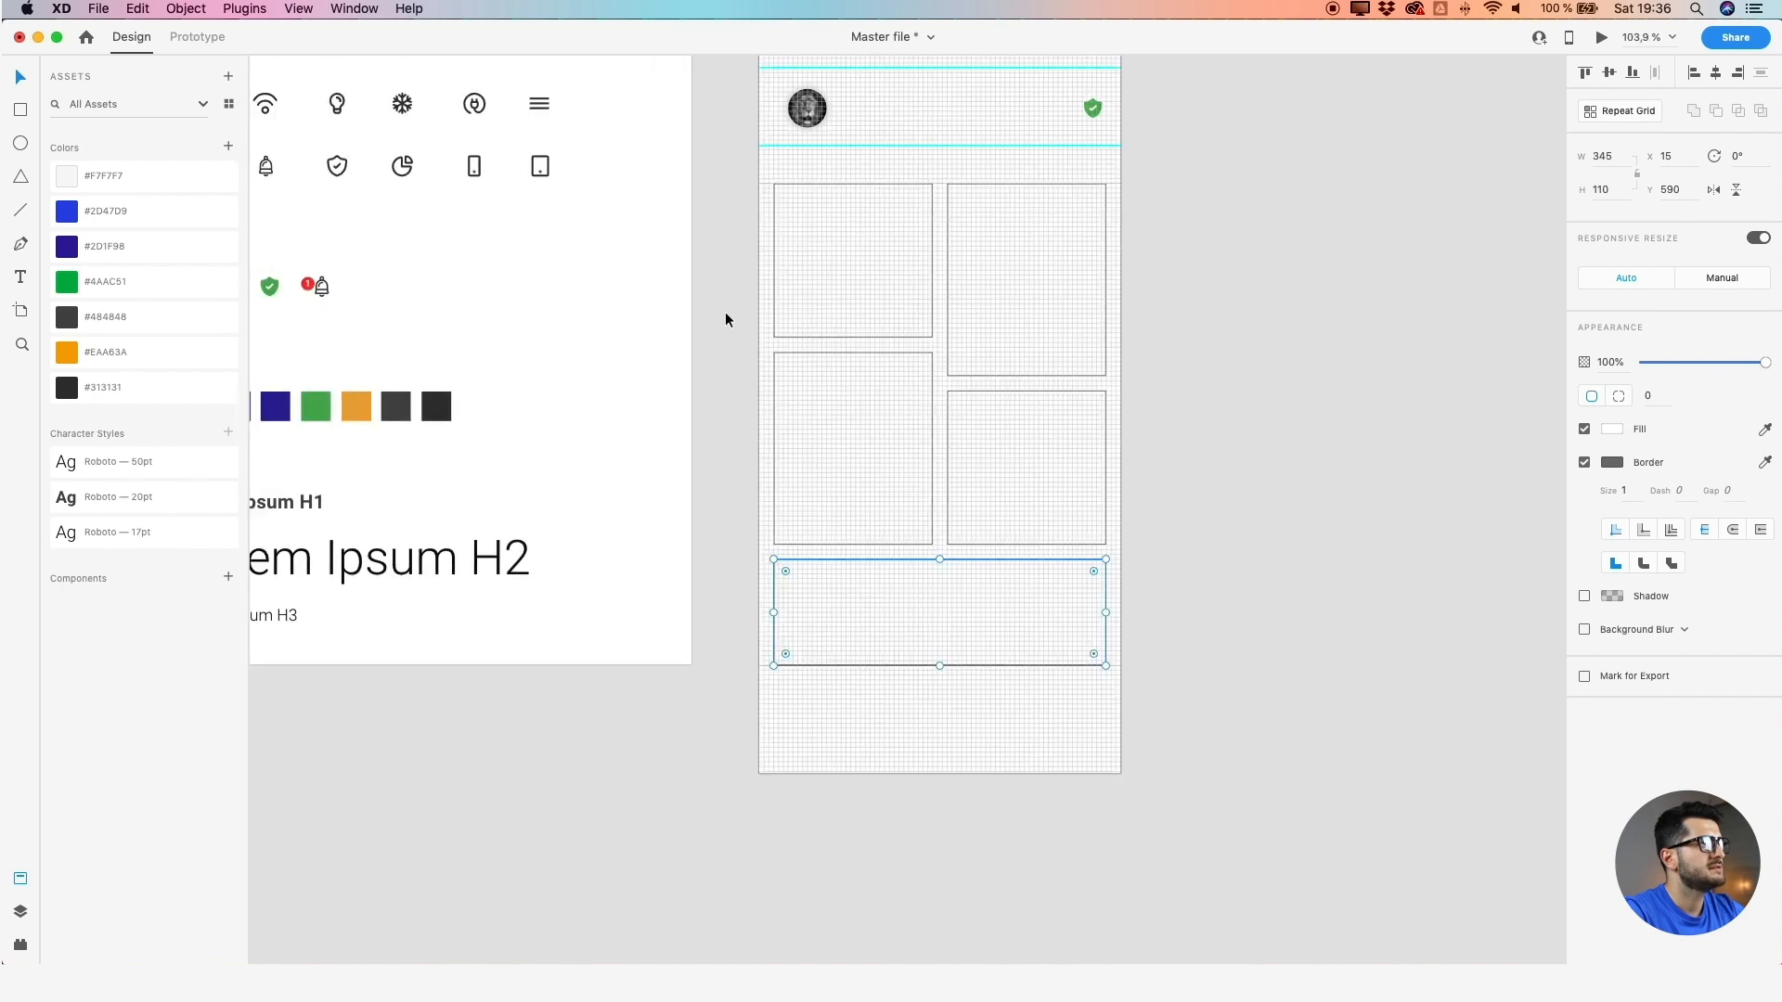
drag(653, 307, 824, 401)
drag(370, 193, 984, 820)
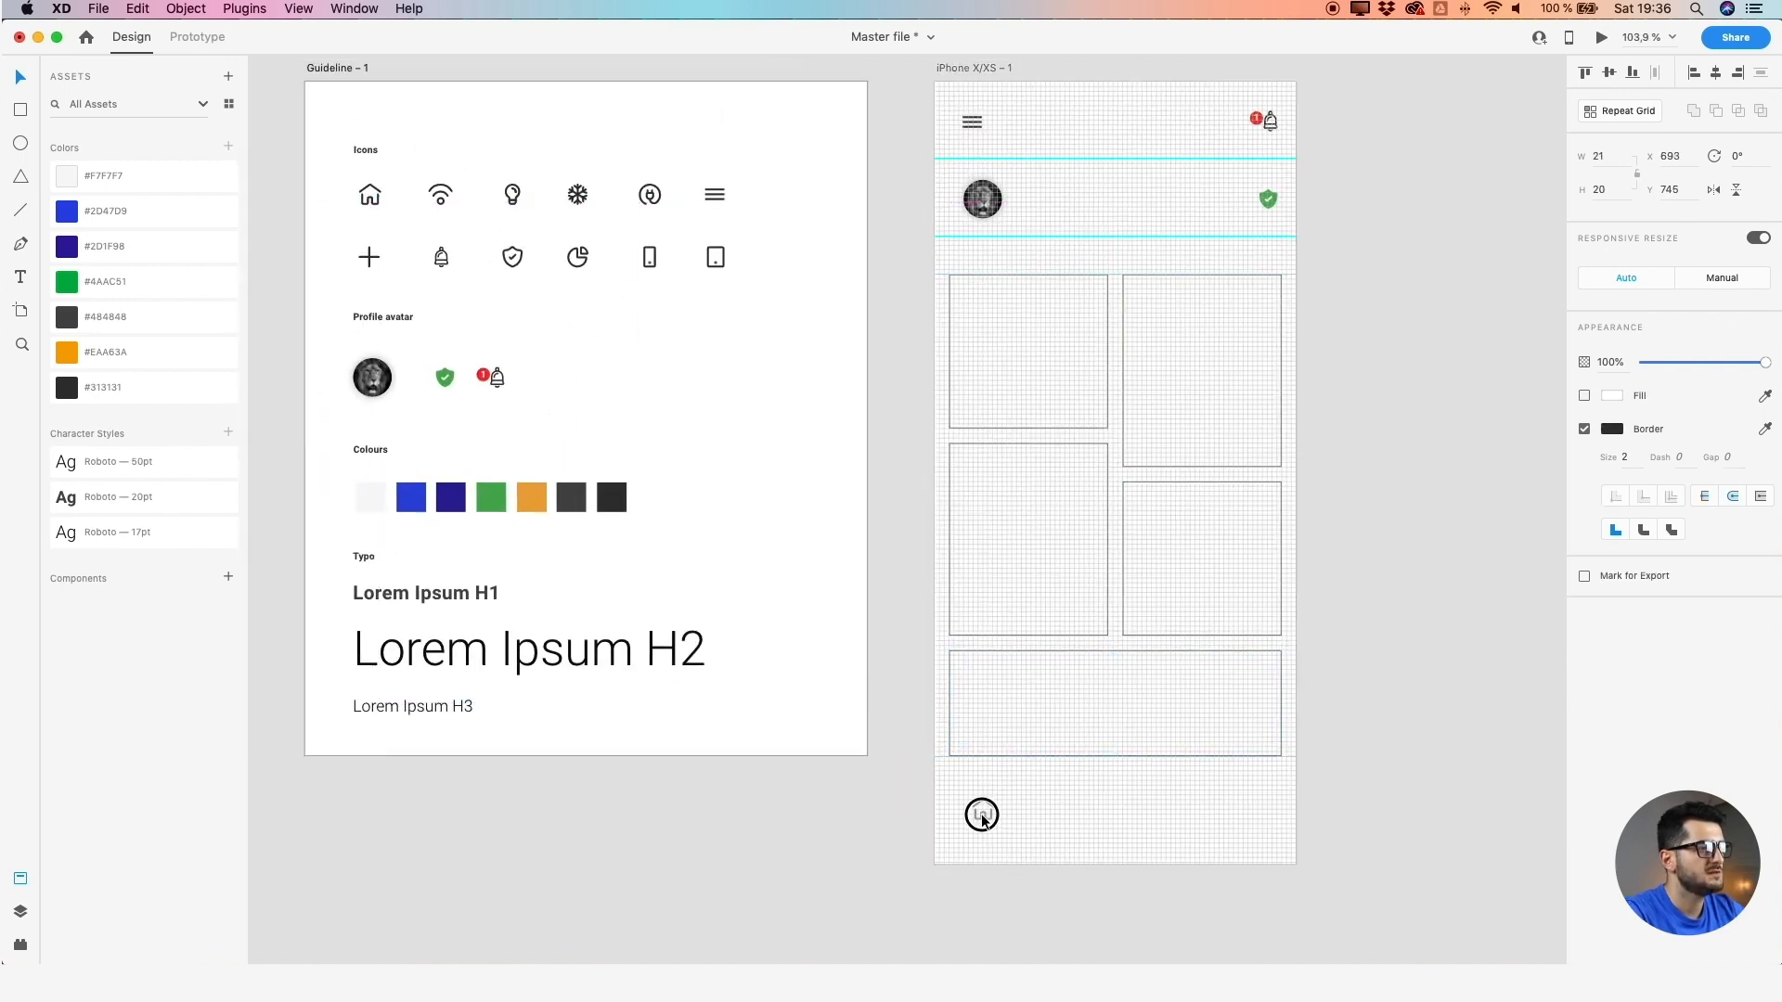
click(707, 541)
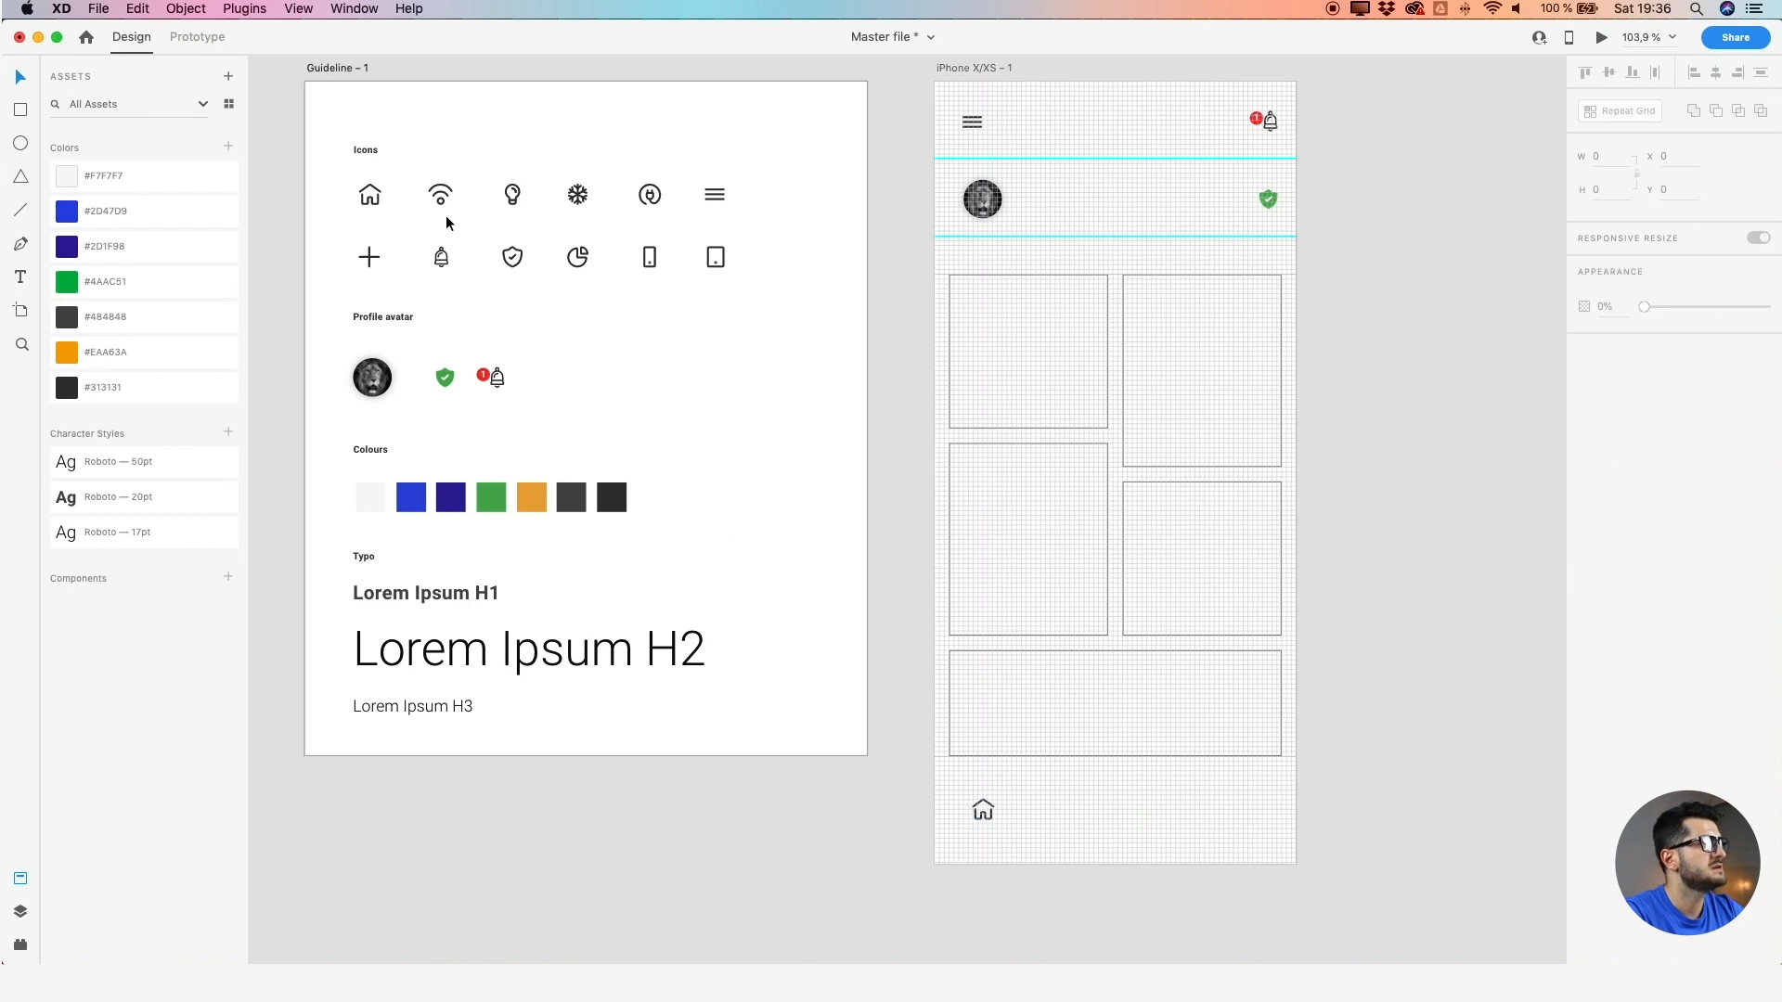
drag(378, 263, 1129, 814)
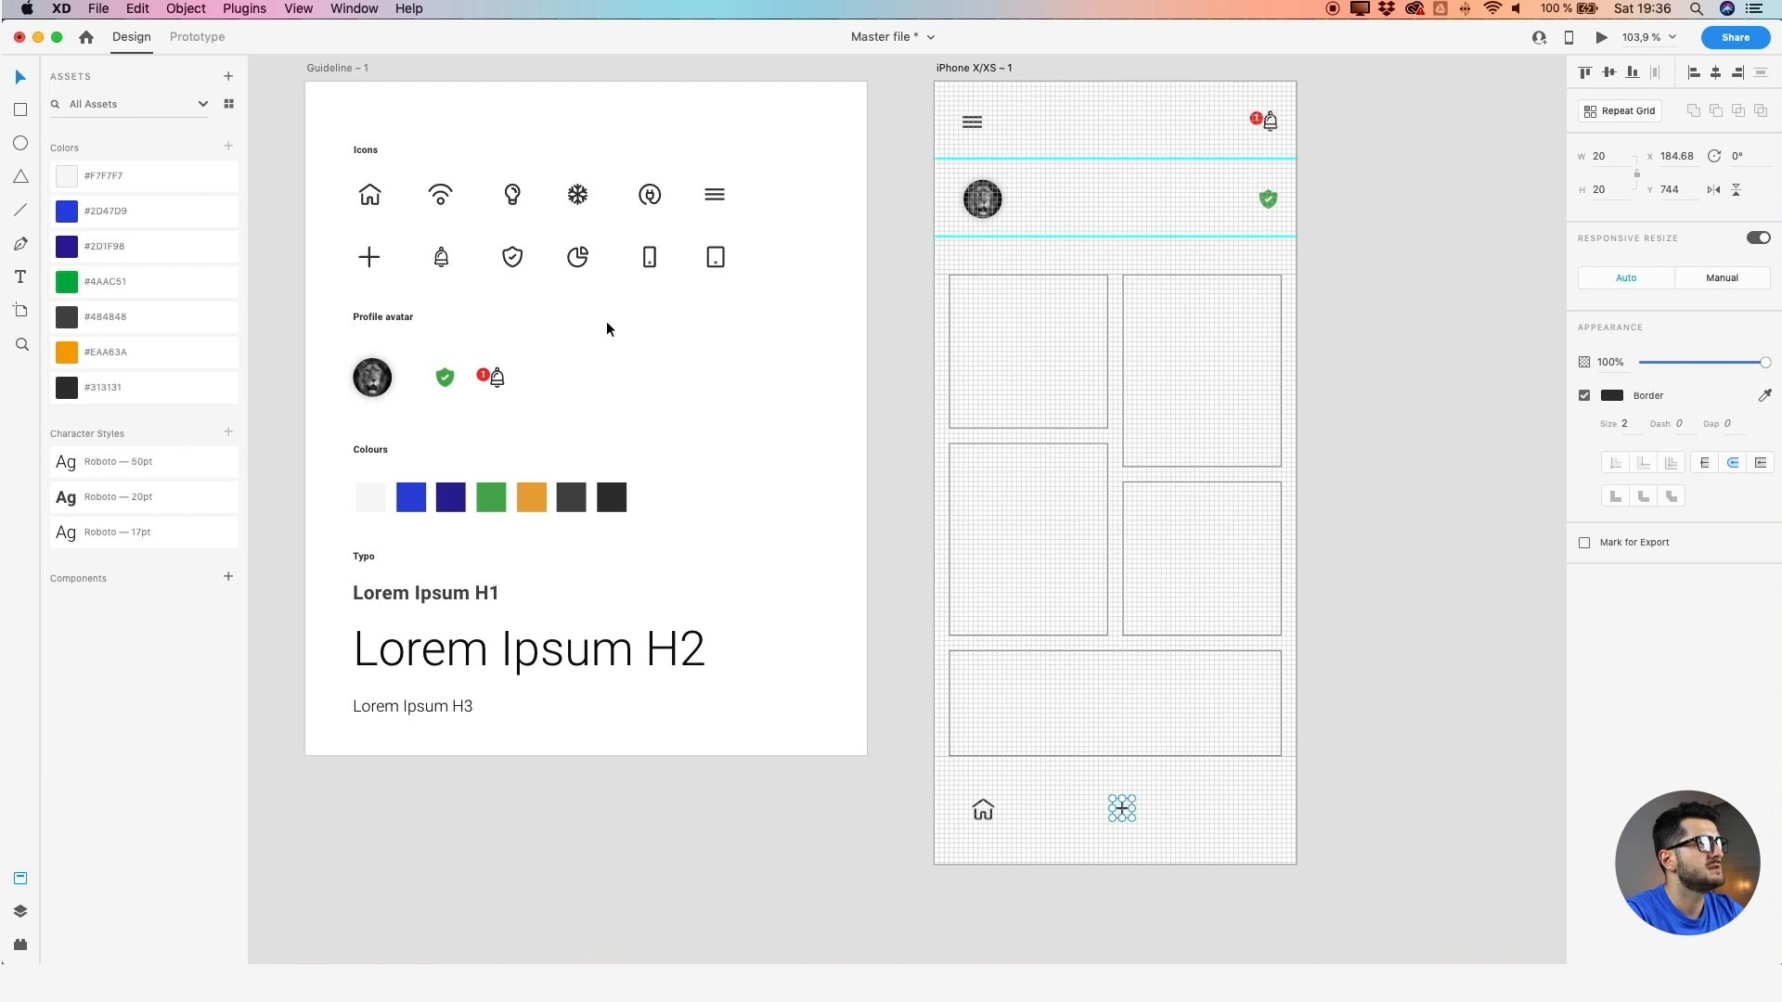
drag(577, 257, 1256, 804)
drag(1351, 701, 1184, 699)
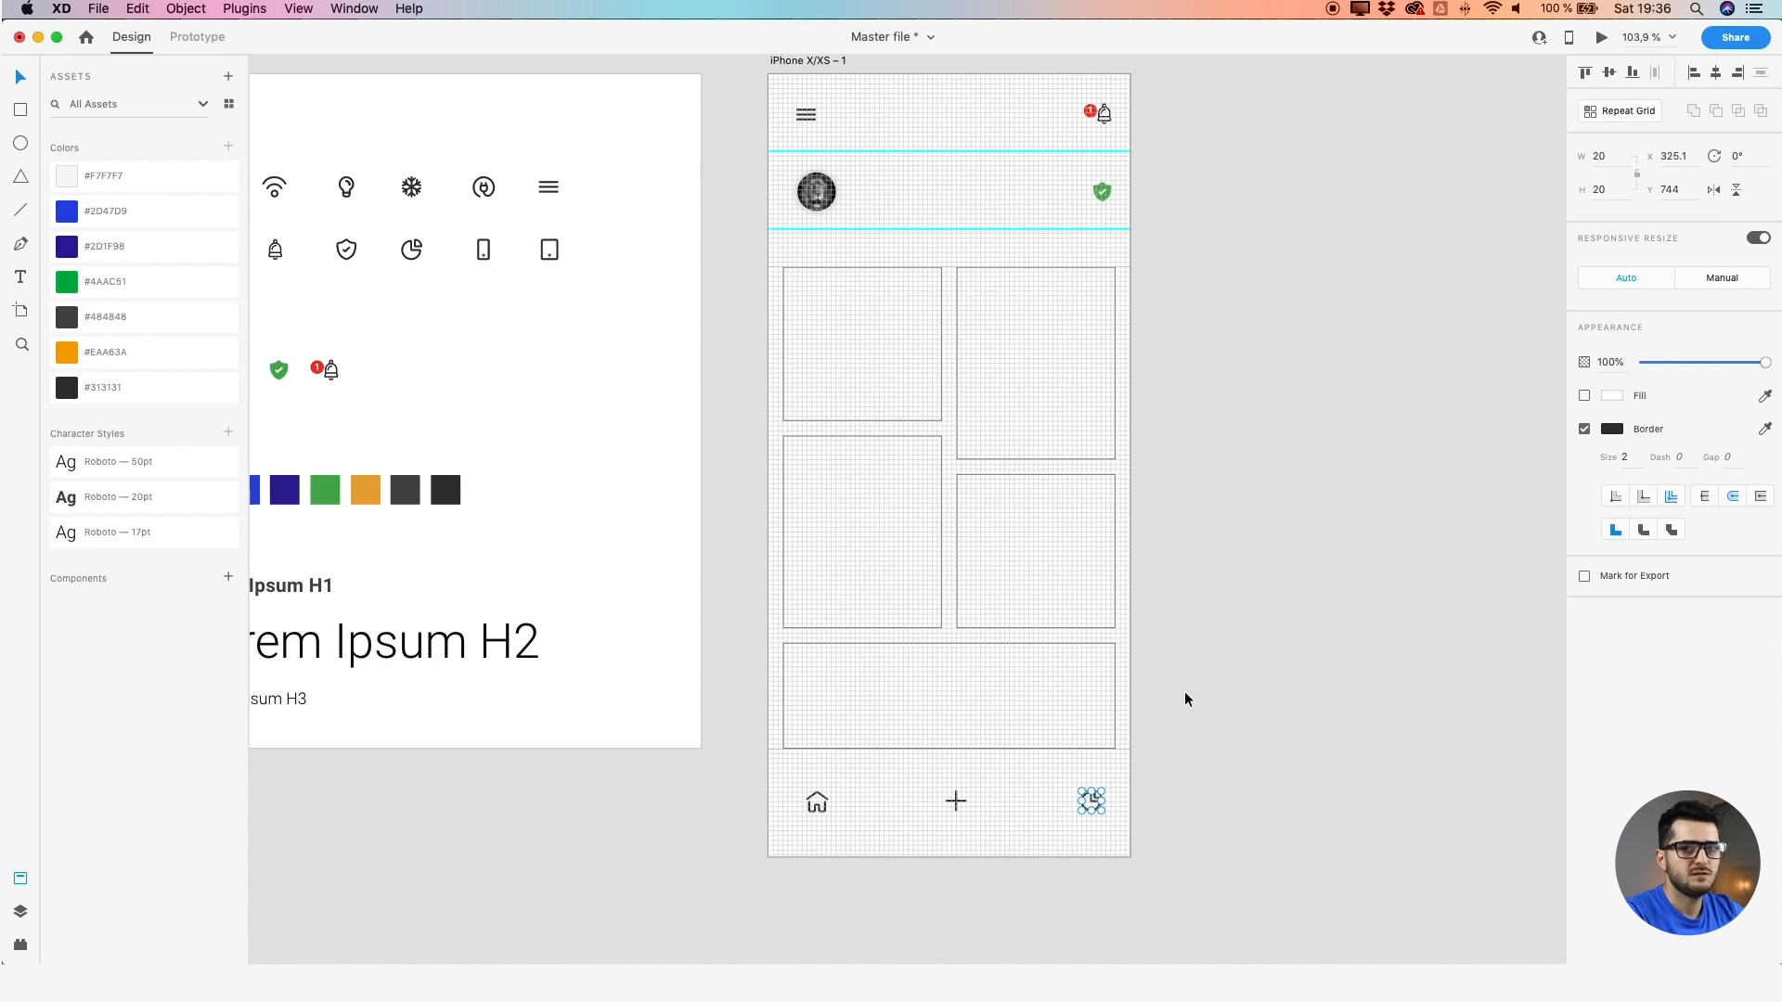
Select all five cards and set their corner radius to 10
mouse_move(1191, 789)
mouse_down()
mouse_move(1228, 805)
mouse_move(1179, 761)
mouse_up()
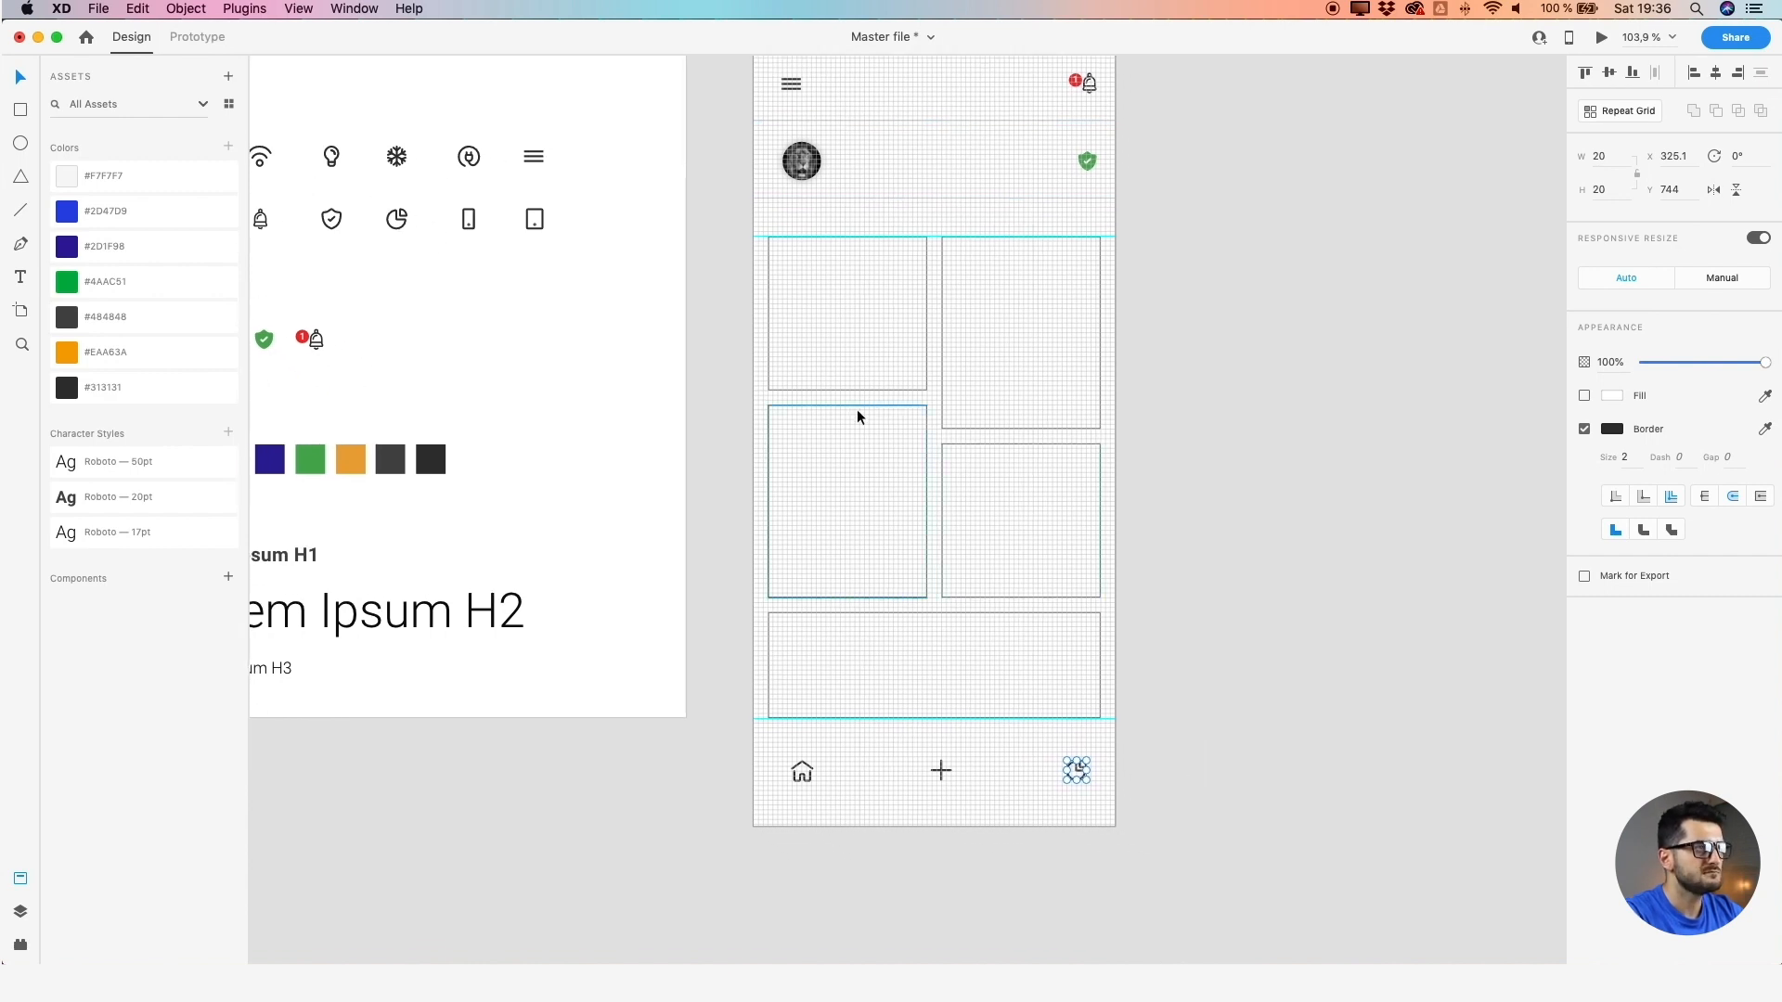
click(1151, 362)
drag(1152, 362, 866, 658)
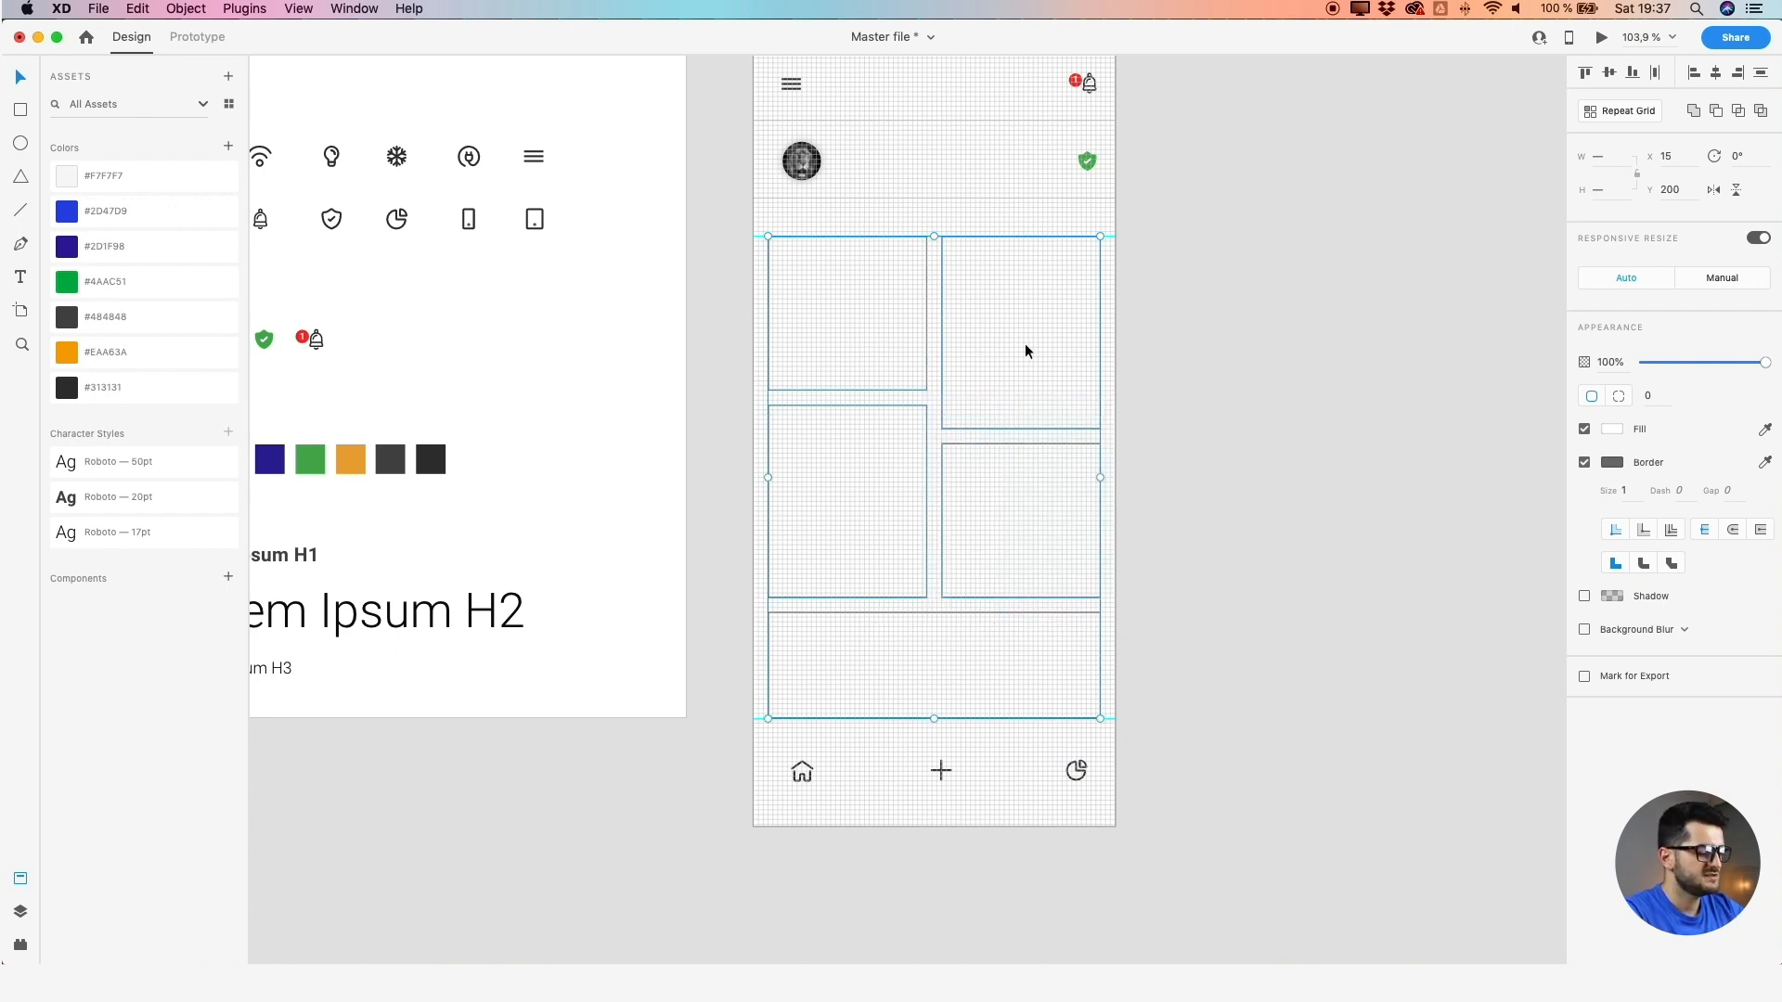
click(1225, 325)
drag(1225, 285, 816, 672)
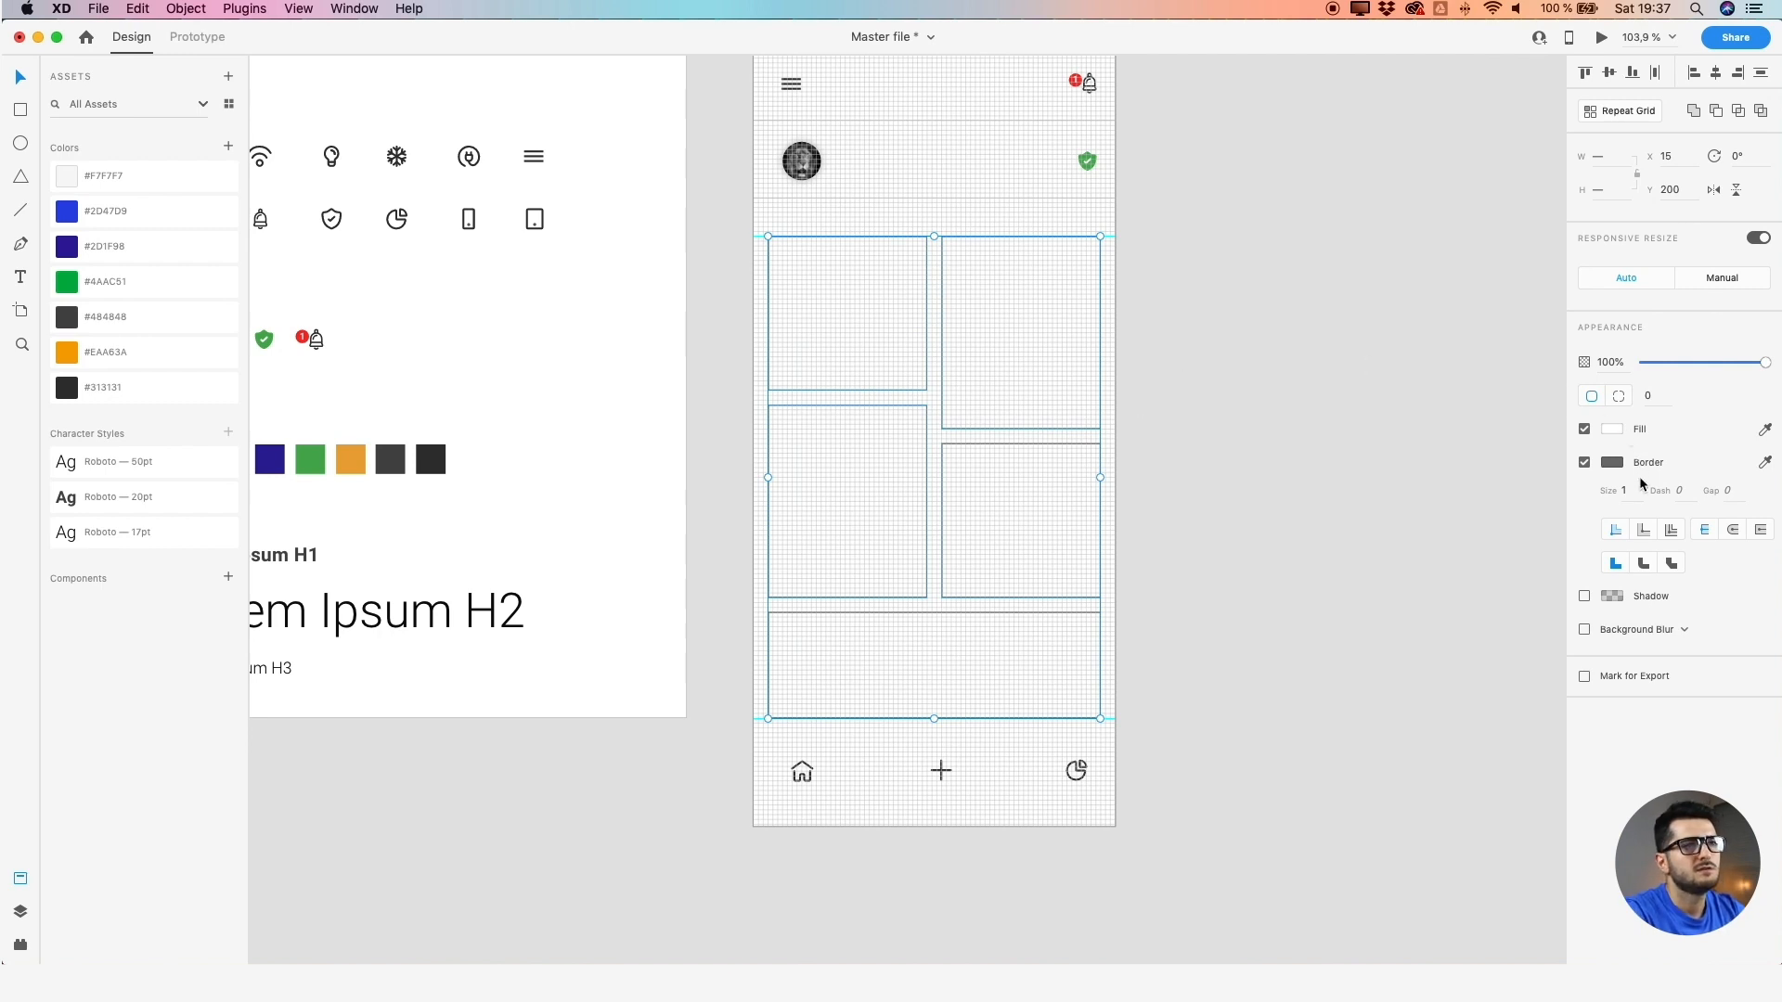
click(1649, 395)
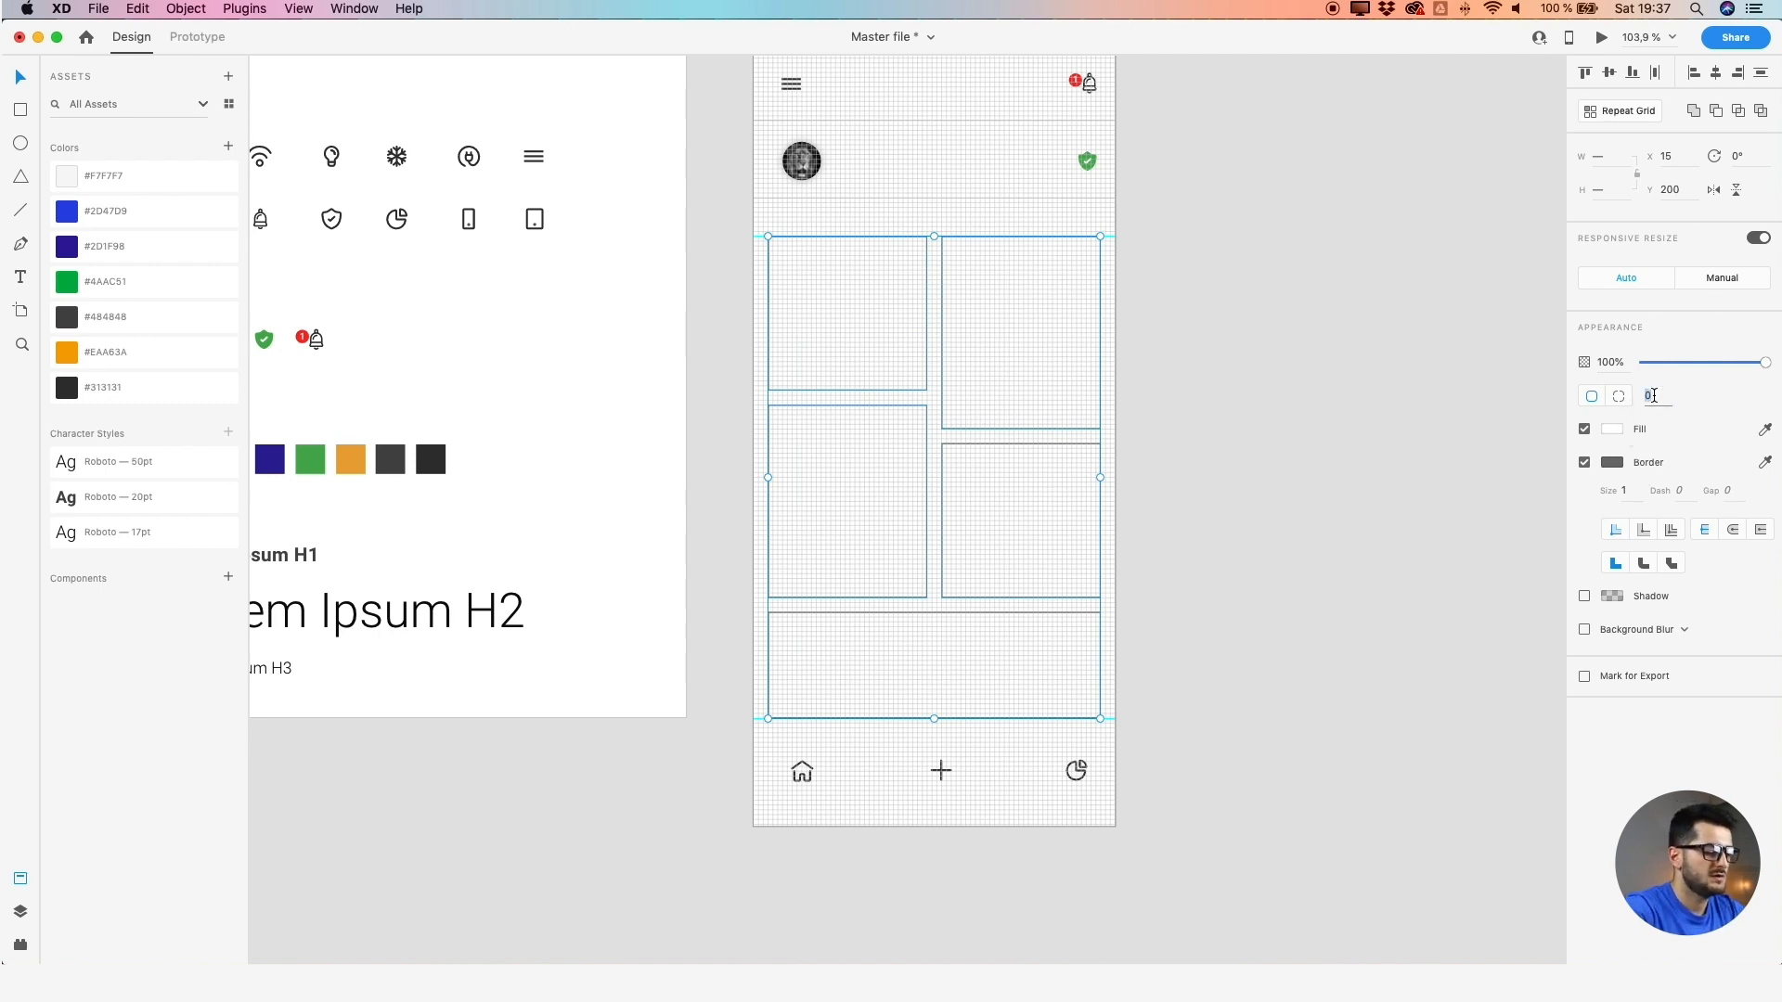
text(10)
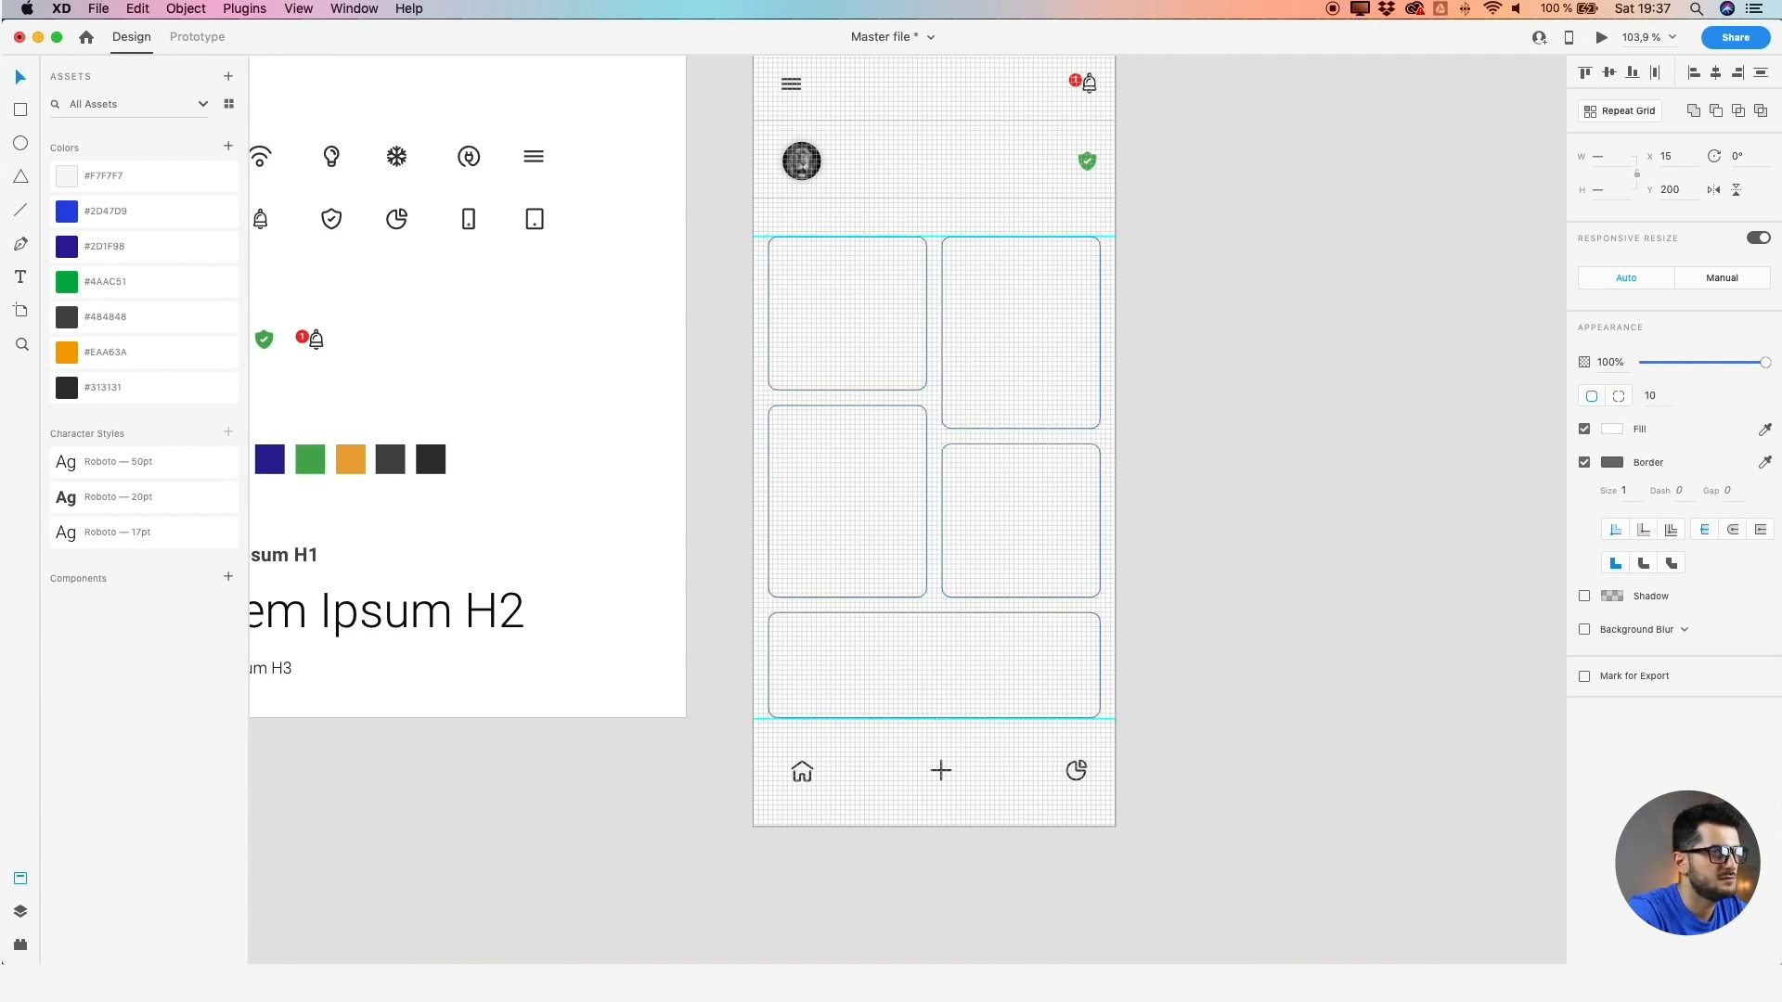
key(Return)
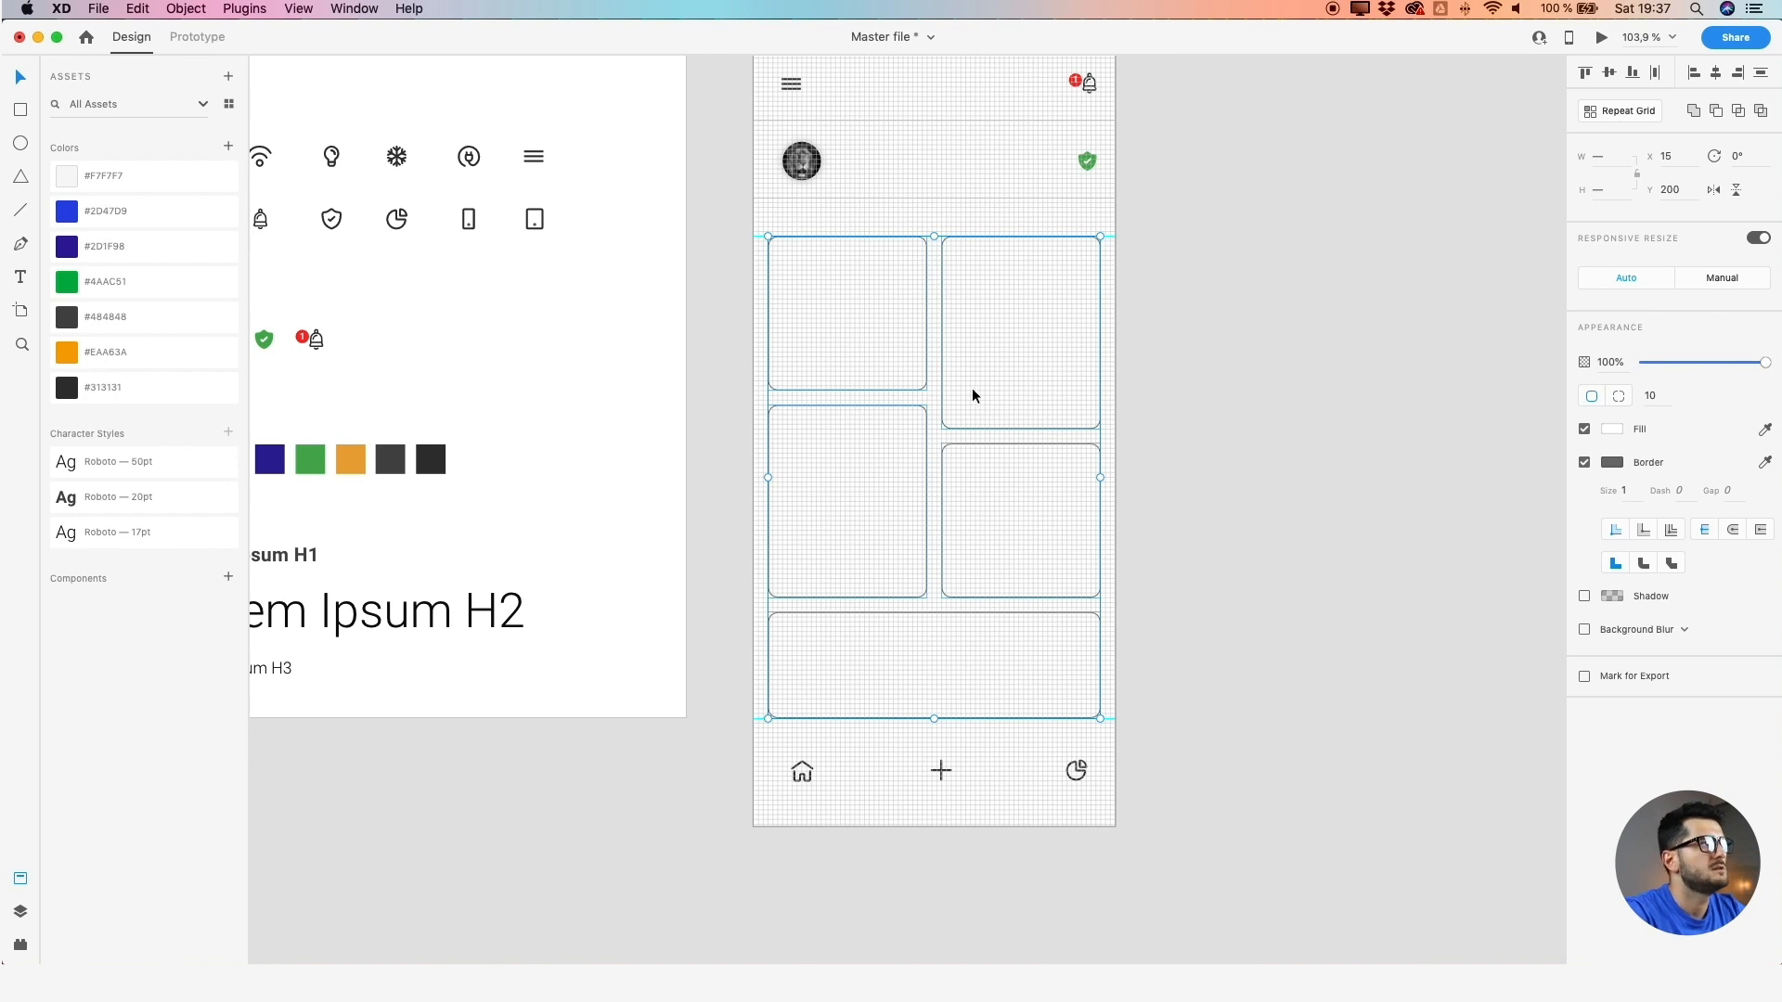
Apply the #F7F7F7 colour asset as the border of the five cards and set the border size to 2
right_click(138, 174)
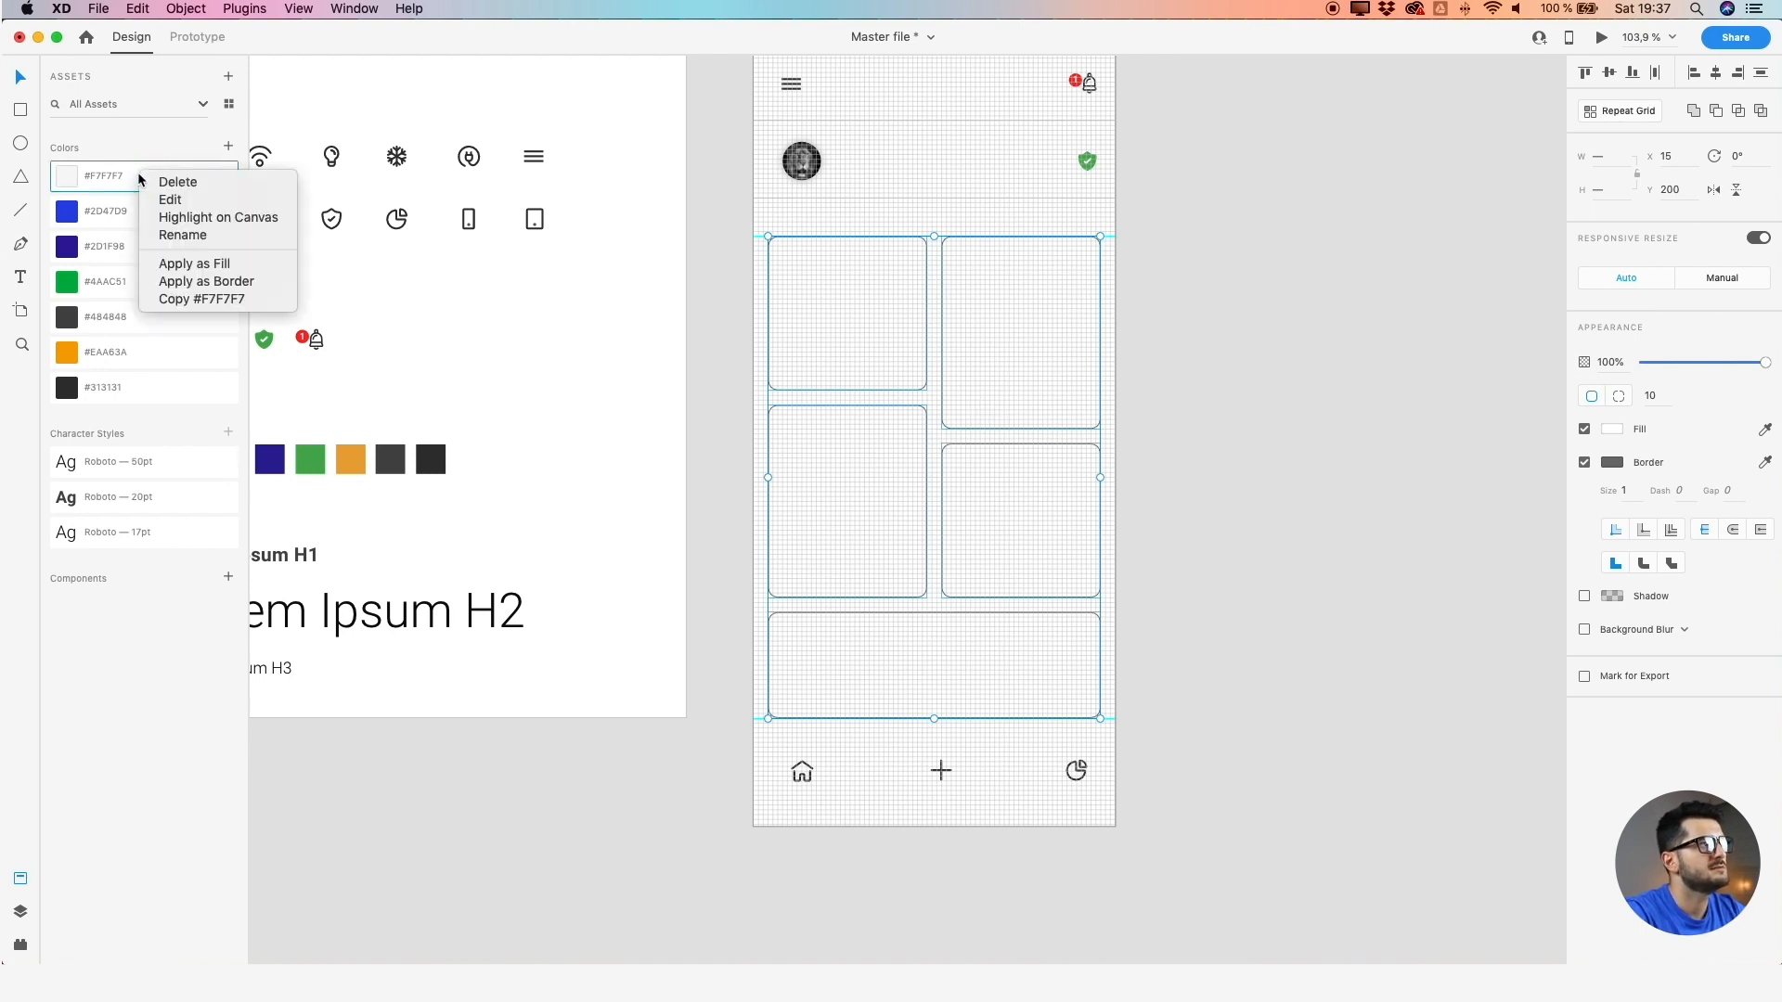
click(208, 282)
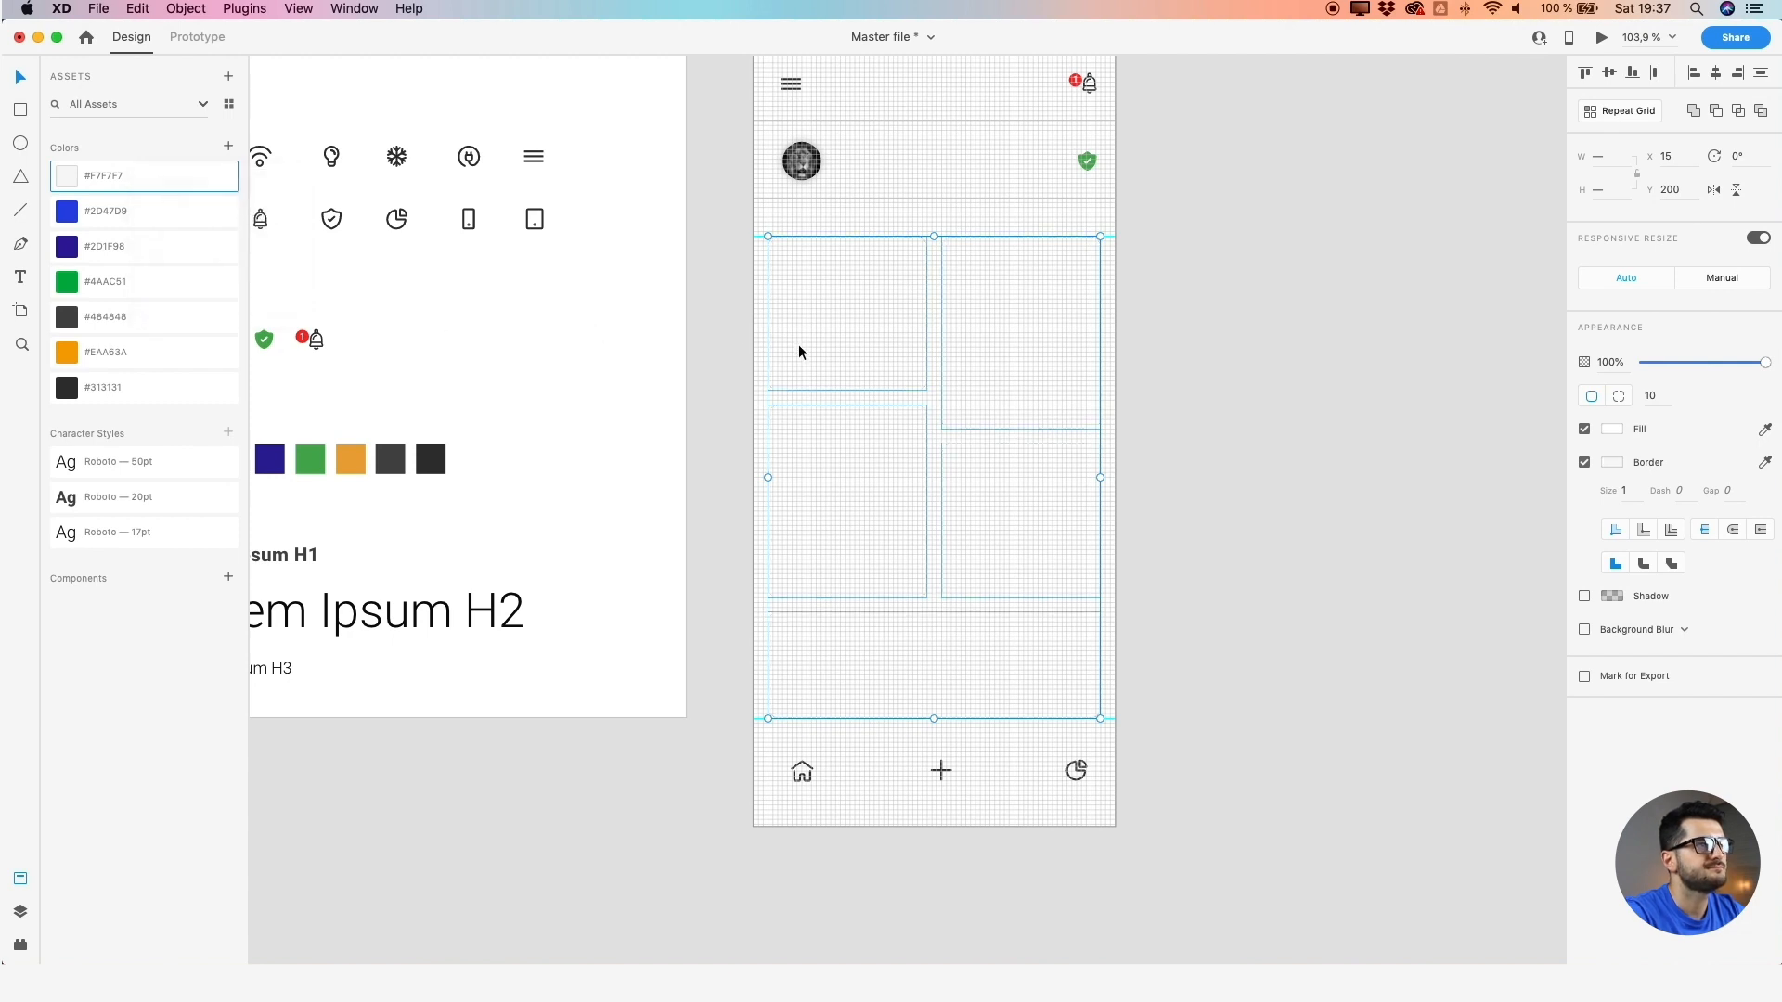
scroll(871, 352, up, 2)
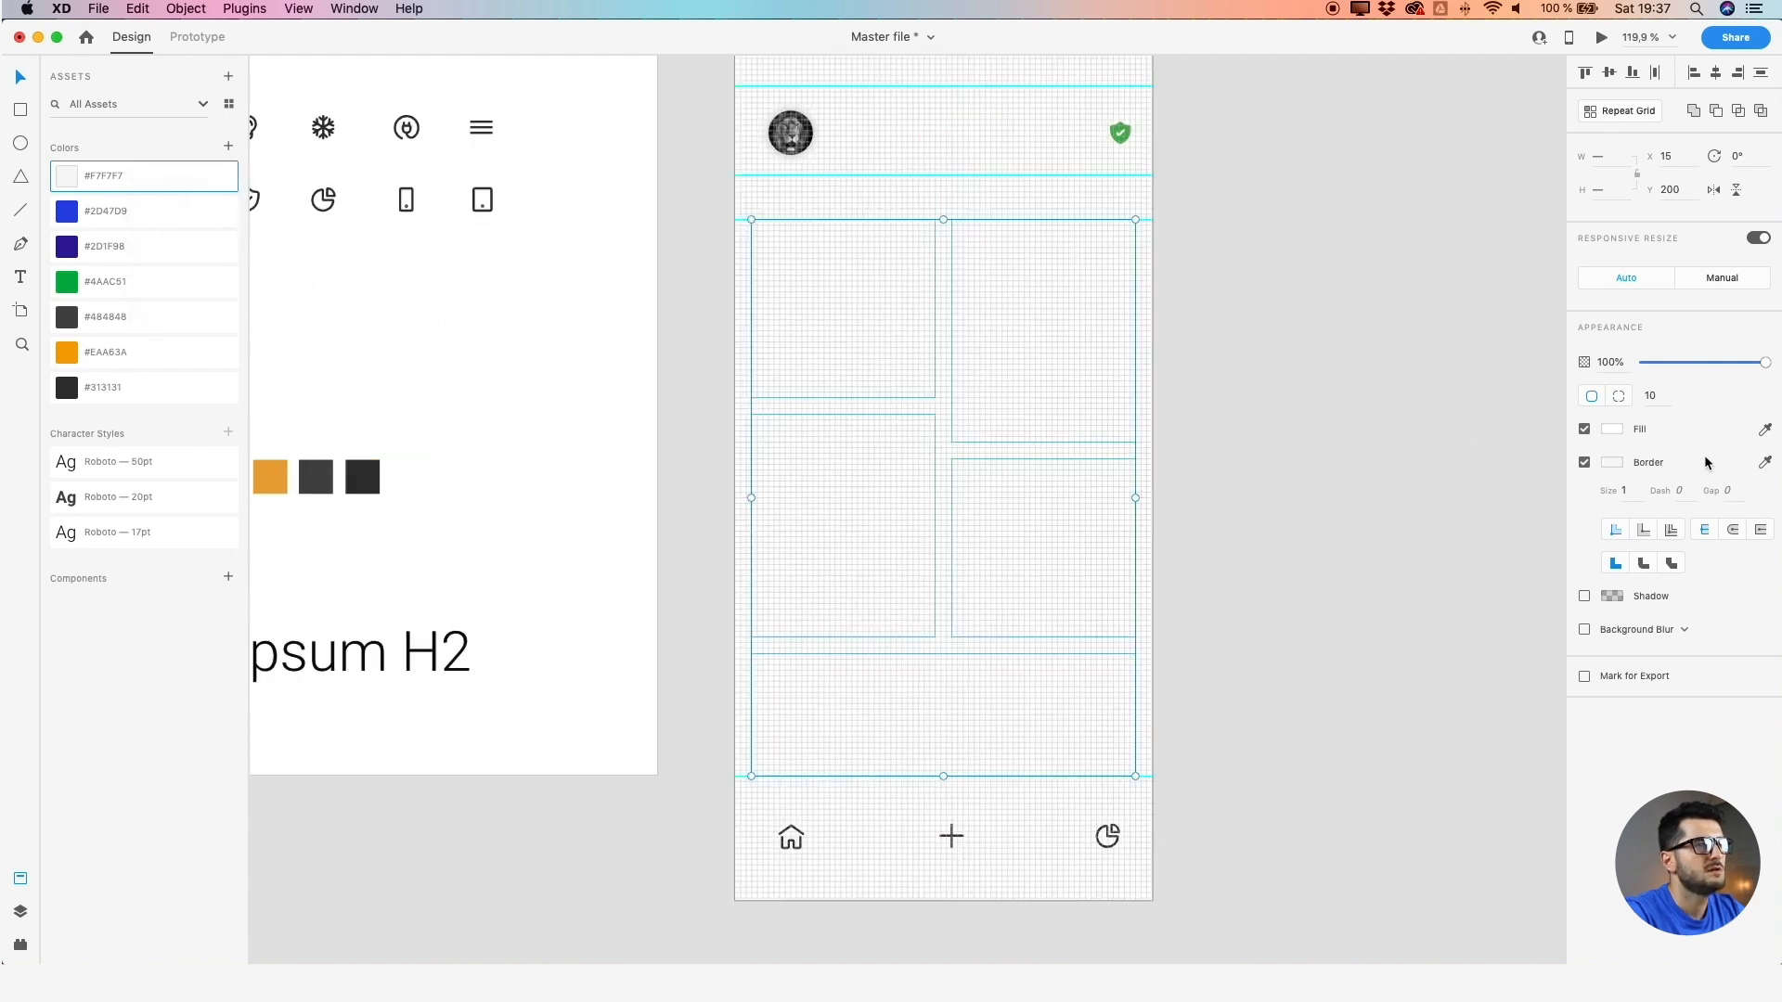
click(1636, 486)
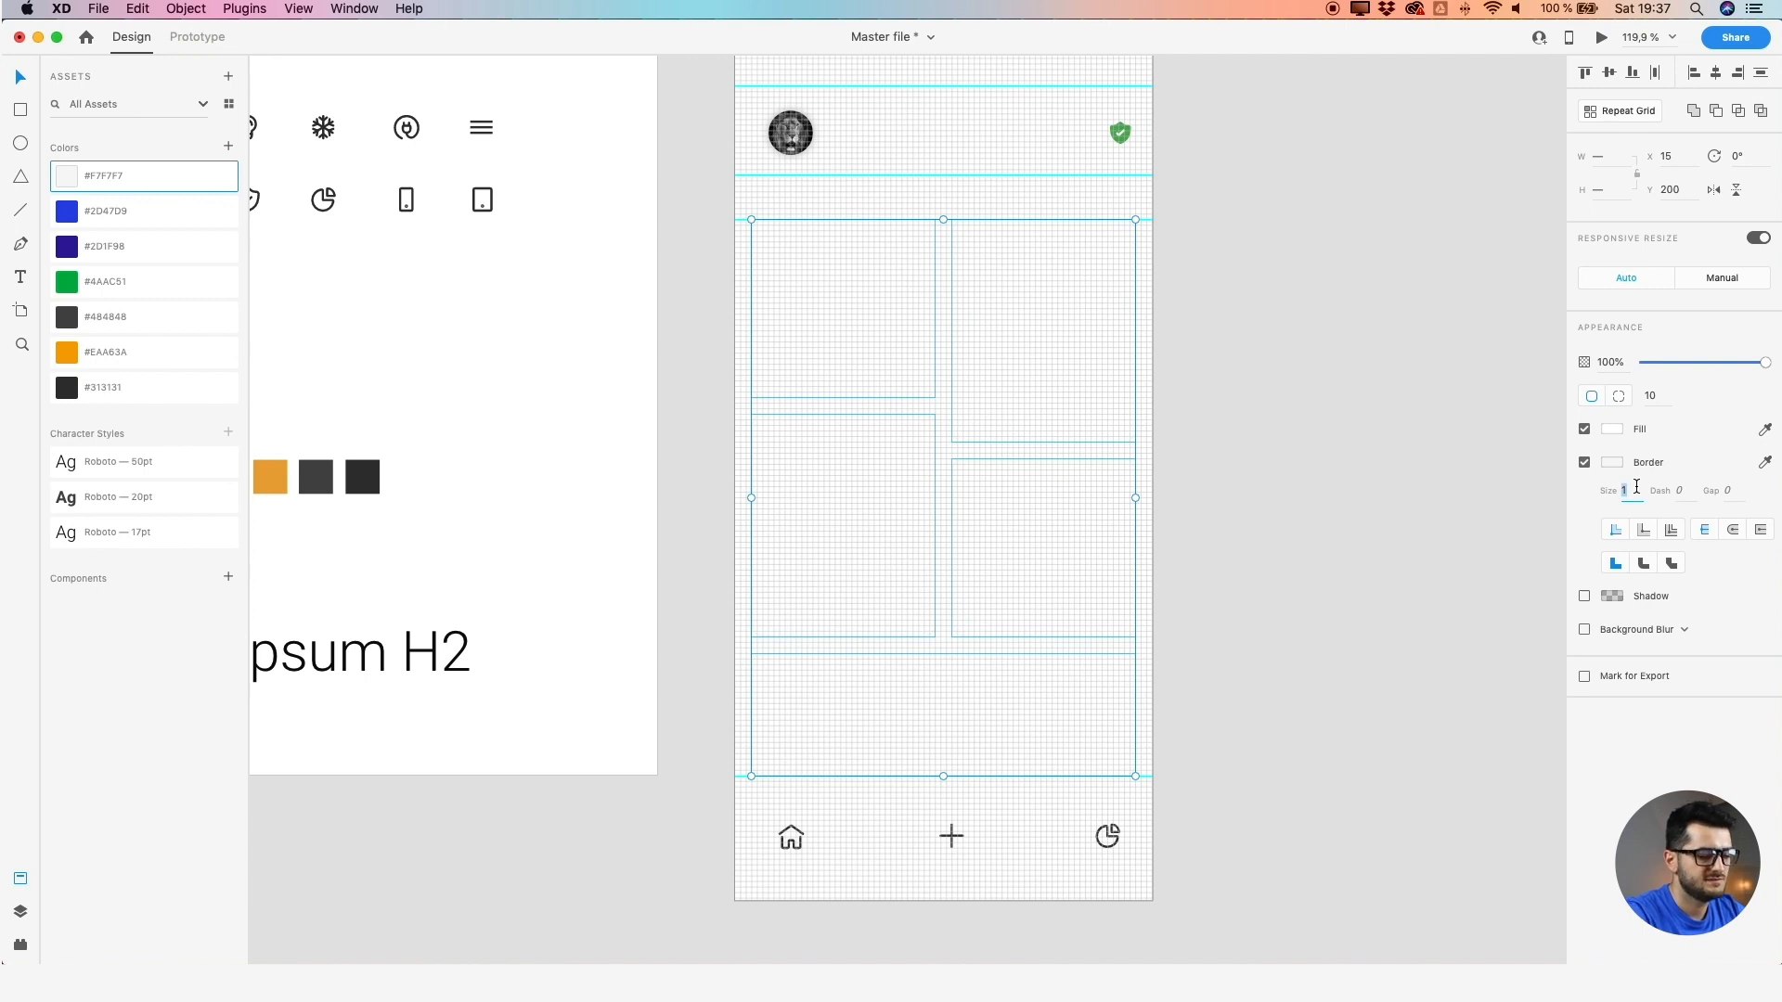
text(2)
key(Return)
click(1373, 425)
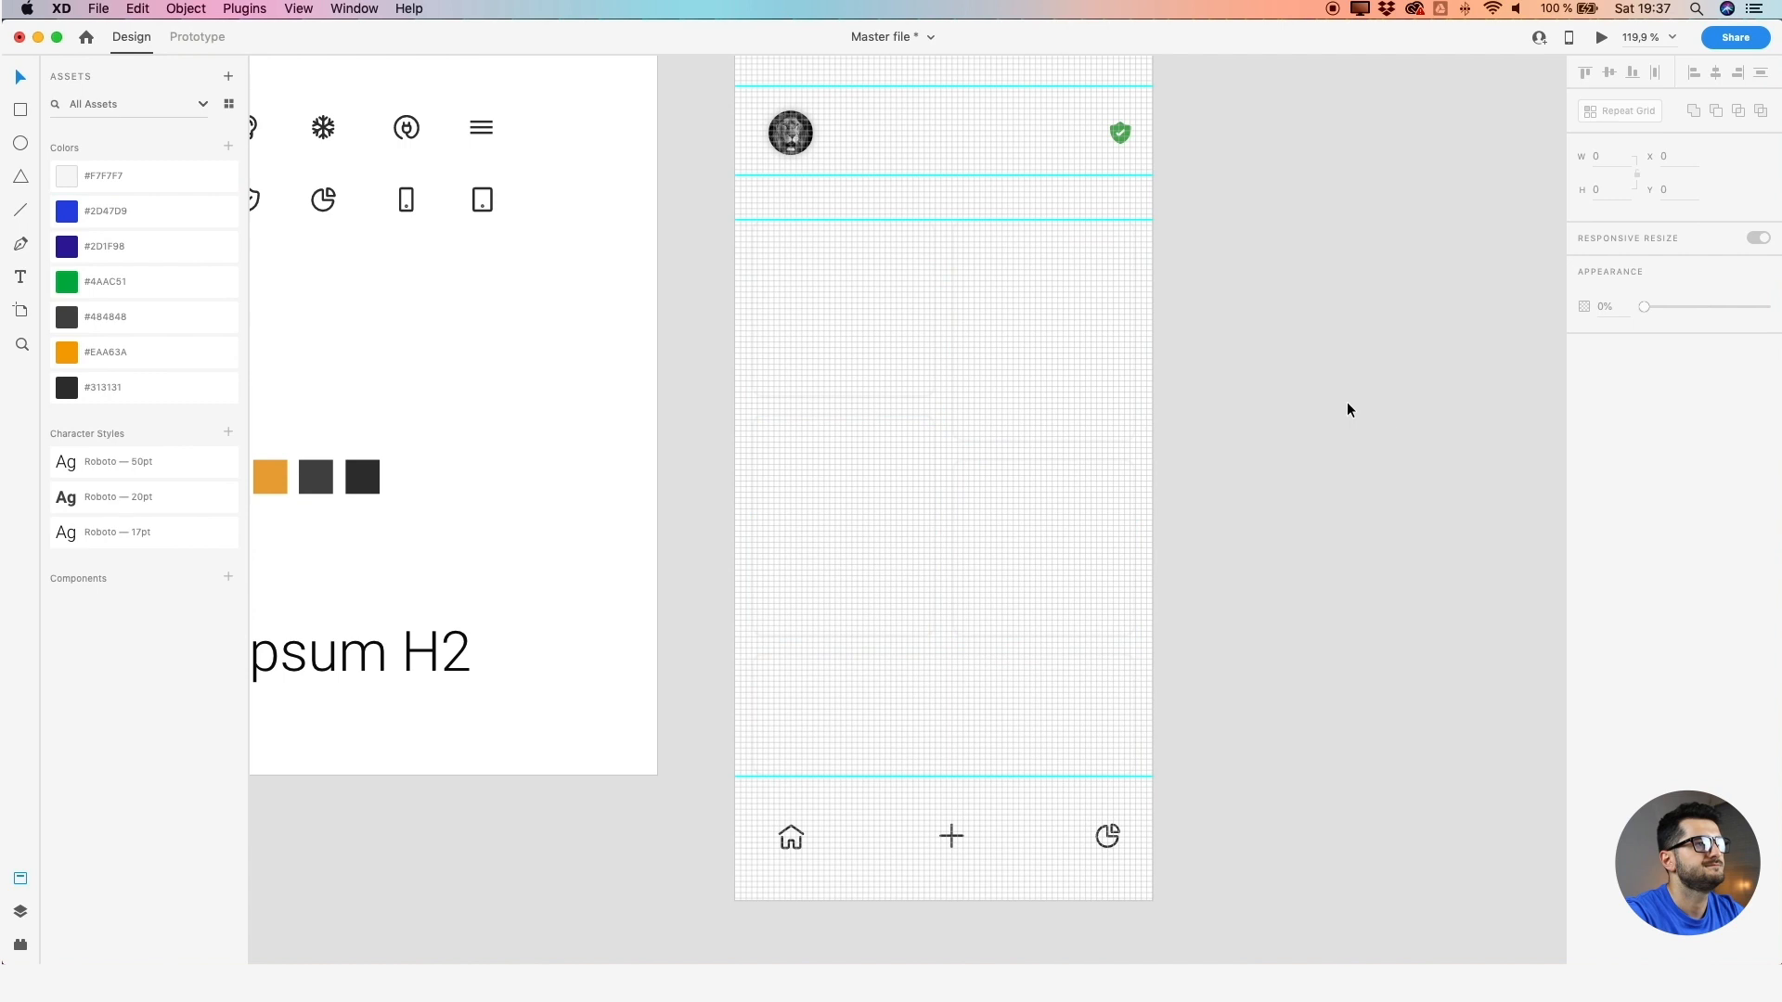
Add a shadow to all five cards with Y 2, blur 5 and a black colour at 4% opacity
scroll(1182, 368, up, 1)
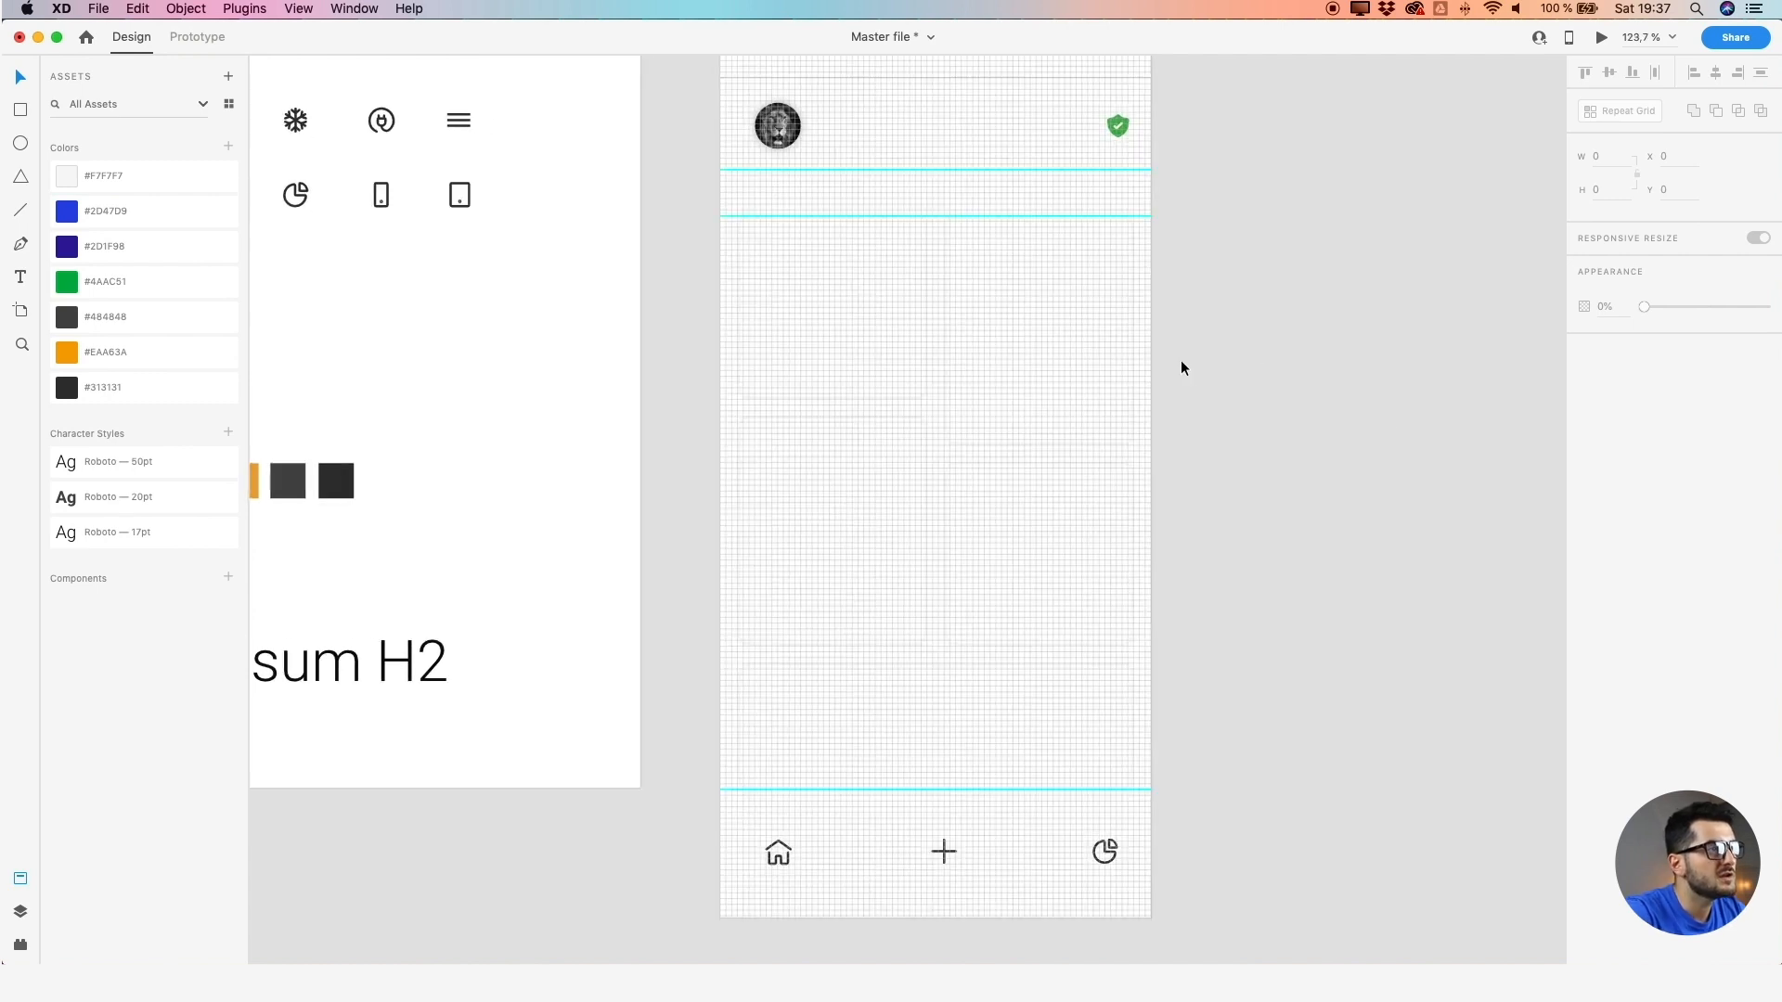
scroll(1181, 367, down, 4)
drag(1206, 349, 868, 680)
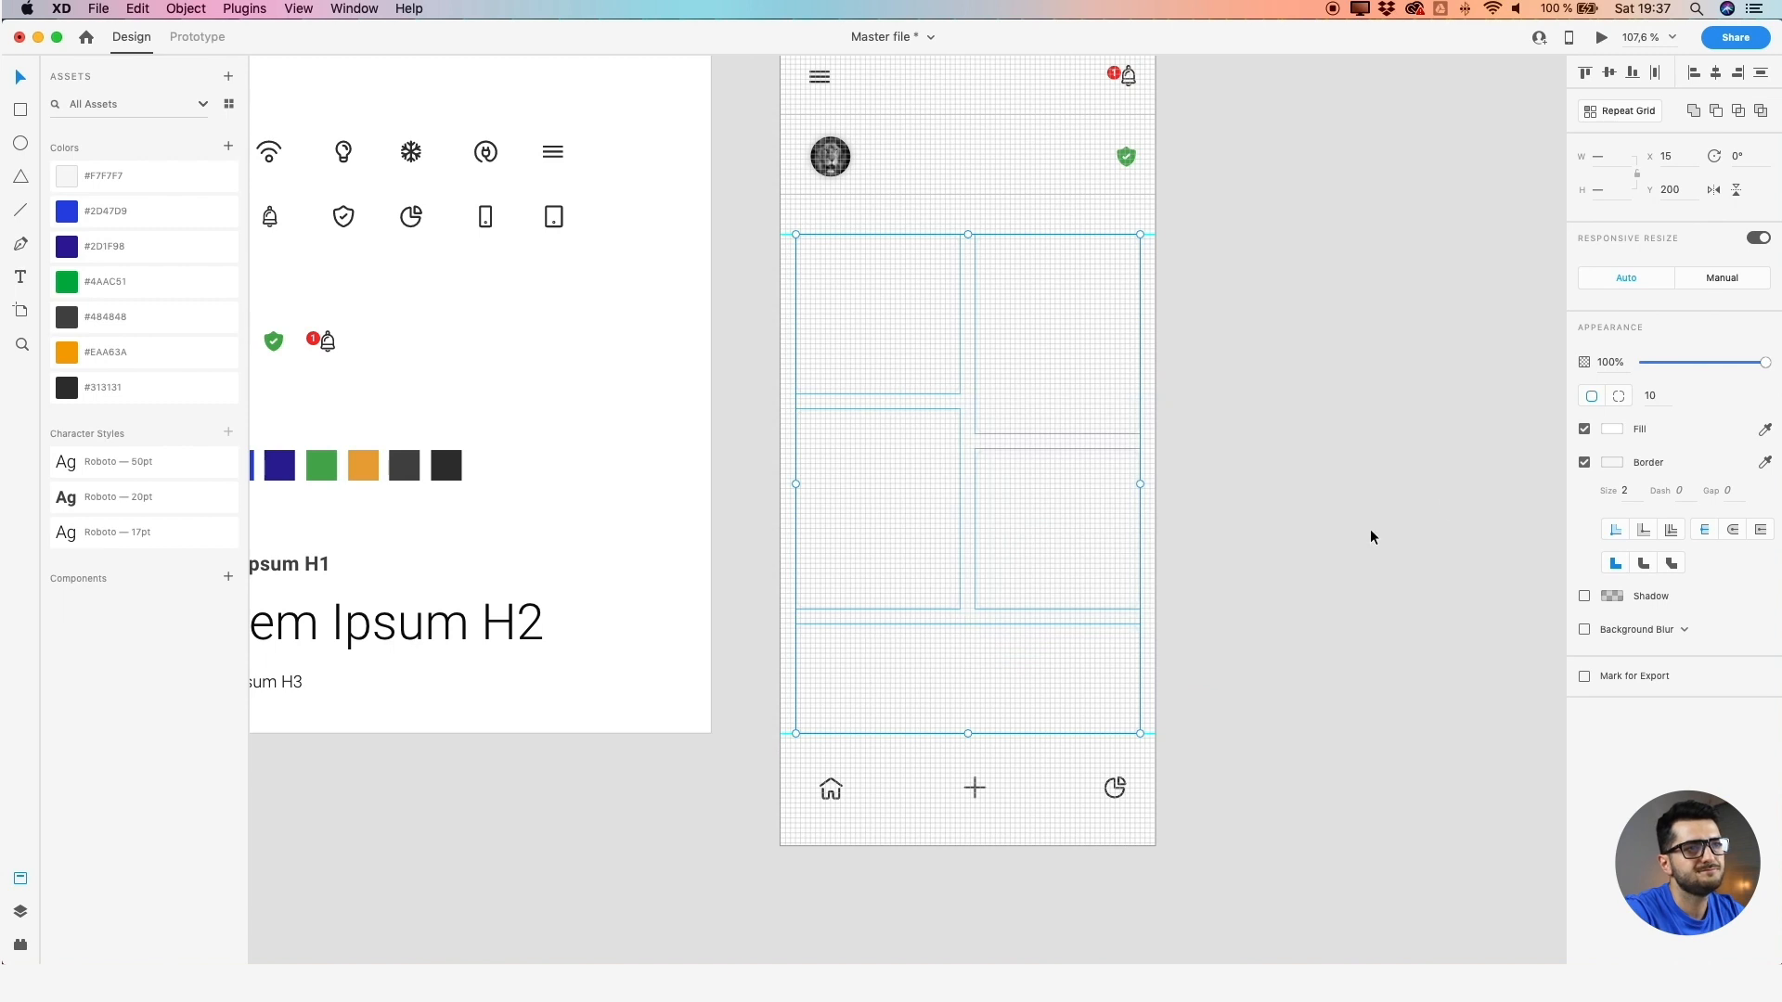
click(1584, 597)
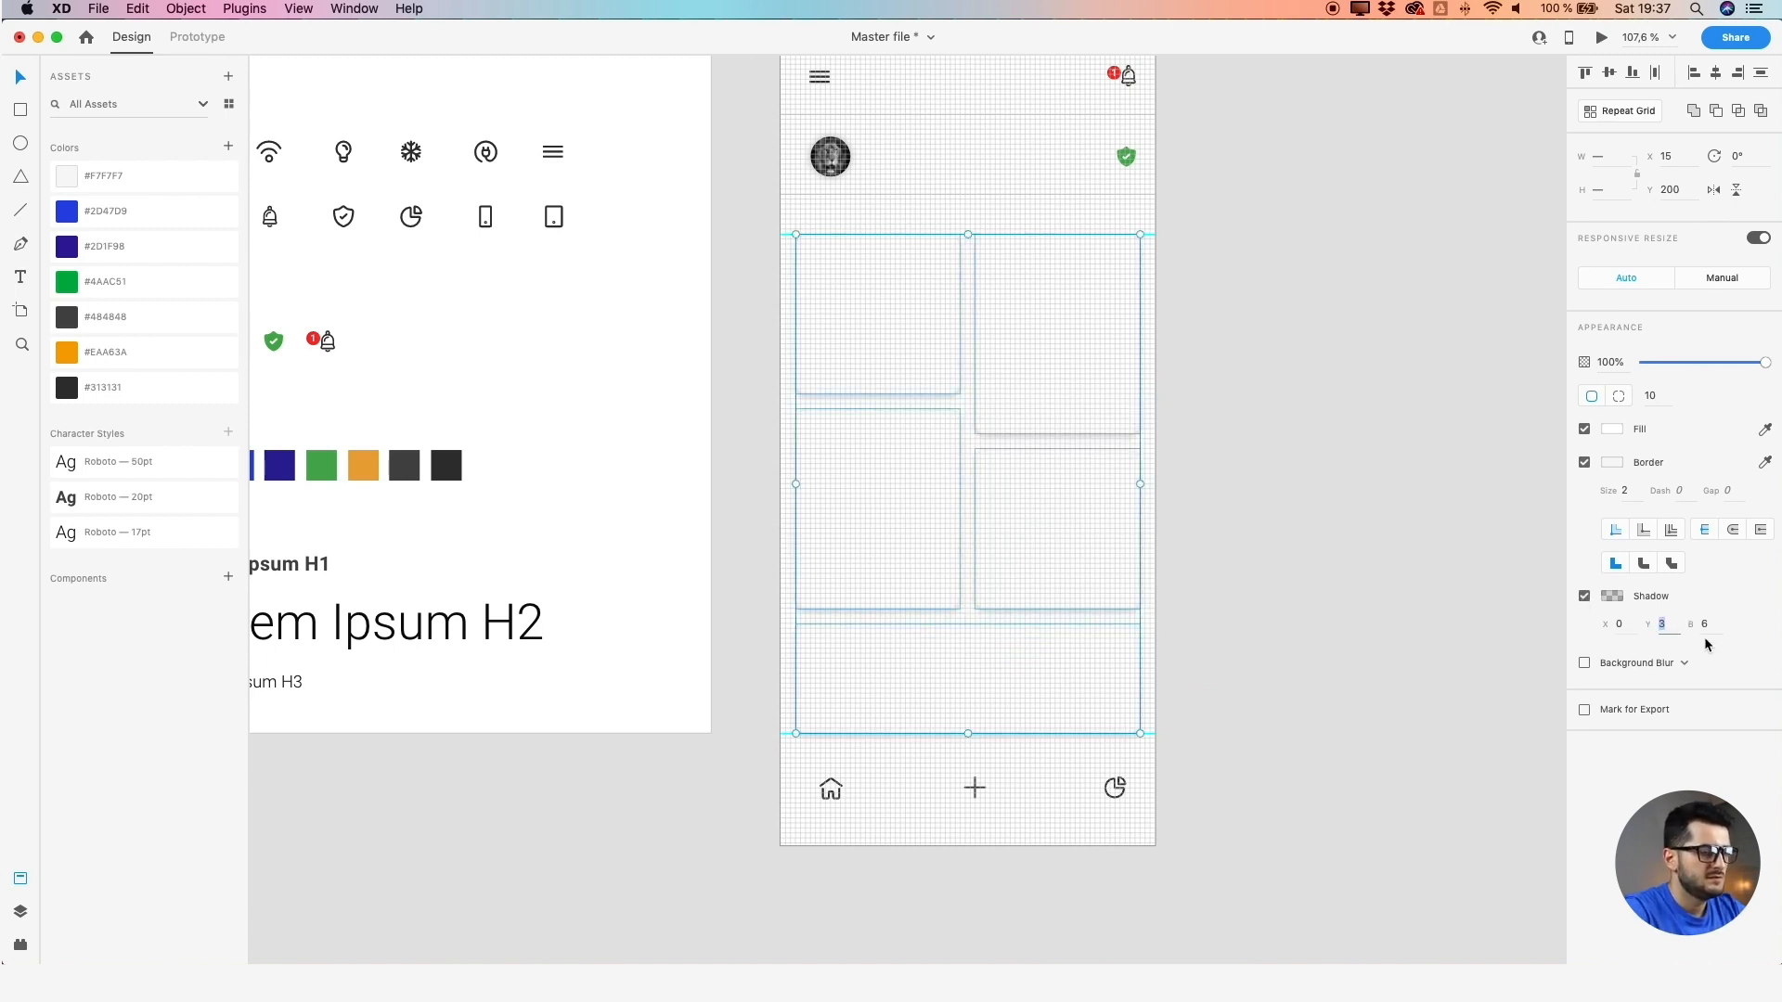
text(2)
click(1708, 626)
text(5)
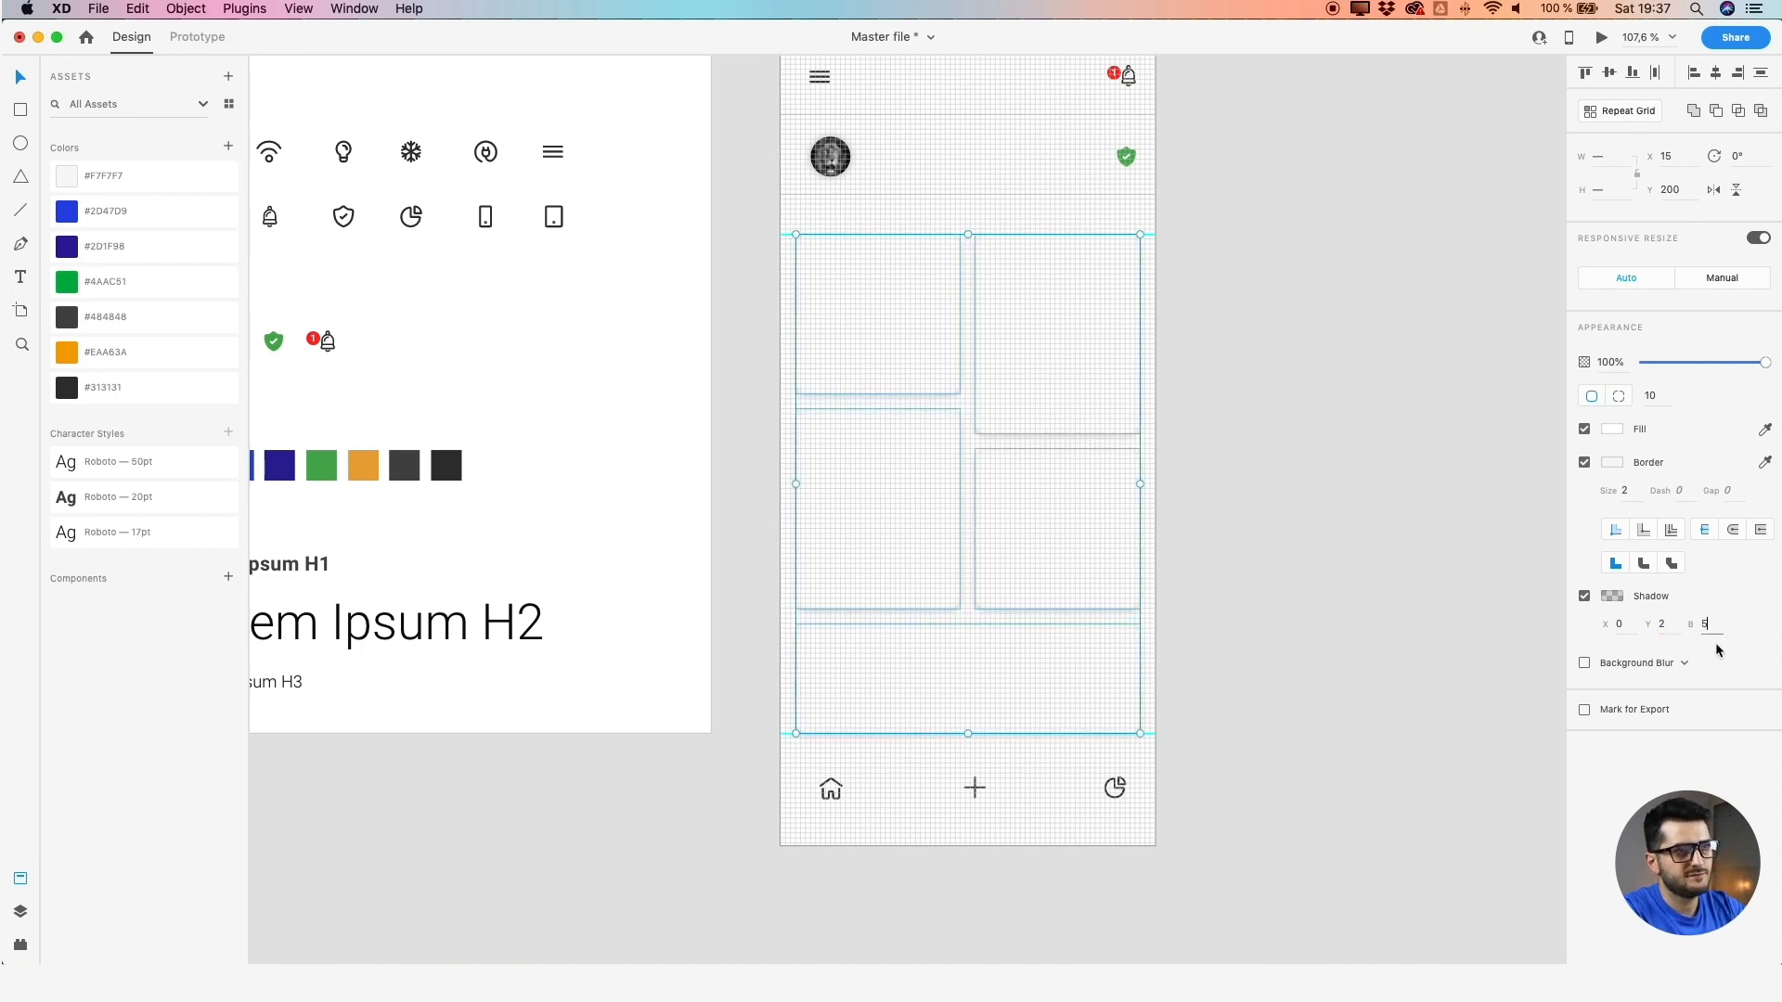
click(1539, 659)
text(4)
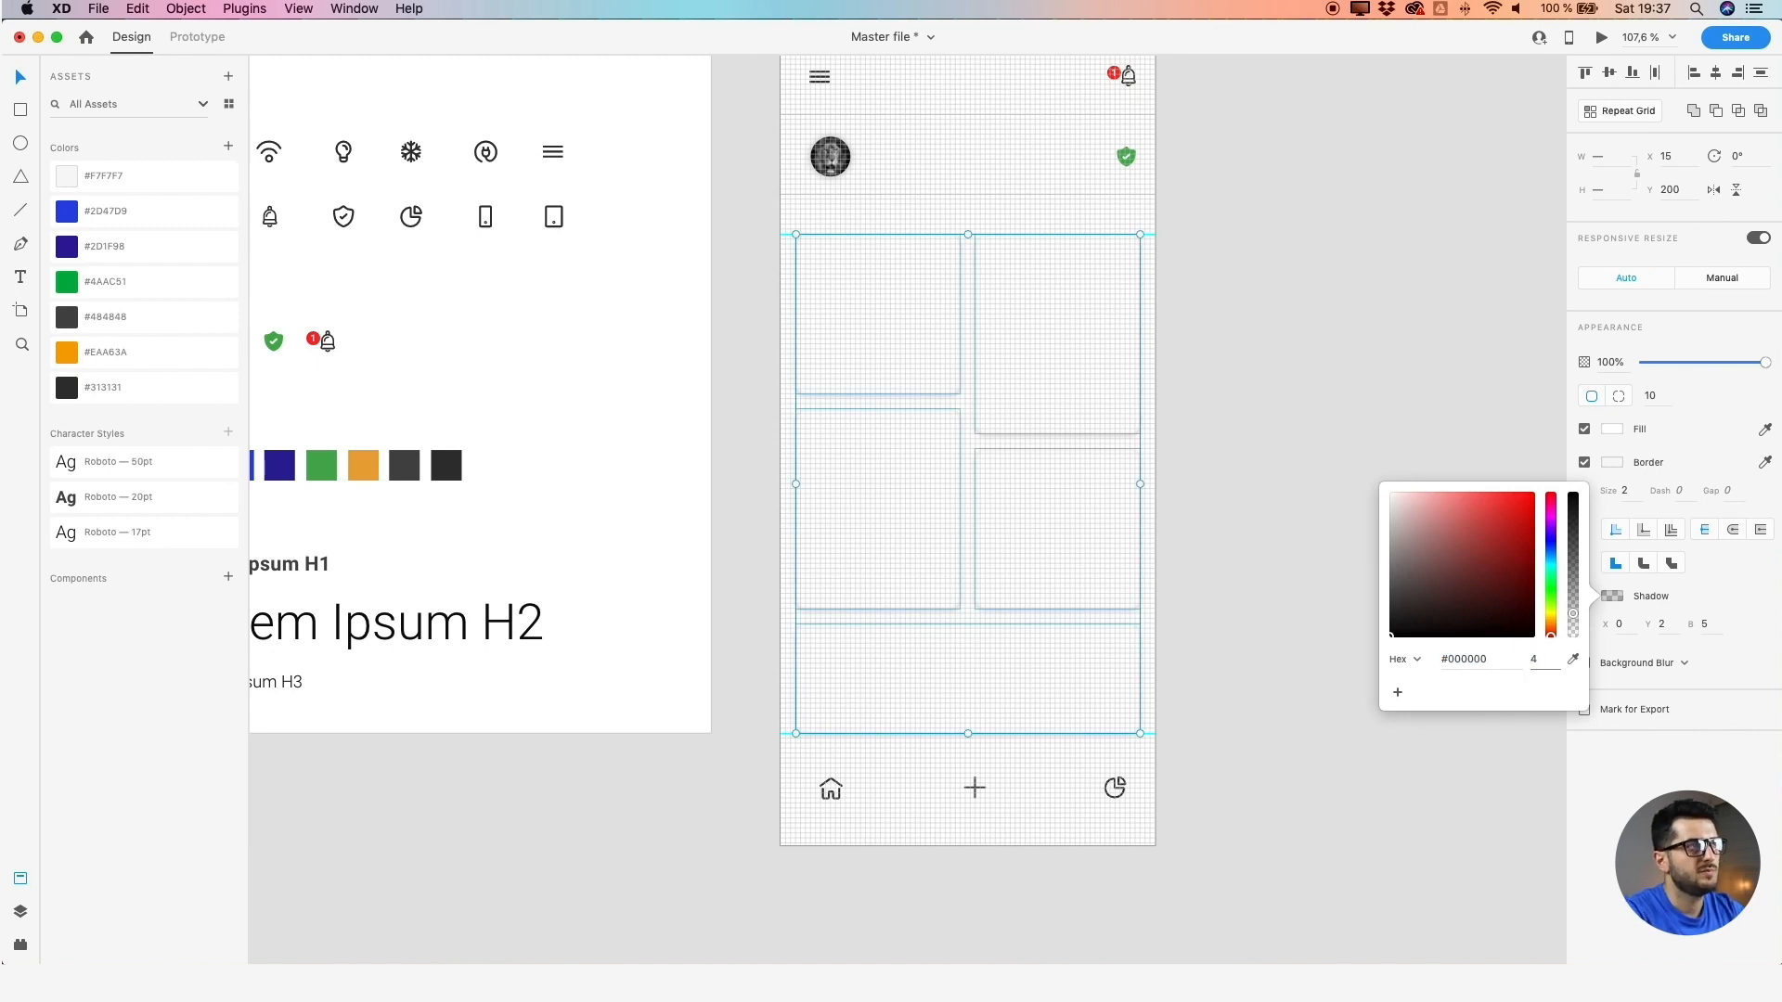
click(1186, 397)
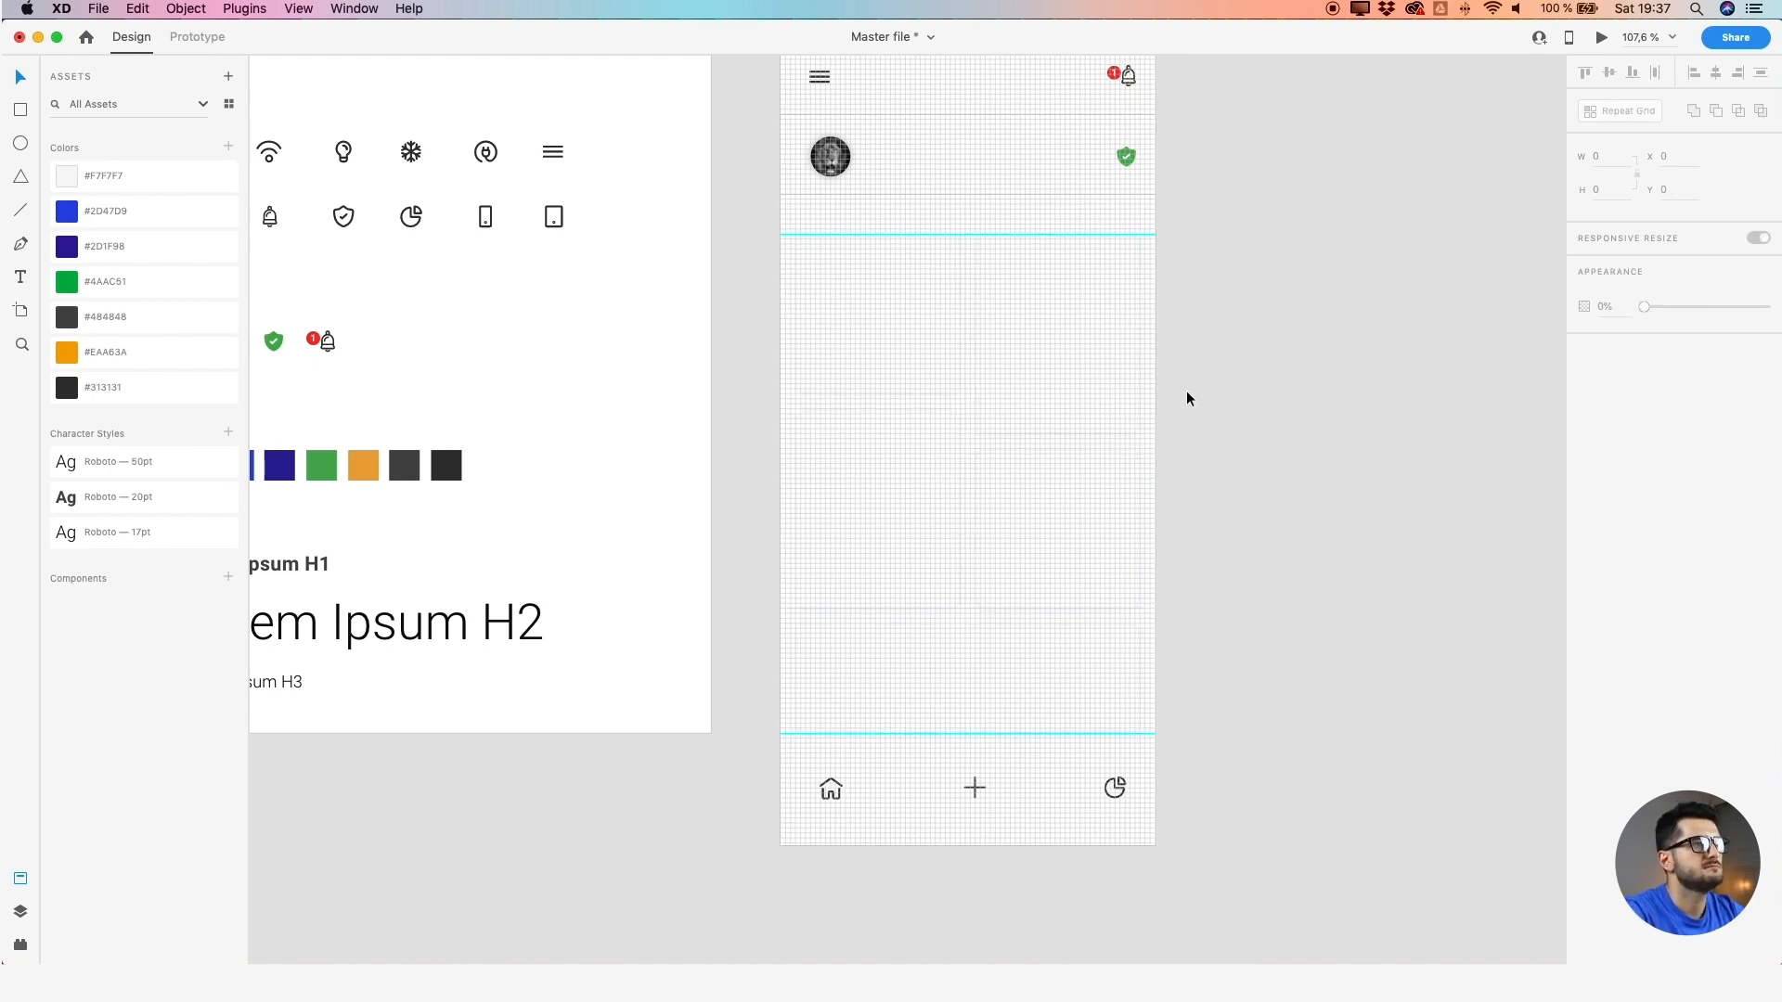
Turn off the square grid on the iPhone artboard, comparing the layout with and without it
drag(1206, 338, 1158, 412)
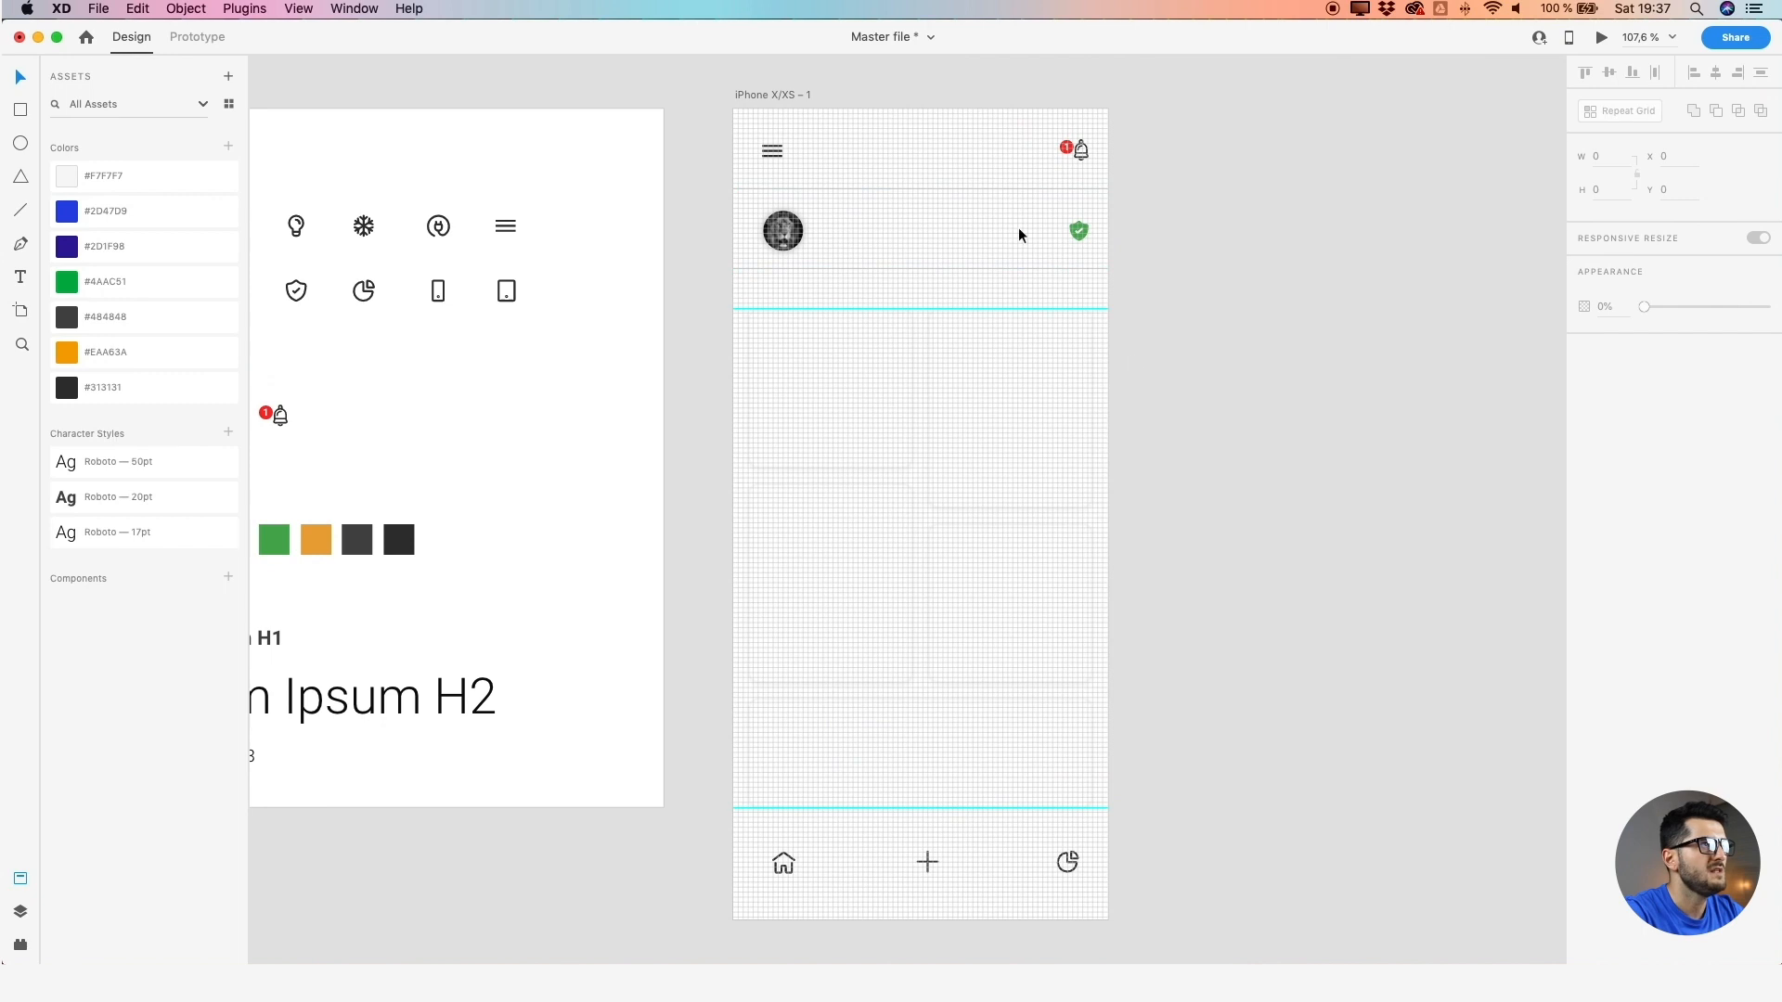
click(771, 92)
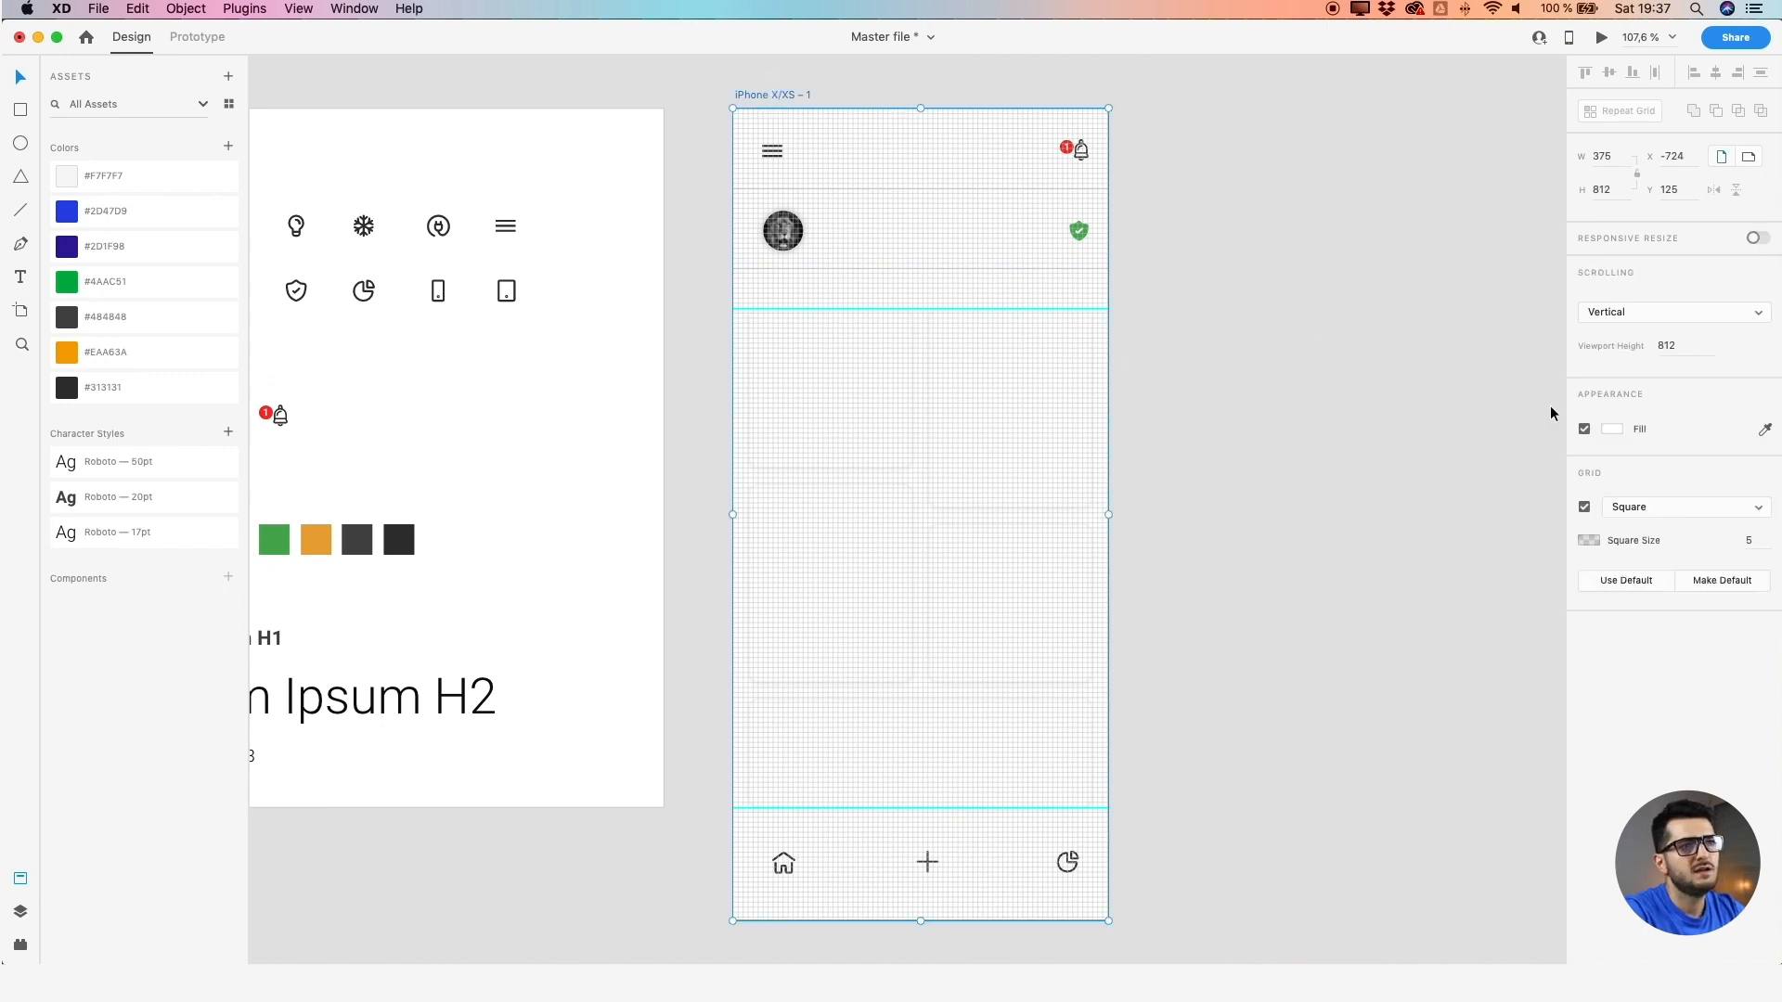
click(1585, 507)
drag(1353, 554, 1360, 542)
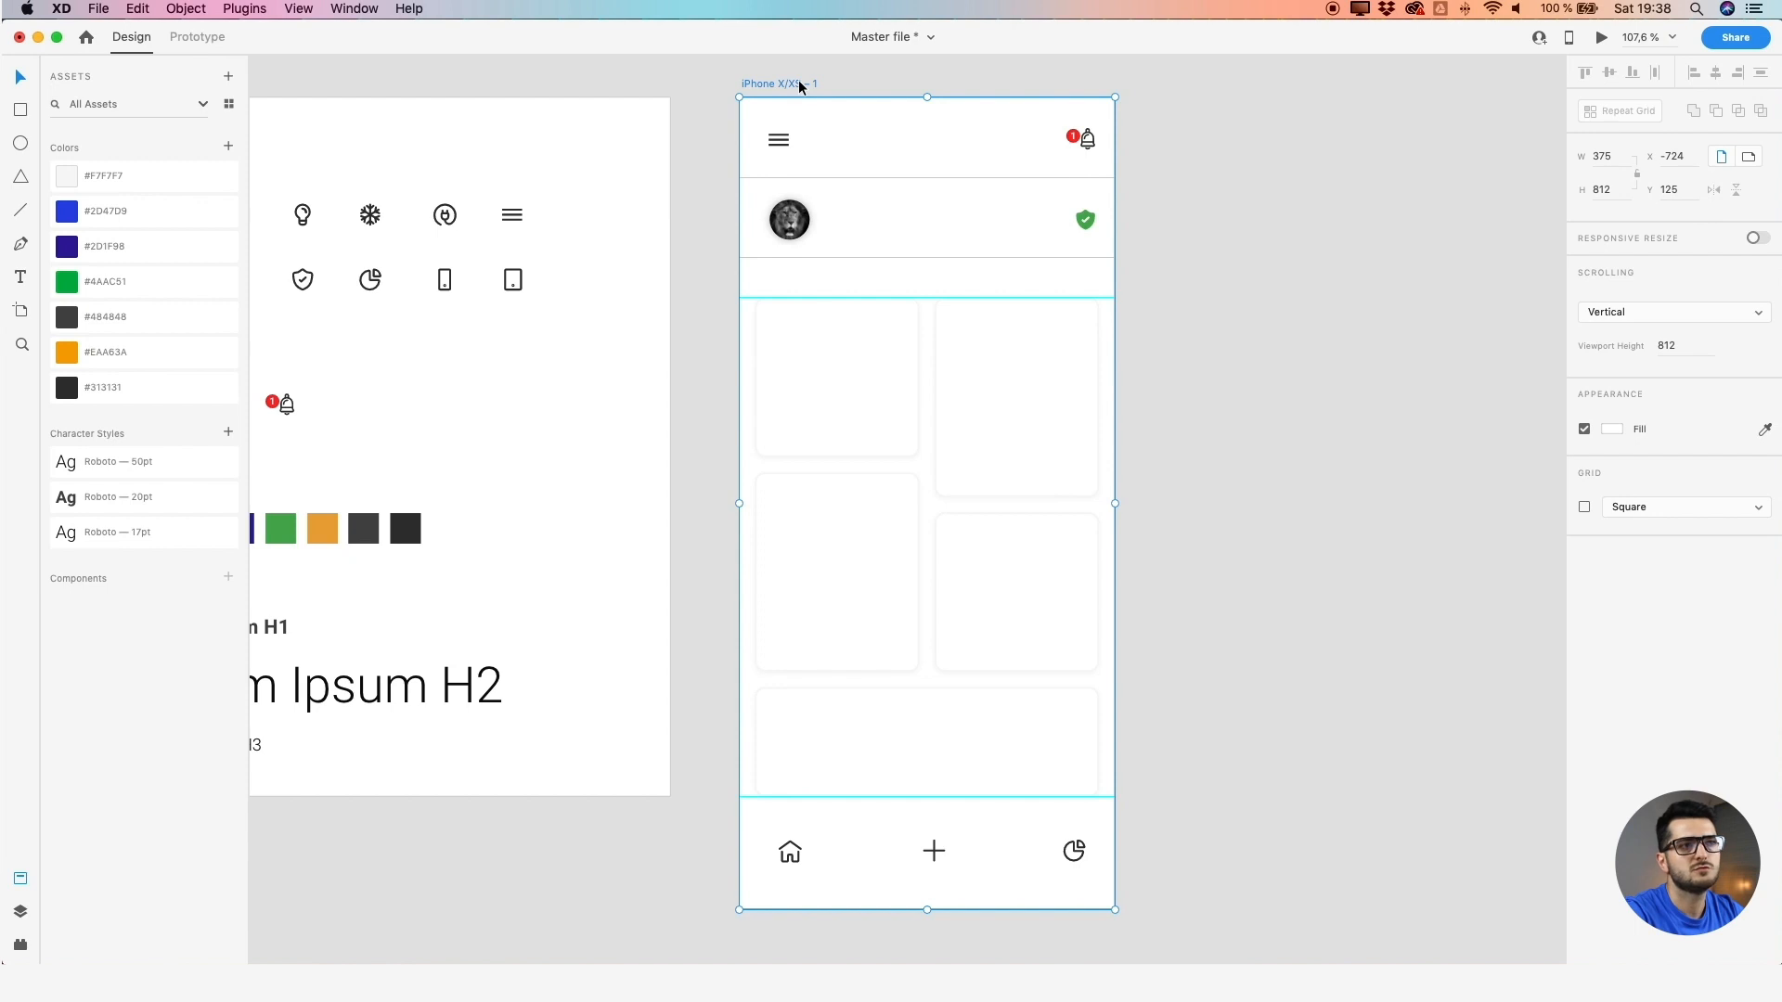
click(1584, 508)
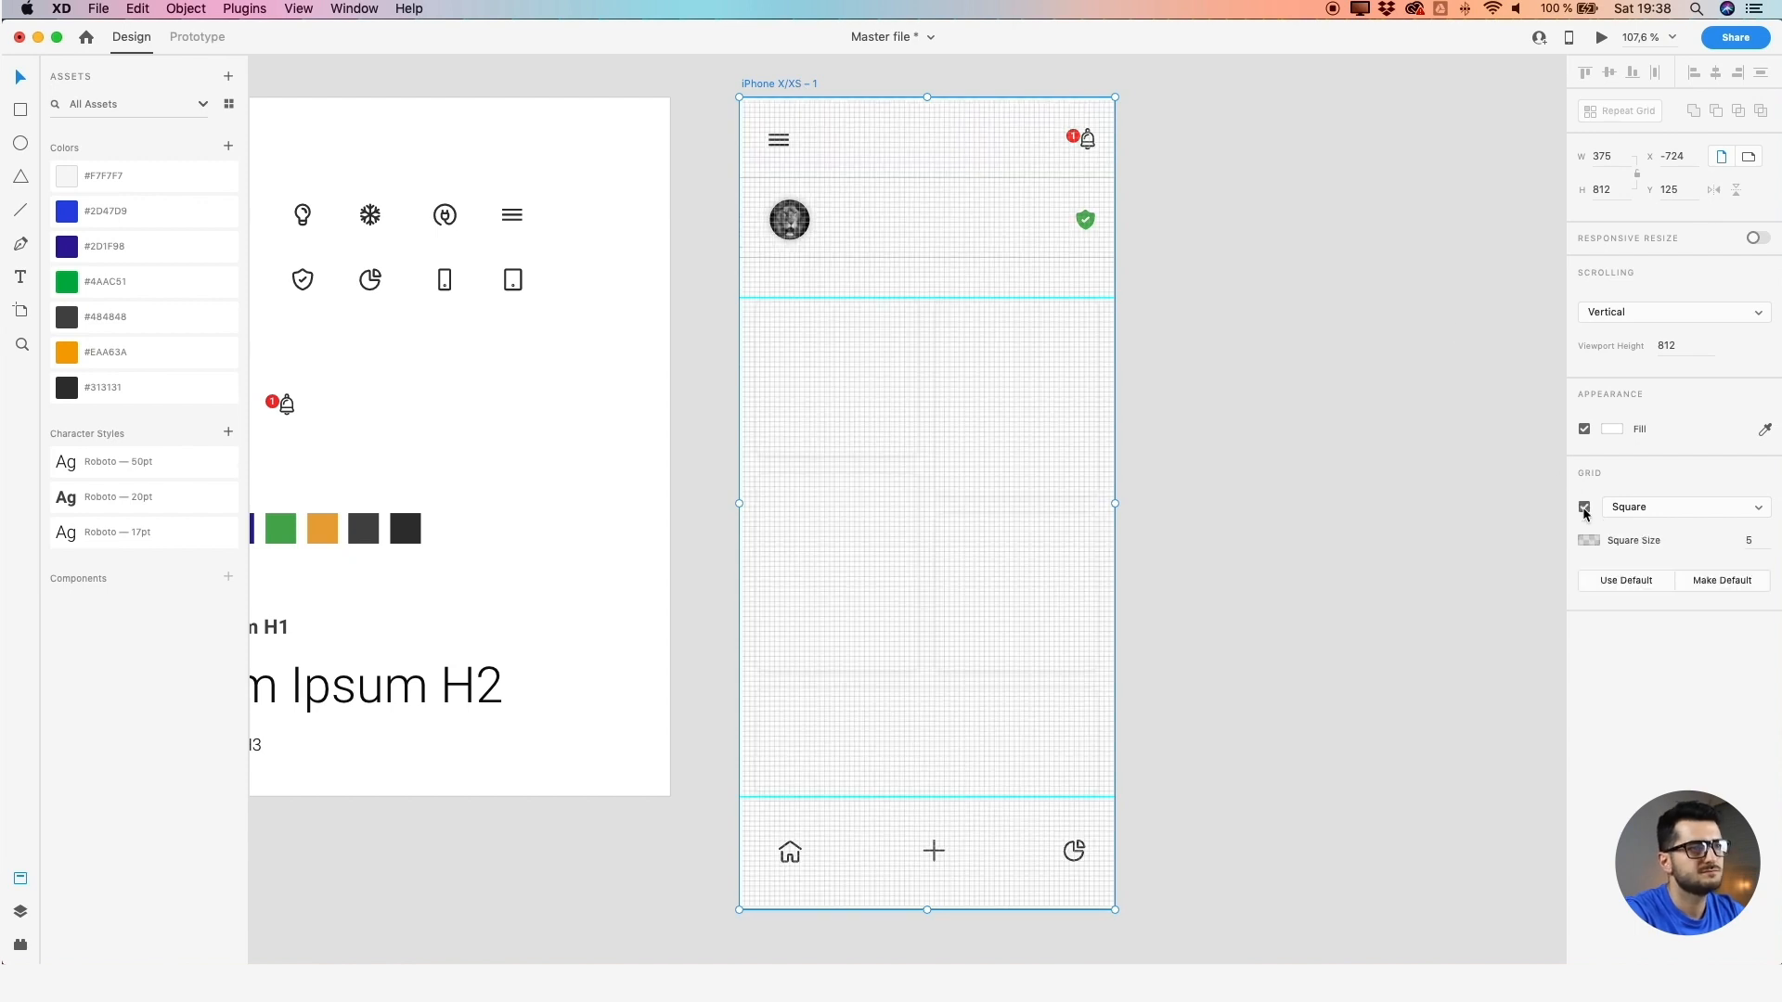
click(1584, 509)
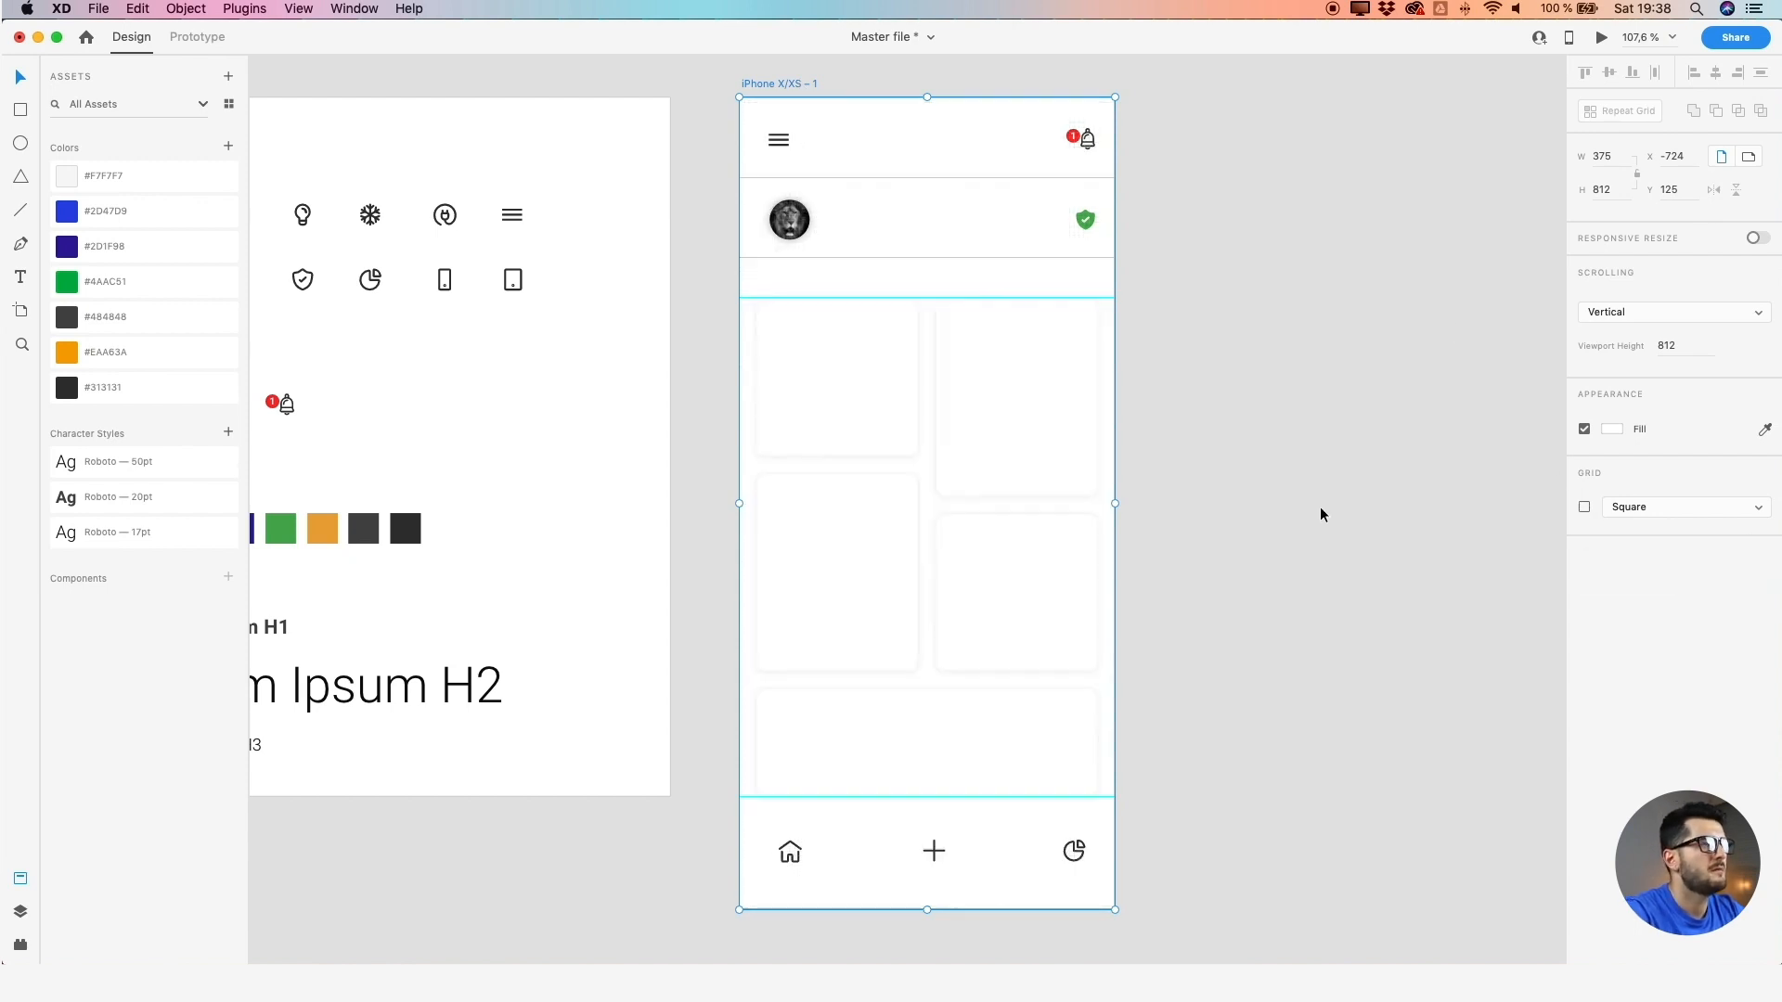
drag(1317, 505, 1250, 482)
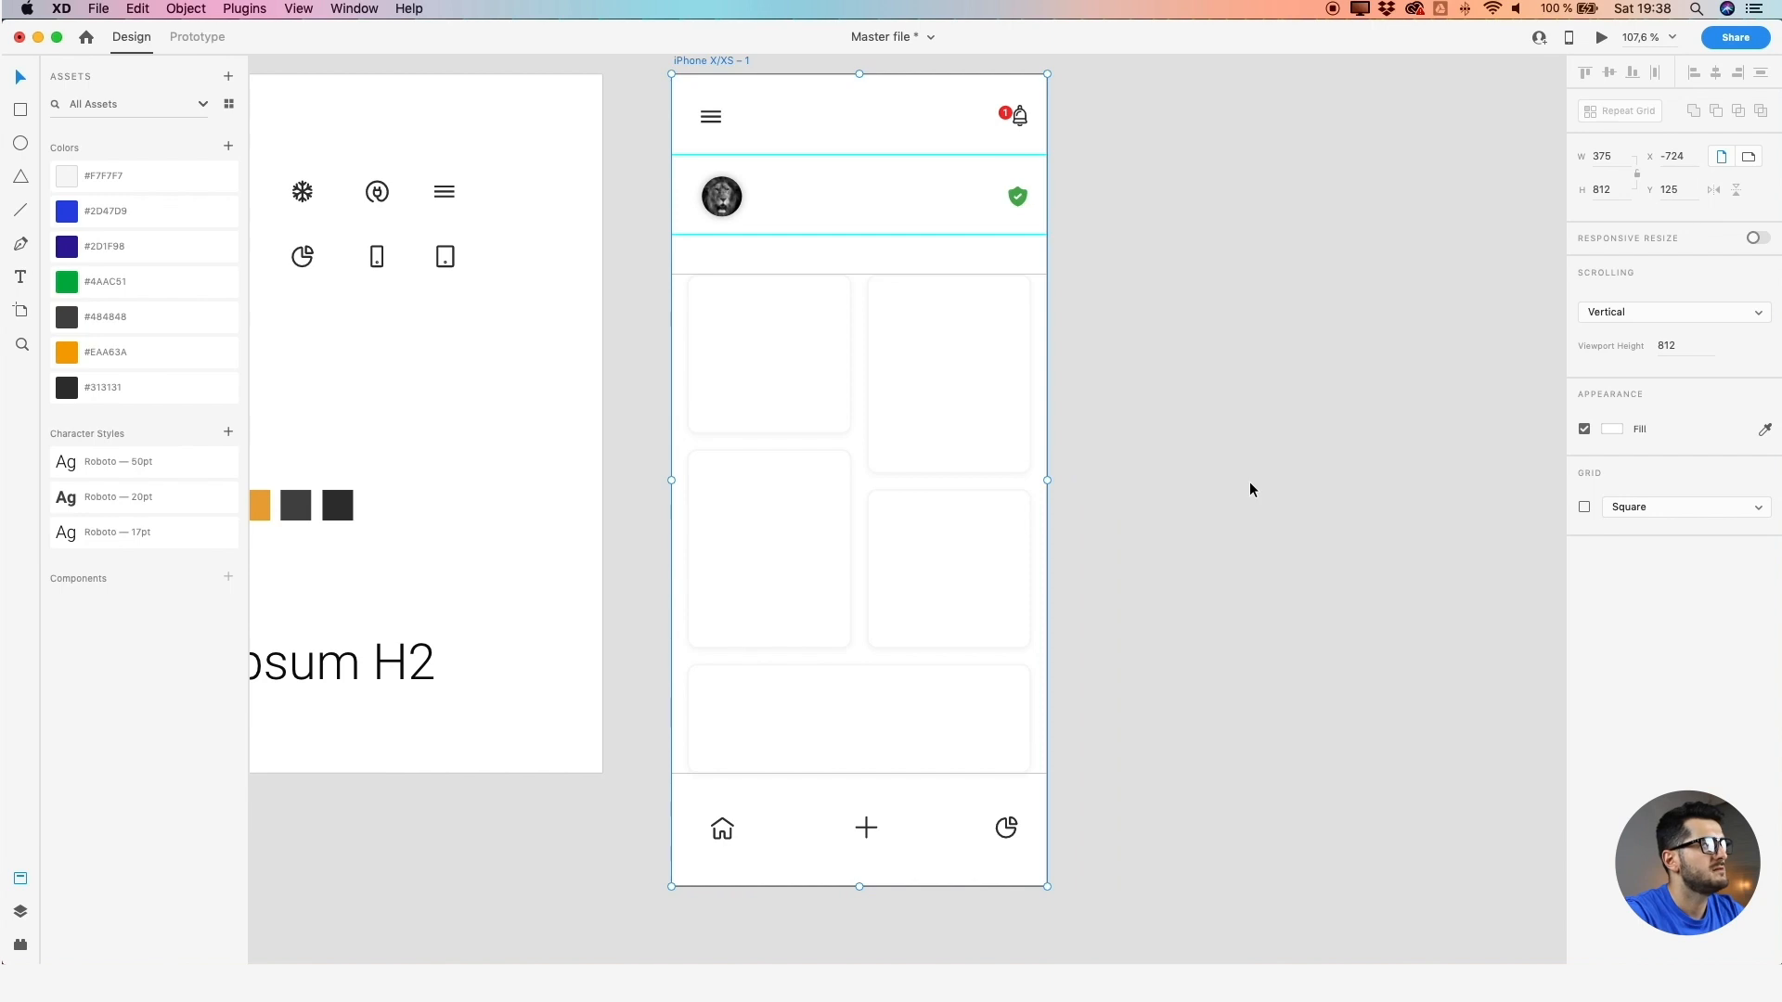
drag(1192, 467, 1209, 510)
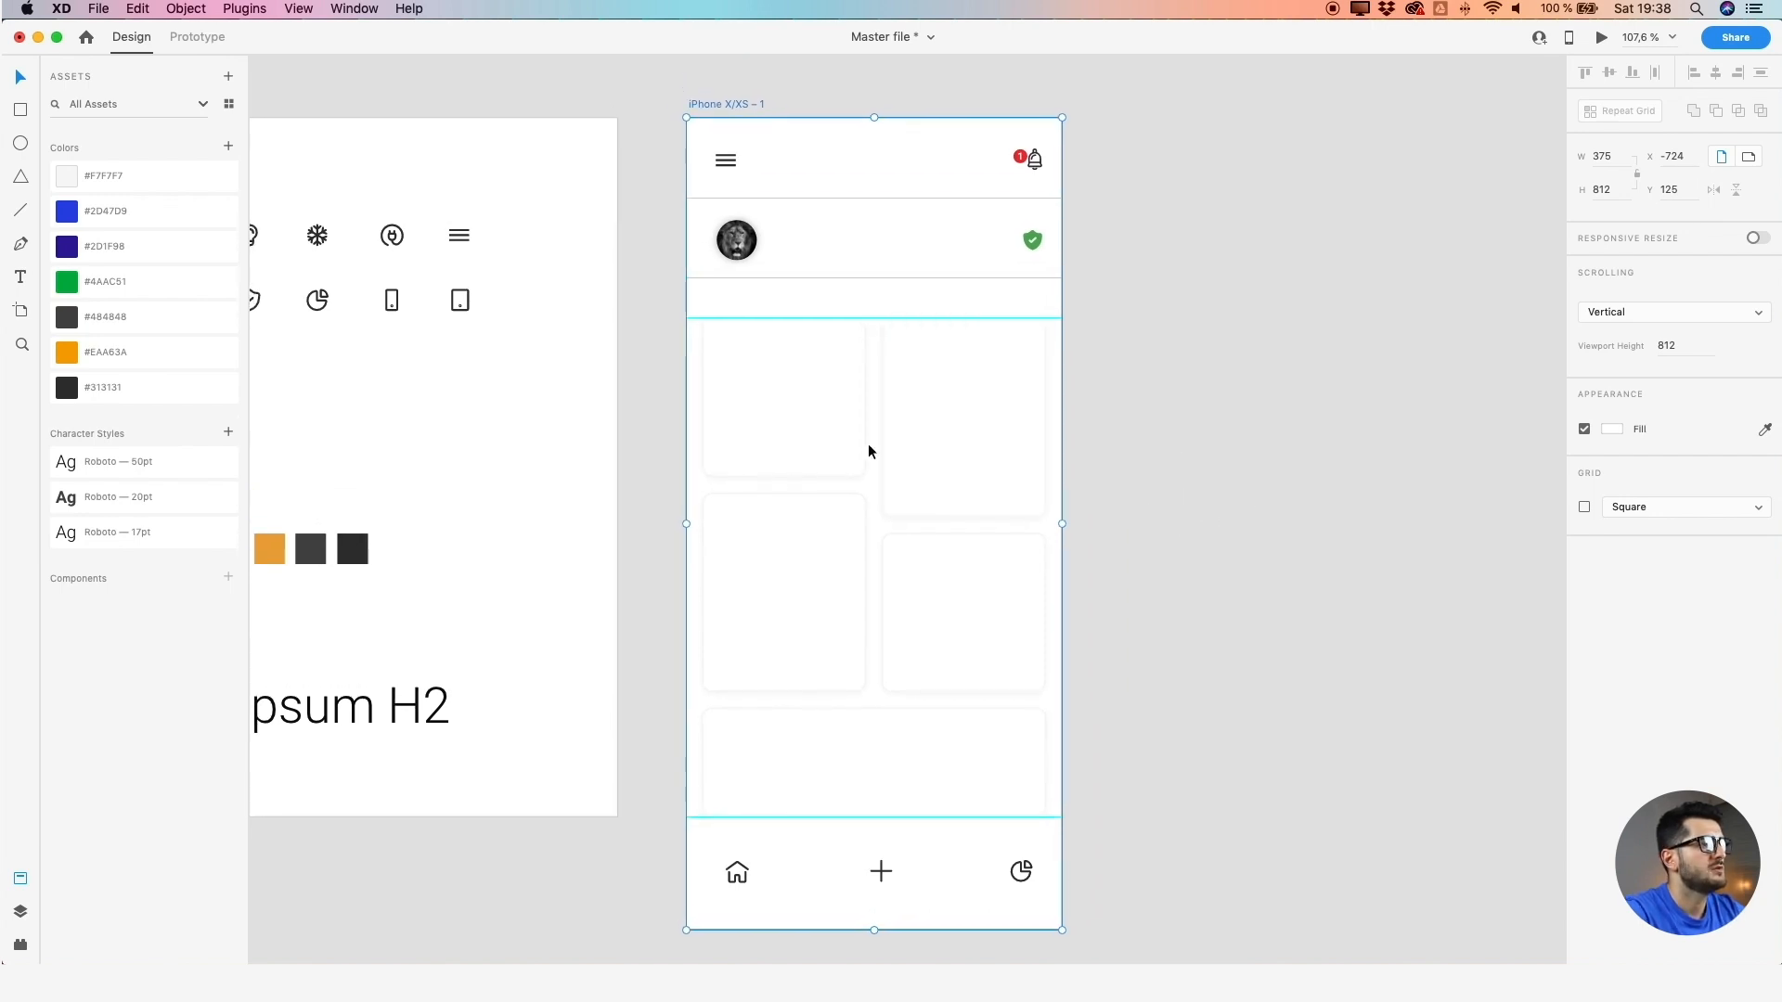
scroll(743, 144, up, 5)
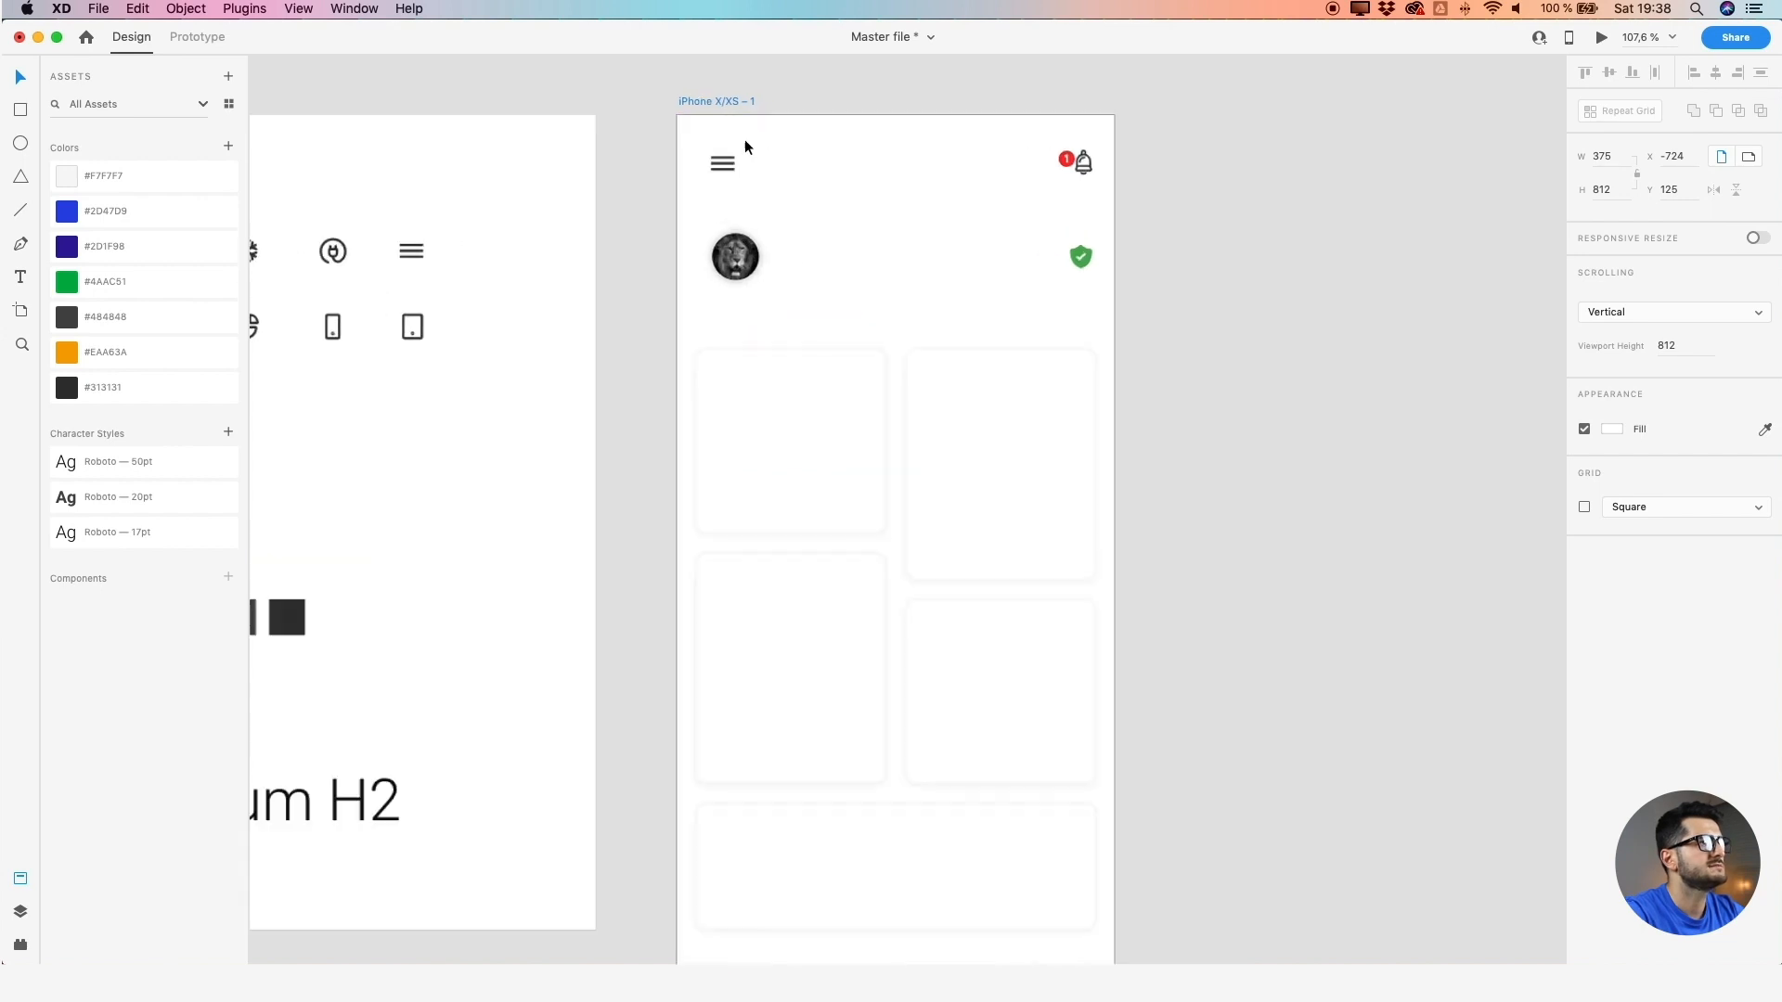
drag(743, 144, 726, 330)
scroll(726, 283, up, 2)
shift+click(717, 443)
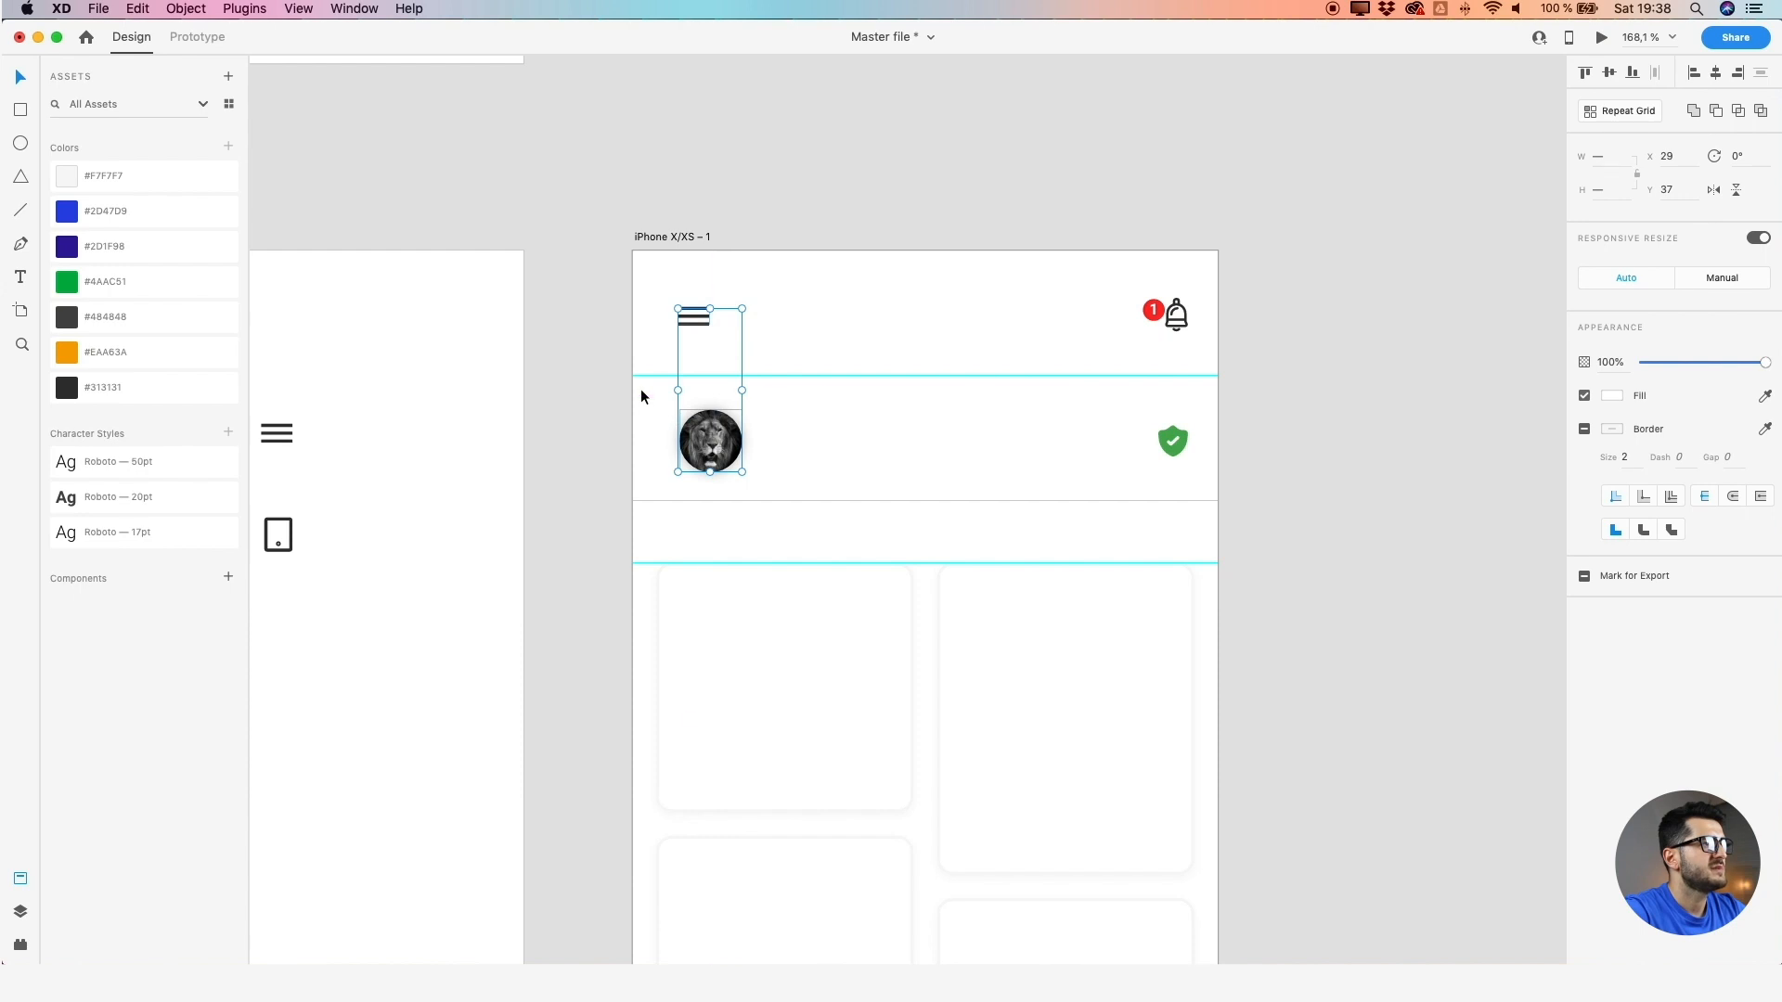
scroll(626, 372, up, 4)
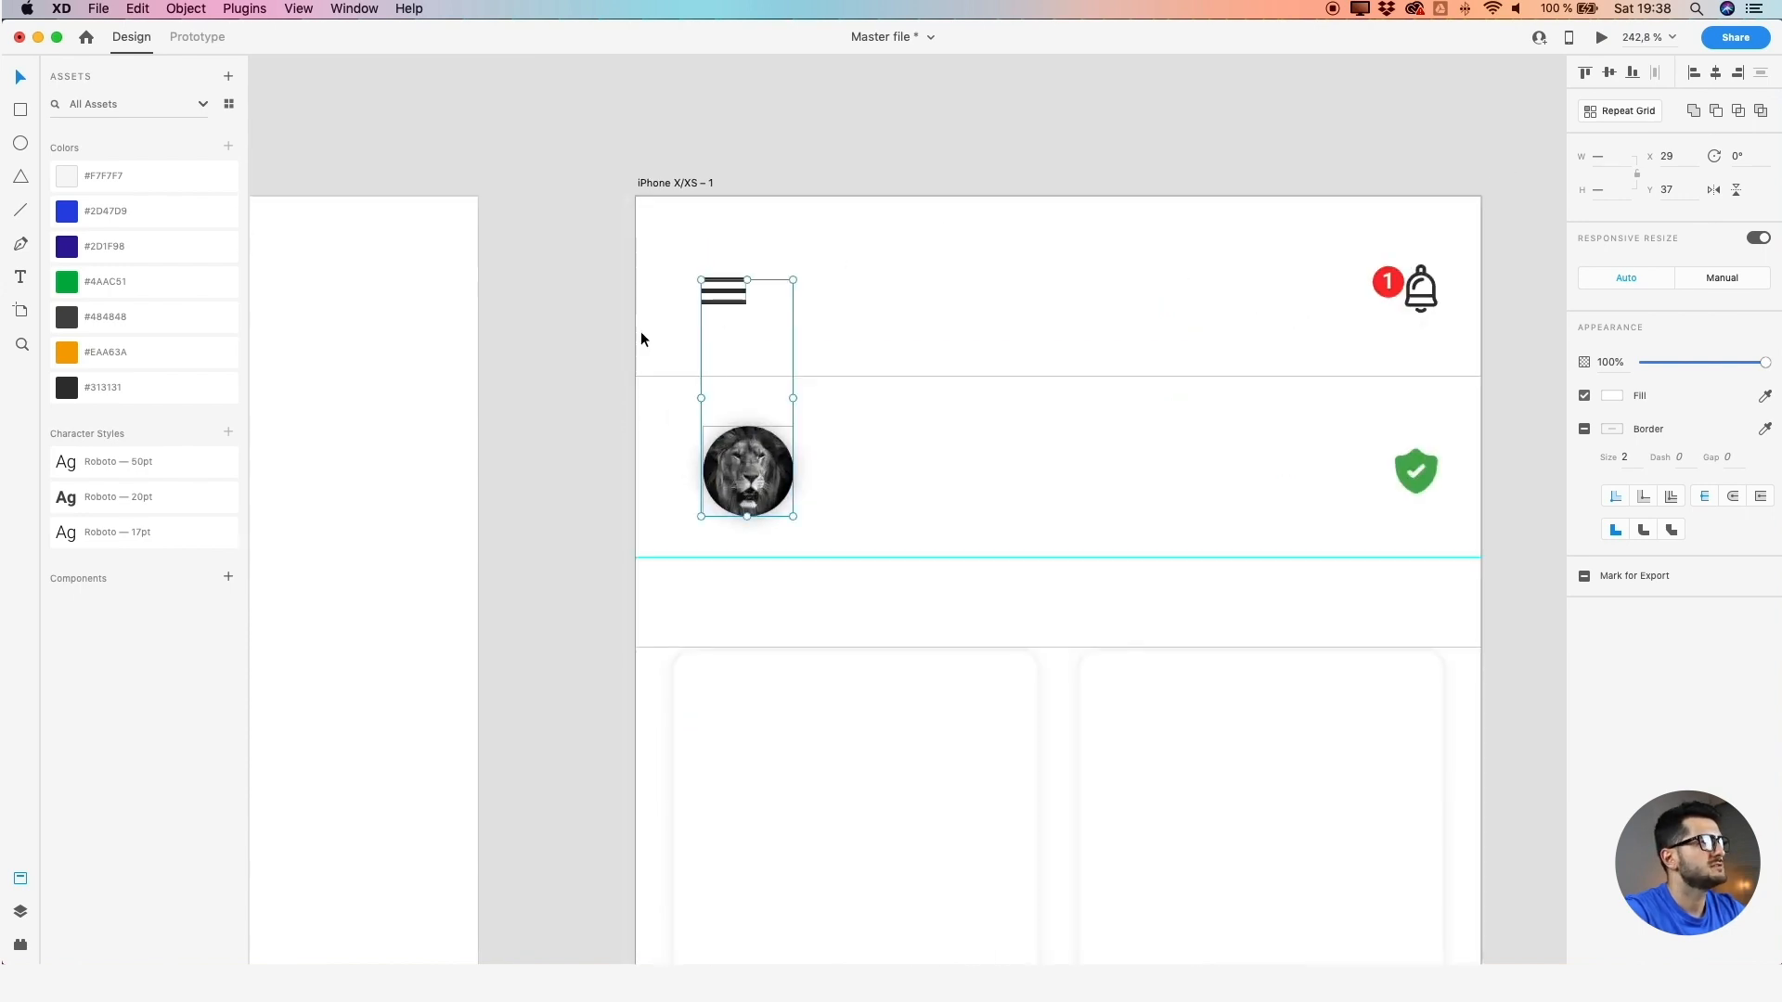
click(583, 331)
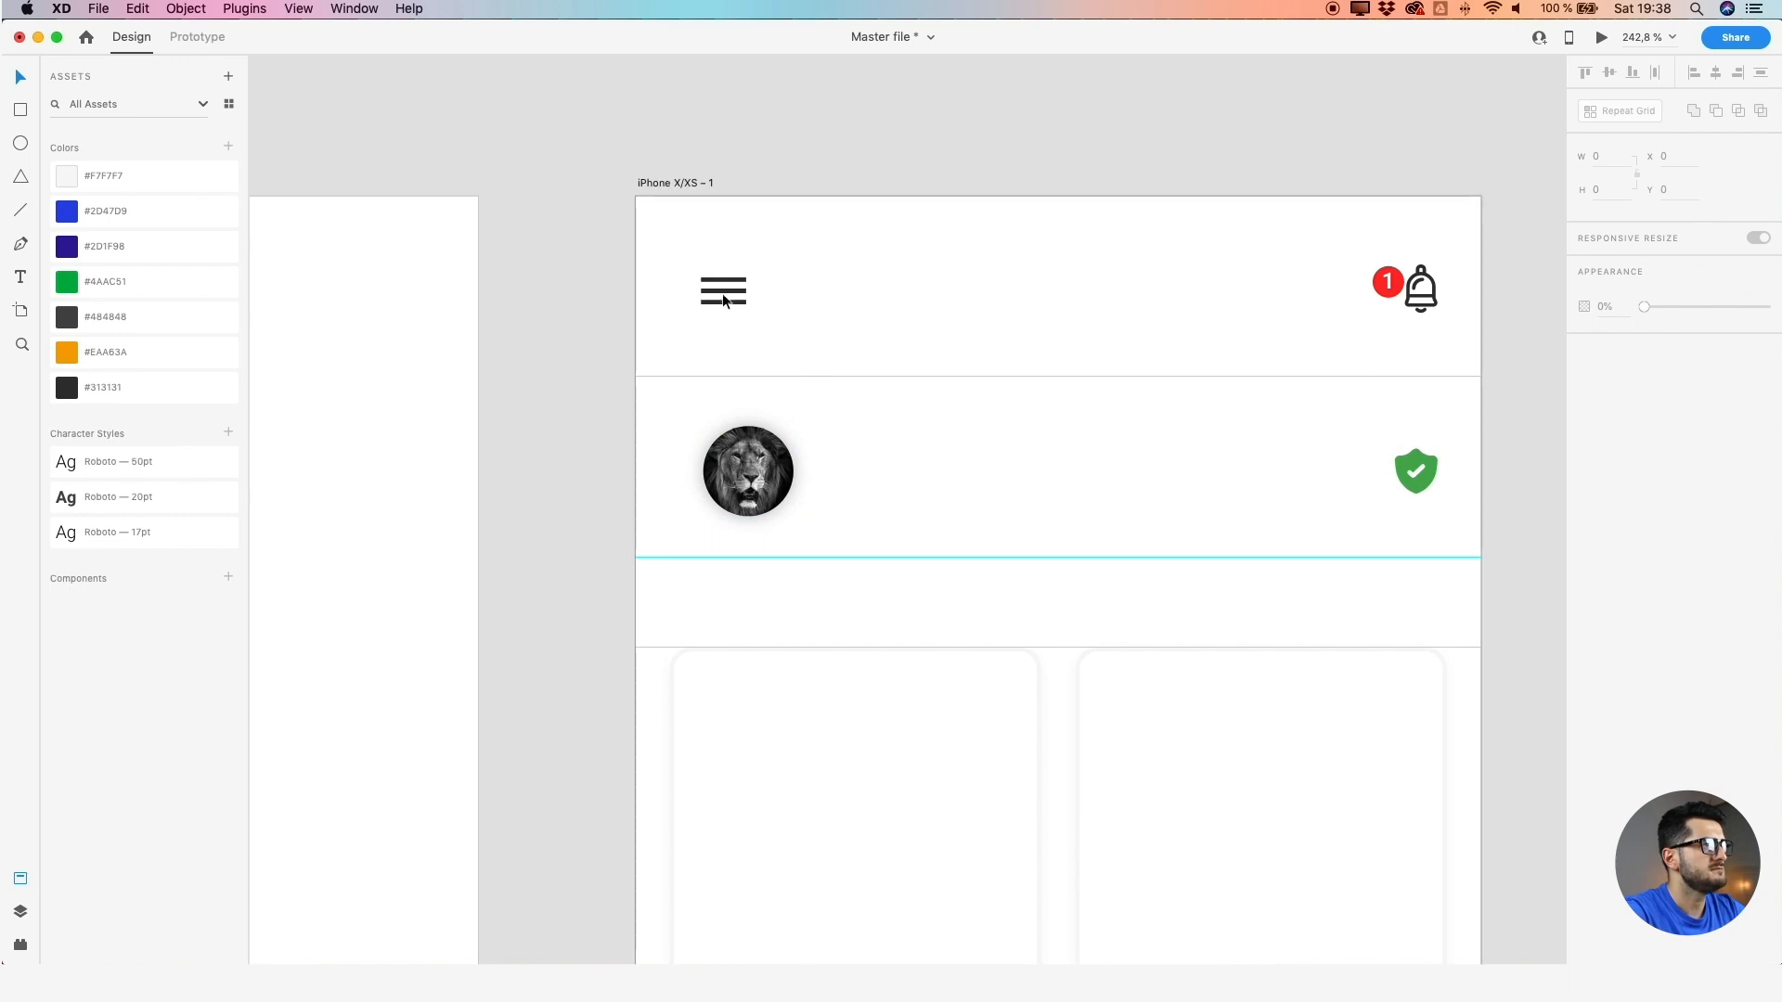
Move the menu icon and the round lion picture left so both sit 15 px from the artboard's left edge
click(722, 293)
key(Left)
key(Left)
key(Left)
key(Left)
key(Left)
key(Left)
key(Left)
key(Left)
key(Left)
key(Left)
key(Left)
key(Left)
key(Left)
key(Left)
key(Left)
key(Left)
key(Left)
key(Right)
key(Right)
key(Right)
drag(745, 482, 712, 483)
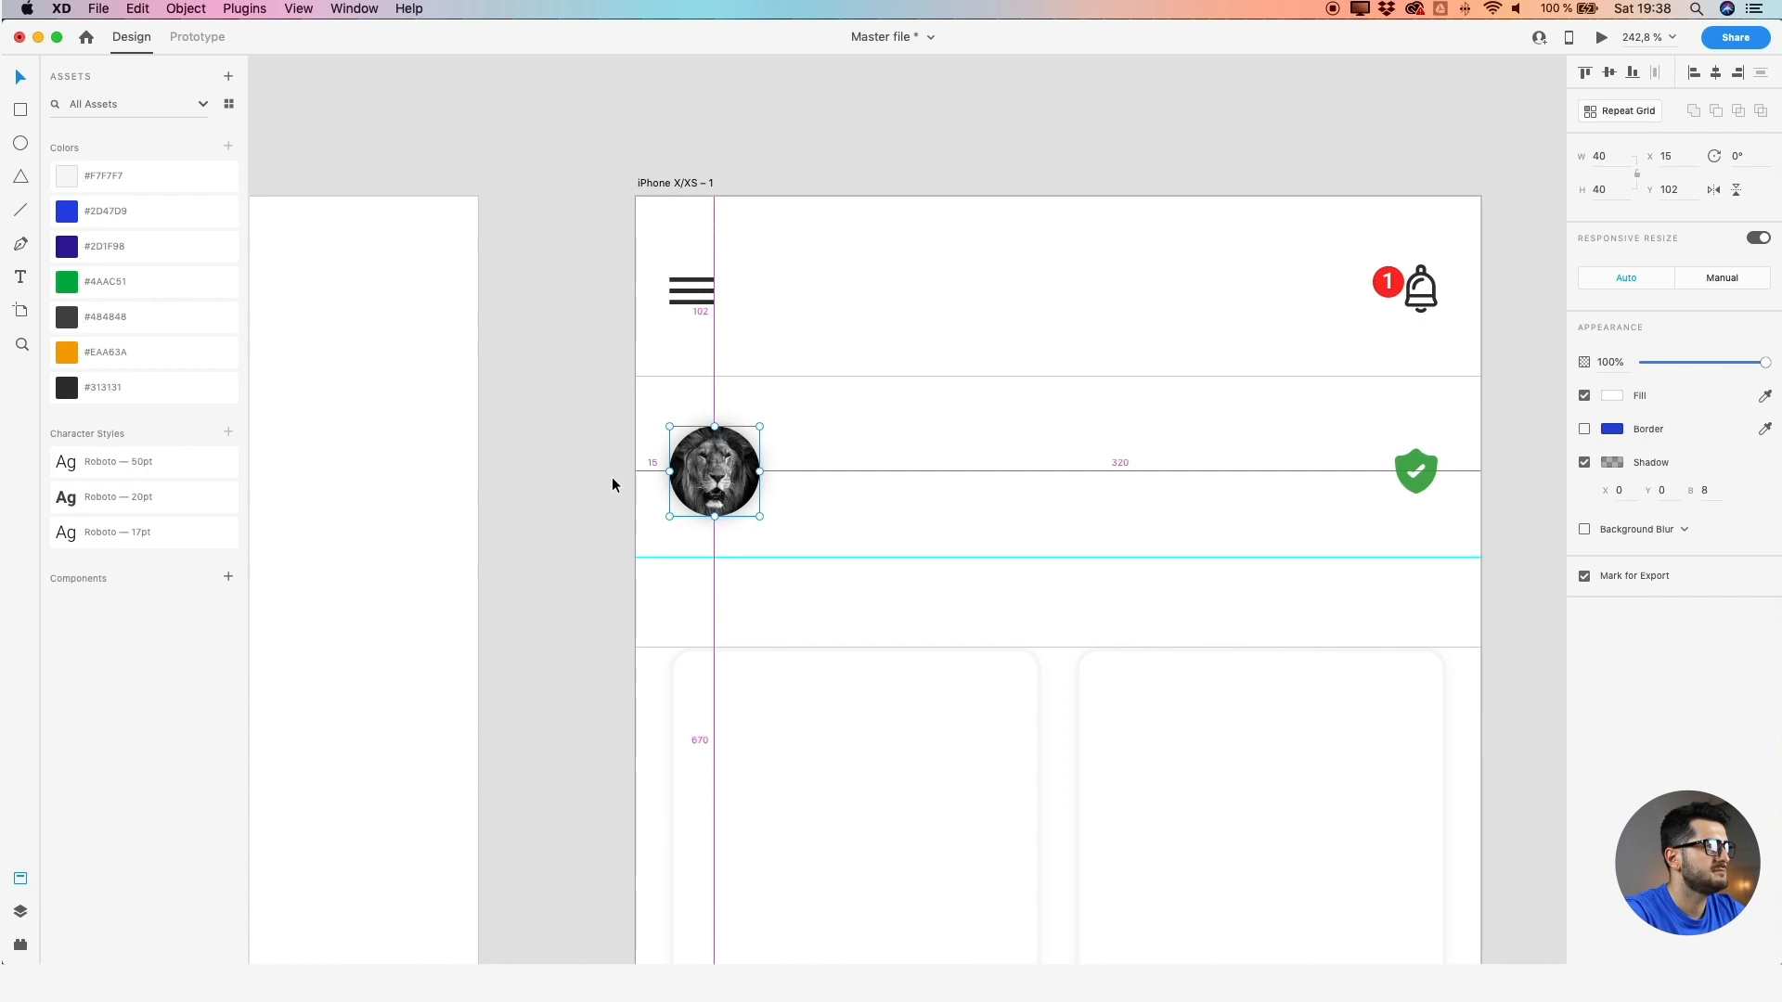
Move the green shield icon to X 341 so it sits 15 px from the artboard's right edge
click(1420, 475)
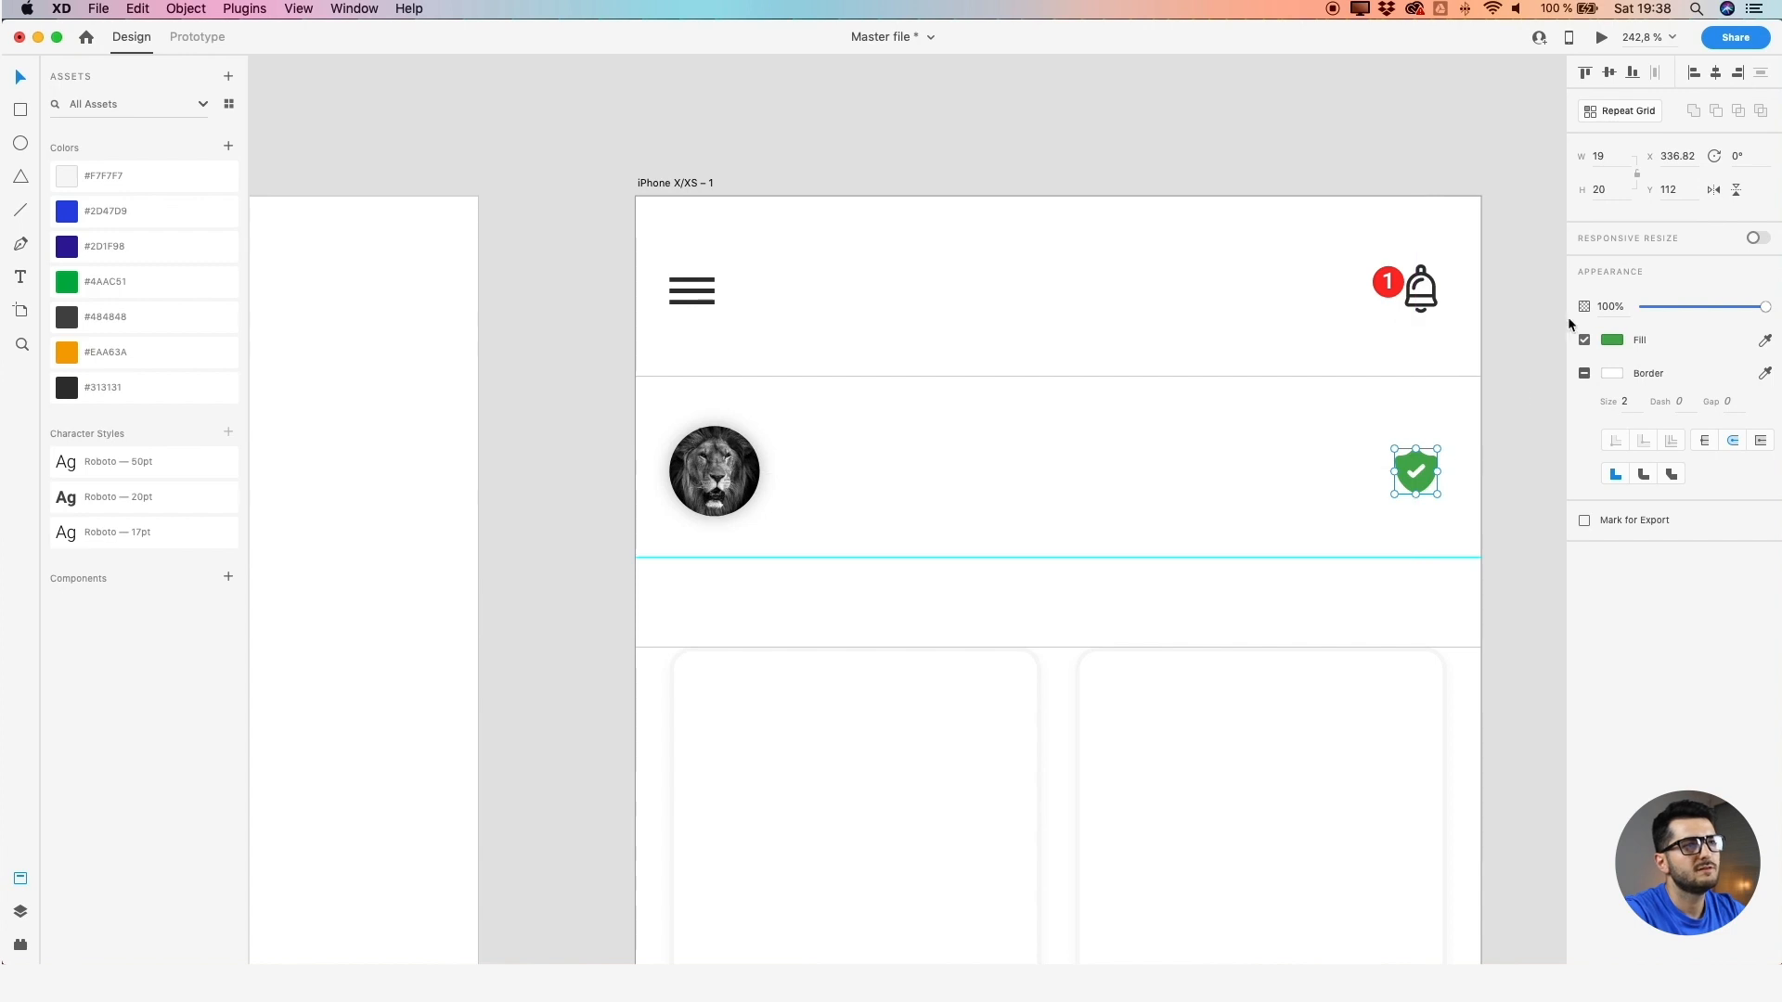
key(Right)
key(Right)
key(Right)
key(Right)
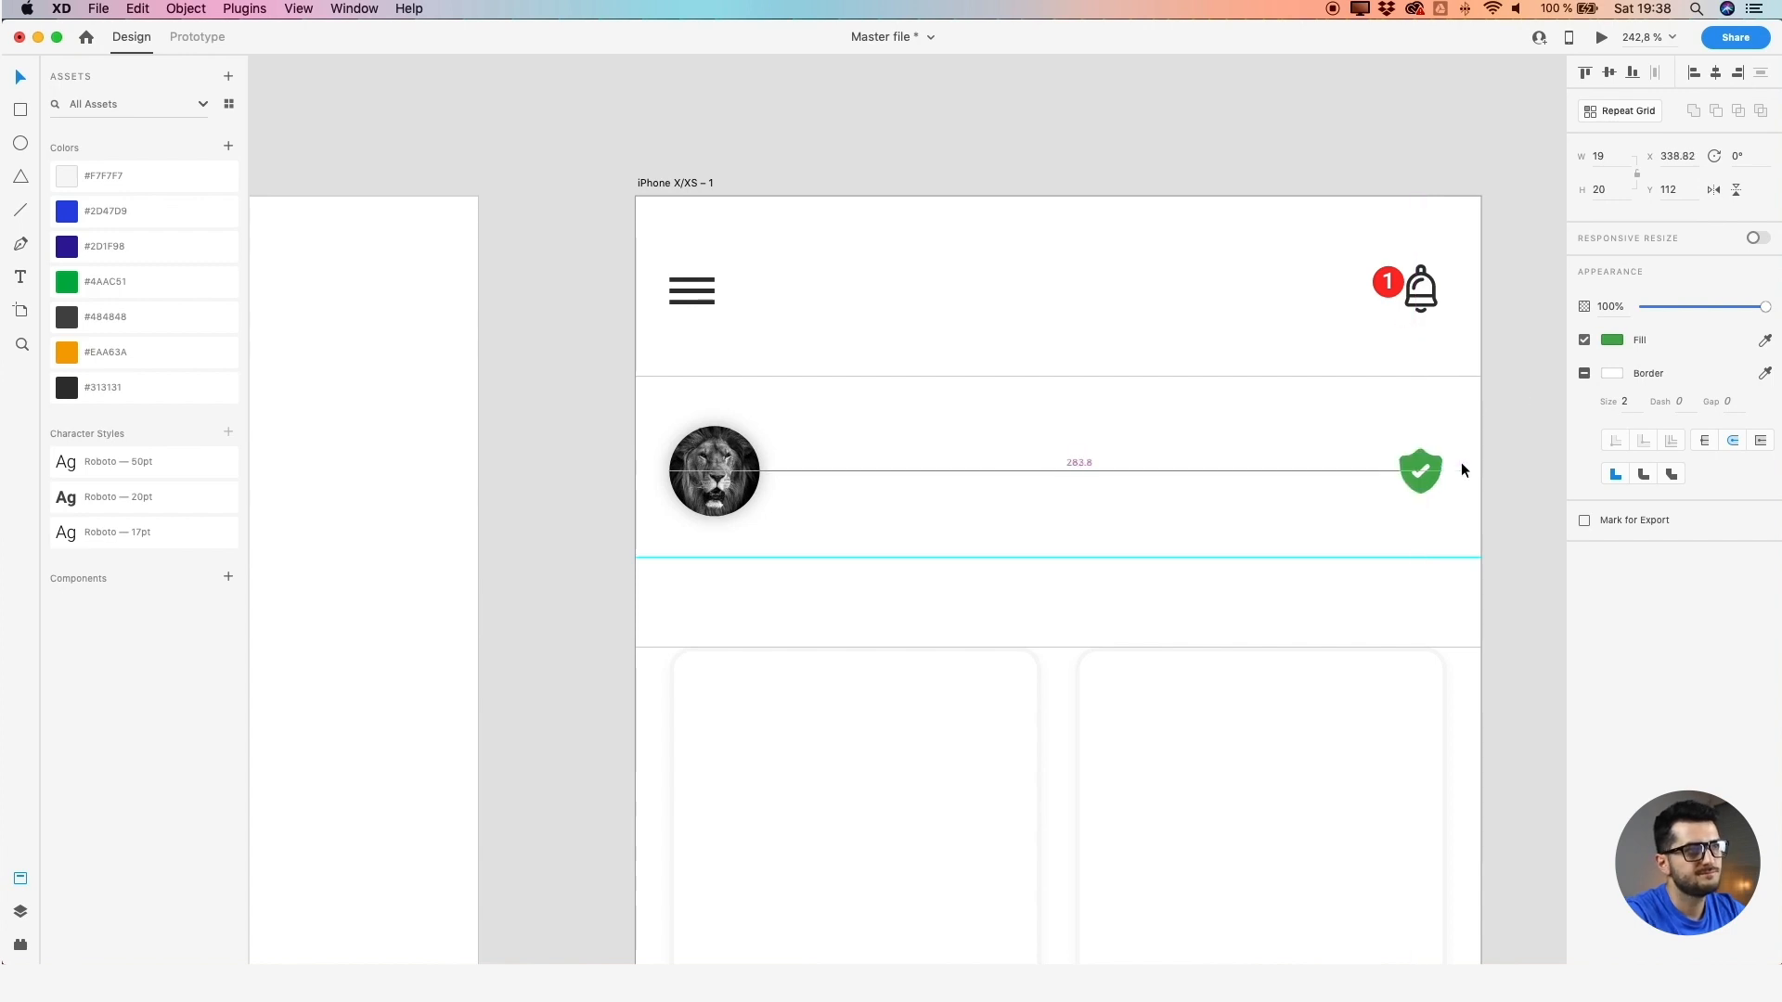
key(alt)
key(alt)
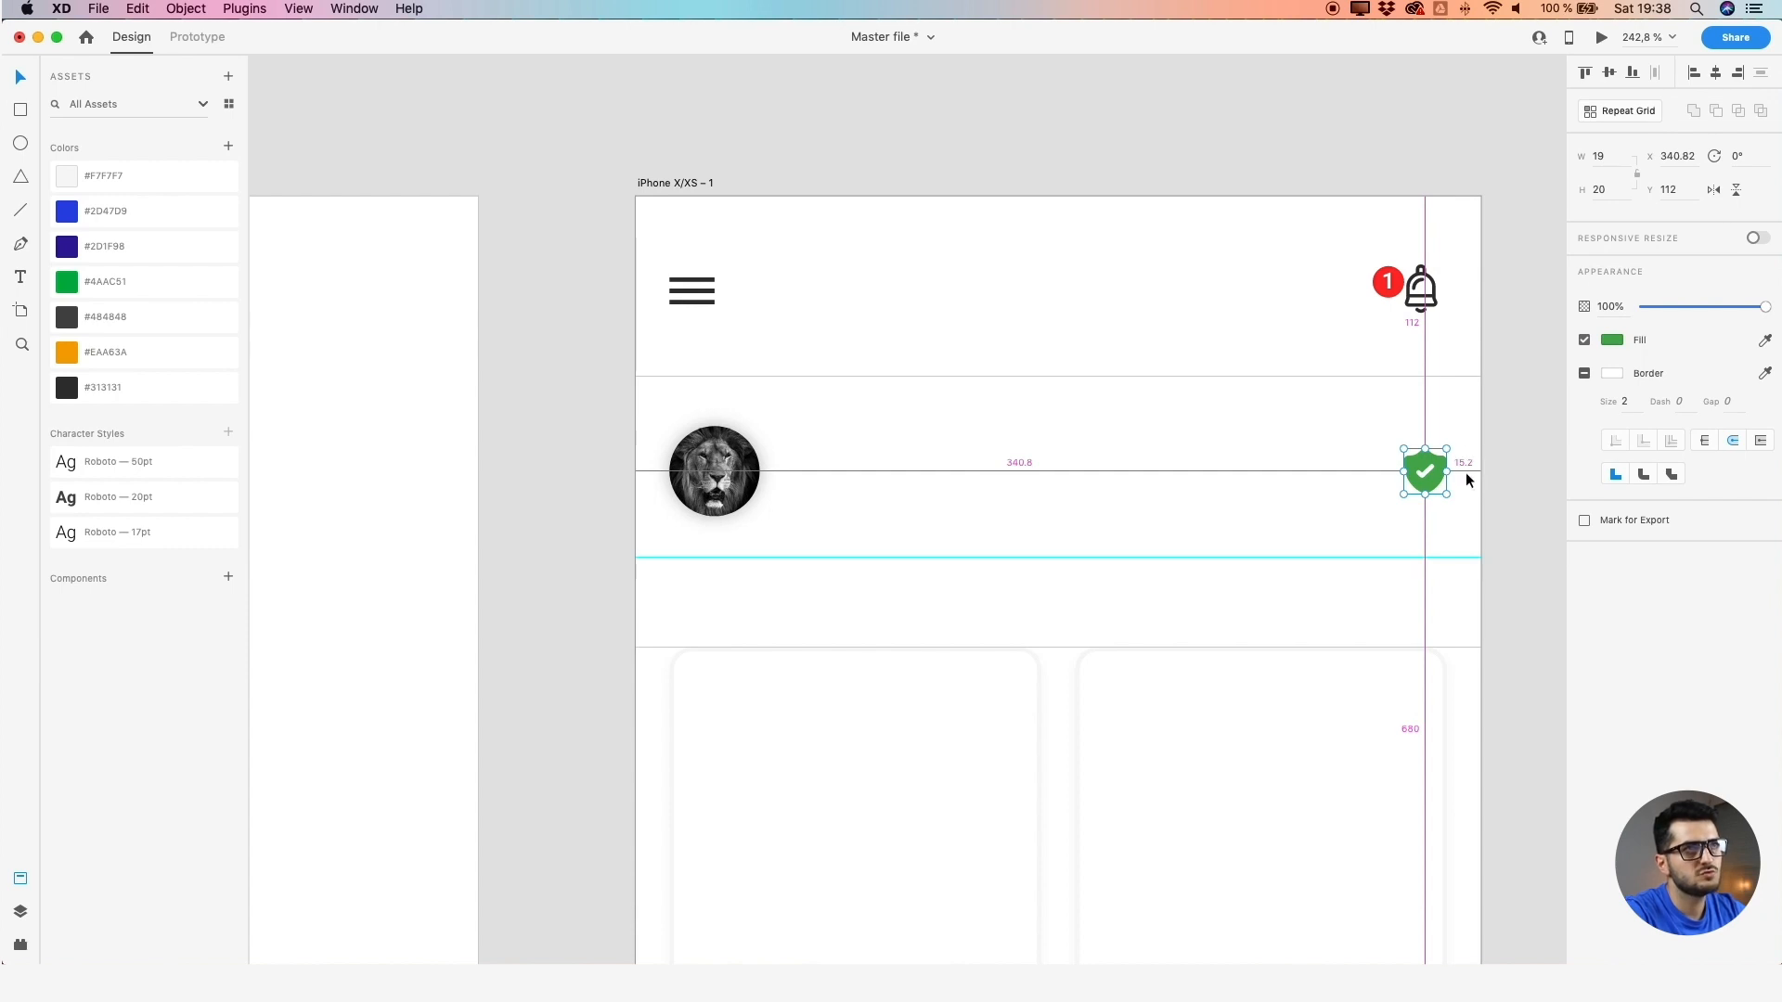
click(1682, 156)
key(Right)
key(BackSpace)
key(BackSpace)
key(BackSpace)
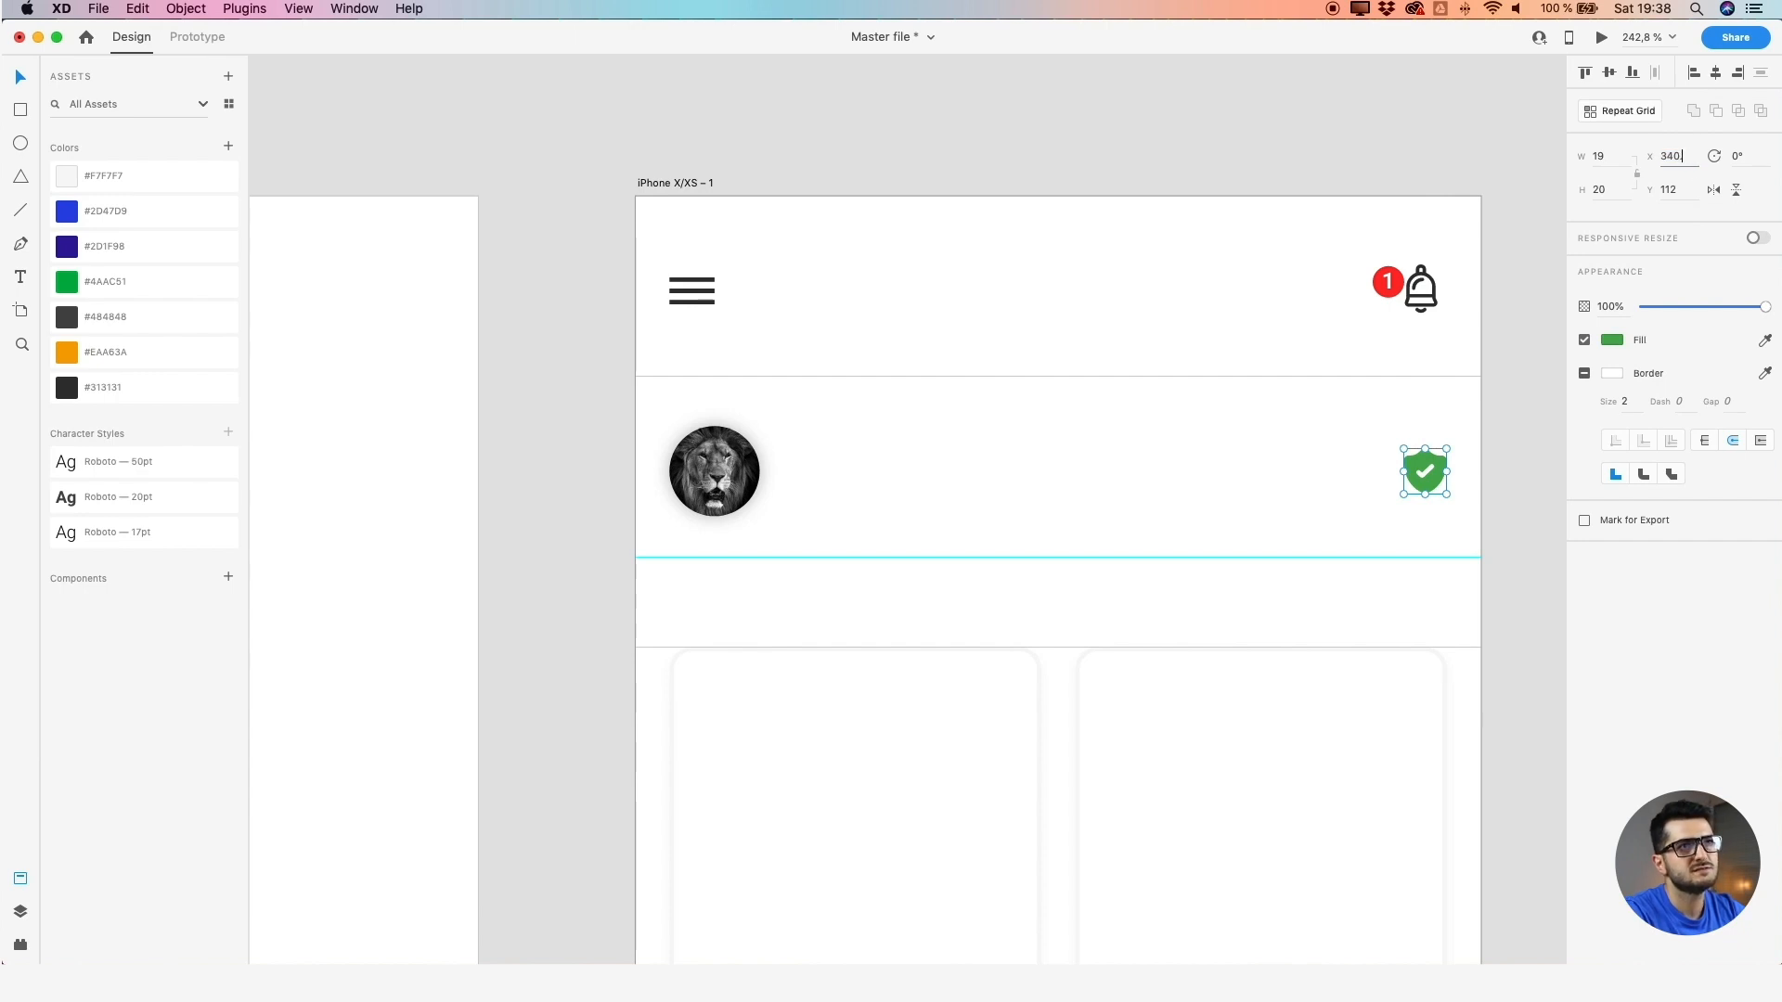
key(Return)
key(alt)
key(Right)
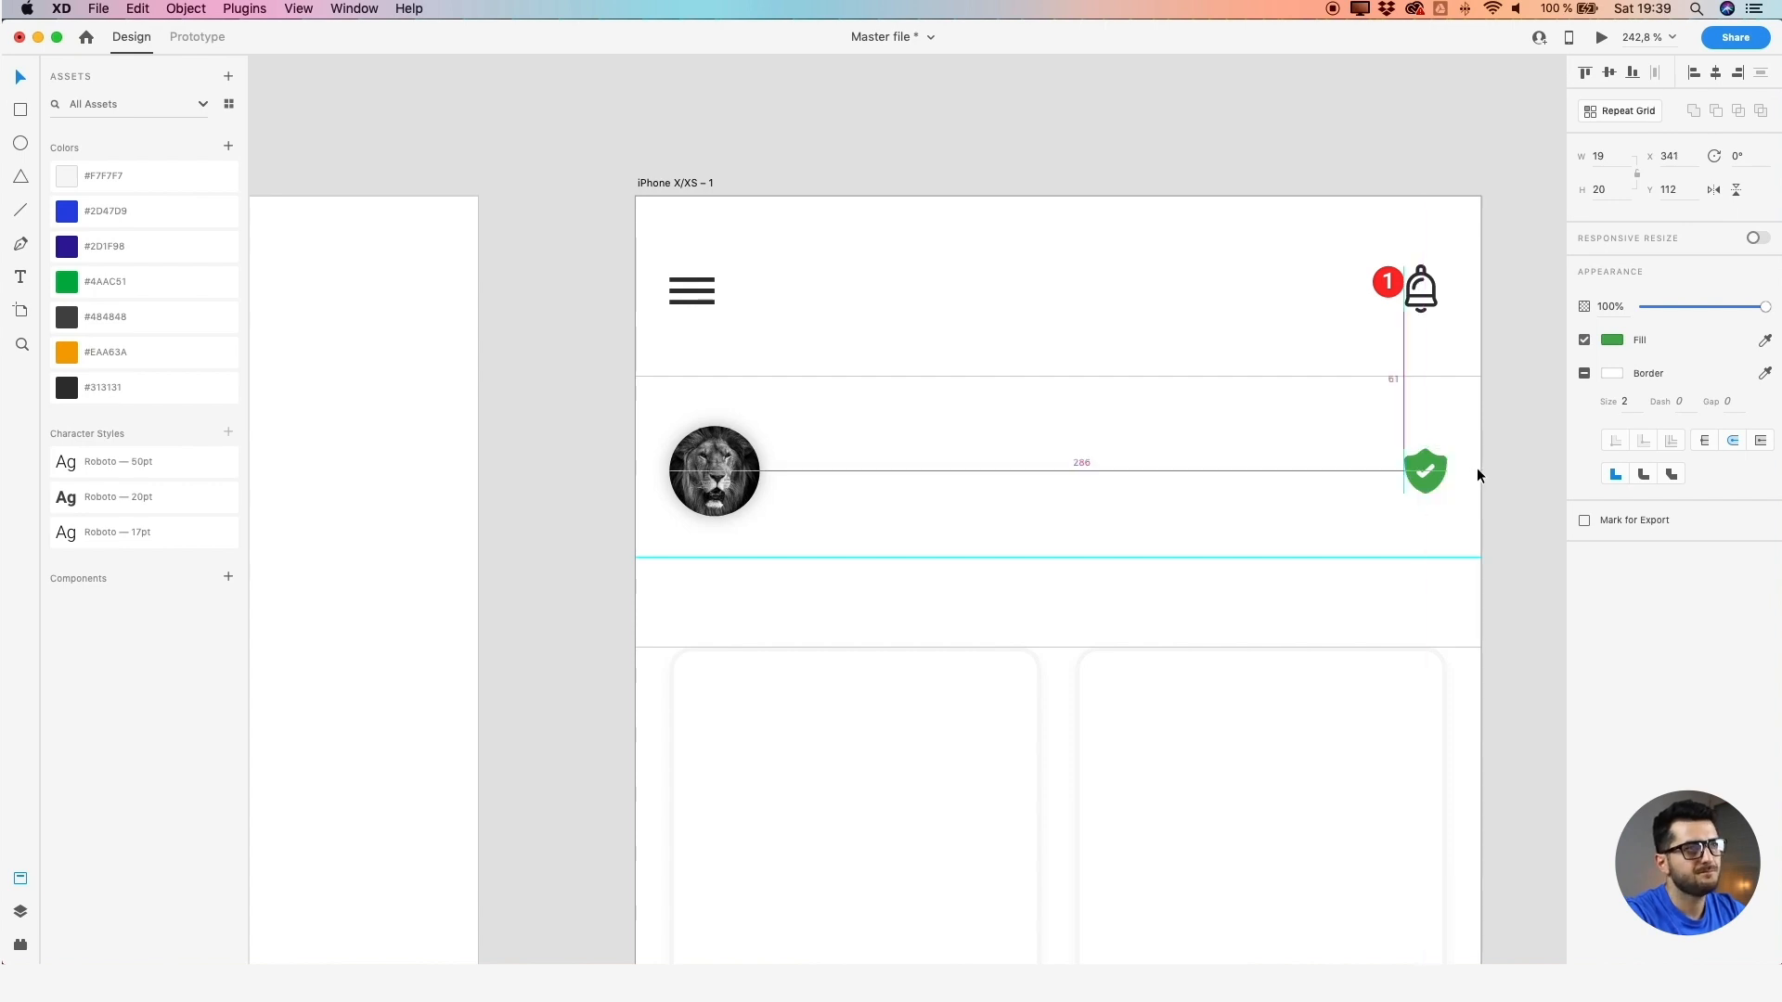
Check the bell and menu icons' distances to the artboard edges, and move the menu icon down to Y 40
click(1418, 299)
key(alt)
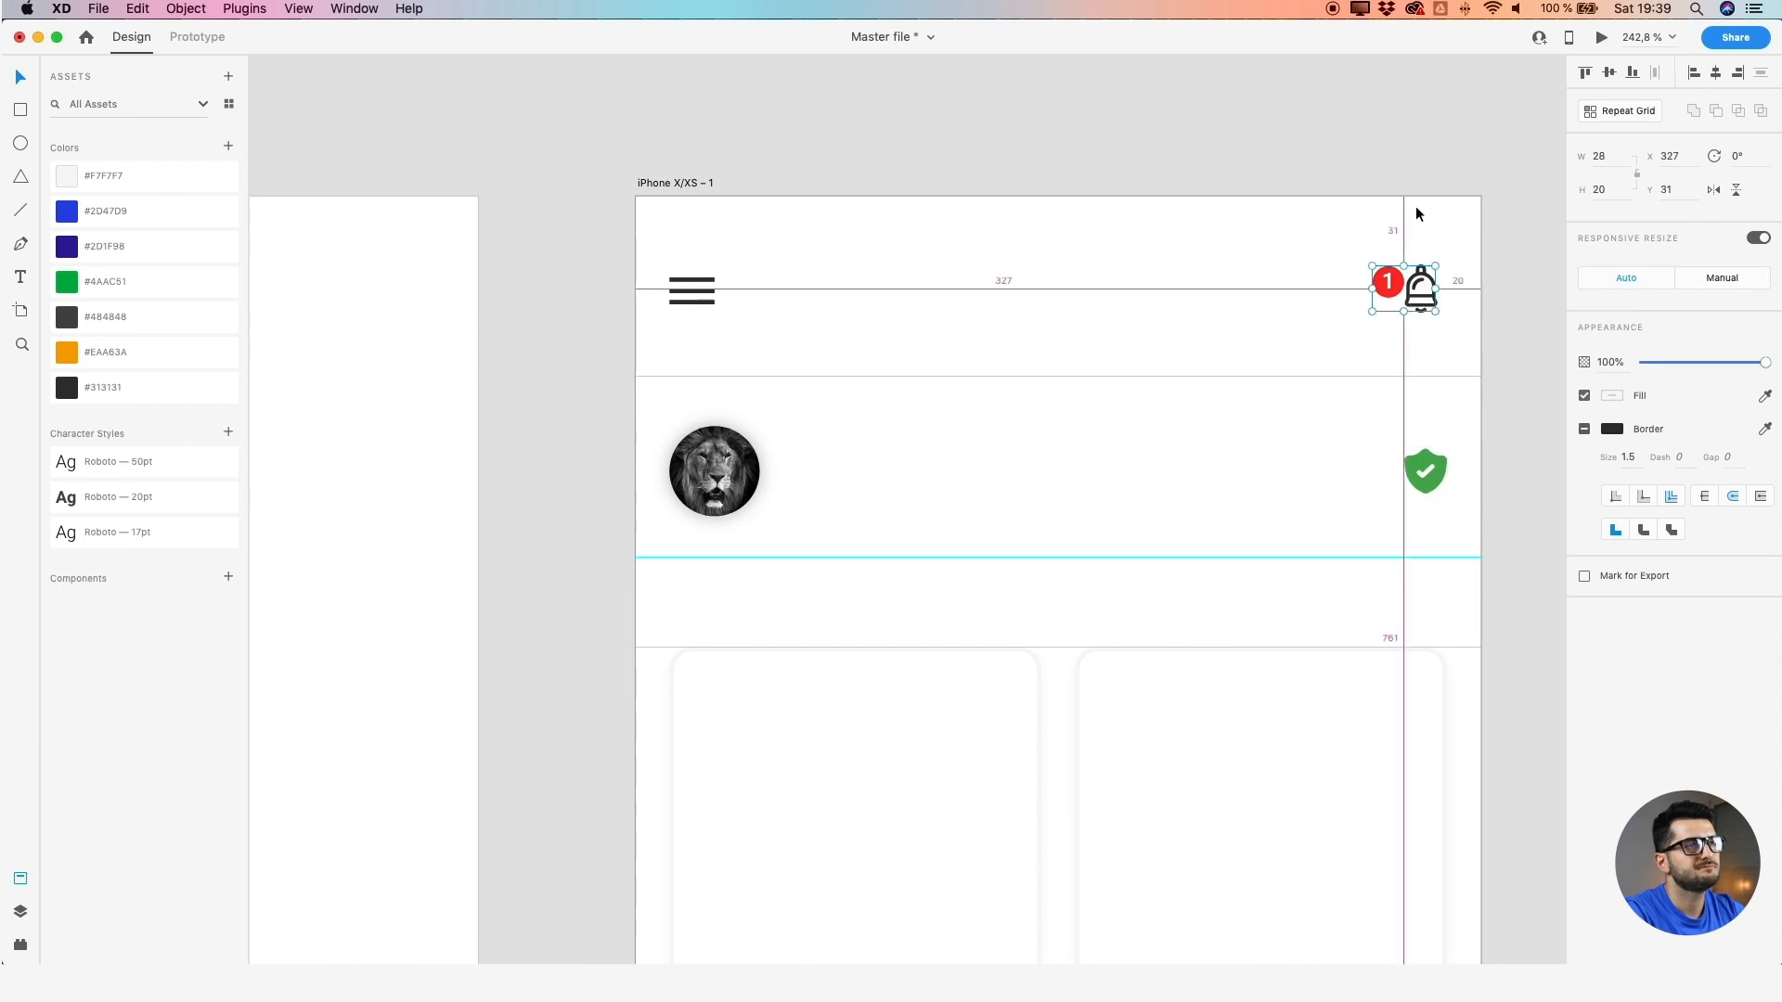
shift+click(692, 290)
click(702, 216)
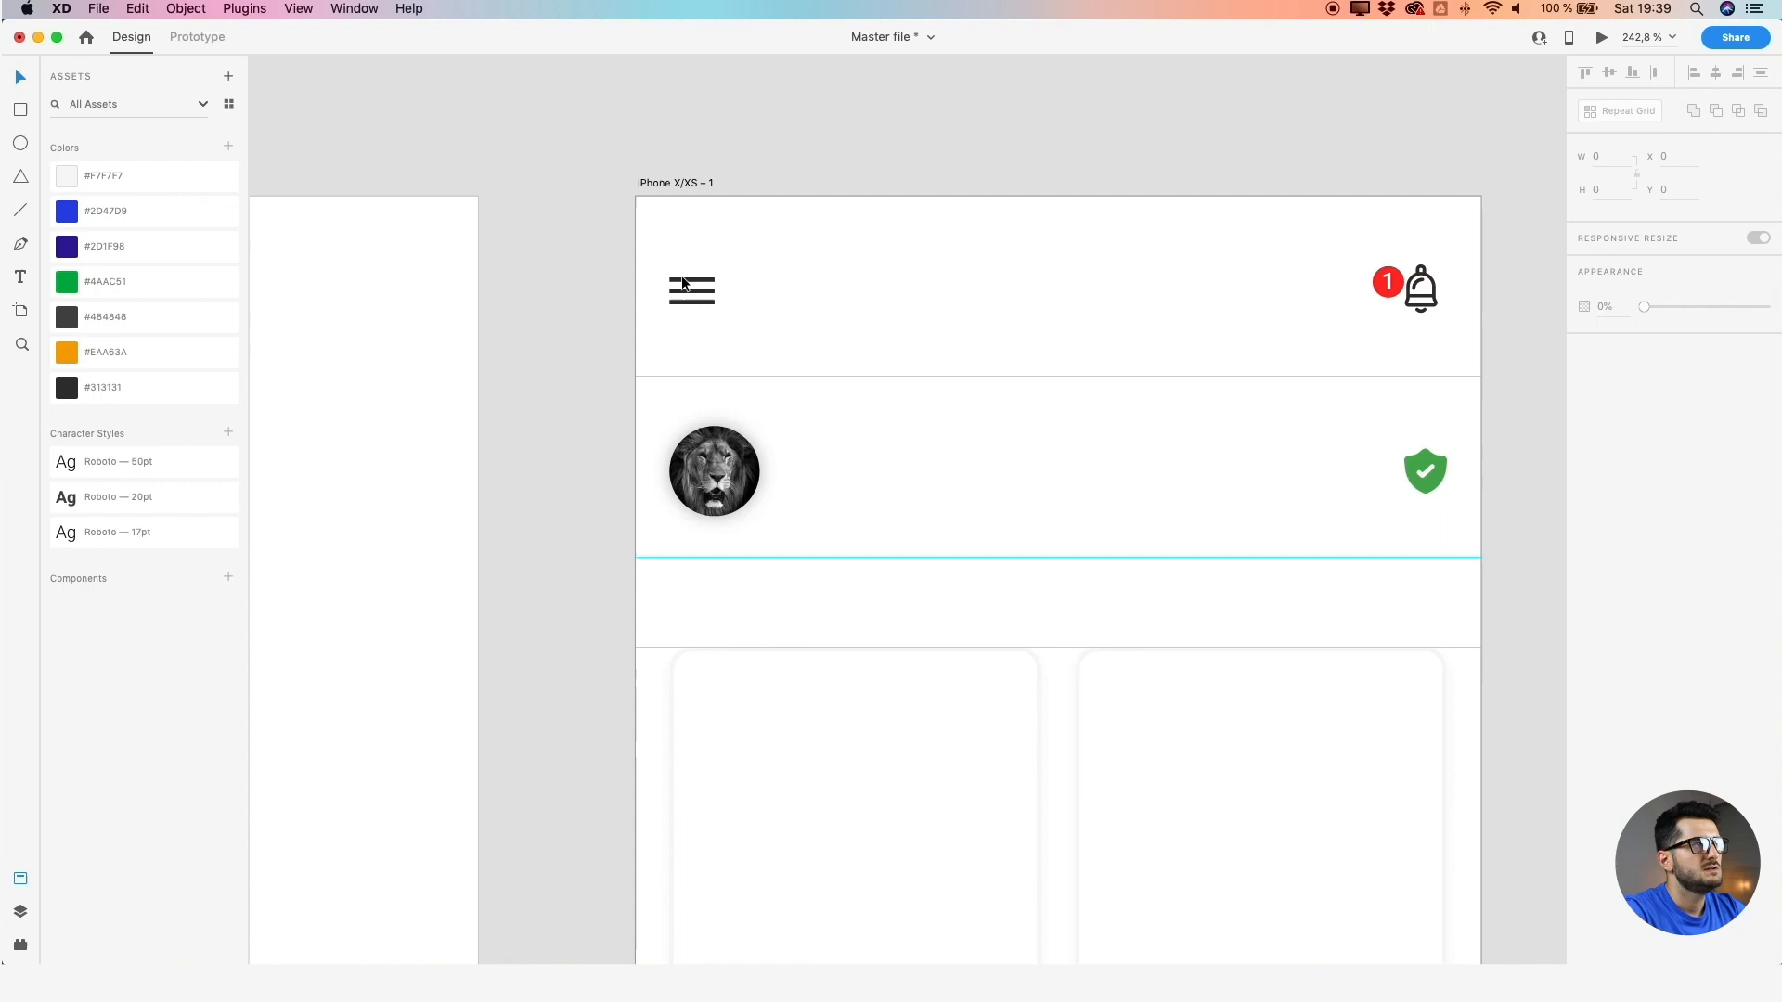
click(692, 290)
key(alt)
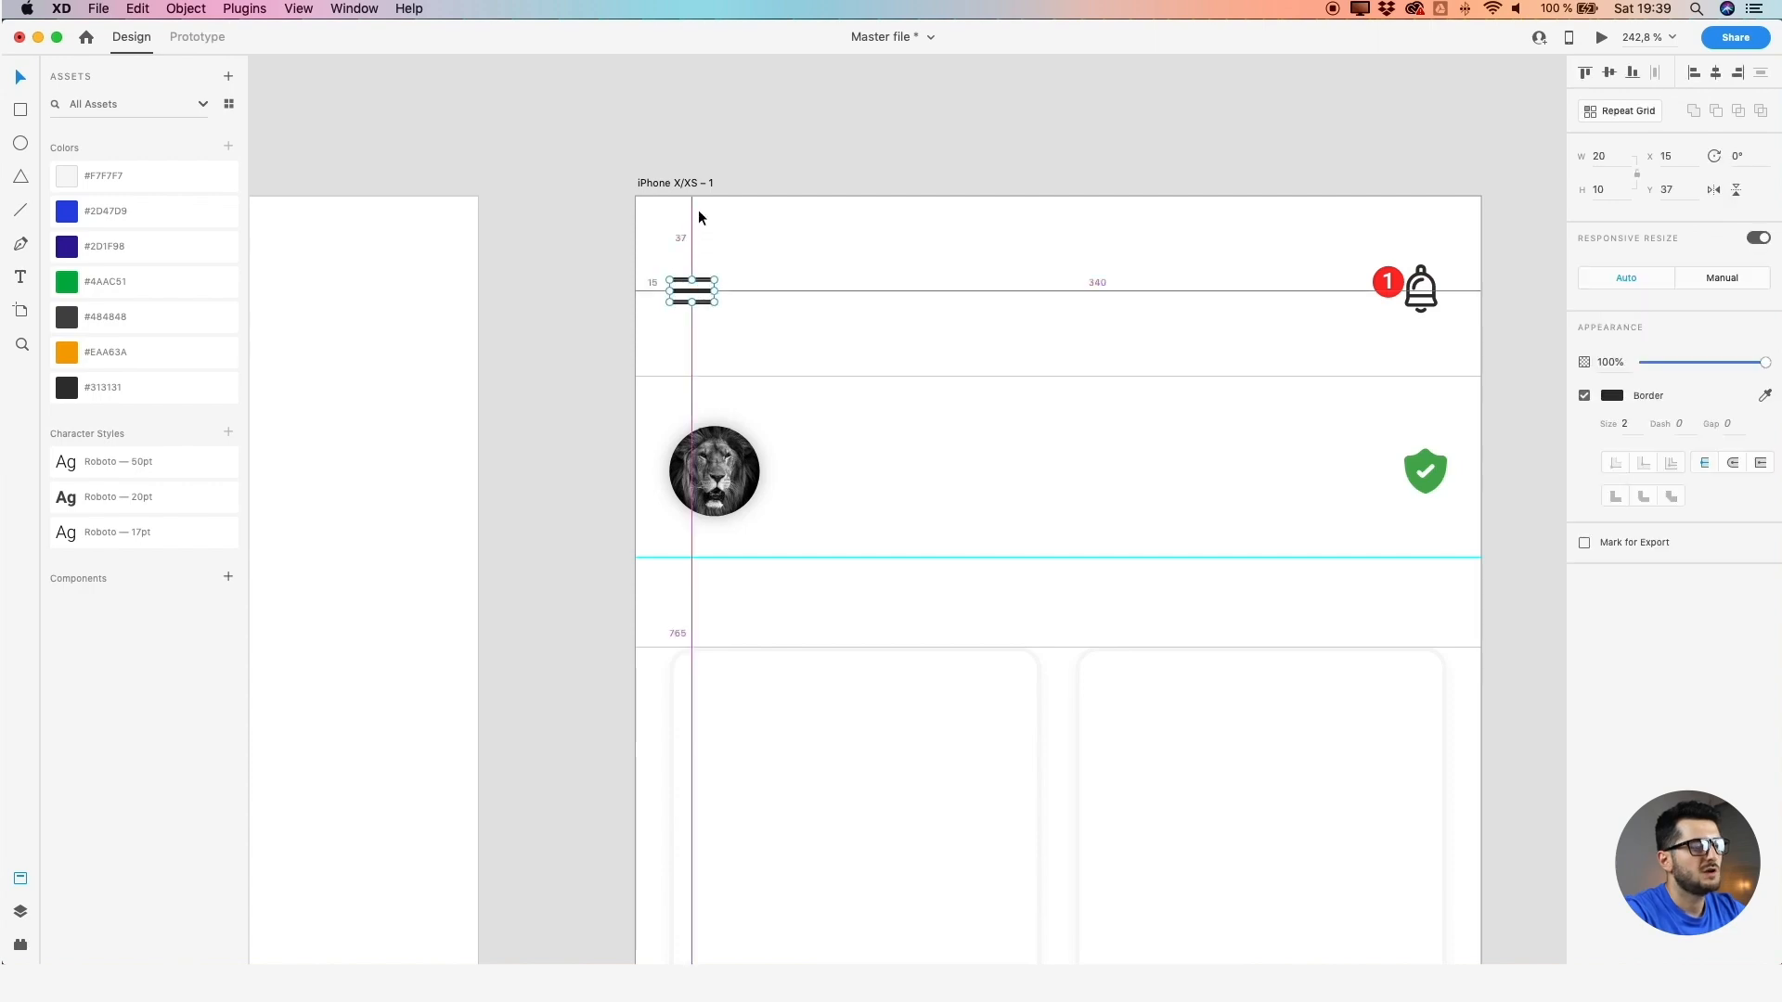
key(Down)
key(Down)
key(Down)
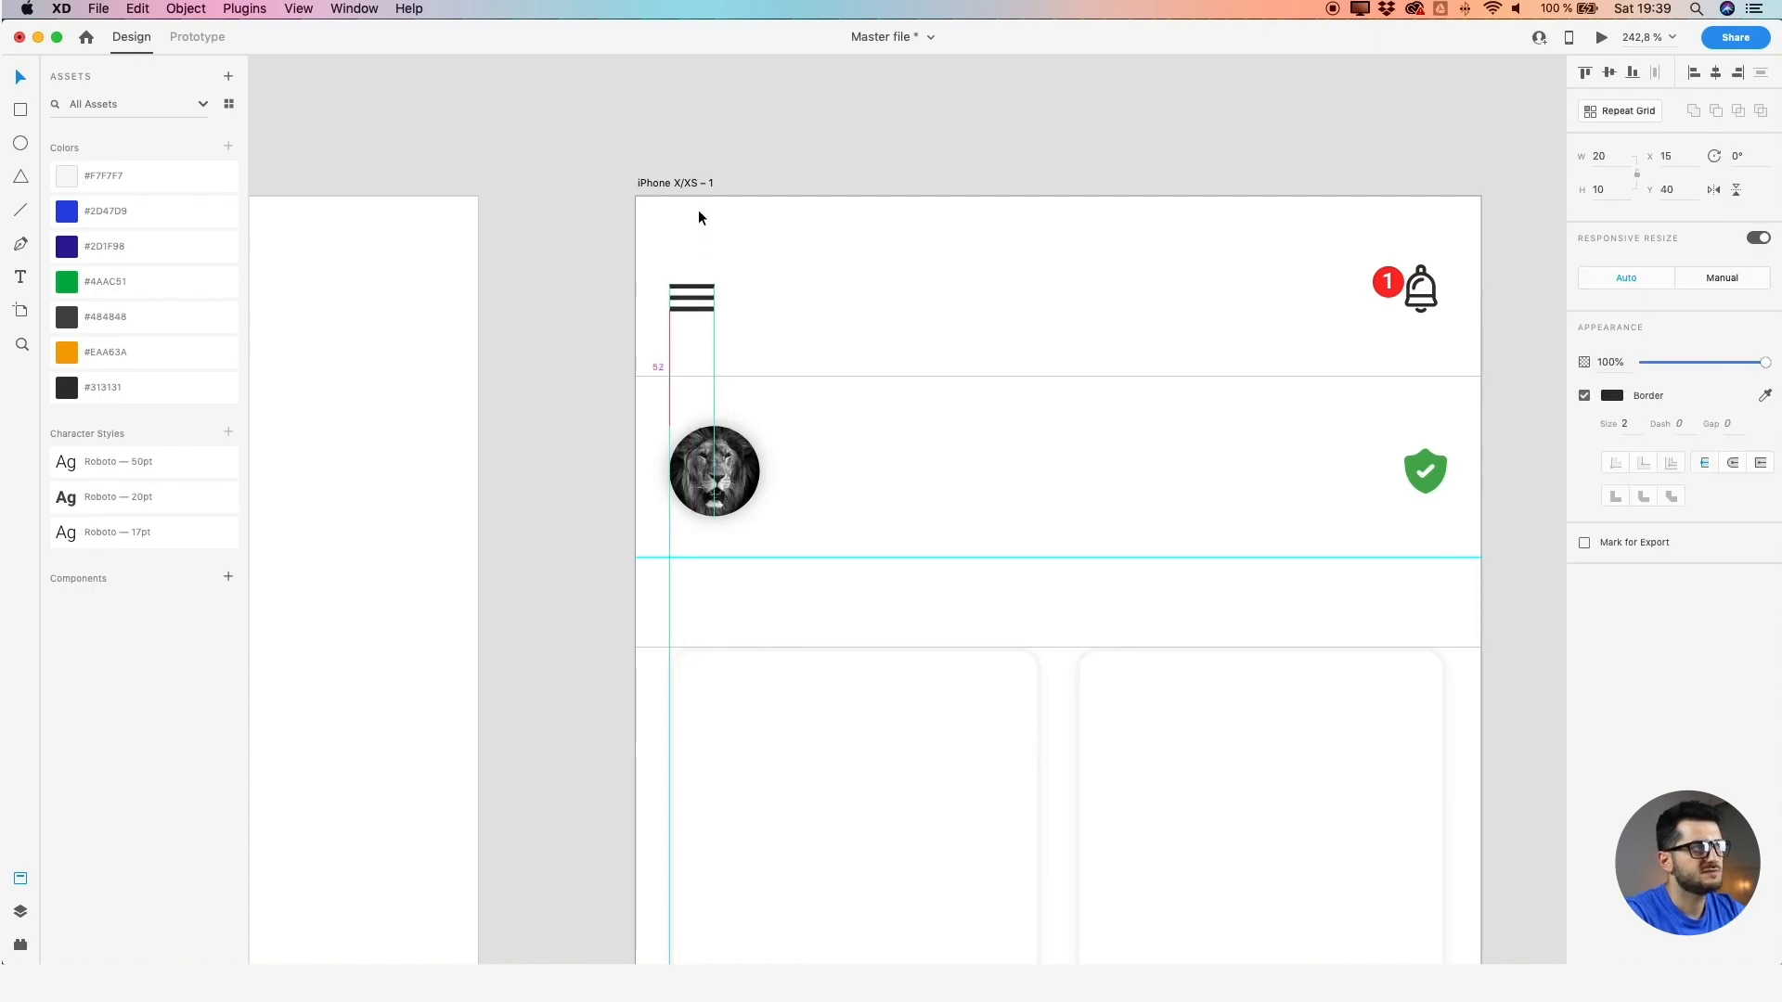
Move the notification bell with its red badge down to Y 40, level with the top of the menu icon
drag(1388, 282, 1389, 306)
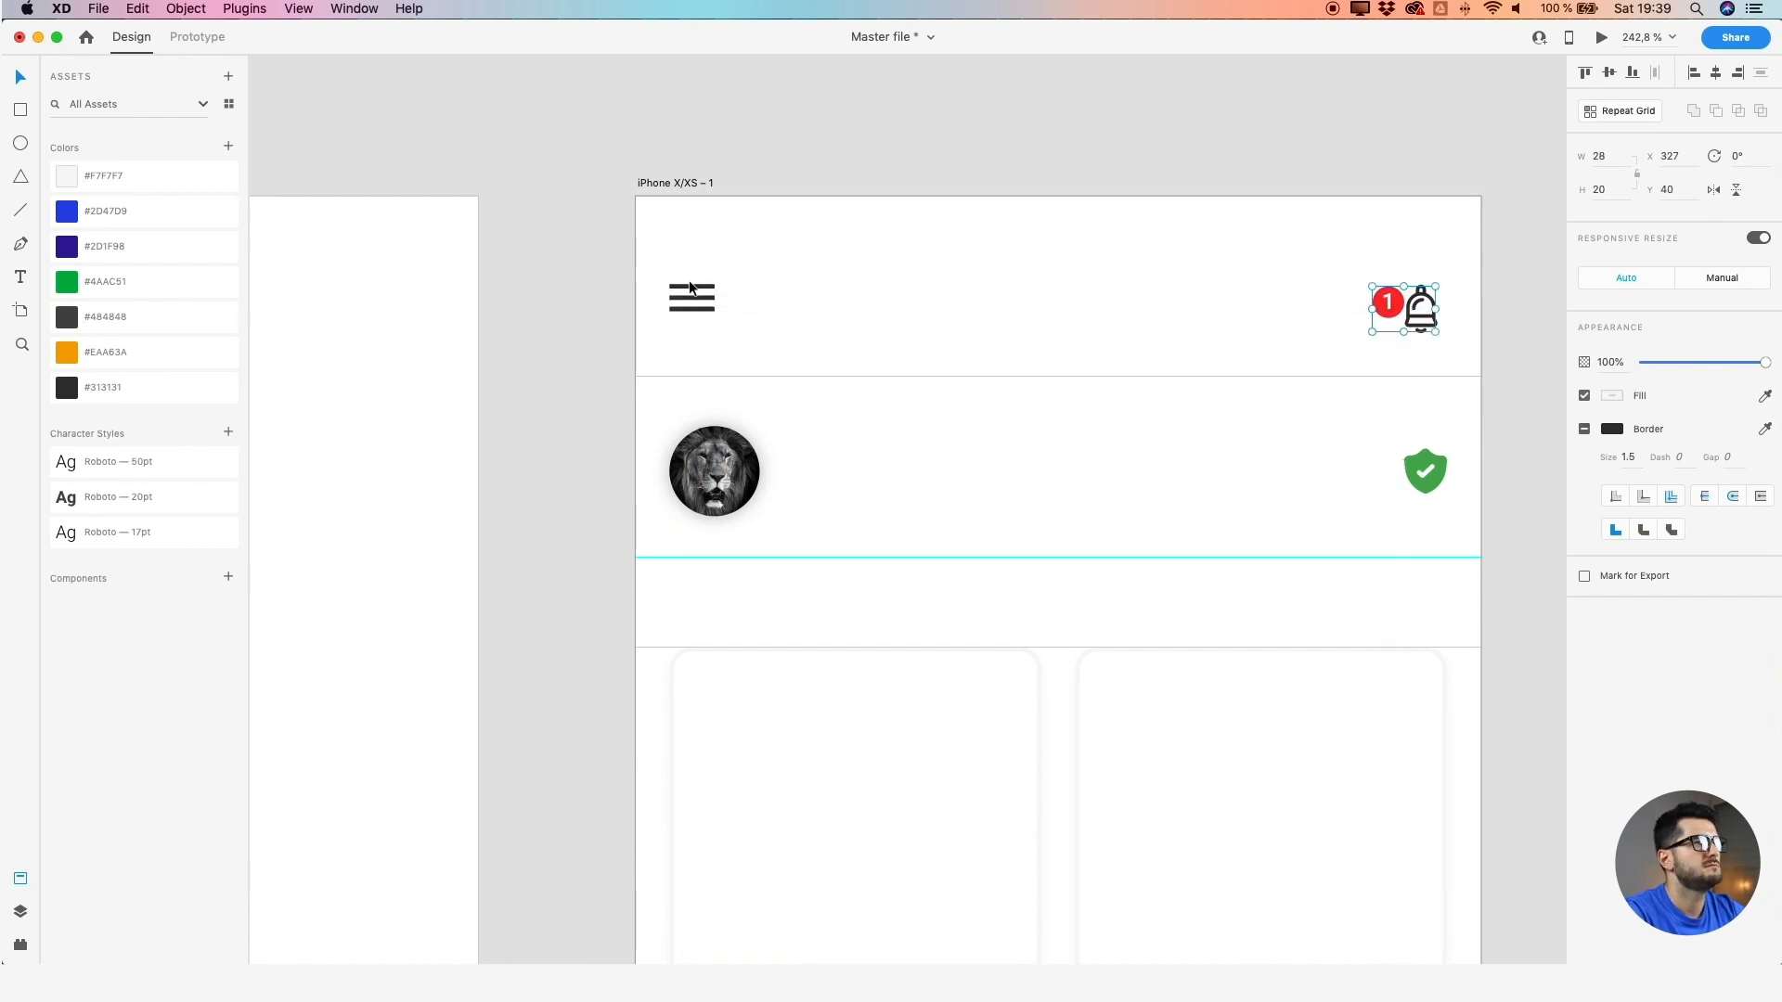
click(697, 206)
click(695, 297)
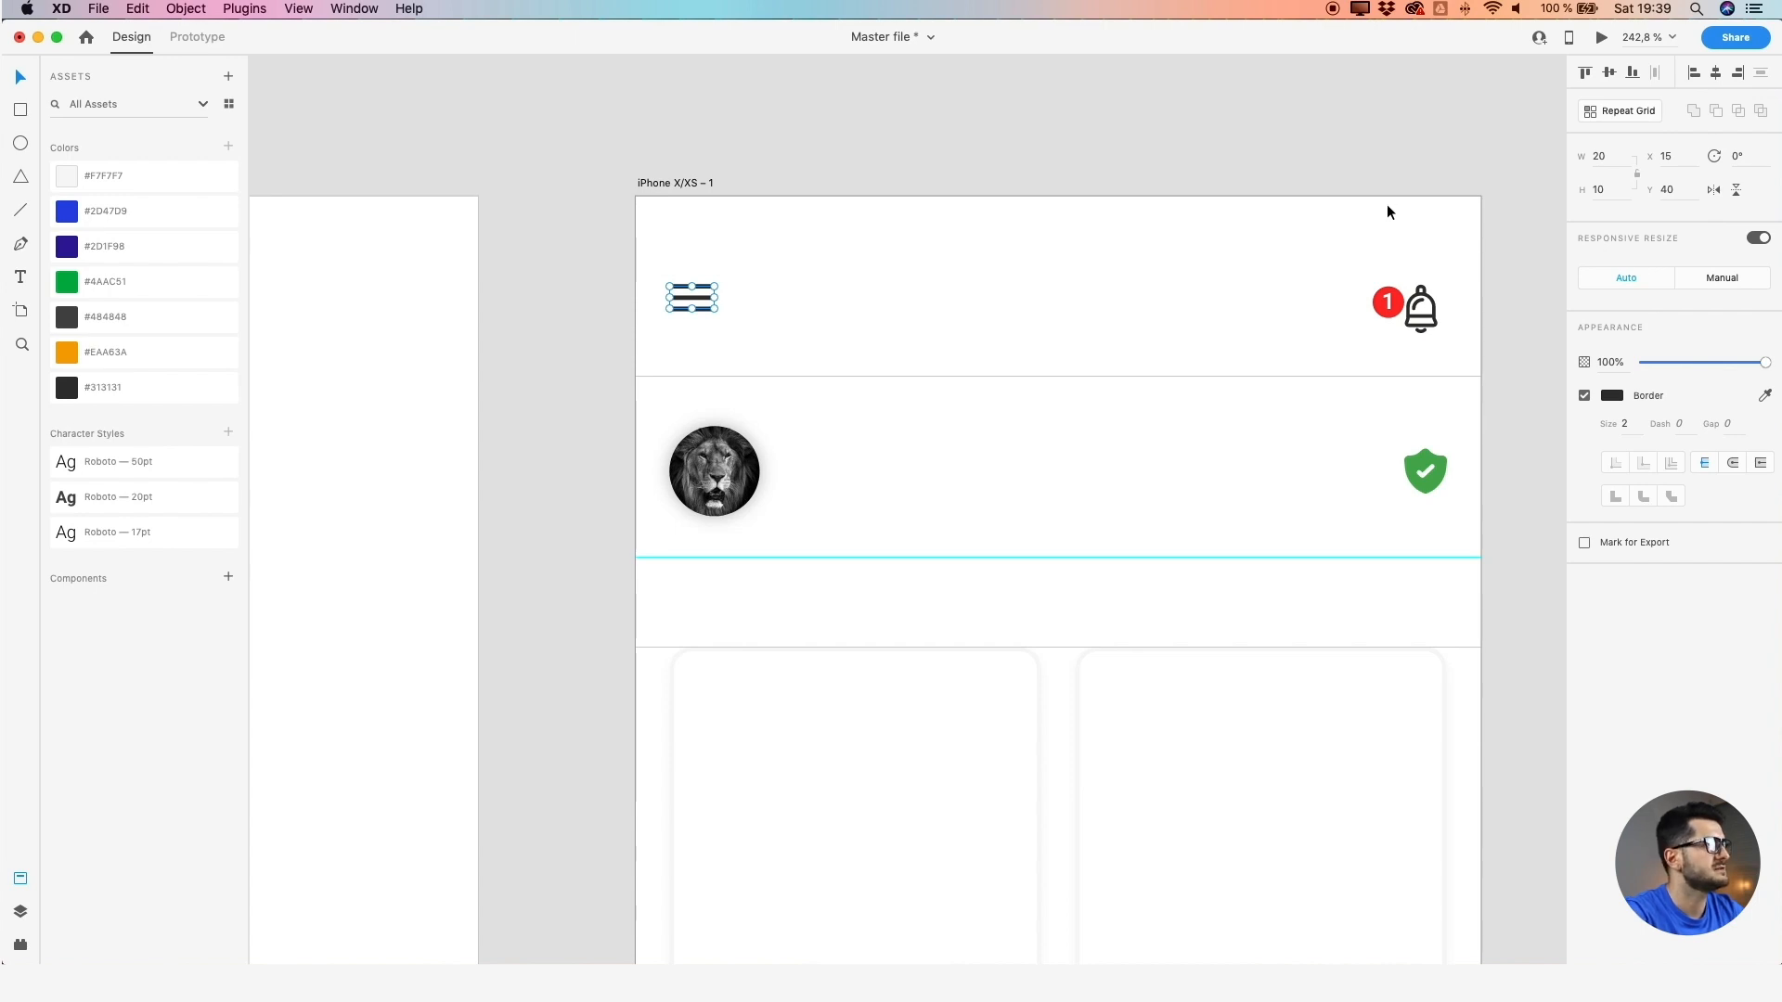
Move the round lion picture up to Y 100
scroll(1387, 204, down, 5)
drag(1337, 216, 1233, 194)
click(661, 319)
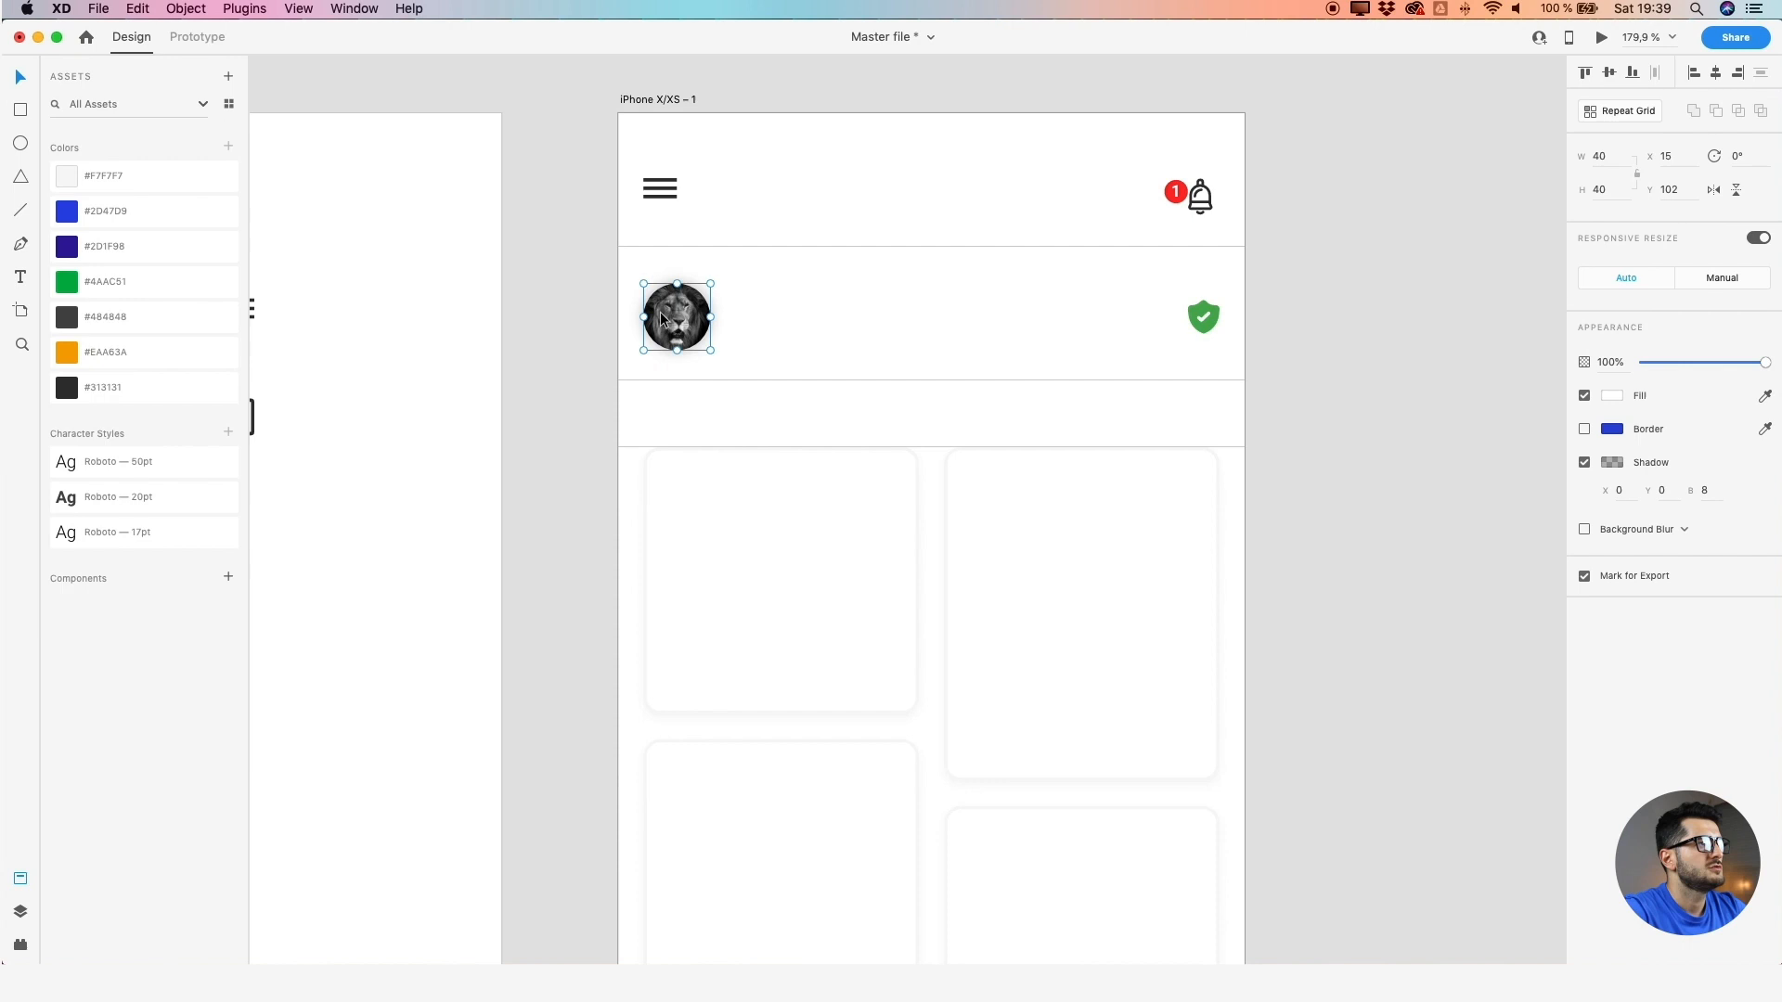
key(alt)
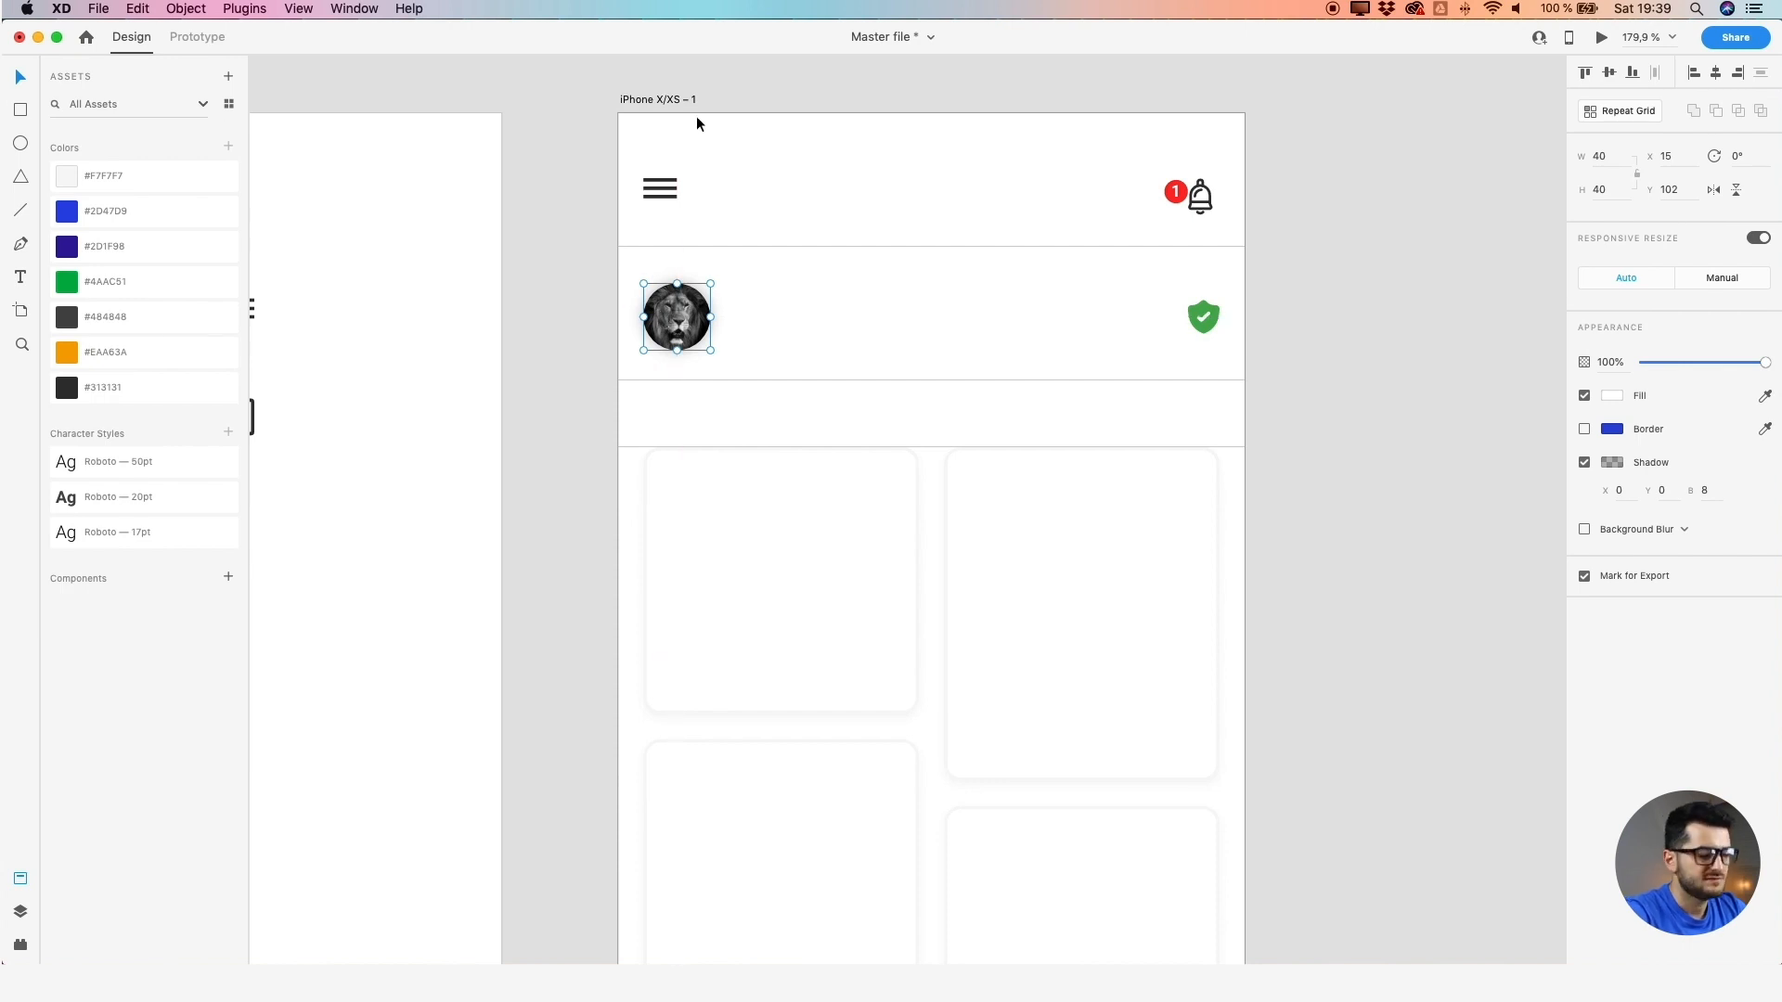
key(Up)
key(Up)
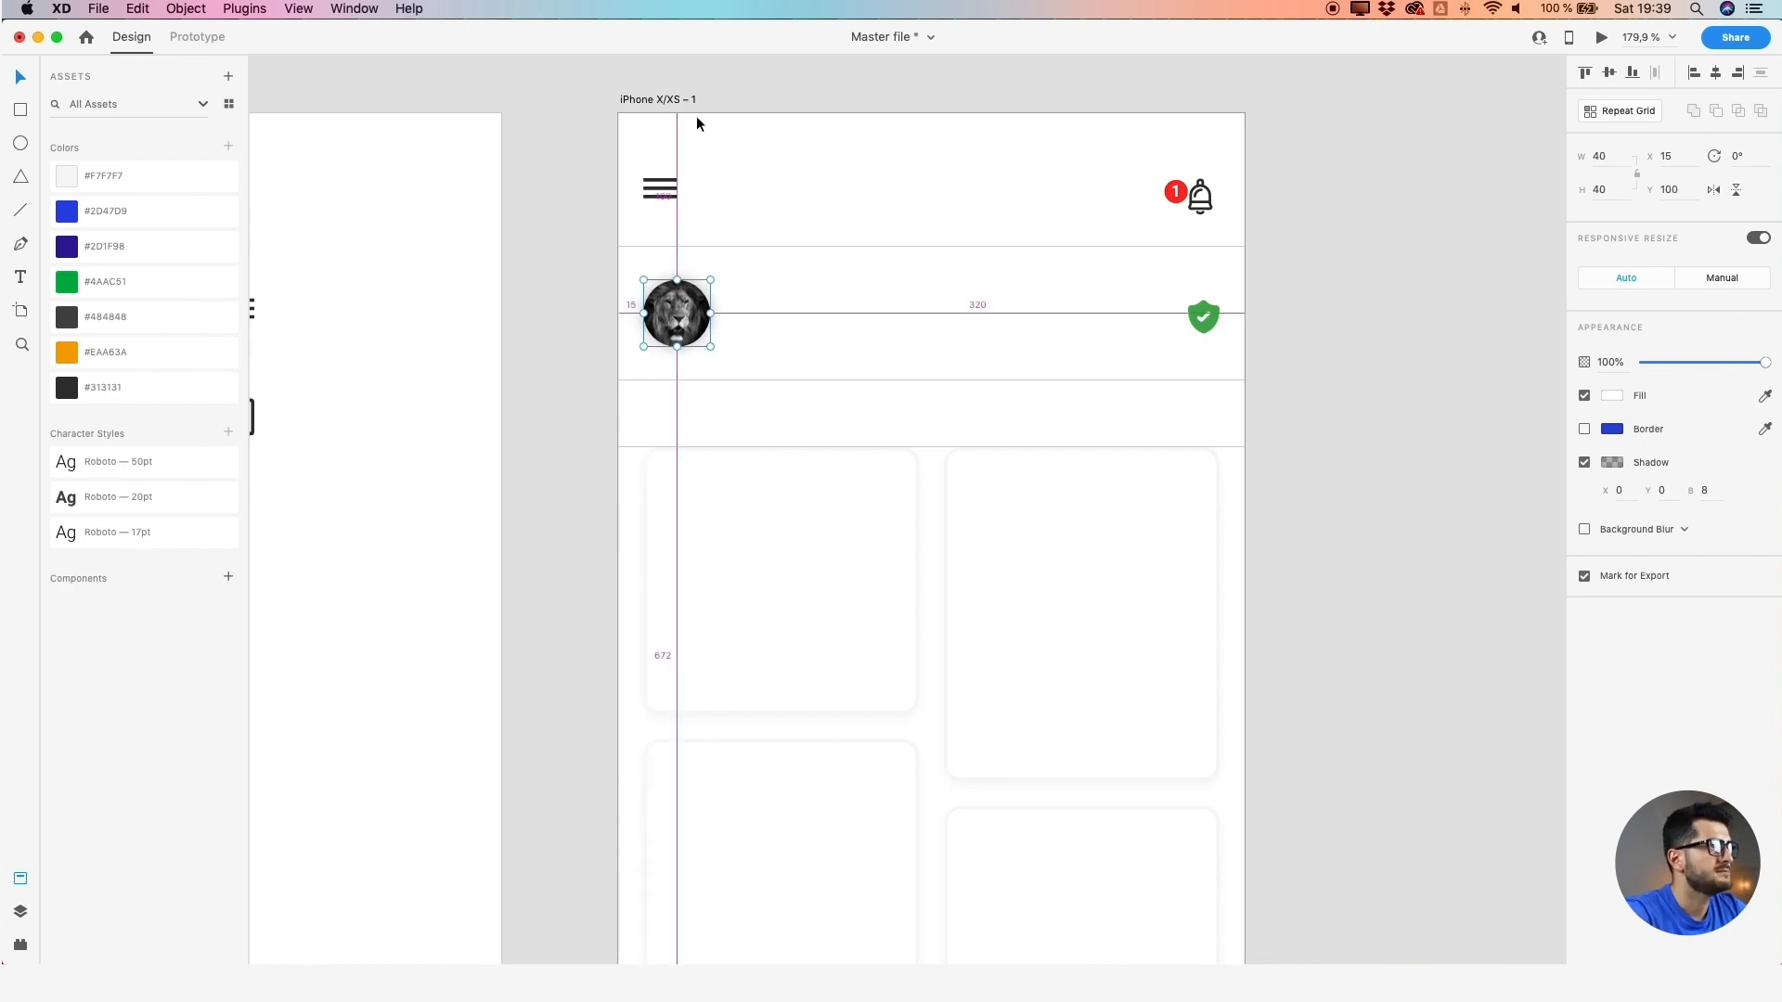
Move the green shield icon up to Y 110
click(1200, 325)
key(Up)
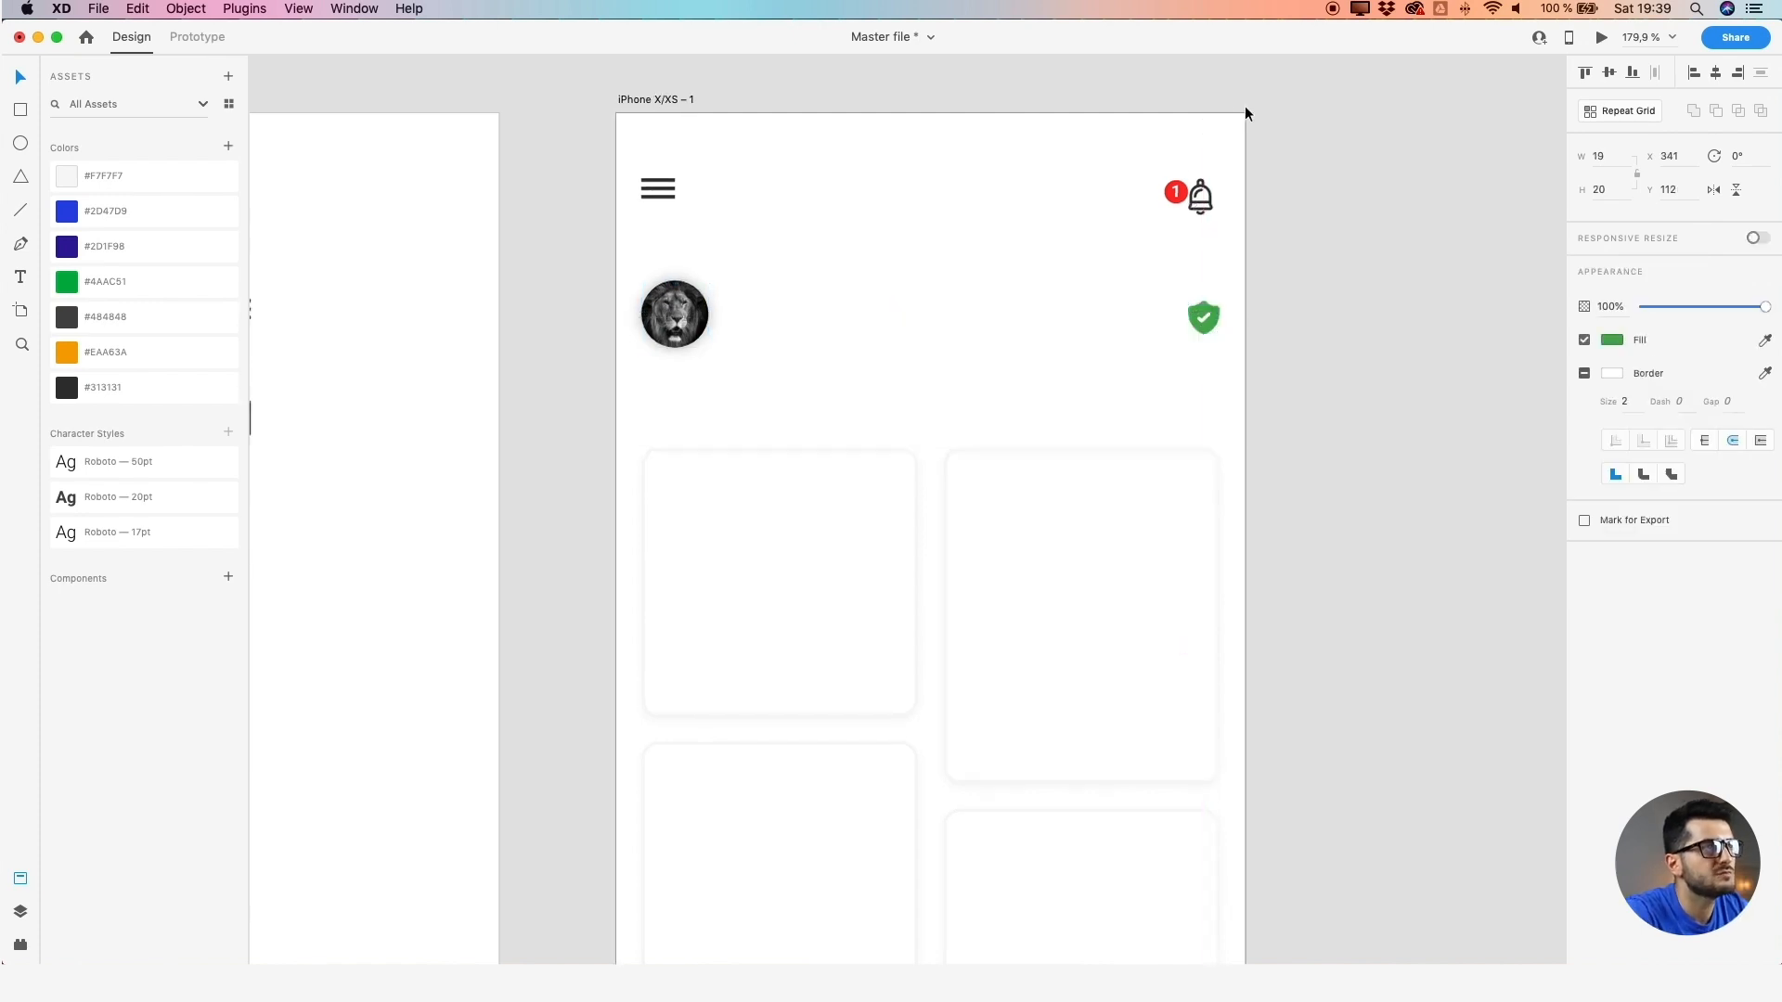
scroll(1221, 127, up, 5)
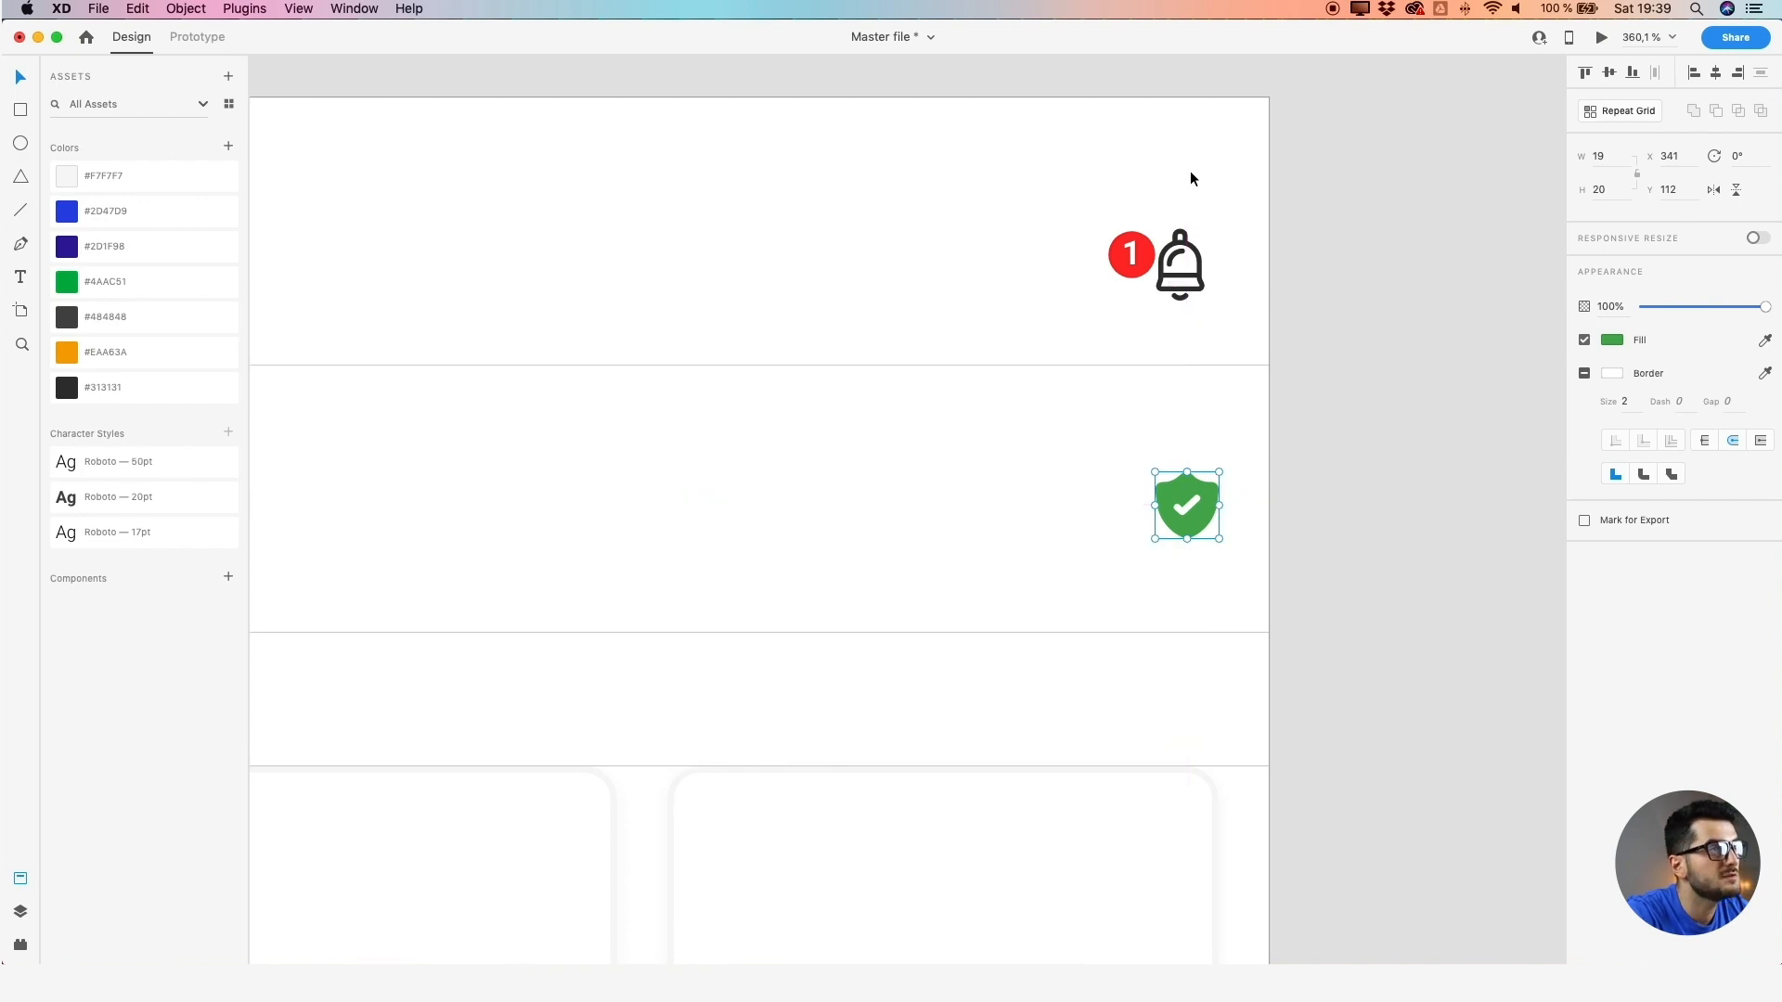
key(Up)
key(Up)
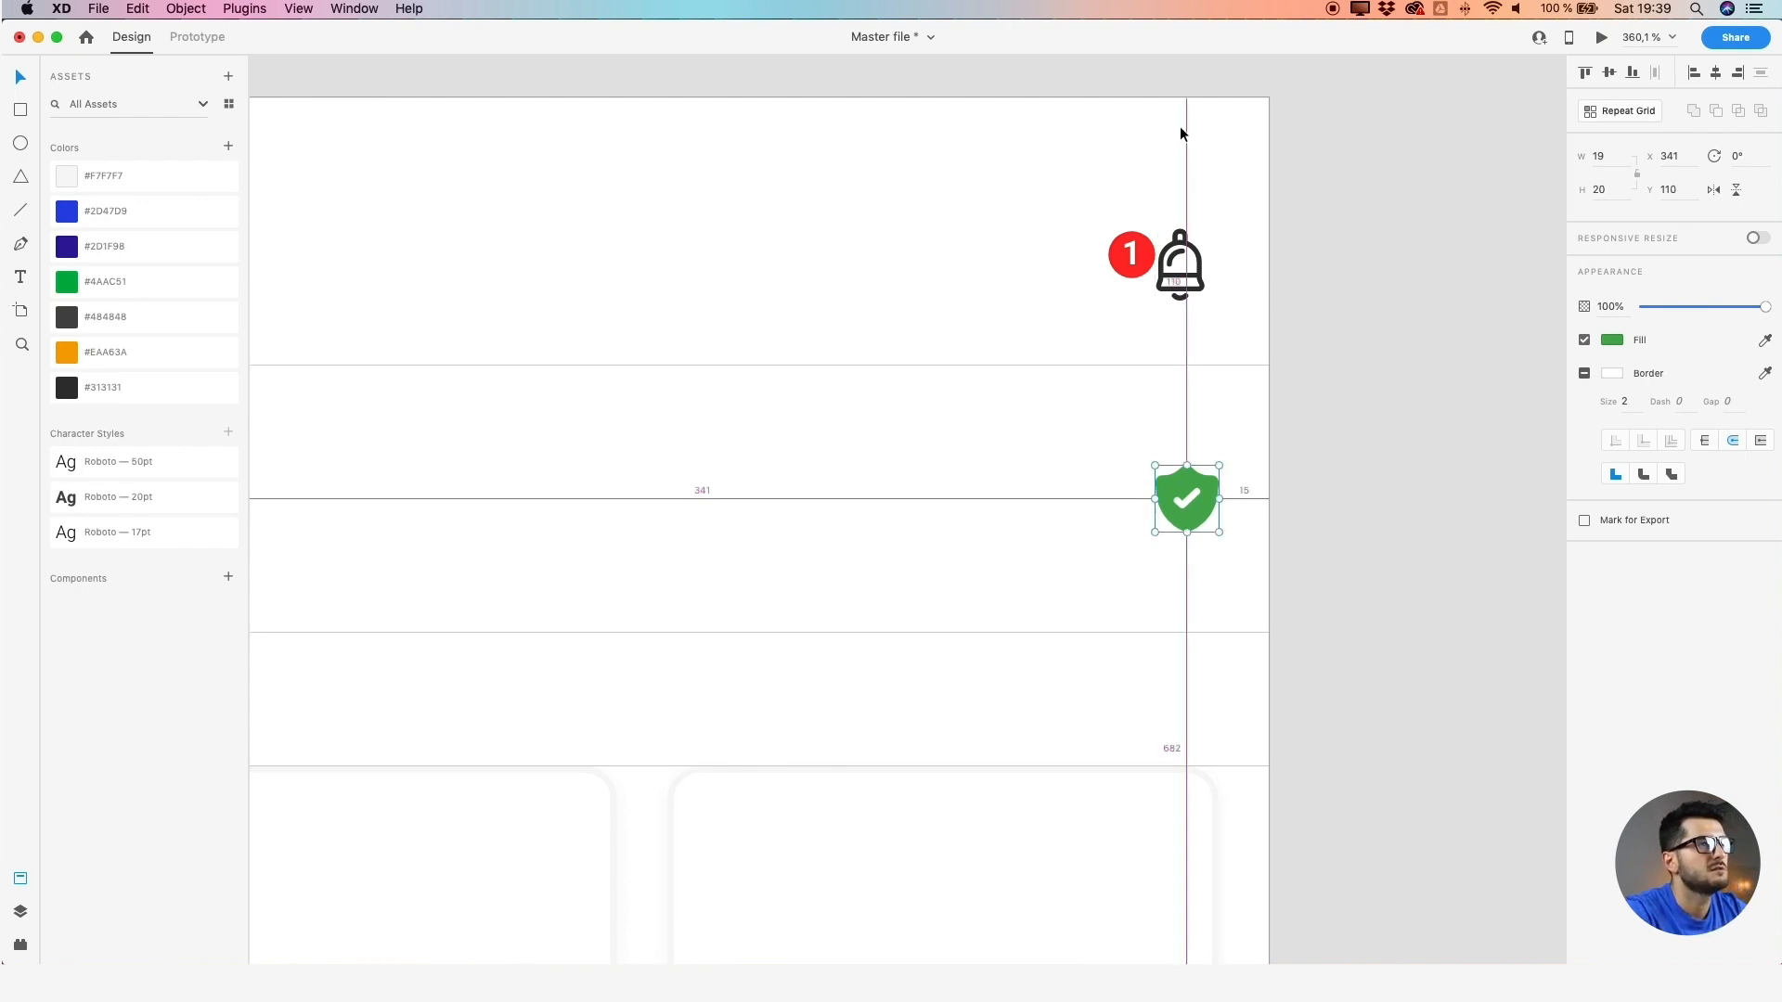
scroll(1178, 130, down, 5)
click(1285, 193)
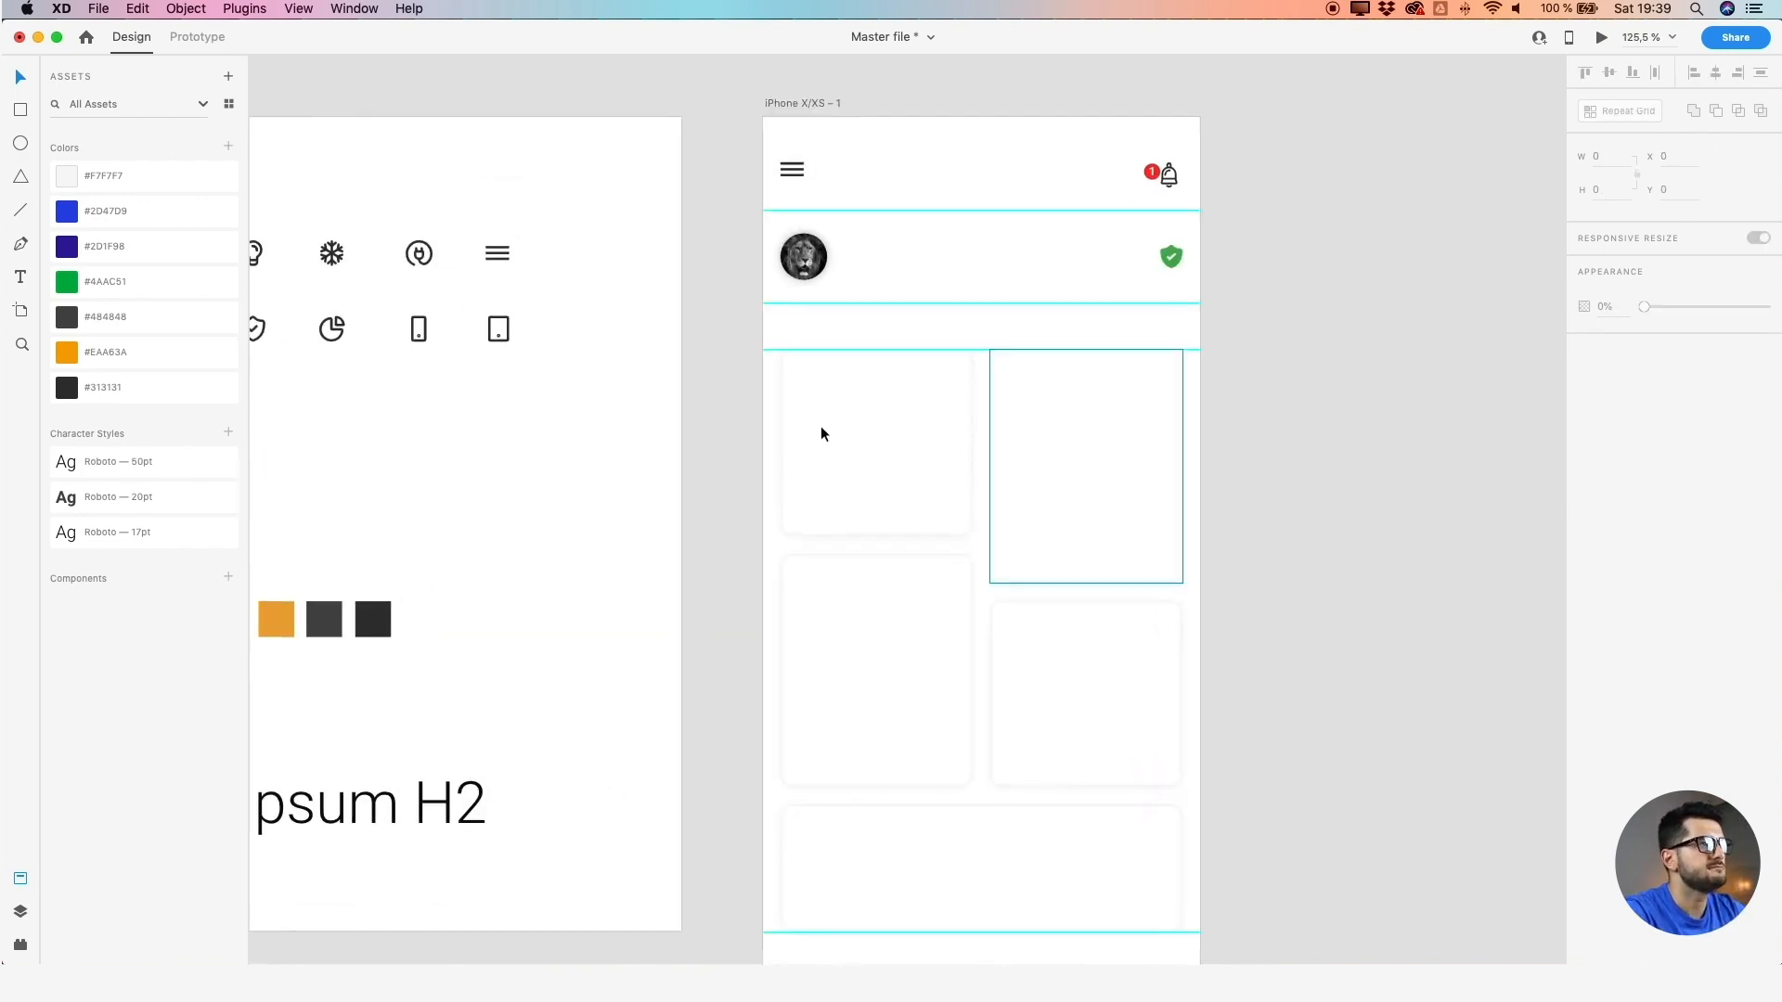
Add a greeting of "Hello" plus the resident's first name between the lion picture and the shield, placed at X 165, Y 106
drag(698, 413, 639, 405)
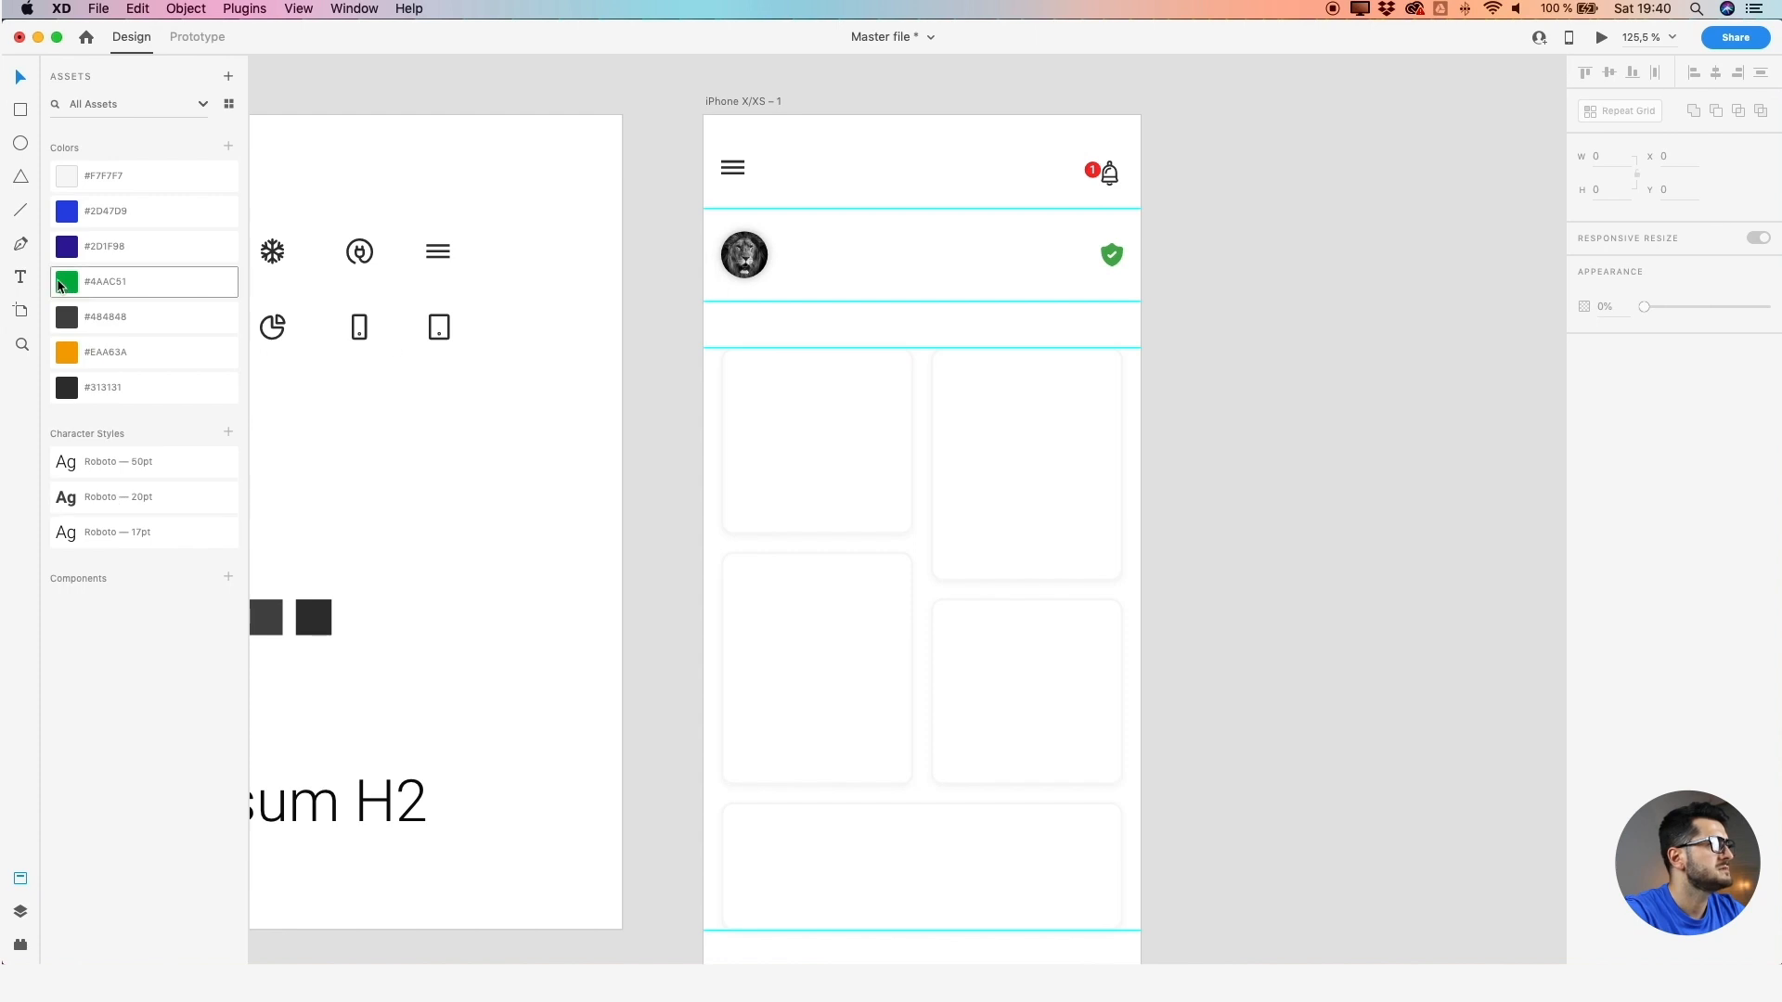
click(22, 280)
click(770, 253)
click(872, 248)
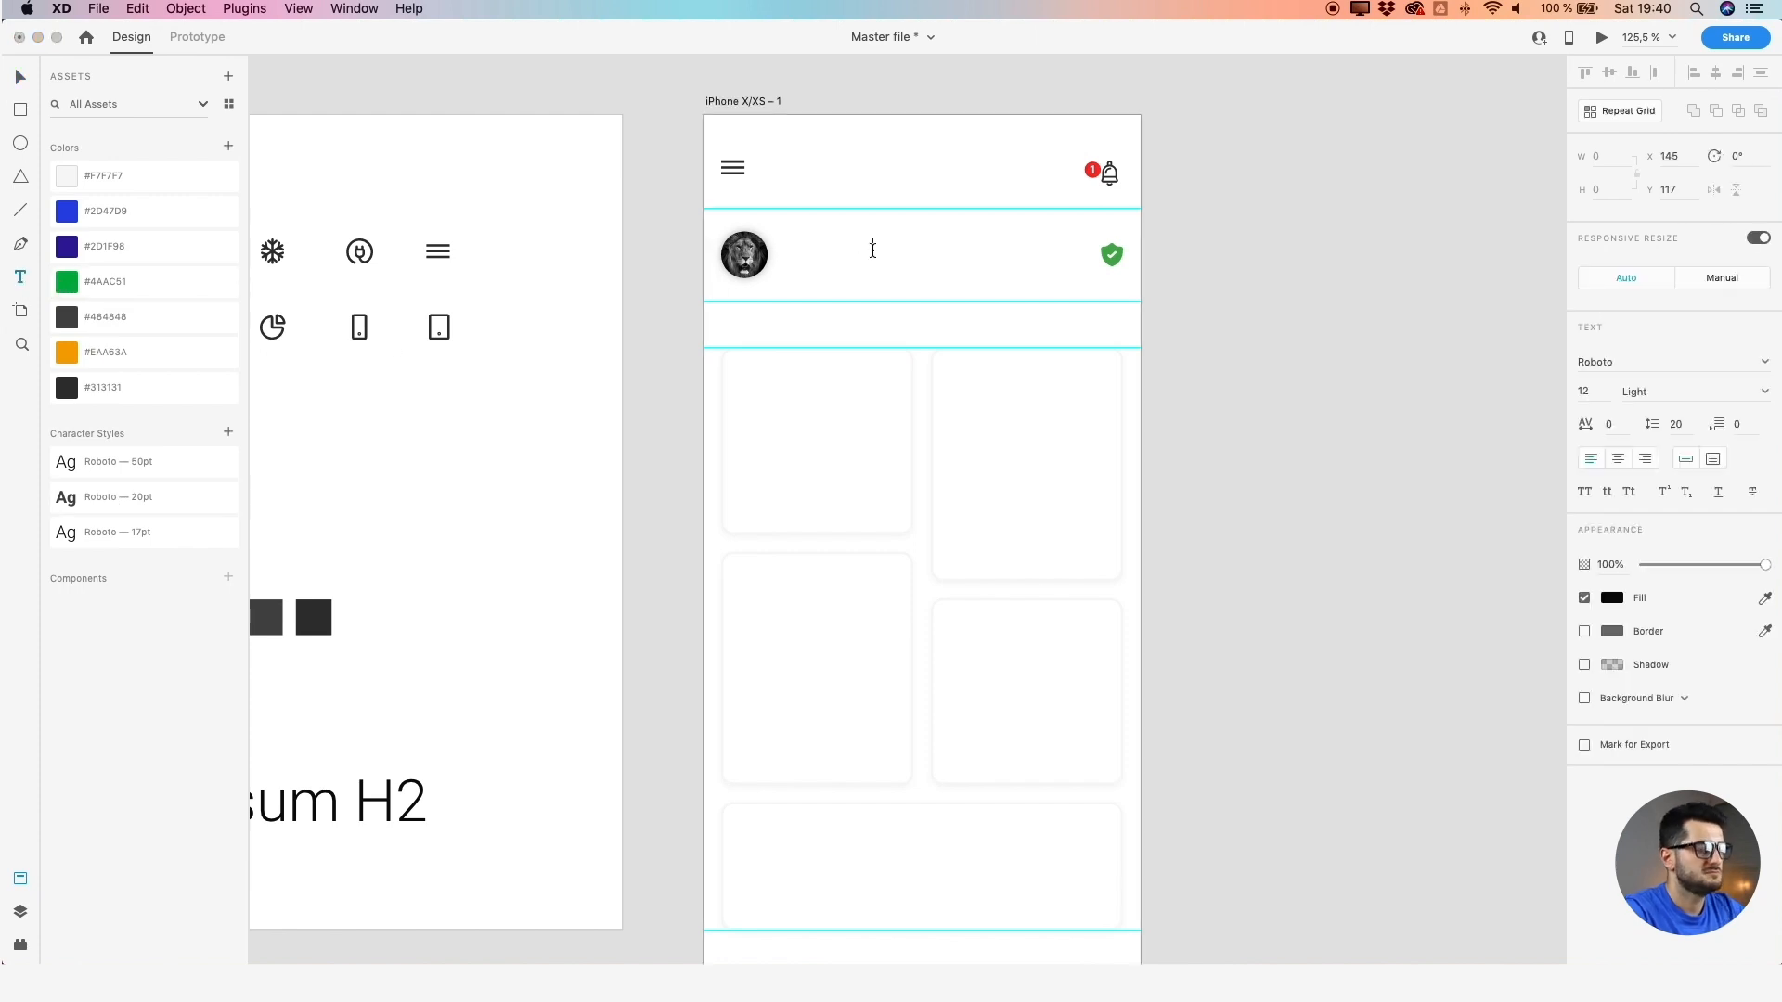
text(Hello )
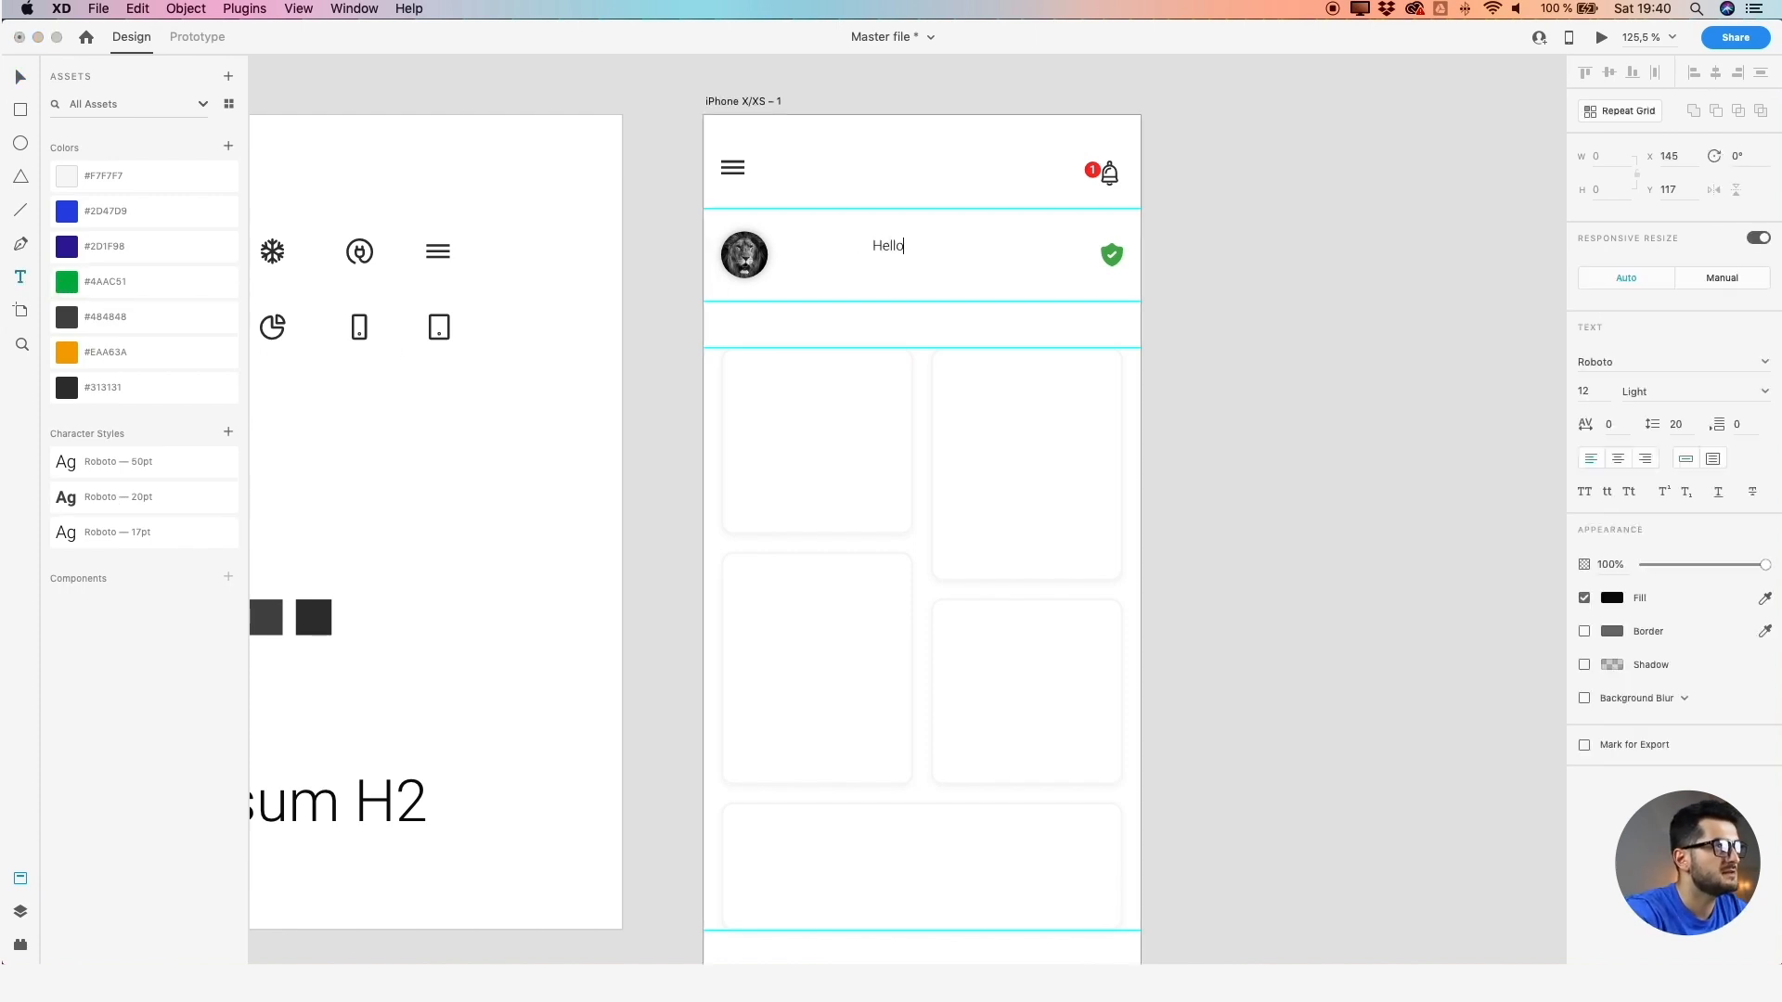
text(Mada)
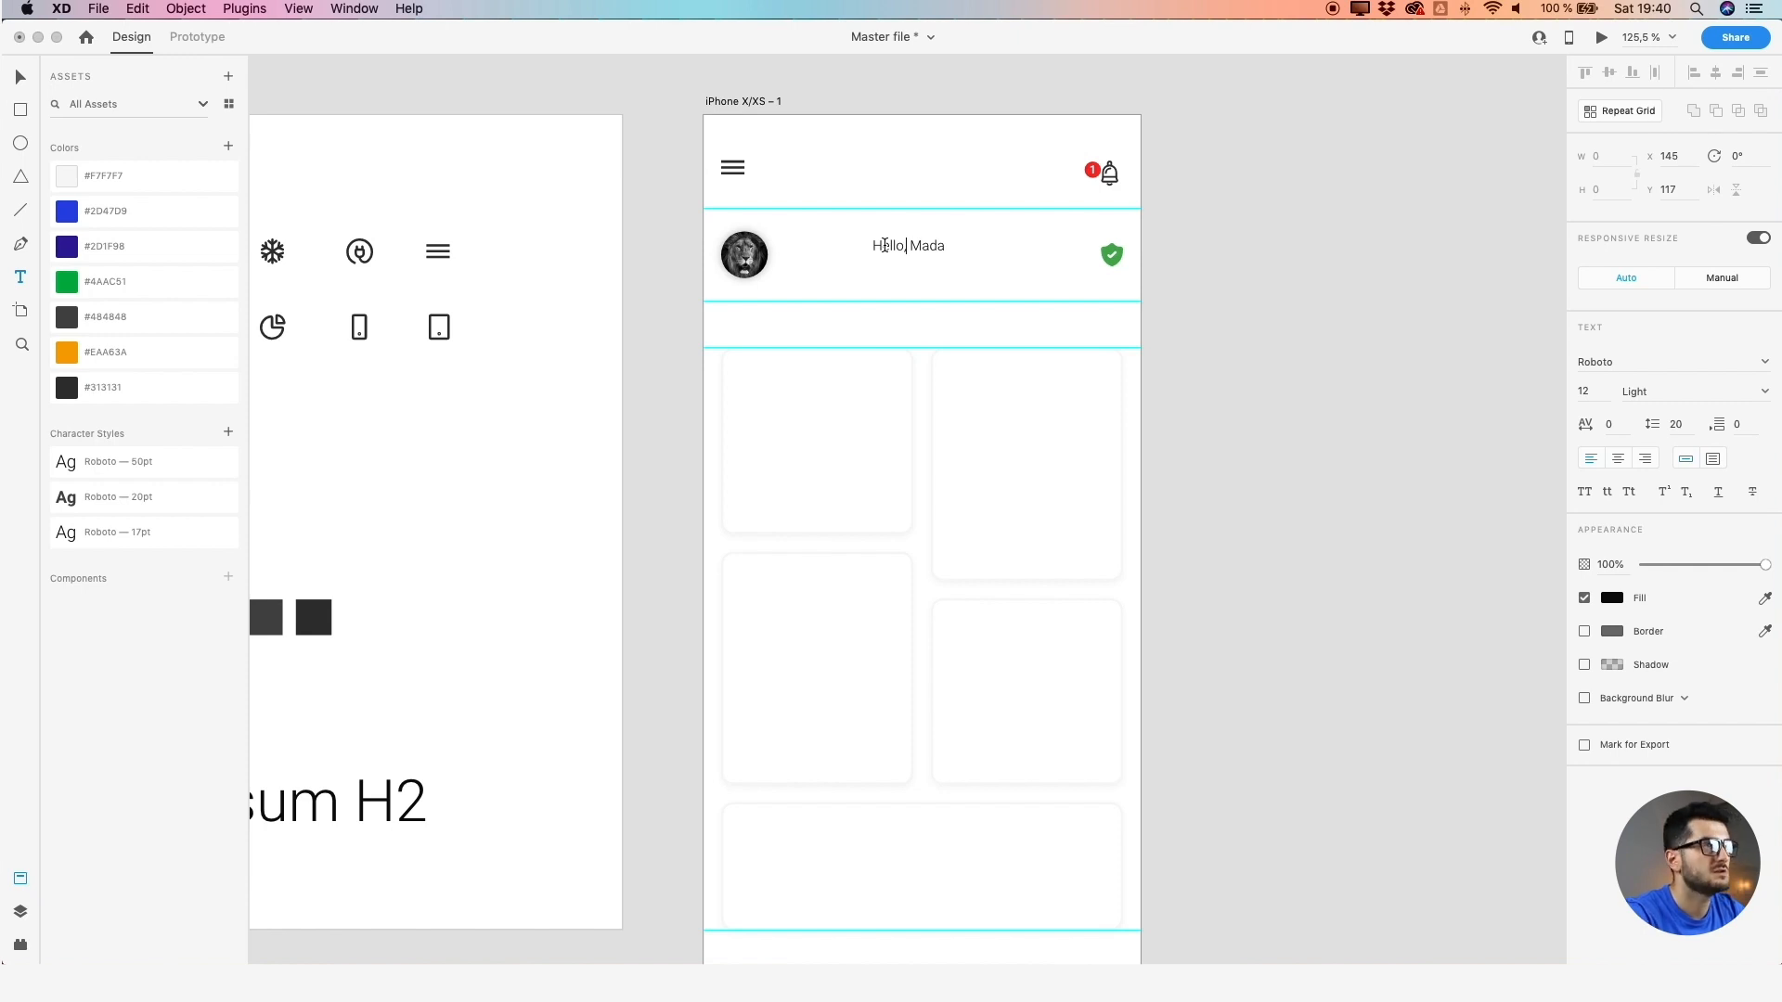
key(BackSpace)
key(Escape)
click(929, 247)
drag(929, 247, 953, 247)
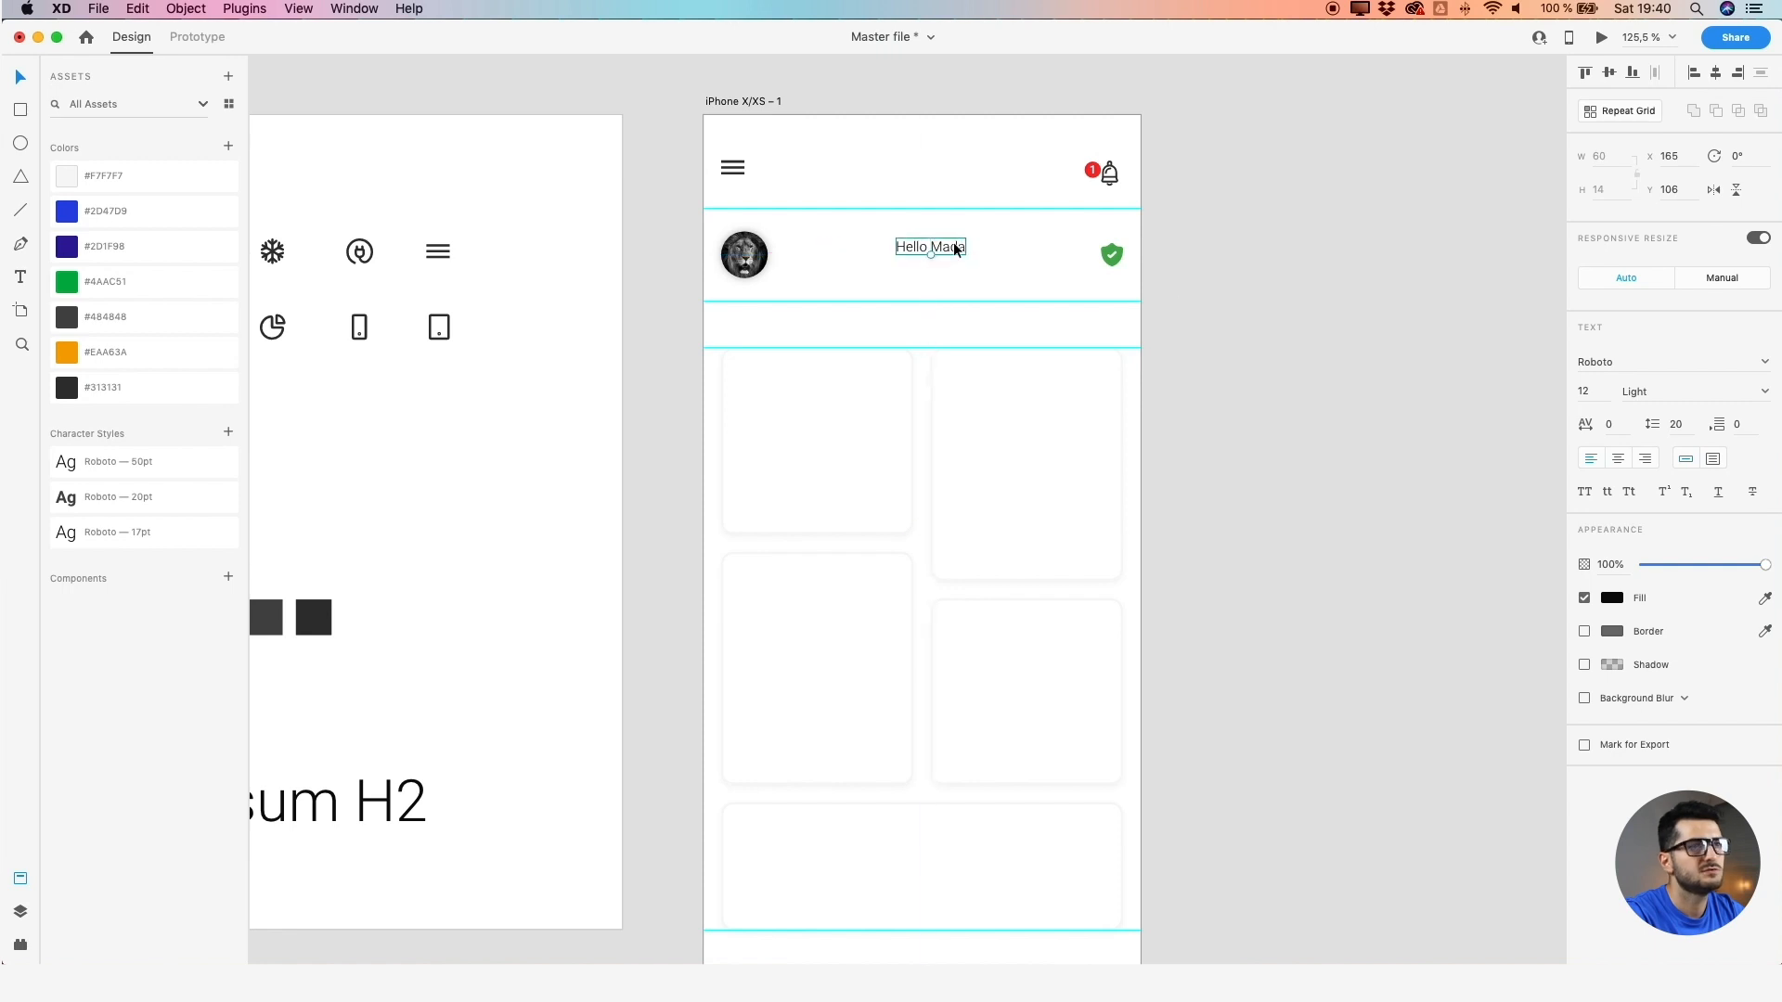
Make the greeting a fixed-size text area and apply the saved Roboto 20pt character style to it
click(1713, 460)
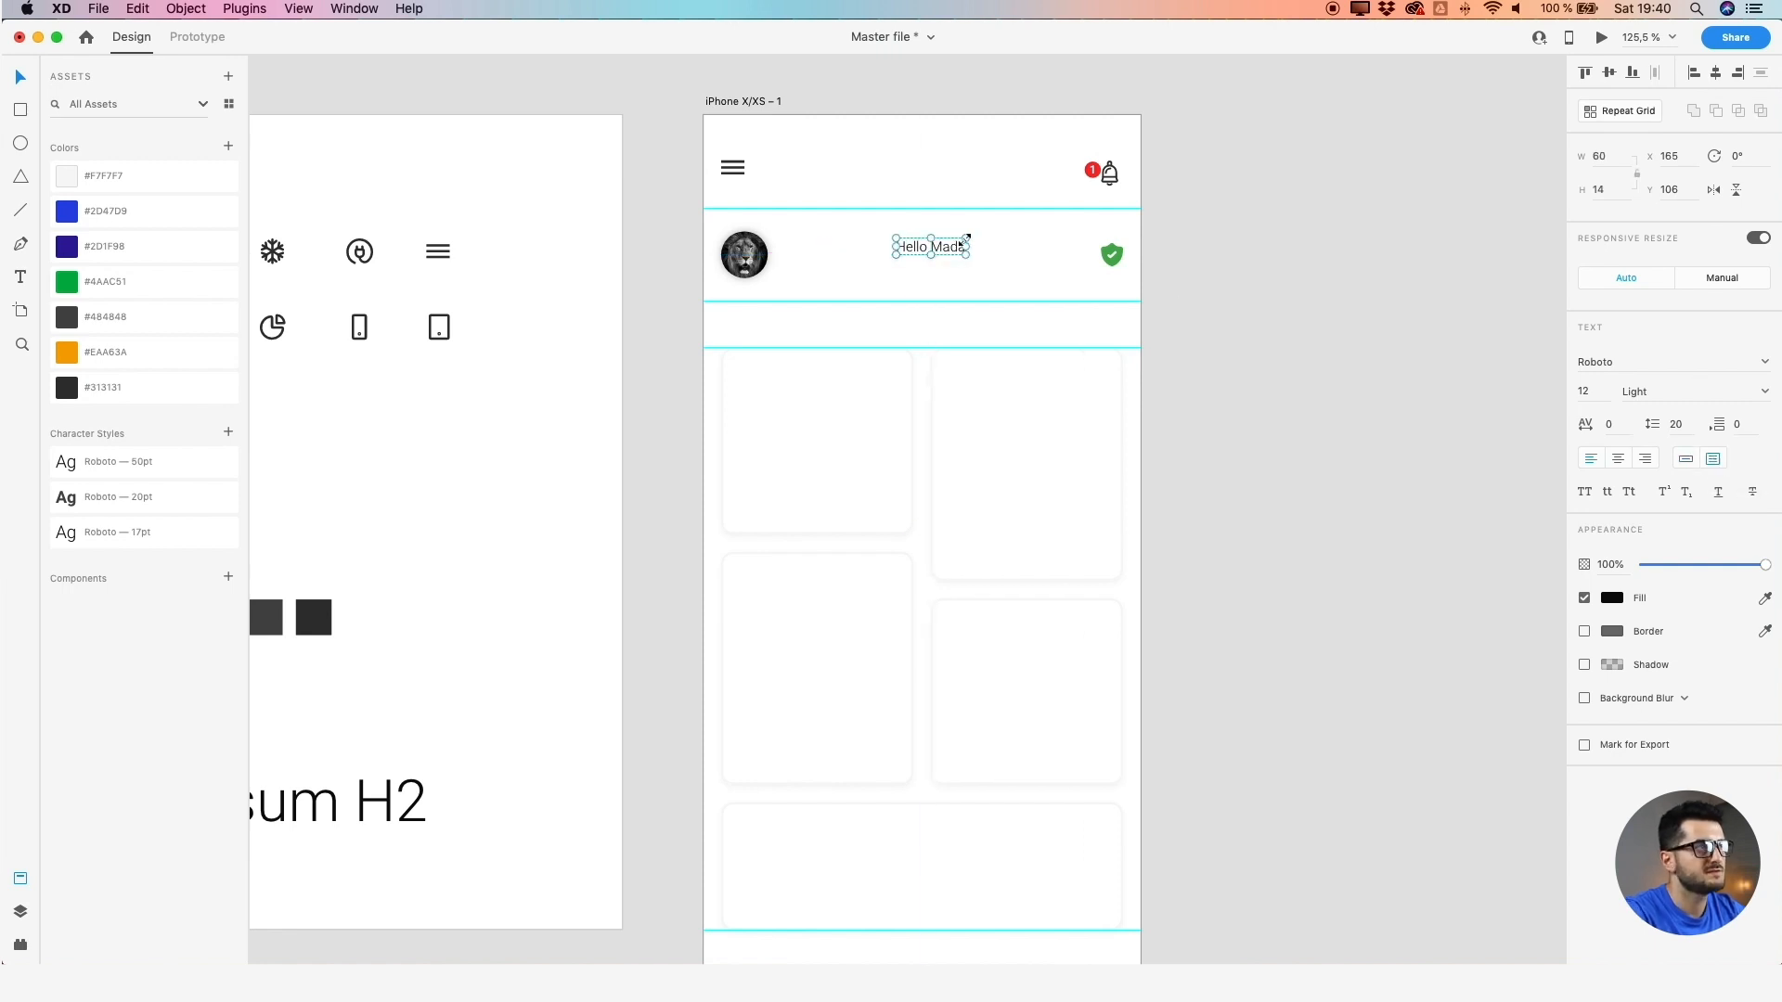
scroll(928, 243, up, 5)
click(964, 256)
key(Escape)
click(962, 252)
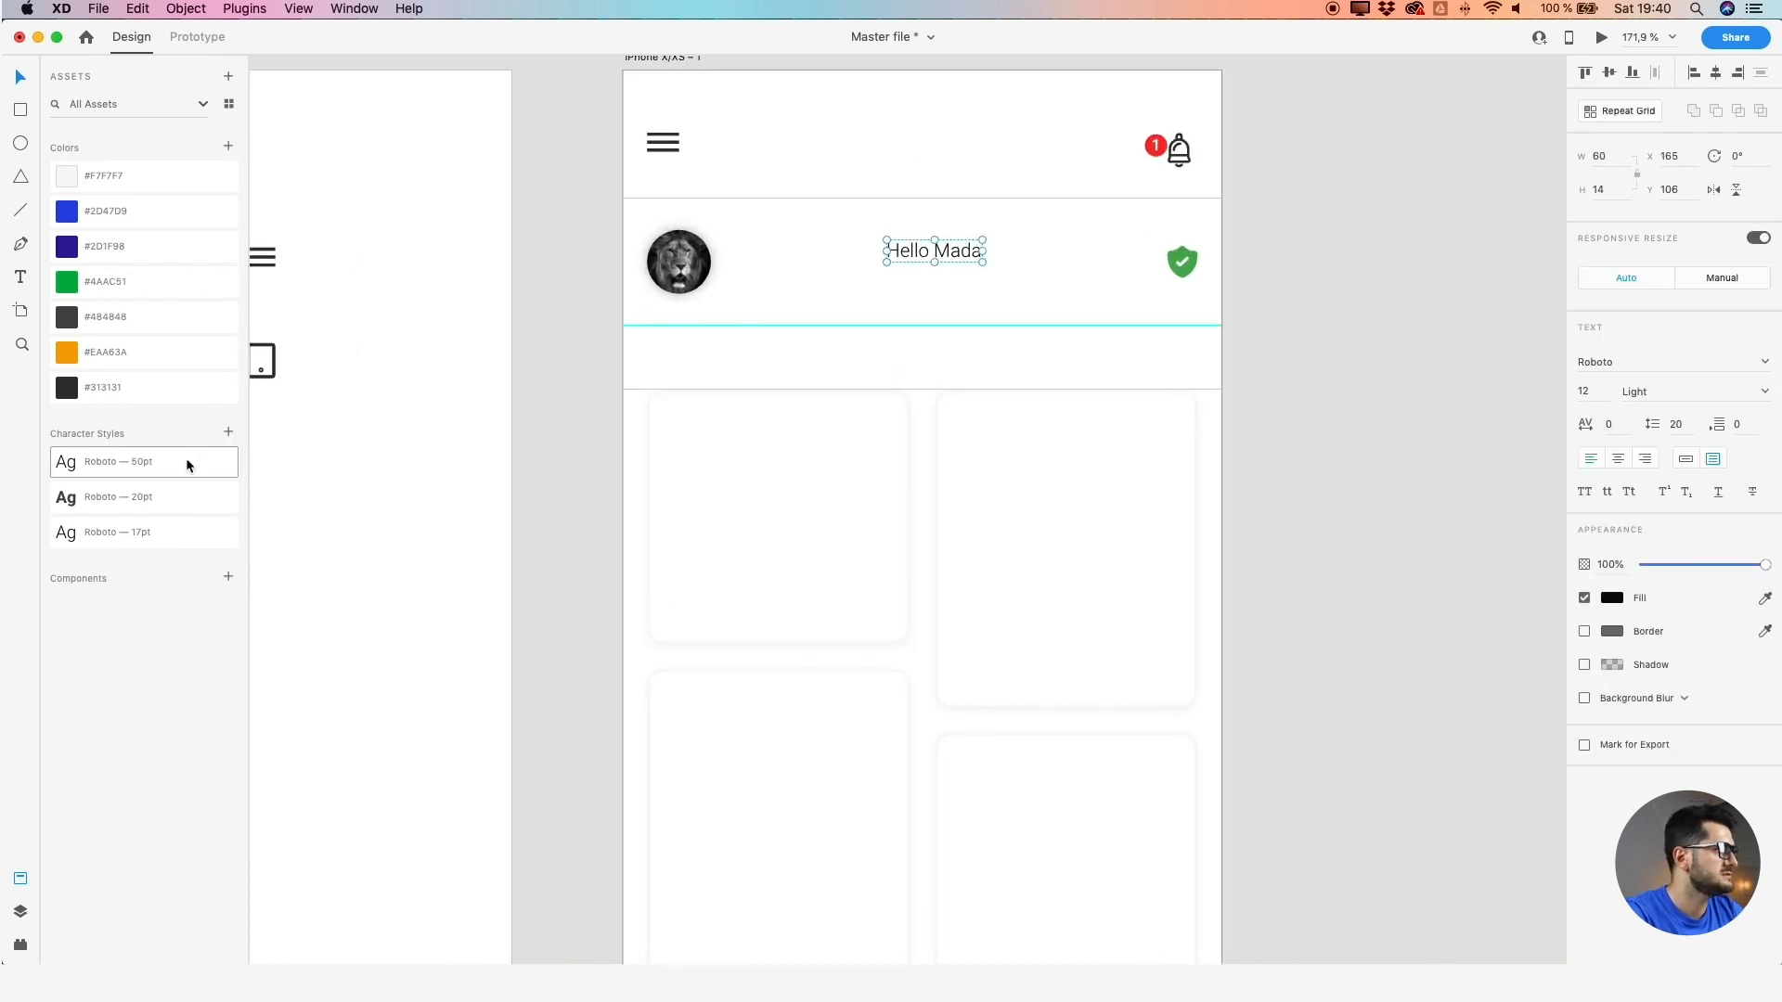
click(97, 499)
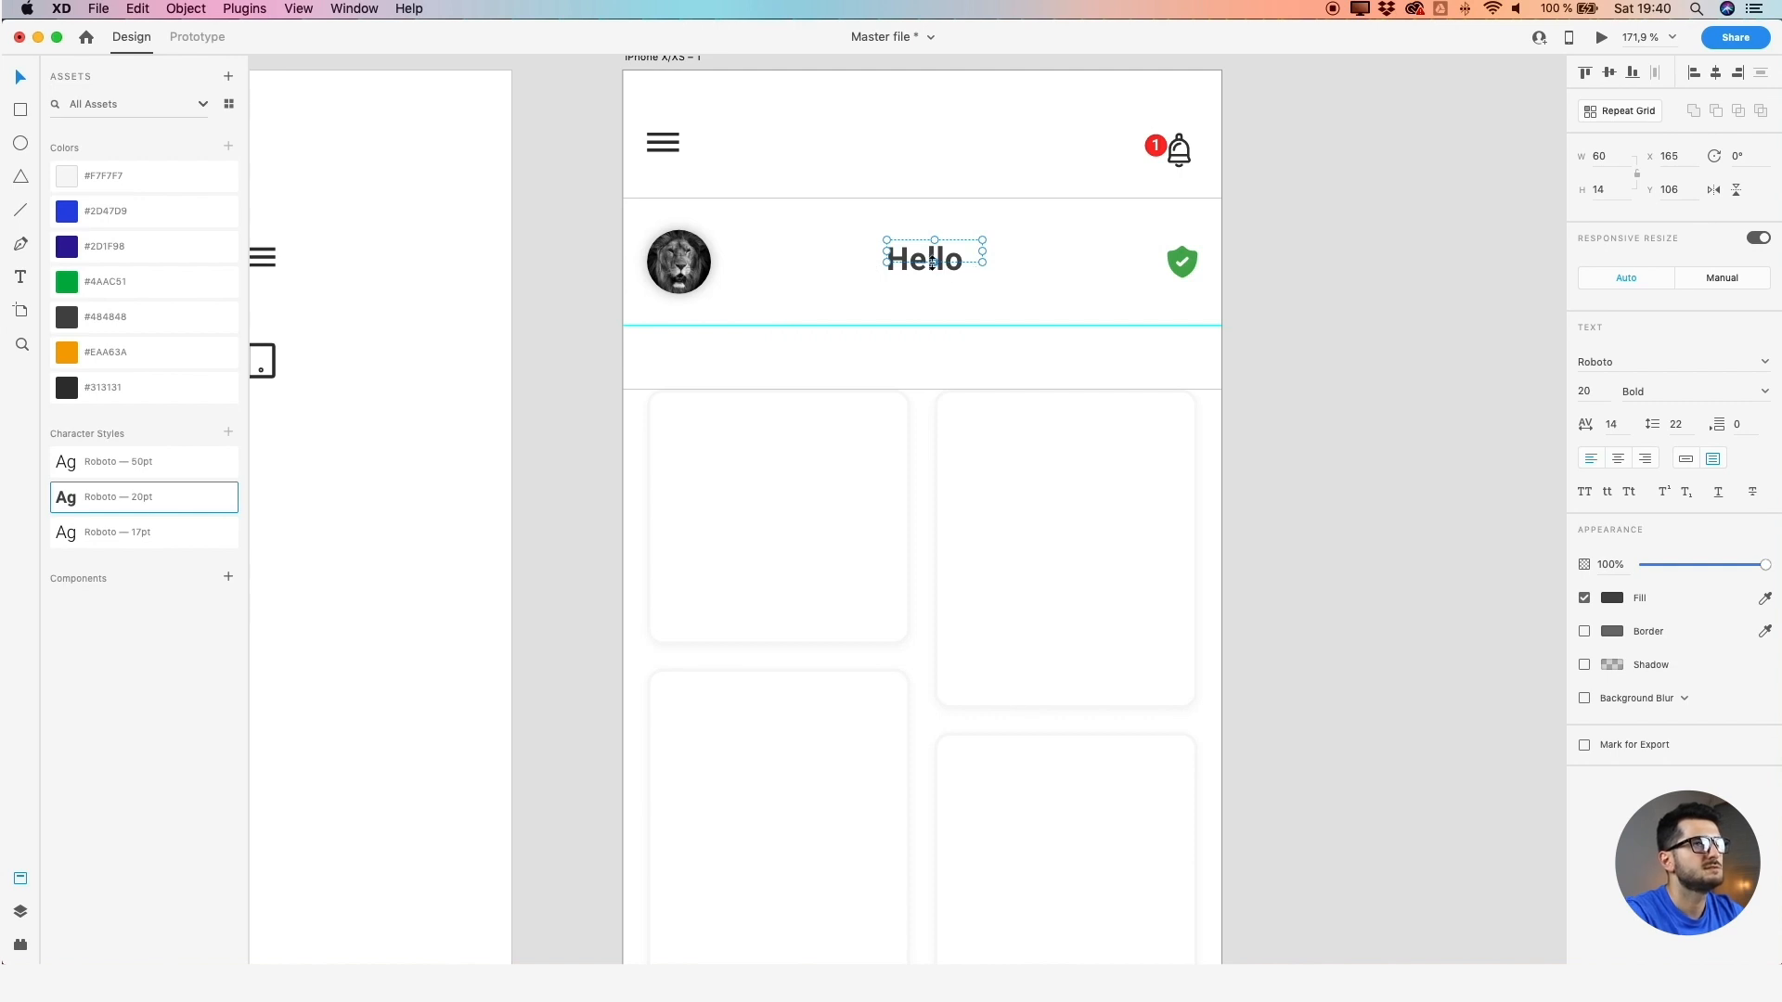
Resize the greeting's text box to 105 wide by 24 high and centre it horizontally on the artboard
click(1617, 190)
text(24)
key(Return)
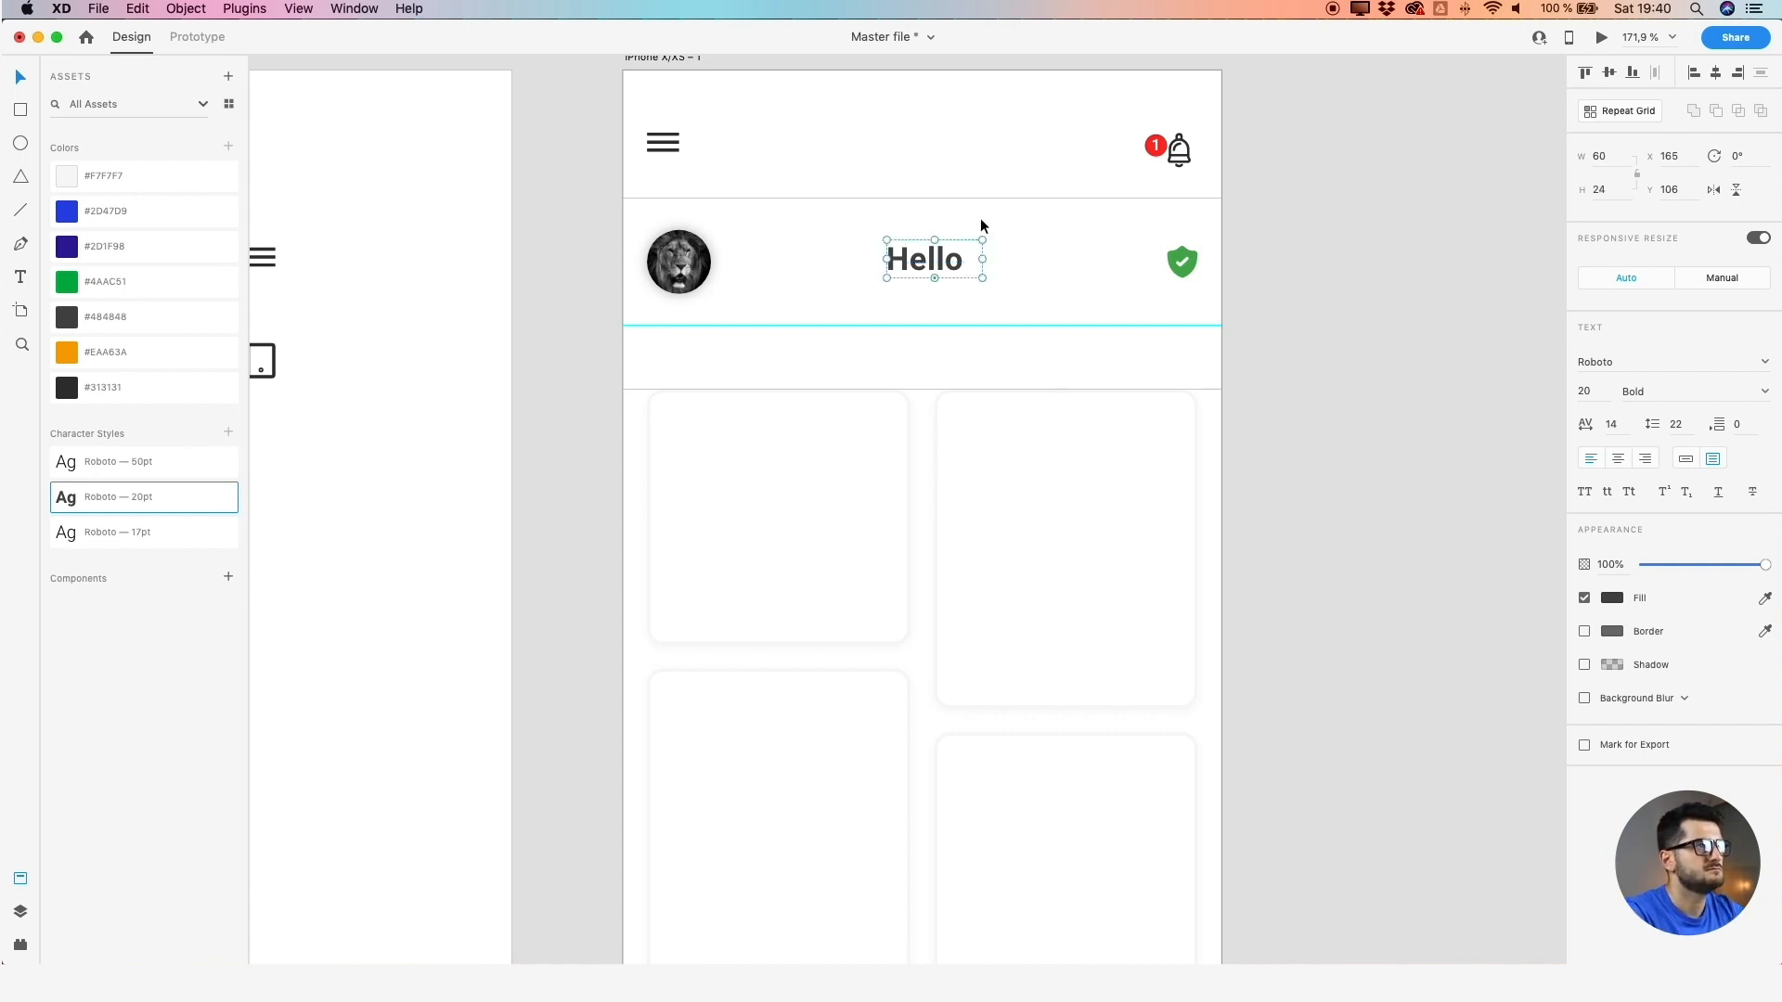
drag(982, 259, 1054, 259)
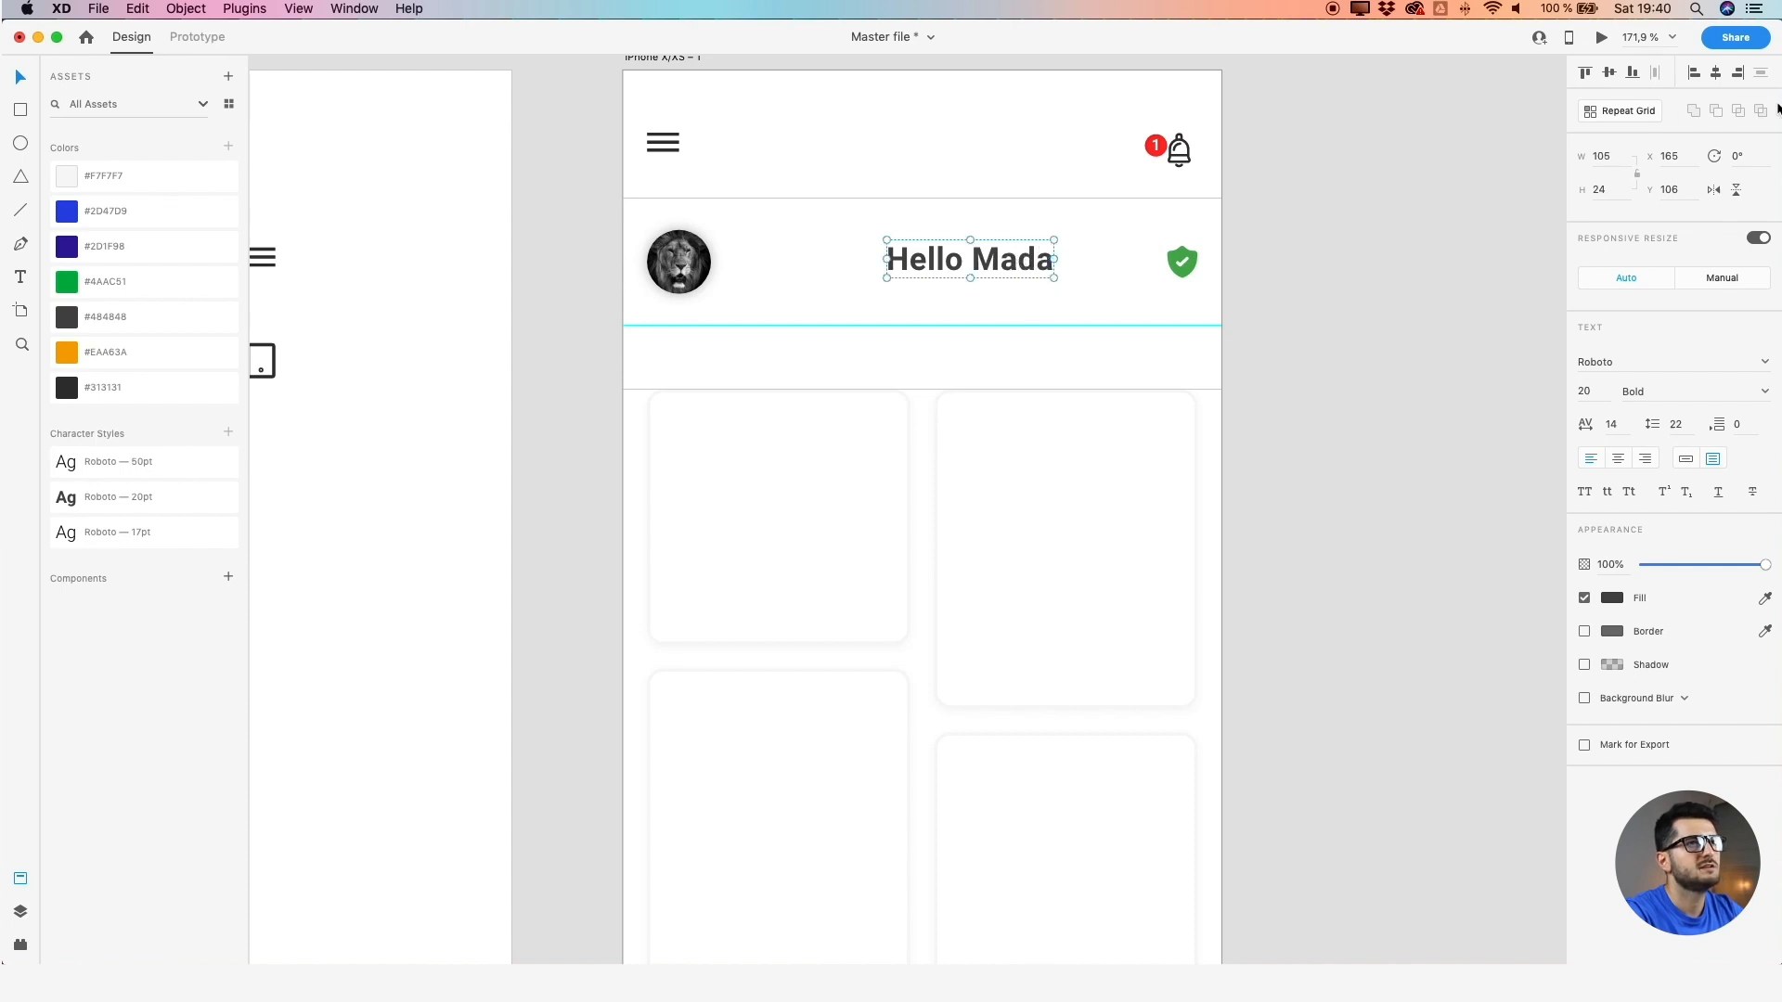
click(1716, 73)
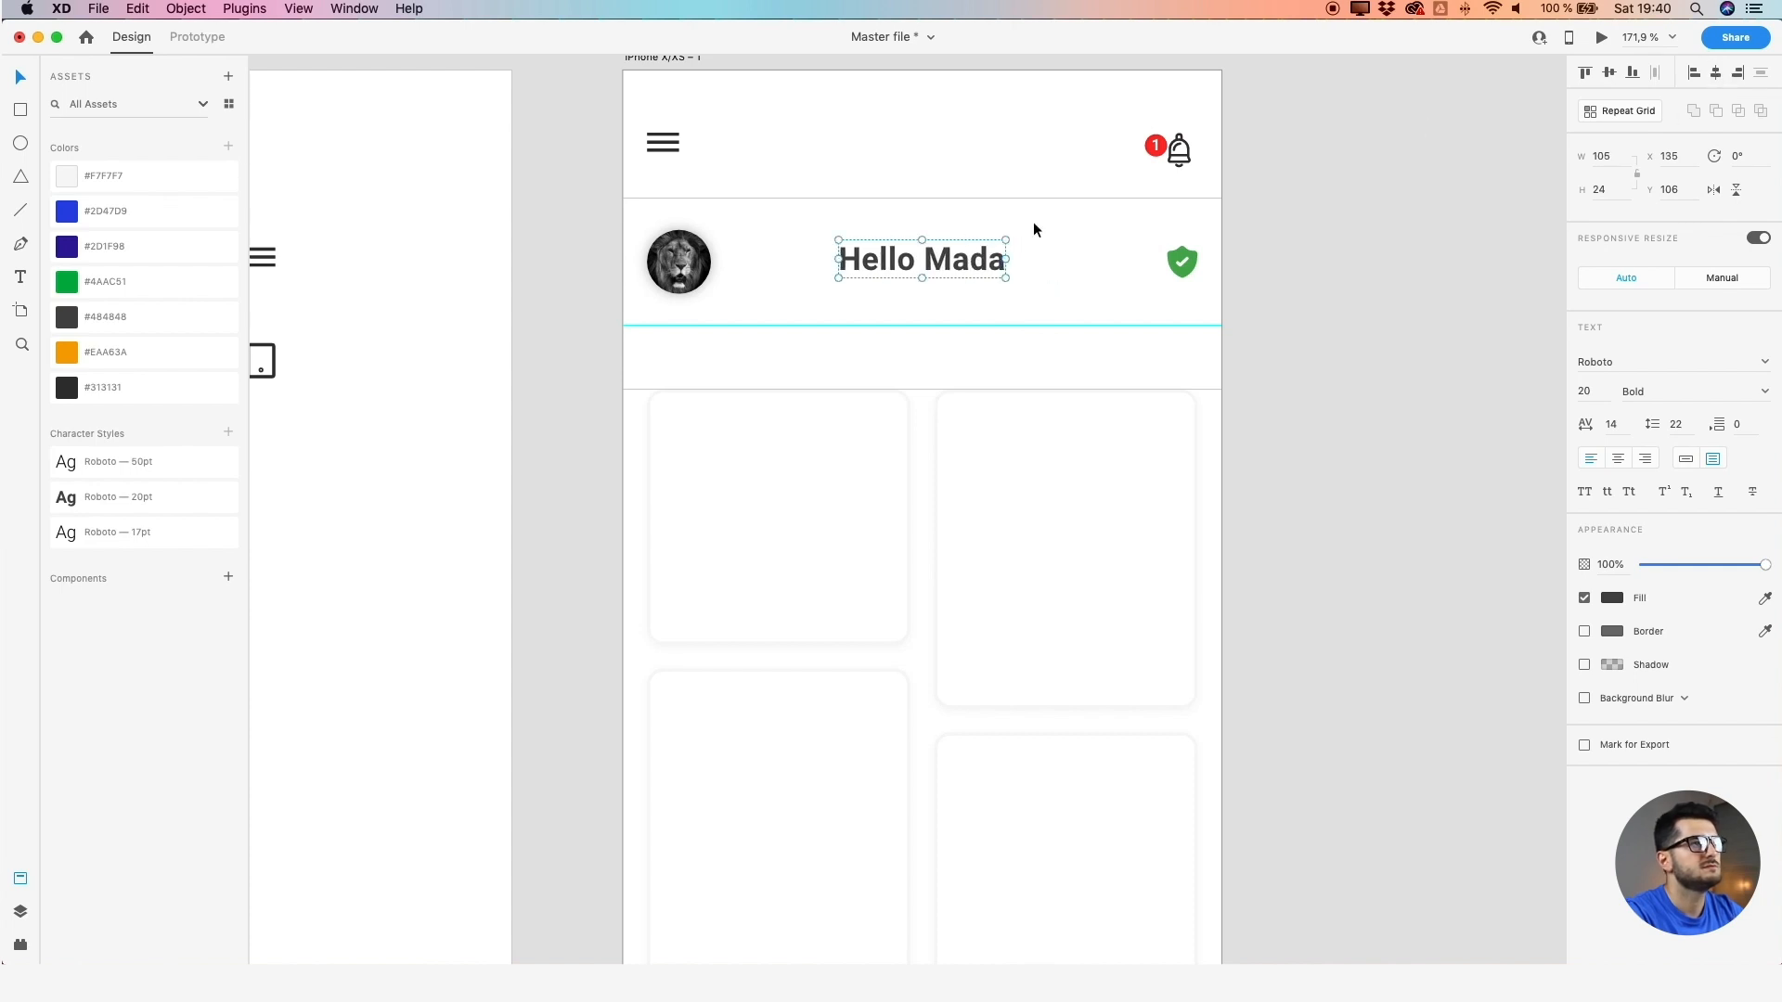
click(824, 226)
Duplicate the greeting directly below at Y 130 and change the copy's text to "Your home is secured!"
drag(872, 258, 879, 299)
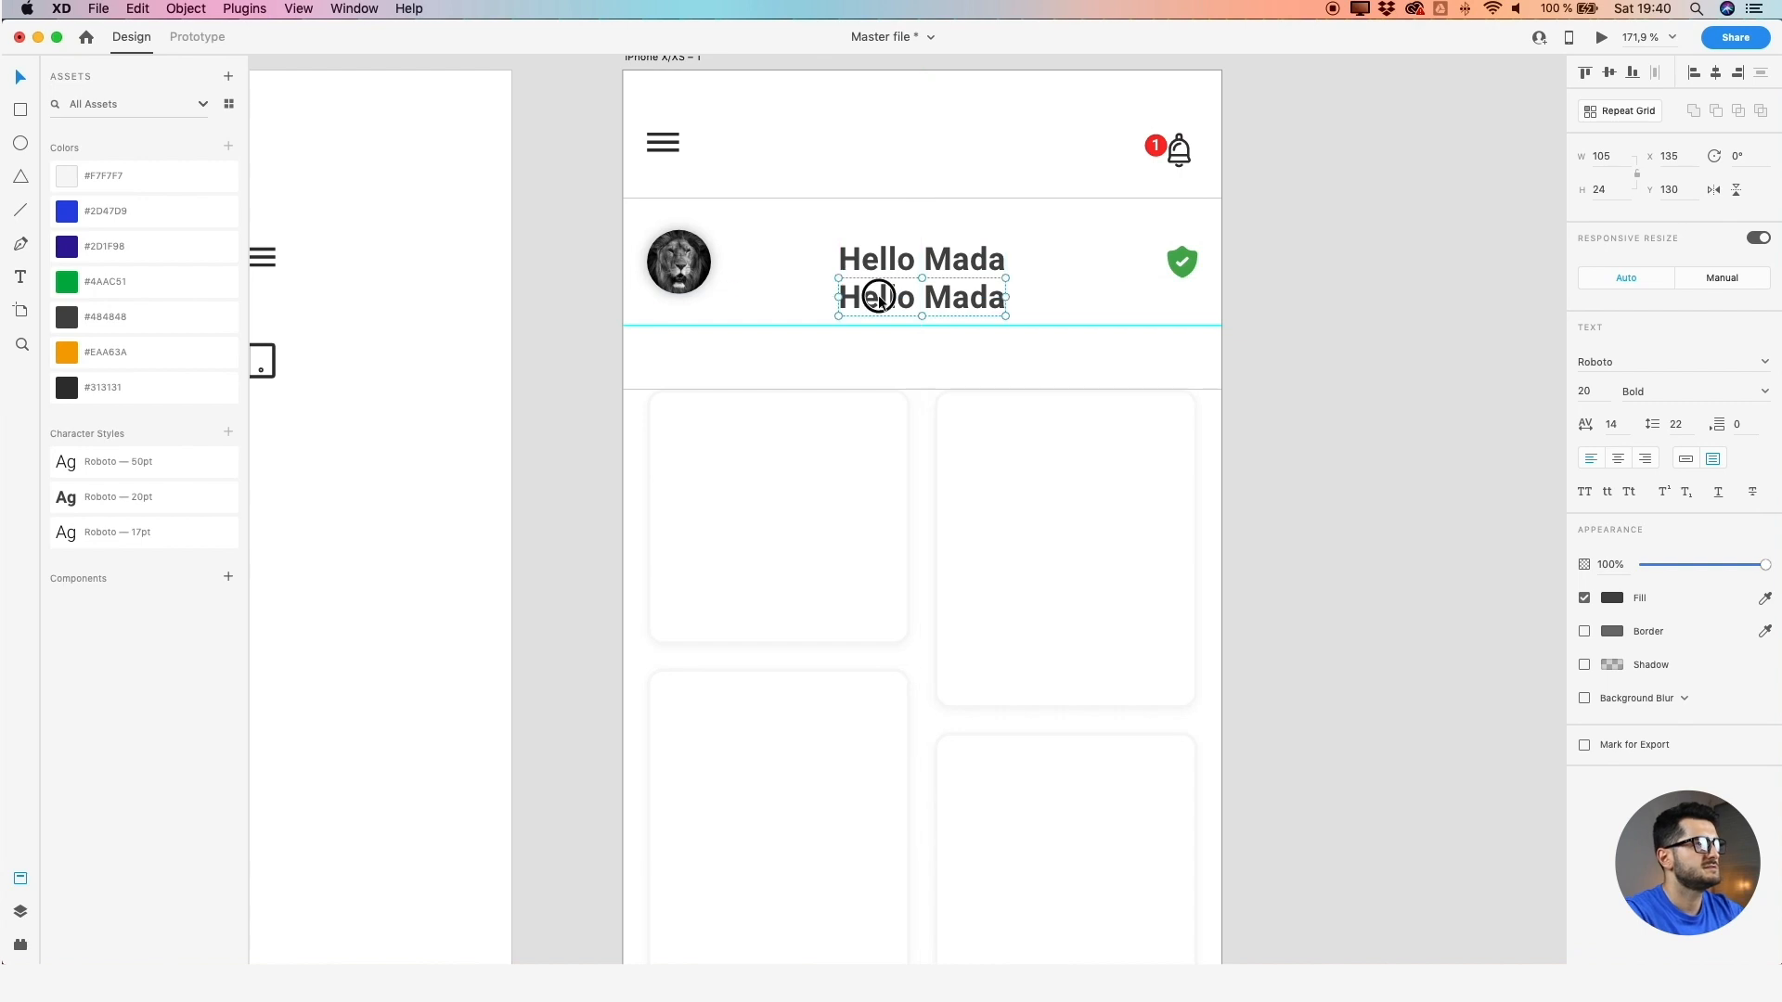
double_click(879, 298)
text(Y)
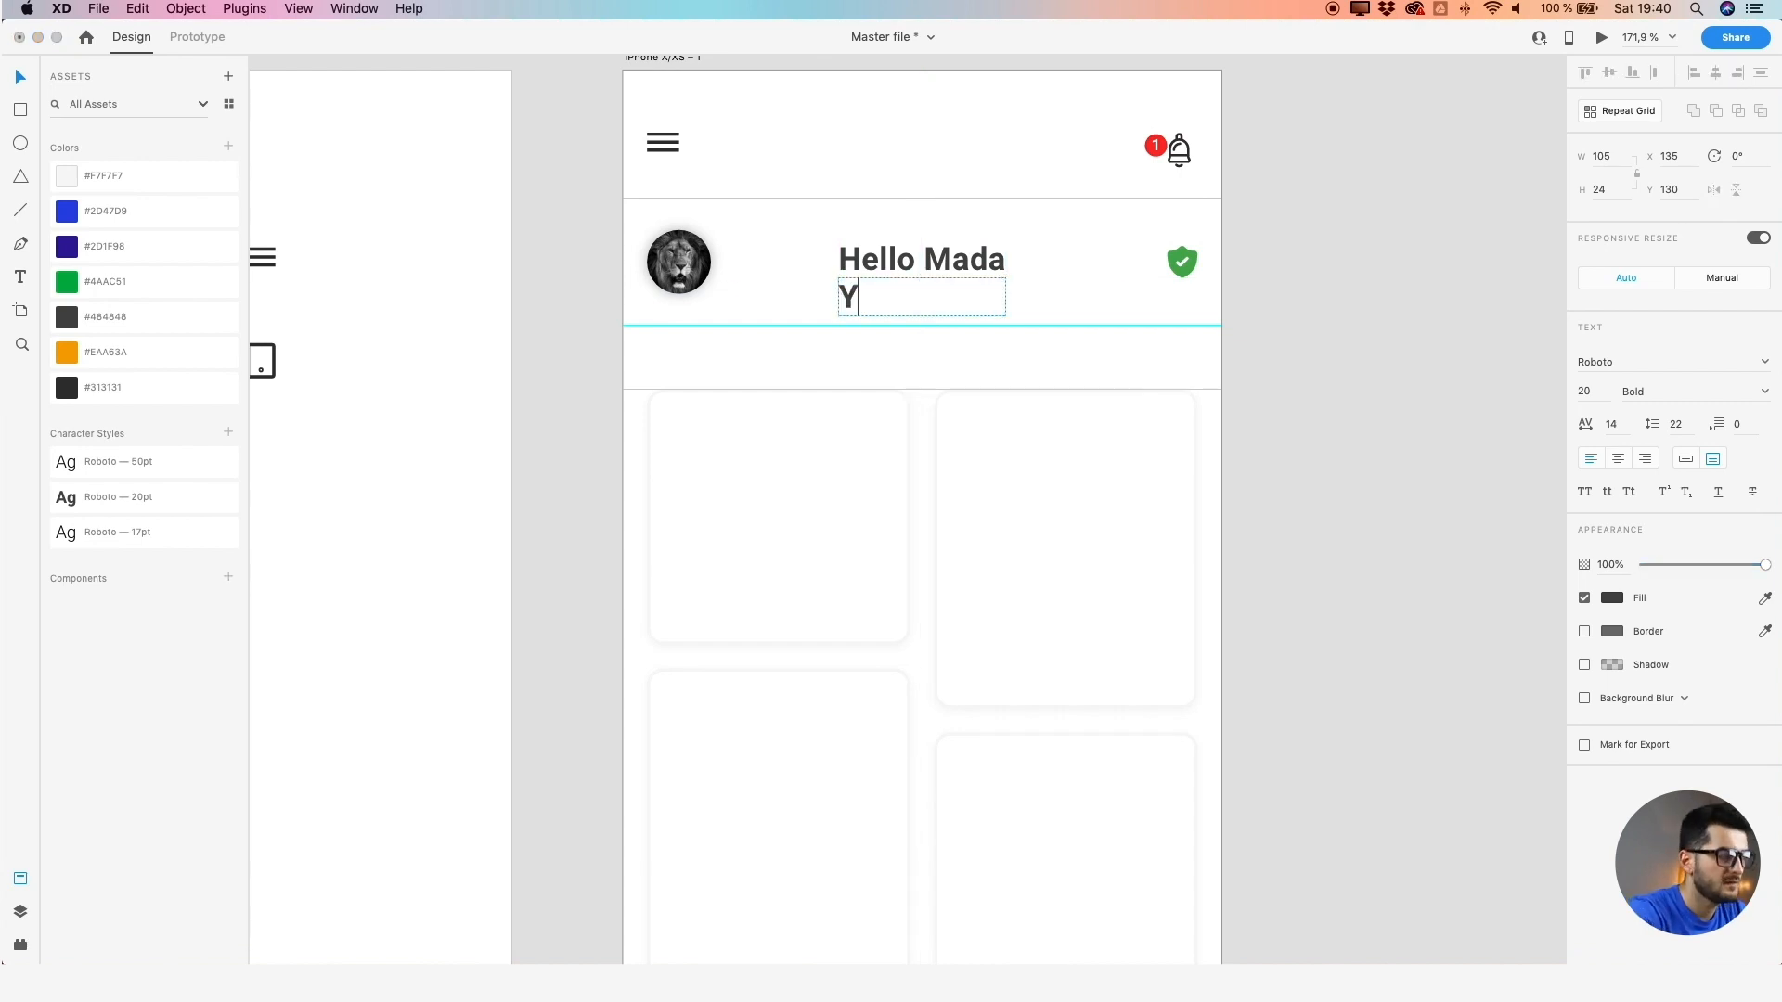
text(our )
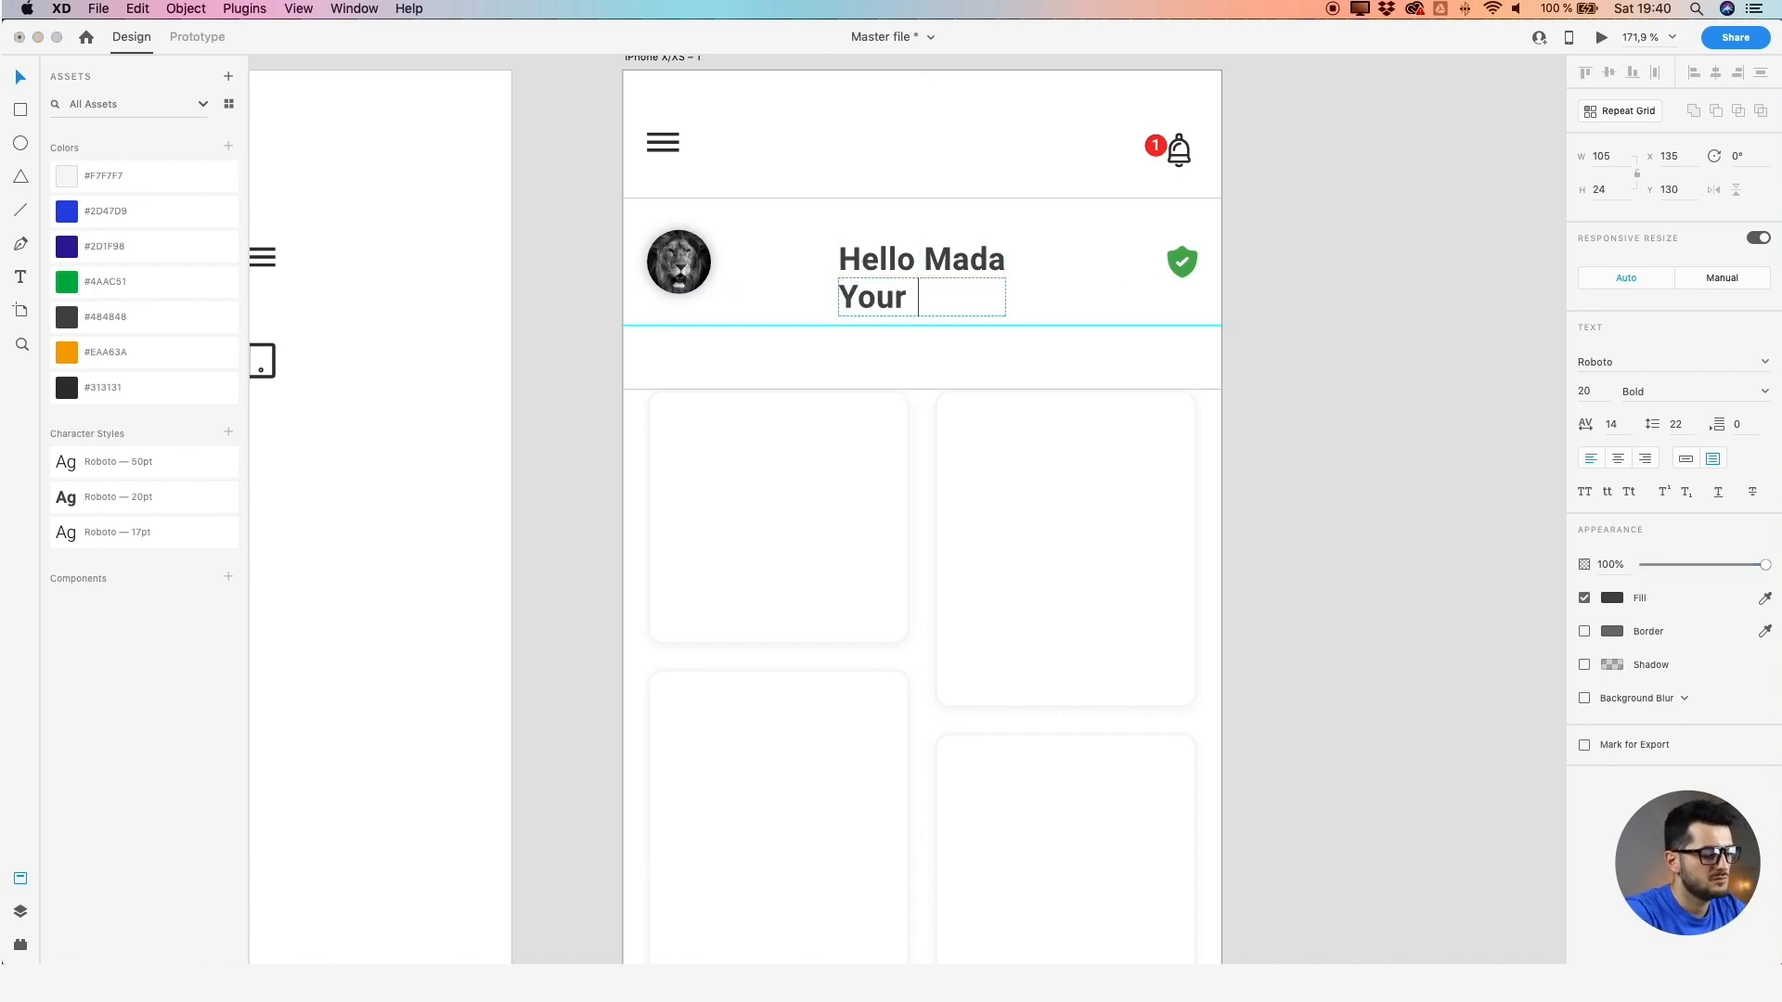
text(home is secured!)
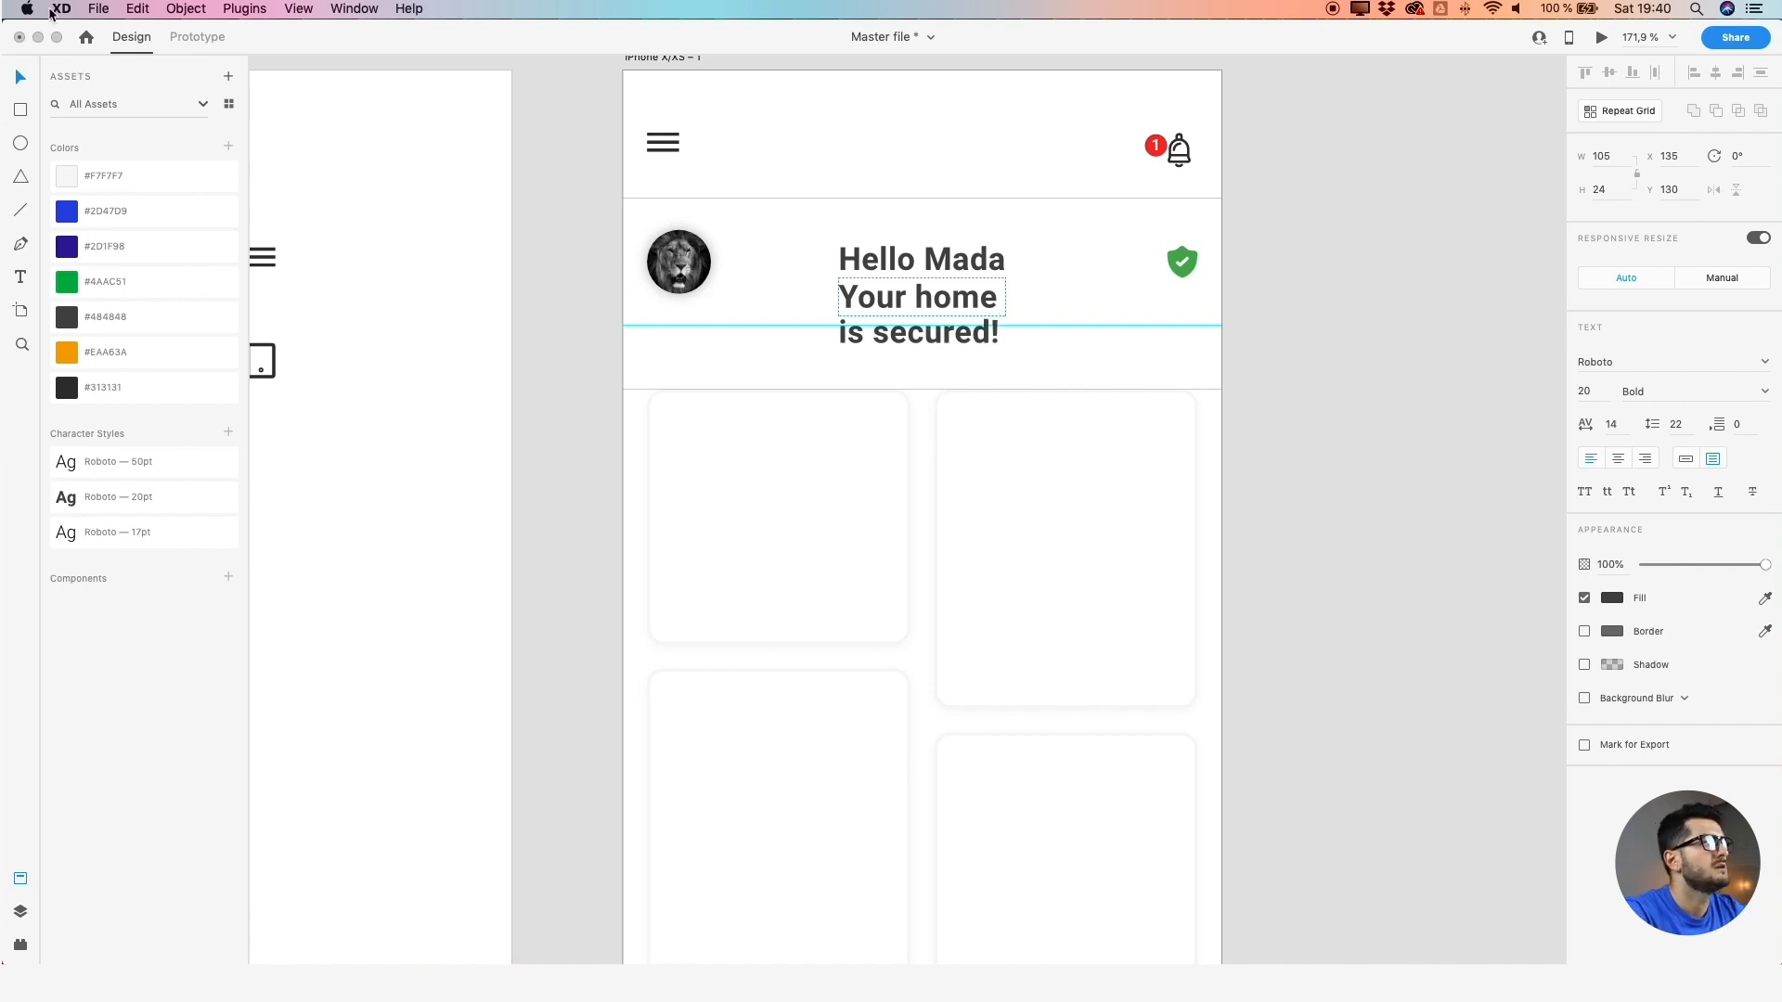
click(19, 79)
Set the "Your home is secured!" text to font size 12 and Light weight
click(1596, 388)
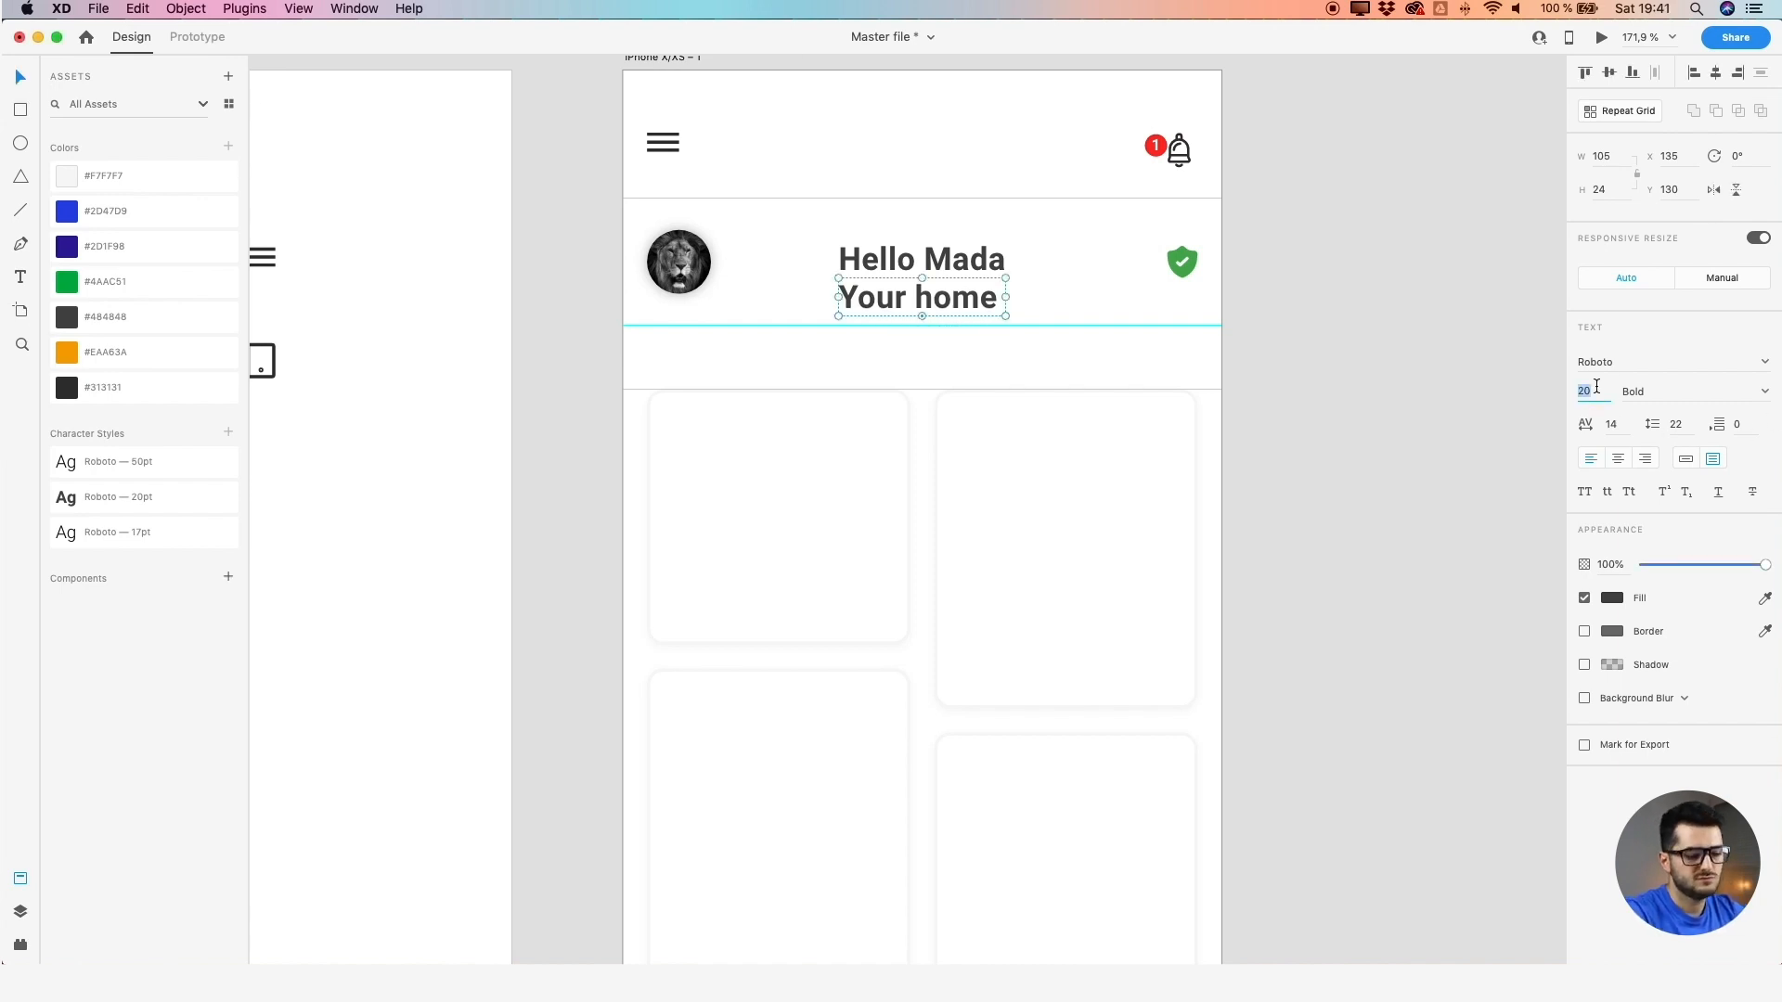
key(Down)
key(Down)
key(Down)
key(Down)
key(Down)
key(Down)
key(Down)
key(Down)
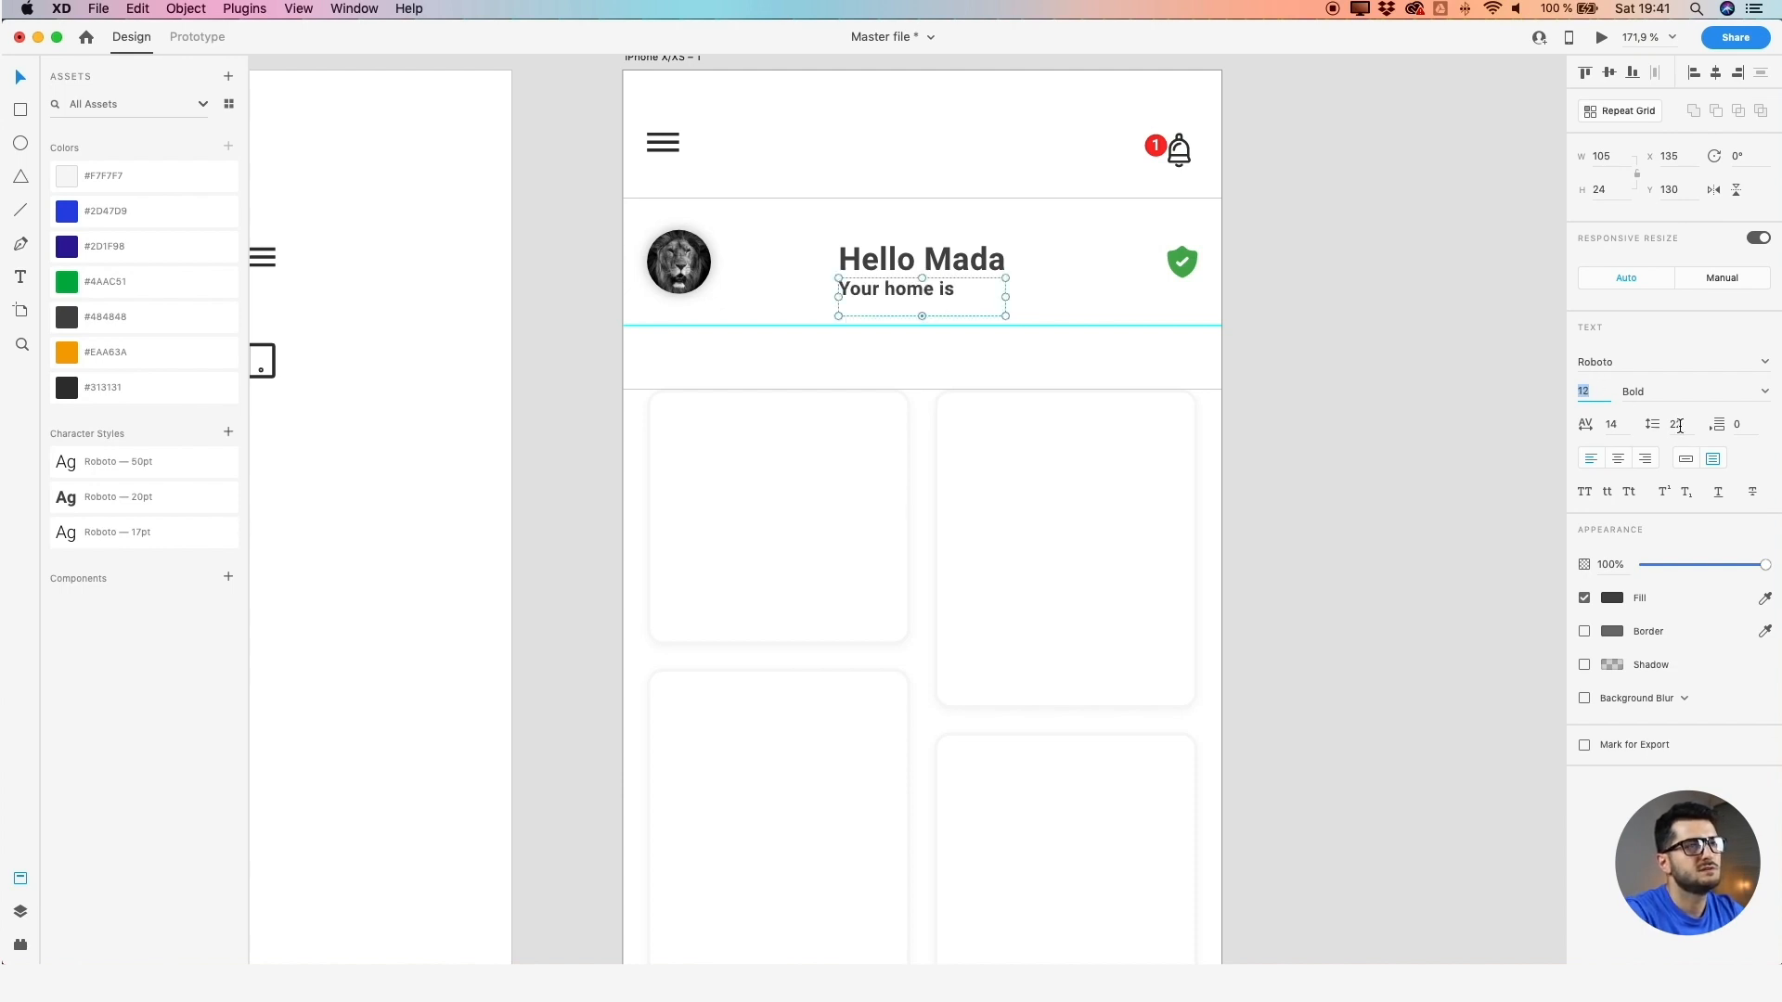
click(1766, 393)
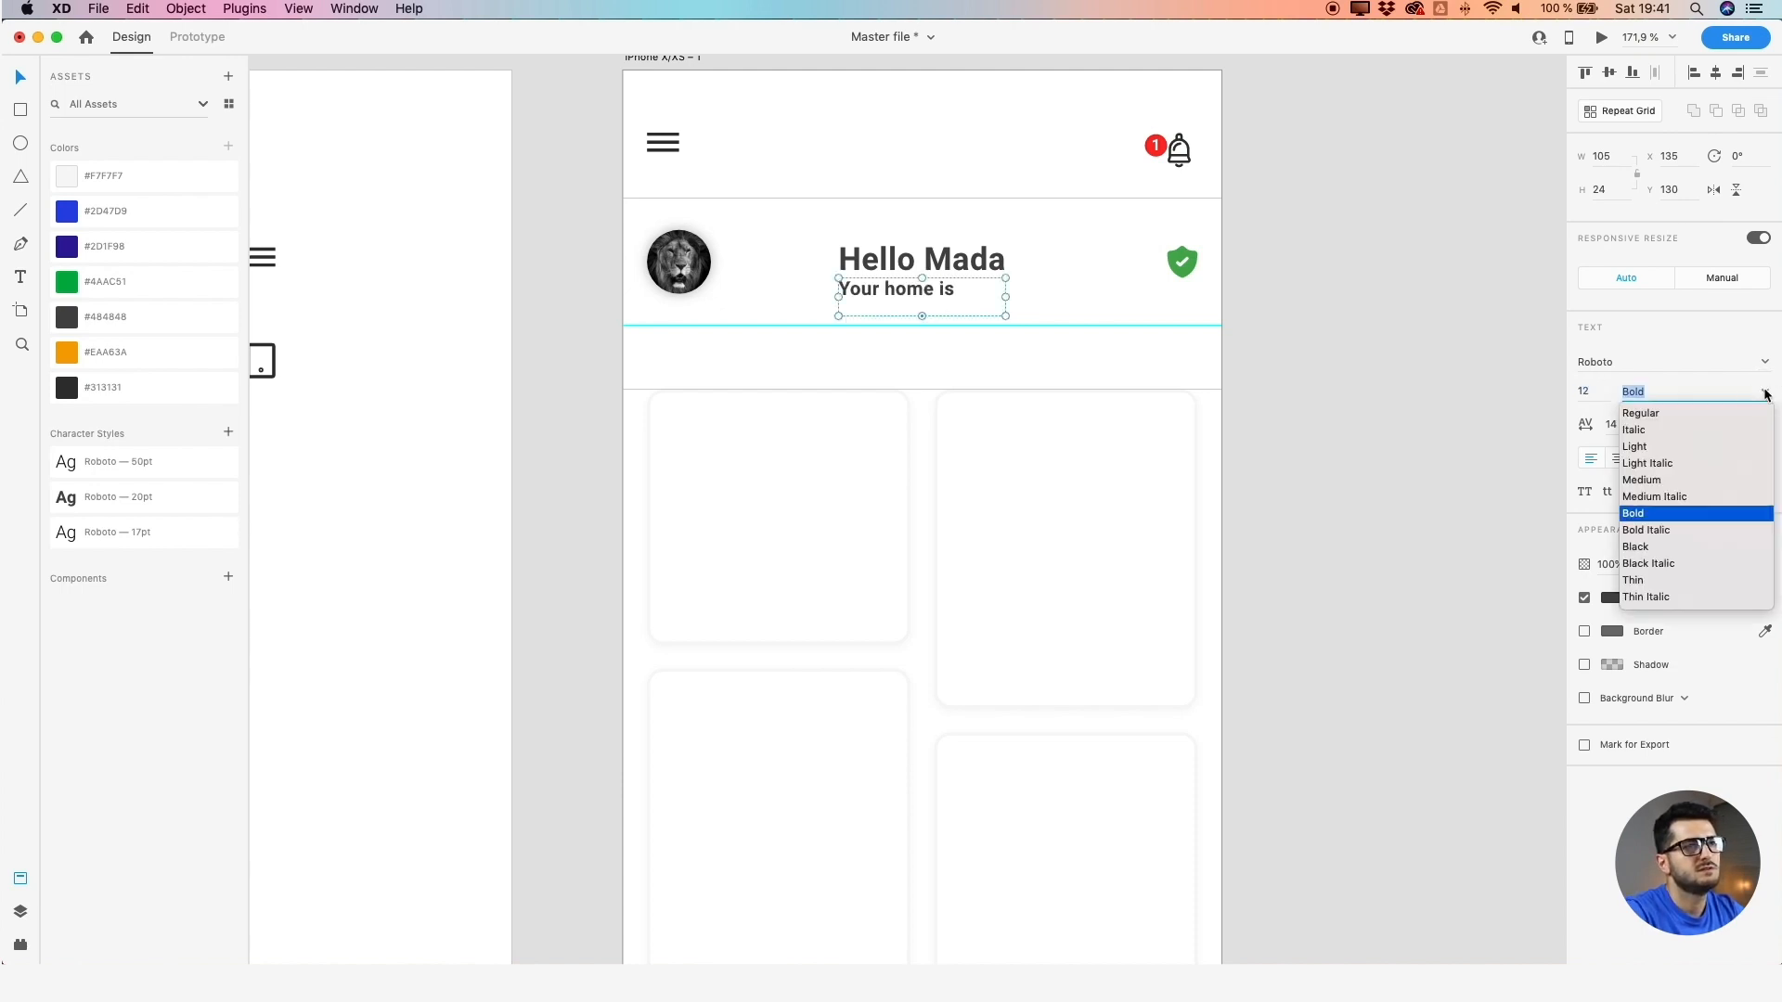
click(1636, 446)
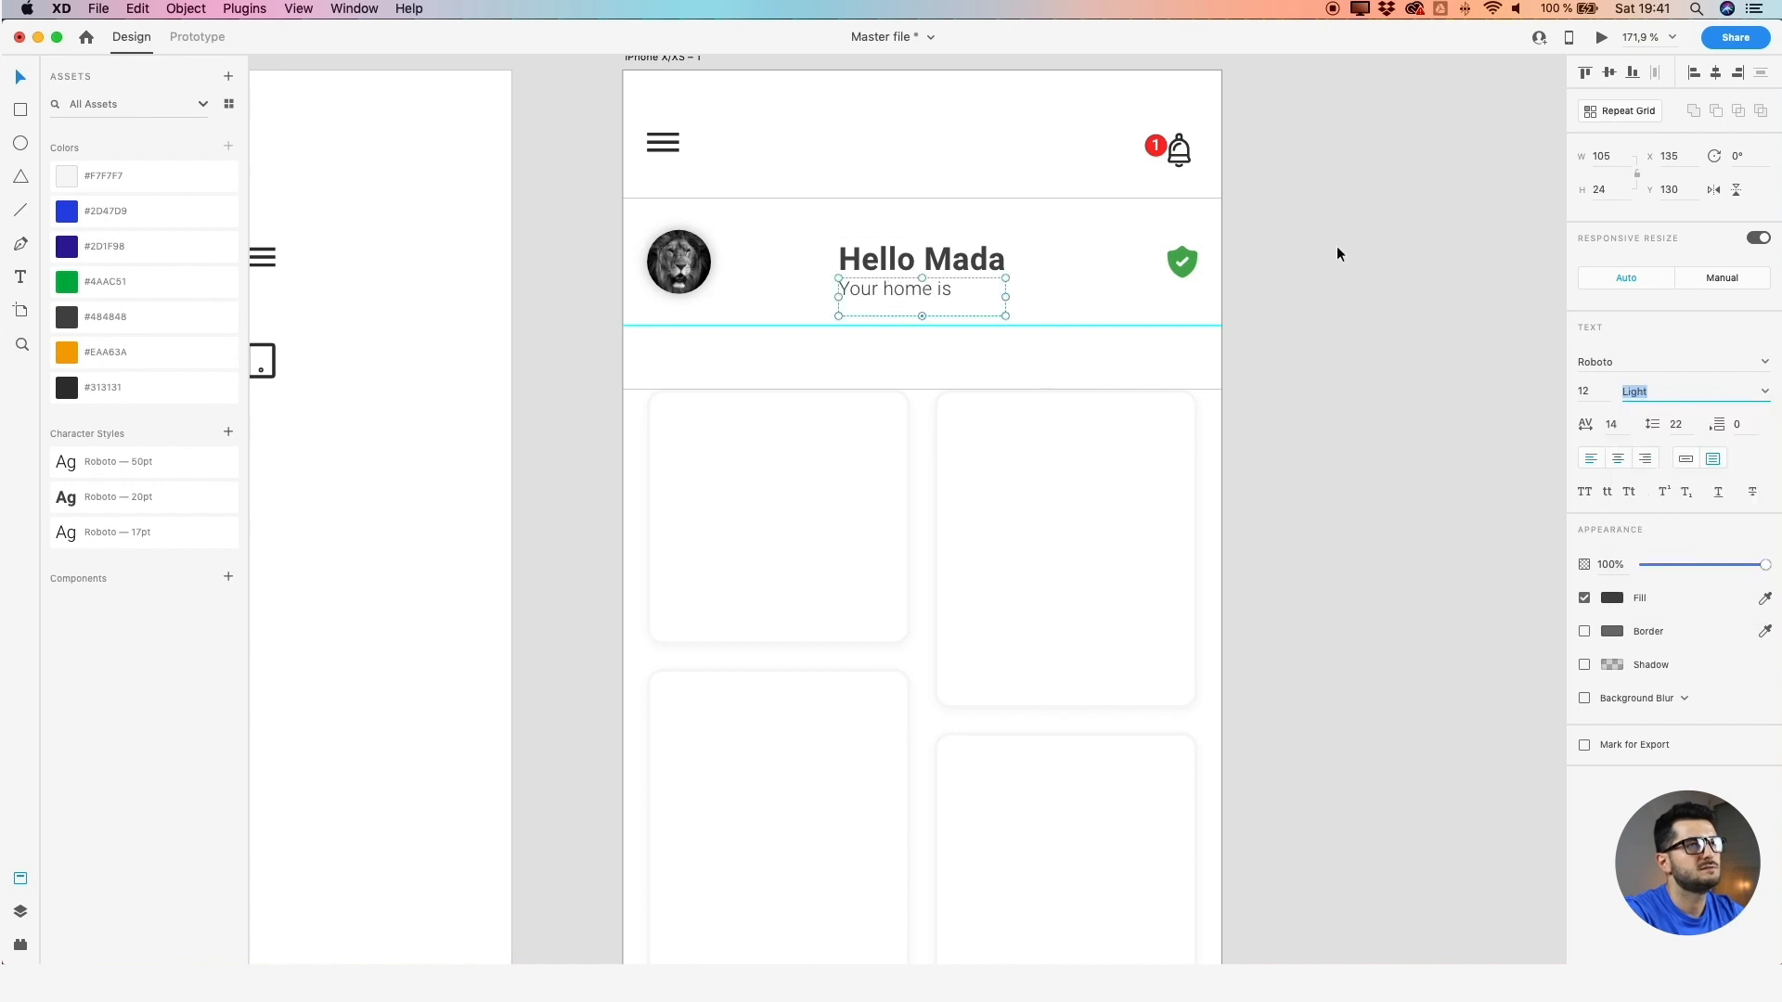
Resize the "Your home is secured!" text box to 121 wide by 12 high and centre it horizontally on the artboard
click(1601, 192)
text(12)
key(Return)
mouse_move(1005, 289)
mouse_down()
mouse_move(1034, 288)
mouse_move(994, 287)
mouse_up()
click(1715, 72)
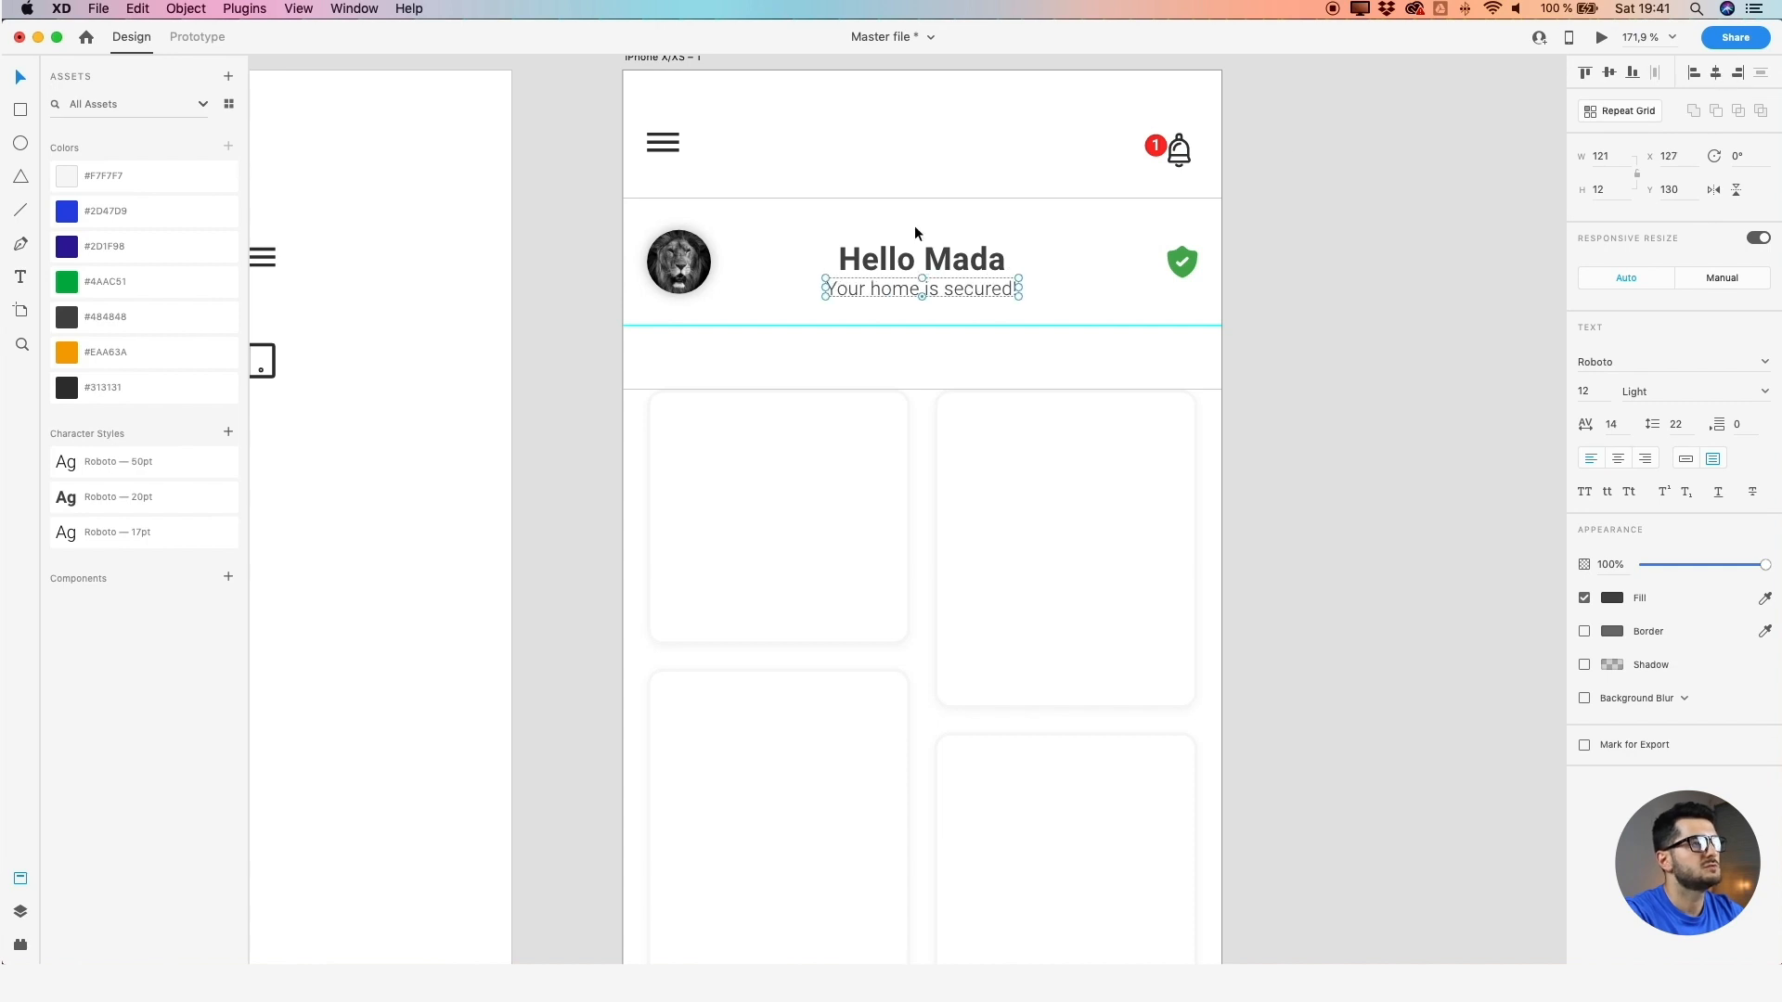
click(808, 230)
scroll(767, 273, up, 1)
scroll(766, 271, down, 5)
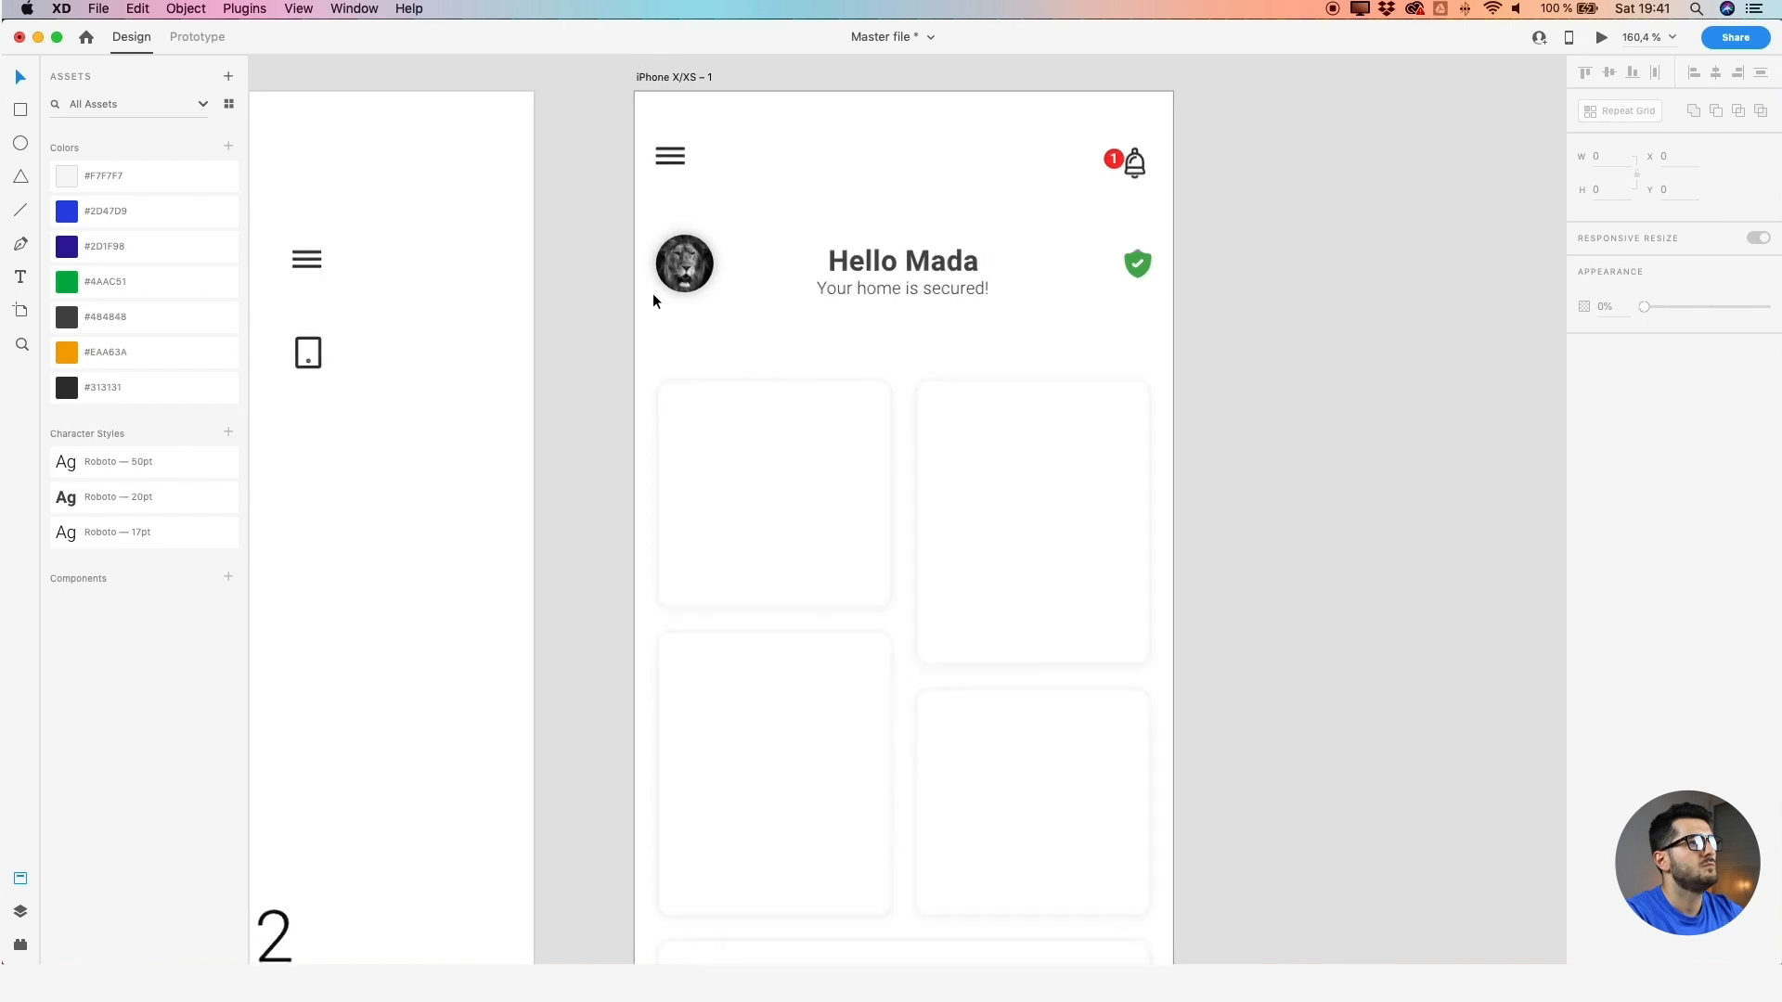
drag(596, 308, 595, 254)
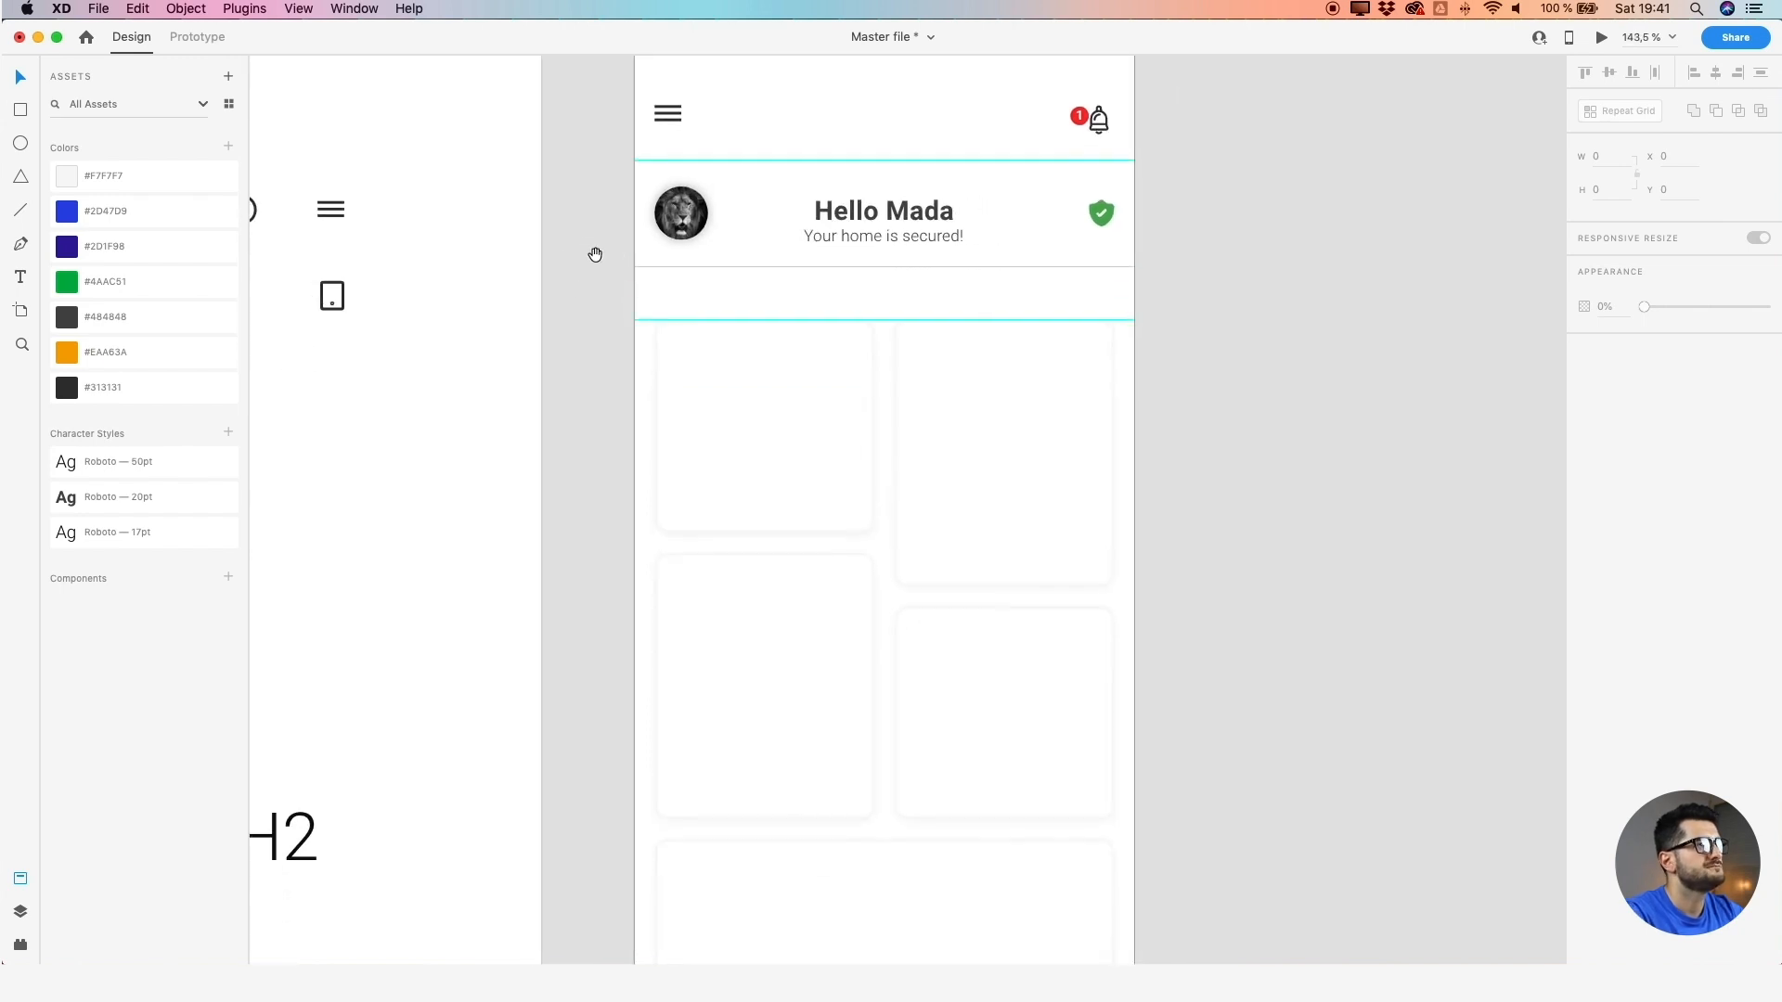
Move the greeting text up so its top edge aligns with the top of the avatar picture
click(879, 228)
click(691, 215)
drag(840, 212, 845, 204)
shift+click(678, 207)
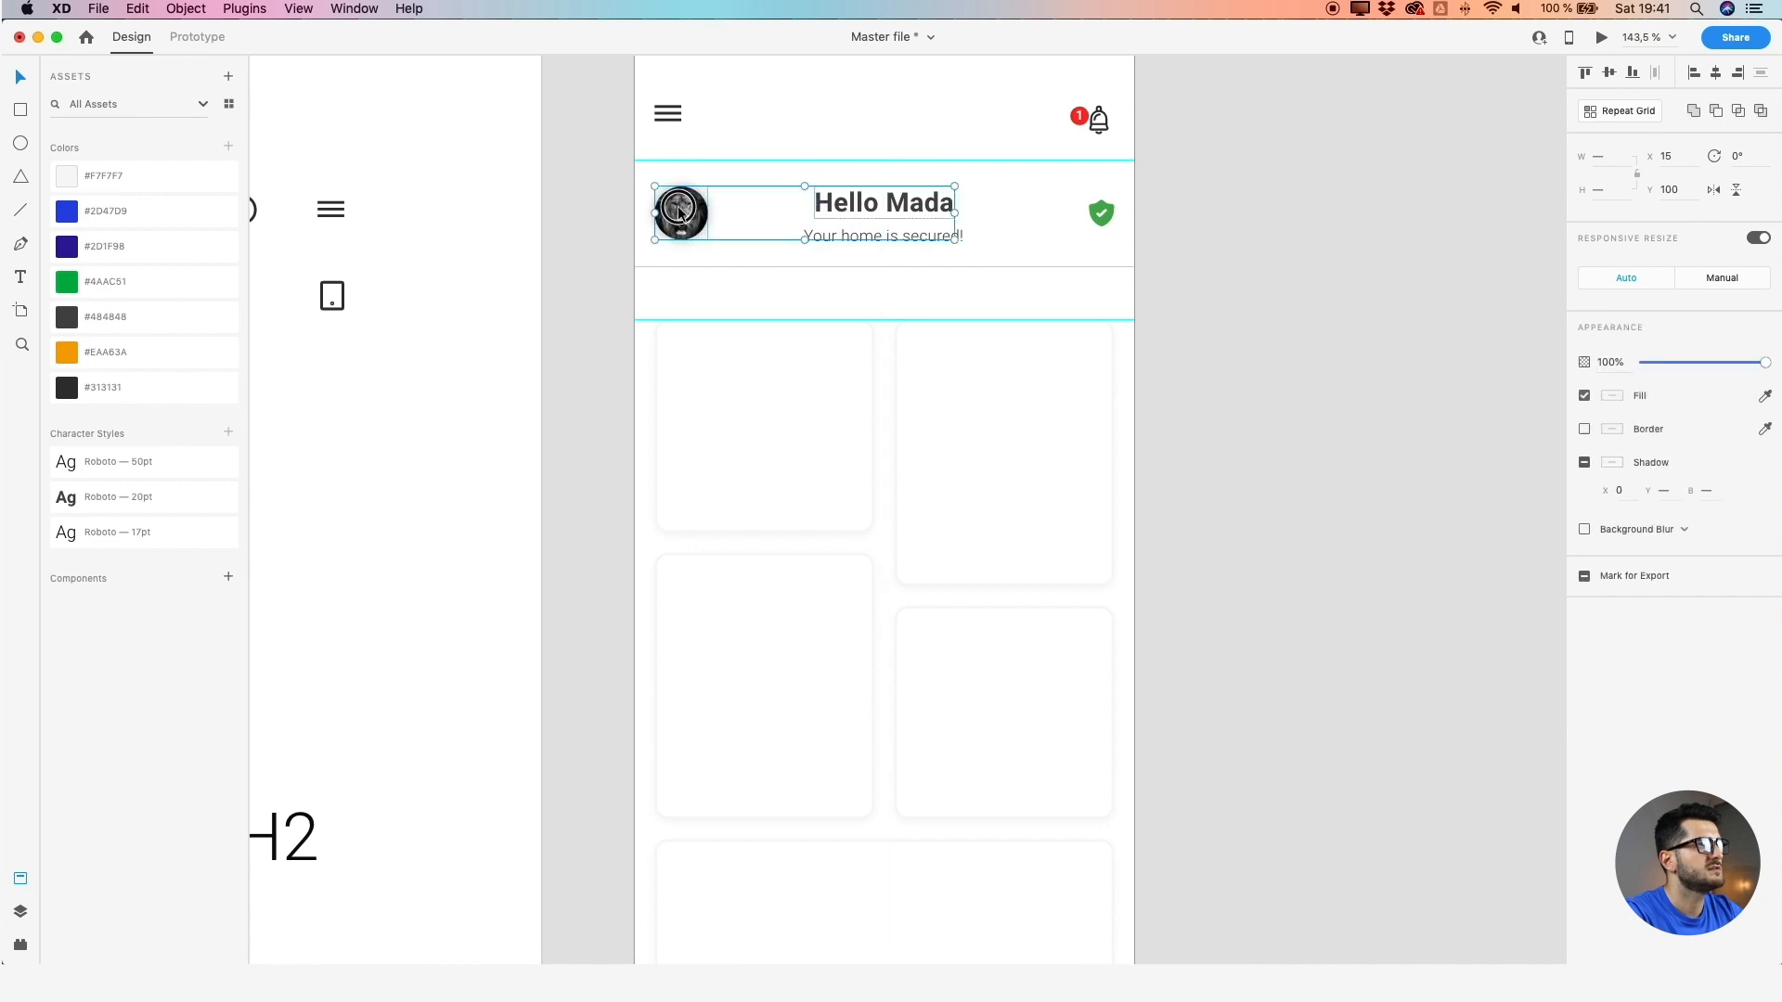
click(733, 186)
Move the "Your home is secured!" text up under the greeting and align its bottom edge with the avatar picture
drag(845, 232, 848, 231)
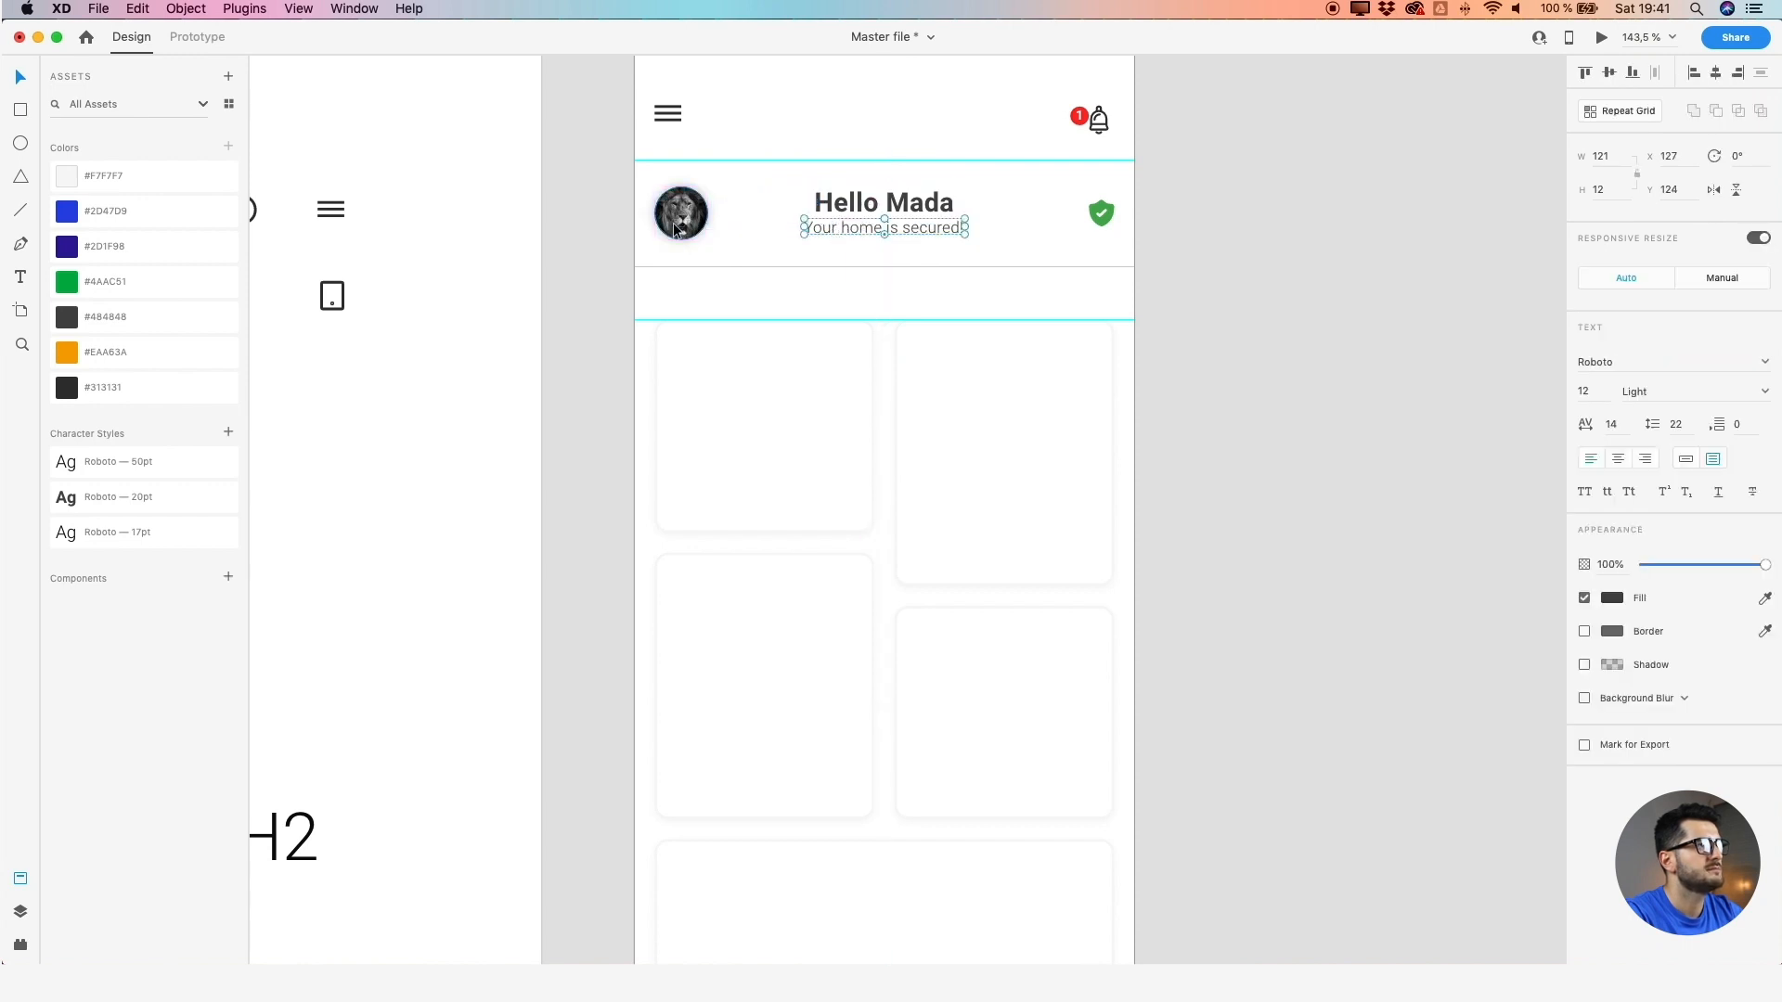
shift+click(677, 229)
click(810, 264)
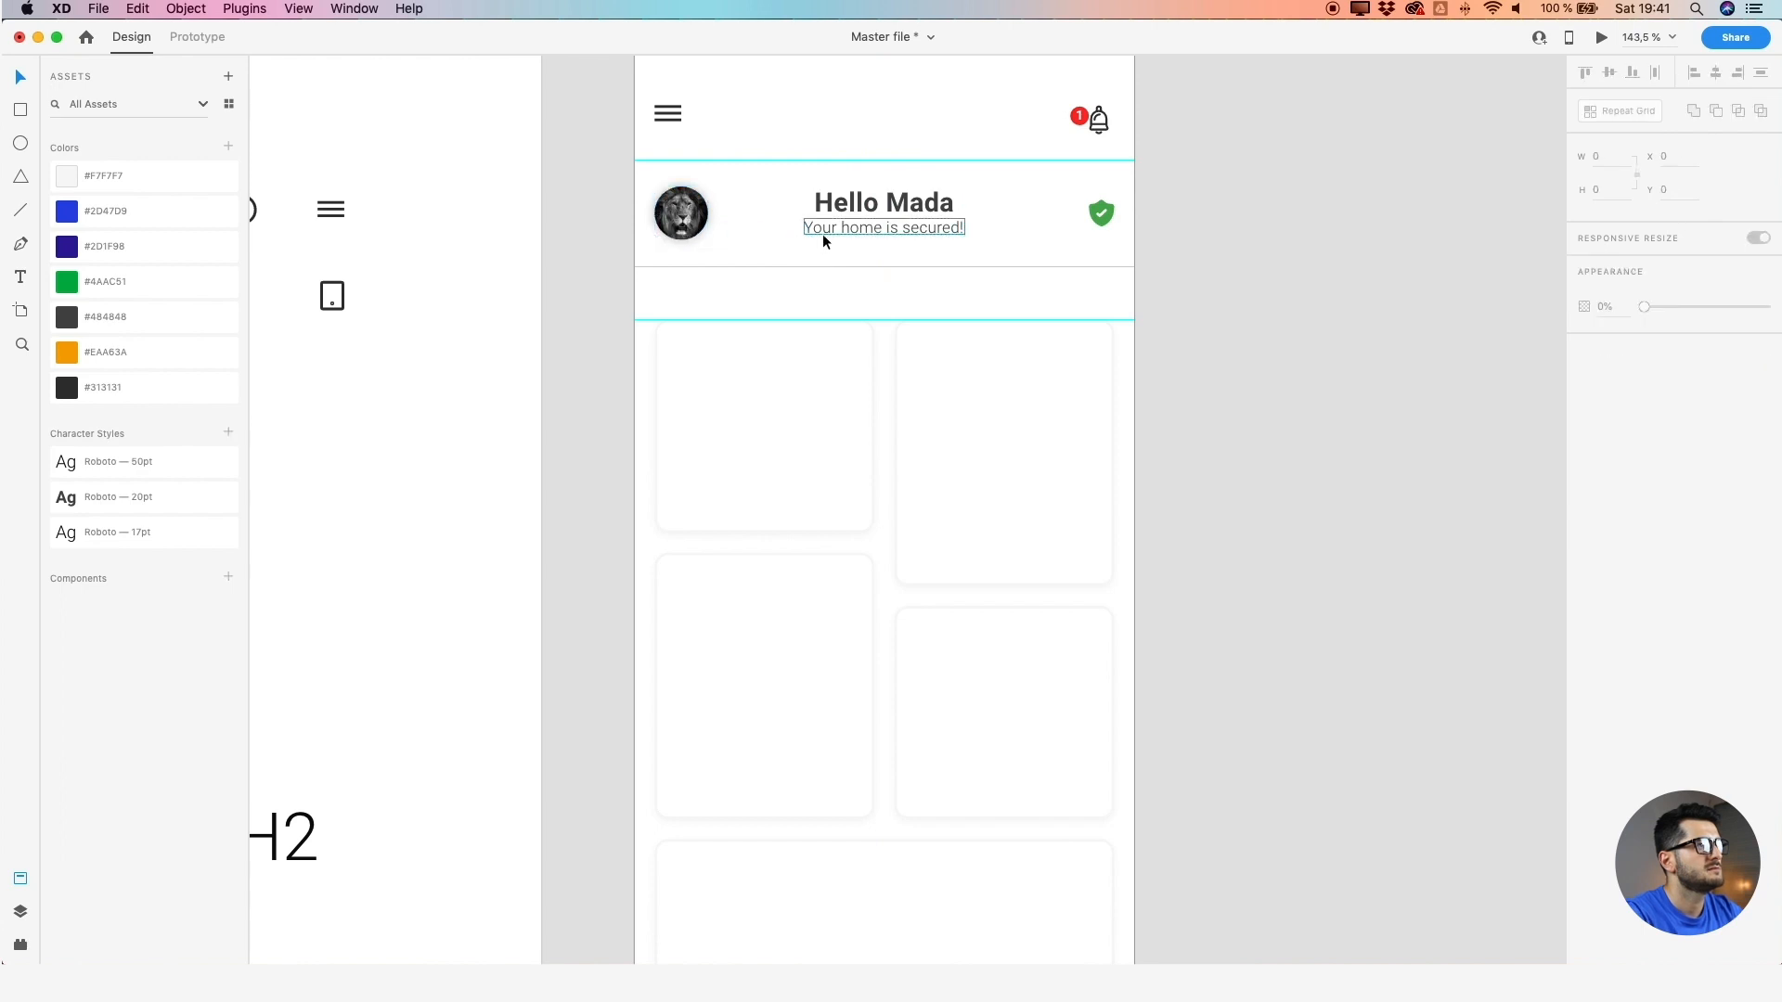
click(831, 235)
shift+click(682, 215)
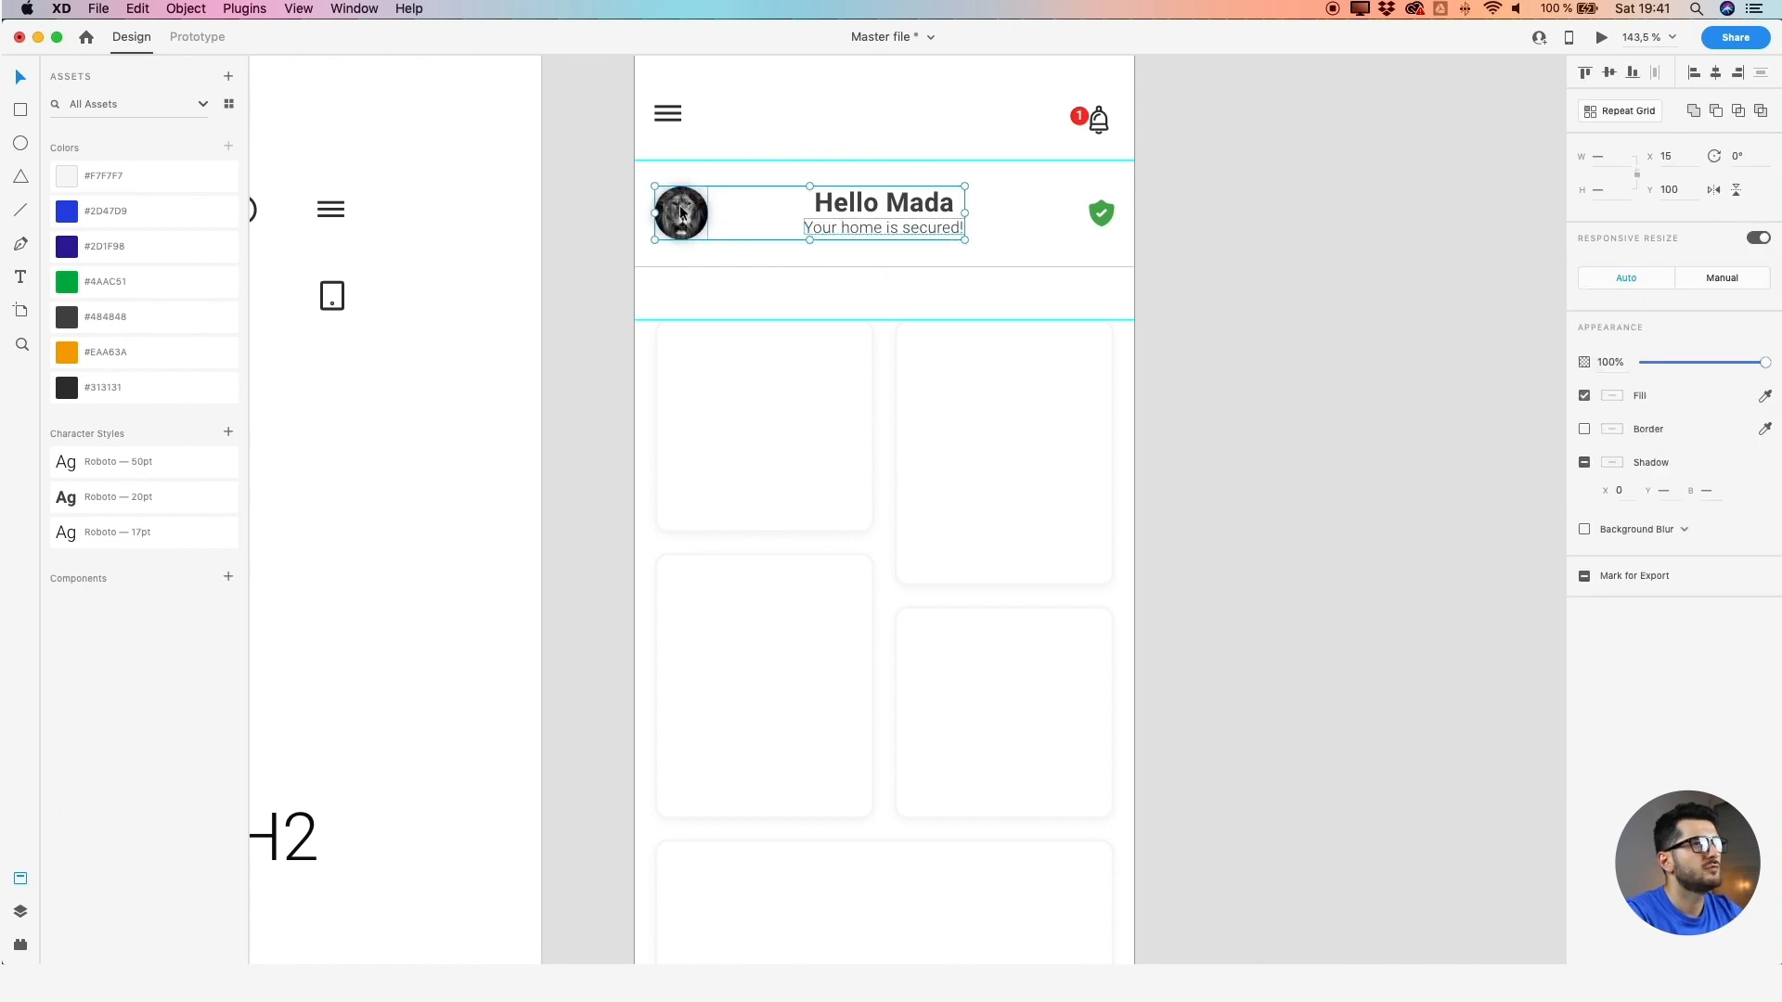
click(1634, 73)
click(1348, 183)
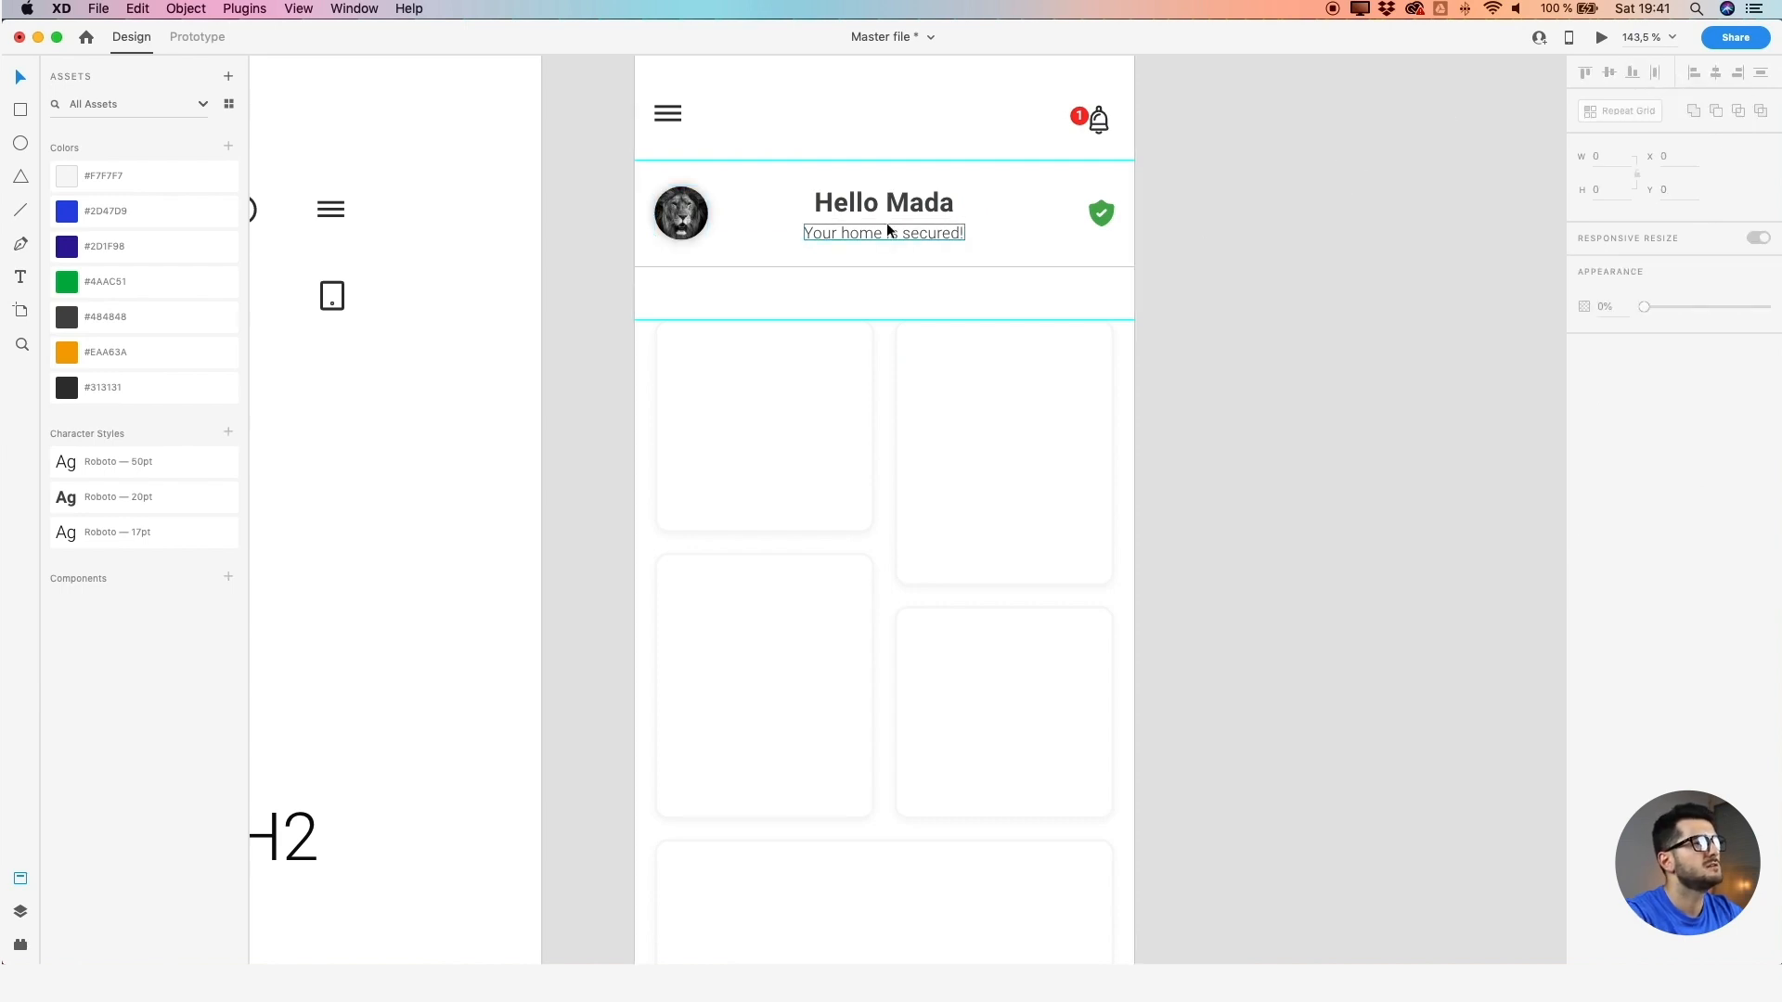
Add a "Wi-fi" text label inside the first card of the left column
scroll(855, 226, right, 2)
scroll(858, 227, up, 1)
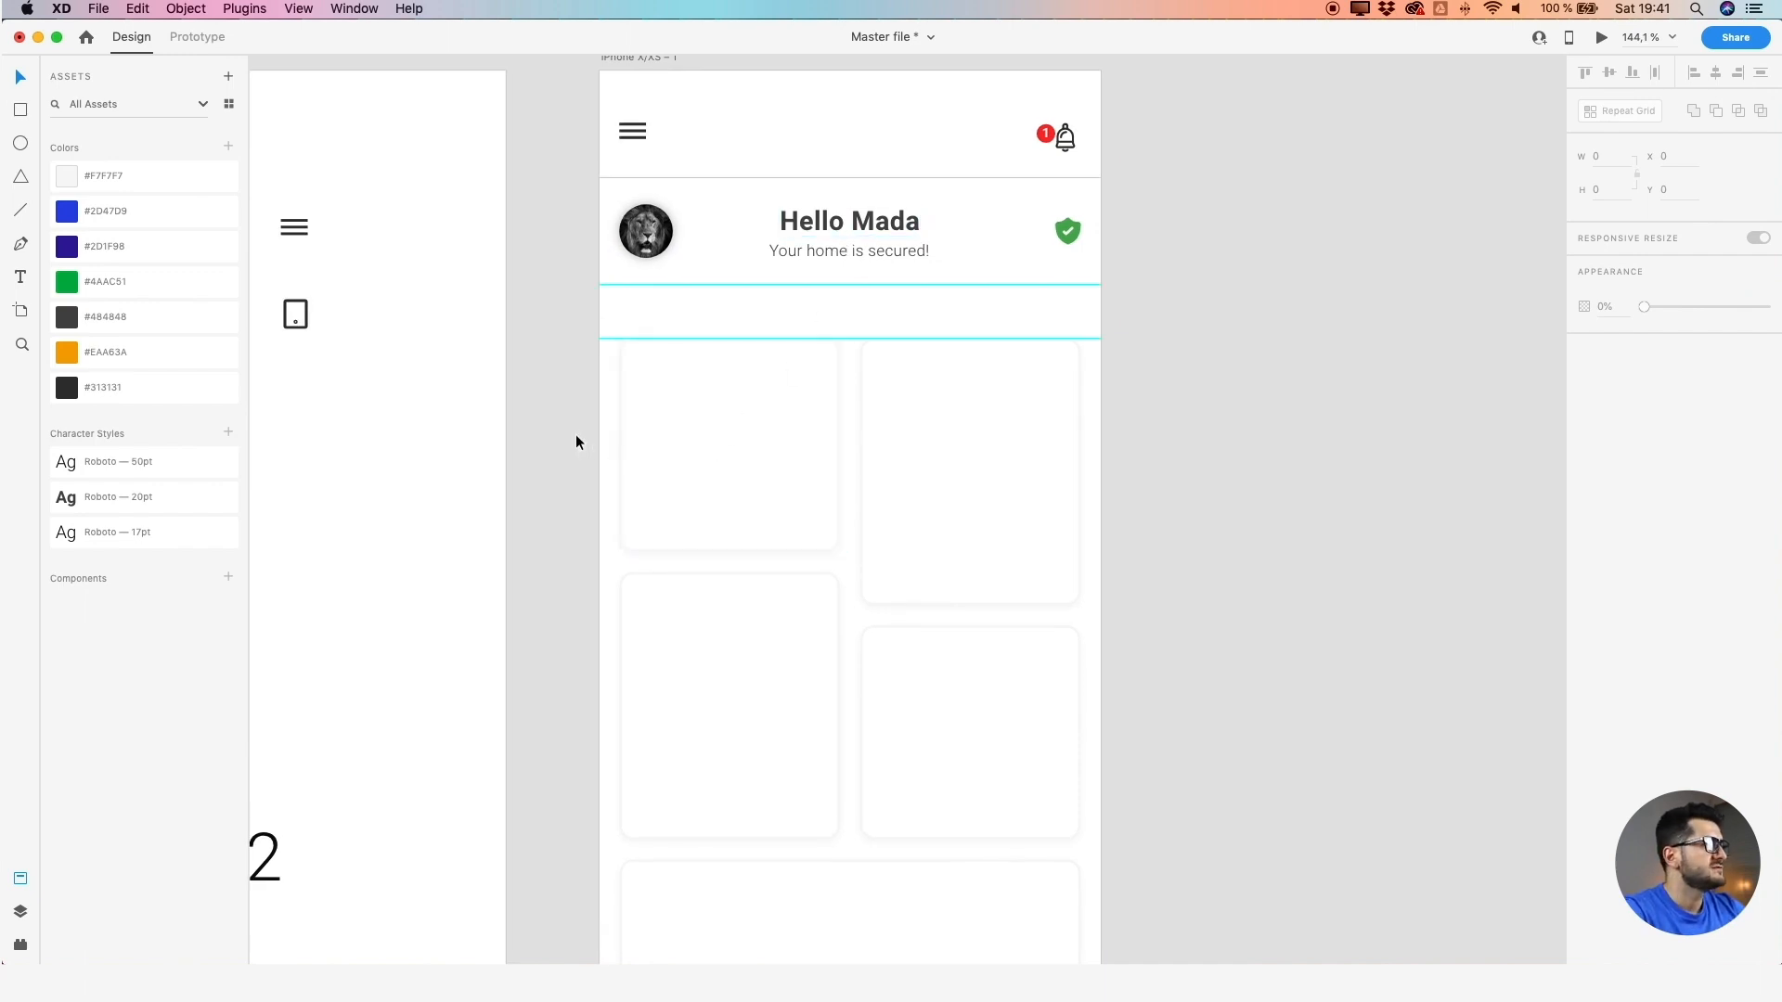
scroll(588, 314, down, 3)
click(788, 347)
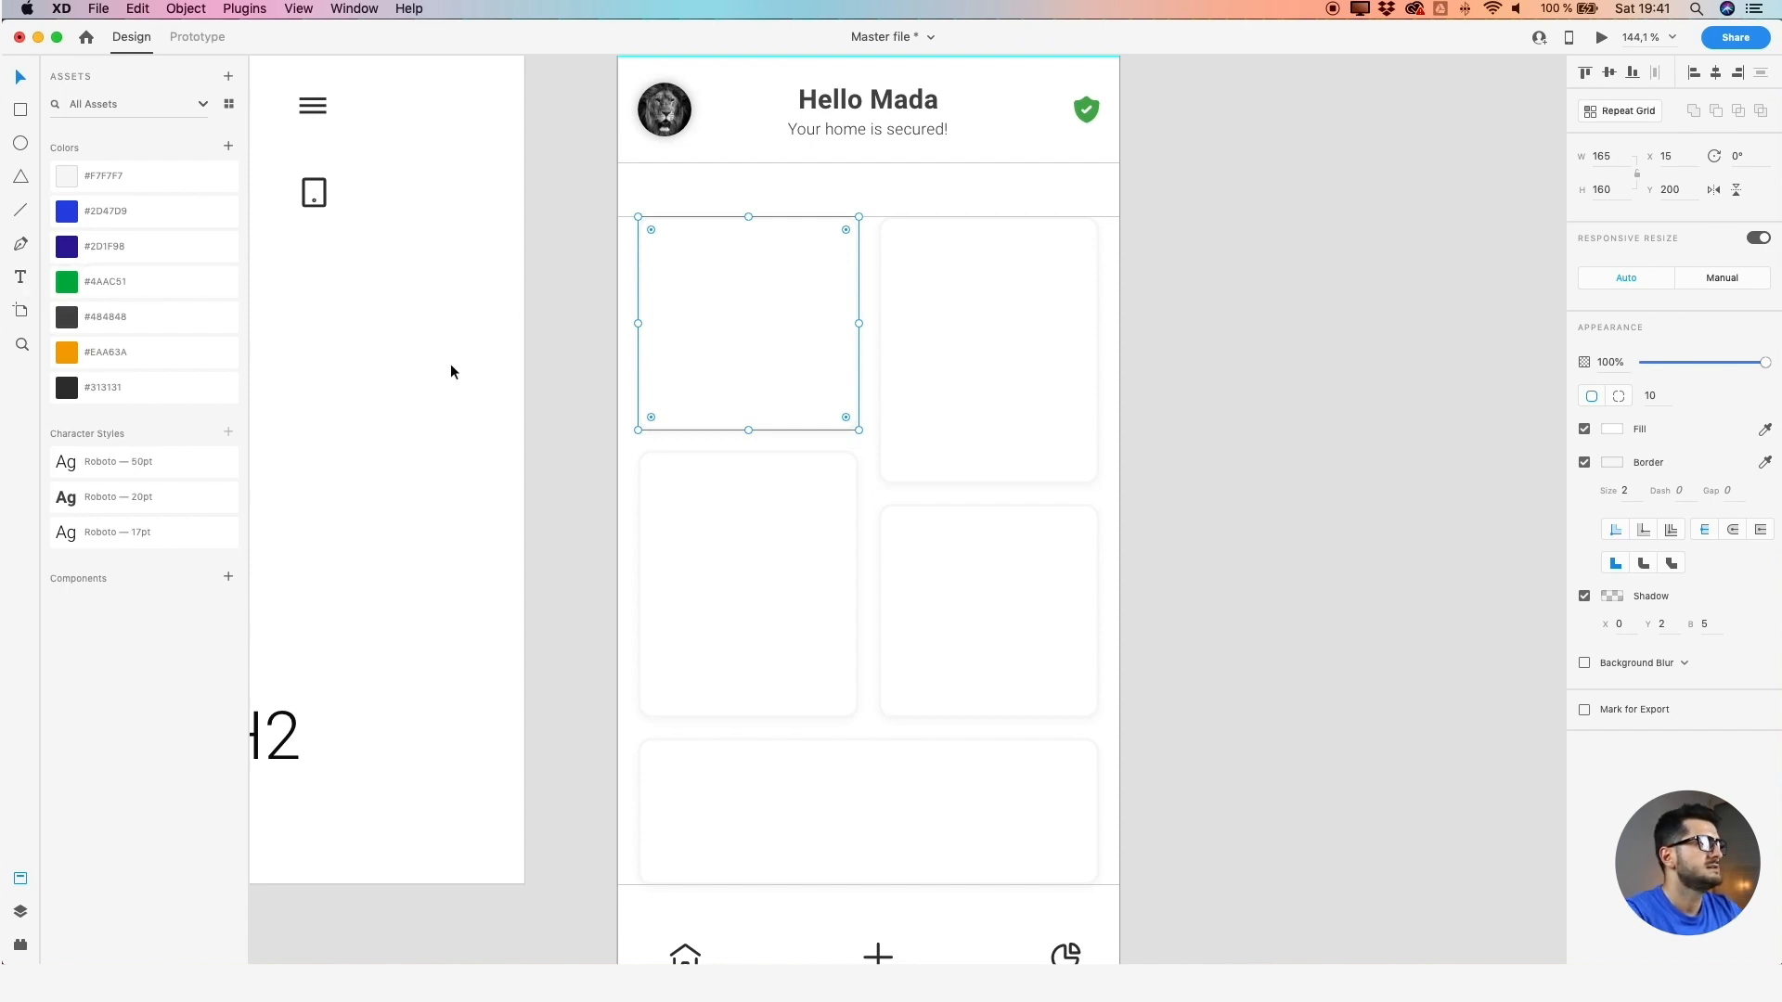
click(546, 376)
click(23, 278)
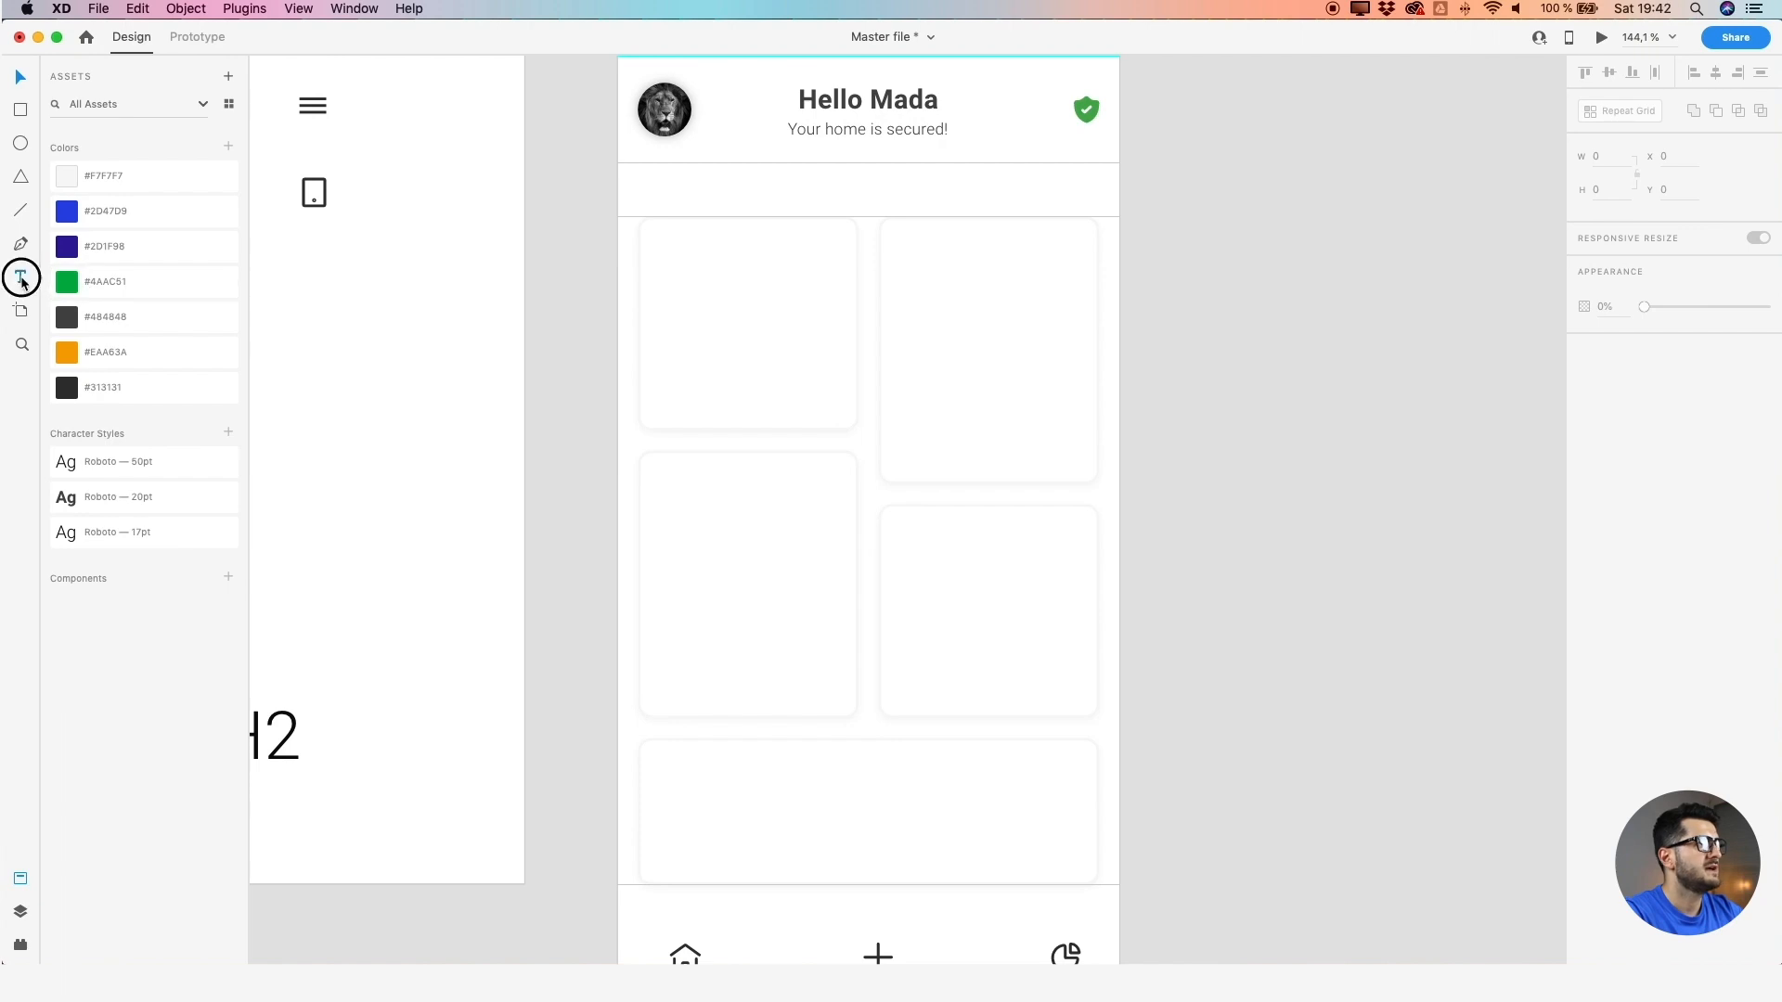
click(711, 299)
text(Wi-fi)
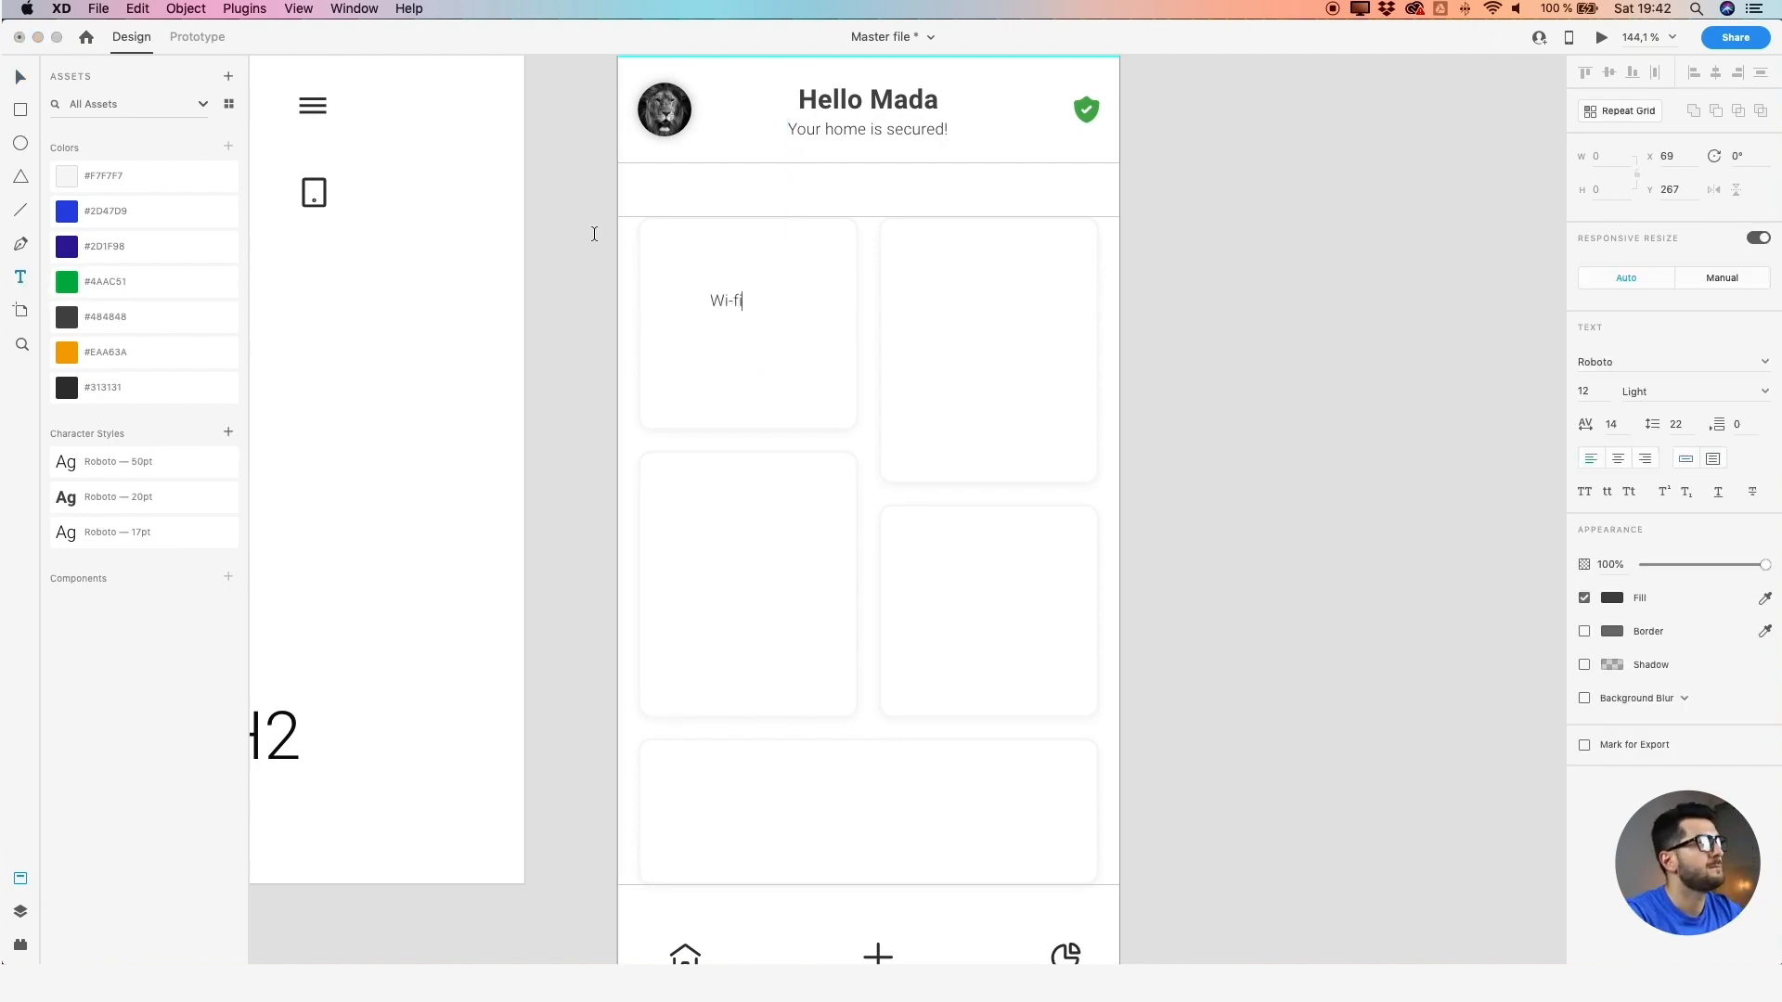
Apply the Roboto 20pt character style to the "Wi-fi" label and place it at X 33, Y 217 in the card
click(17, 76)
drag(742, 305, 696, 262)
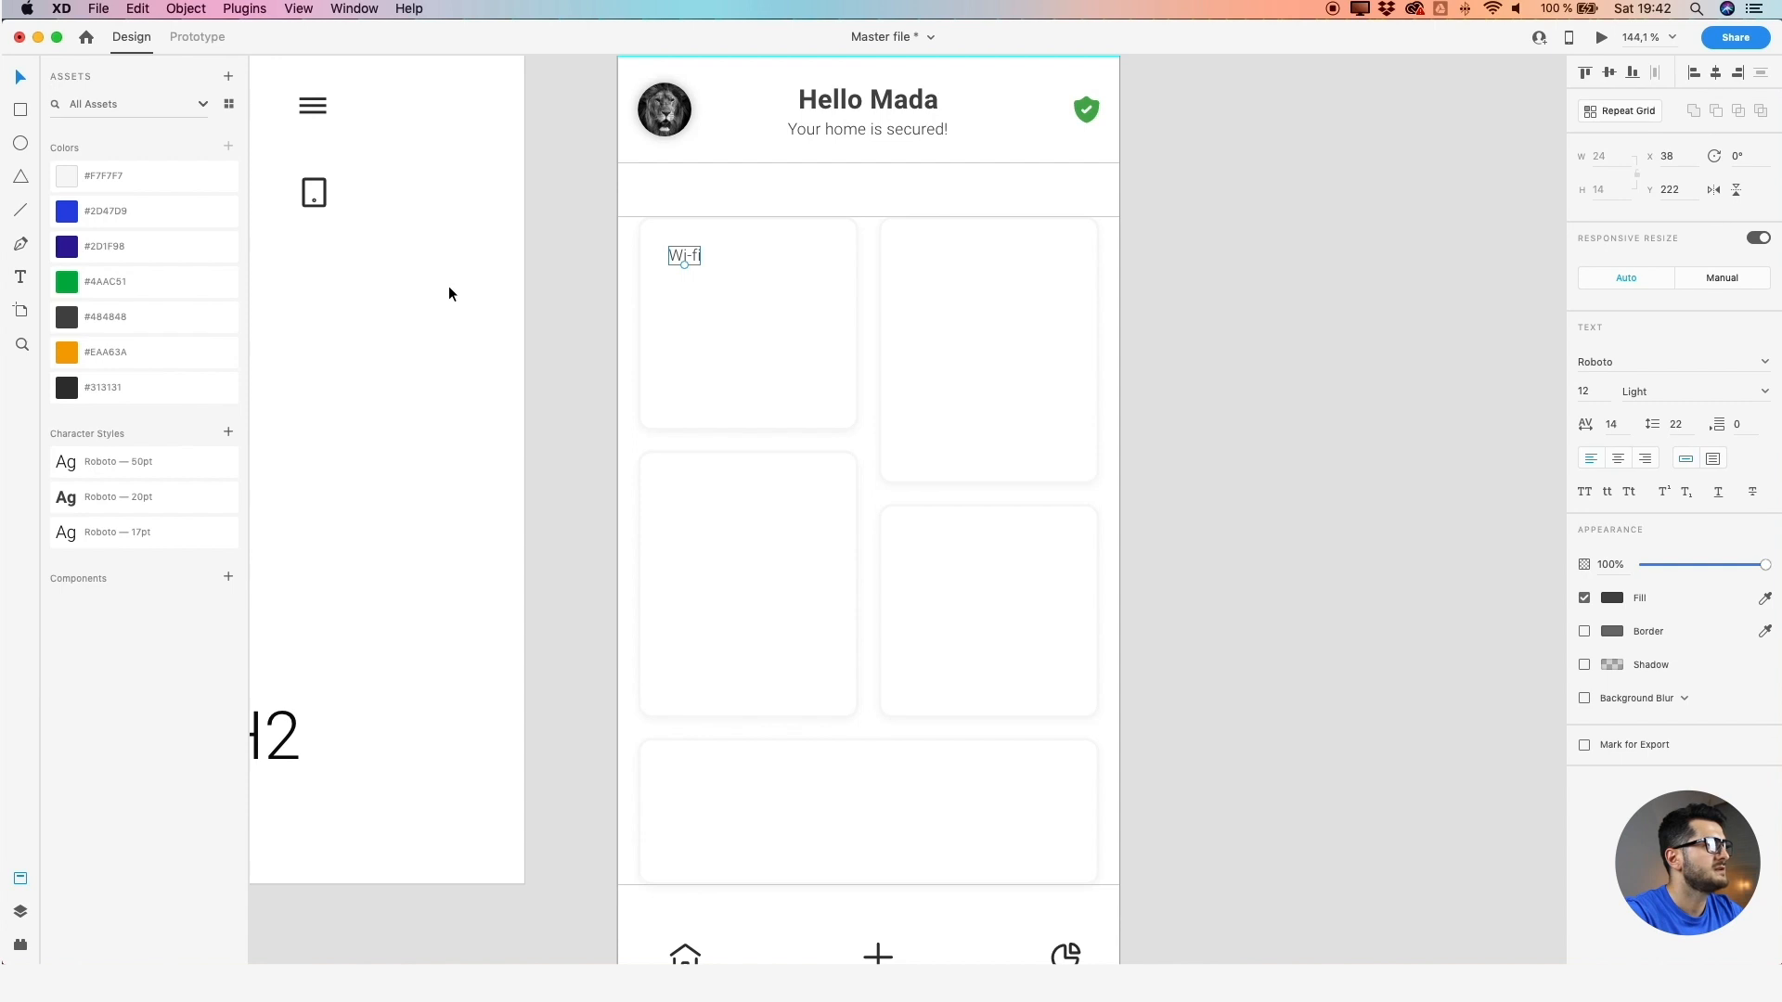
click(114, 499)
click(566, 306)
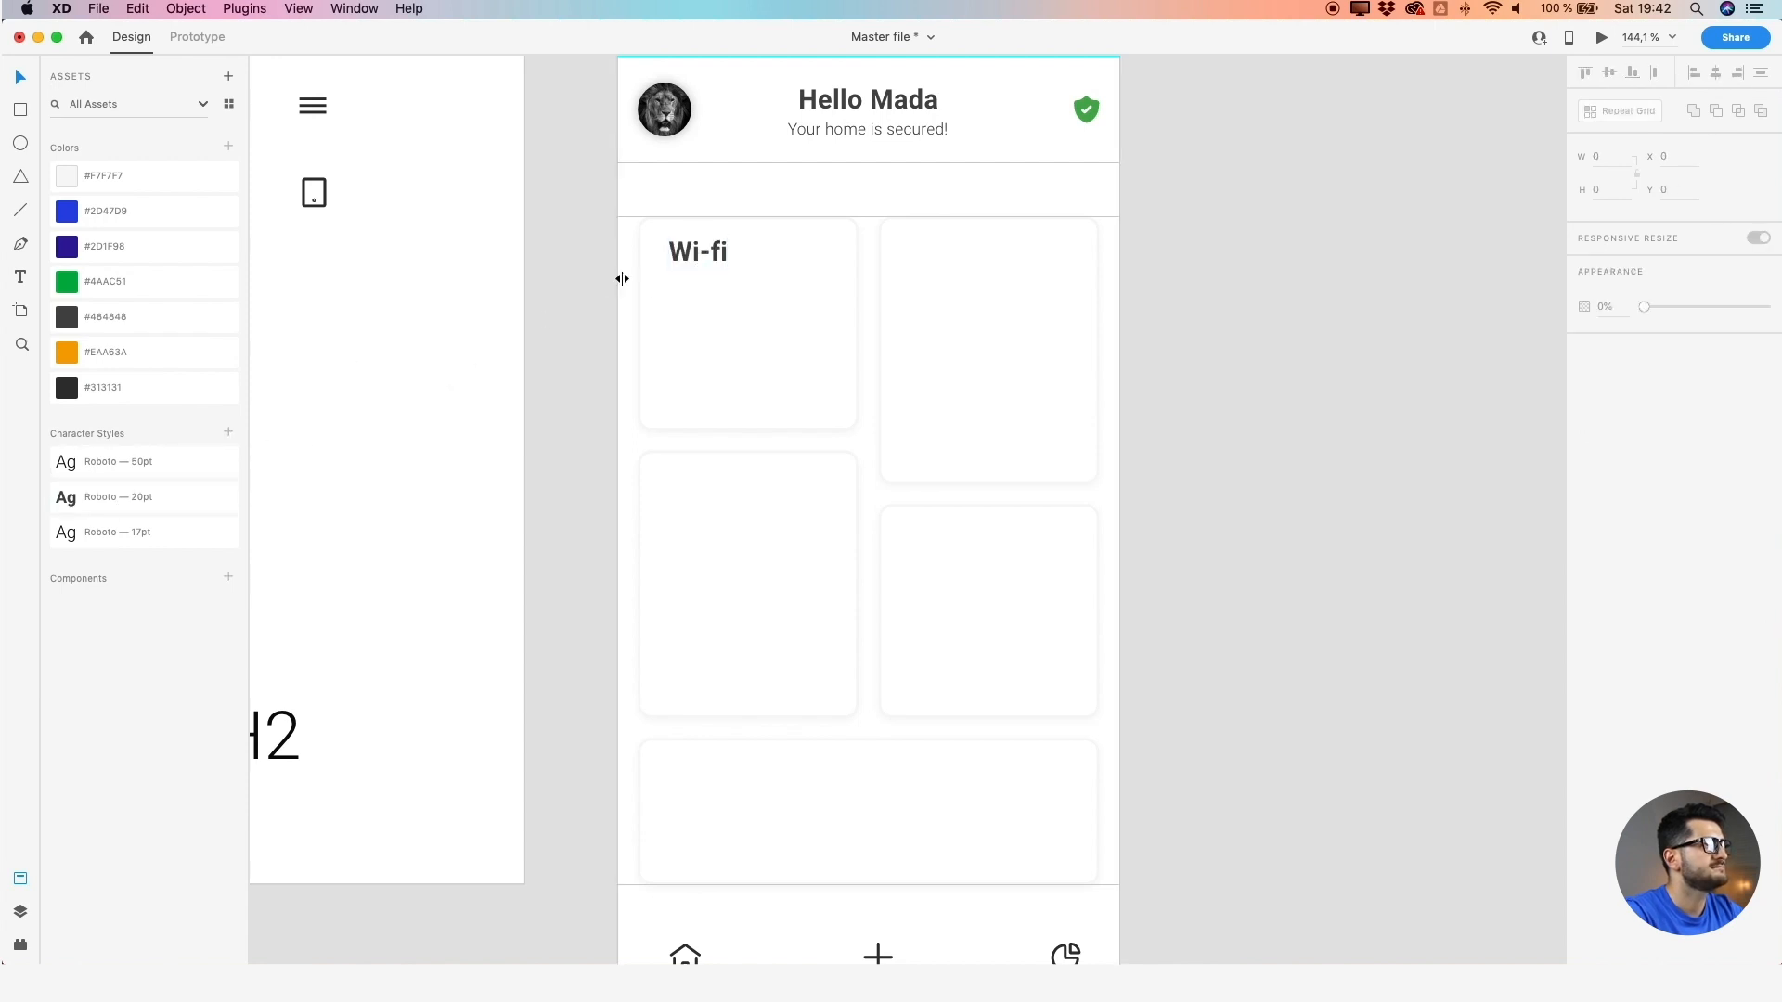
click(696, 254)
drag(696, 254, 690, 257)
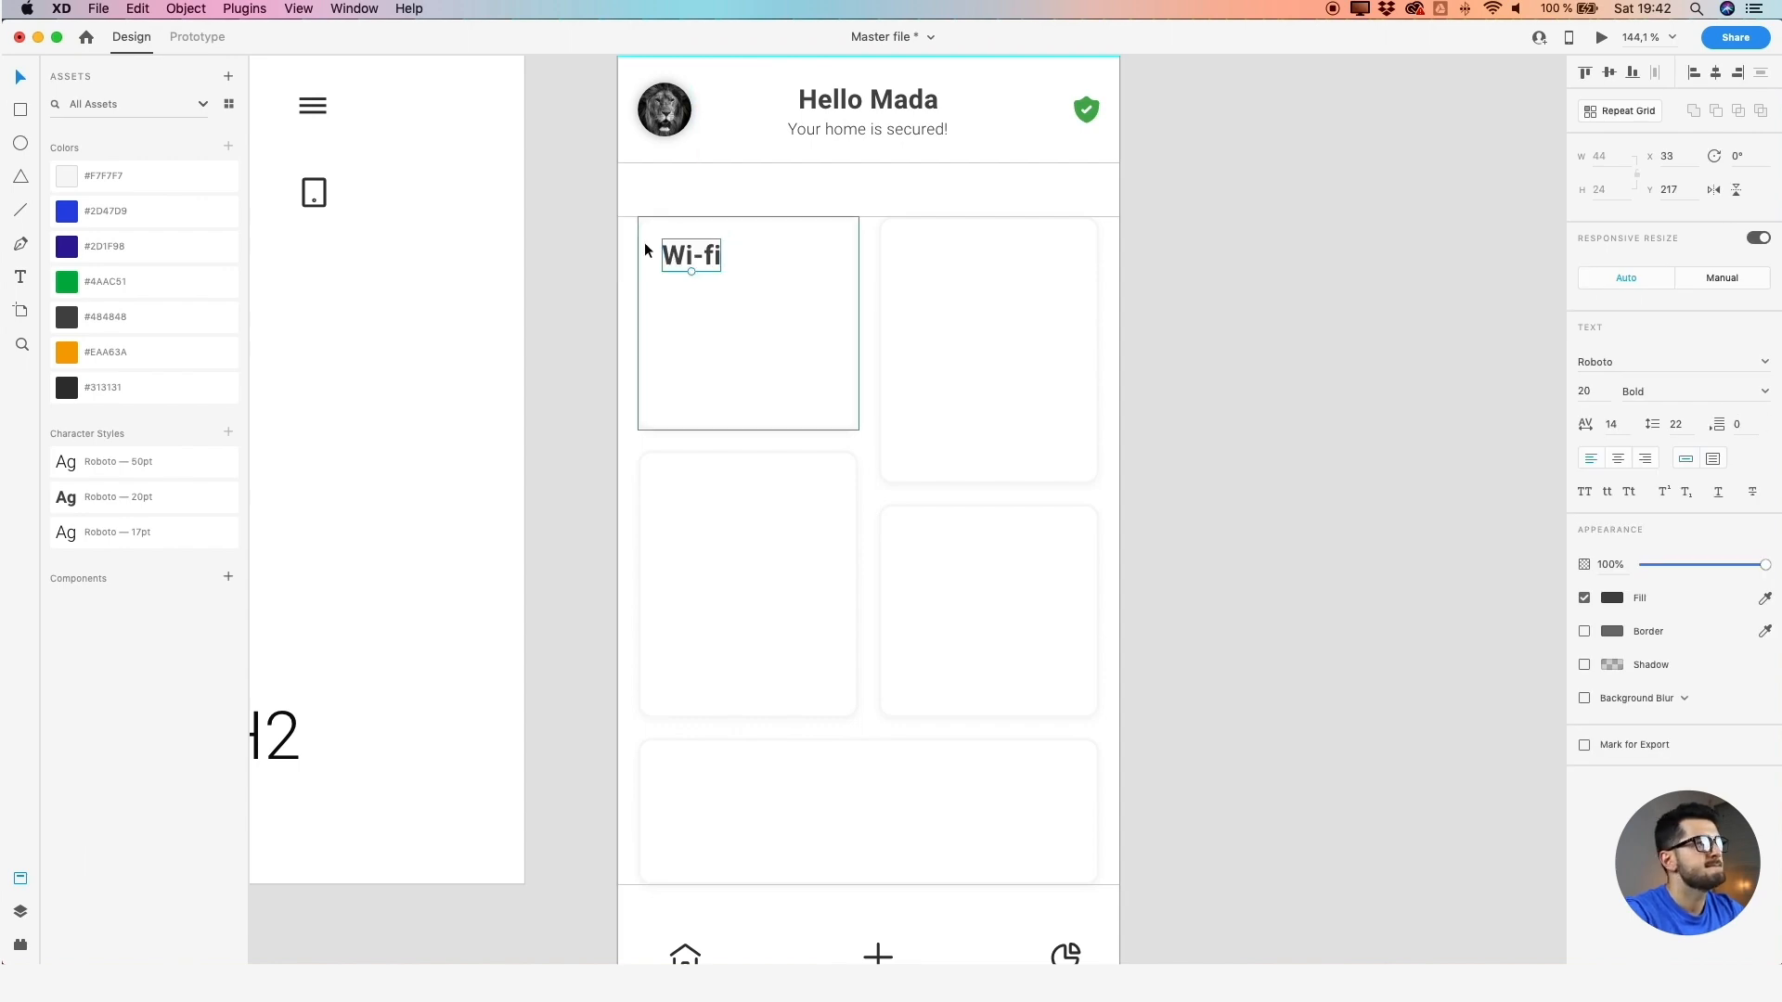
Bring the Wi-Fi icon from the icon set into the upper-right corner of the "Wi-fi" card
scroll(903, 381, left, 10)
scroll(903, 382, up, 5)
drag(267, 265, 1161, 401)
click(1157, 474)
drag(1153, 465, 1068, 436)
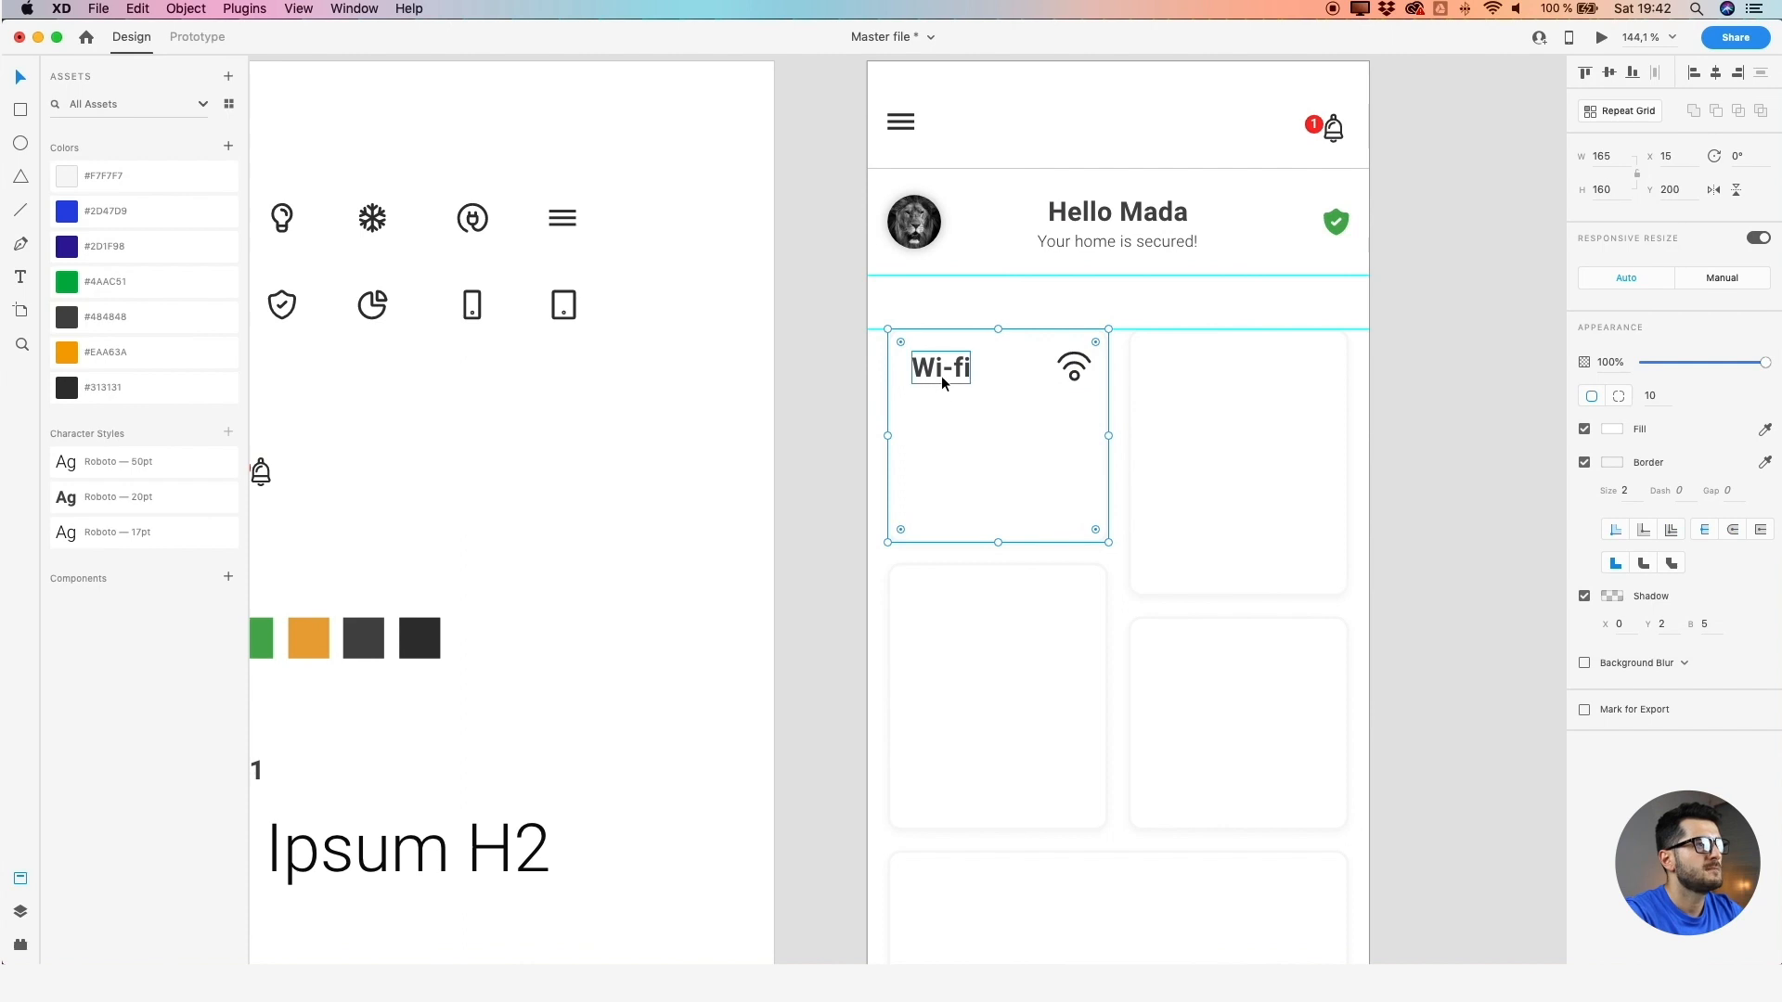
Duplicate the "Wi-fi" label lower in the card at Y 310 as fixed-size text in the Roboto 50pt style
drag(942, 381, 960, 505)
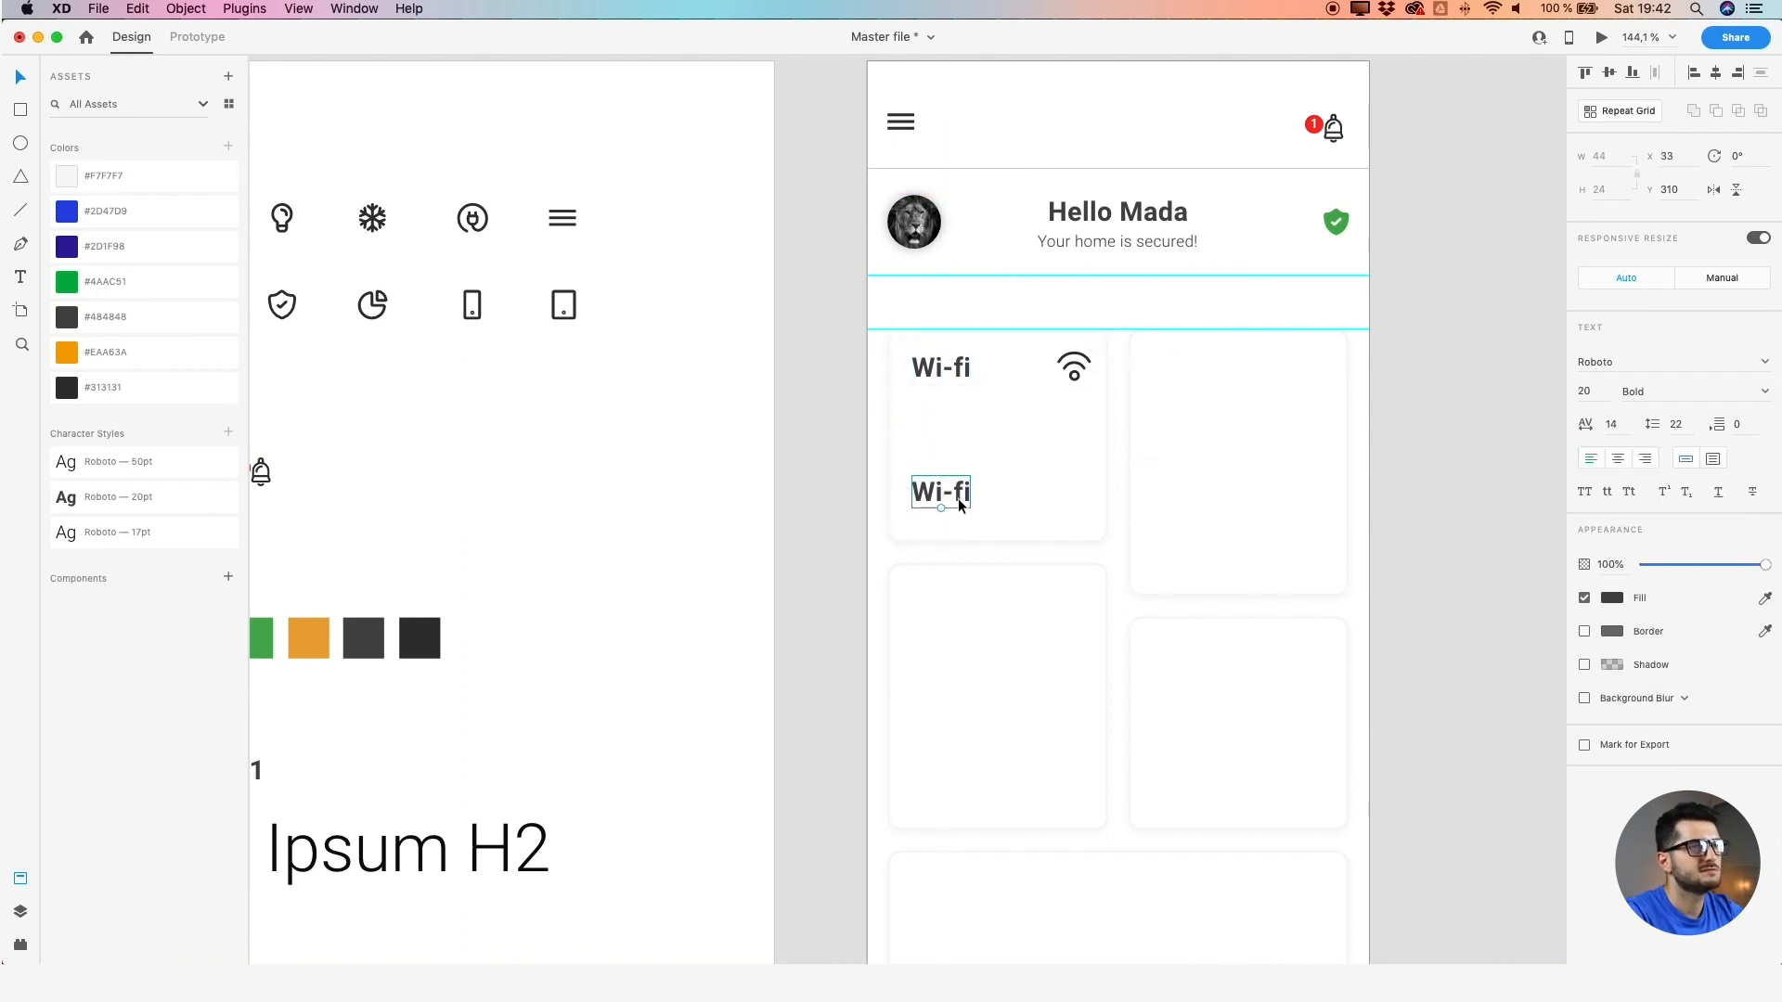
click(1713, 462)
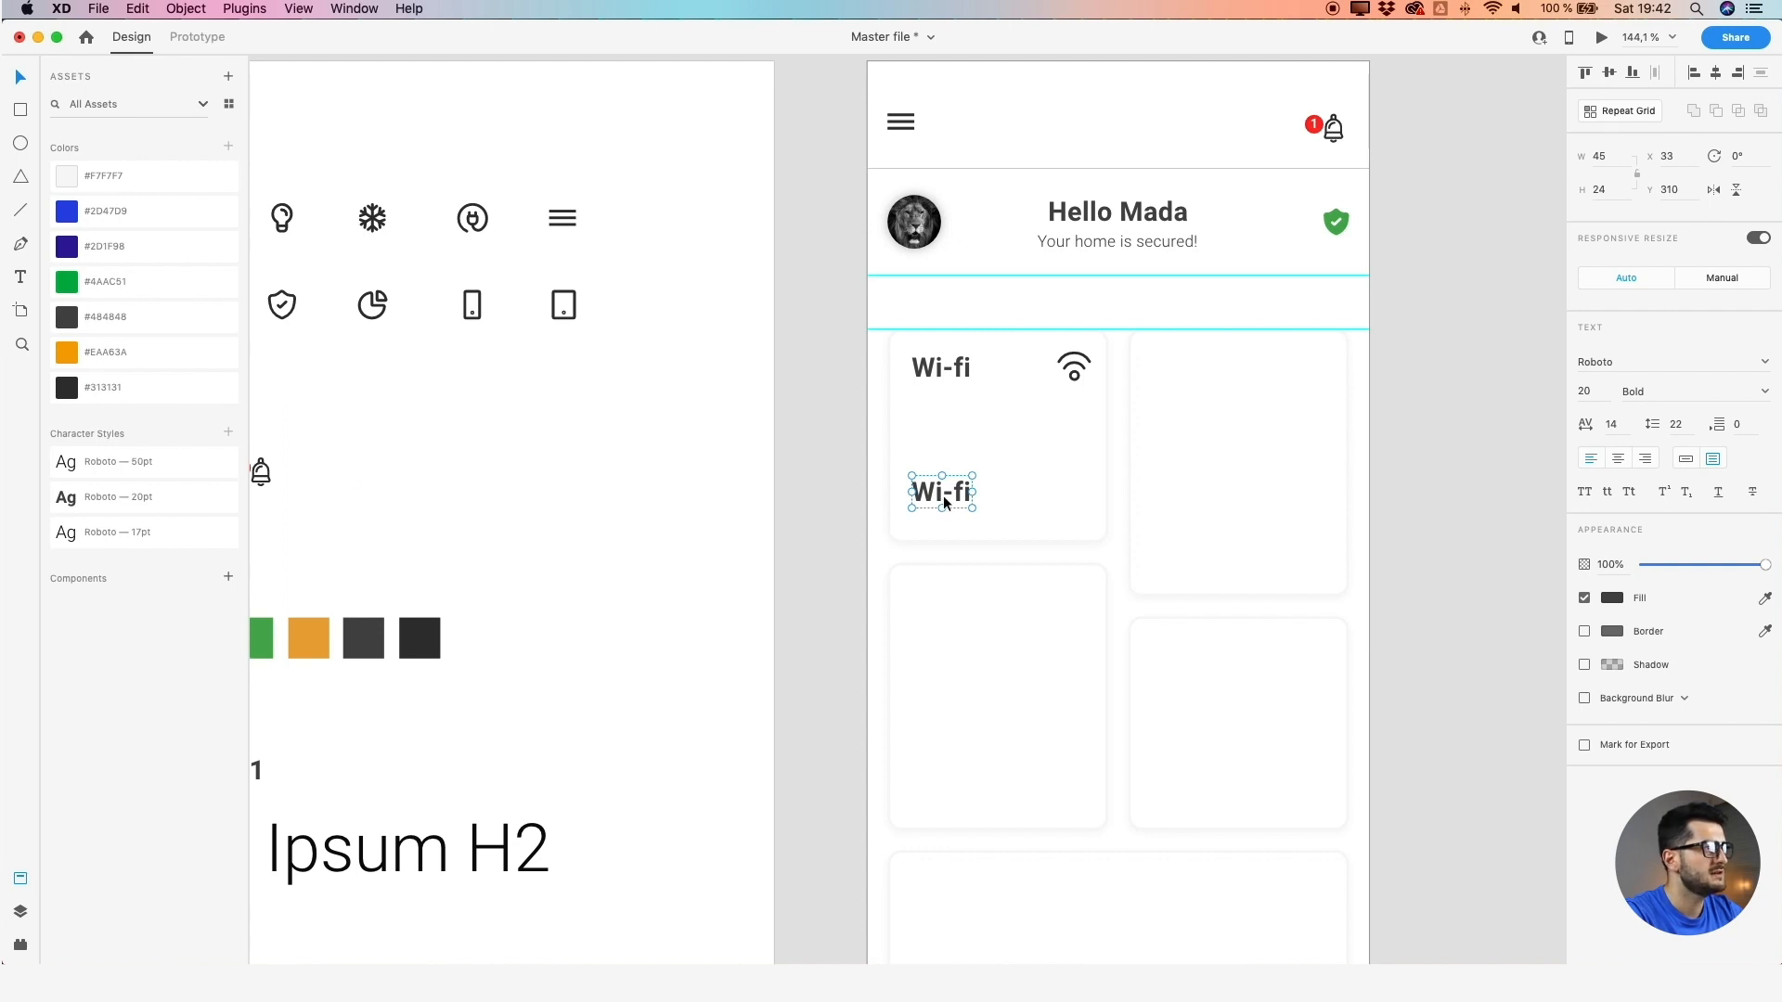
click(137, 469)
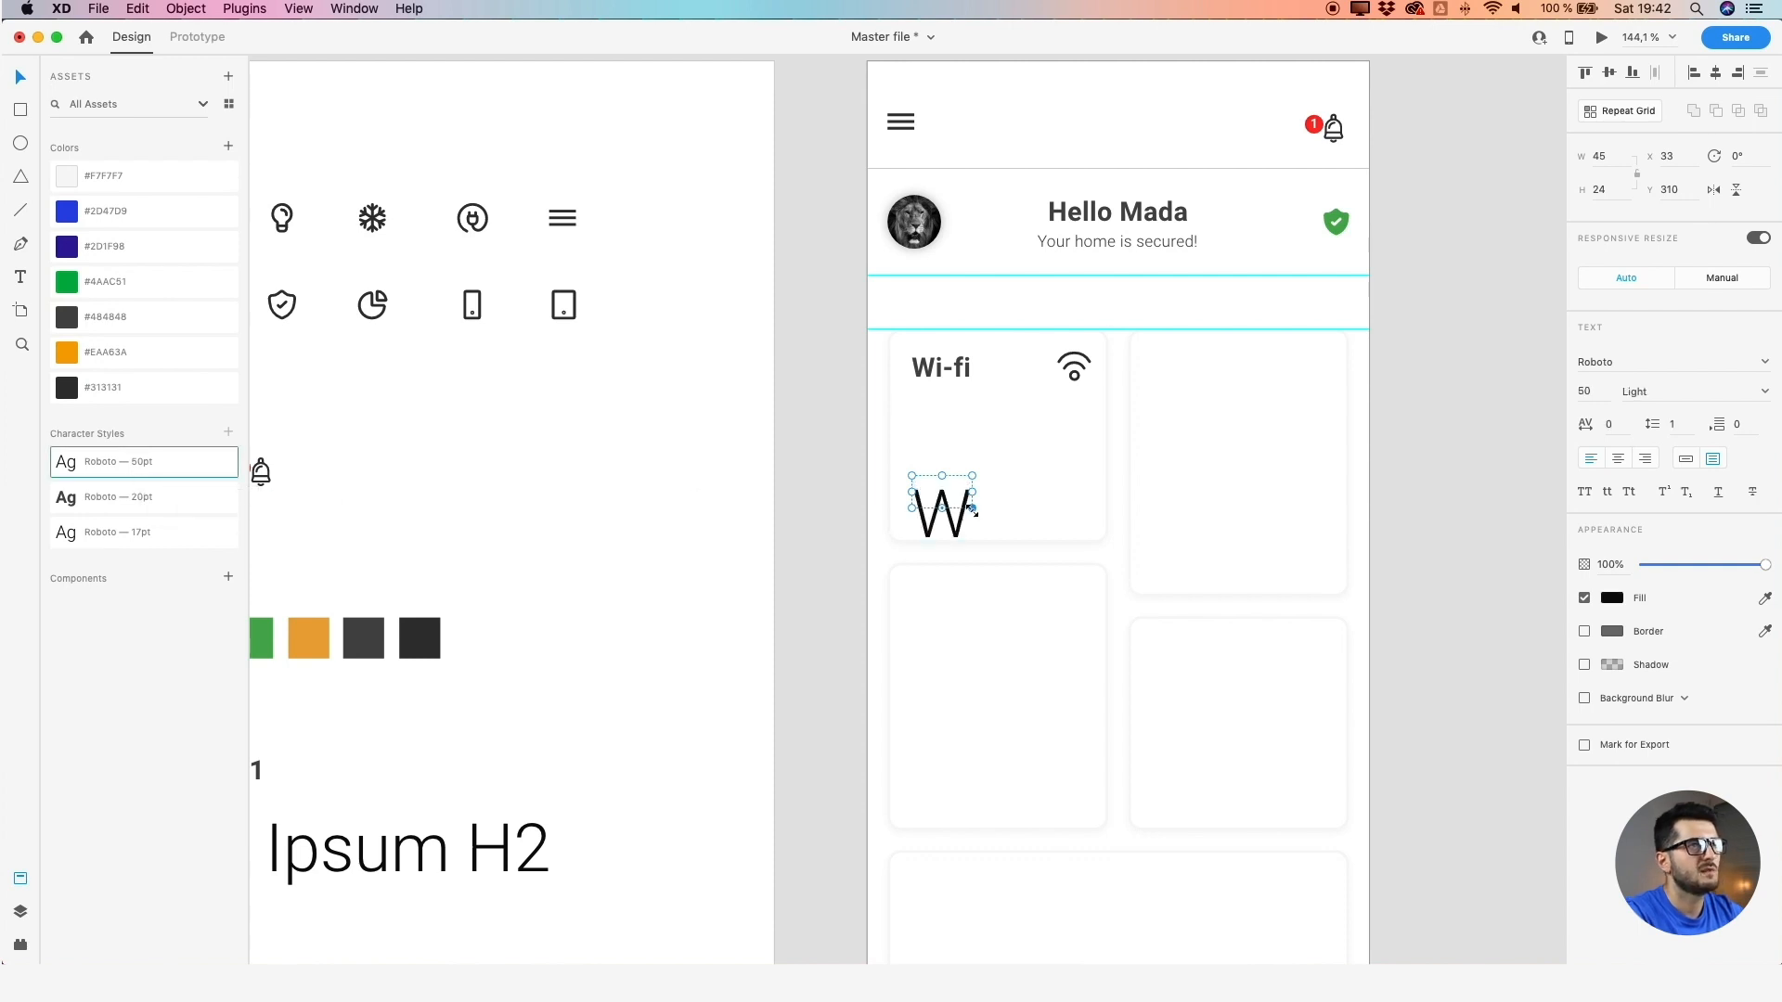
Resize the large text's box to 44 wide by 48 high and move it up to Y 285
drag(972, 510, 971, 546)
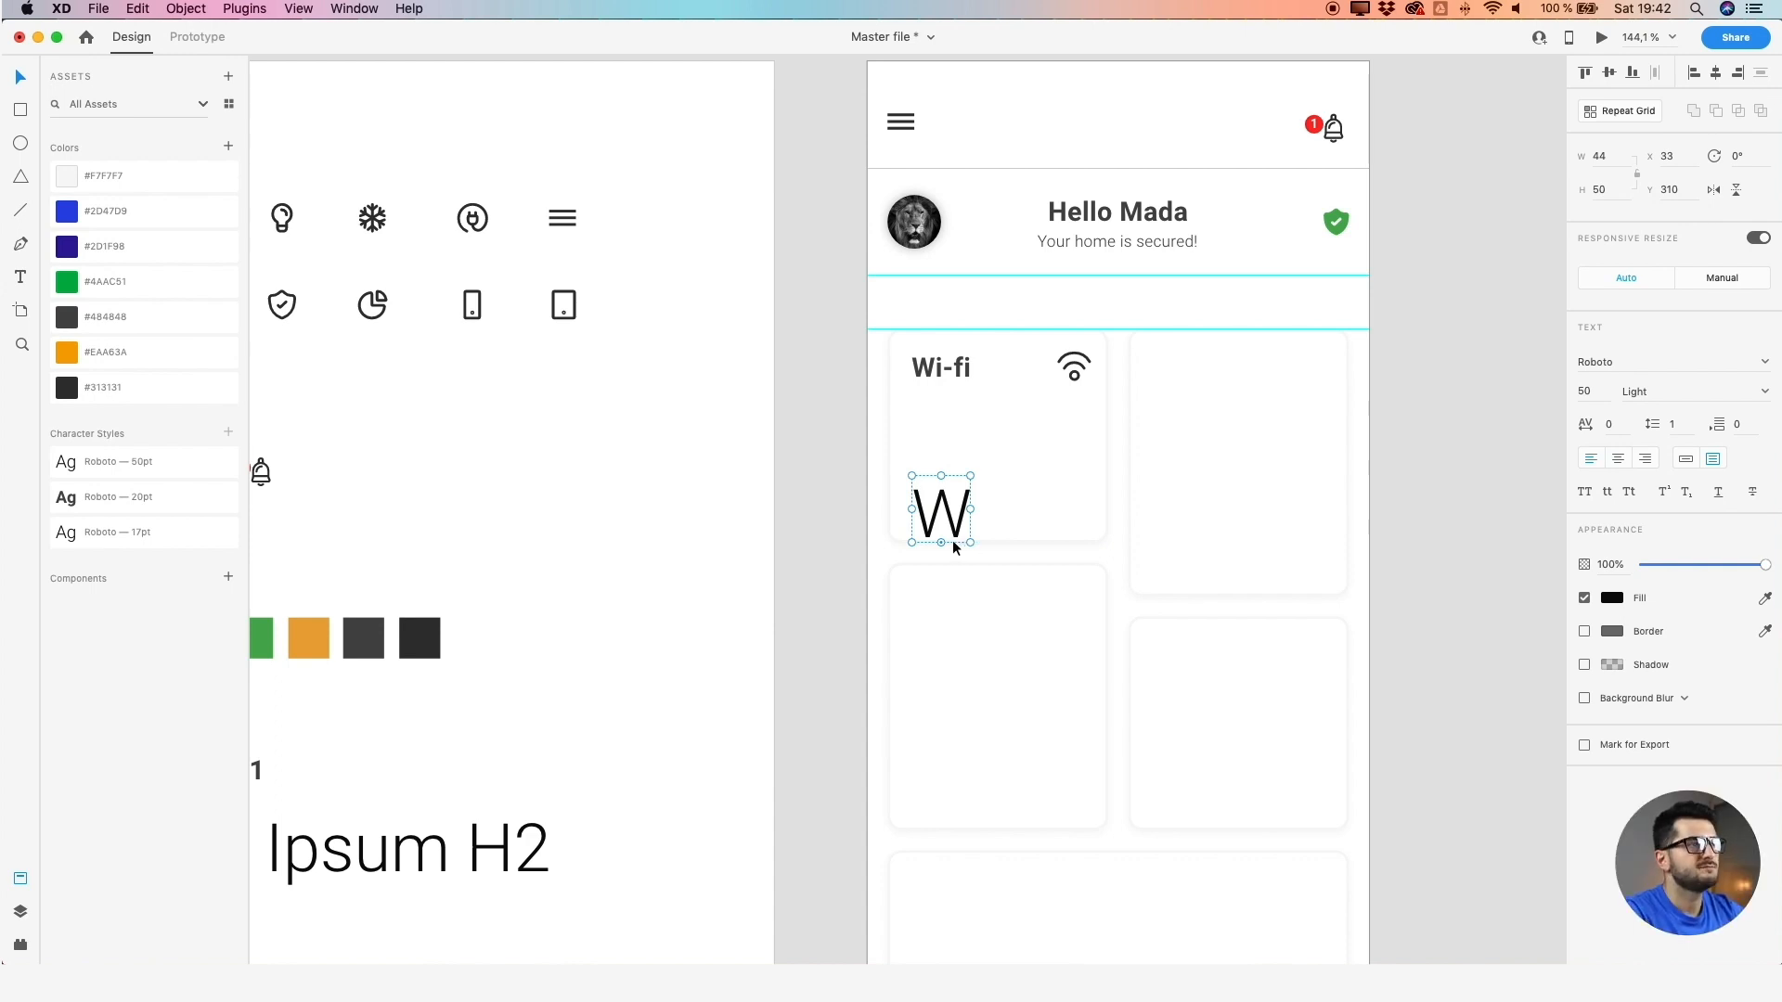
click(1608, 191)
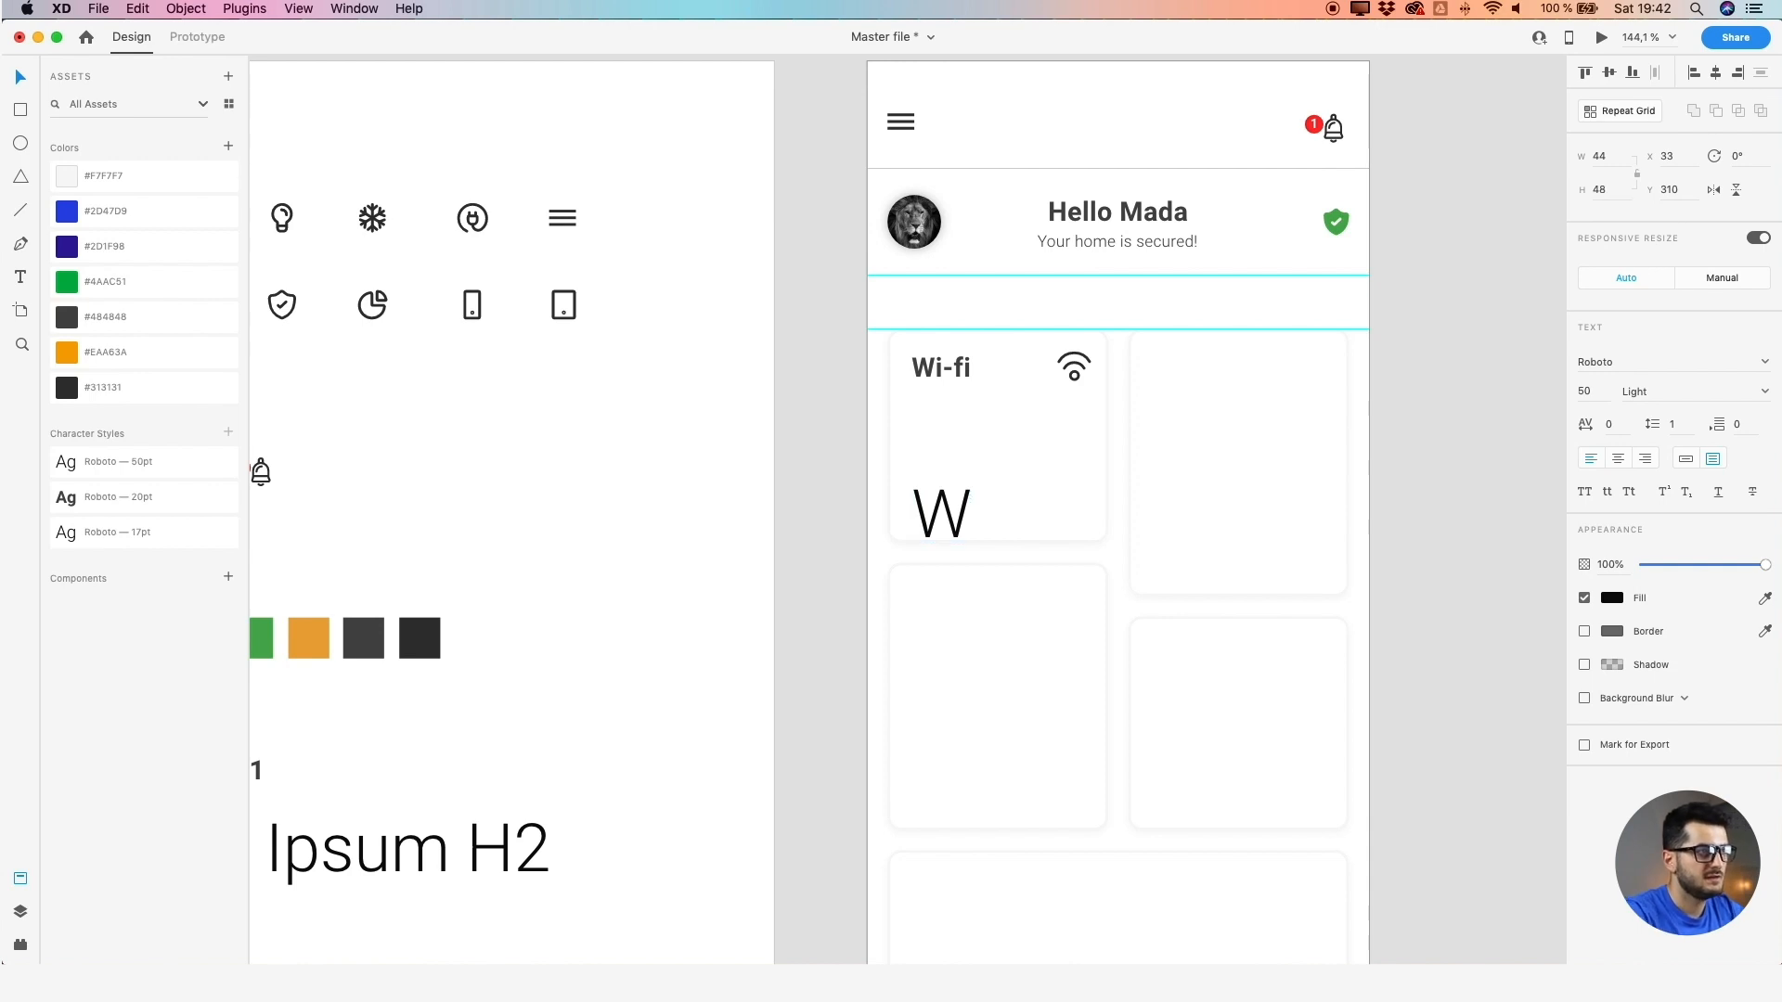
drag(944, 513, 944, 481)
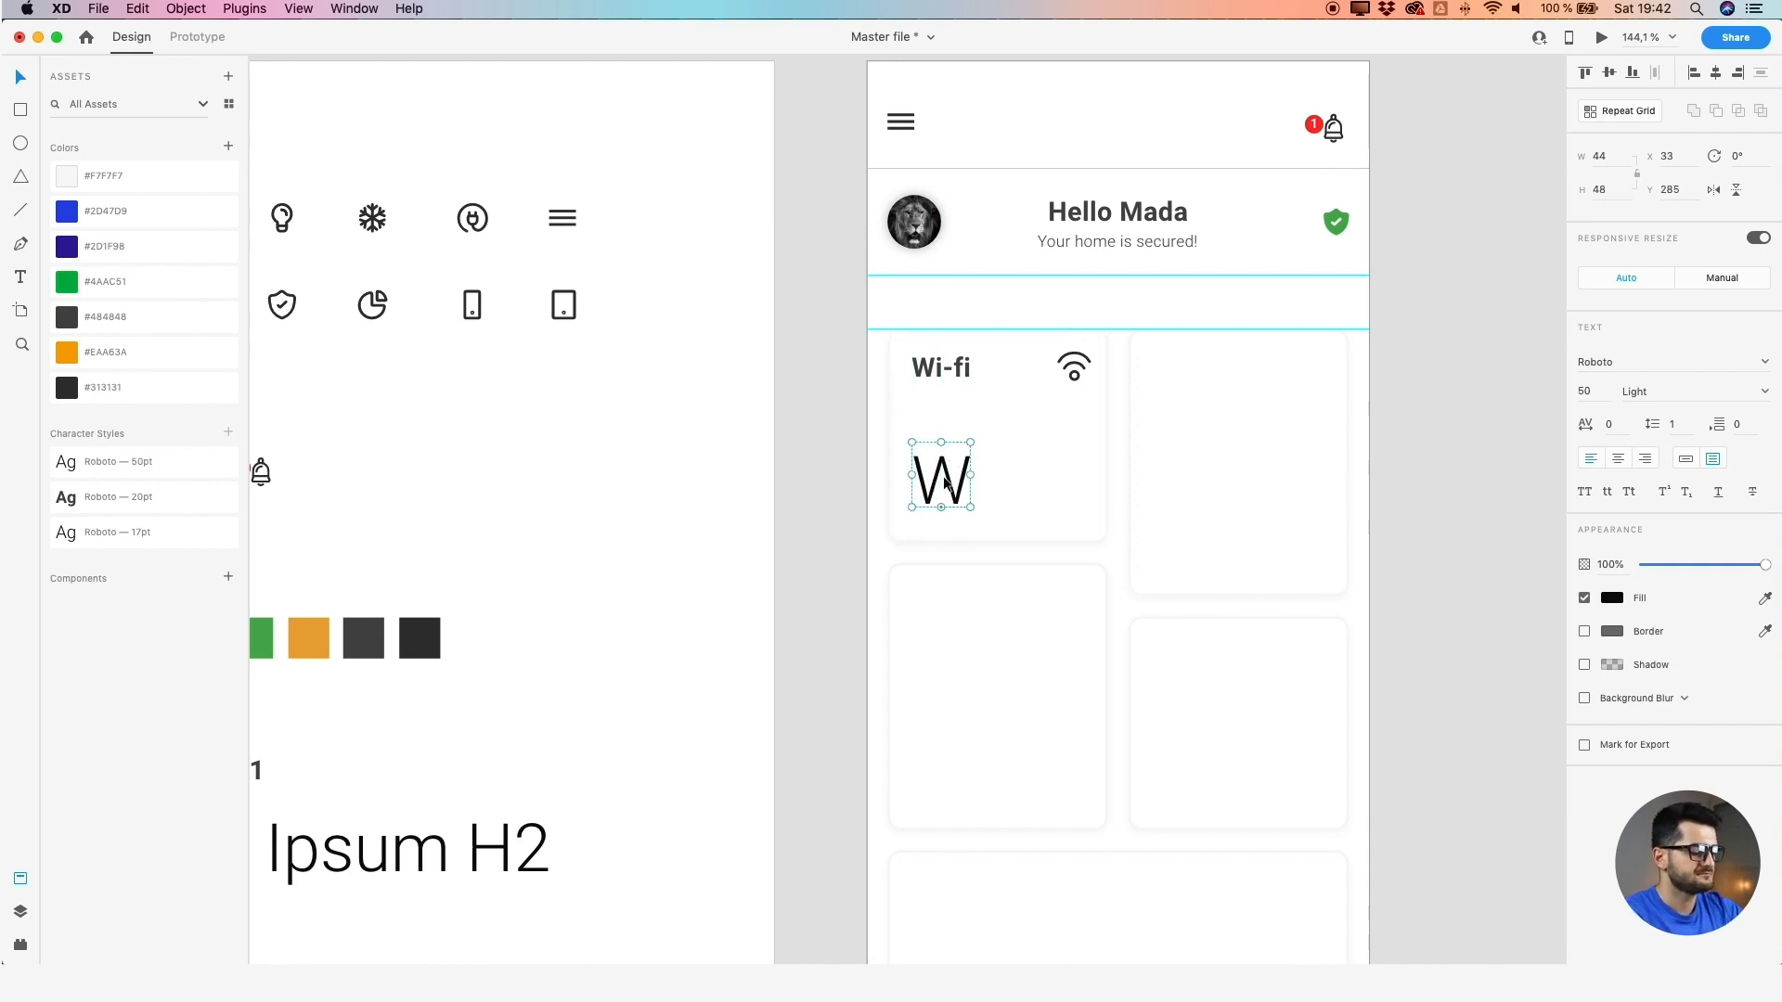
Change the large text to "2" and duplicate it beside the original in a 28-wide box at X 84
double_click(944, 481)
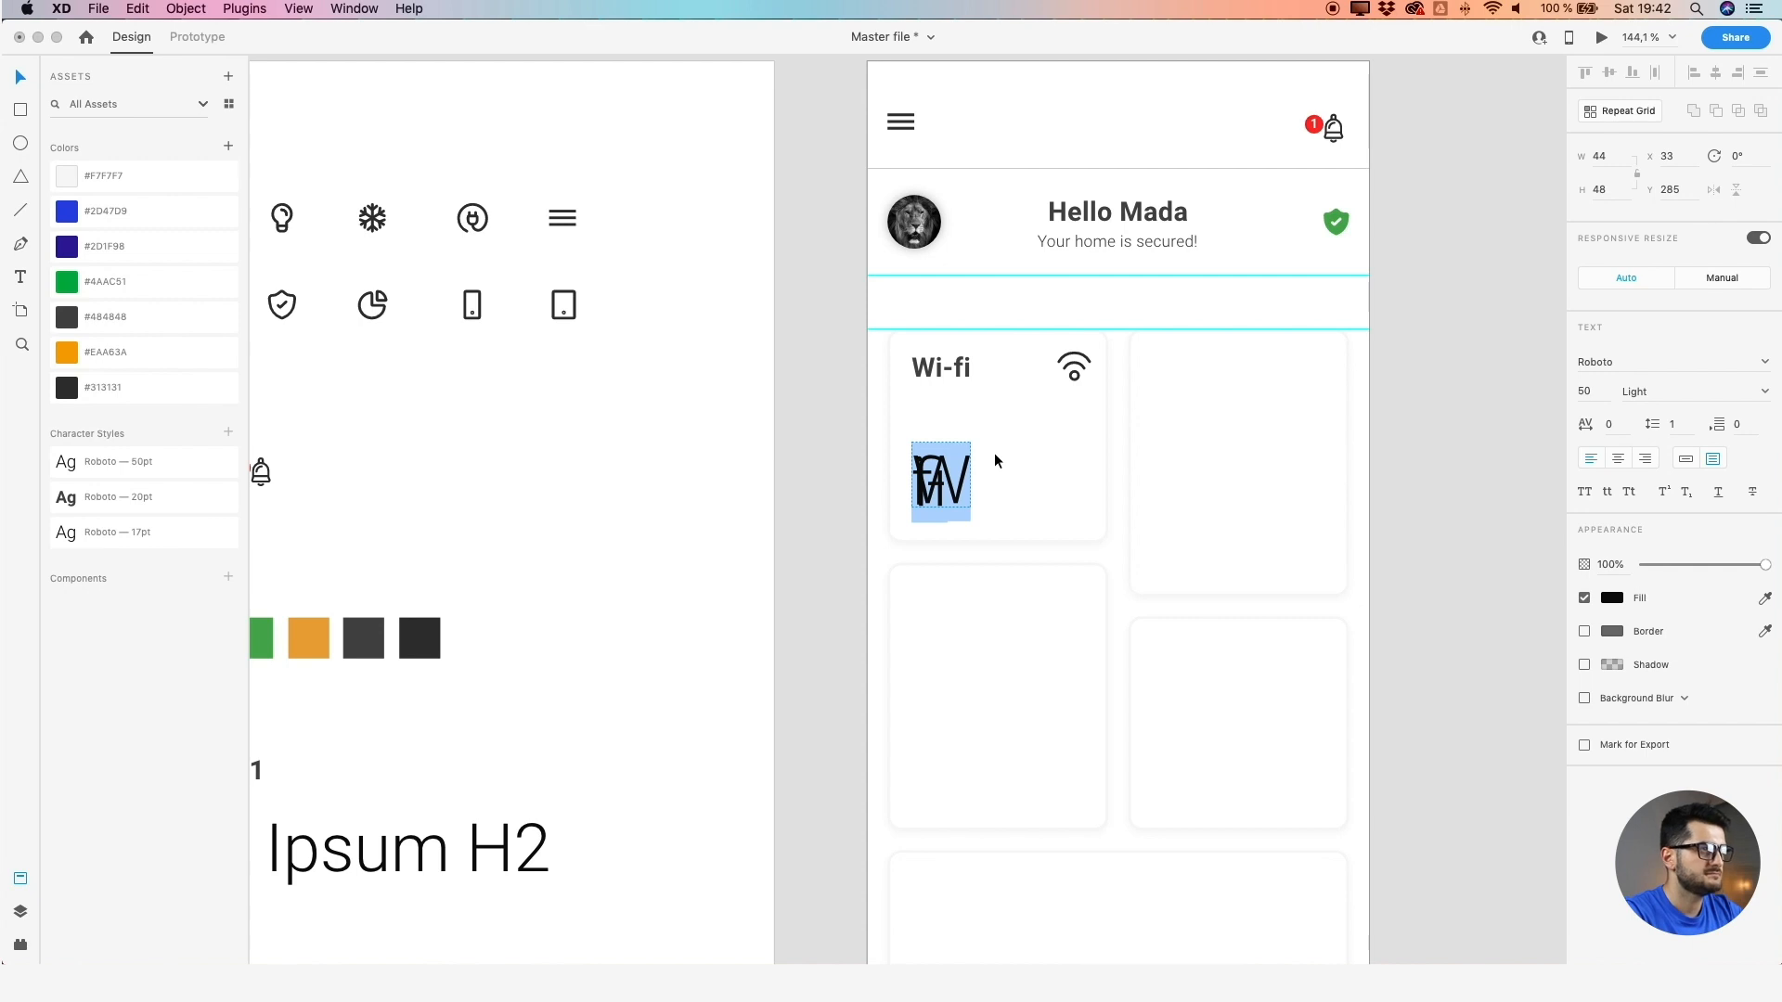
text(2)
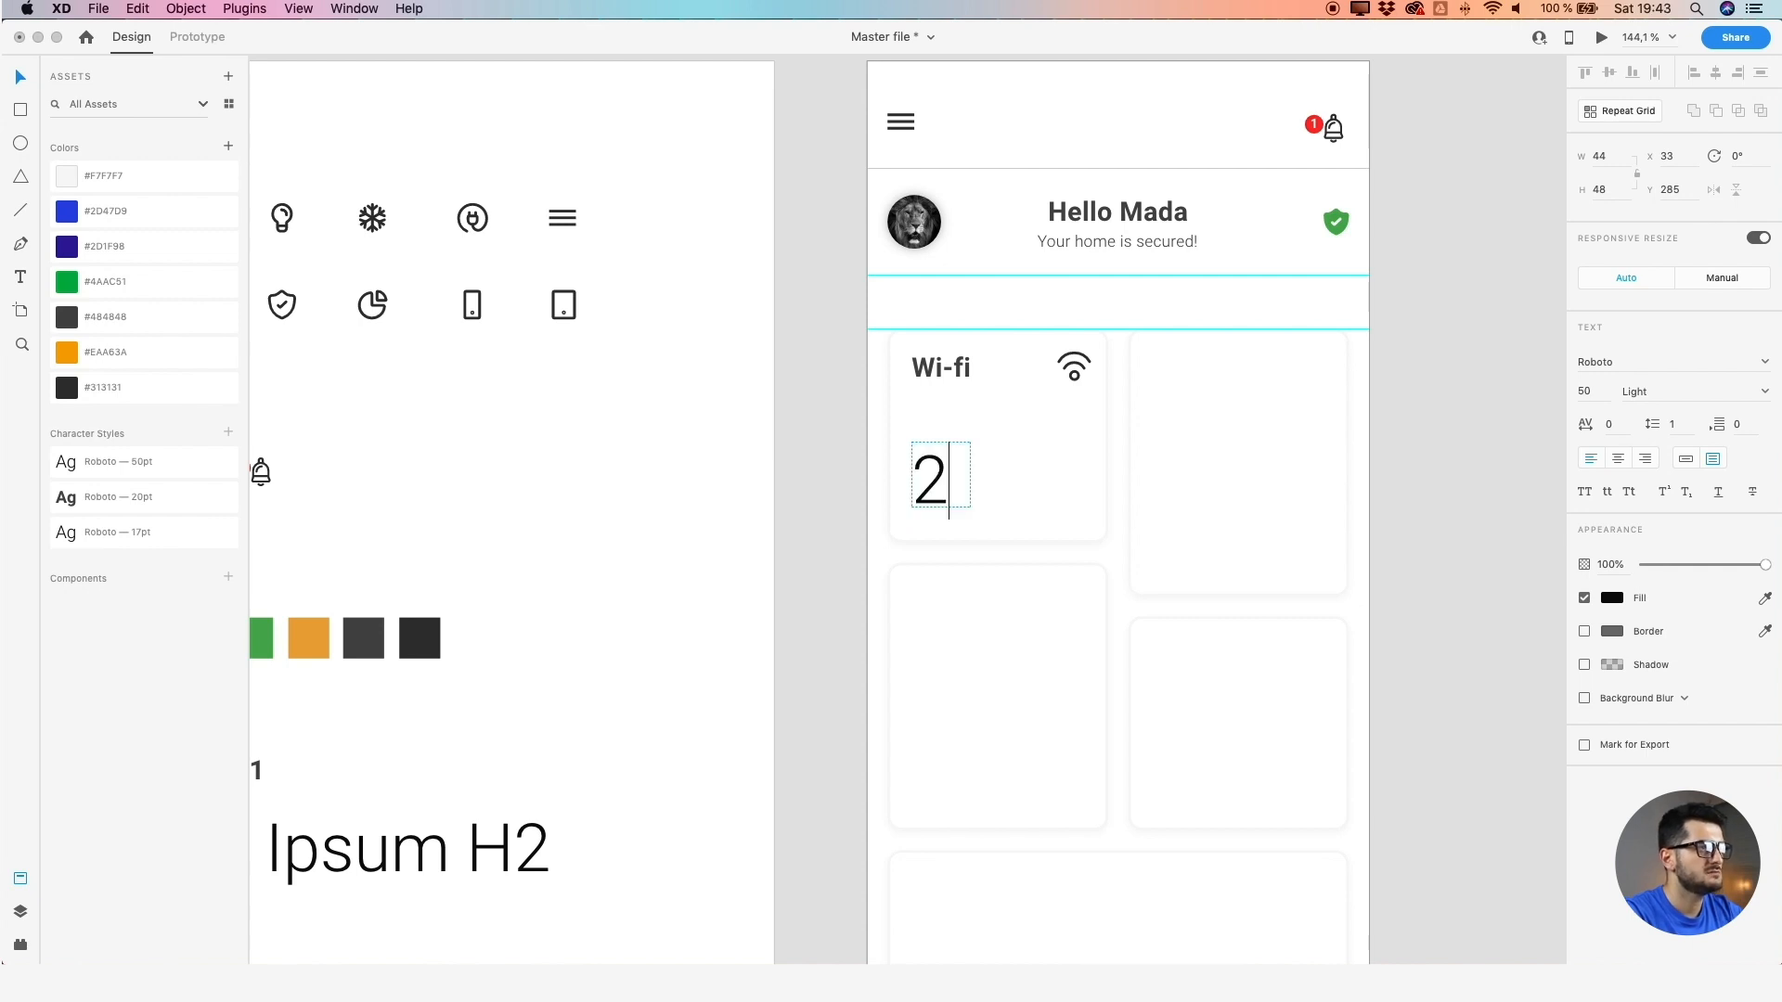
key(Escape)
mouse_move(972, 477)
mouse_down()
mouse_move(931, 477)
mouse_move(999, 479)
mouse_up()
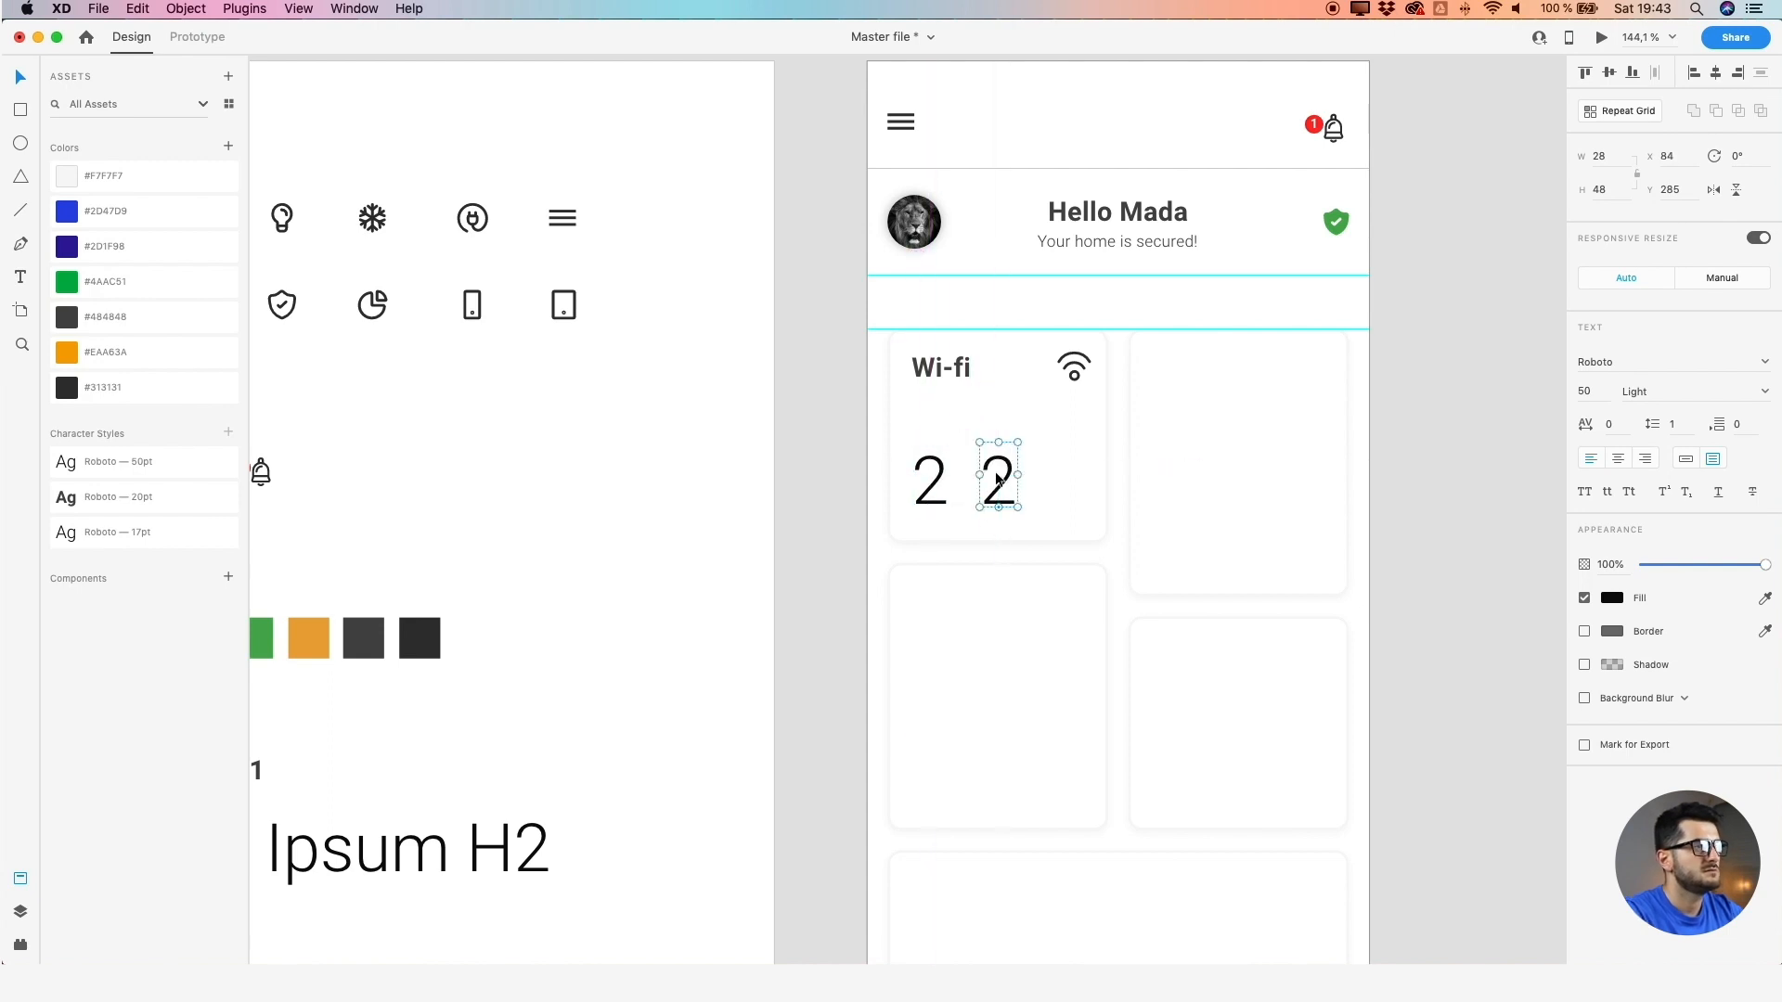
Change the copy's text to "Devices connected!" in the Roboto 17pt style and widen its box to 82
double_click(997, 479)
text(D)
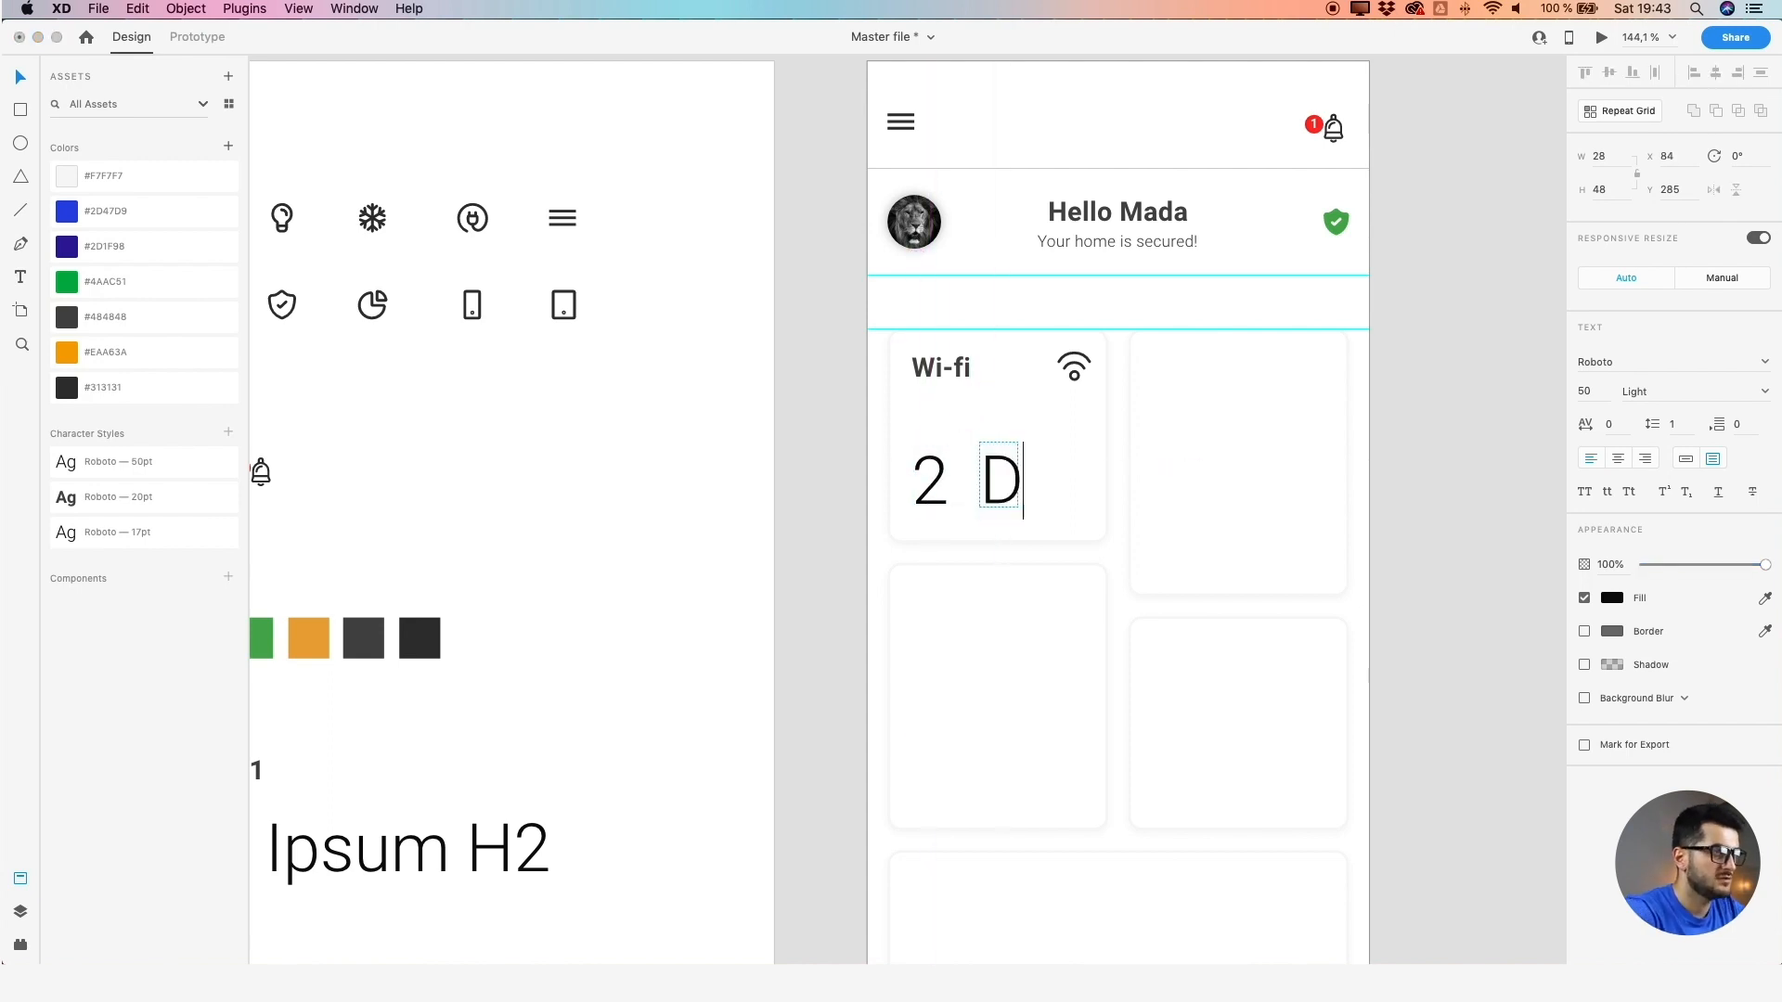
text(evices con)
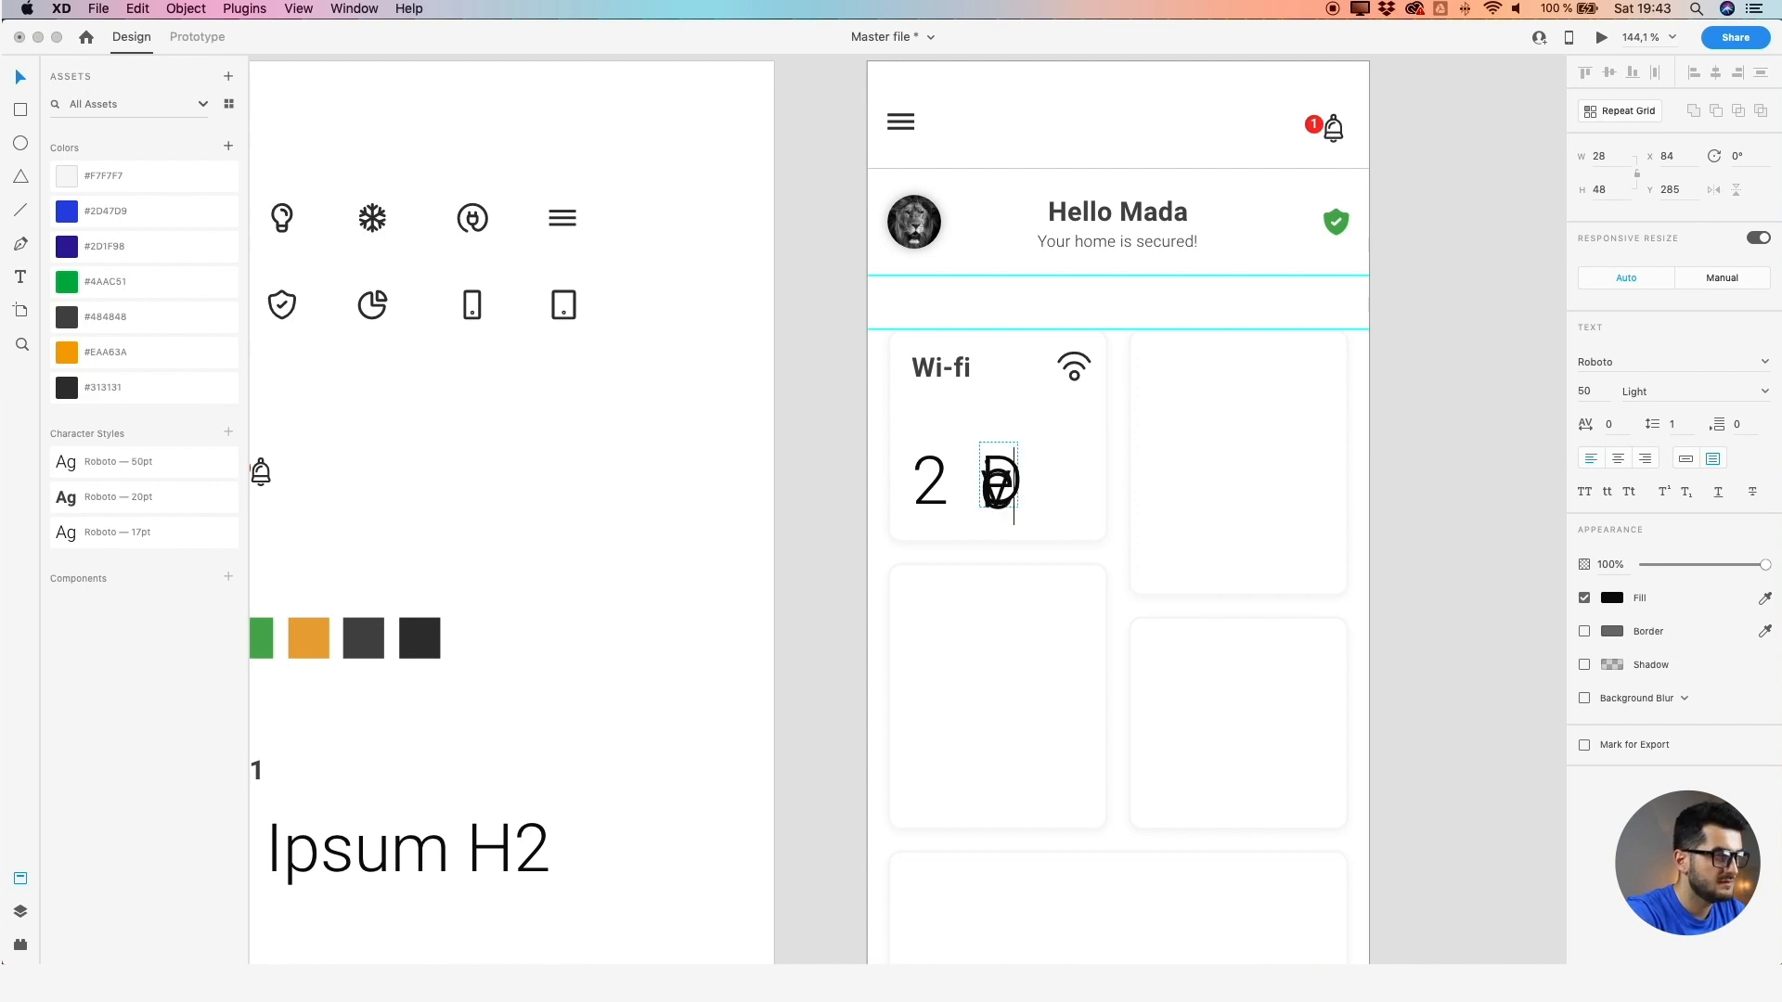
text(nected)
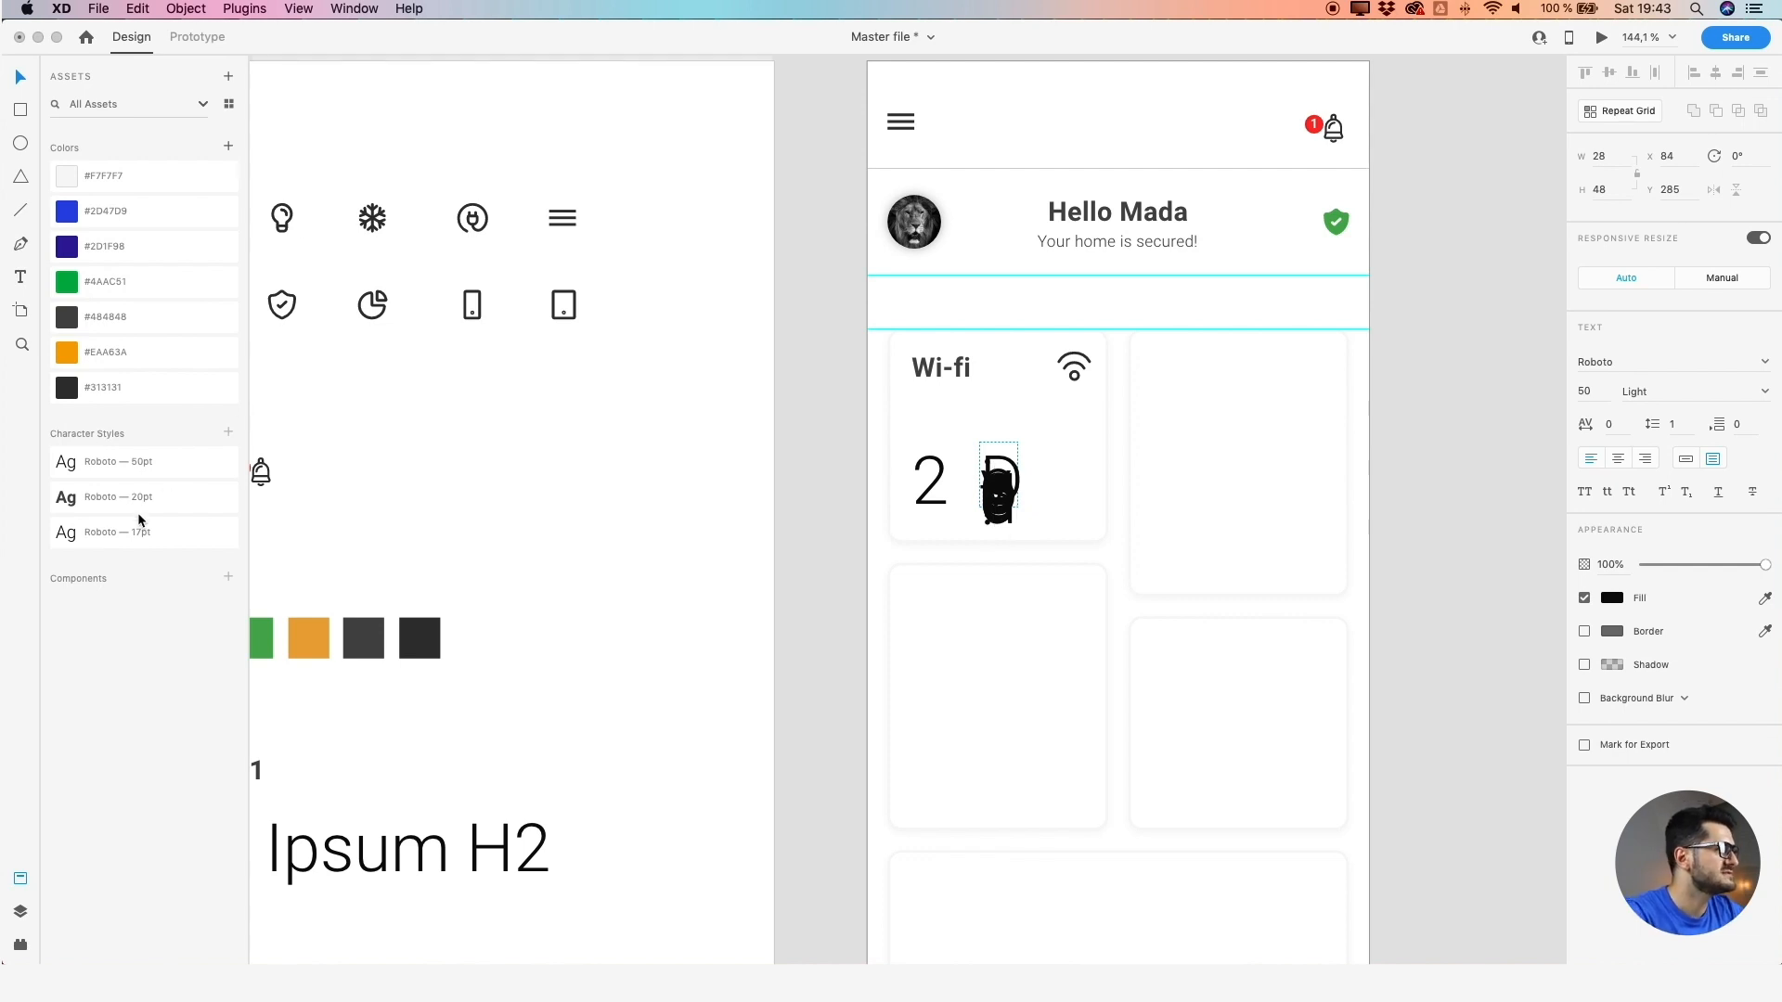
click(133, 541)
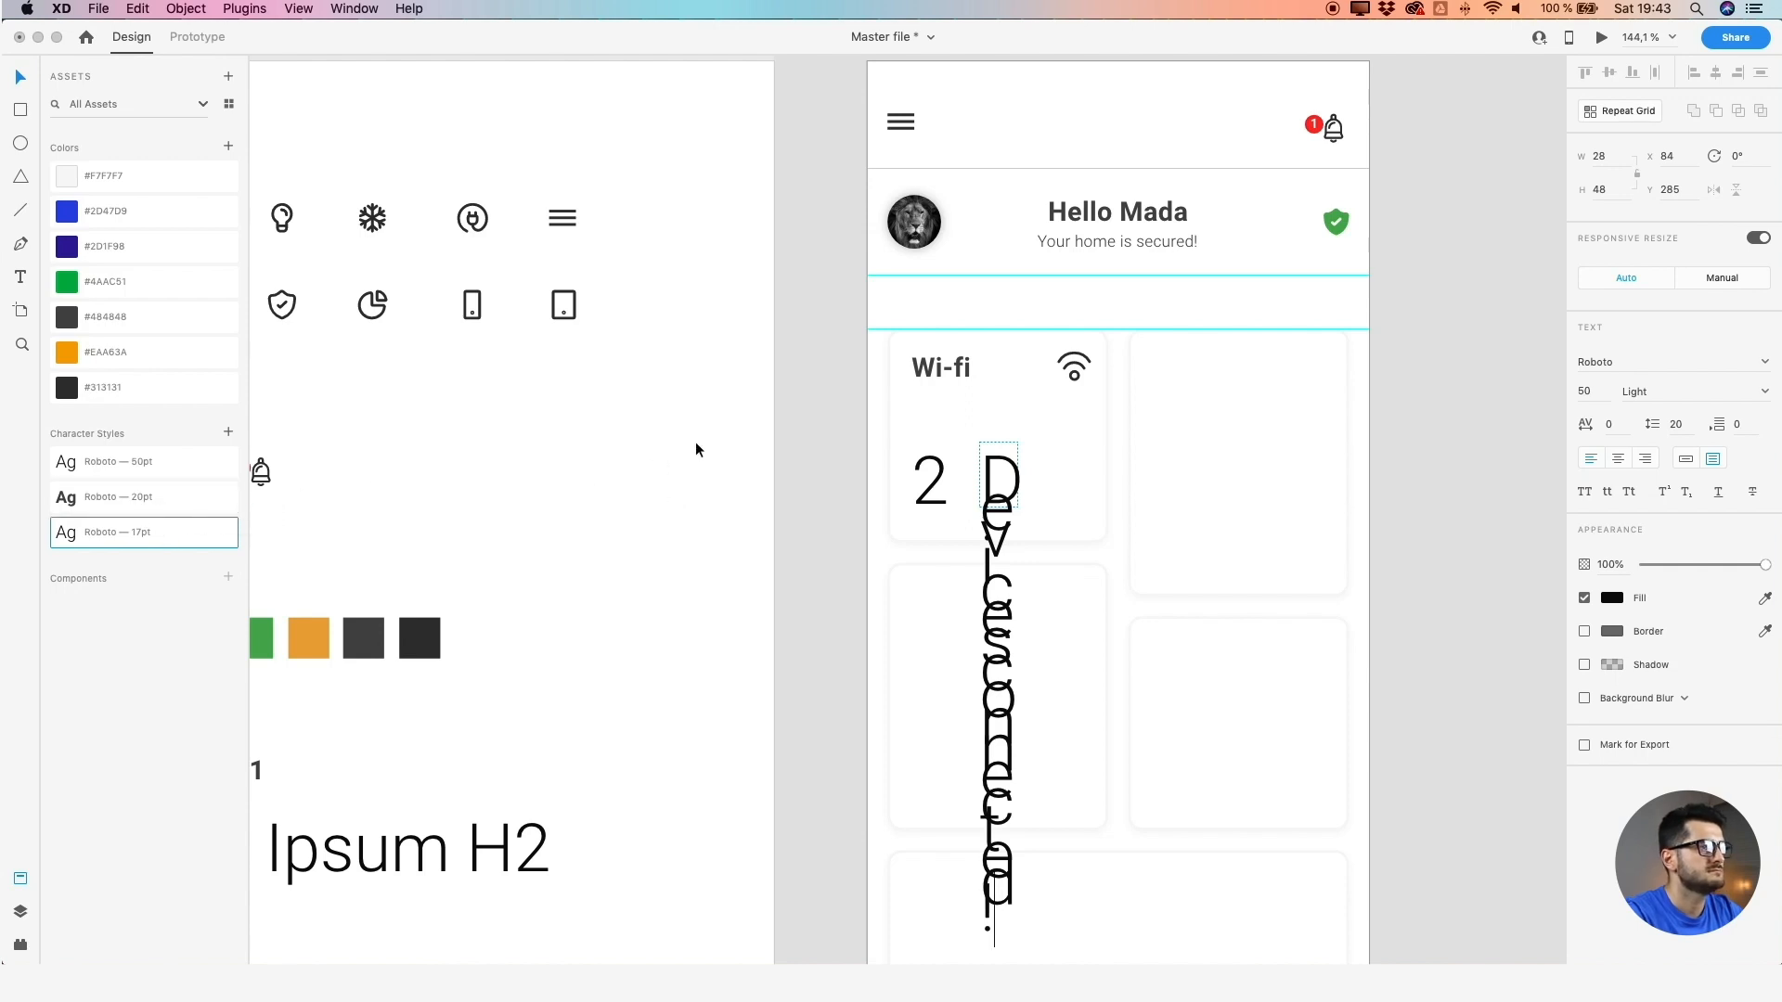
key(Escape)
click(125, 539)
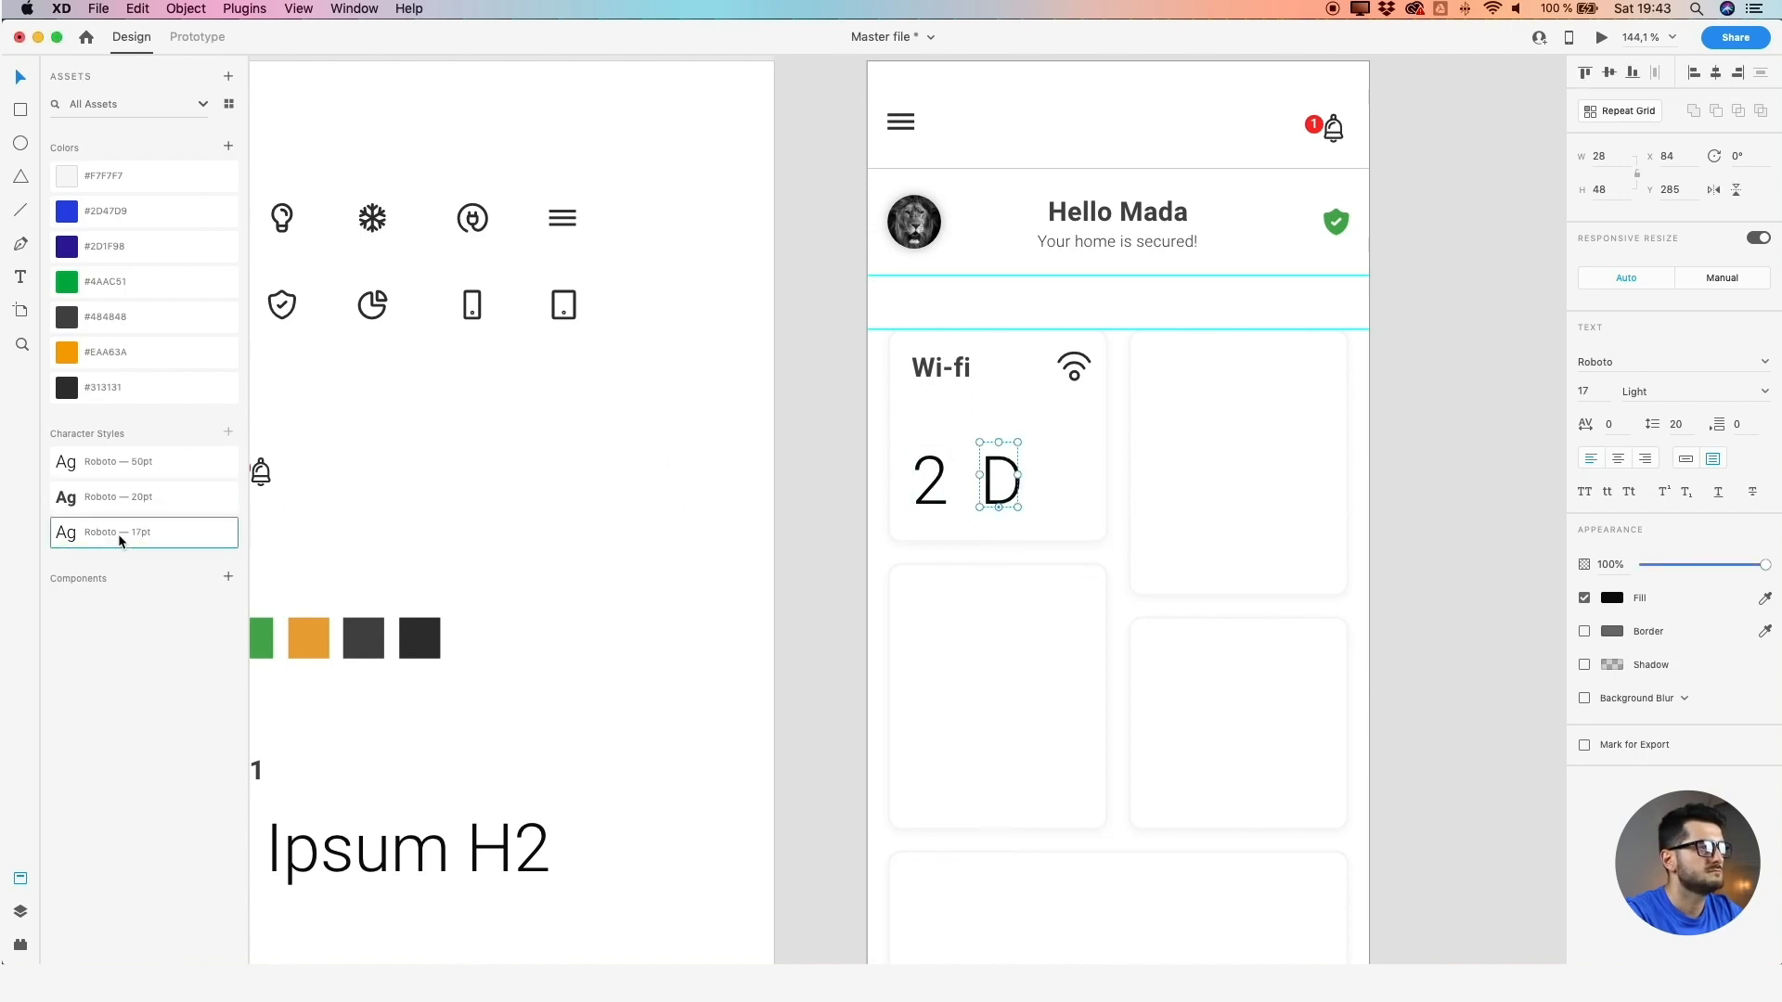
drag(1018, 473, 939, 455)
Retype the word "Devices" in the text beside the number 2
double_click(1017, 462)
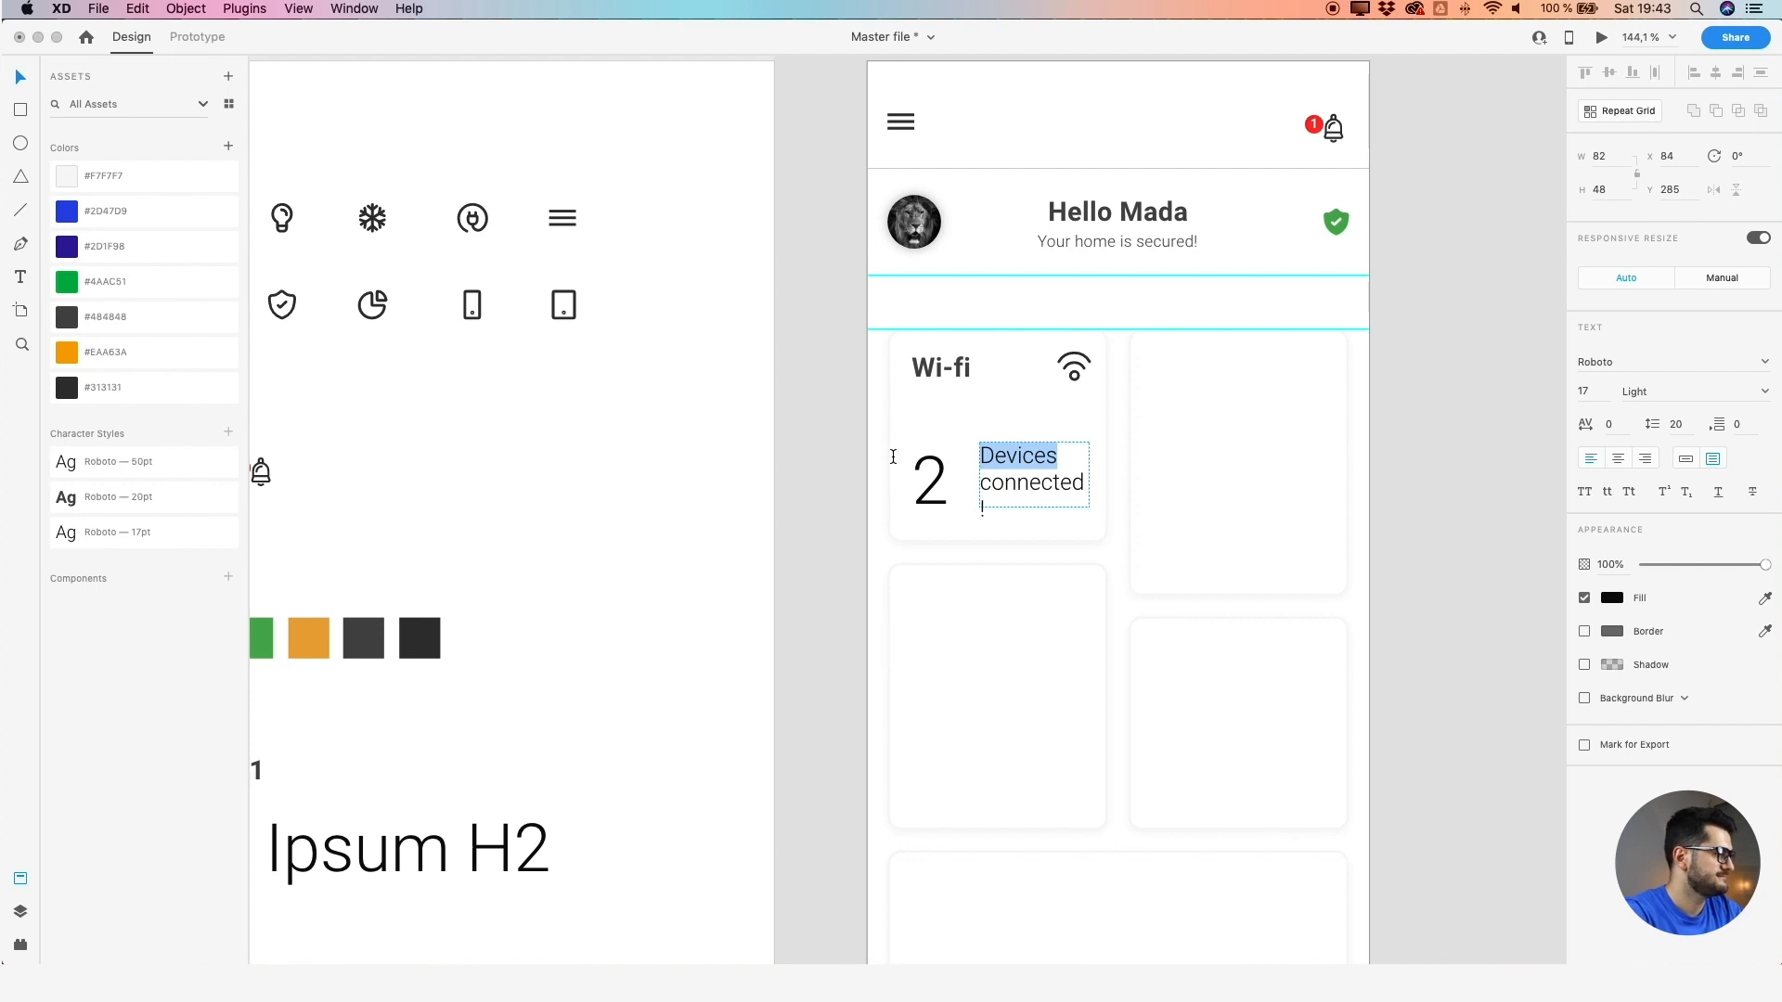
key(BackSpace)
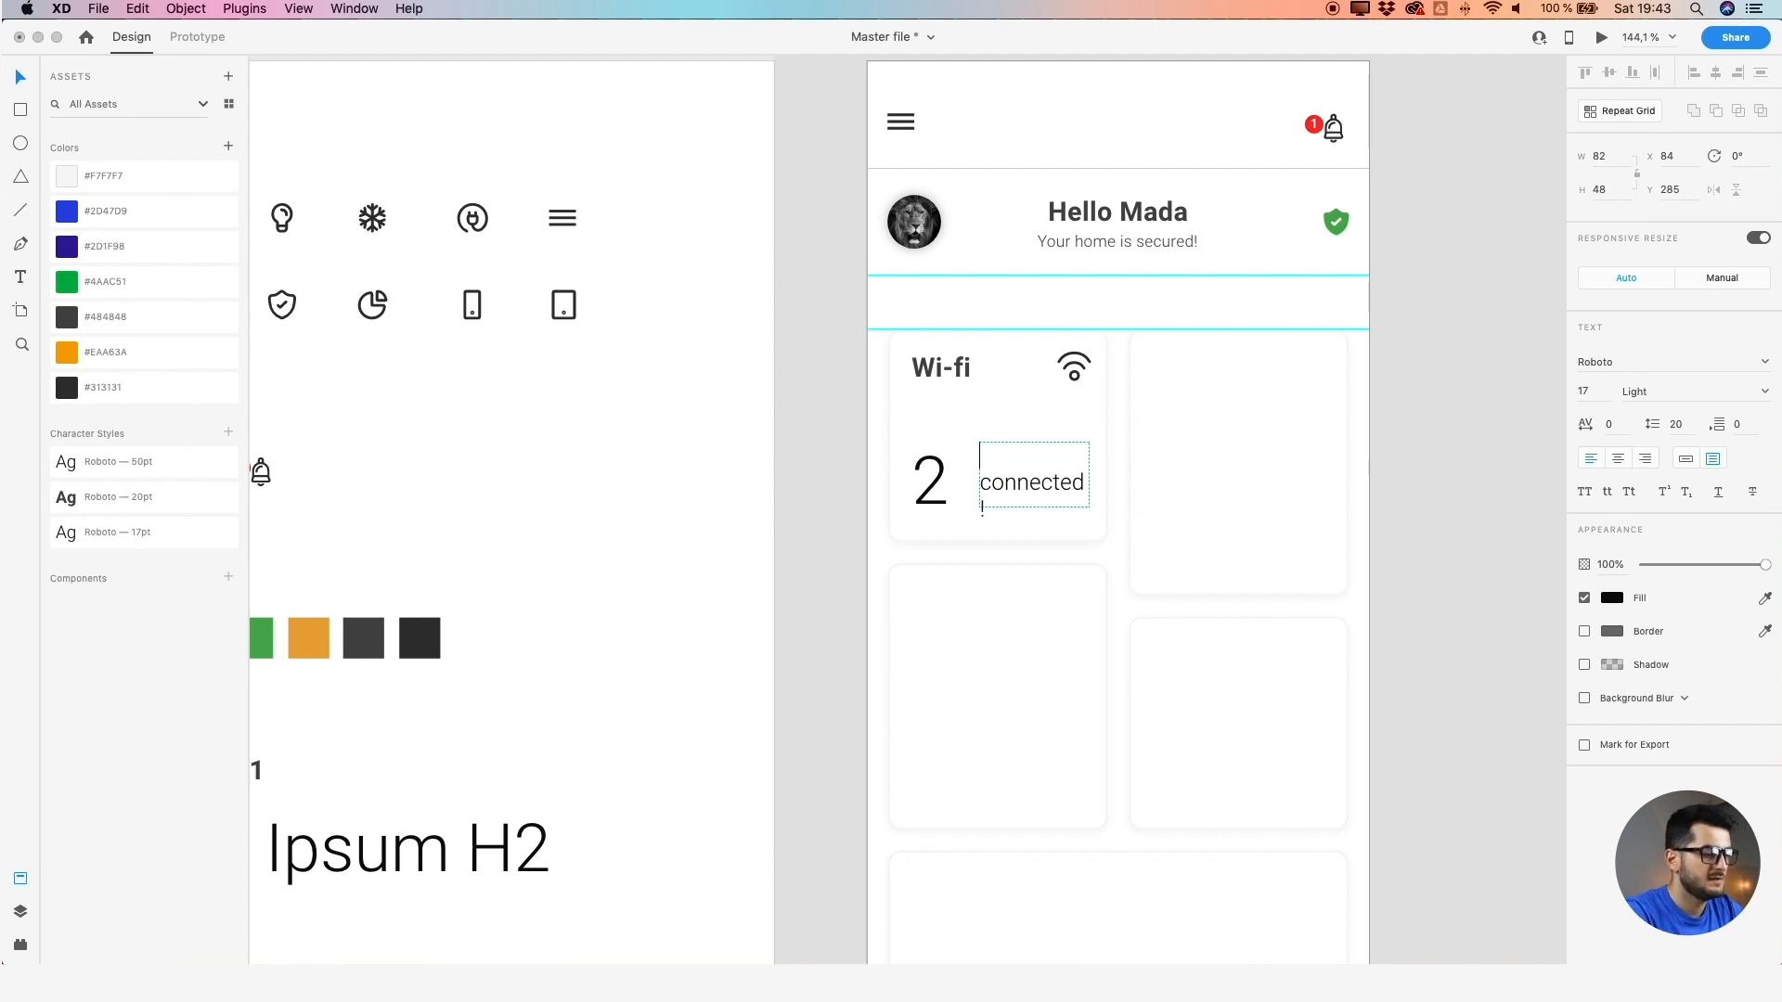
text(Devices)
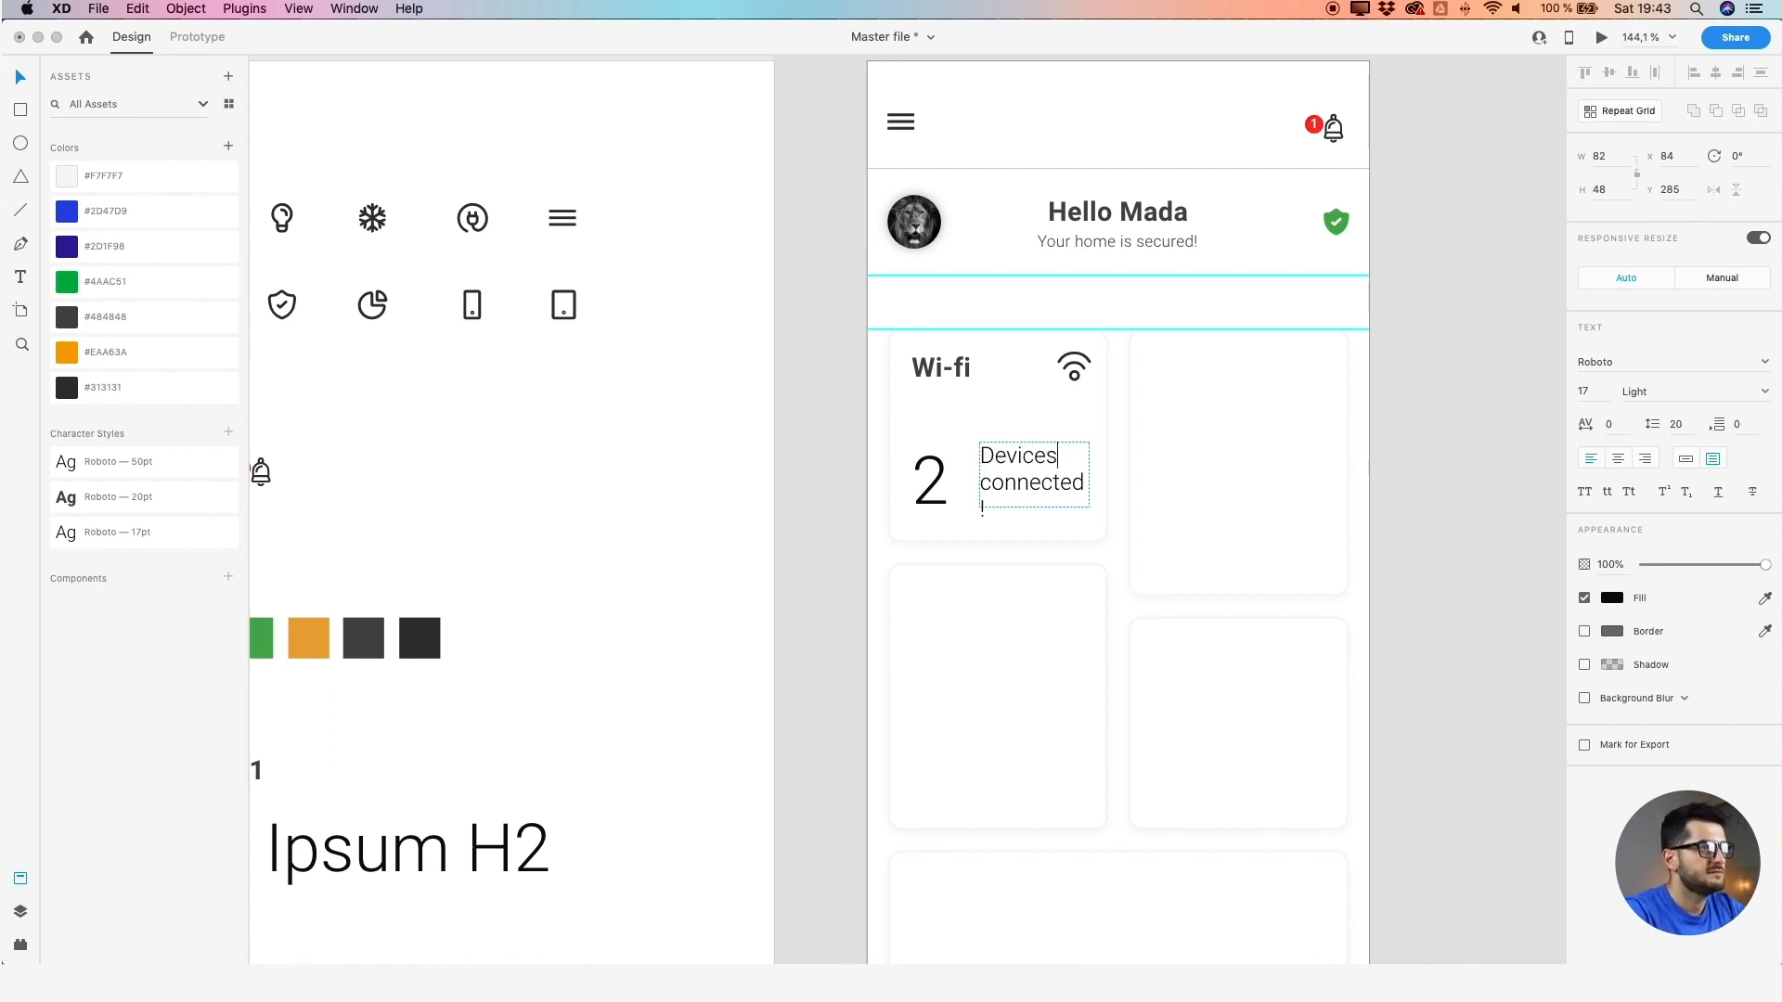
key(Escape)
Resize the "Devices connected!" text box to 86 wide by 40 high and place it at X 77, Y 293
drag(1088, 474, 994, 503)
scroll(995, 485, up, 3)
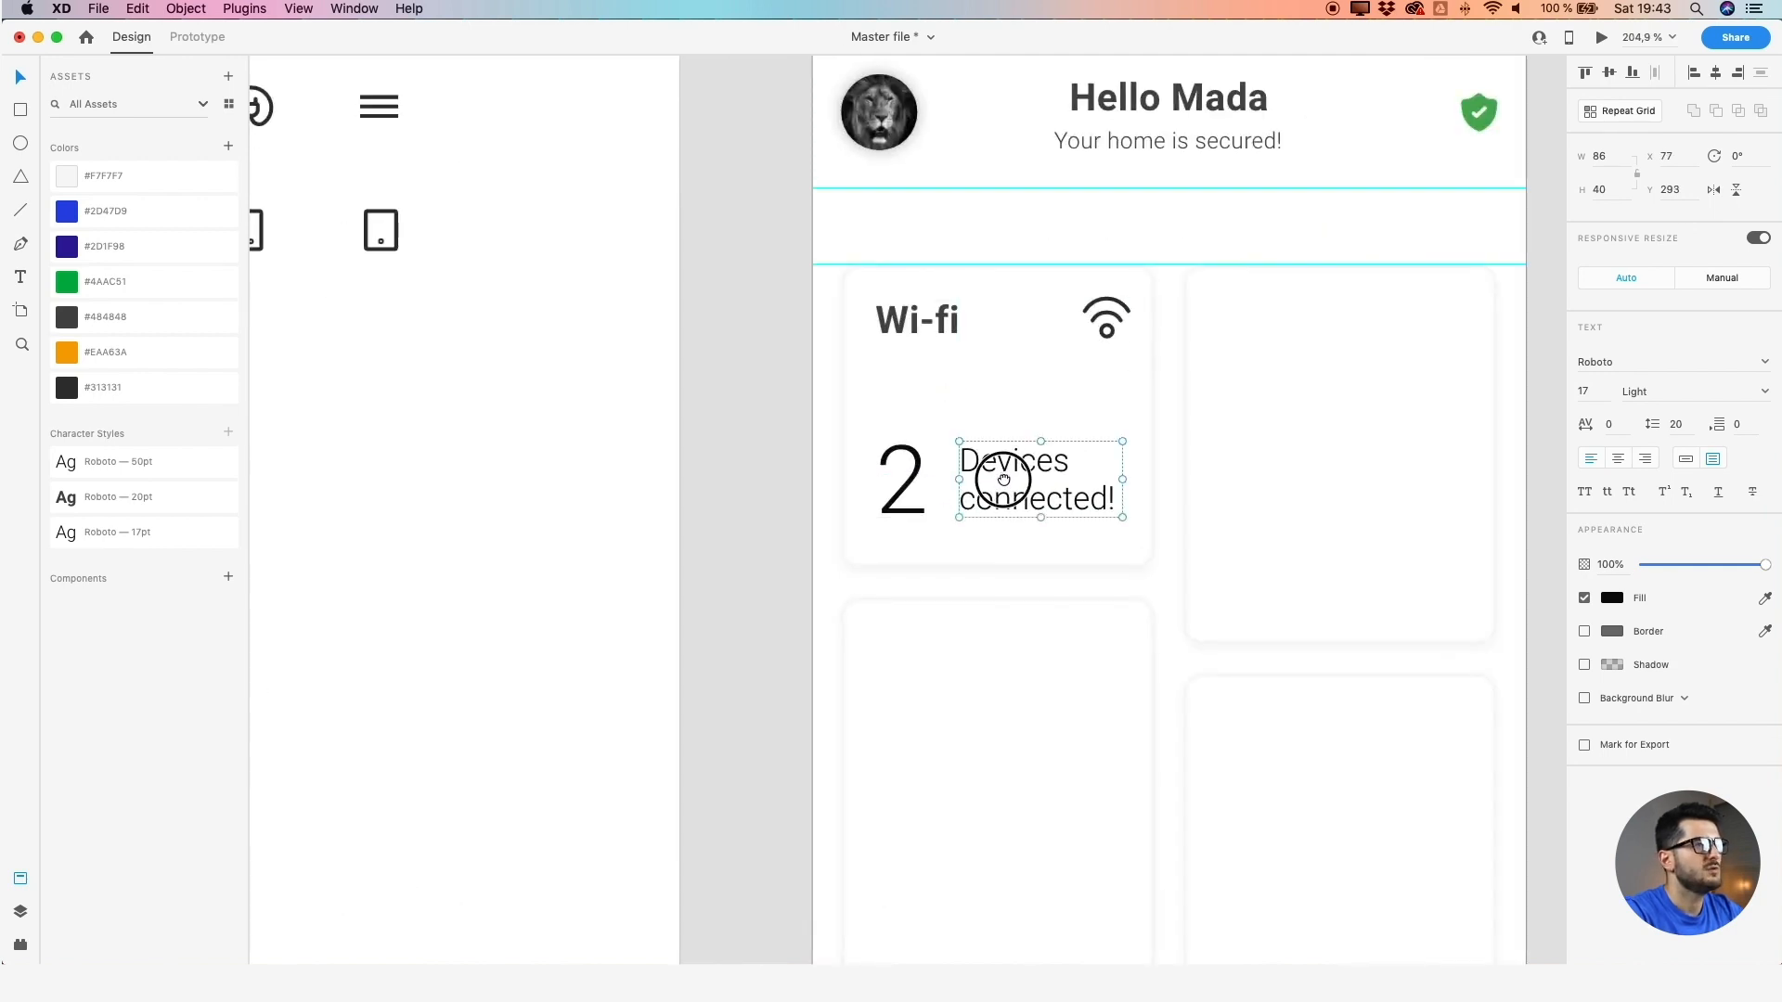
scroll(956, 457, right, 3)
scroll(631, 390, right, 3)
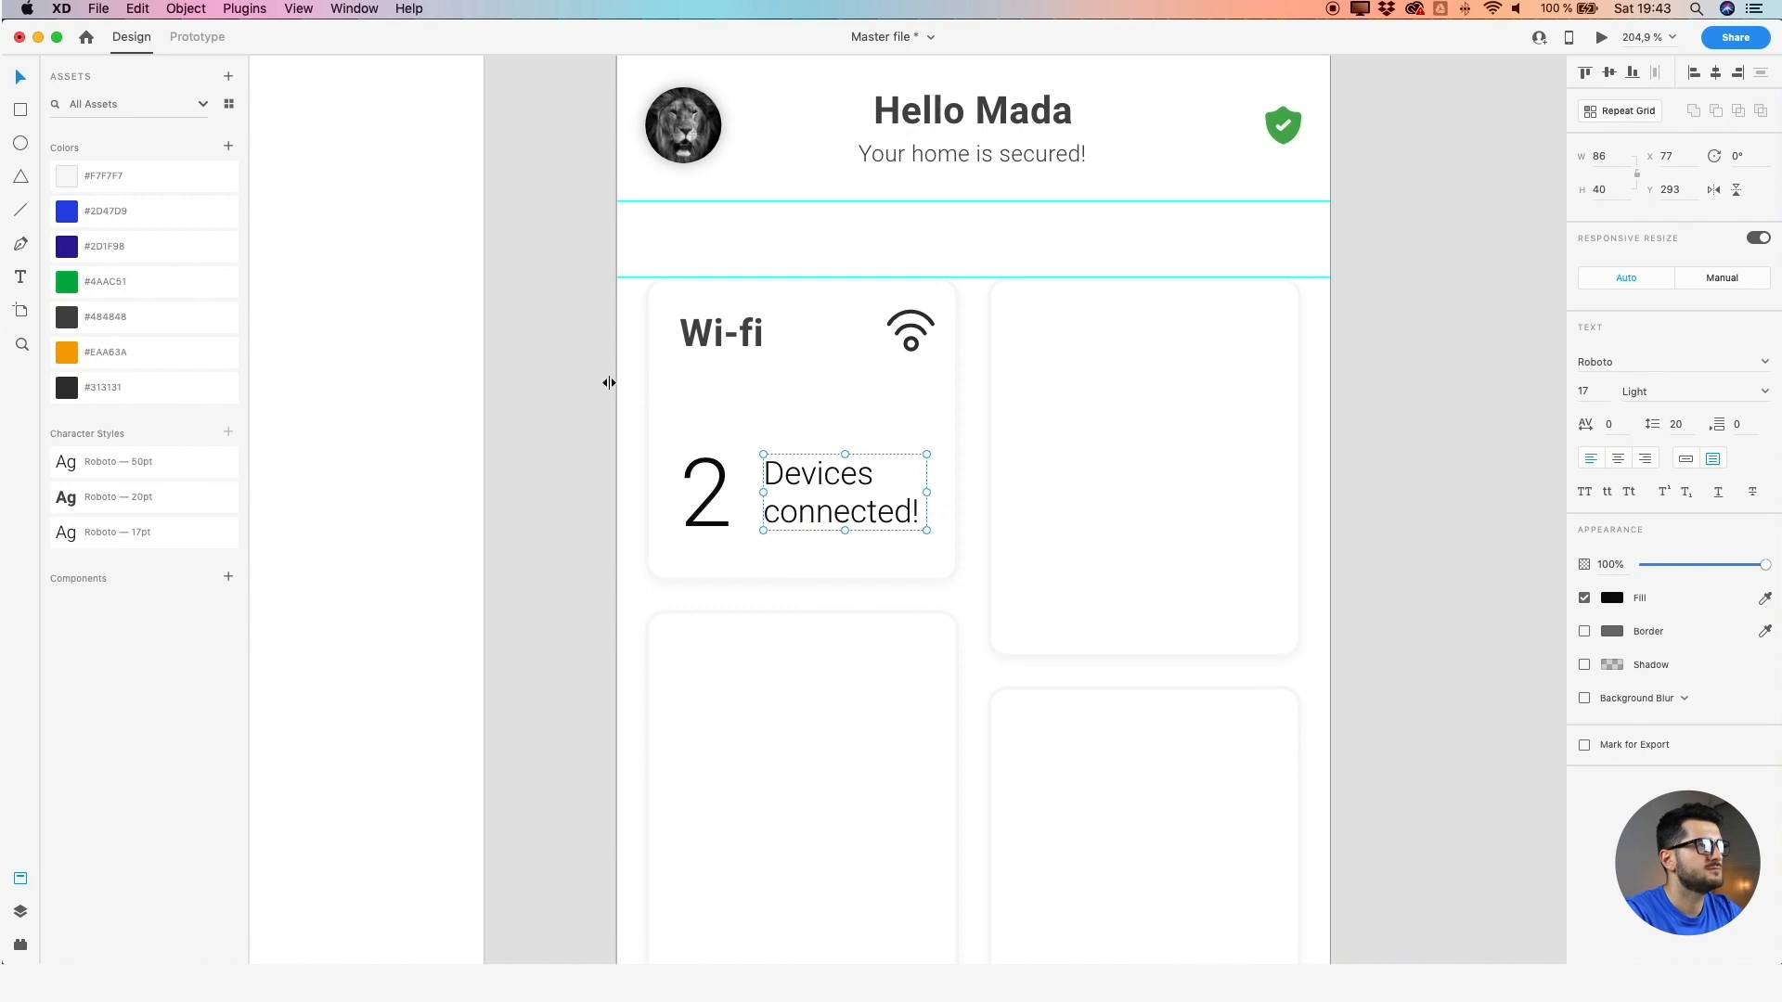
scroll(642, 380, down, 2)
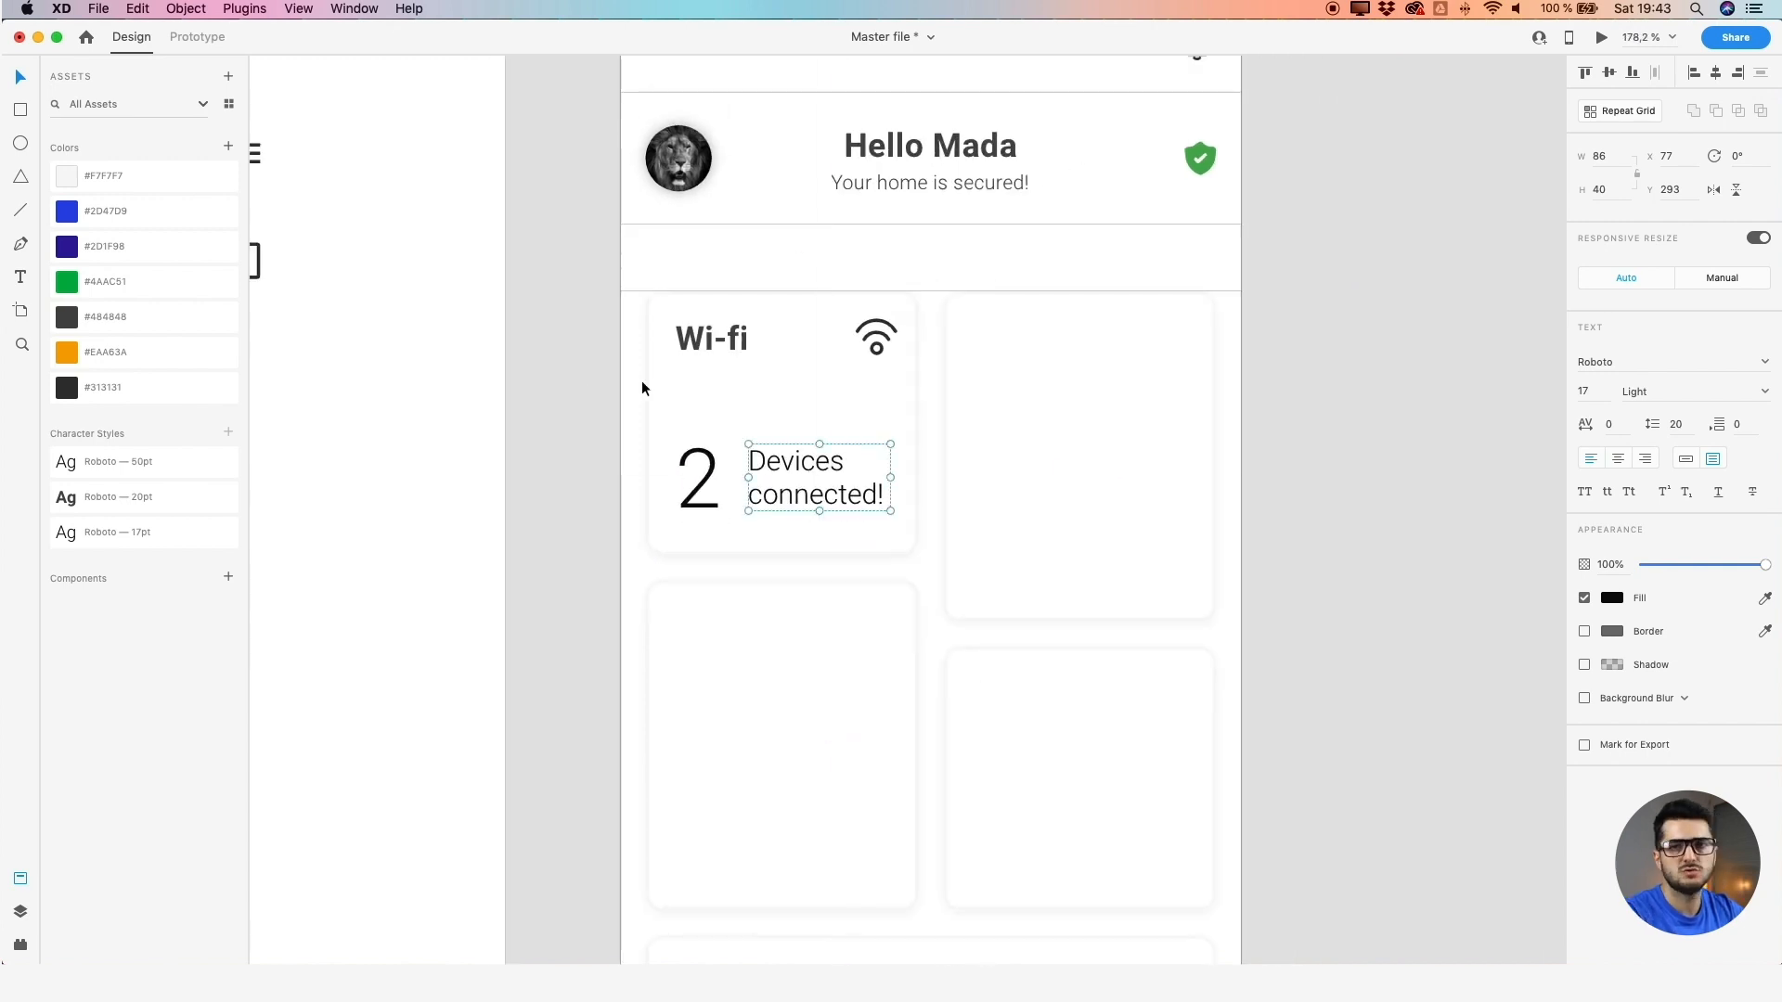
Duplicate the "Wi-fi" label as fixed-size text into the upper-right card at X 214, Y 217, reading "Climate Control"
click(682, 344)
click(1712, 459)
drag(715, 345, 1015, 345)
double_click(1015, 346)
text(Climate Control)
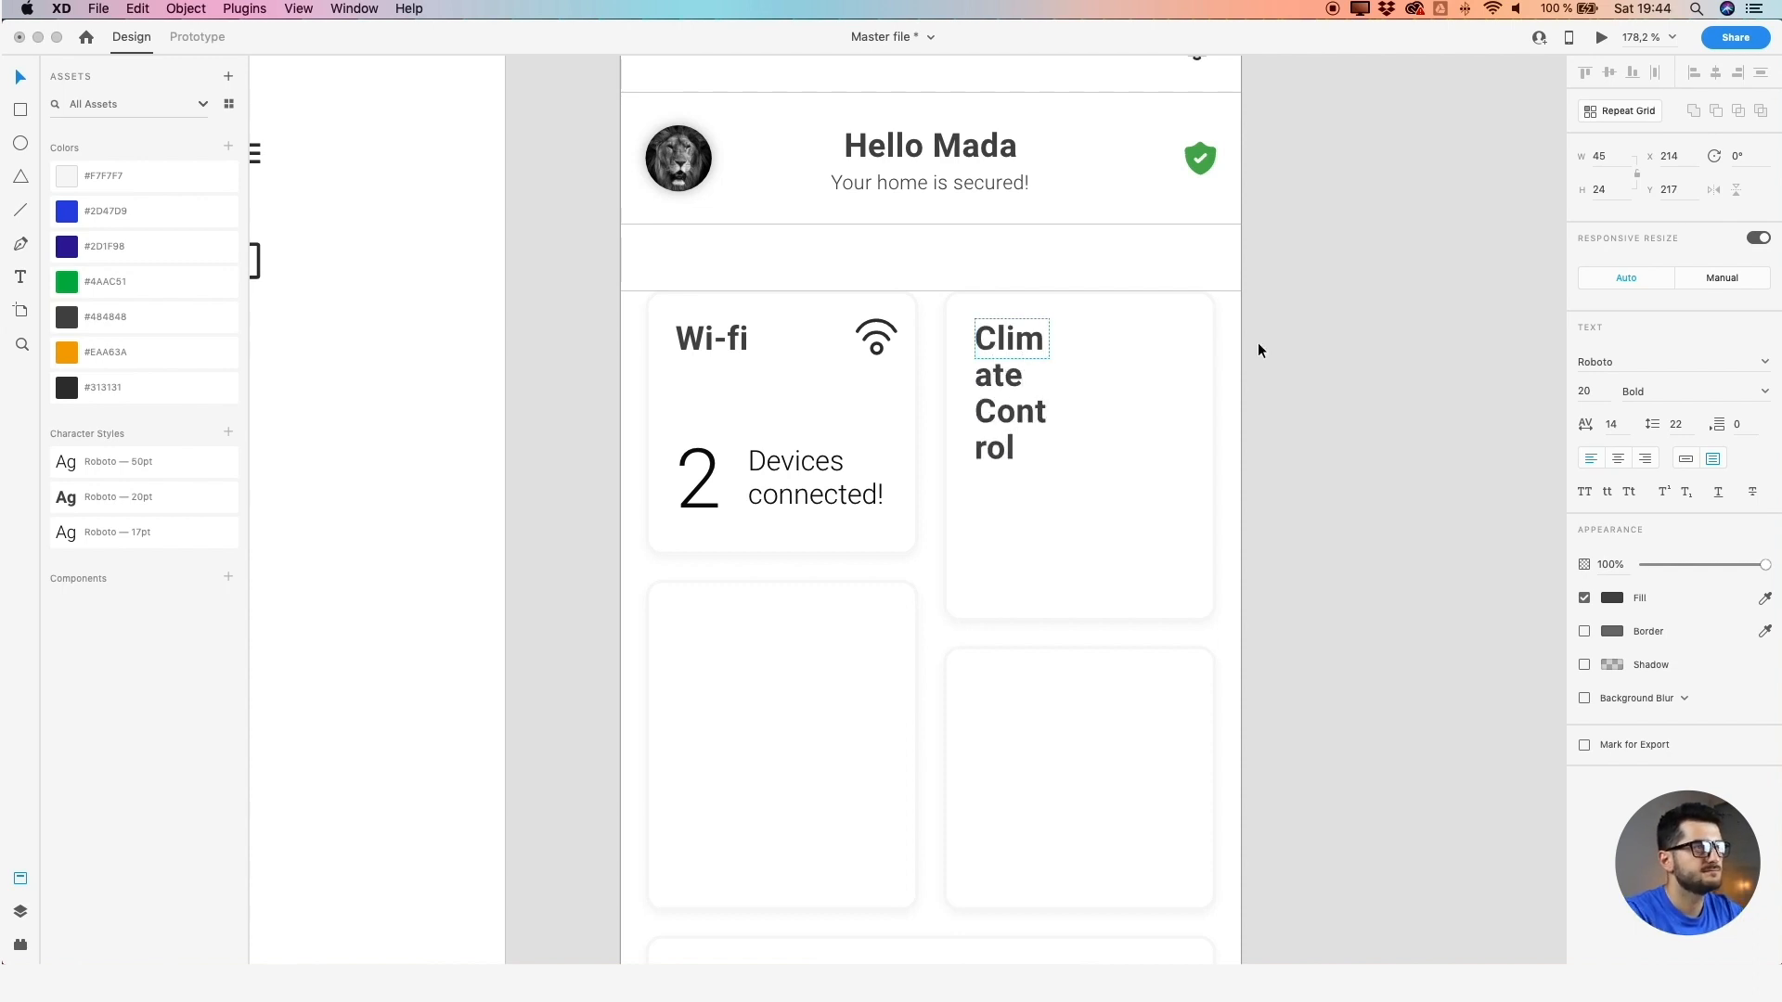
Enlarge the "Climate Control" text box so the title fits on two lines, one word per line
key(Escape)
drag(1050, 342, 1040, 395)
click(1039, 401)
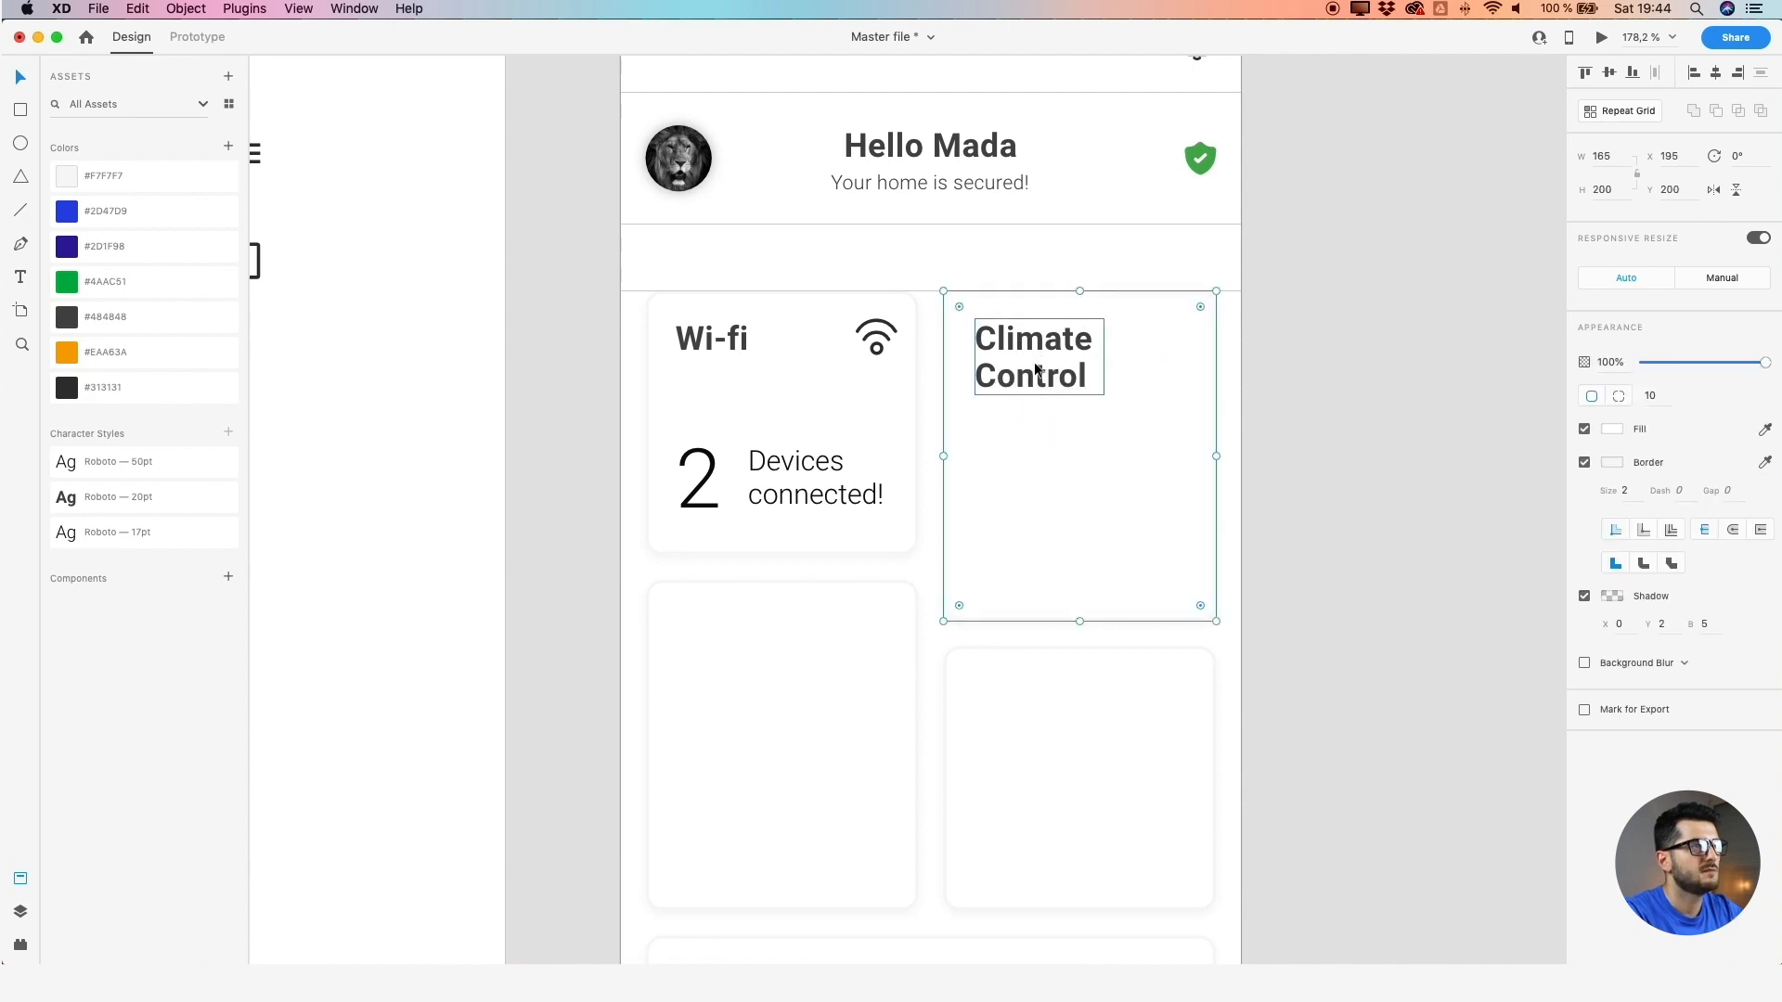
Duplicate the "Wi-fi" label into the card below the Wi-fi card at X 33, Y 400, reading "Security & Alerts"
scroll(1036, 355, down, 2)
click(588, 383)
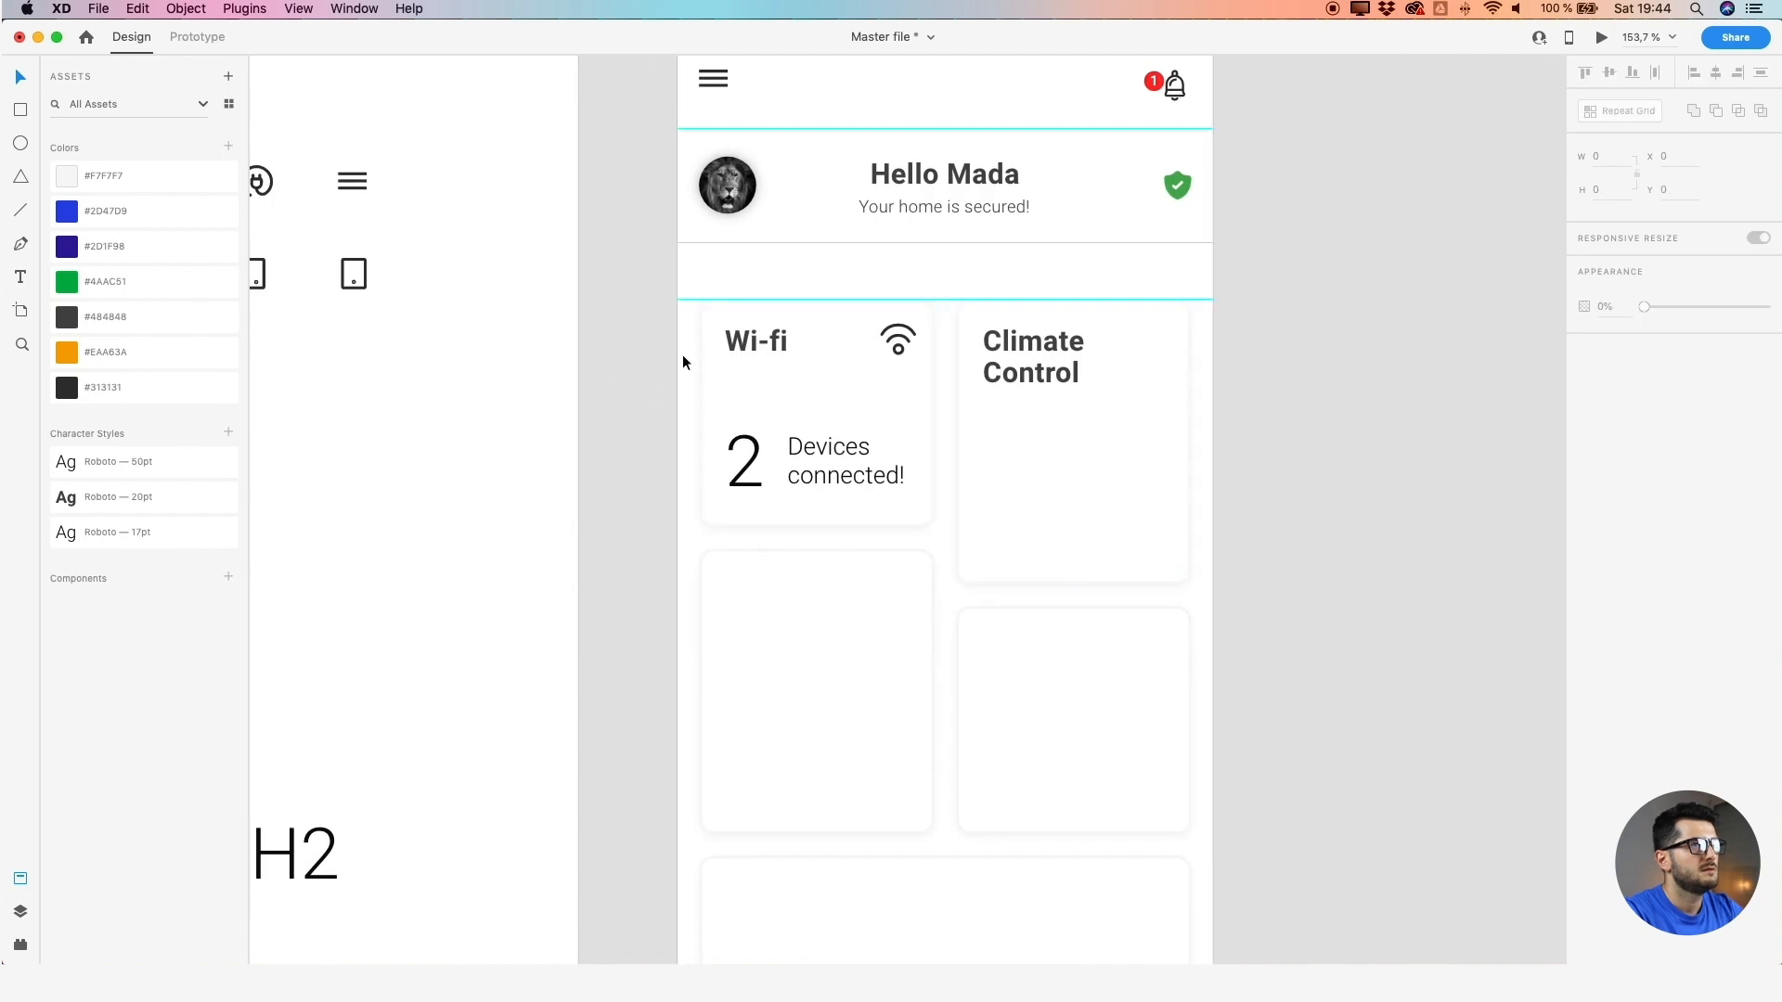
scroll(696, 349, down, 1)
click(1021, 293)
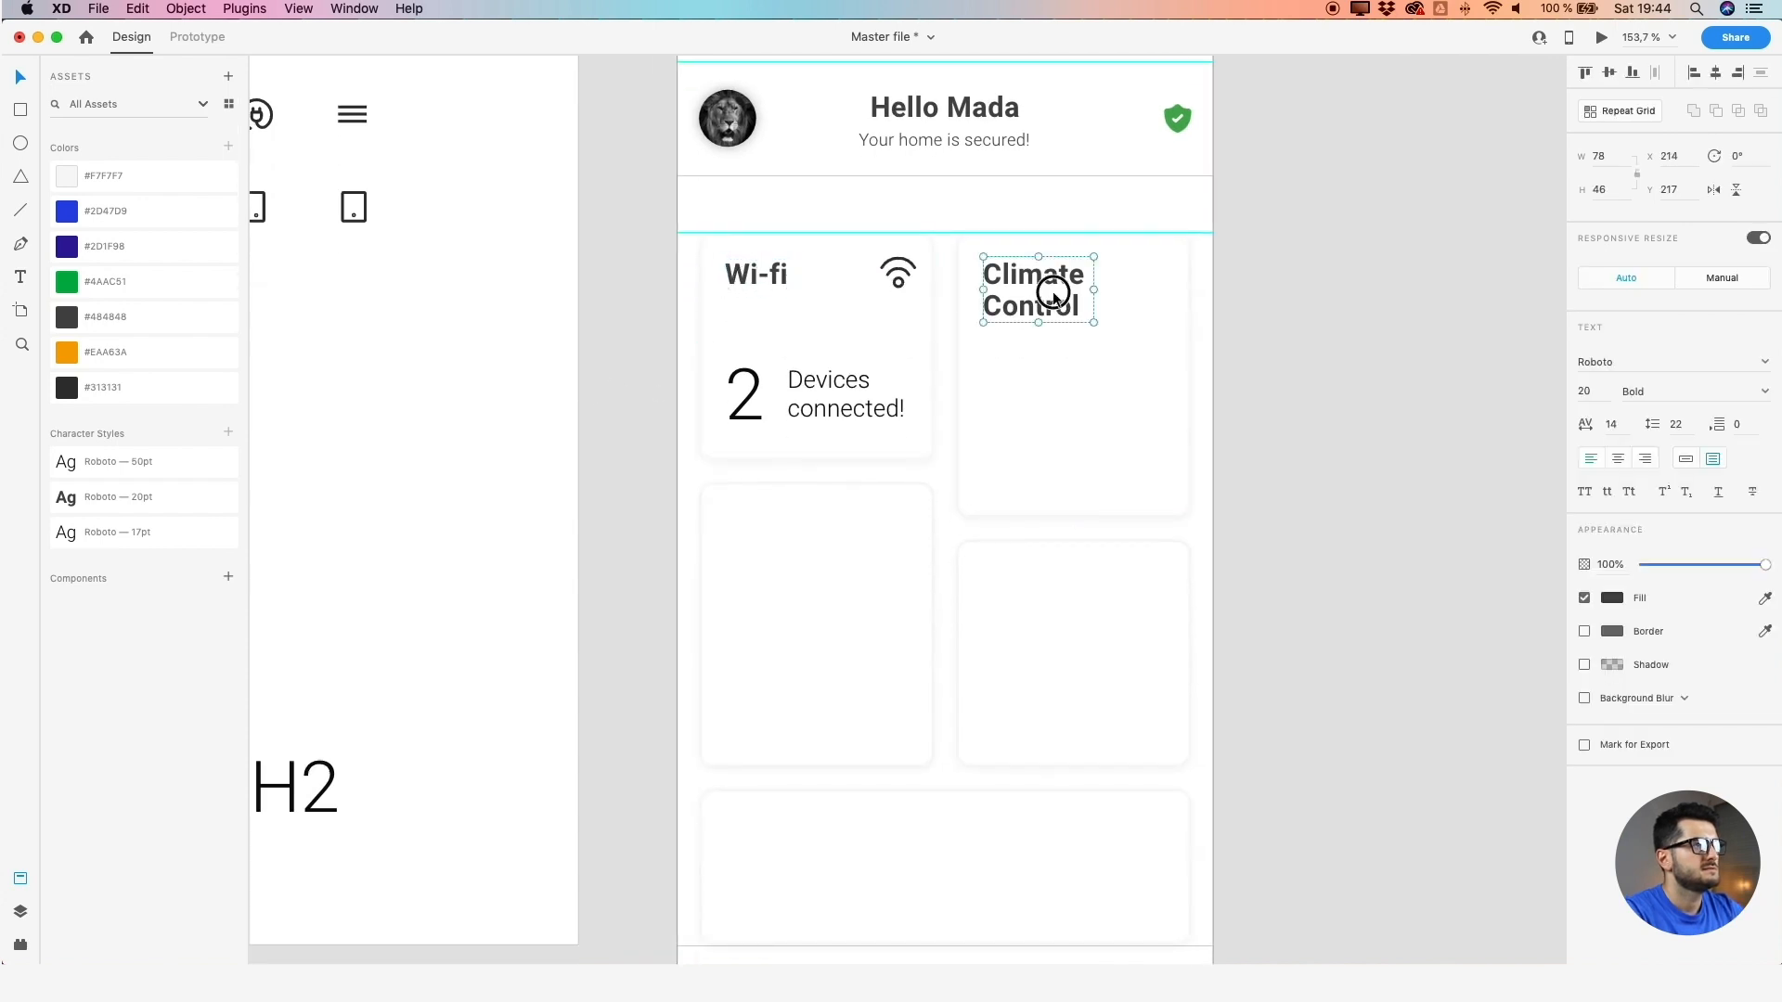
drag(750, 284, 766, 535)
double_click(765, 533)
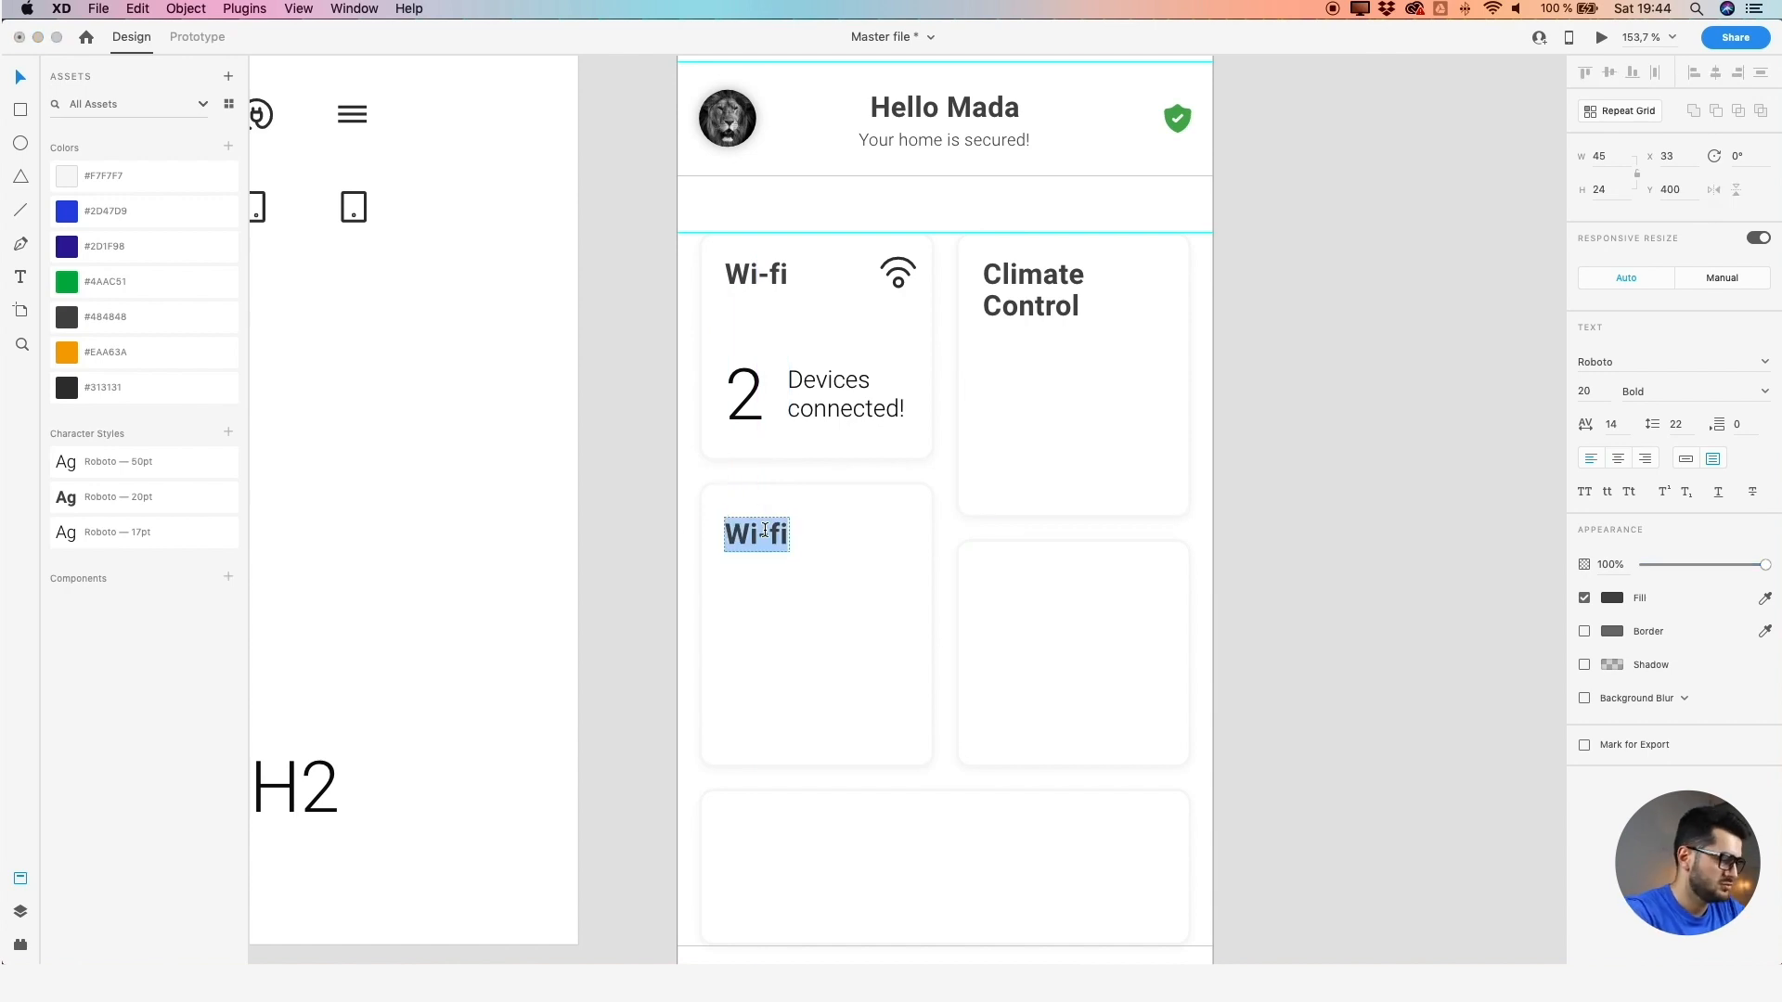
text(Securit)
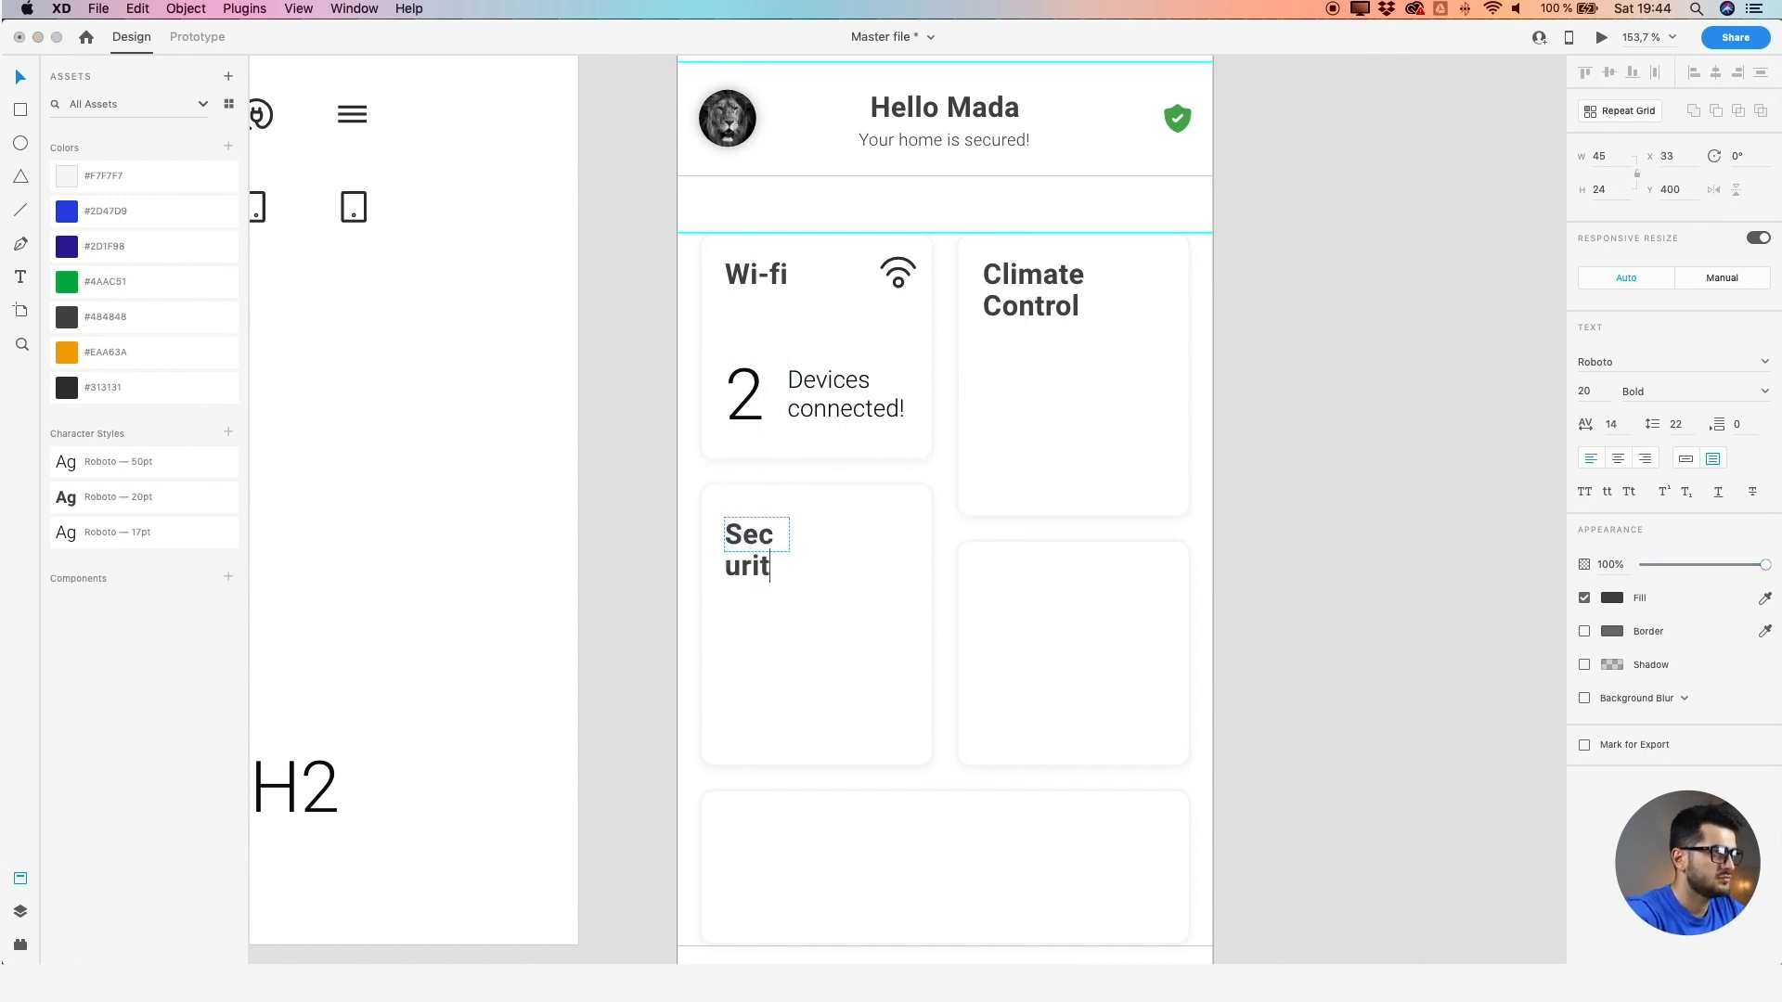
text(y & Alerts)
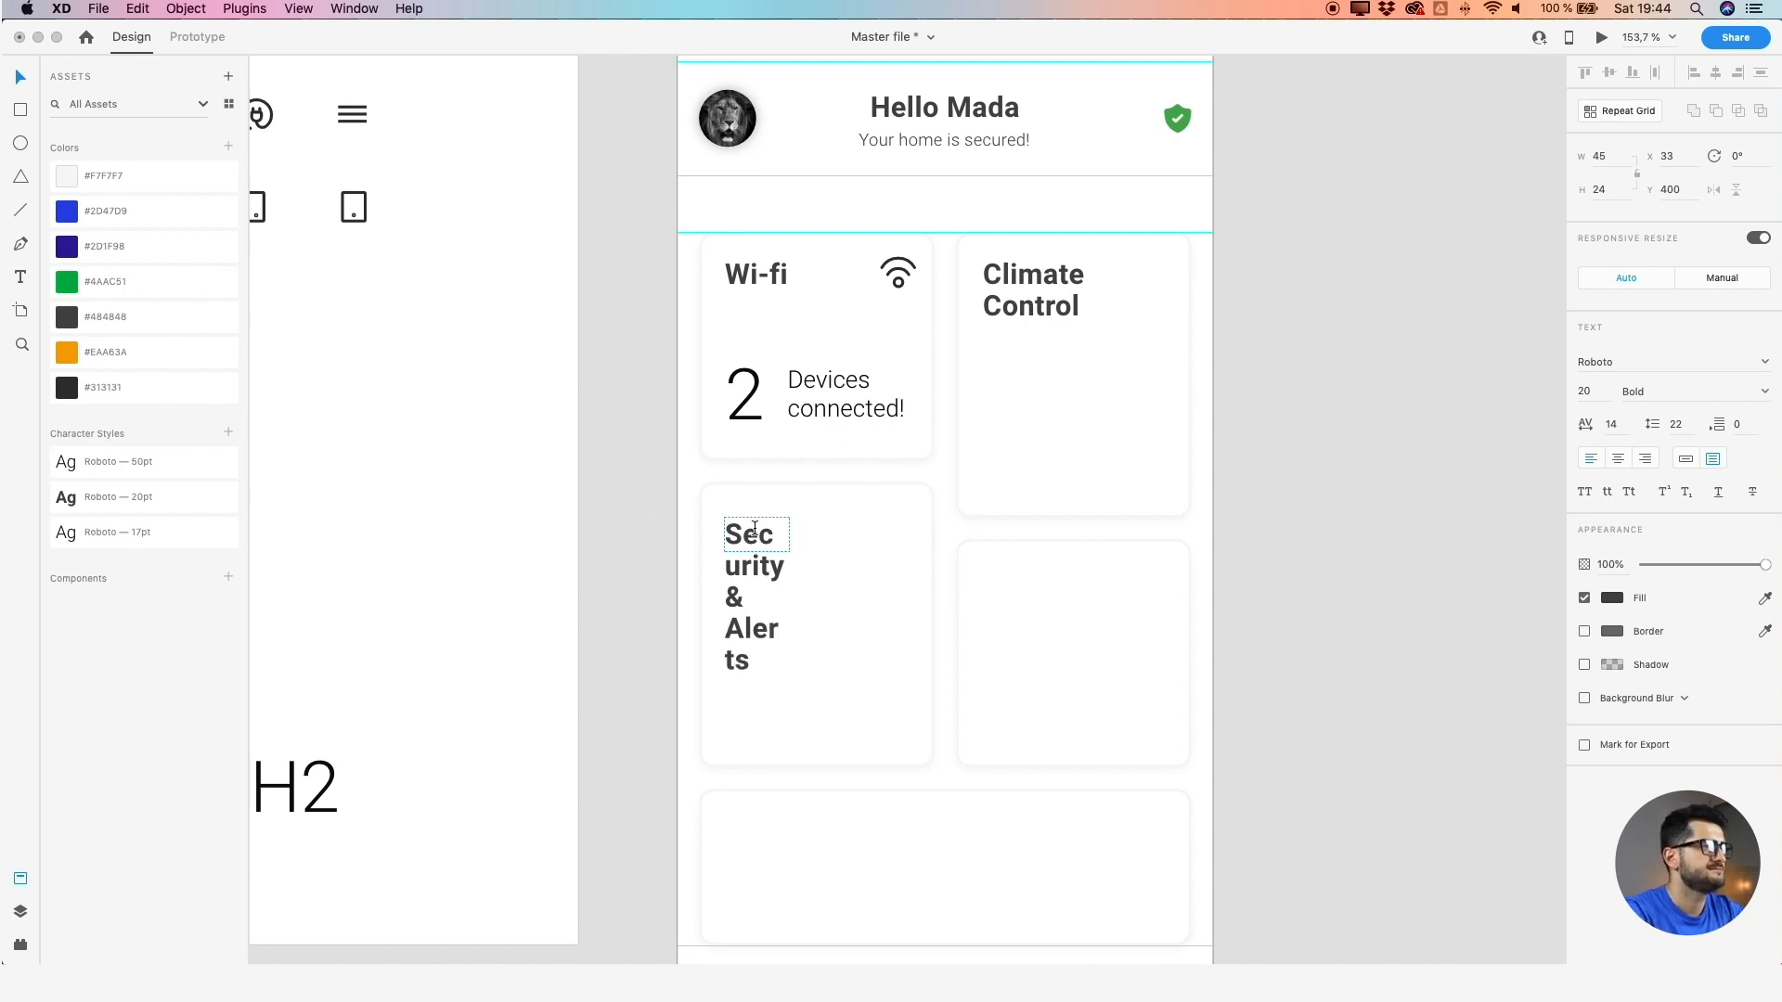
Enlarge the "Security & Alerts" text box to 82 wide by 46 high so the title fits on two lines
key(Escape)
drag(786, 554, 841, 583)
click(854, 603)
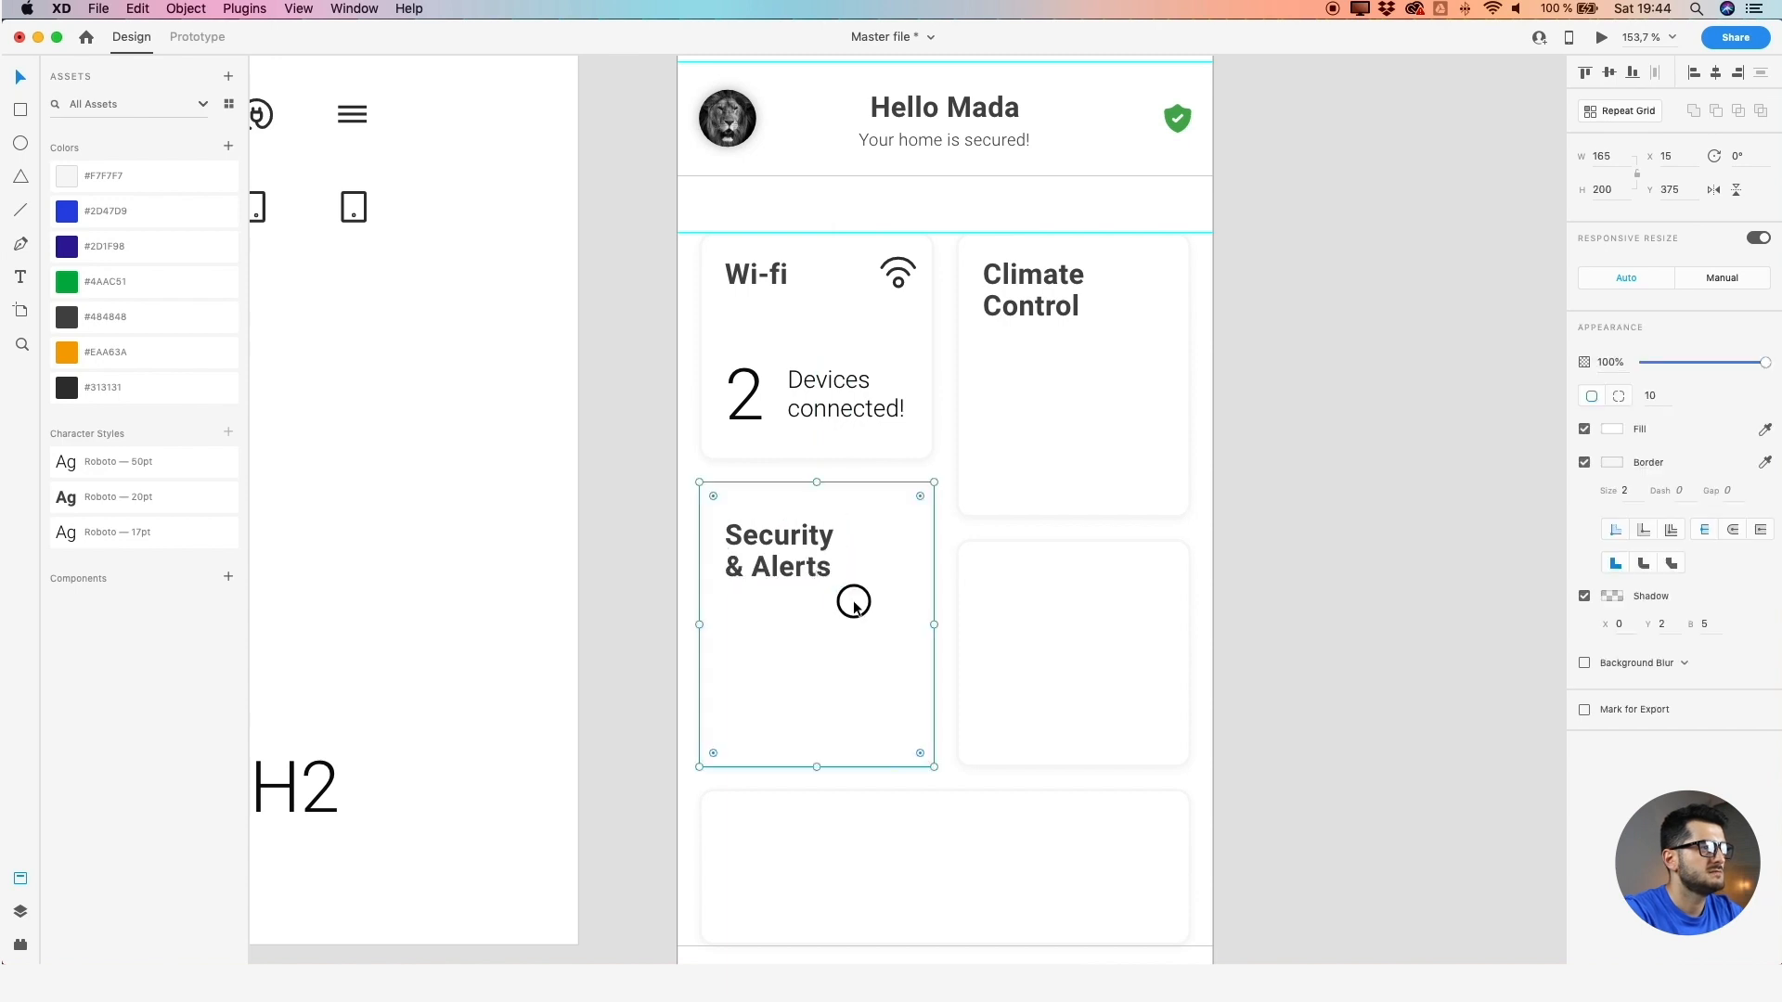
click(1036, 317)
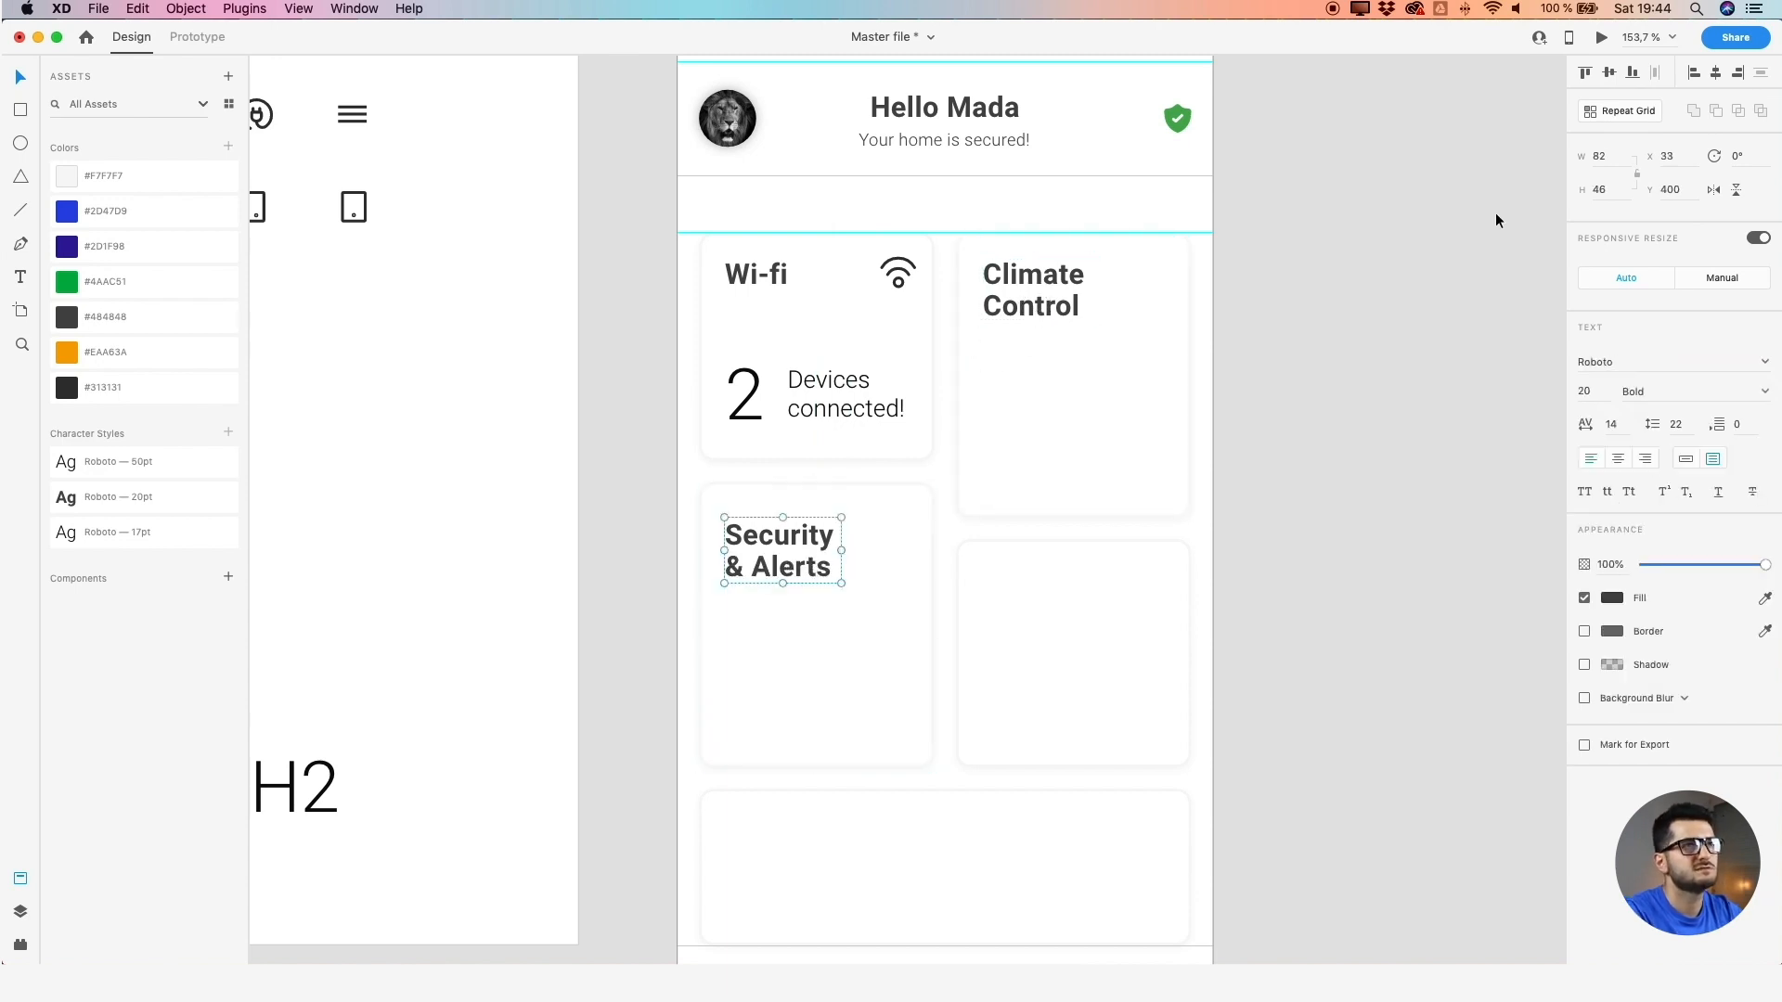
click(651, 525)
Duplicate the "Wi-fi" label into the card below Climate Control at X 218, Y 434, reading "Power", and widen it to 60
drag(759, 276, 1021, 583)
double_click(1023, 584)
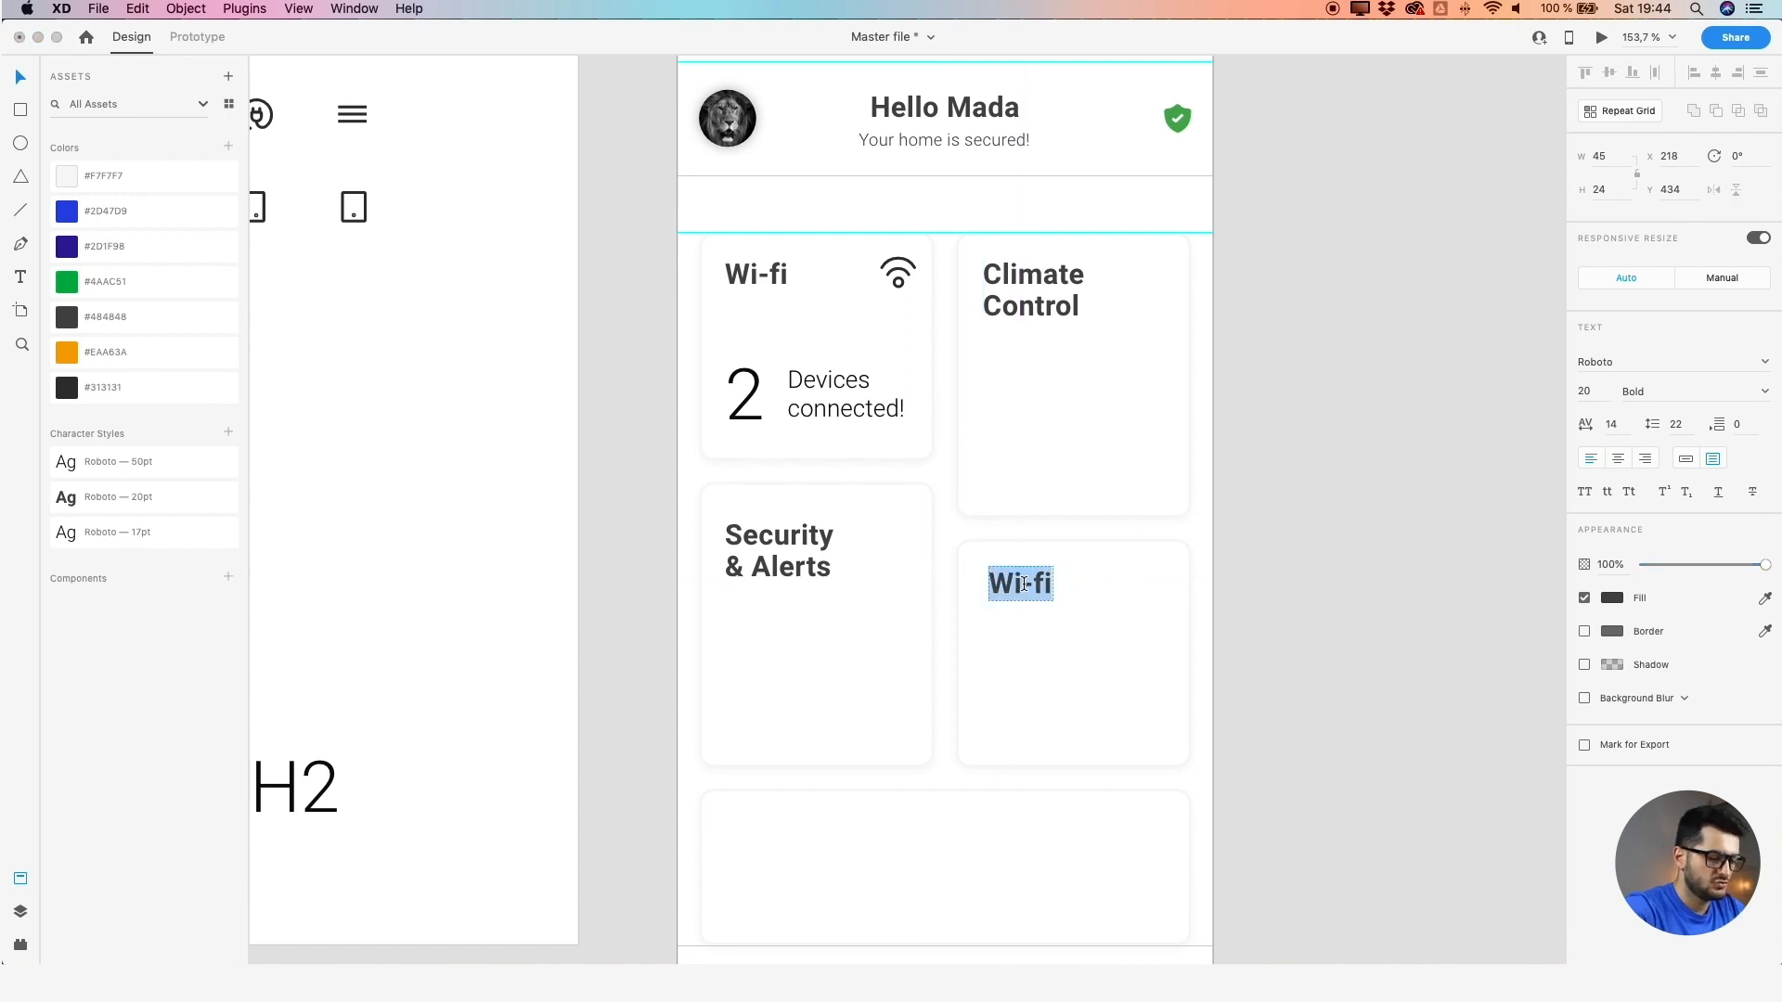
text(Power)
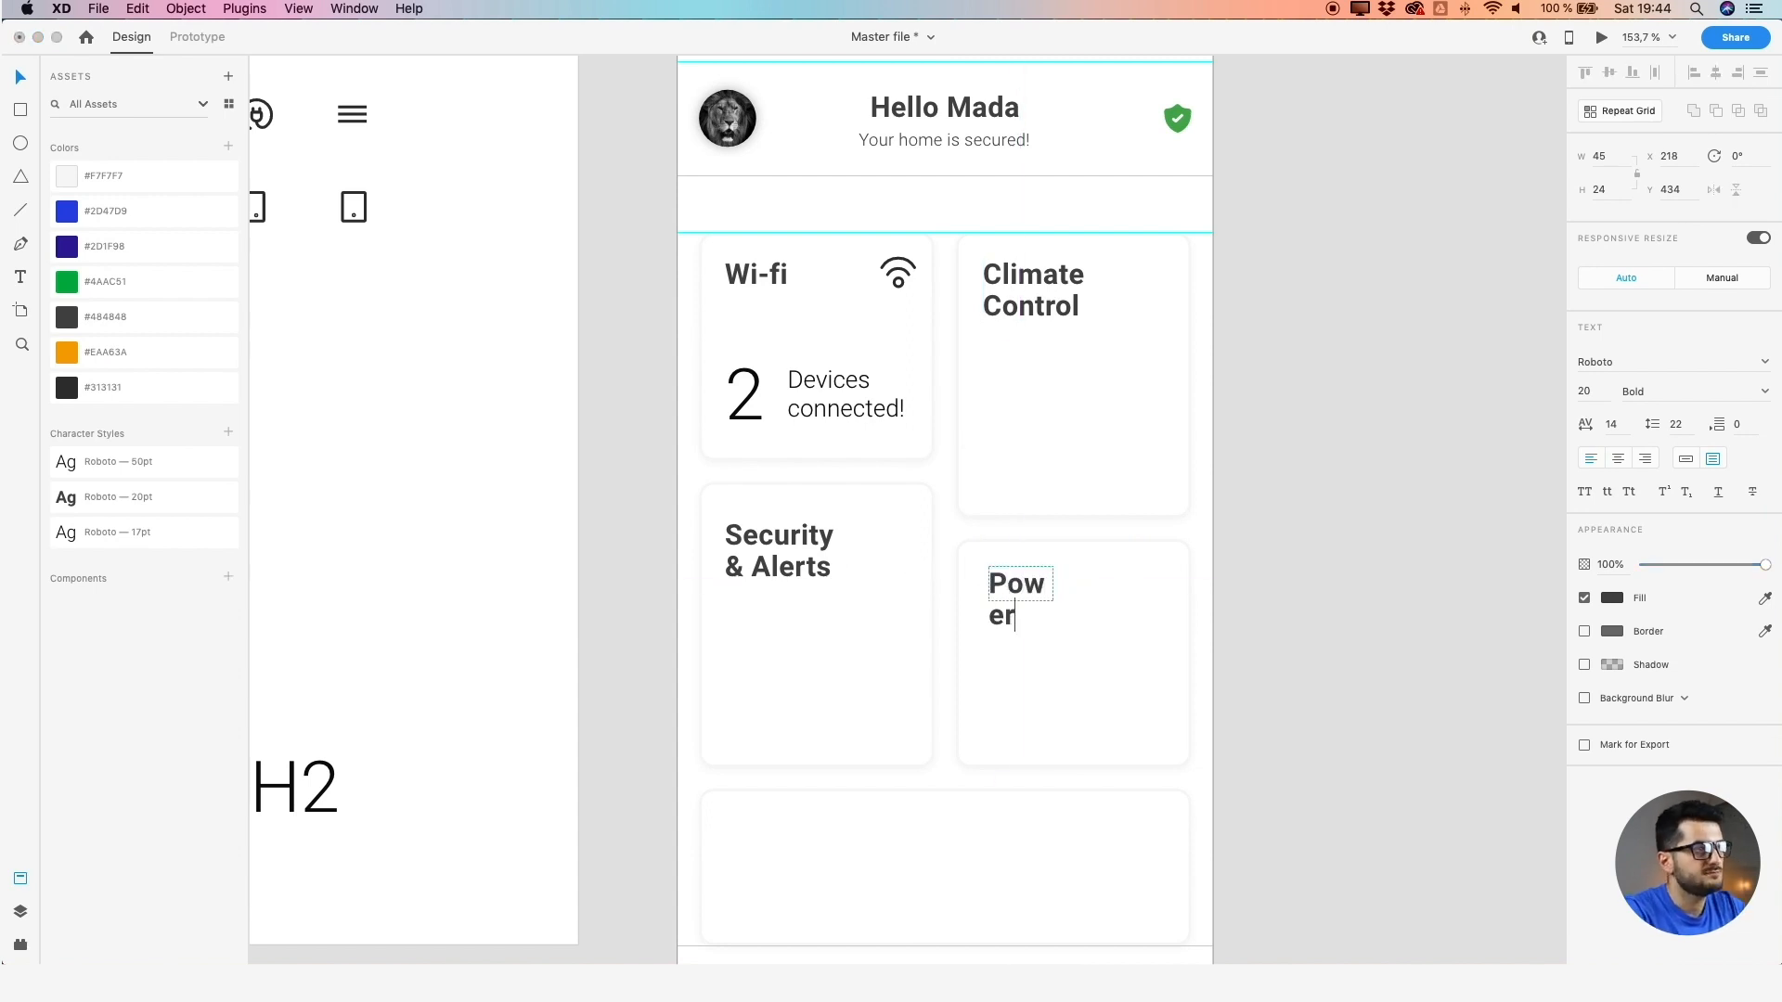
key(Escape)
drag(1053, 585, 1076, 589)
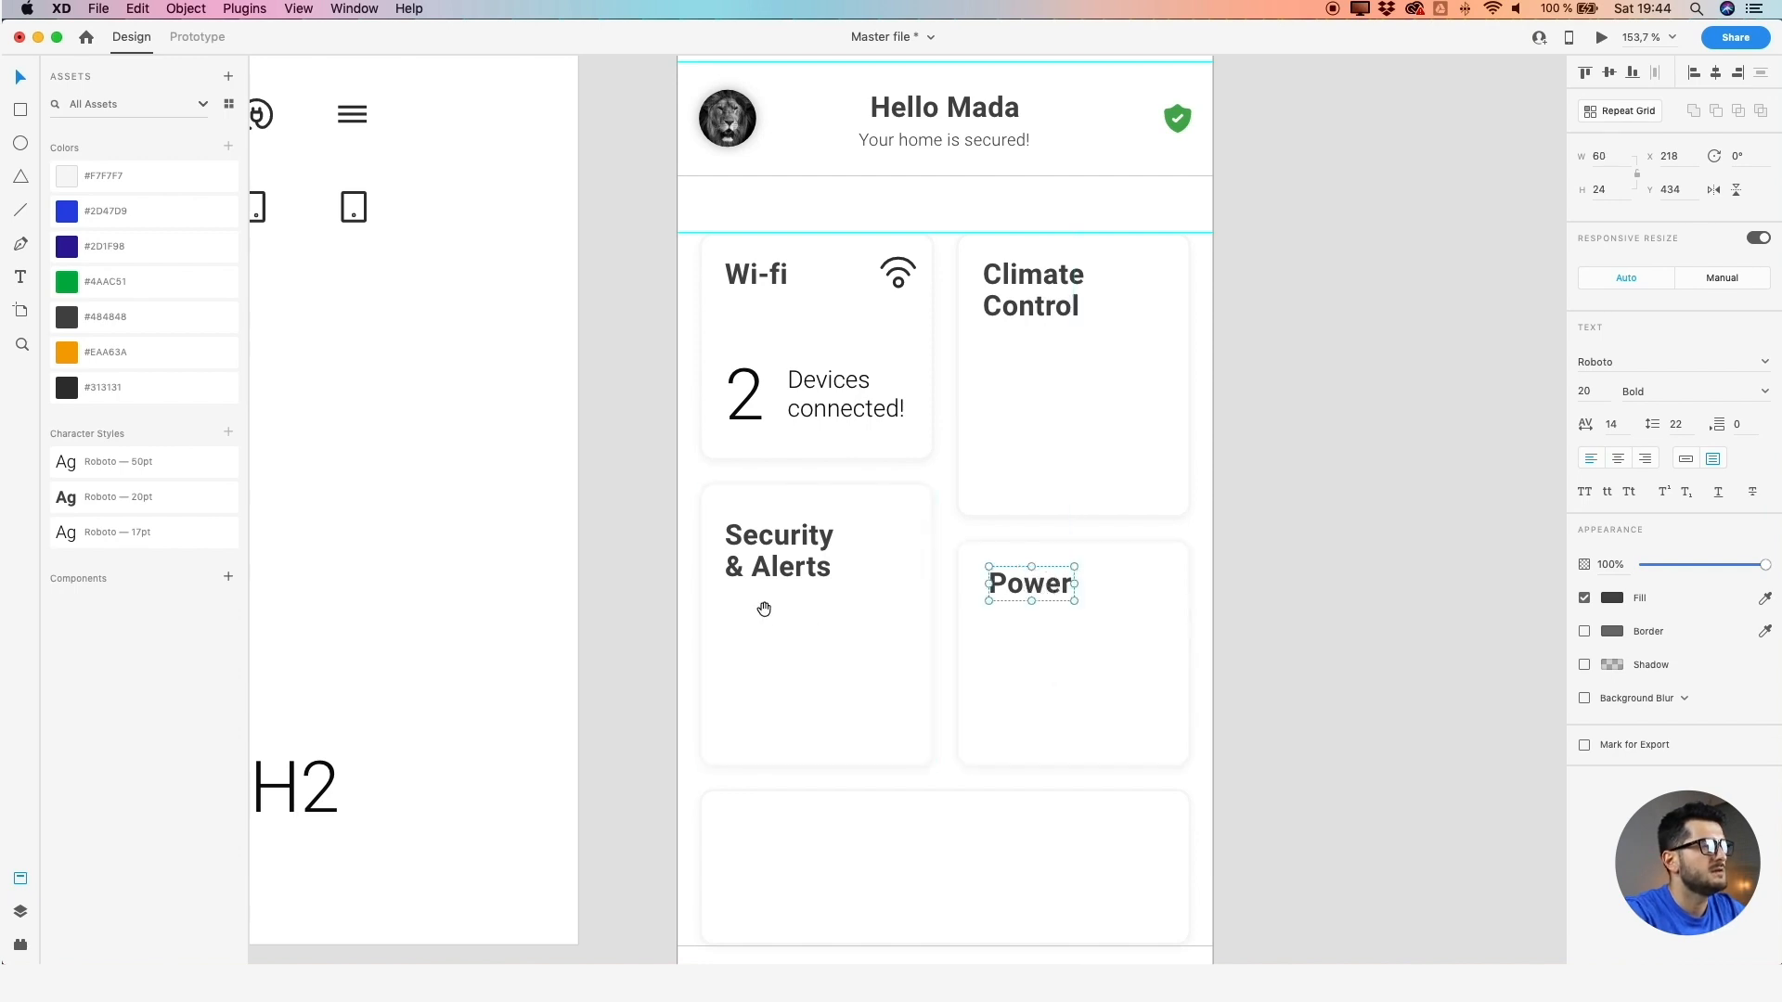
Duplicate the "Power" title into the wide bottom card at X 47, Y 621, reading "Ambient Lights"
scroll(1005, 487, down, 3)
drag(1005, 487, 785, 740)
double_click(787, 738)
text(Ambient)
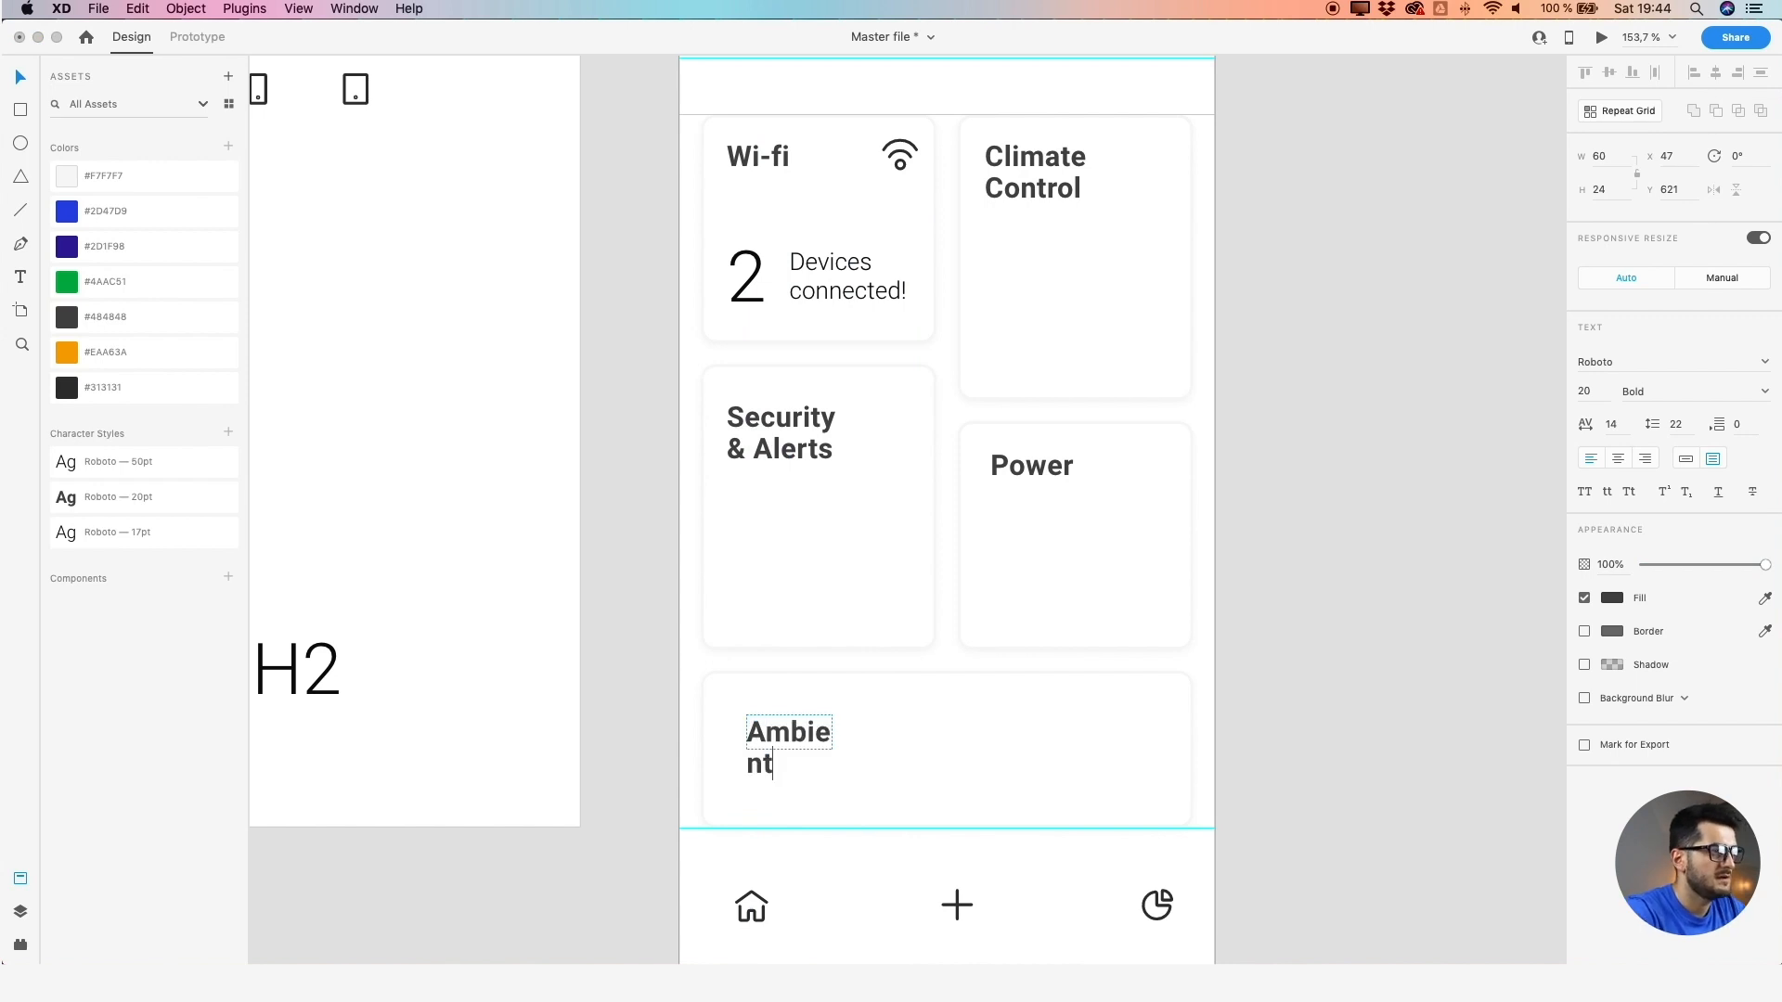
text( Lights)
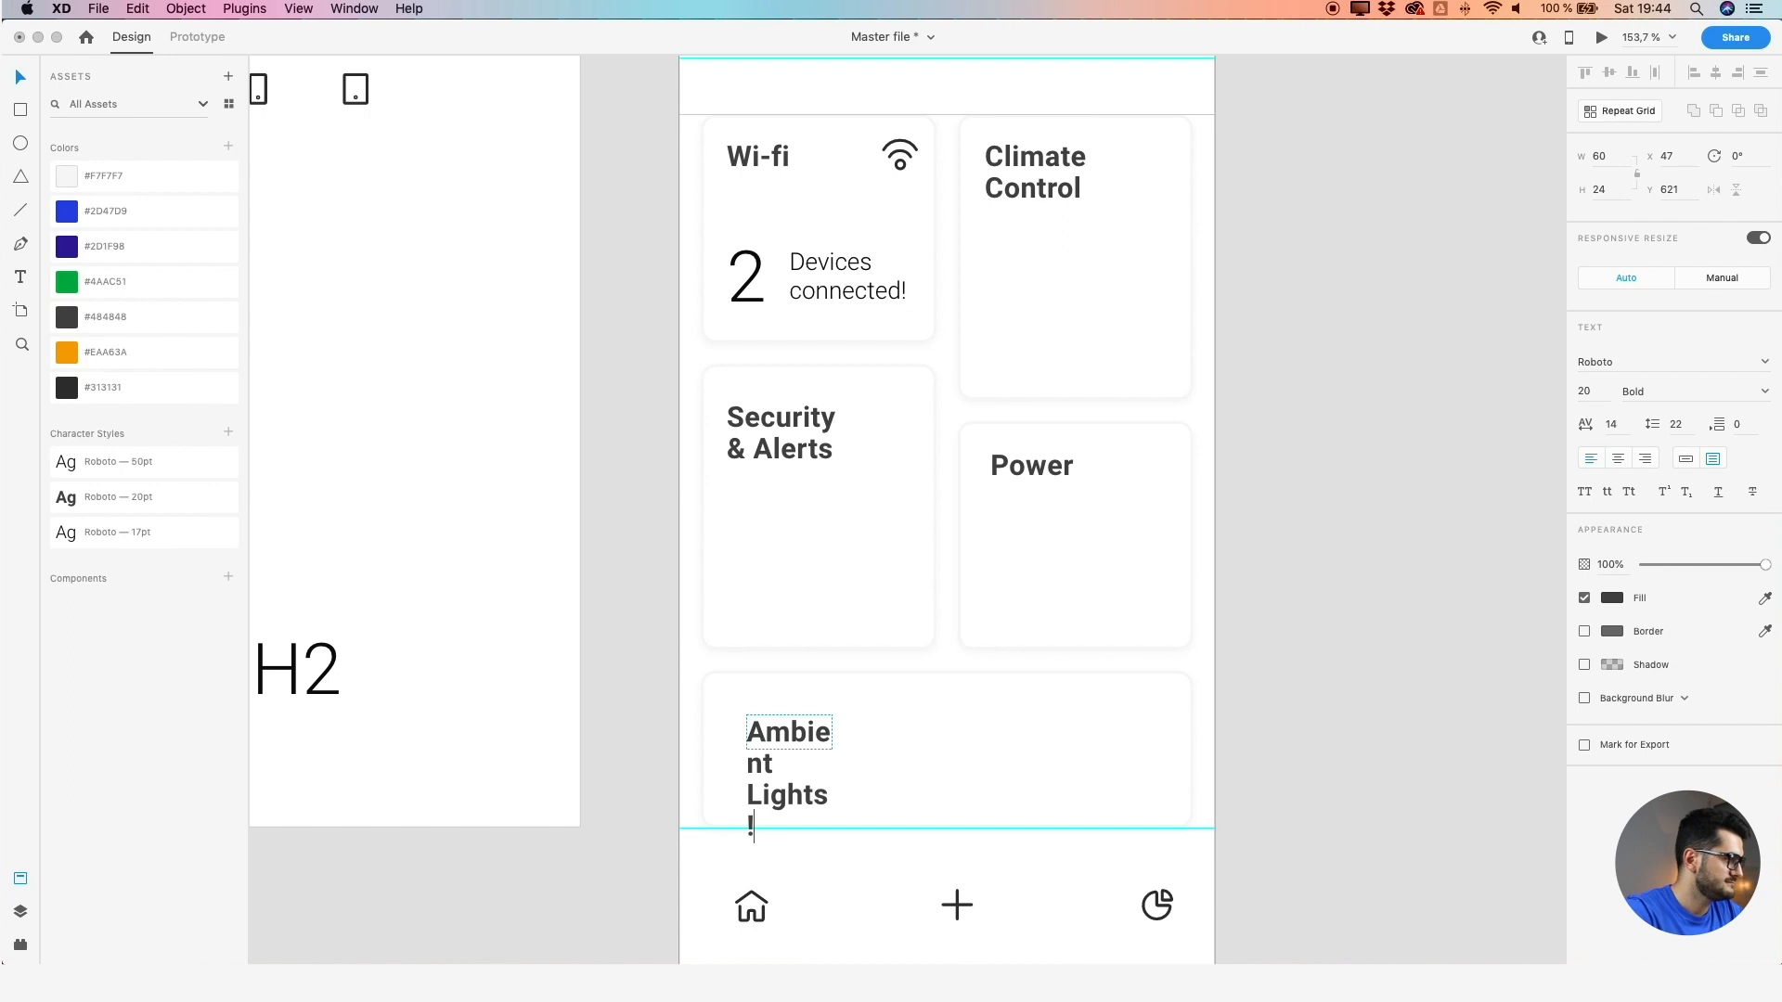
key(Escape)
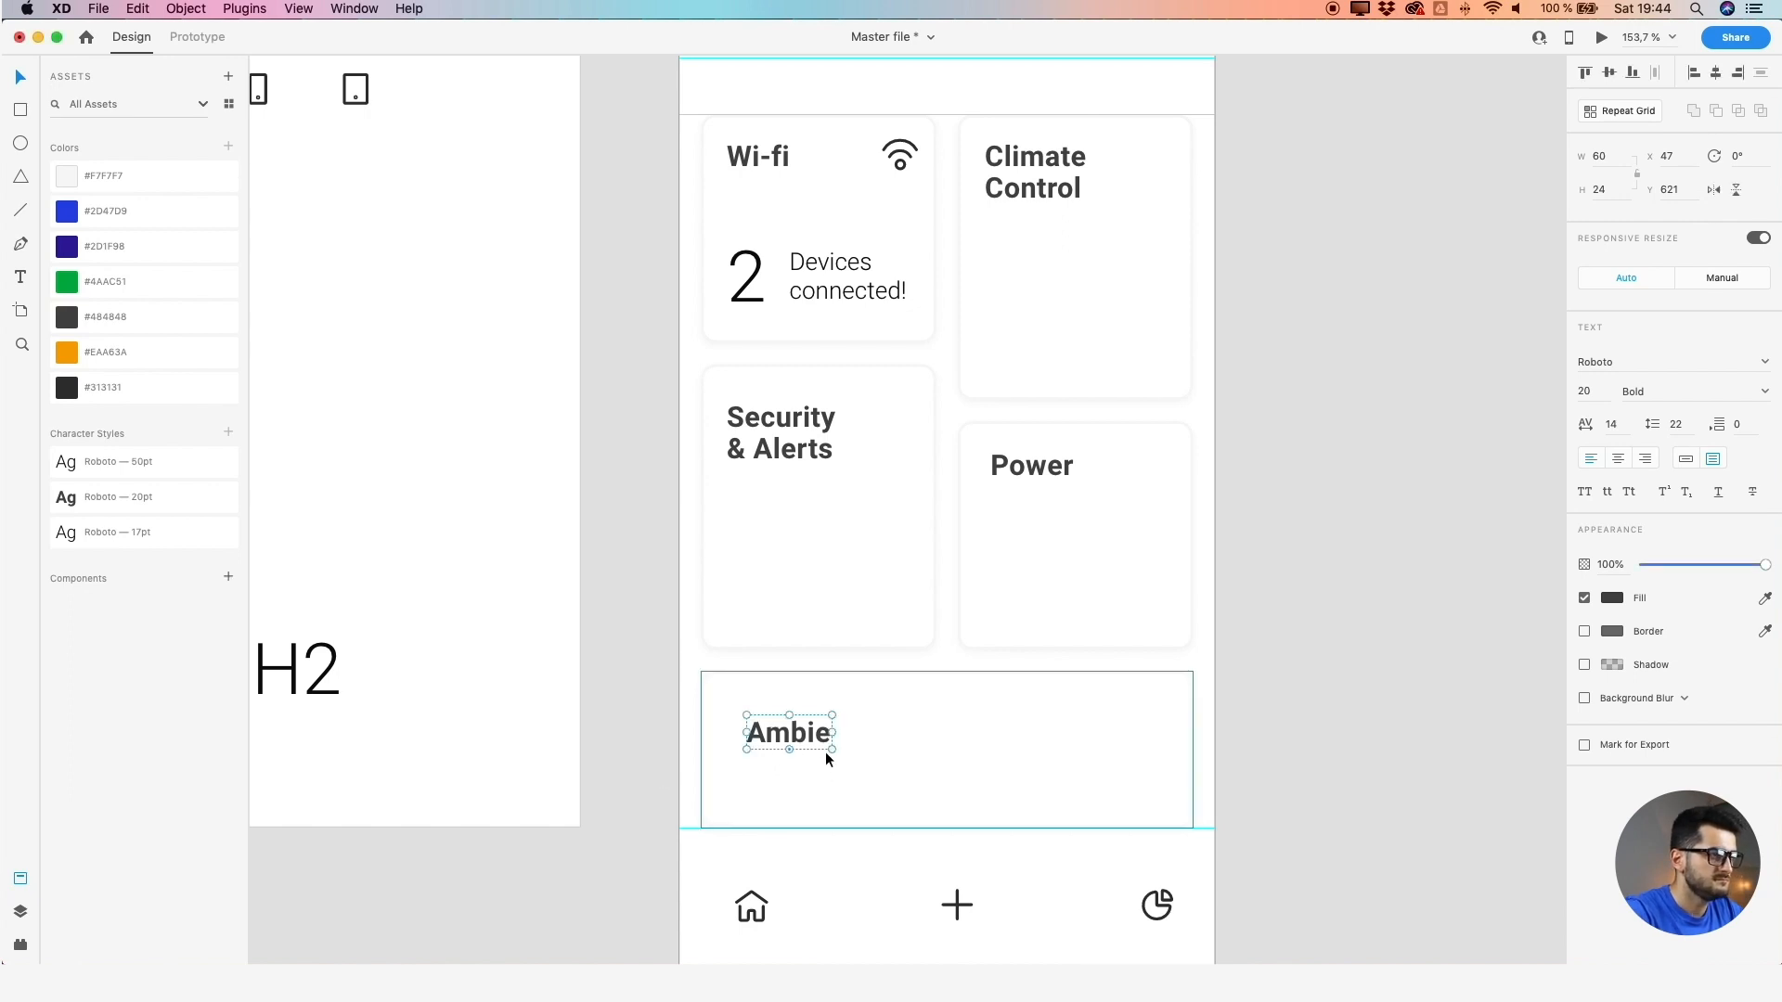
Resize the "Ambient Lights" text box to 105 wide by 46 high and move it to X 40, Y 621
drag(832, 748, 897, 783)
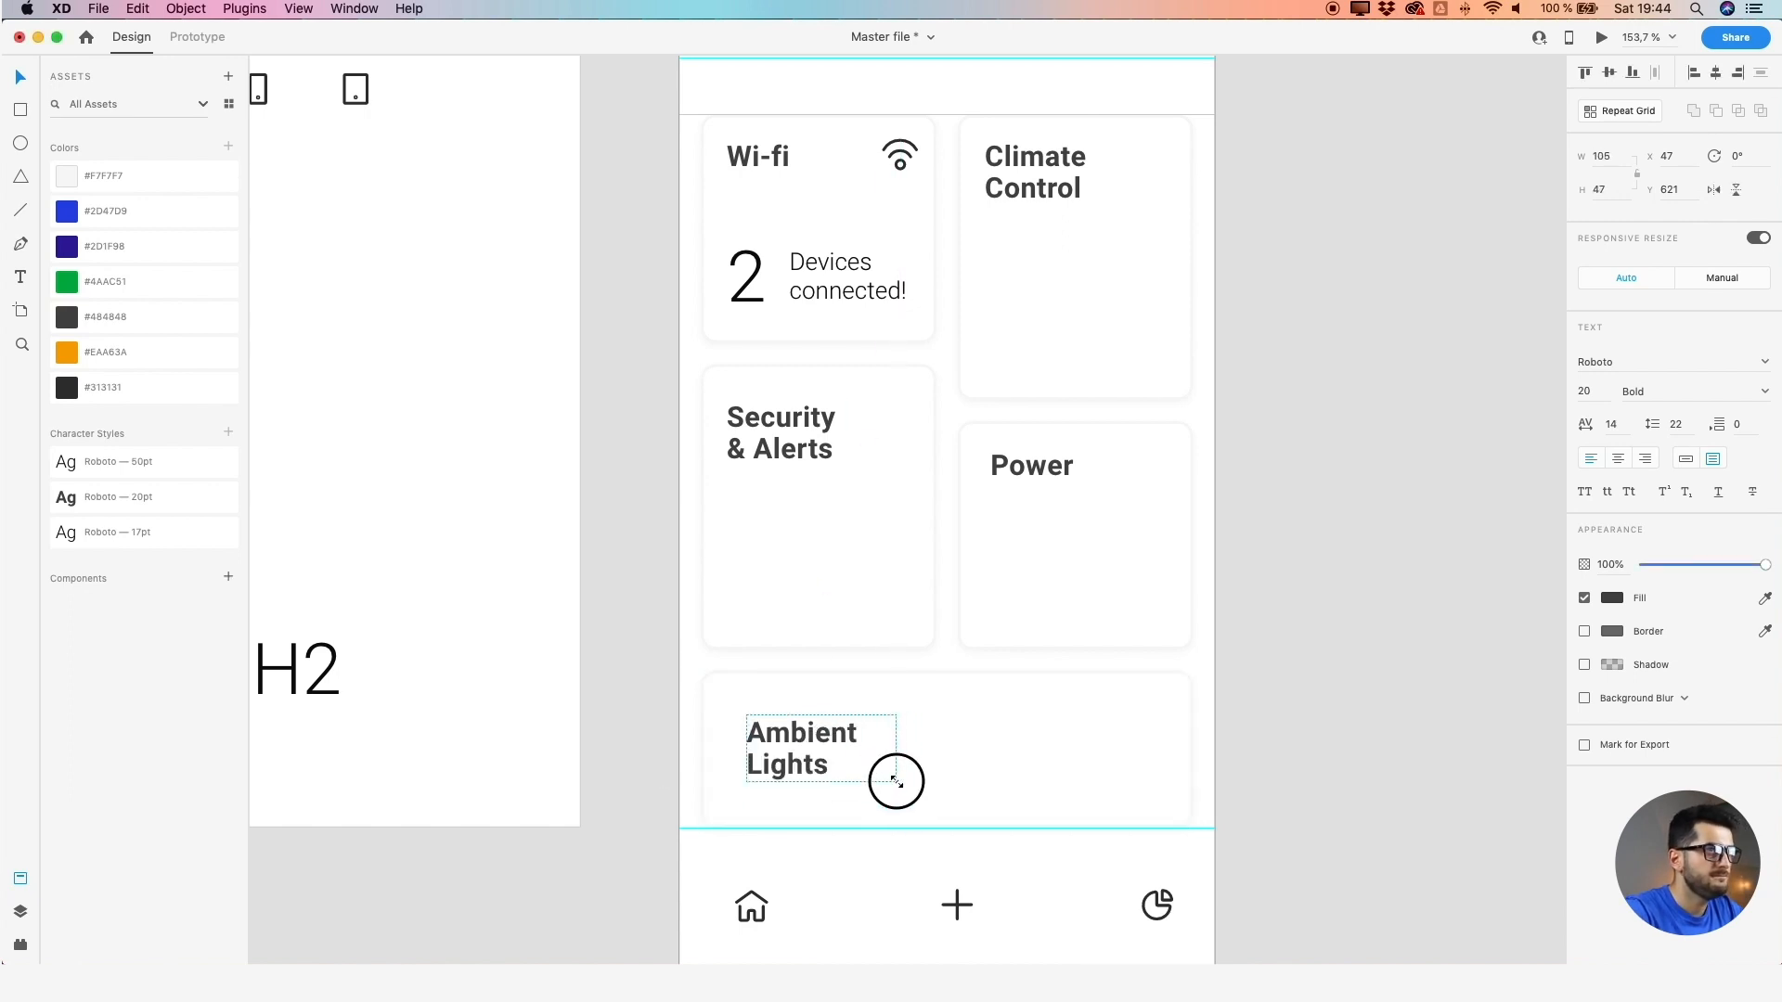
click(1611, 188)
text(46)
key(Return)
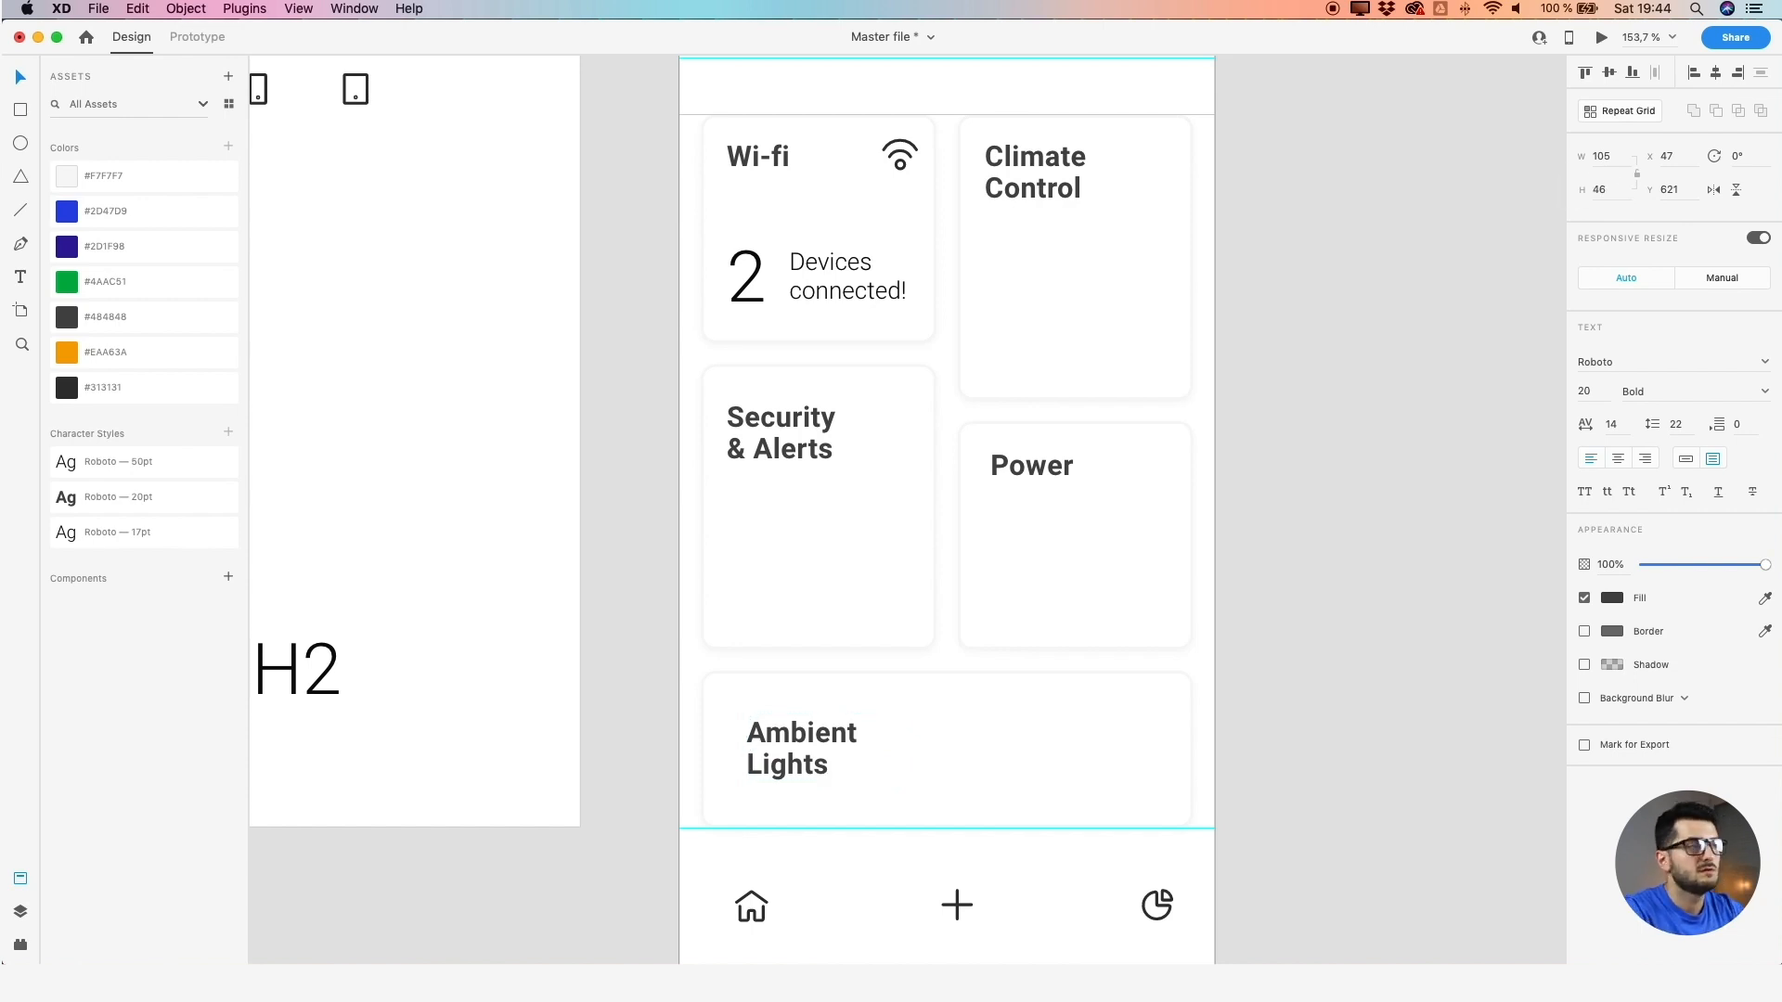
drag(788, 747, 775, 739)
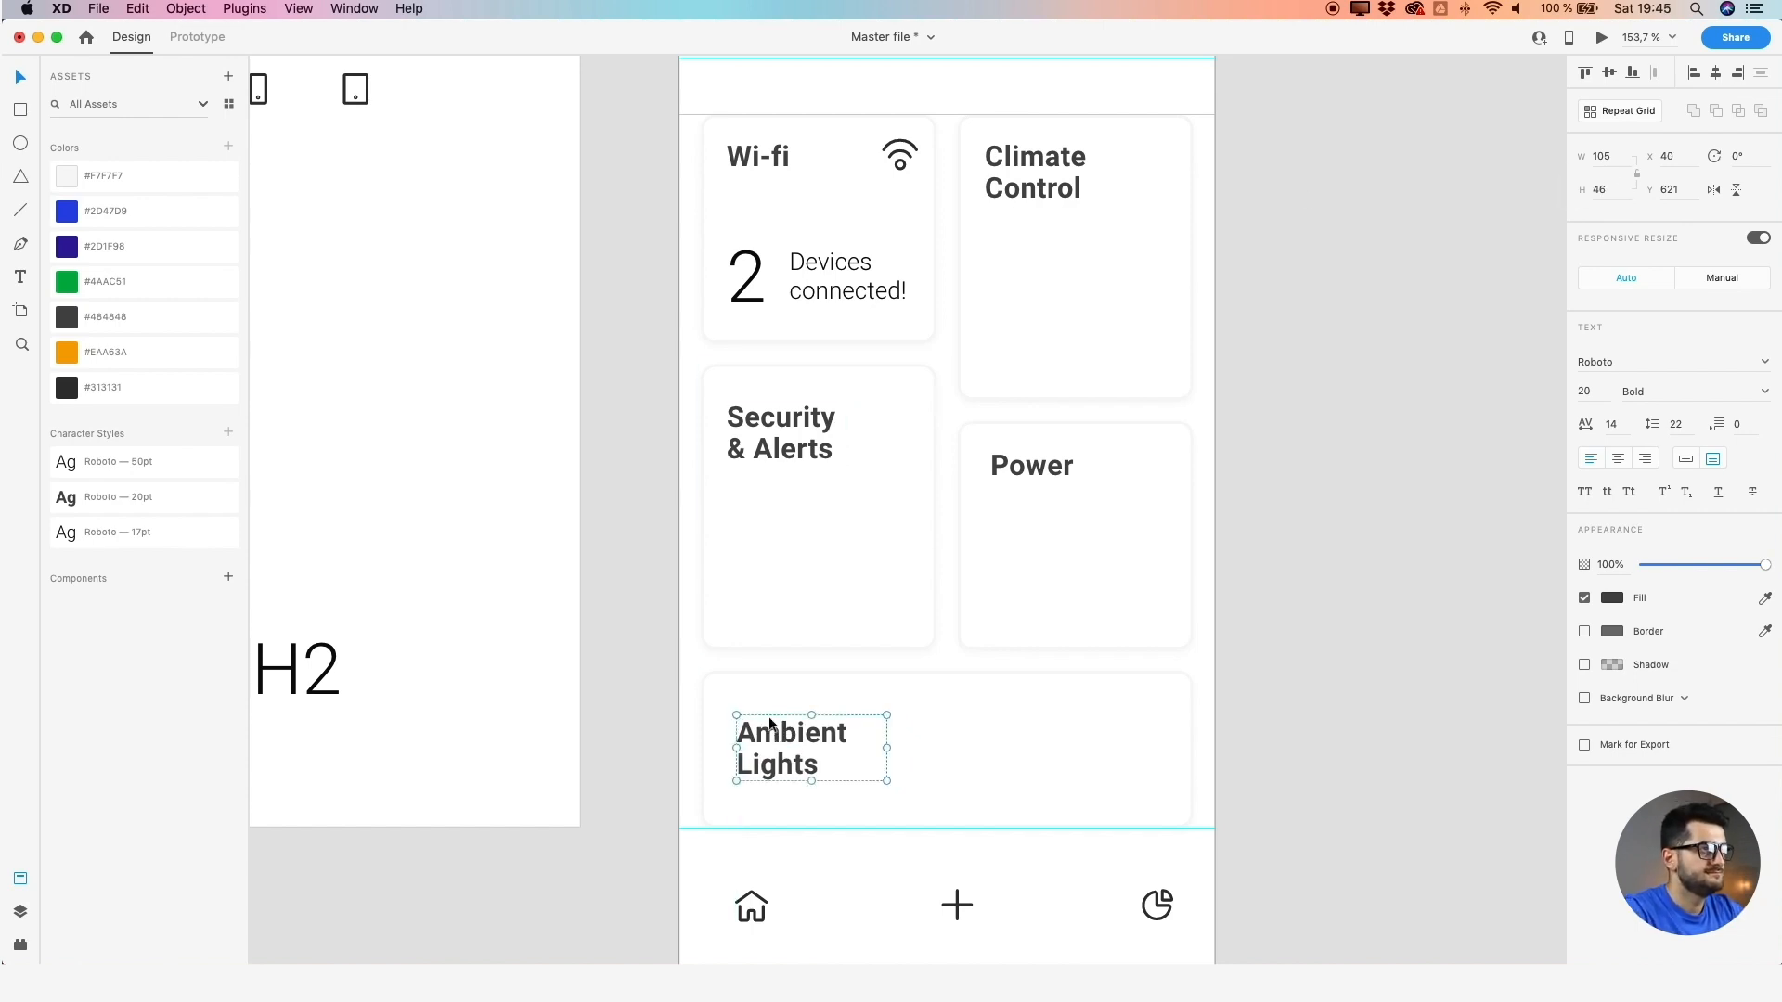
Copy the snowflake icon from the style guide into the Climate Control card at X 329.88, Y 219, level with the title
drag(632, 346, 746, 367)
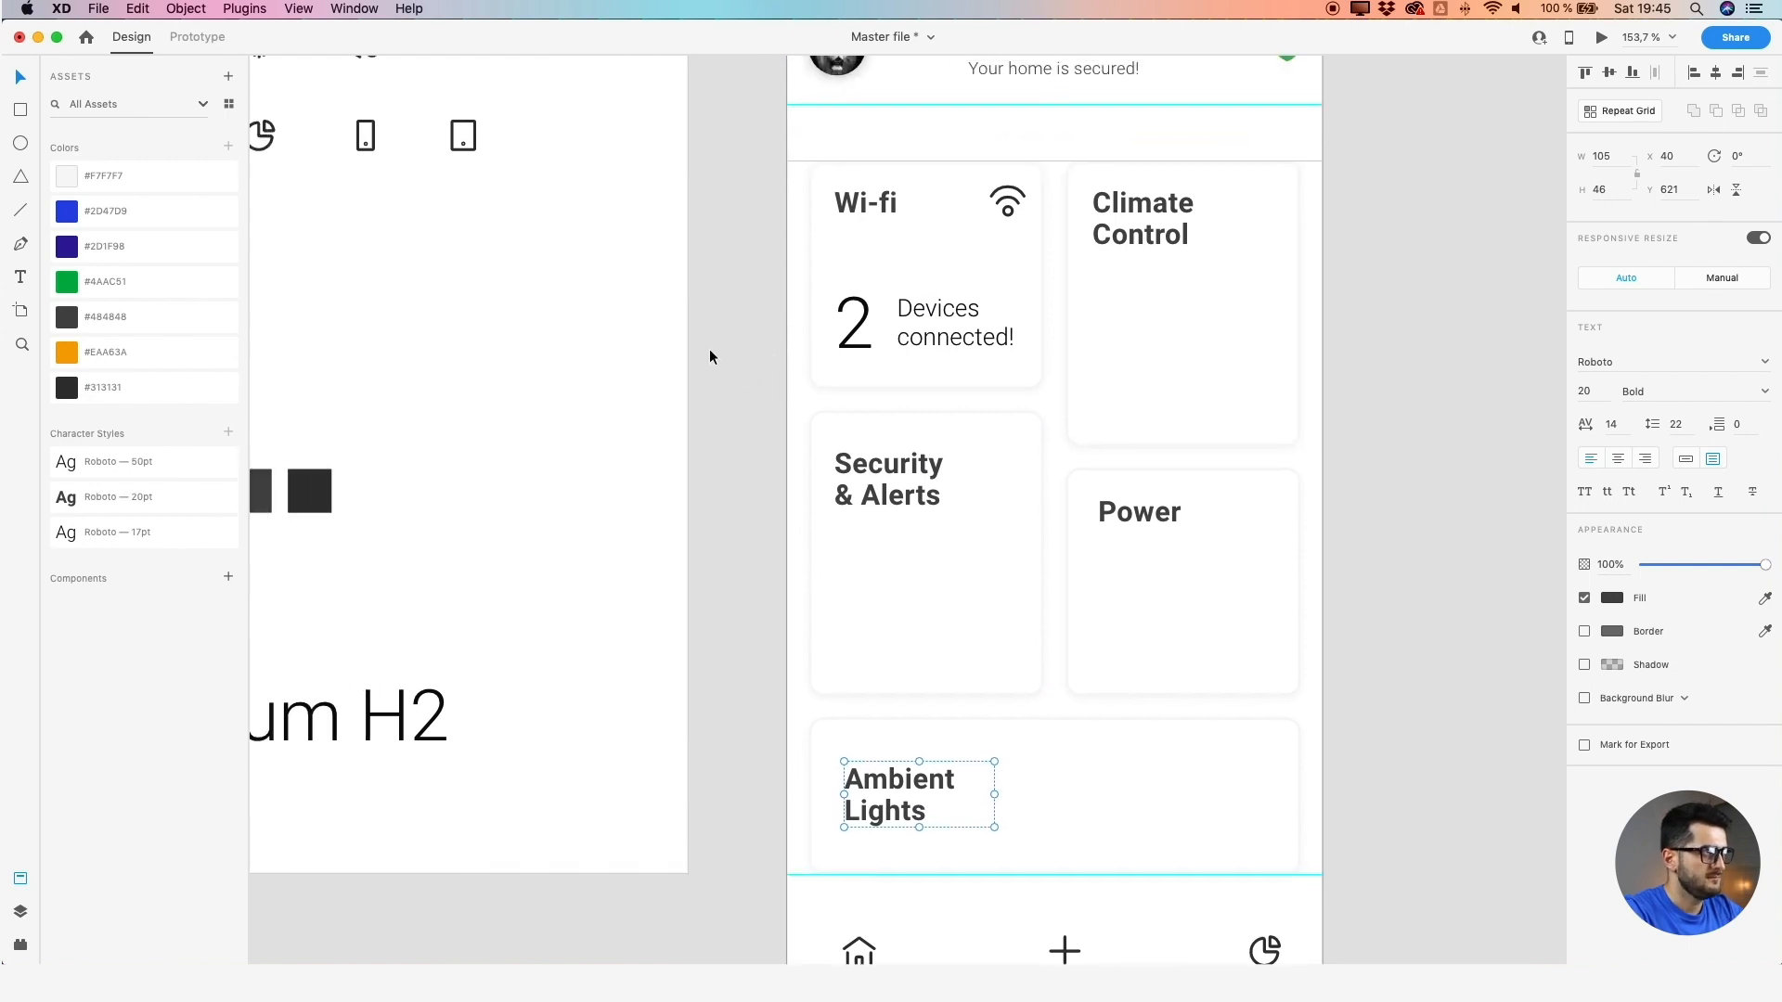
scroll(709, 350, down, 2)
drag(708, 350, 824, 409)
drag(598, 318, 650, 349)
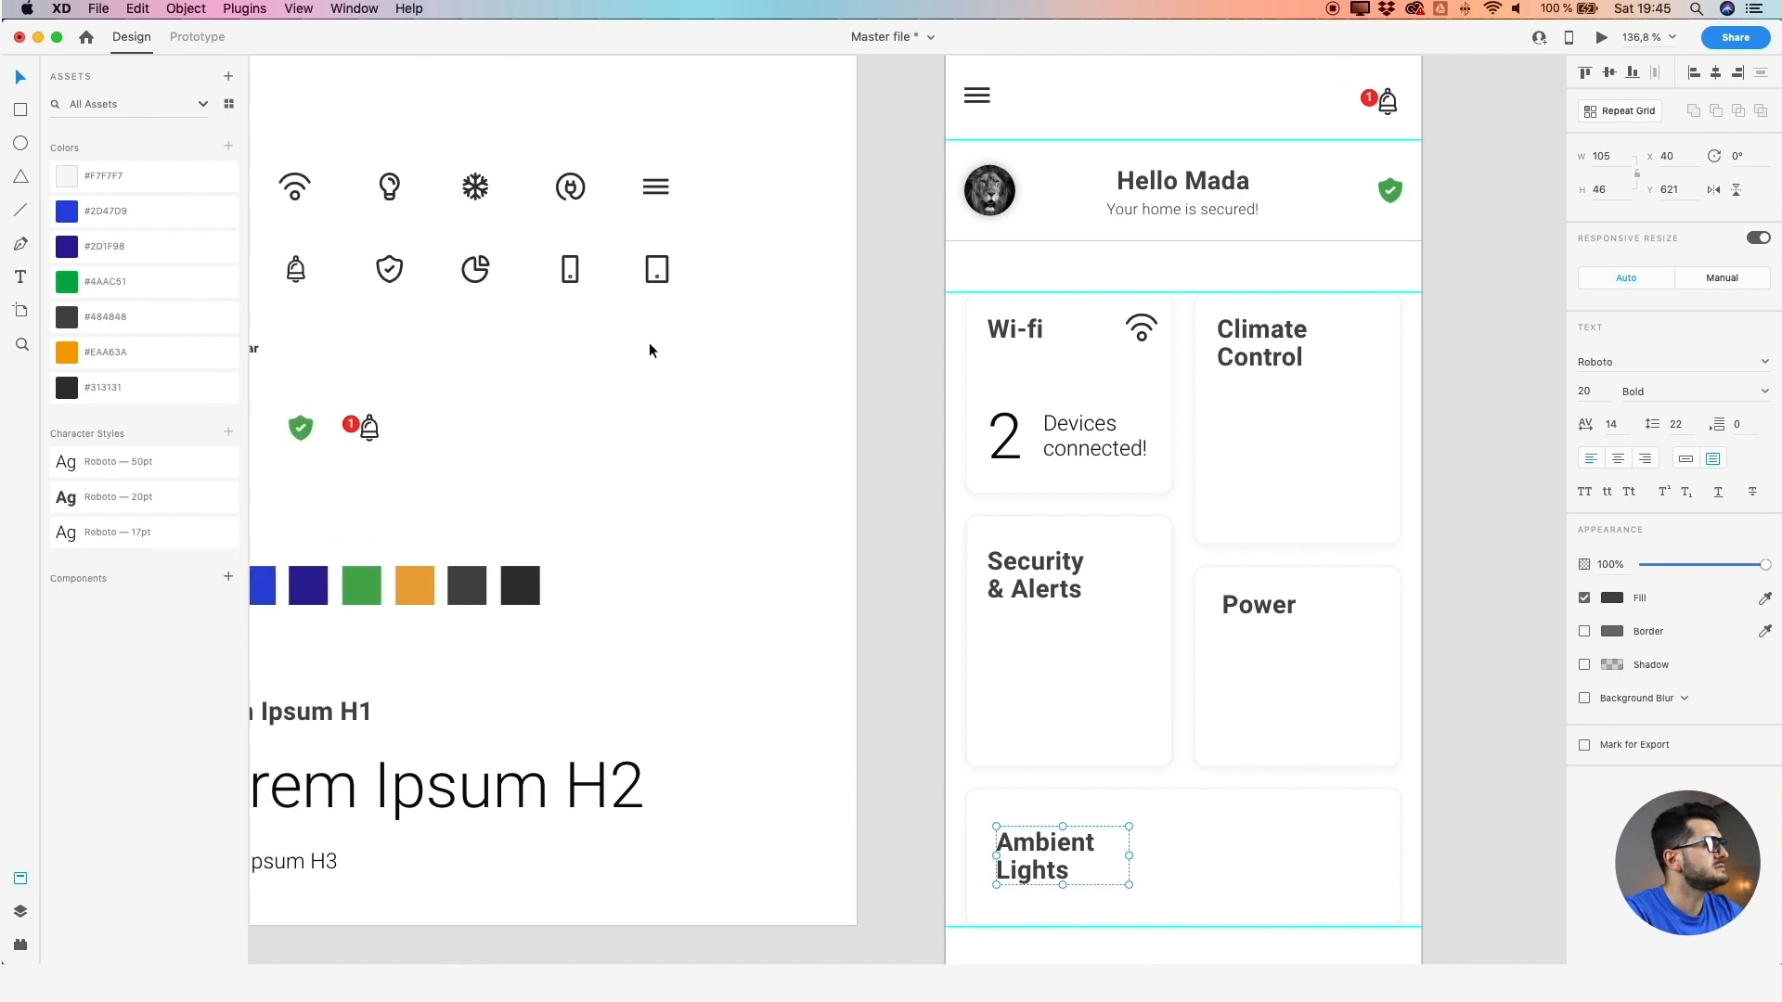
click(475, 188)
drag(475, 189, 1383, 333)
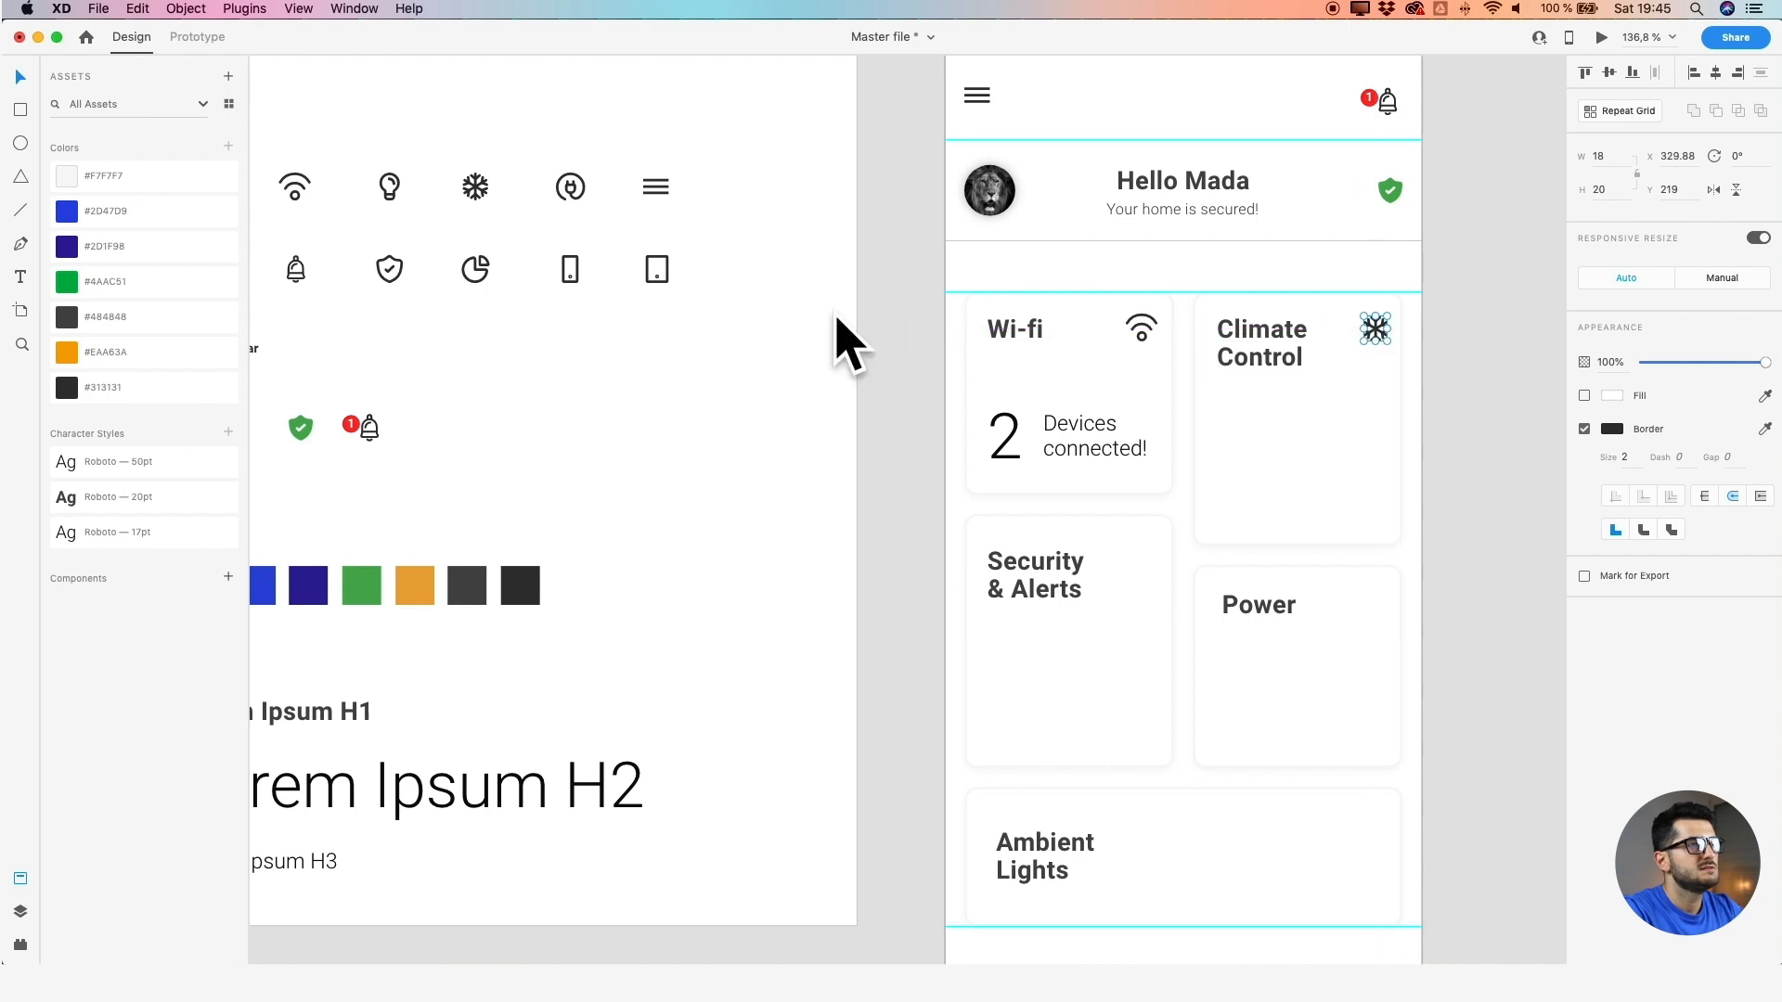
click(675, 486)
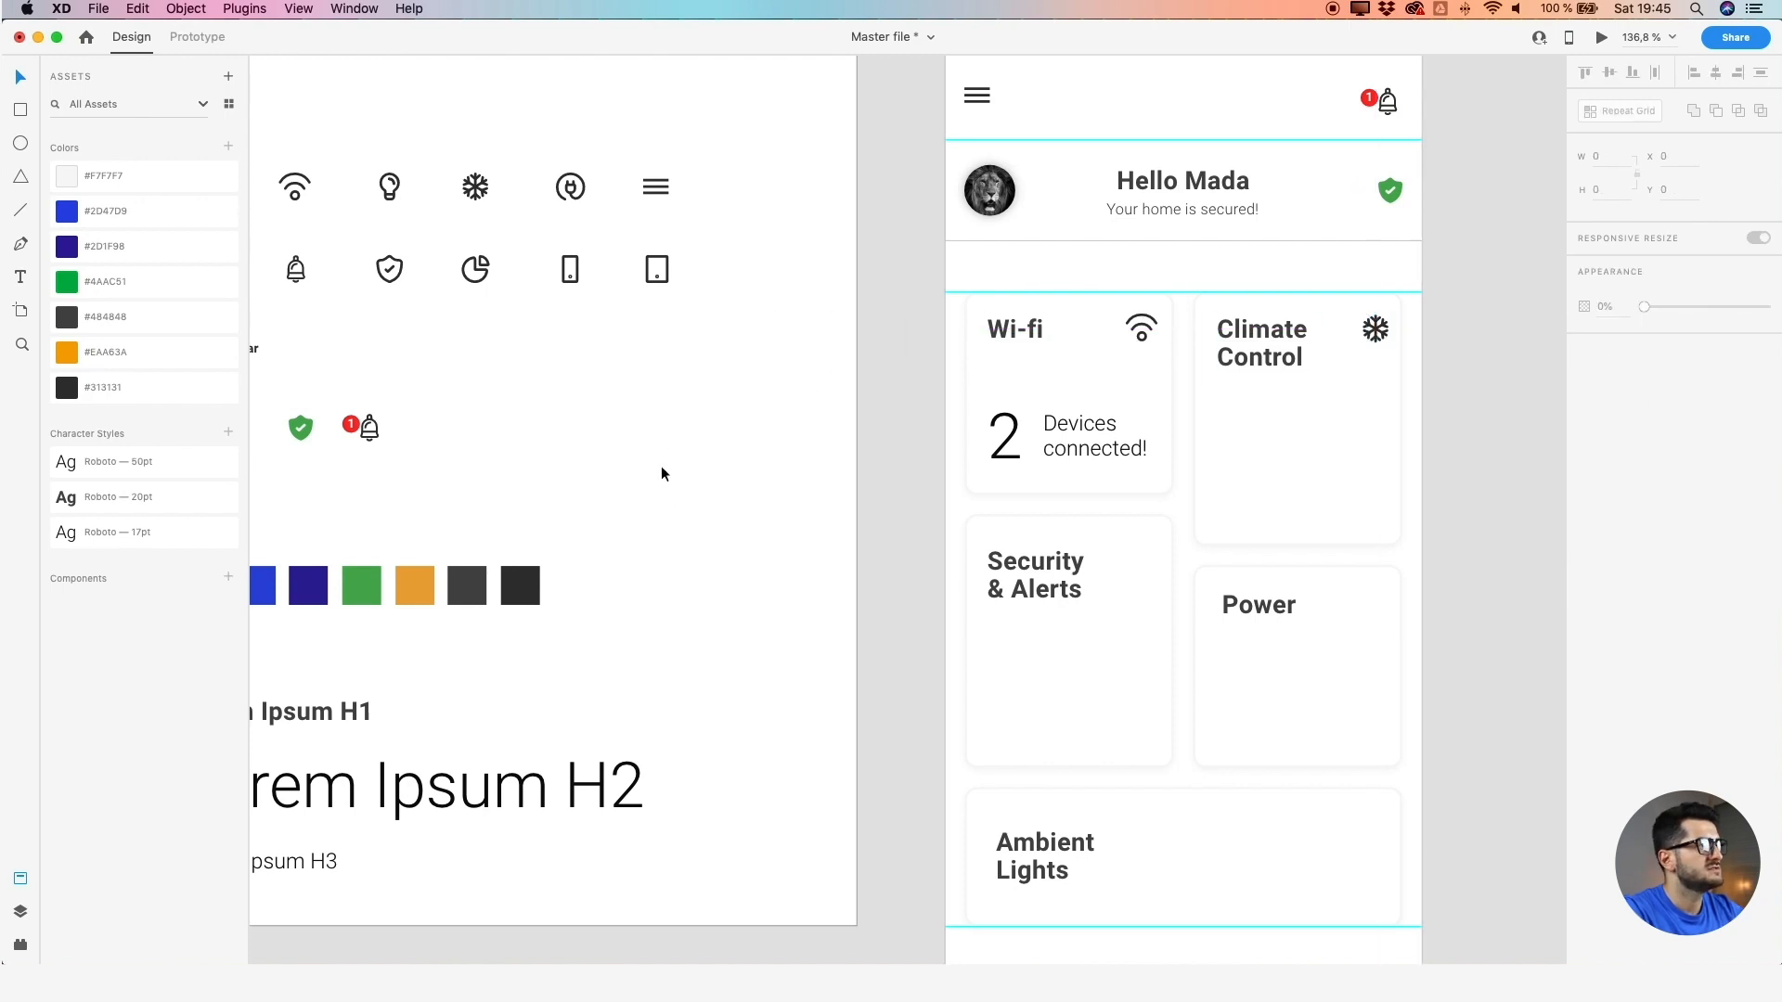
Copy the outlined shield icon into the Security & Alerts card at X 145.82, Y 406 and the plug icon into the Power card at X 322.29, Y 437
drag(400, 271, 1154, 567)
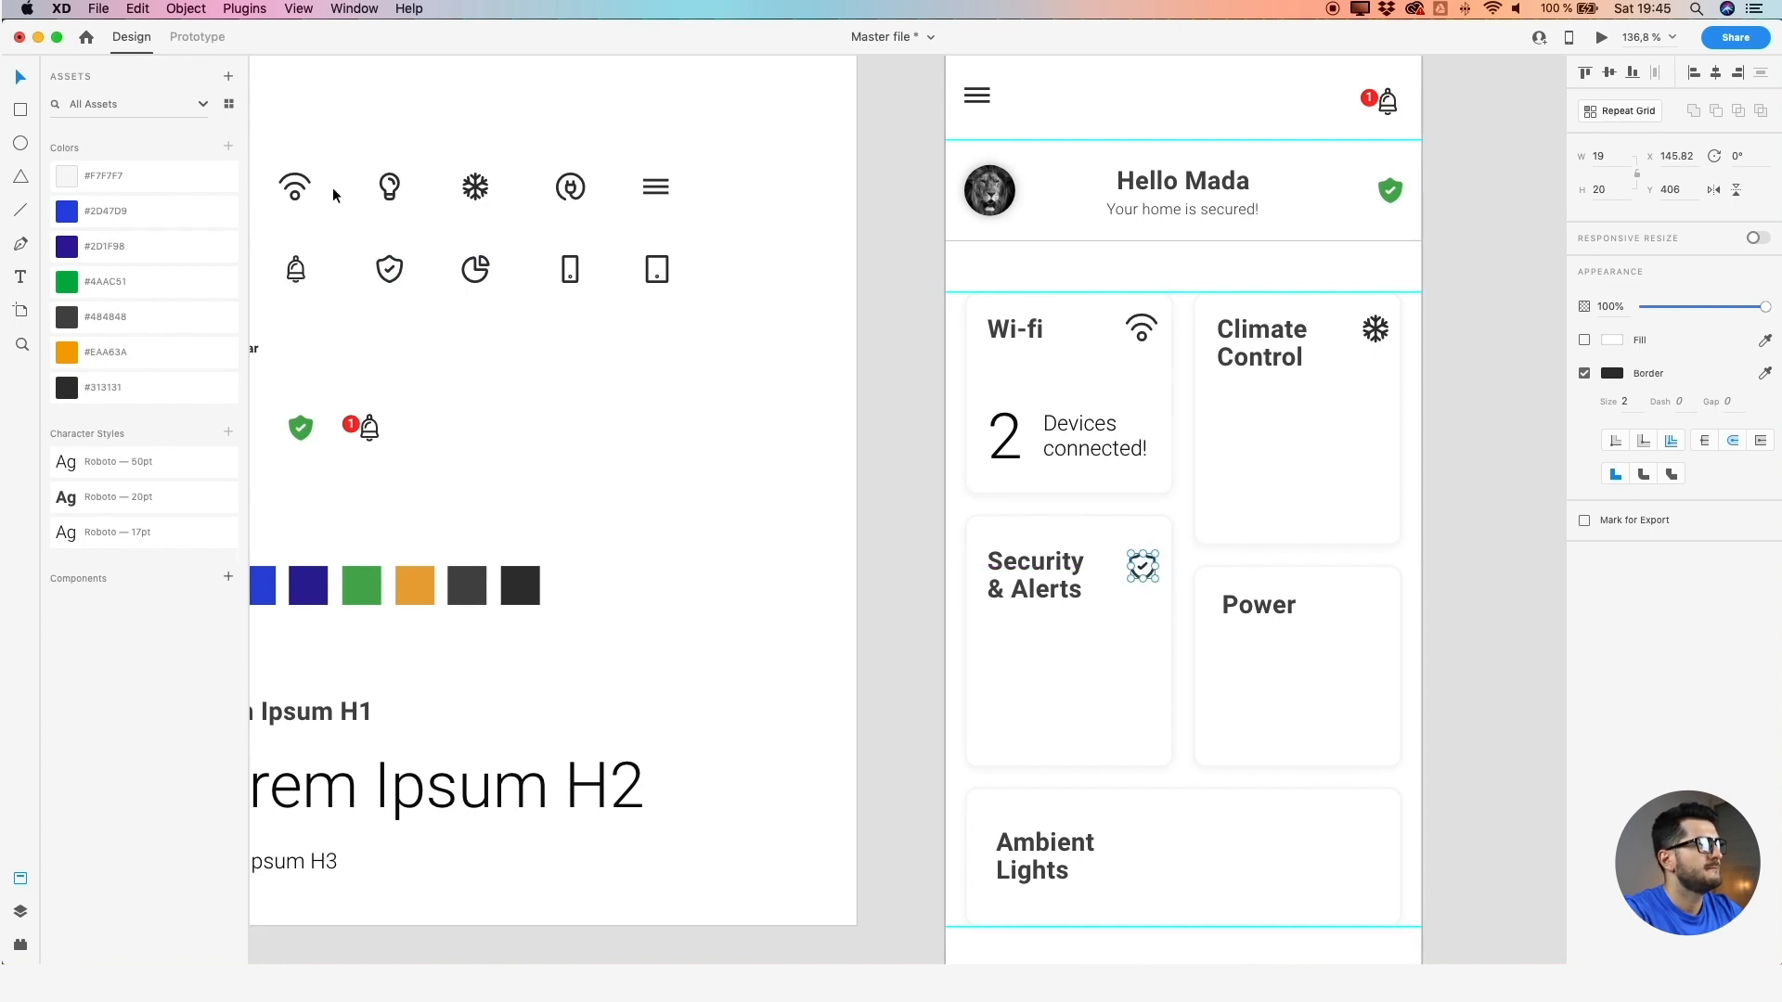
drag(570, 186, 1368, 609)
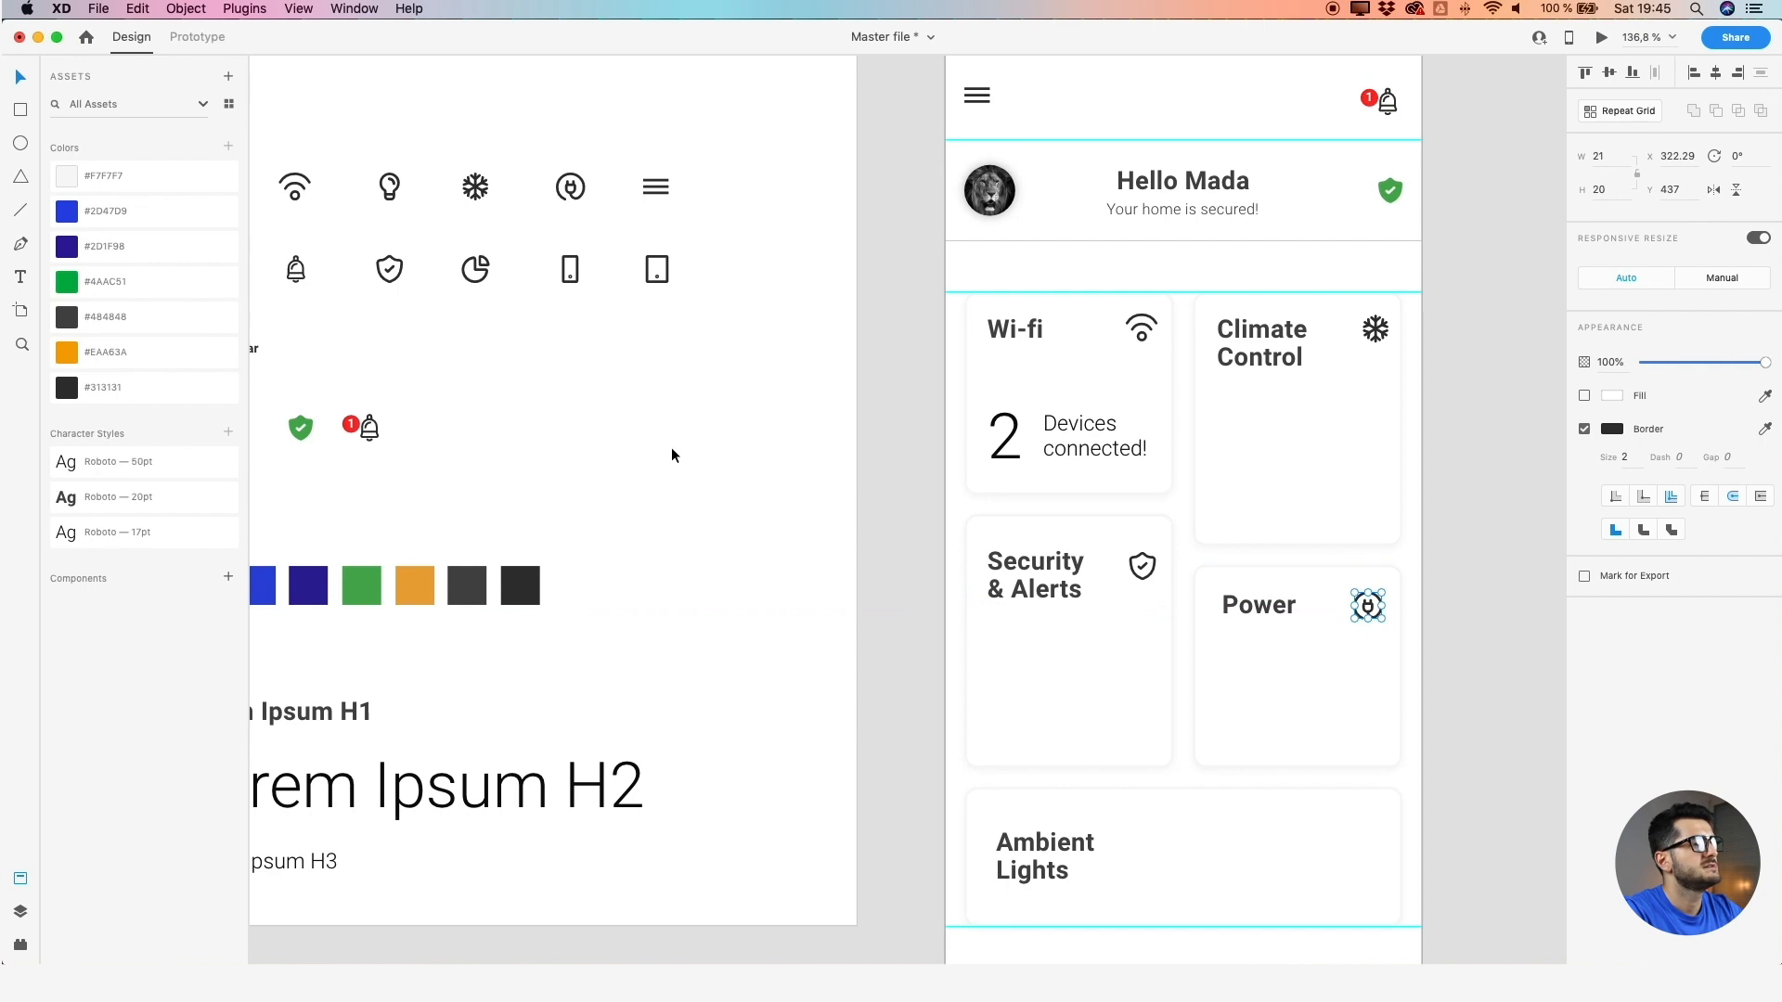
Copy the light bulb icon from the style guide to the right end of the Ambient Lights card
drag(672, 448, 704, 422)
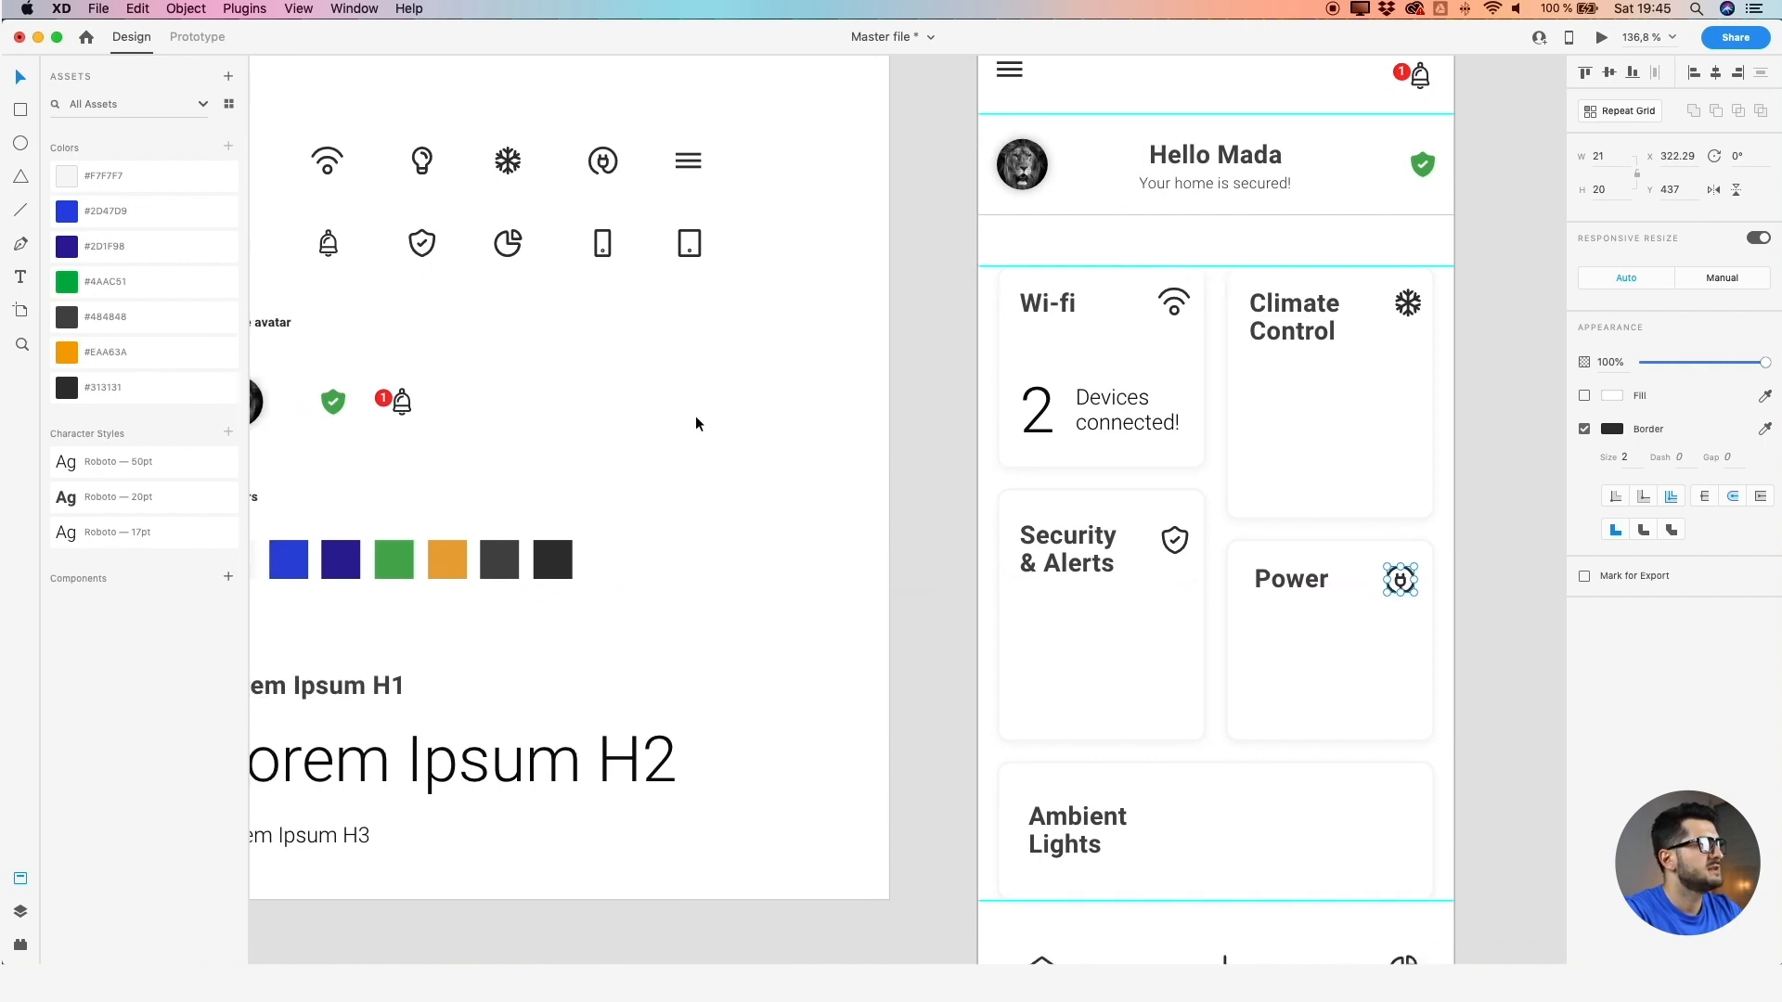
drag(422, 160, 1403, 828)
click(1454, 805)
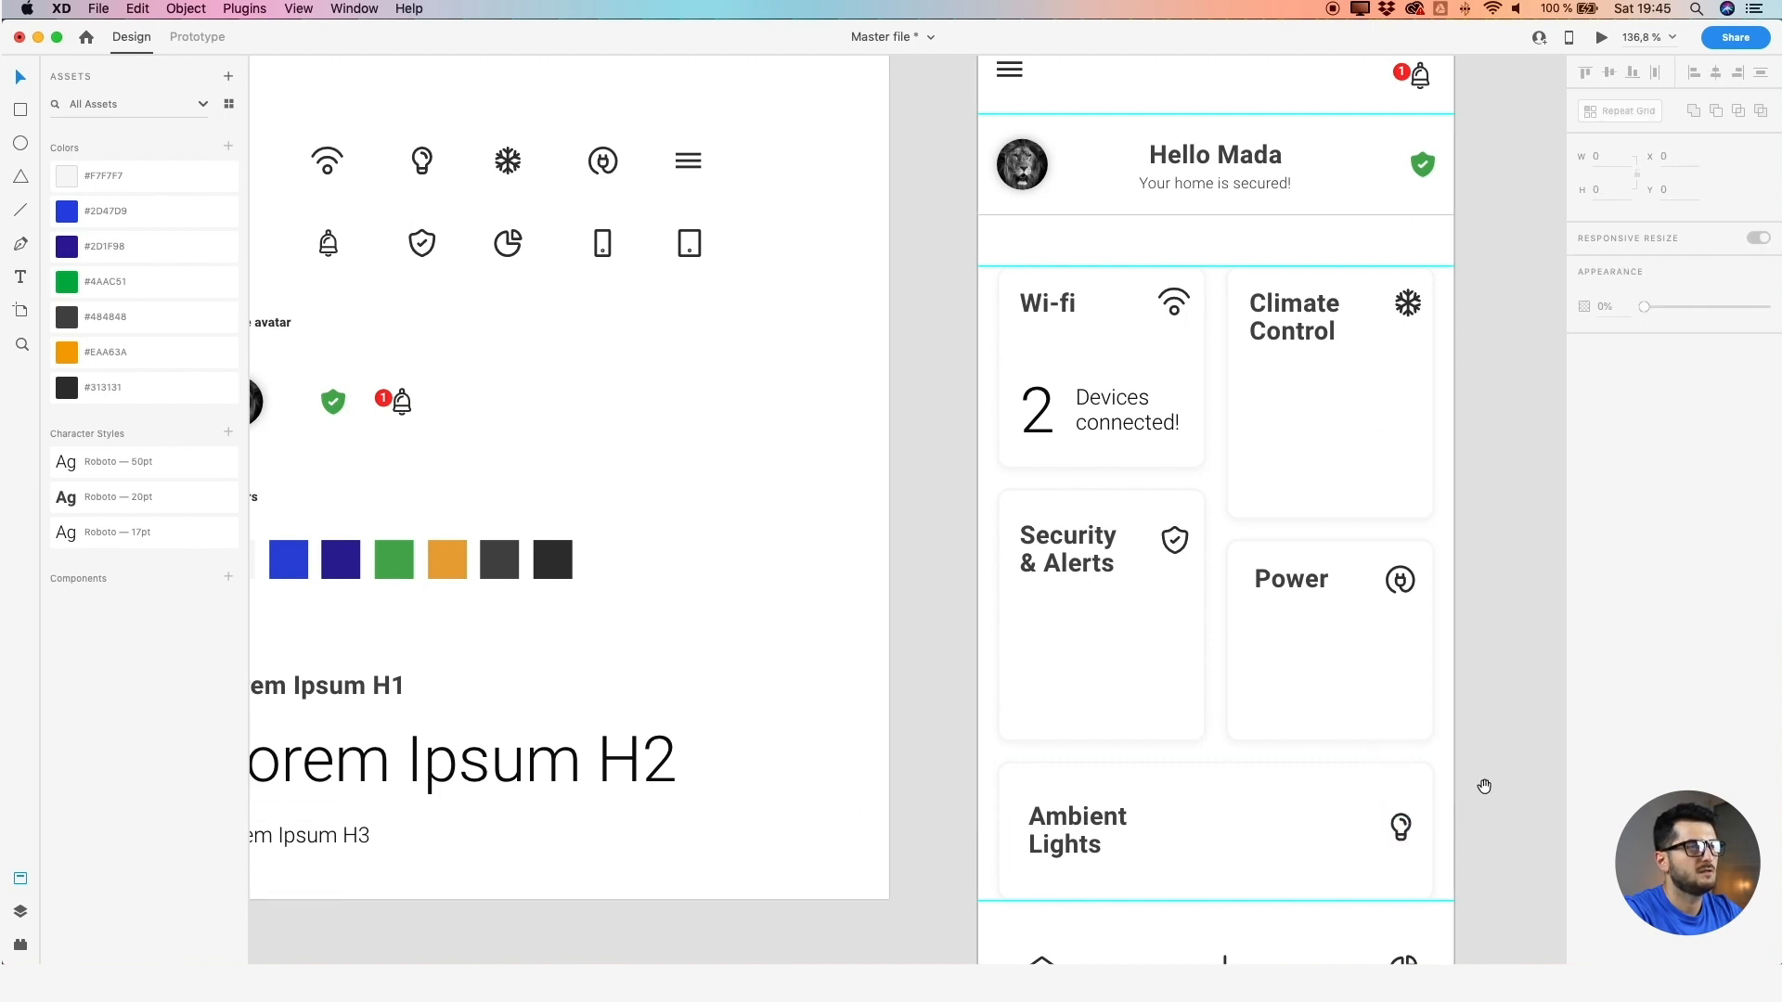
Duplicate the number 2 and its "Devices connected!" text together into the lower part of the Climate Control card
drag(1484, 786, 1293, 768)
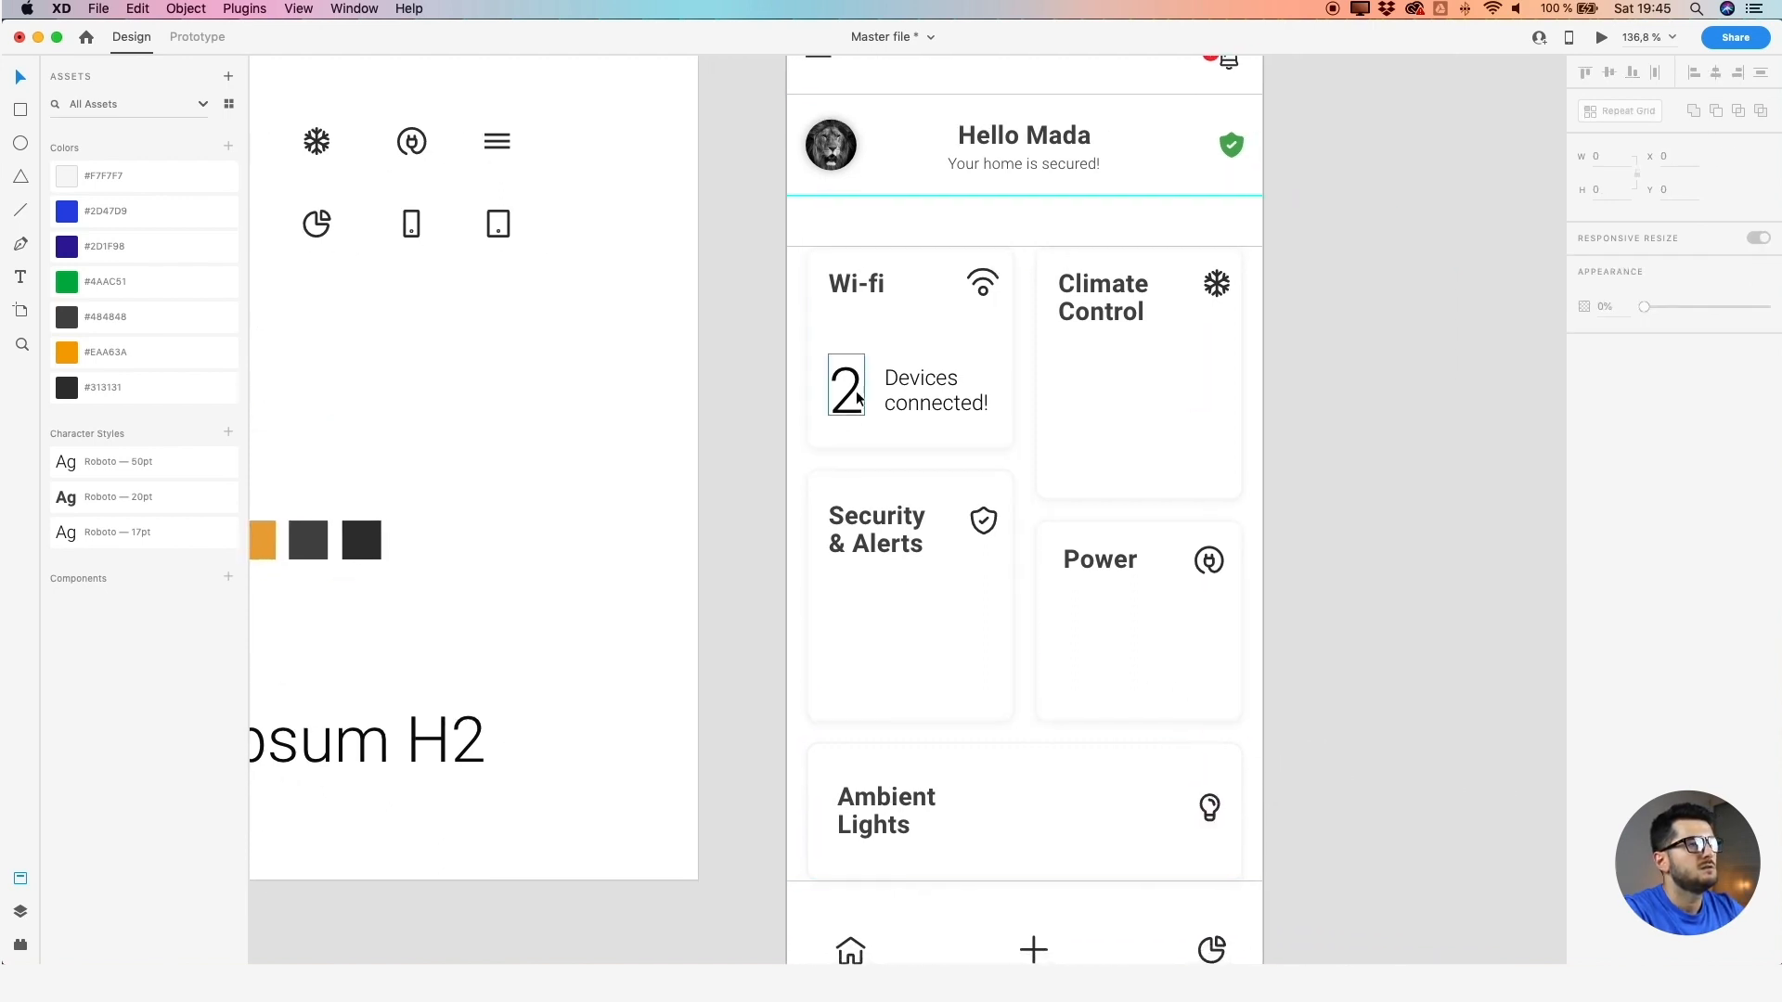
click(912, 392)
shift+click(846, 390)
drag(910, 394, 1134, 452)
click(1384, 461)
Change the copied number in the Climate Control card to 23
double_click(1073, 422)
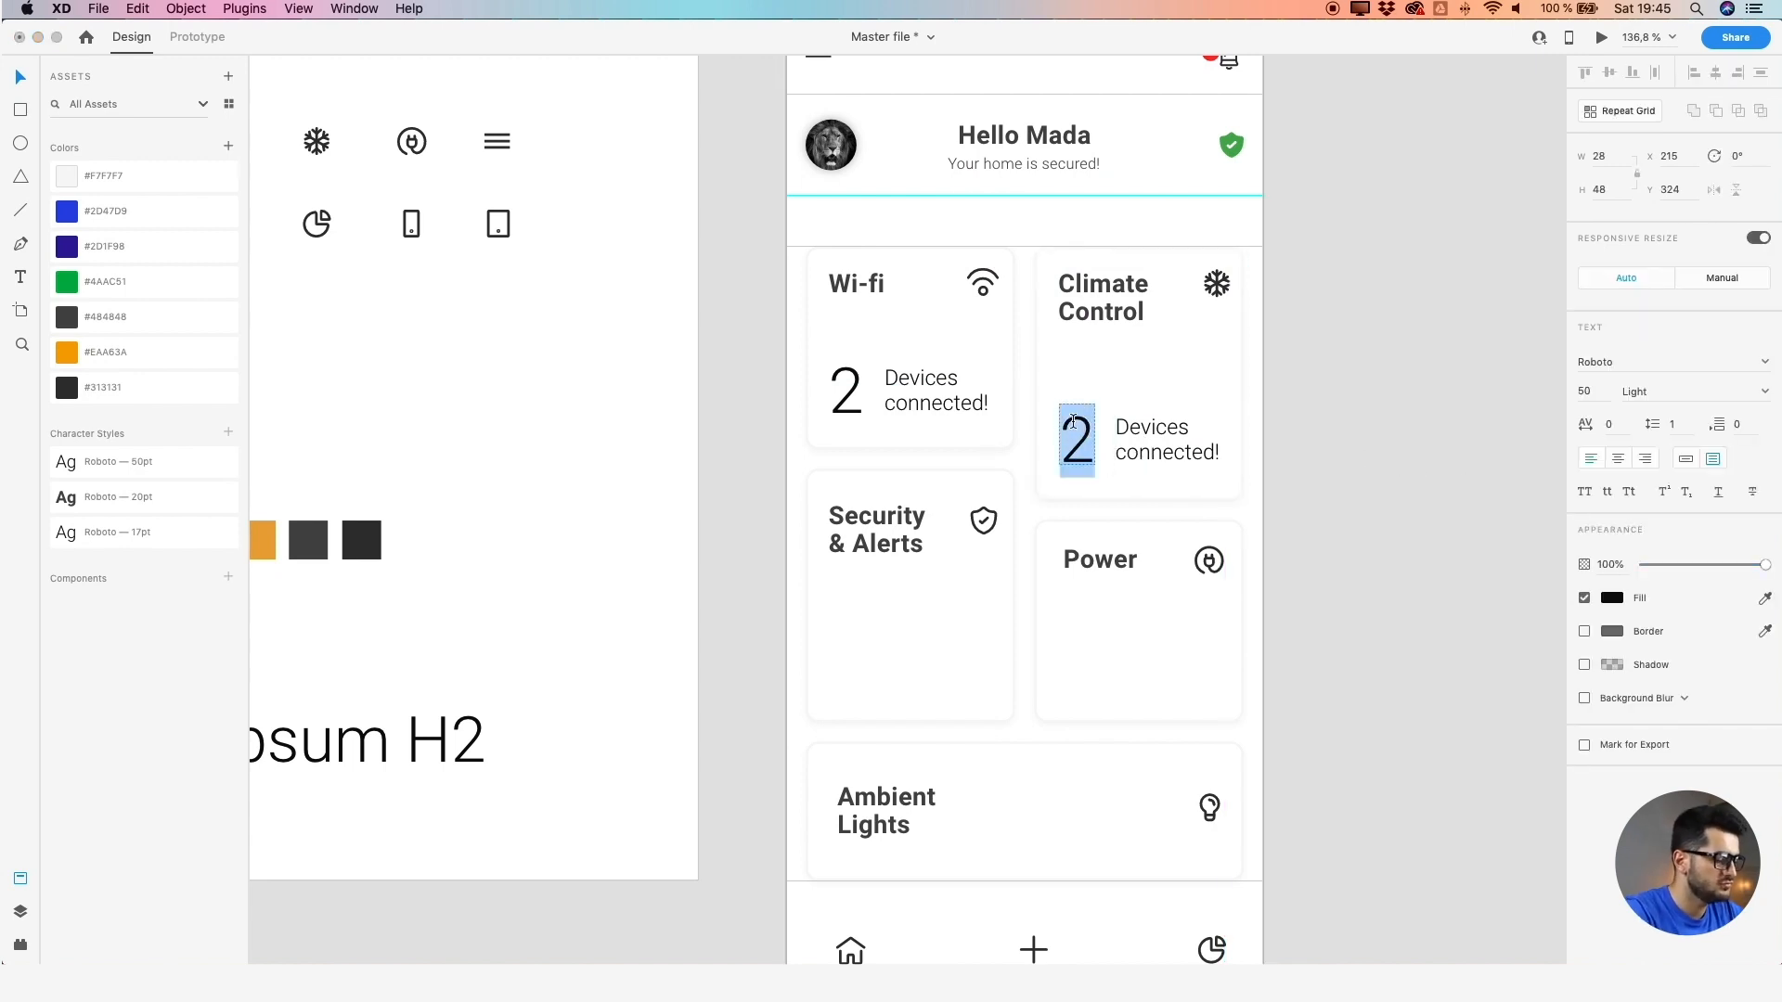
key(BackSpace)
text(3)
key(super+z)
Widen the number 23's box to 56, placing it at X 215, Y 324 and the text beside it at X 287, Y 332
scroll(1111, 391, up, 5)
drag(1137, 470, 1204, 472)
click(1033, 471)
drag(1080, 472, 1147, 475)
shift+click(1253, 471)
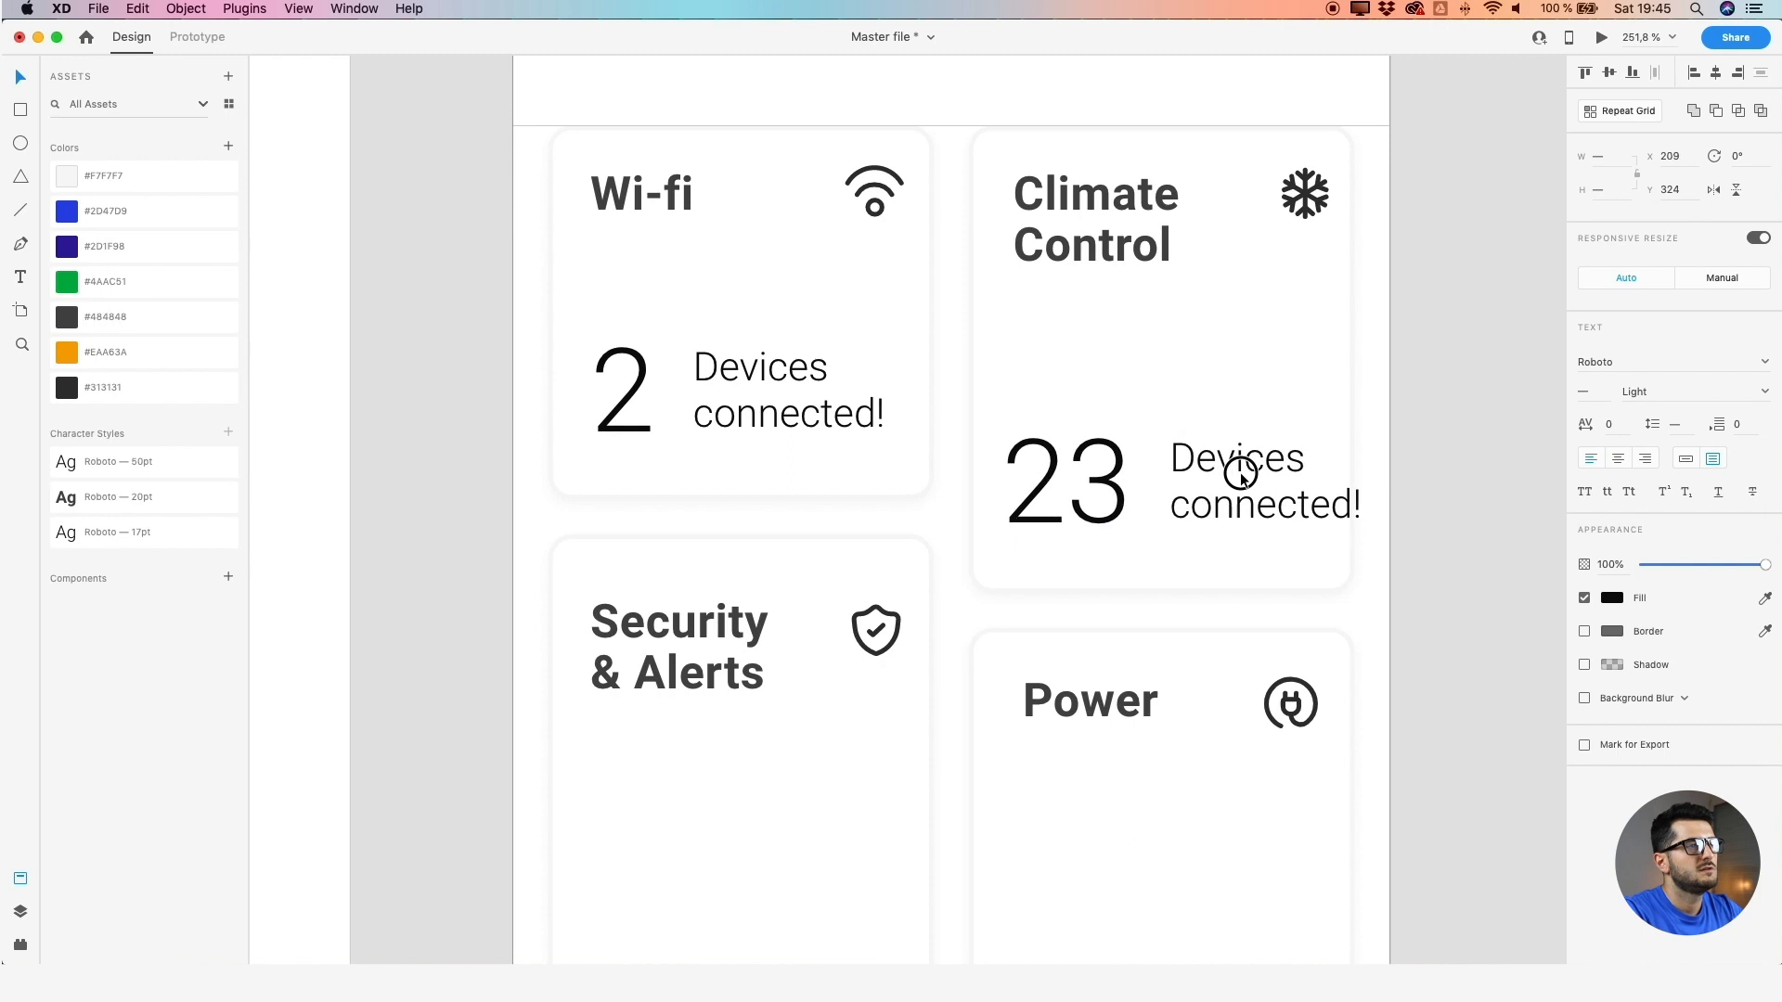
click(1534, 490)
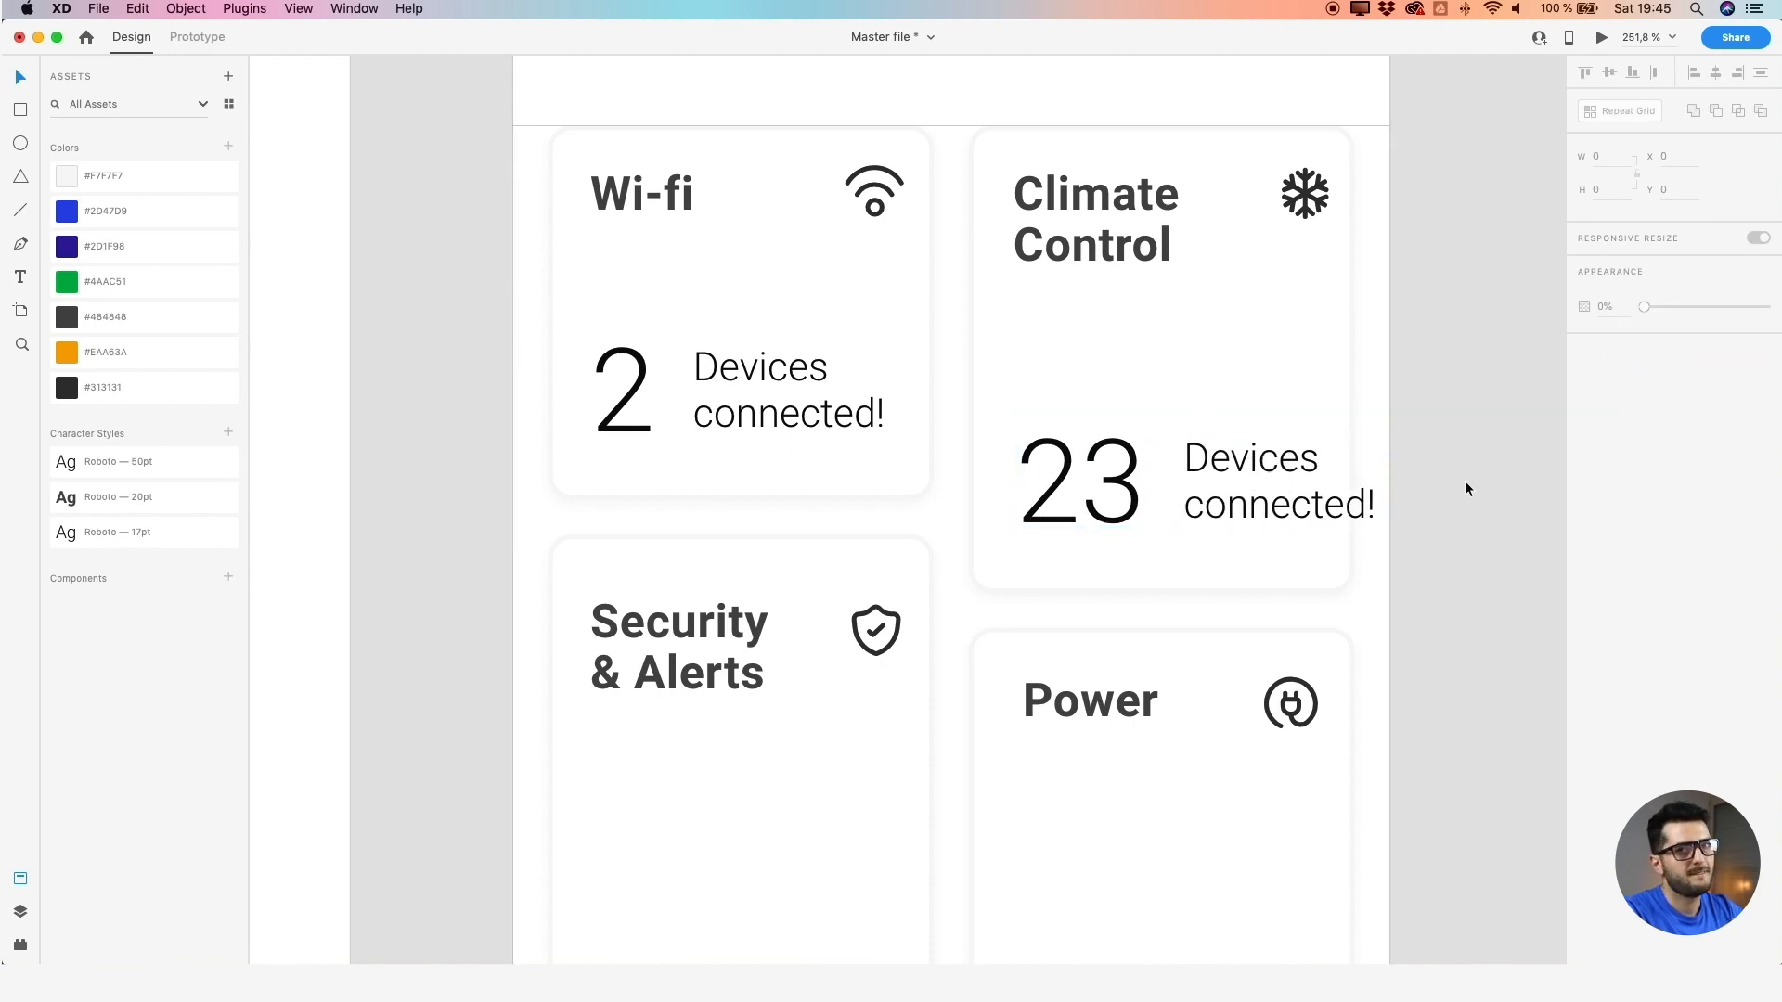
click(1103, 484)
click(1235, 478)
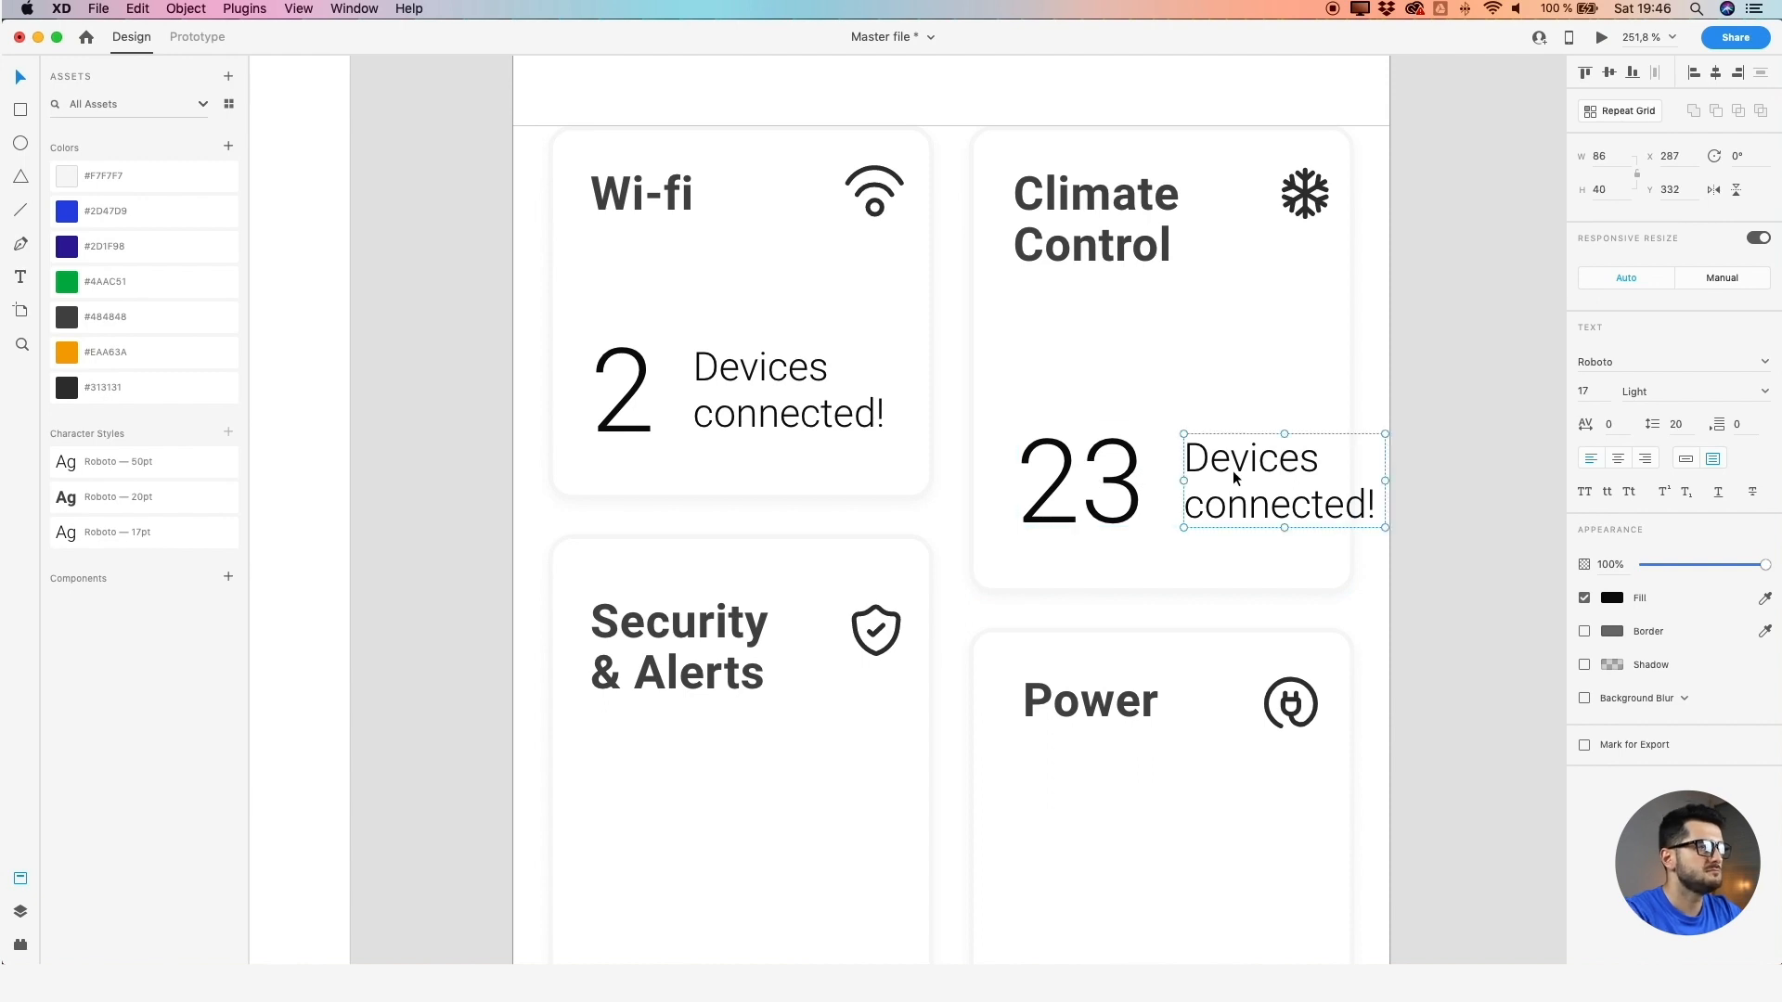
click(1123, 478)
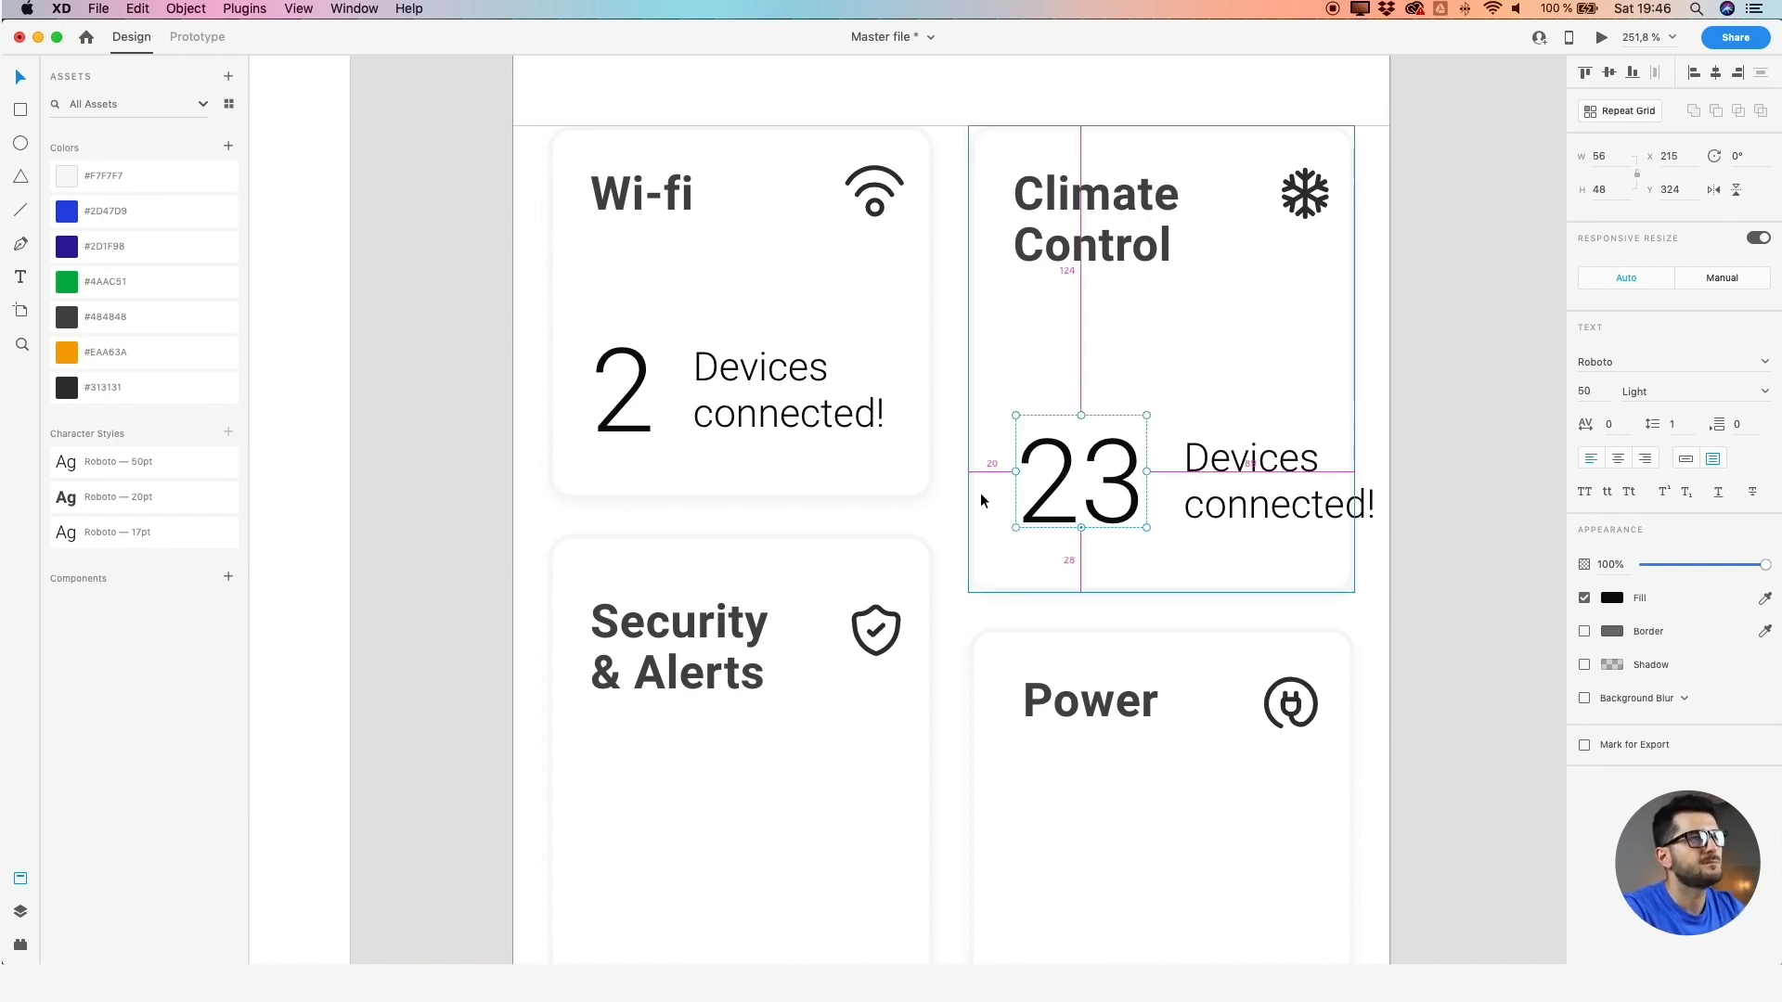
Replace the text beside the 23 in the Climate Control card with "Home Ambient" and narrow its box to 66, placing it at X 282
click(1187, 504)
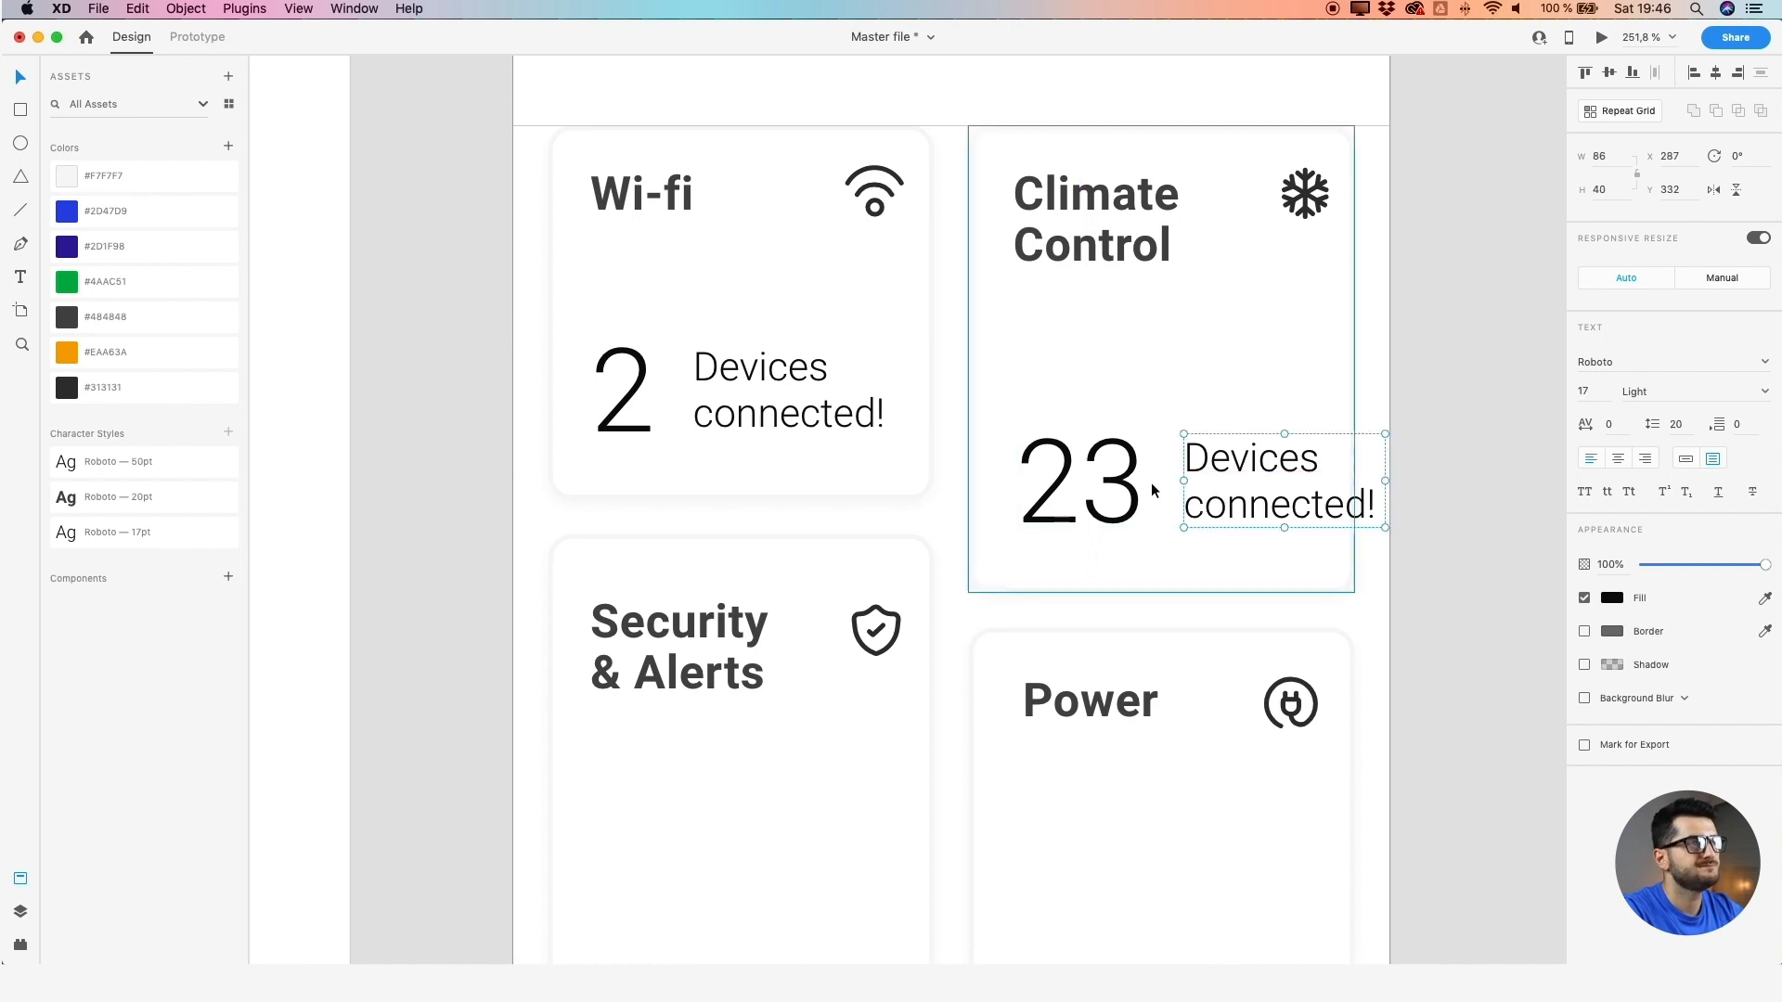
scroll(986, 492, down, 2)
scroll(866, 505, down, 1)
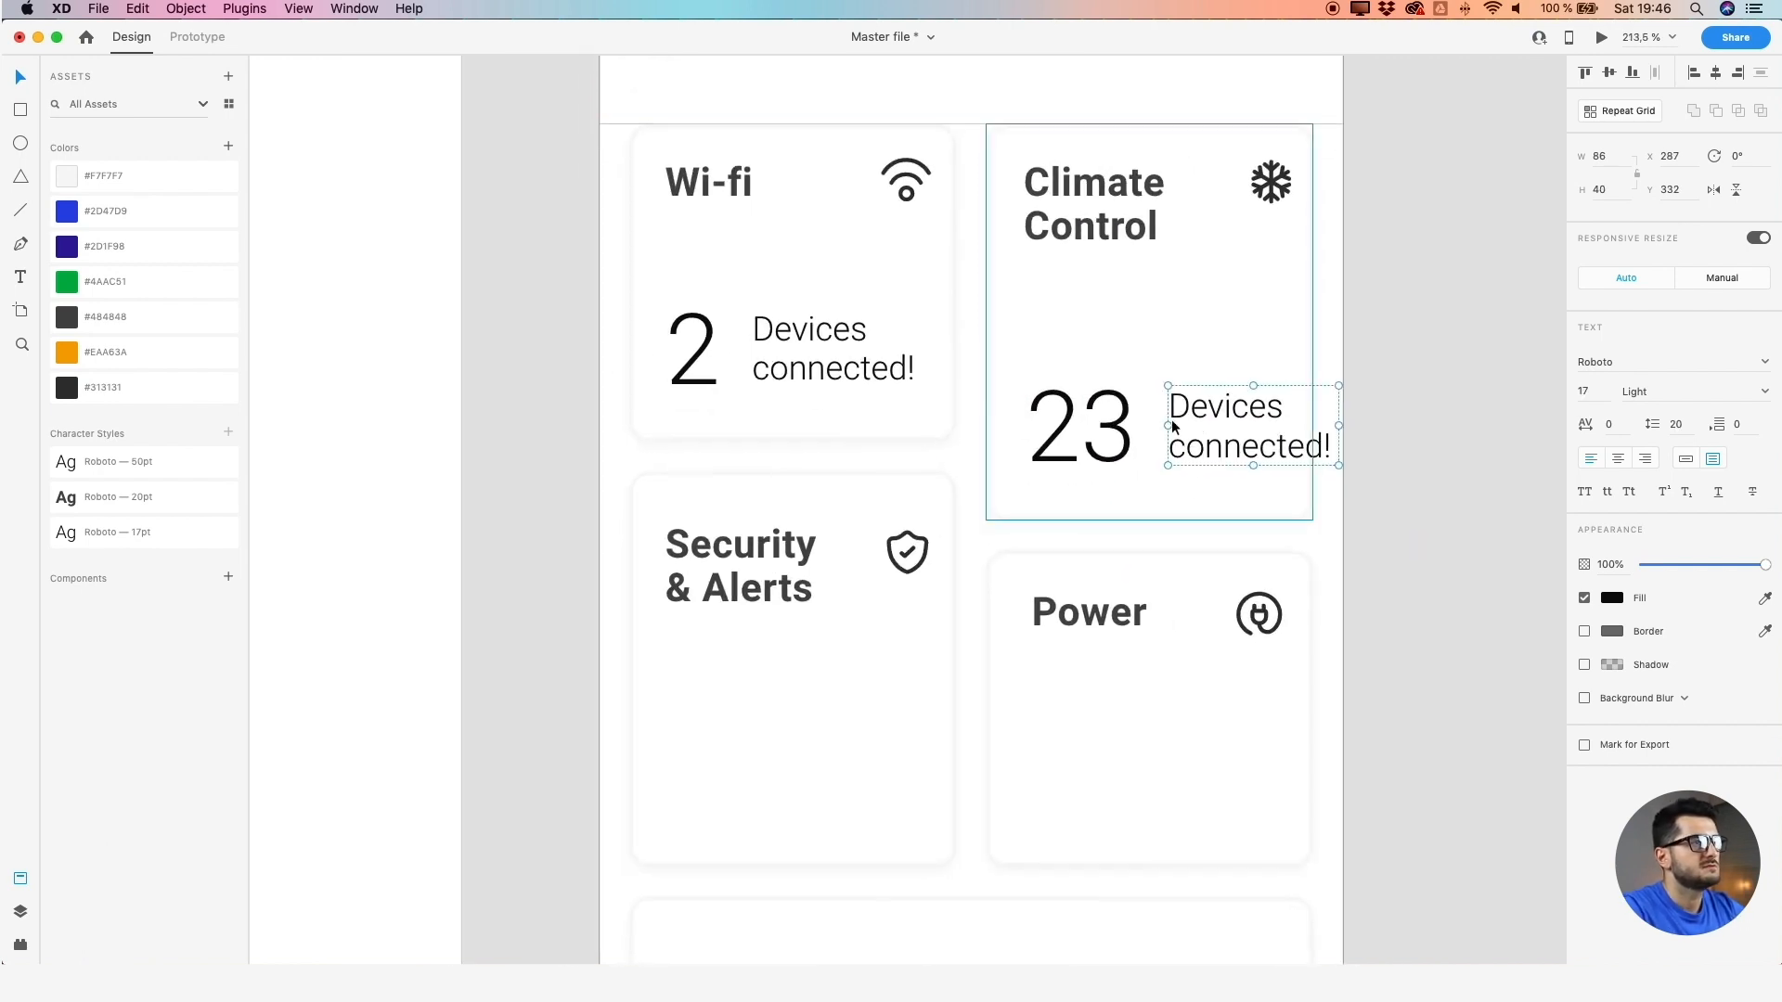
double_click(1174, 427)
text(home)
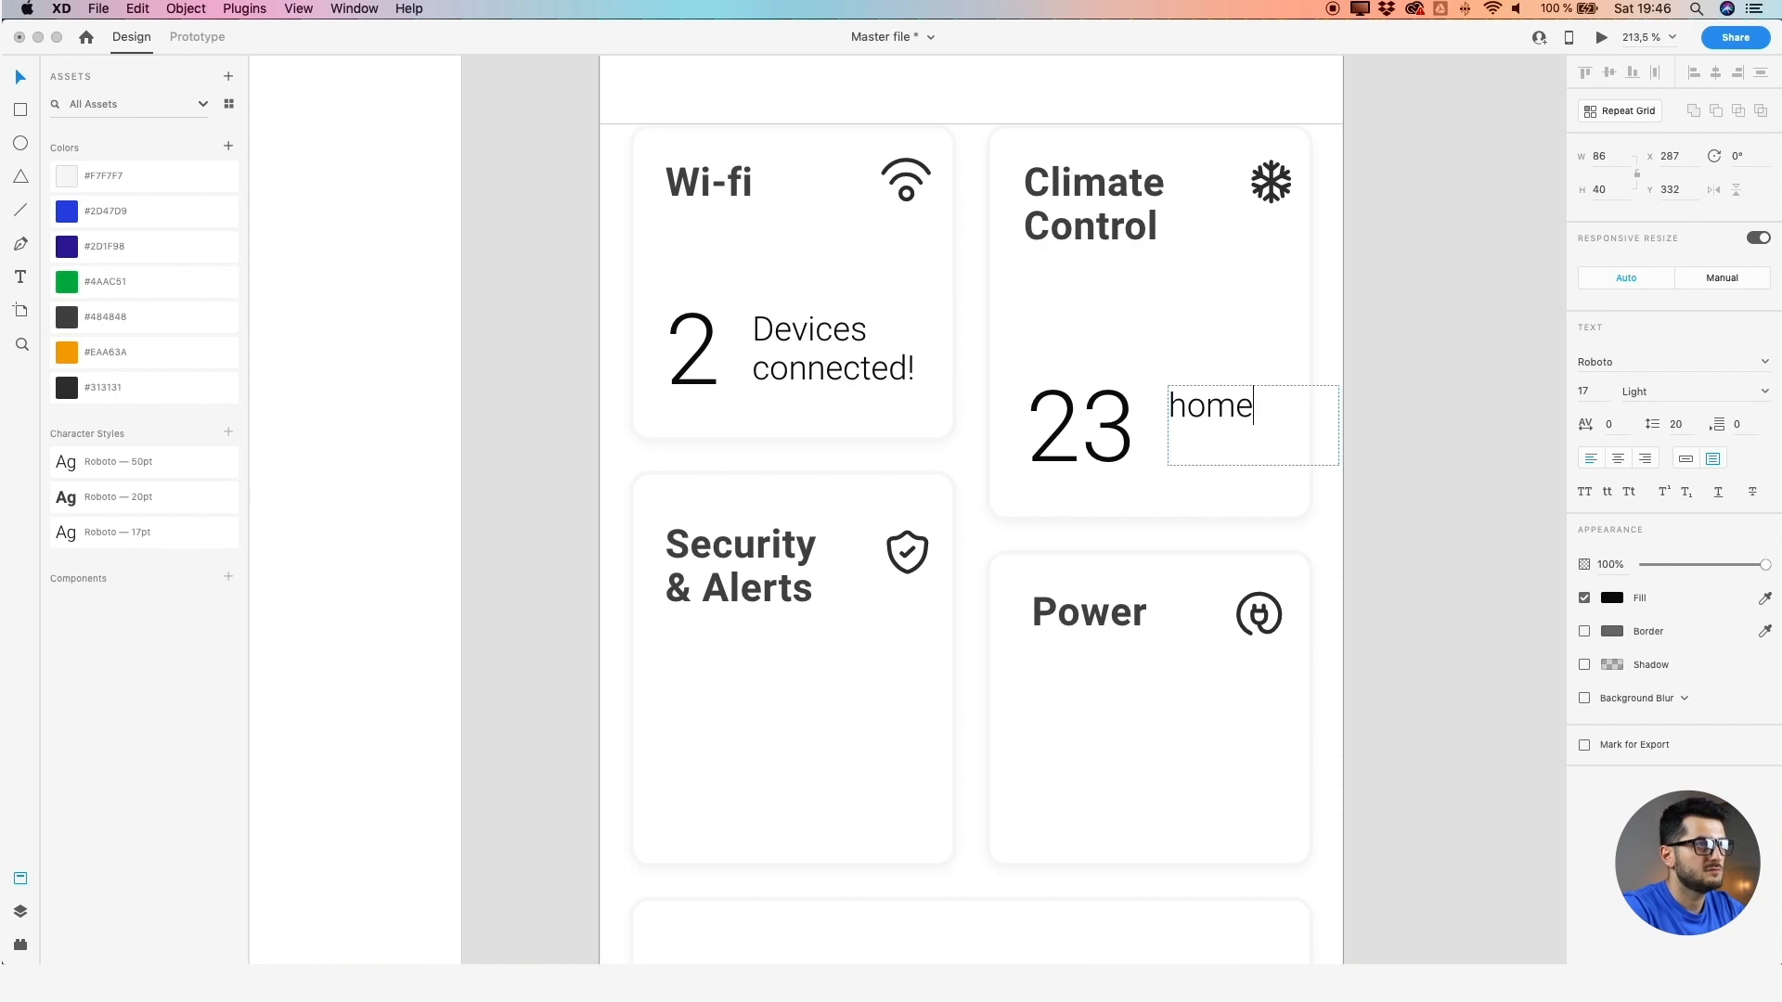
key(BackSpace)
key(BackSpace)
text(hom)
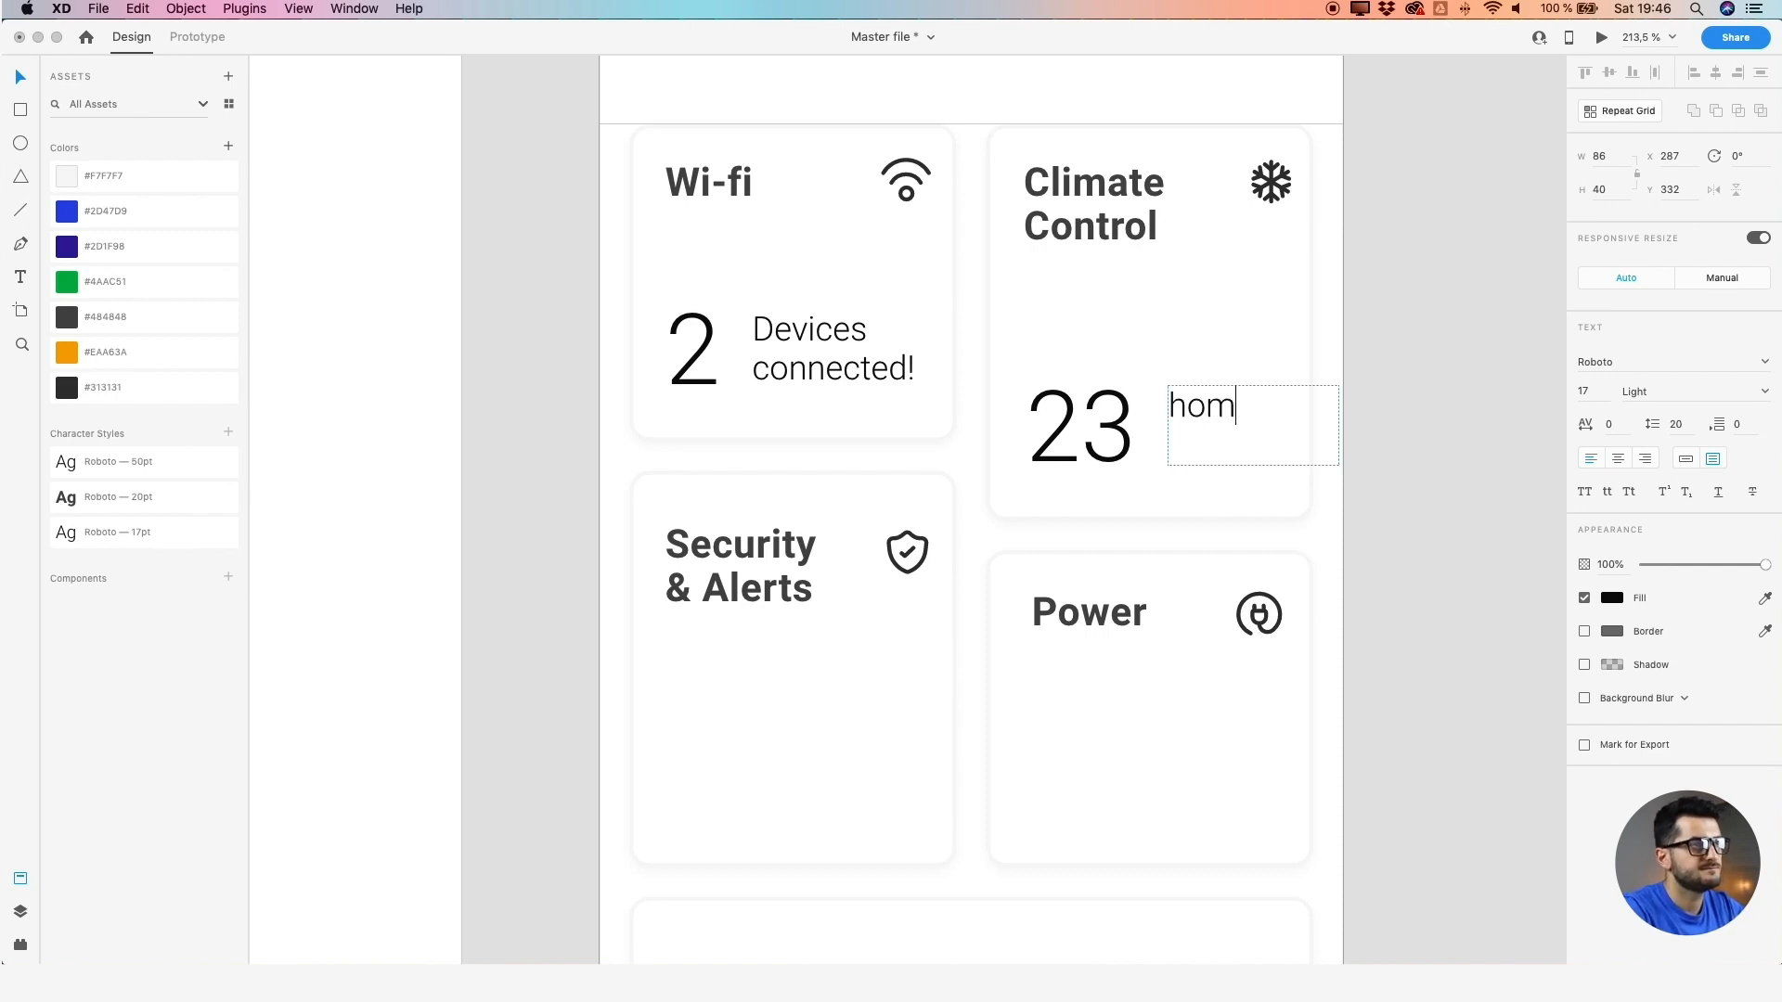
key(BackSpace)
text(Home )
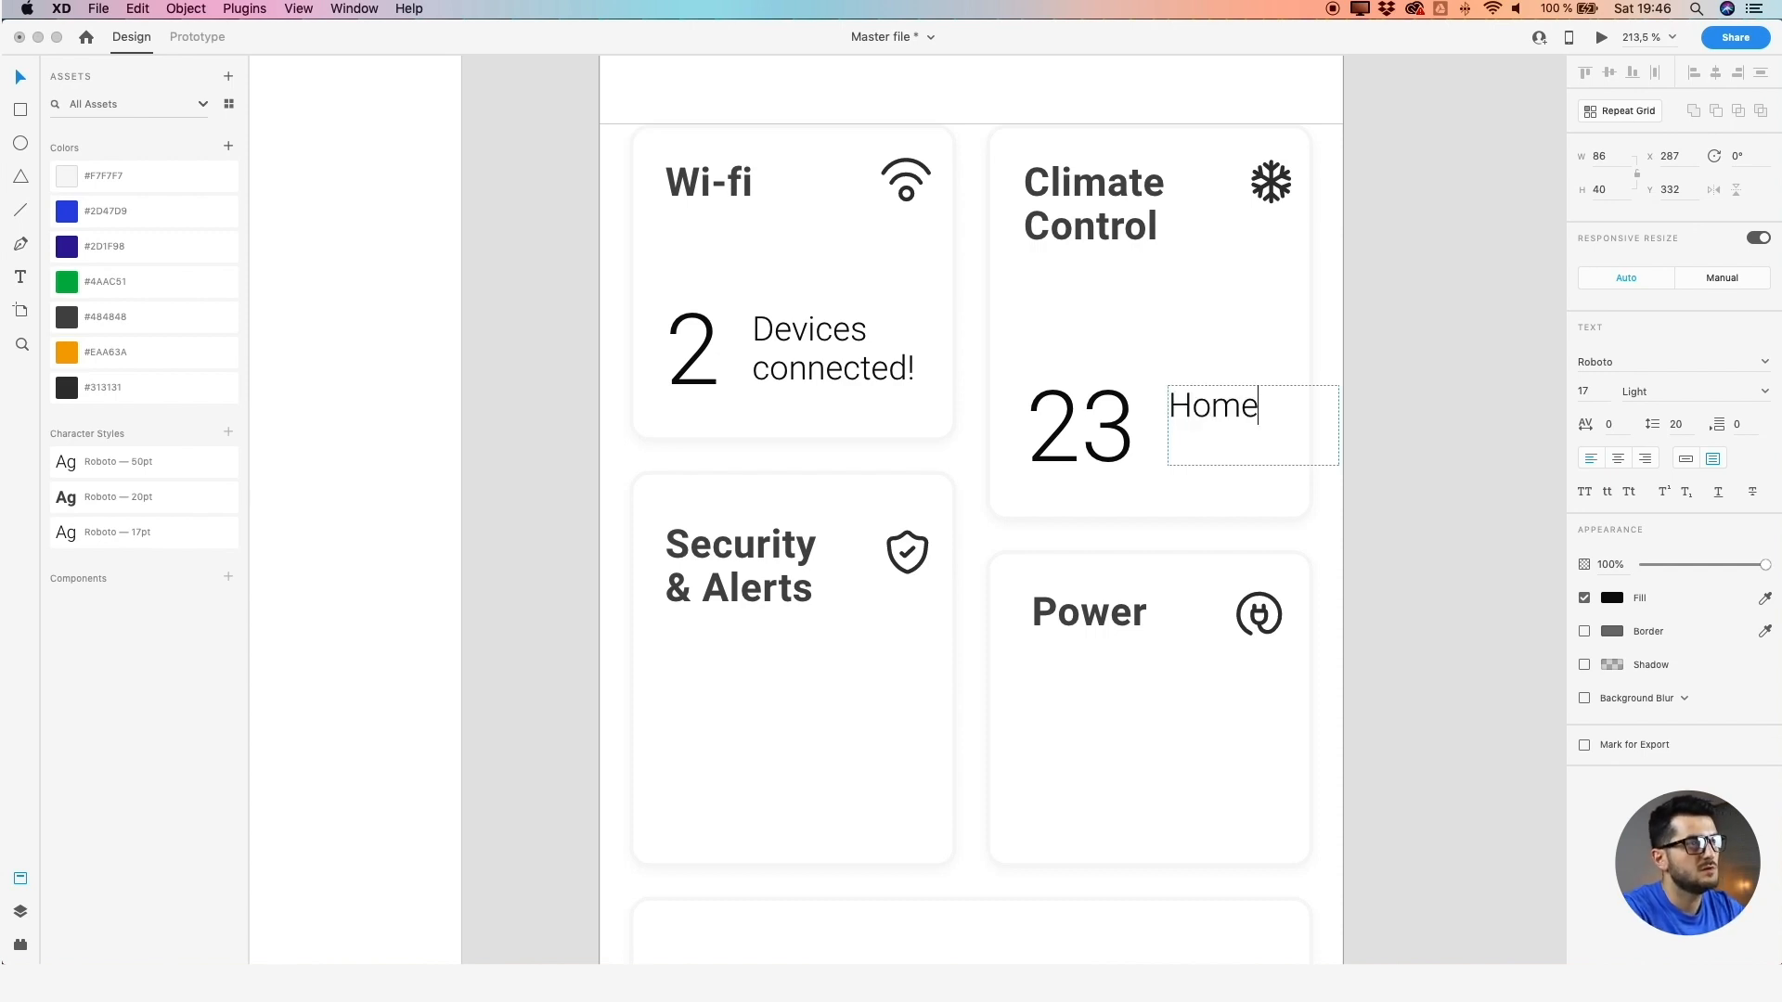
text(Ambient)
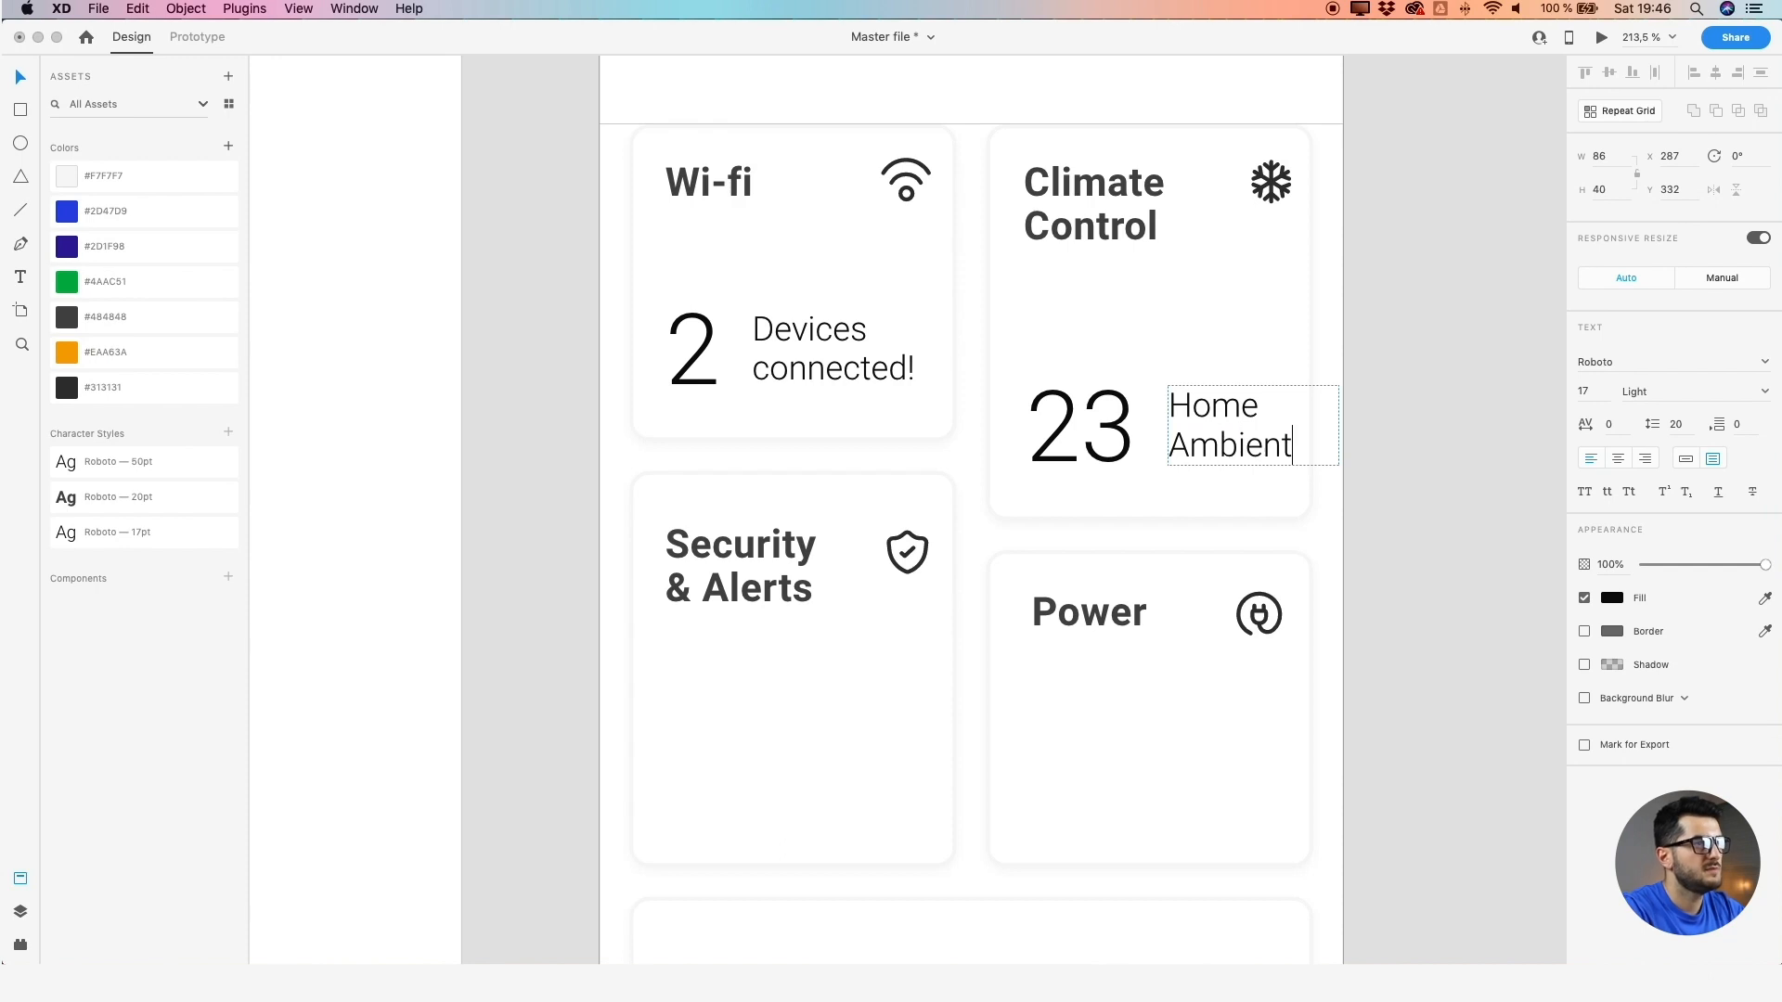
key(Escape)
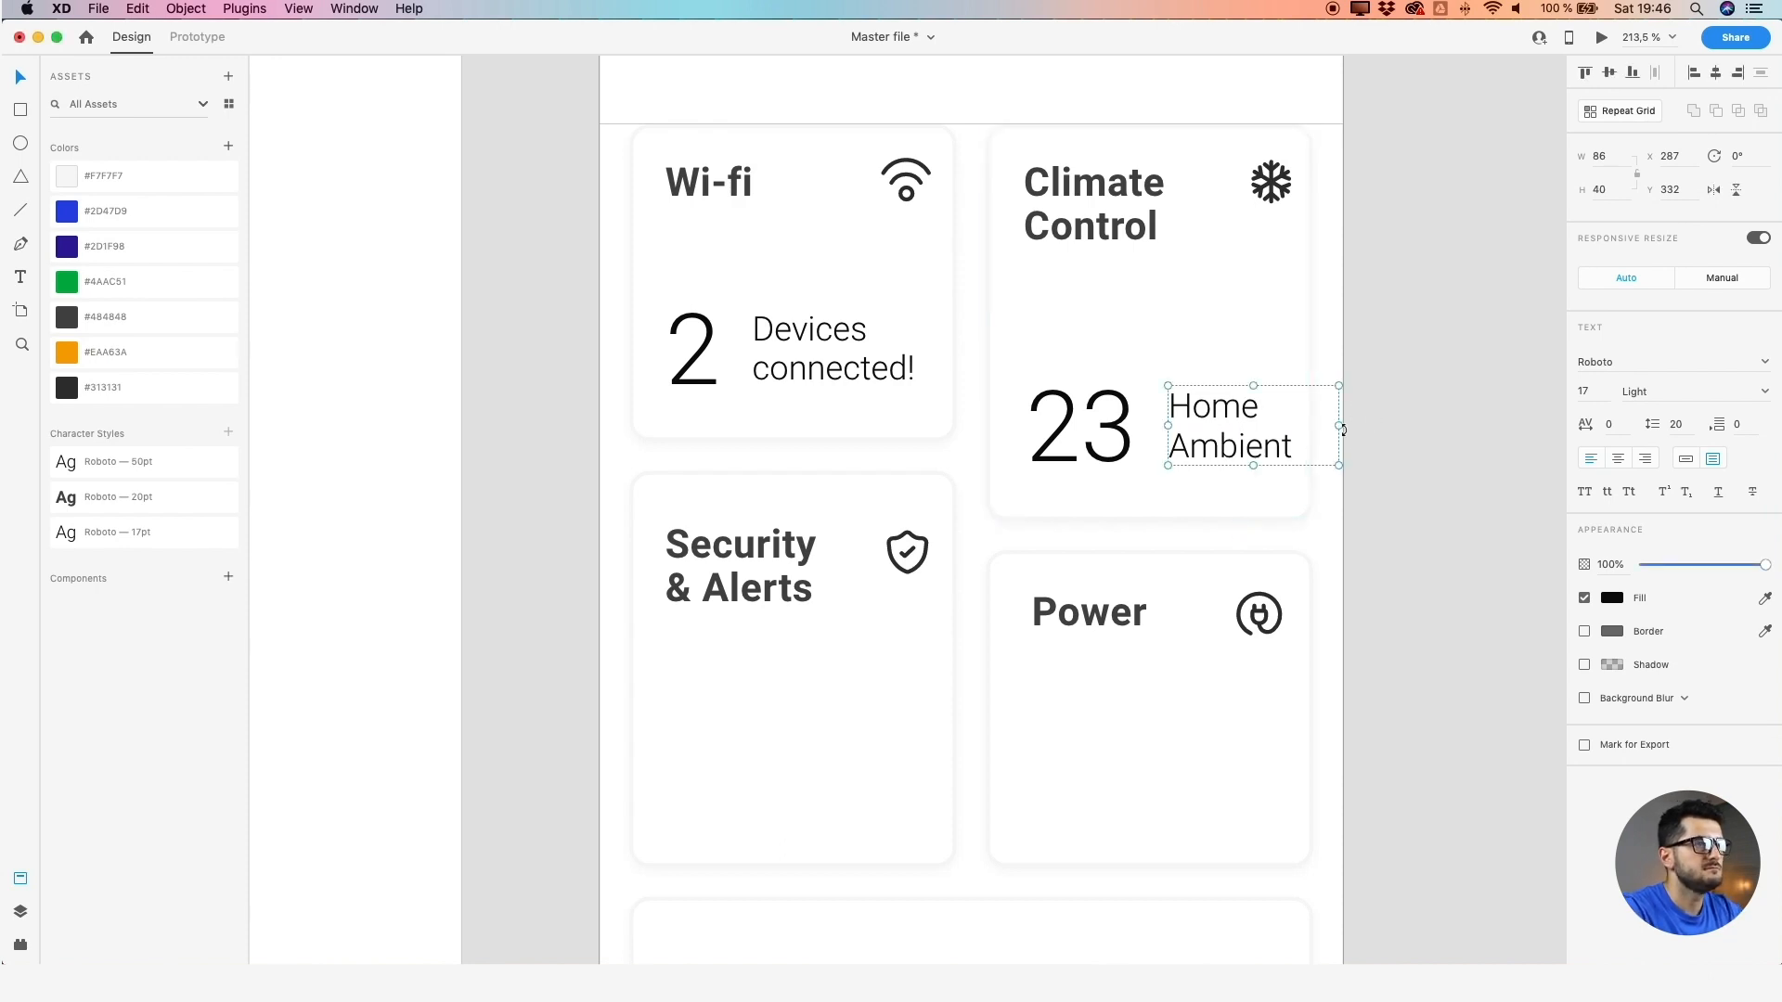
drag(1338, 425, 1189, 444)
Copy the "Home Ambient" text to X 32, Y 520 in the Security & Alerts card and change the copy to "ALL DOORS LOCKED!"
scroll(808, 442, down, 3)
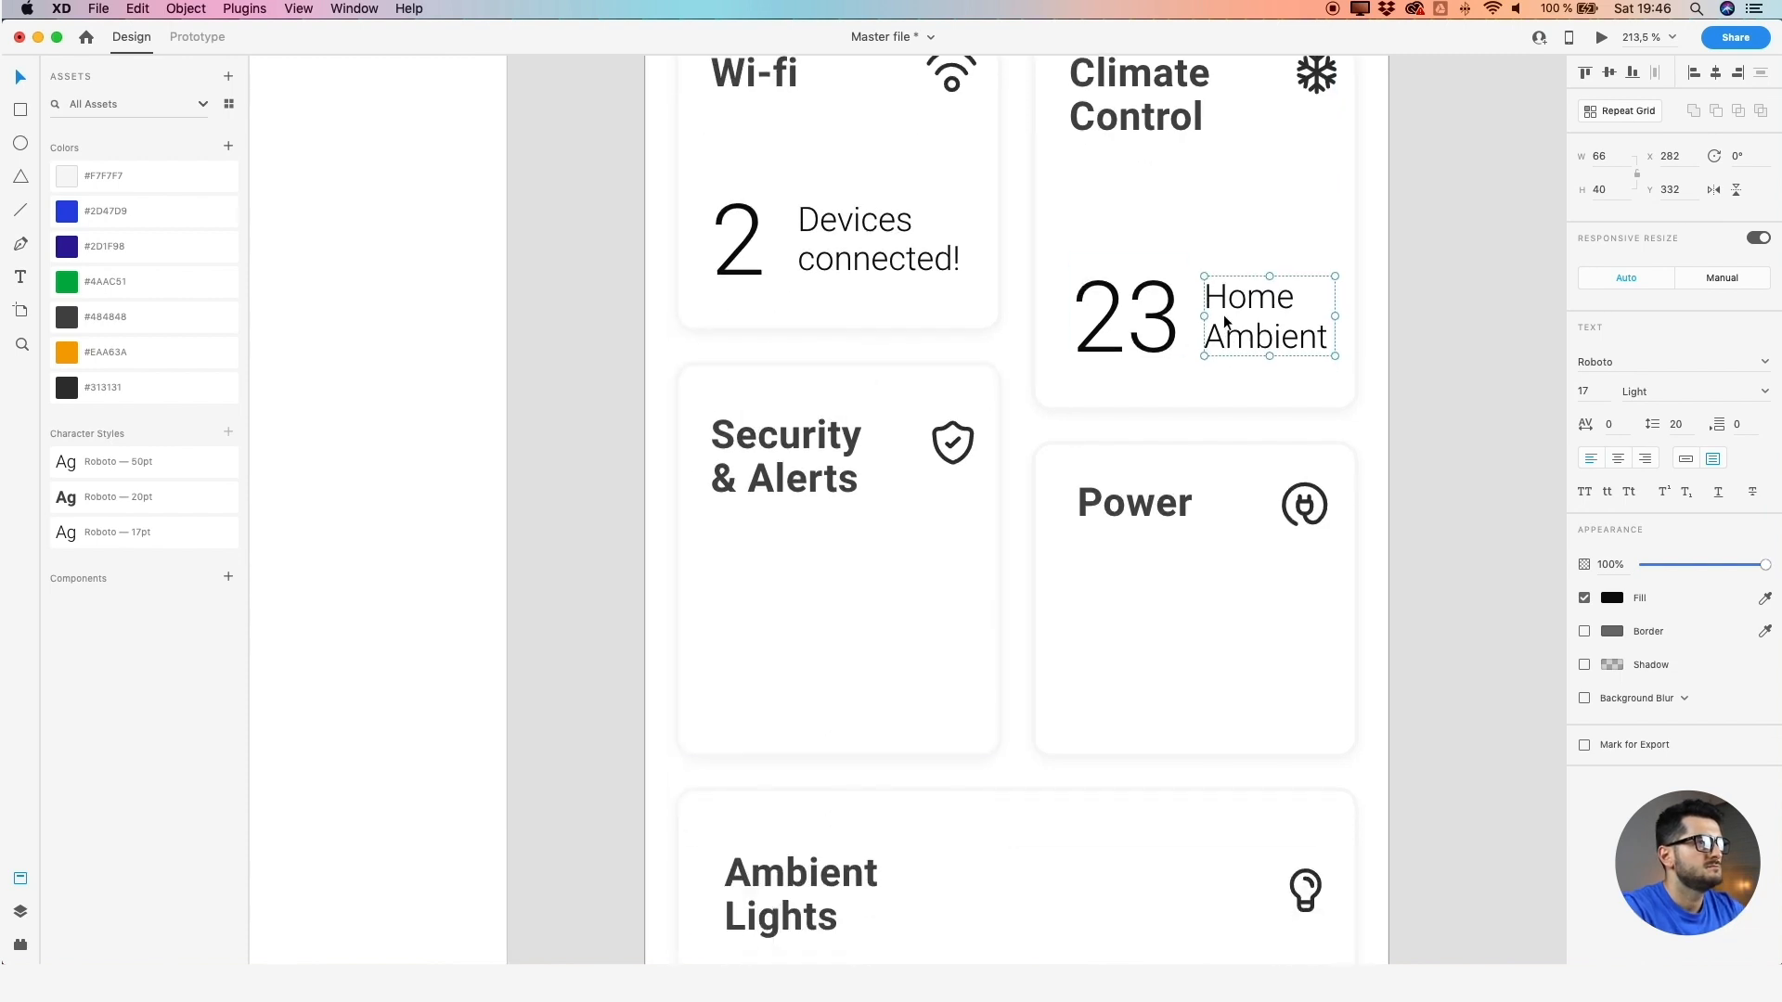
alt+drag(1235, 306, 741, 682)
double_click(741, 682)
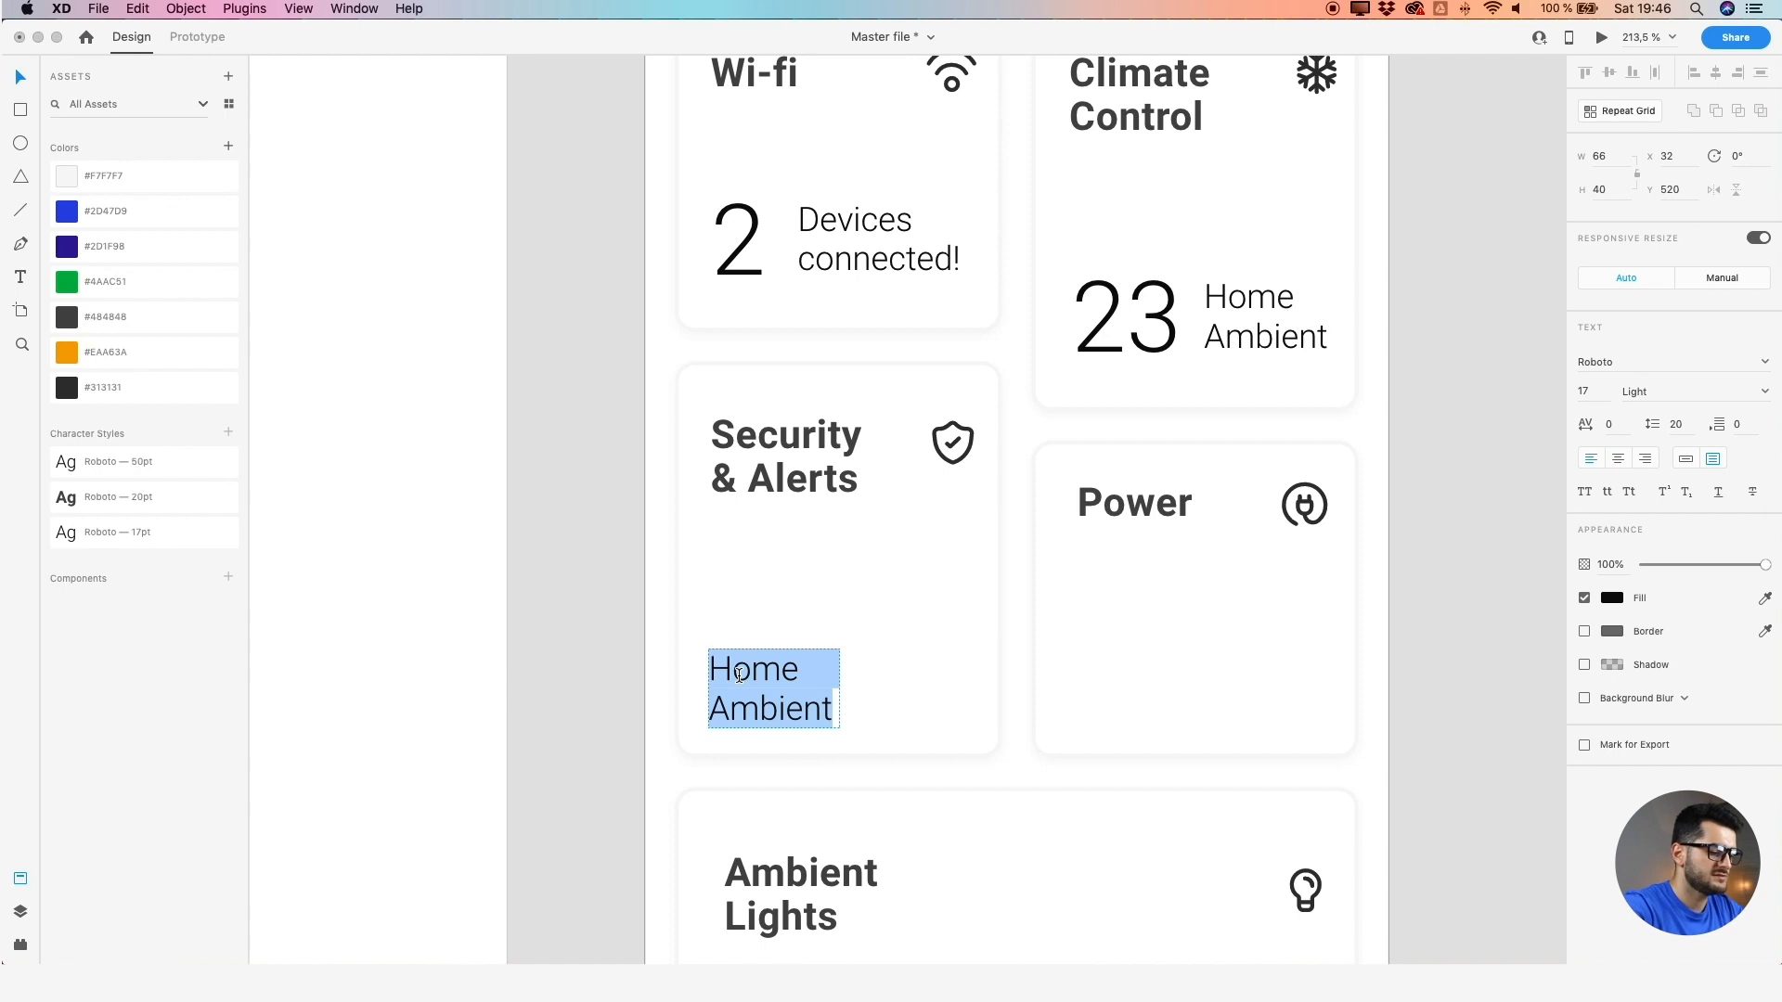
text(ALL DOO)
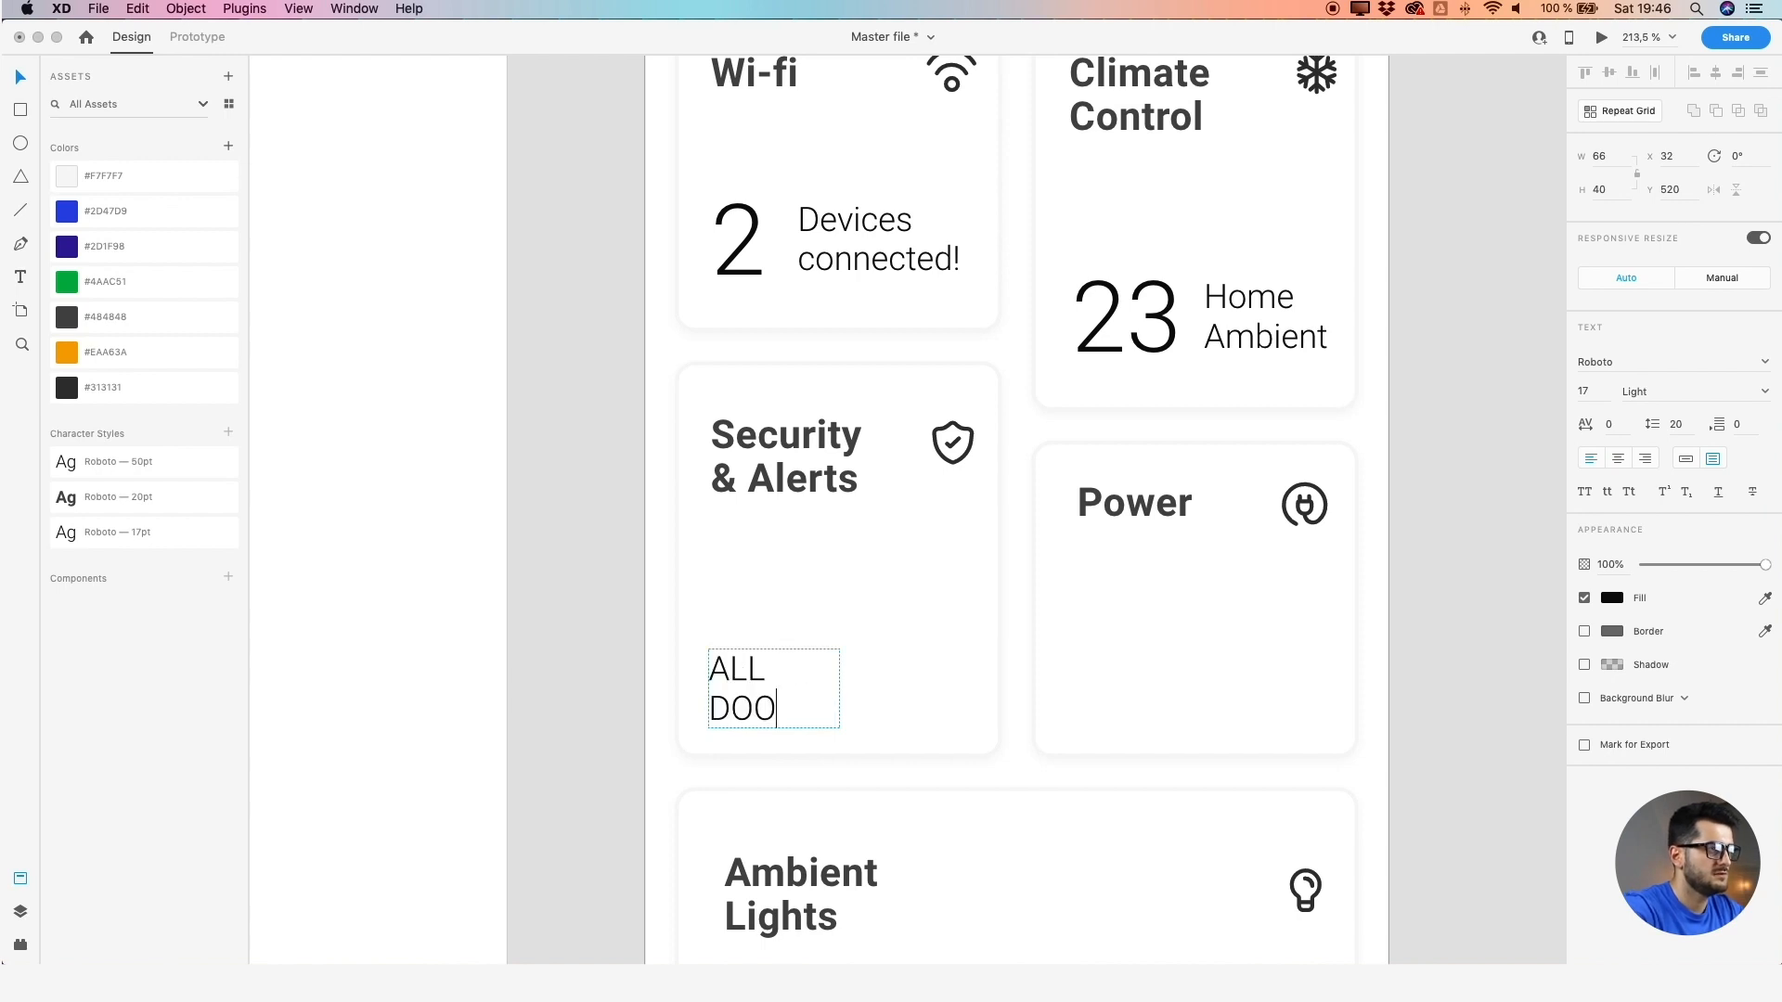
text(RS Locke)
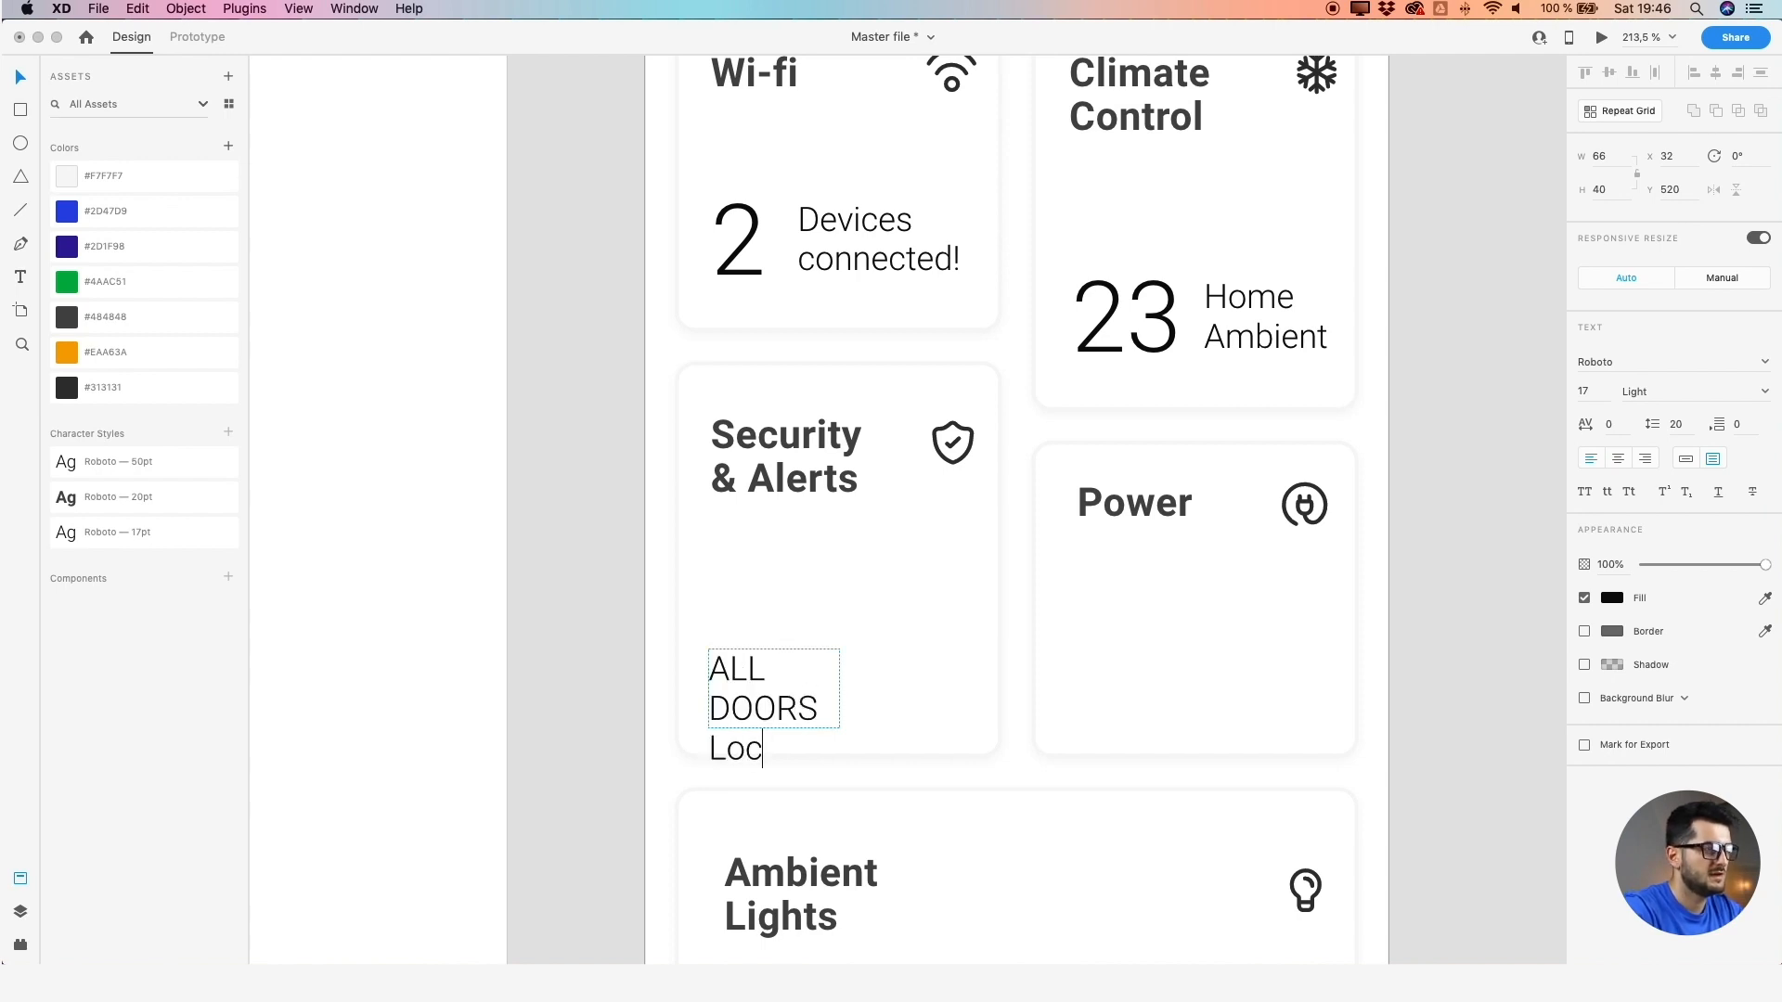
key(BackSpace)
key(BackSpace)
key(BackSpace)
text(cked!)
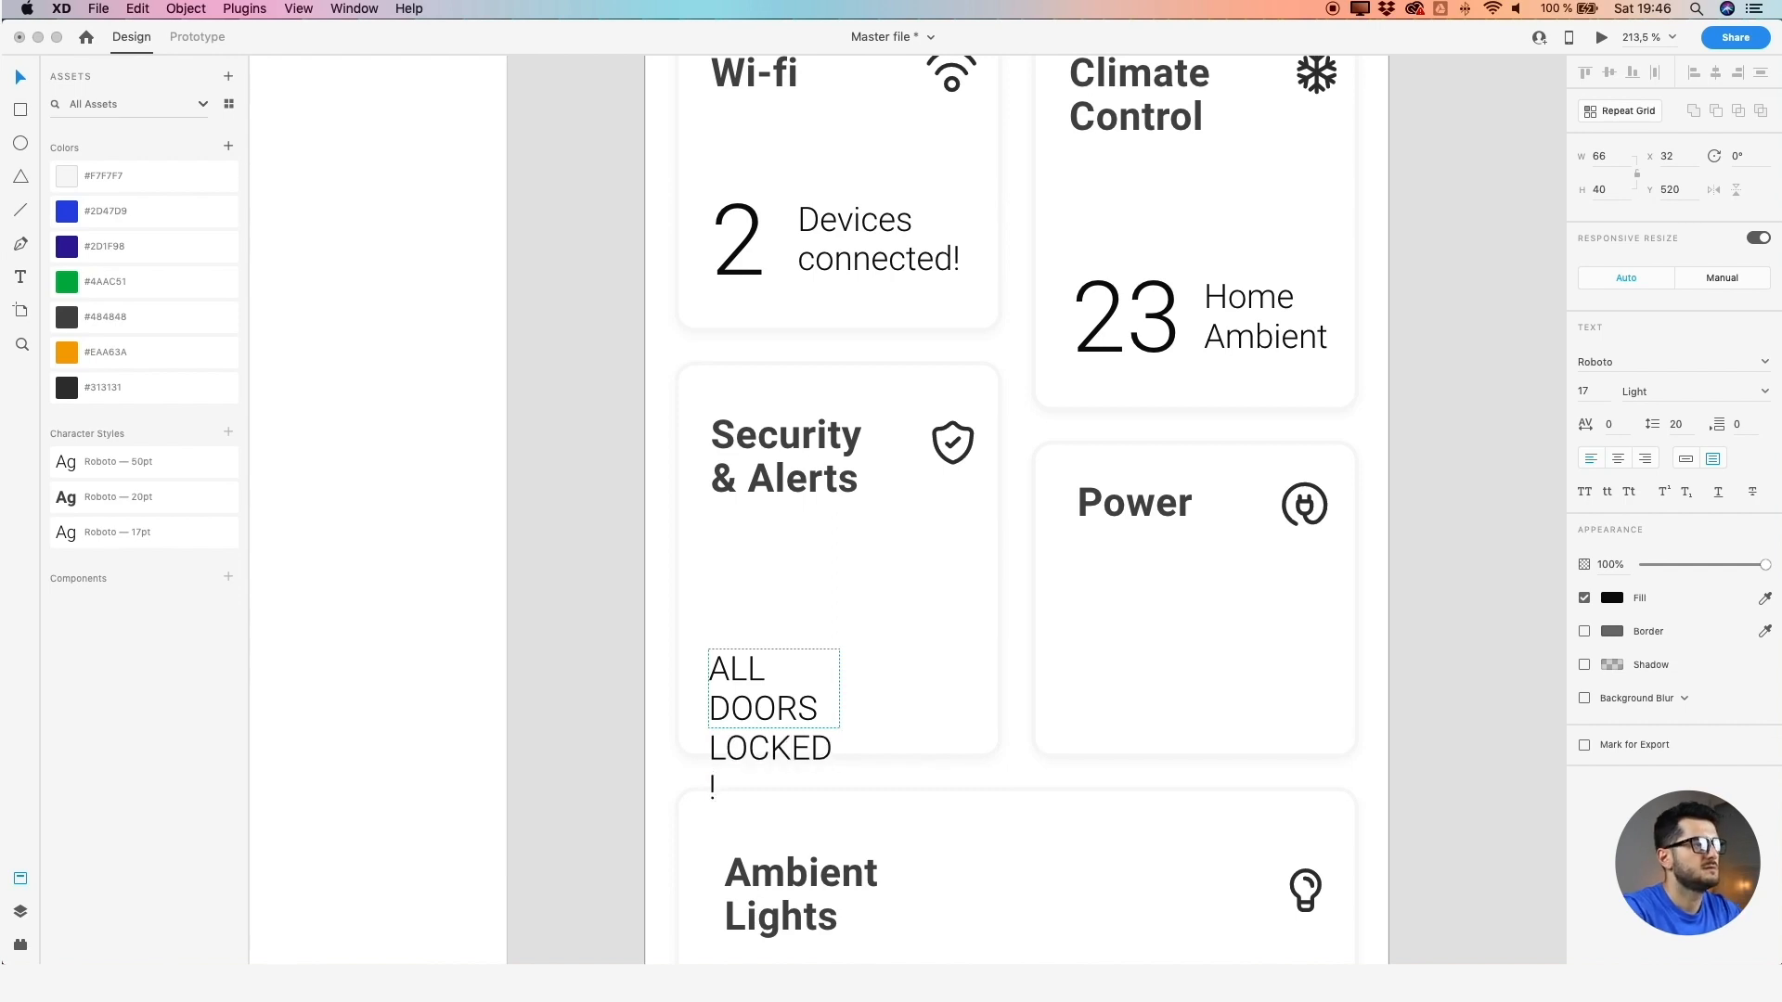
key(Escape)
Widen the "ALL DOORS LOCKED!" text box to 90 so the text breaks after "DOORS"
drag(839, 689, 887, 690)
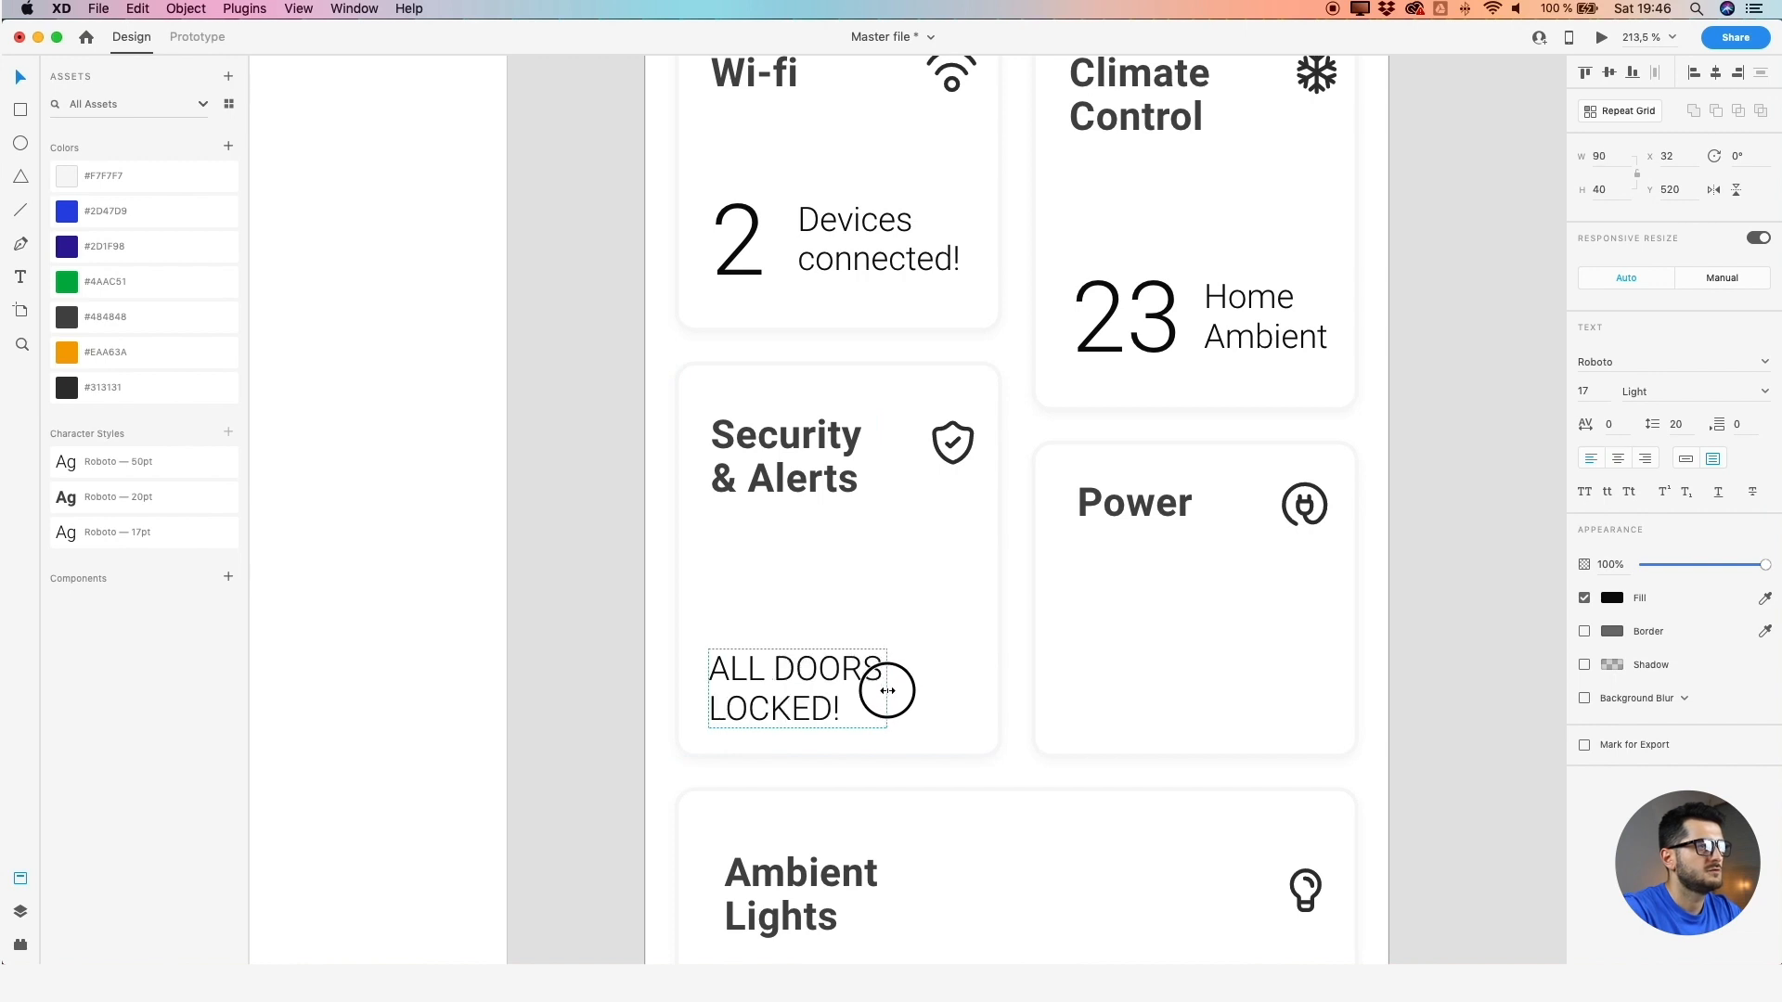
drag(886, 580, 768, 519)
key(super+z)
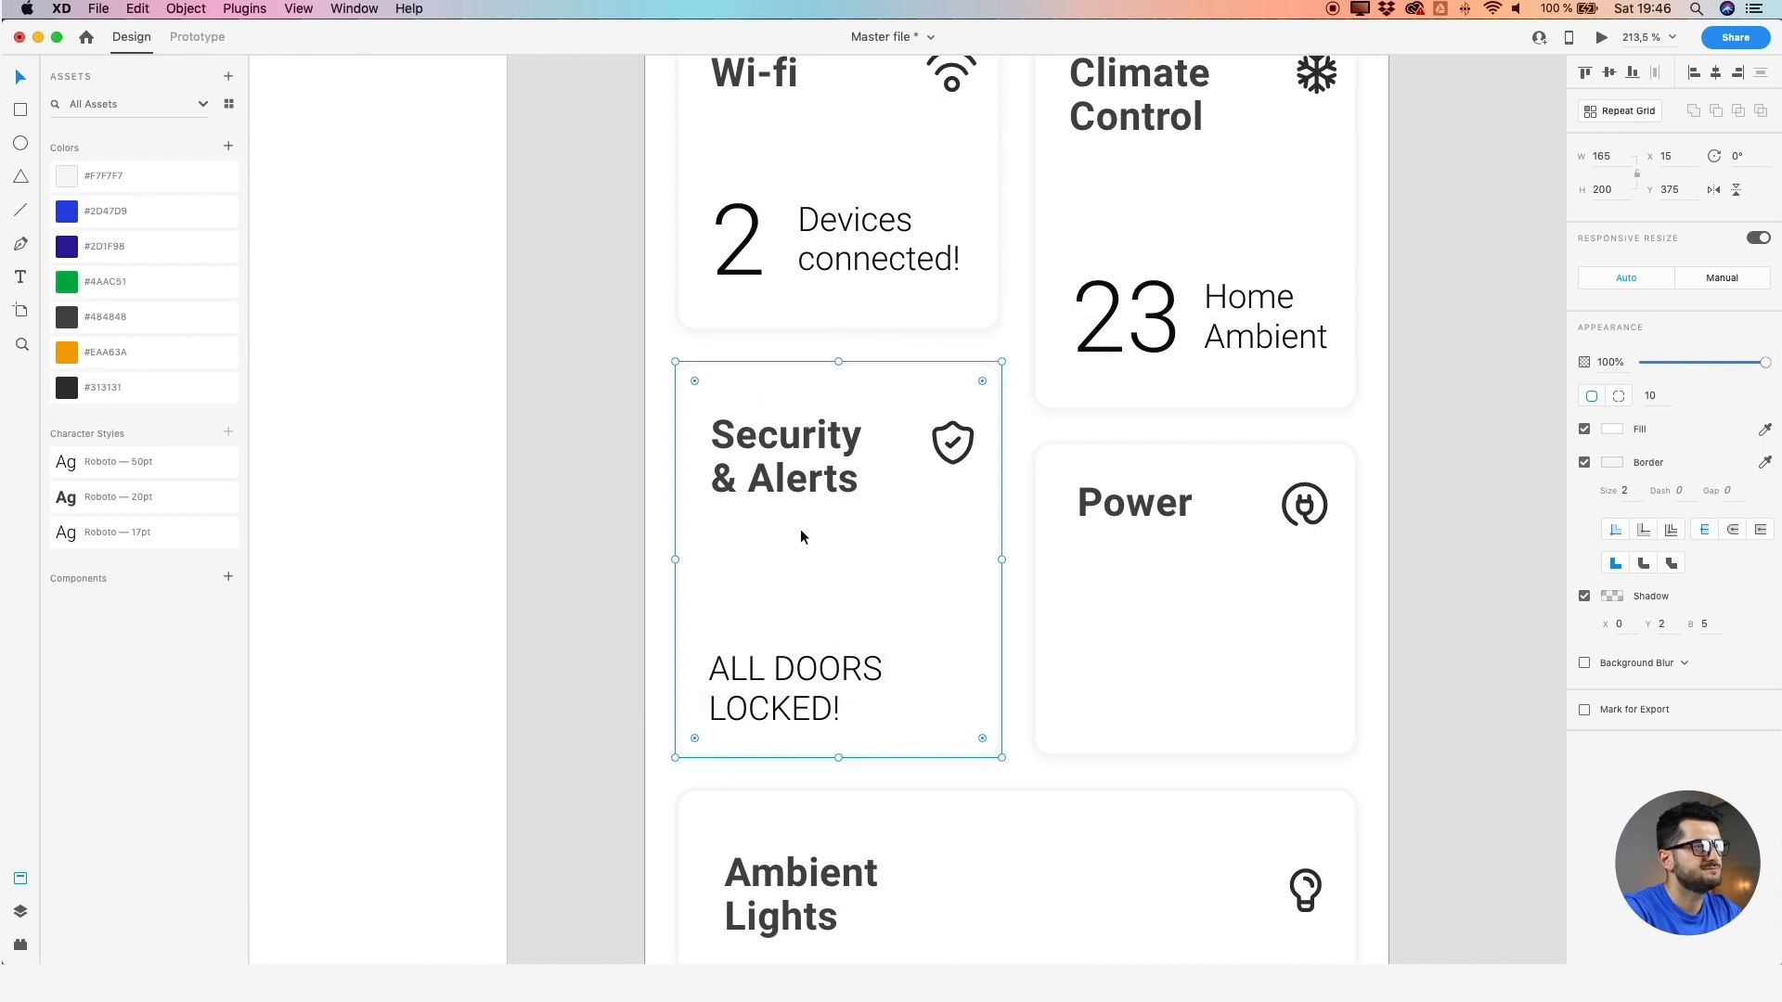
Duplicate the number 23 and its "Home Ambient" text together into the lower part of the Power card, at X 215, Y 509
drag(1088, 641, 786, 551)
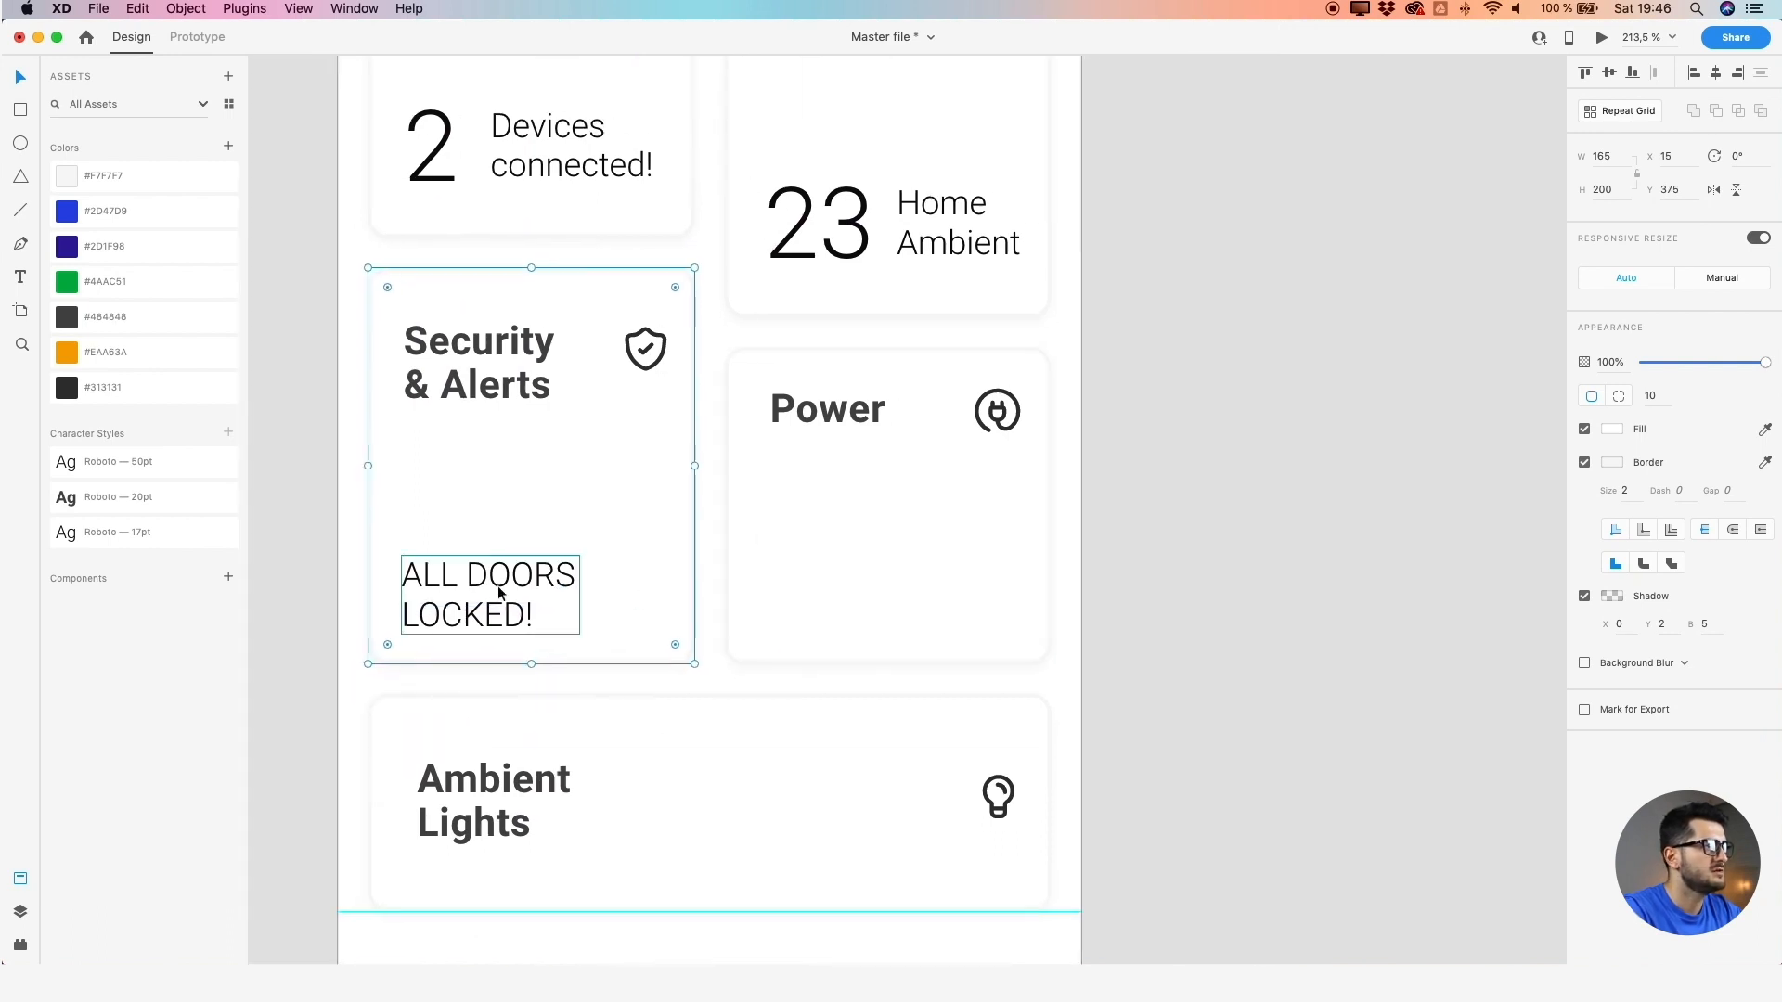
click(781, 253)
shift+click(956, 221)
drag(833, 203, 939, 570)
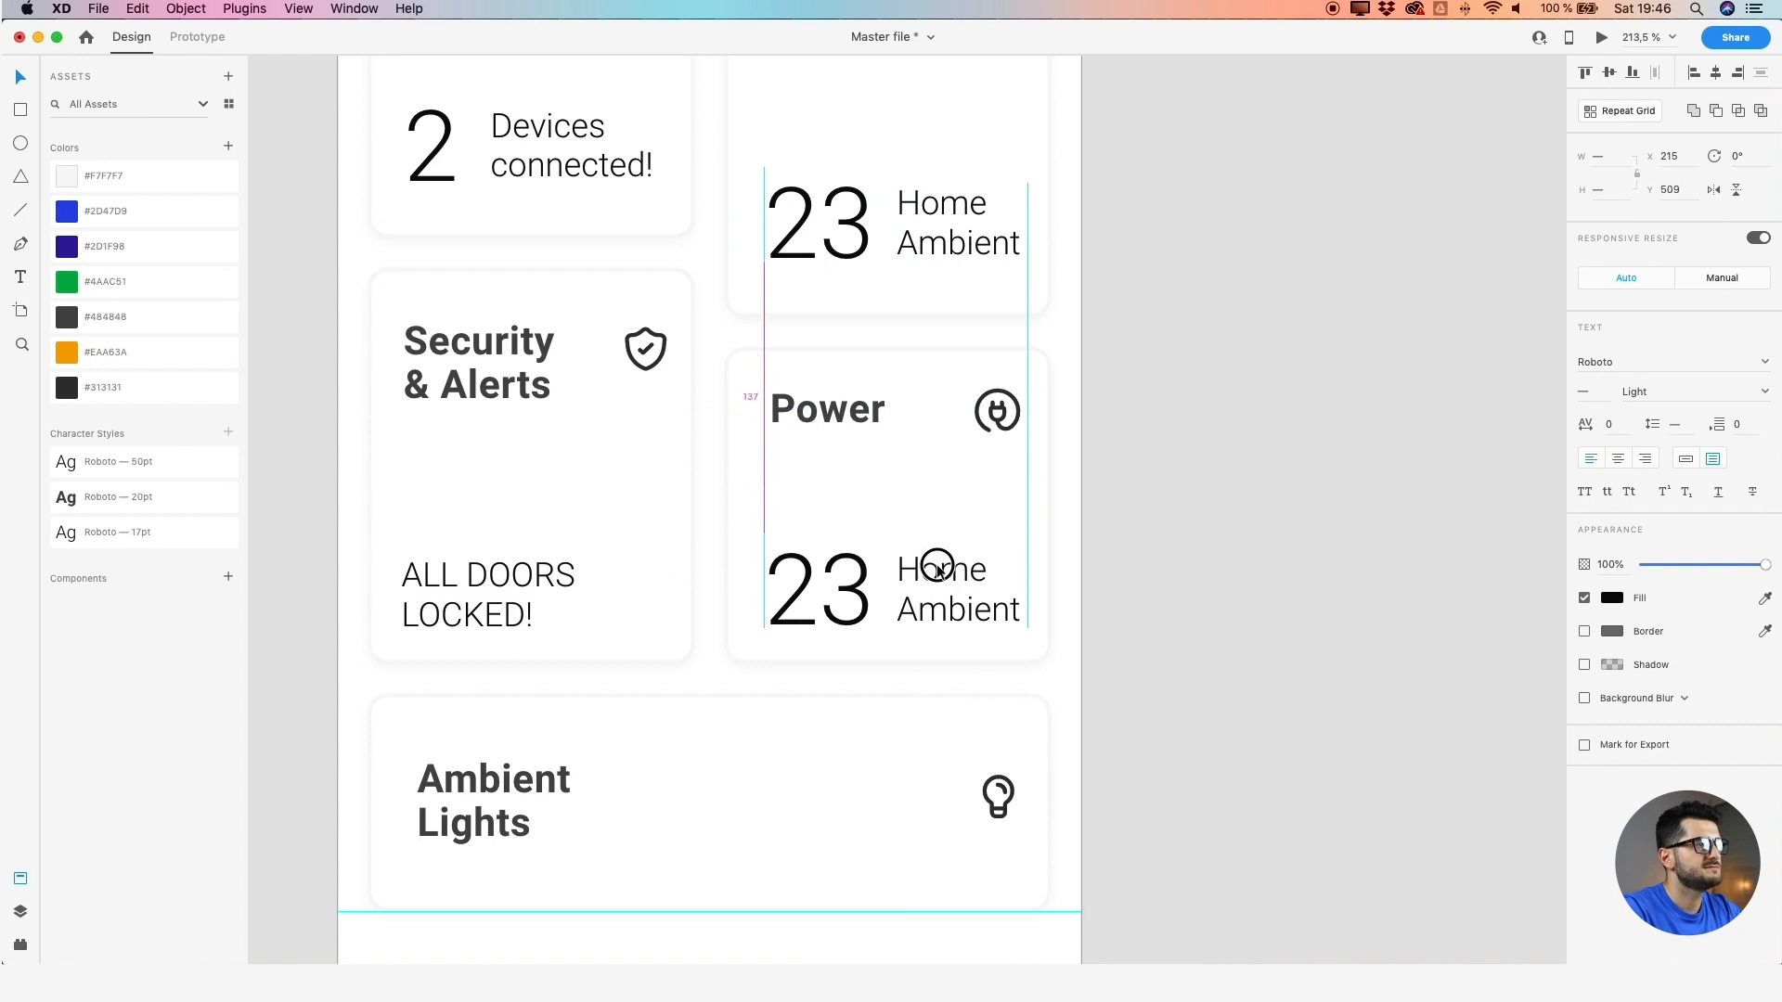
Change the Power card's number to 0, narrow its box to 28 and move the text beside it to X 258, Y 517
double_click(826, 594)
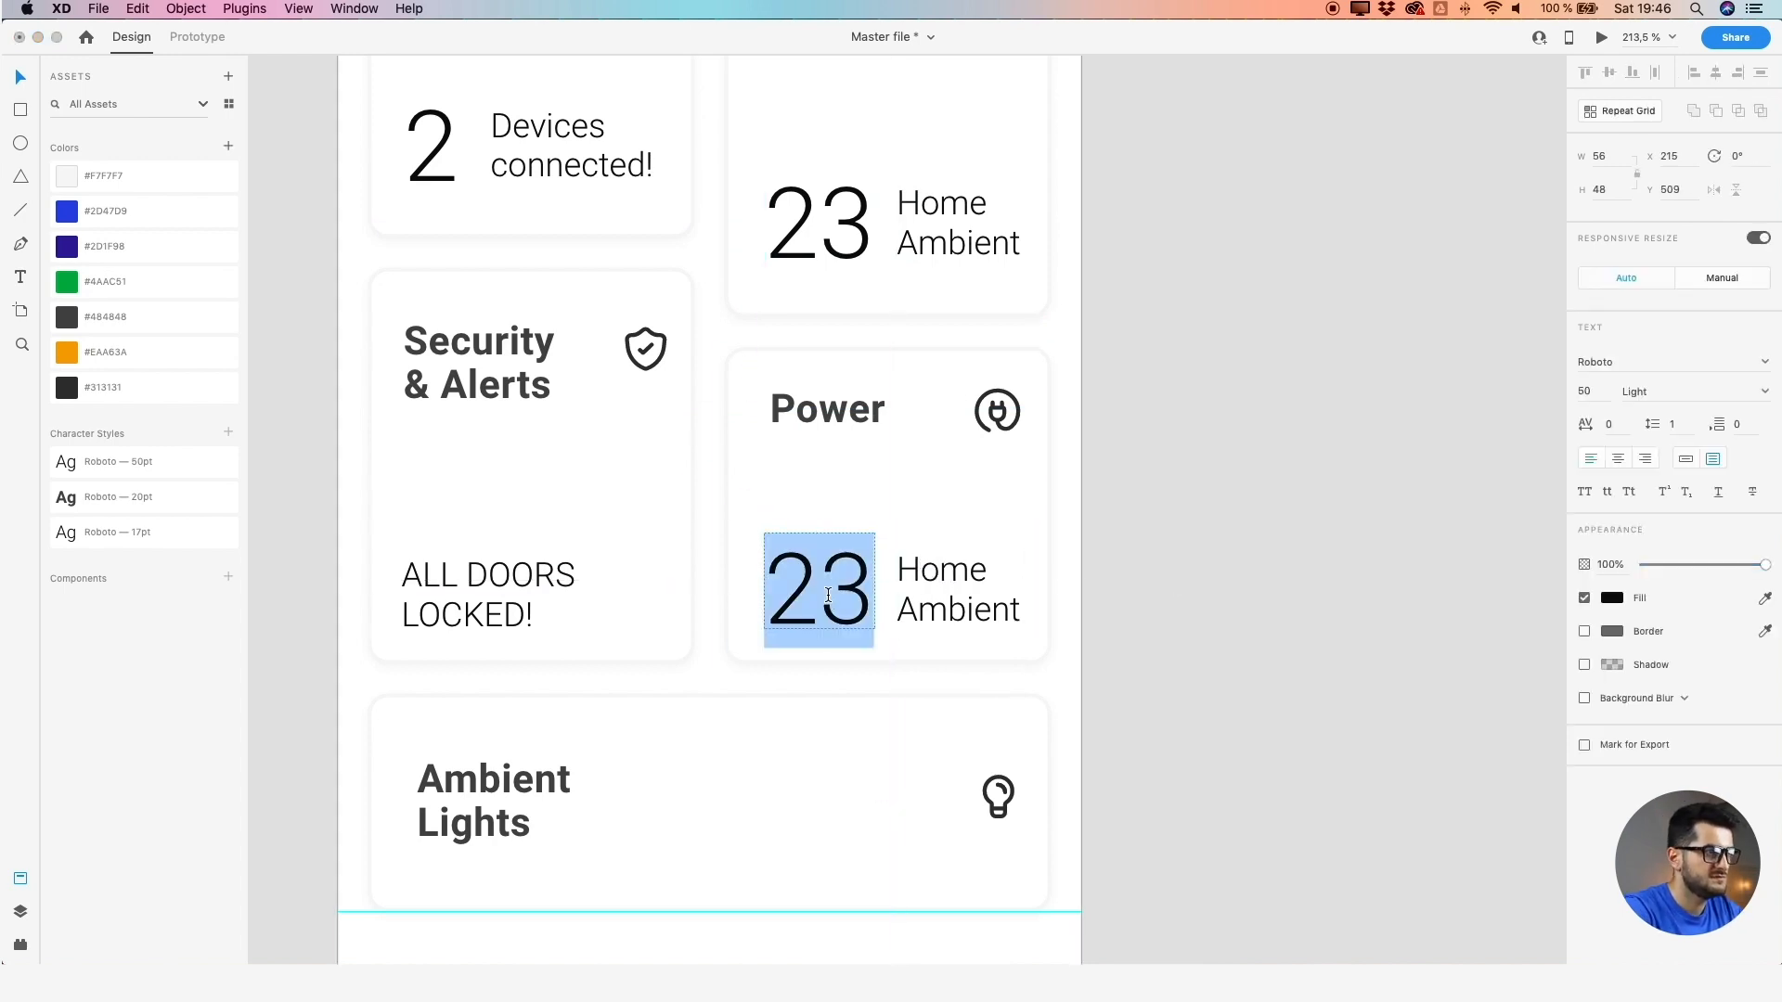
text(0)
key(Escape)
drag(875, 582, 819, 583)
drag(932, 583, 886, 575)
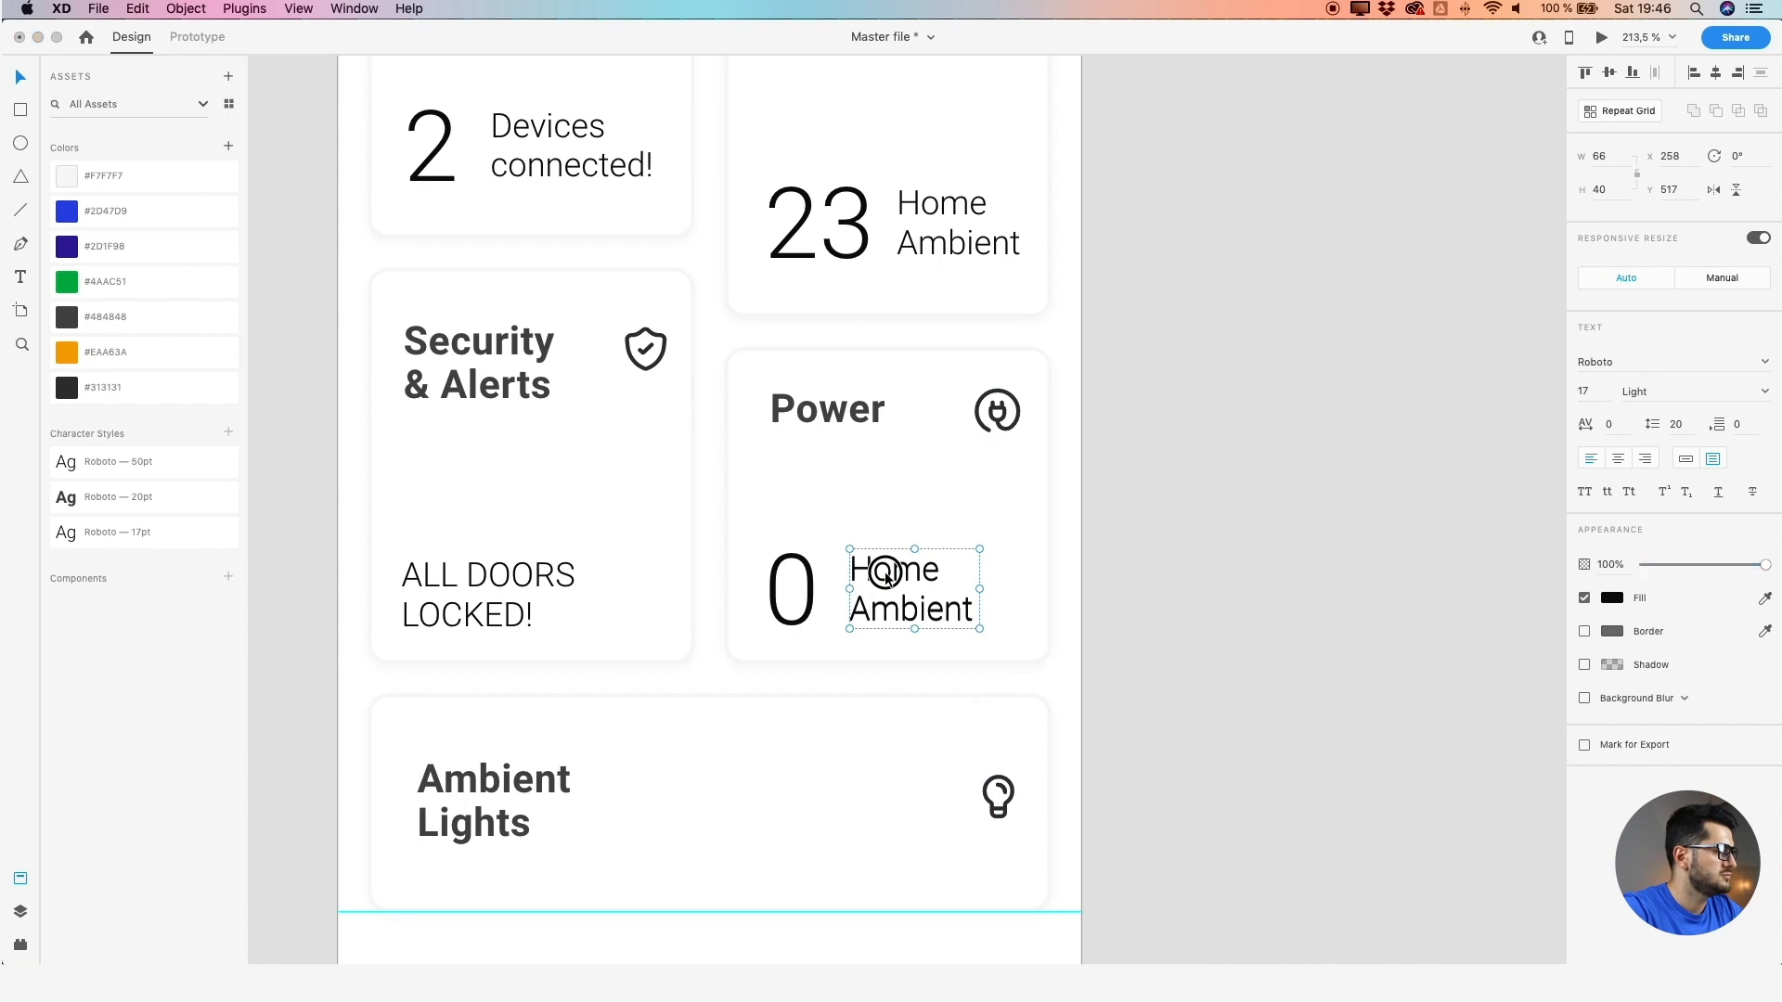
Replace the text beside the 0 in the Power card with "Devices connected!" and widen its box to 85
double_click(886, 573)
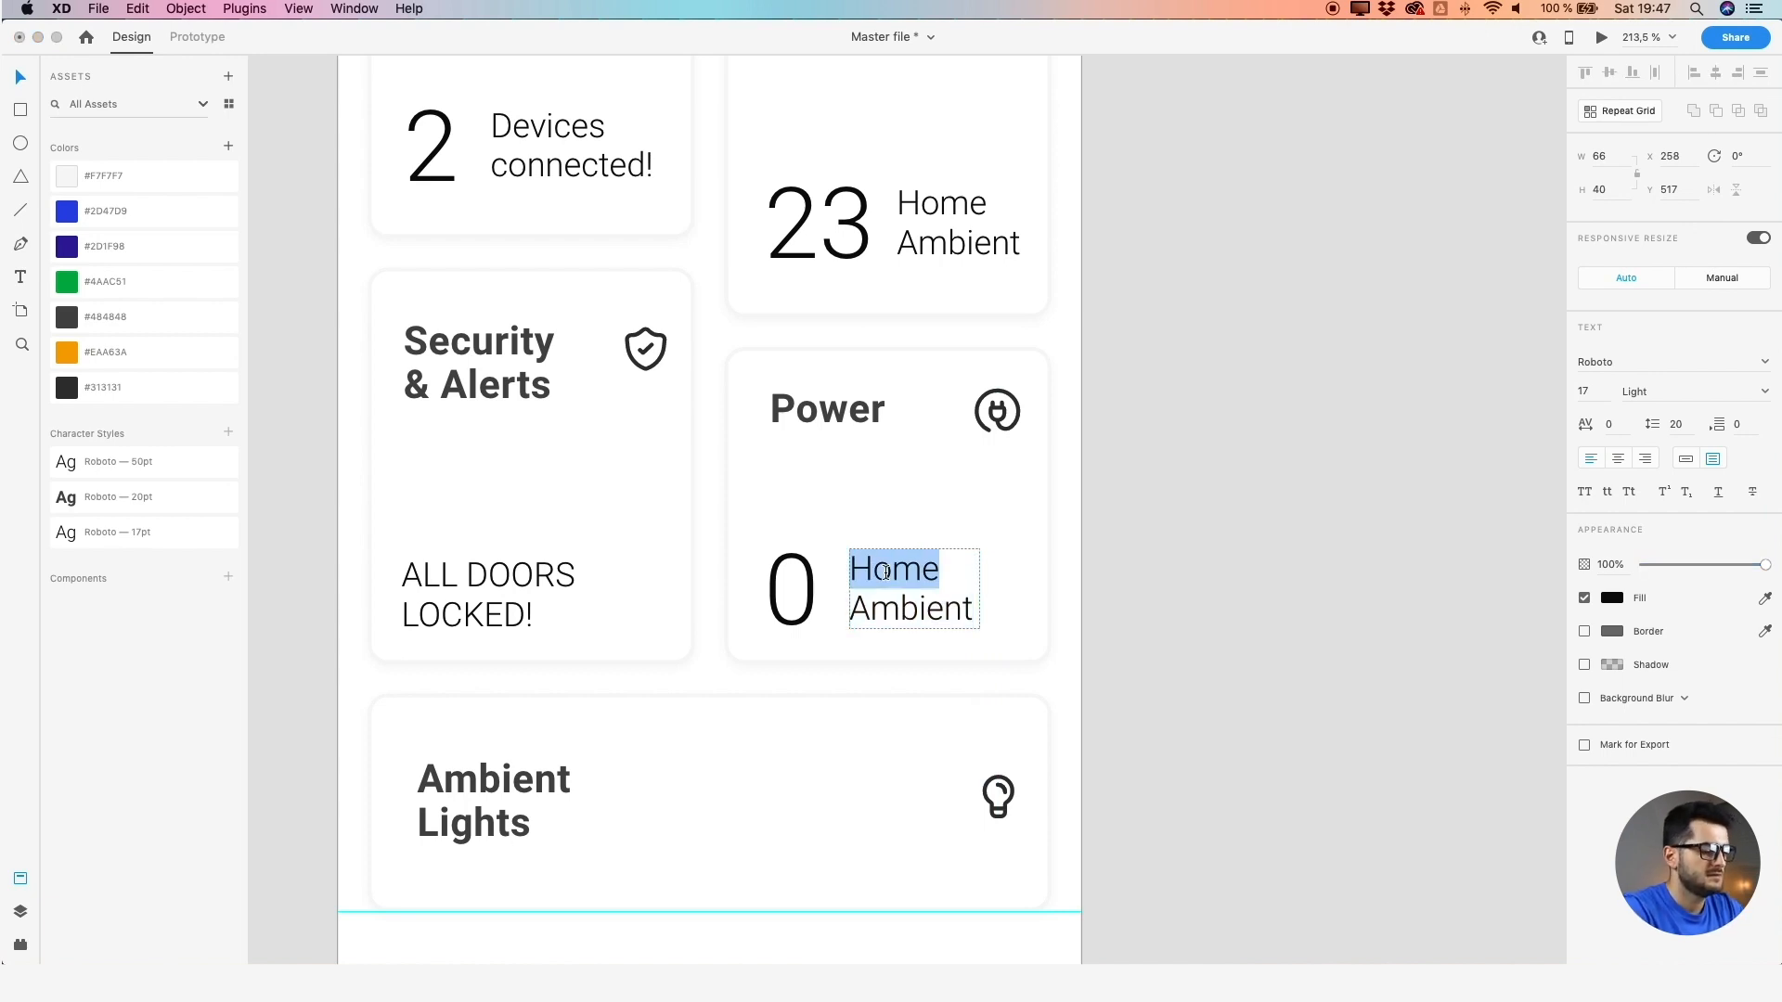
triple_click(887, 573)
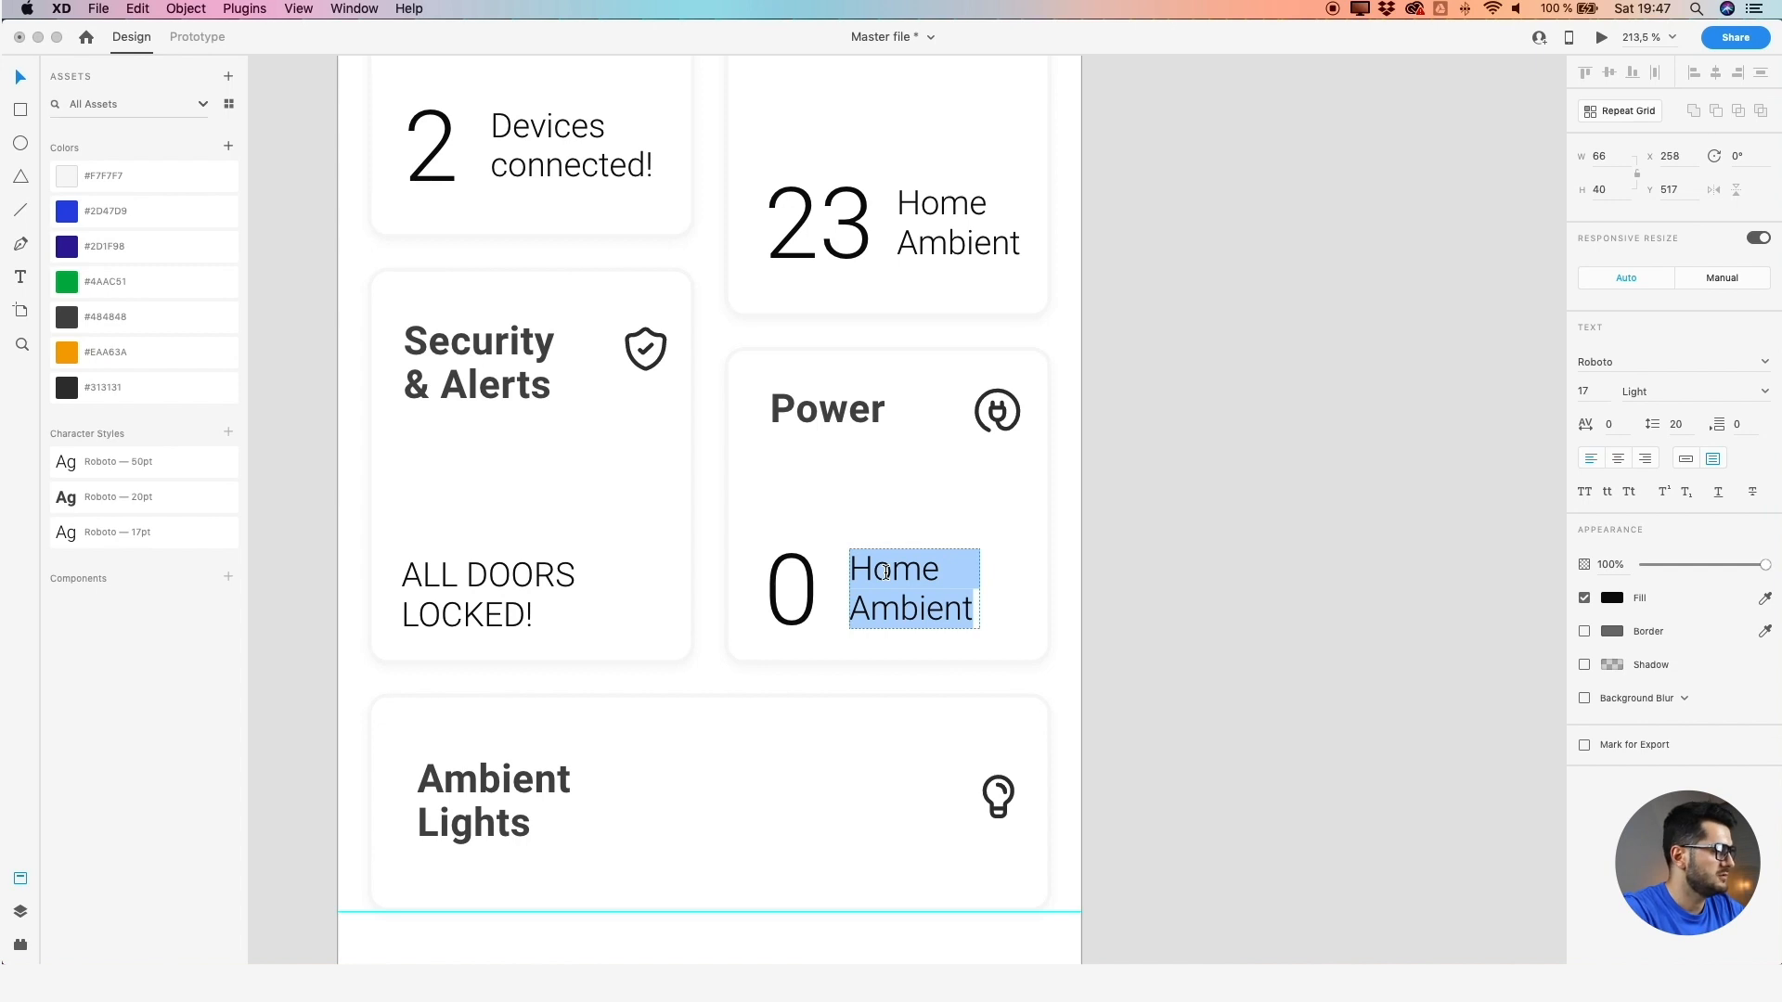
text(DE)
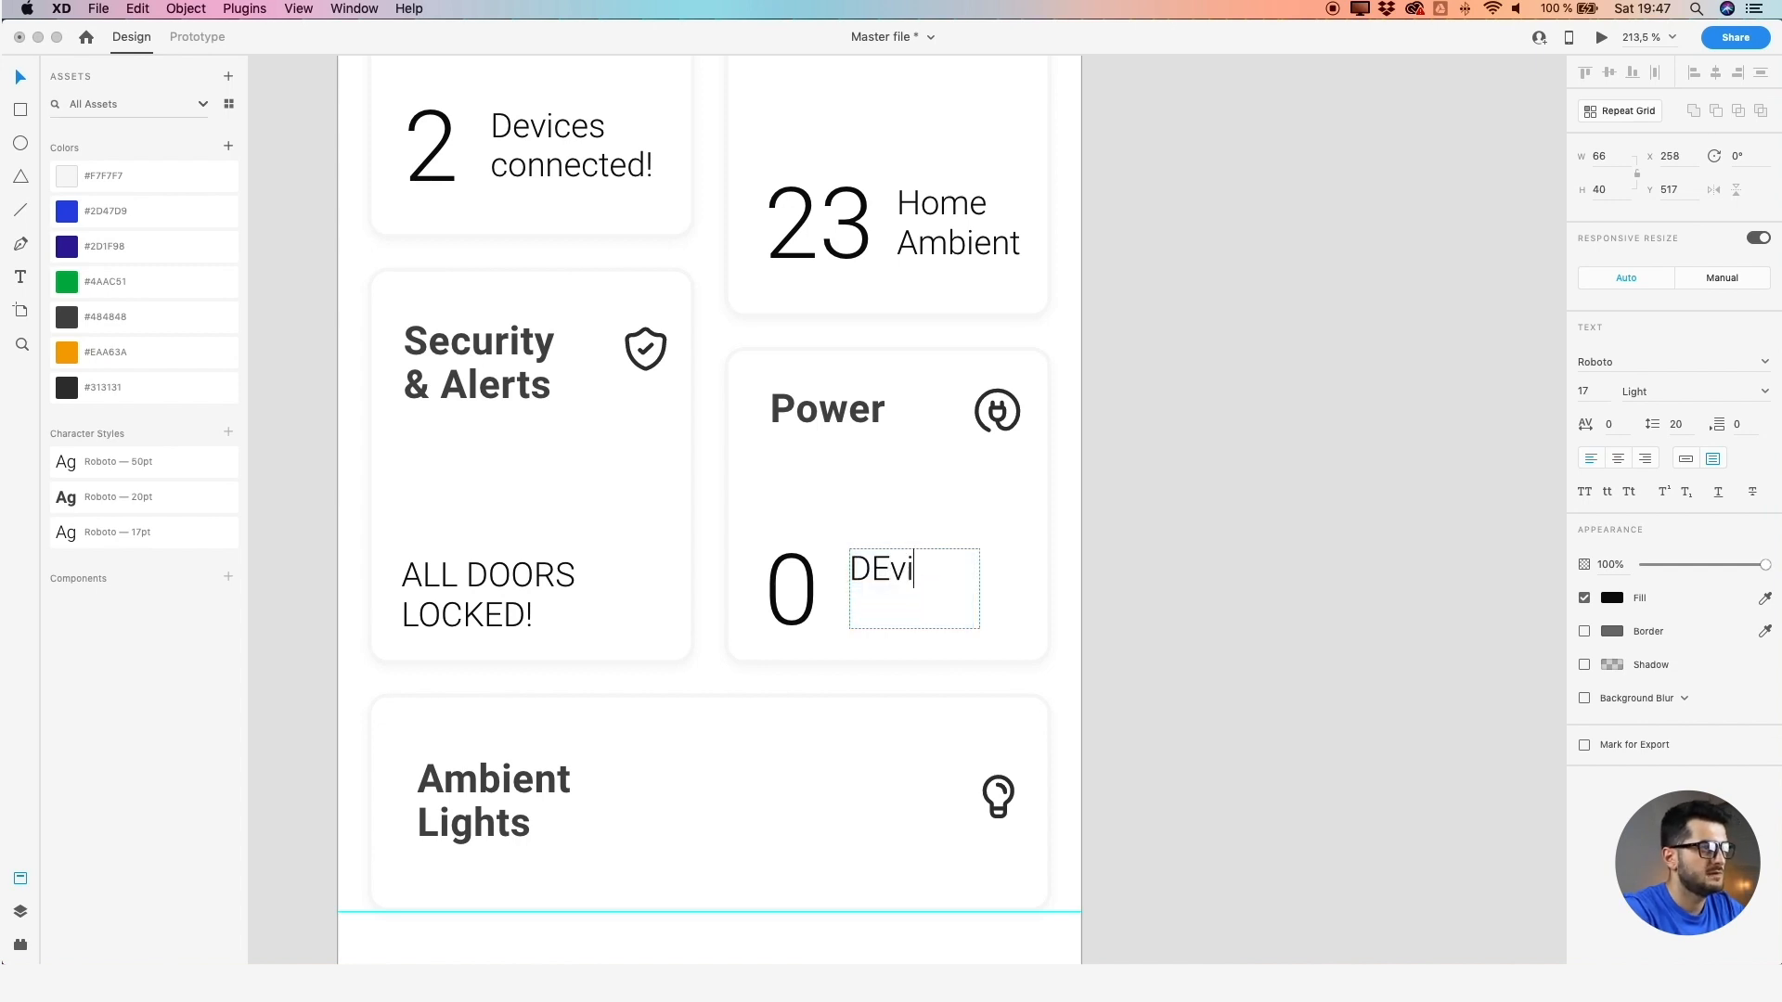
key(BackSpace)
text(evices Con)
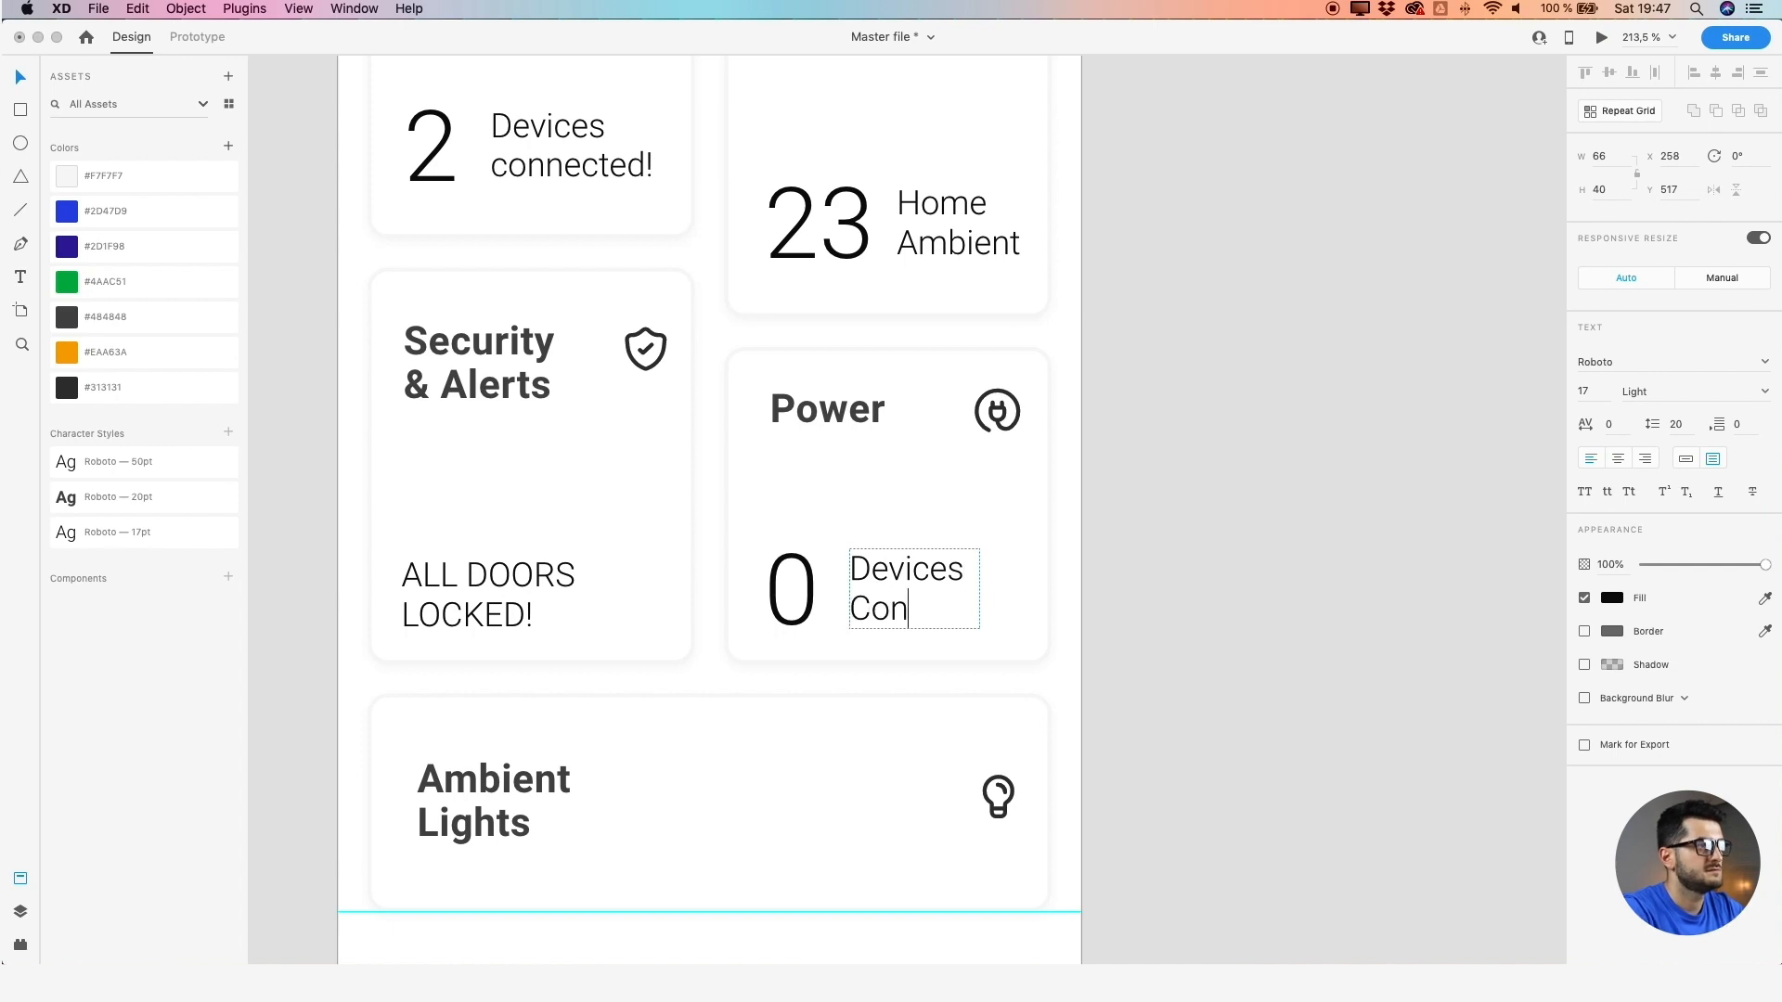
key(BackSpace)
text(connect)
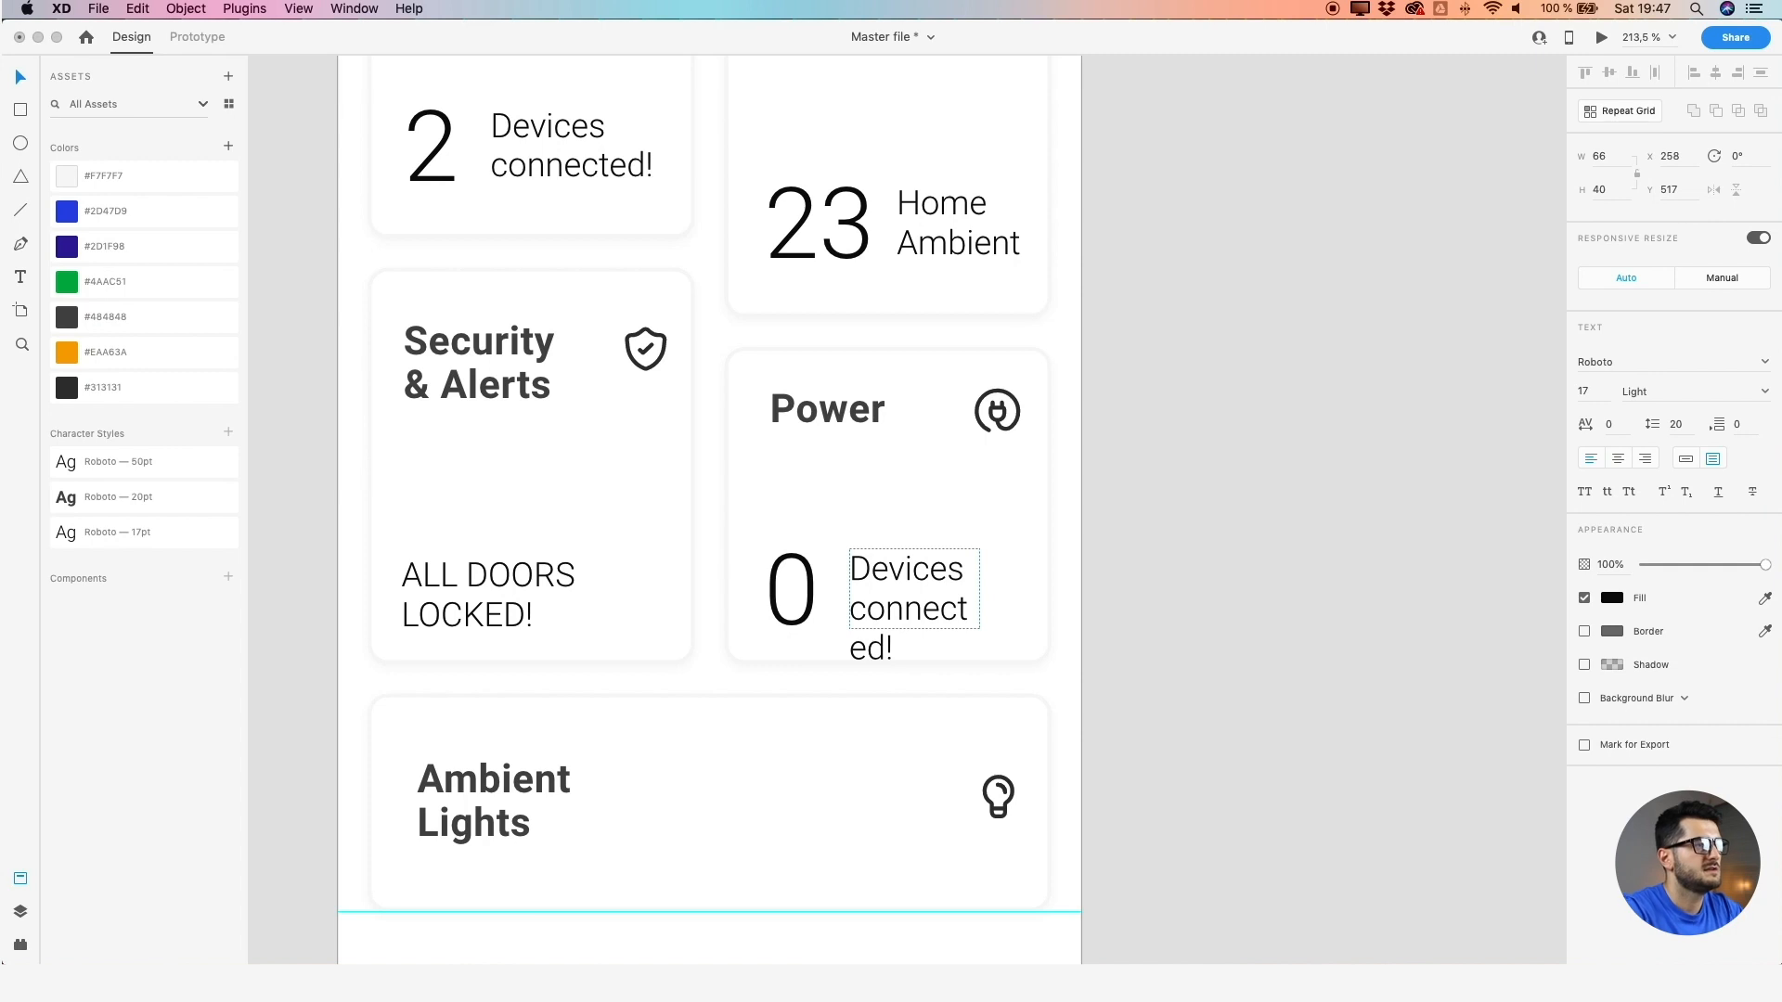
drag(980, 589, 1021, 588)
Duplicate the 0 and its "Devices connected!" text together straight down into the Ambient Lights card, with the number at Y 615
scroll(762, 614, down, 2)
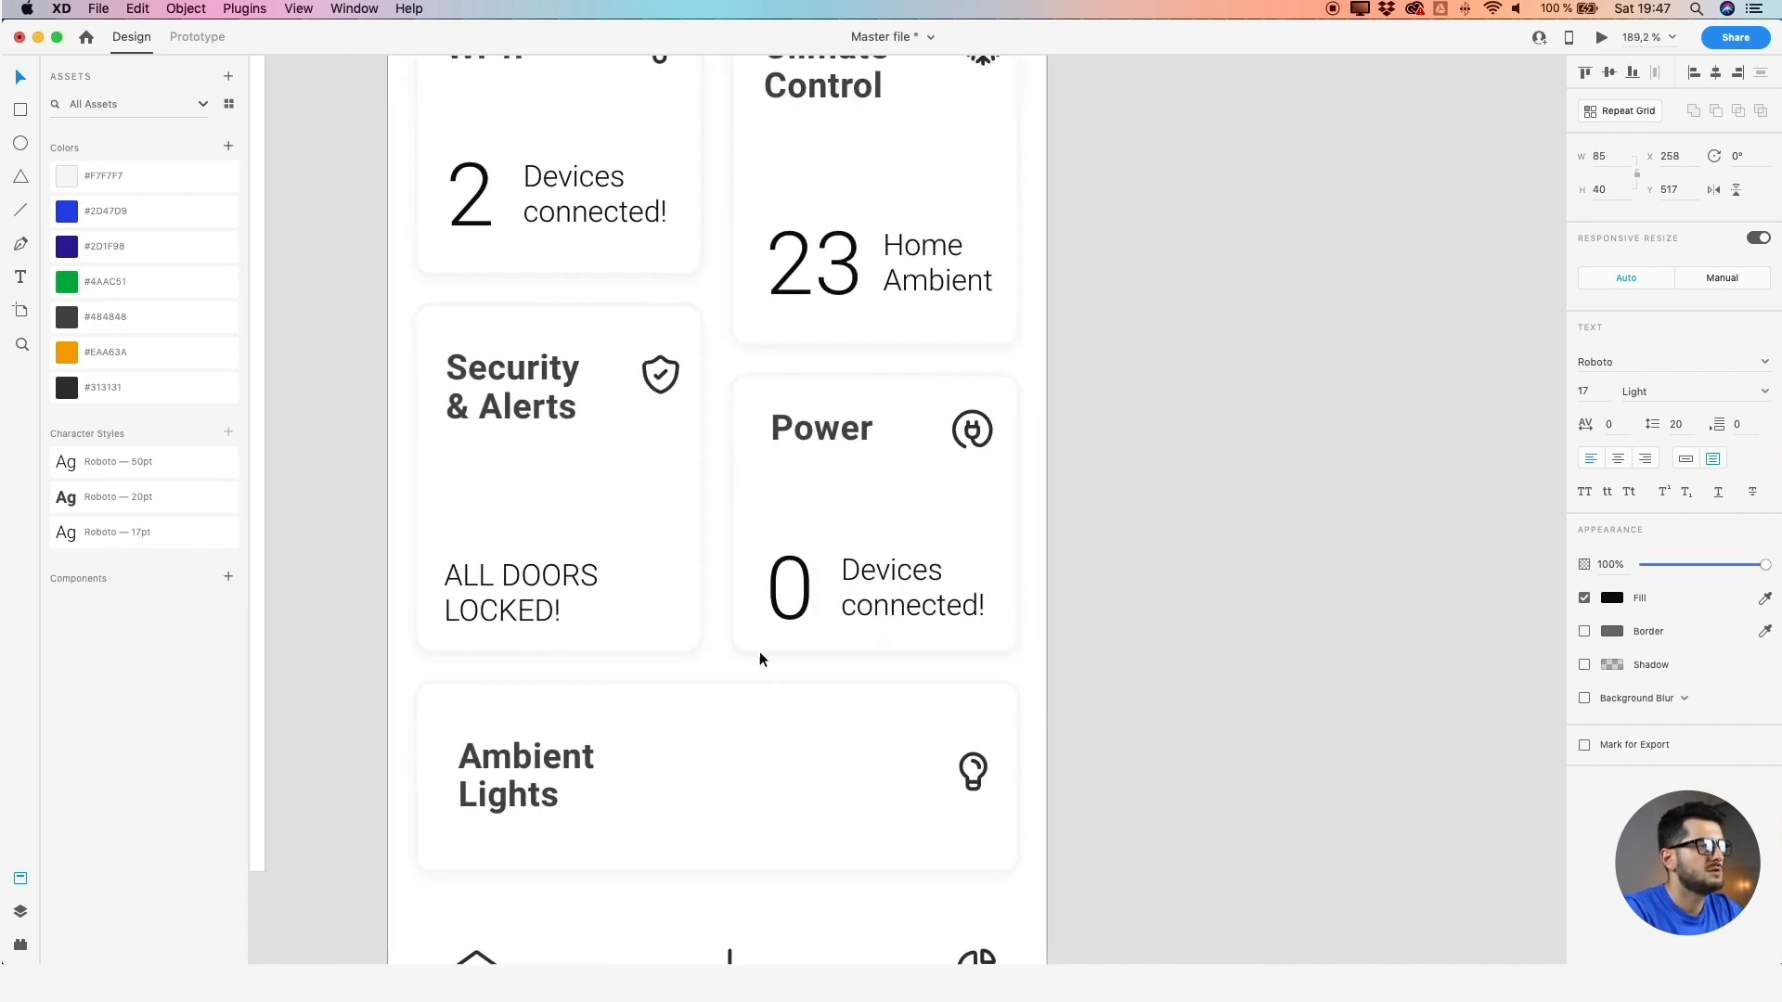
drag(742, 693, 825, 543)
shift+click(870, 438)
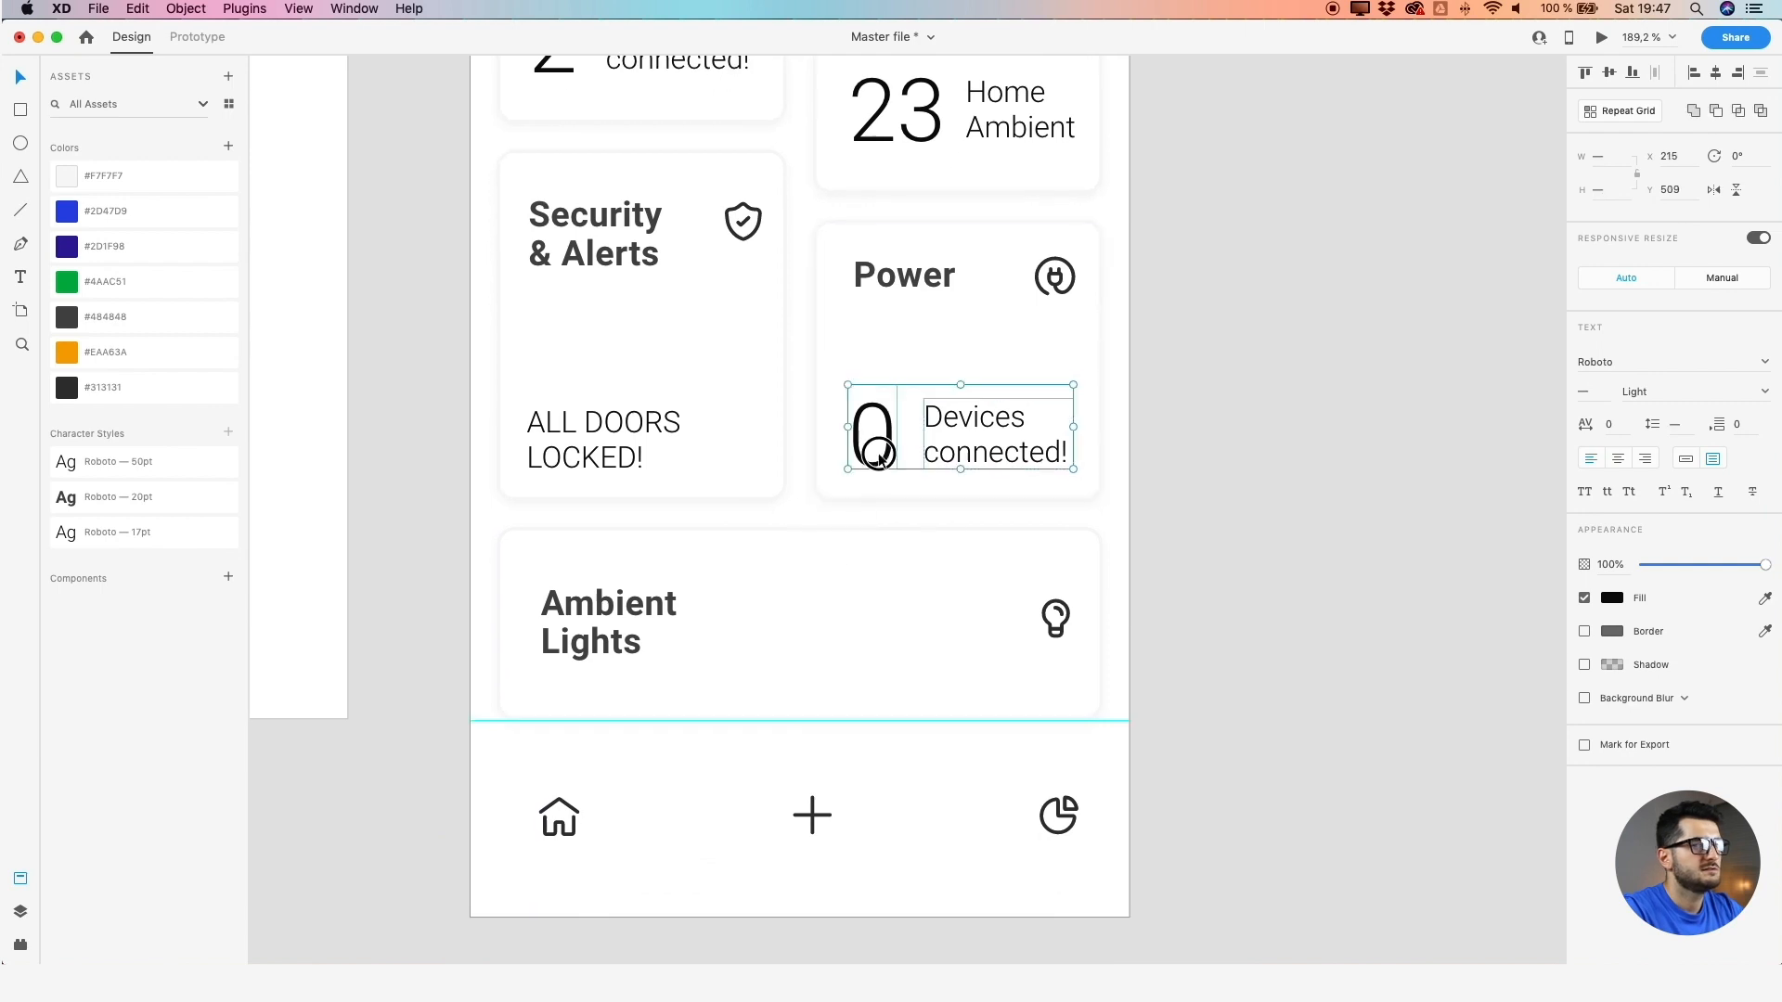
key(alt)
drag(940, 426, 950, 614)
Change the number in the Ambient Lights card to 2 and the text beside it to "Lights On!"
double_click(870, 622)
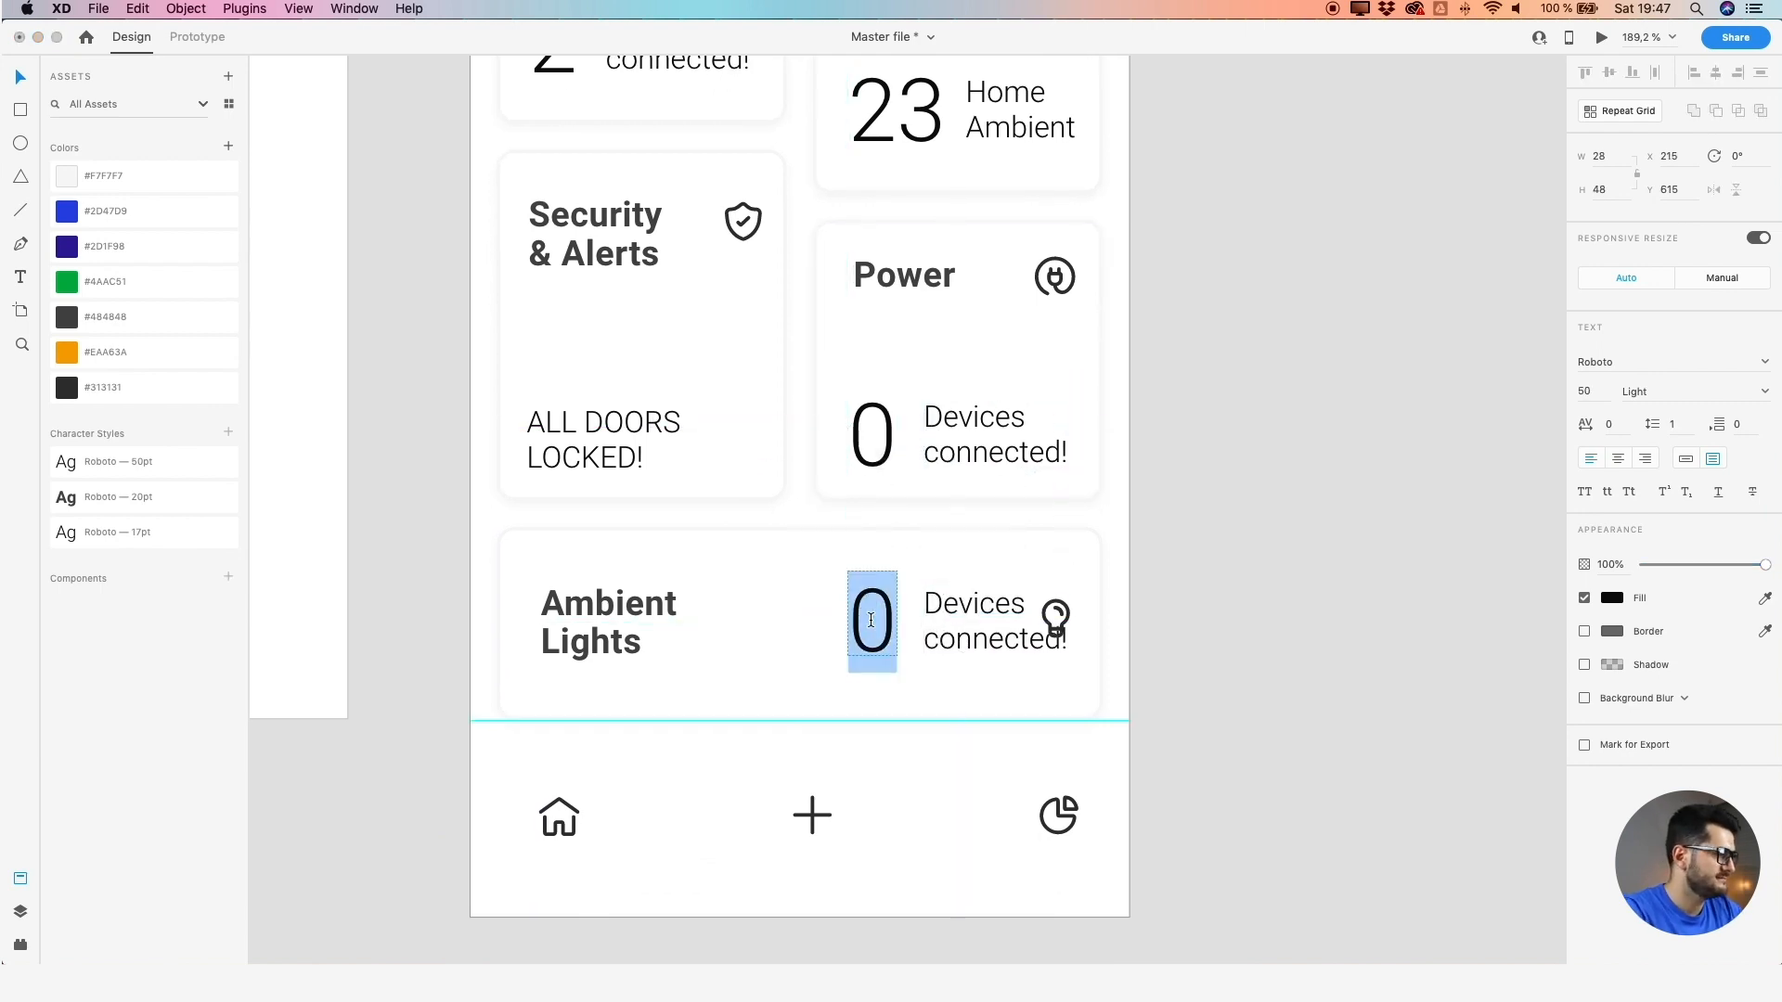
text(2)
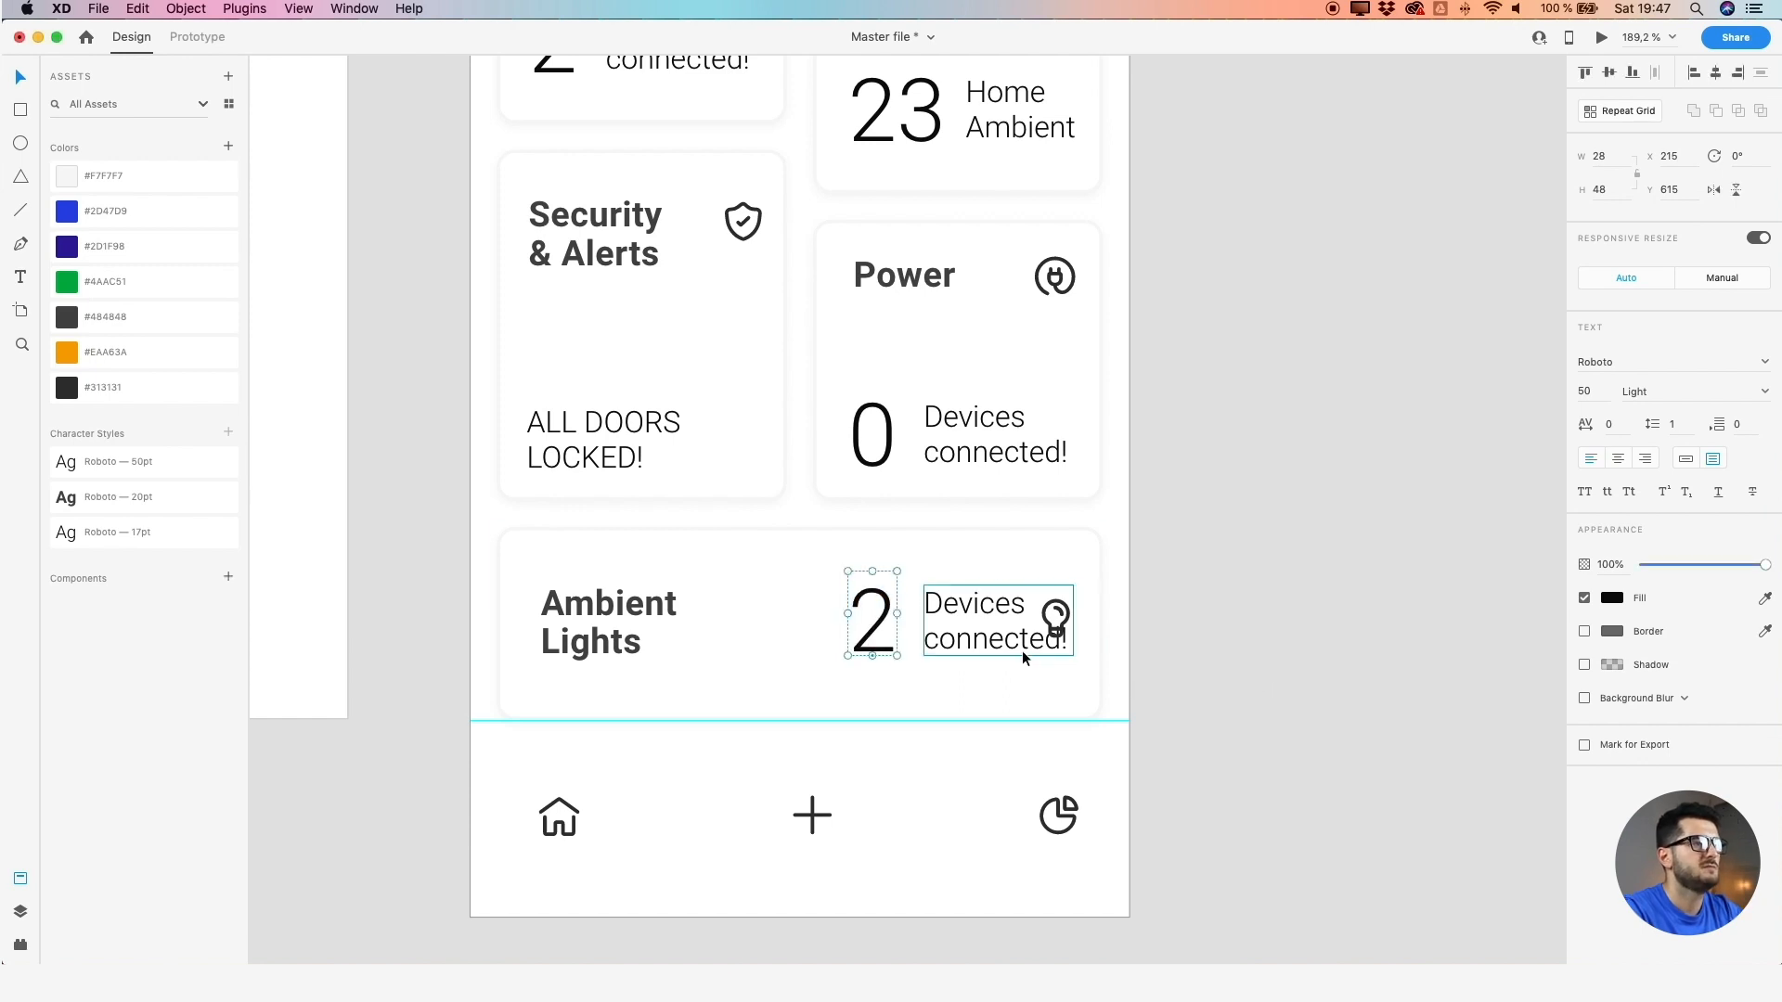
double_click(1021, 650)
text(Lighr)
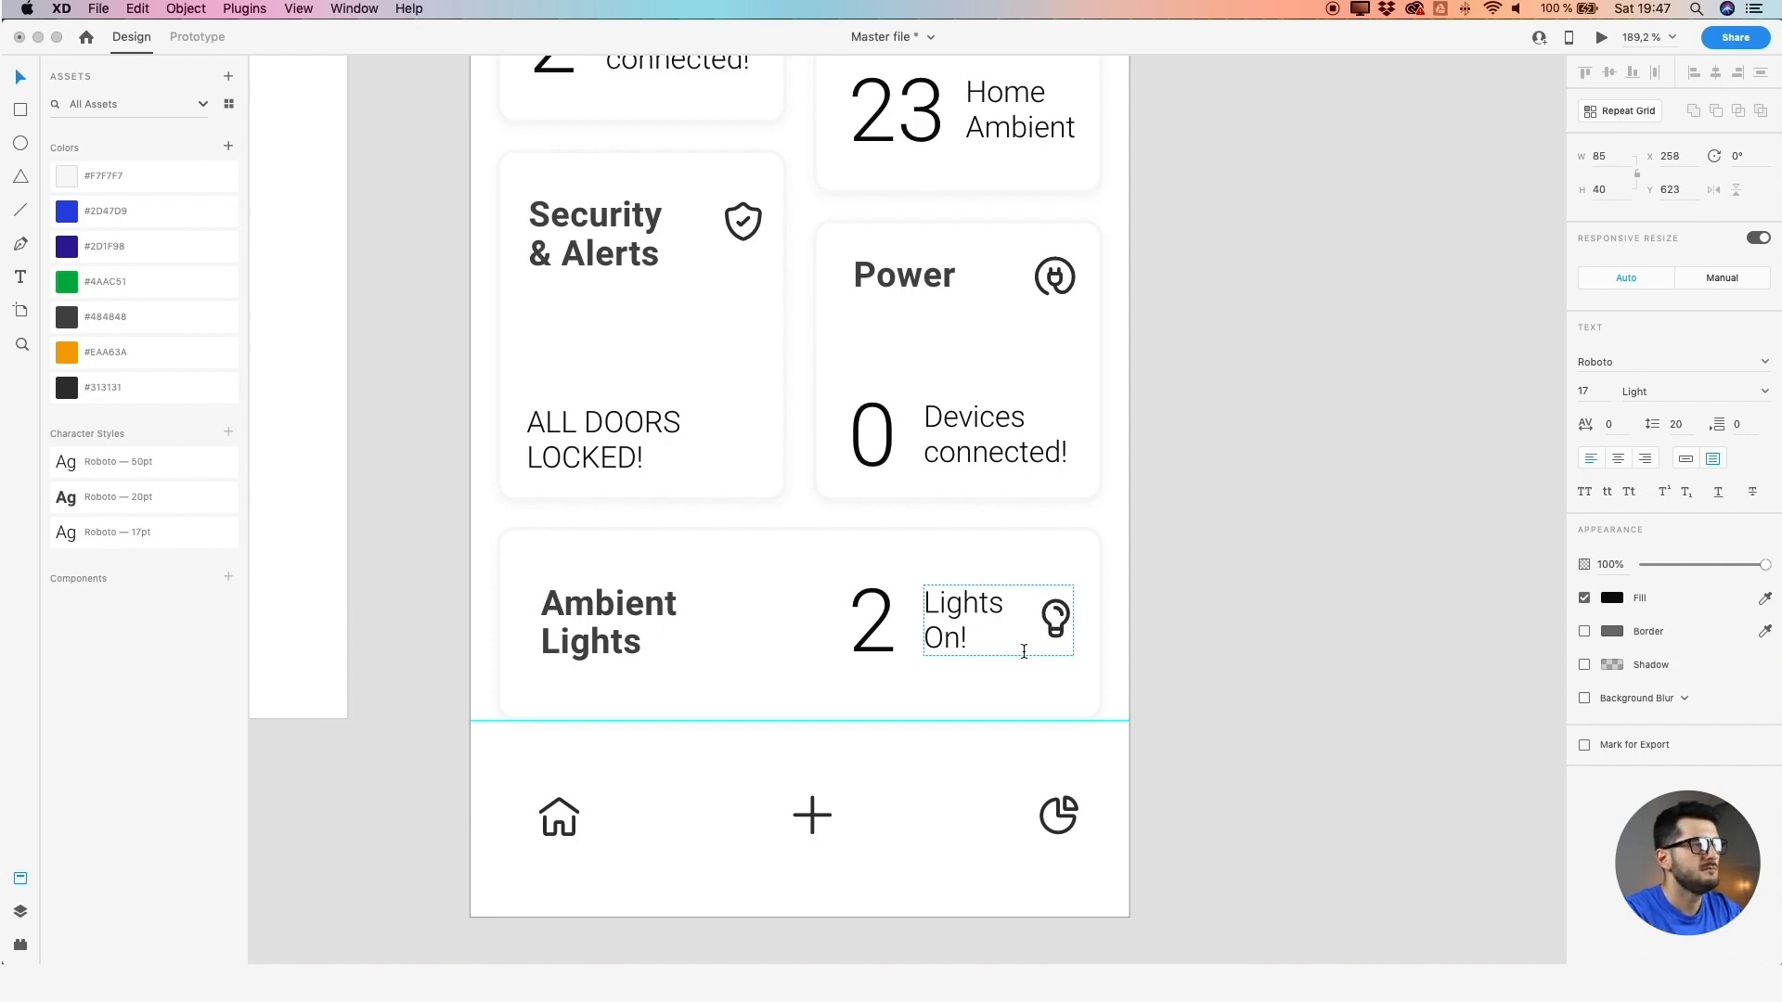
click(1068, 622)
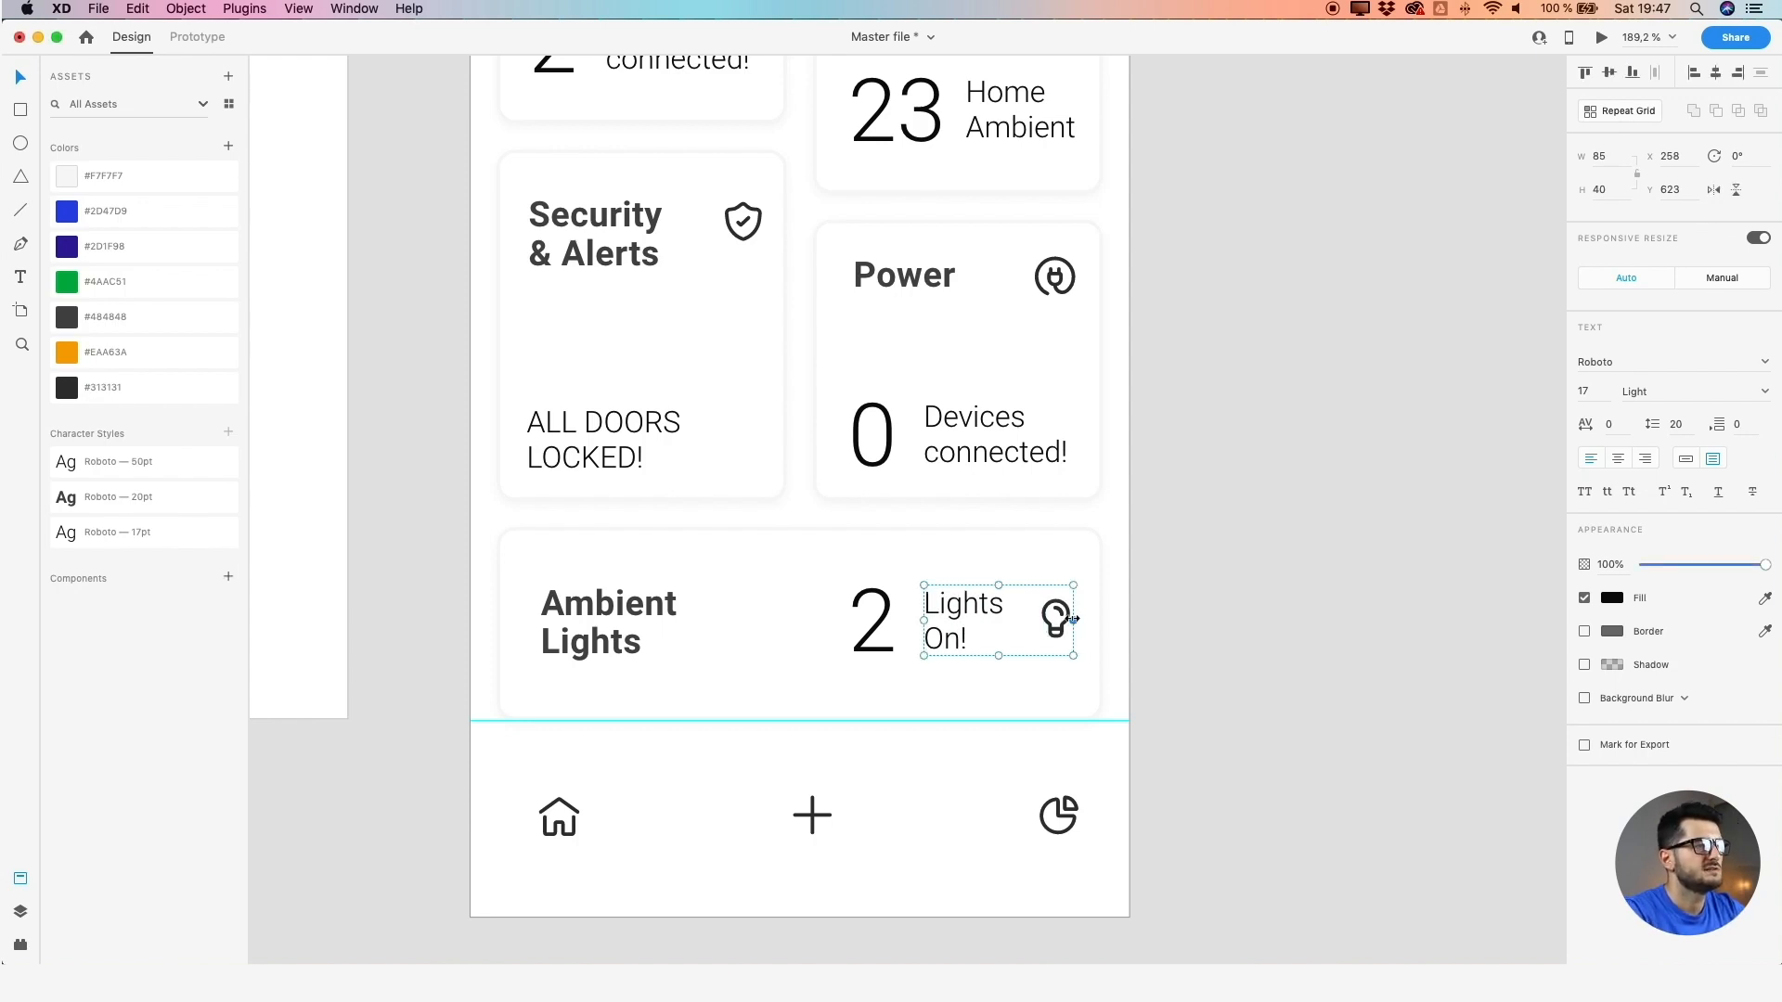
click(1139, 624)
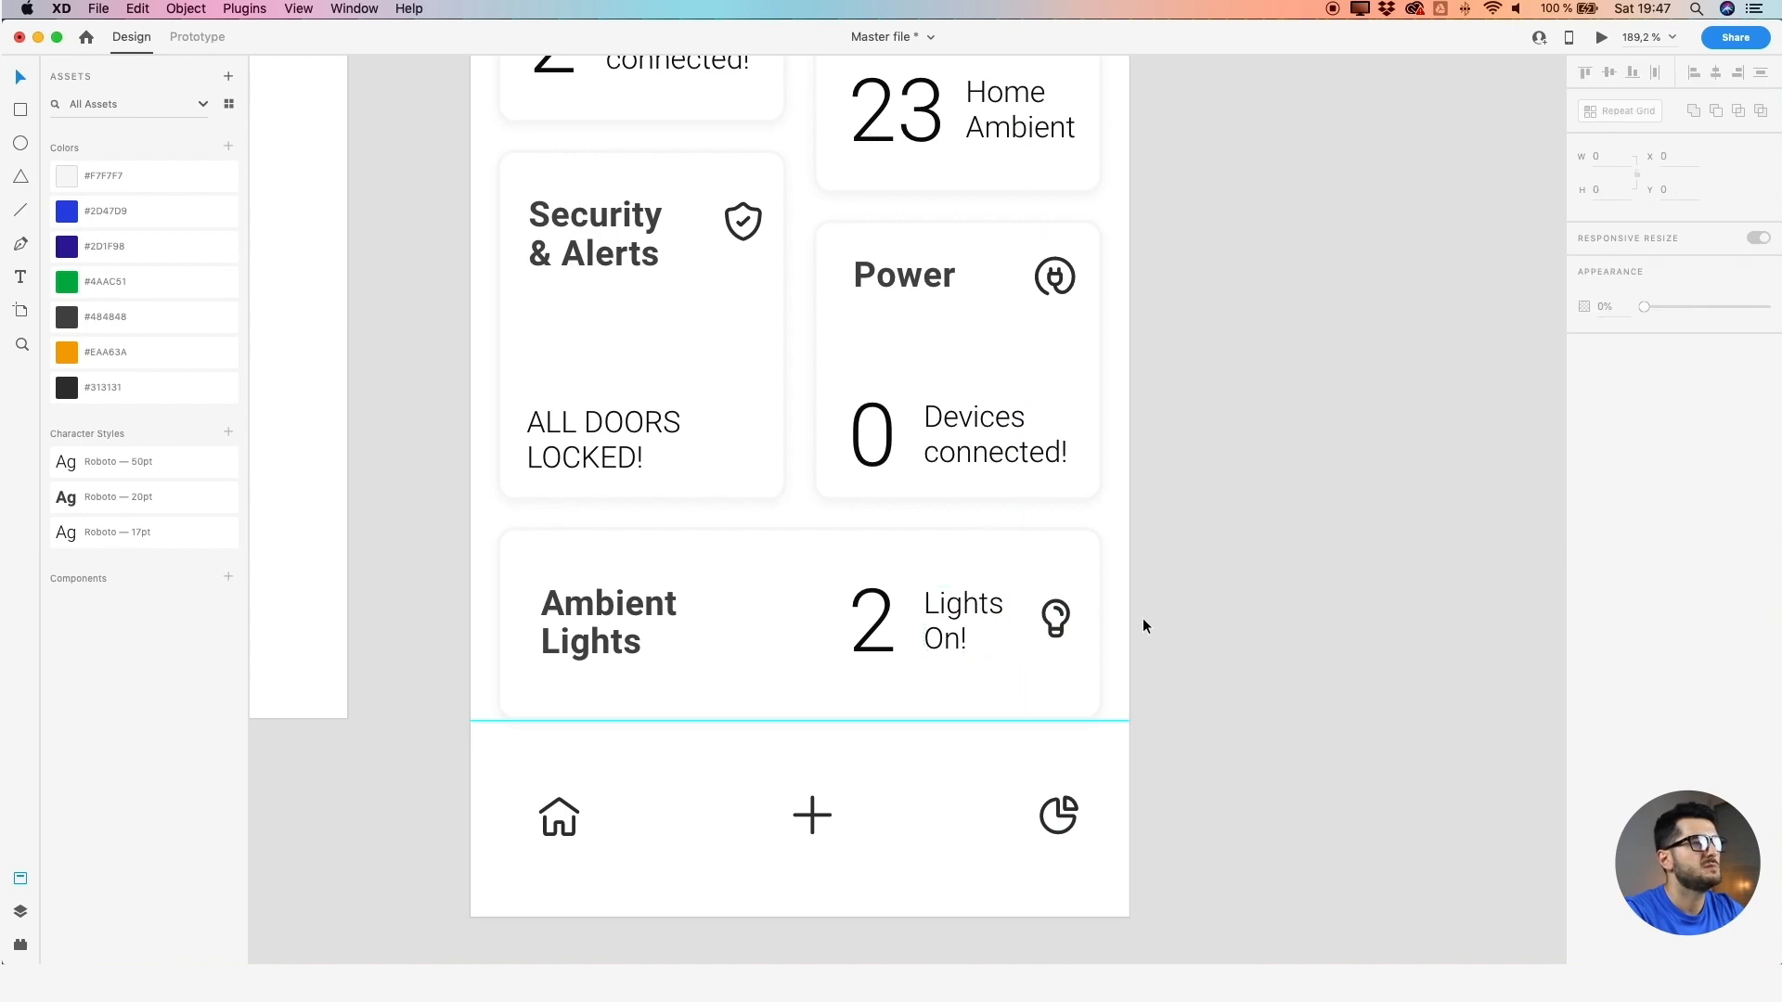
Copy the Ambient Lights title to X 32, Y 774 below the home icon and change the copy to "Overview"
scroll(832, 492, down, 2)
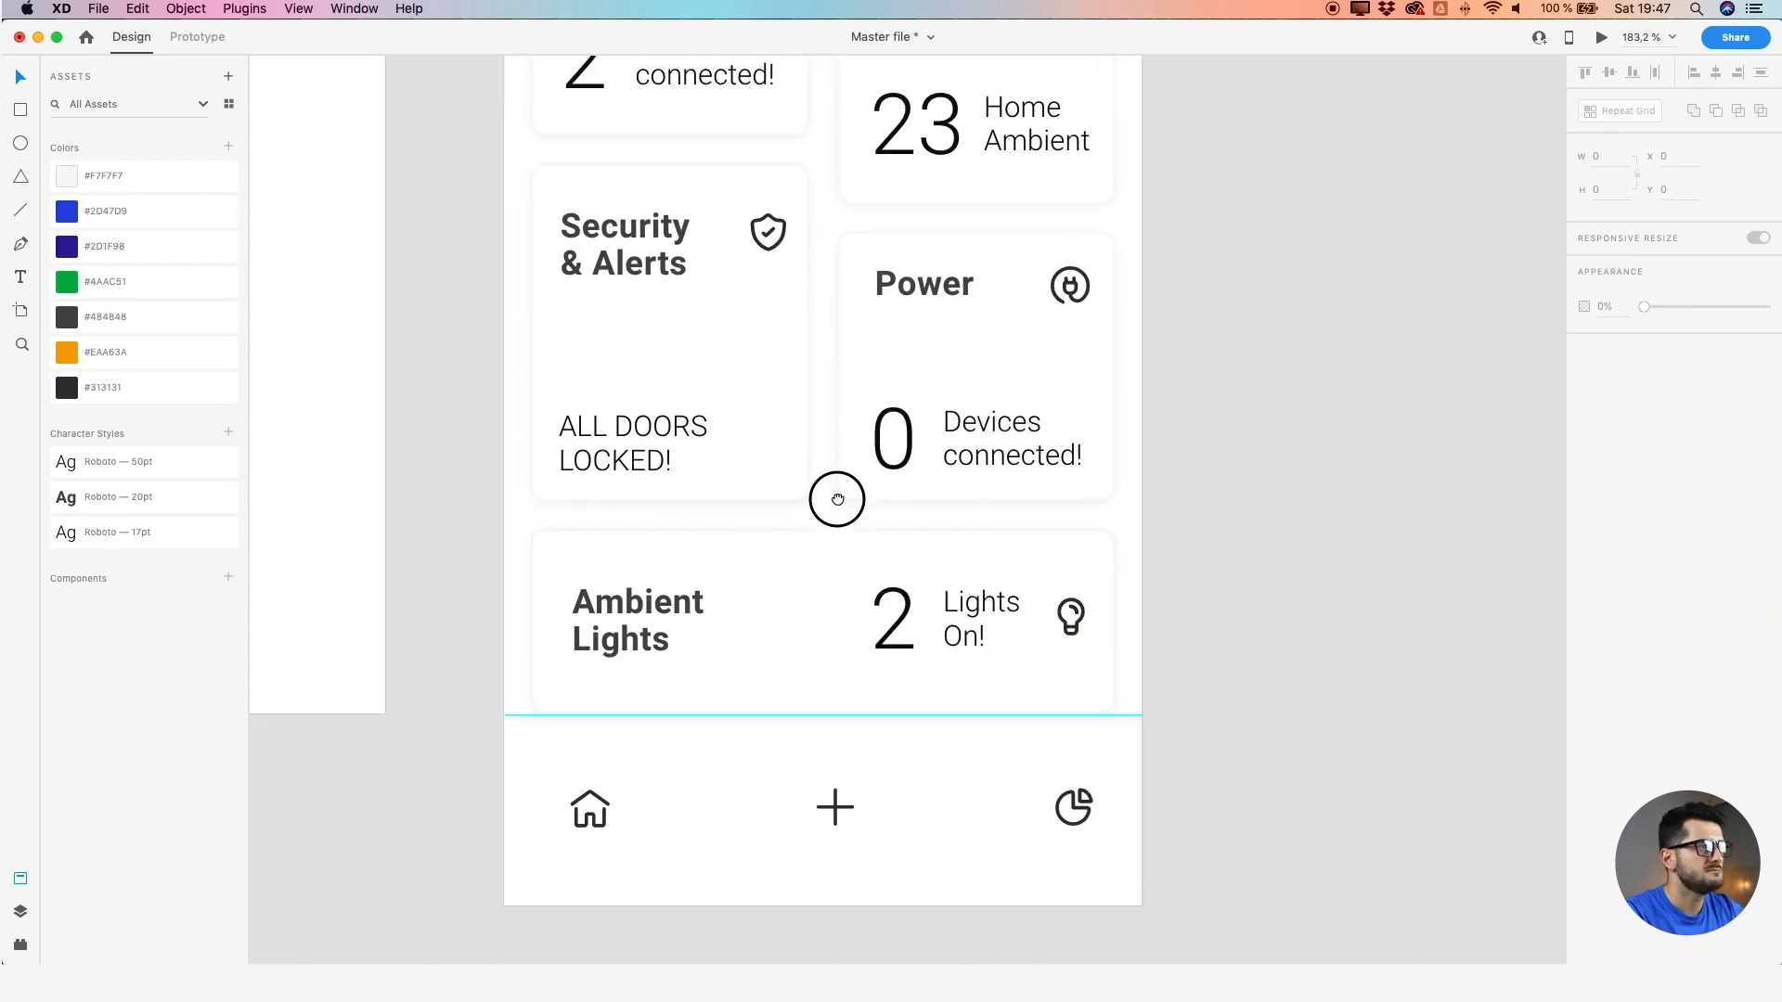
drag(837, 500, 851, 421)
click(687, 516)
drag(687, 516, 663, 779)
double_click(660, 778)
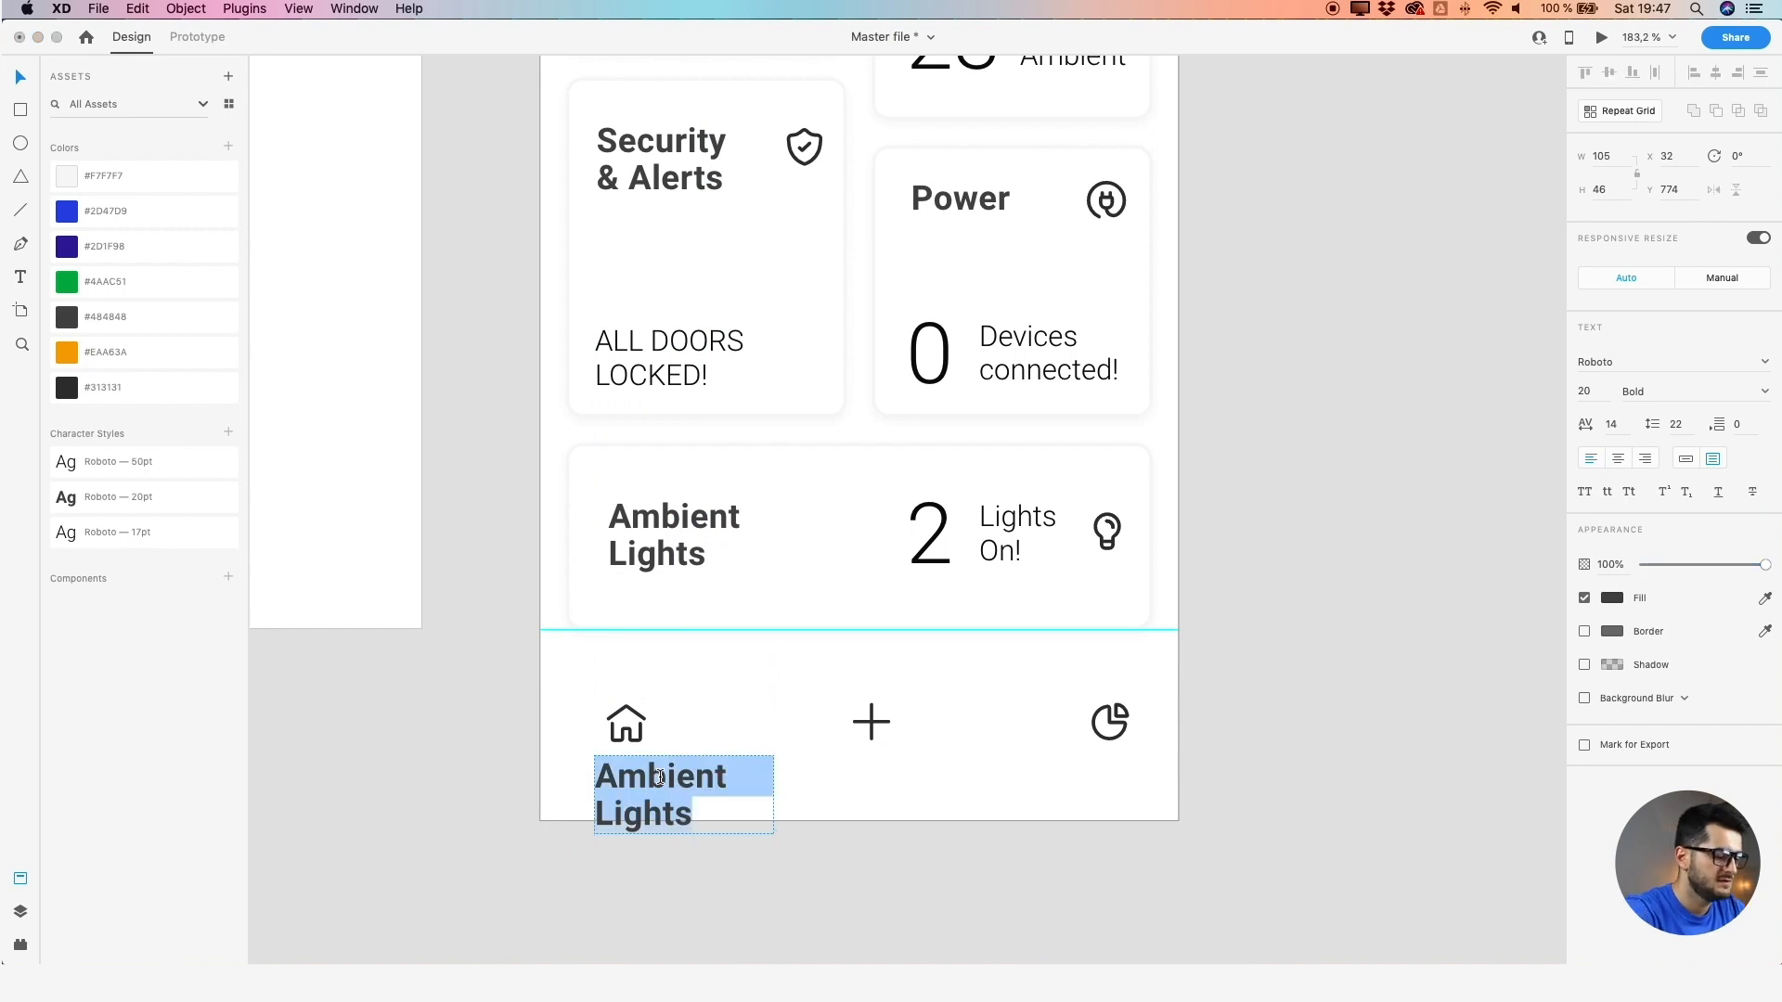
text(Ov)
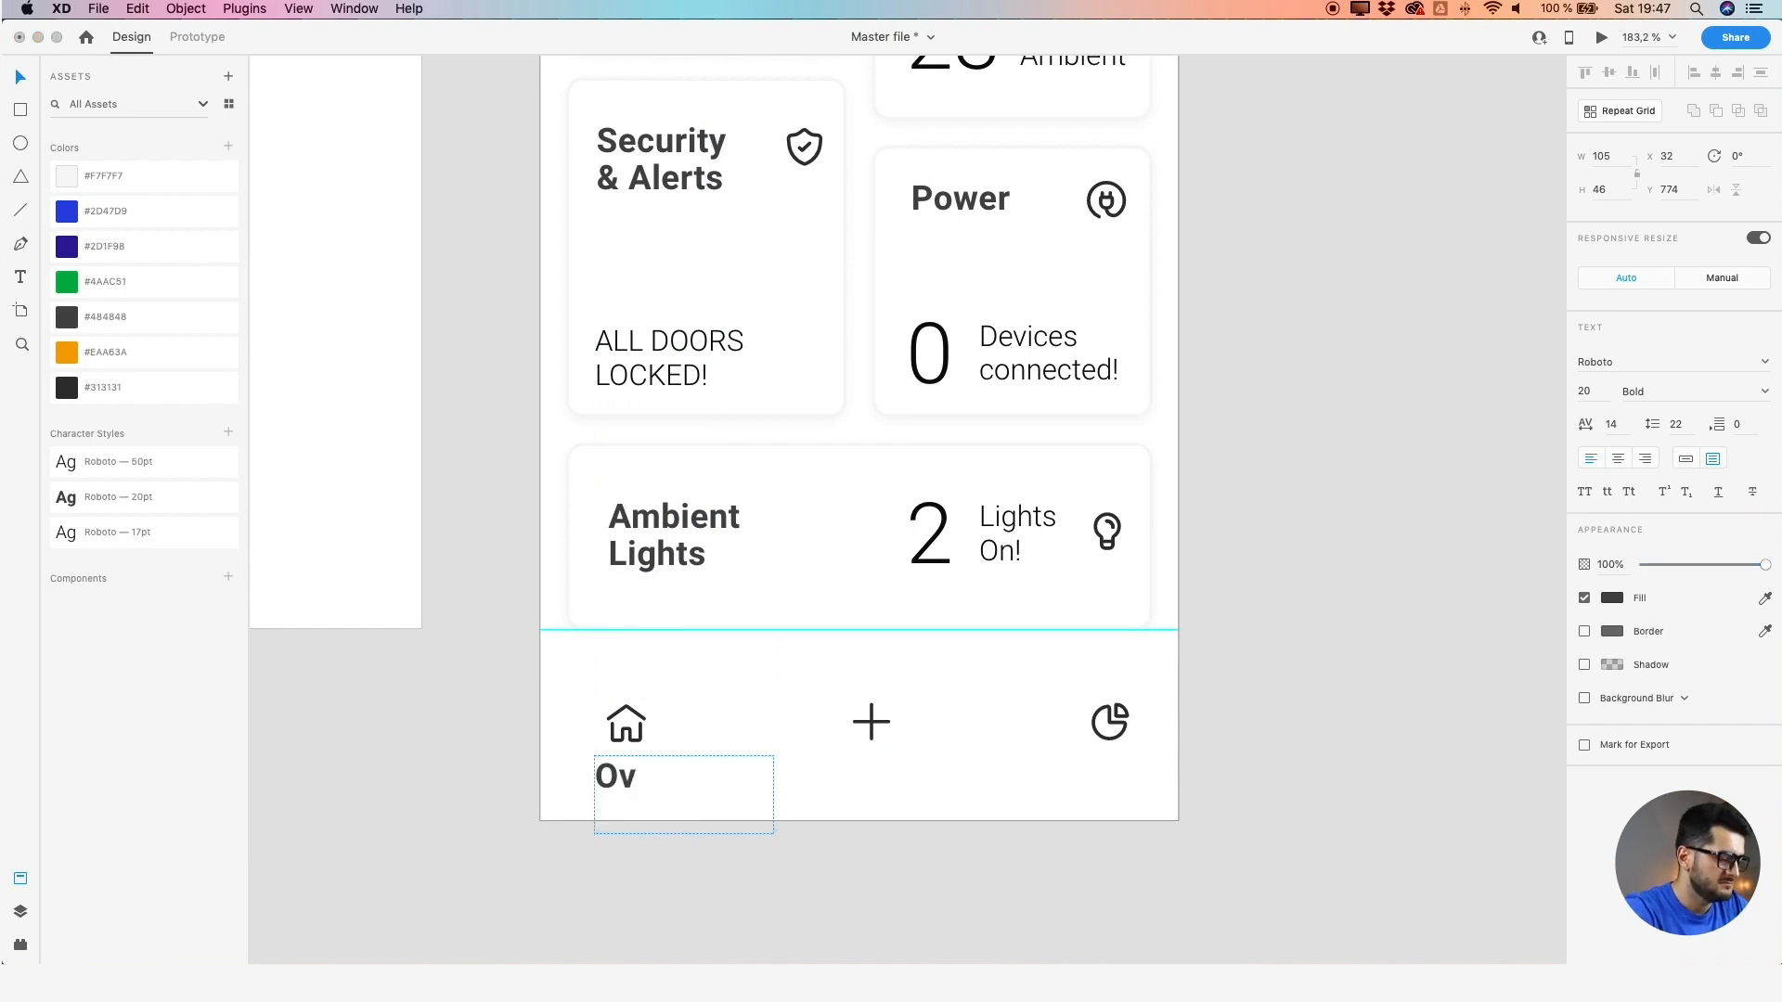
text(erview)
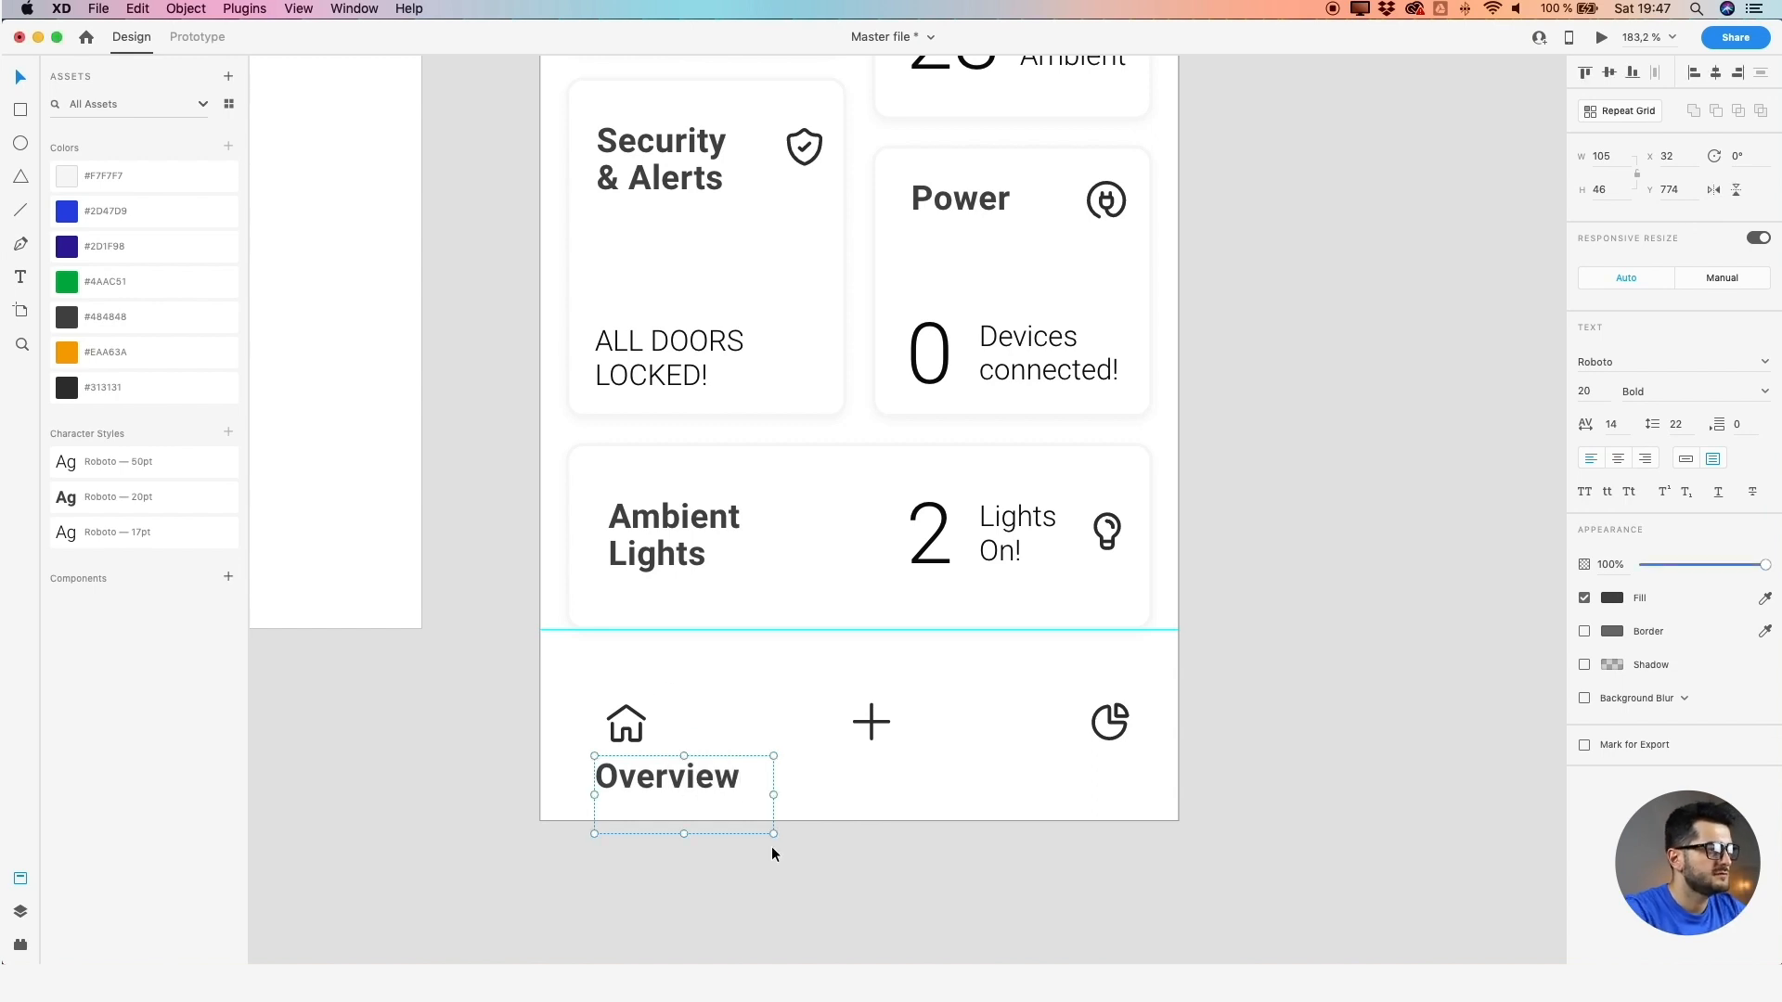
Copy the "Overview" label below the plus icon at X 156, Y 774, change it to "Add features", and widen its box to 122
drag(773, 833, 904, 791)
double_click(905, 791)
text(Ad)
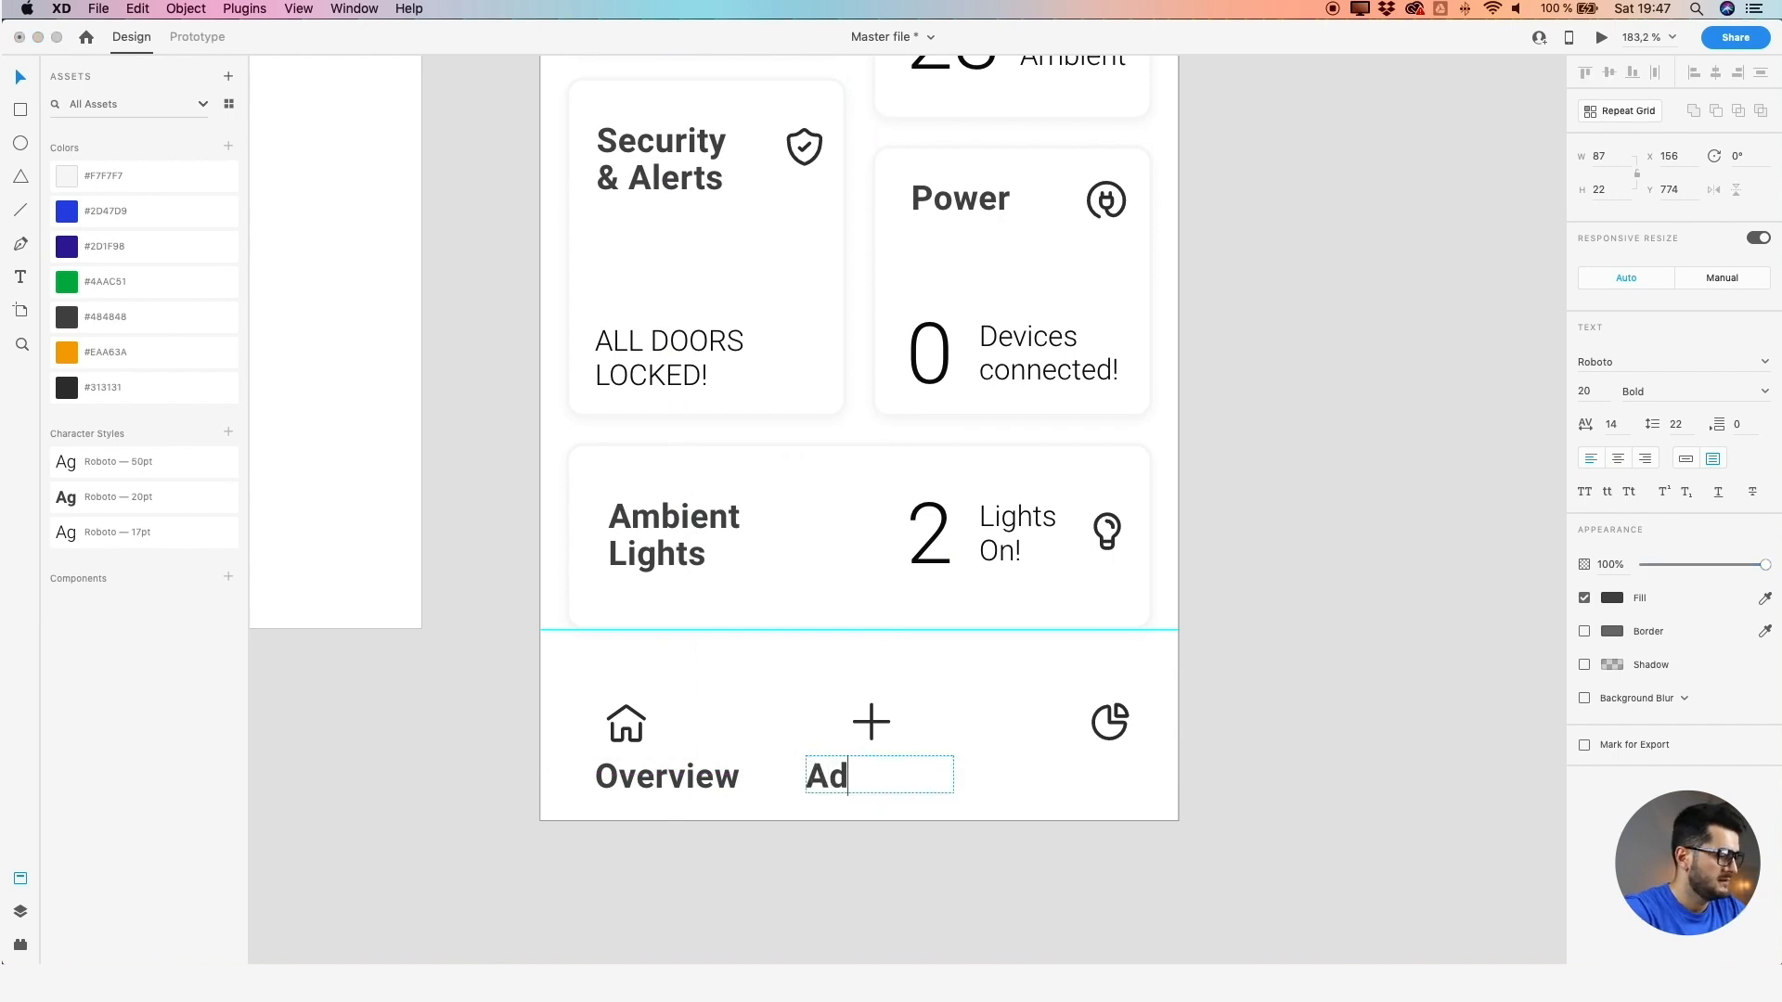
text(d features)
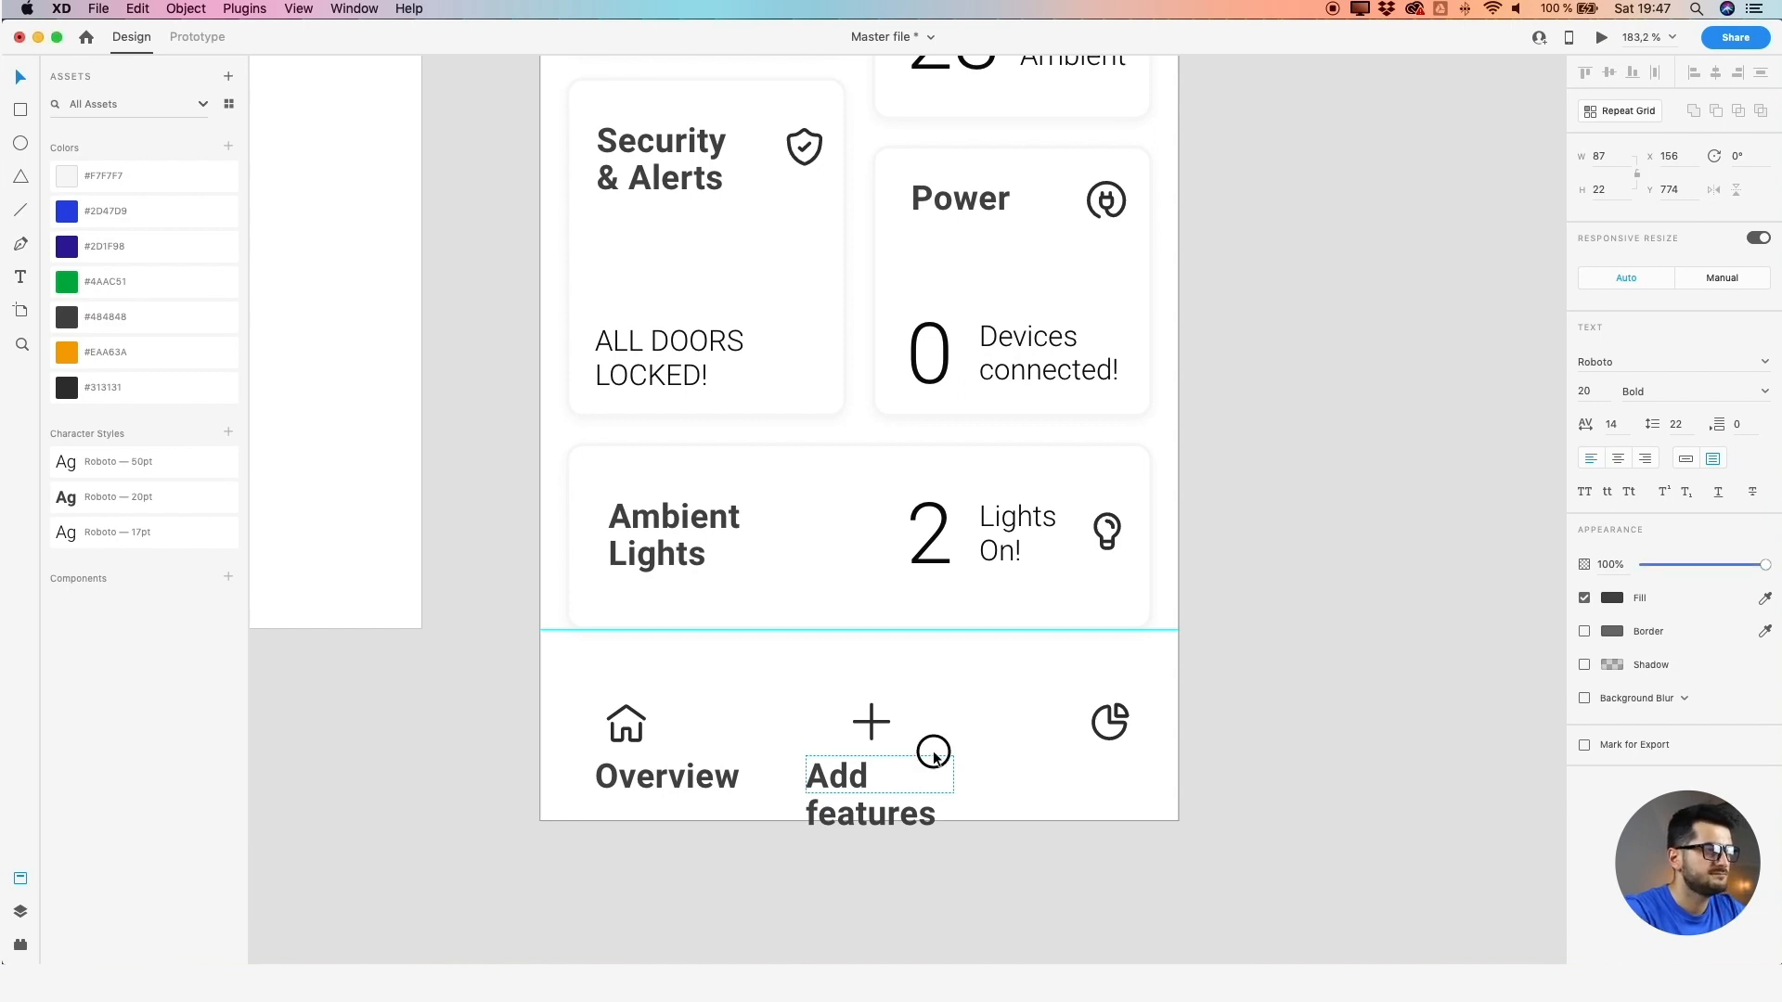
key(Escape)
drag(953, 775, 1014, 776)
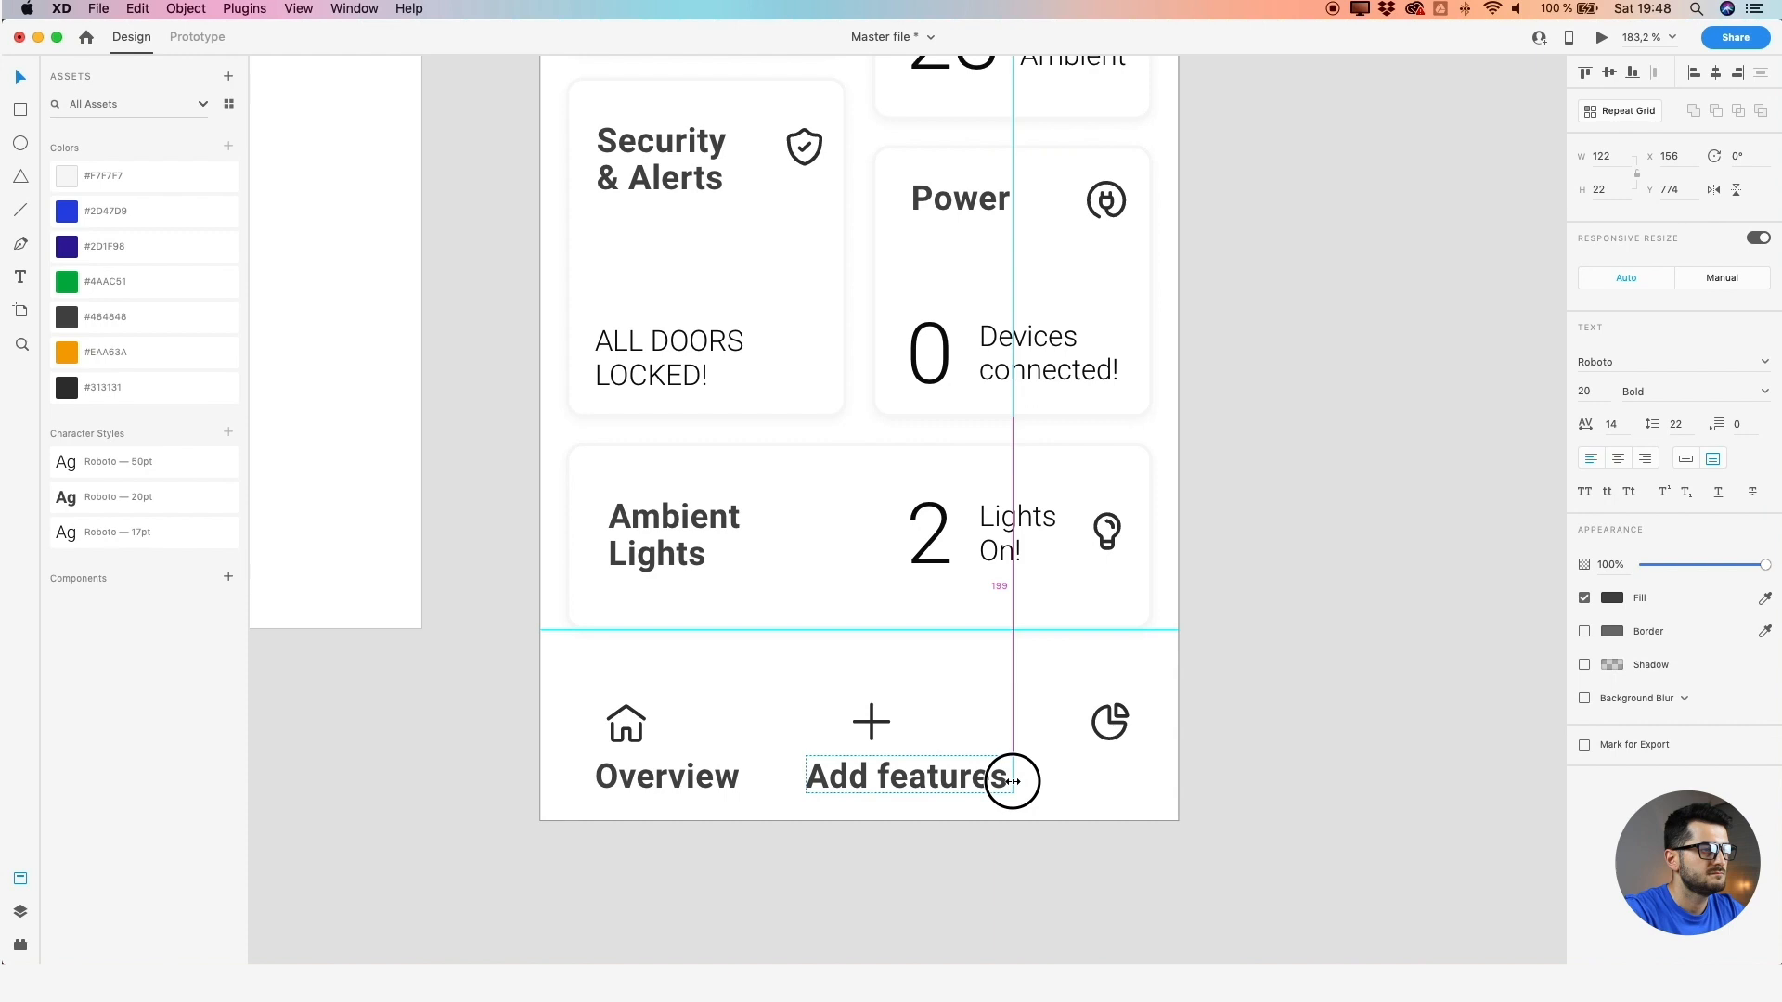
Copy the "Overview" label below the pie chart icon at X 283, Y 774 and change the copy to "Bills"
drag(720, 776, 1145, 786)
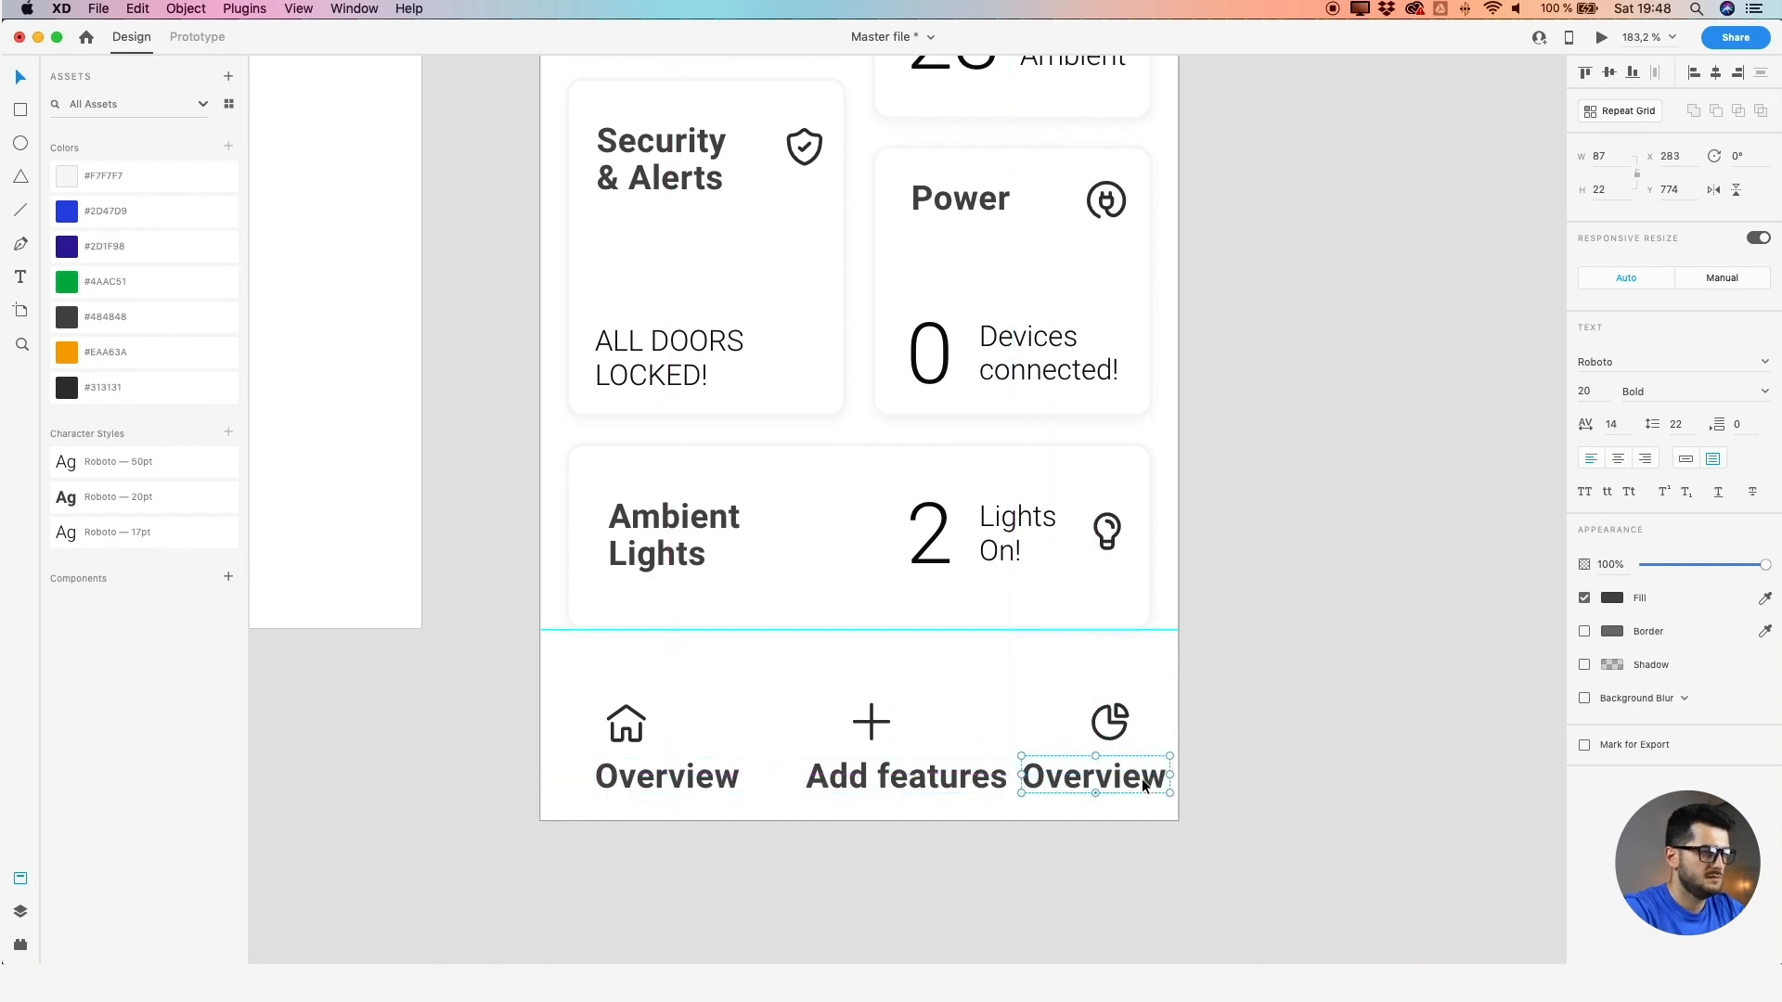
double_click(1144, 781)
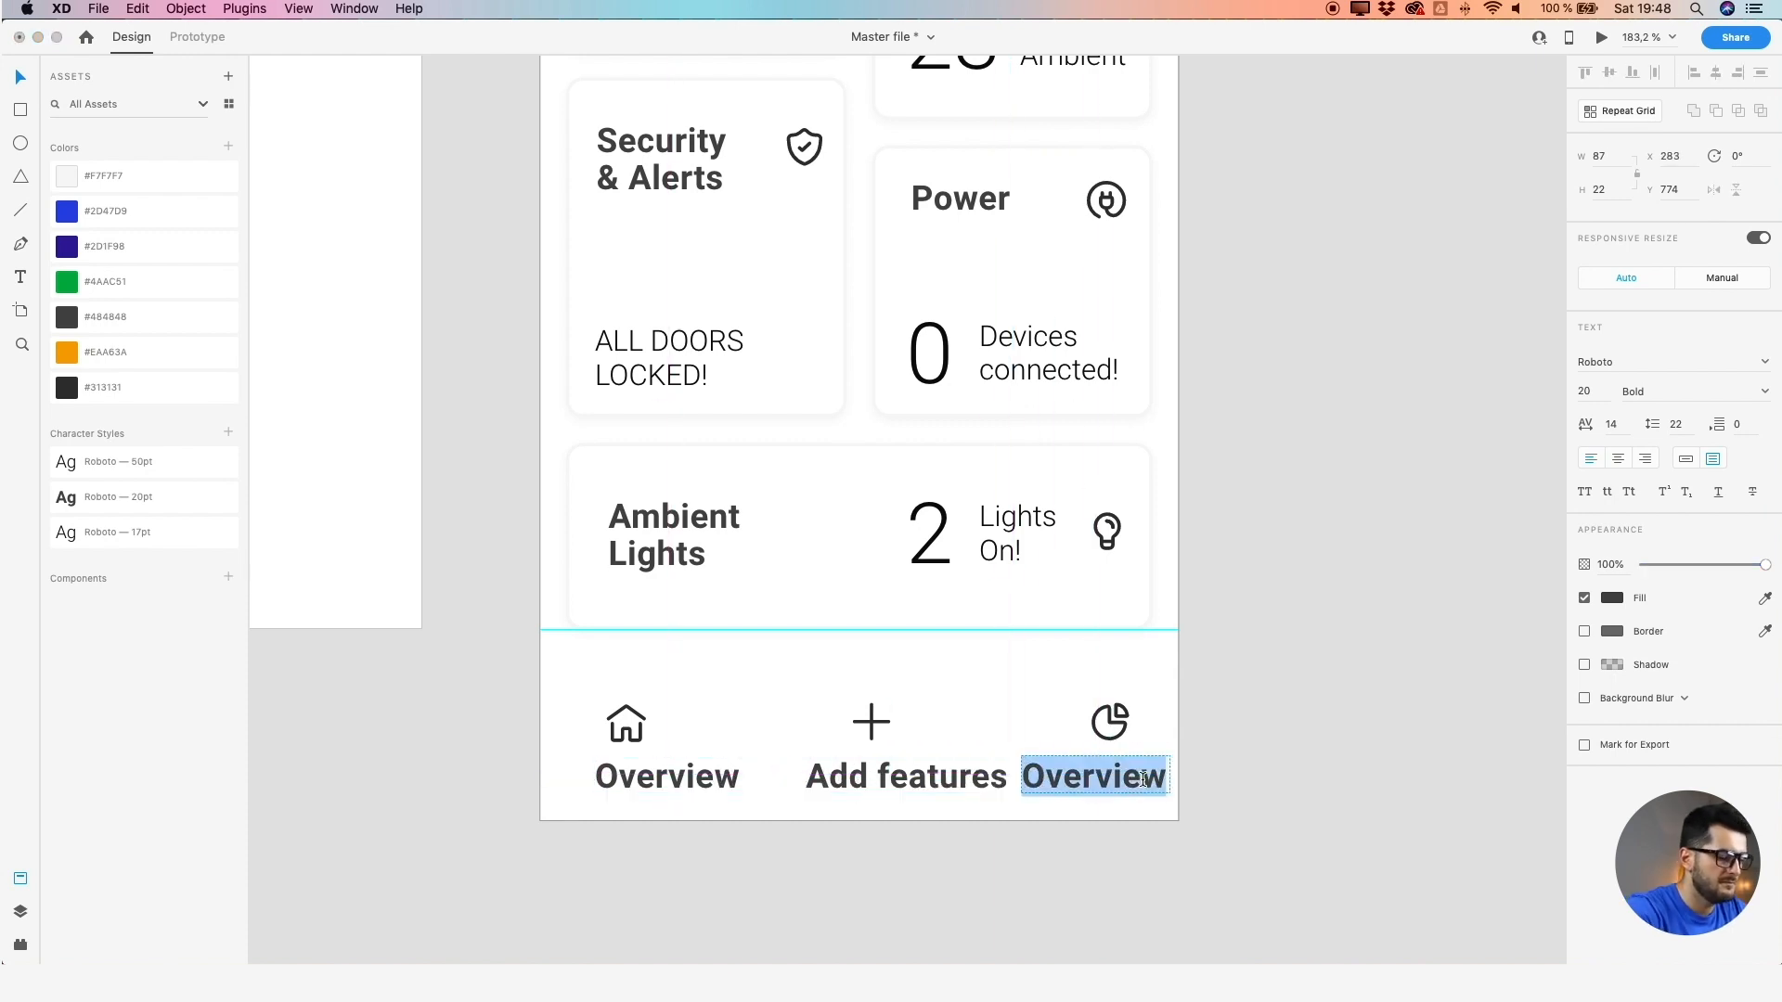
text(Bills)
key(Escape)
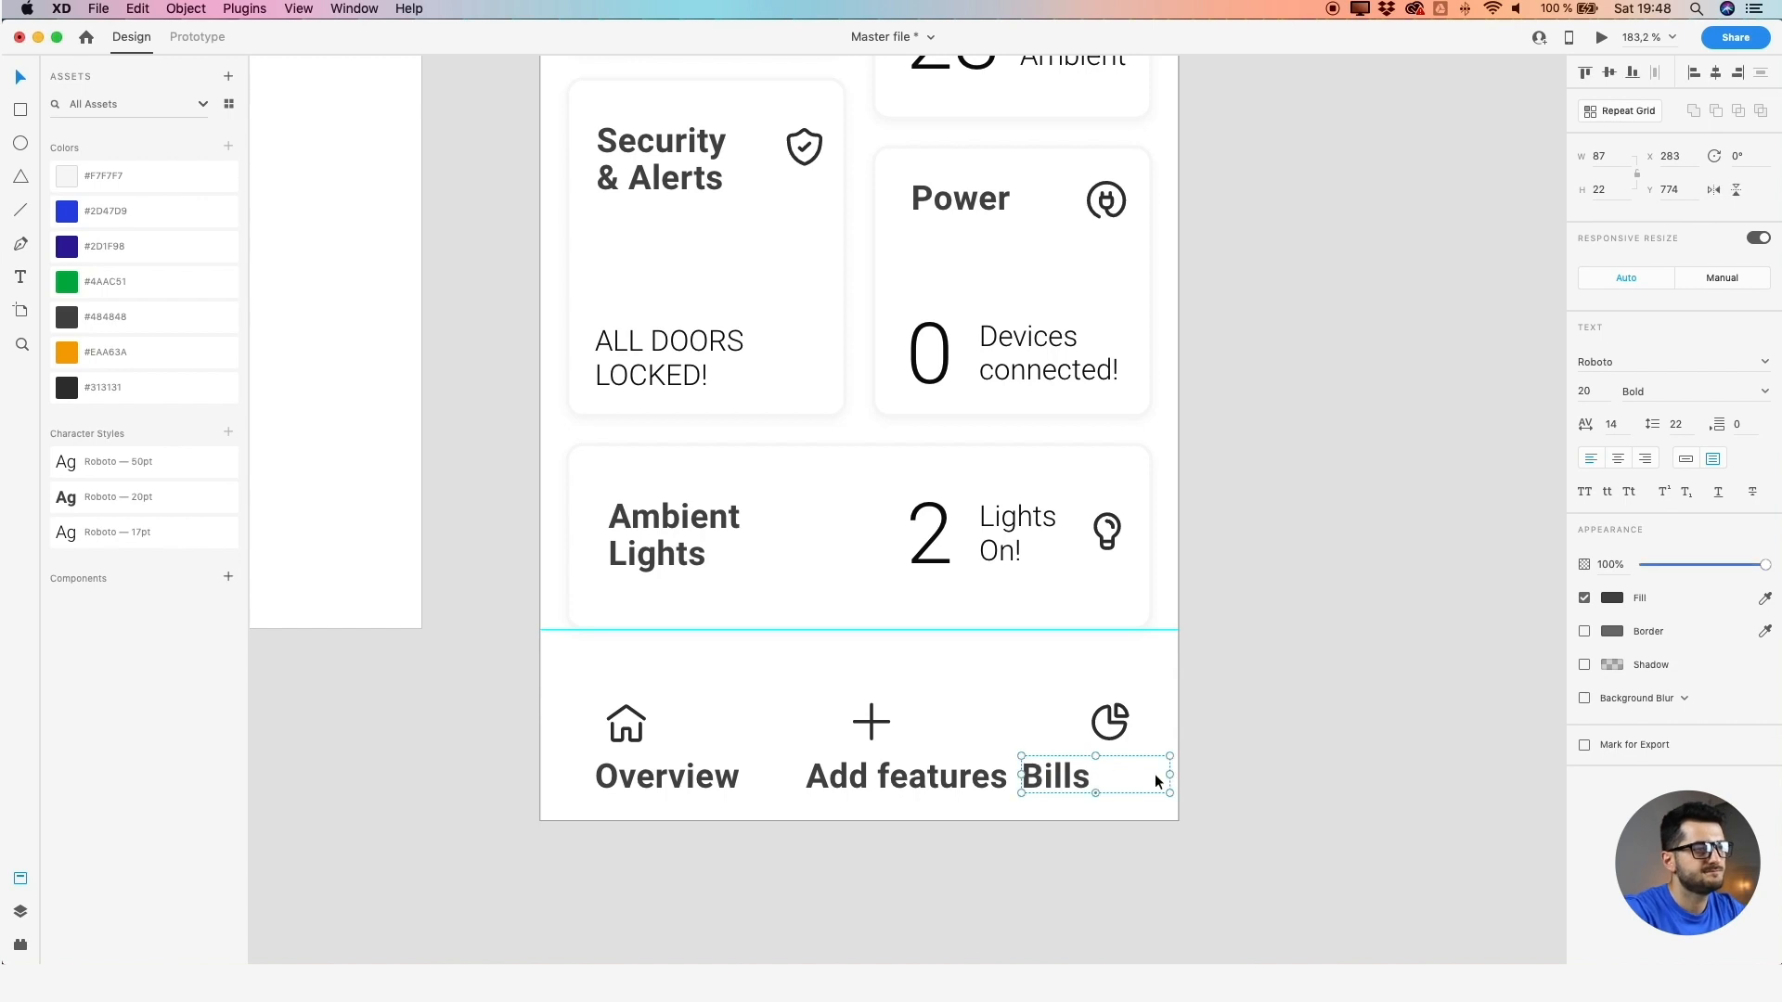
Narrow the "Bills" text box and shift the navigation labels into place under their icons, with "Overview" at X 24
drag(1170, 774, 1122, 774)
drag(923, 774, 895, 772)
drag(685, 775, 671, 775)
Set the font size of the "Overview", "Add features" and "Bills" labels to 15
shift+click(894, 794)
shift+click(1142, 788)
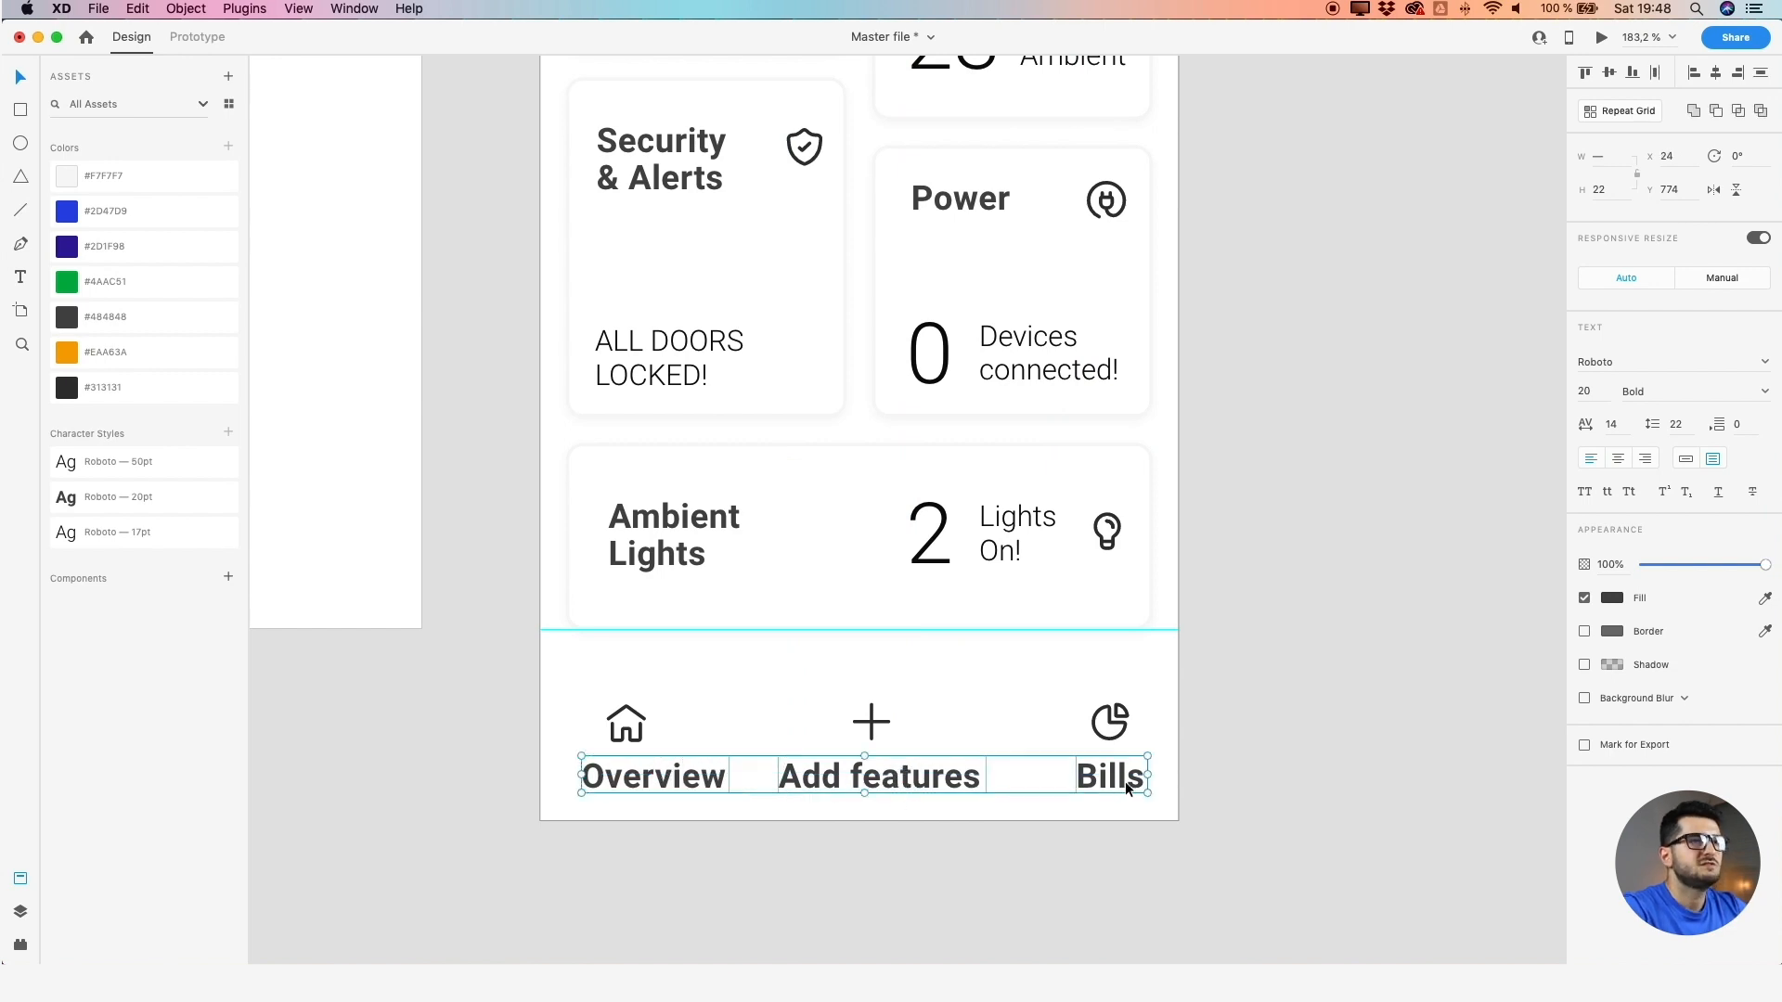
click(1589, 390)
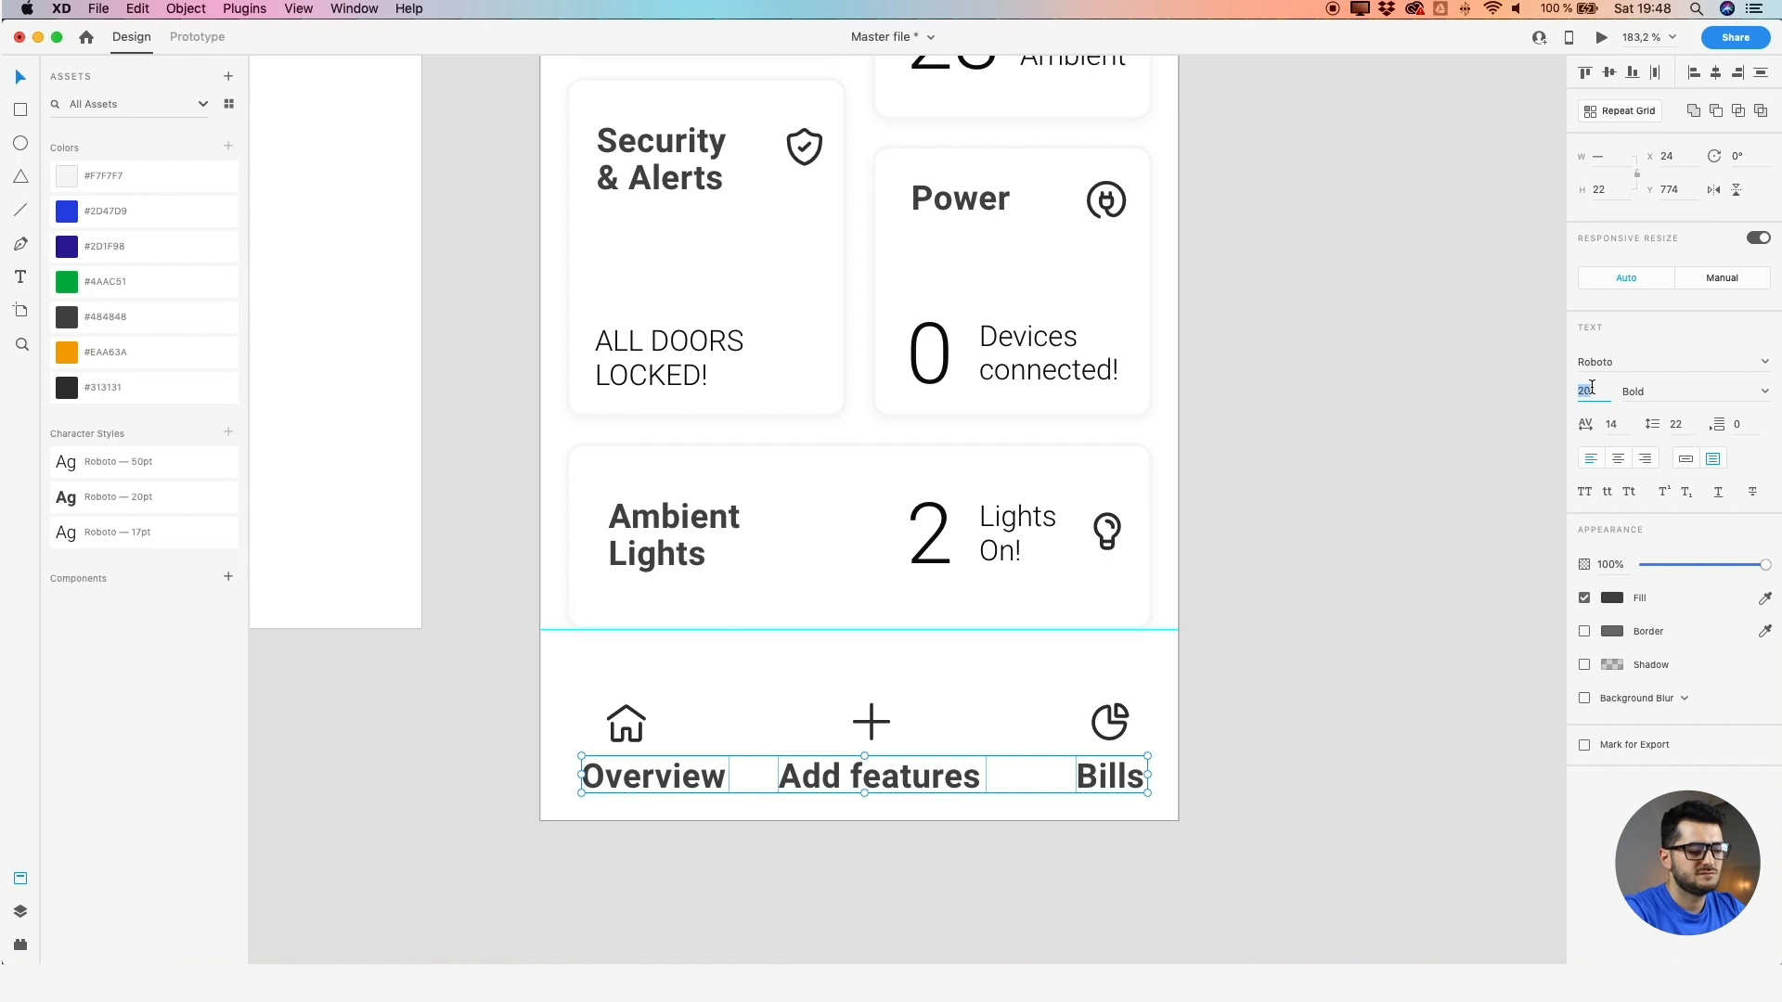
key(Down)
key(Down)
key(Down)
key(Down)
key(Down)
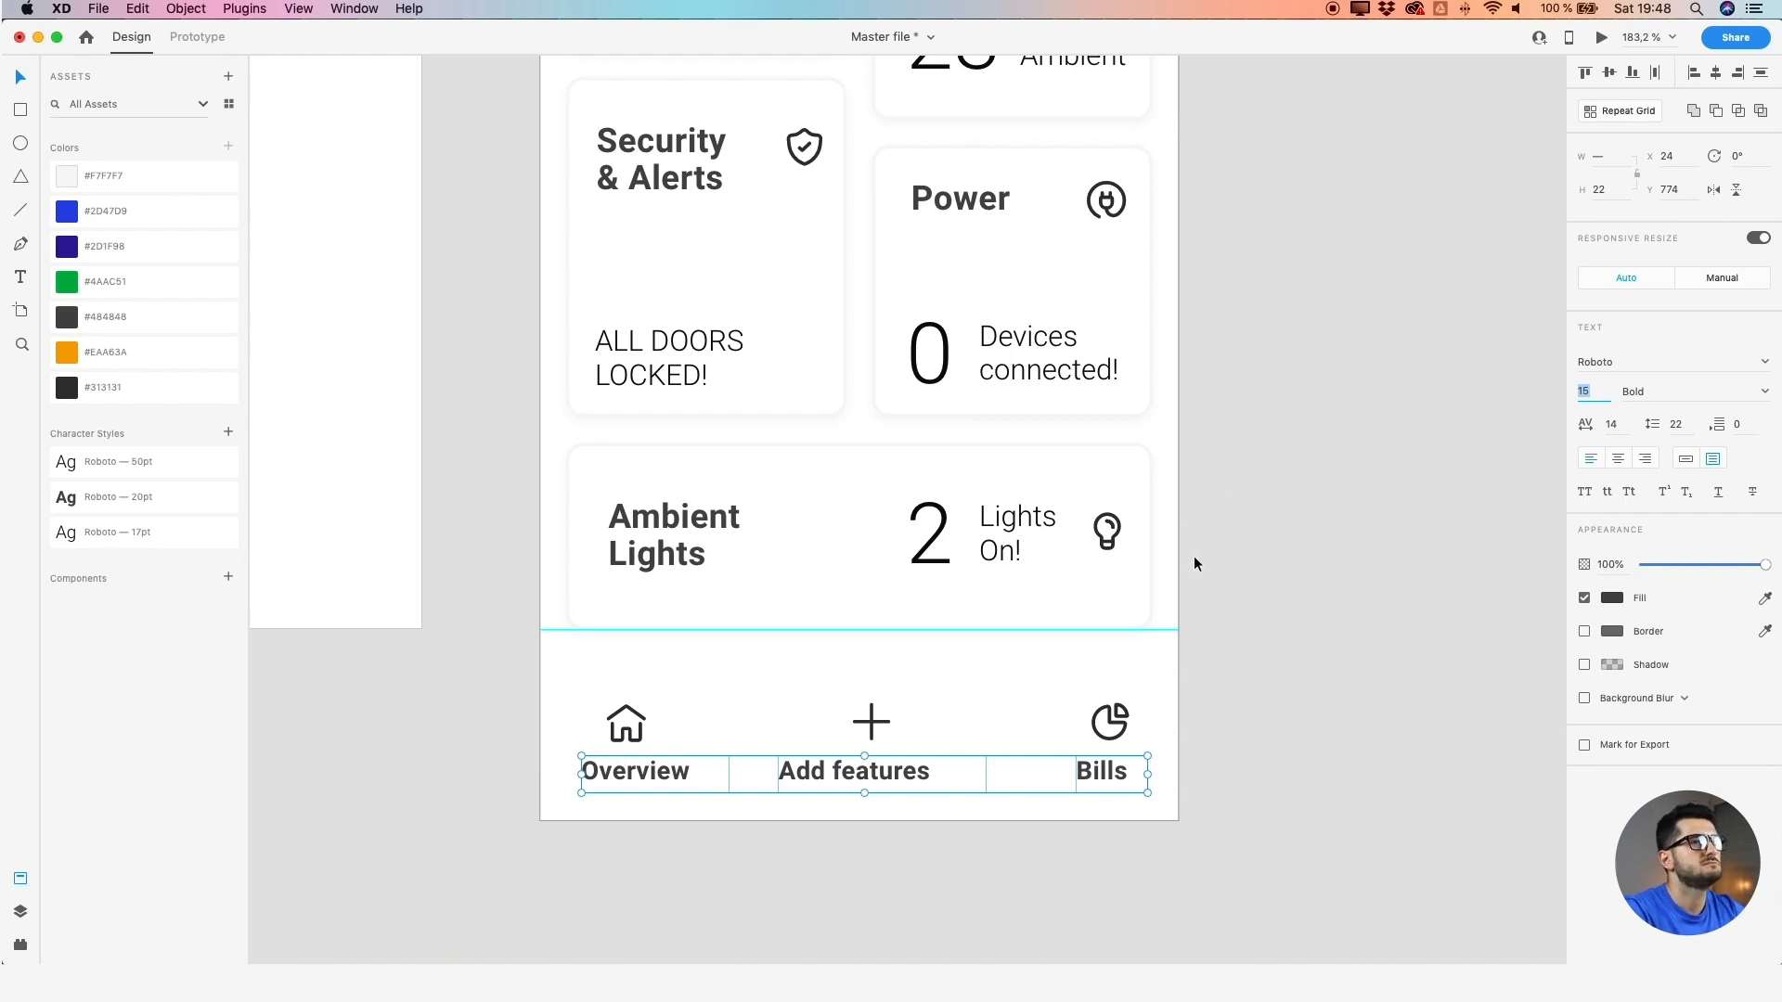
Set the box height of the three selected navigation labels to 15 and deselect them
click(1599, 190)
text(15)
key(Return)
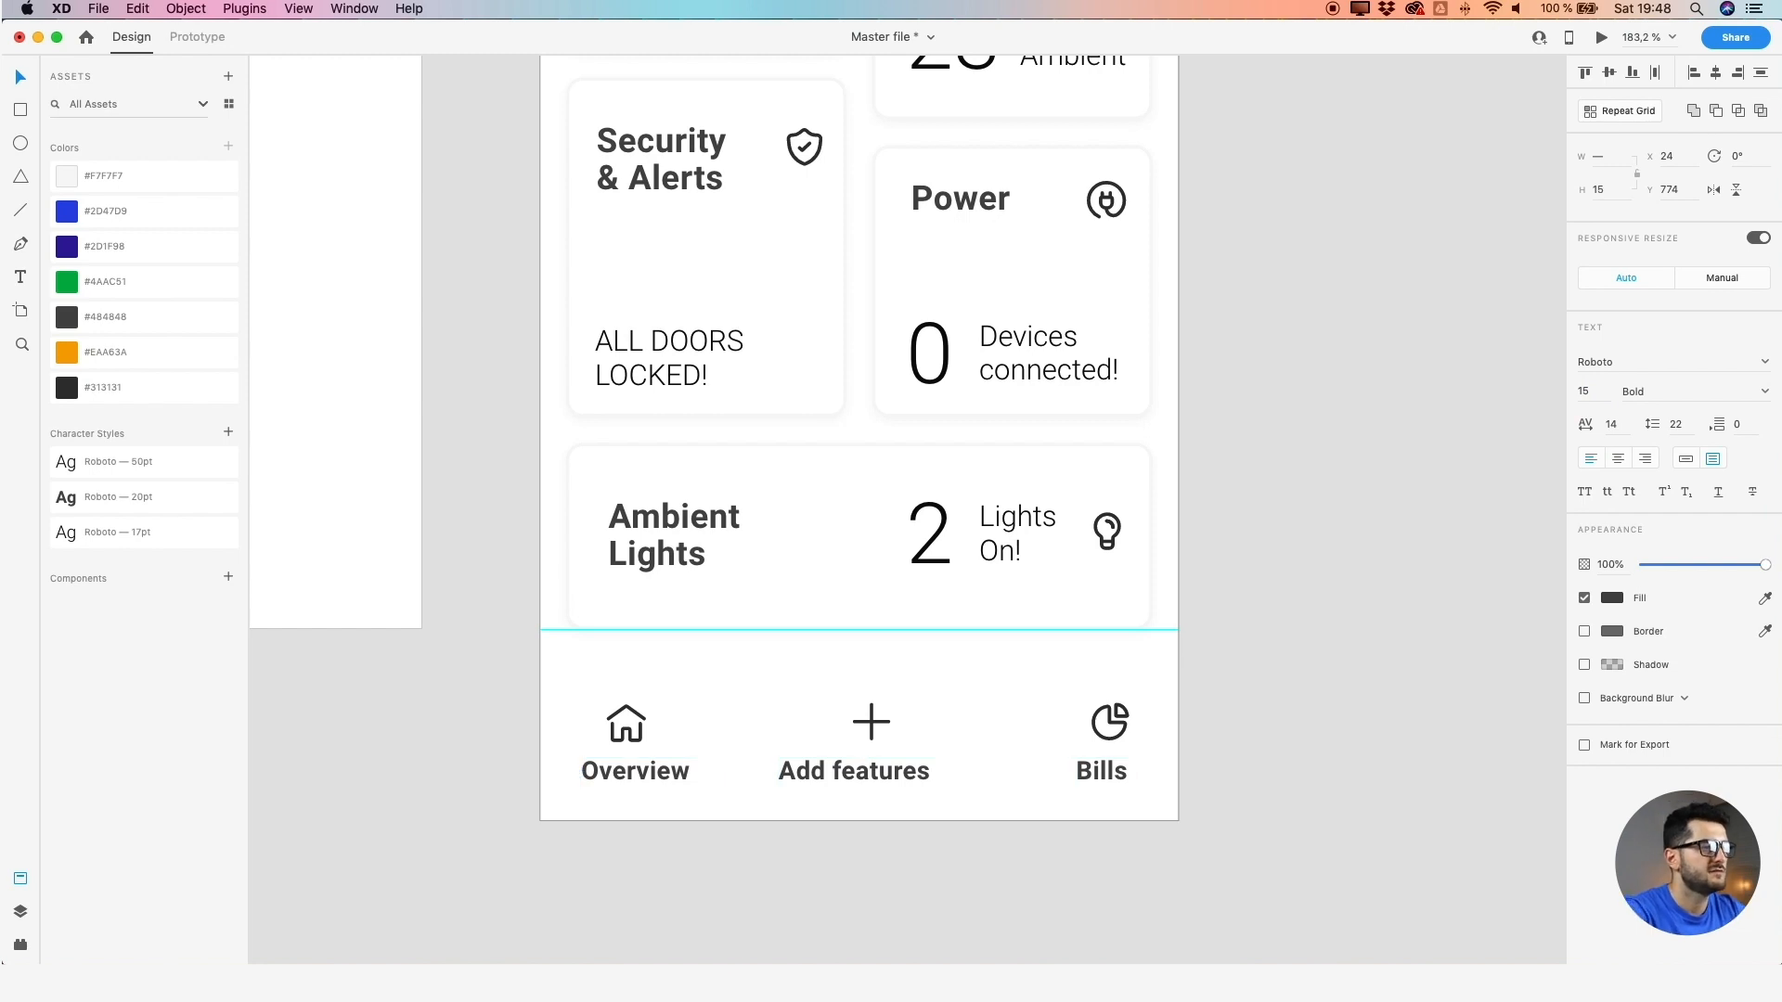
click(1300, 651)
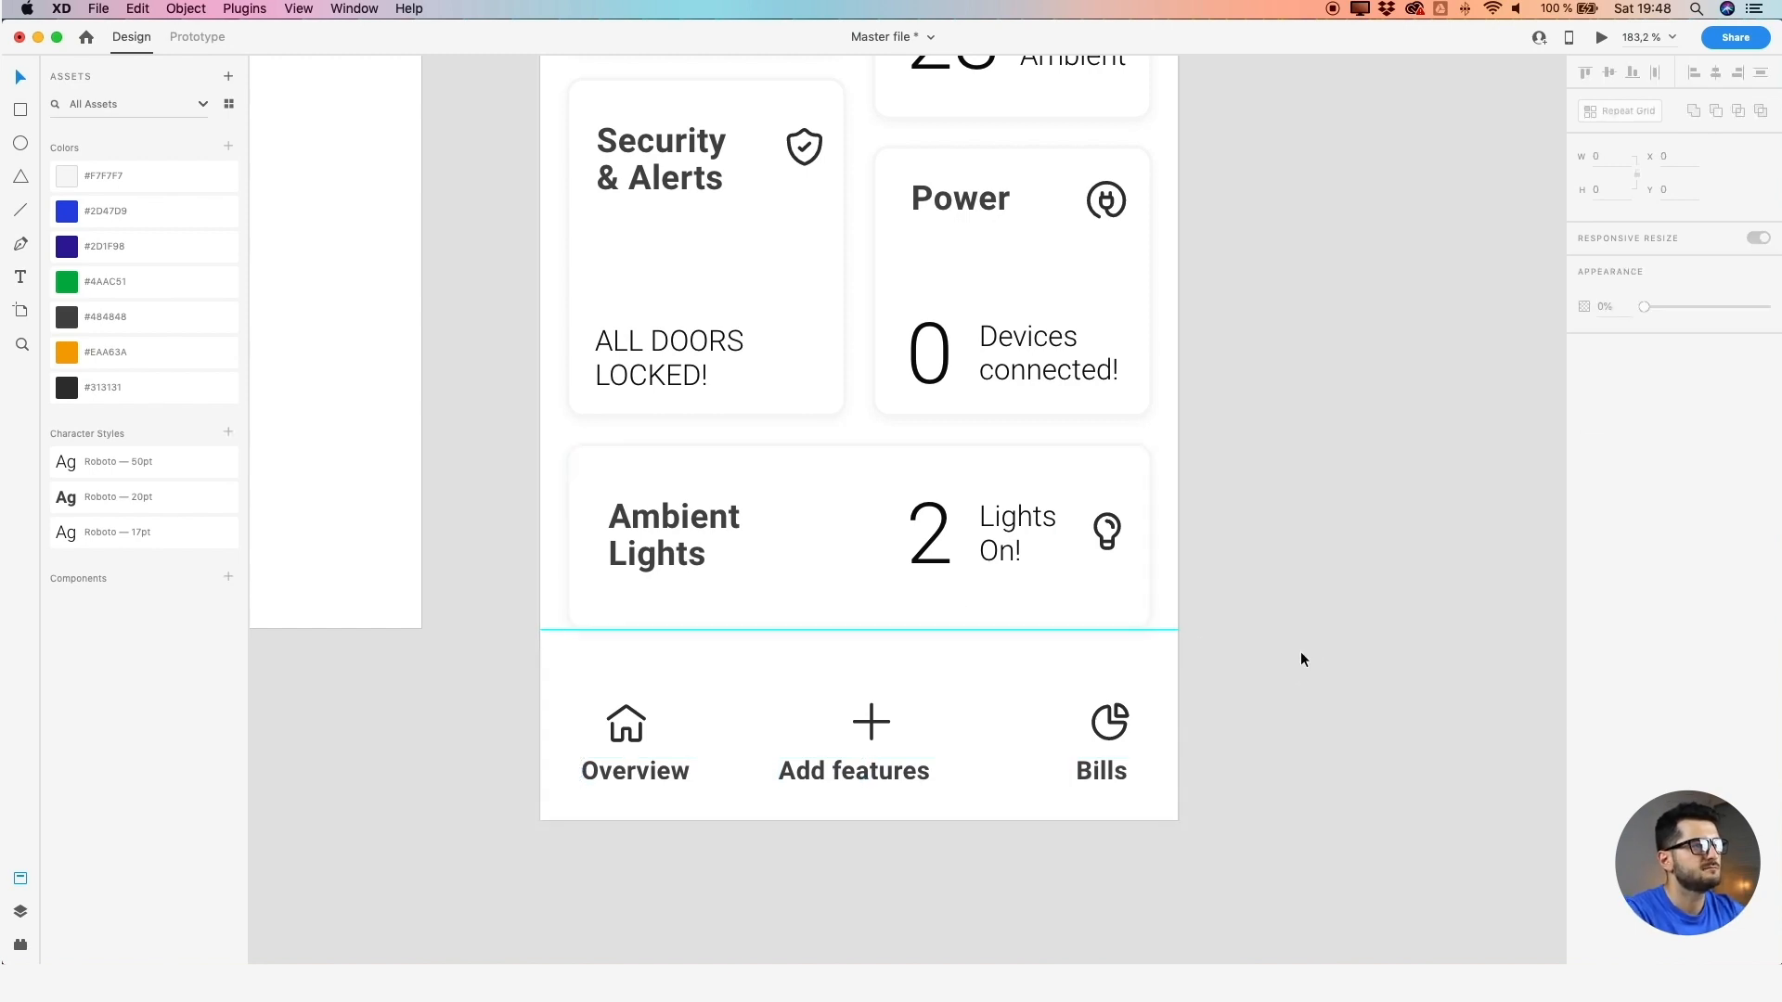
Color the "Your home is secured!" text in the header with the green #4AAC51 swatch
scroll(1300, 651, down, 5)
scroll(1300, 652, down, 1)
drag(1352, 576, 1206, 687)
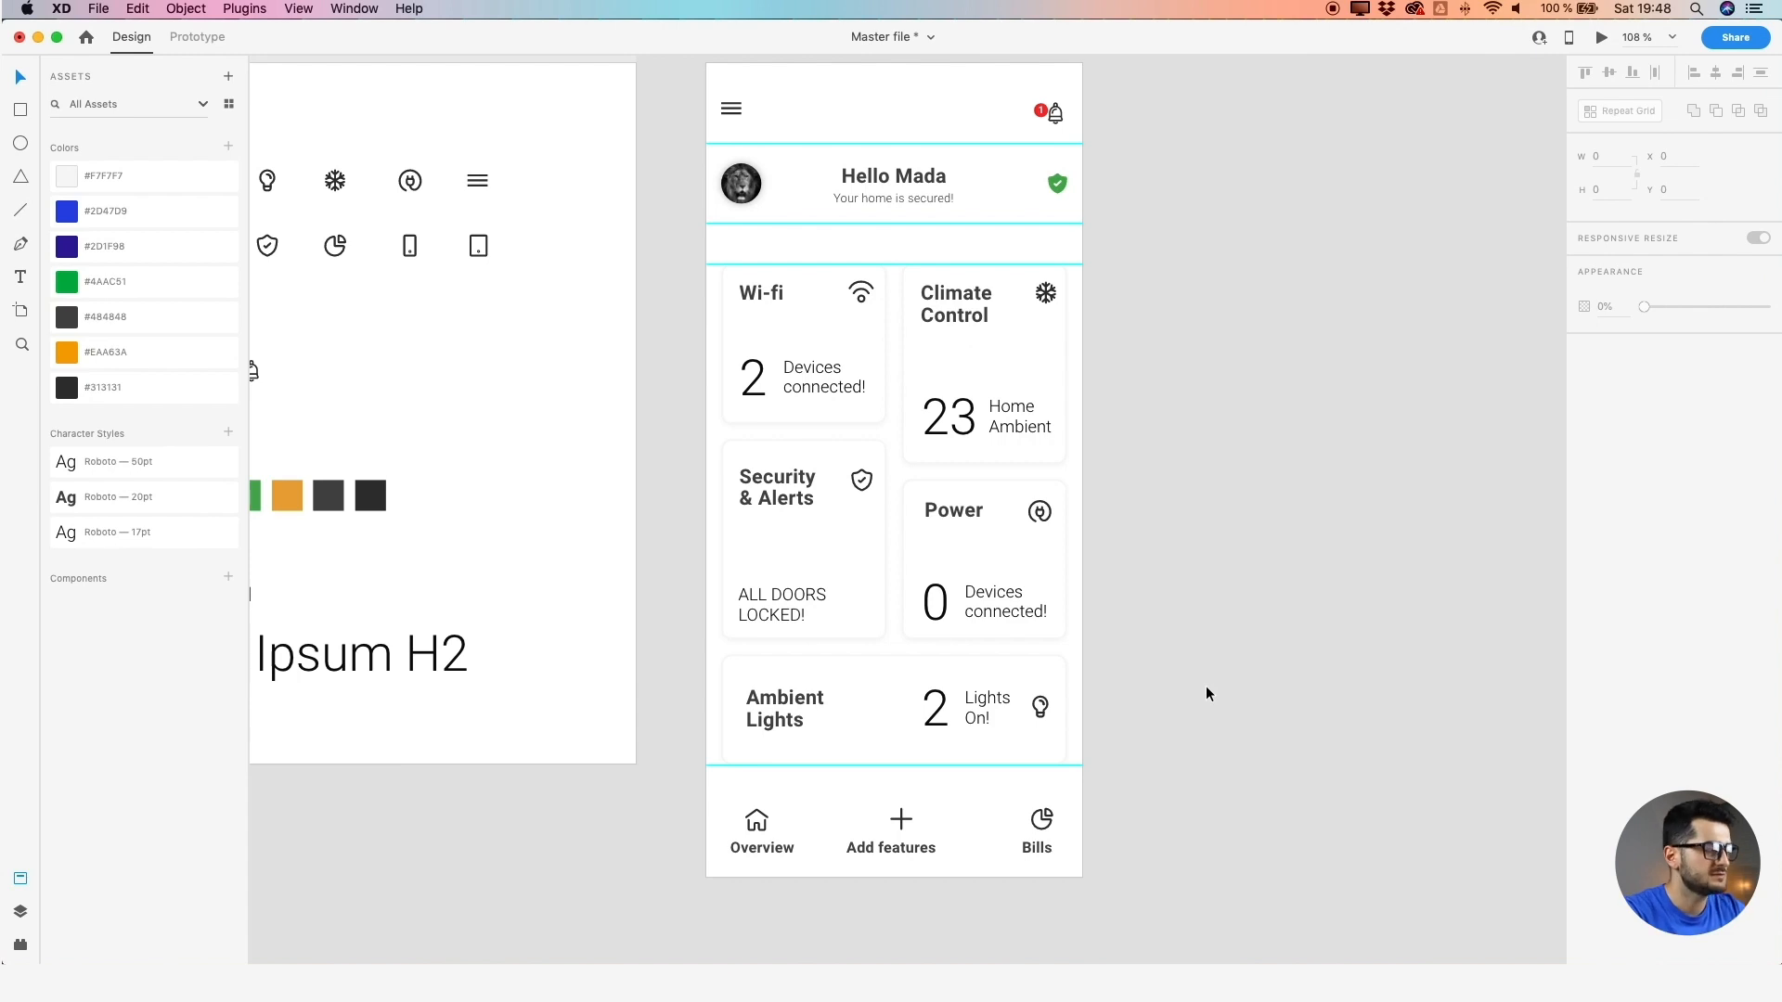
scroll(676, 385, up, 3)
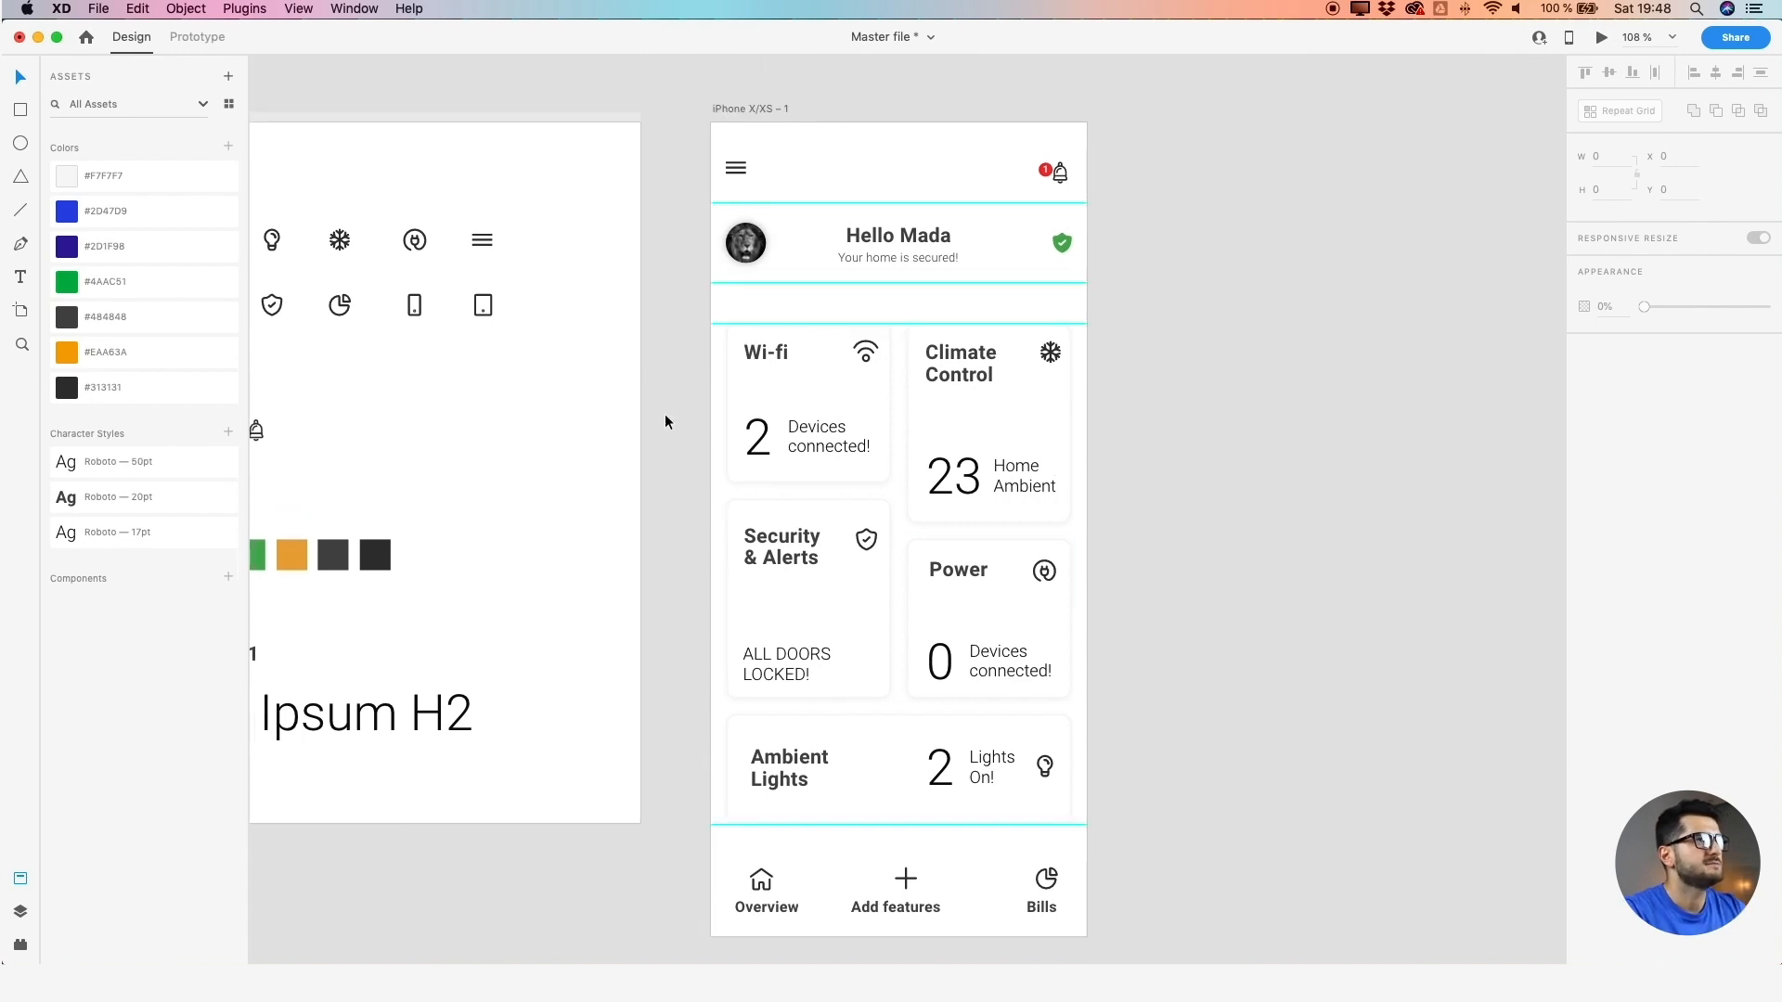
scroll(699, 347, up, 1)
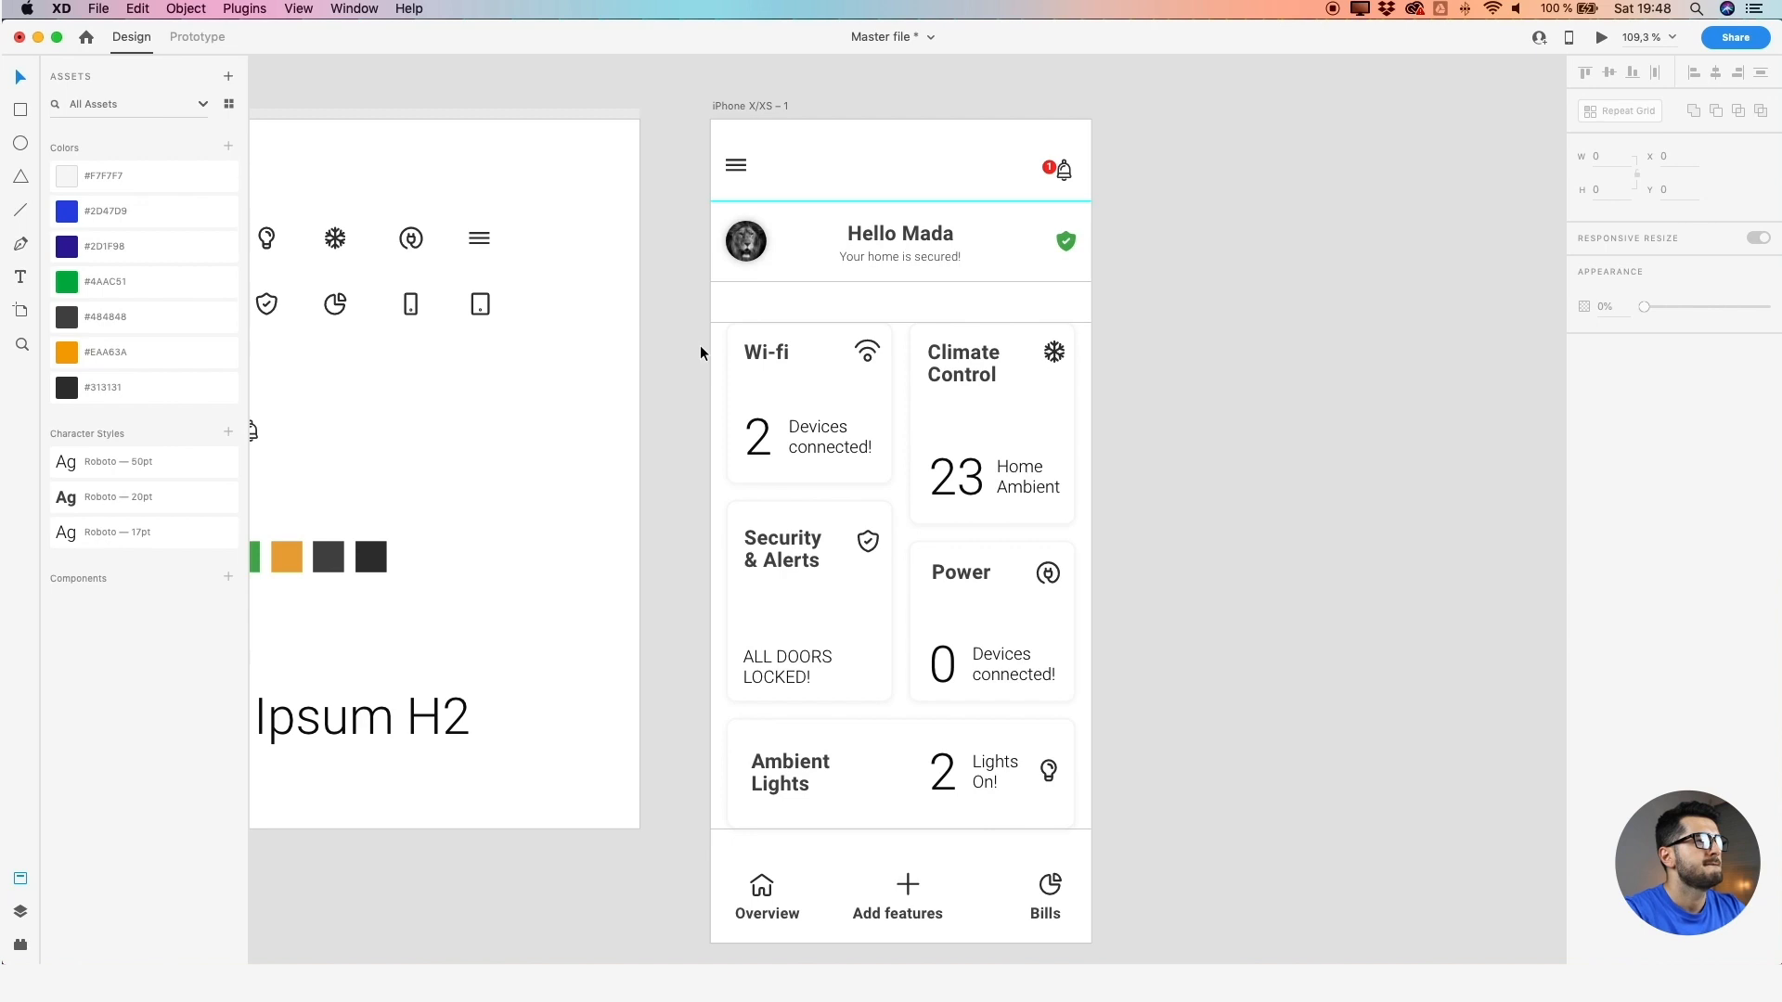
scroll(871, 243, up, 3)
double_click(872, 262)
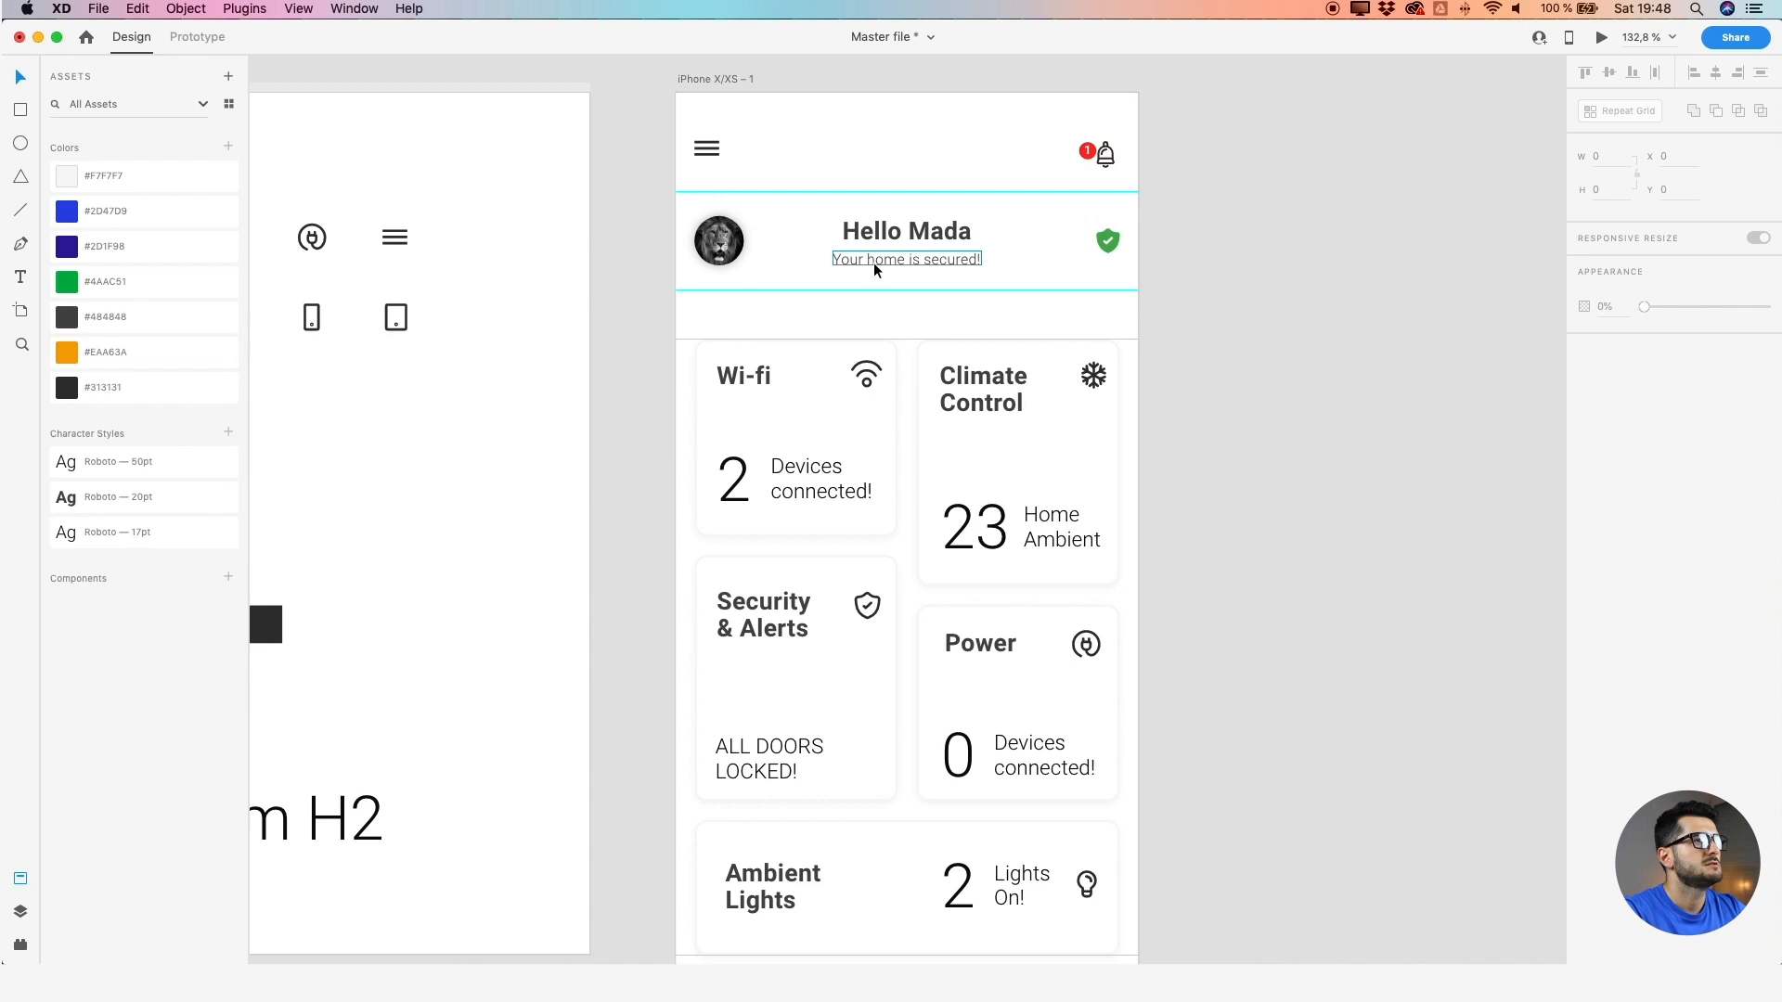
click(151, 283)
click(608, 357)
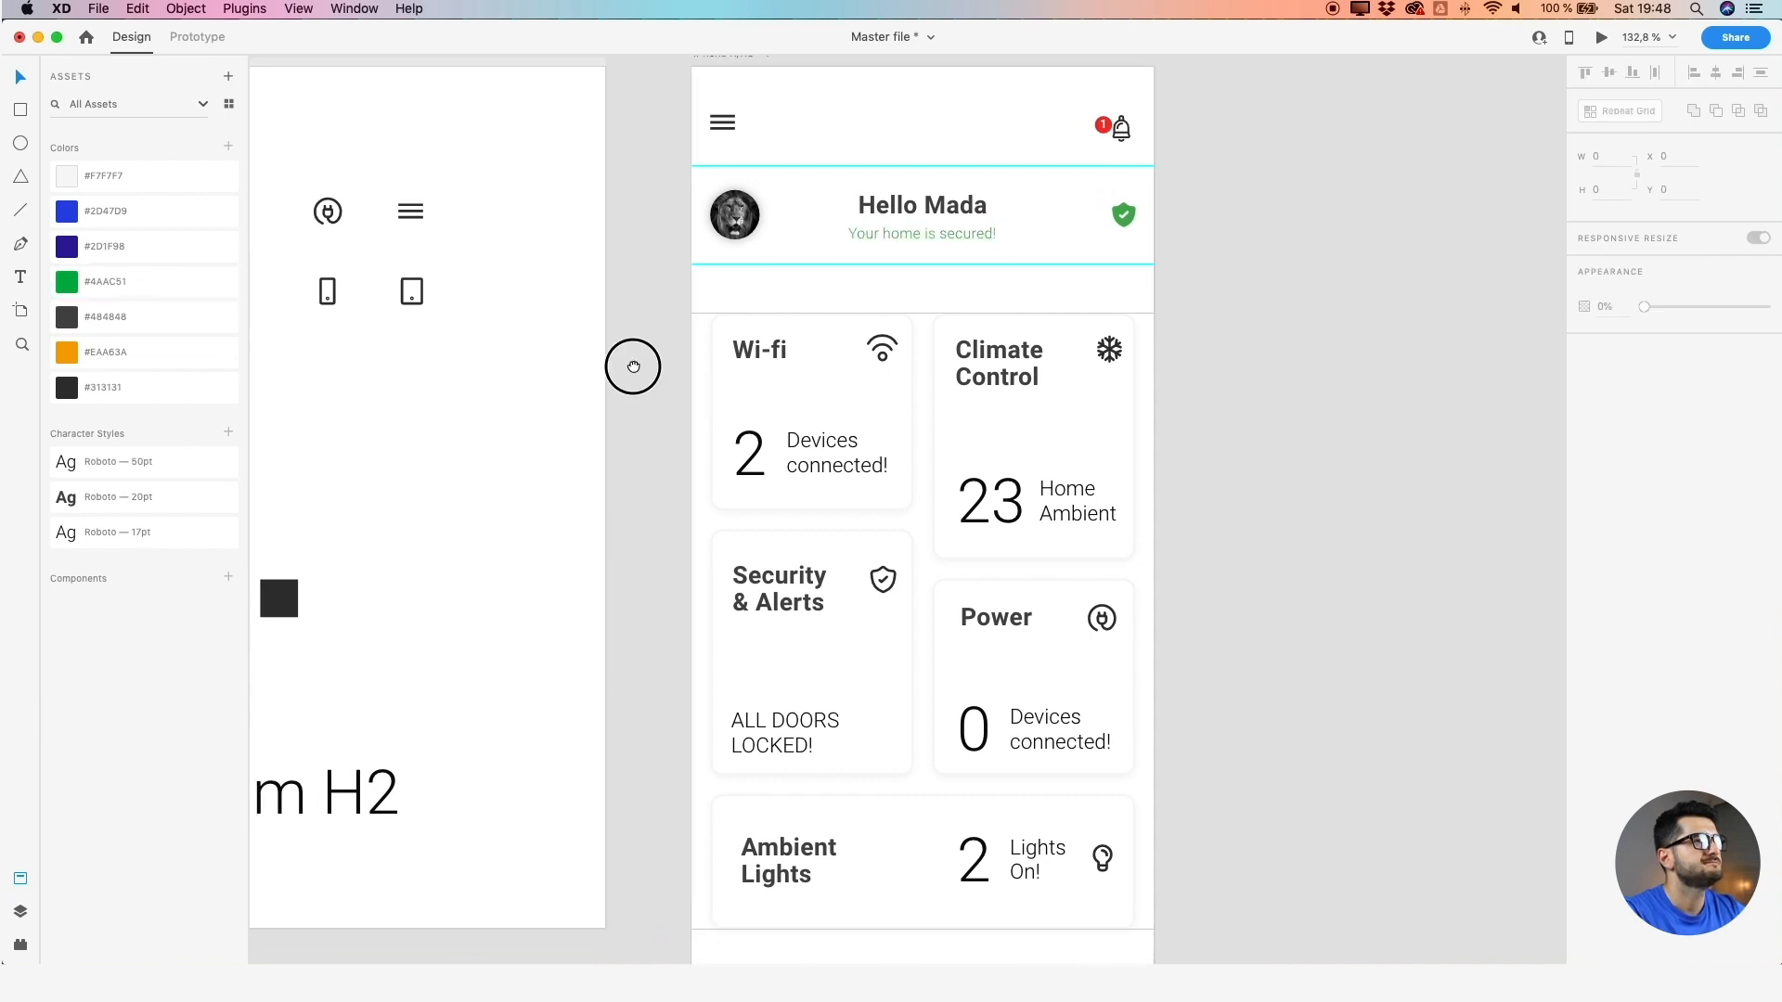
Apply the blue #2D47D9 swatch as the border color of the icon in the Wi-fi card
scroll(628, 364, down, 3)
double_click(906, 320)
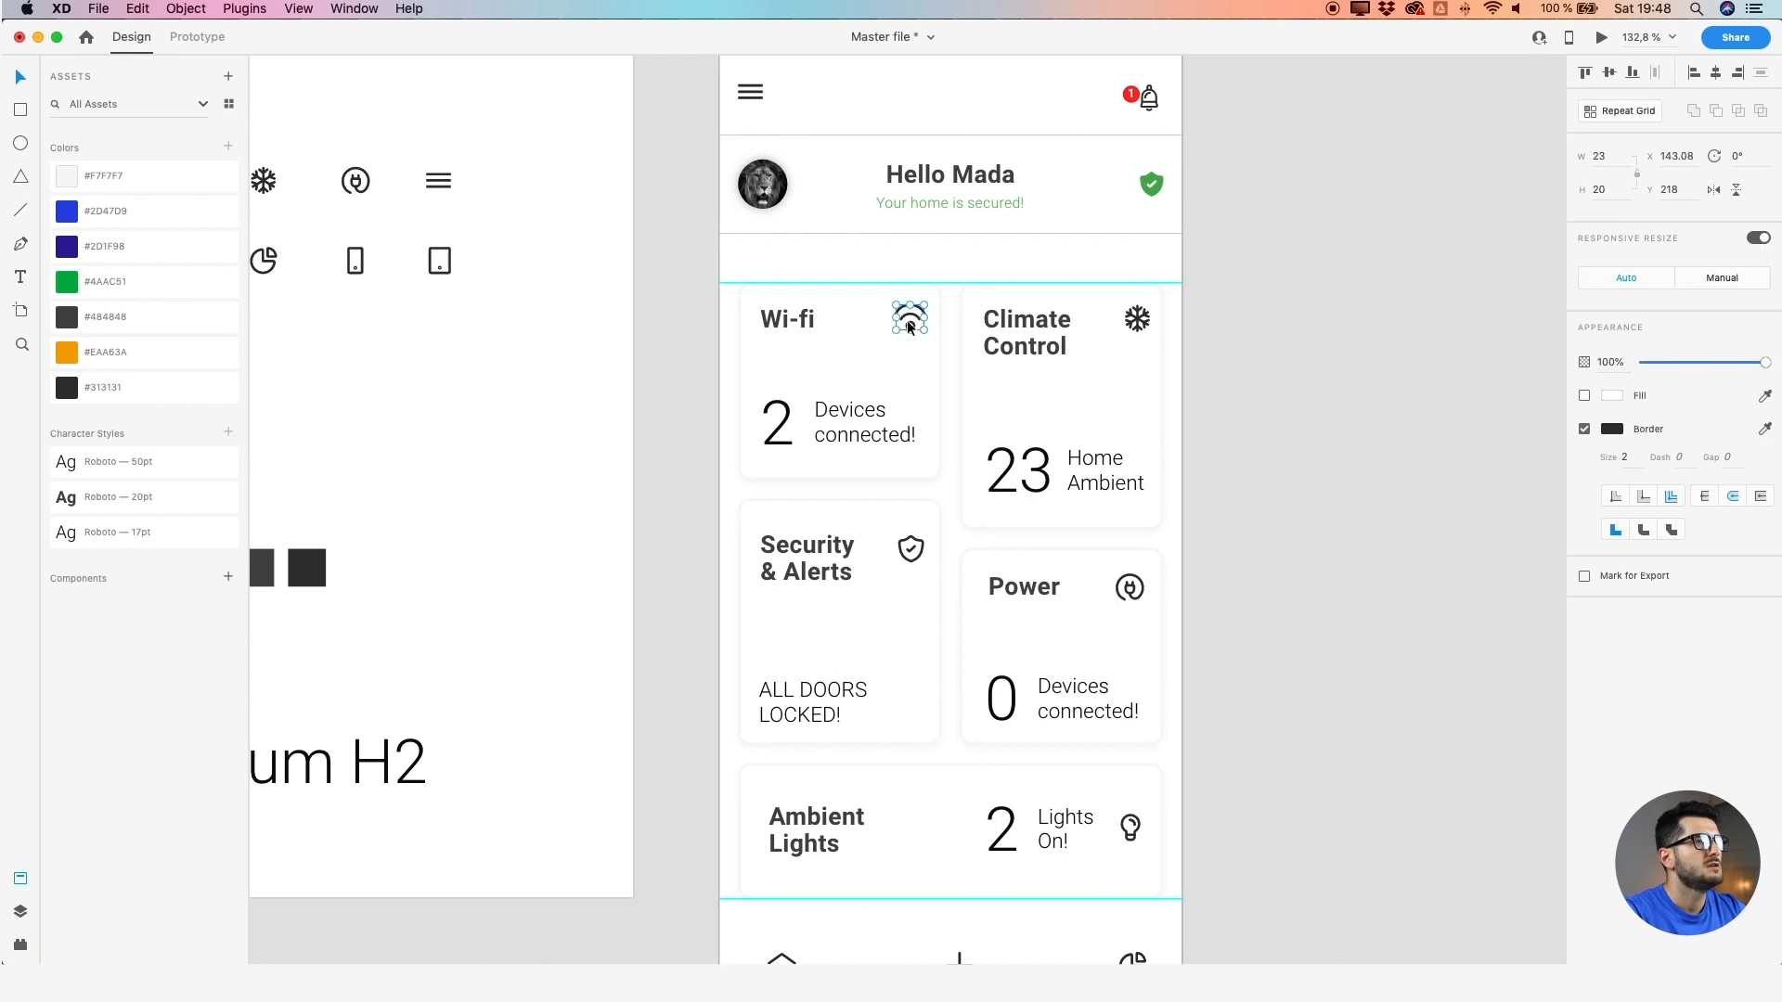
scroll(824, 352, up, 1)
scroll(824, 352, left, 2)
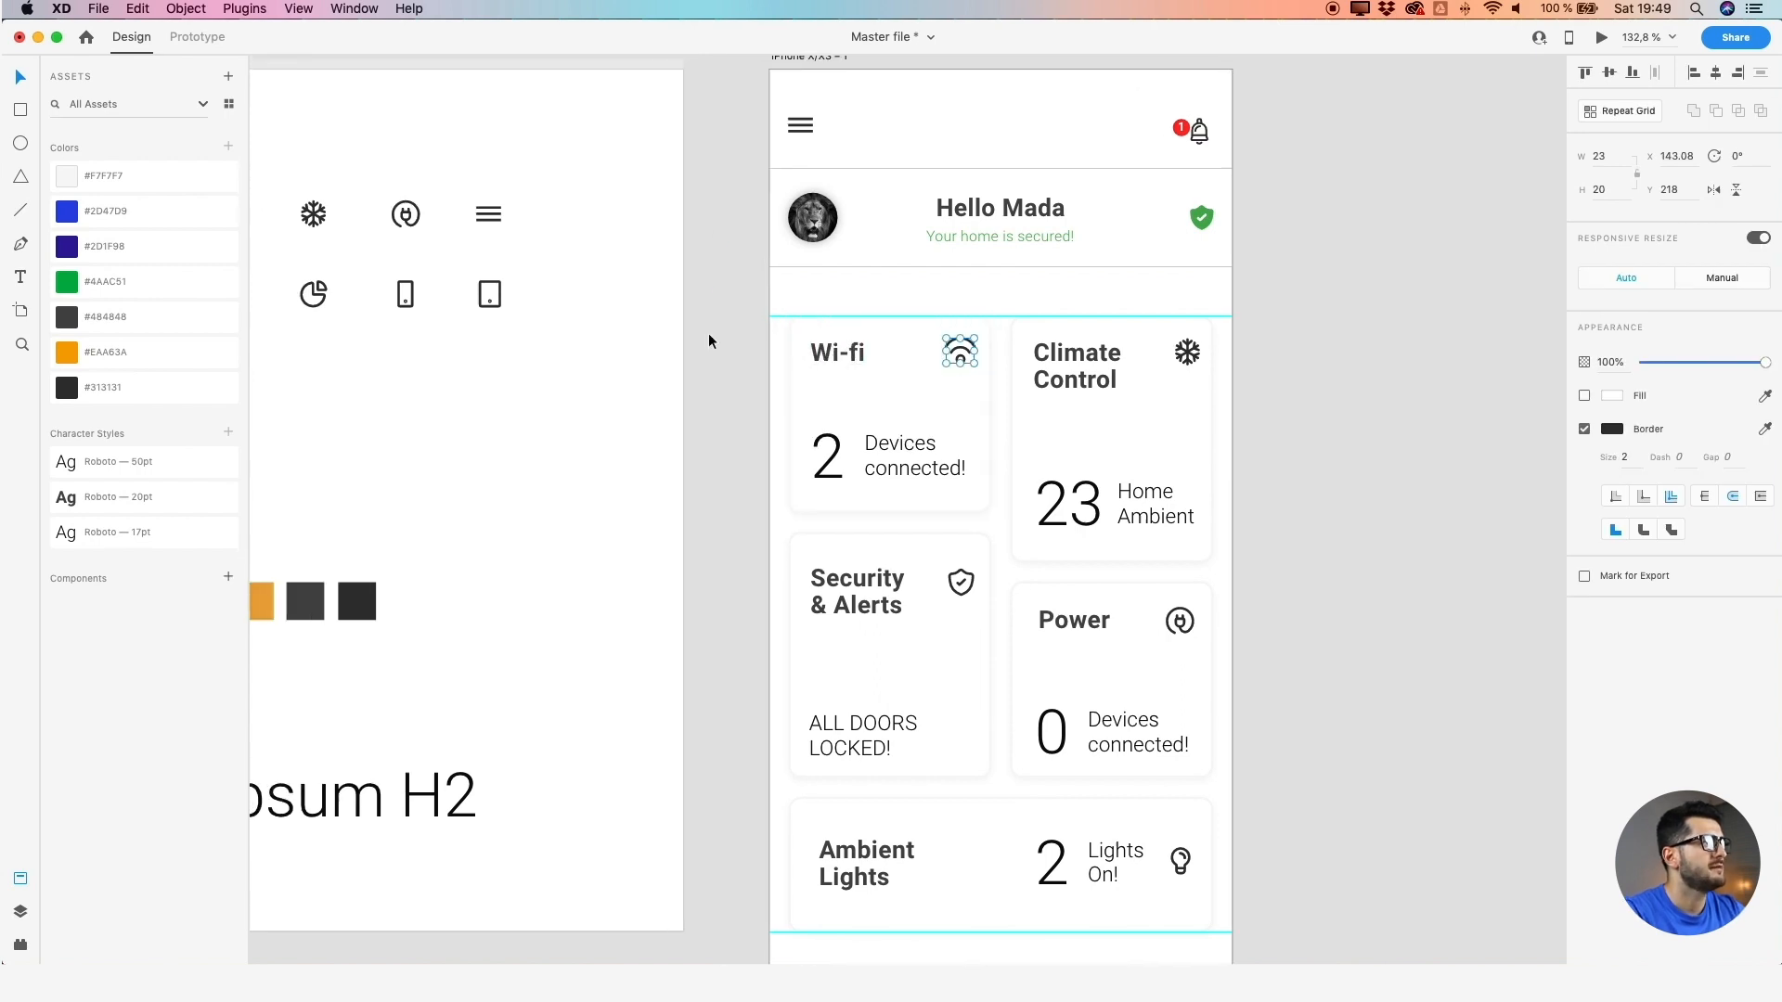
right_click(138, 217)
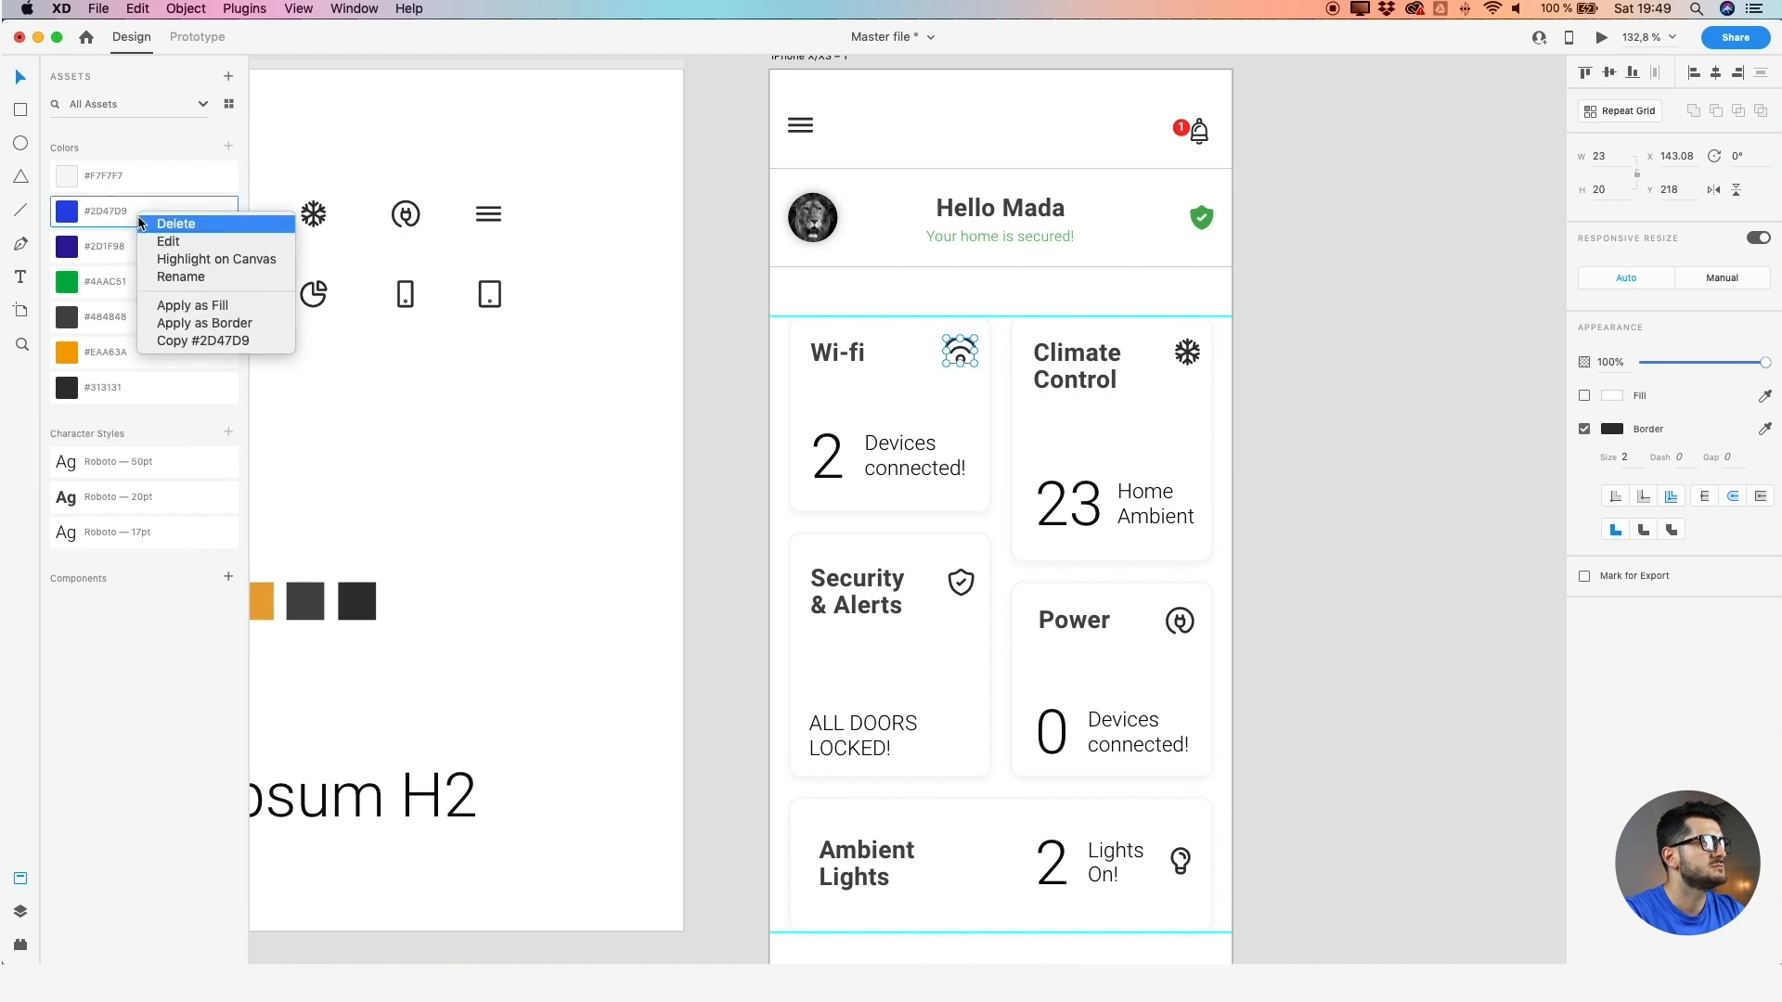
click(201, 327)
Try reshaping the middle arc of the Wi-fi icon by pulling its curve handle and top anchor point upward
scroll(988, 336, up, 5)
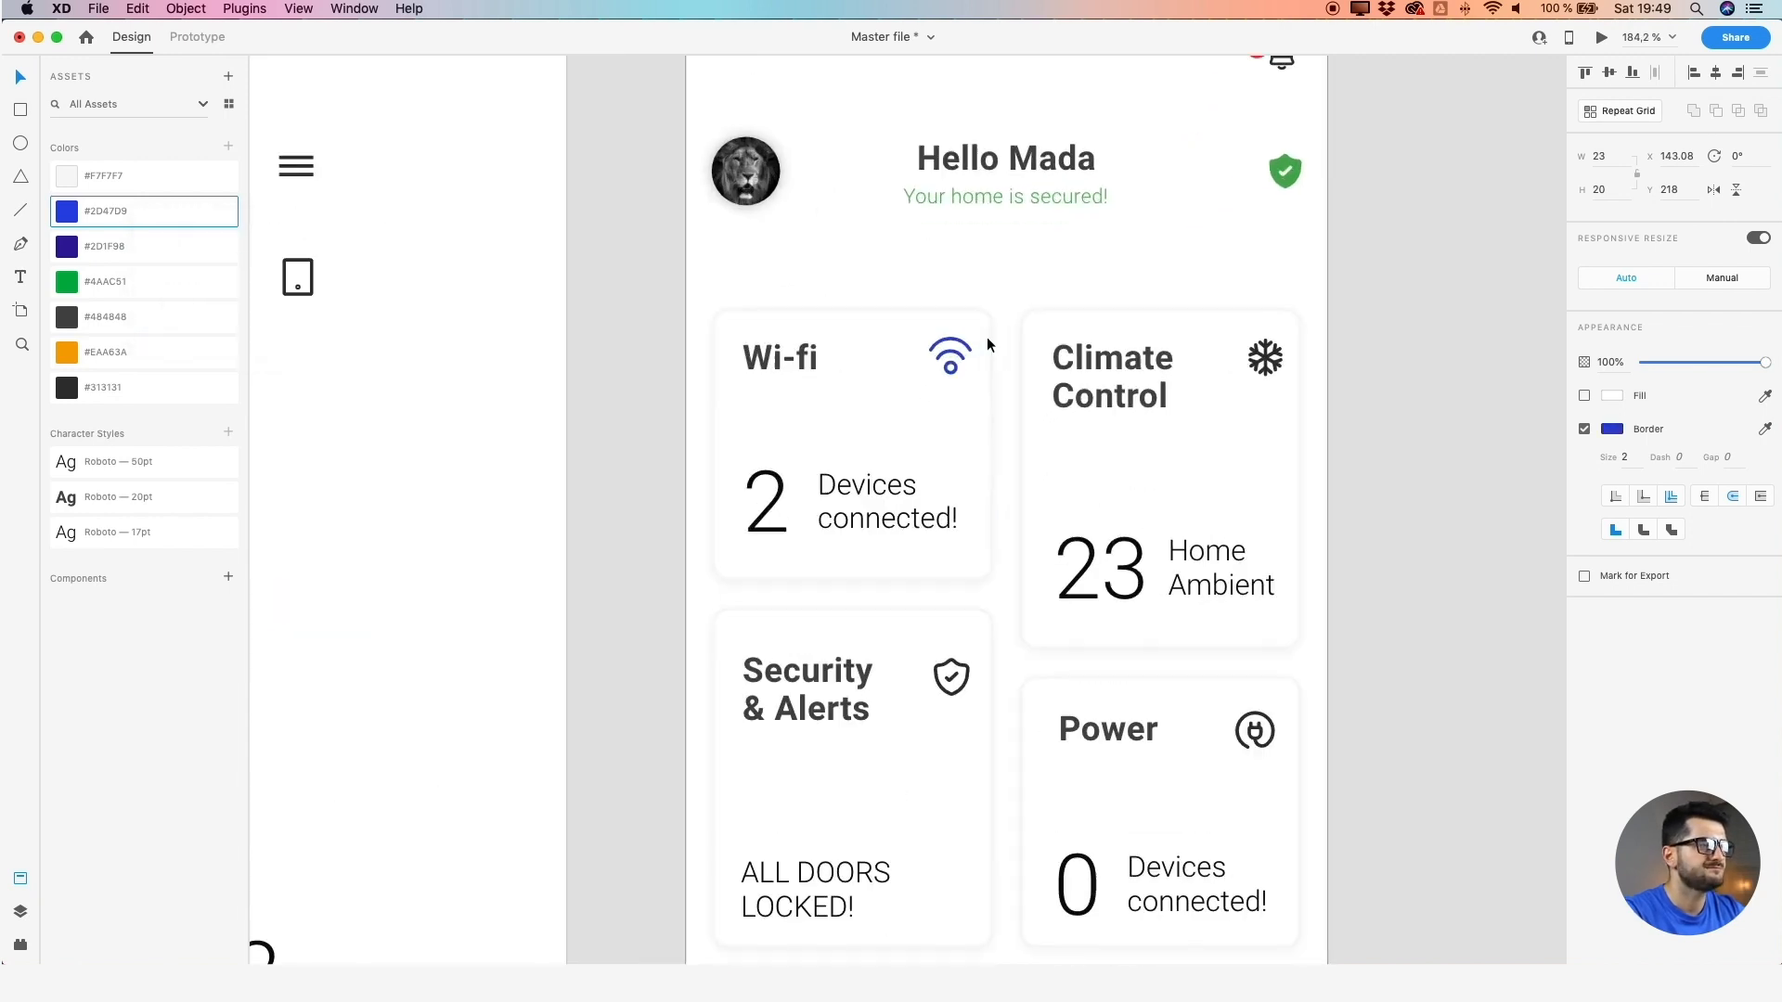
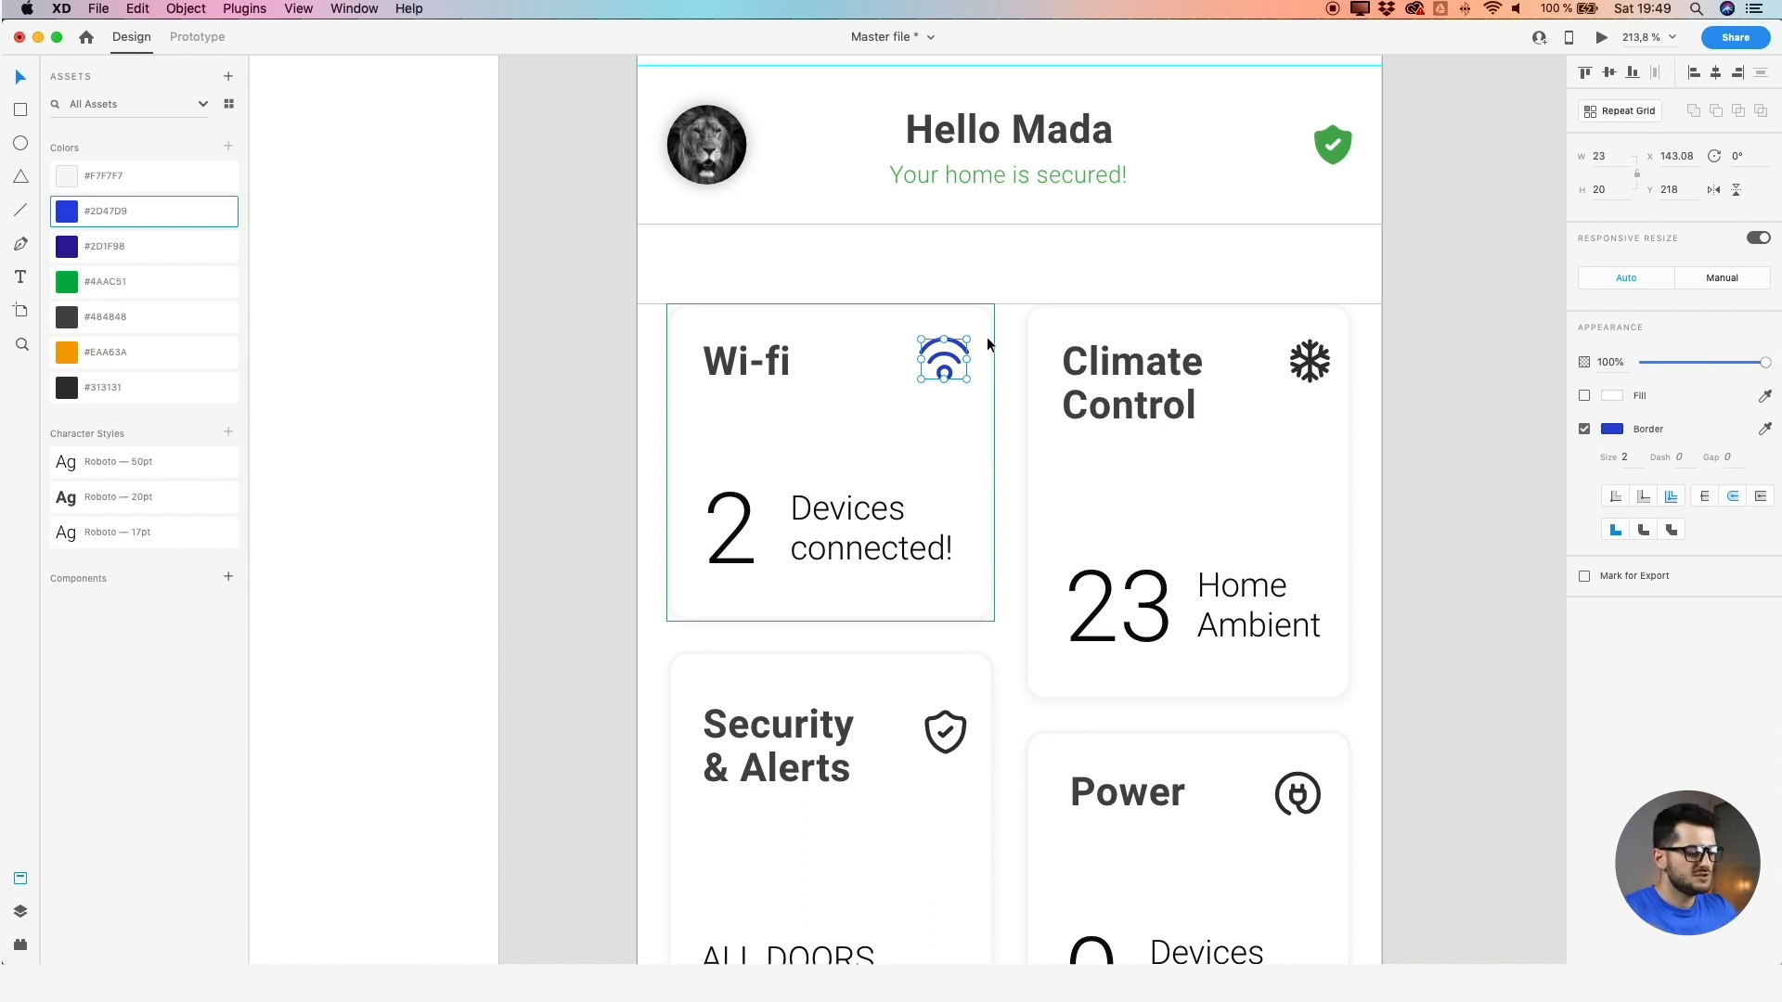
scroll(950, 332, up, 5)
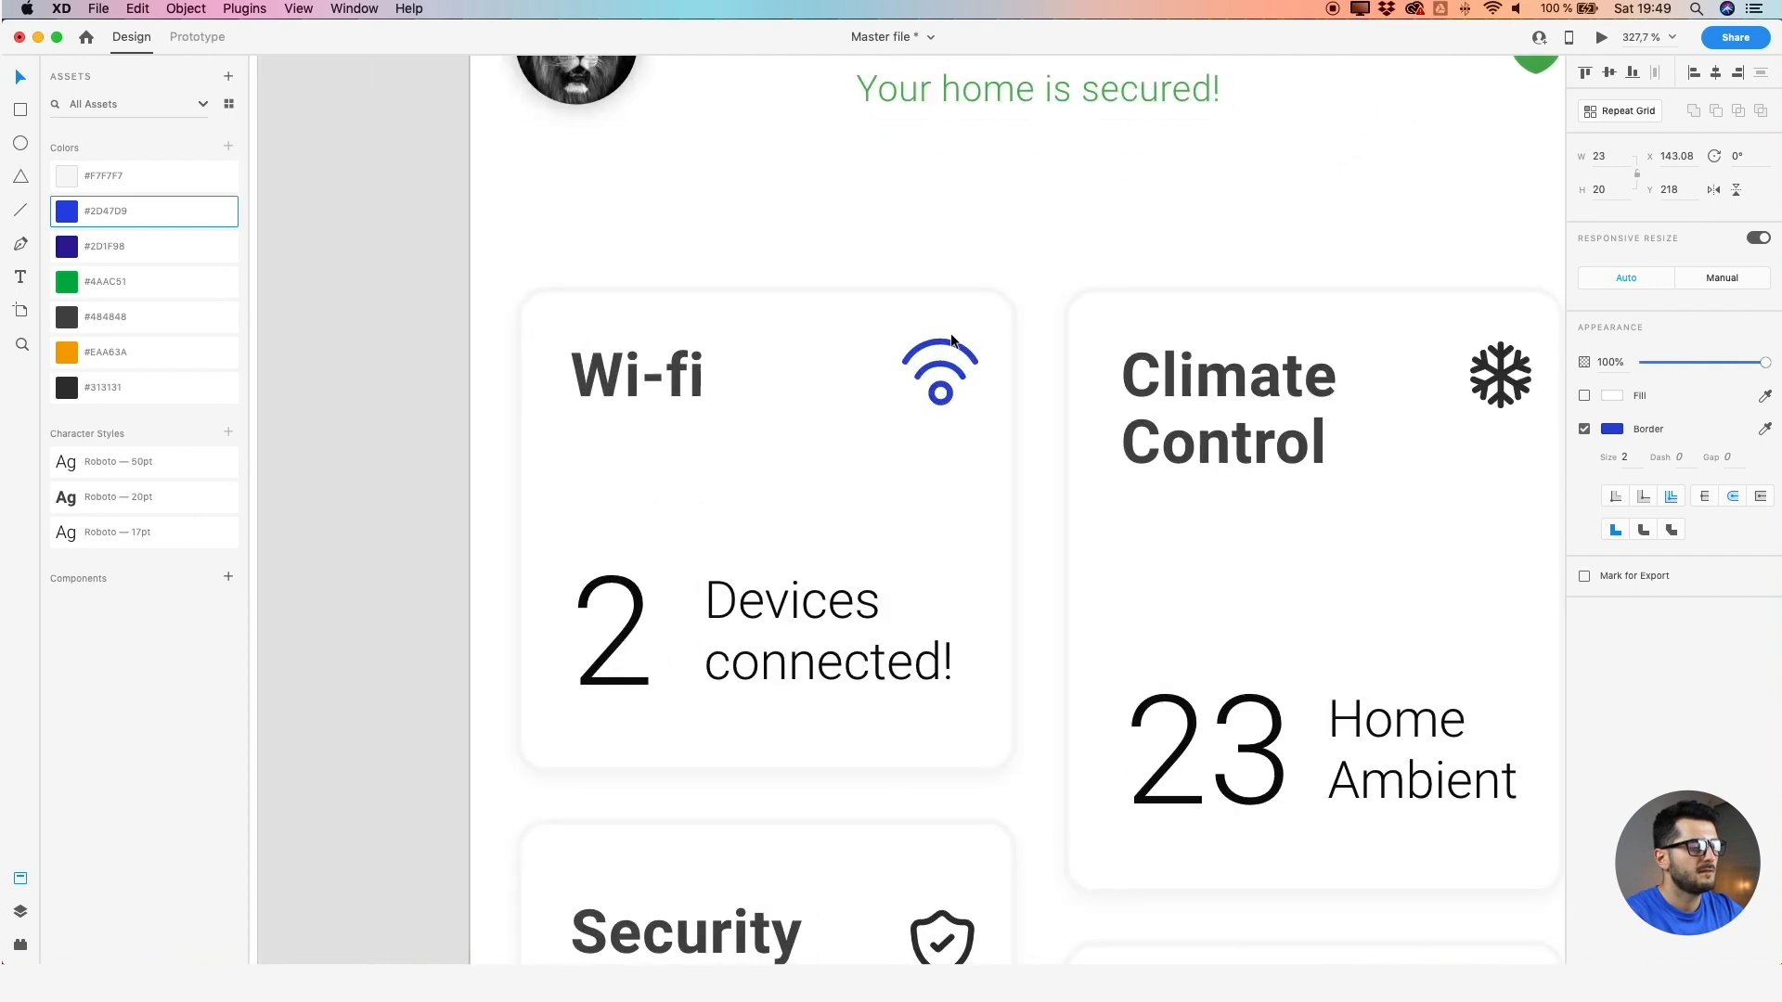
scroll(950, 336, up, 2)
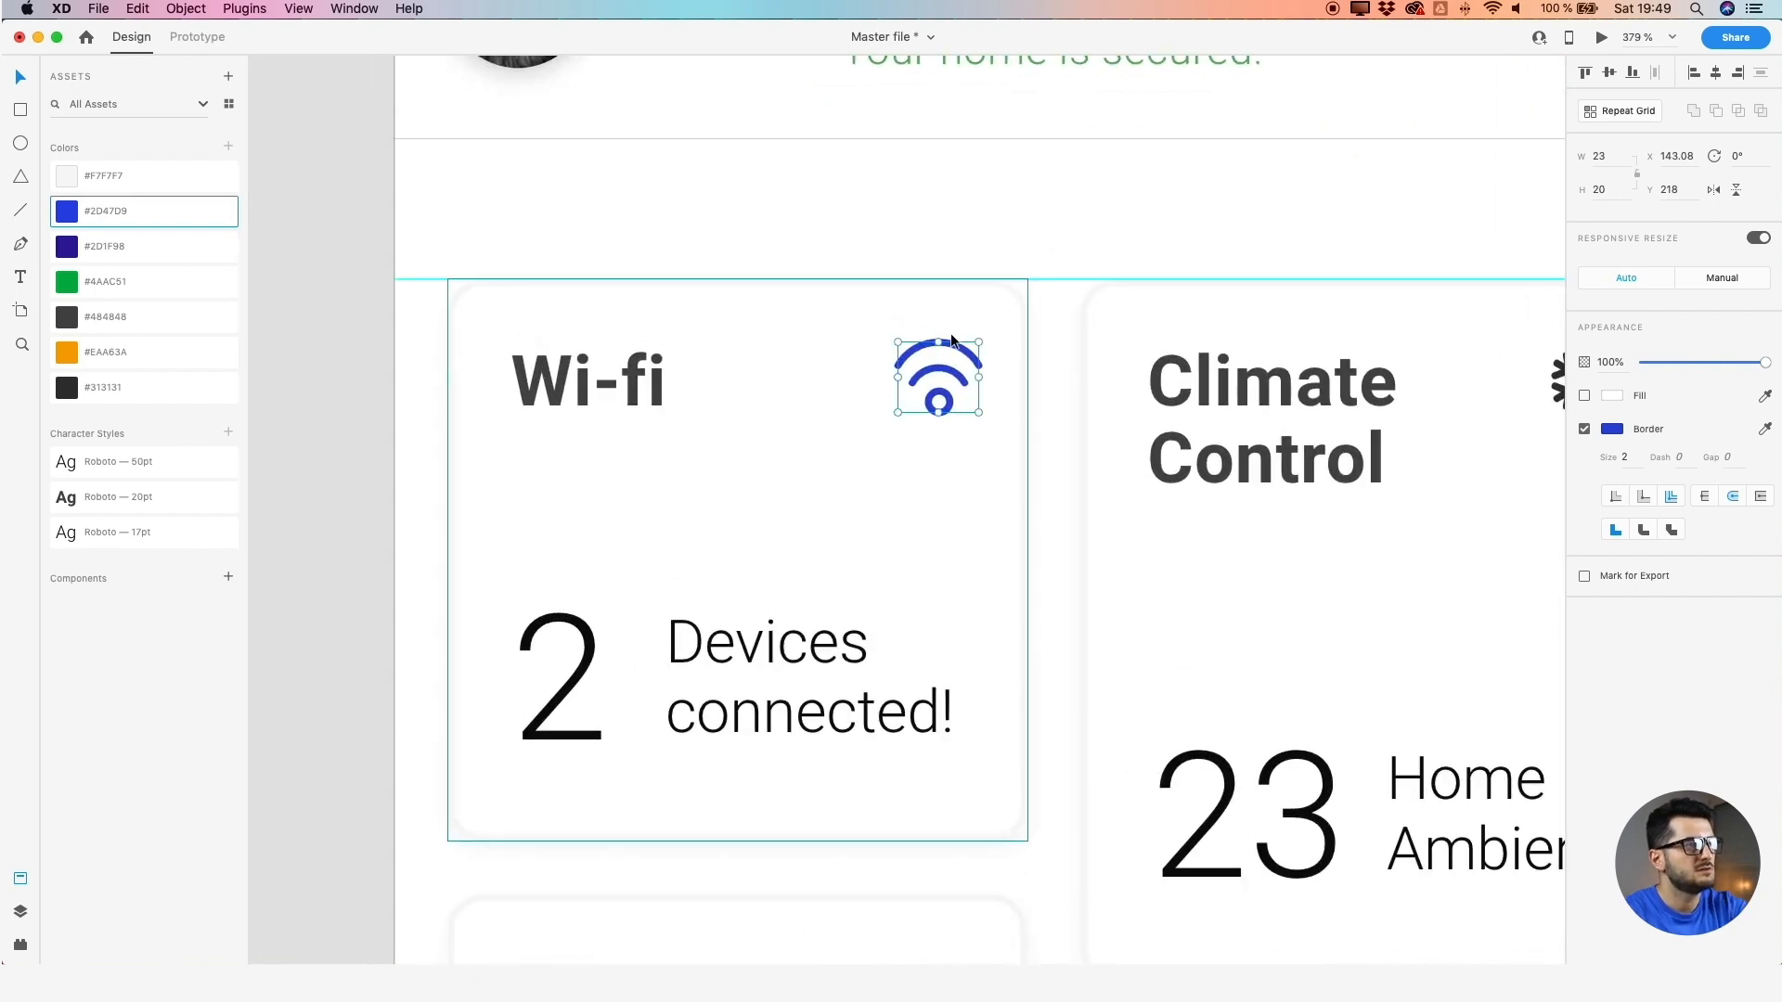
scroll(951, 362, up, 8)
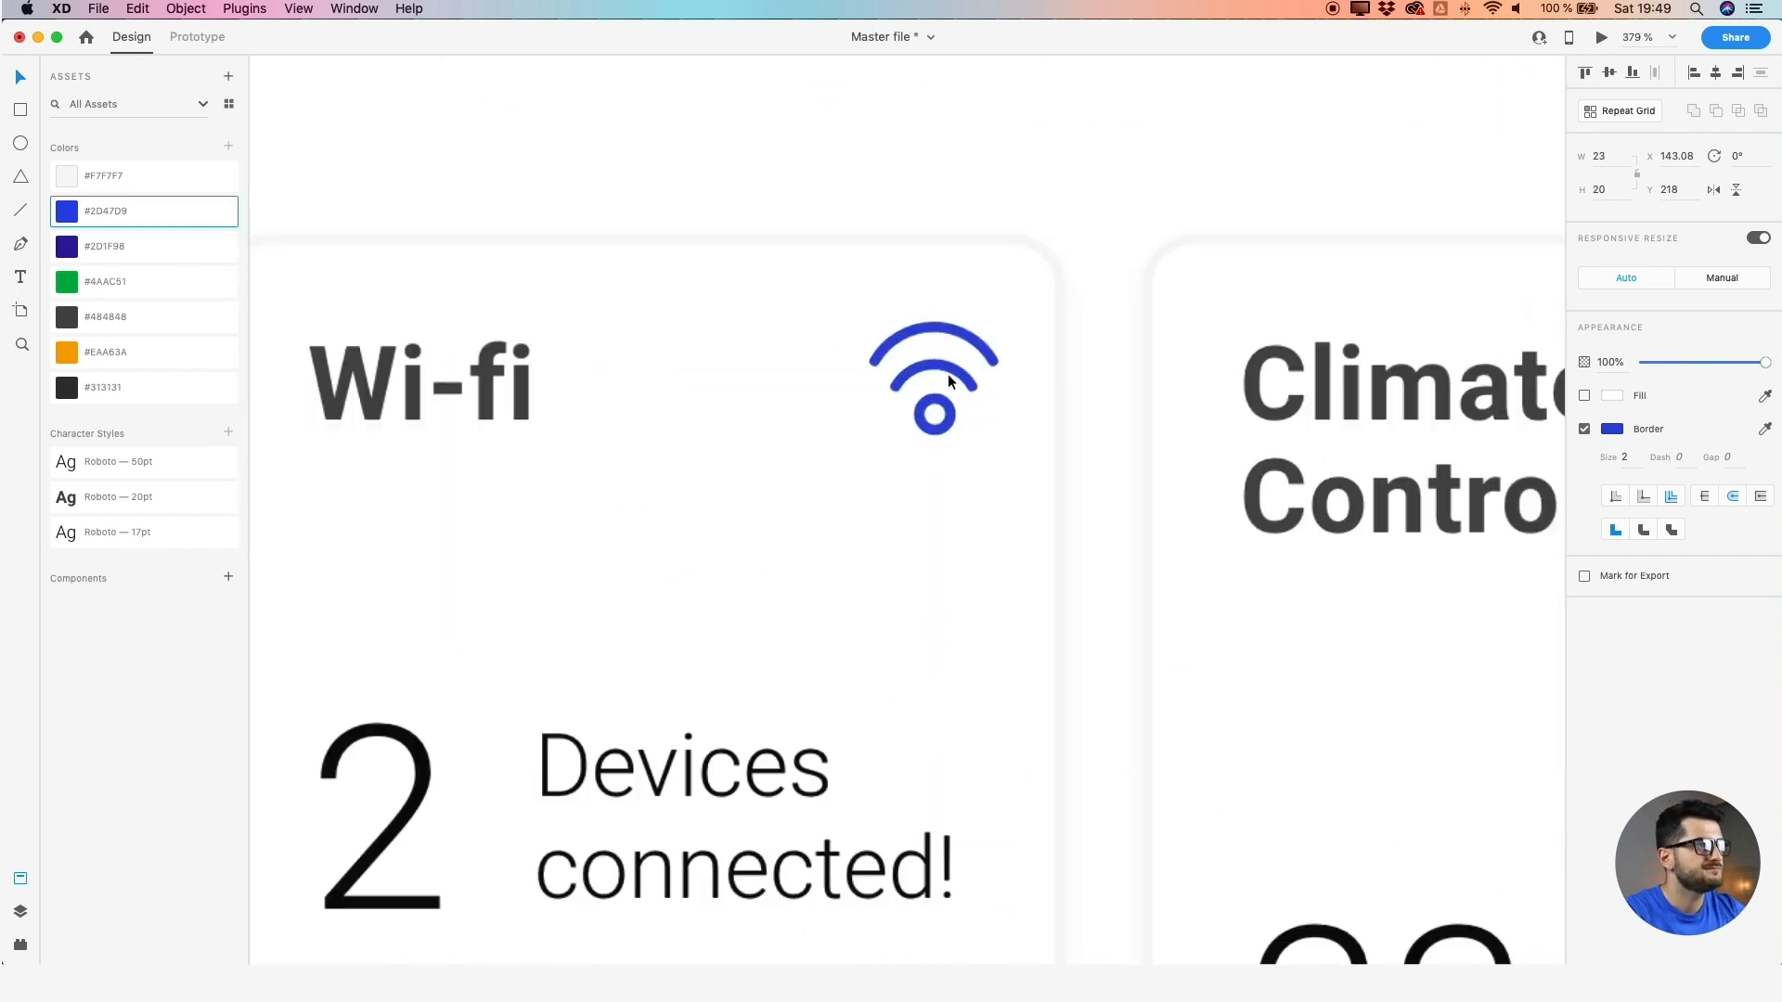
click(952, 368)
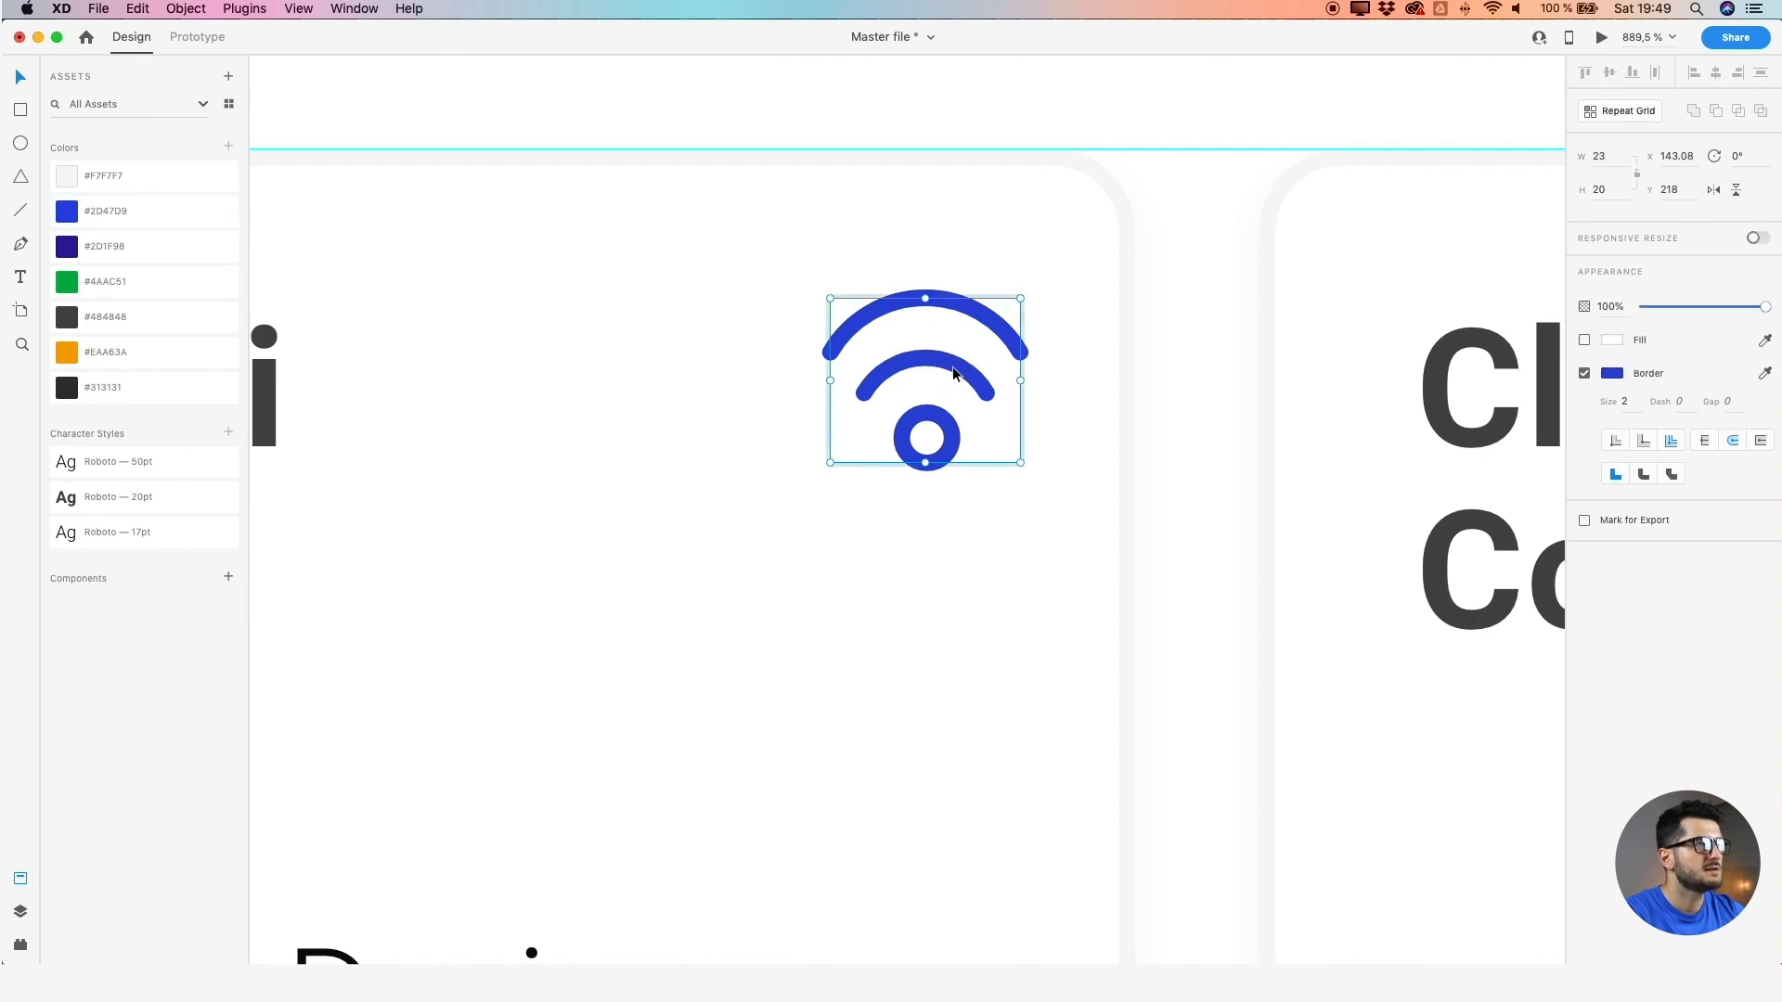
double_click(952, 368)
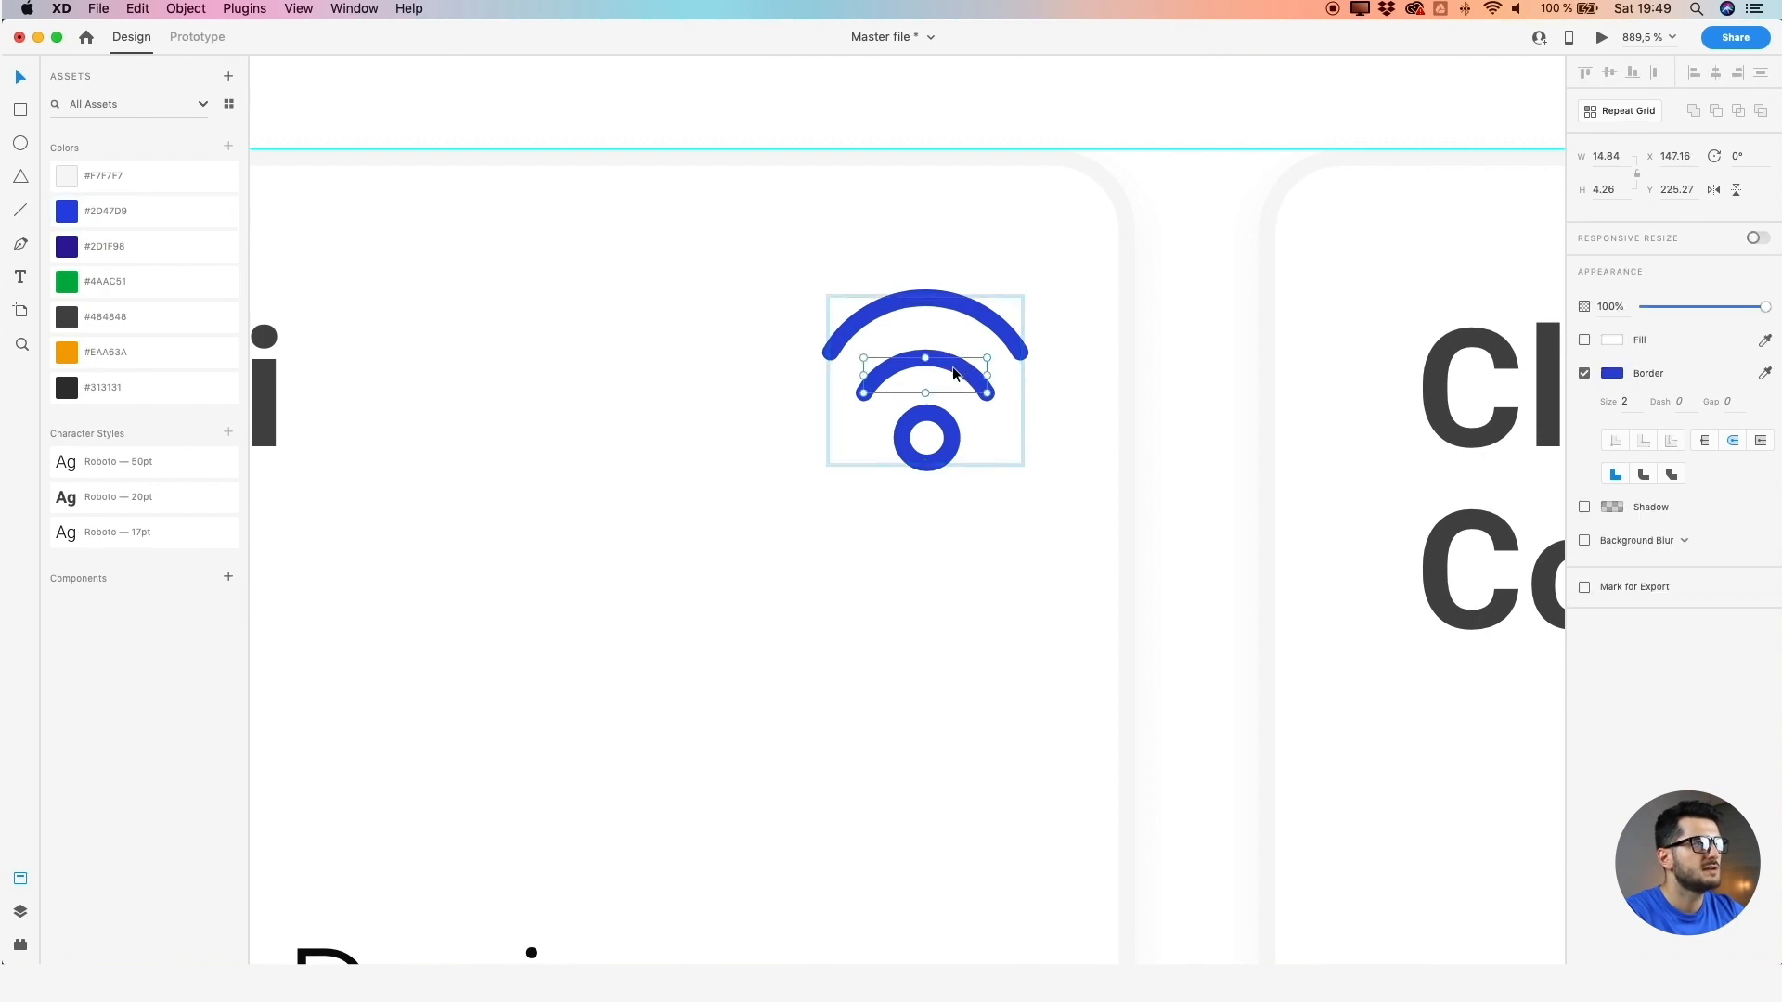
scroll(953, 367, up, 3)
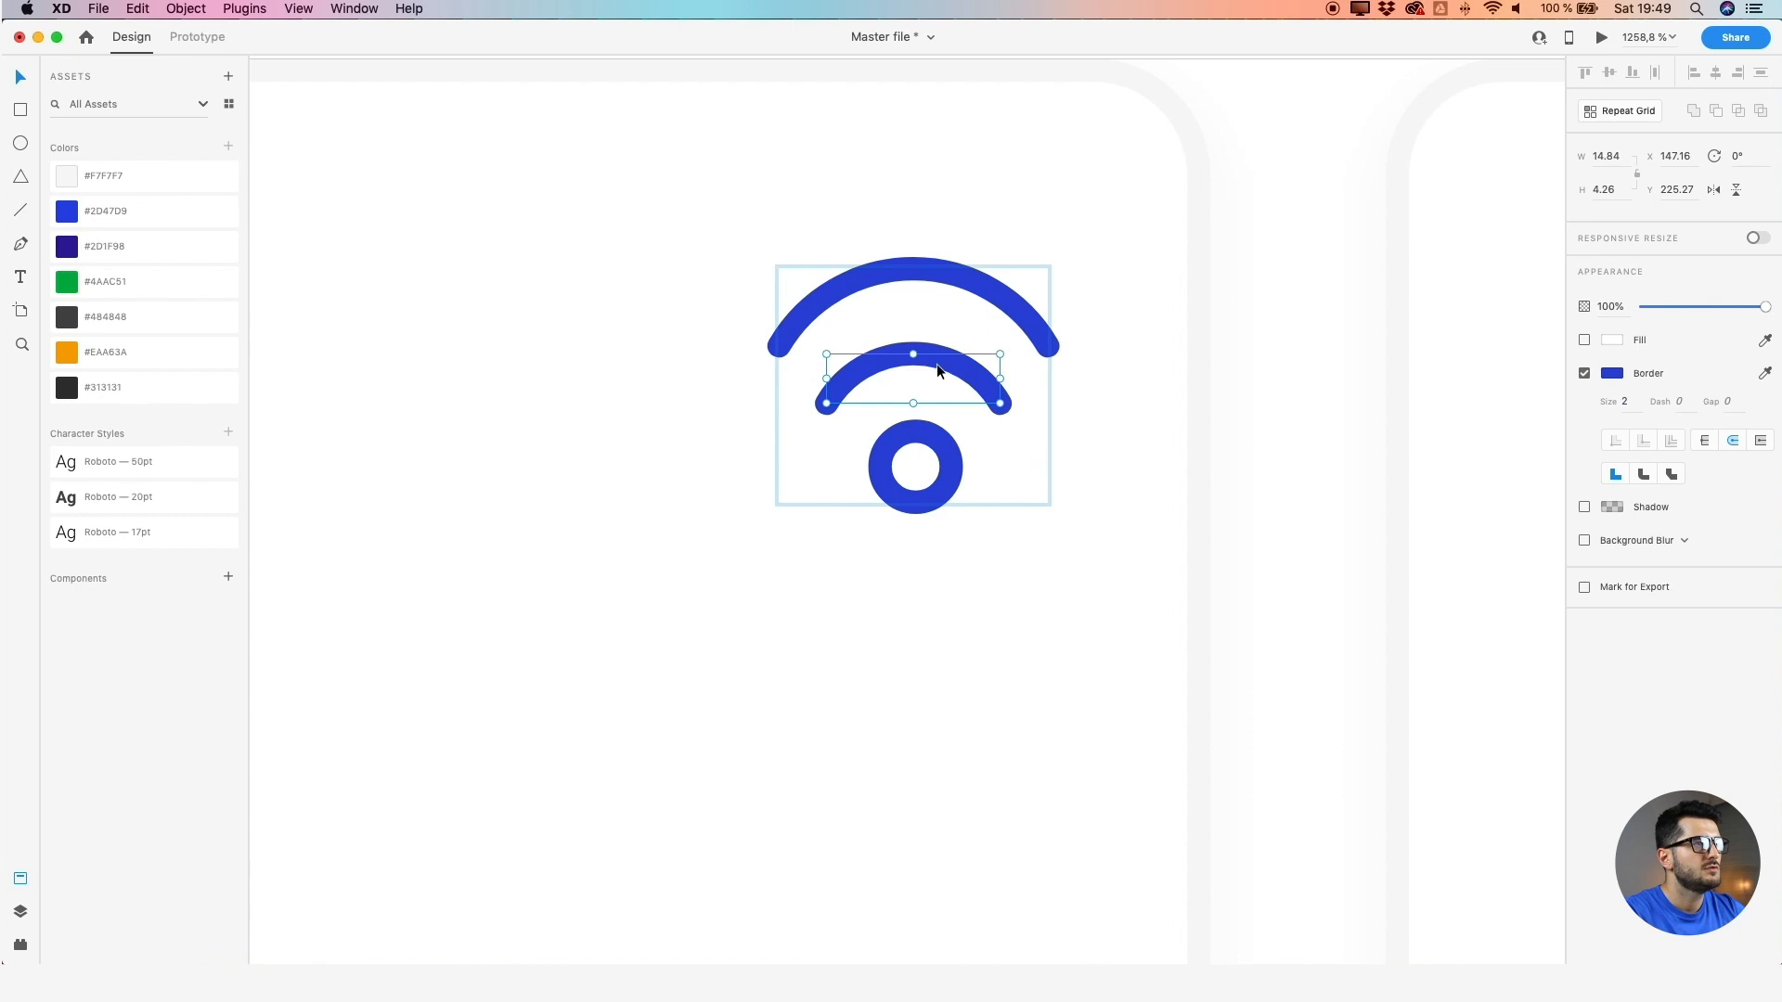
double_click(952, 367)
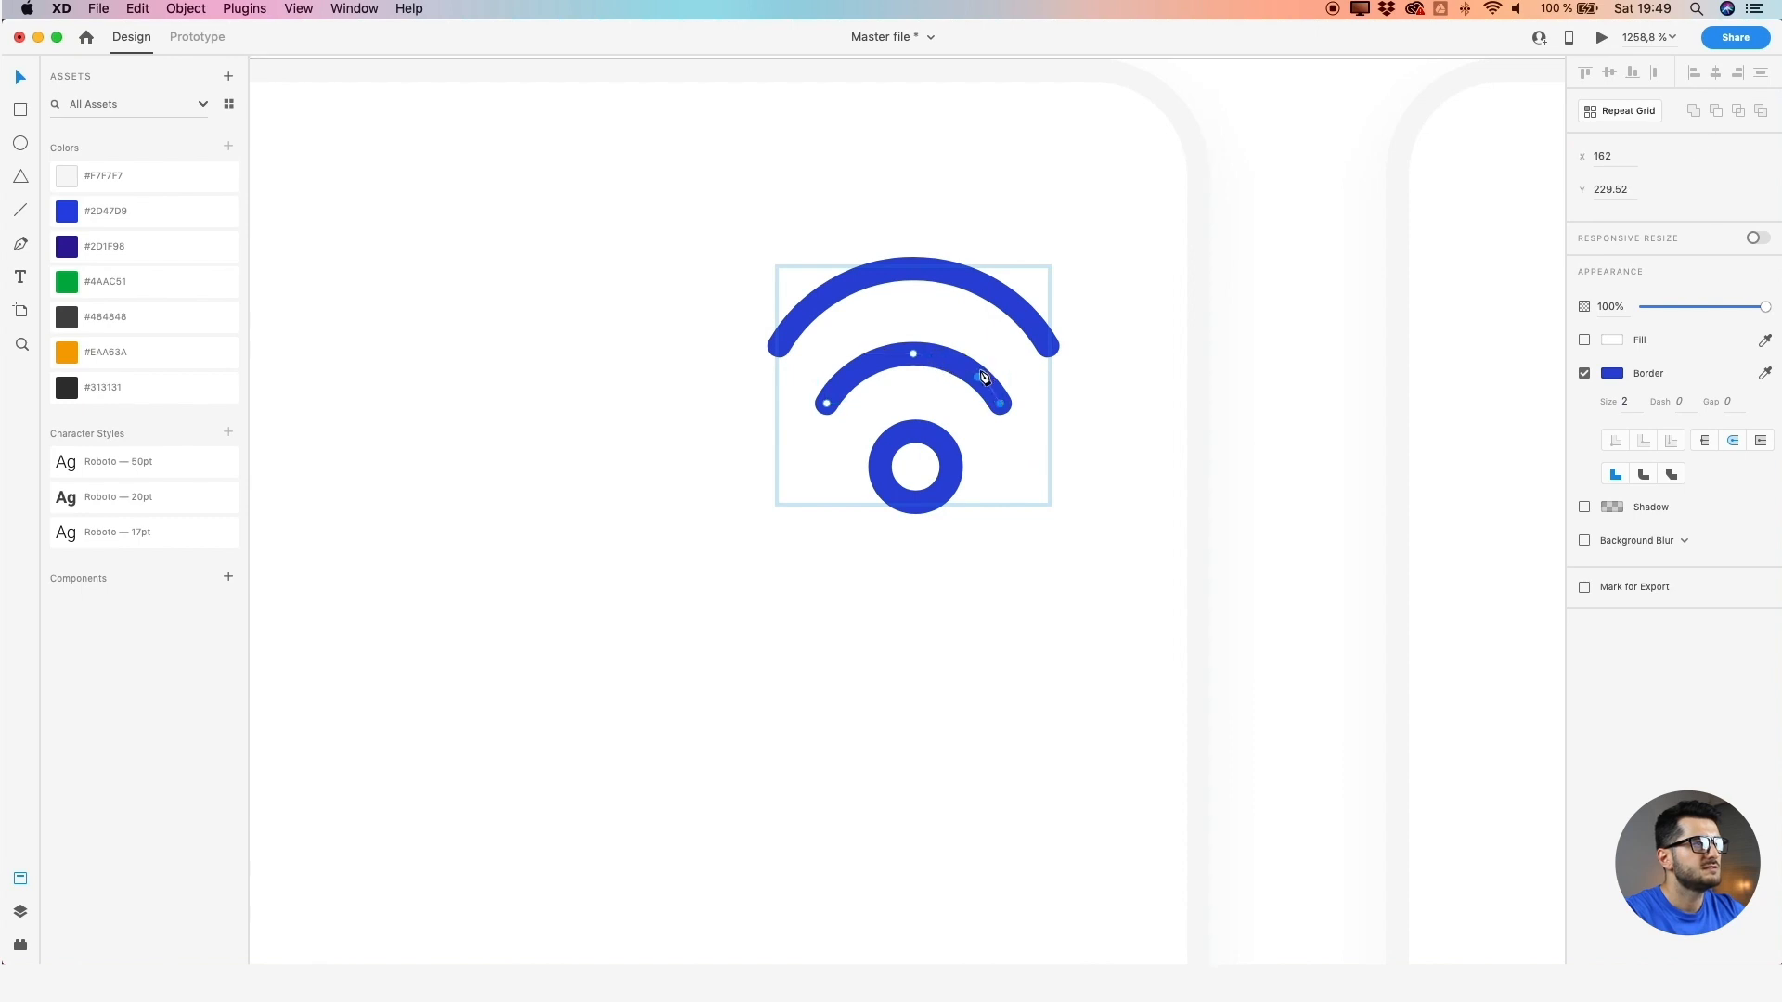
drag(982, 375, 916, 262)
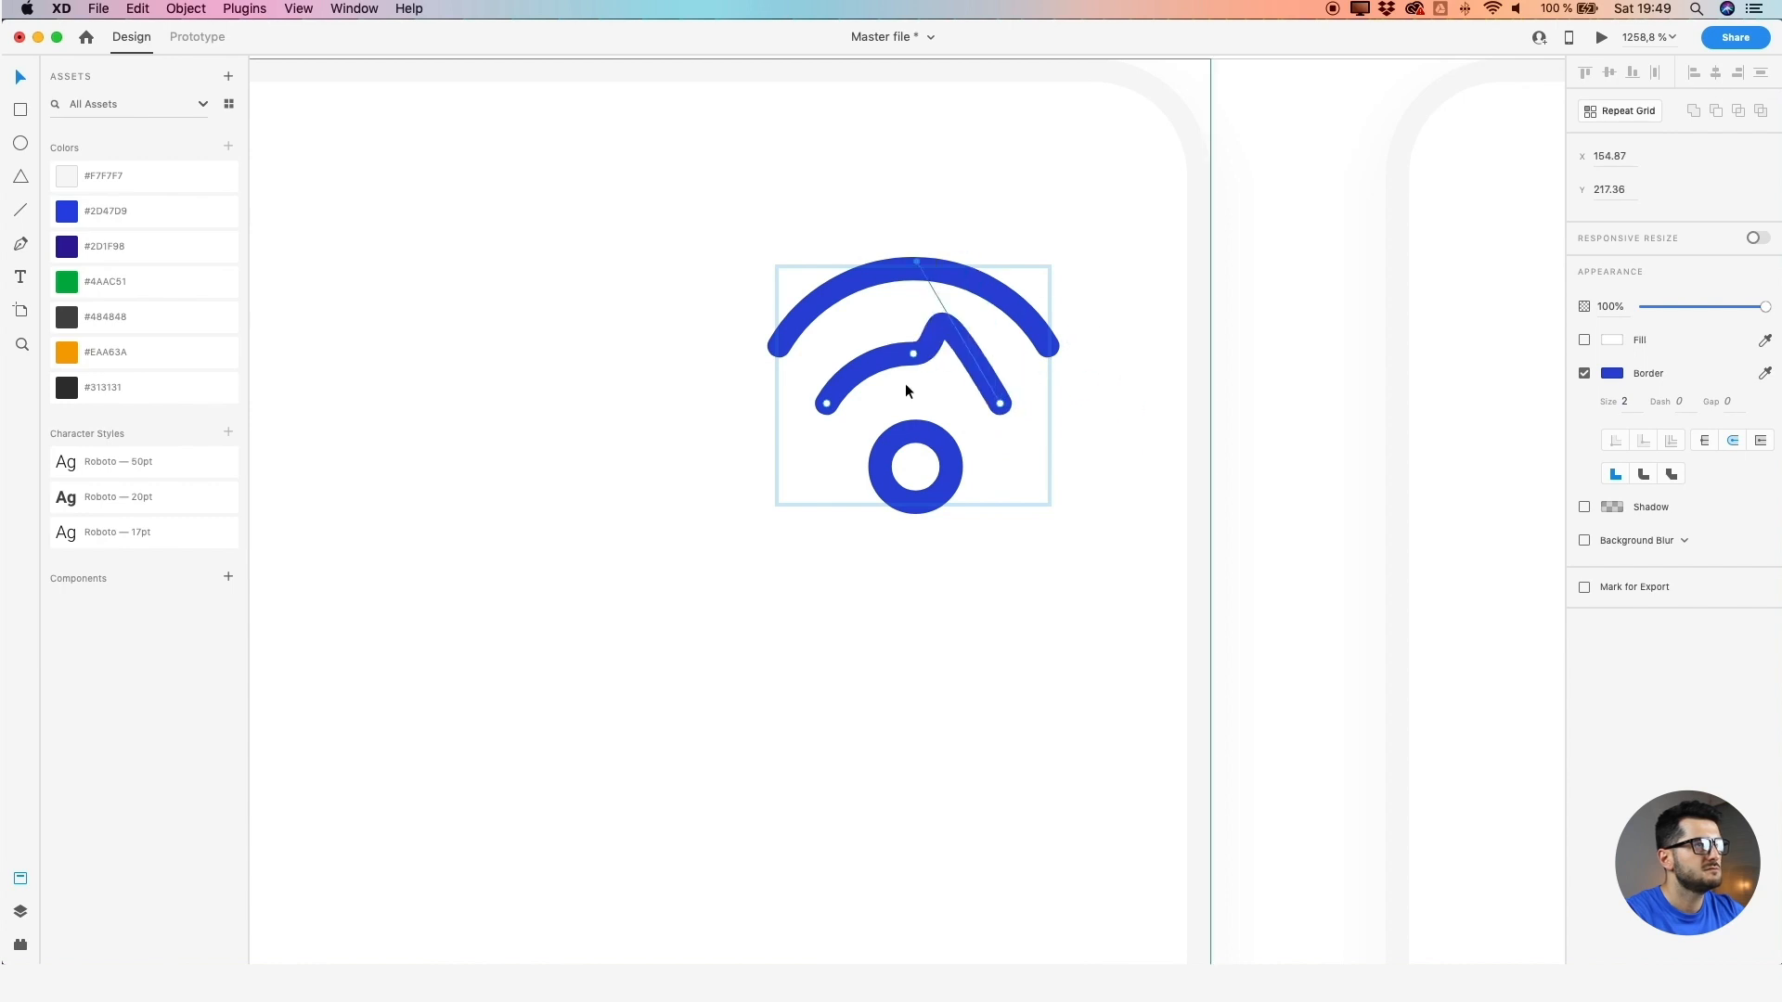
drag(911, 358, 919, 137)
scroll(934, 326, down, 5)
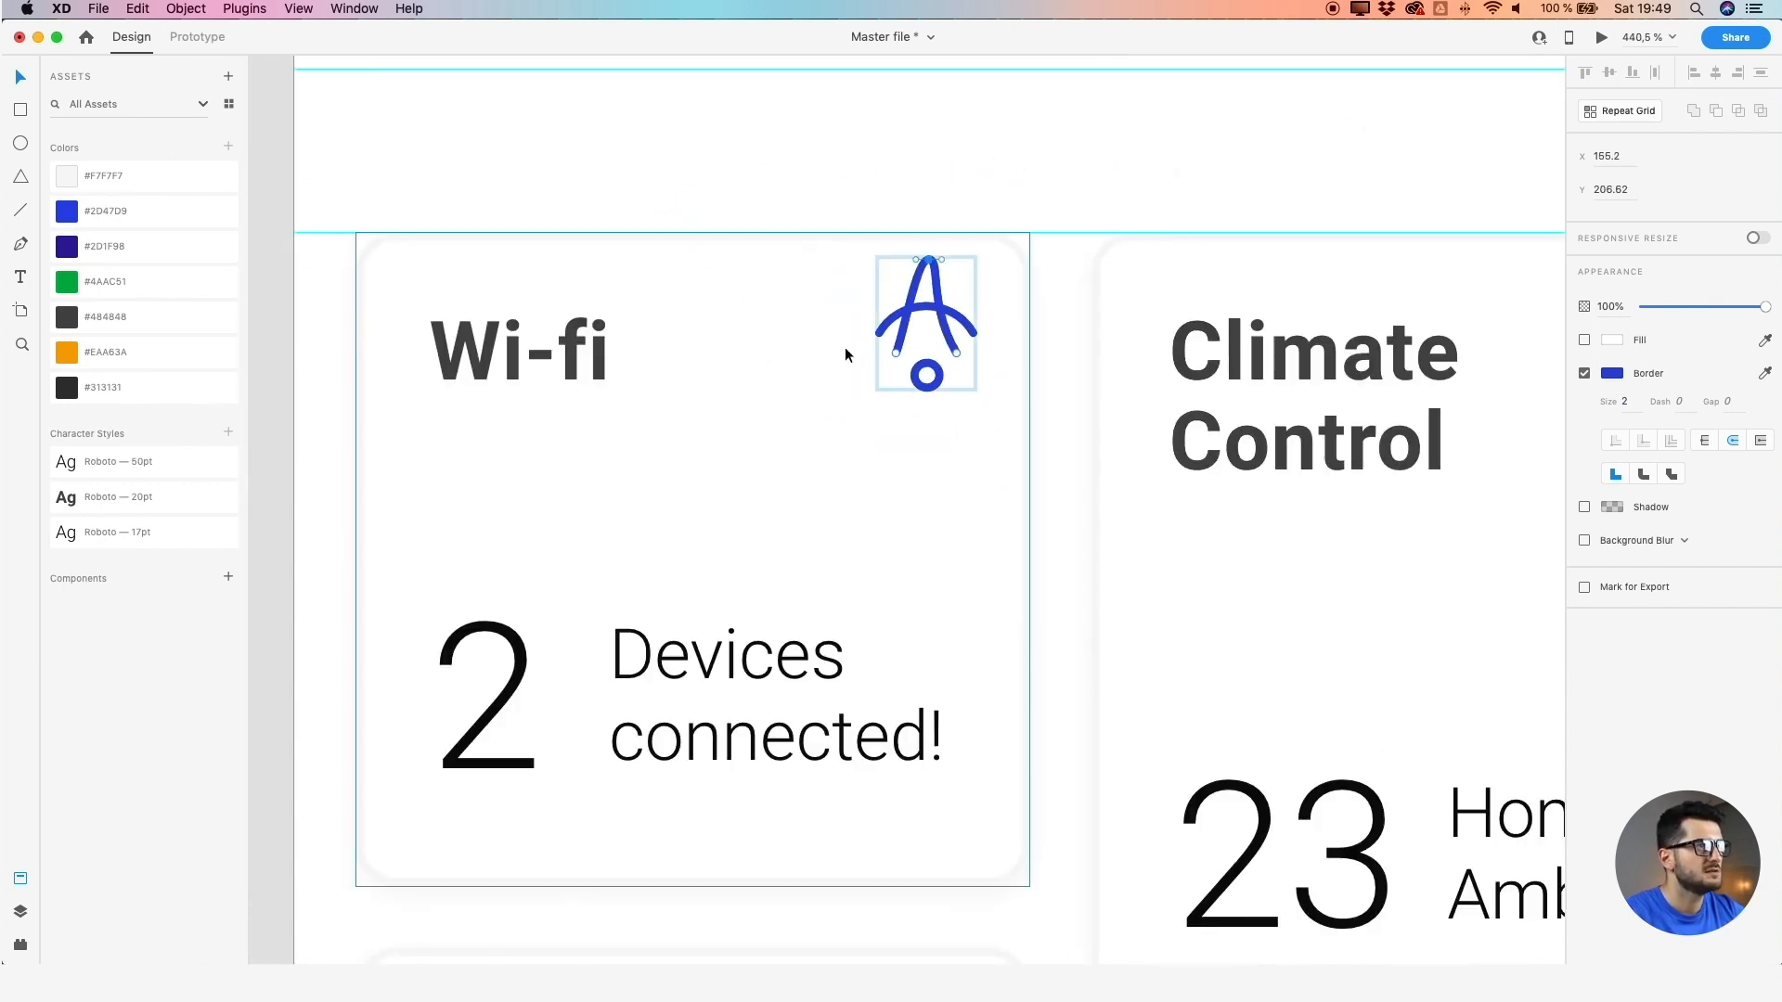
Undo the reshaping of the Wi-fi icon's middle arc and clear the selection
click(846, 349)
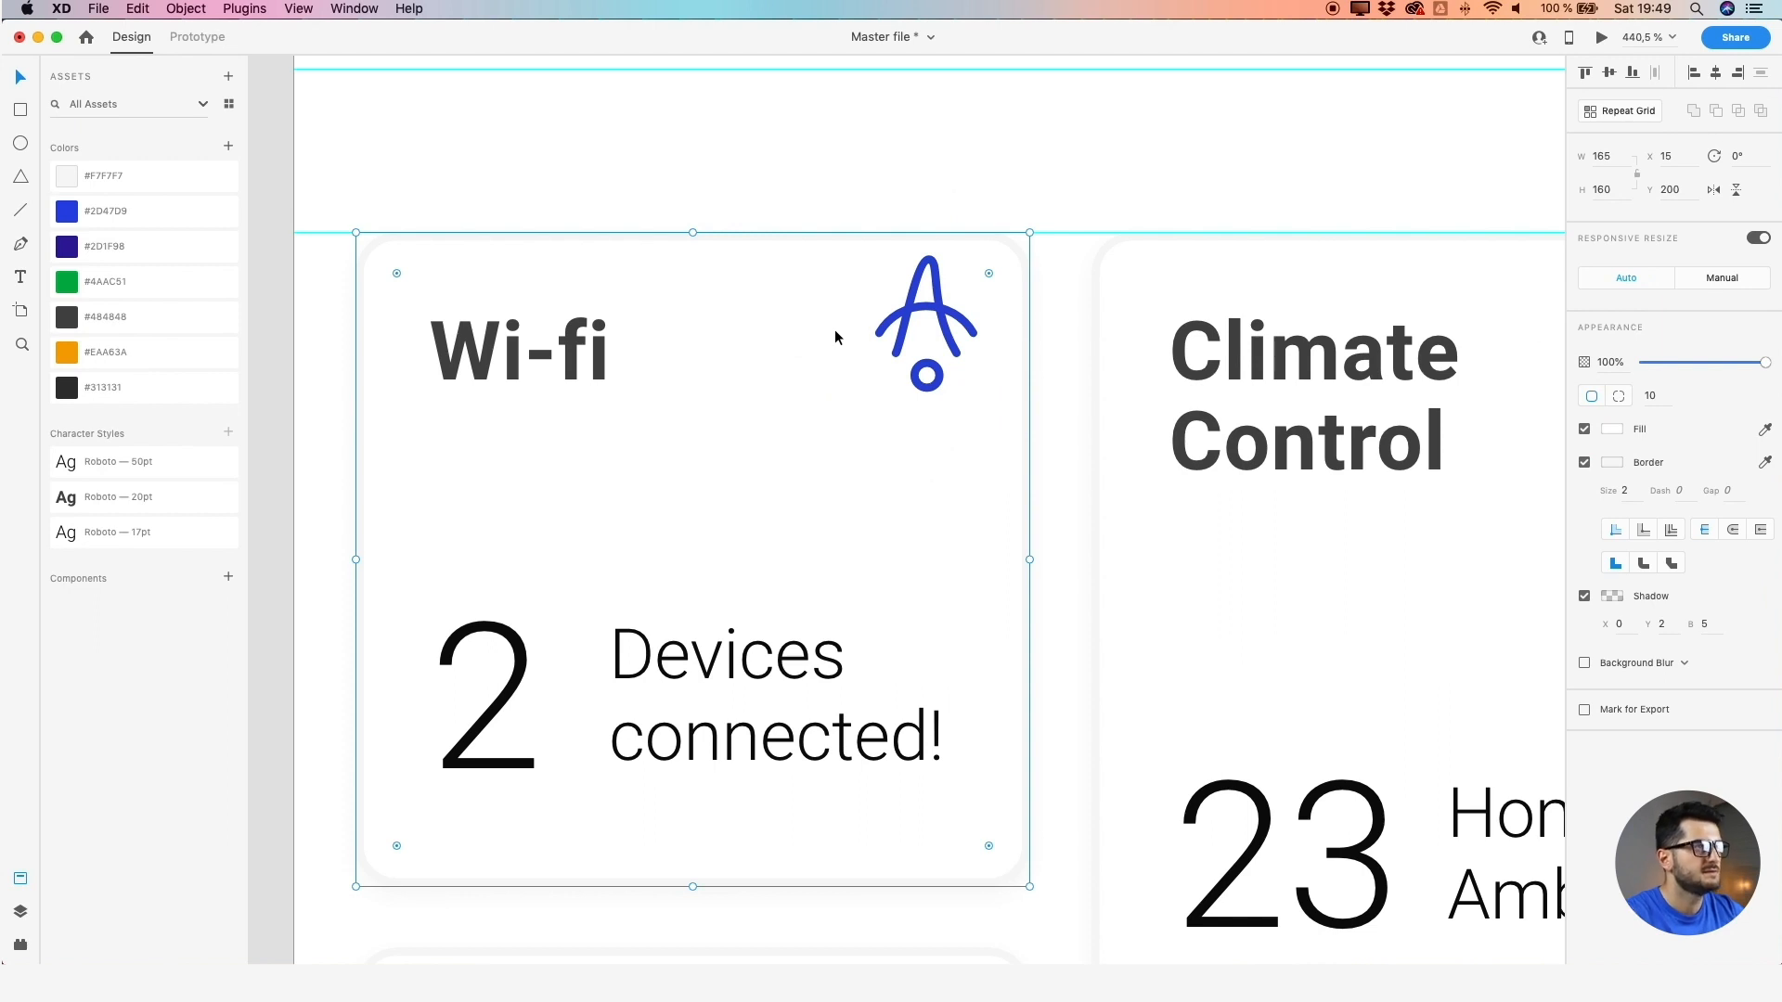
key(super+z)
key(super+z)
click(875, 197)
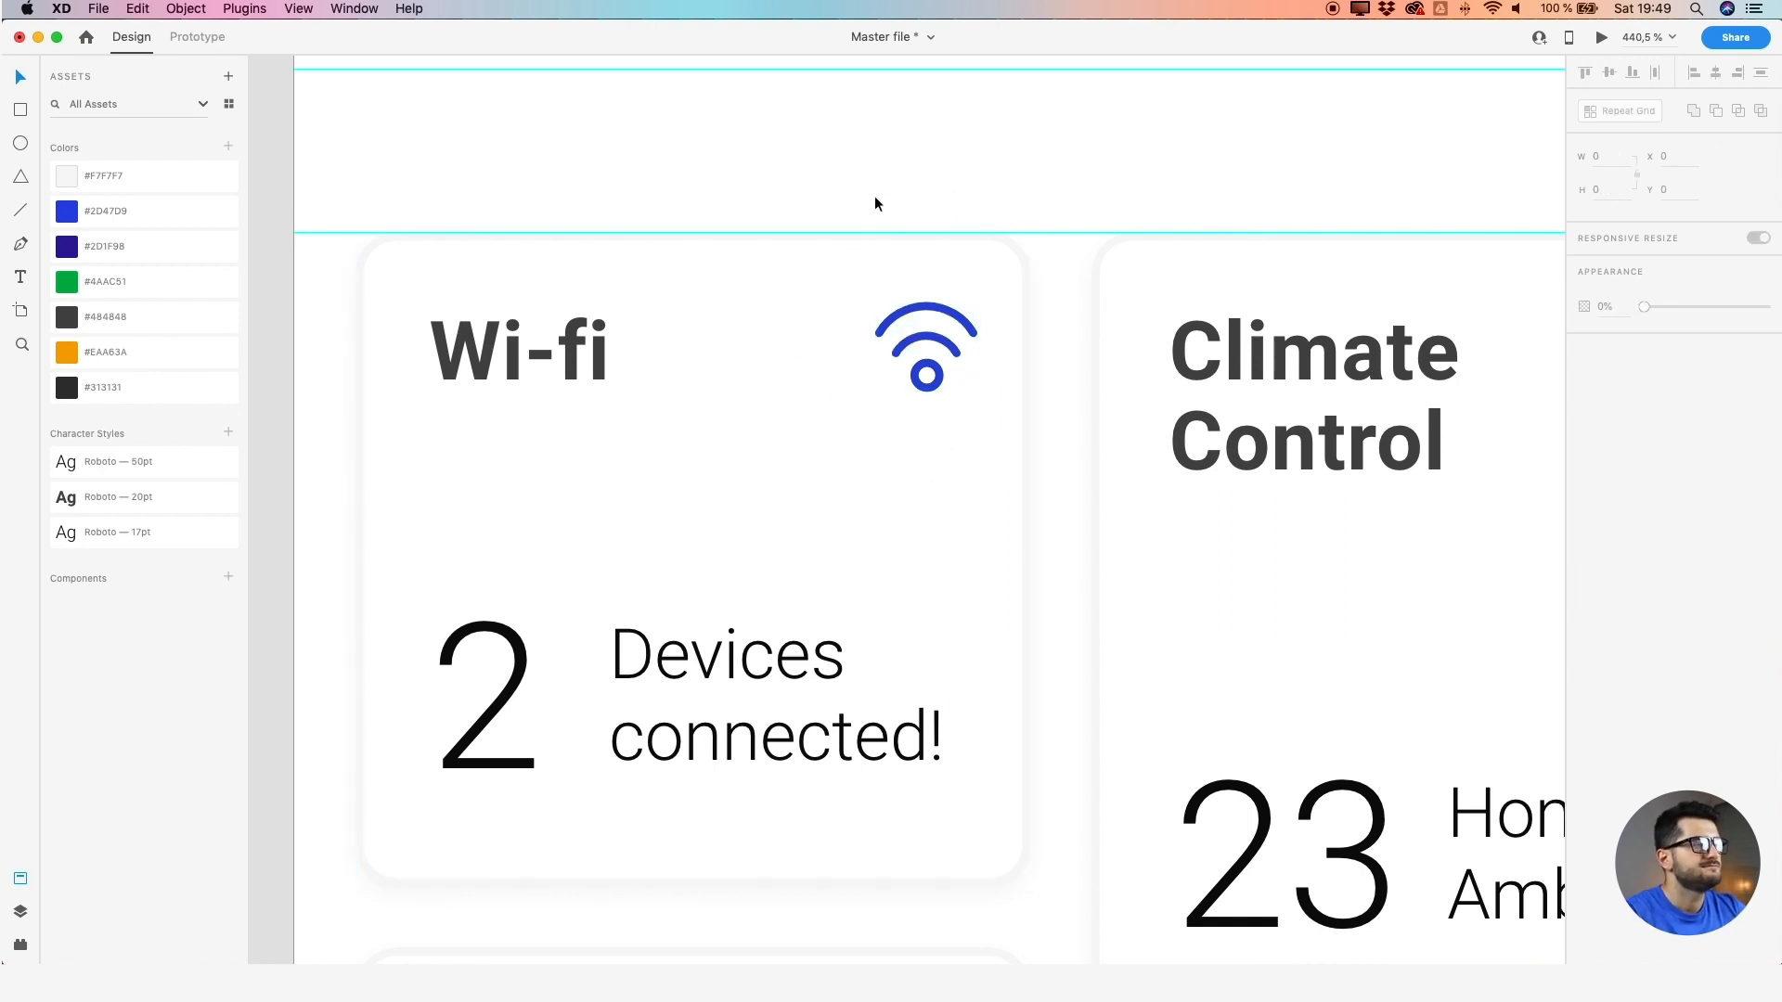
Apply the purple #2D1F98 swatch as the border color of the icon in the Wi-fi card
scroll(874, 203, down, 5)
drag(987, 196, 964, 205)
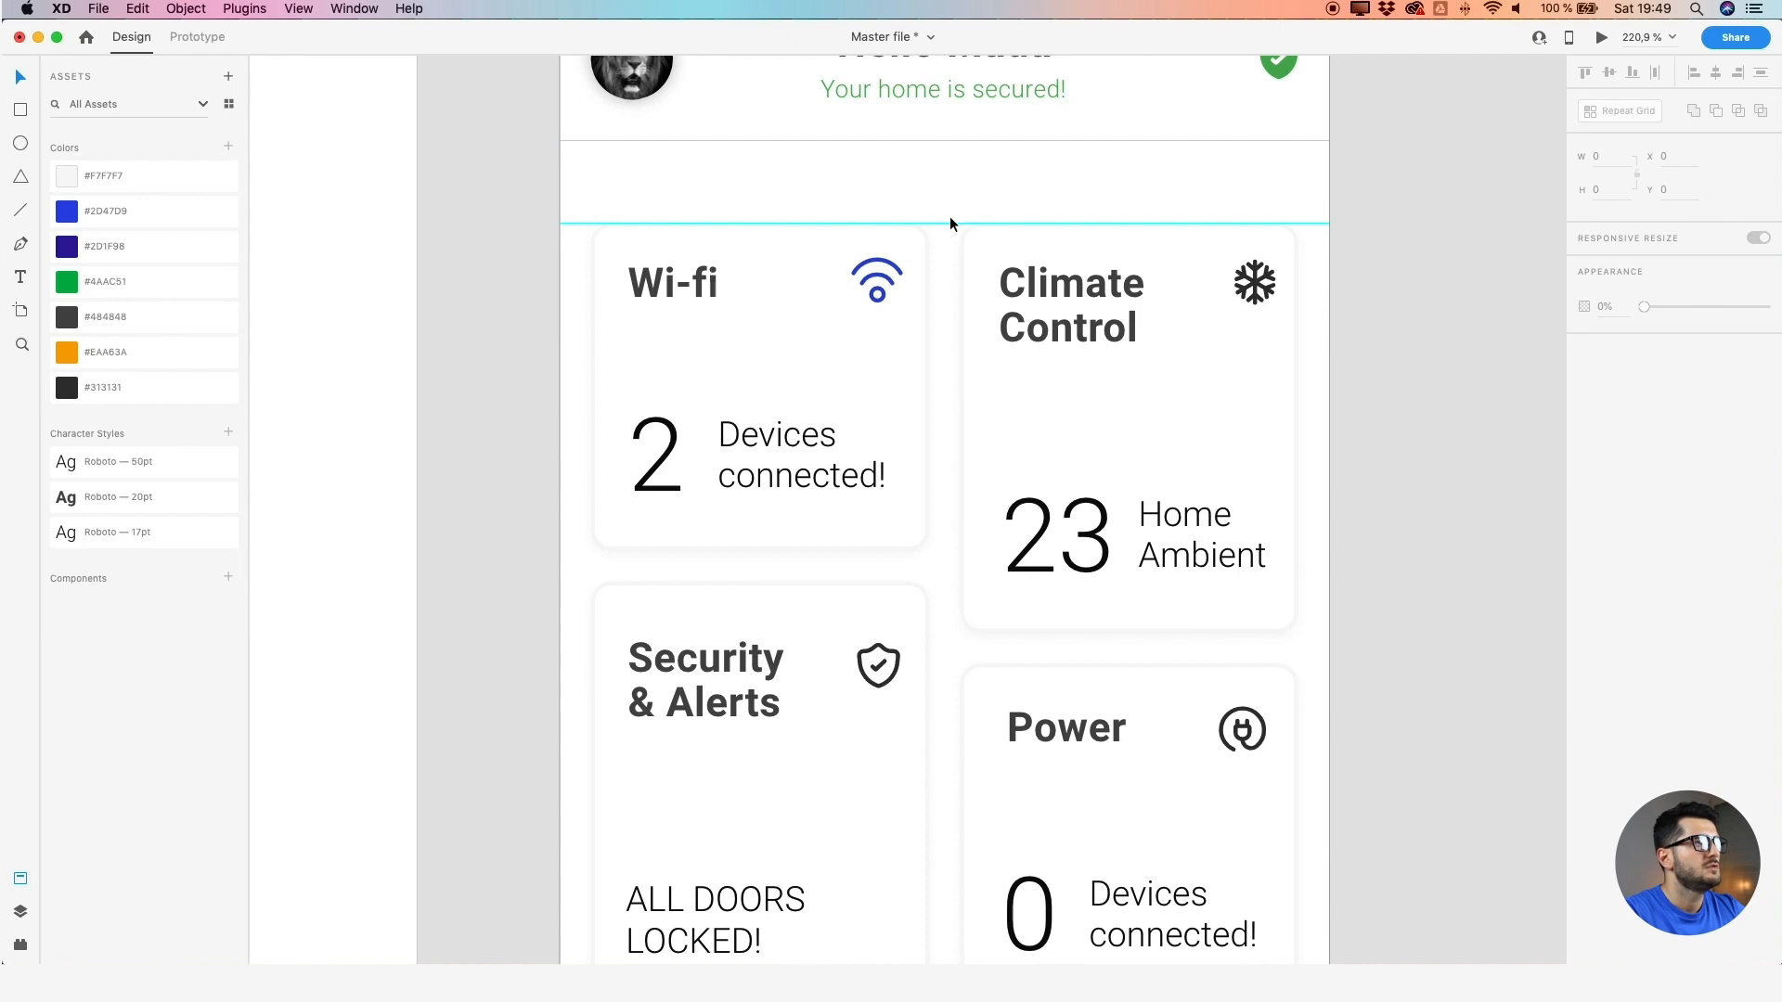
double_click(886, 267)
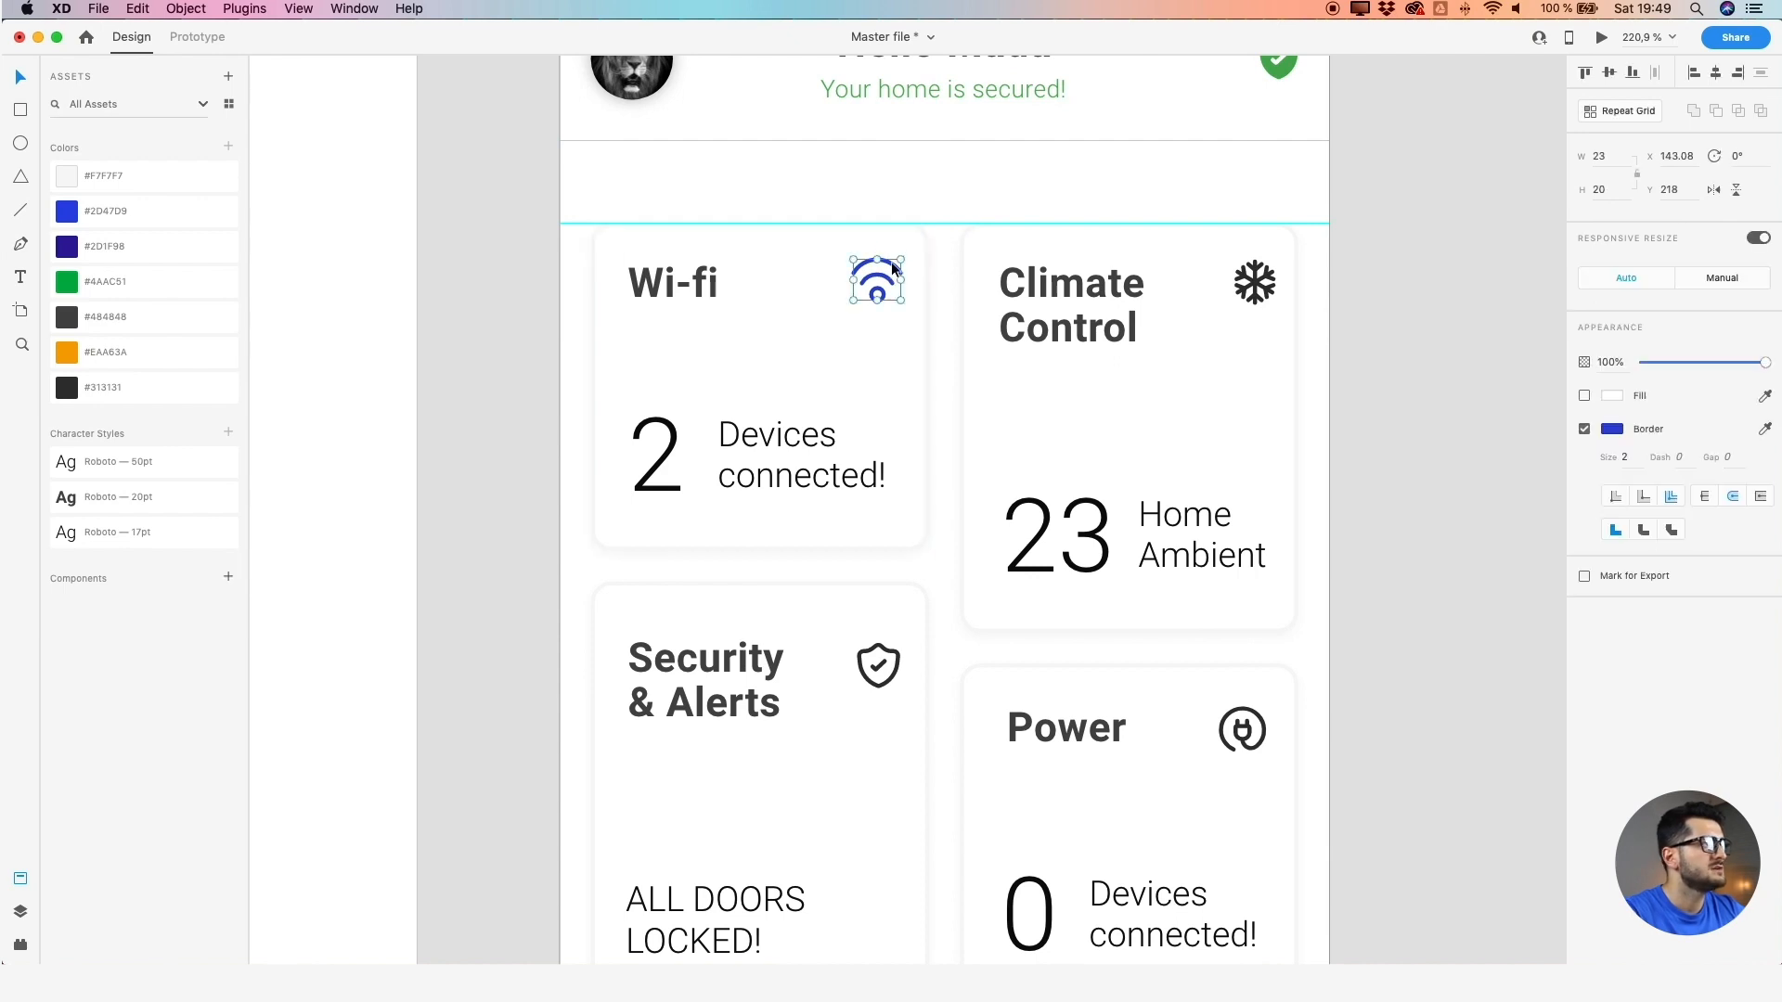
right_click(130, 243)
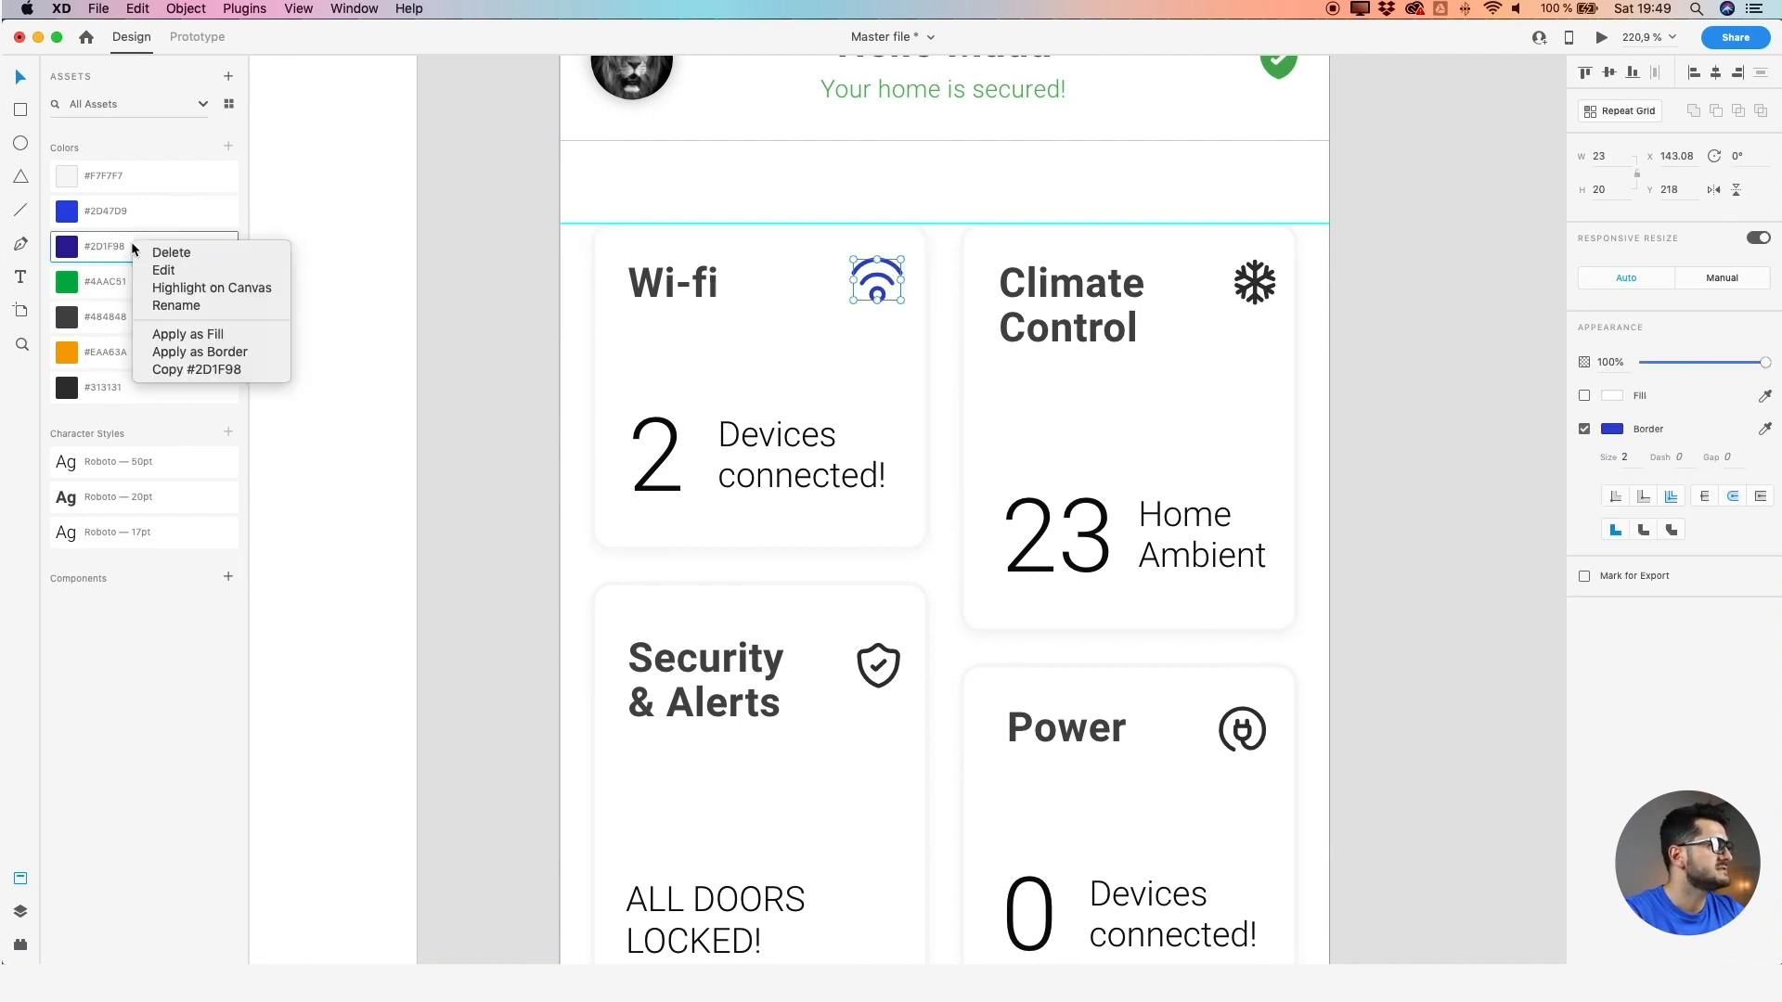
click(212, 351)
Apply the blue #2D47D9 swatch as the border color of the snowflake icon in the Climate Control card
double_click(1254, 284)
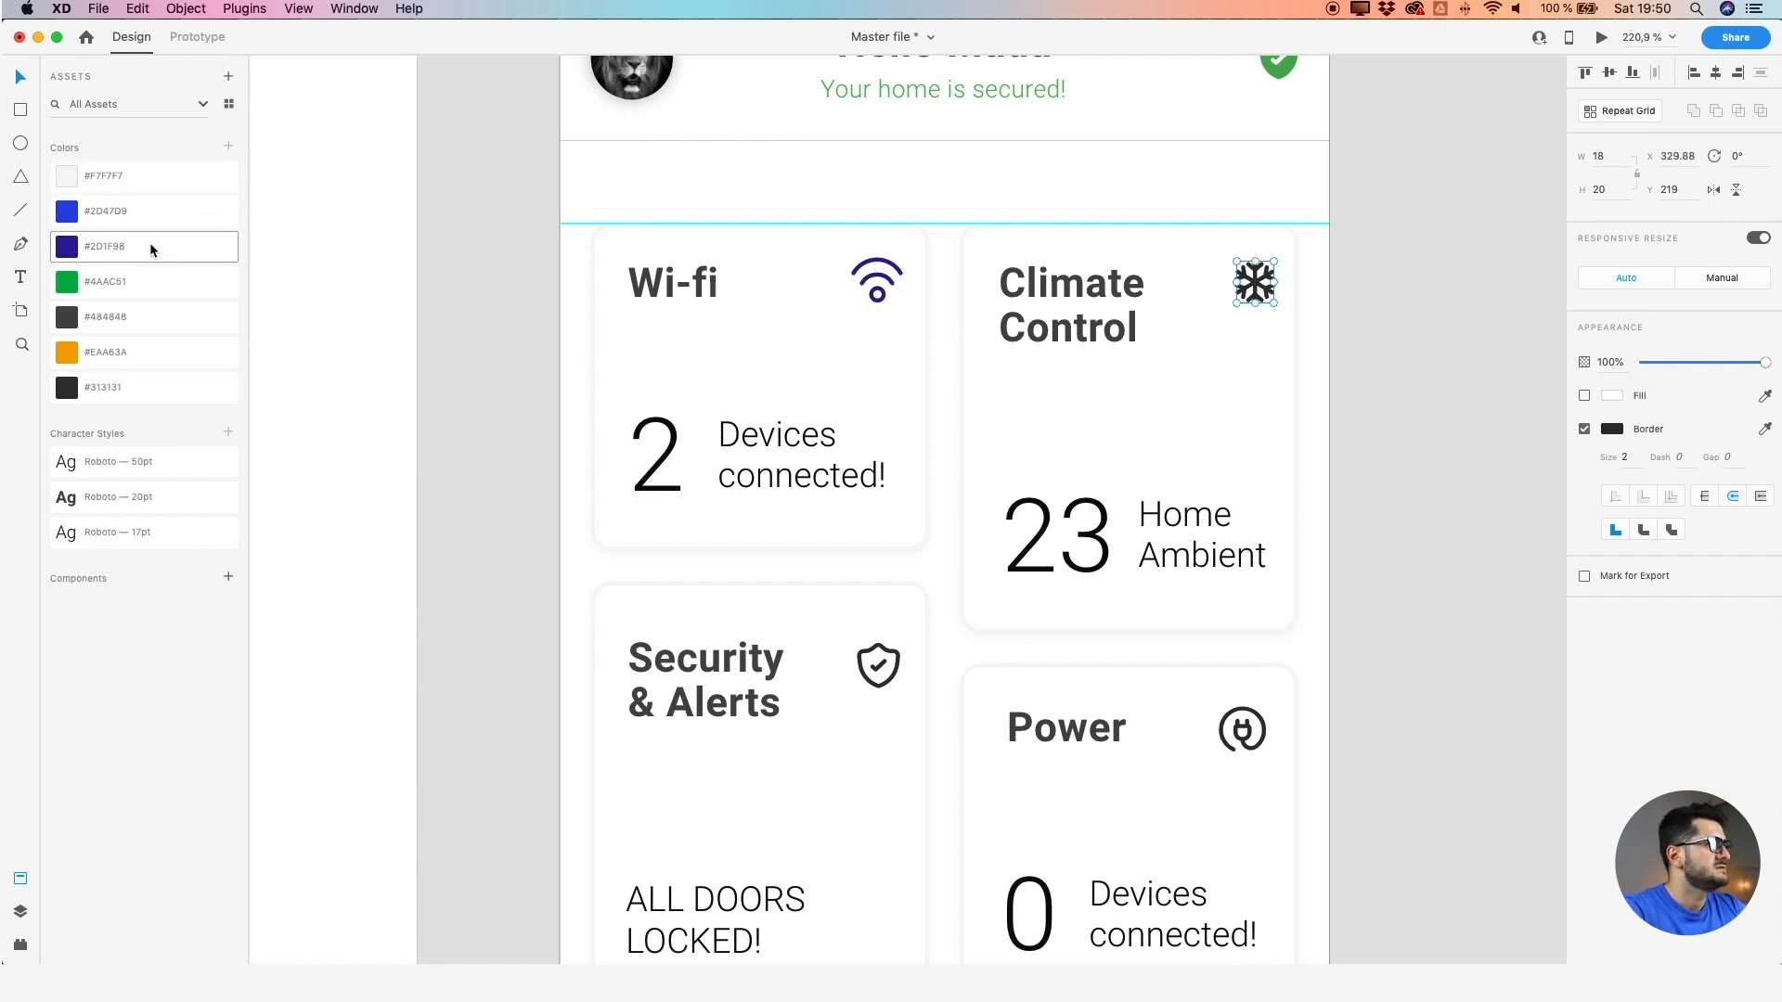
right_click(151, 212)
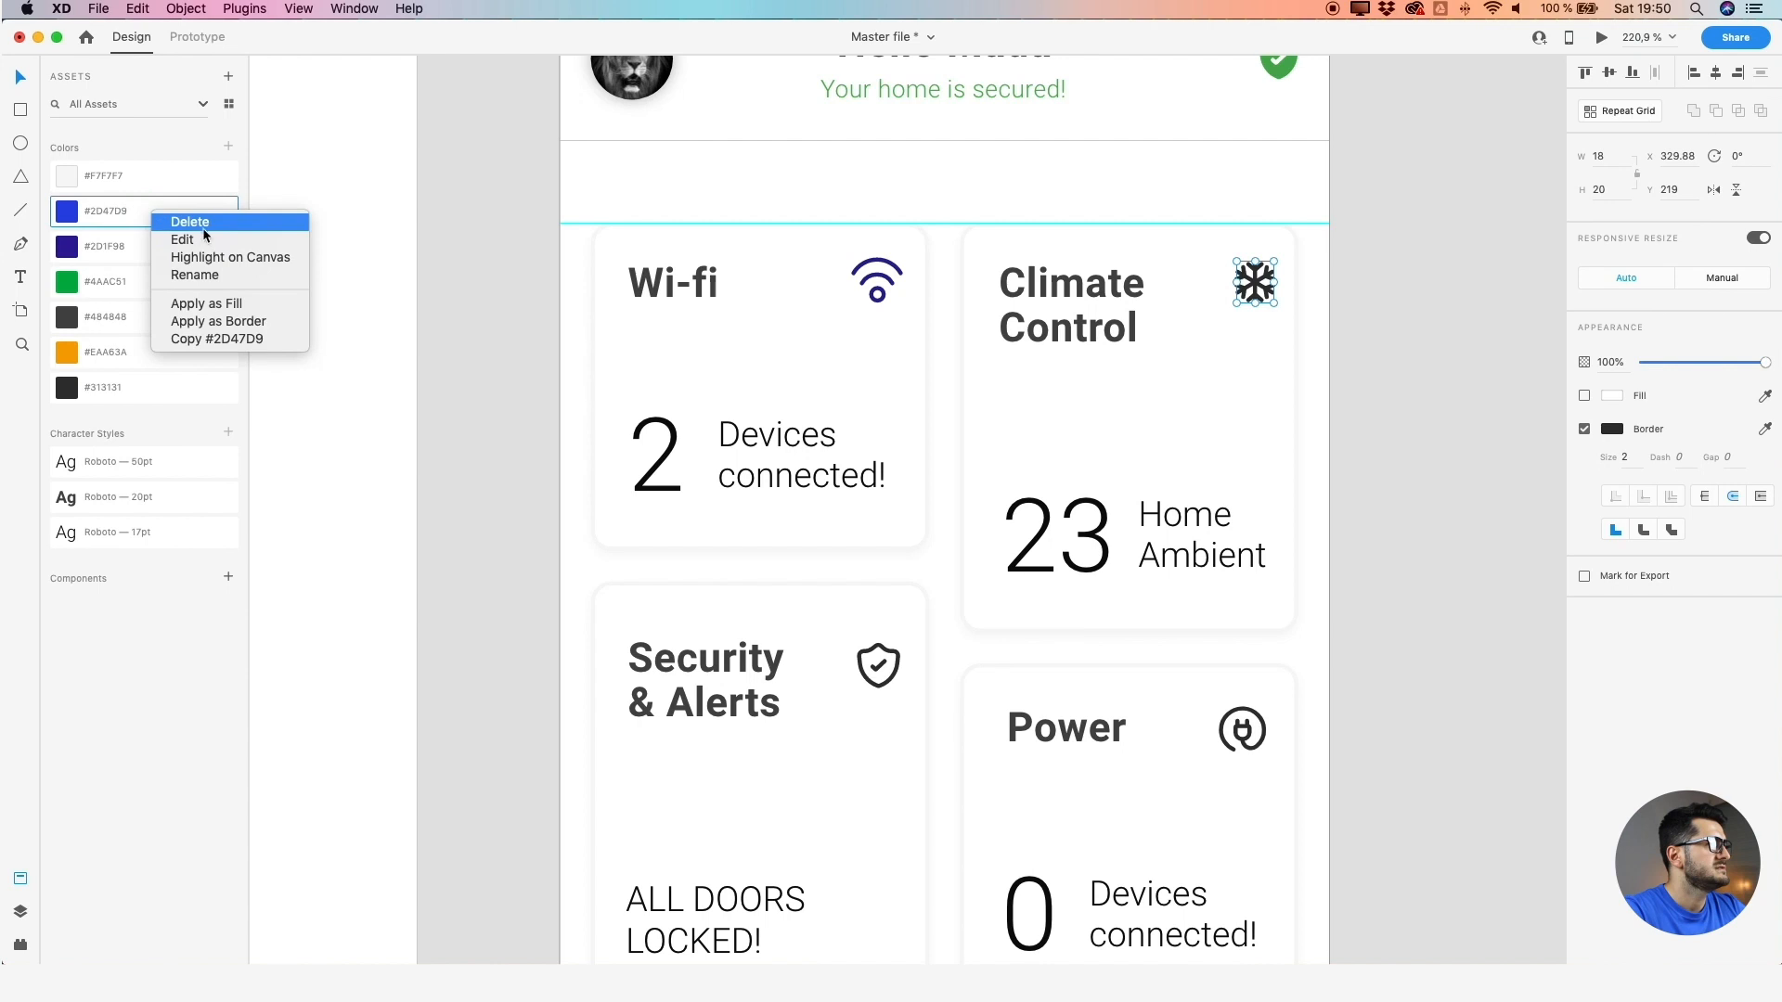
click(239, 321)
click(521, 360)
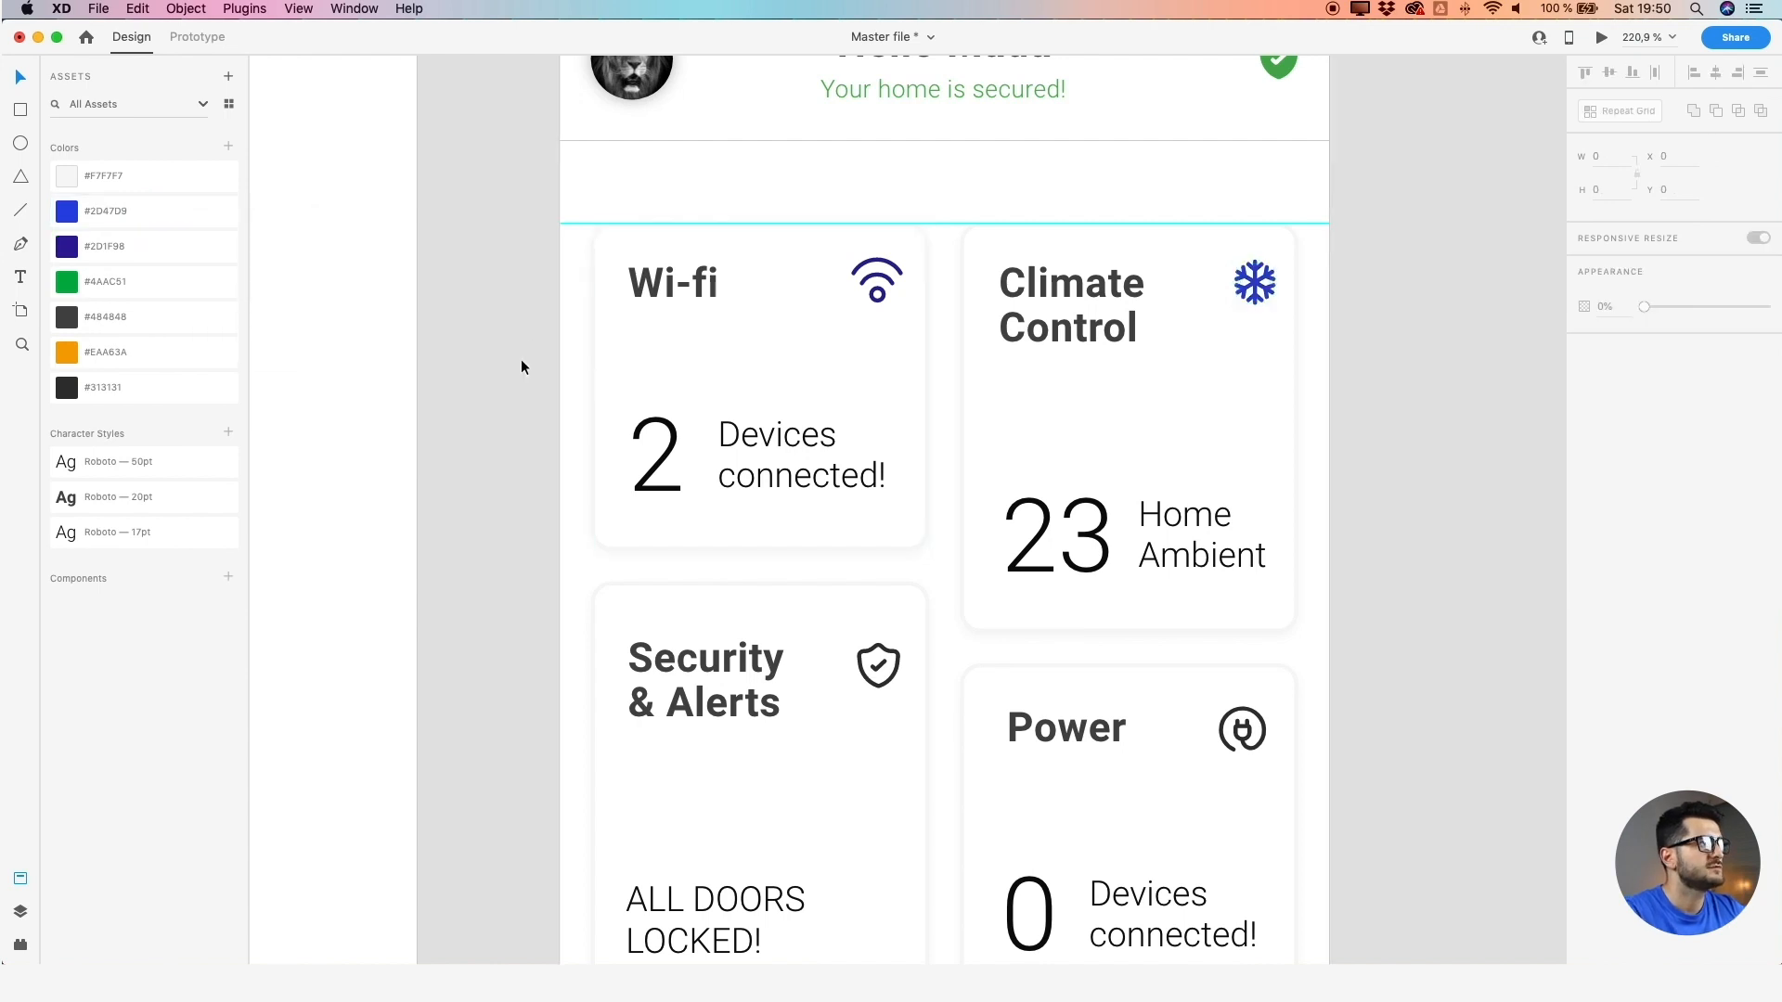
Apply the green #4AAC51 swatch as the border color of the plug icon in the Power card
scroll(521, 360, down, 2)
drag(522, 360, 561, 234)
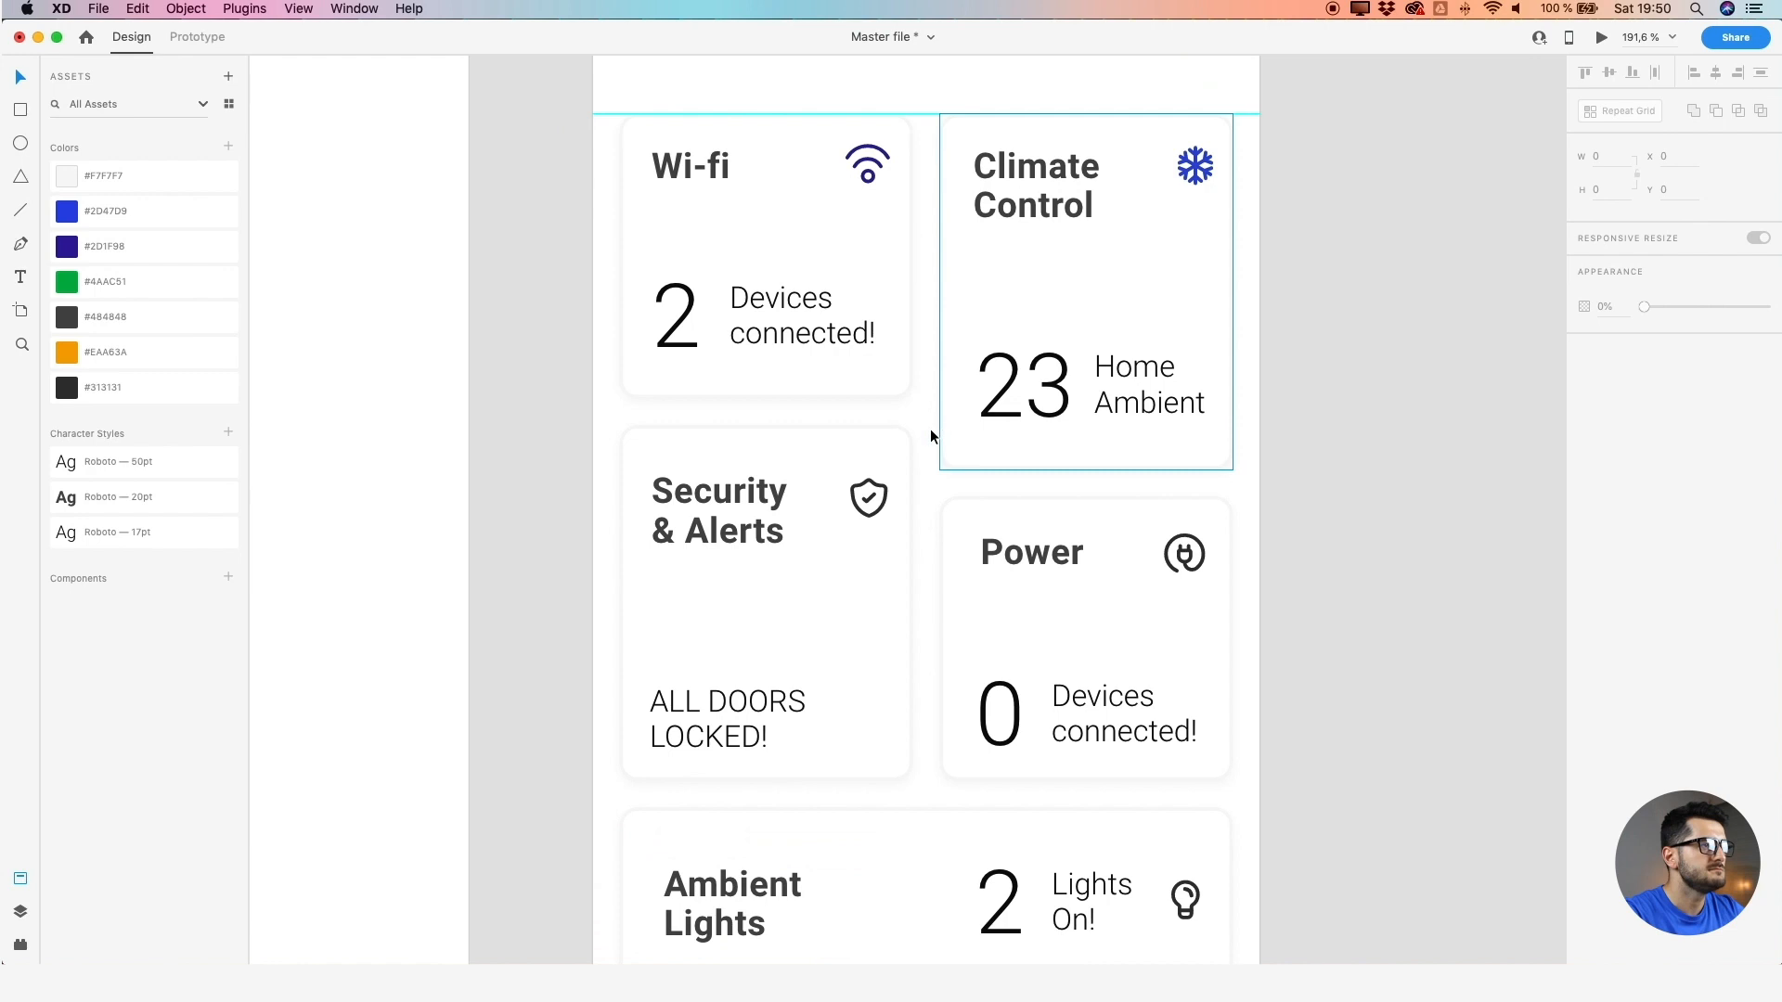
super+click(1186, 554)
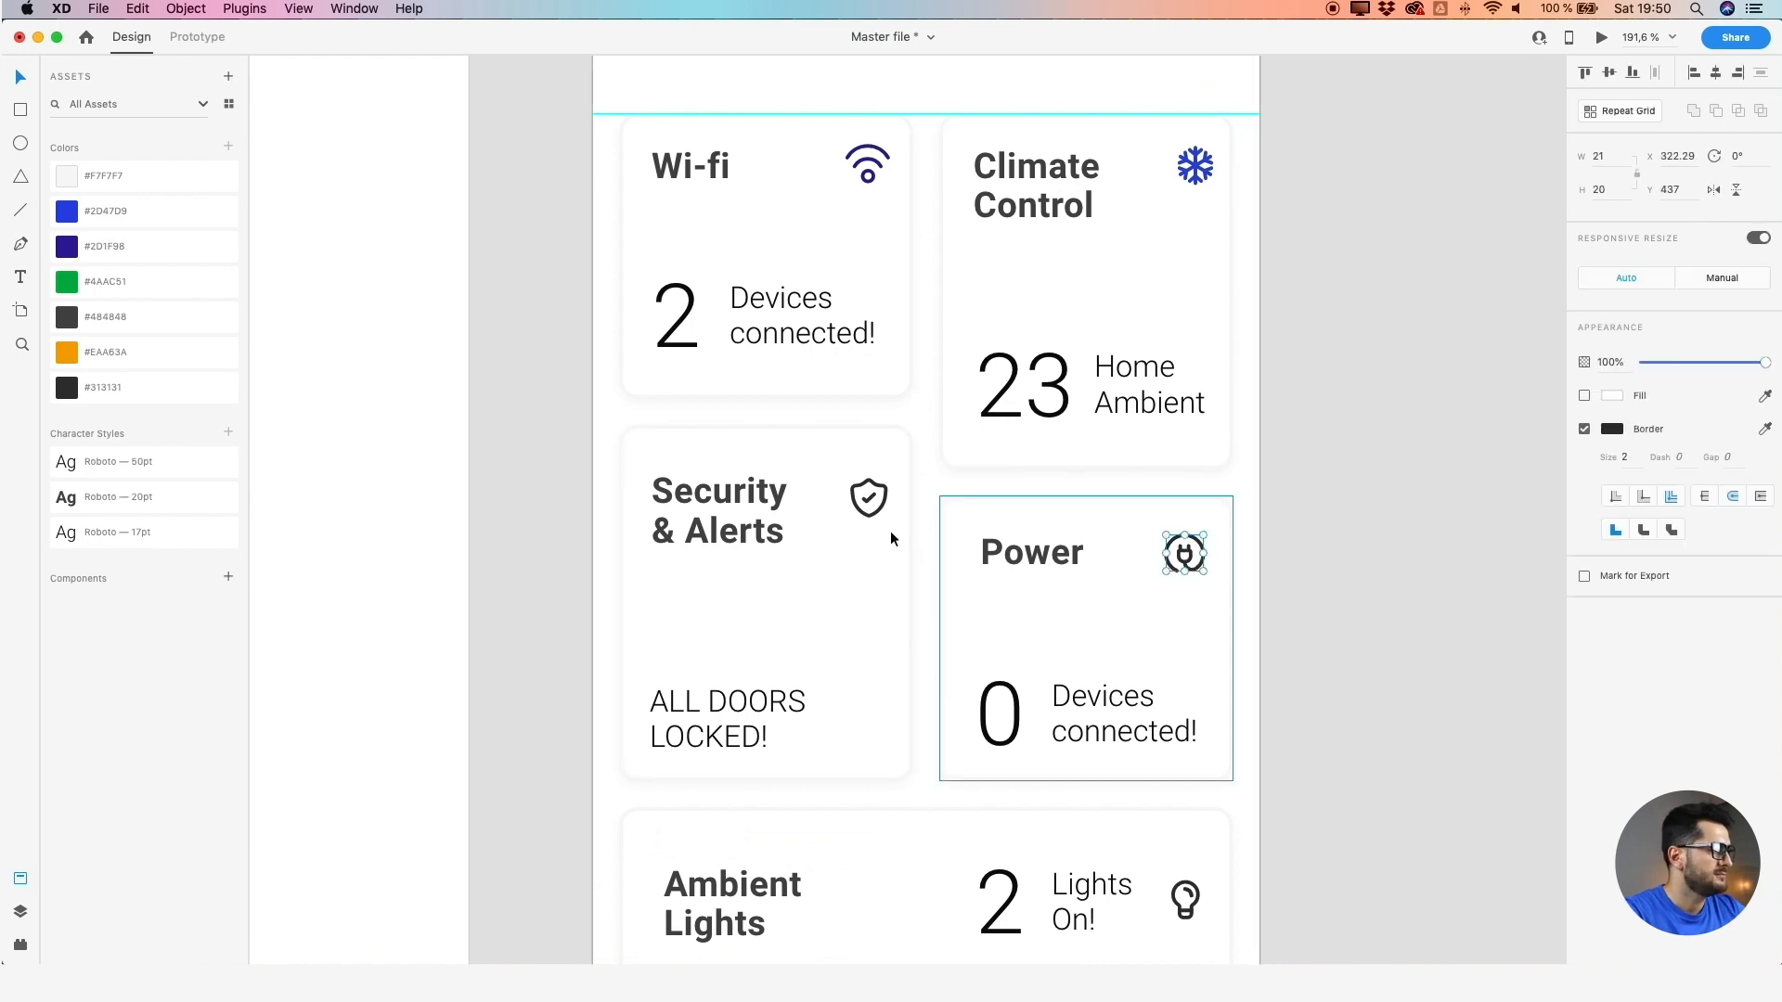
right_click(144, 283)
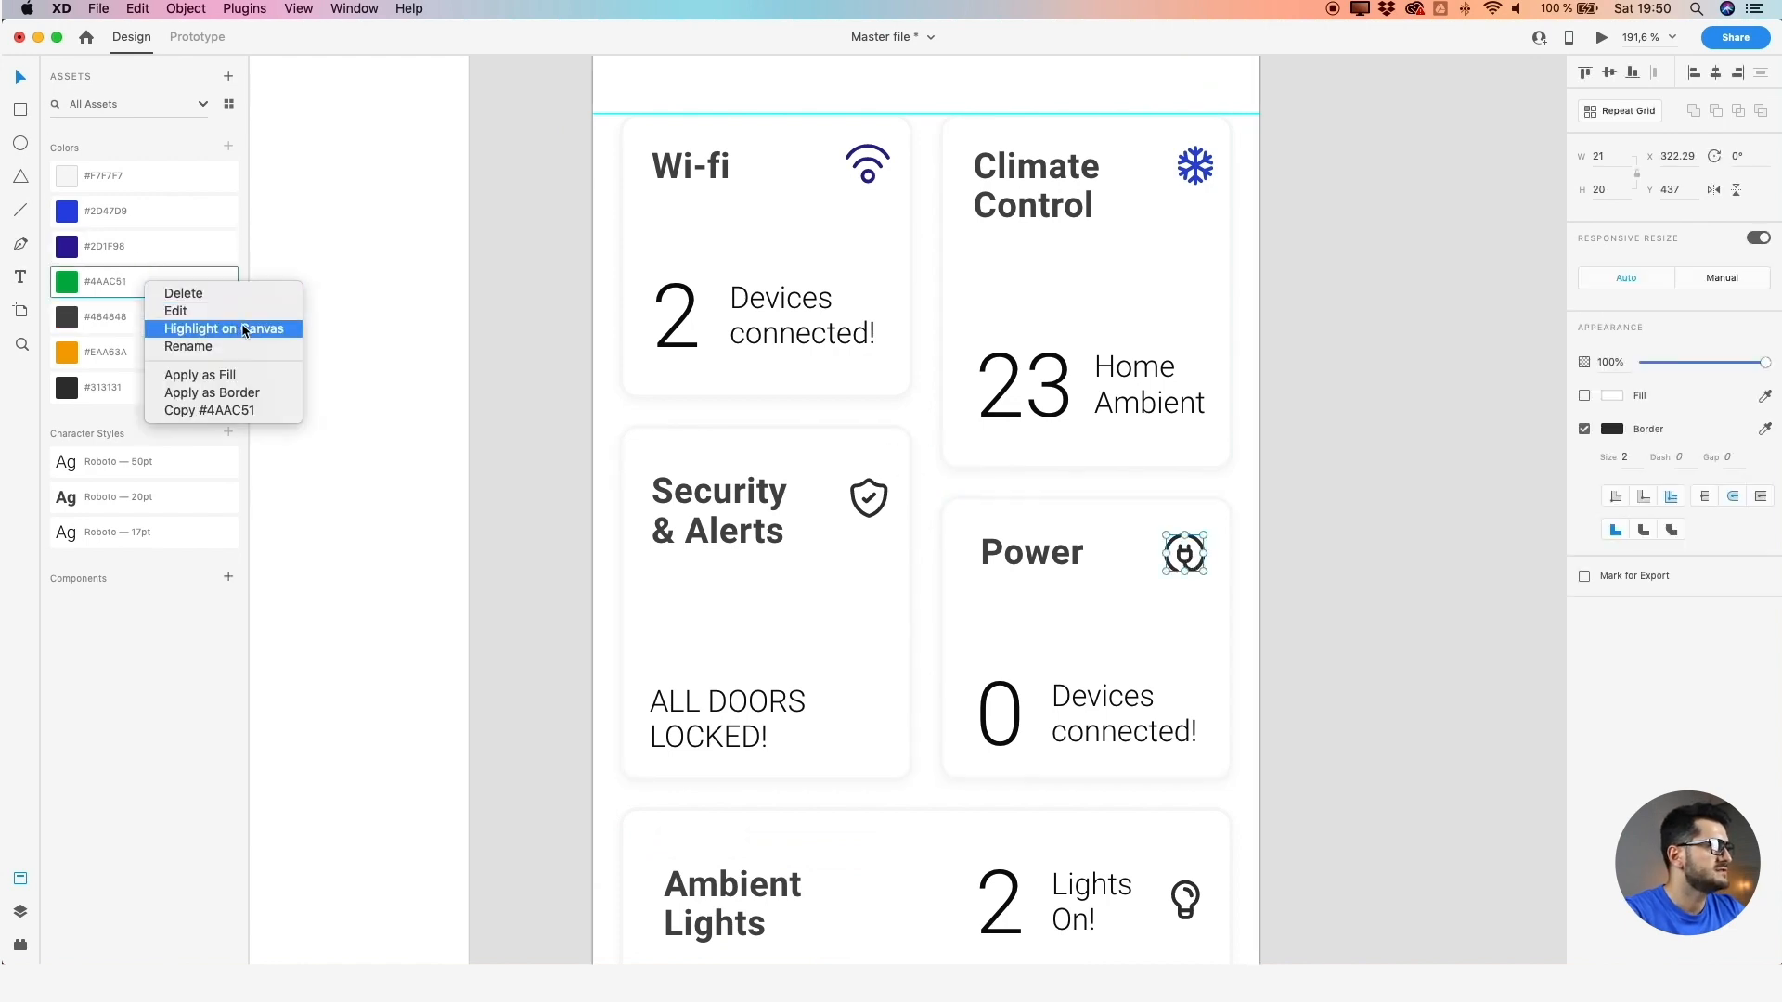
click(243, 393)
Apply the orange #EAA63A swatch as the border color of the light bulb icon in the Ambient Lights card and clear the selection
drag(739, 569, 747, 315)
super+click(1199, 659)
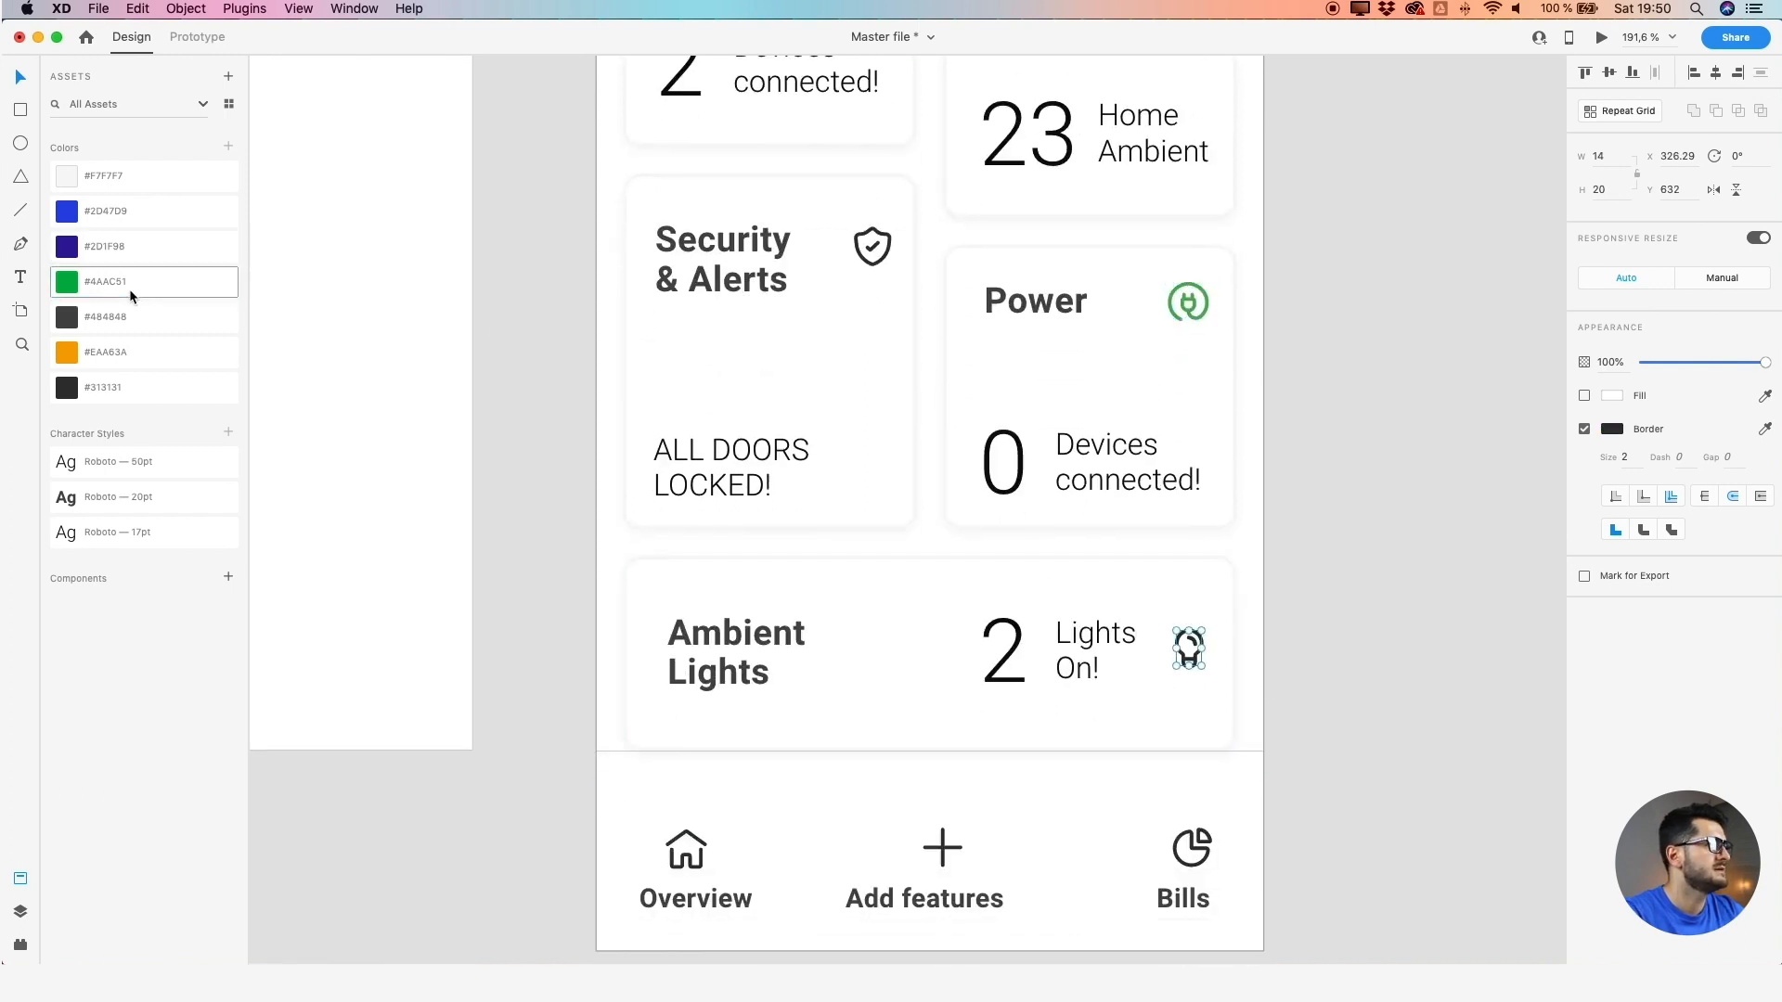
right_click(135, 353)
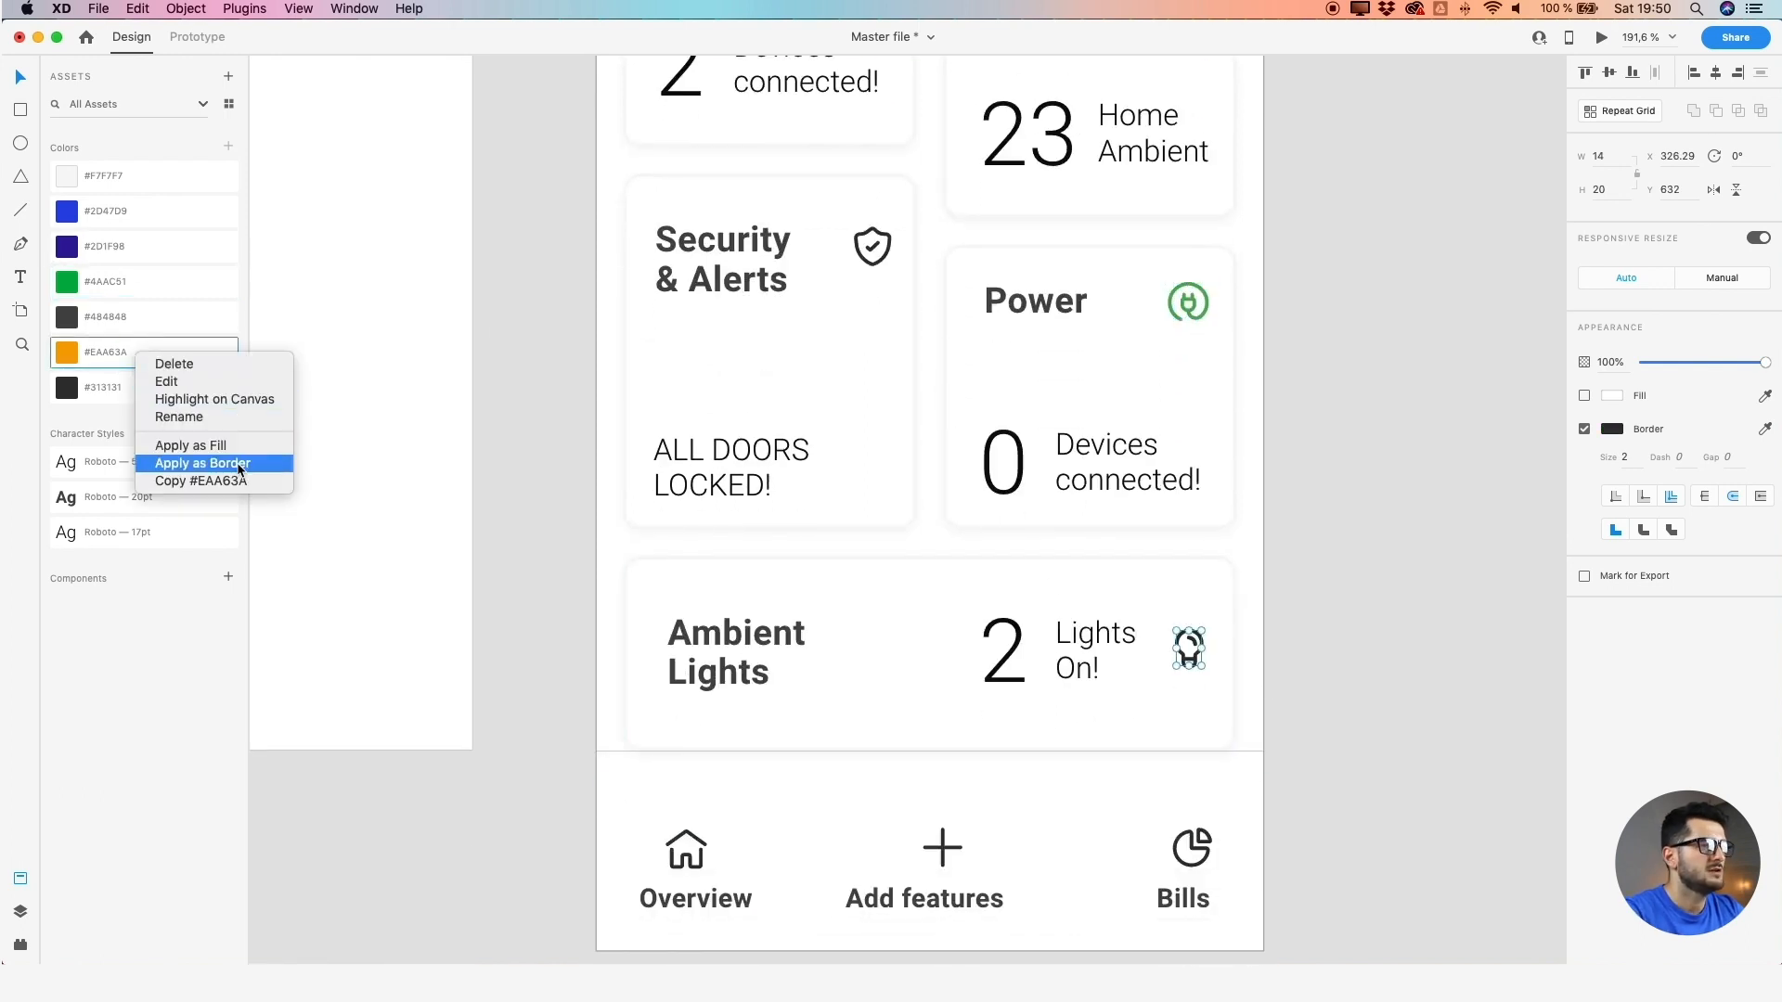
click(240, 469)
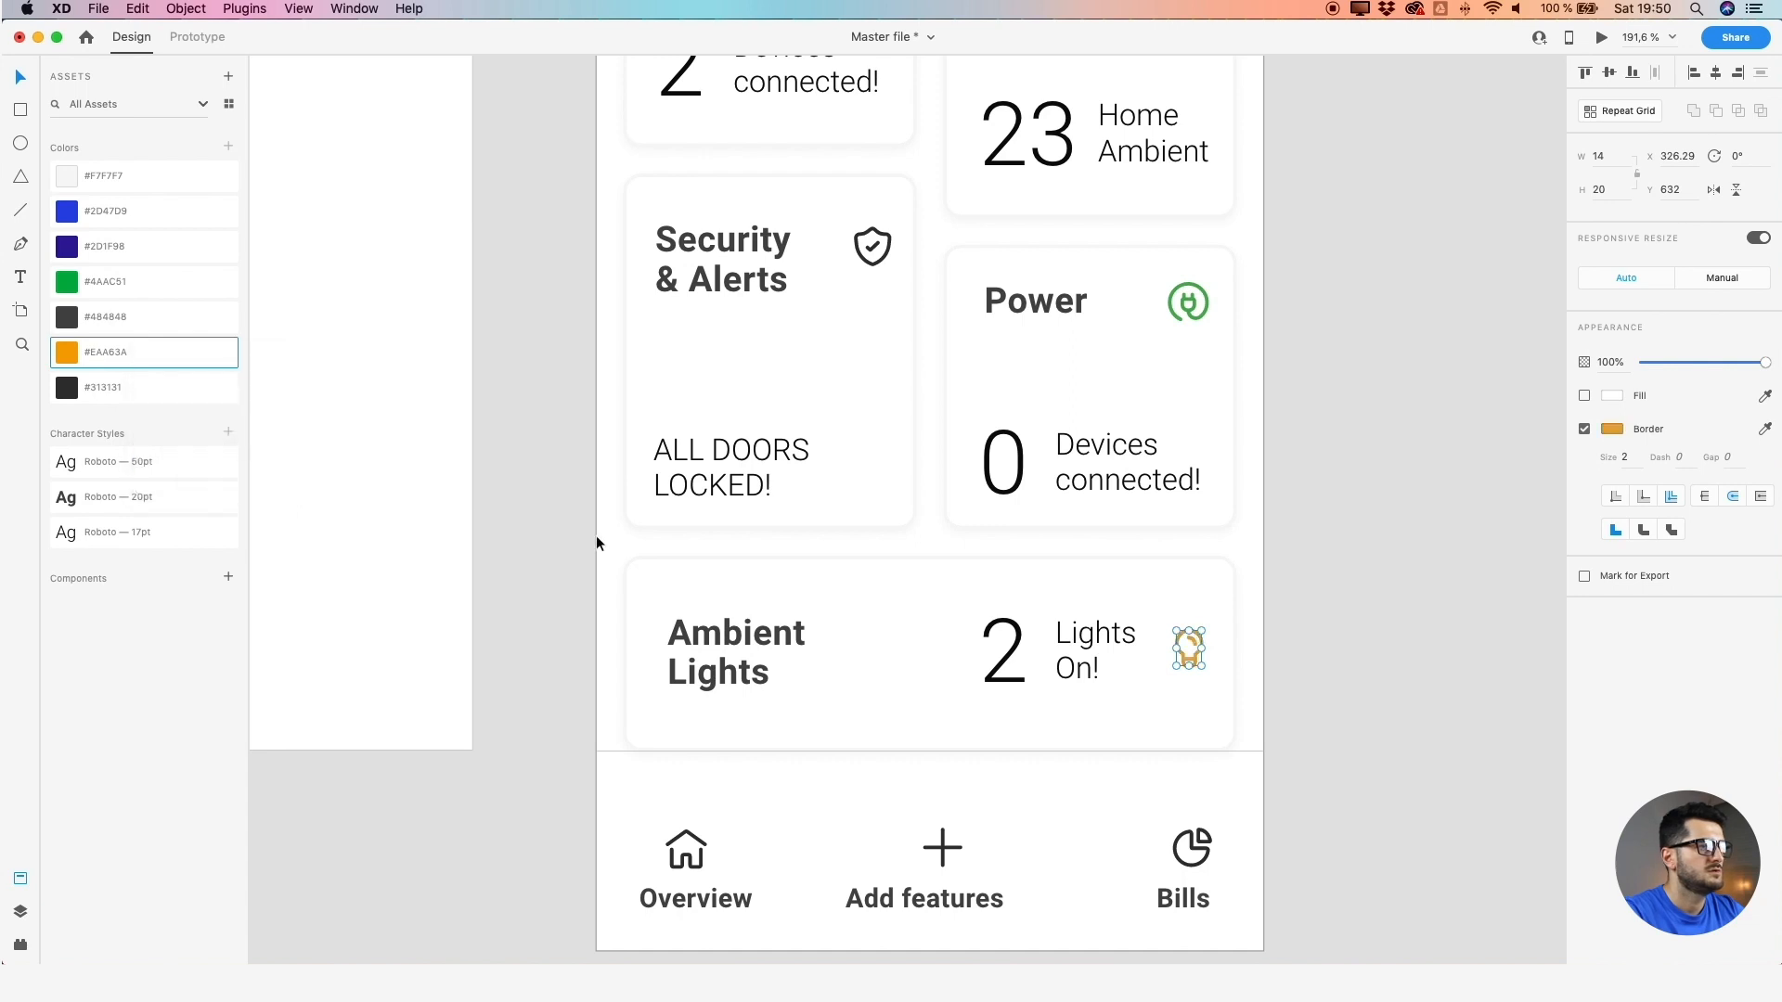
drag(589, 384, 538, 656)
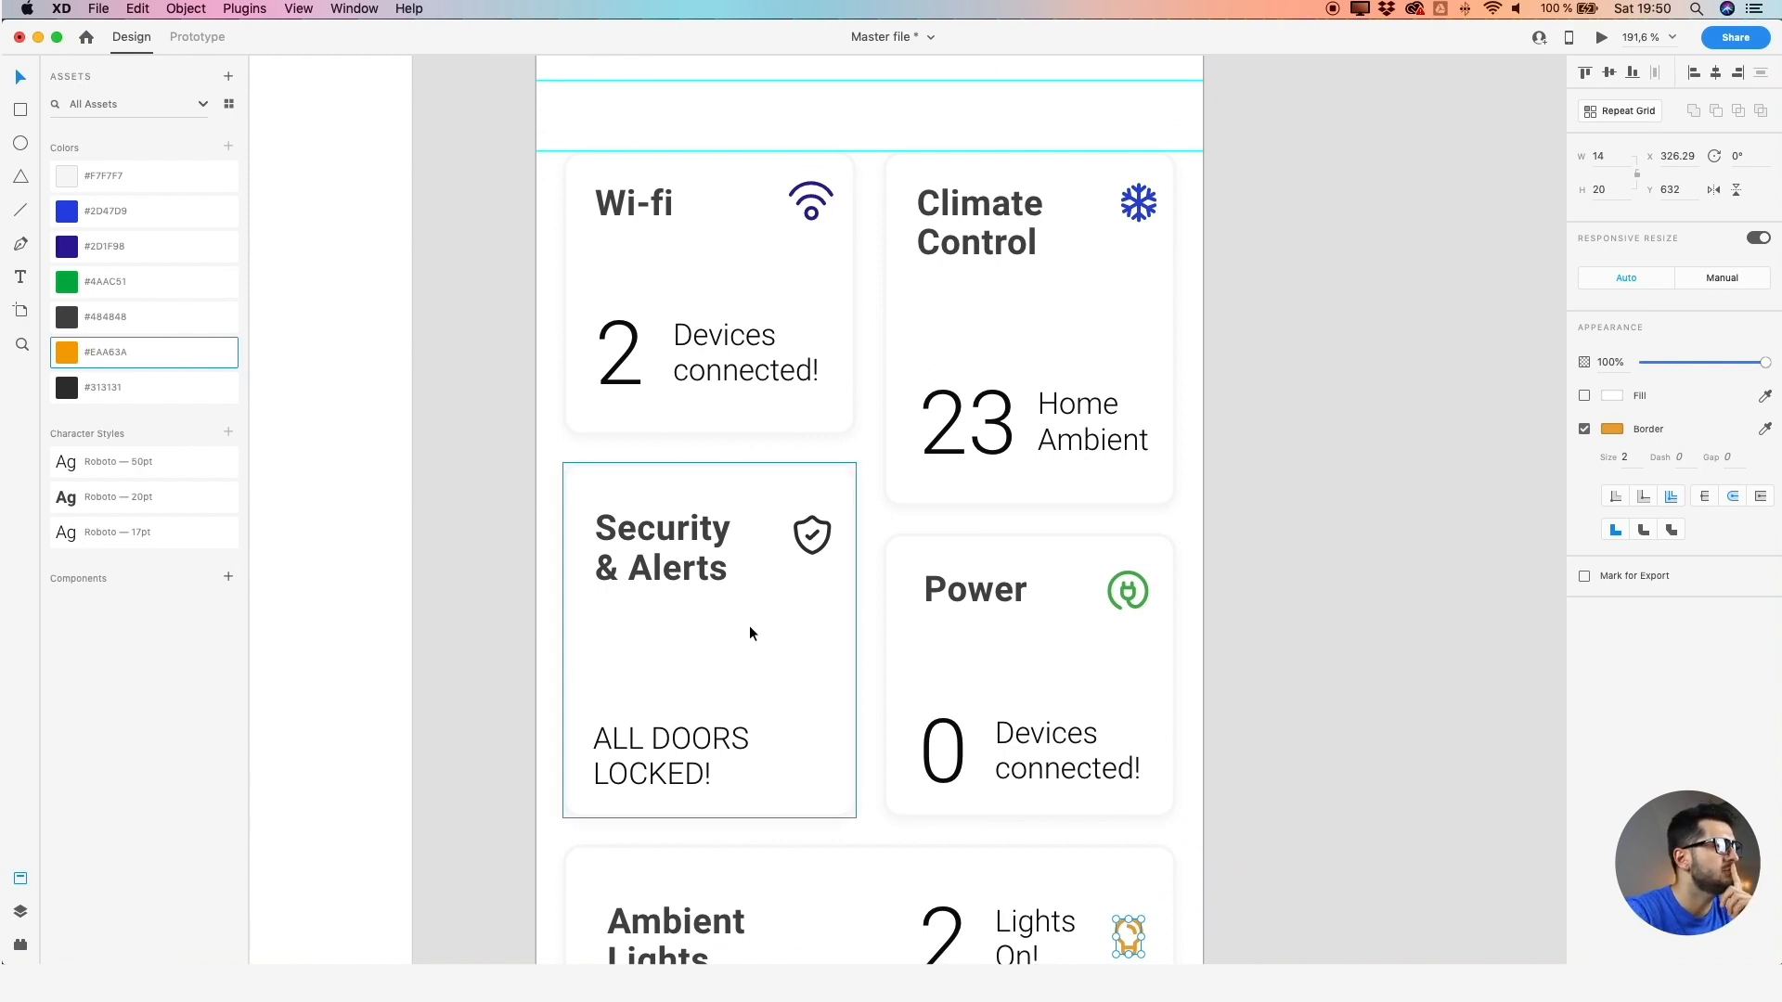
click(522, 478)
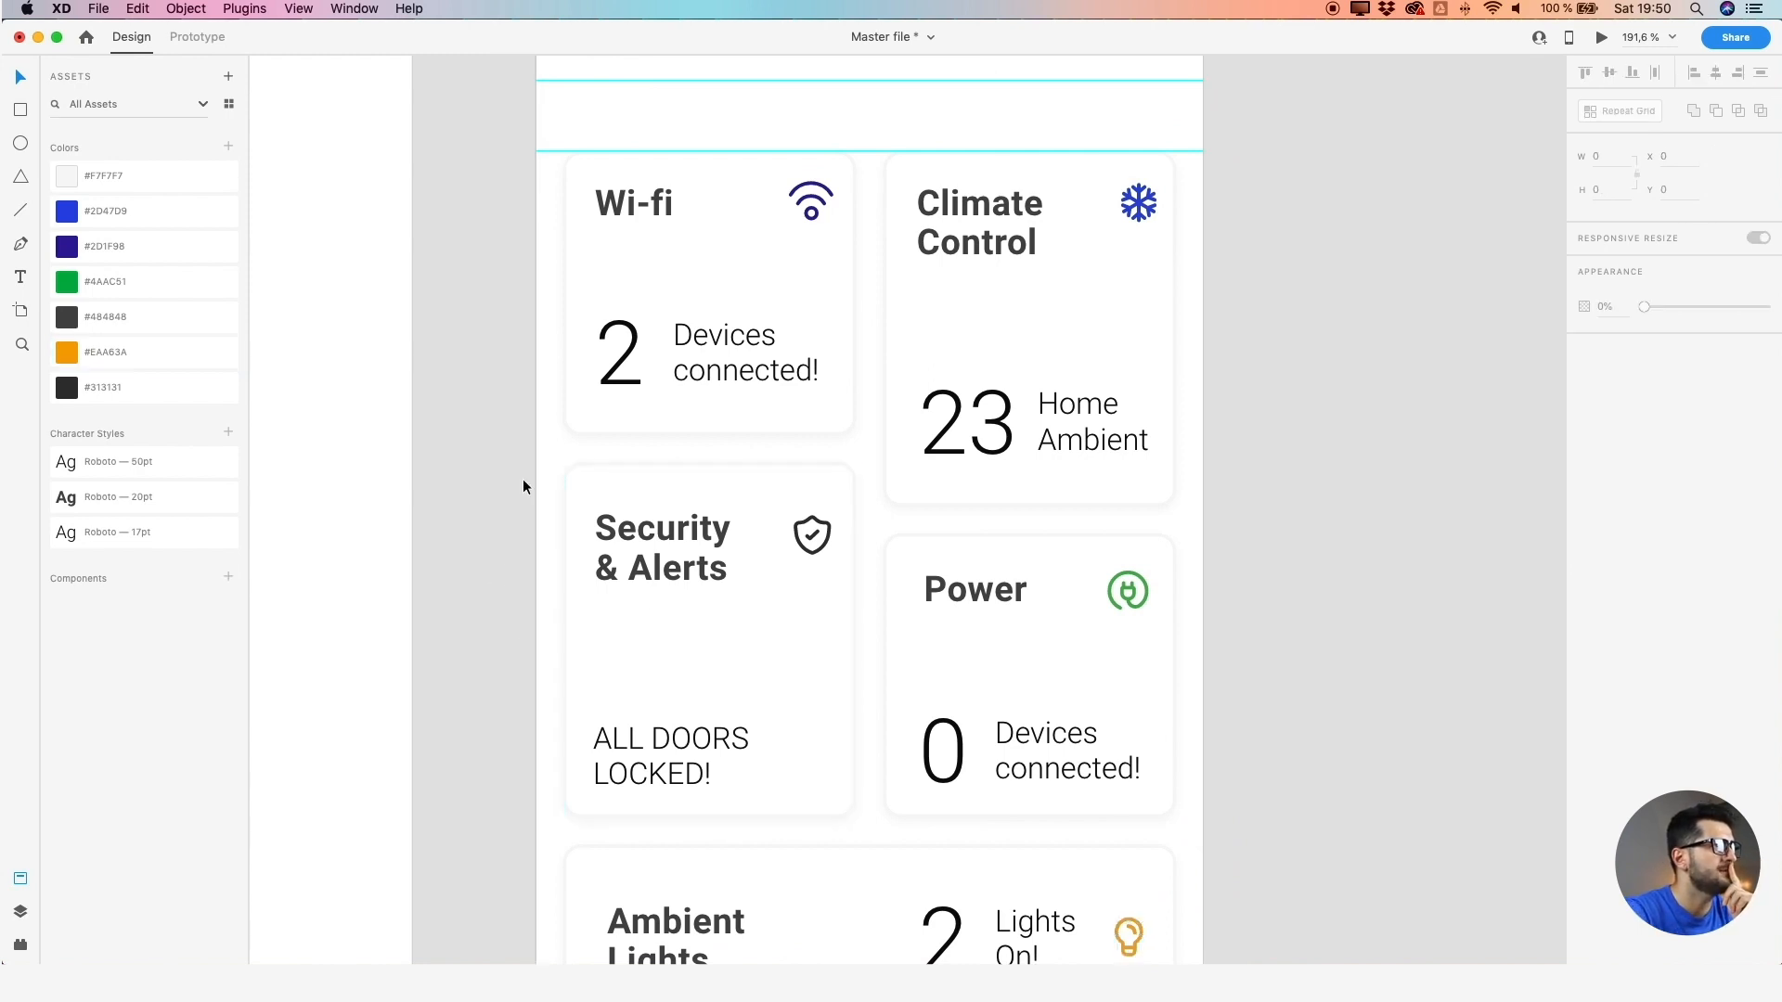
Nudge the "Wi-fi" title inside its card to X 30, Y 220
double_click(638, 217)
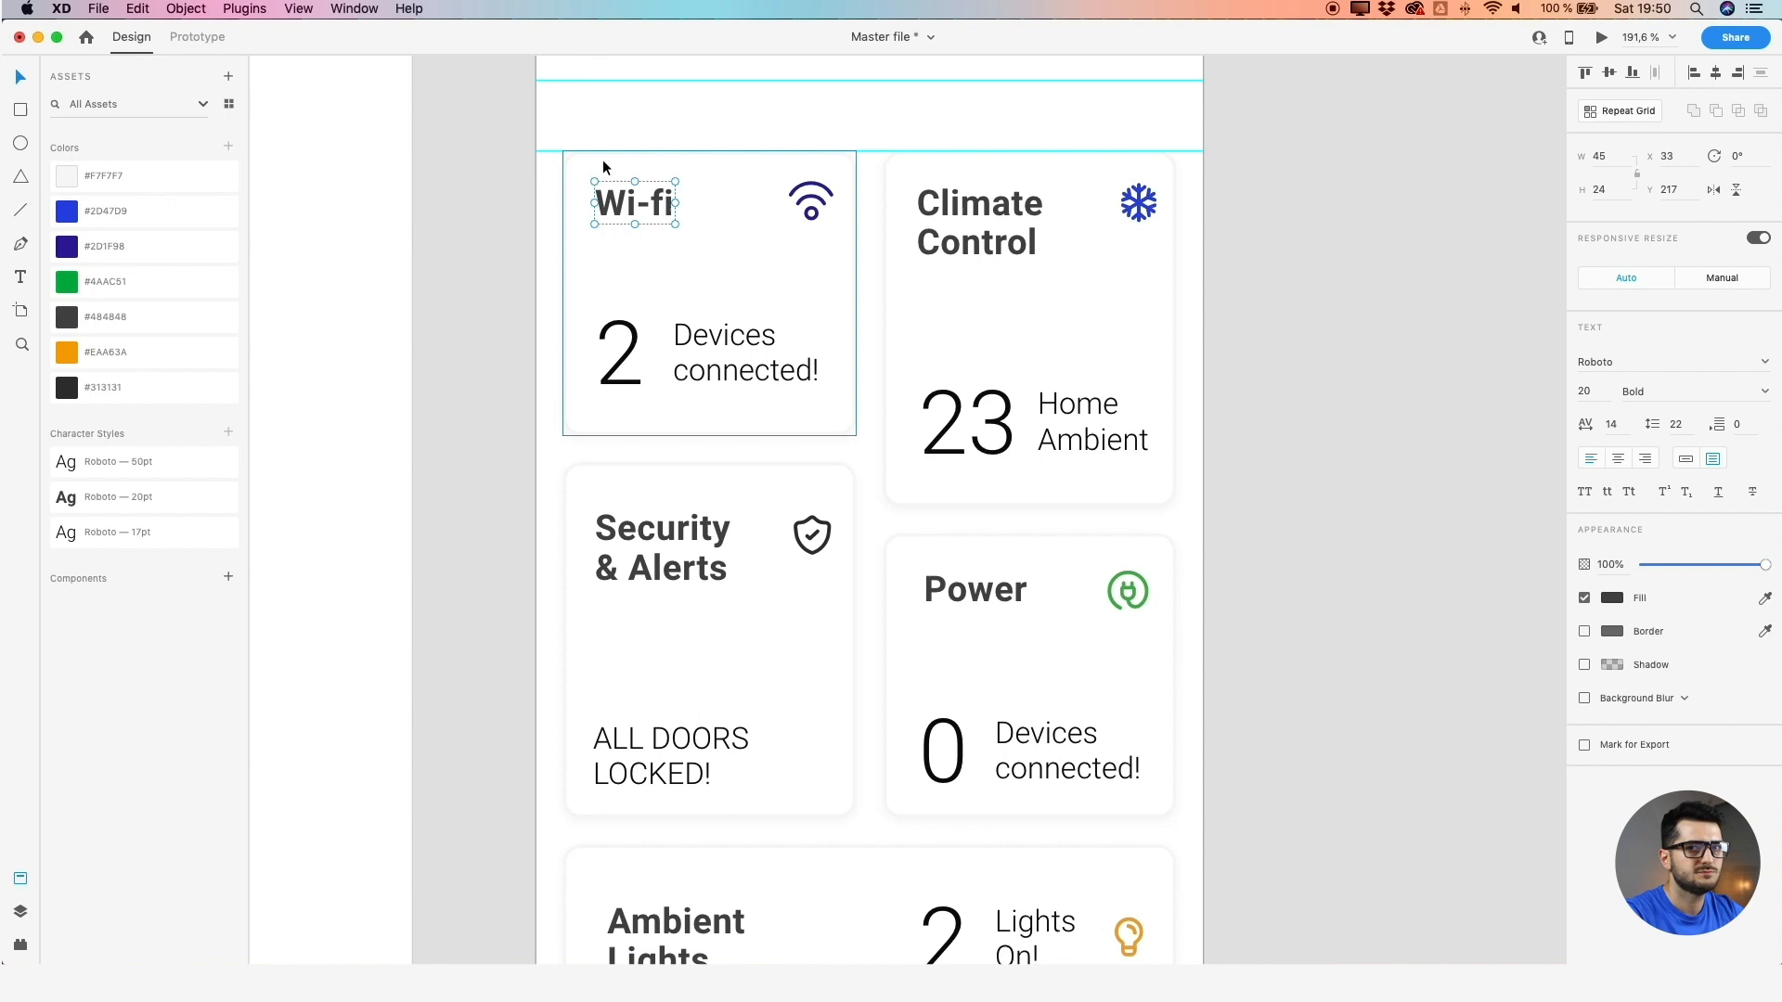
click(537, 166)
click(605, 189)
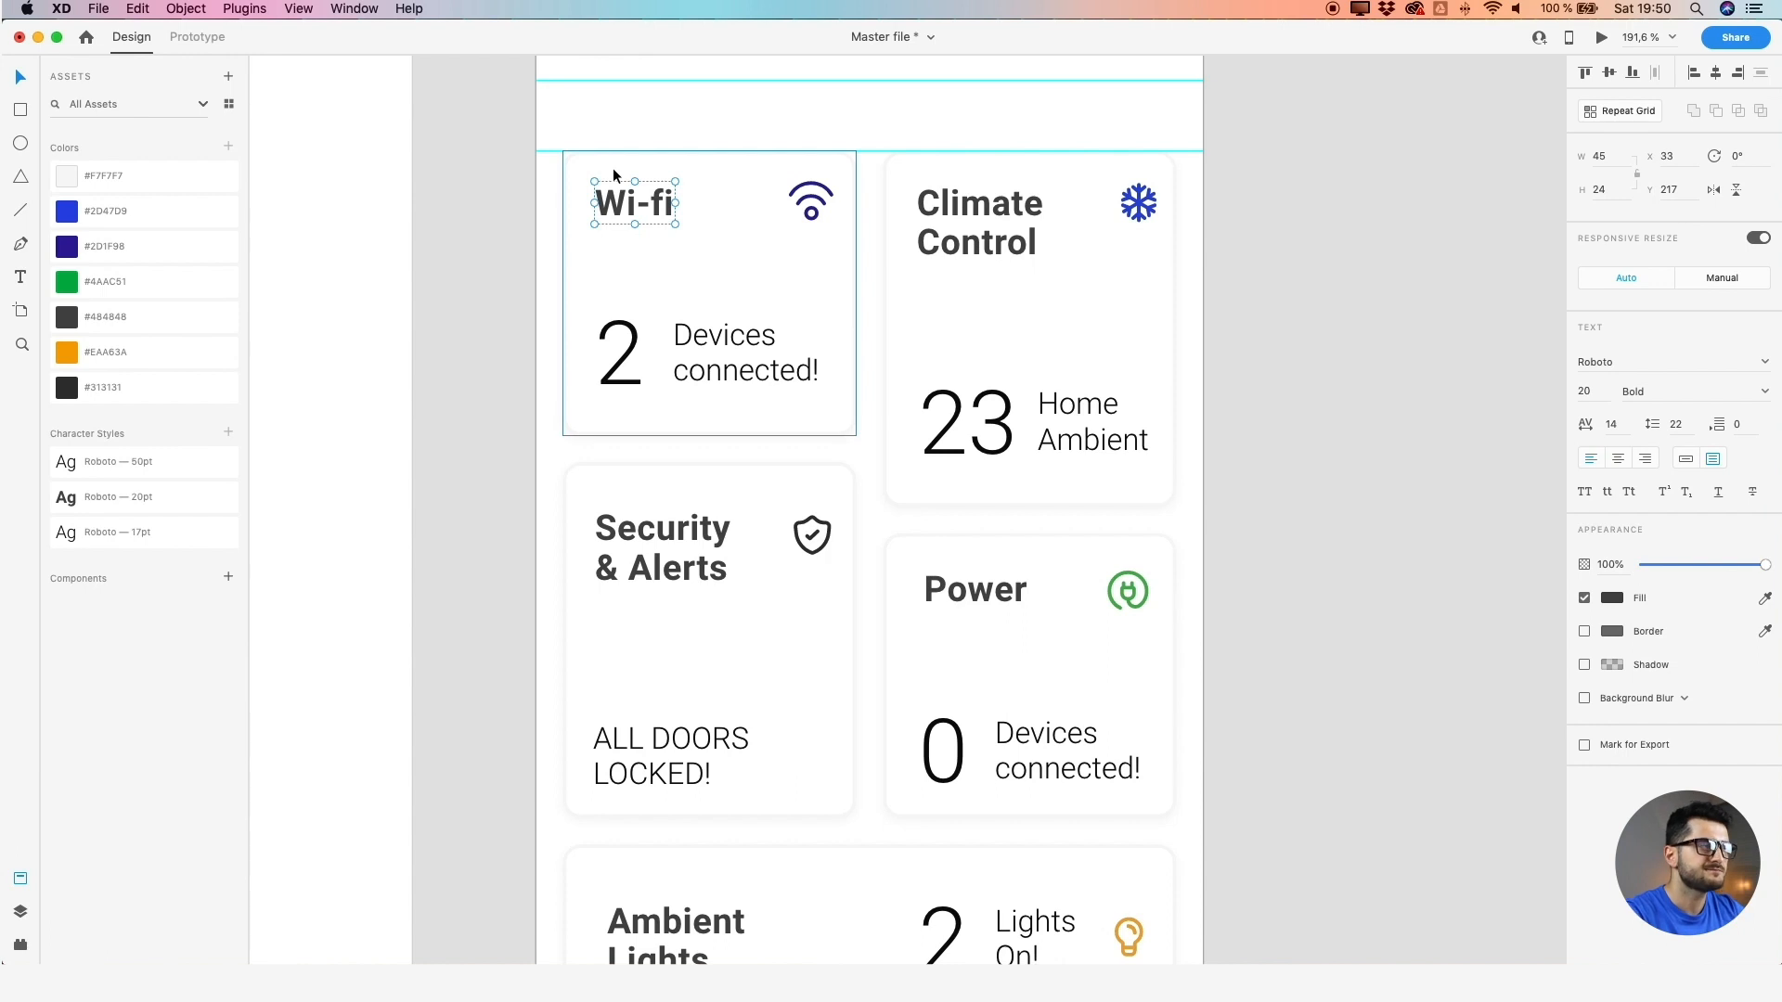
key(alt)
scroll(570, 192, up, 2)
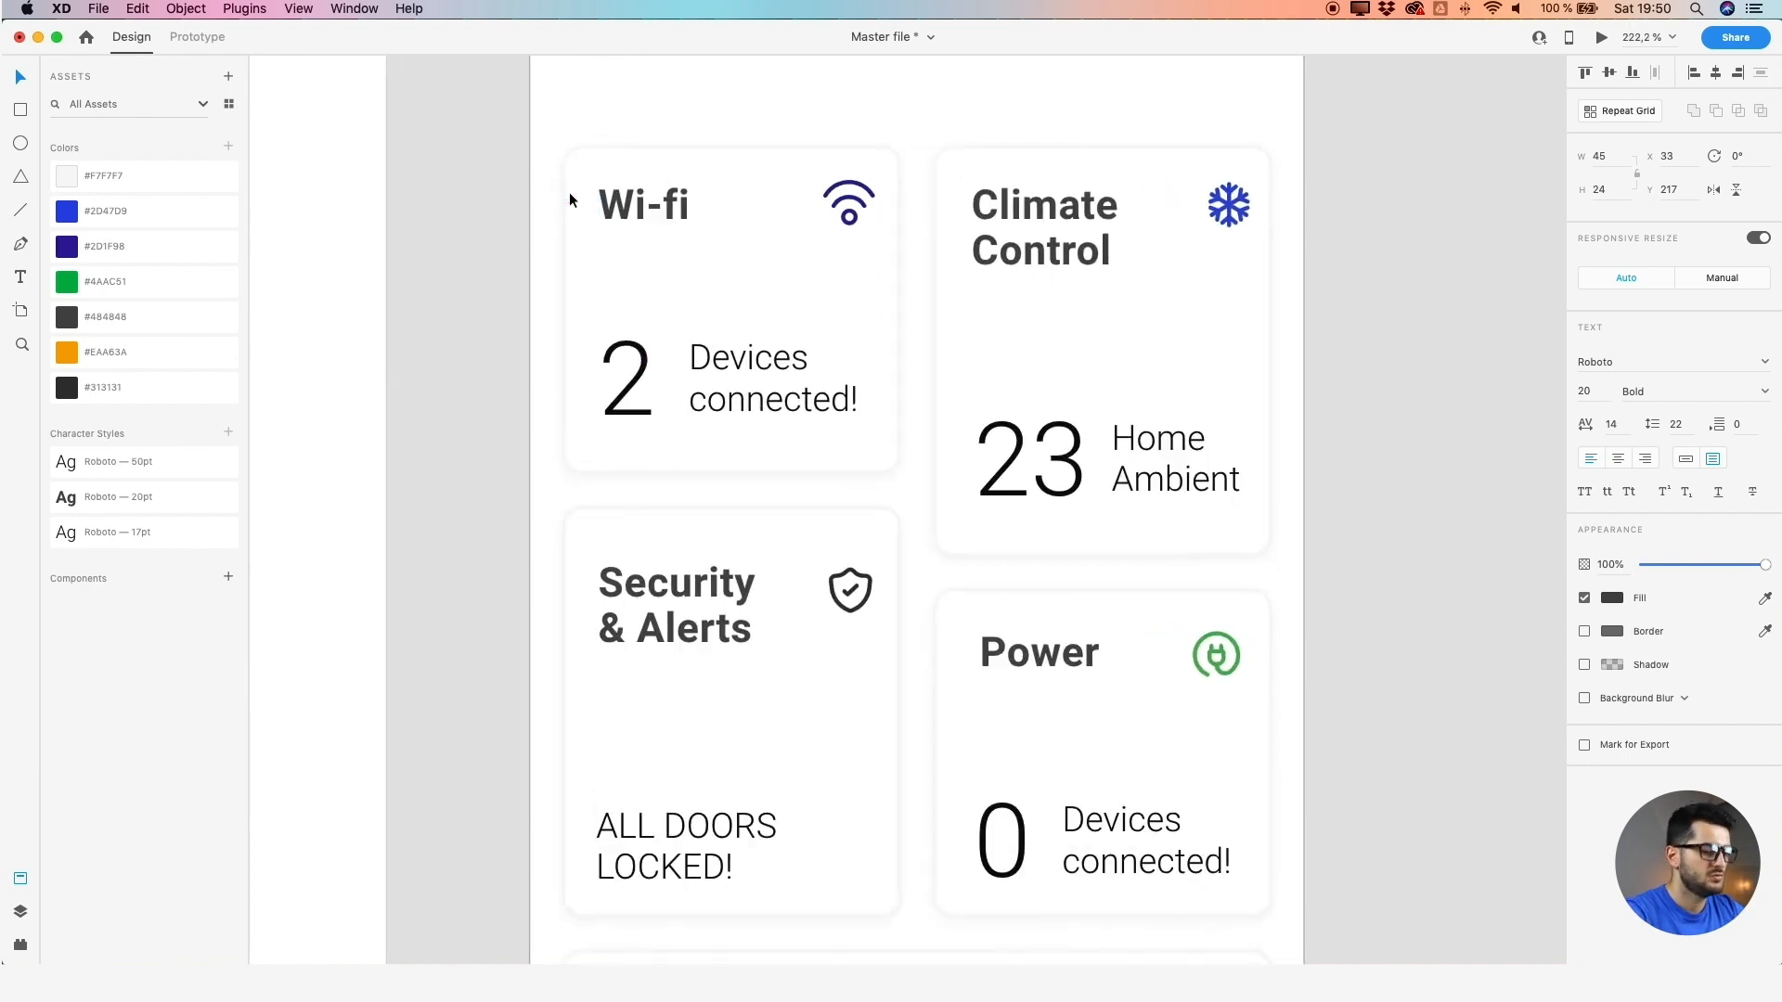
key(Left)
key(Left)
key(Left)
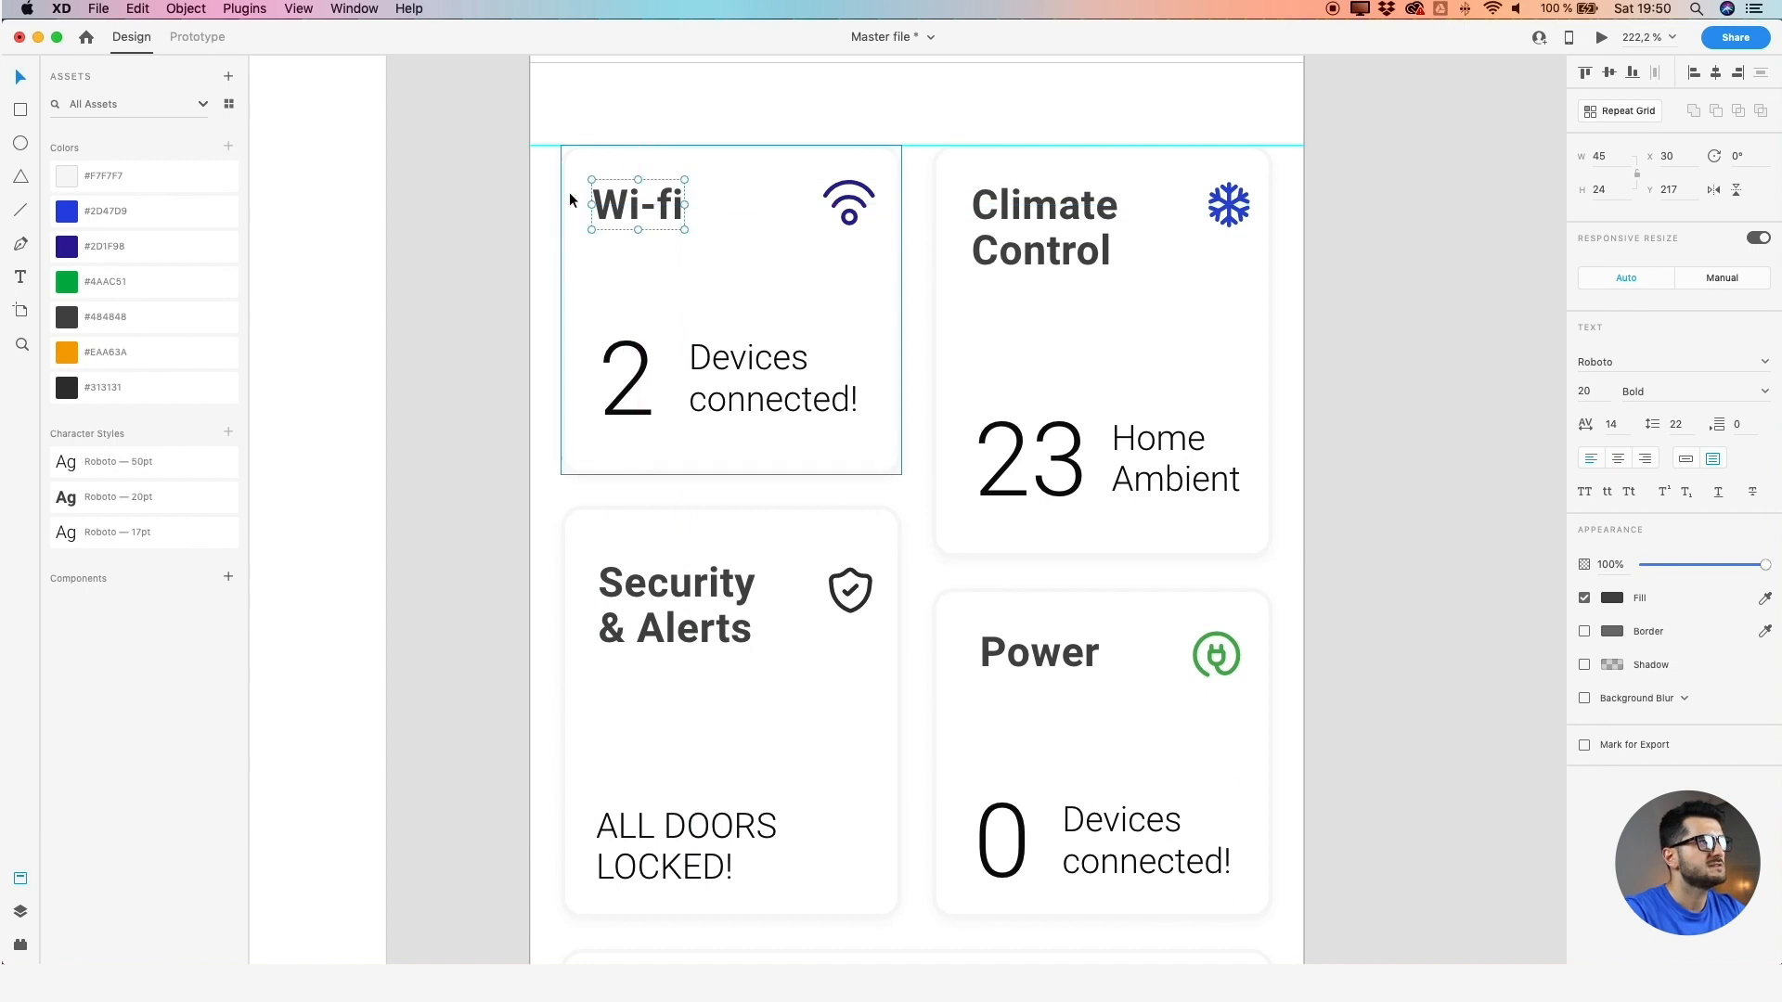
key(Down)
key(Down)
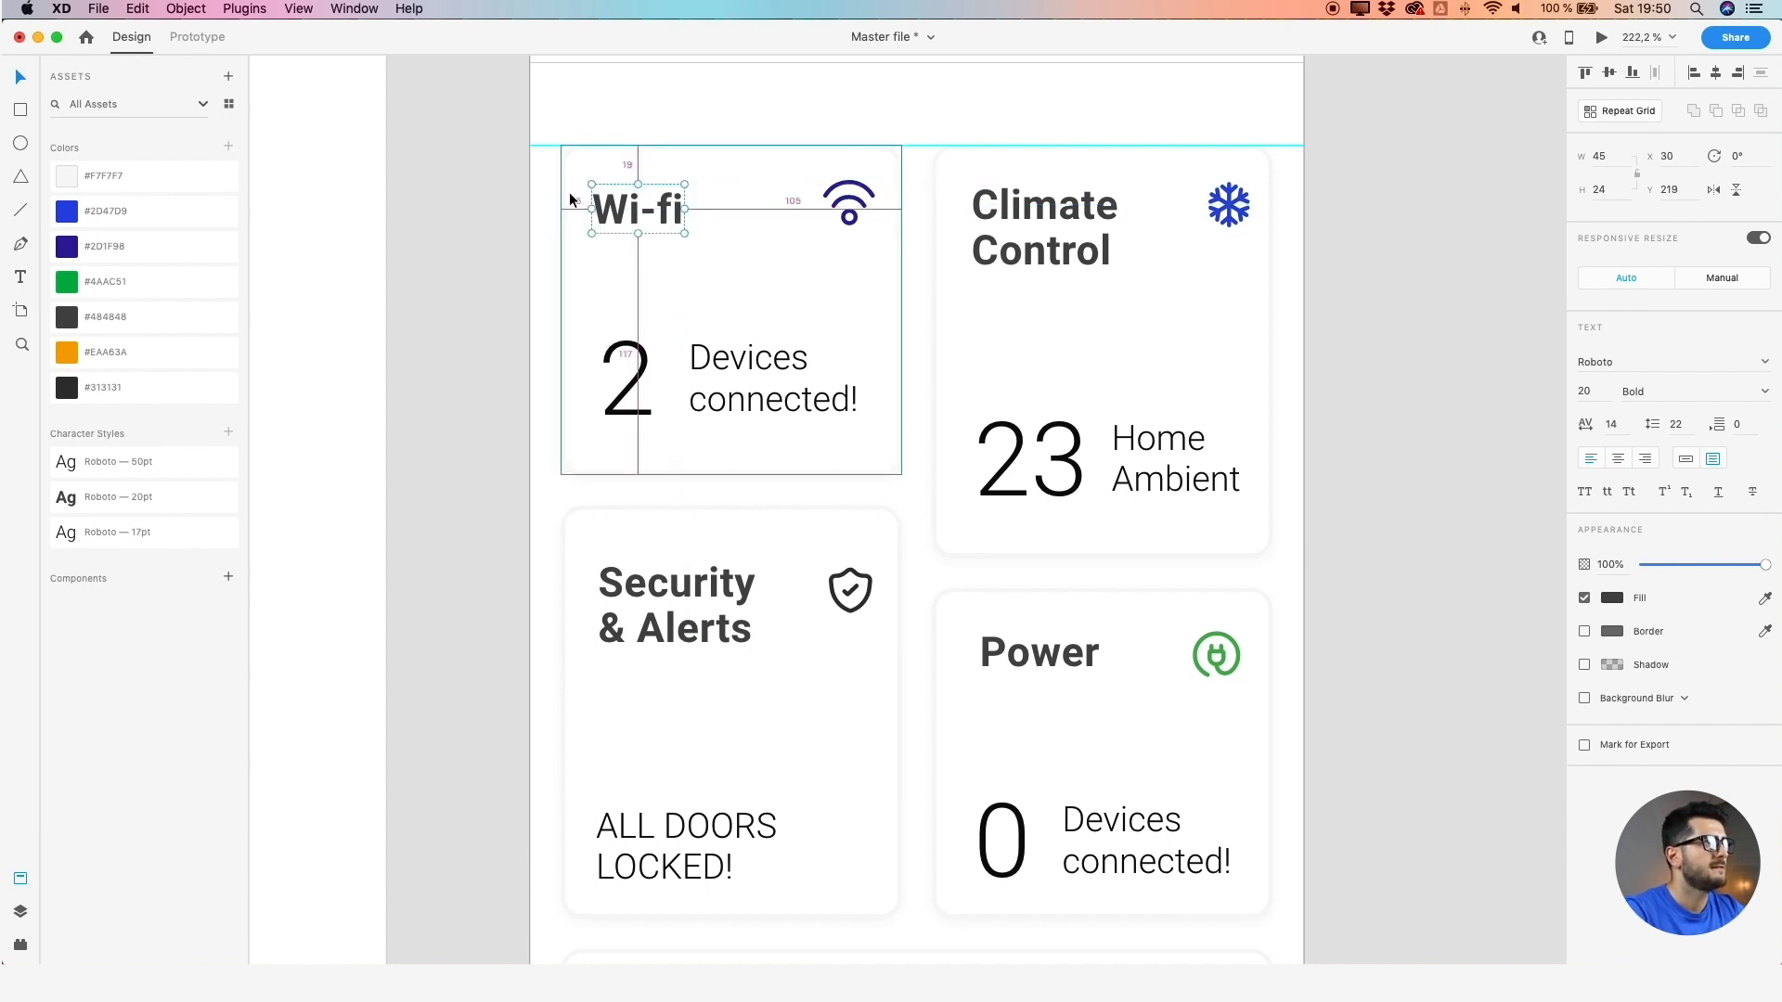
key(Down)
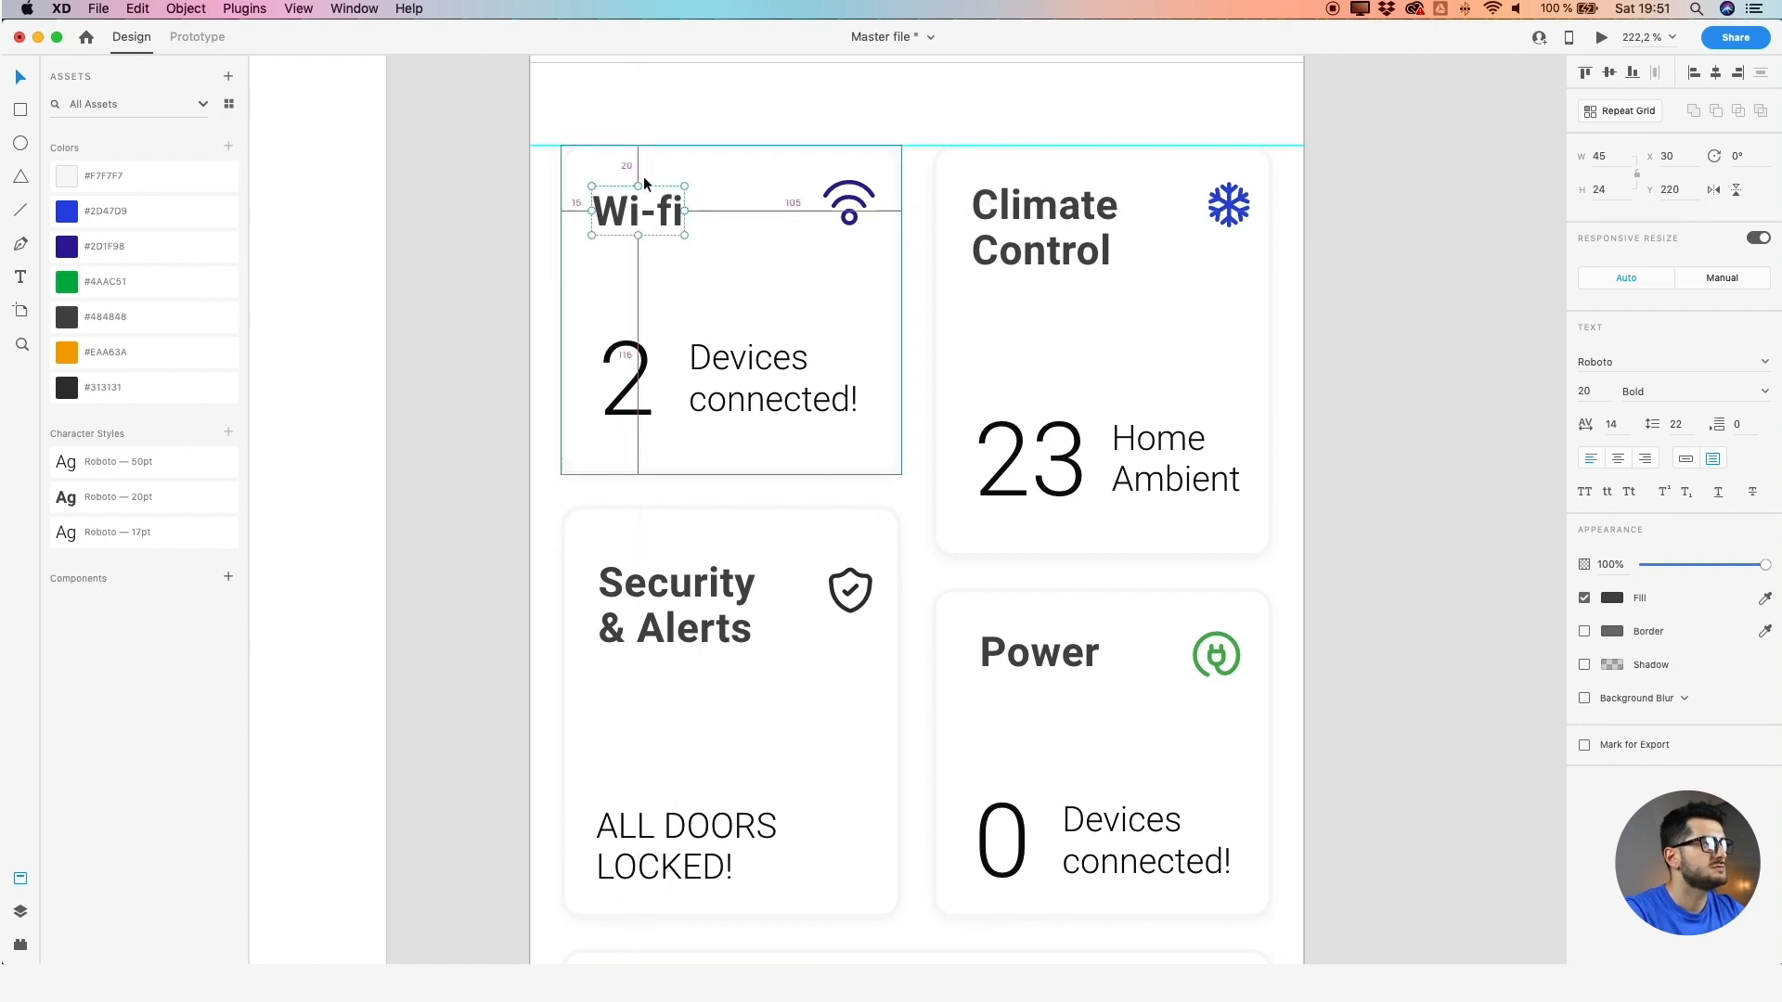
Nudge the Wi-fi icon down to Y 220, level with the card's title, and slightly left
click(863, 188)
key(Down)
key(Down)
key(Down)
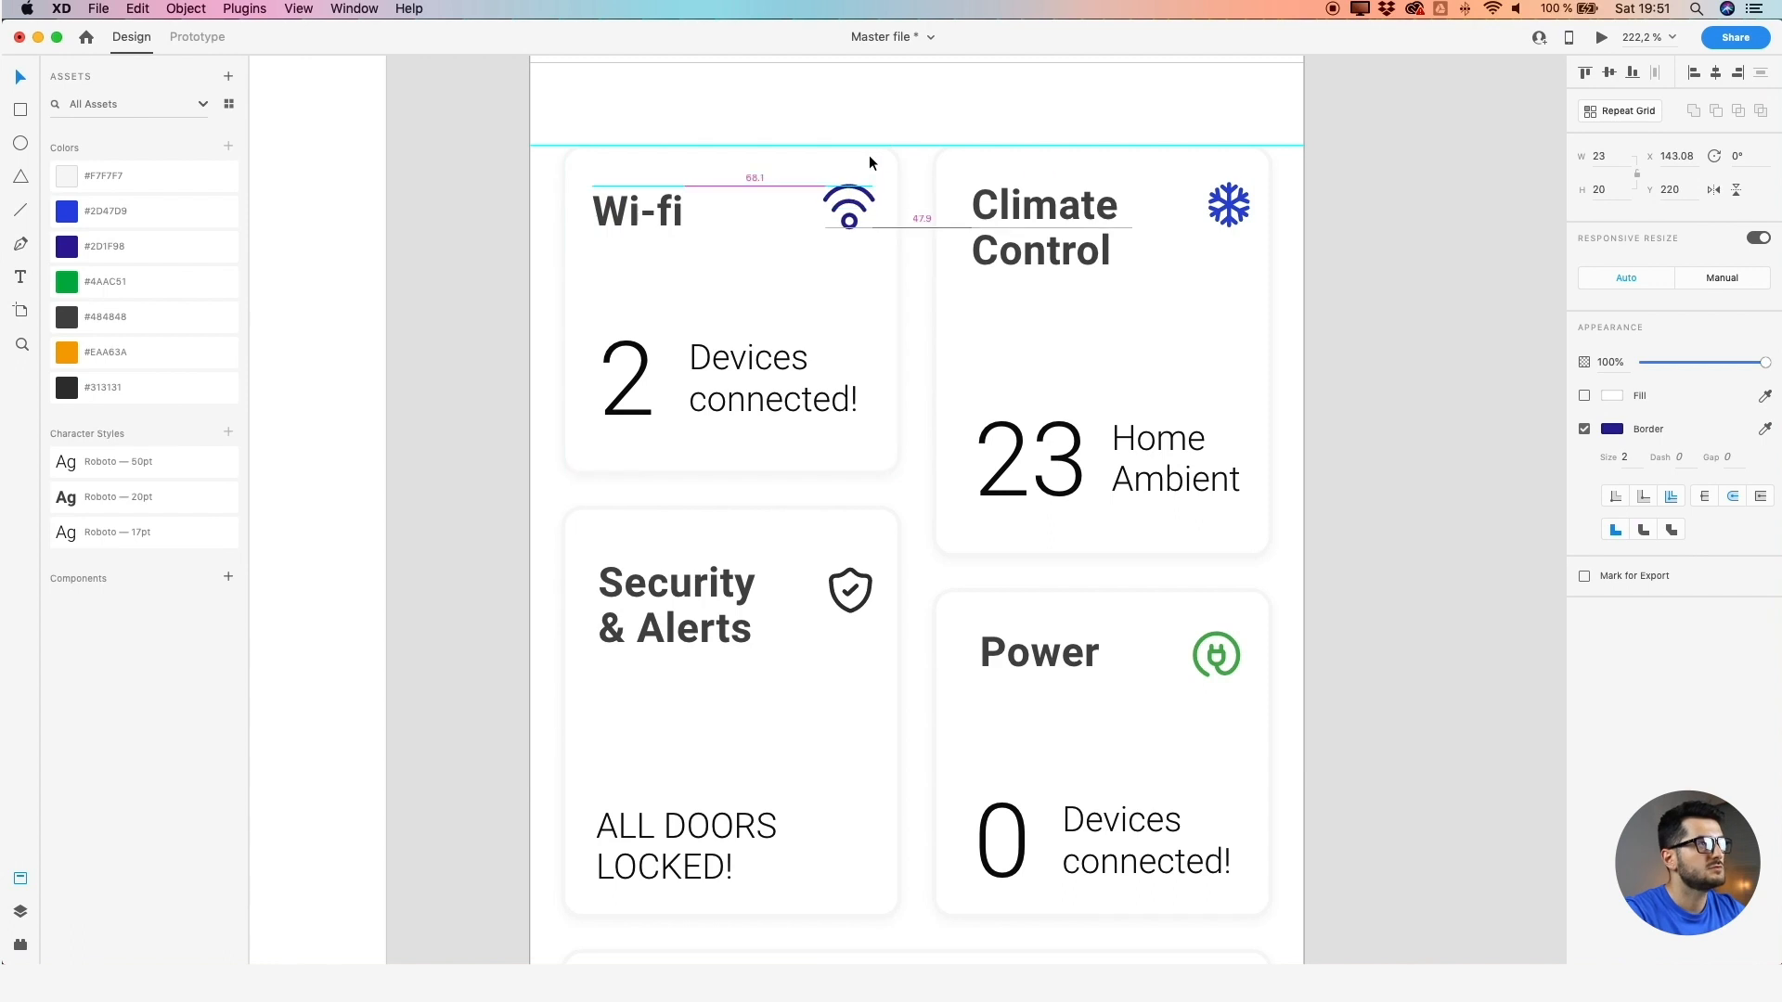
key(Up)
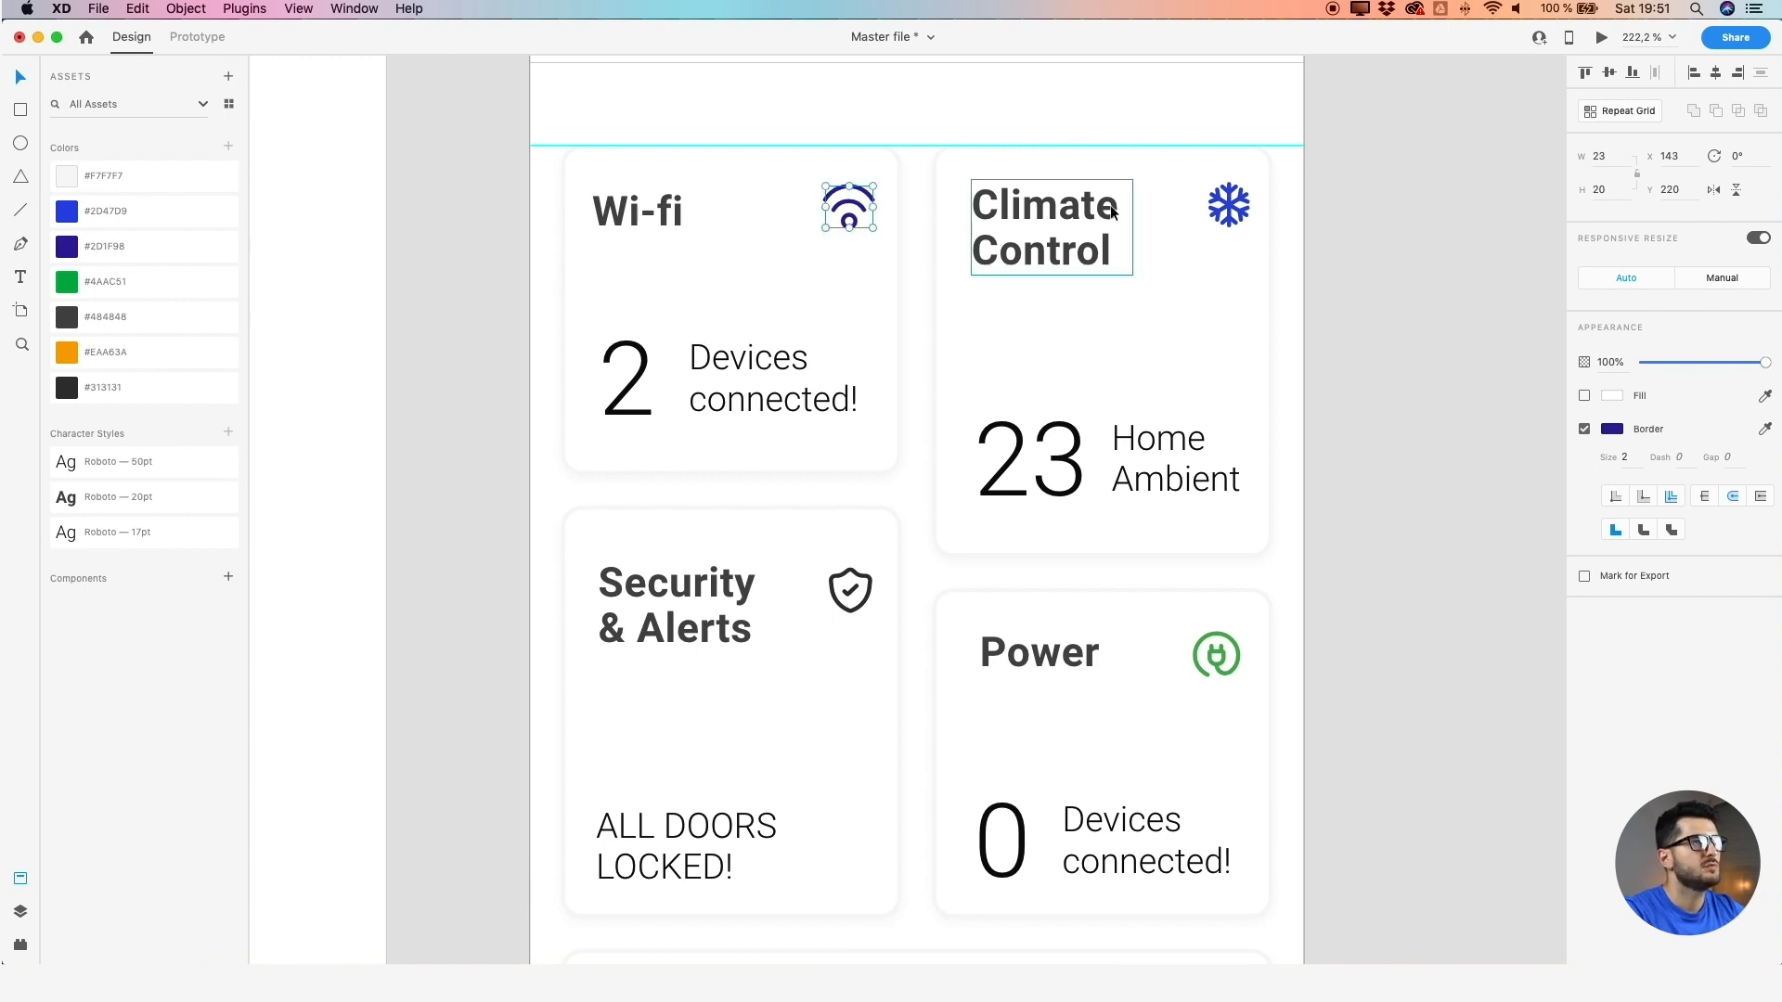
key(Left)
Nudge the number "2" in the Wi-fi card to X 30, Y 292, left-aligned with the title
click(631, 360)
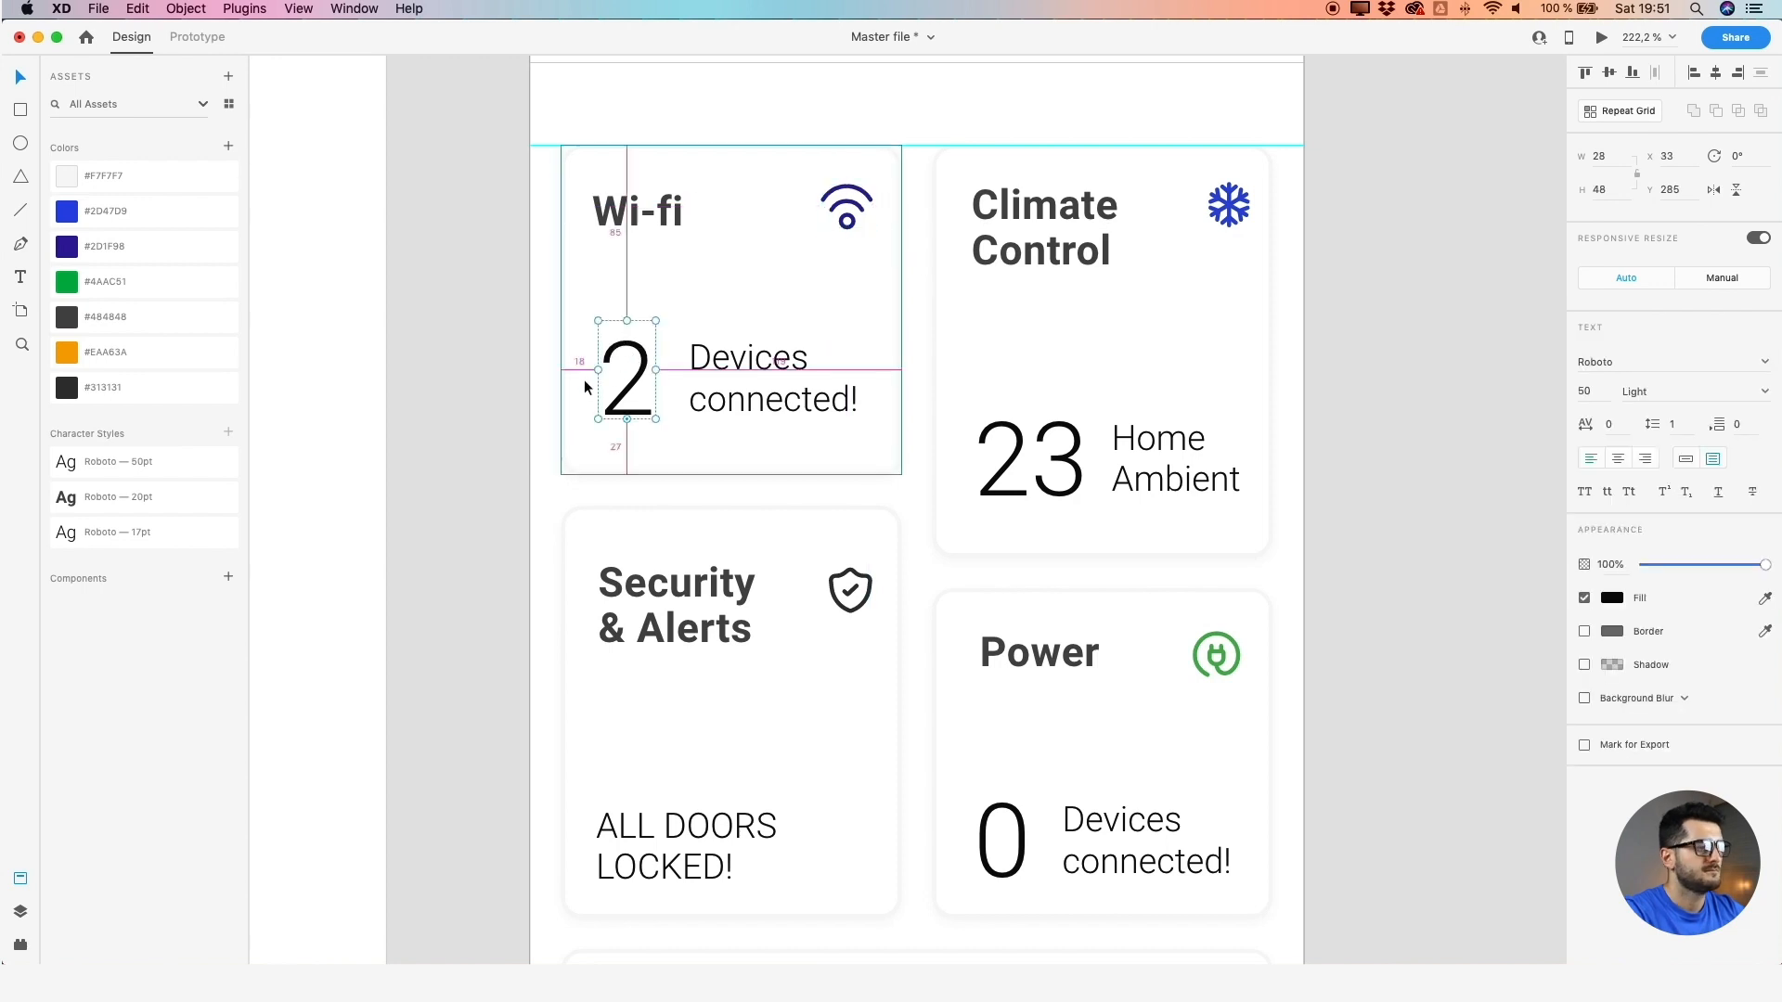
key(Left)
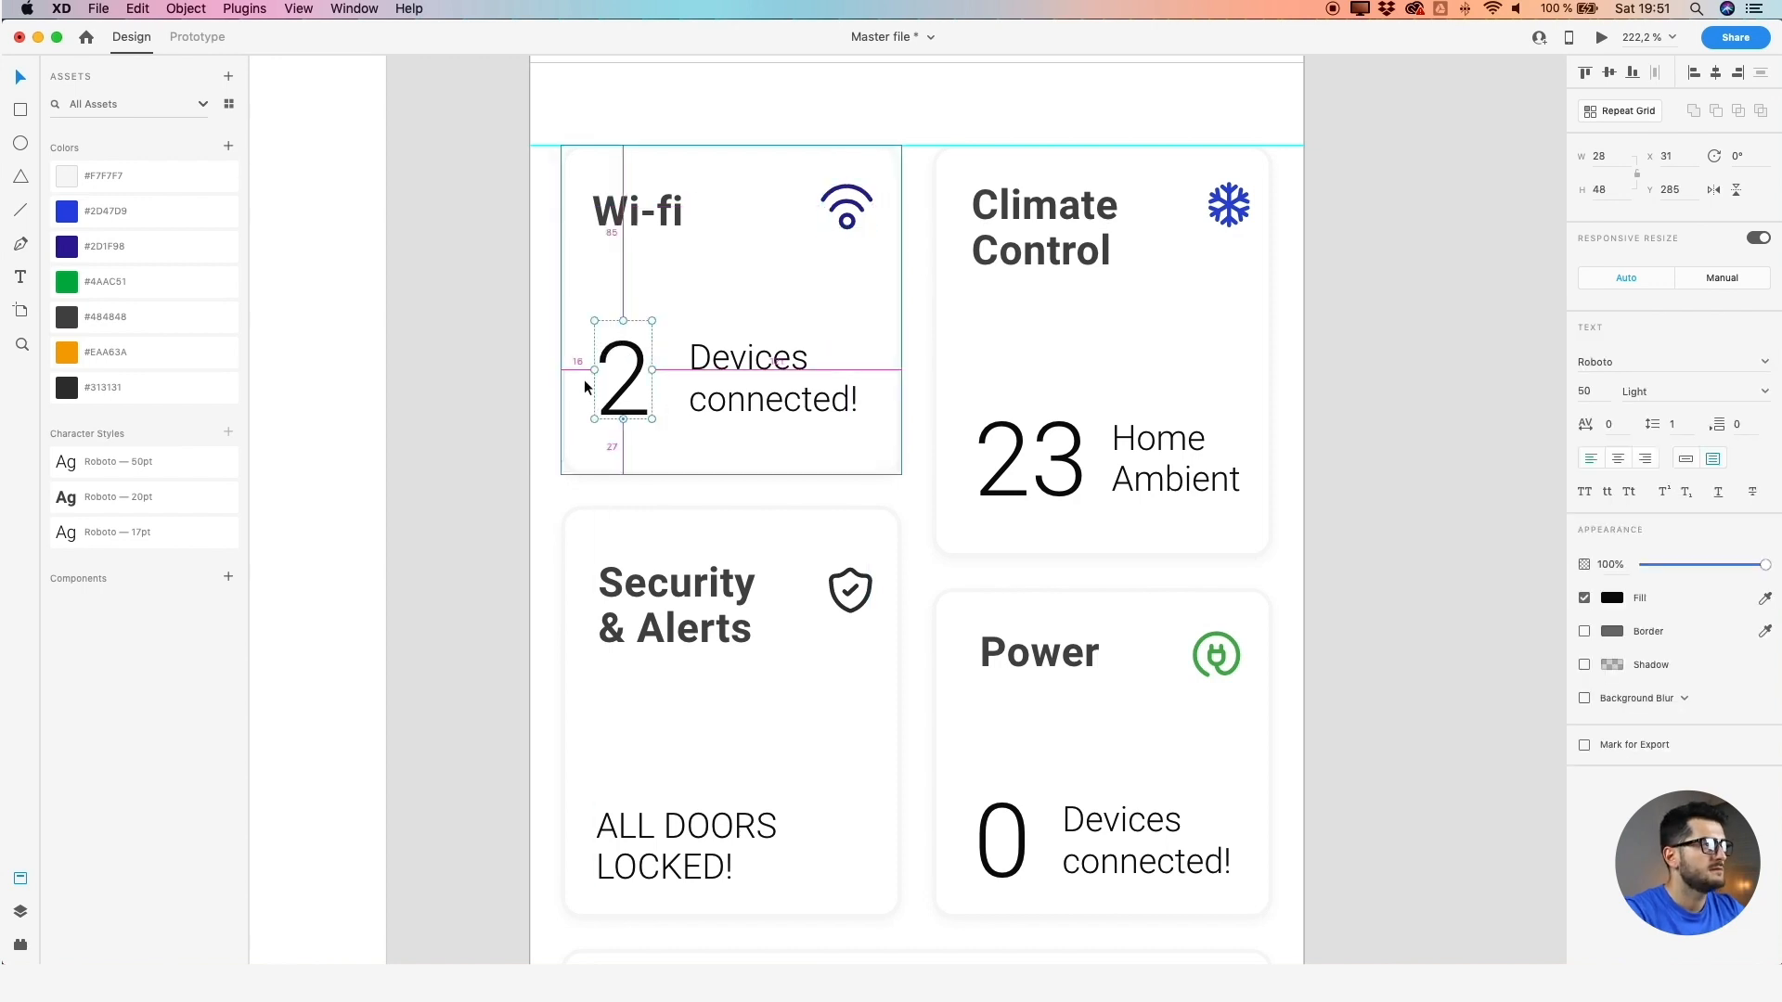
key(Down)
key(Down)
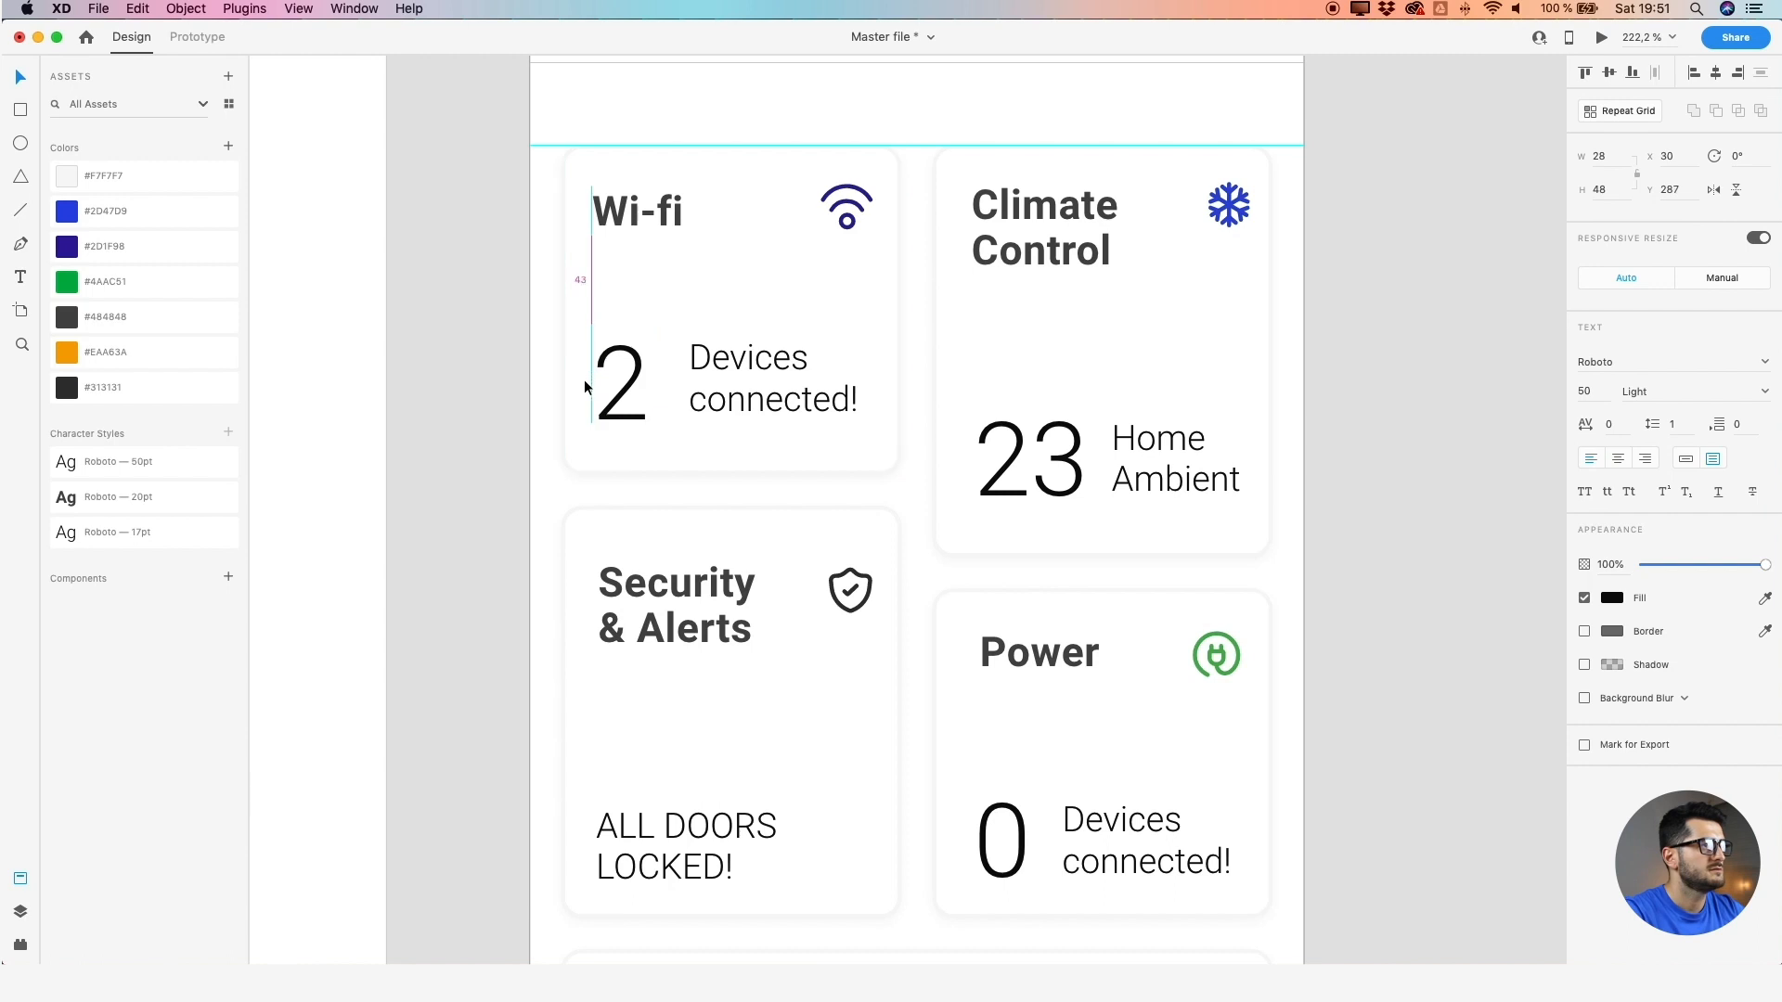
key(Down)
key(Down)
key(Down)
key(Down)
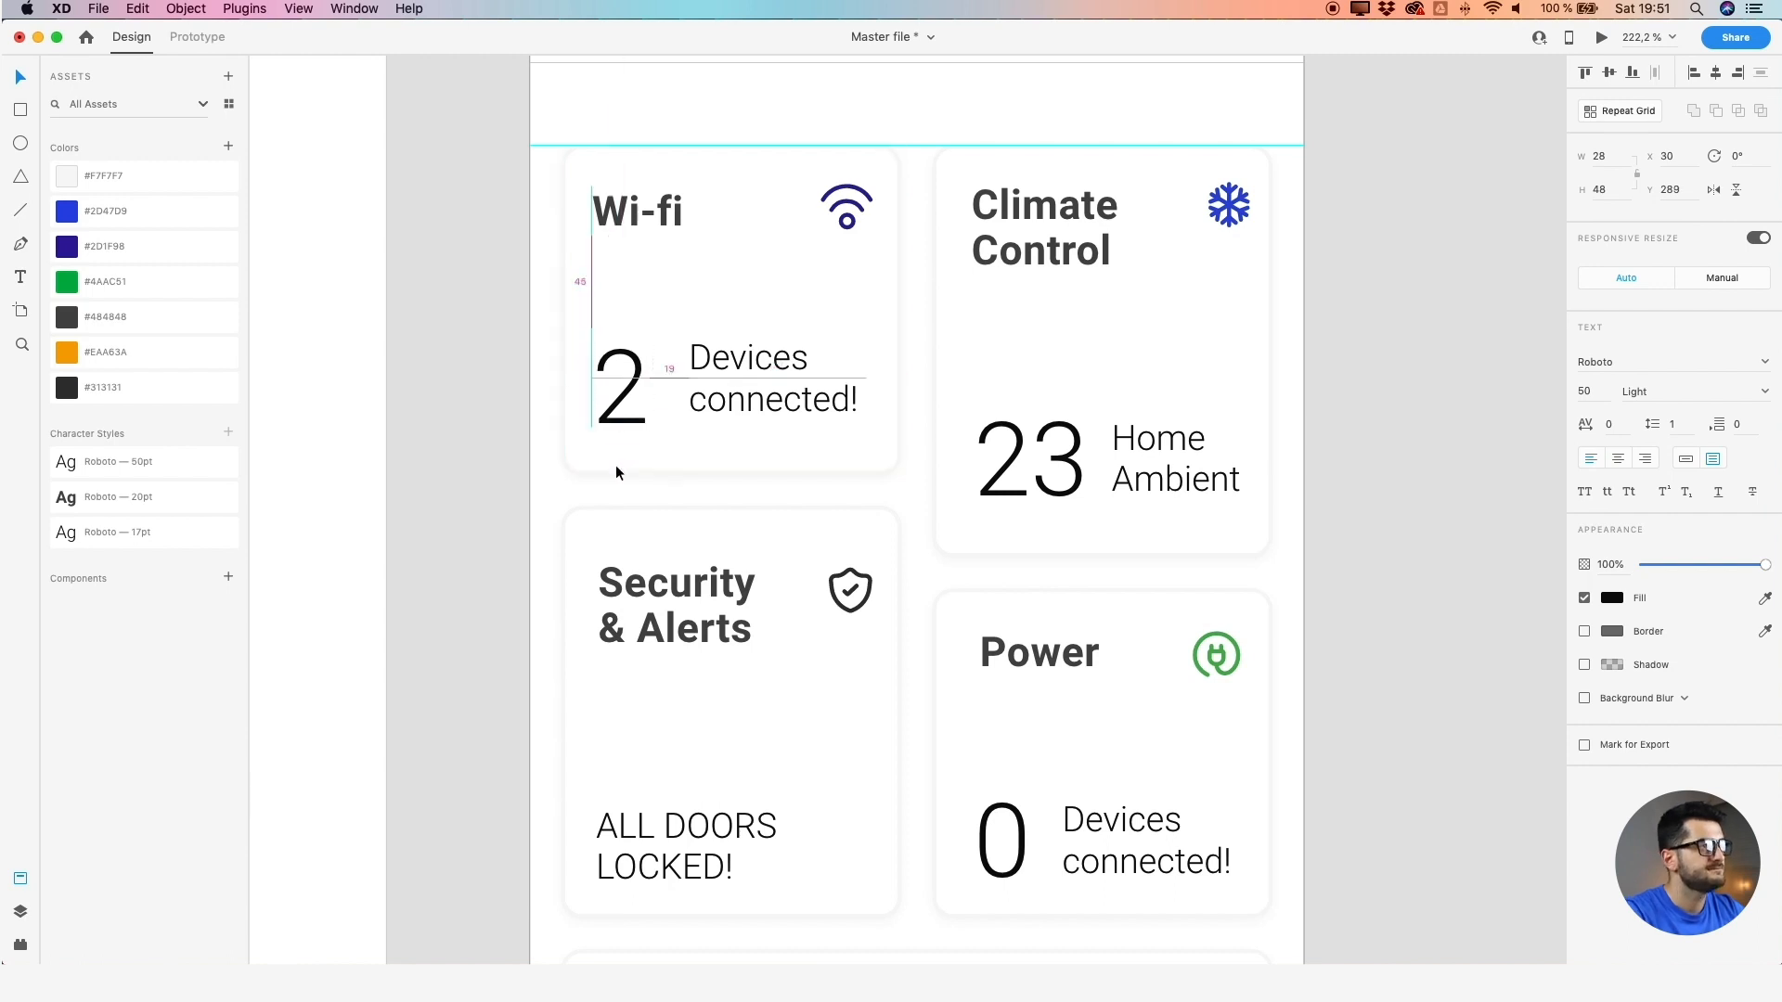
key(Down)
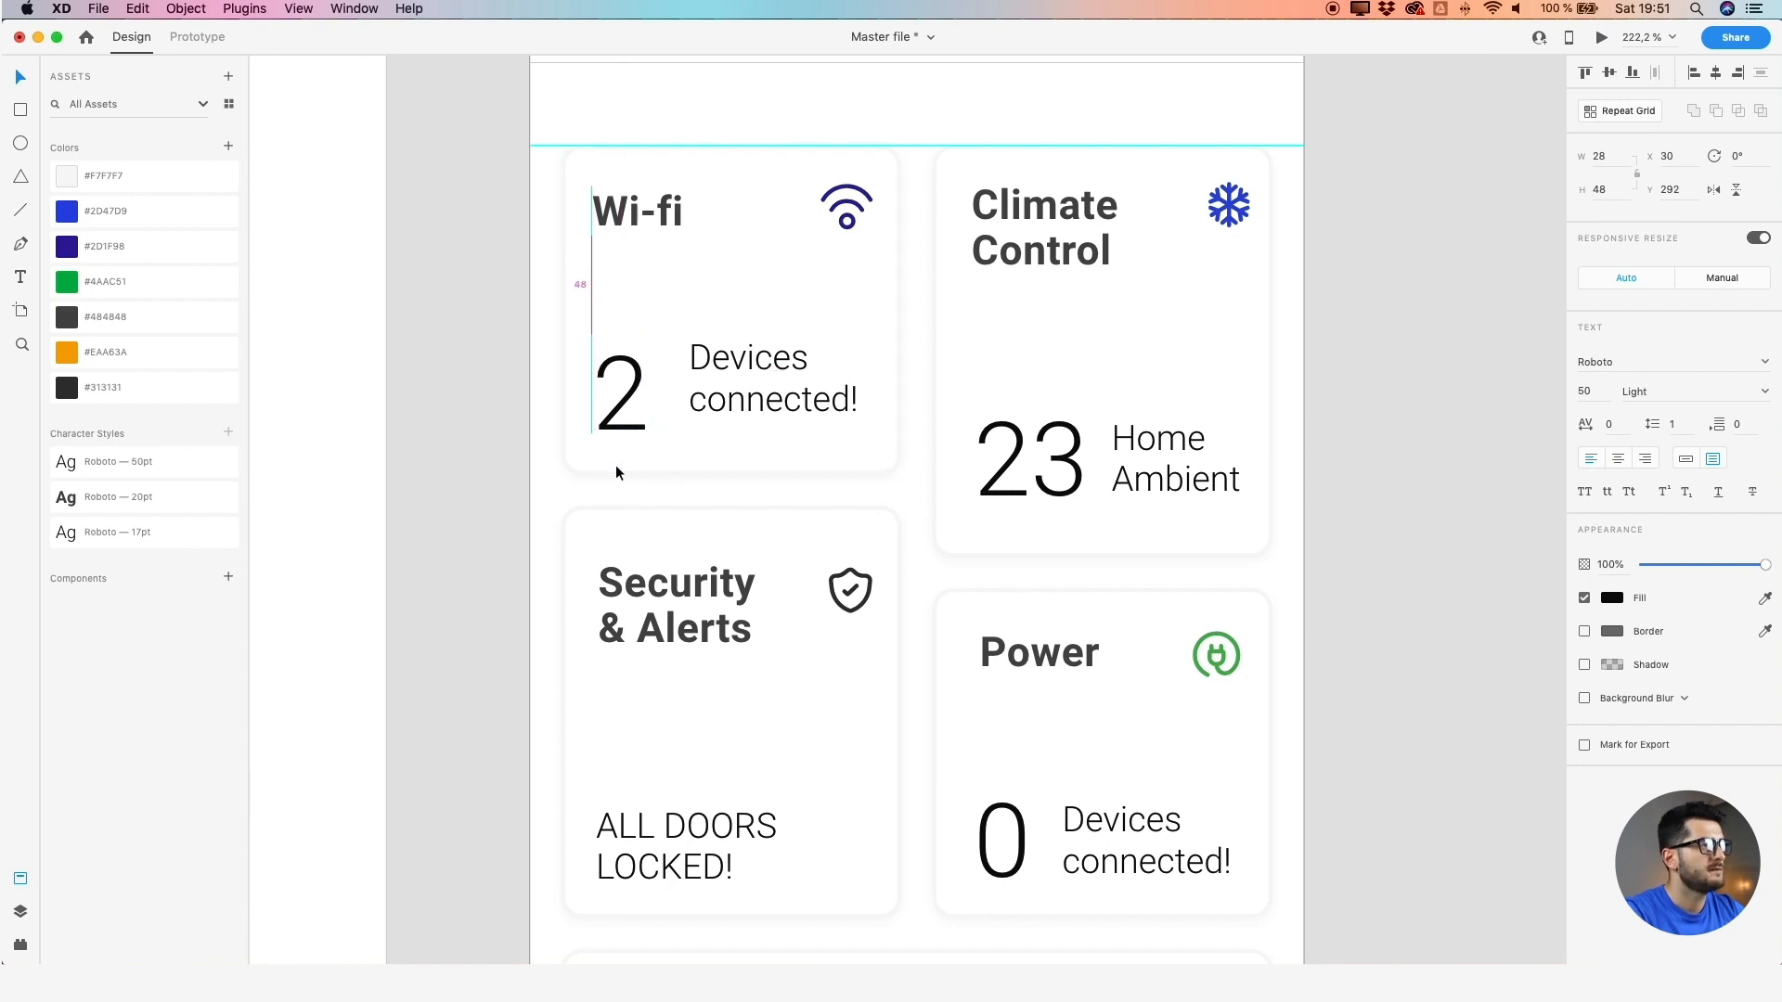
Move the "Devices connected!" text in the Wi-fi card to X 73, Y 300, bottom-aligned with the number
click(700, 386)
drag(720, 402, 725, 411)
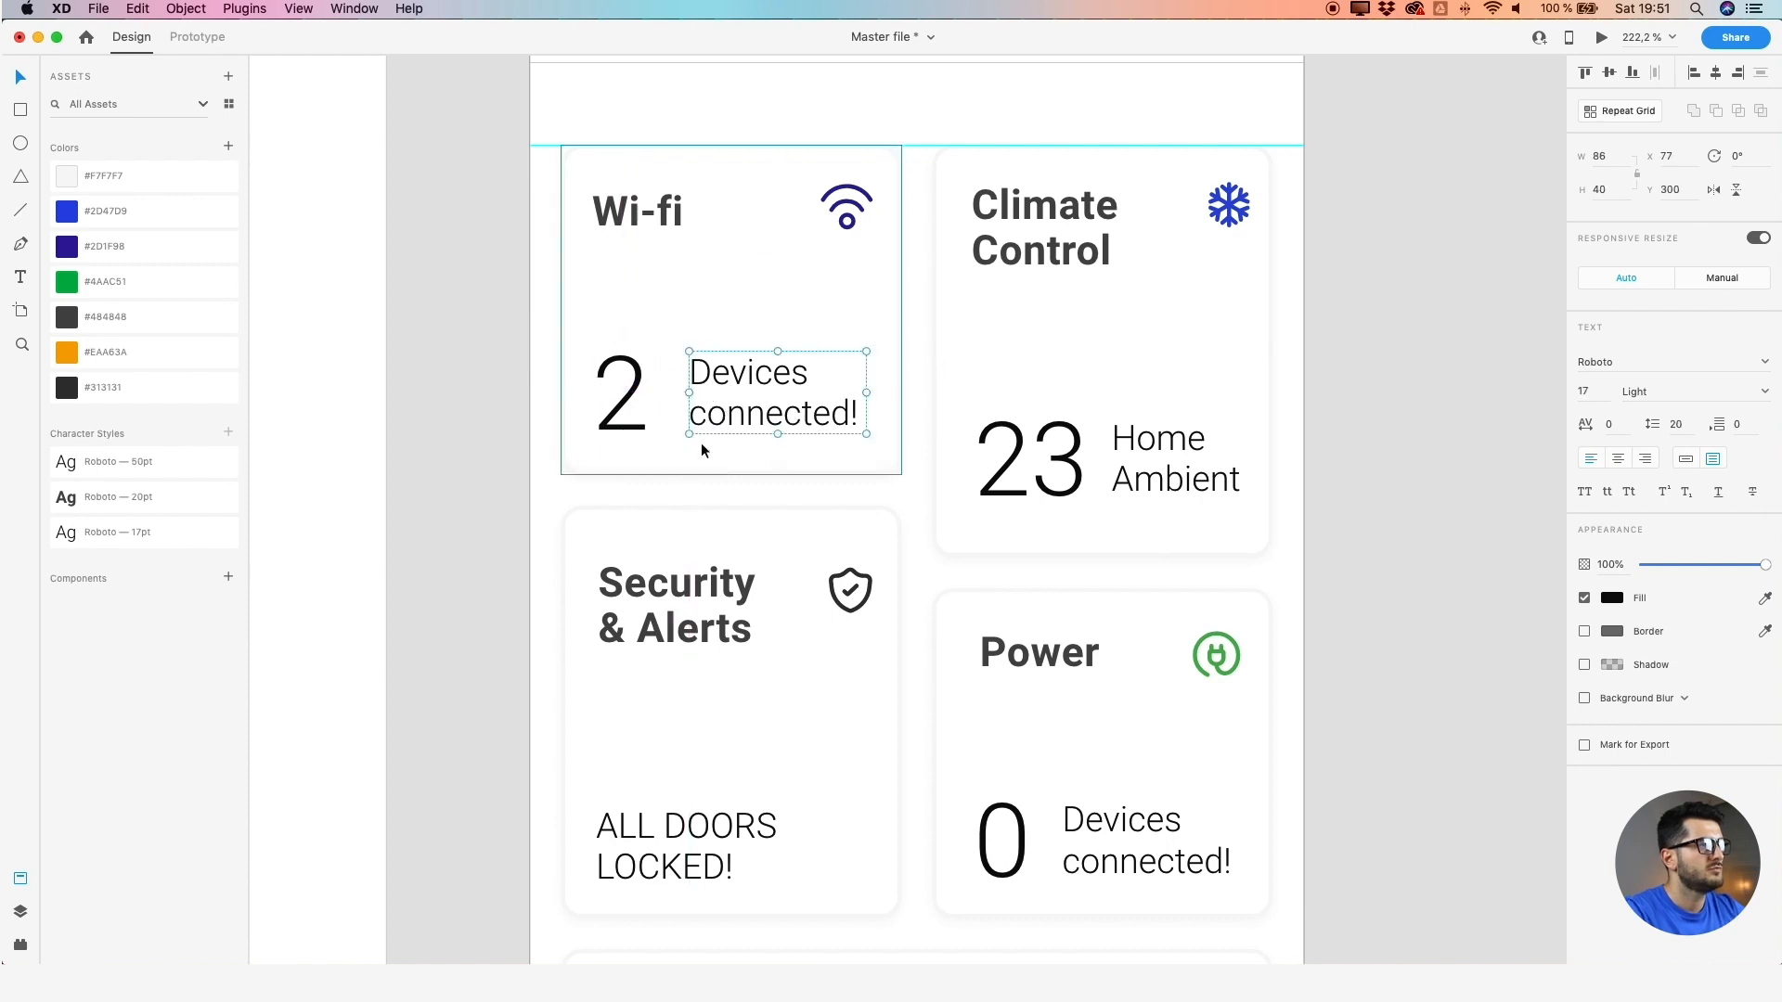
key(Left)
key(Left)
key(Left)
key(Left)
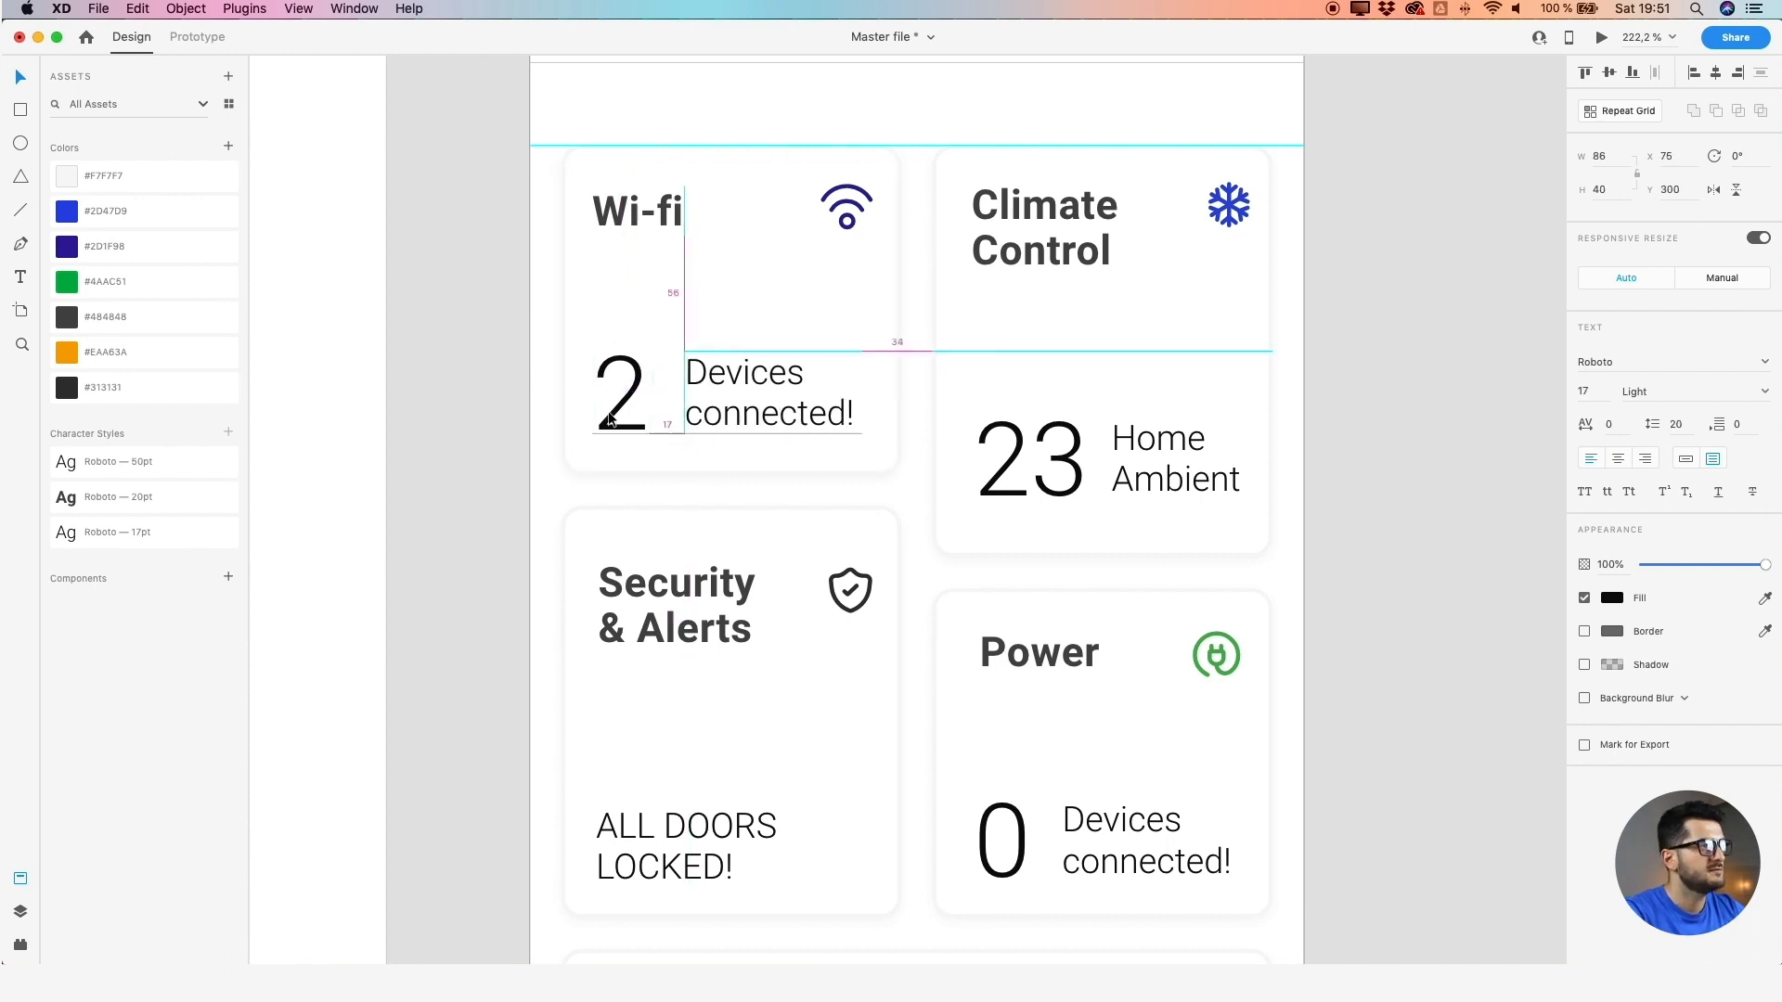
scroll(511, 364, down, 2)
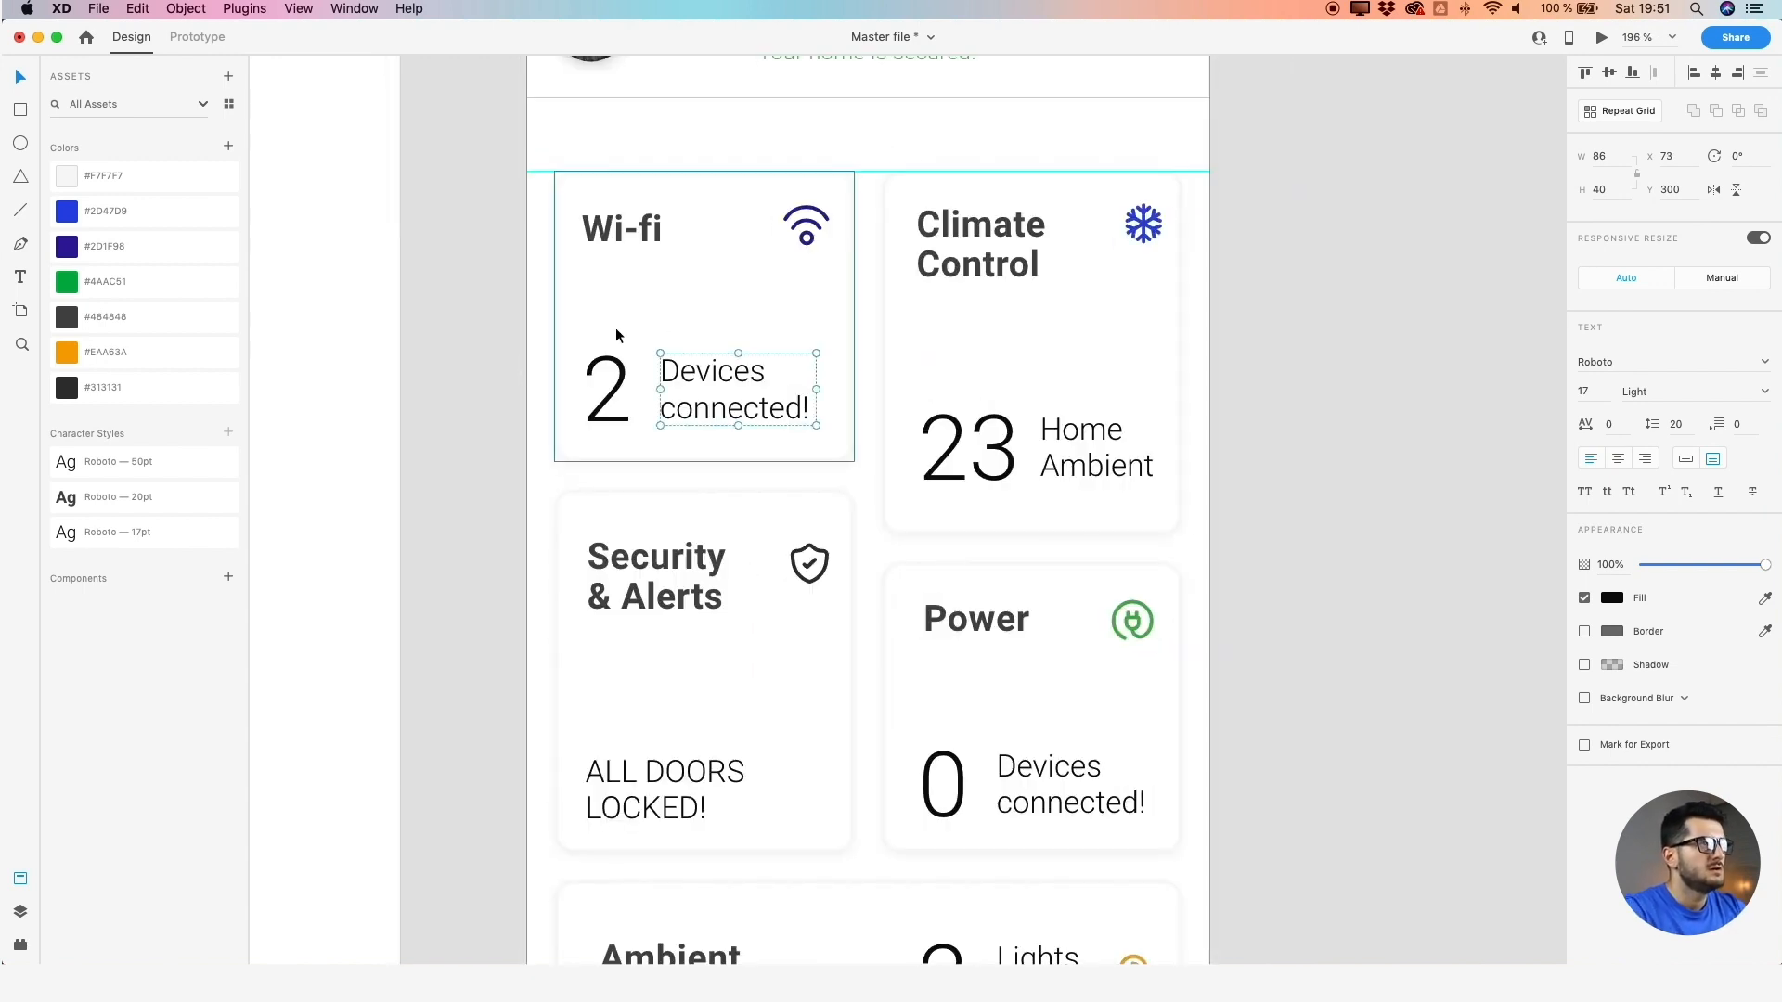
Nudge the "Climate Control" title left inside its card to X 210
click(603, 236)
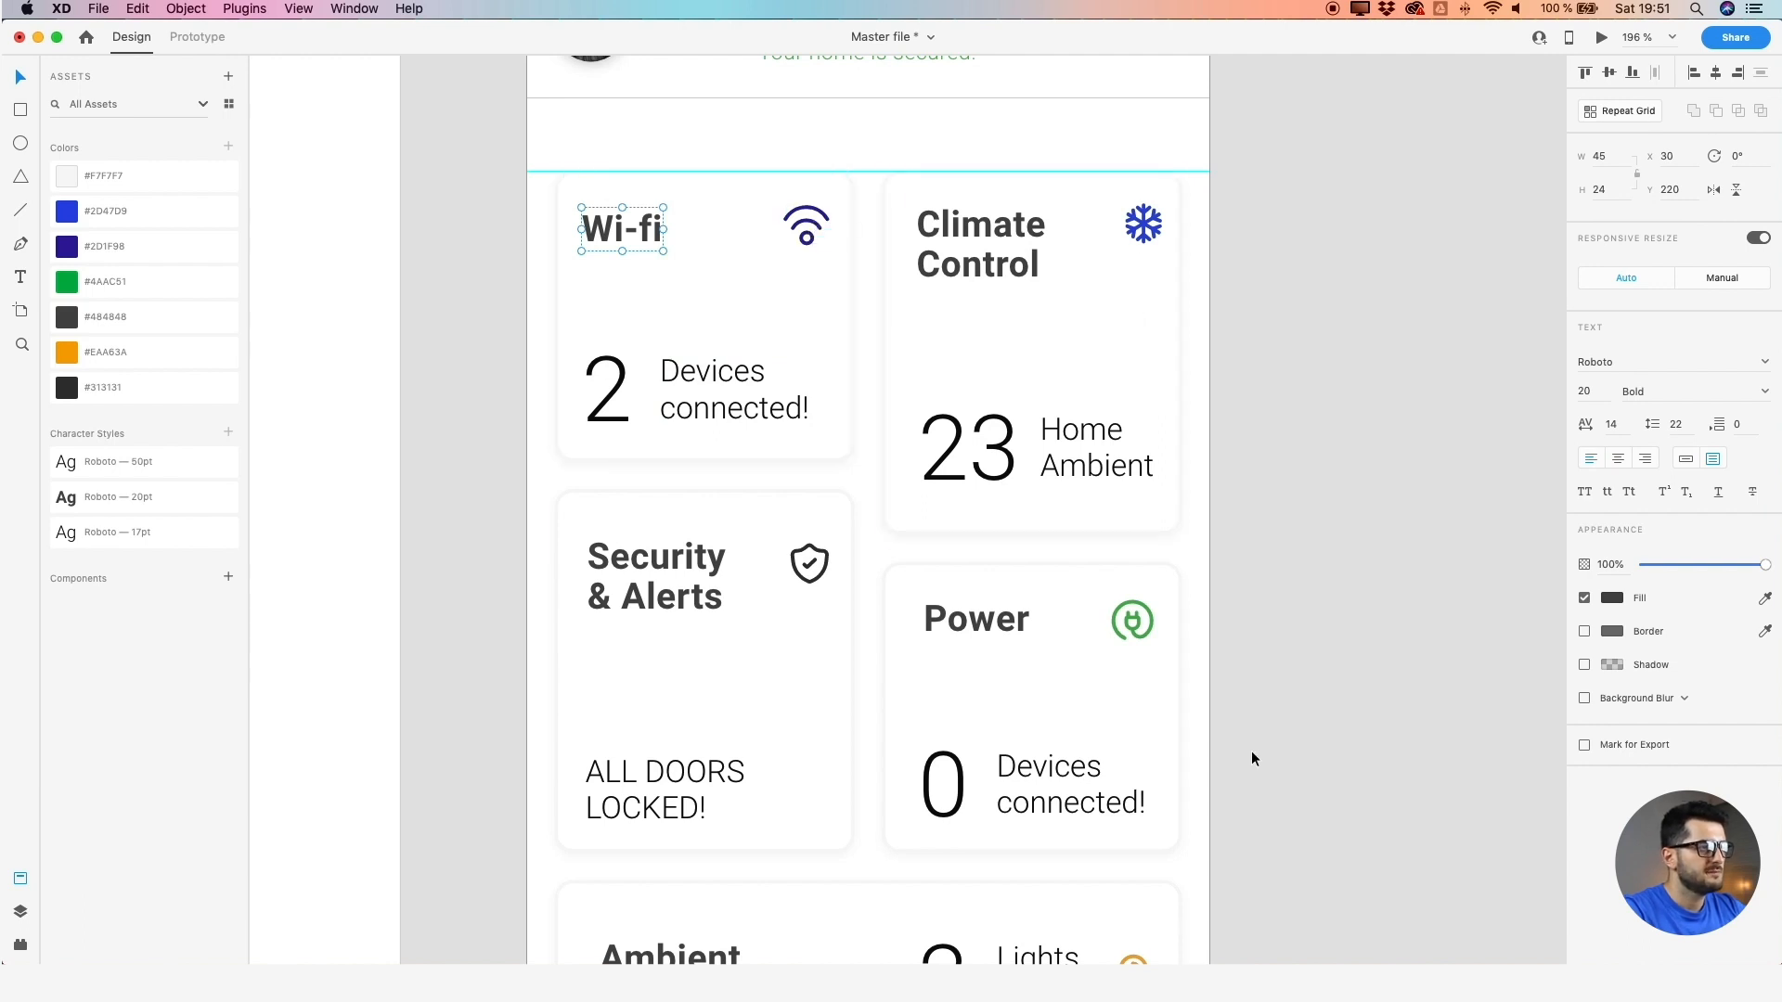
click(1281, 369)
scroll(1281, 369, right, 3)
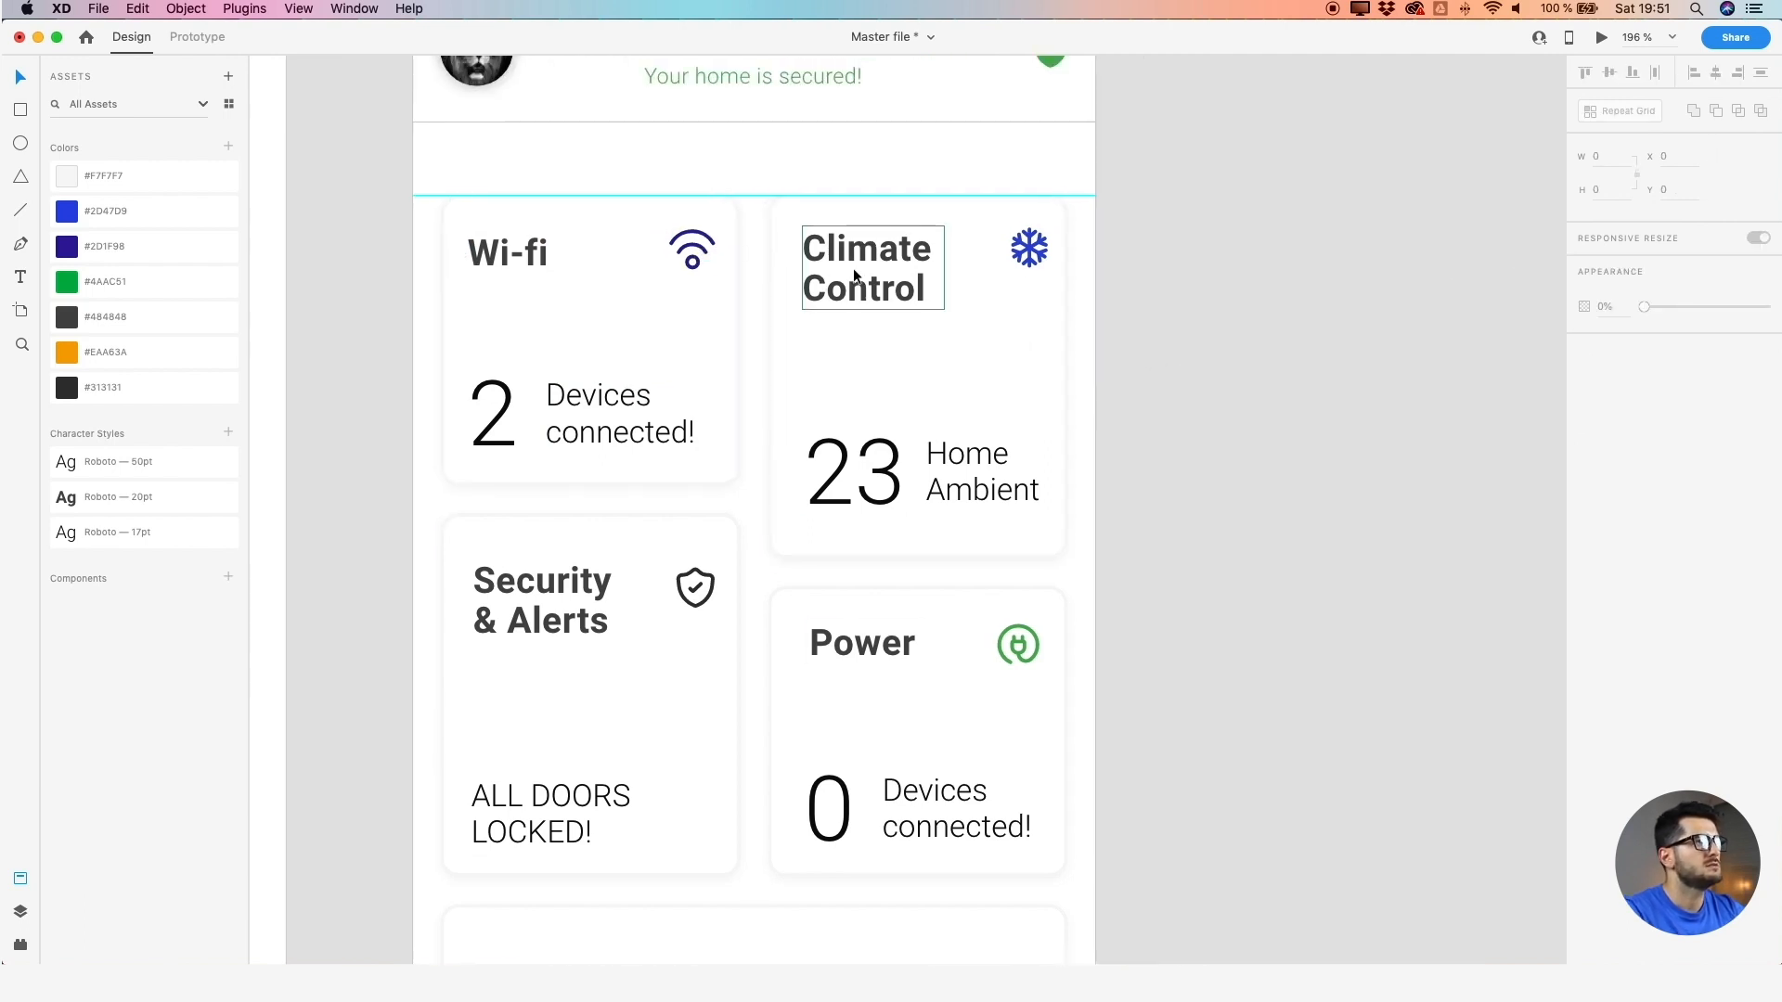
scroll(837, 258, up, 3)
click(837, 258)
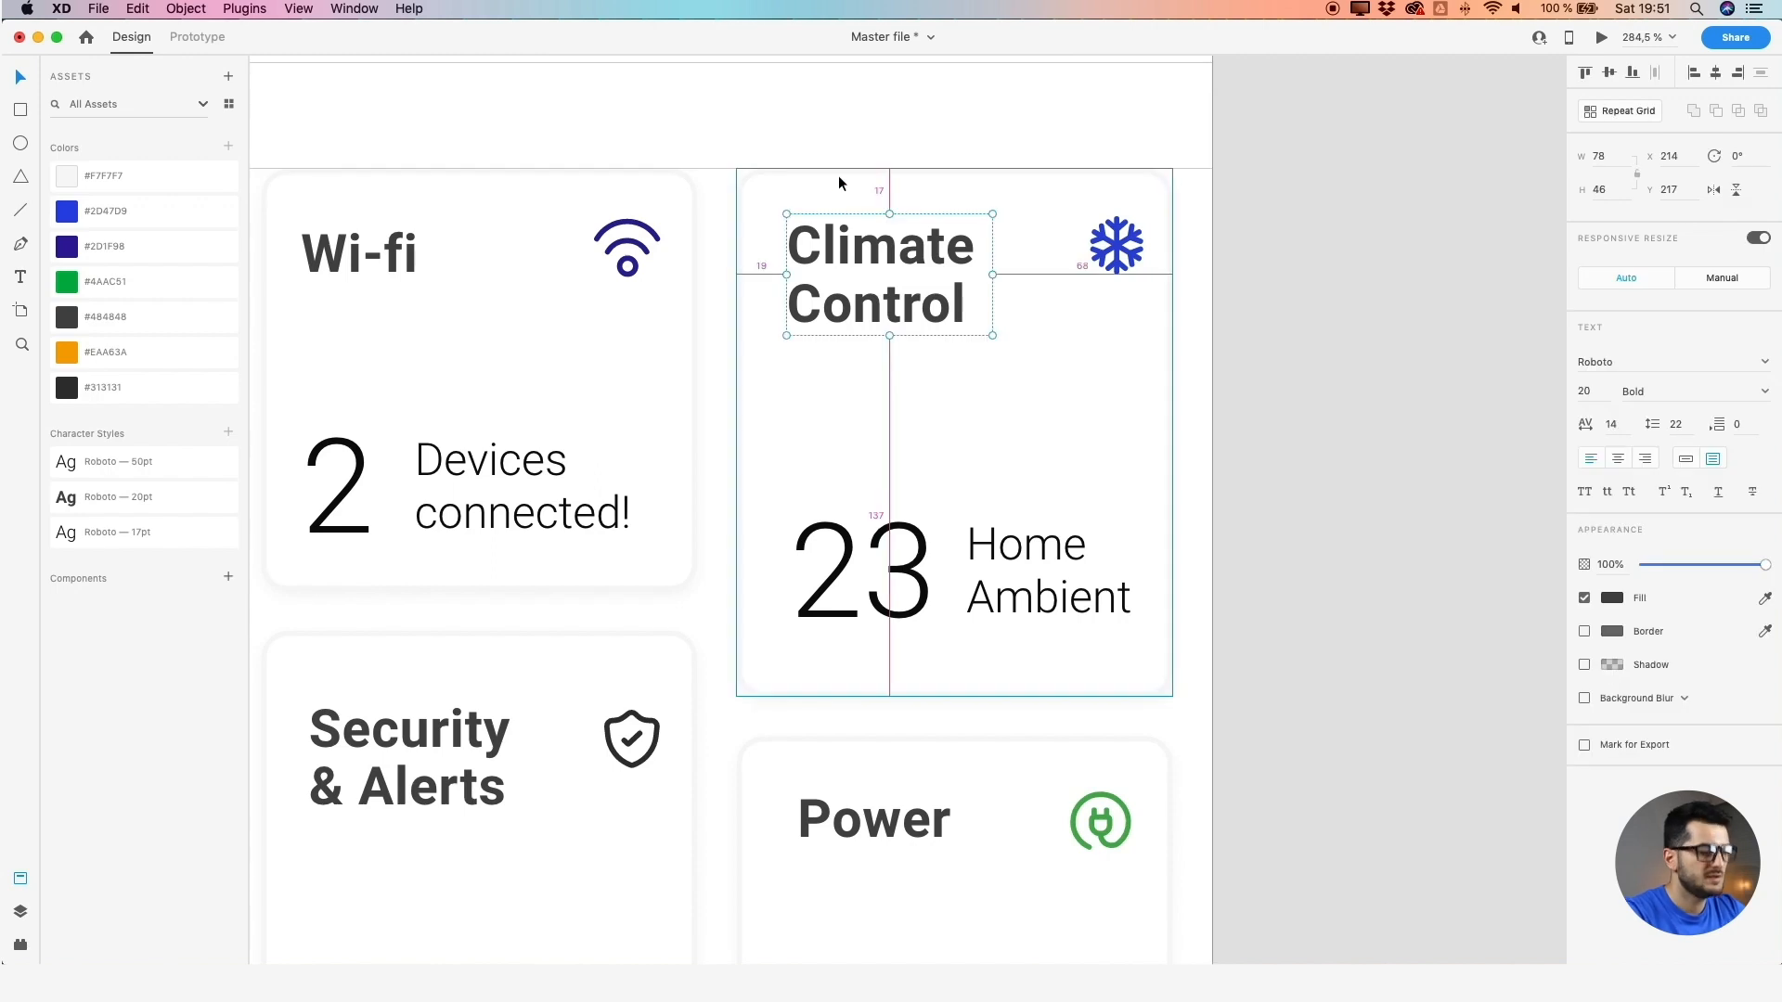
key(Left)
key(Left)
key(Left)
key(Left)
key(Left)
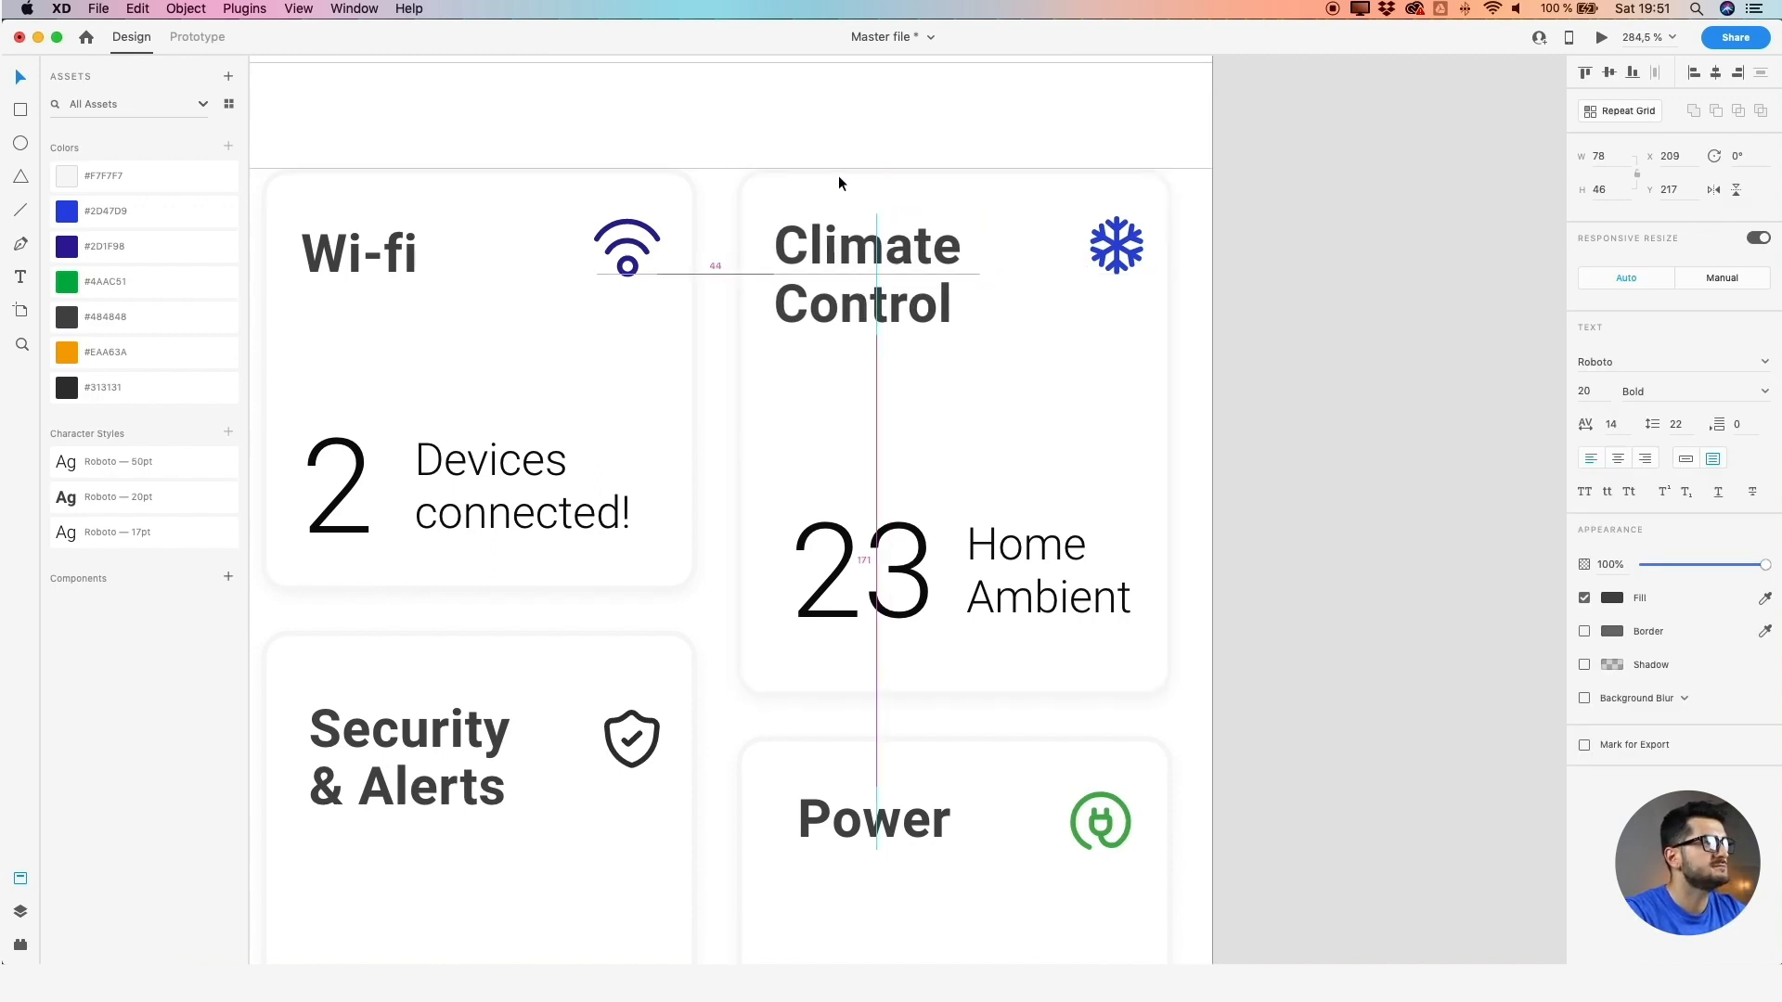
key(Right)
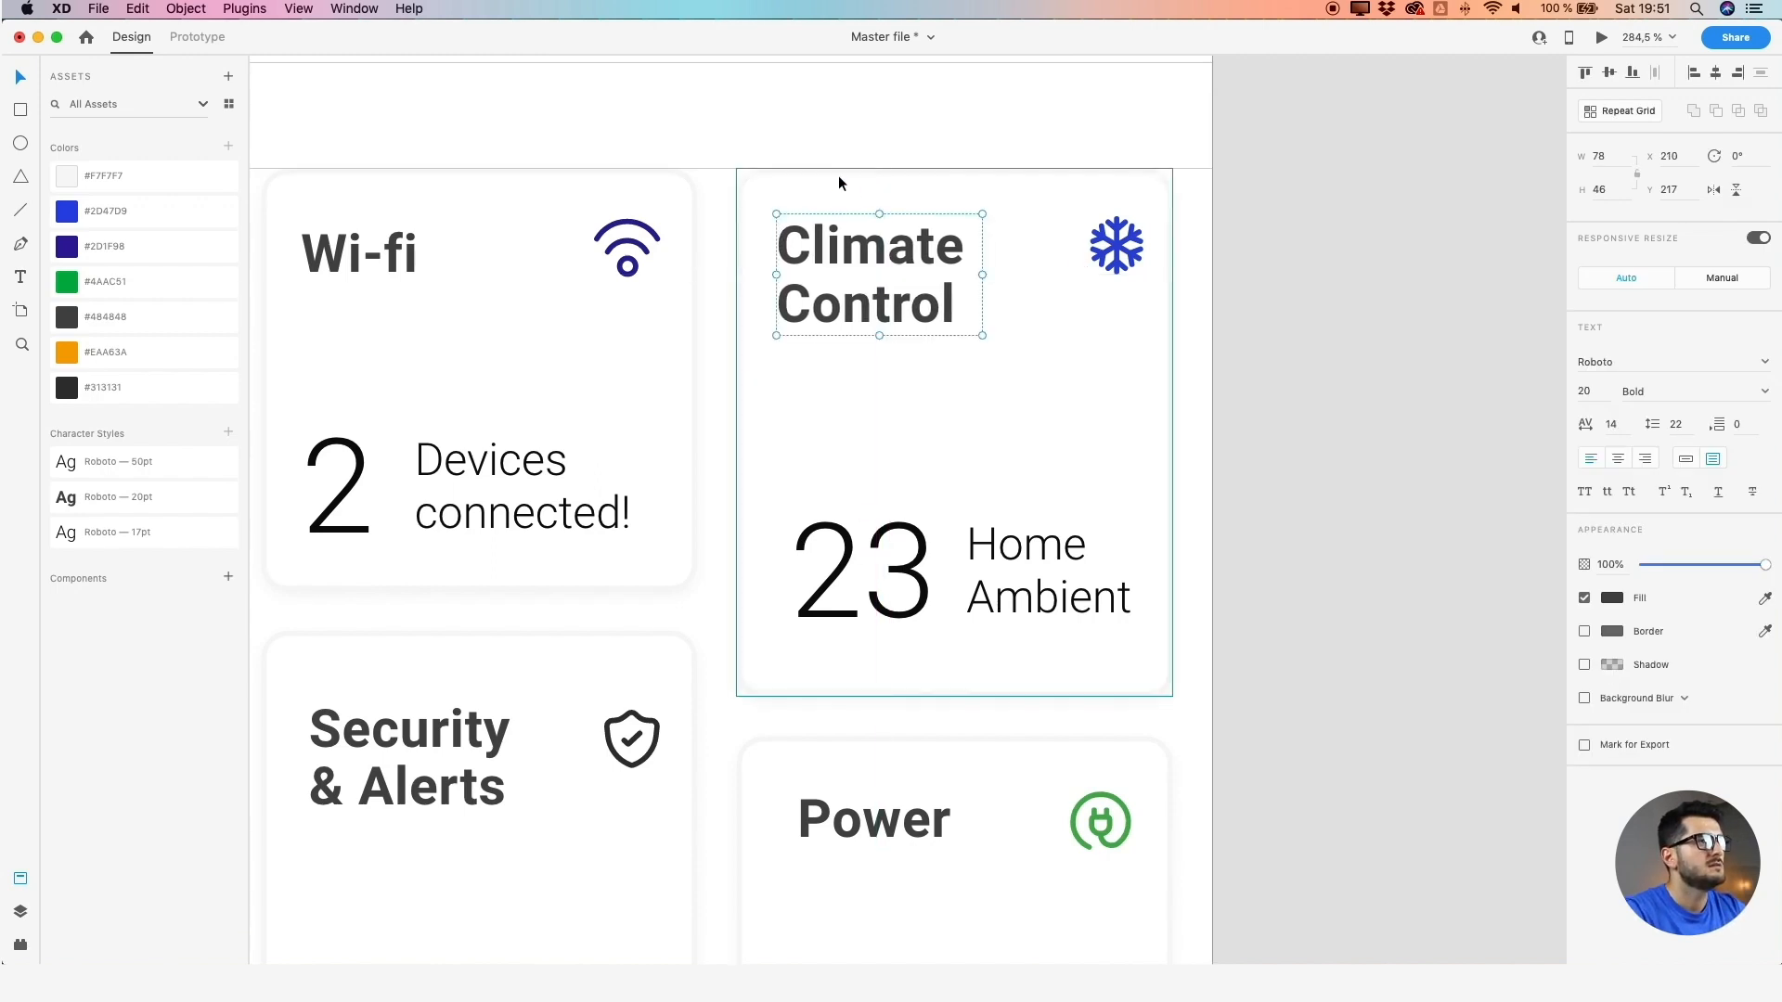
Nudge the "Climate Control" title down to Y 220
key(Down)
key(Down)
key(Down)
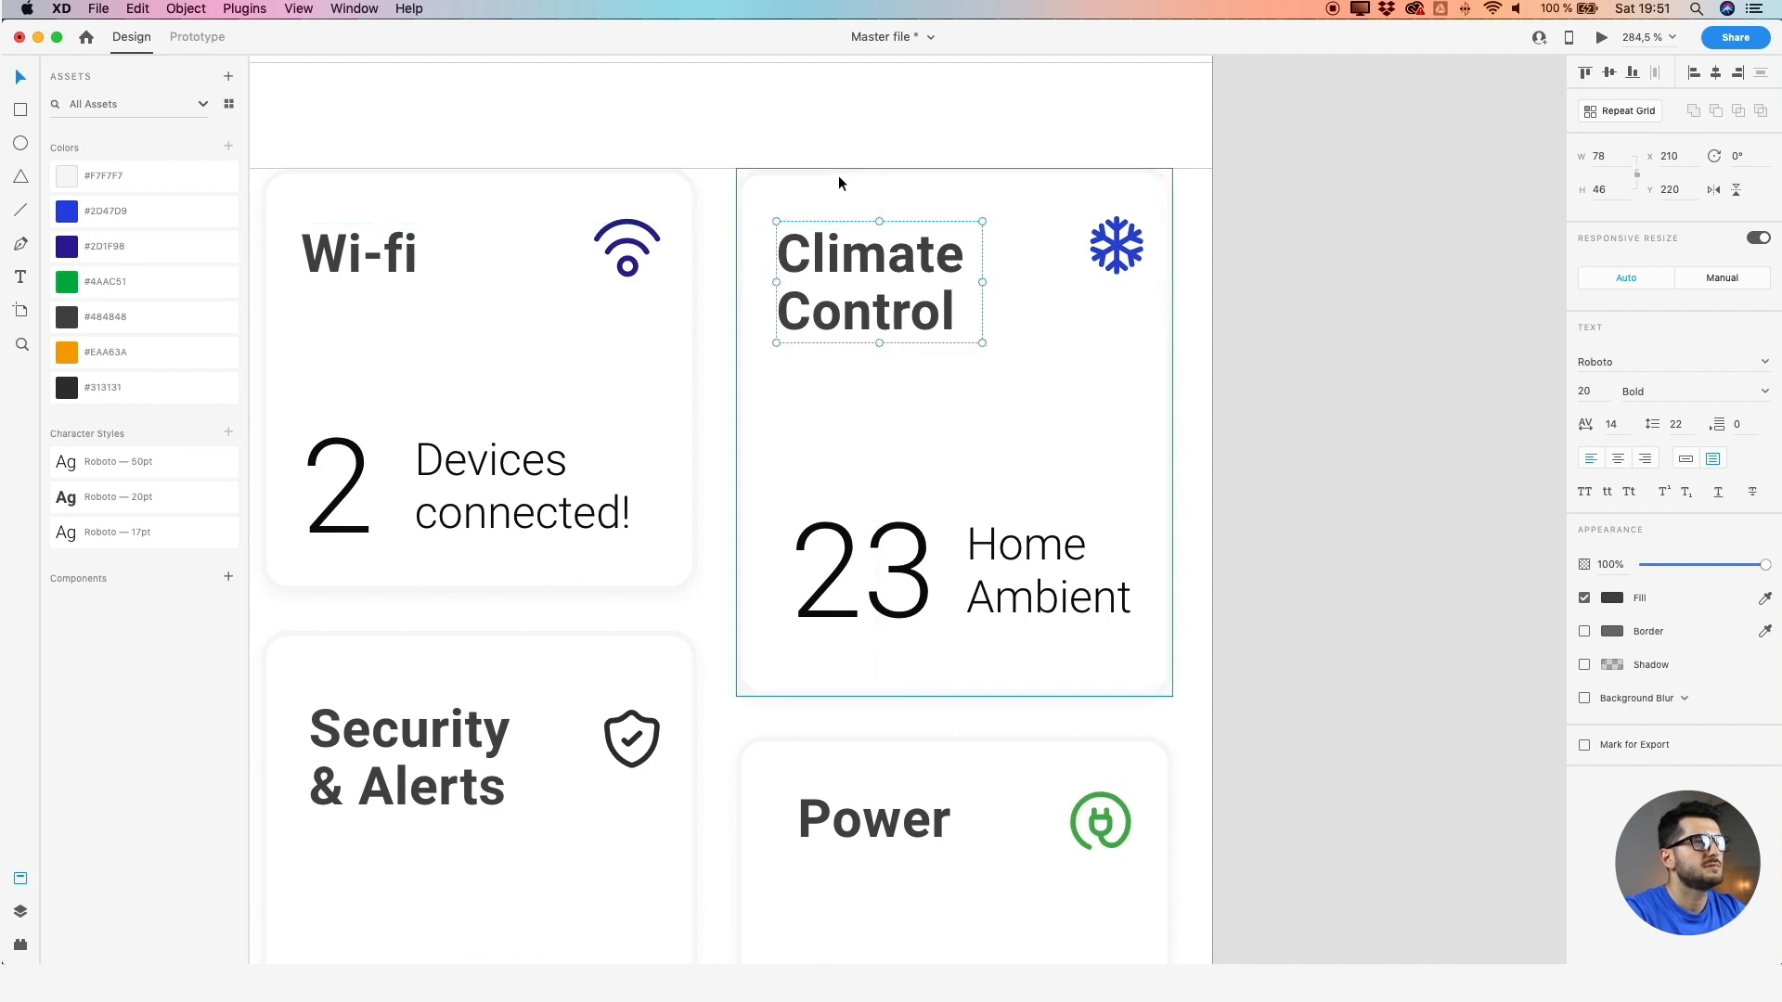
Move the snowflake icon in the Climate Control card to X 327, Y 220, level with the title
click(1118, 236)
click(1117, 239)
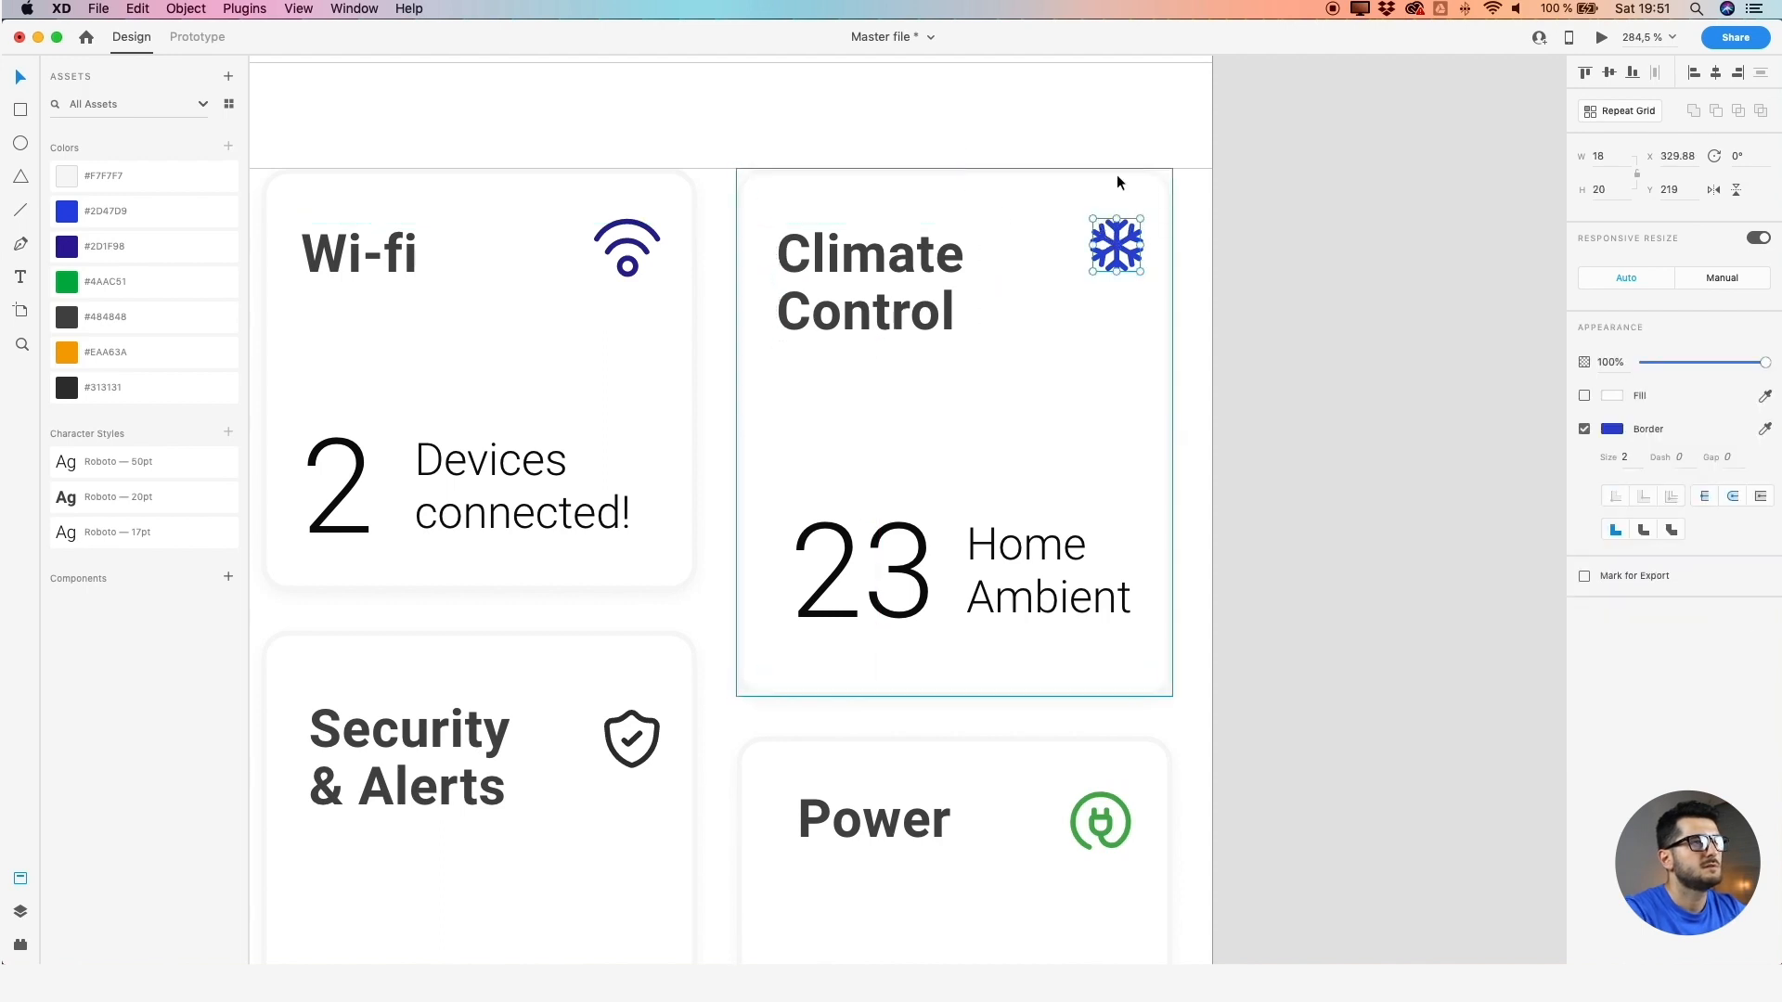
key(Down)
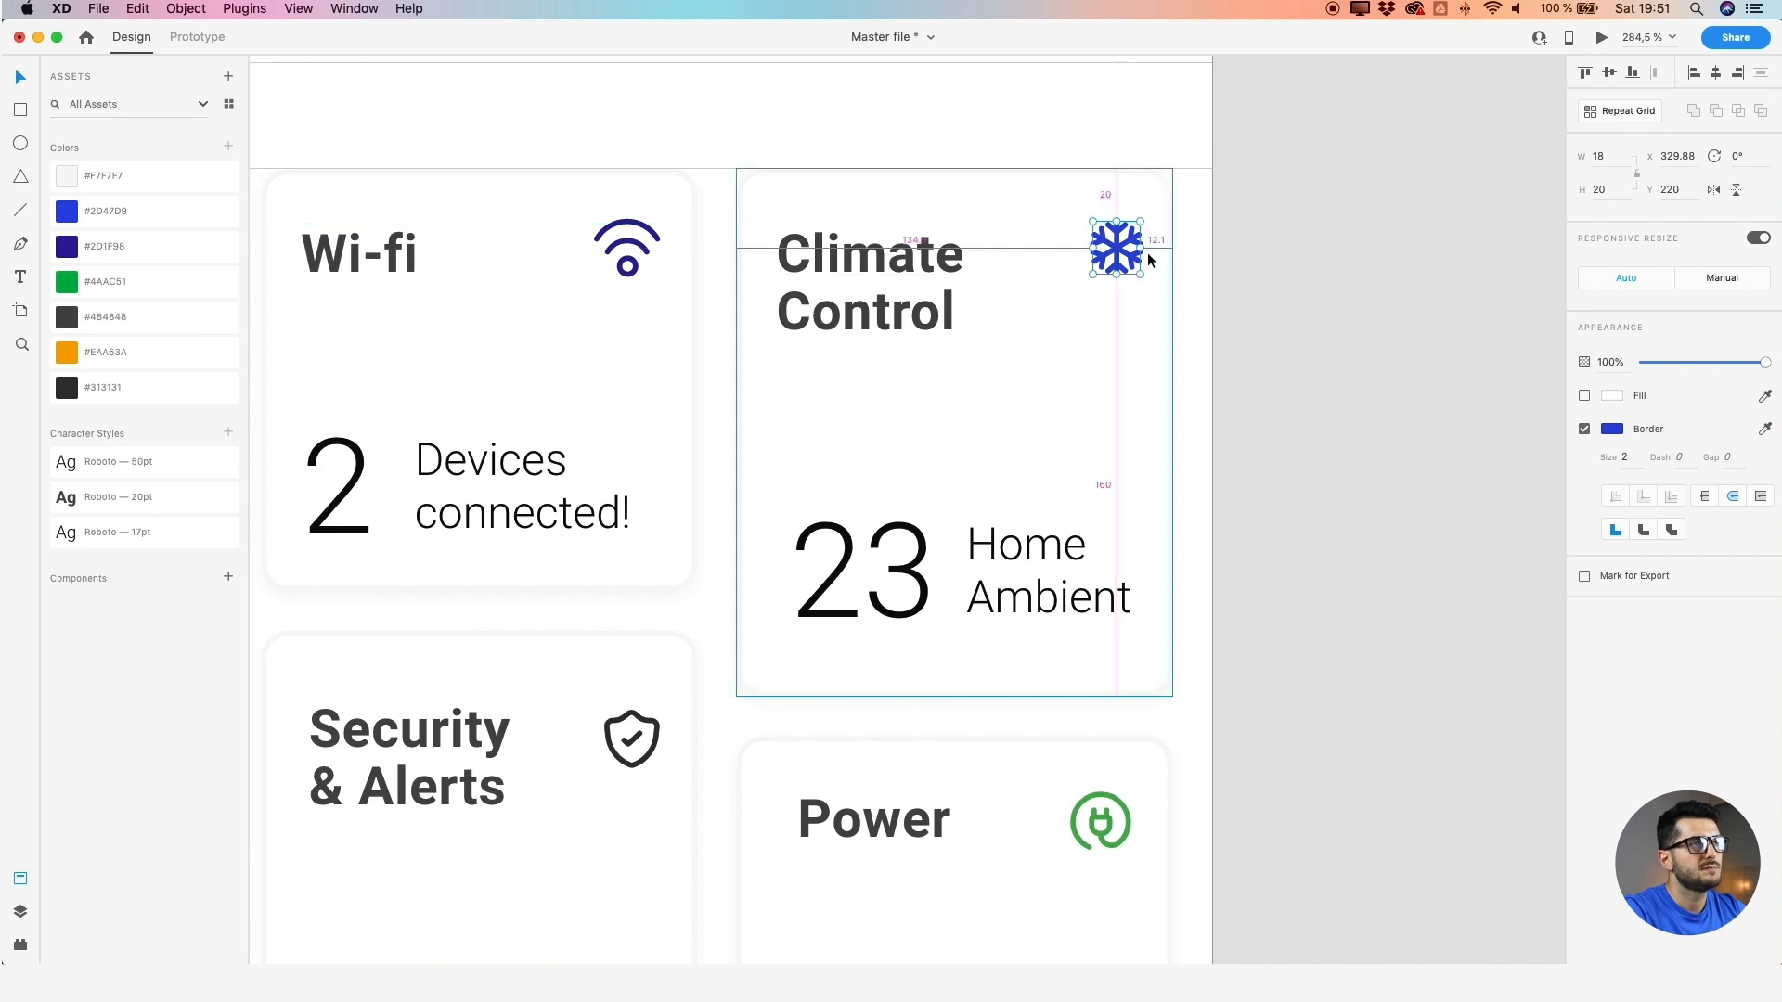
click(1697, 156)
key(Right)
key(BackSpace)
key(Return)
key(alt)
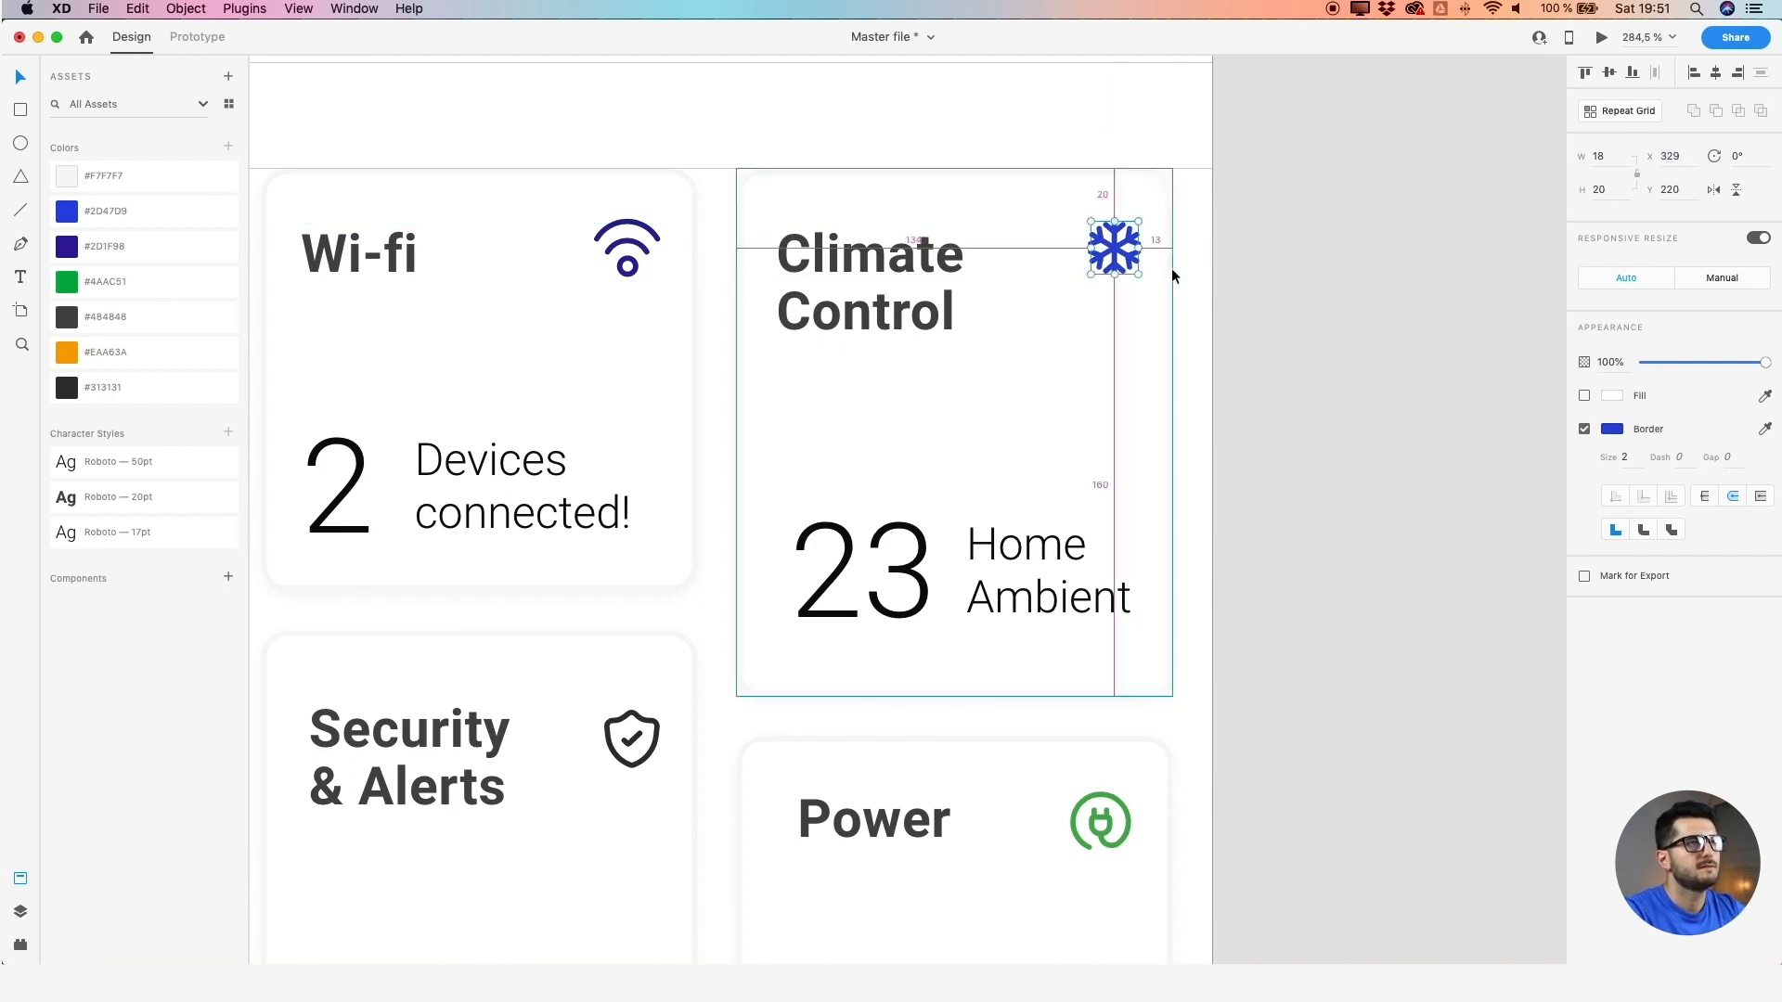
key(Left)
key(Left)
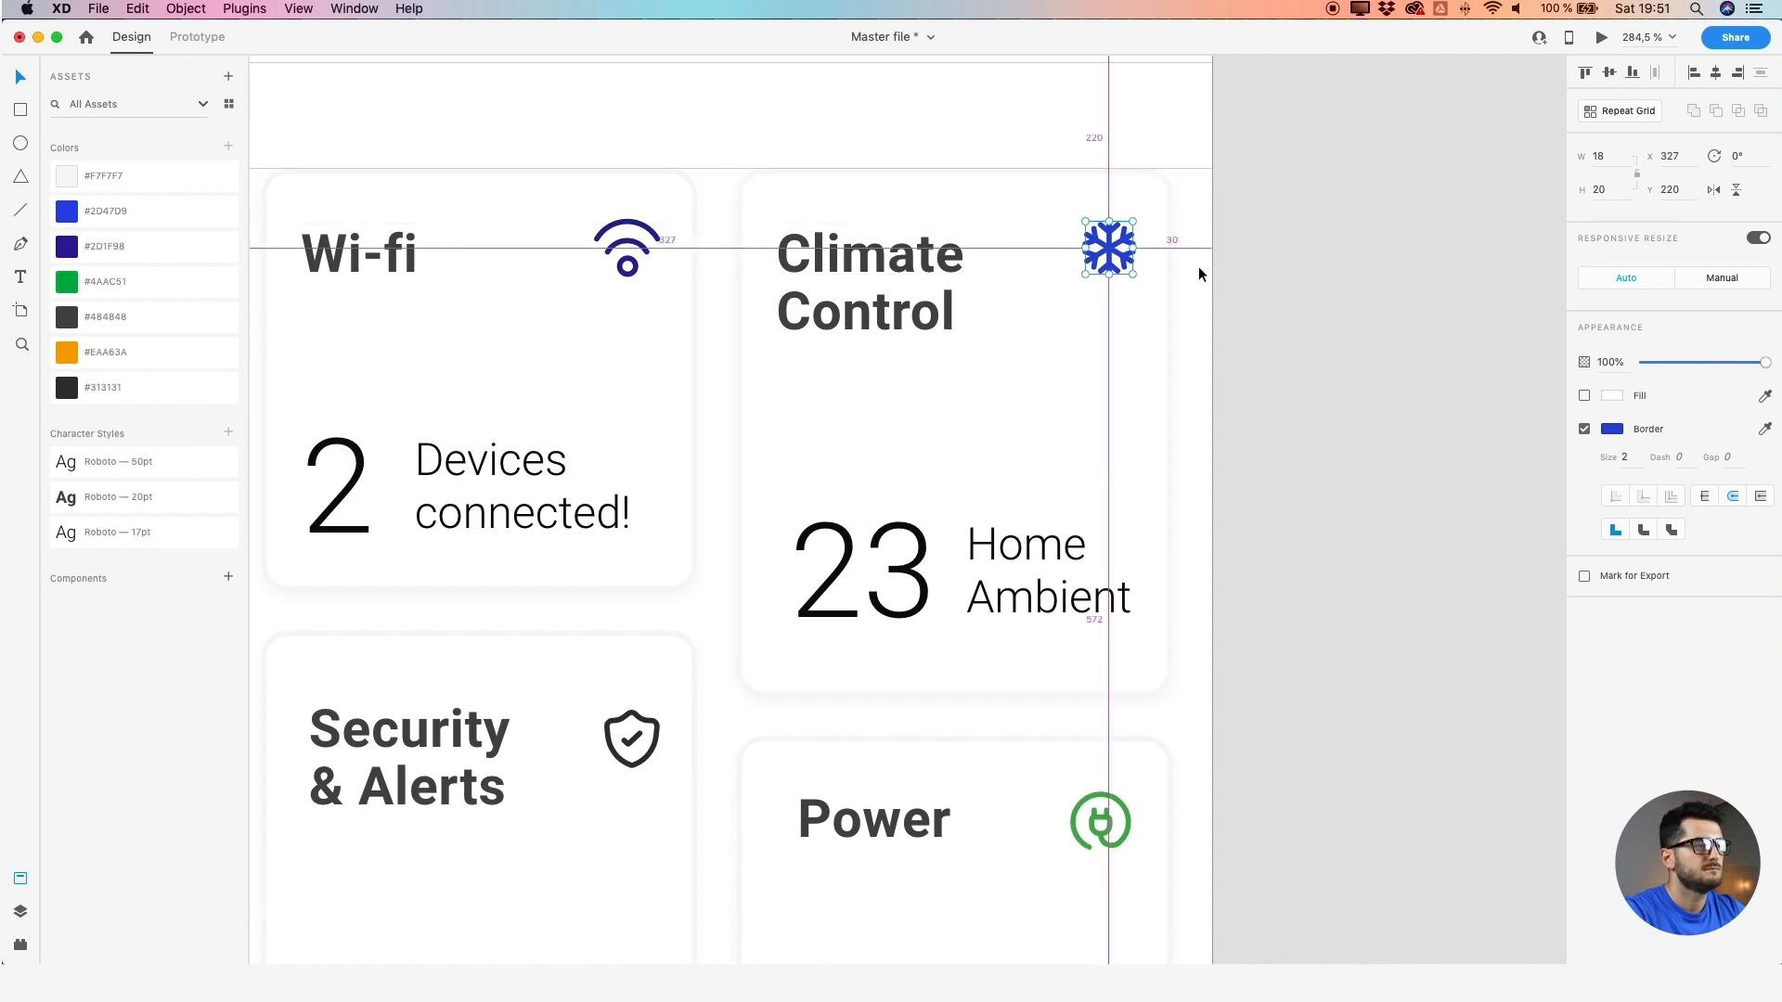
Nudge the number "23" in the Climate Control card left to X 210, left-aligned with the title
double_click(844, 560)
key(alt)
key(Left)
key(Left)
key(Left)
key(Left)
key(alt)
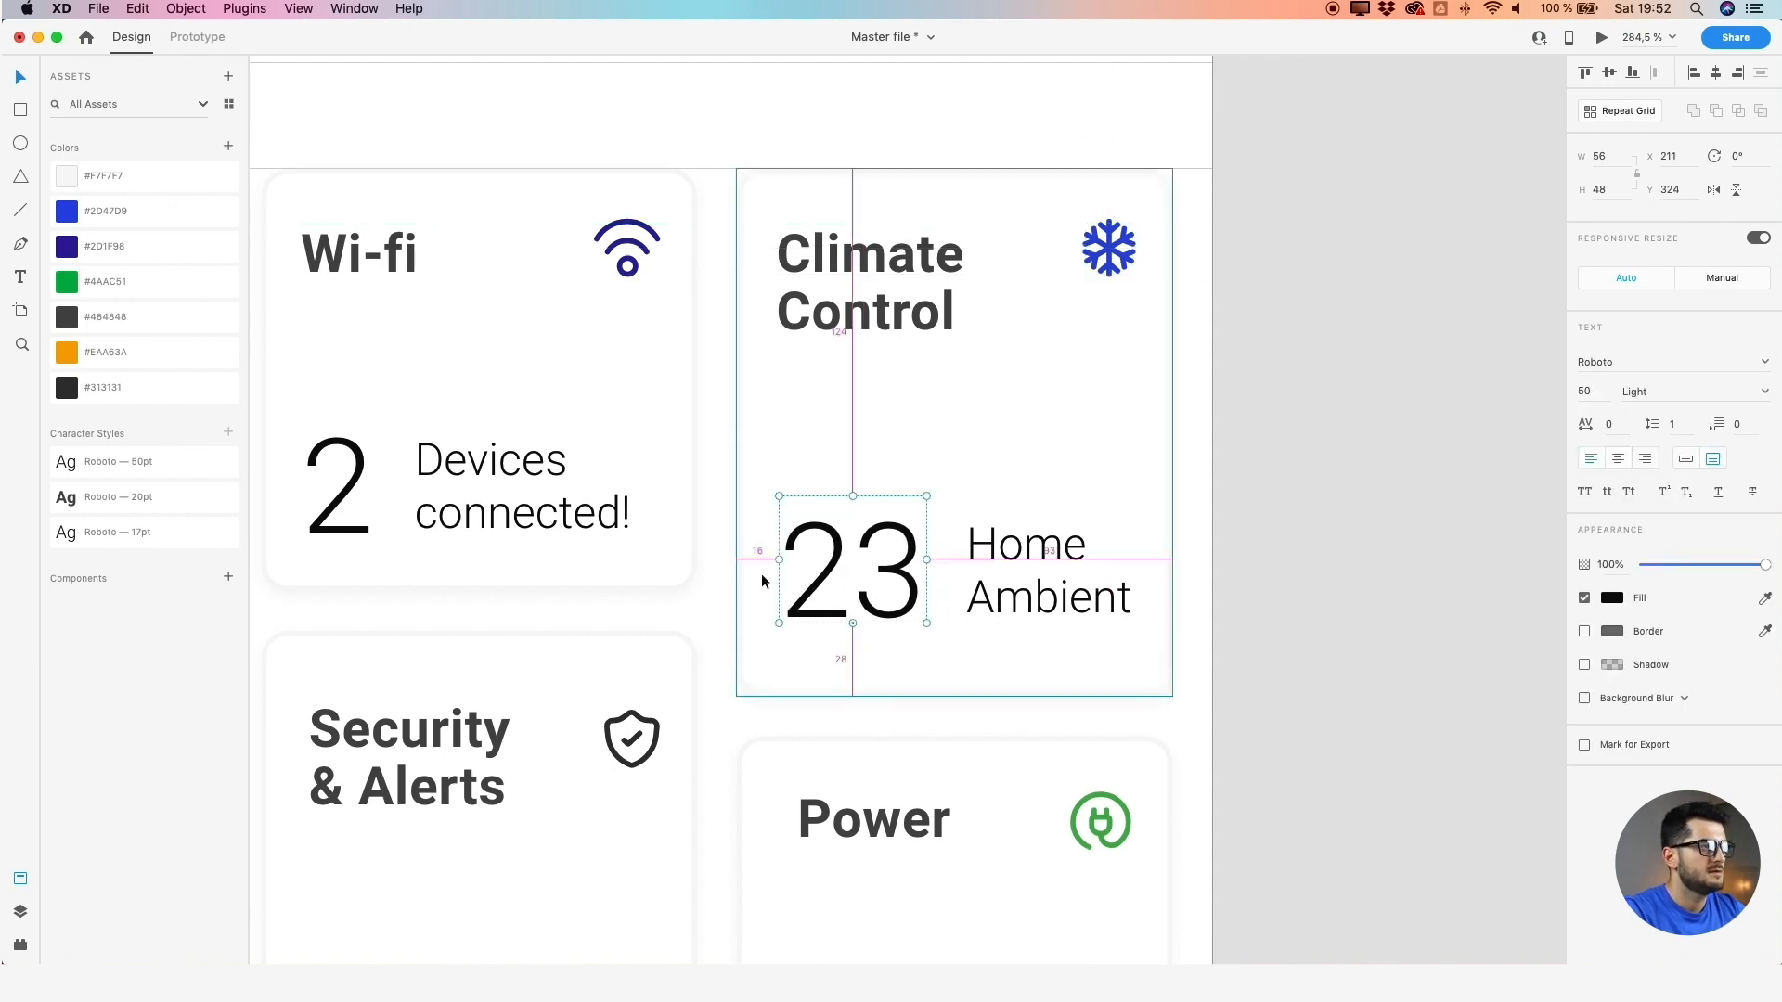
key(Left)
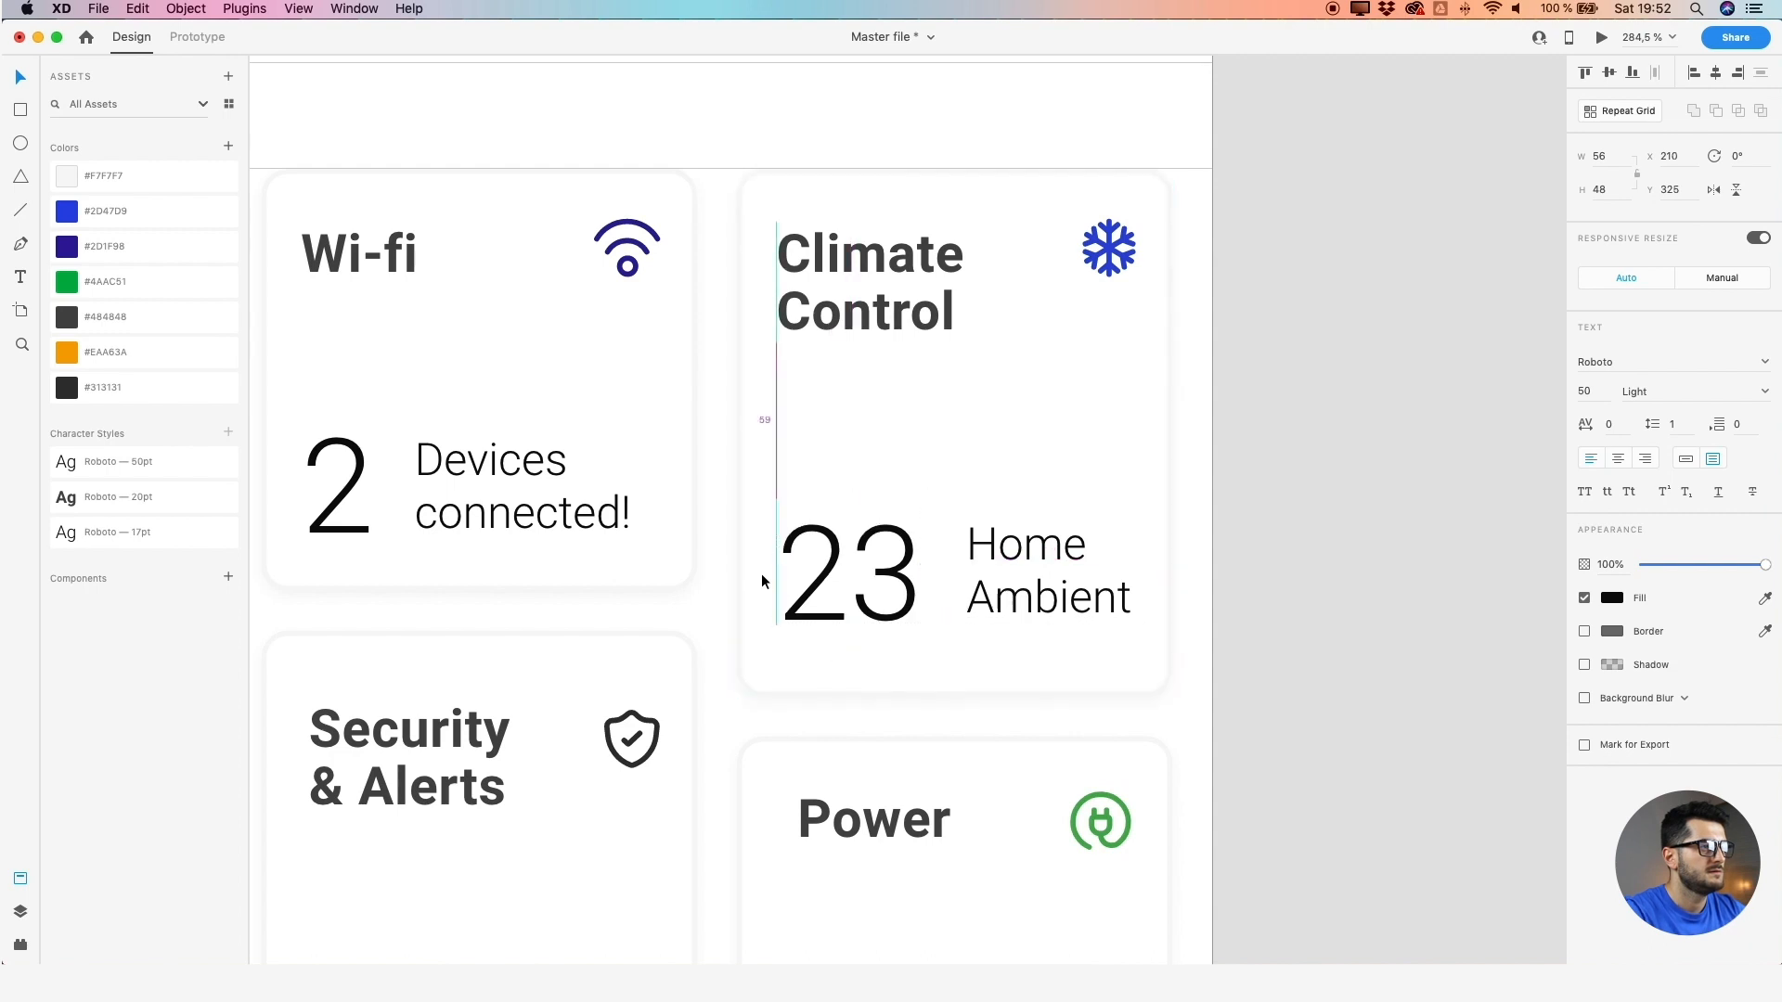
Lower the "23" to Y 332 and move the "Home Ambient" text to X 281, Y 340, bottom-aligned with the number
key(shift+Down)
key(Down)
key(Up)
key(Up)
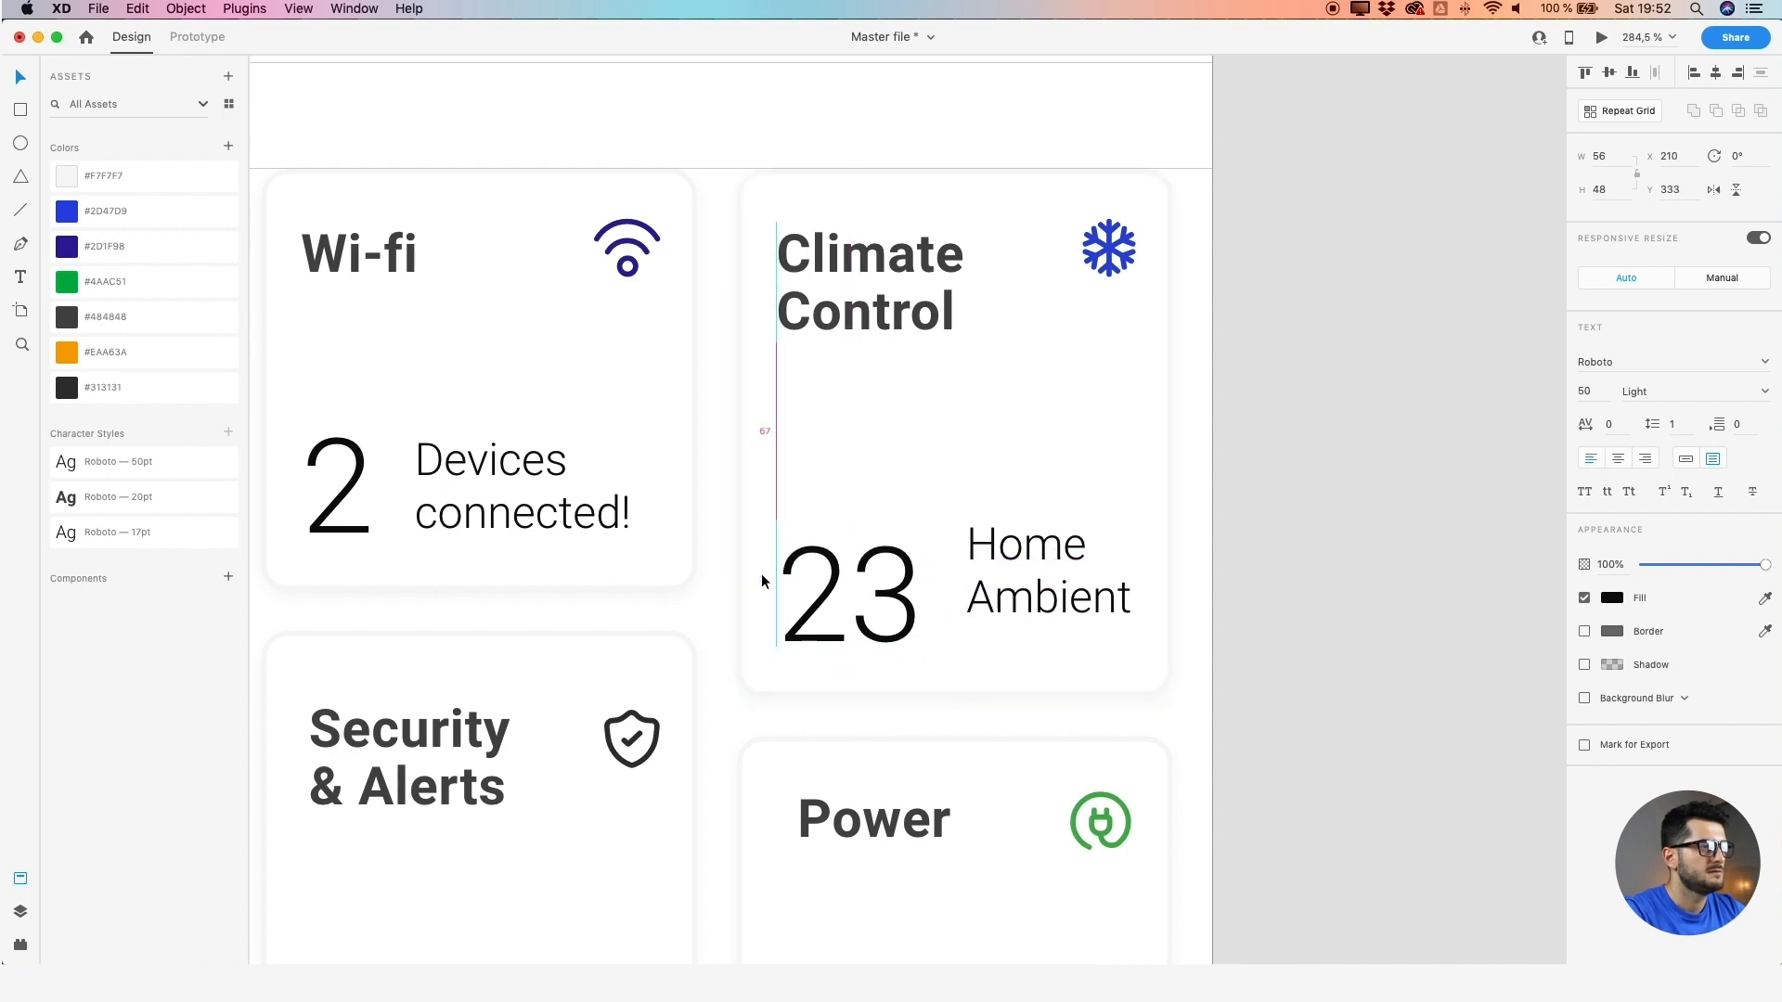
key(Up)
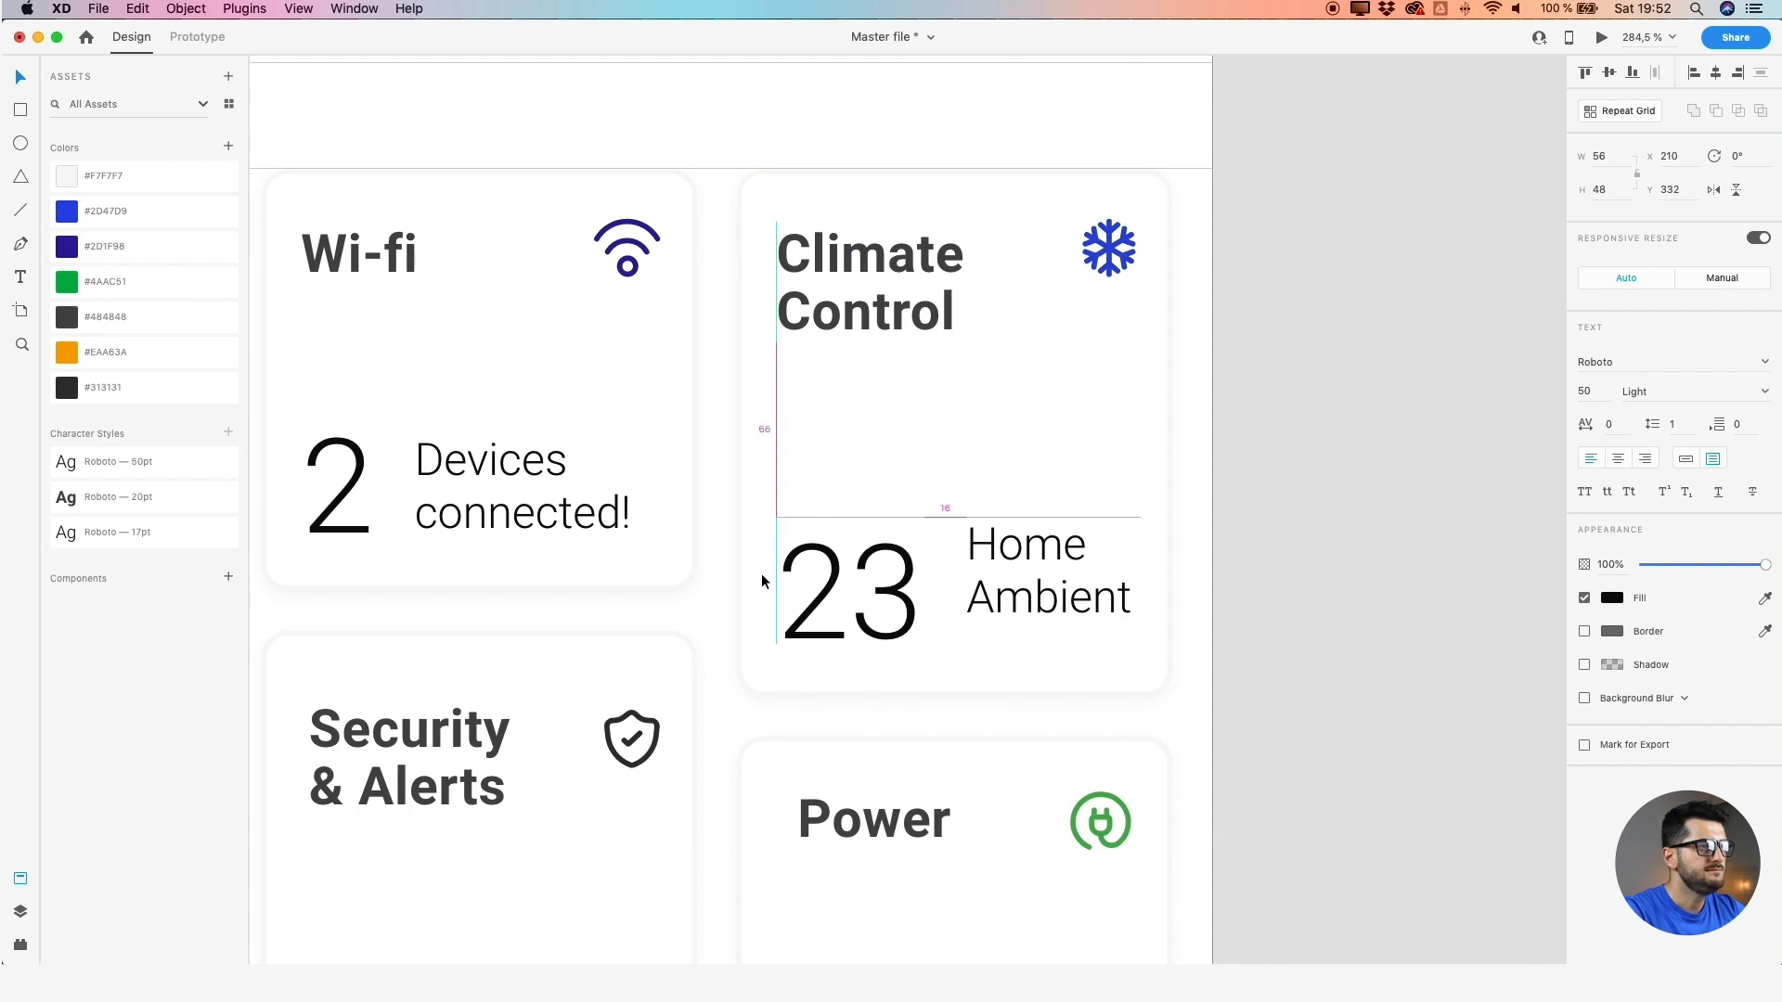
drag(1026, 597, 1035, 629)
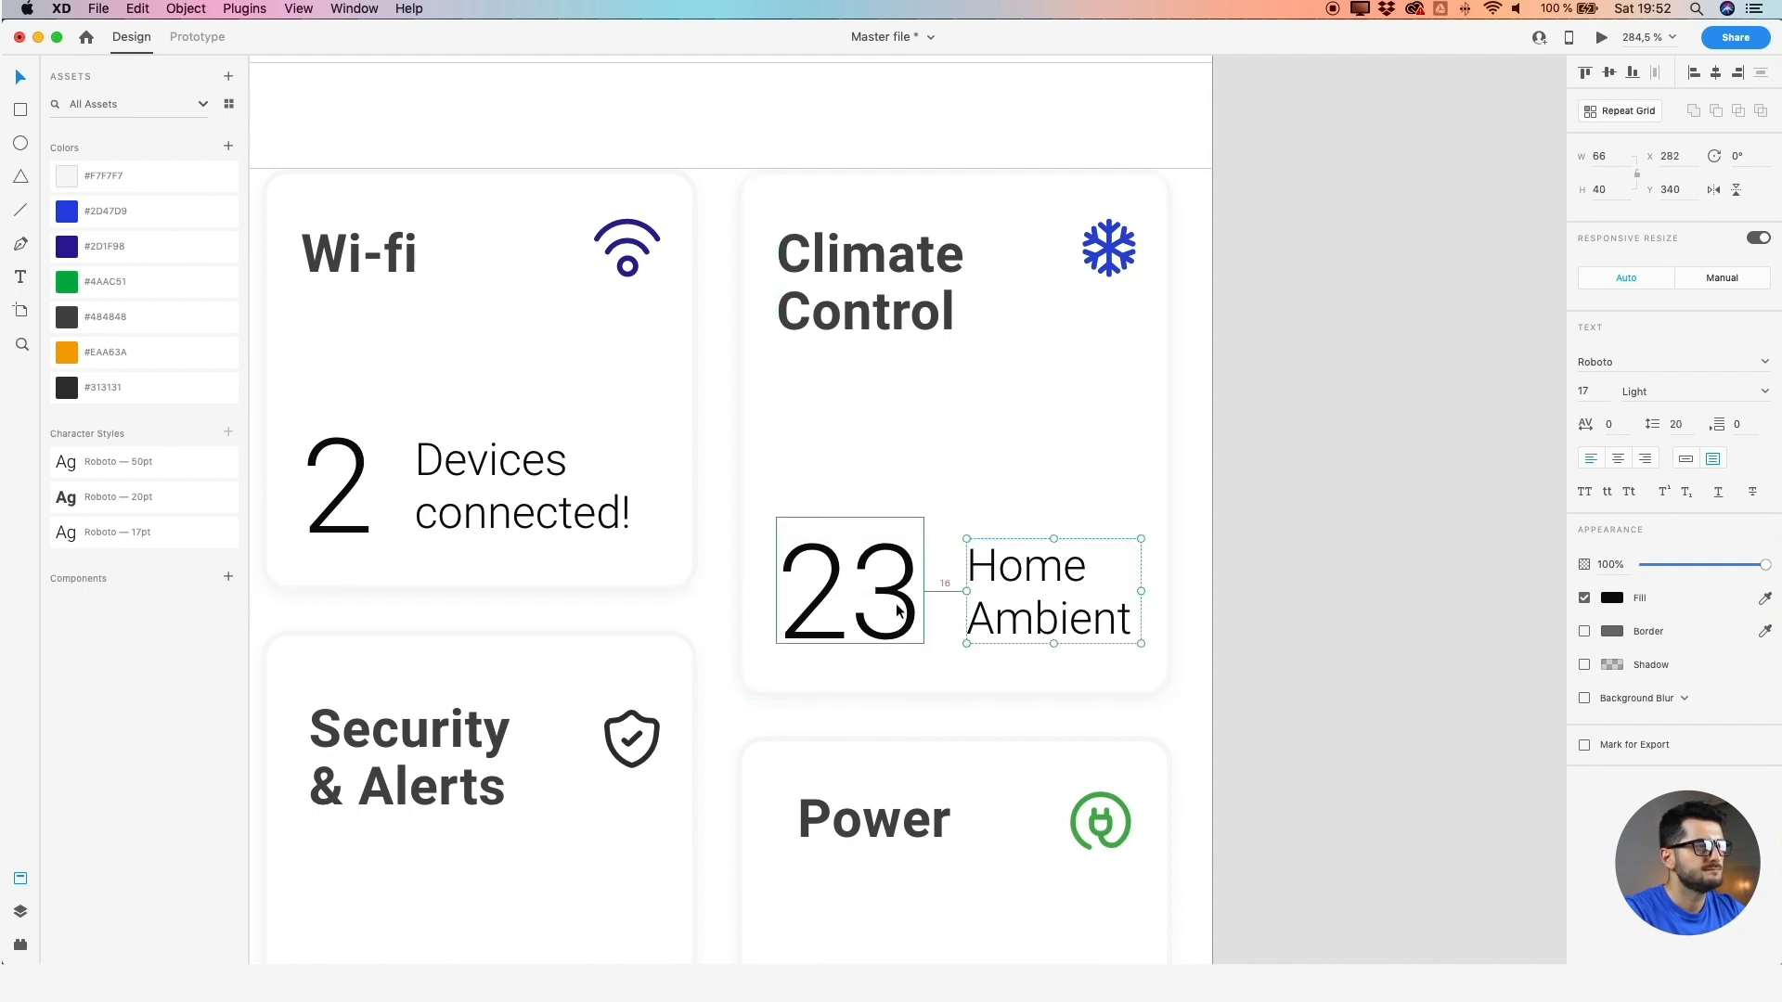
key(Left)
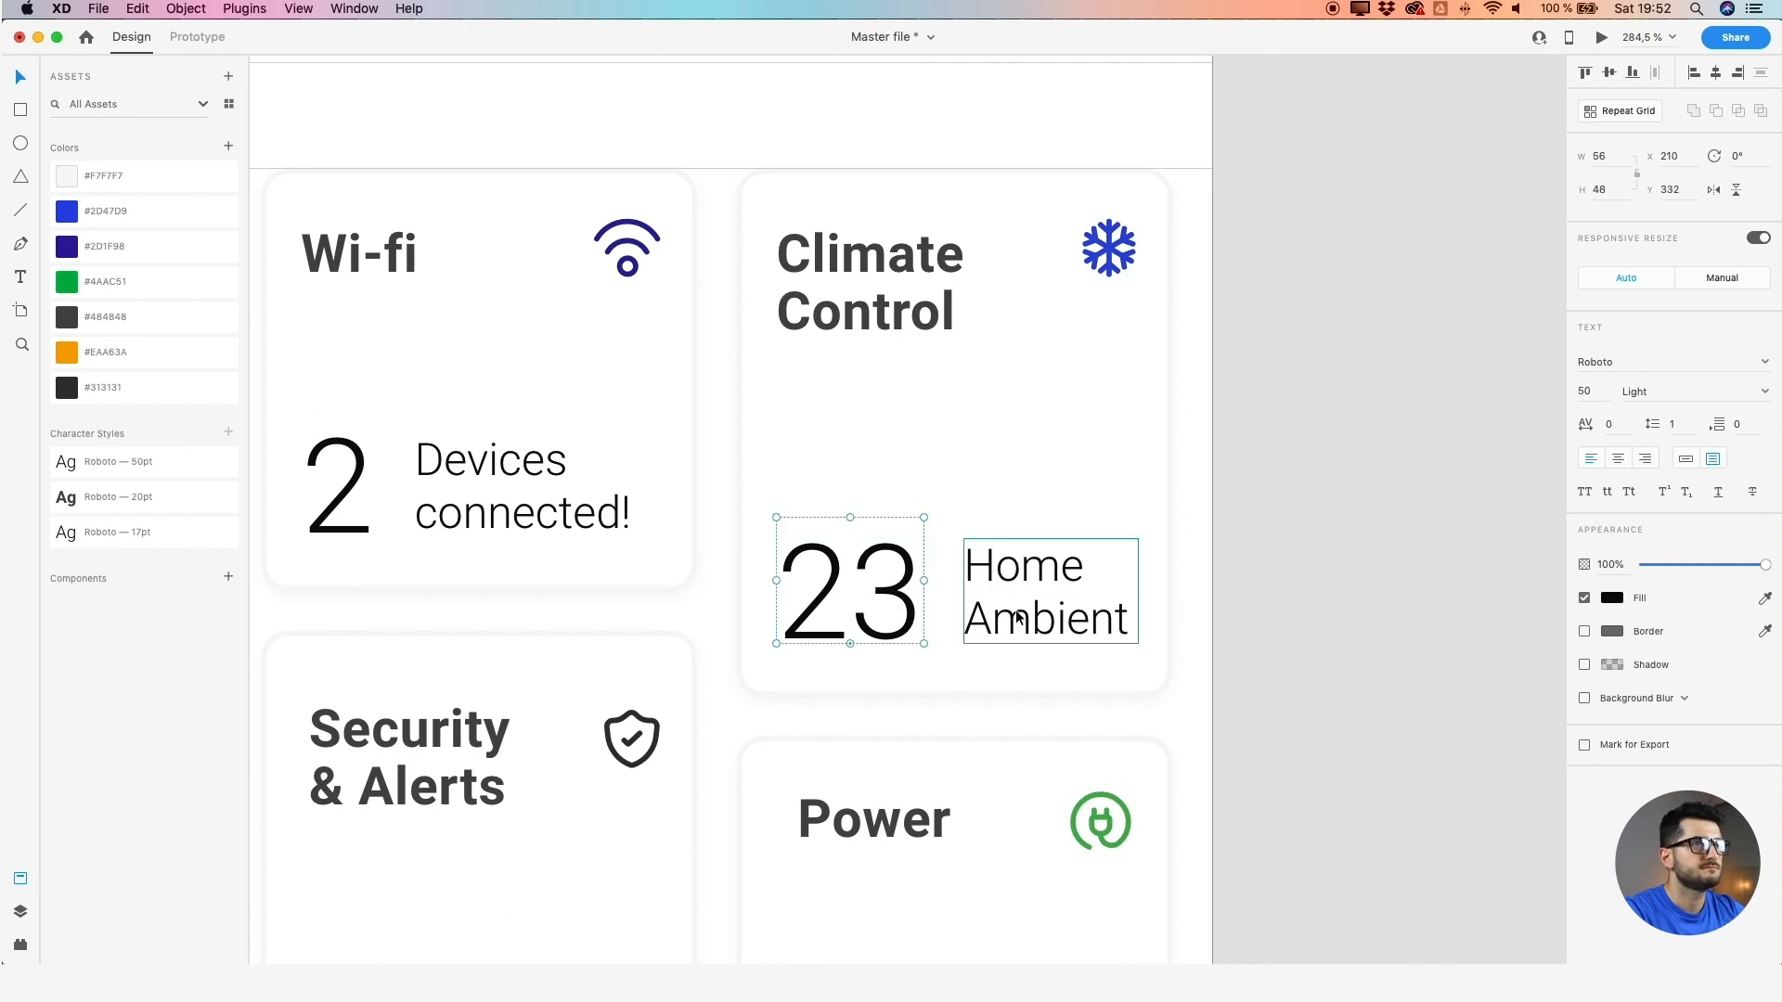
Nudge the "Security & Alerts" title left inside its card to X 30
scroll(742, 596, down, 5)
scroll(761, 584, up, 5)
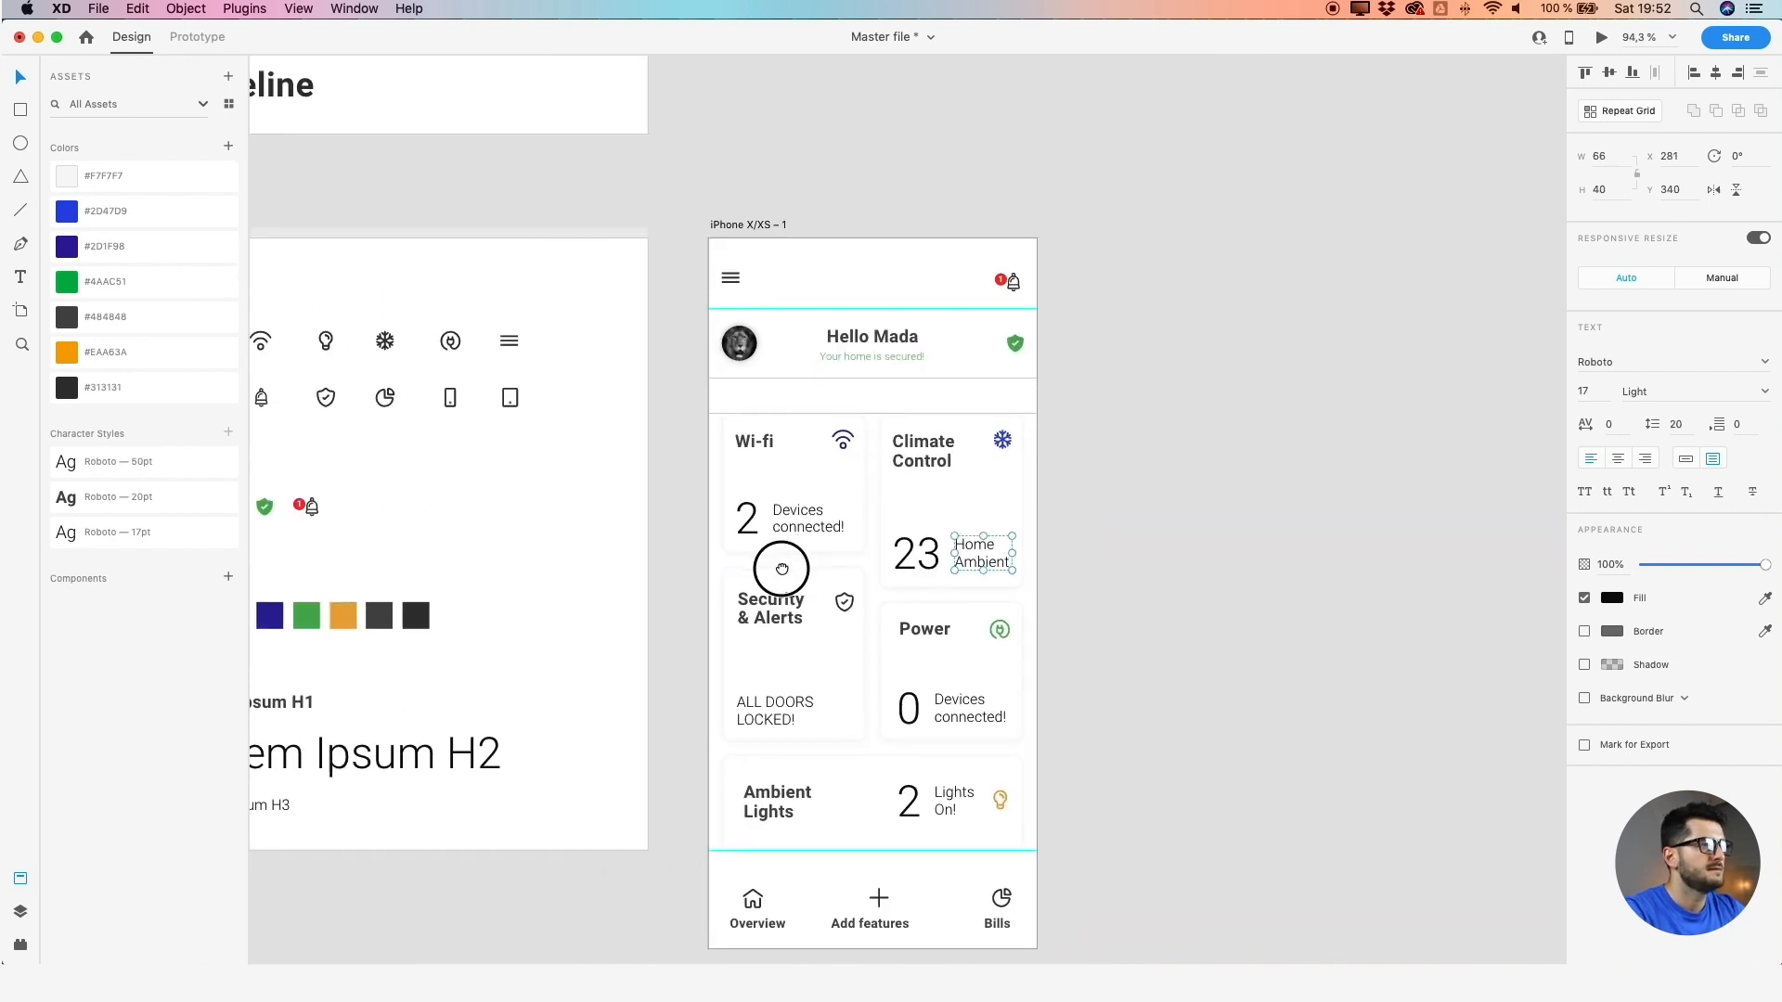
click(789, 495)
click(733, 627)
scroll(720, 582, up, 2)
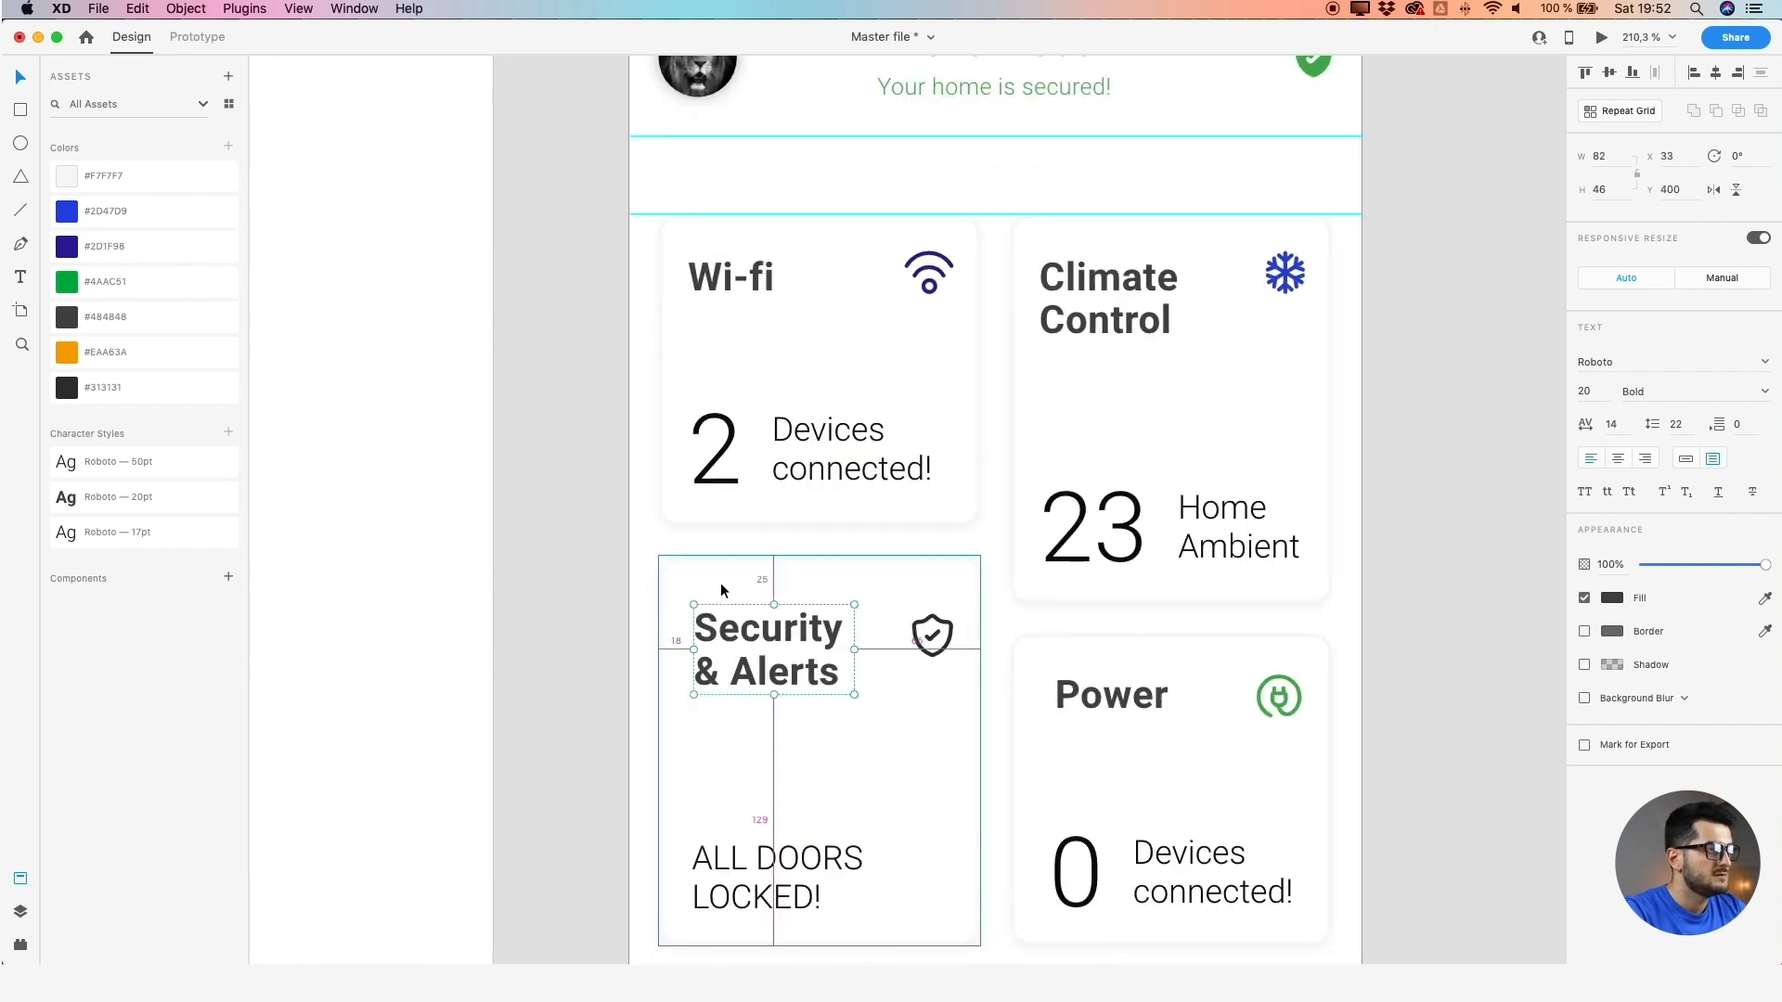
key(Left)
key(Left)
key(Left)
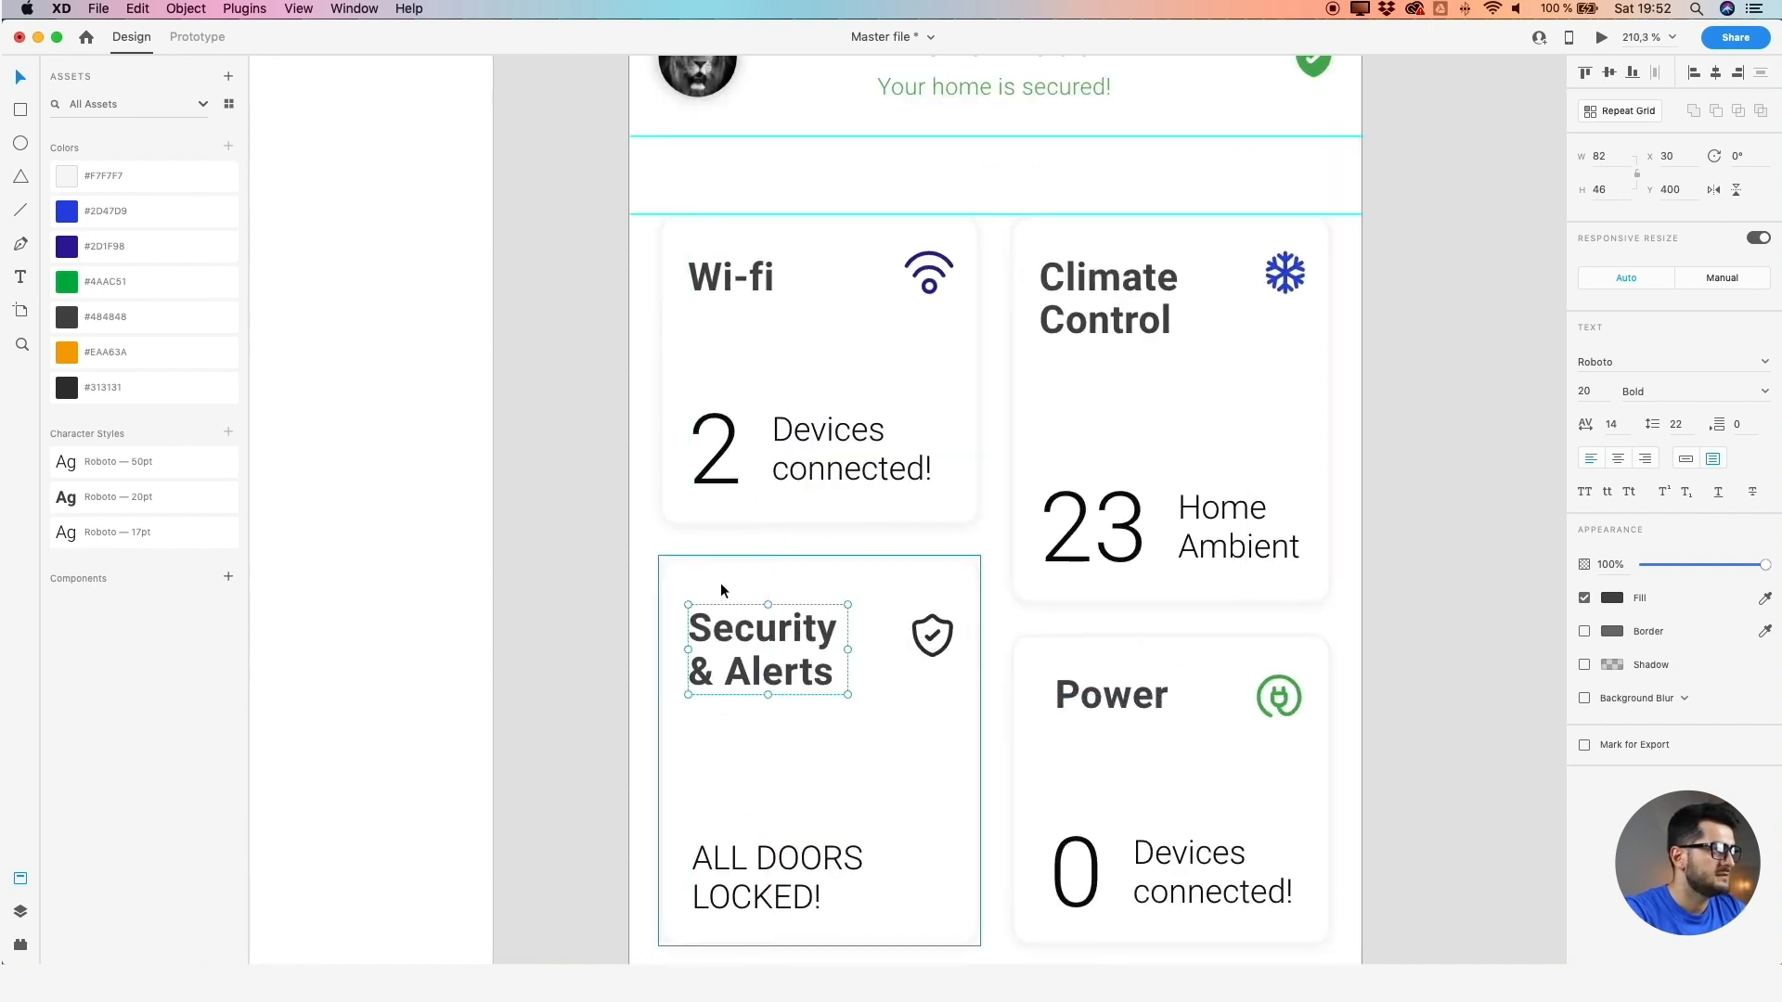
Adjust the vertical position of the "Security & Alerts" title to Y 395
drag(724, 628, 724, 605)
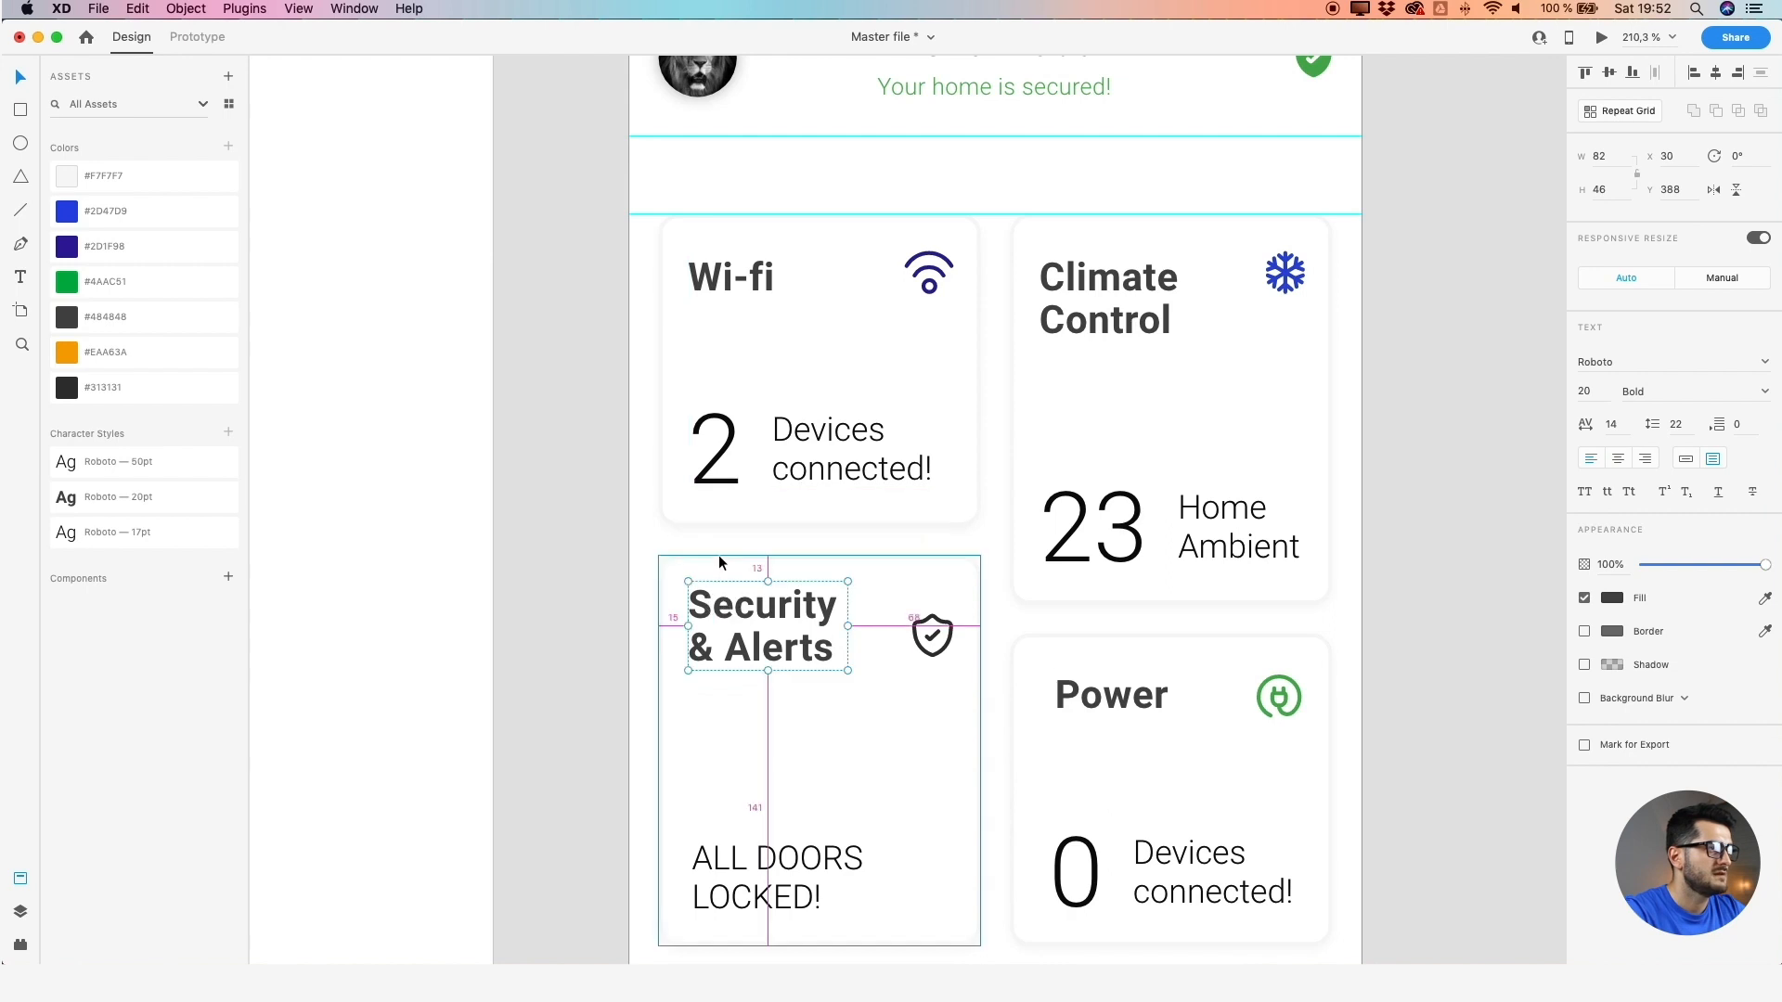
key(Down)
key(Down)
key(Down)
key(Down)
key(Down)
key(Down)
key(Down)
key(Down)
key(Down)
key(Down)
key(Down)
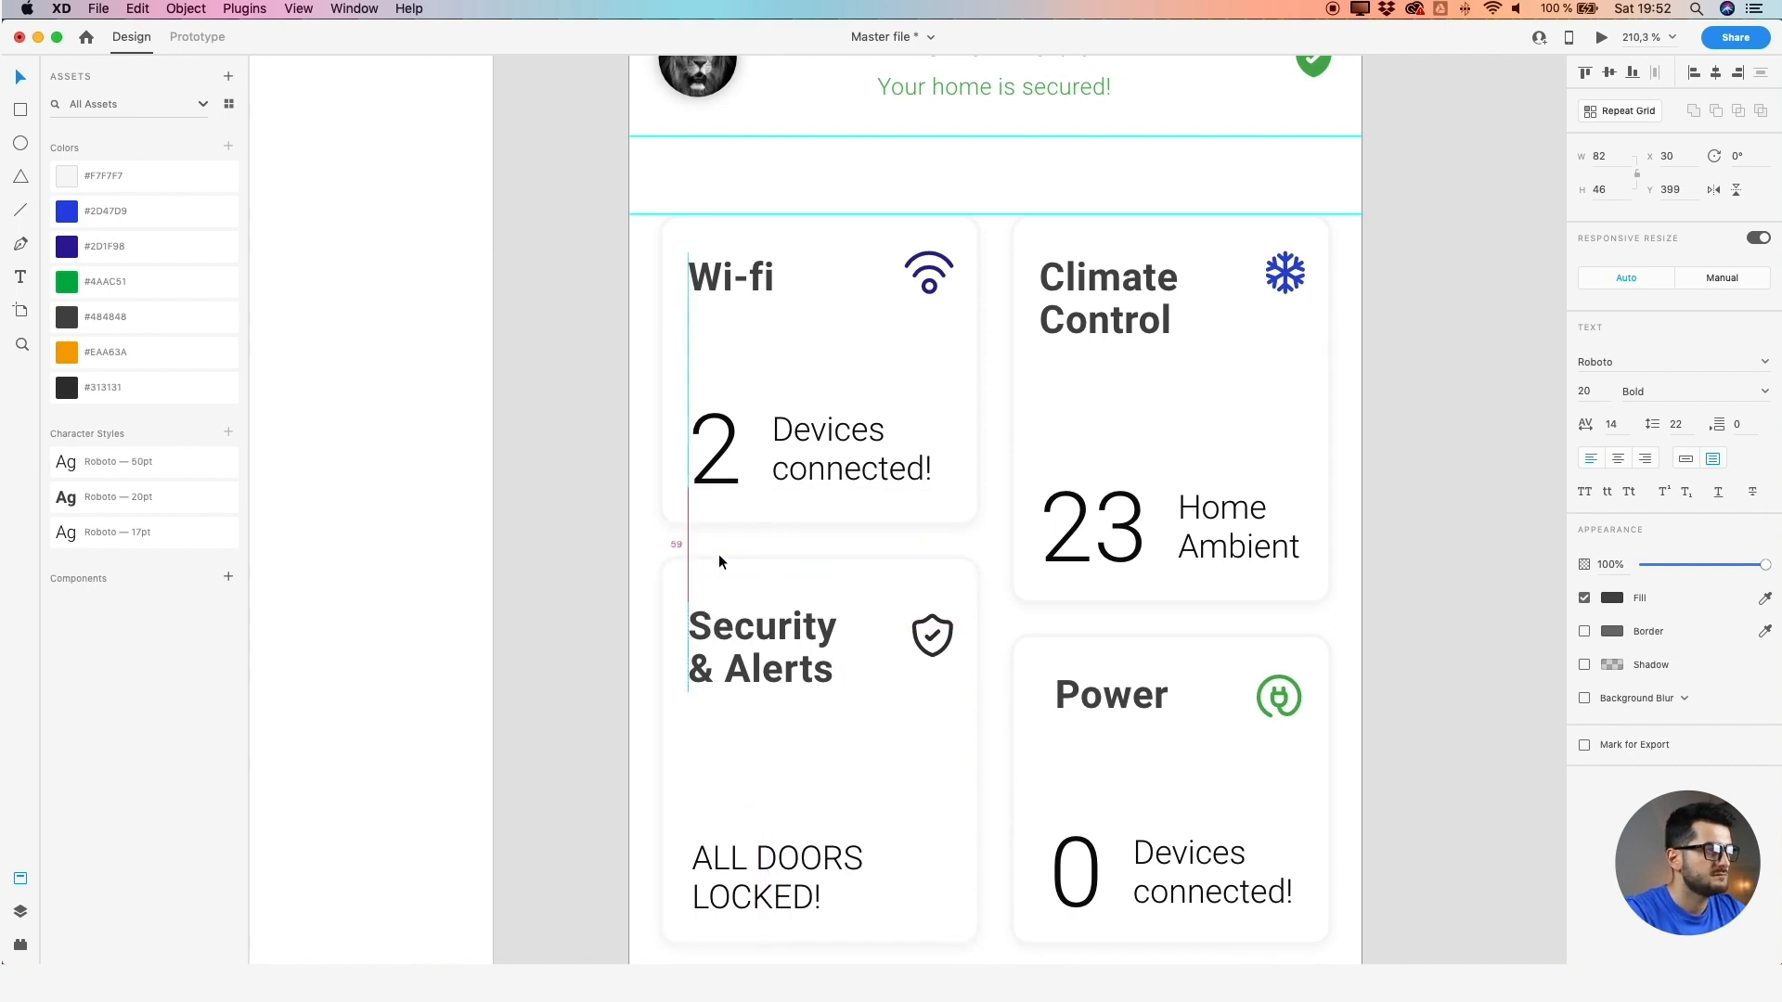
key(Up)
key(Up)
key(Up)
key(Up)
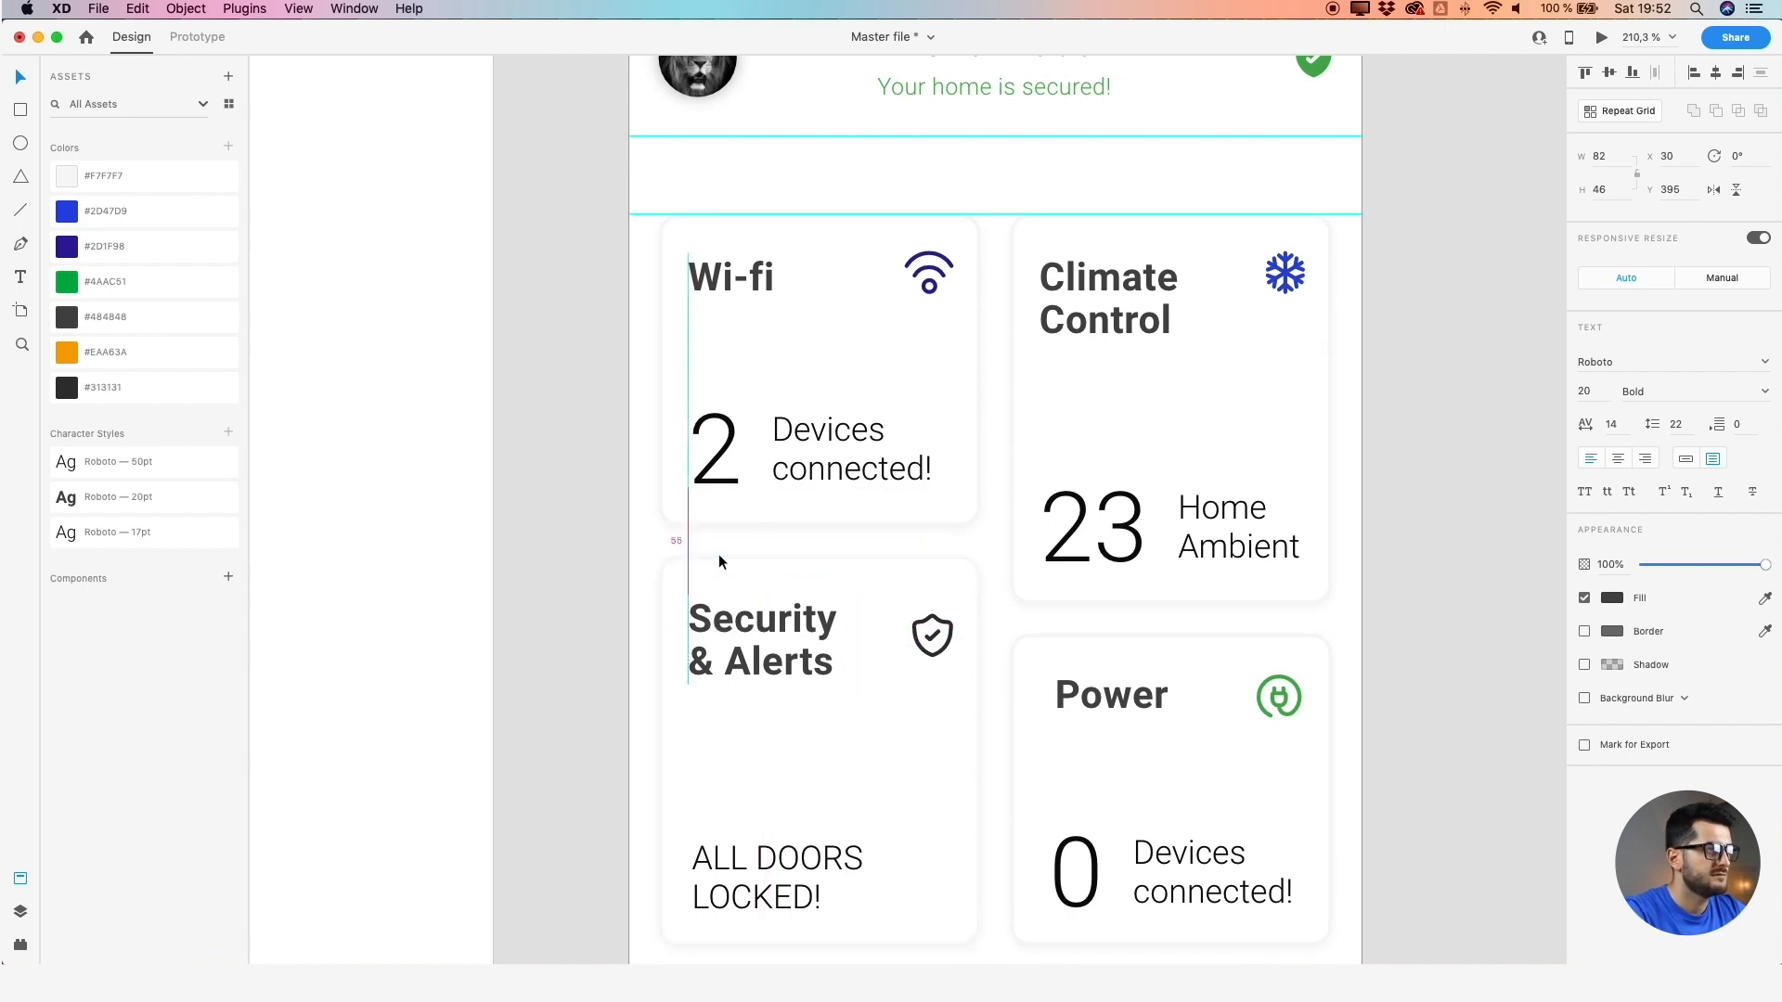
Left-align the "ALL DOORS LOCKED!" text with the "Security & Alerts" title at X 30
drag(707, 869, 716, 877)
shift+click(749, 654)
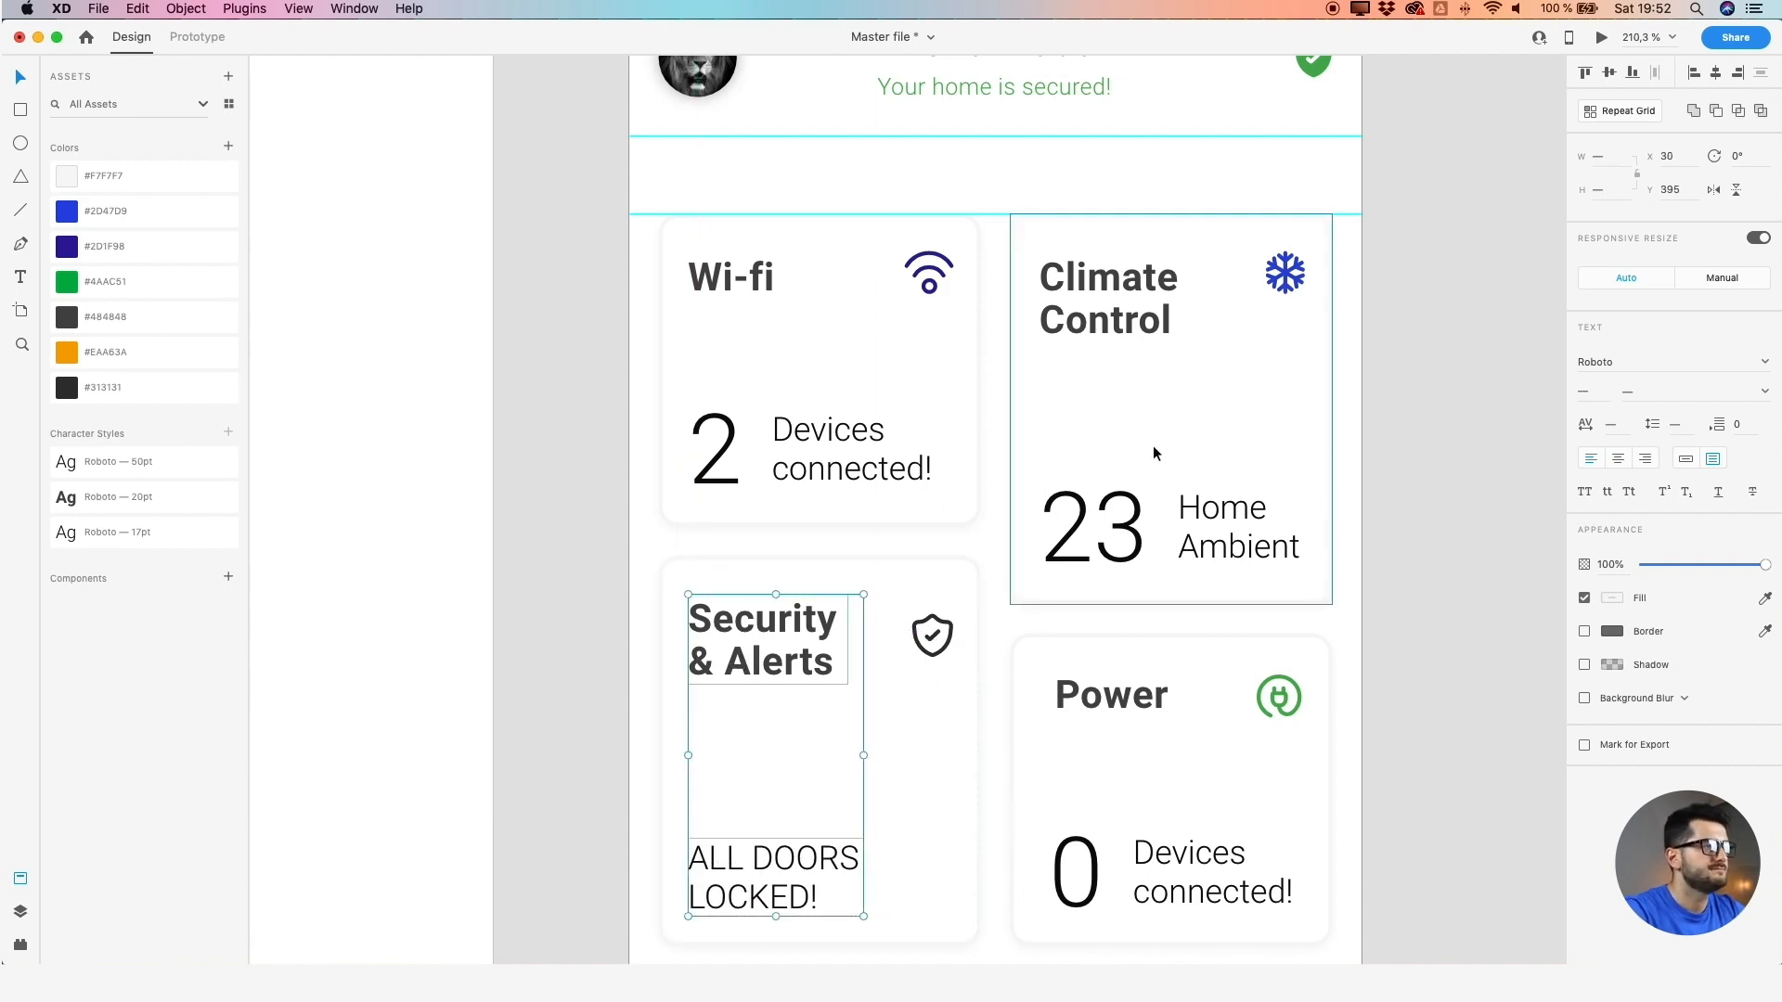
Left-align the "Power" title and its number "0" with the "23" in the Climate Control card
scroll(1151, 449, down, 3)
scroll(1151, 449, right, 3)
click(951, 580)
shift+click(928, 747)
shift+click(947, 404)
click(1690, 73)
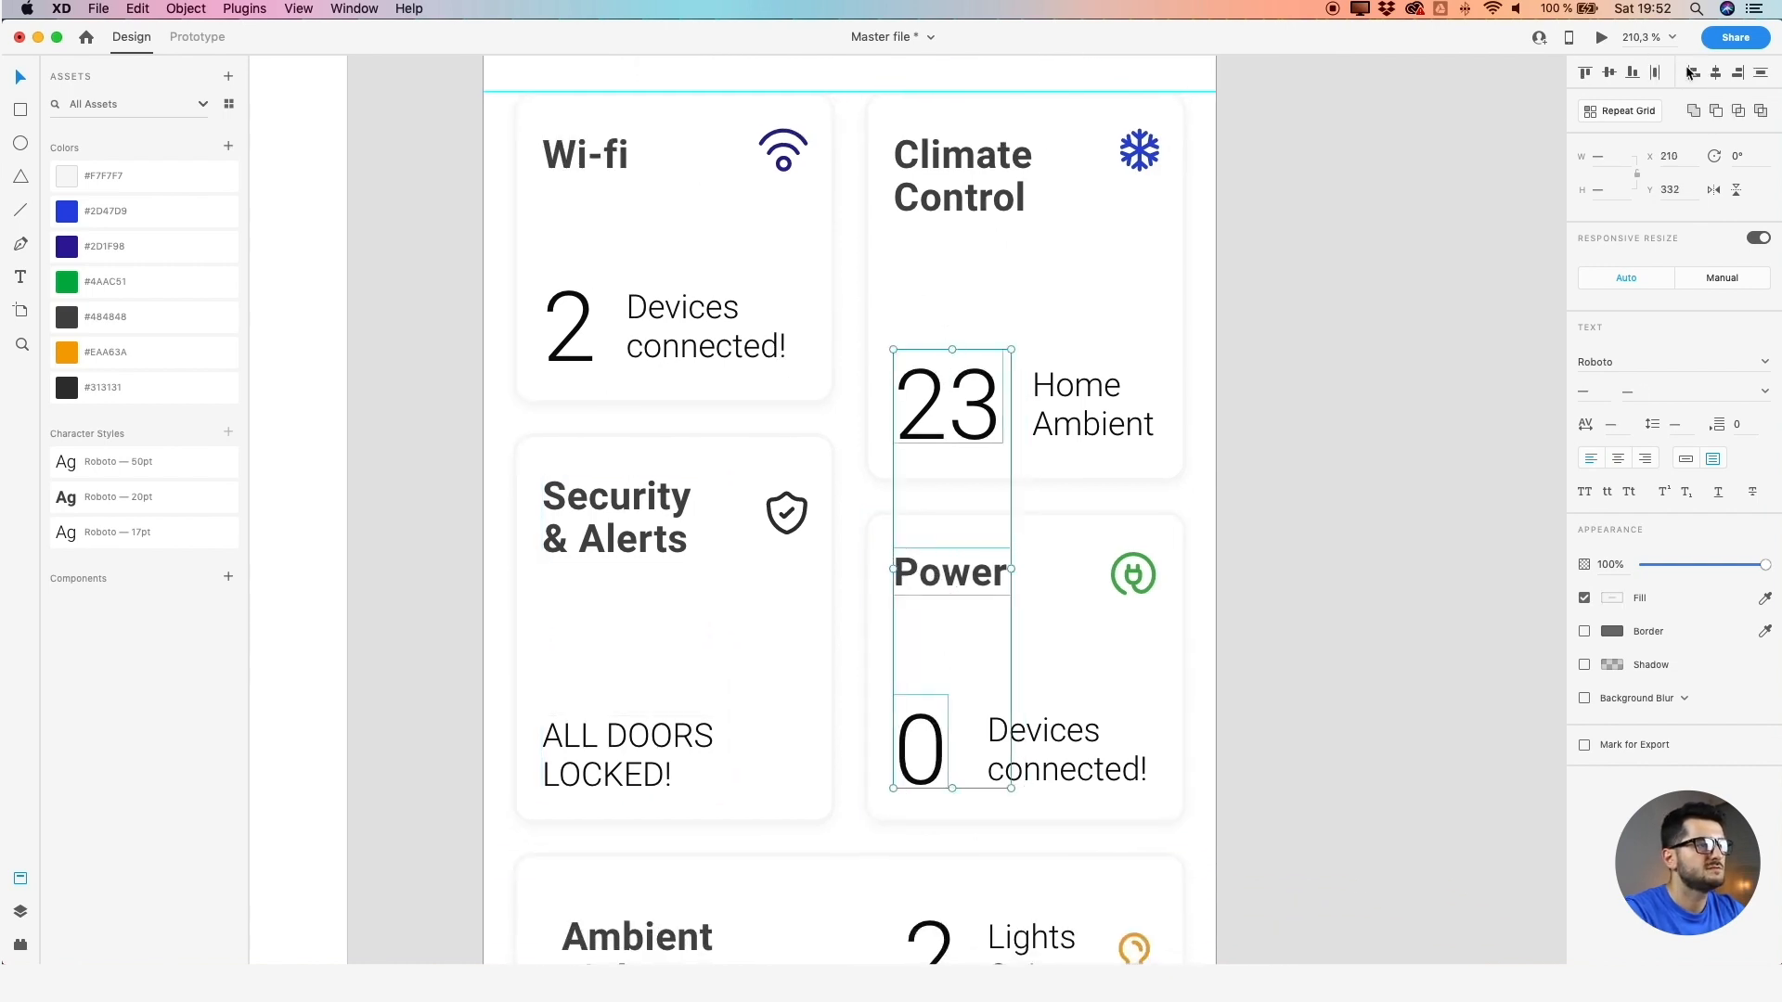
Nudge the "Devices connected!" text in the Power card left to X 253
click(1065, 733)
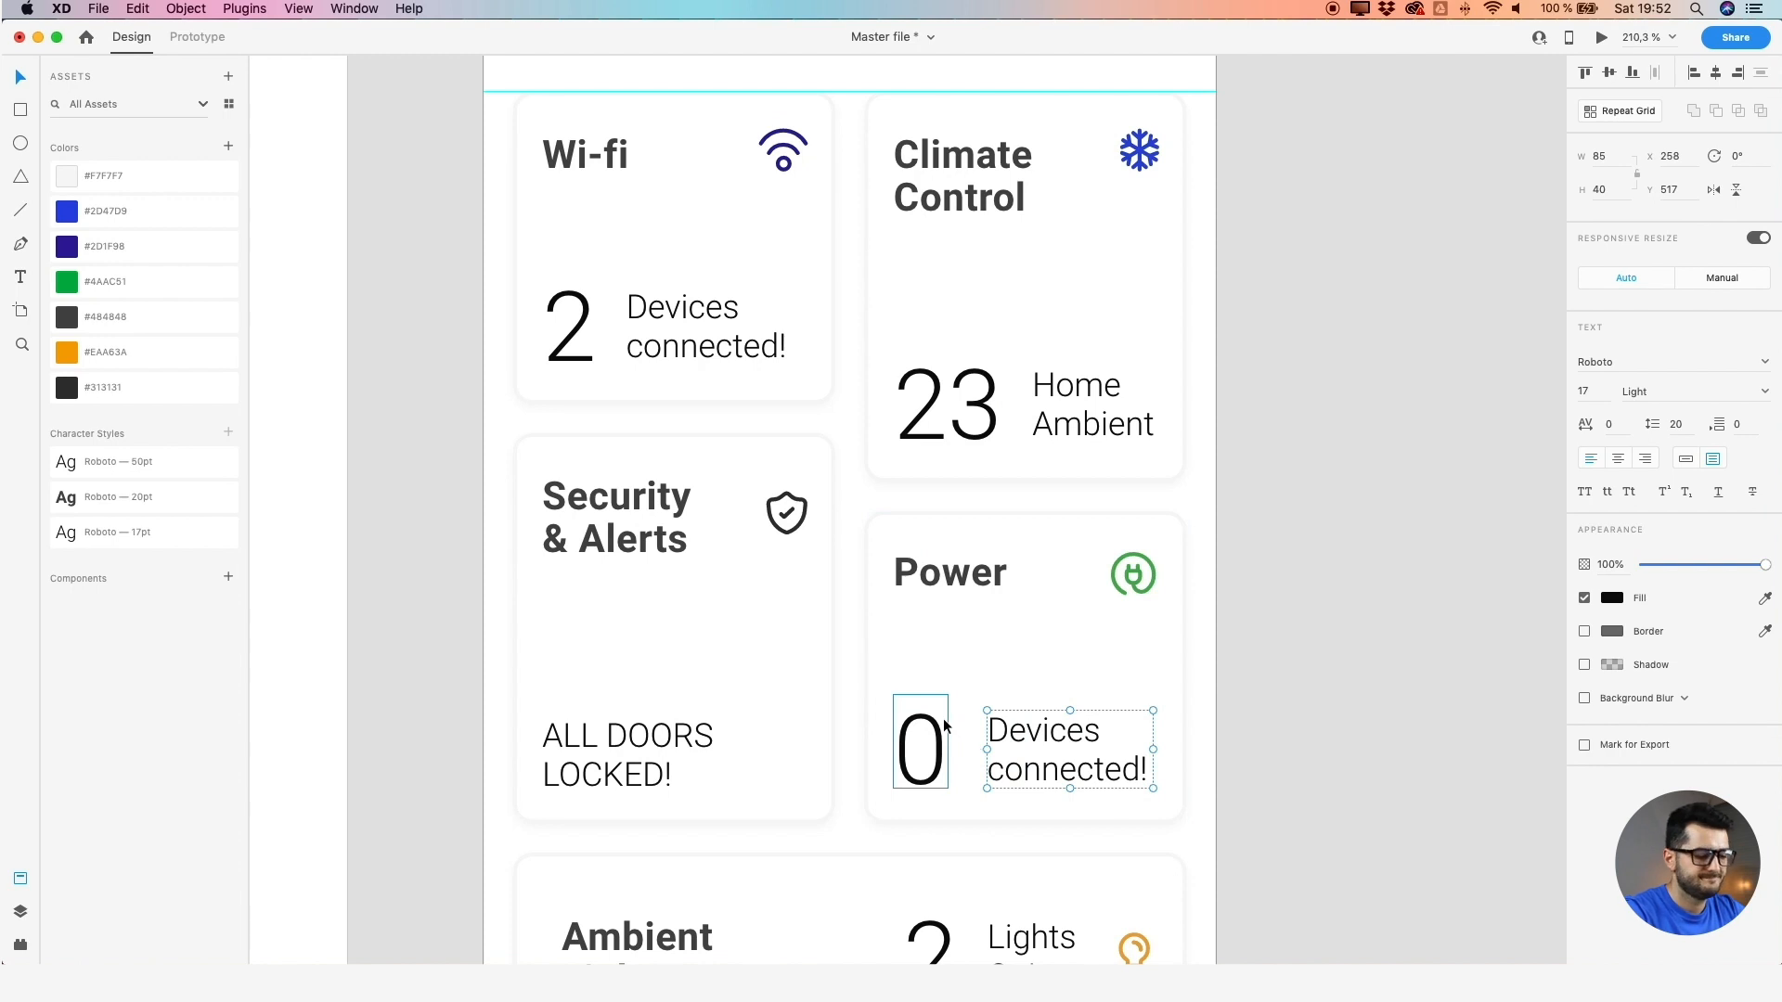
key(Left)
key(Left)
key(Left)
key(Left)
key(Left)
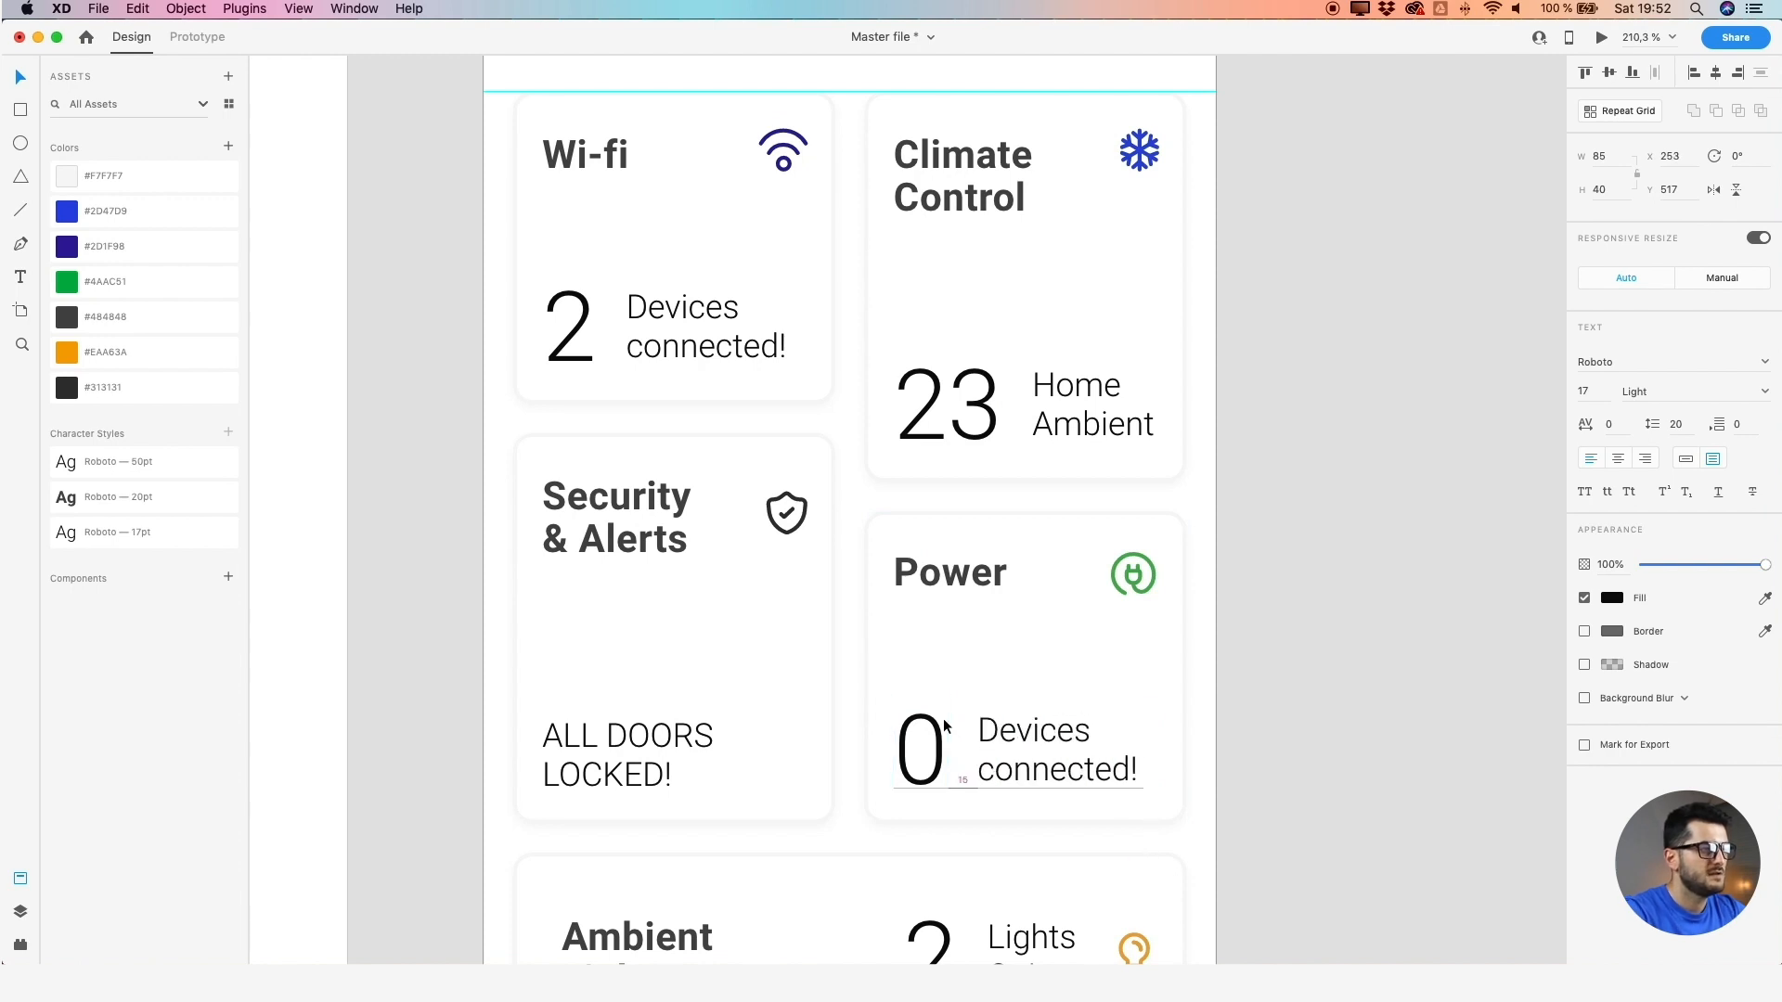
Left-align the "Ambient Lights" title with the "ALL DOORS LOCKED!" text at X 30
scroll(943, 719, down, 5)
click(650, 689)
shift+click(627, 482)
click(1690, 72)
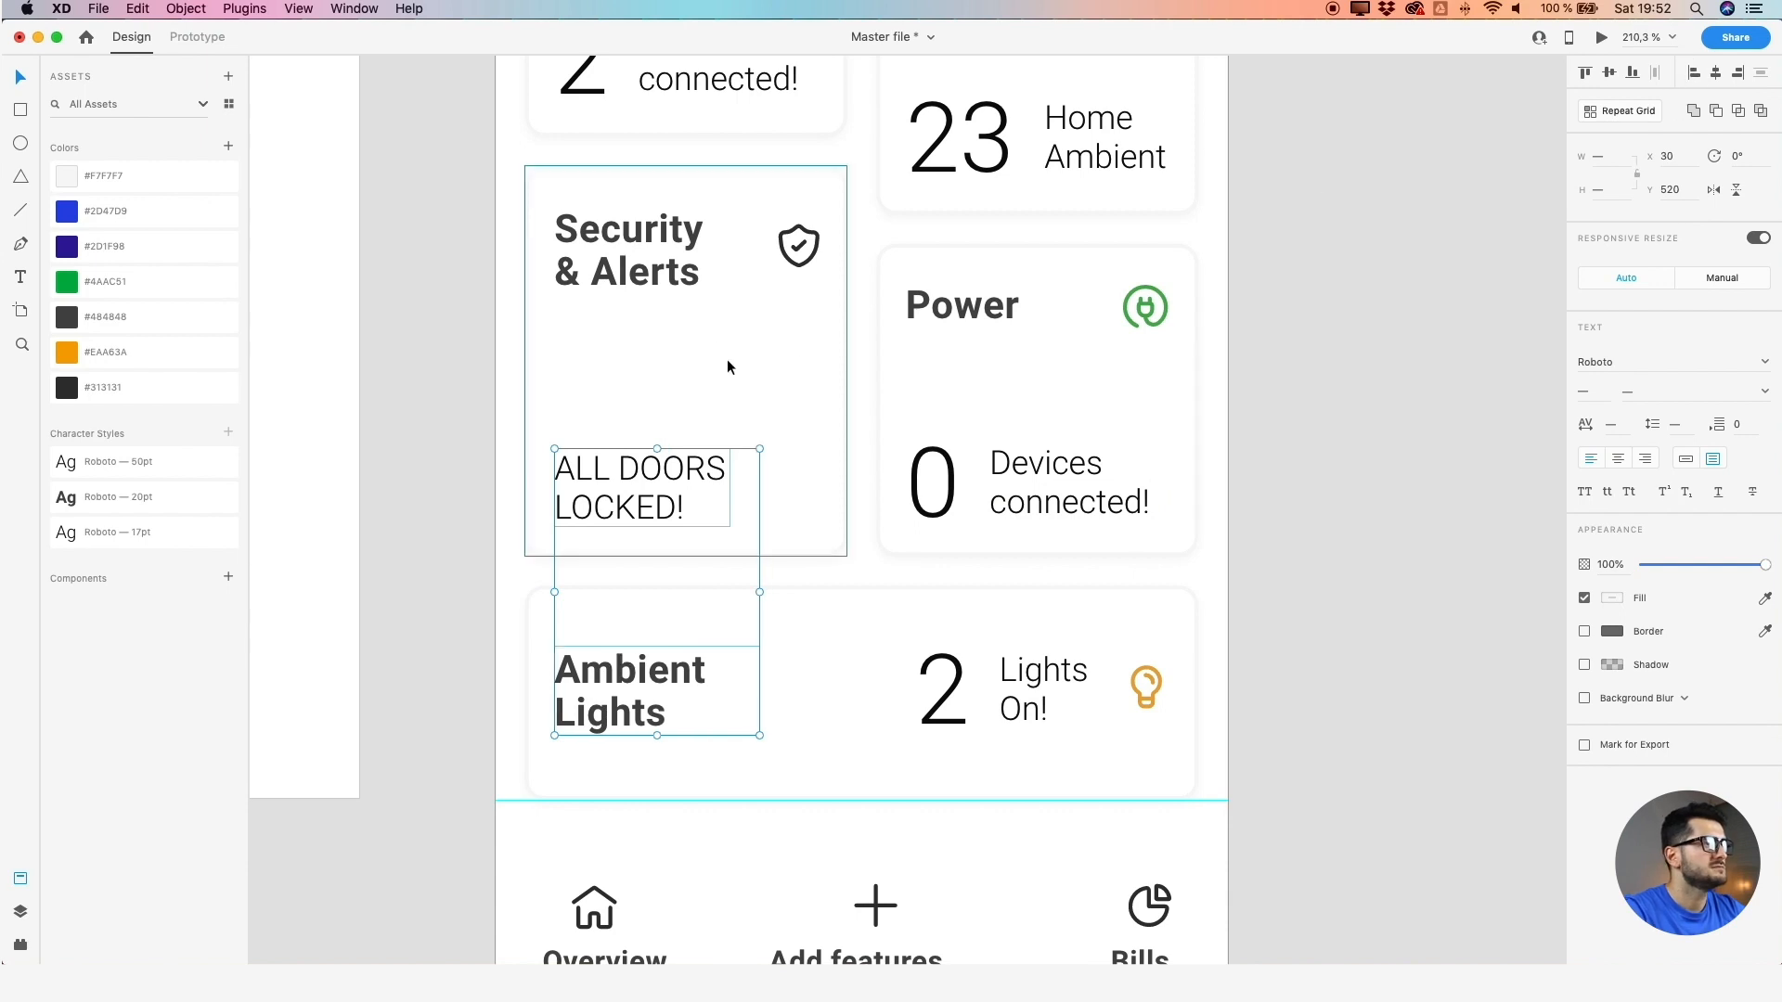
Check that the titles, number and text along the cards' shared left margin have the same X position
scroll(687, 232, up, 2)
shift+click(659, 325)
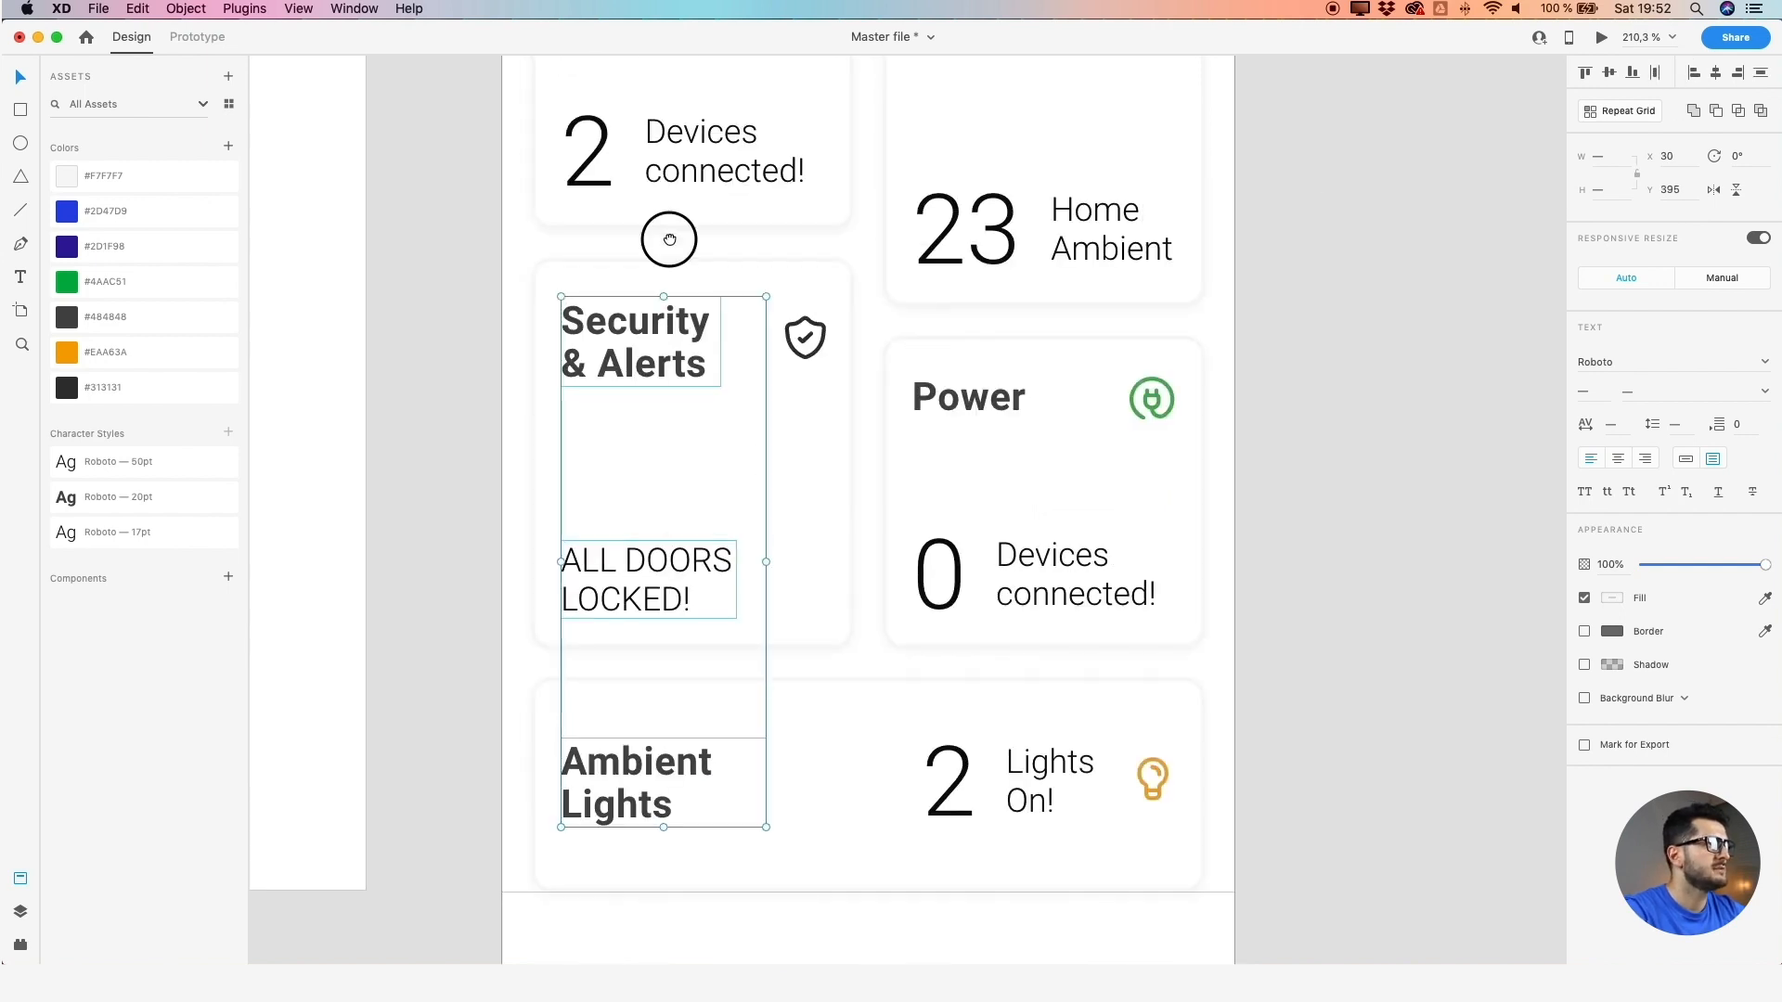
scroll(659, 278, up, 5)
shift+click(623, 395)
shift+click(614, 222)
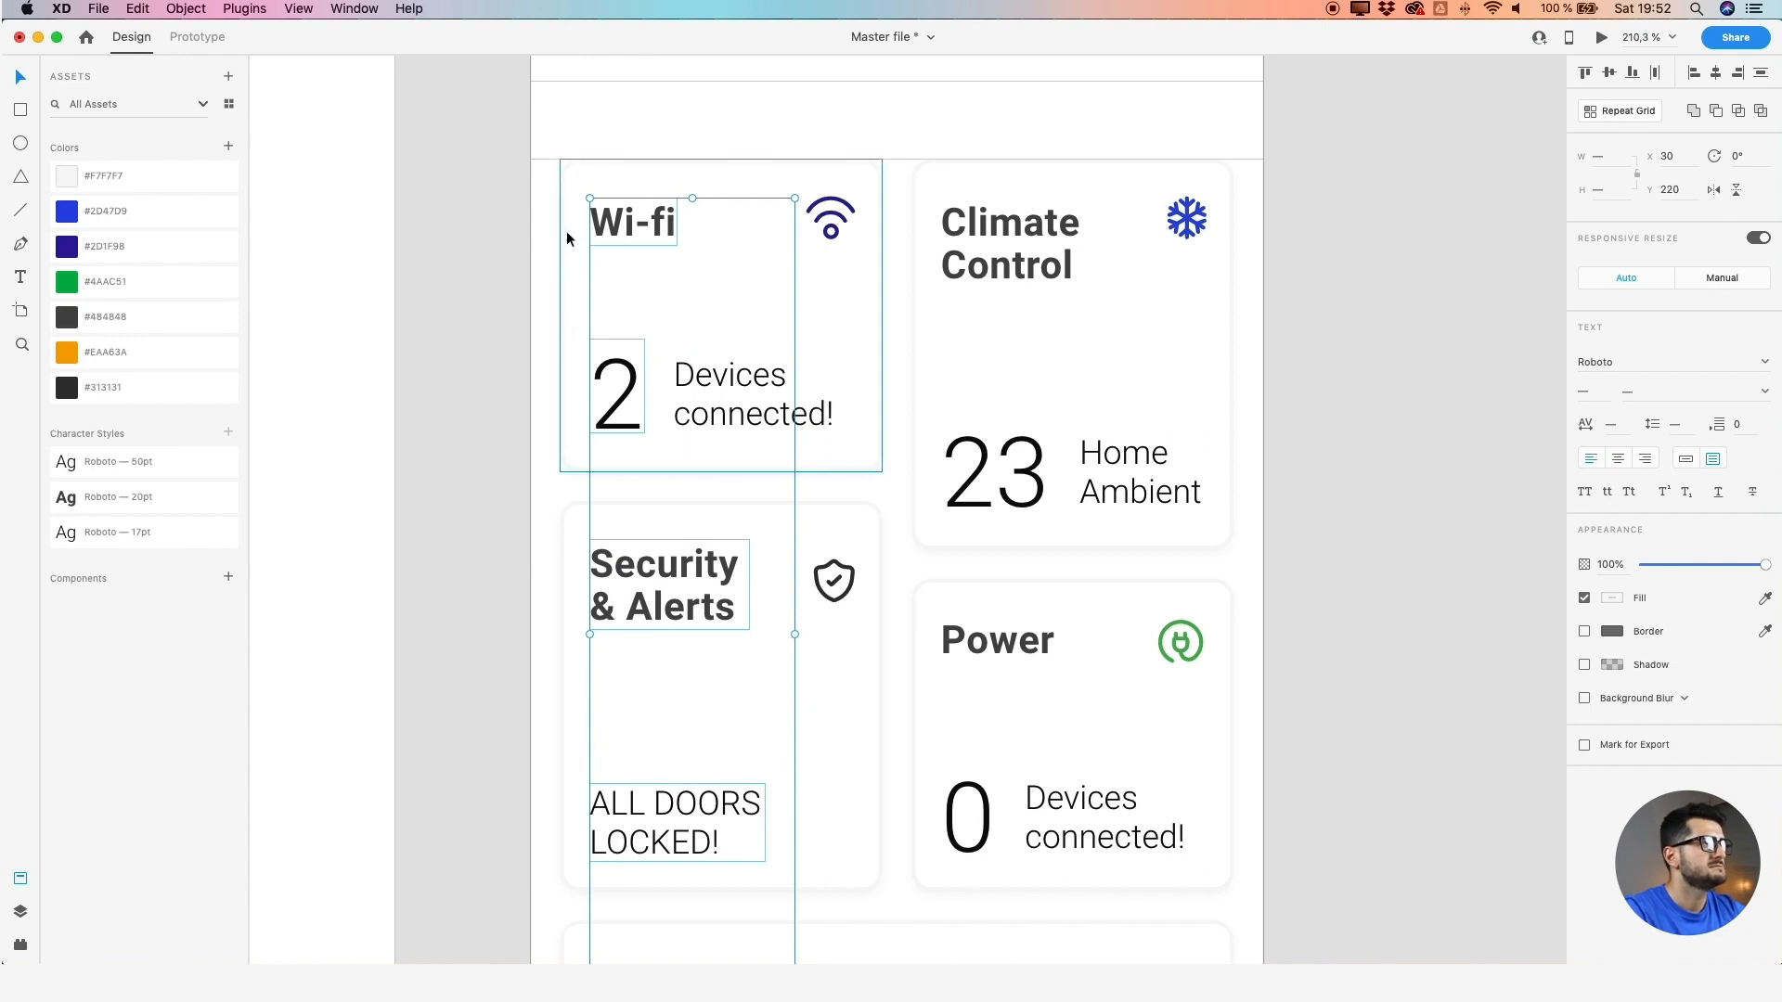
click(494, 197)
click(592, 204)
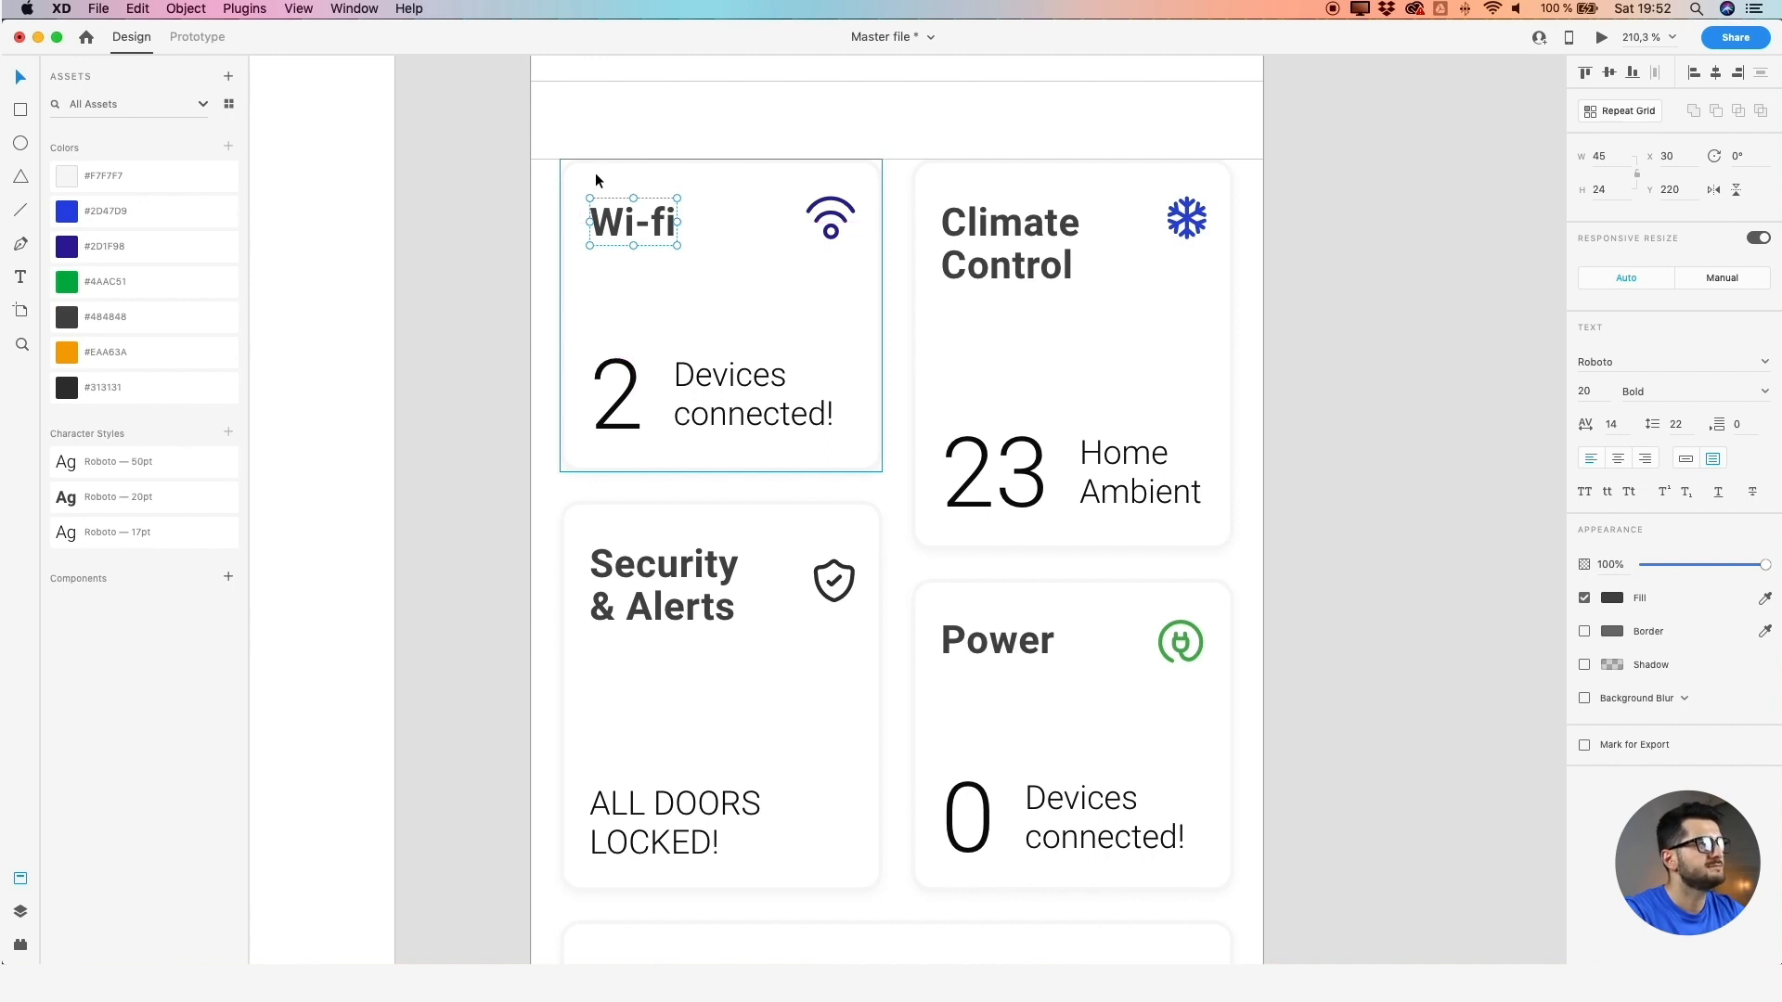
Nudge the "Ambient Lights" title down to Y 622, vertically centred in its card
scroll(504, 426, down, 15)
scroll(522, 232, up, 5)
click(543, 432)
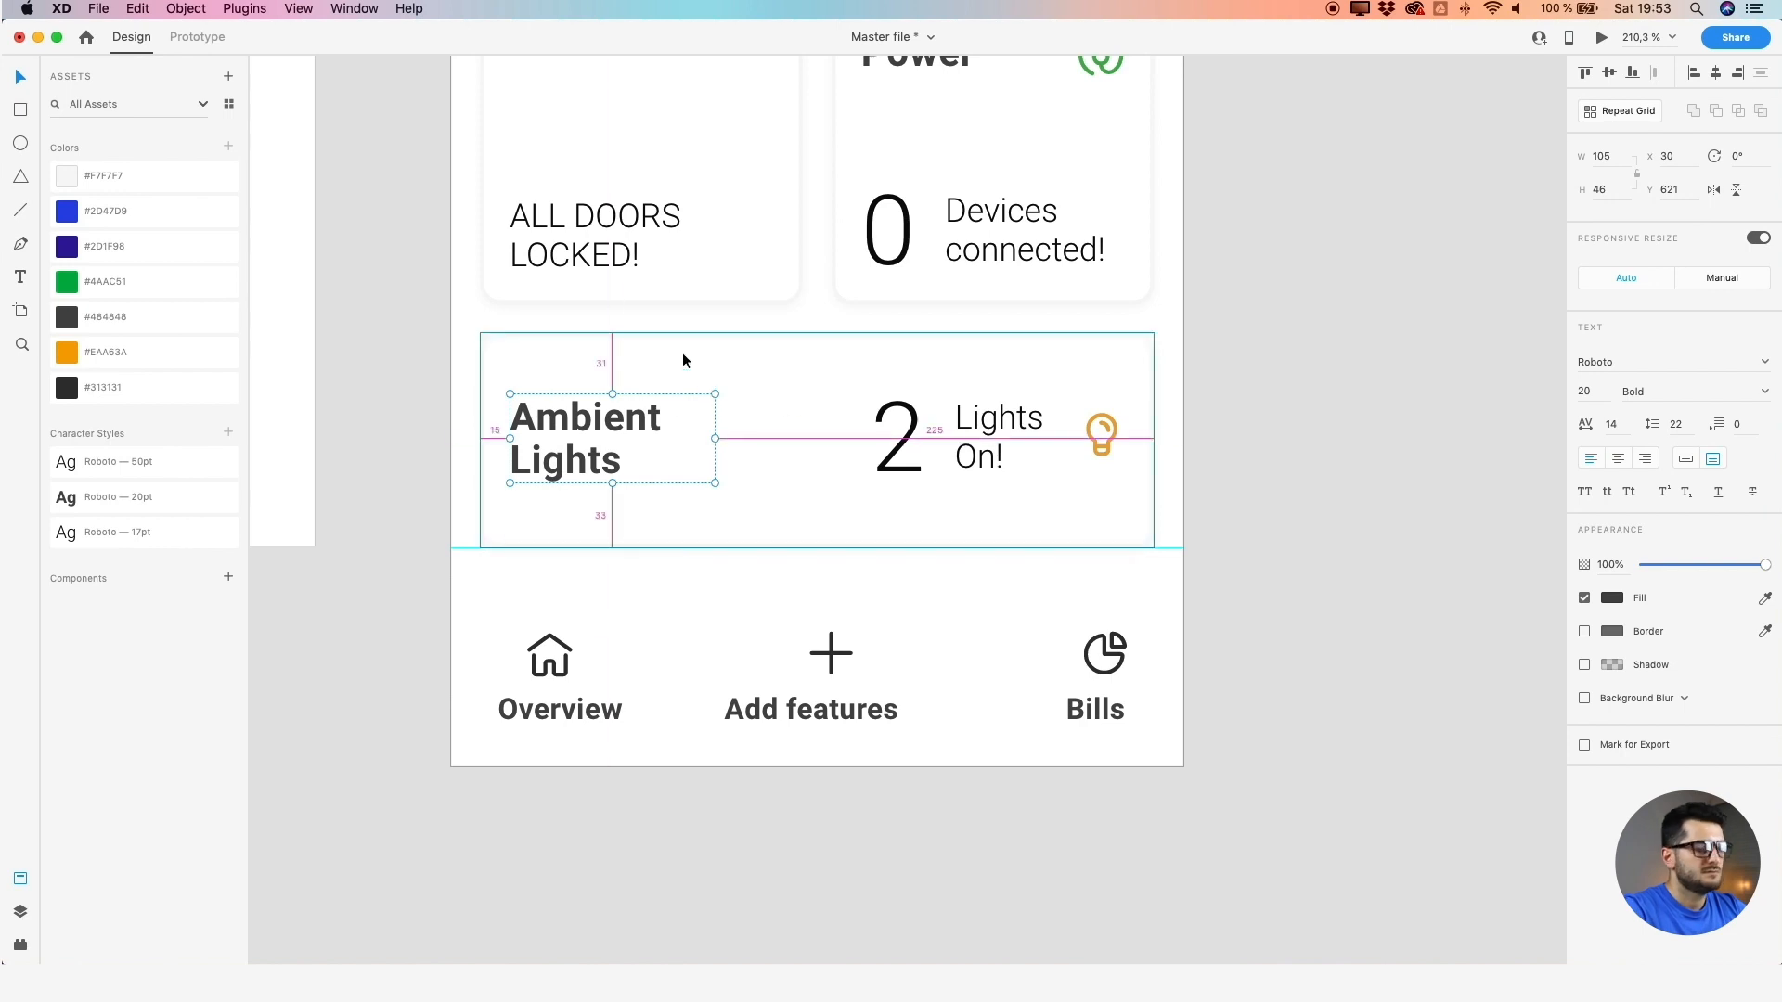
key(Down)
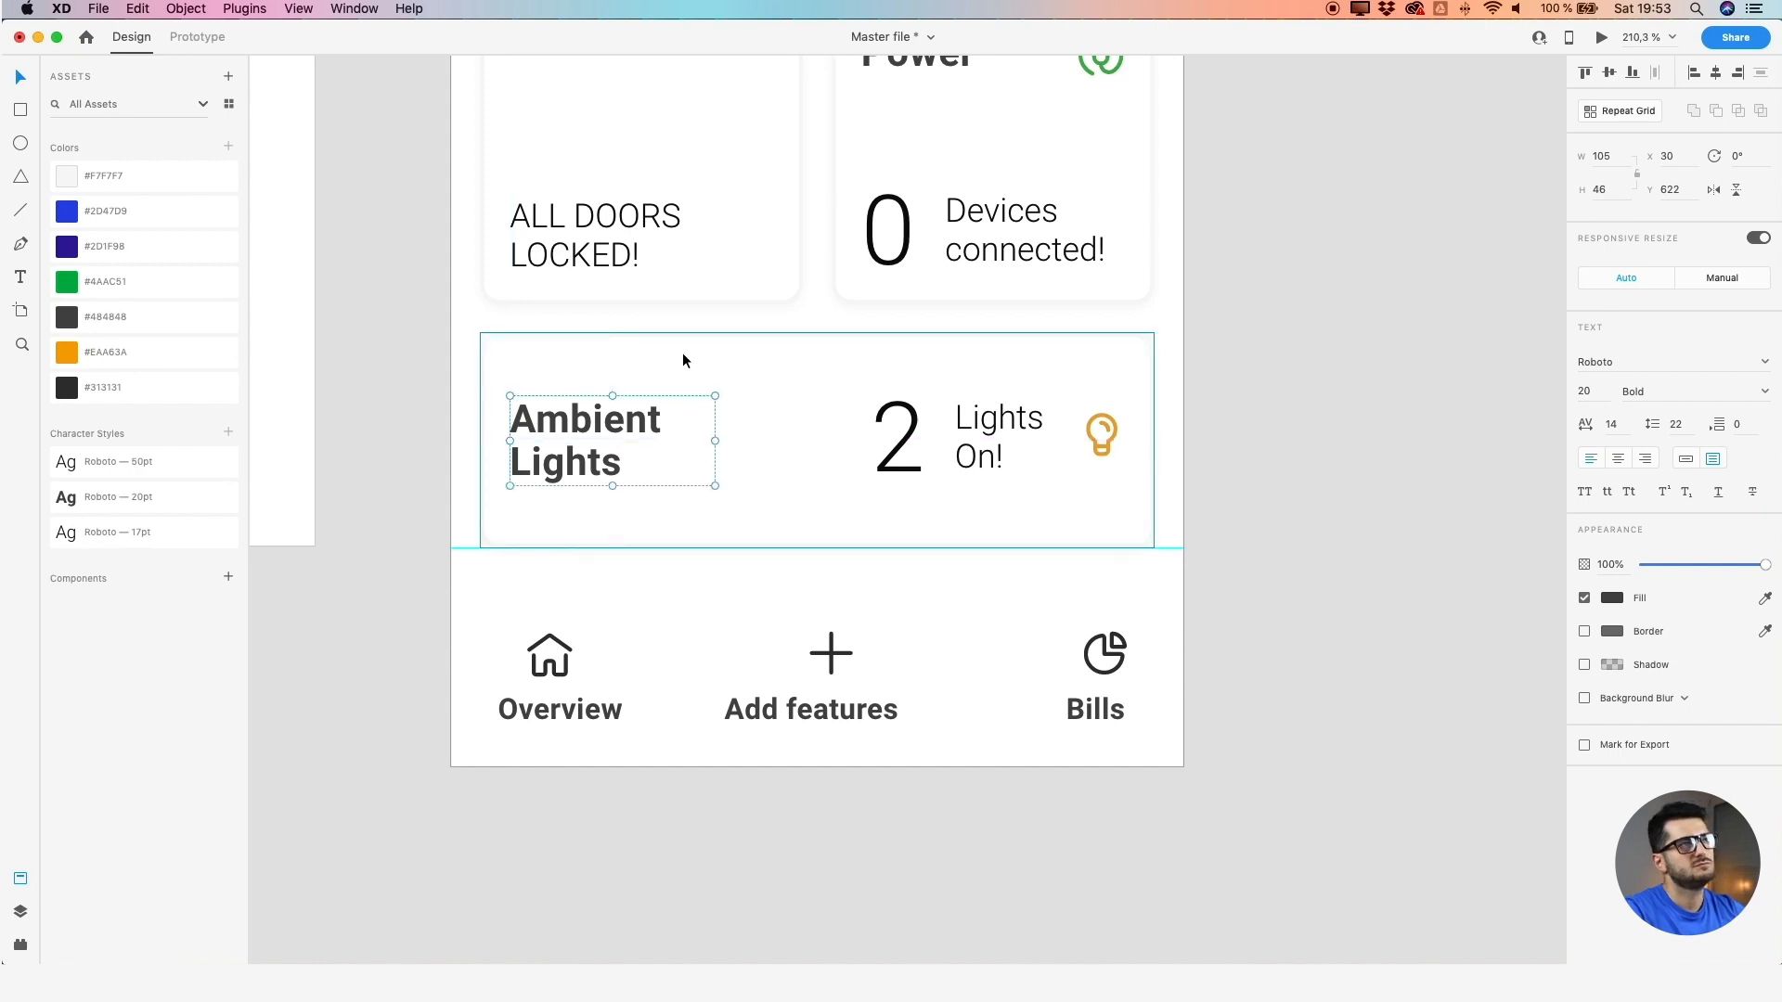
key(alt)
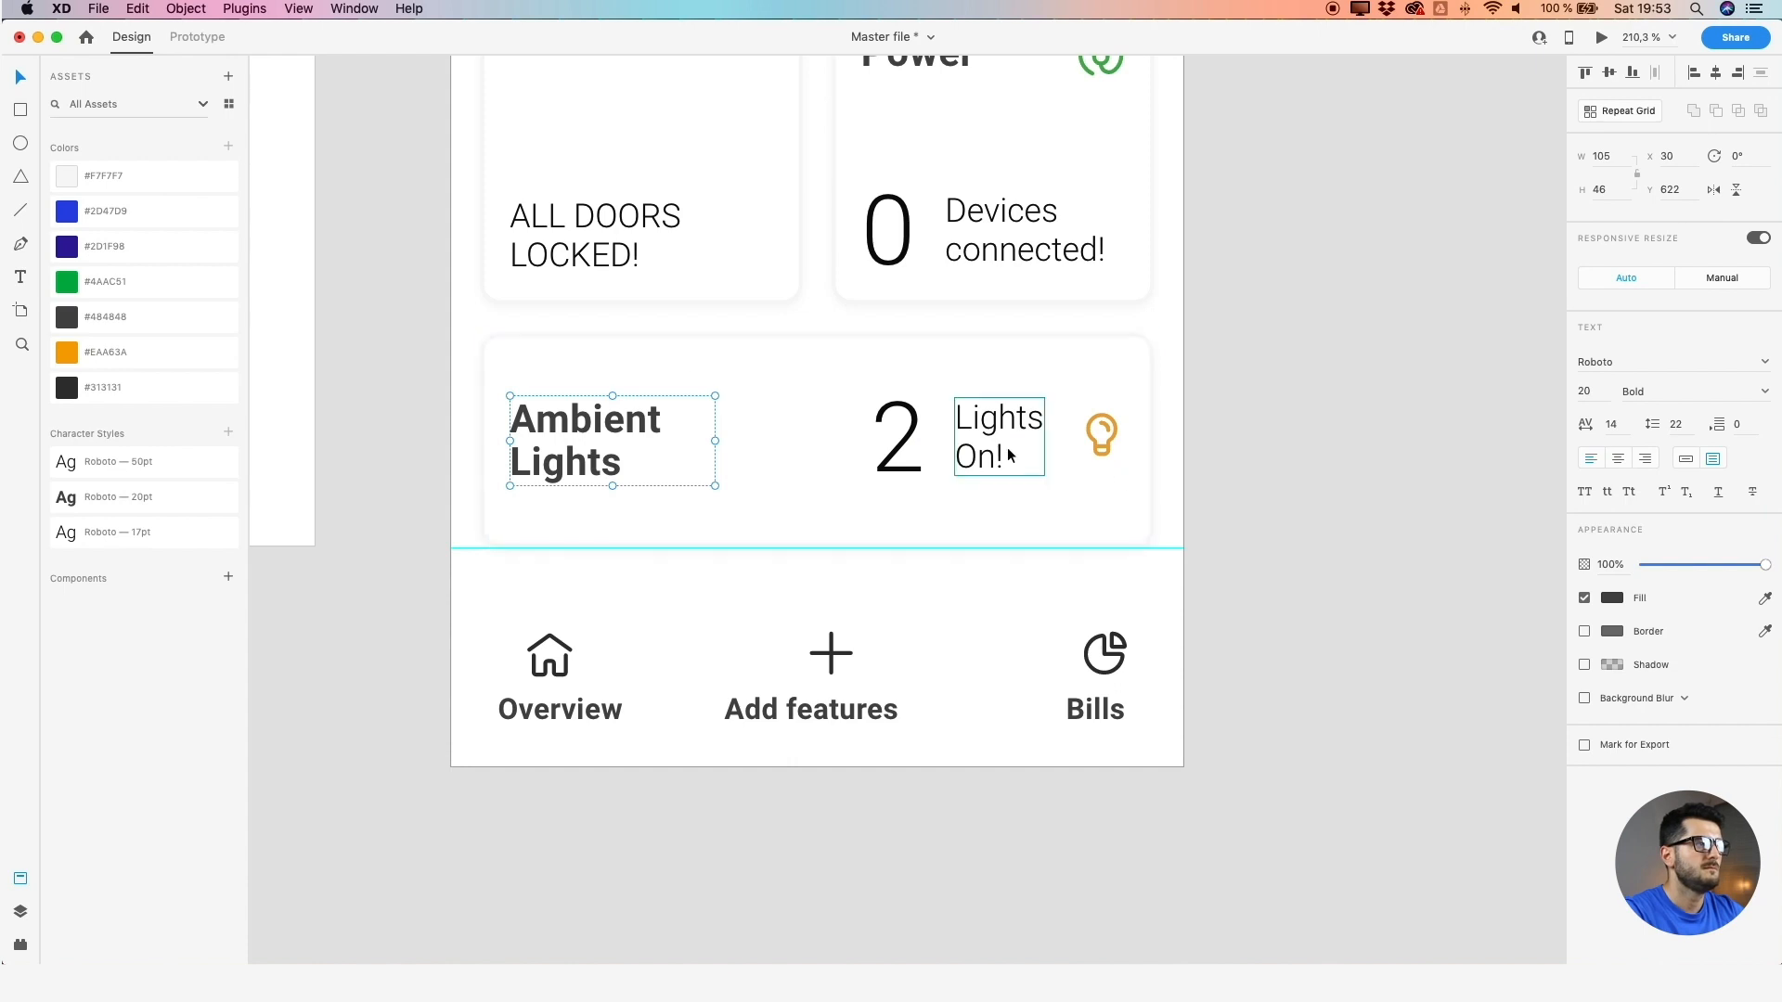
Move the light bulb icon in the Ambient Lights card to X 331, giving it a 15 px right margin
click(990, 432)
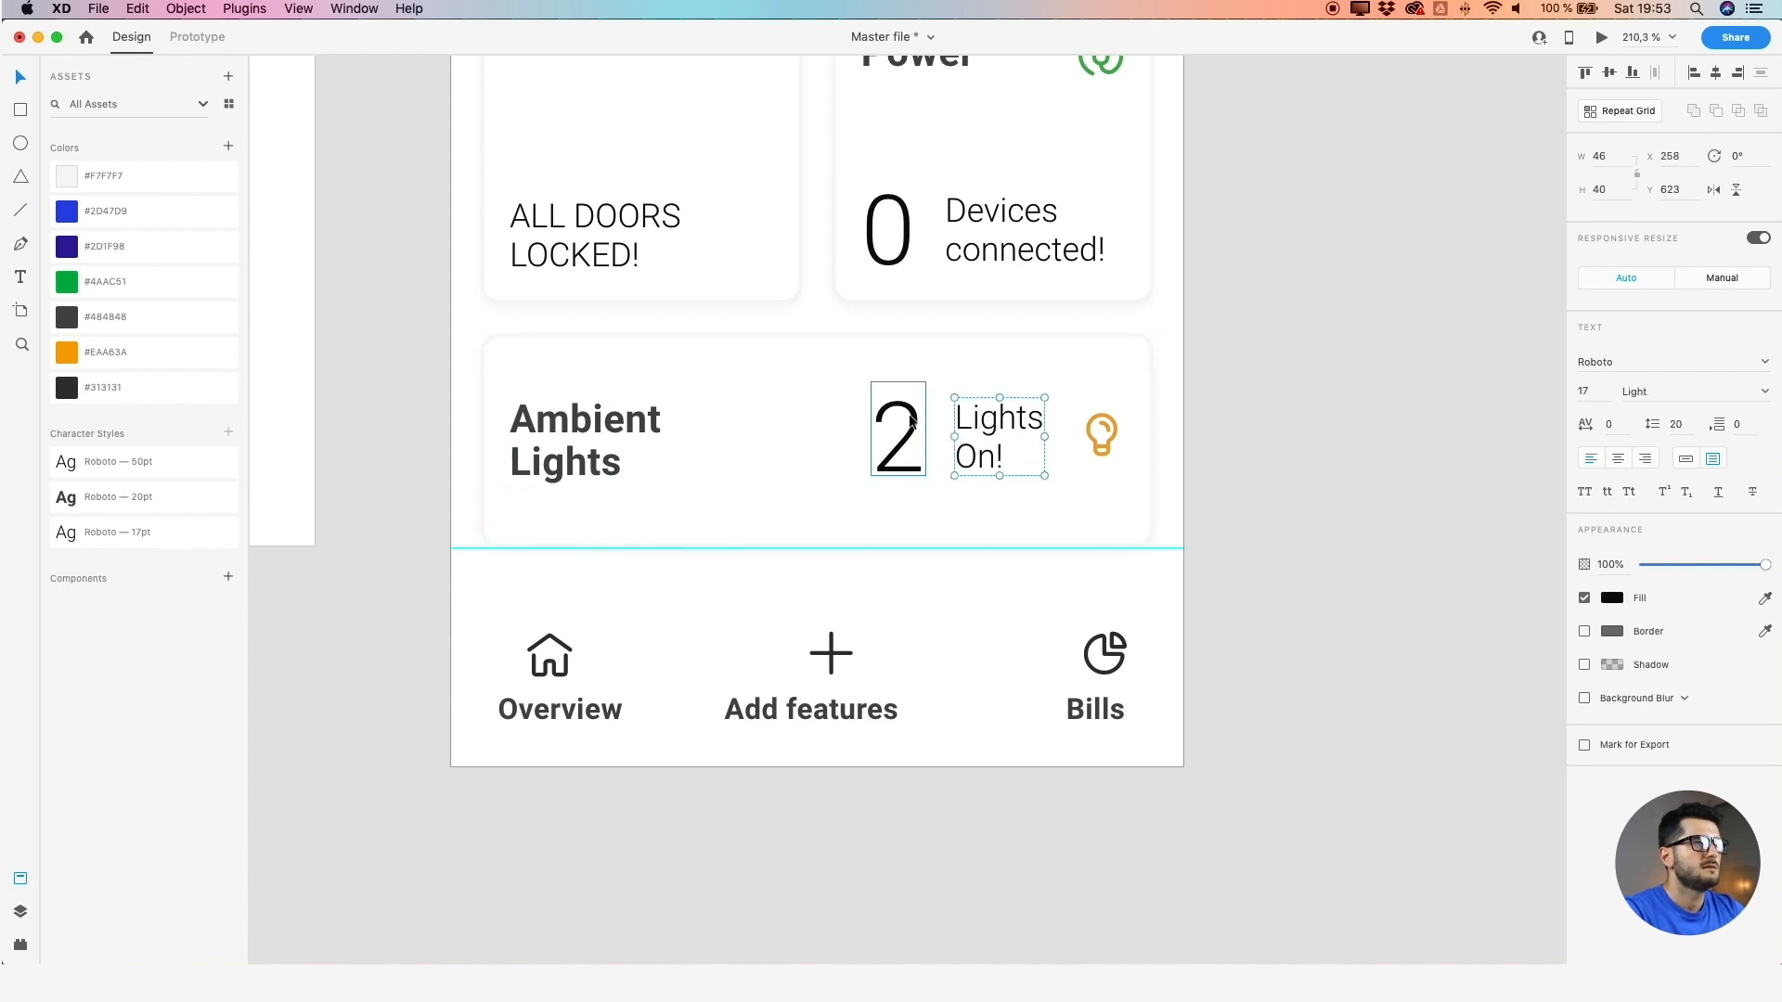
click(1099, 435)
key(alt)
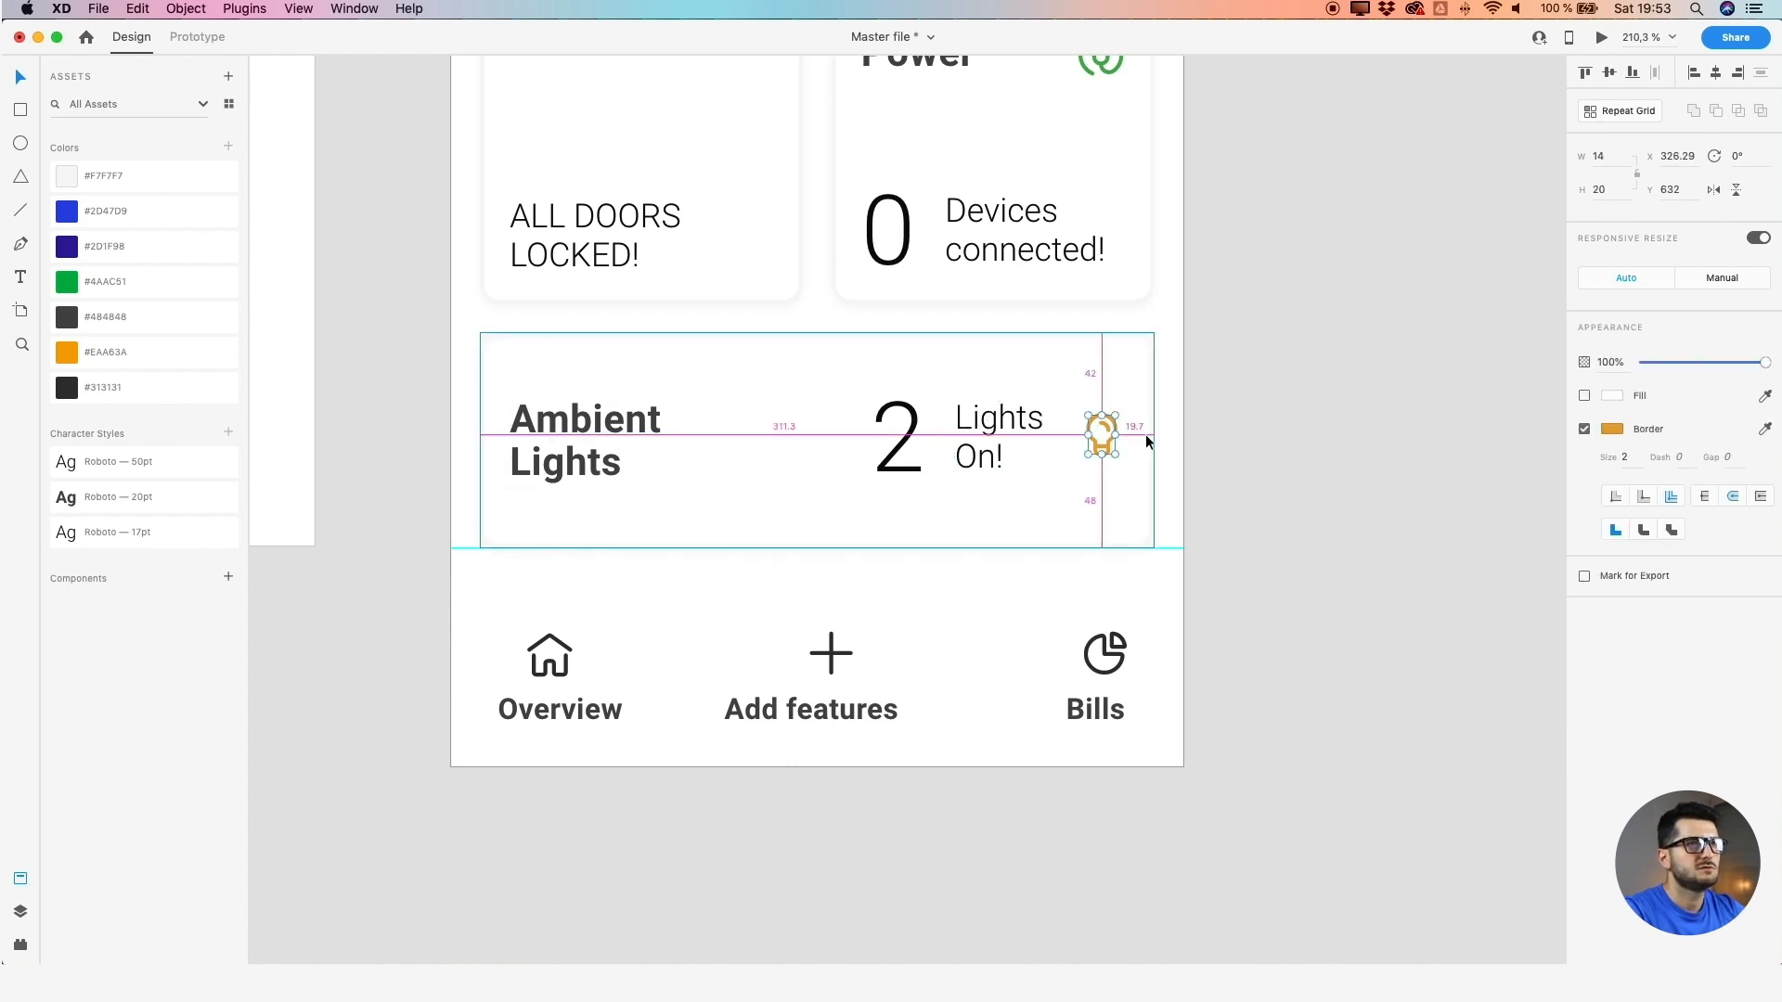
click(1697, 160)
key(Right)
key(Return)
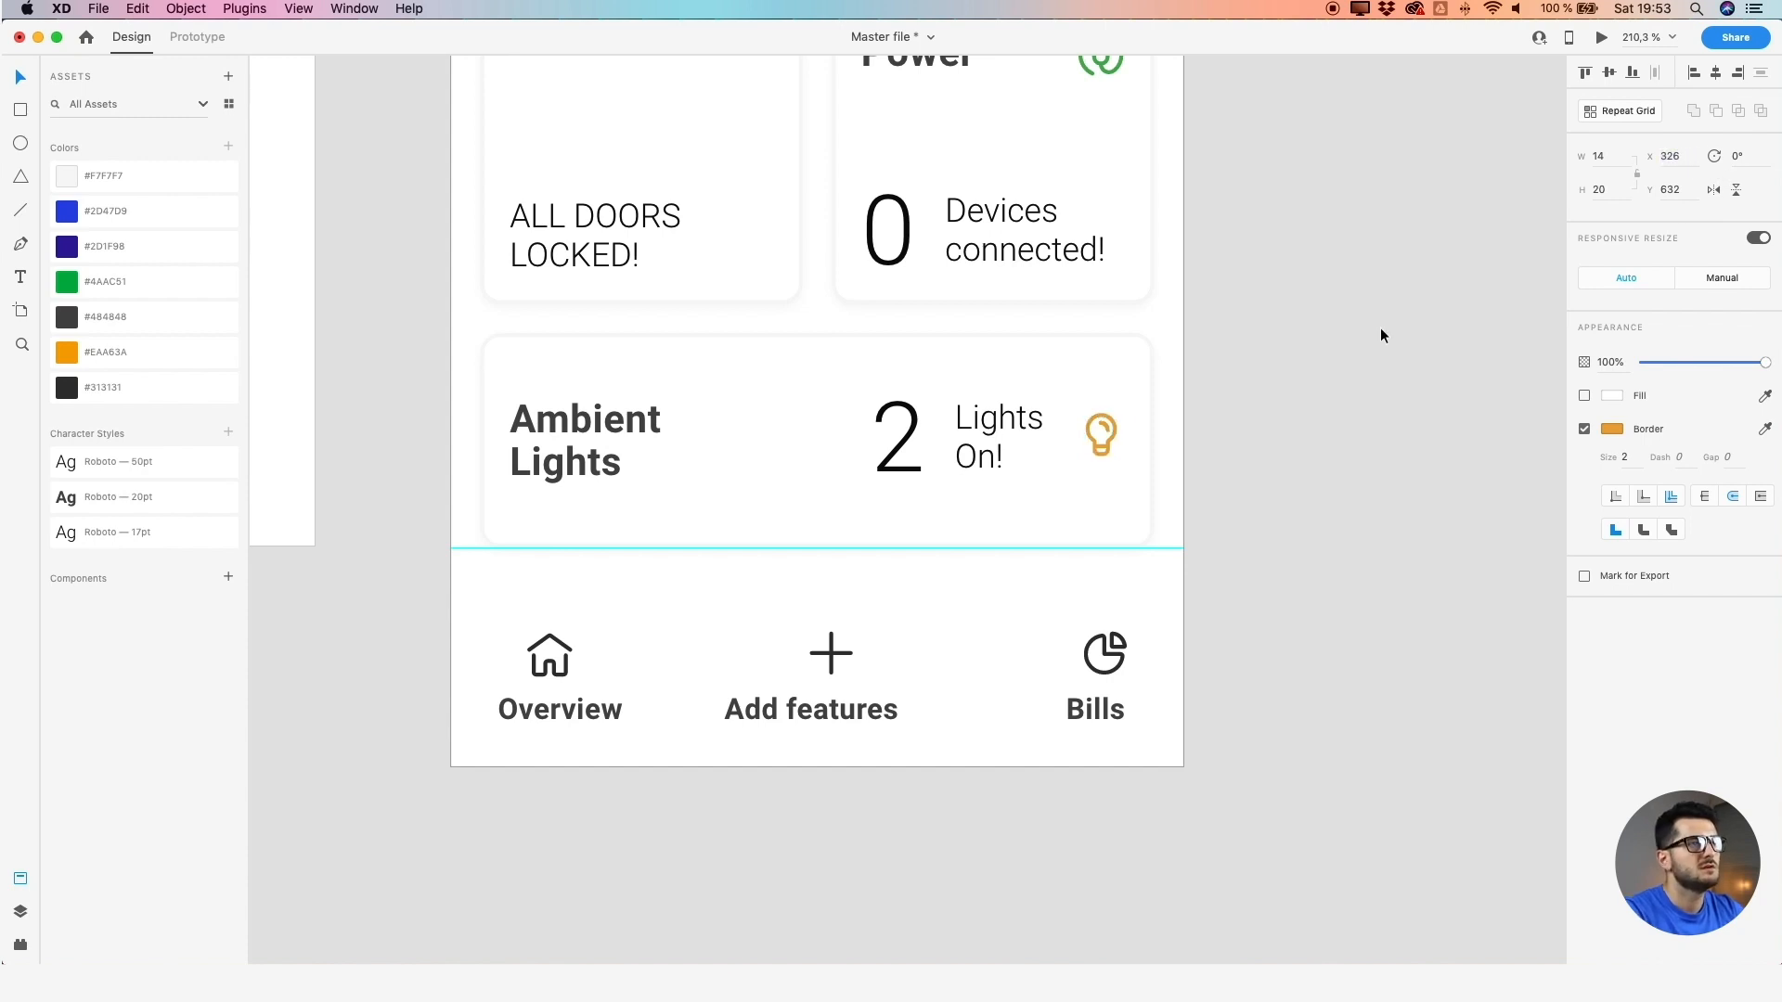
key(Right)
key(Right)
key(Right)
key(Right)
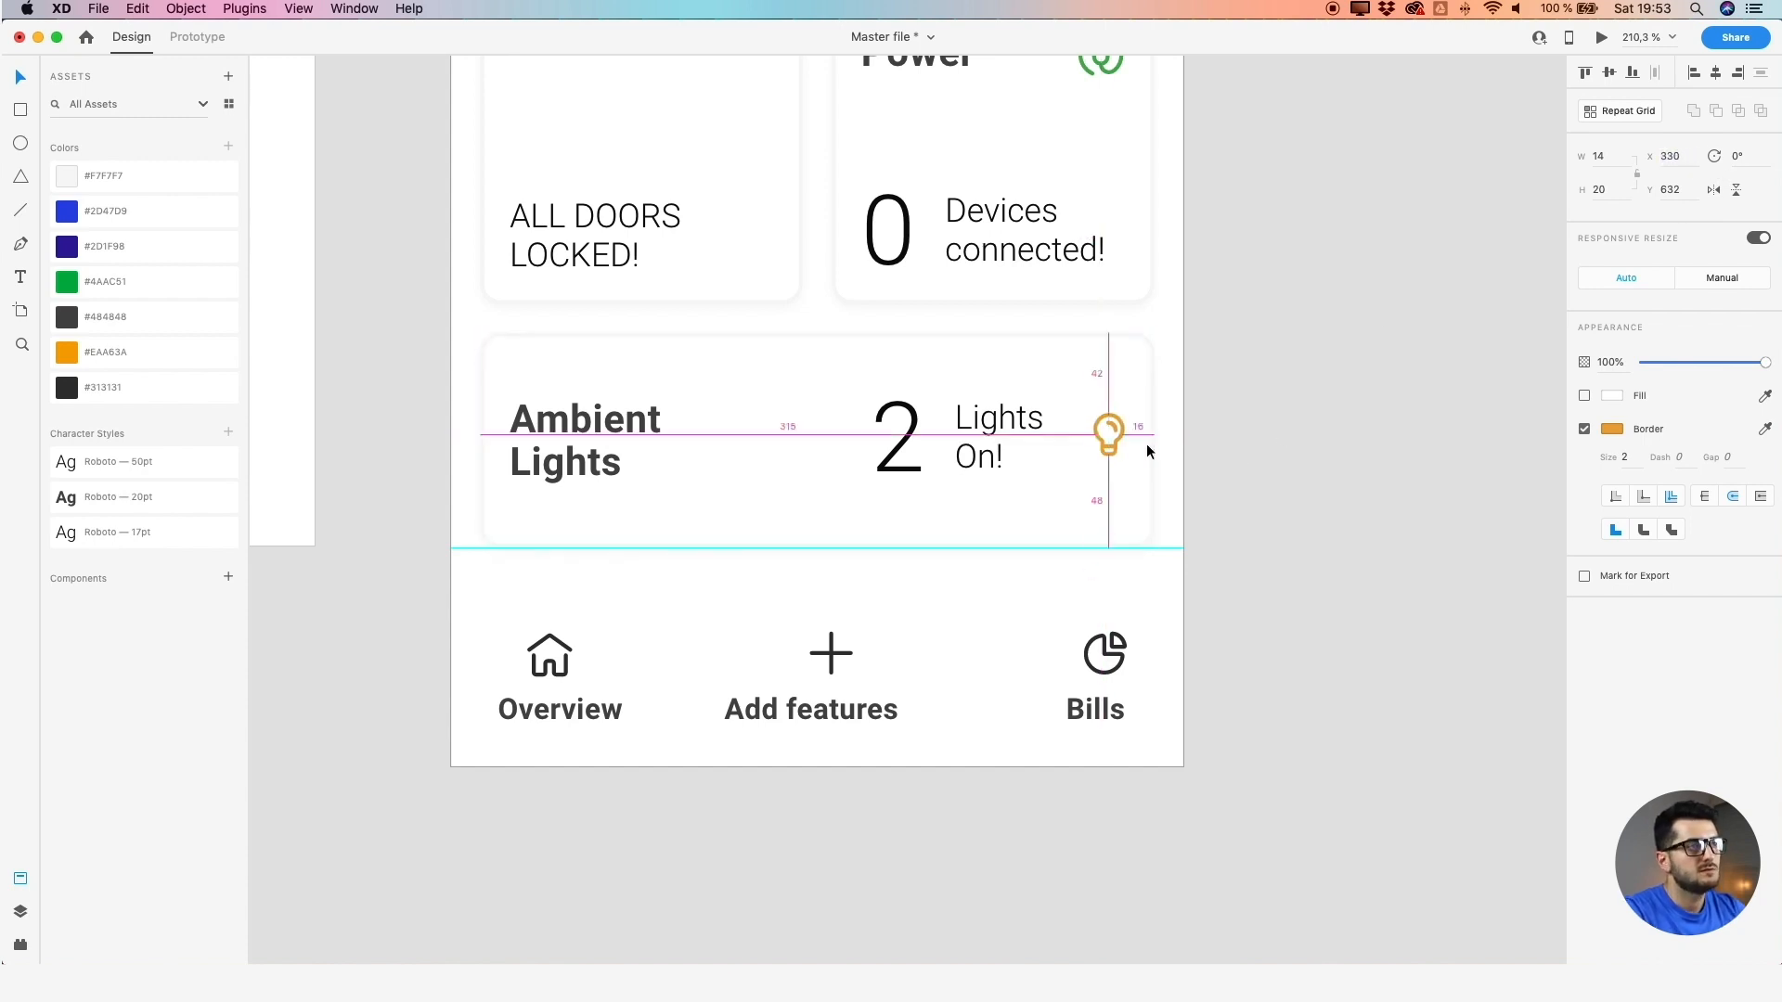
key(Right)
key(alt)
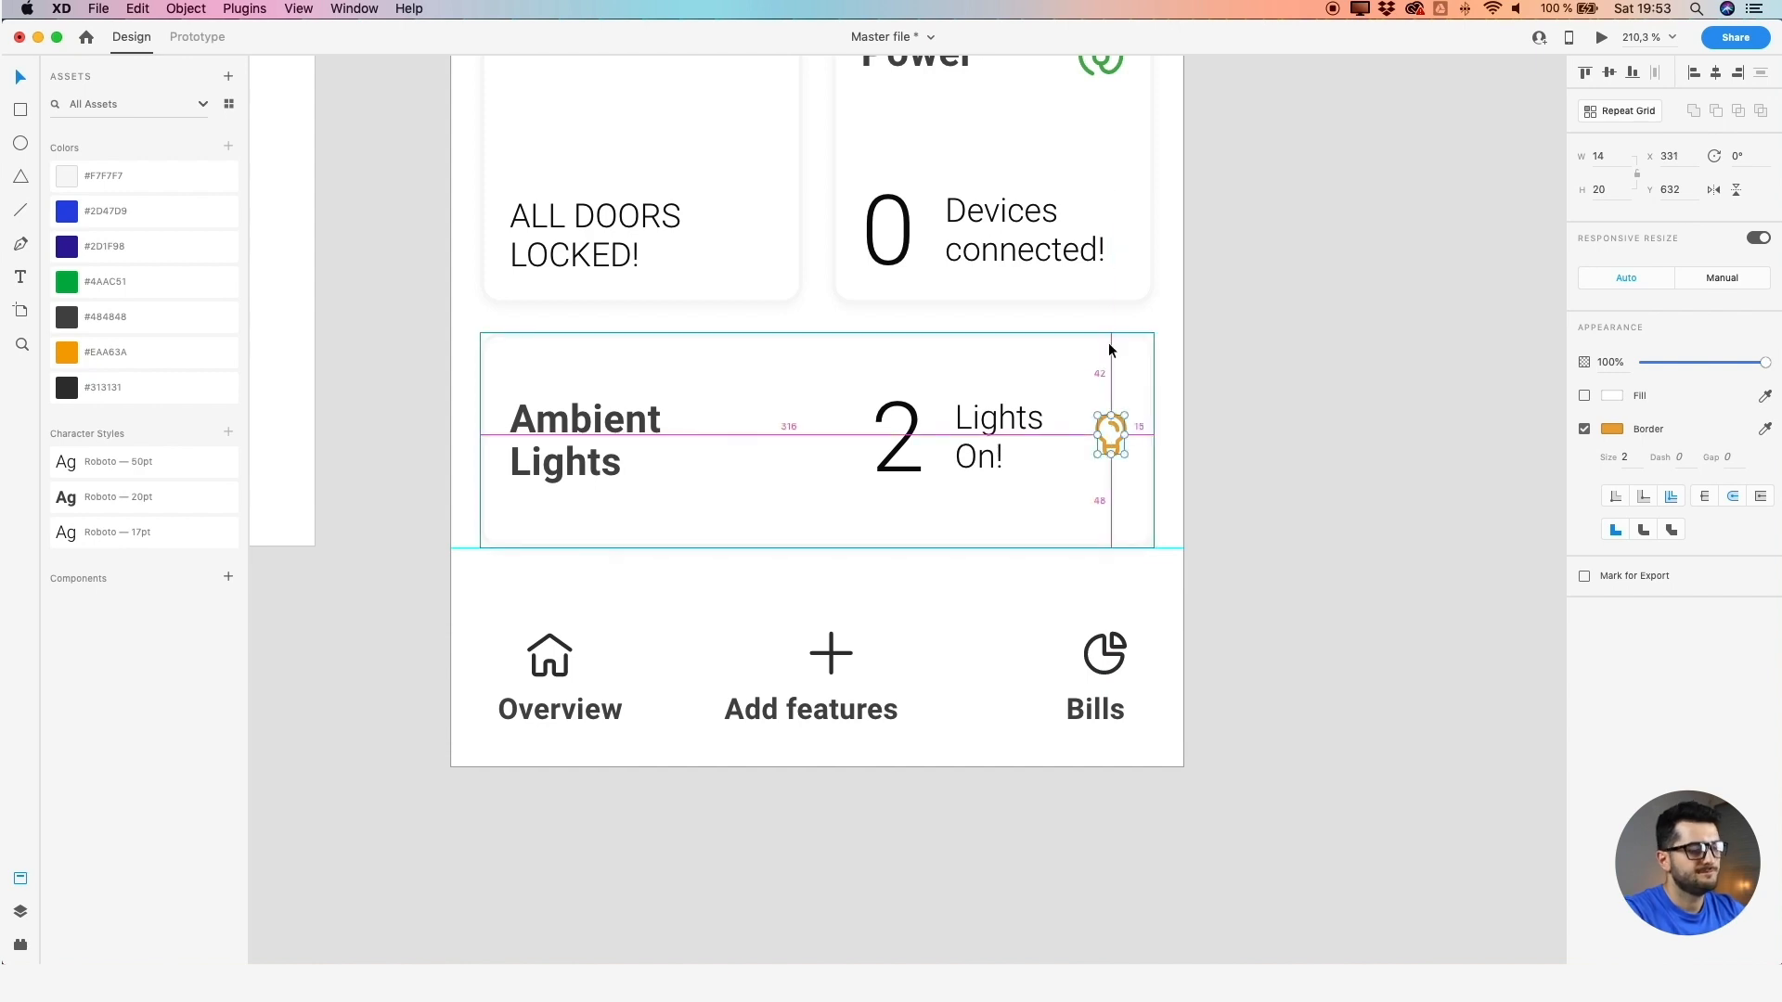
Nudge the light bulb icon down to Y 635, vertically centred in the Ambient Lights card
key(Down)
key(Down)
key(Down)
key(Down)
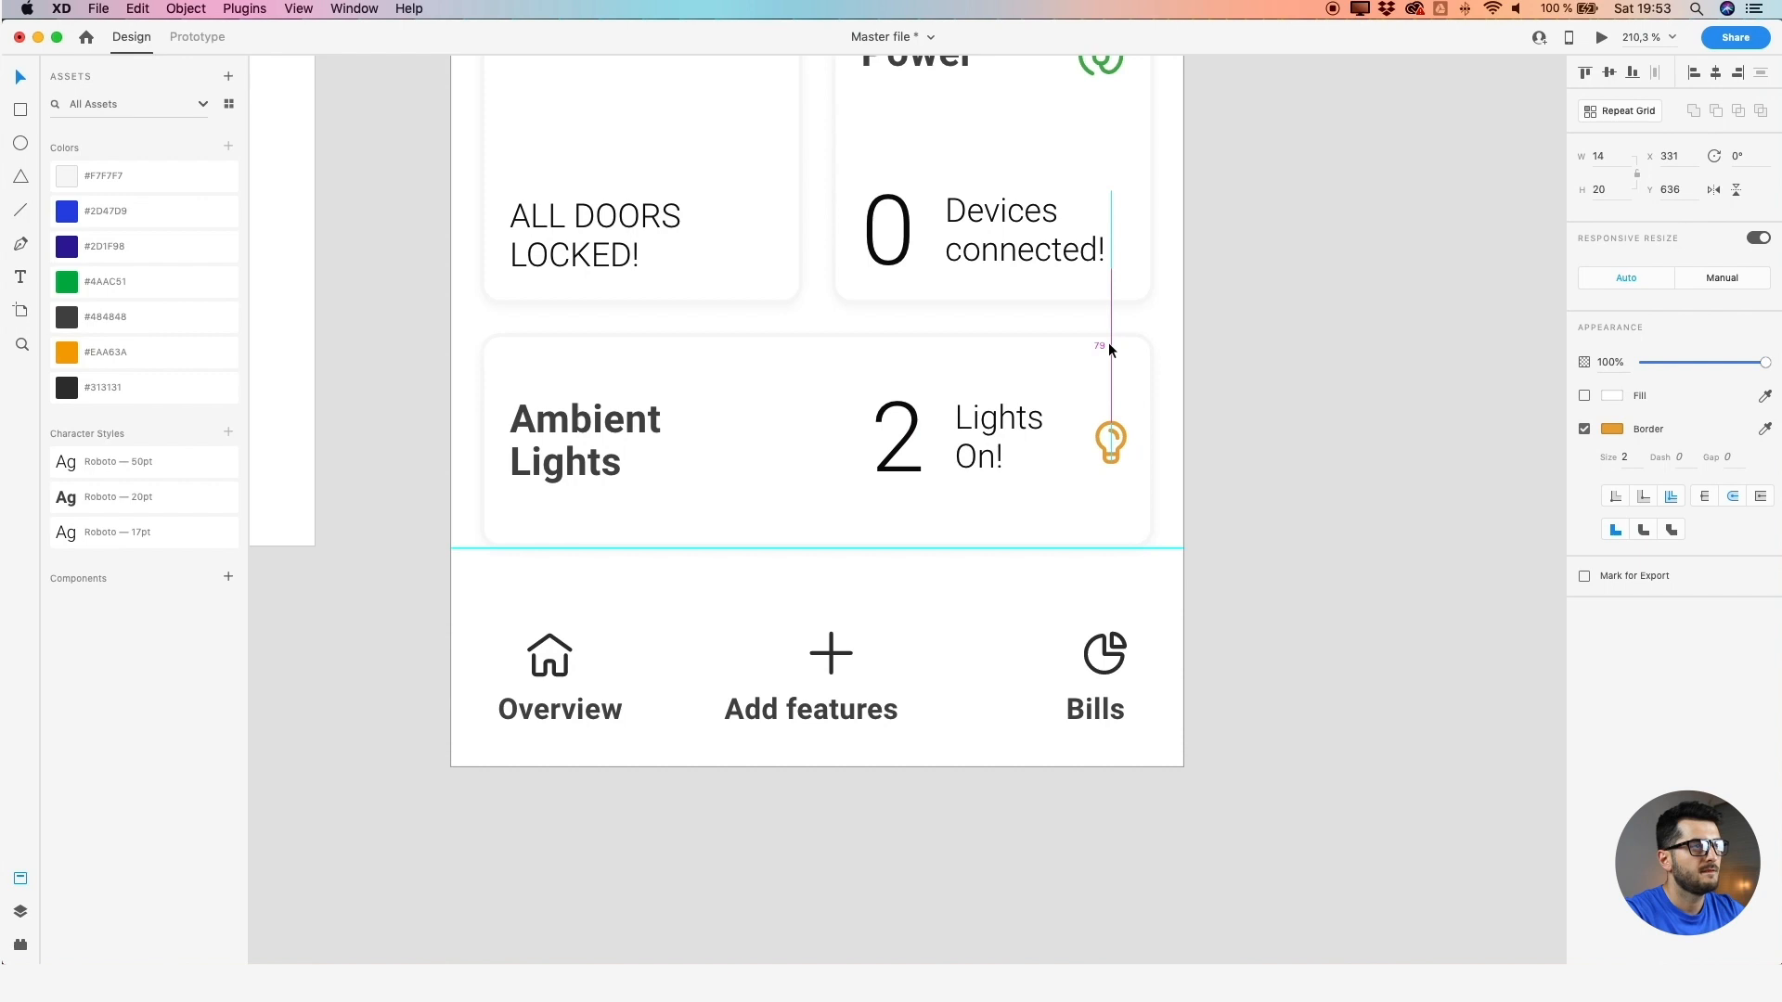
key(Up)
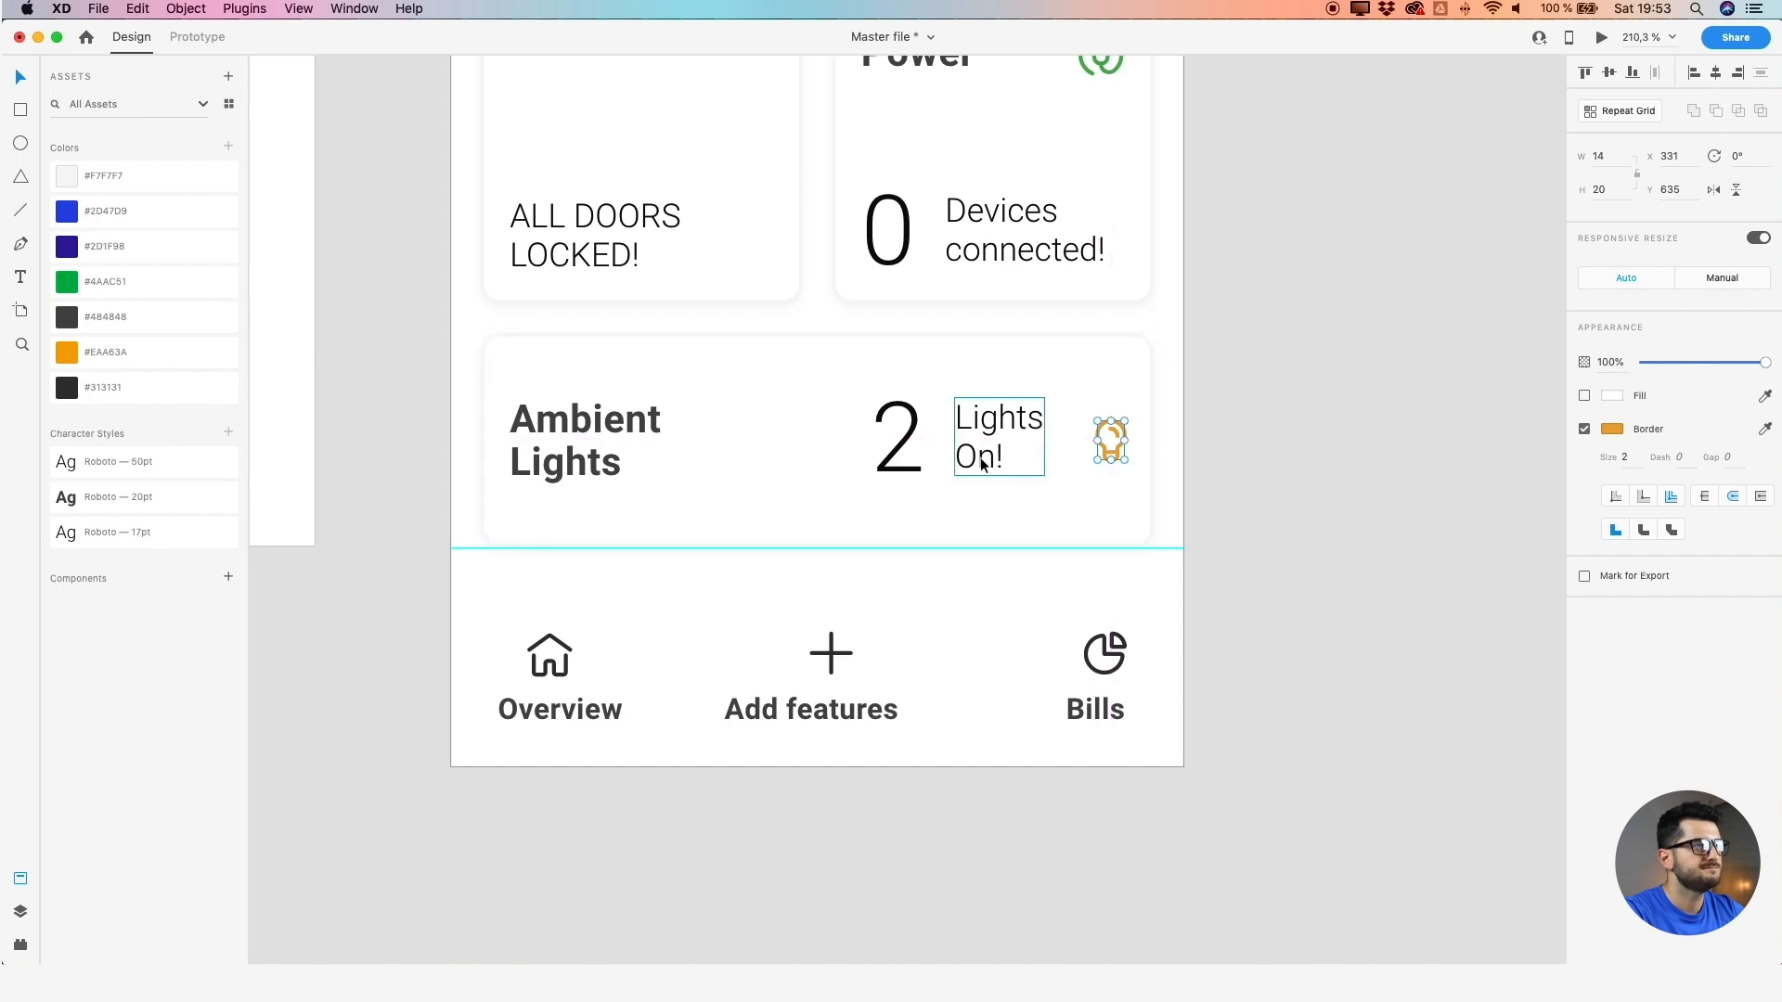
Nudge the "Lights On!" text down to Y 625, vertically centred in the Ambient Lights card
click(699, 423)
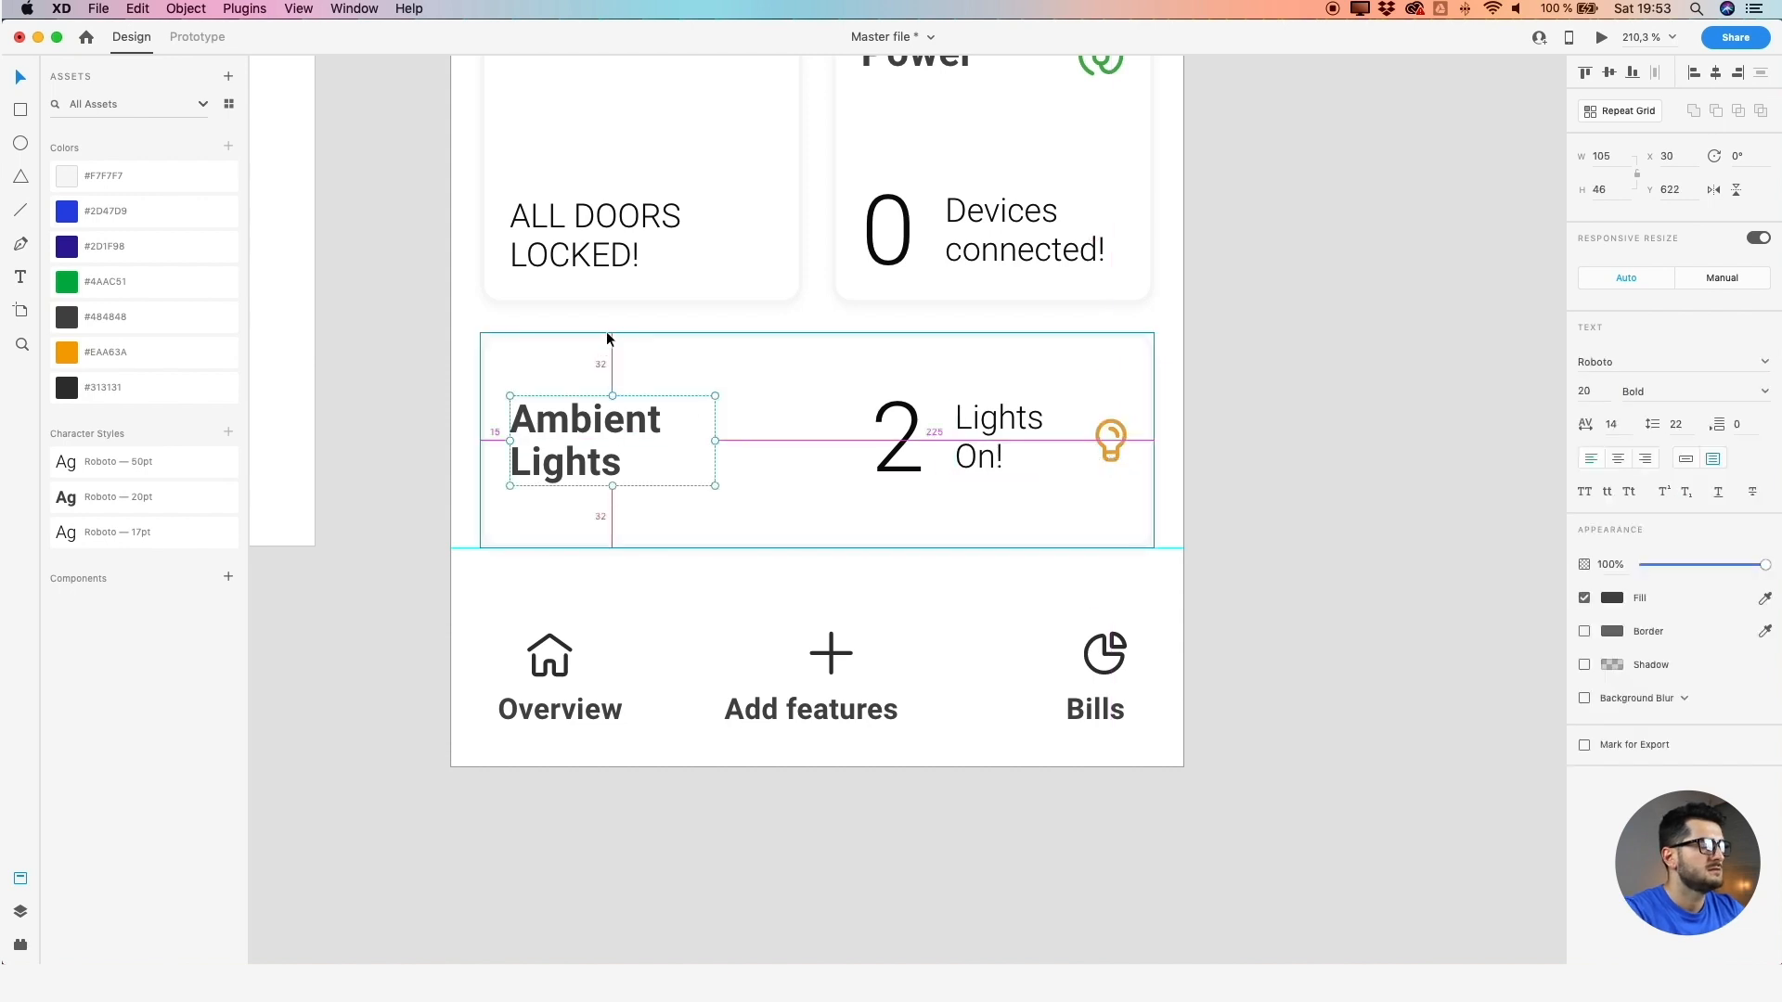
click(970, 443)
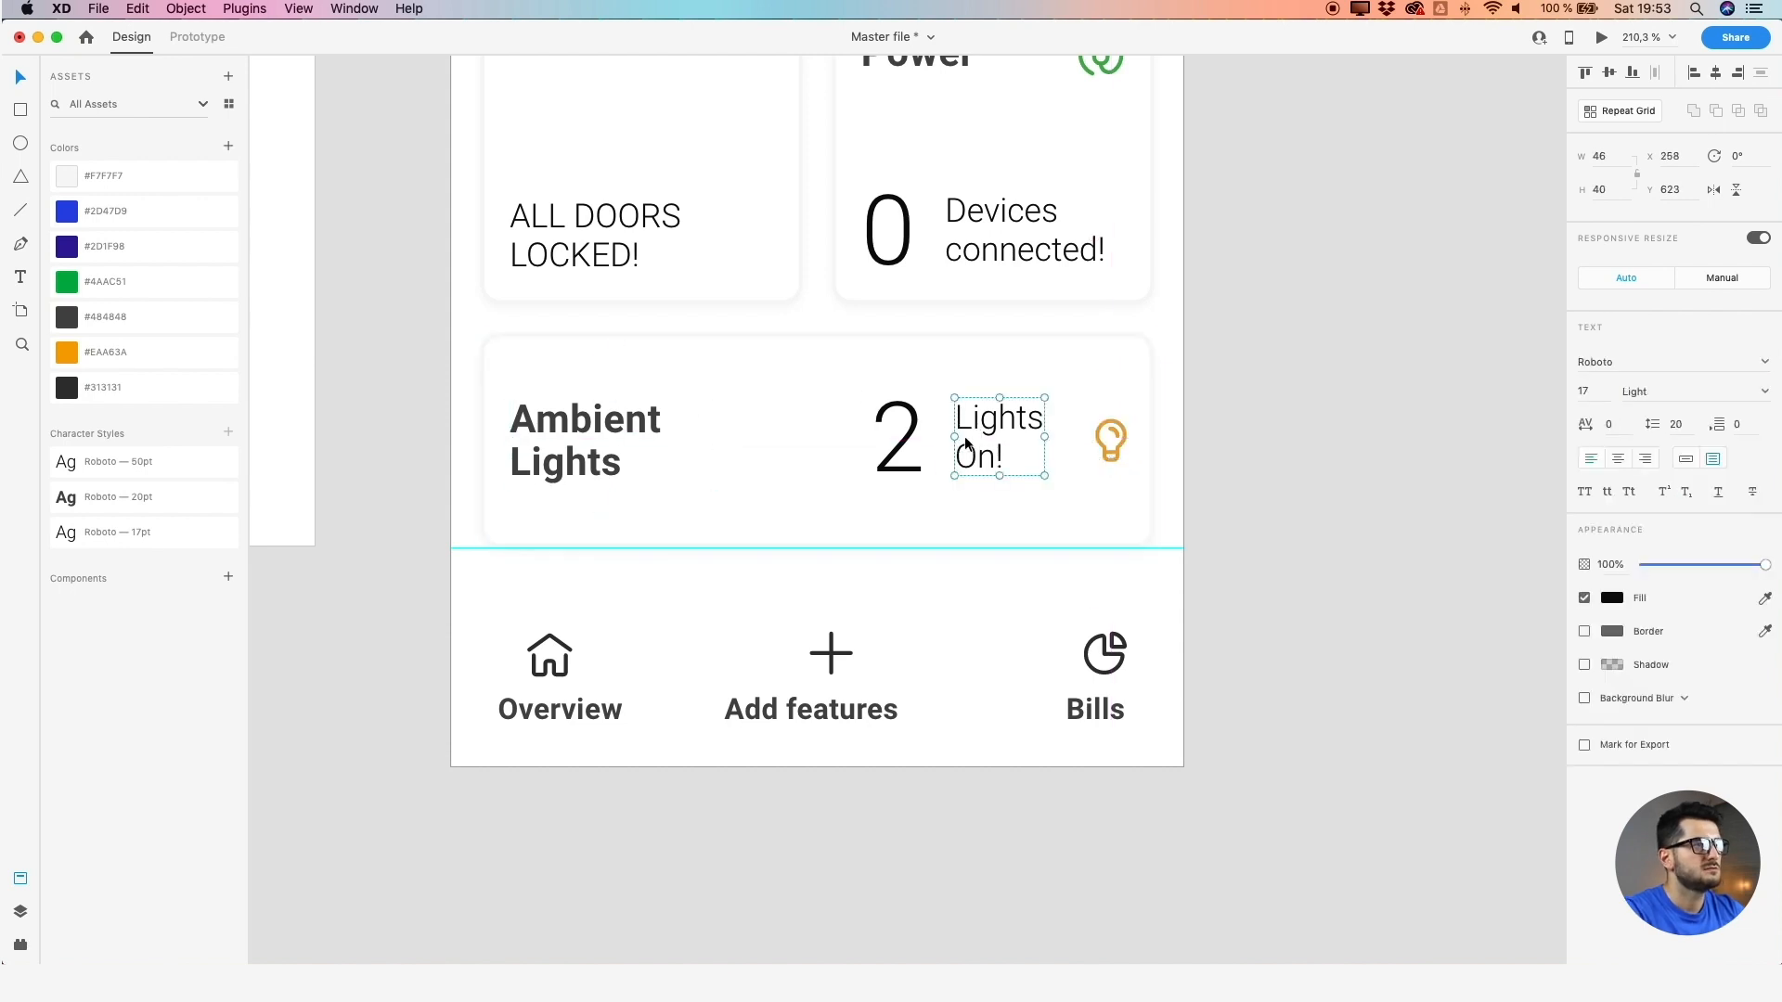
key(alt)
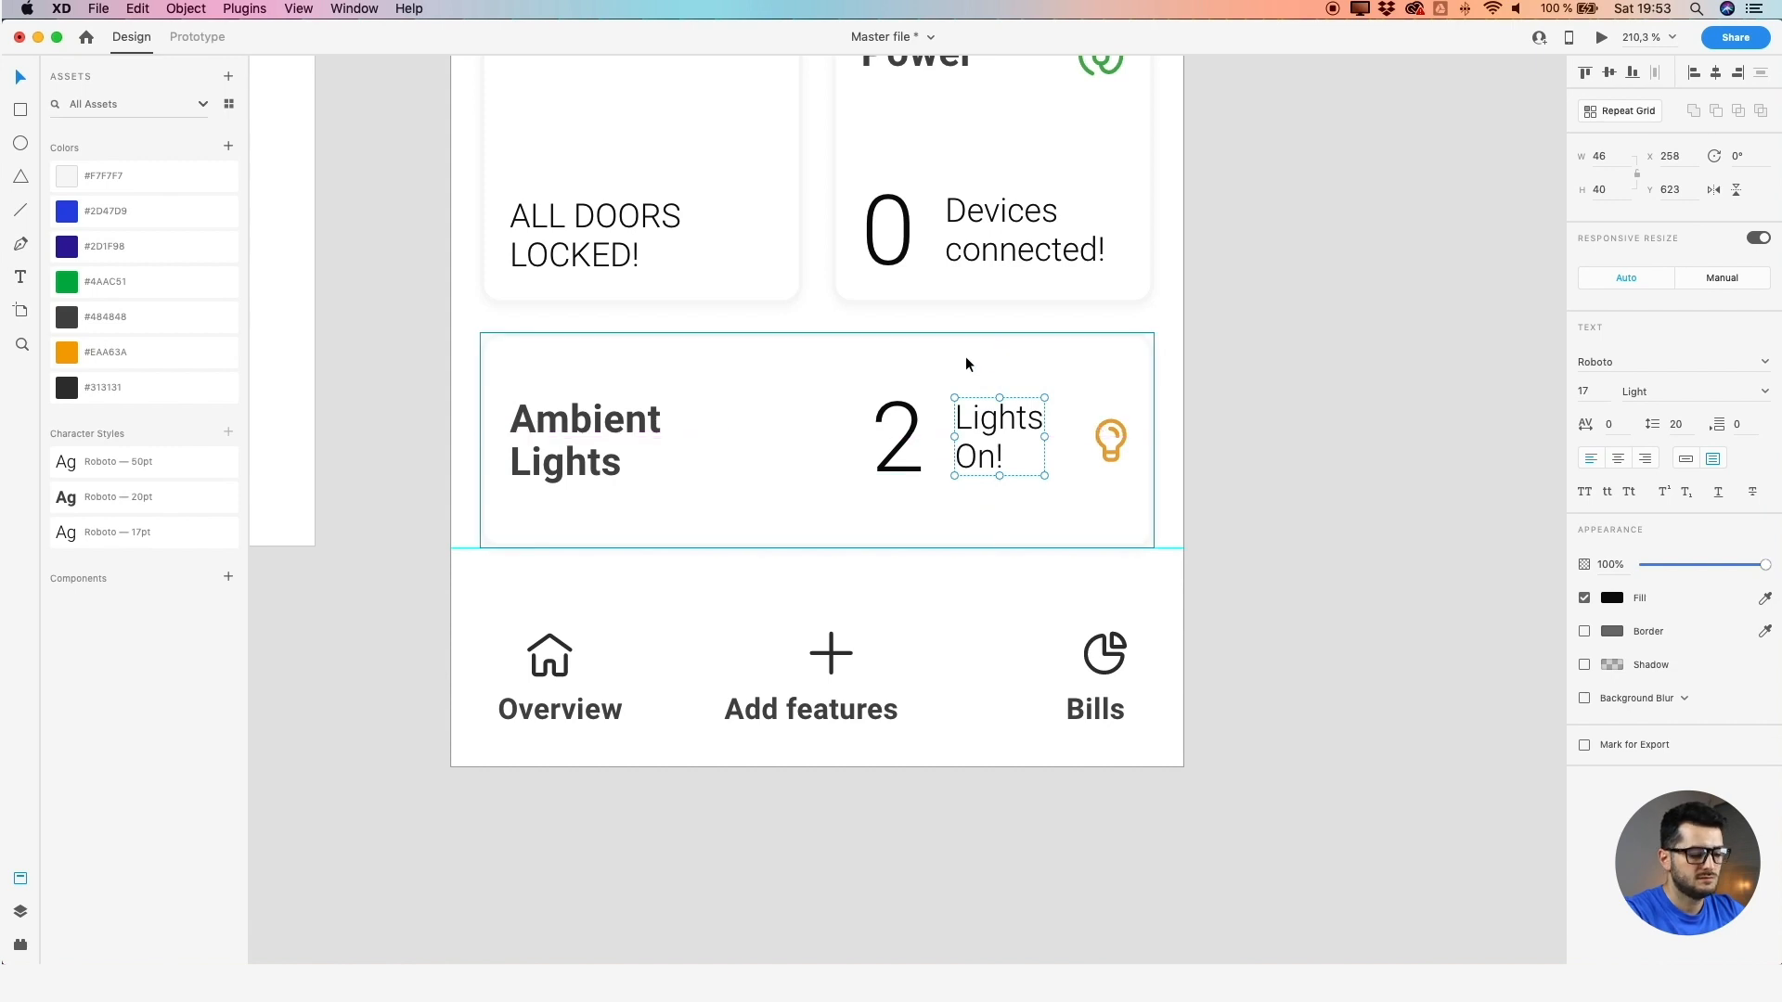
key(Down)
key(Down)
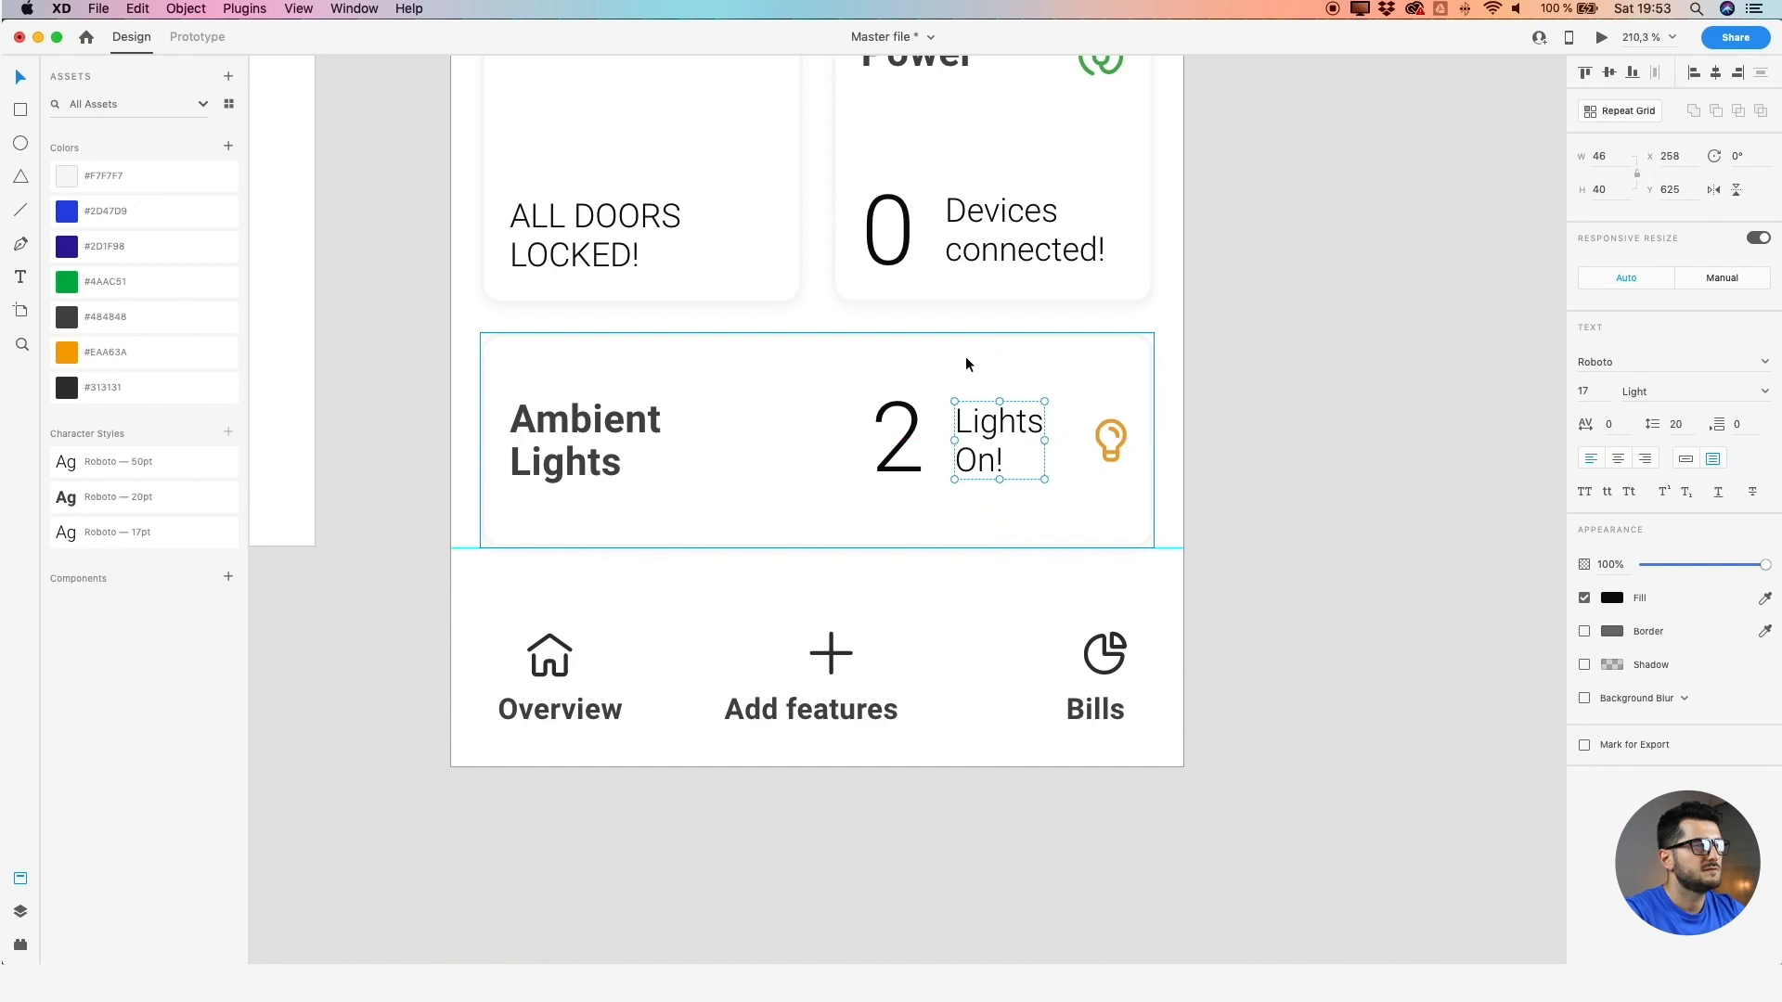
Nudge the number 2 in the Ambient Lights card down to Y 617
click(899, 429)
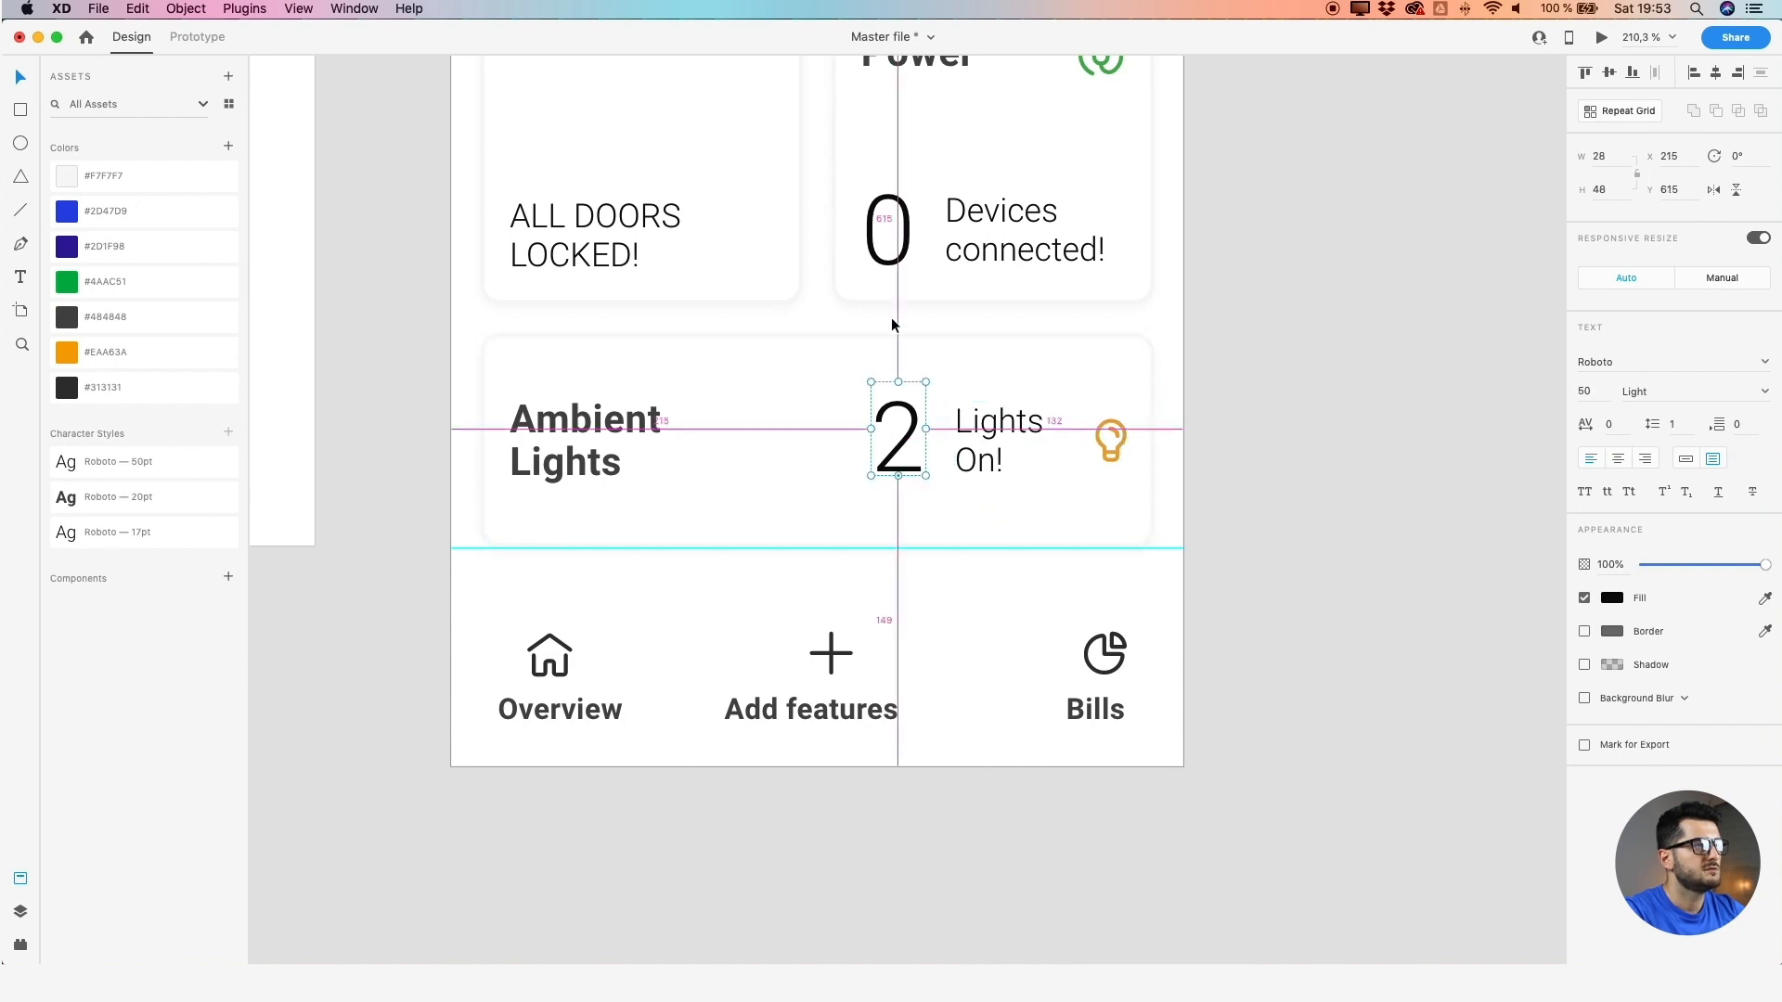
key(Down)
key(Down)
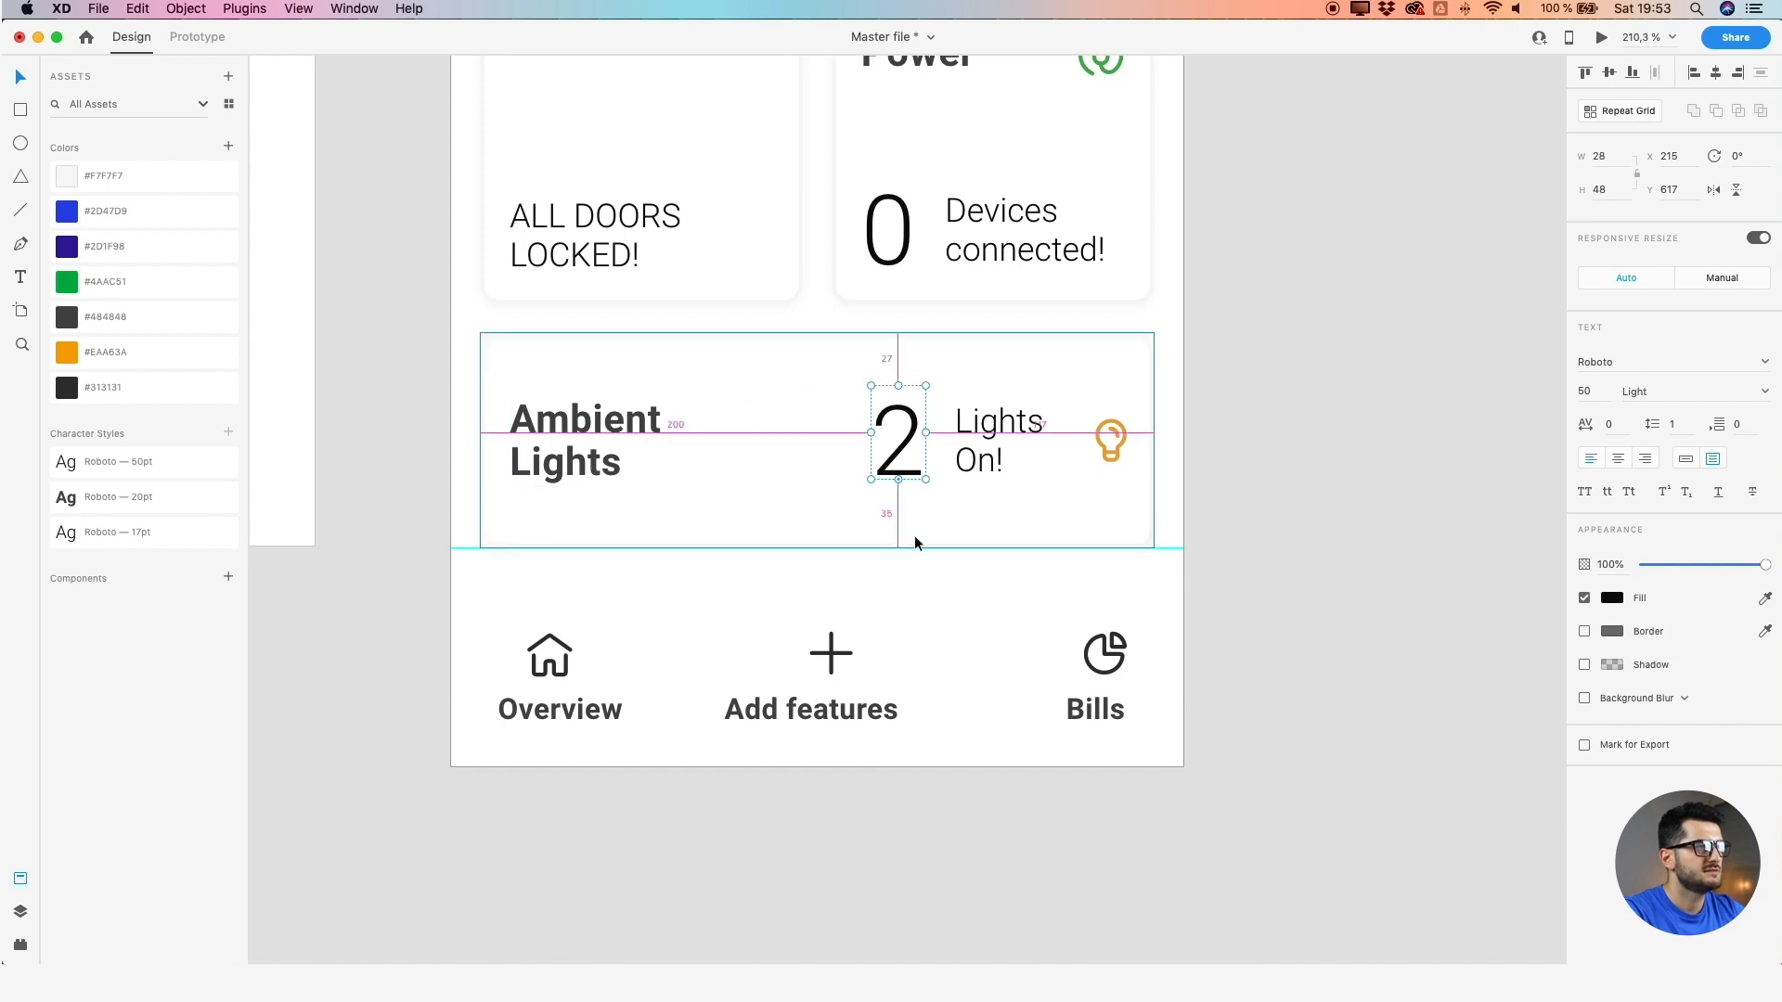
key(Escape)
scroll(1226, 536, down, 5)
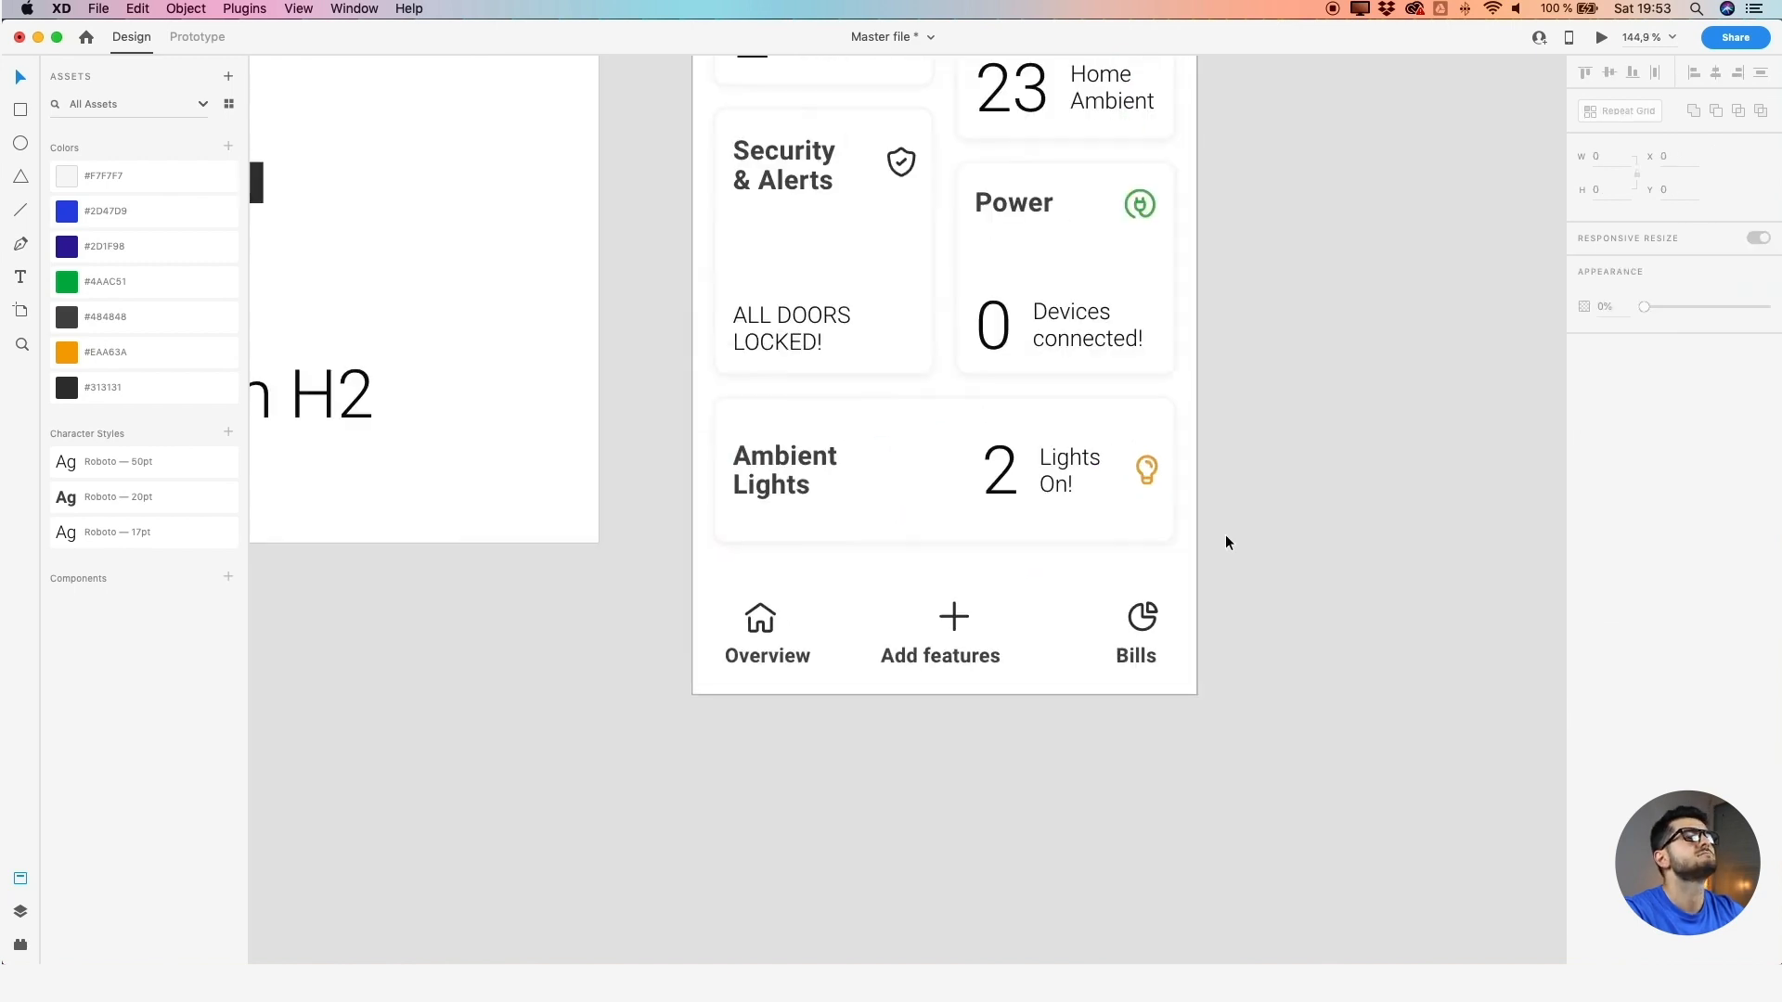
click(1021, 447)
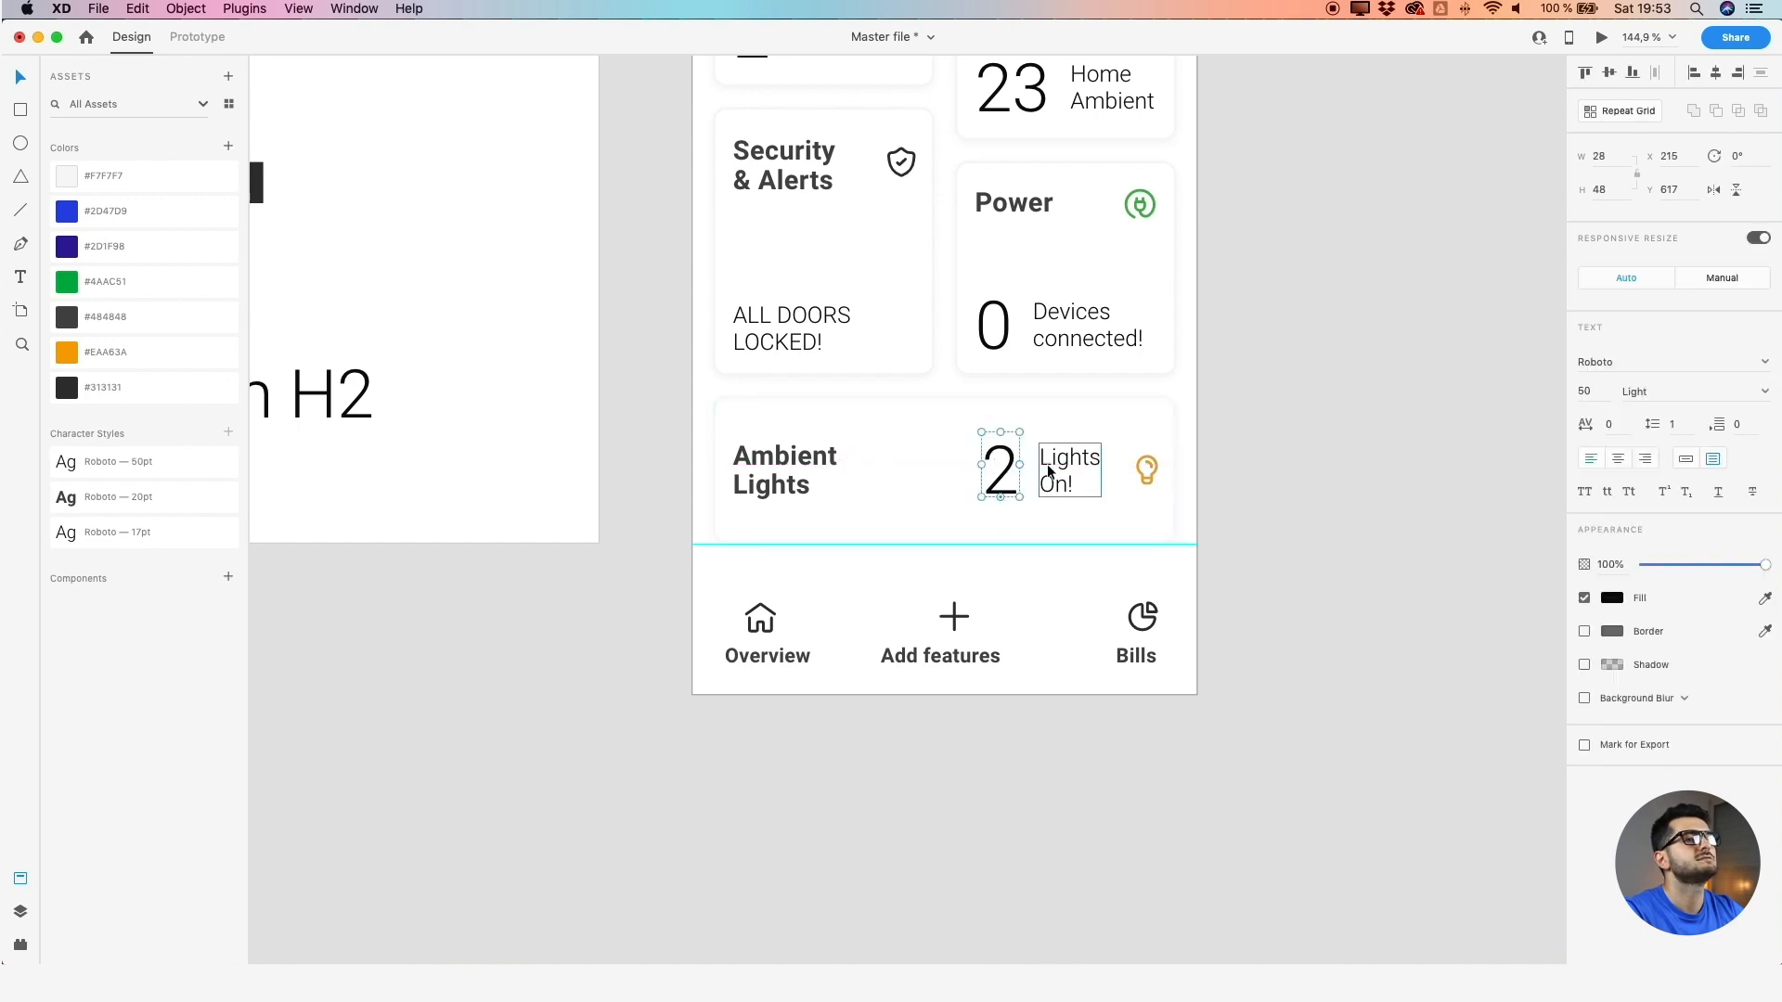
scroll(1047, 464, up, 3)
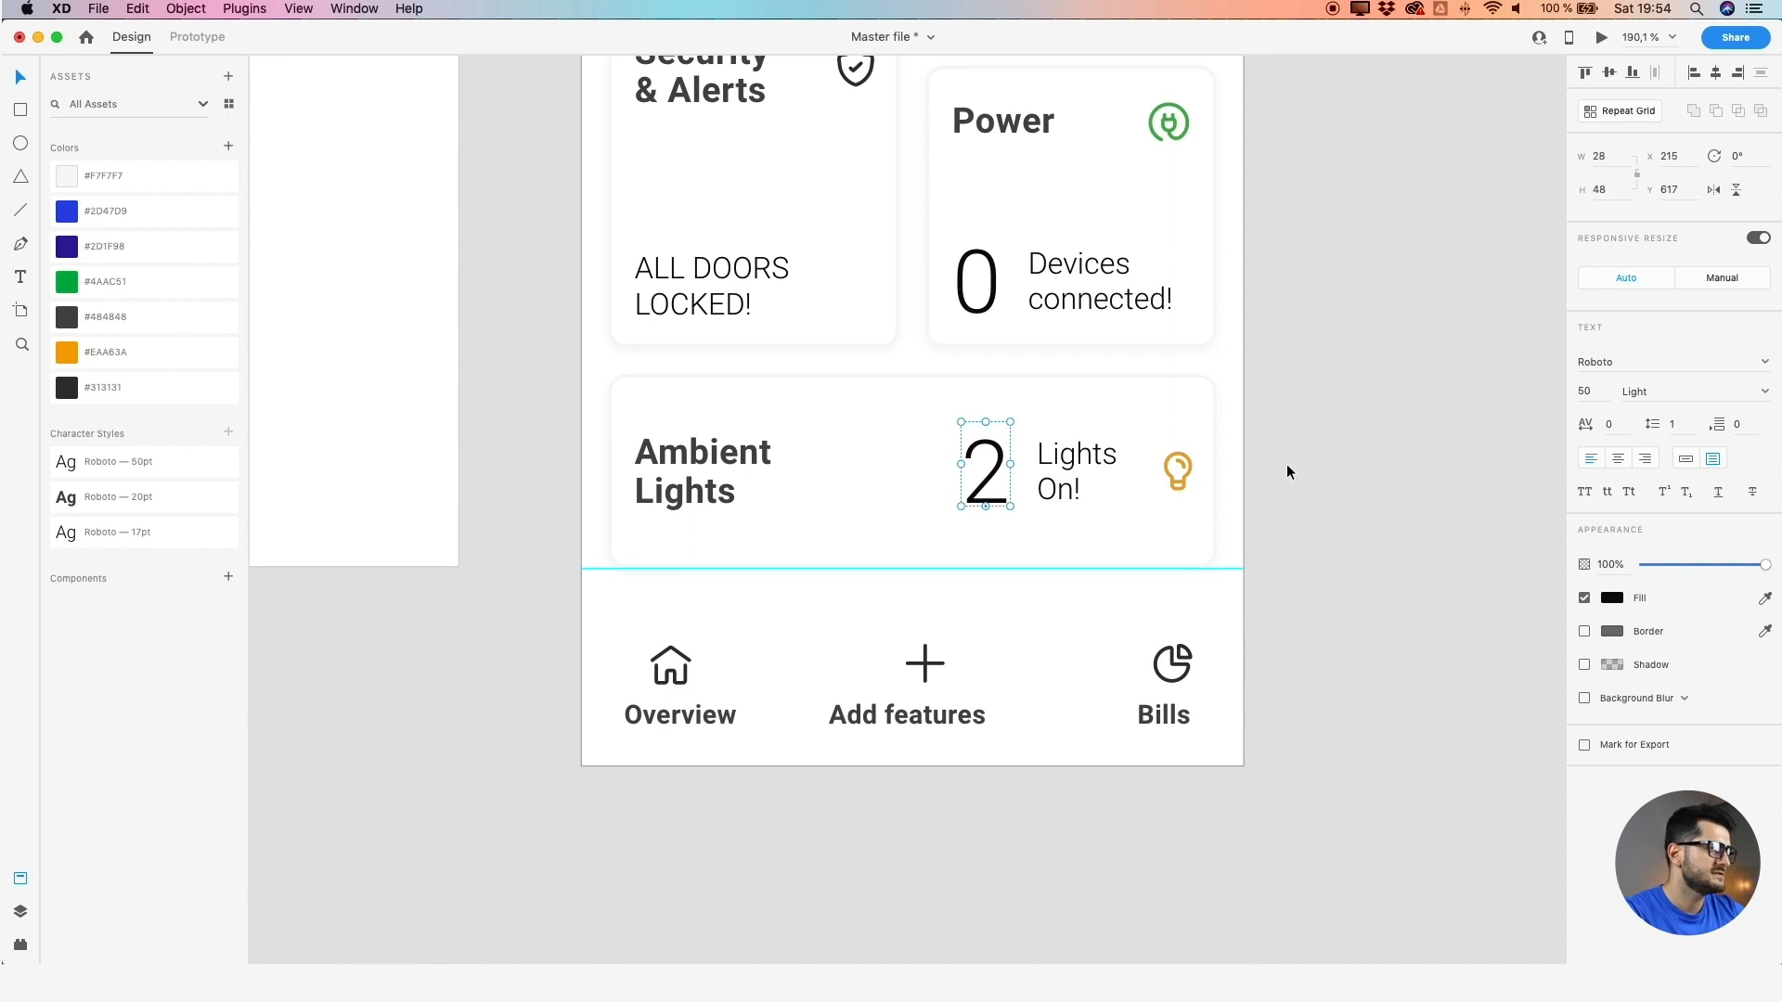
scroll(1287, 464, down, 5)
drag(1340, 442, 1162, 564)
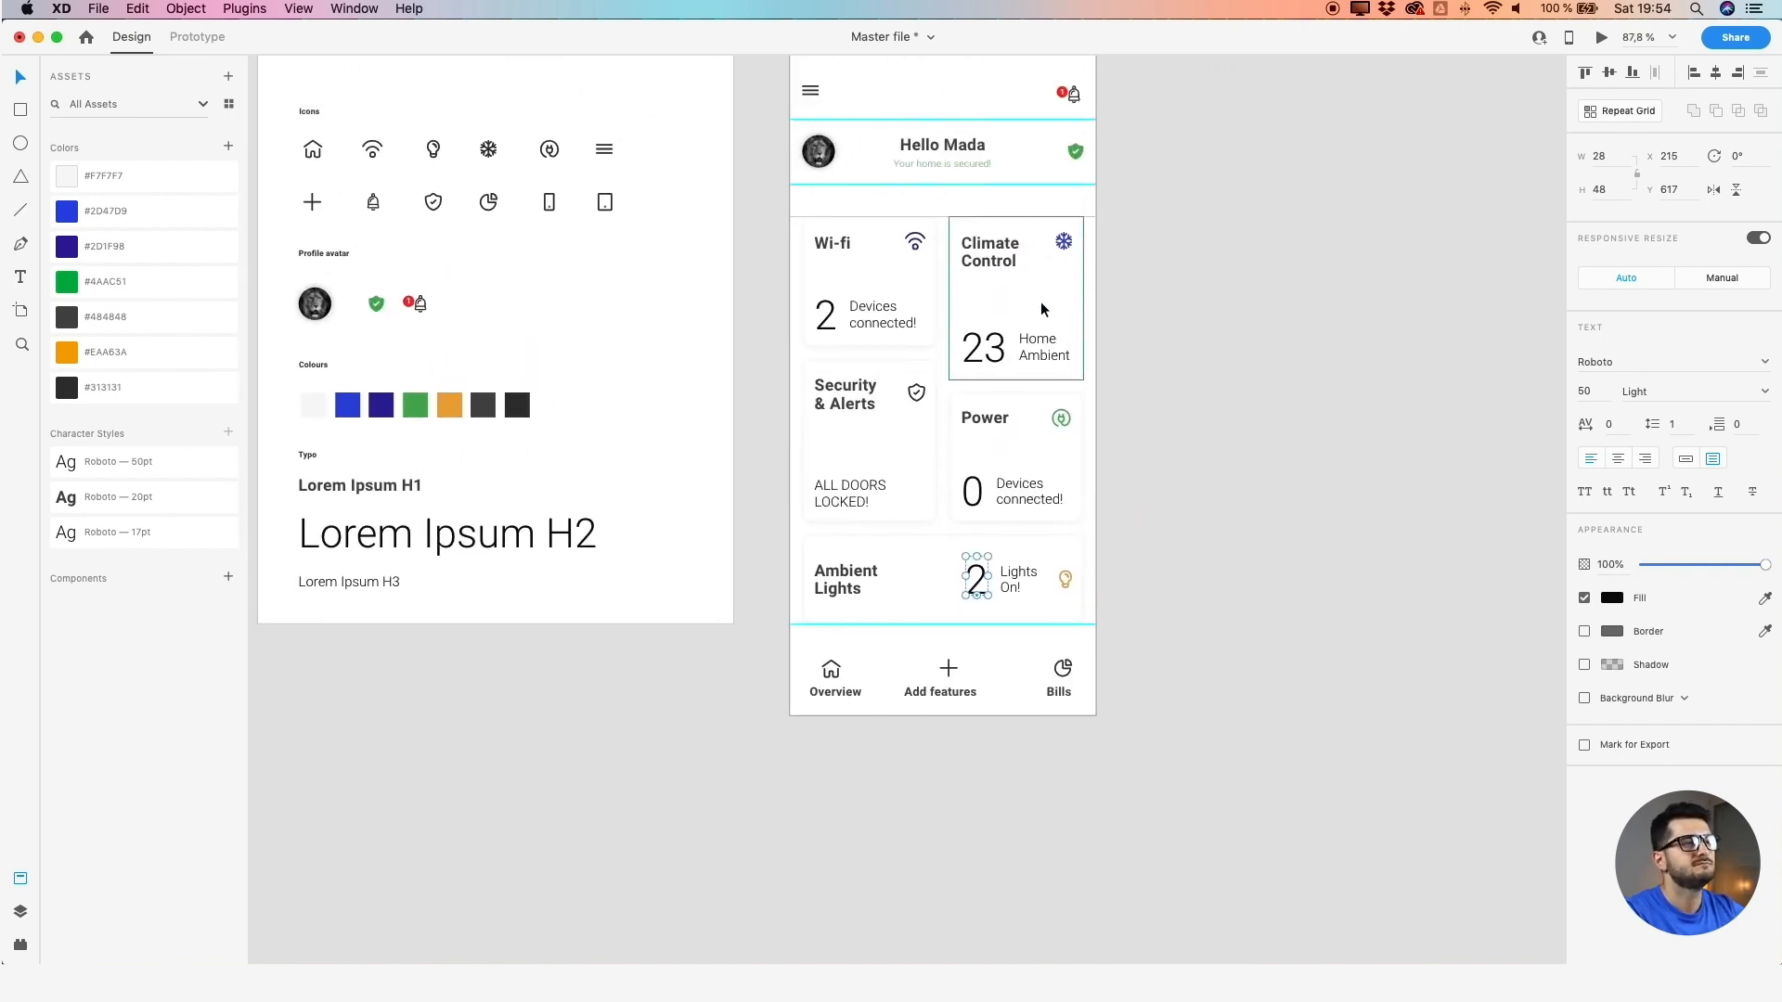
click(1157, 445)
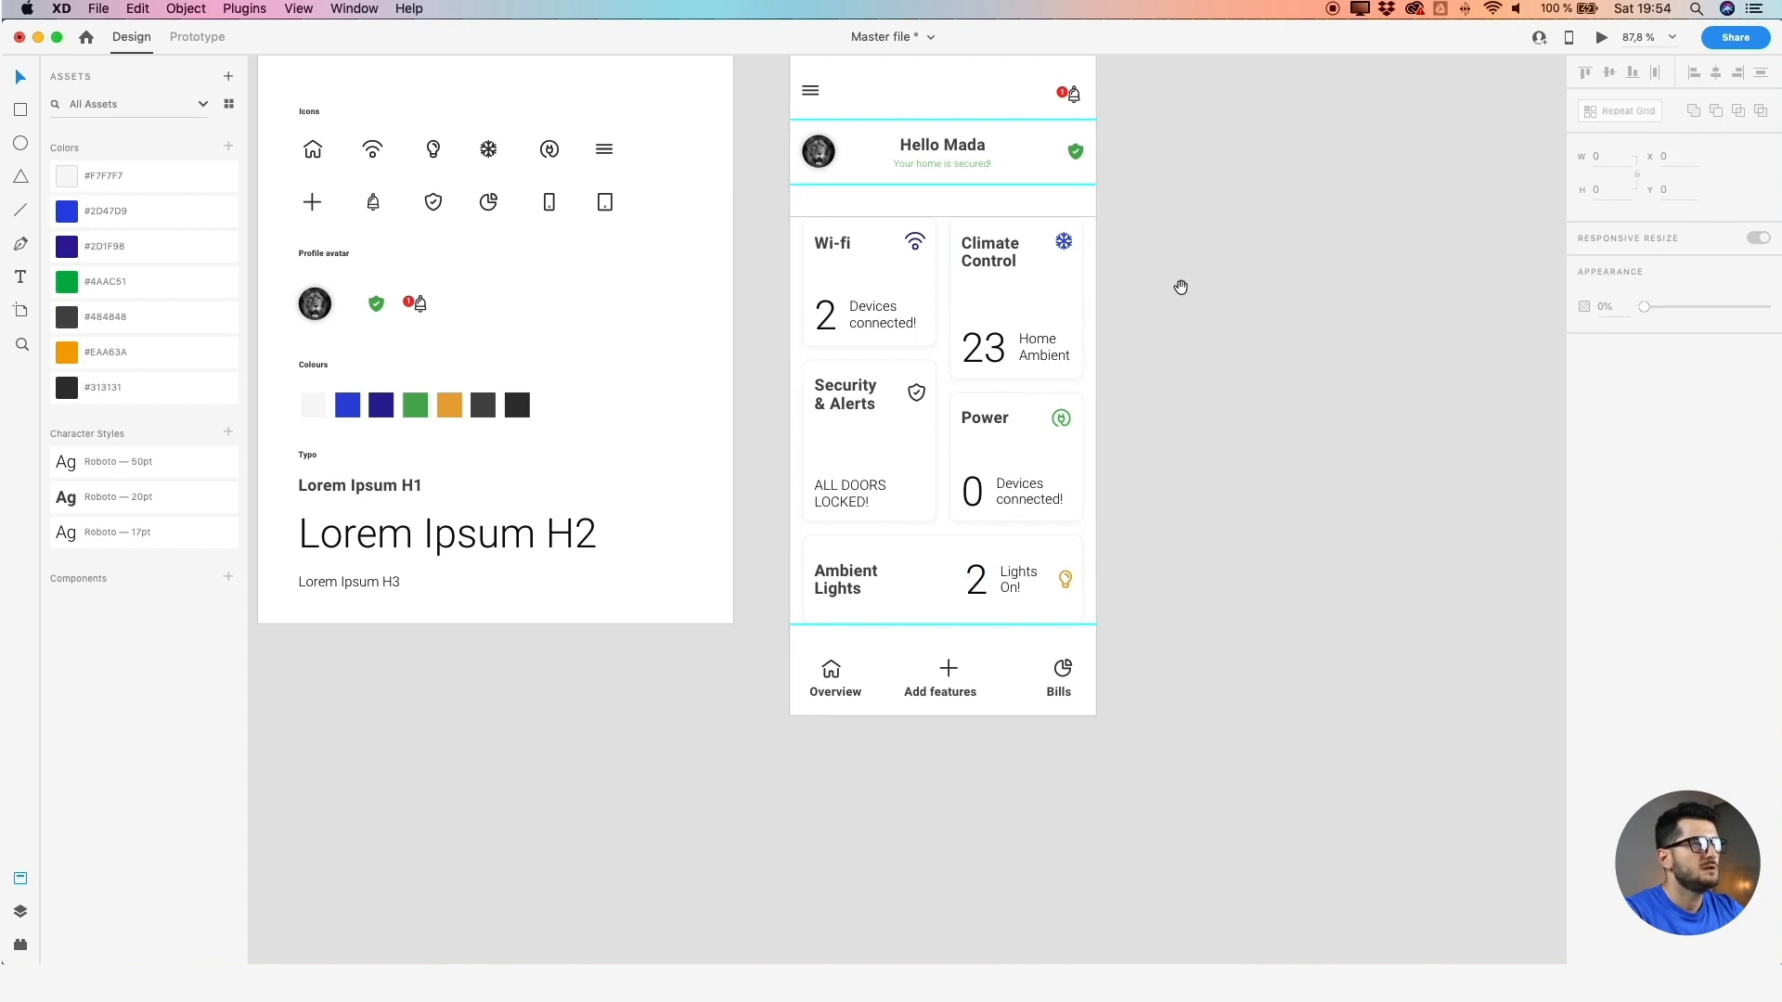
Fill the Security & Alerts card background with the green #4AAC51 swatch and remove its border
scroll(934, 381, up, 3)
click(866, 505)
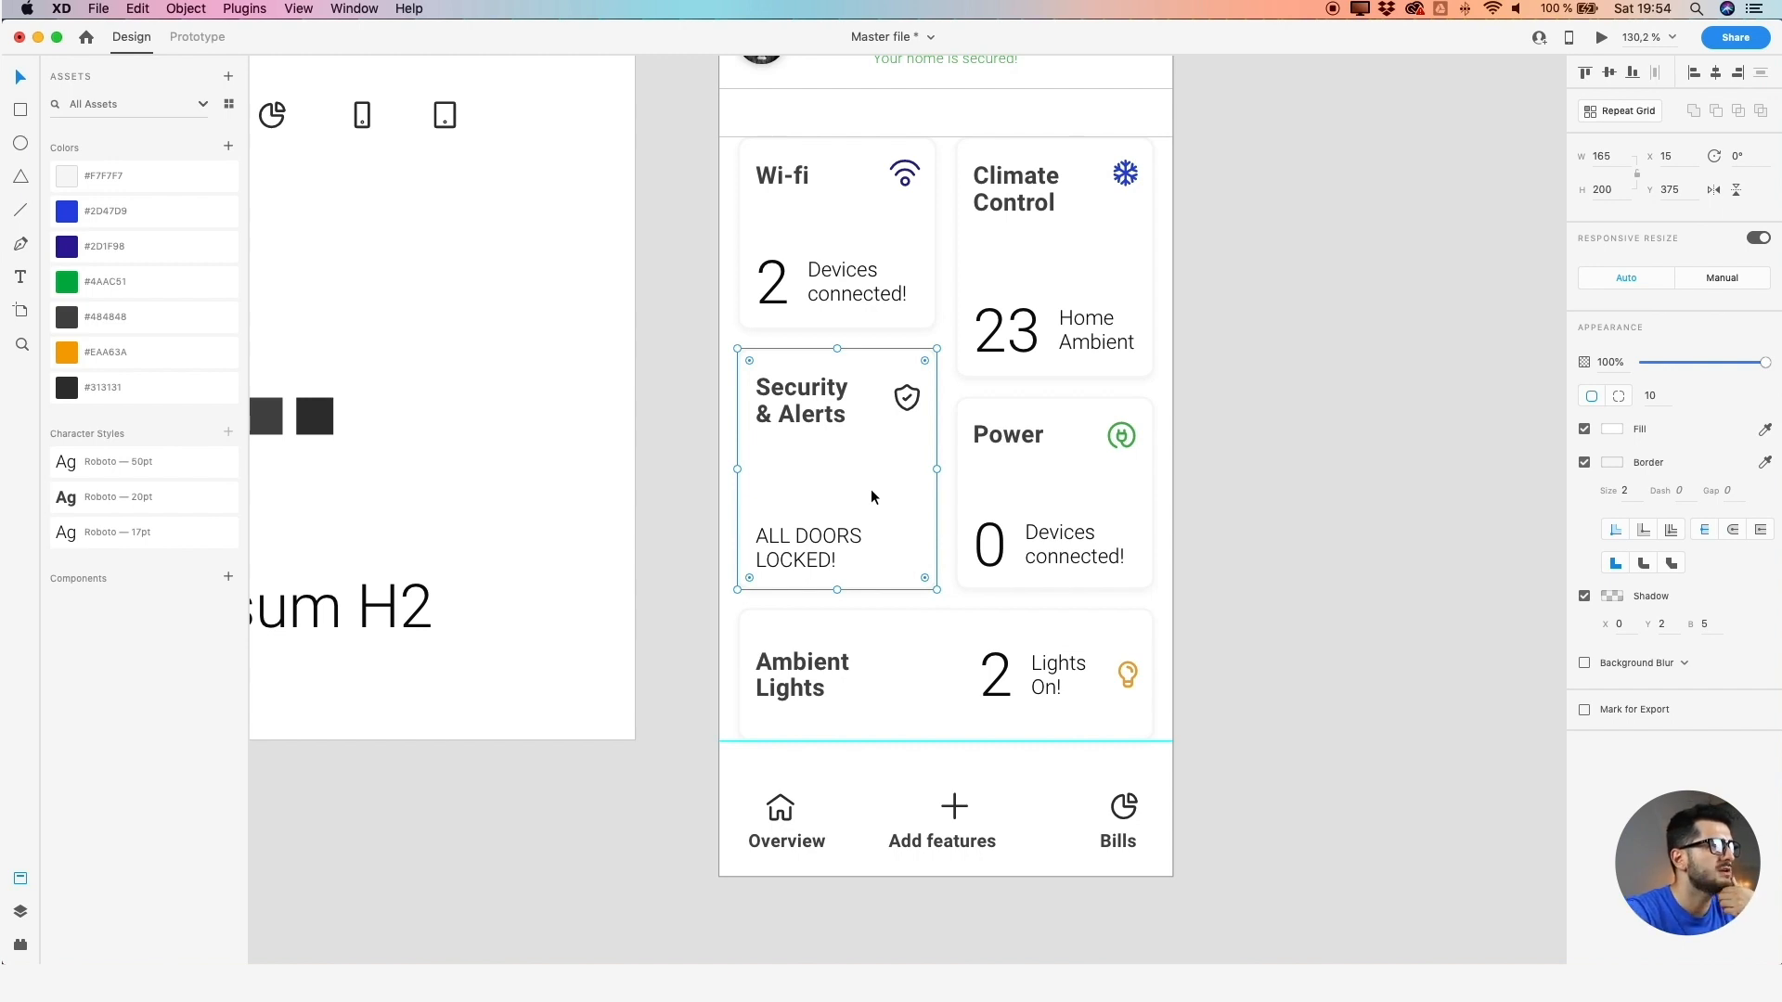
click(142, 290)
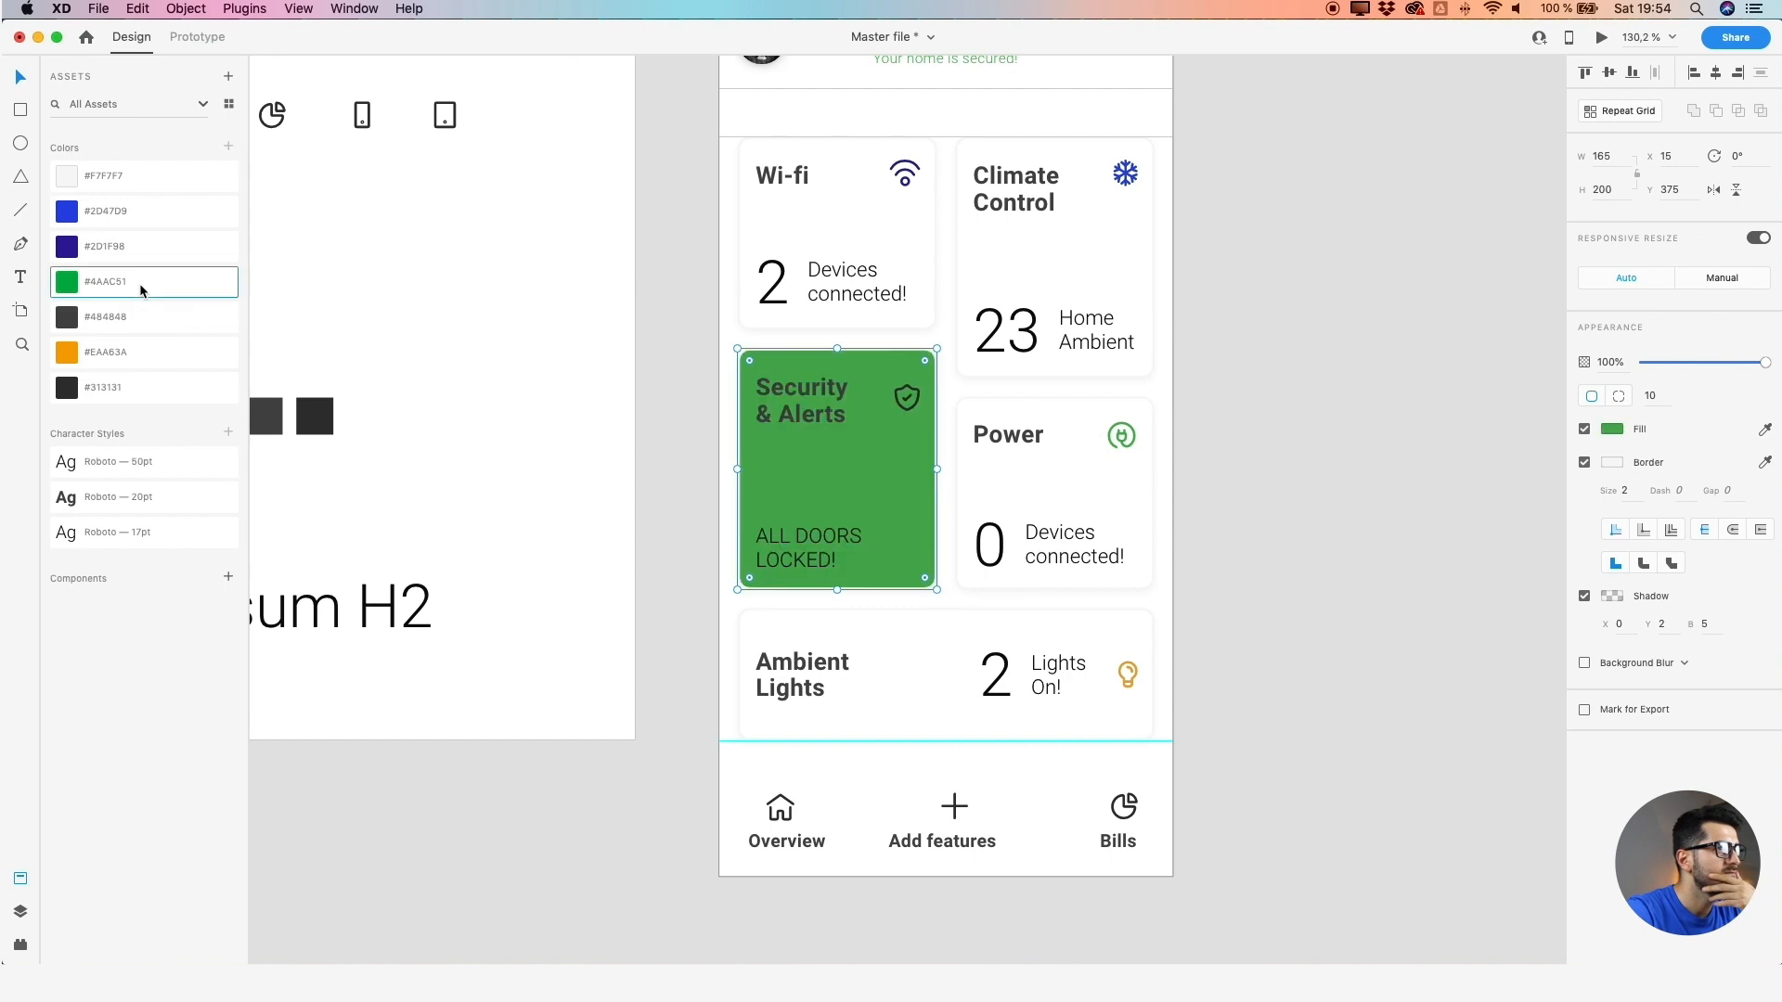
click(1584, 464)
Change the Security & Alerts heading and the "ALL DOORS LOCKED!" text to white
click(770, 411)
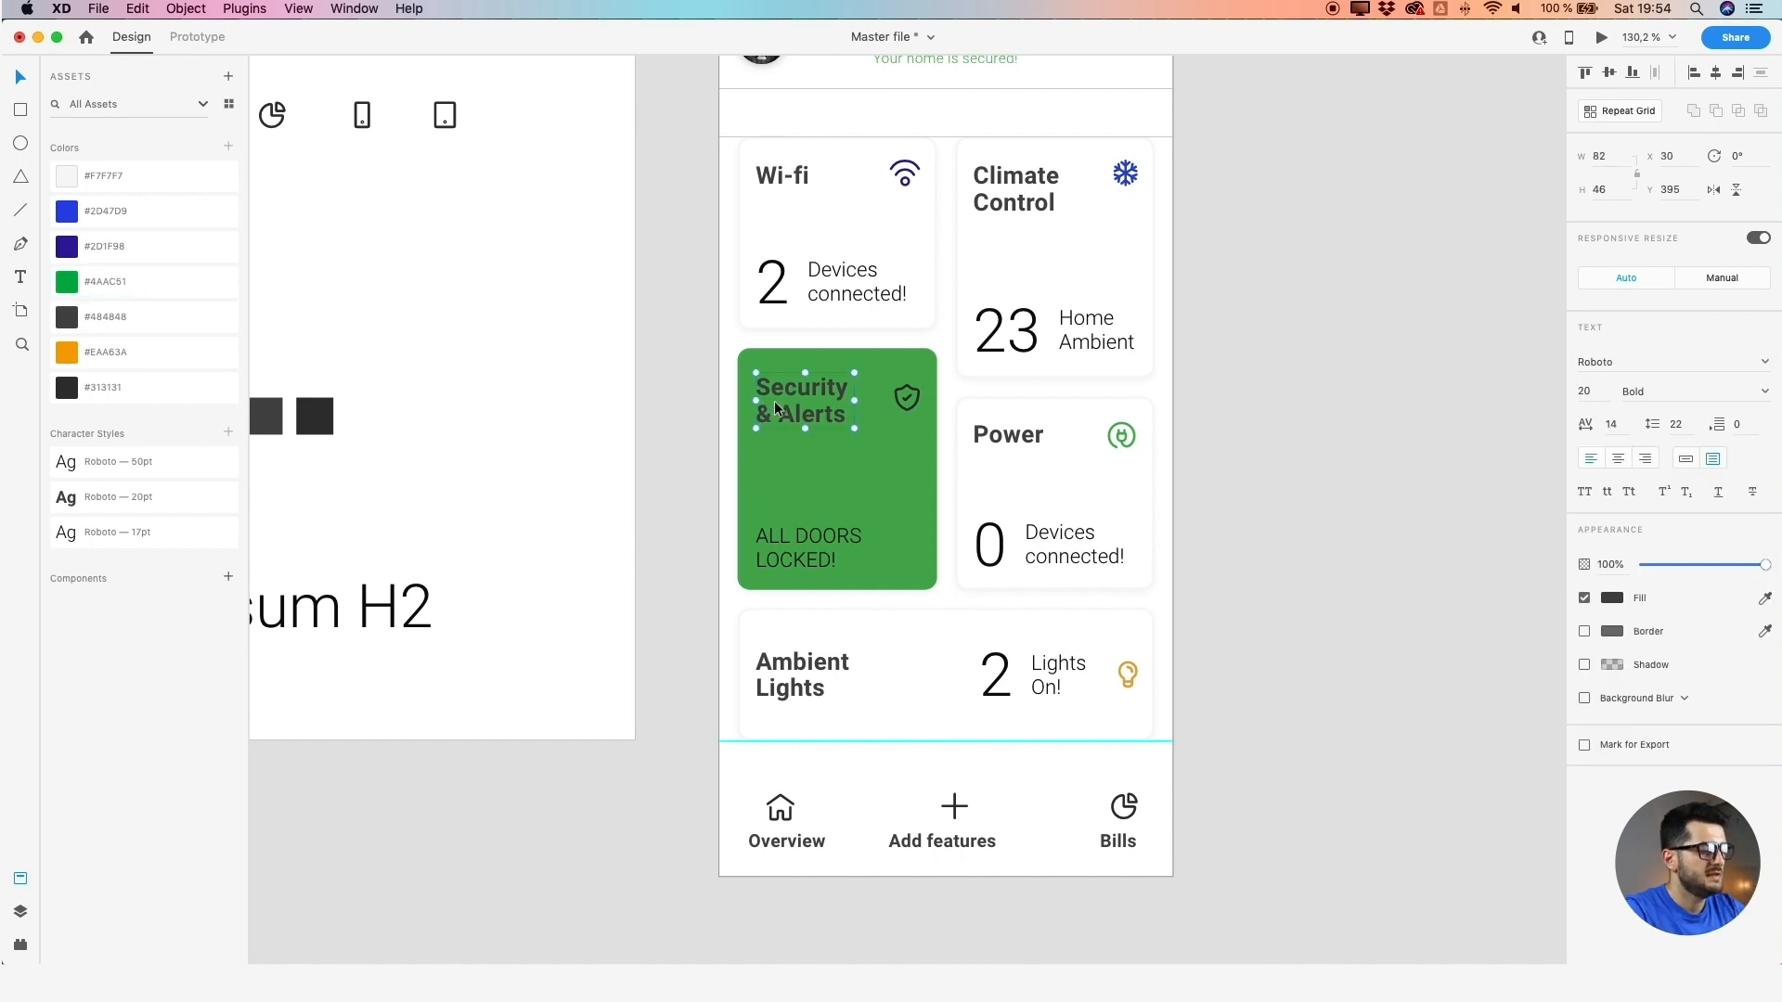
shift+click(801, 554)
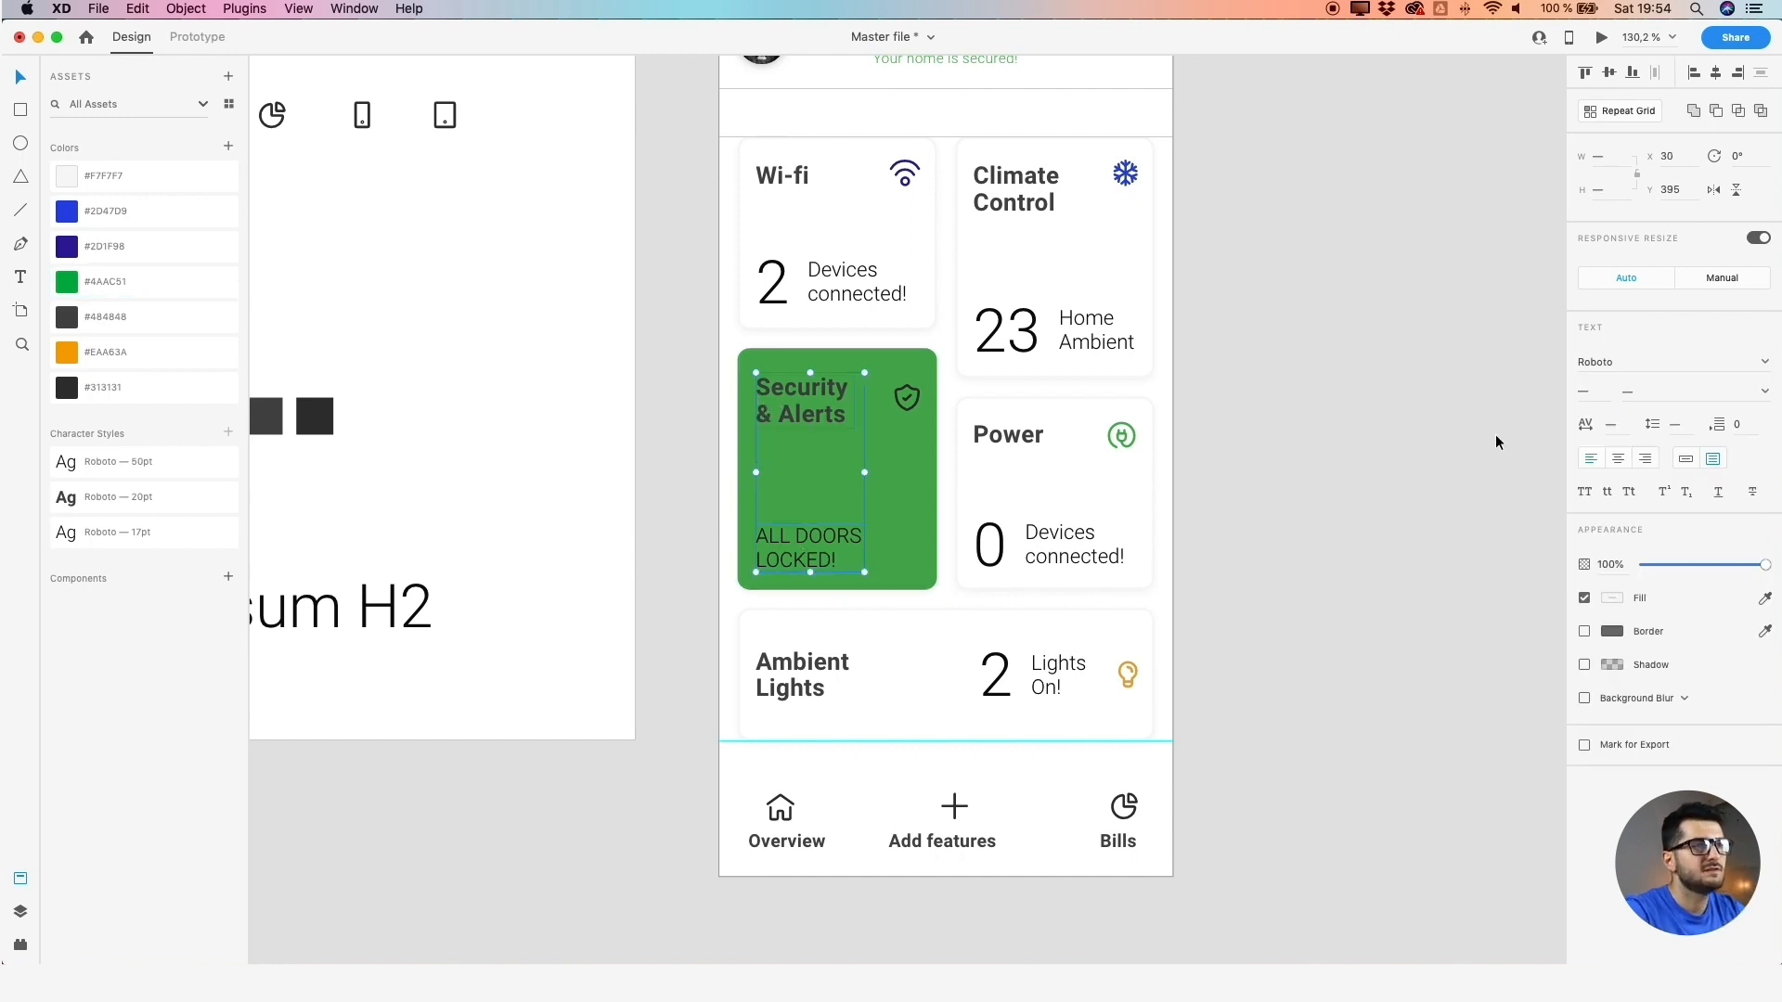
click(1612, 598)
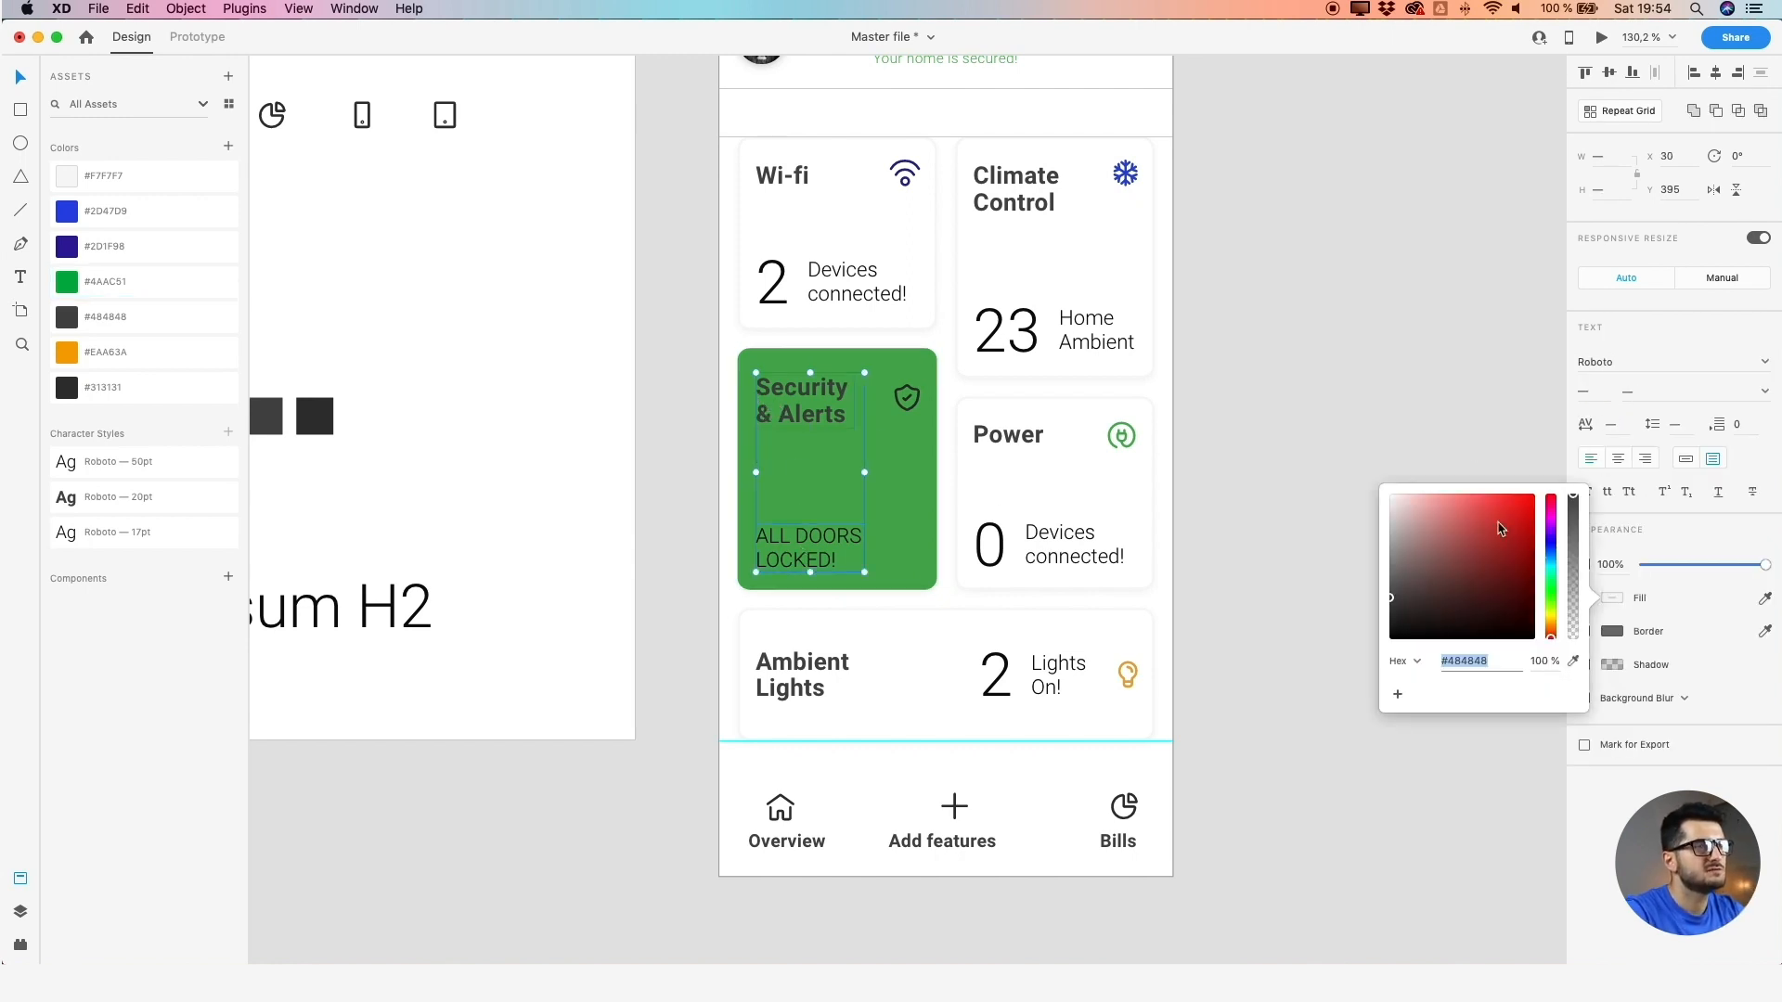
Recolour the border of the shield icon on the green card to white
scroll(944, 397, up, 5)
double_click(876, 399)
click(1612, 374)
drag(1507, 356, 1402, 211)
click(1402, 211)
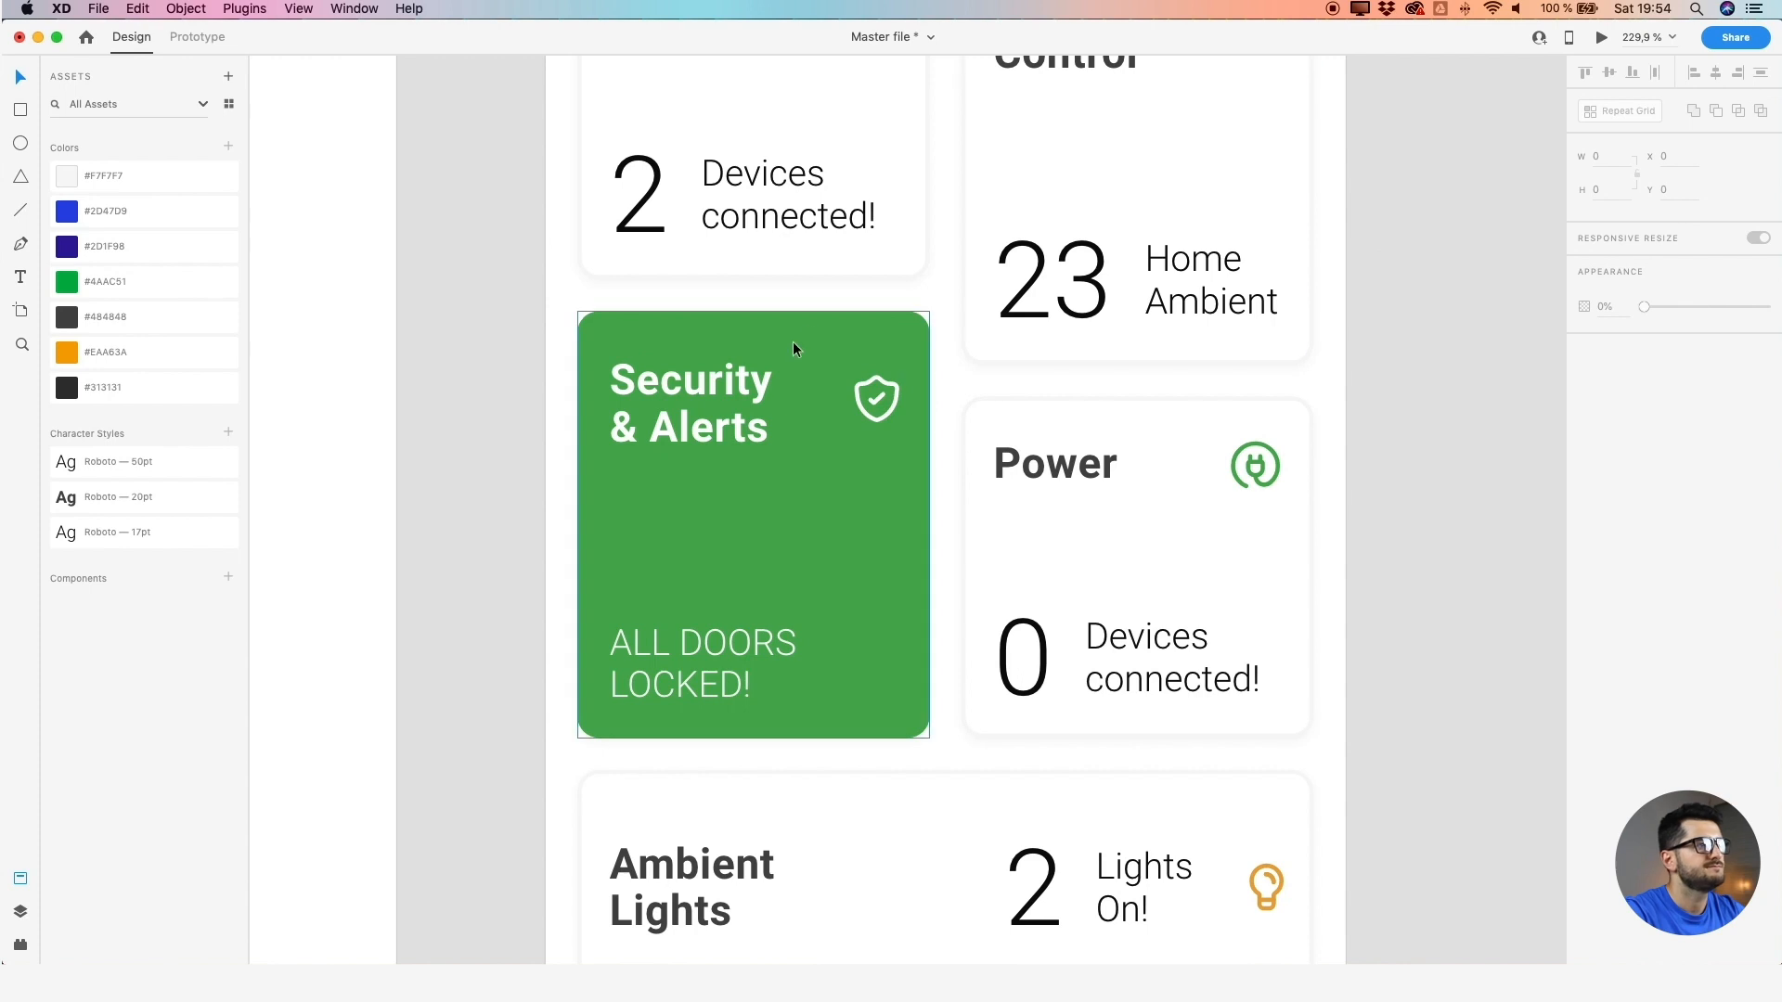
Move the shield icon up to Y 395 so its top aligns with the Security & Alerts heading
double_click(876, 394)
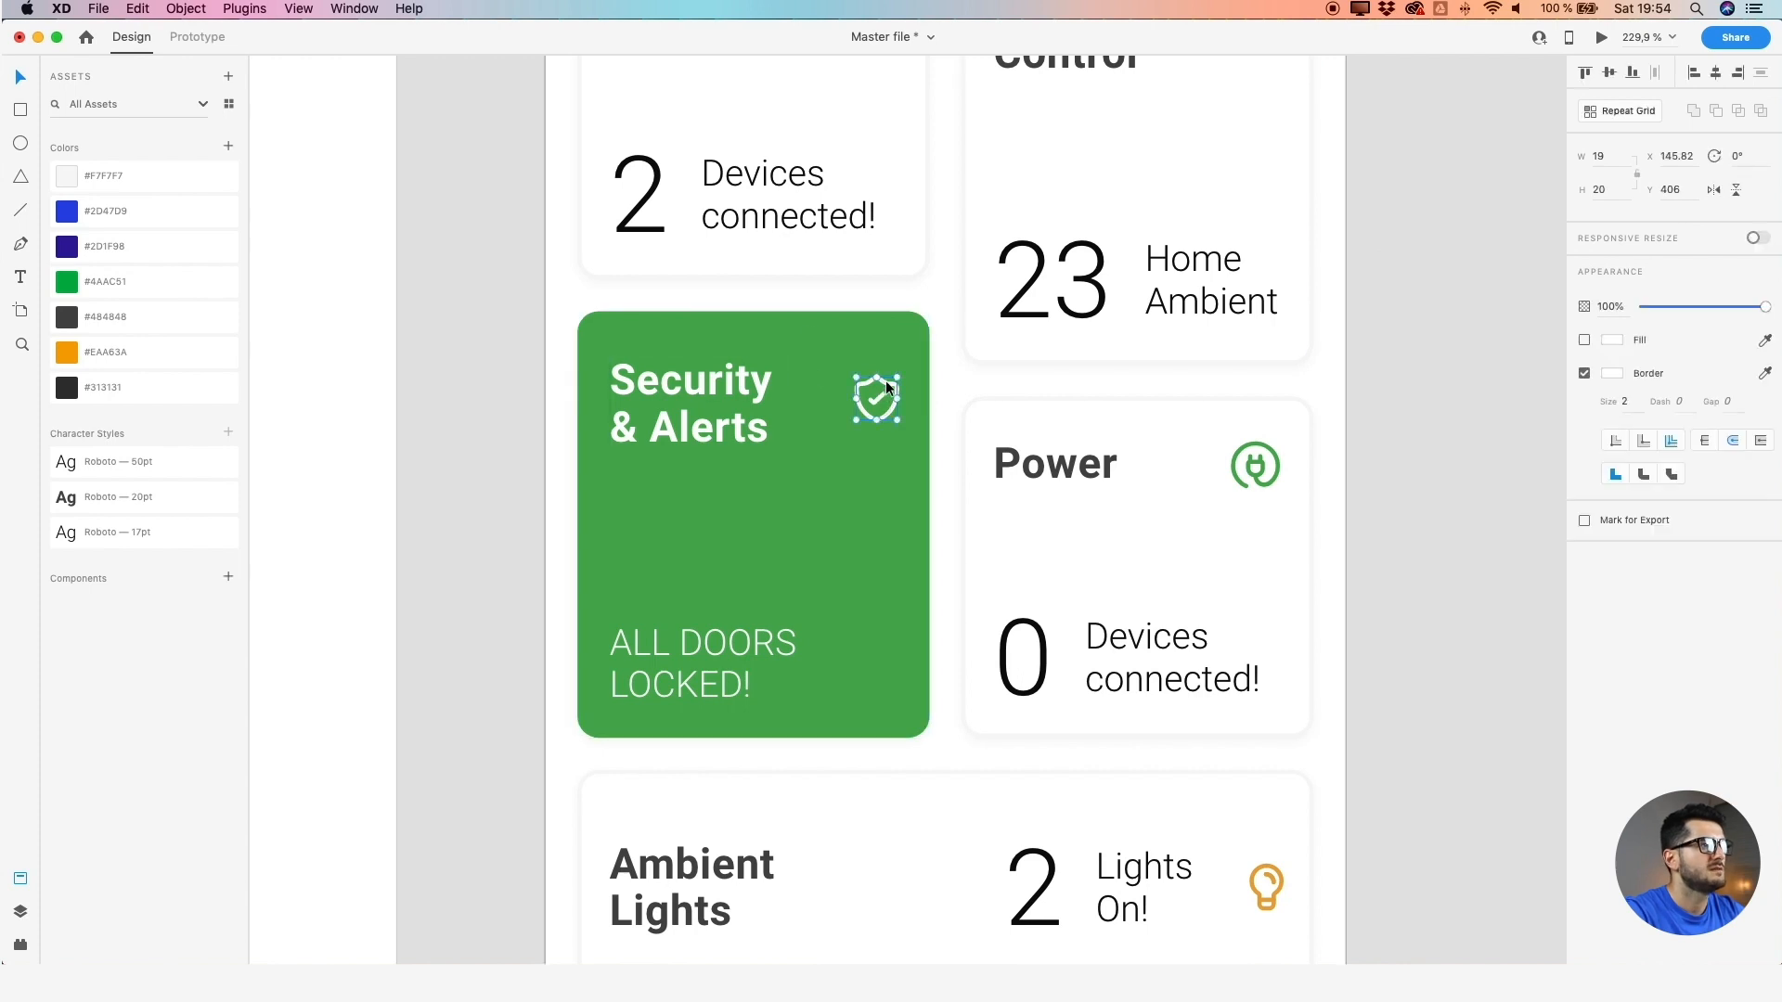
click(662, 371)
key(alt)
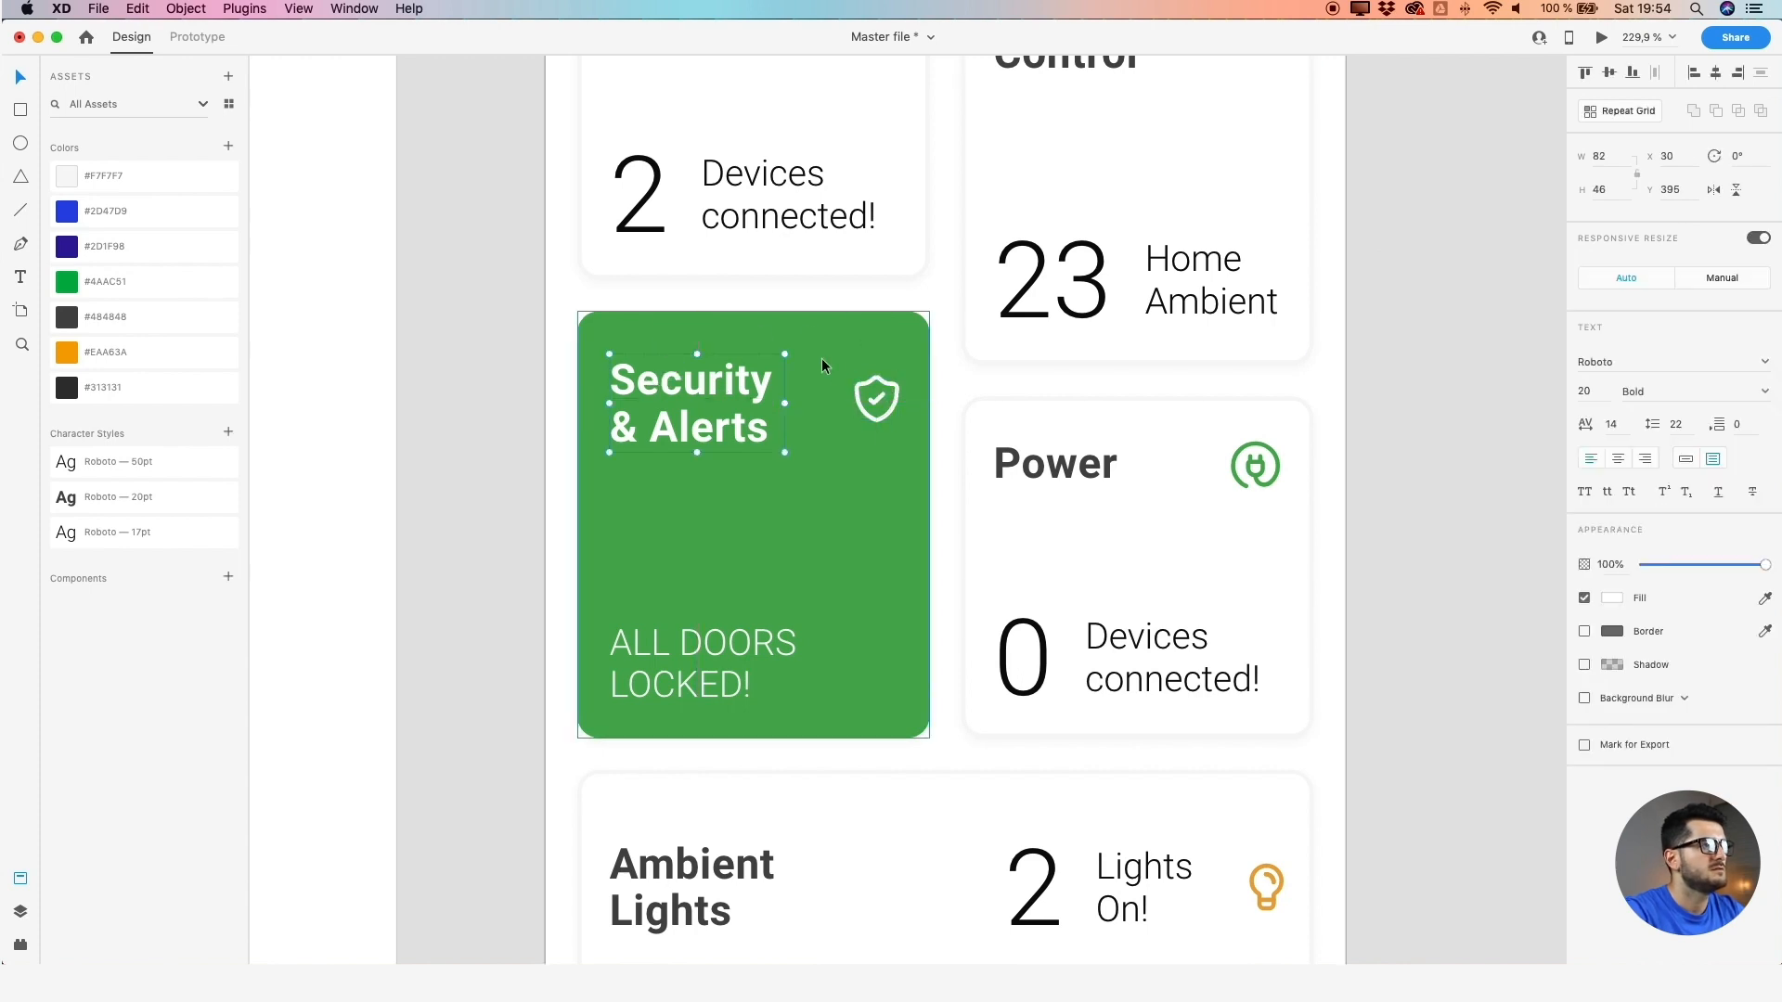
click(876, 393)
key(alt)
key(shift+Up)
key(Up)
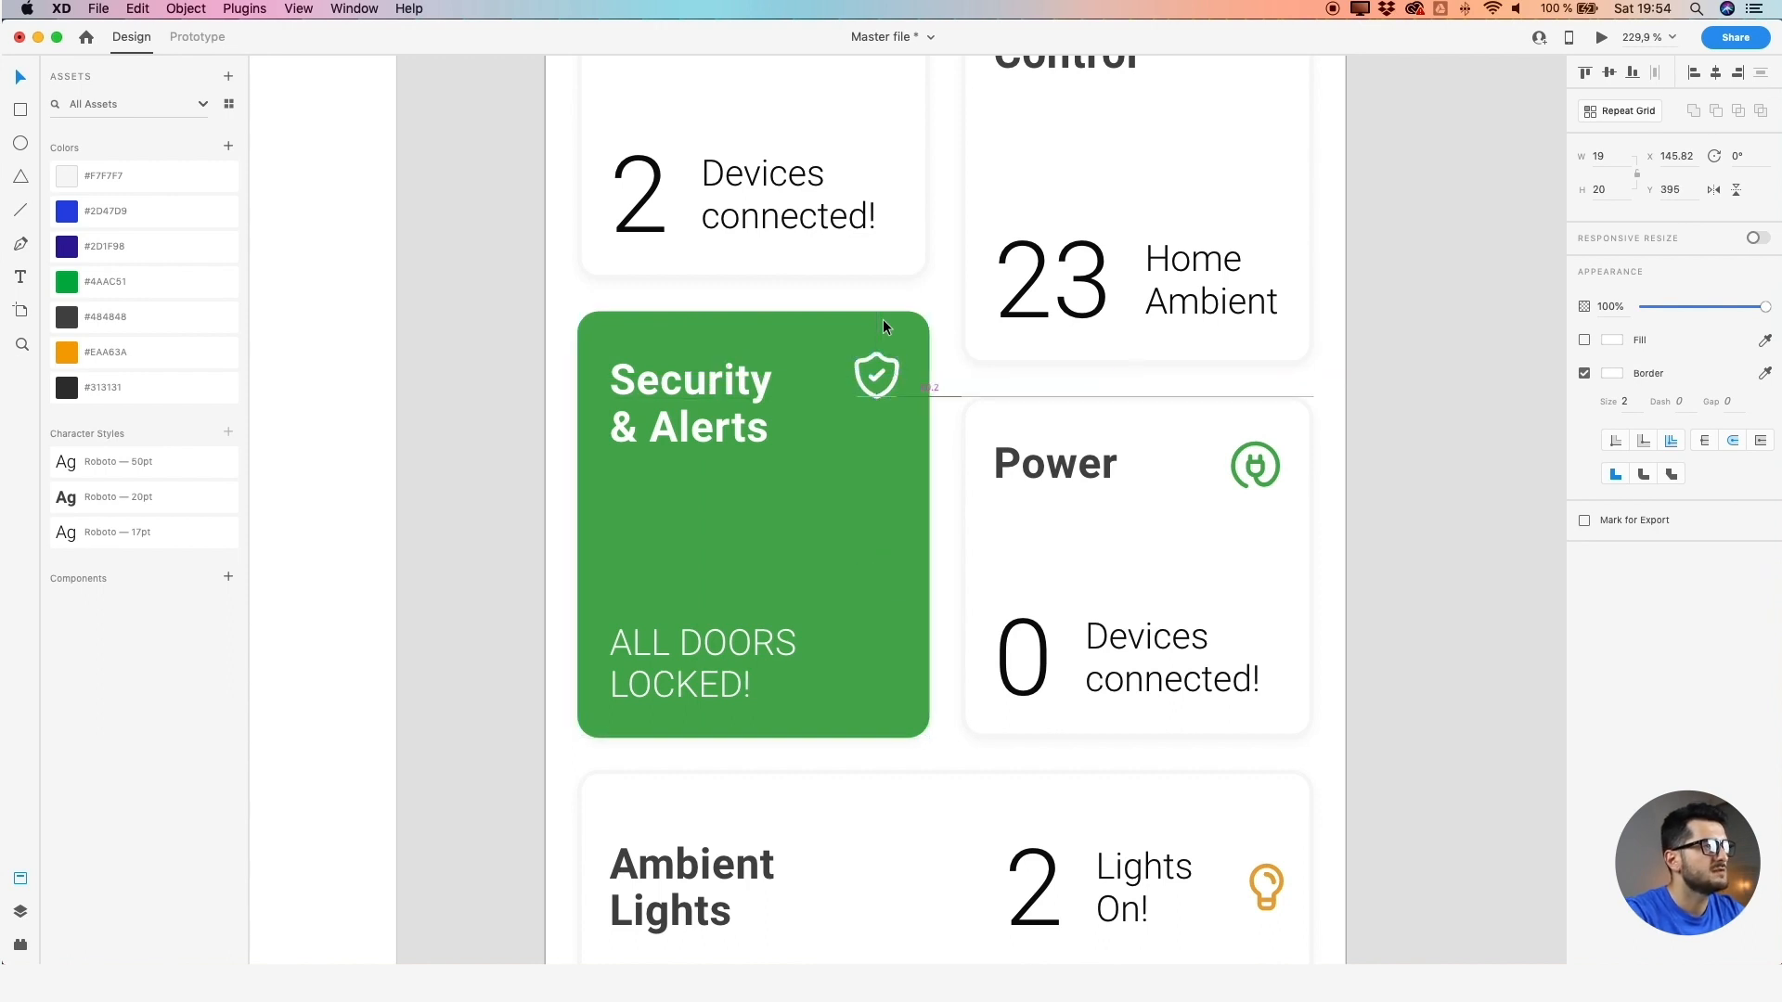
Set the shield icon's X position to 145 and nudge it one pixel right
key(alt)
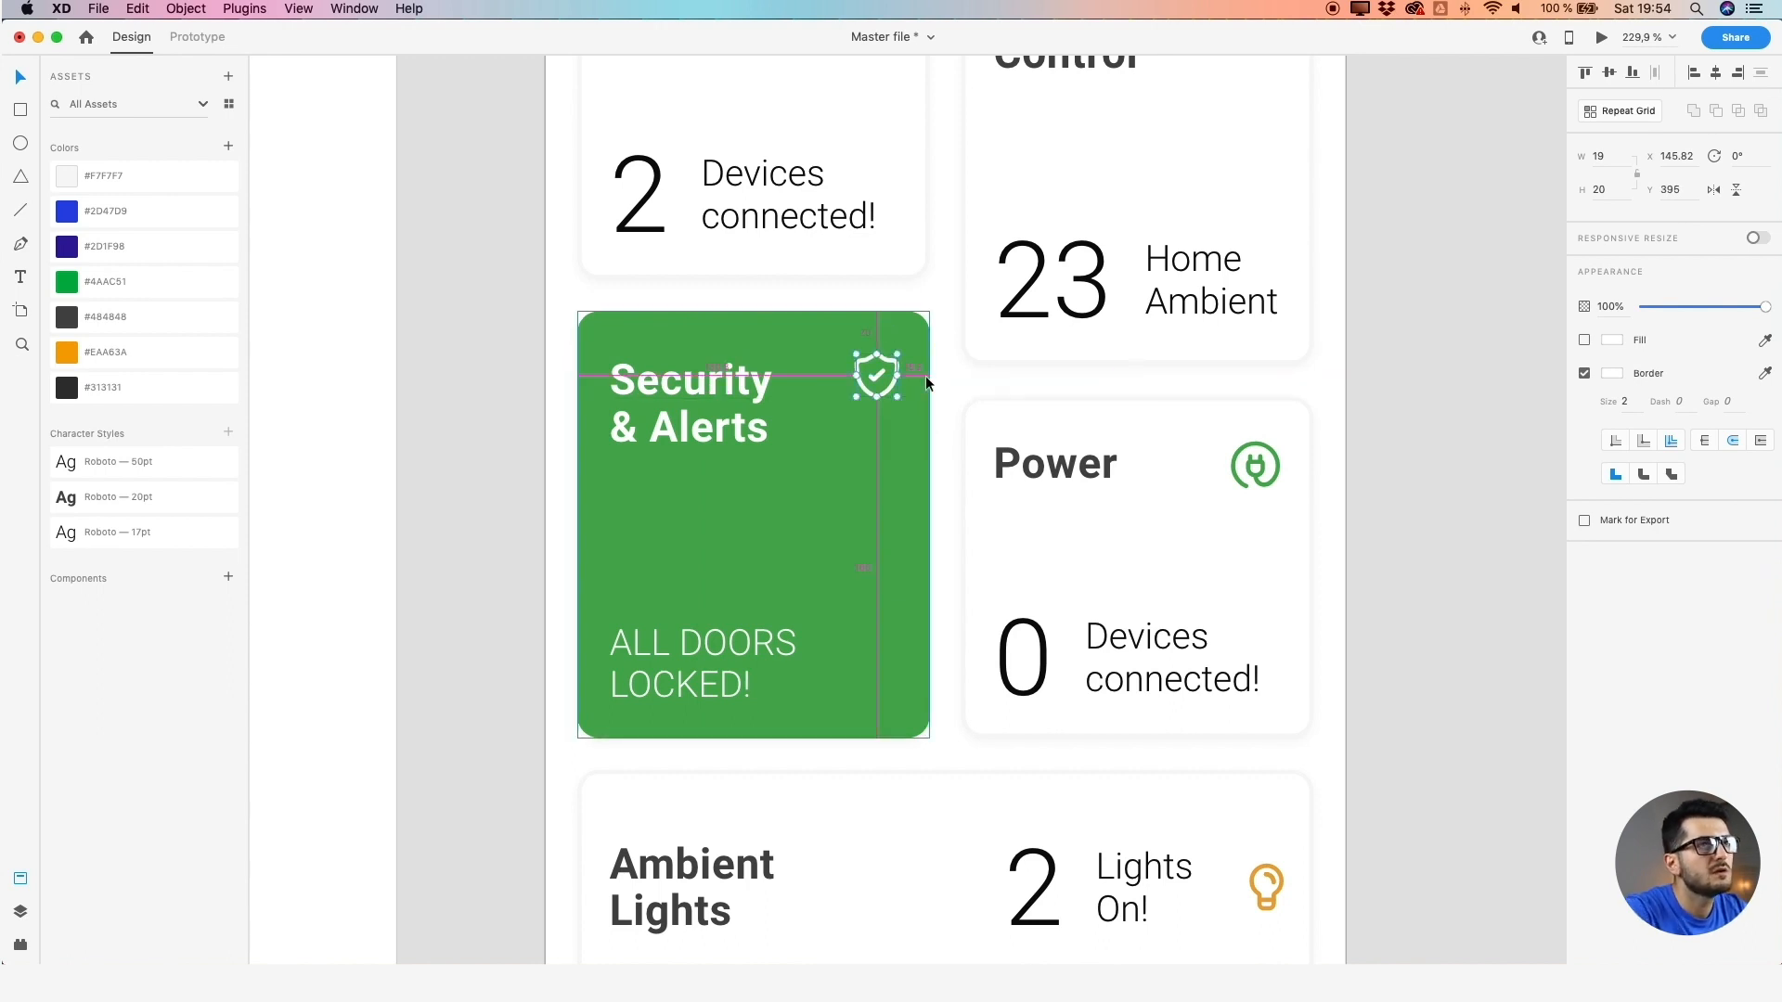
click(1683, 156)
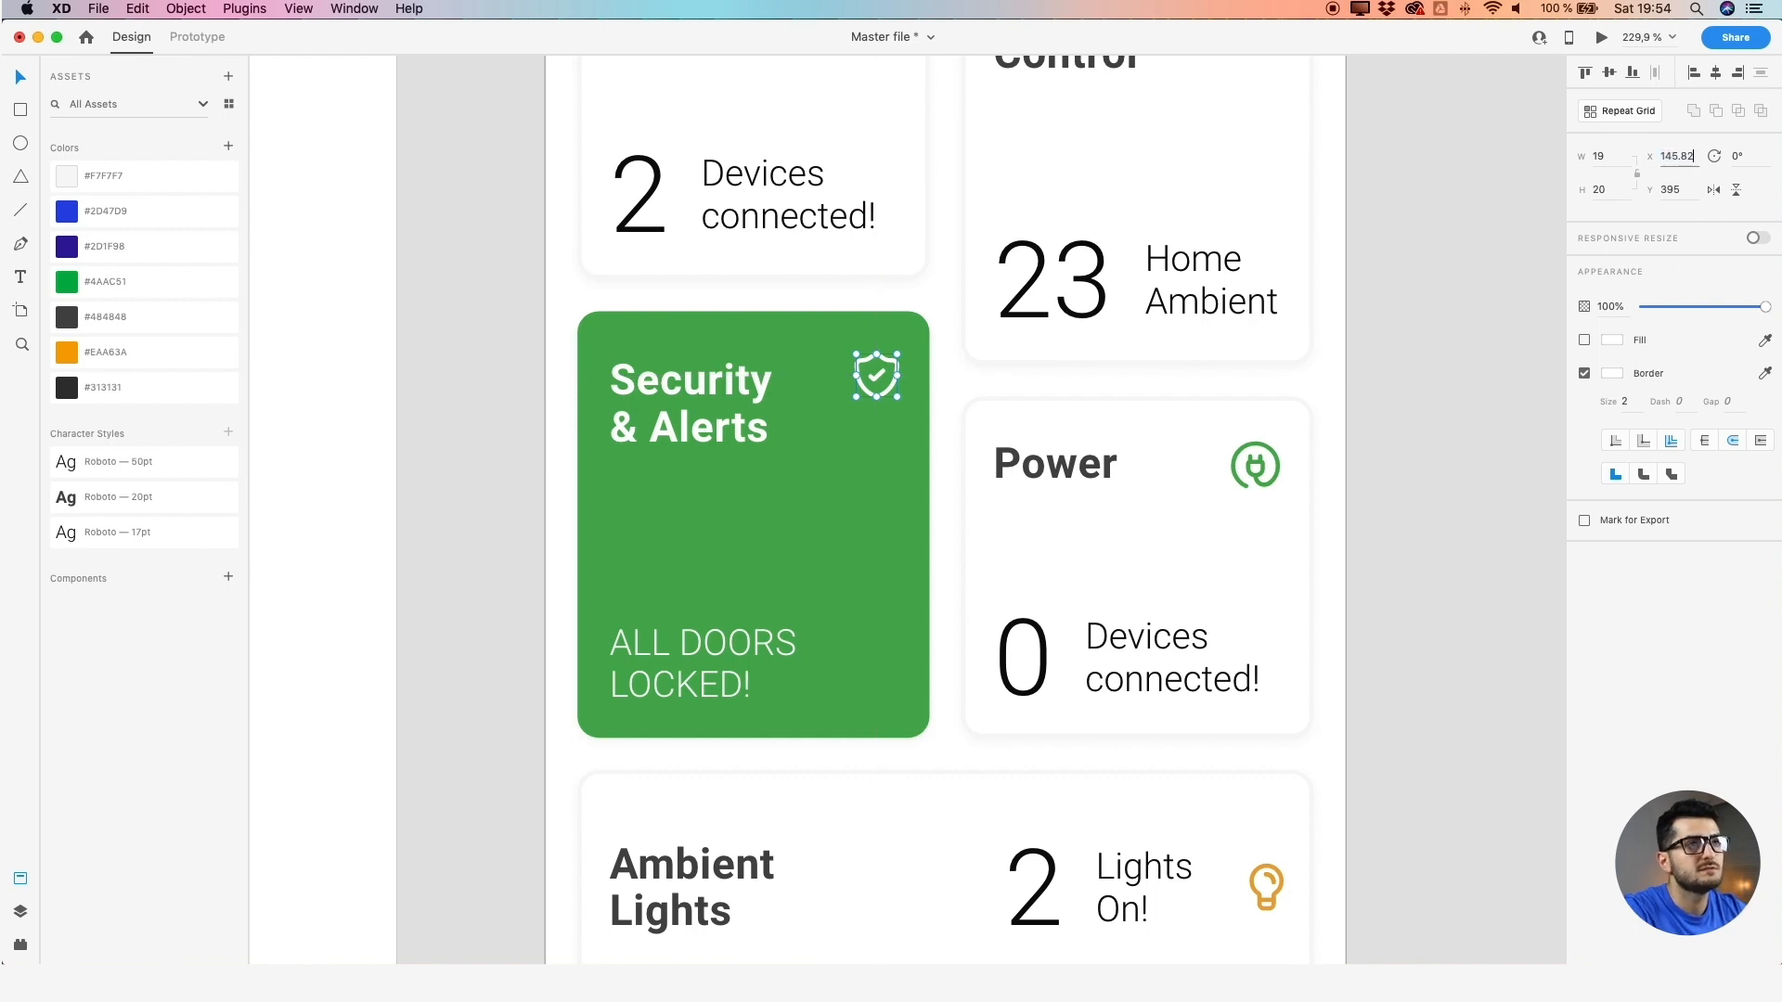
key(Return)
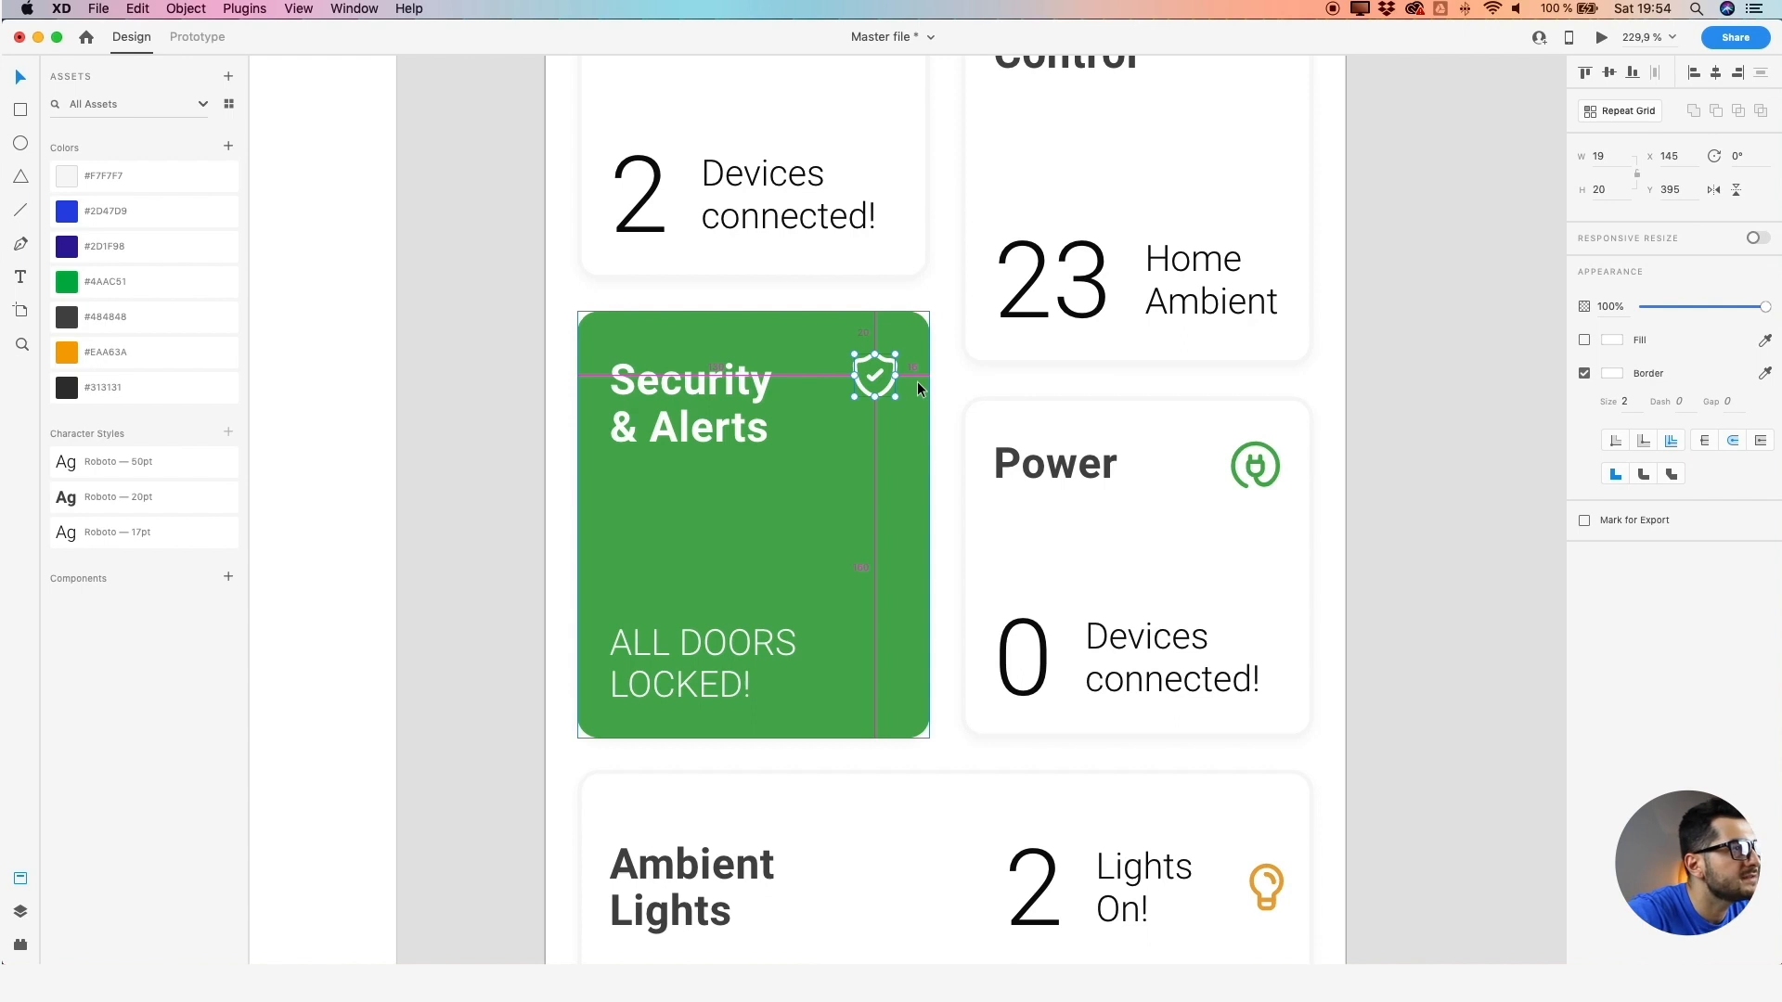
key(Right)
Nudge the "ALL DOORS LOCKED!" text up to Y 515 on the green card
click(678, 676)
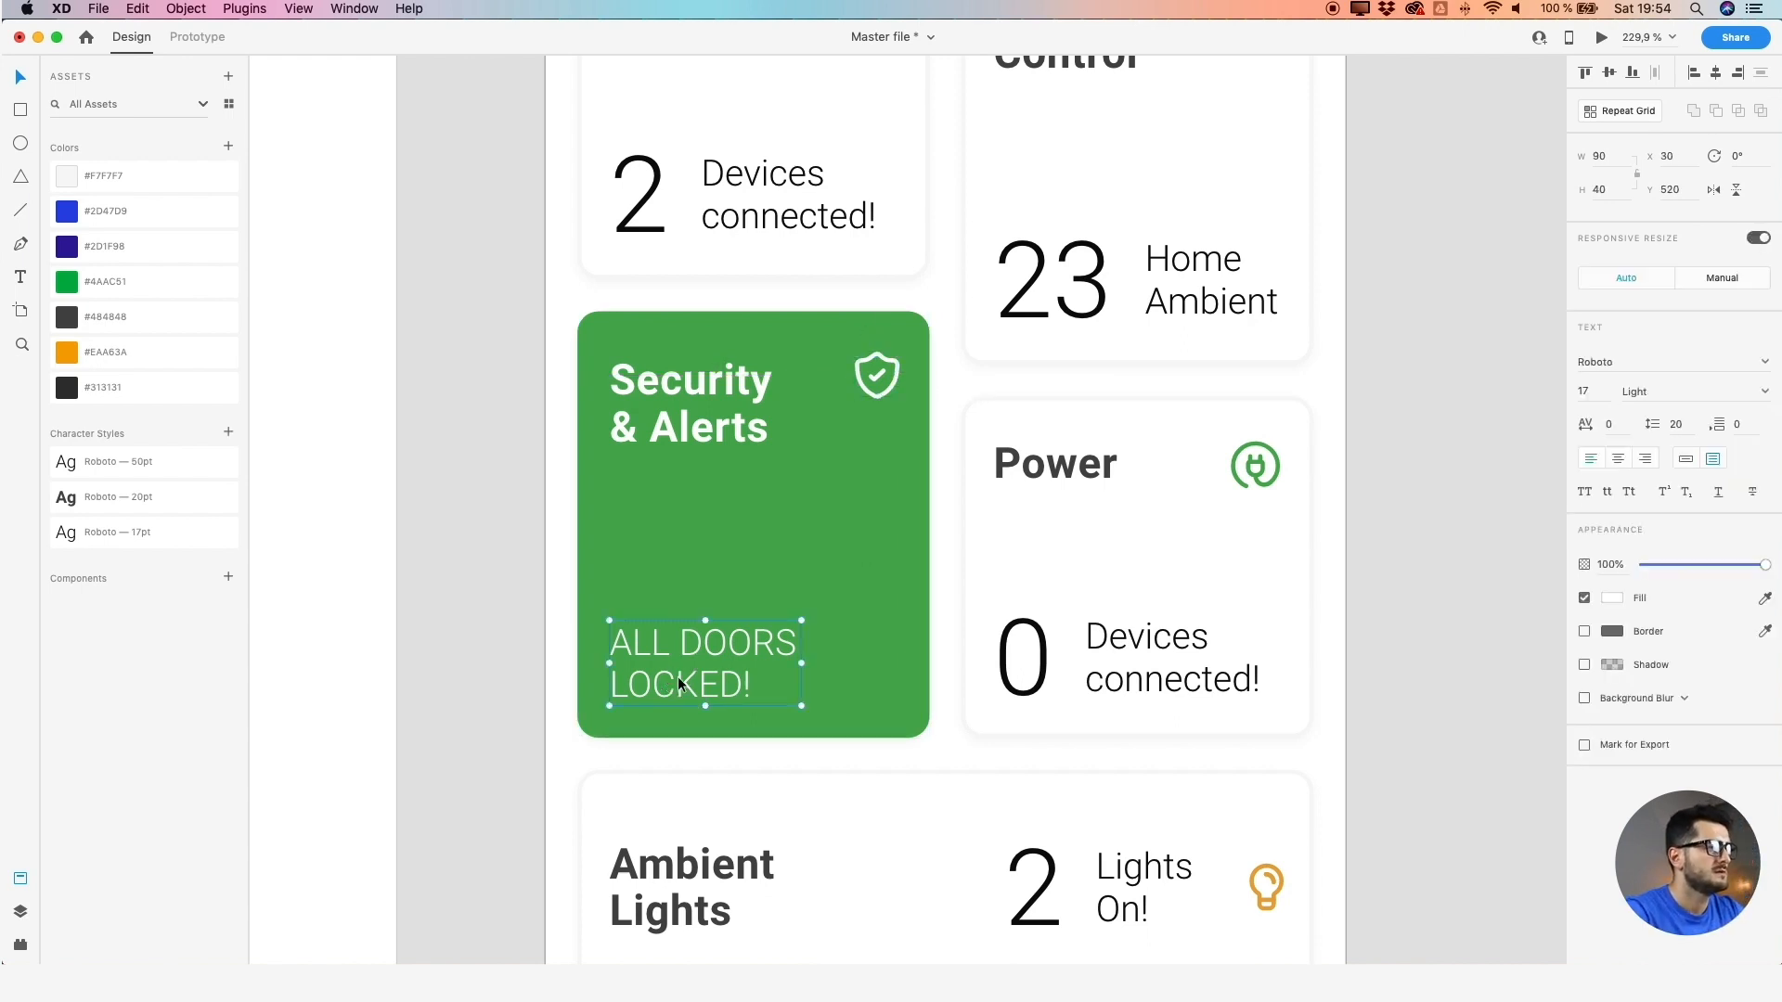
key(Up)
key(Up)
key(Up)
key(Up)
key(Down)
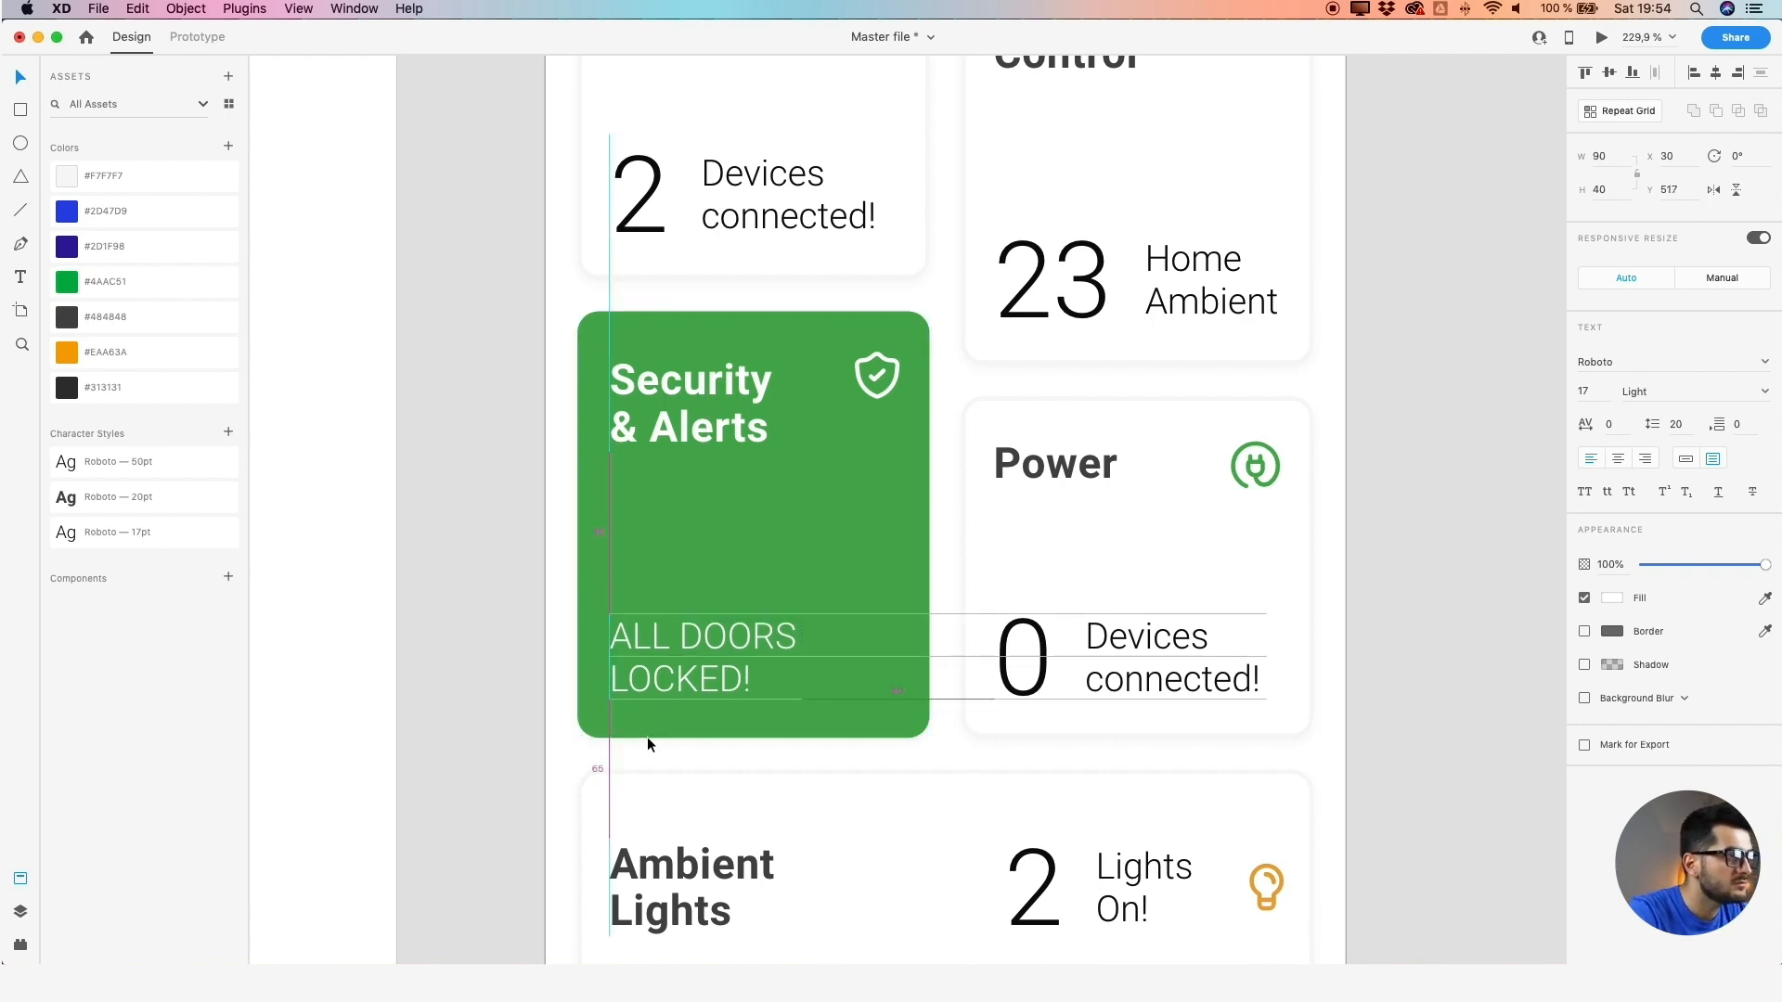
key(Up)
key(Up)
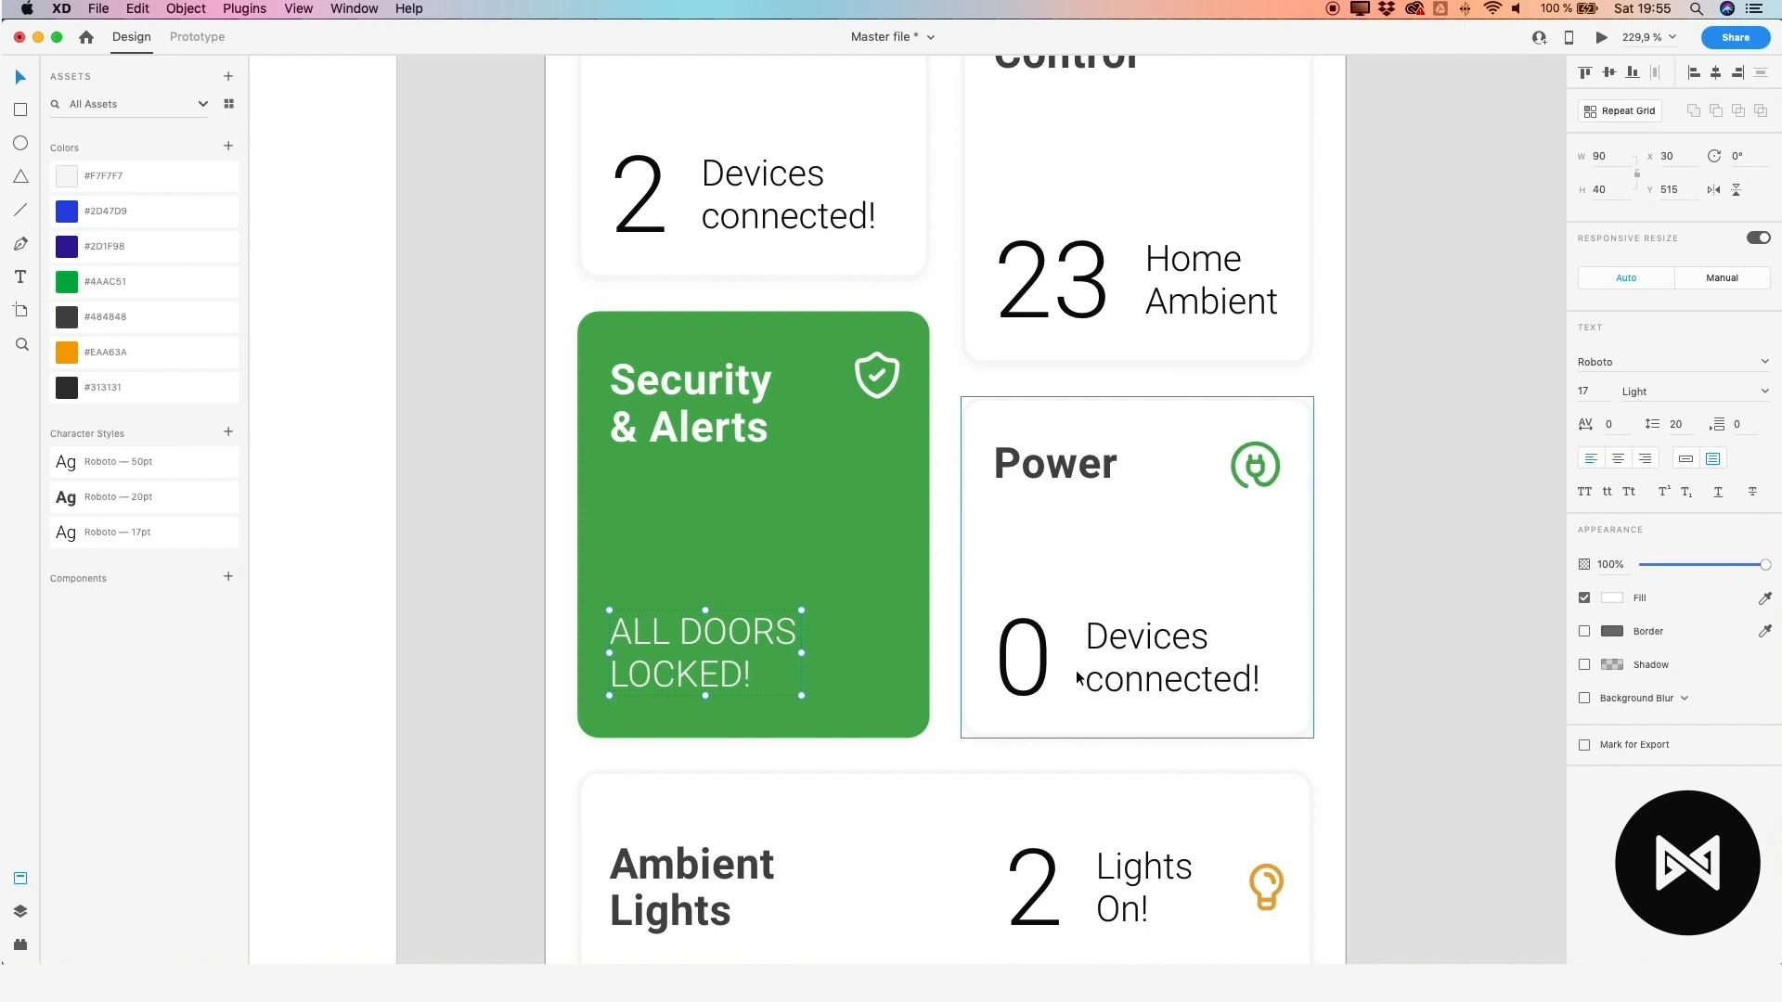
Move the Power card's "Devices connected!" text up in line with the "ALL DOORS LOCKED!" text
double_click(1181, 684)
click(716, 650)
click(1098, 664)
shift+click(716, 648)
click(1345, 748)
click(1181, 694)
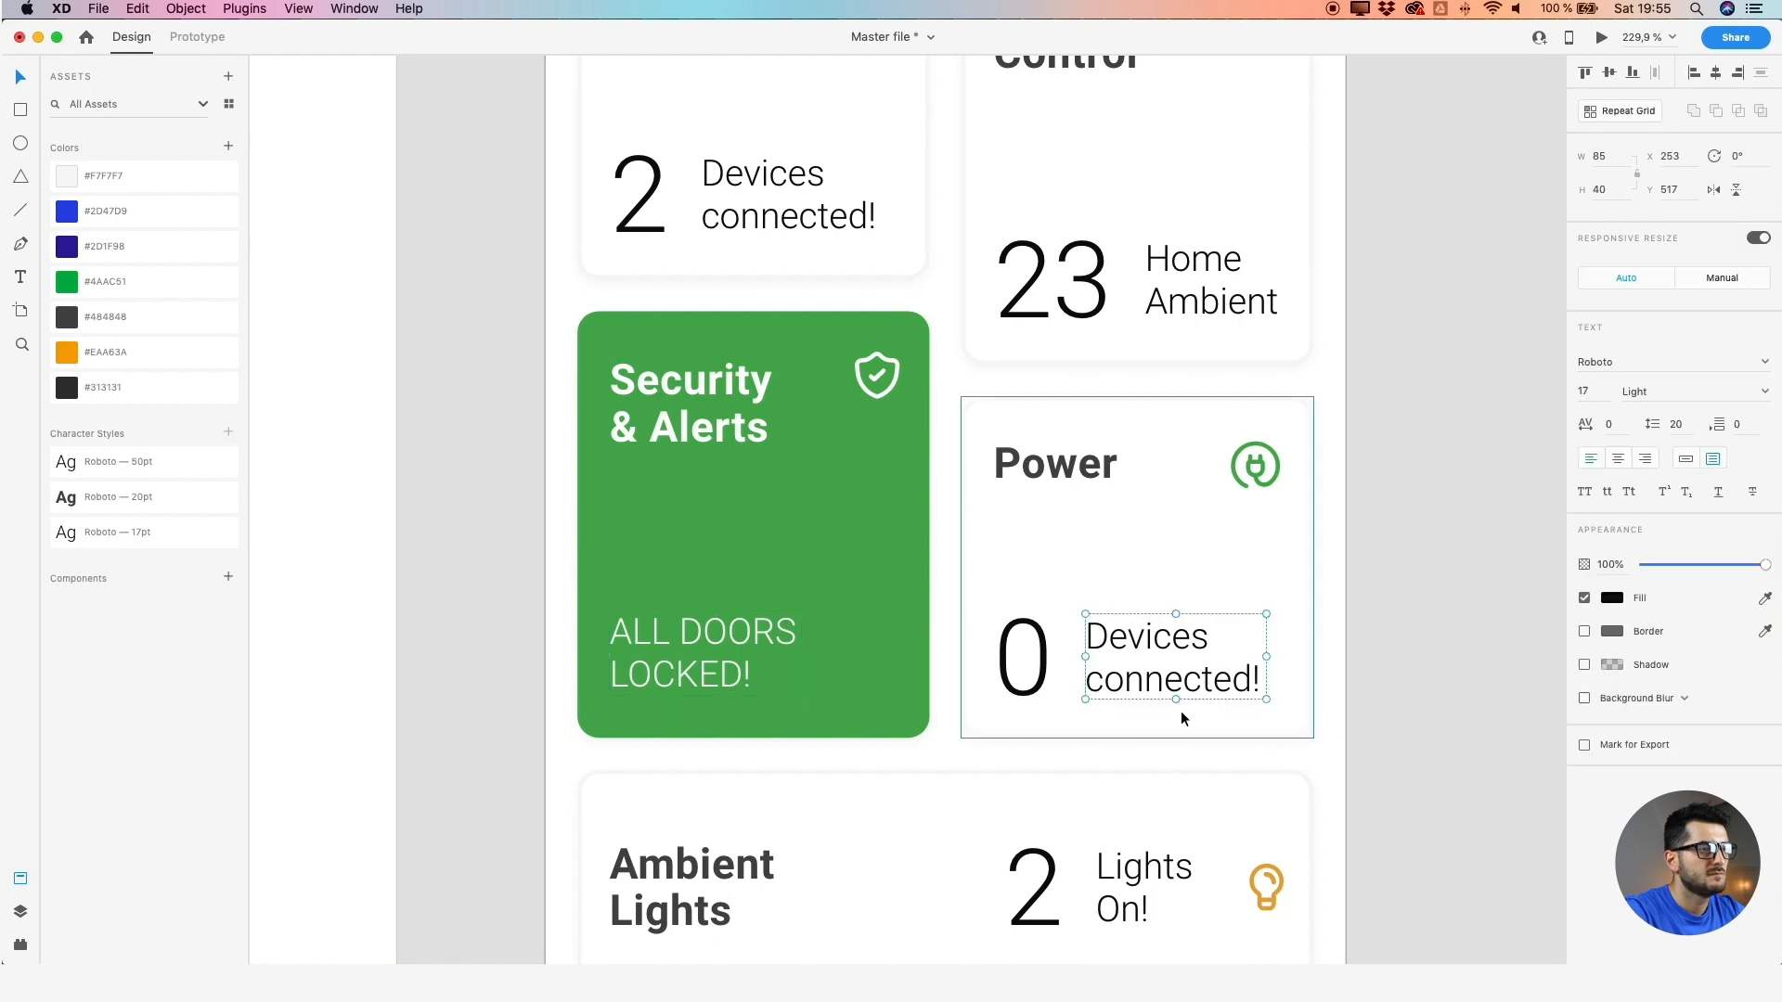
drag(1182, 677, 1183, 674)
Move the Power card's 0 up to Y 507 and check its alignment with the neighbouring texts
click(1019, 680)
key(Up)
key(Up)
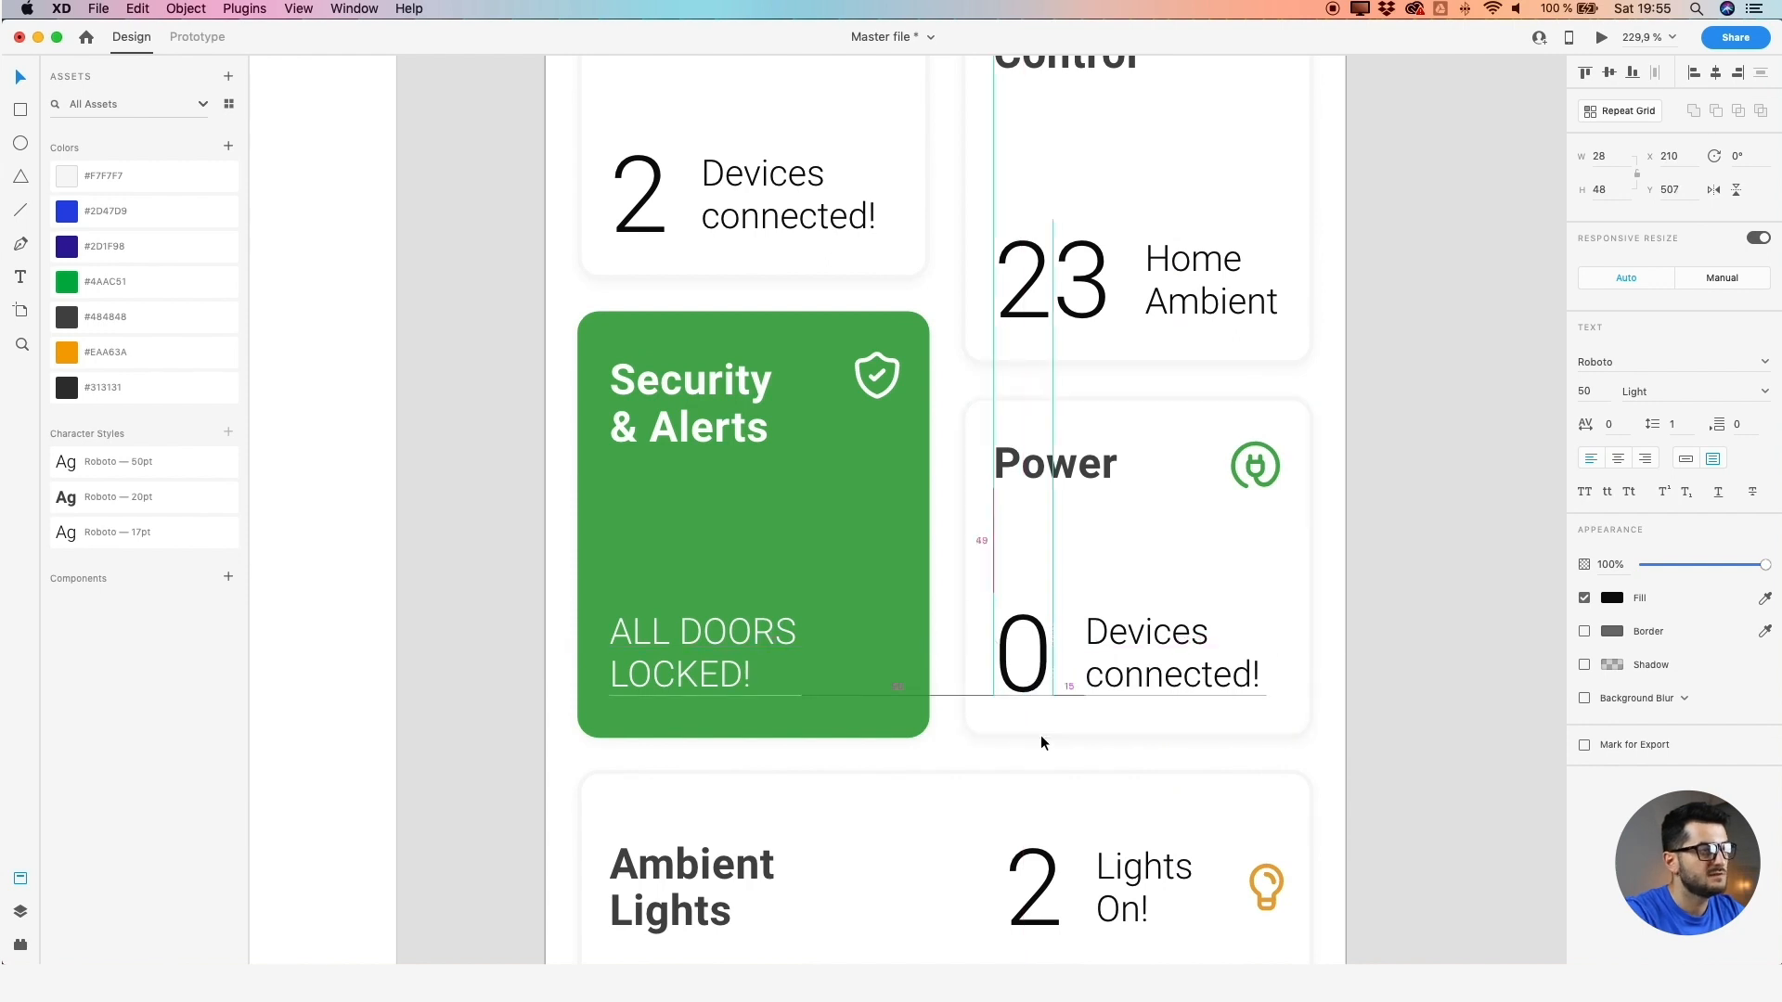
scroll(1030, 687, down, 3)
click(1103, 594)
shift+click(1030, 577)
shift+click(682, 553)
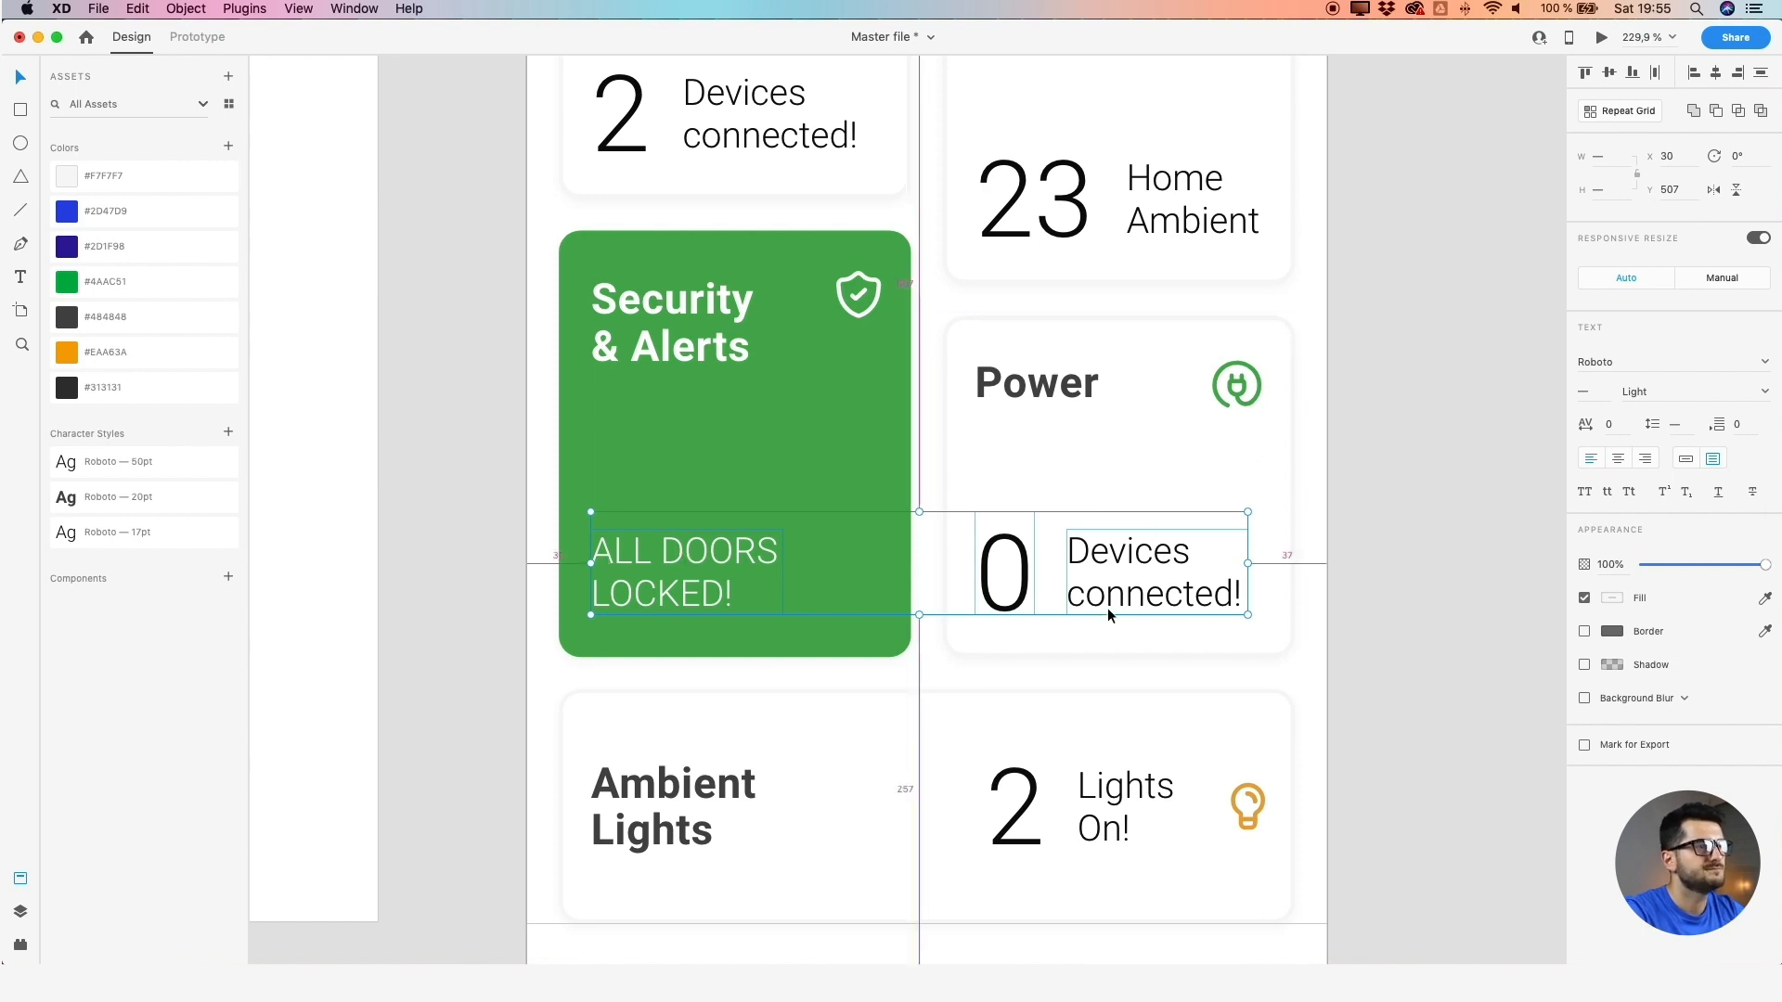
click(1357, 628)
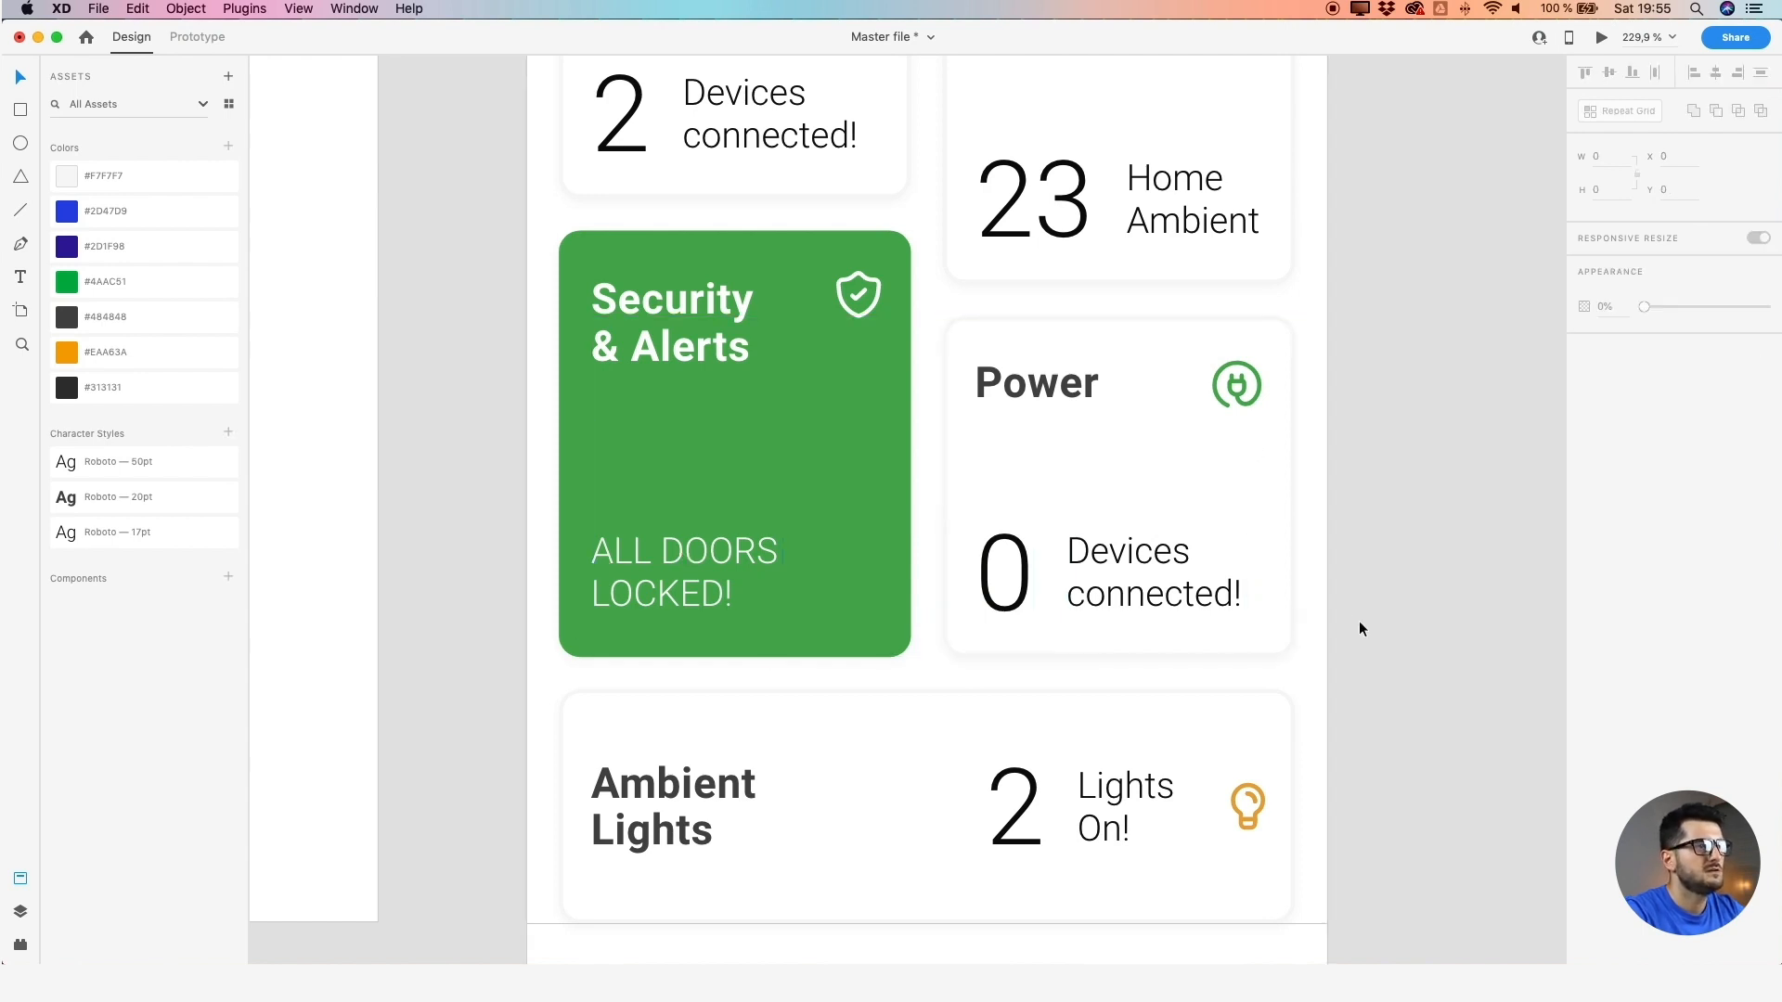
Shrink the Overview, Add features and Bills text boxes to widths 64, 91 and 32, placing Bills beneath its icon at X 319
key(super+0)
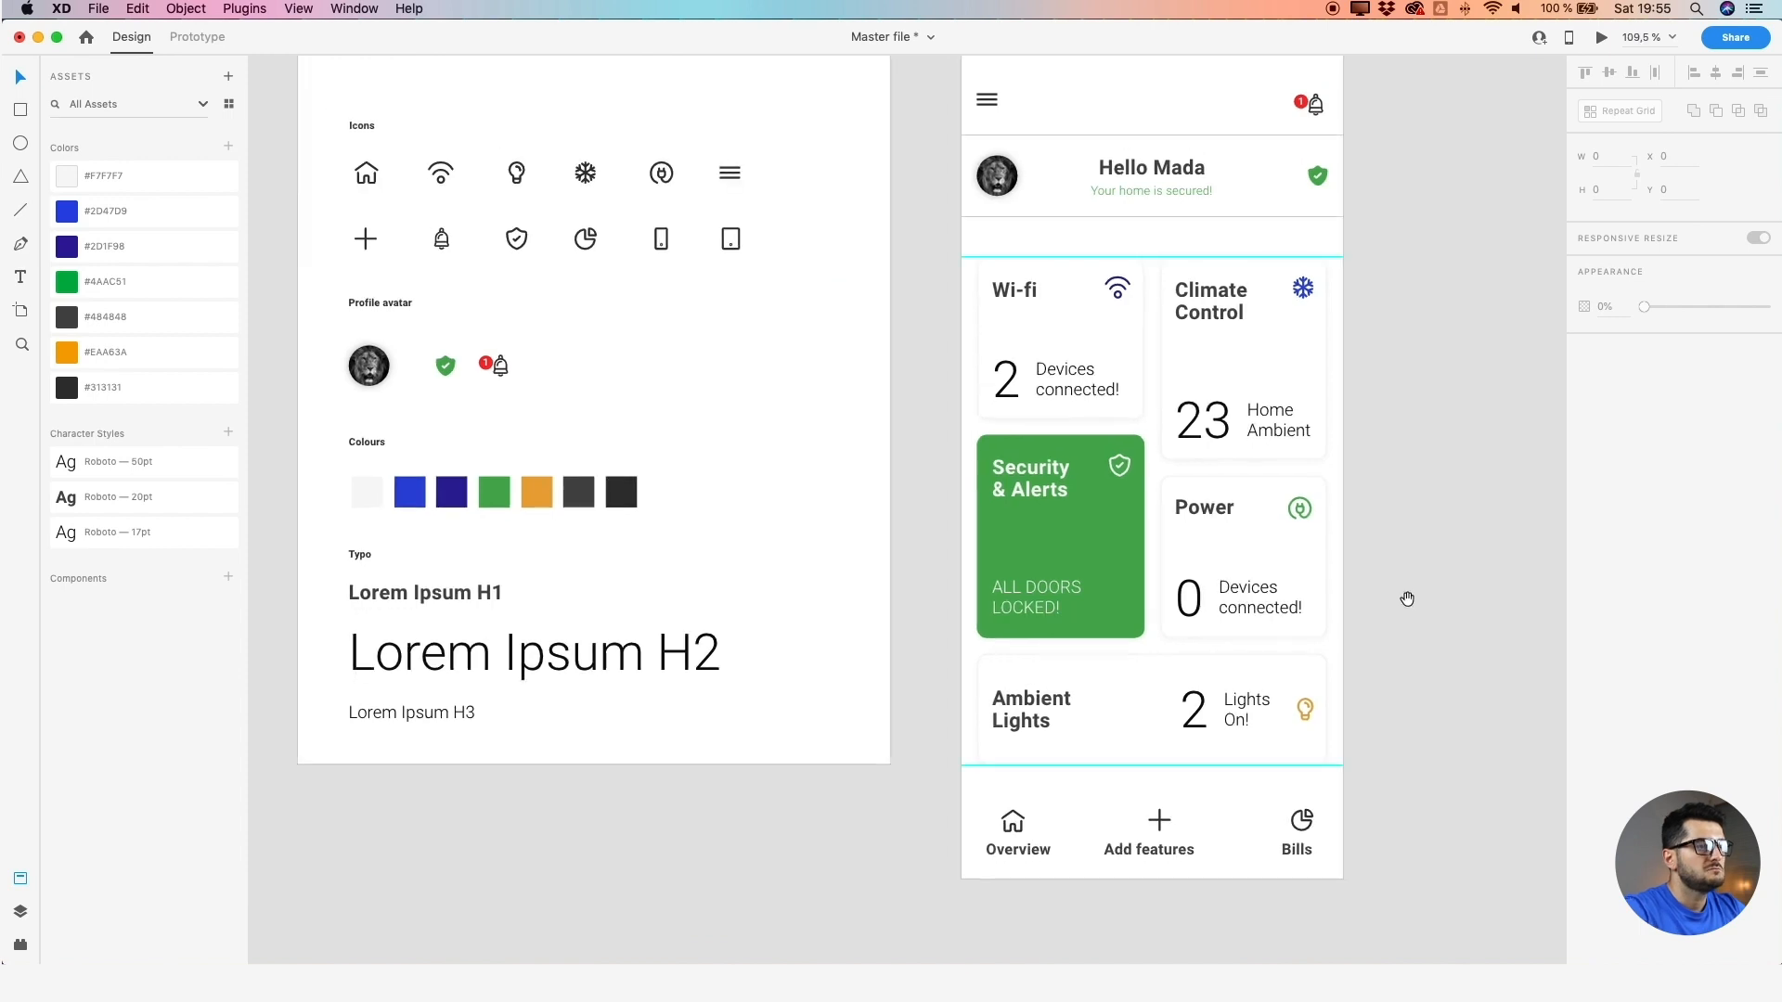
scroll(1392, 613, right, 5)
scroll(871, 852, up, 10)
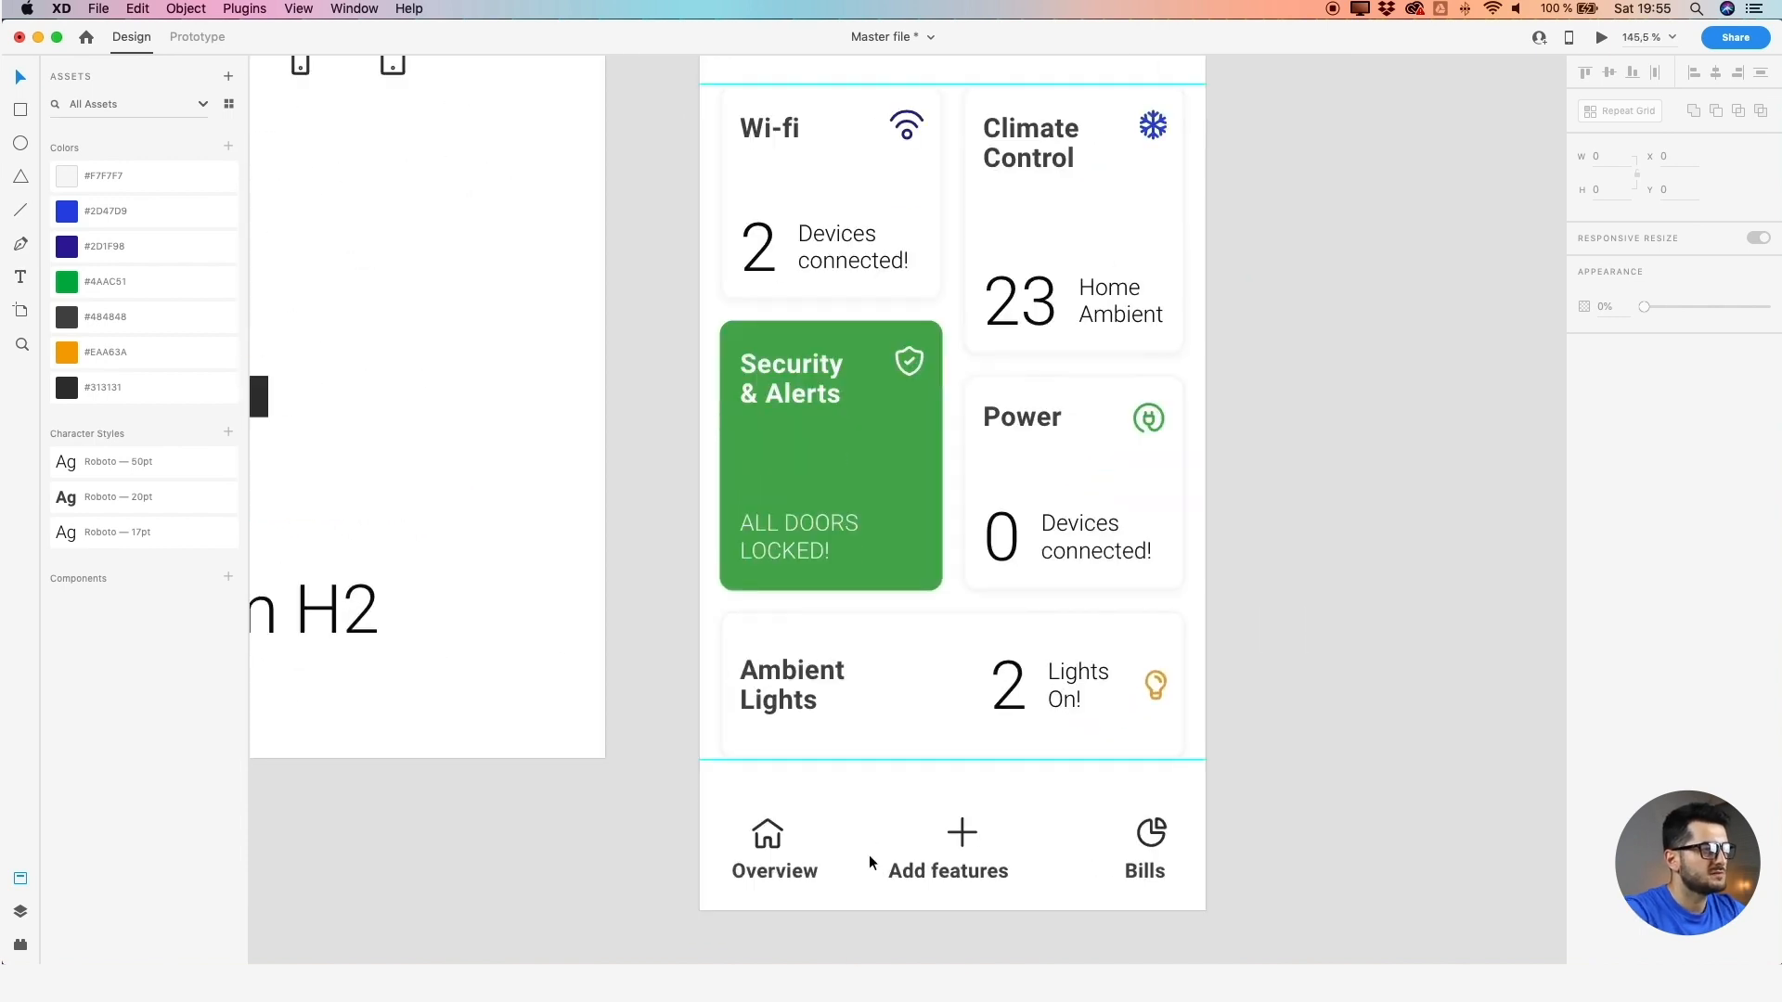
click(742, 743)
drag(836, 747, 782, 746)
click(1058, 748)
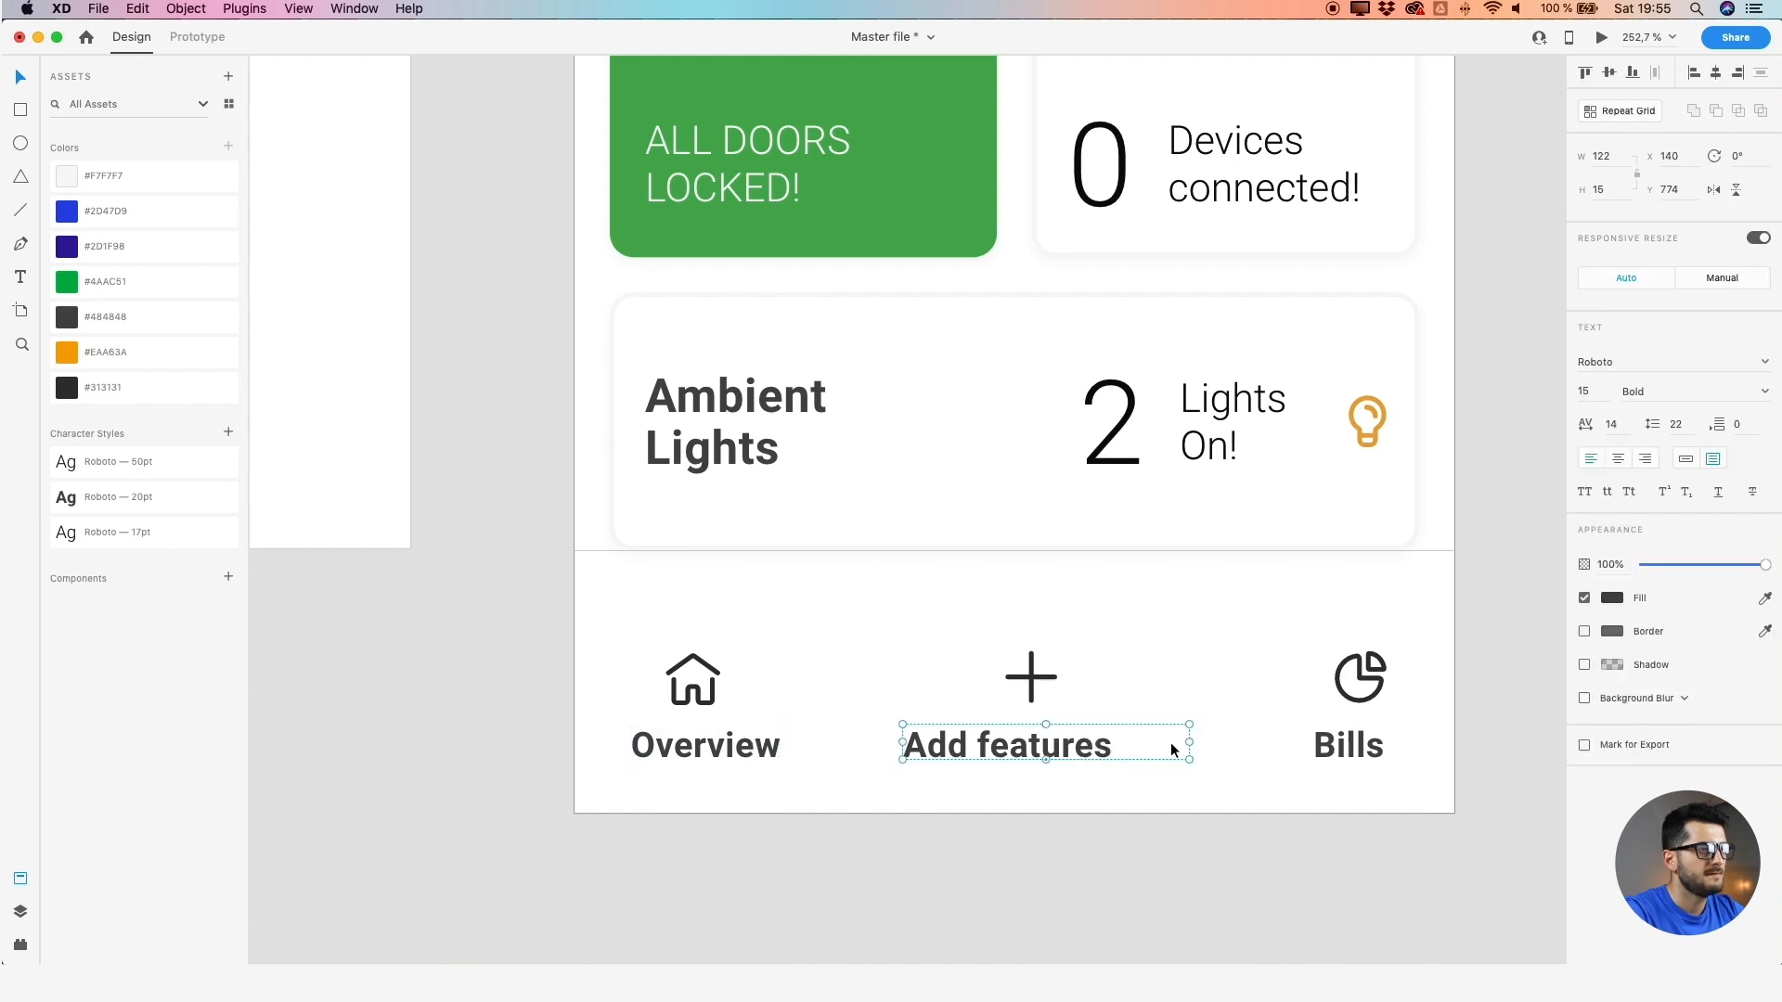
drag(1185, 743, 1117, 740)
click(1344, 743)
drag(1412, 743, 1371, 742)
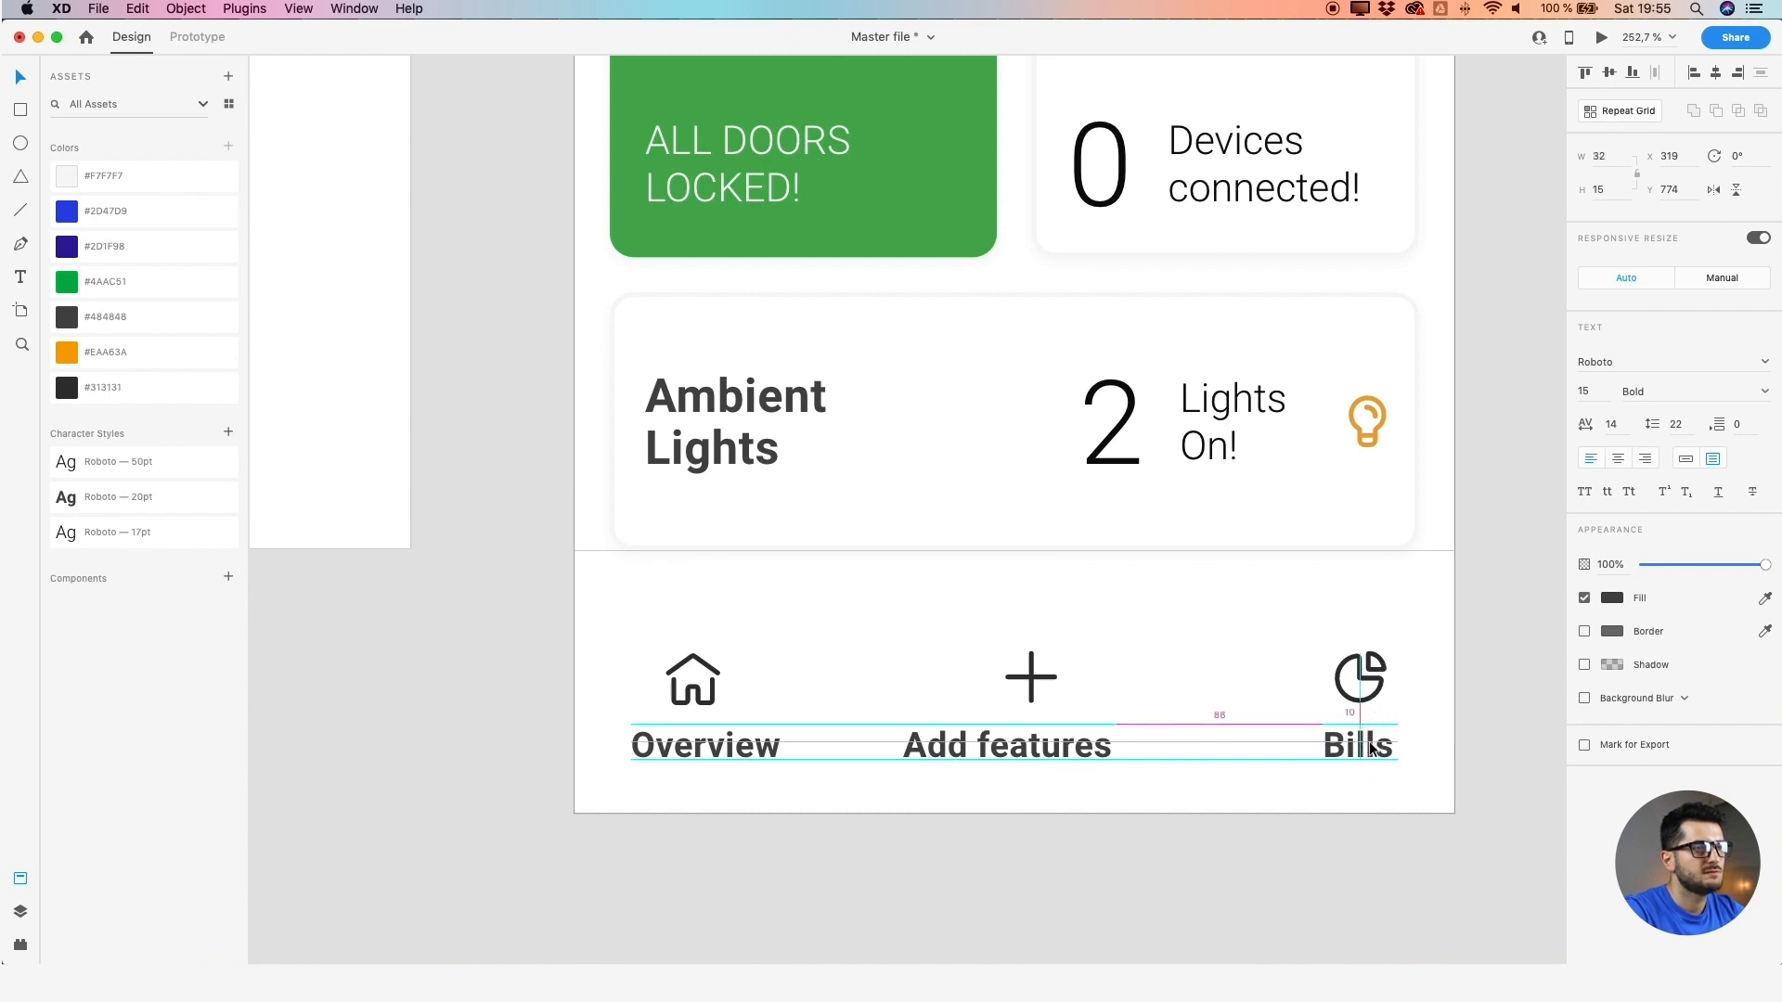
Centre the Add features label and its plus icon horizontally on the artboard, checking their spacing
drag(948, 738, 976, 741)
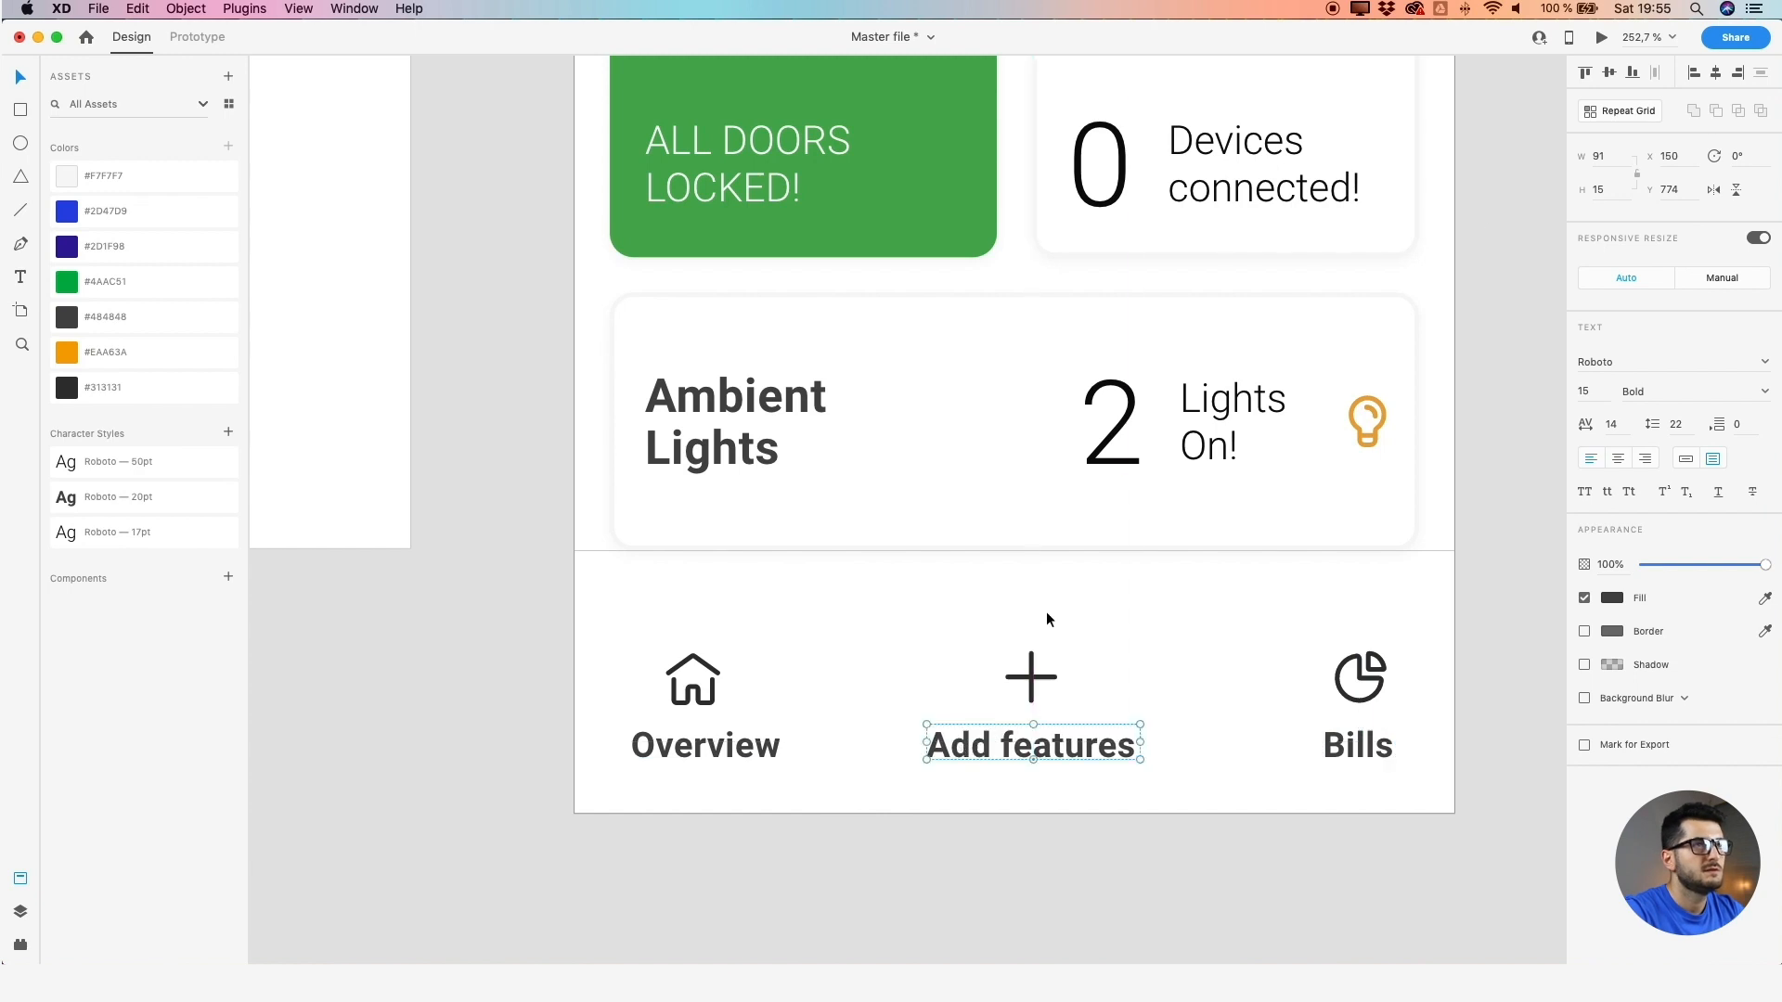
click(1716, 72)
click(1028, 688)
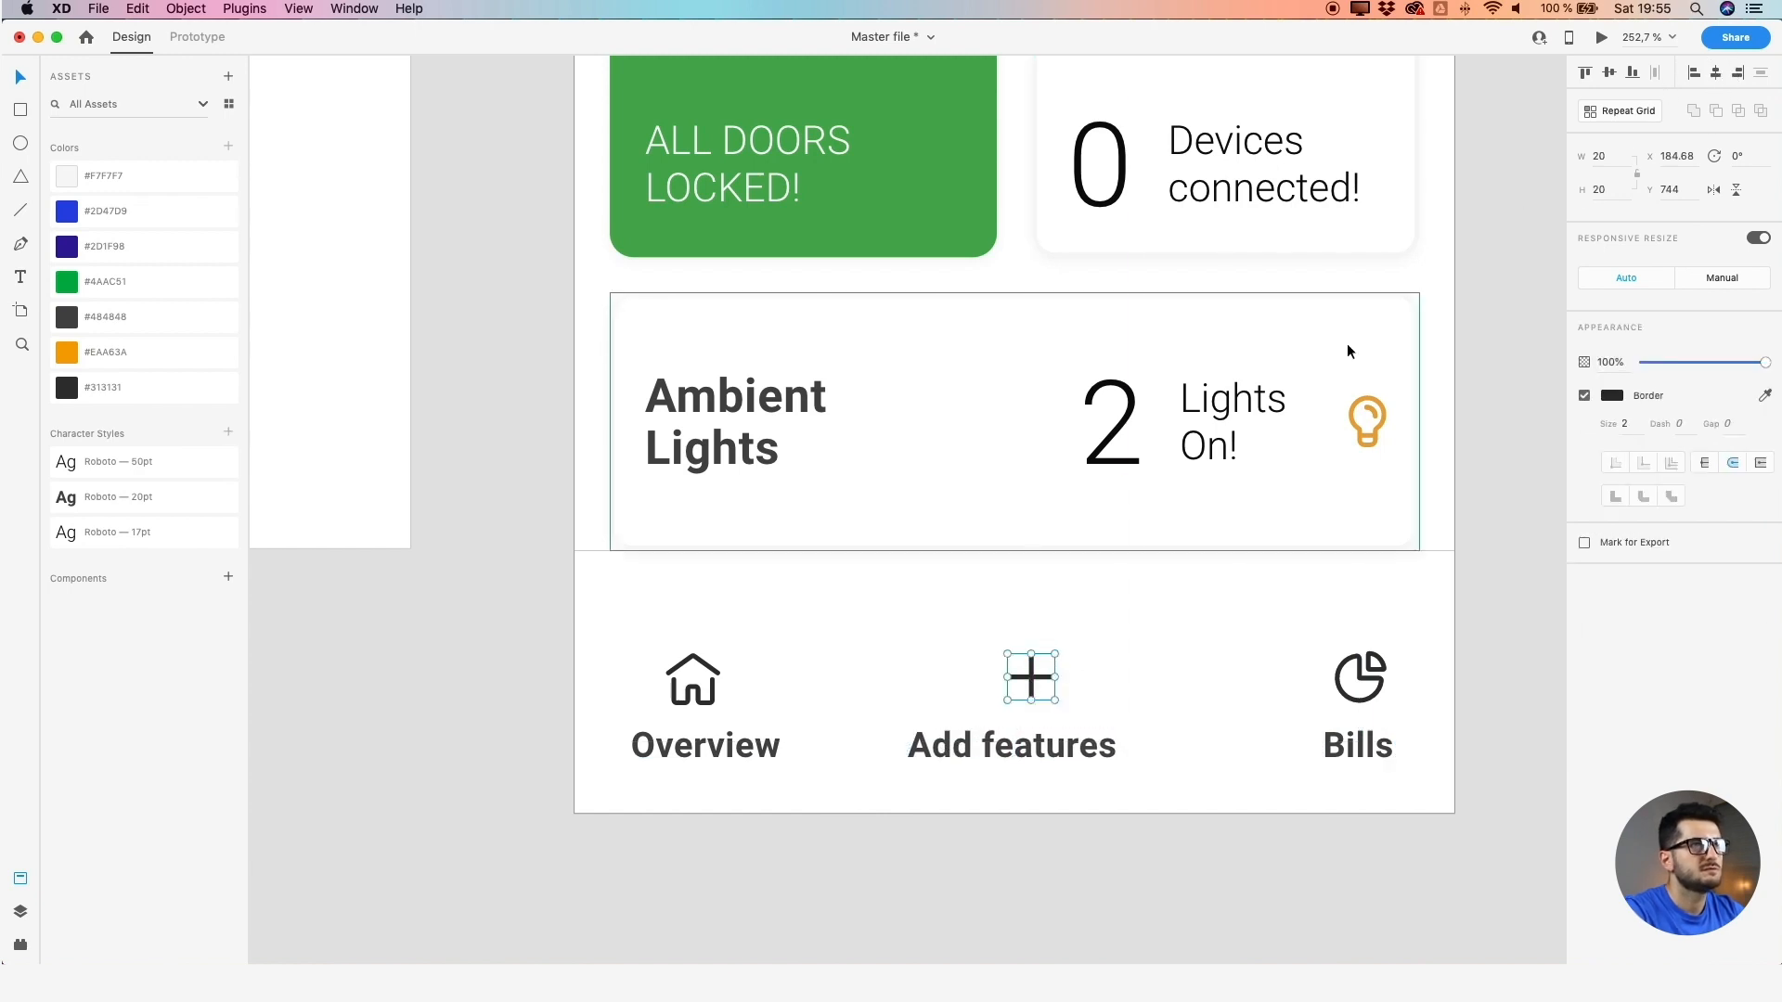
click(1716, 72)
shift+click(1050, 753)
key(alt)
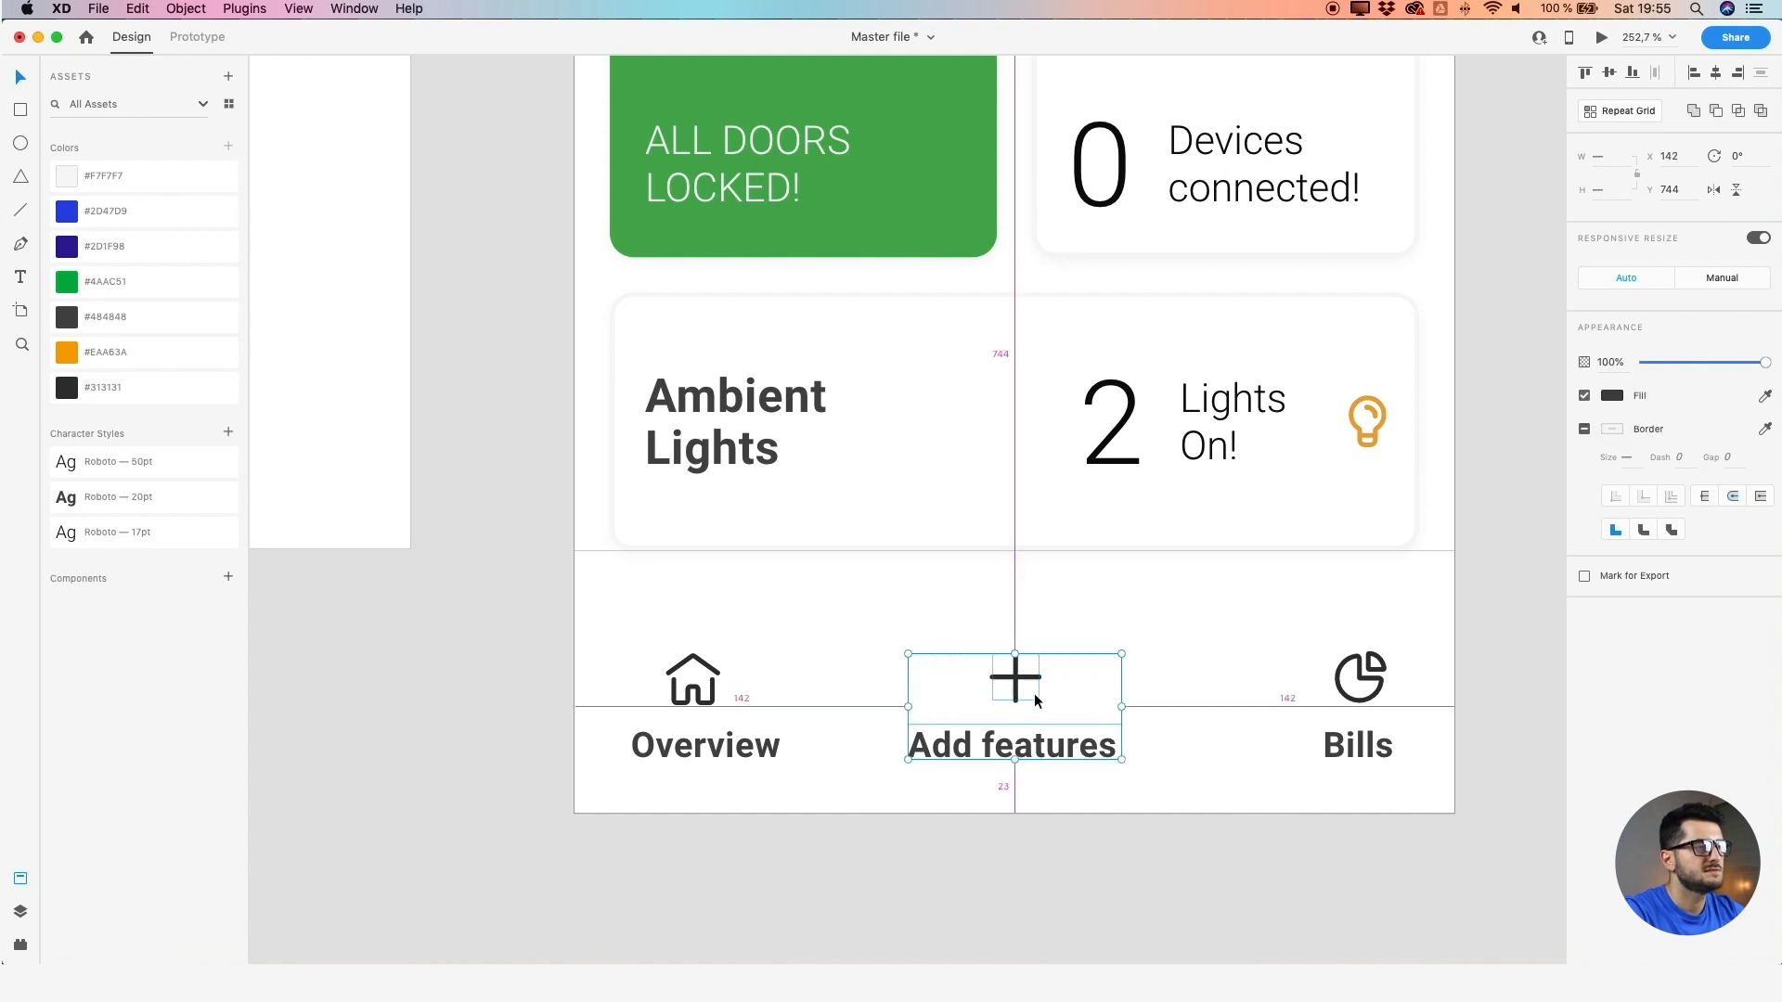
click(1026, 770)
click(1028, 736)
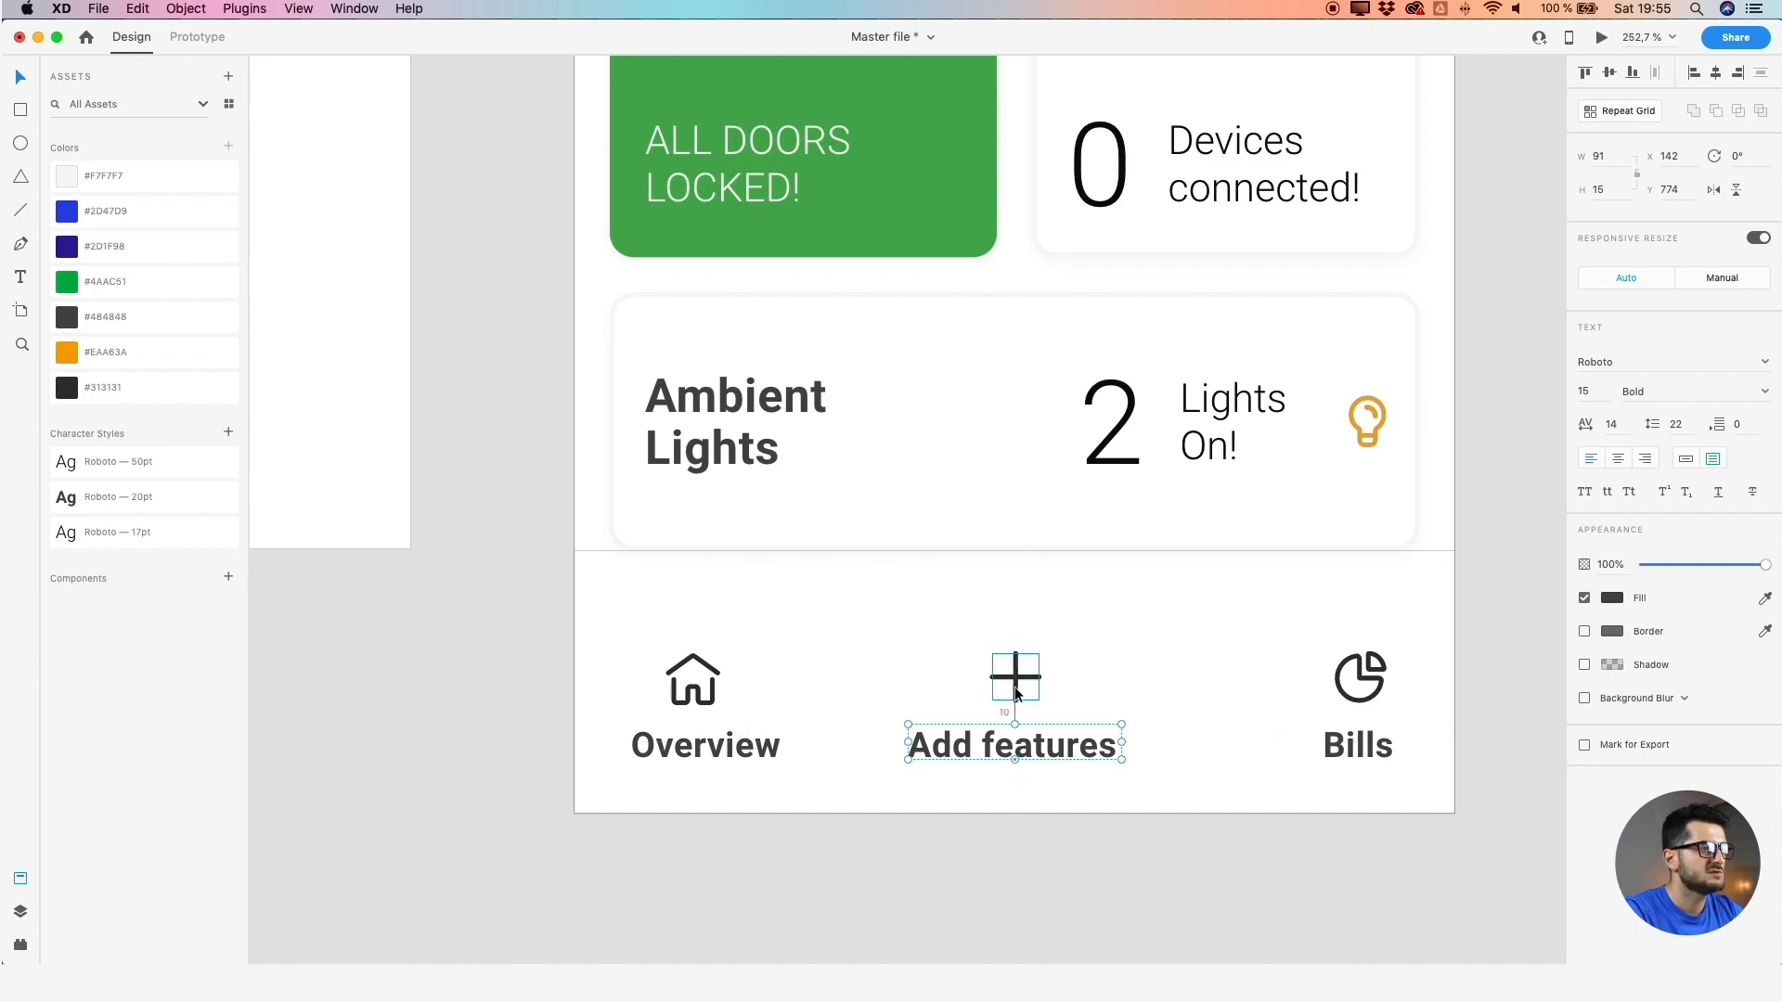
Nudge the Overview label slightly down and centre the house icon above it
click(710, 706)
click(711, 754)
double_click(711, 754)
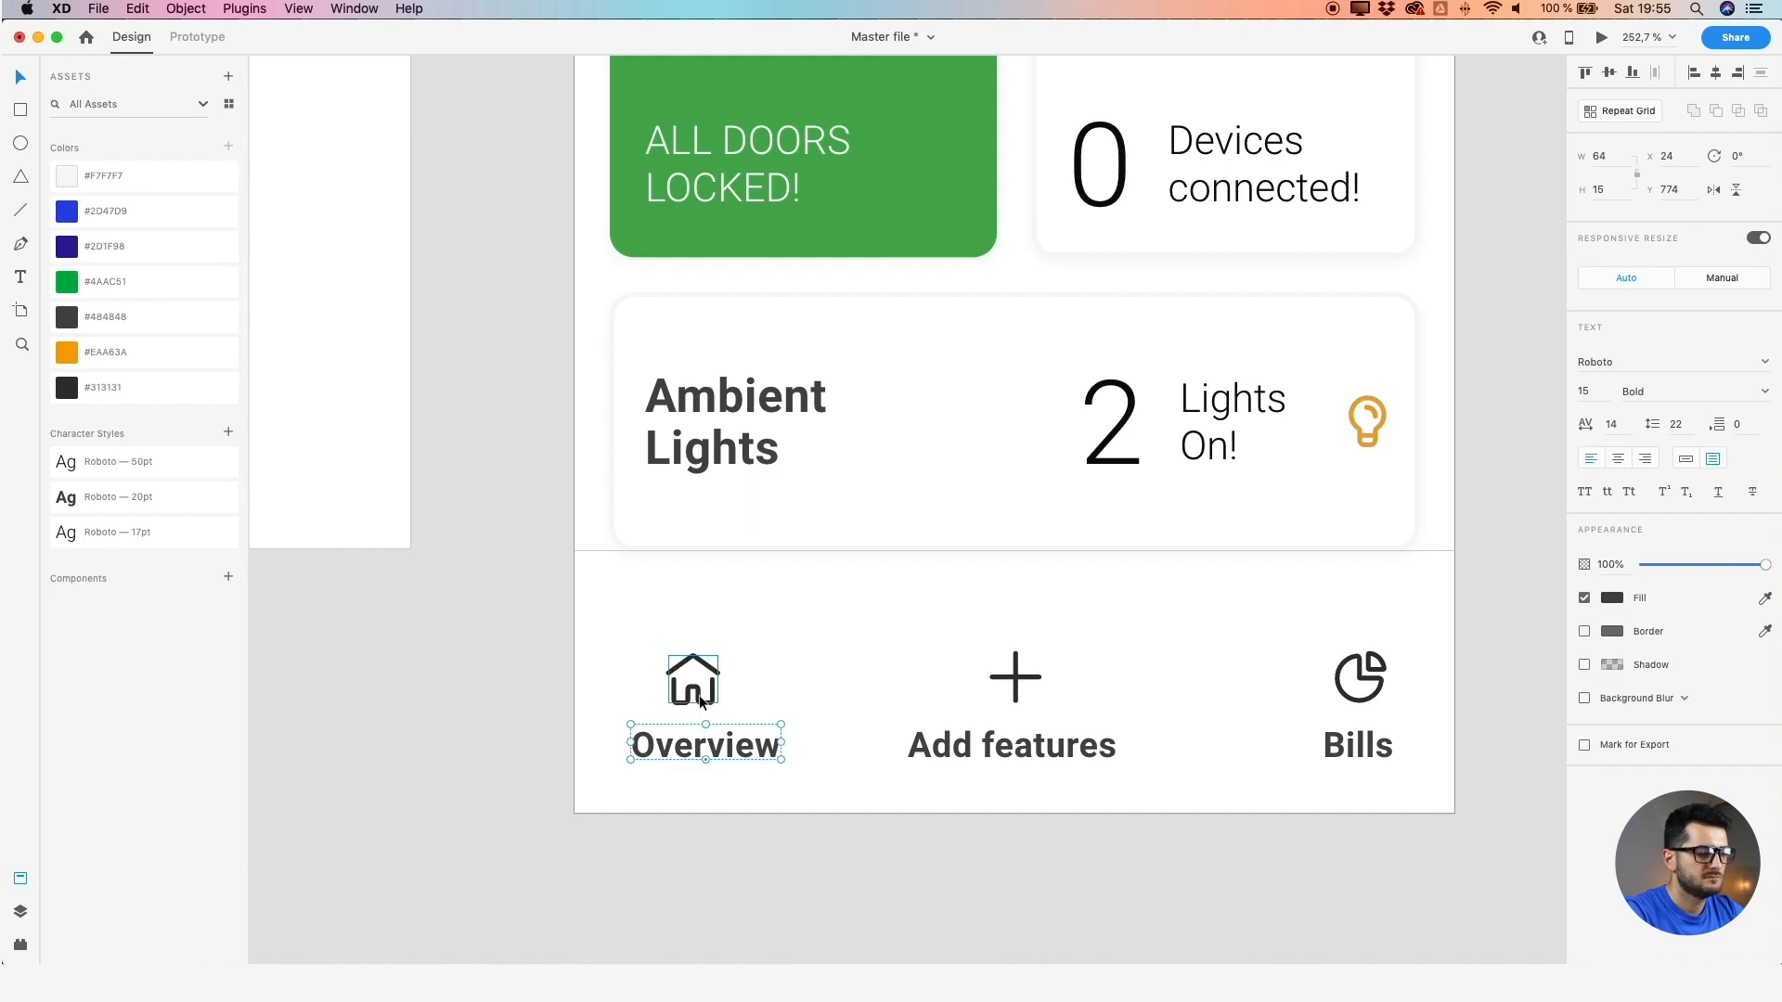
double_click(1358, 747)
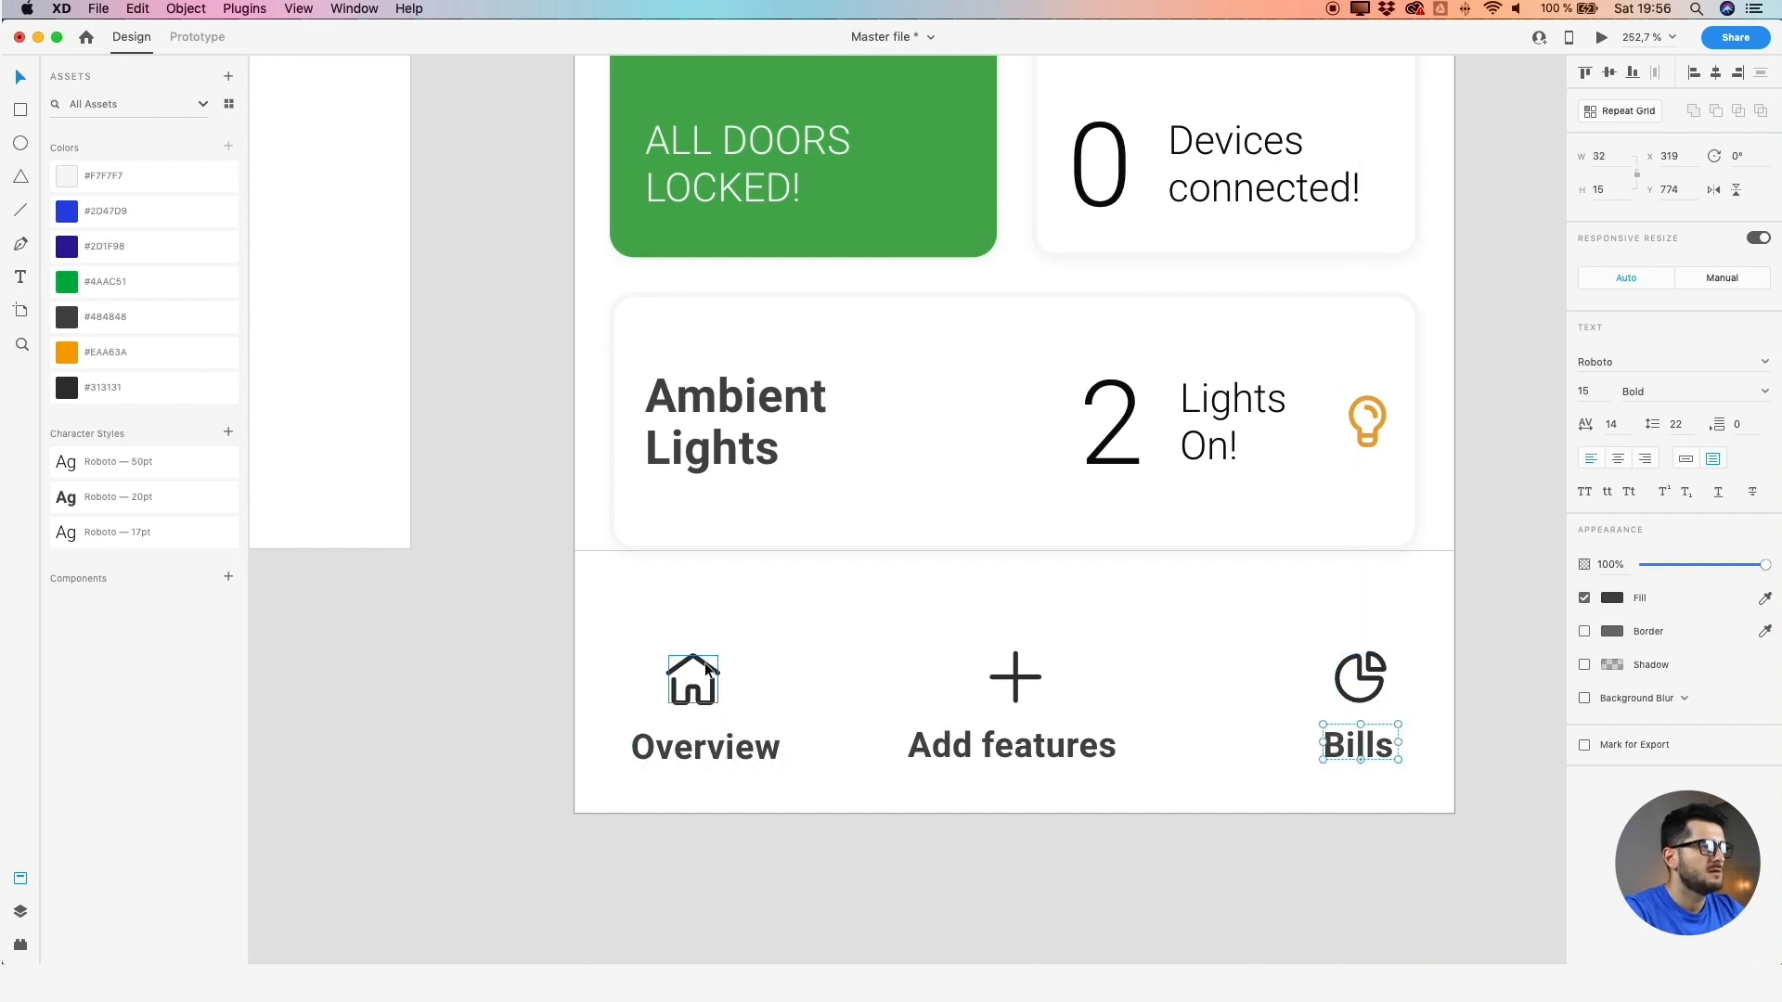
click(707, 666)
shift+click(708, 750)
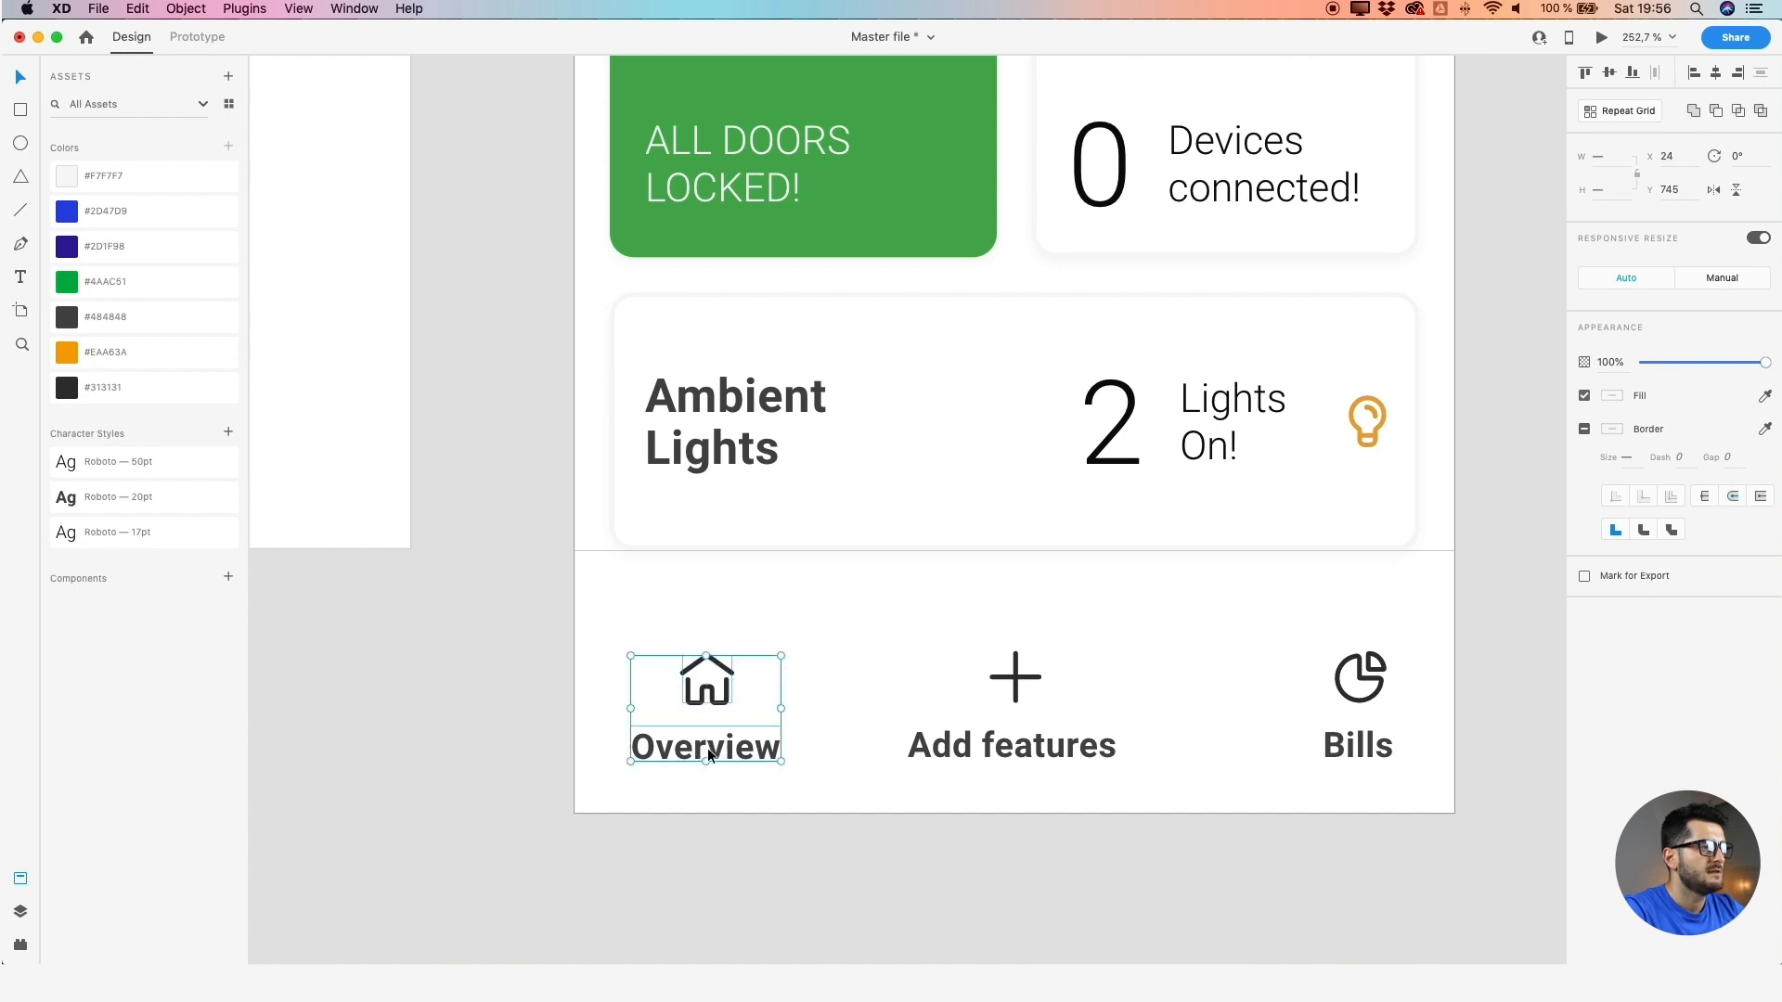
Centre the icon and label of each navigation item, Overview, Add features and Bills, horizontally on each other
drag(799, 628, 649, 752)
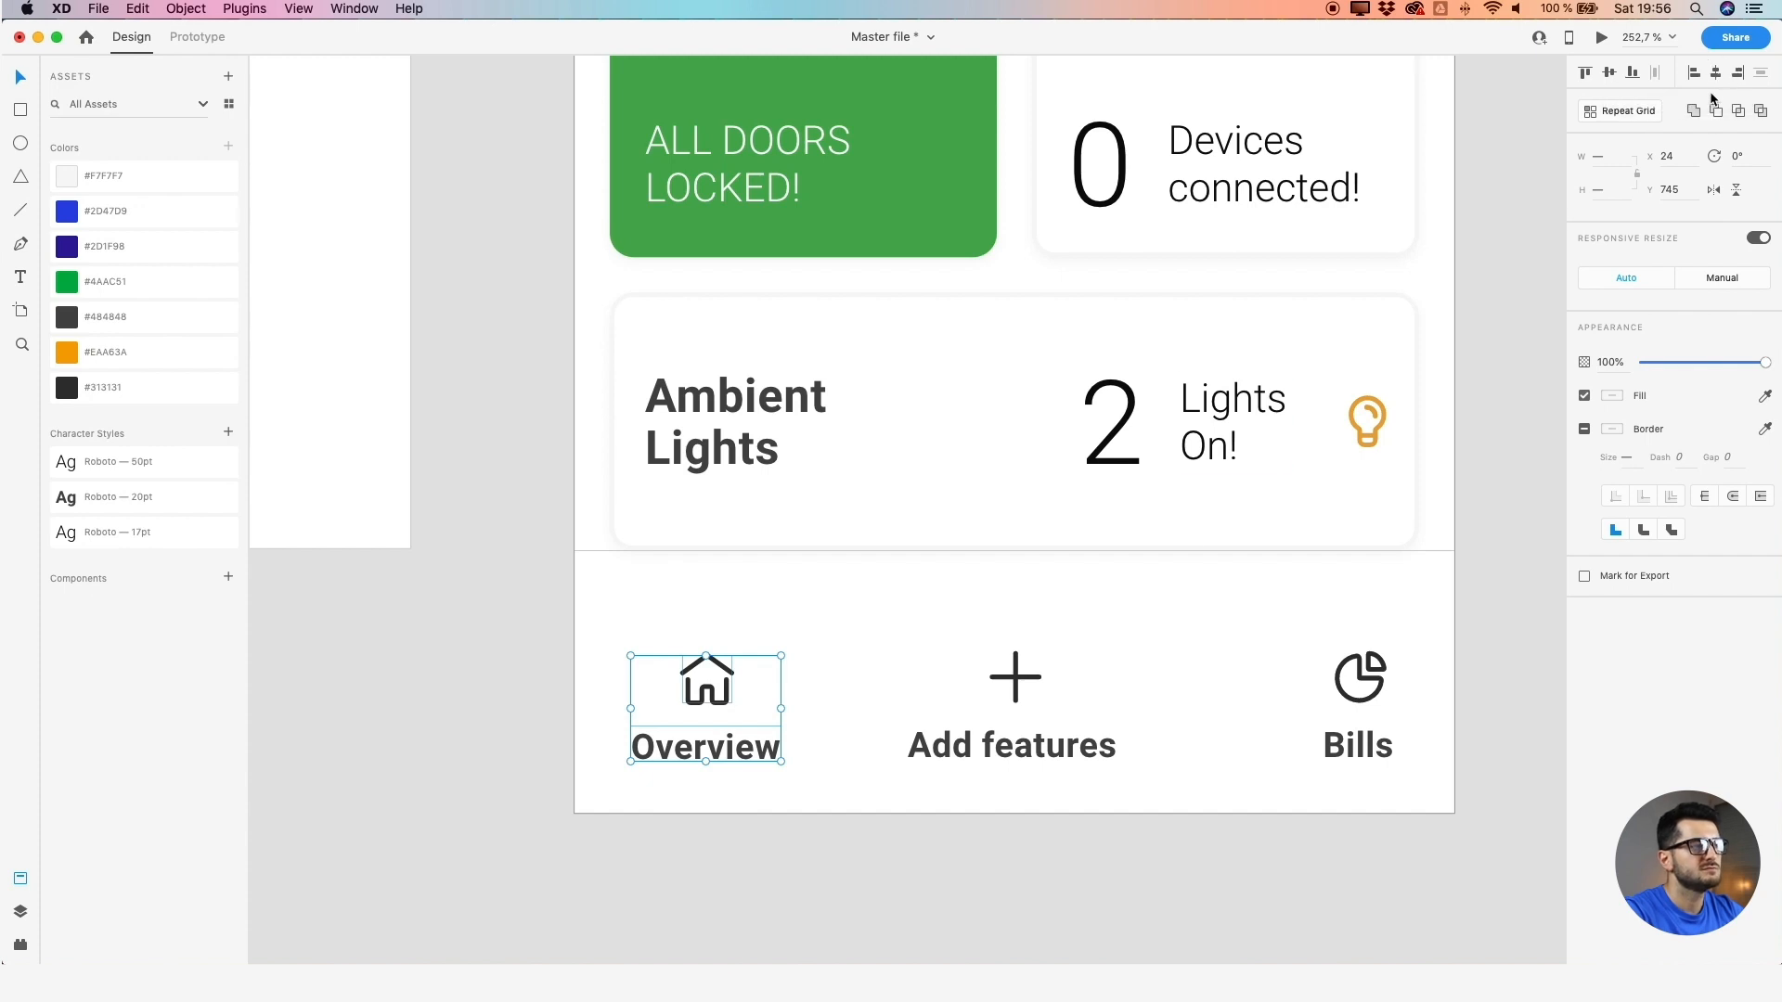
drag(966, 618, 1050, 803)
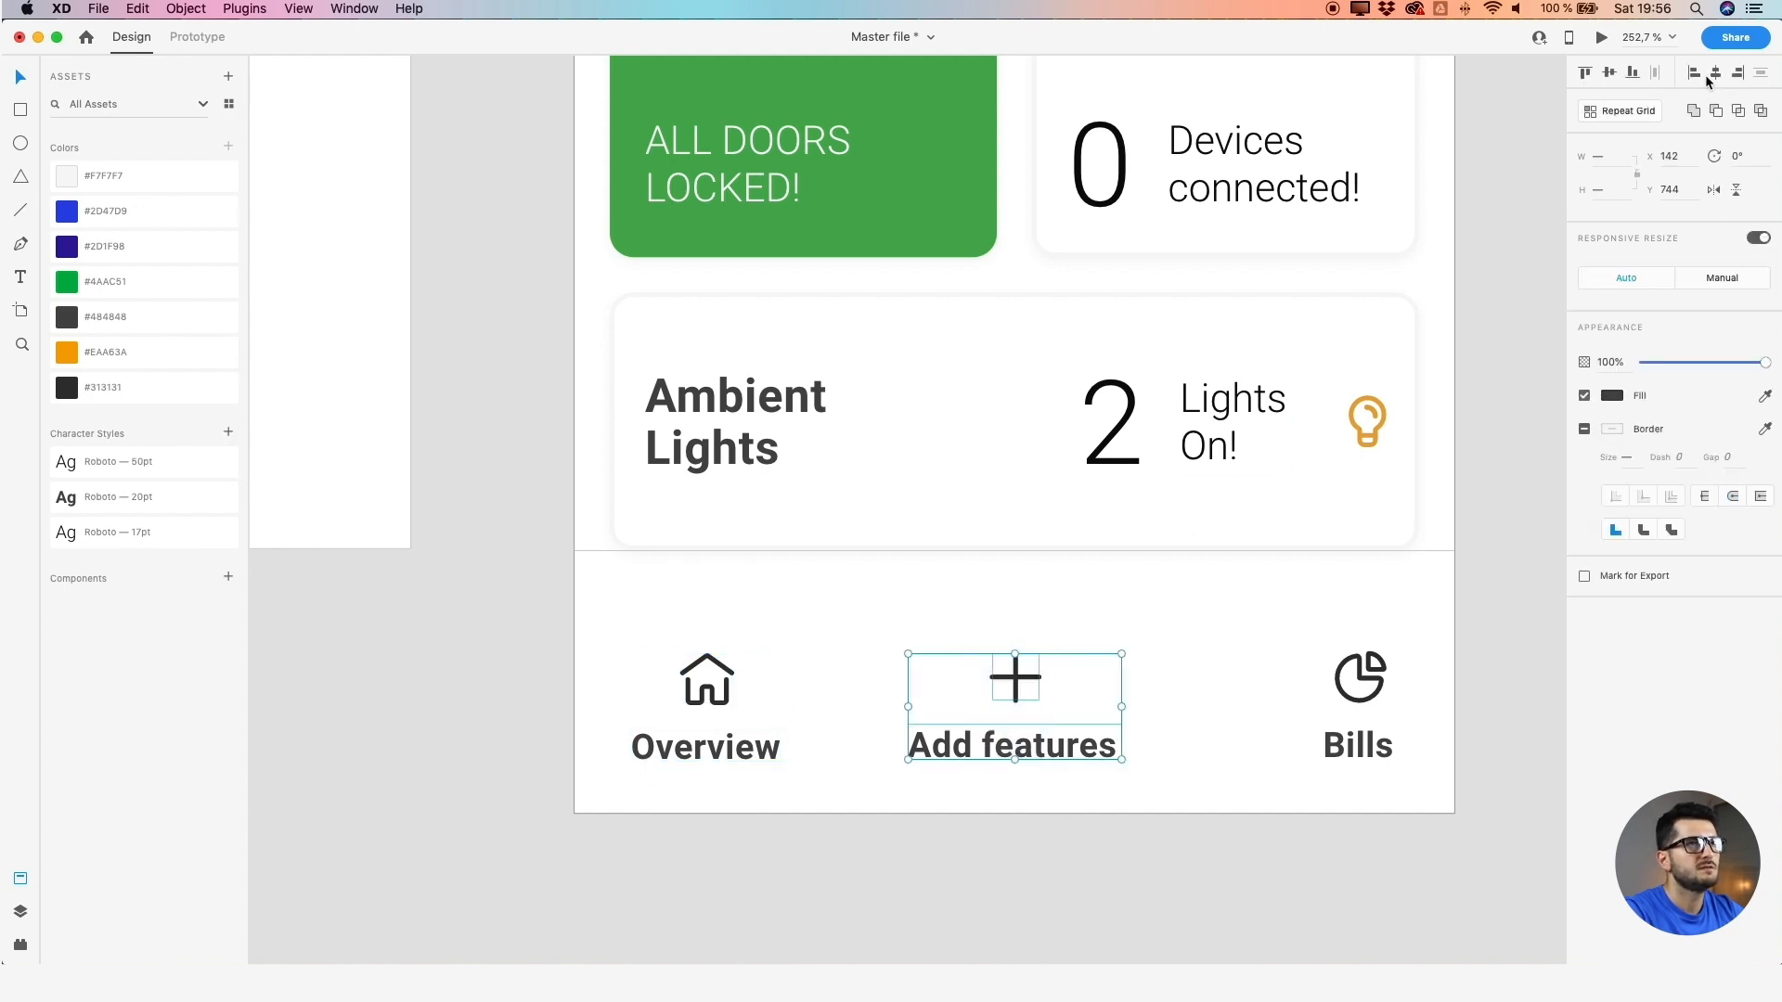
drag(1244, 620, 1402, 788)
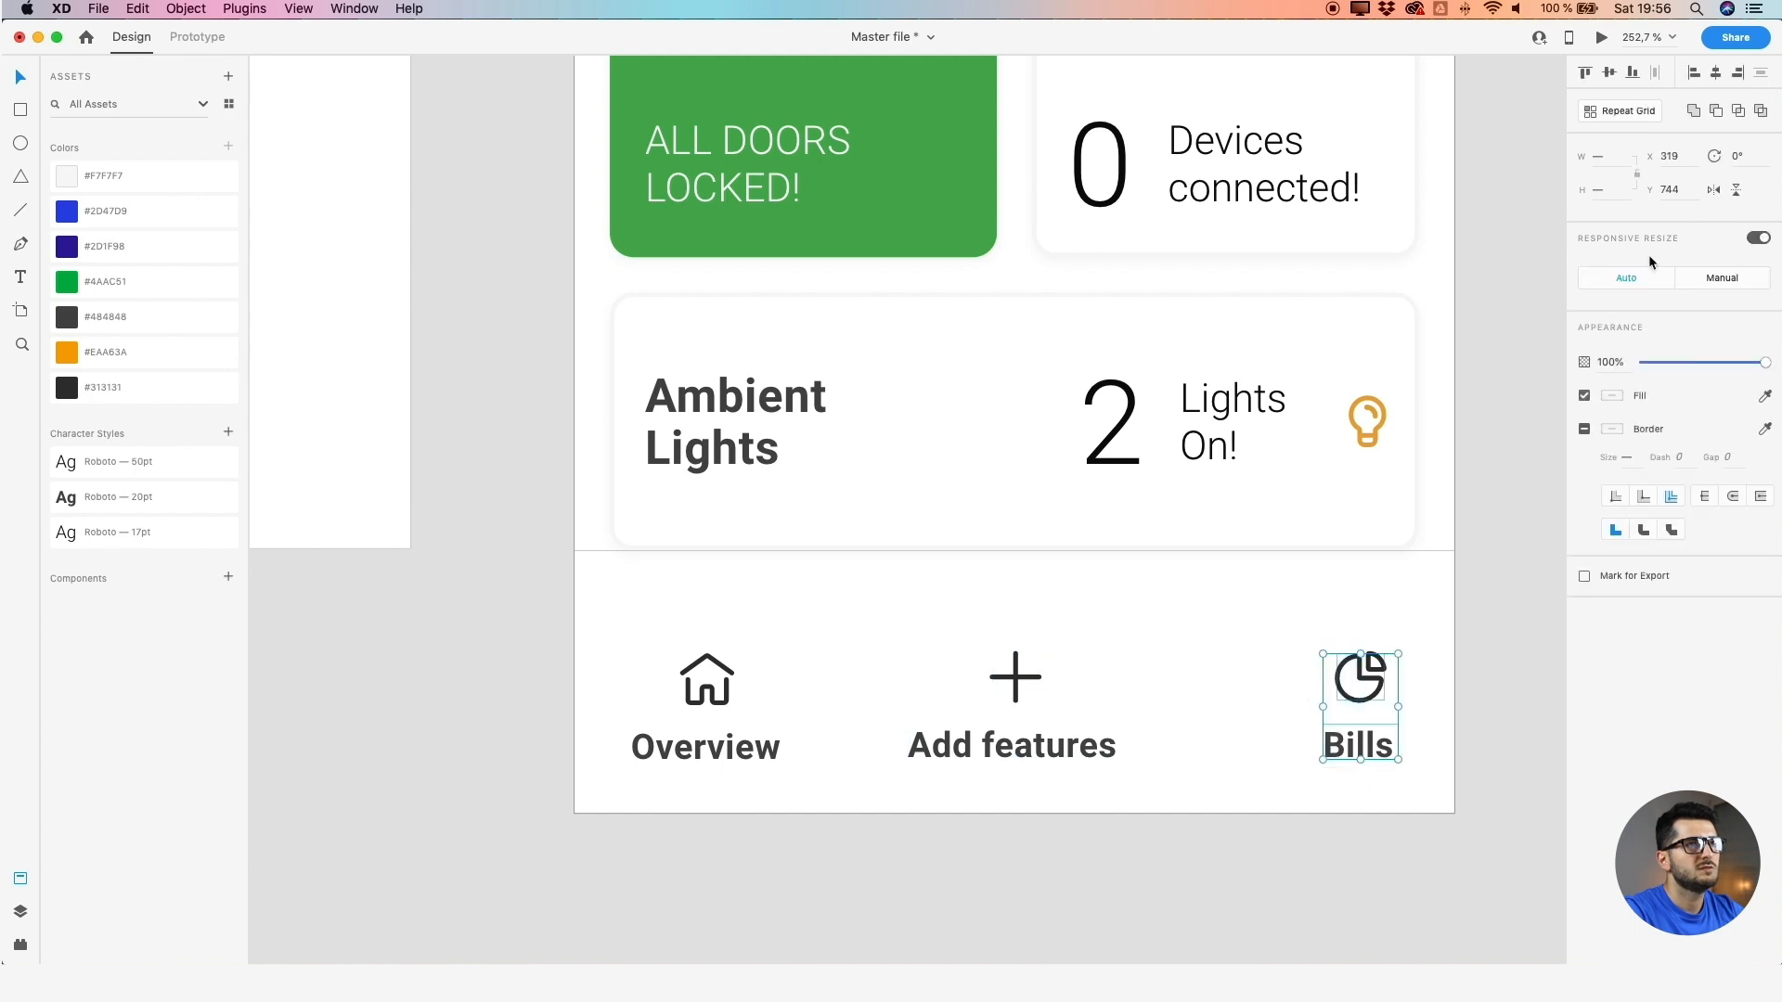
click(1717, 79)
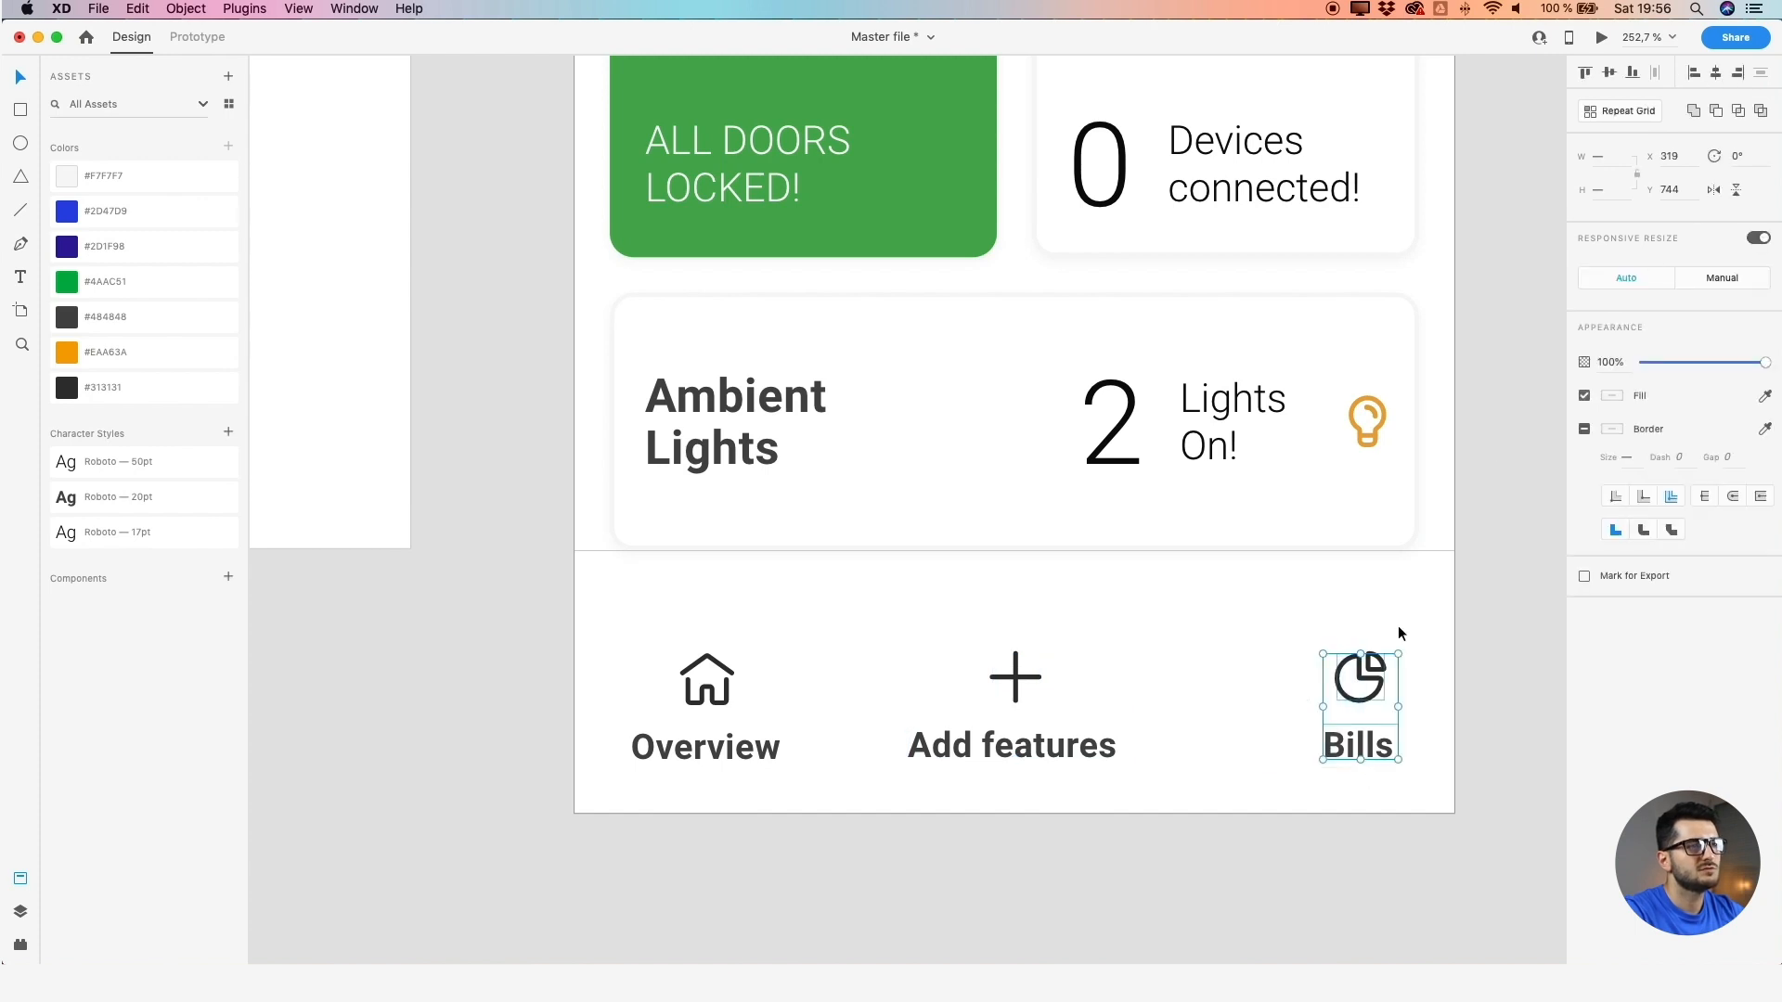
Move the phone artboard to X -747, Y 125, levelling its top edge with the Guideline – 1 artboard
drag(1427, 630, 1372, 656)
scroll(1257, 581, down, 10)
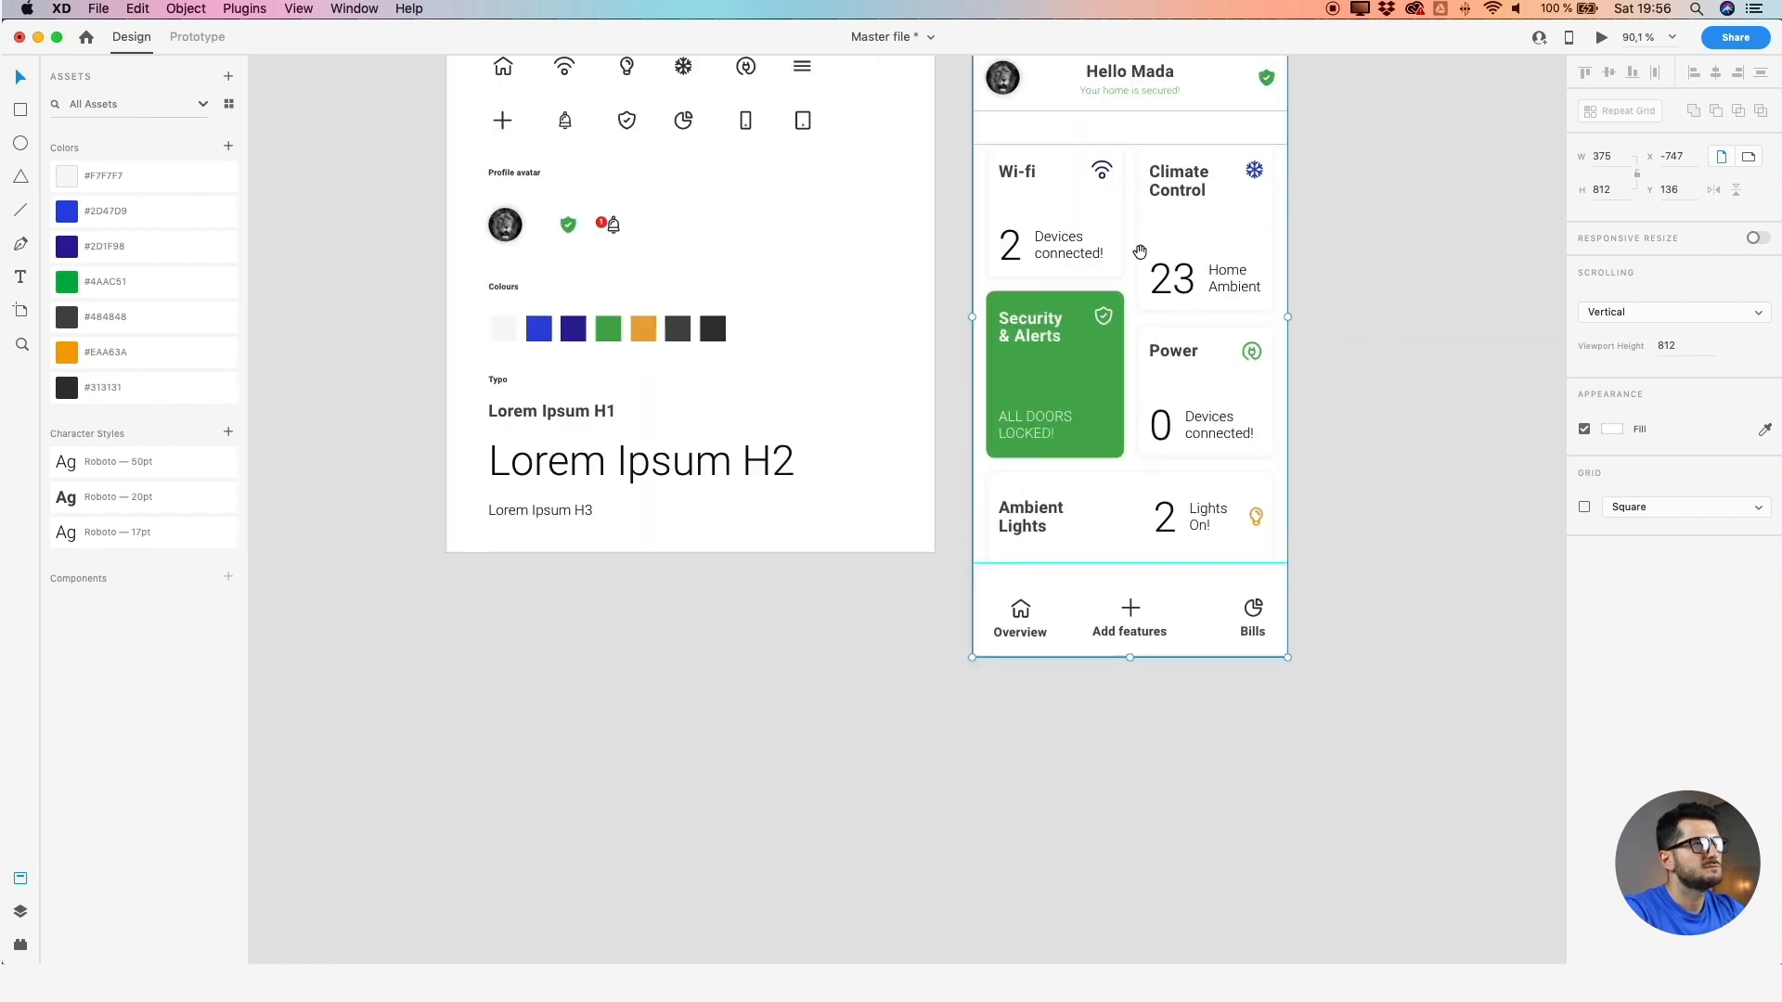
drag(915, 206, 915, 195)
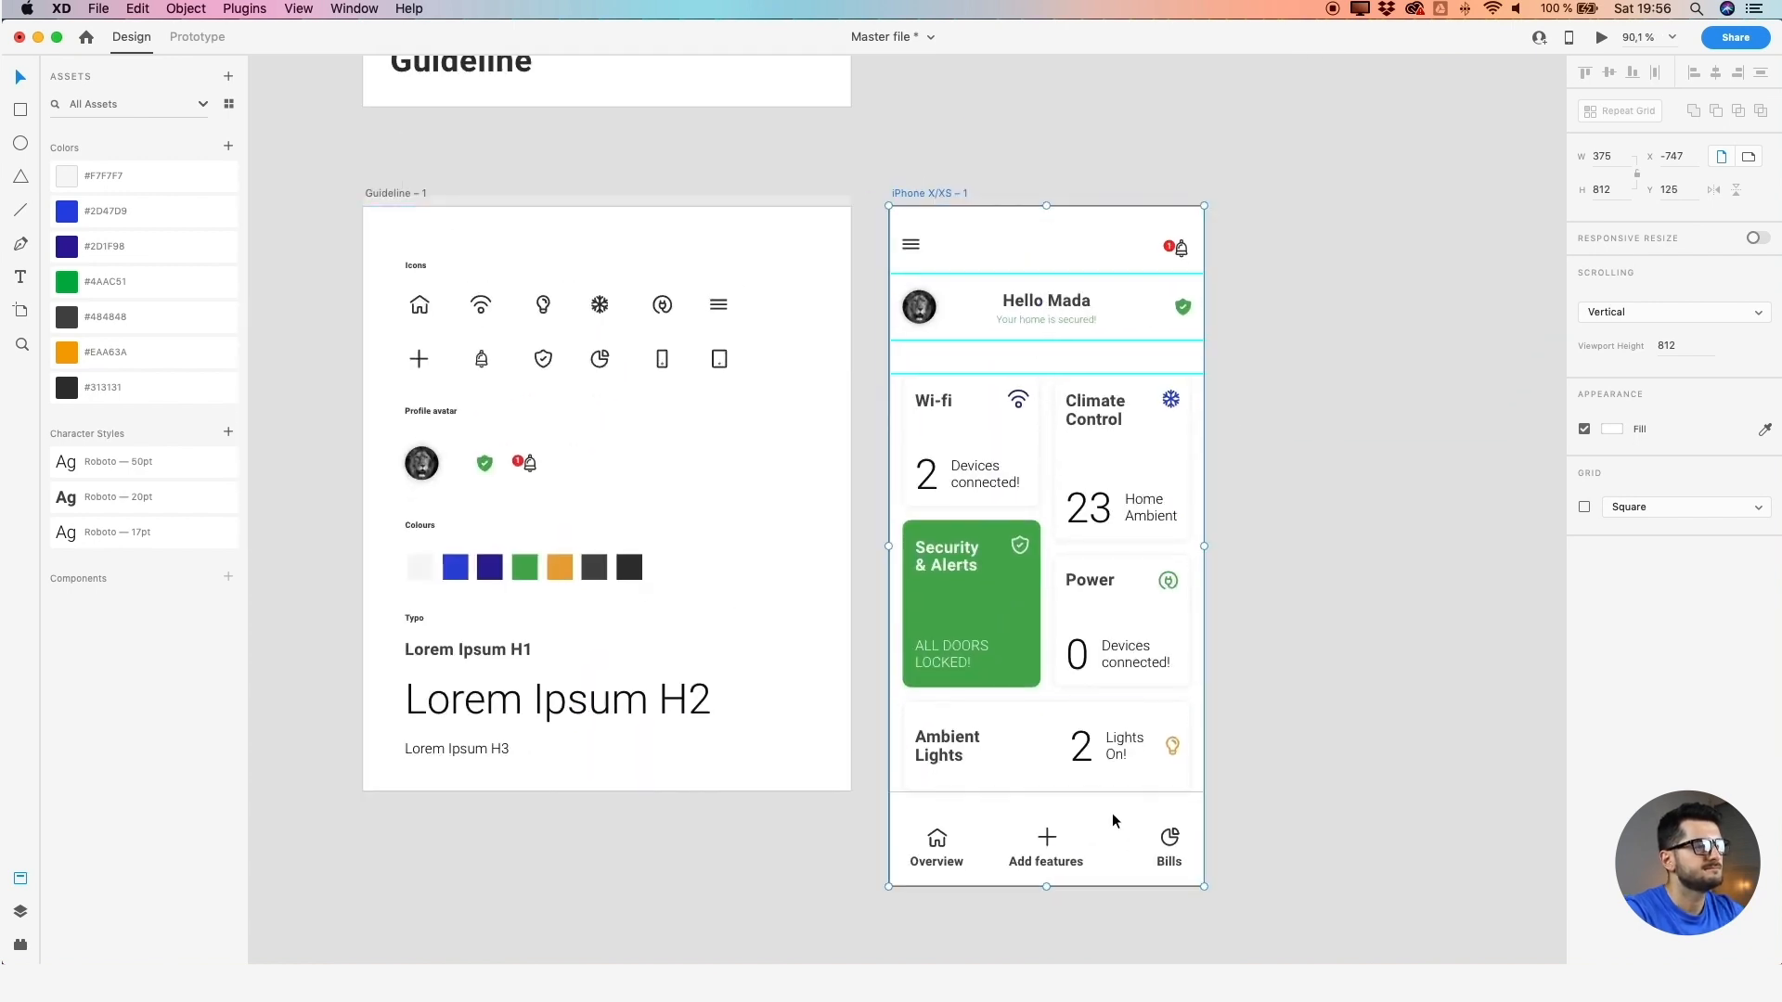
scroll(1123, 854, up, 5)
scroll(859, 837, up, 2)
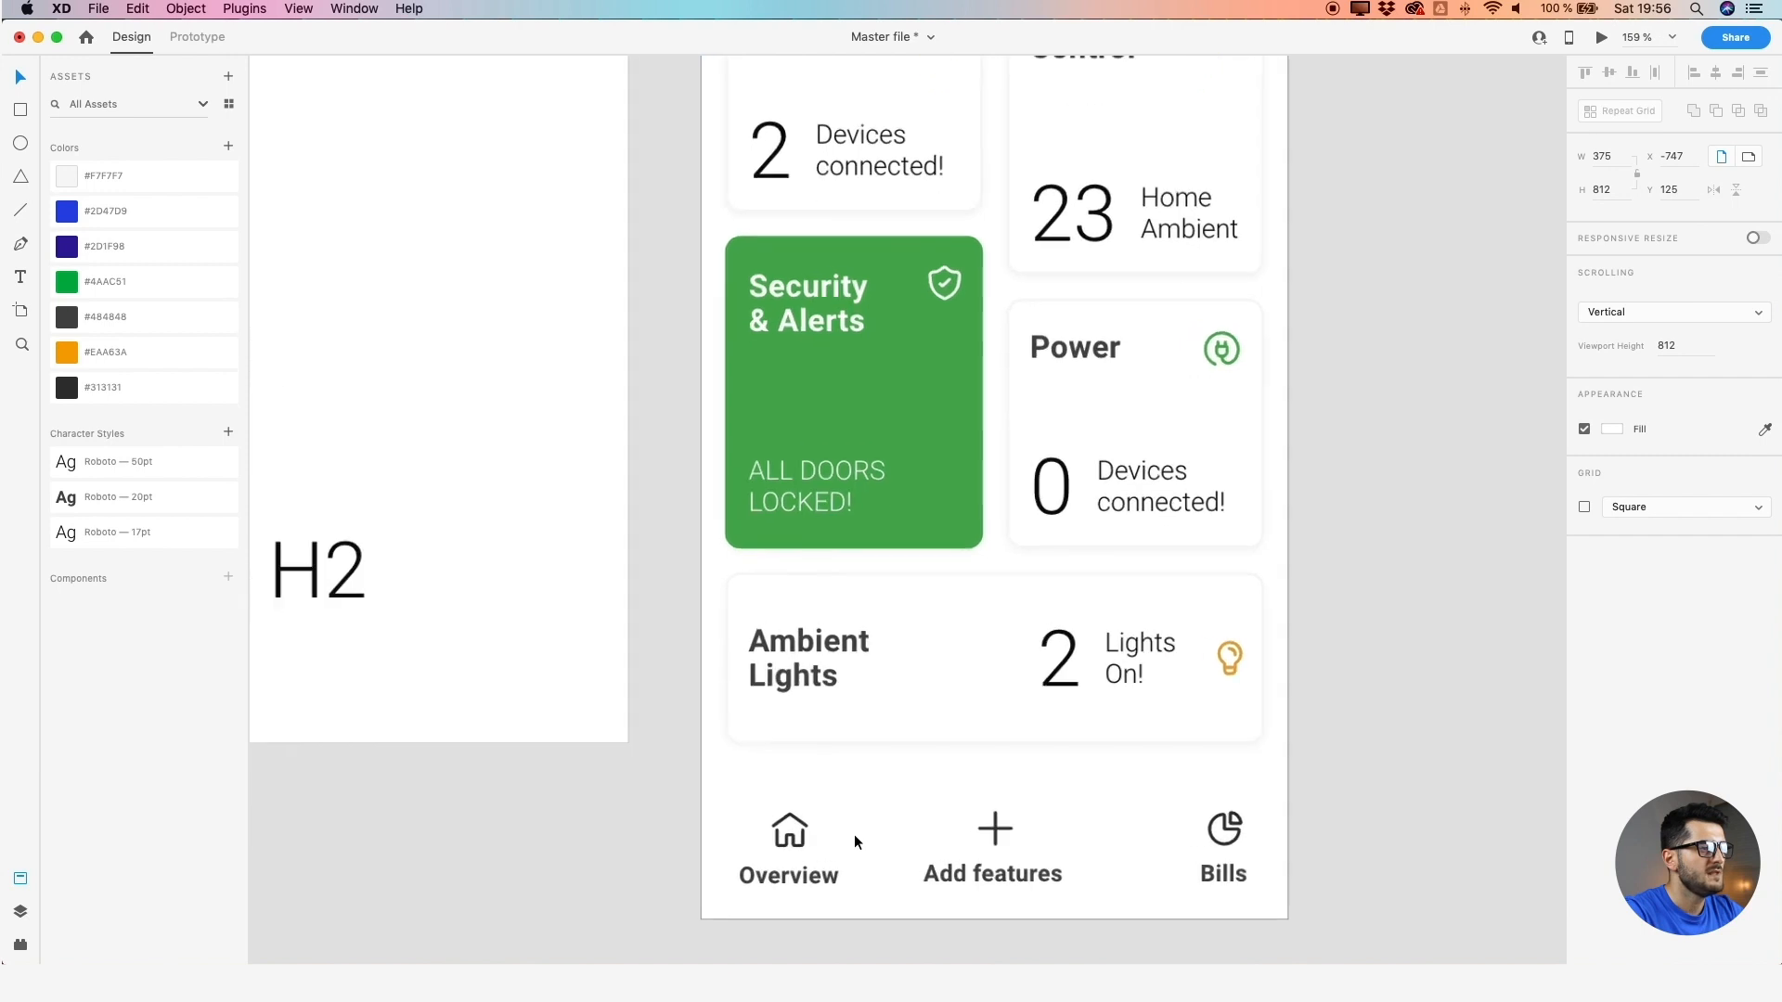
click(1256, 874)
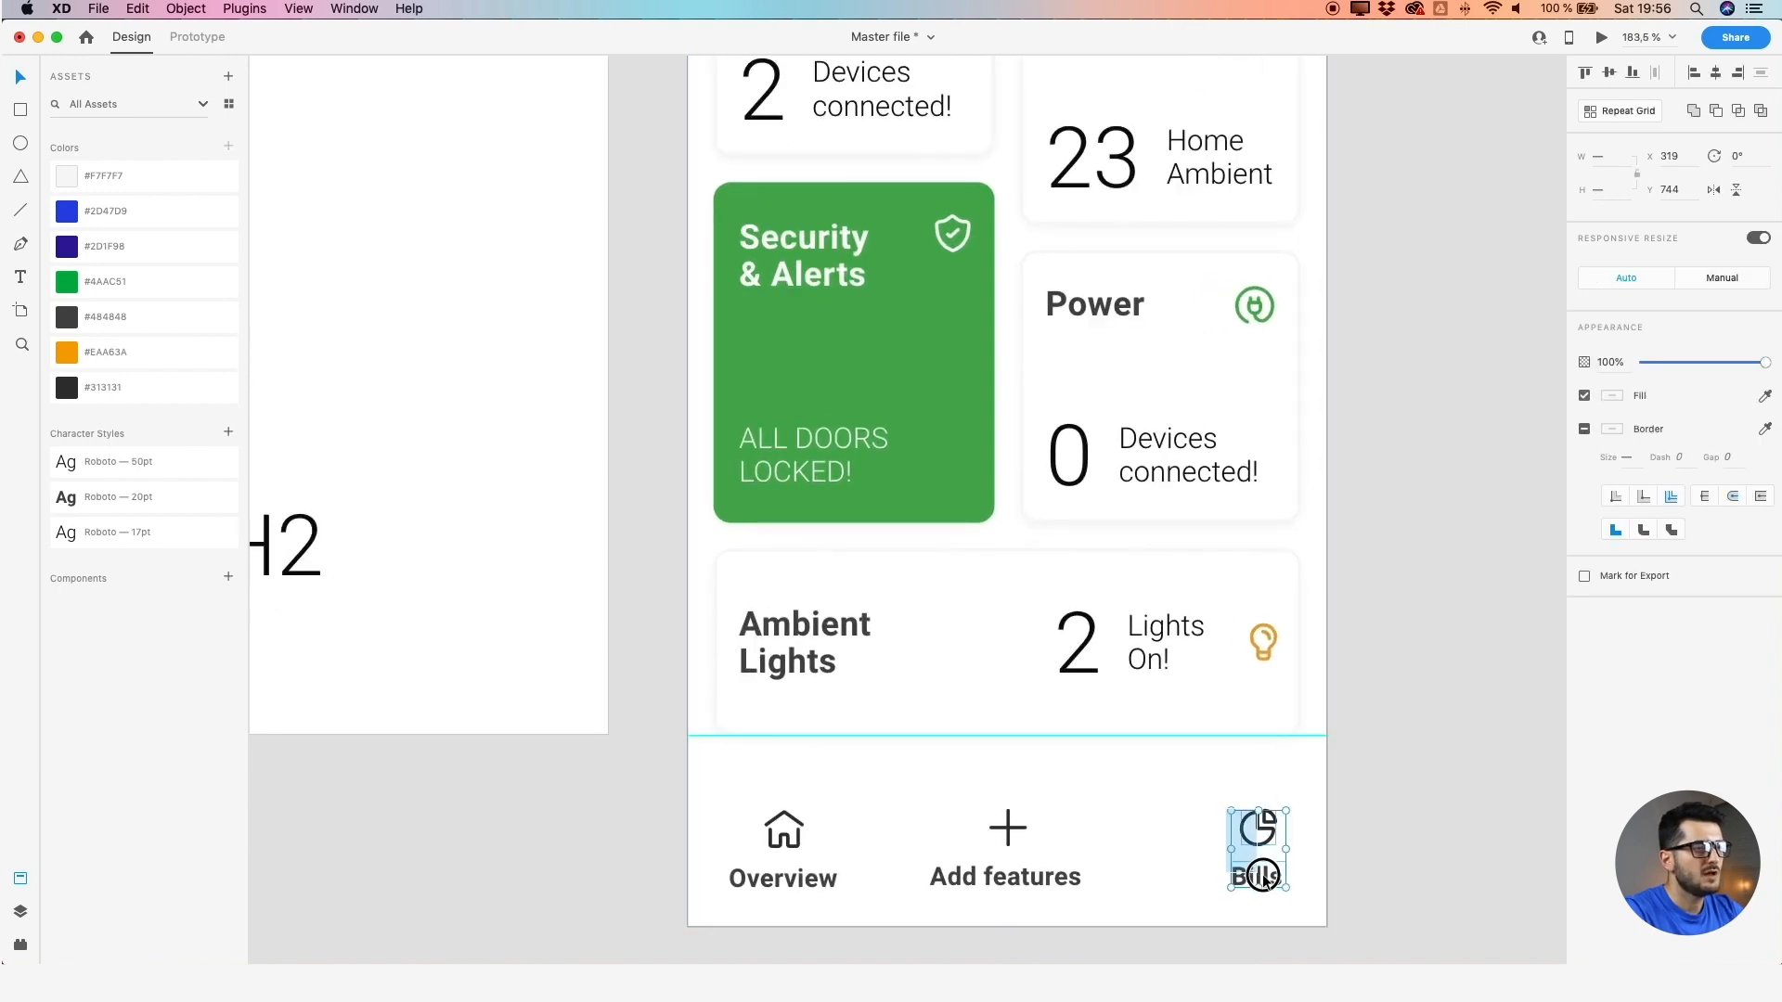
double_click(1264, 826)
shift+click(1259, 868)
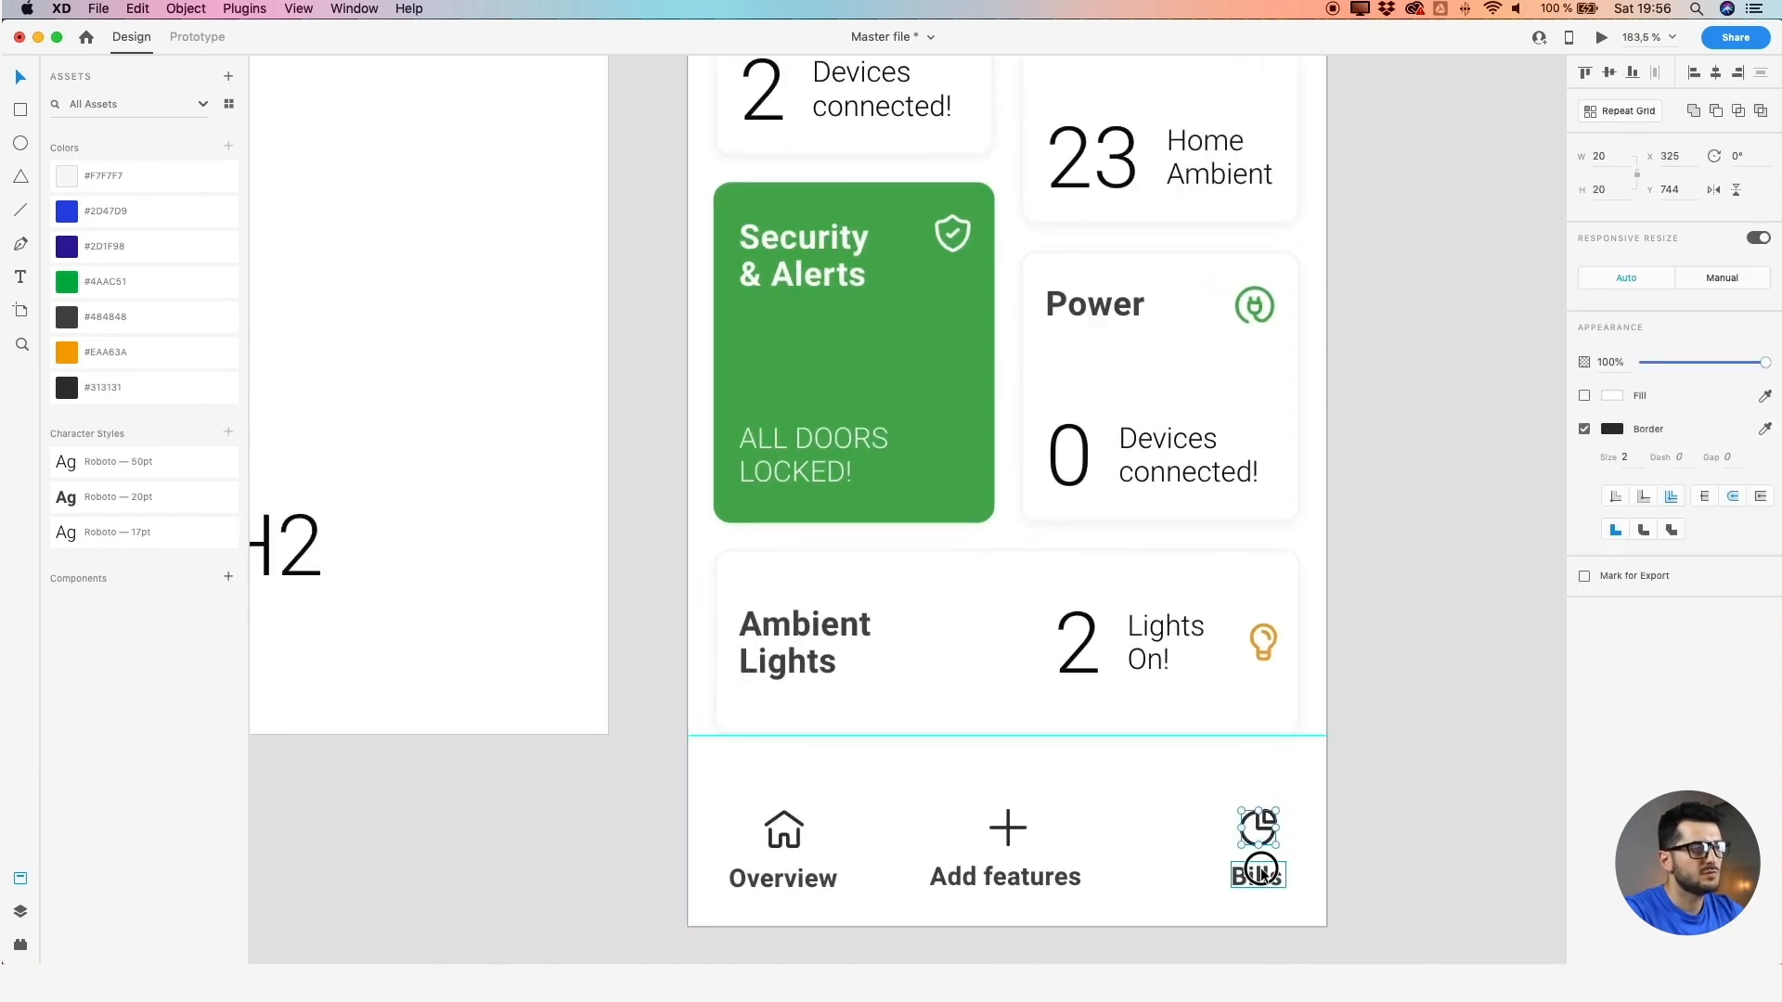
click(1179, 794)
drag(1182, 798, 1232, 839)
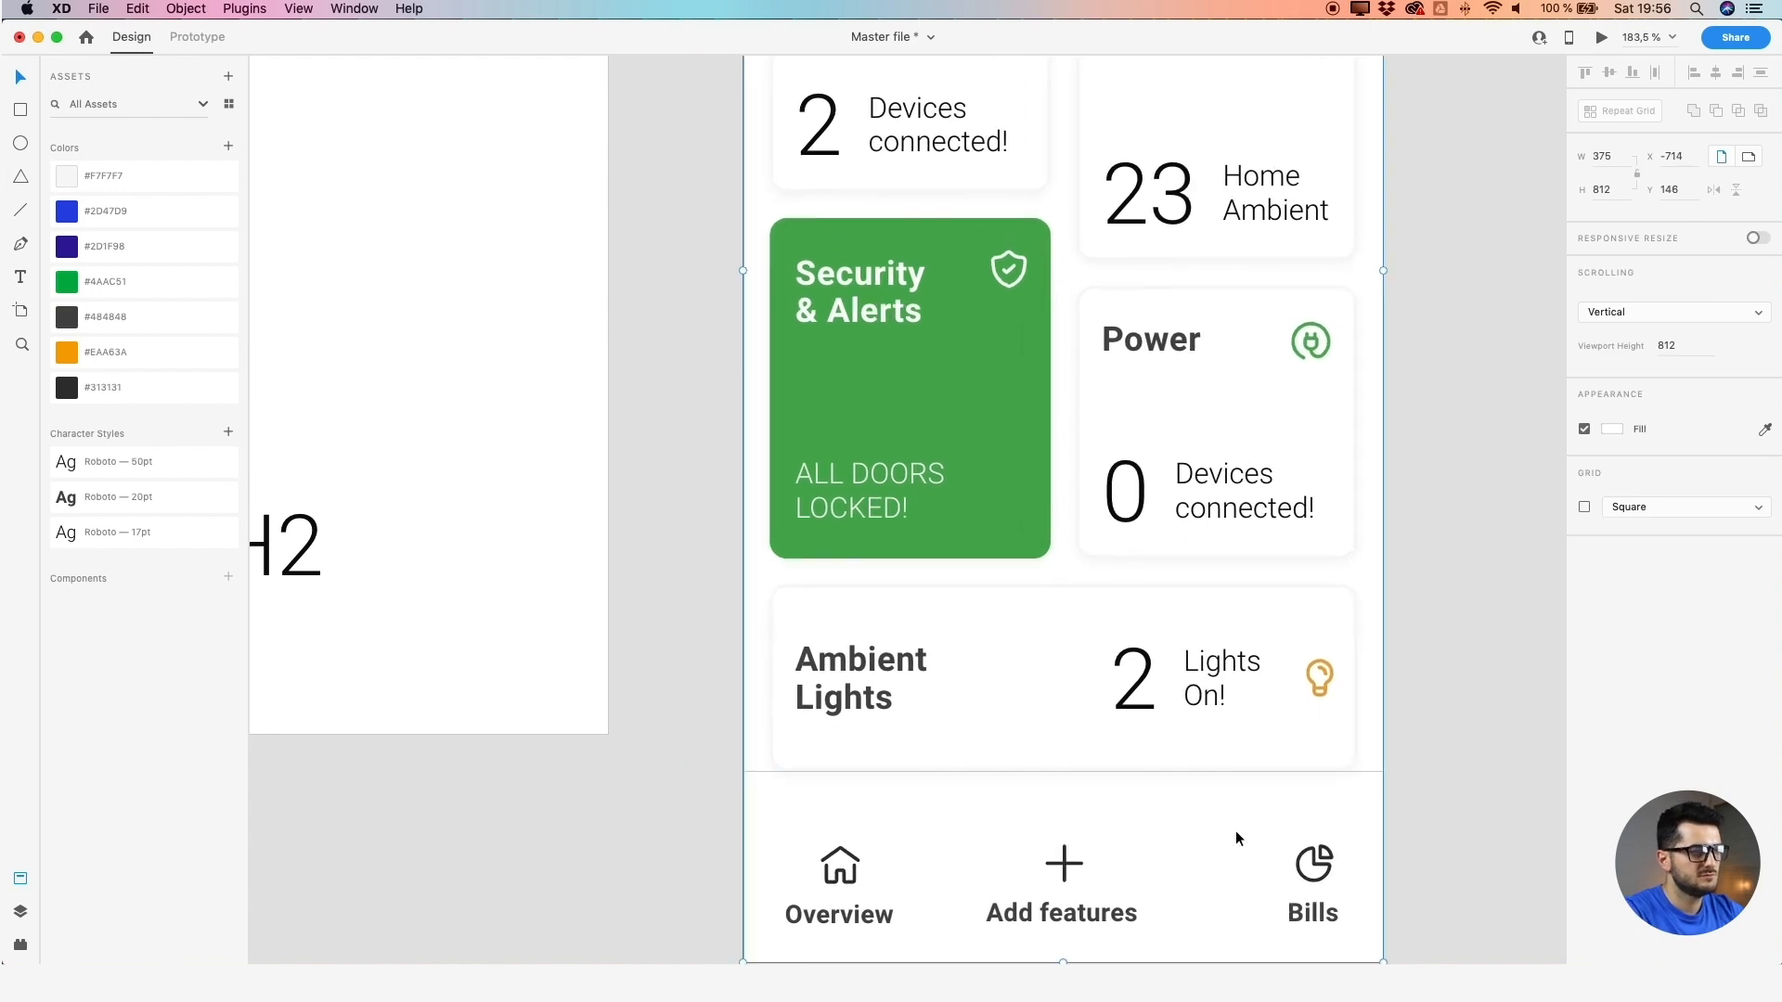
key(ctrl+z)
Group the Bills, Add features and Overview icons with their labels, and centre the Add features group horizontally on the artboard
scroll(1243, 836, up, 3)
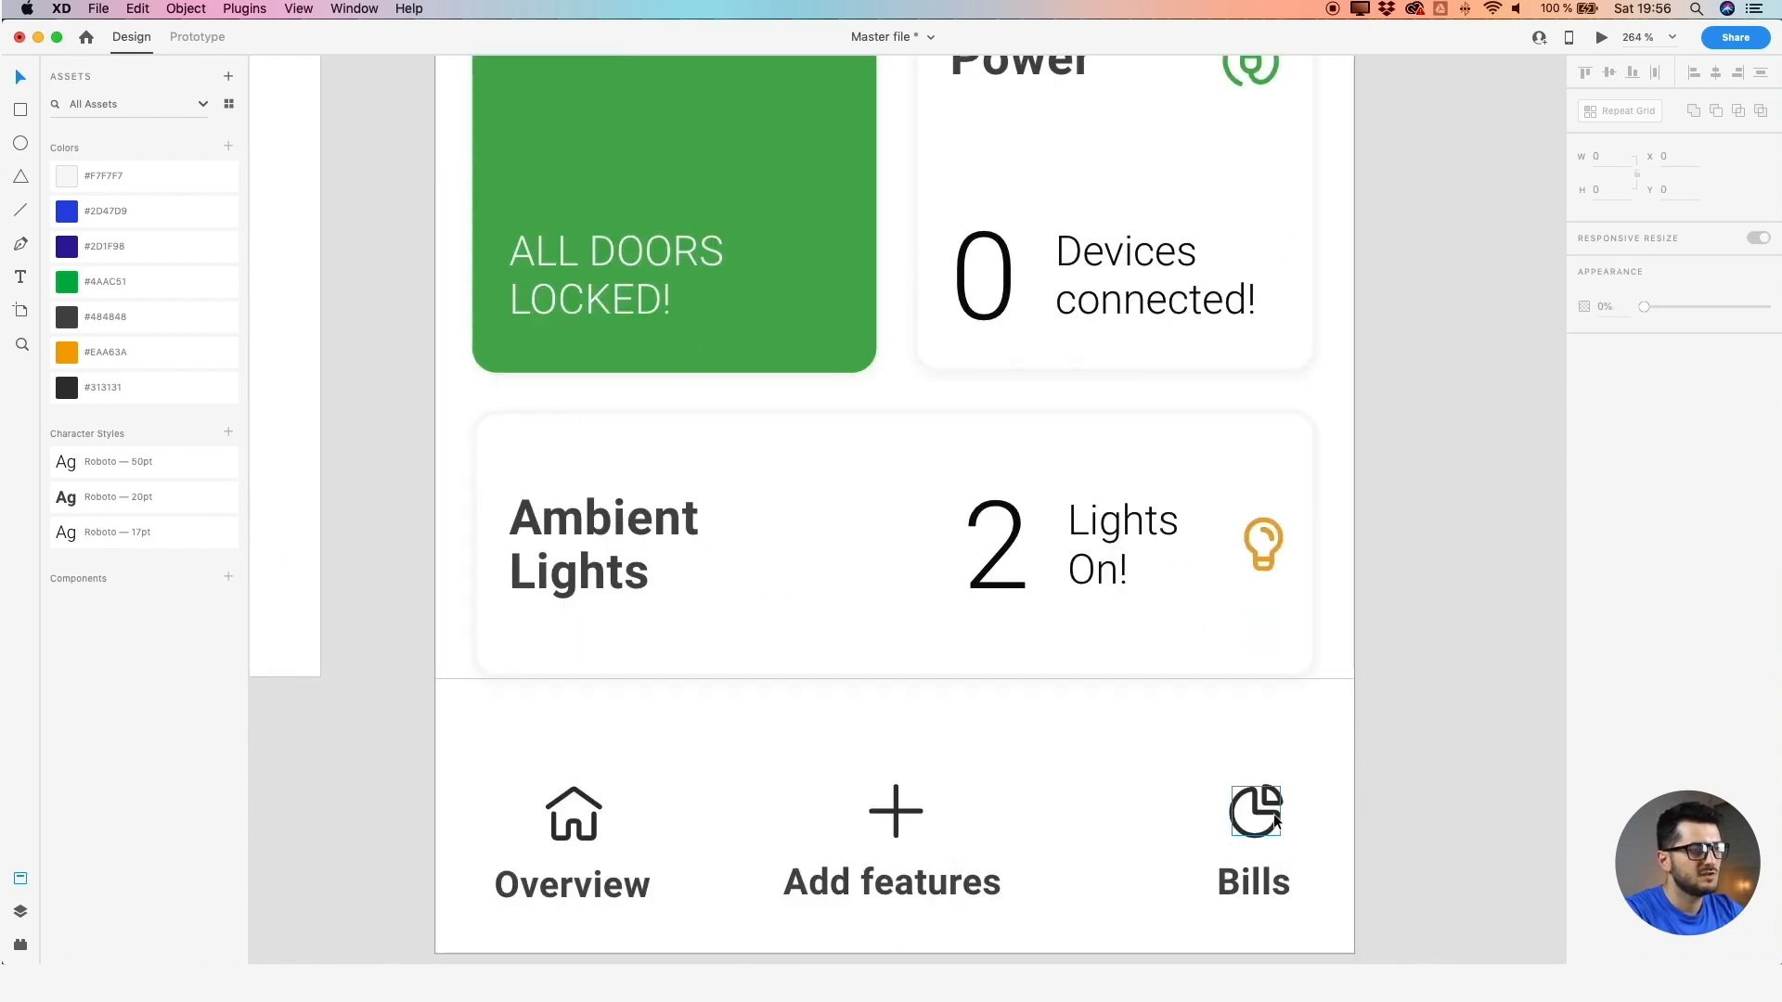
click(1277, 823)
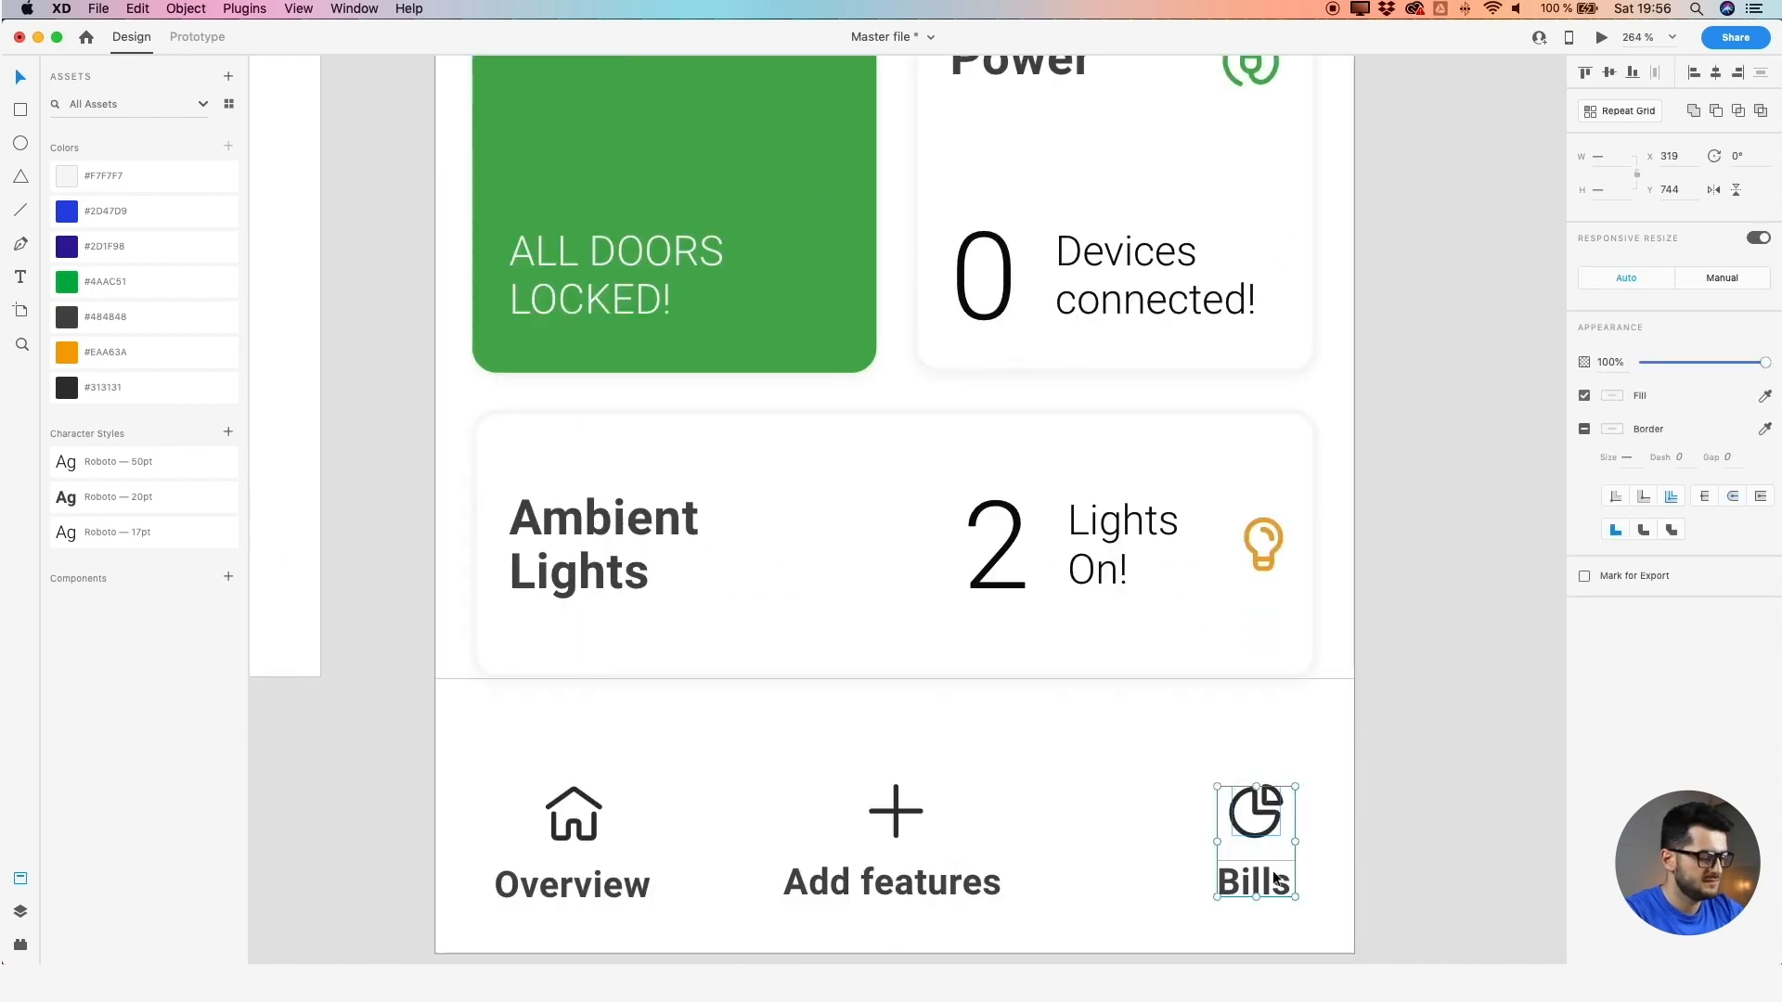
key(super+g)
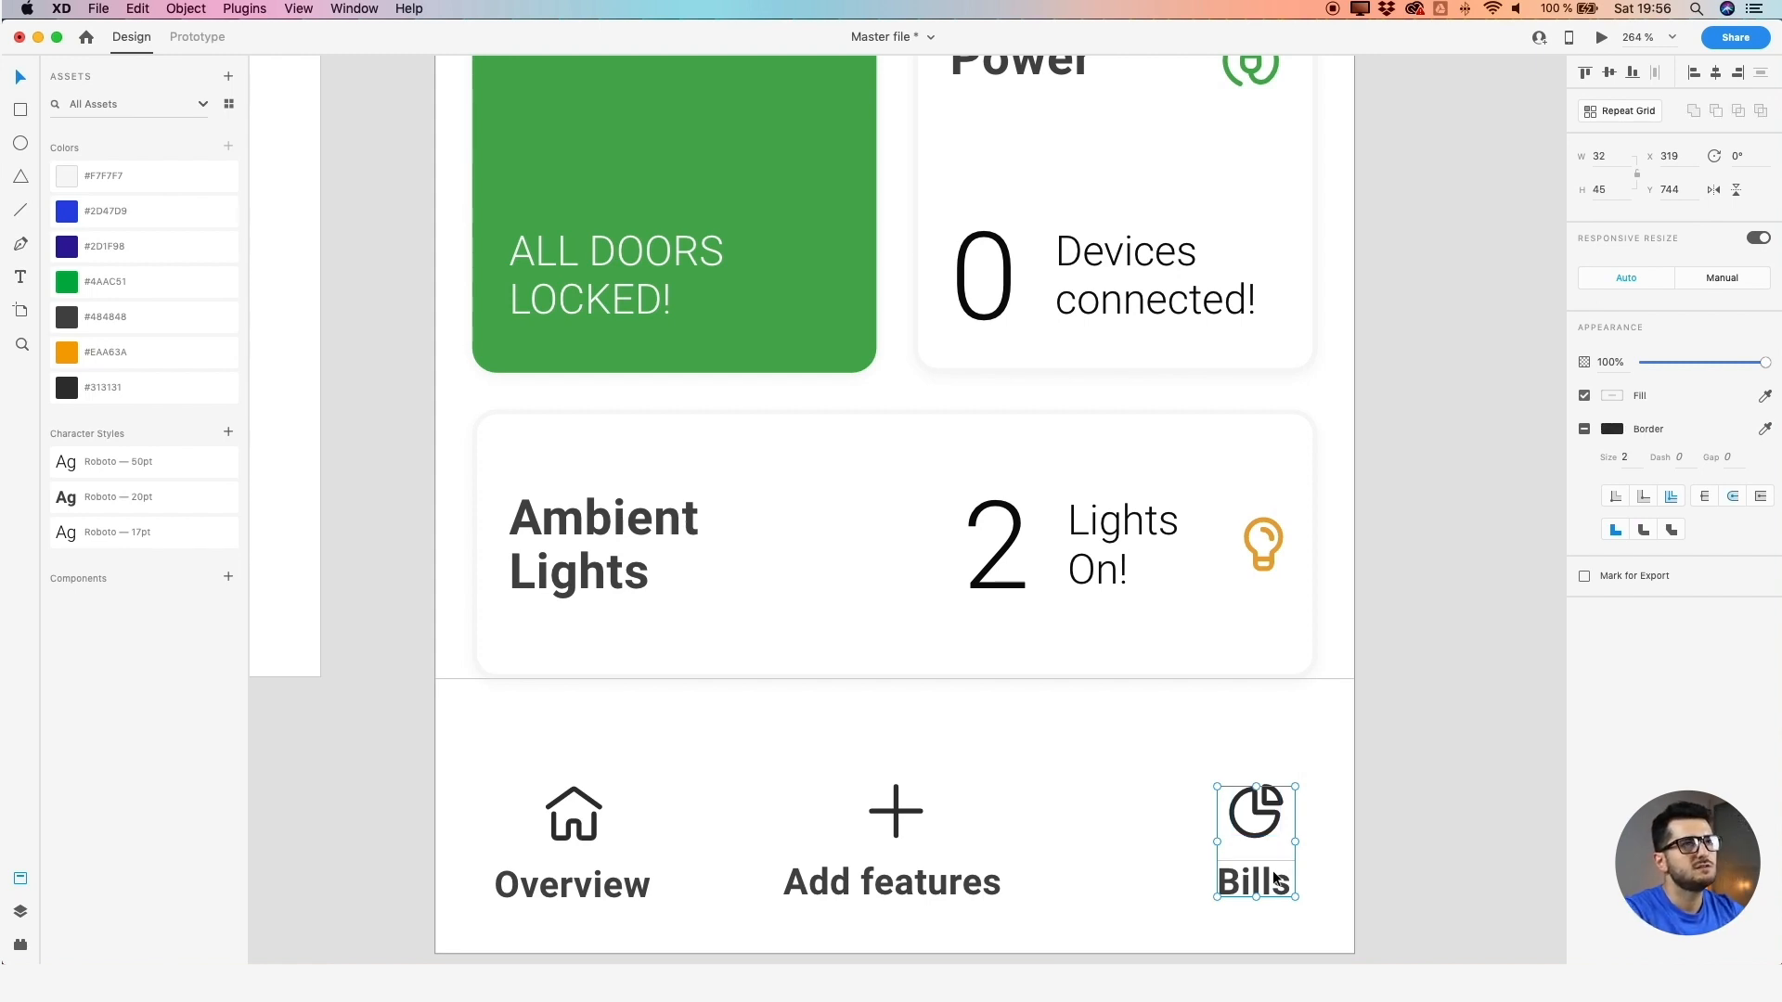
scroll(1250, 872, down, 2)
click(889, 821)
shift+click(882, 757)
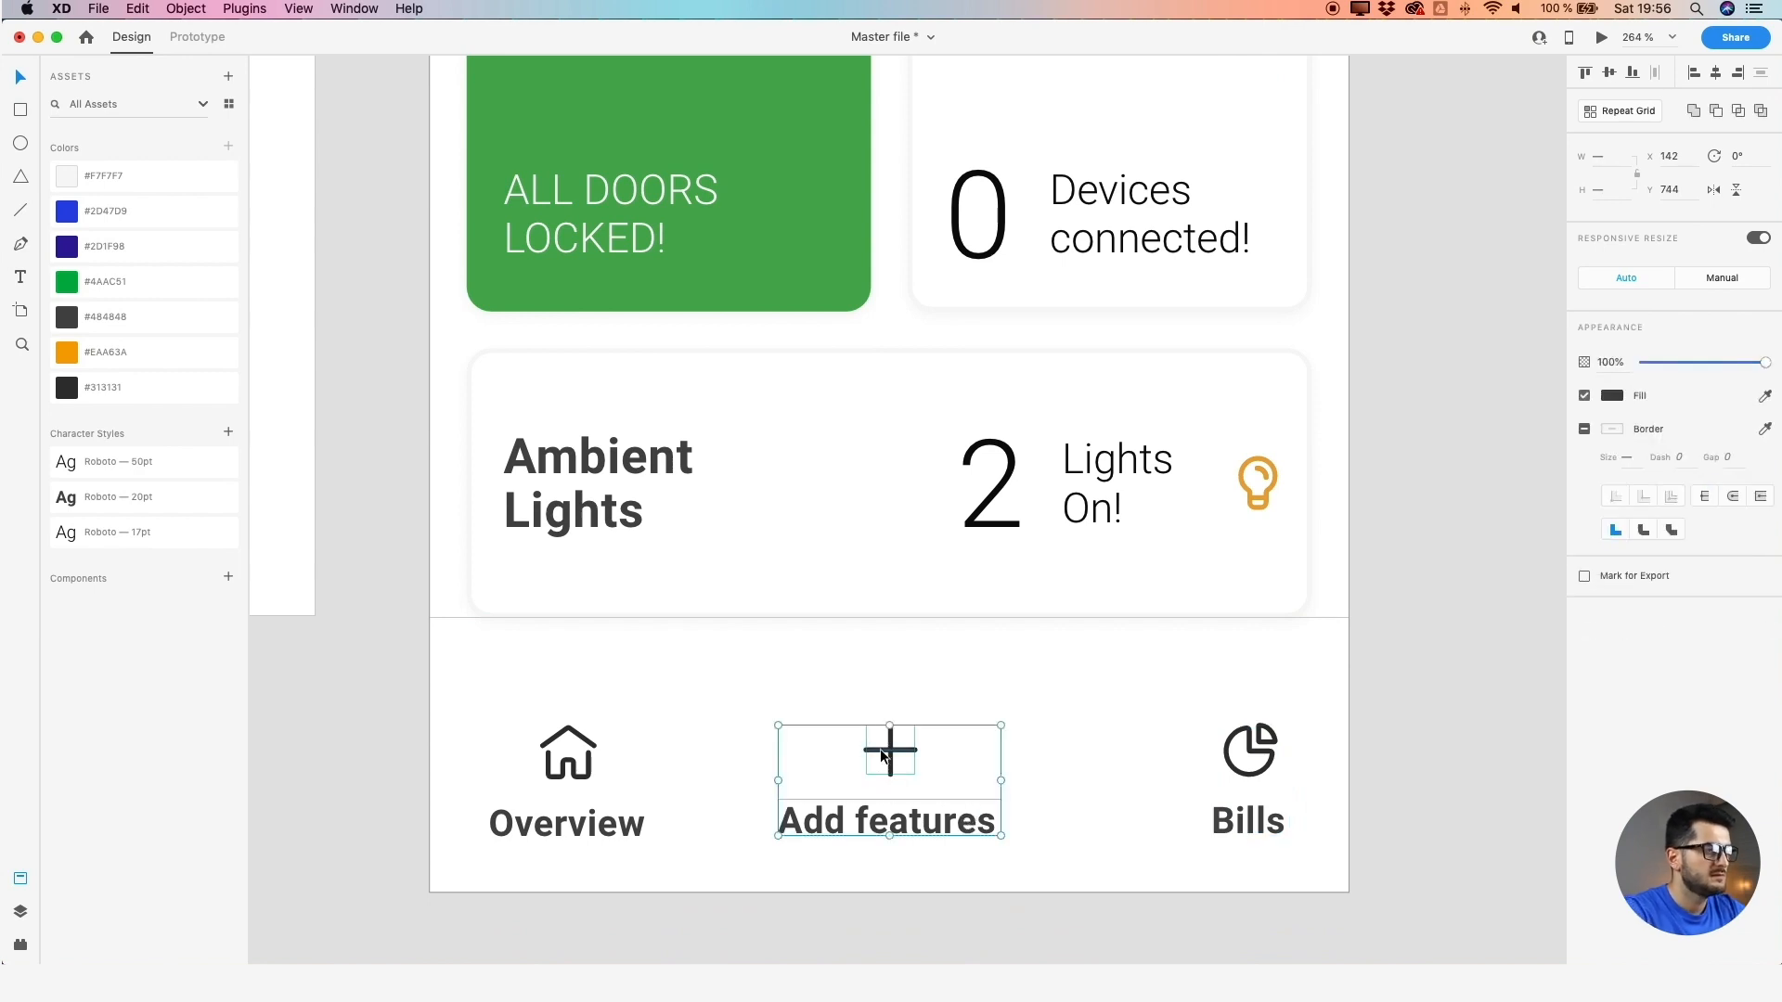
key(super+g)
click(589, 743)
shift+click(609, 826)
key(super+g)
click(892, 817)
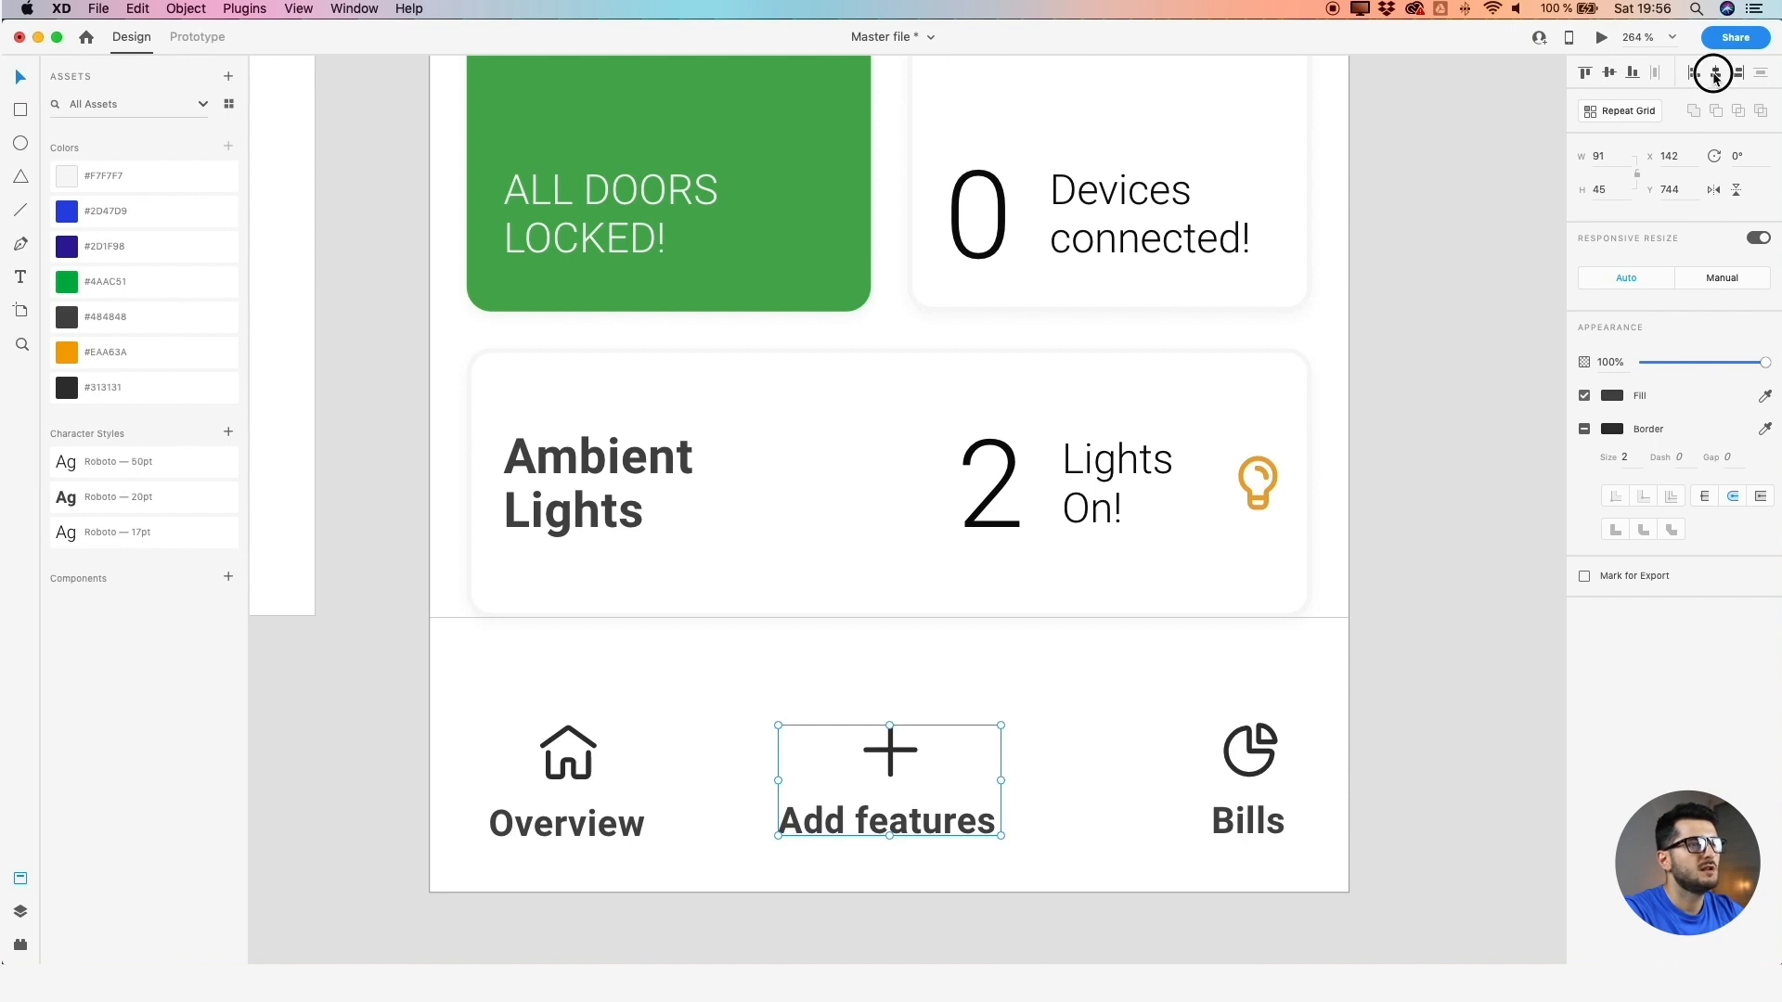
Shift the Bills group right to X 328, checking its distance to the artboard edge
click(1244, 774)
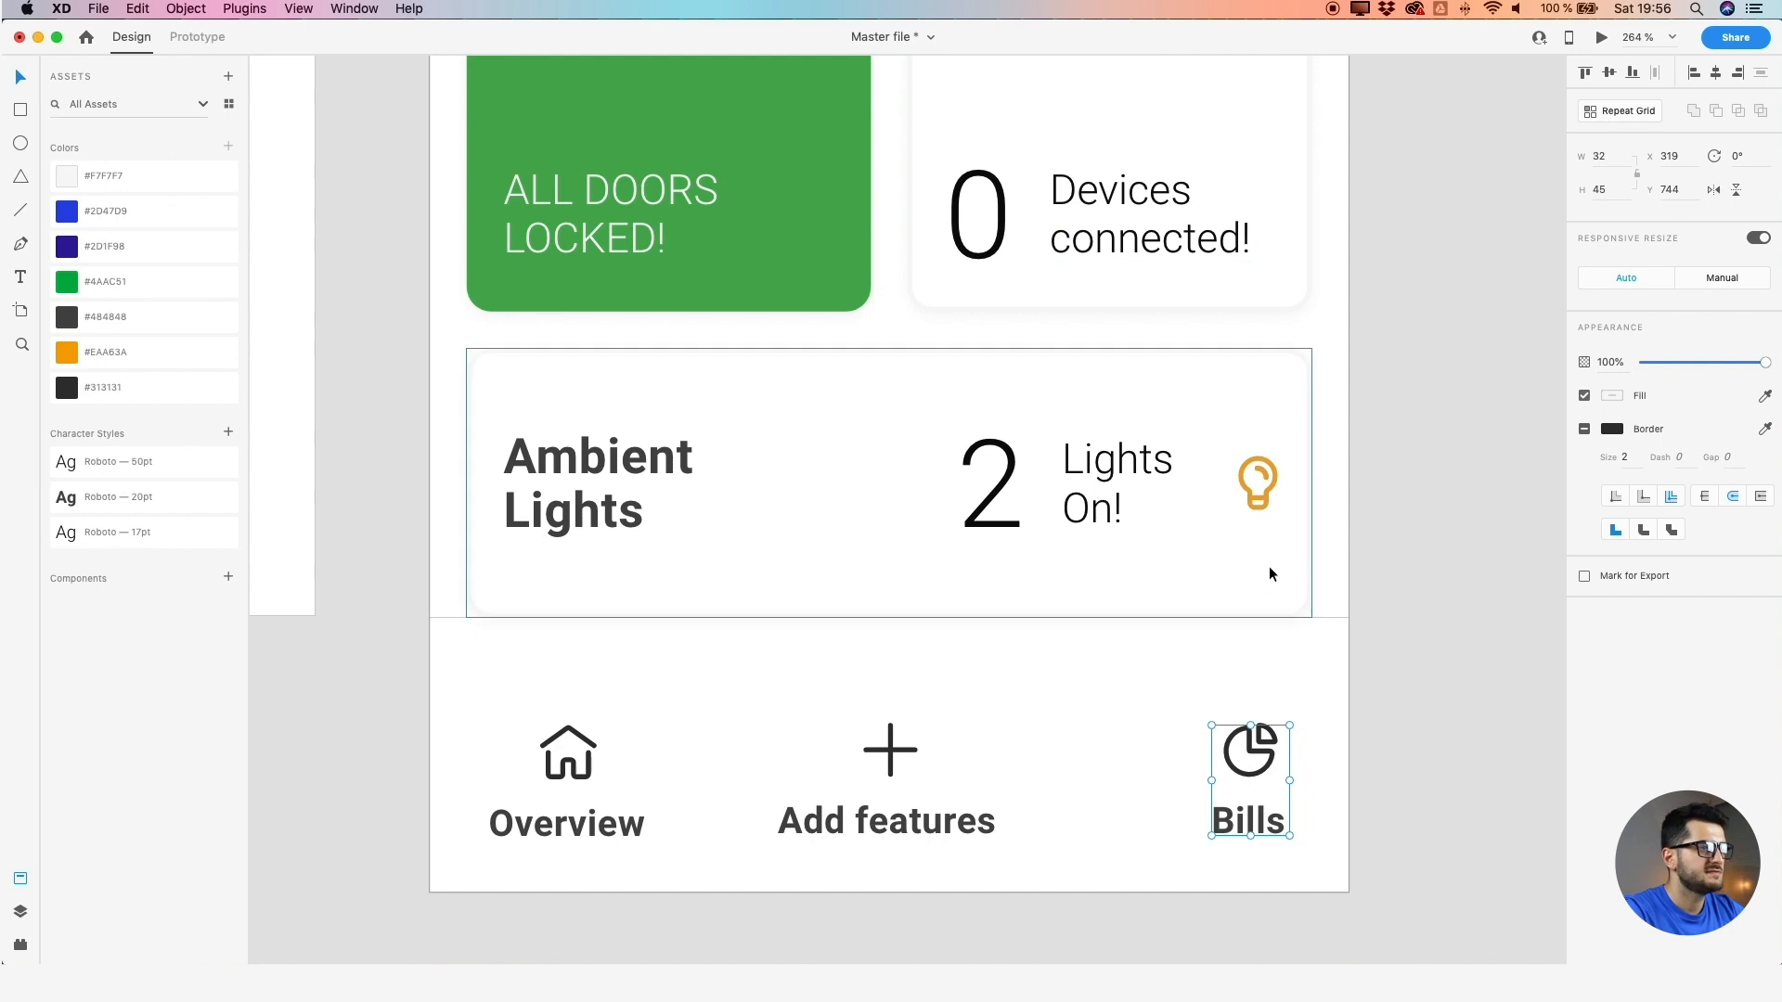
key(alt)
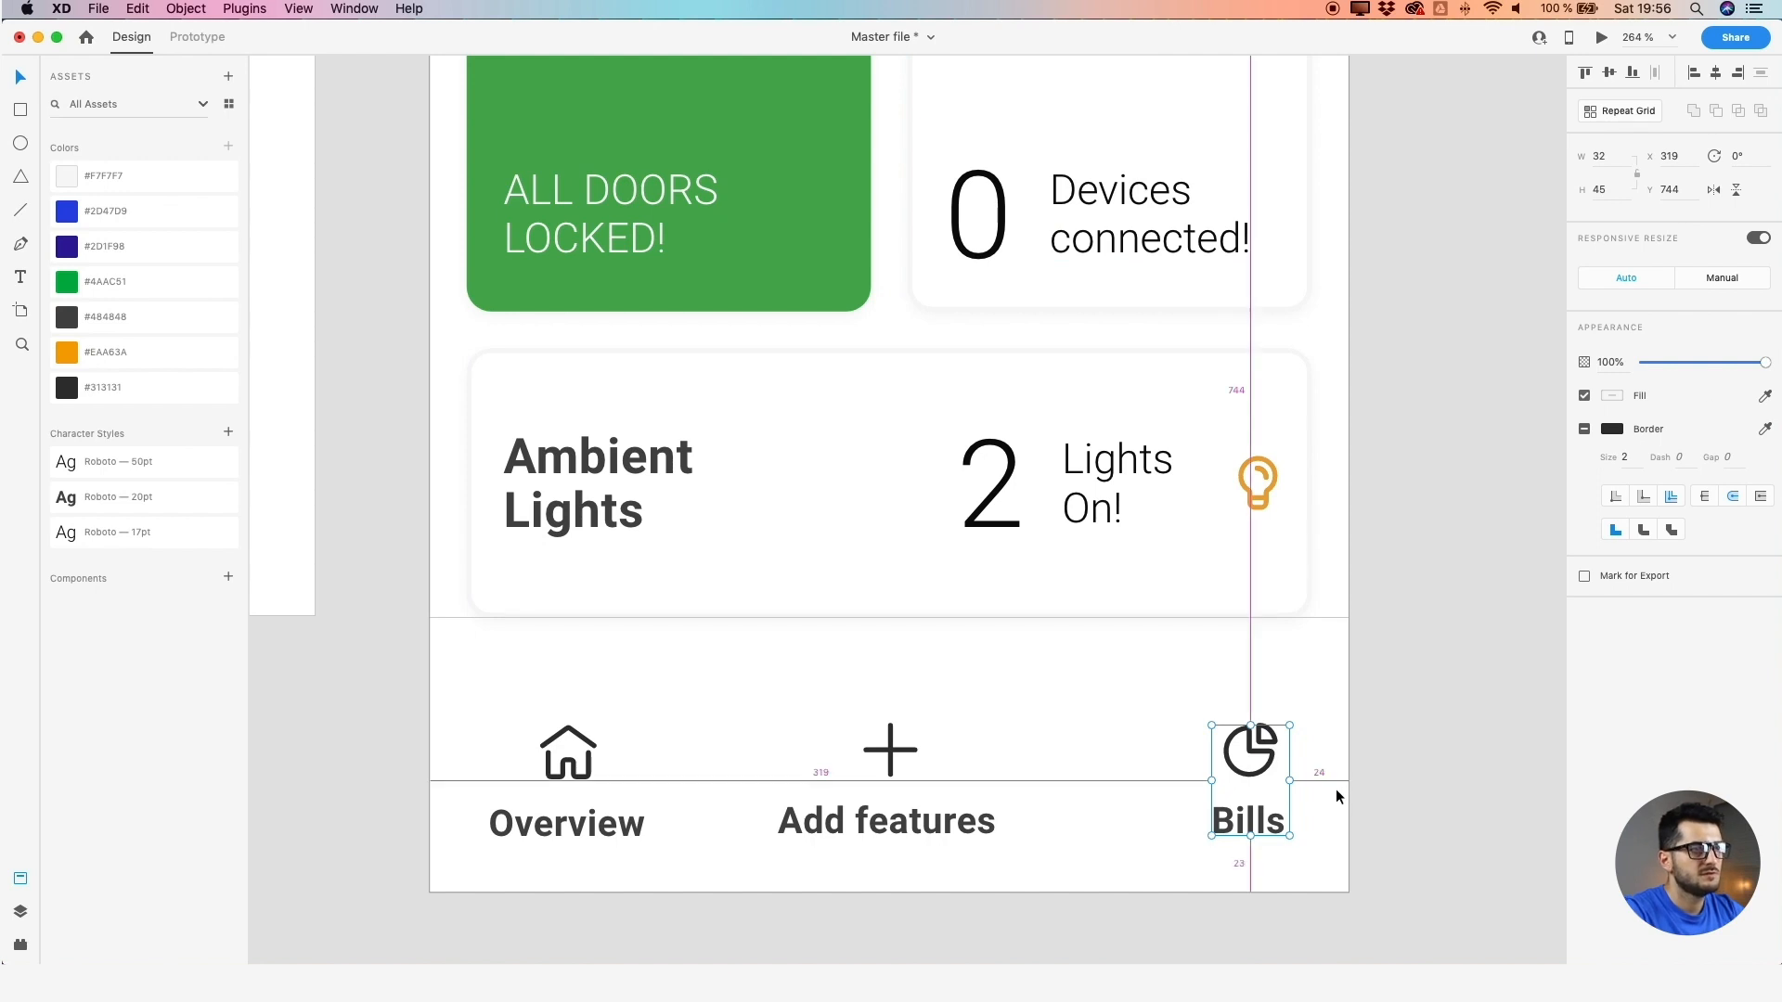
key(Right)
key(Right)
key(Right)
key(Right)
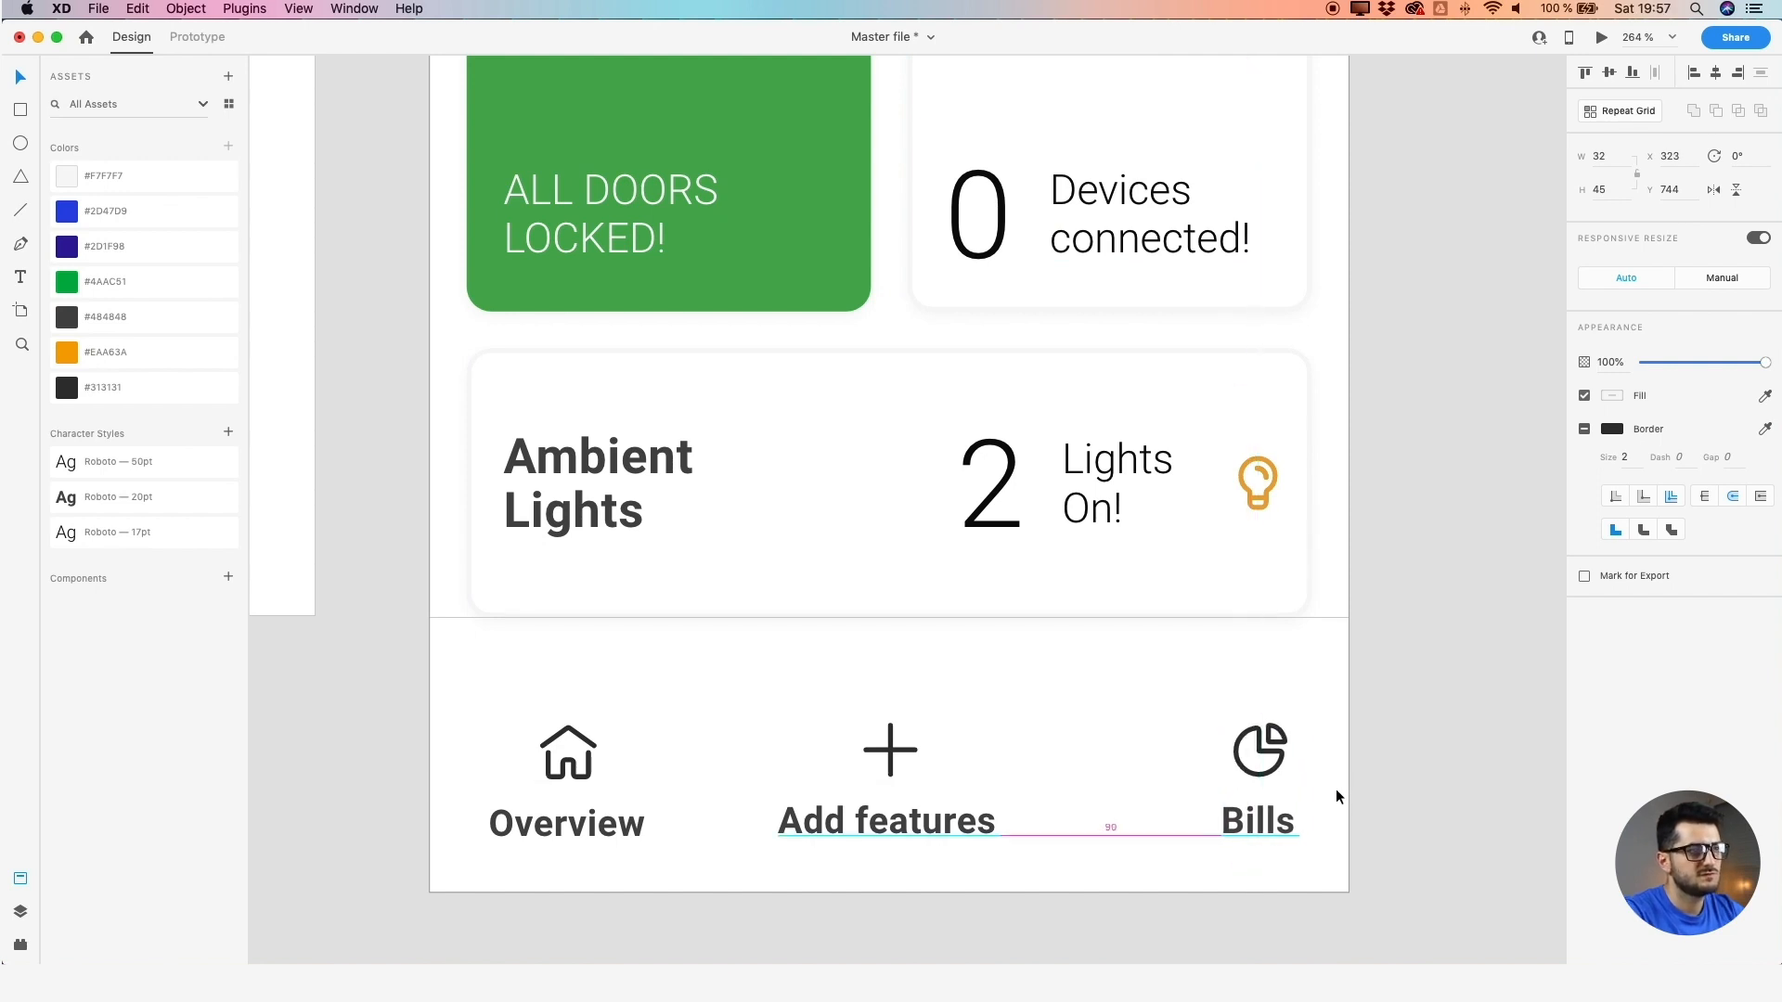
key(alt)
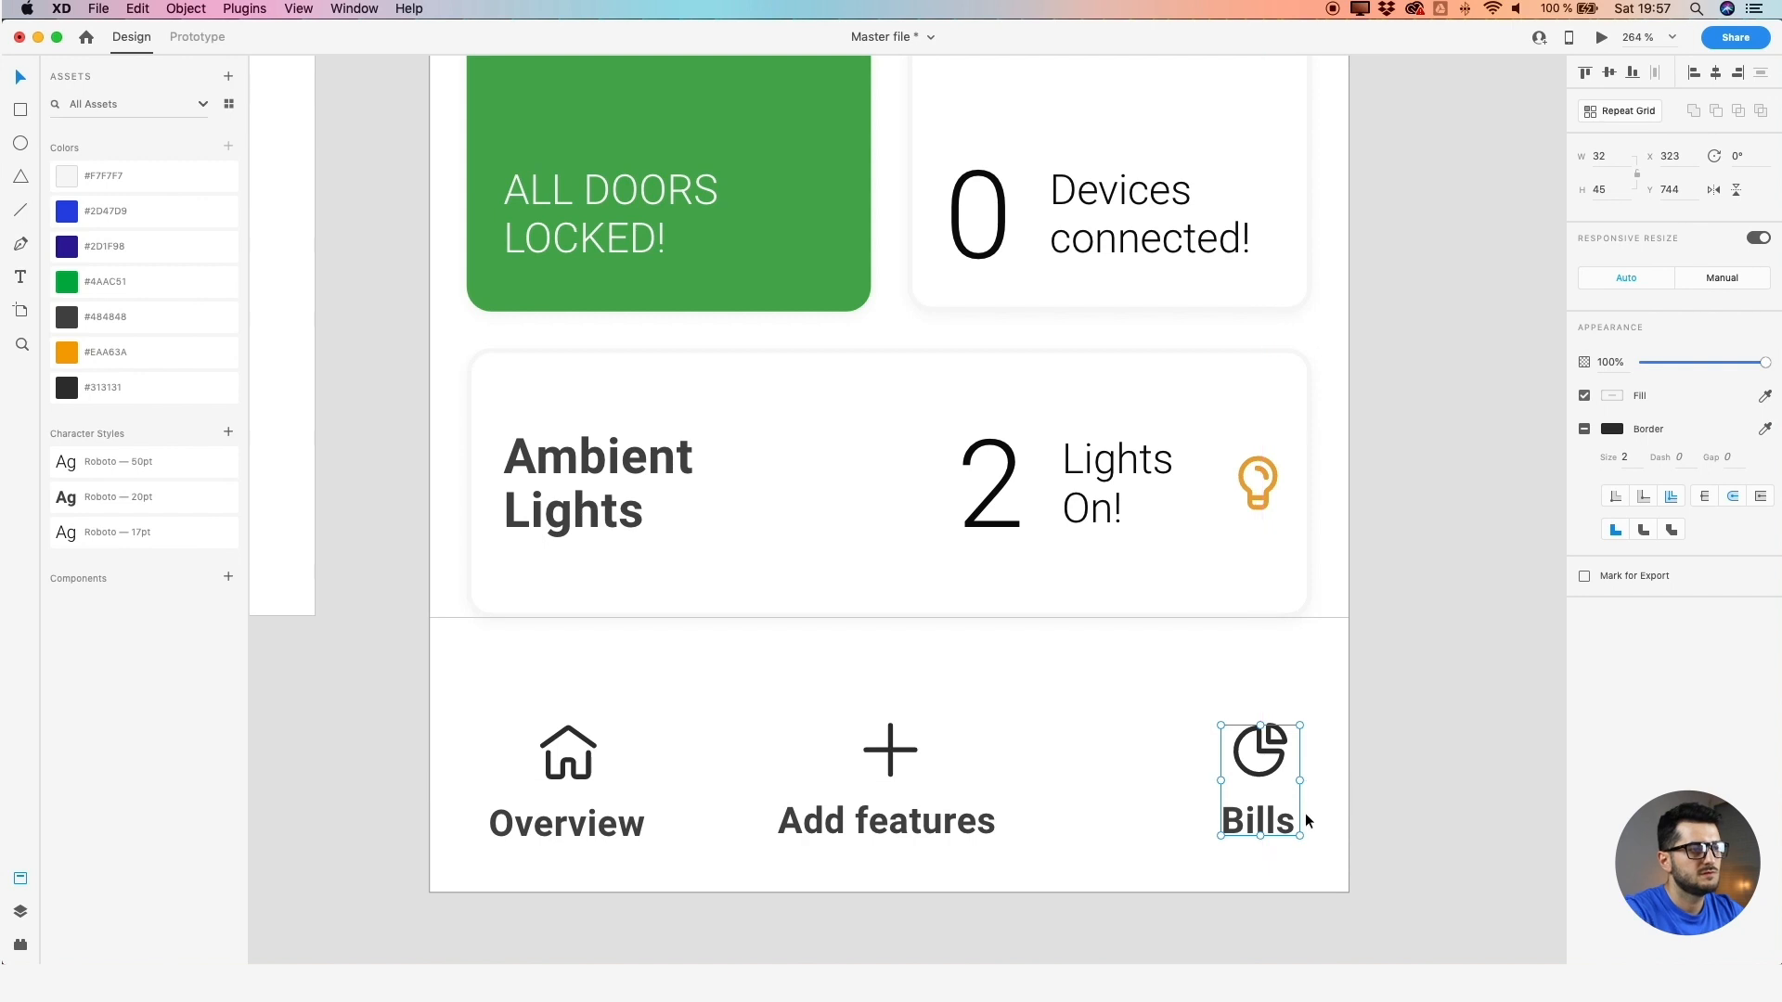
click(1272, 820)
drag(1271, 819, 1279, 819)
key(alt)
key(alt)
key(Right)
key(Right)
Move the Overview group to X 15, in line with the cards' outer edge, and review the navigation bar
drag(509, 832, 489, 826)
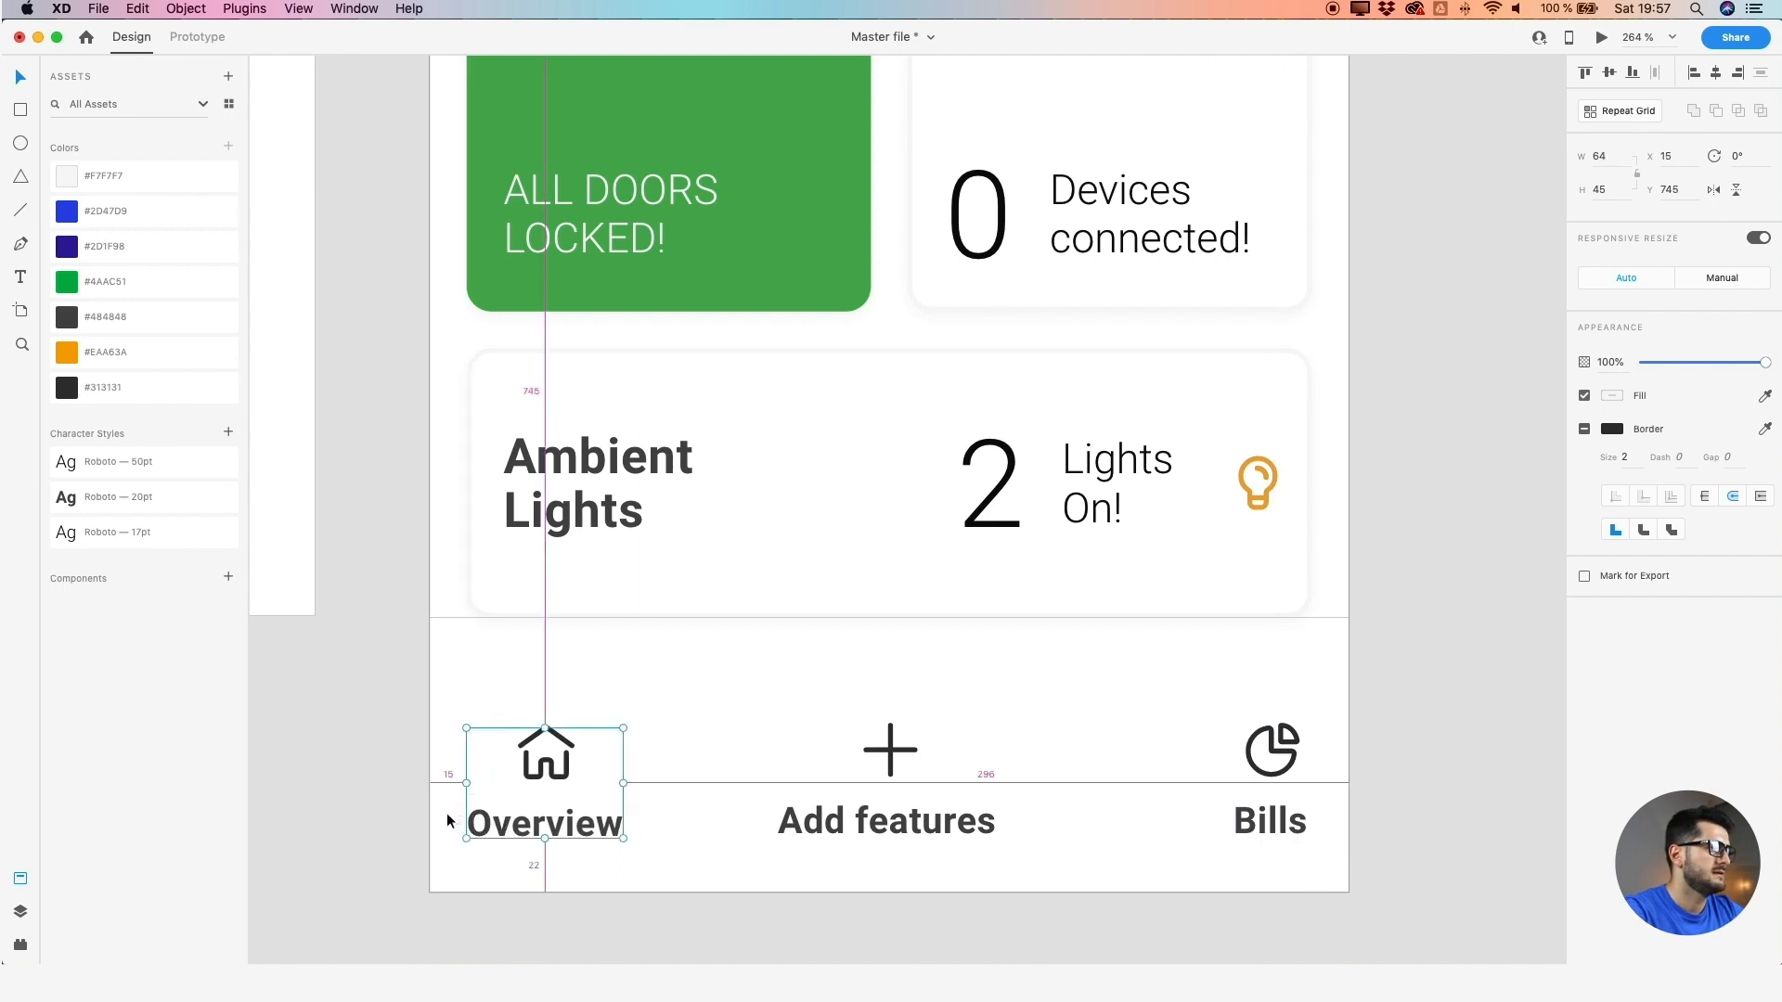
click(376, 655)
scroll(377, 655, down, 3)
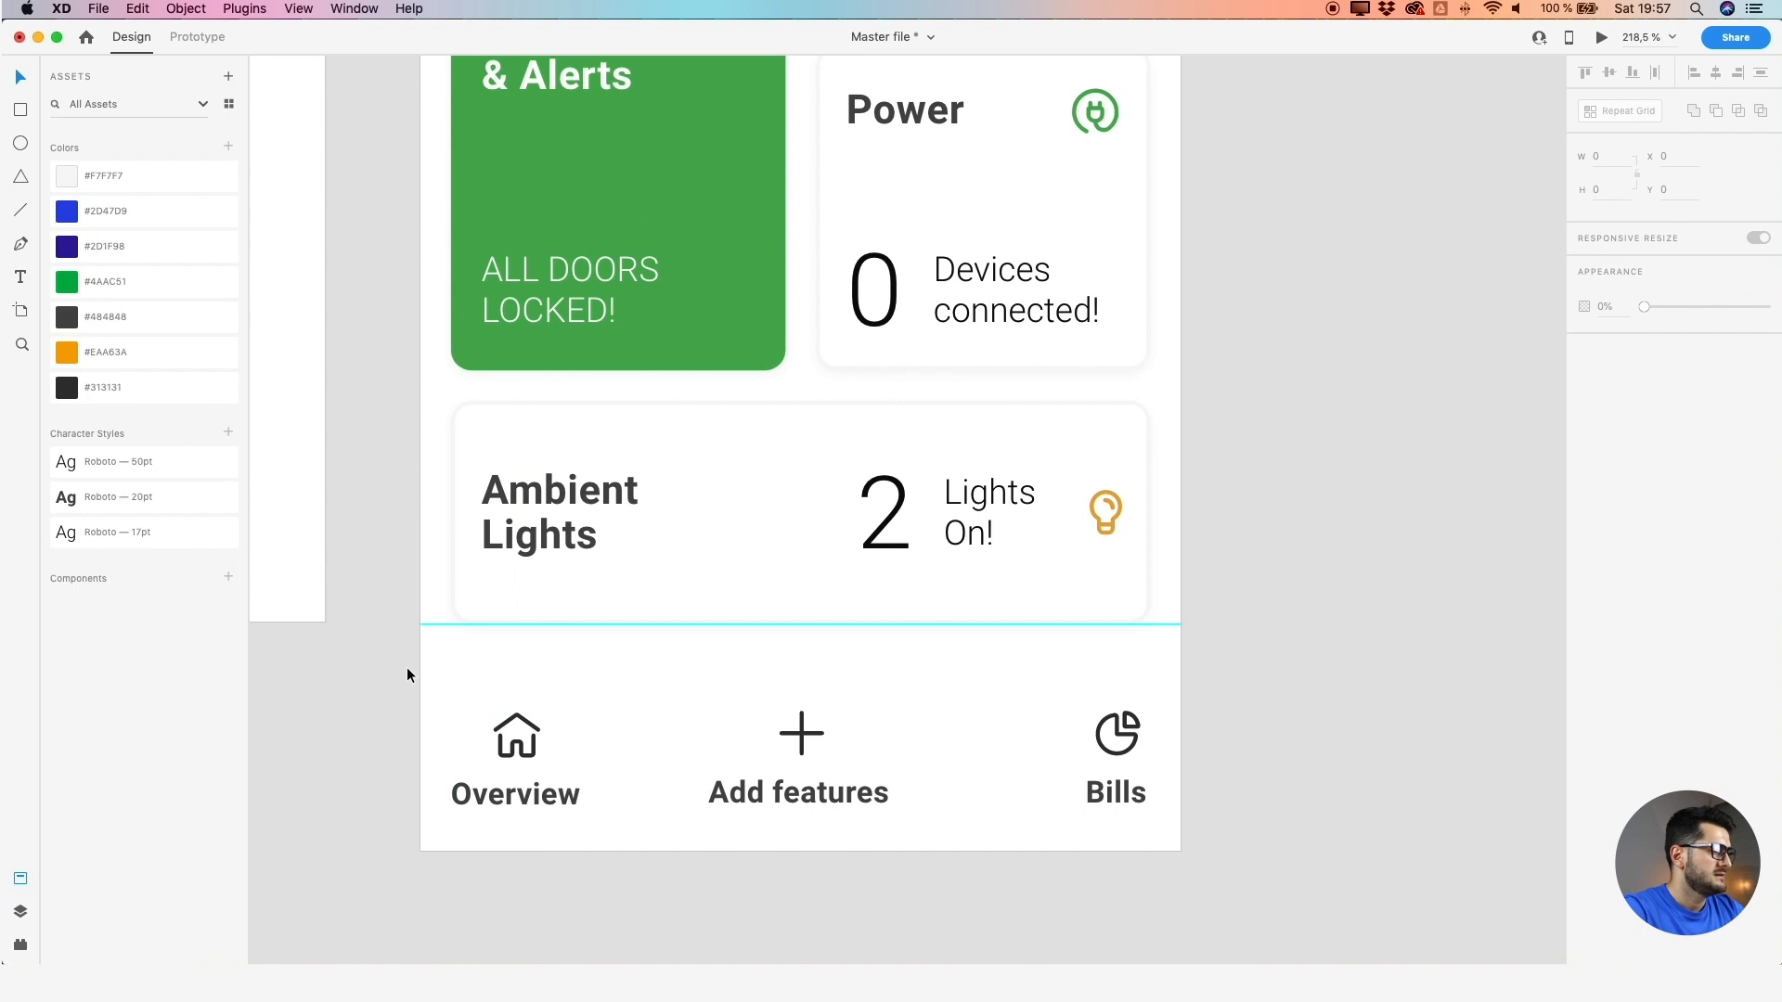
scroll(500, 651, down, 4)
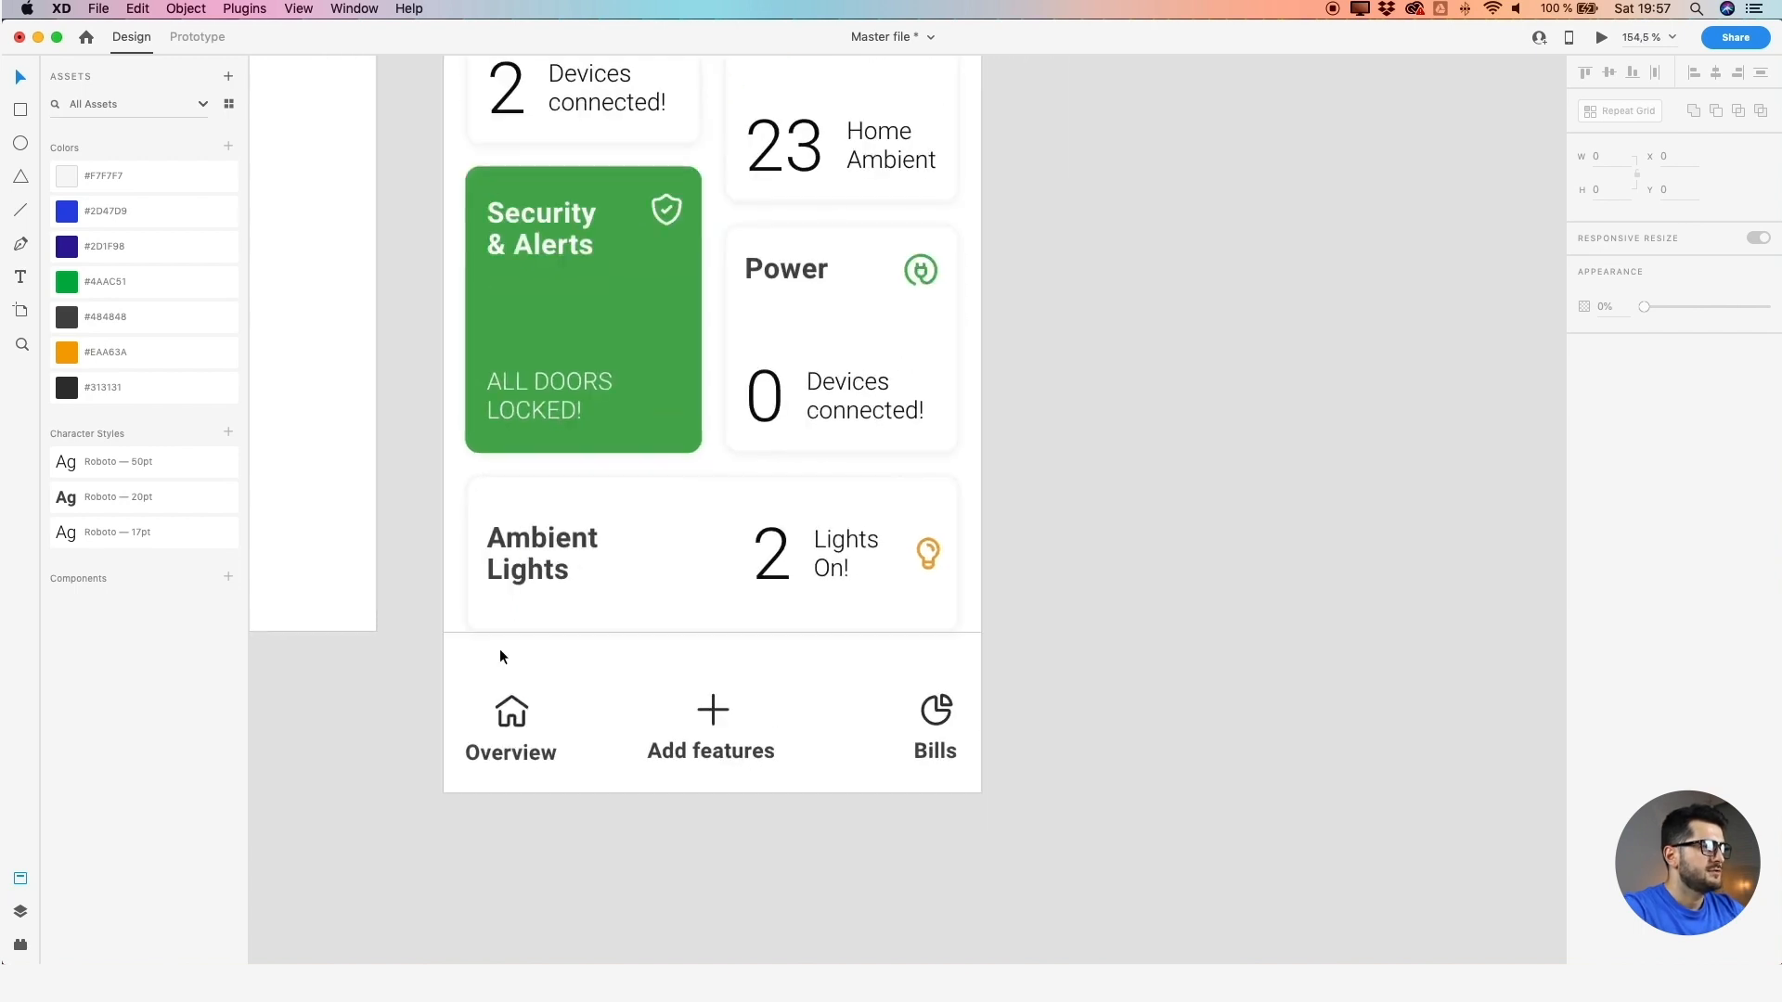
scroll(502, 650, down, 2)
drag(503, 648, 570, 643)
scroll(632, 667, up, 1)
scroll(632, 666, up, 3)
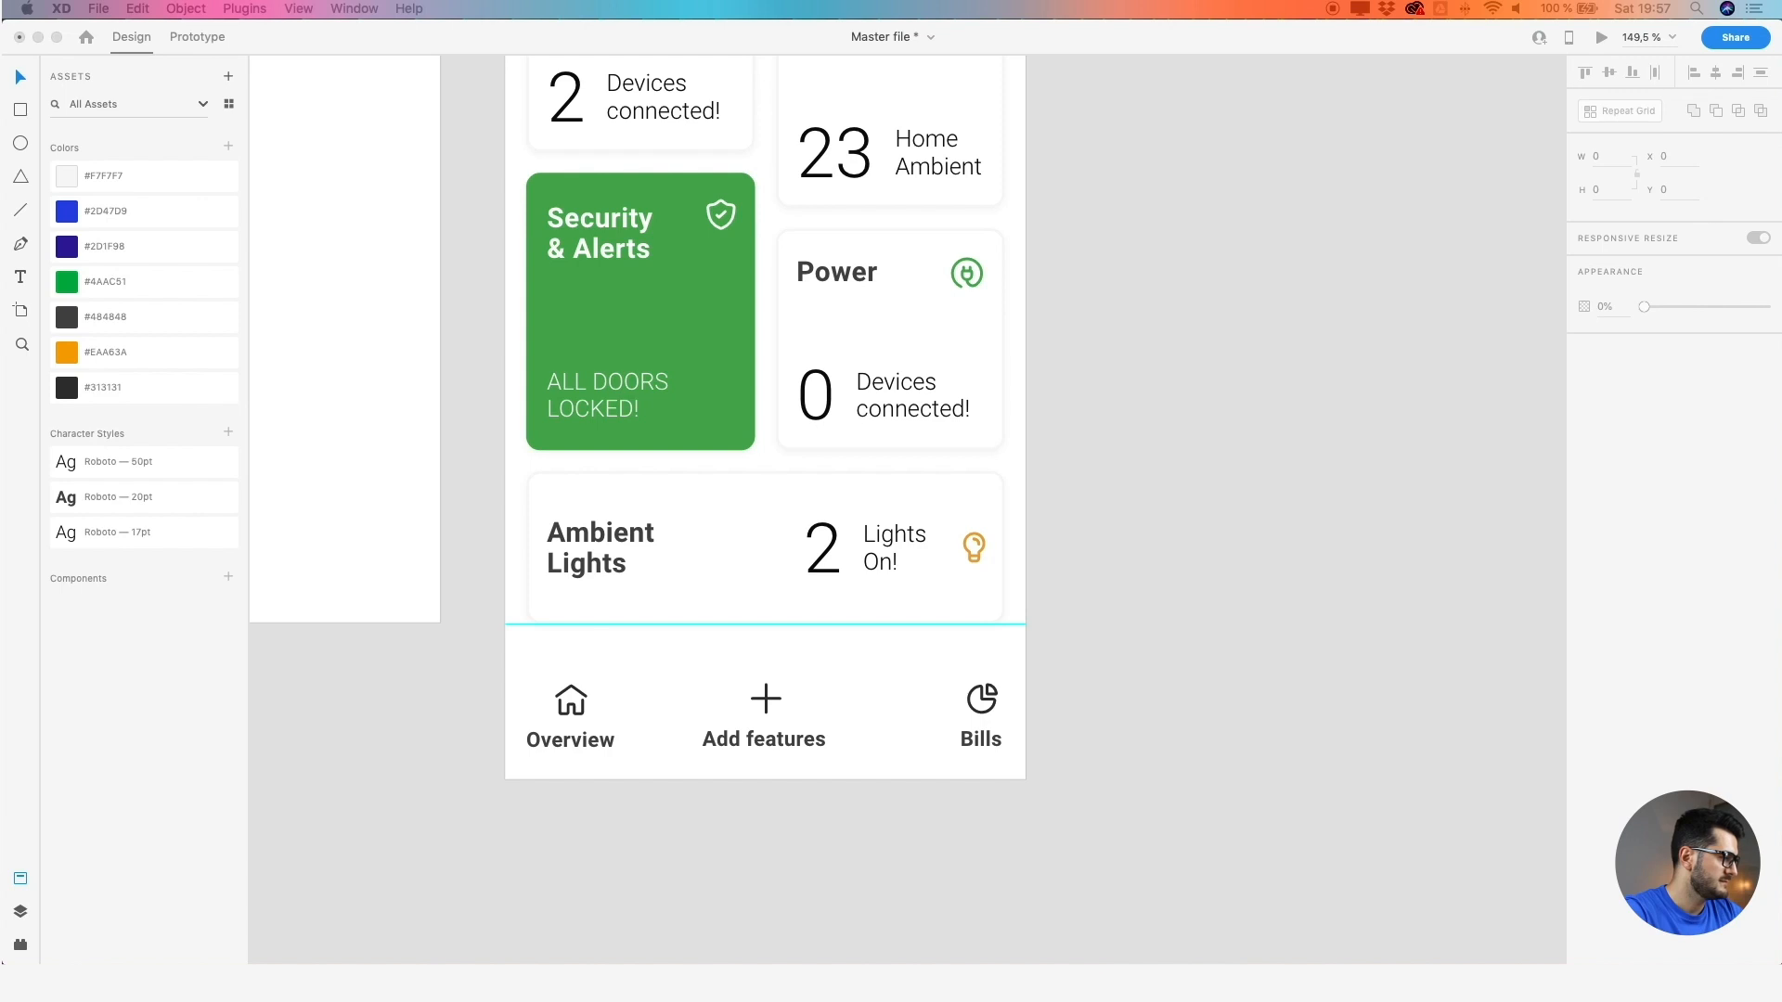
Move the Overview group to X 30, lining it up with the start of the Ambient Lights title
scroll(544, 731, up, 5)
click(559, 750)
click(510, 743)
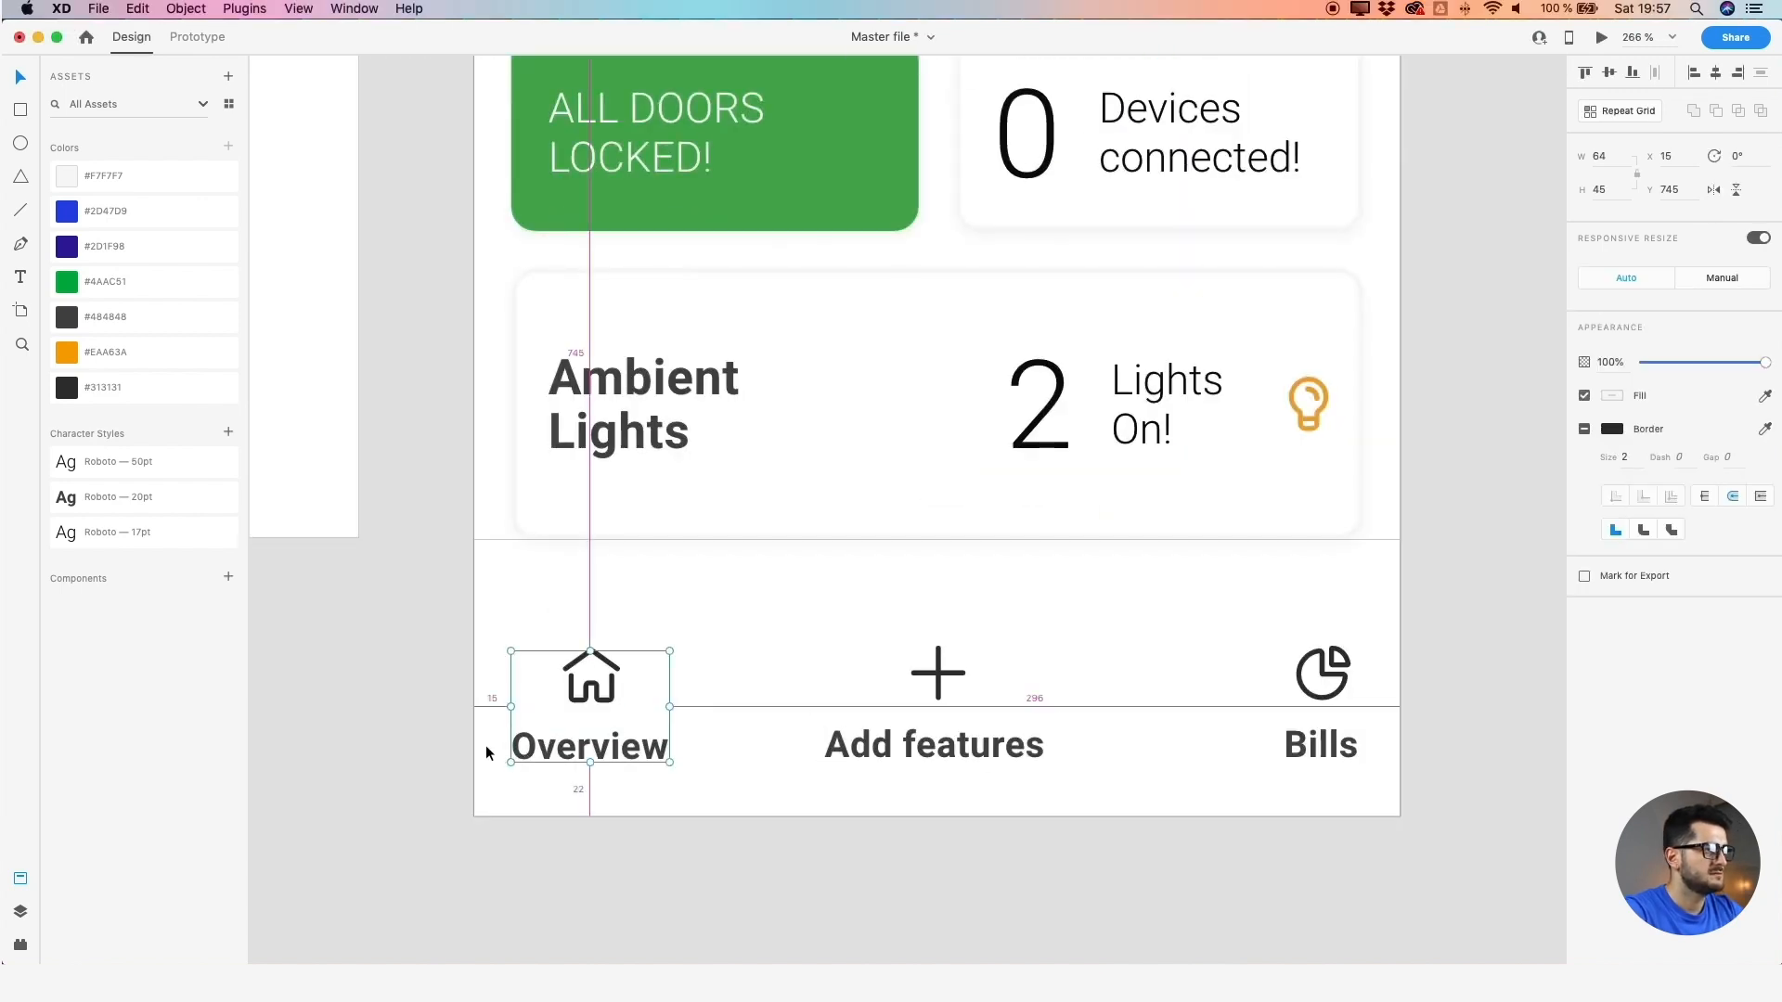
key(shift+Right)
key(Right)
key(Right)
key(Right)
key(Right)
key(Right)
key(Right)
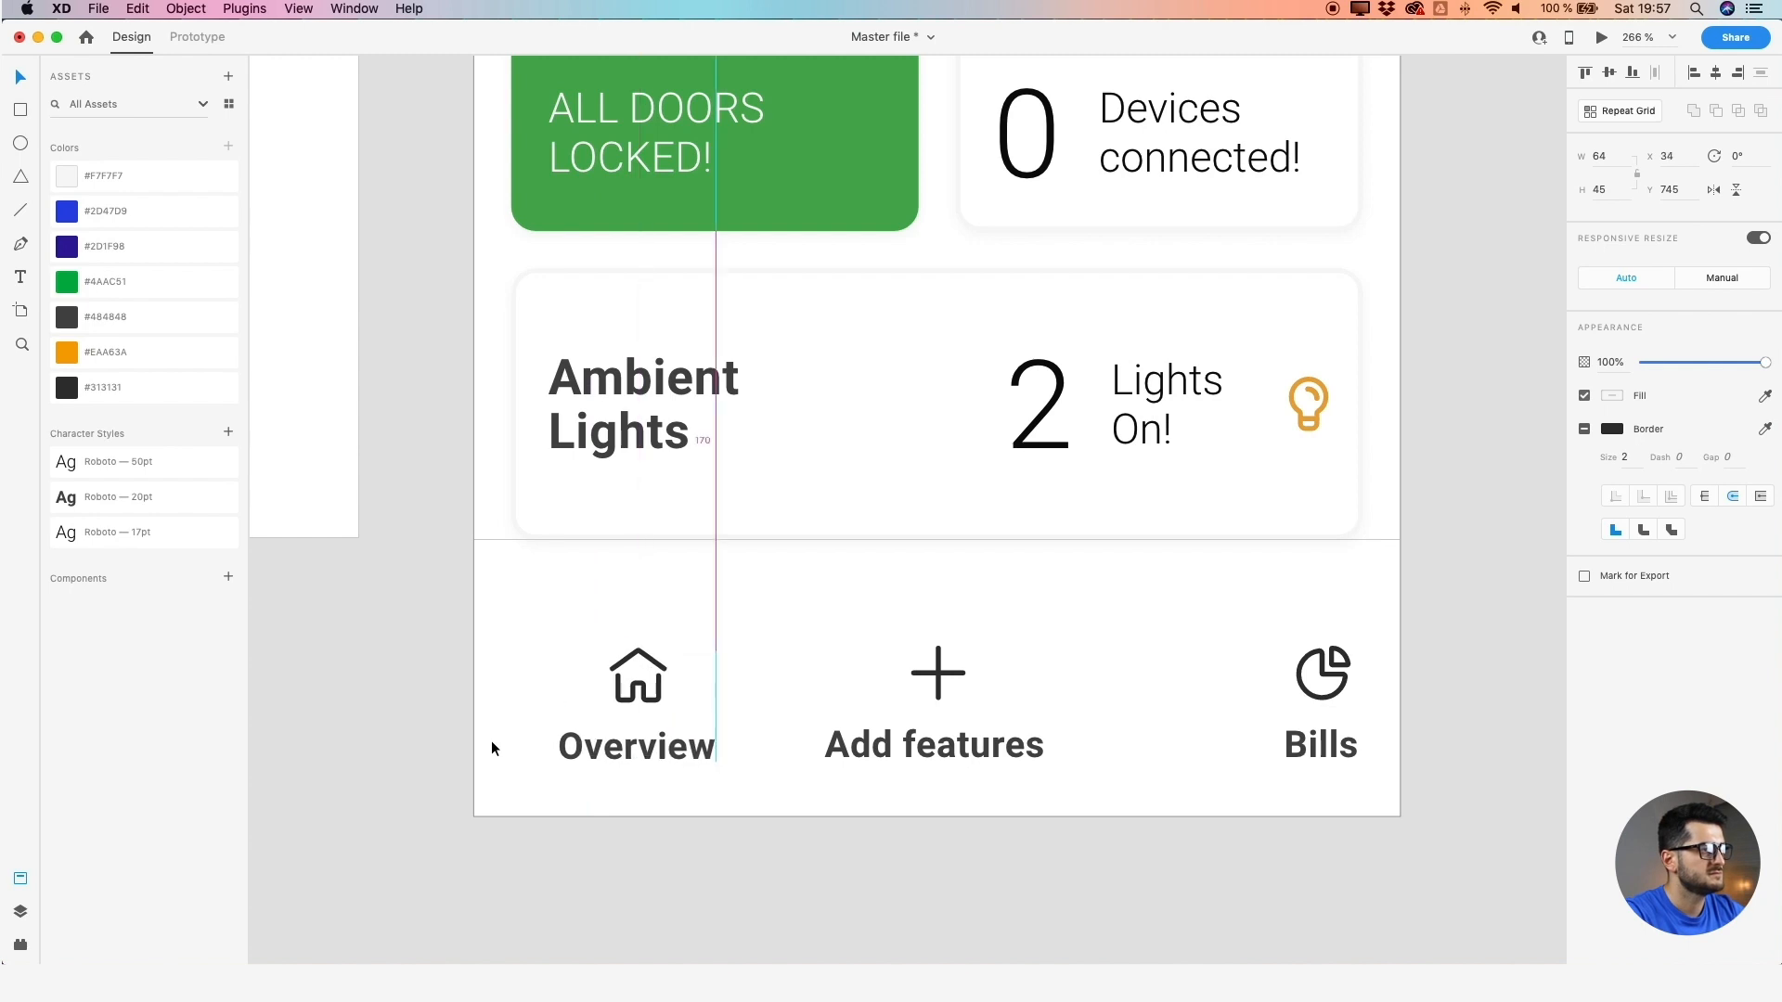
key(Left)
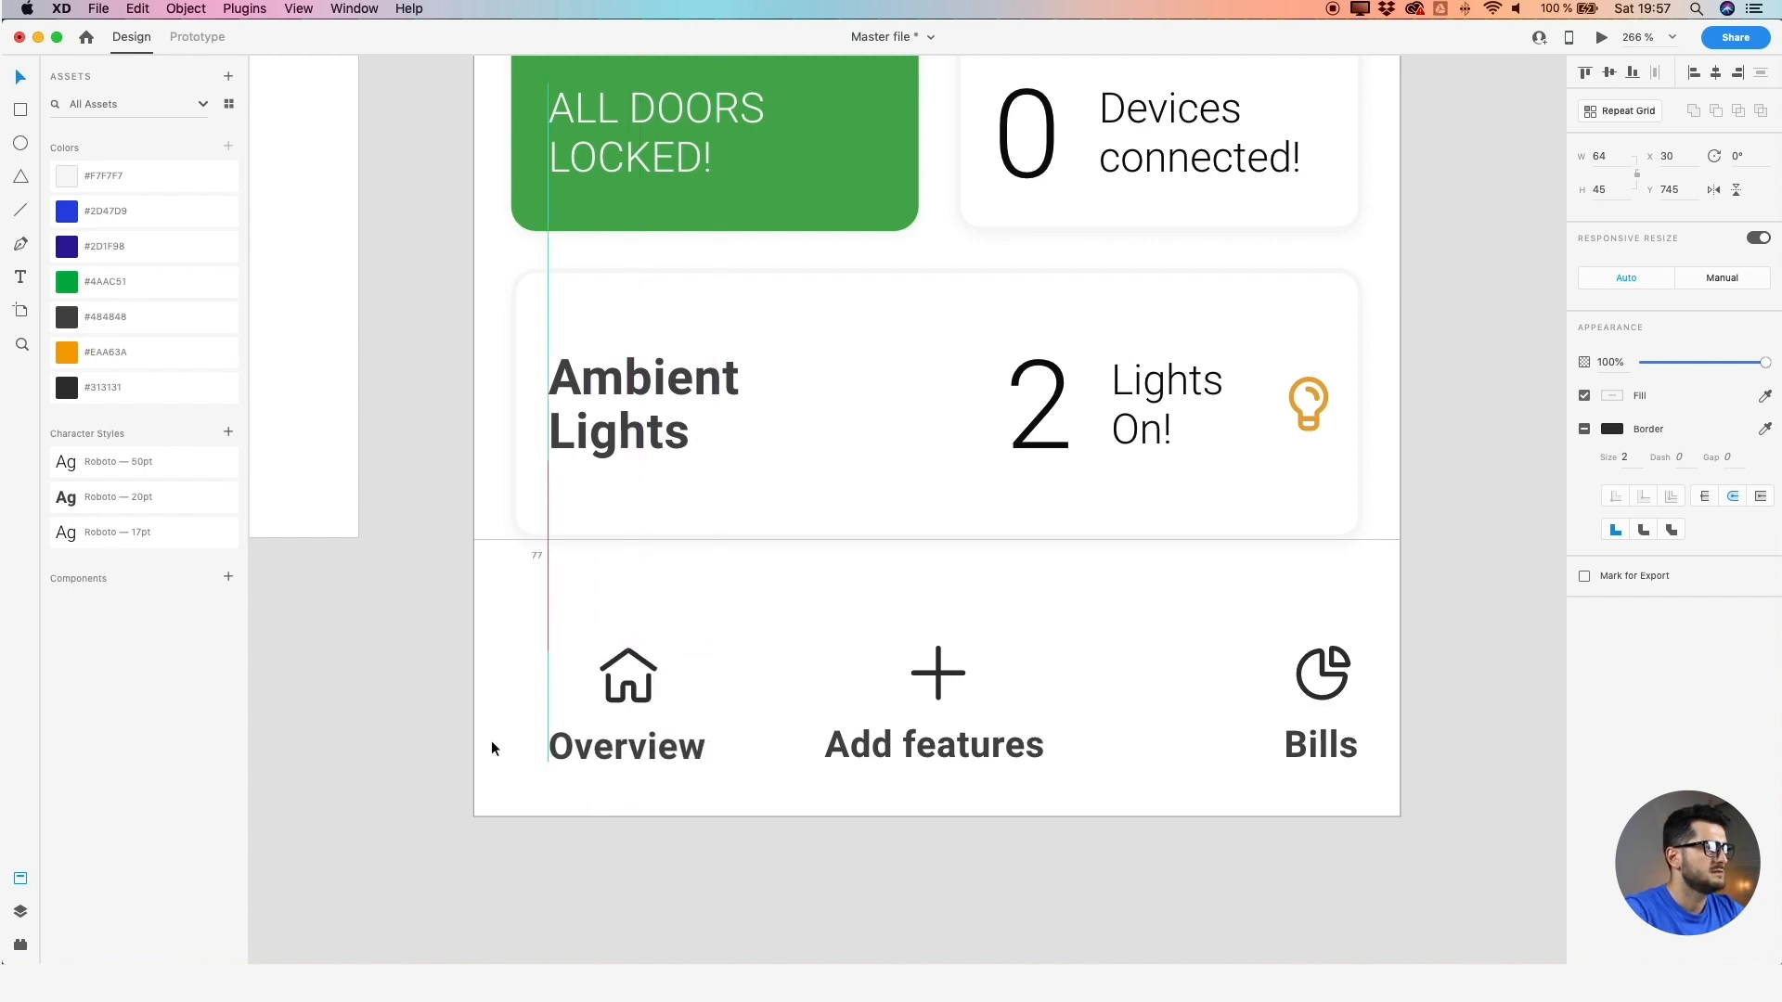
Move the Bills group to X 313, aligning its outer edge with the light bulb icon above
click(1289, 759)
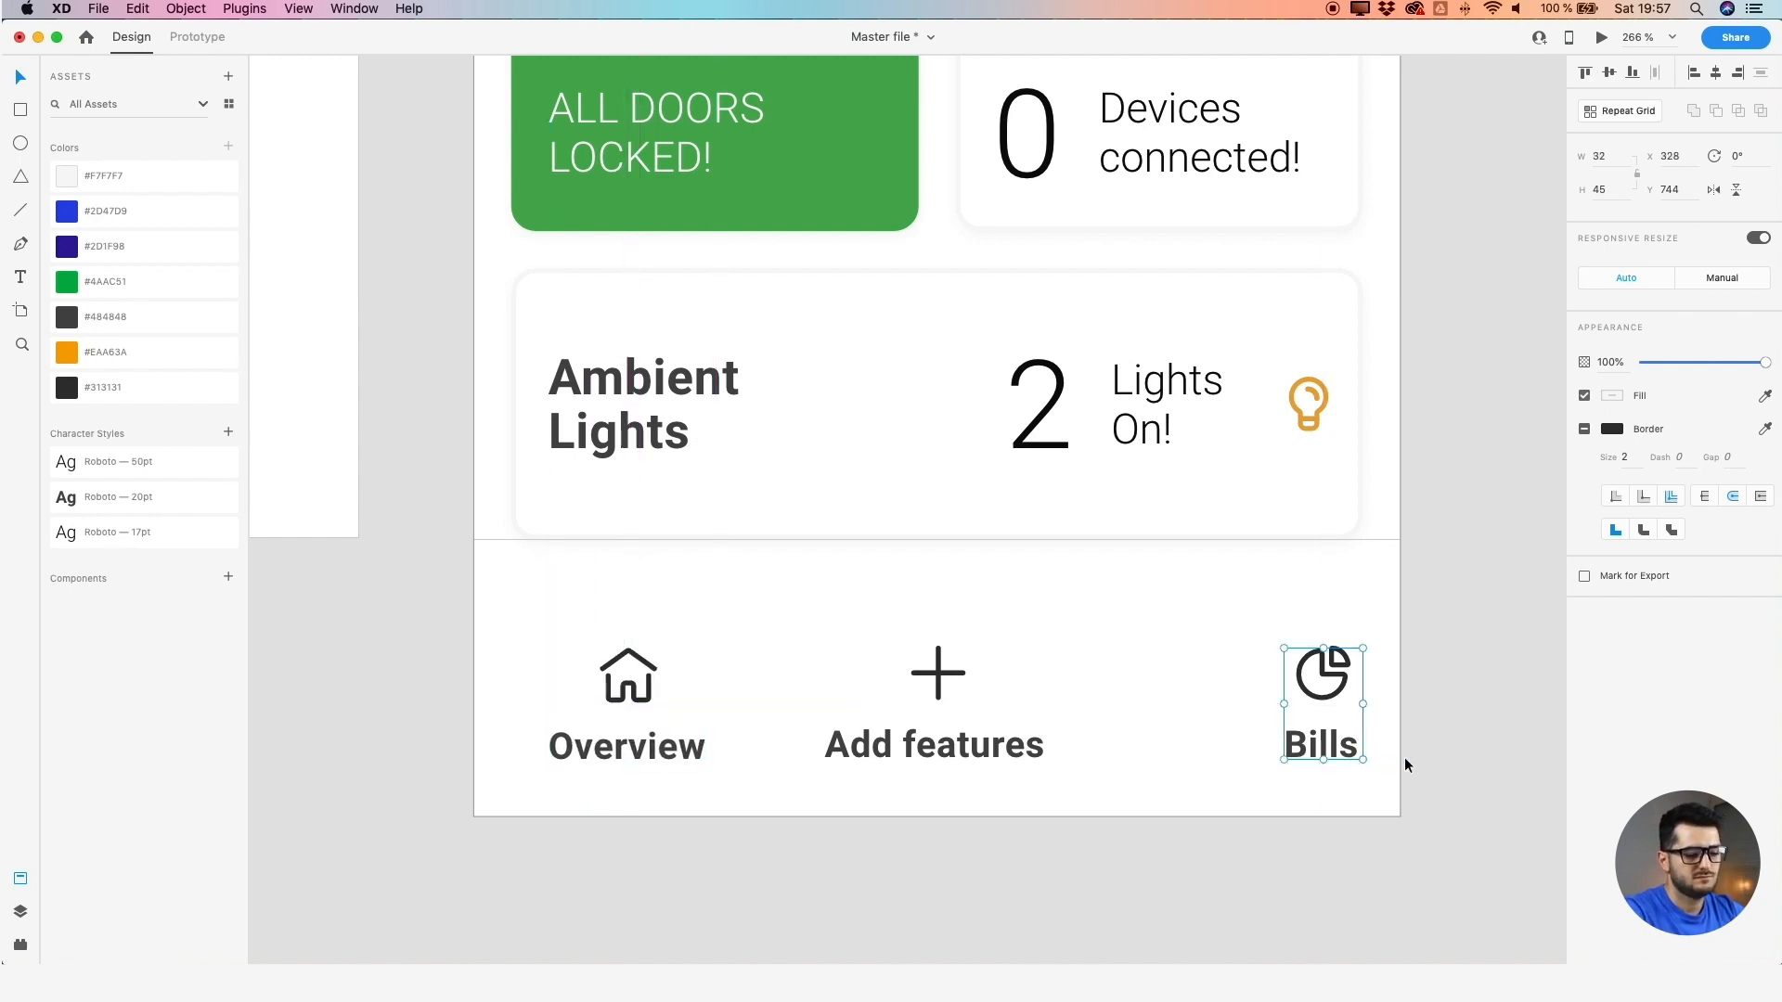
key(shift+Left)
key(shift+Left)
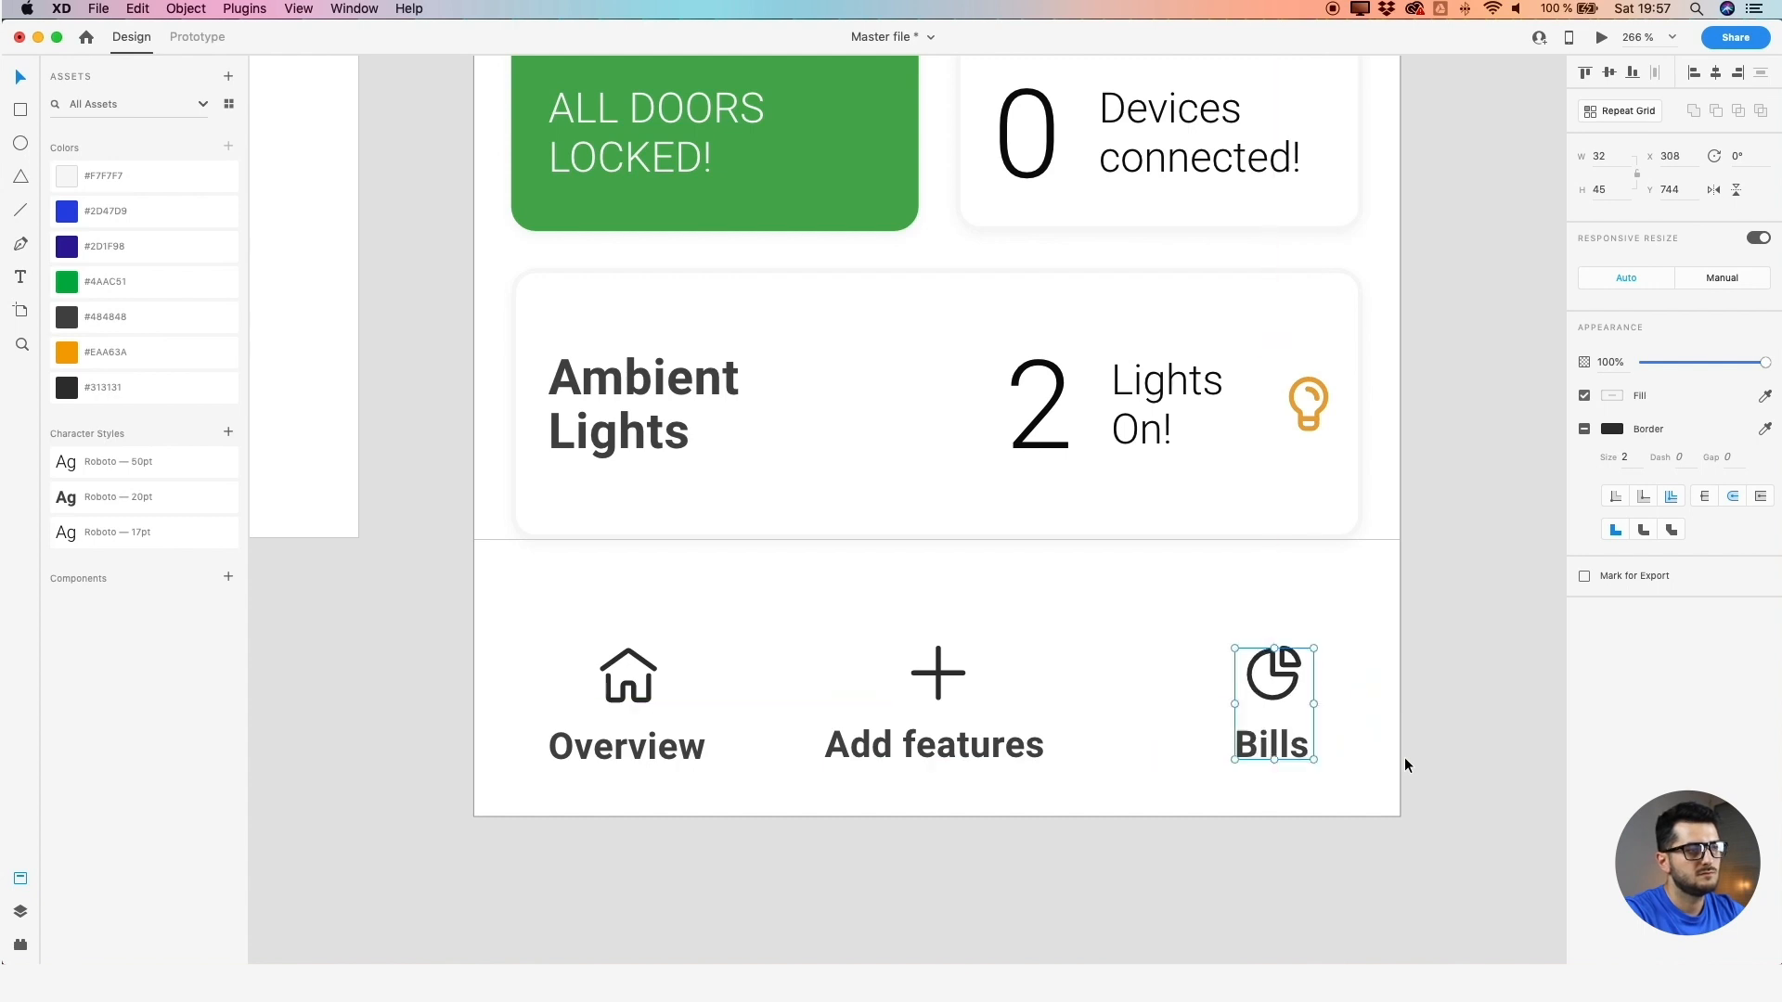
key(Right)
key(Right)
key(Right)
key(Right)
key(Right)
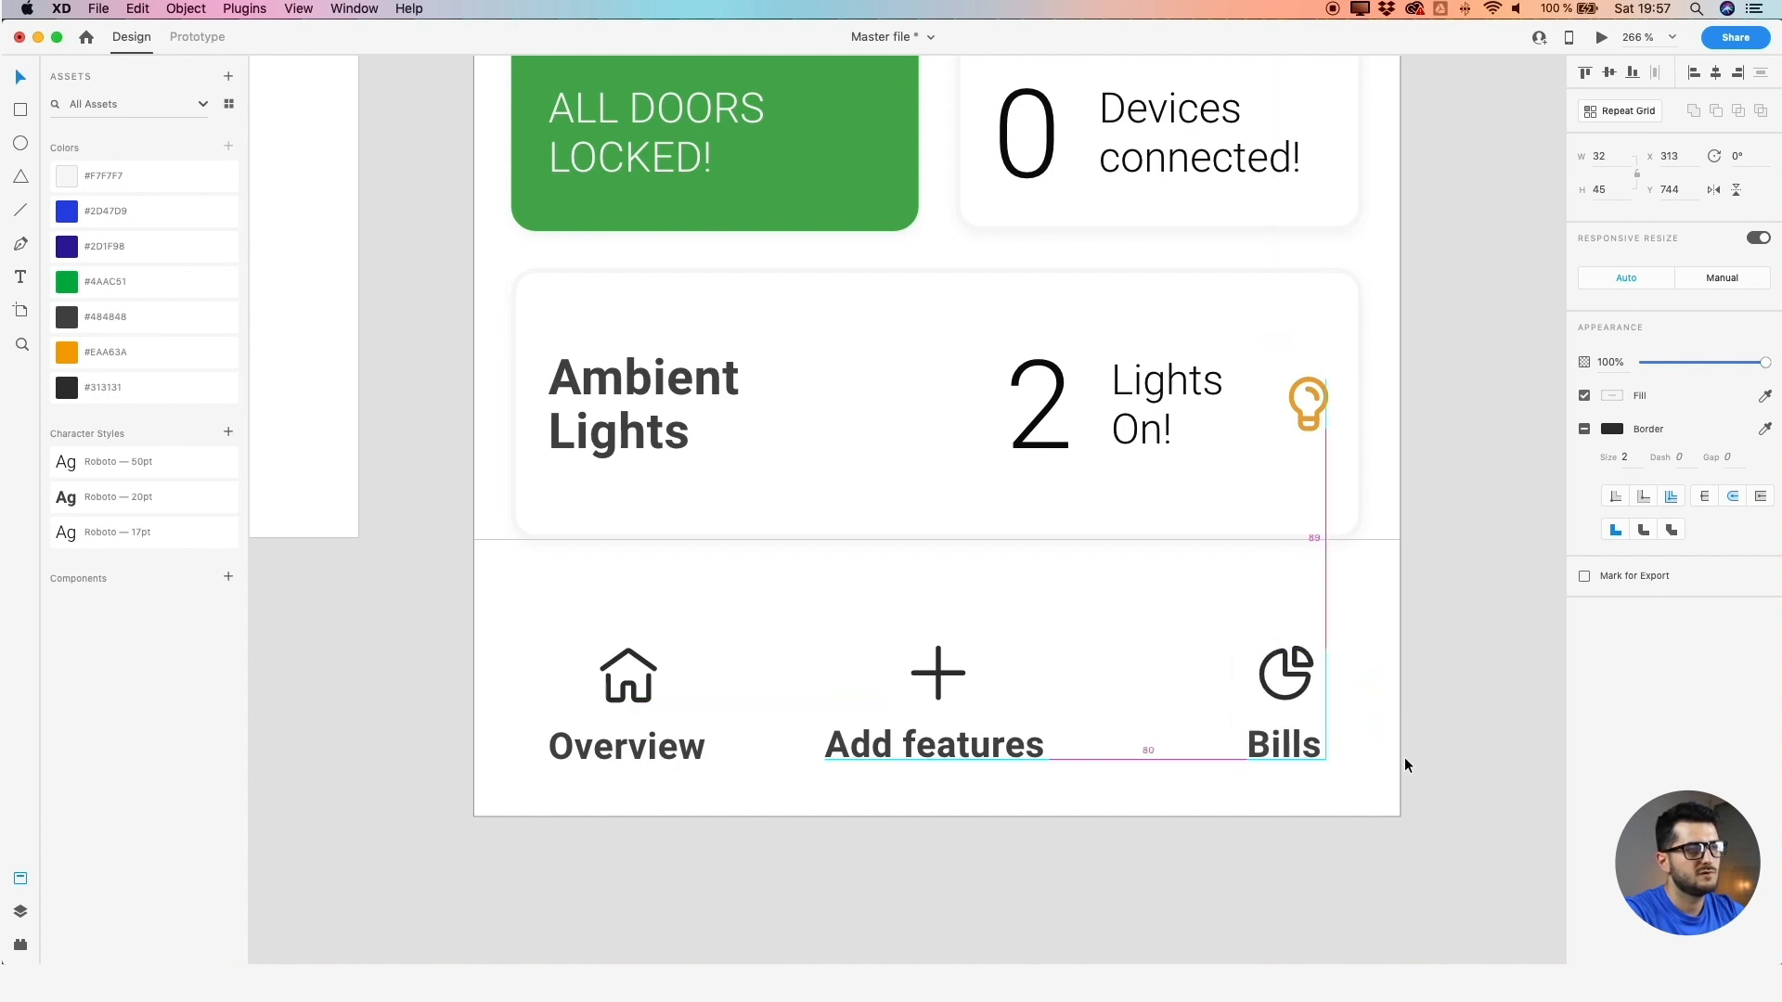
Distribute the Overview, Add features and Bills groups evenly in the horizontal direction and review the spacing
scroll(900, 654, up, 4)
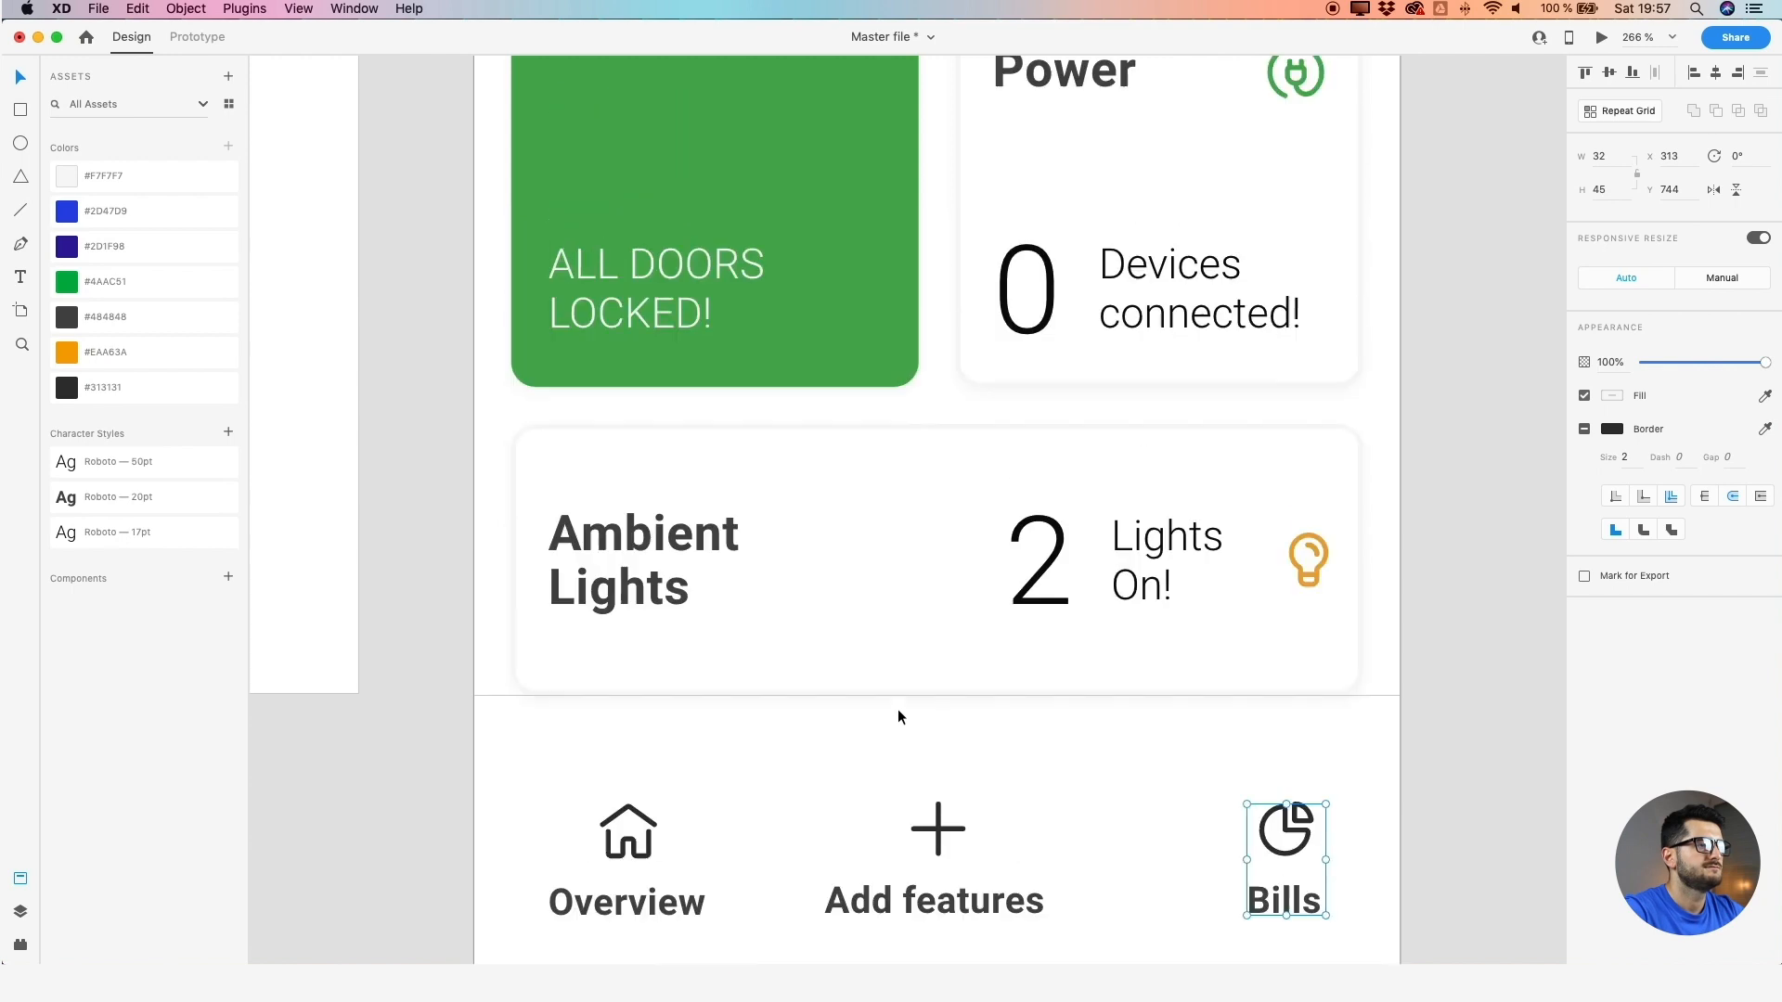
scroll(945, 777, down, 3)
scroll(971, 783, down, 3)
shift+click(883, 684)
shift+click(687, 705)
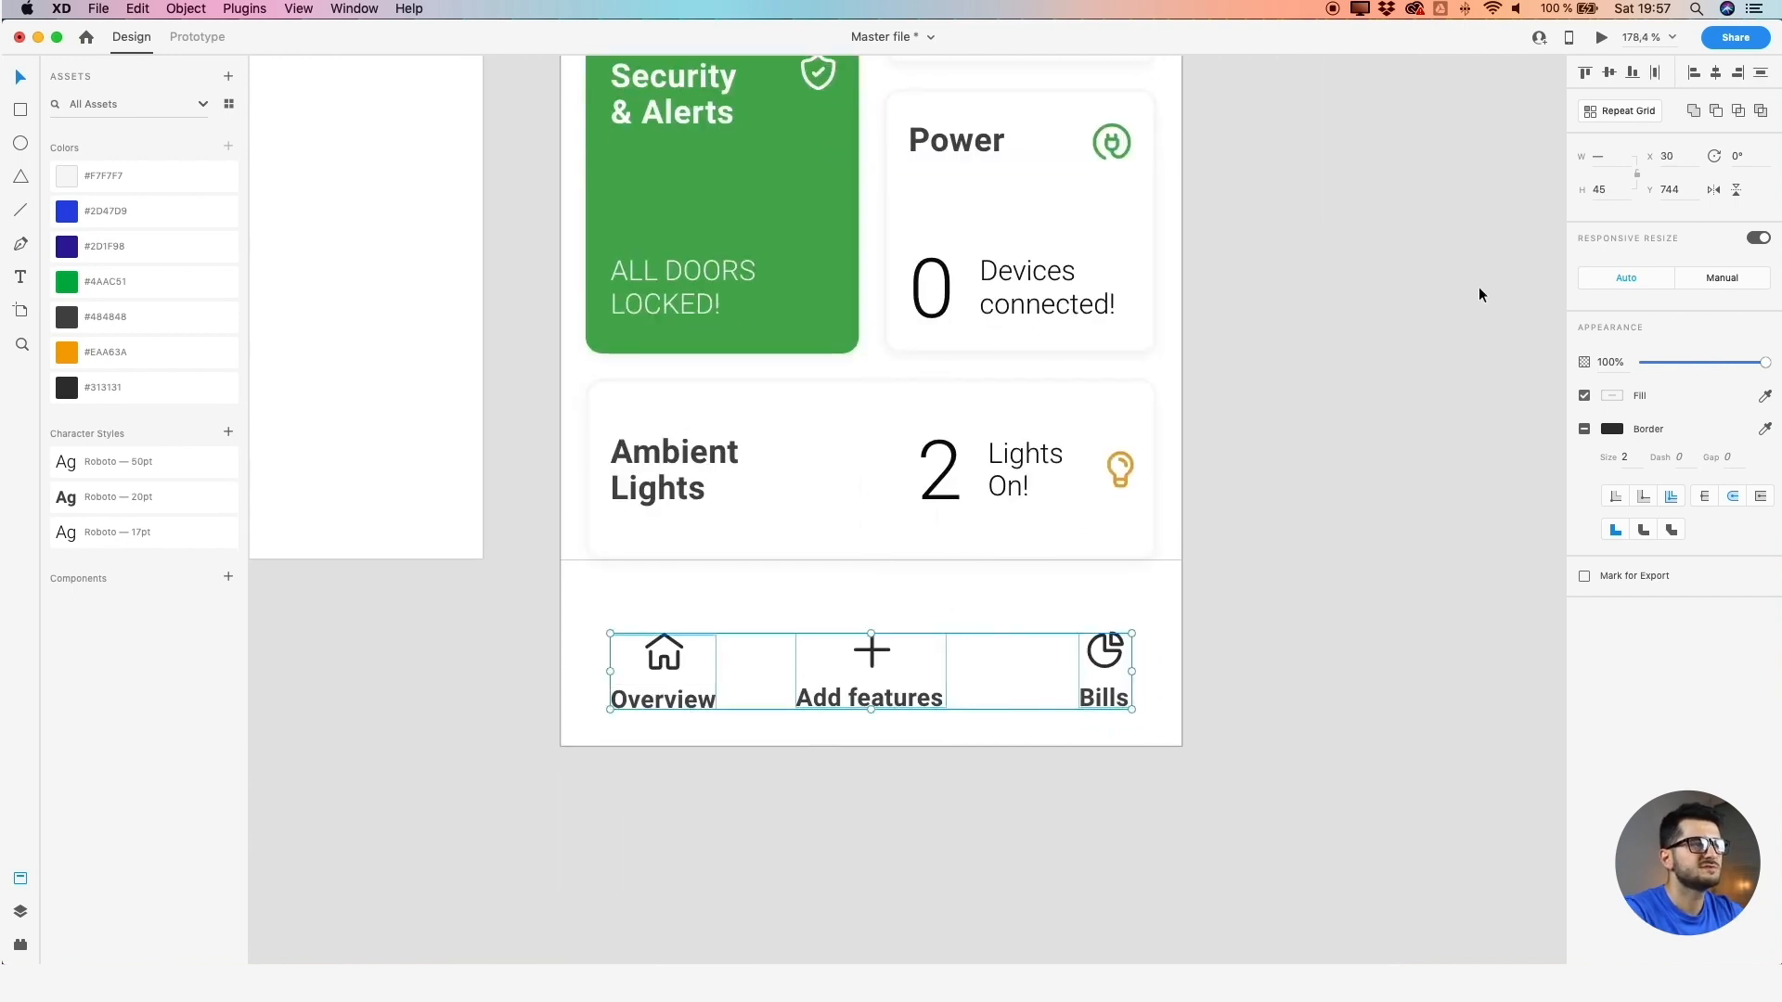
click(1657, 76)
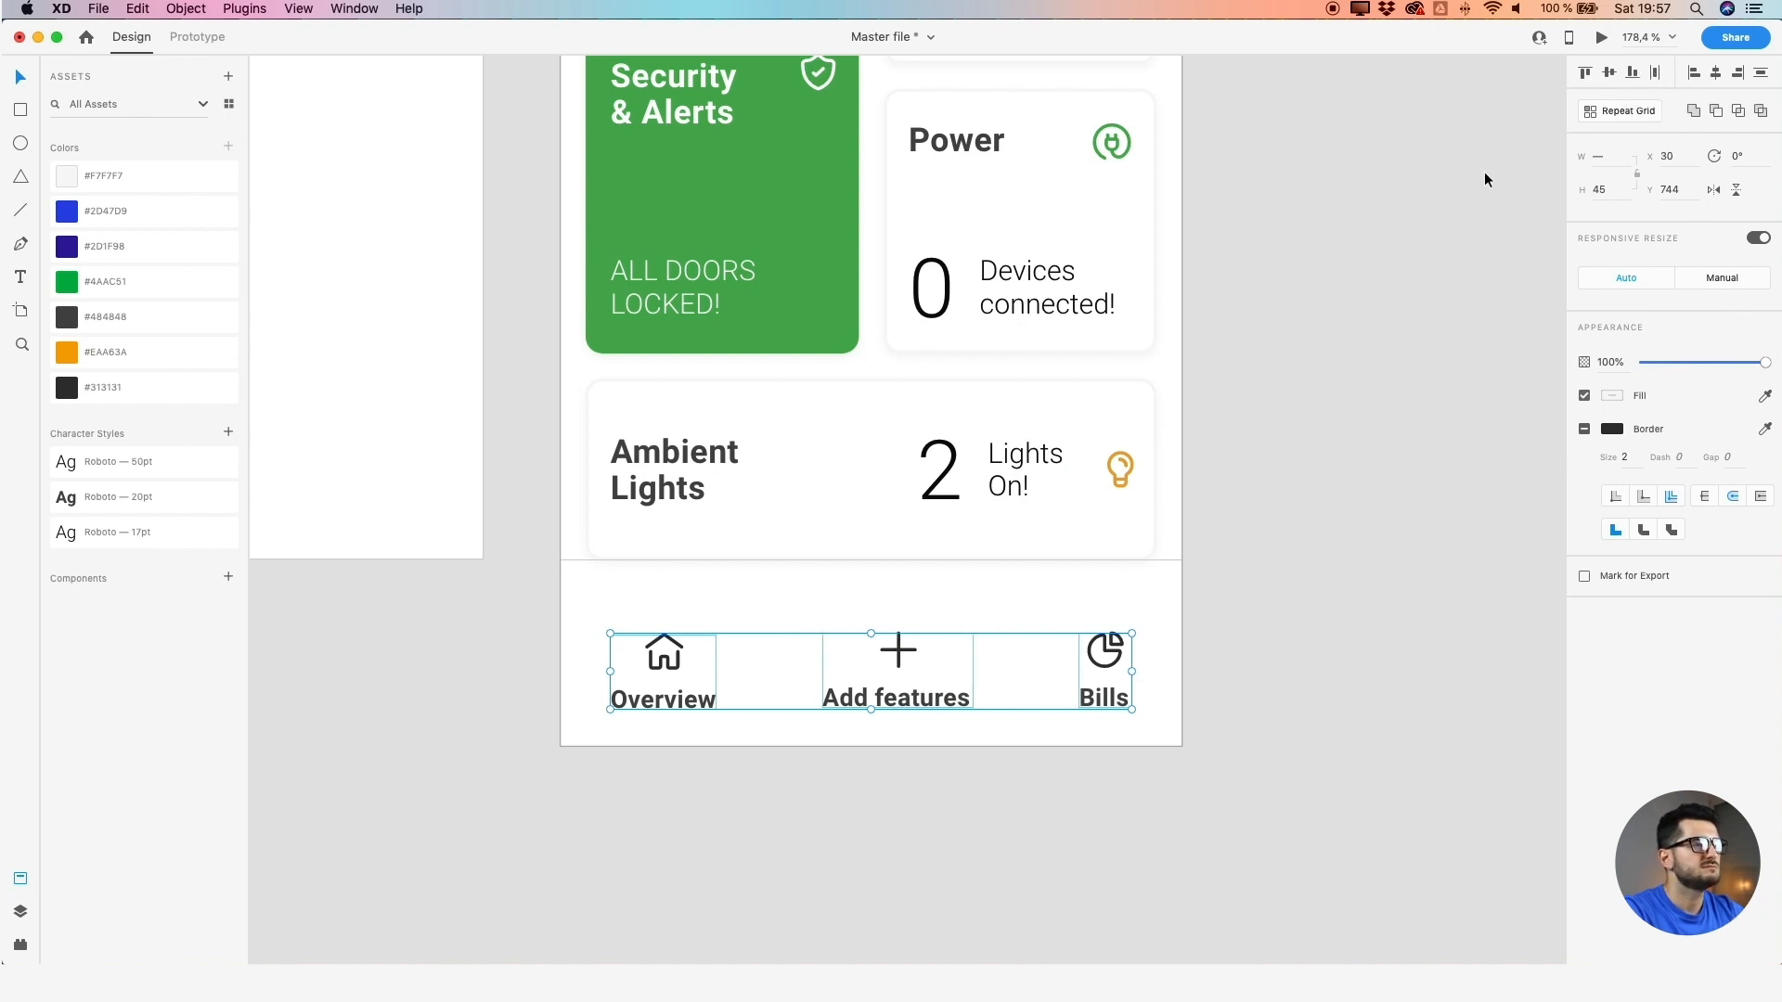
click(743, 813)
scroll(743, 811, down, 5)
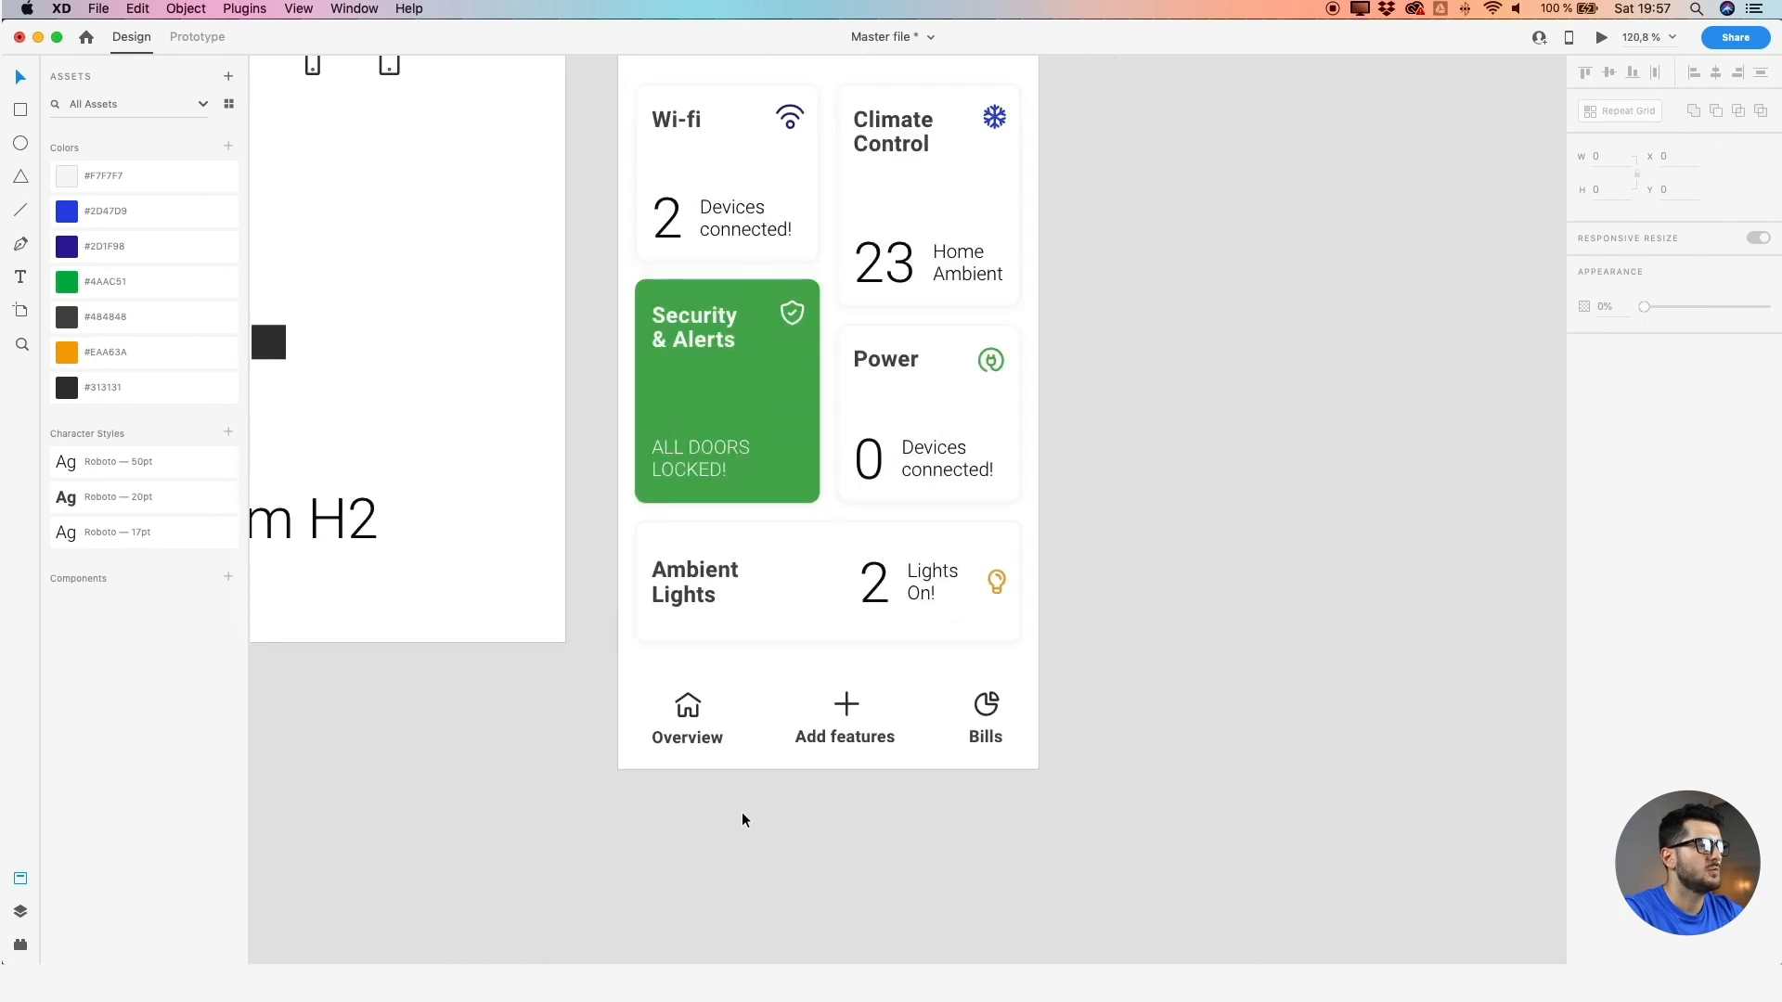
Align the top edges of the Overview, Add features and Bills groups in the navigation bar
scroll(742, 811, up, 5)
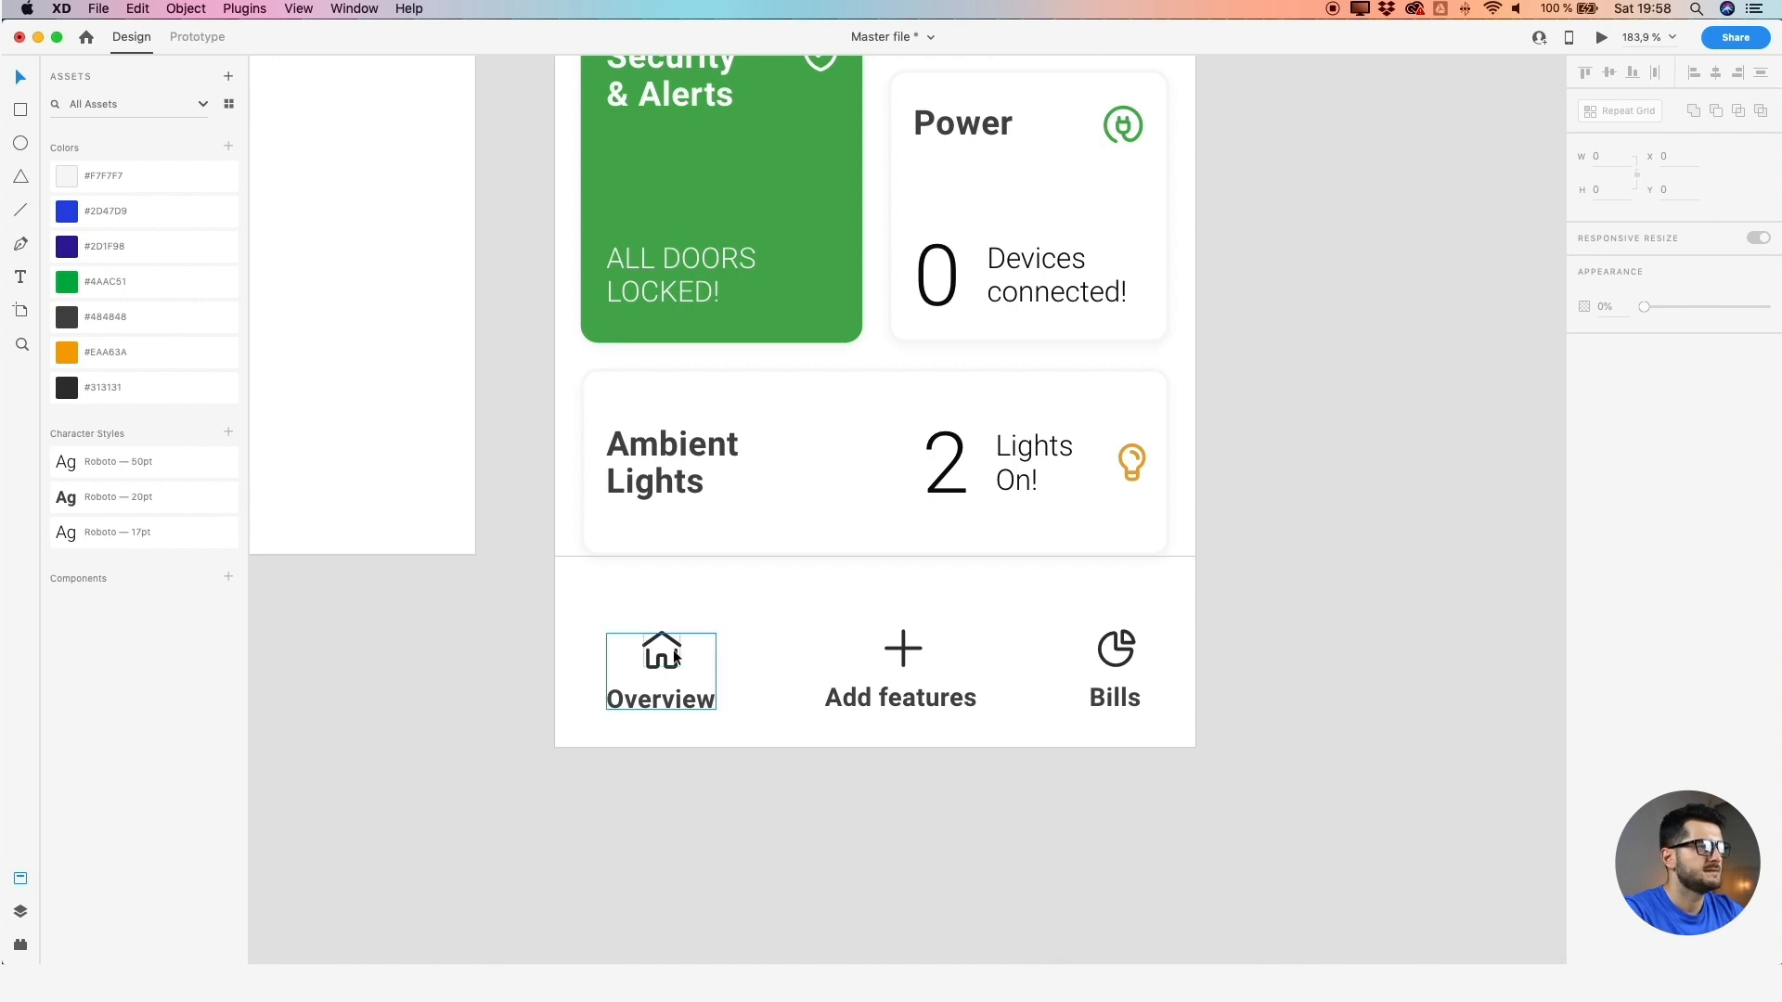
click(705, 658)
shift+click(902, 655)
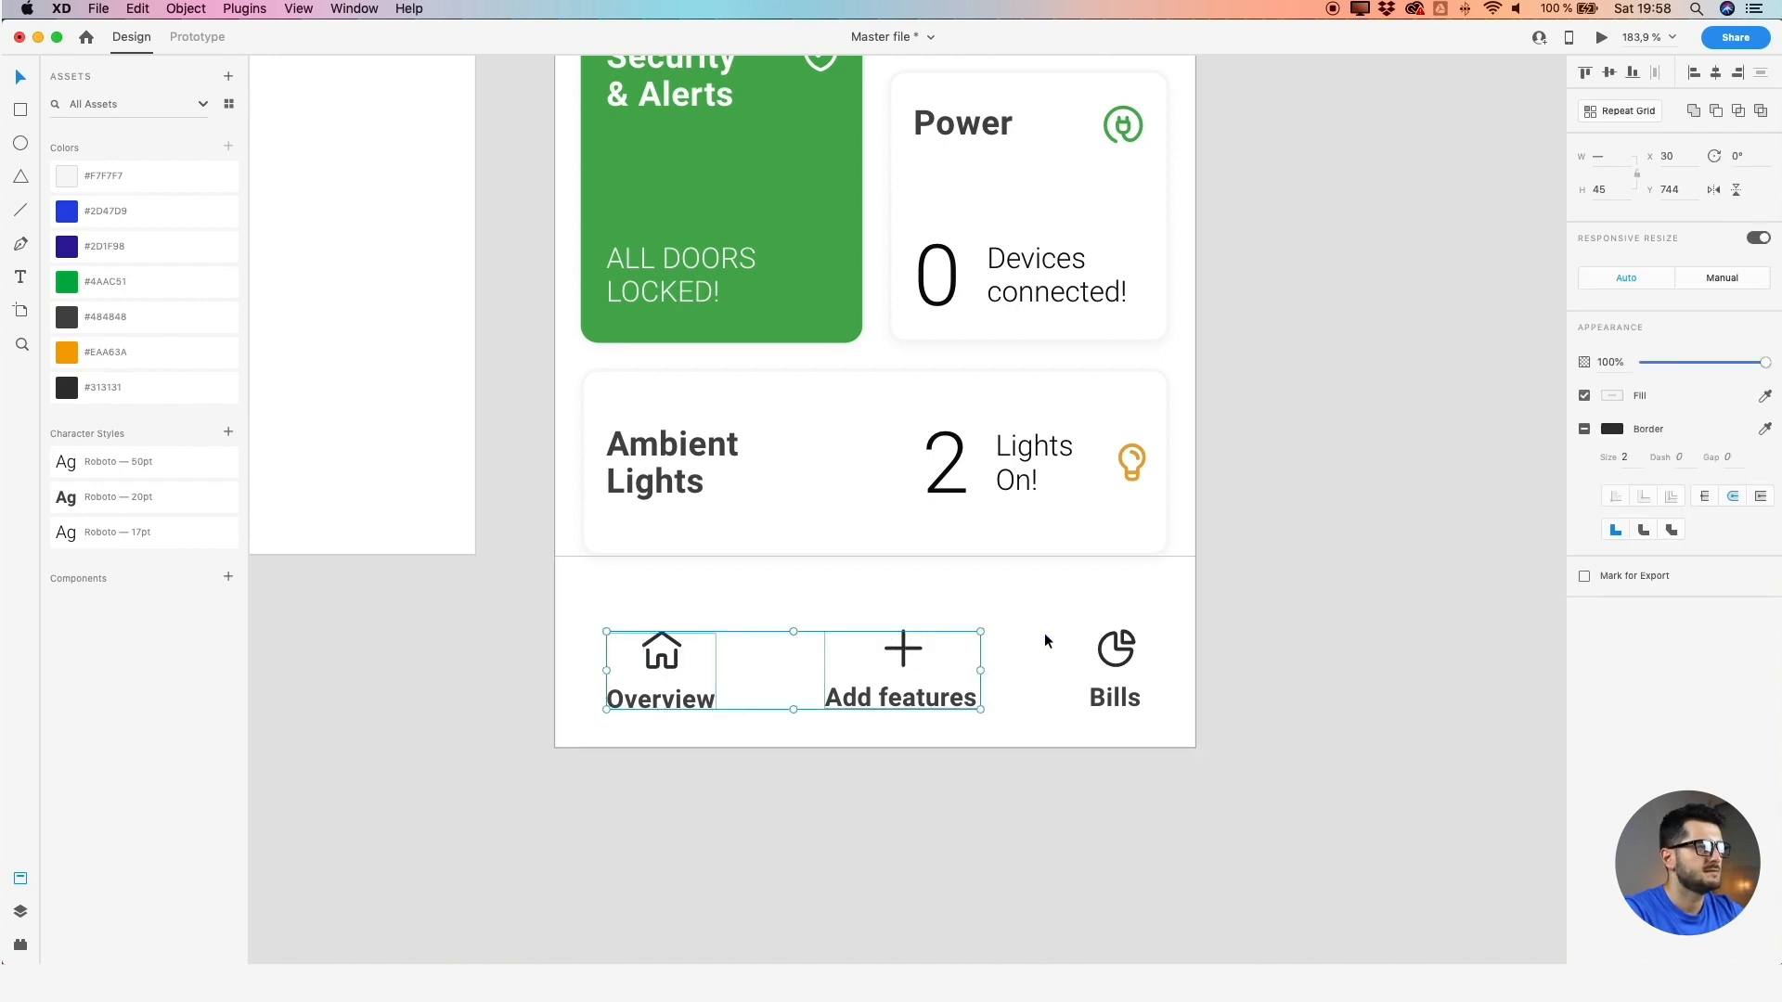
click(1120, 644)
shift+click(904, 653)
shift+click(678, 645)
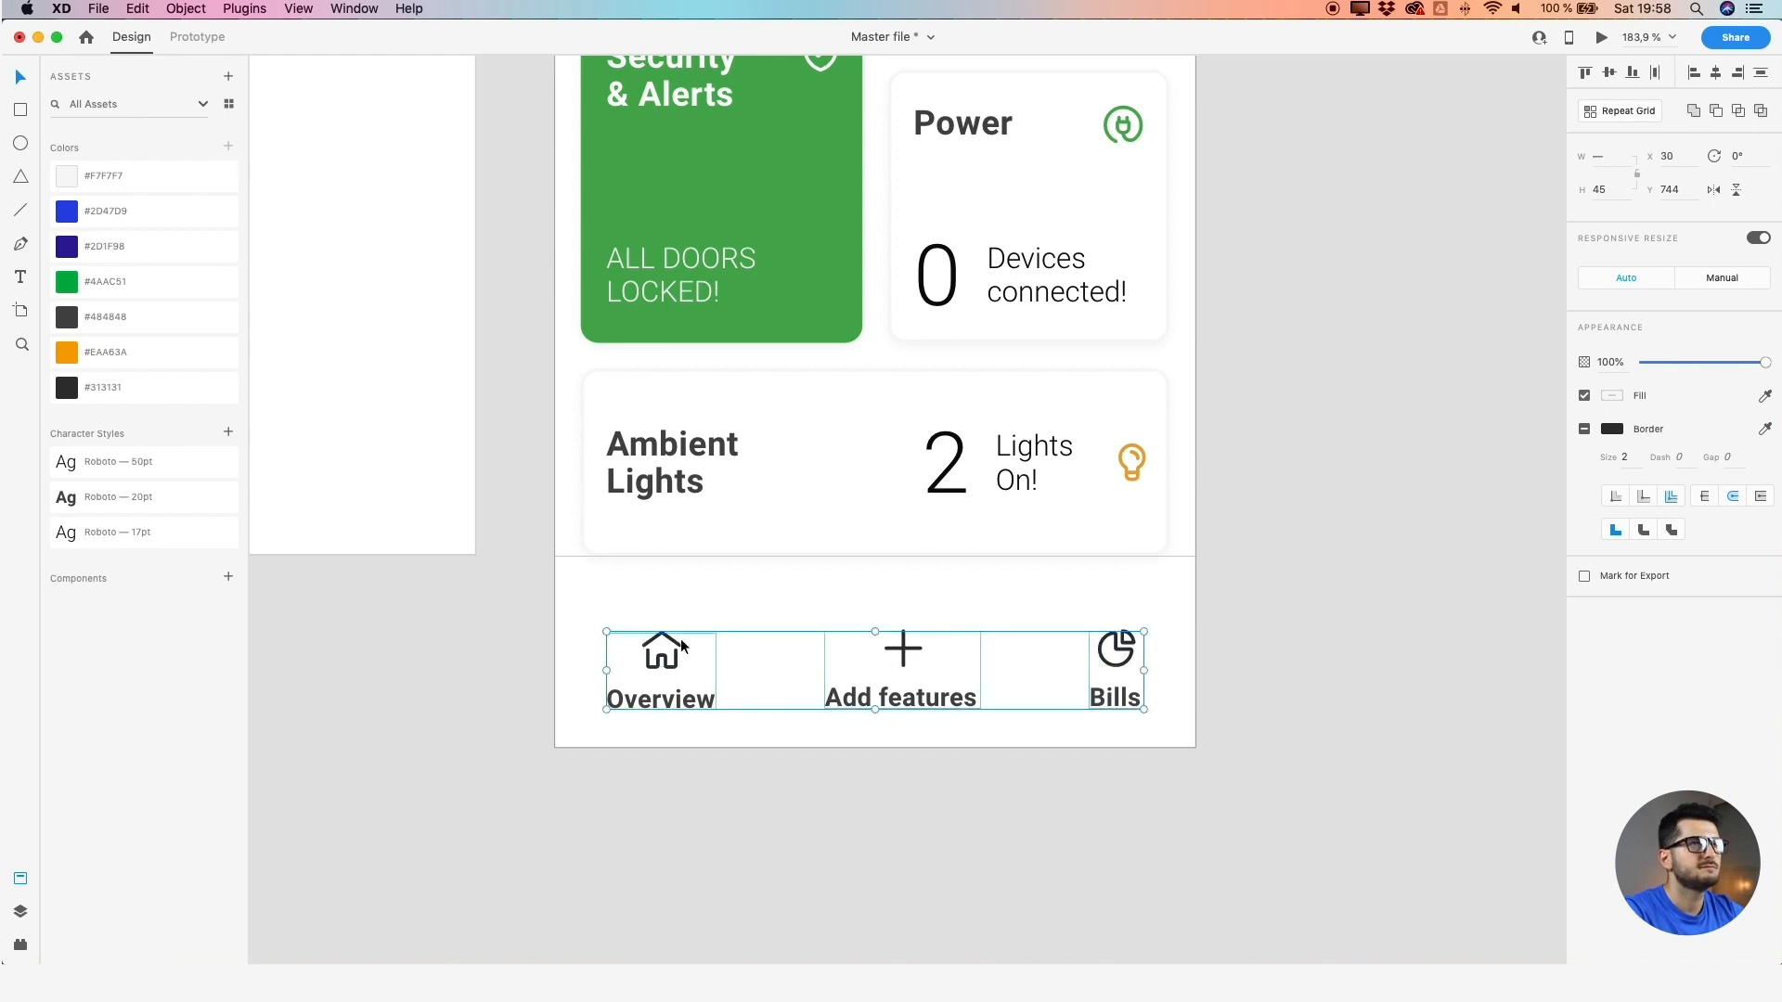
click(1585, 72)
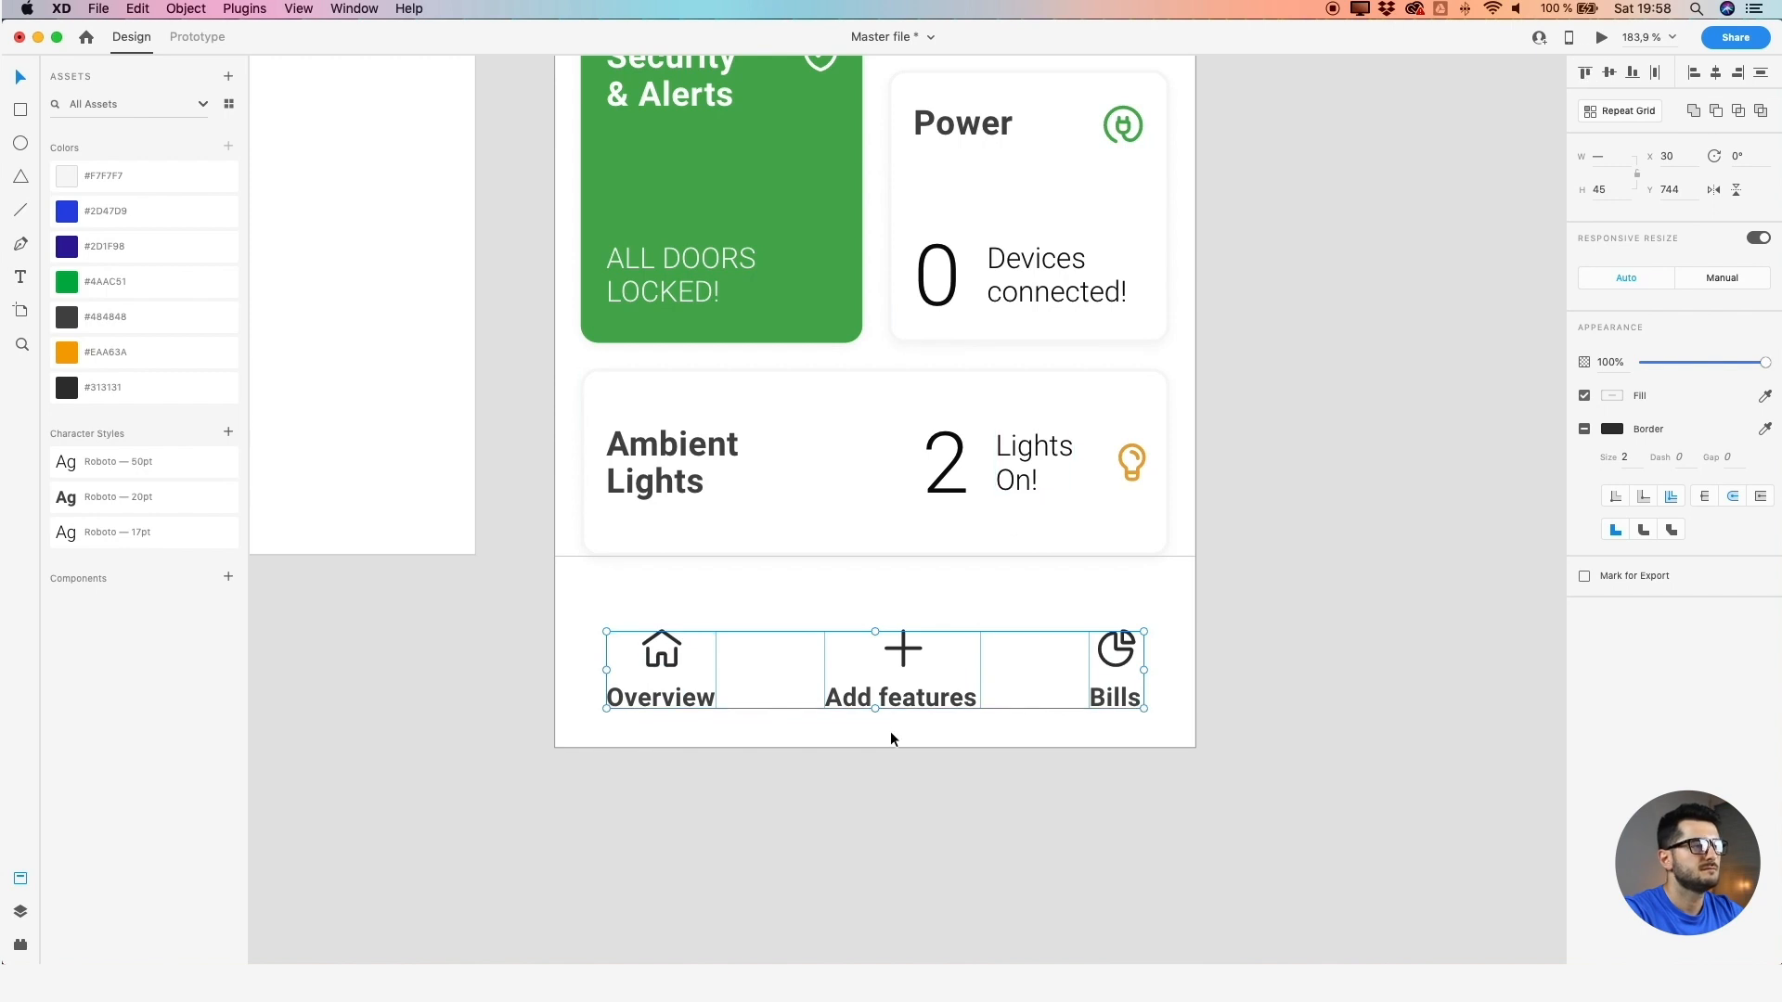
click(1151, 737)
Try centering the Add features group horizontally on the artboard and undo the centering
scroll(1109, 709, down, 1)
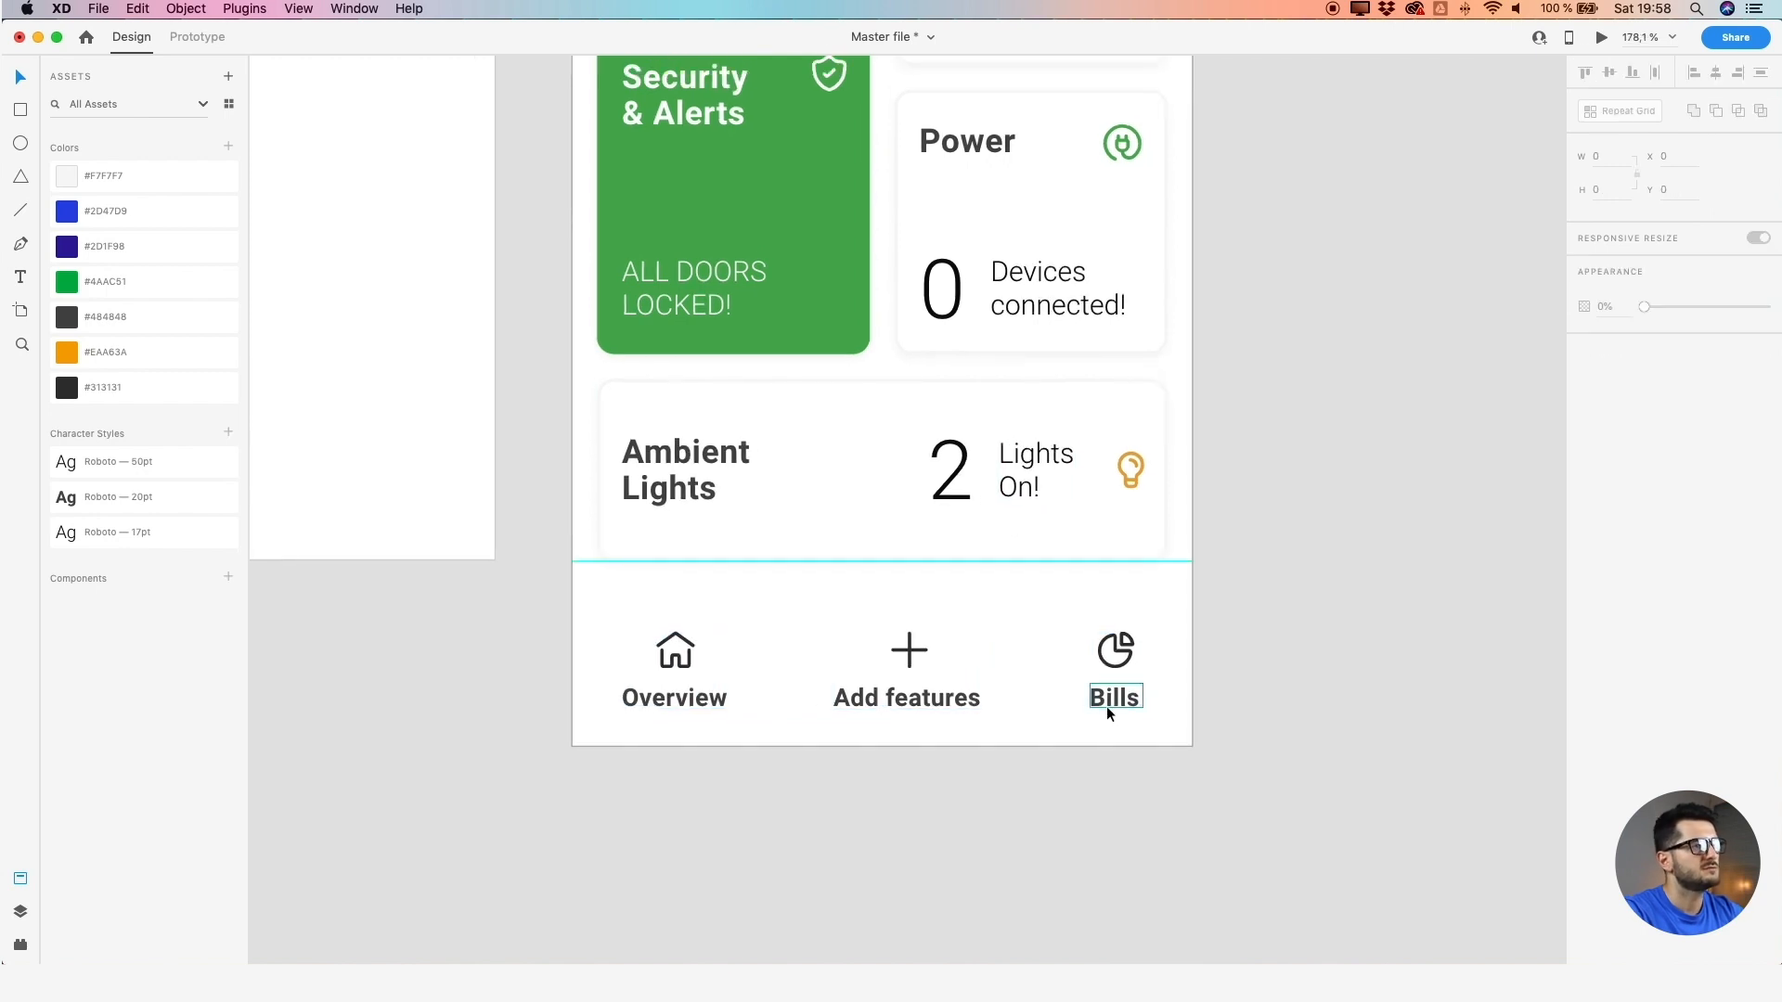
click(860, 698)
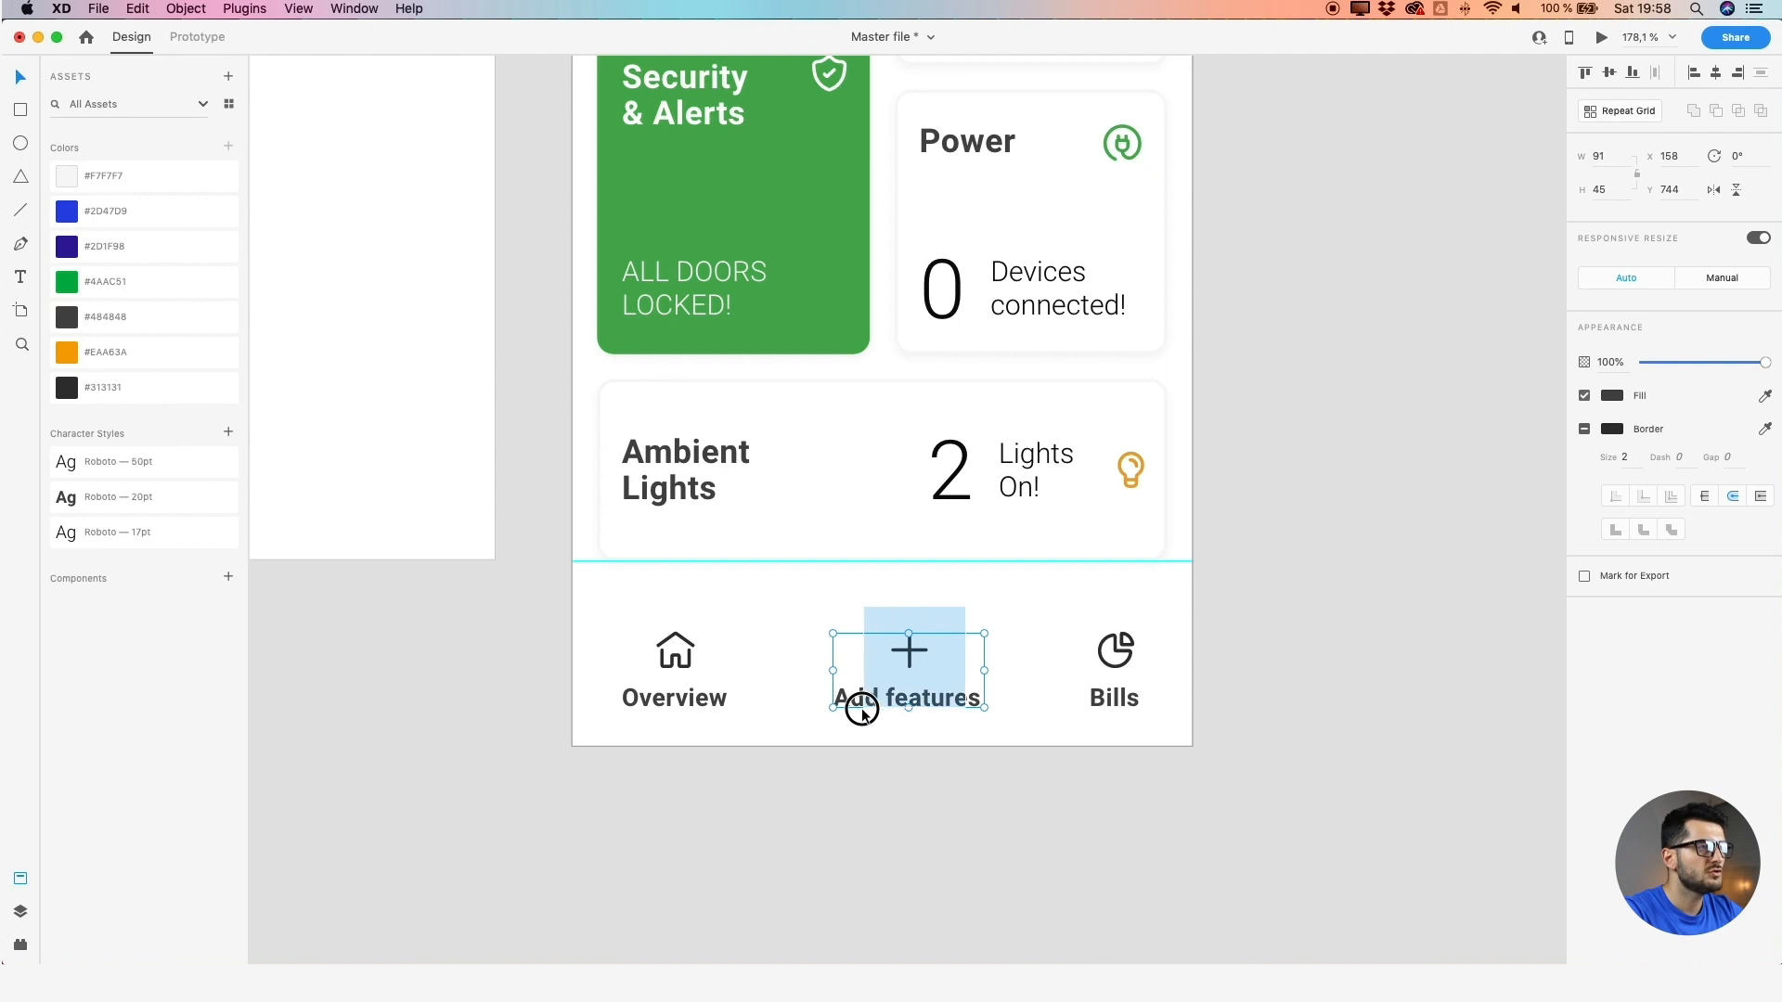
click(1715, 73)
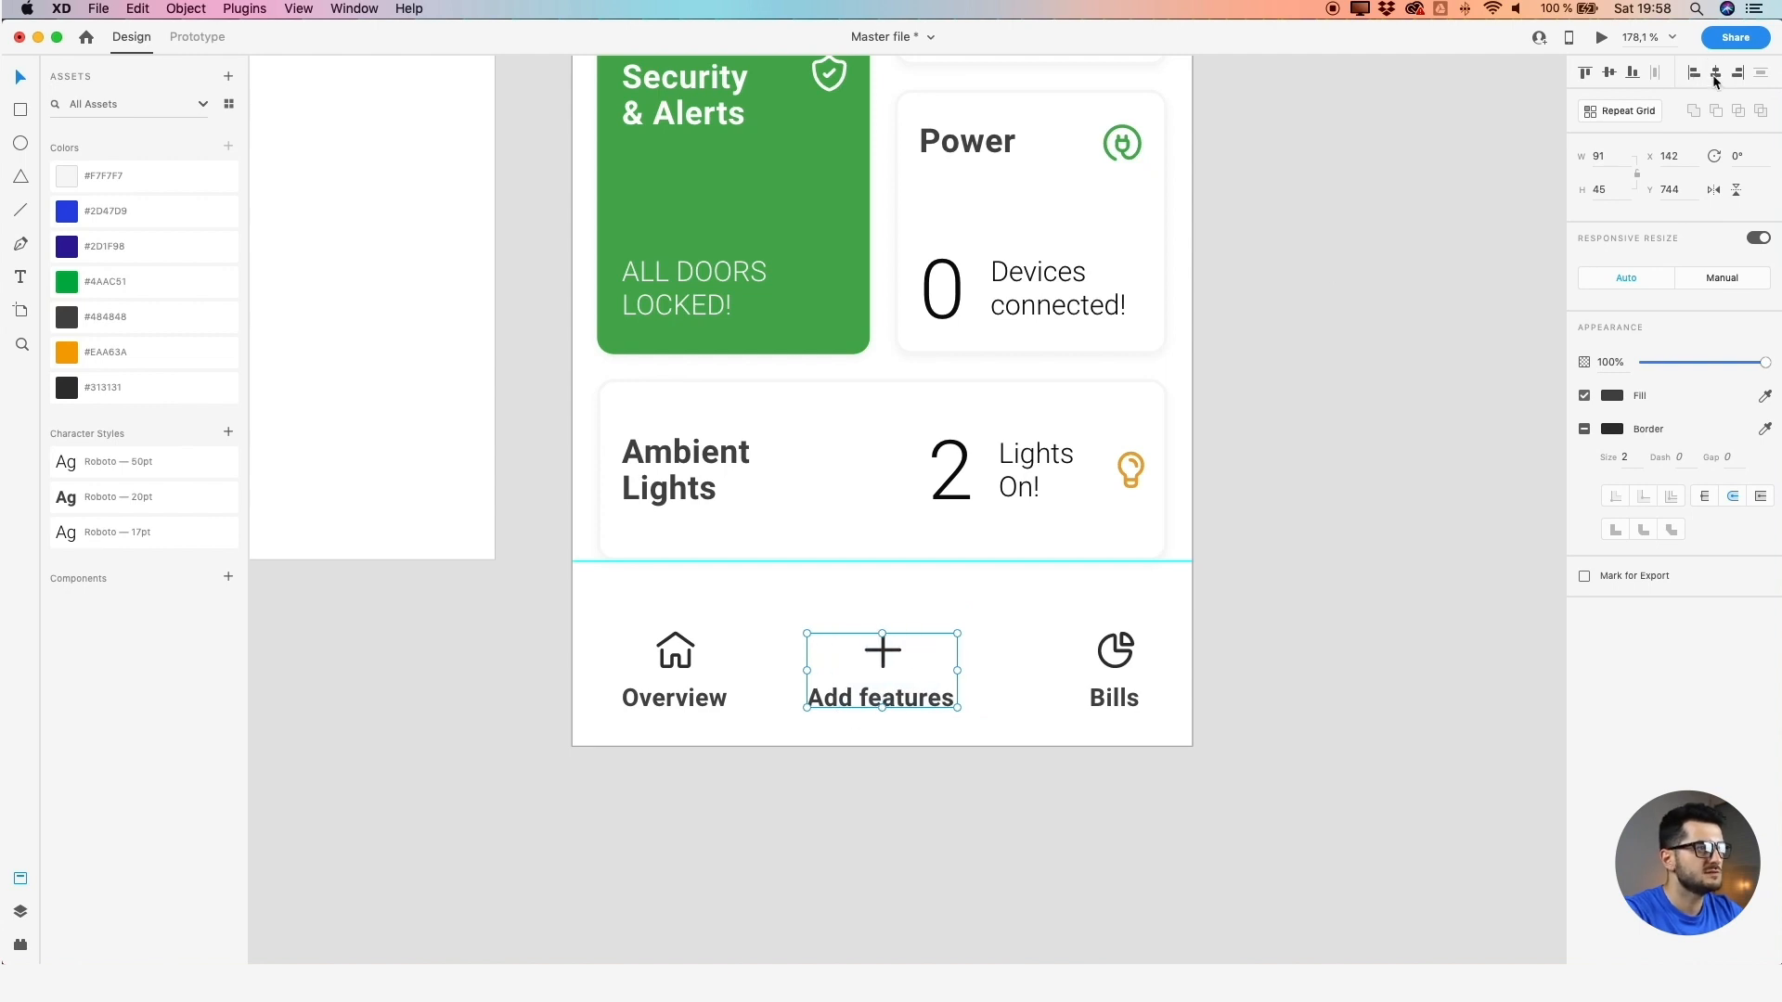
click(1114, 575)
mouse_move(1119, 700)
mouse_down()
mouse_move(1057, 698)
mouse_move(1113, 696)
mouse_up()
key(super+z)
key(super+z)
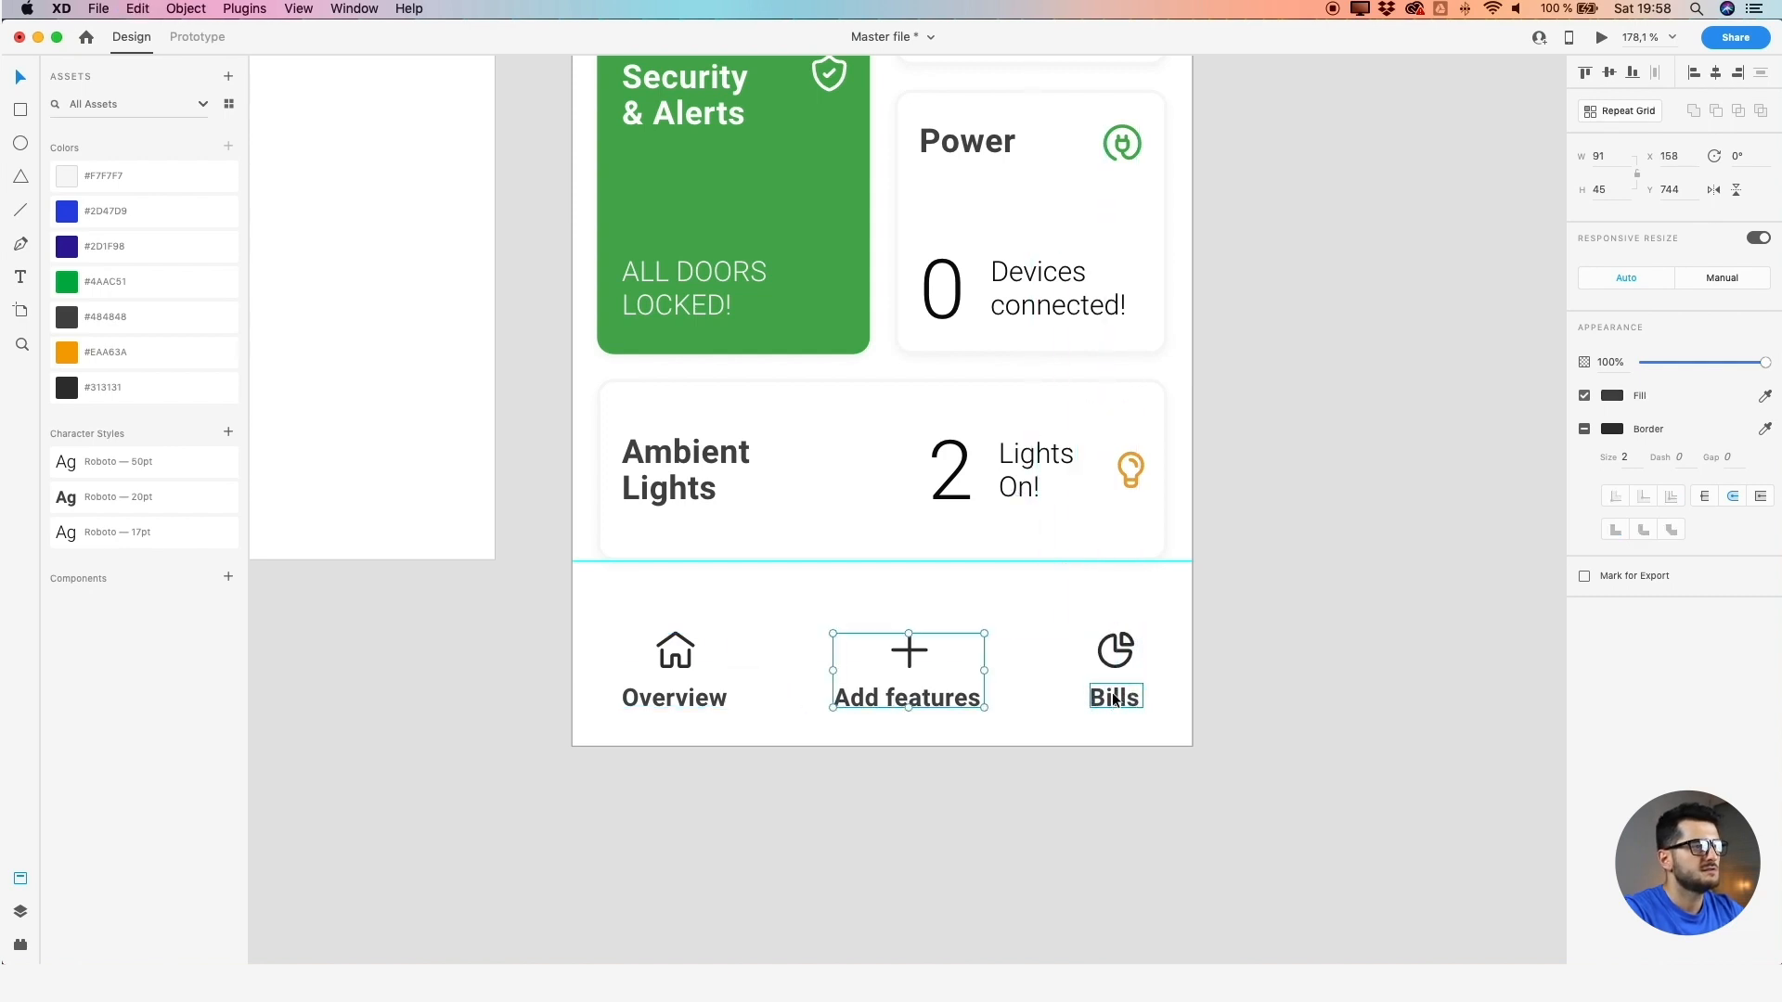
Review the spacing of the navigation items in relation to the dashboard cards above them
click(936, 637)
scroll(923, 605, down, 2)
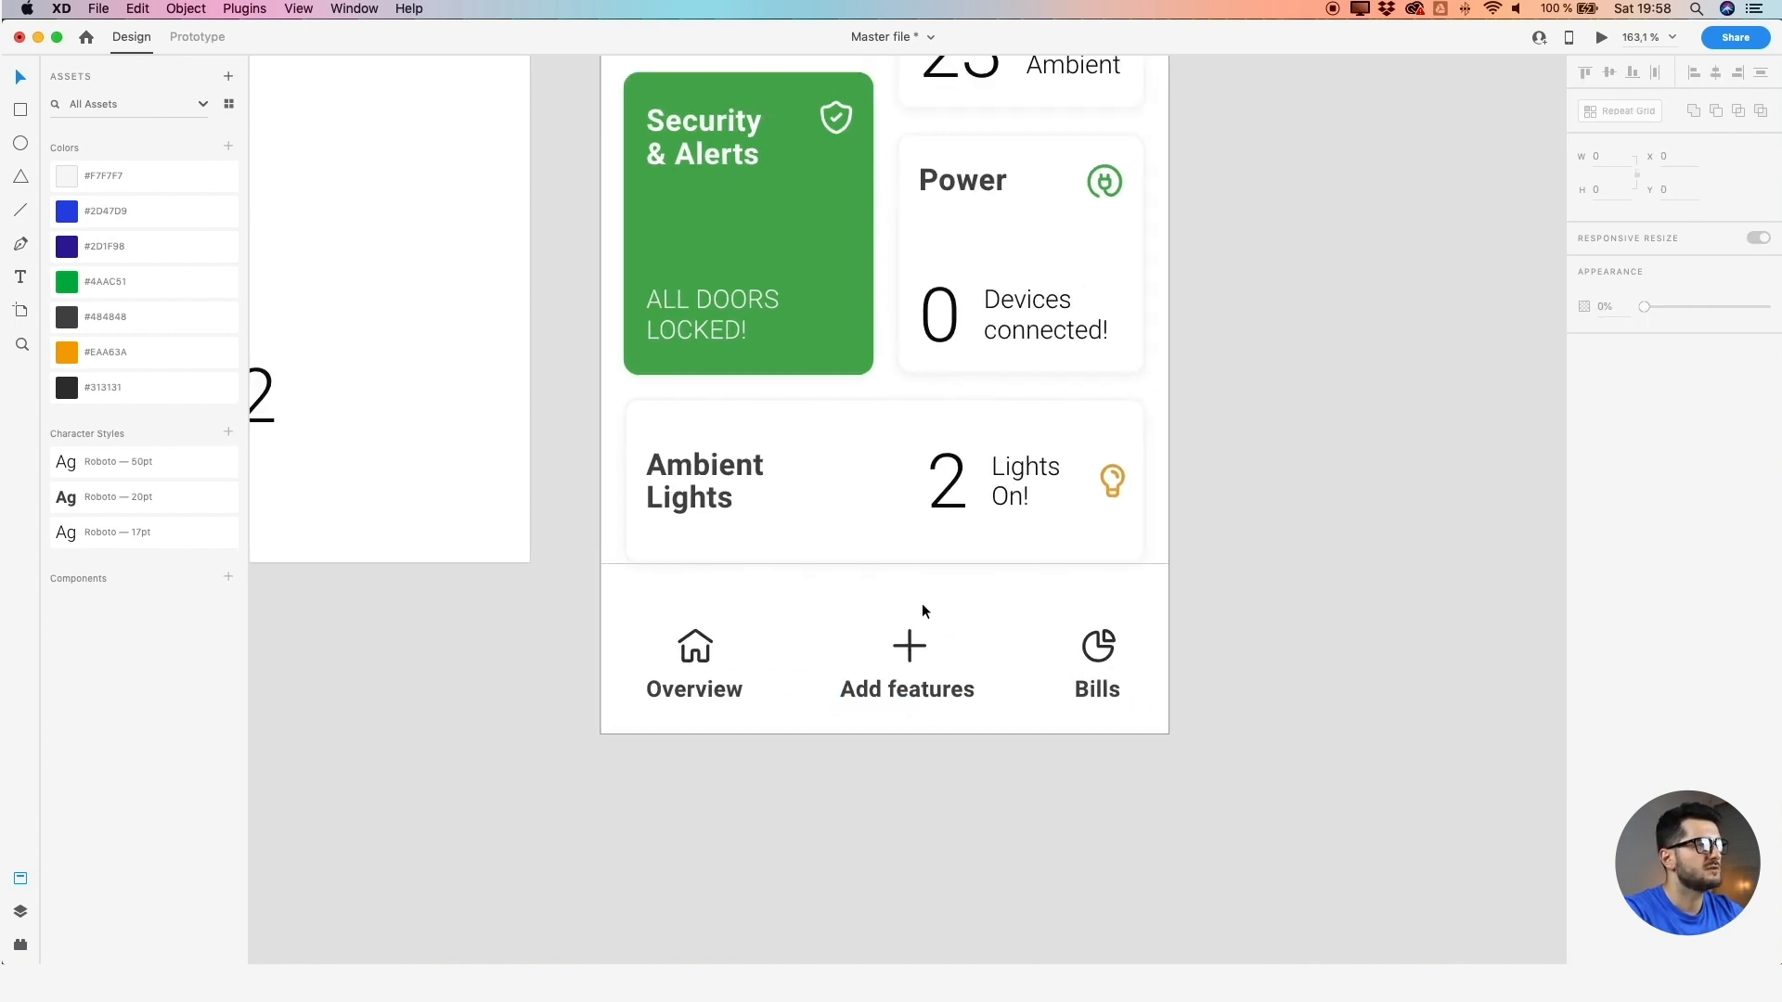
scroll(921, 603, down, 2)
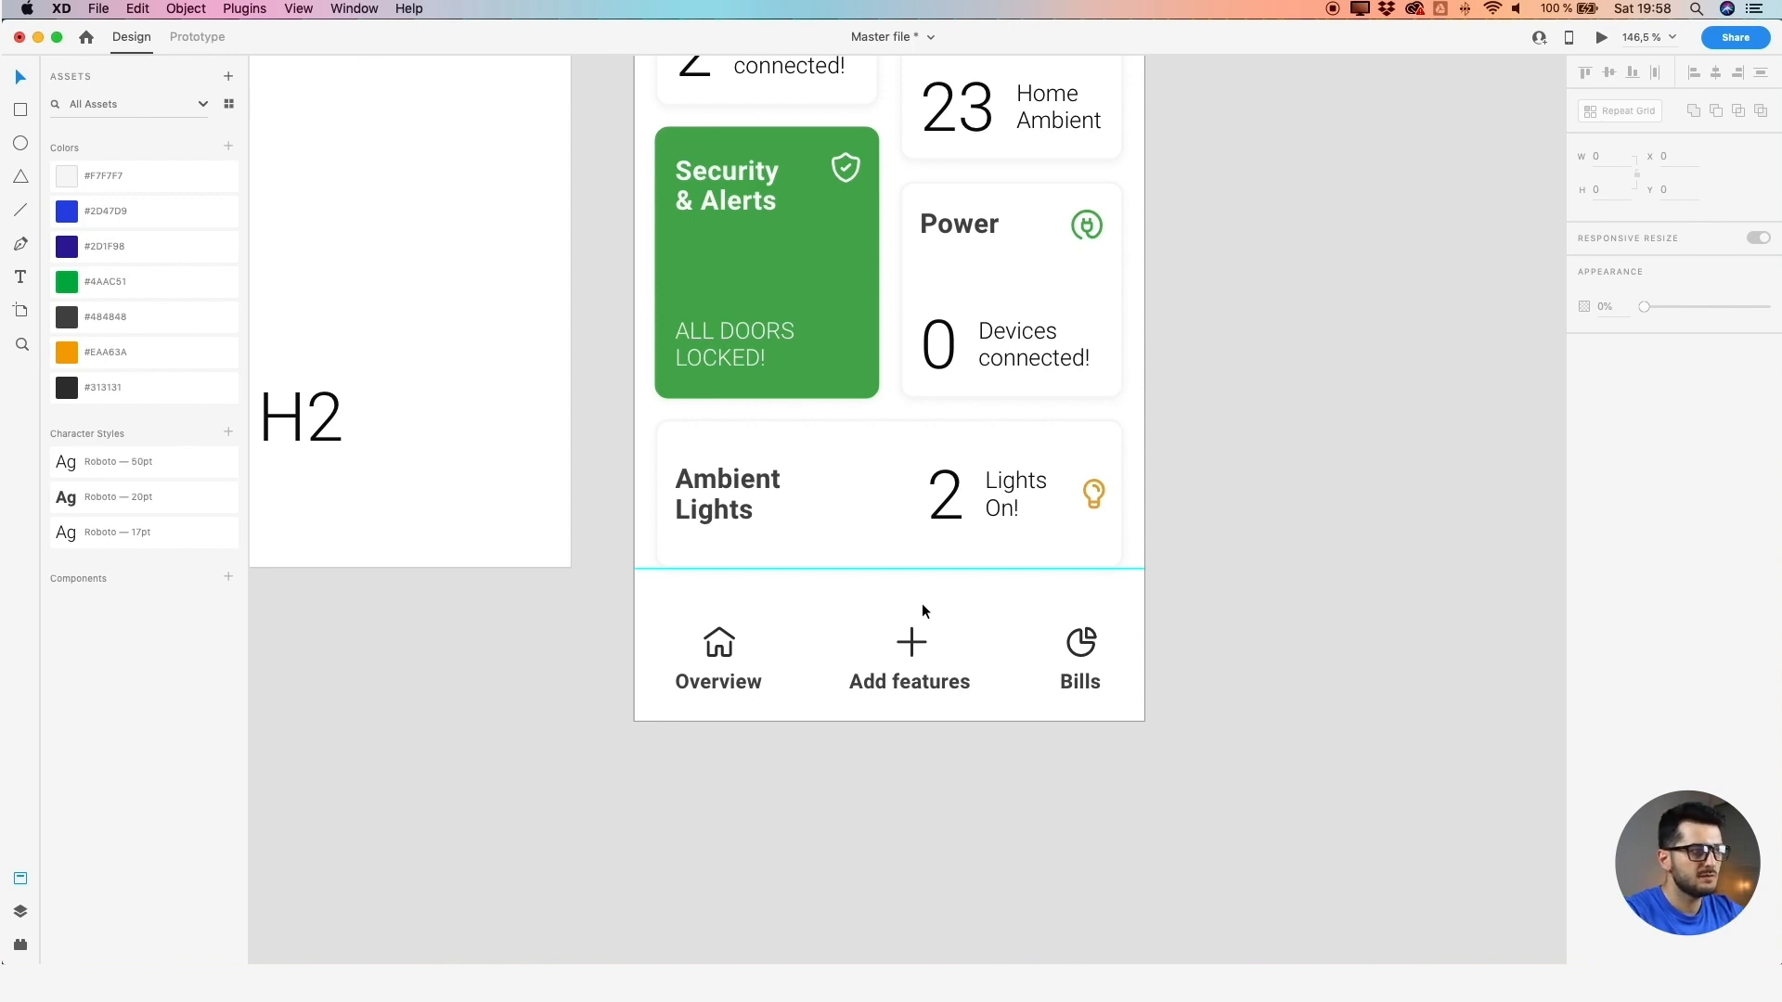
click(734, 688)
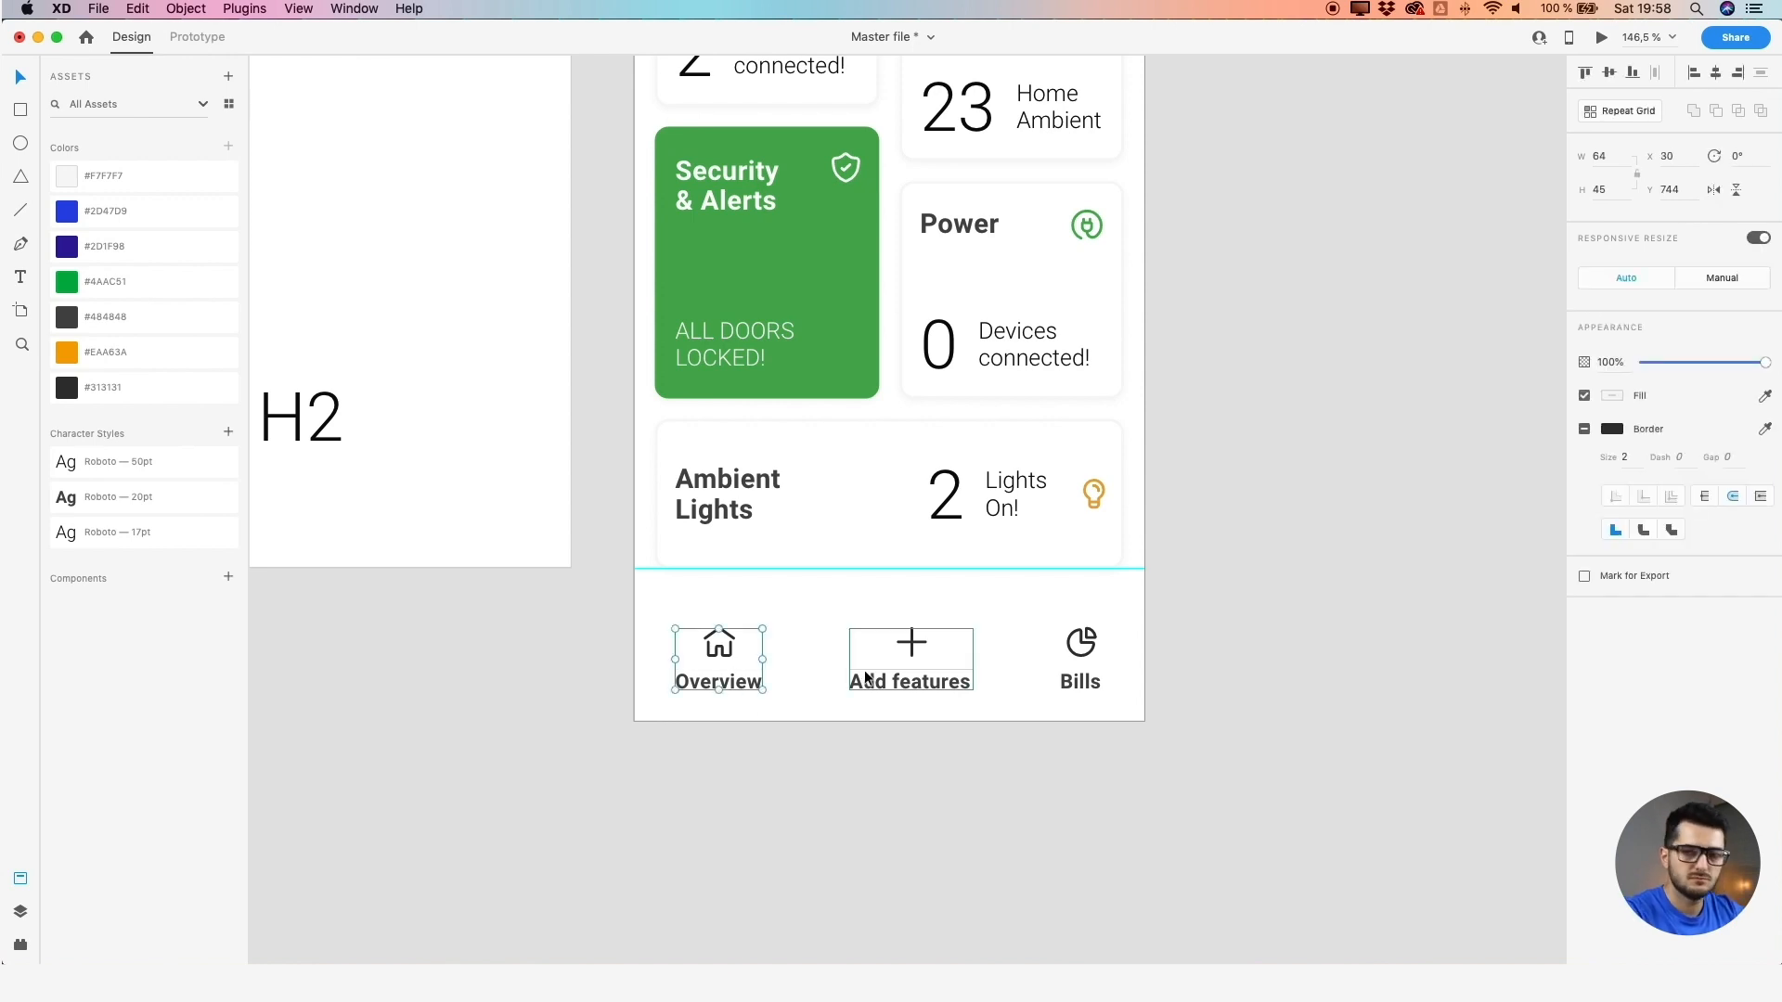
click(1197, 698)
scroll(1199, 698, down, 3)
drag(1293, 625, 1160, 772)
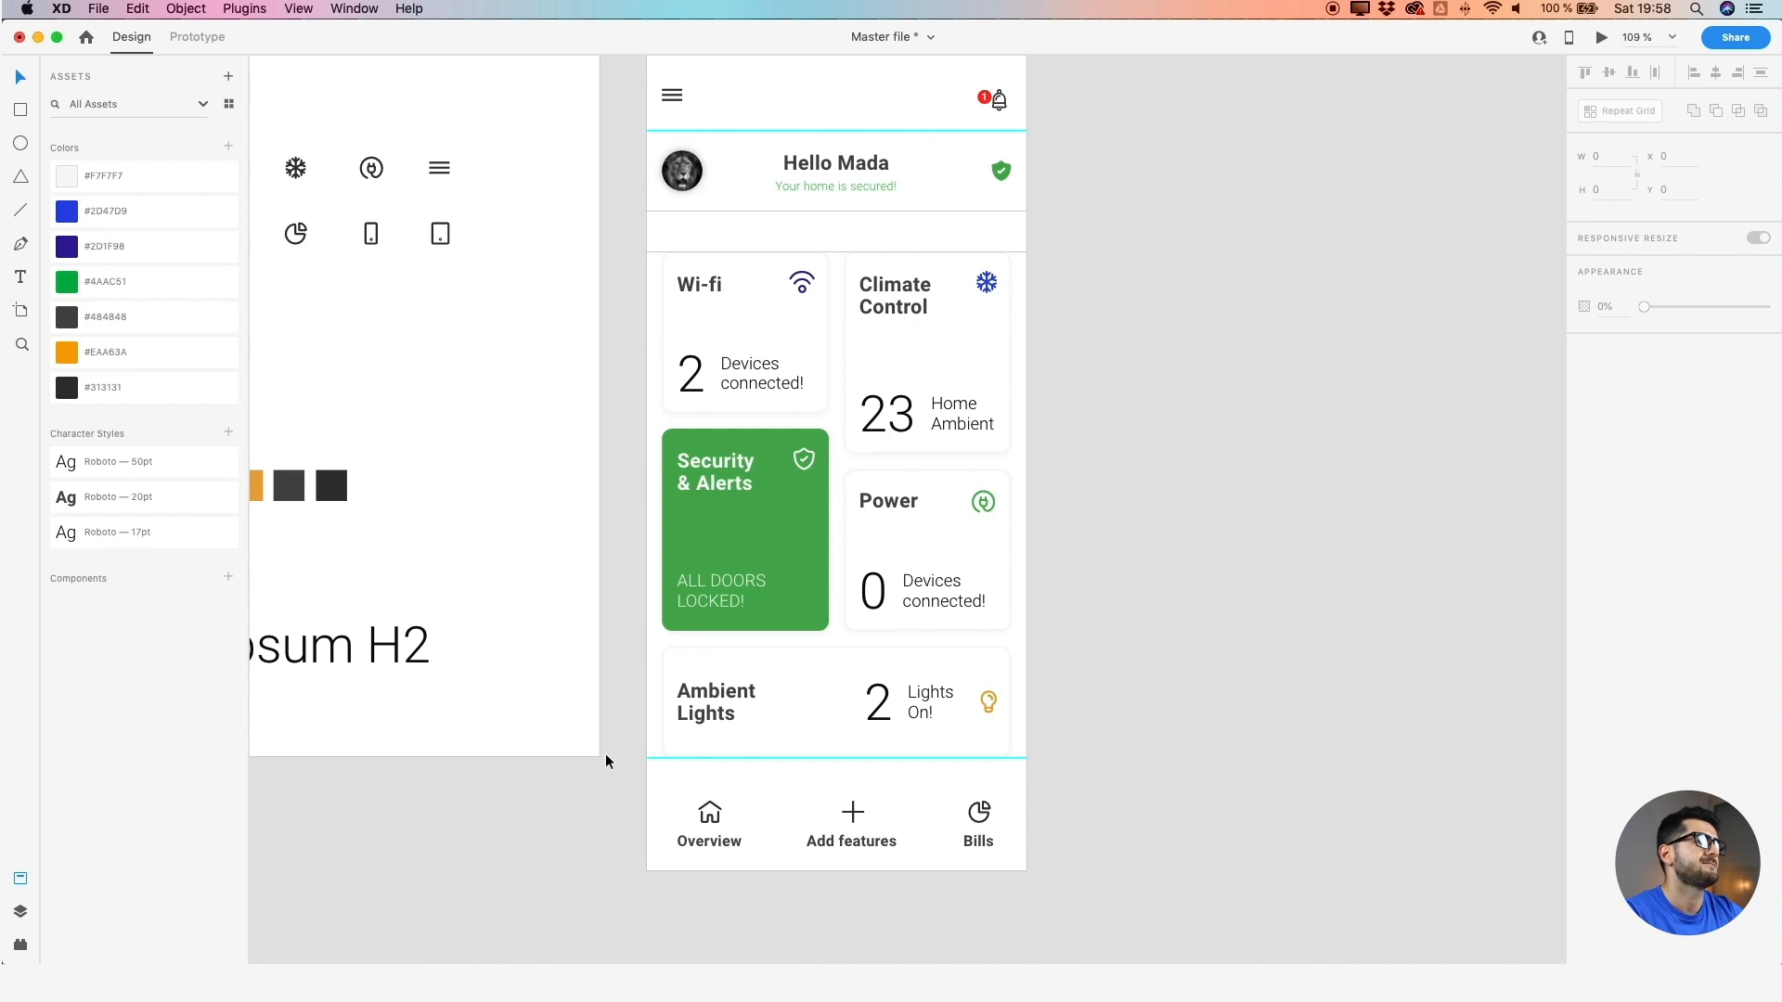
scroll(605, 754, down, 2)
drag(615, 752, 632, 736)
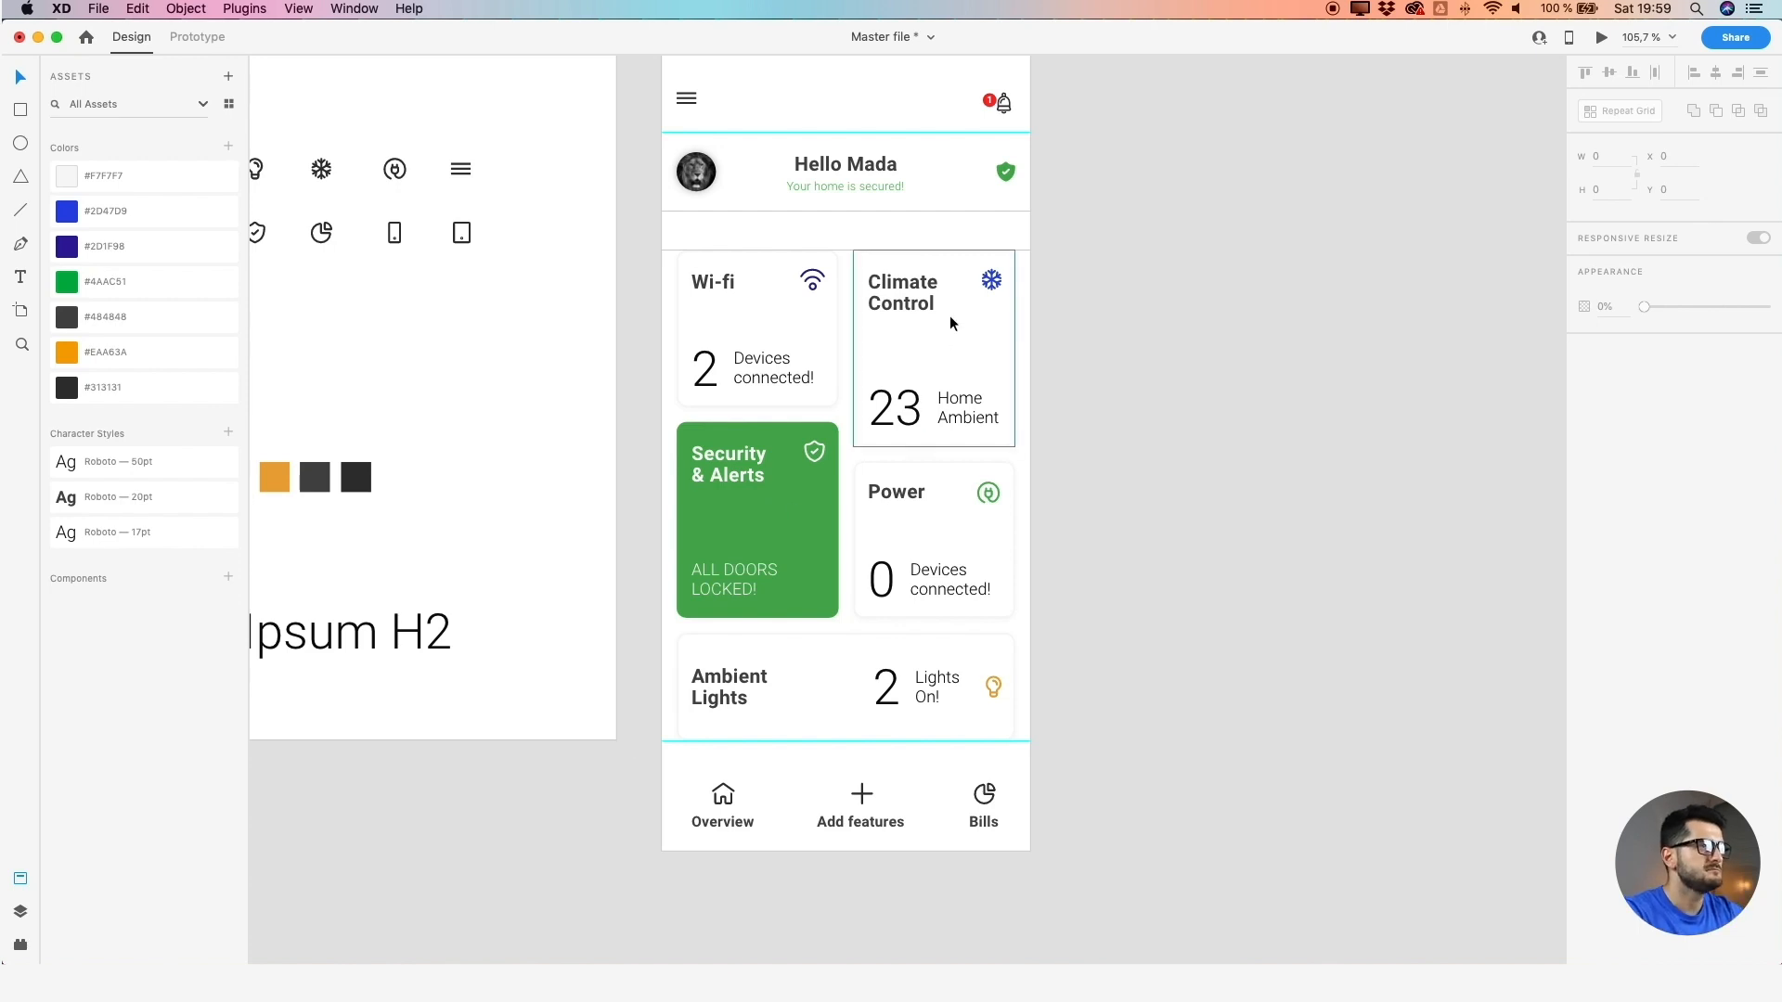
Group the Climate Control card's background, title, snowflake icon, value and label, and name the group Climate
click(991, 284)
click(1072, 285)
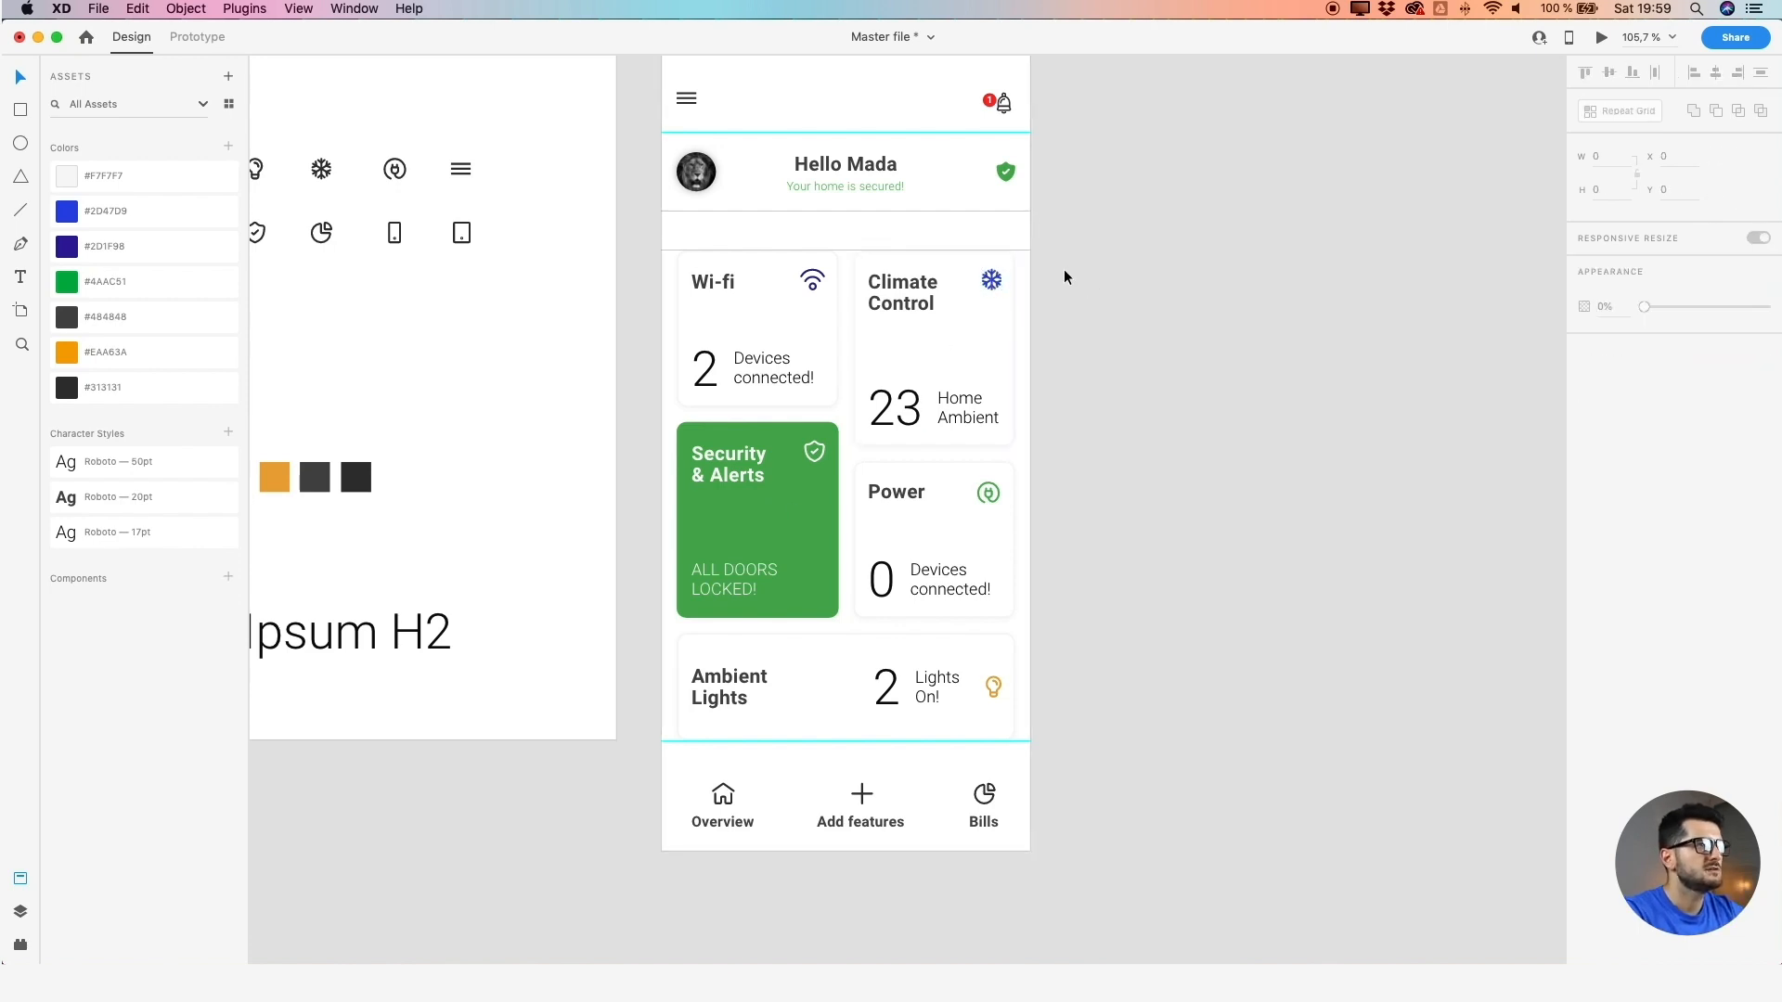
drag(1028, 293, 876, 445)
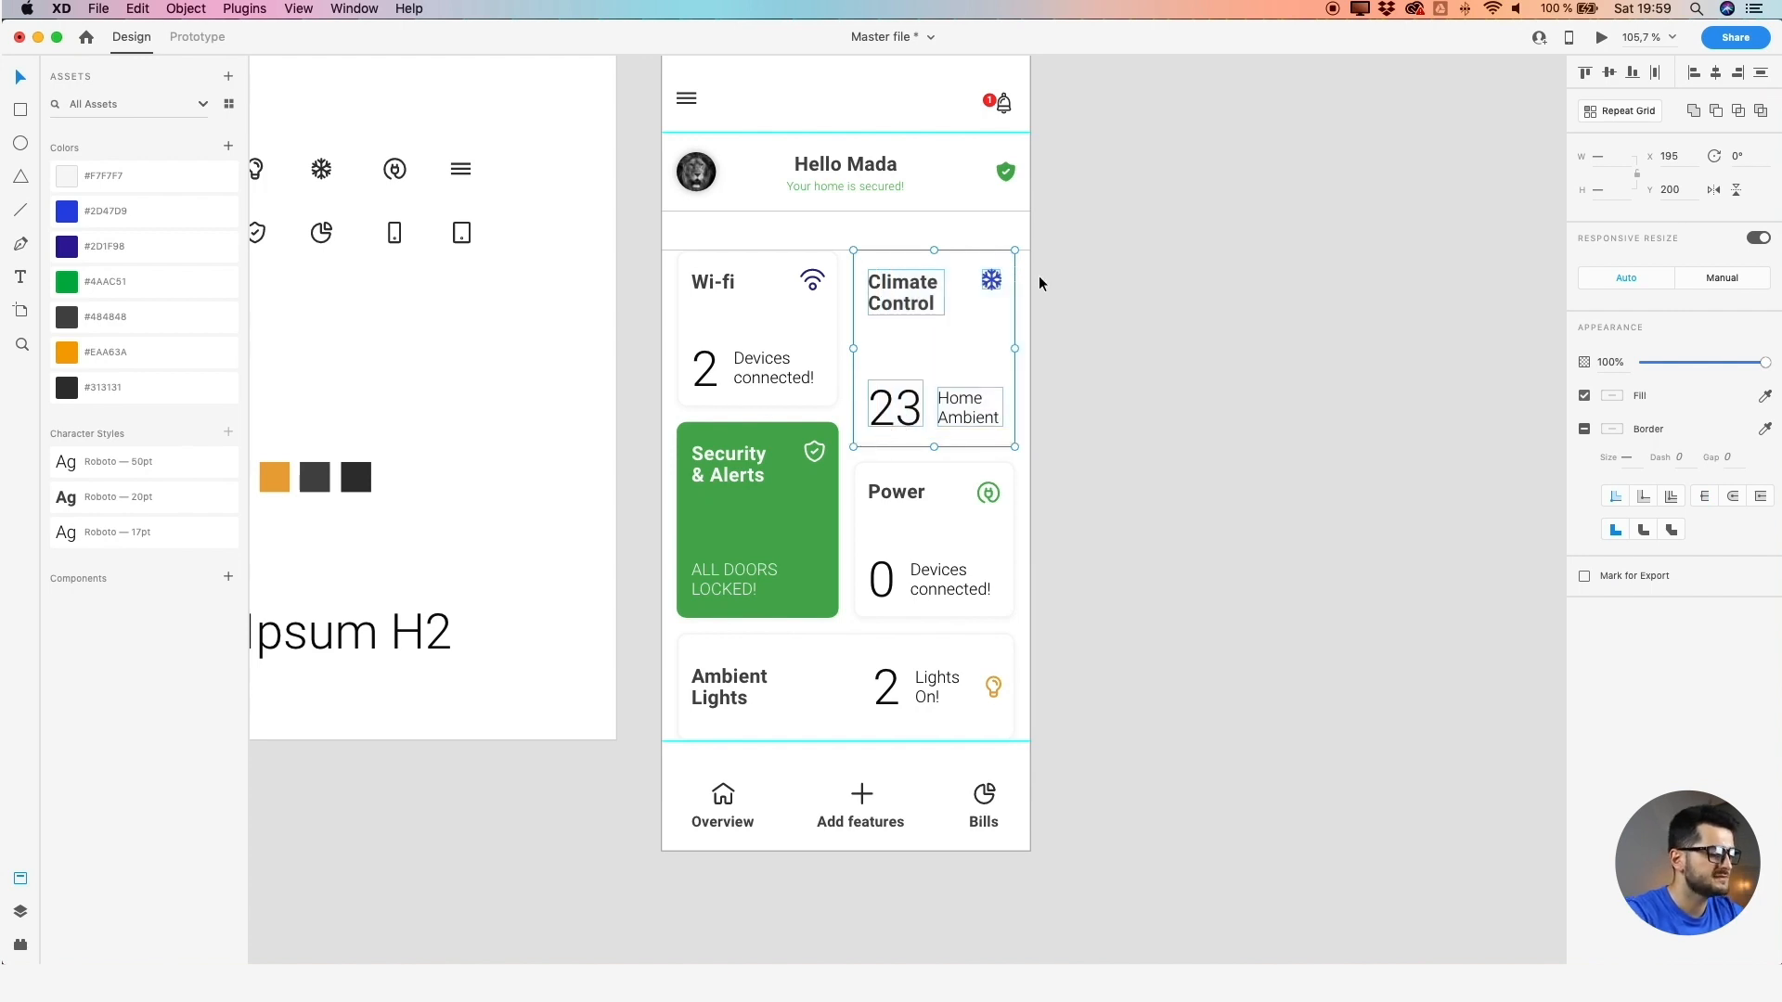
click(1045, 330)
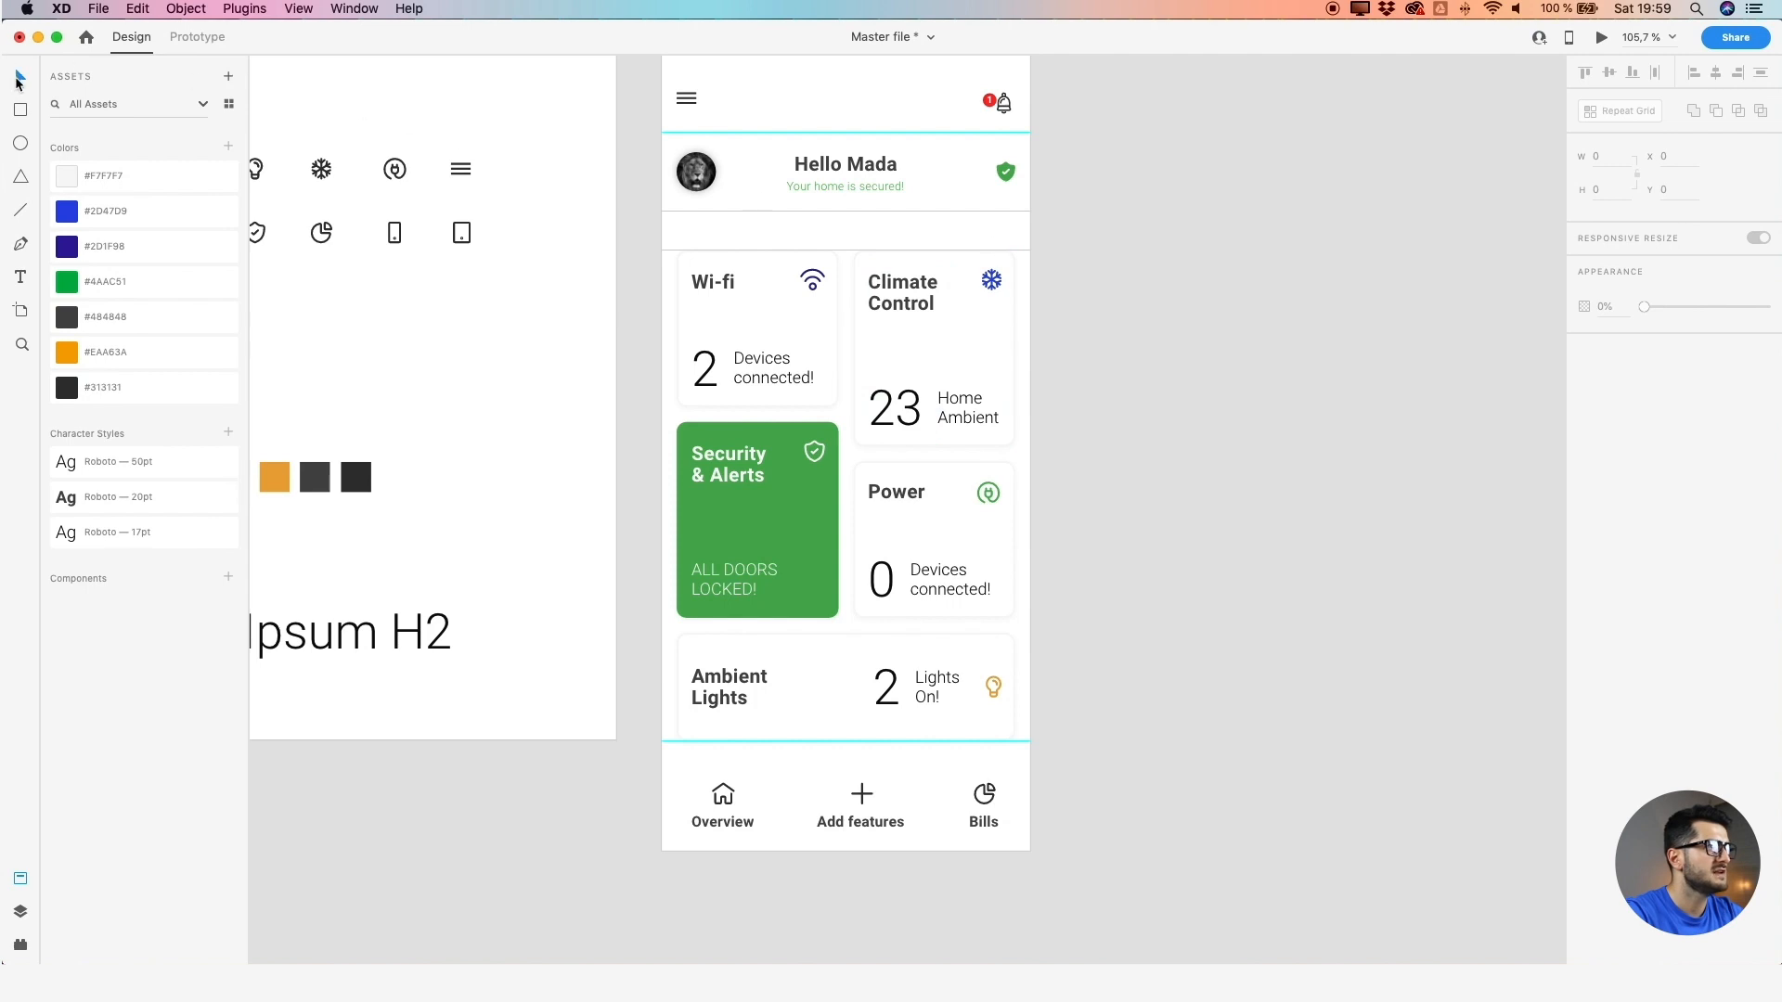
drag(1055, 247, 857, 436)
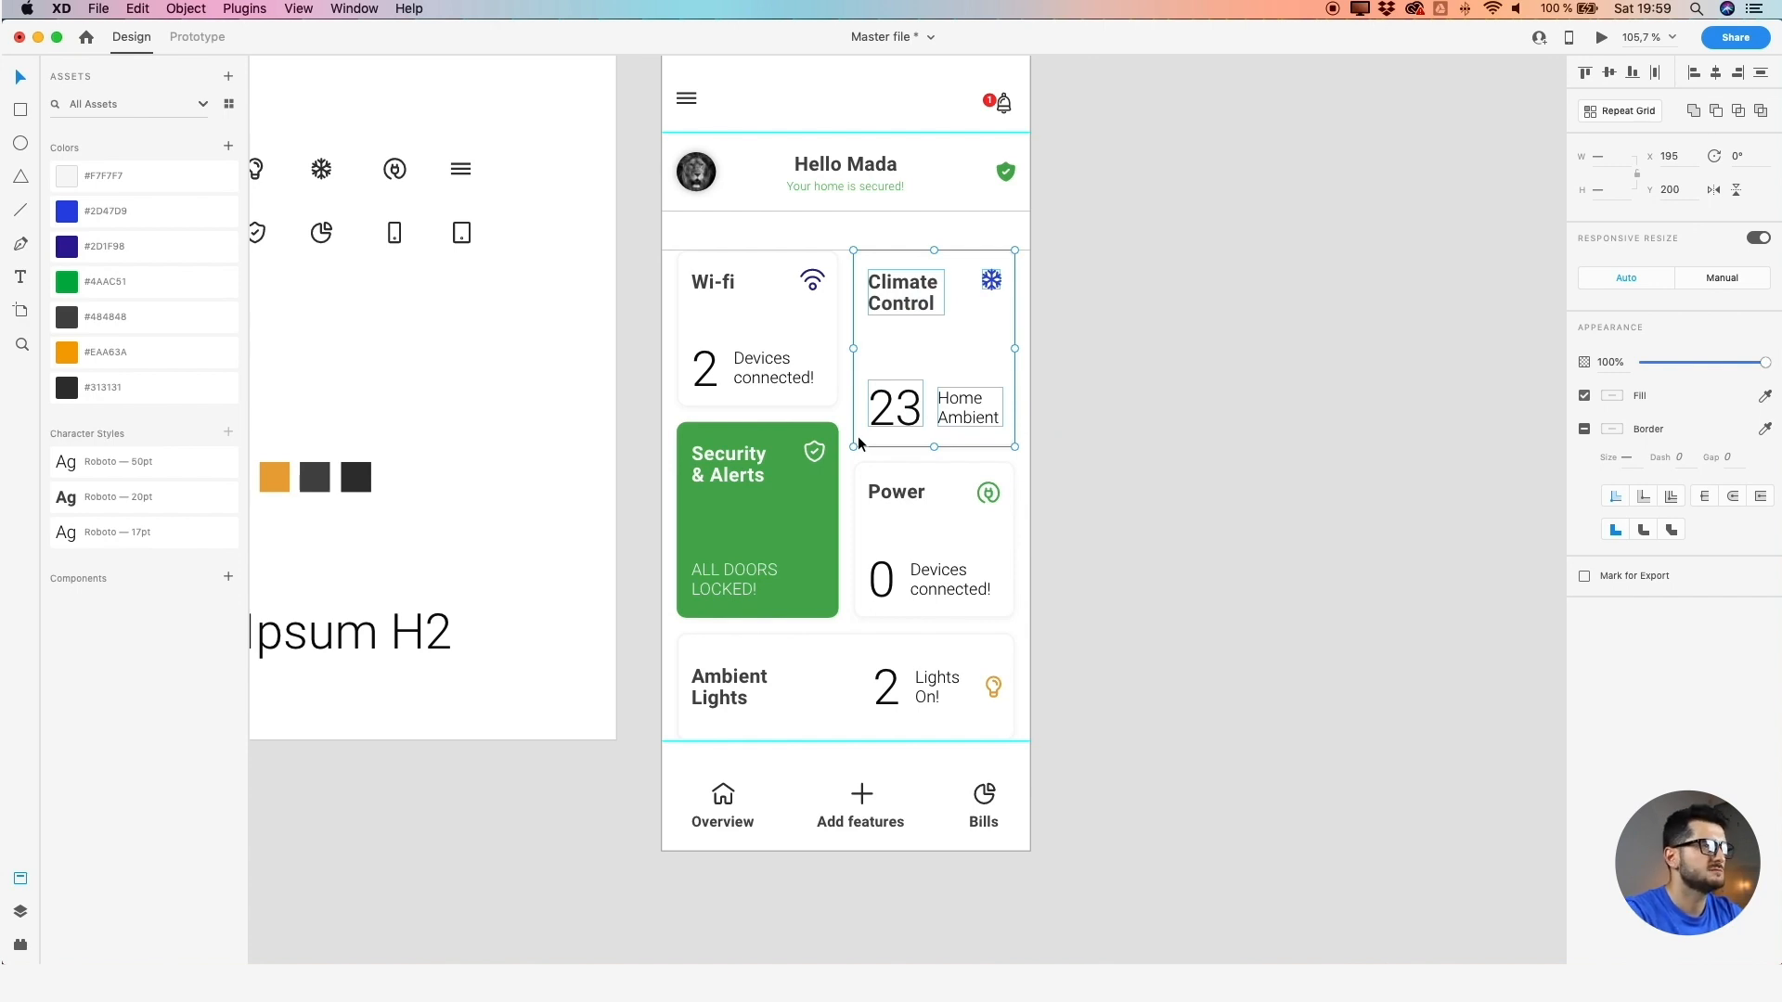
key(super+g)
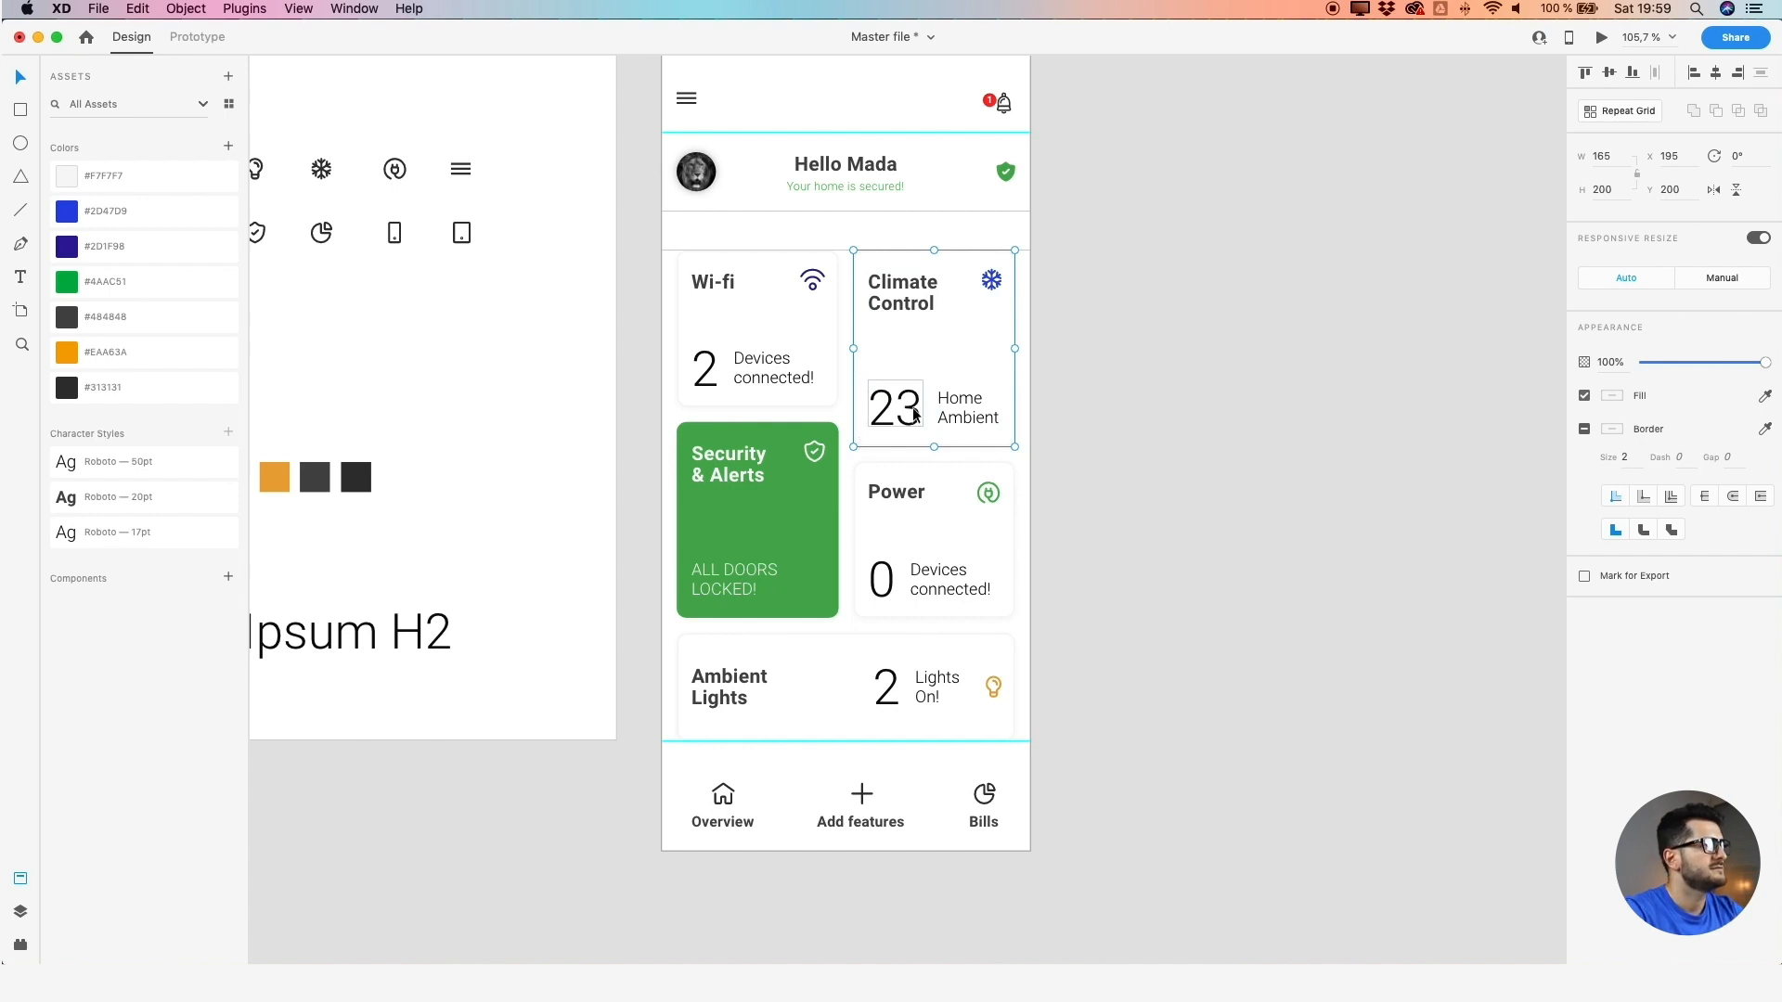
click(24, 910)
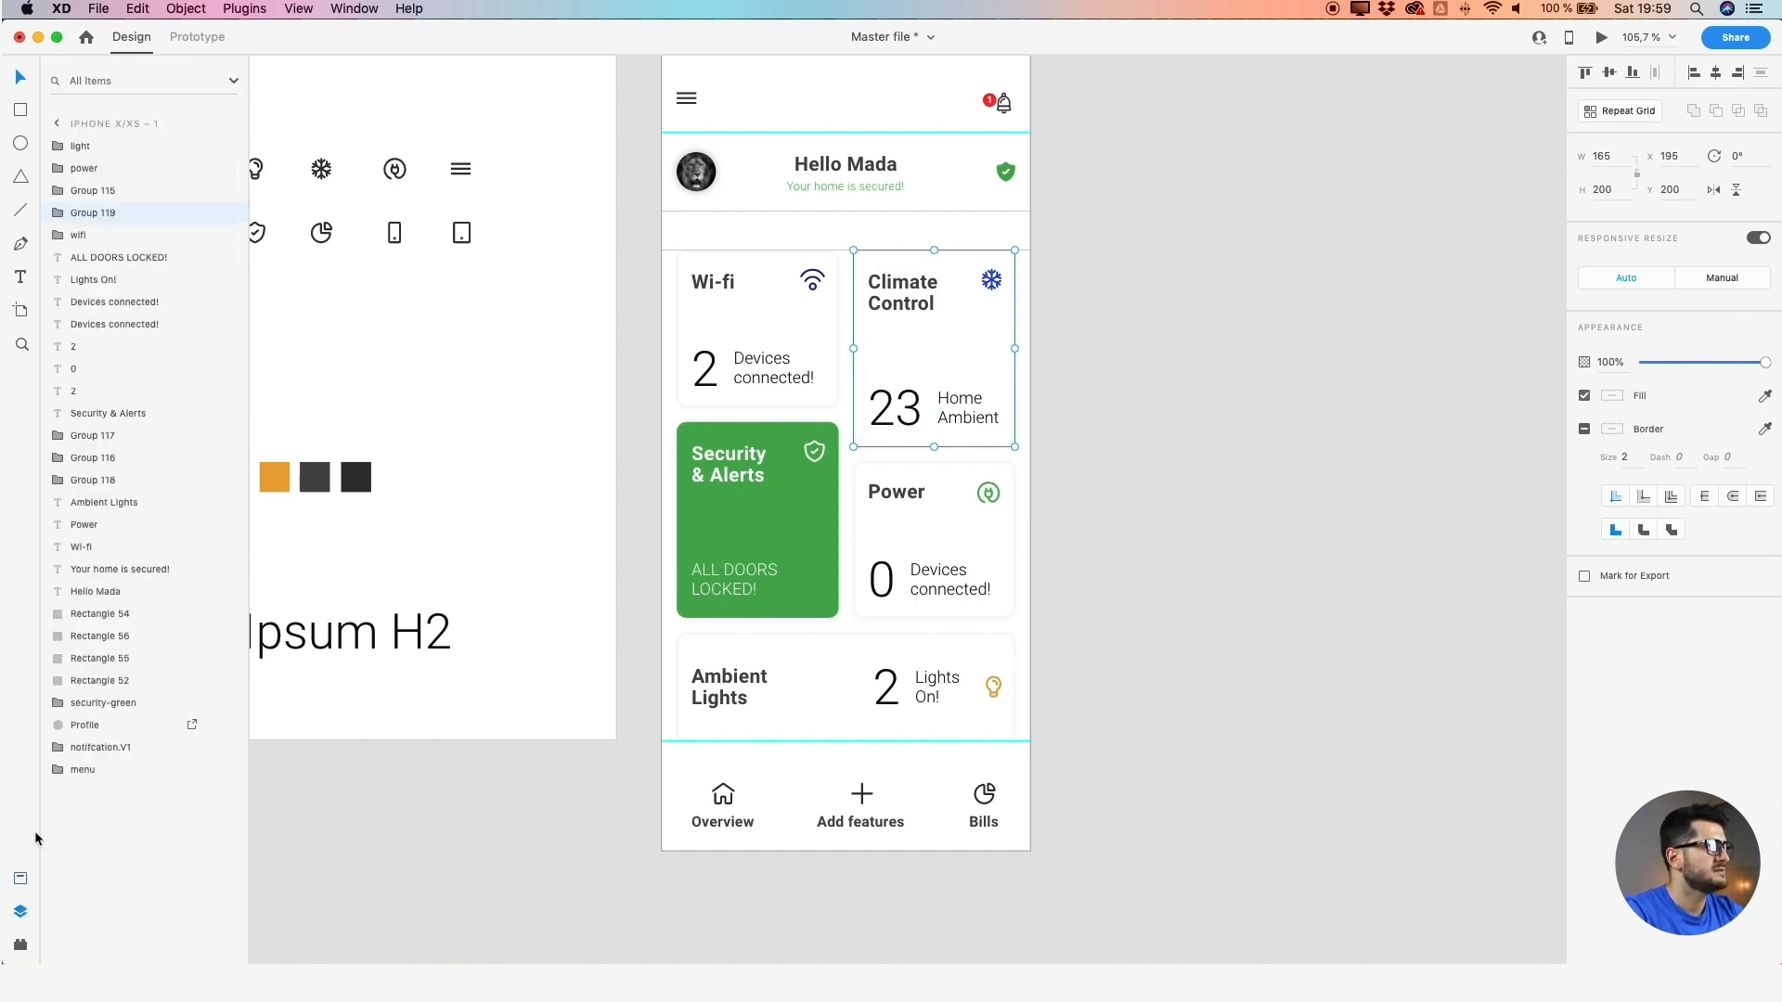
double_click(113, 212)
text(Climate)
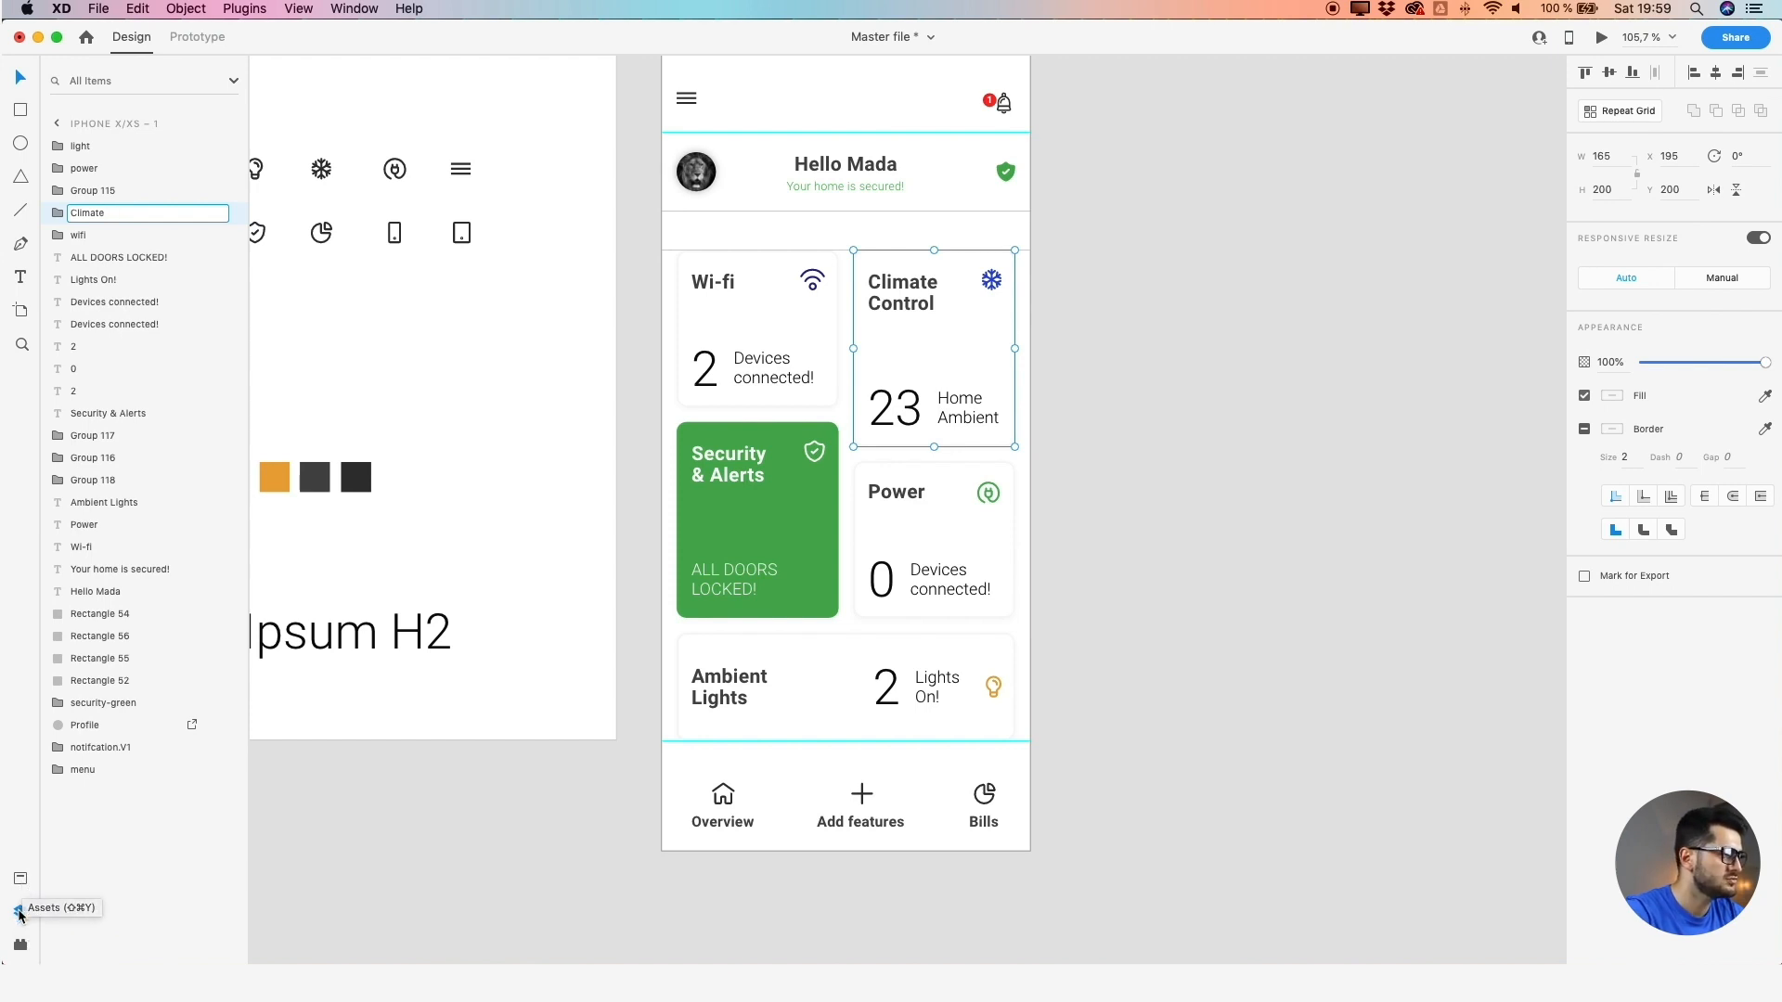
click(20, 913)
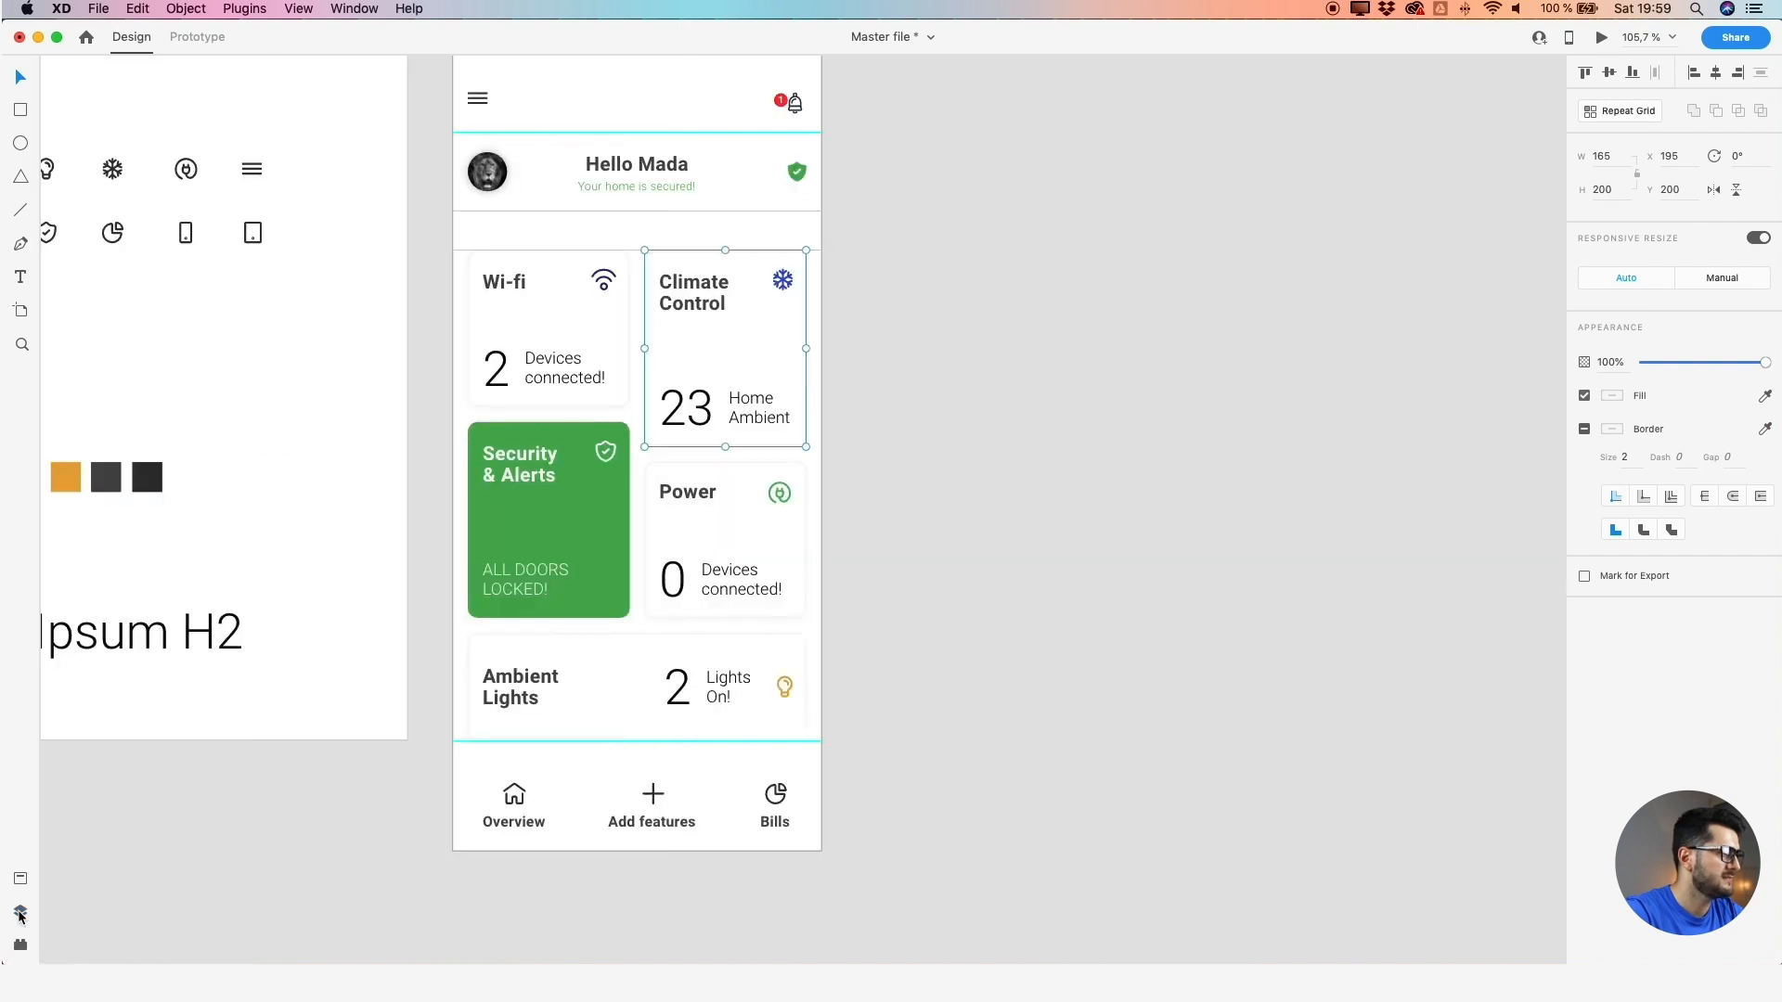
Look through the document's assets library and plugins overview, ending with the layers list in view
click(20, 913)
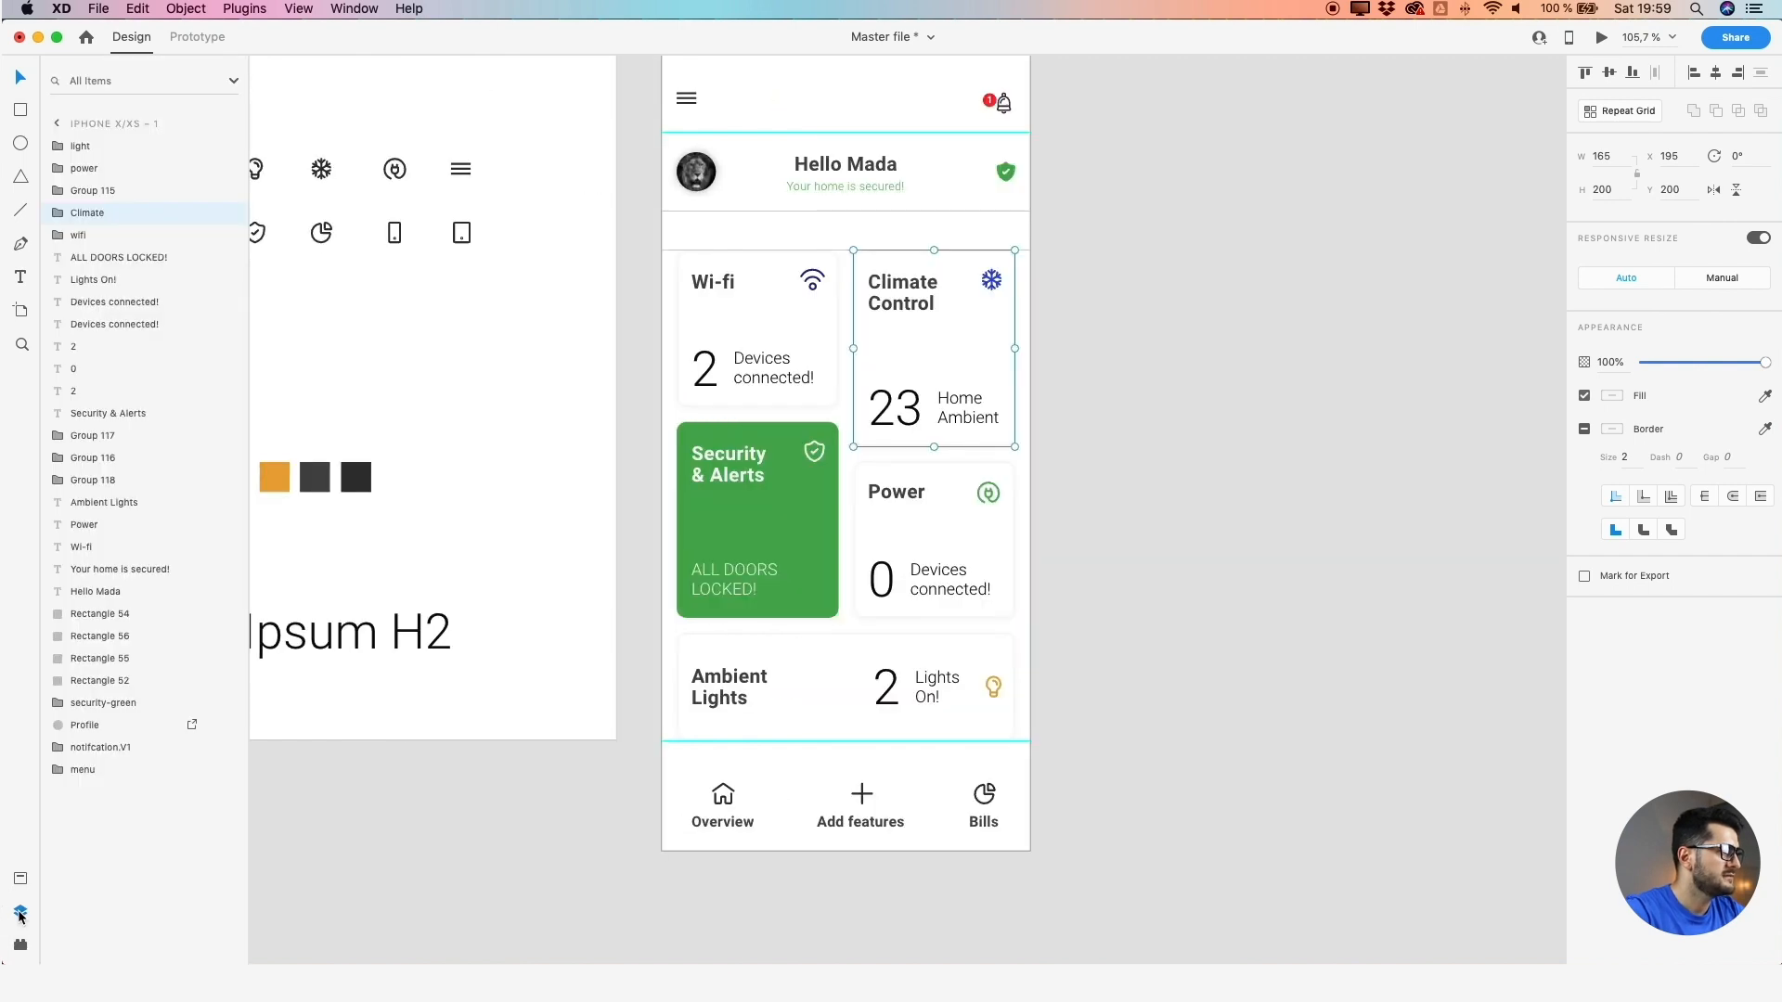
click(20, 913)
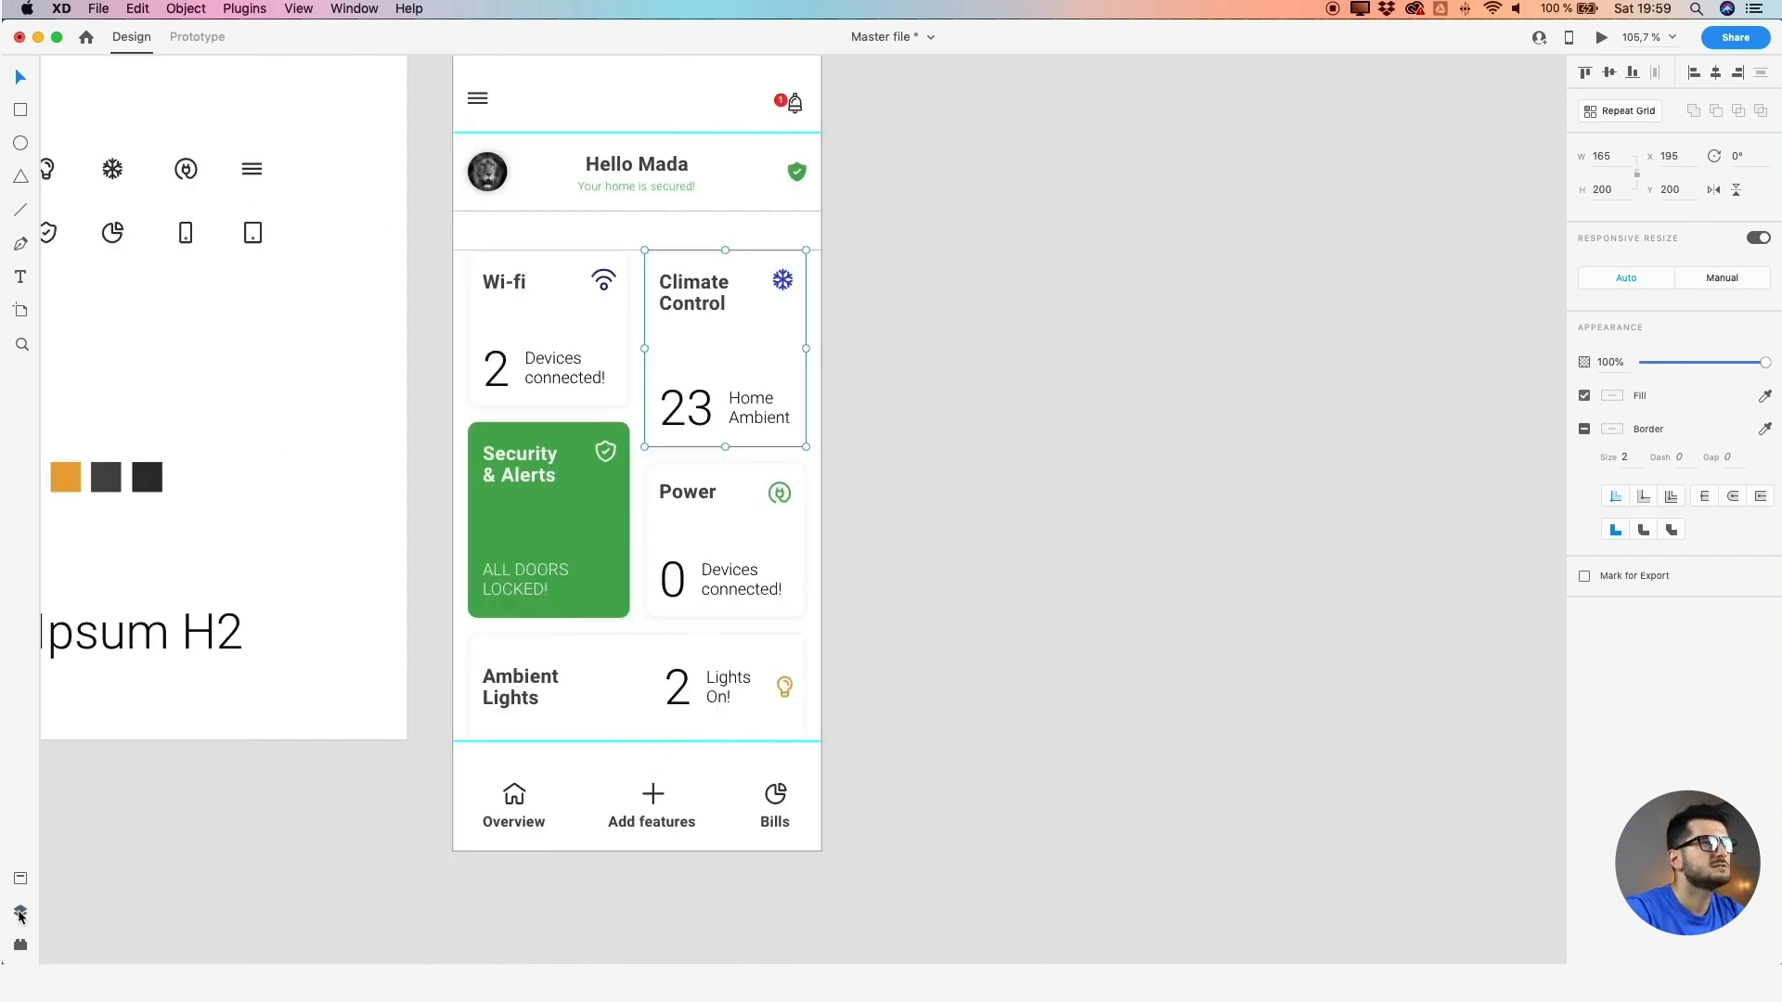
click(20, 913)
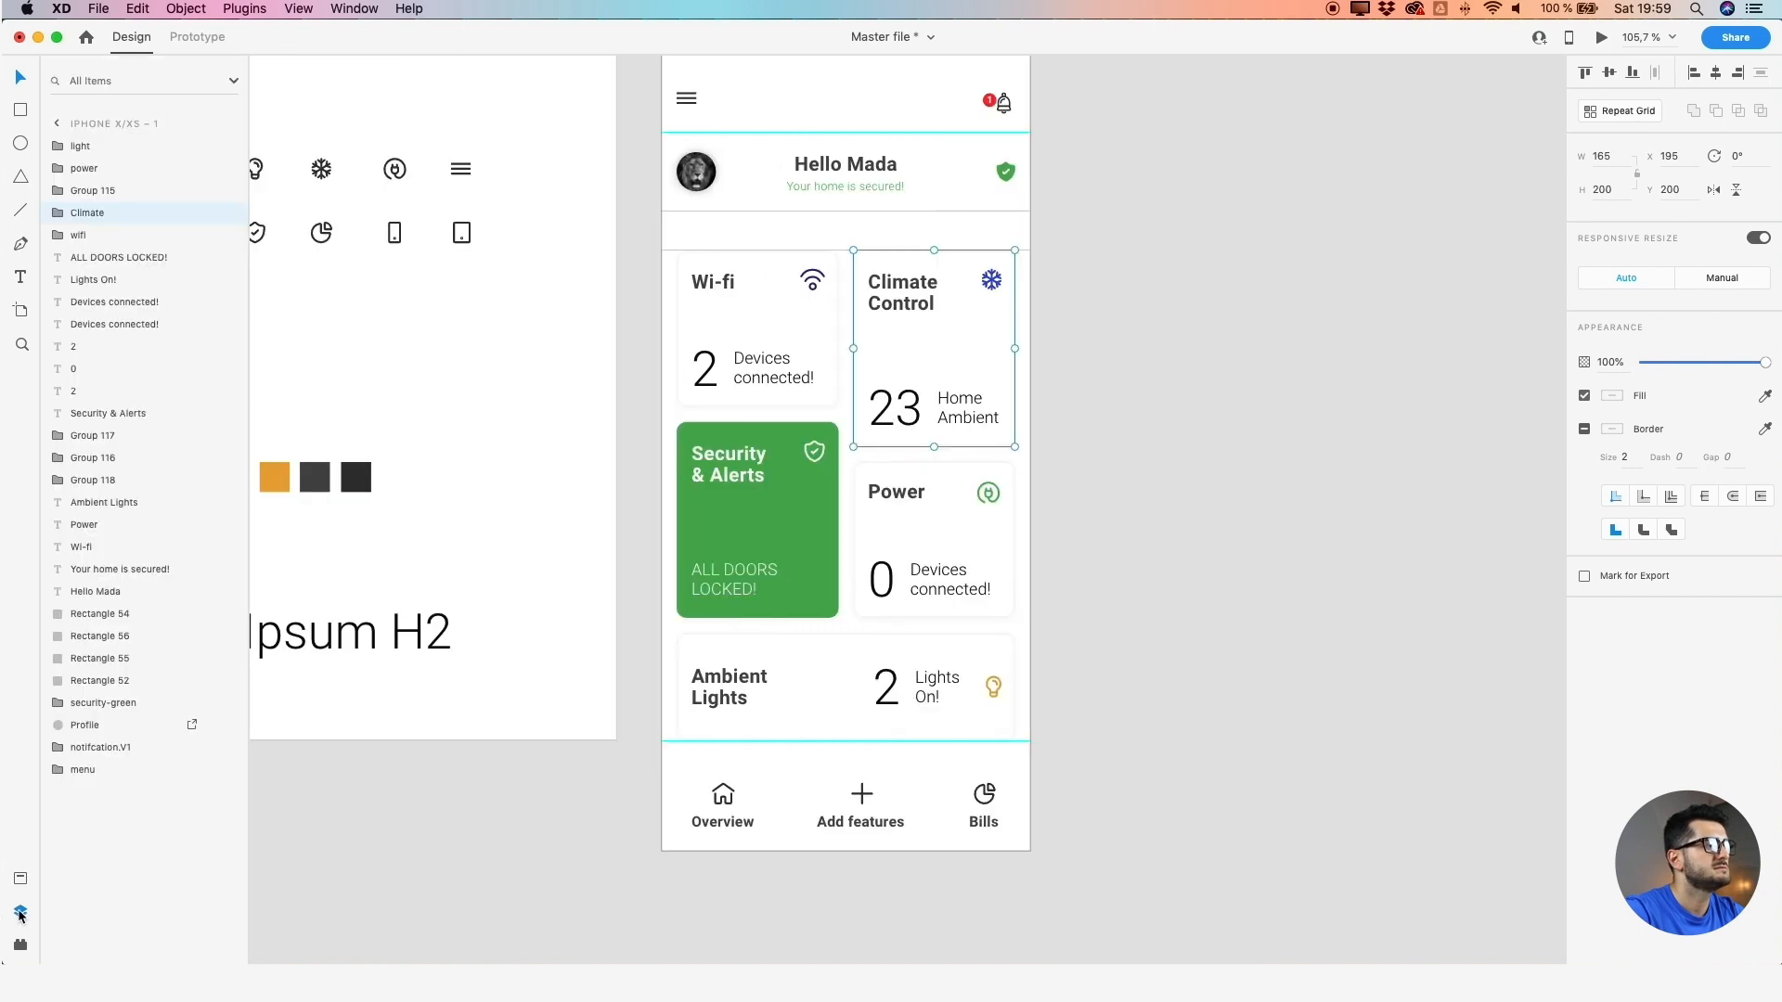
click(24, 885)
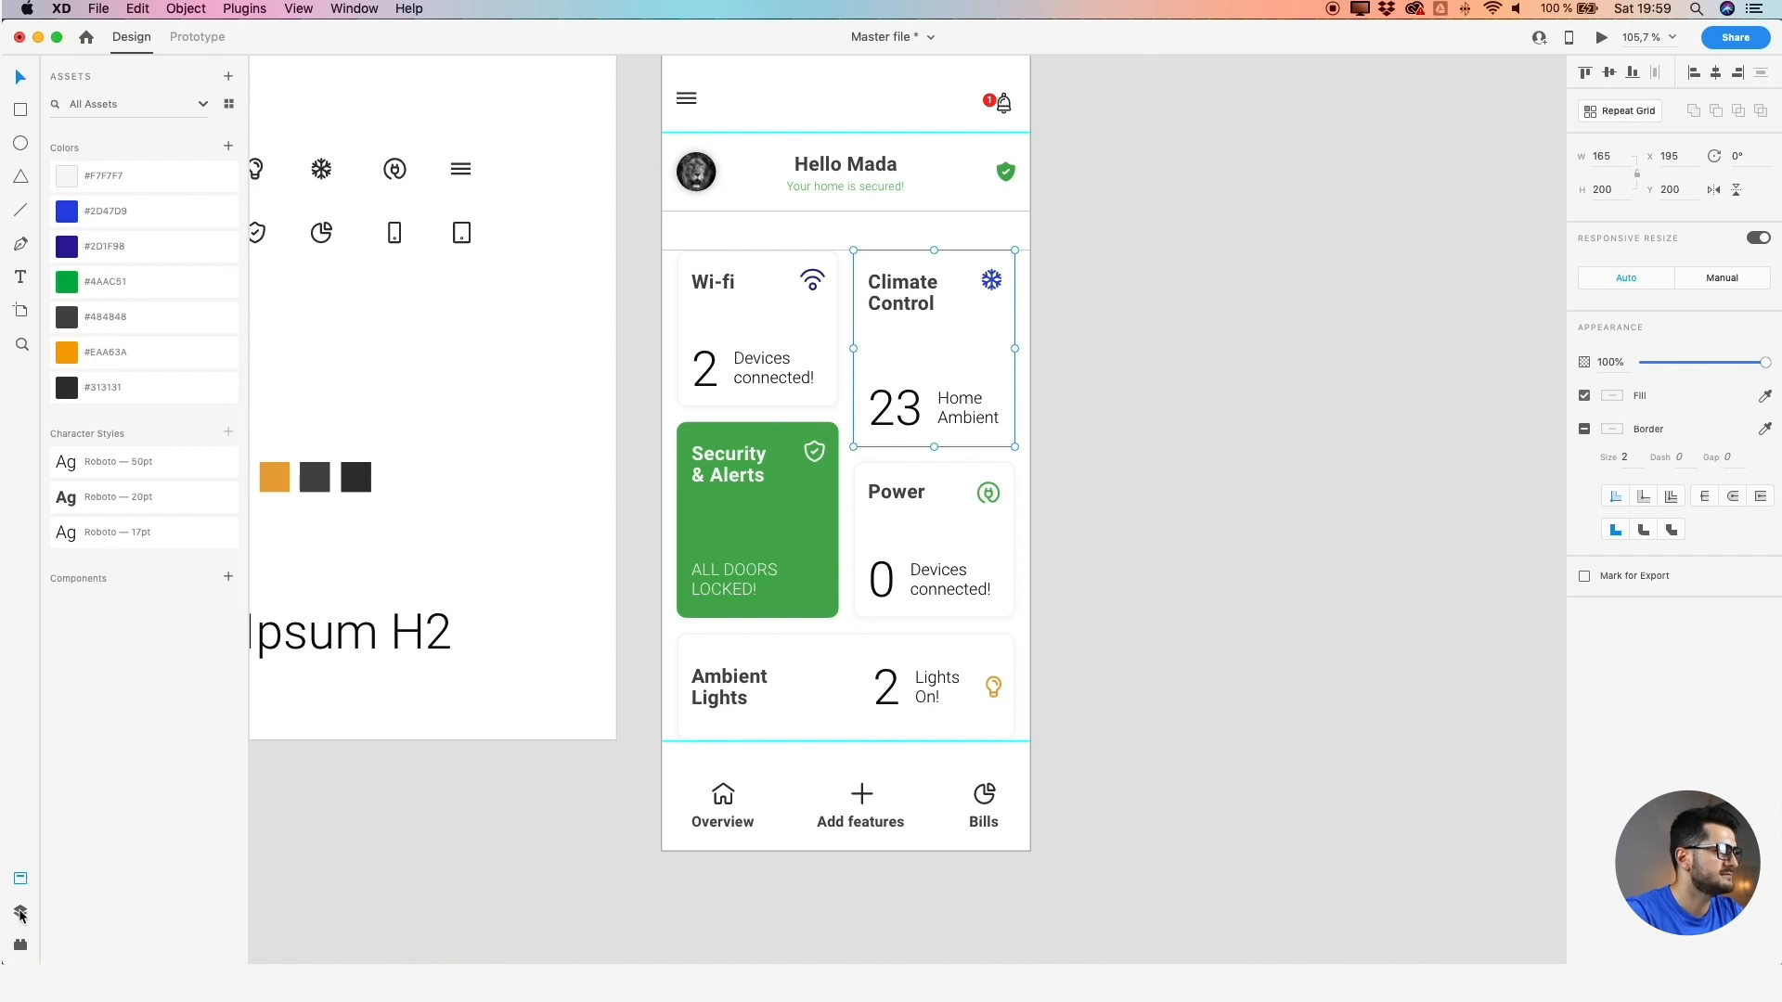
click(19, 913)
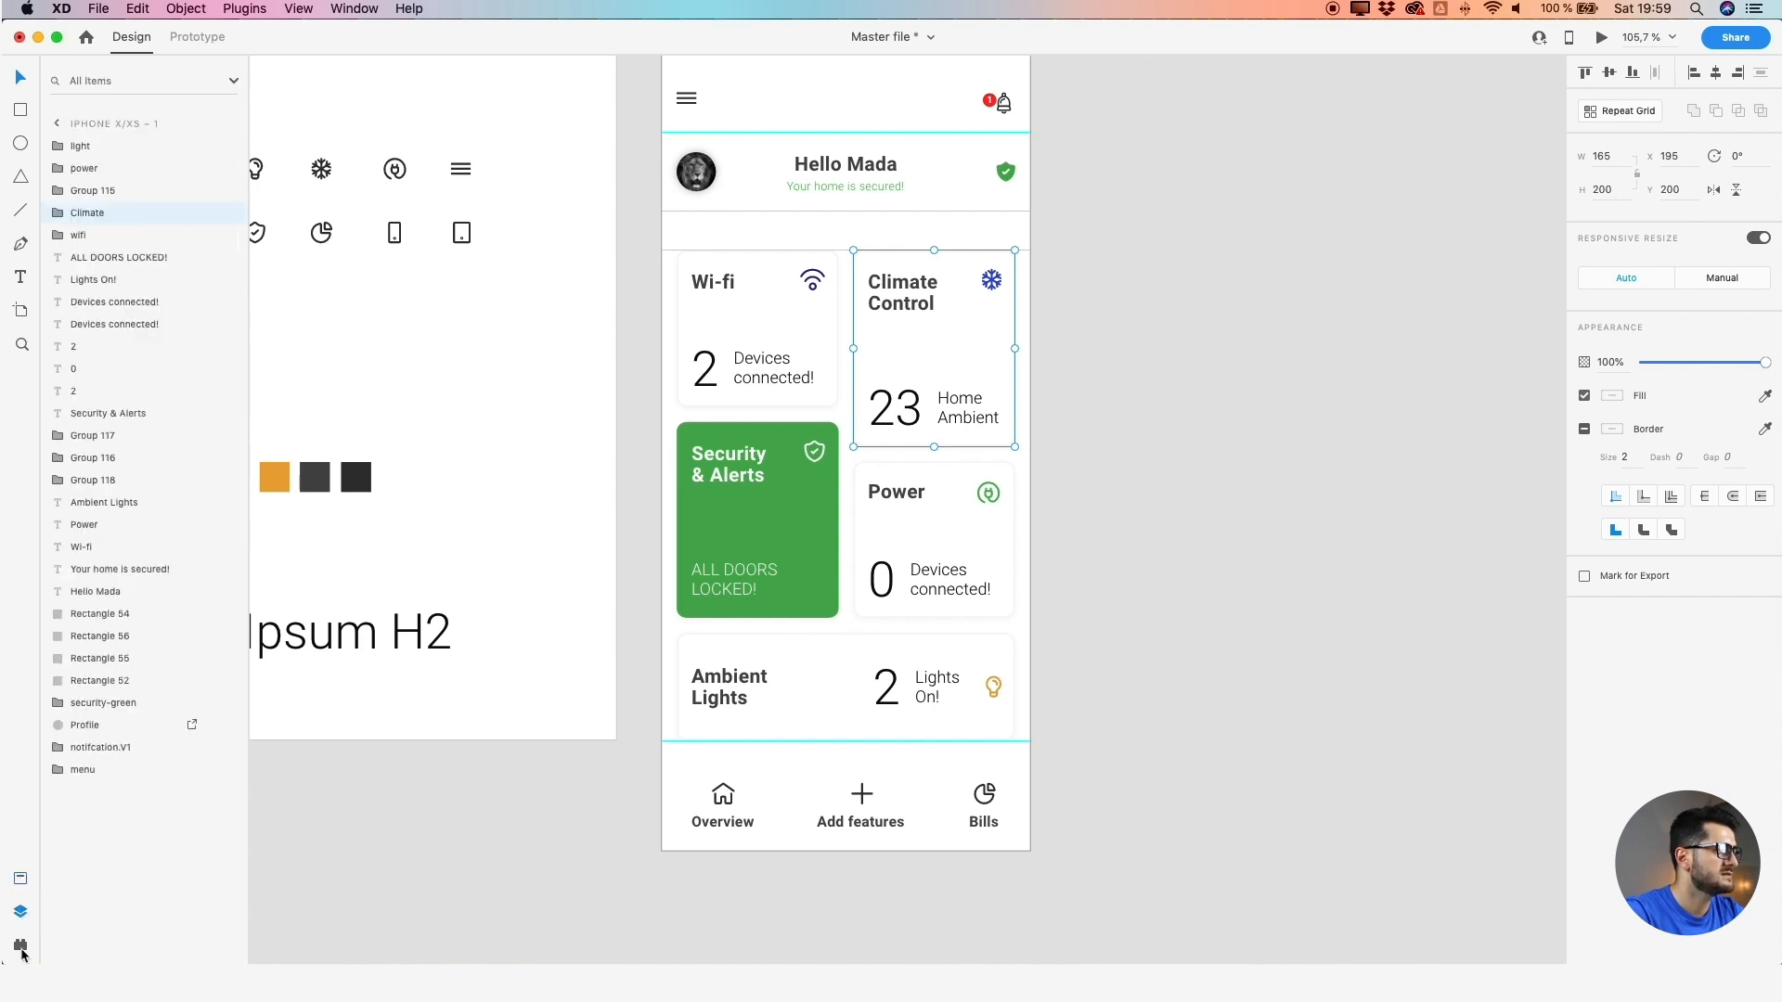
click(21, 948)
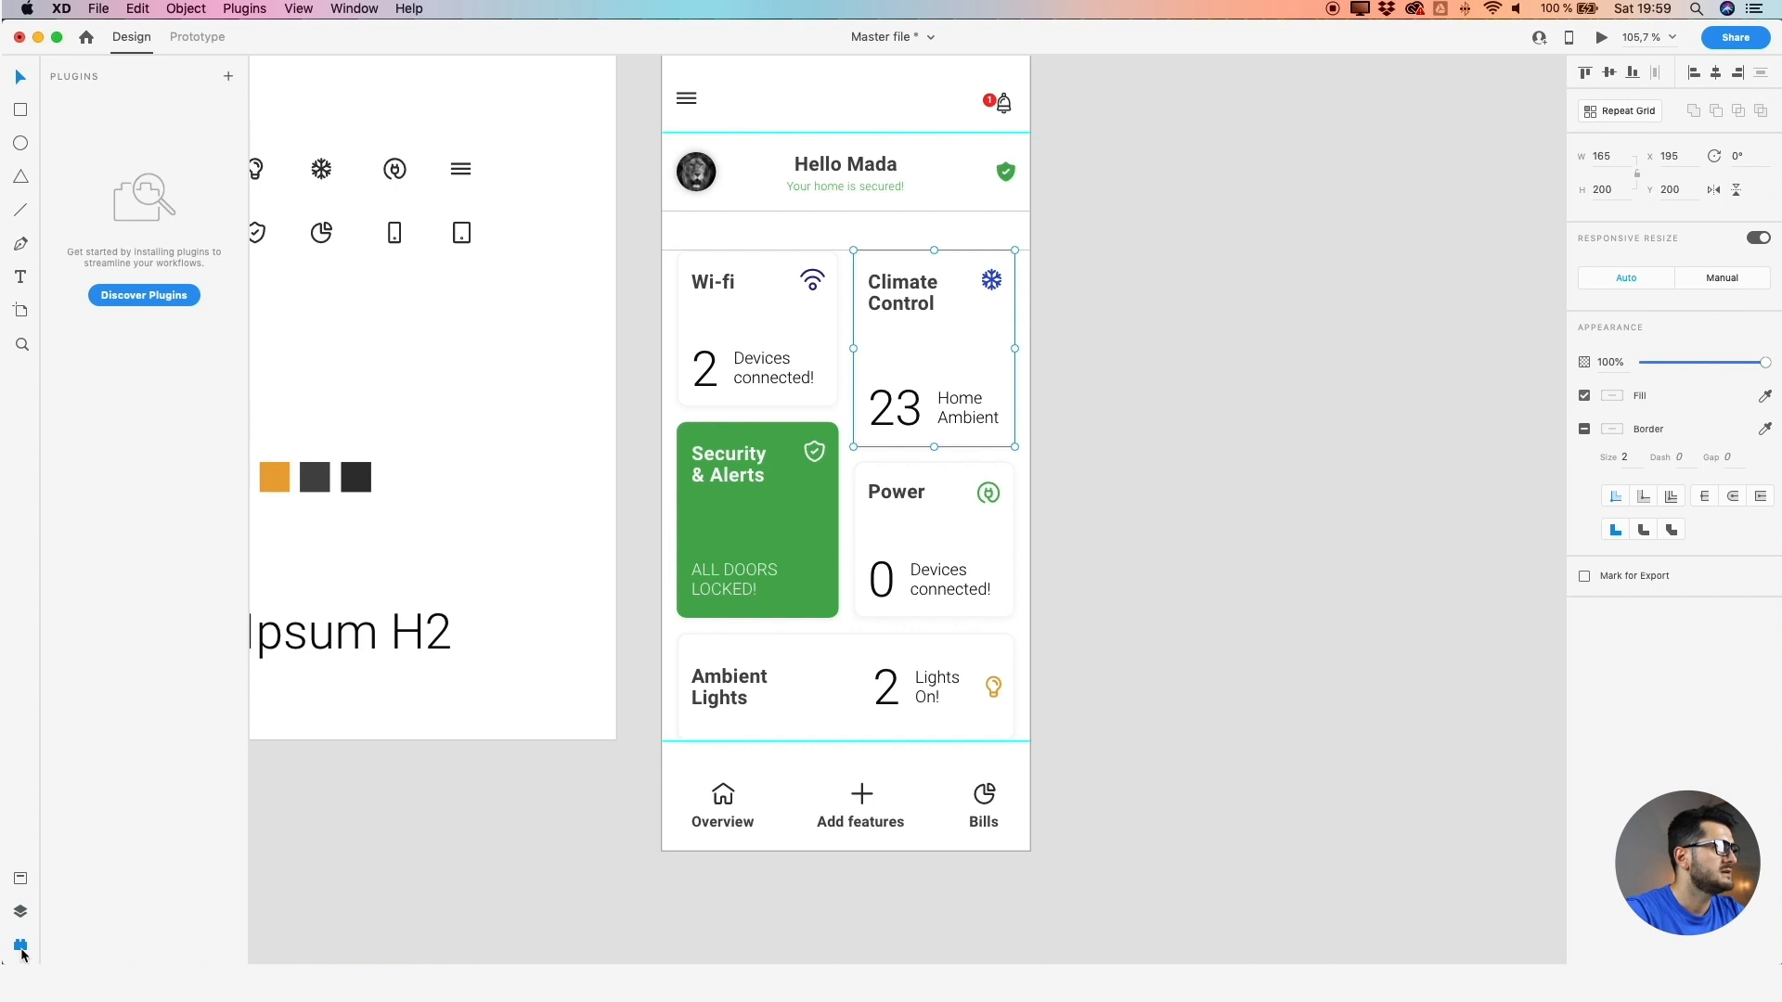
click(20, 913)
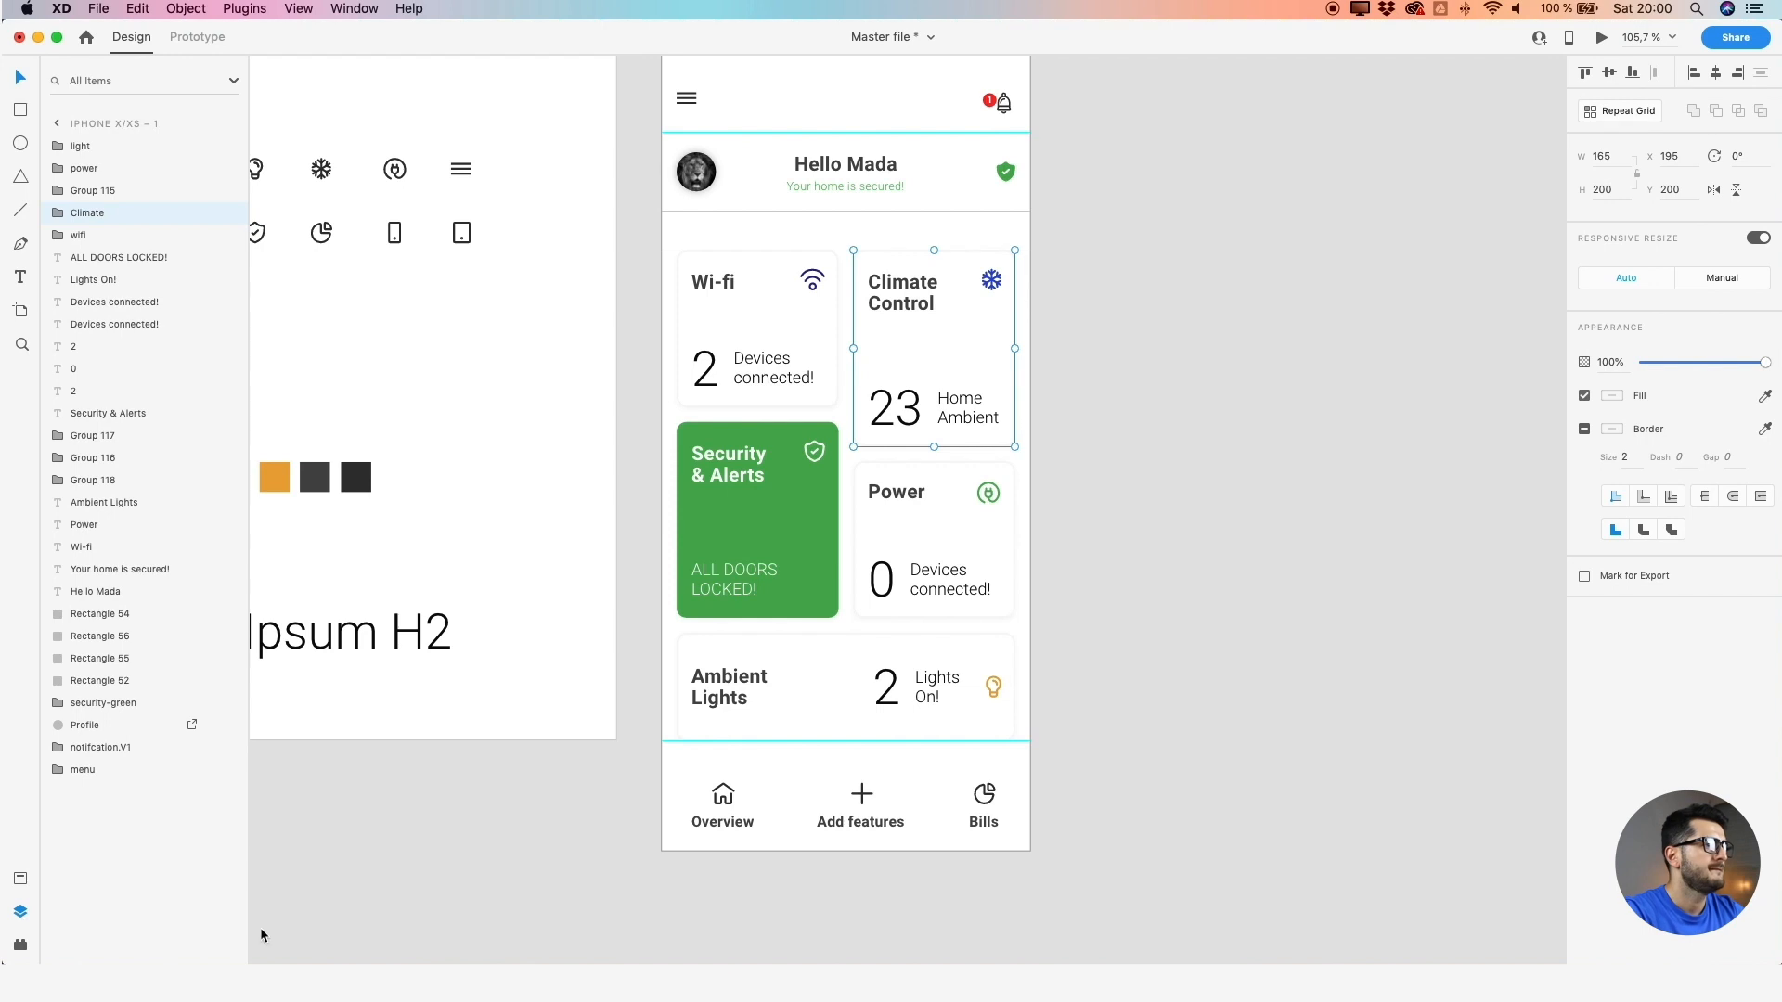
Group the Wi-fi card's background, title, icon, number and label, and name the group wifi
click(1144, 631)
scroll(1143, 631, down, 3)
key(space)
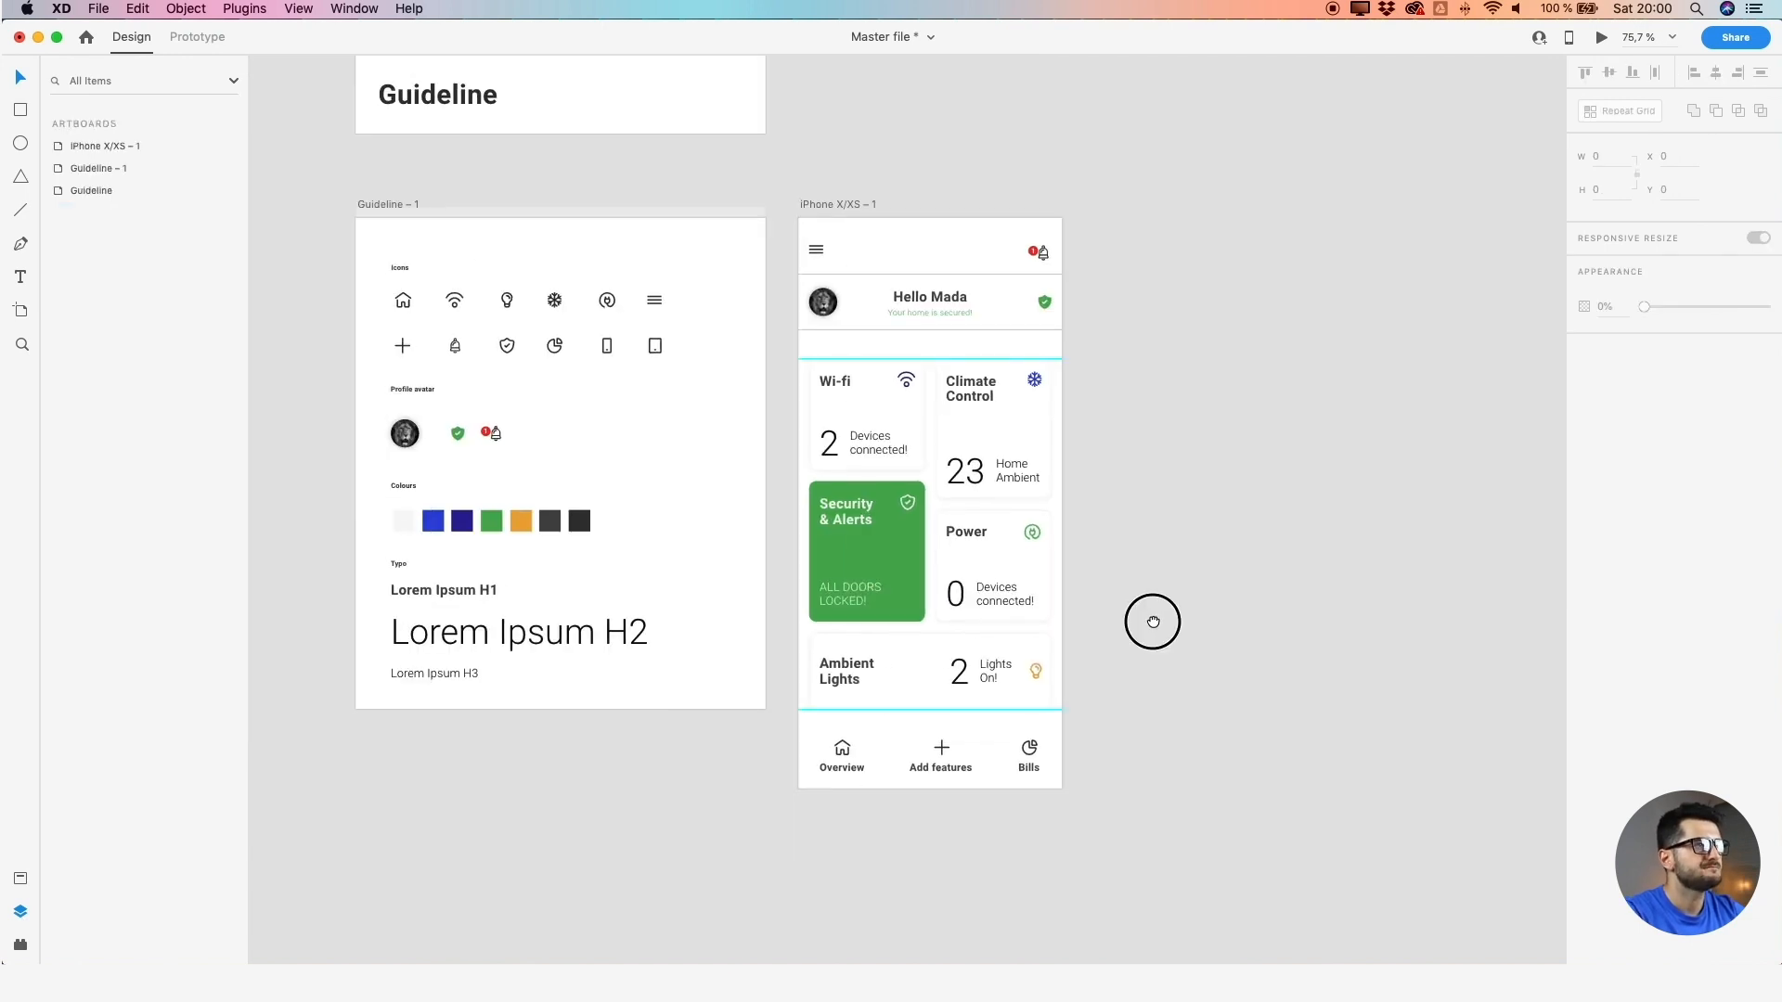
drag(1150, 621, 1084, 643)
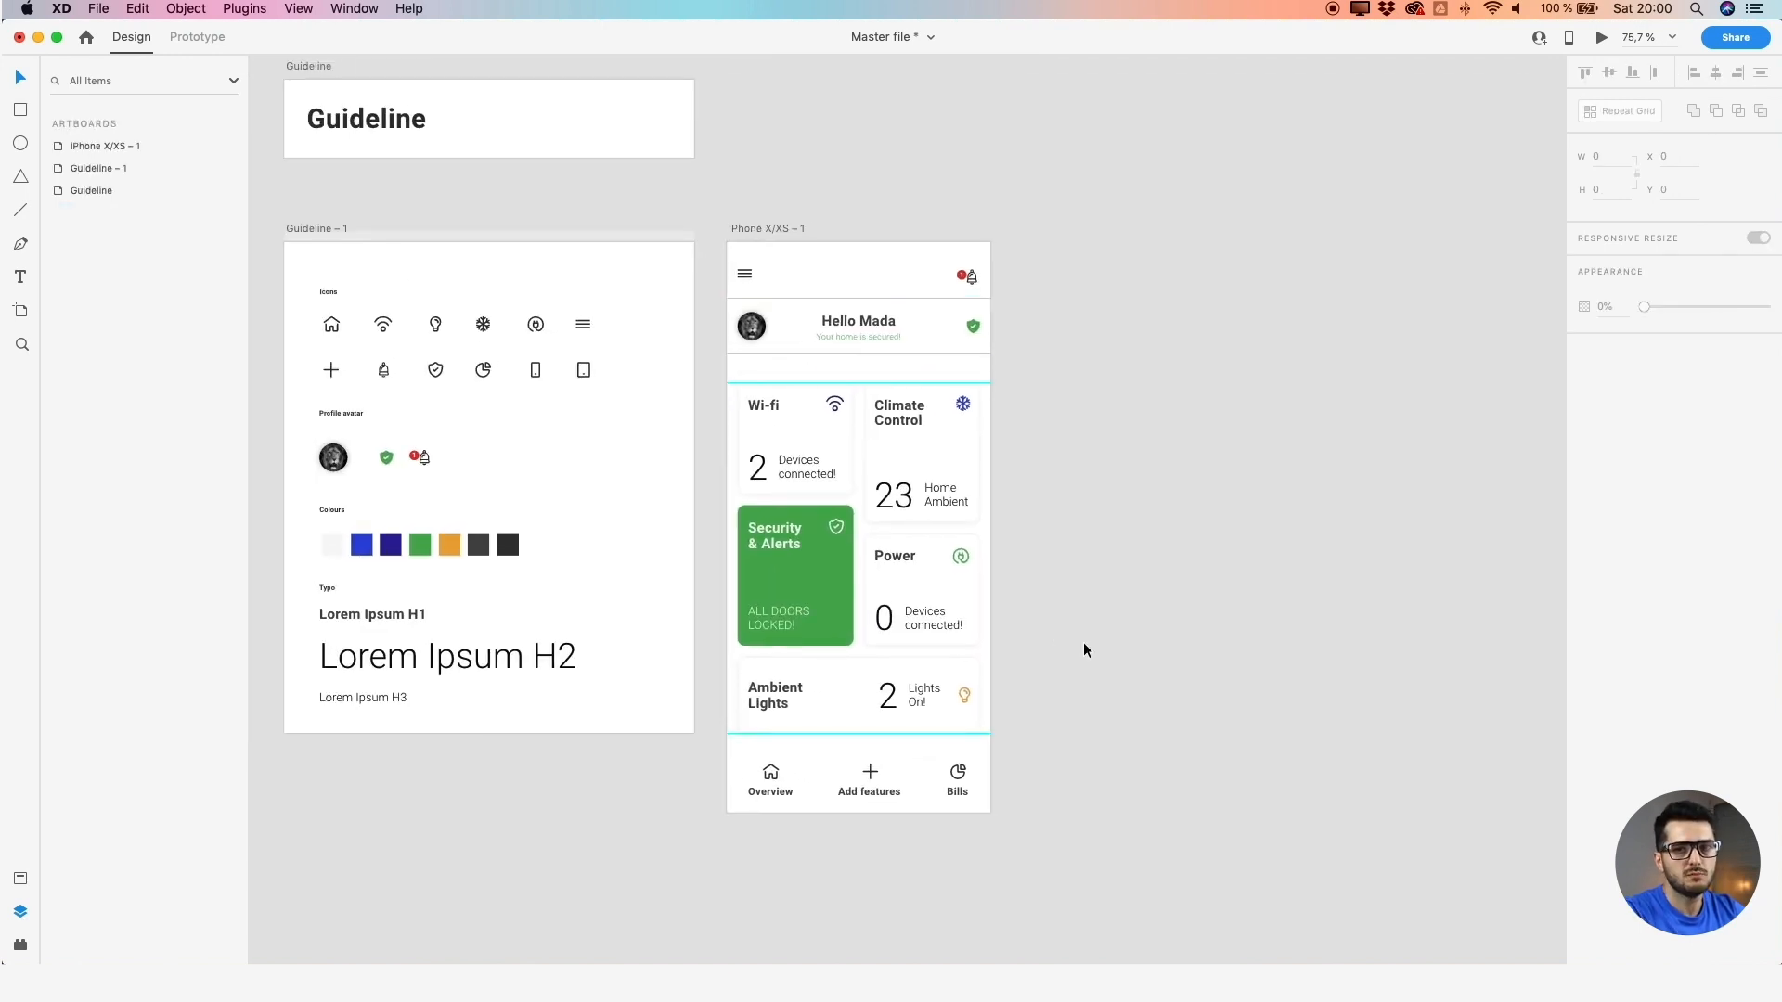
scroll(1037, 641, up, 3)
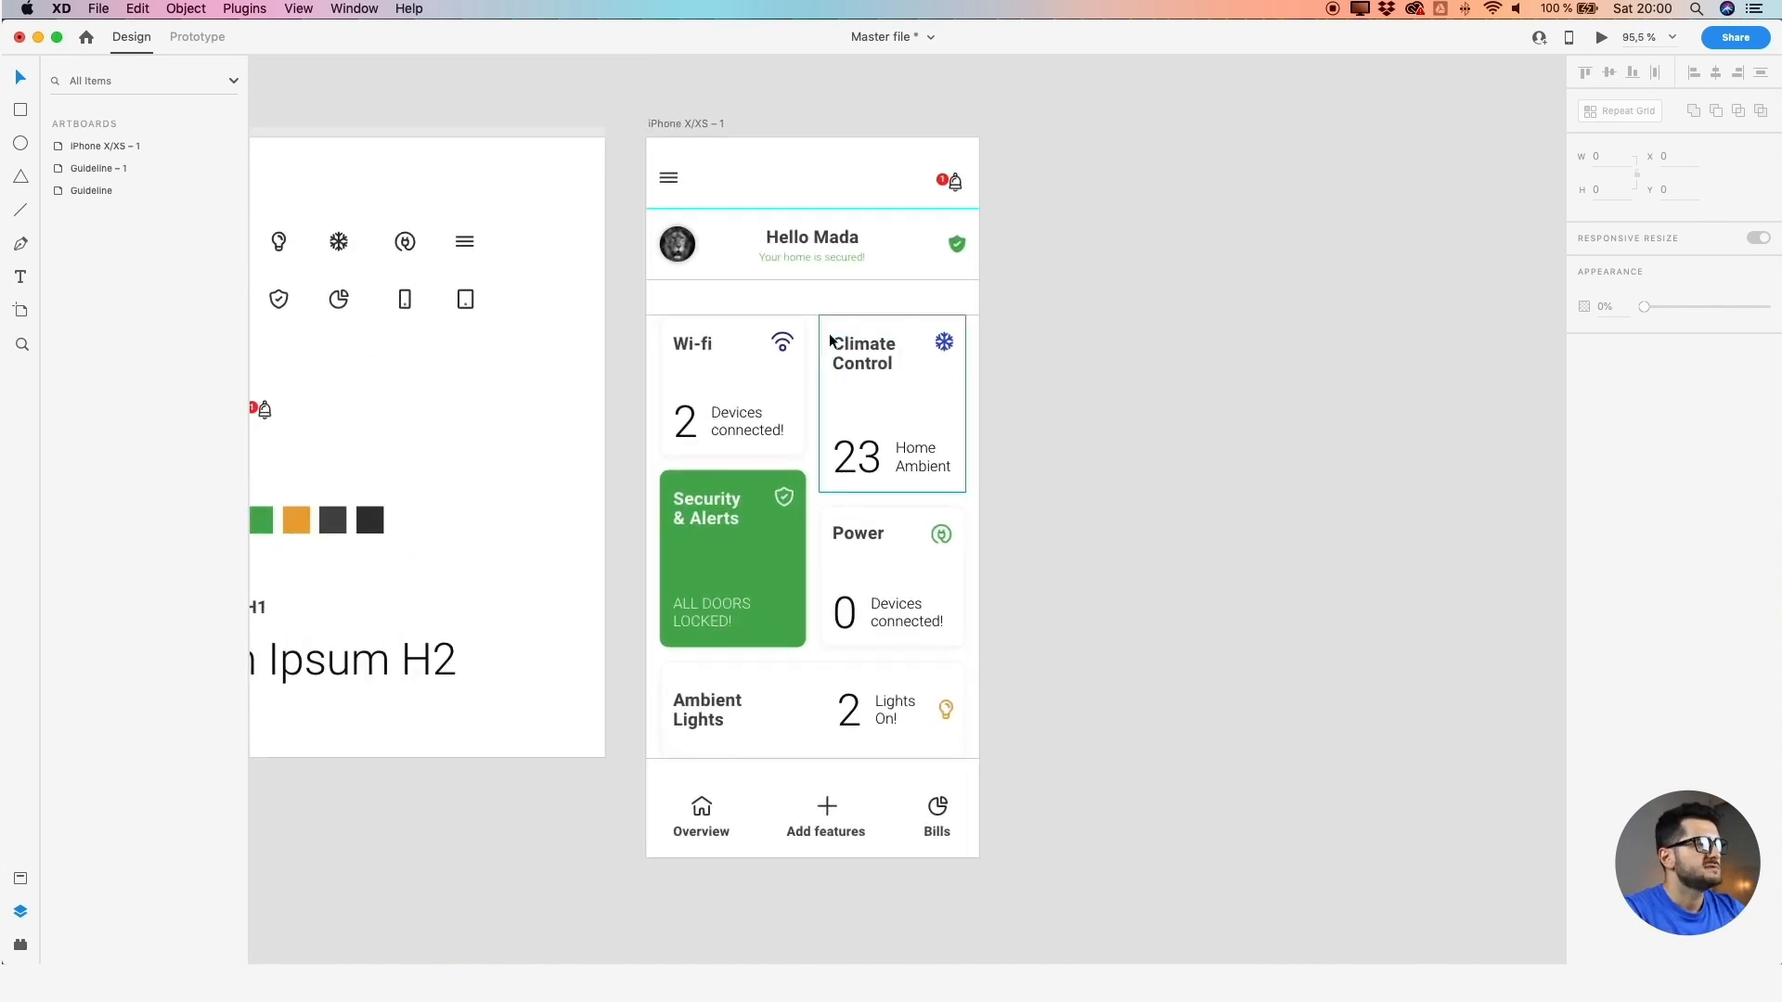
scroll(690, 329, up, 3)
drag(614, 323, 838, 501)
key(super+g)
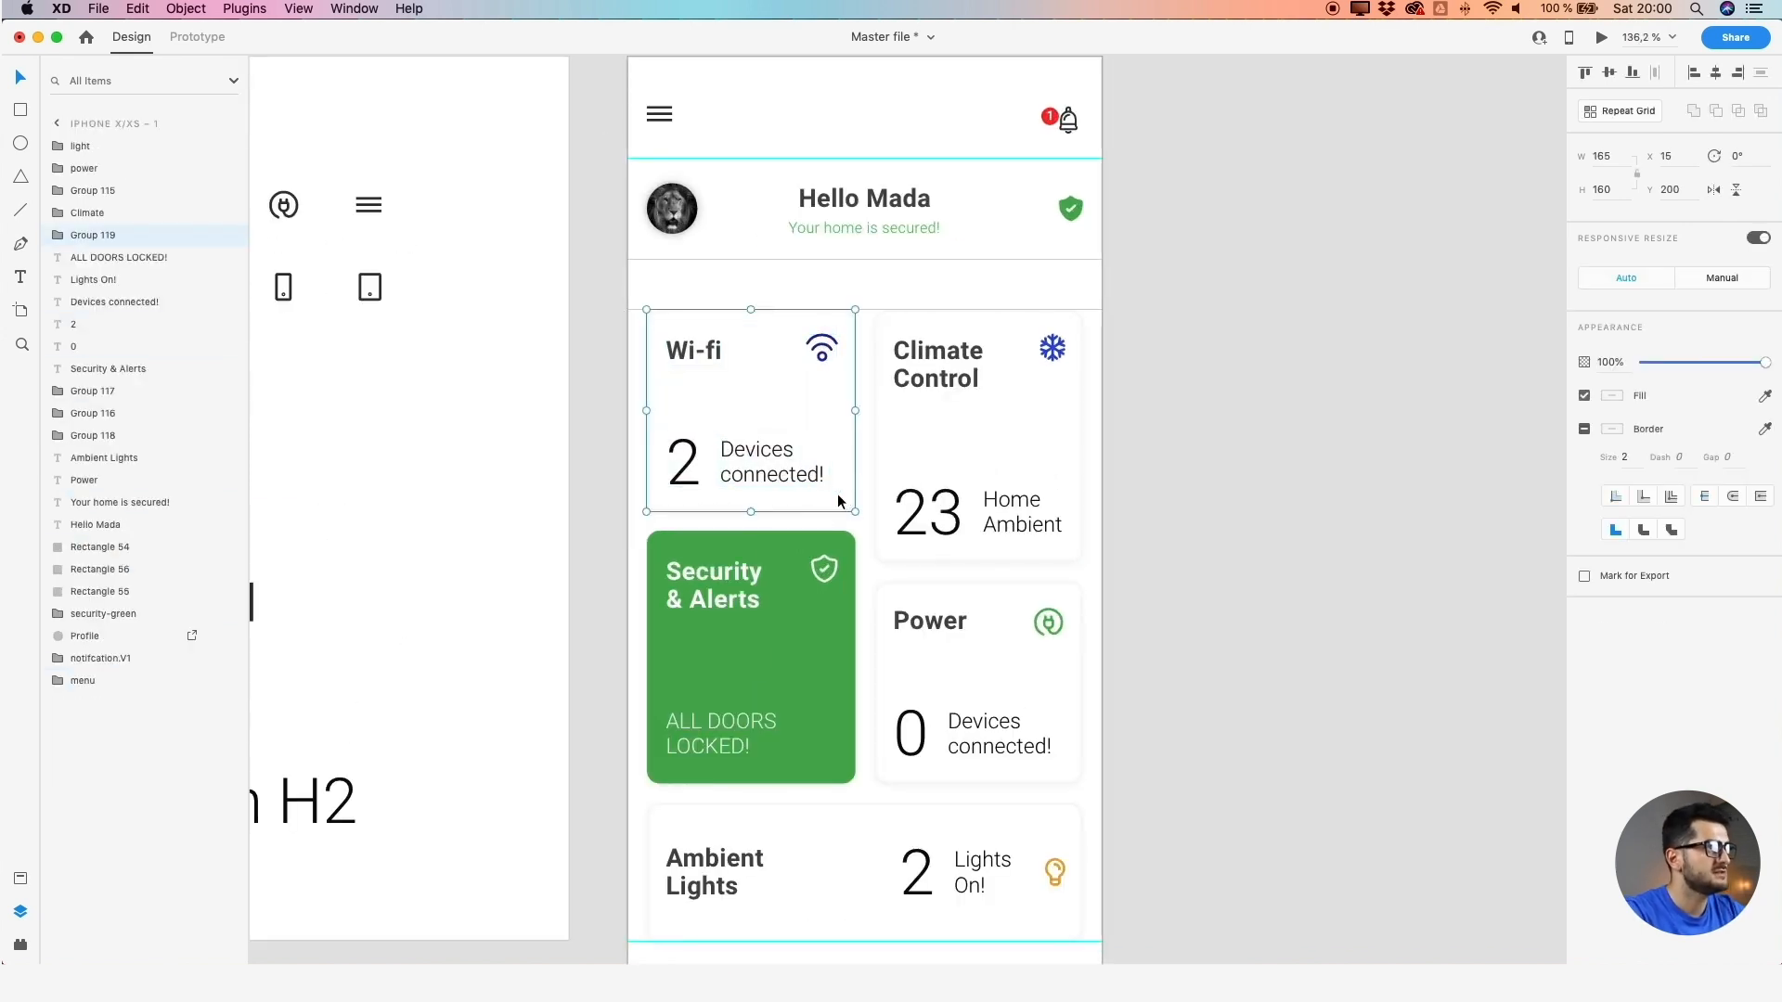
double_click(90, 235)
text(wifi)
click(633, 556)
Group the Security & Alerts card's background, title, shield icon and status text, and name the group Security
drag(632, 556, 767, 689)
key(super+z)
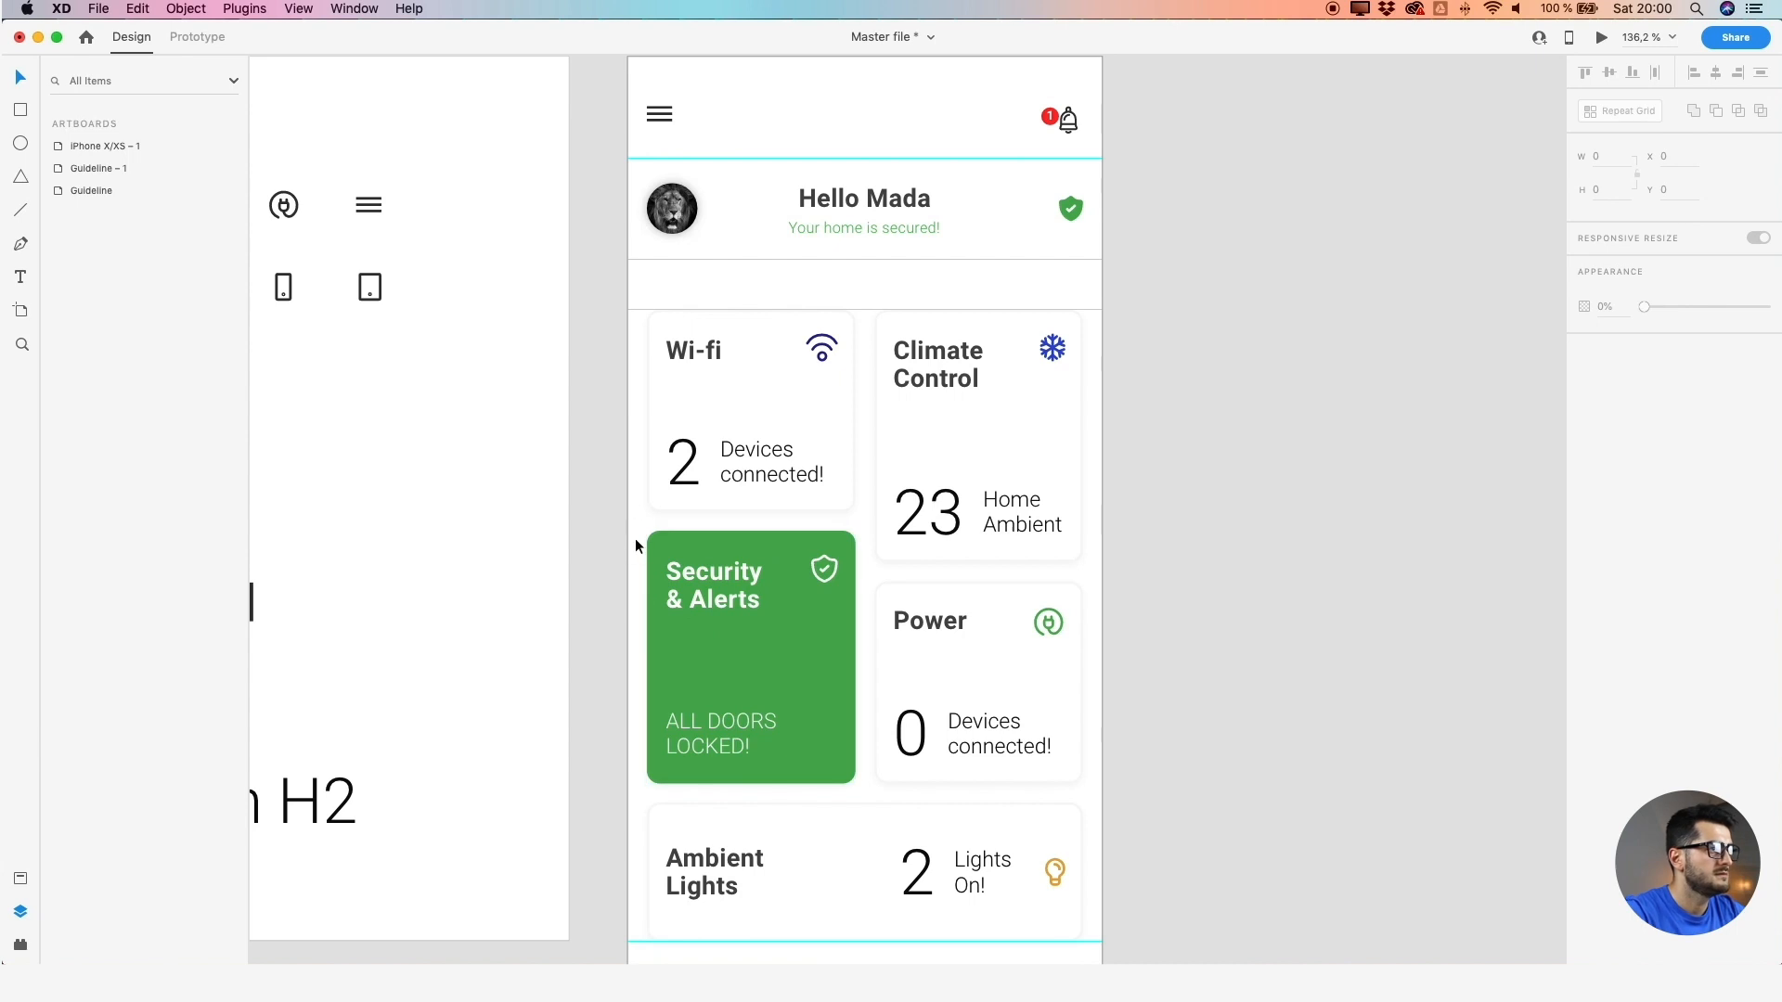
drag(636, 542, 842, 779)
key(super+g)
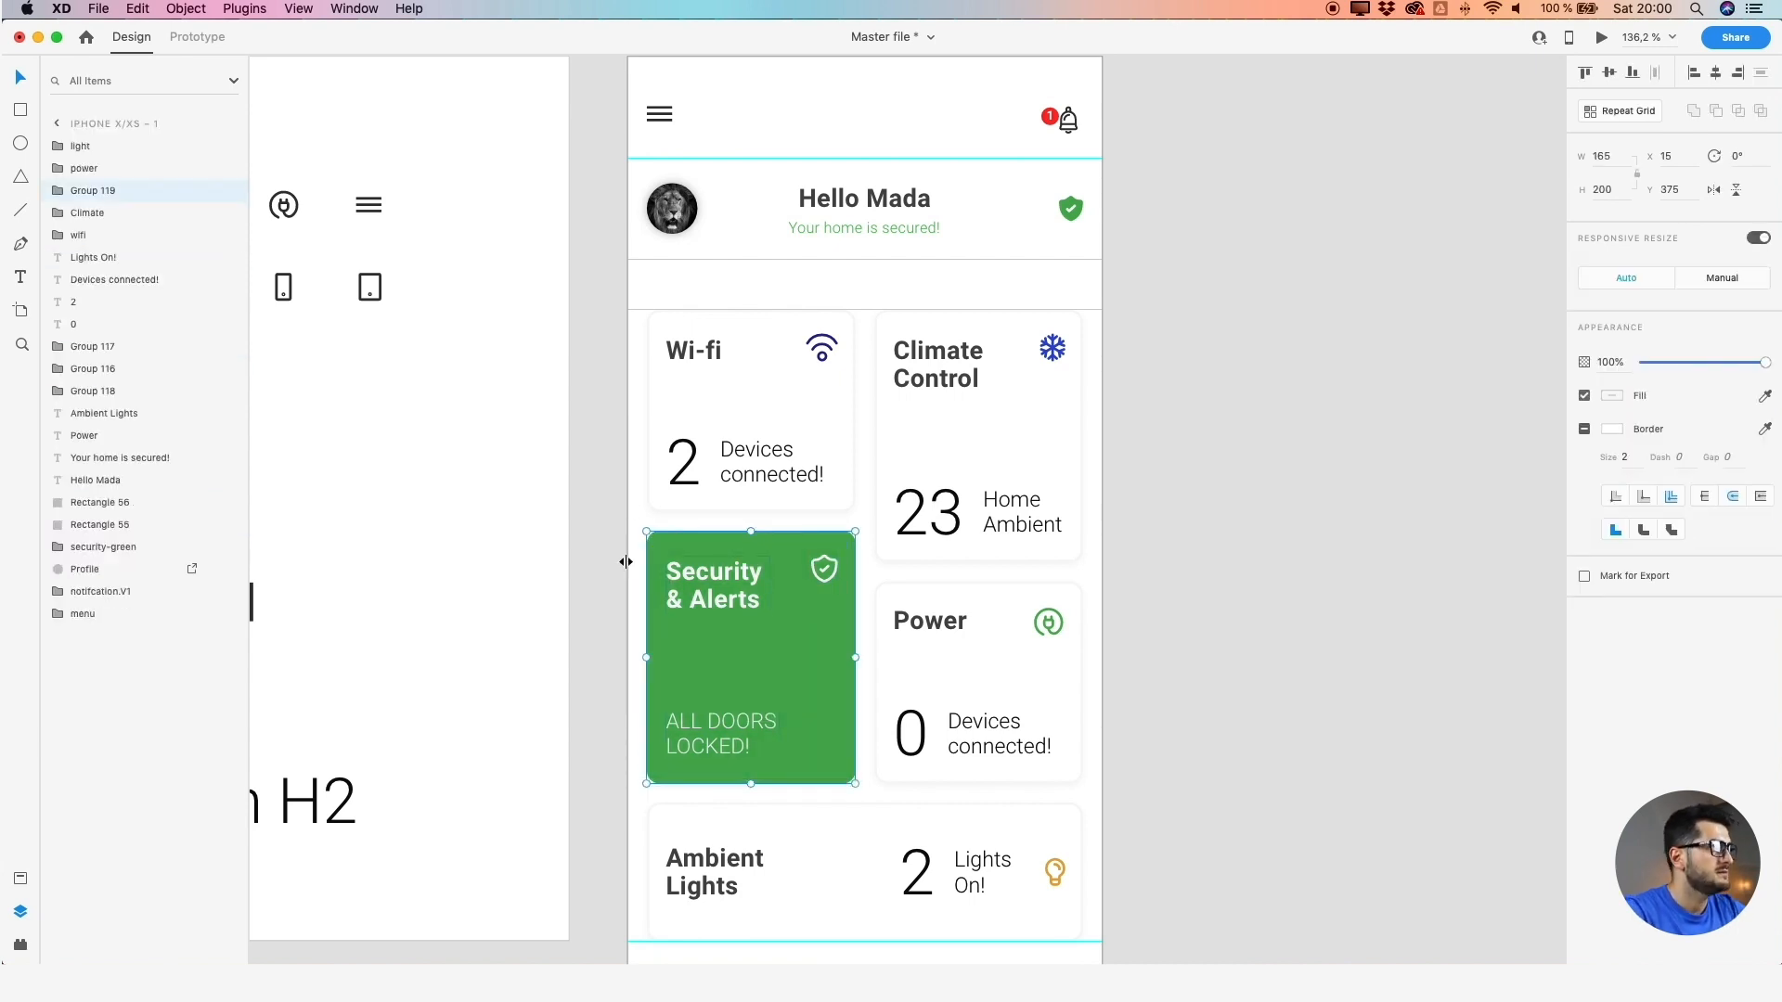
double_click(106, 190)
text(Secur)
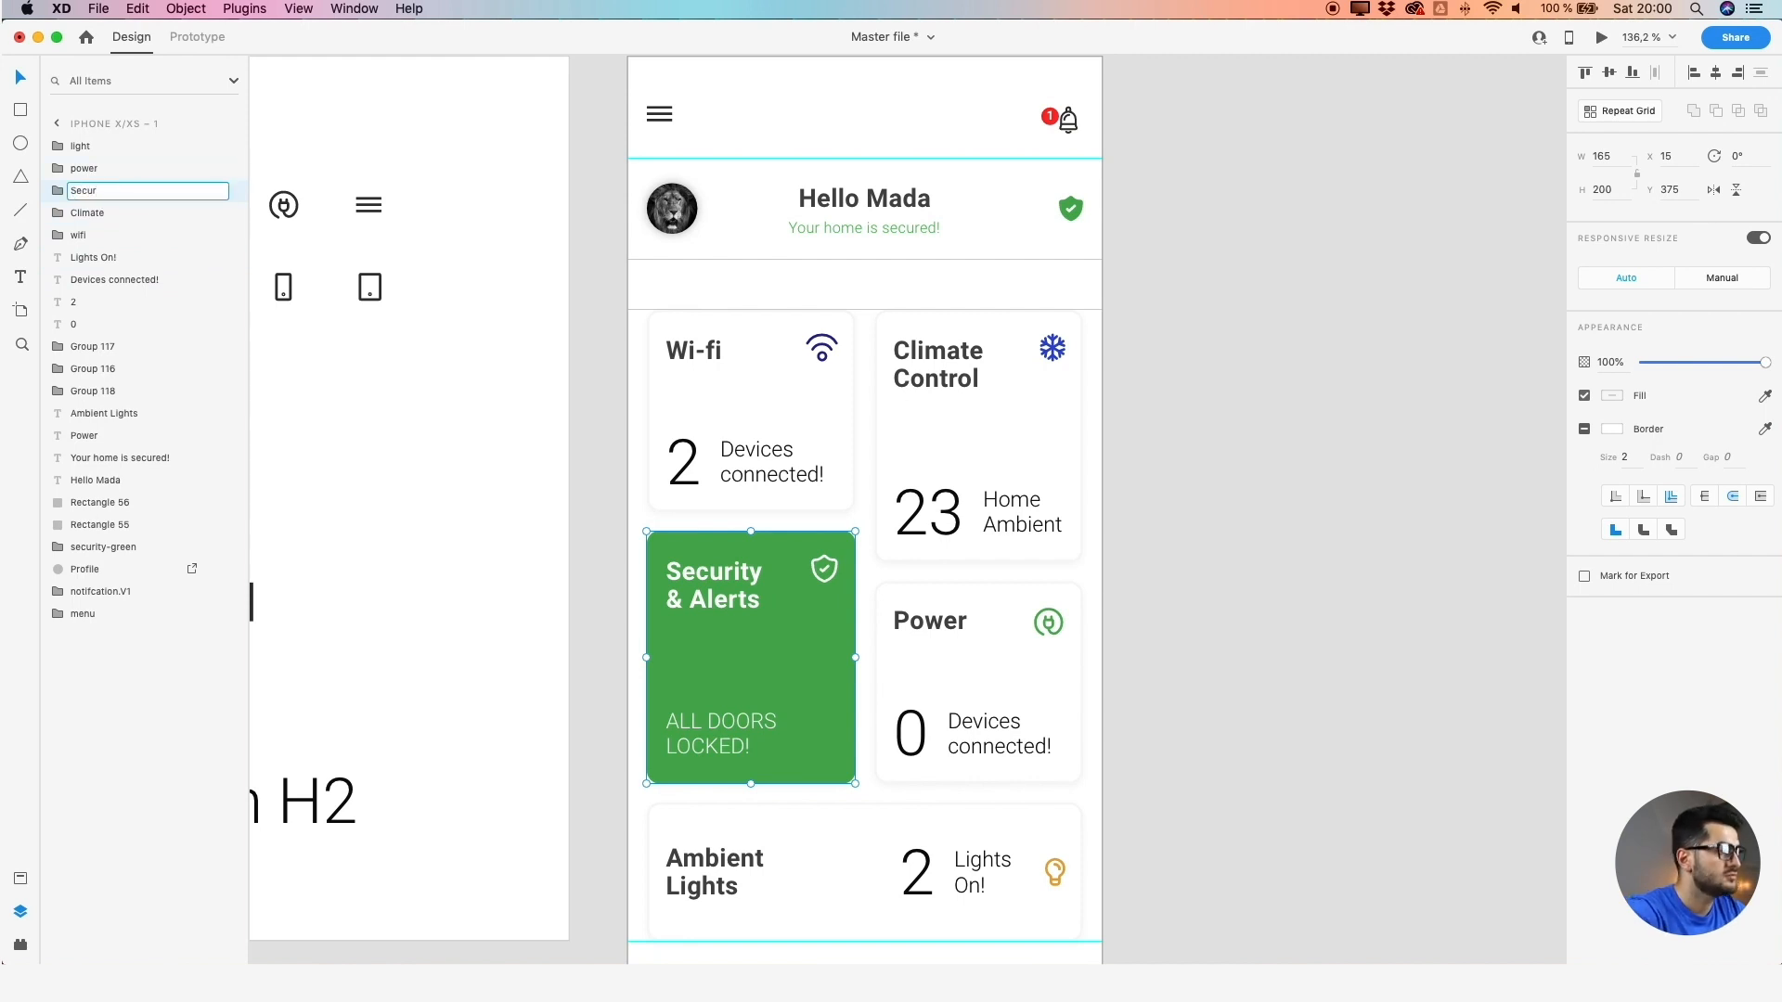
text(ity)
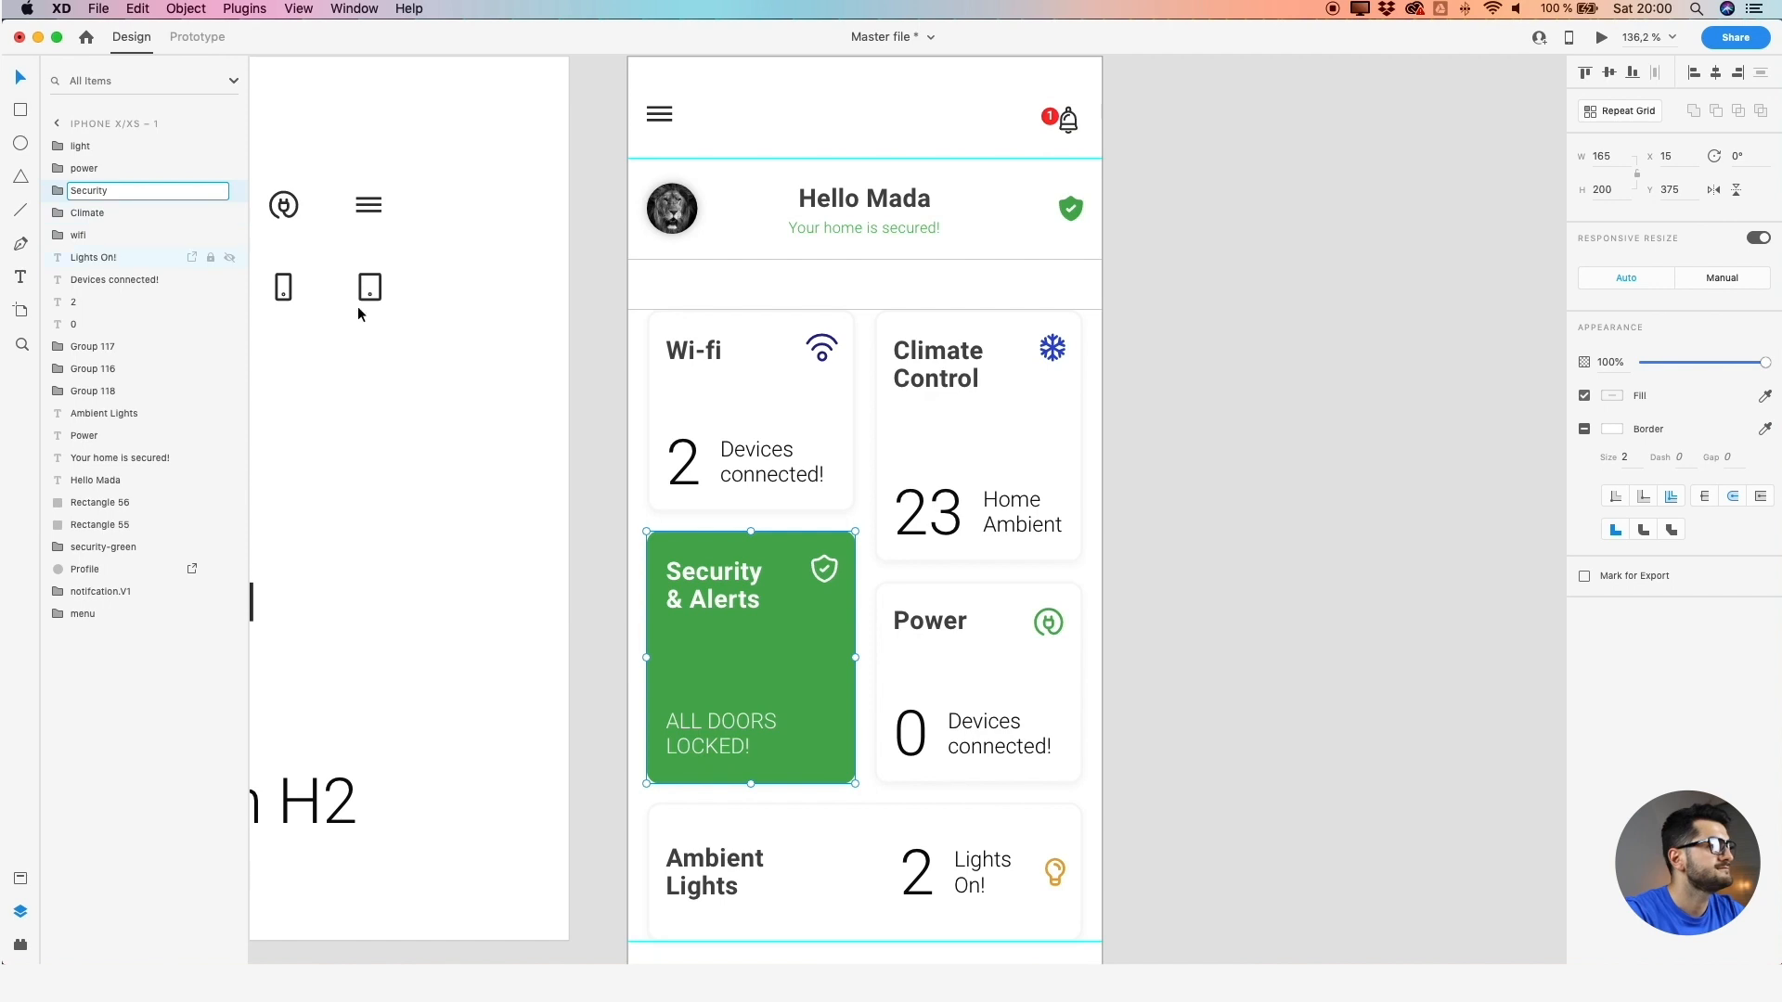
click(1120, 616)
Group the Power card's background, title, plug icon, number and label, and name the group Power
drag(1145, 604, 905, 753)
key(super+g)
double_click(89, 170)
text(Power)
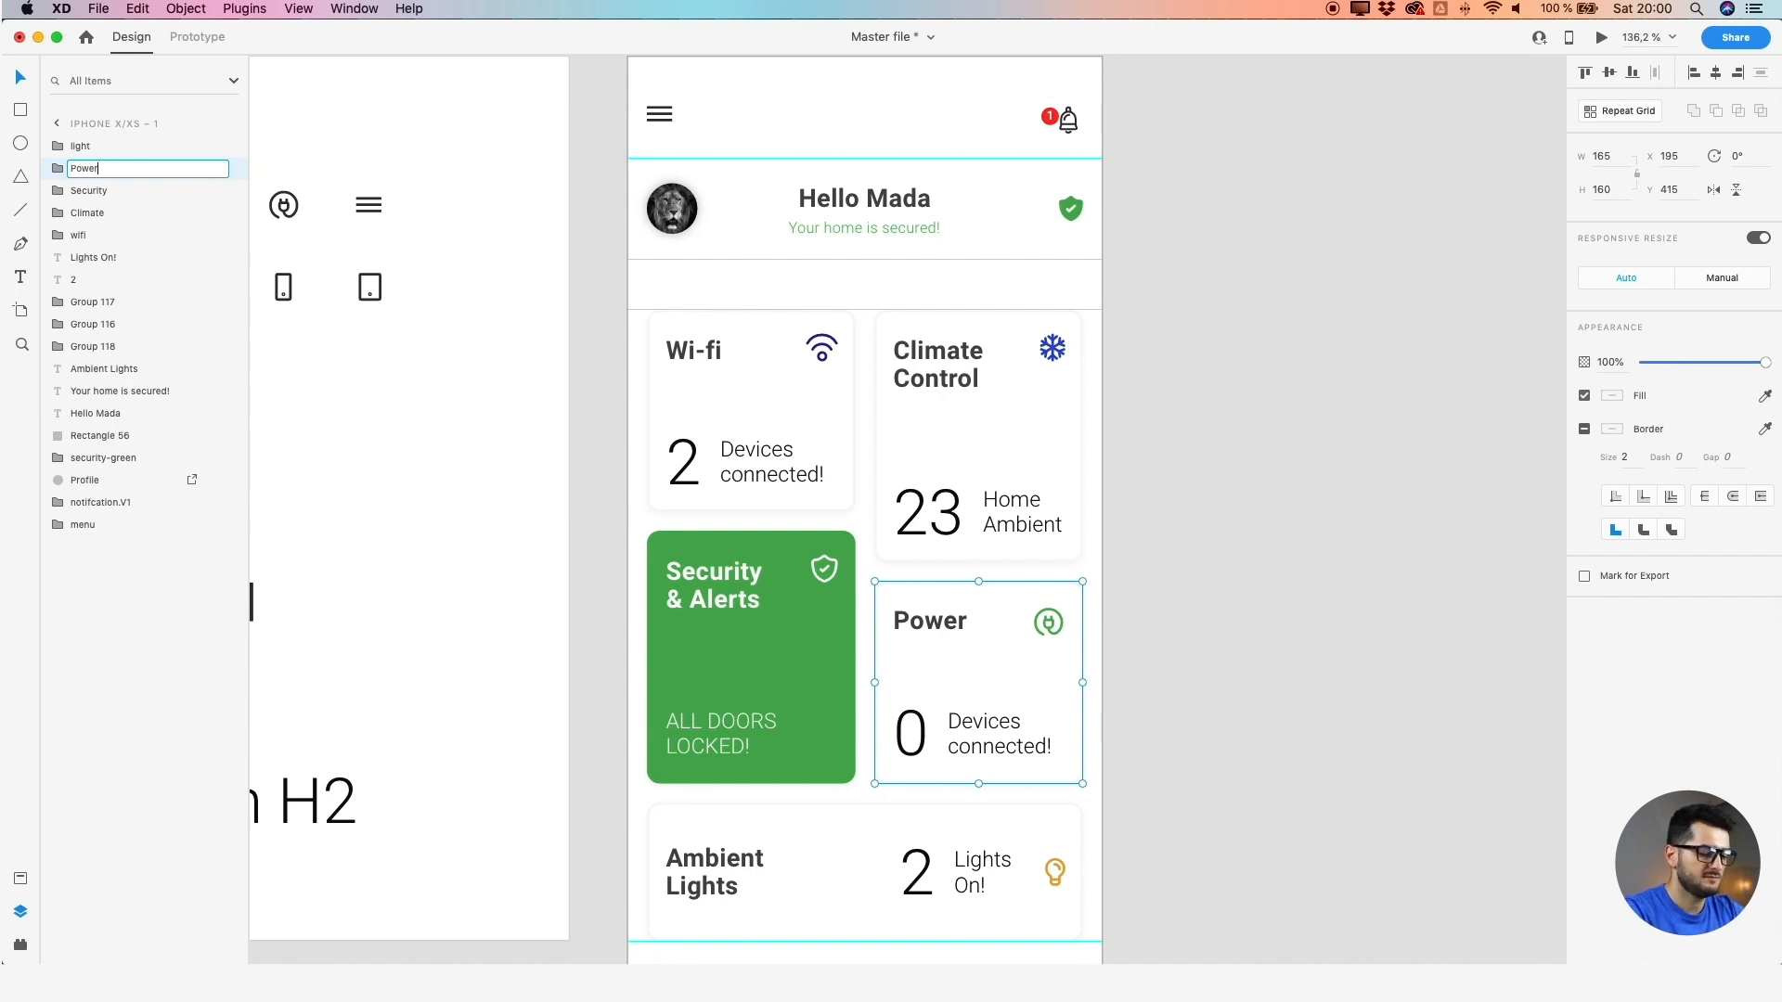
key(Return)
Group the Ambient Lights card's background, title, number, label and bulb icon, and name the group Ambient
scroll(747, 371, down, 4)
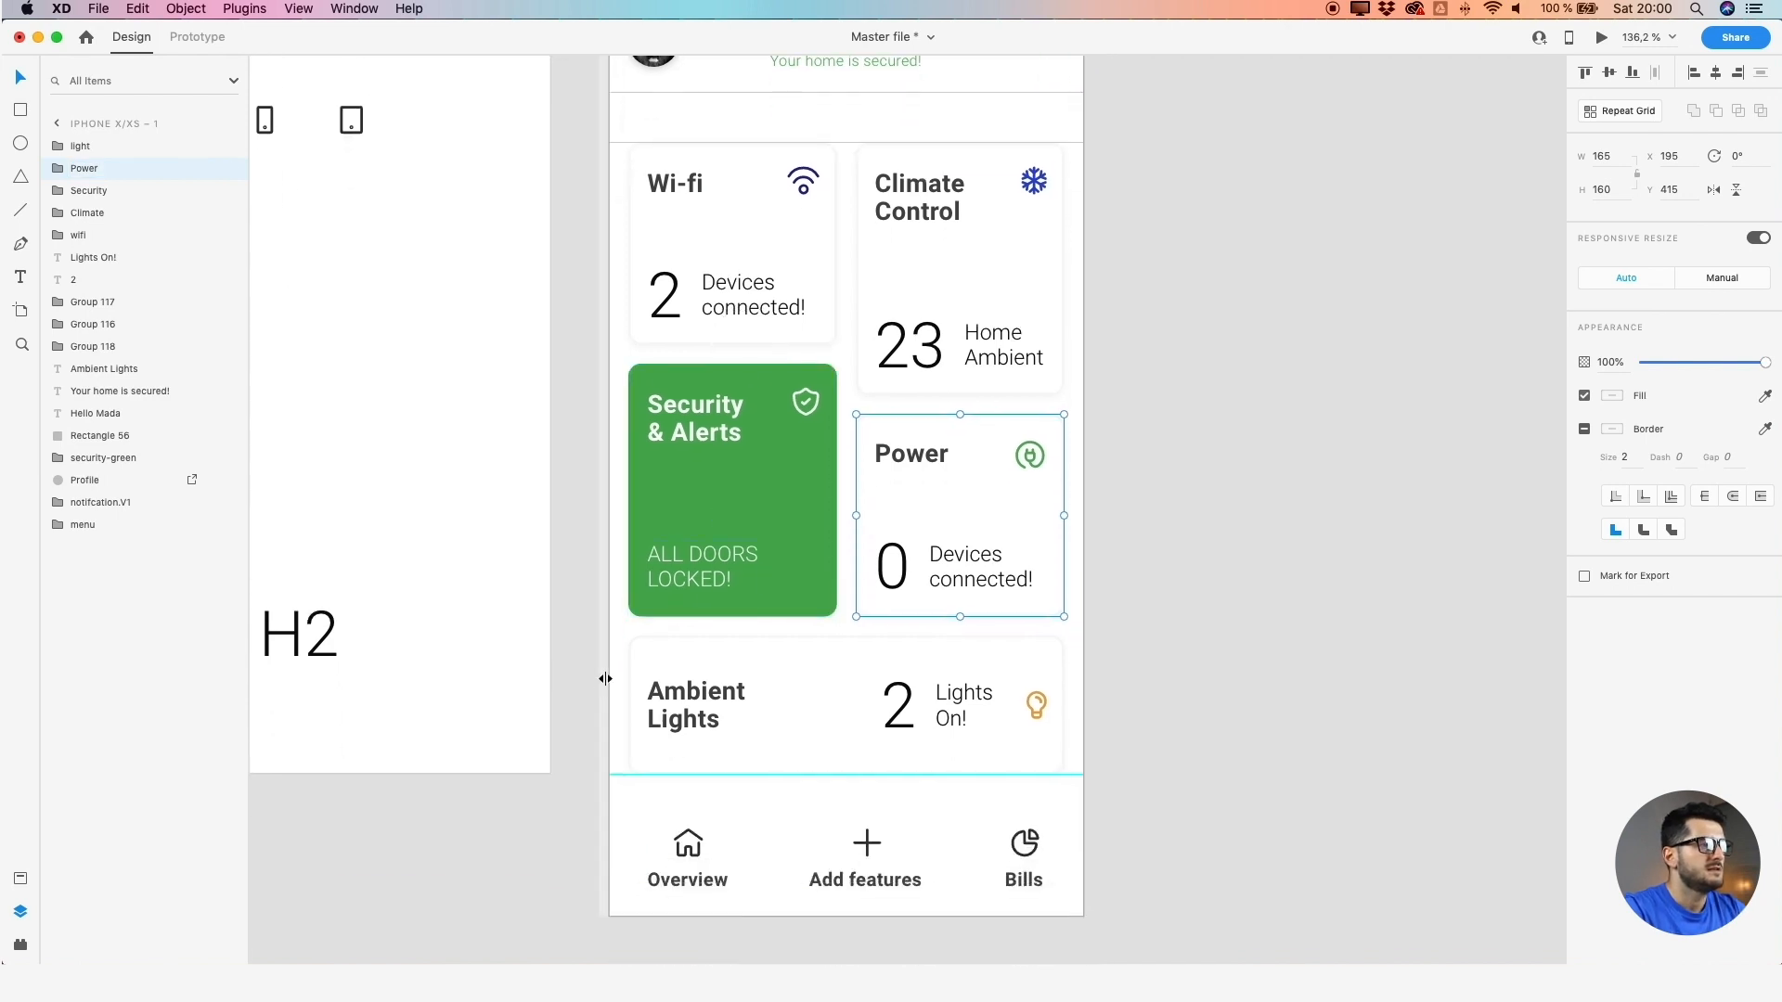
click(620, 653)
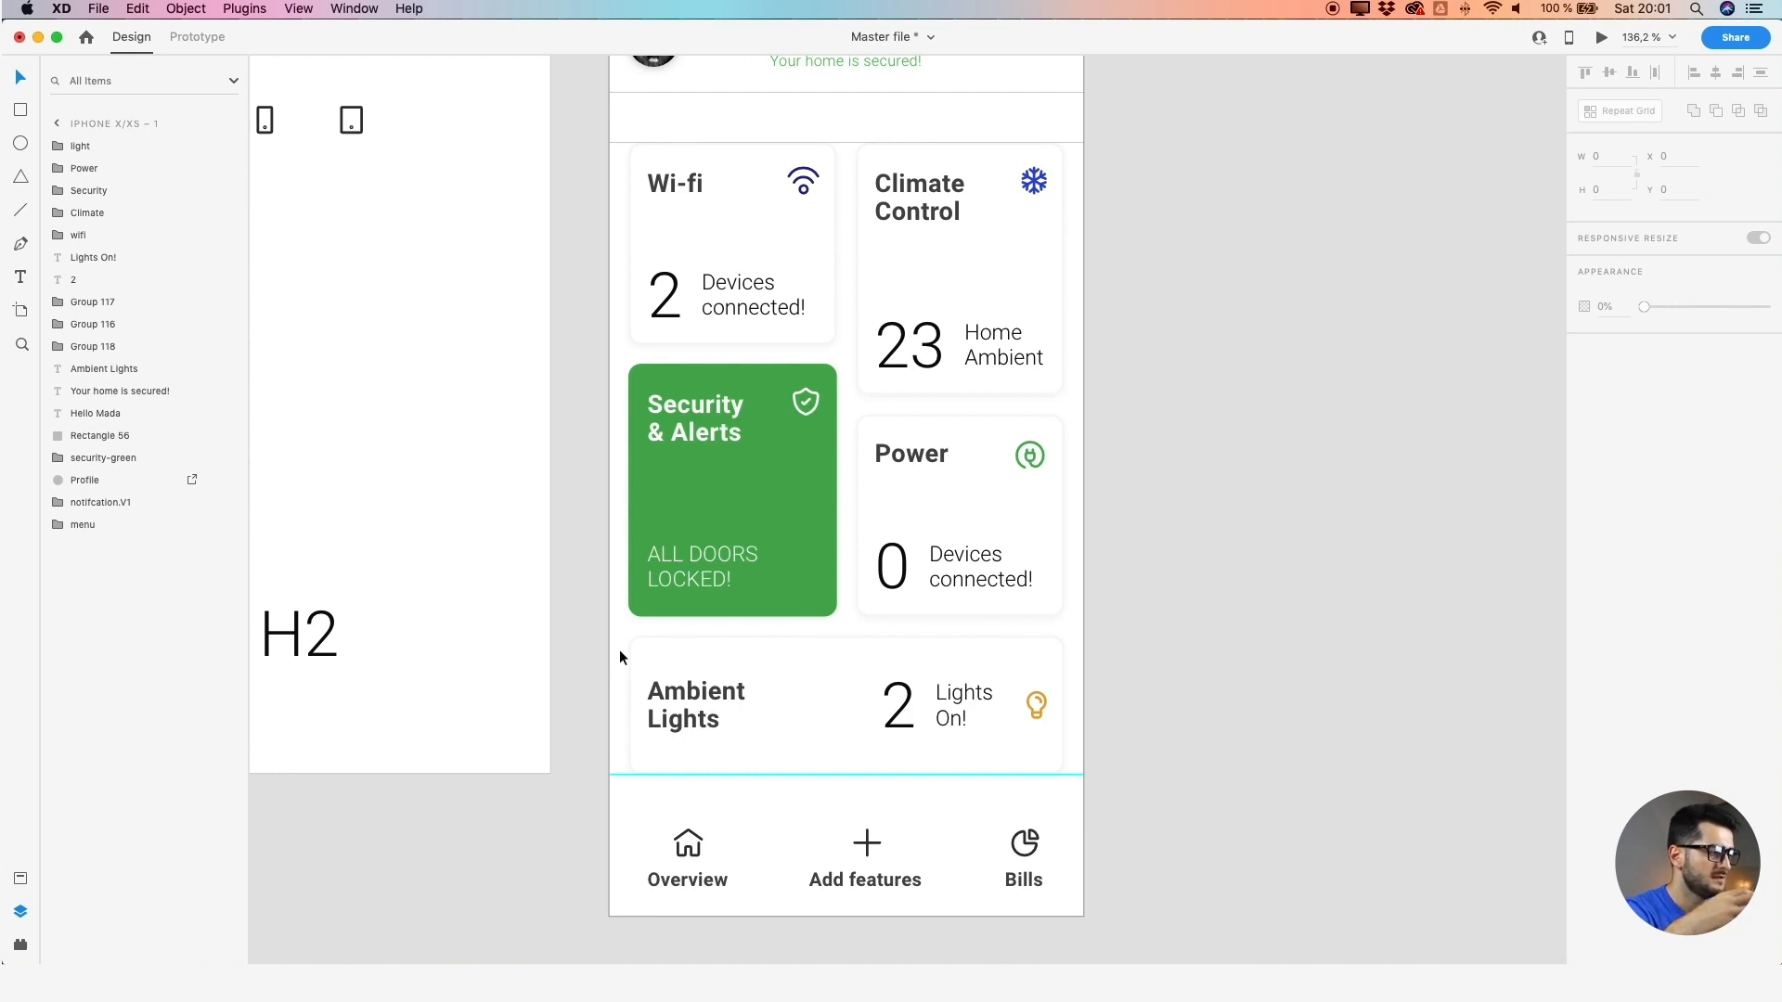
drag(620, 644, 1072, 776)
key(super+g)
double_click(84, 146)
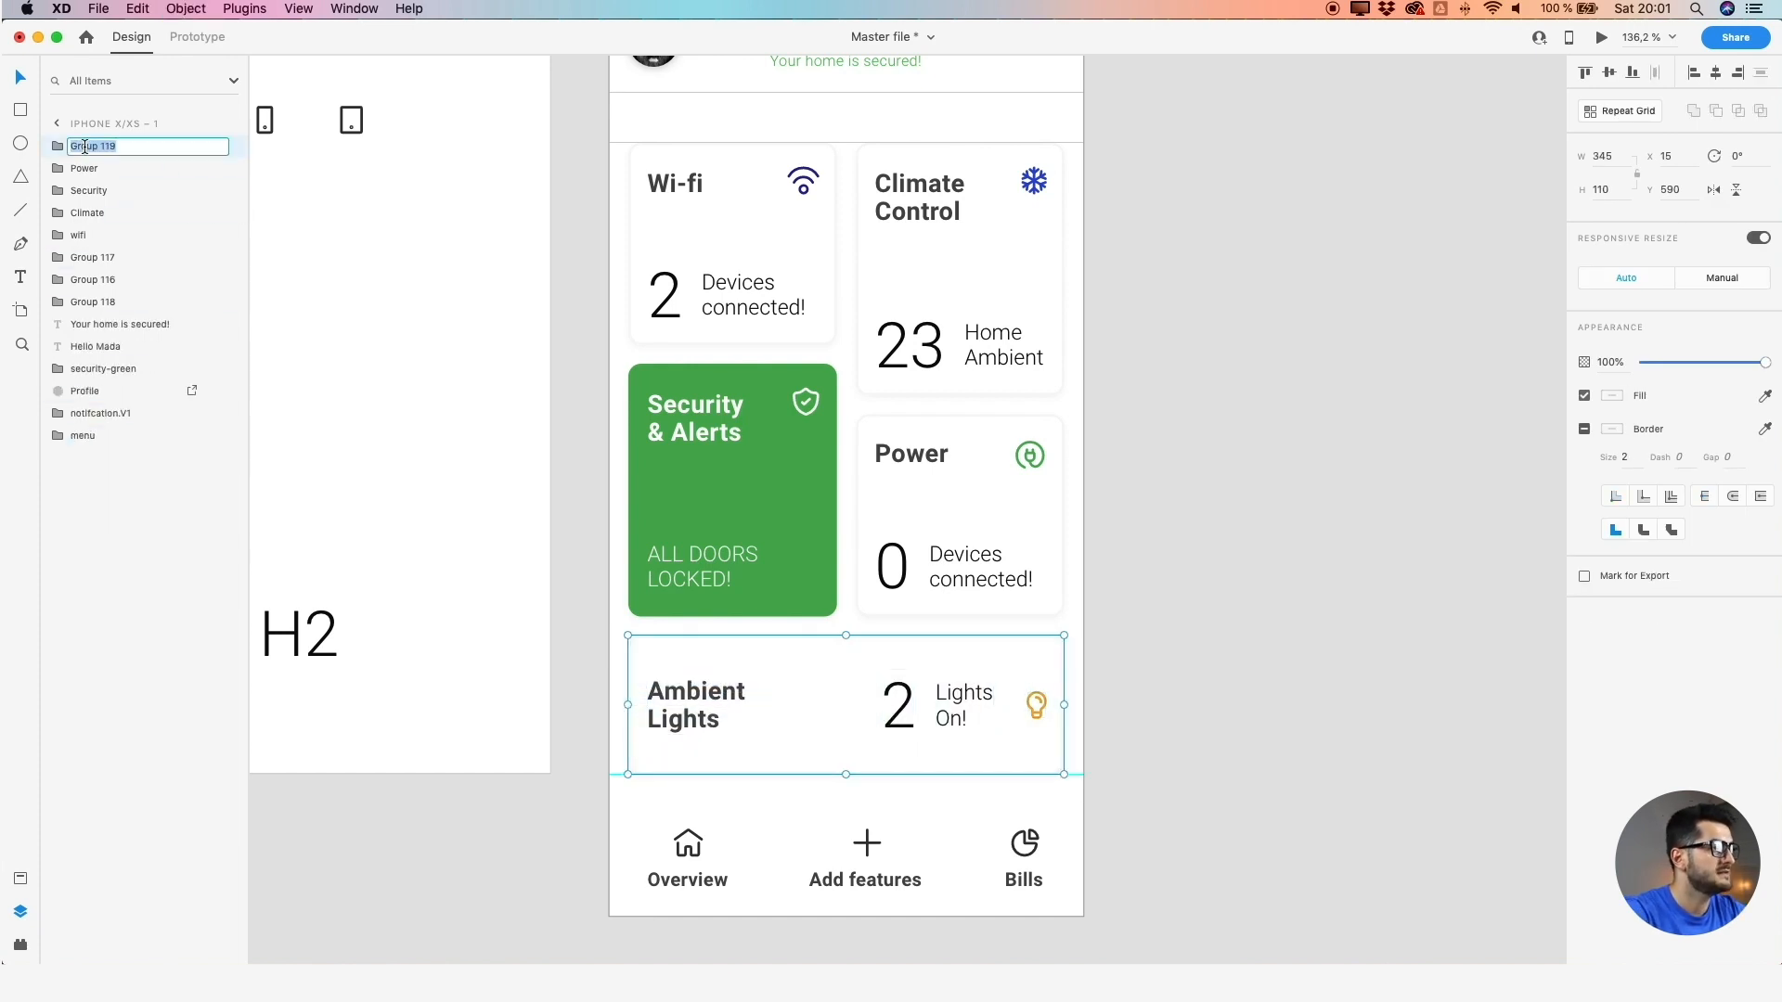
text(Ambient)
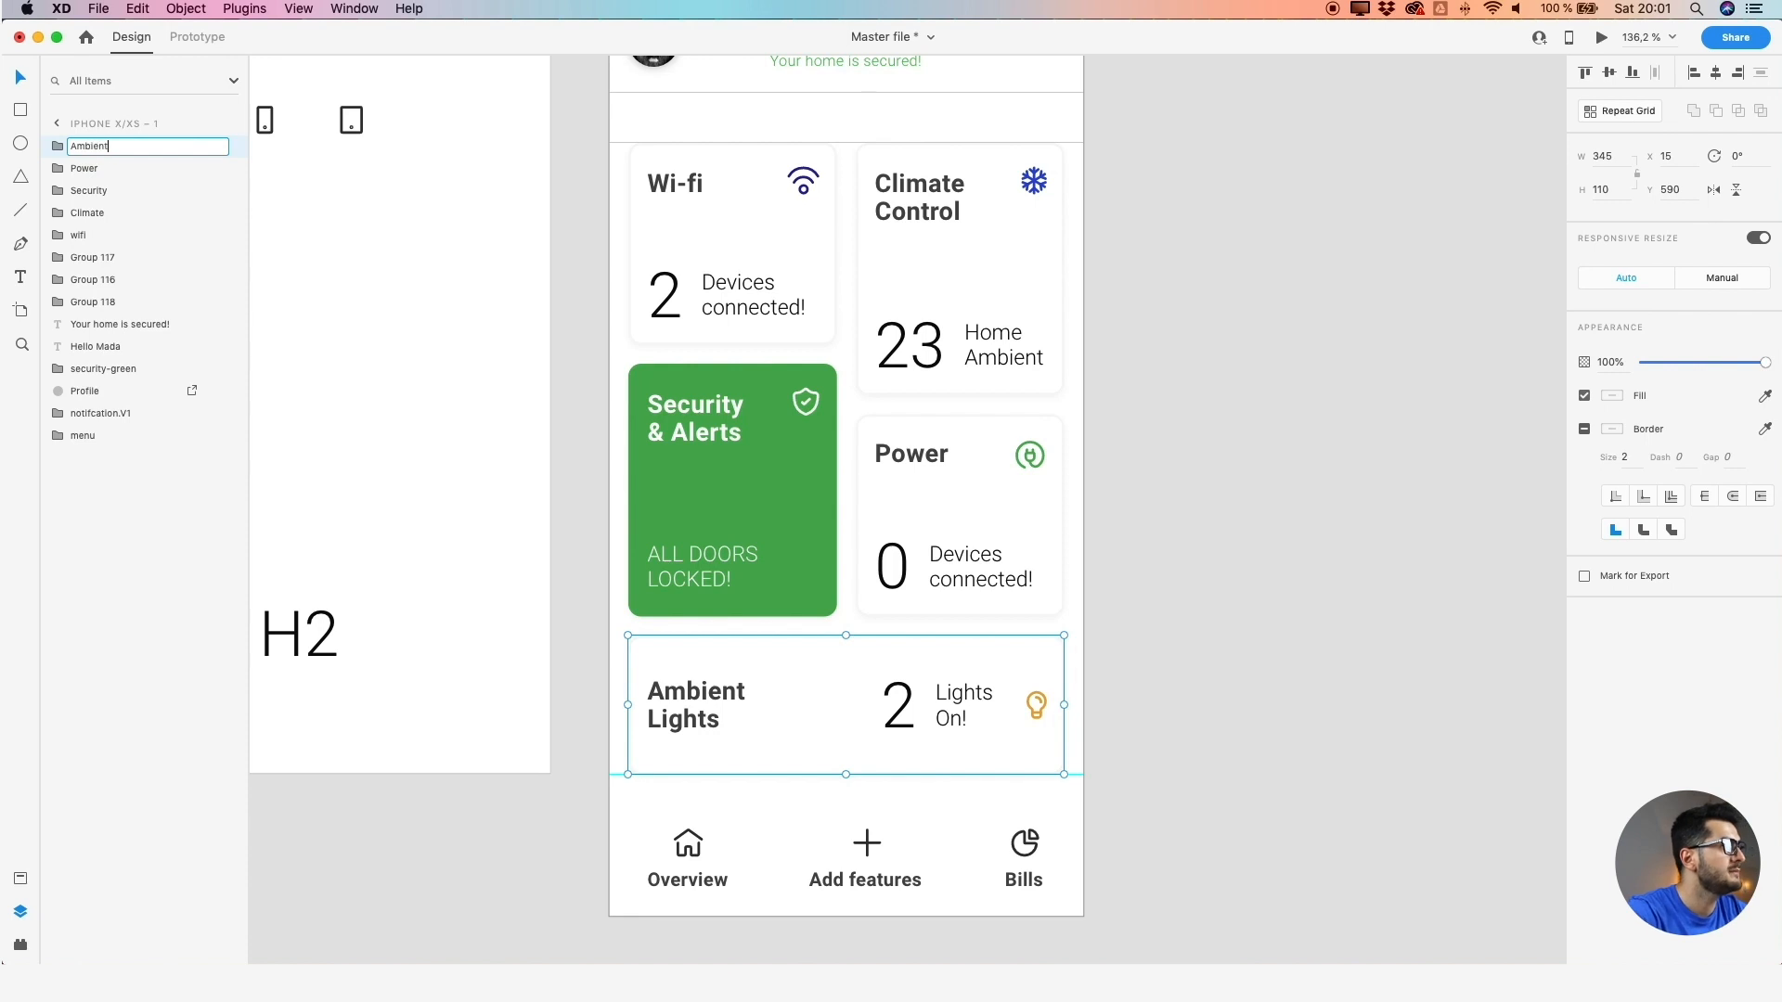
click(1212, 377)
Duplicate the iPhone X/XS – 1 artboard and place the copy beside the original
scroll(1212, 376, down, 5)
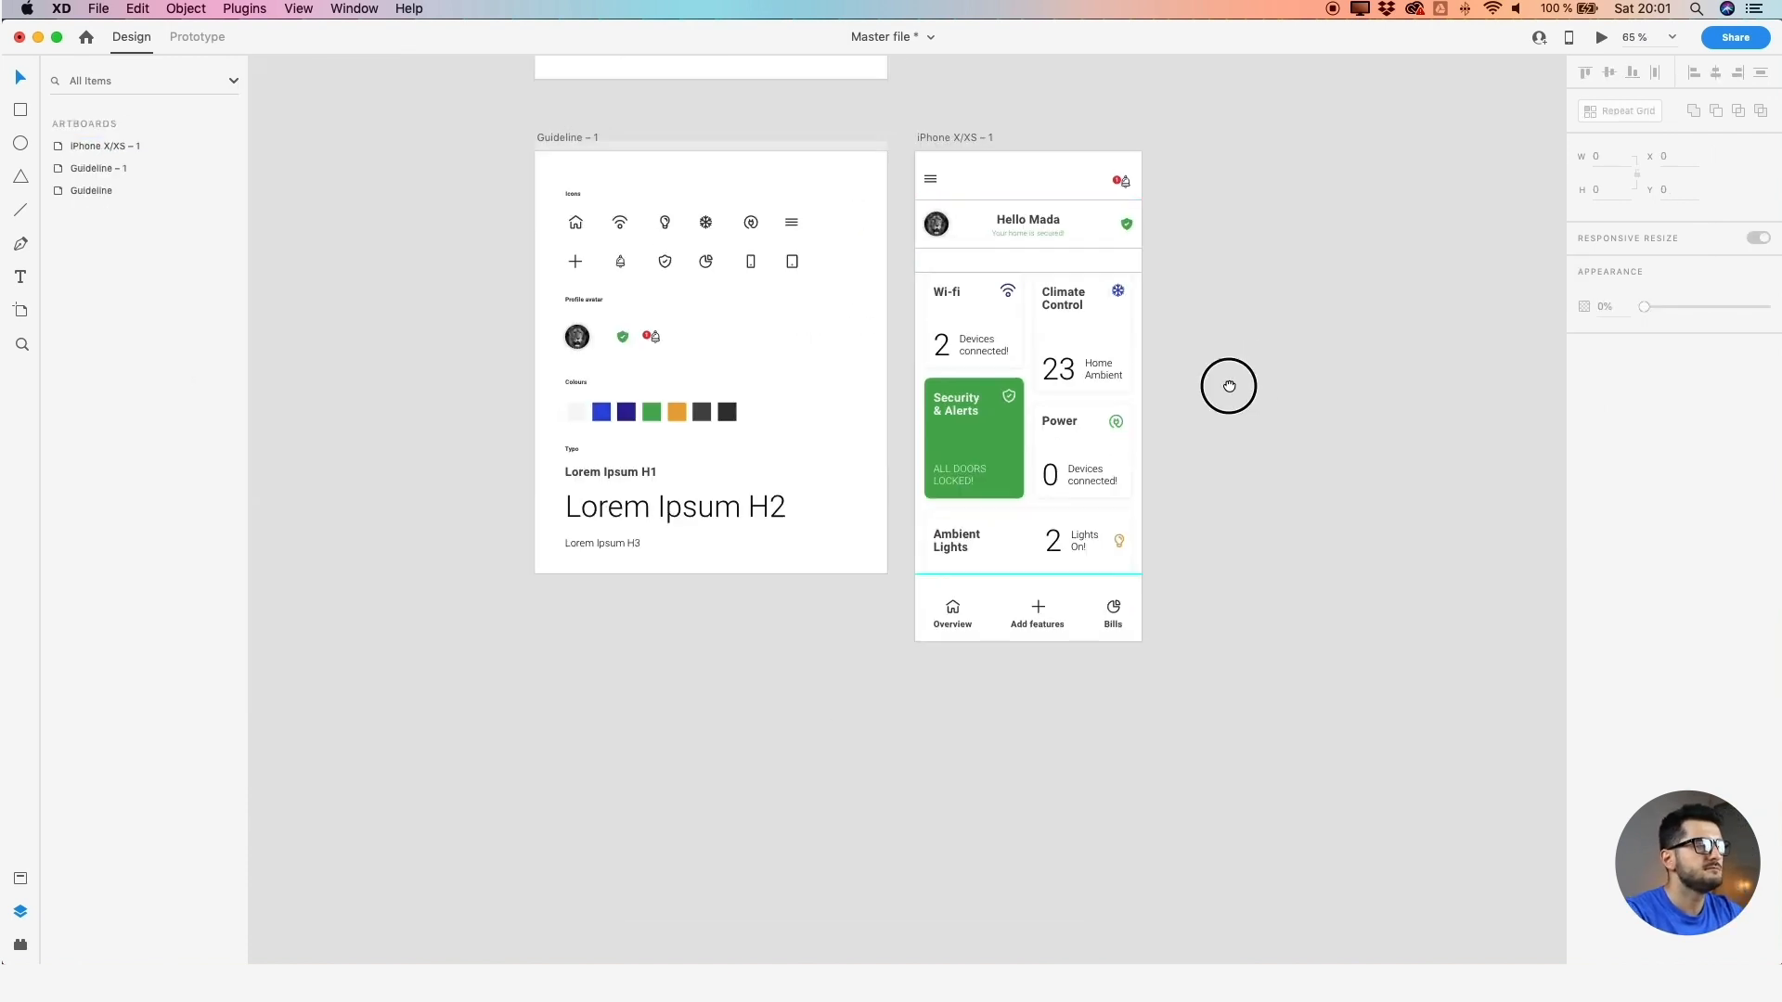
drag(1247, 373, 1053, 433)
scroll(1053, 432, up, 1)
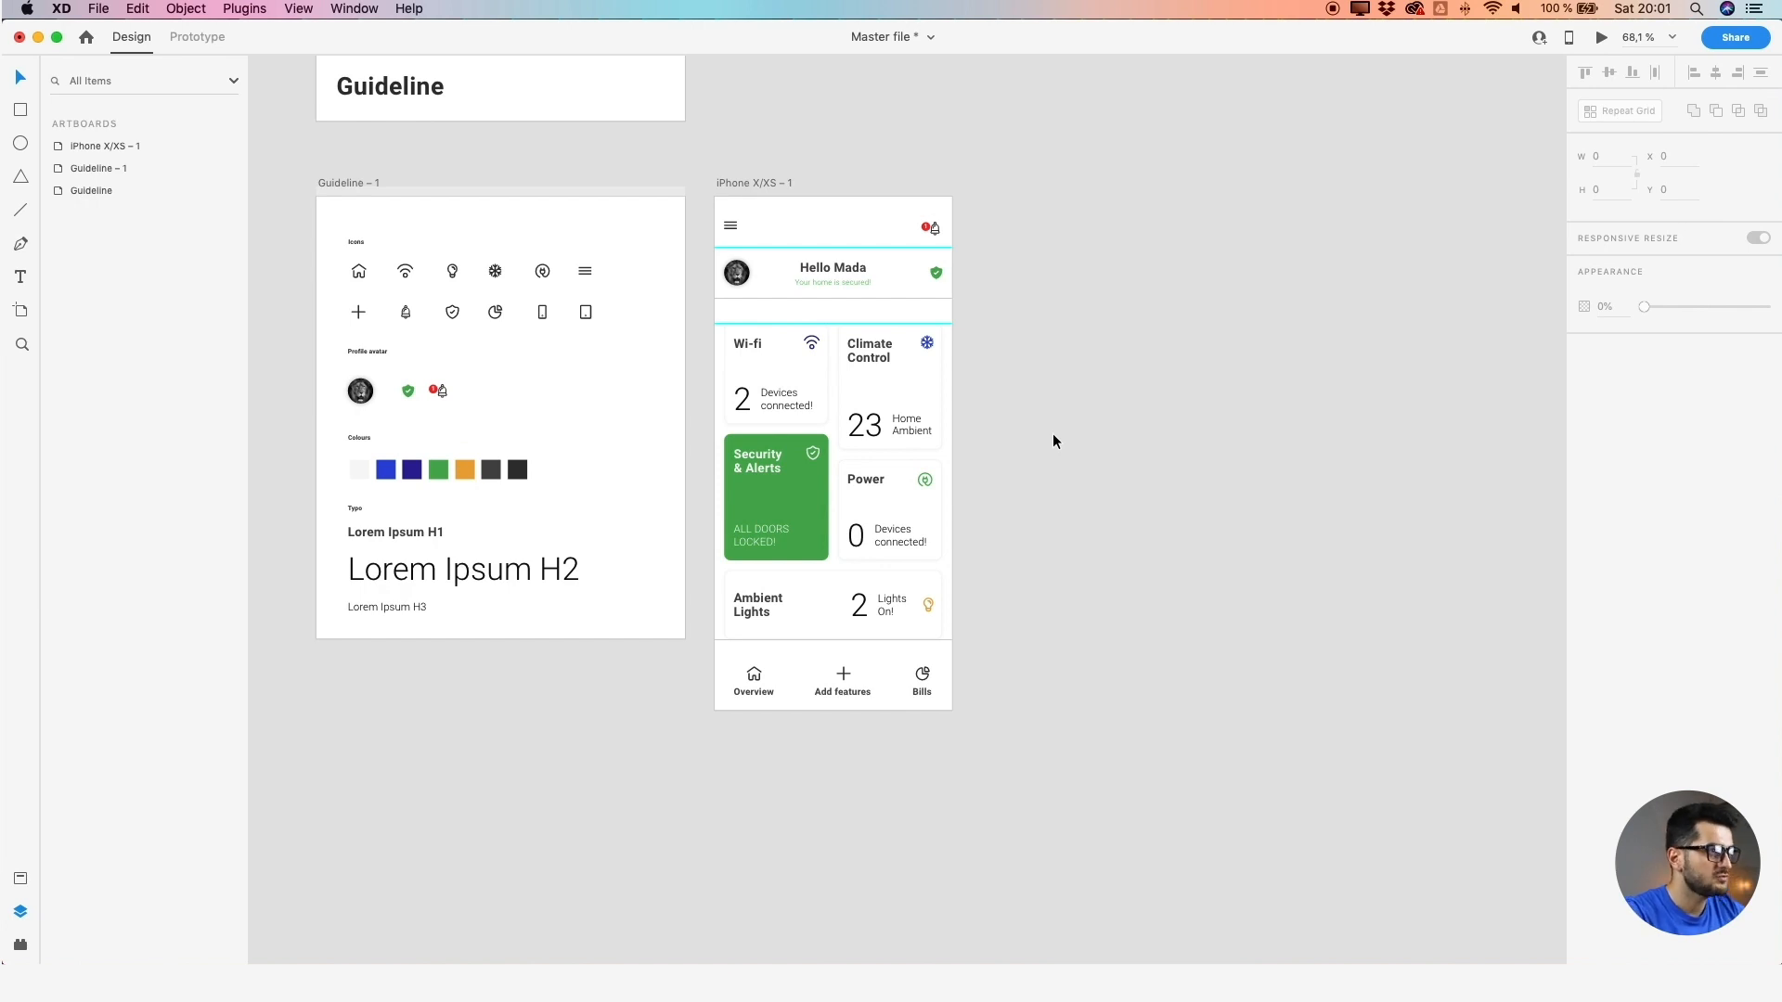
click(904, 398)
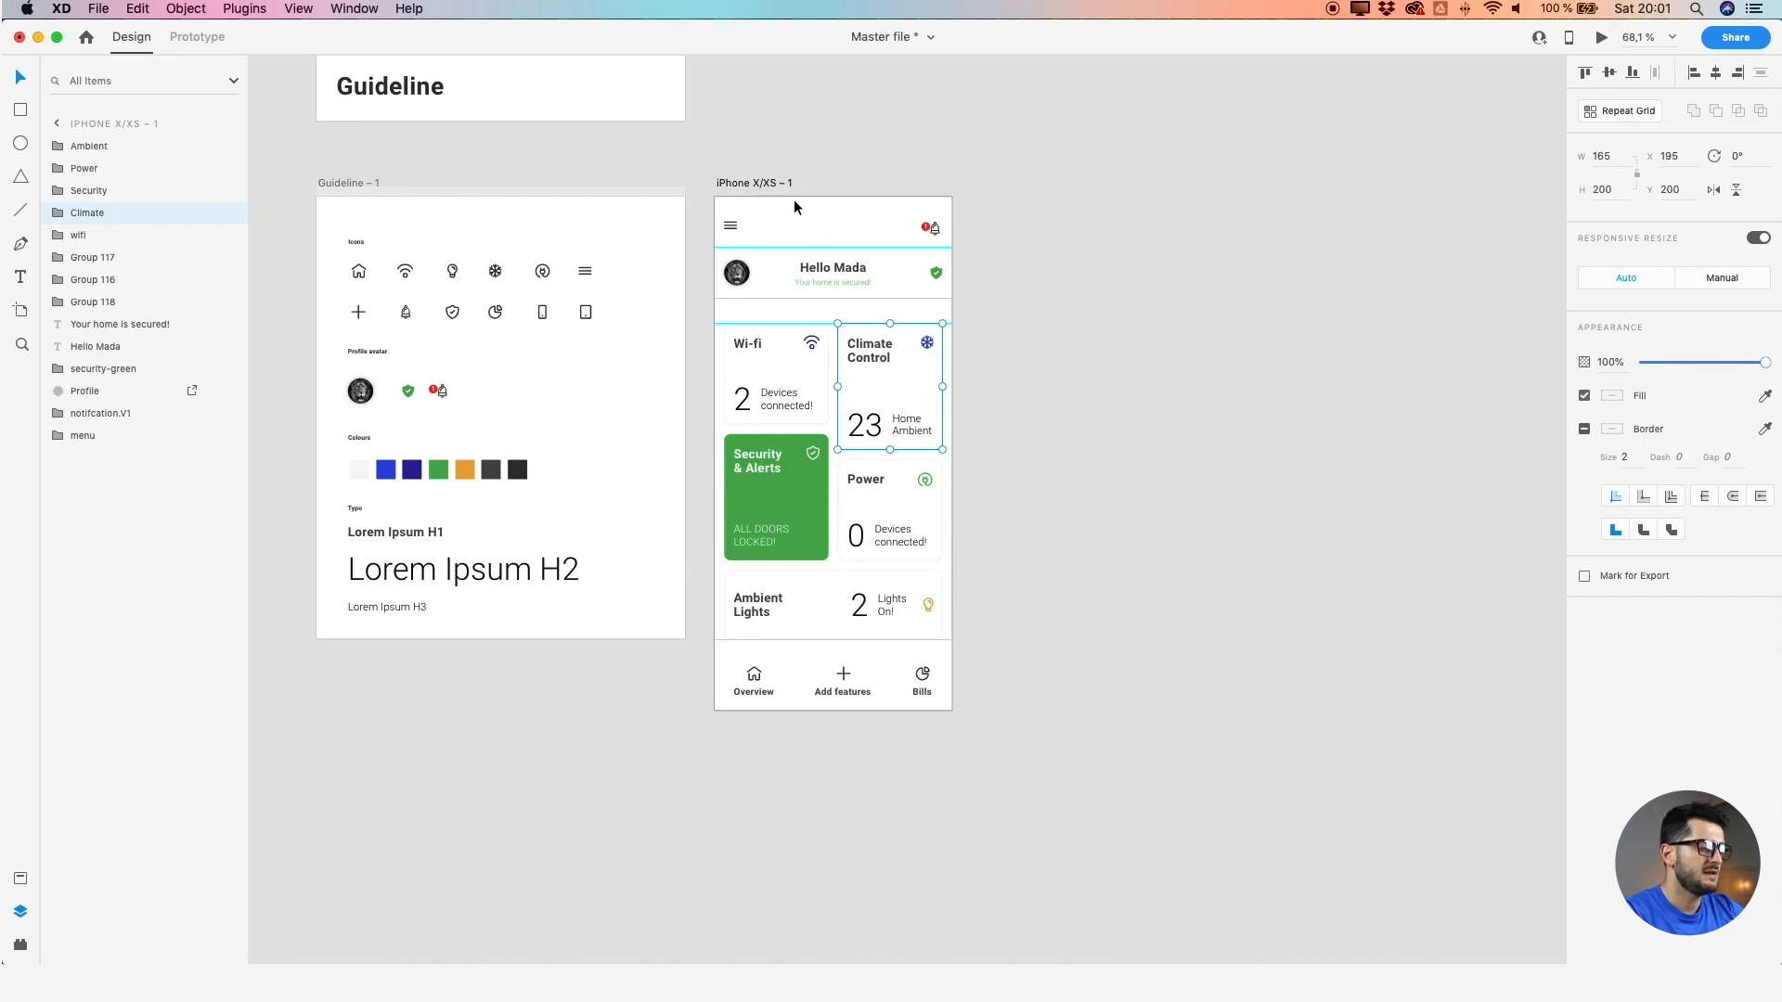
click(776, 182)
drag(776, 182, 1086, 209)
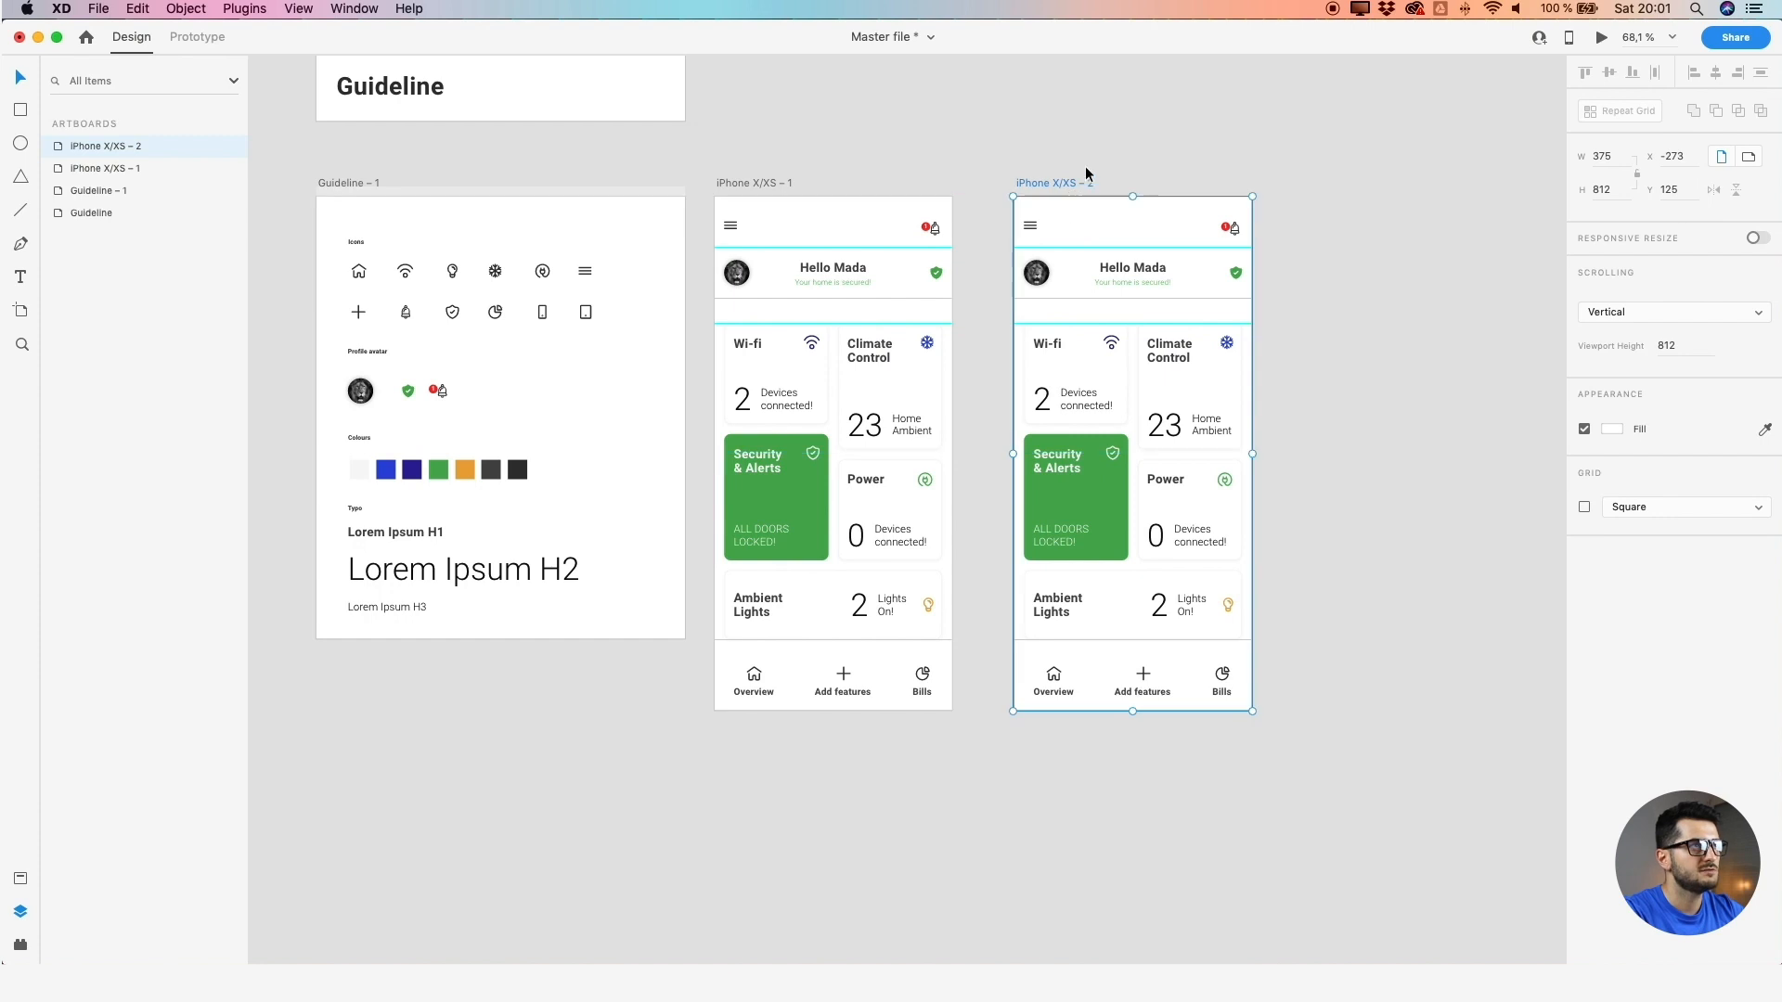
Compare the Climate card groups on the original and duplicated artboards by selecting both together
click(1155, 213)
click(1215, 392)
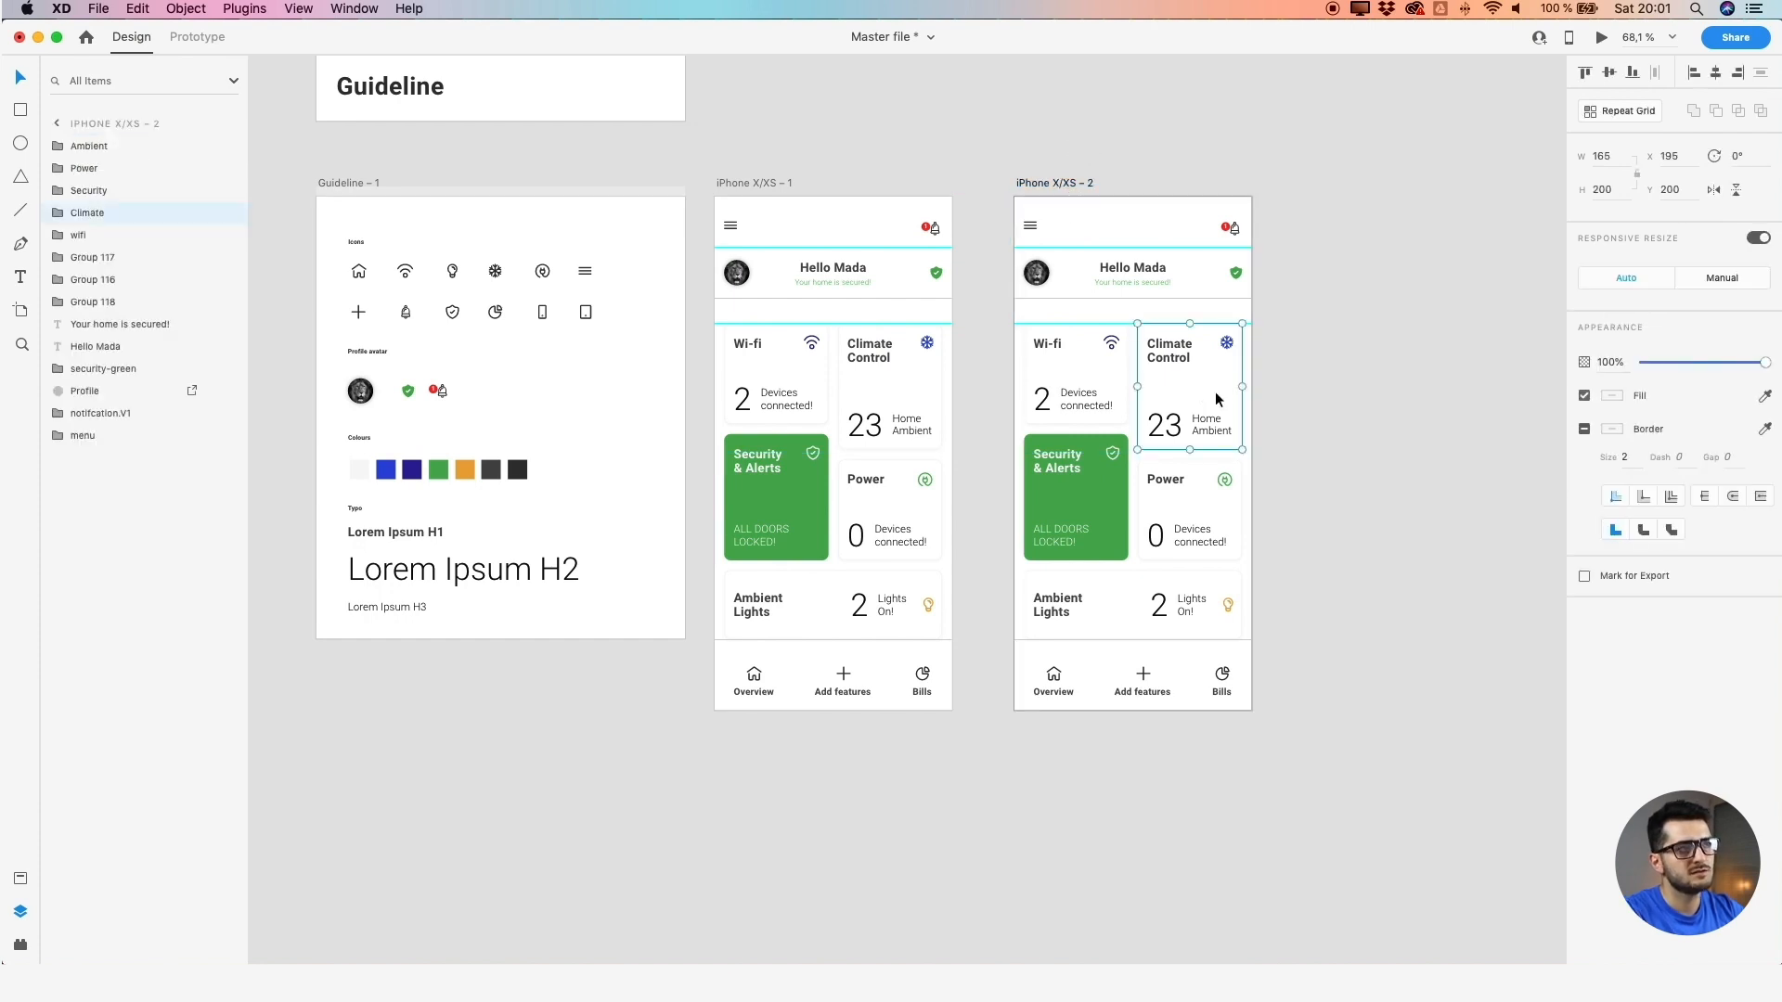
shift+click(919, 386)
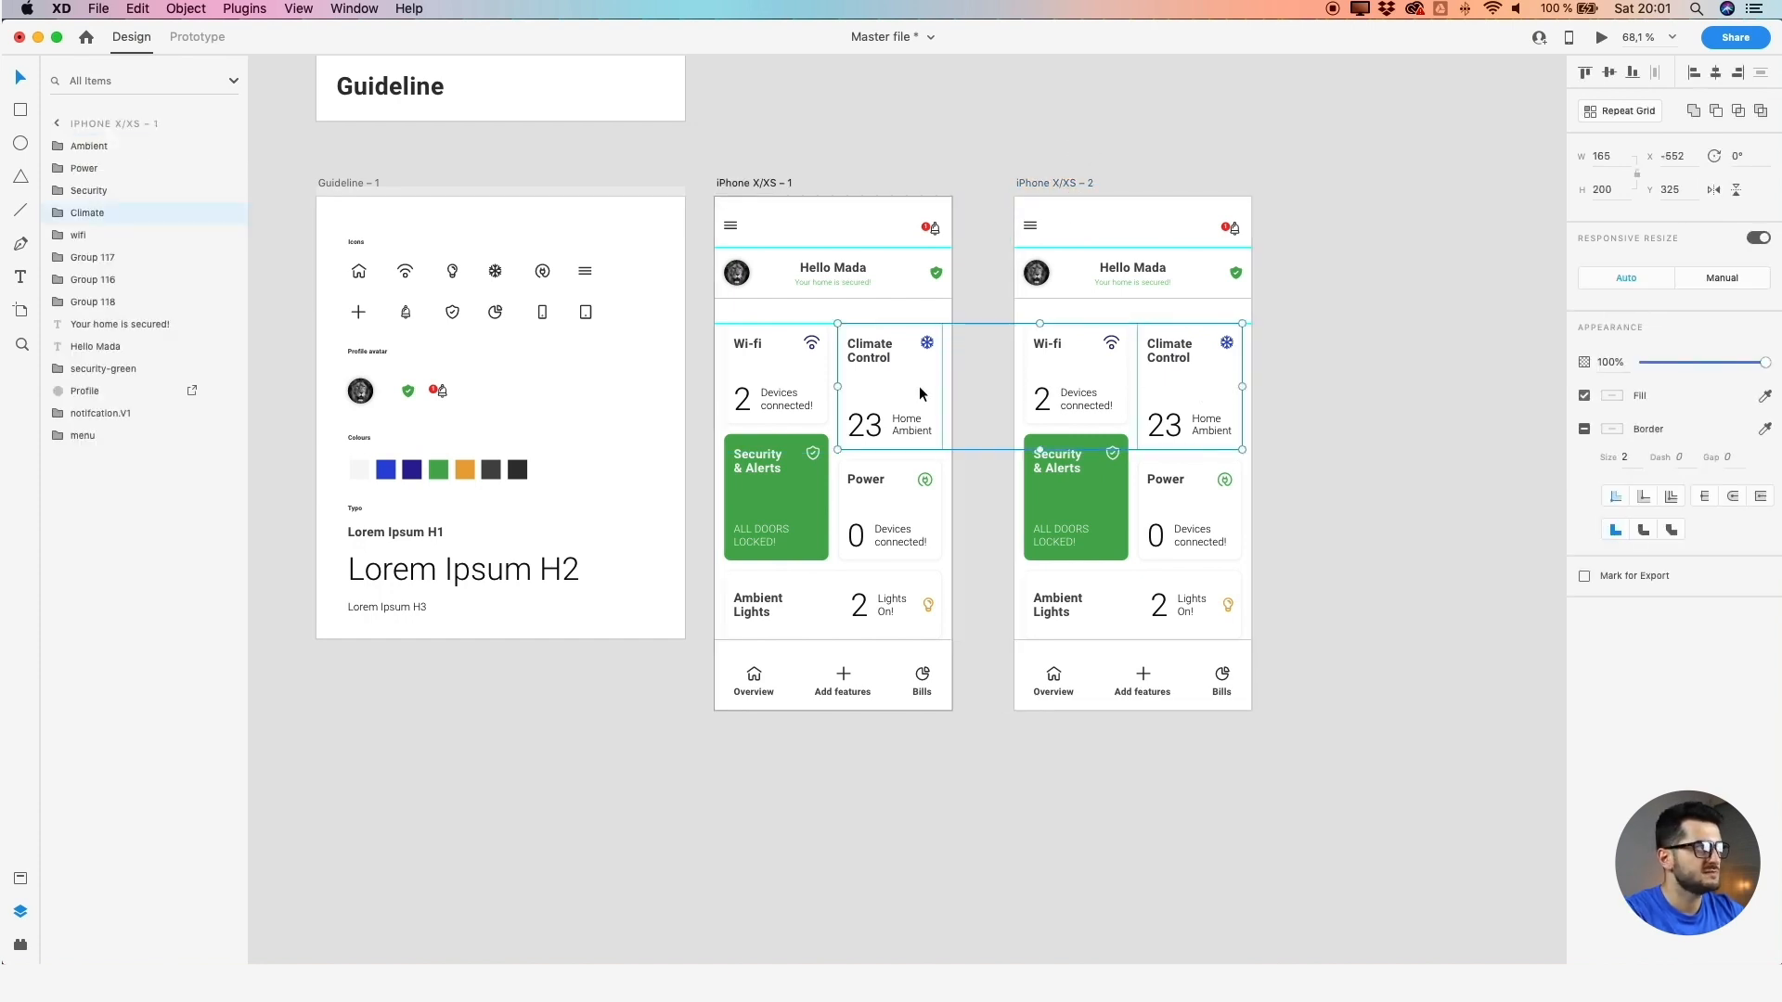
click(1298, 422)
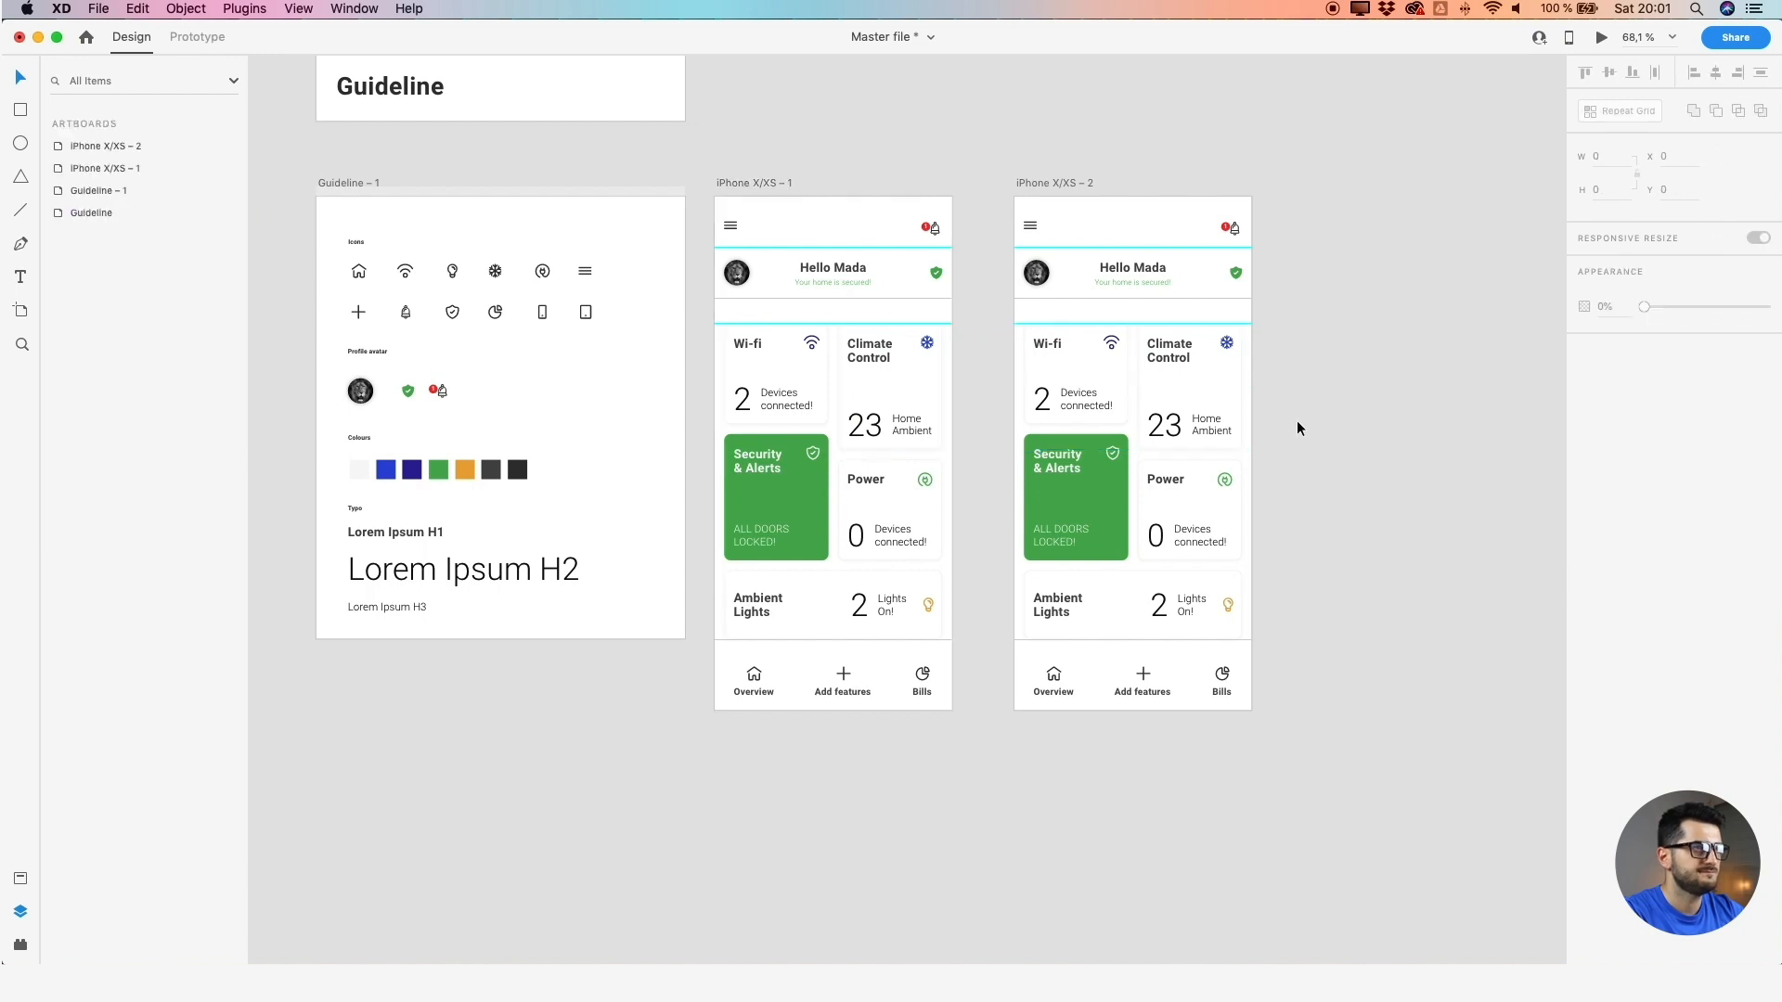
click(761, 182)
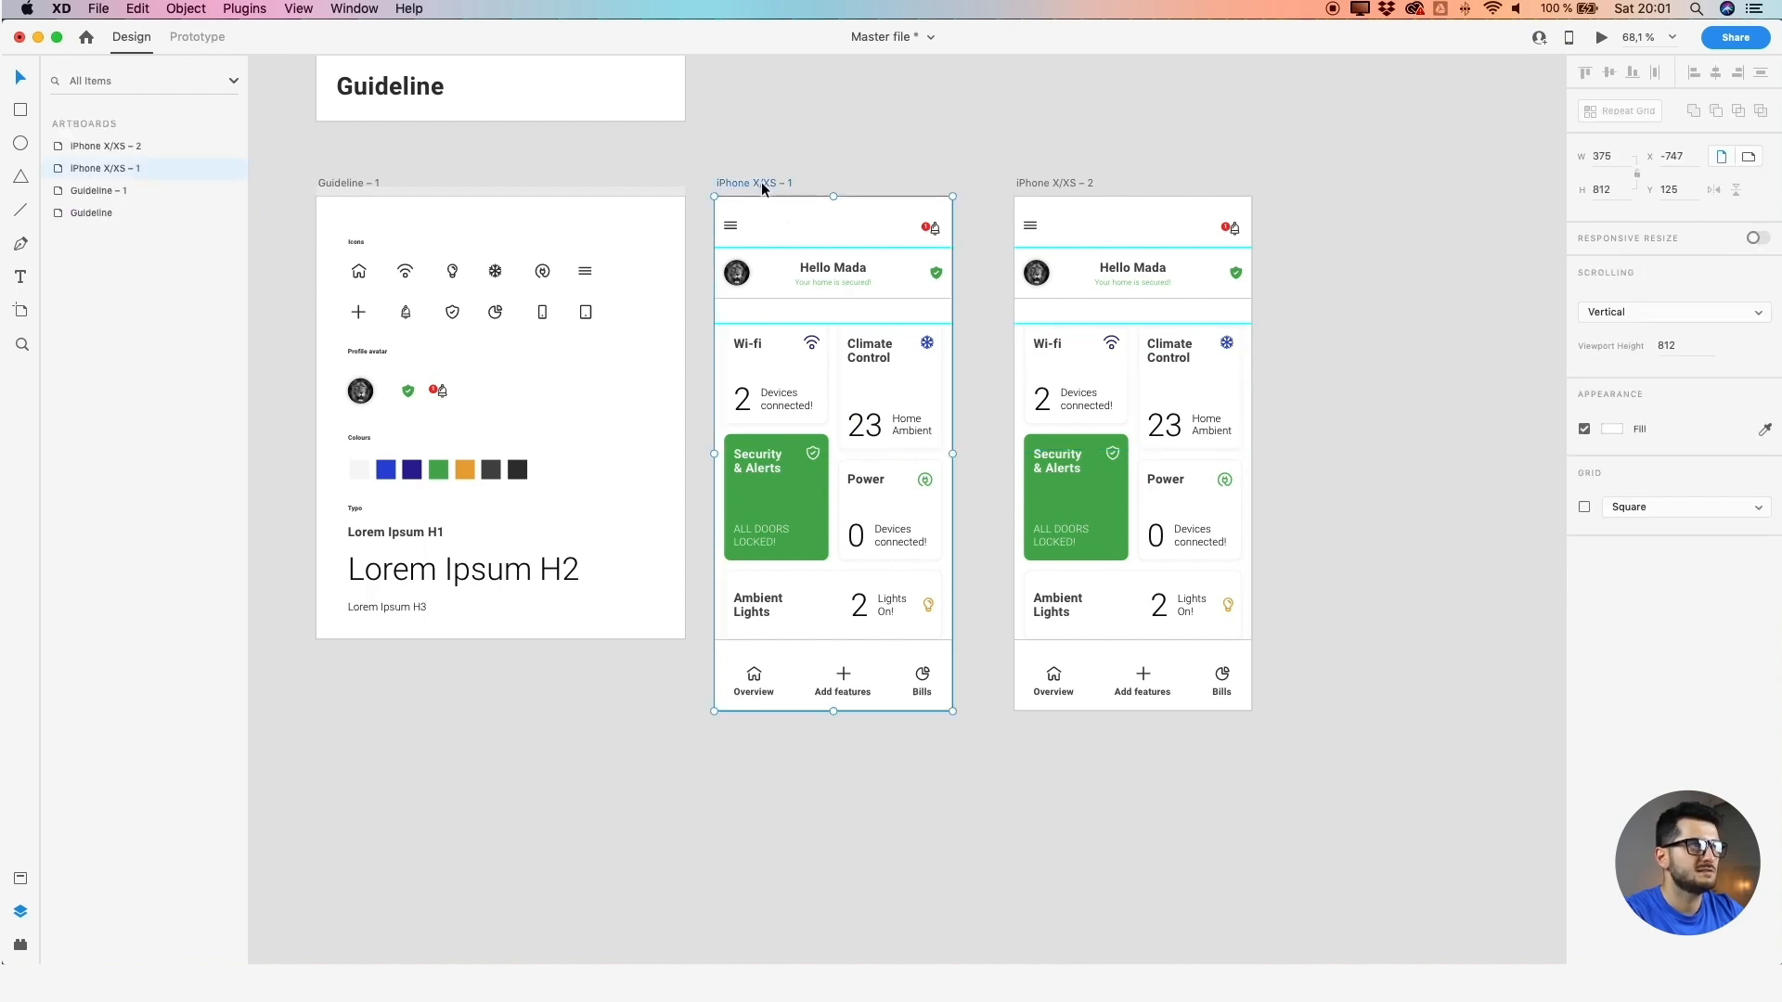
click(1217, 377)
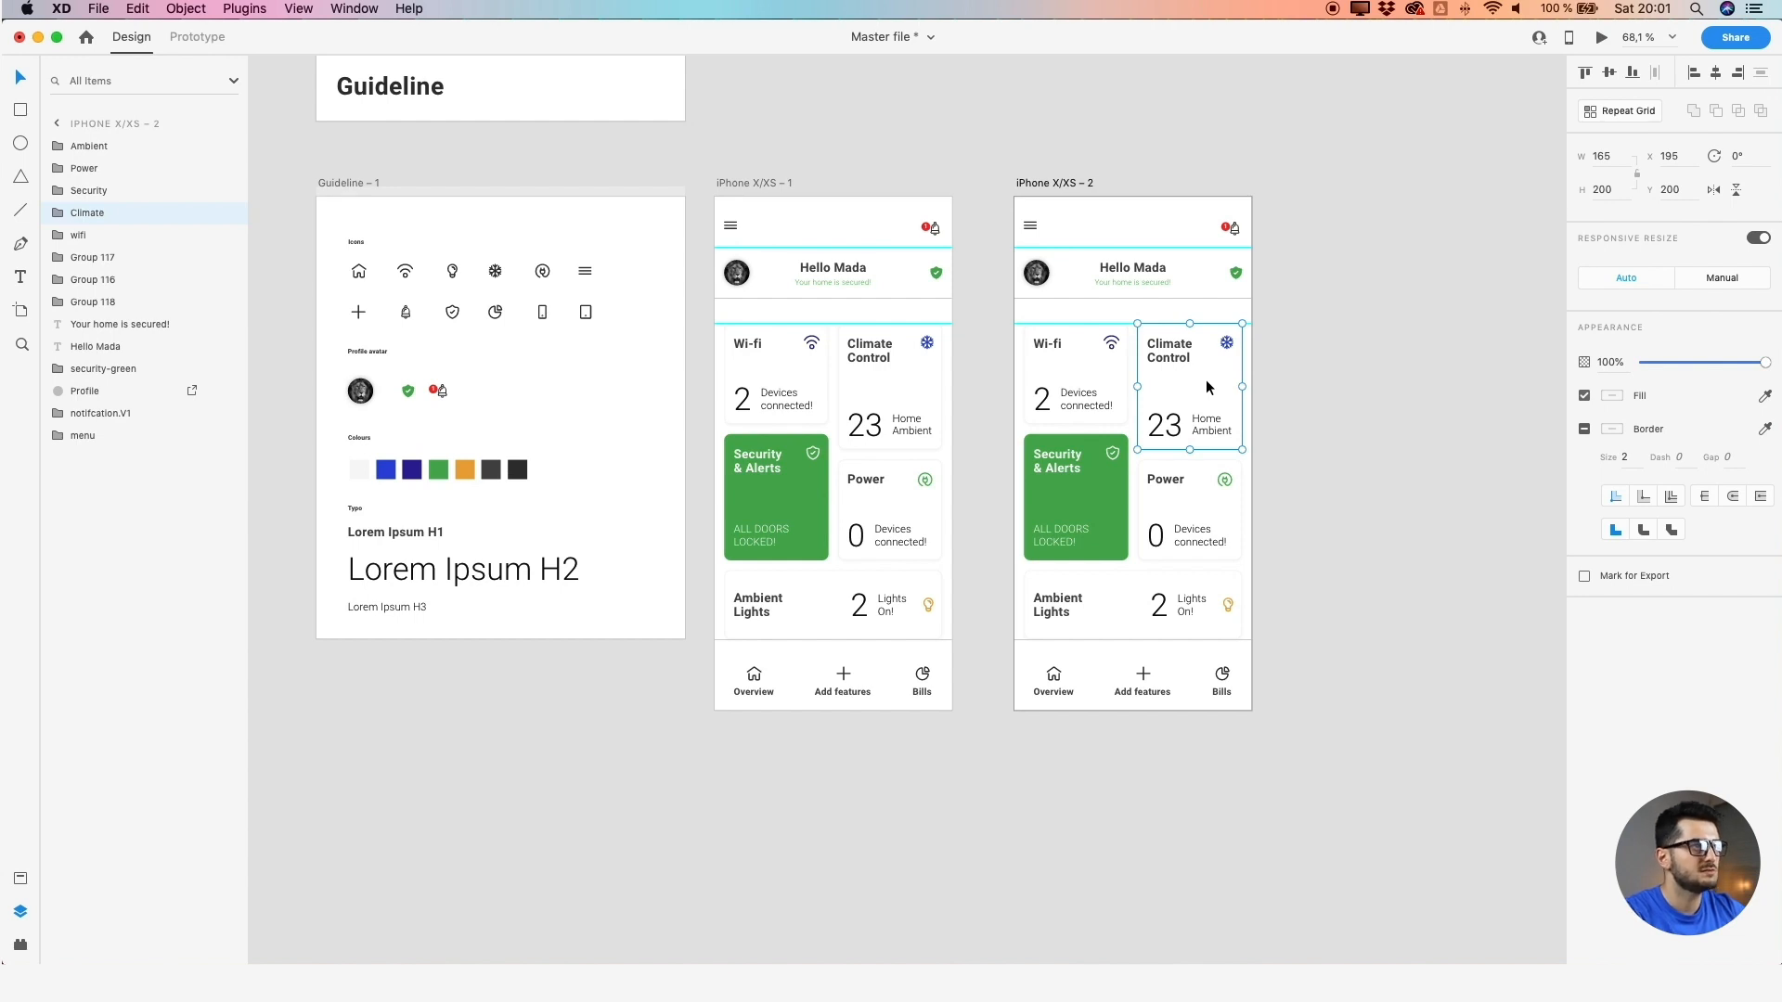
shift+click(914, 377)
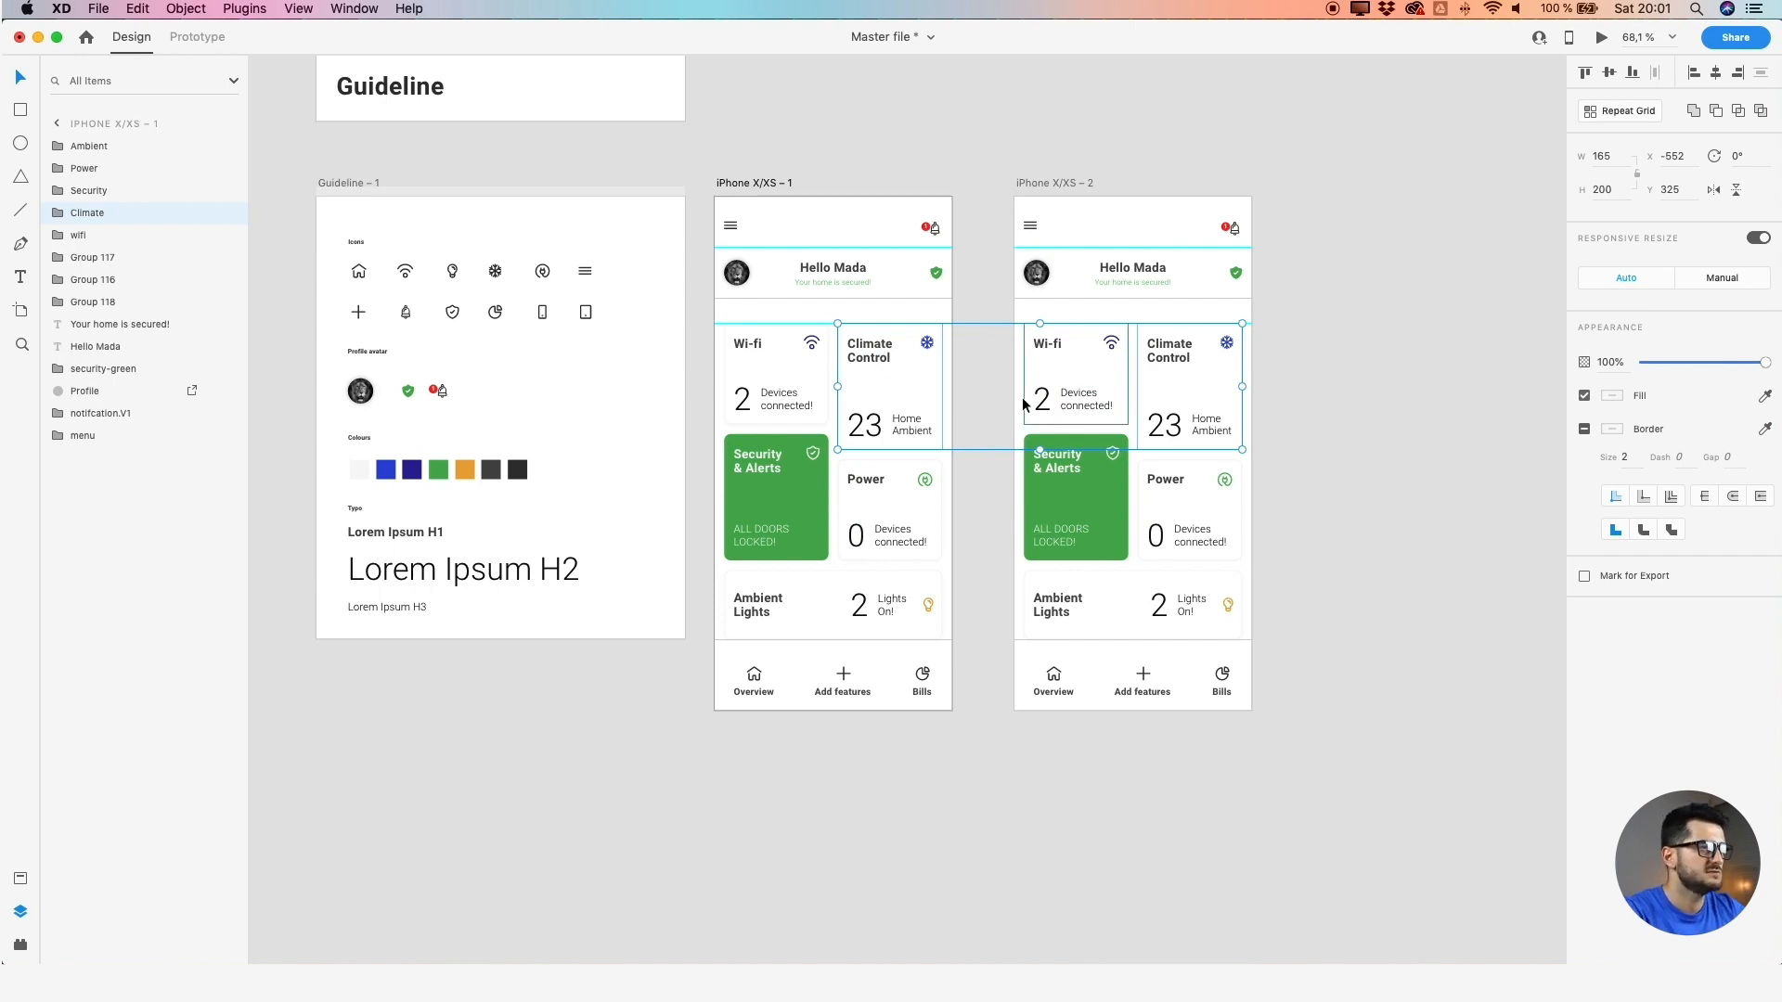
click(1305, 447)
click(1231, 395)
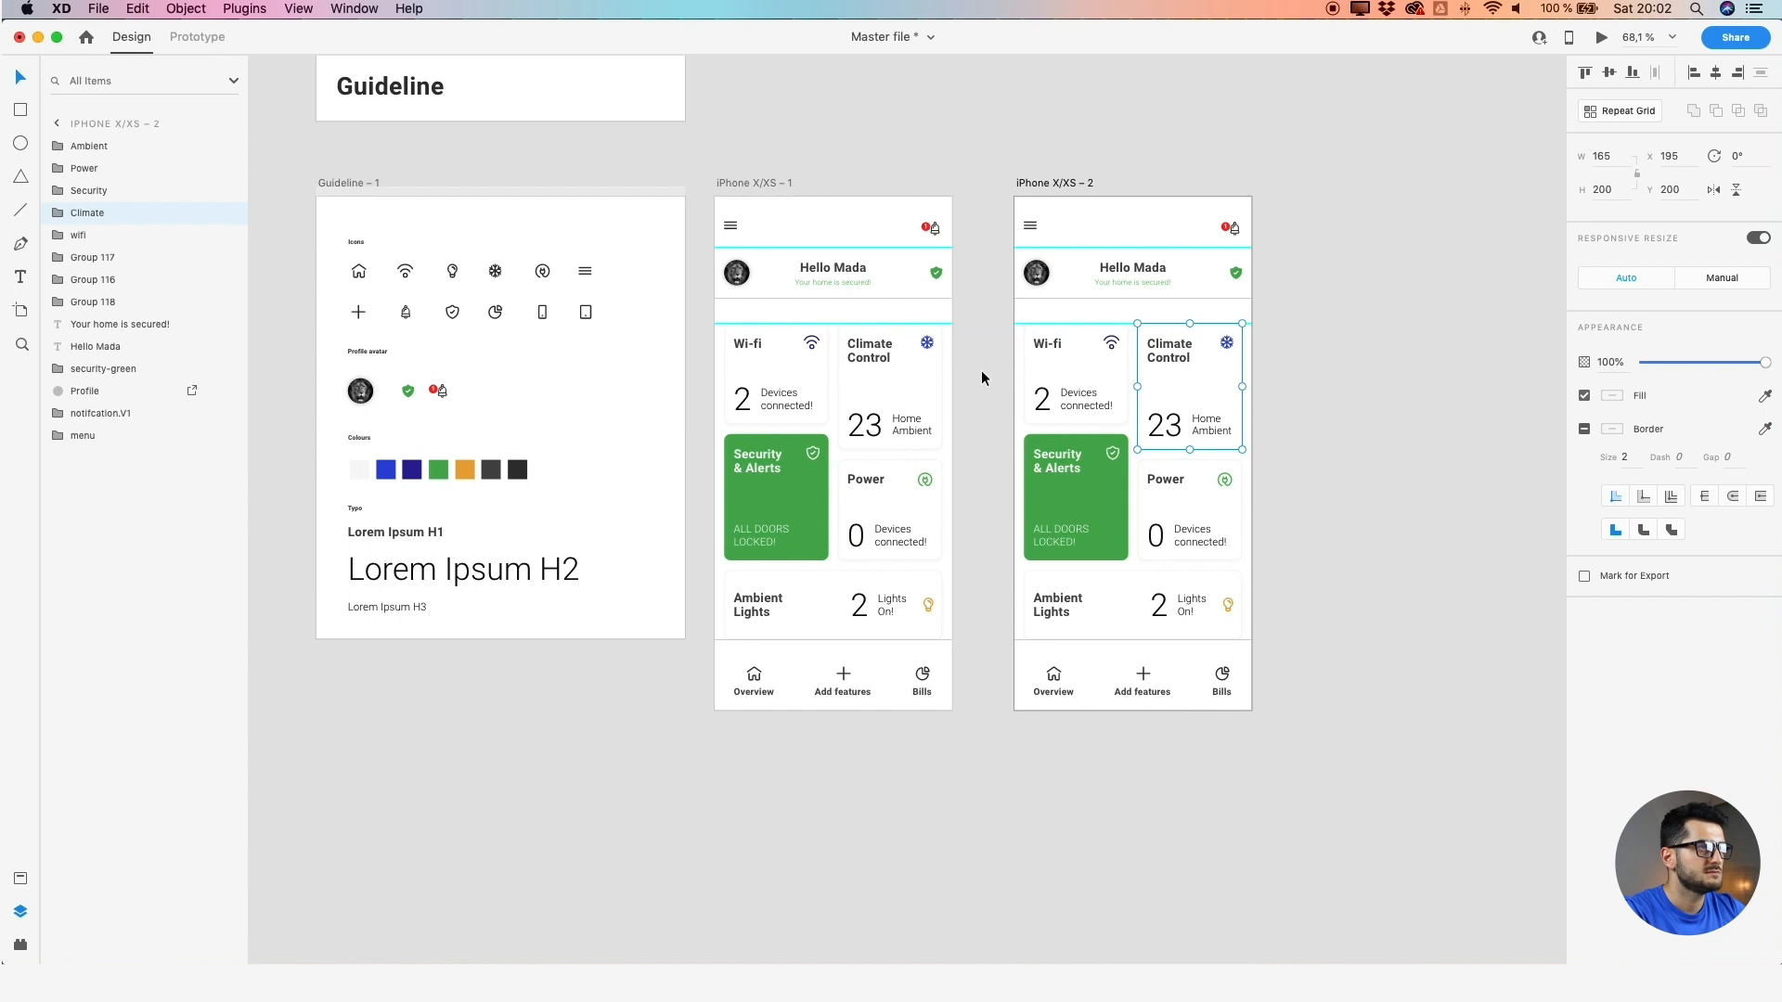
shift+click(911, 381)
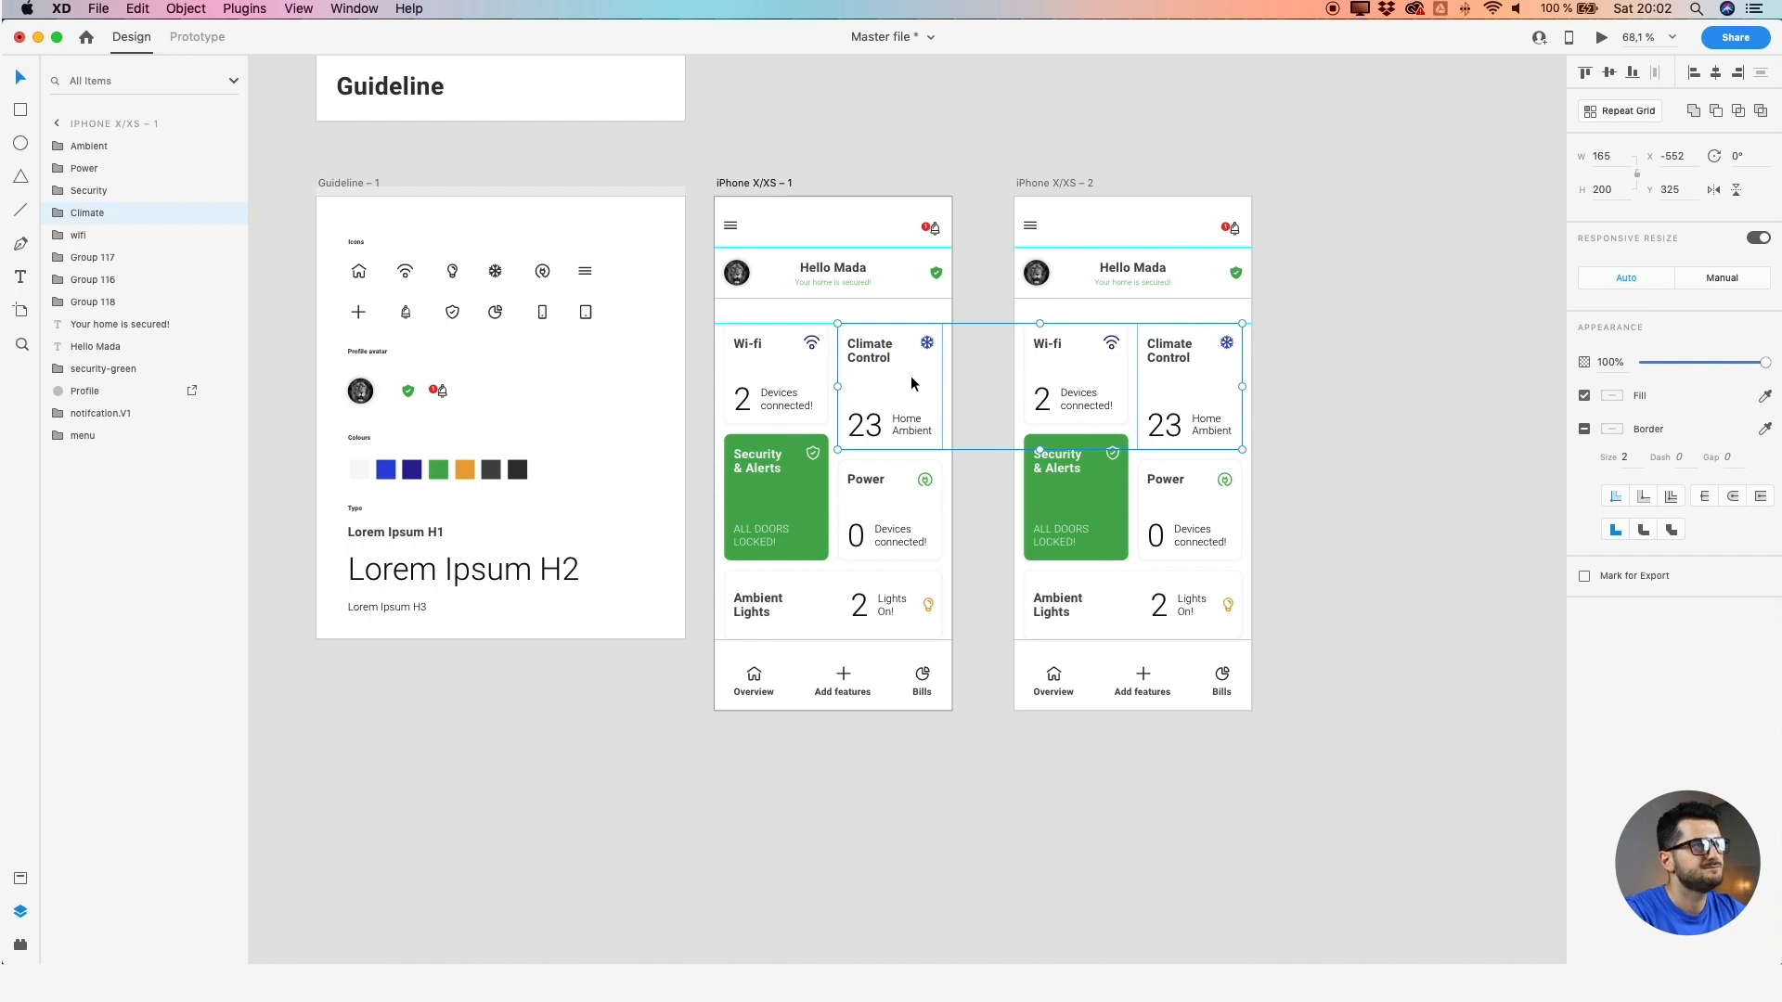
click(977, 385)
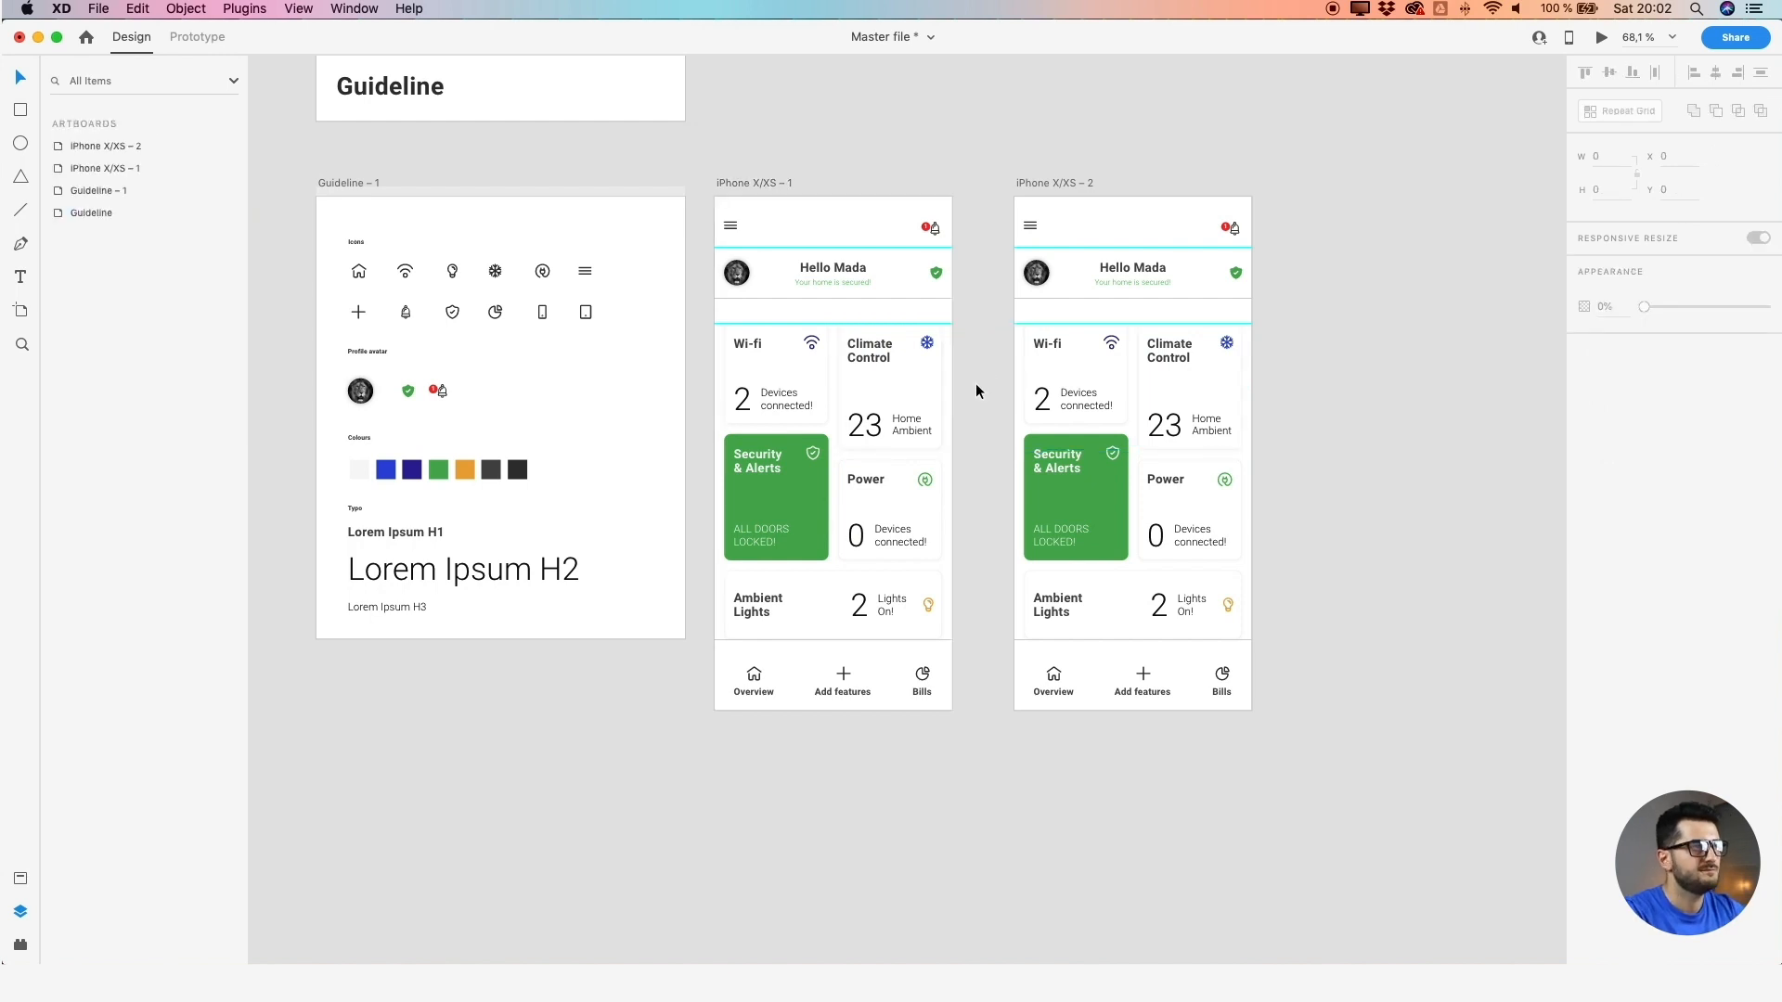
Delete the duplicated iPhone X/XS – 2 artboard
click(1043, 182)
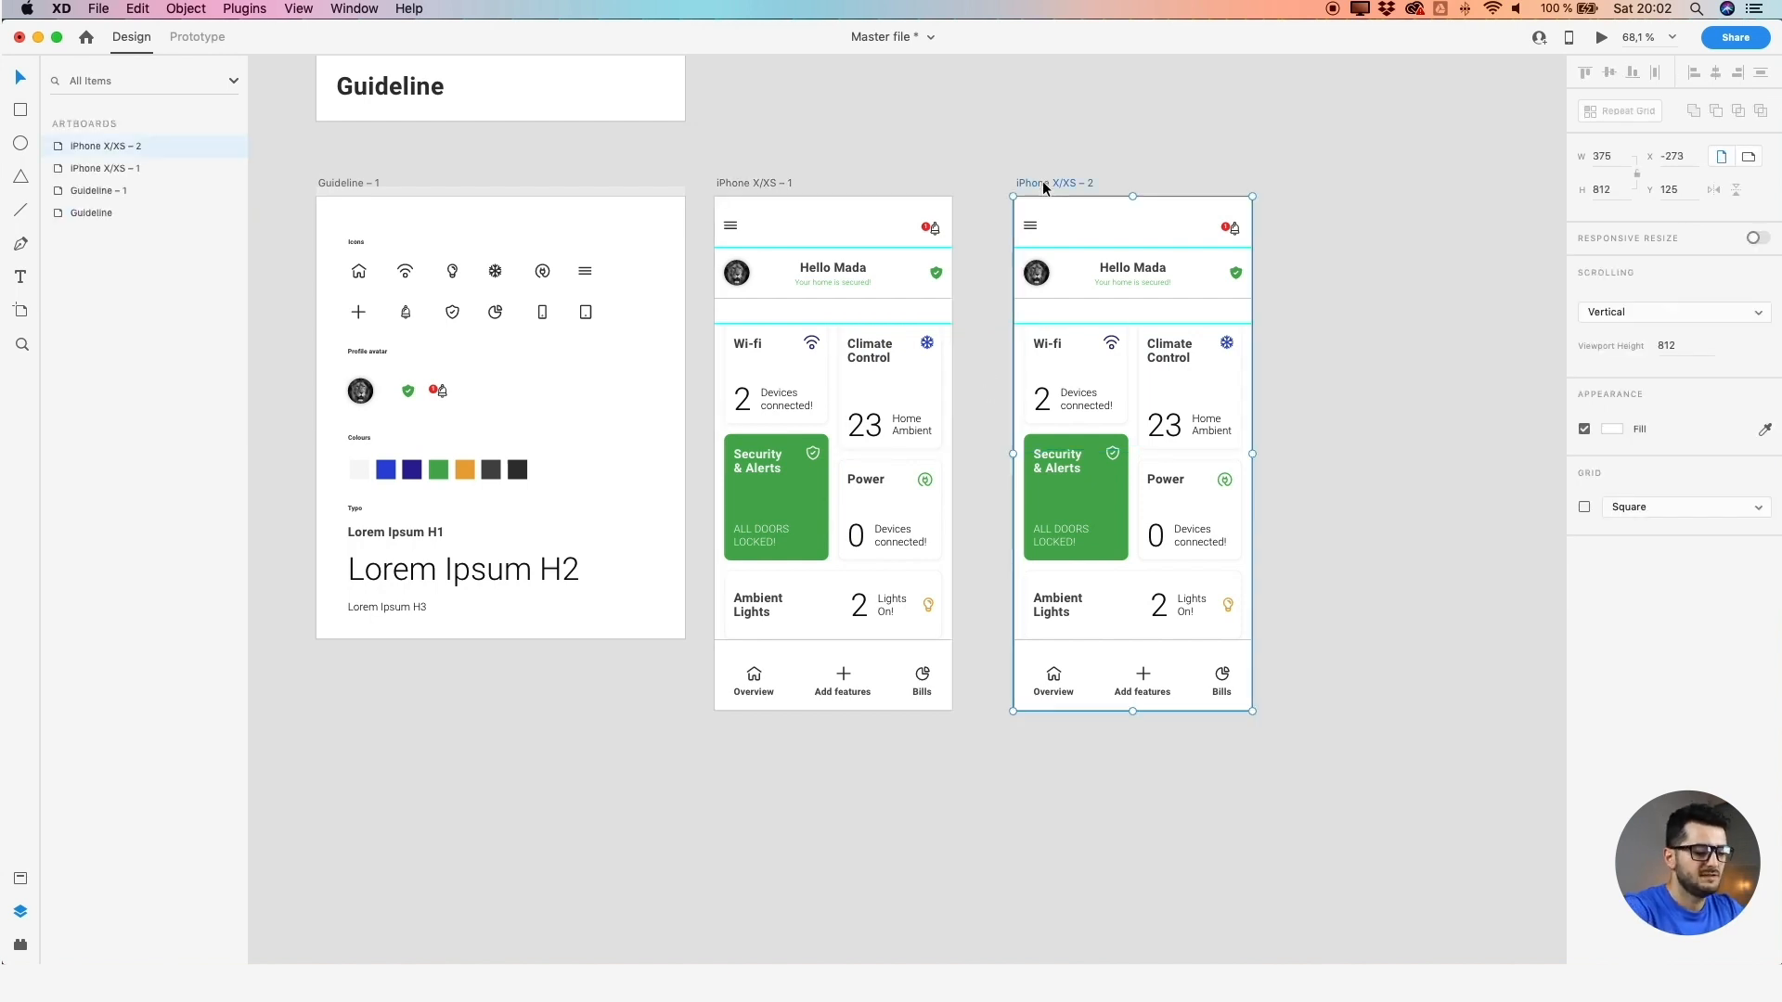
key(Delete)
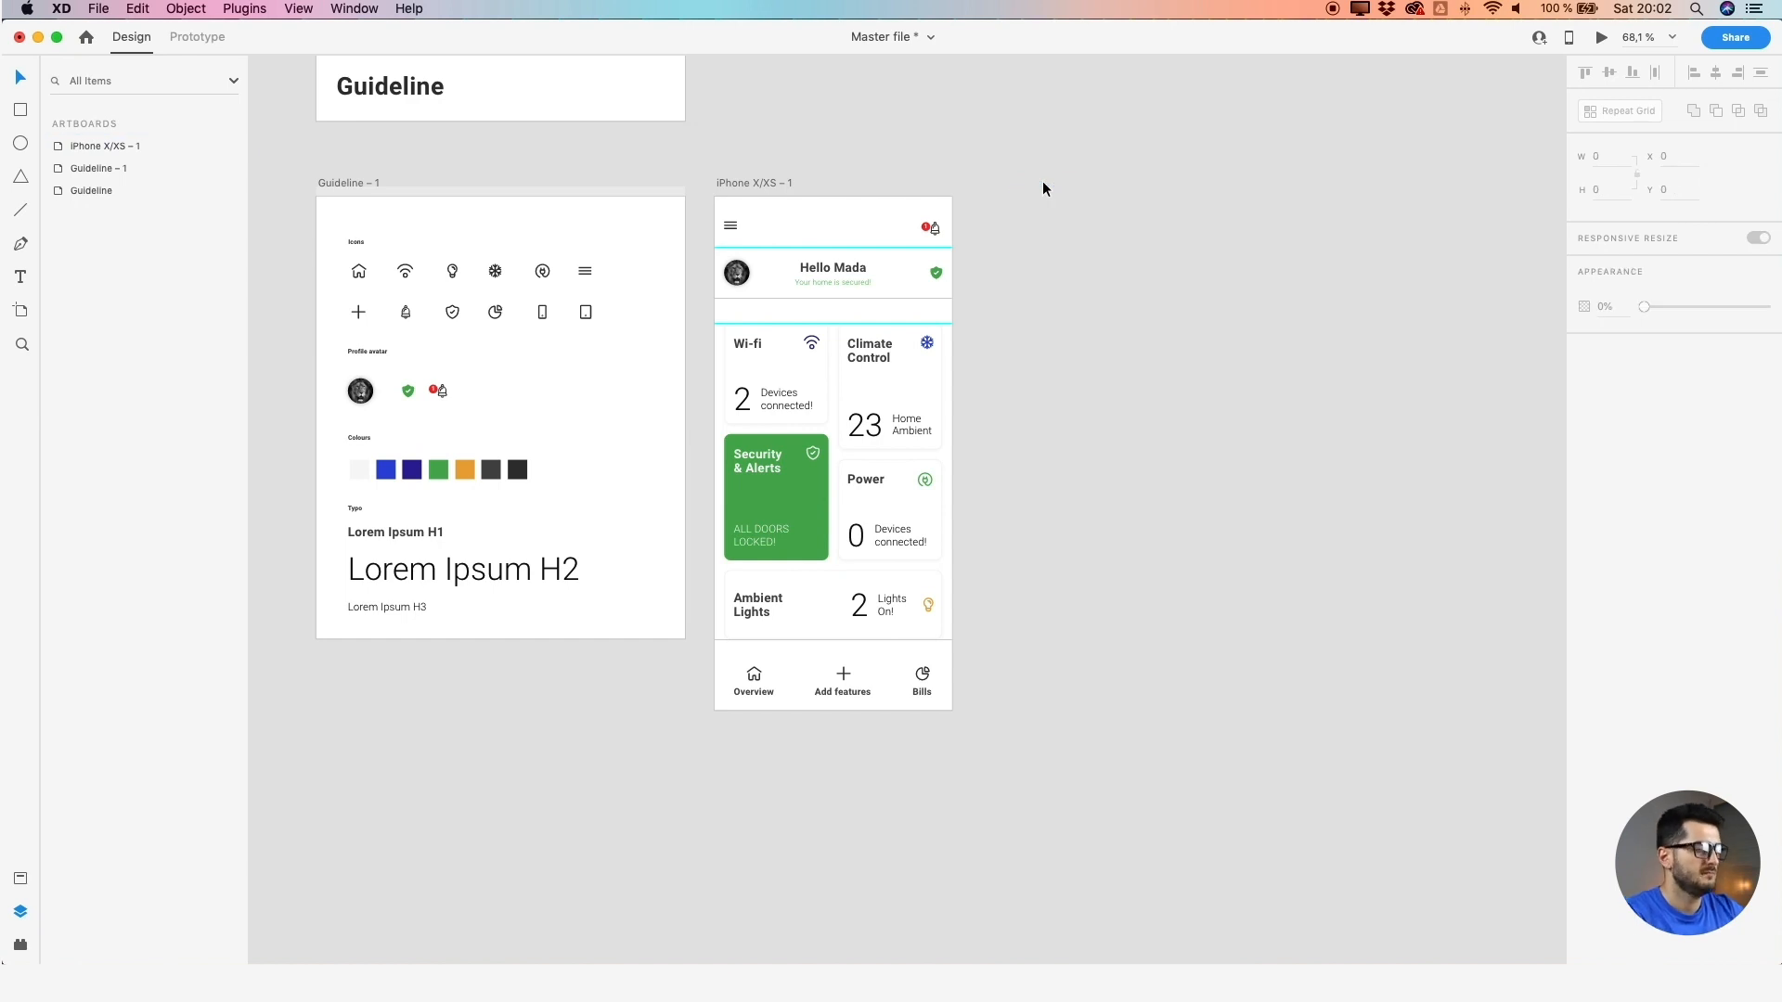
Check the layer group names of the Climate Control, Wi-fi, Security & Alerts, Power and Ambient Lights cards
scroll(1043, 181, up, 2)
click(877, 379)
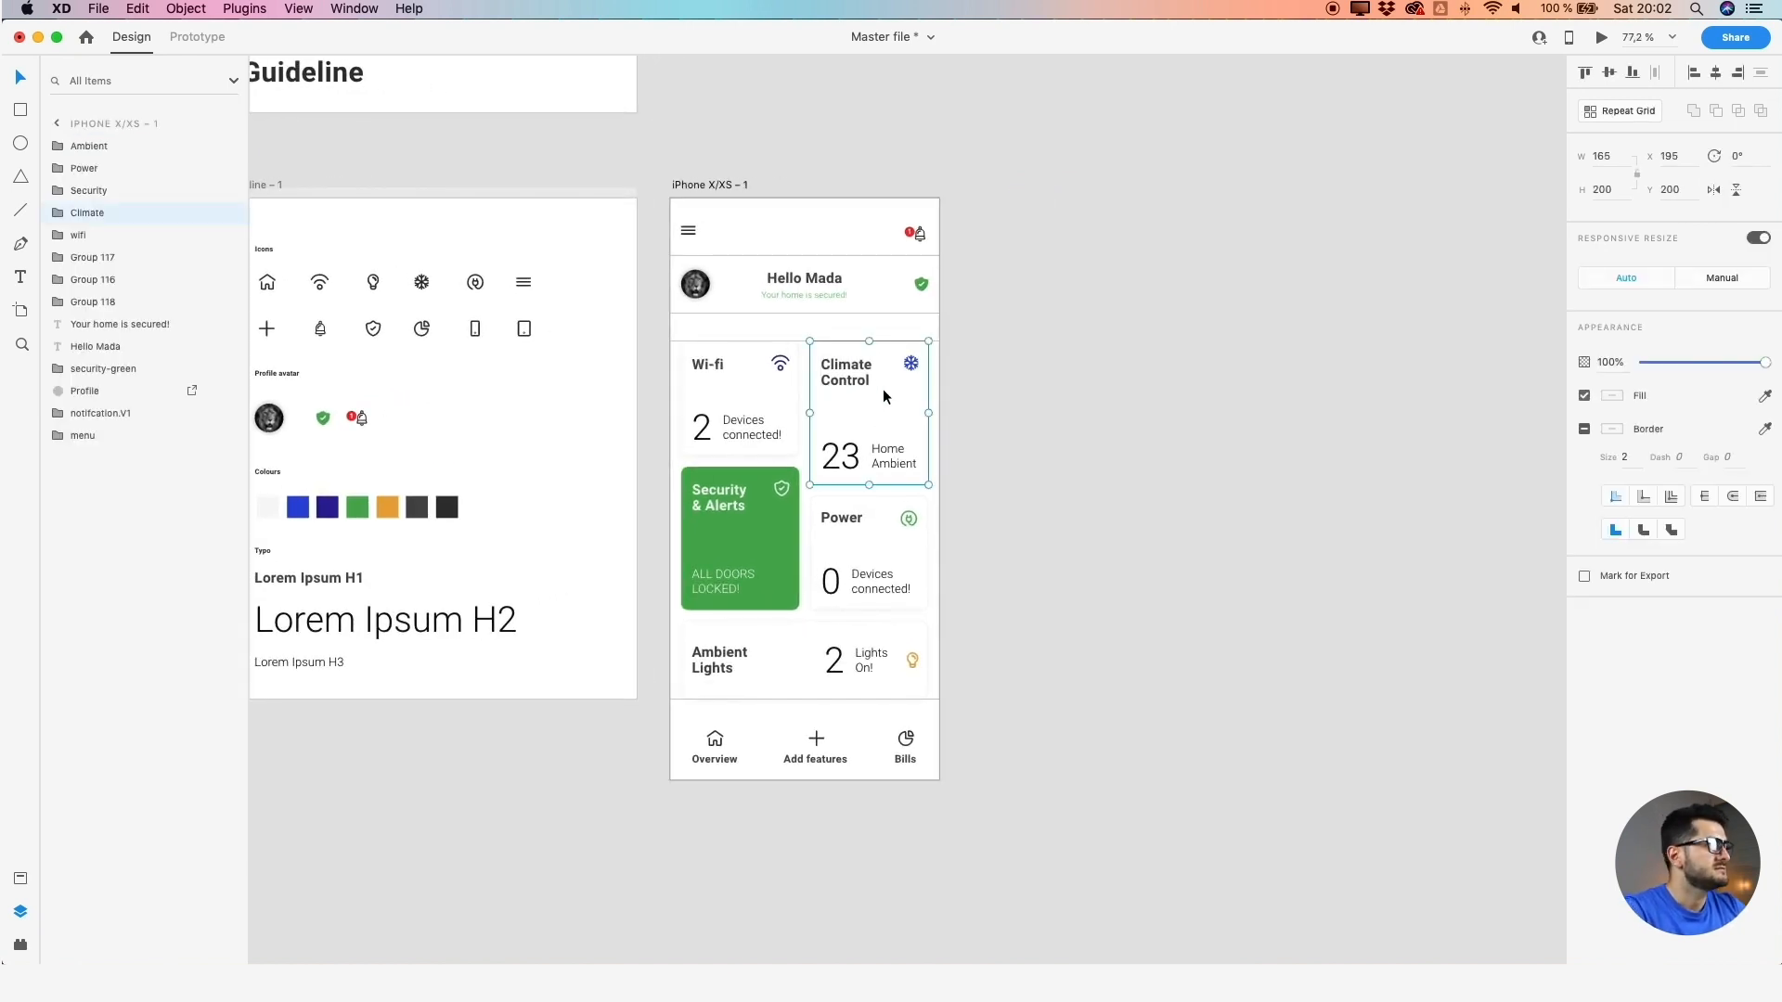
click(776, 394)
click(750, 478)
click(852, 522)
click(771, 659)
Rename the home icon and label group in the bottom navigation as Overview
click(706, 760)
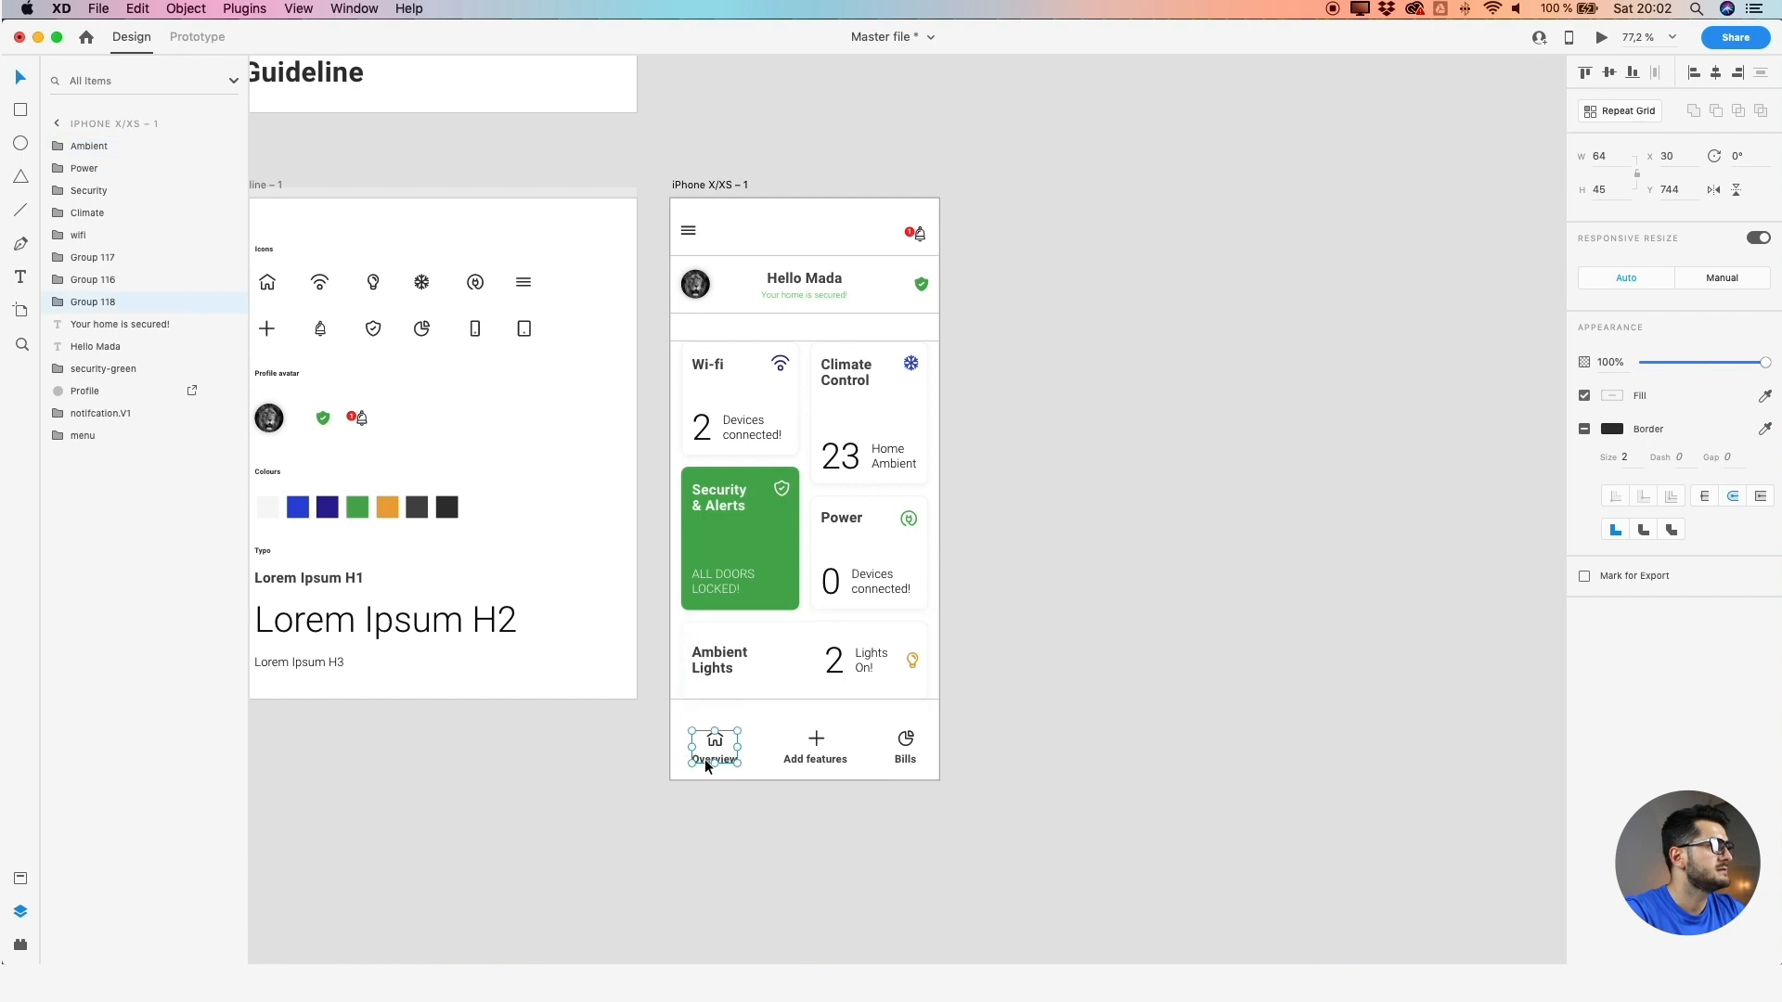
double_click(93, 302)
text(Over)
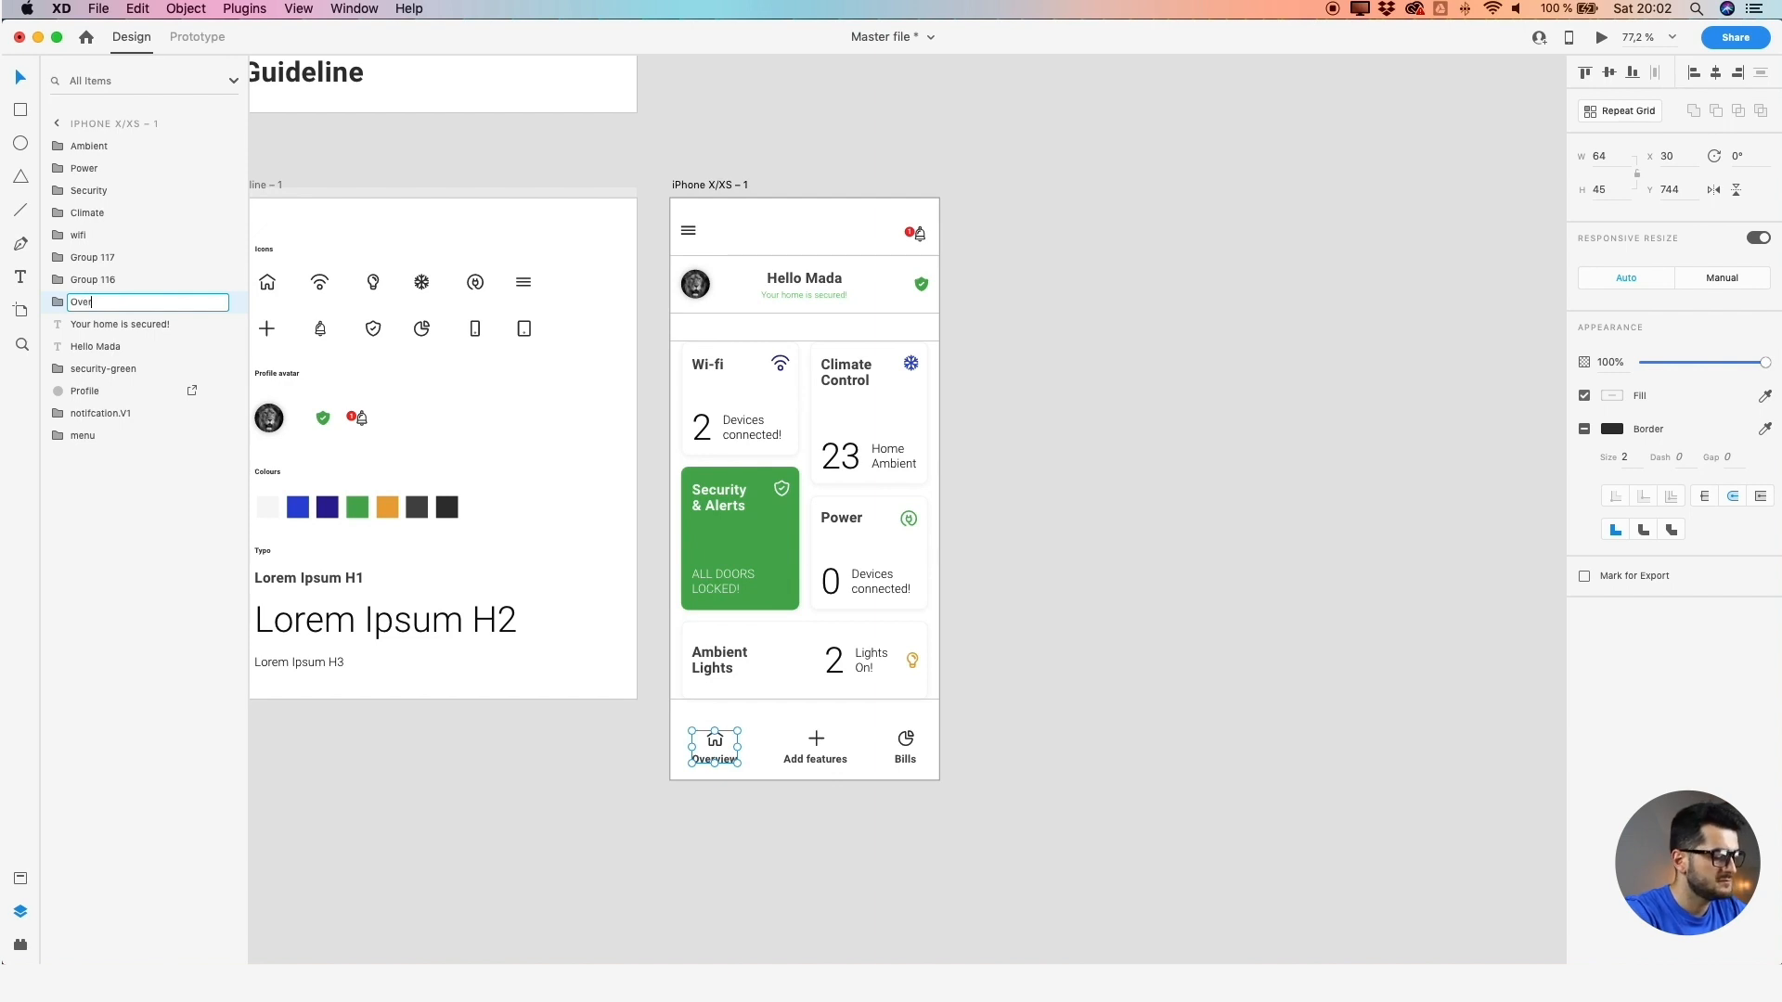
text(vie)
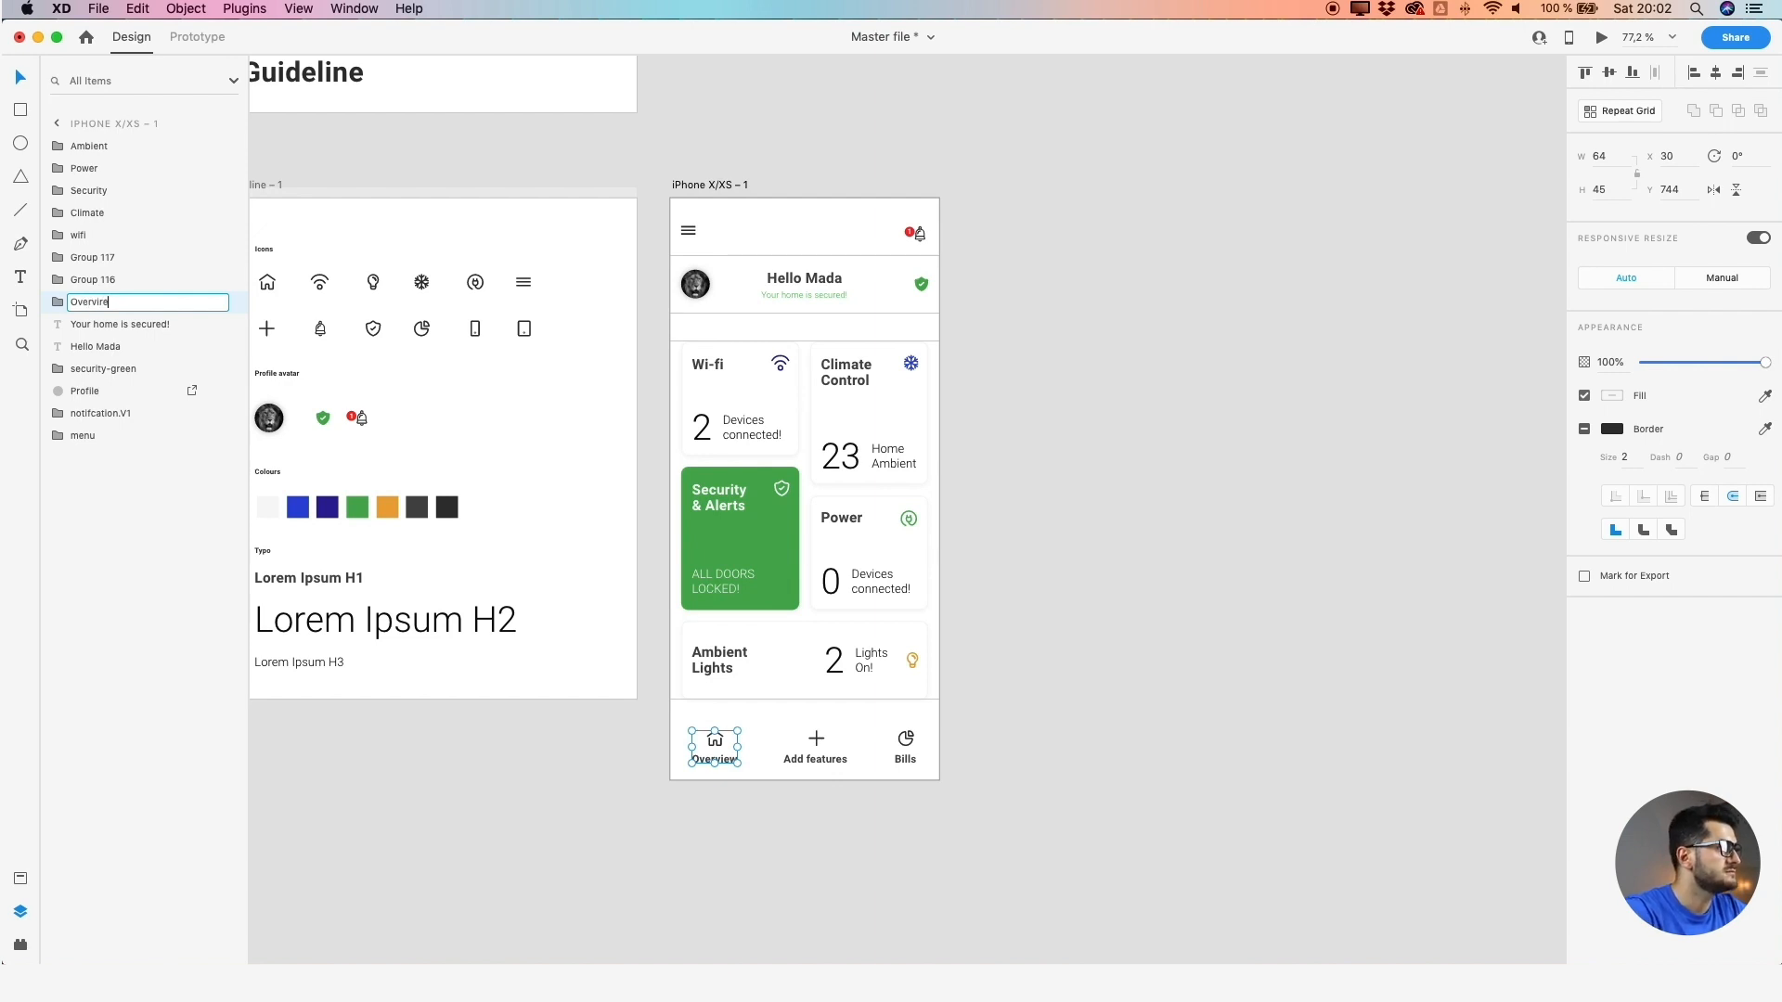
text(w)
Rename the bottom navigation's Add features group as Add and its Bills icon group as Bills
click(804, 756)
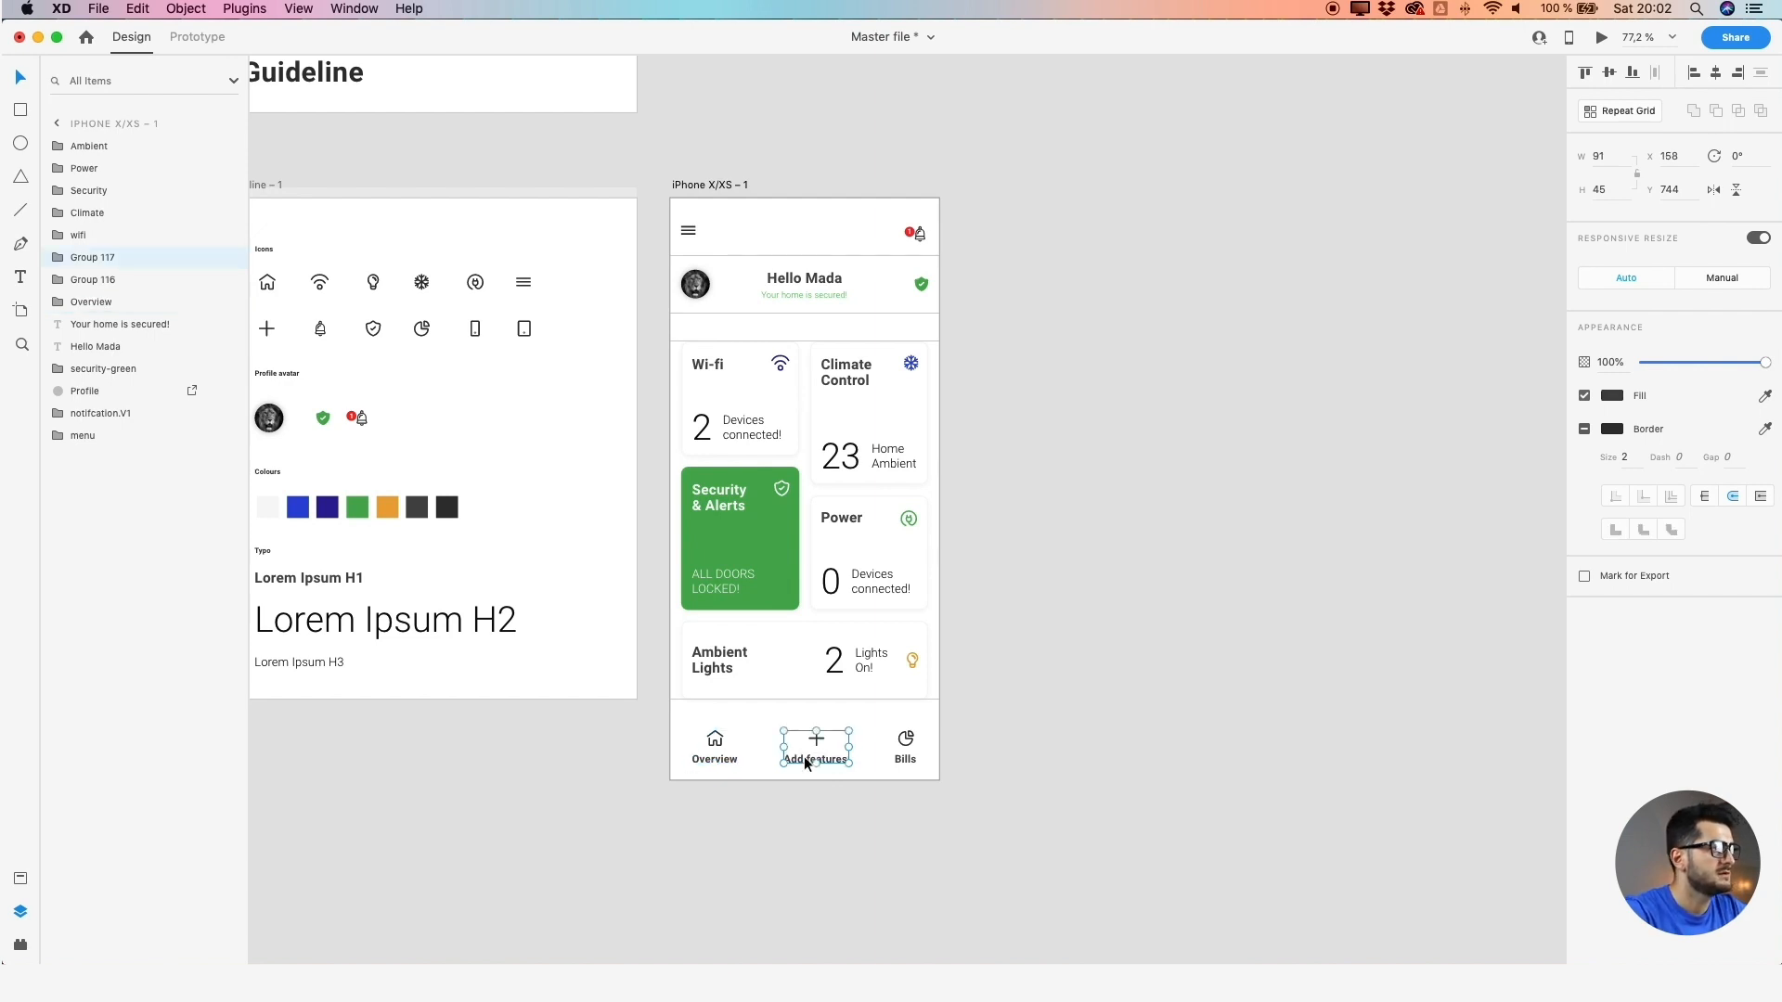
double_click(96, 258)
text(Add)
click(906, 749)
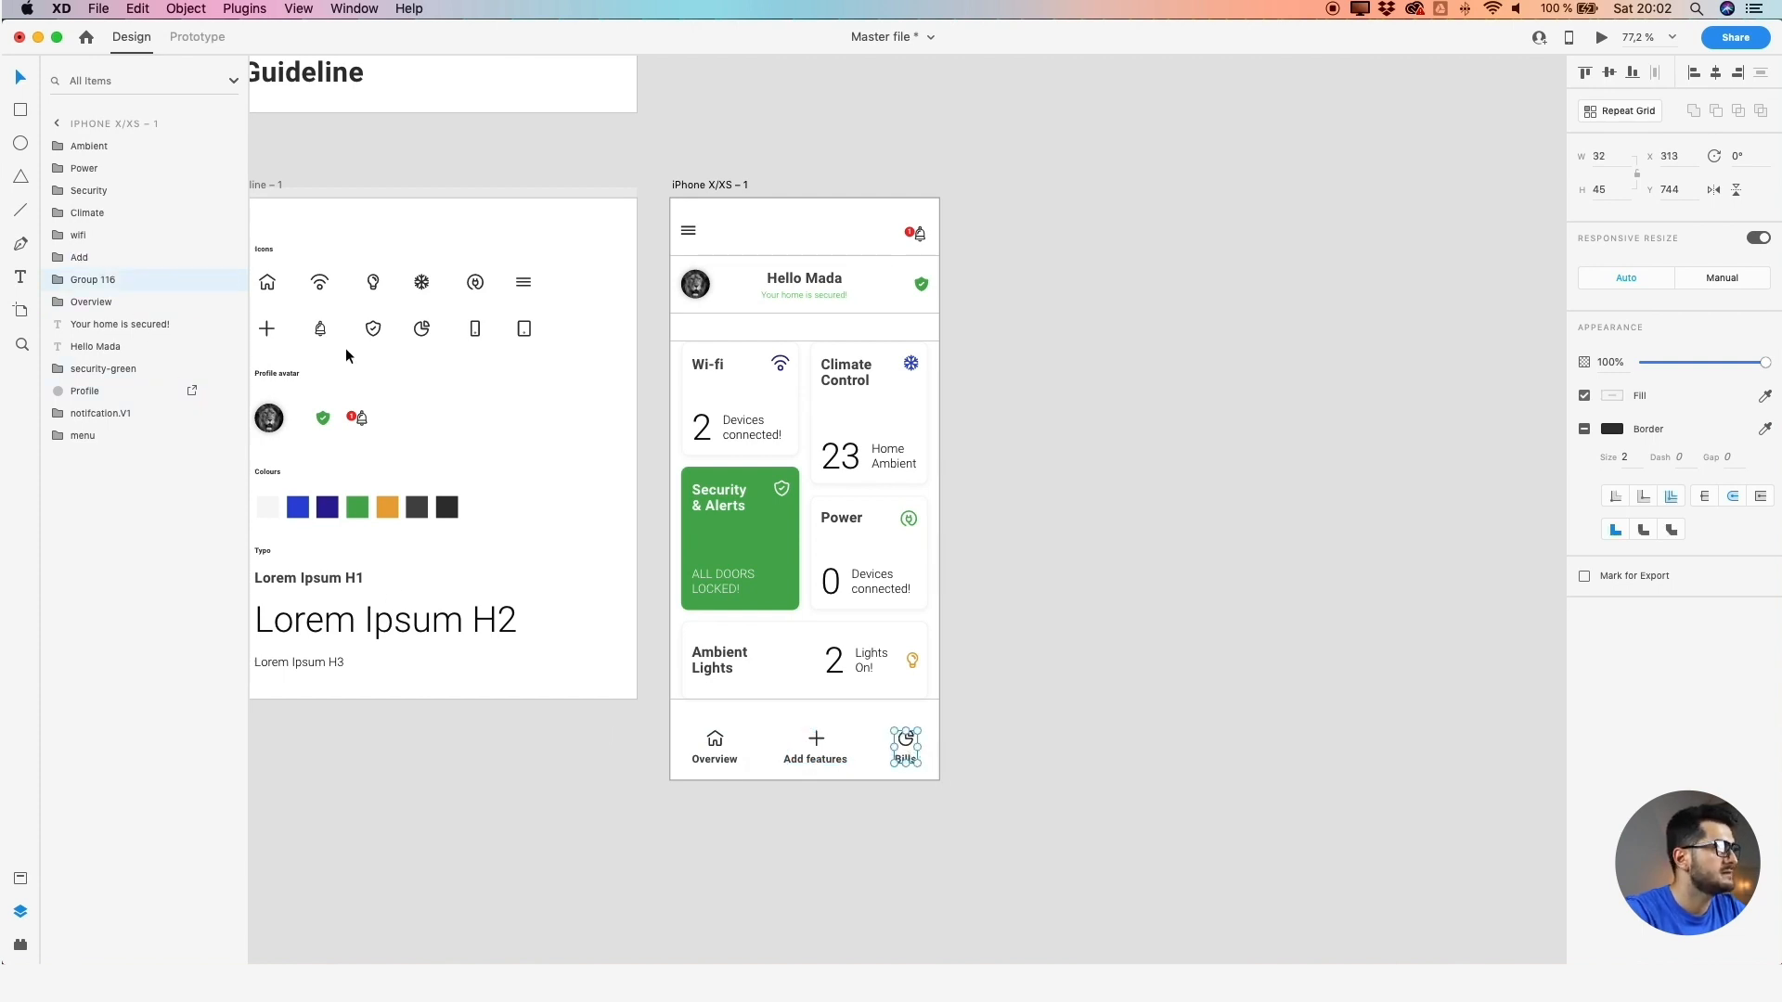
double_click(85, 278)
text(Bi)
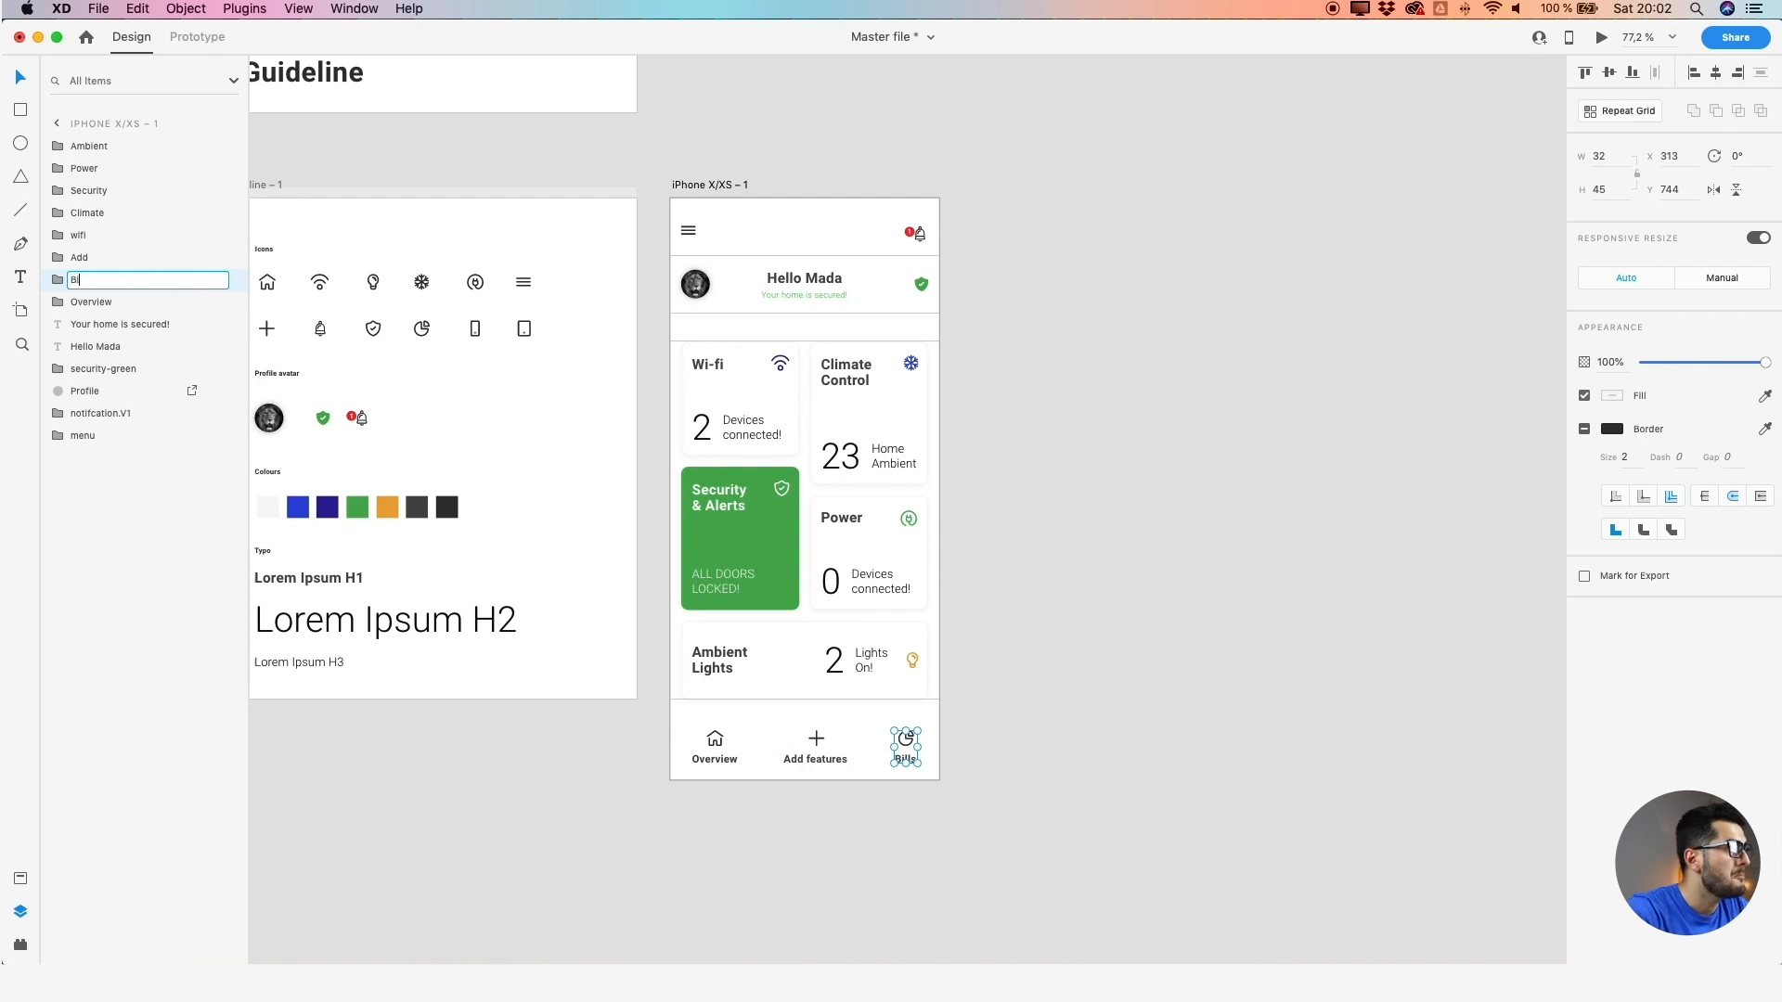
text(lls)
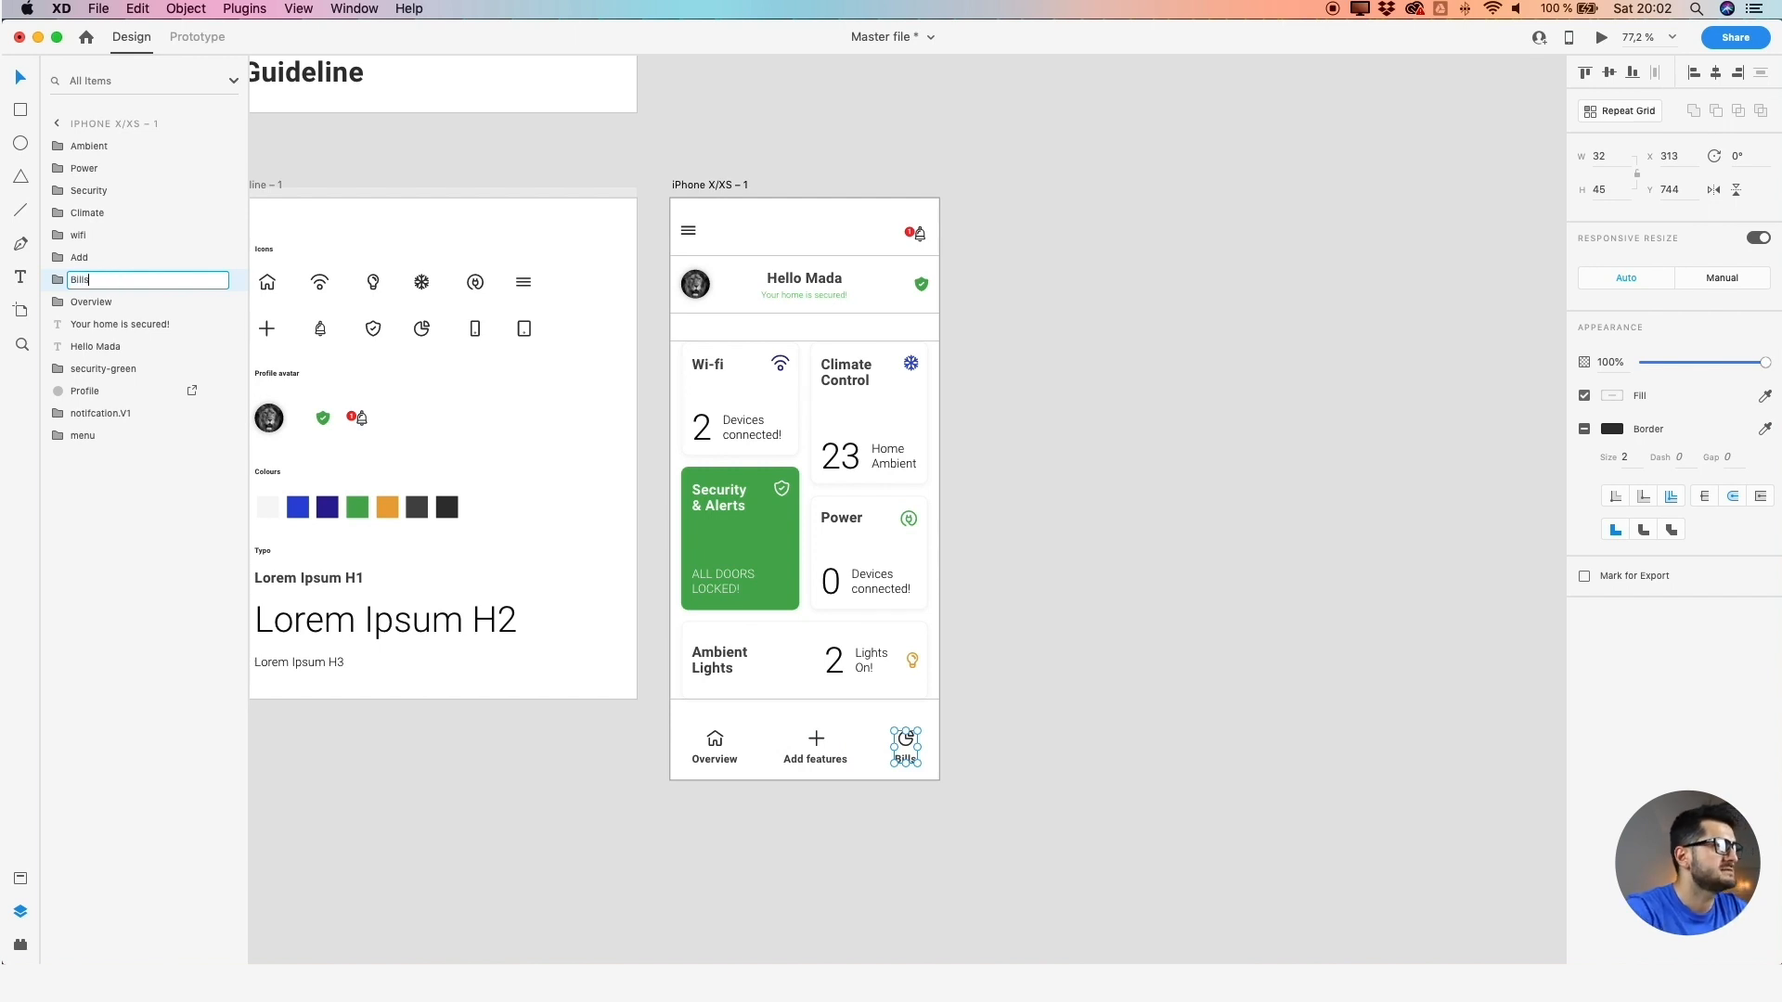
click(1019, 287)
Check the layer names of the header's profile avatar, greeting text and green security shield
click(694, 284)
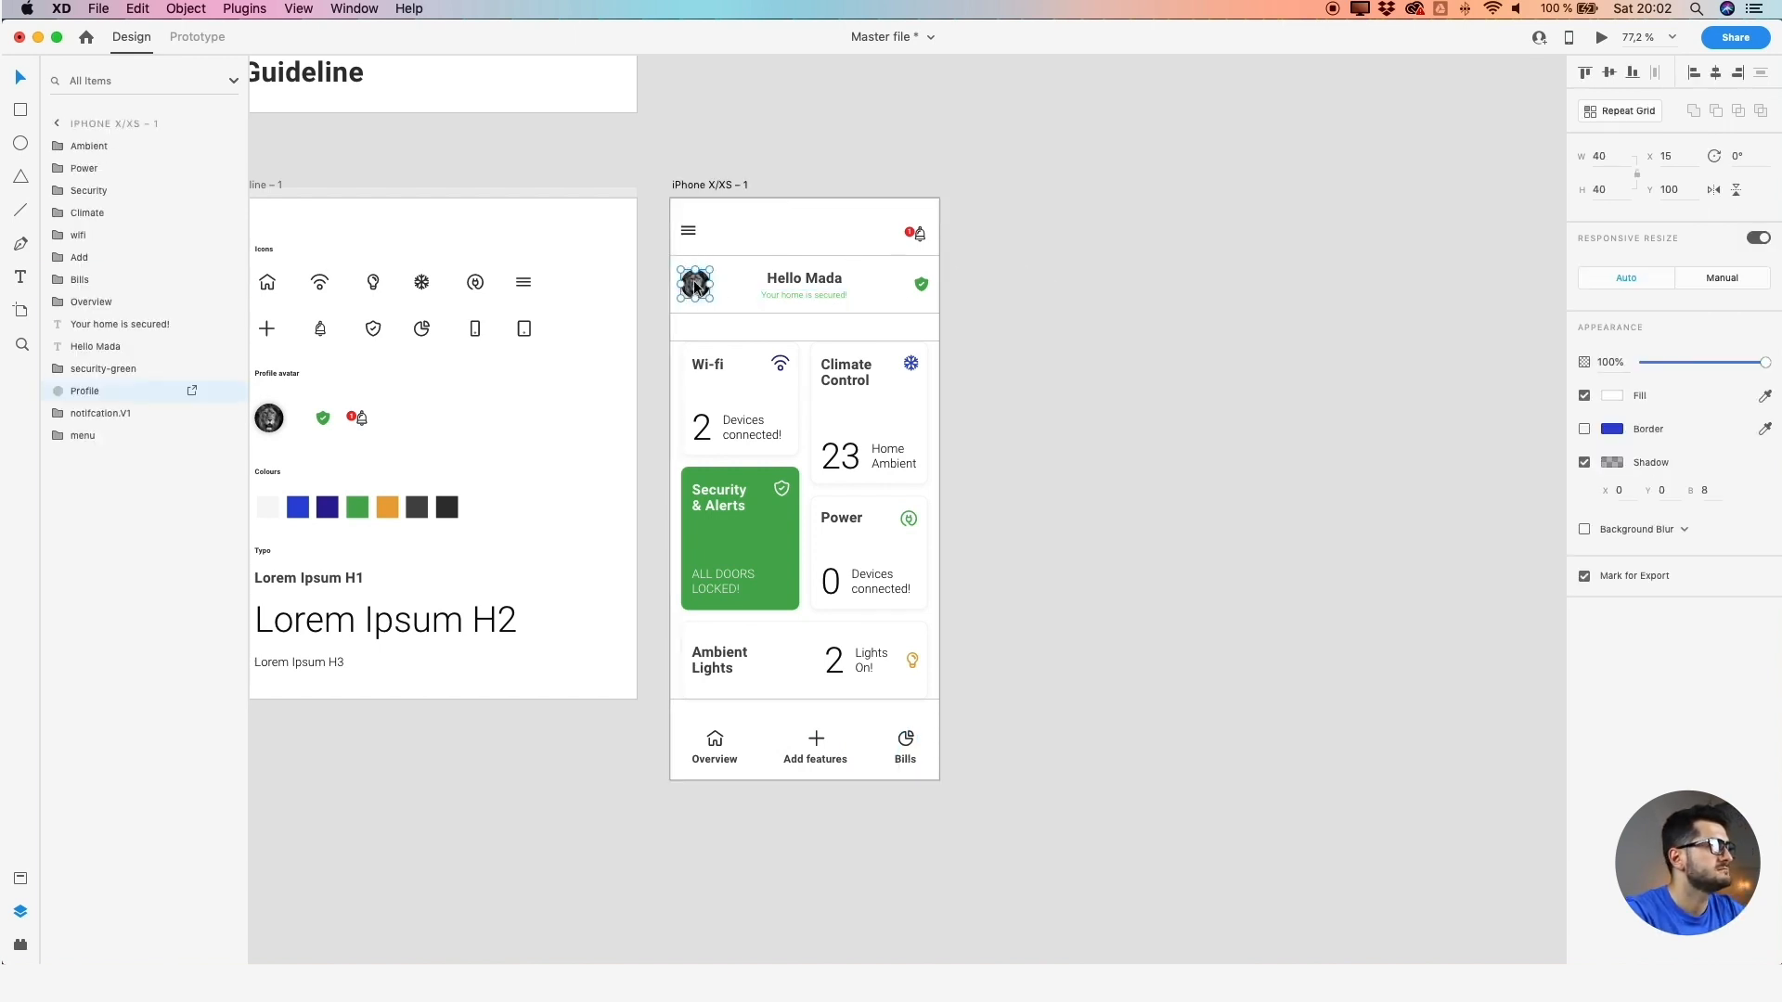
click(794, 282)
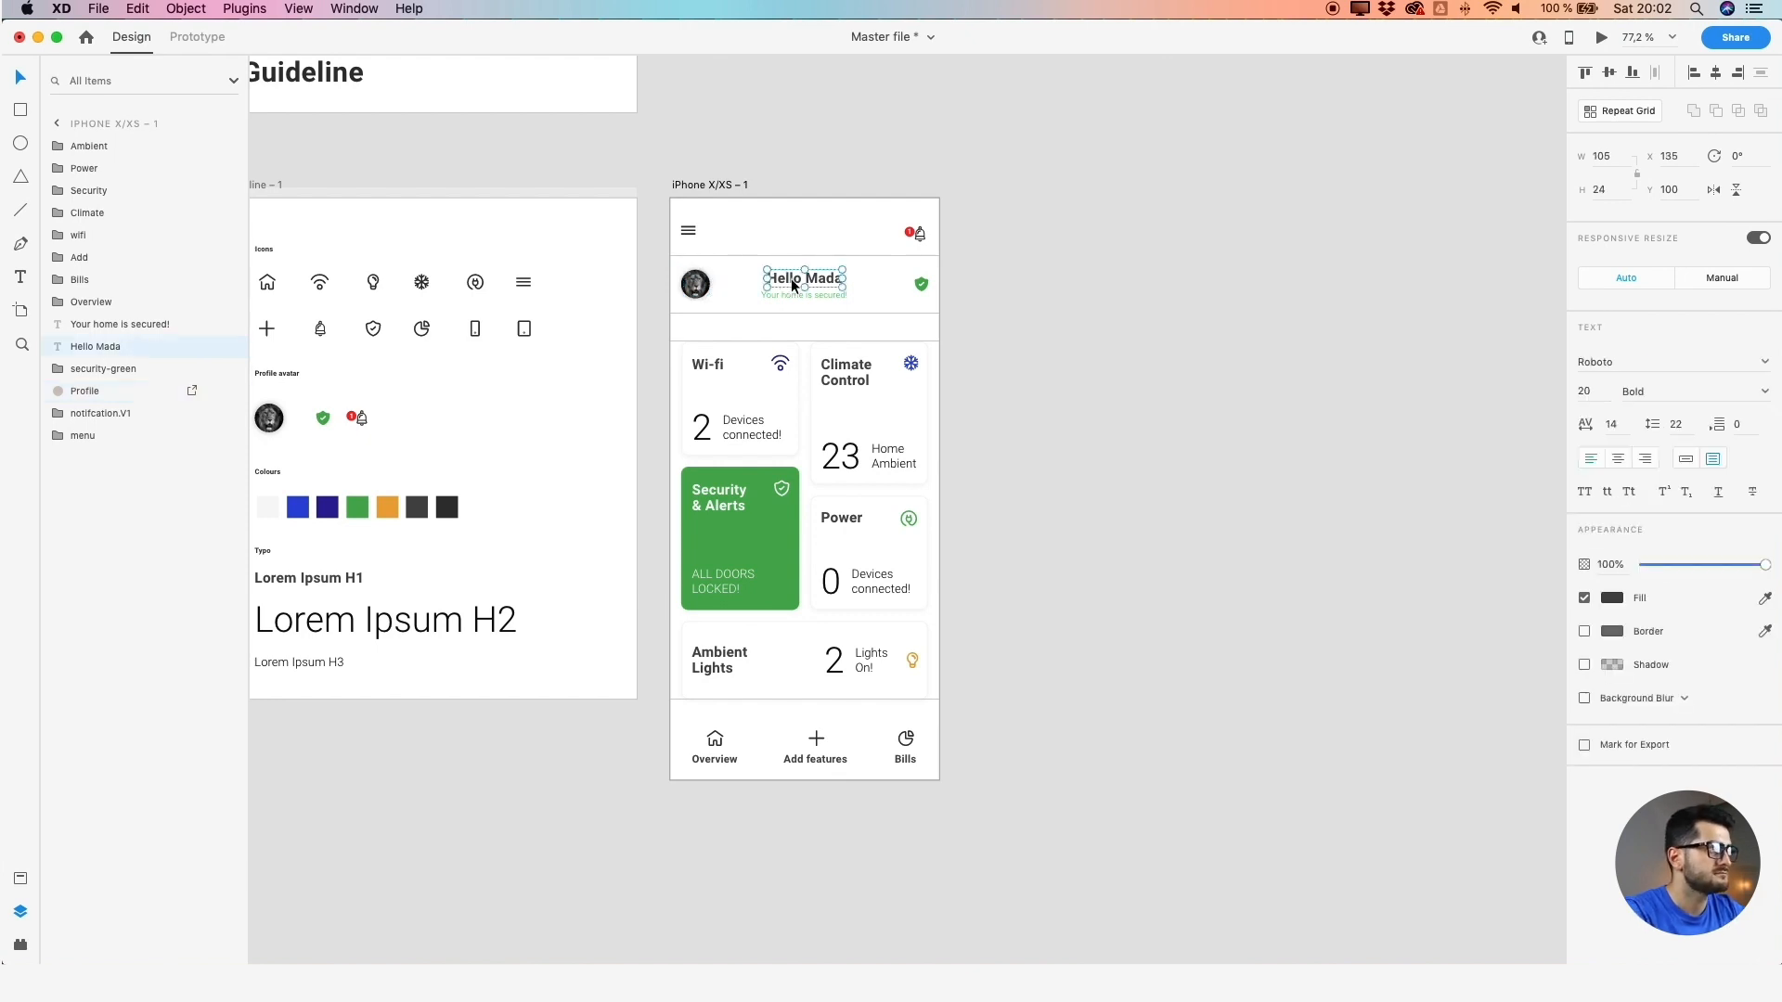
click(920, 286)
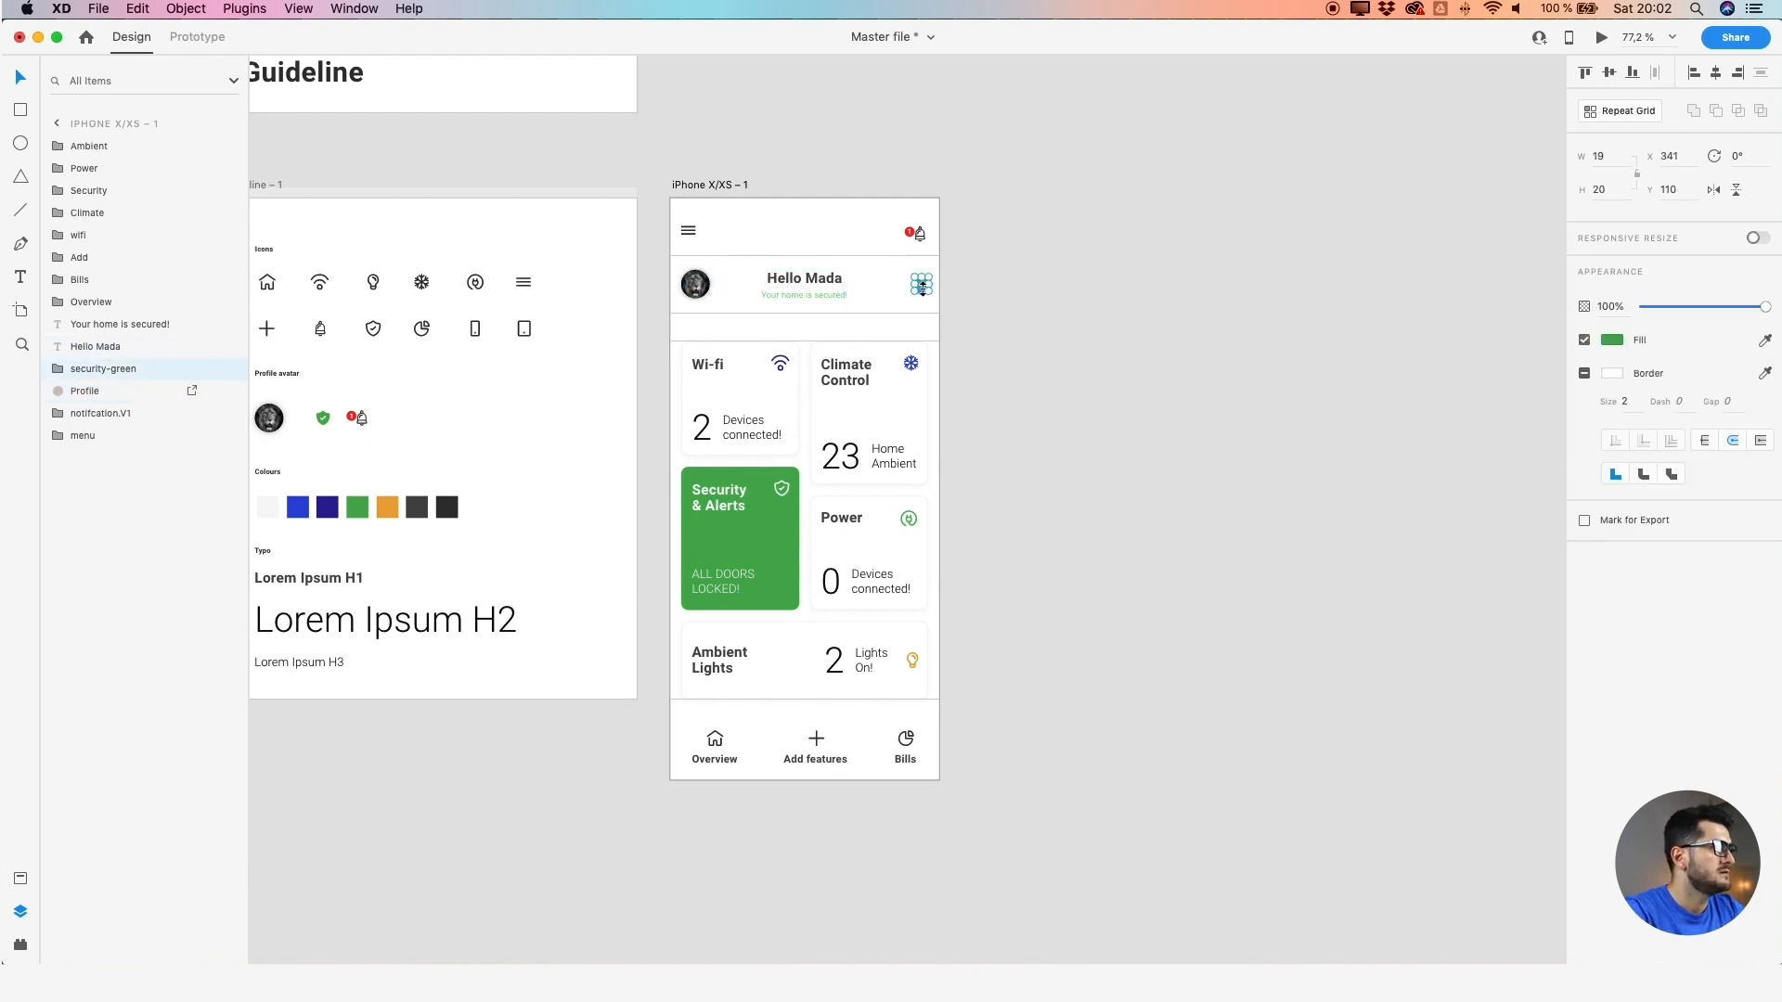
Check the layer names of the header's notification bell and hamburger menu icon
click(917, 234)
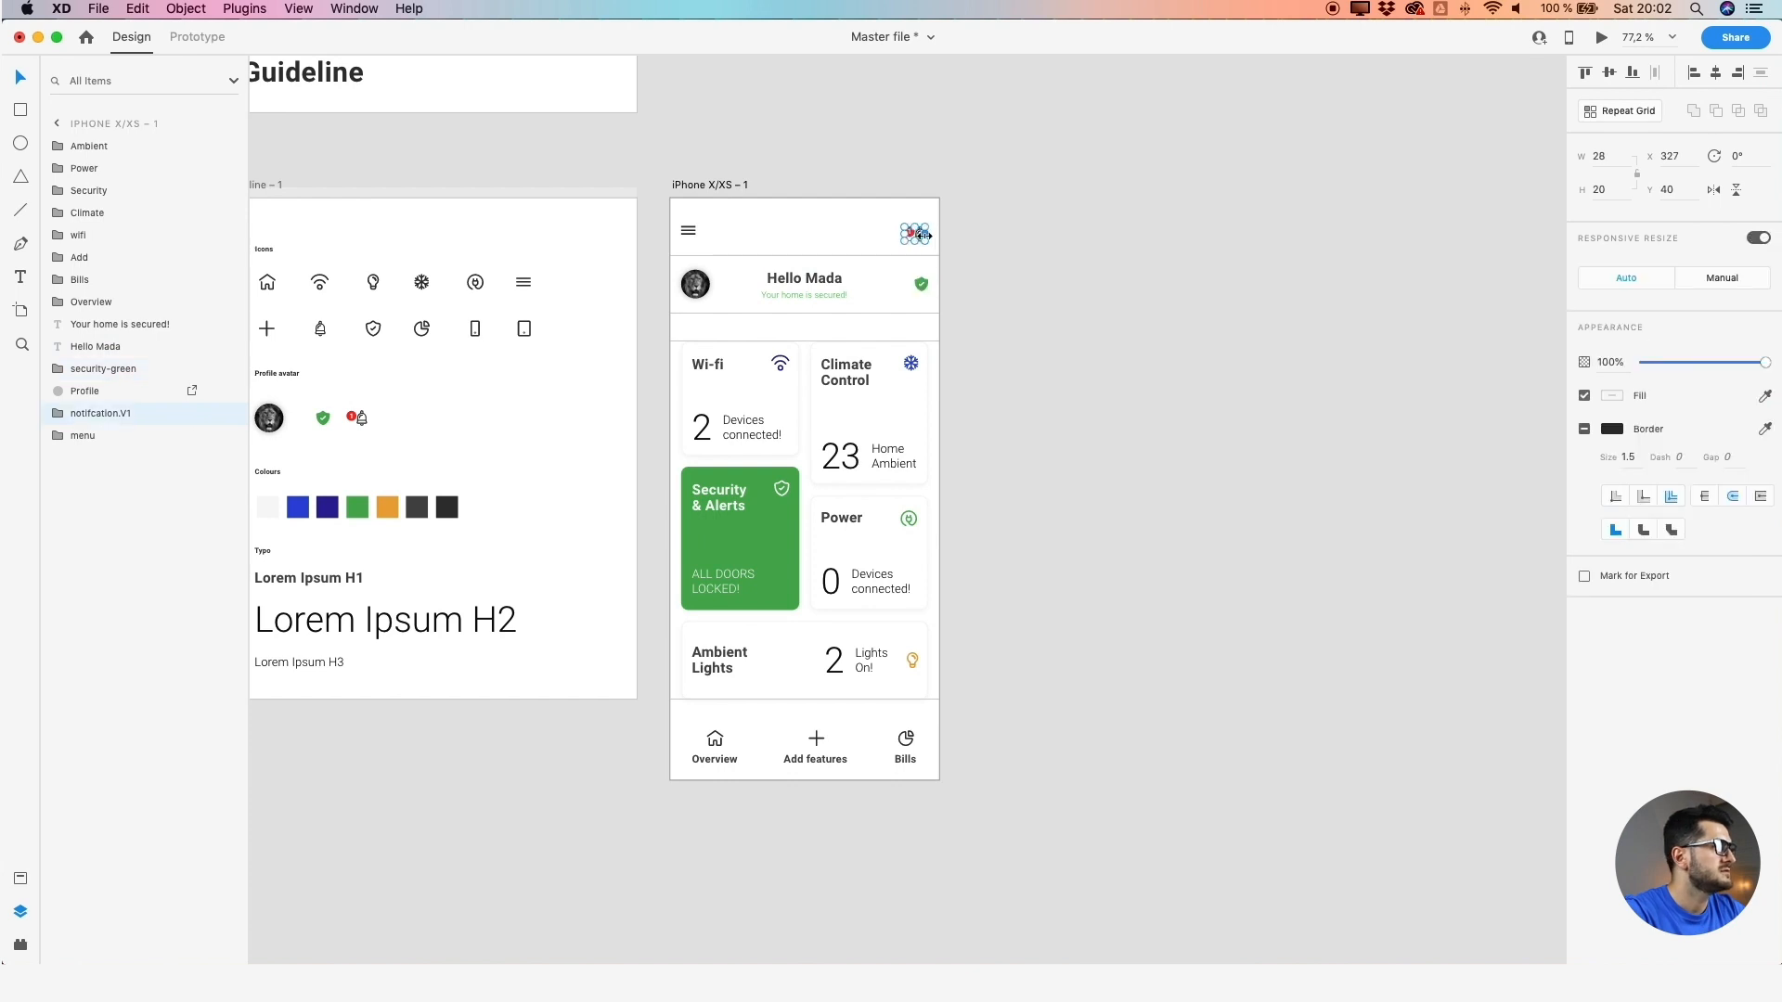
click(687, 230)
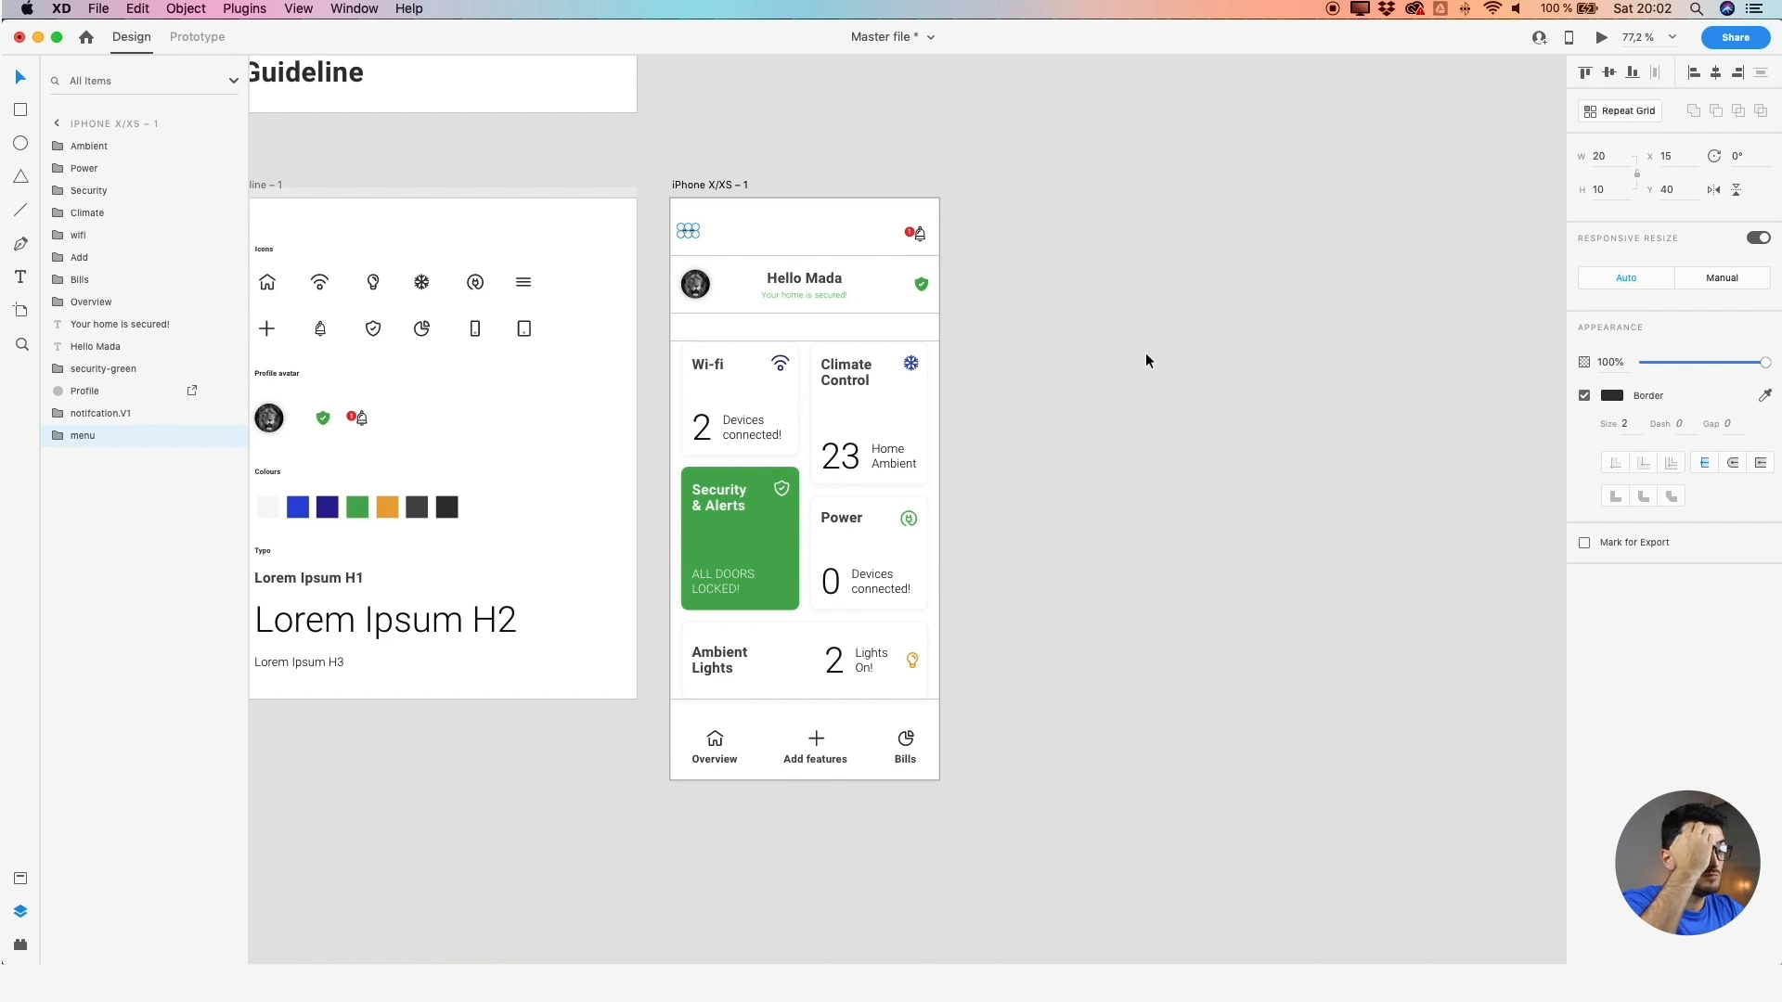
click(1017, 296)
Rename the iPhone X/XS – 1 artboard as Home
scroll(1016, 294, down, 1)
drag(1086, 291, 993, 305)
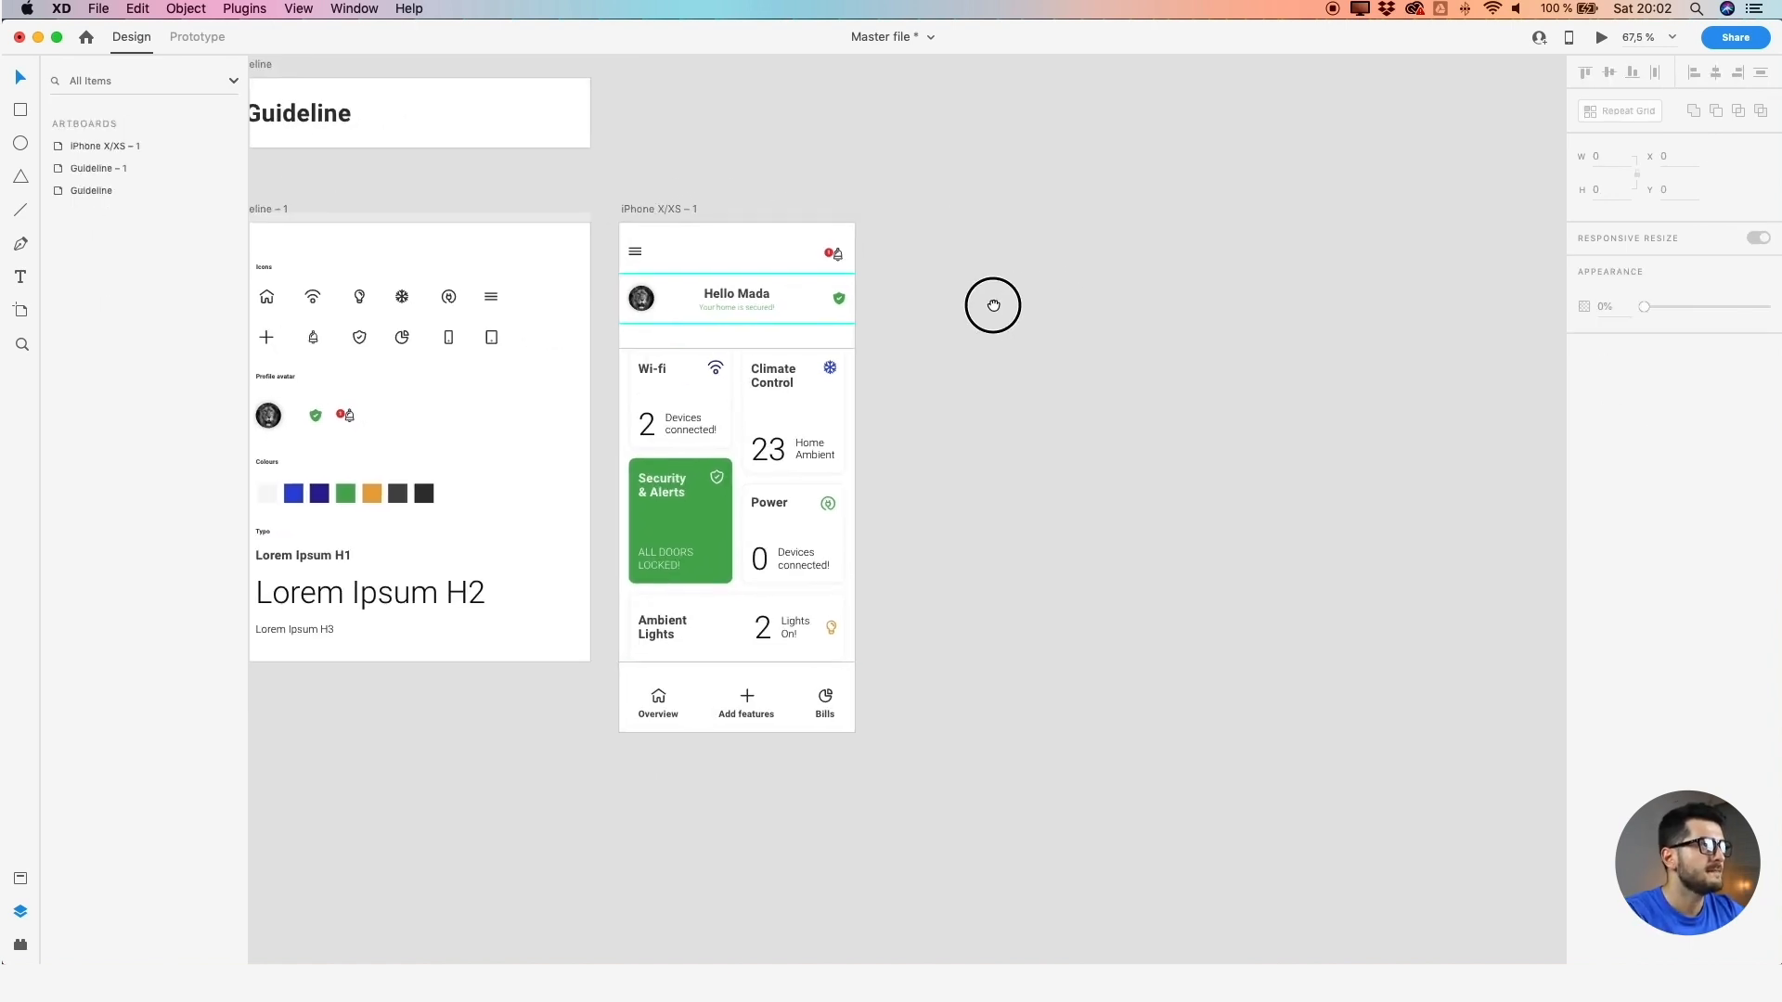
double_click(658, 209)
text(Home)
key(Return)
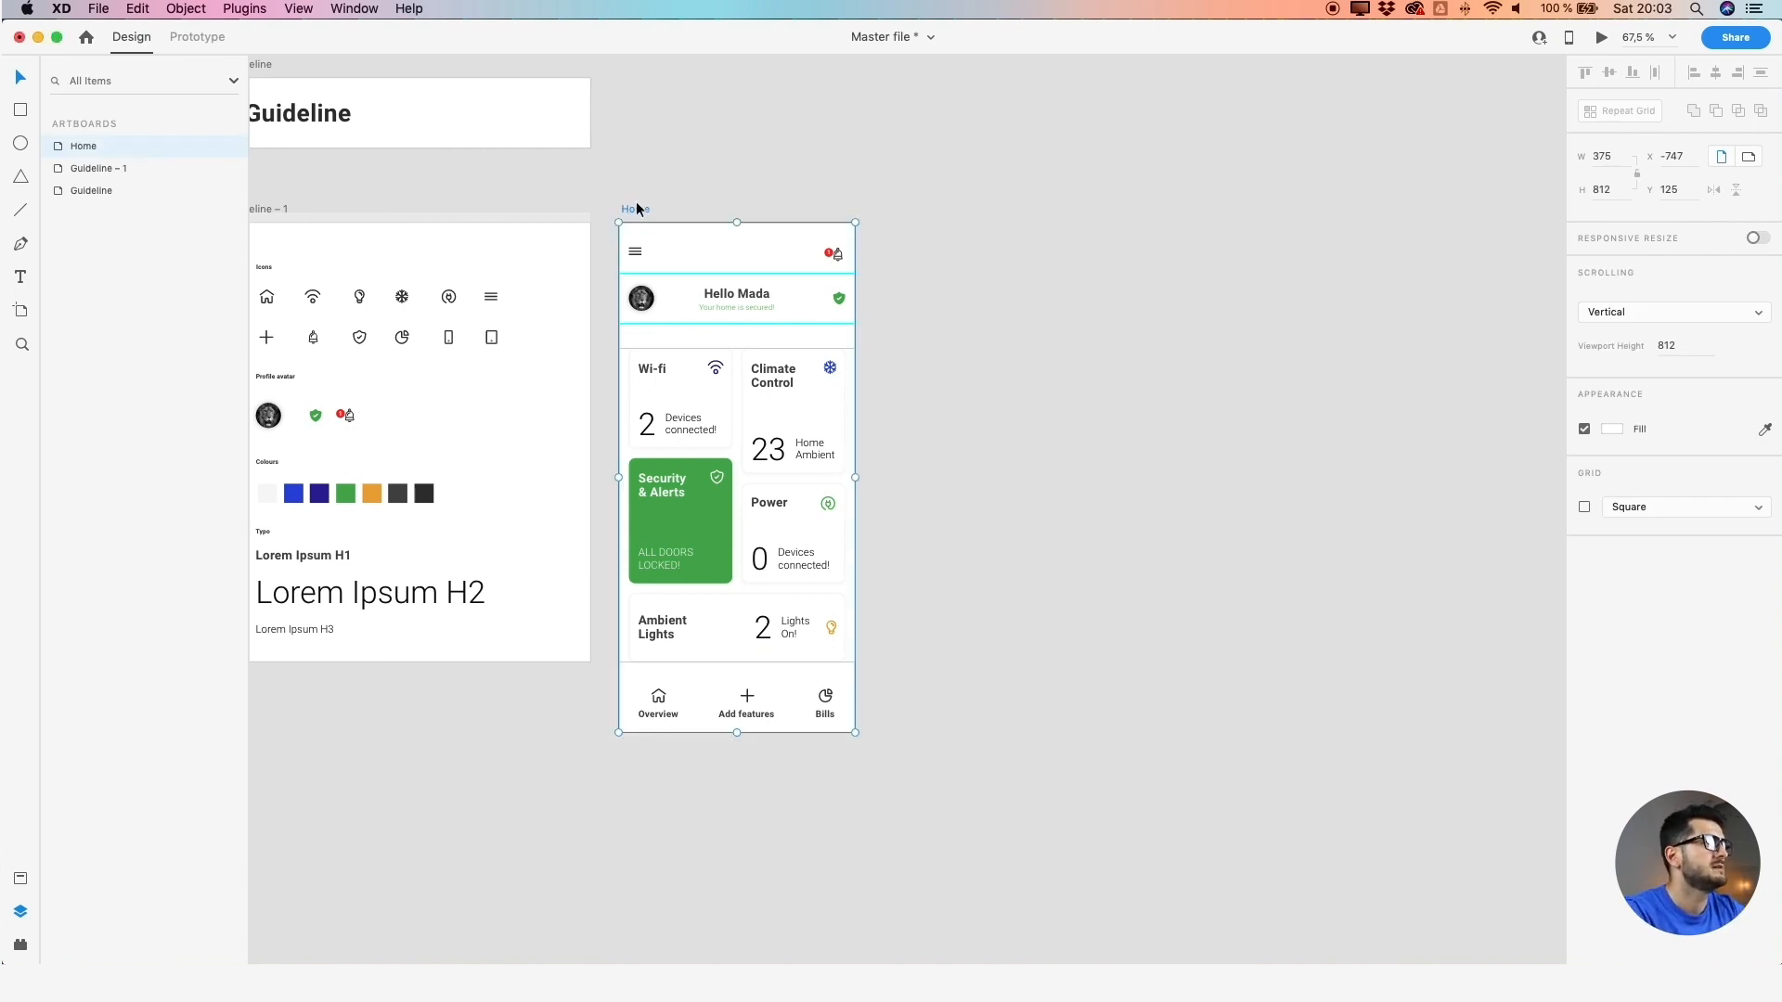
Duplicate the Home artboard and place the copy beside the original with a small gap
alt+drag(633, 208, 948, 236)
drag(1050, 175, 909, 178)
drag(803, 214, 776, 213)
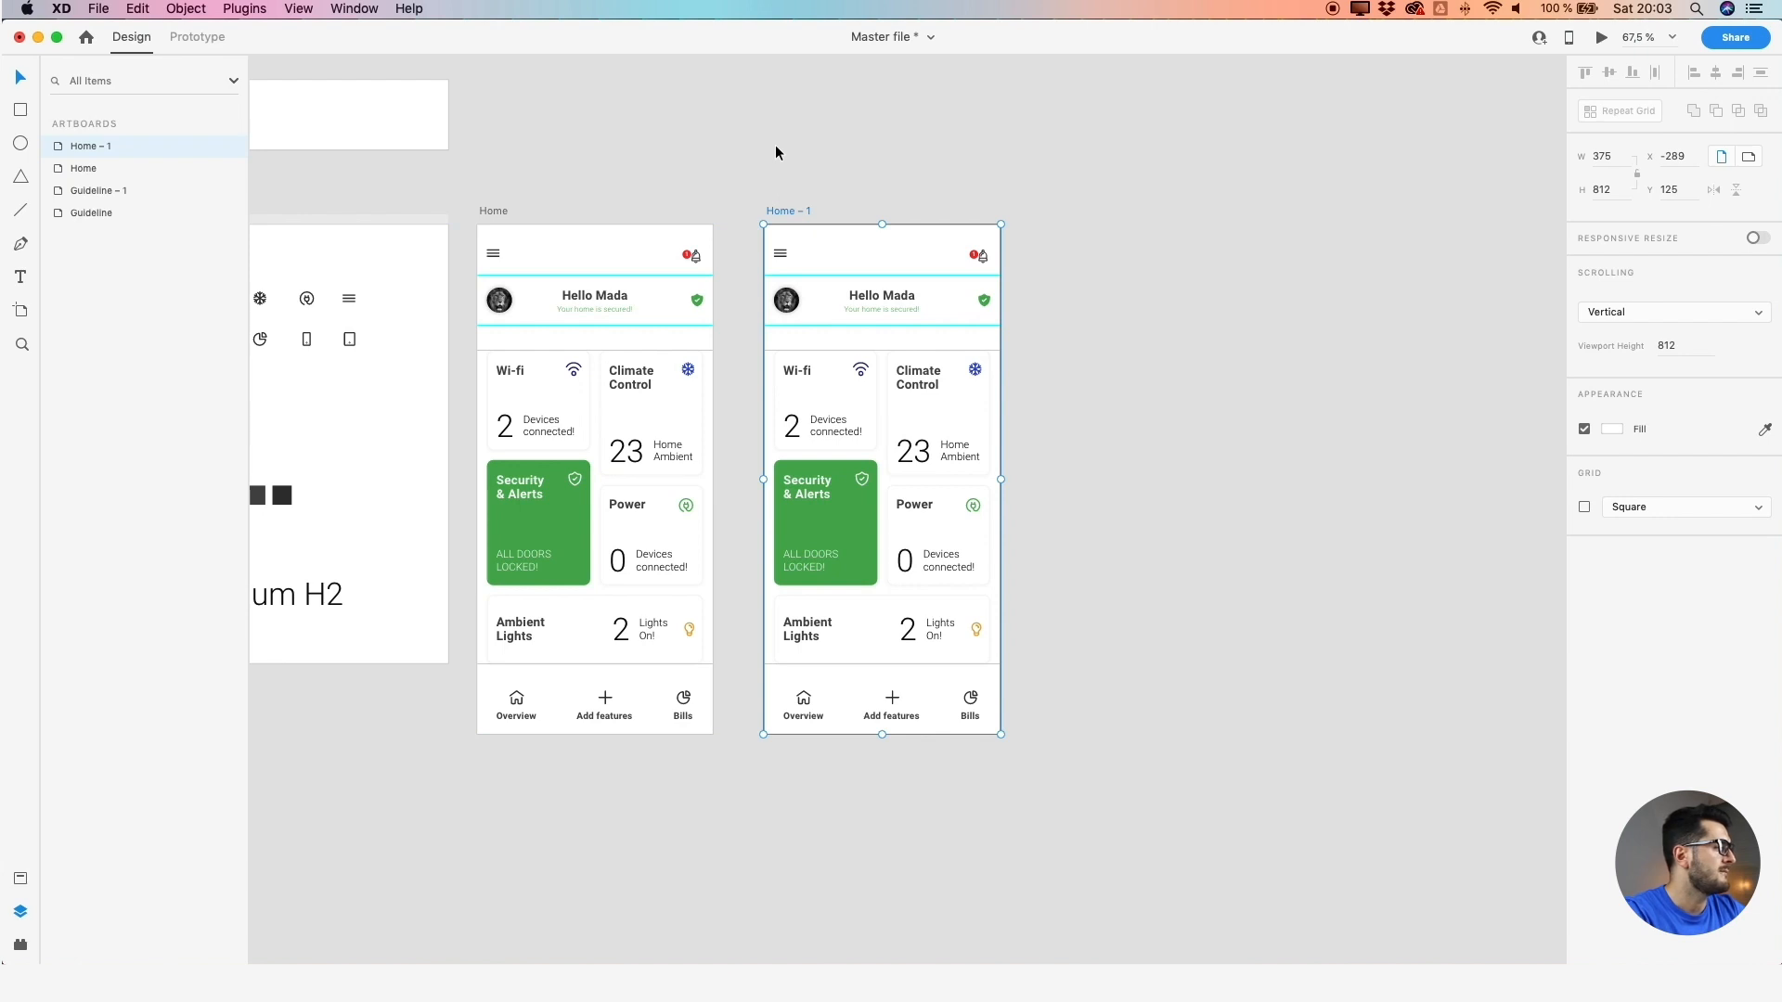
click(786, 145)
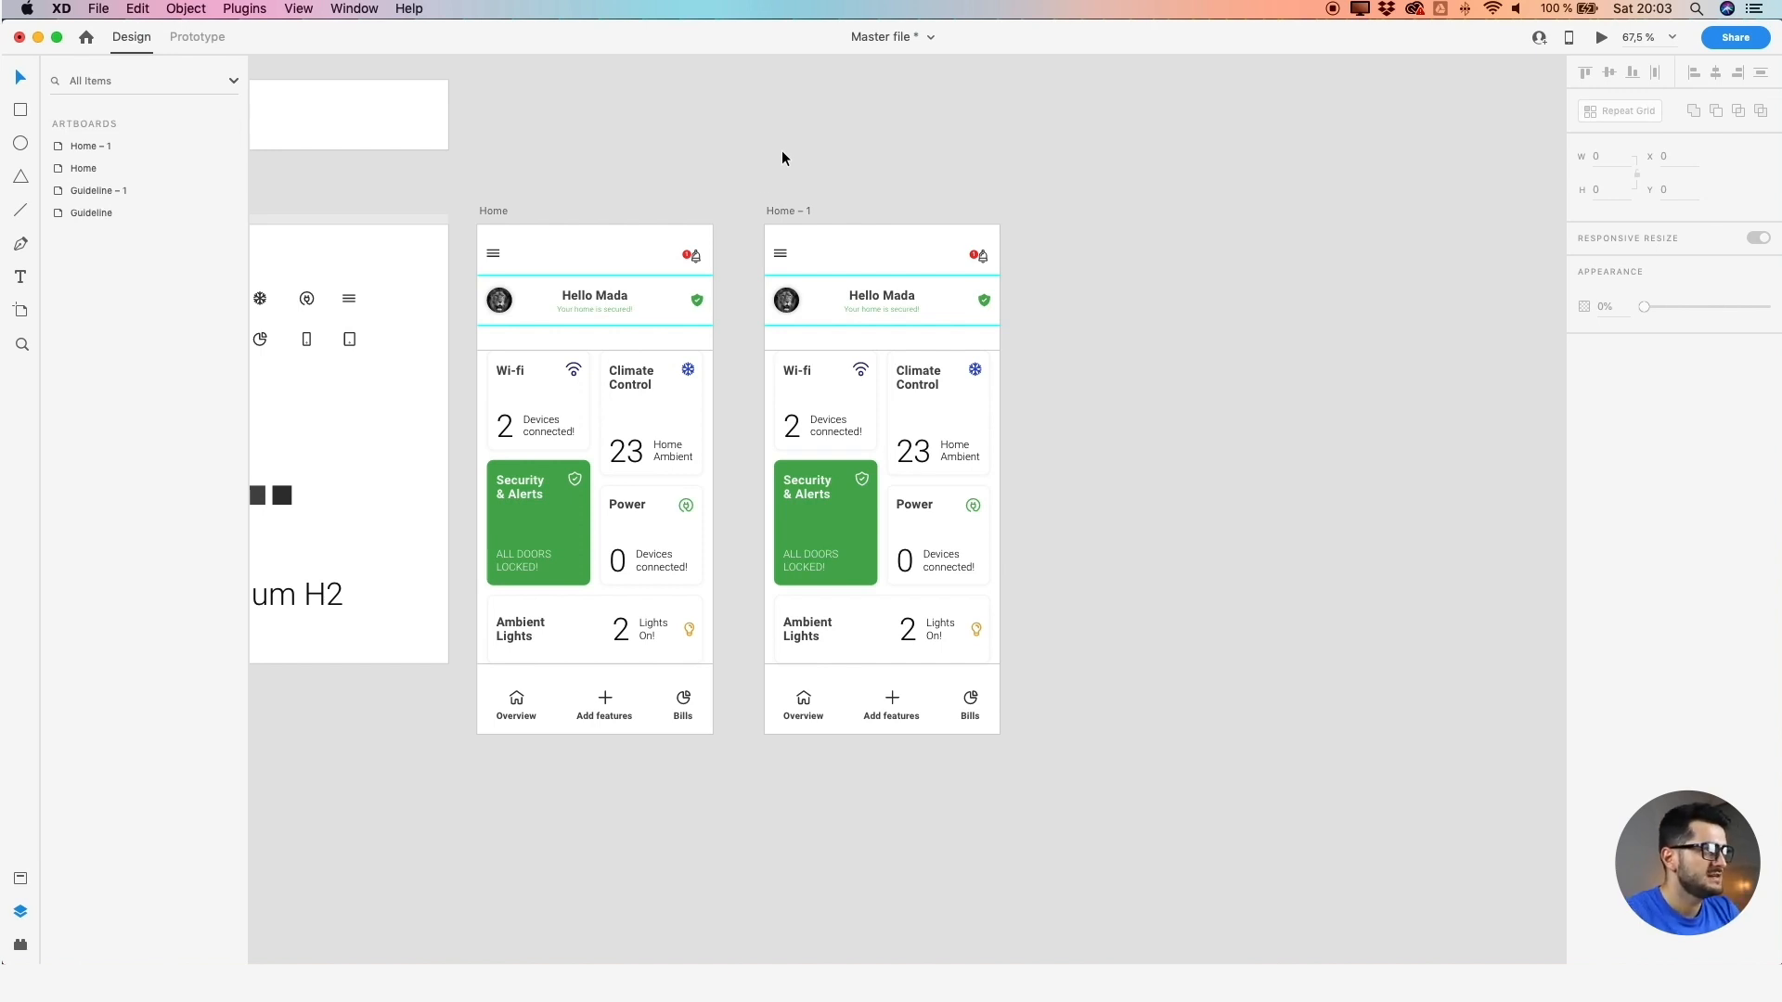
Bring the Climate Control cards on both the Home artboard and its copy to the front of the layer order
click(650, 408)
click(933, 426)
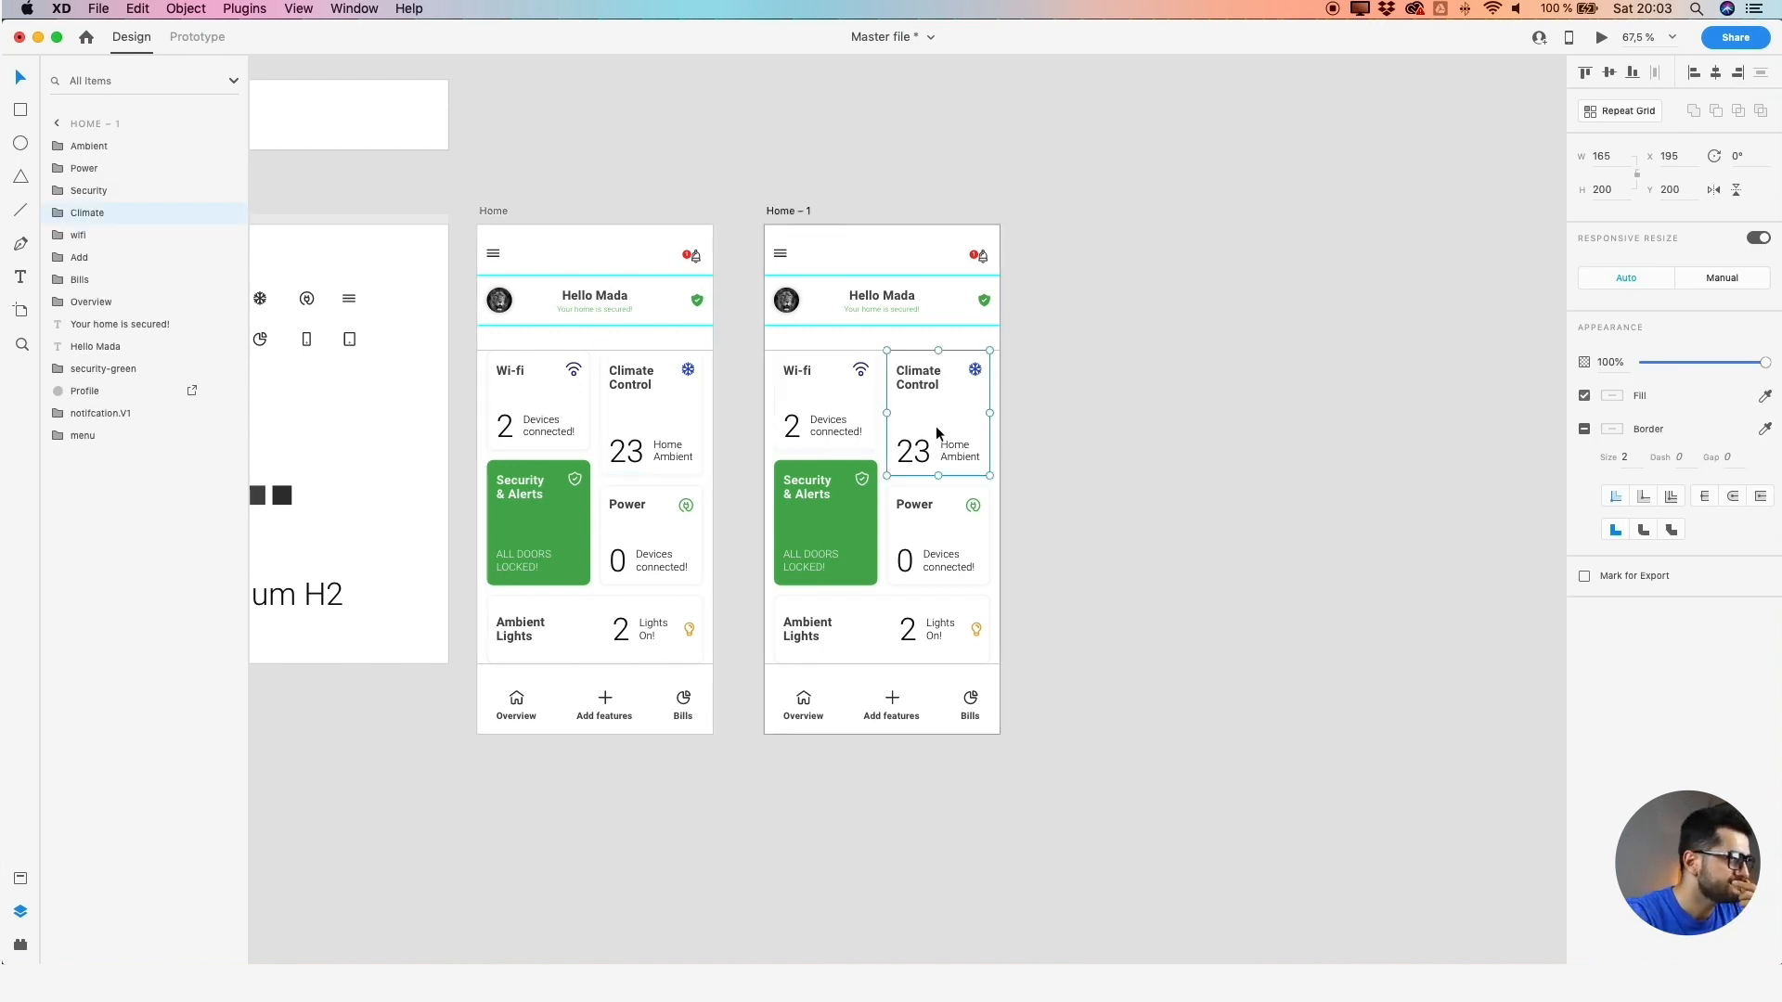
click(1090, 447)
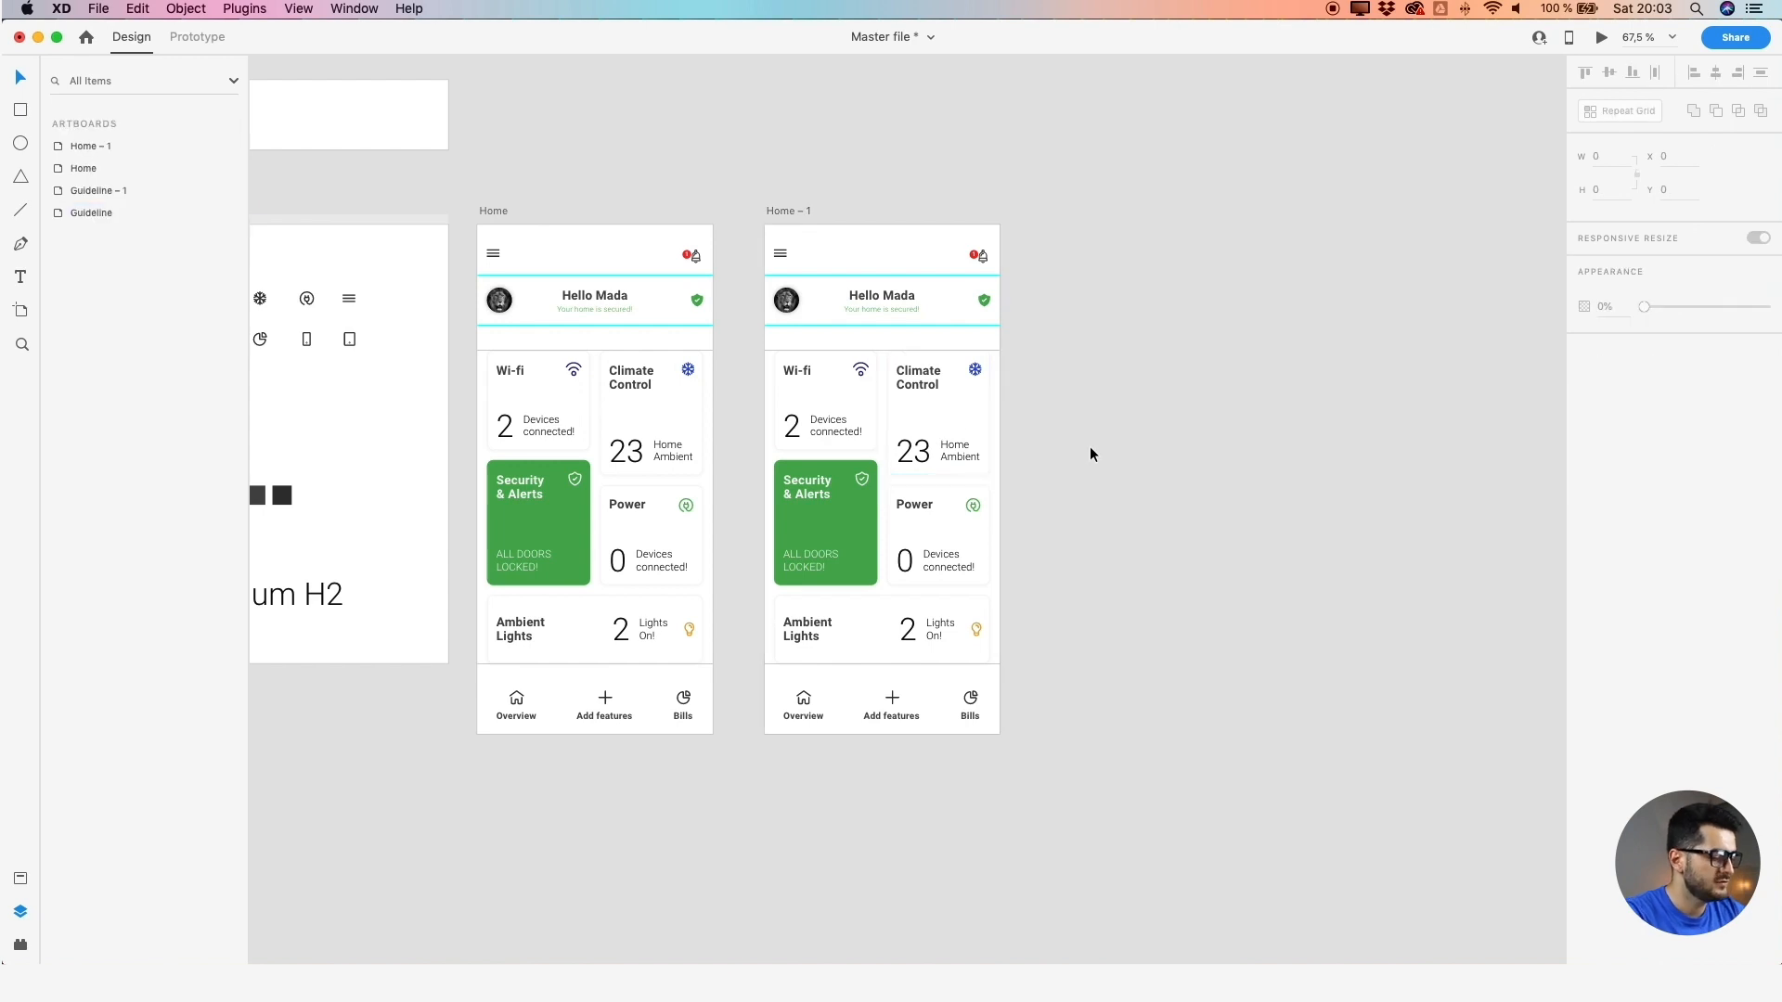
click(966, 424)
shift+click(664, 418)
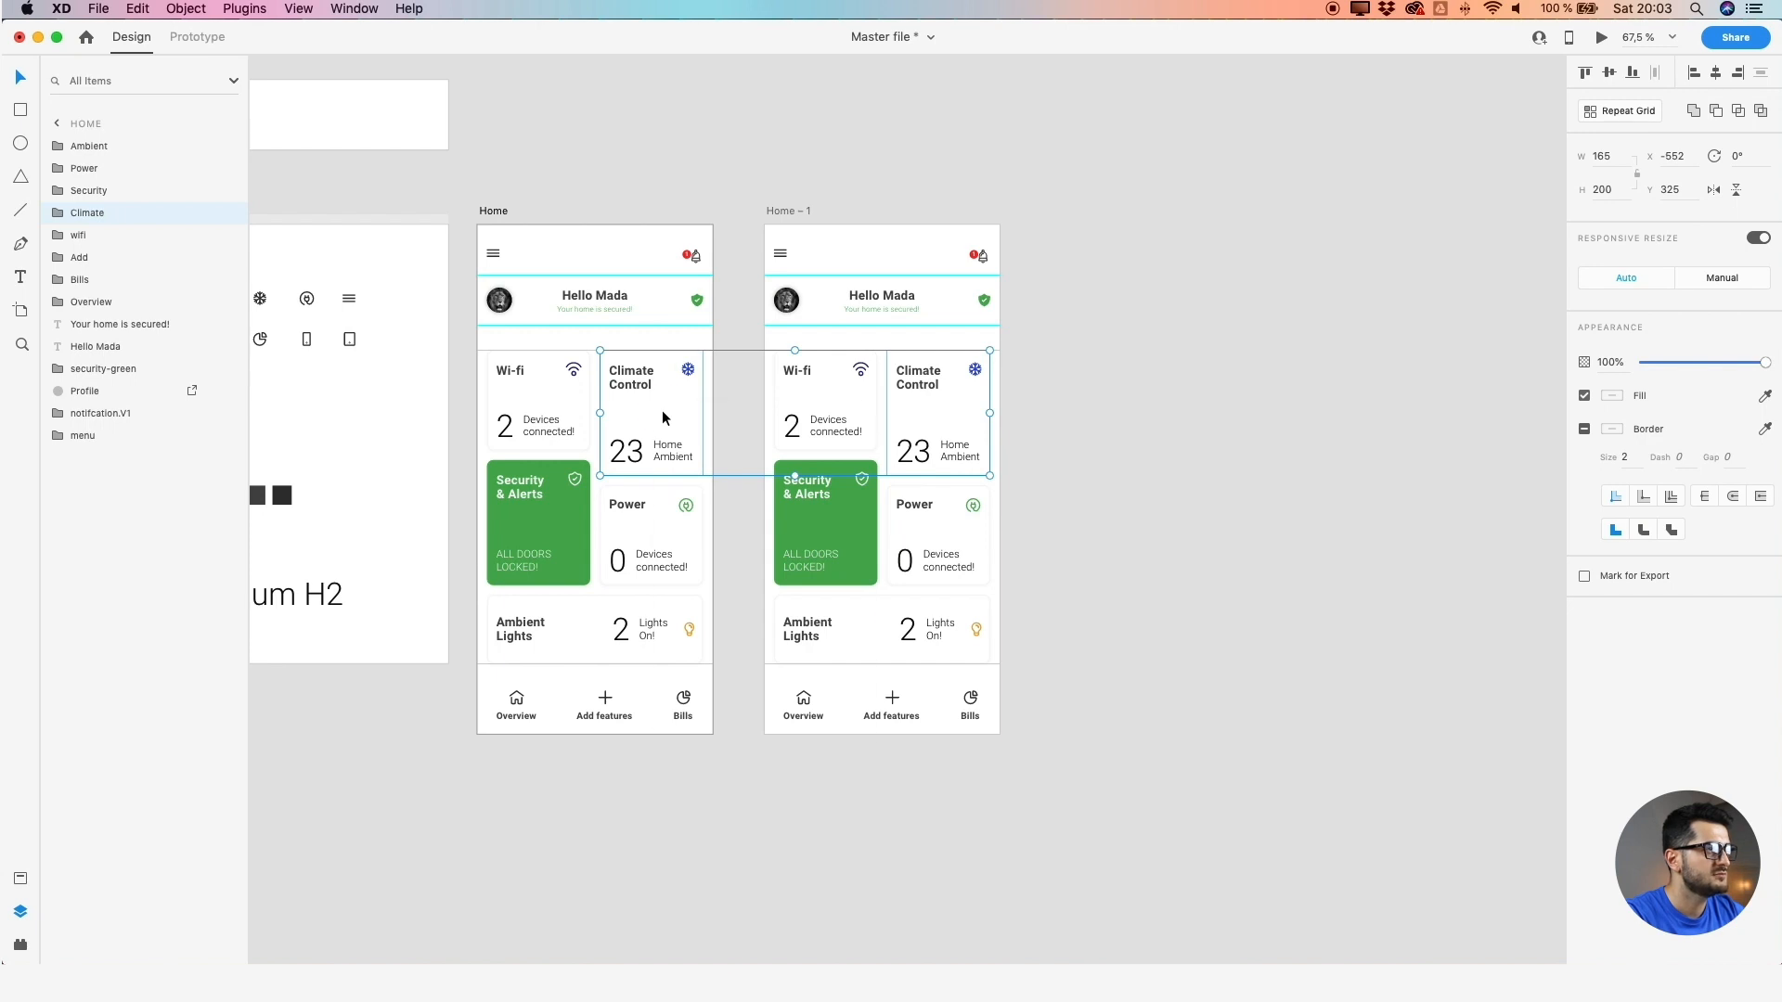
right_click(663, 417)
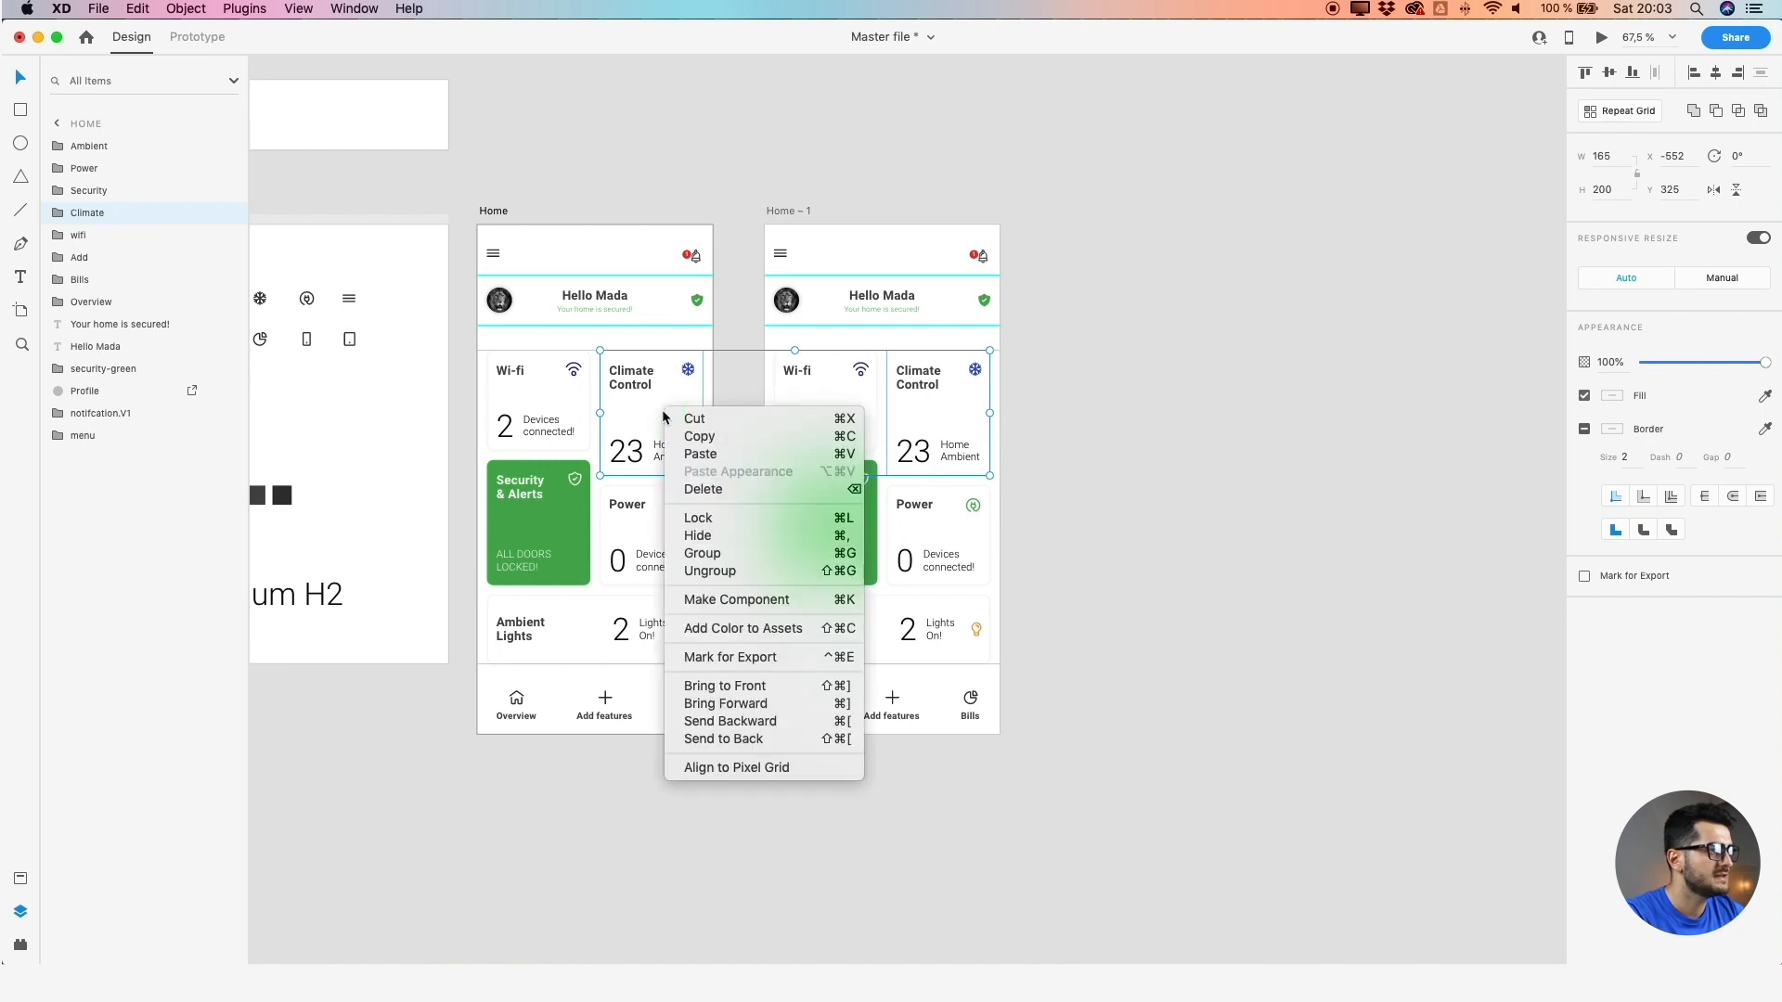
click(727, 689)
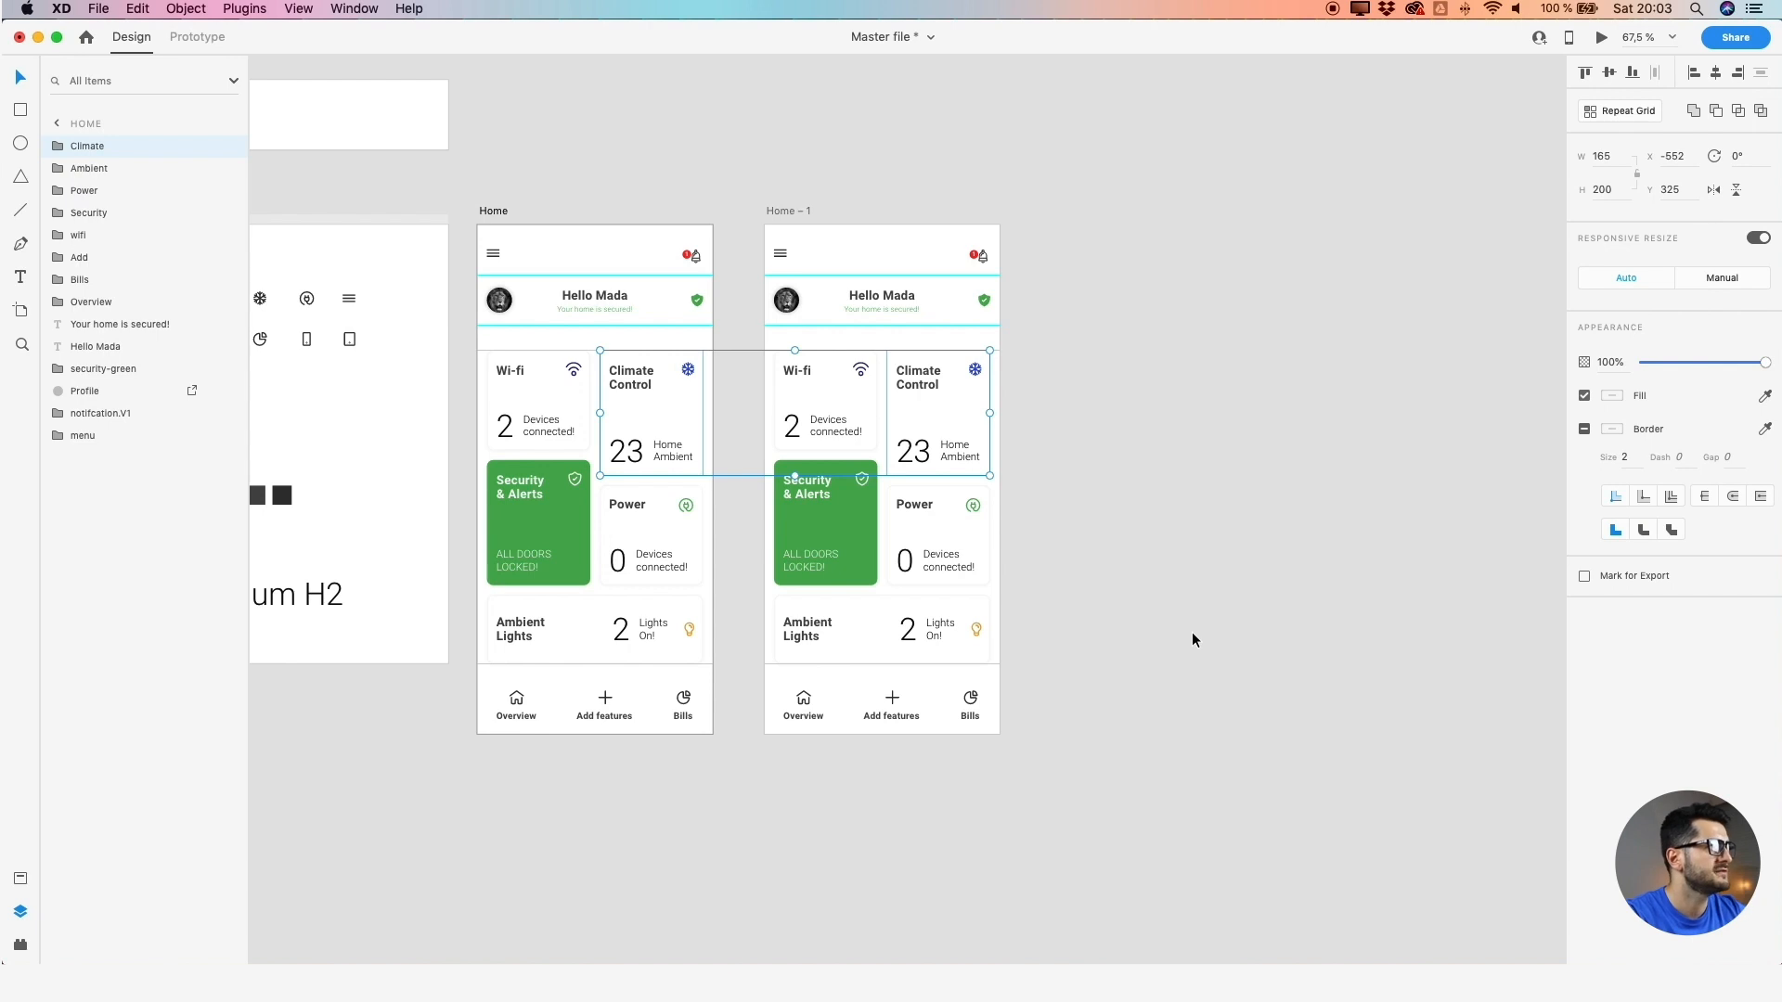
click(1199, 620)
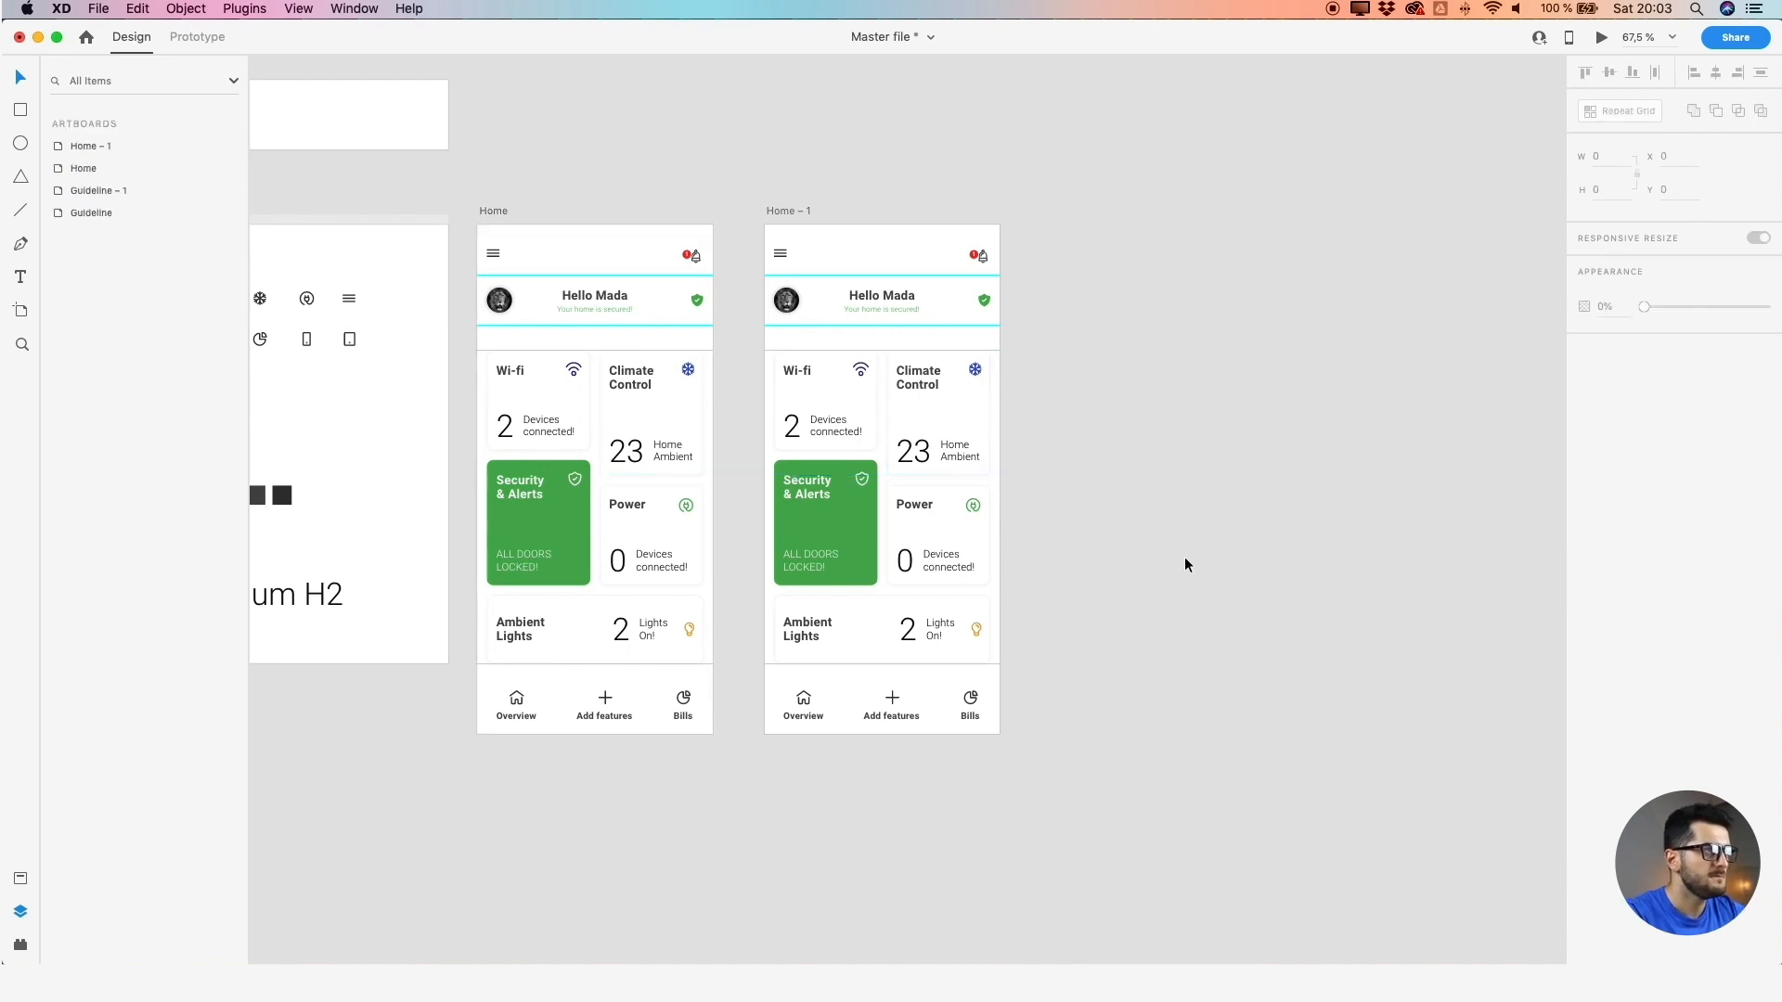
Rename the duplicated Home artboard as Climate
click(972, 410)
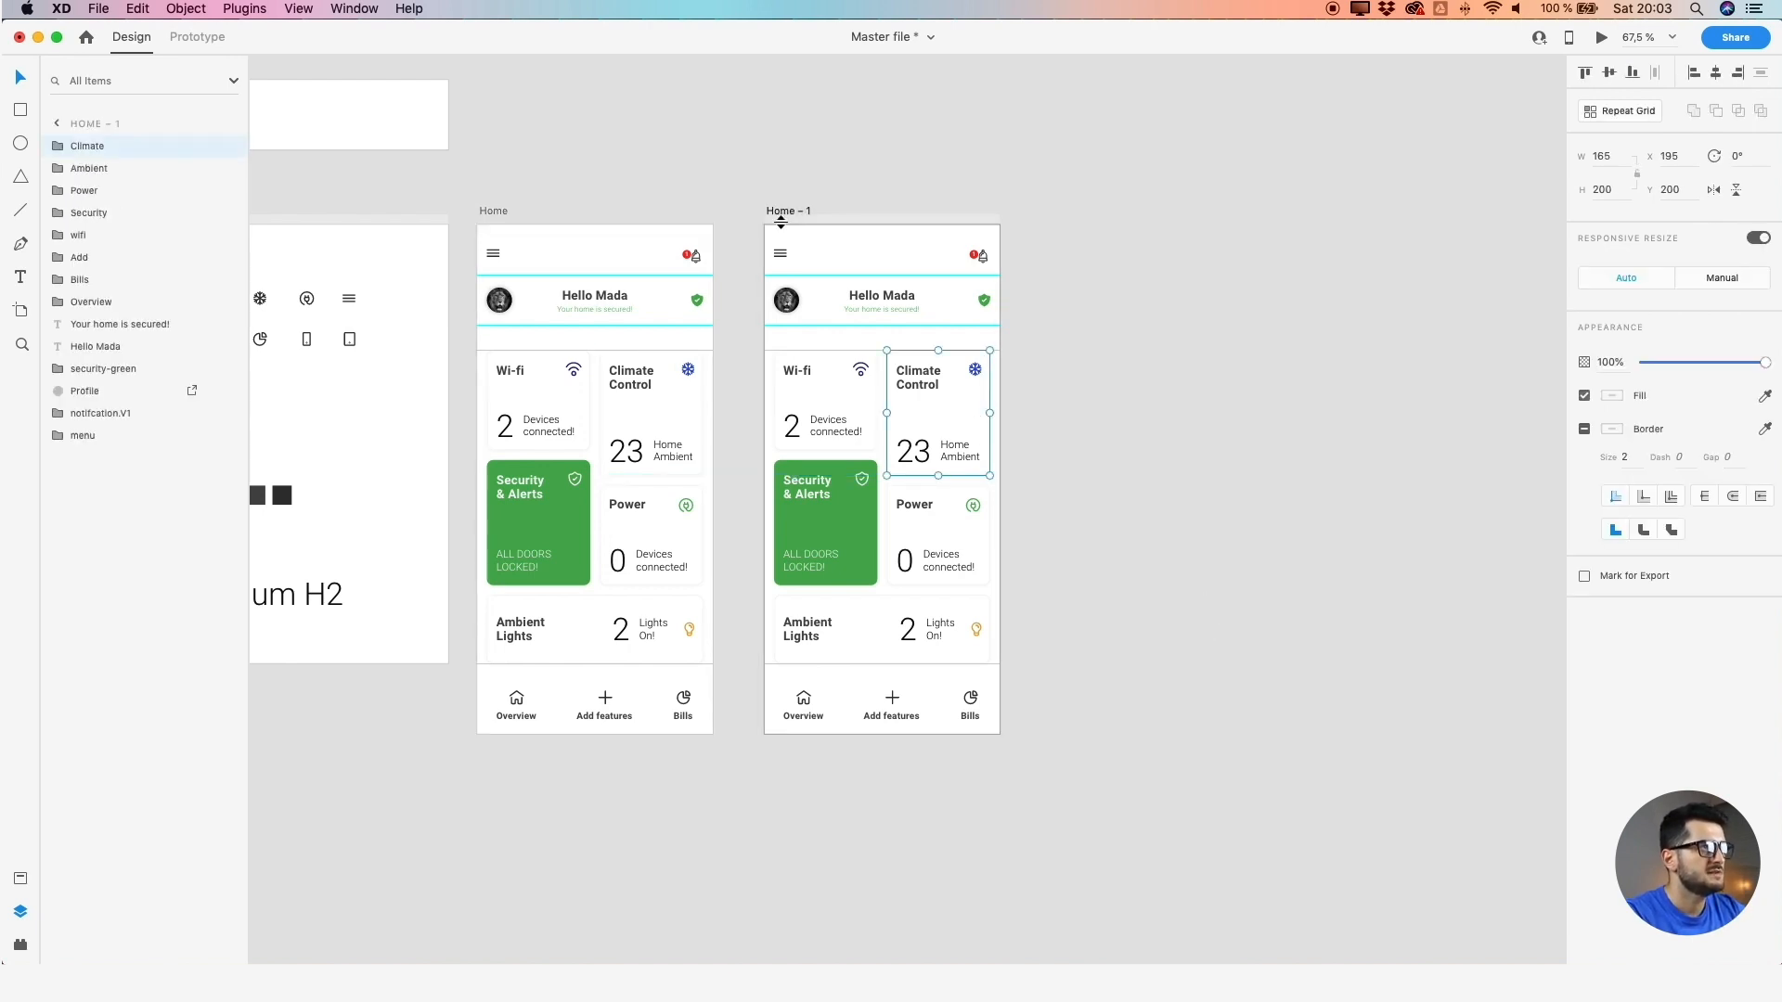
double_click(782, 212)
text(Climate)
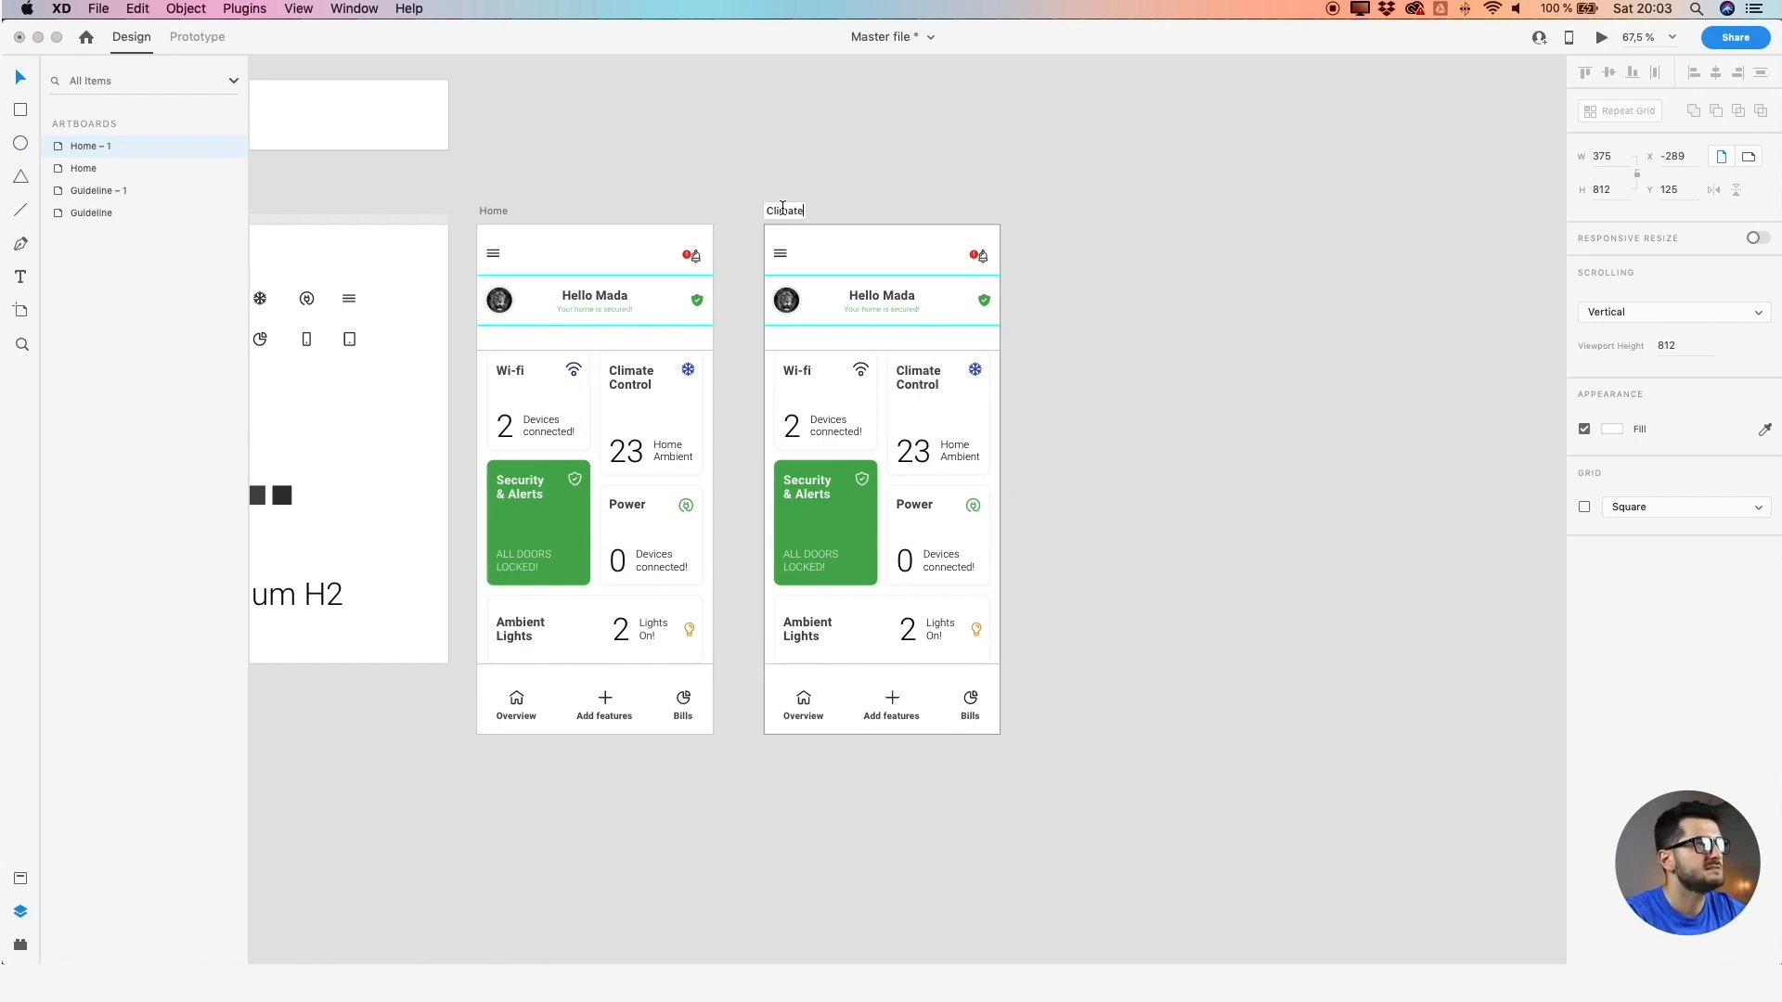
key(Return)
Enlarge the Climate artboard's Climate Control card to 345 × 415 at X 15, Y 160, covering the cards above Ambient Lights
drag(1114, 251, 1061, 260)
scroll(1029, 265, up, 1)
scroll(1029, 267, up, 3)
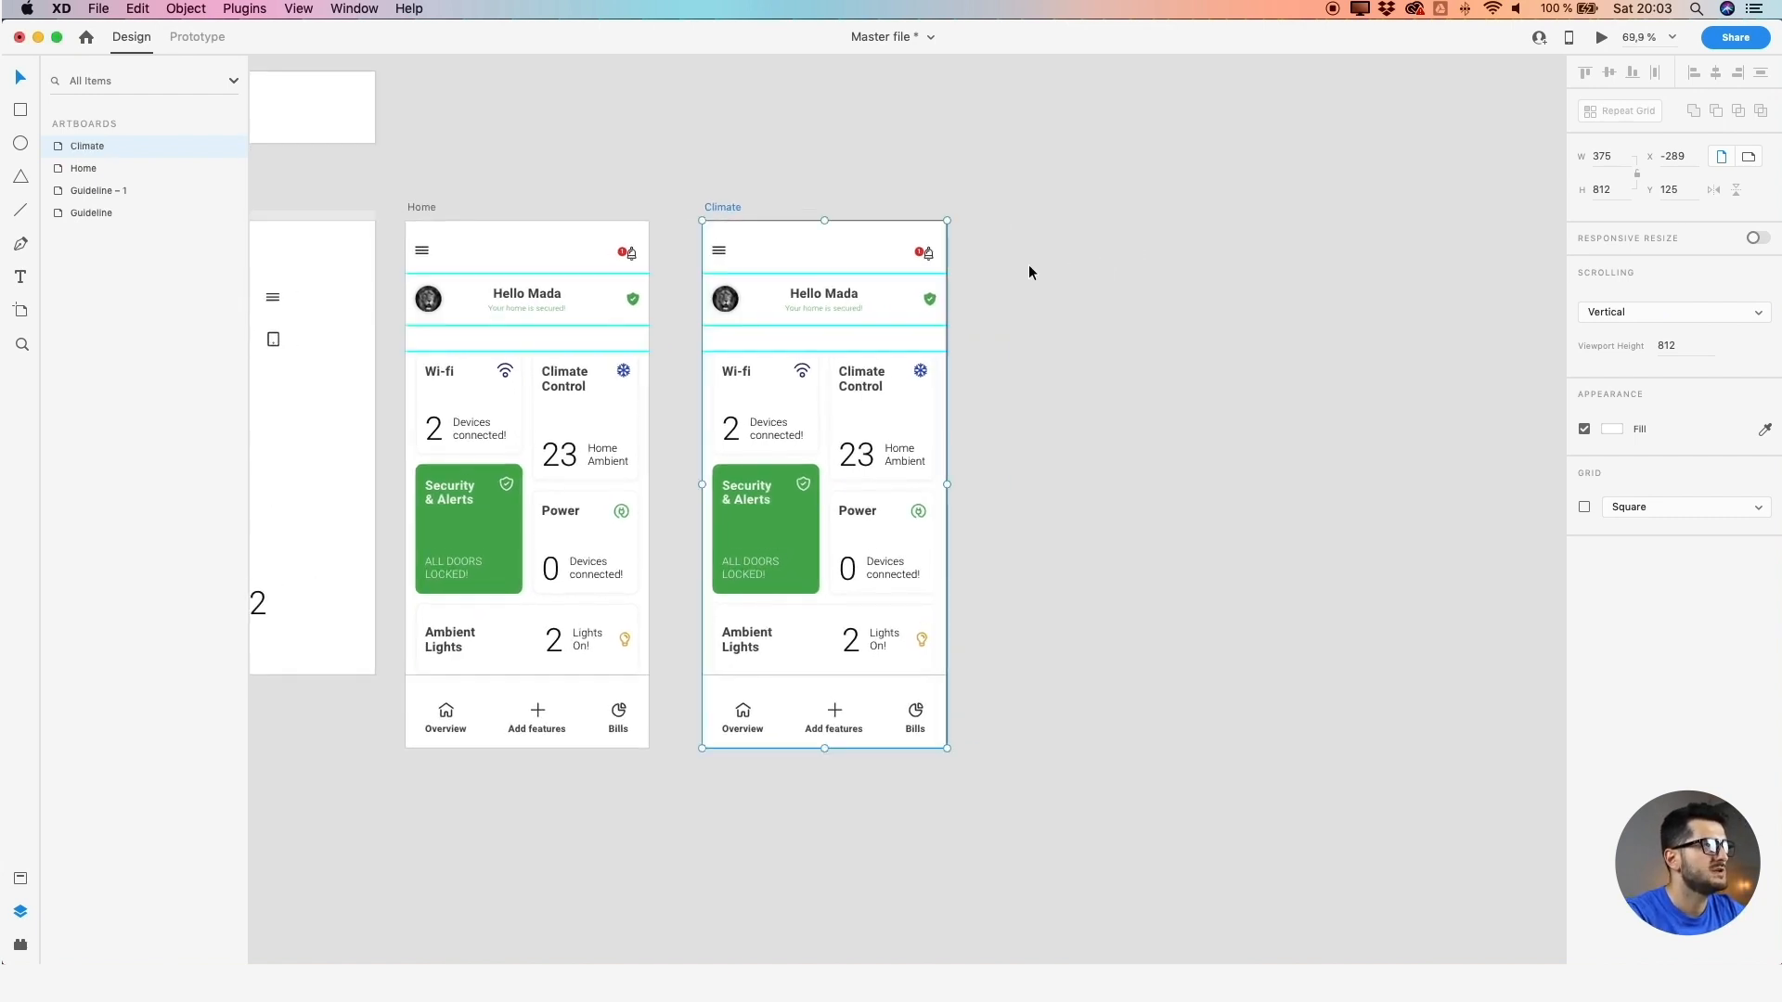
scroll(1032, 271, down, 2)
scroll(1032, 271, left, 2)
click(1074, 306)
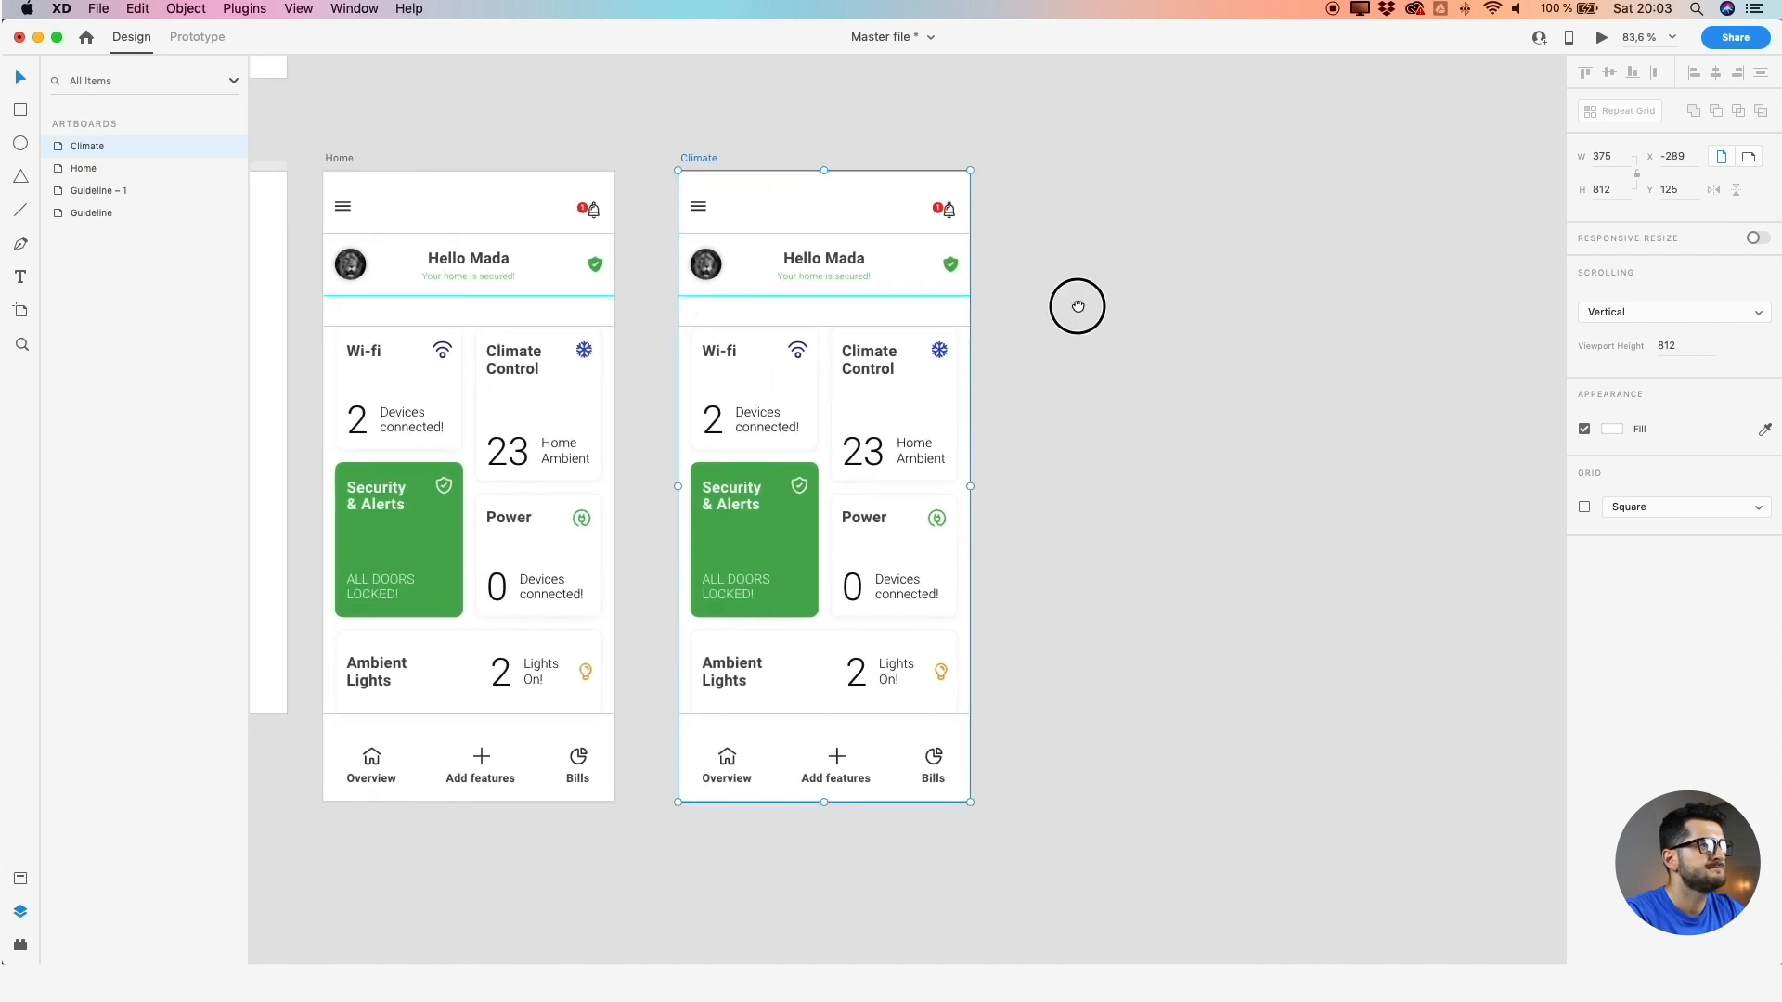
click(932, 382)
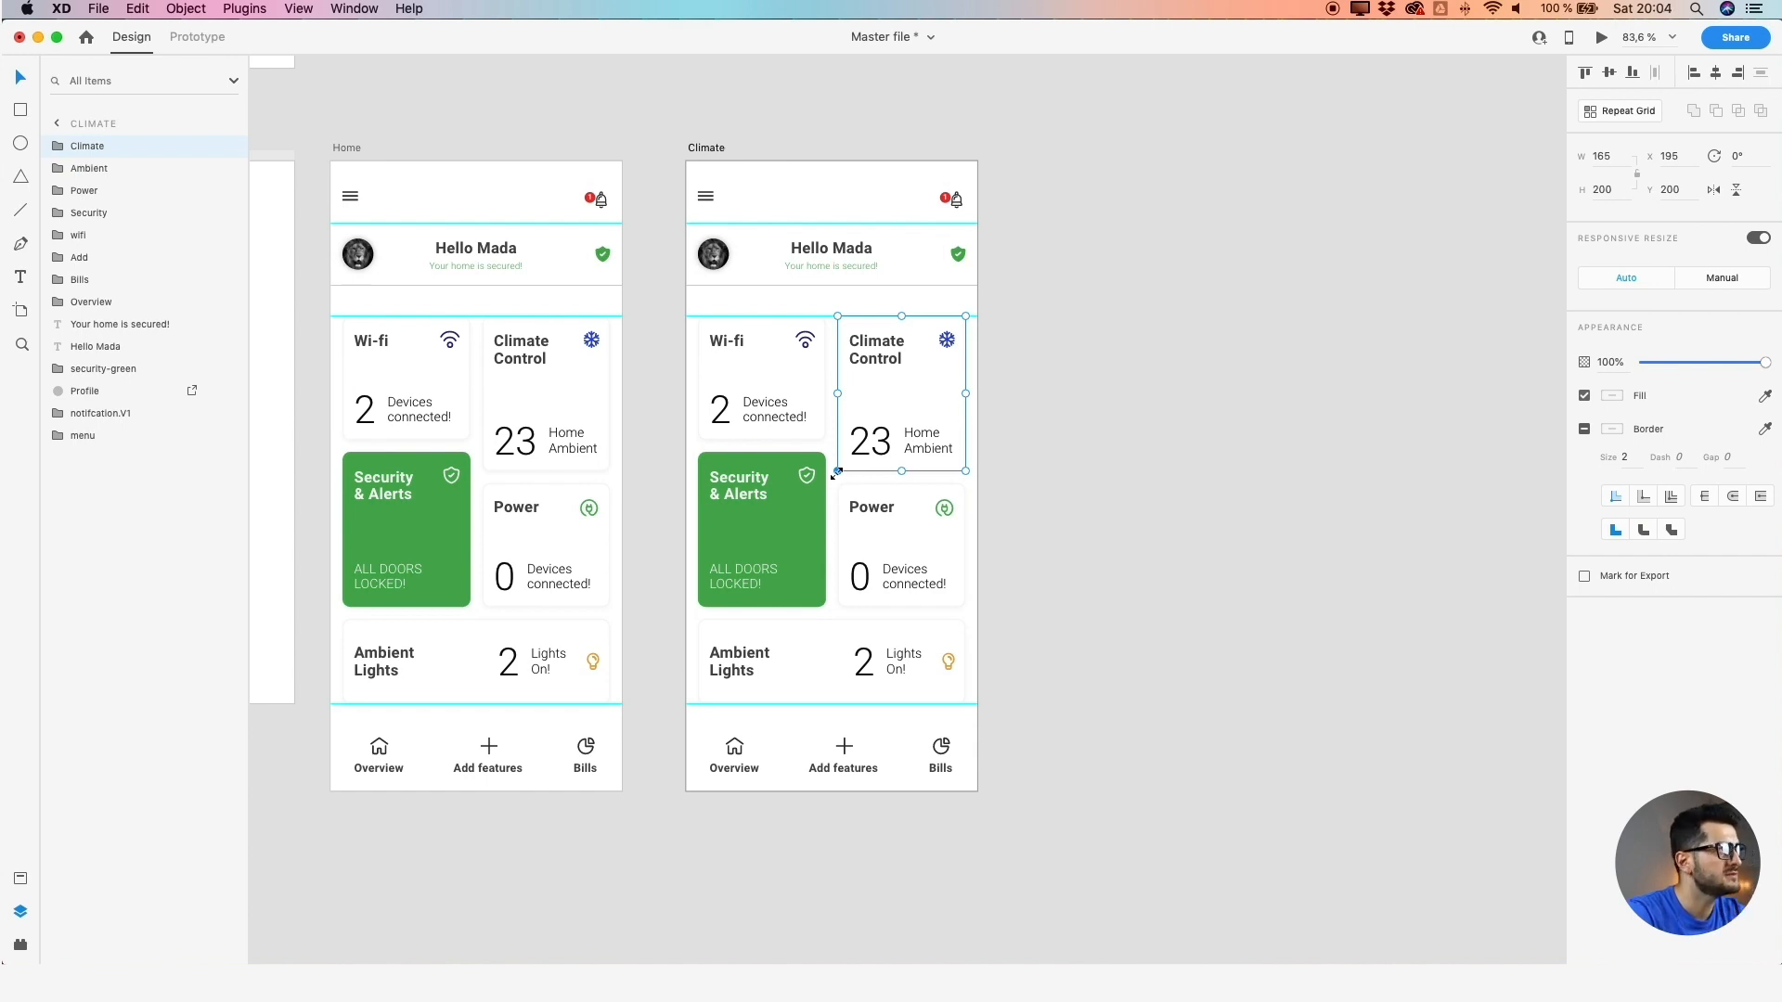
drag(835, 473, 700, 608)
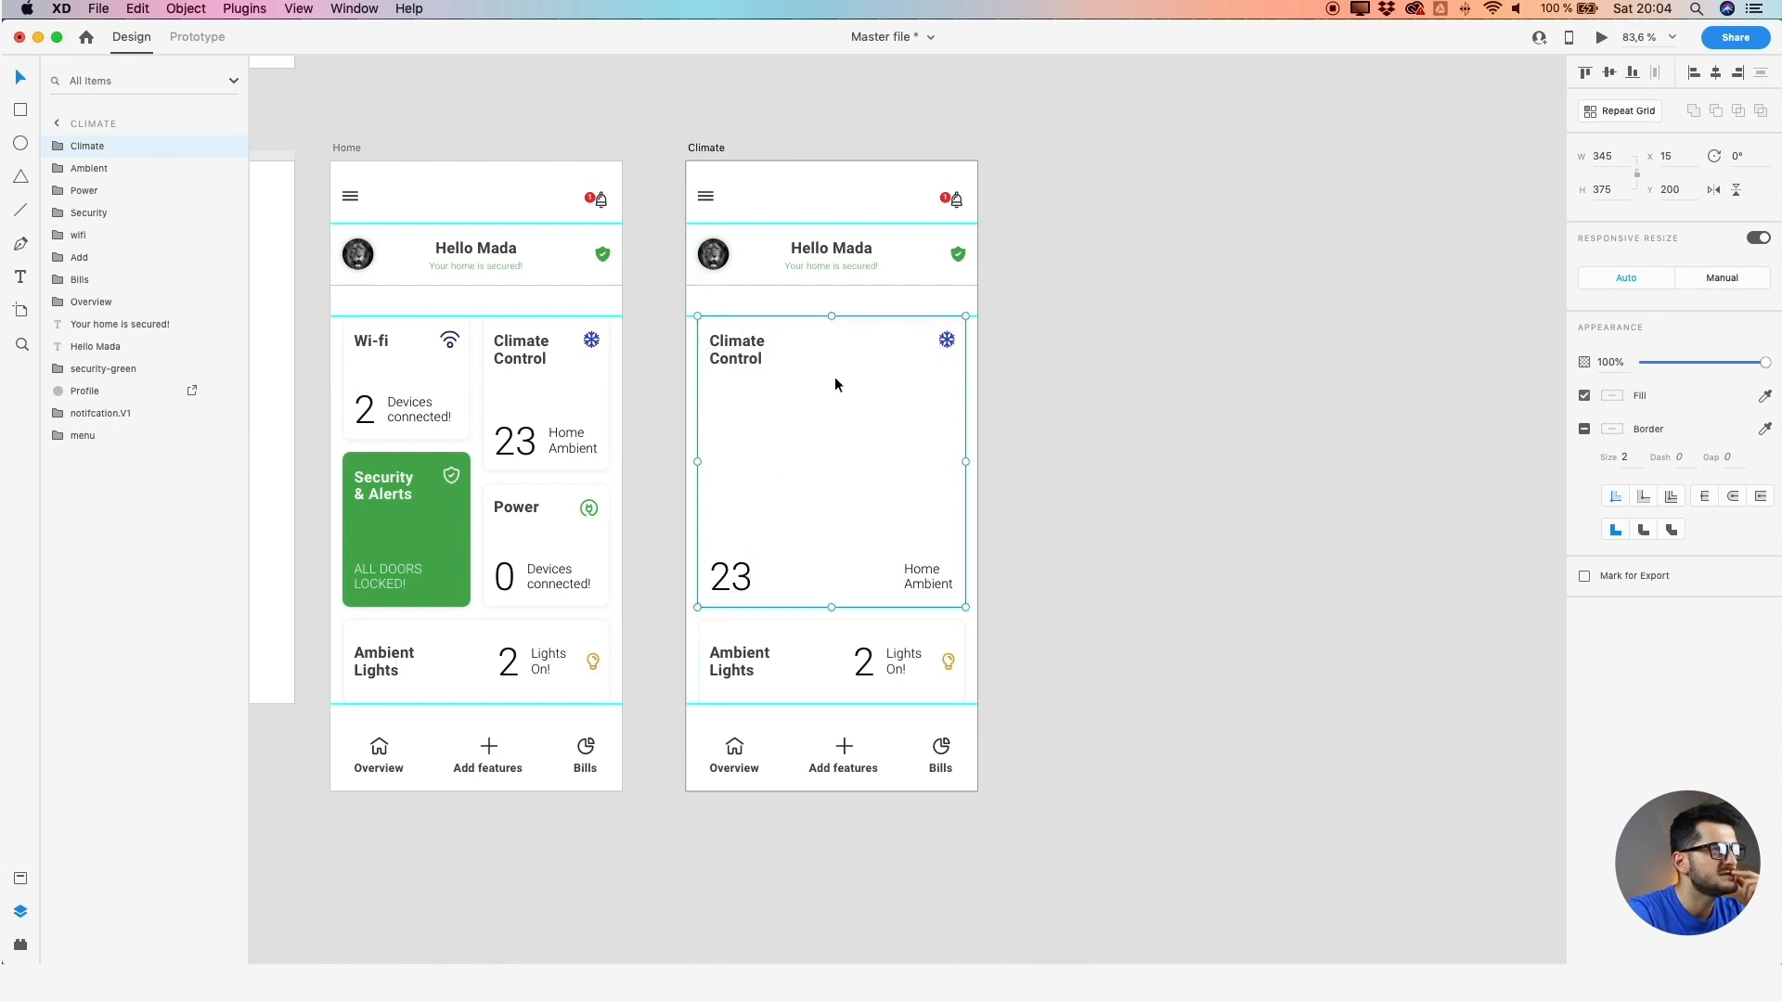
drag(831, 318, 832, 290)
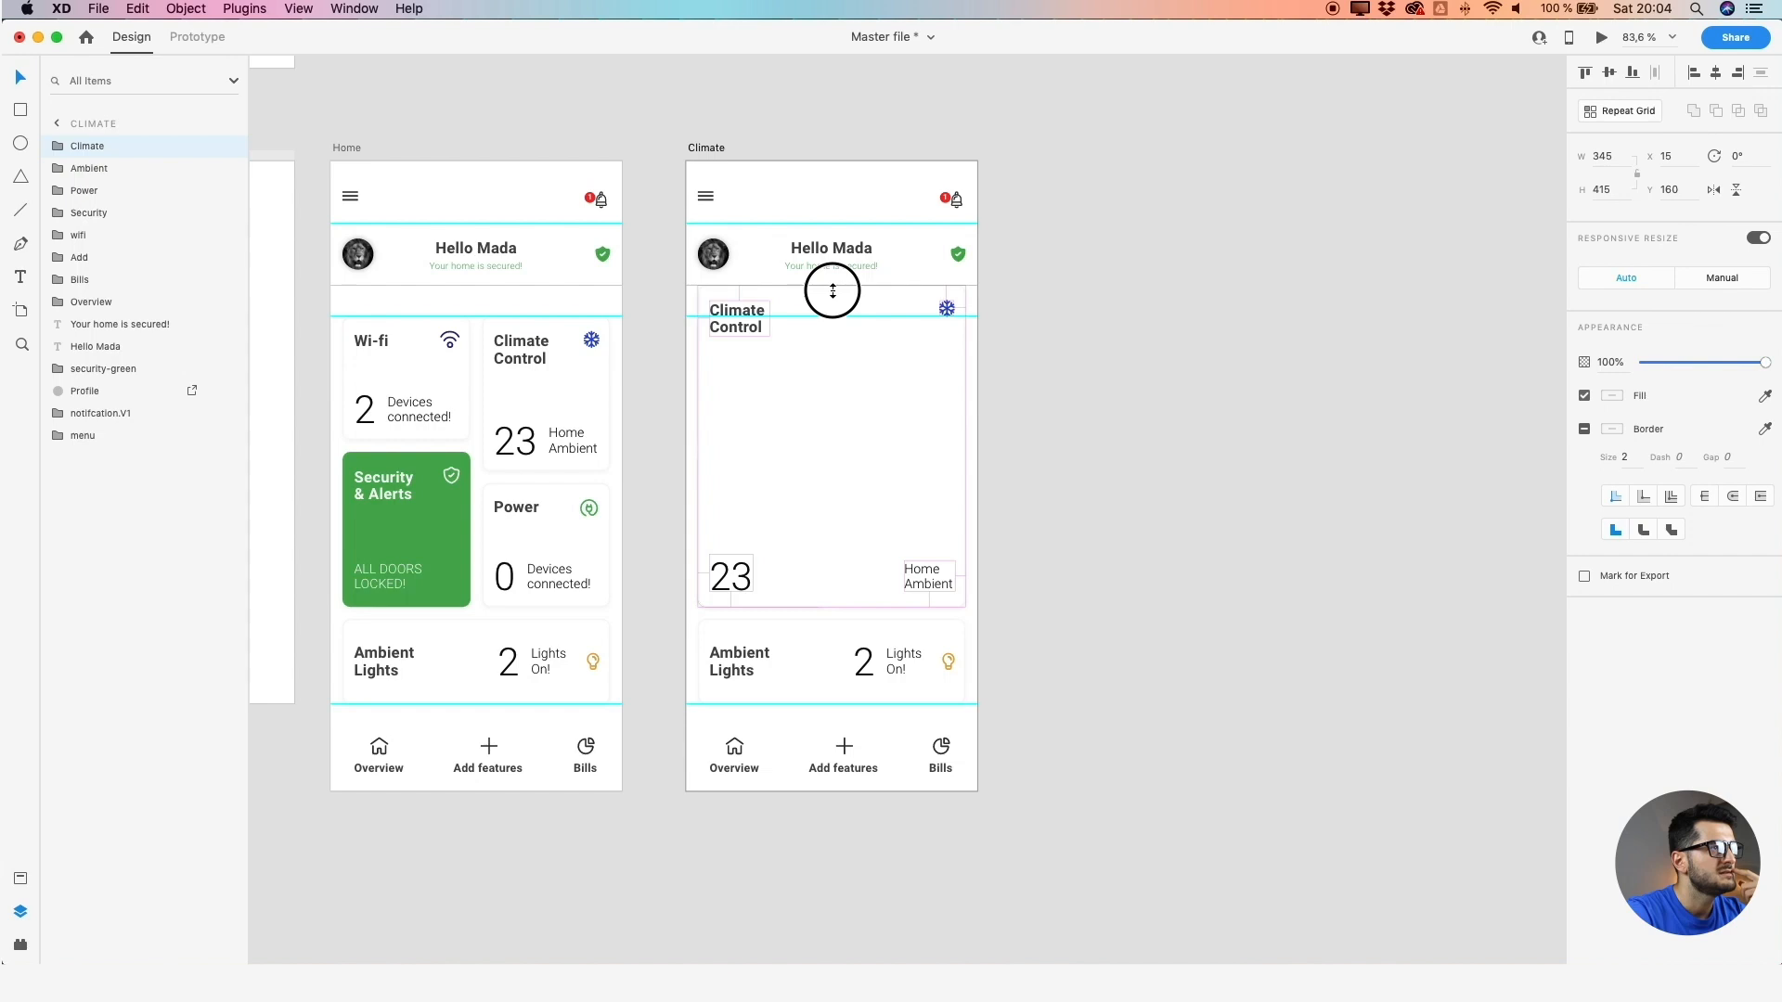
drag(833, 290, 832, 290)
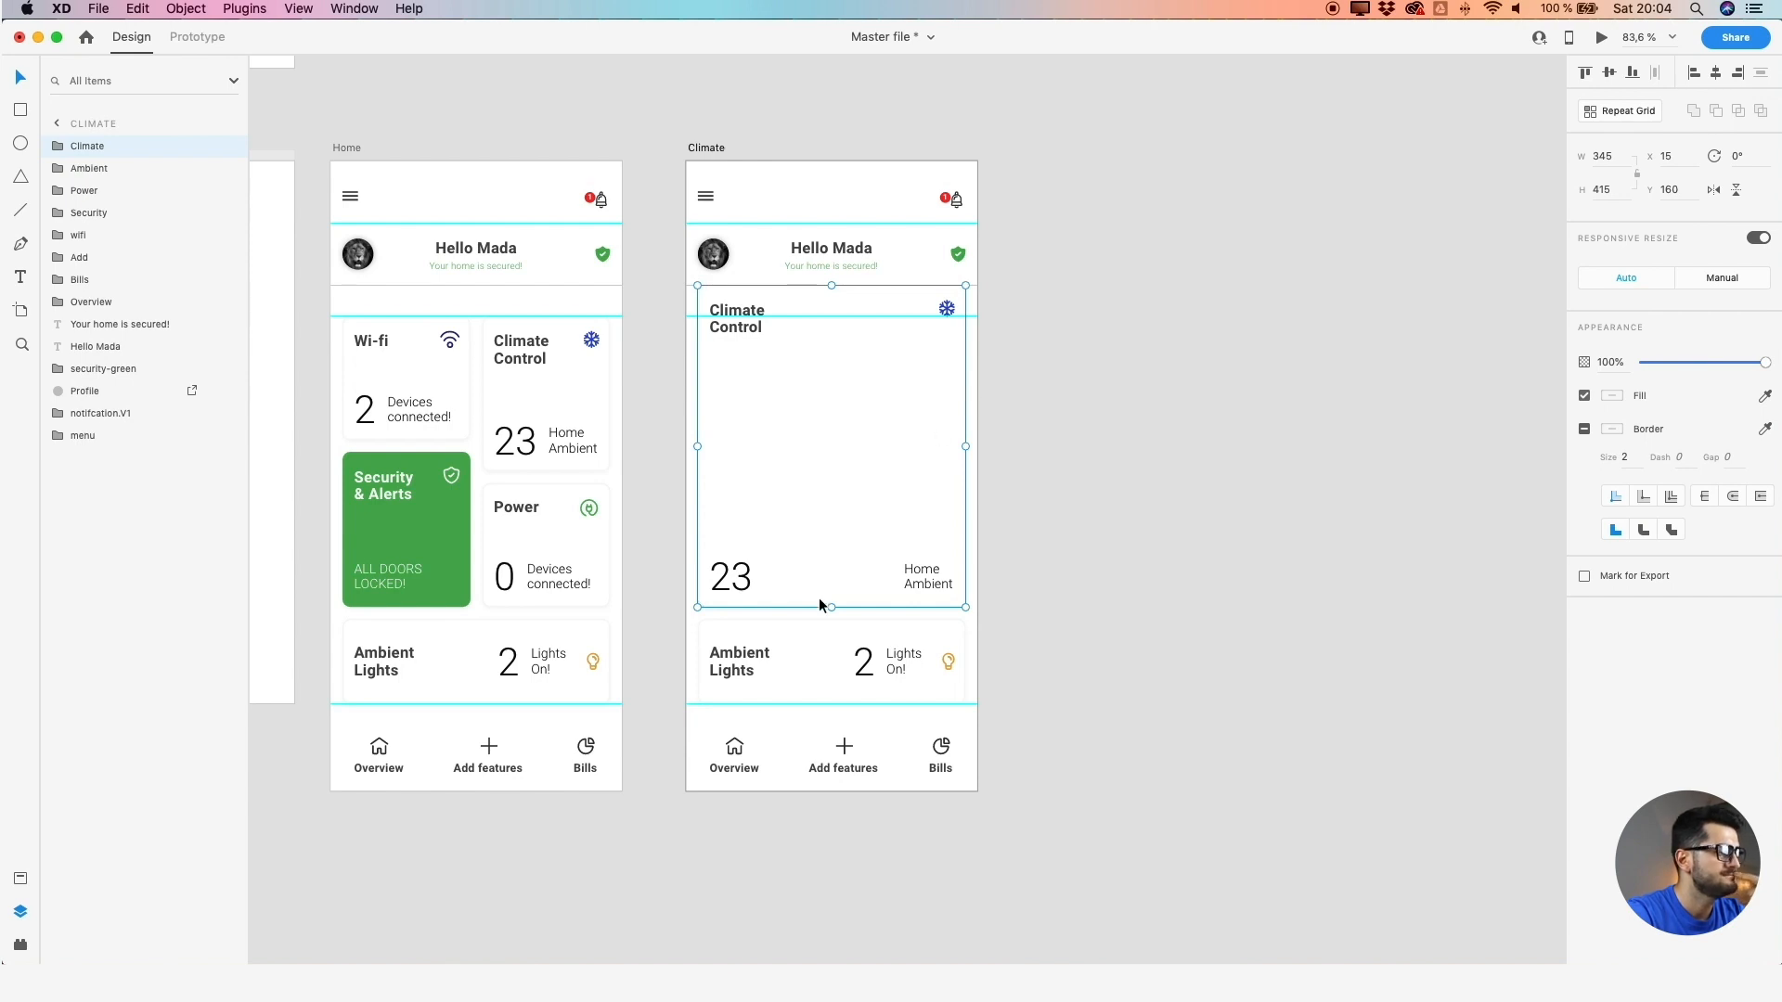
Inspect the enlarged Climate Control card and its spacing to the Ambient Lights card
click(1011, 549)
scroll(974, 507, up, 5)
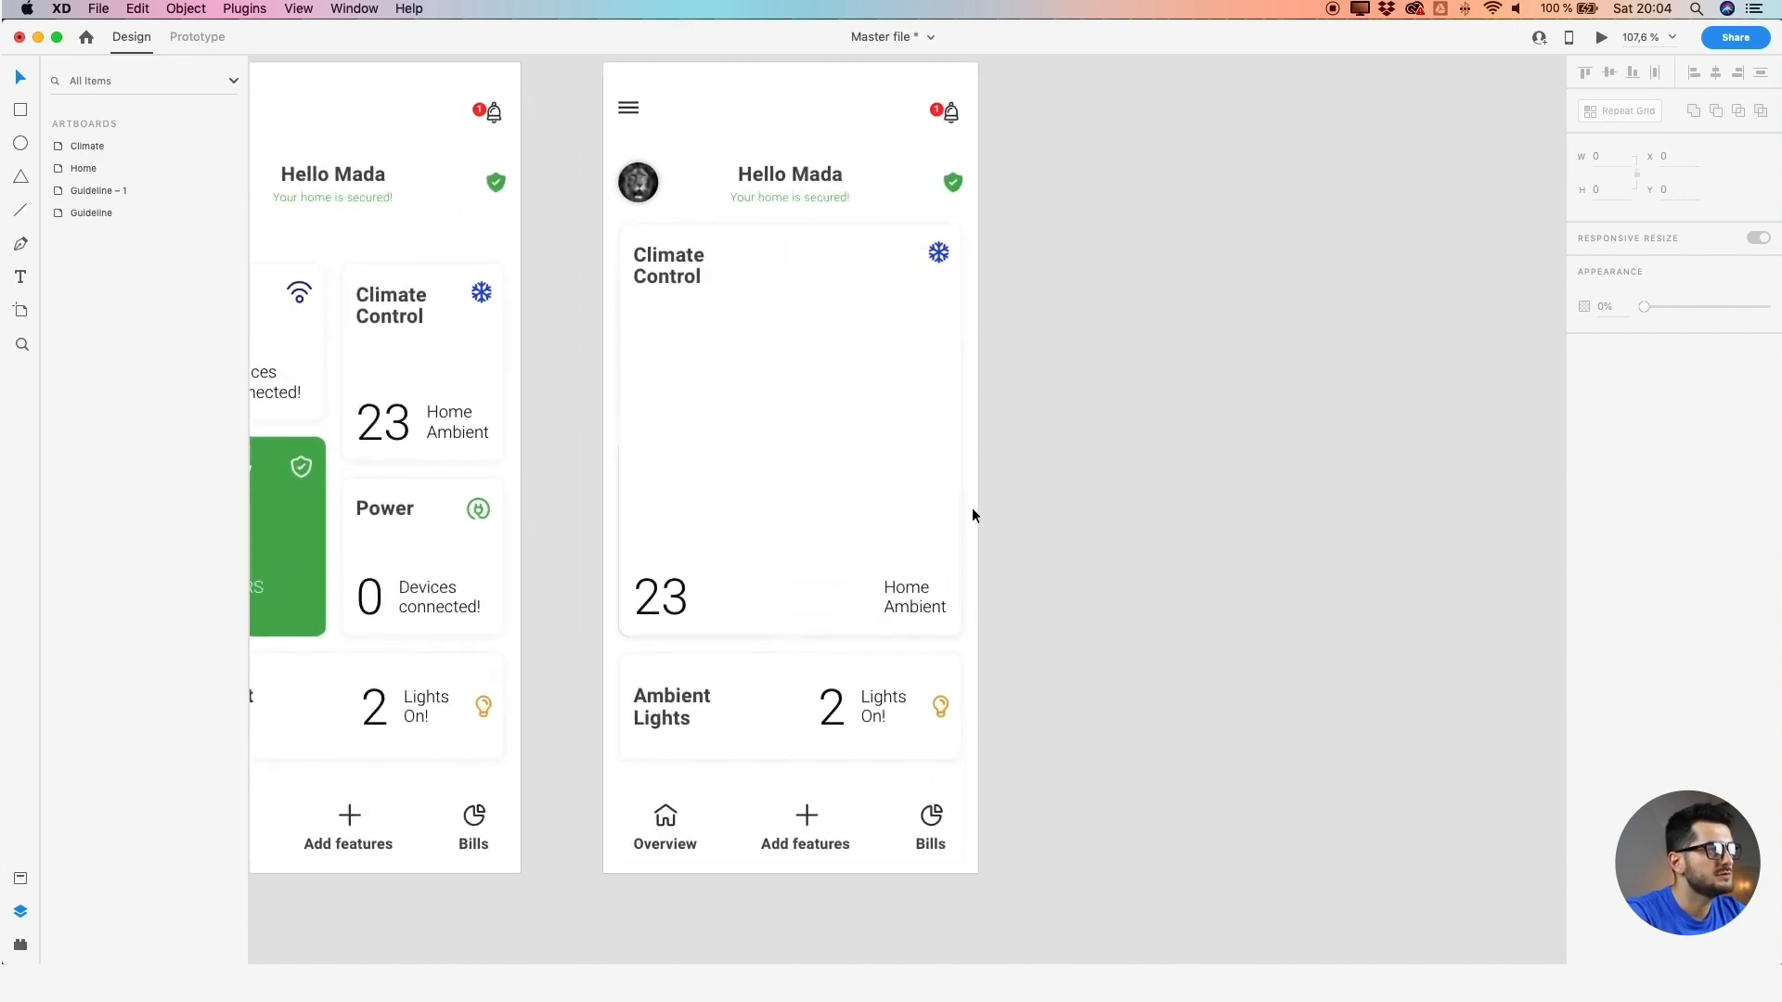
click(794, 602)
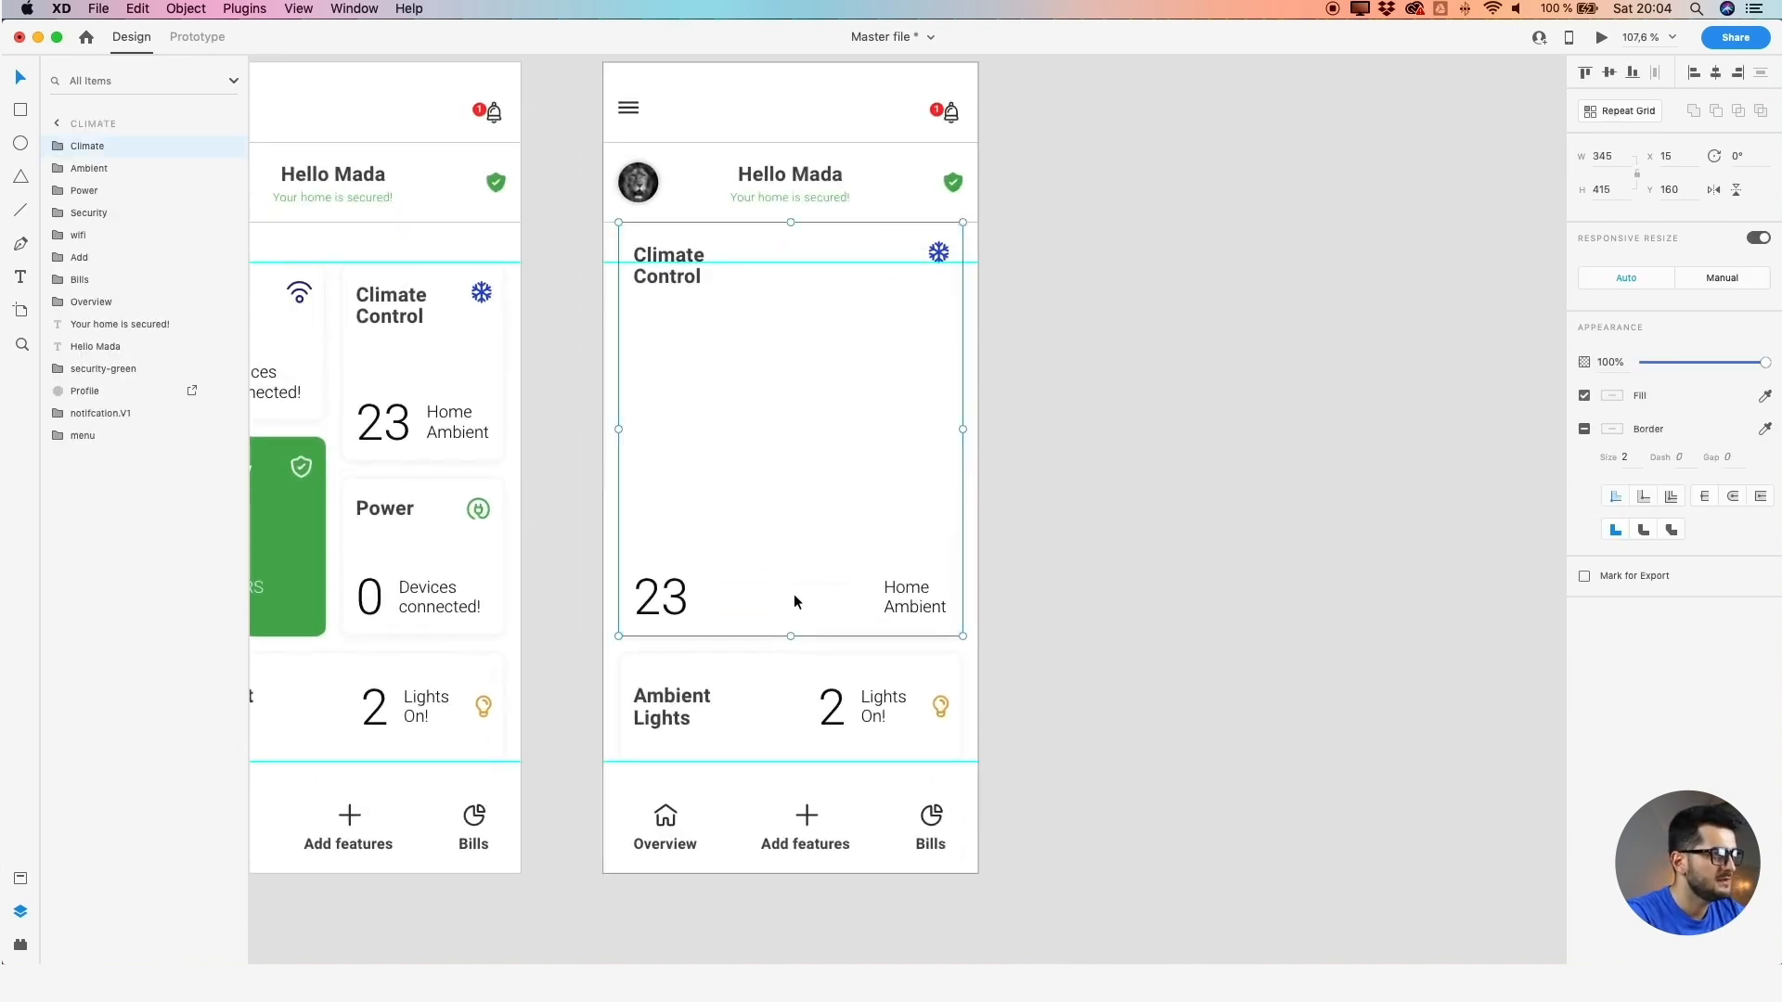
click(764, 668)
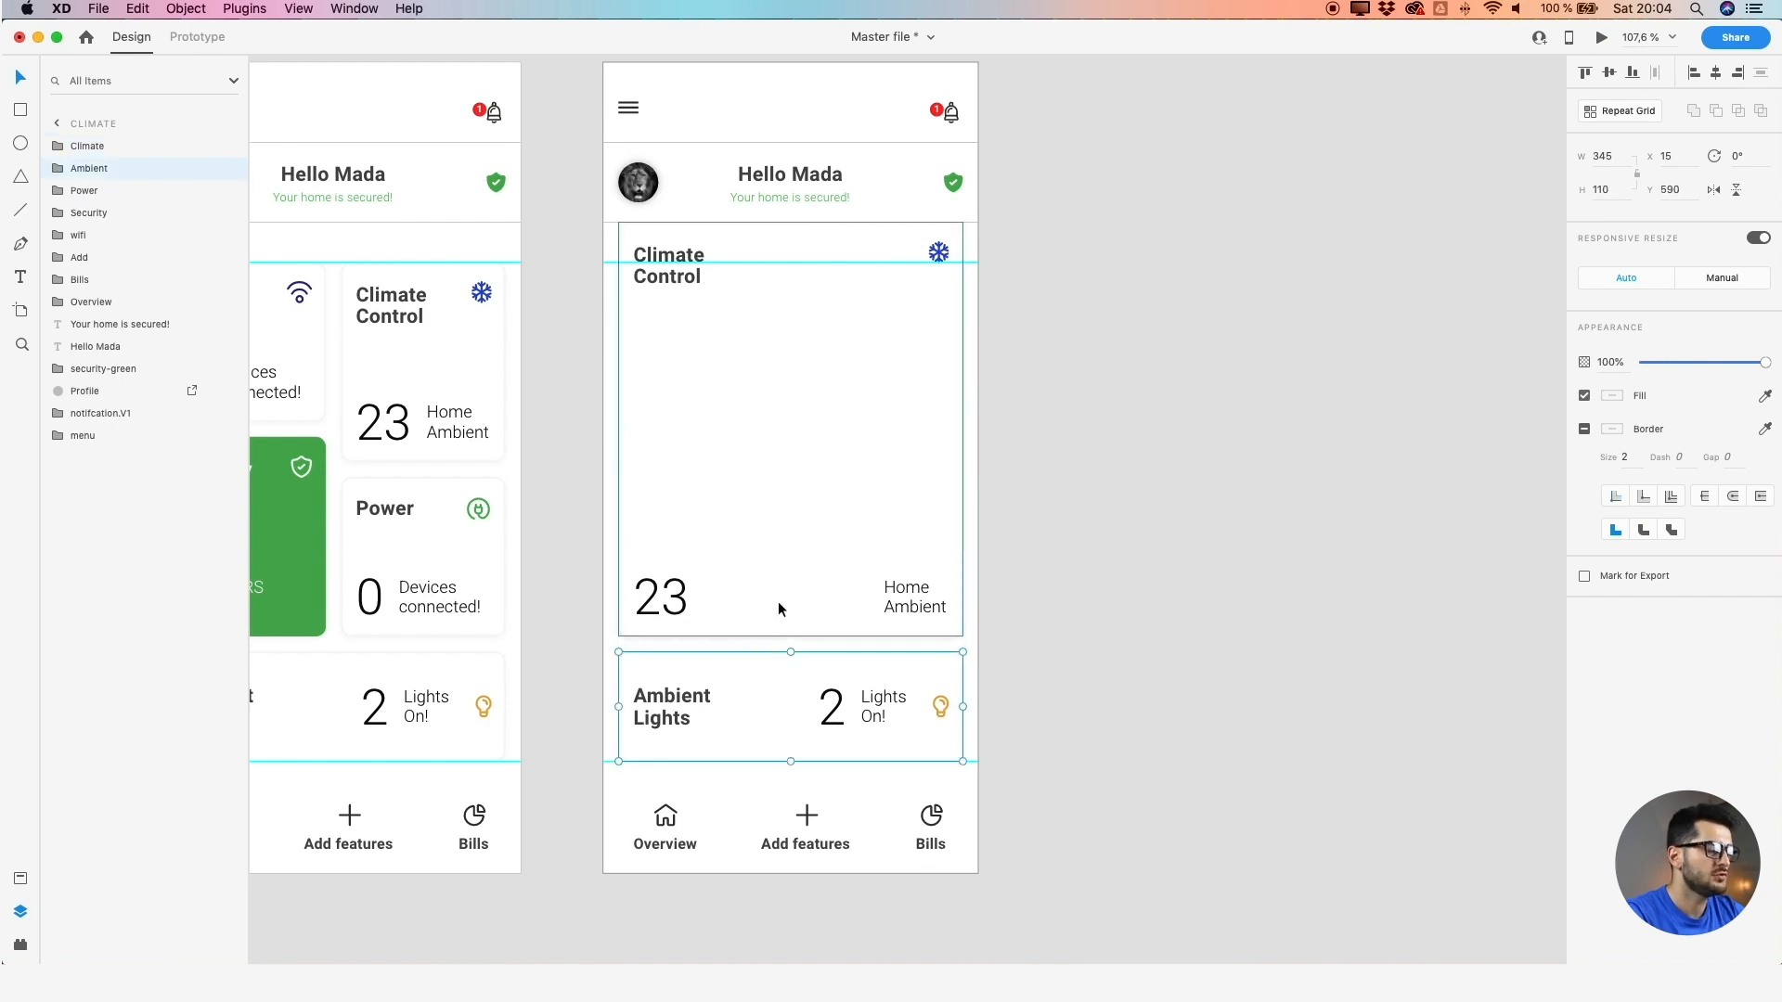
click(1100, 577)
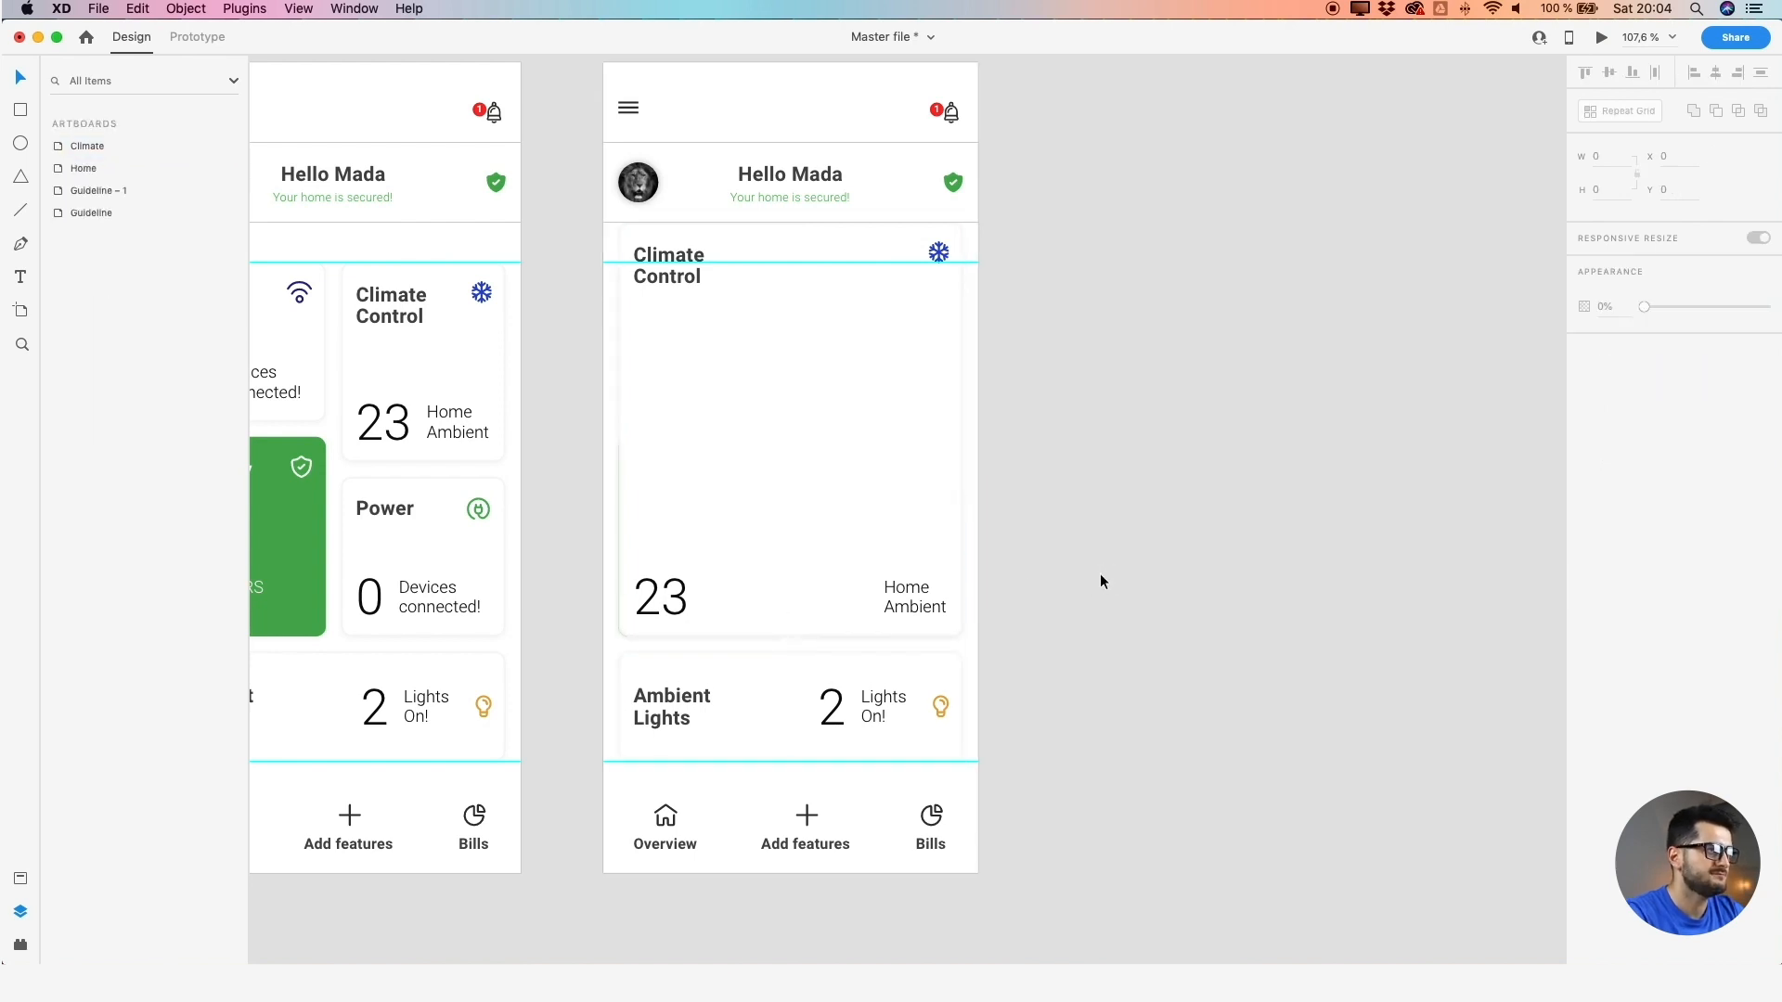
scroll(1100, 573, down, 2)
Fill the background rectangle of the enlarged Climate Control card with the saved blue #2D47D9
click(765, 427)
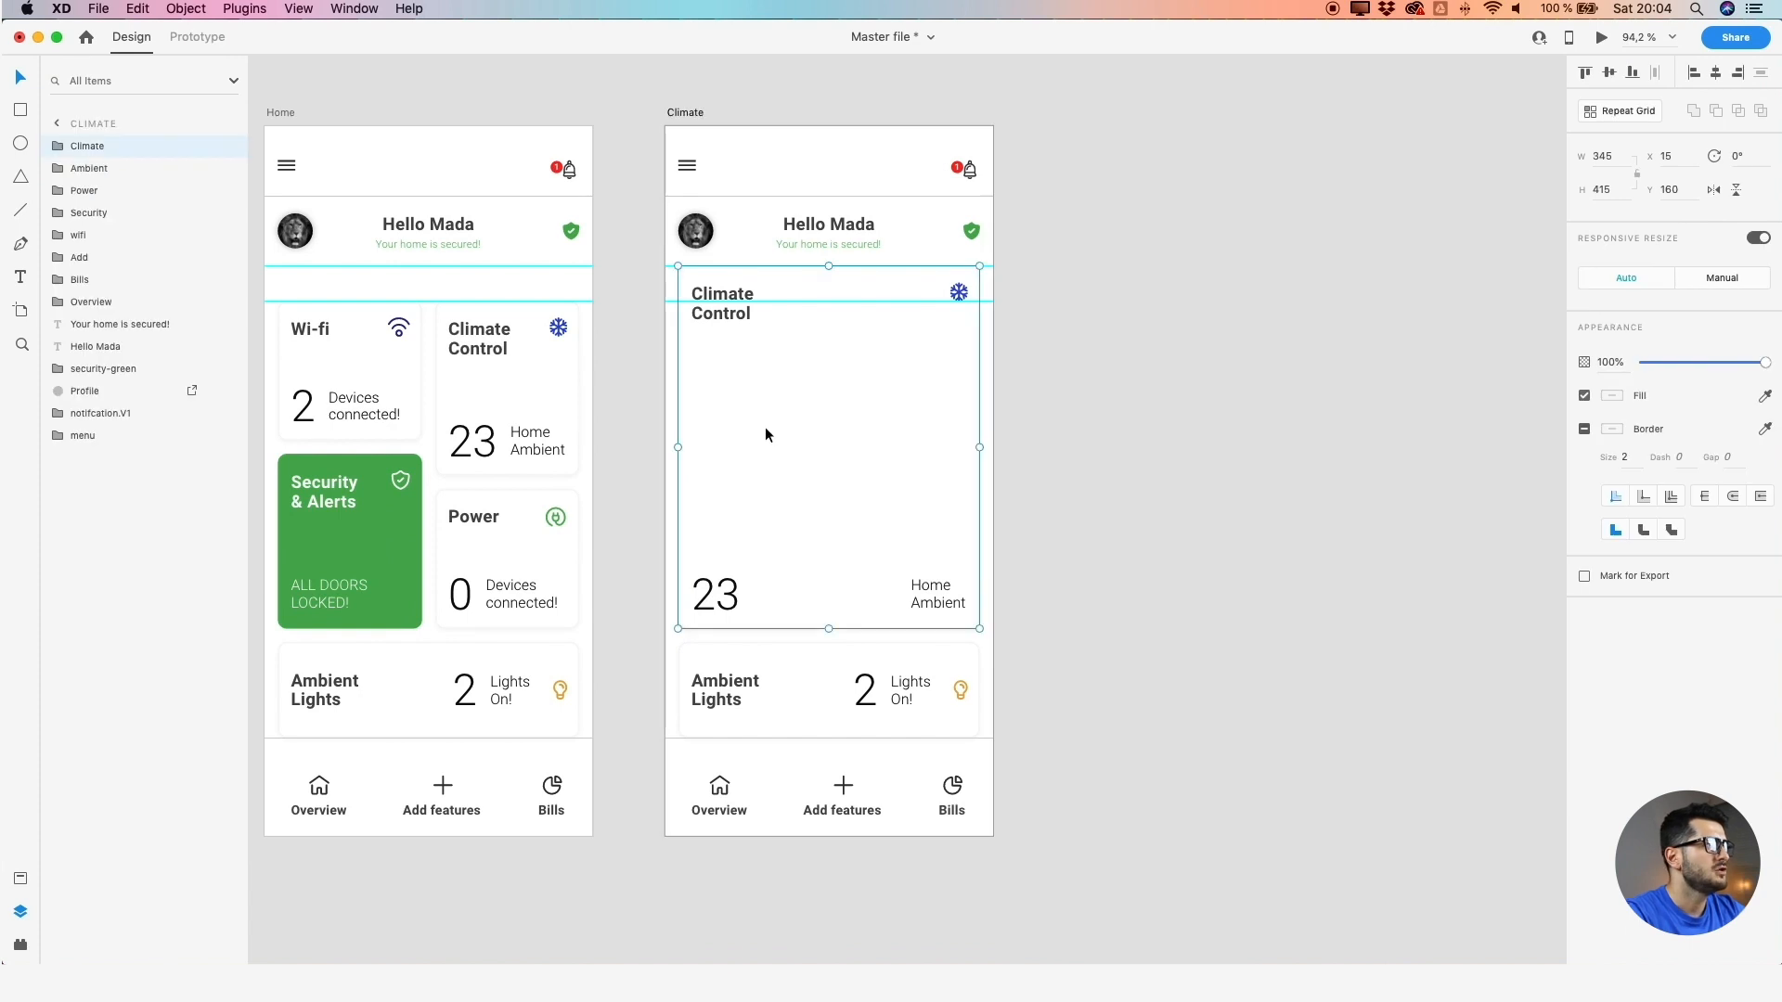
click(20, 880)
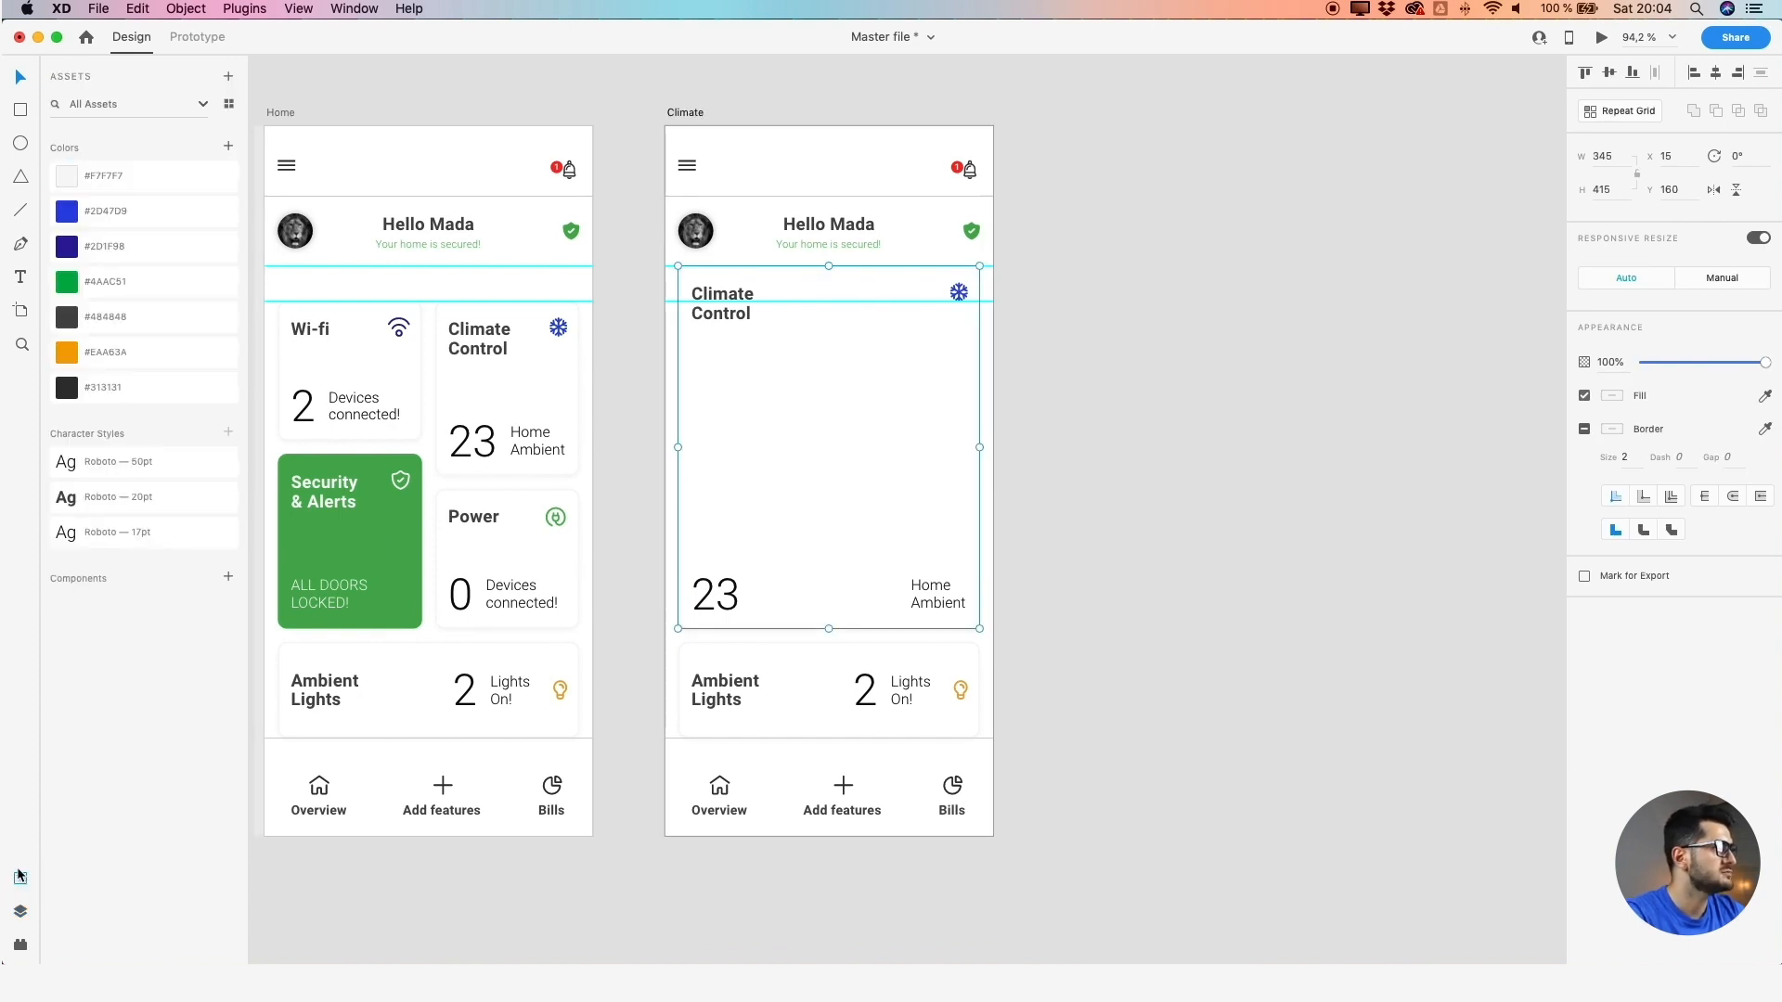
double_click(753, 401)
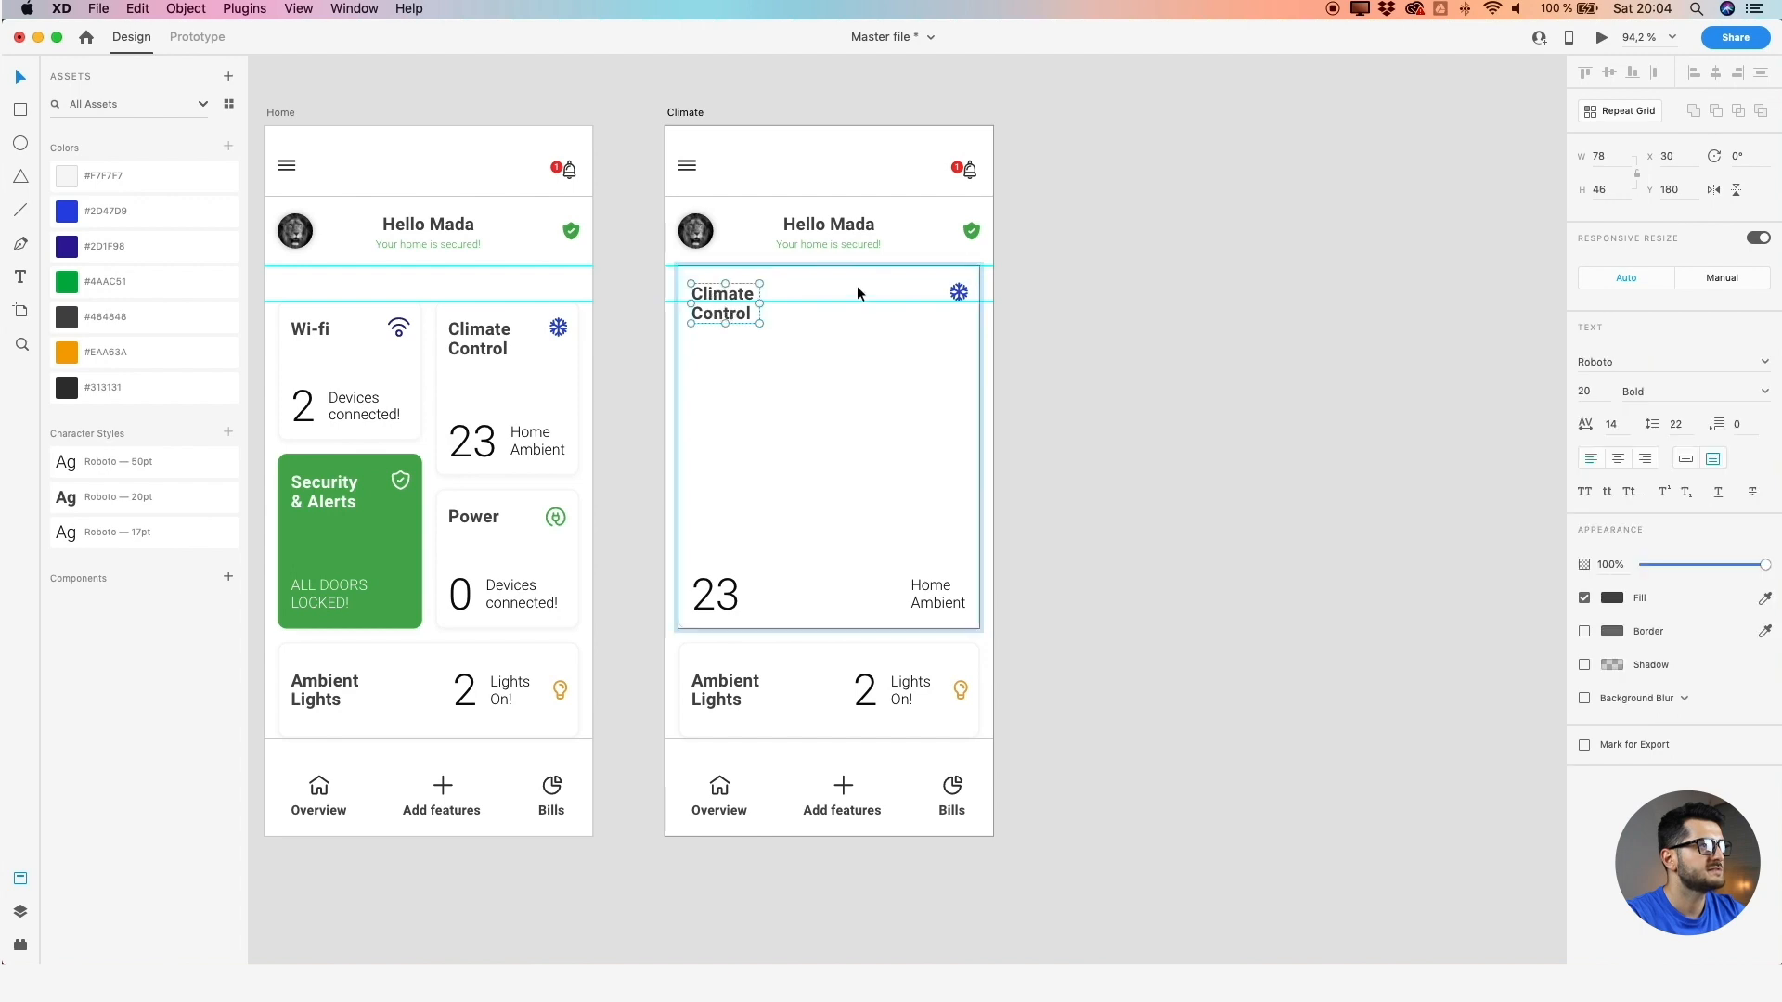
click(959, 292)
click(933, 577)
click(813, 518)
click(711, 588)
click(782, 477)
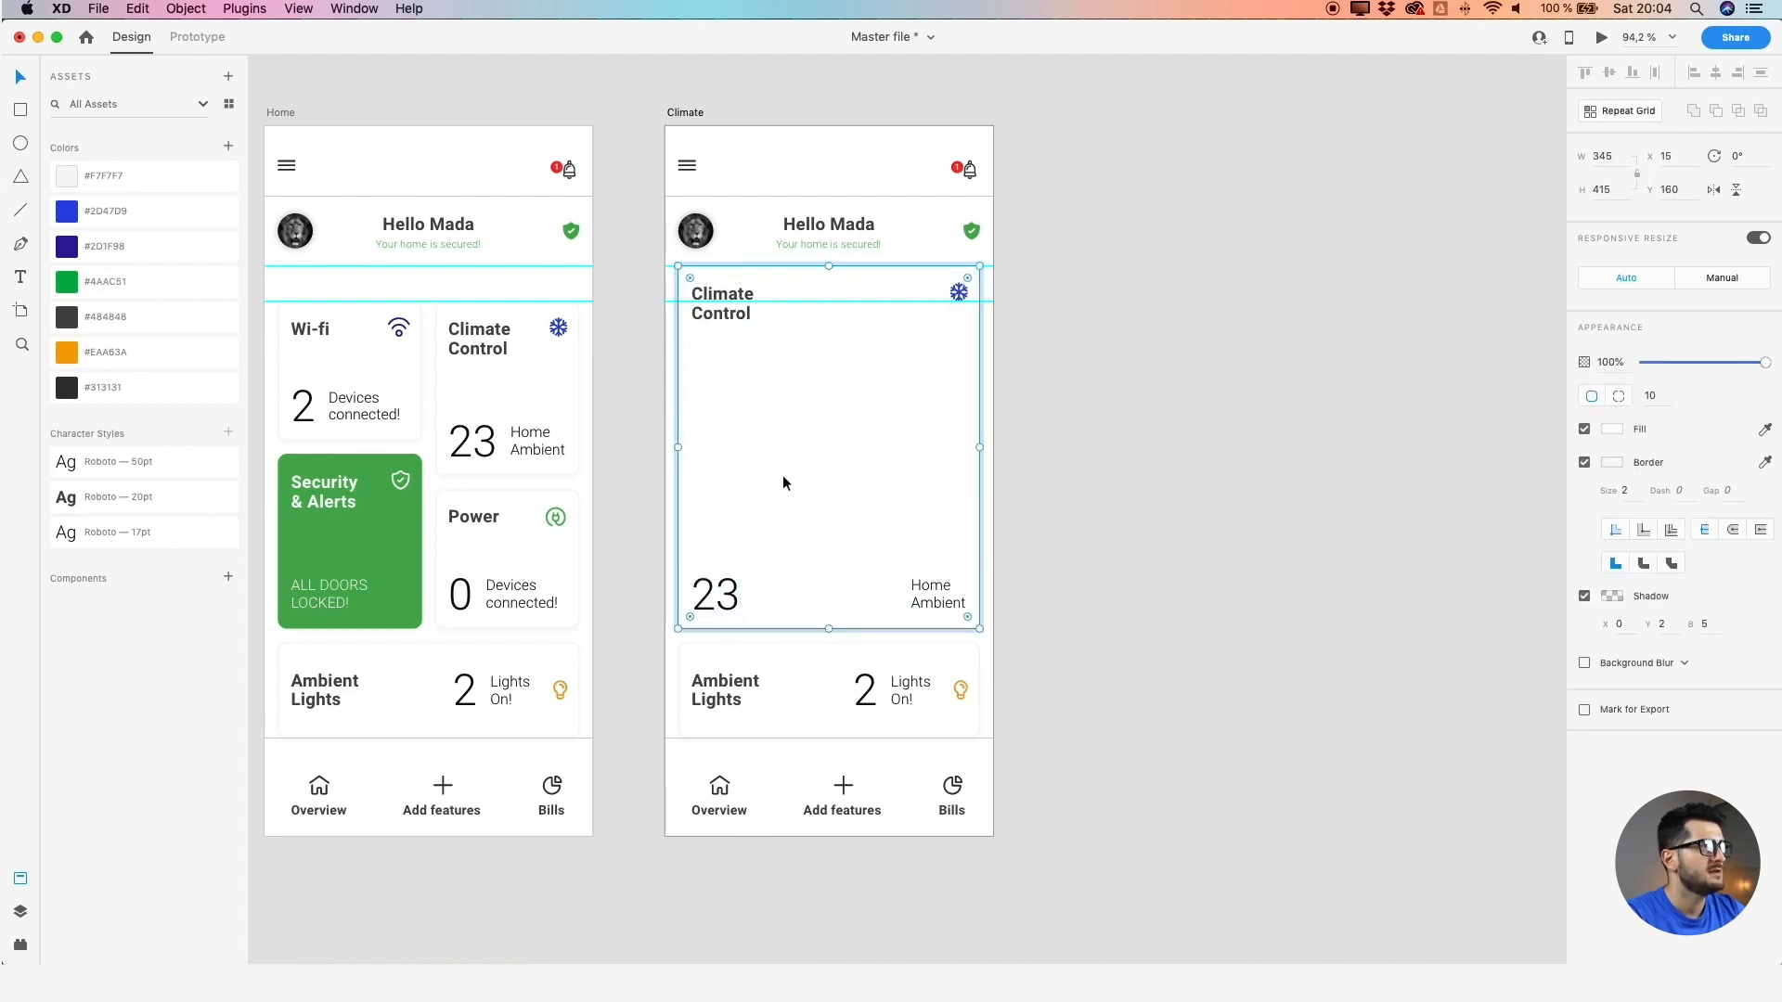
click(165, 219)
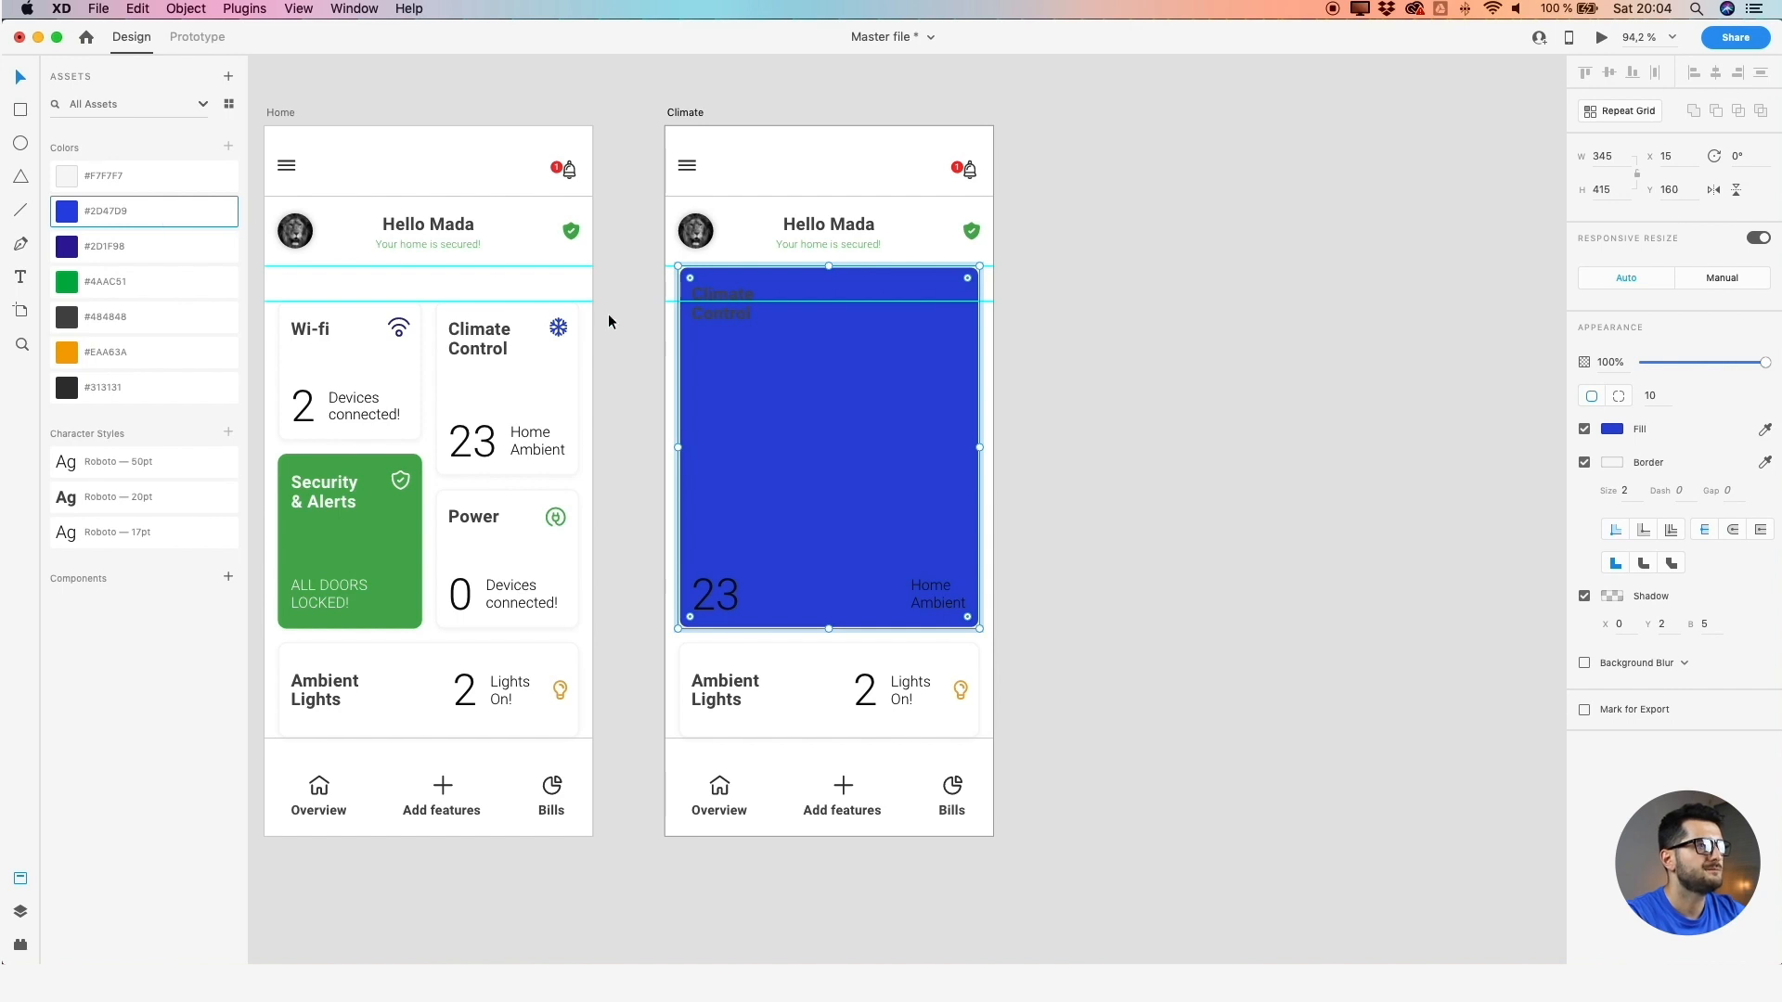
click(1058, 395)
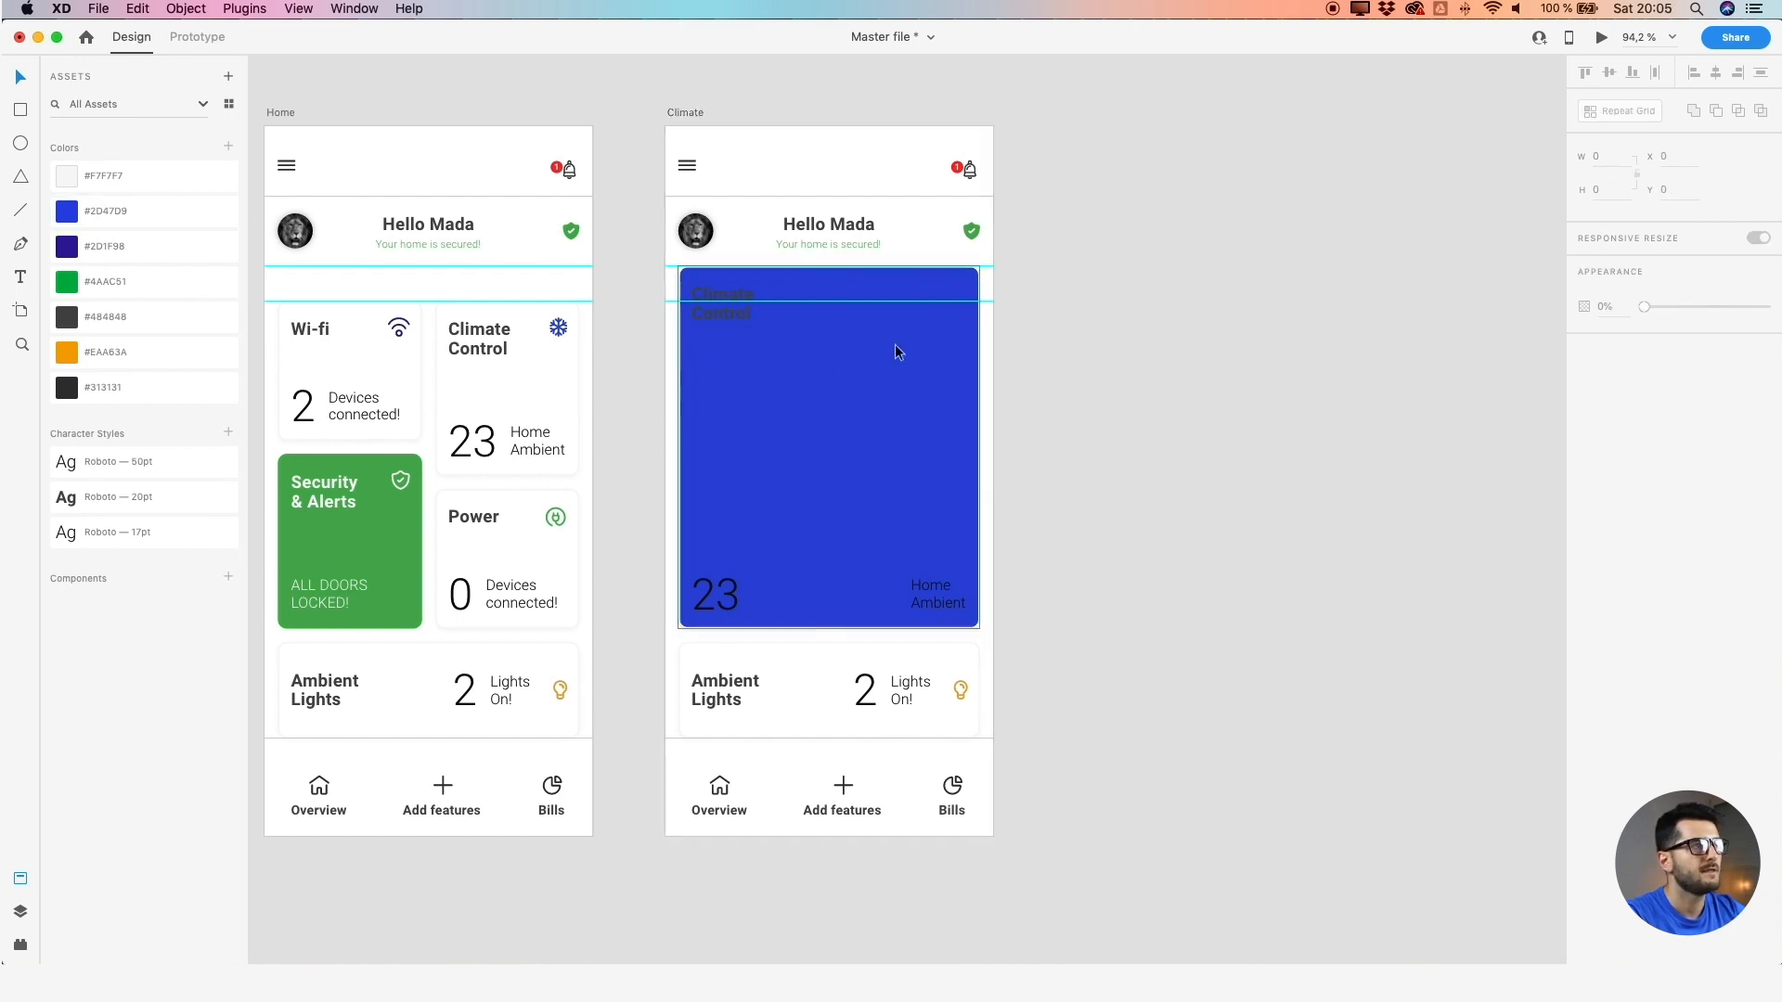
Change the blue card's Climate Control title, 23 and Home Ambient texts to a white fill
click(721, 318)
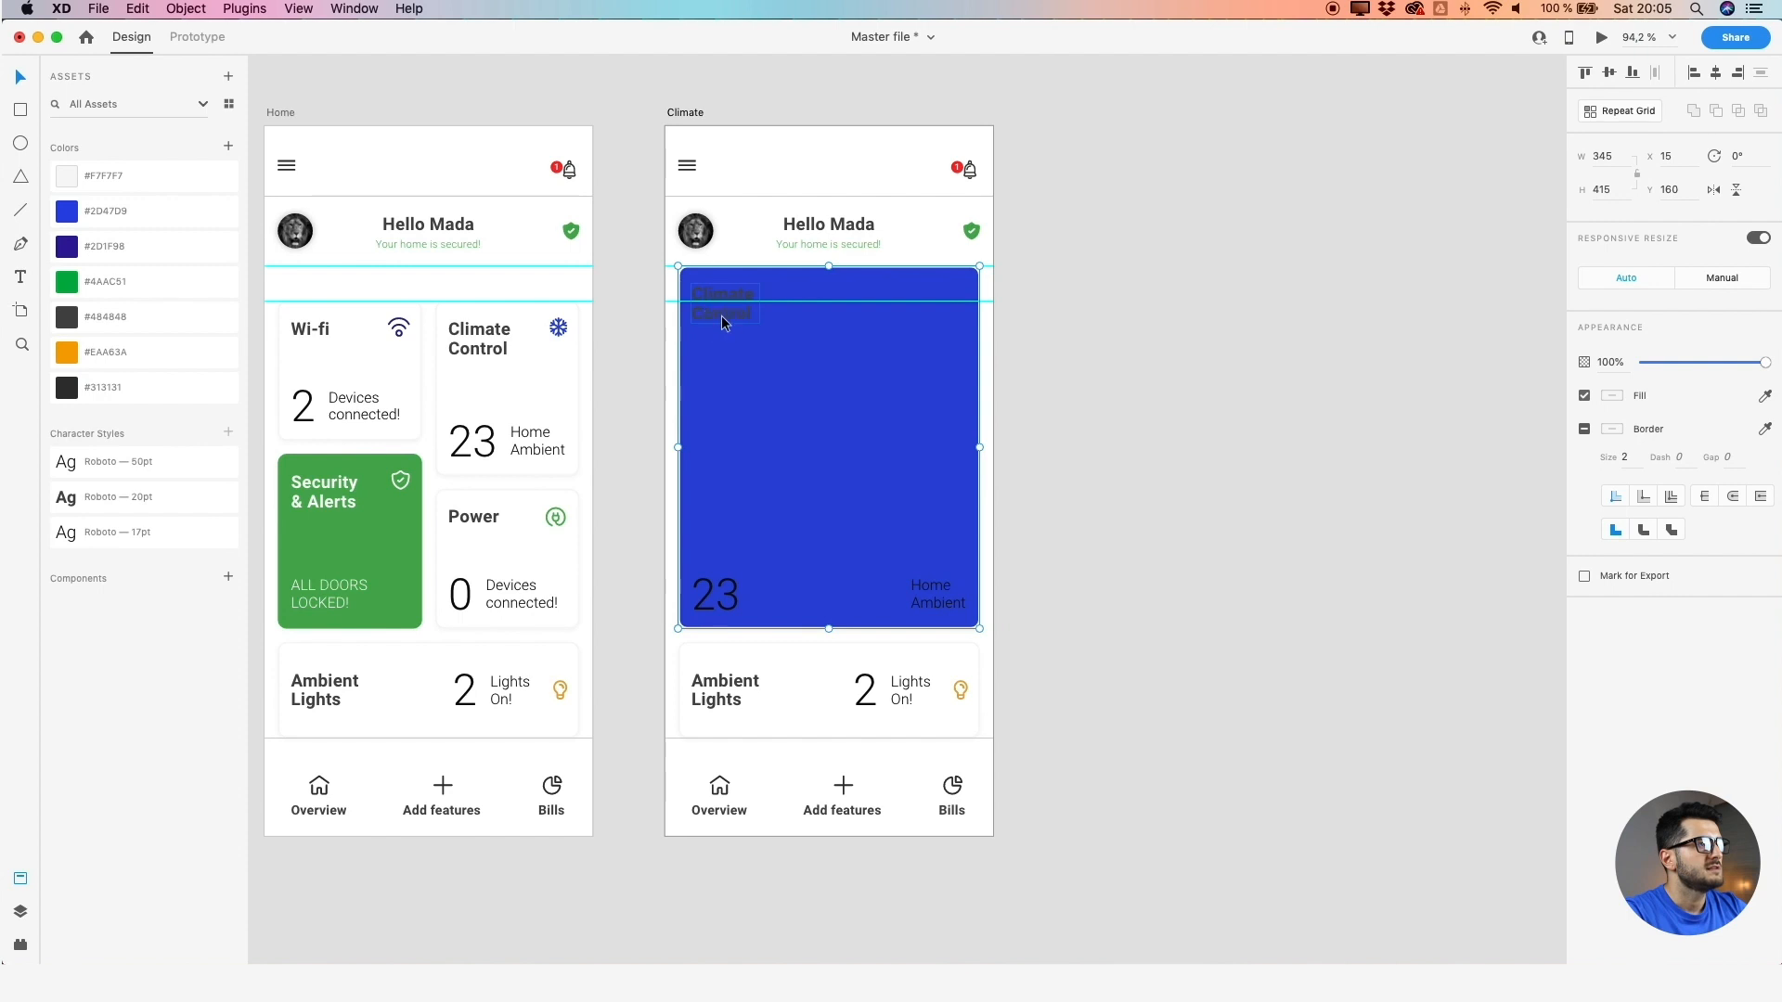
double_click(721, 316)
shift+click(730, 612)
shift+click(937, 594)
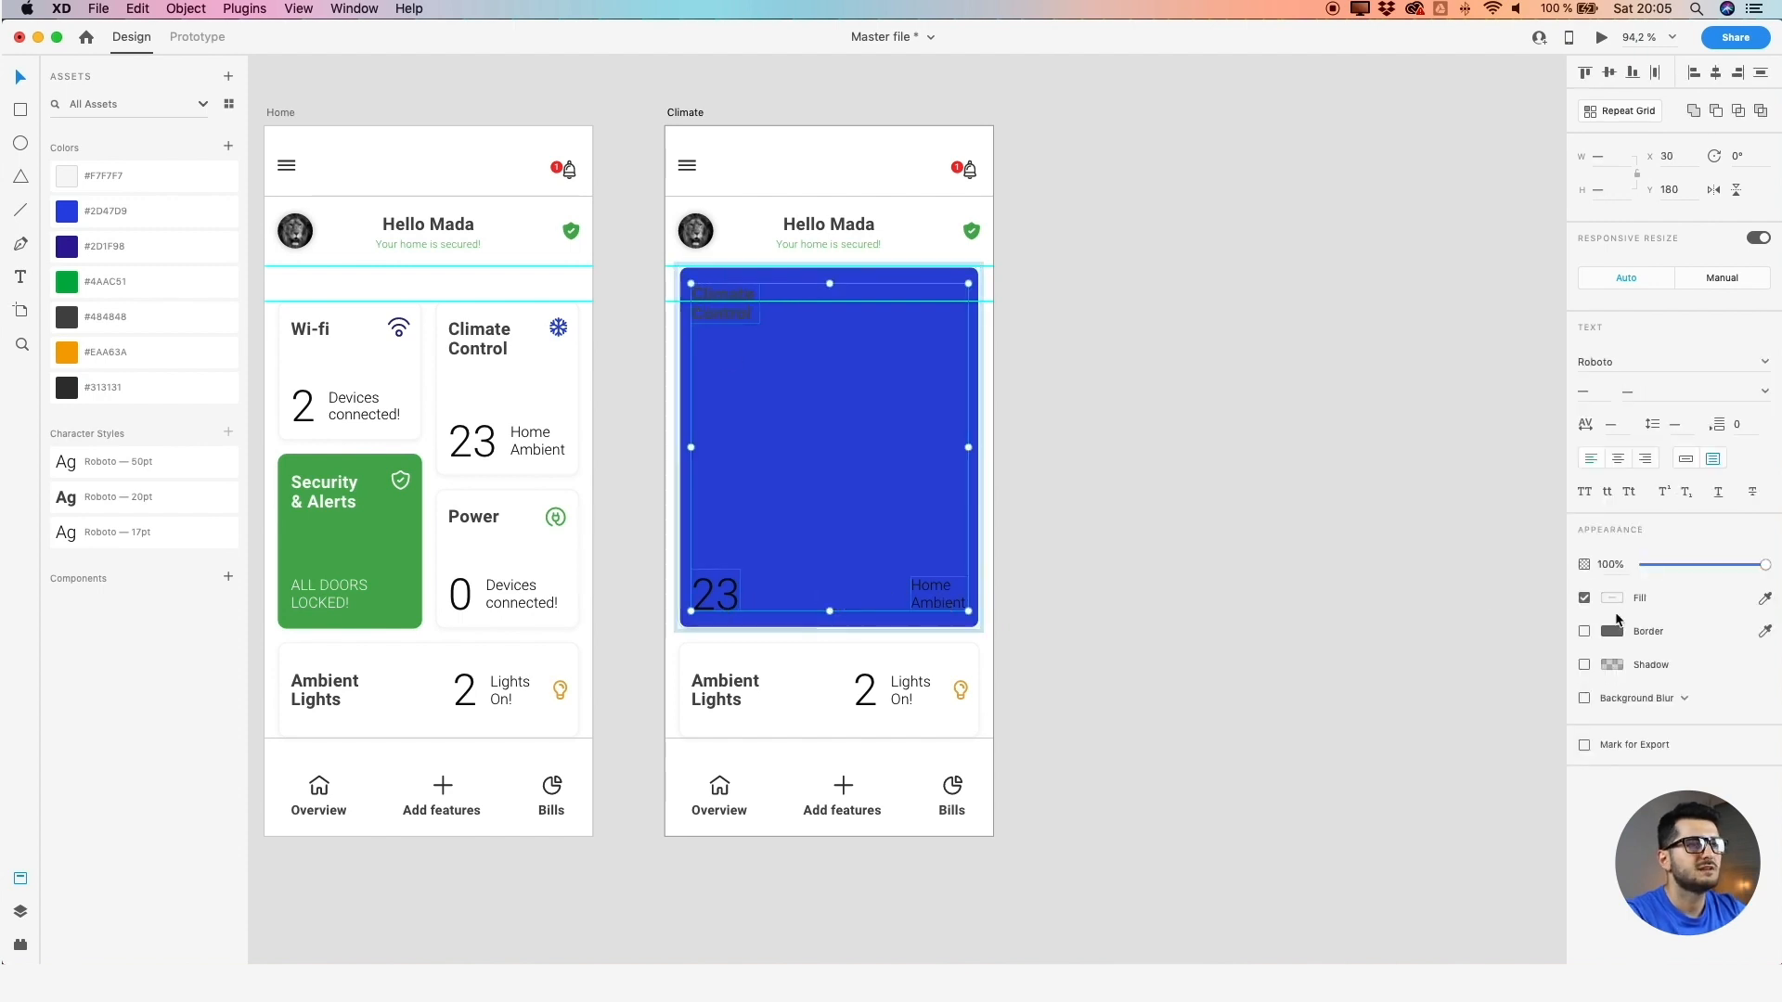
click(1612, 599)
click(1393, 498)
click(1226, 408)
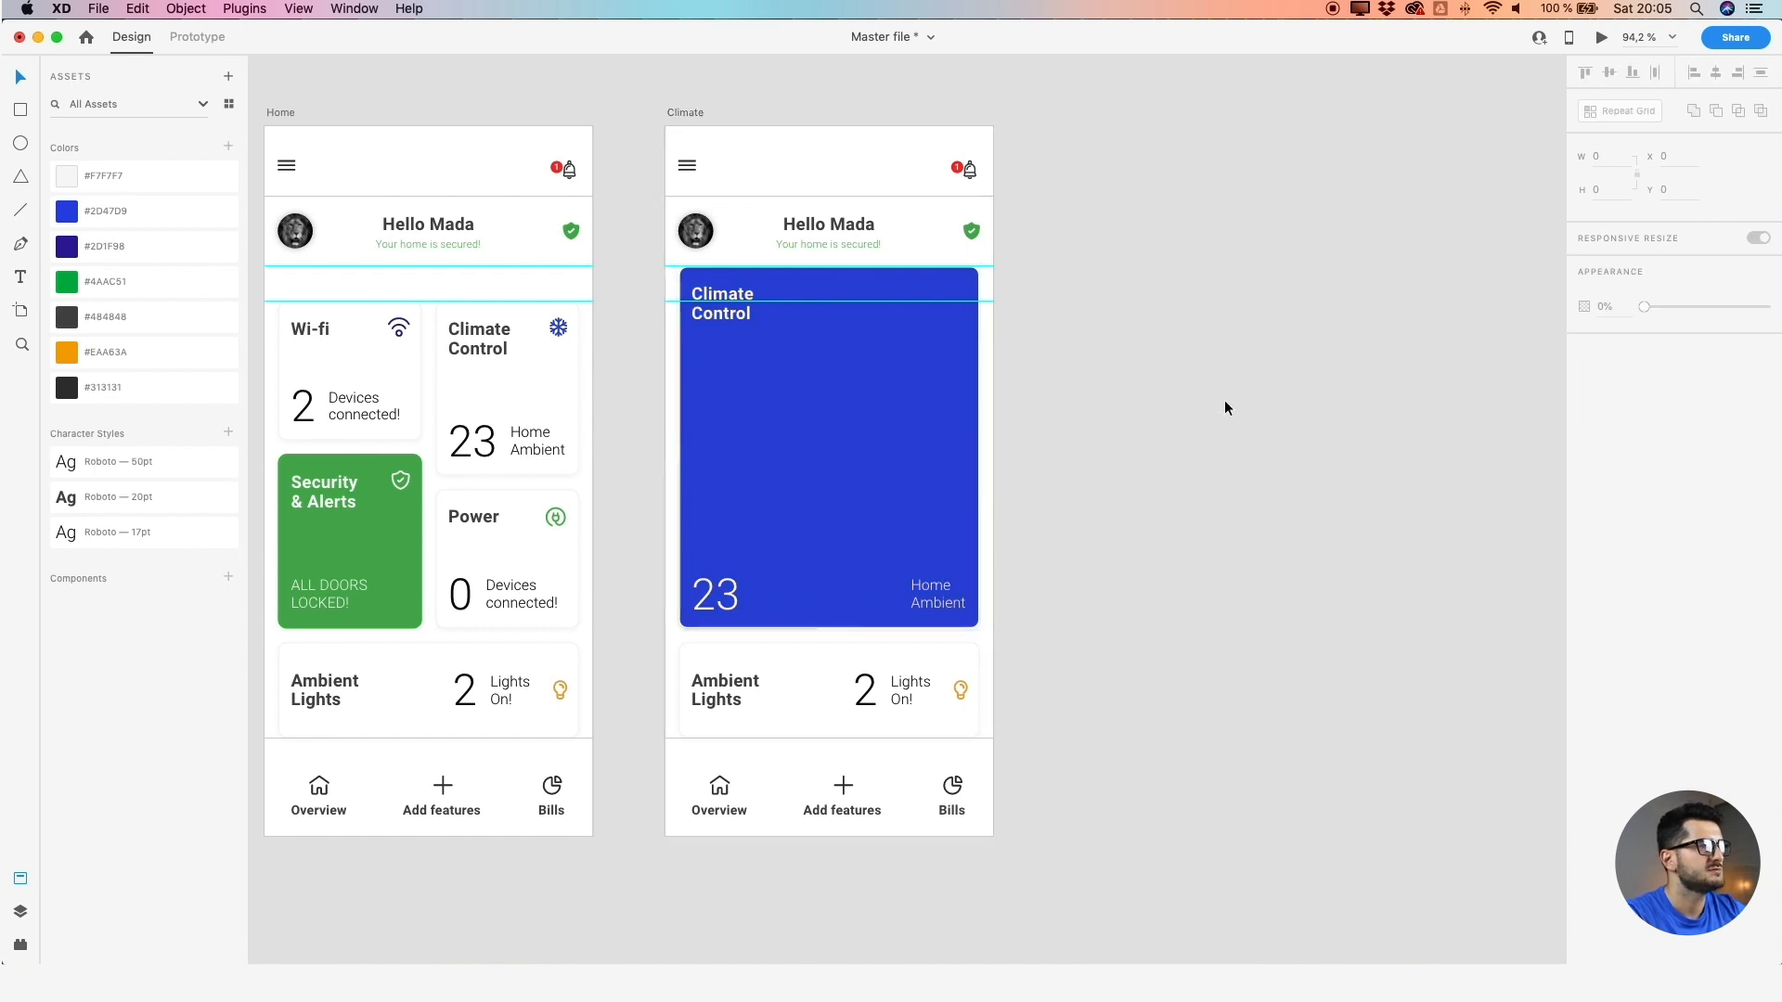
Set the border colour of the blue card's snowflake icon to white, #FFFFFF
click(956, 301)
click(957, 298)
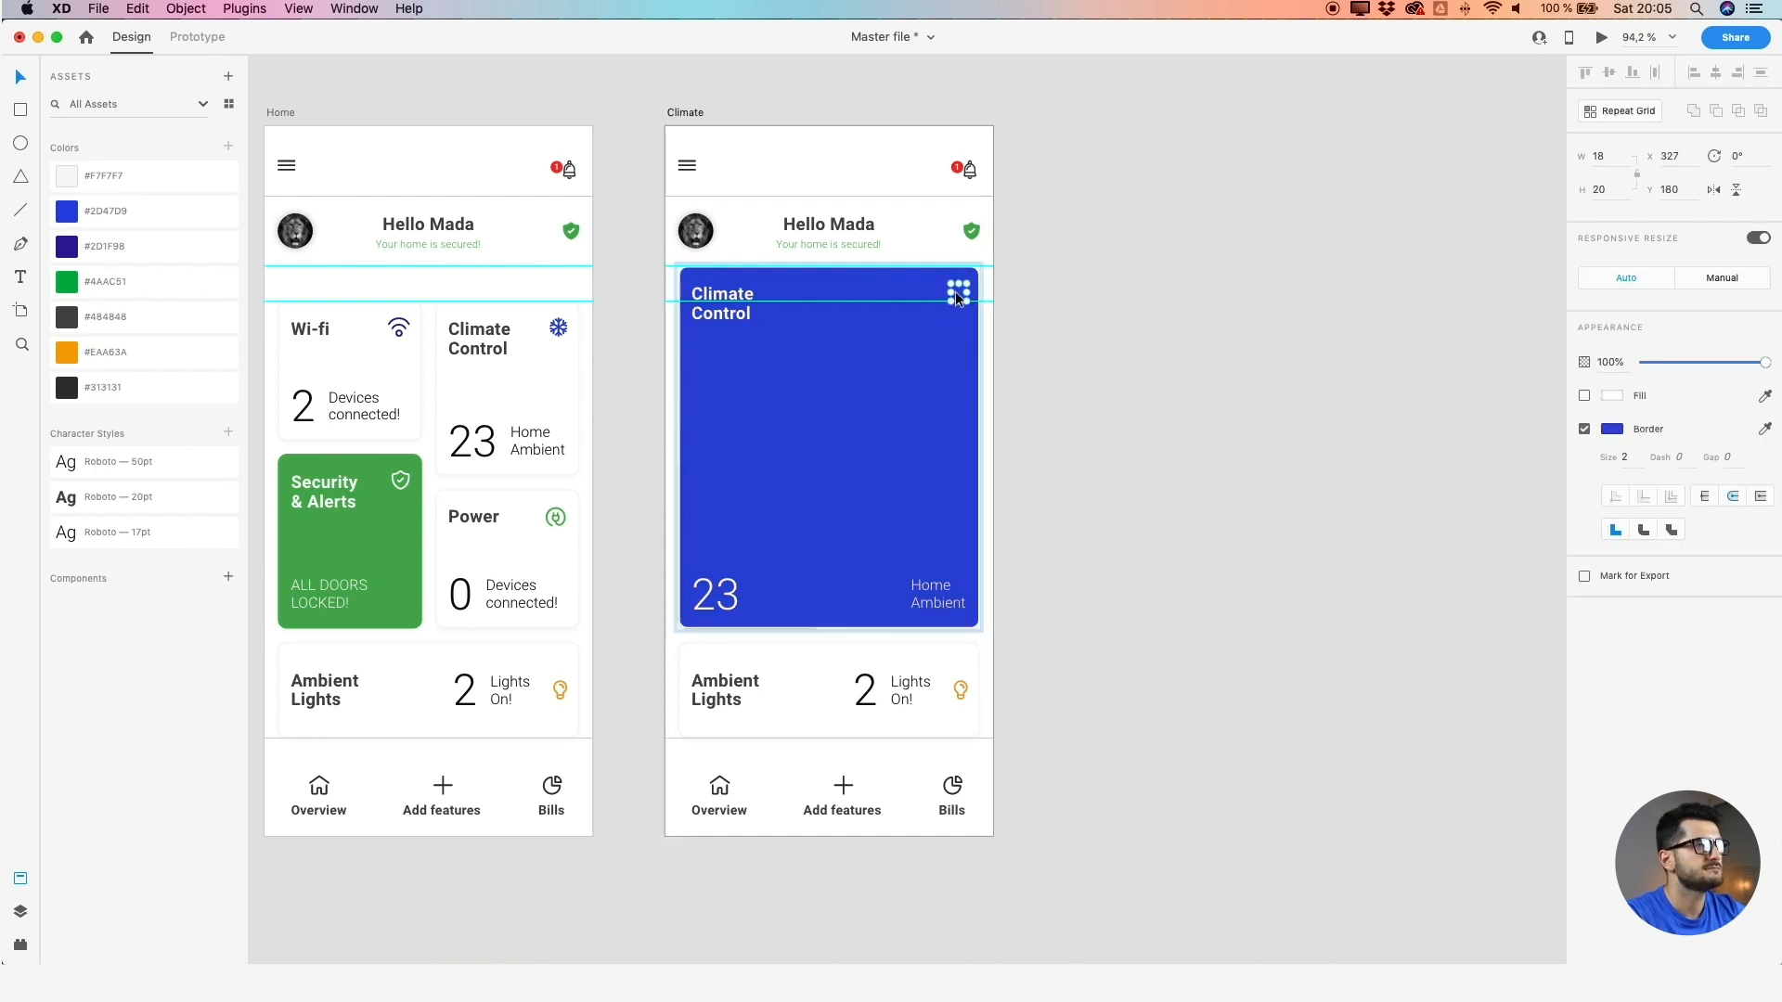
click(1613, 429)
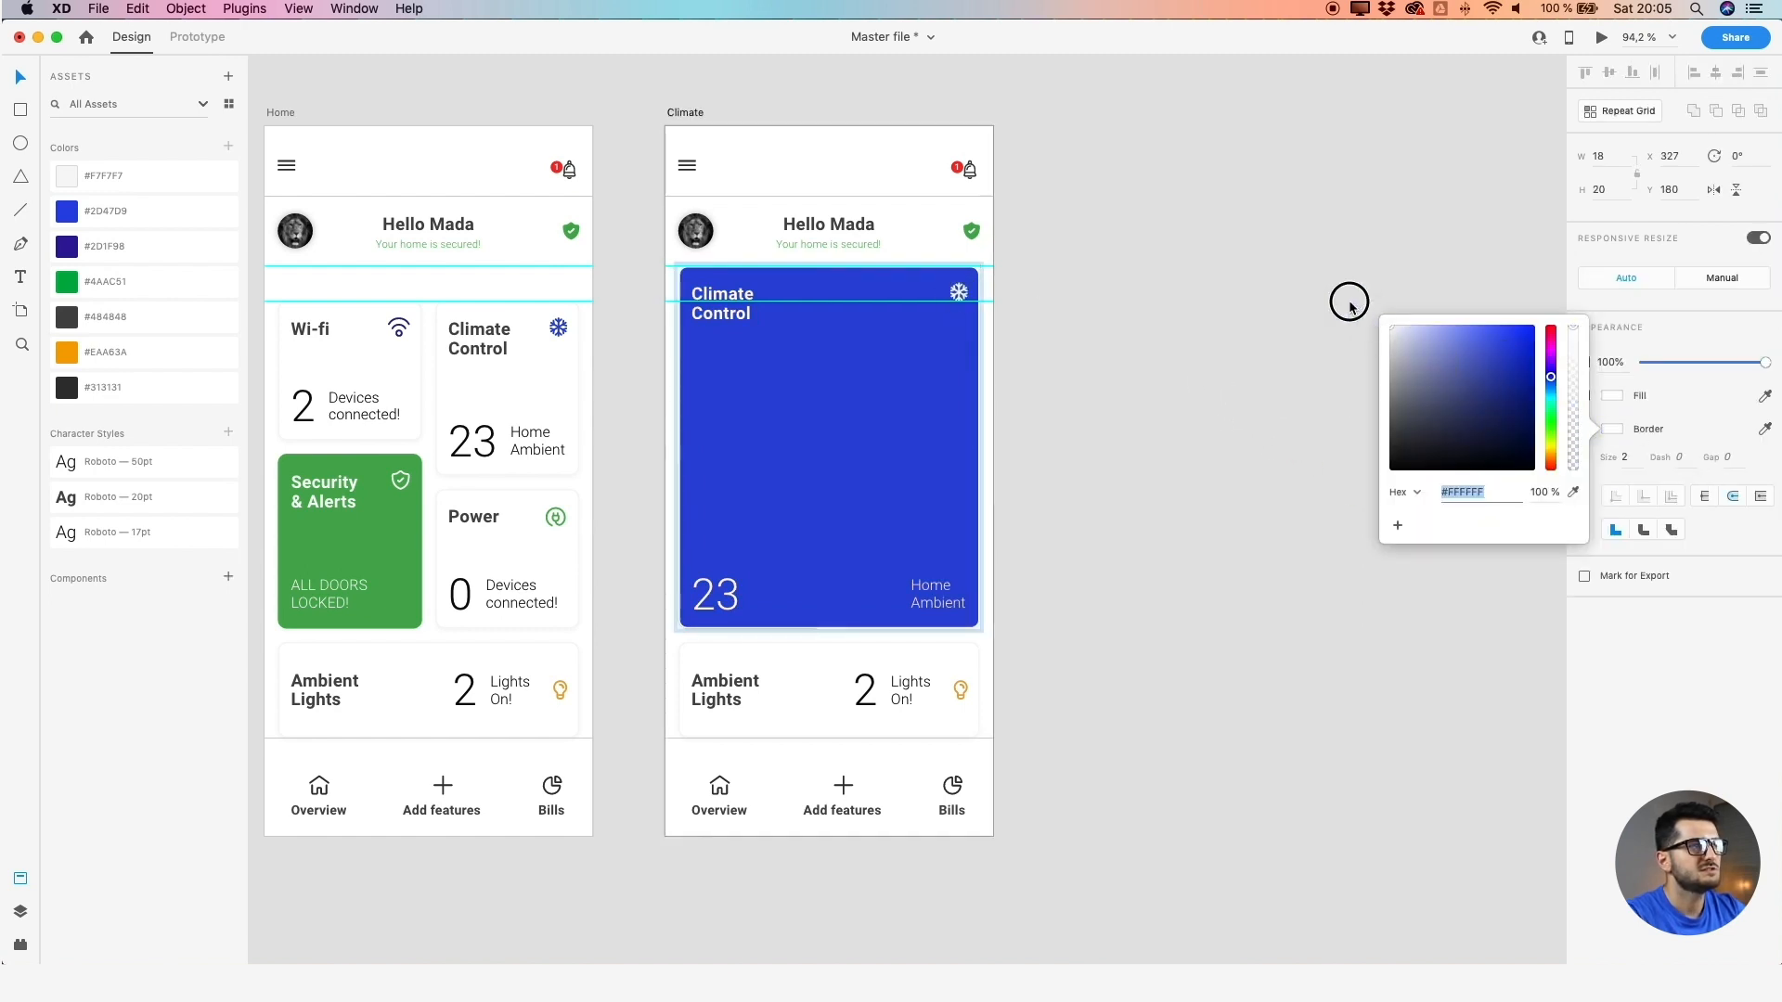
Try to resize the blue card's snowflake icon freehand by its corner handle
click(1167, 278)
click(959, 289)
click(960, 288)
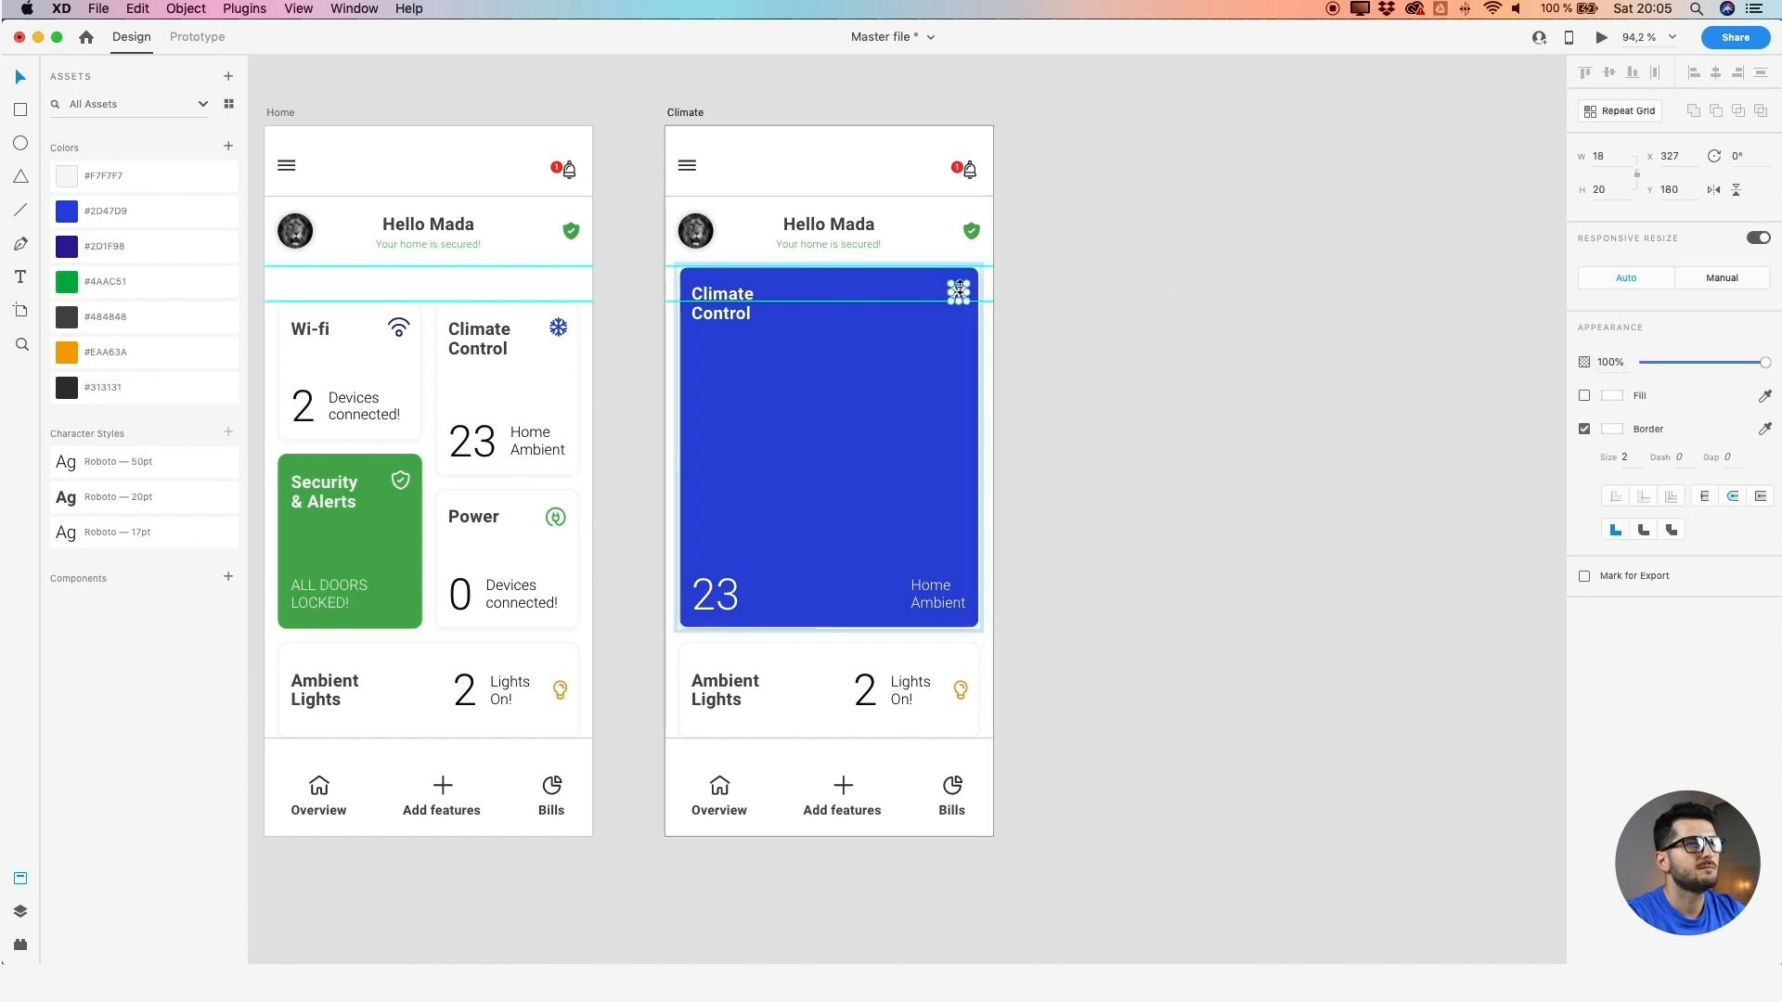
scroll(958, 290, up, 10)
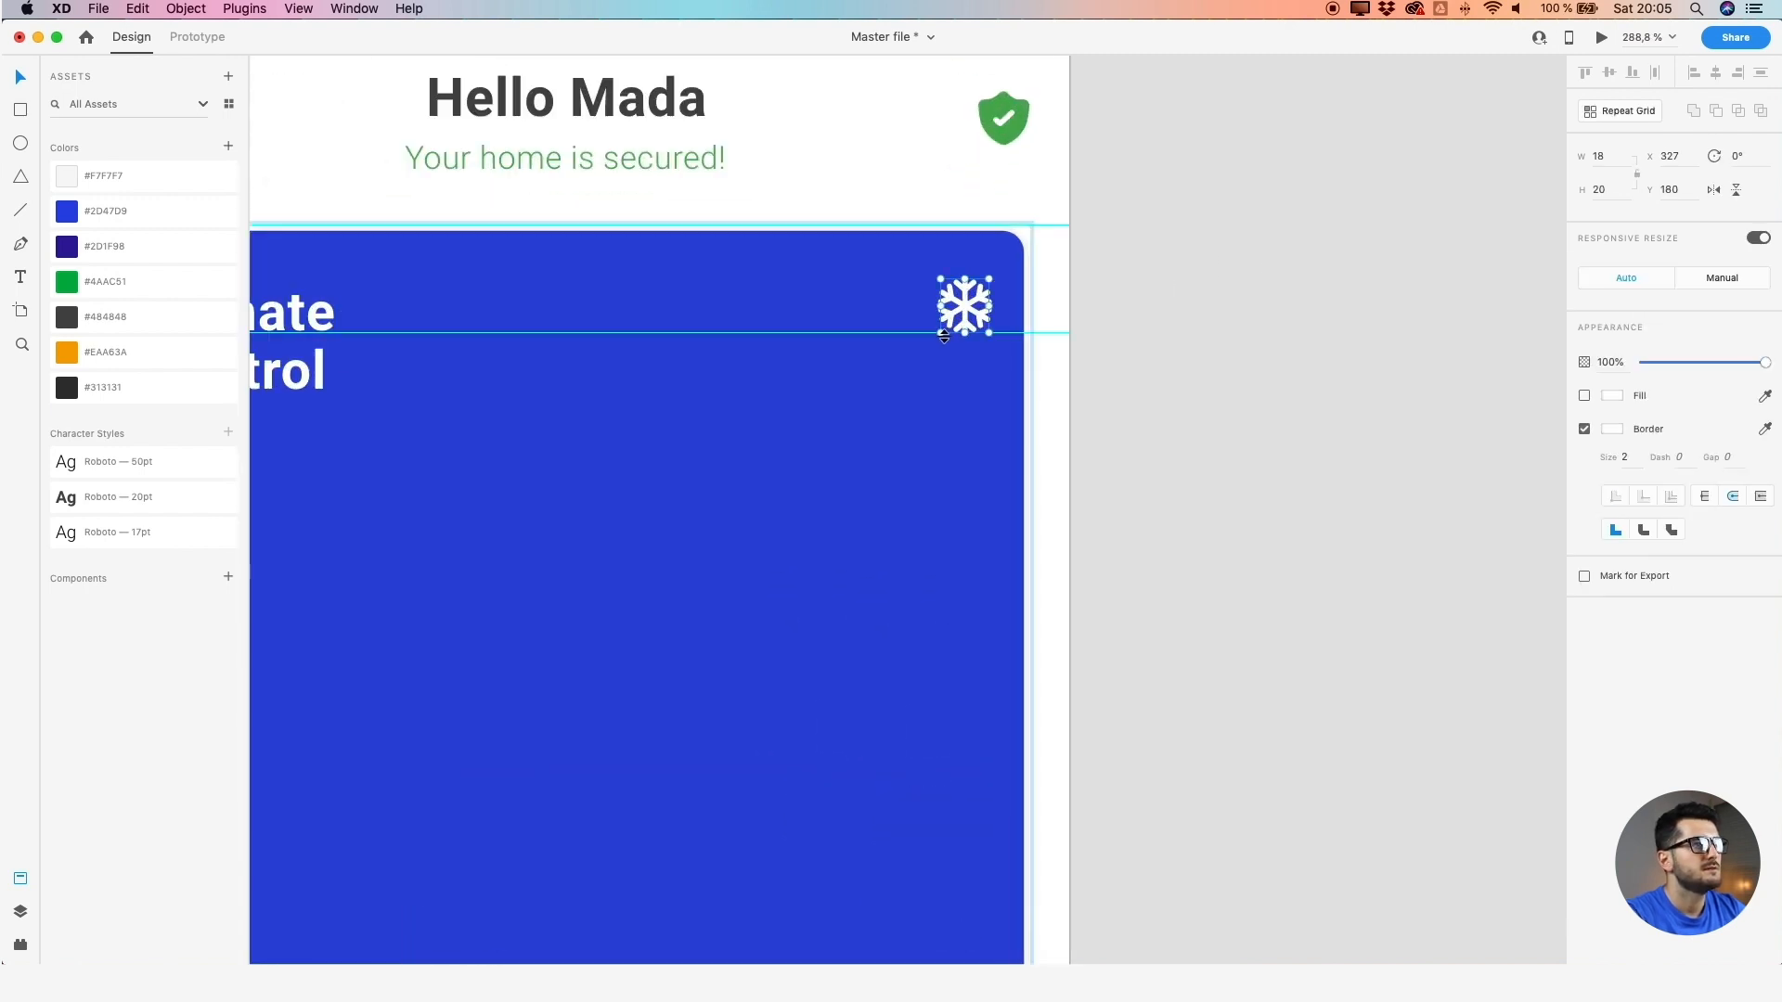
mouse_move(941, 333)
mouse_down()
mouse_move(911, 357)
mouse_move(923, 346)
mouse_up()
key(super+z)
key(super+z)
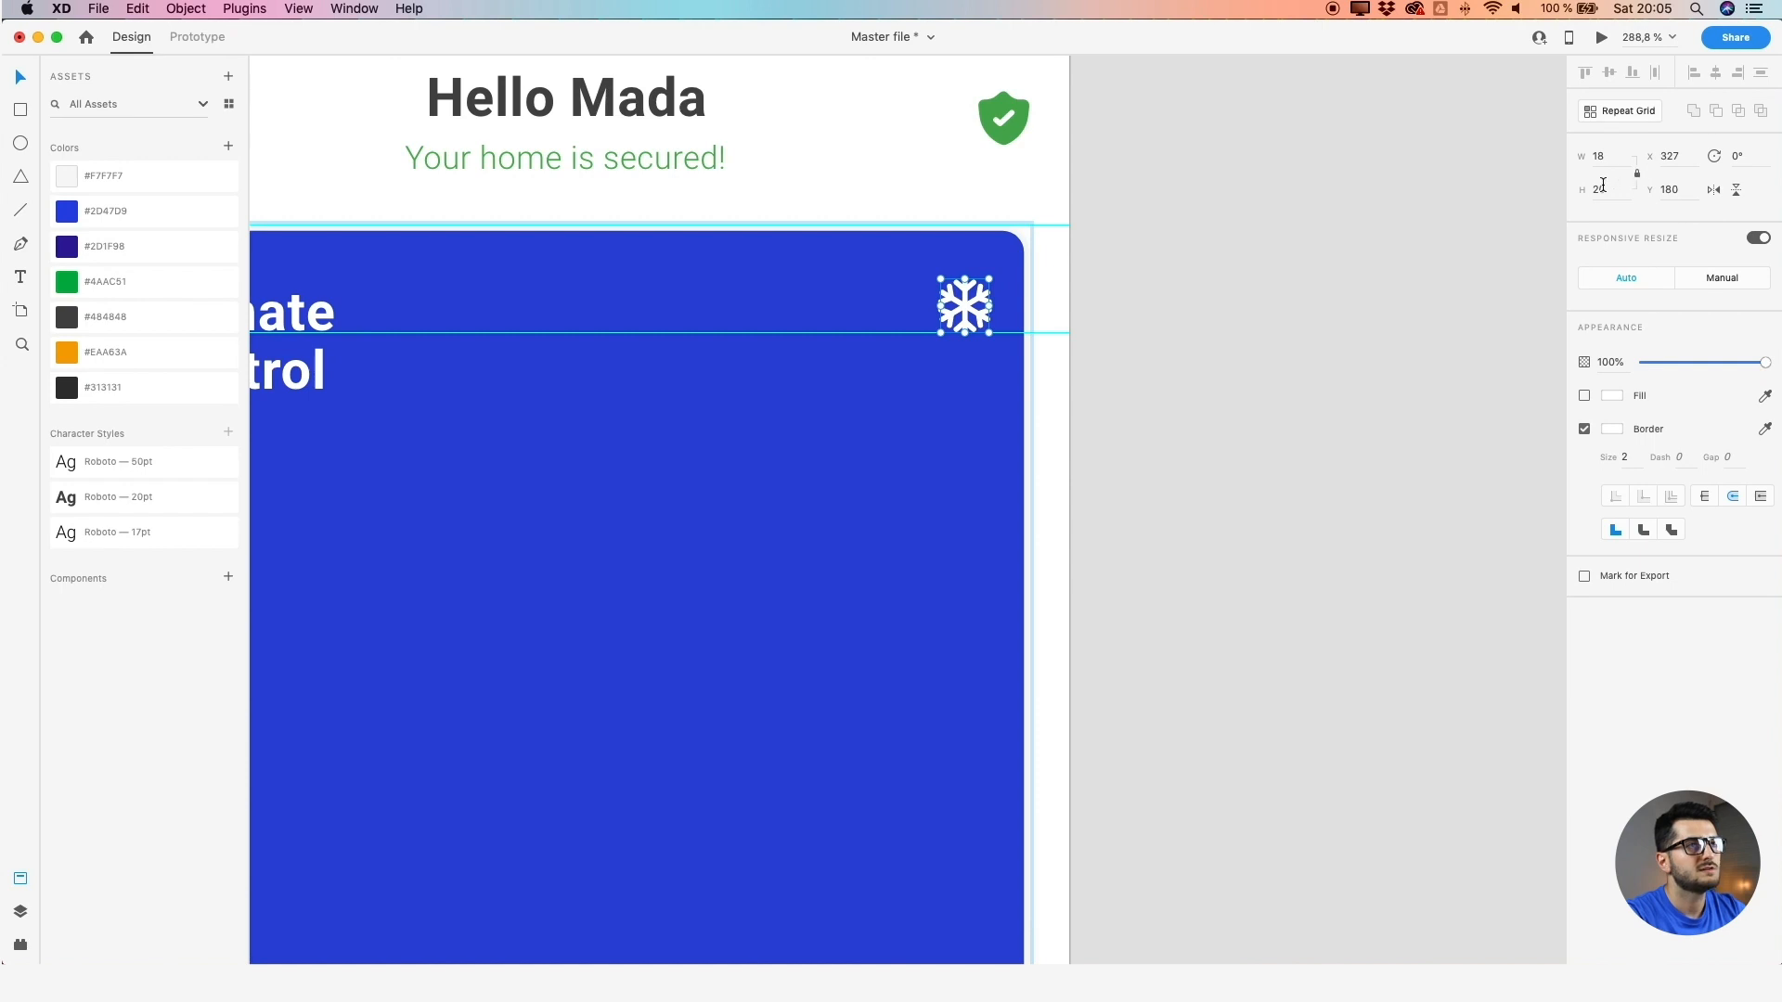
Enlarge the blue card's snowflake icon proportionally to a height of 30, after trying a height of 25
click(1613, 157)
click(1611, 186)
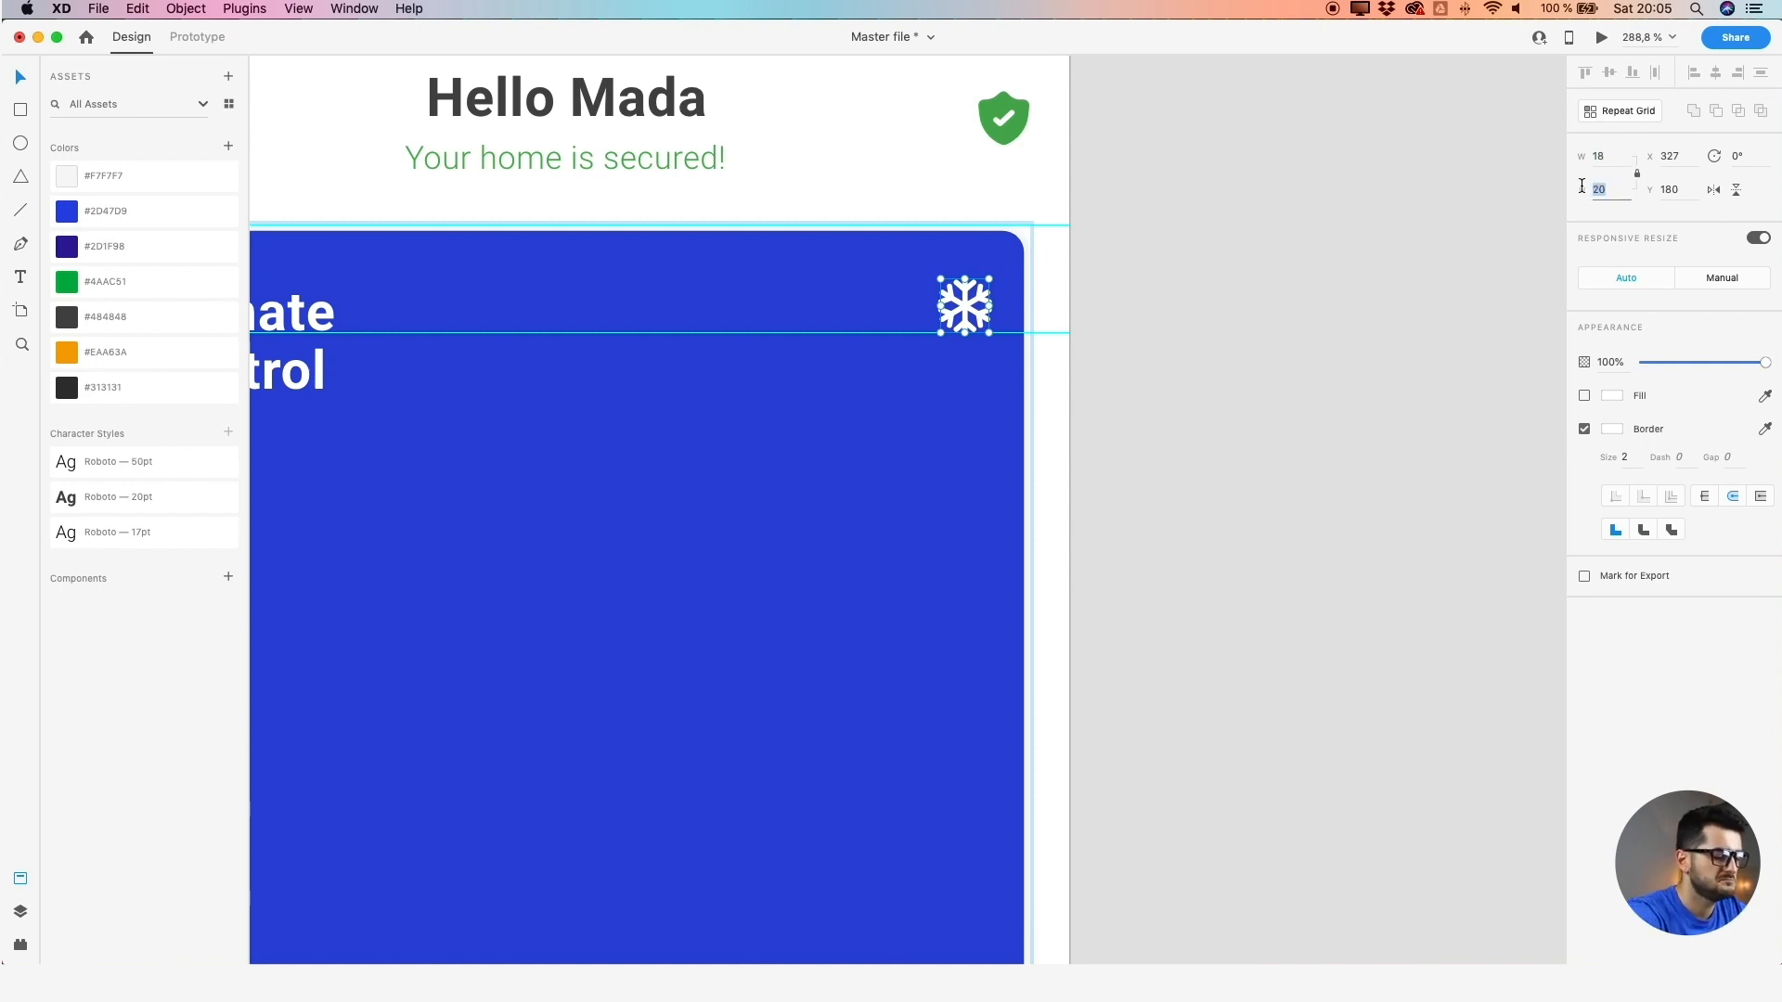
text(2)
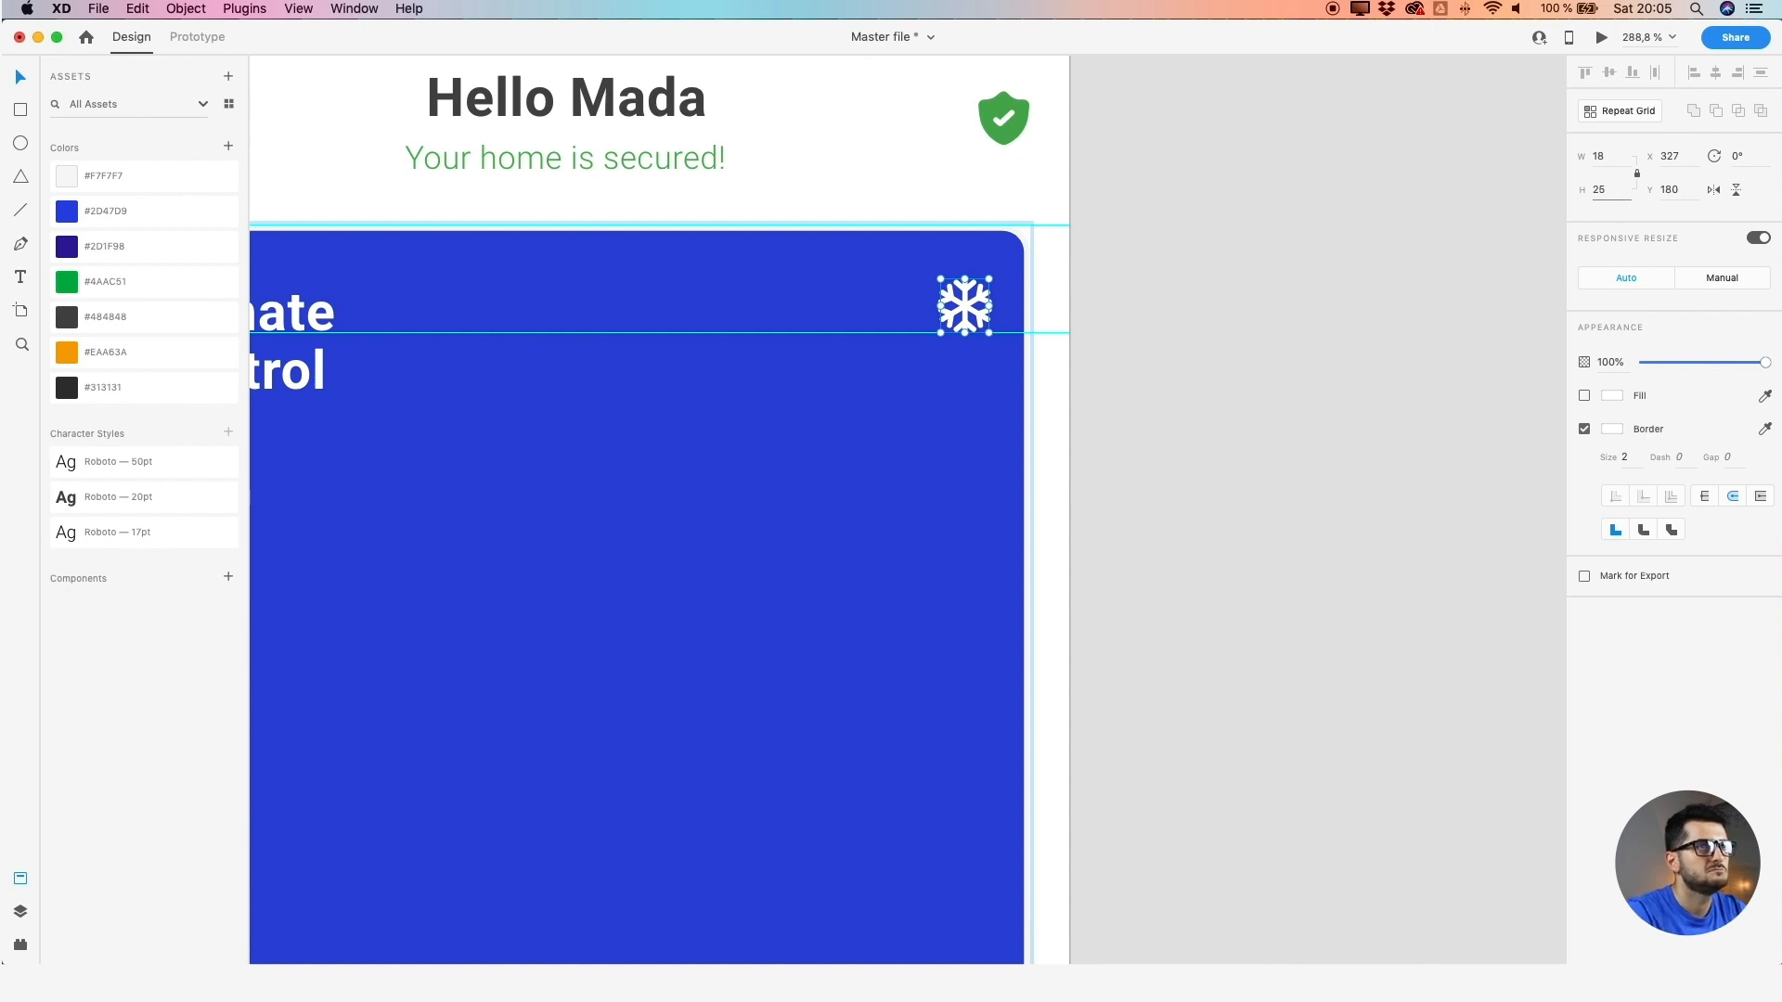
text(5)
key(Return)
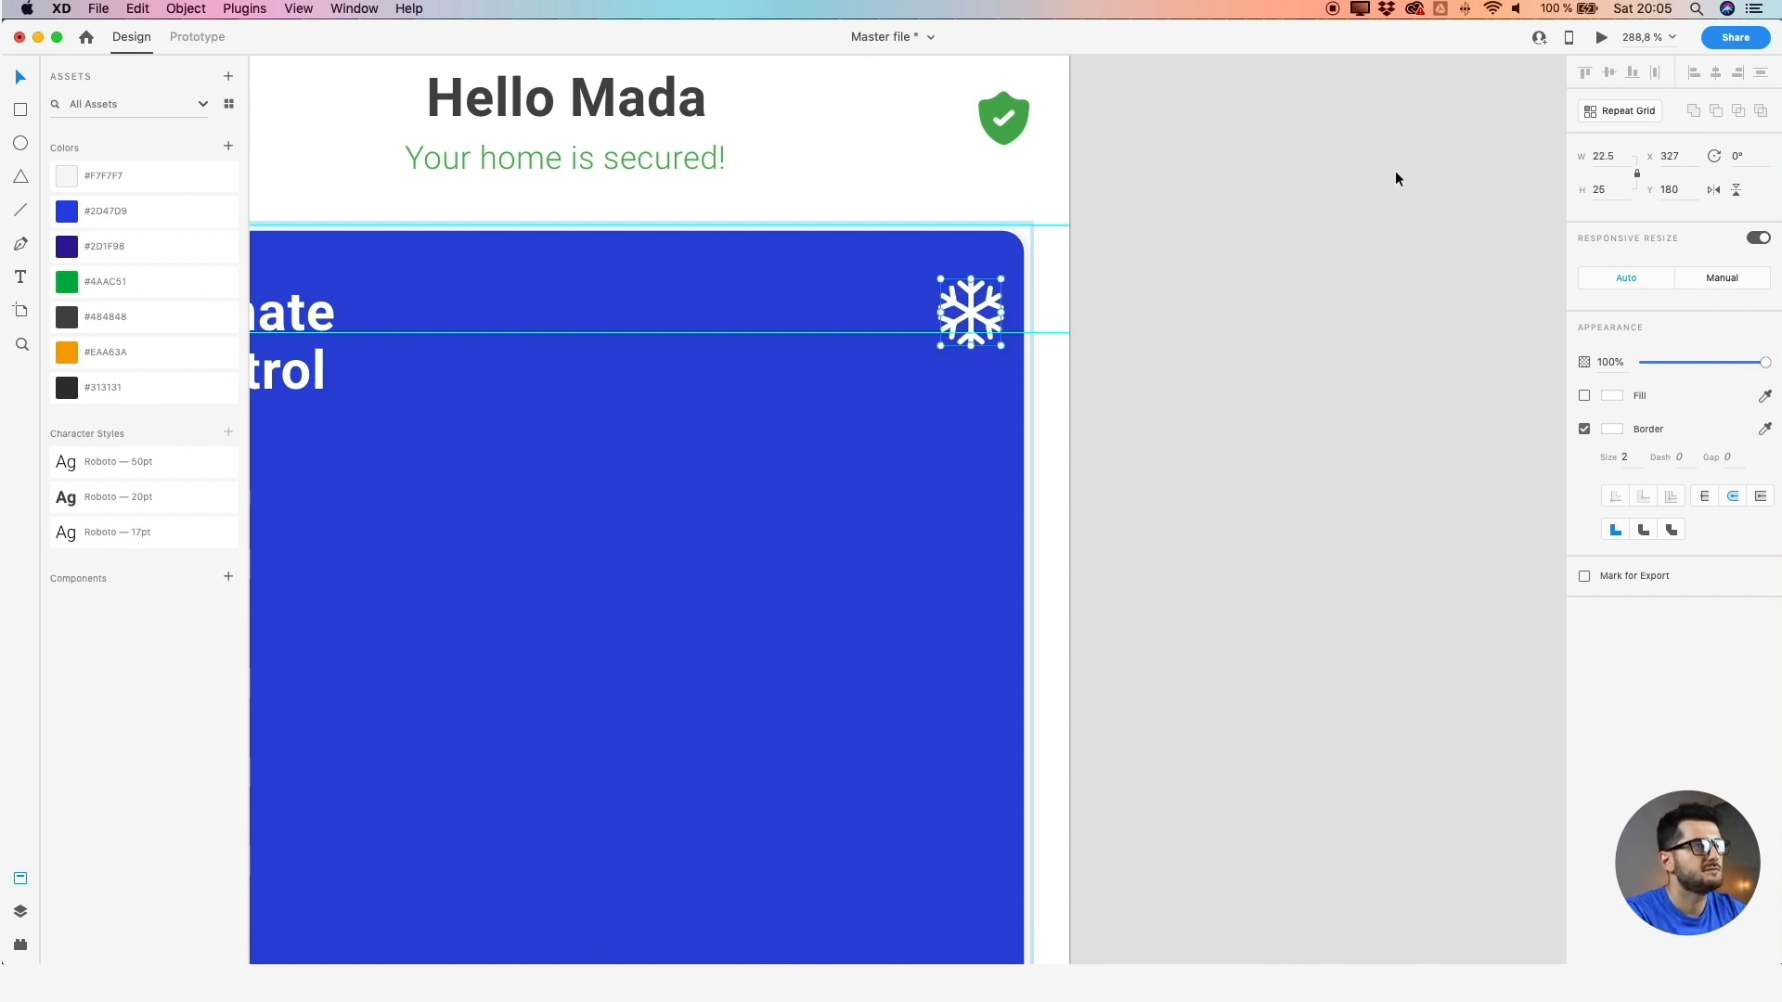
click(1612, 197)
text(30)
key(Return)
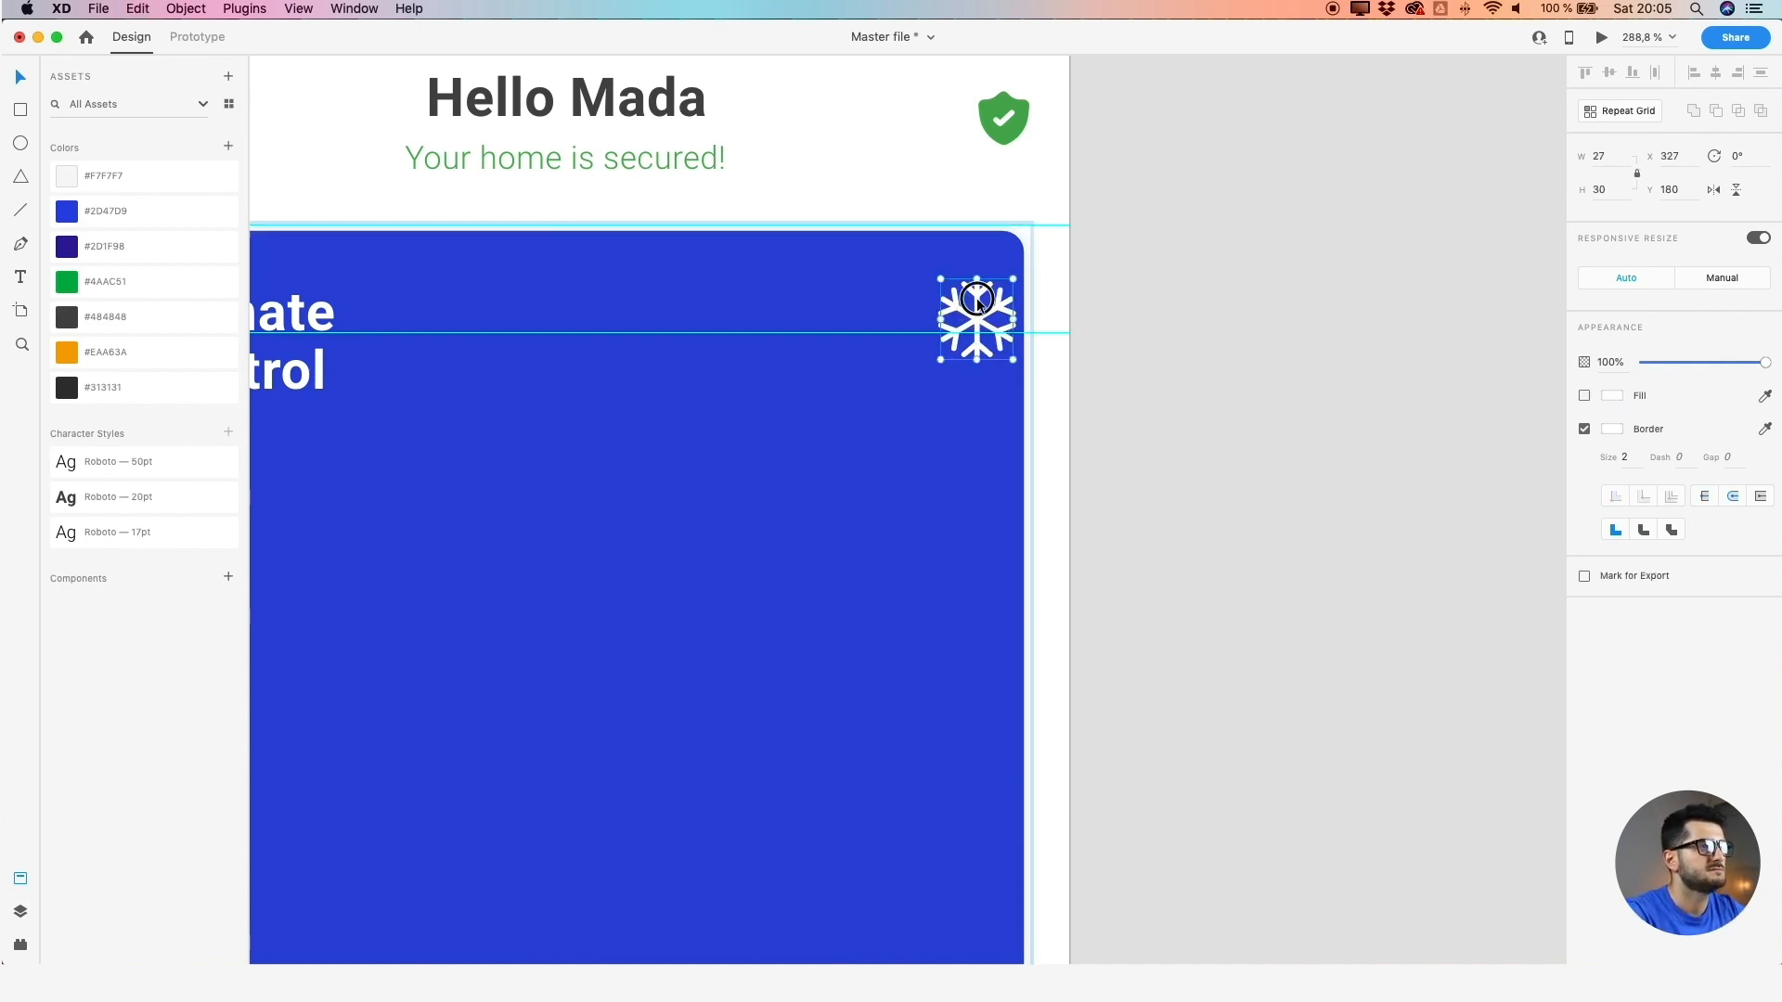
Move the enlarged snowflake icon inward from the blue card's right edge, to X 318, Y 180
drag(977, 302, 946, 301)
key(alt)
key(Right)
key(Right)
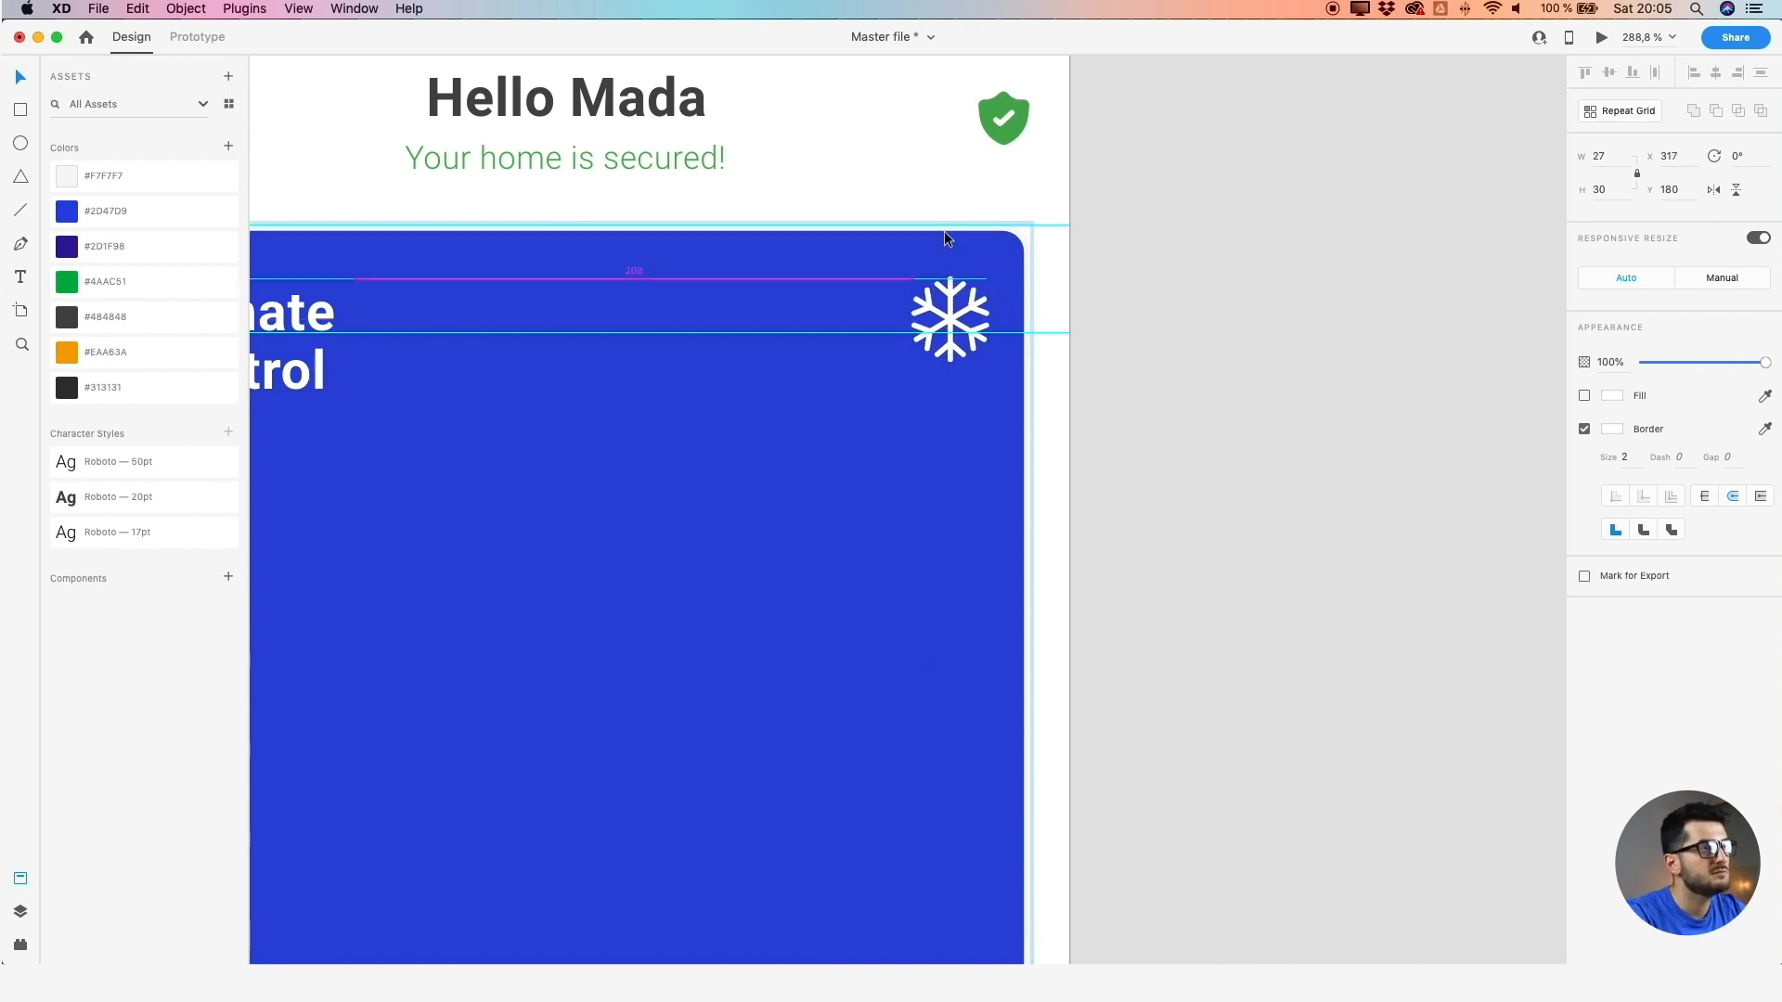
key(Right)
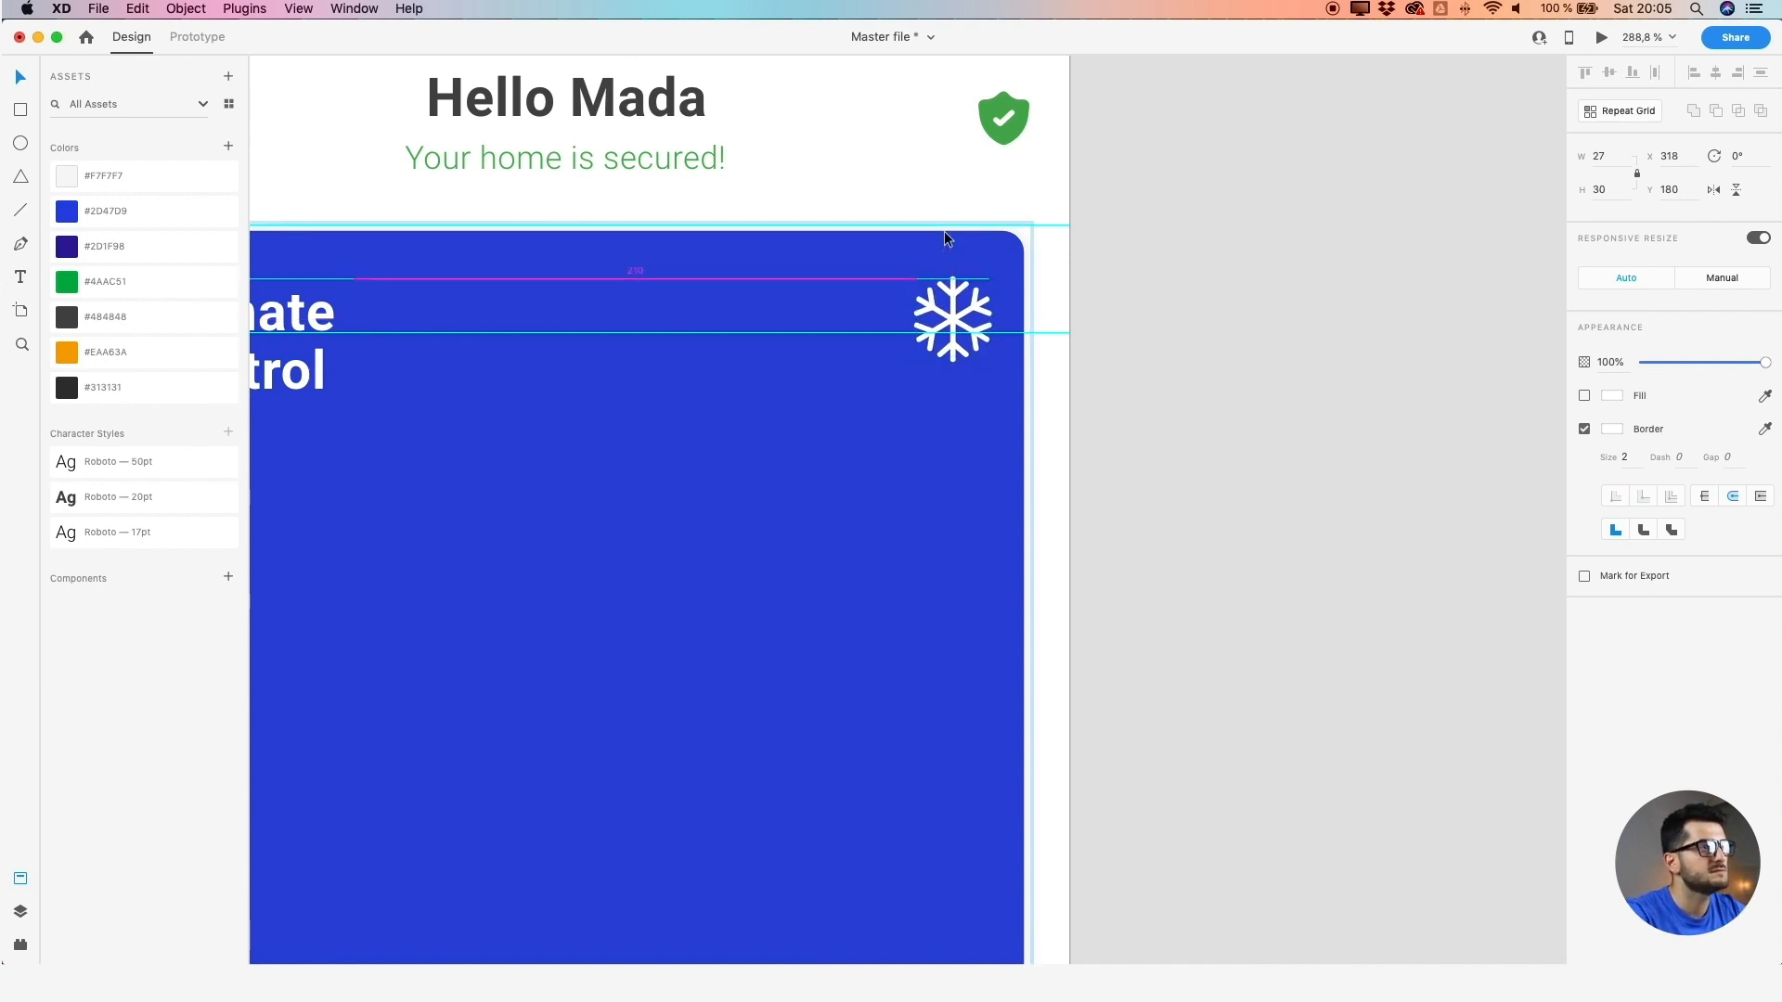
scroll(946, 238, down, 5)
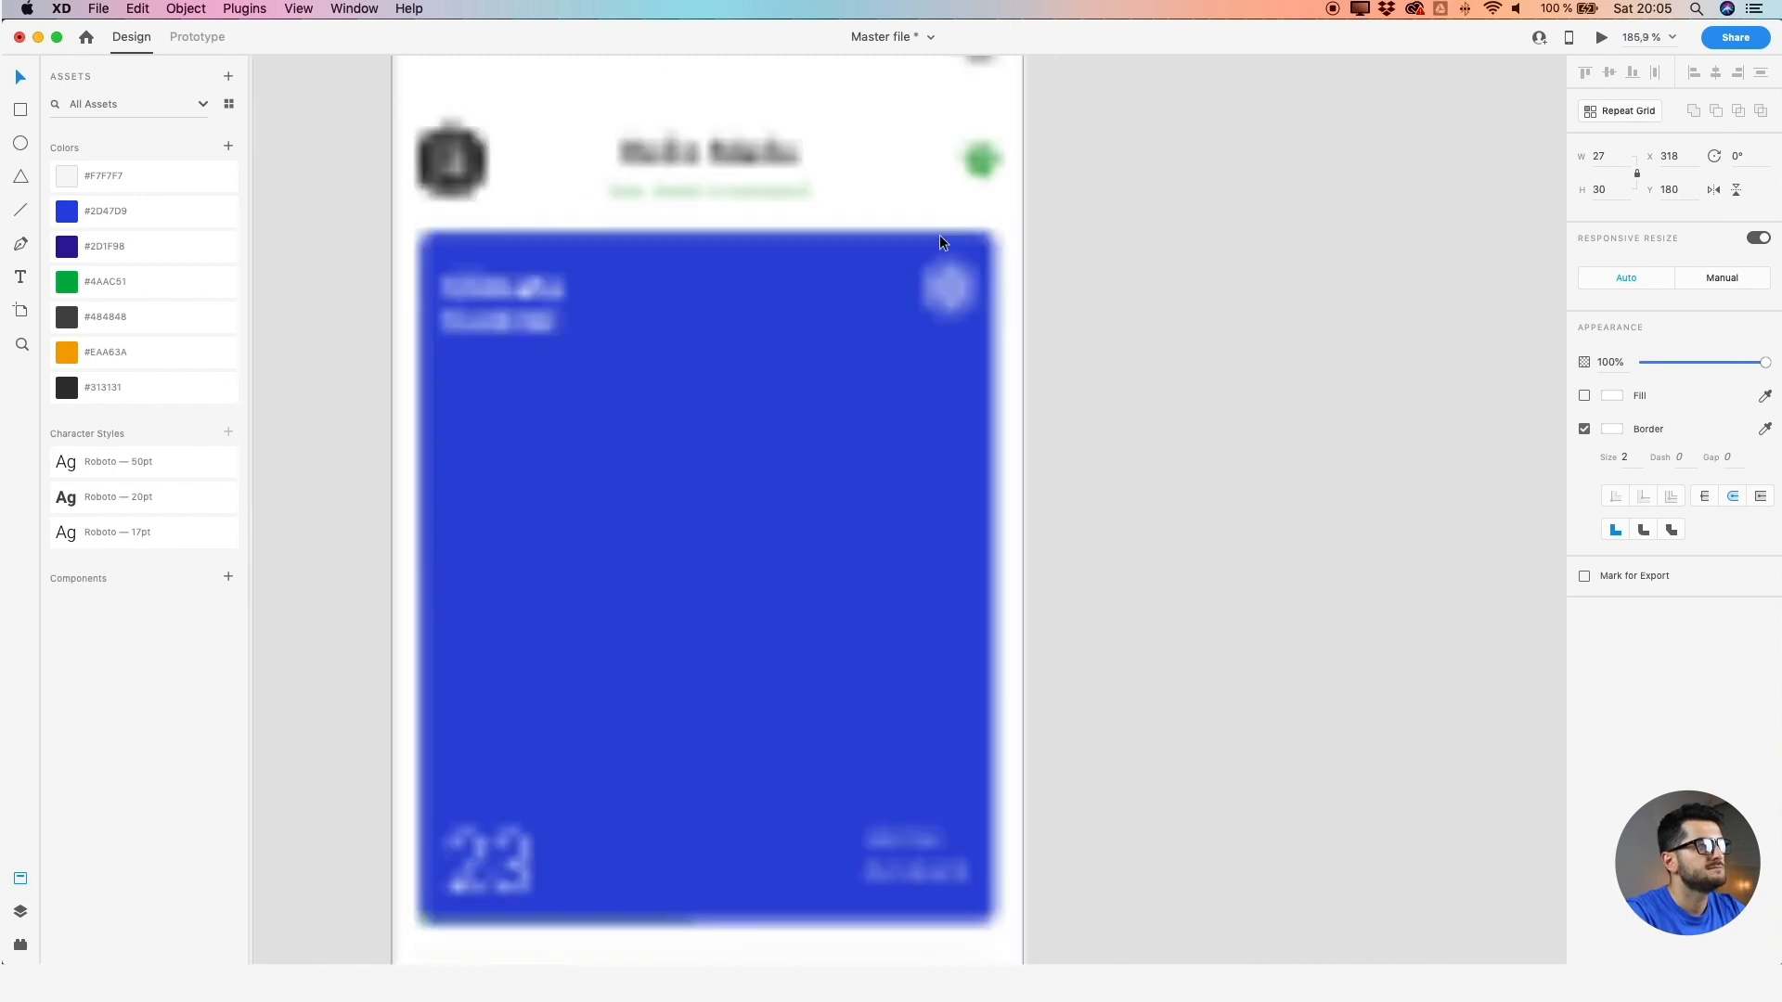
scroll(939, 238, down, 4)
click(1096, 299)
Move the 23 text to the middle of the blue card and enlarge it to font size 120, with a text box that fits both digits
drag(1093, 312, 1179, 320)
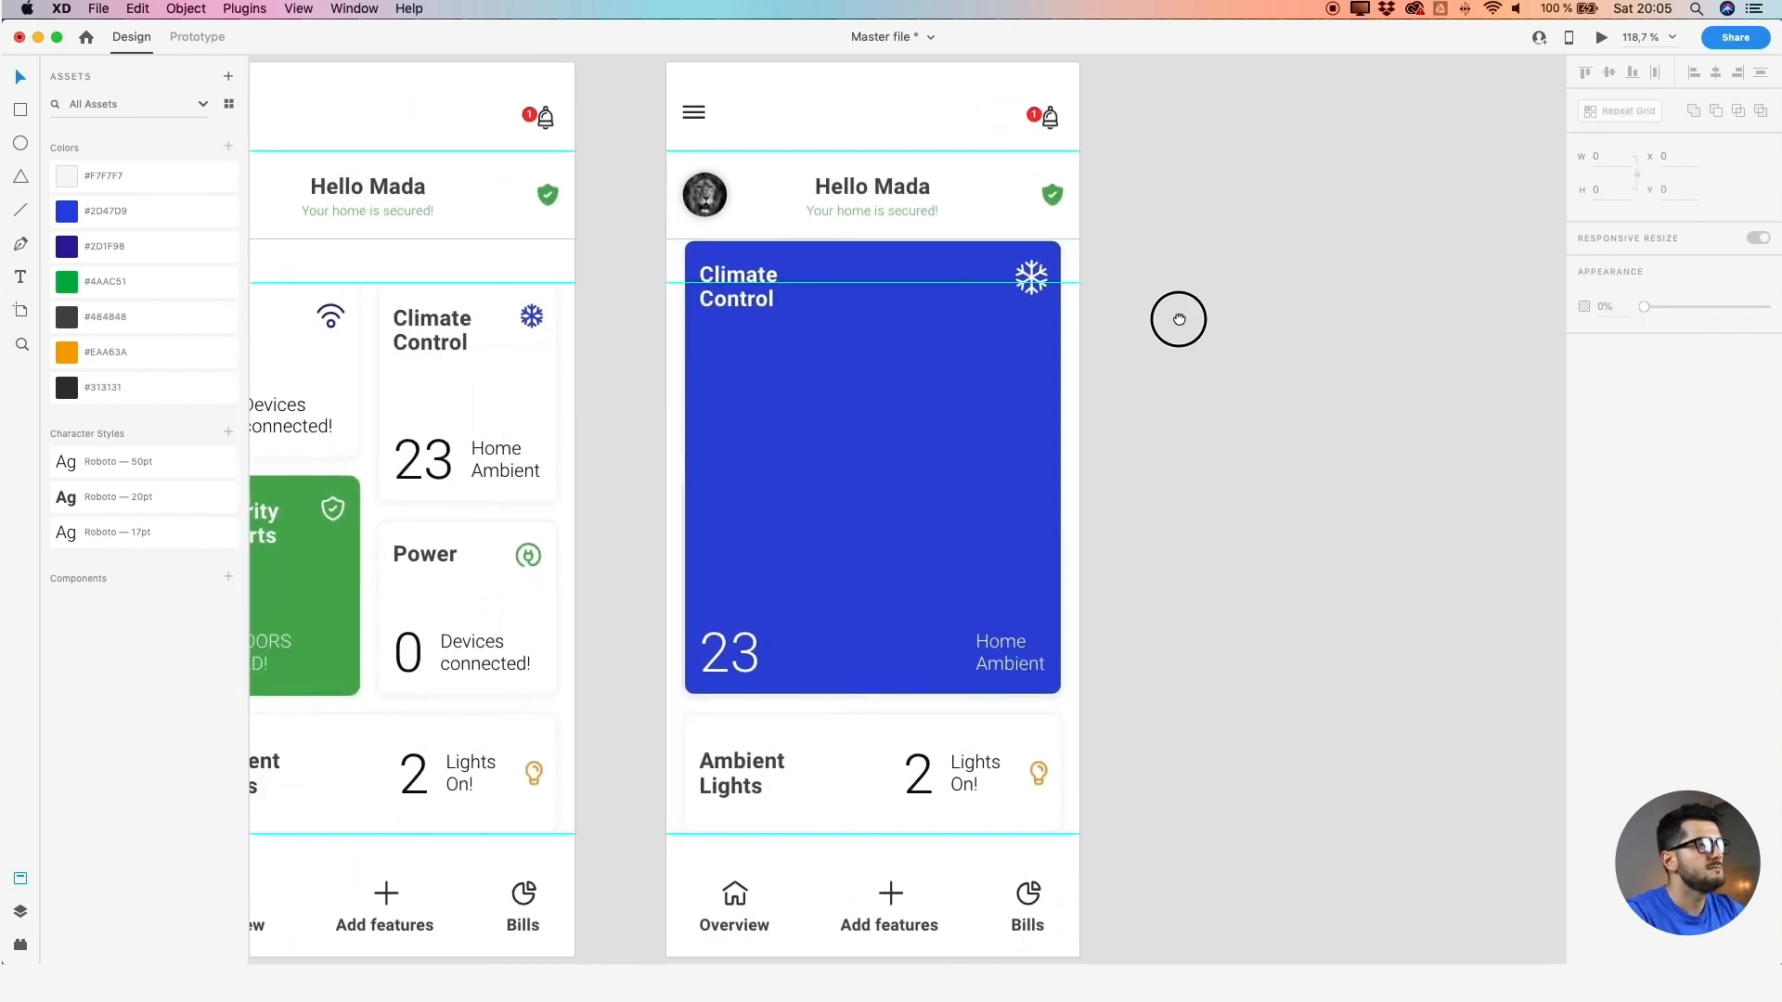
double_click(726, 649)
drag(725, 649, 870, 457)
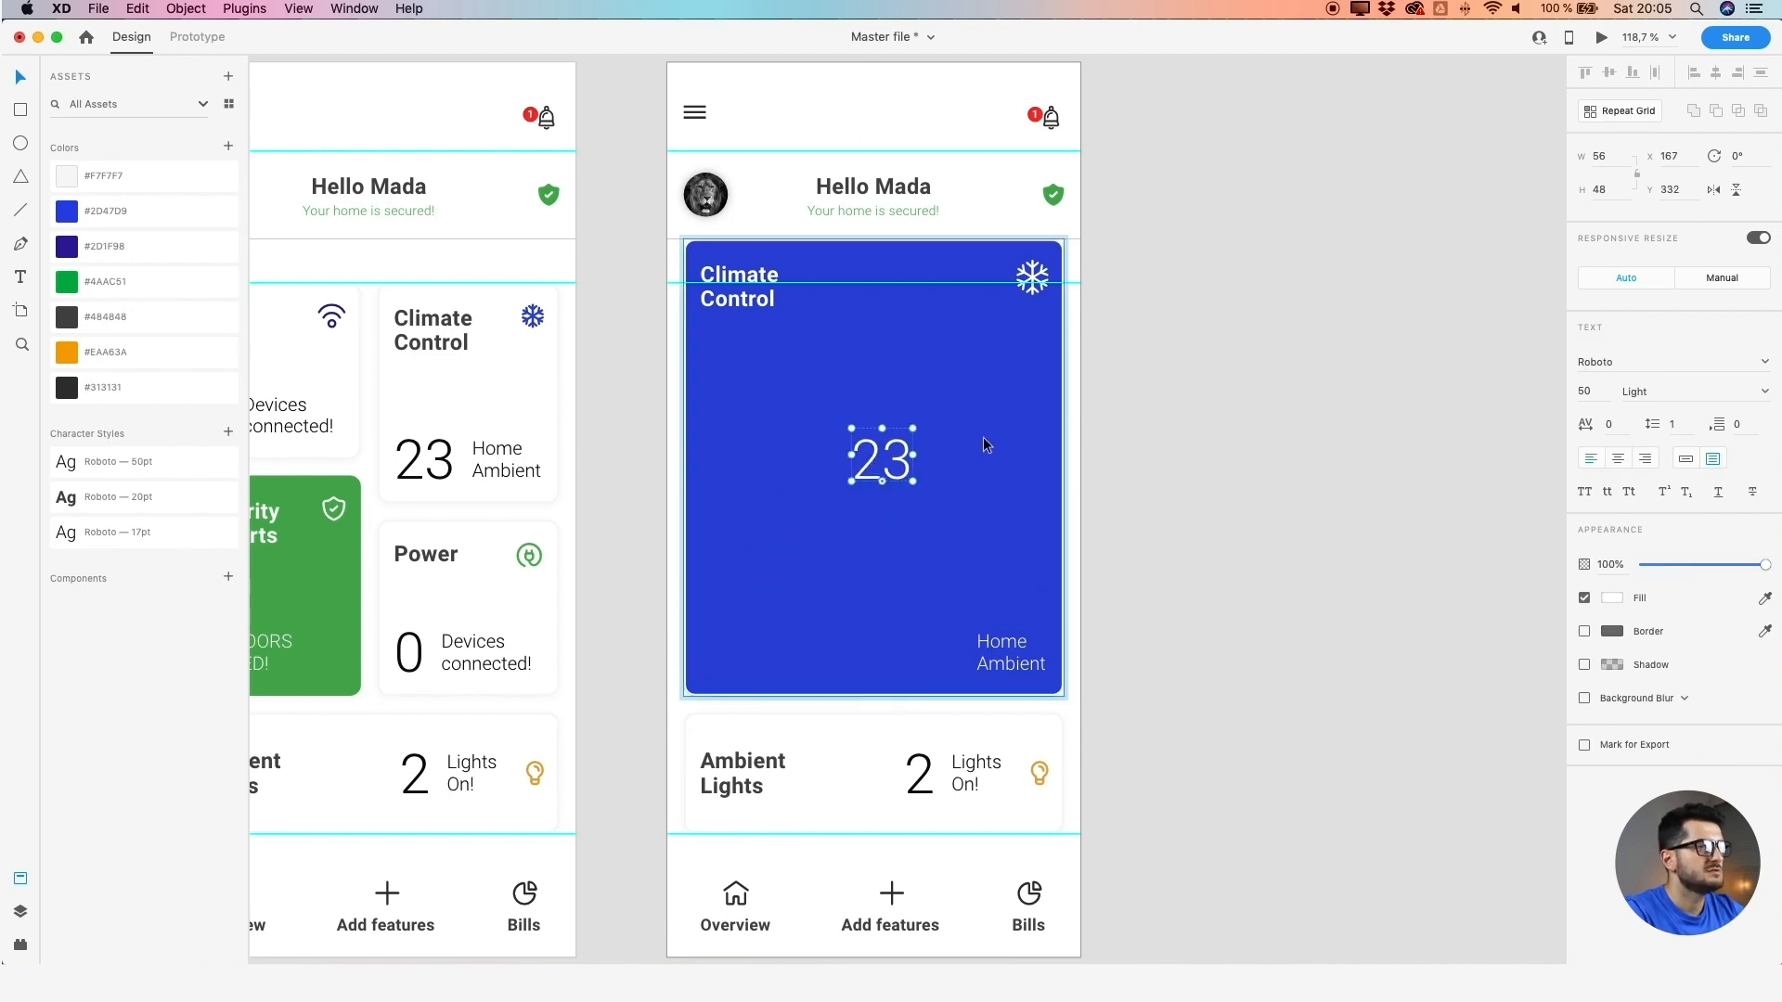
click(1584, 392)
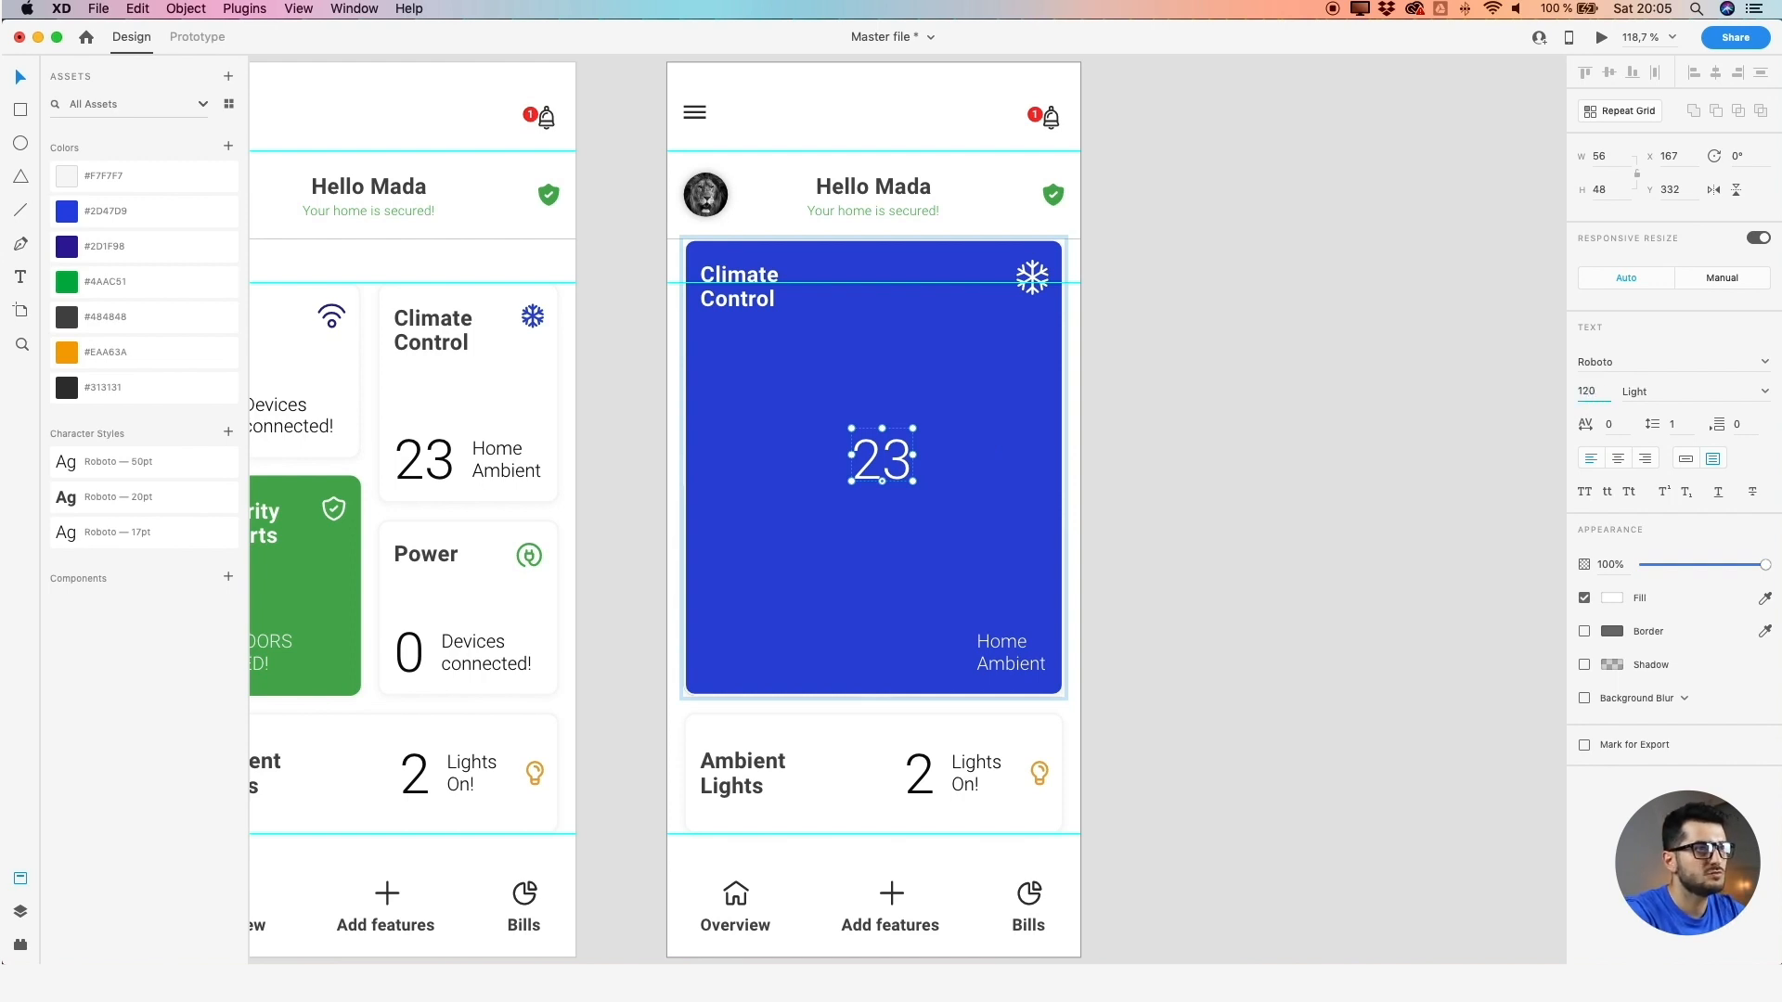
key(Return)
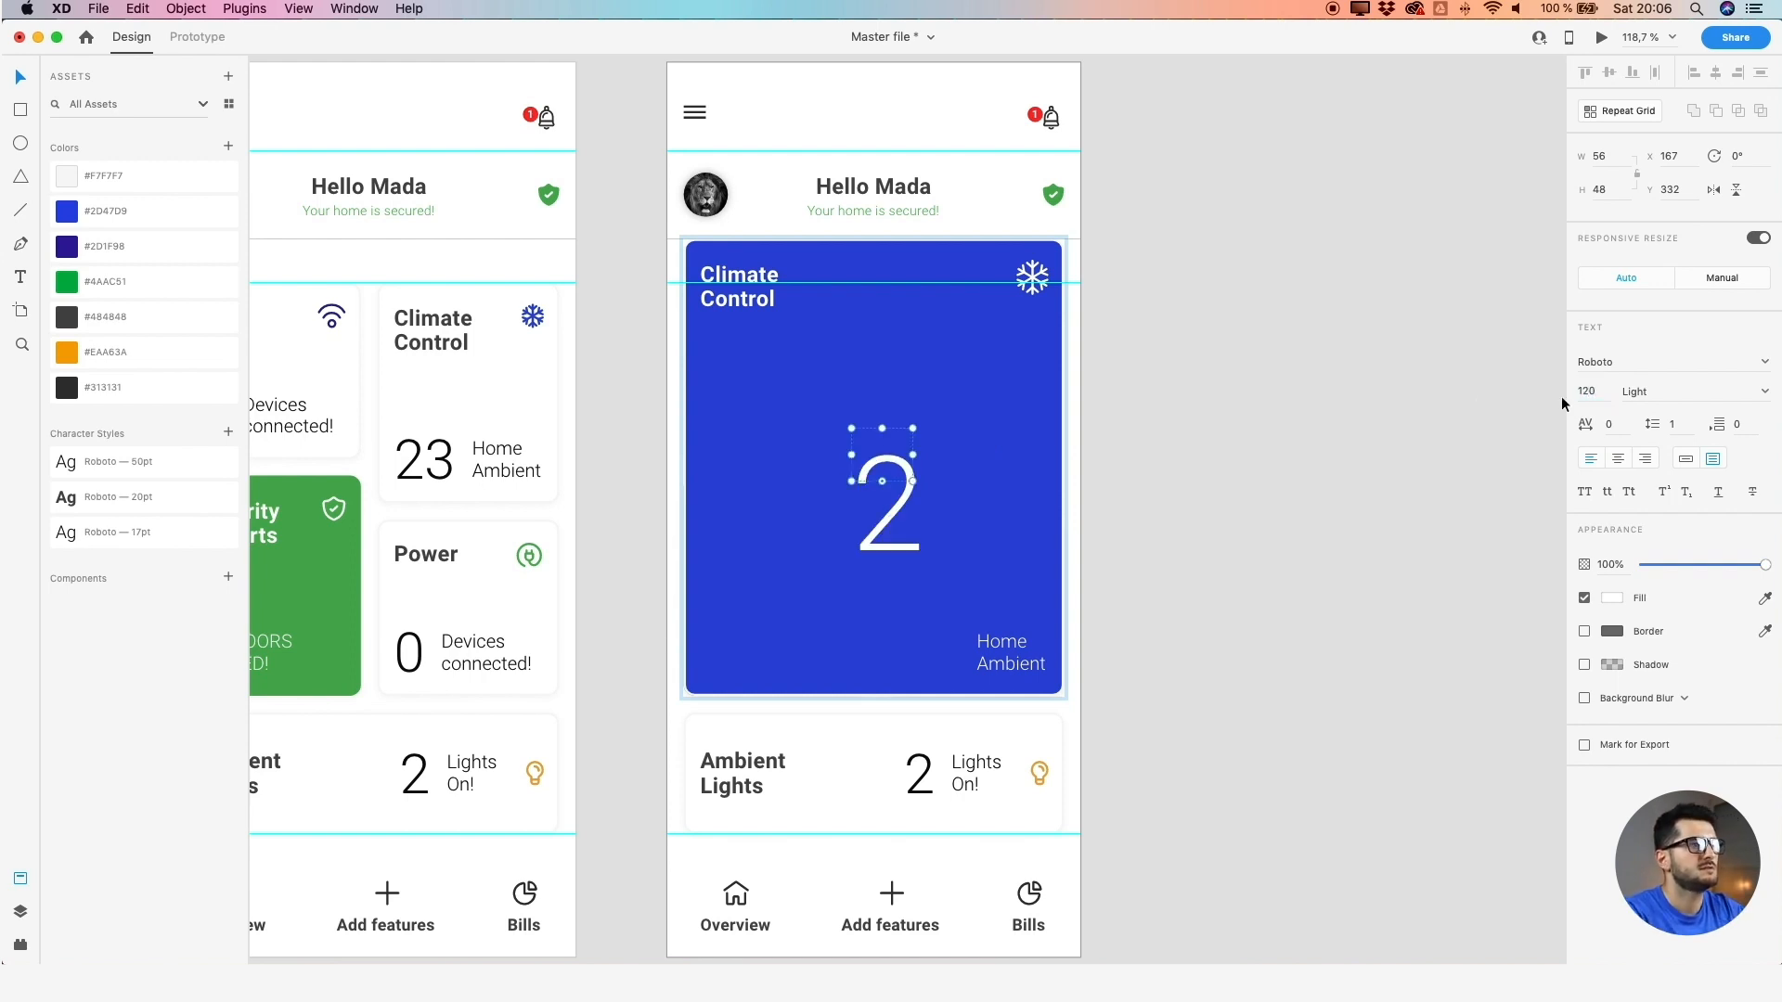
mouse_move(913, 481)
mouse_down()
mouse_move(959, 548)
mouse_move(1007, 559)
mouse_move(926, 485)
mouse_up()
click(711, 409)
Try to draw a small degree circle next to the 23 on the Home artboard's Climate Control card
key(t)
scroll(390, 435, up, 3)
scroll(390, 435, up, 5)
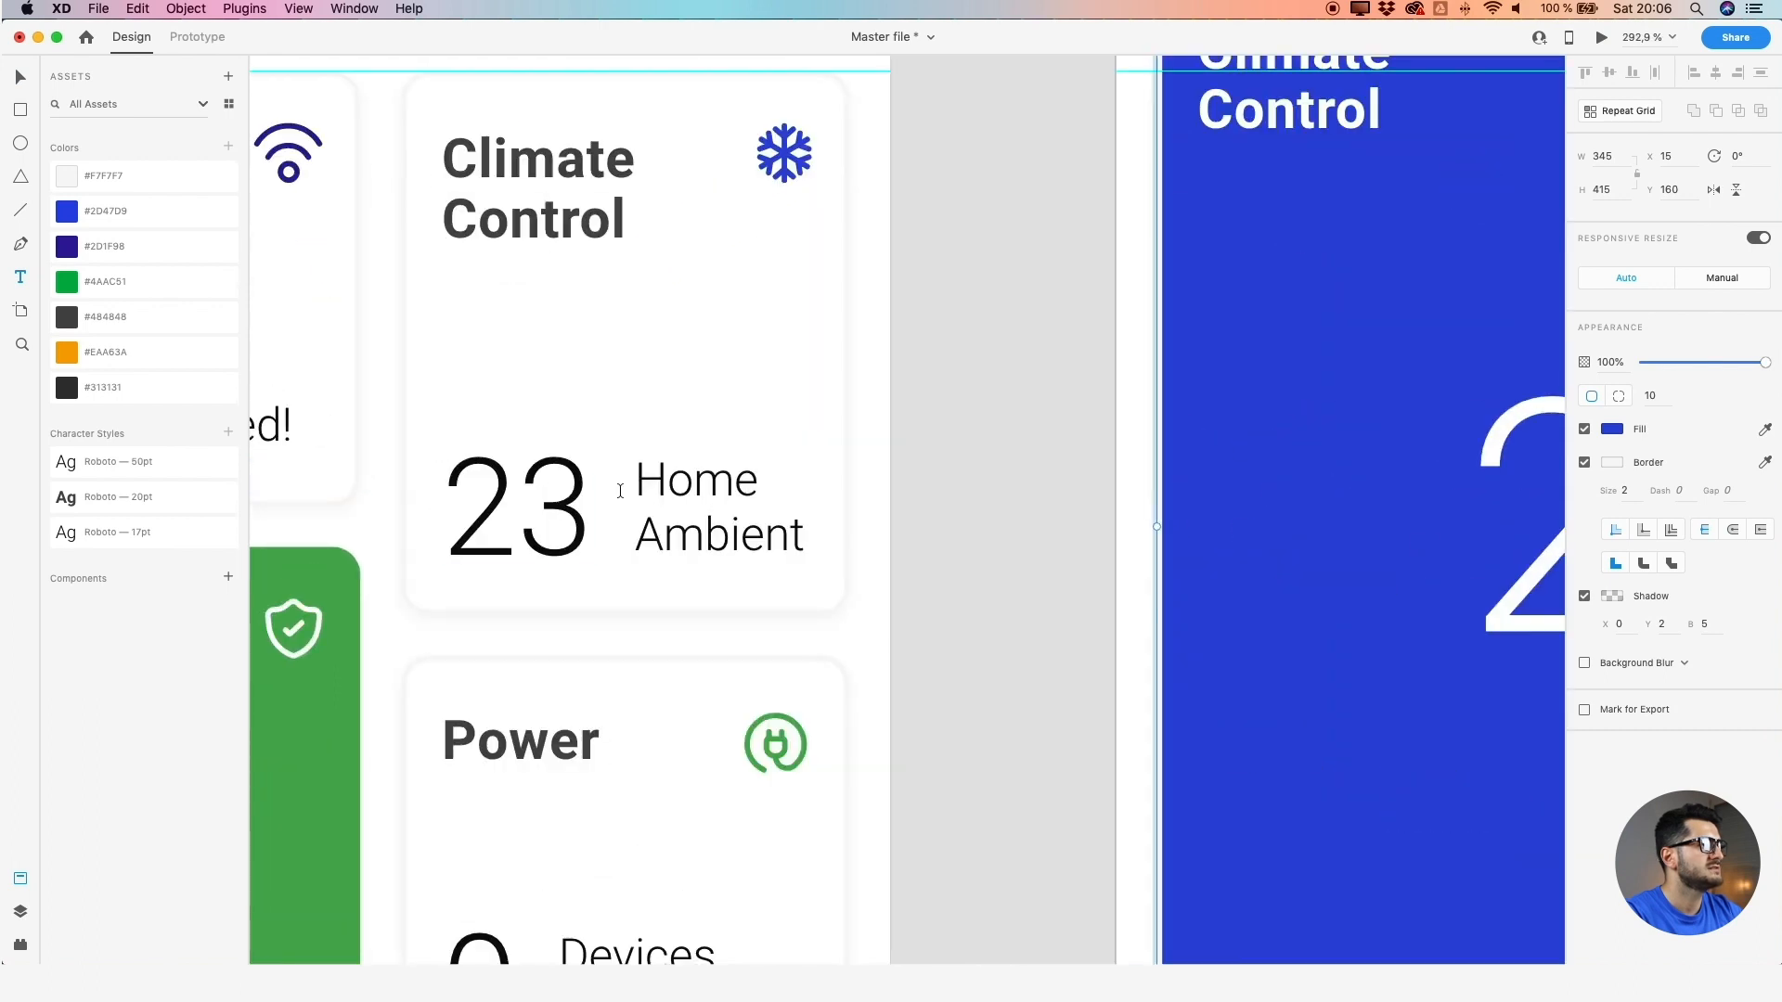
click(22, 144)
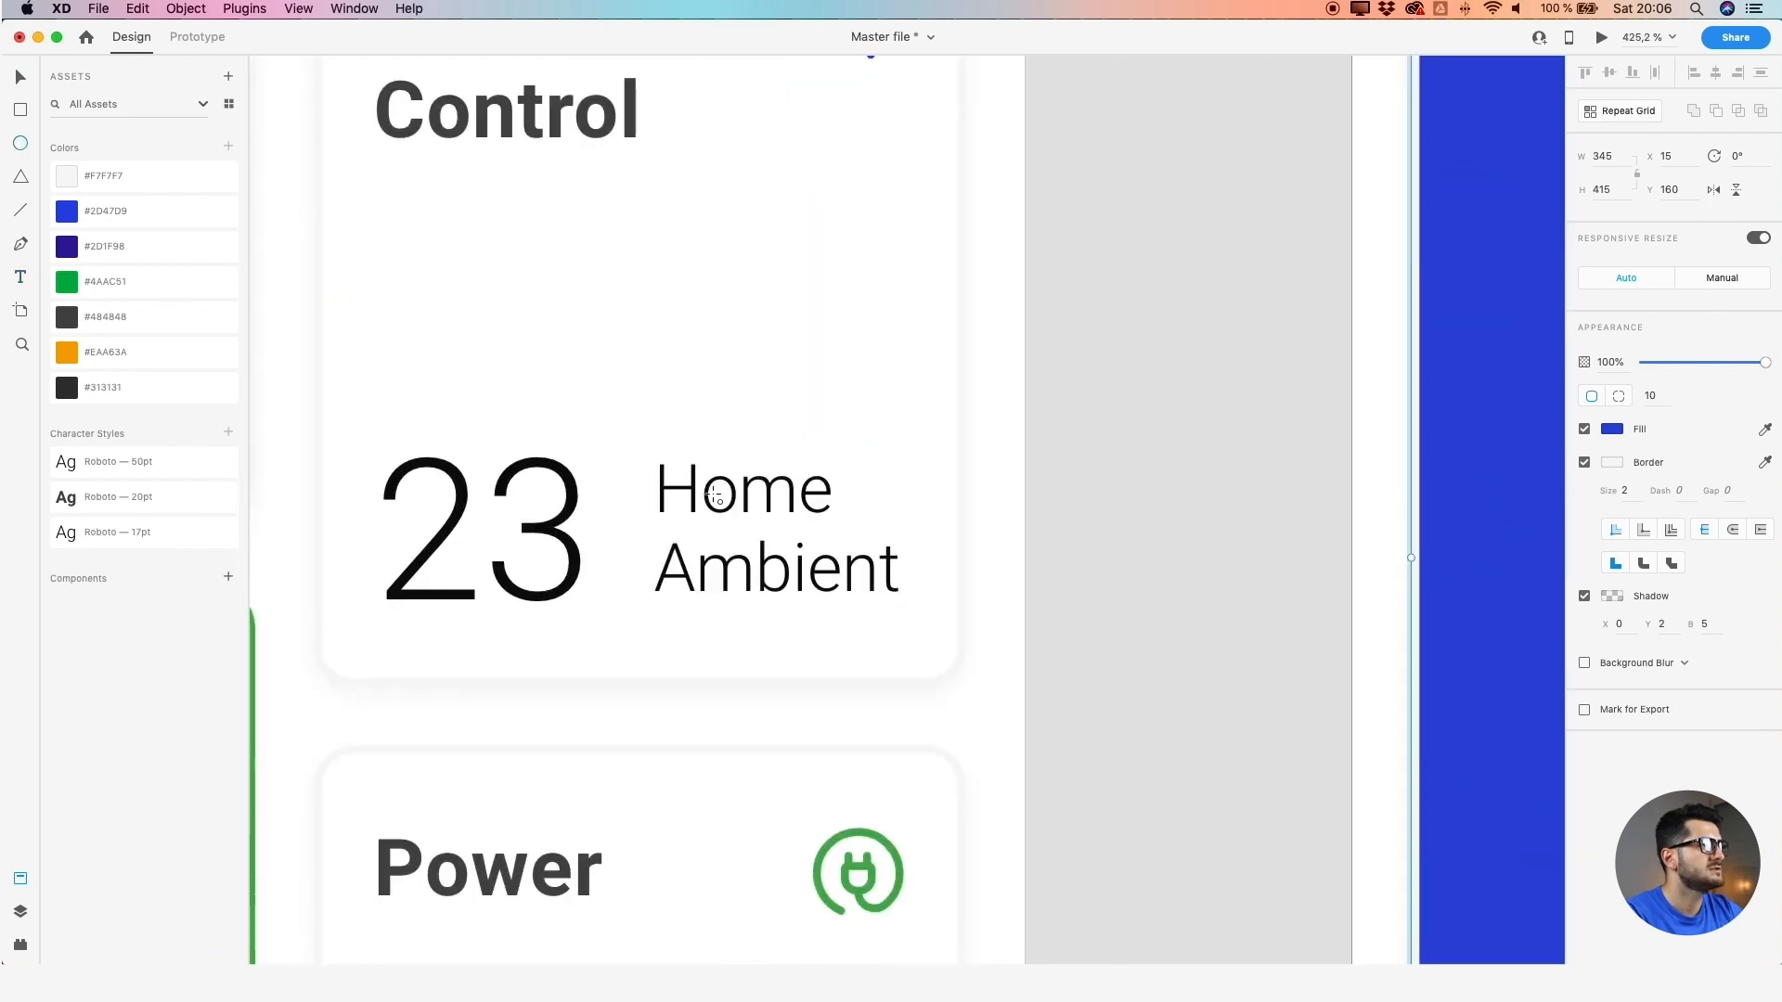
scroll(715, 493, up, 2)
drag(572, 443, 586, 426)
key(super+z)
scroll(587, 426, down, 5)
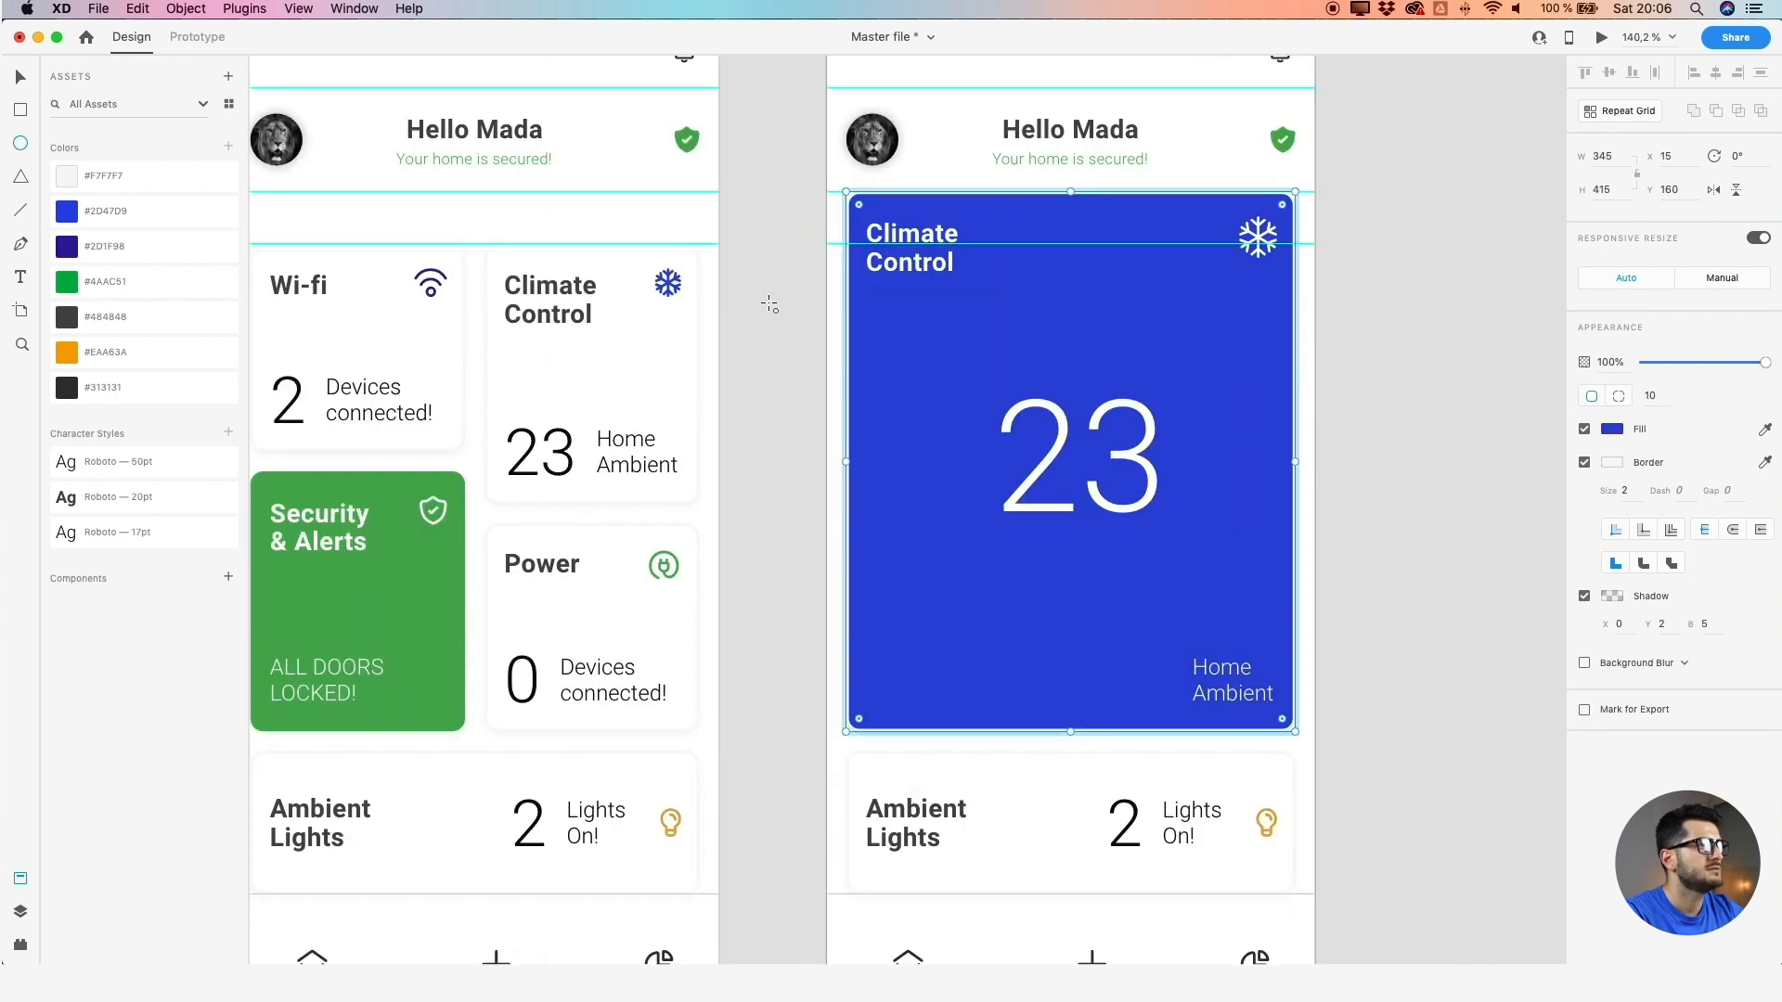
Draw a circle about 6 by 6 as a degree symbol at the upper right of the 23 on the Home artboard's Climate Control card
click(14, 73)
click(749, 364)
click(599, 406)
scroll(600, 405, up, 5)
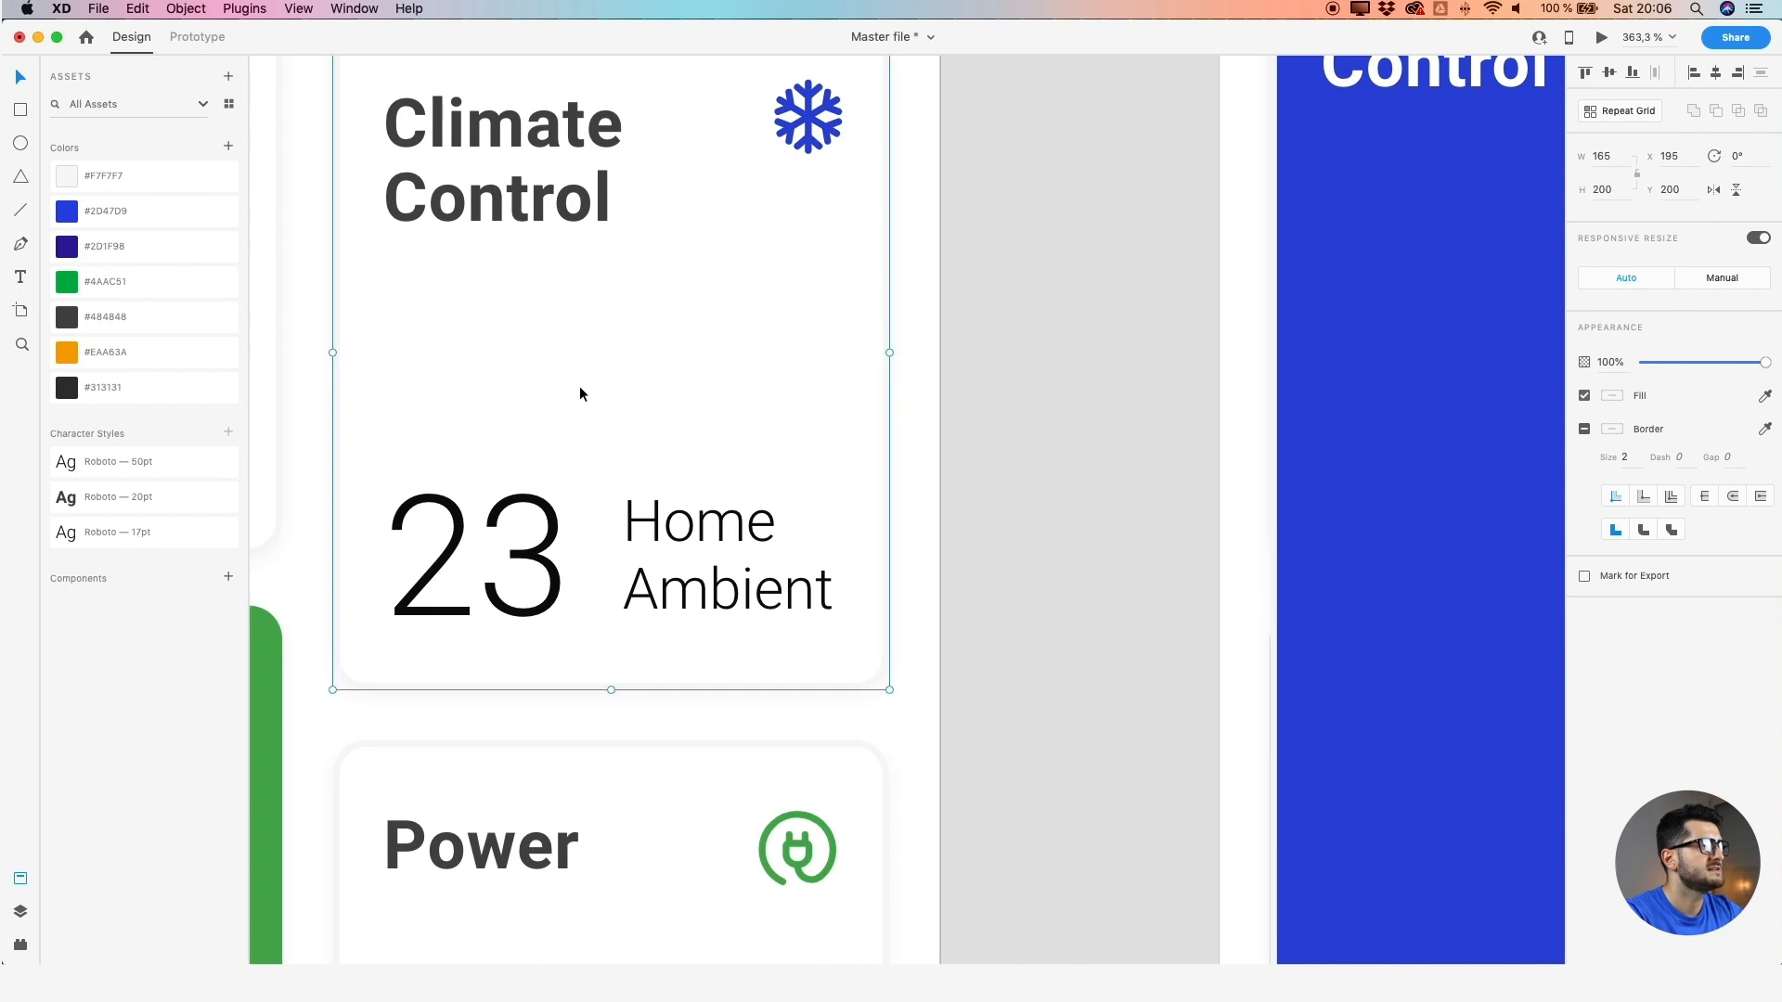
drag(593, 393, 646, 417)
click(20, 143)
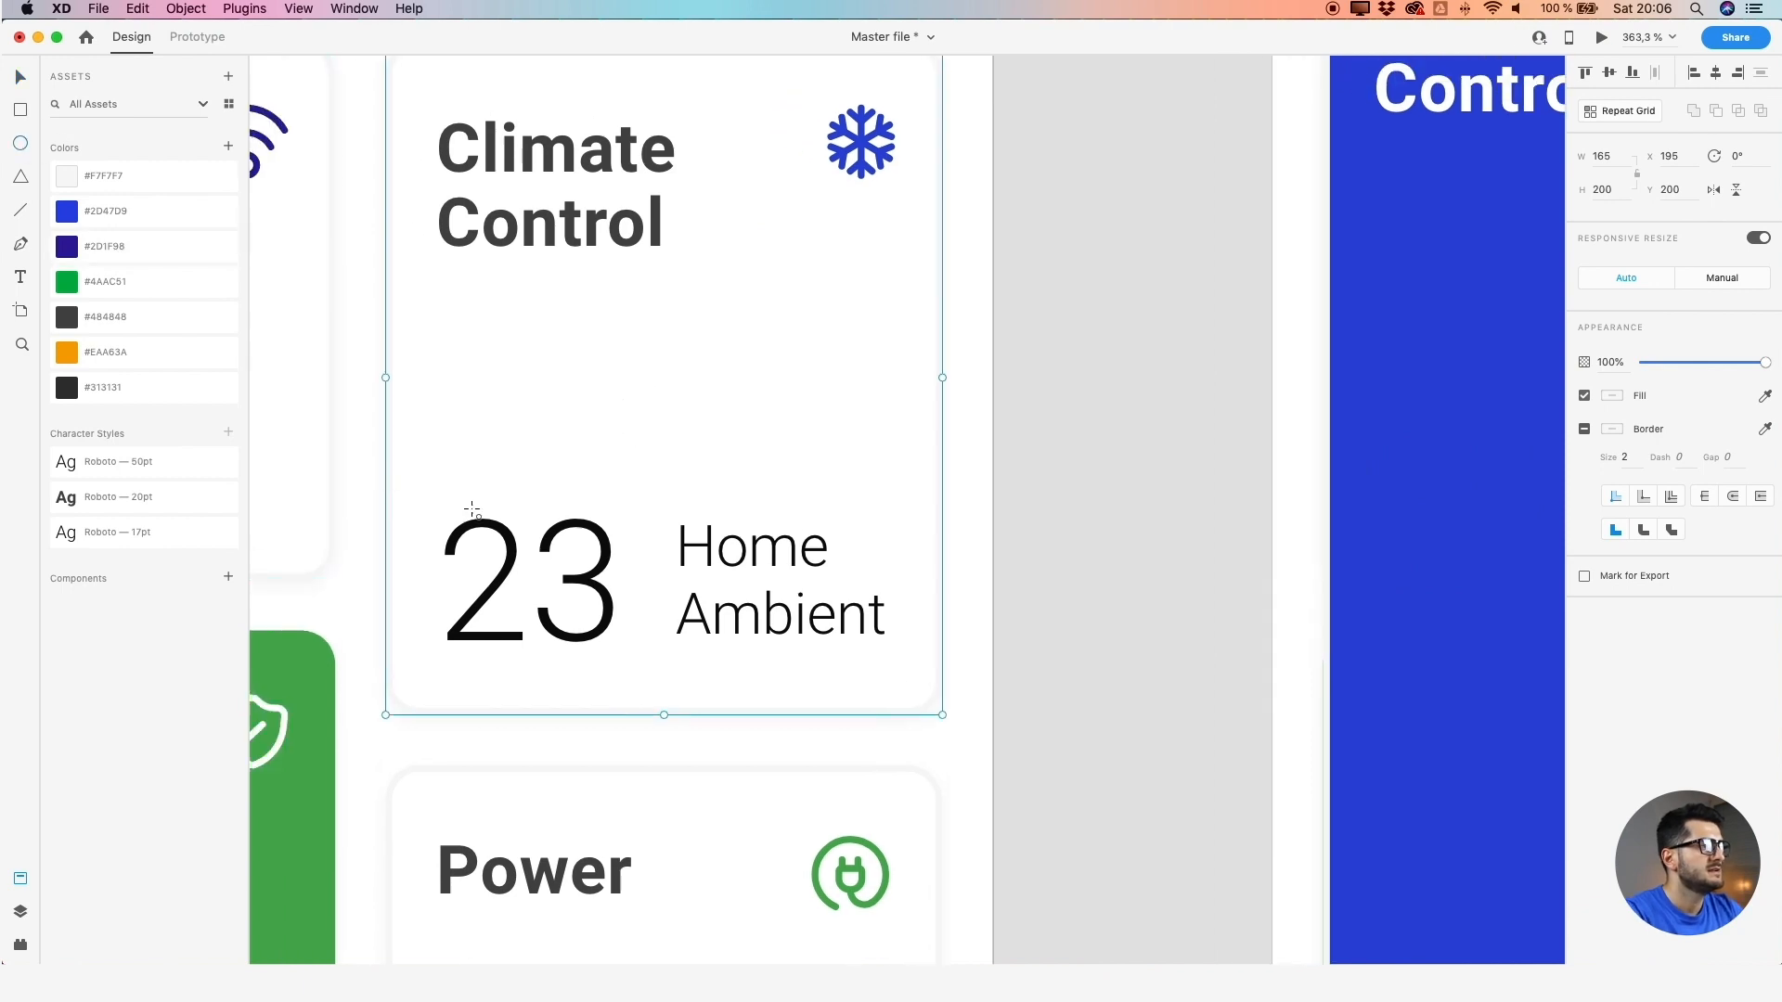
scroll(480, 508, up, 2)
mouse_move(702, 535)
mouse_down()
mouse_move(724, 518)
mouse_move(716, 535)
mouse_up()
key(v)
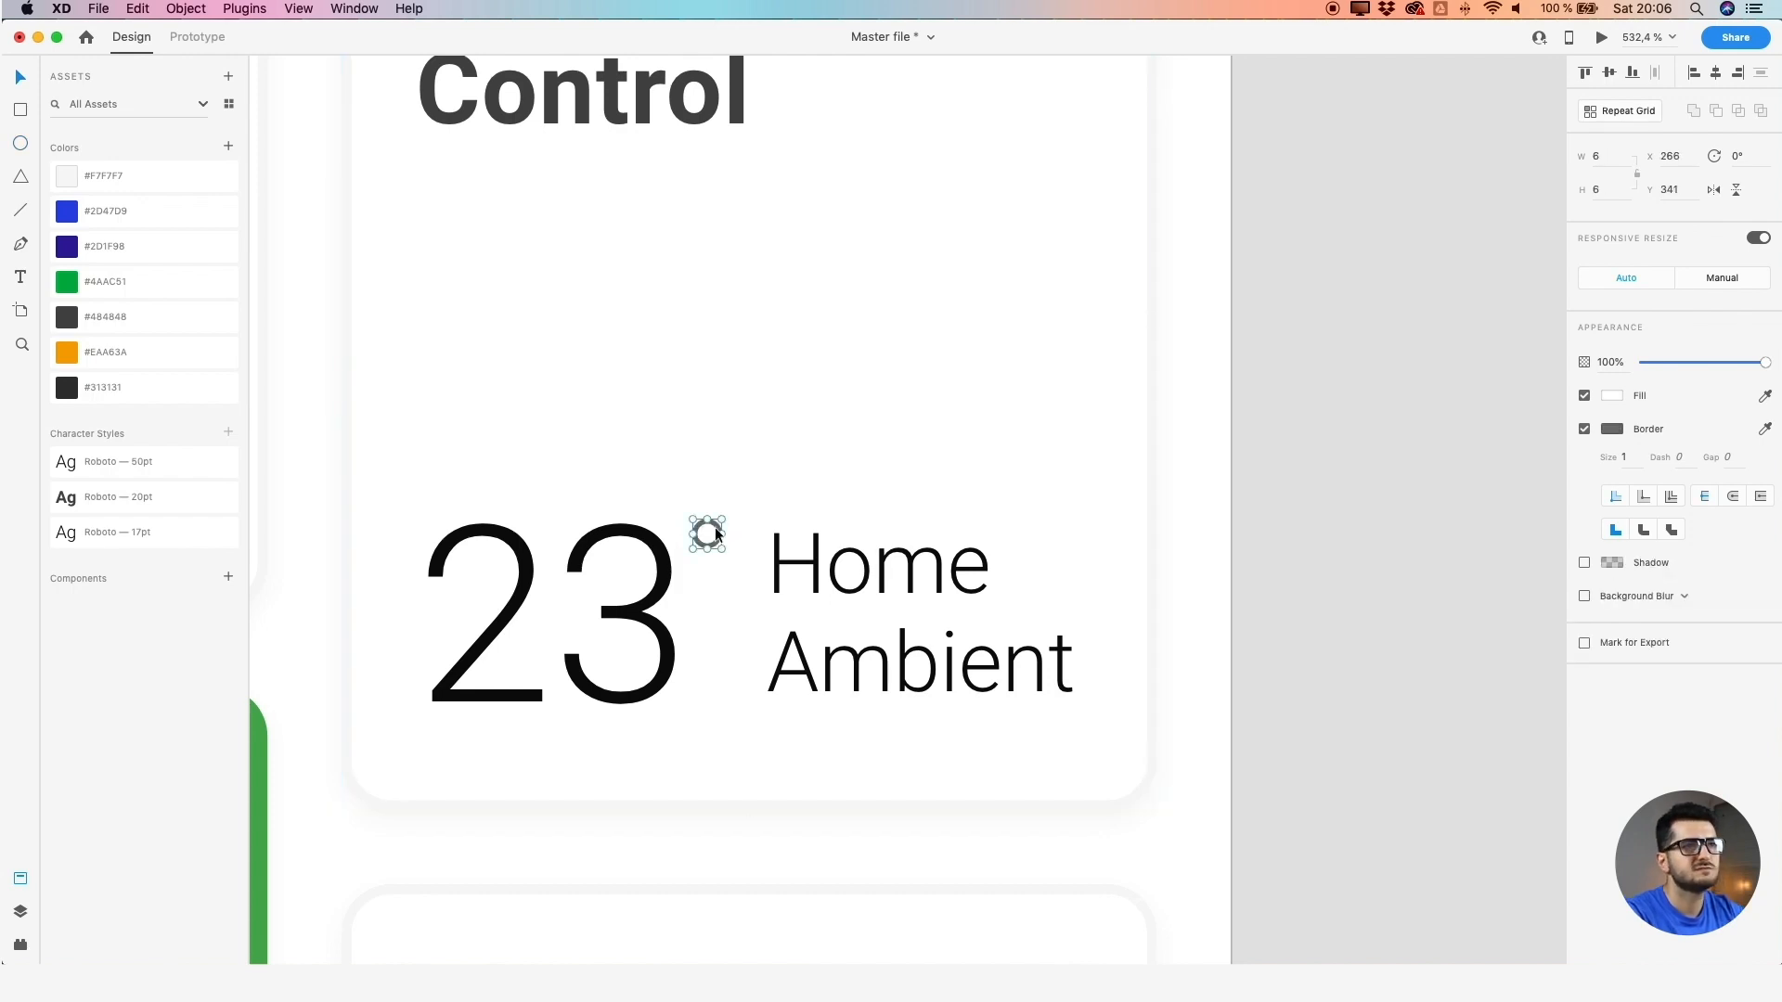
Give the degree circle a black border of size 2
click(1629, 456)
text(2)
key(Return)
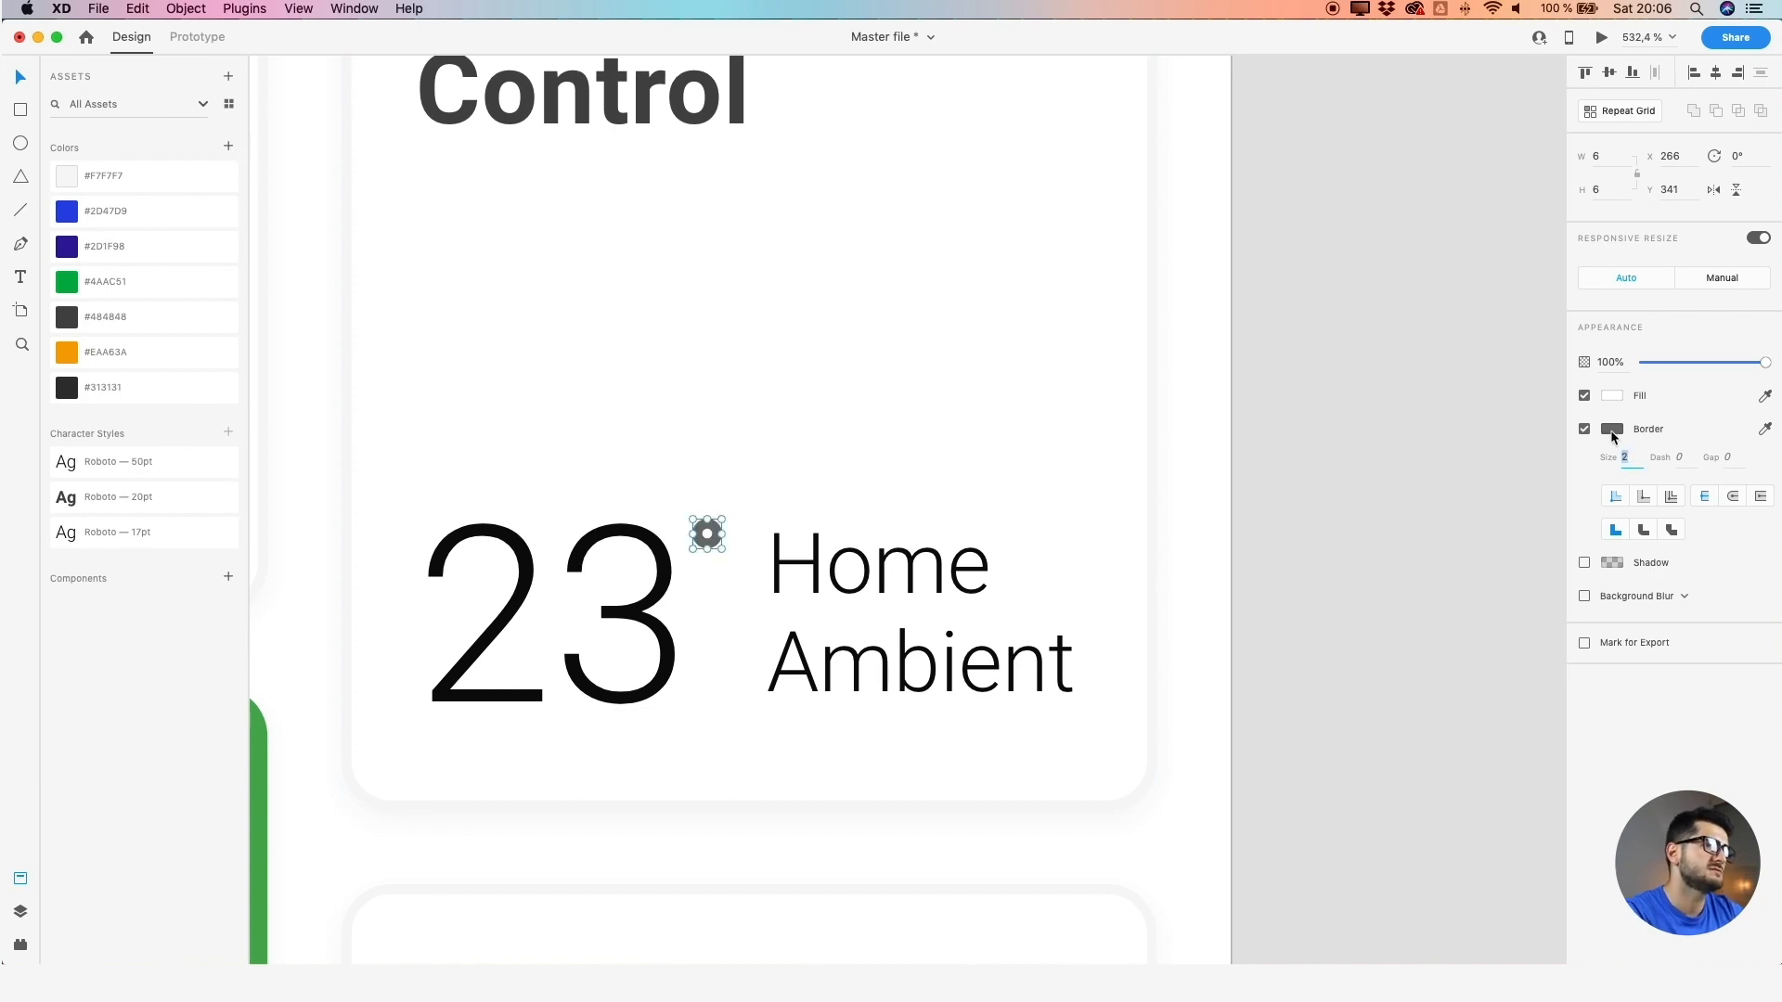
click(1612, 431)
click(1679, 414)
click(625, 523)
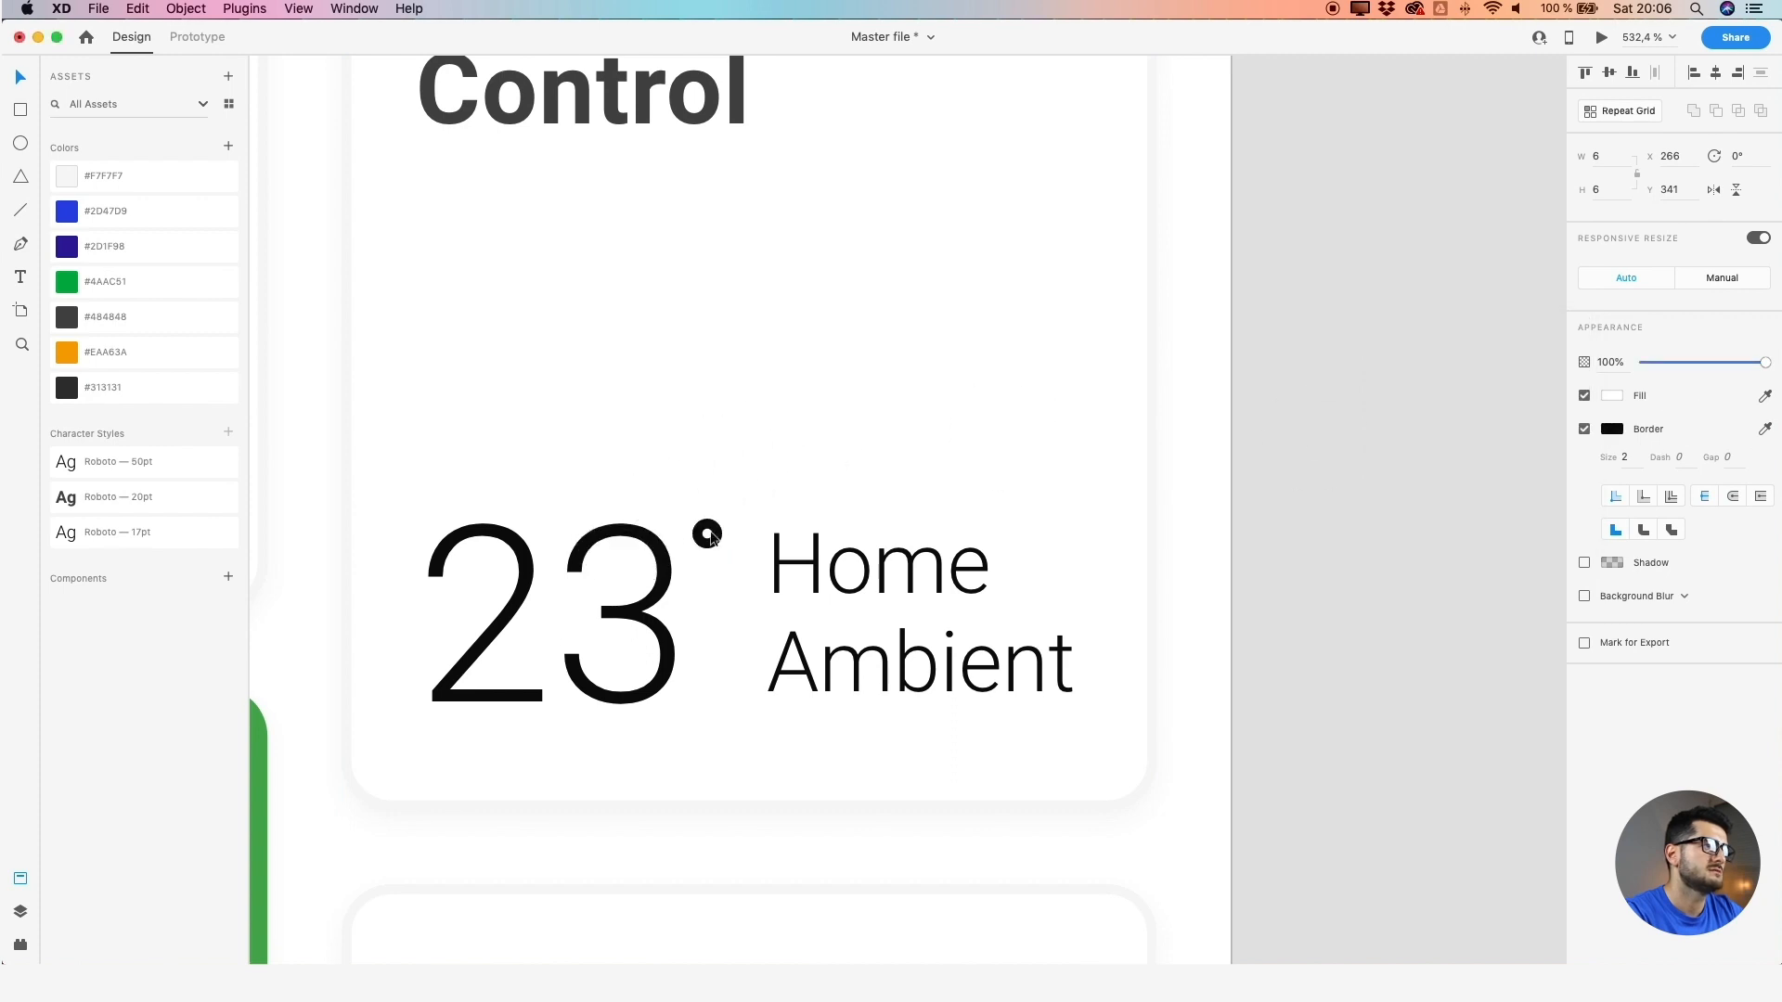
Fine-tune the degree circle's position beside the 23, to X 267, Y 340
scroll(713, 530, up, 5)
drag(712, 530, 725, 514)
scroll(725, 515, down, 10)
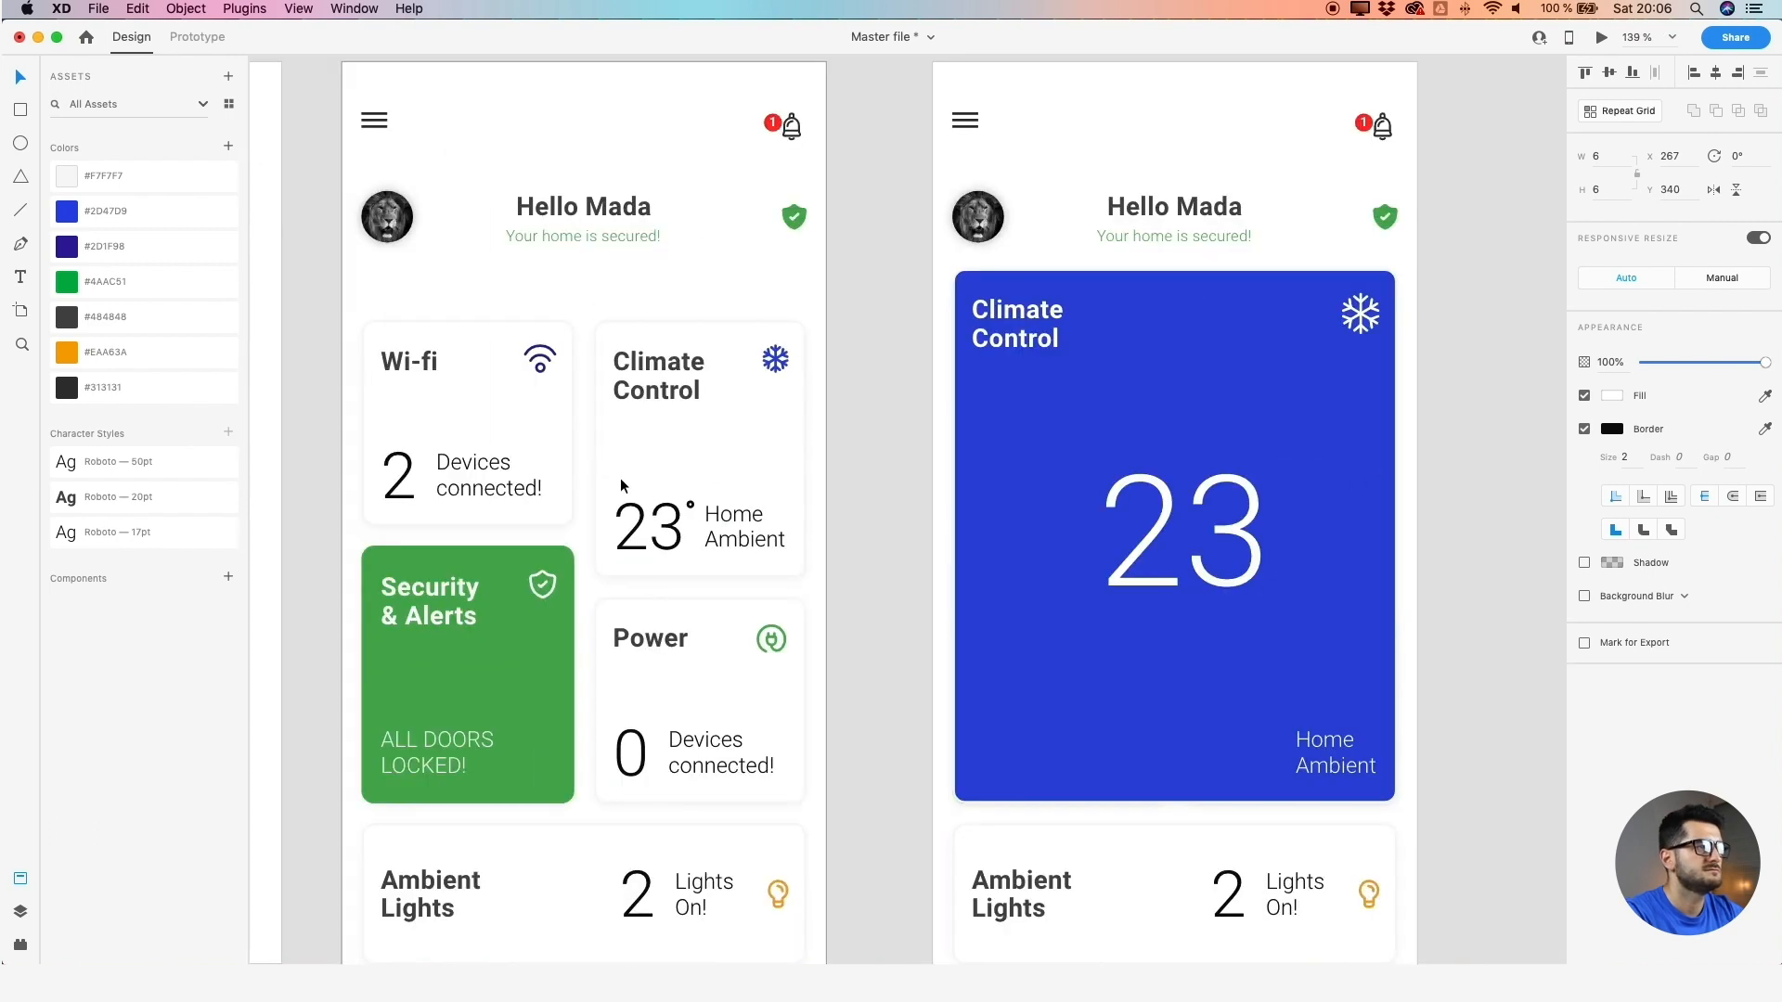
Move the degree circle's layer, Ellipse 31, into the Climate group of the Home artboard
scroll(654, 469, up, 5)
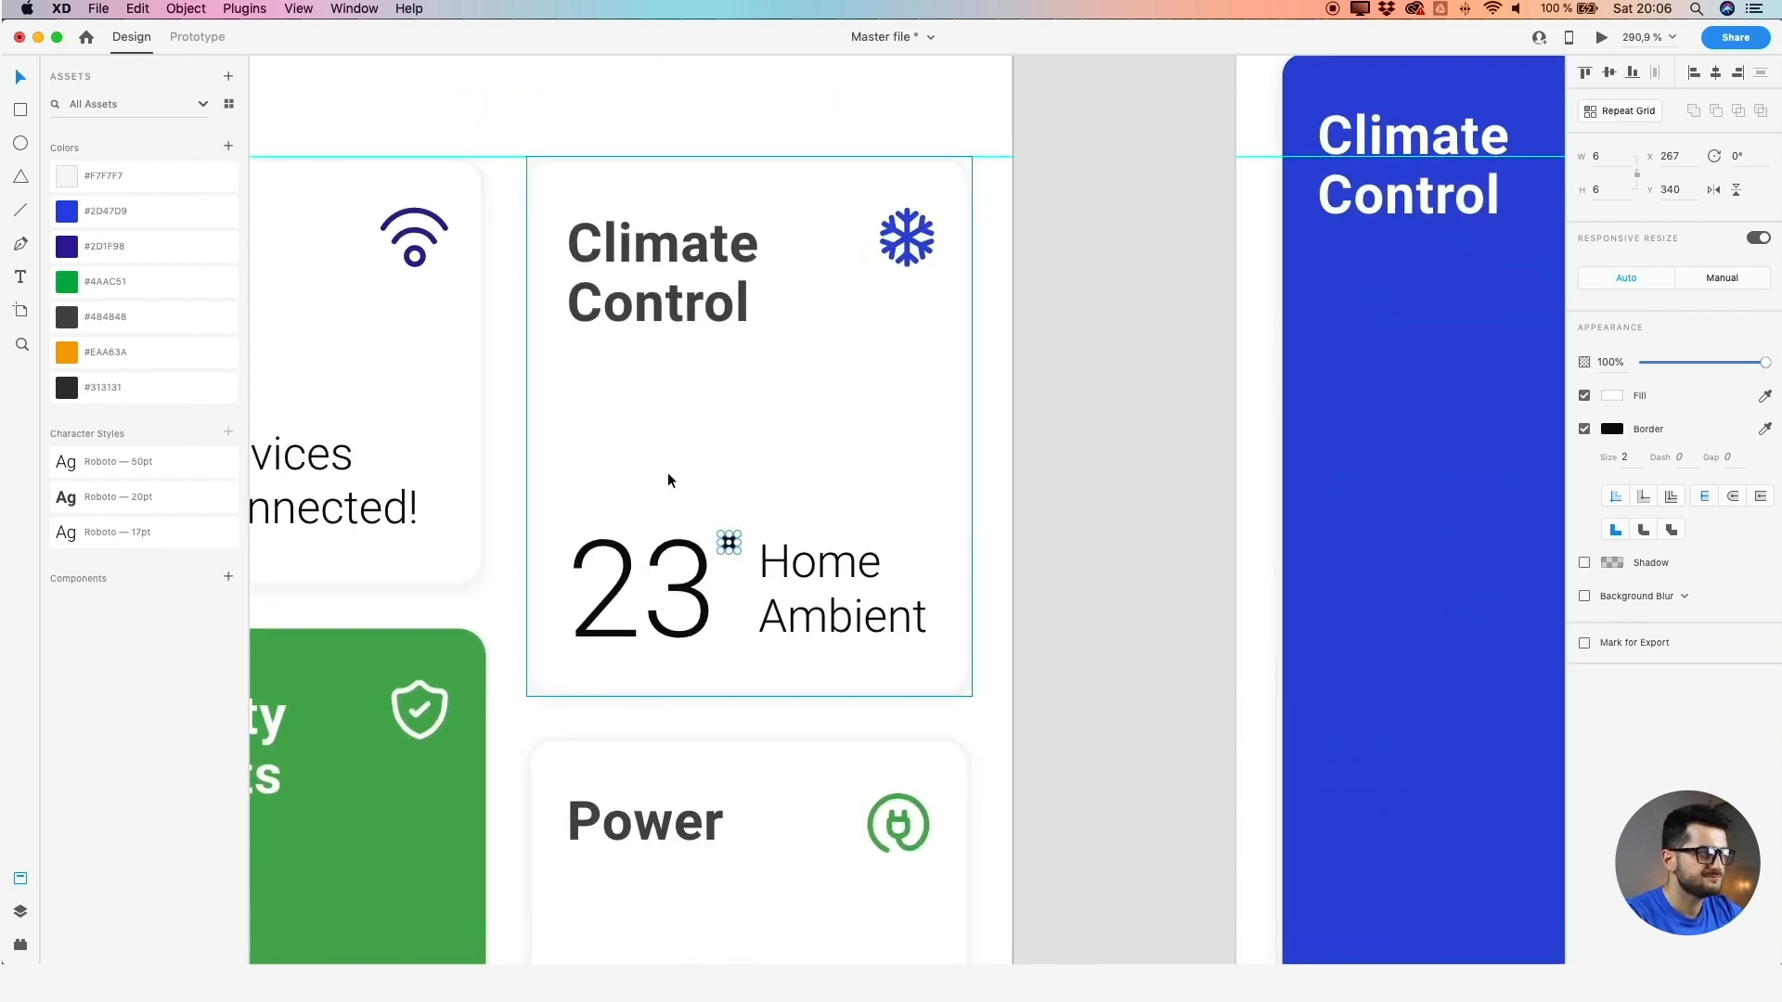
scroll(668, 480, up, 1)
click(22, 913)
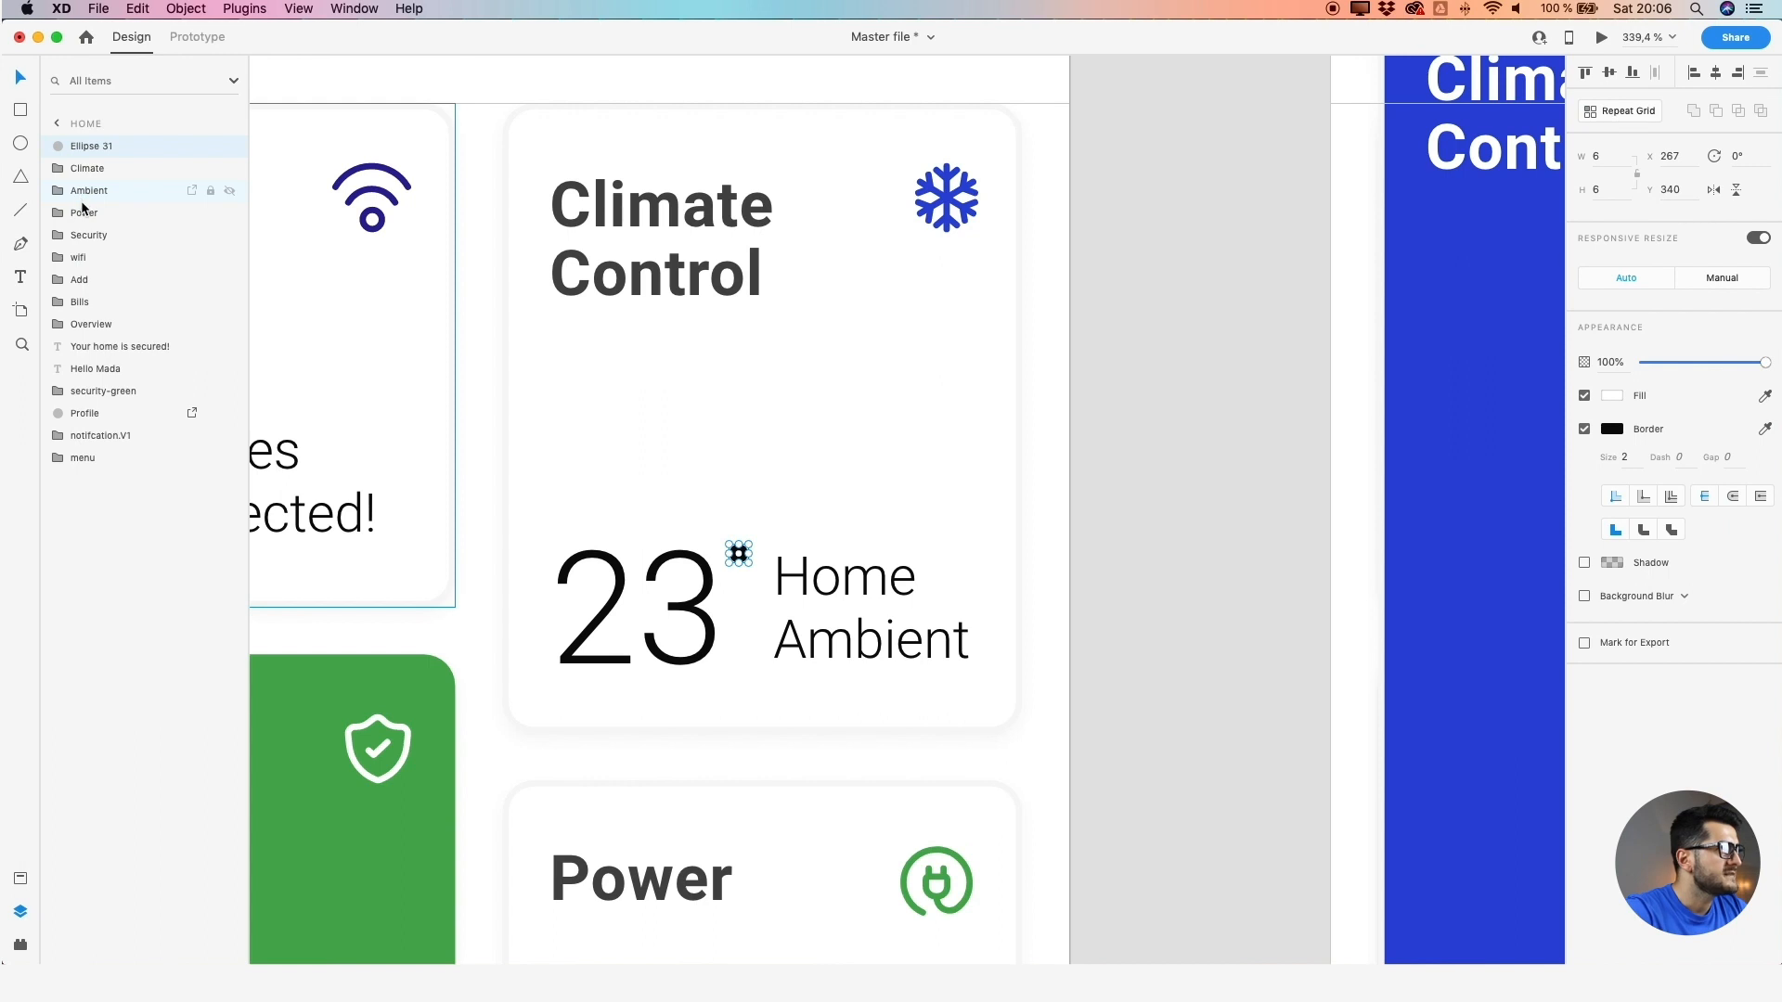
drag(64, 147, 63, 165)
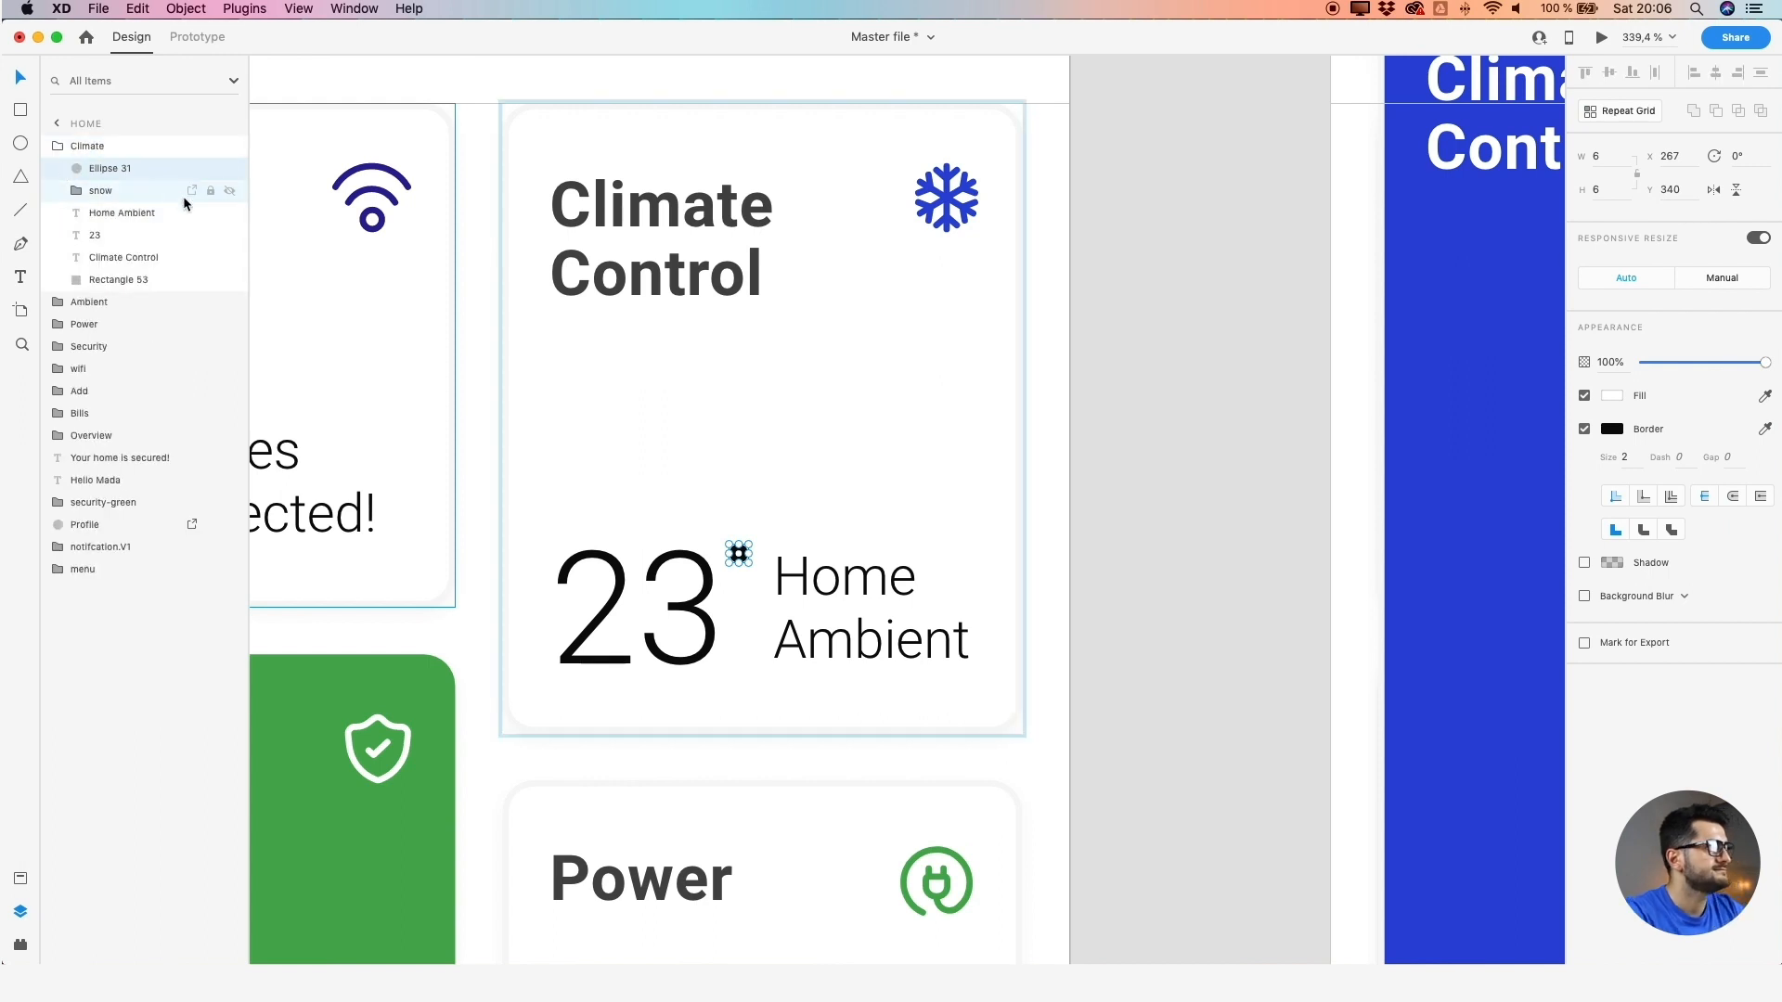
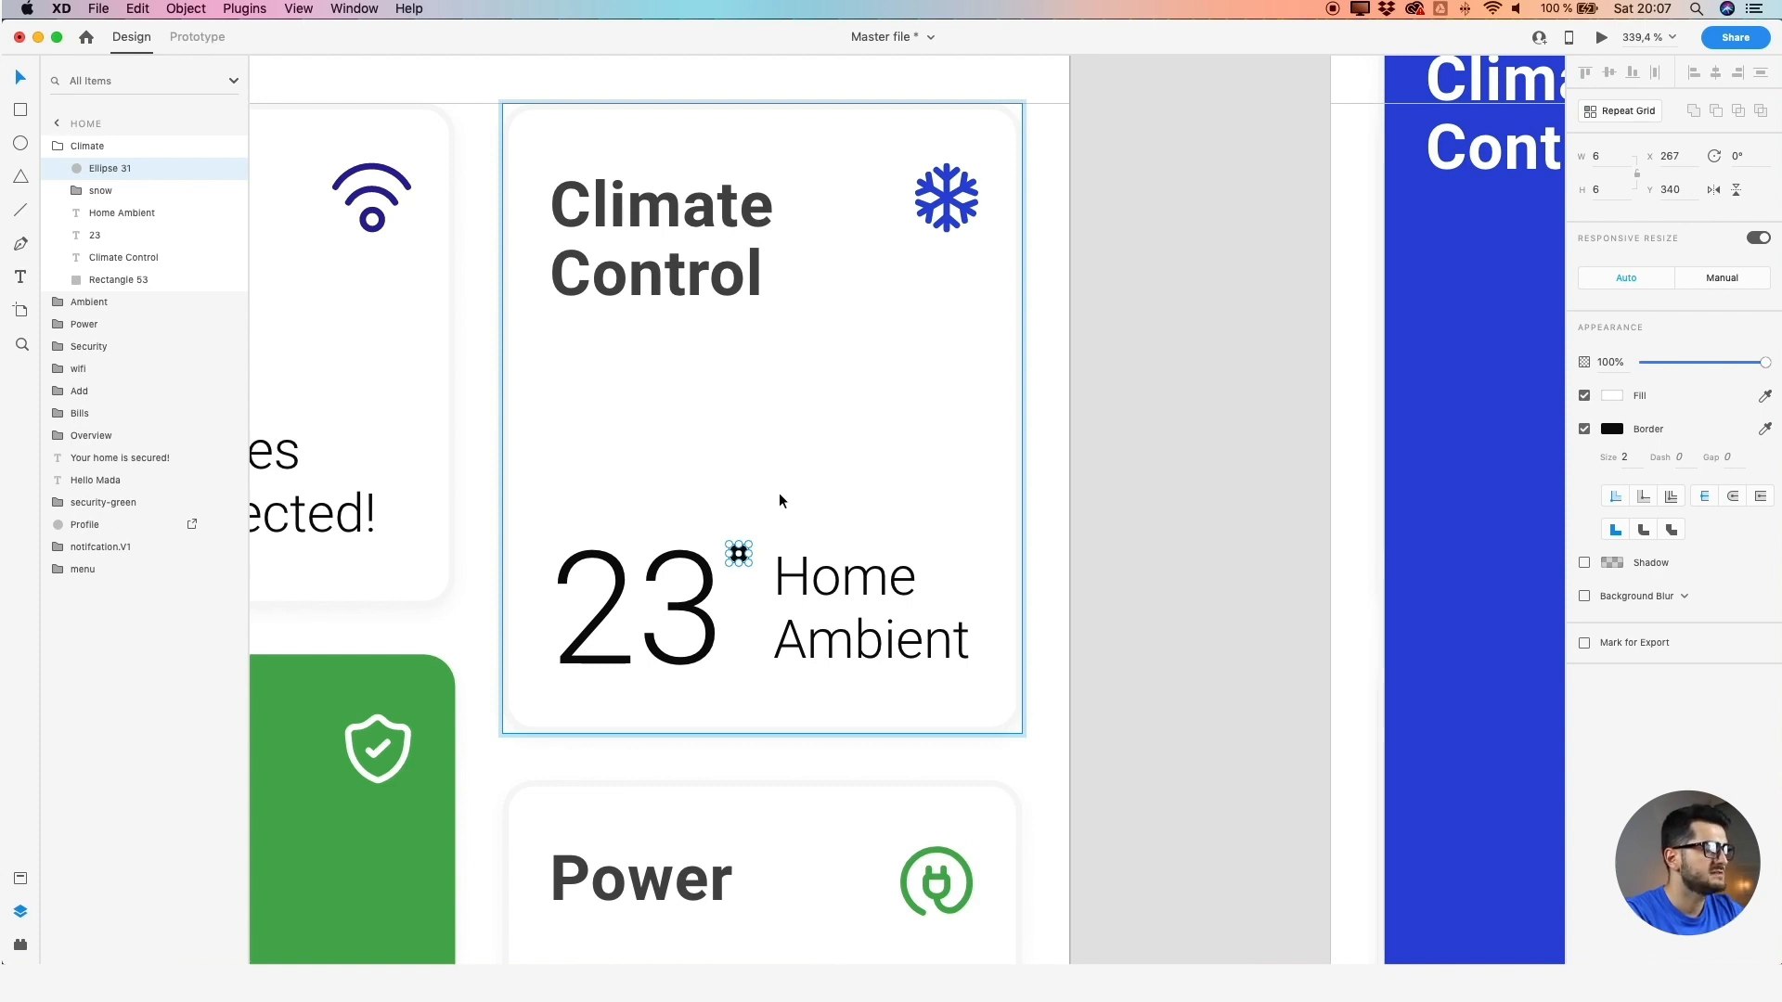
Expand the Climate artboard's Climate group and paste a copy of the degree circle onto that artboard
scroll(778, 493, down, 3)
scroll(779, 491, down, 1)
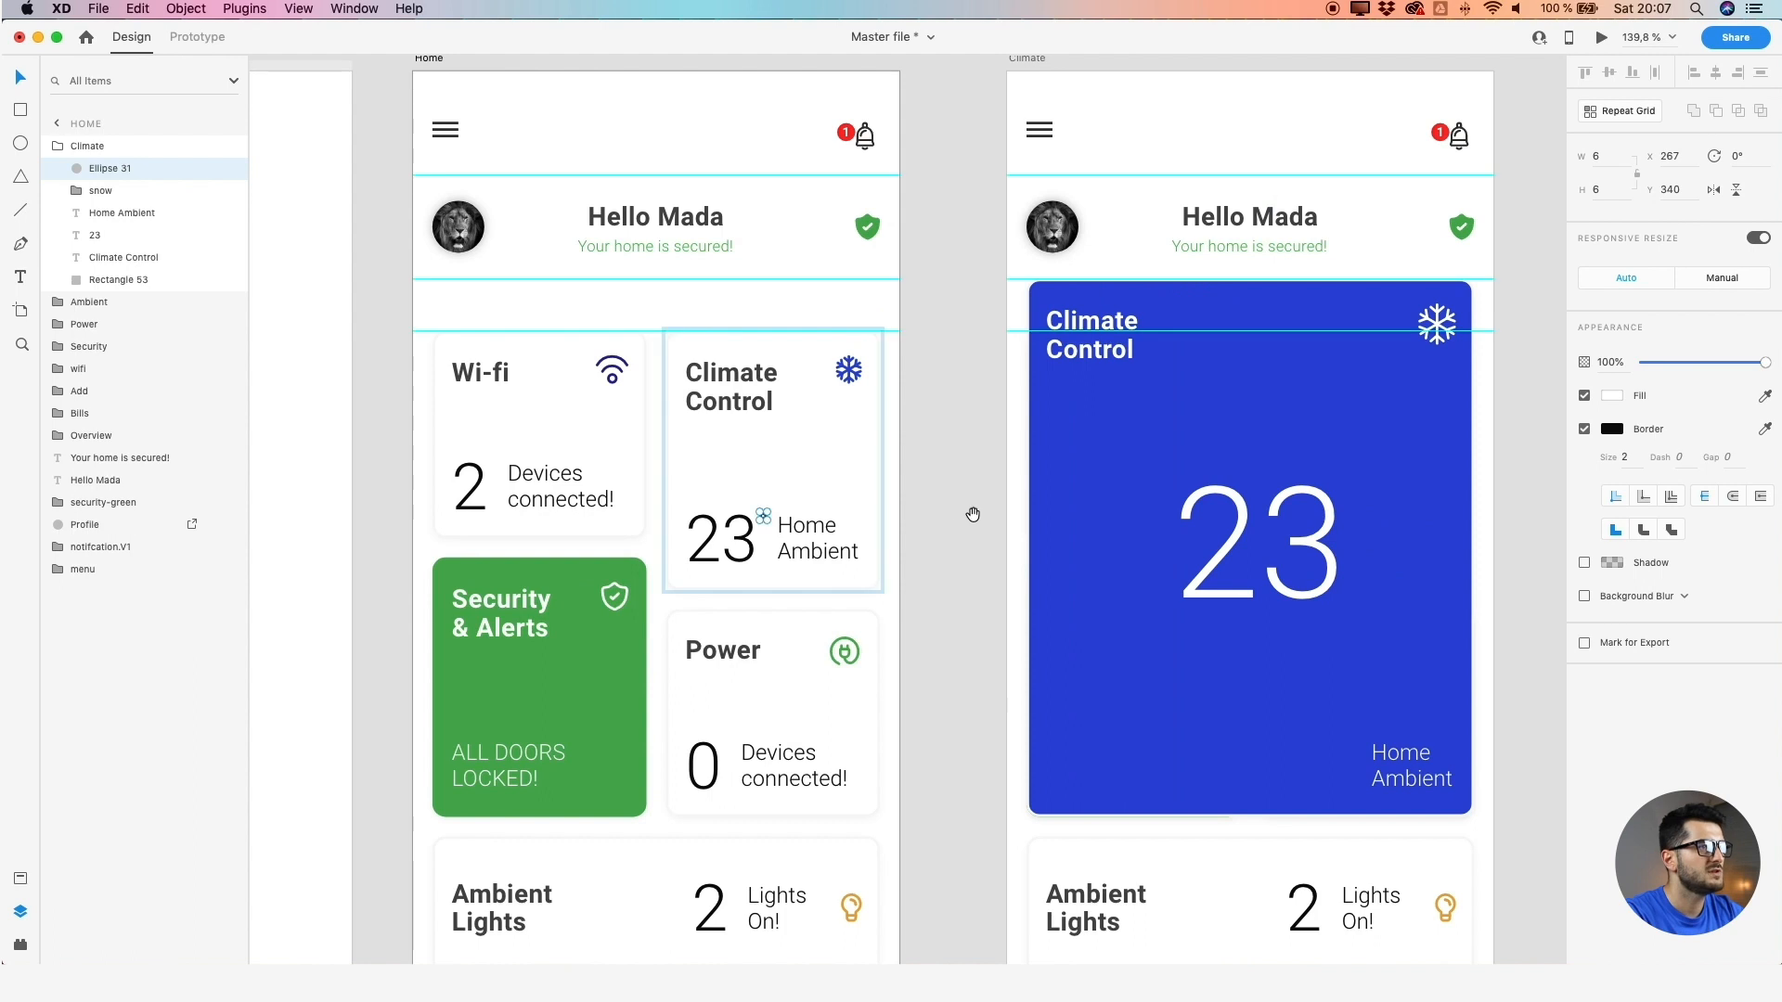
drag(974, 516, 696, 492)
click(798, 451)
drag(832, 451, 710, 518)
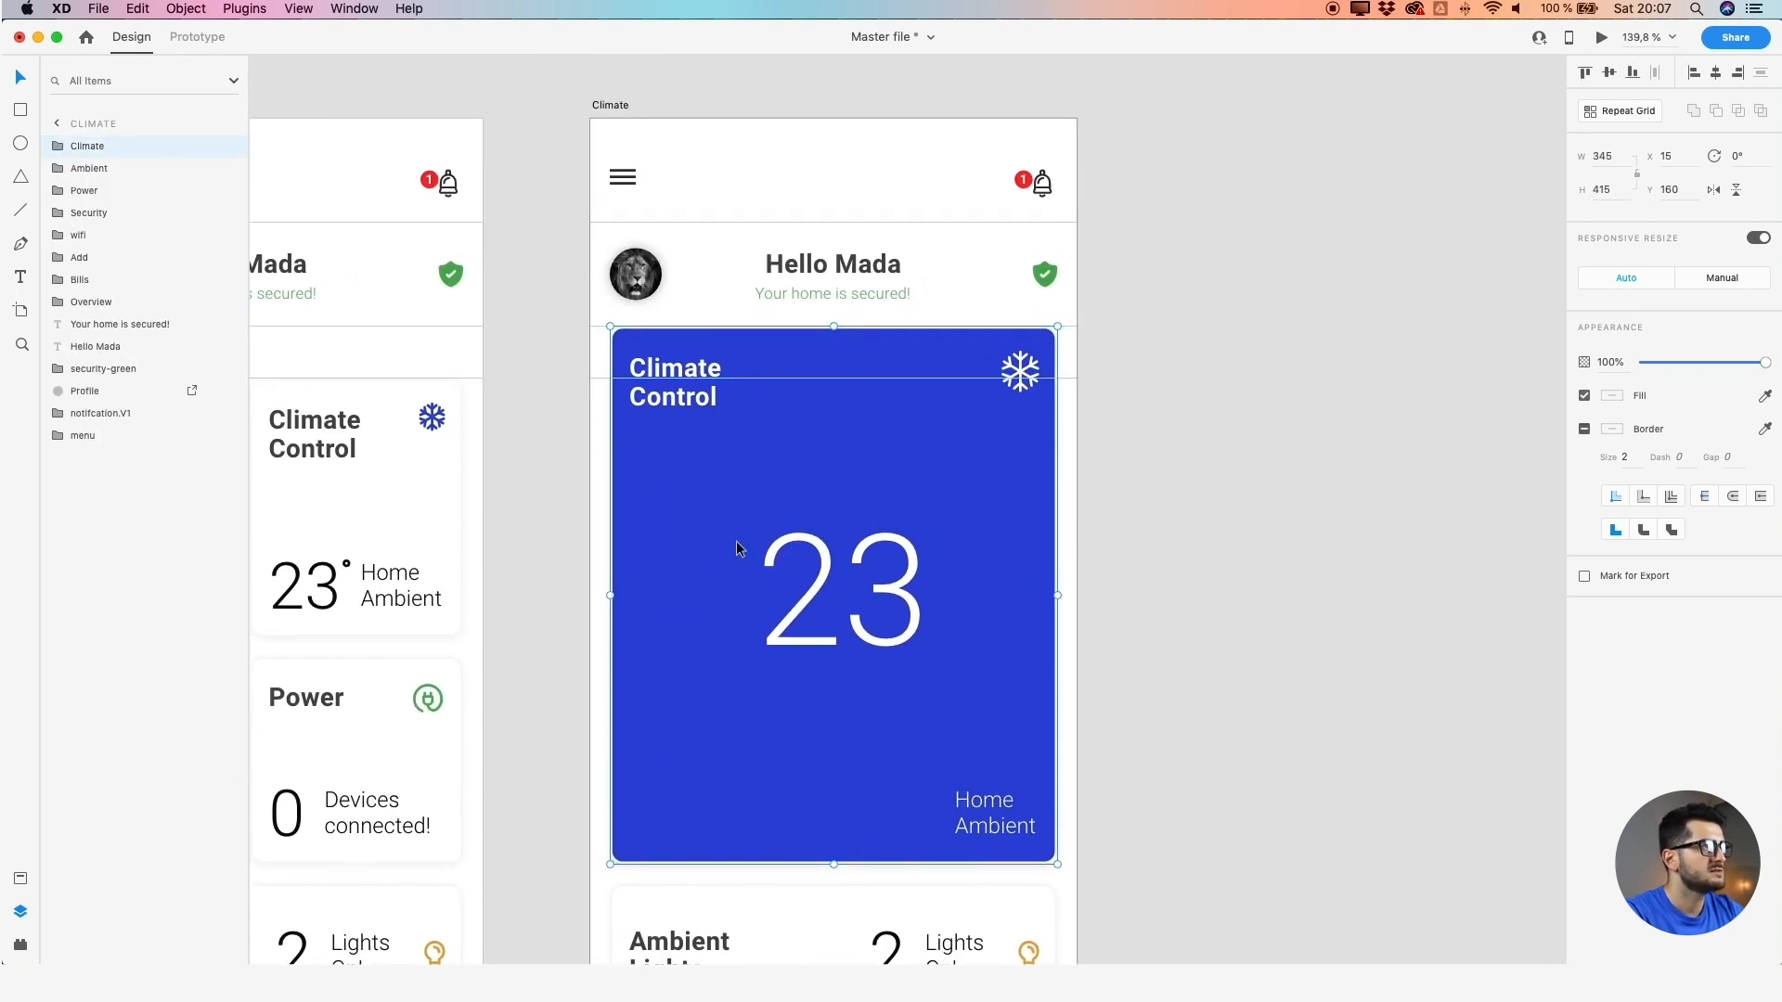
click(60, 148)
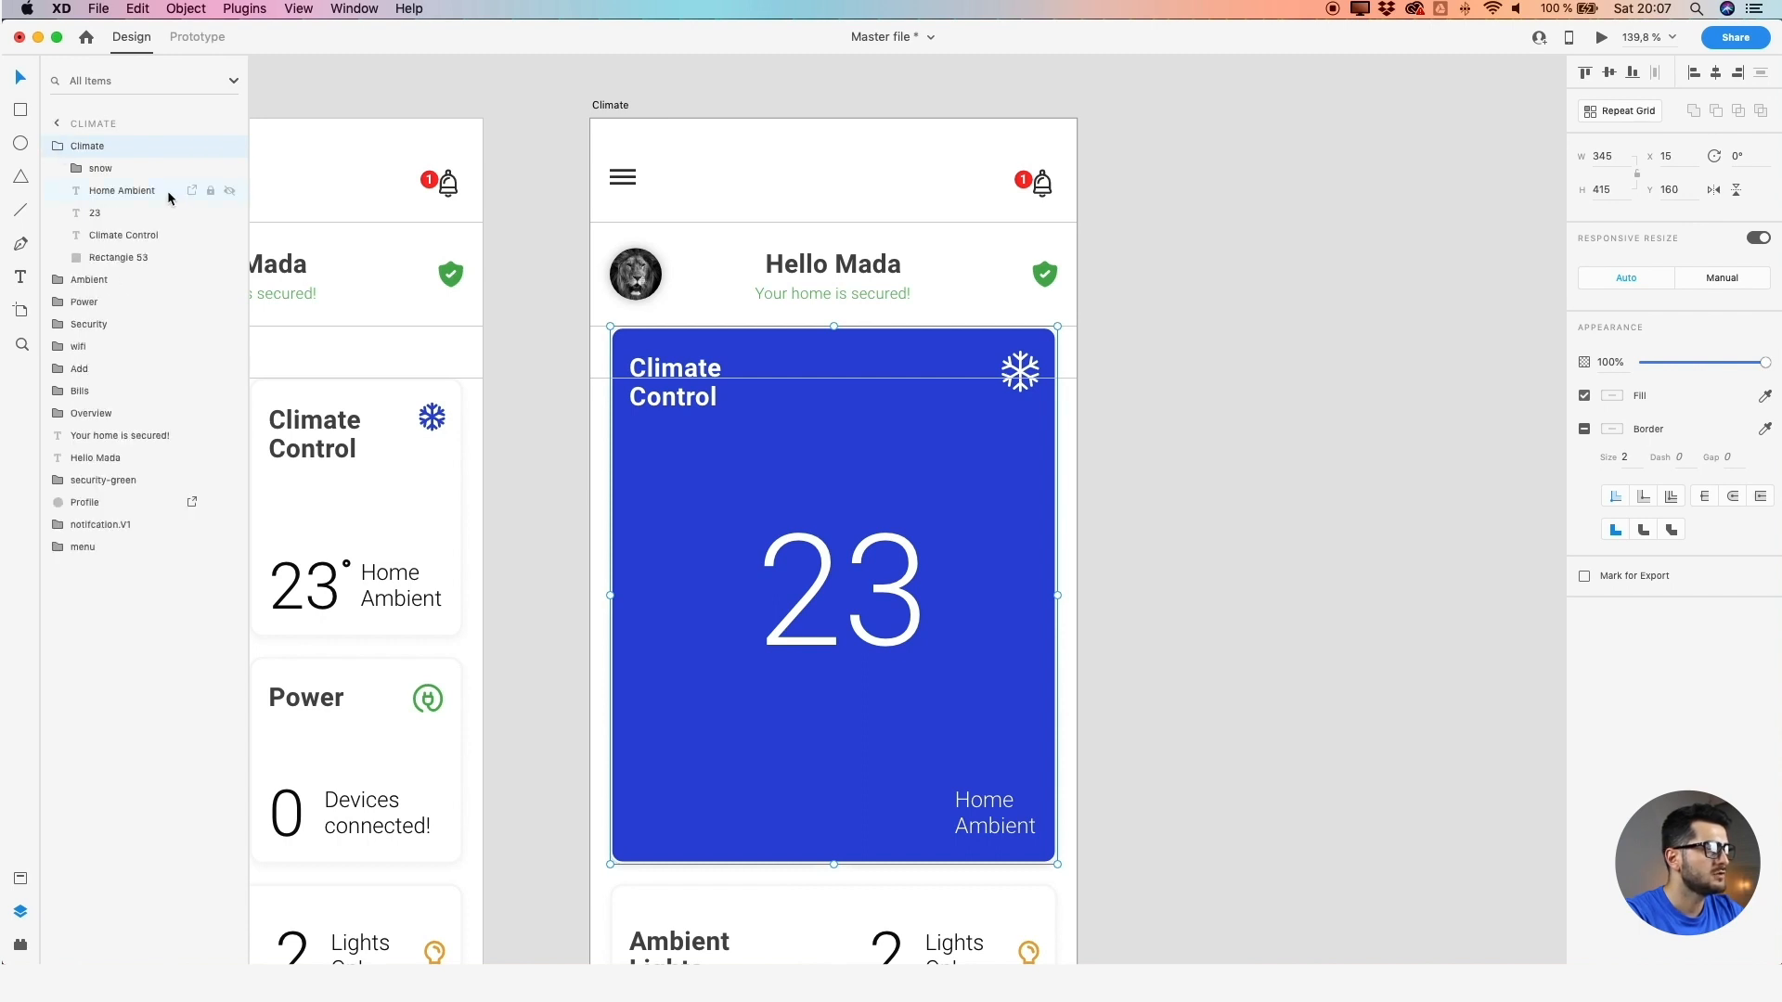
scroll(792, 480, up, 2)
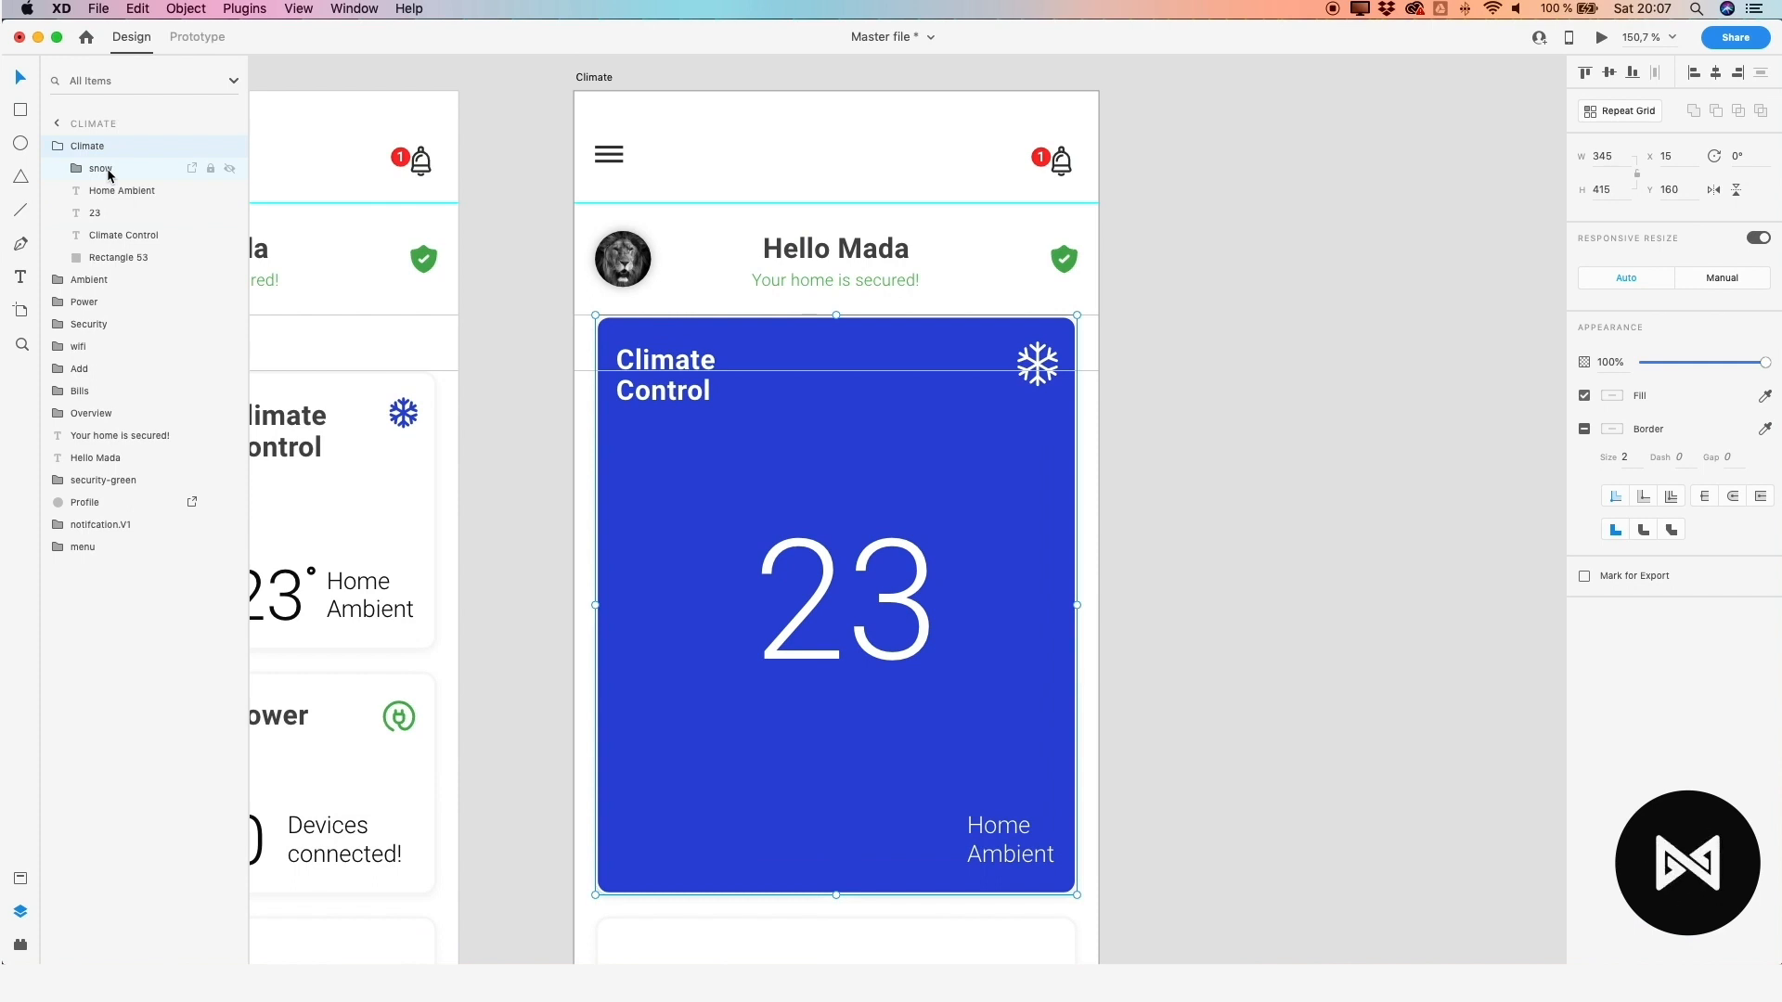
key(cmd+v)
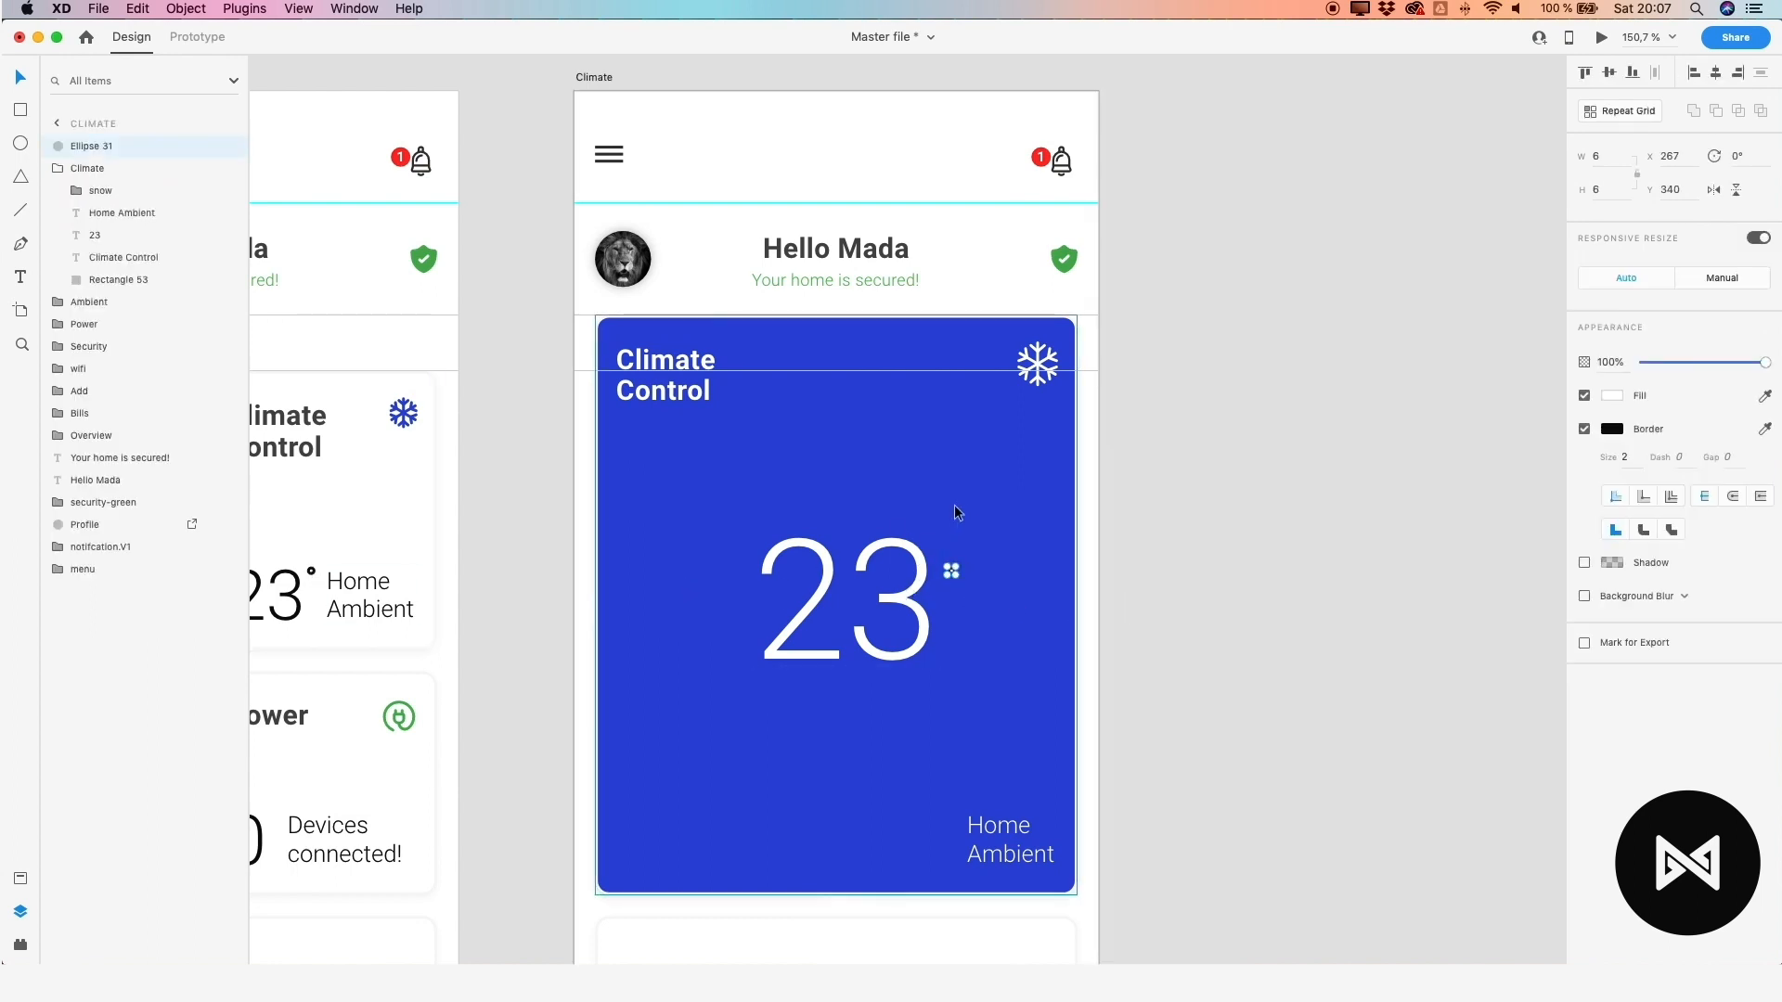
Move the pasted degree circle up to the upper right of the large 23, at X 265, Y 310
scroll(954, 505, up, 3)
click(955, 605)
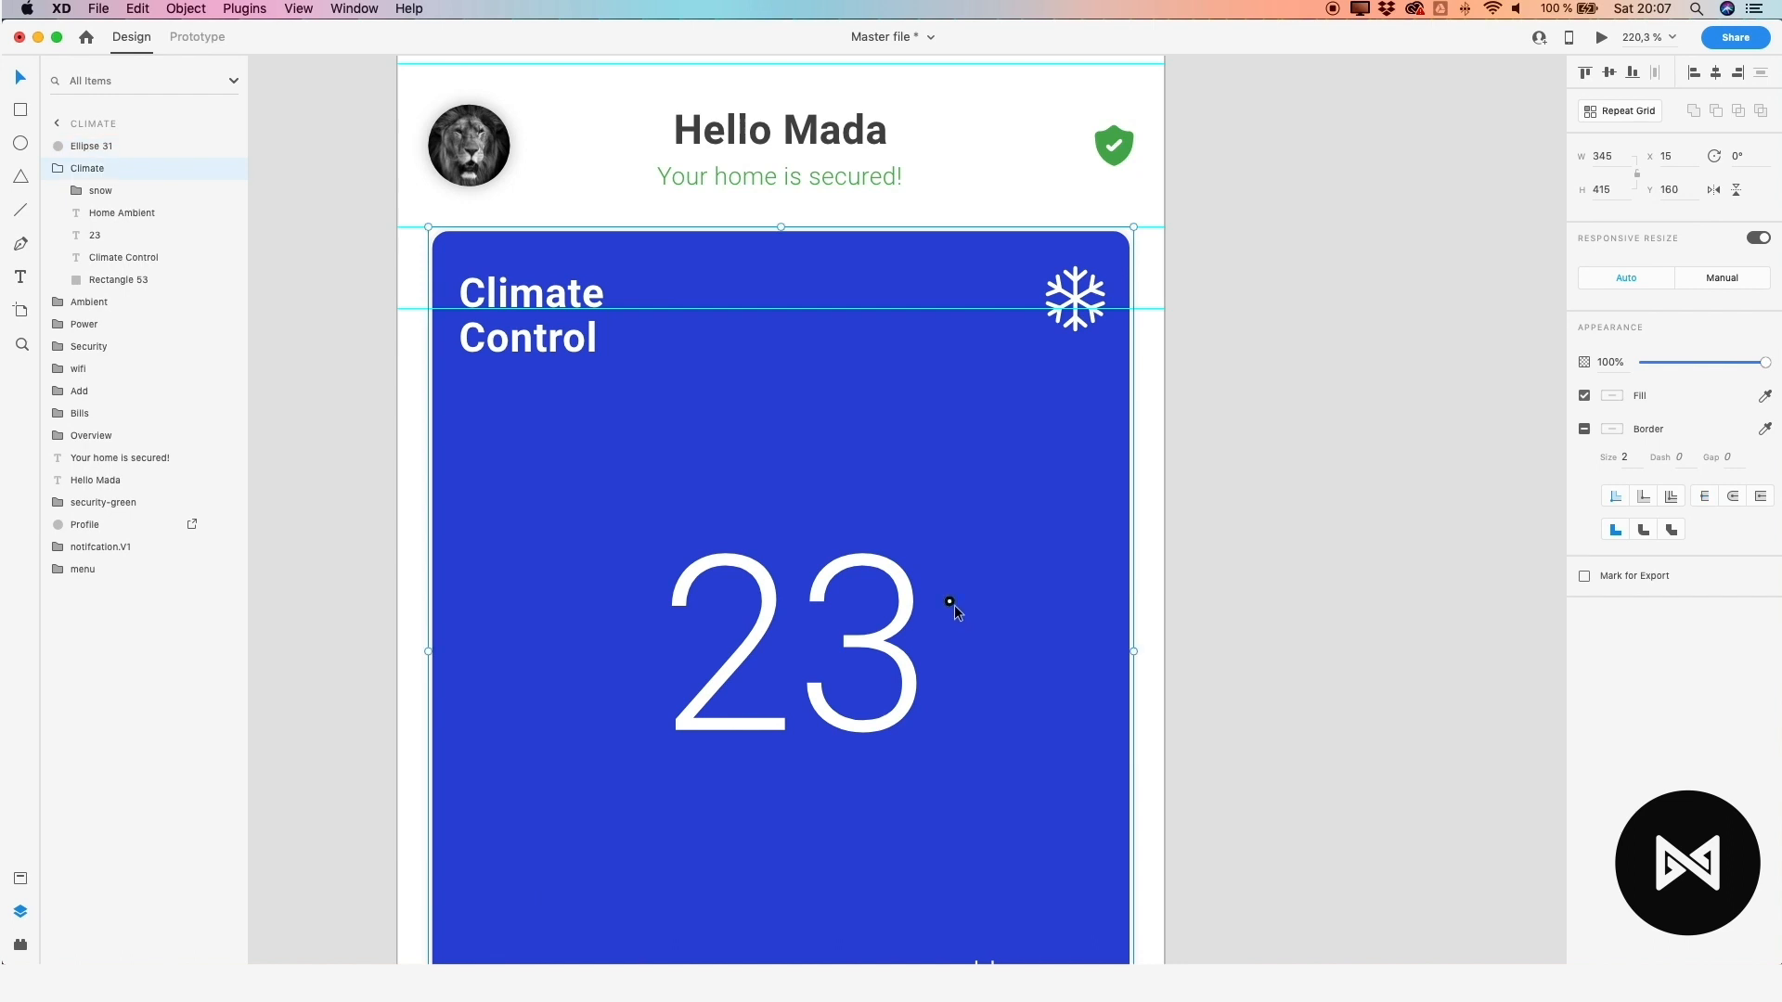
double_click(950, 602)
scroll(950, 602, up, 3)
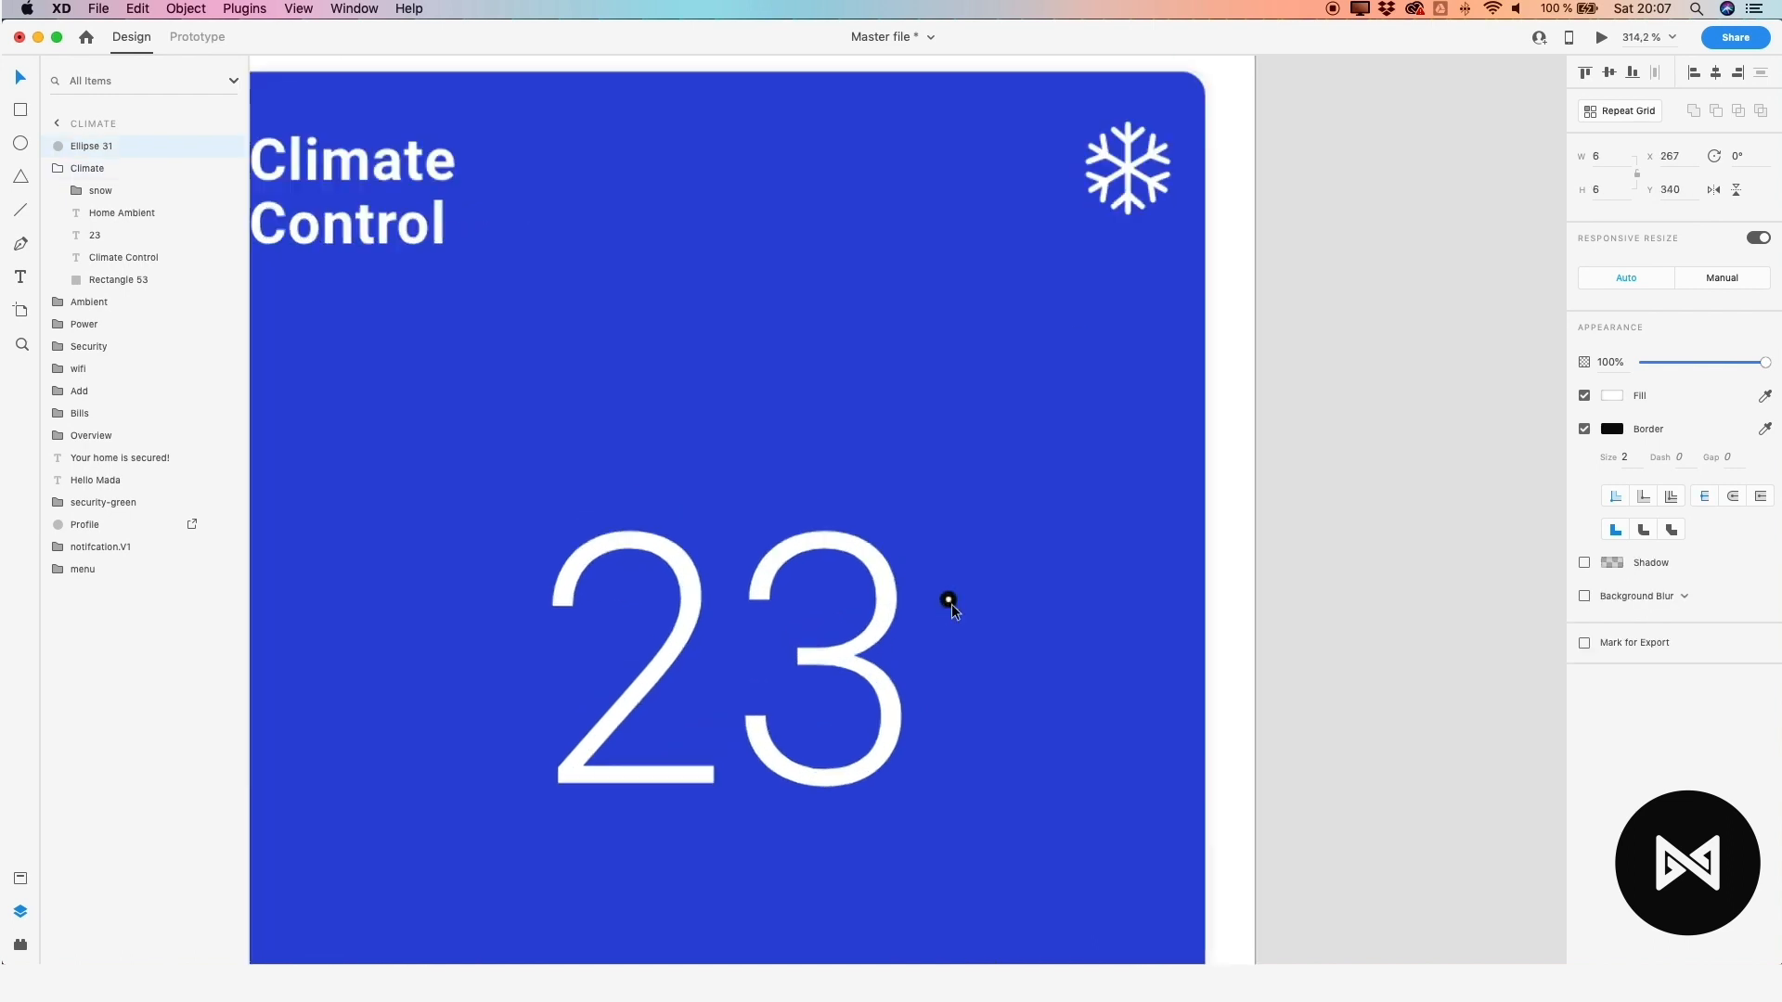
drag(947, 601, 943, 512)
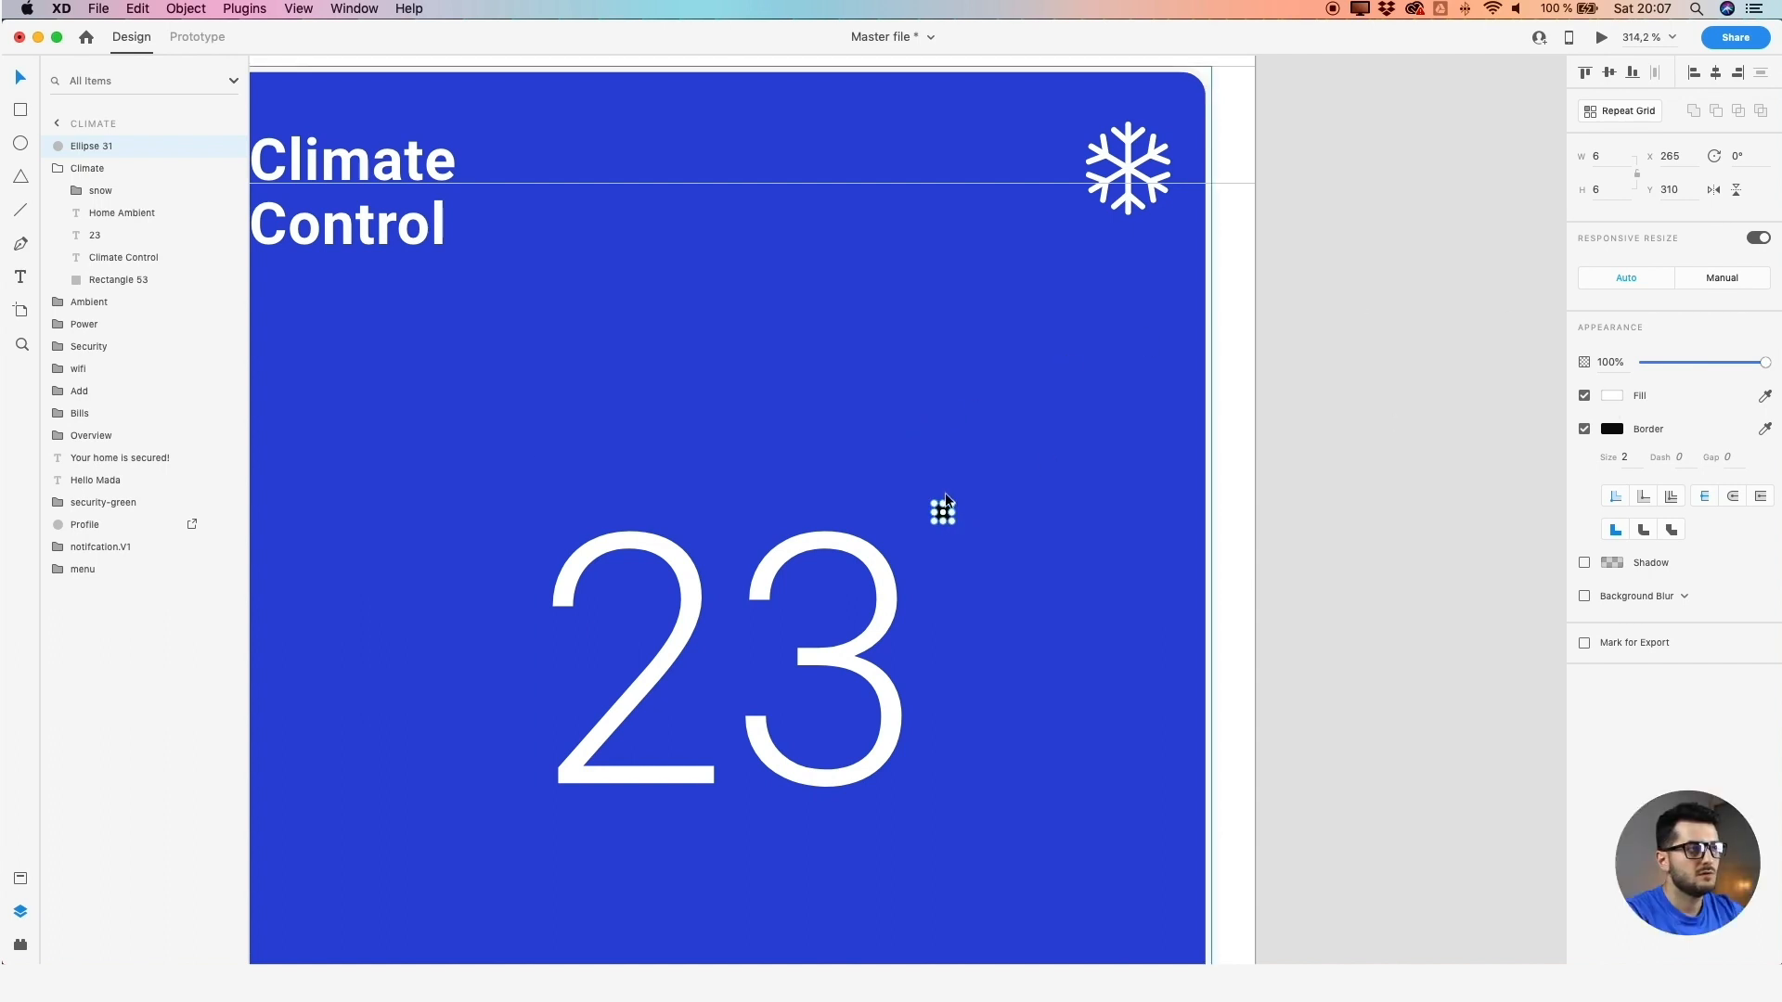
Enlarge the pasted degree circle beside the large 23 to 10 × 10 and set its border size to 4
drag(954, 499, 968, 490)
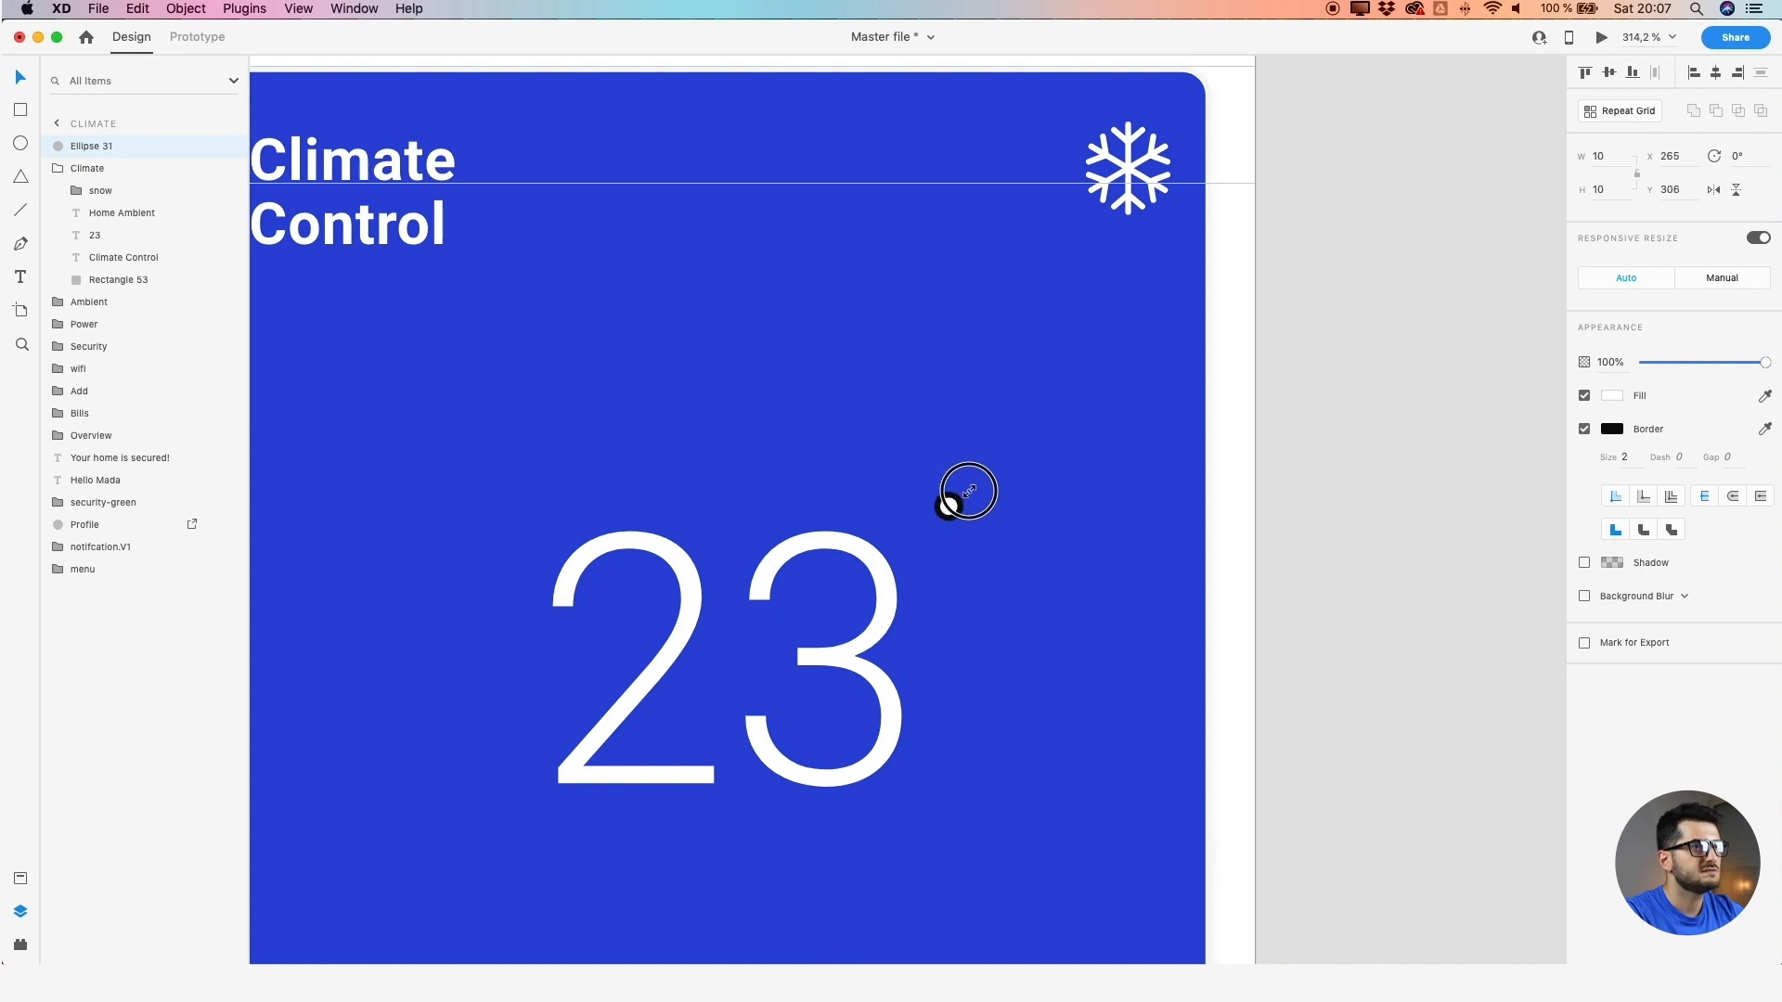
click(1634, 460)
key(Up)
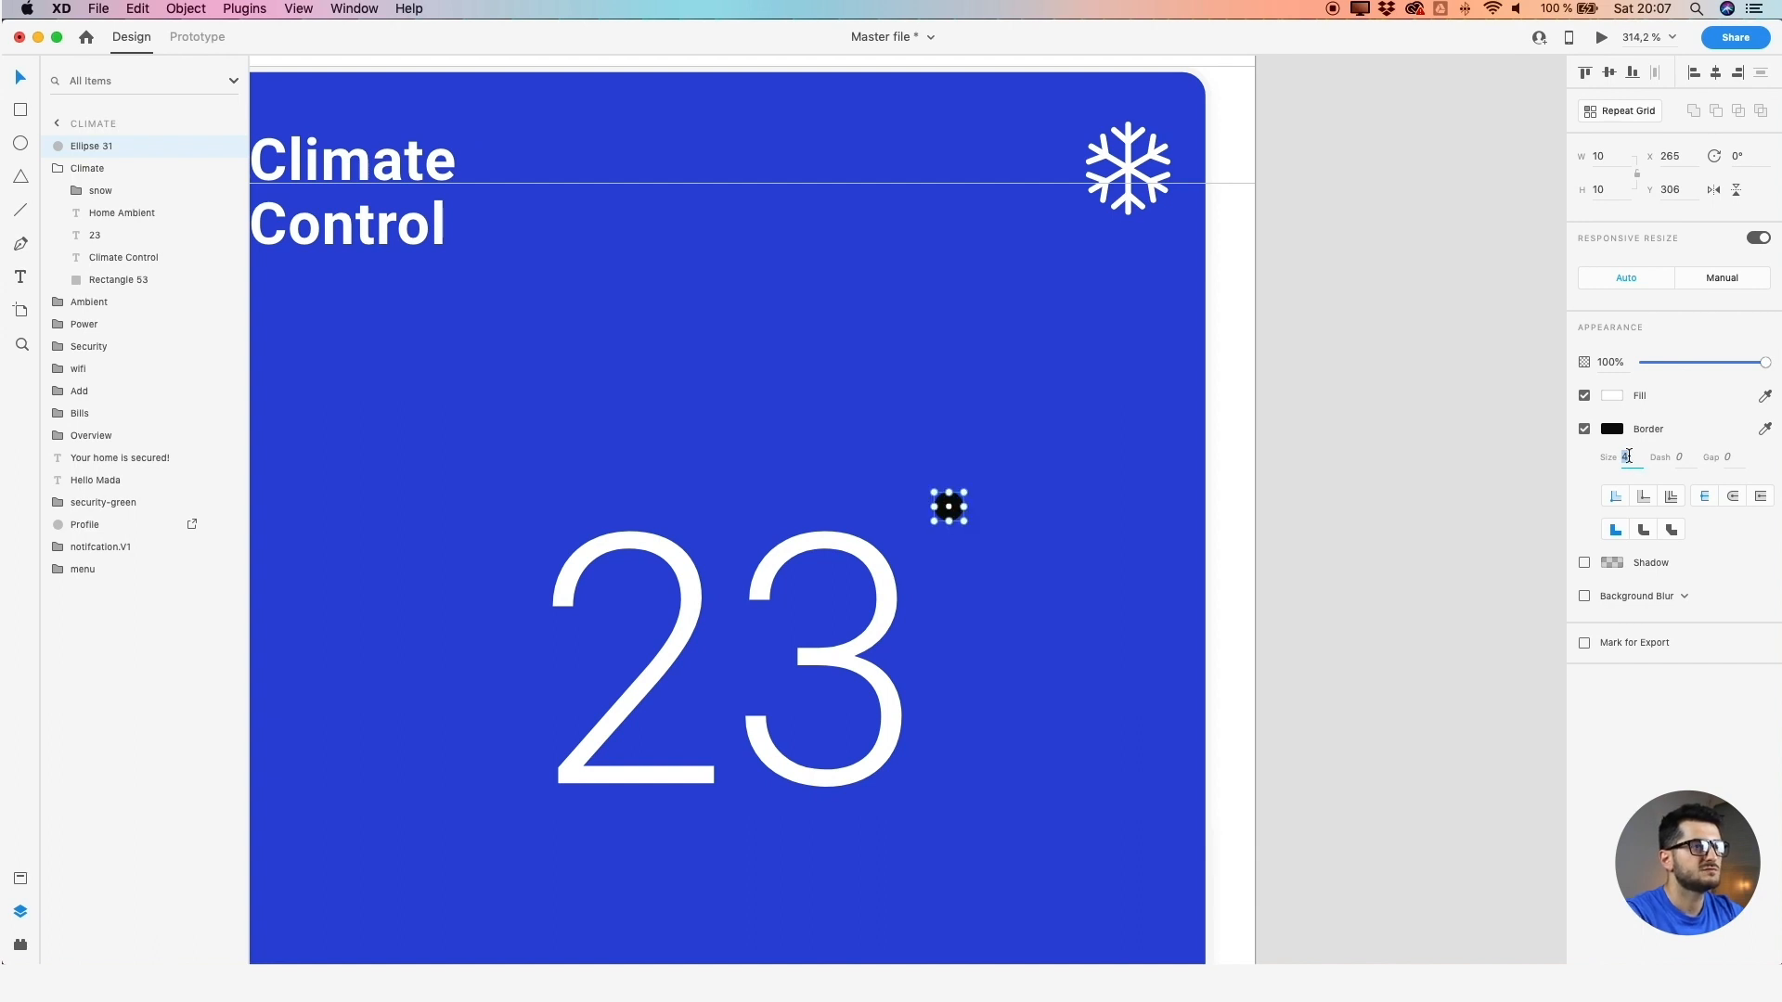
Remove the degree circle's fill and change its border color to white
click(1584, 395)
click(1615, 432)
drag(1471, 388, 1248, 271)
click(967, 399)
double_click(947, 506)
key(Escape)
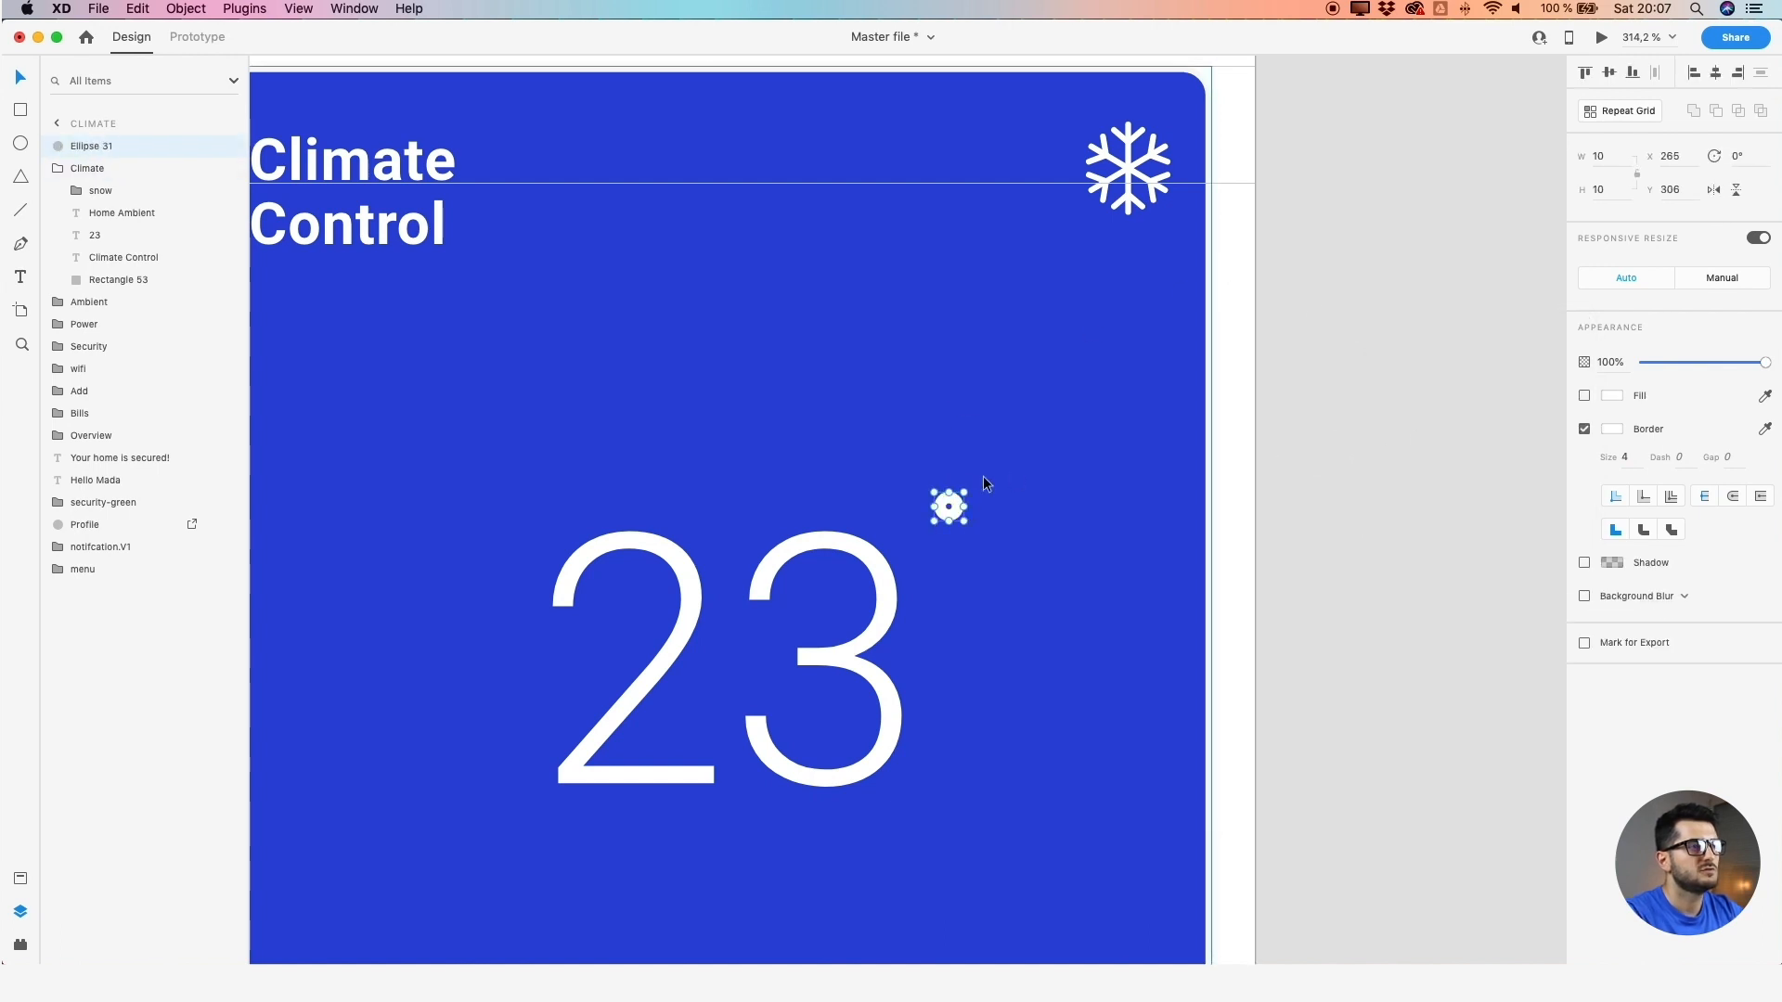
Set the degree circle's border size to 3 so that it forms an open ring
click(1634, 458)
text(3)
key(Return)
text(2)
key(Return)
key(Up)
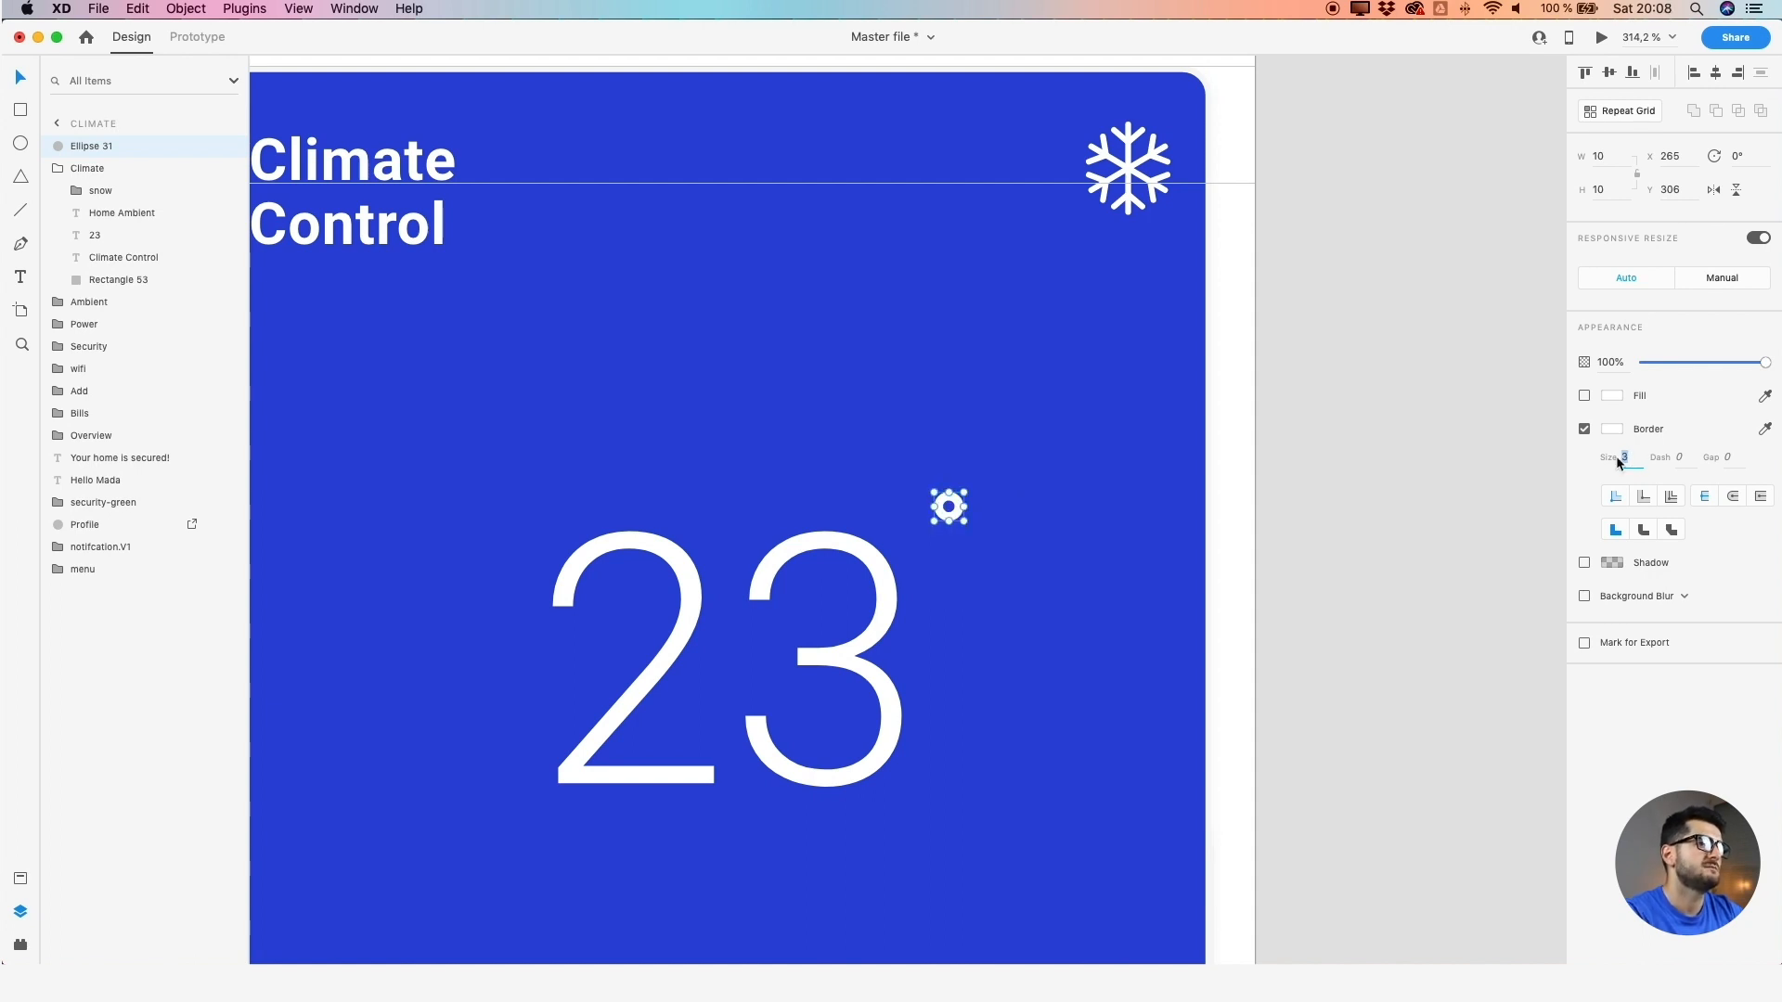
Reposition the degree circle close to the upper right of the large 23, at X 265, Y 317
scroll(1052, 492, down, 3)
scroll(989, 486, up, 3)
drag(1015, 516, 1024, 552)
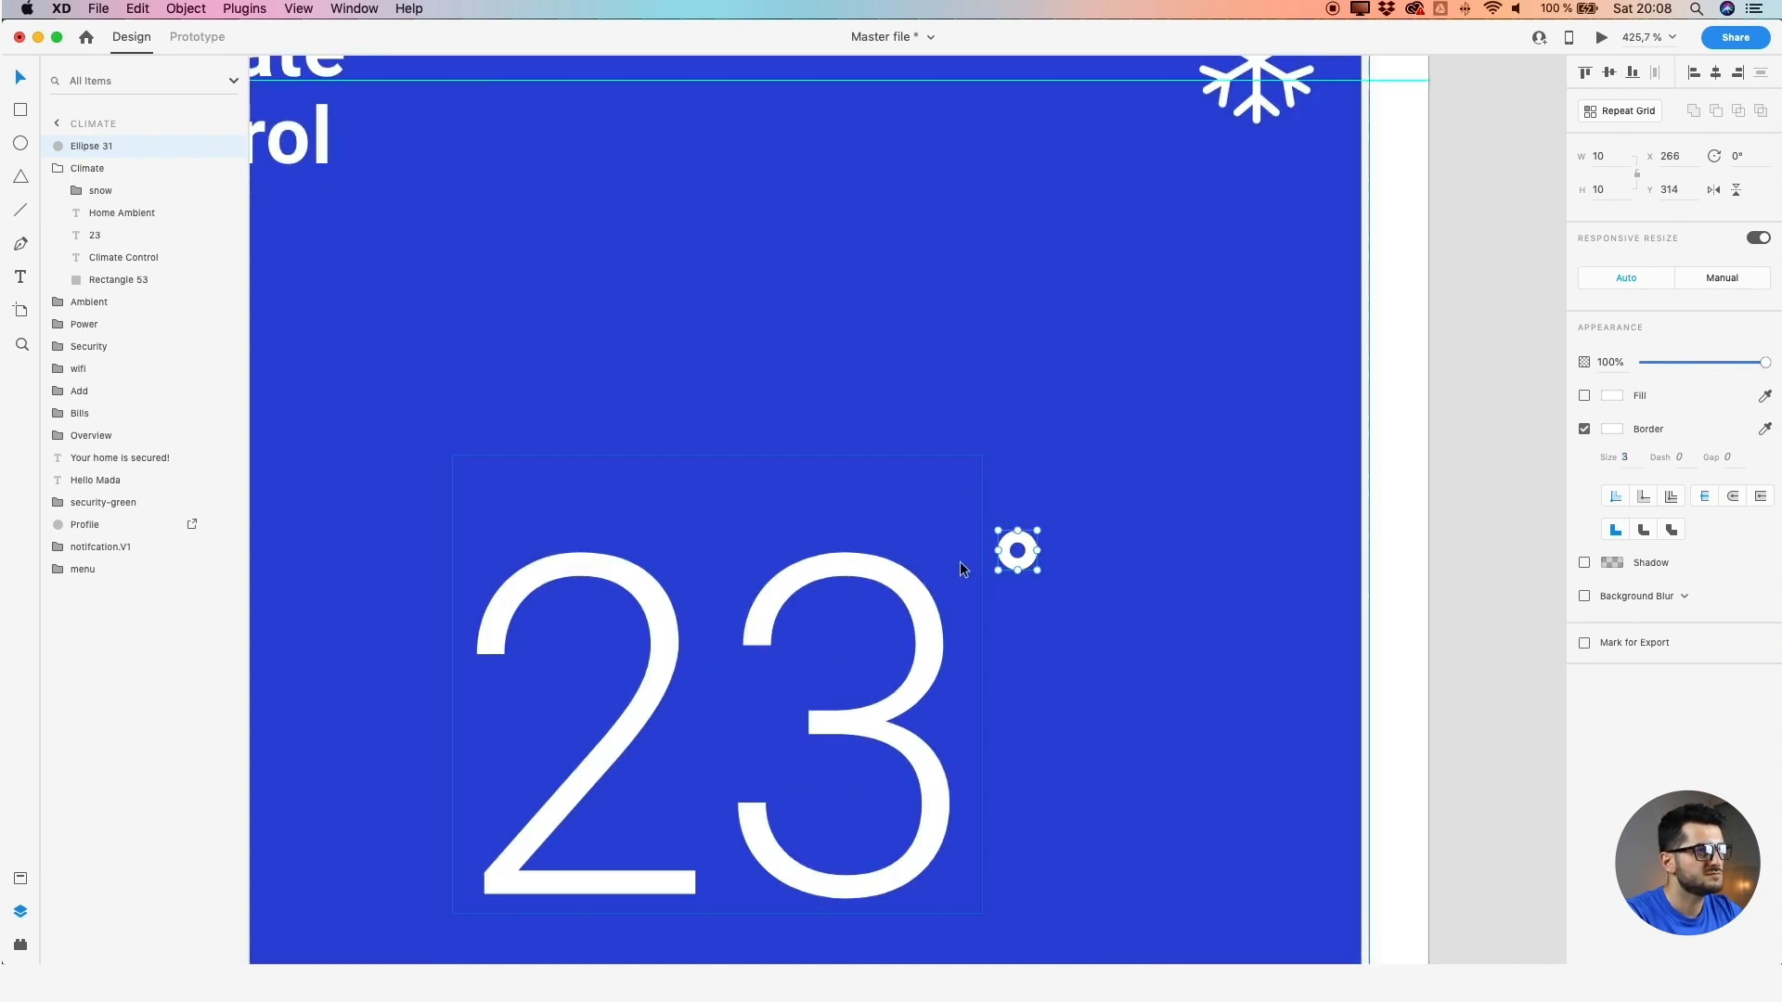
key(Up)
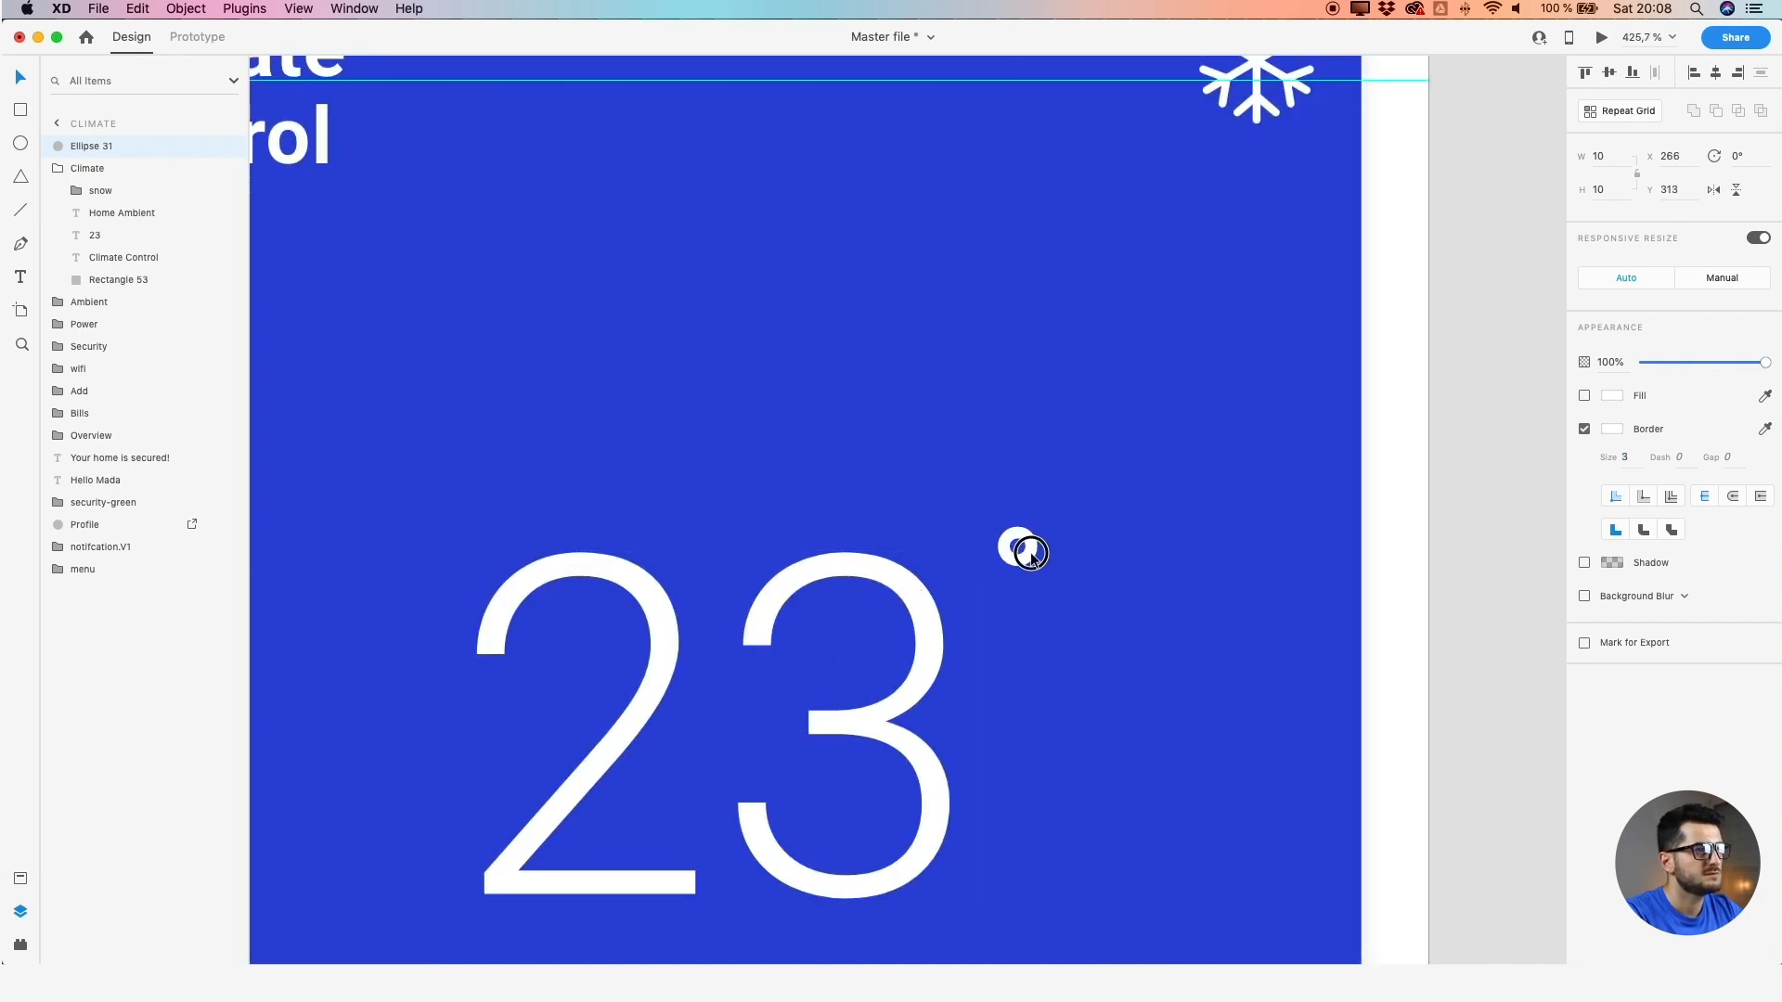
scroll(942, 561, down, 3)
drag(647, 557, 893, 490)
drag(1225, 492, 1225, 508)
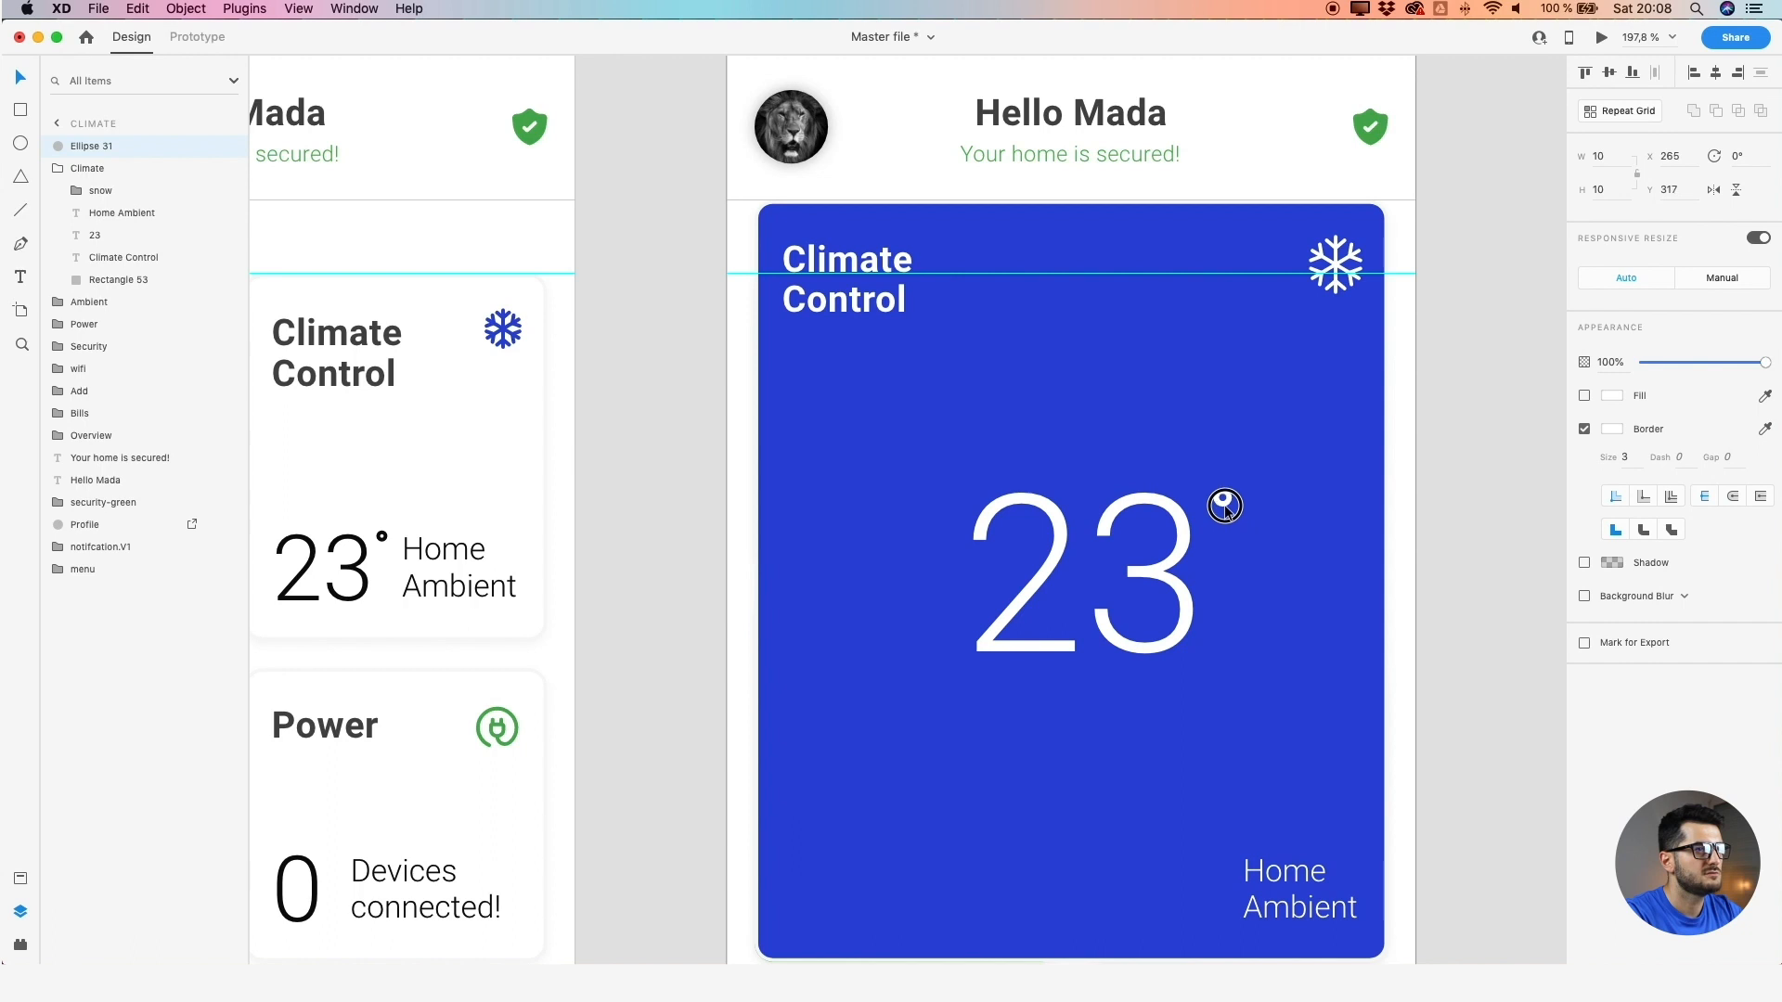
Try the Thin font weight on the Climate artboard's large 23, and undo the change
click(676, 482)
scroll(676, 485, down, 1)
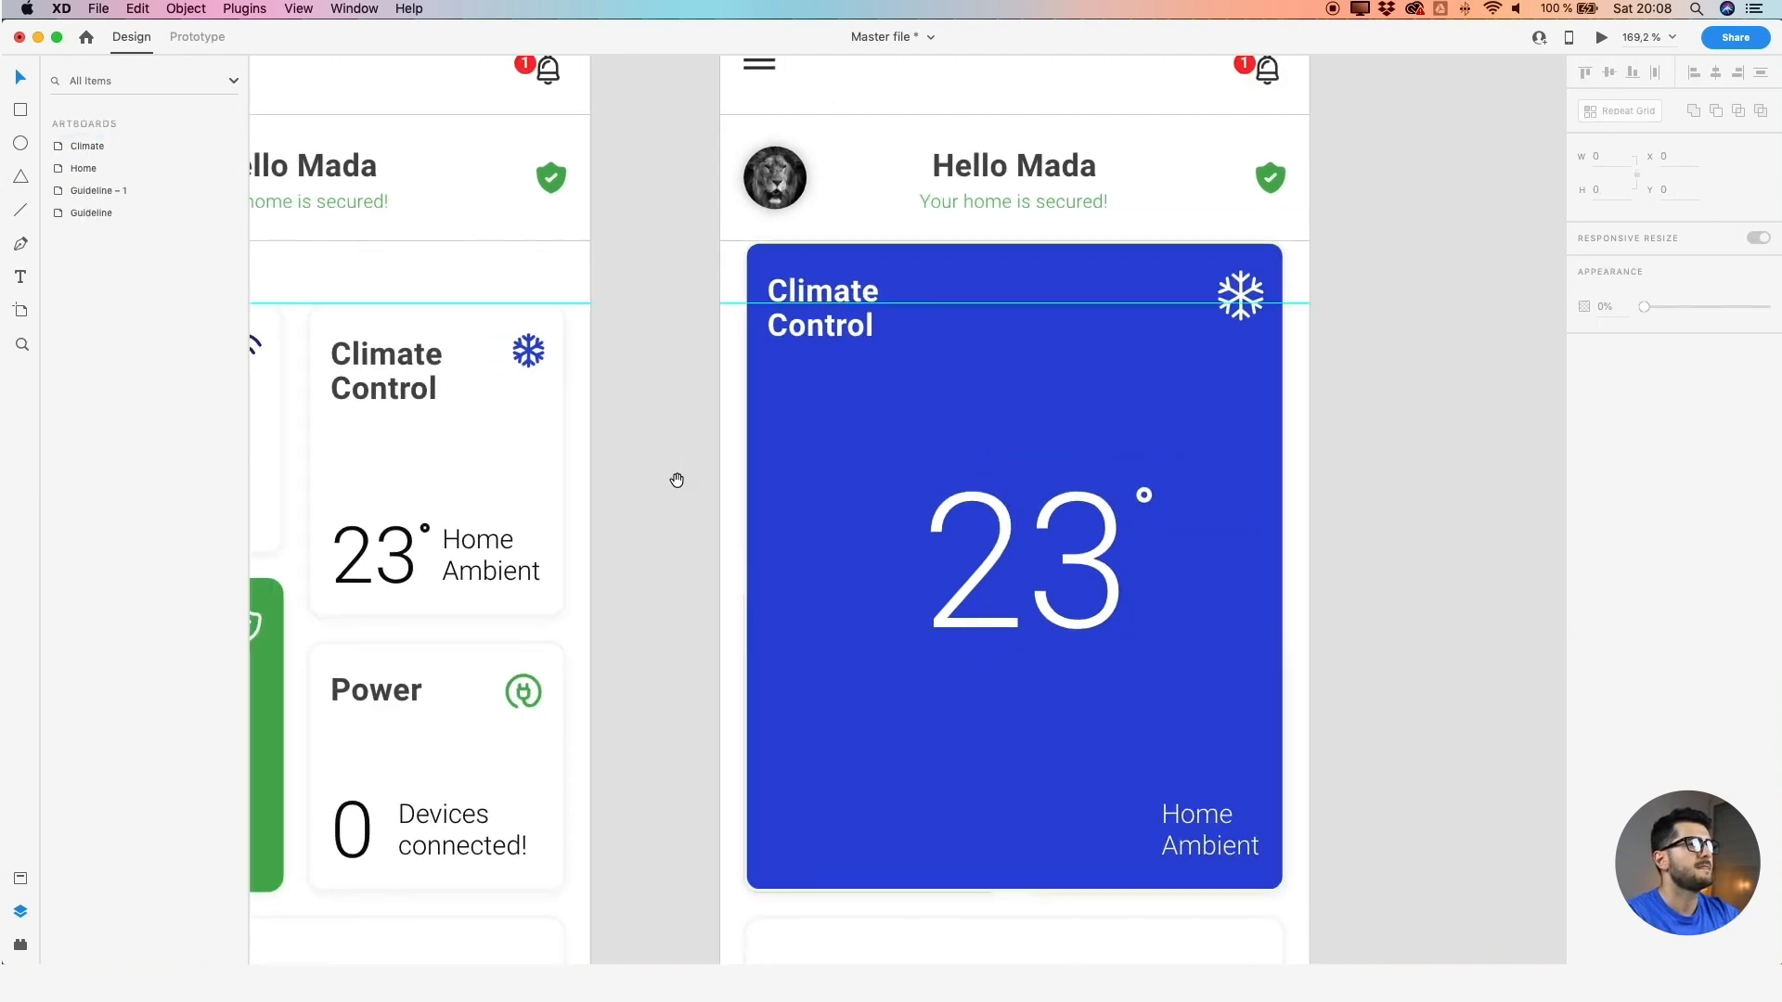
drag(677, 482, 660, 441)
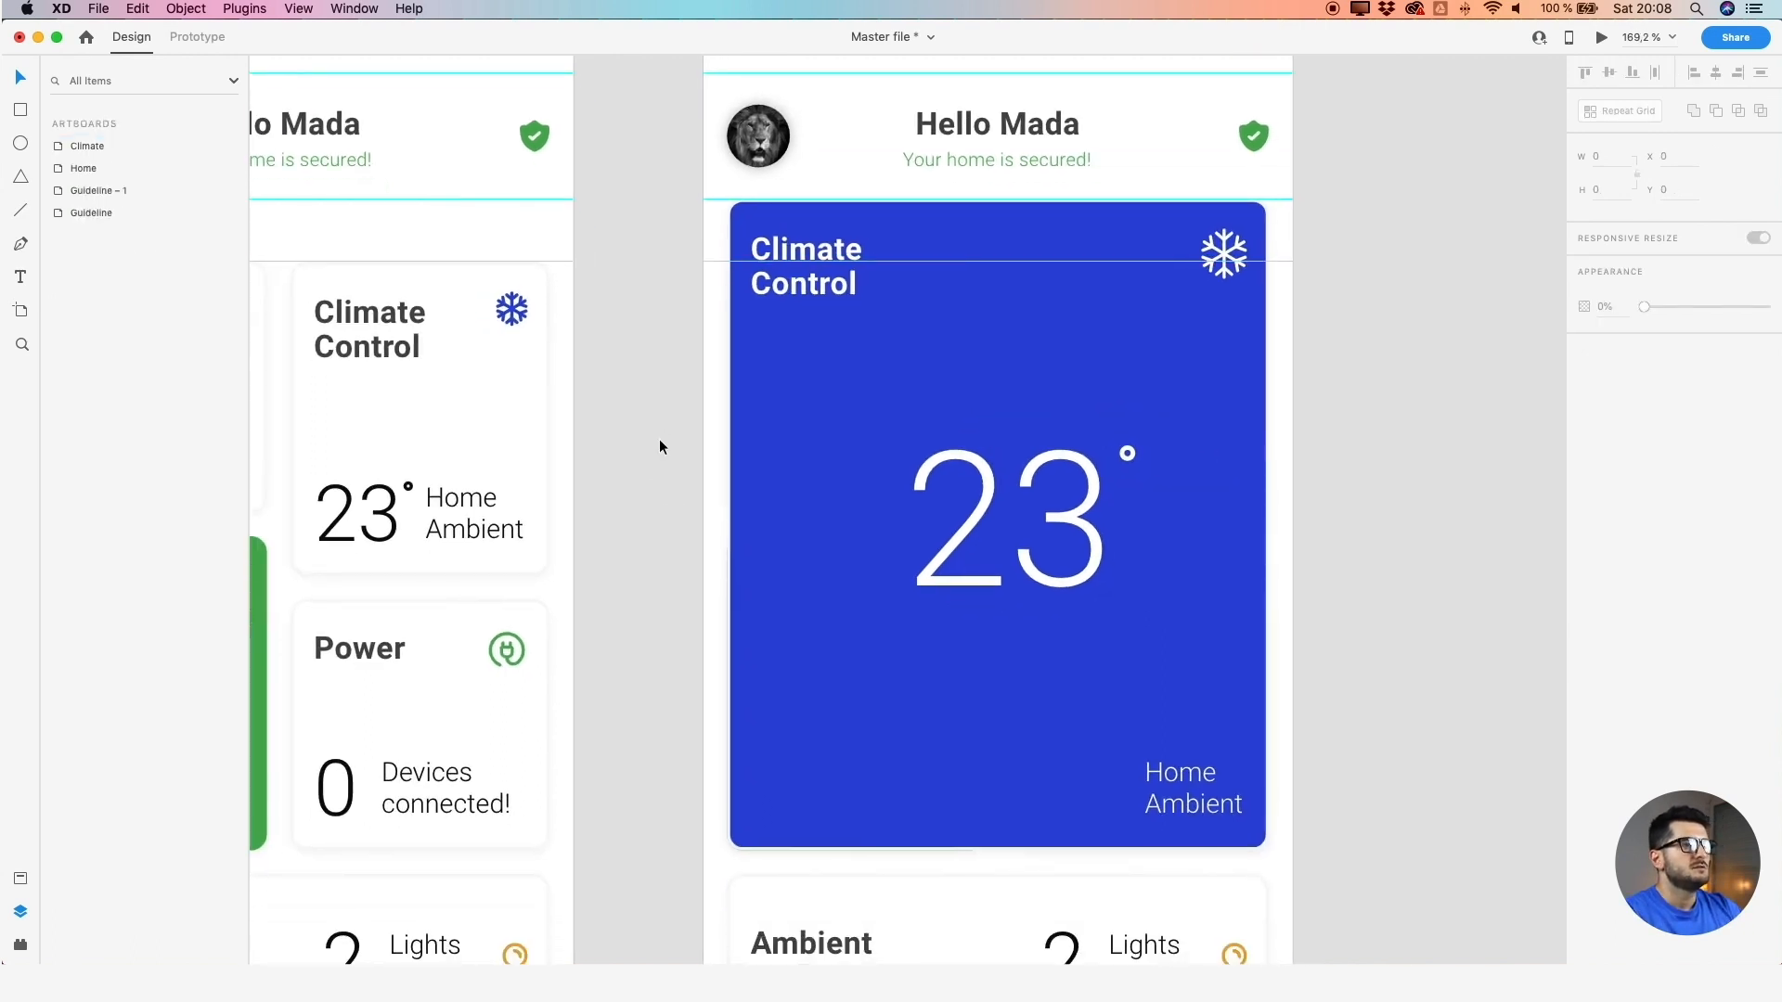
scroll(659, 443, down, 1)
click(1013, 538)
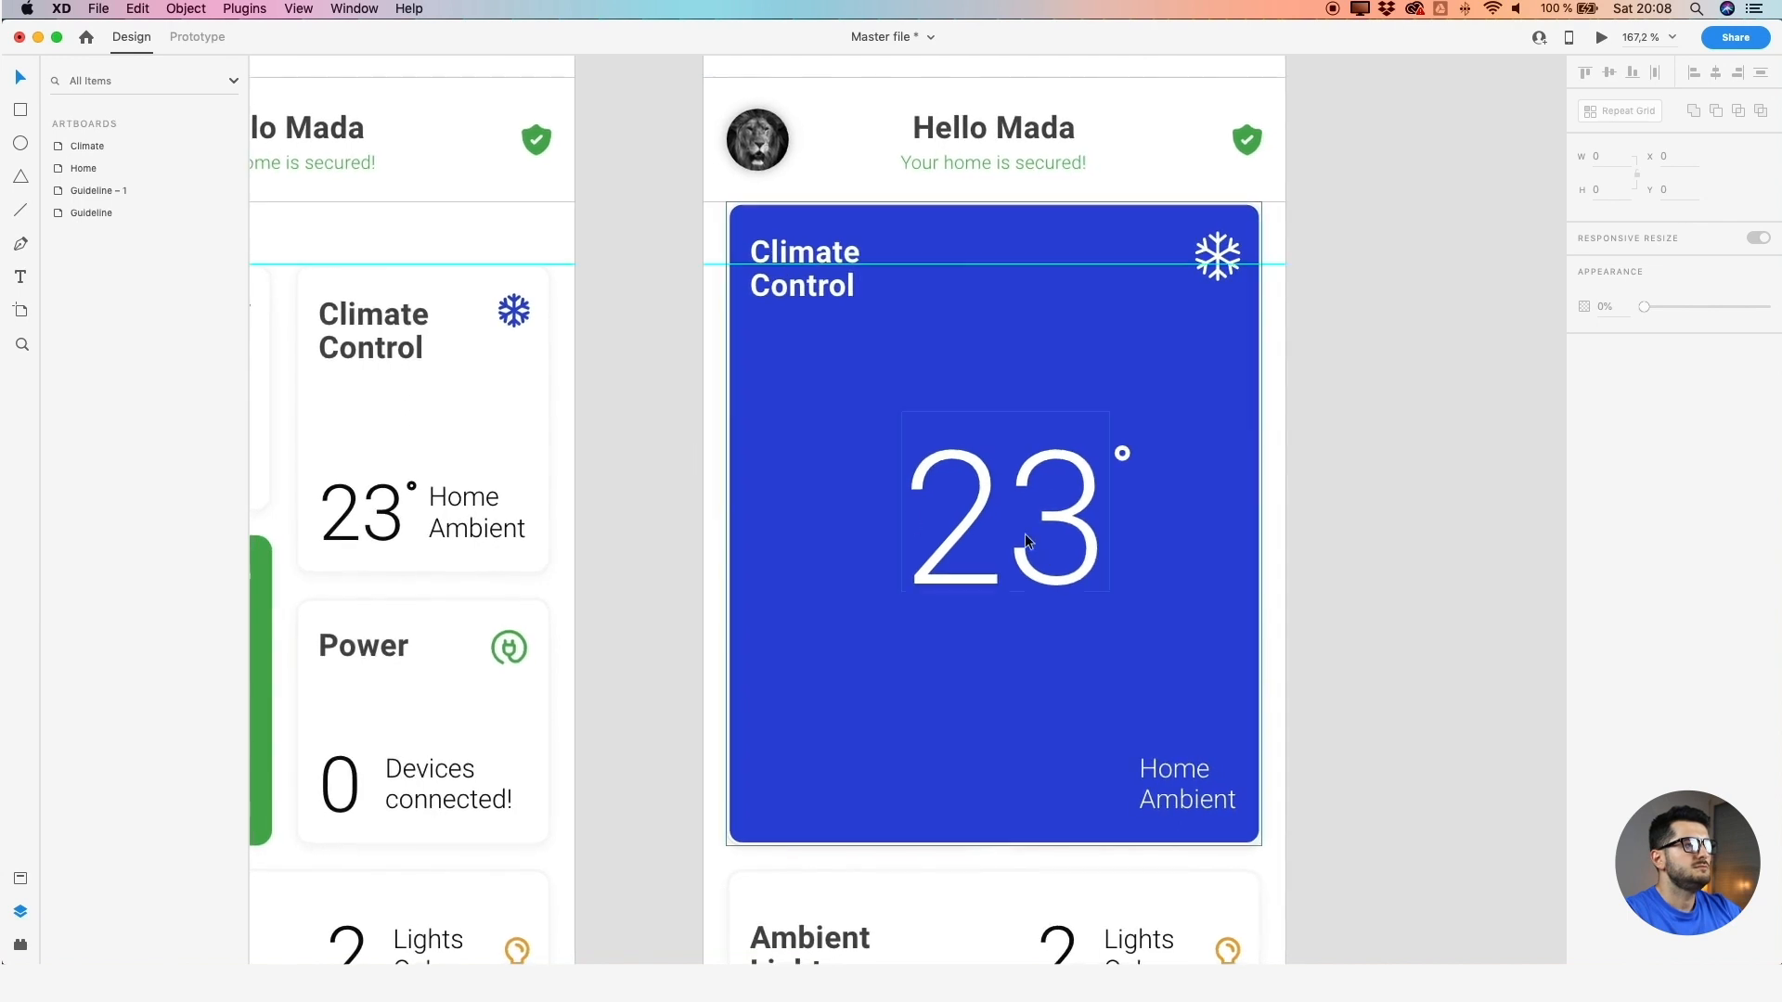
double_click(1010, 537)
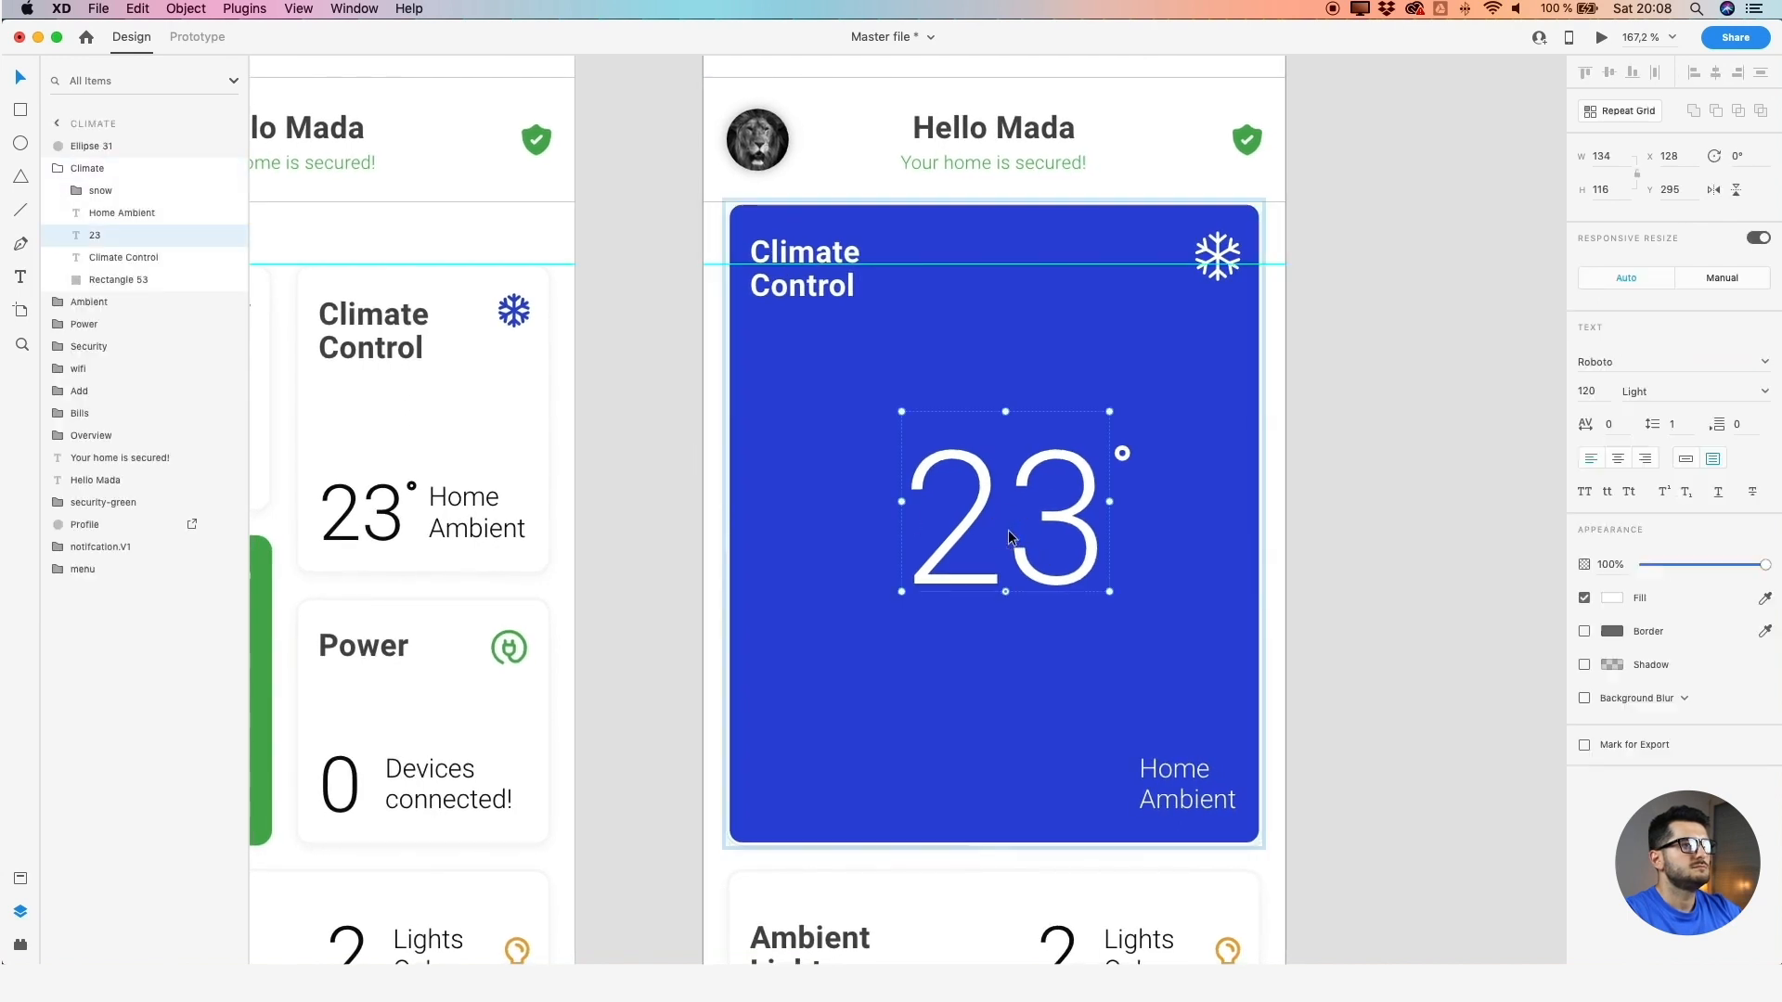
click(1763, 393)
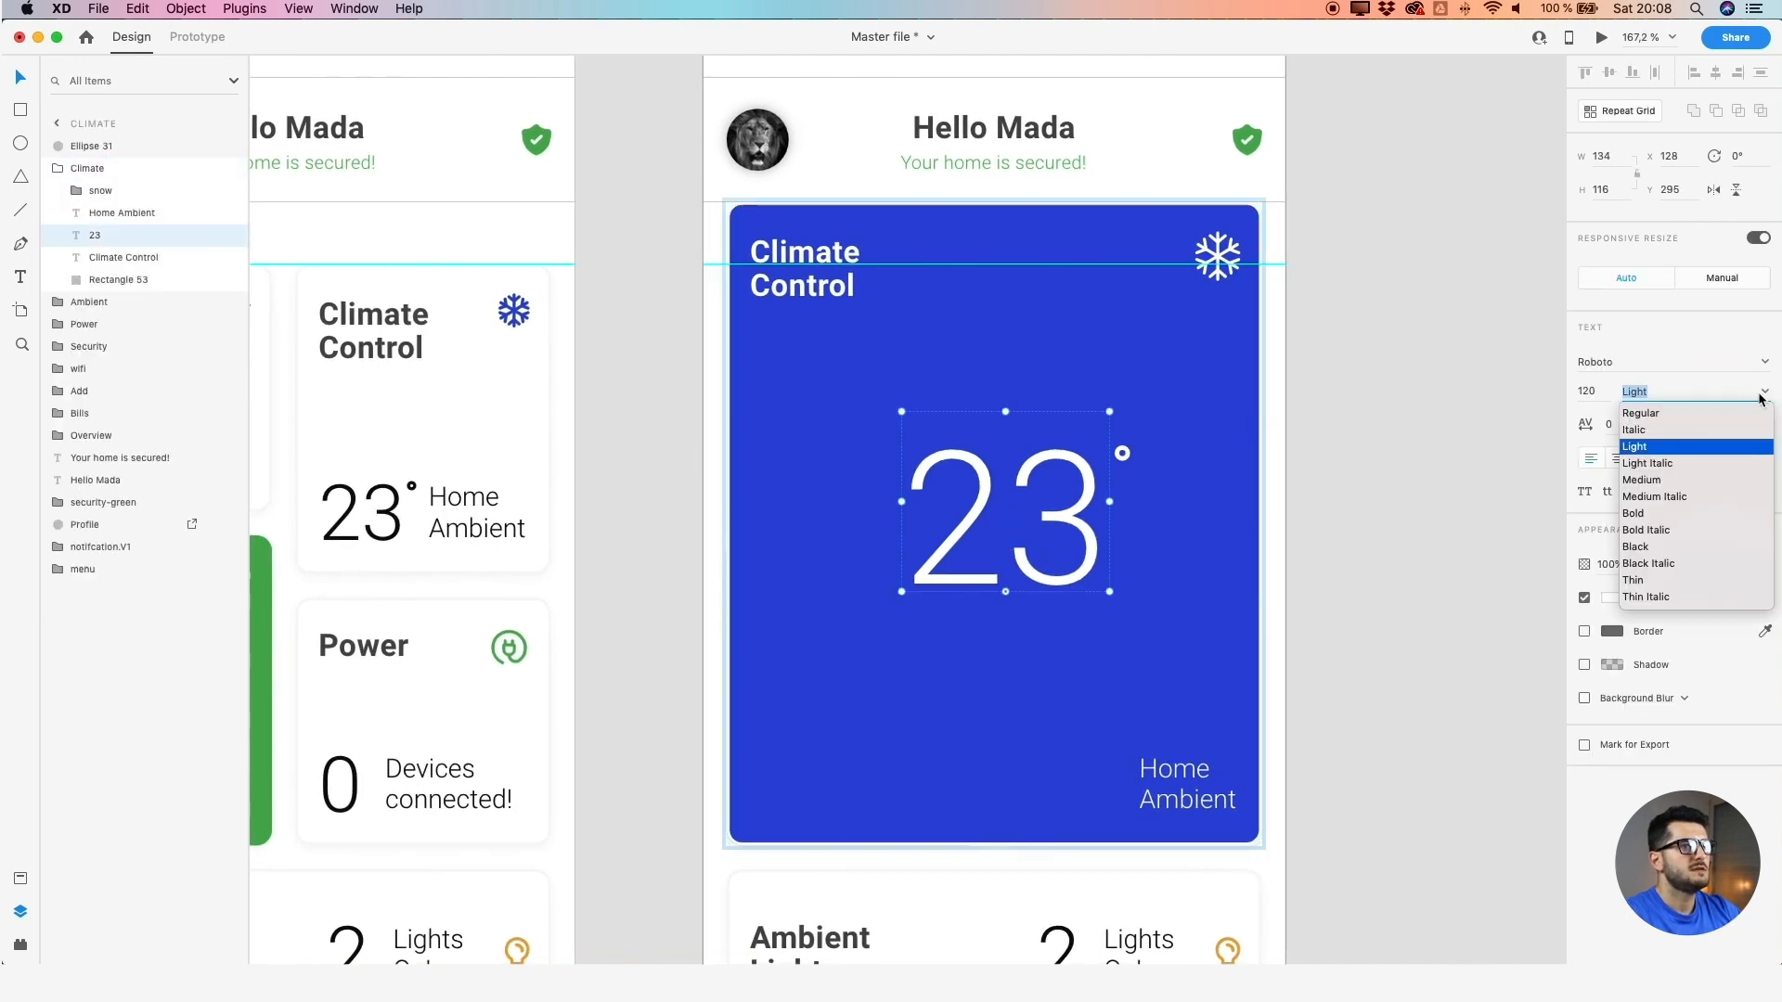
click(1650, 577)
click(1394, 533)
scroll(1395, 533, down, 3)
key(super+z)
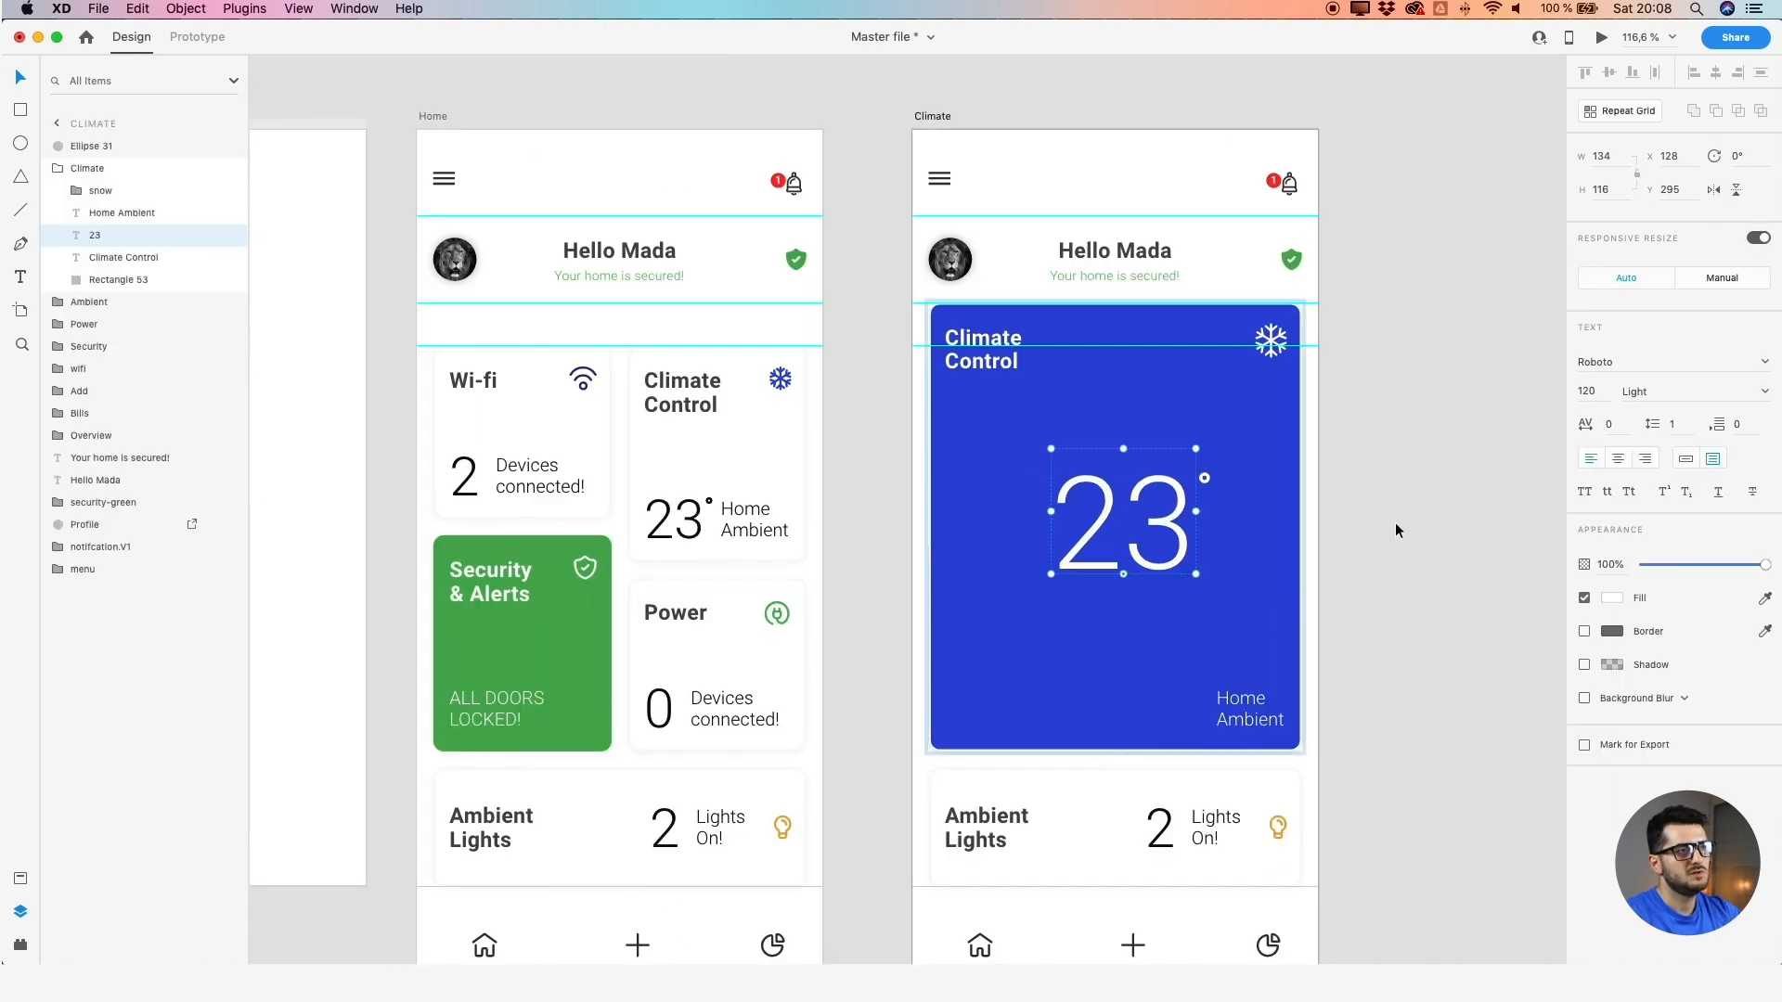
drag(1401, 517, 1147, 529)
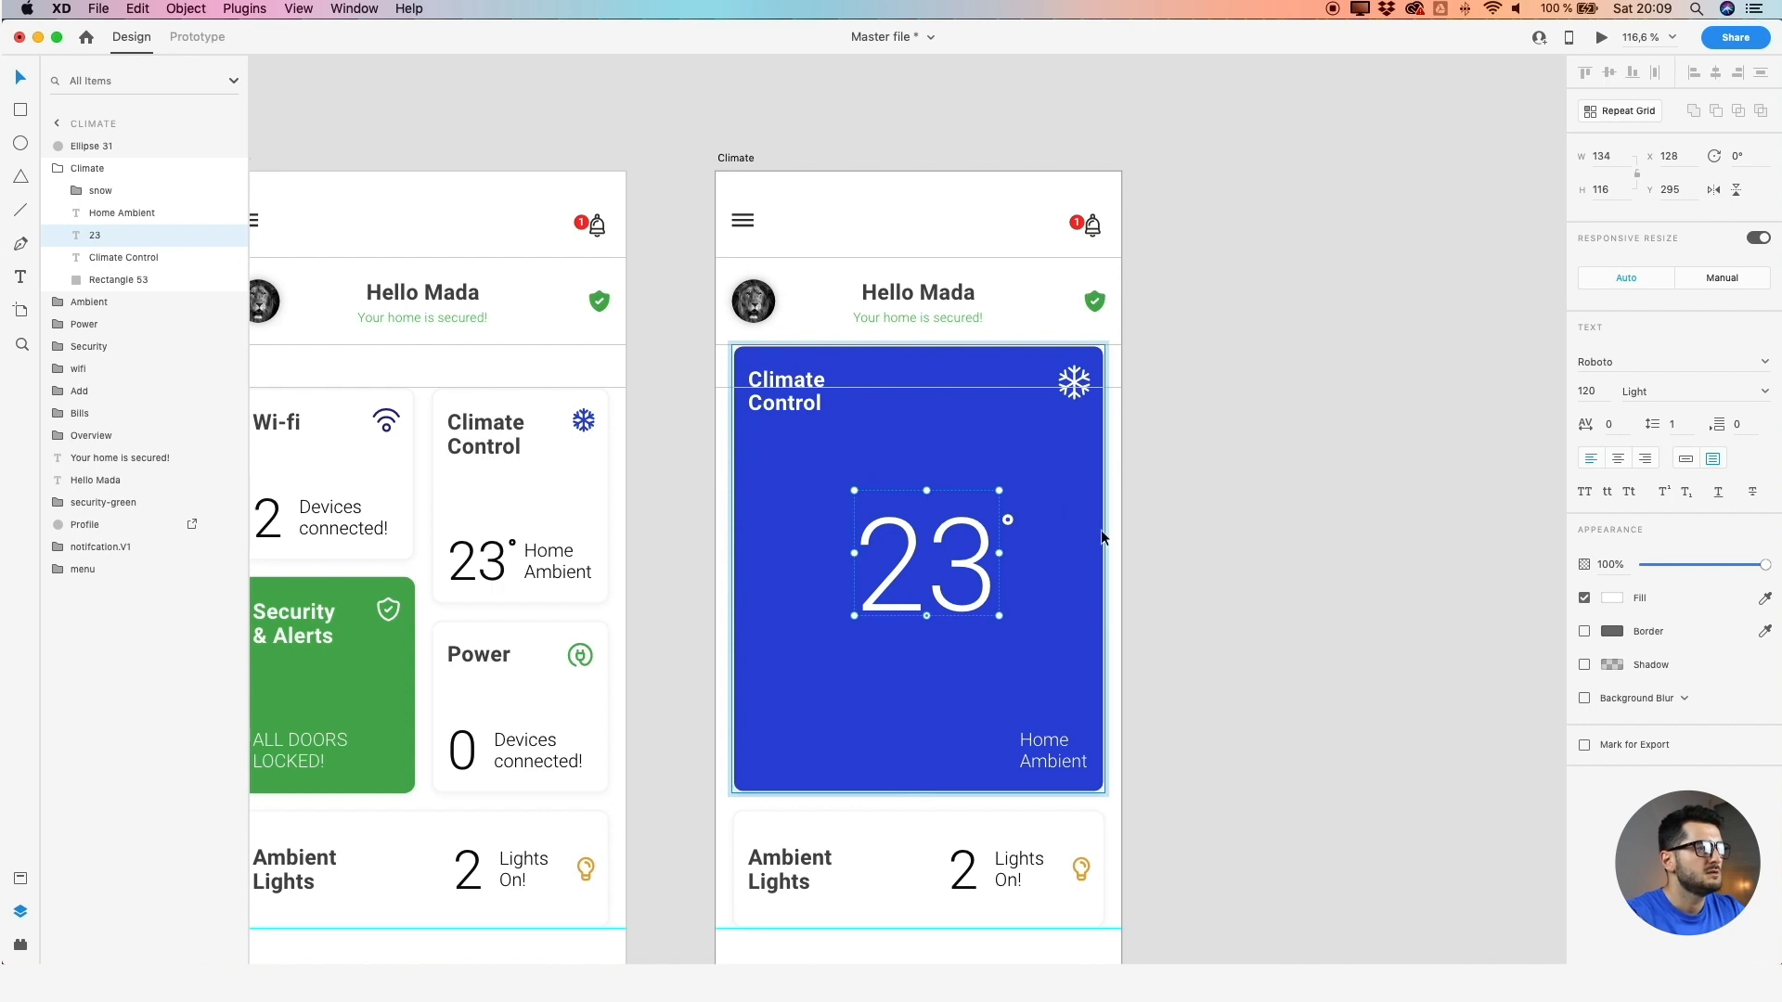
scroll(1002, 564, up, 3)
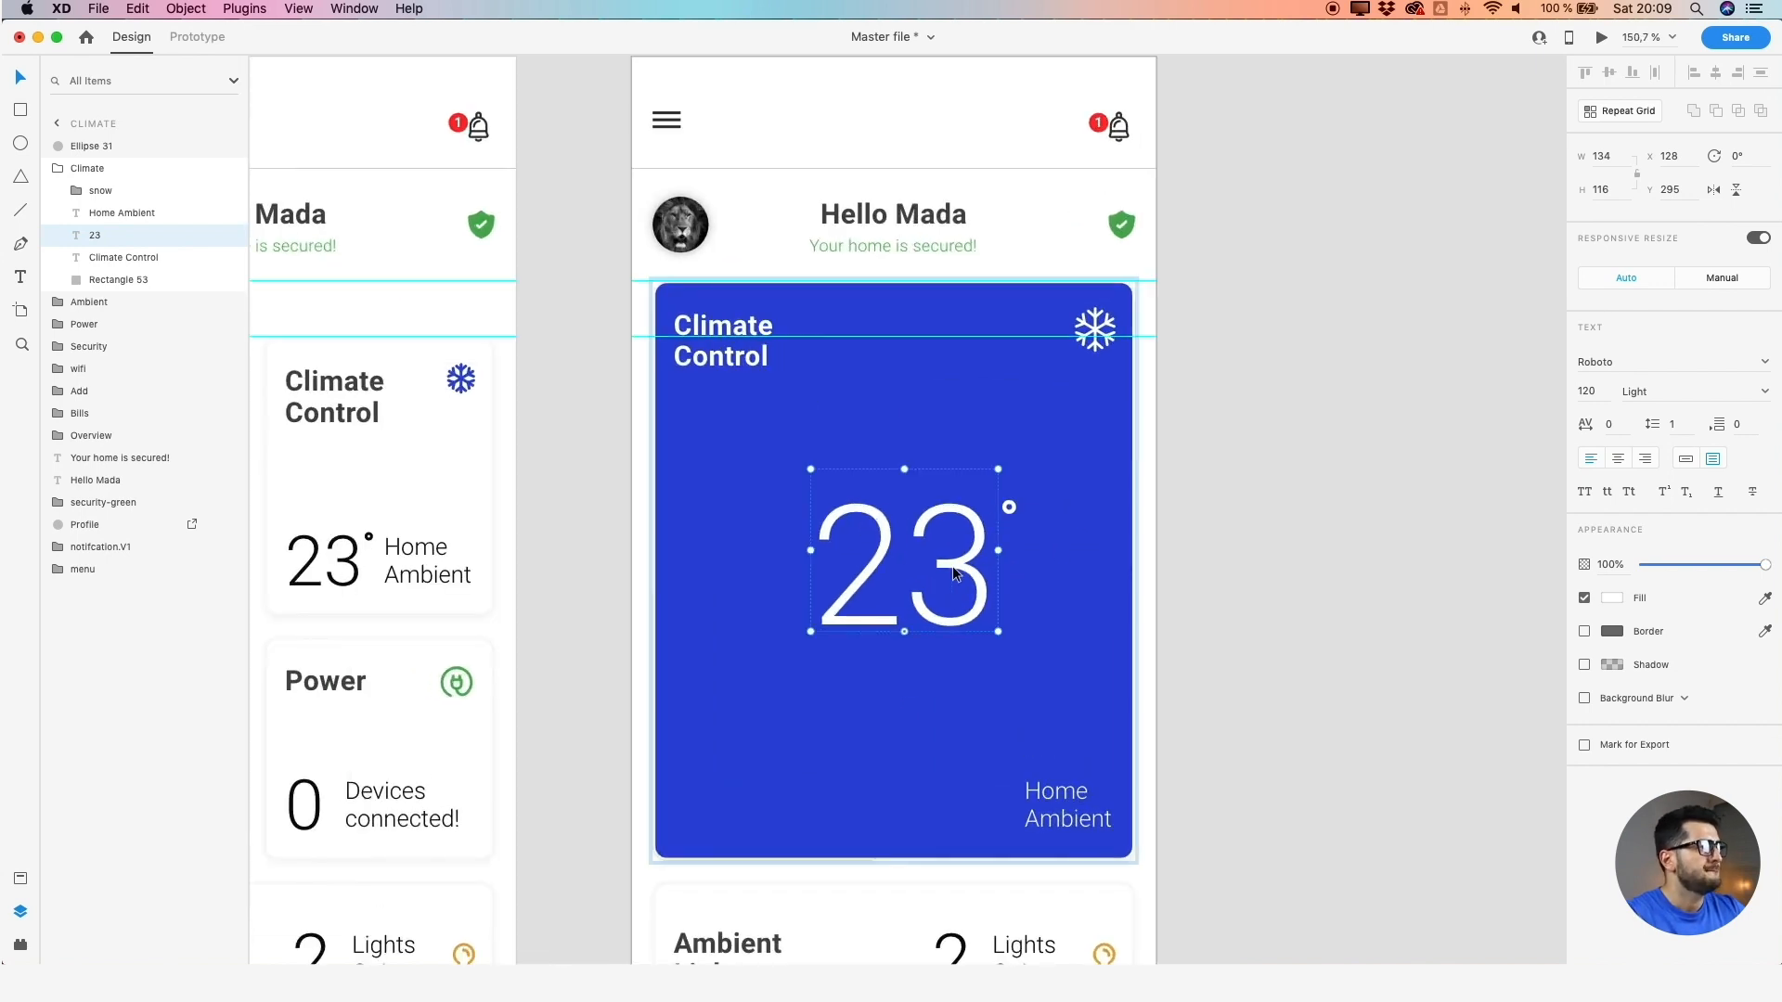
key(space)
drag(954, 571, 935, 535)
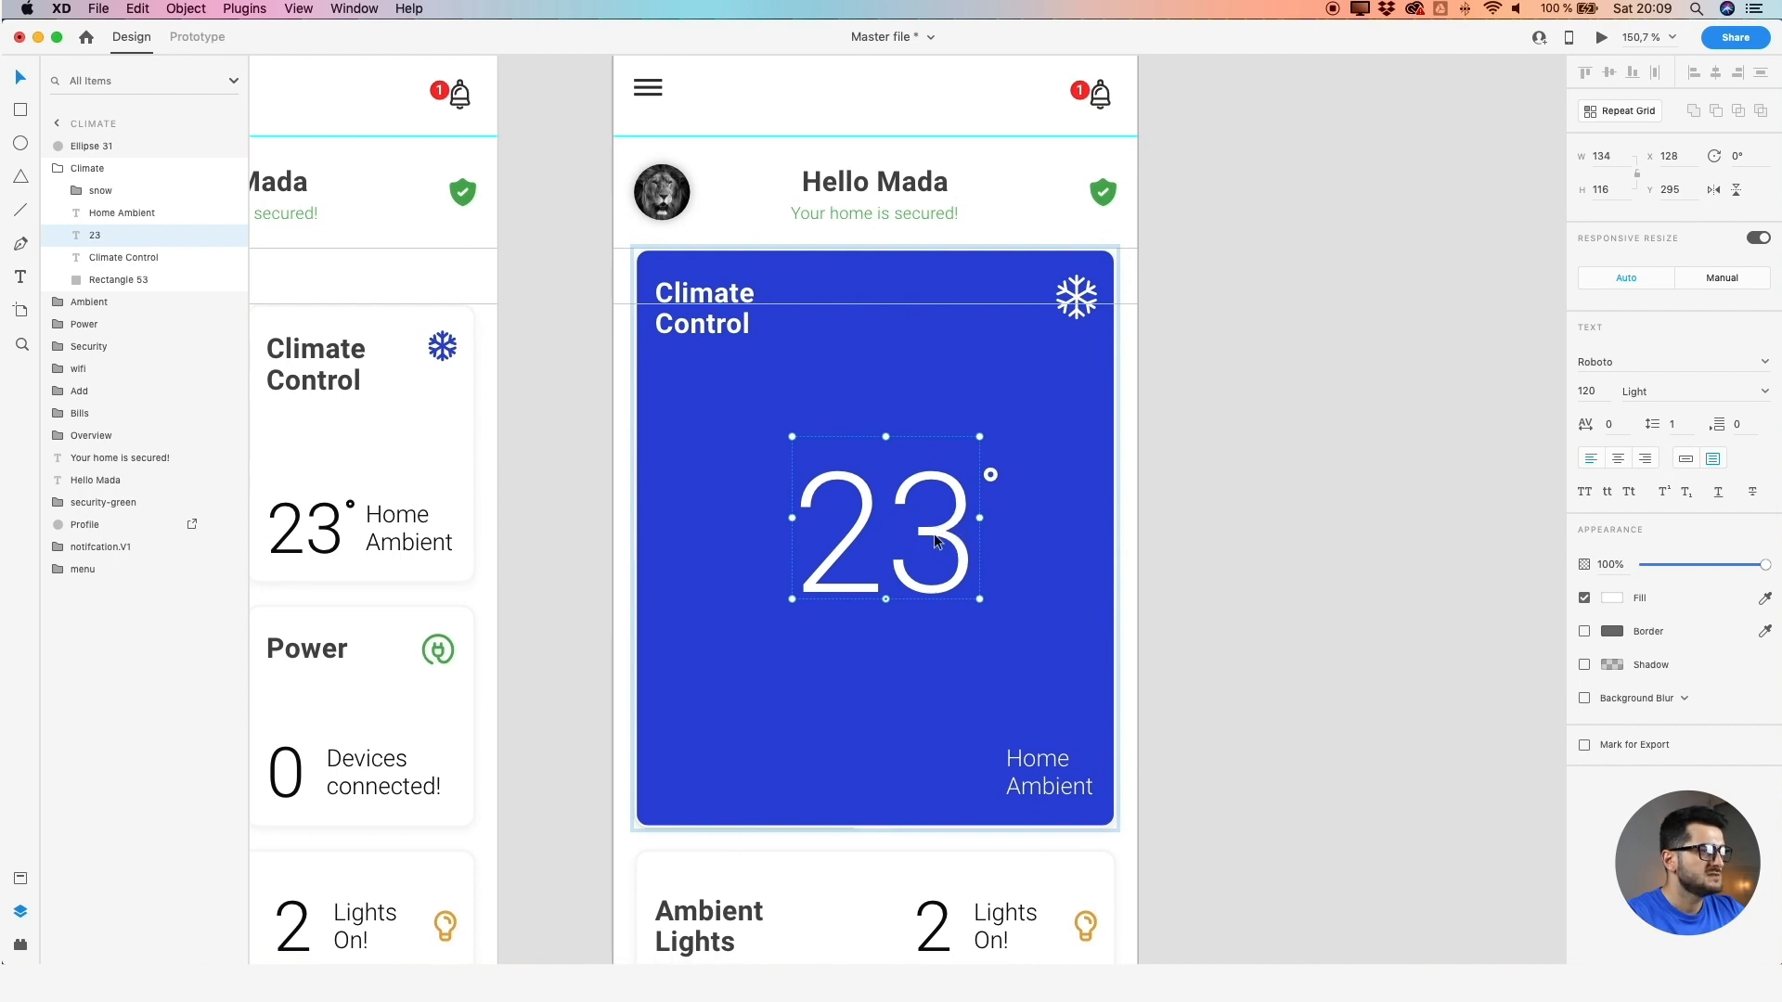
click(1044, 774)
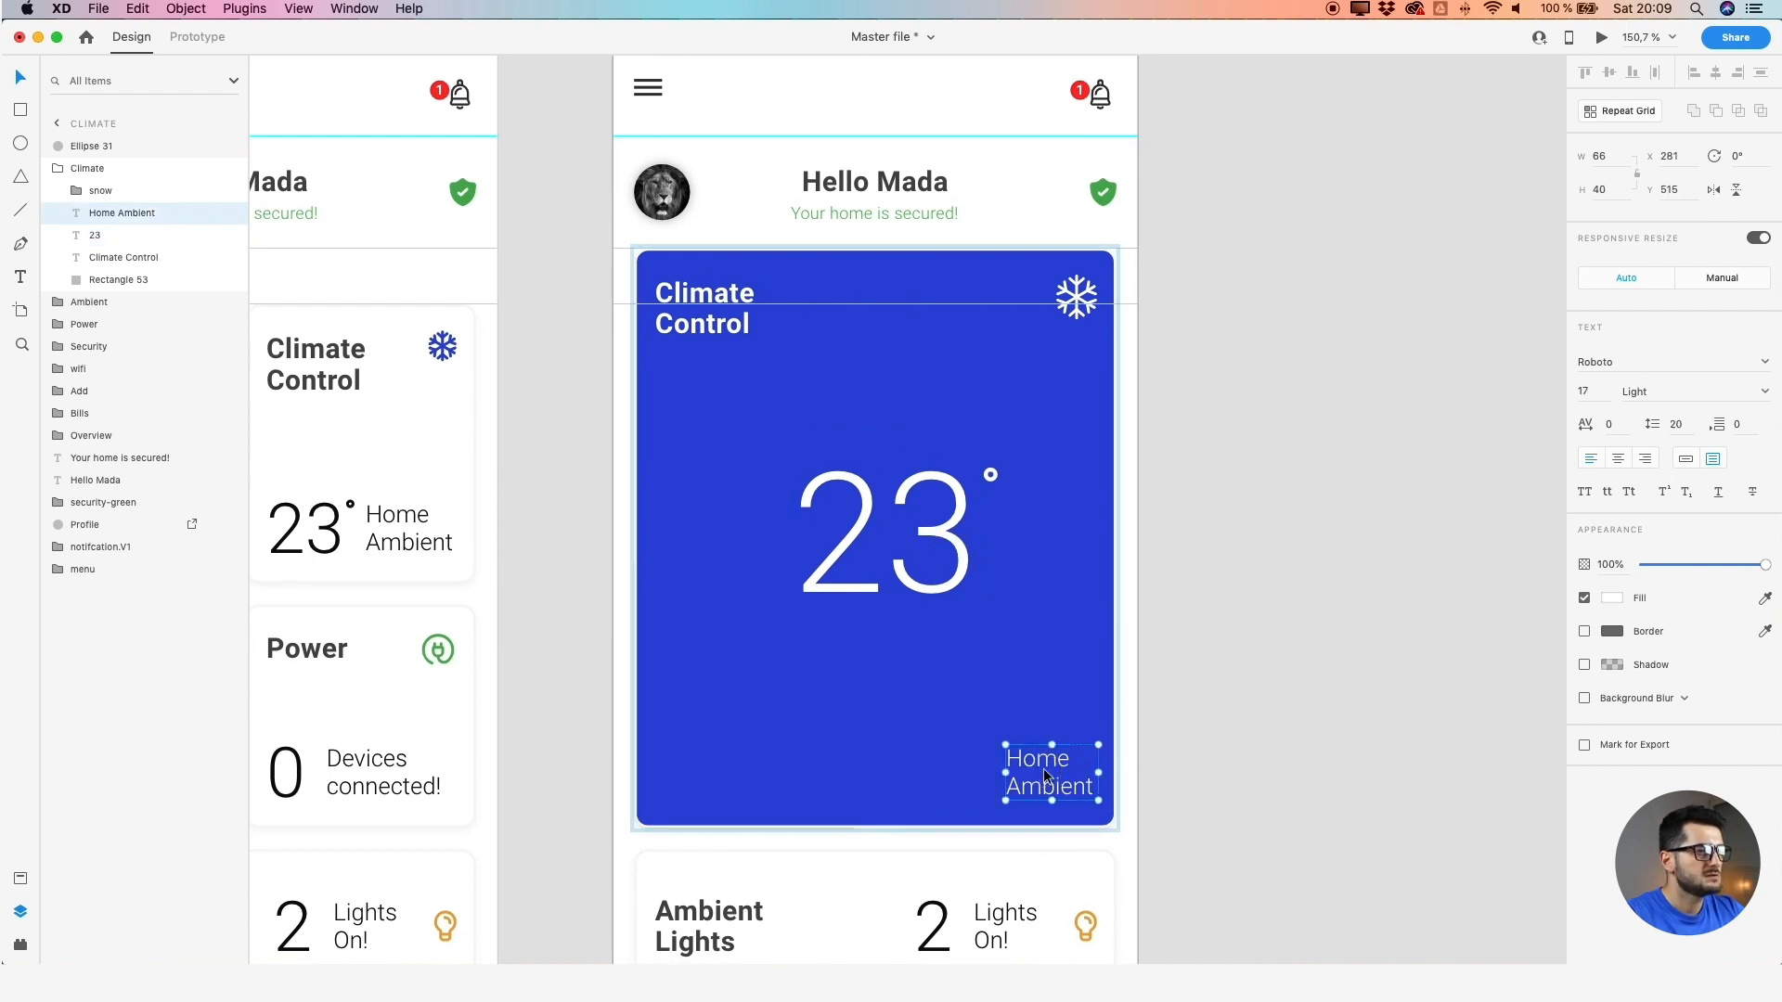
click(1223, 737)
scroll(1183, 704, down, 3)
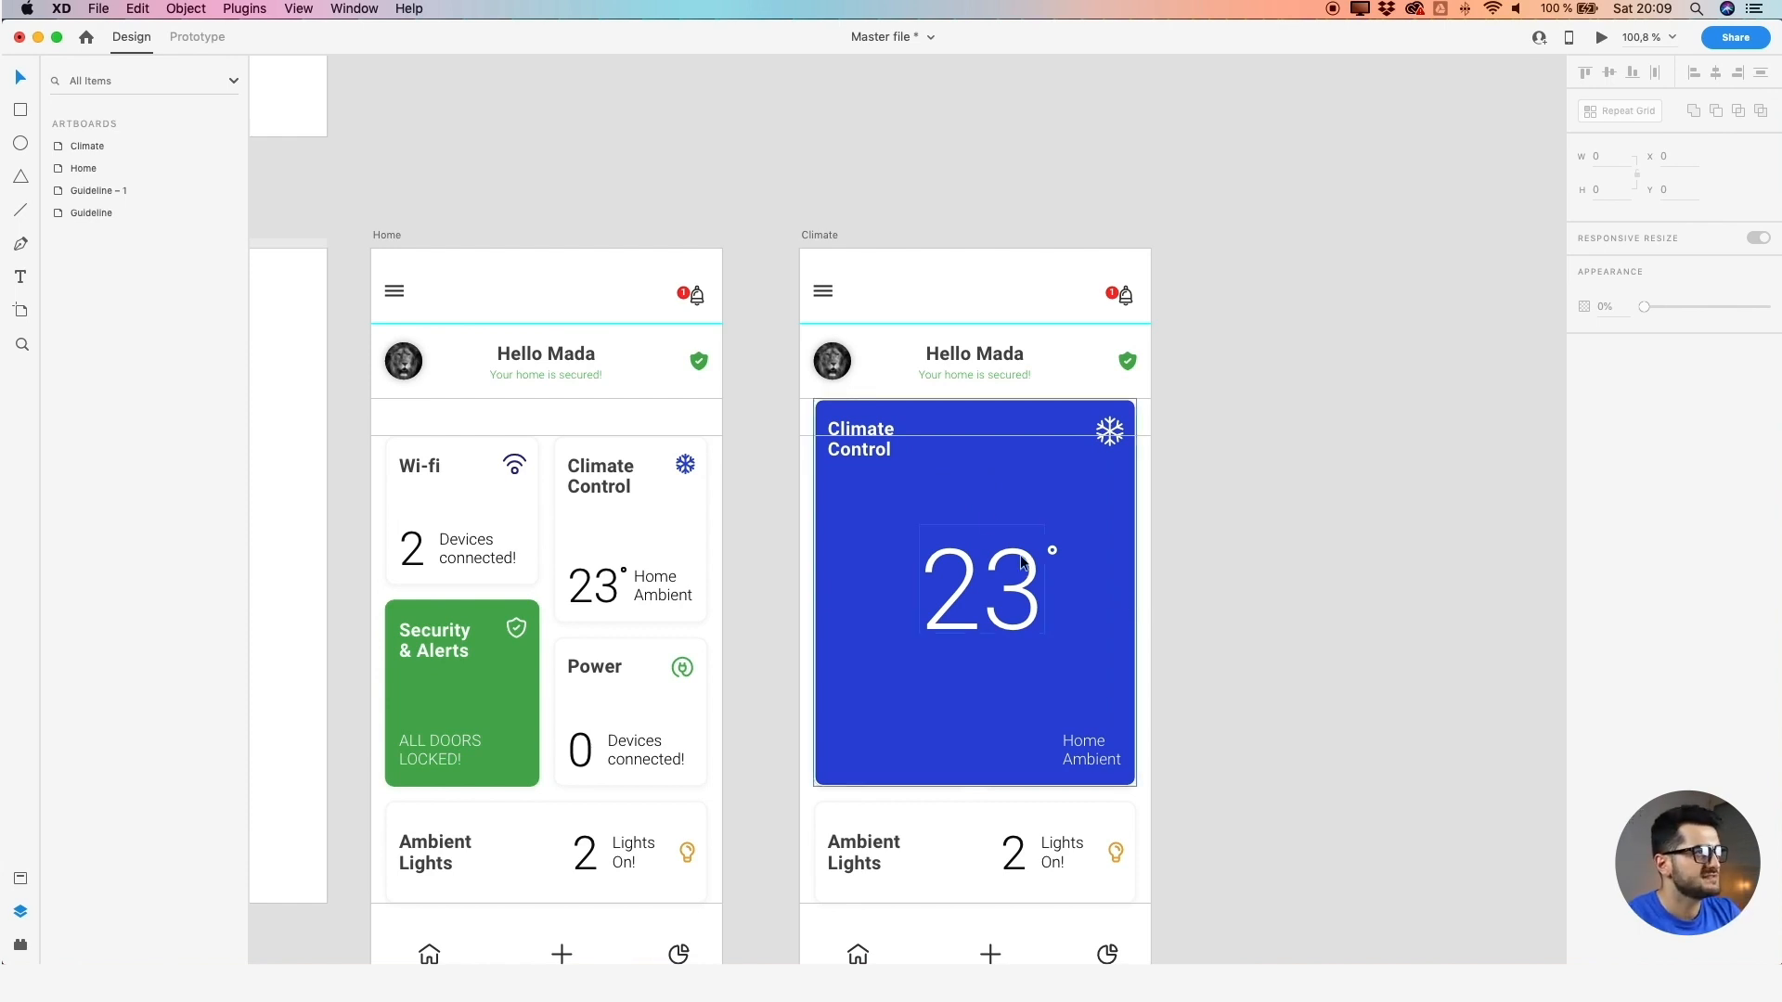
Switch from Design to Prototype mode with the Home and Climate artboards in view
click(954, 495)
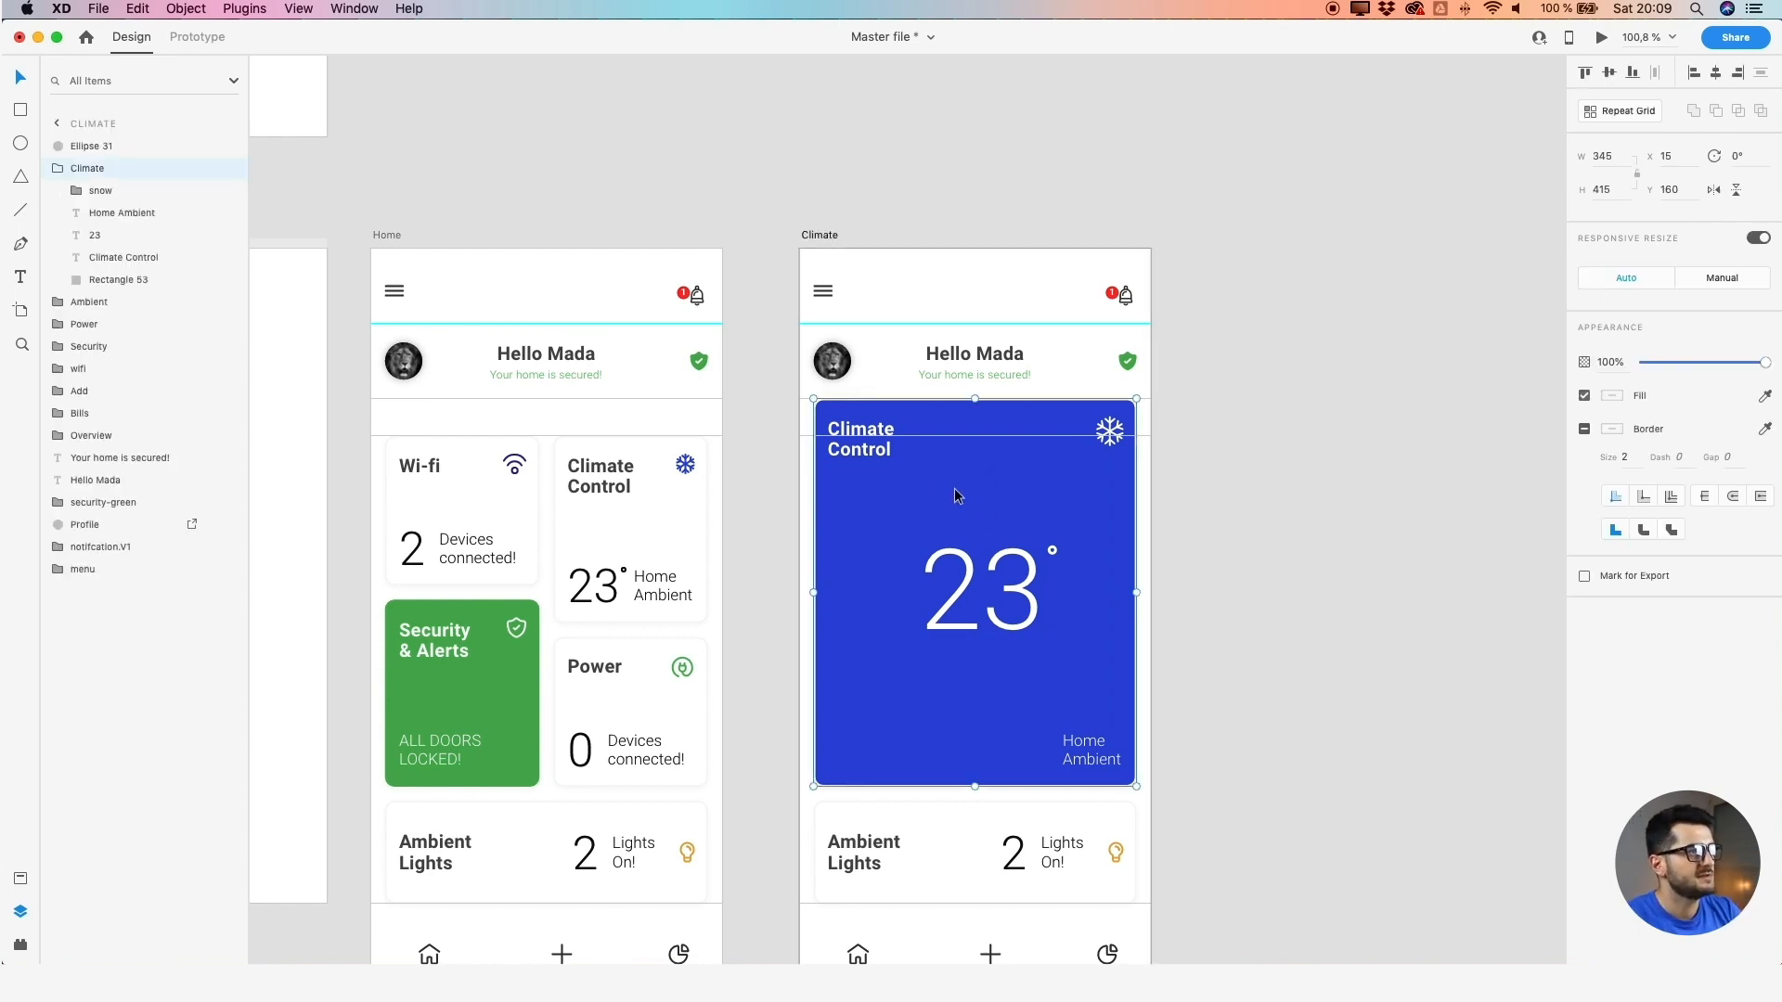
click(181, 38)
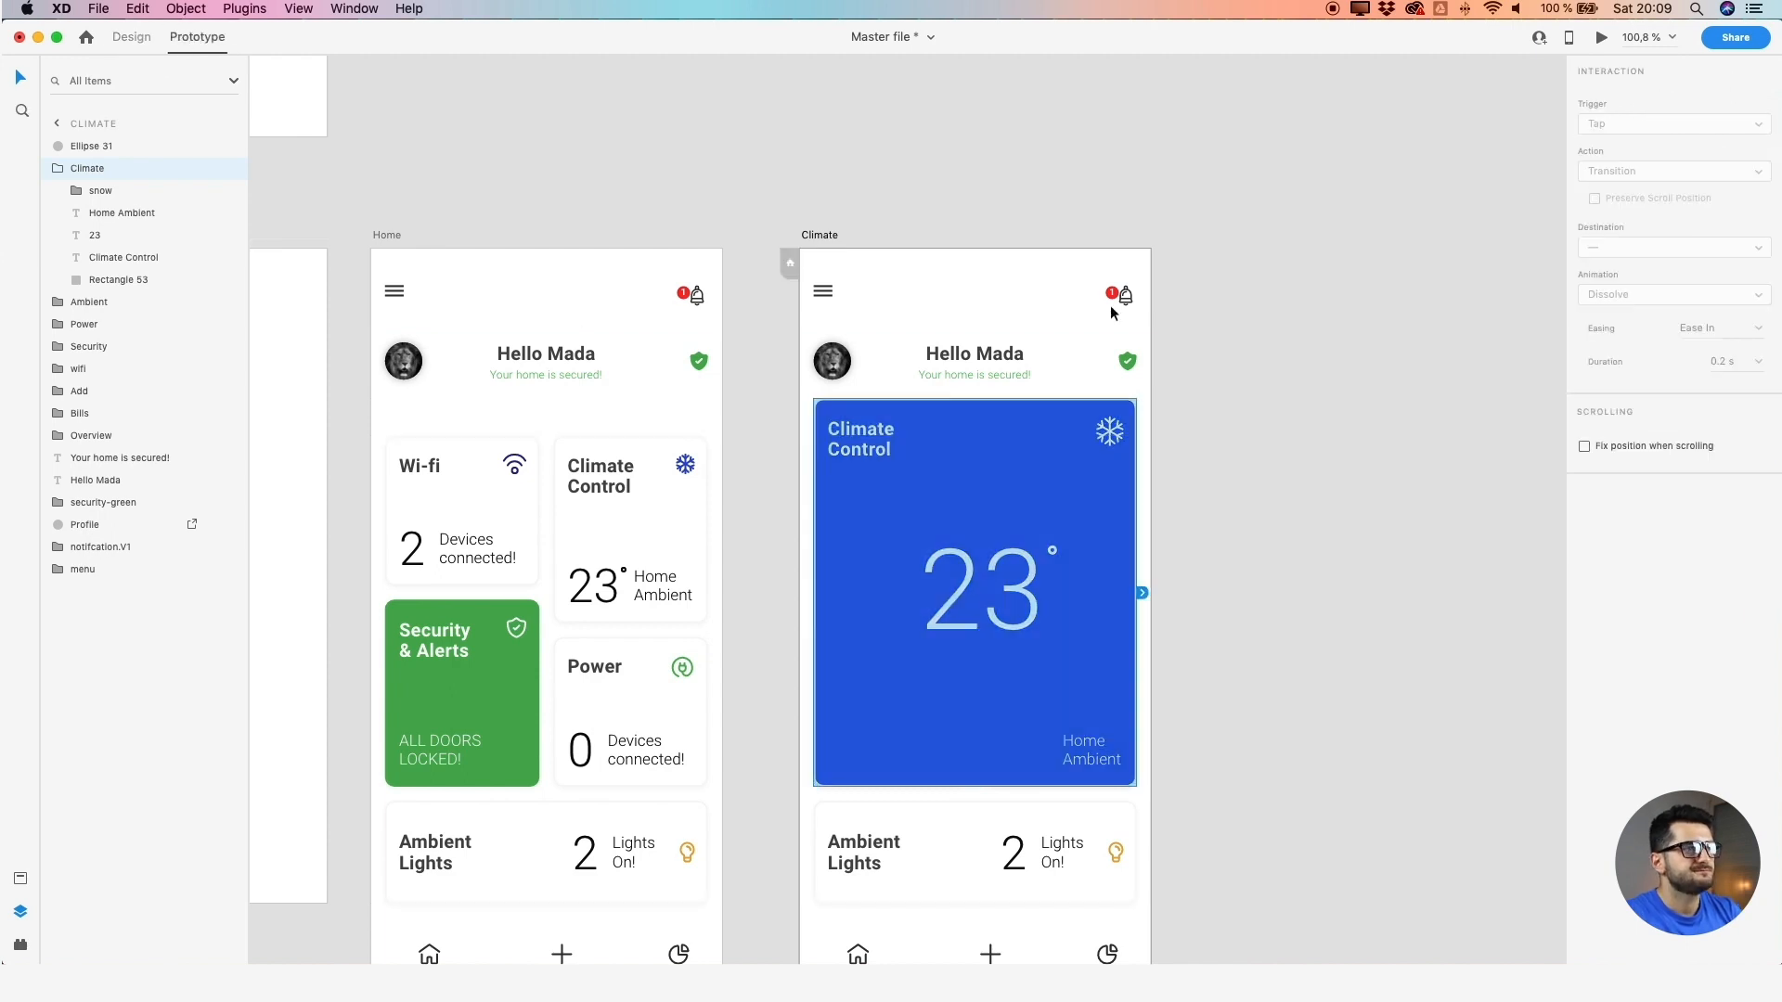
click(1369, 405)
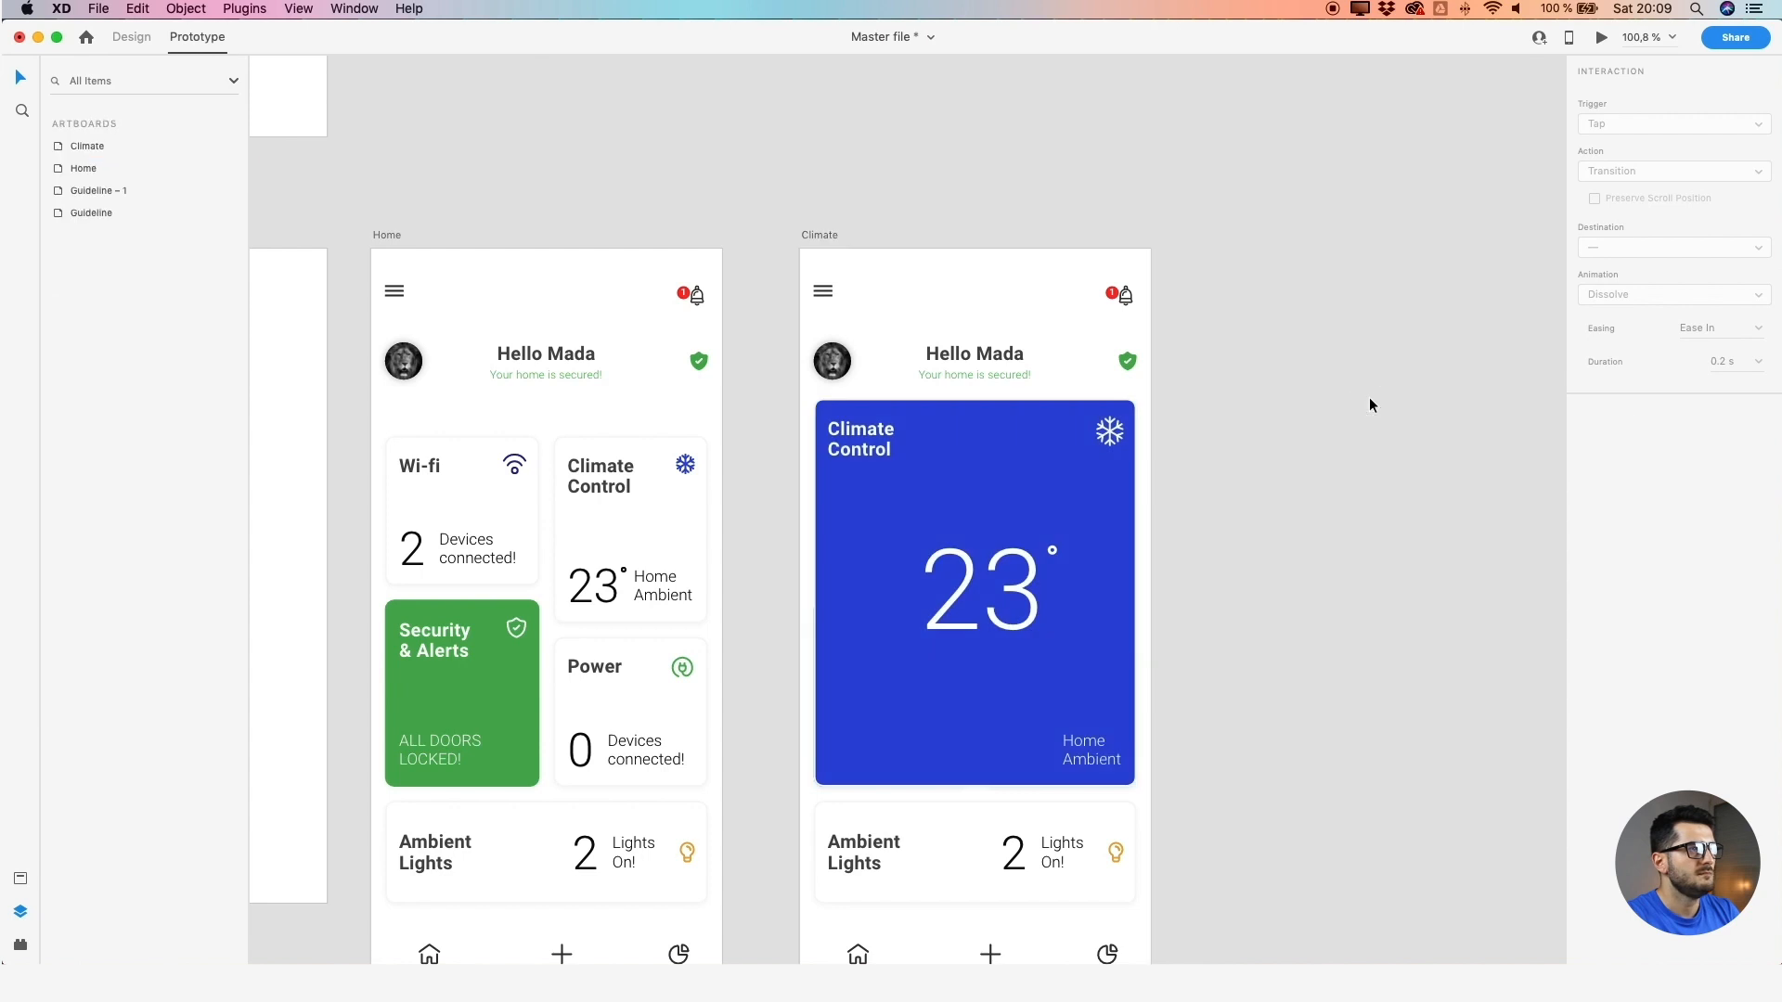
Try linking the blue Climate card to the Home artboard with a Tap trigger and Auto-Animate action, and remove the link
click(996, 455)
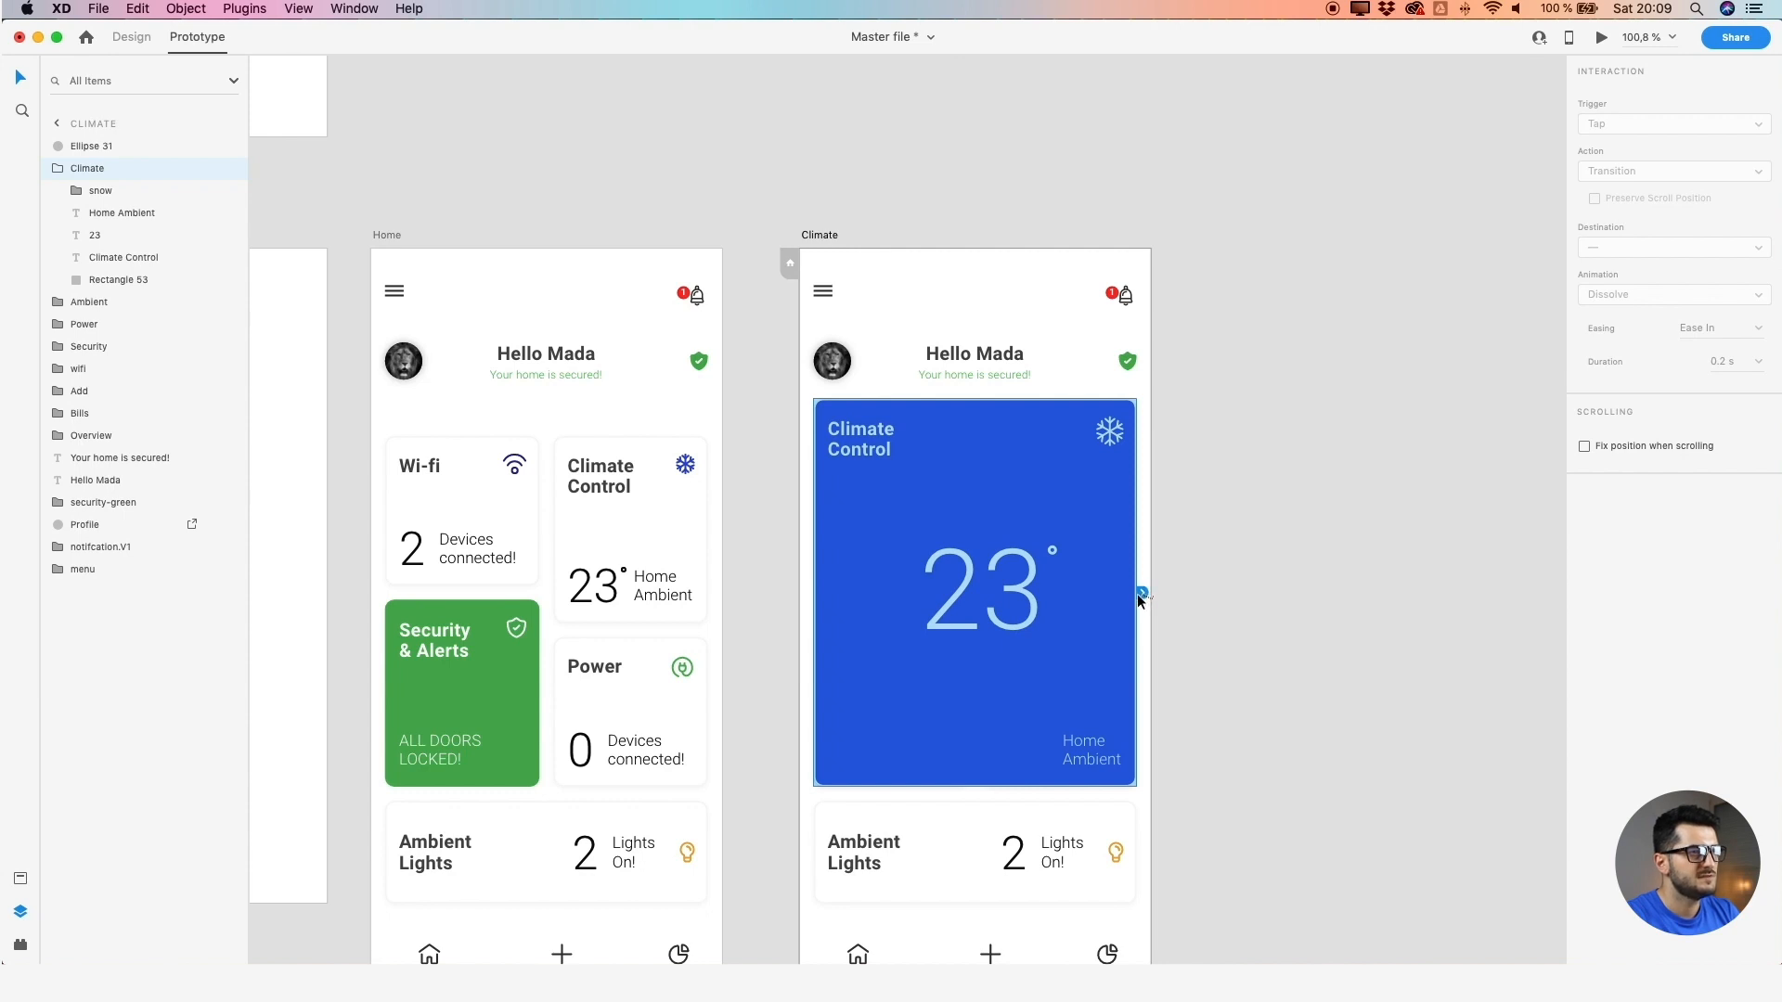
drag(1143, 595, 639, 525)
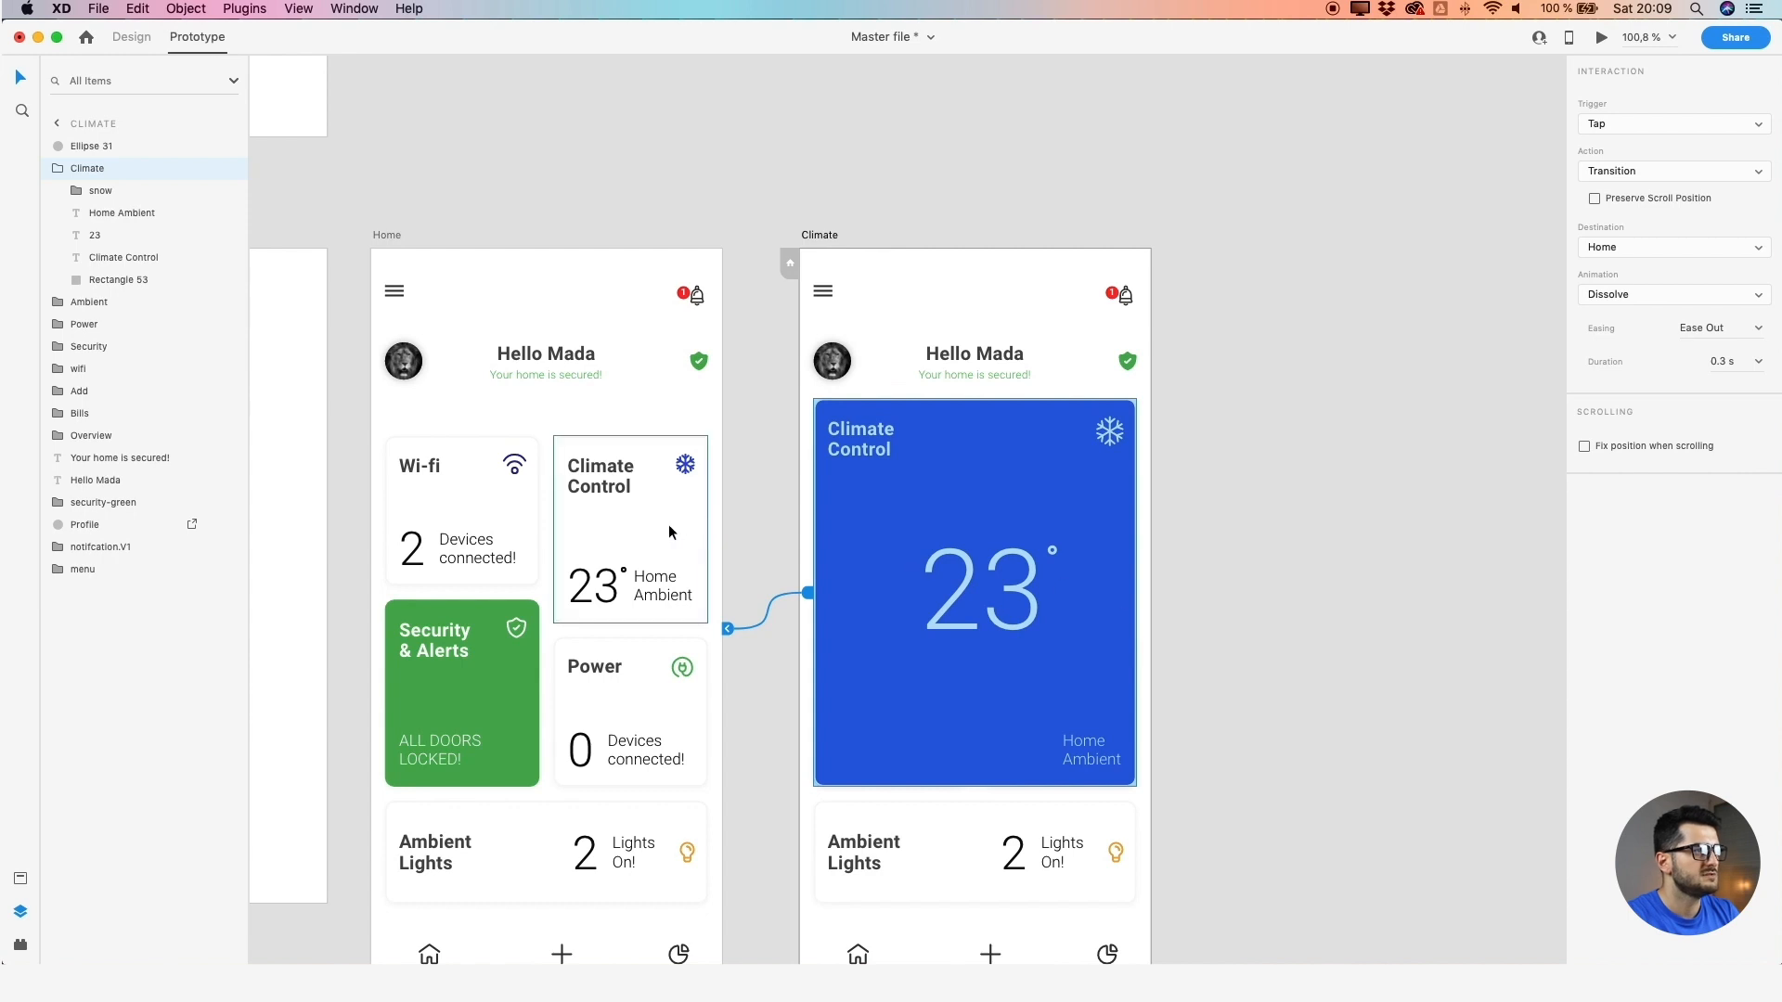
click(814, 189)
click(905, 447)
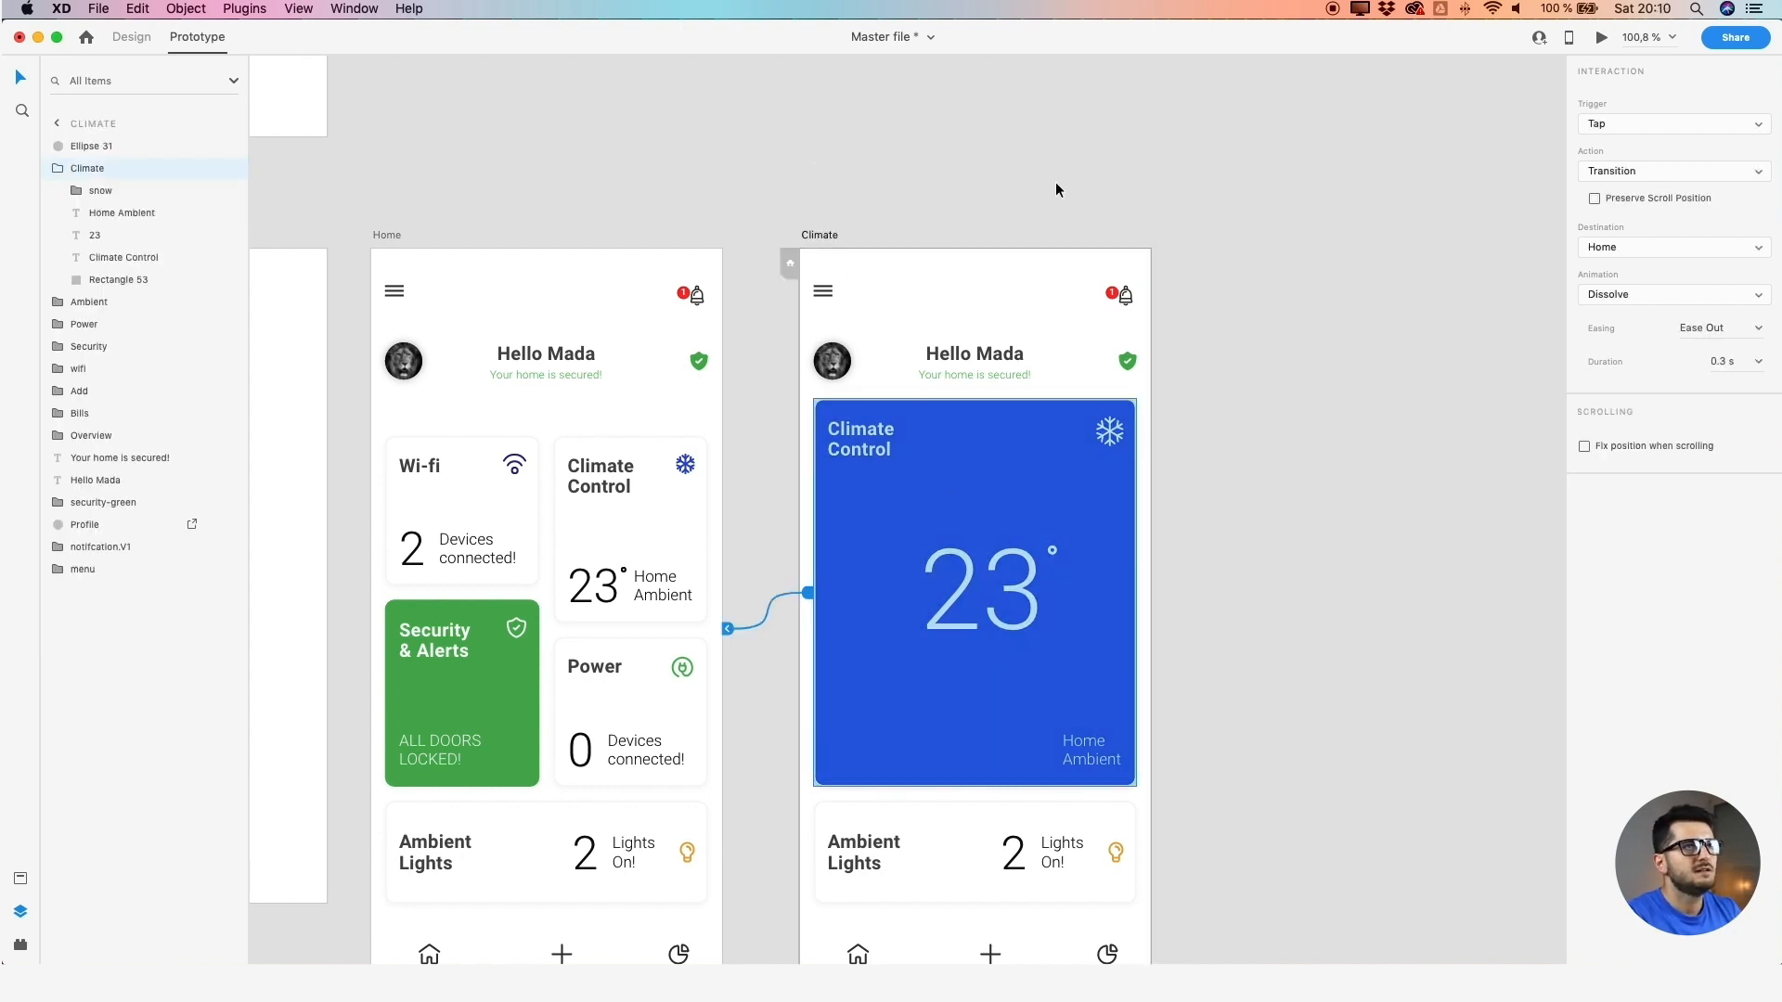
click(1760, 123)
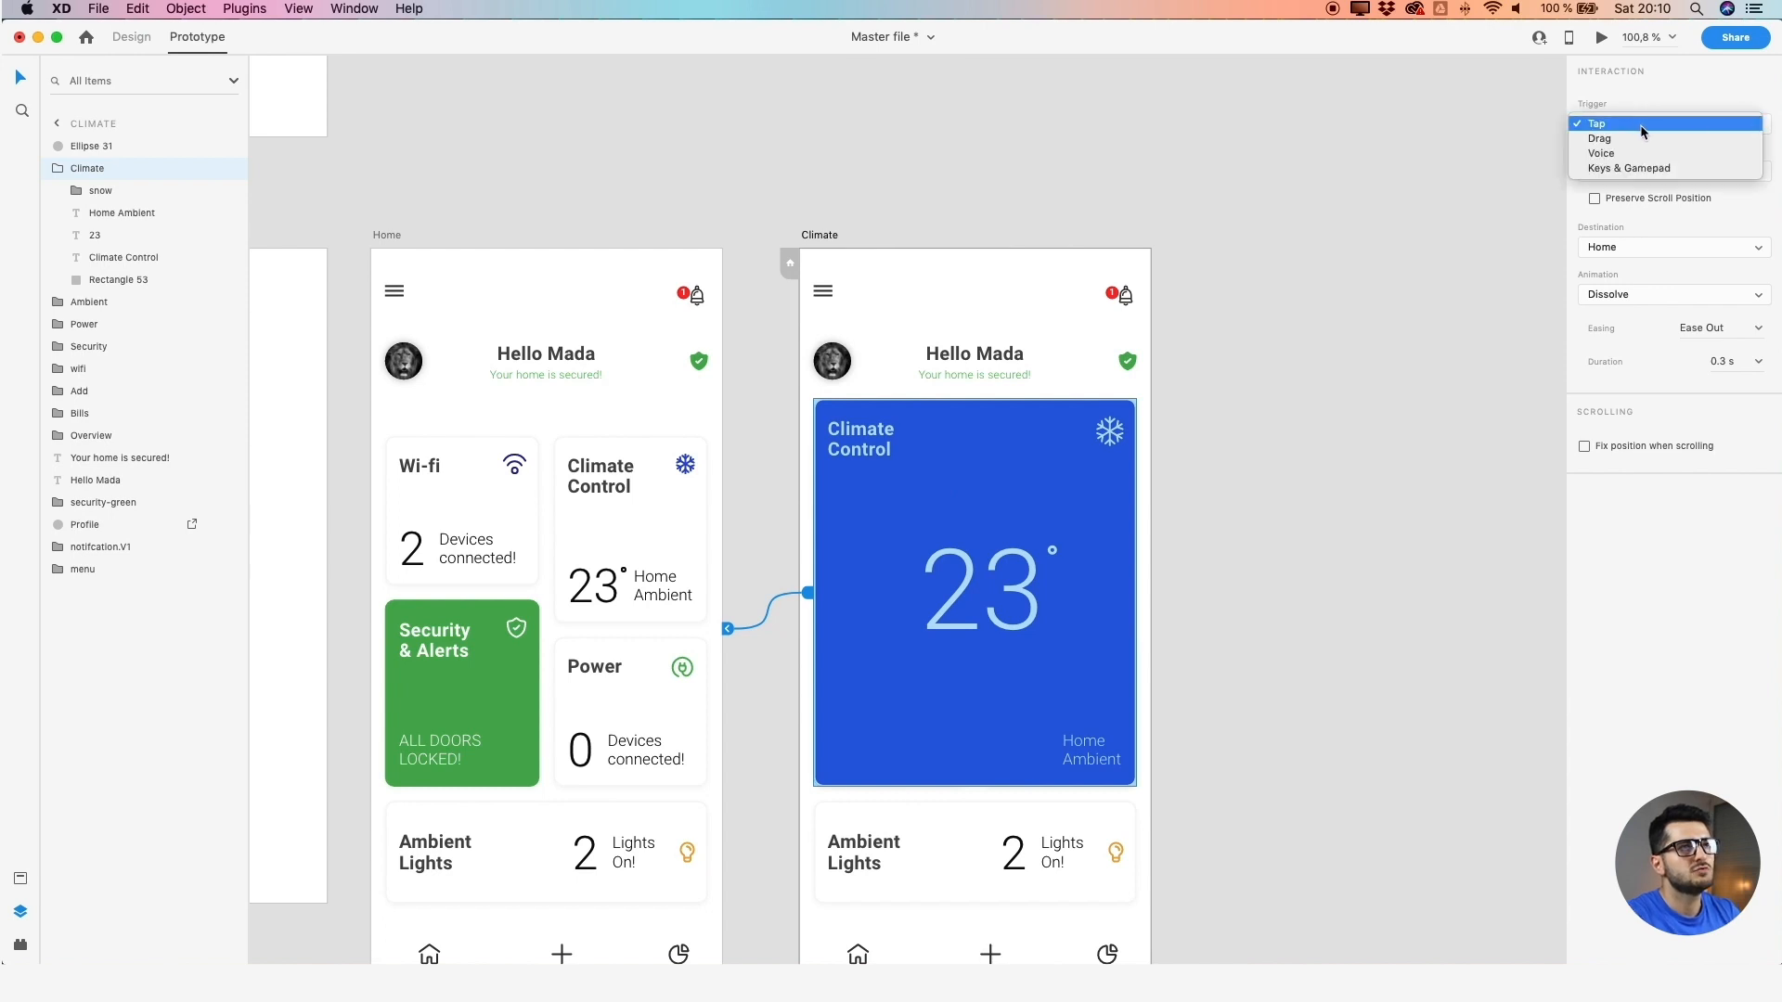
click(1642, 130)
click(1761, 174)
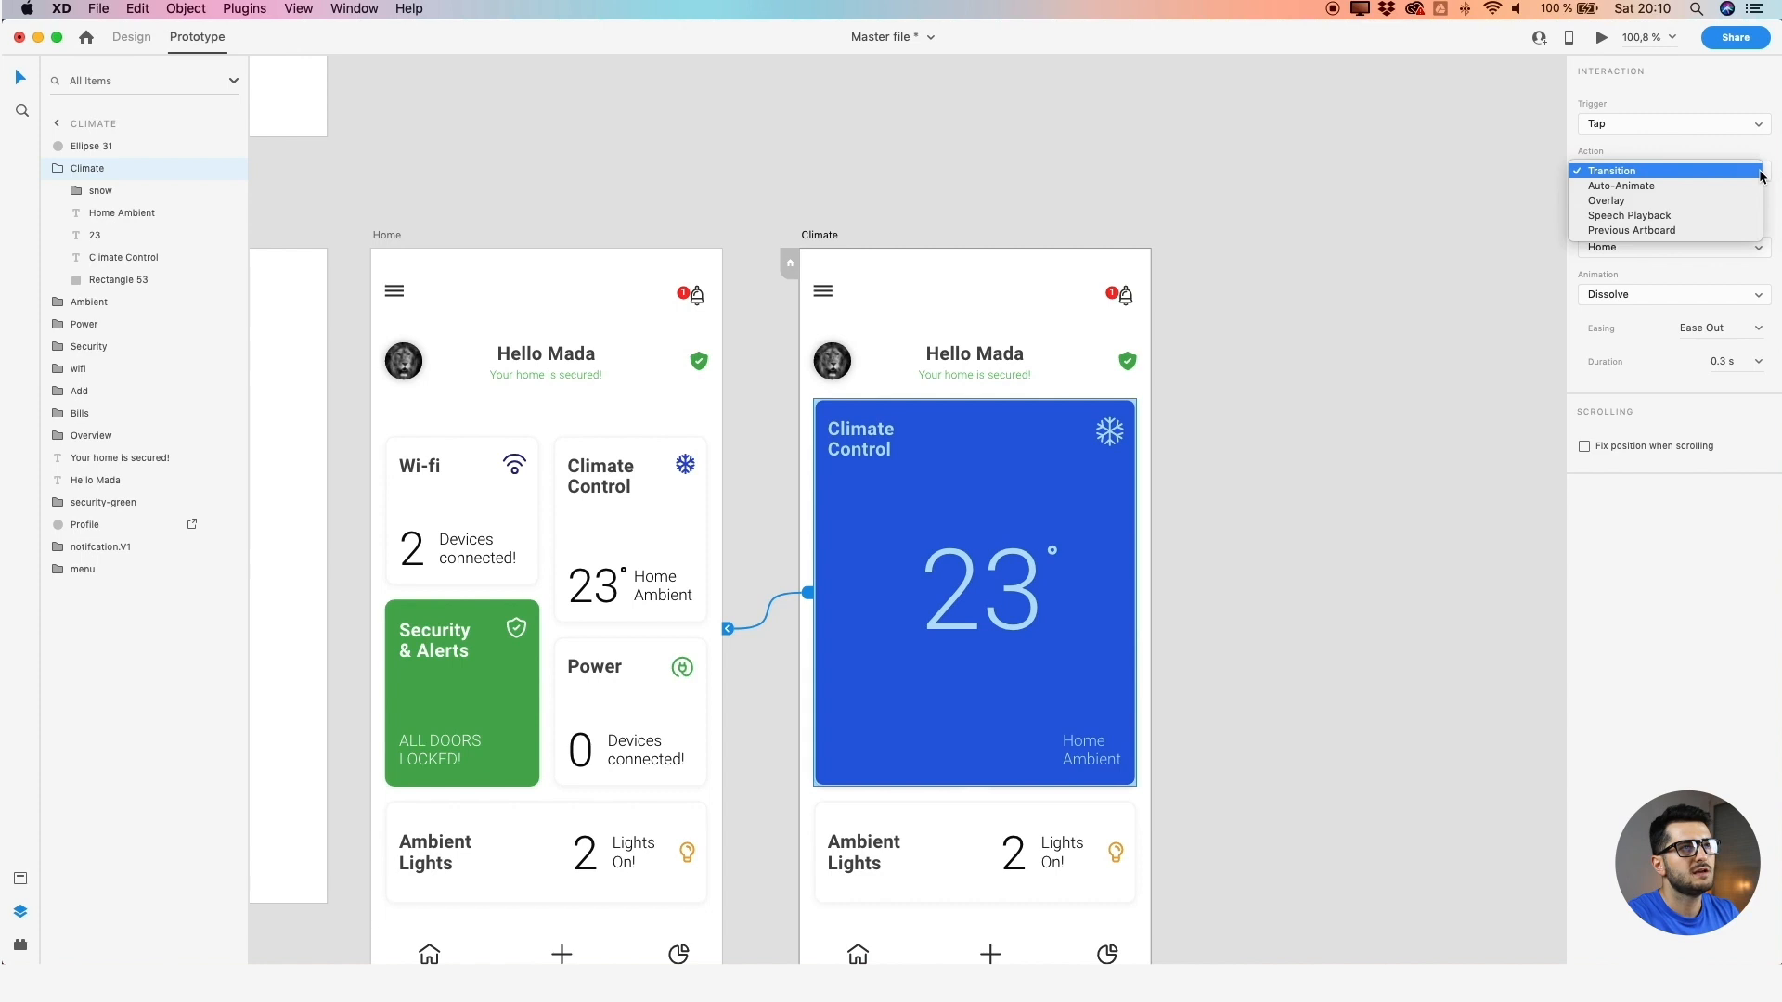
click(1651, 185)
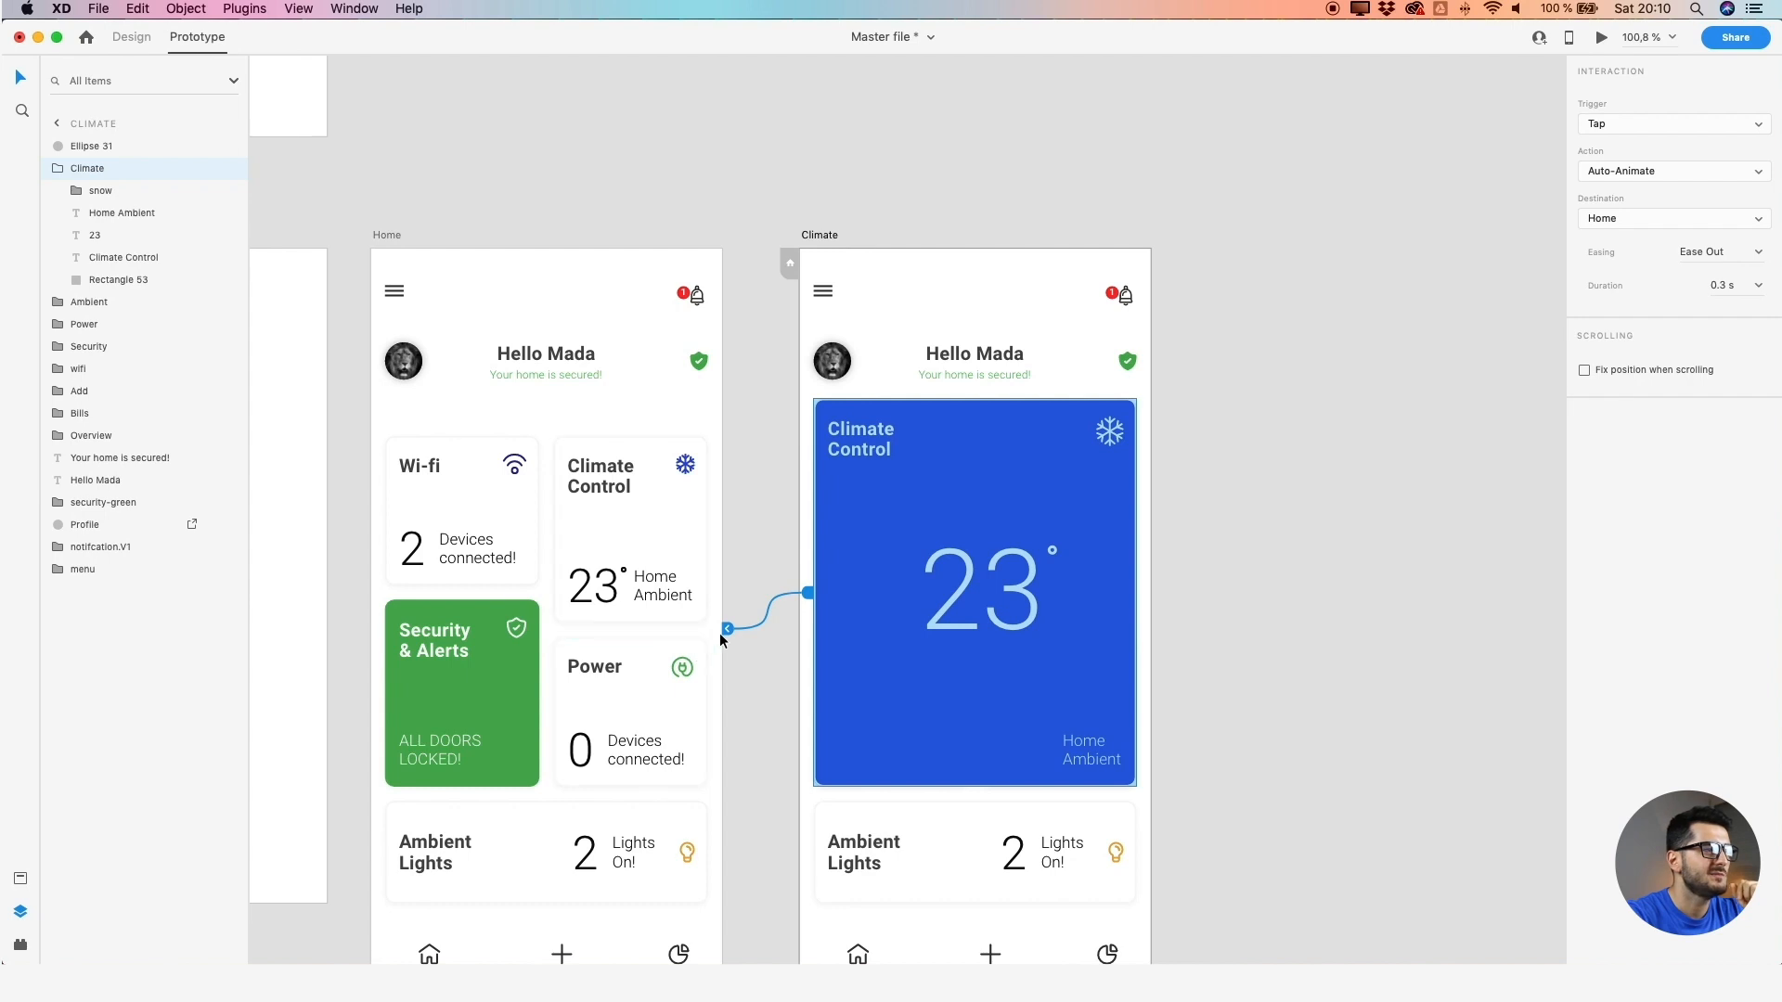
drag(724, 631, 757, 617)
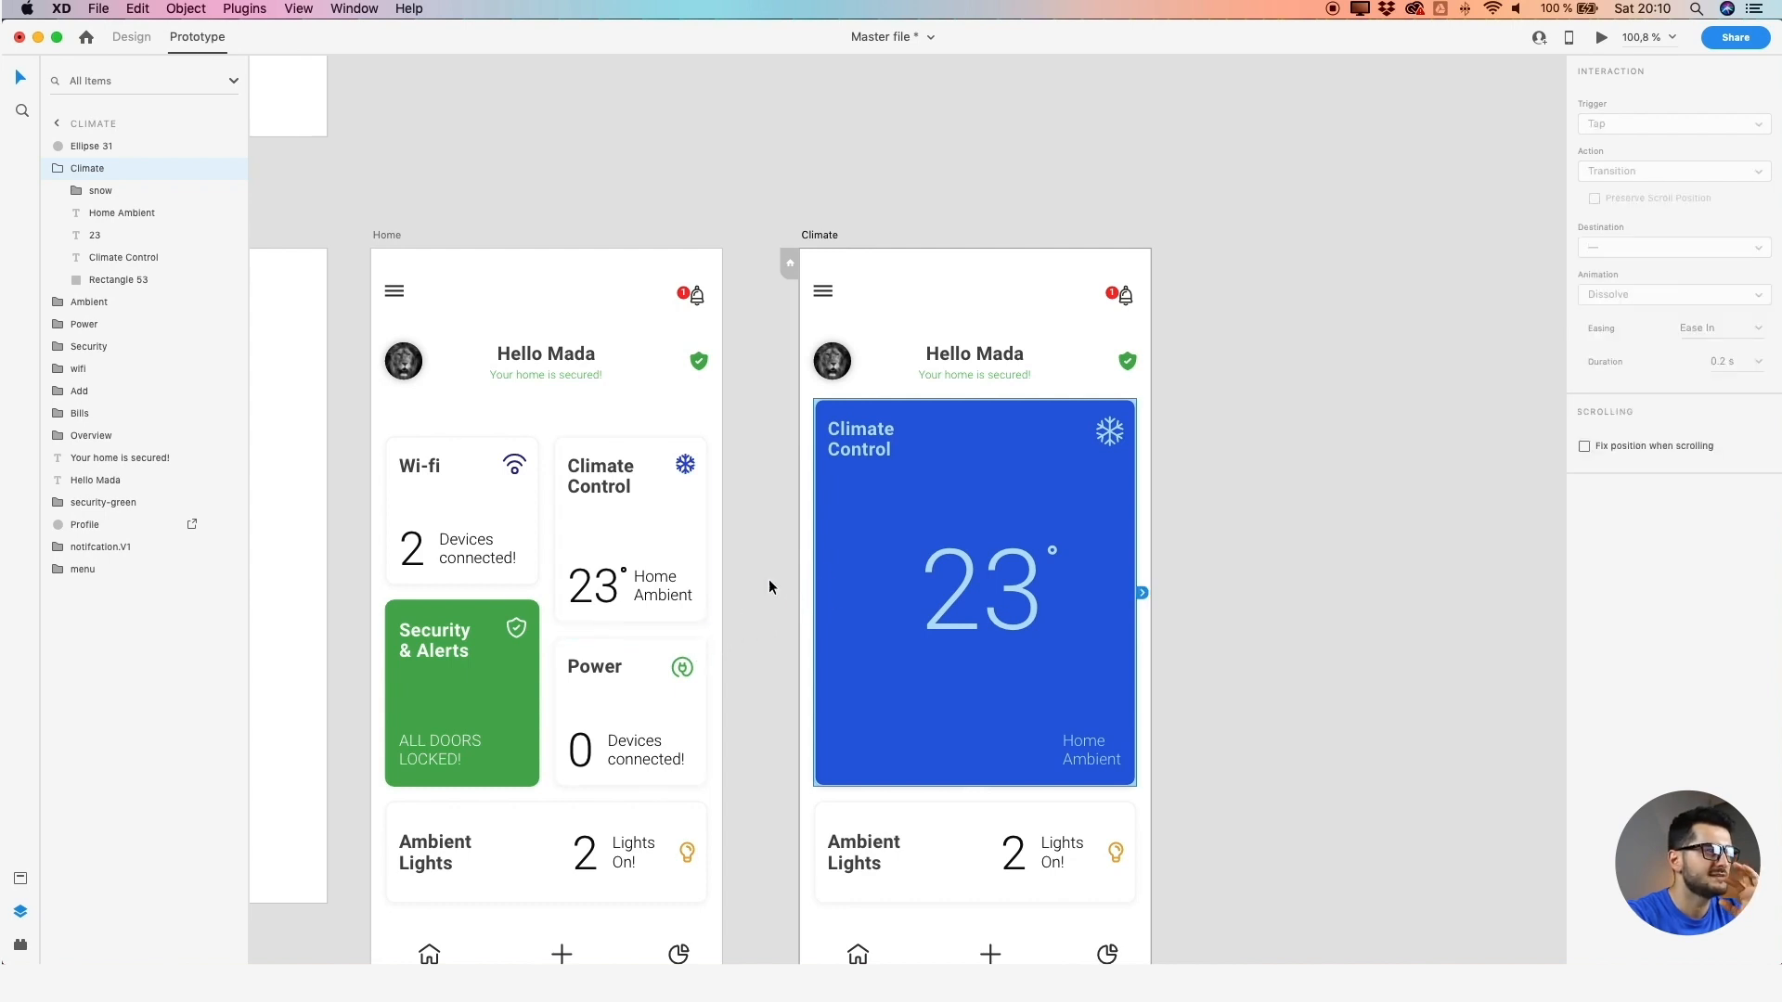
Link the Home artboard's Climate Control card to the Climate artboard
click(662, 525)
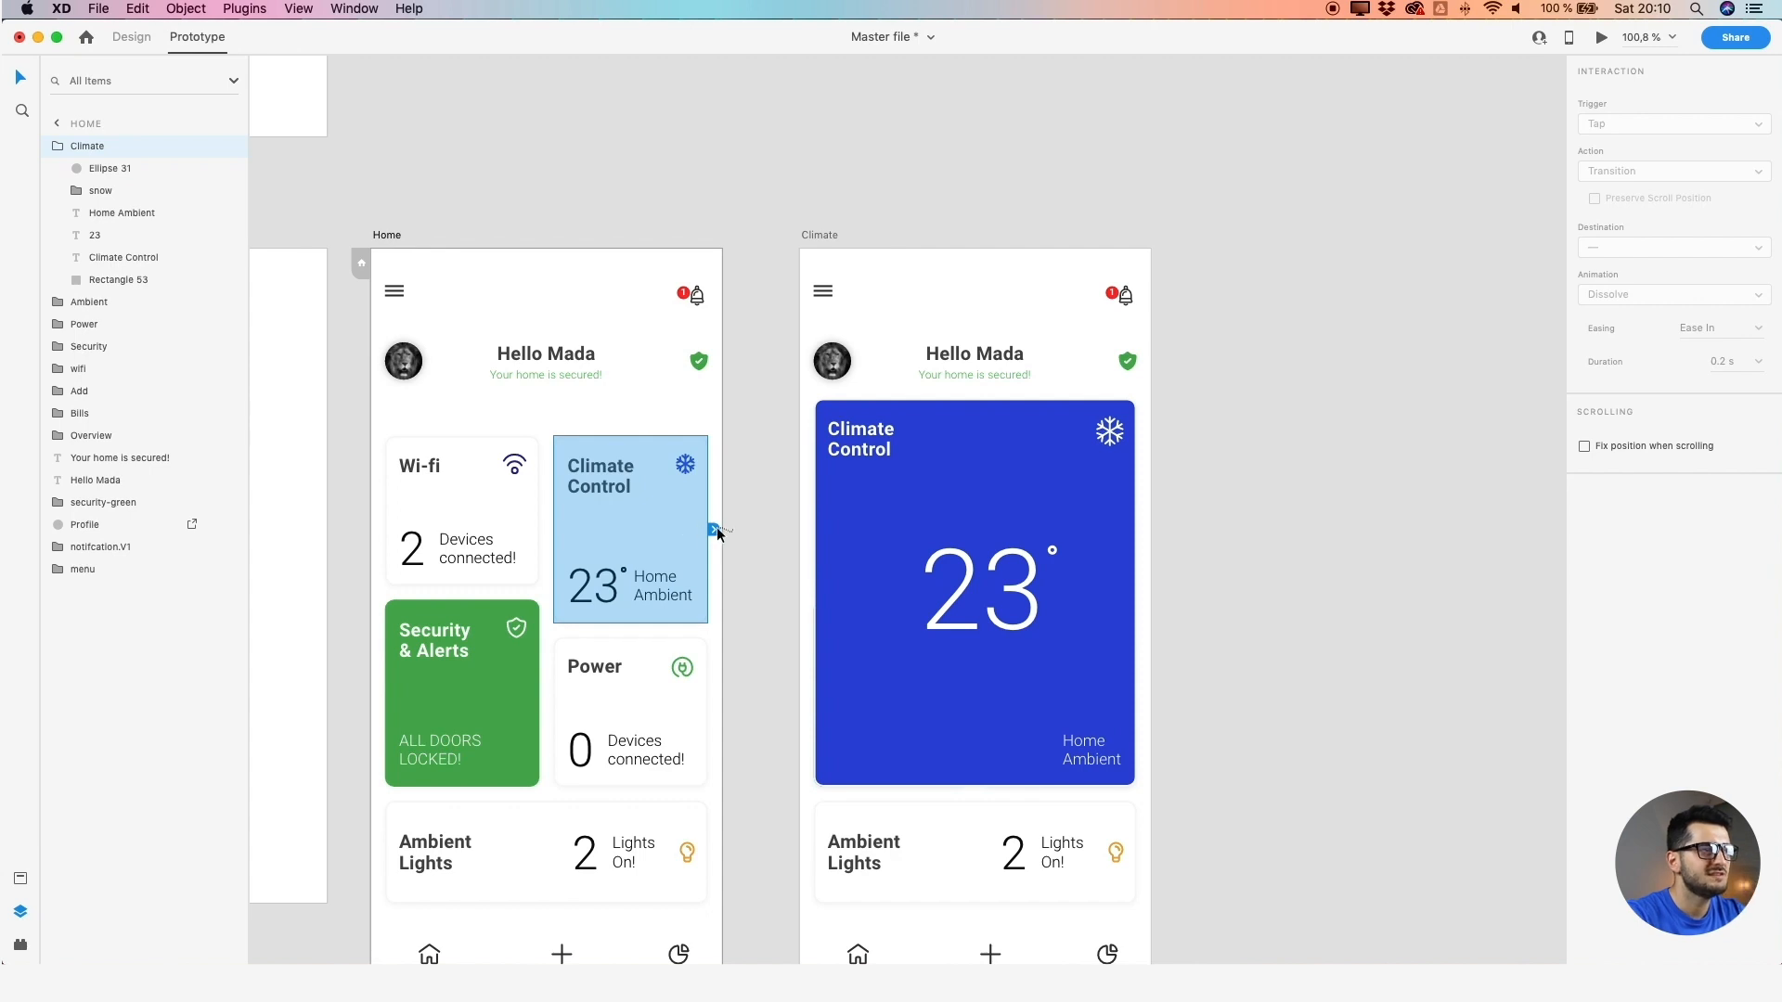
drag(713, 529, 948, 499)
click(754, 387)
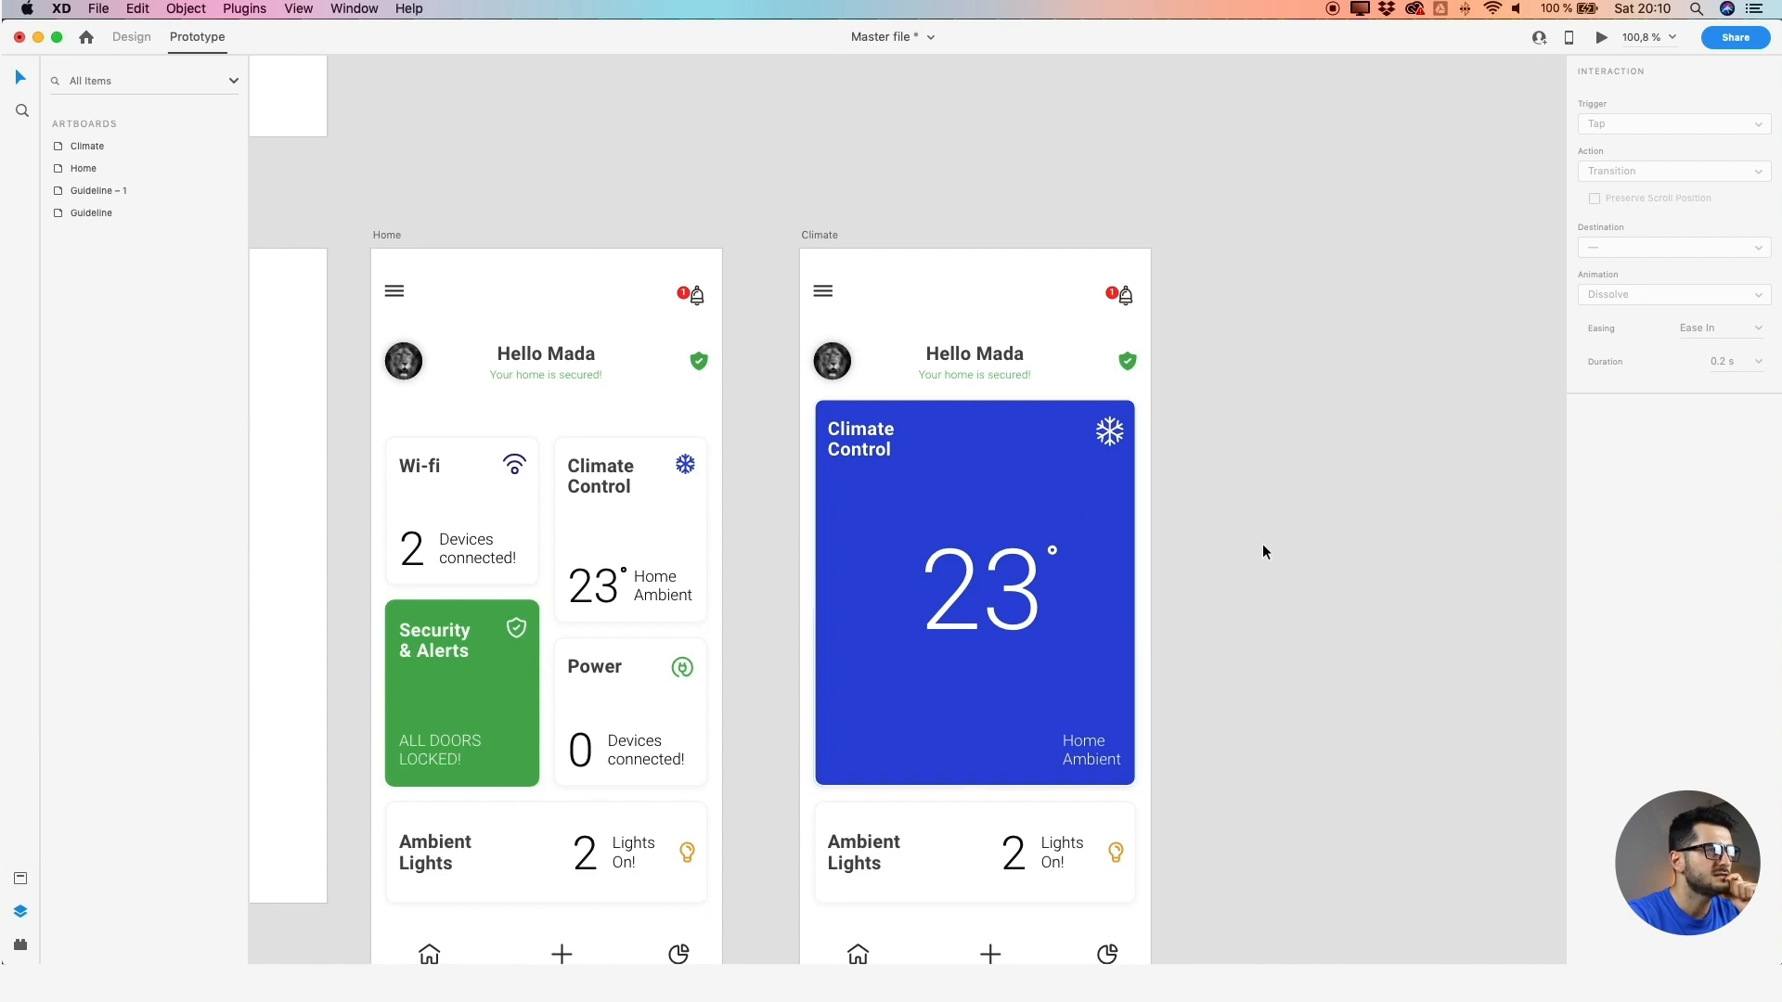
Configure the Home Climate card's interaction with a Tap trigger, Auto-Animate action and a duration of 0.4 s
click(679, 502)
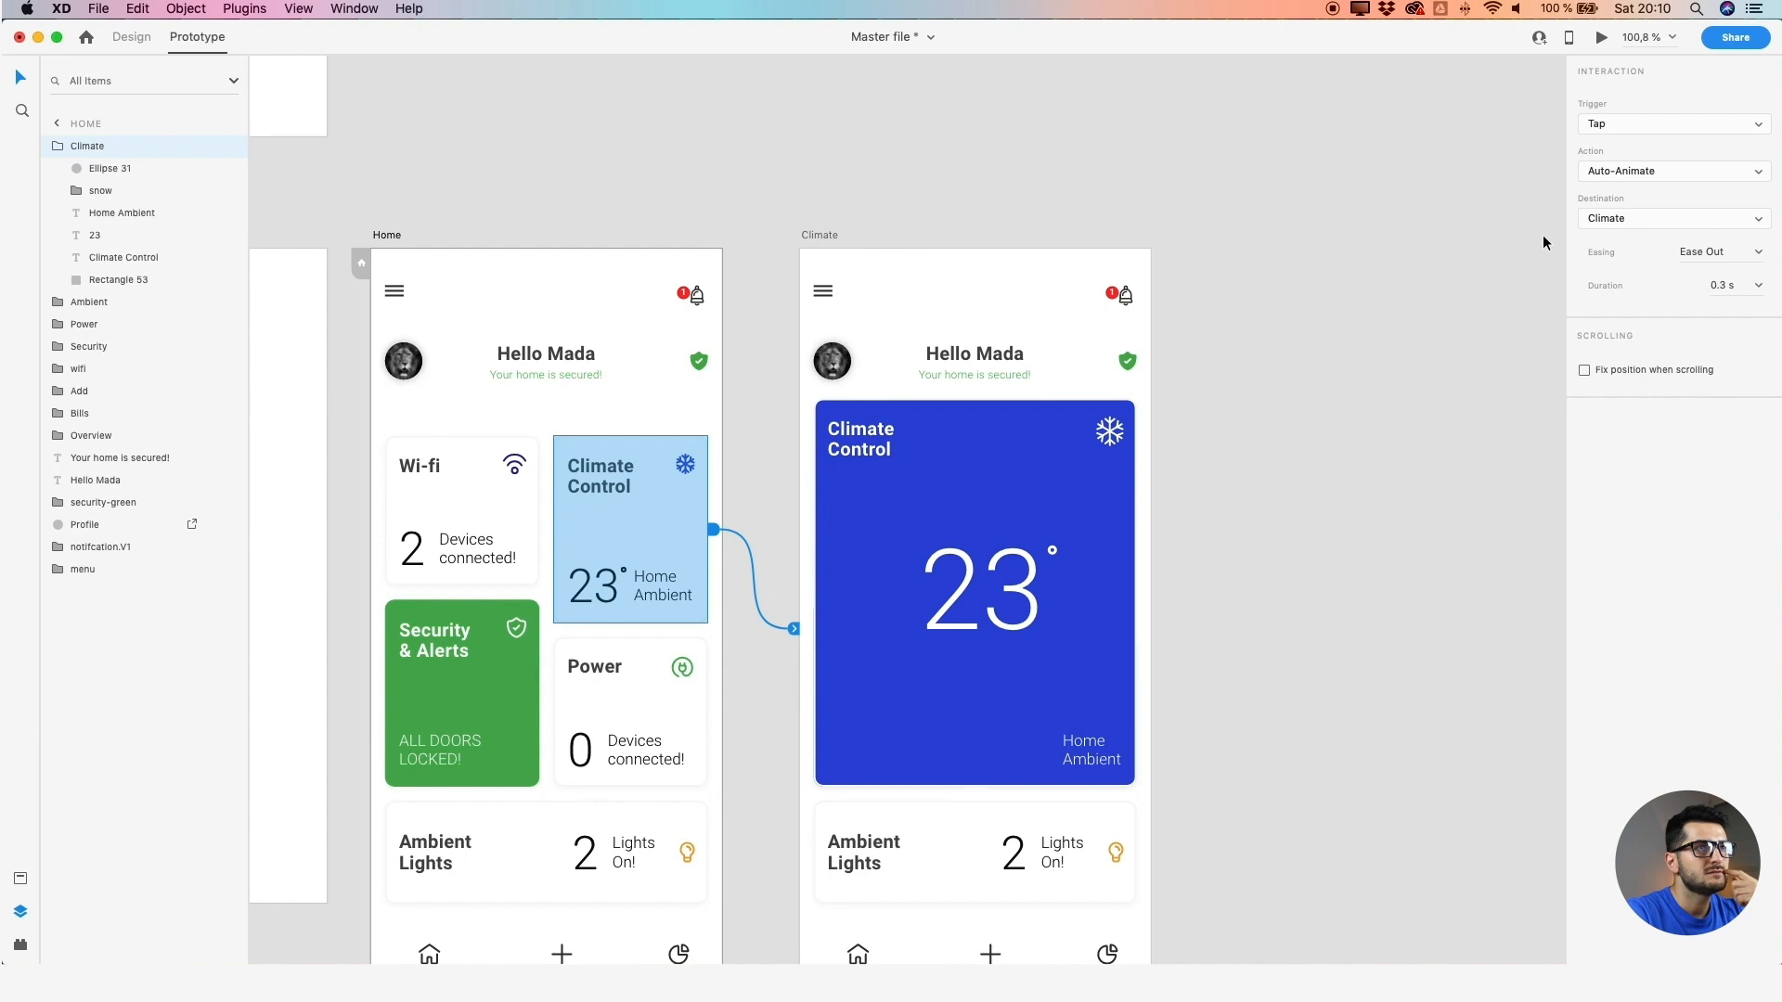
click(1637, 124)
click(1638, 124)
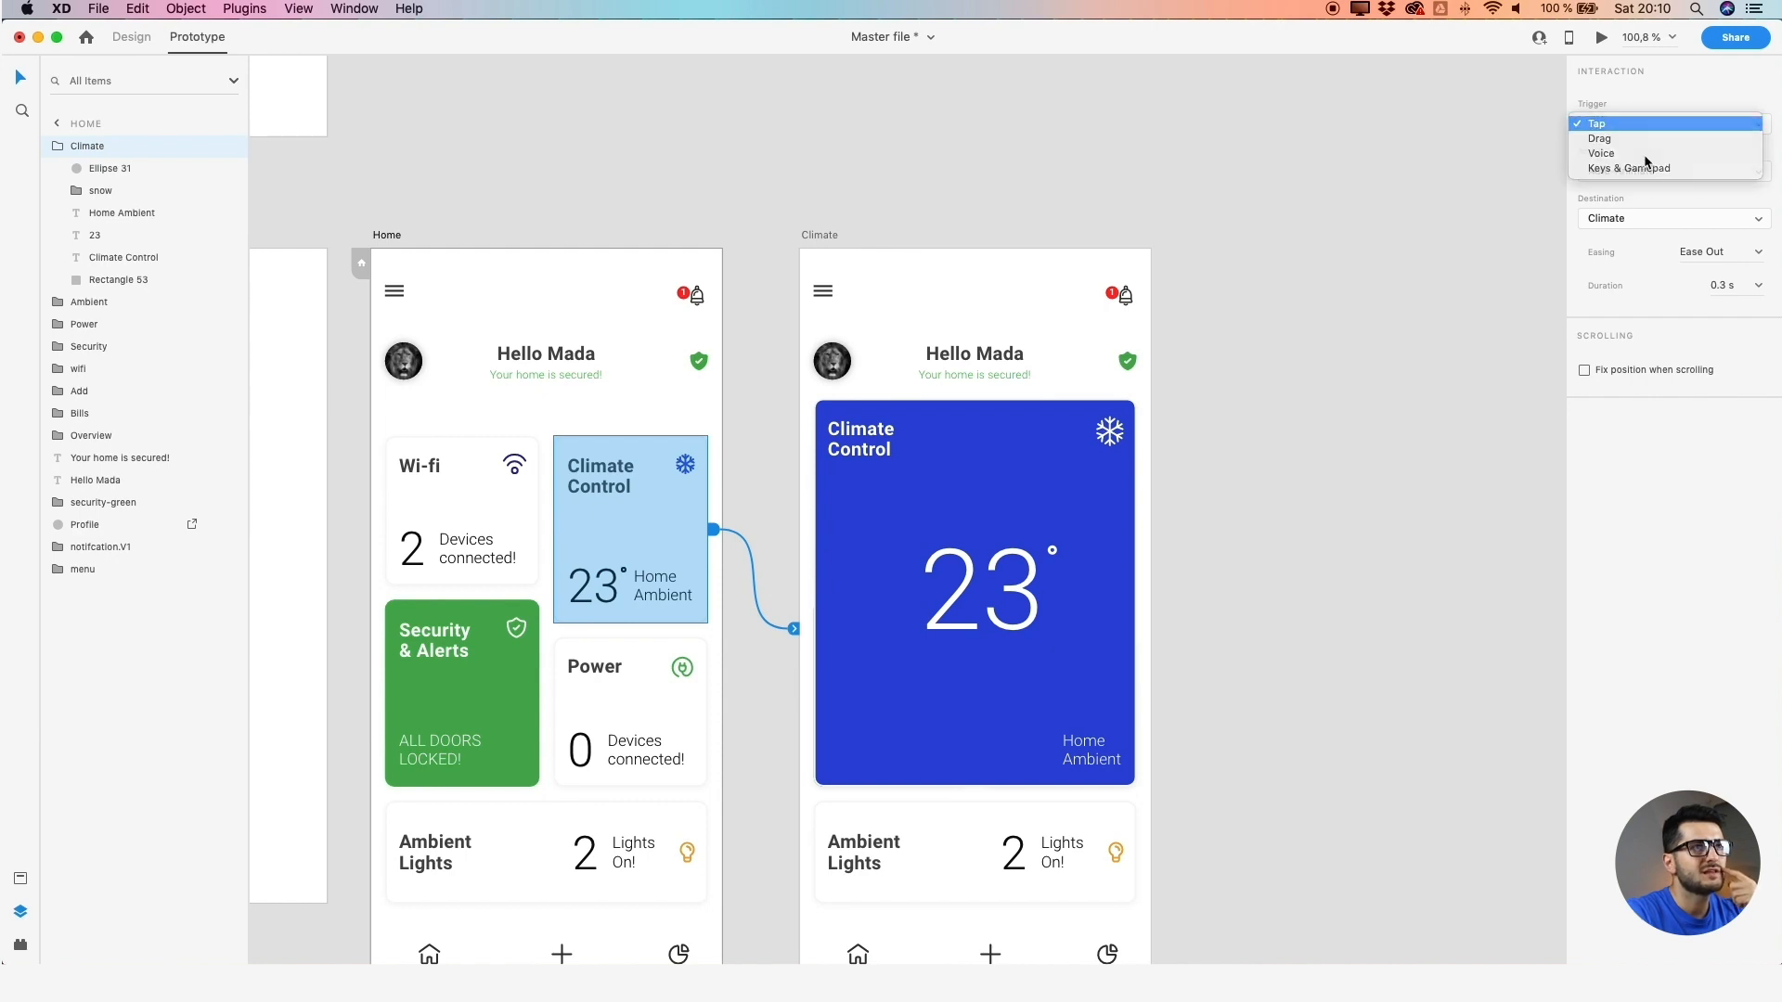
click(1648, 170)
click(1648, 171)
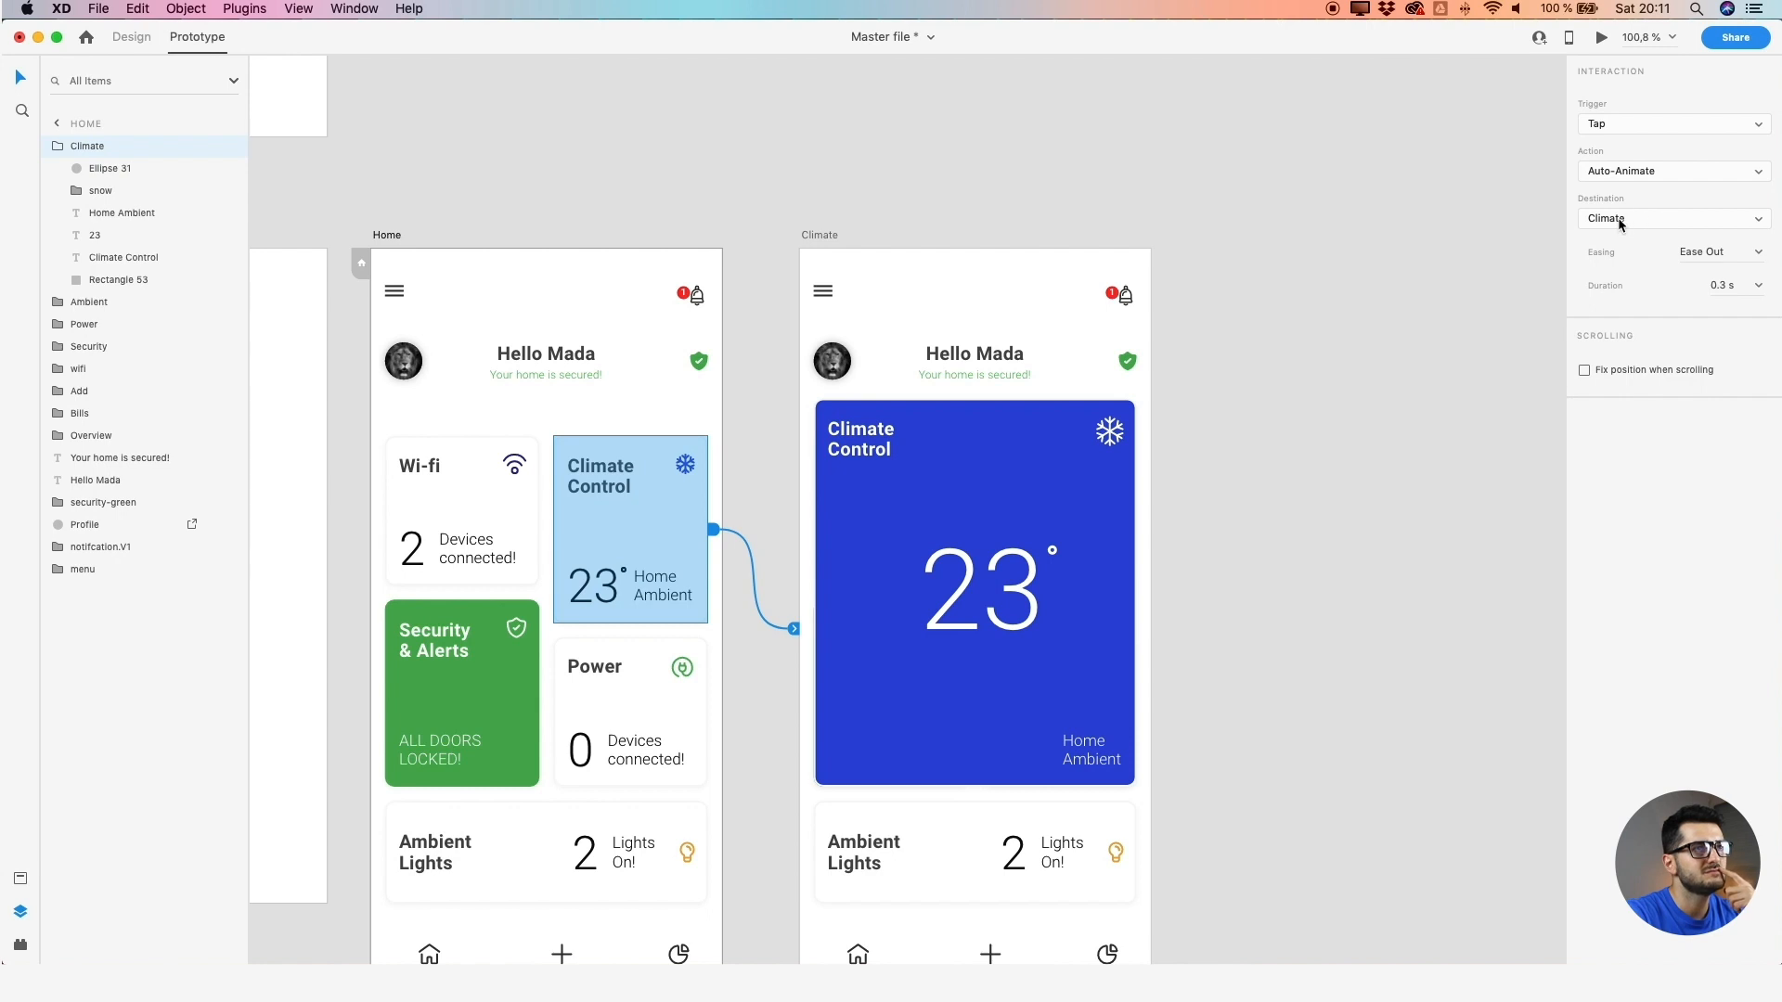
click(1757, 288)
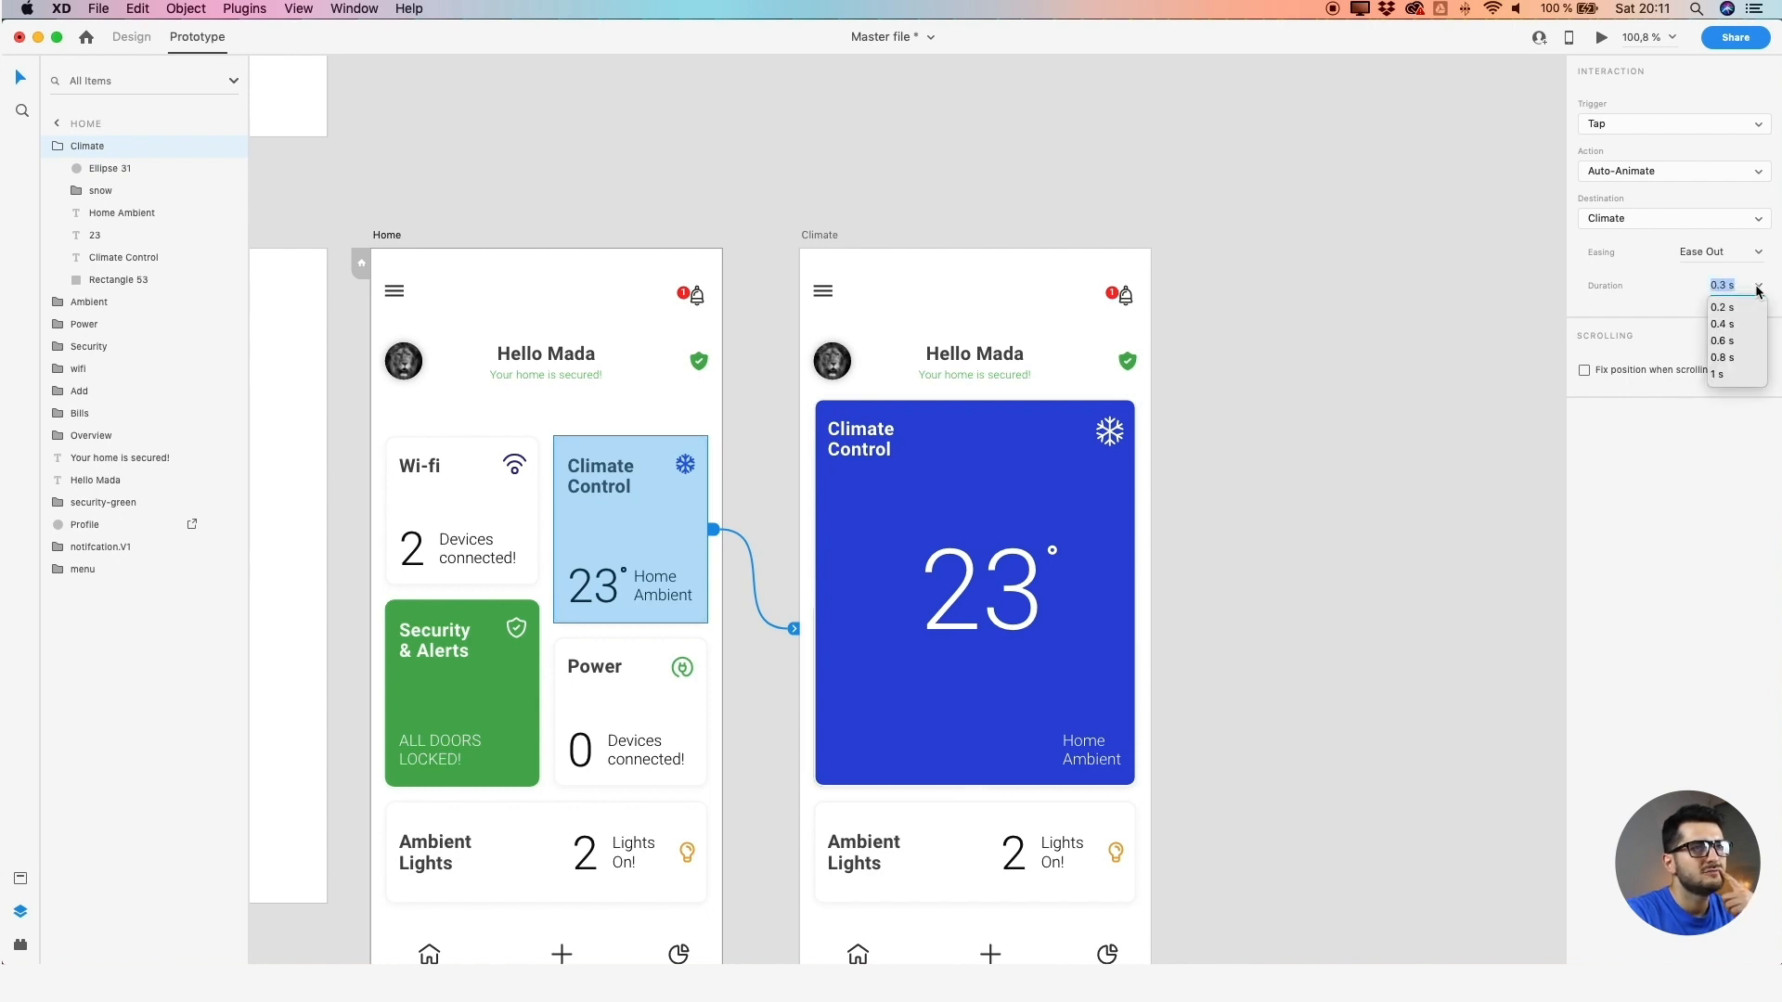
click(1730, 325)
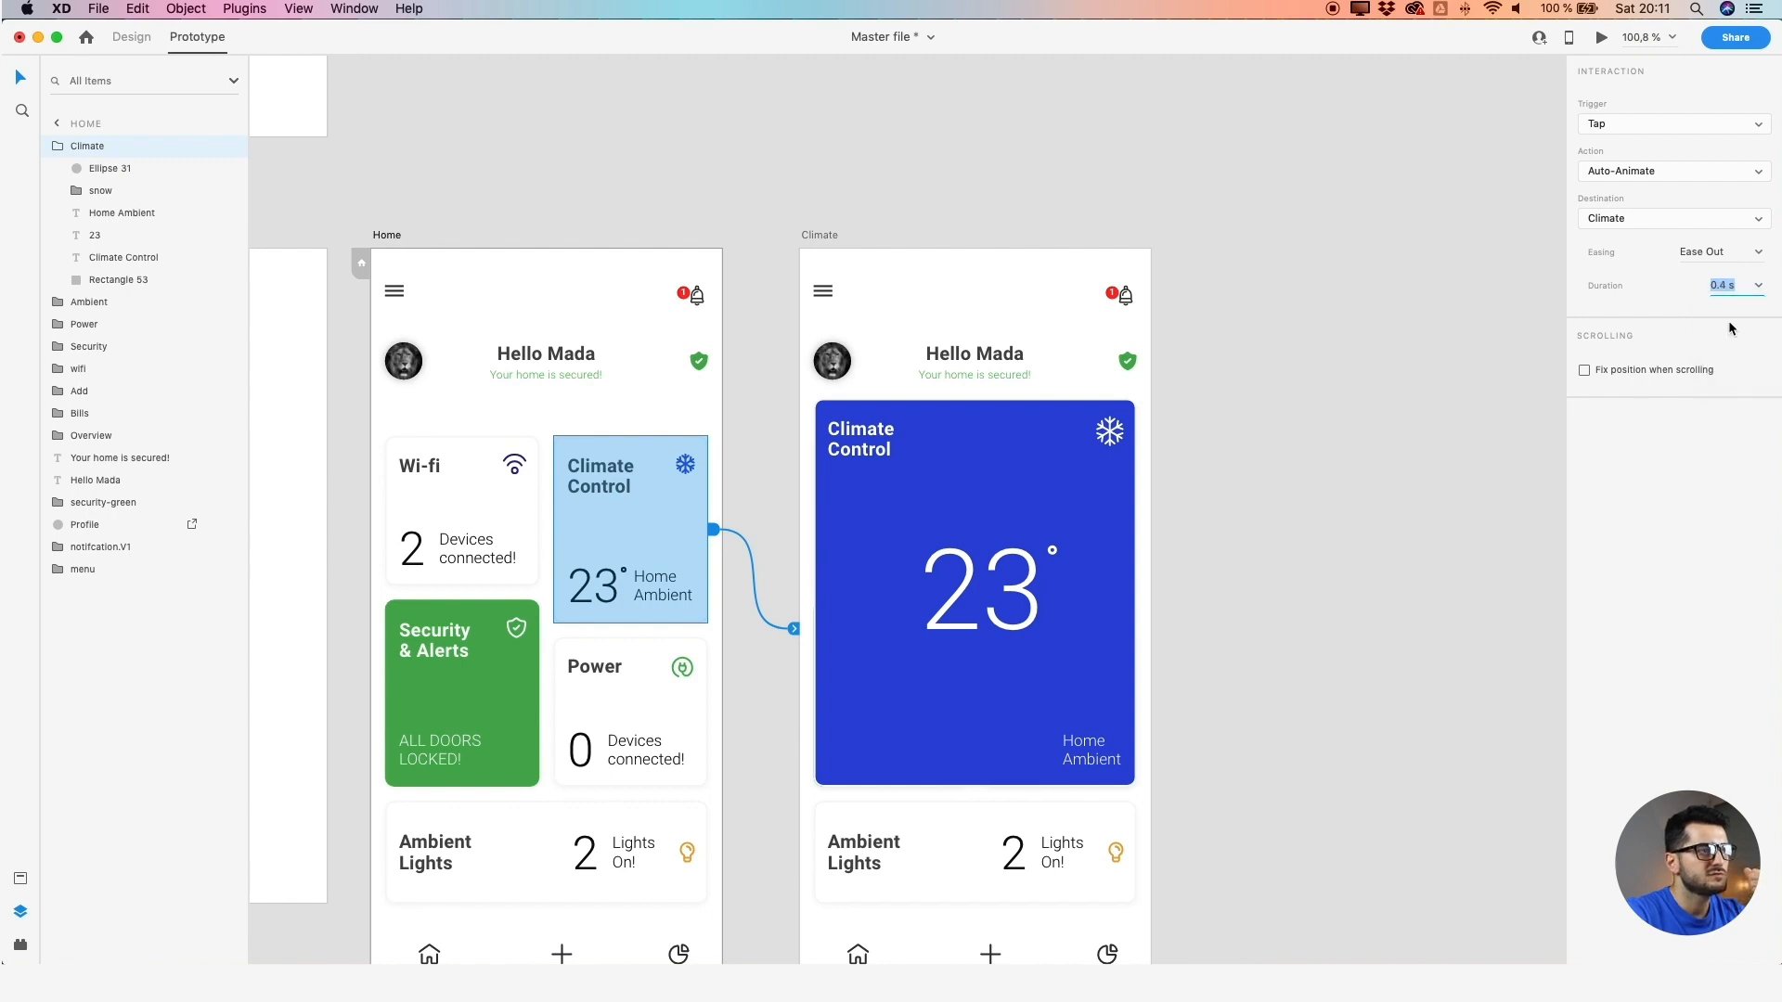
Set the Home artboard as the starting screen of the prototype
click(1265, 329)
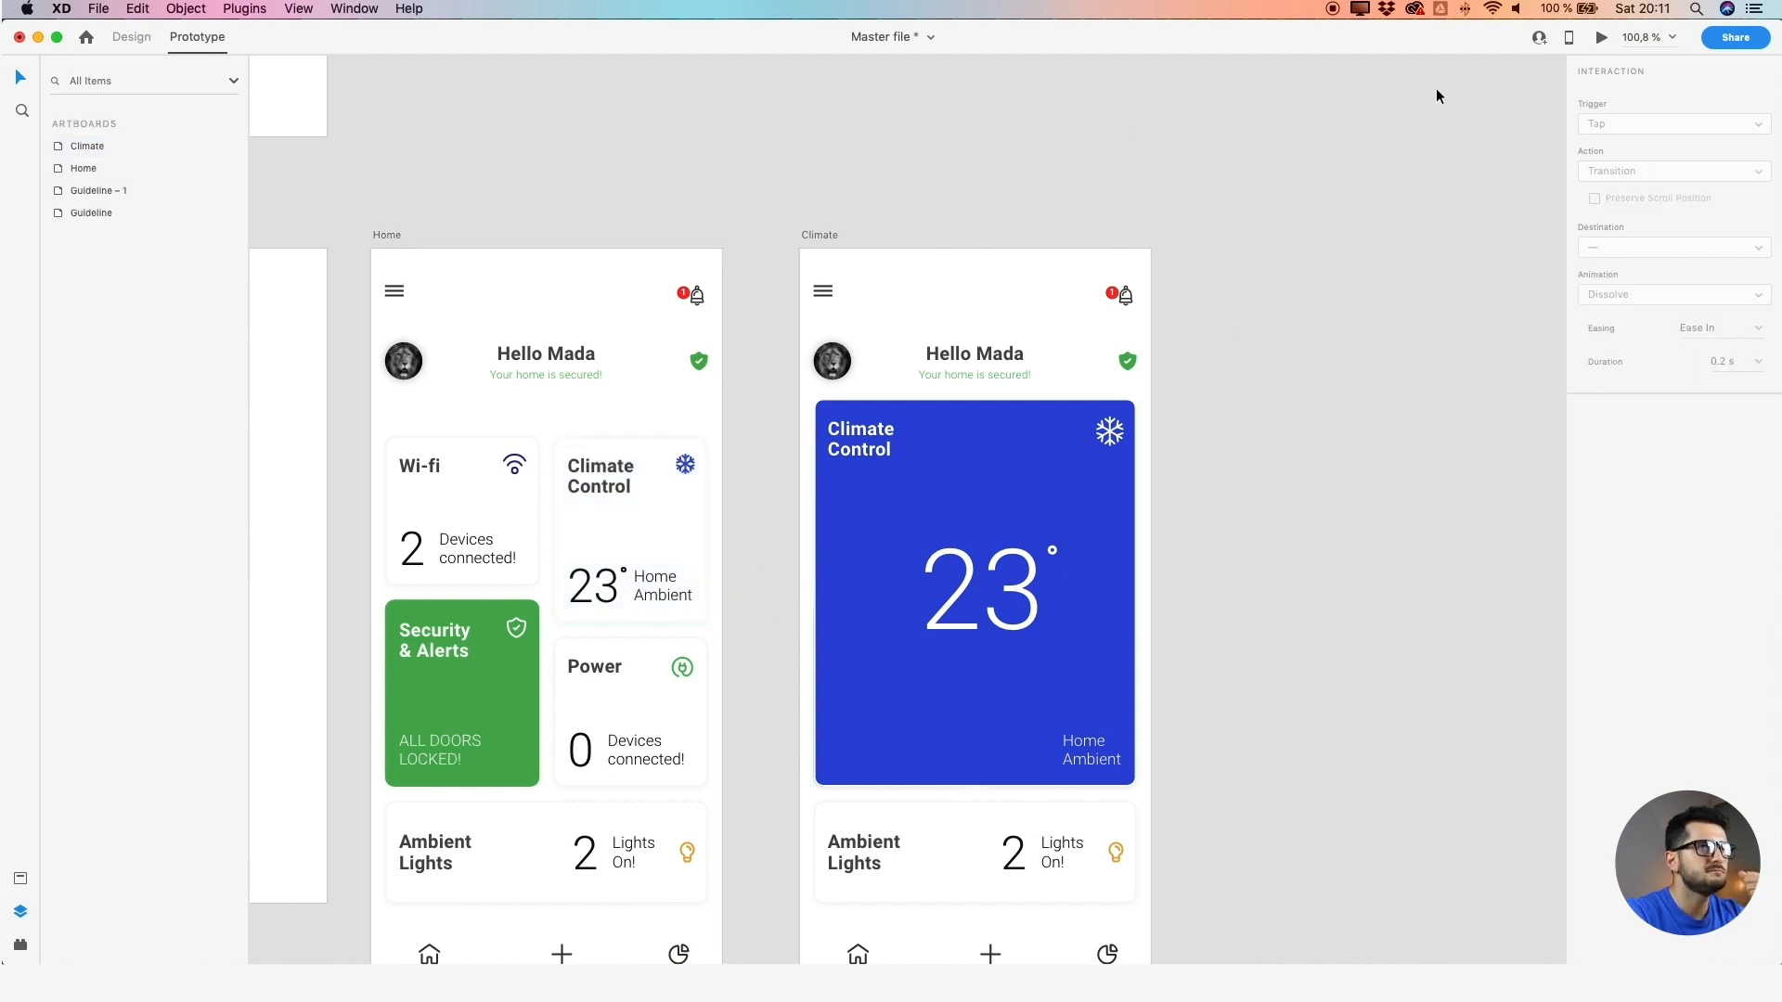
click(1601, 37)
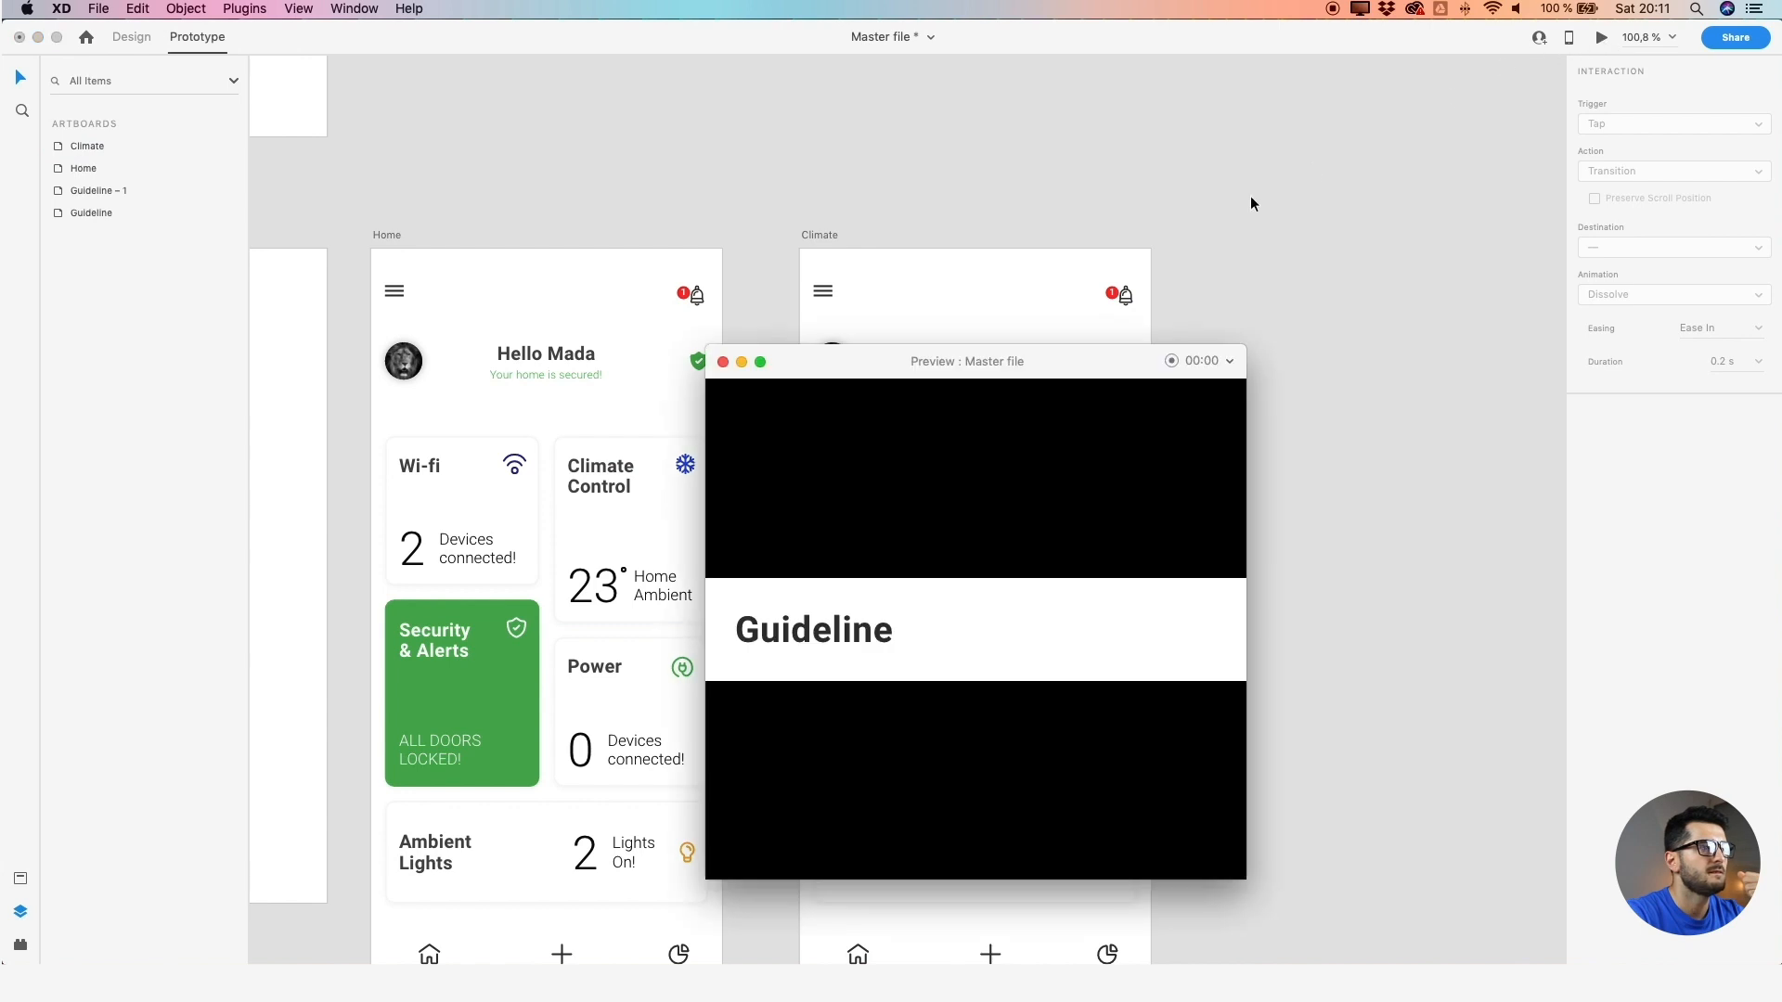
click(723, 361)
click(390, 235)
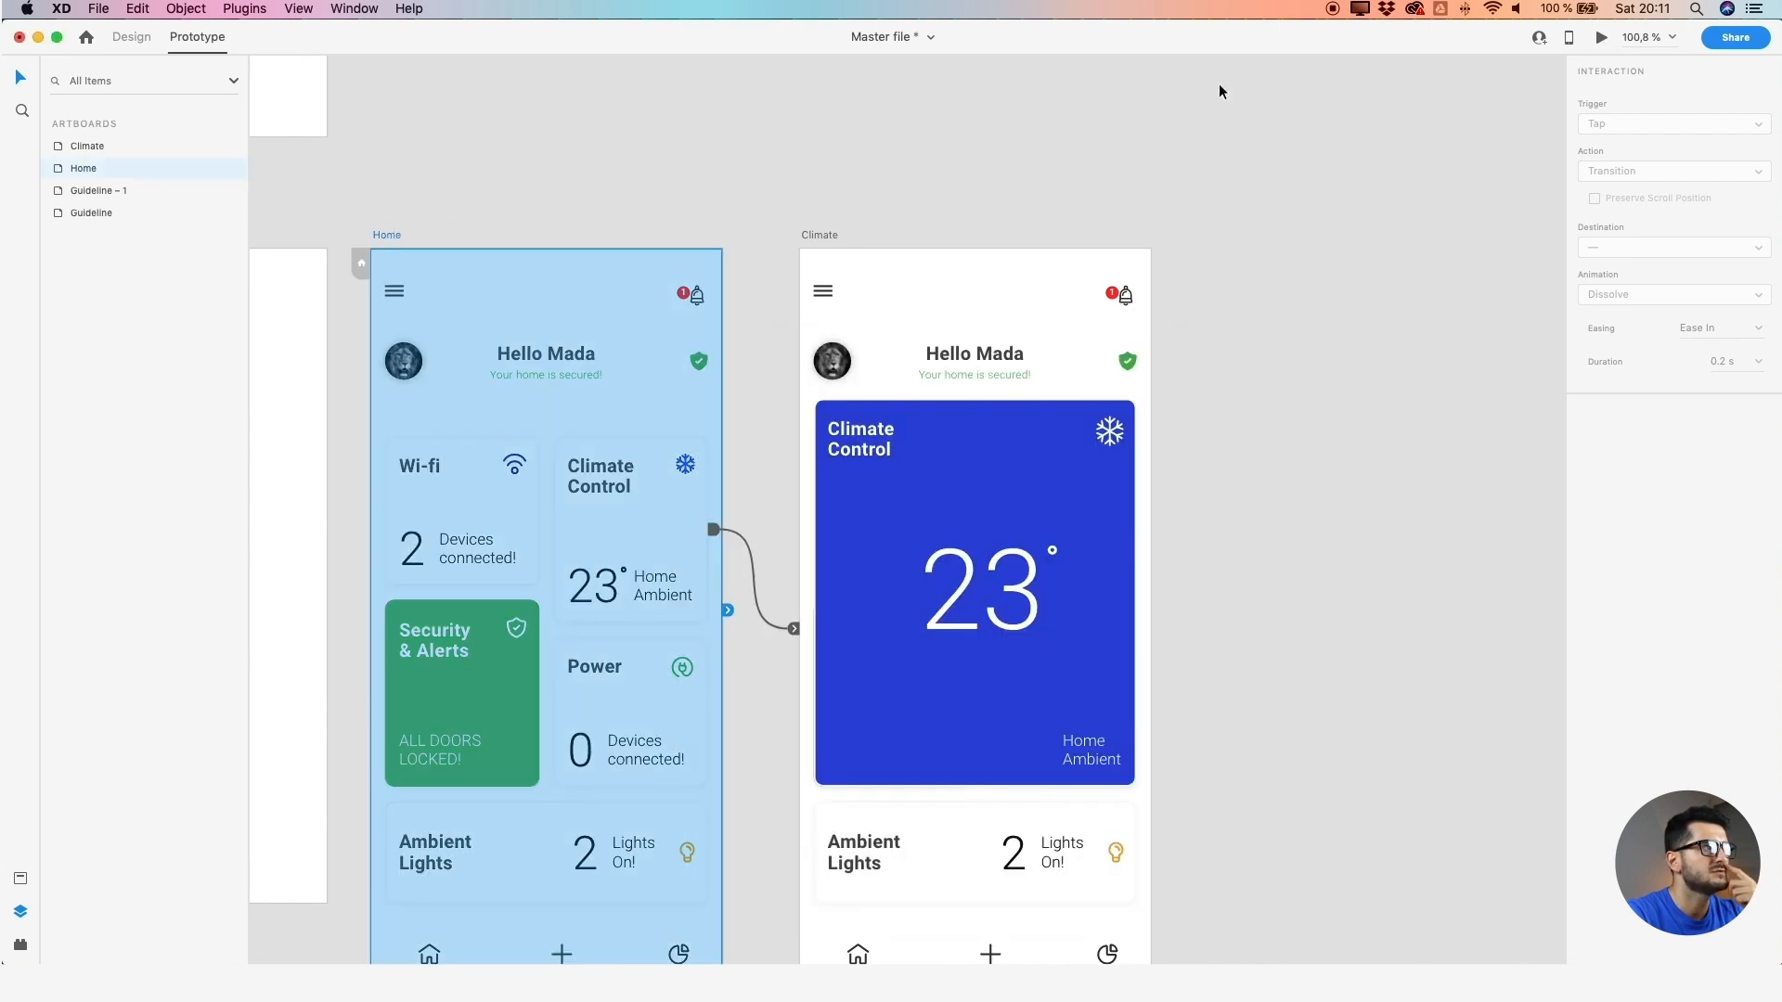
click(359, 266)
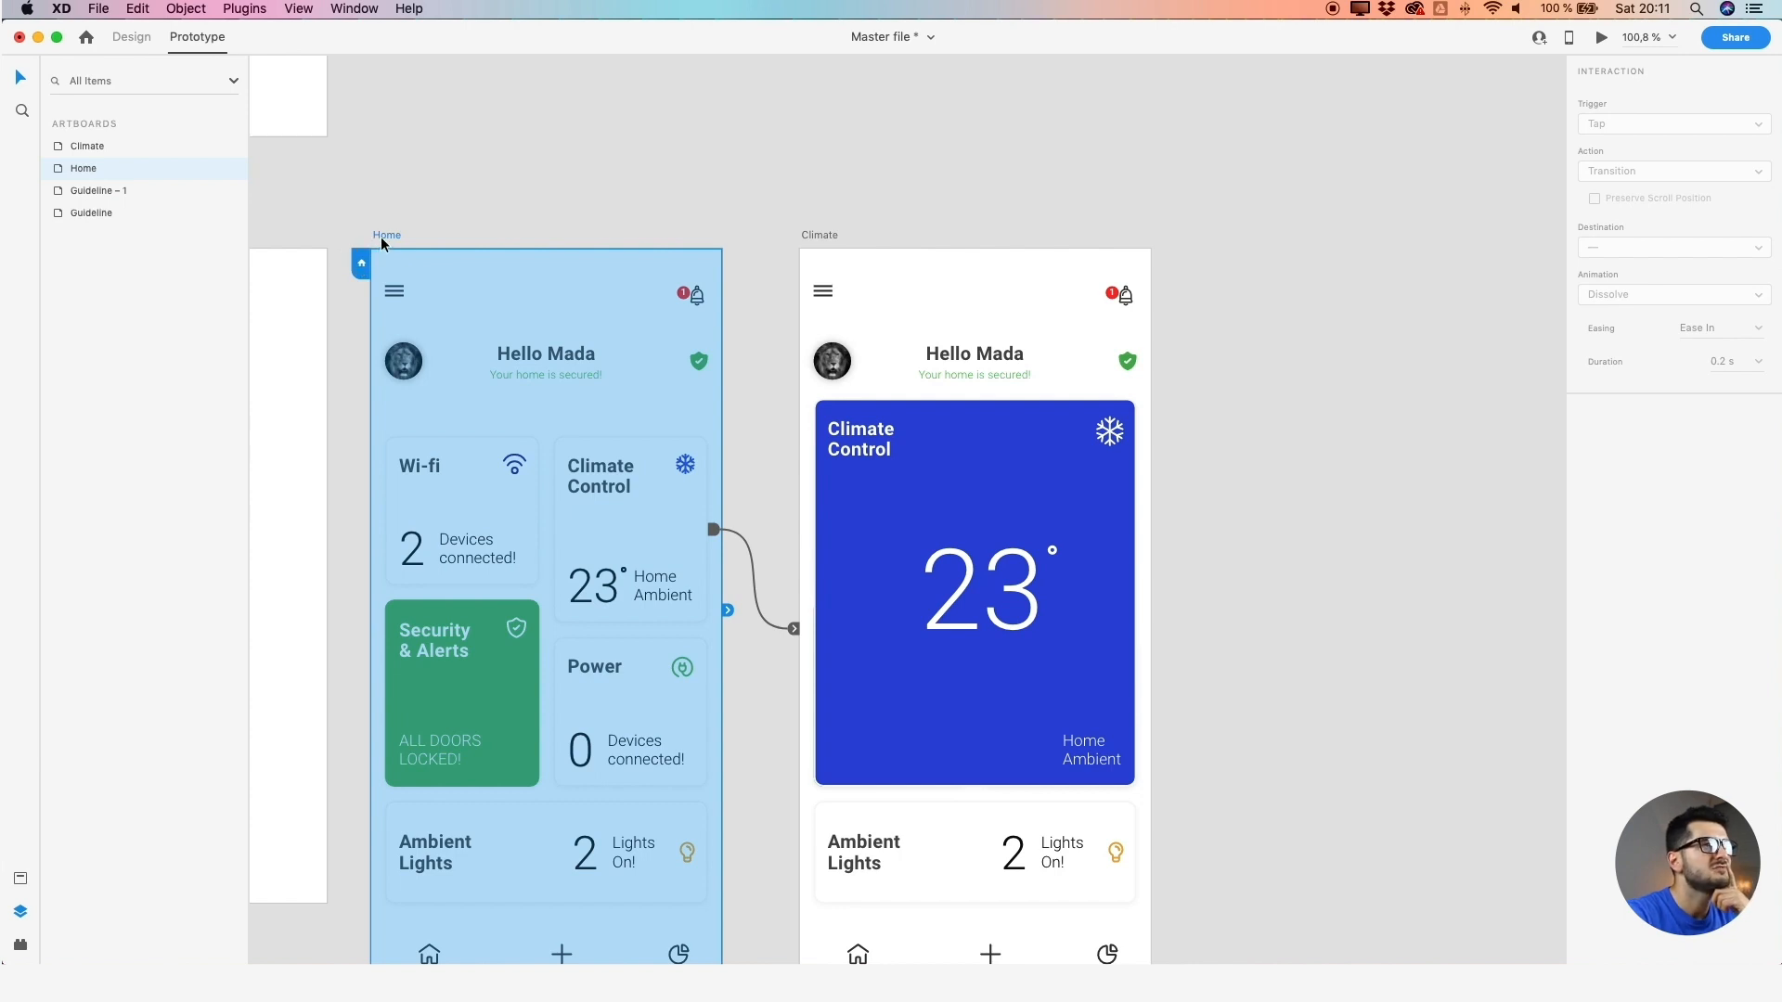
Preview the prototype and play the Climate Control card's transition to the Climate screen
click(1600, 37)
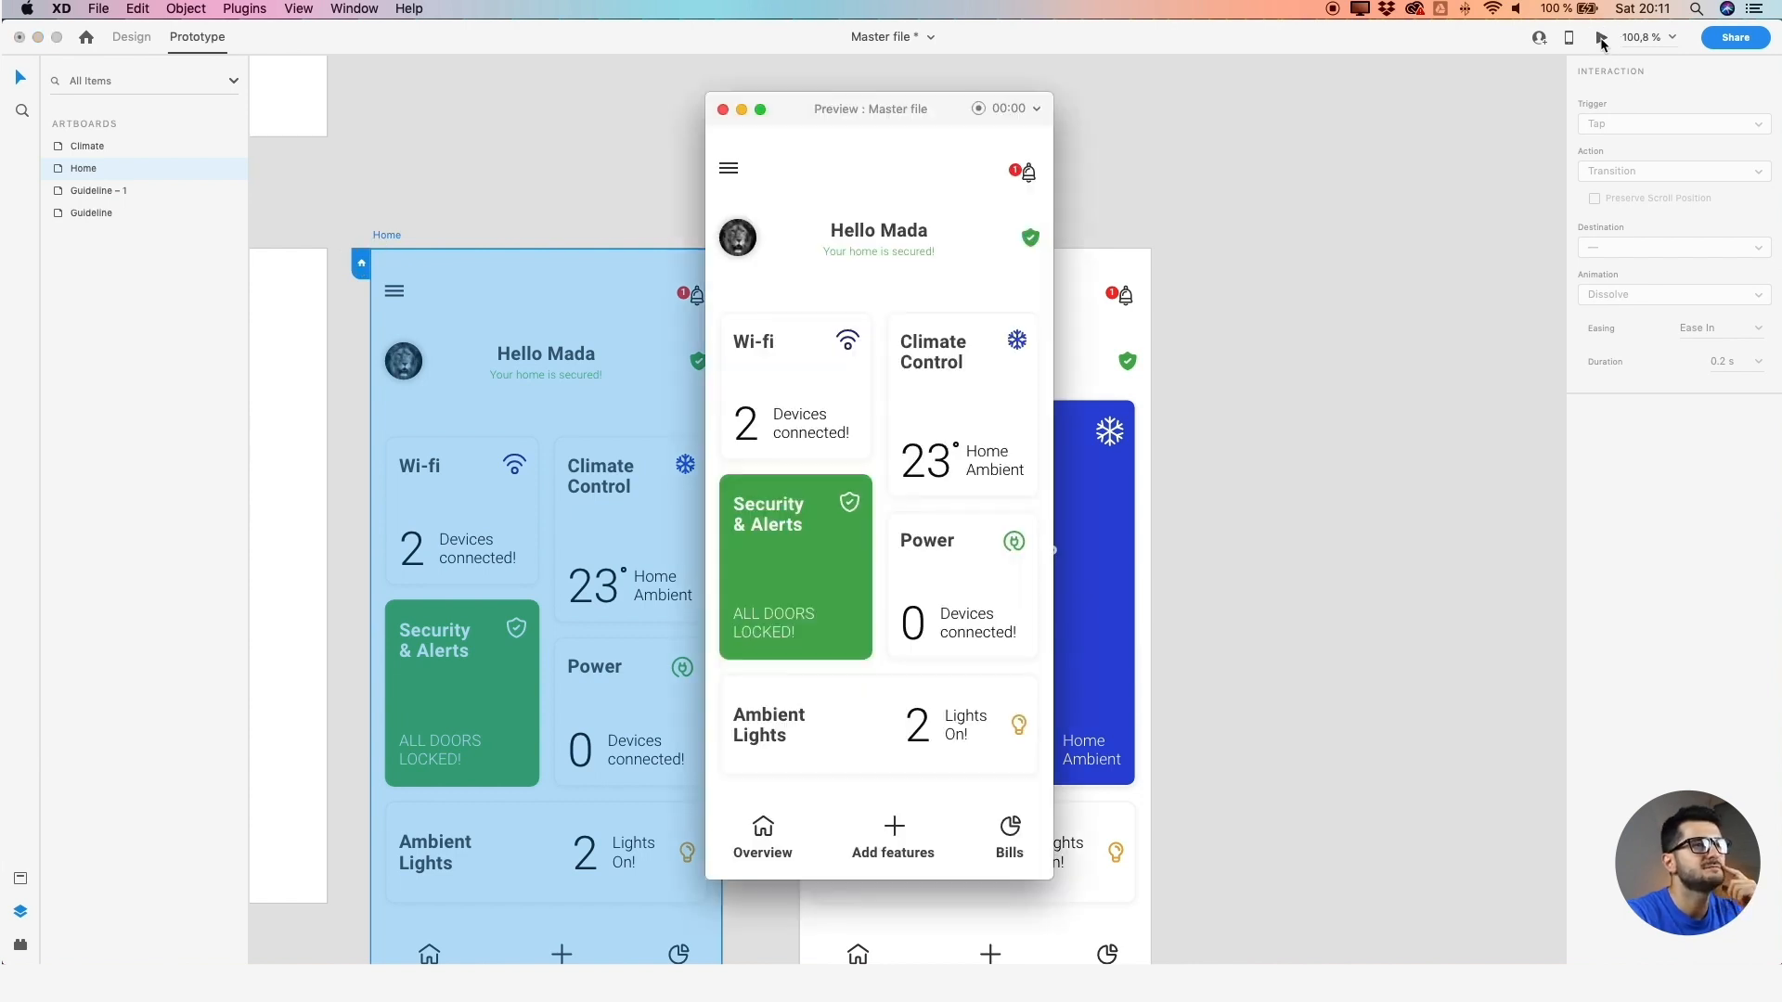
click(1033, 376)
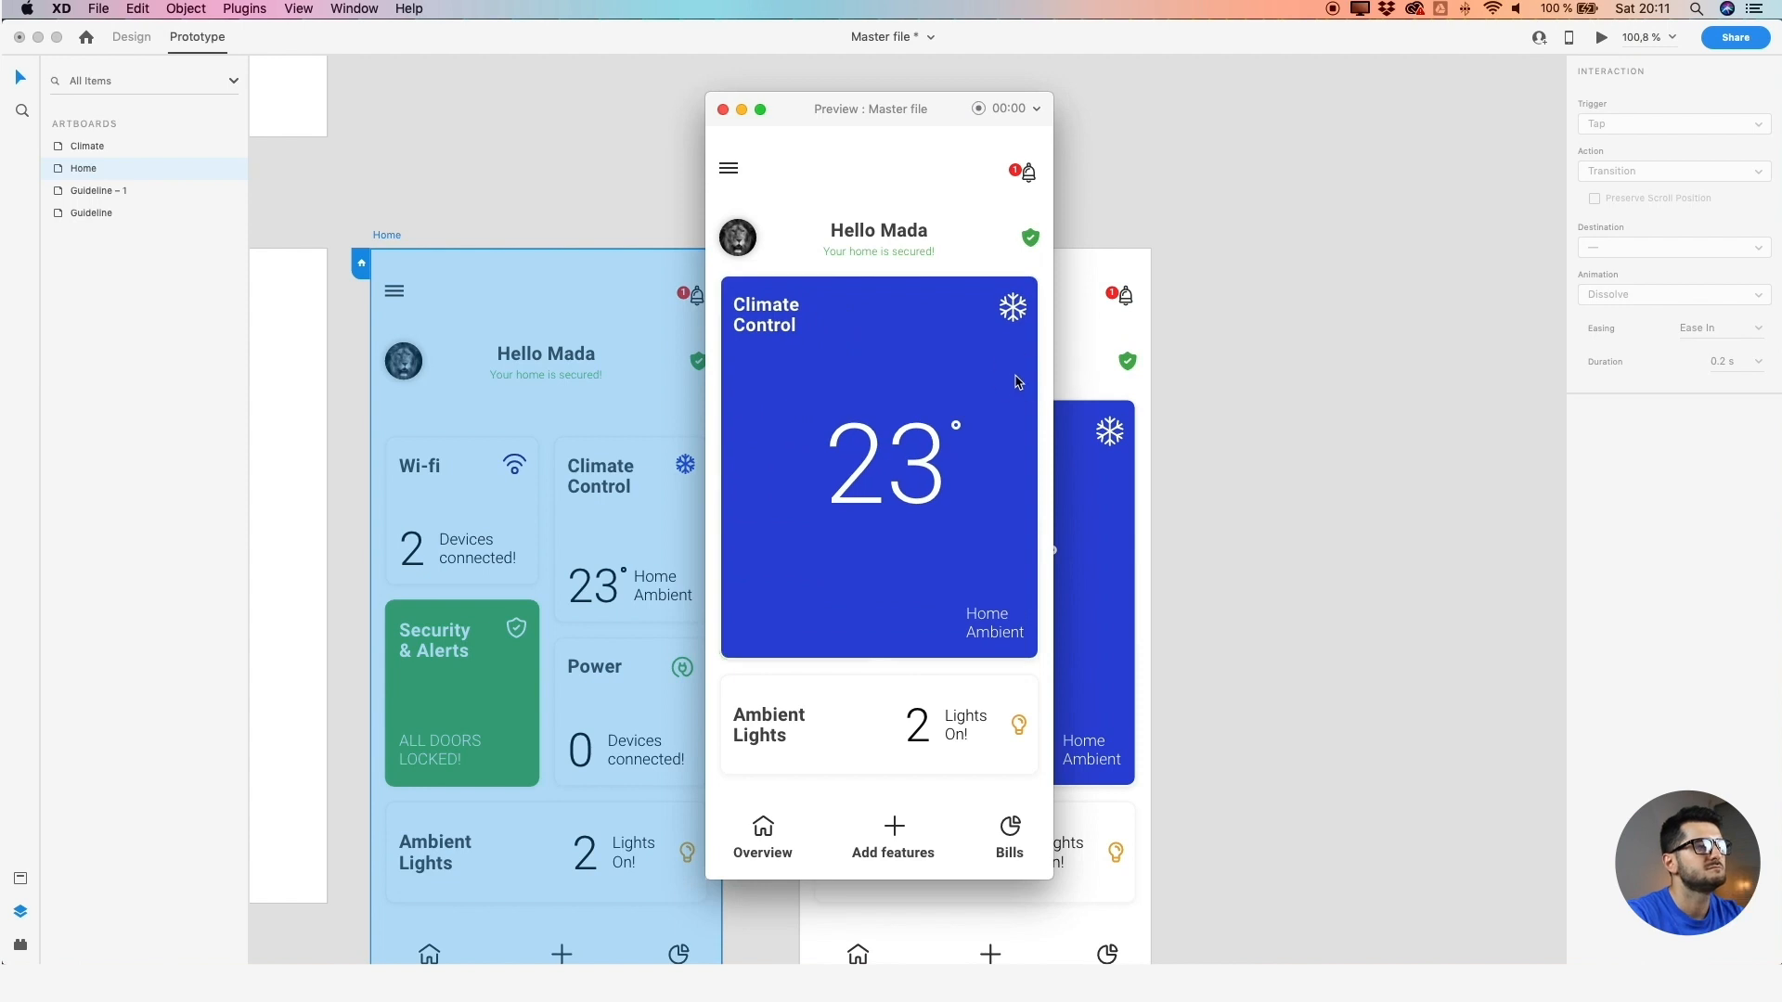
click(724, 110)
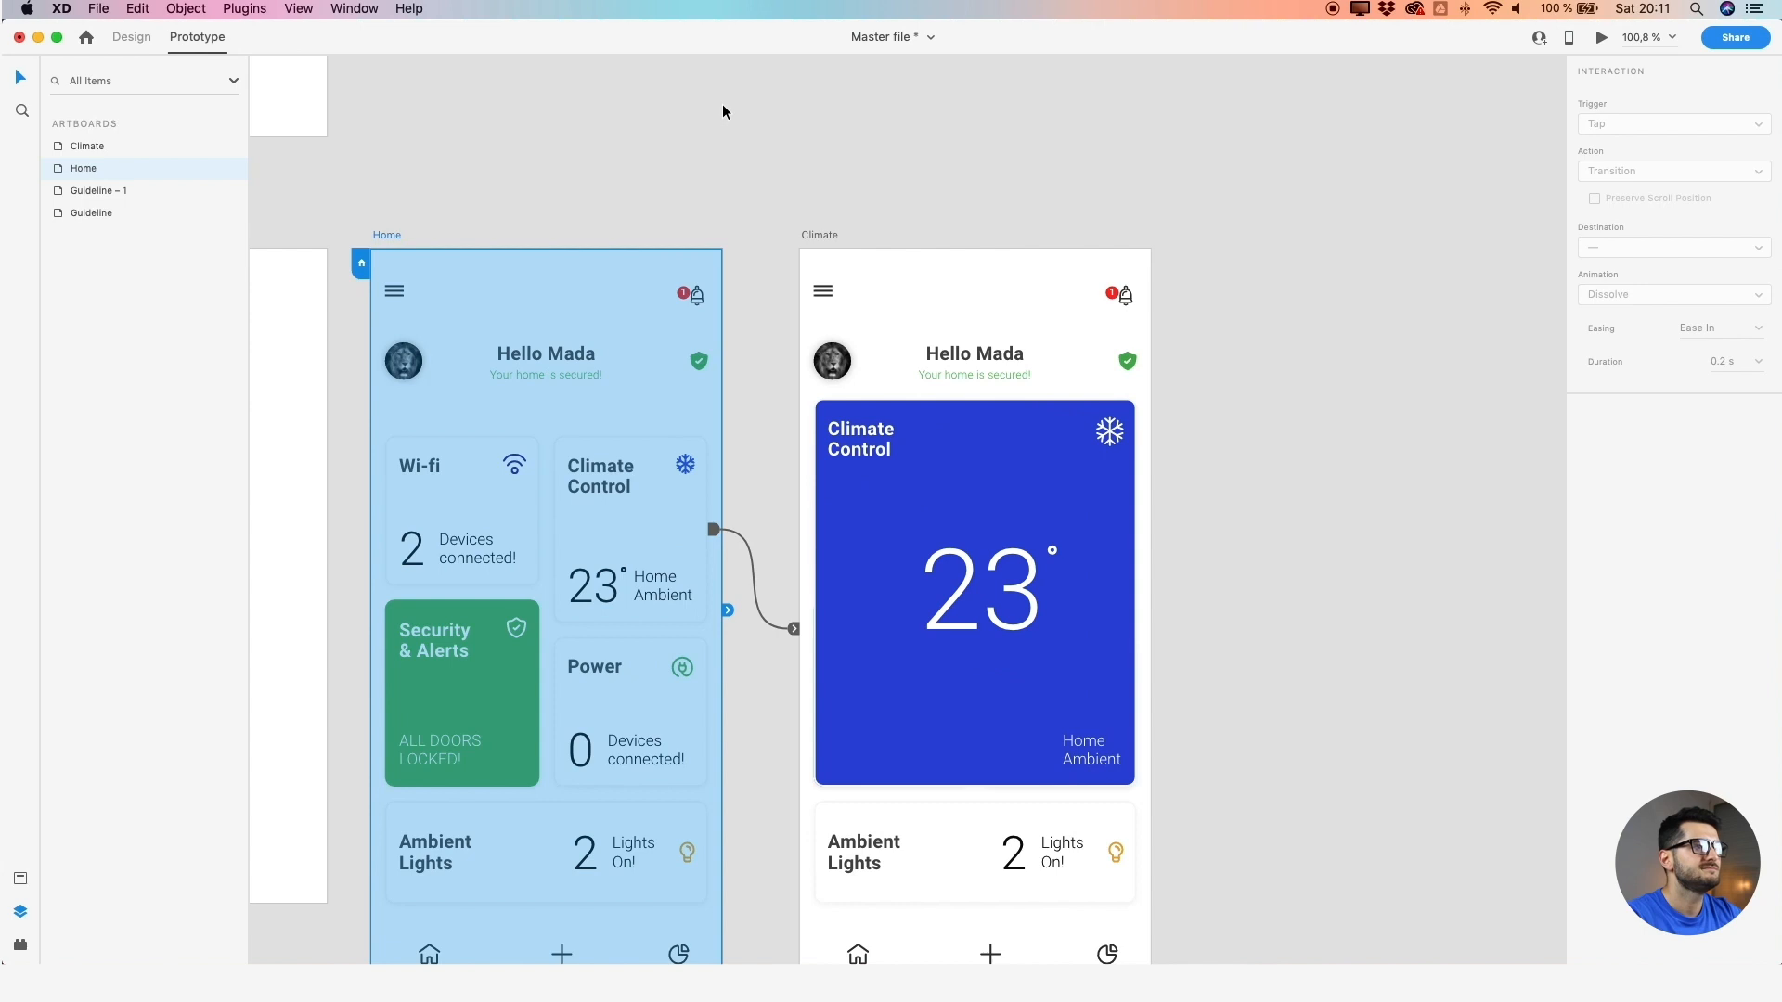
Set the duration of the Home-to-Climate Auto-Animate interaction to 0.6 s
click(793, 630)
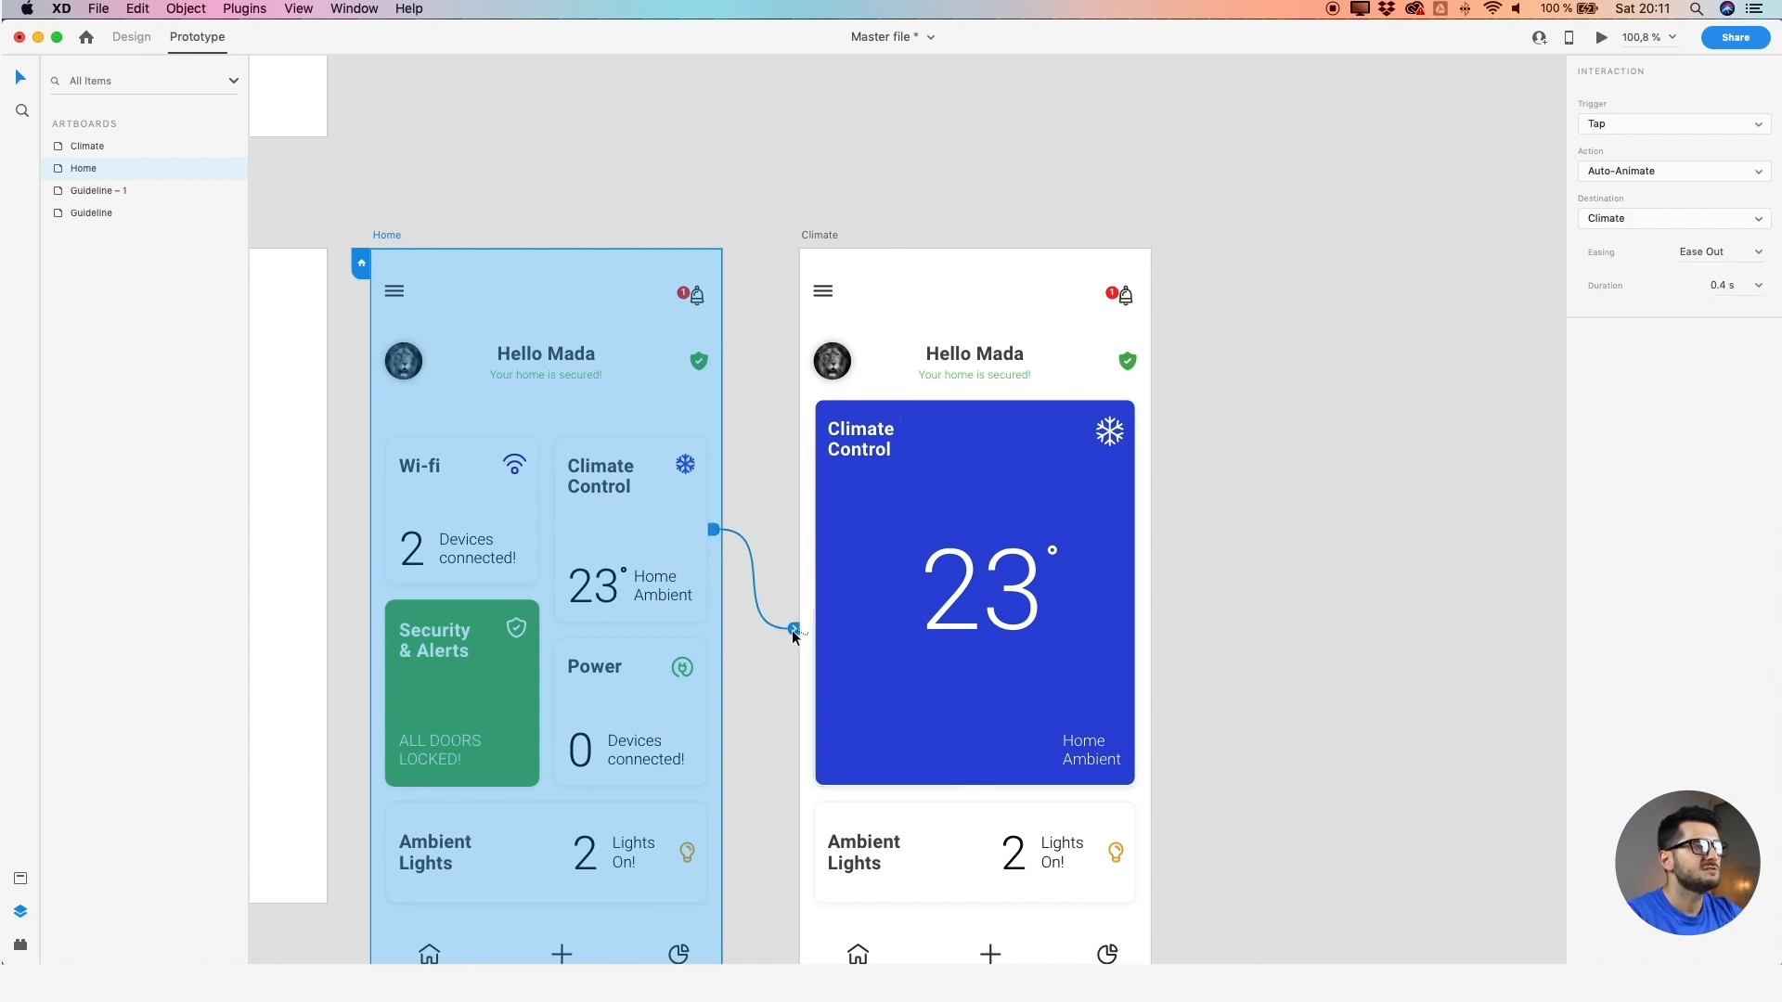
click(1760, 286)
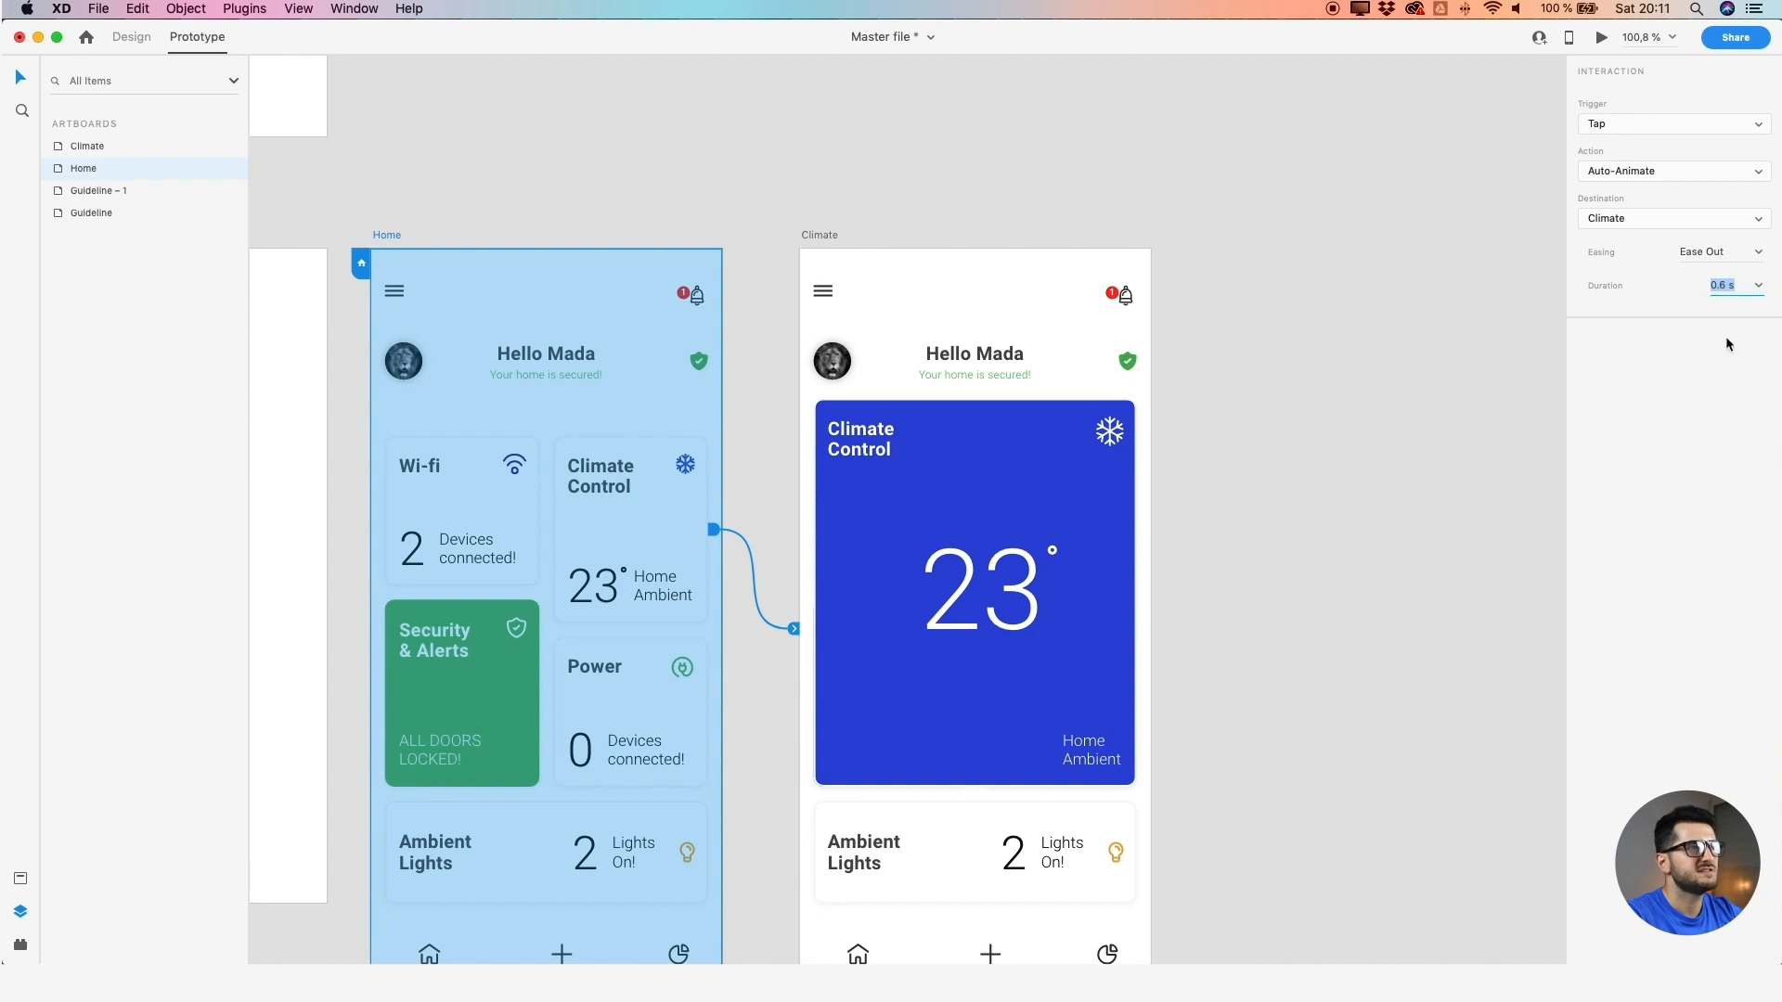
click(1722, 341)
click(435, 69)
Preview the prototype from the Home artboard twice, playing the slowed Climate Control card transition each time
click(386, 241)
click(1601, 38)
click(990, 376)
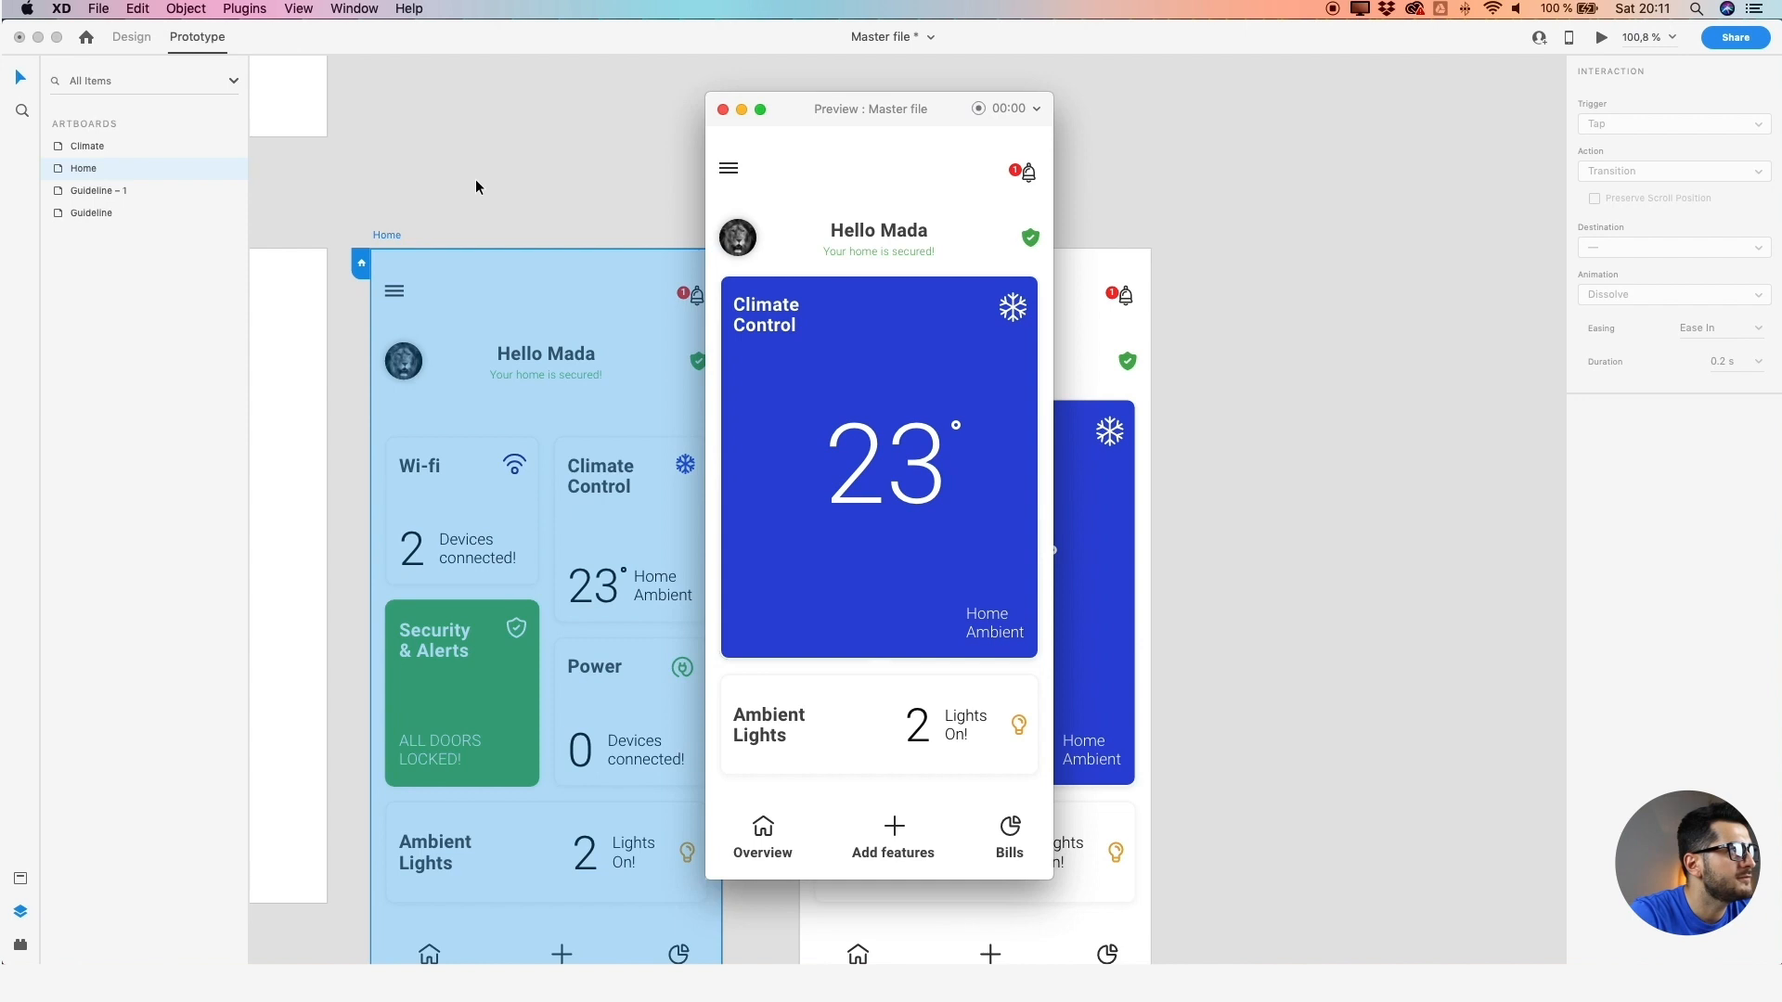
click(380, 235)
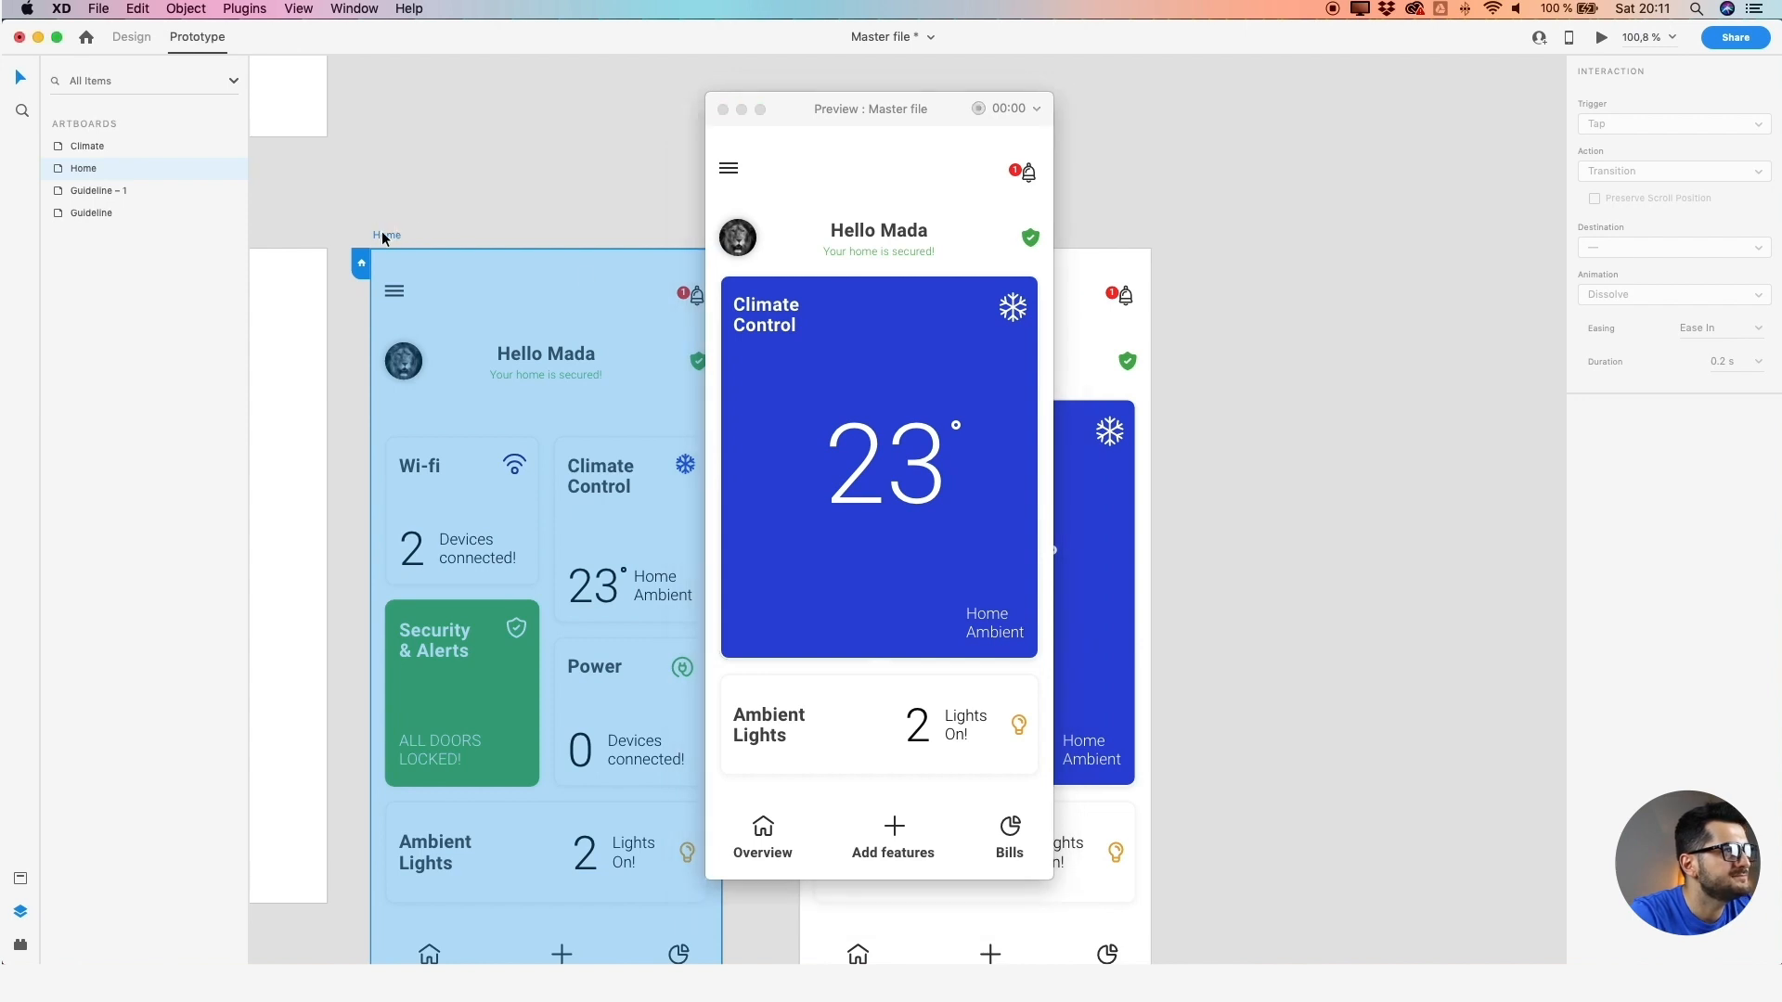
click(723, 110)
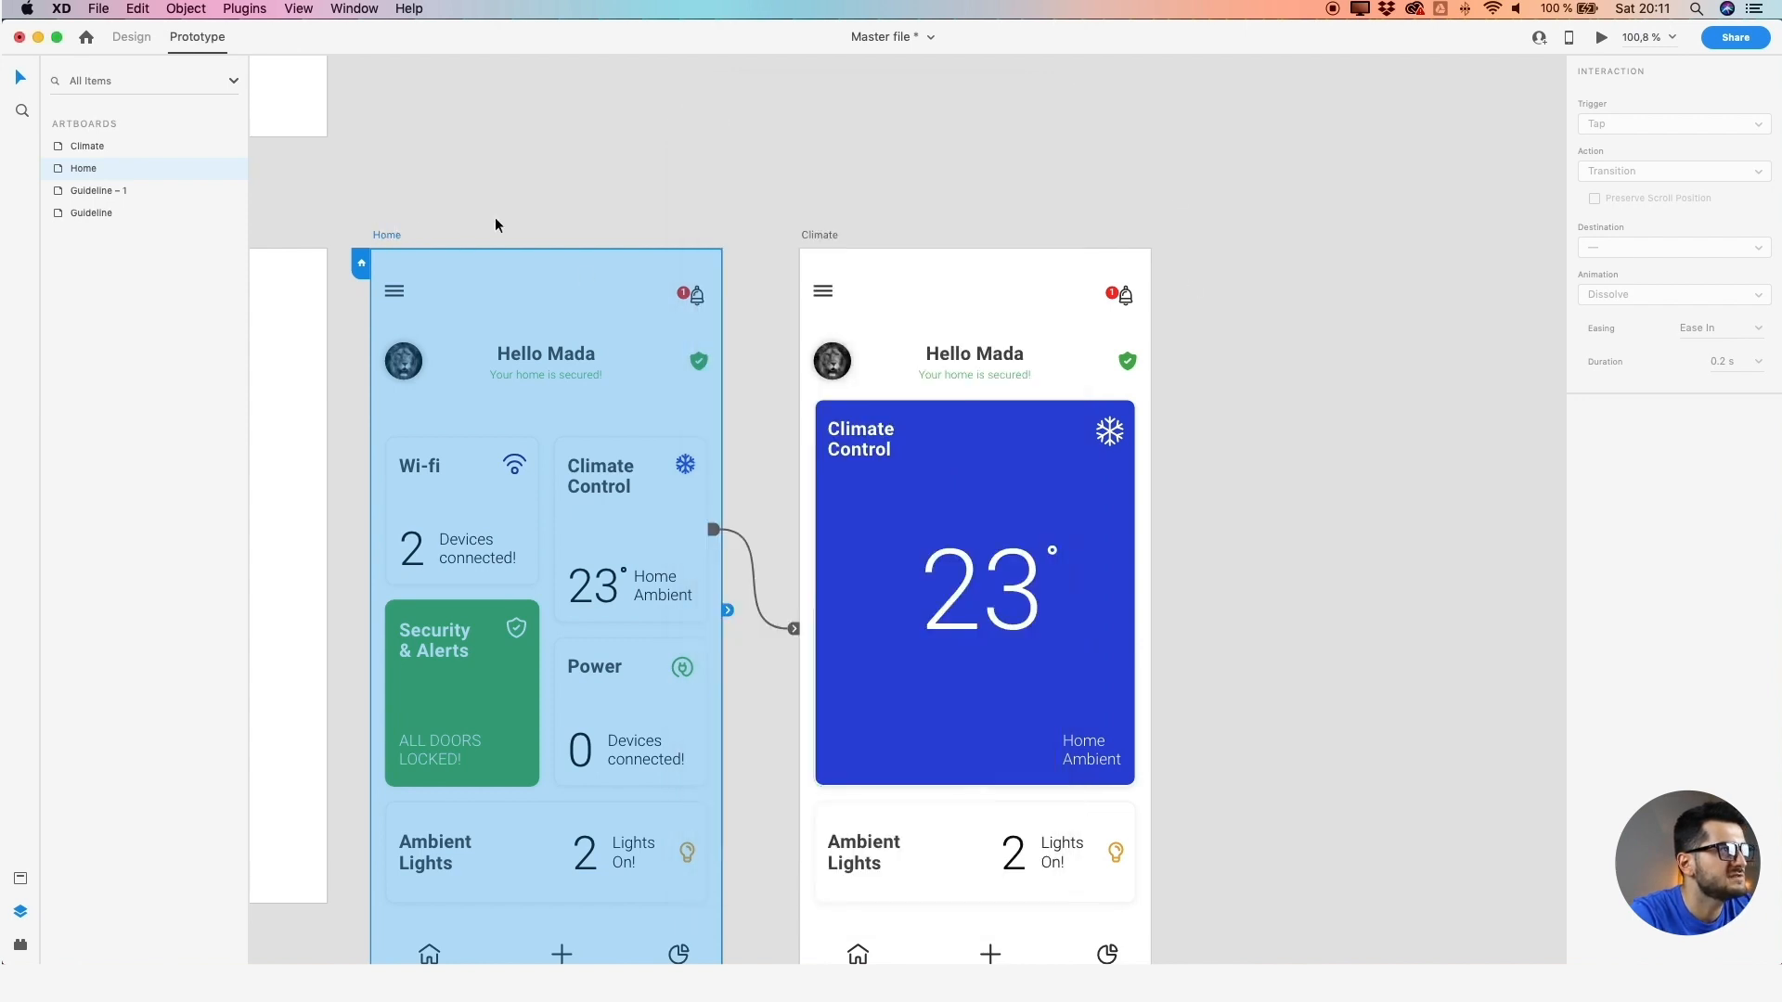
click(1600, 39)
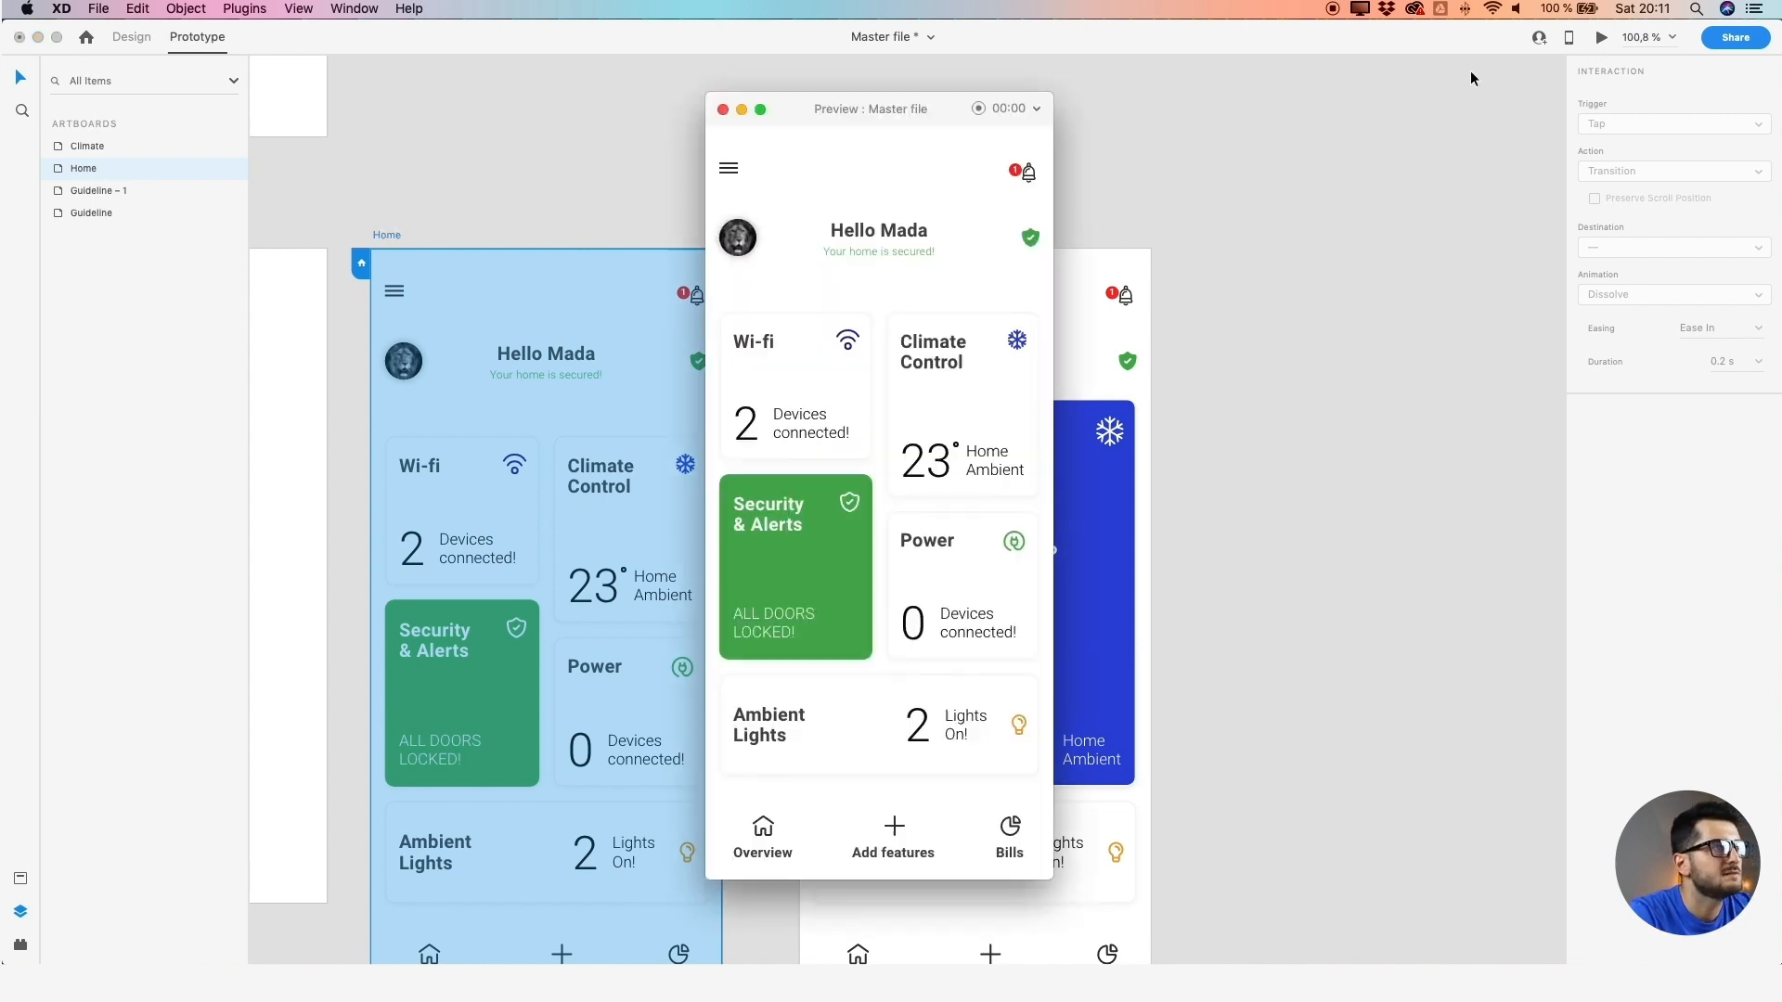
click(964, 408)
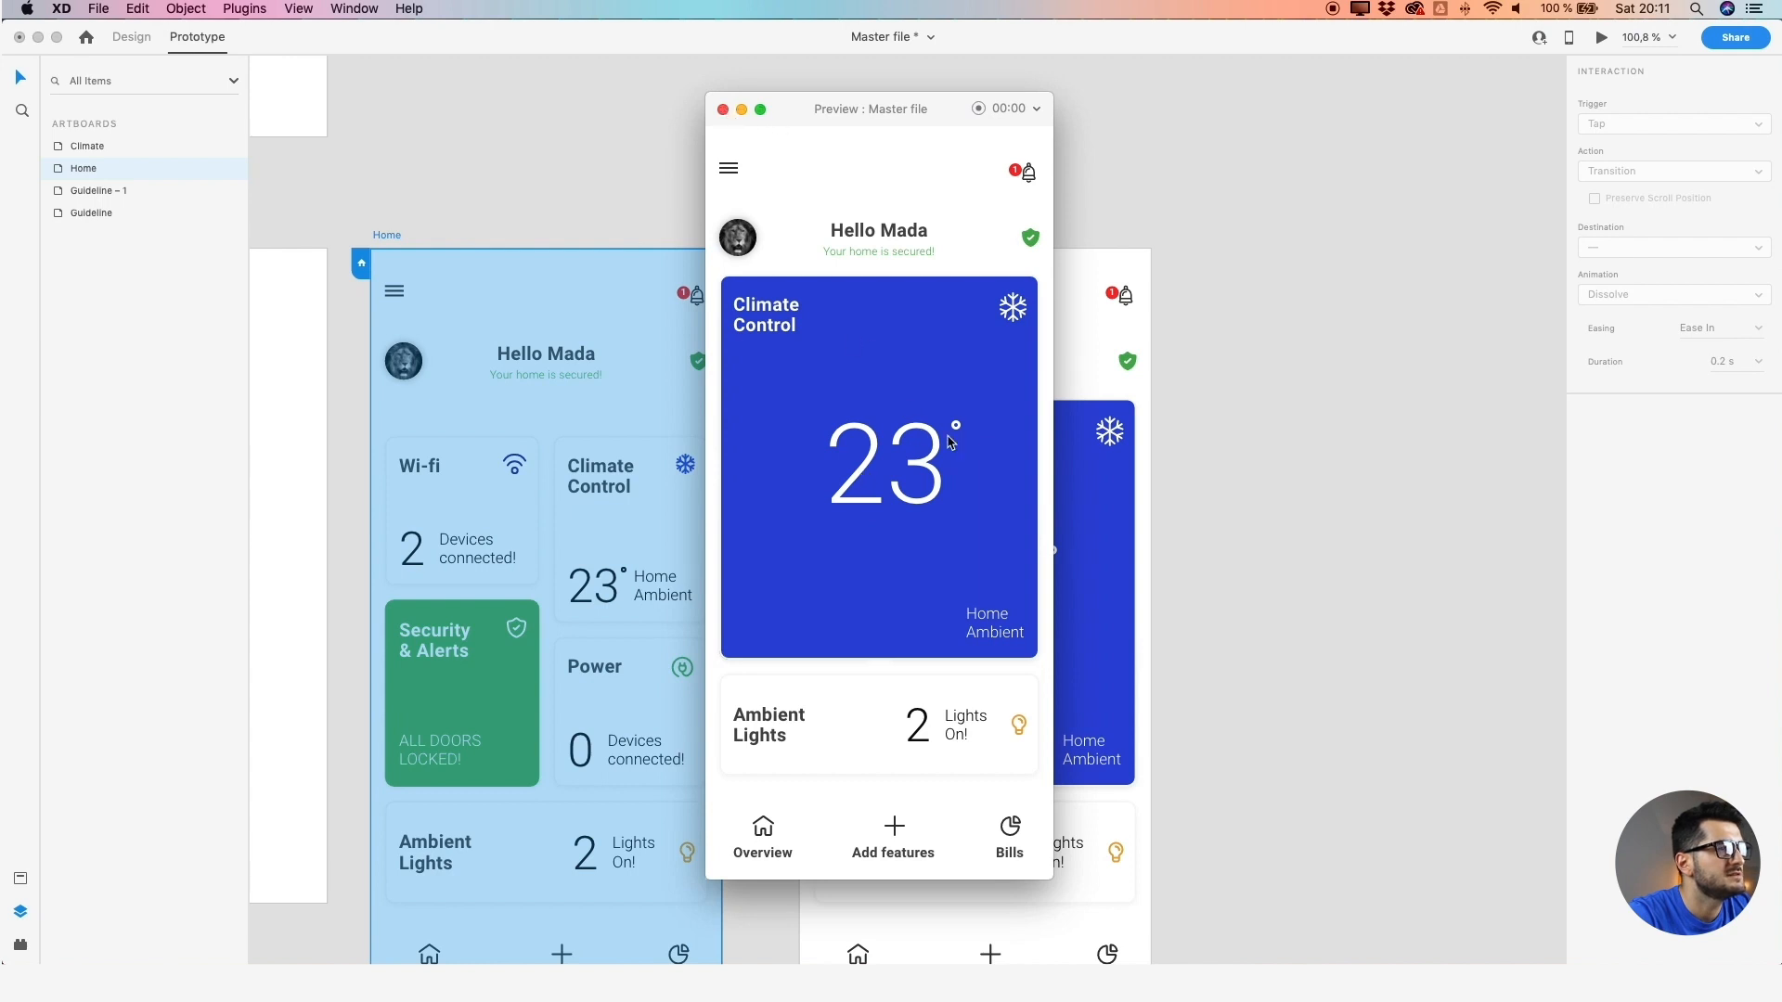
click(722, 110)
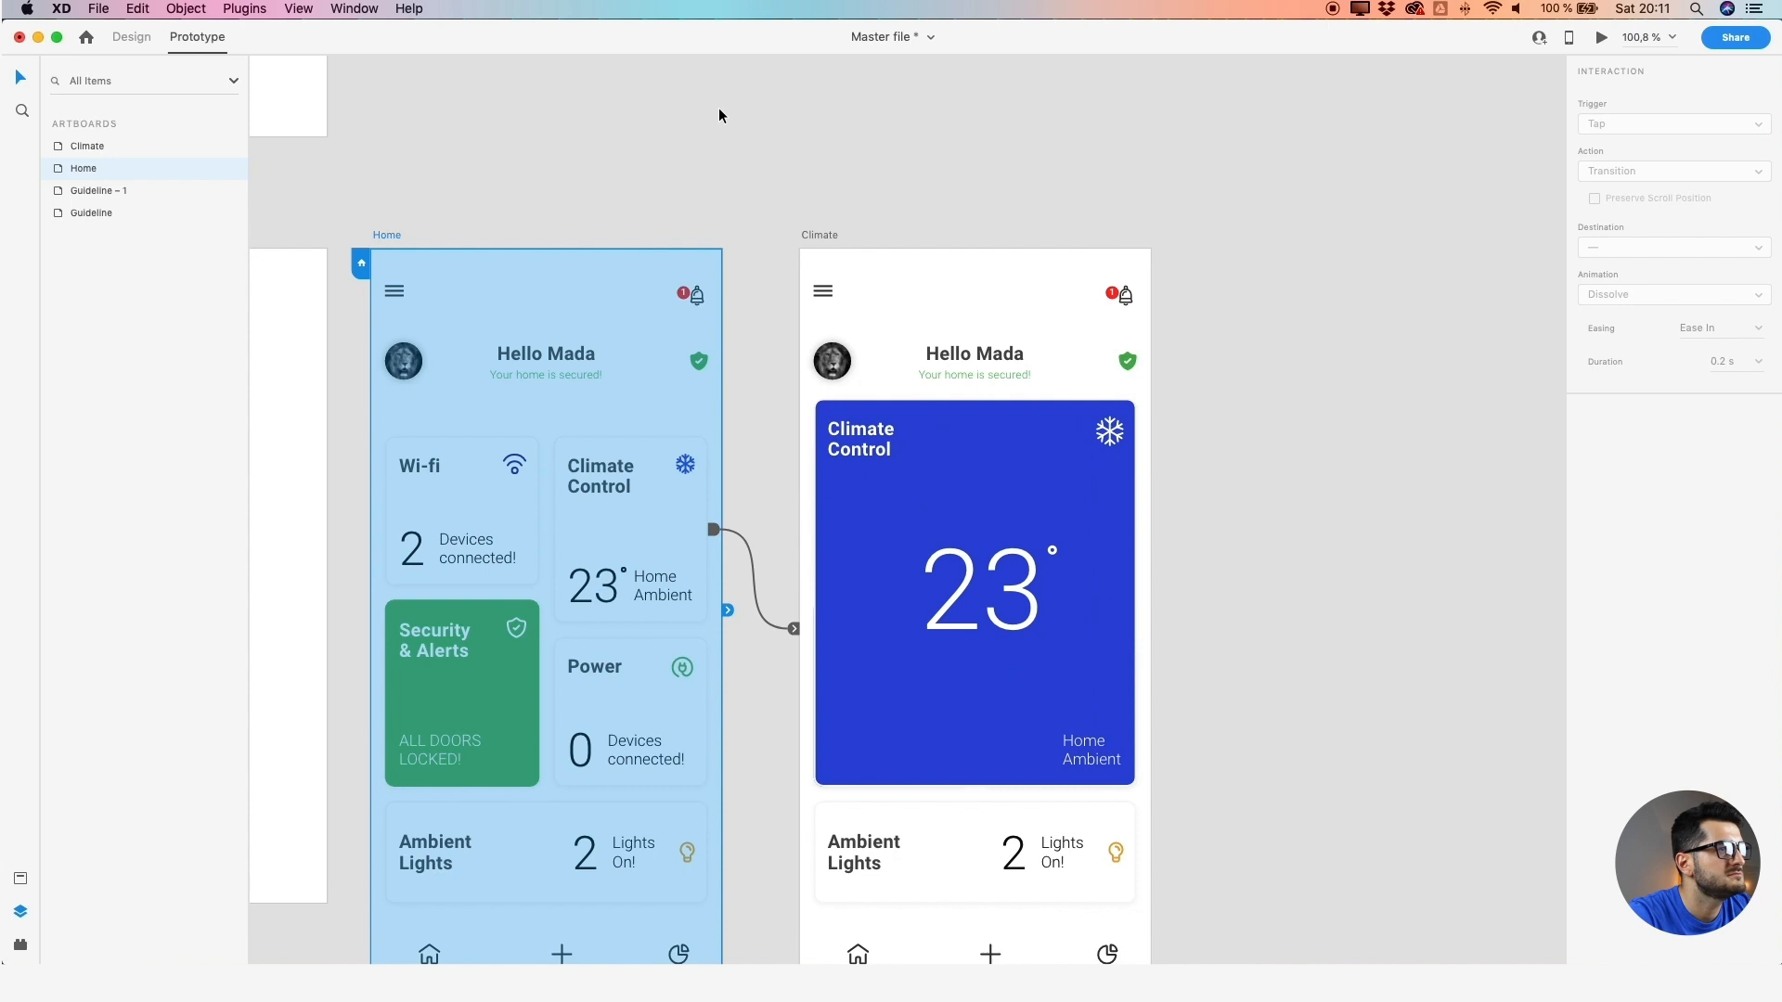
click(1027, 479)
click(738, 208)
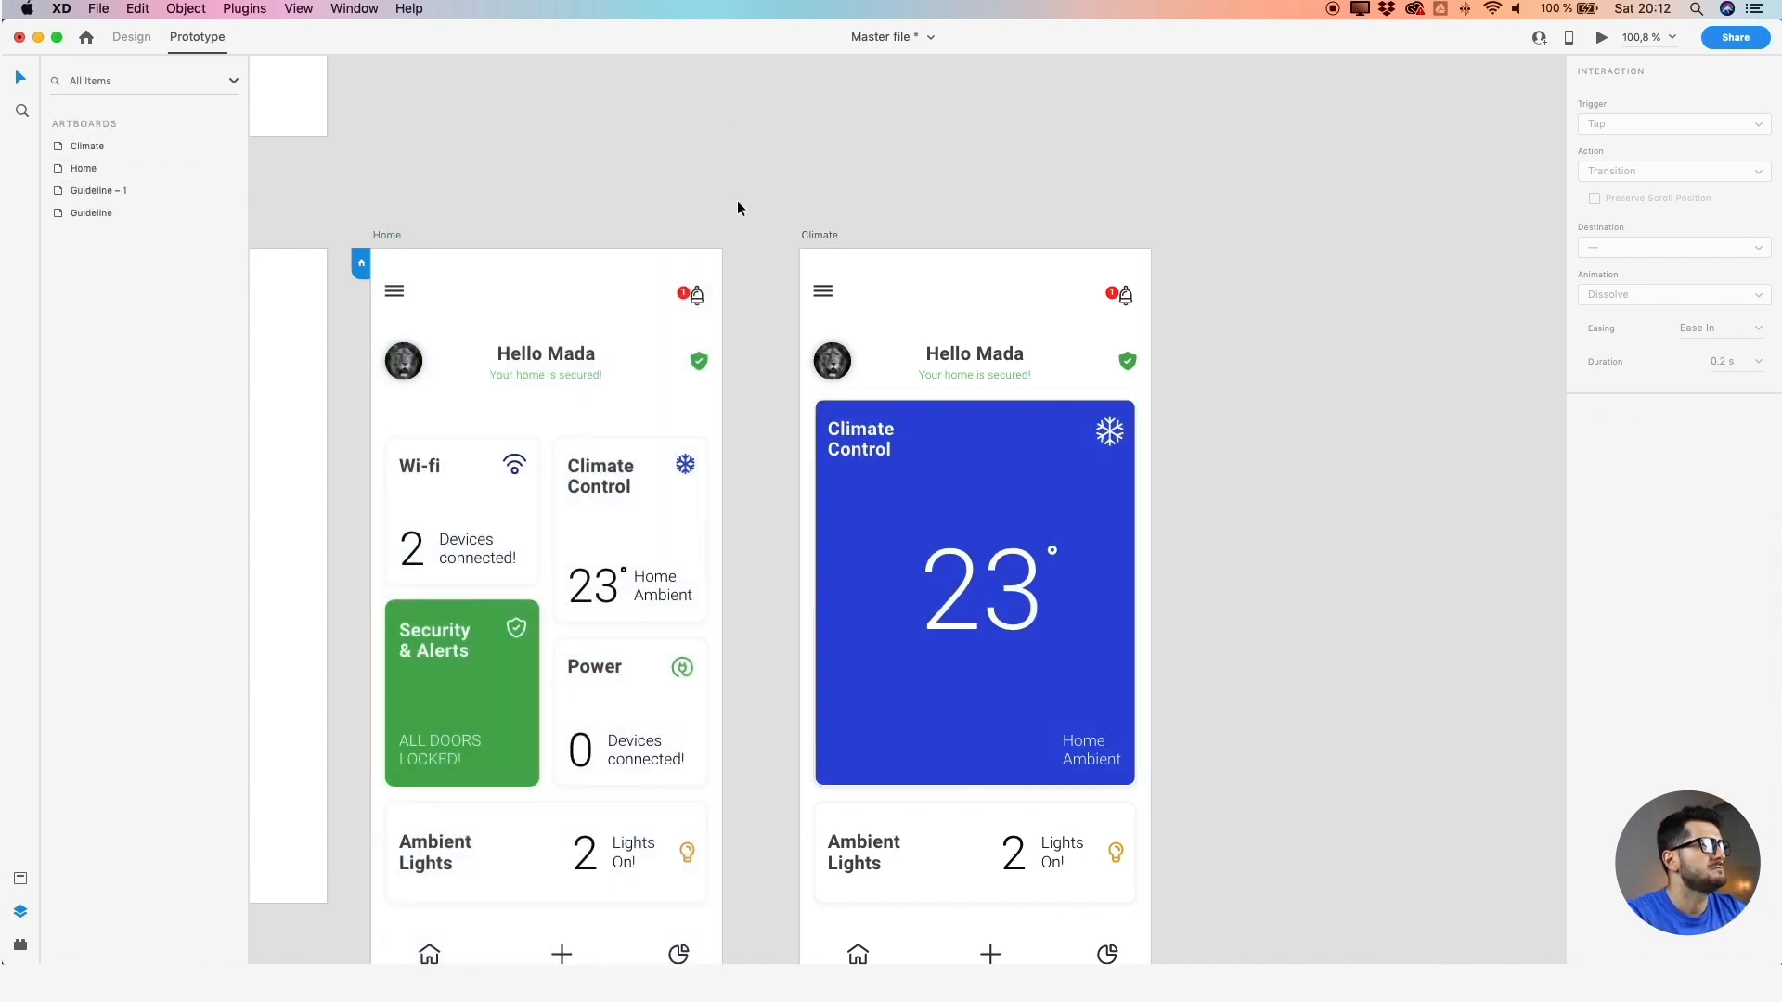
Review the easing and duration options of the link from the Home Climate Control card to the Climate artboard
click(377, 236)
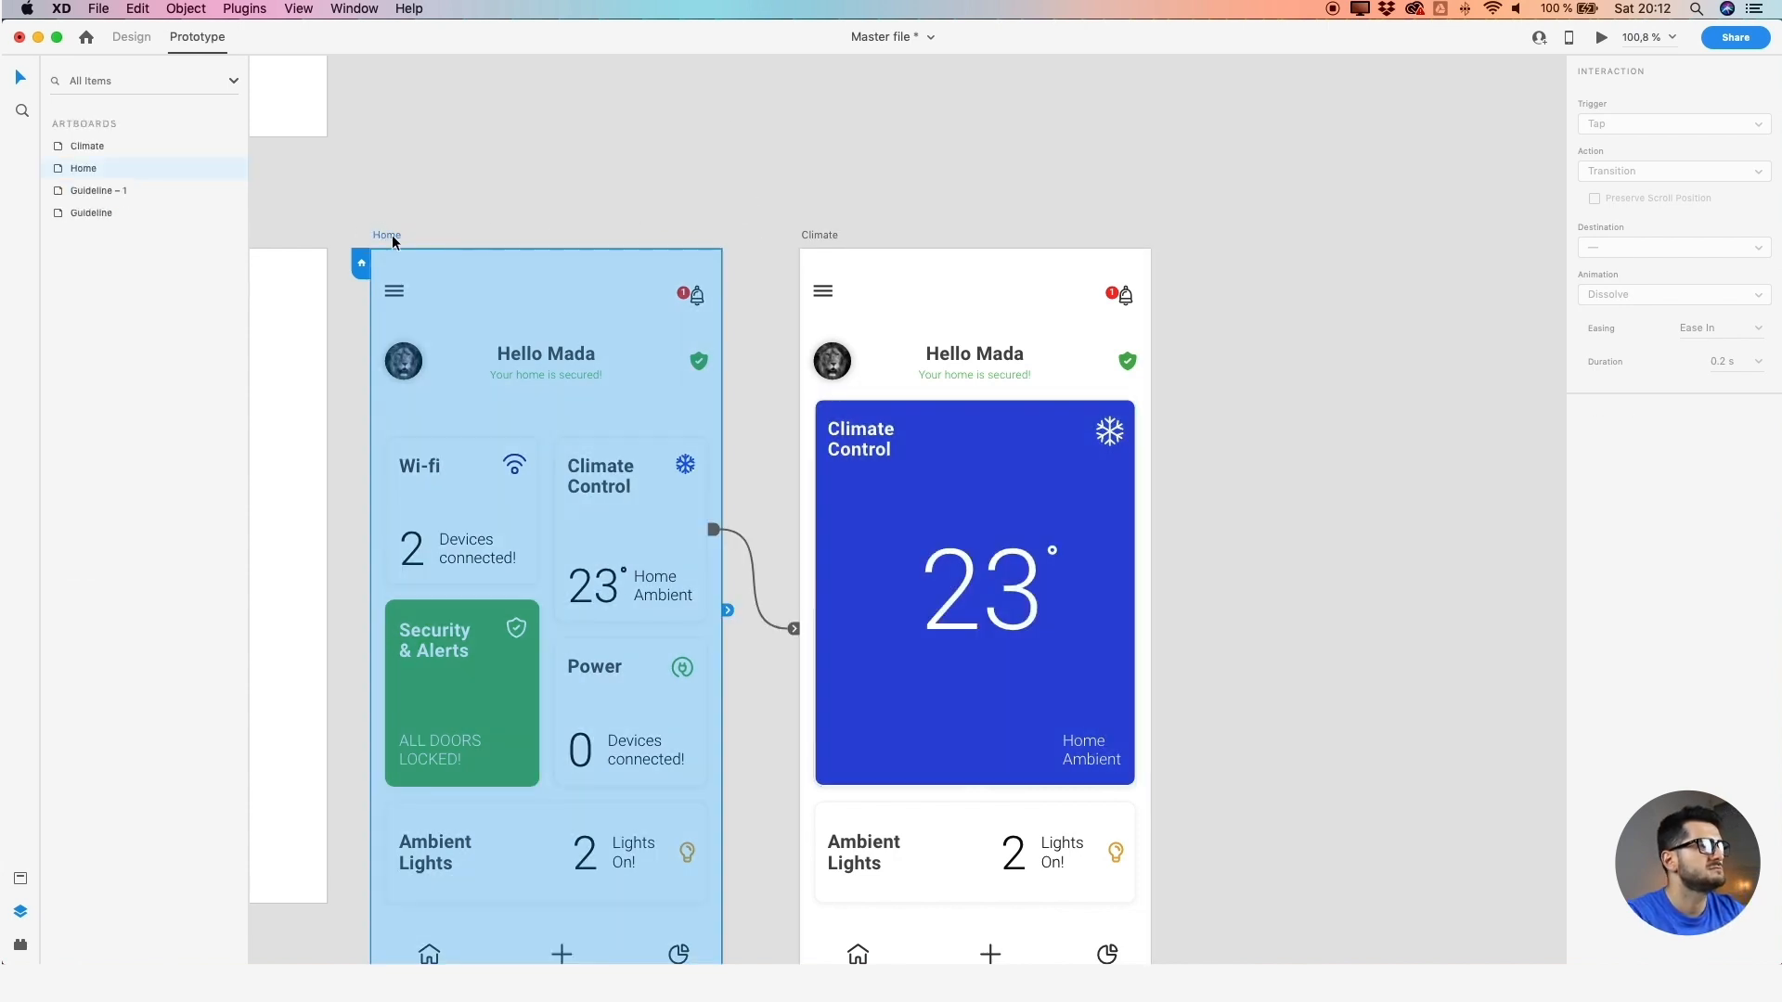
click(795, 634)
click(1756, 253)
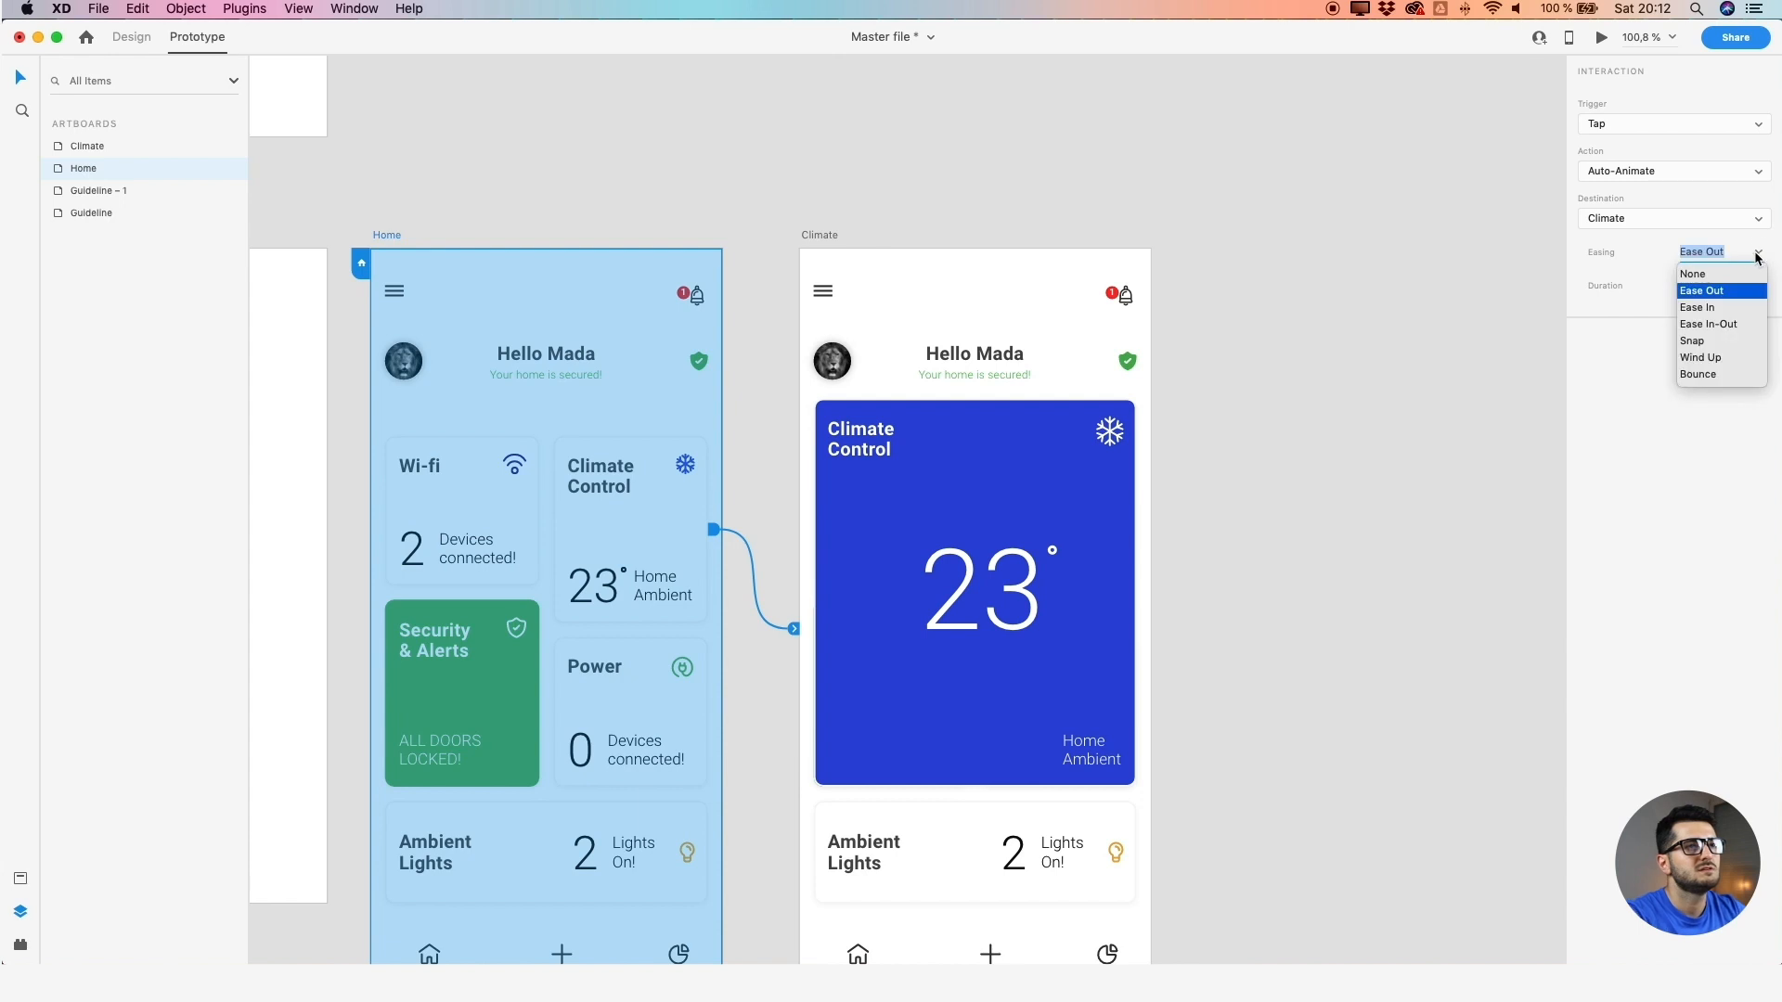
click(1709, 207)
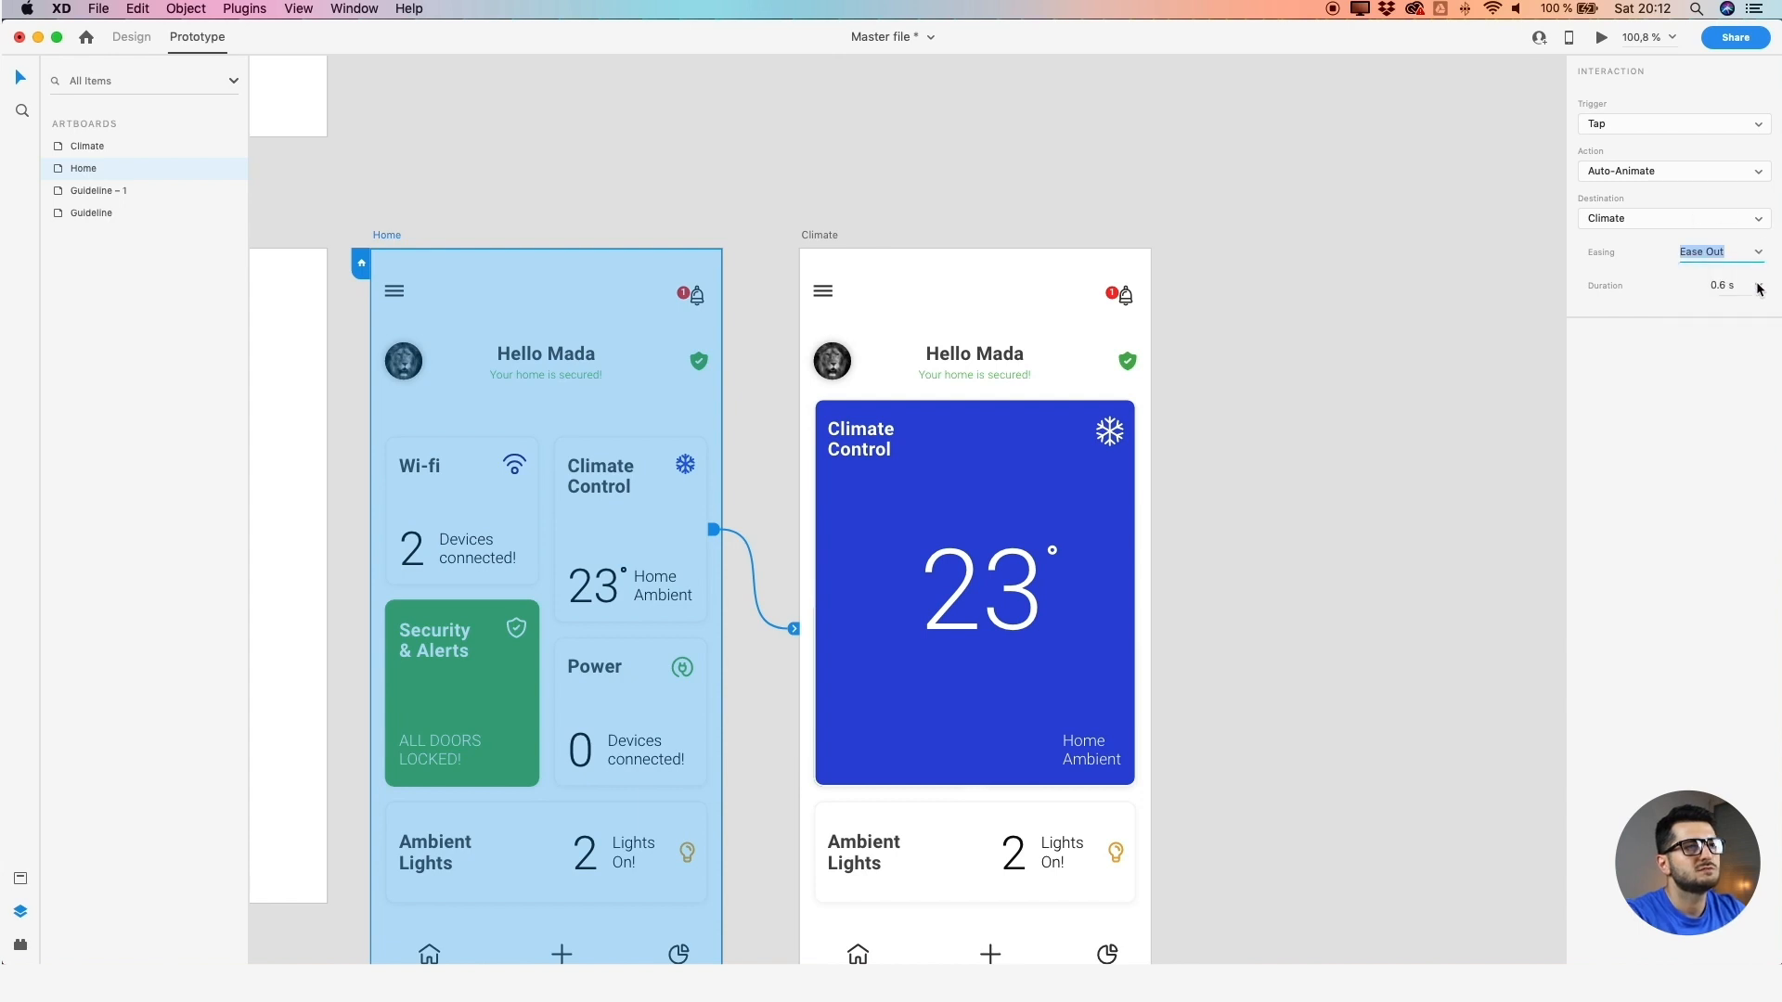
click(1760, 290)
click(412, 143)
Replay the Climate Control card's transition in a preview started from the Home artboard
click(392, 236)
click(1601, 37)
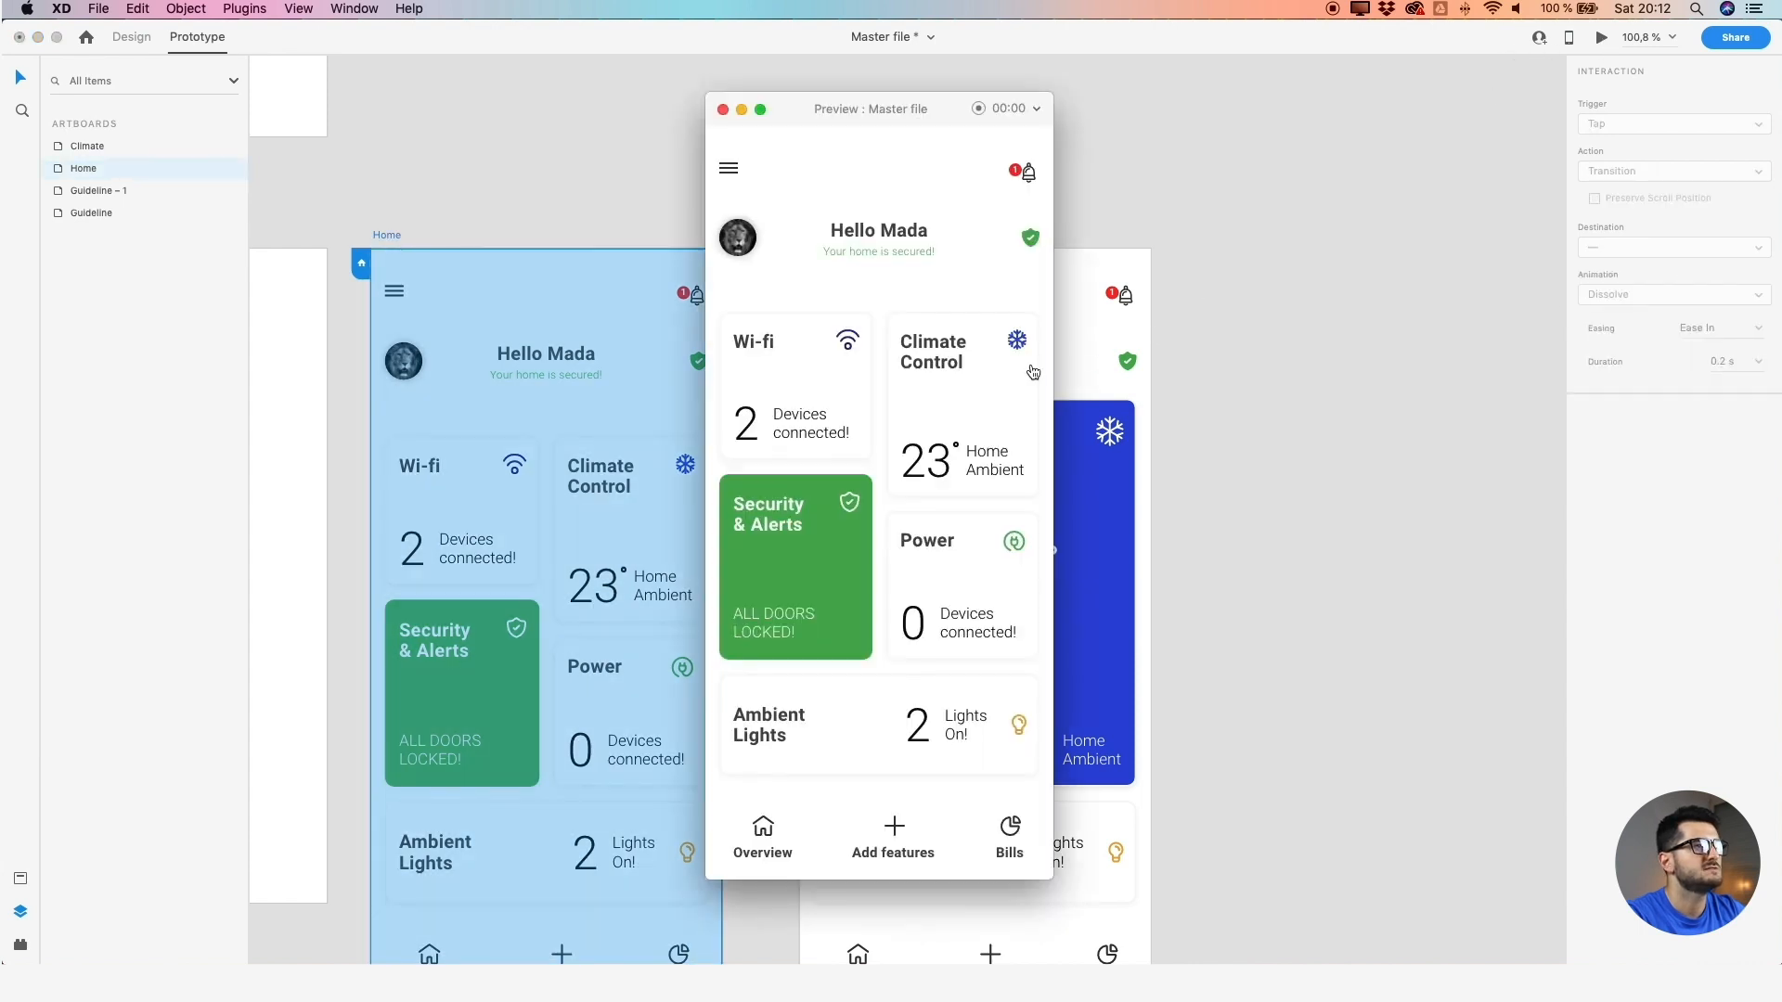
click(970, 378)
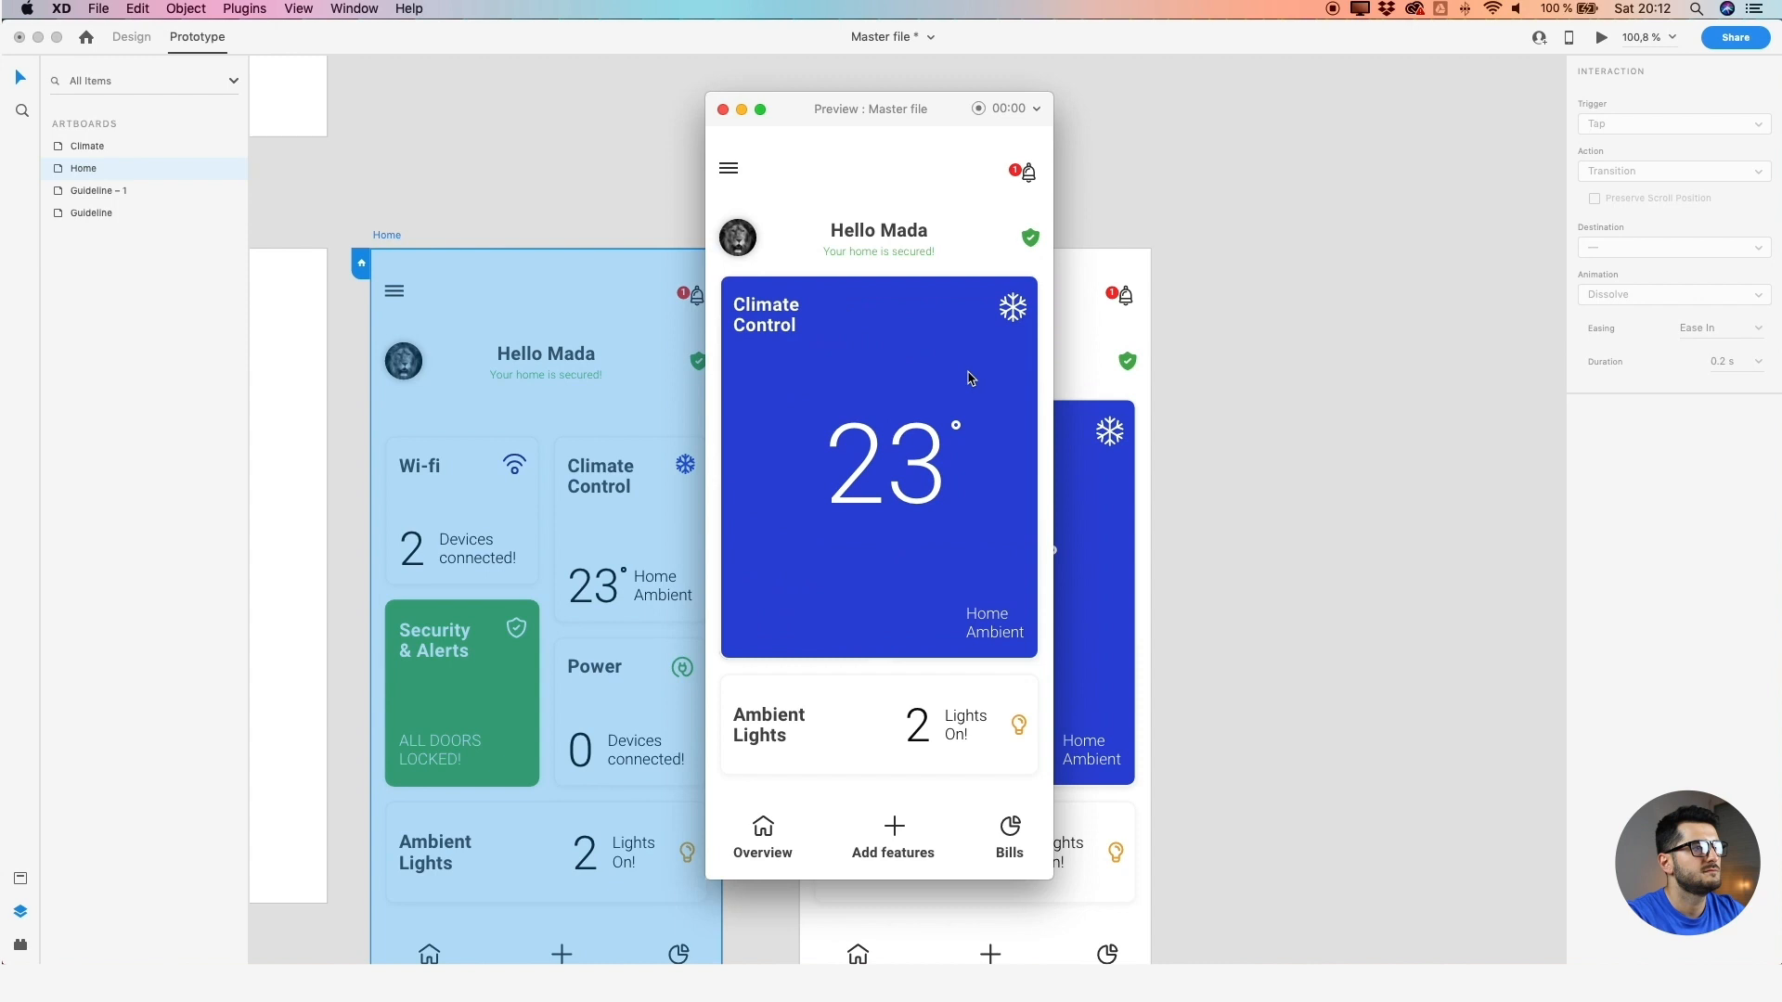
click(723, 110)
click(1234, 487)
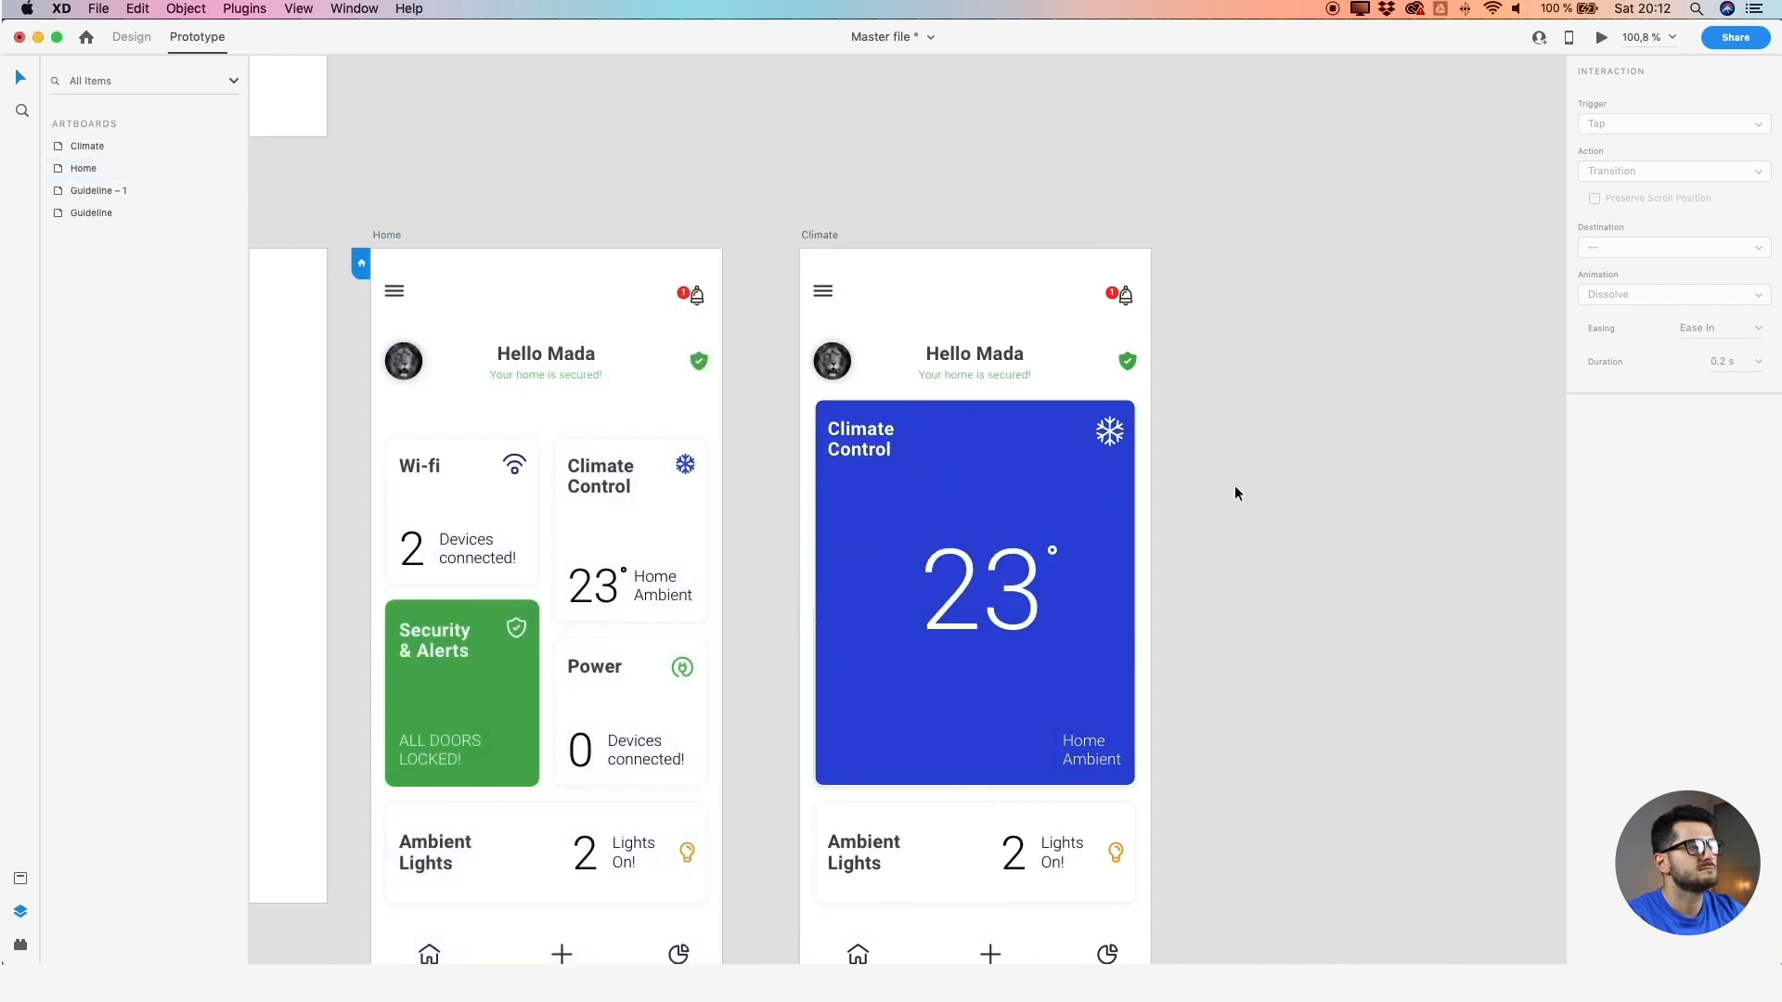
Duplicate the Climate artboard and place the copy in the empty space directly to its right
drag(1317, 511, 1230, 304)
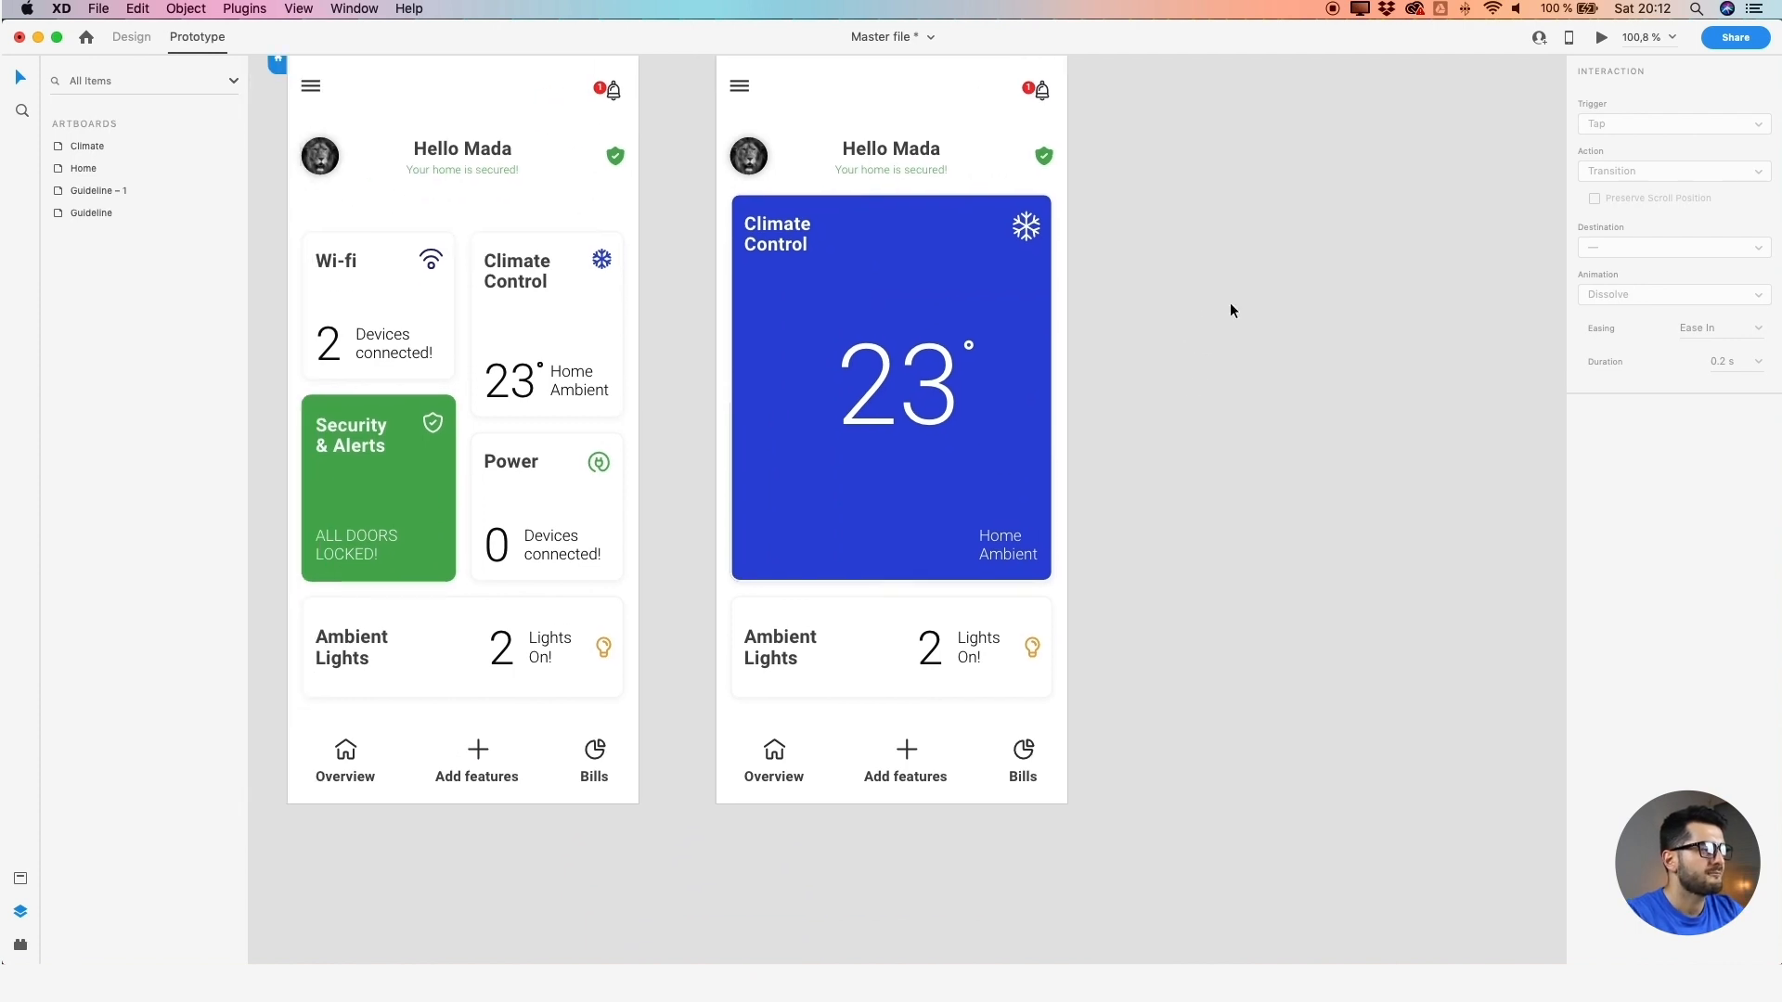
drag(1229, 302, 1069, 358)
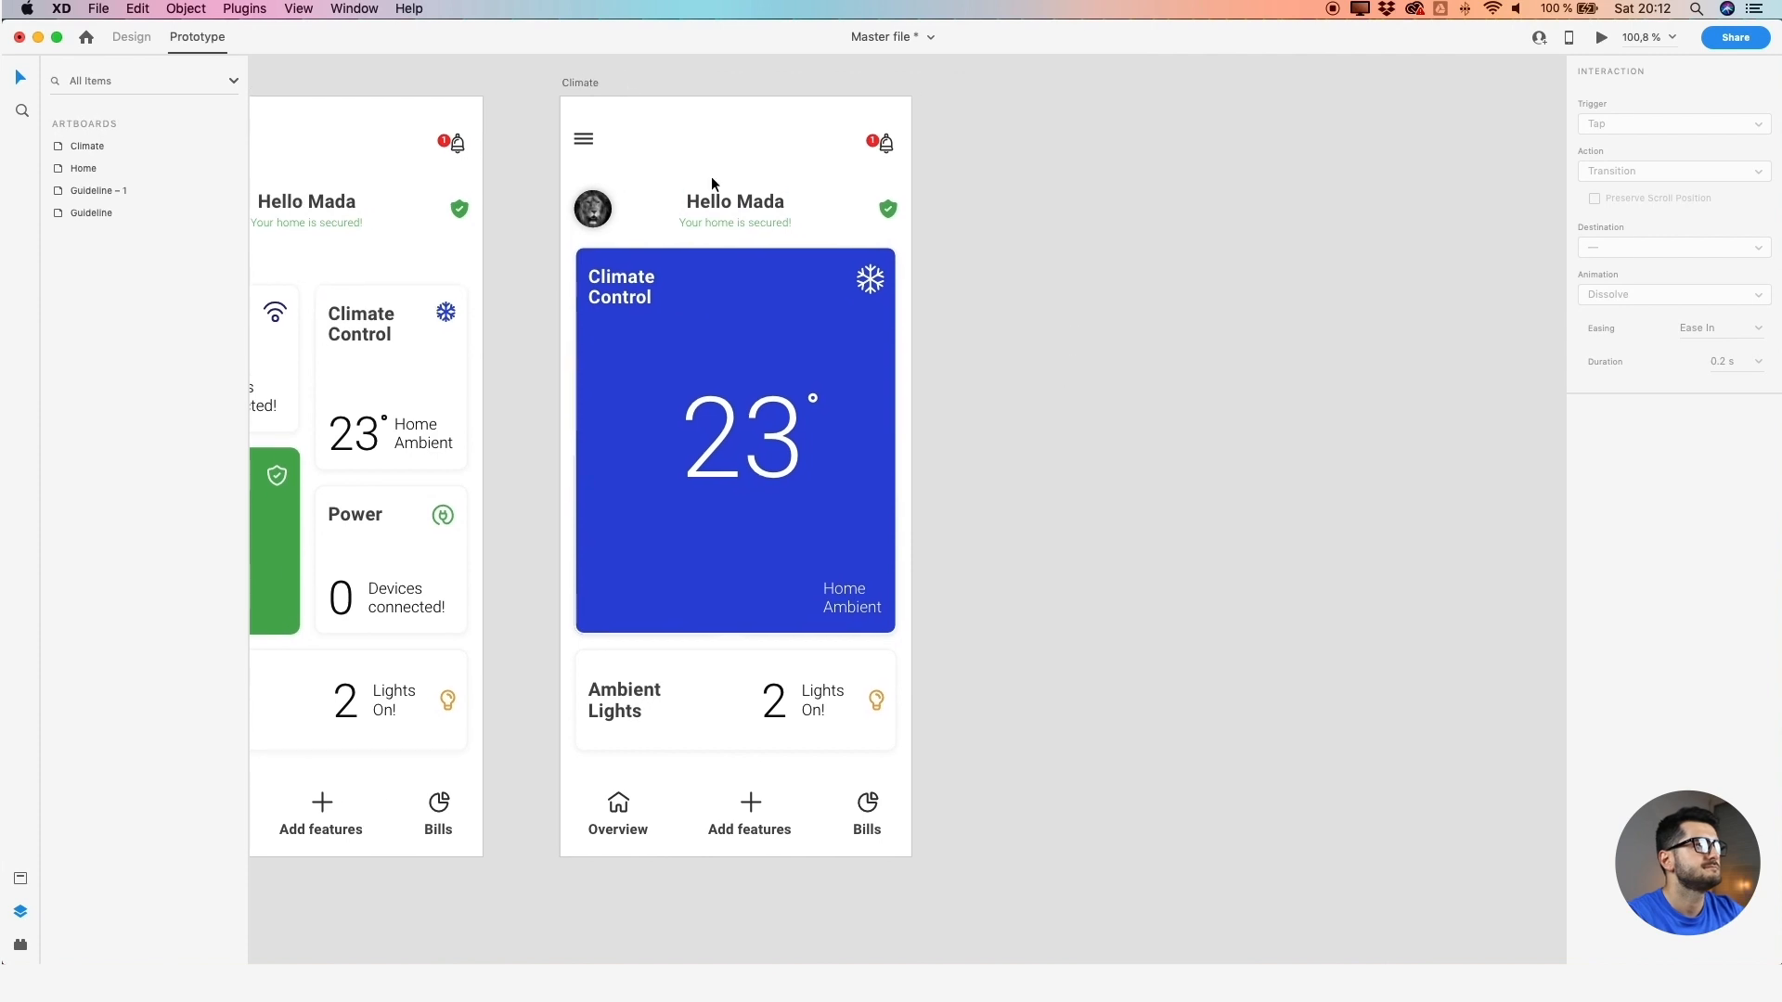
click(581, 84)
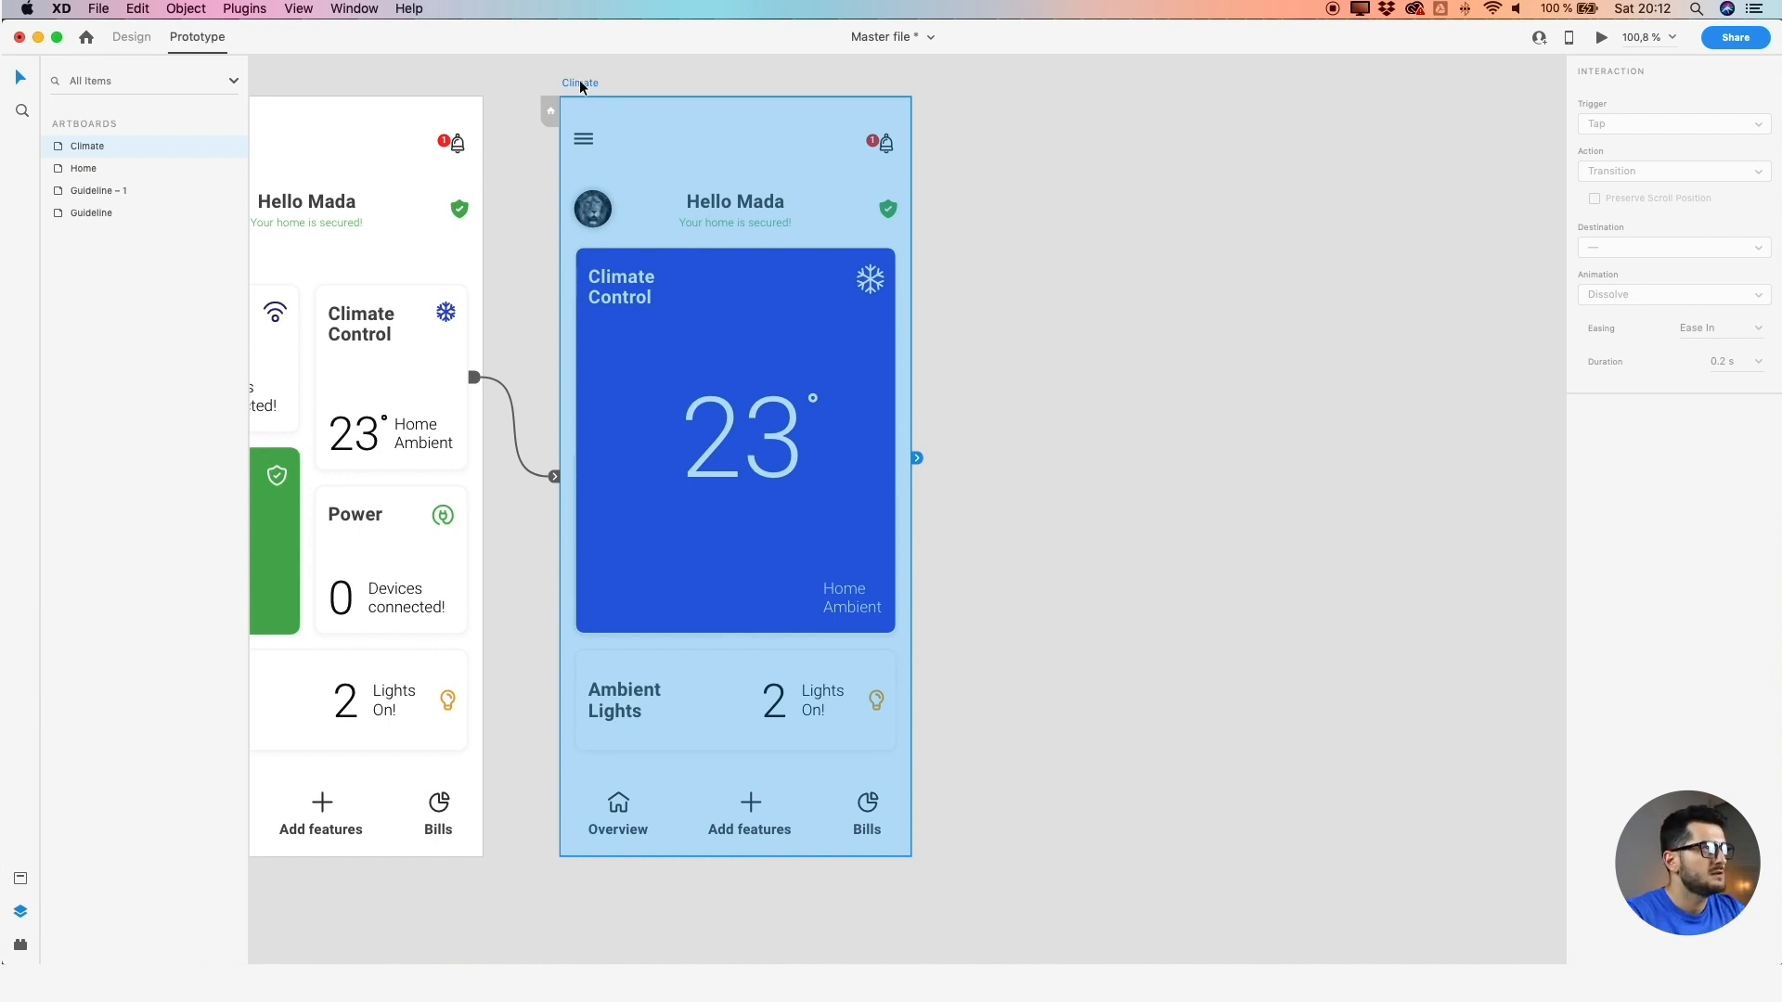
click(621, 82)
drag(628, 83, 572, 96)
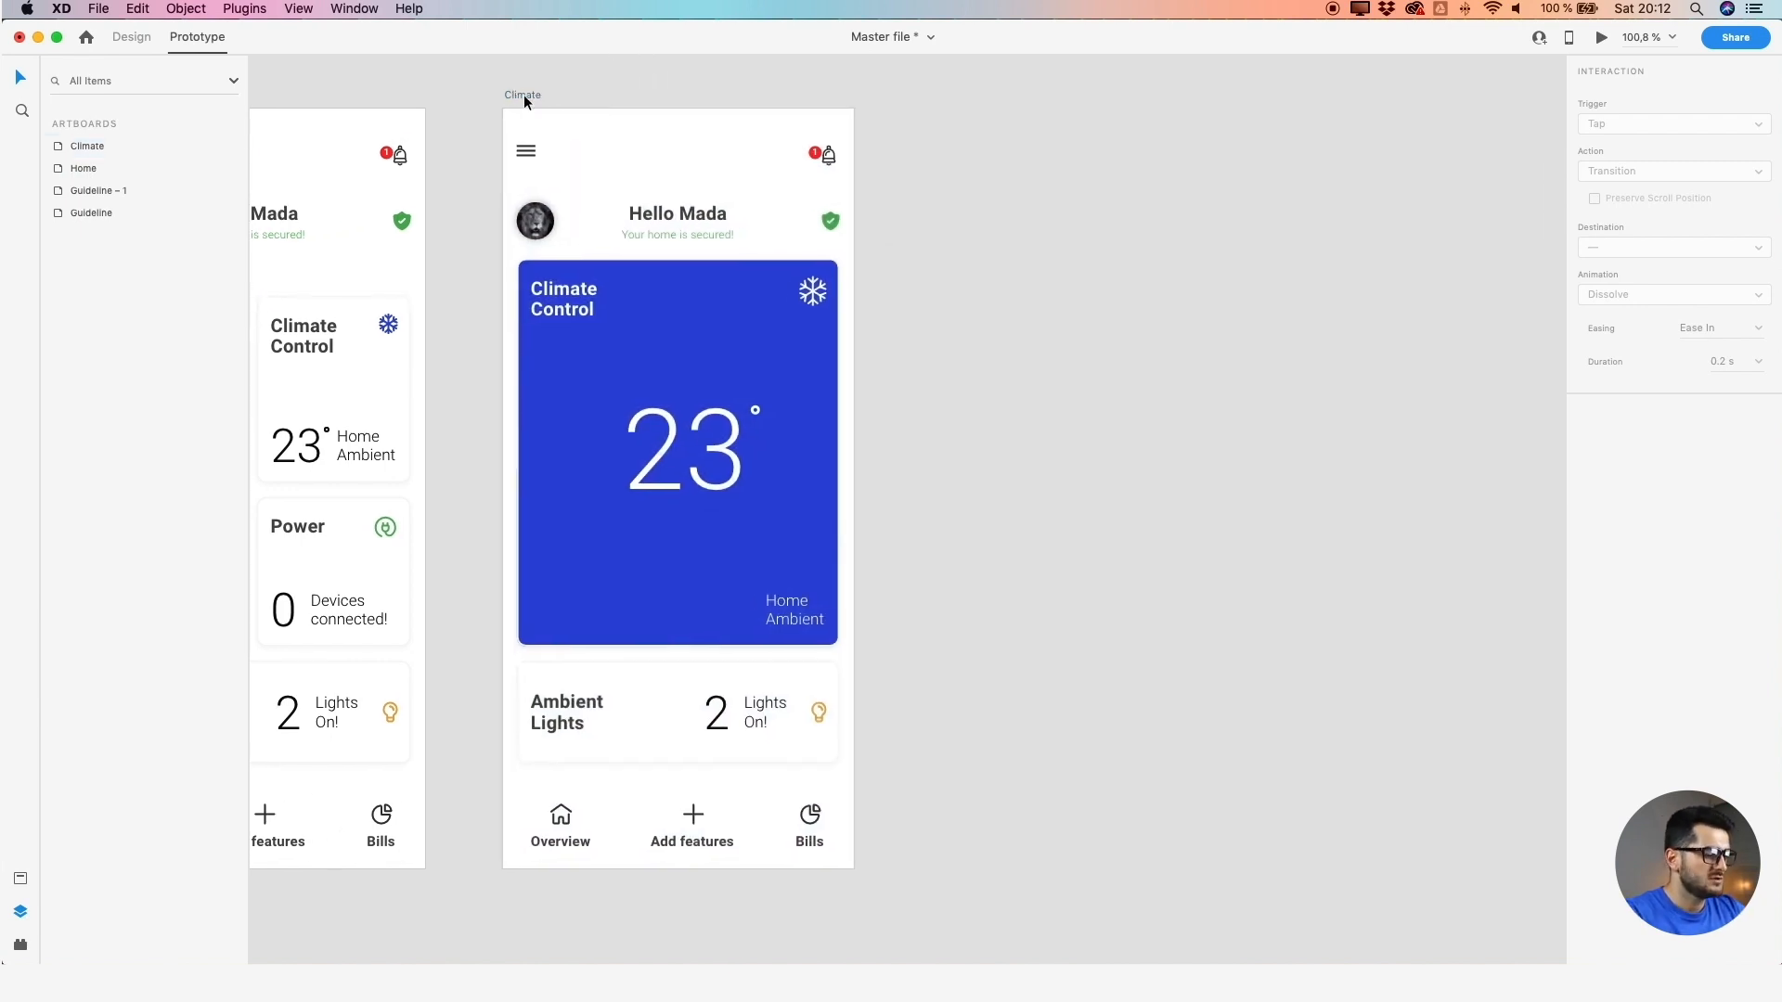
click(523, 97)
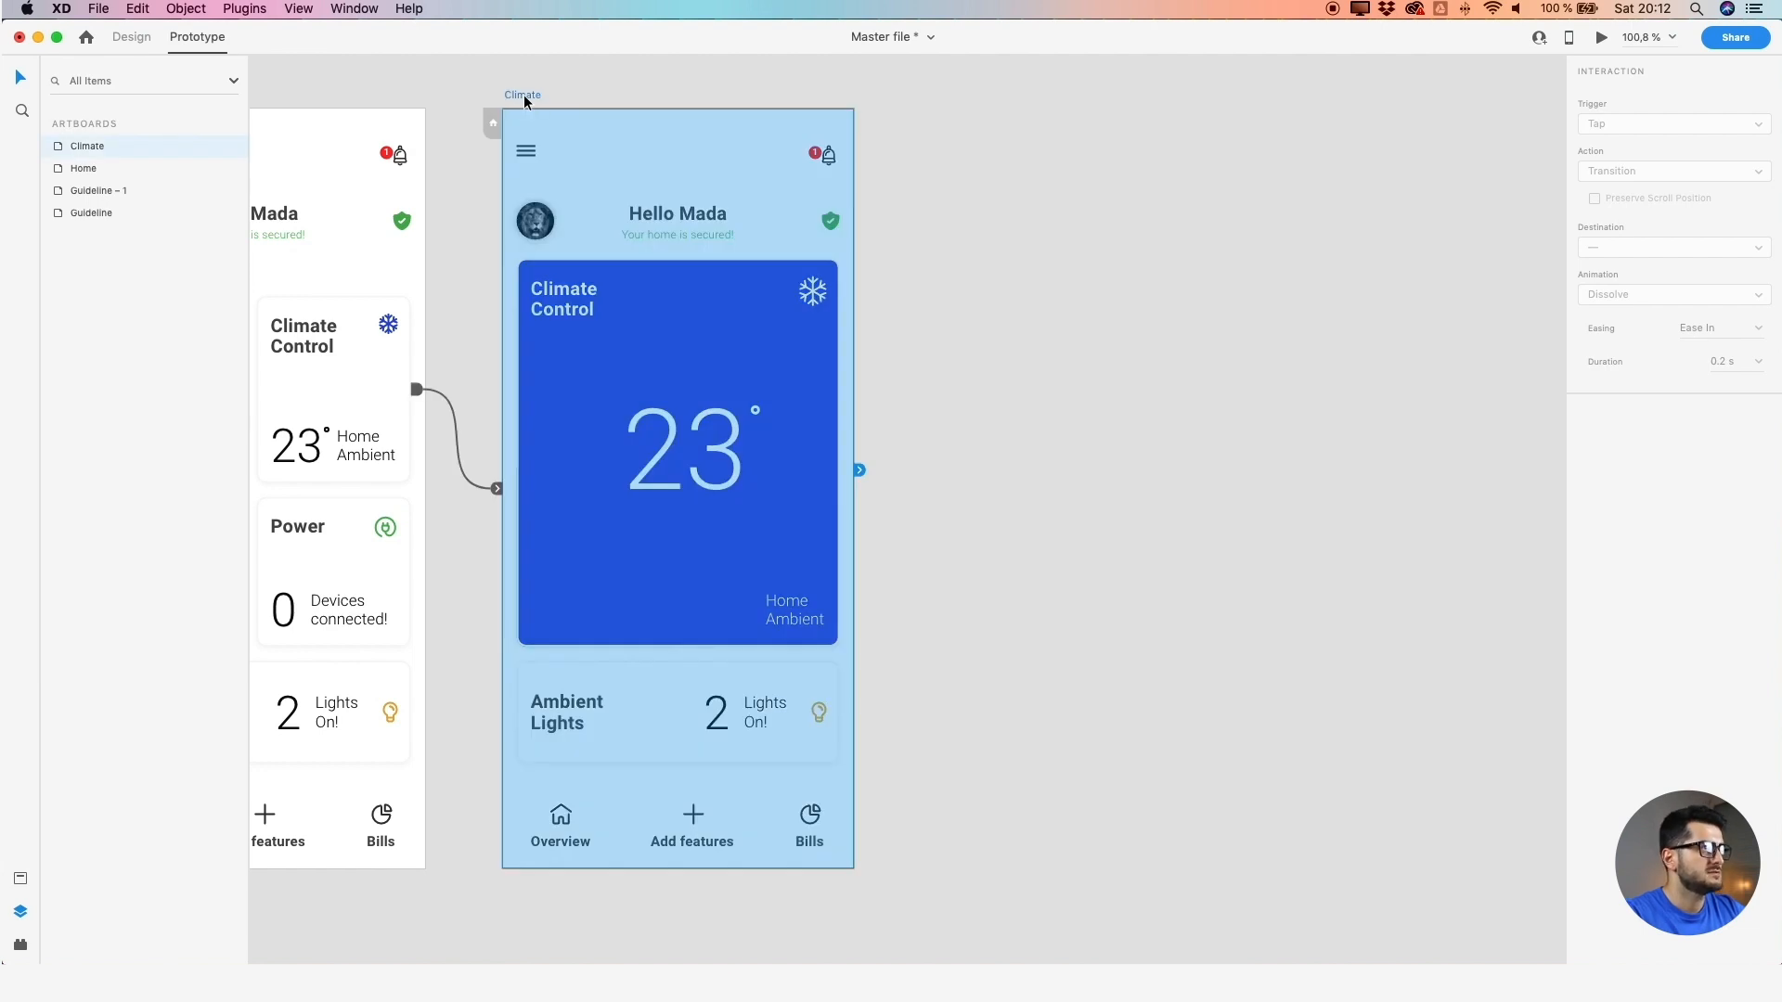
drag(523, 95, 923, 87)
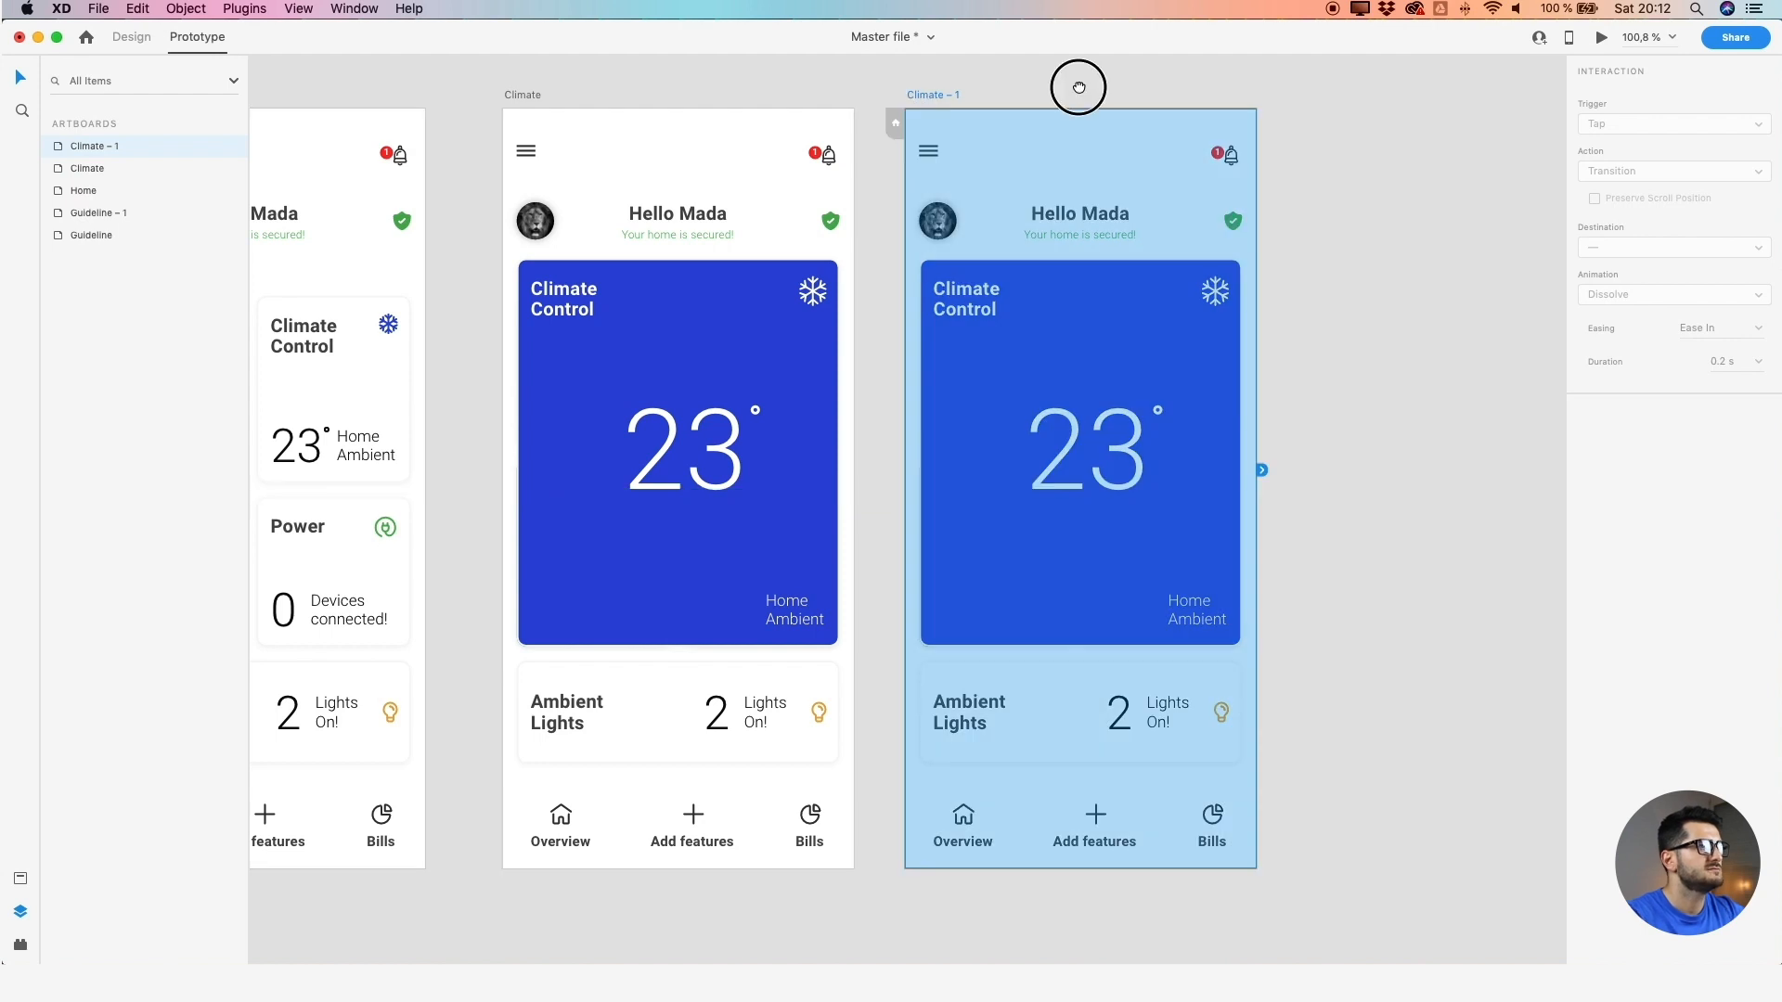
Rename the copied Climate artboard as "Climate – Hidden Cards"
drag(1074, 79, 934, 81)
click(933, 83)
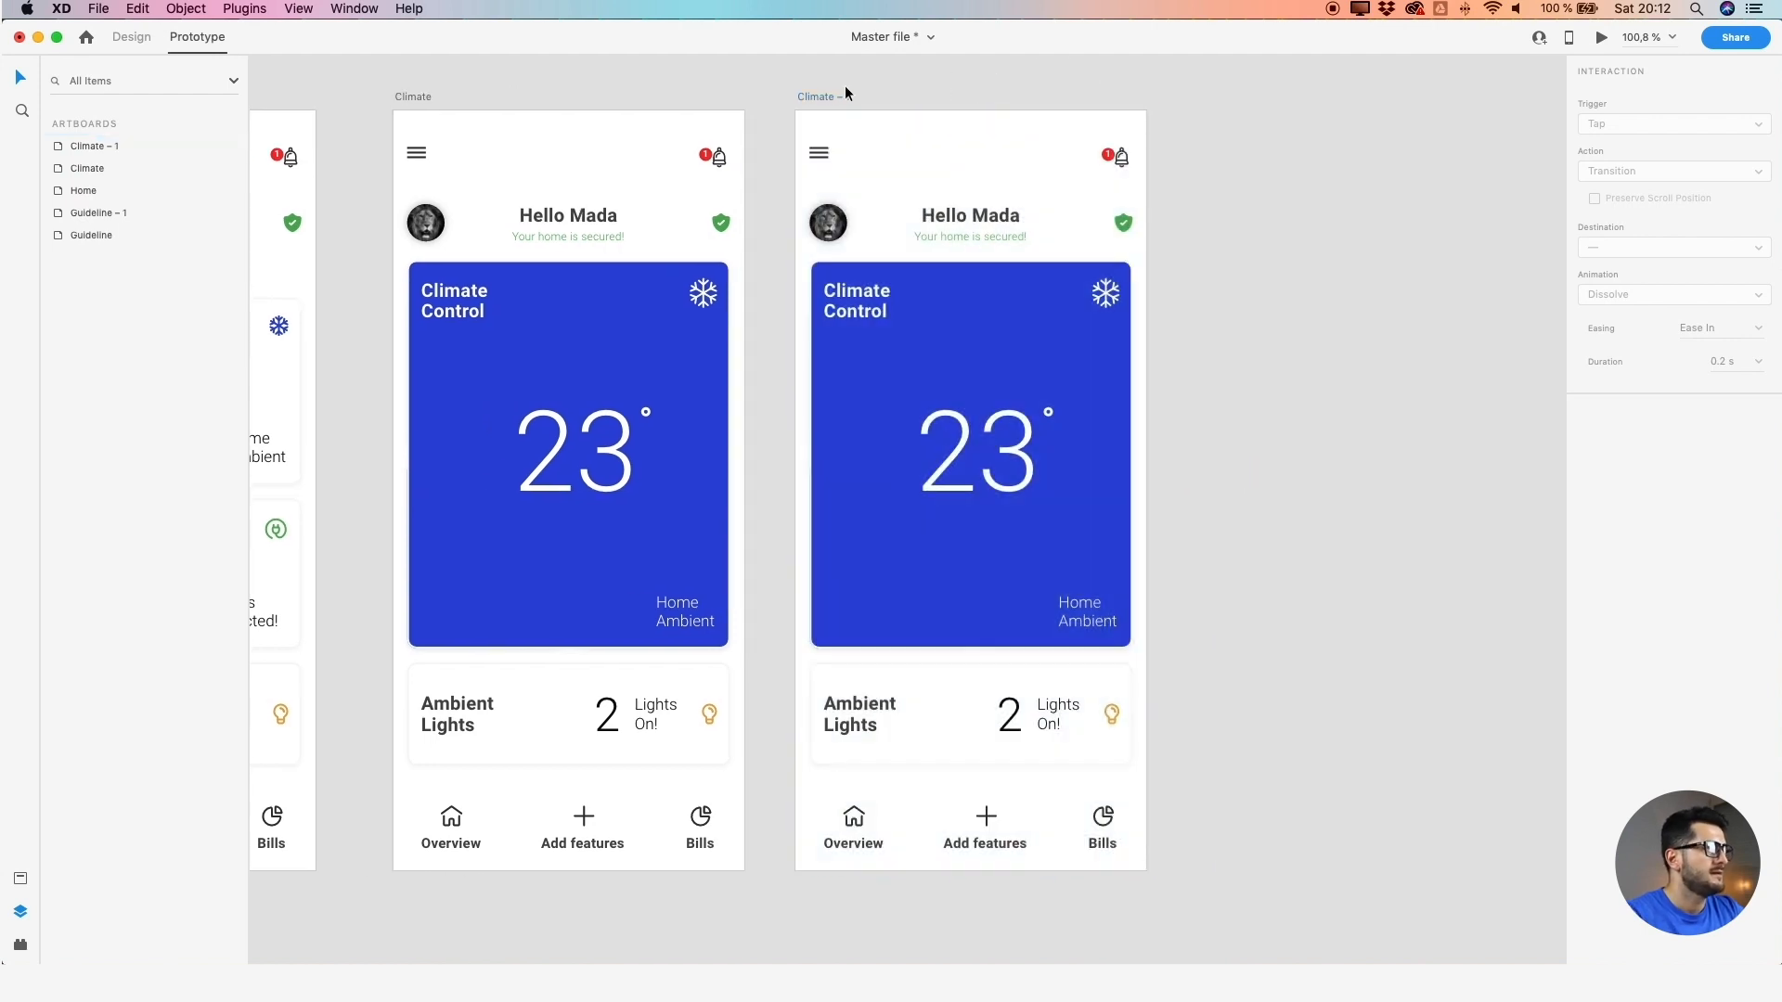
double_click(818, 97)
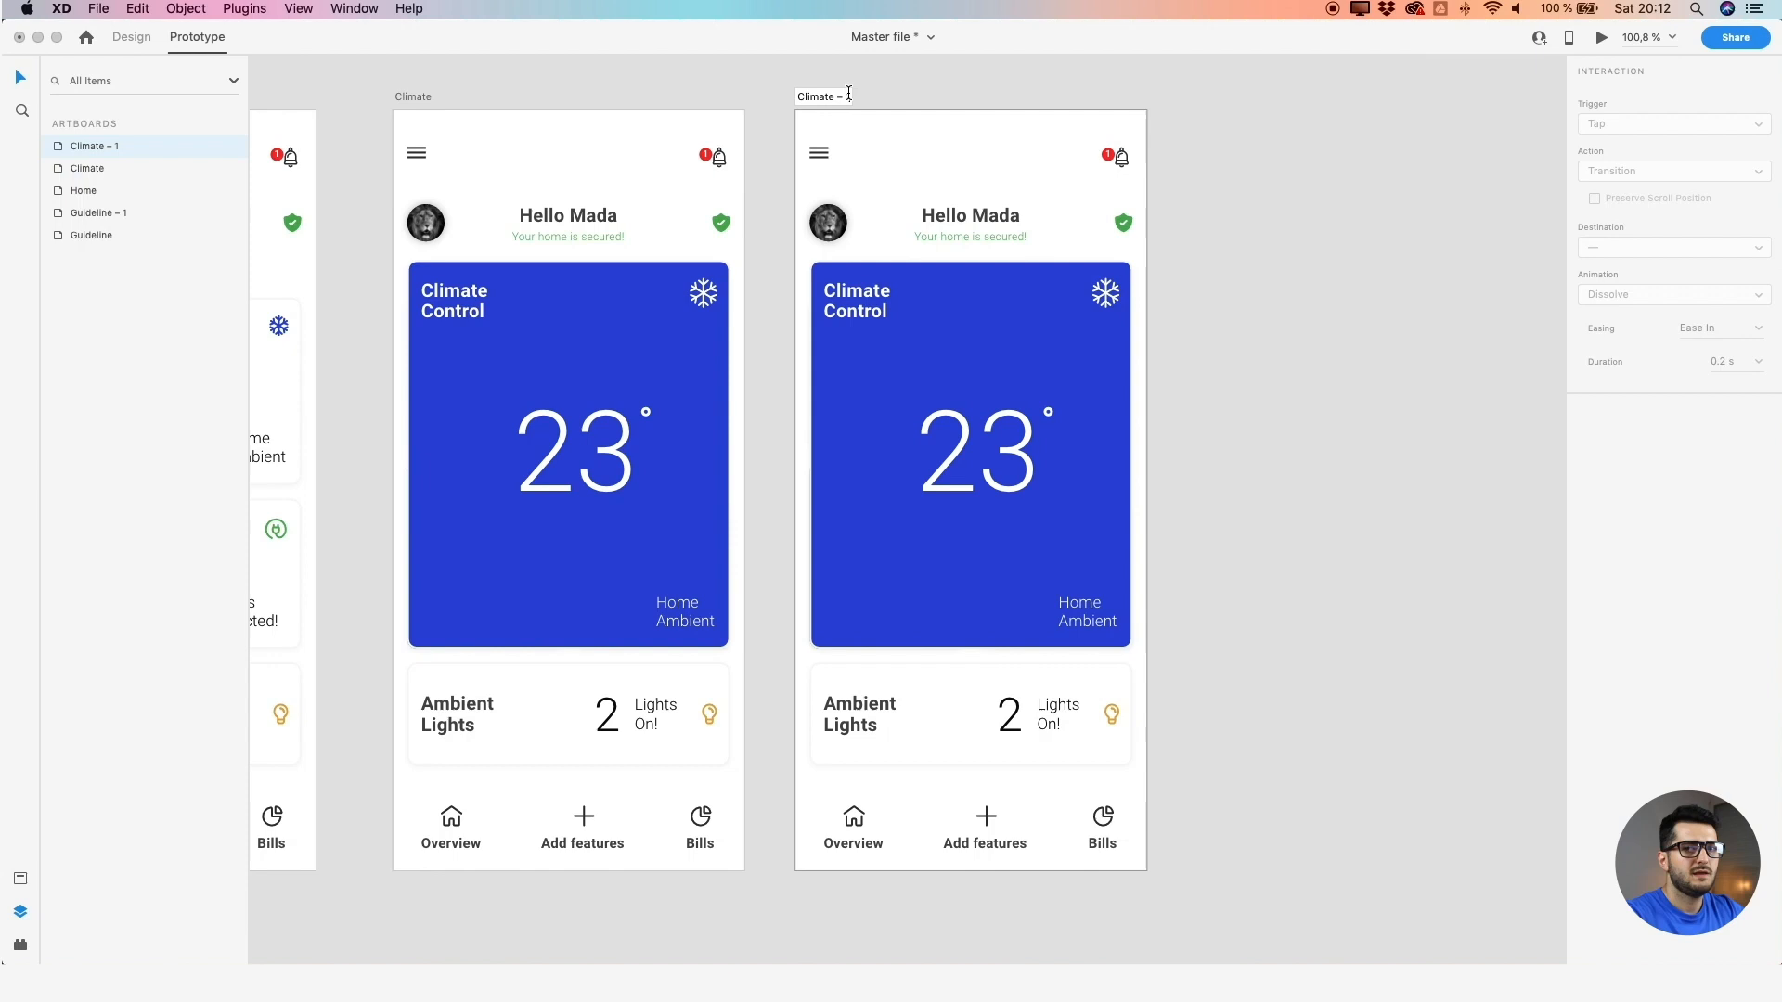
key(BackSpace)
text(Hidden Cards)
key(Return)
drag(1325, 198, 1164, 189)
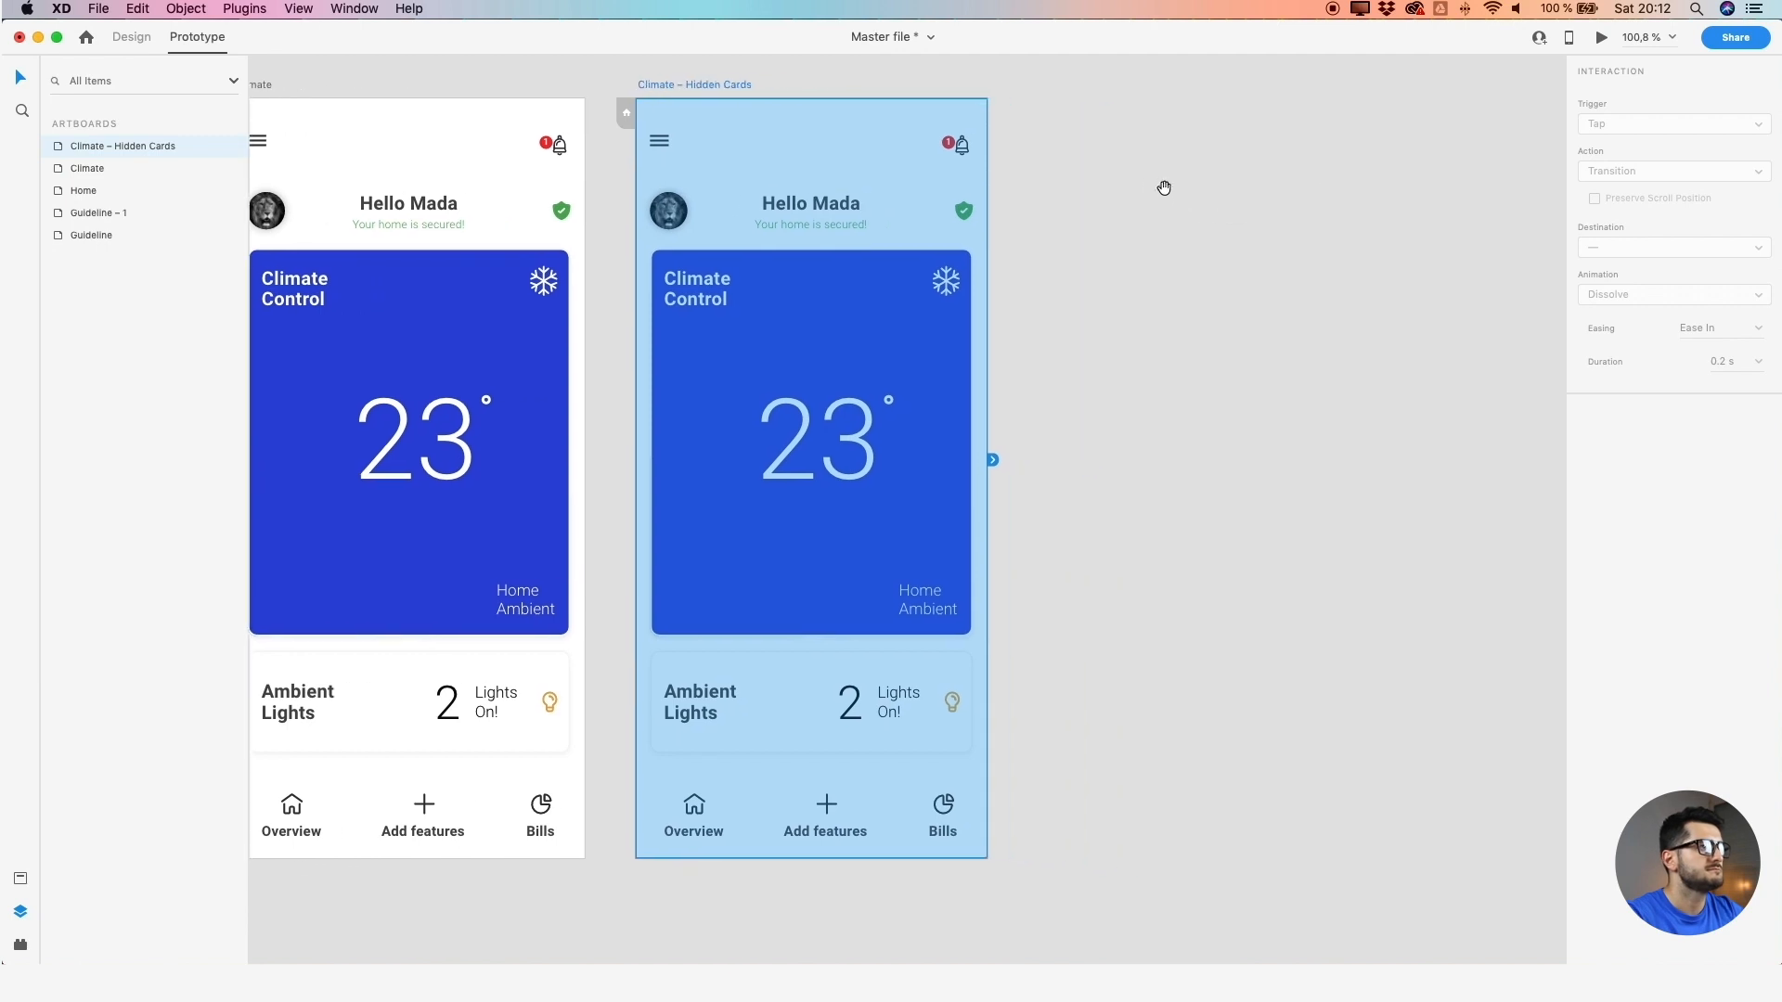
click(1171, 198)
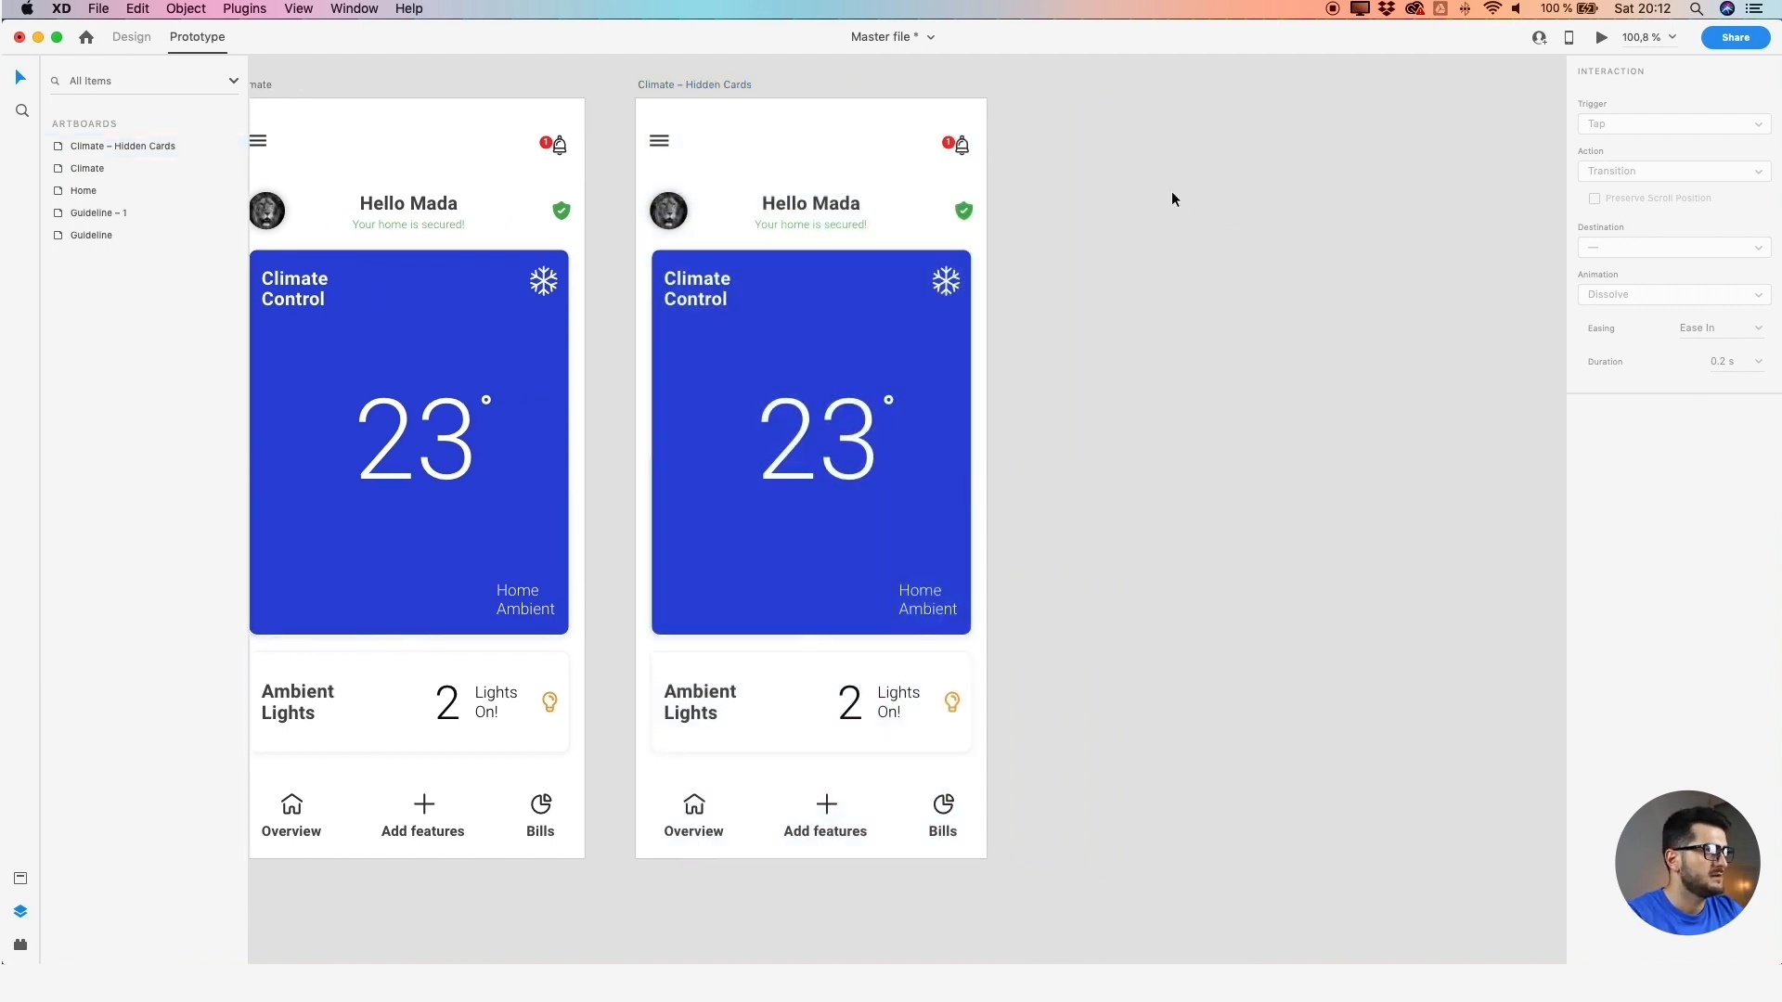
Duplicate the Climate Control card from the Climate – Hidden Cards artboard onto the empty pasteboard to its right
drag(1049, 363, 939, 357)
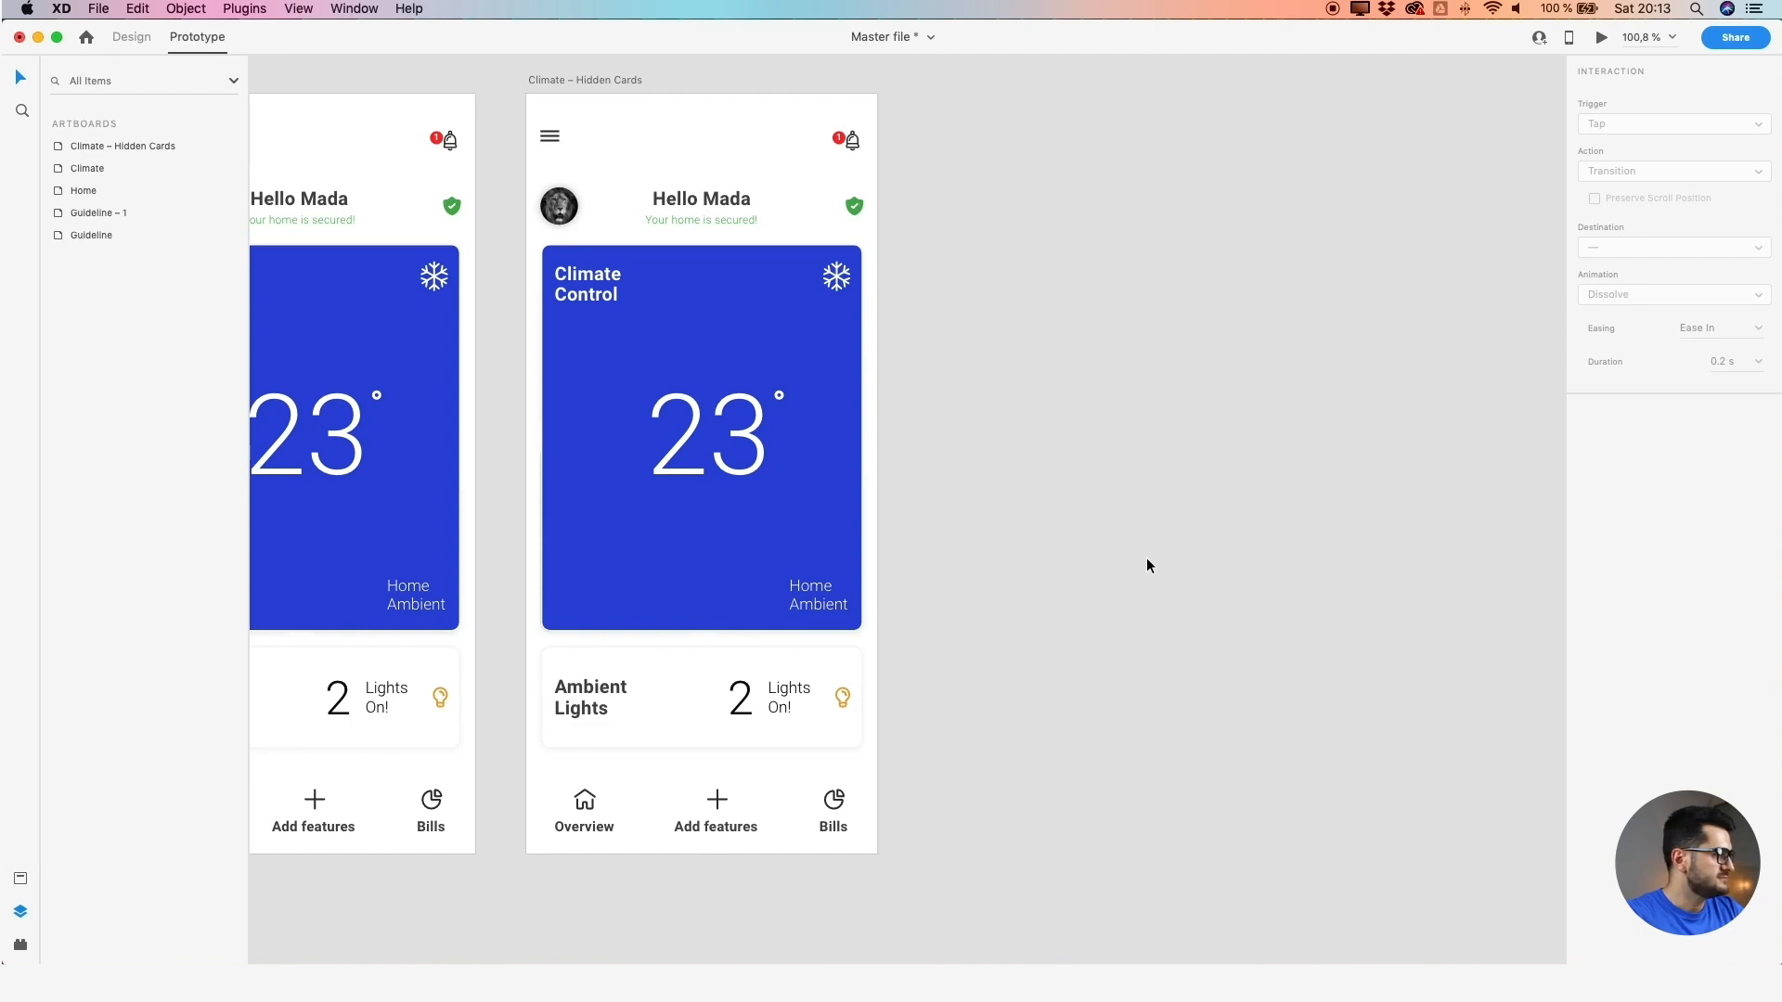
mouse_move(986, 558)
mouse_down()
mouse_move(1042, 585)
mouse_move(960, 552)
mouse_up()
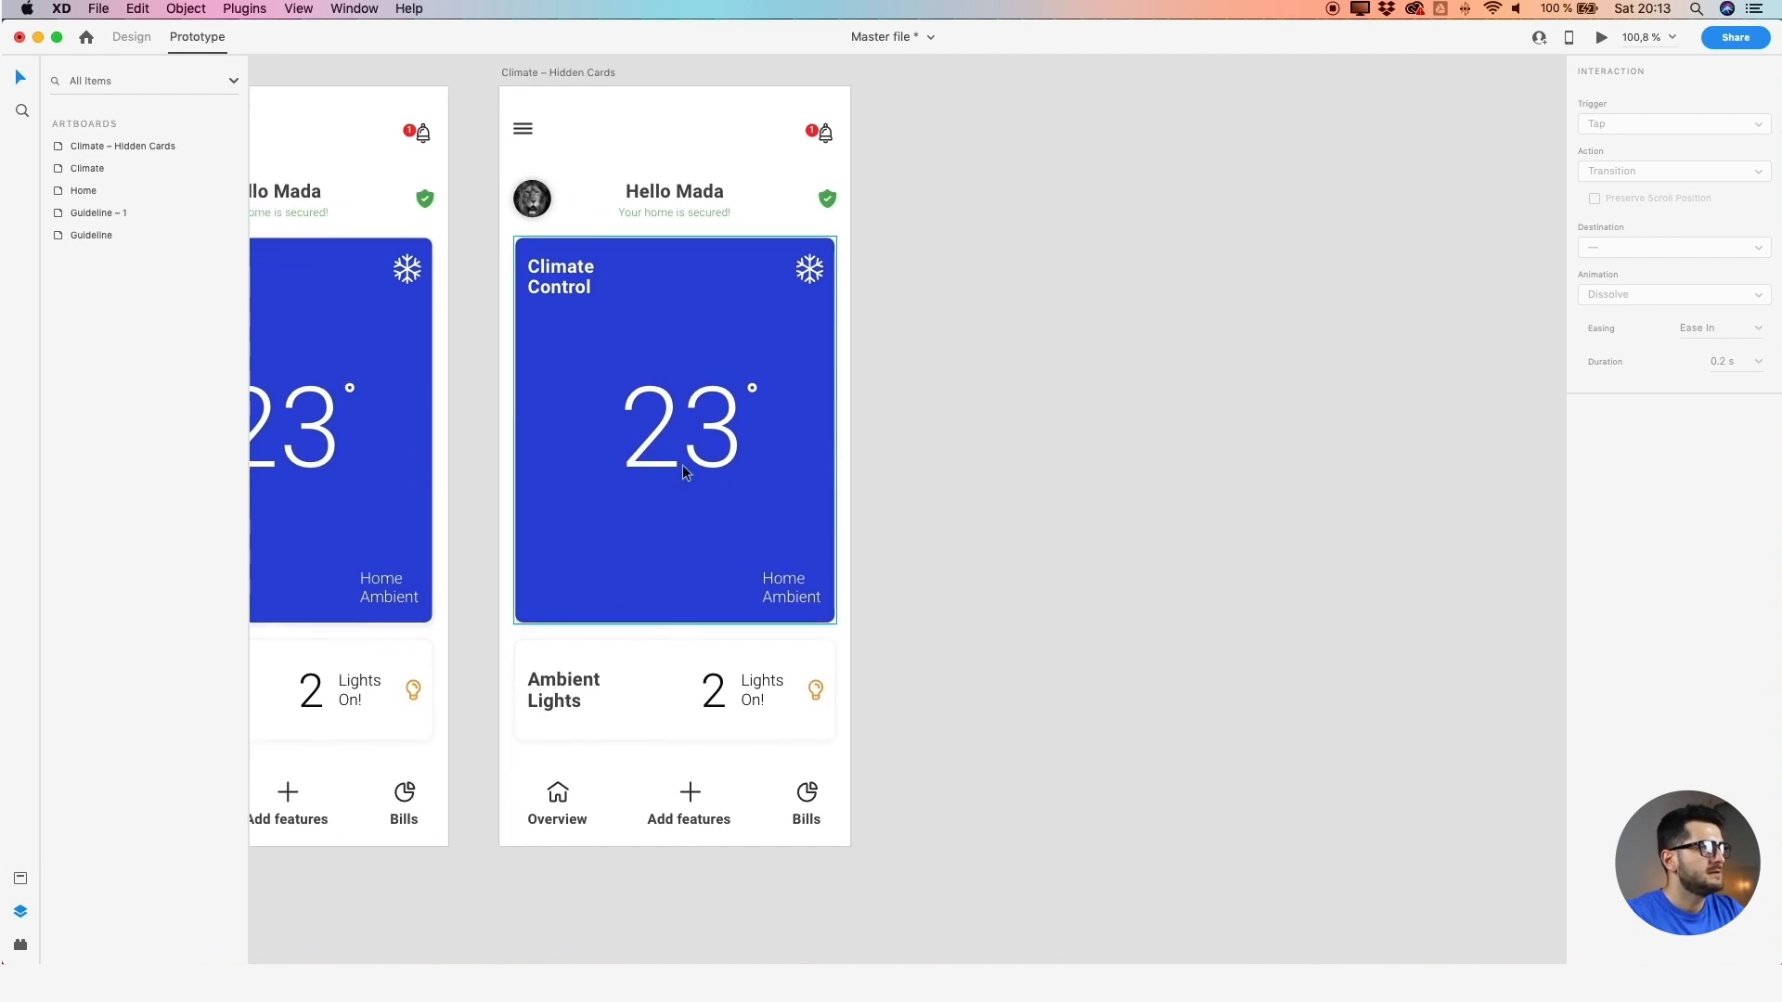
click(649, 333)
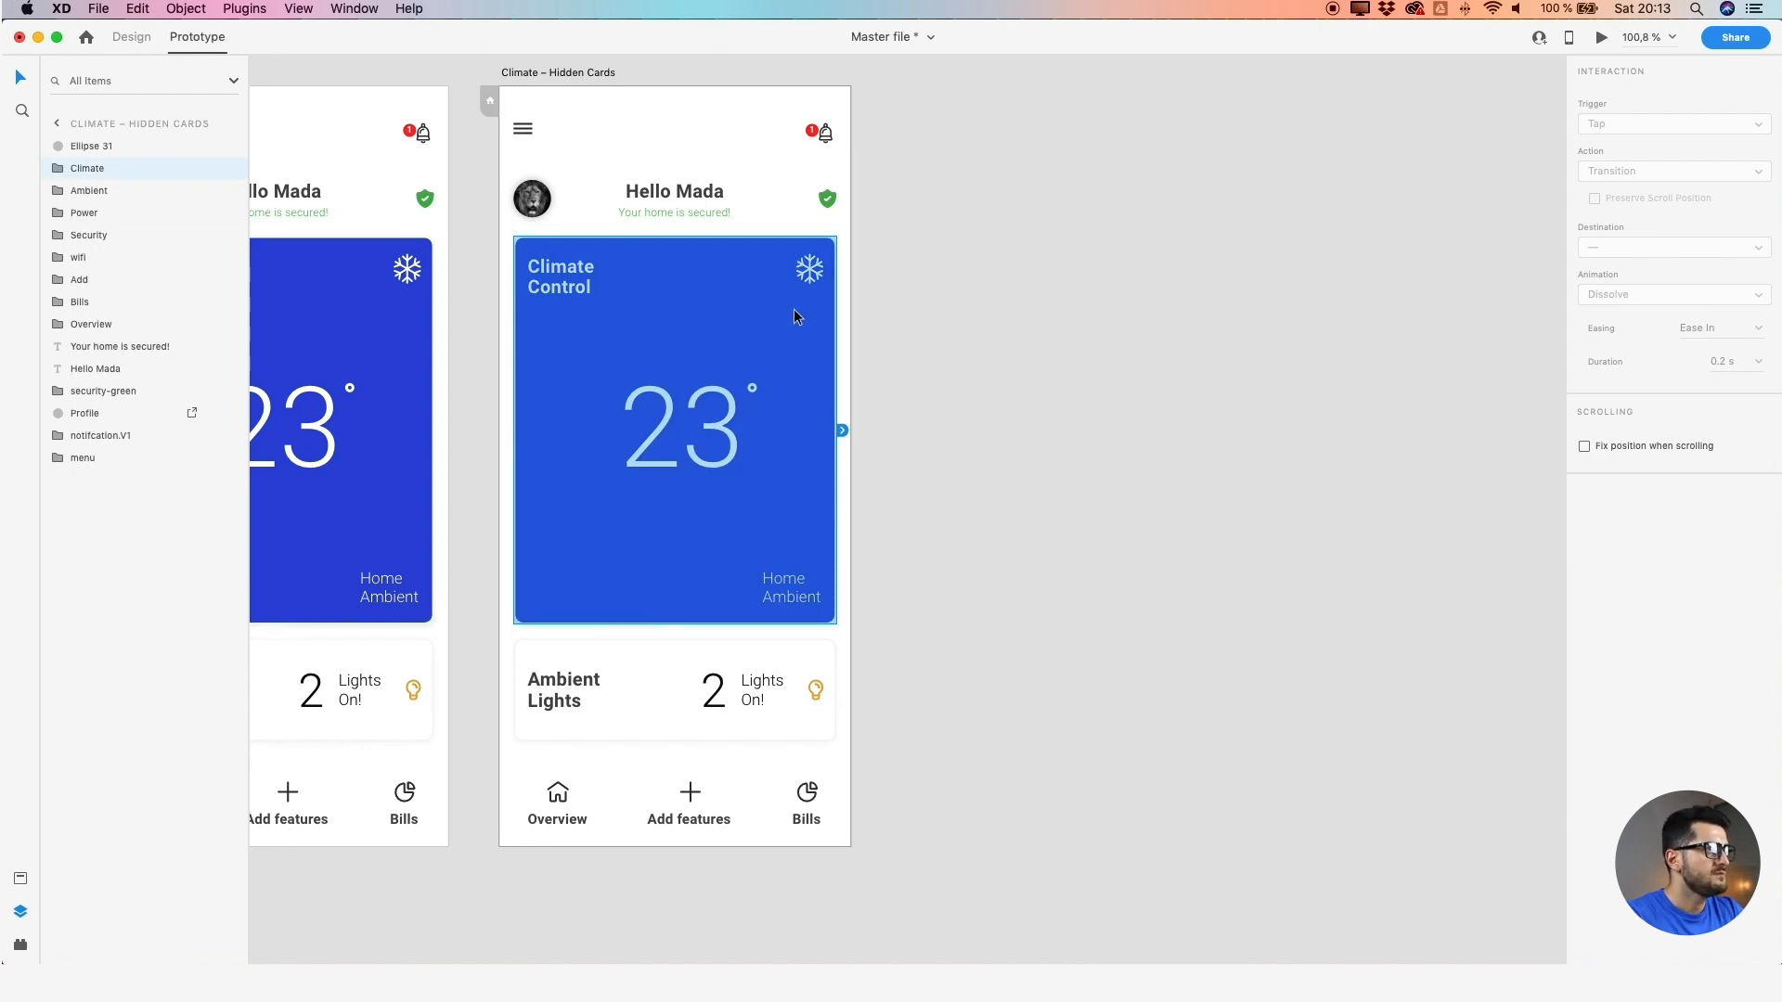
click(1006, 343)
click(665, 315)
drag(662, 310, 1067, 349)
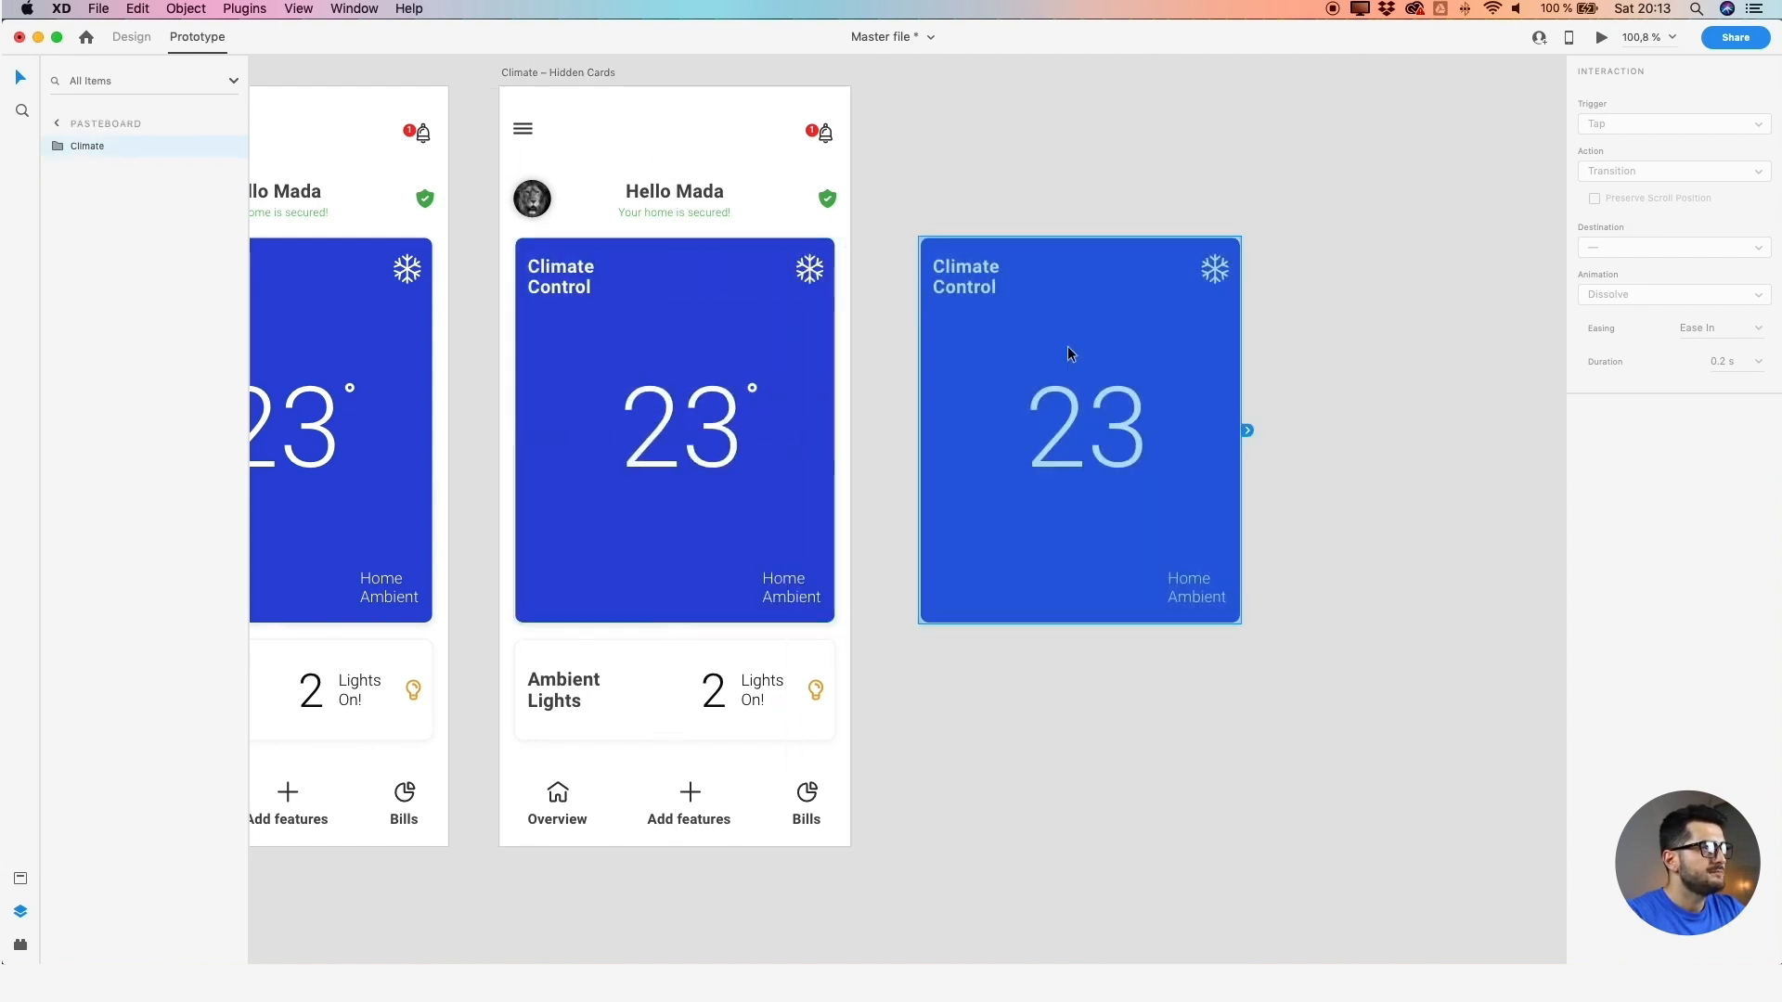
click(988, 204)
click(1009, 362)
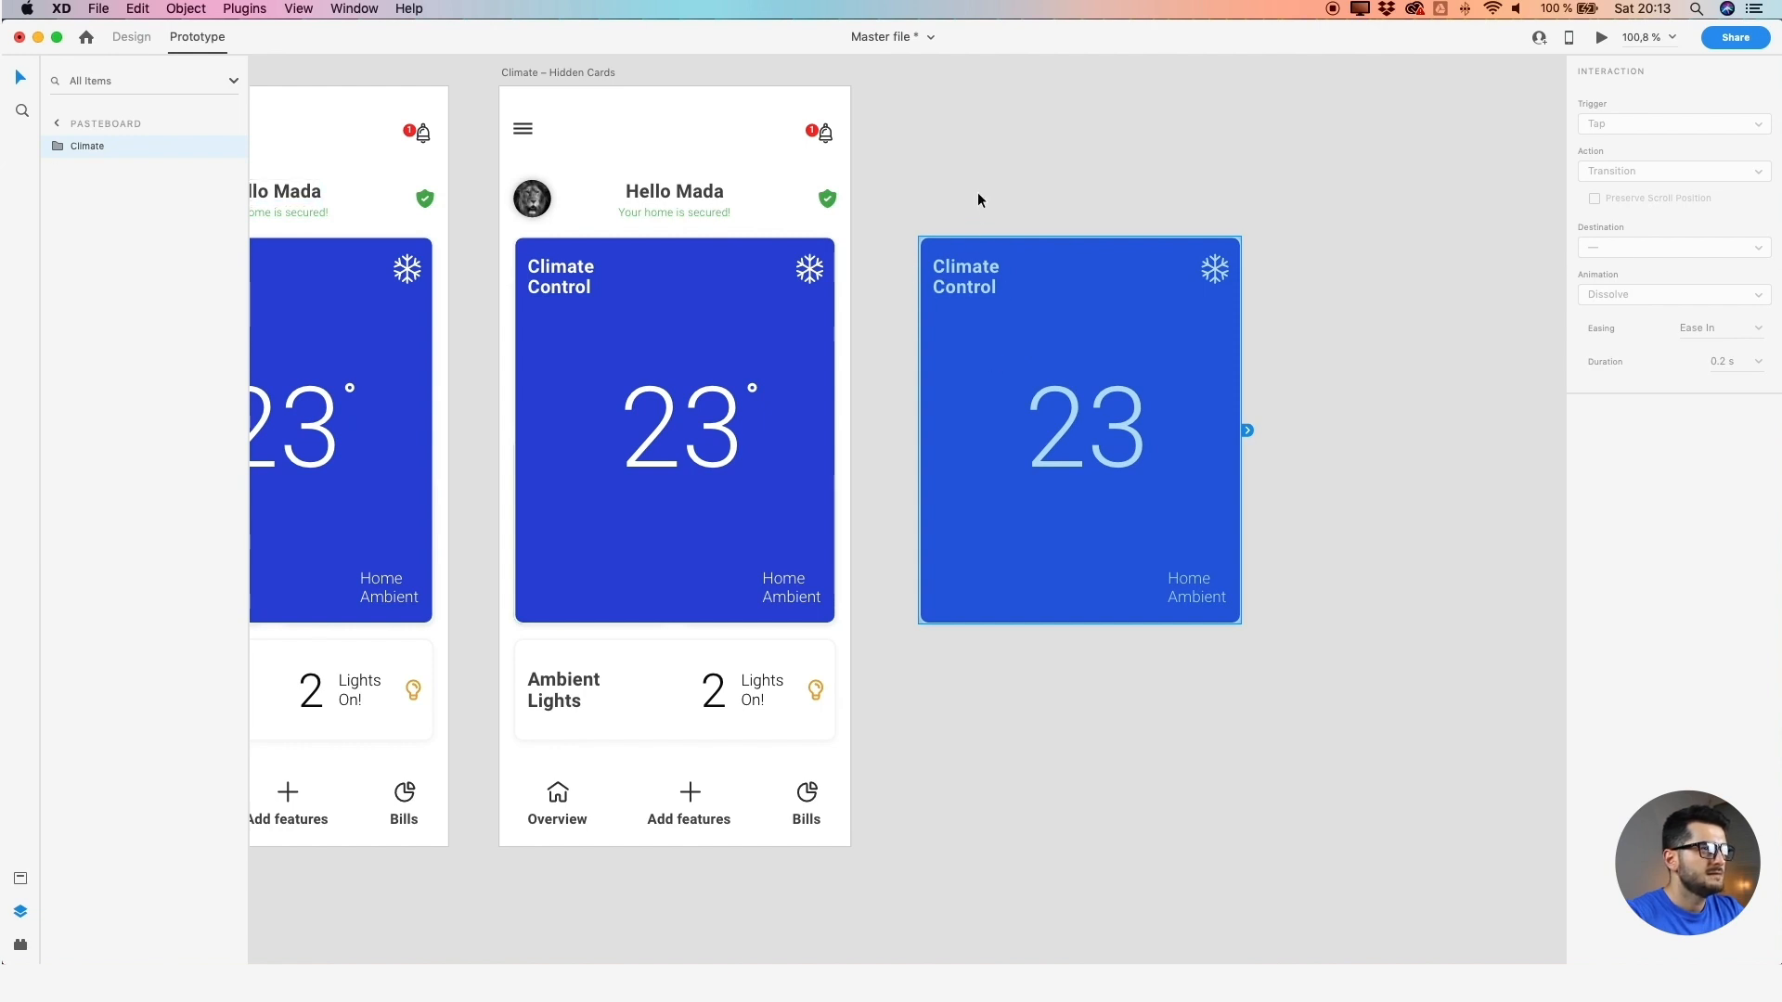
Duplicate the pasteboard Climate Control card once more and place the new copy directly to its right
drag(973, 353, 1313, 381)
shift+click(1057, 346)
drag(1107, 356, 999, 354)
click(935, 189)
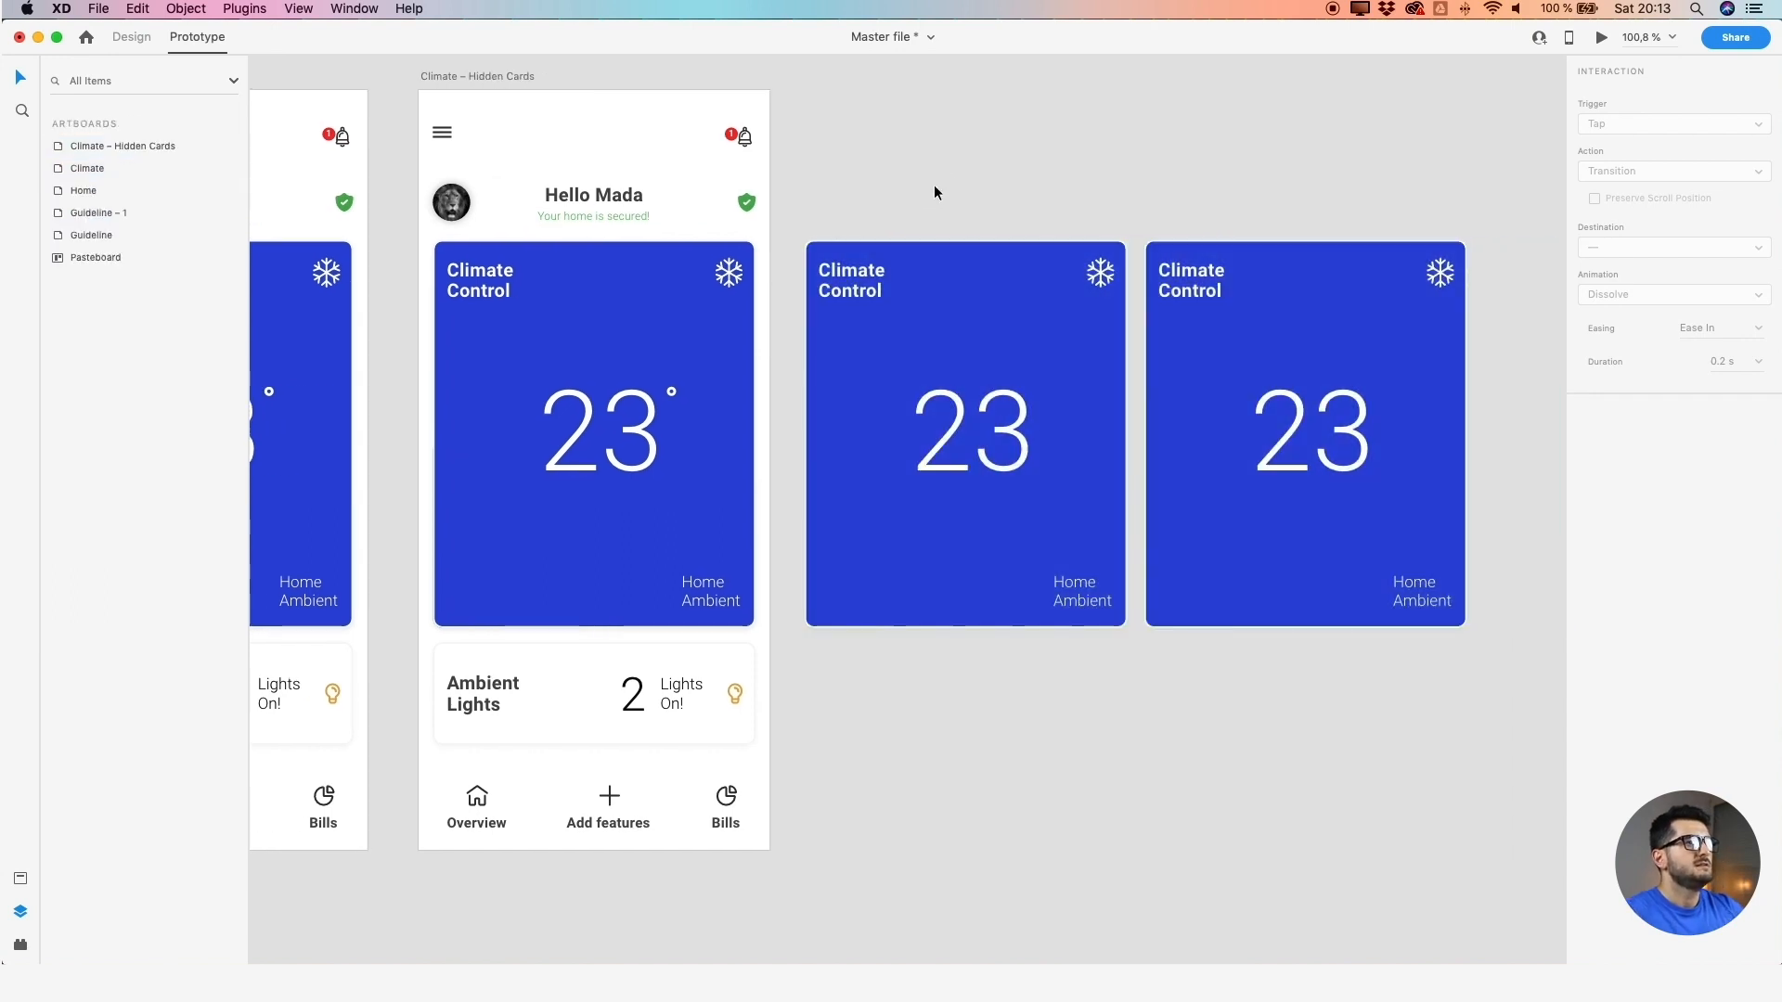
Rename the layer group of the pasteboard card nearest the artboard as "Wifi-Hidden"
click(945, 278)
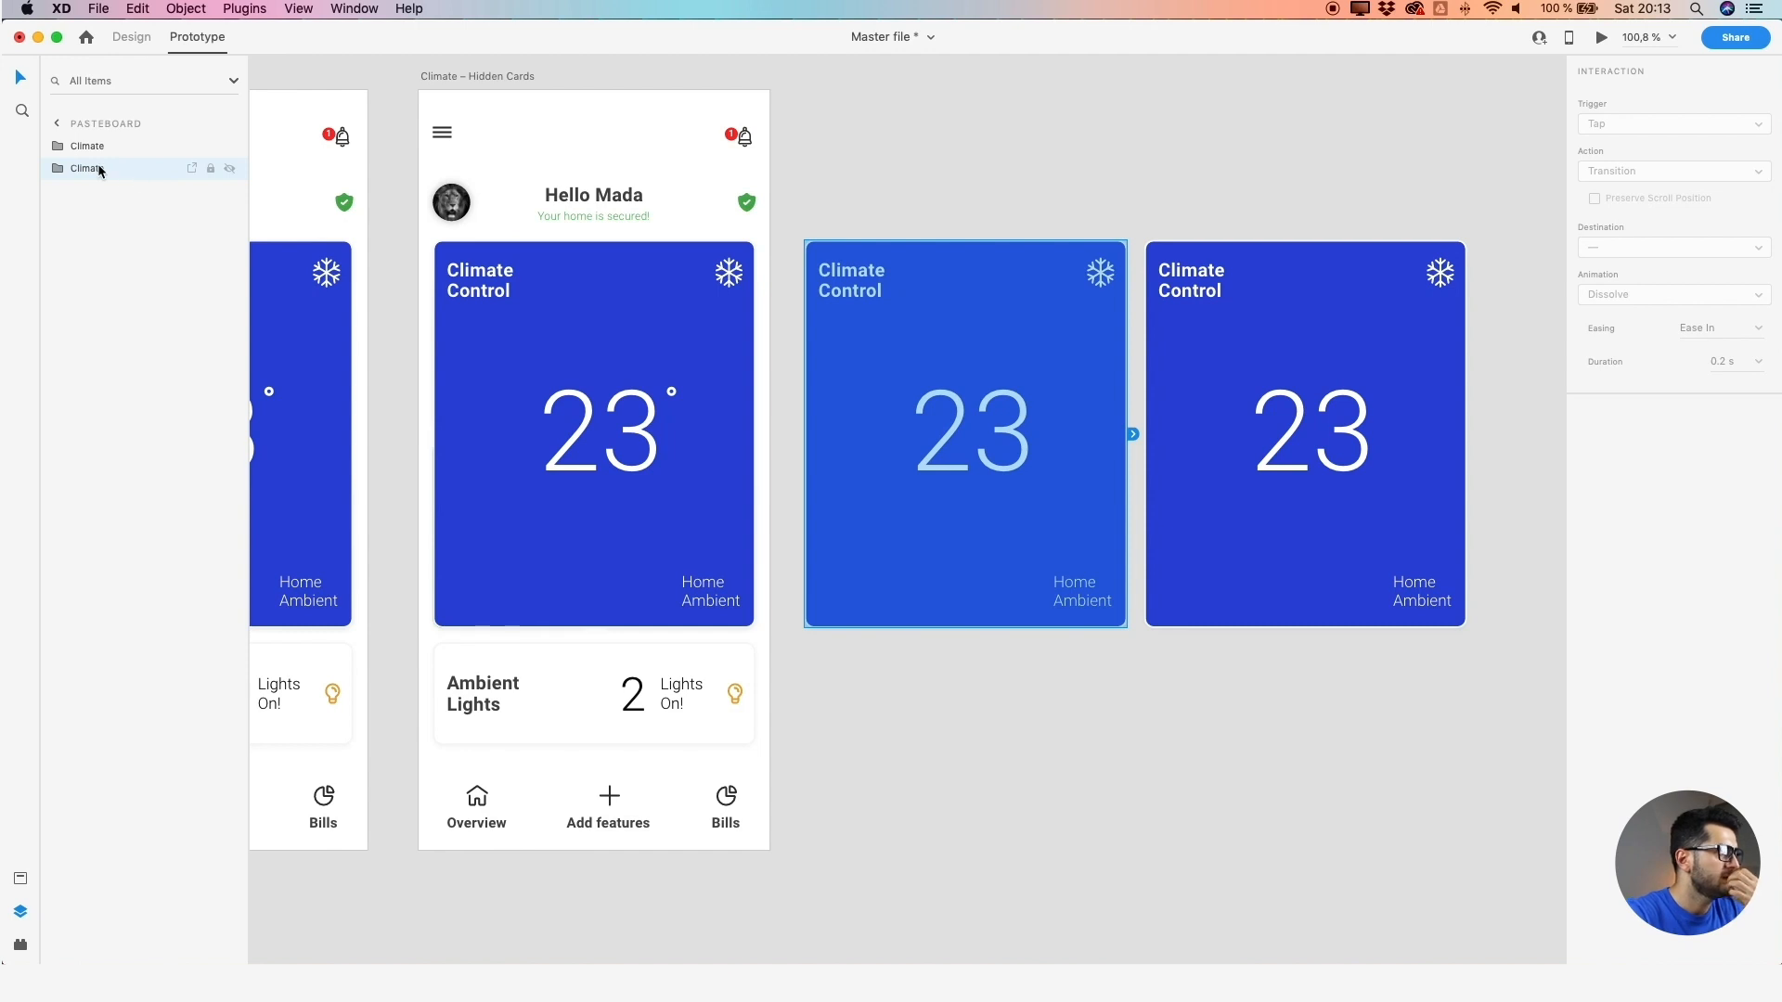
double_click(88, 168)
text(W)
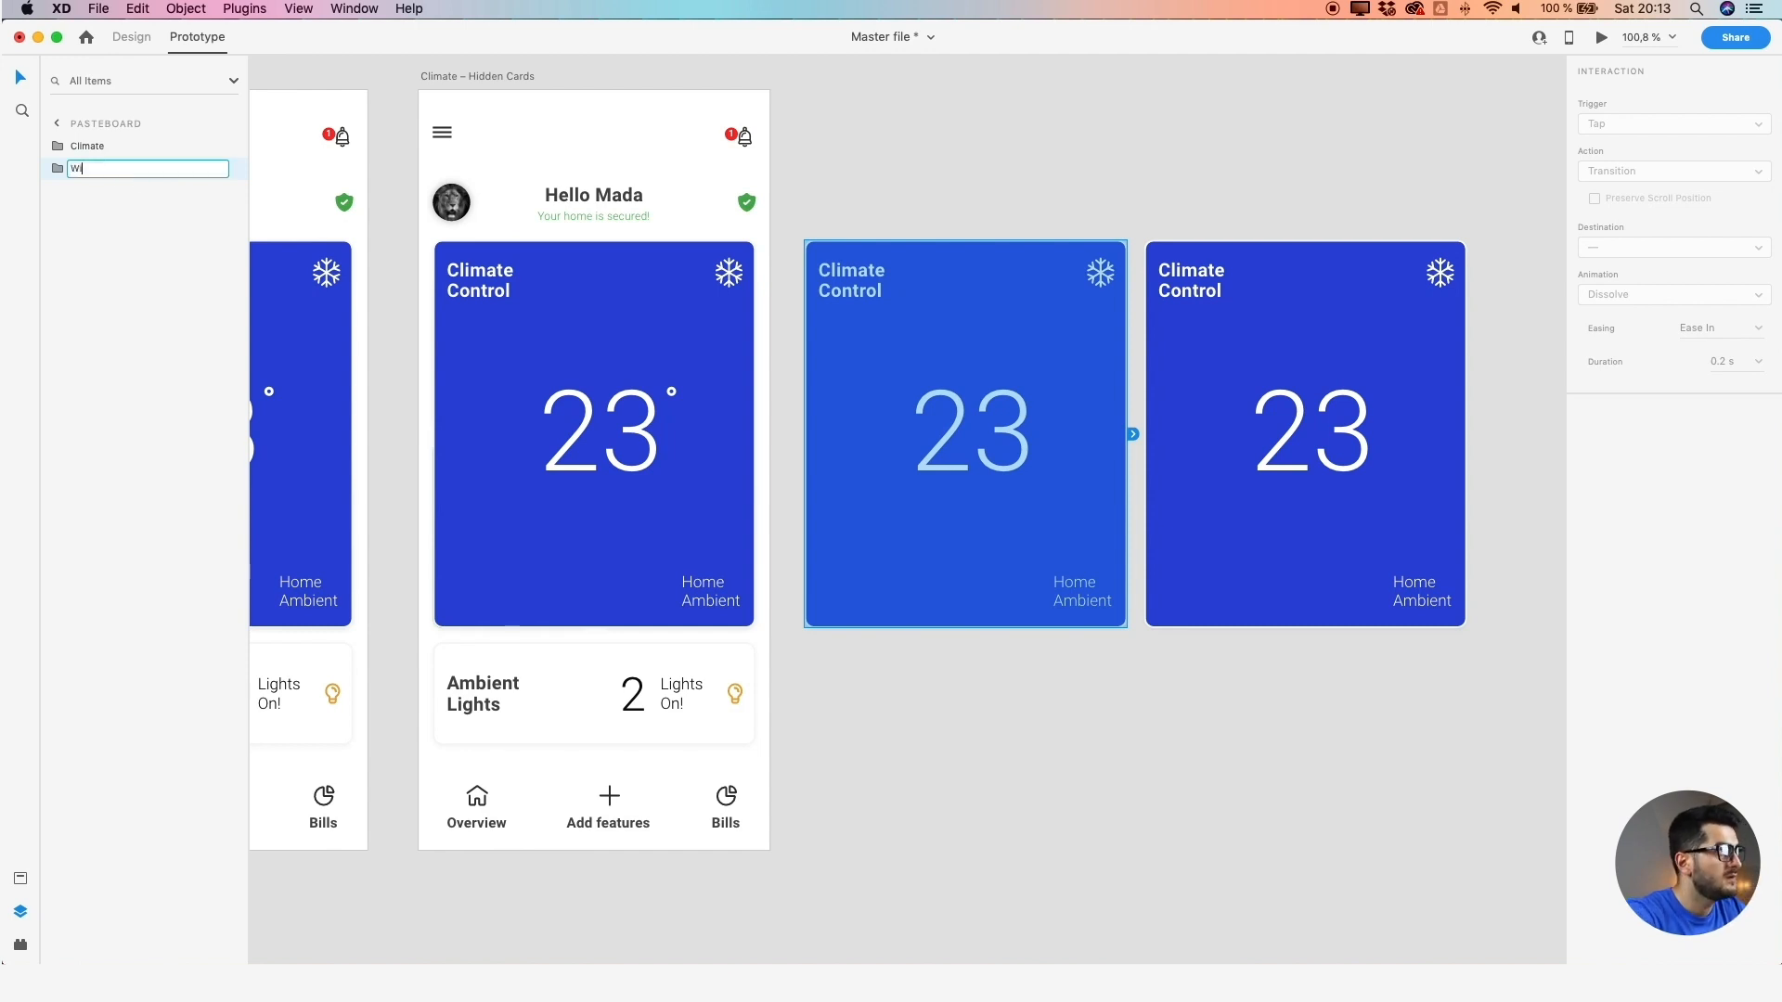
text(ifi-Hidden)
click(1058, 175)
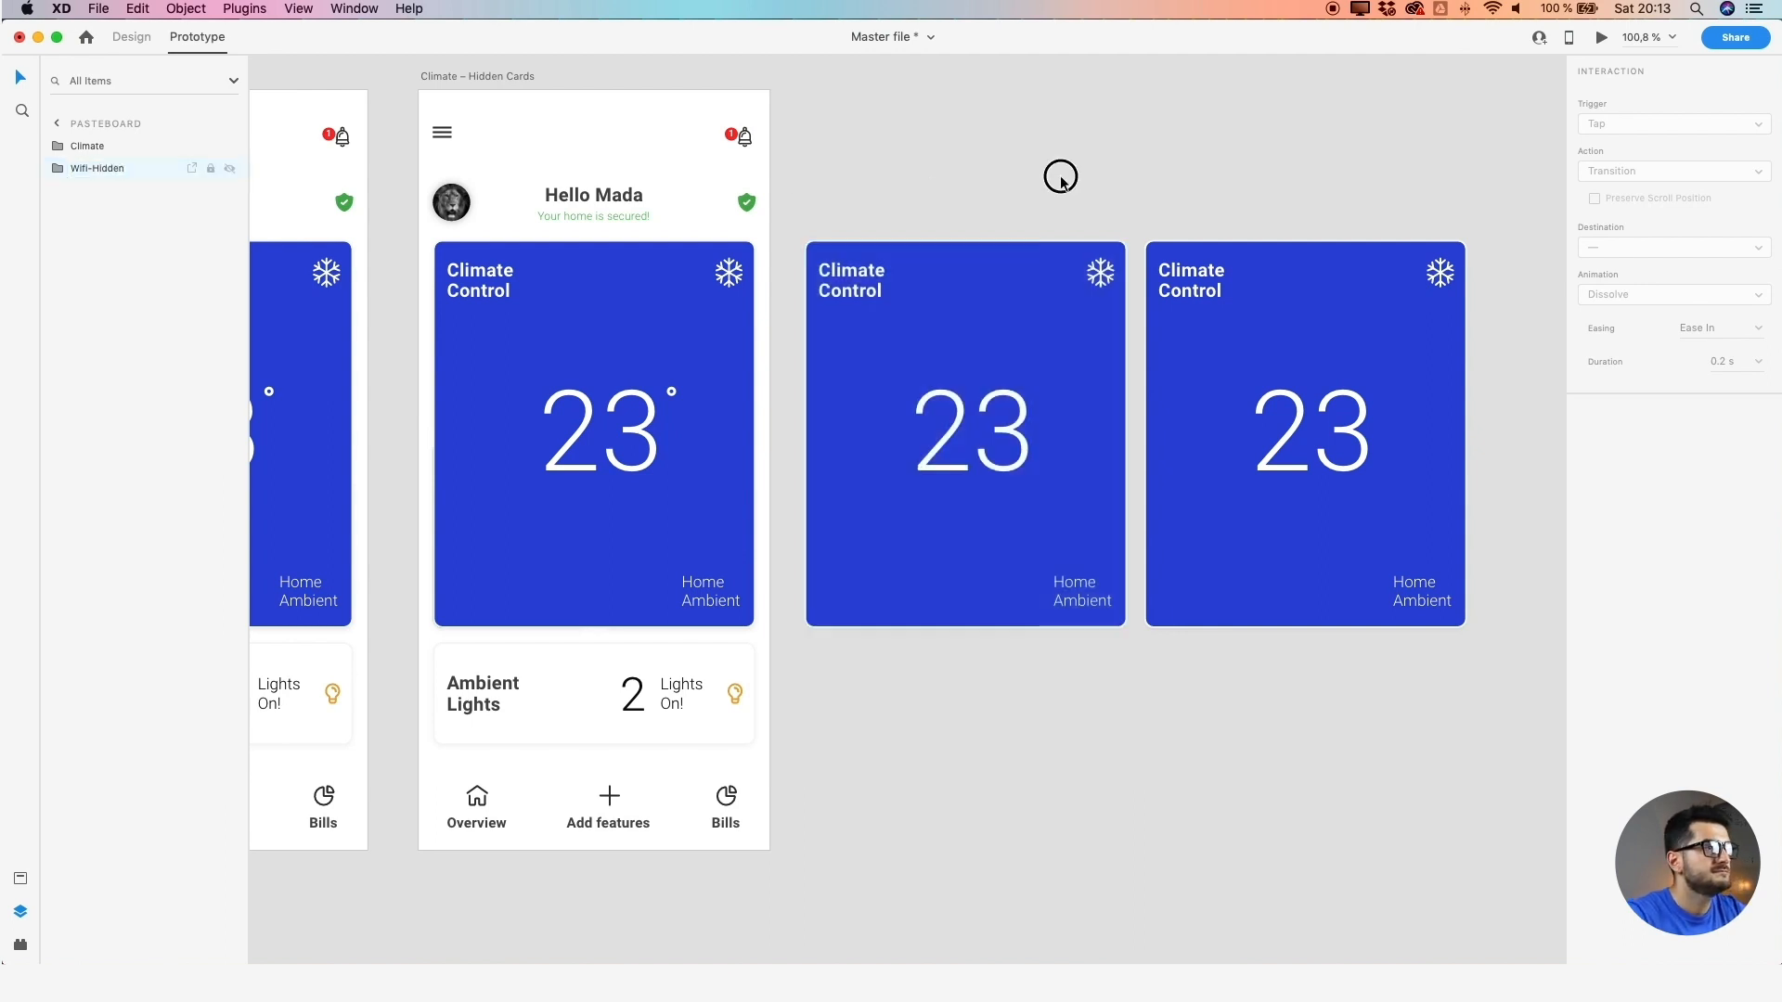
Rename the layer group of the outer pasteboard card as "Ambient-hidden"
click(1248, 331)
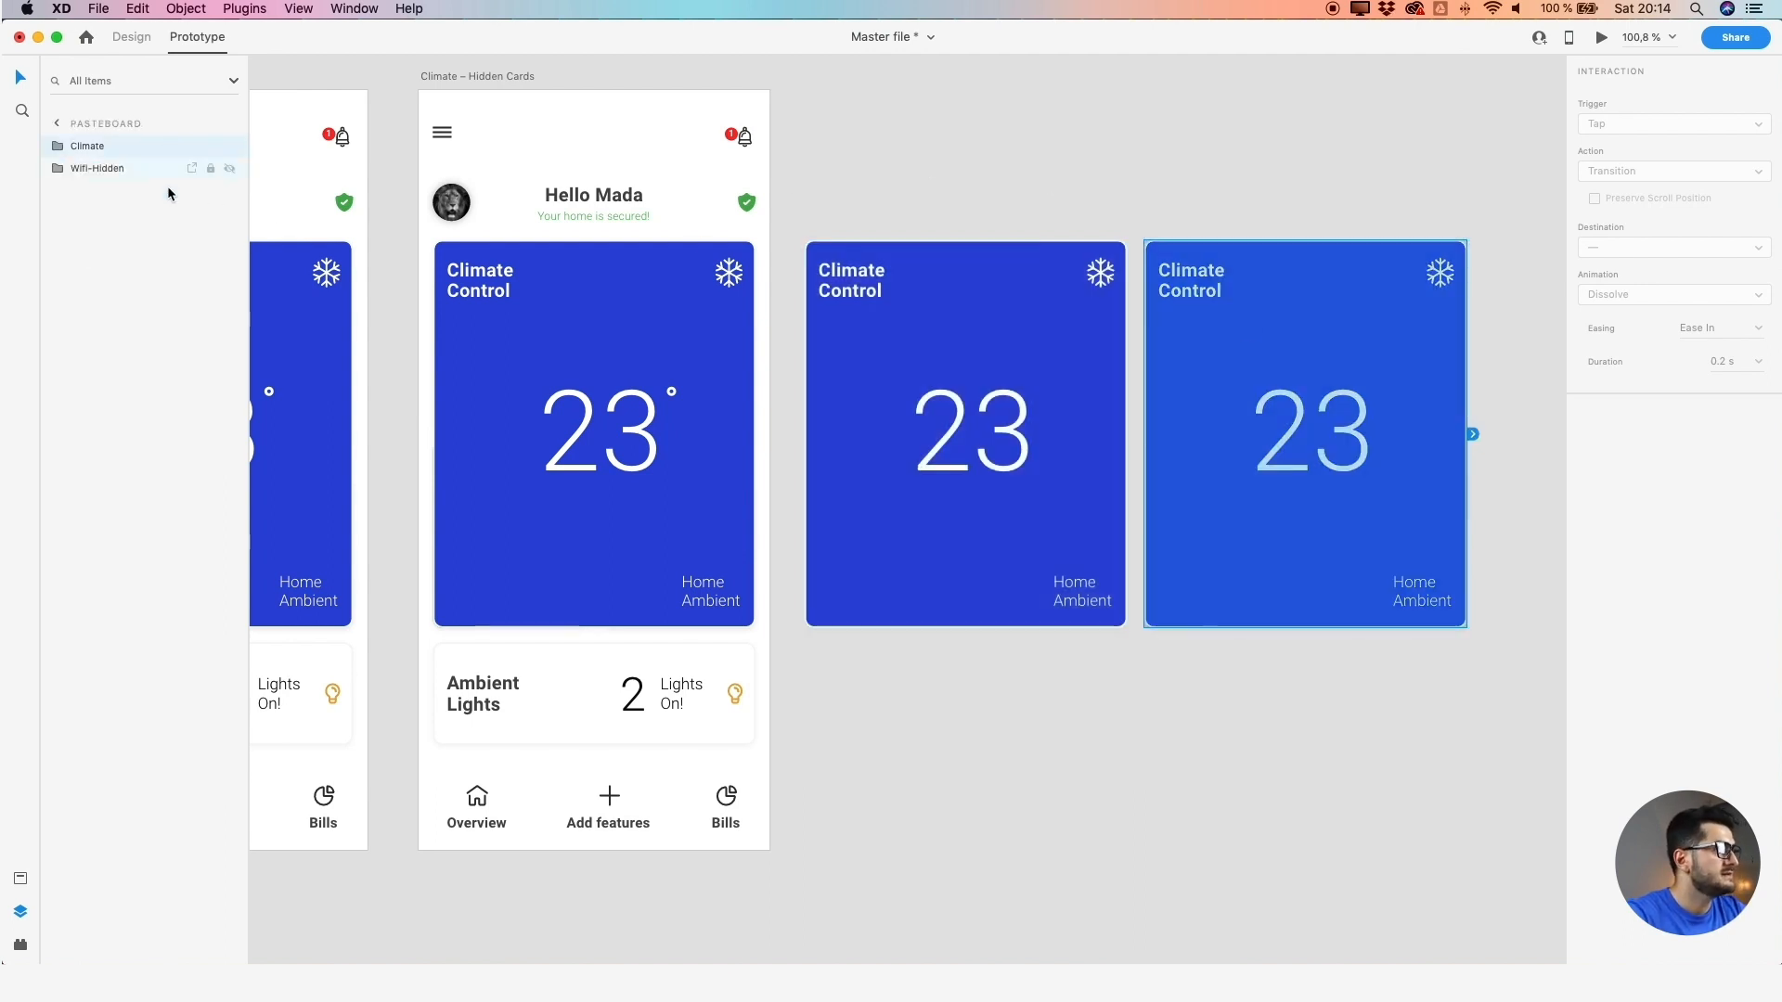
double_click(89, 146)
text(A)
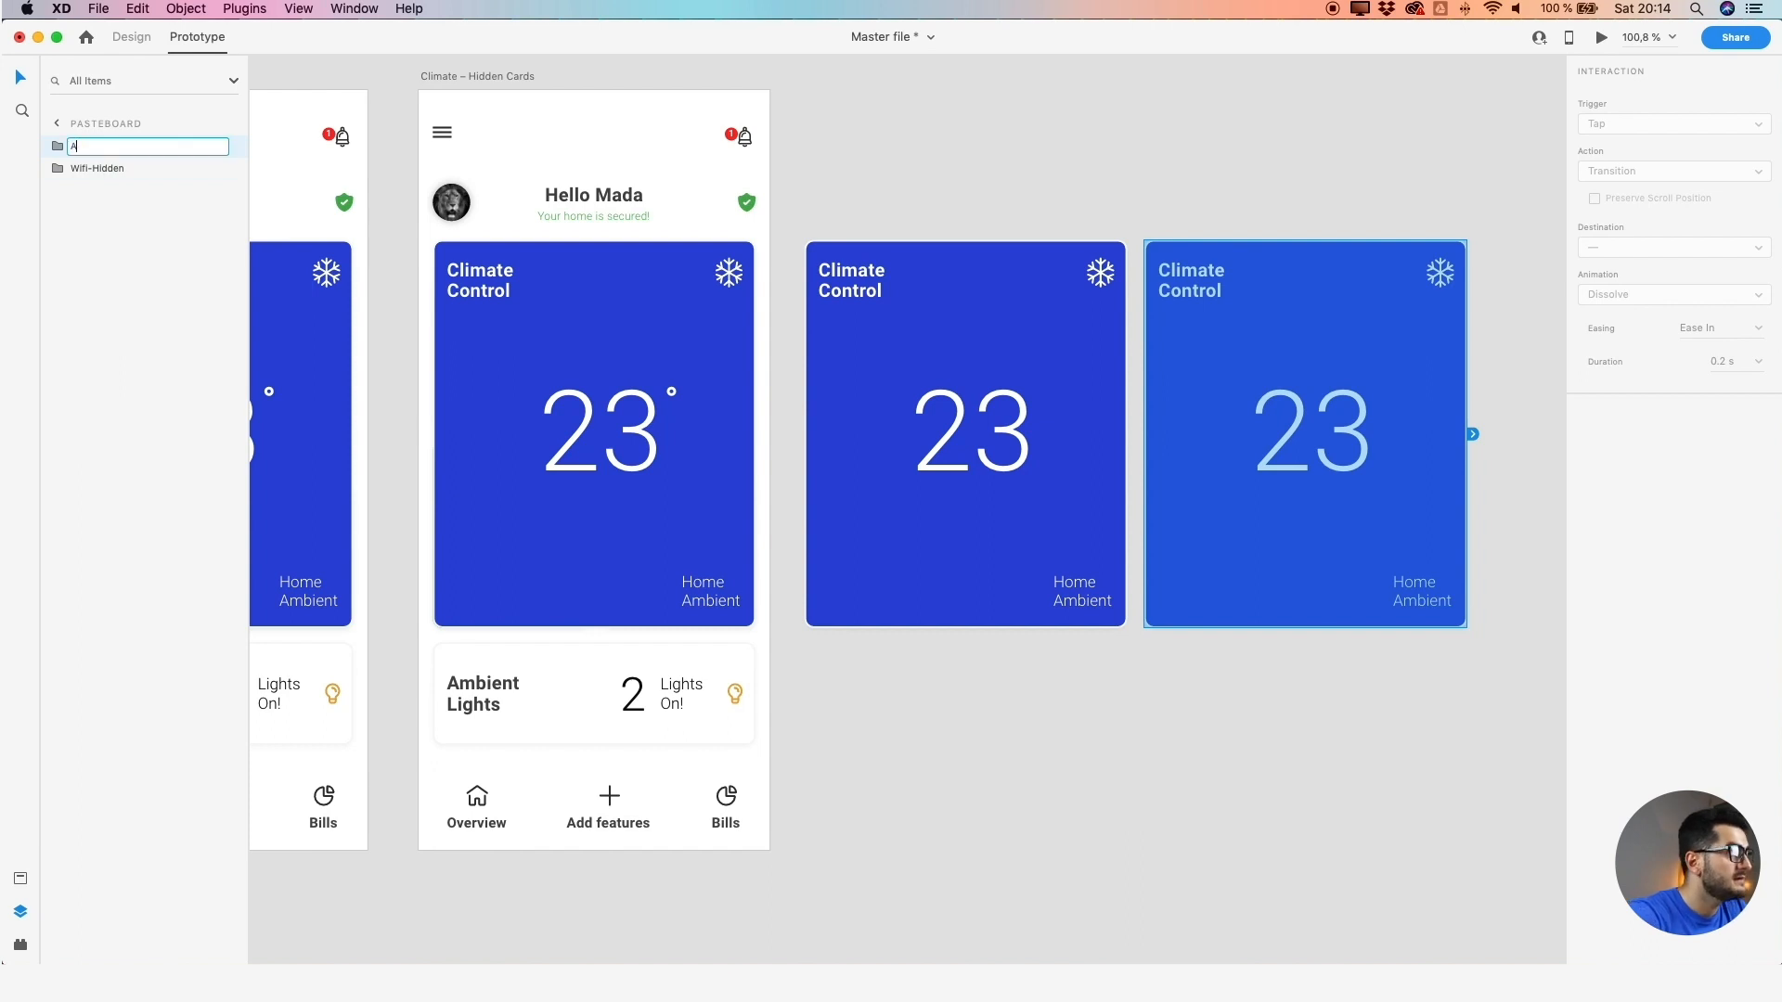
text(mbient)
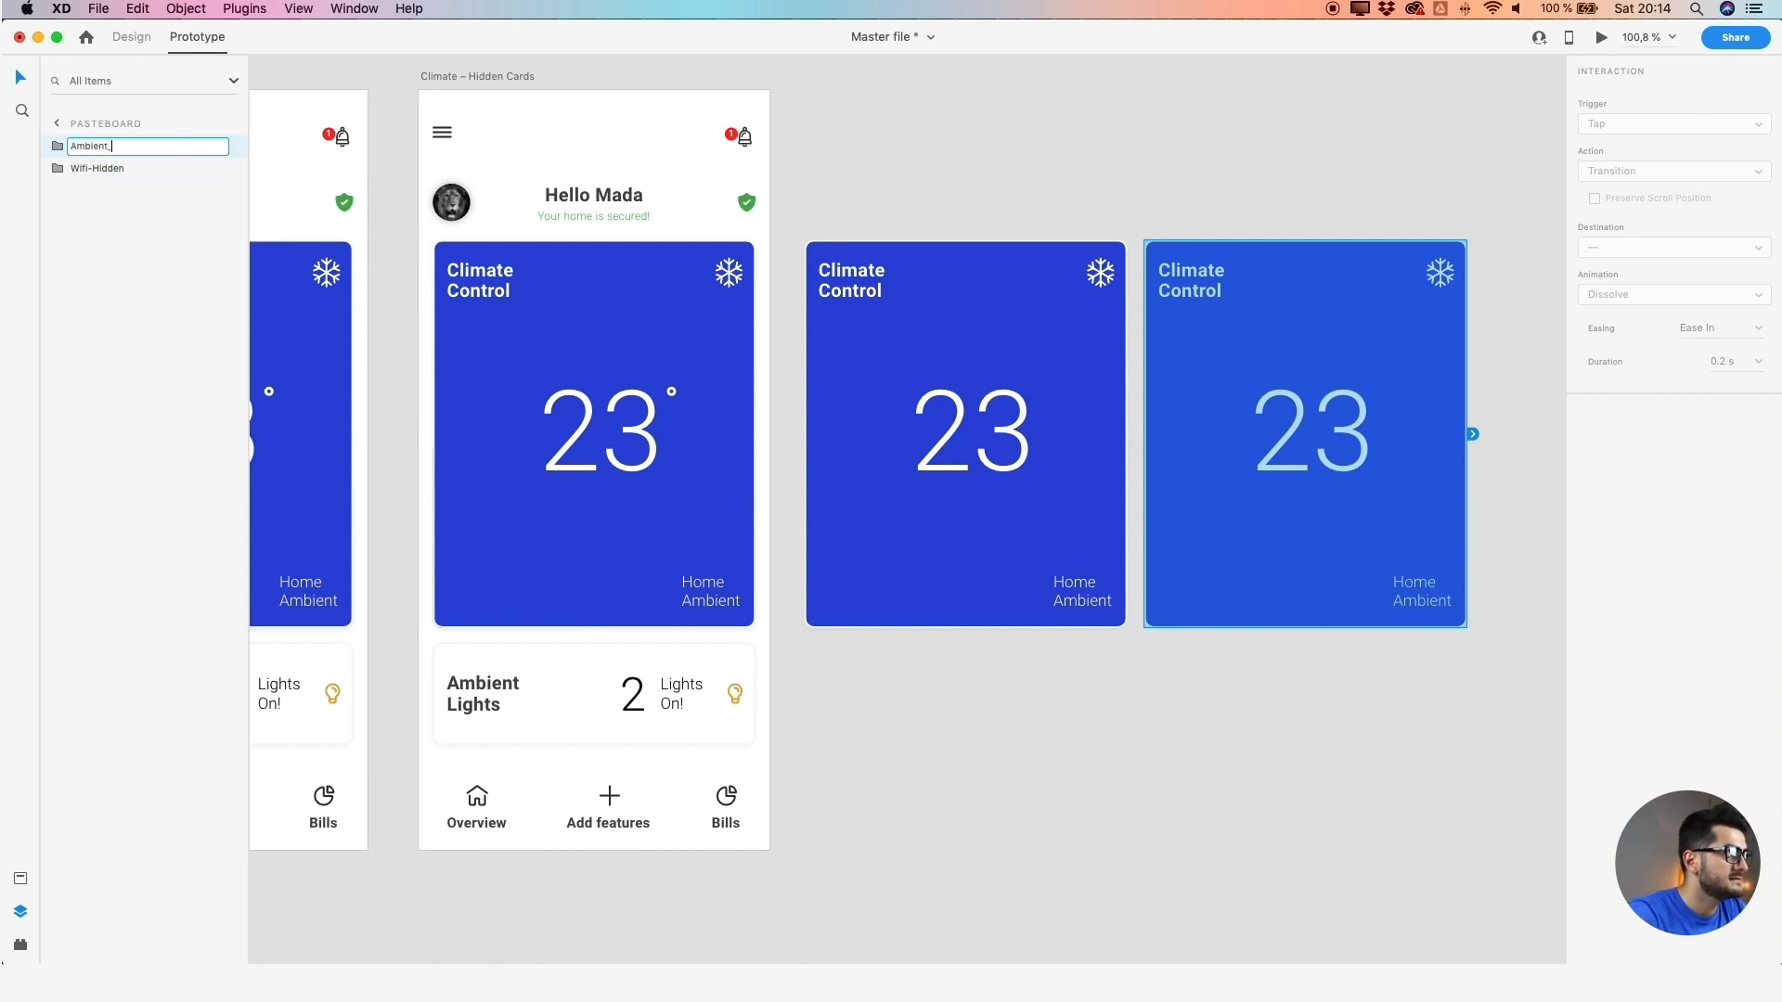
text(_)
key(BackSpace)
text(-hidden)
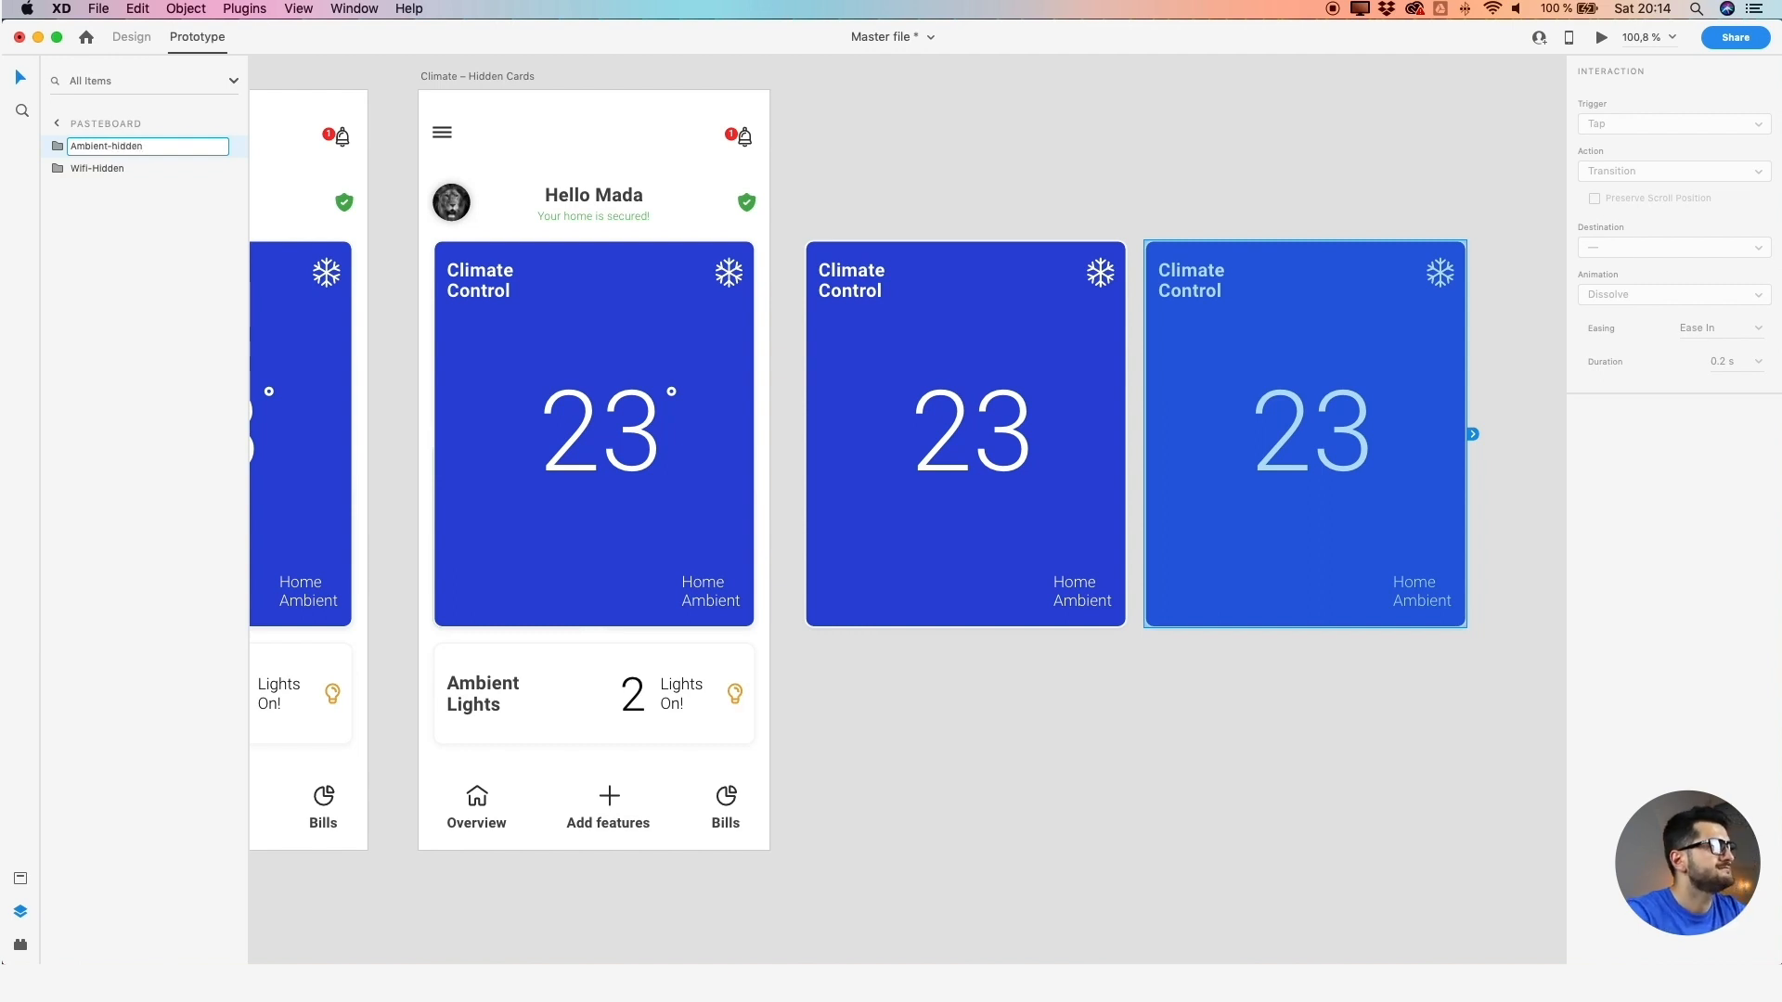
key(Return)
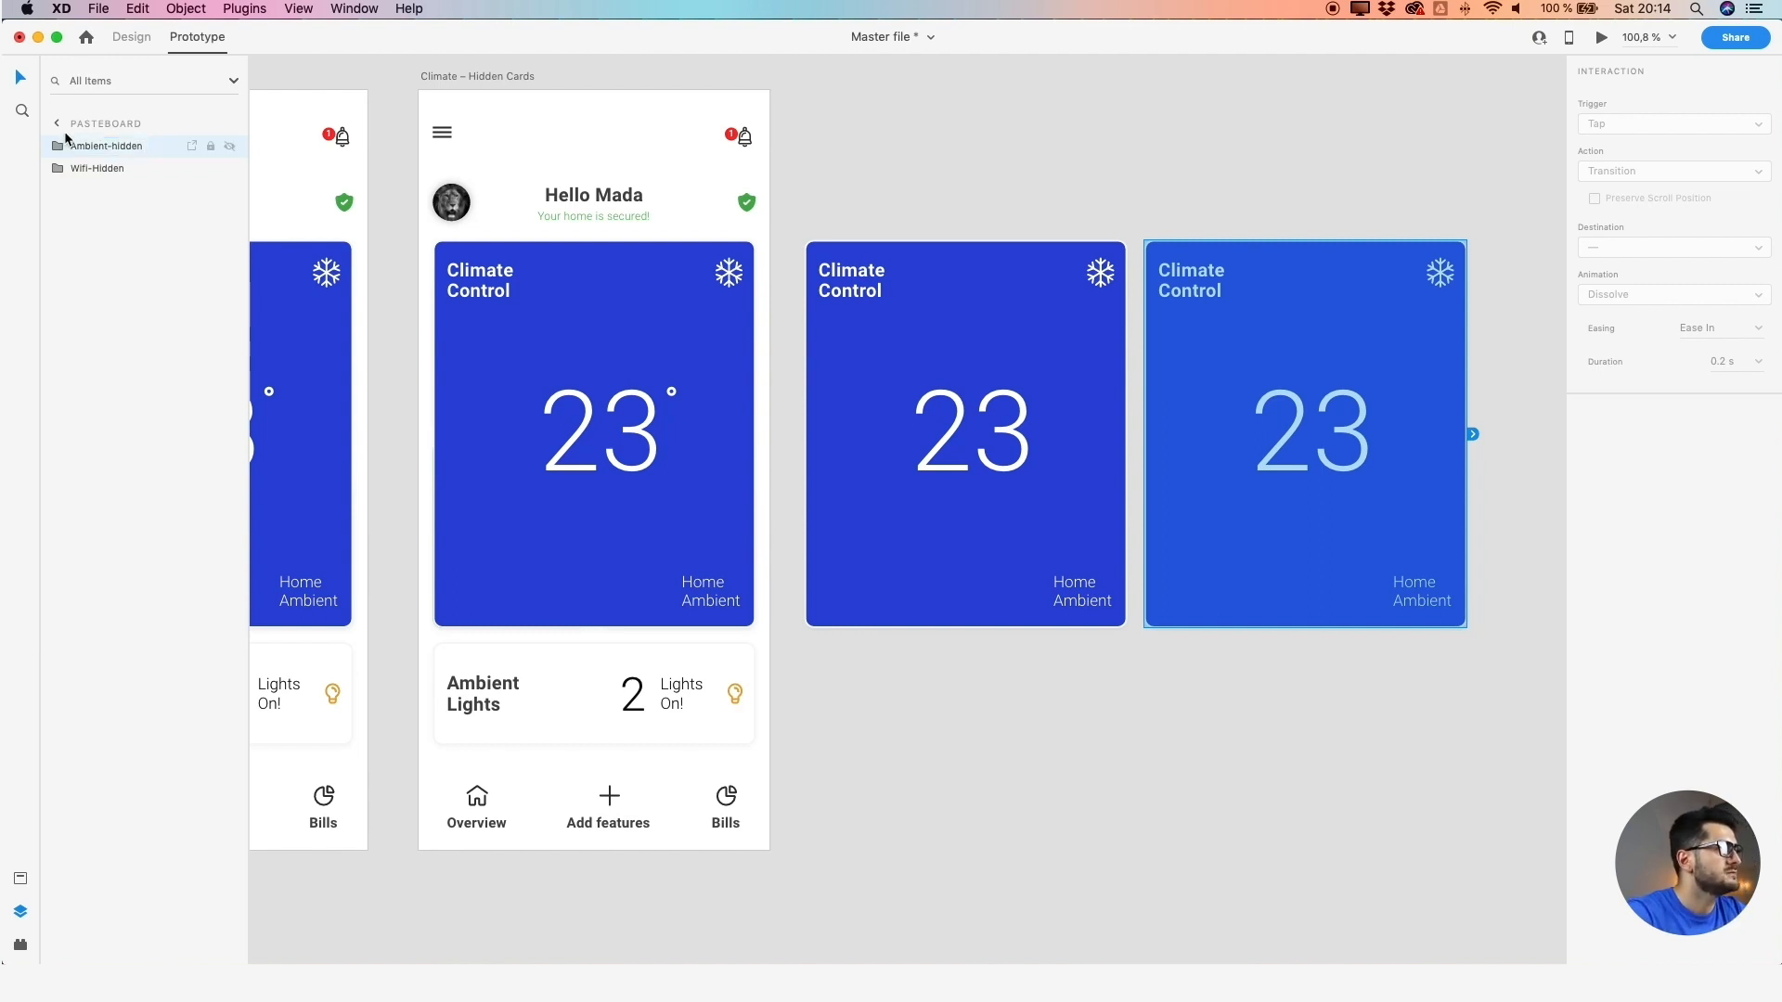
Capitalize the second word of the outer card's layer name so it reads "Ambient-Hidden"
double_click(123, 148)
click(117, 145)
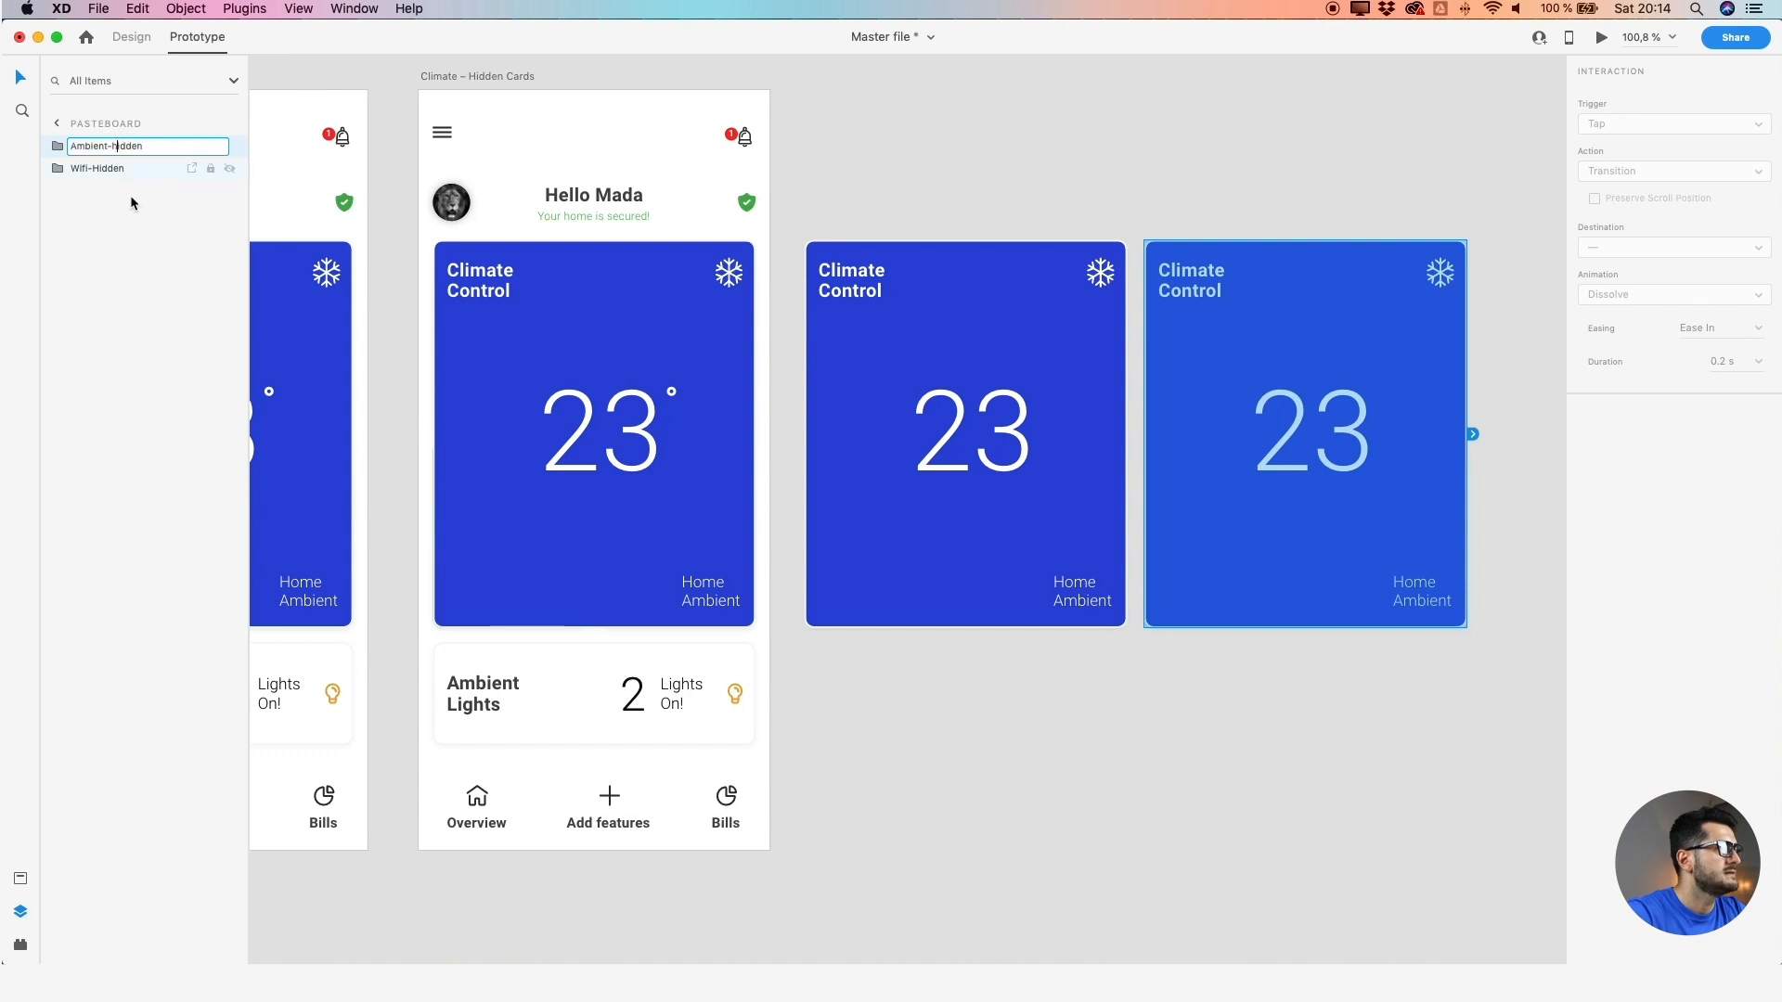
key(BackSpace)
text(H)
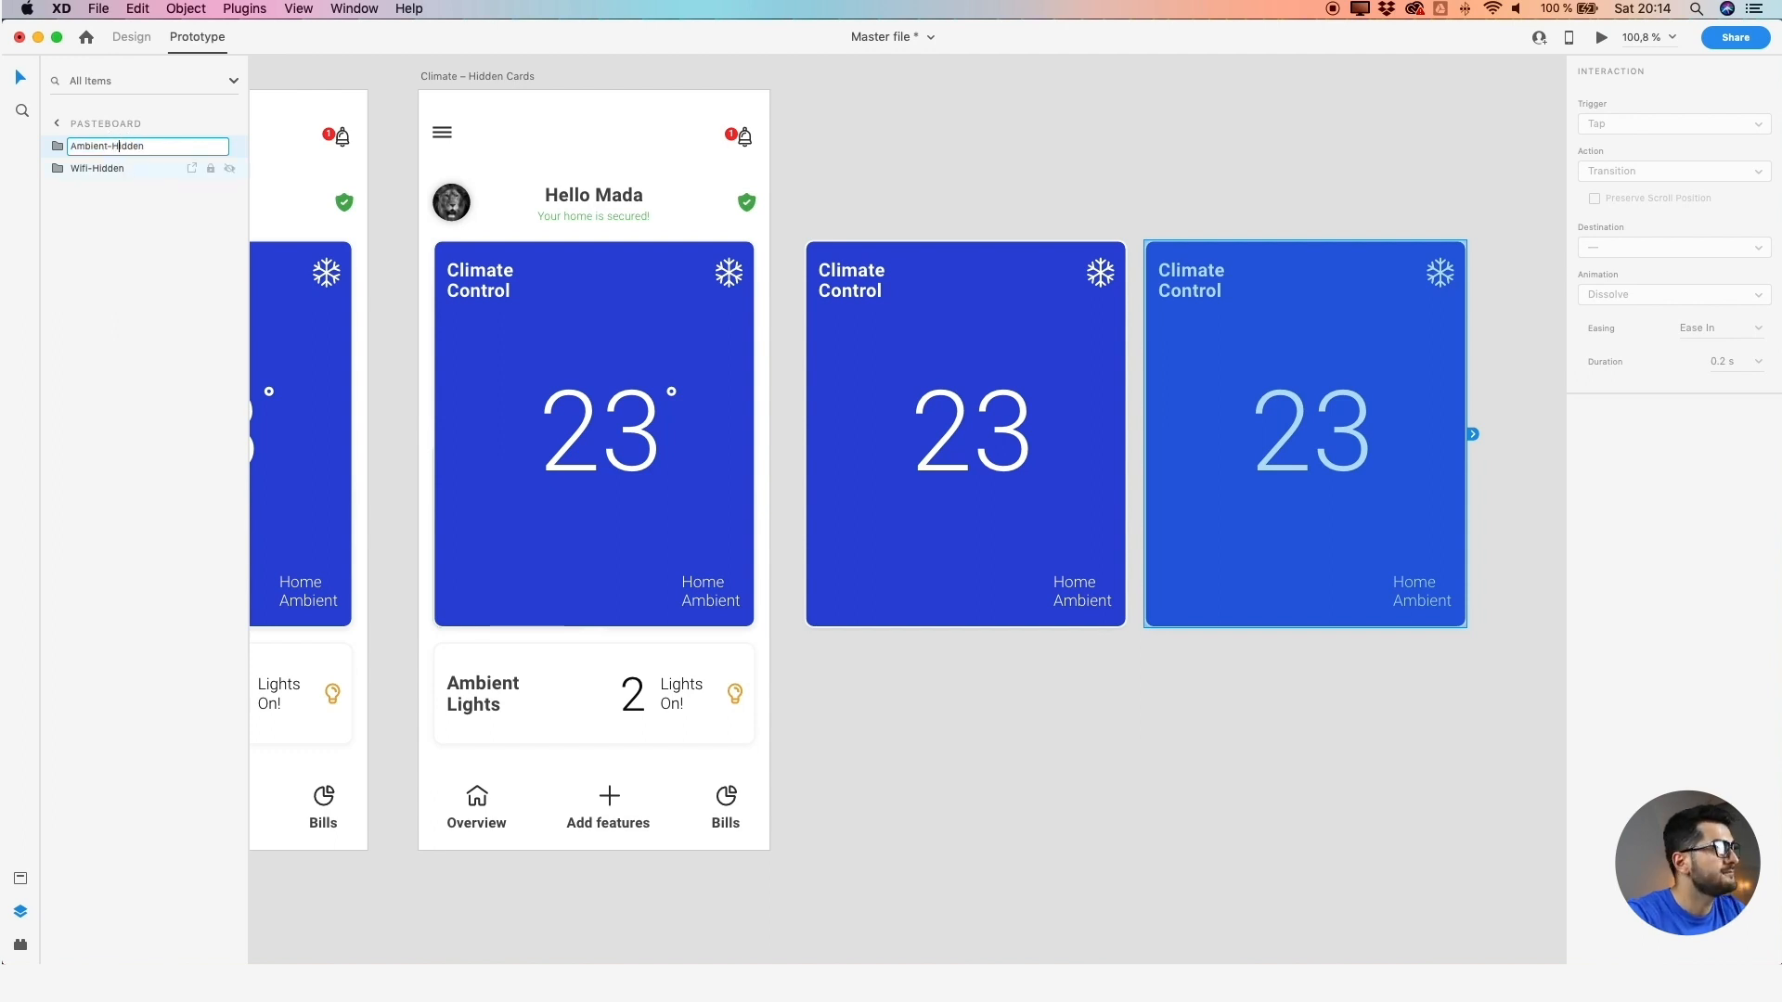
click(1003, 192)
Shift both pasteboard cards slightly and move the Ambient-Hidden card closer to the Wifi-Hidden card
scroll(995, 187, down, 3)
drag(989, 169, 995, 293)
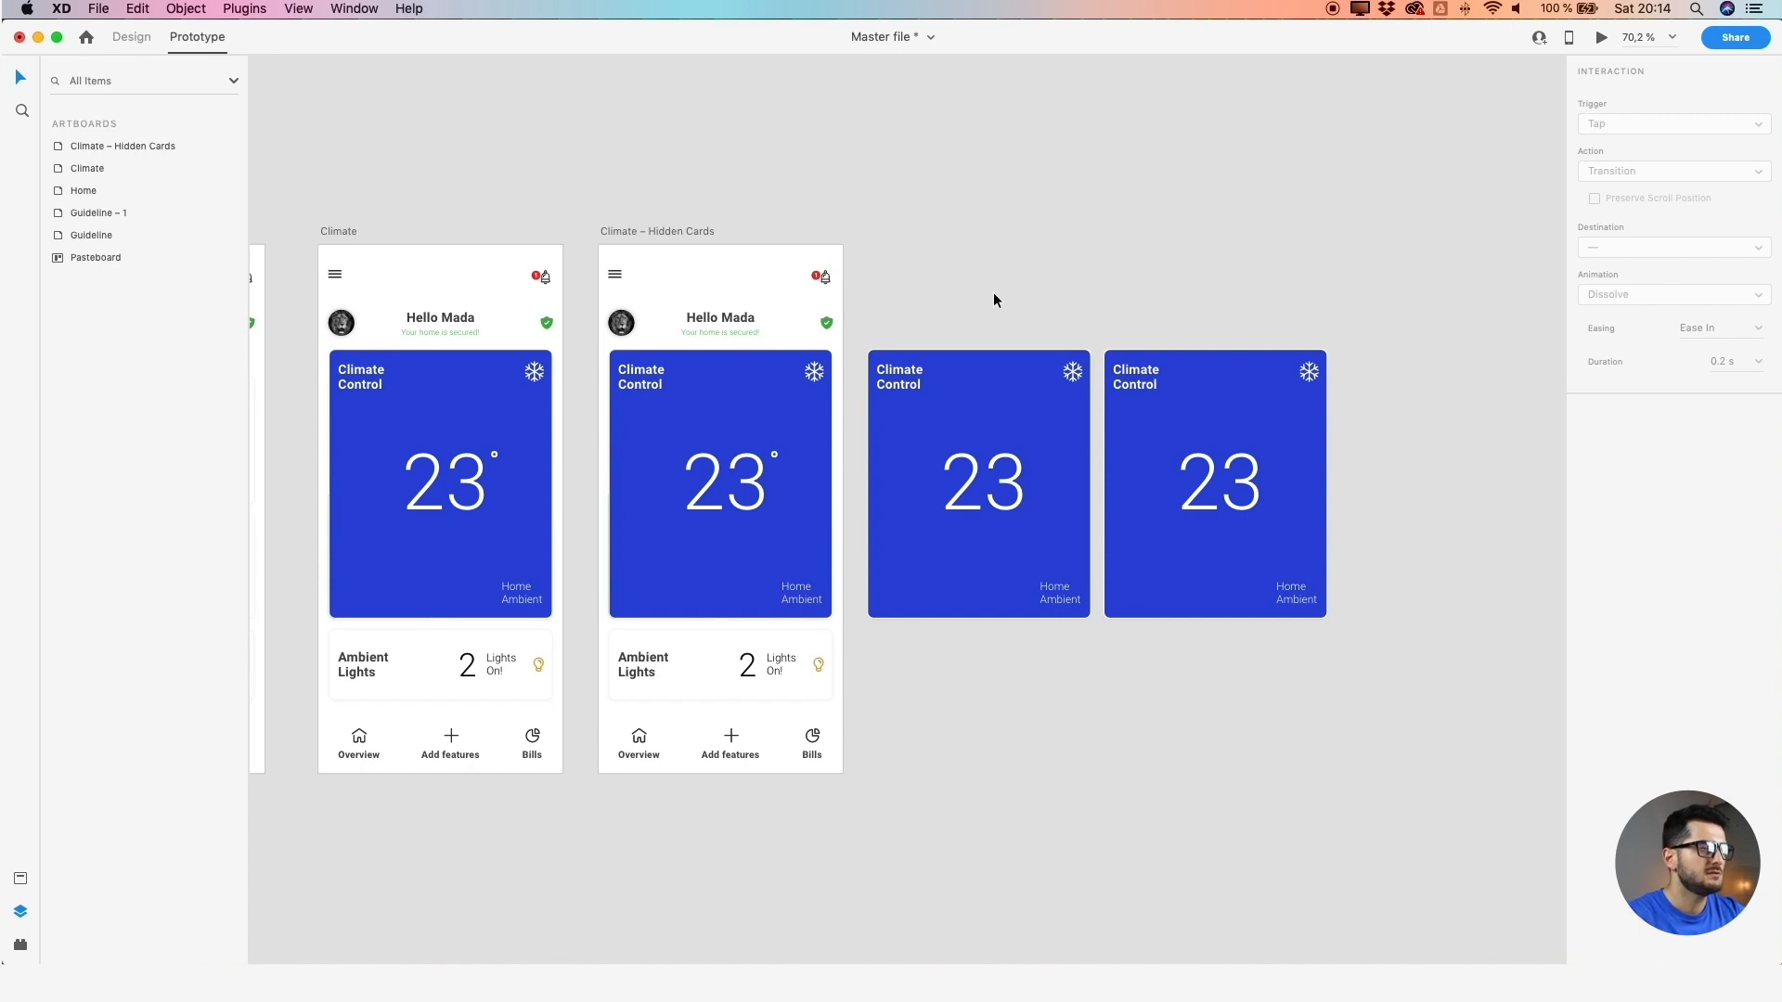
scroll(993, 299, up, 3)
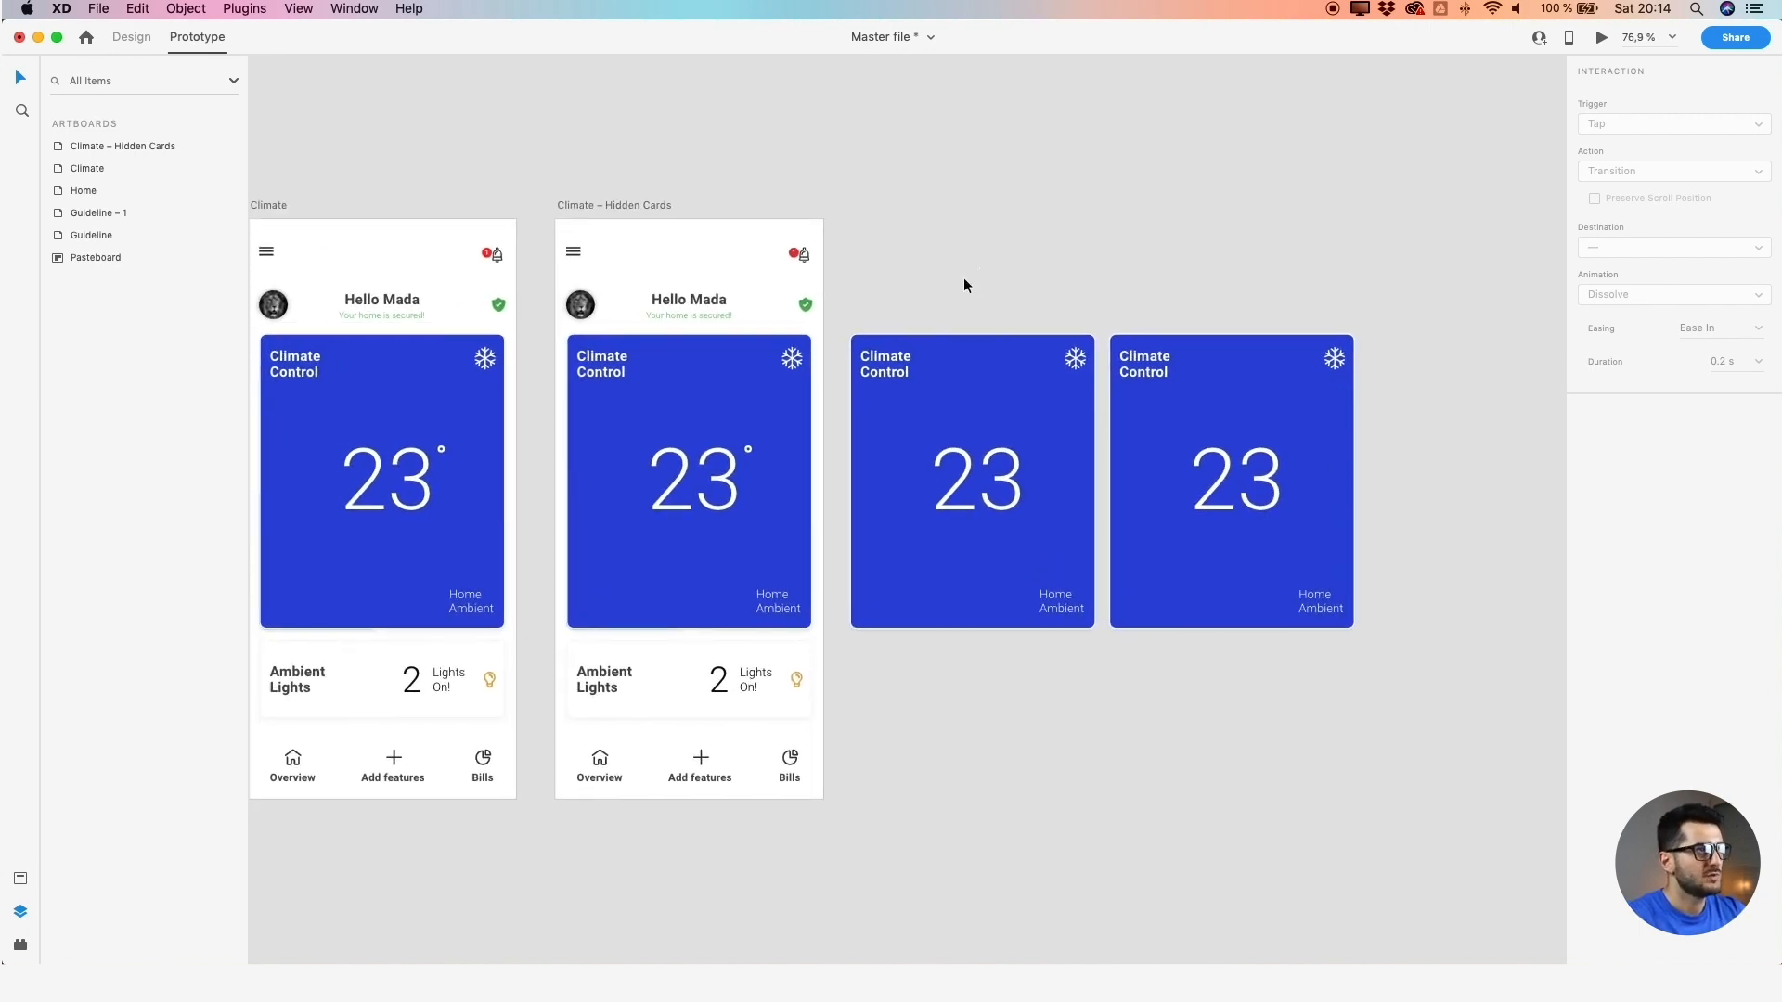
scroll(917, 309, up, 3)
mouse_move(816, 308)
mouse_down()
mouse_move(1067, 470)
mouse_move(1439, 760)
mouse_move(1385, 655)
mouse_up()
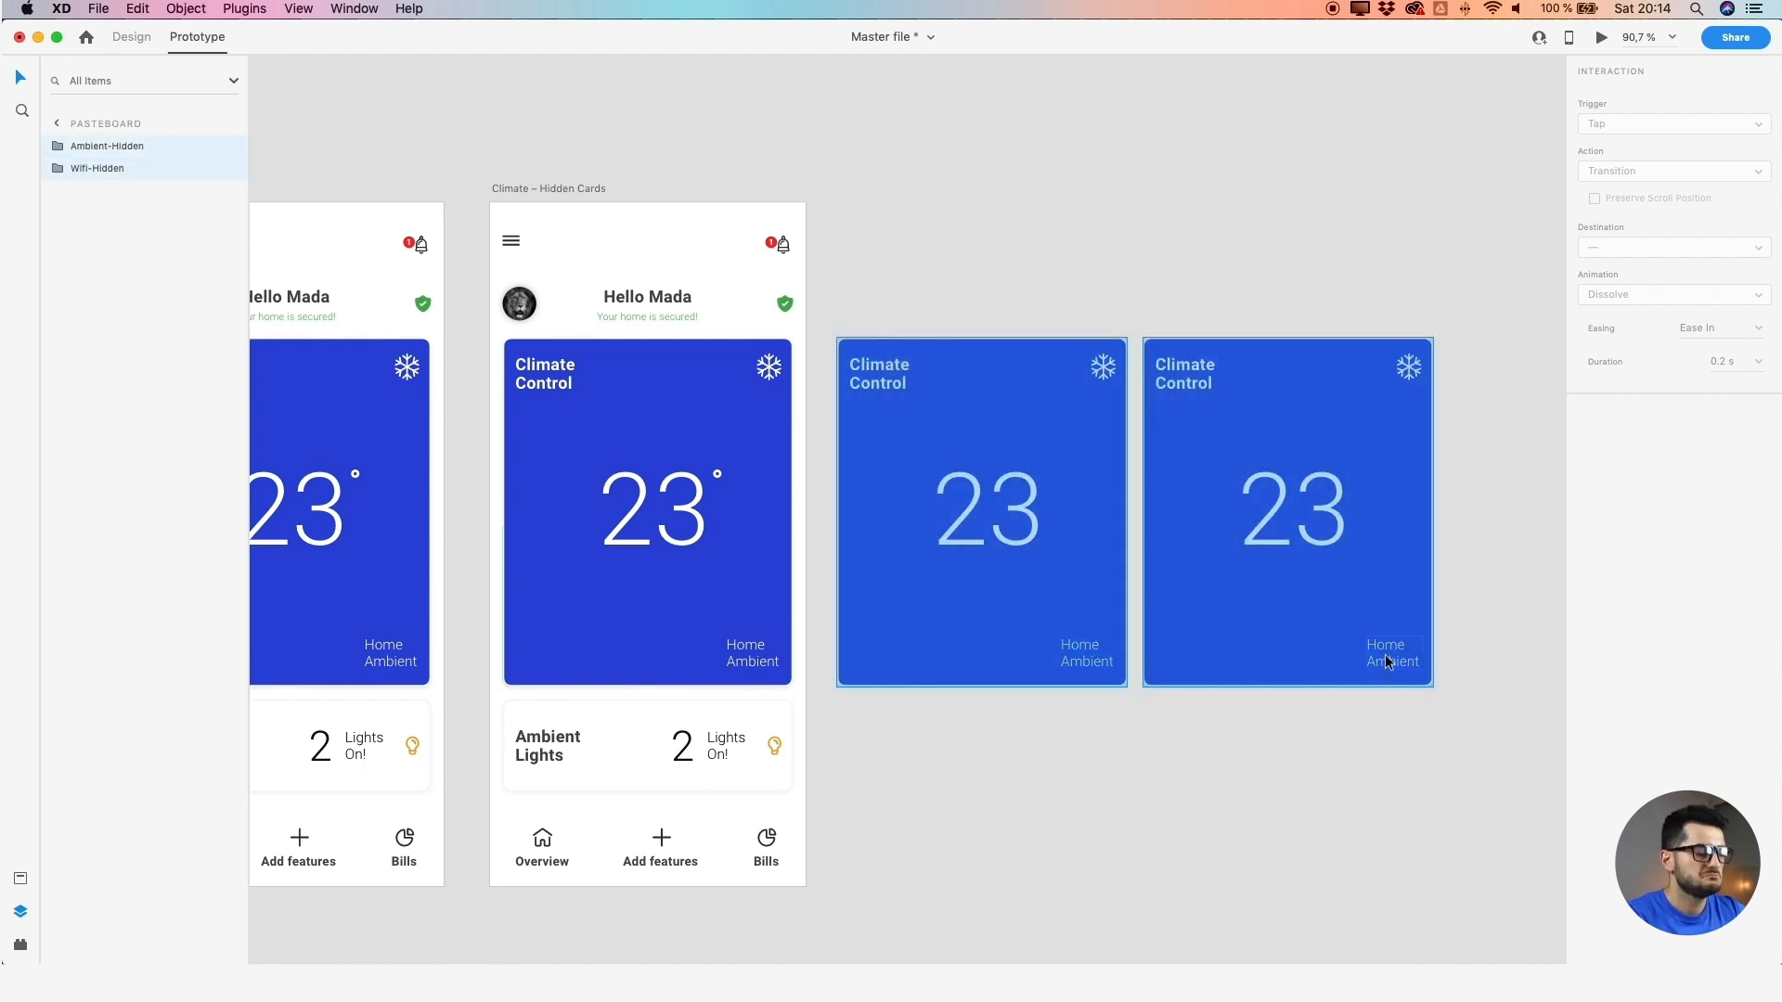
drag(1053, 517, 1049, 521)
click(1106, 733)
drag(1185, 666, 1180, 661)
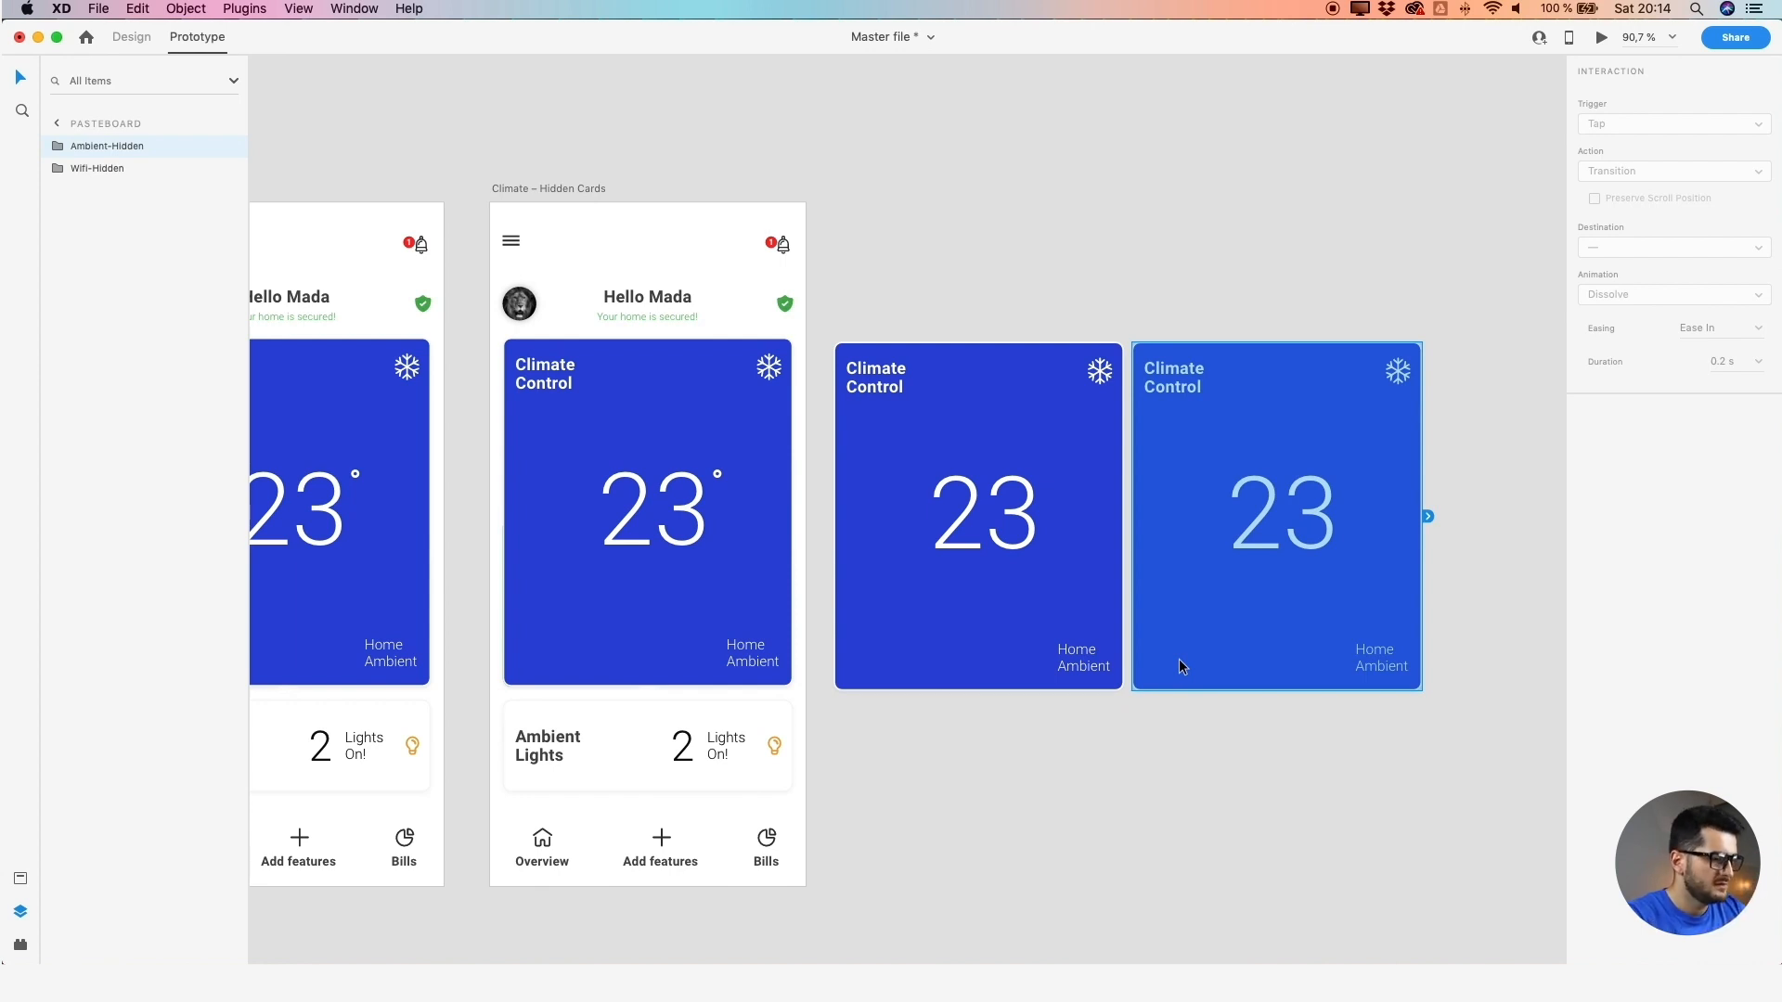
click(954, 264)
click(1273, 402)
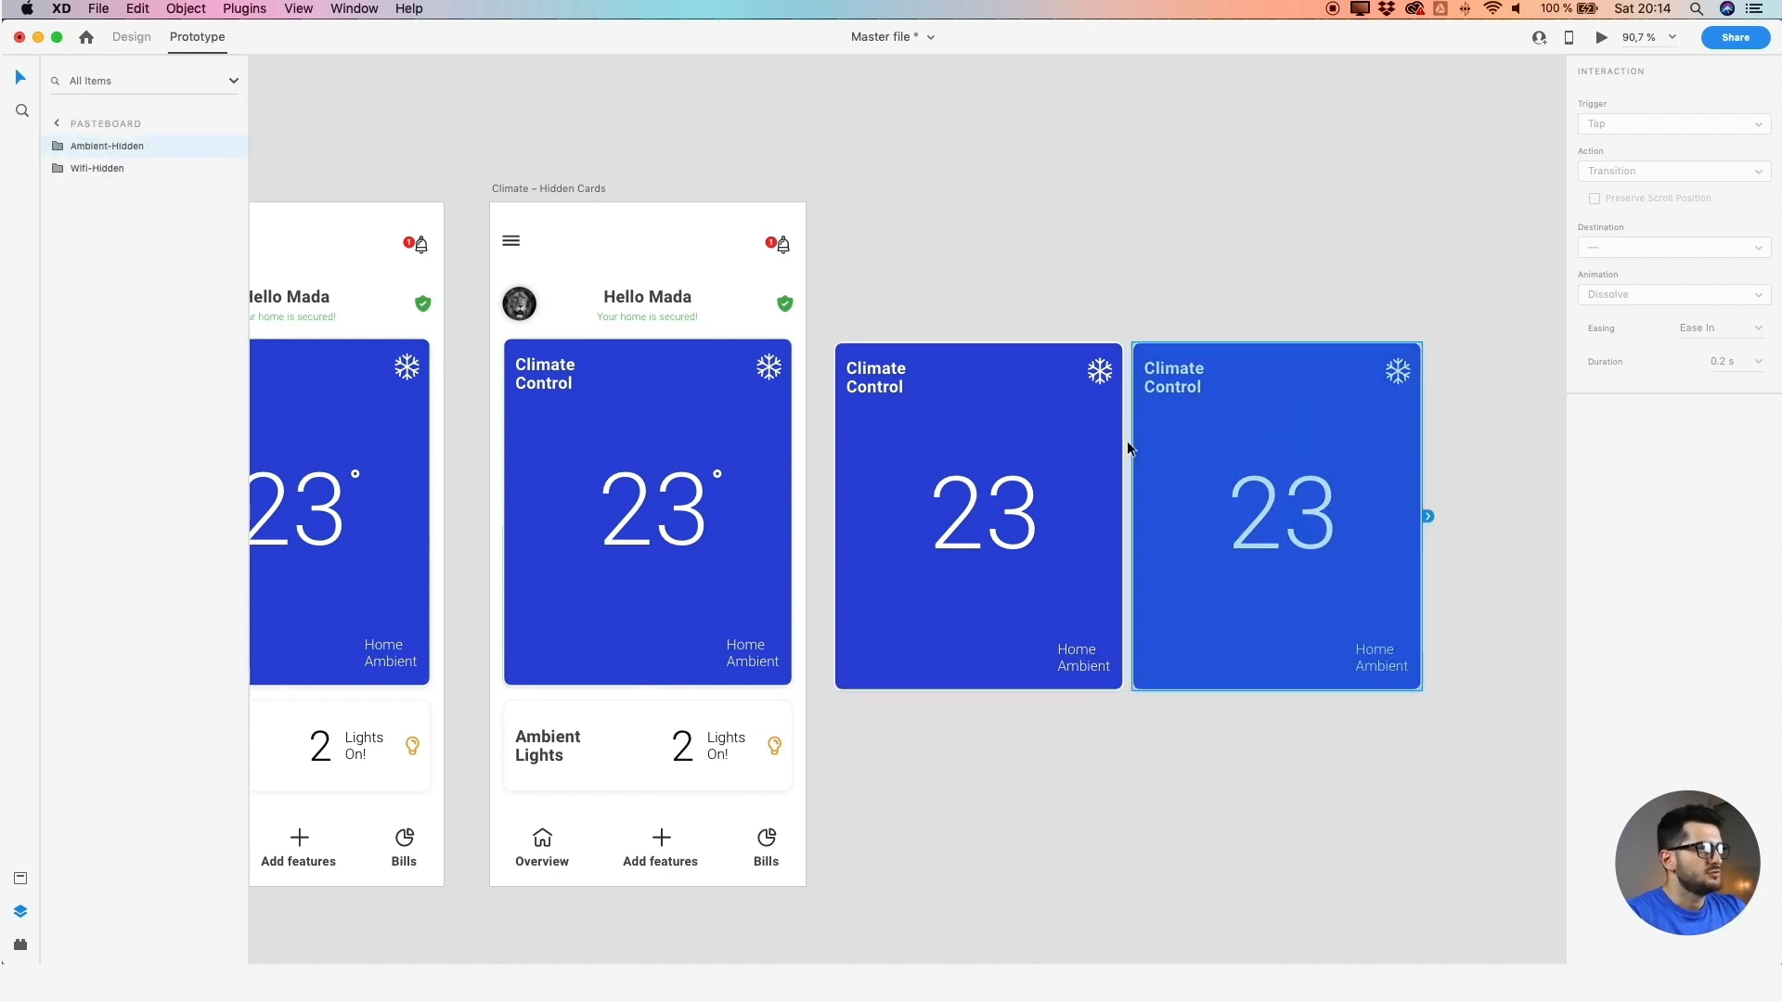
Replace the Wifi-Hidden card's "Climate Control" title with "Wifi"
click(1073, 442)
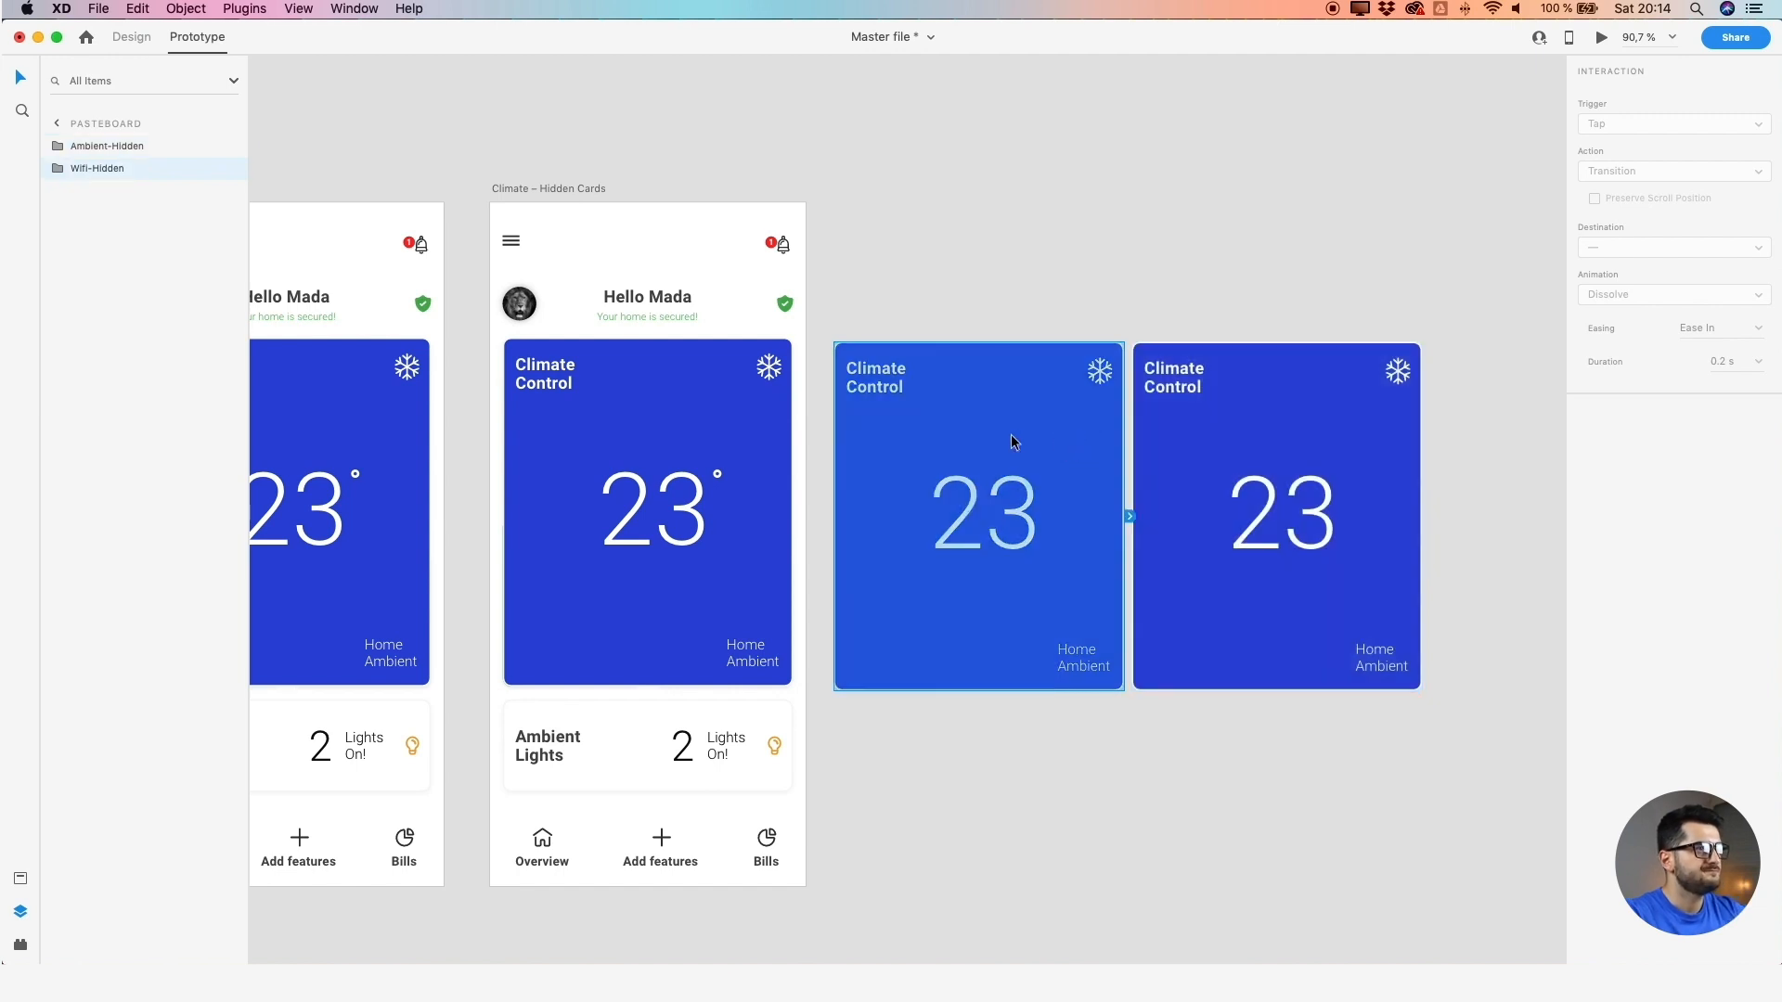
double_click(876, 372)
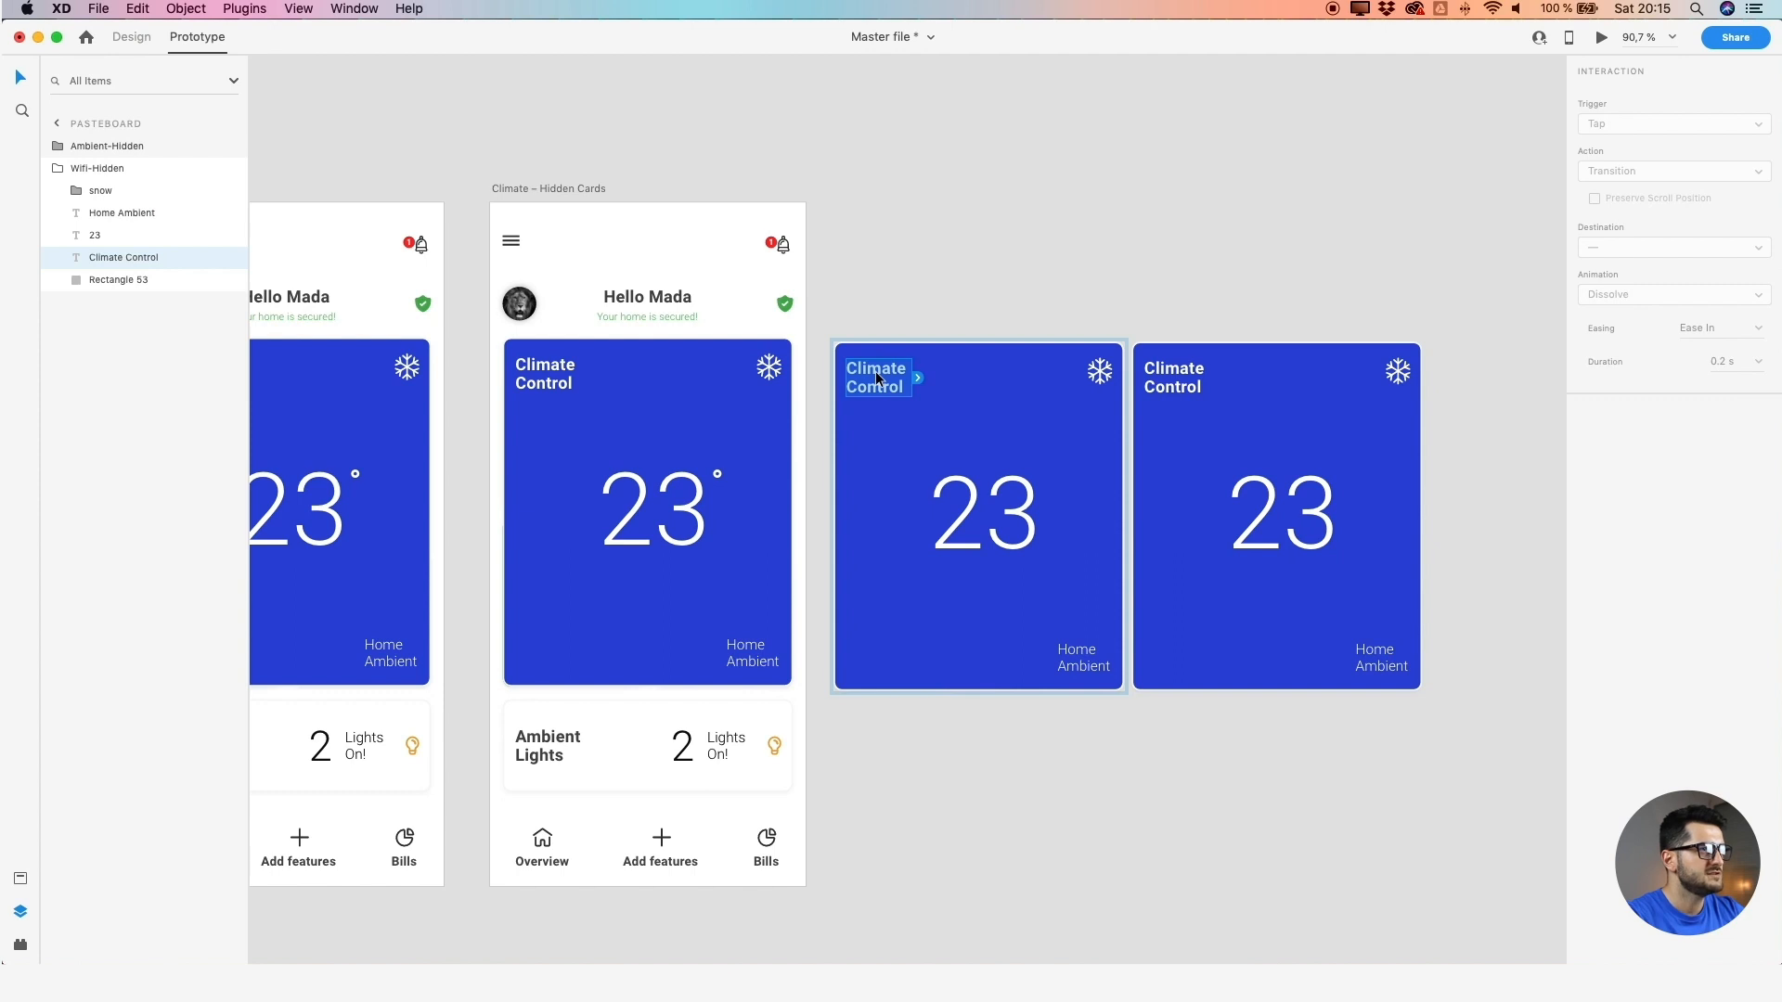
text(Wifi)
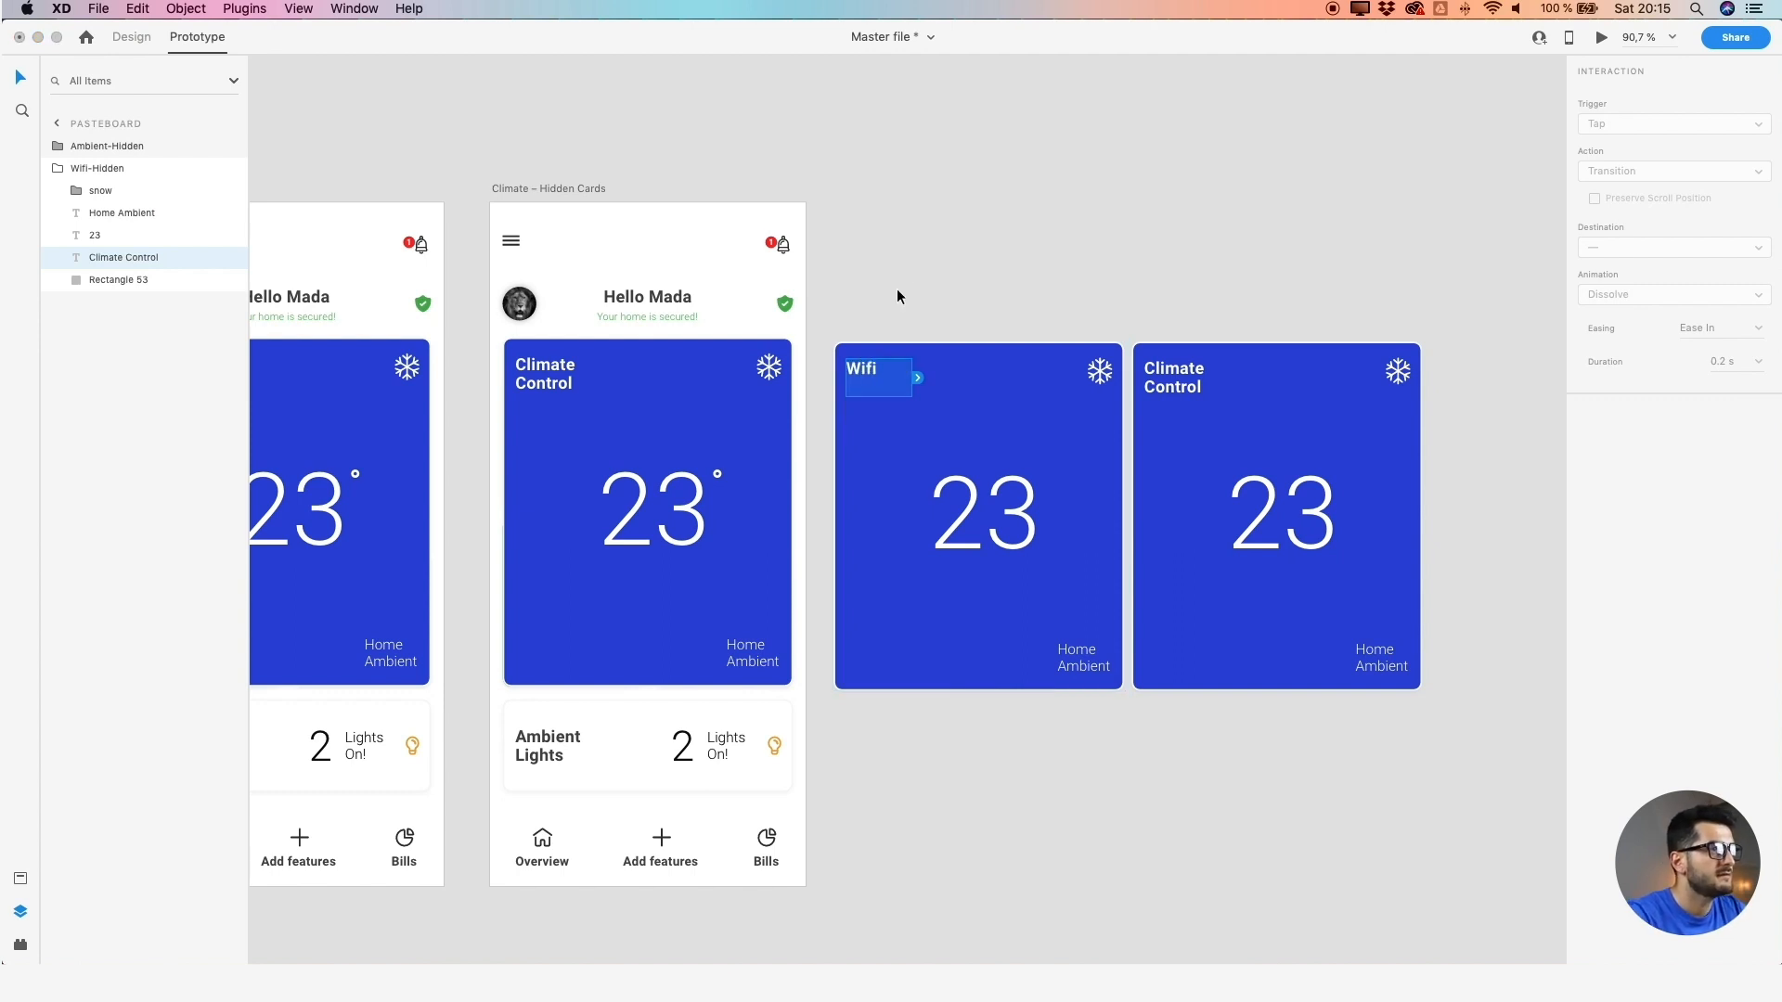
Replace the Ambient-Hidden card's "Climate Control" title with "Ambient Lights"
click(1169, 376)
double_click(1167, 374)
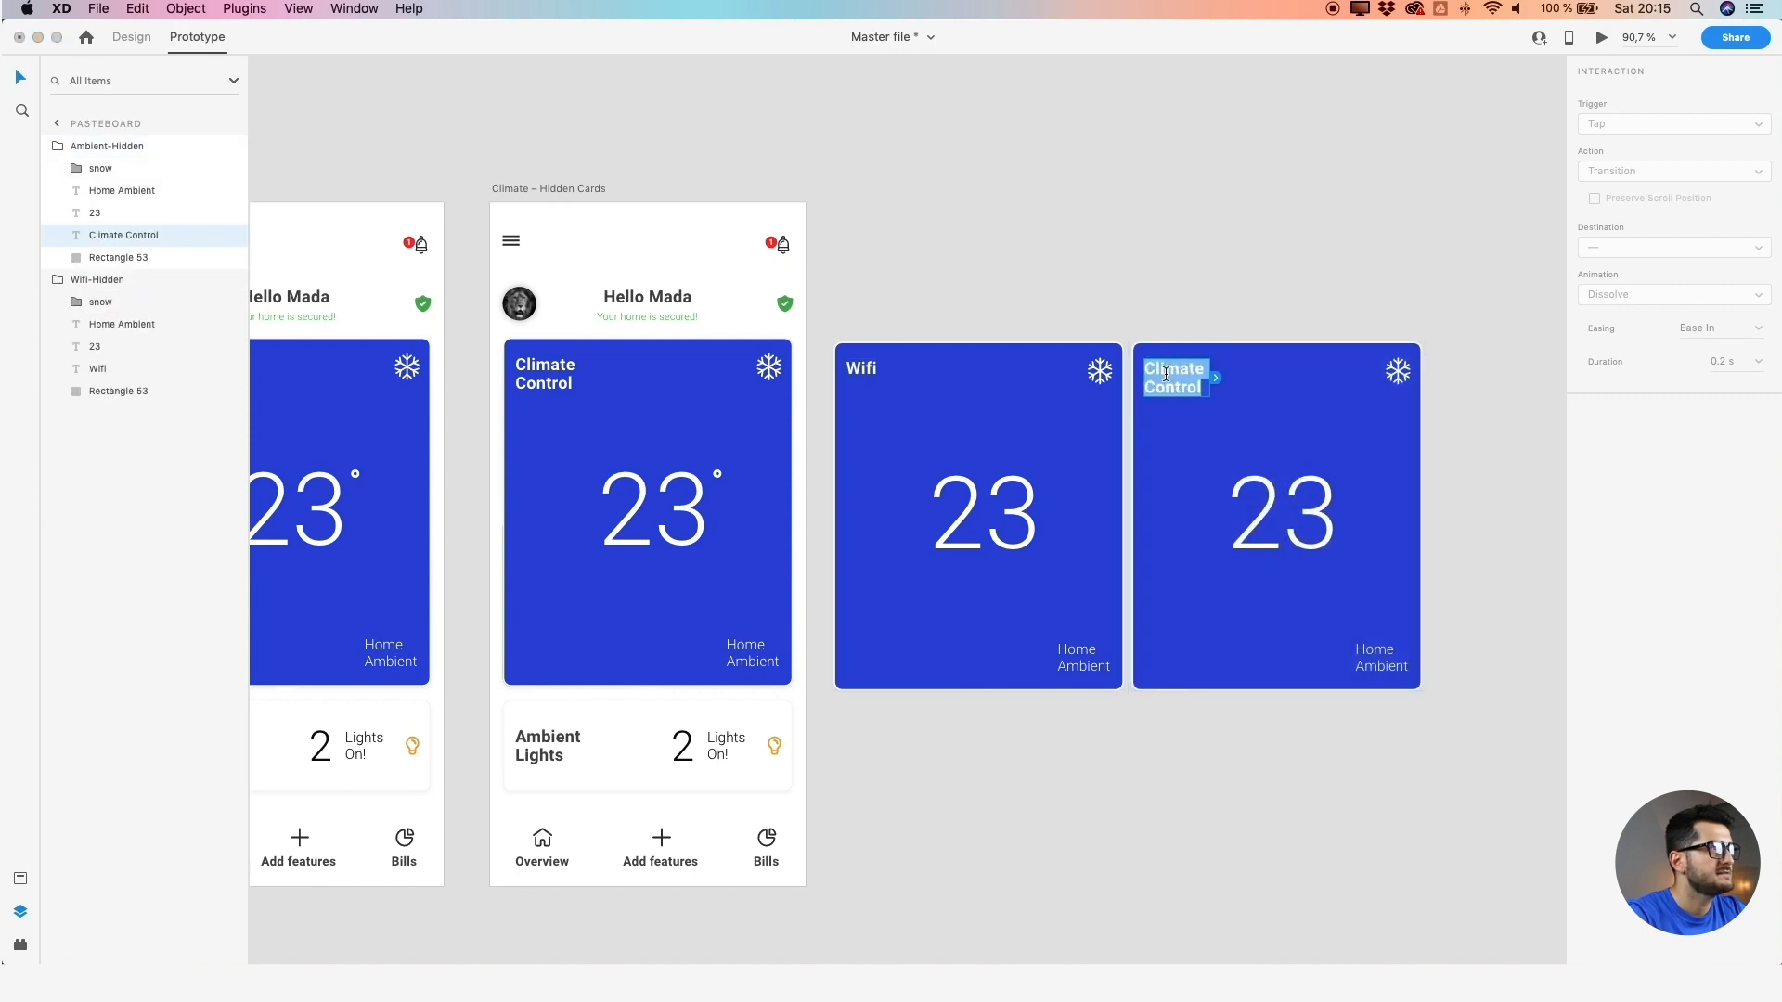
text(Ambient Lights)
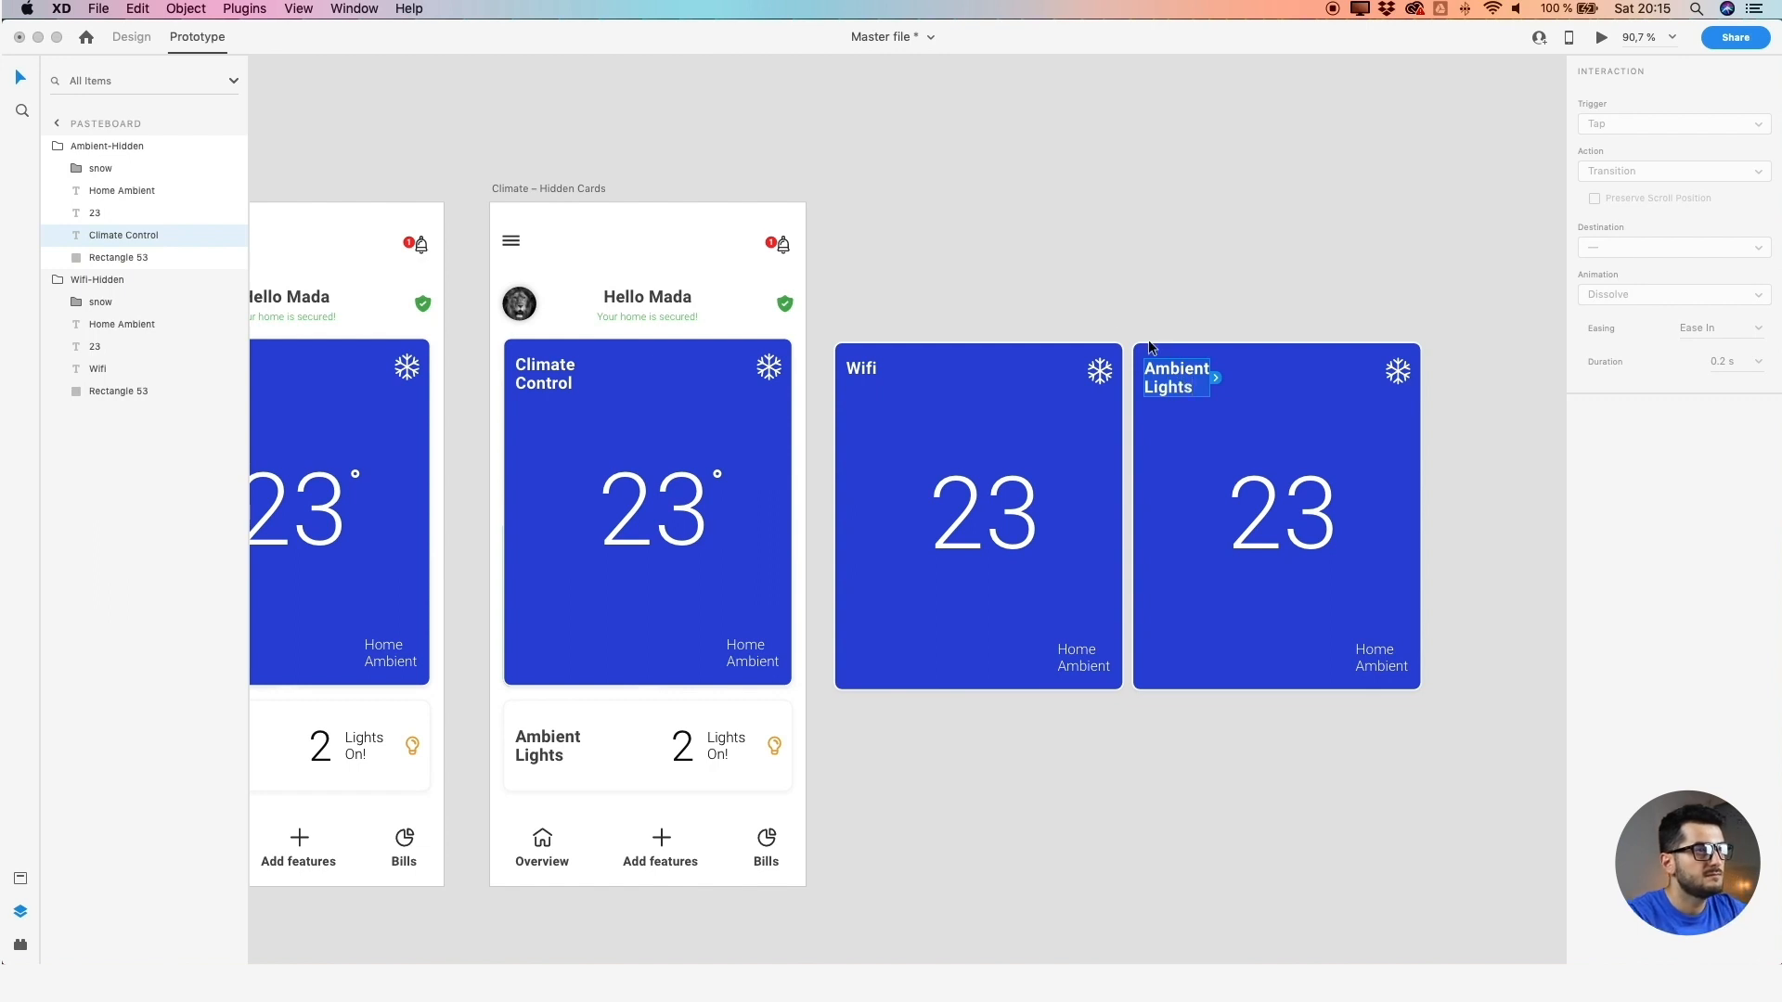
key(Escape)
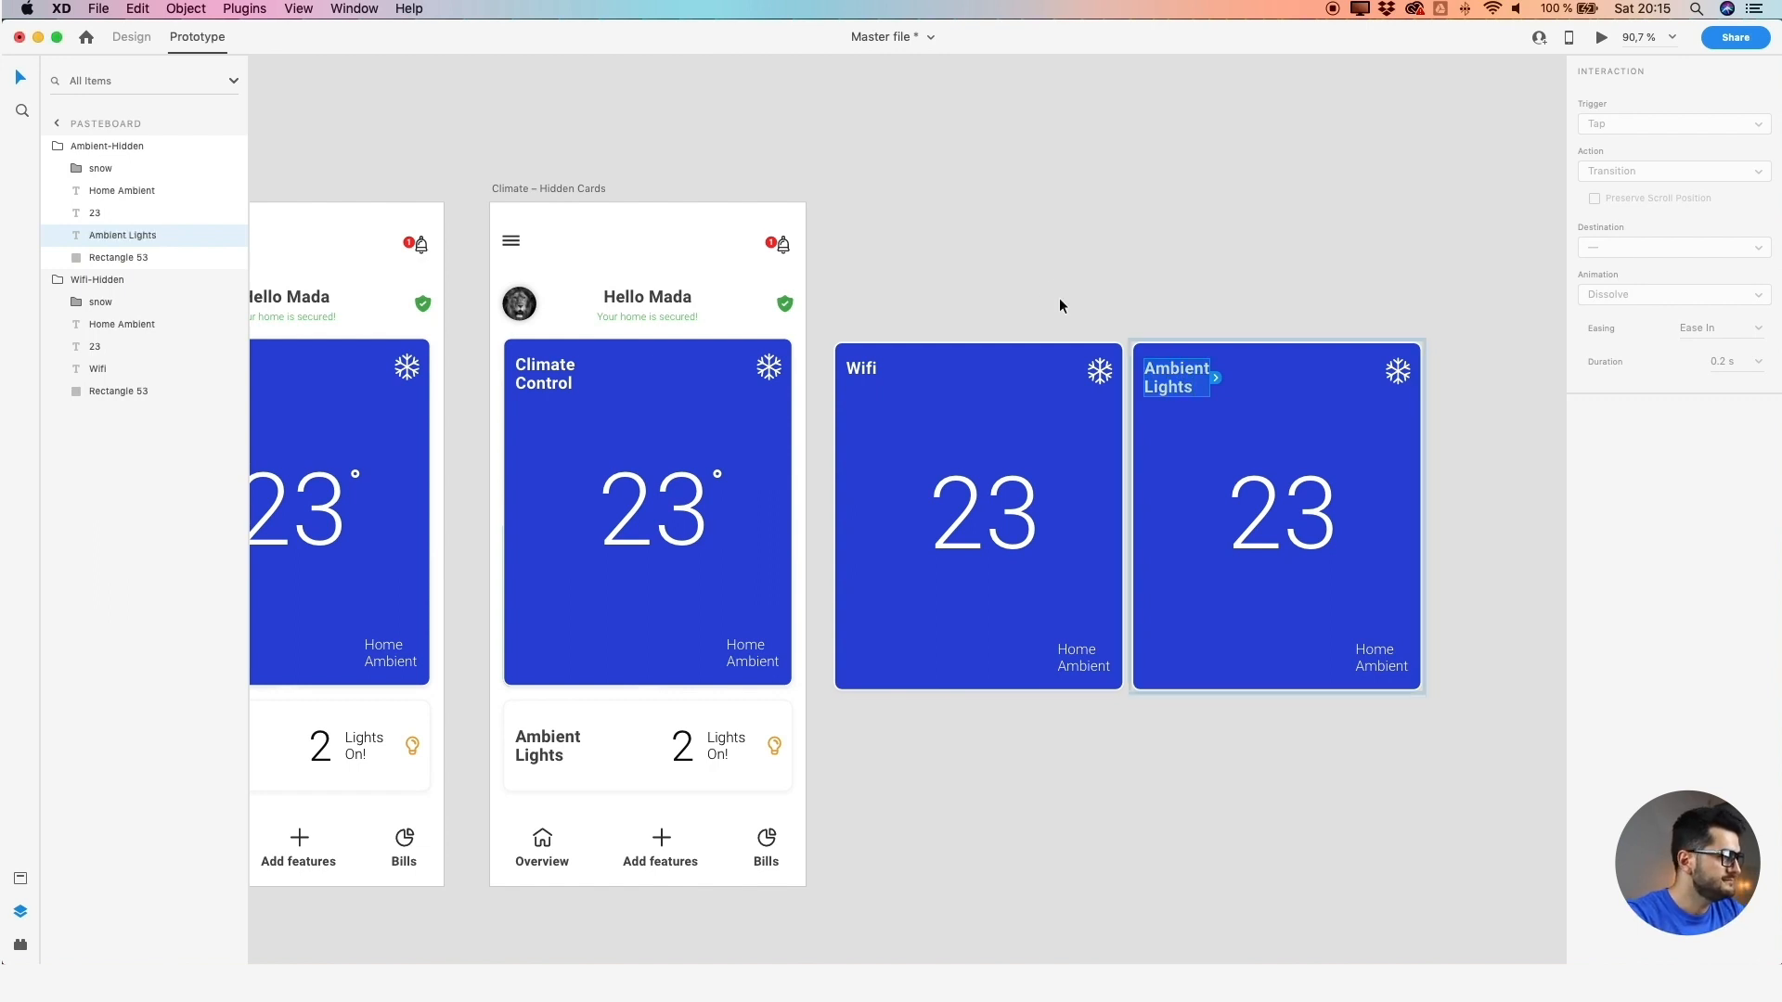
Add a hyphen to the Wifi-Hidden card's title so it reads "Wi-fi"
click(868, 375)
double_click(866, 374)
double_click(866, 372)
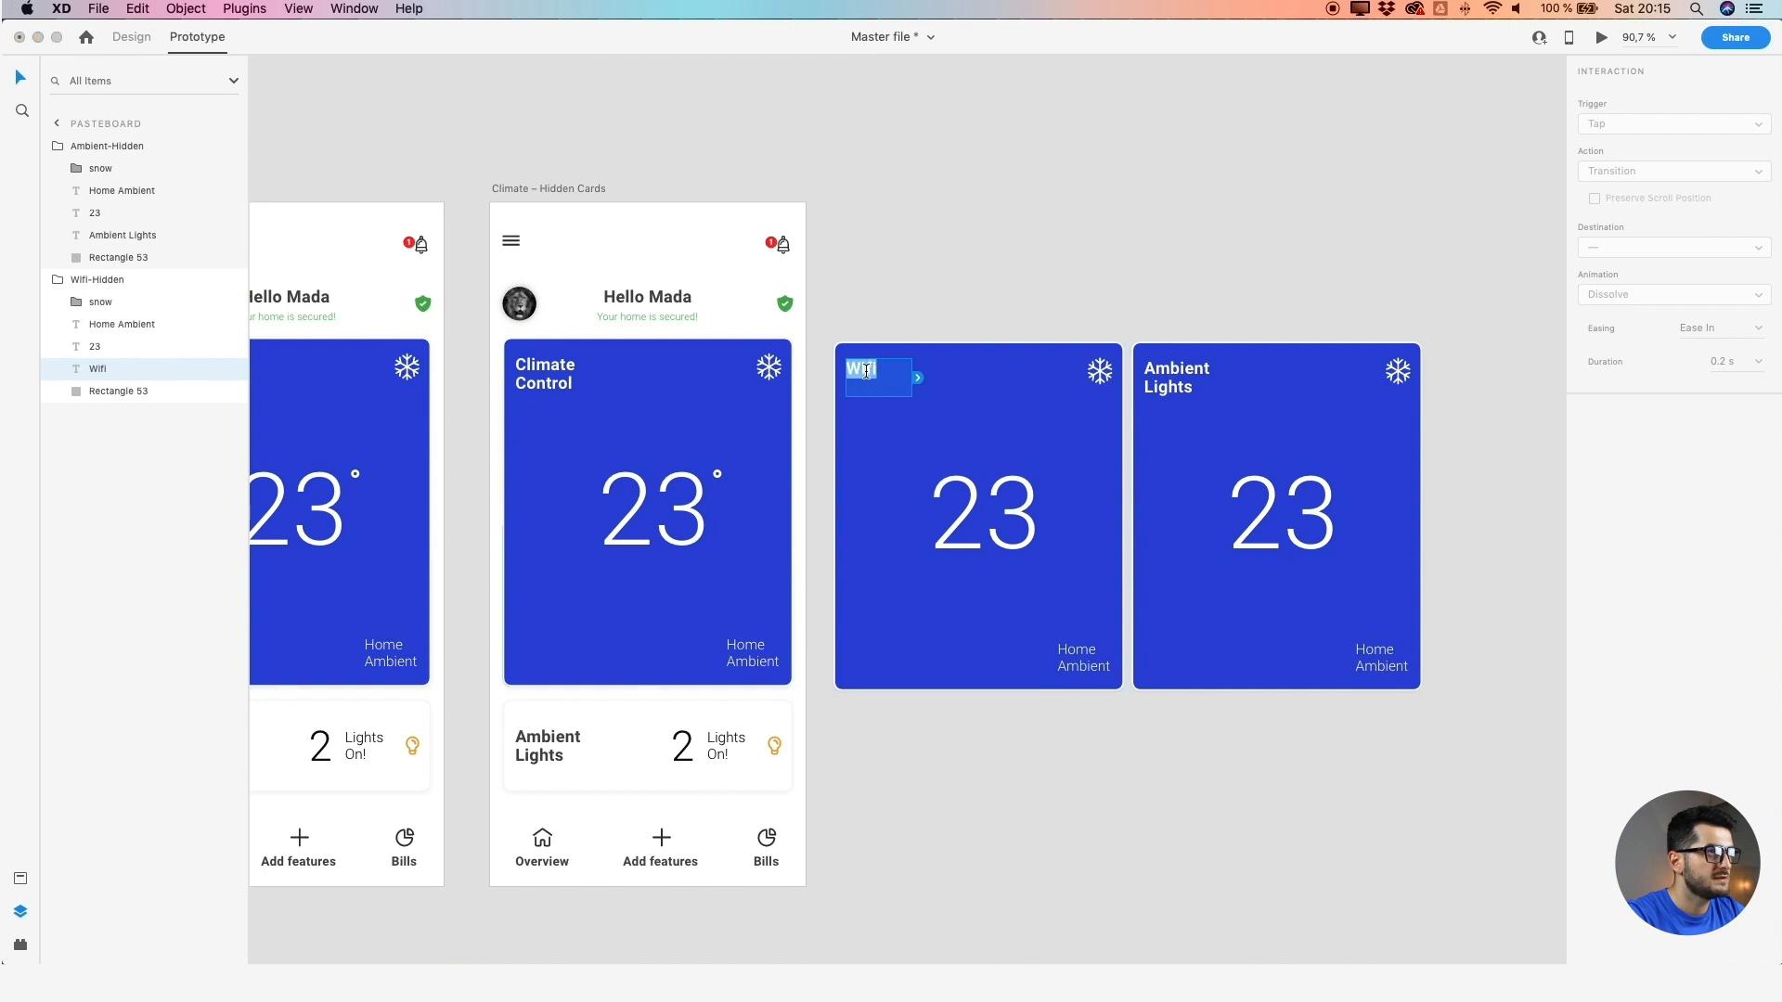
text(-)
key(Escape)
click(936, 292)
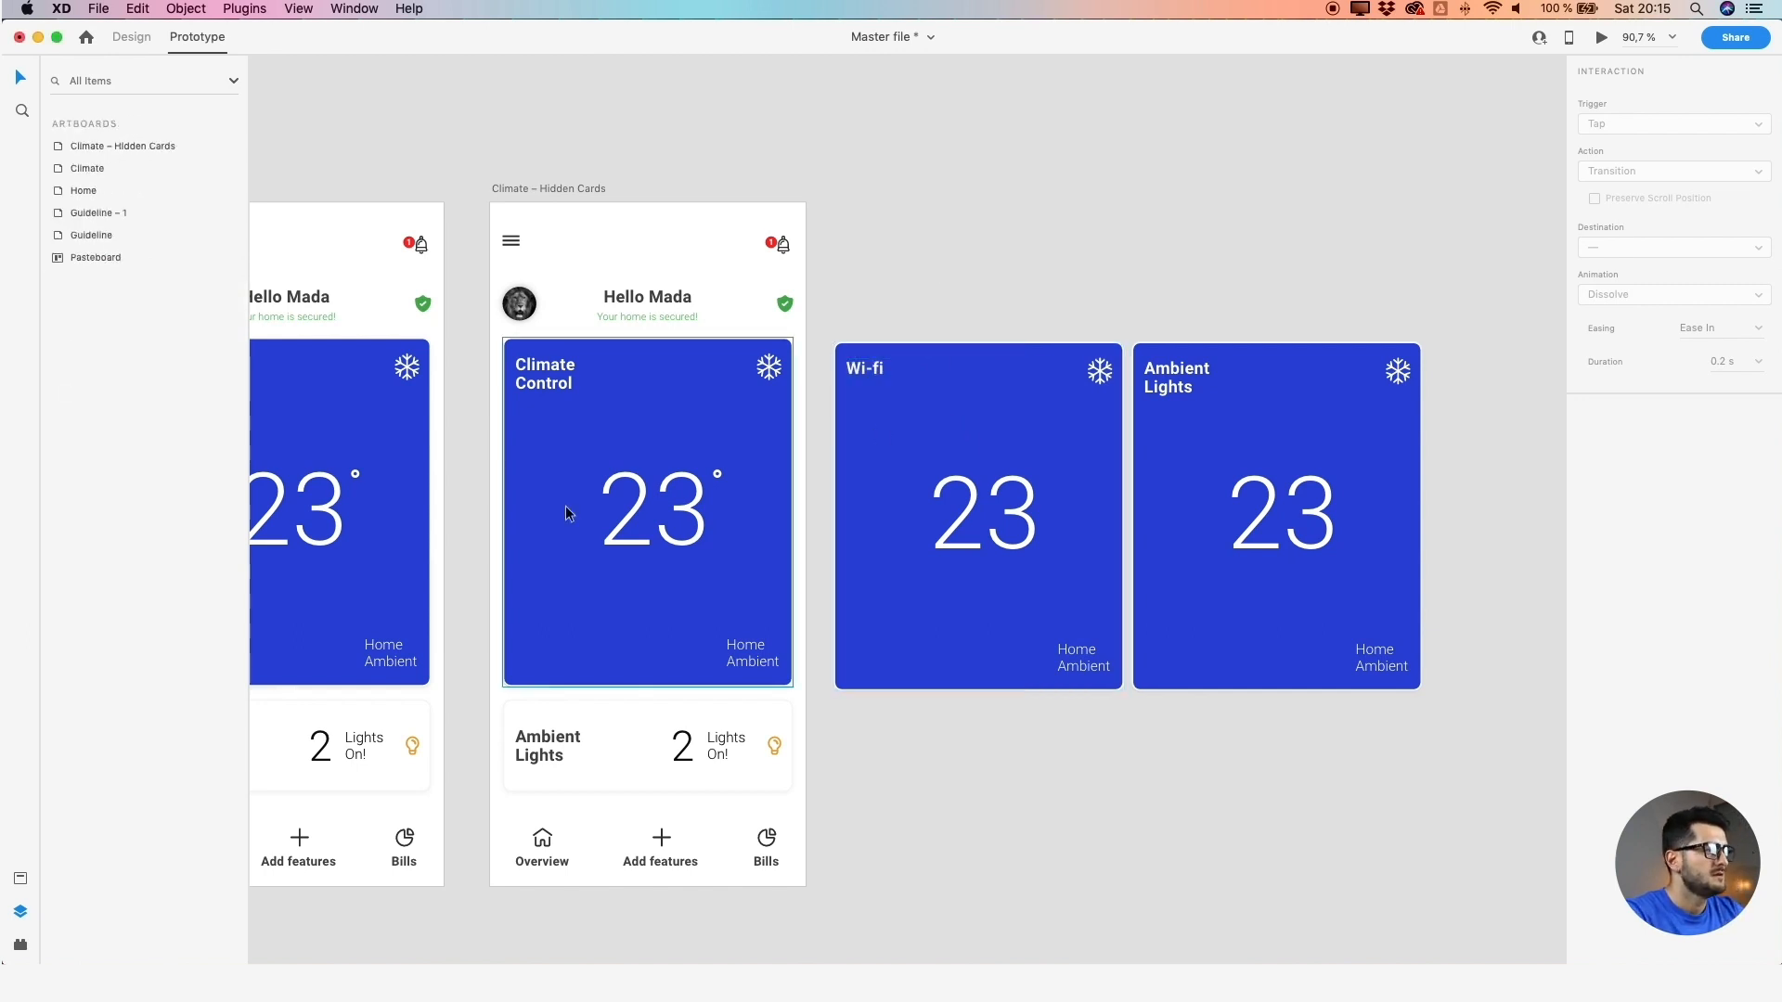
Switch to Design mode and fill the Wi-fi card's background rectangle with the saved dark purple color #2D1F98
click(20, 878)
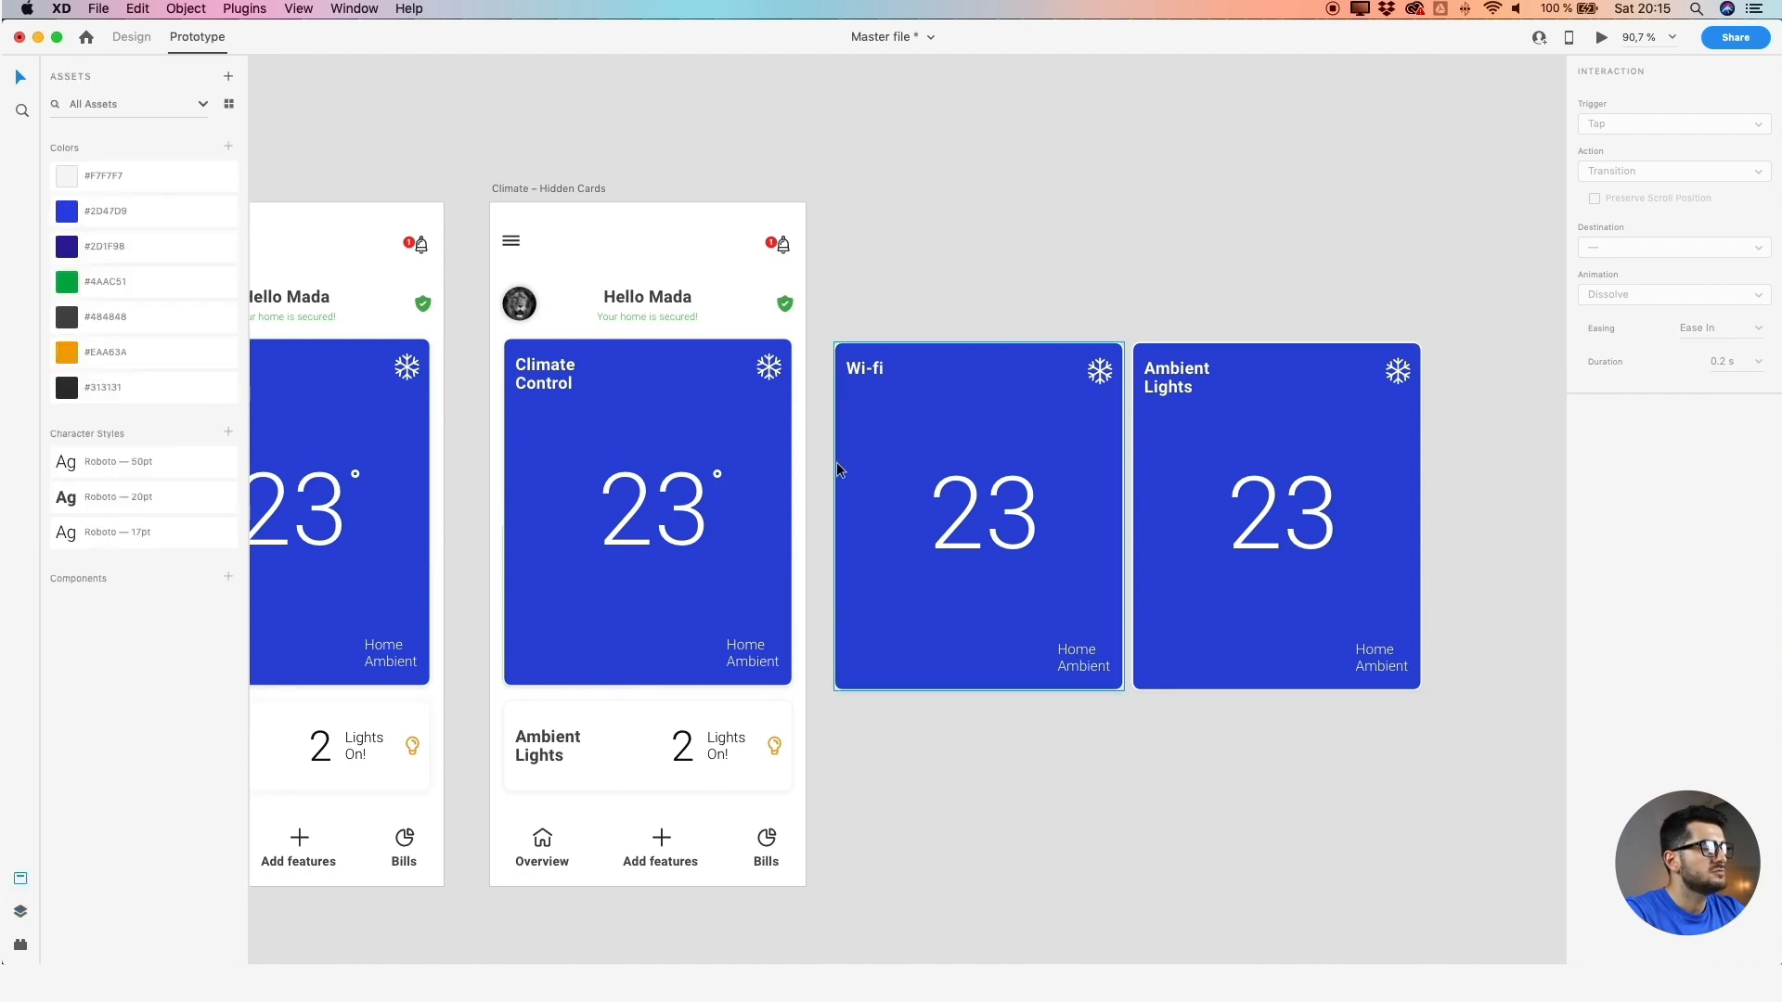
click(939, 438)
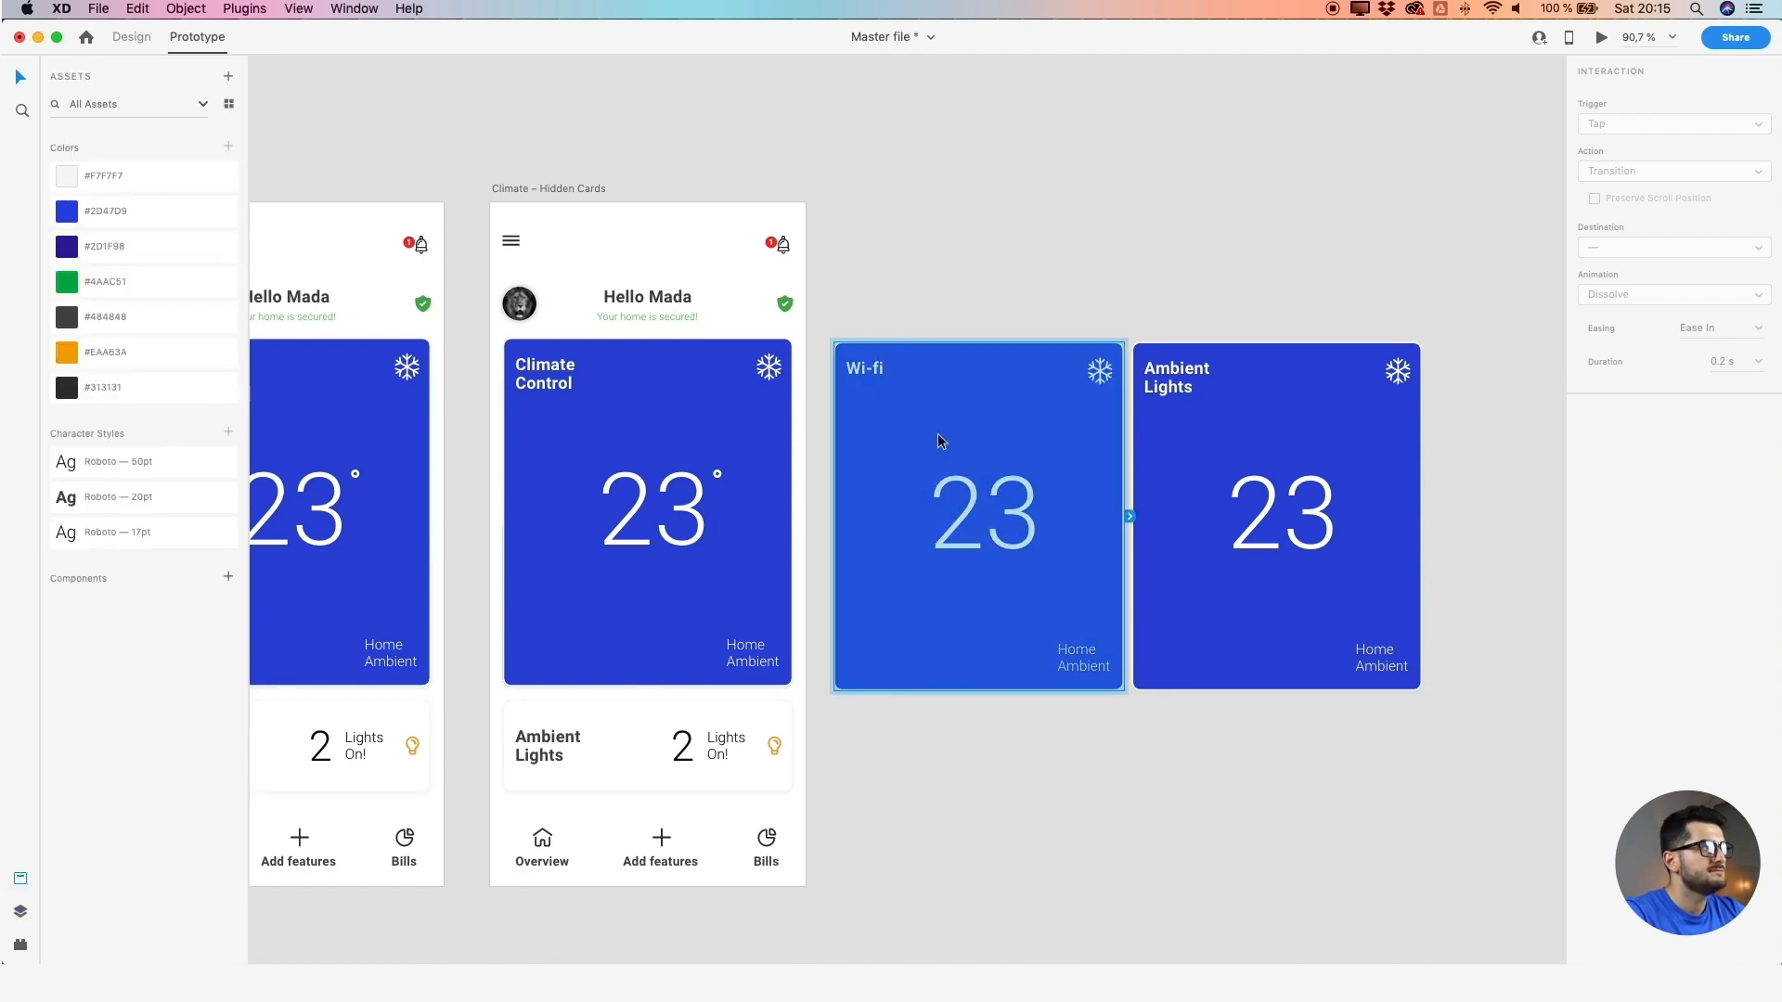
click(130, 37)
click(961, 197)
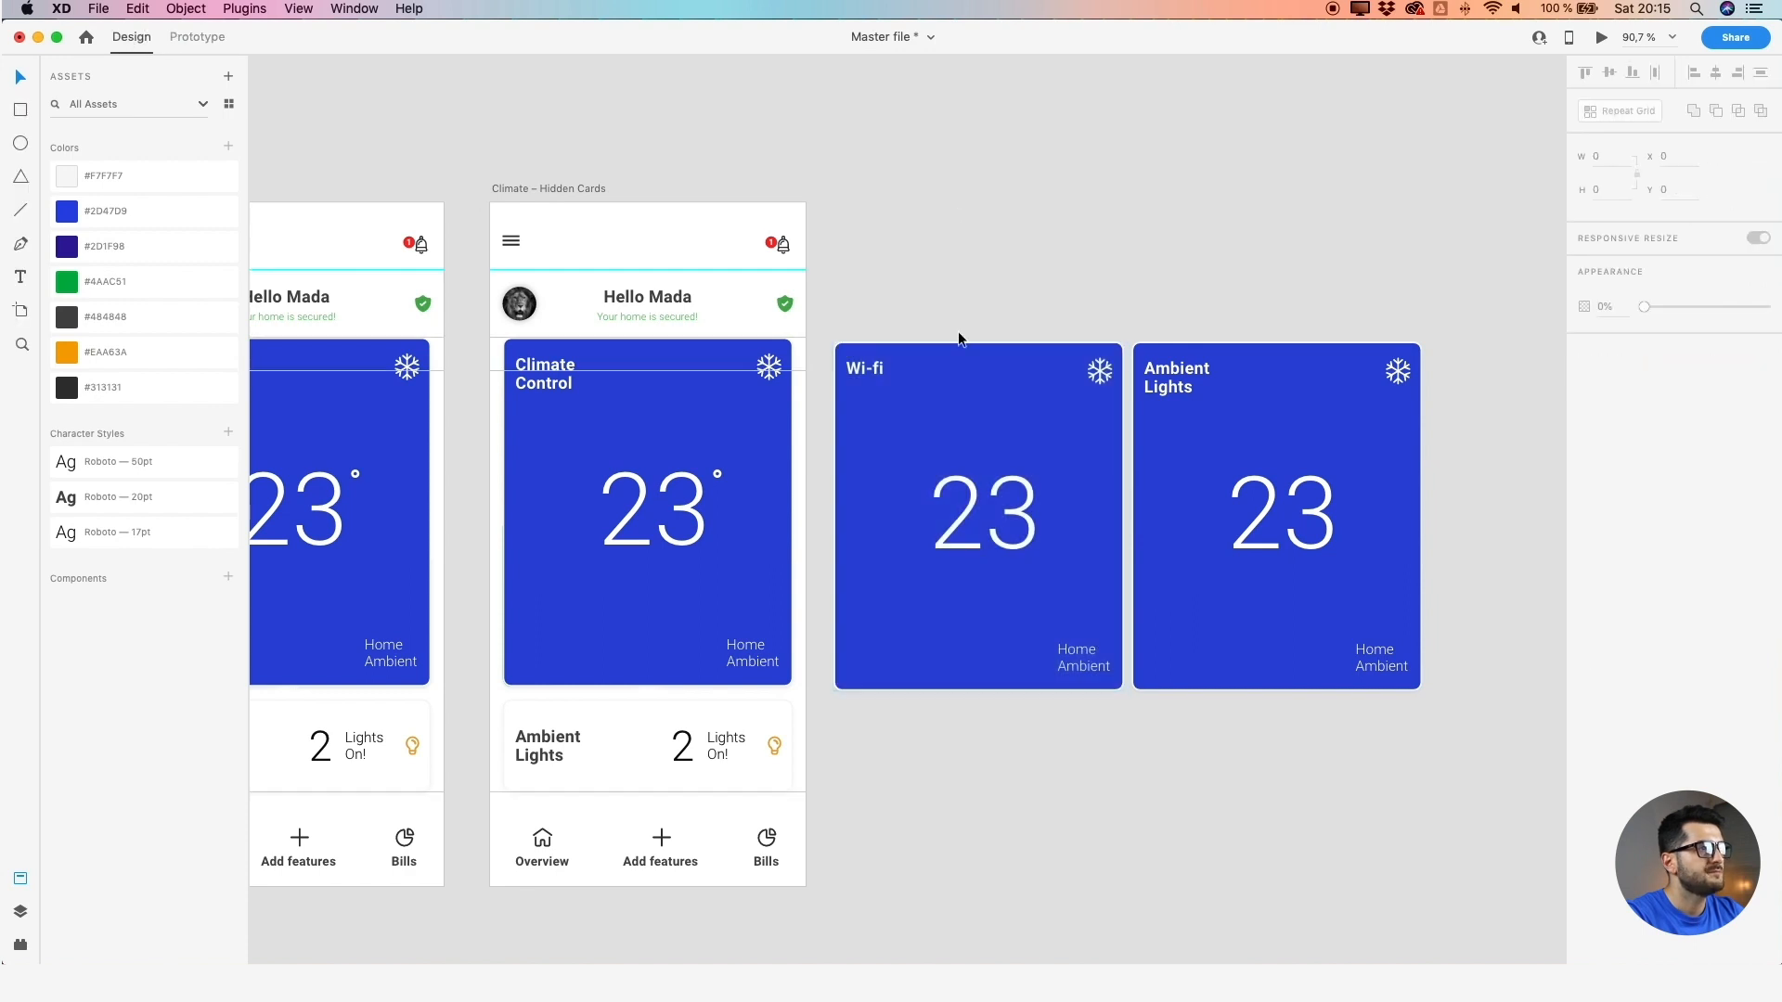
click(946, 412)
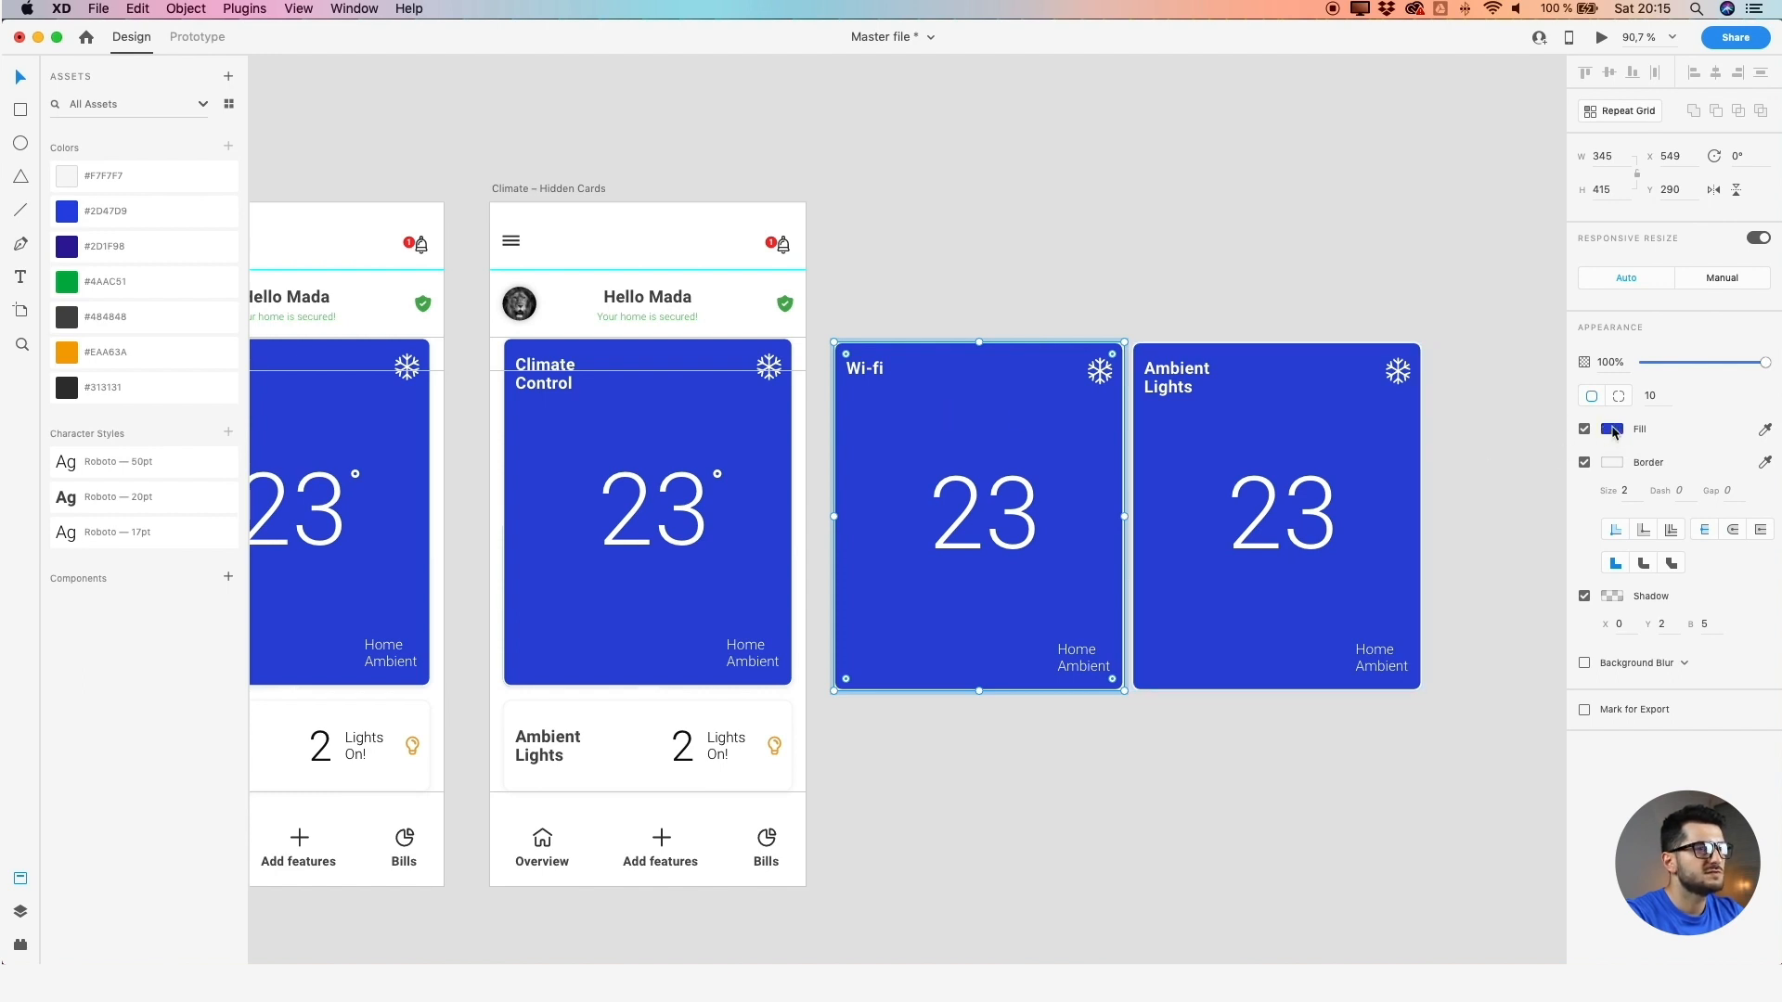
click(117, 248)
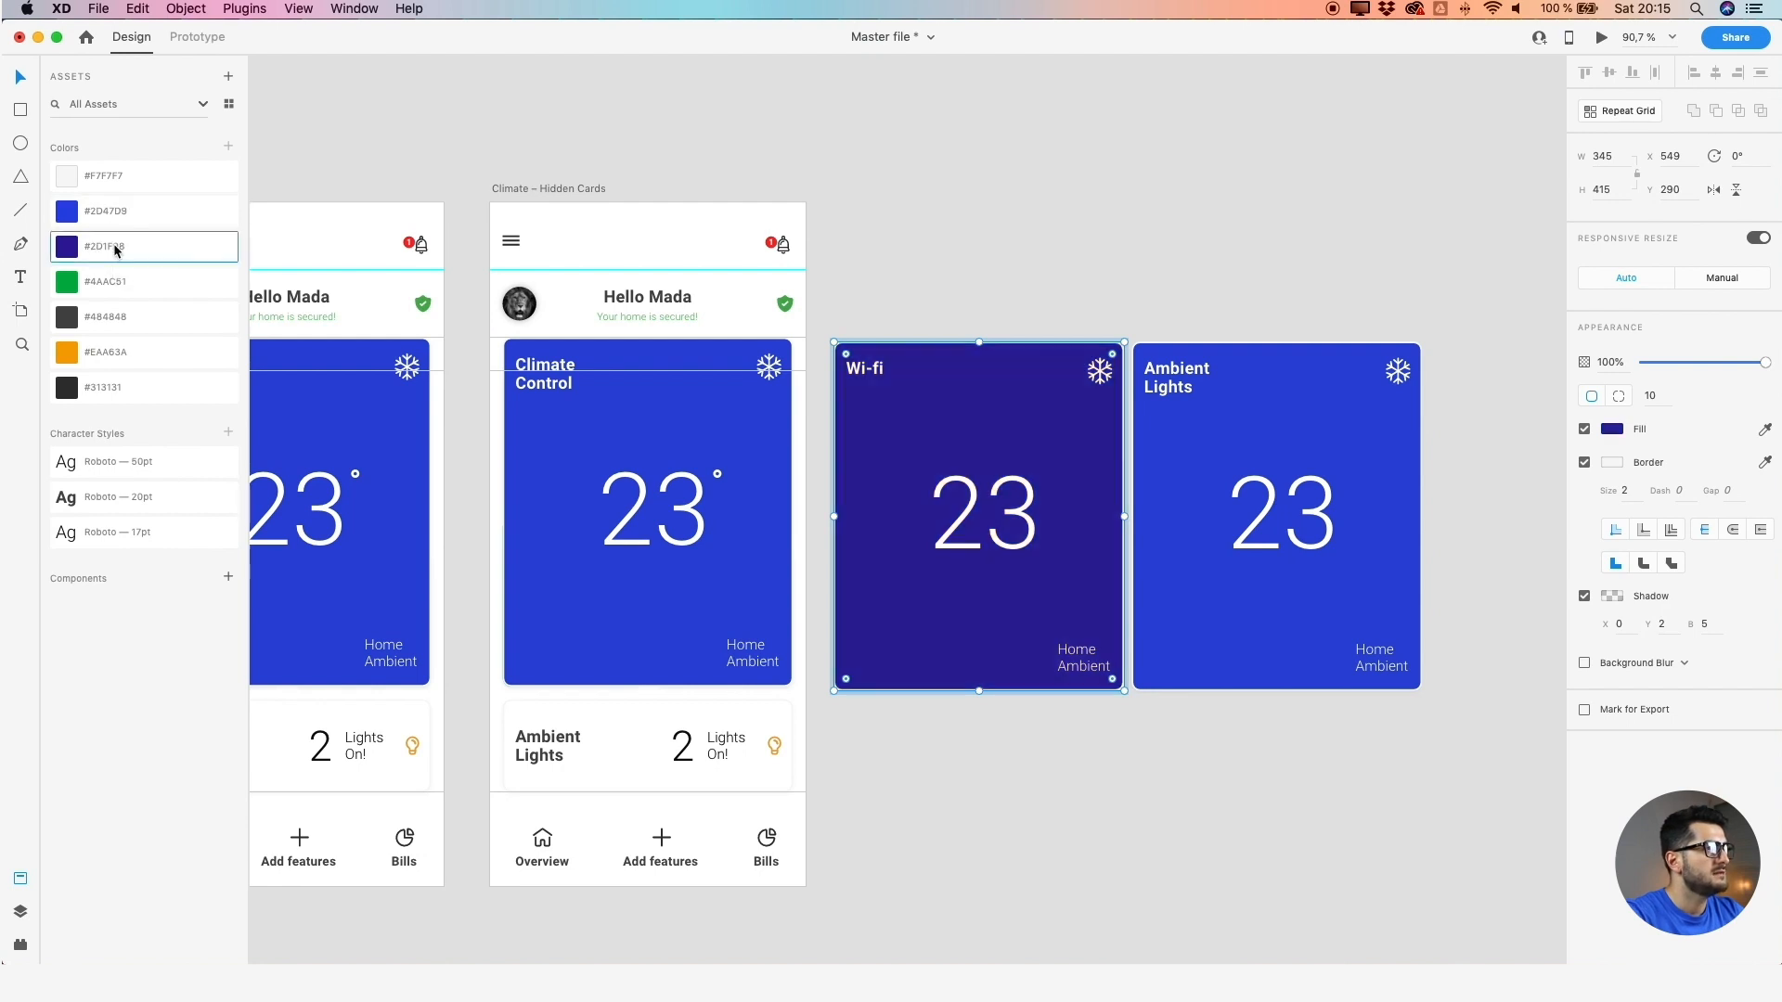
click(976, 297)
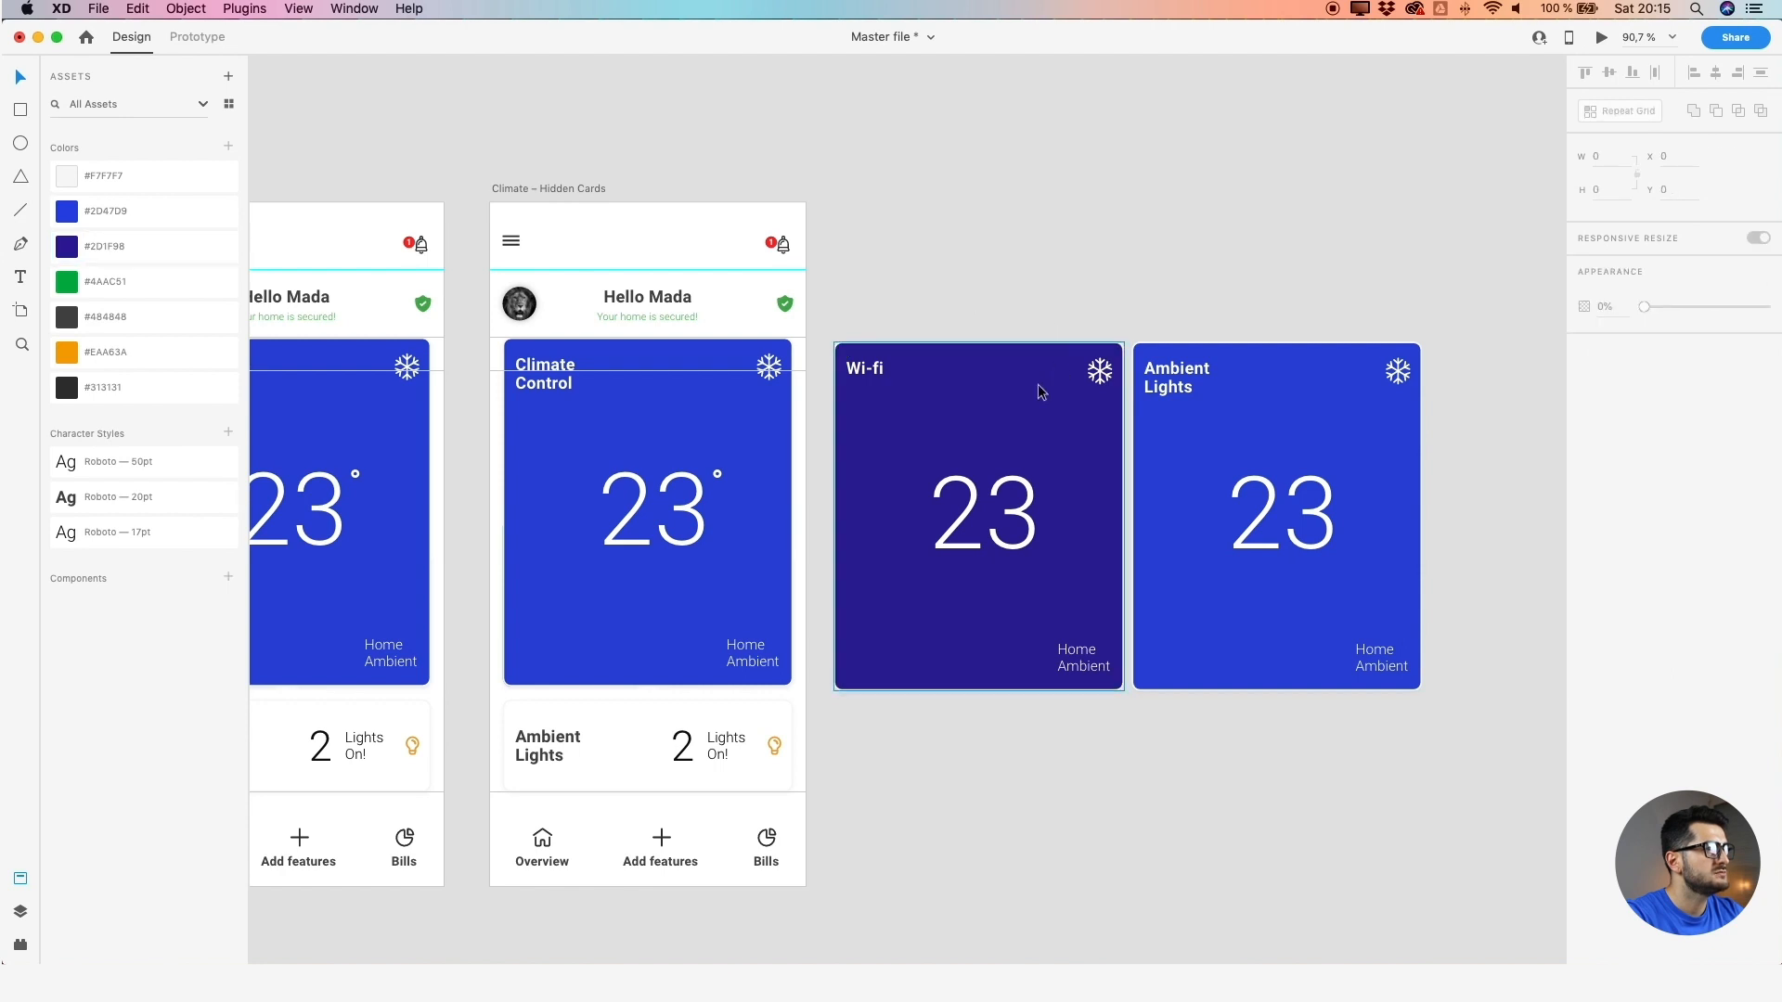
Fill the Ambient Lights card's background rectangle with the saved orange color #EAA63A
click(1209, 426)
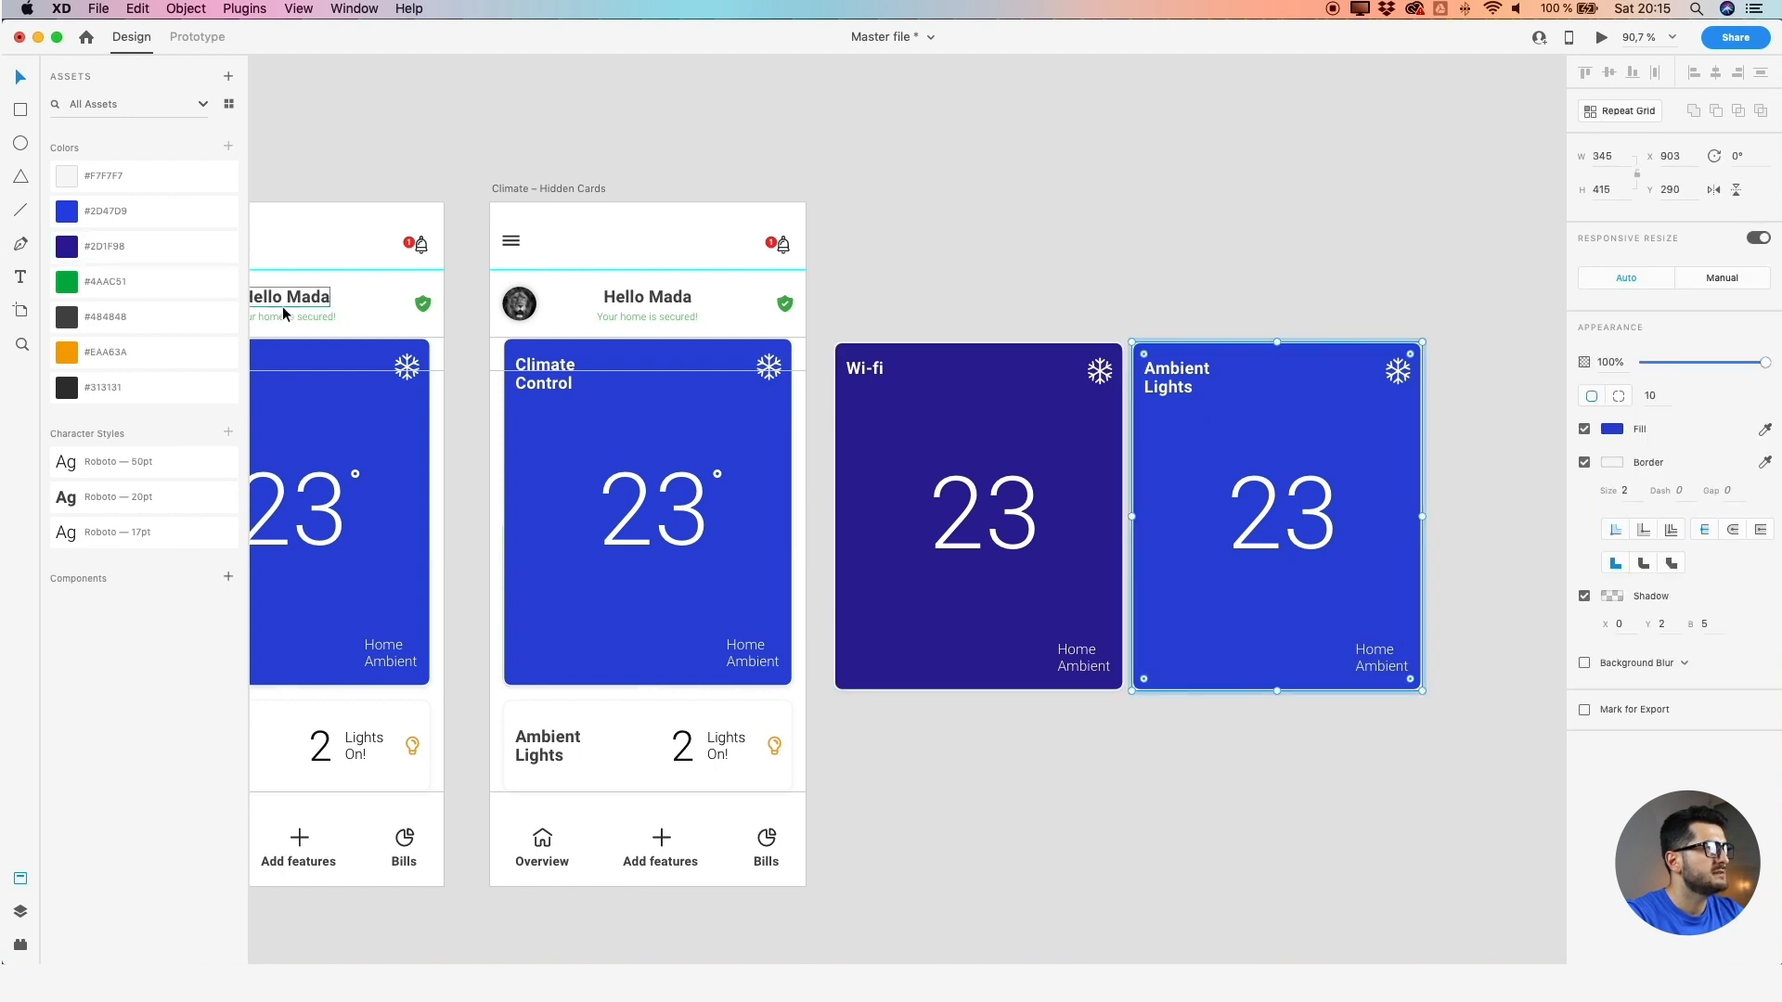
click(125, 352)
click(891, 310)
drag(903, 307, 918, 275)
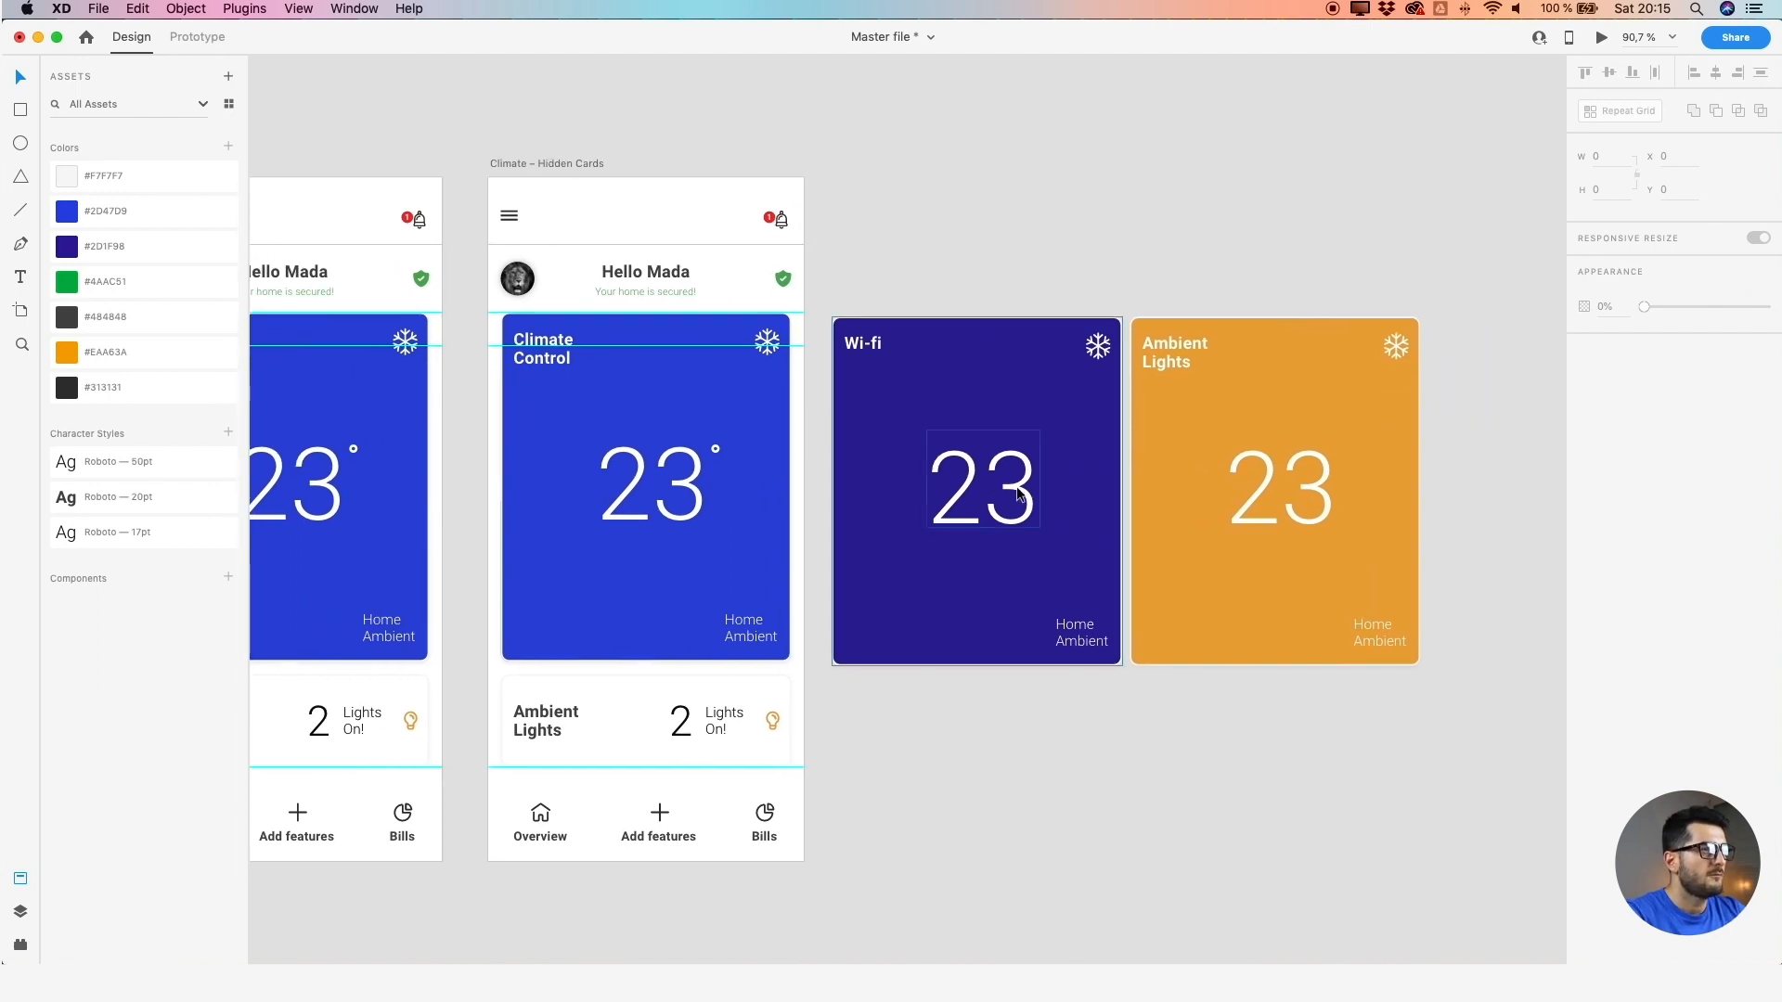
Delete the large 23 text from the Wi-fi card
drag(1055, 715, 961, 691)
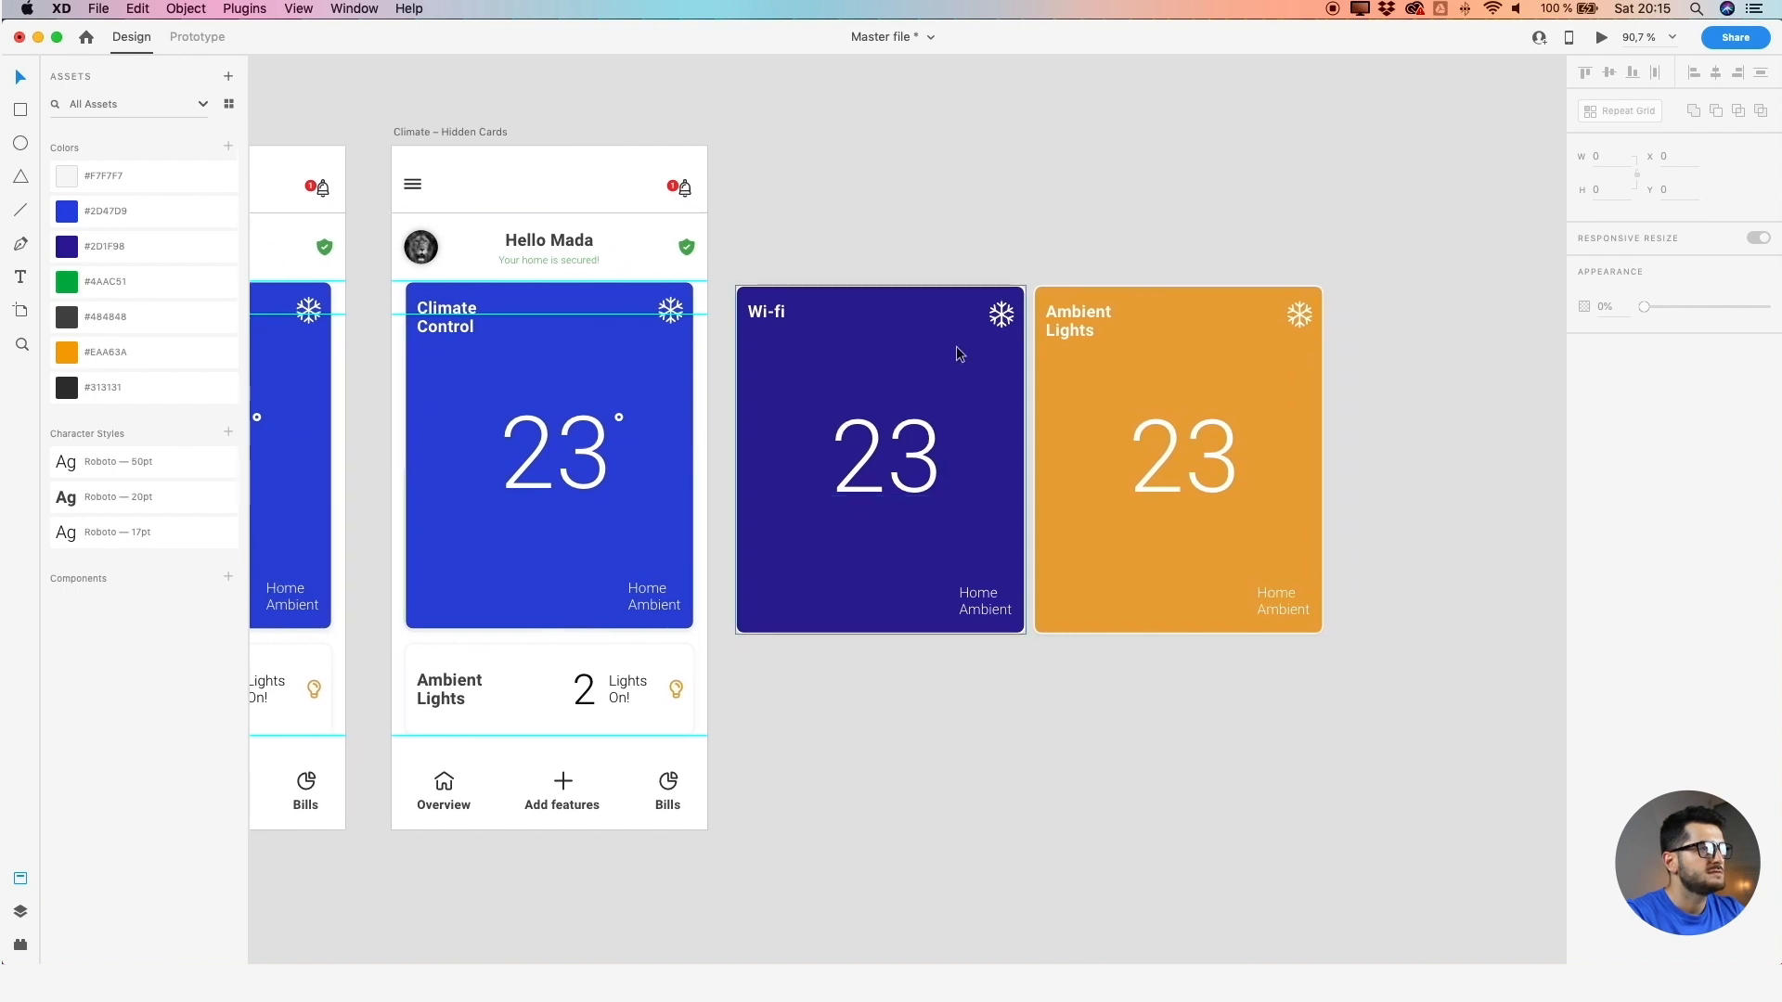
double_click(923, 447)
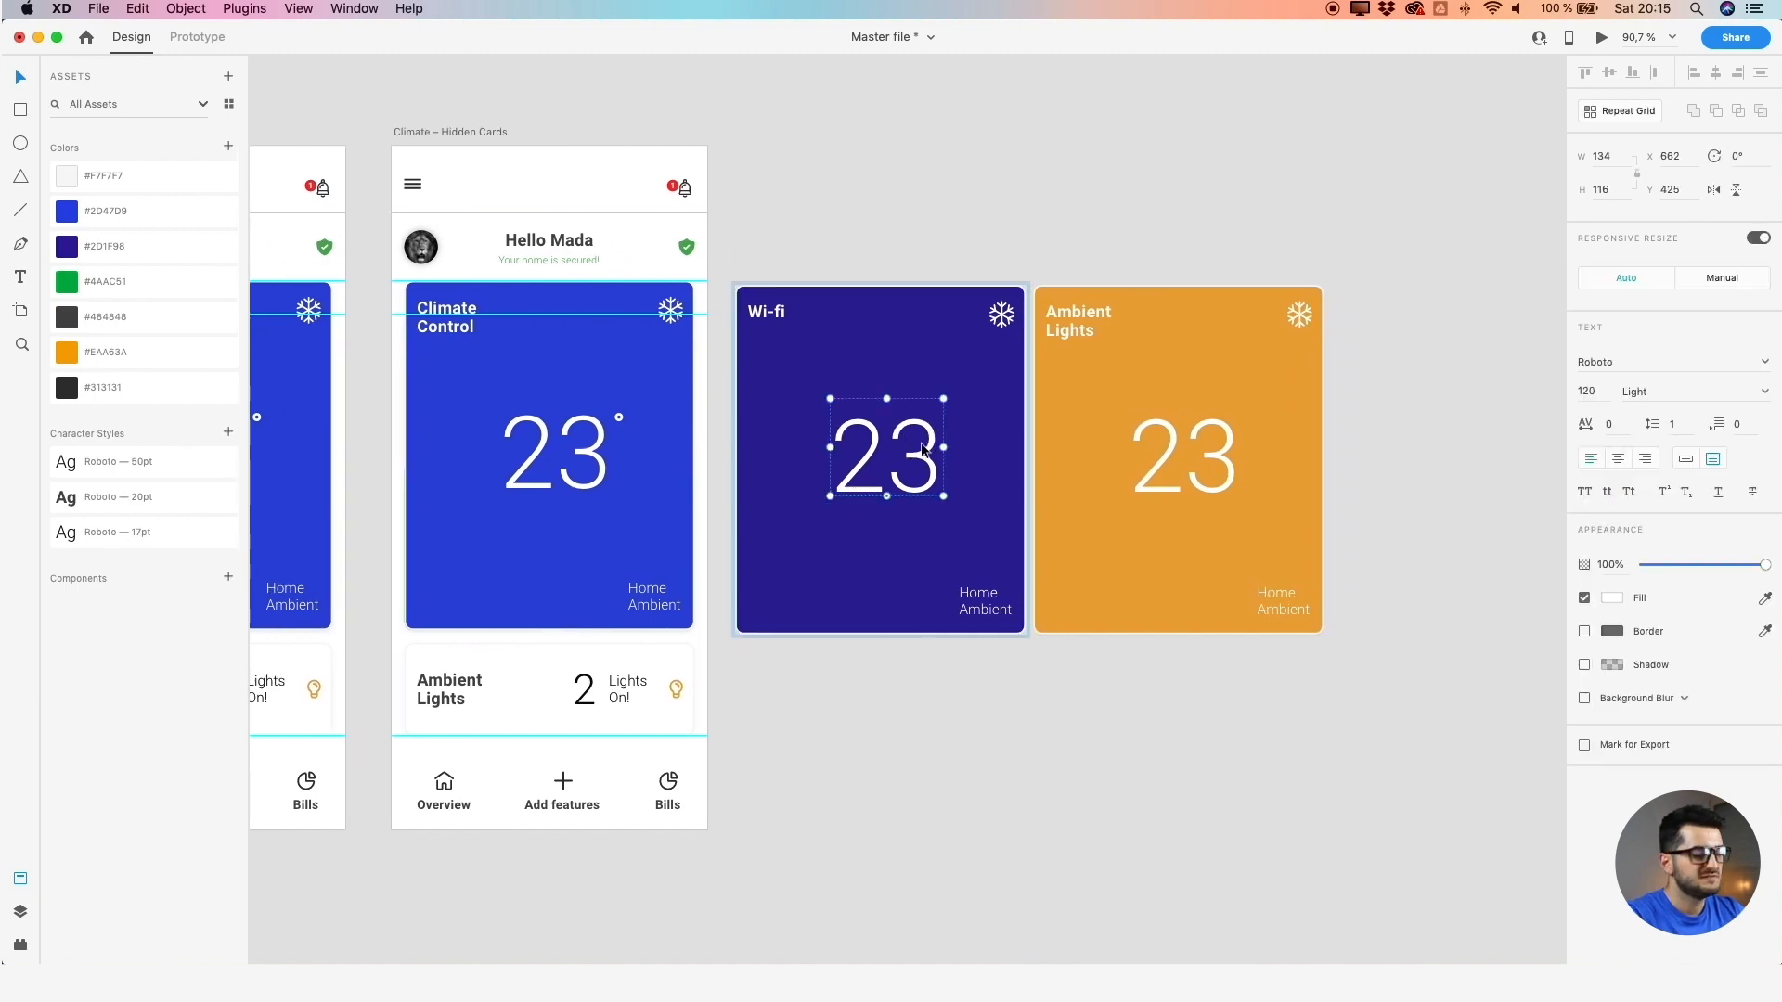
key(Delete)
Delete the large 23 text from the Ambient Lights card, keeping the rest of the card group
click(1158, 468)
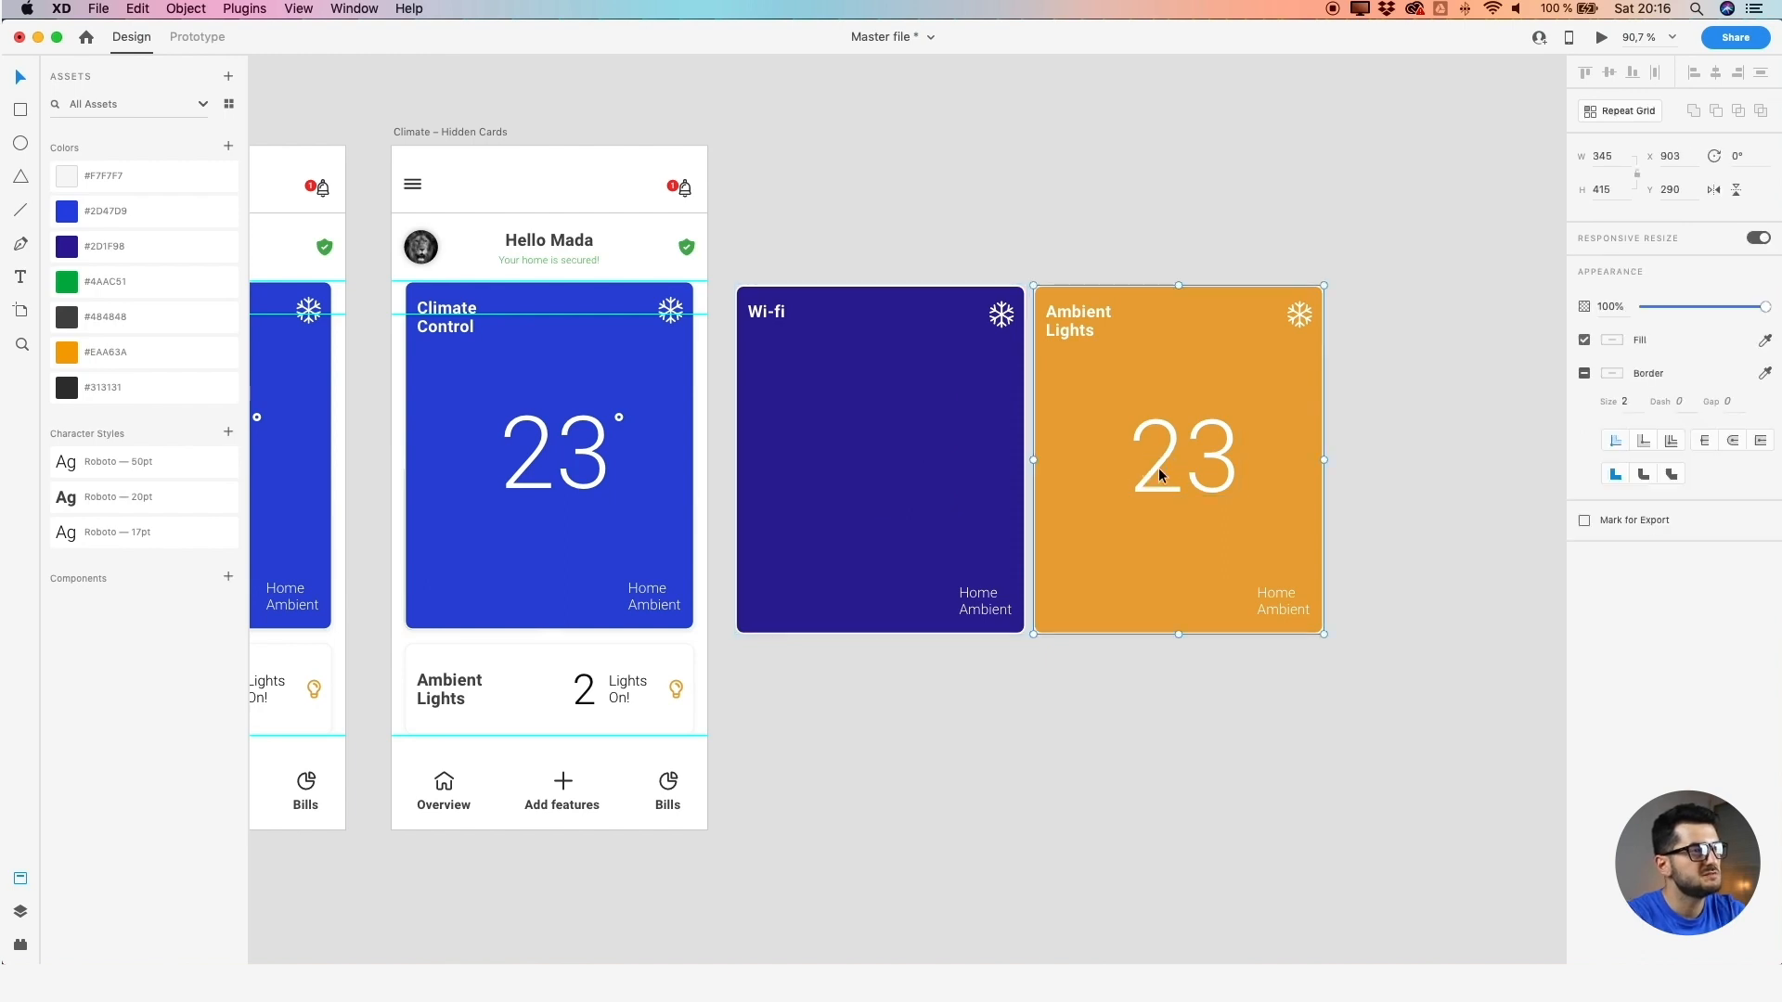
key(Delete)
key(super+z)
double_click(1158, 468)
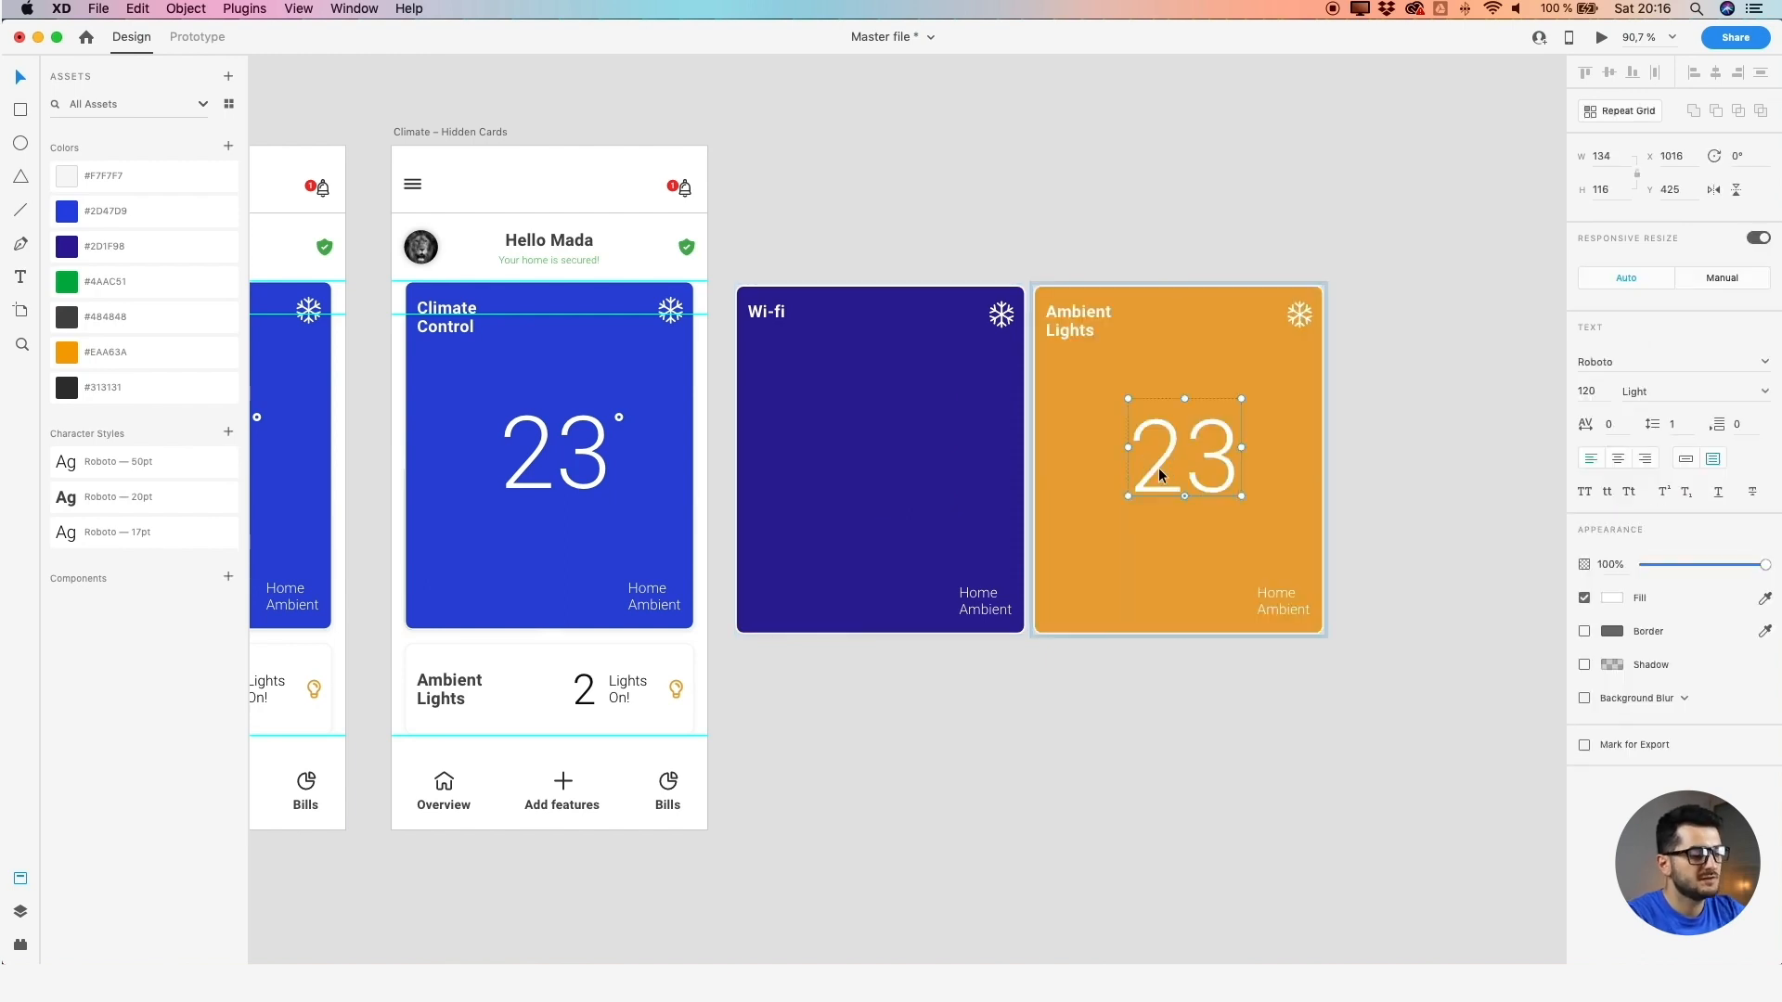
key(Delete)
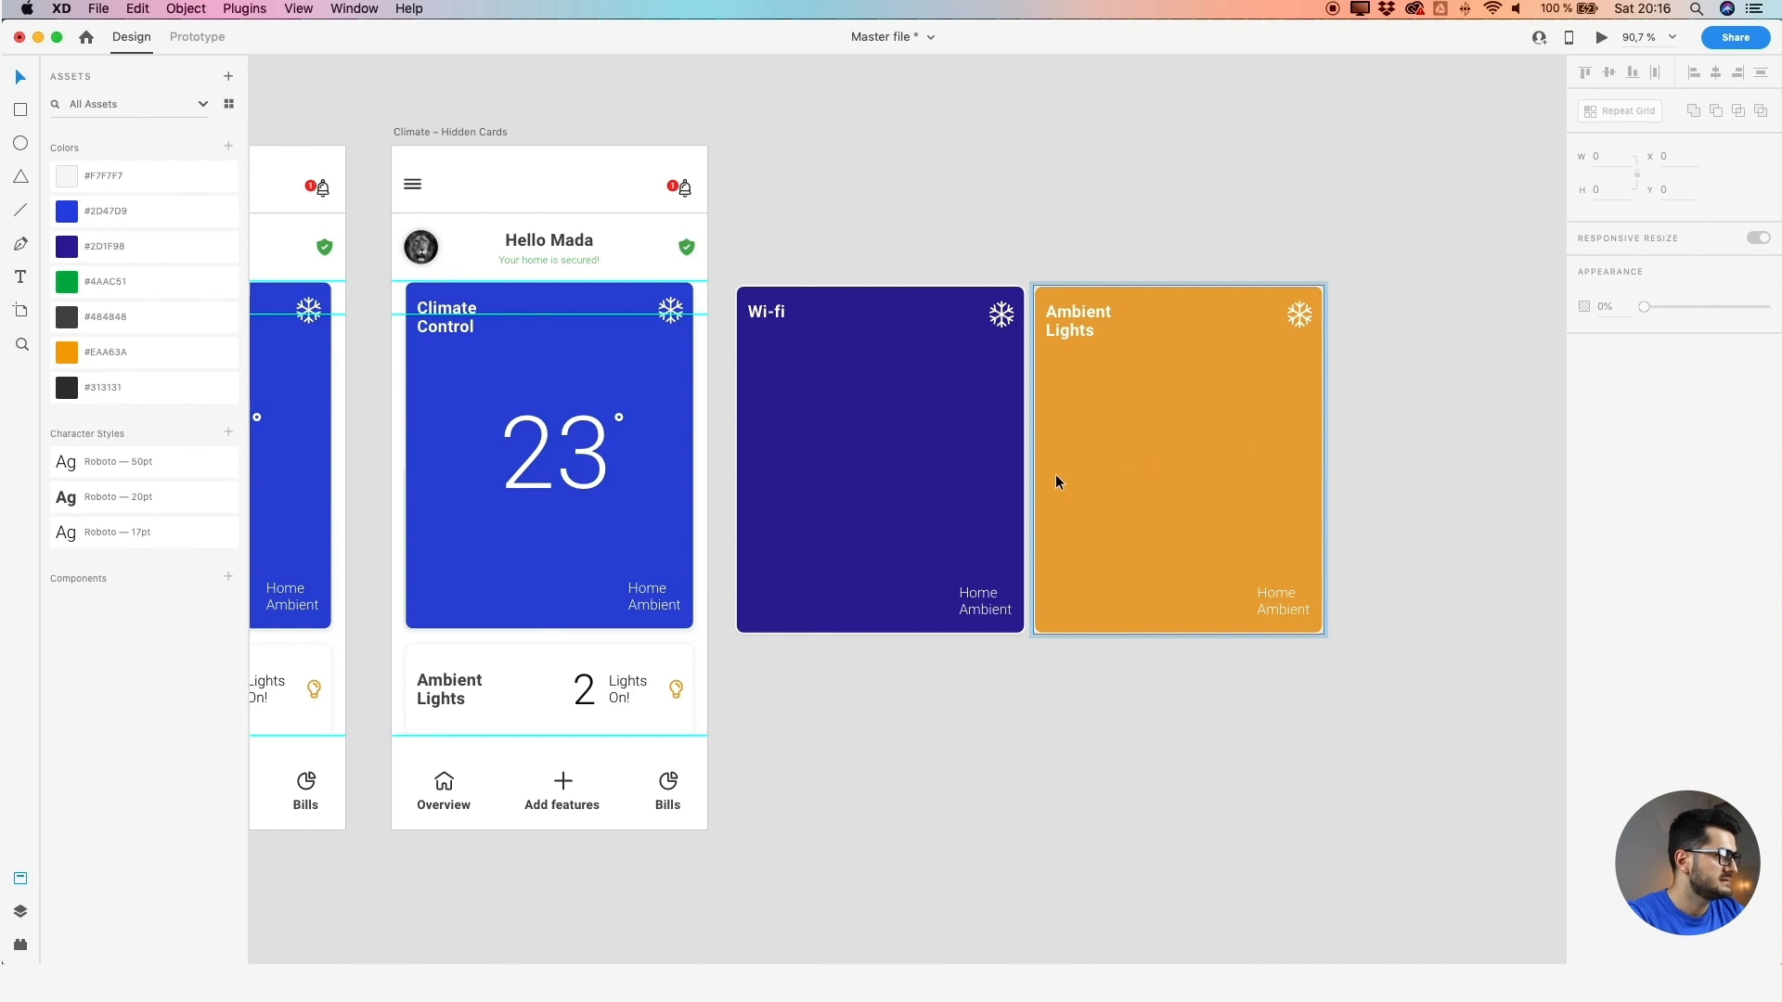
Lower the opacity of the Home Ambient text on both the Wi-fi and Ambient Lights cards until it is invisible
double_click(983, 605)
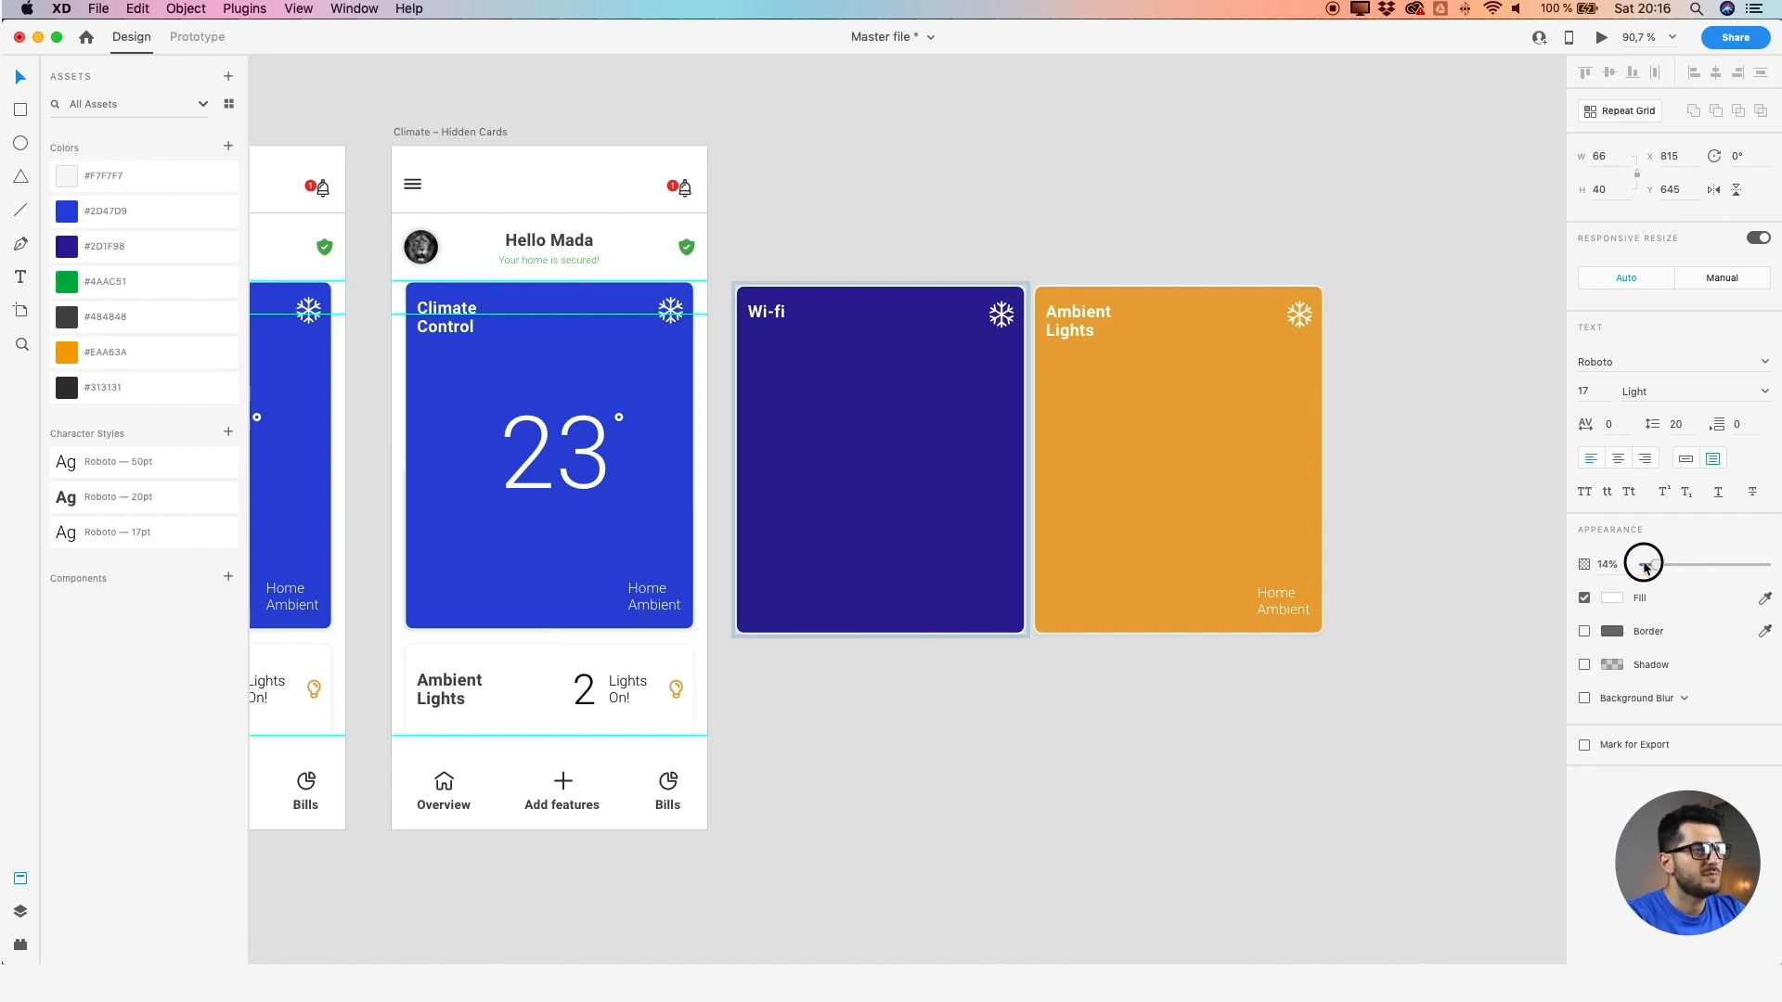
double_click(1279, 599)
drag(1669, 567, 1635, 564)
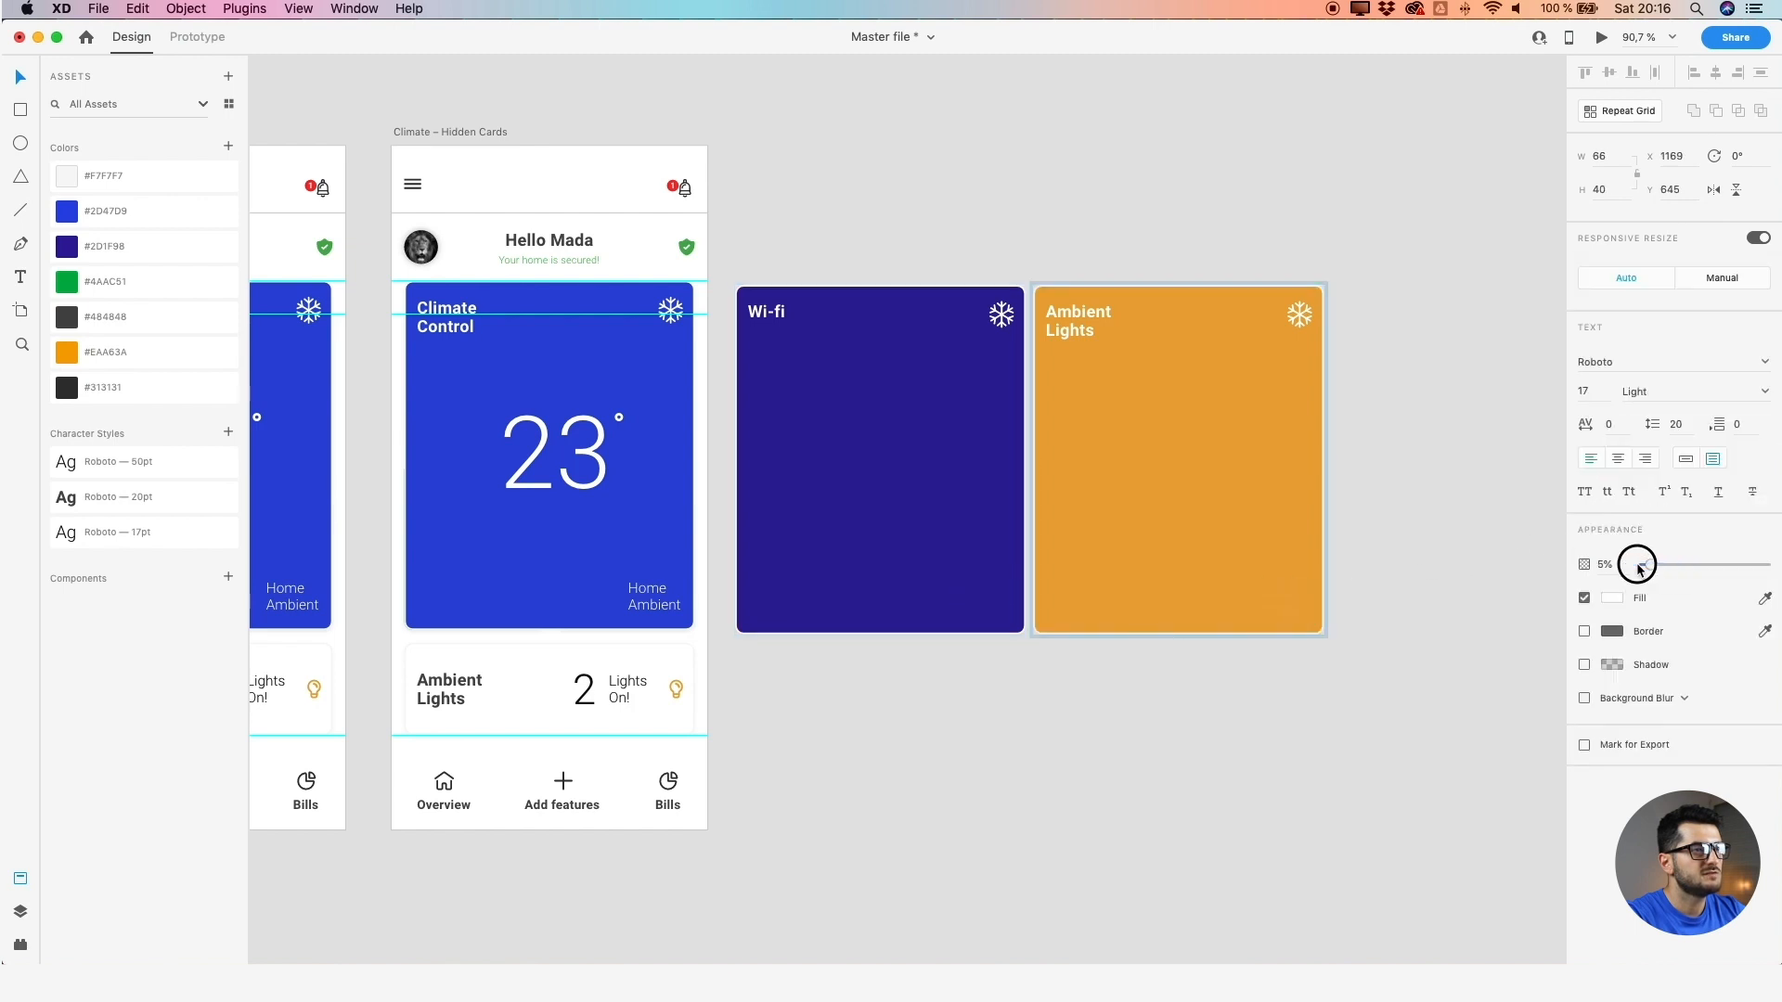
Move the Wi-fi card's title and snowflake icon together straight down to the card's lower edge, at Y 652
click(1296, 319)
shift+click(1055, 320)
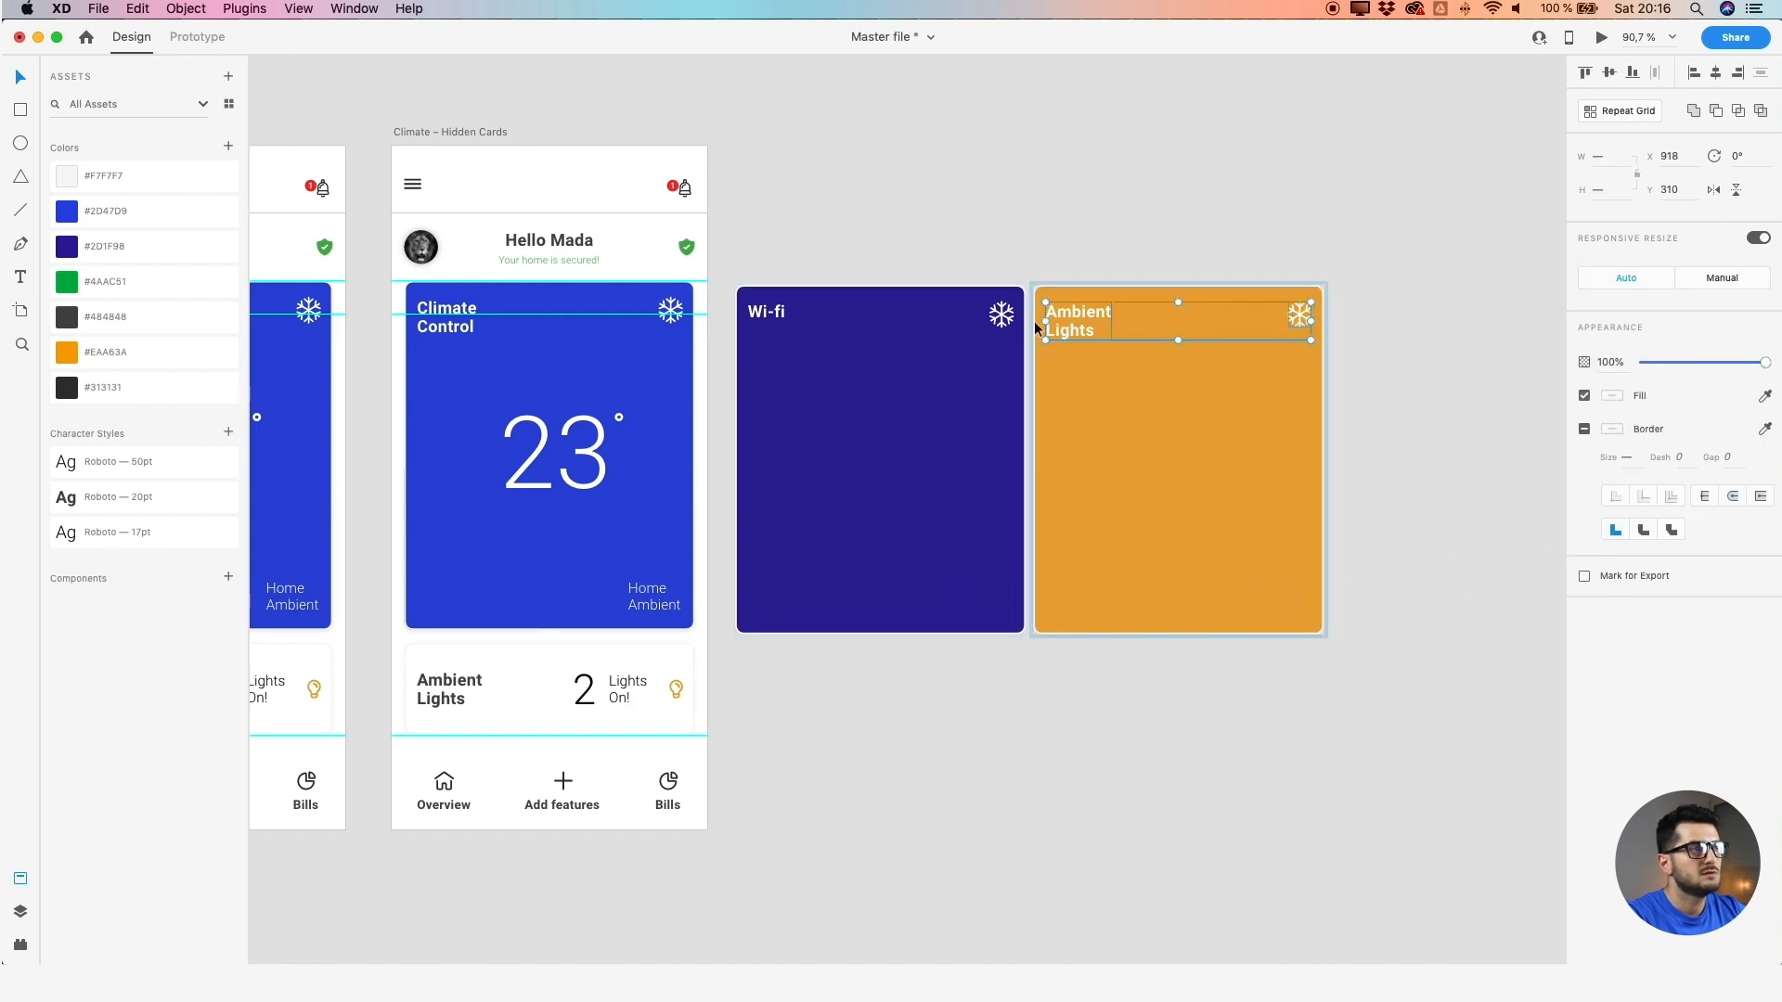
double_click(777, 315)
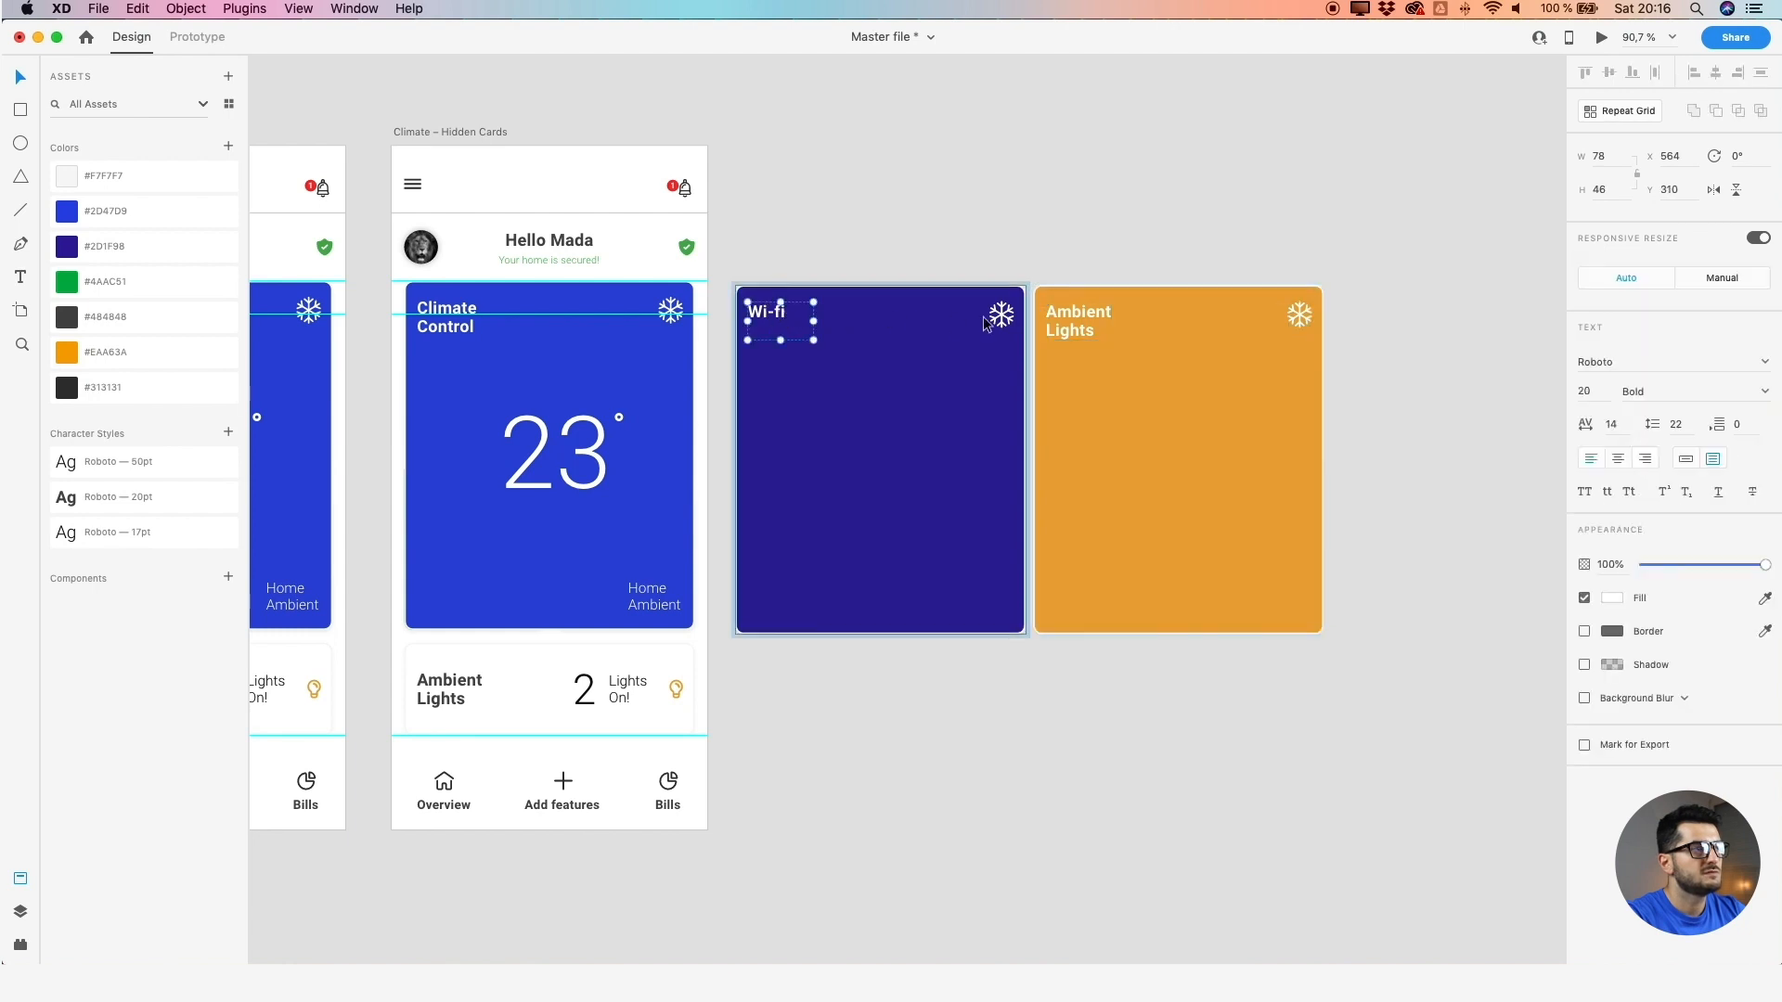
click(1001, 315)
shift+click(770, 313)
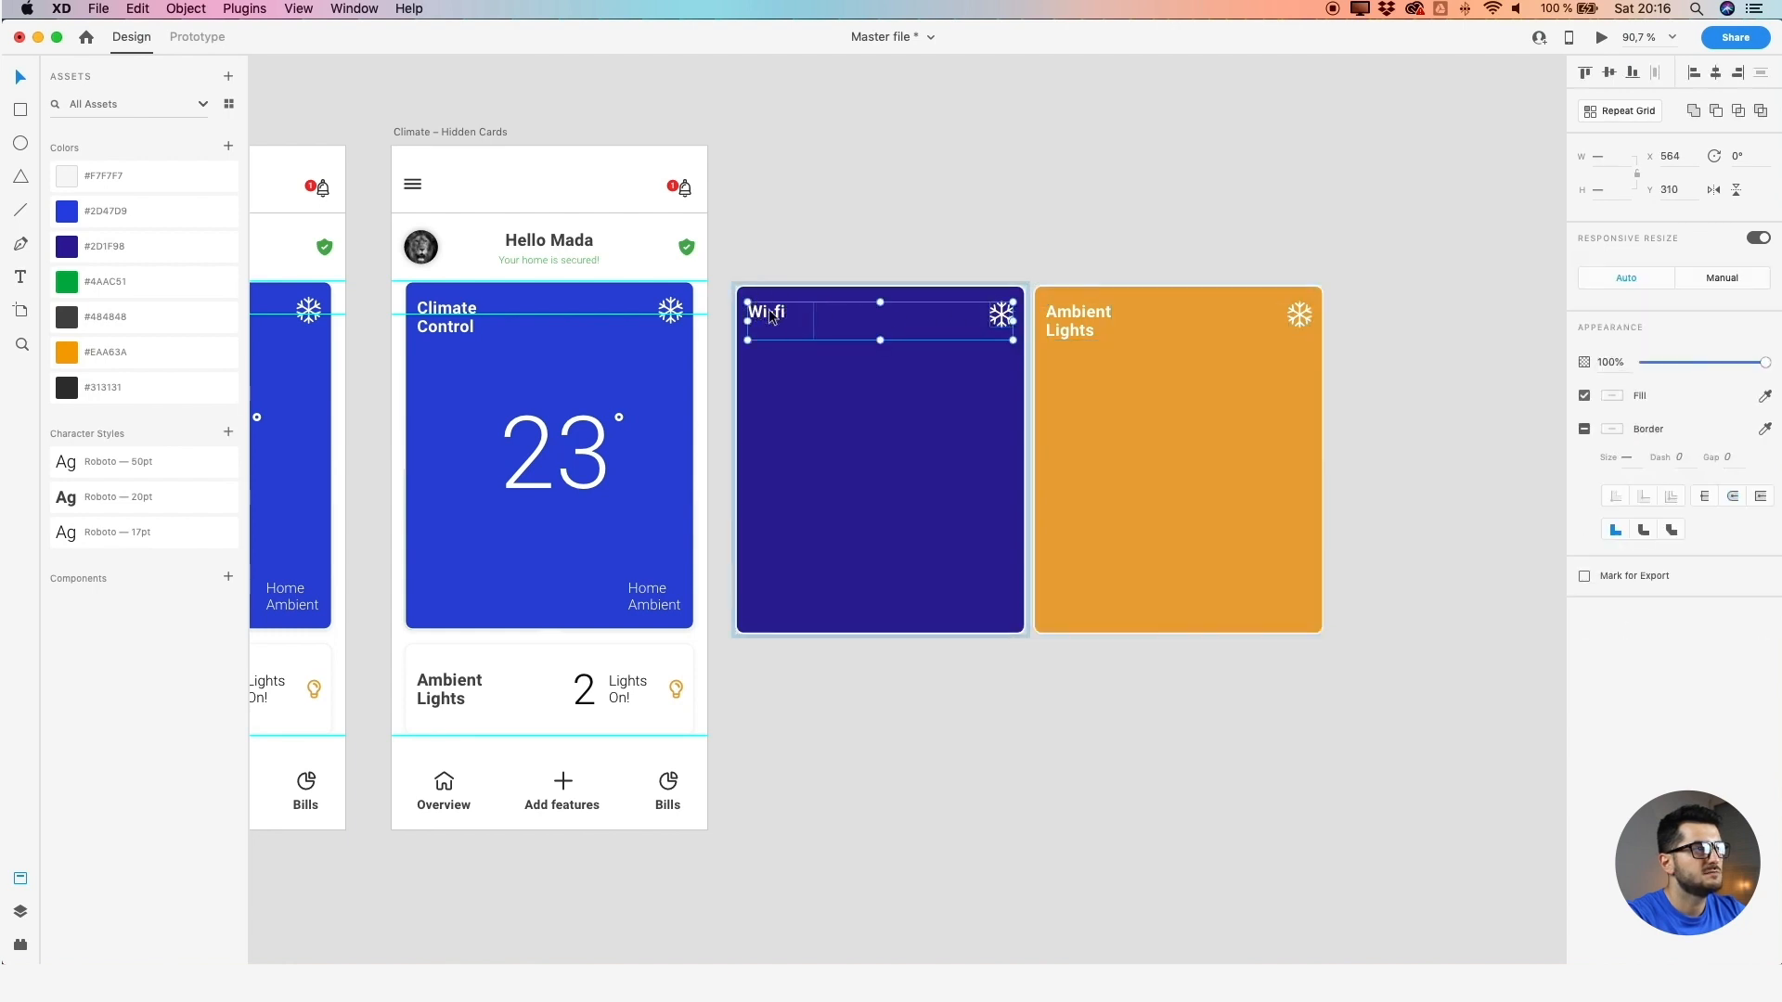
drag(769, 314, 782, 601)
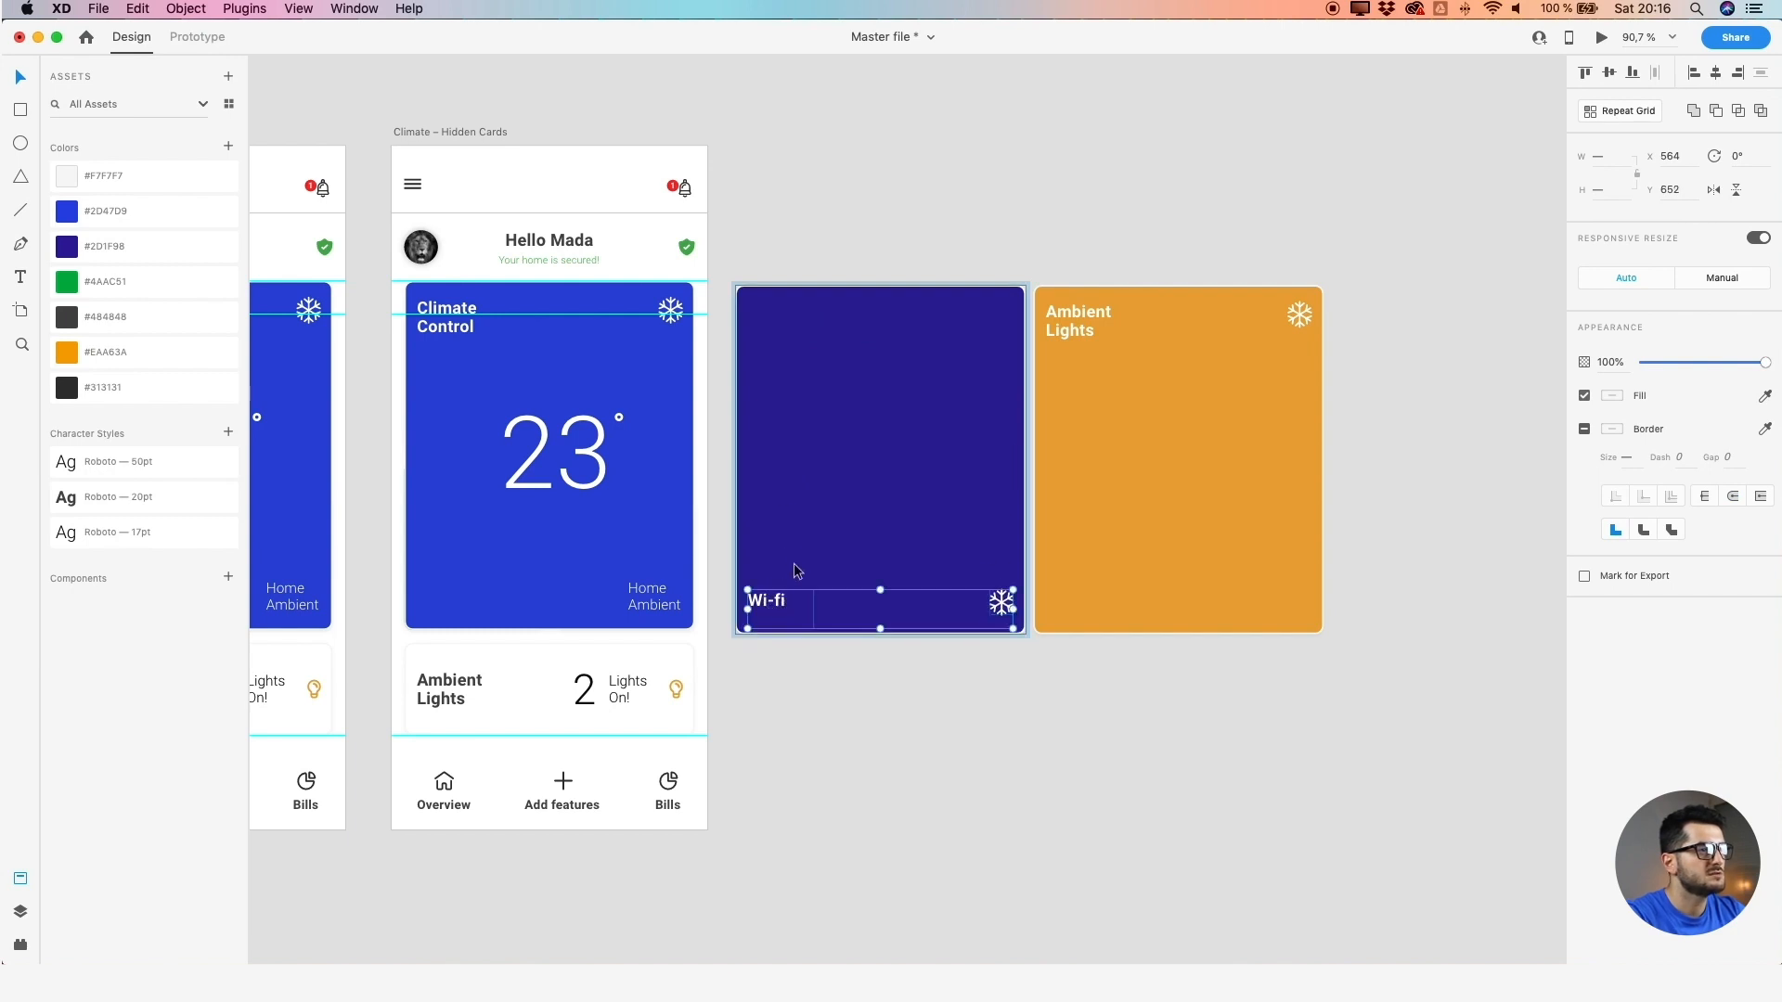
scroll(795, 564, up, 5)
click(1007, 707)
click(1160, 643)
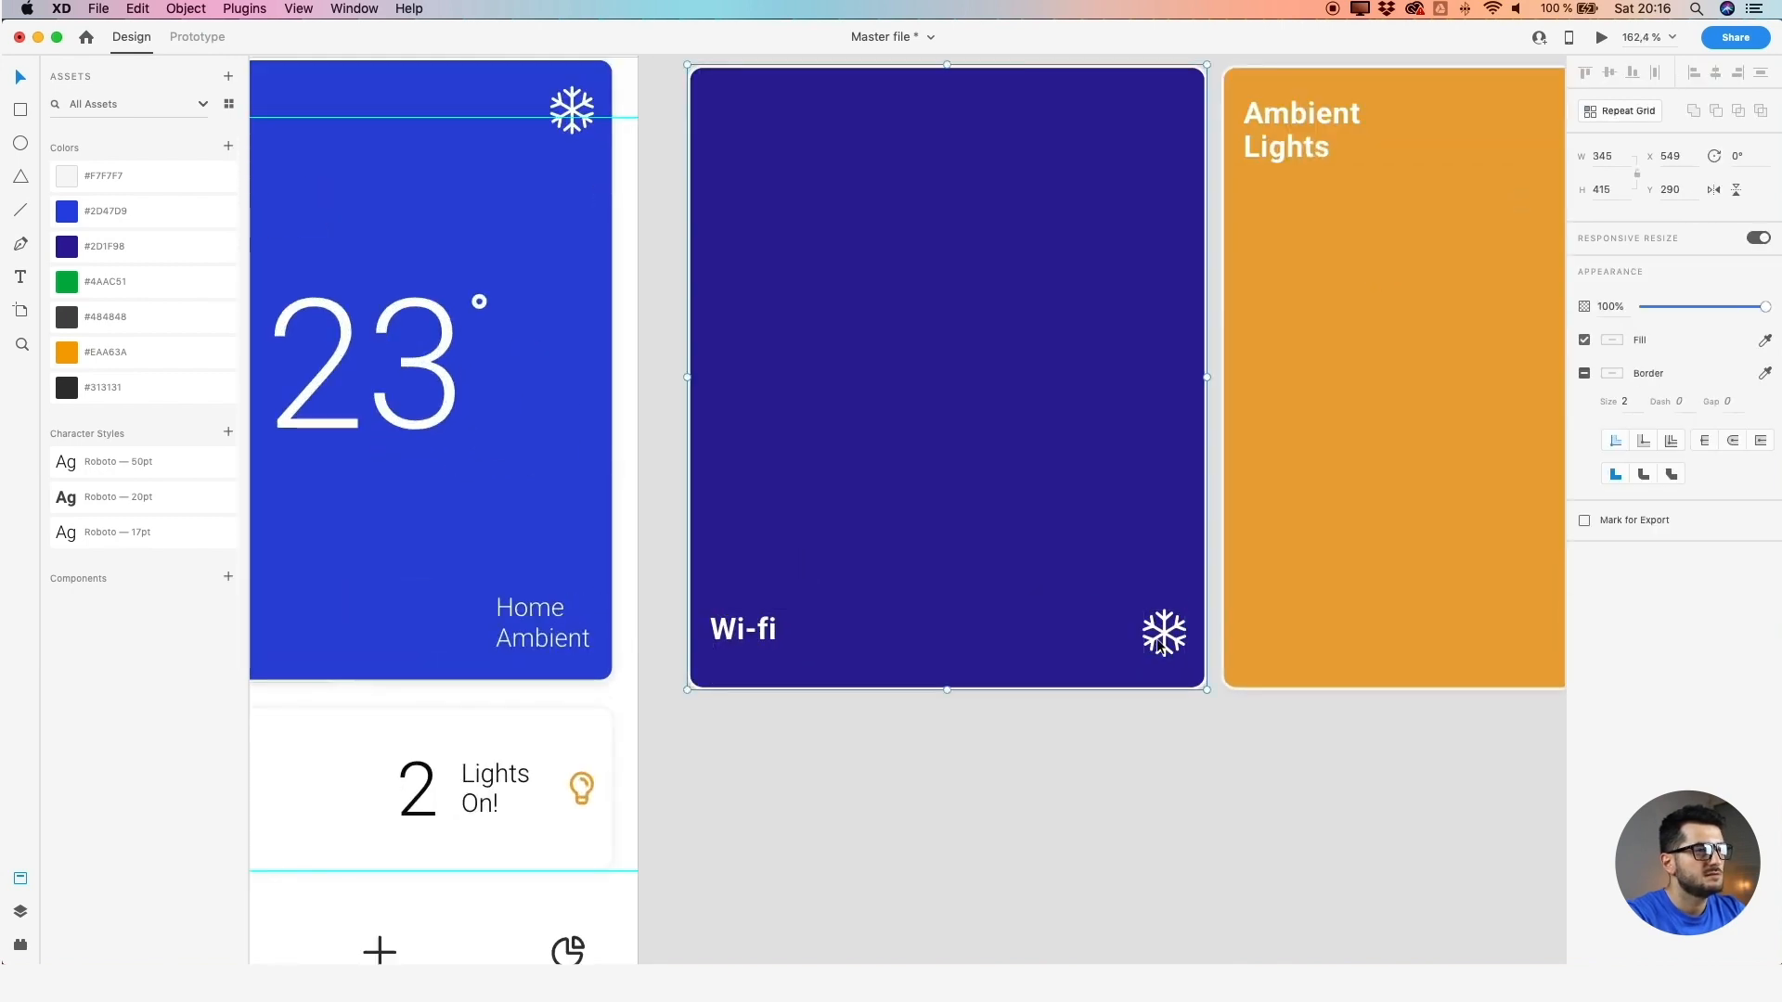
Copy the Wi-fi and light bulb icons from the Guideline – 1 artboard onto the Wi-fi and Ambient Lights cards respectively
scroll(1113, 619, down, 5)
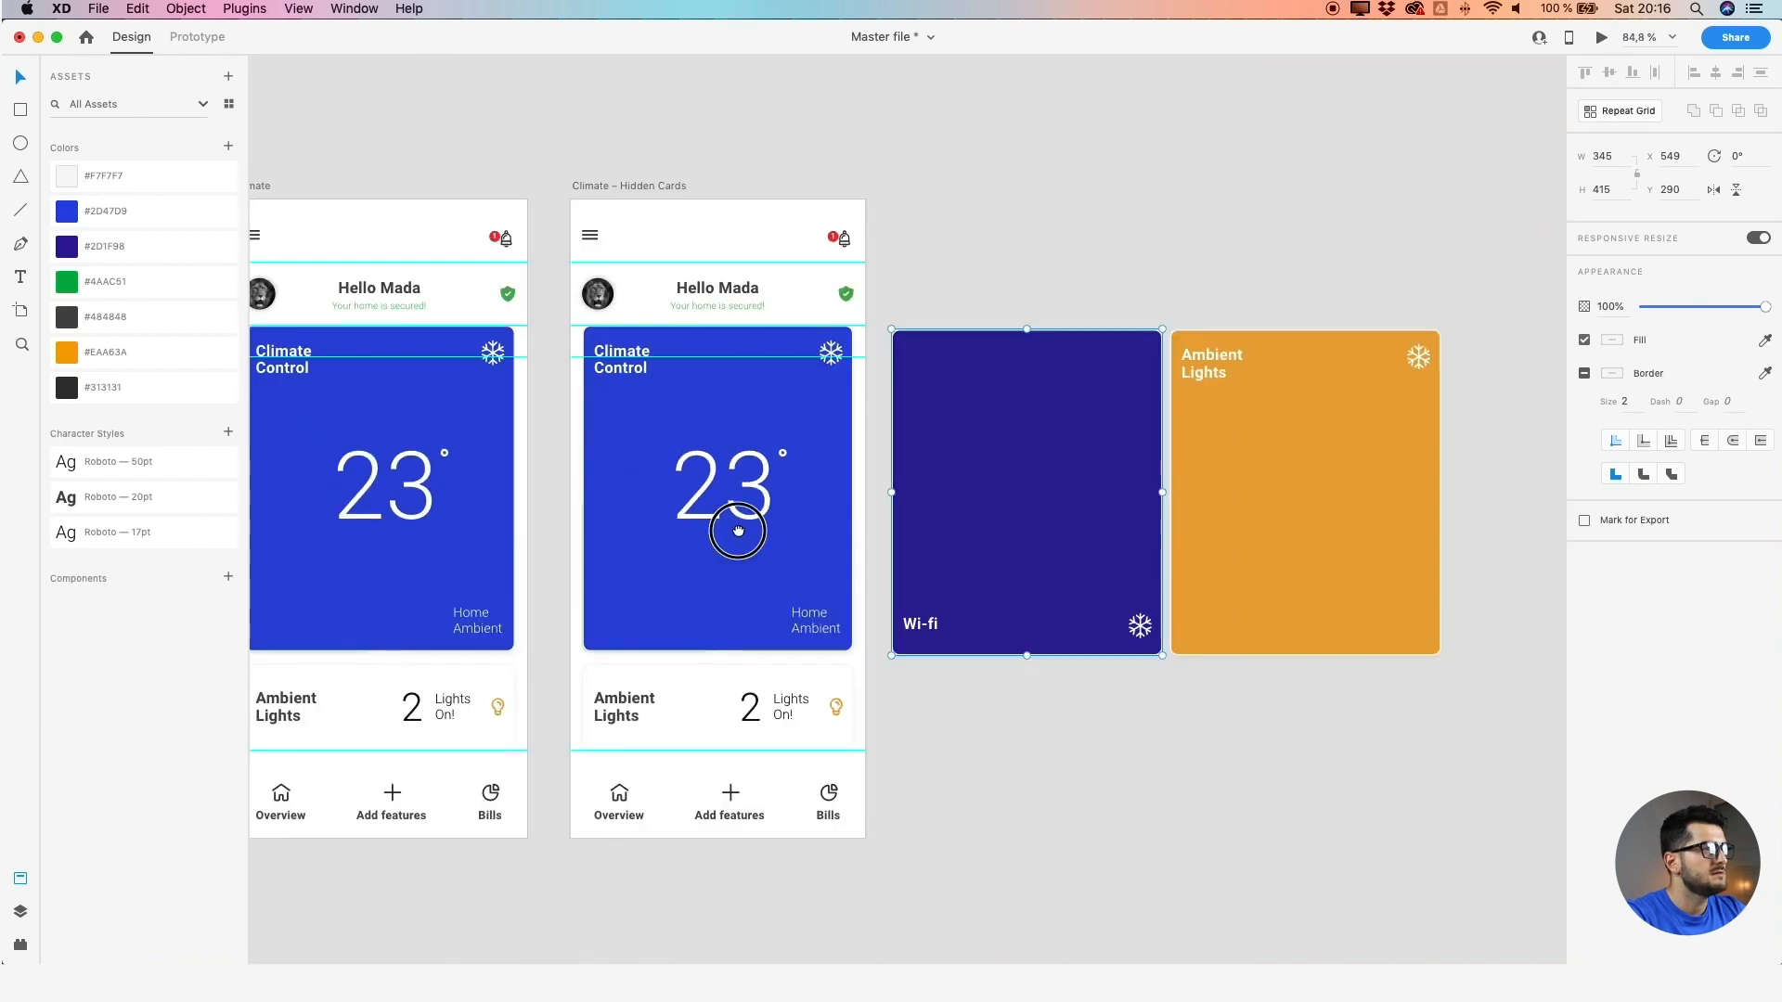
scroll(738, 529, left, 5)
scroll(975, 543, down, 2)
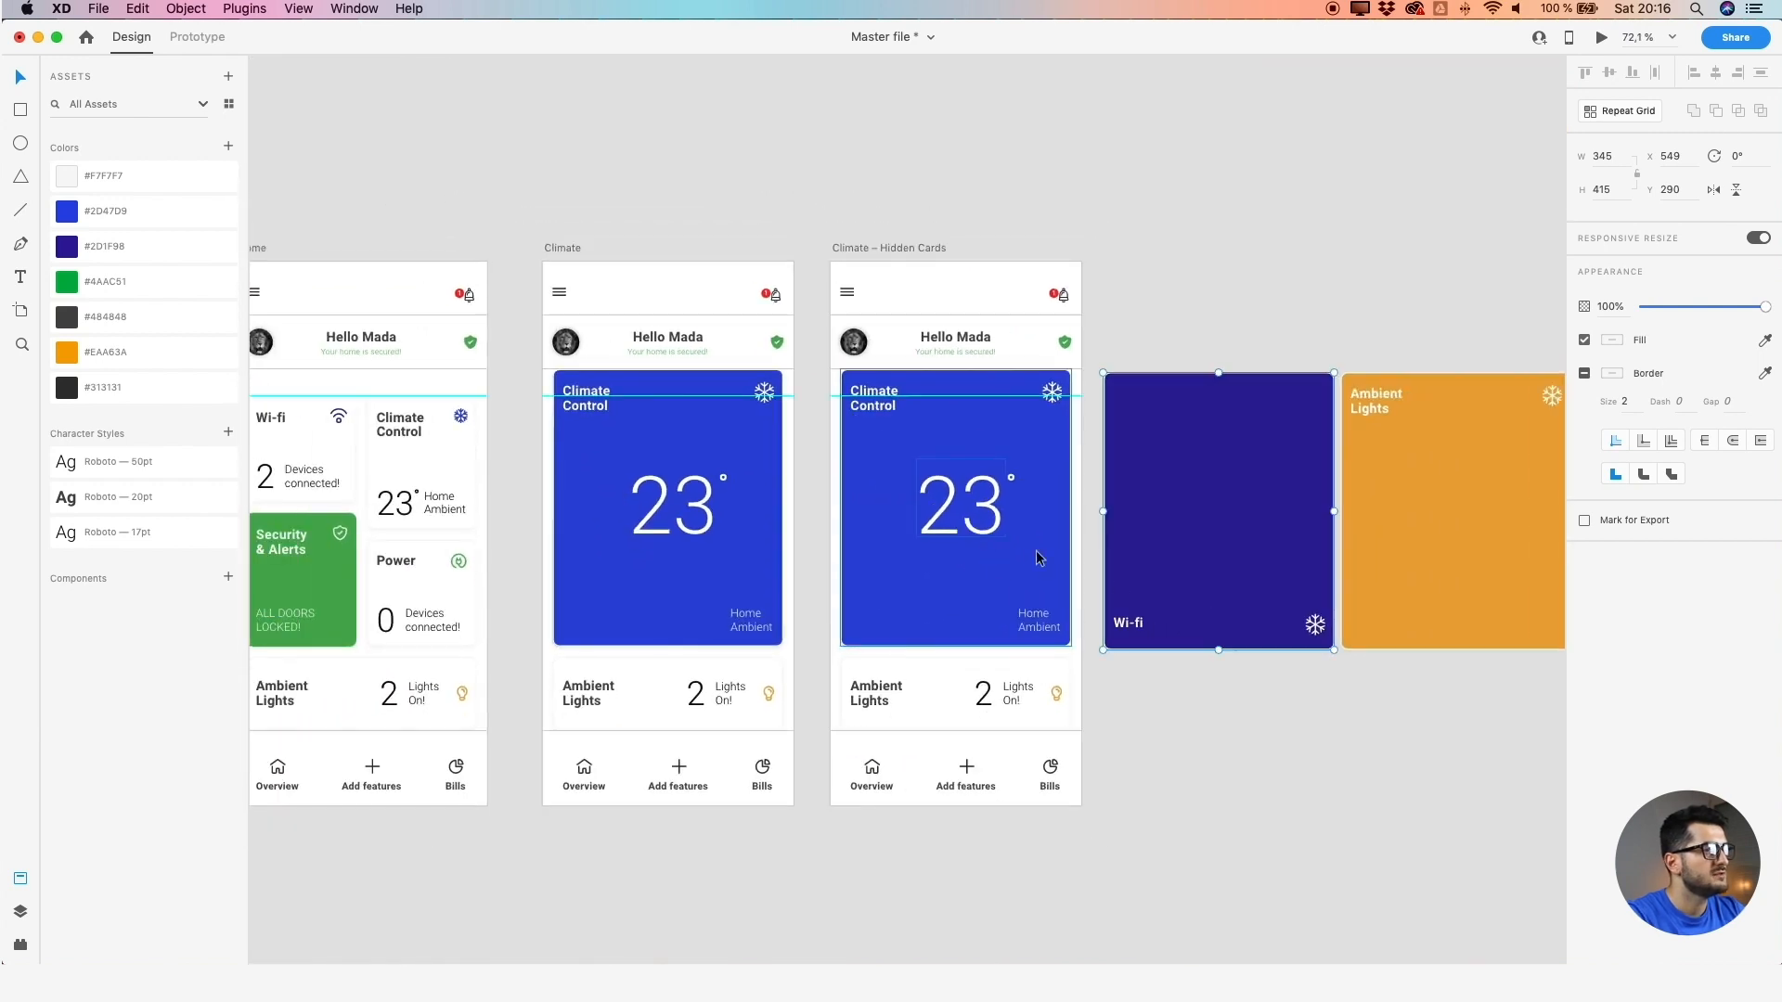
scroll(827, 565, left, 5)
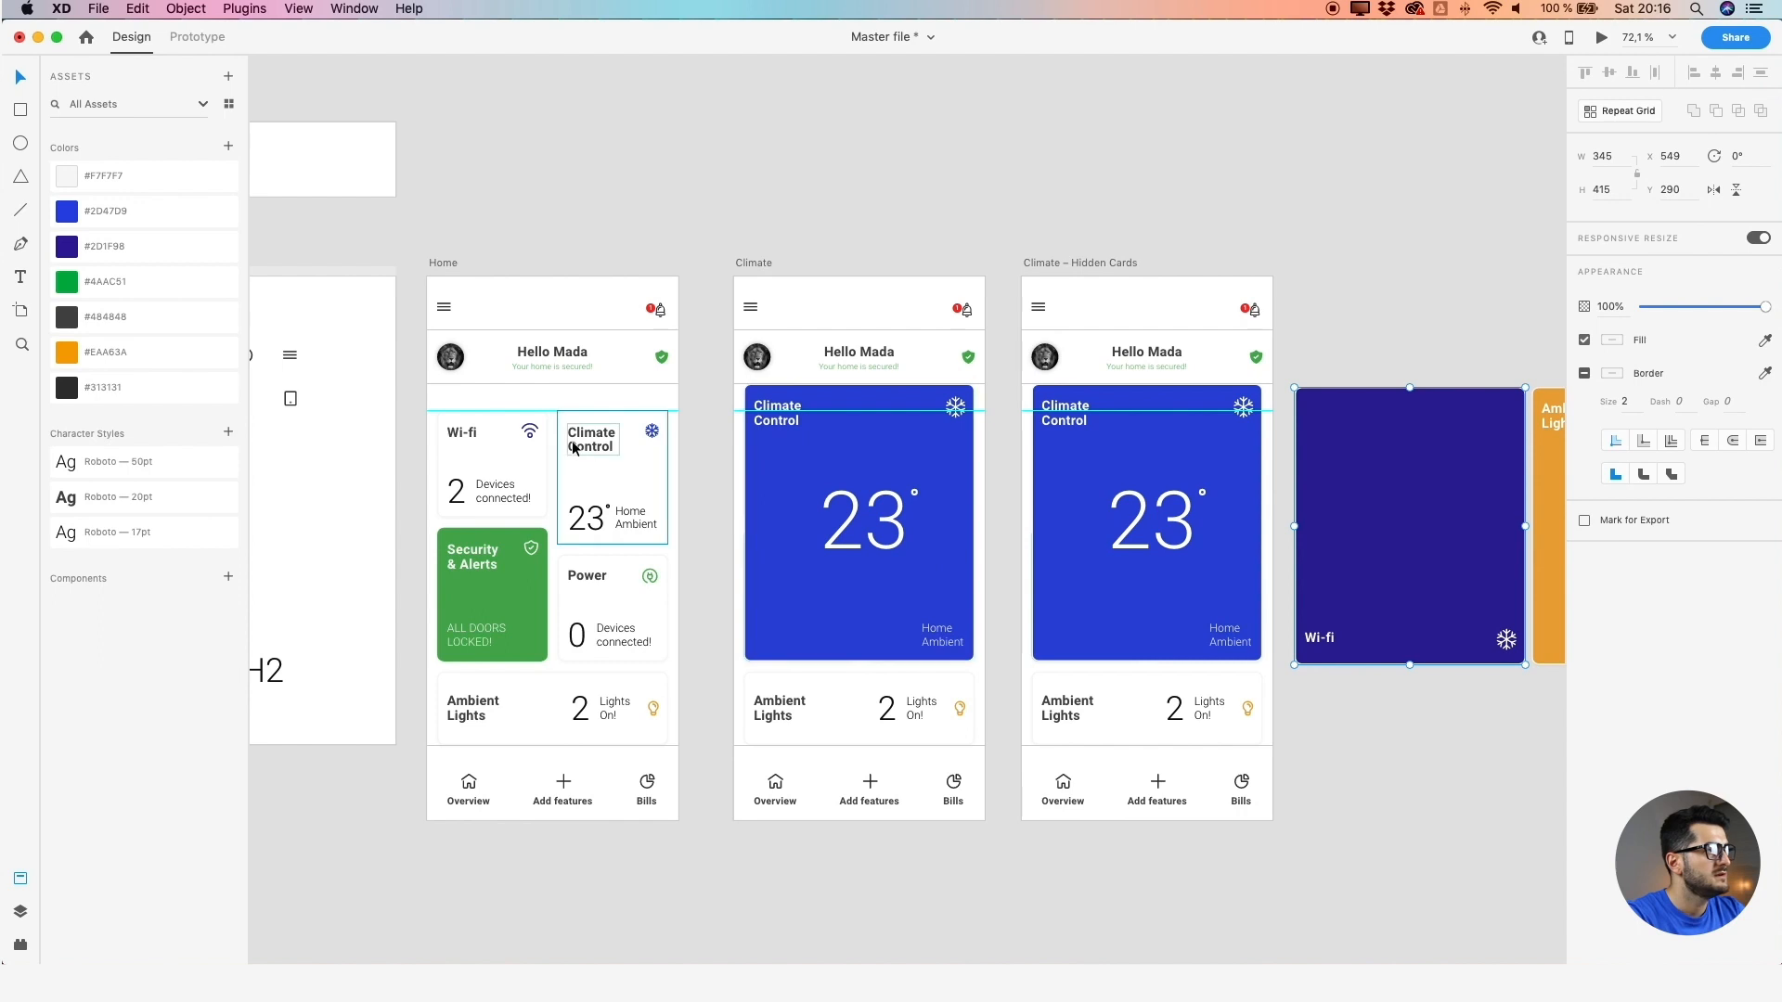
double_click(529, 437)
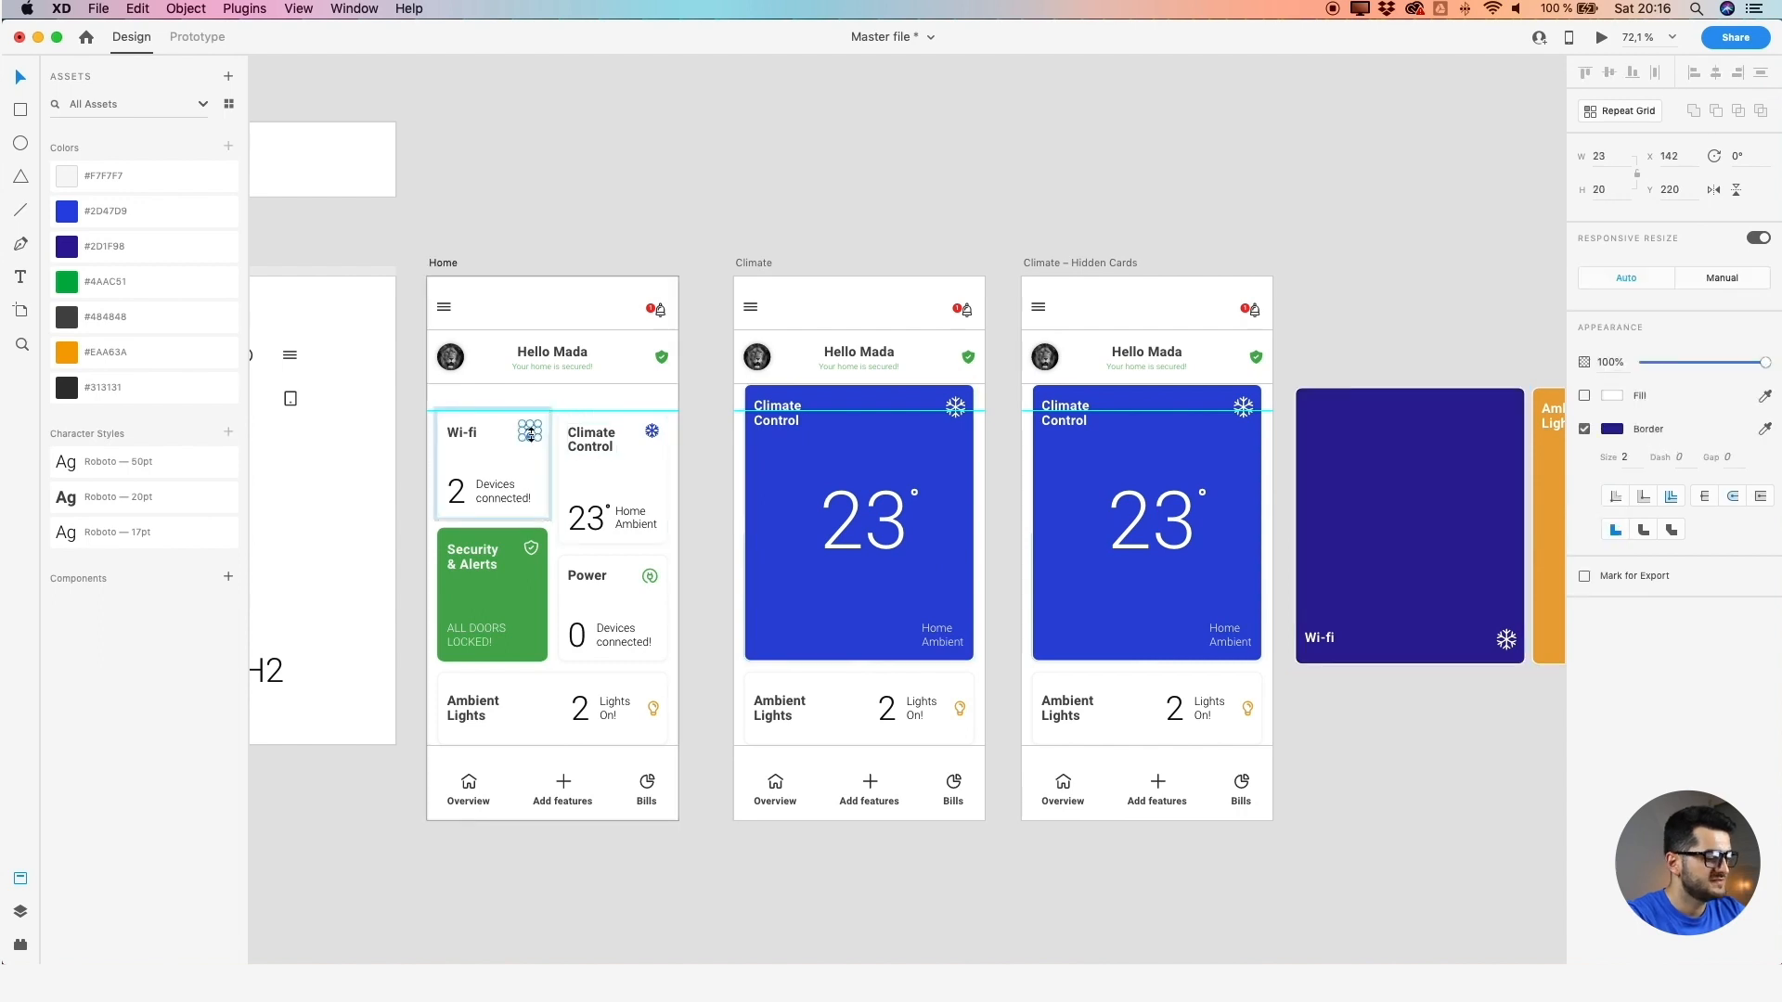
scroll(454, 422, down, 3)
click(386, 450)
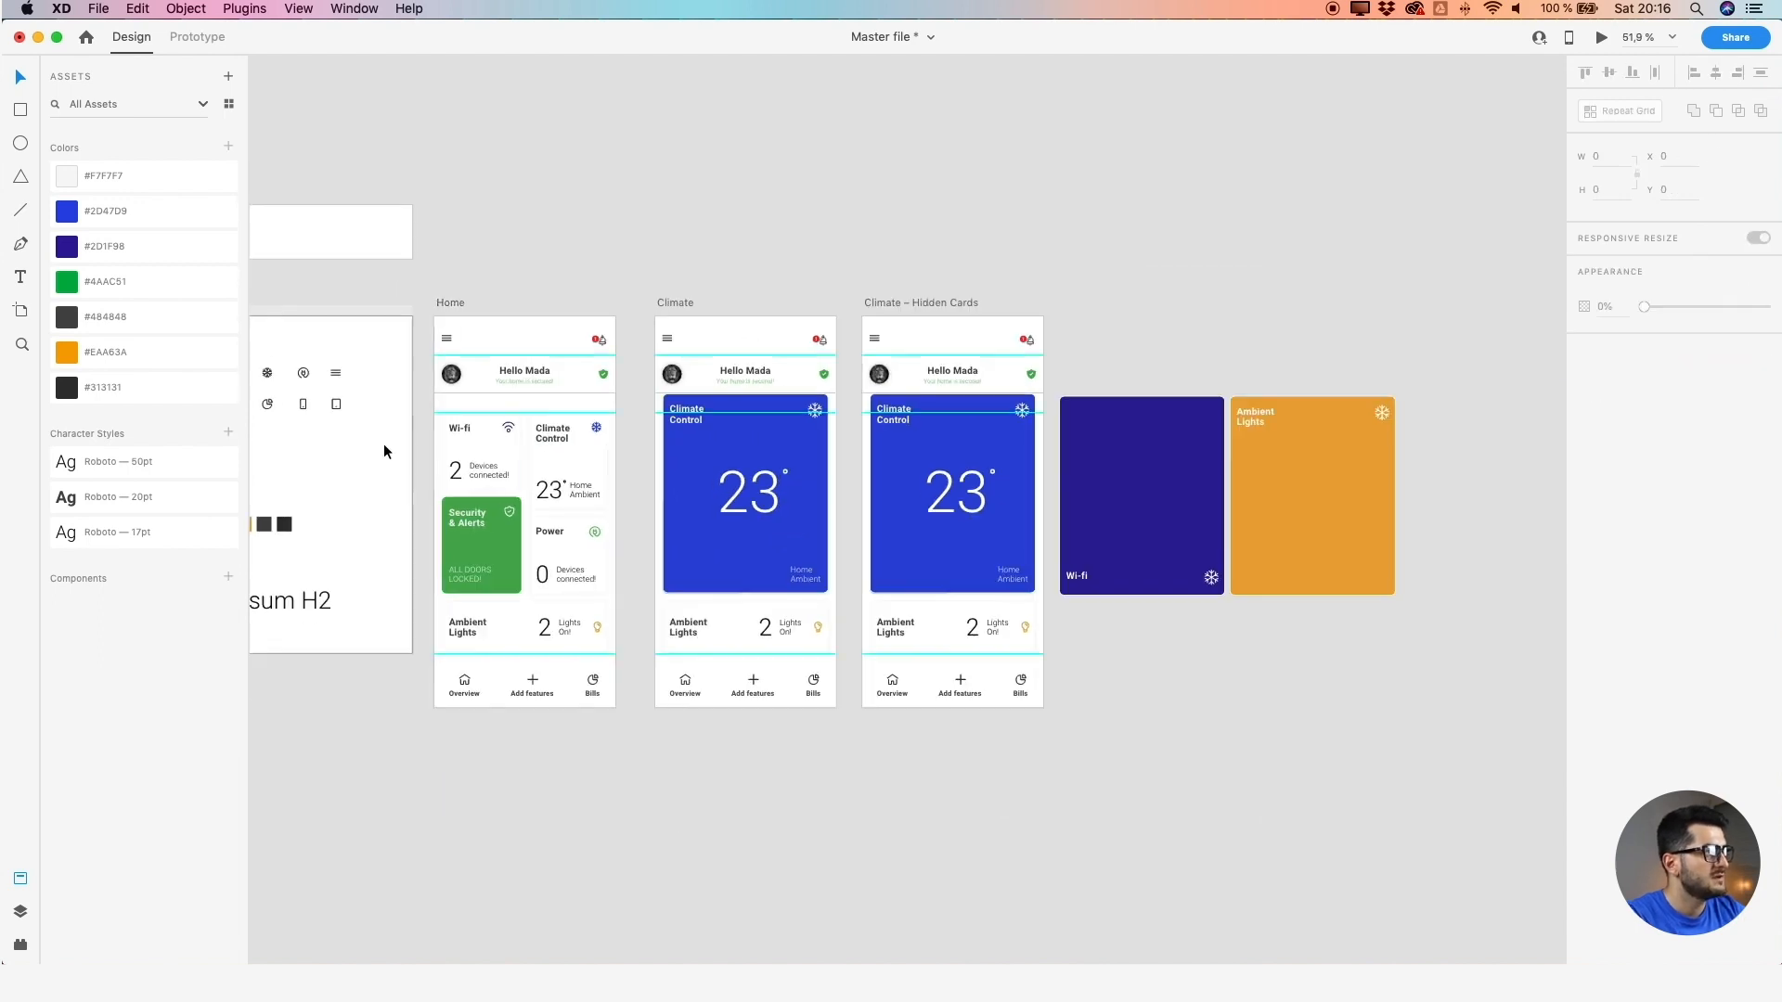
drag(351, 450, 487, 447)
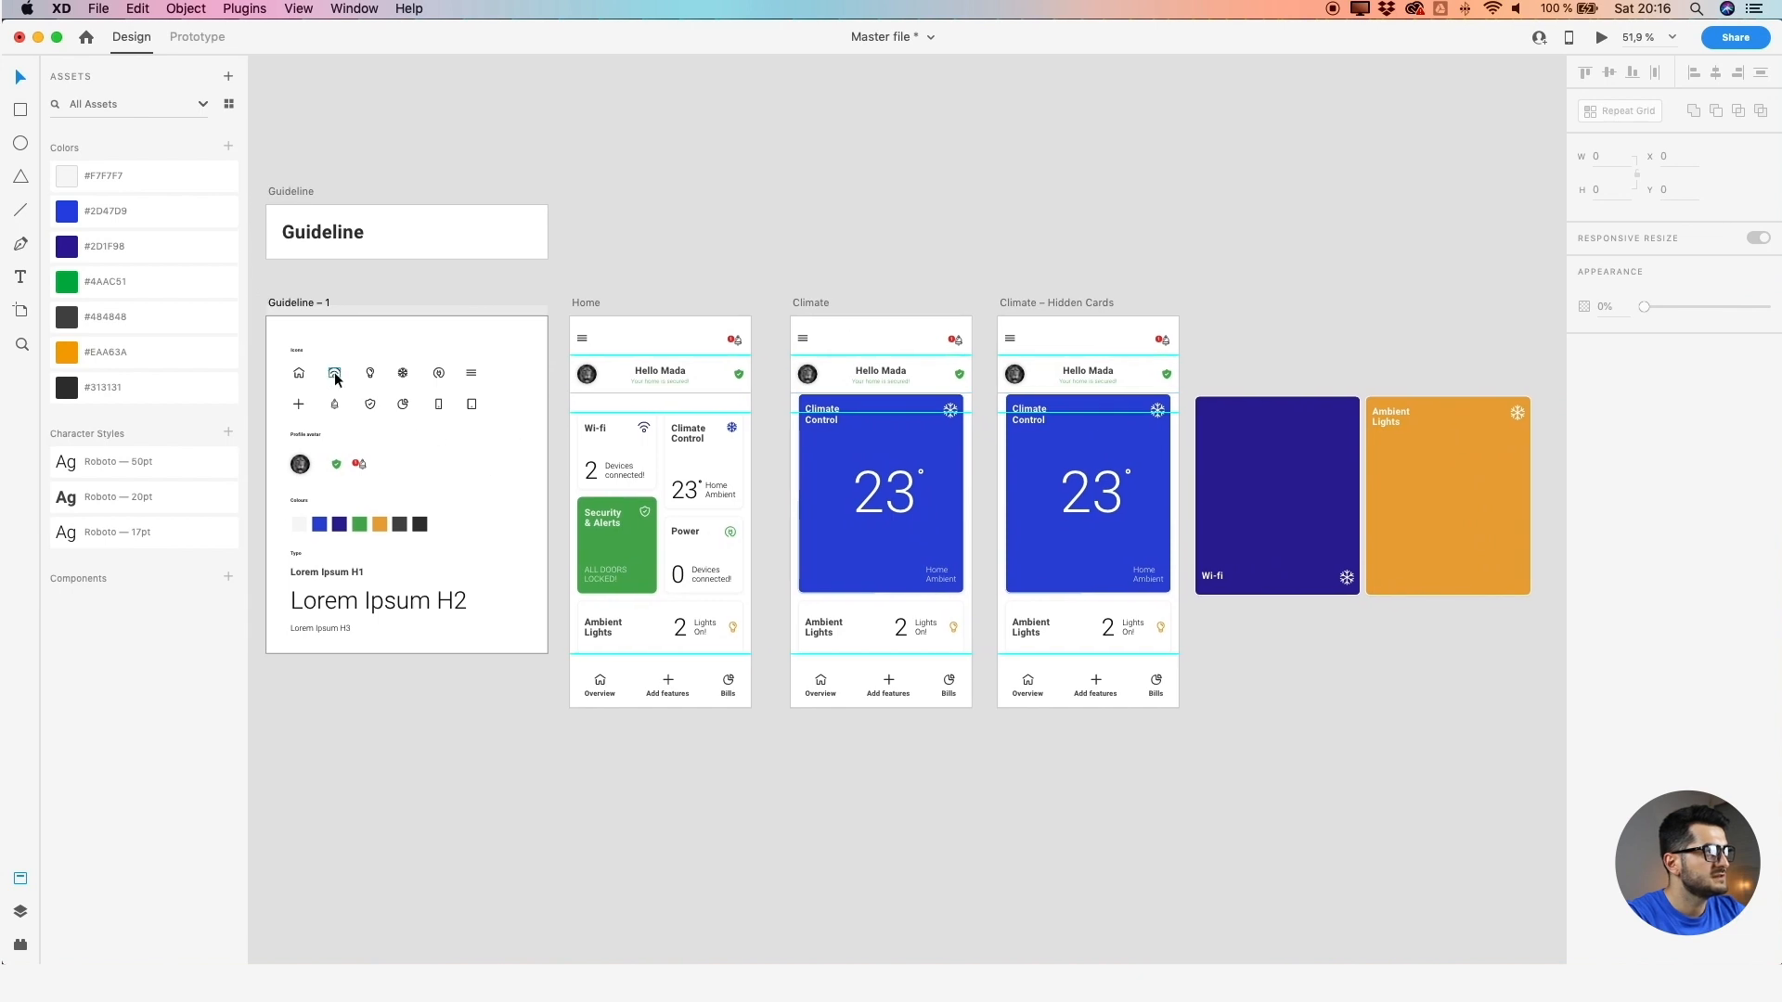
click(335, 373)
drag(336, 376, 1329, 563)
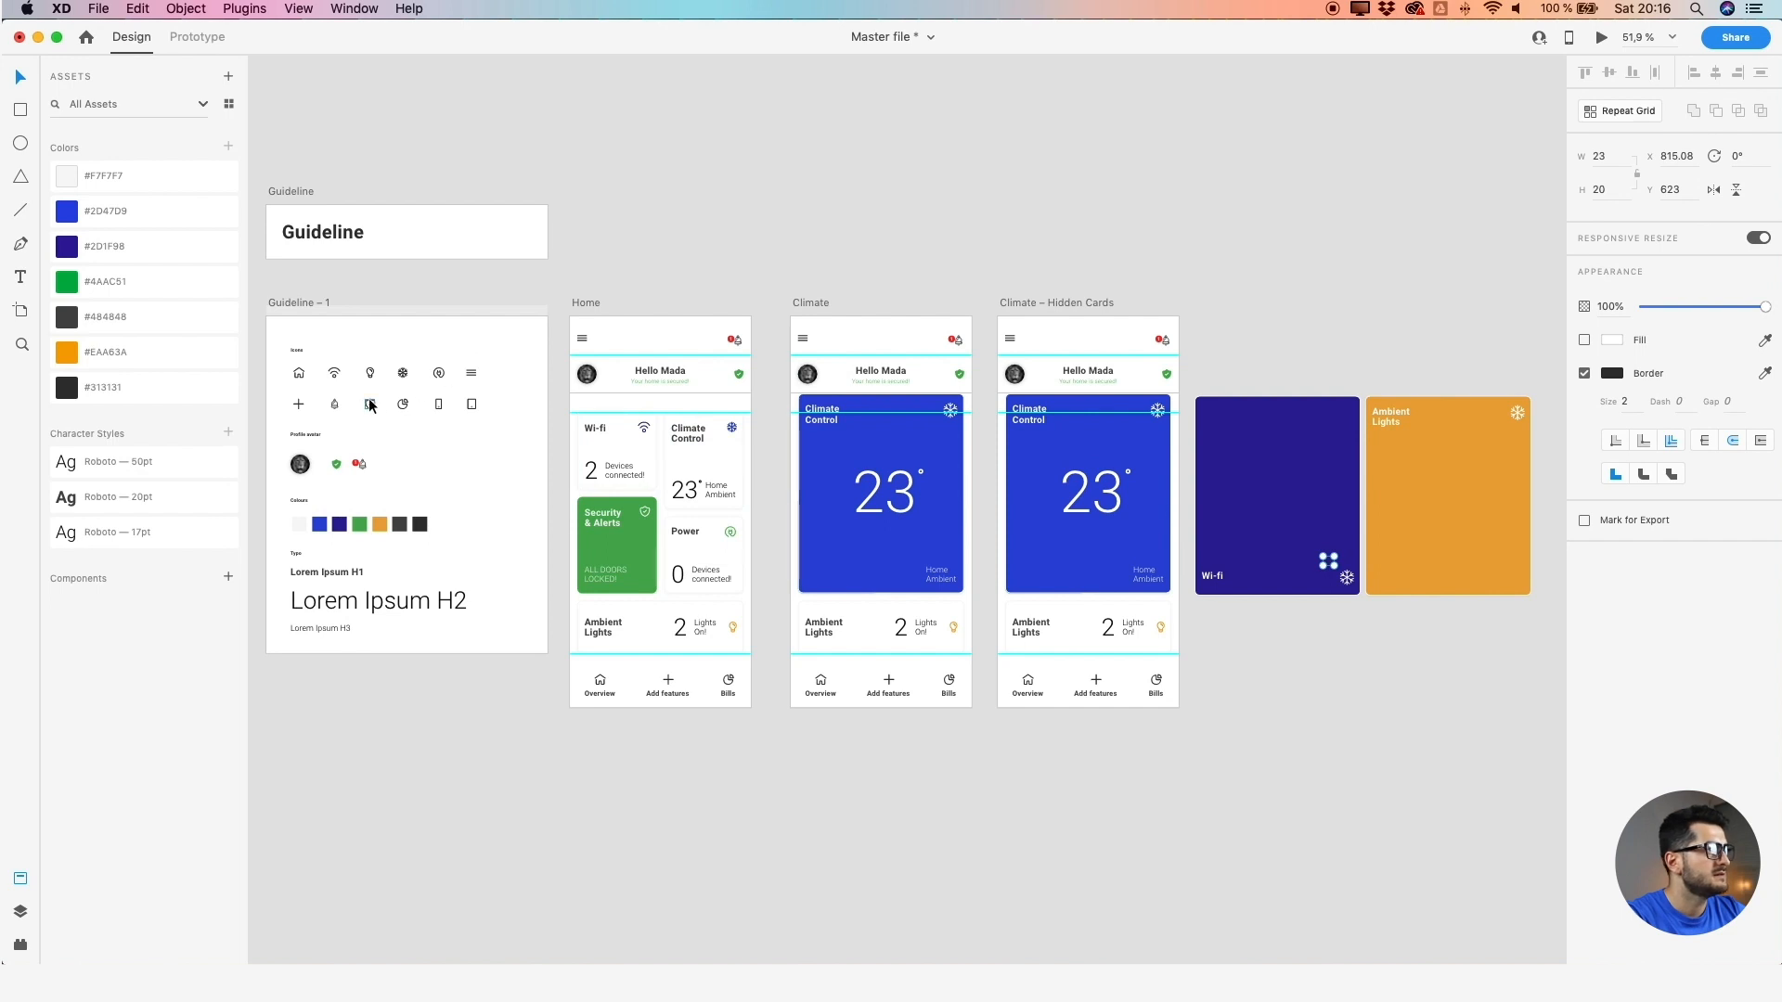
drag(372, 382, 1055, 583)
click(1454, 616)
Delete the snowflake icons from the Wi-fi and Ambient Lights cards
scroll(1448, 549, up, 10)
scroll(817, 661, up, 3)
double_click(820, 664)
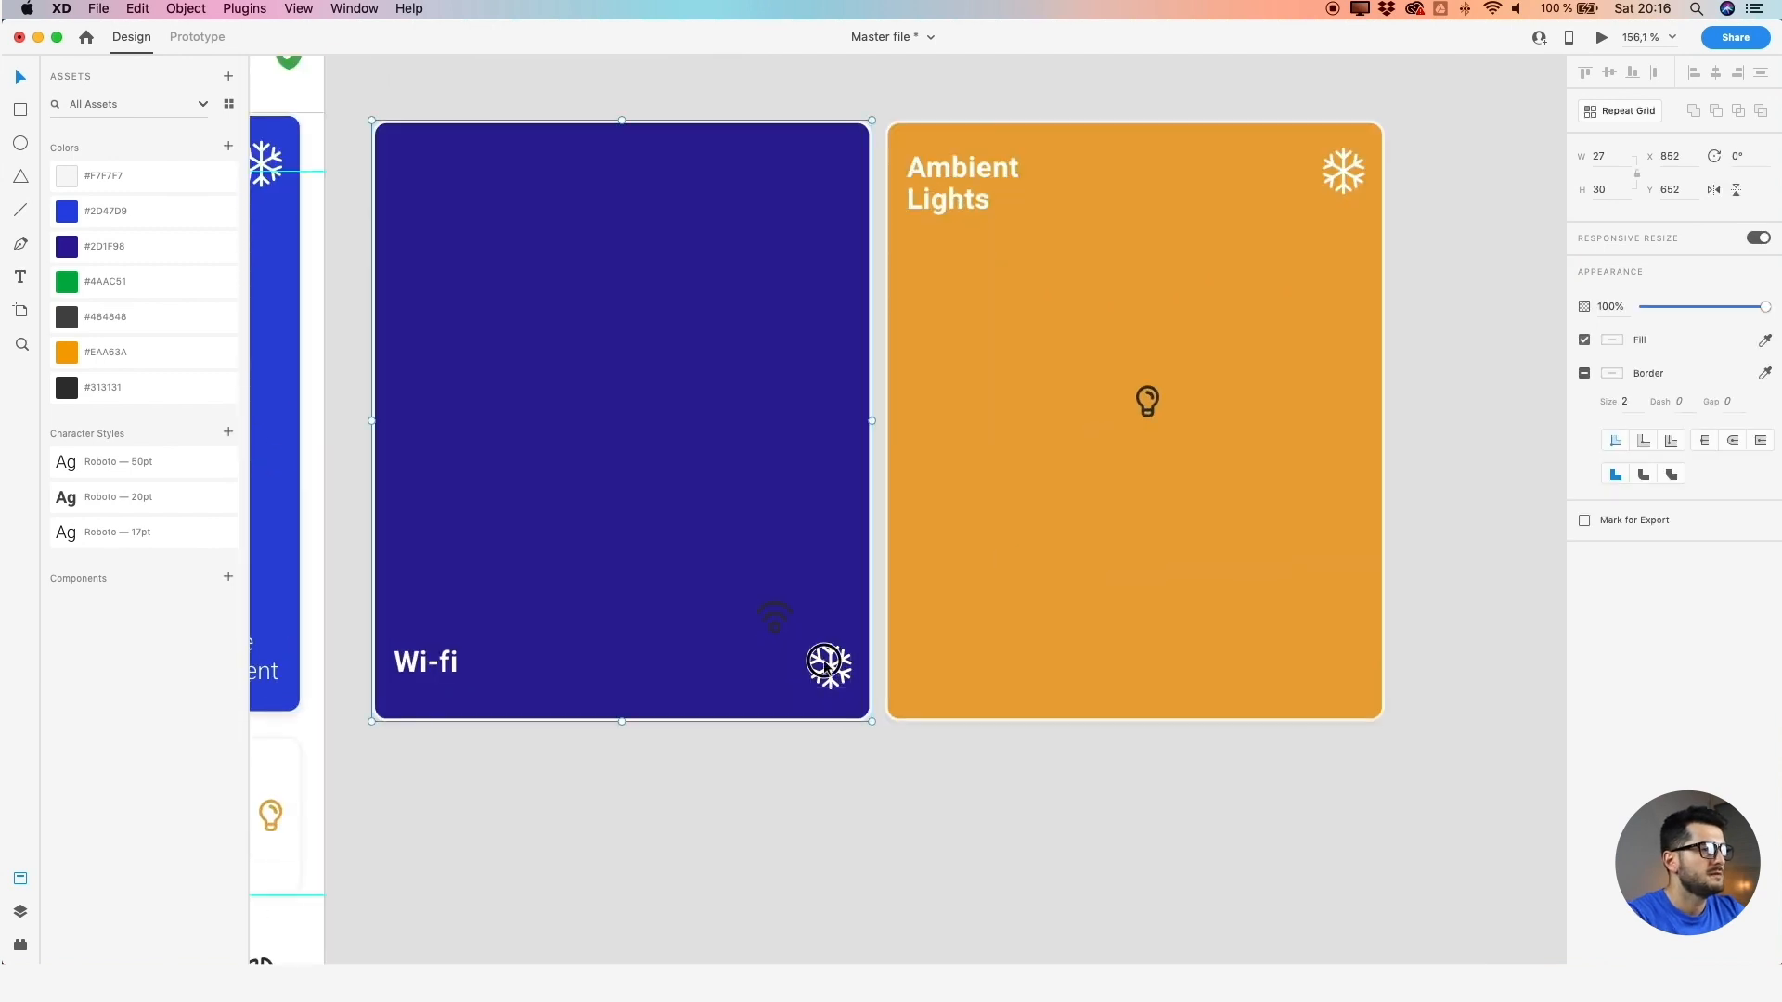
key(Delete)
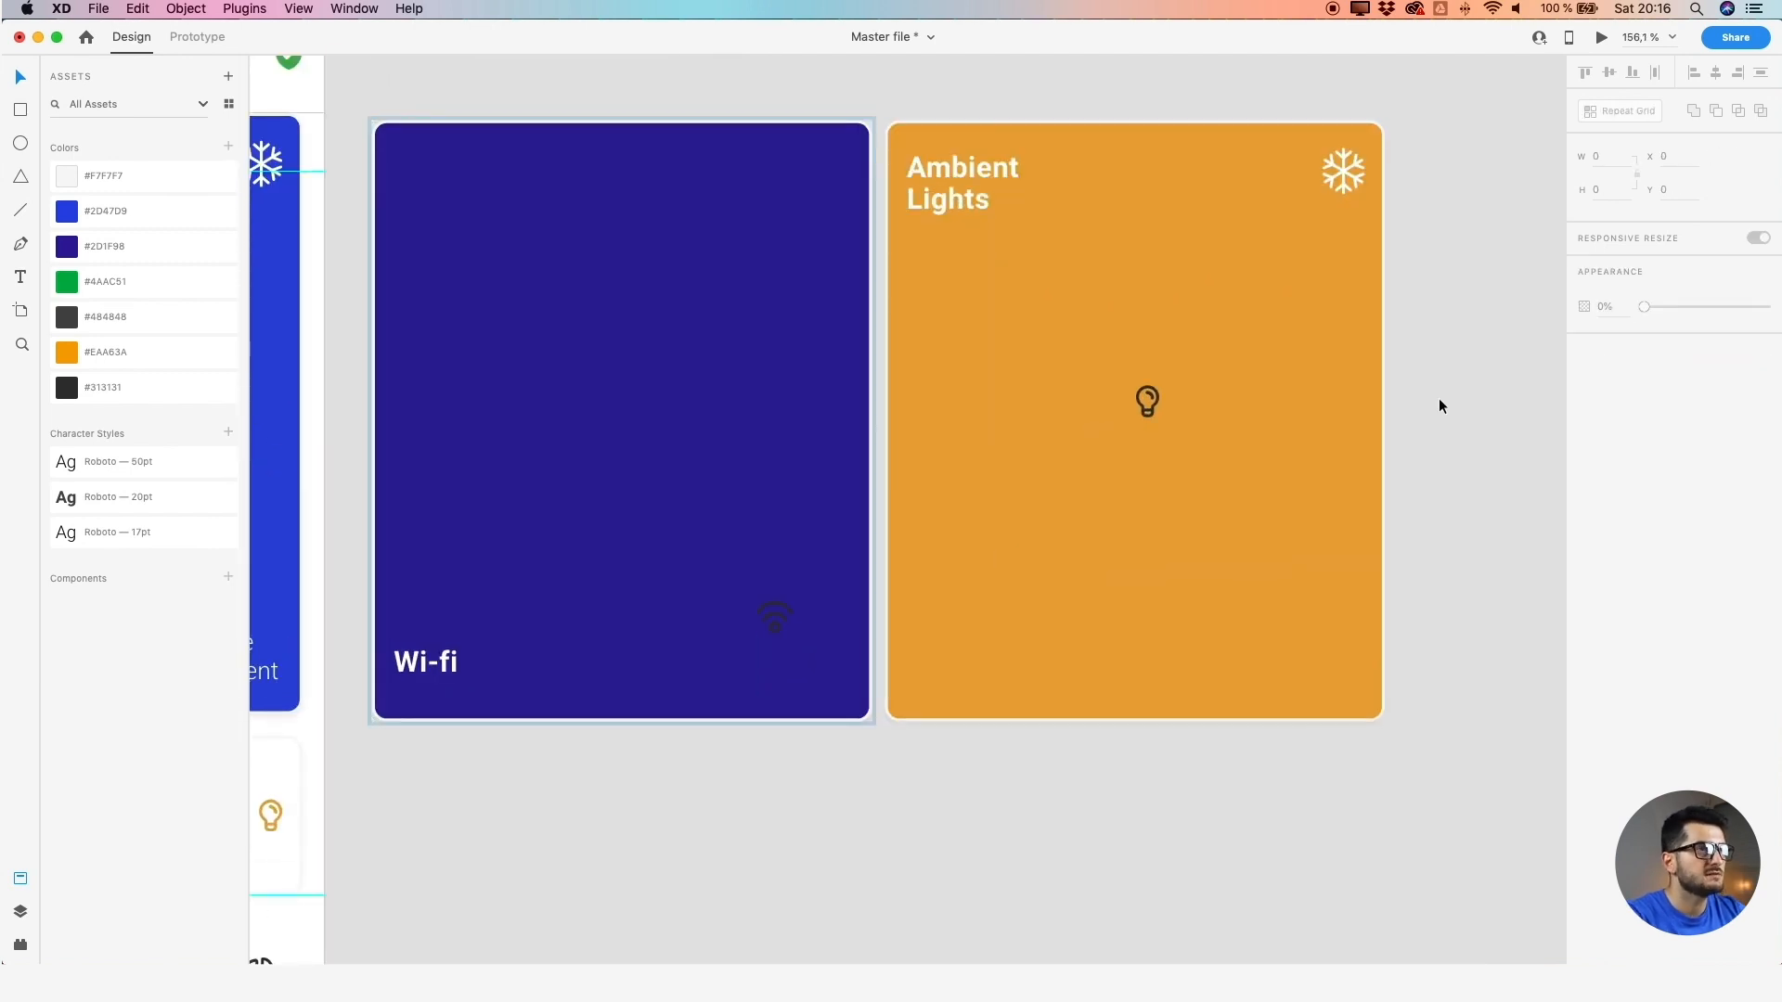
click(1342, 171)
double_click(1342, 172)
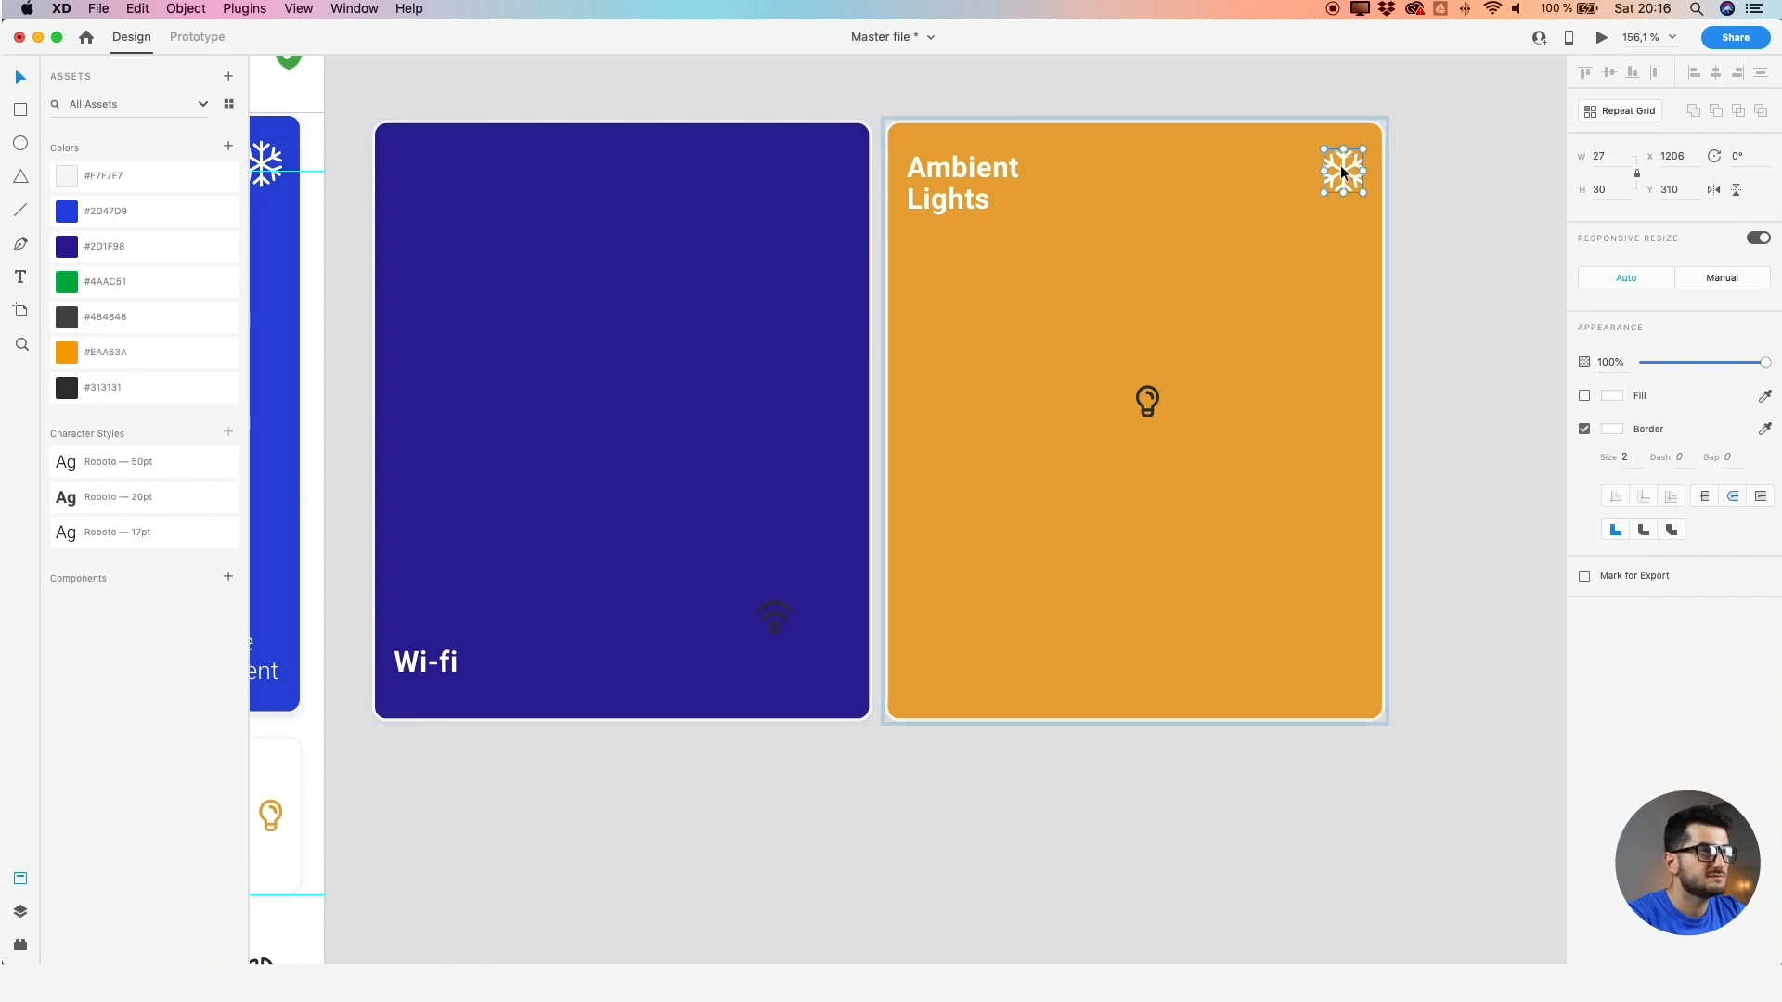
key(Delete)
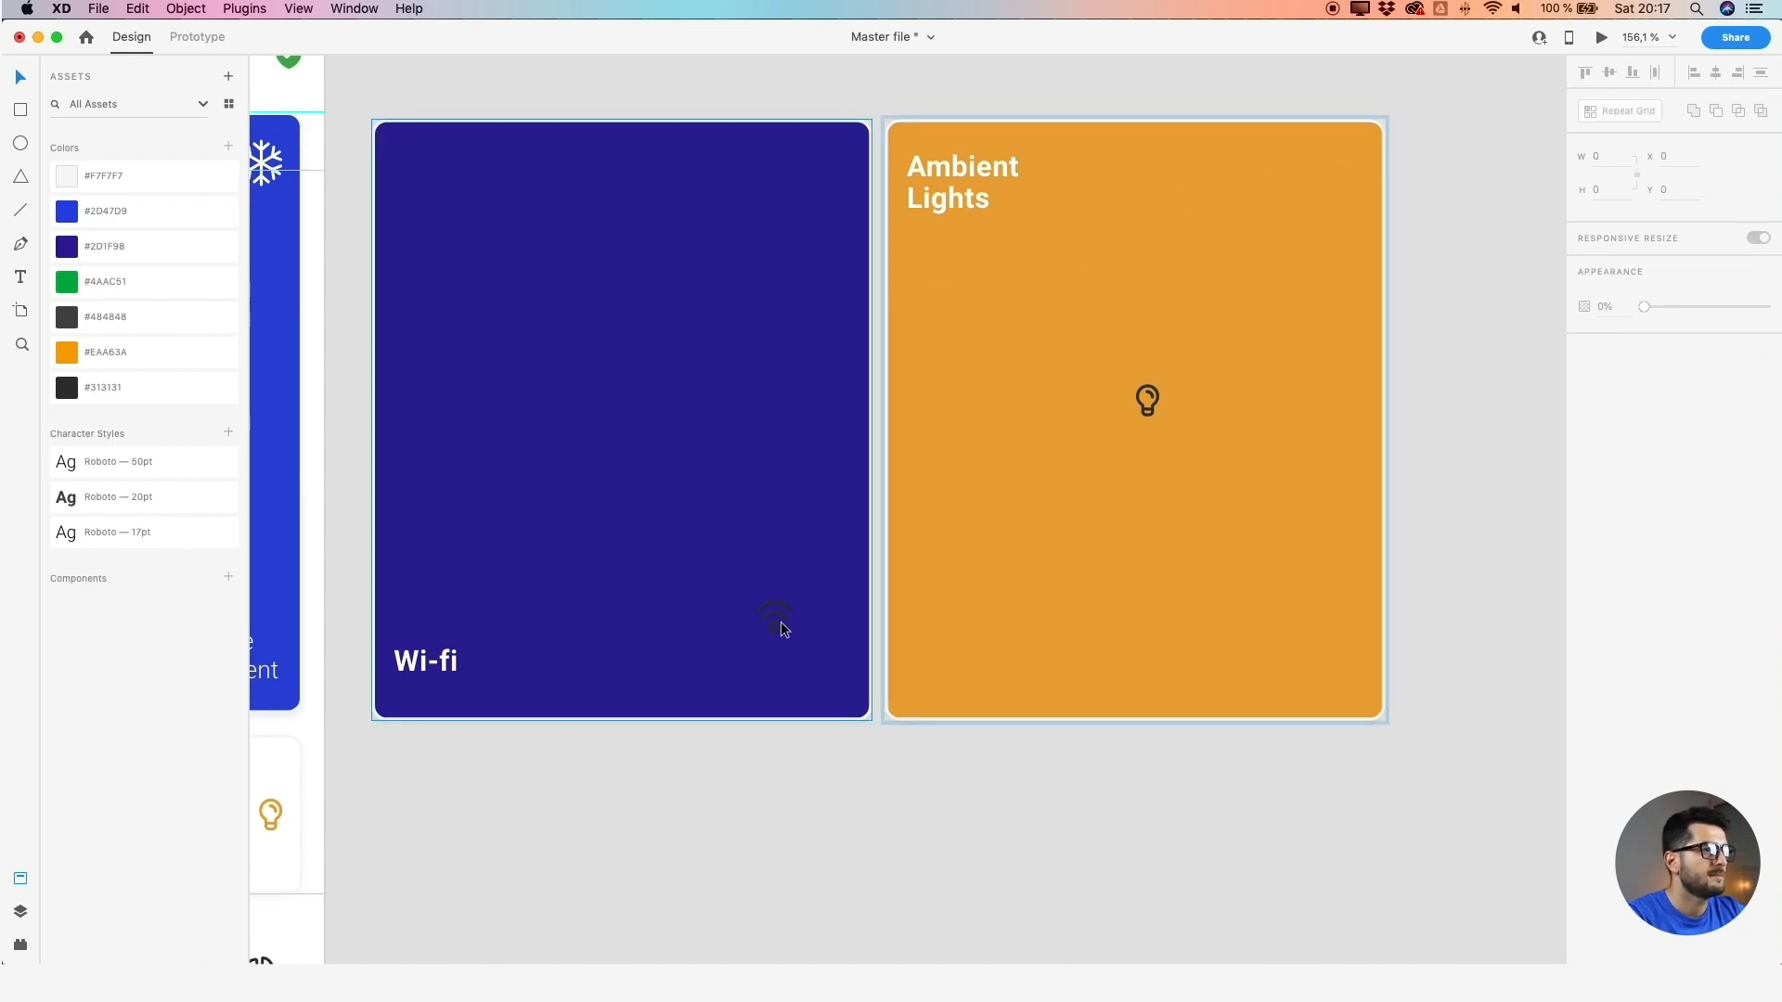
Position the Wi-fi icon in the Wi-fi card's lower-right corner at X 856, Y 665
drag(782, 627, 823, 679)
scroll(820, 675, up, 3)
key(alt)
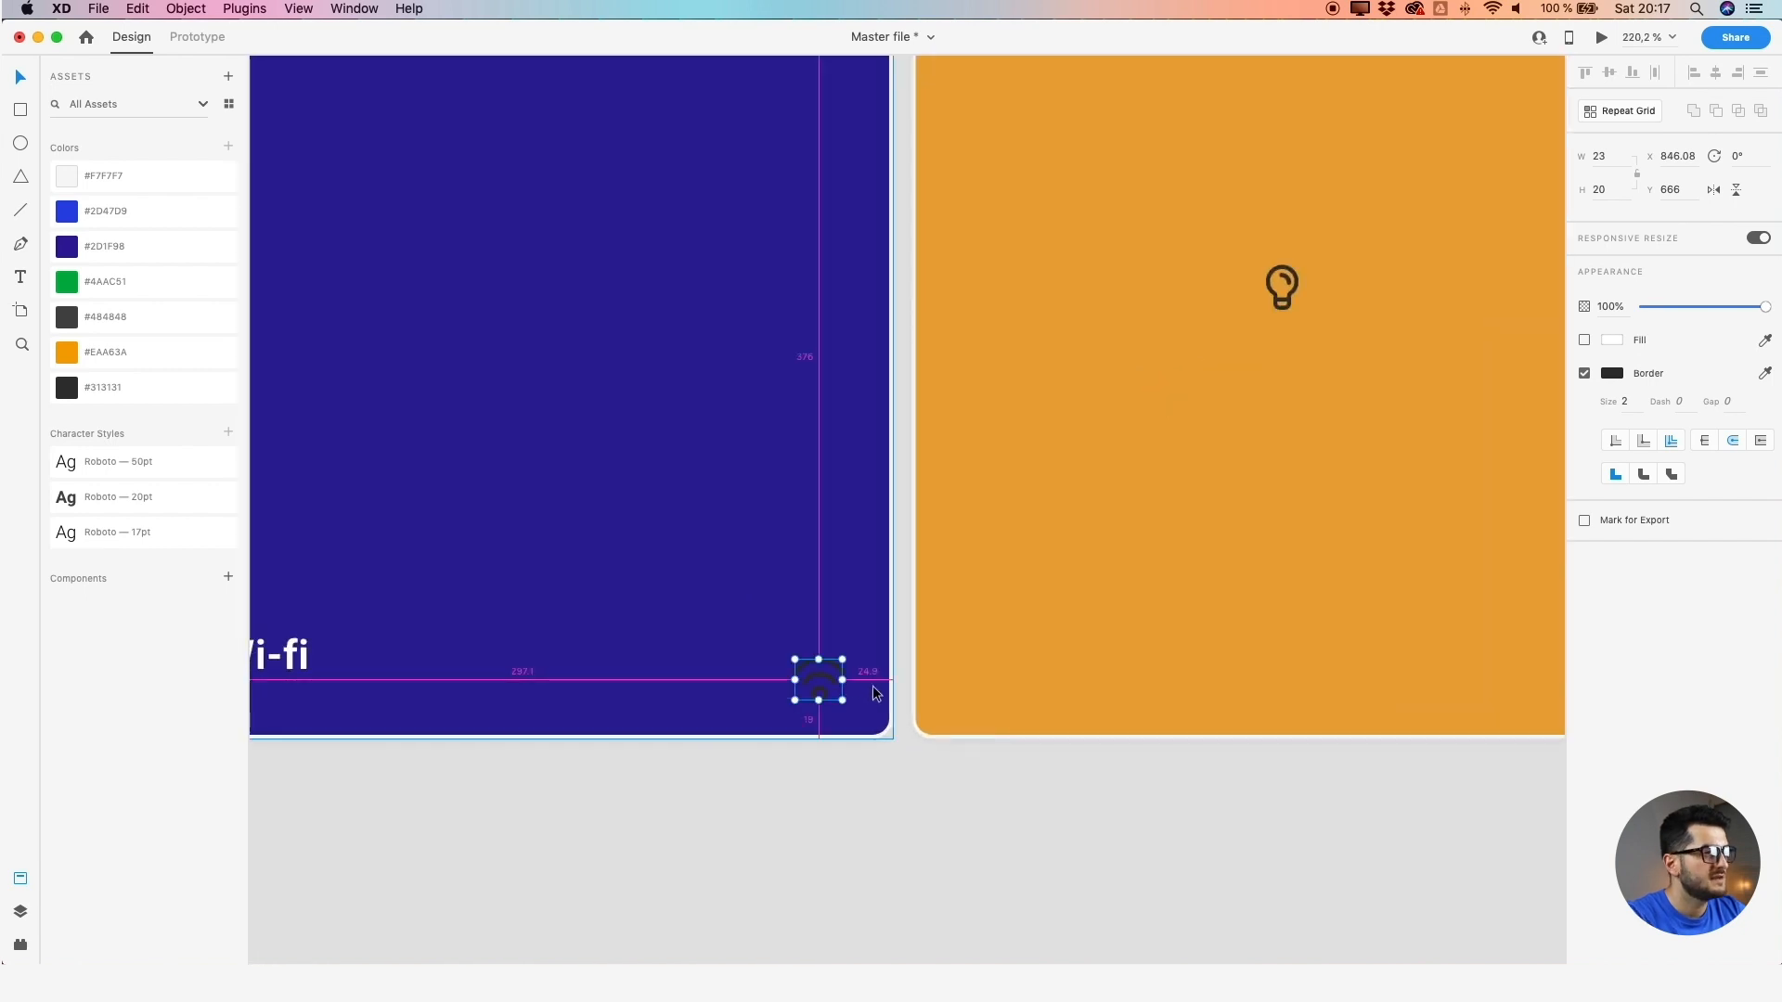
key(Up)
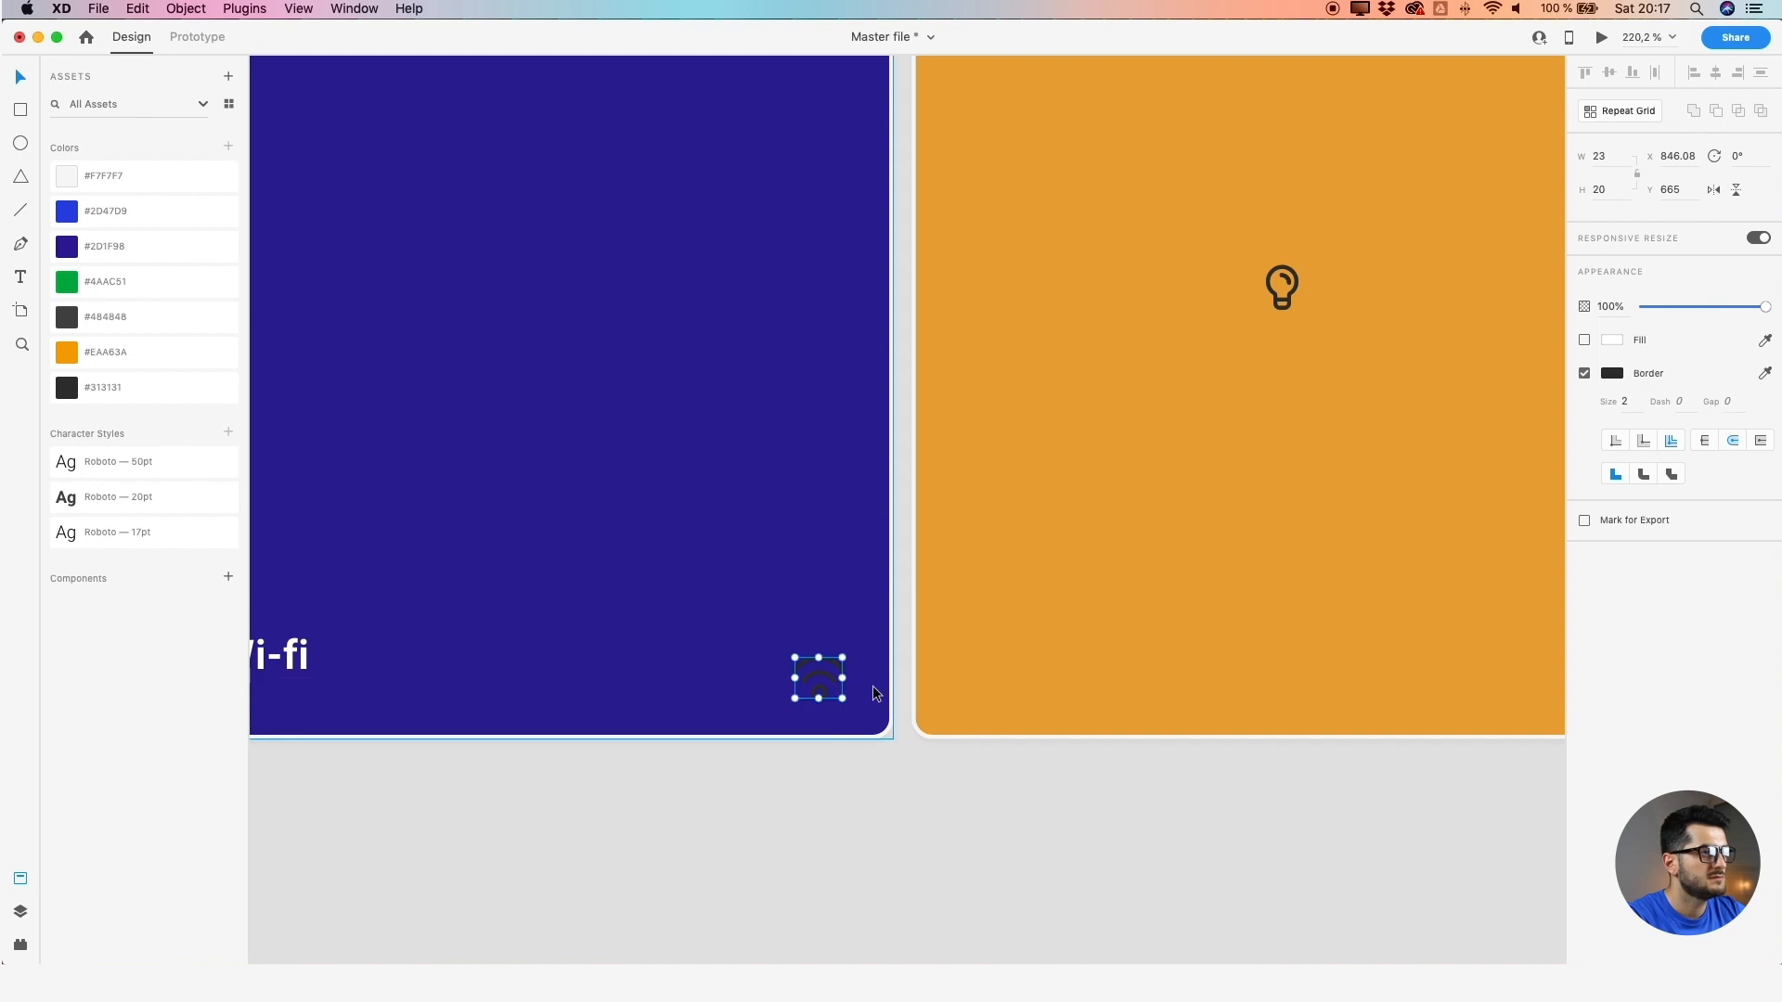
key(shift+Right)
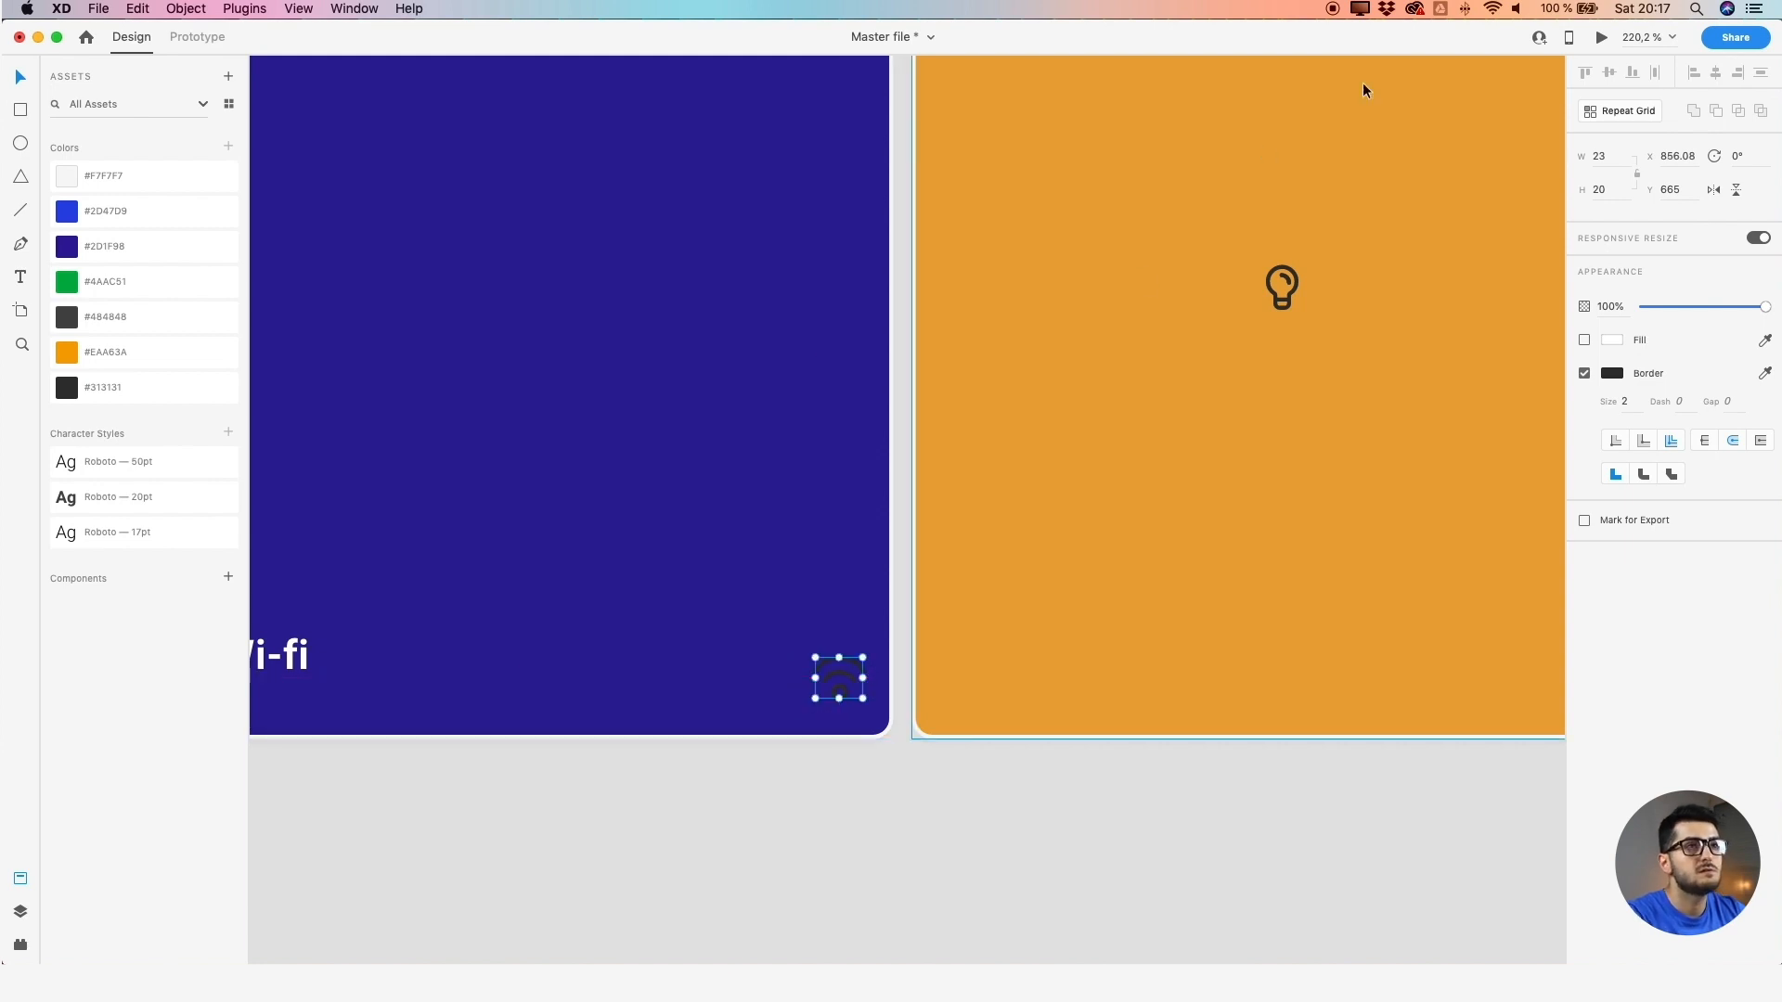
click(1692, 155)
key(Right)
key(BackSpace)
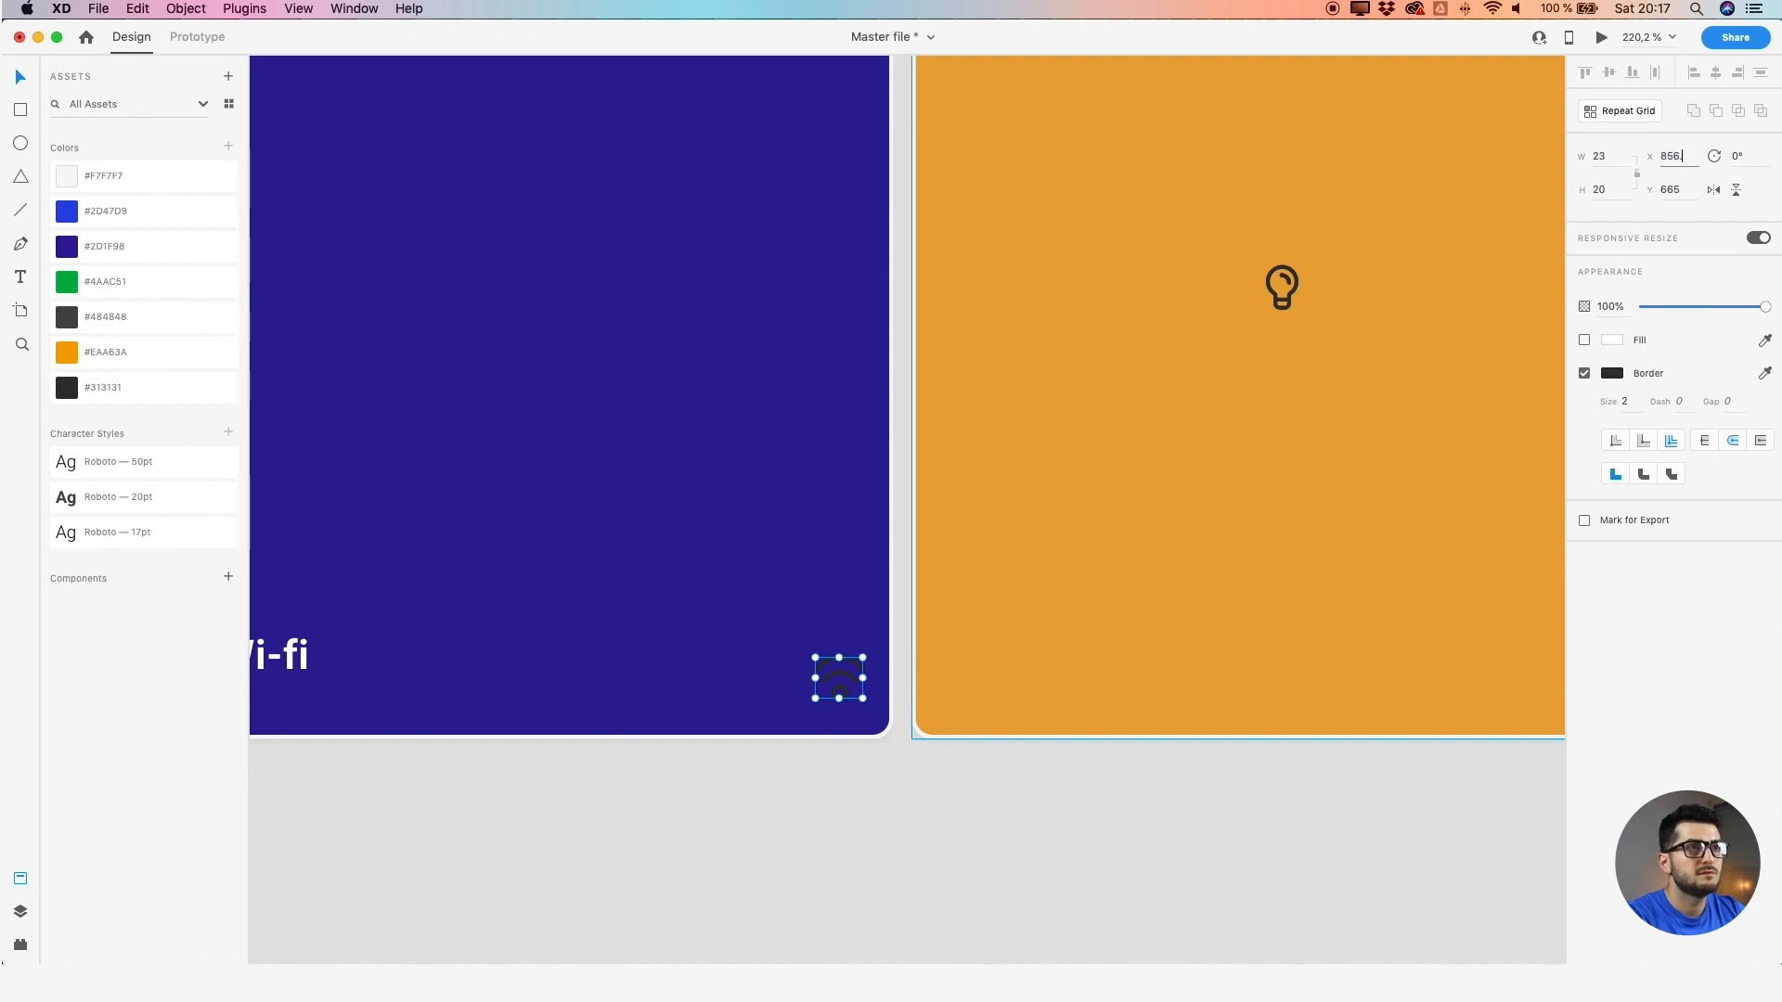
key(Escape)
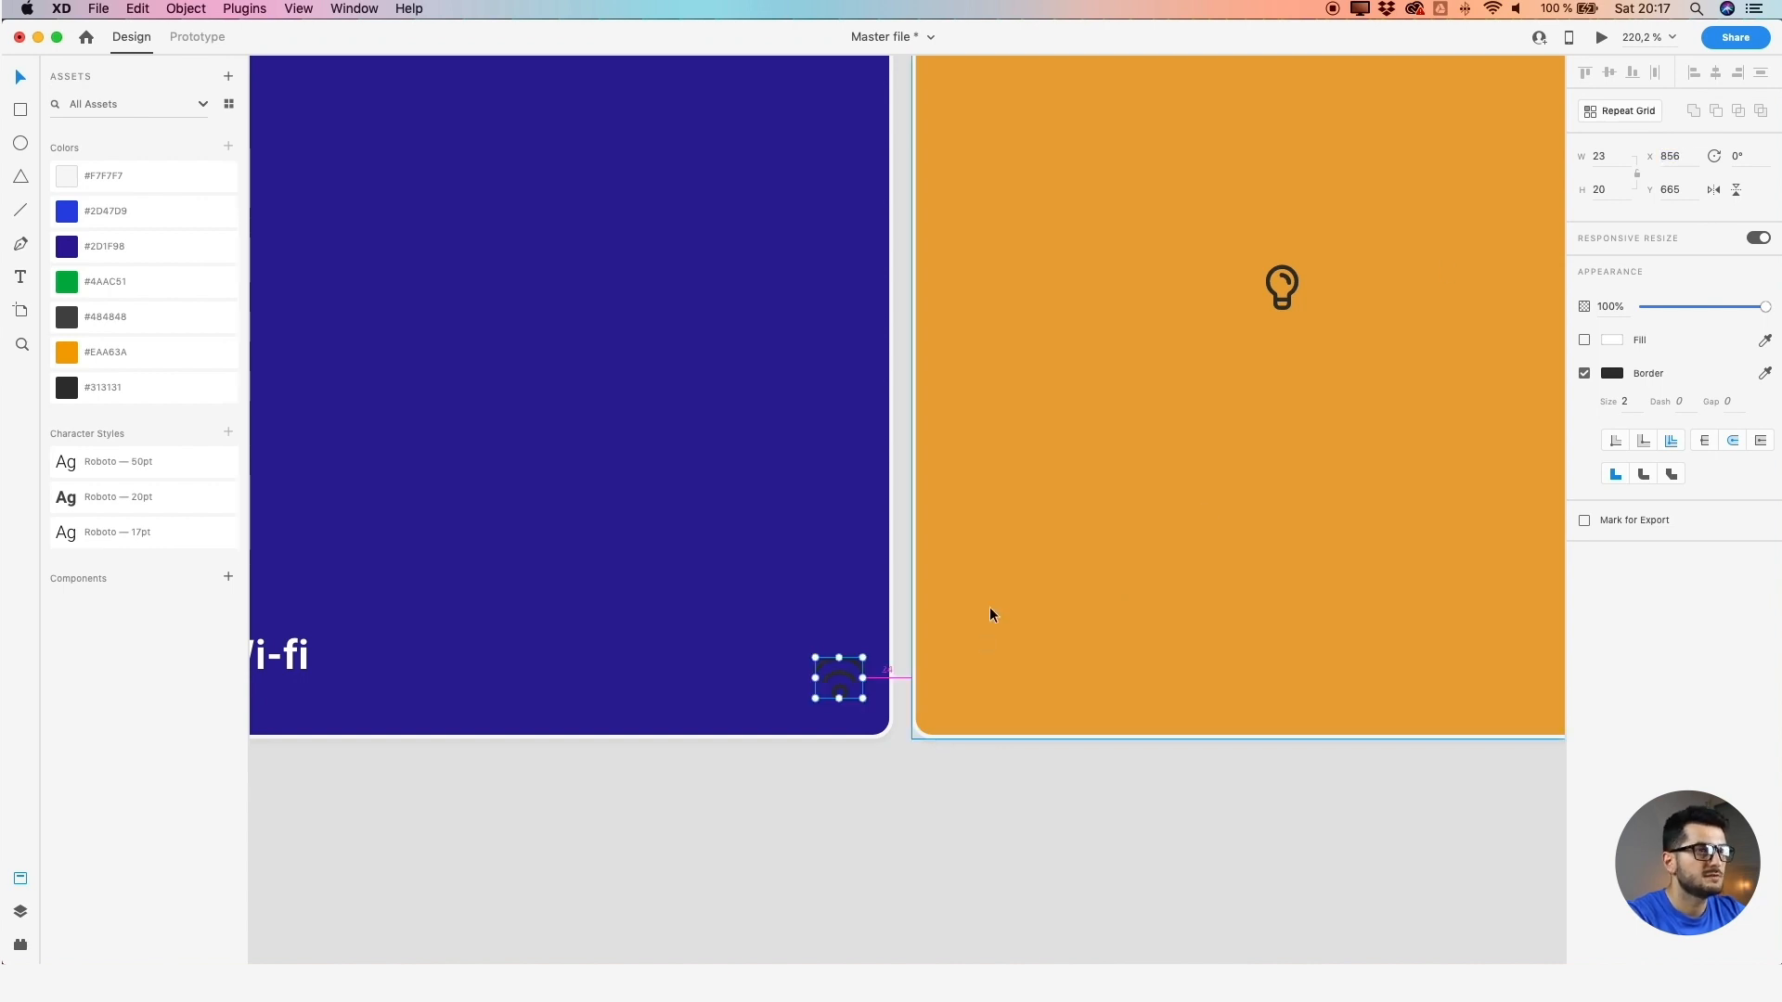
Set the Wi-fi icon's border color to white #FFFFFF
click(1613, 373)
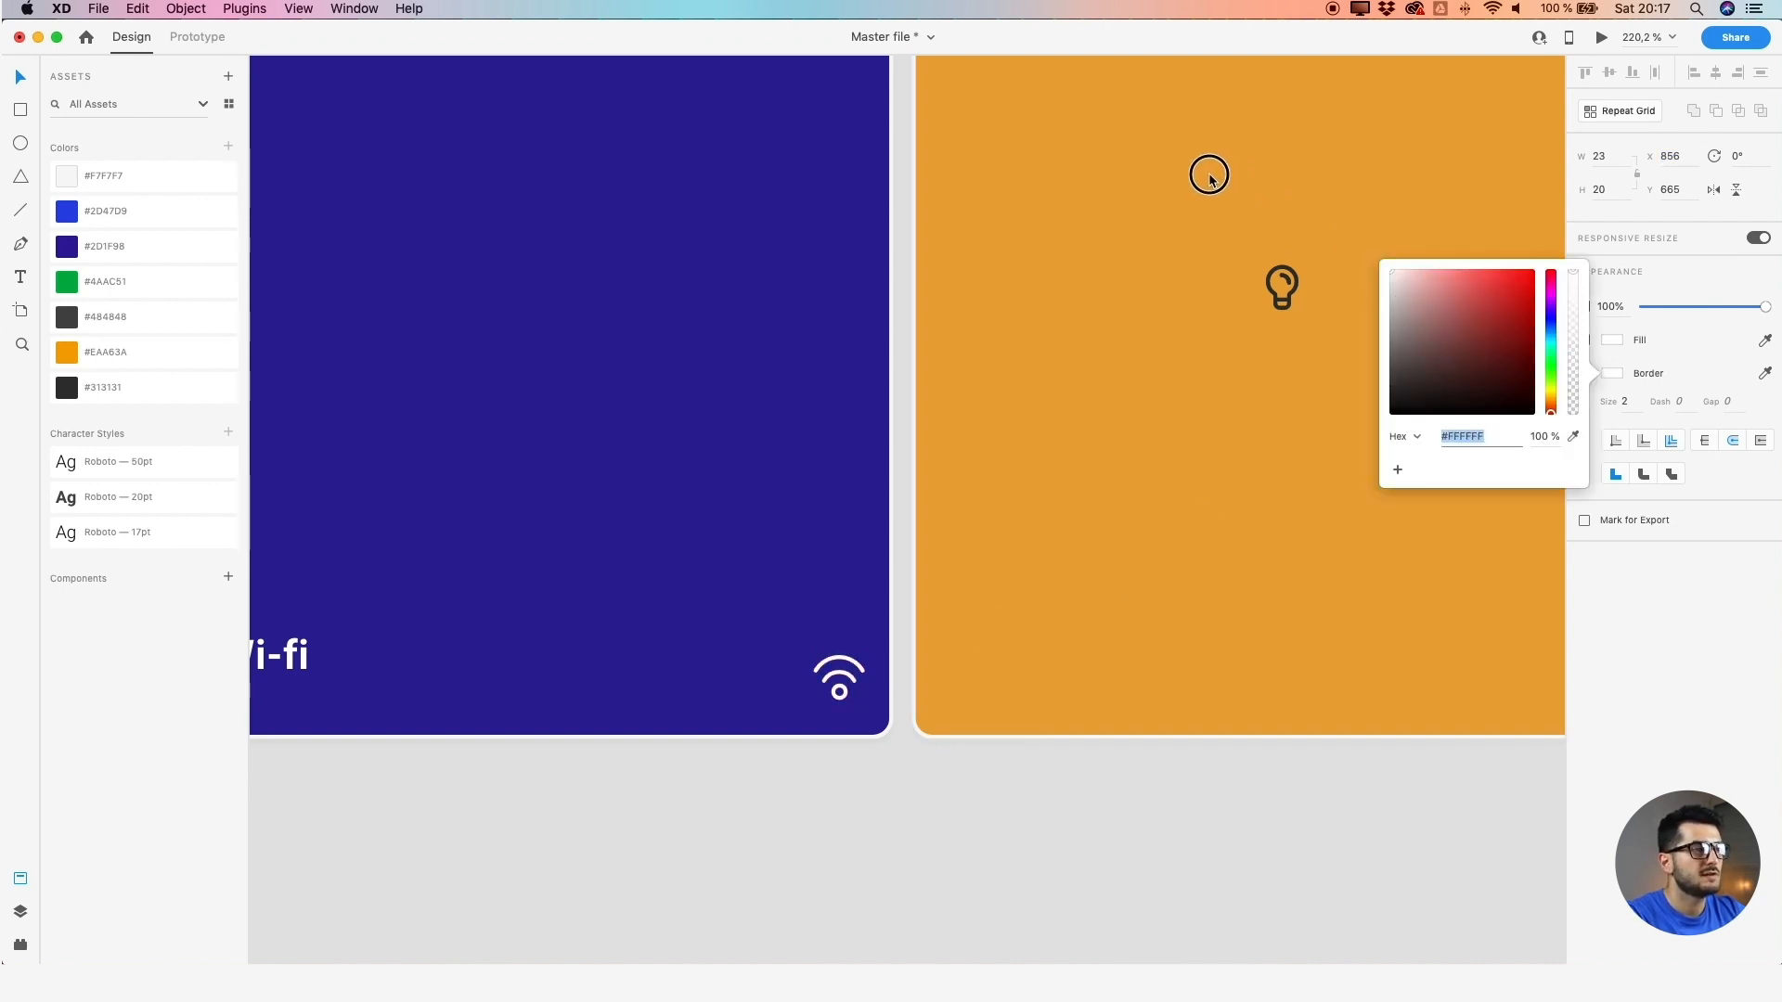
scroll(938, 600, down, 3)
click(910, 736)
Shrink the Wi-fi title's text box to fit its single line, setting its height to 24
click(516, 631)
drag(571, 679, 564, 647)
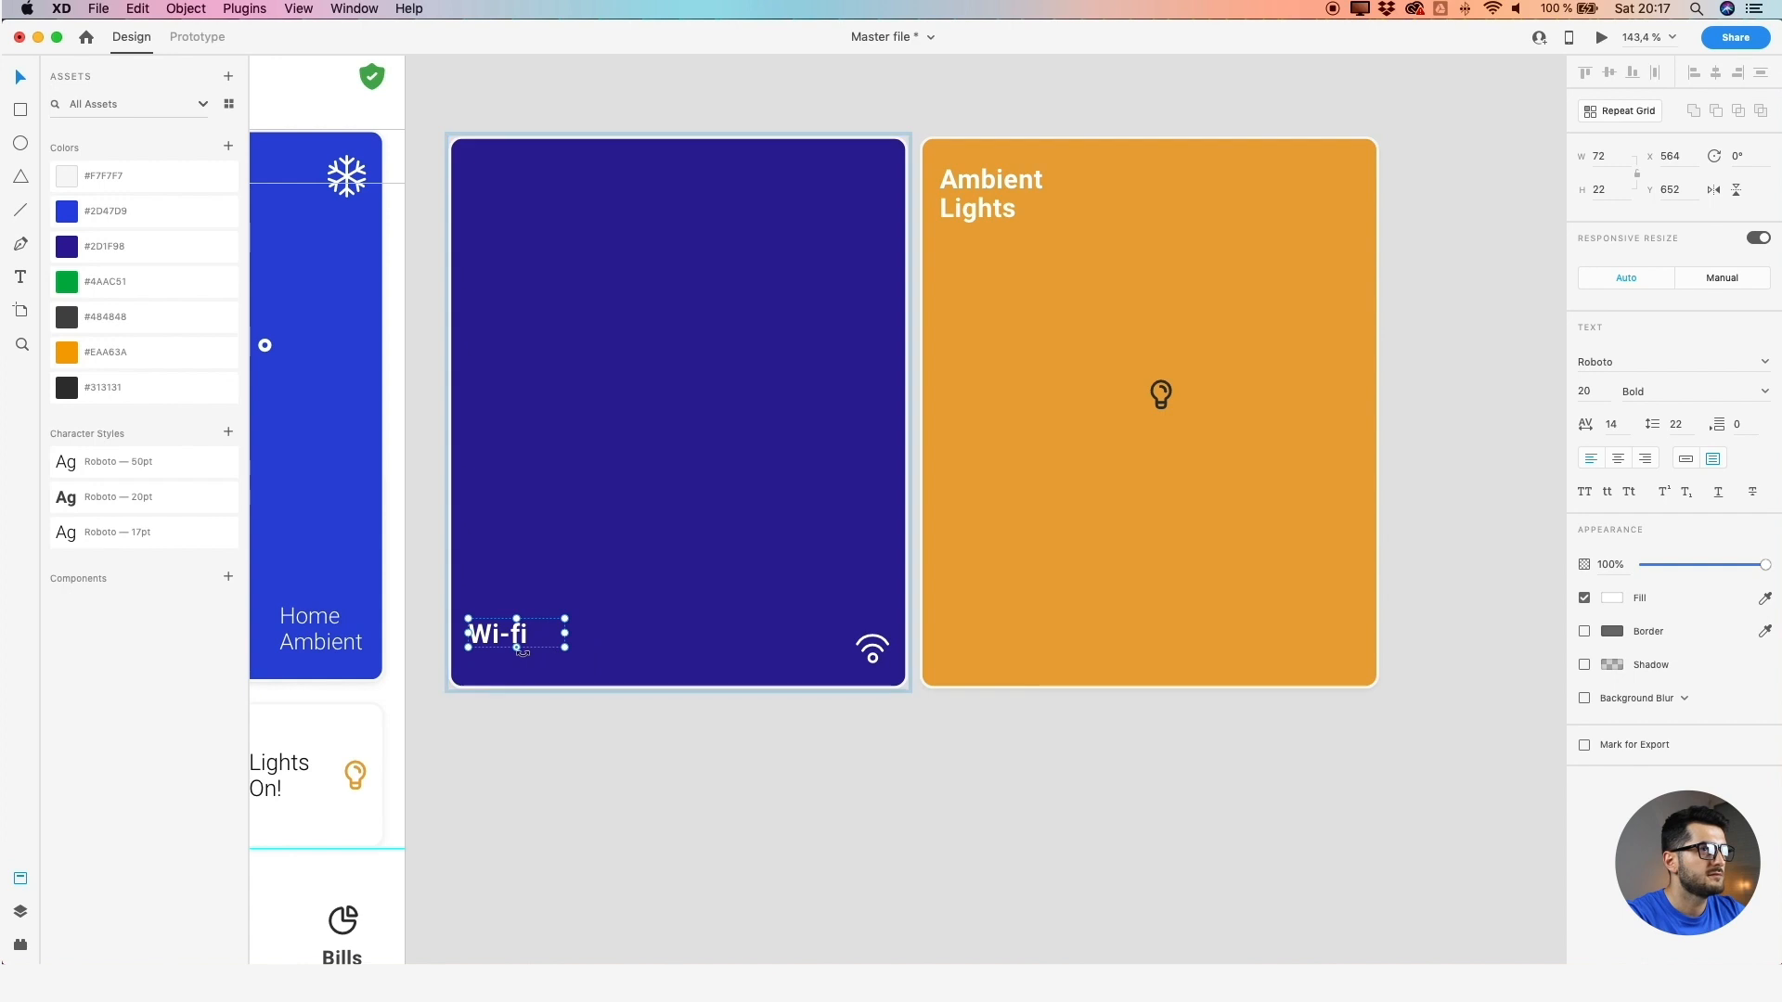
drag(434, 551, 896, 675)
drag(599, 618, 1039, 641)
drag(428, 478, 1016, 510)
double_click(405, 436)
click(1067, 520)
scroll(927, 437, right, 10)
scroll(927, 437, down, 4)
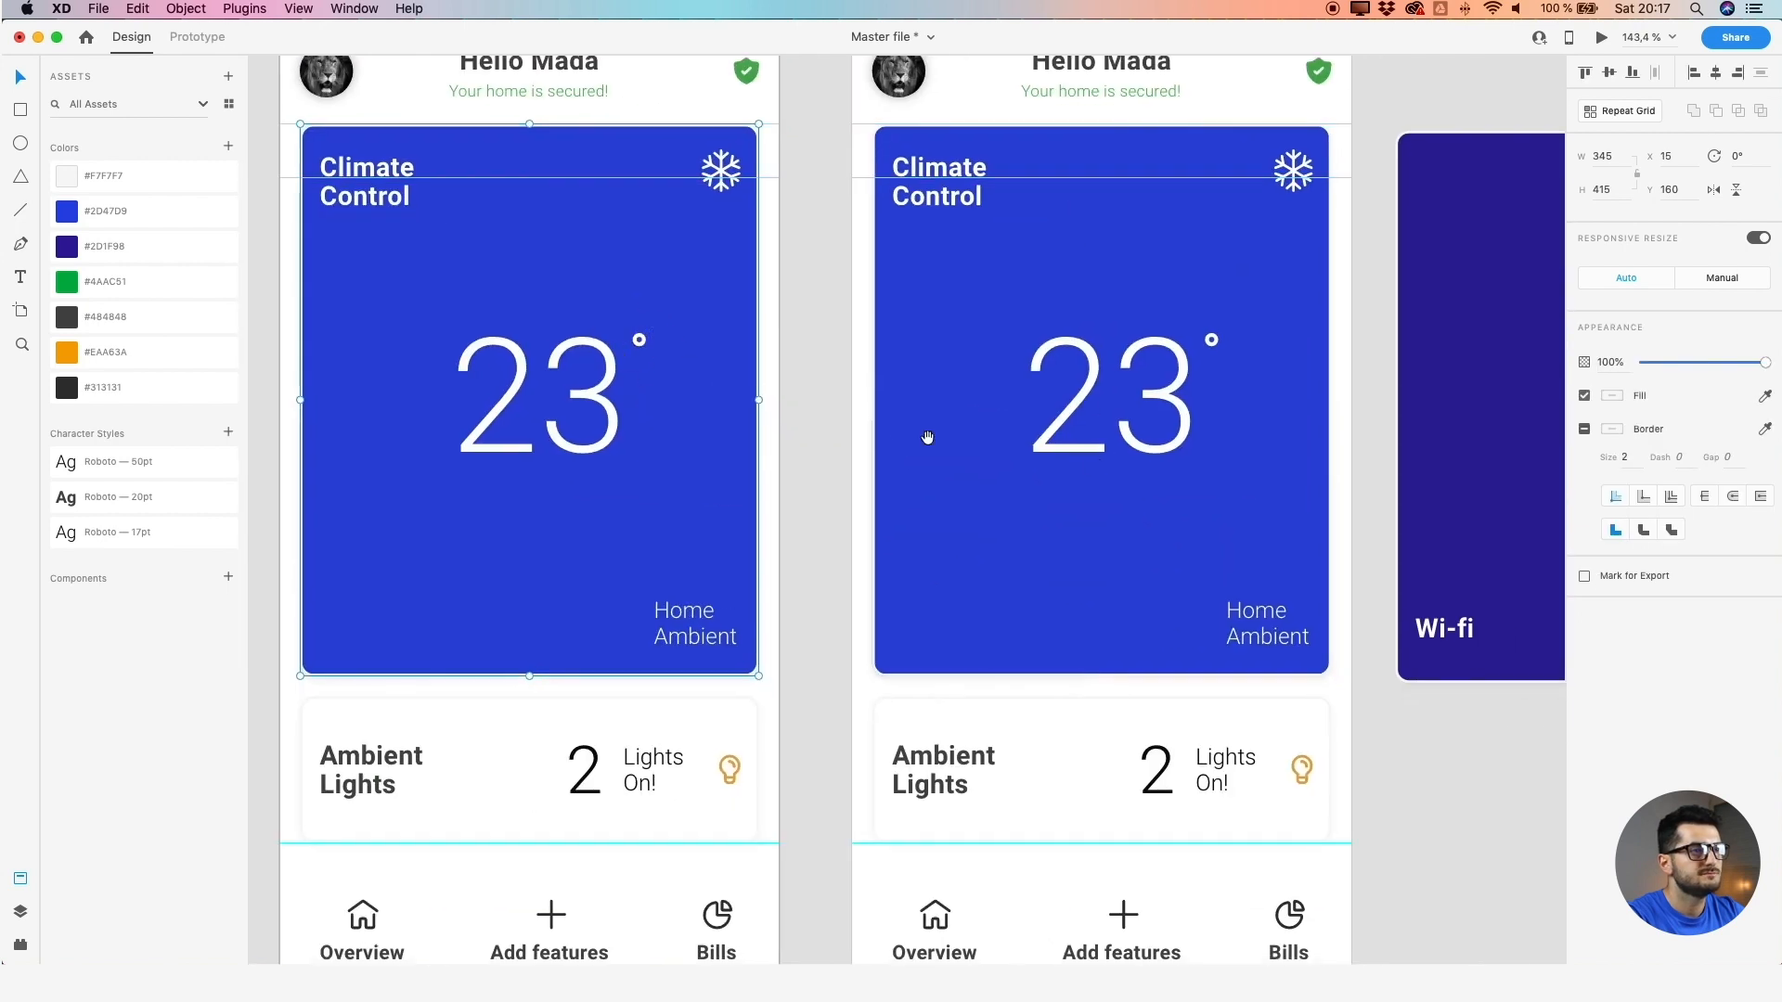
double_click(1025, 515)
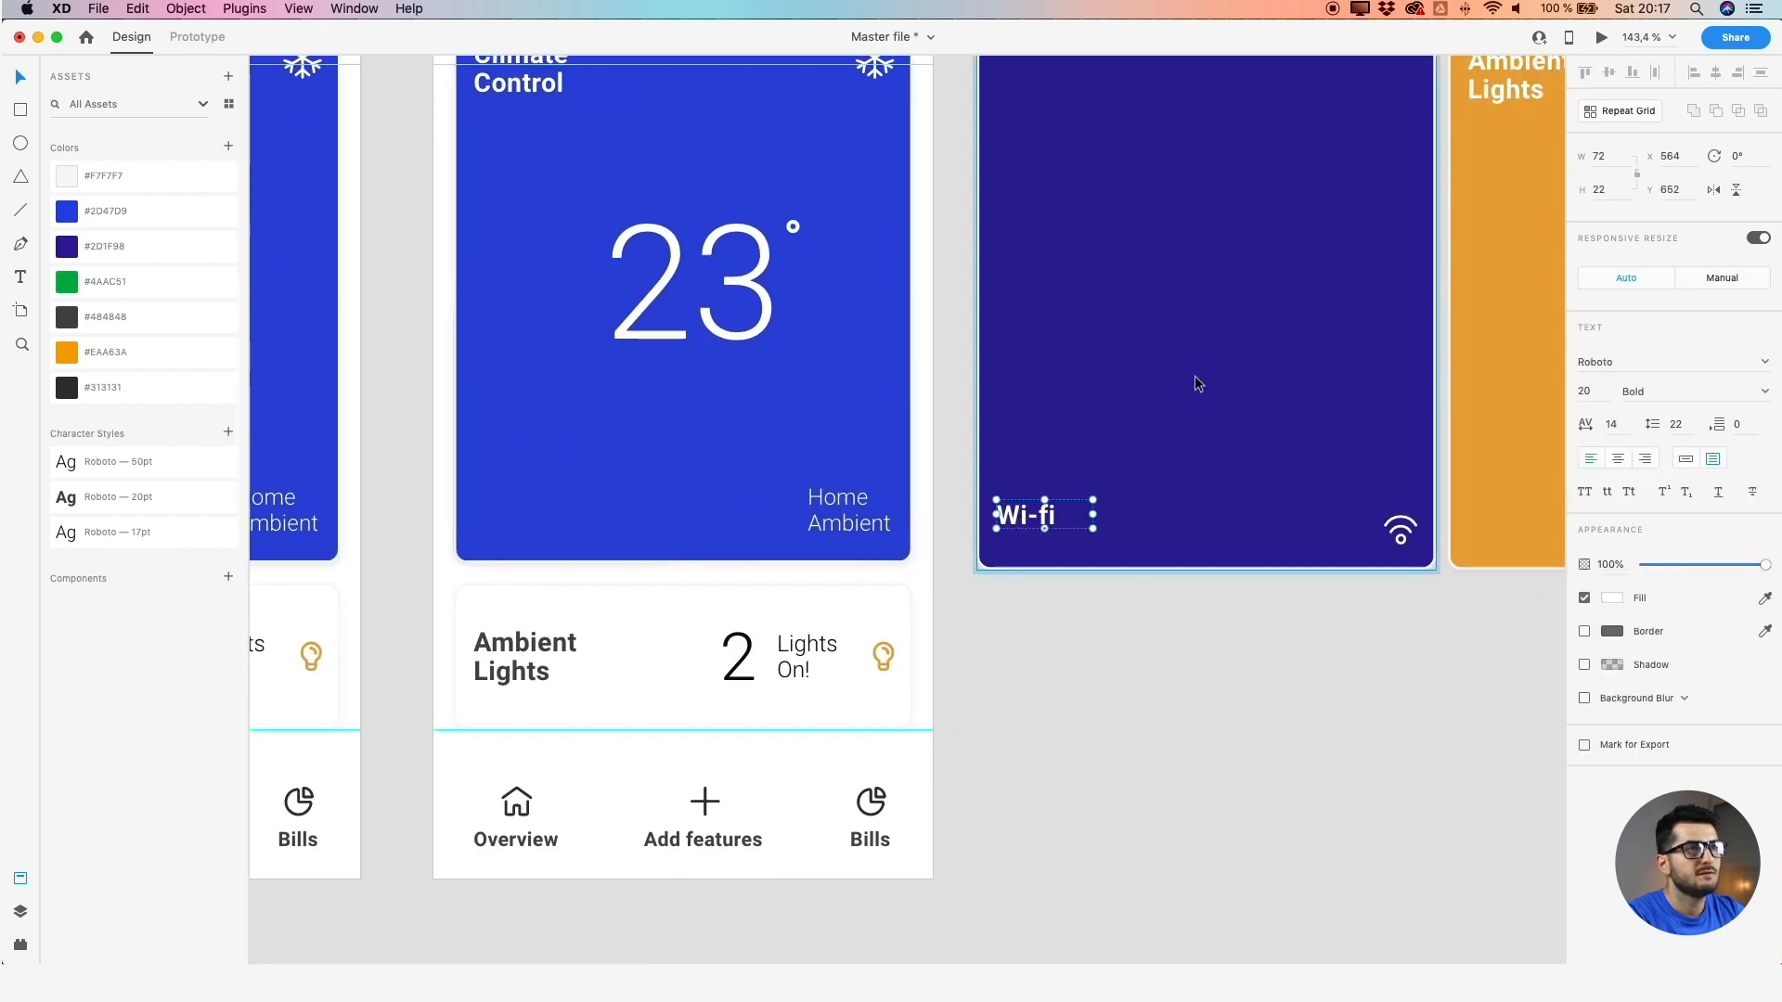
click(1610, 190)
text(24)
key(Return)
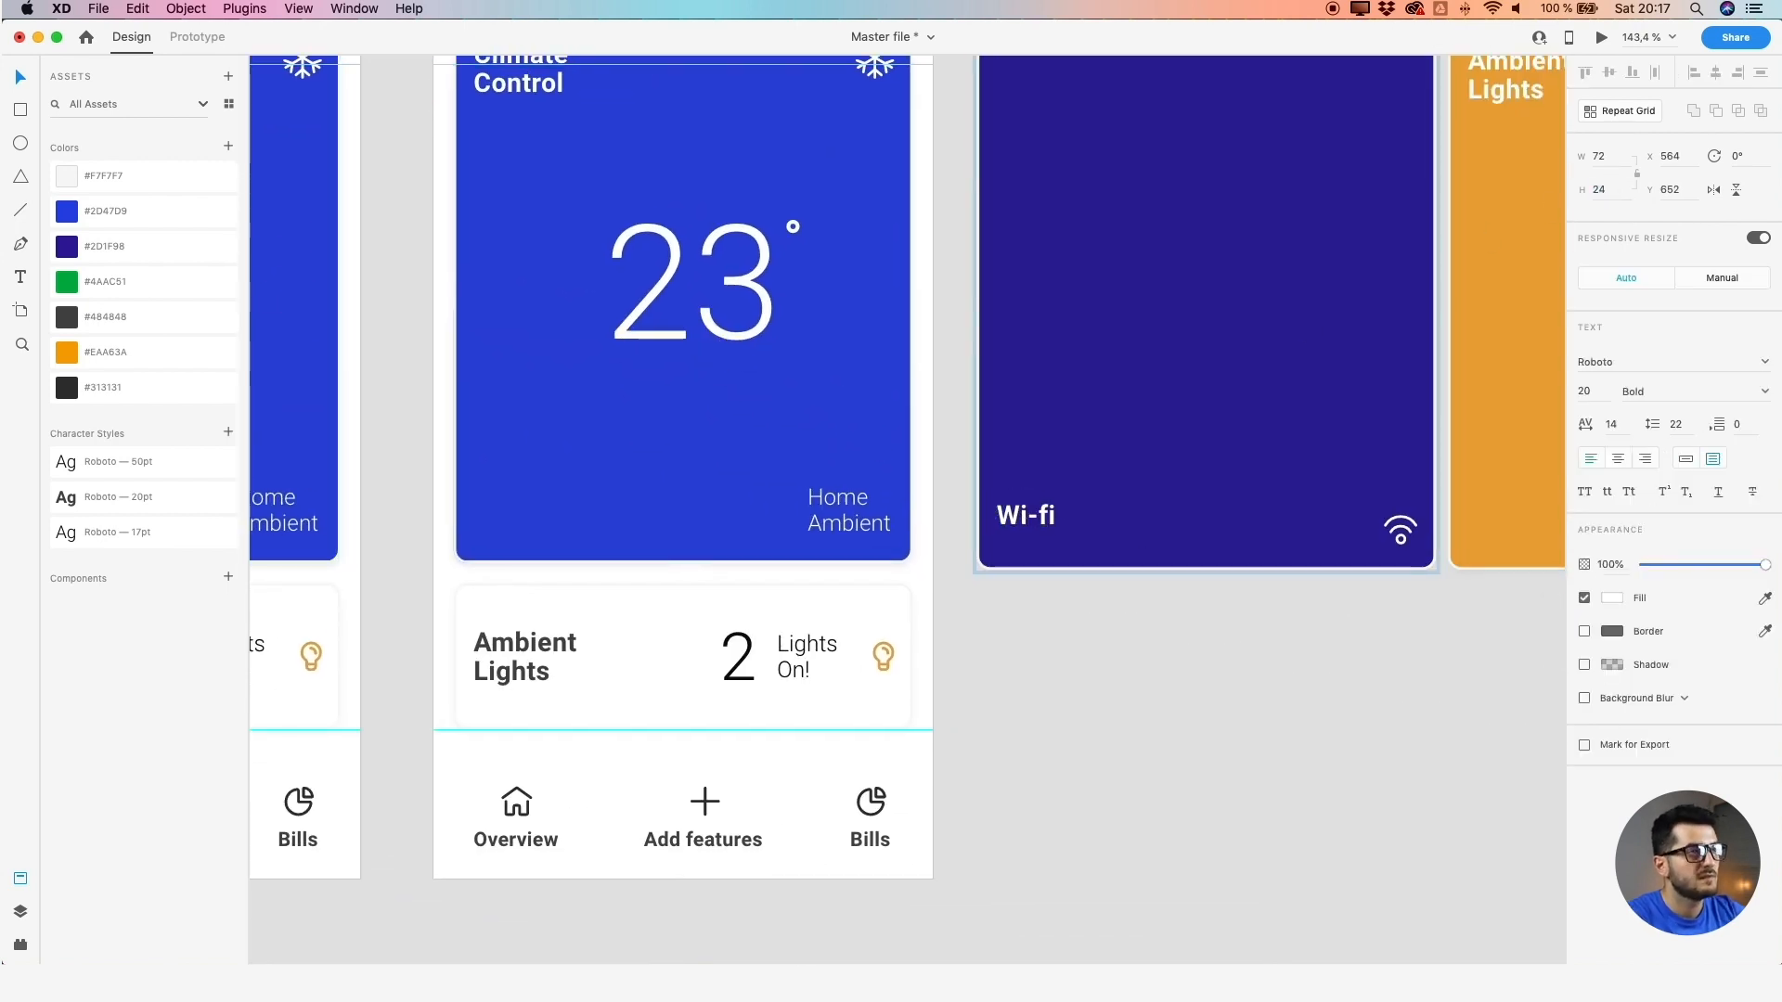
Place the Wi-fi title at Y 661 and the Ambient Lights title at X 918, Y 639 in their cards' lower-left corners
drag(1044, 546, 1042, 551)
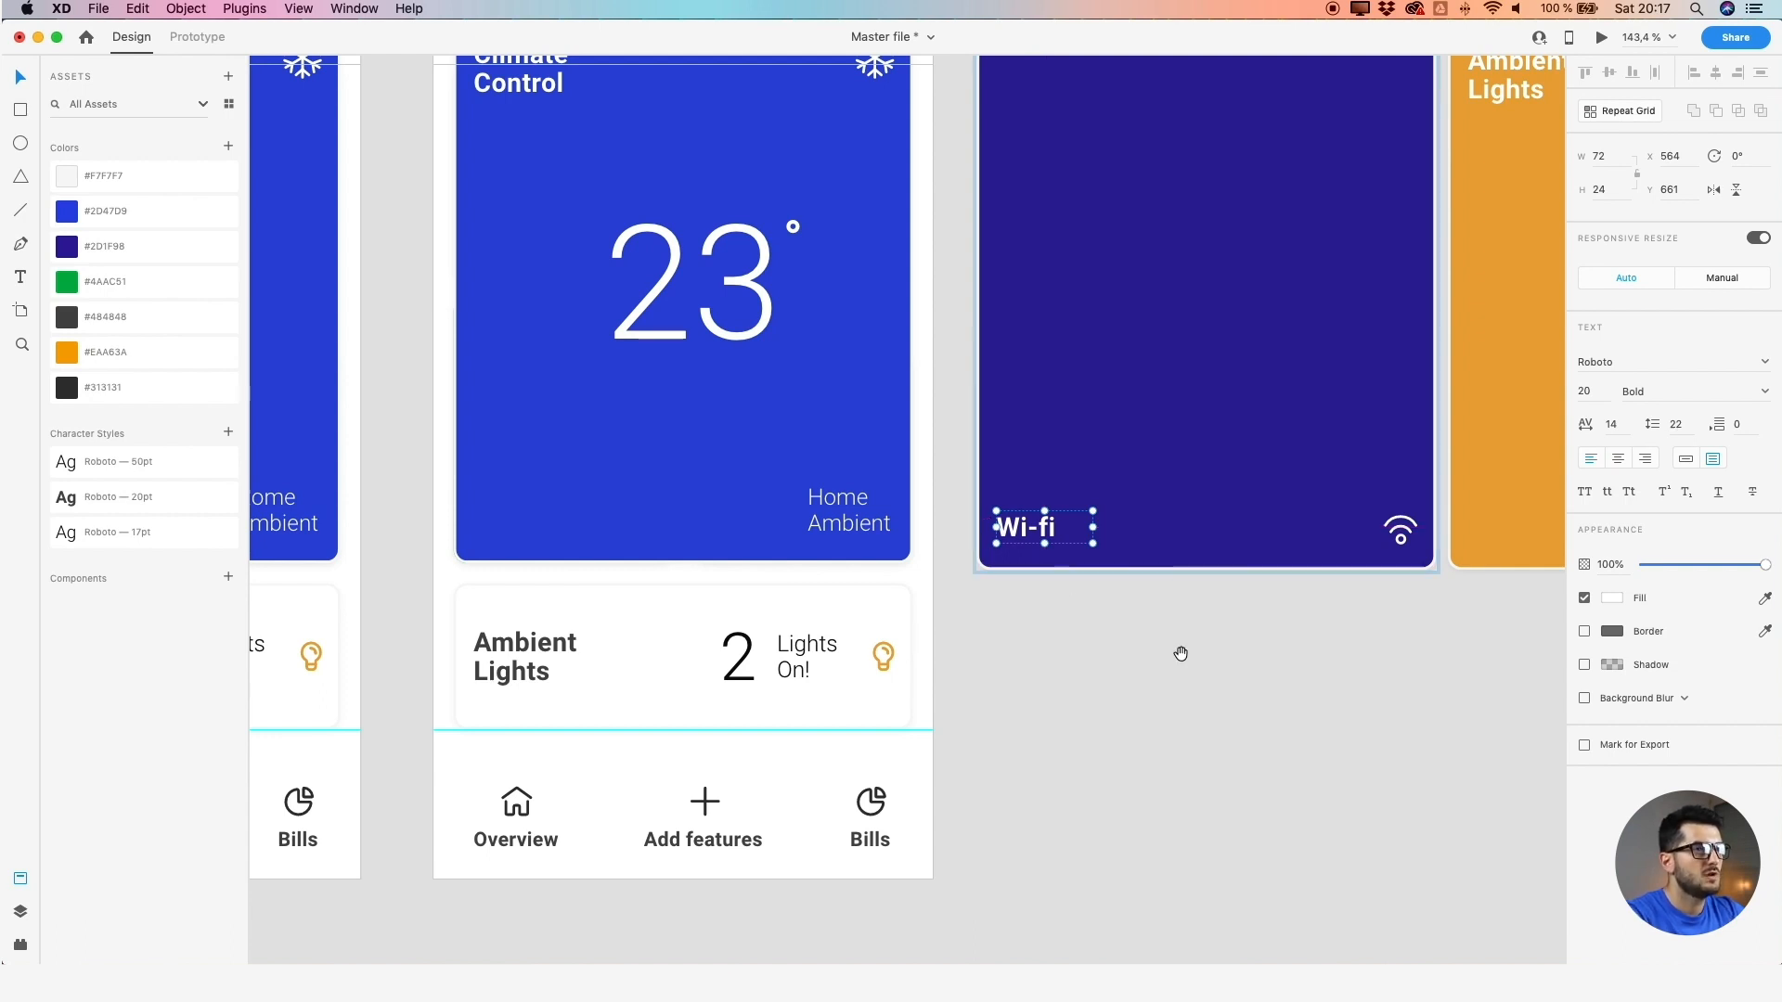
drag(1181, 649, 994, 680)
drag(1268, 642, 944, 632)
drag(1034, 110, 968, 548)
click(966, 100)
double_click(965, 99)
drag(956, 590, 957, 608)
scroll(1067, 418, up, 2)
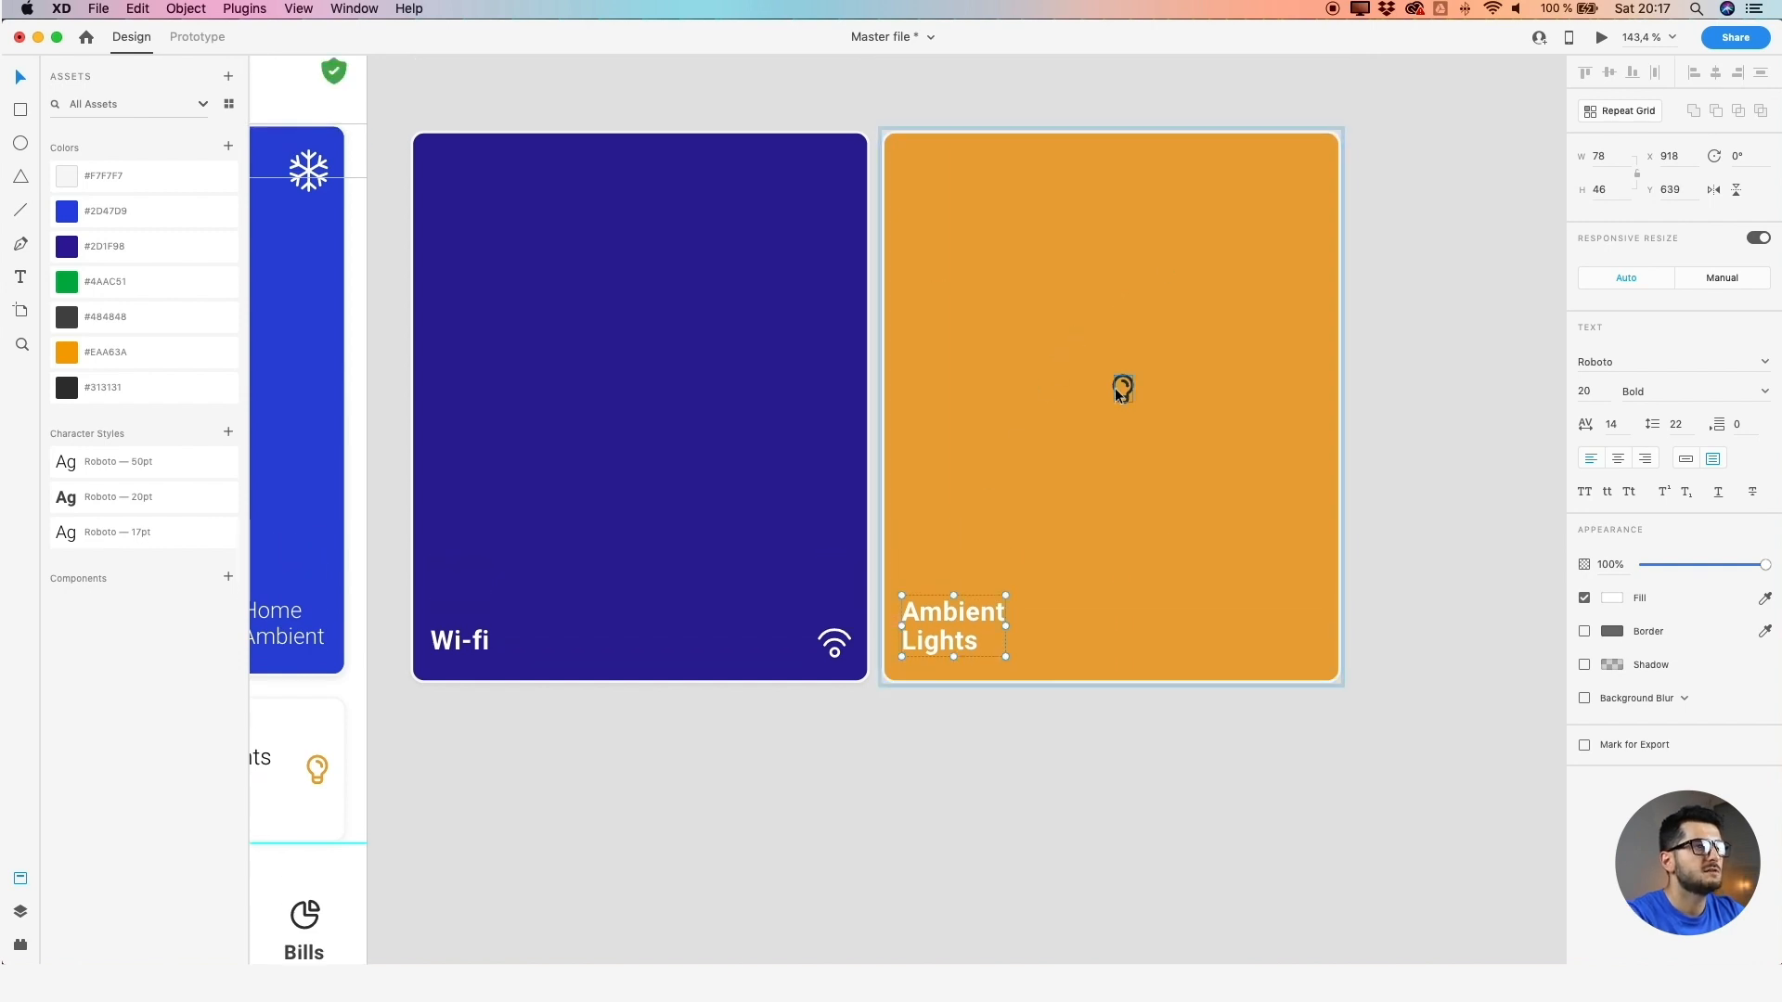
Move the light bulb icon to the lower-right corner of the orange card, at X 1219 and Y 665
drag(1122, 388, 1307, 647)
click(1686, 157)
key(Right)
key(BackSpace)
key(BackSpace)
key(BackSpace)
key(Return)
scroll(1336, 664, up, 2)
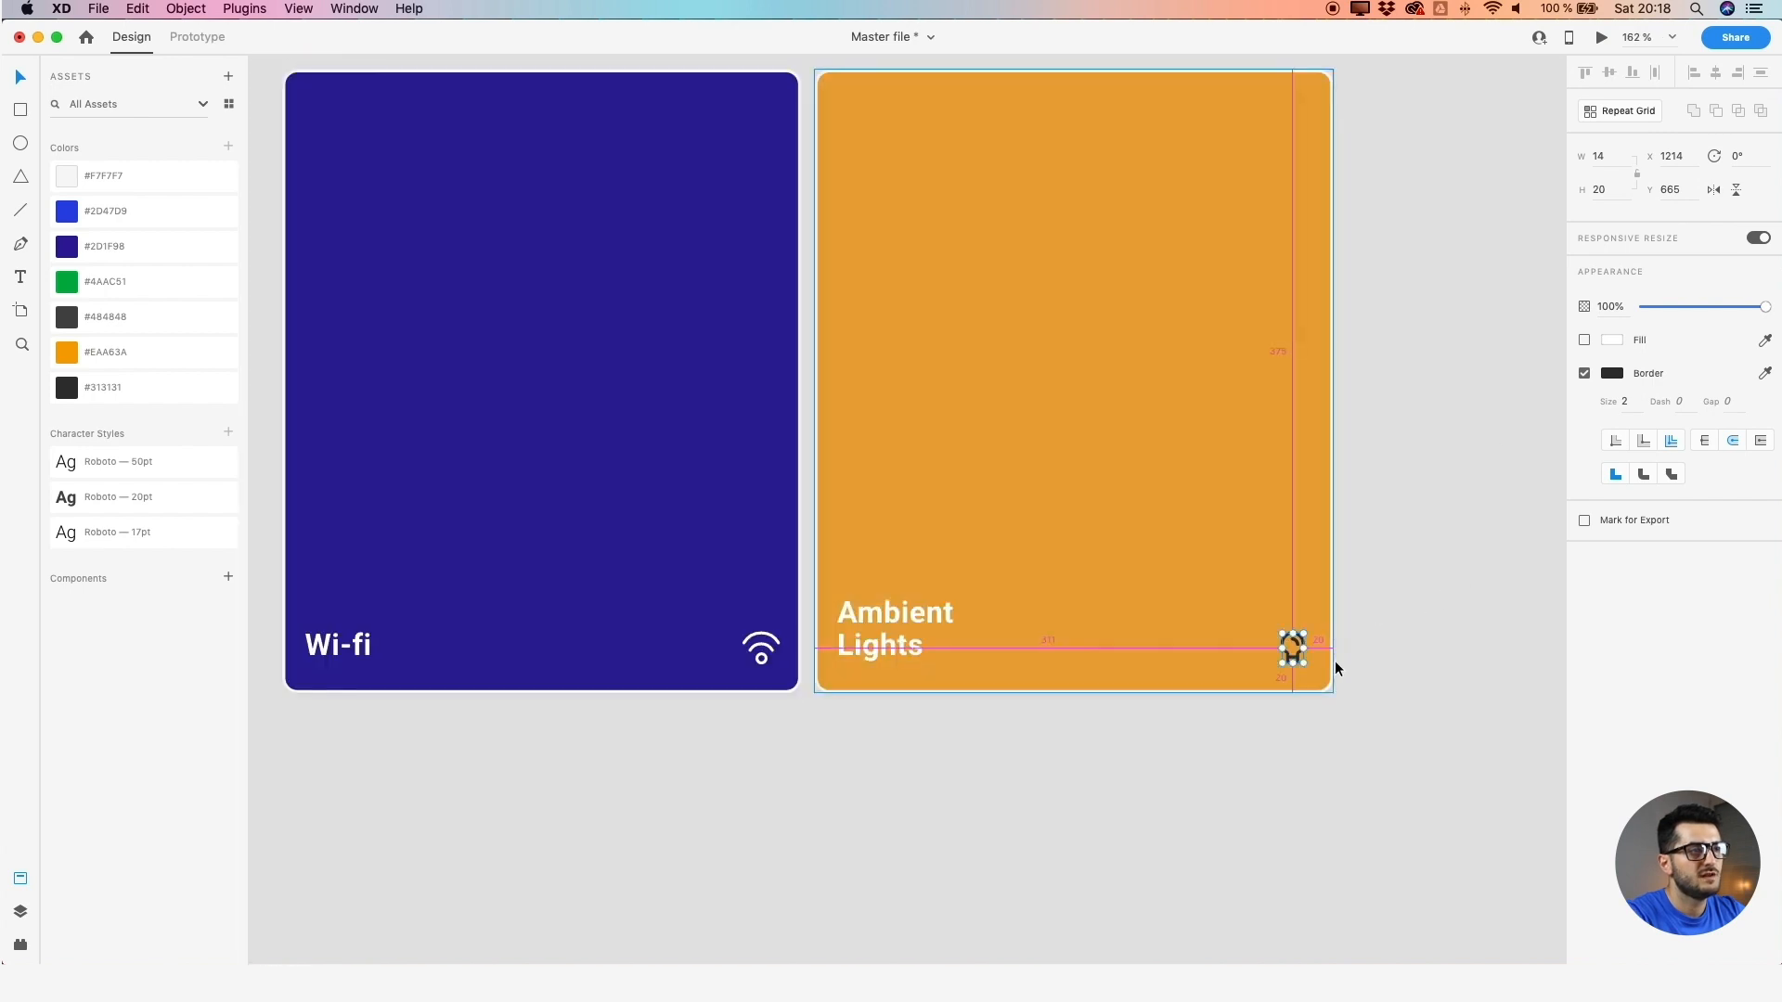
key(Right)
key(Right)
key(Right)
key(Right)
key(Right)
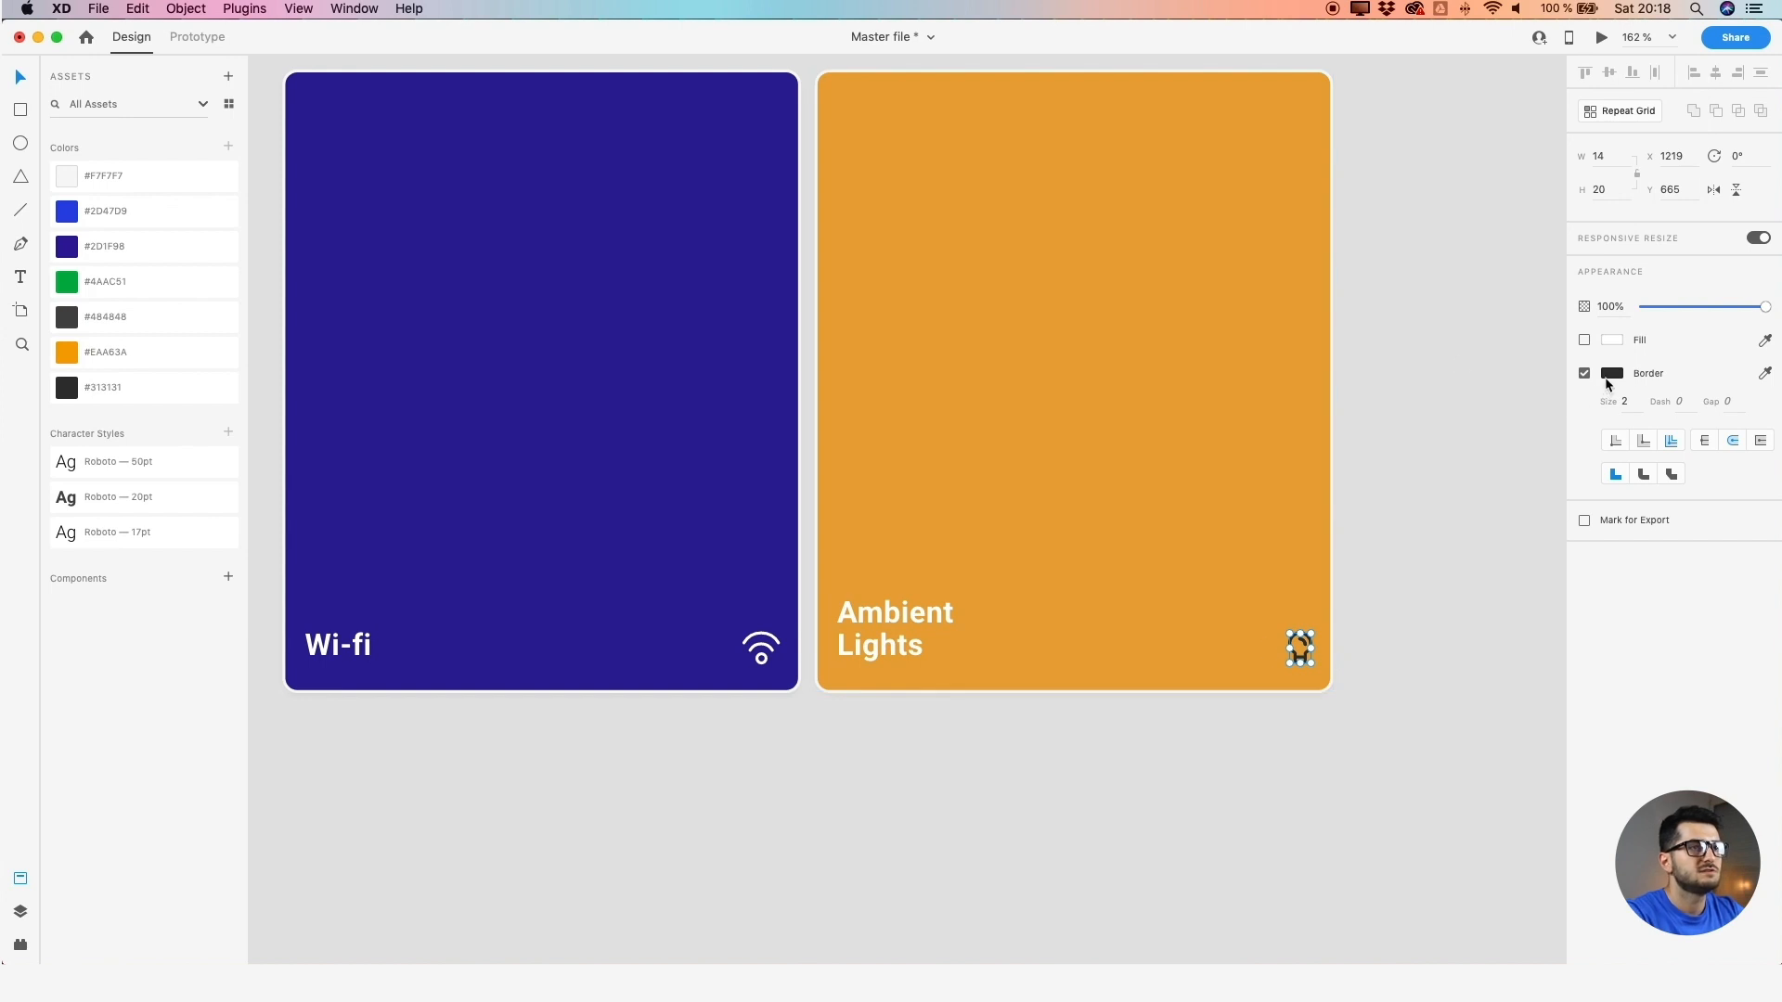
Change the light bulb icon's border colour to white
click(1612, 373)
click(915, 732)
scroll(906, 631, down, 5)
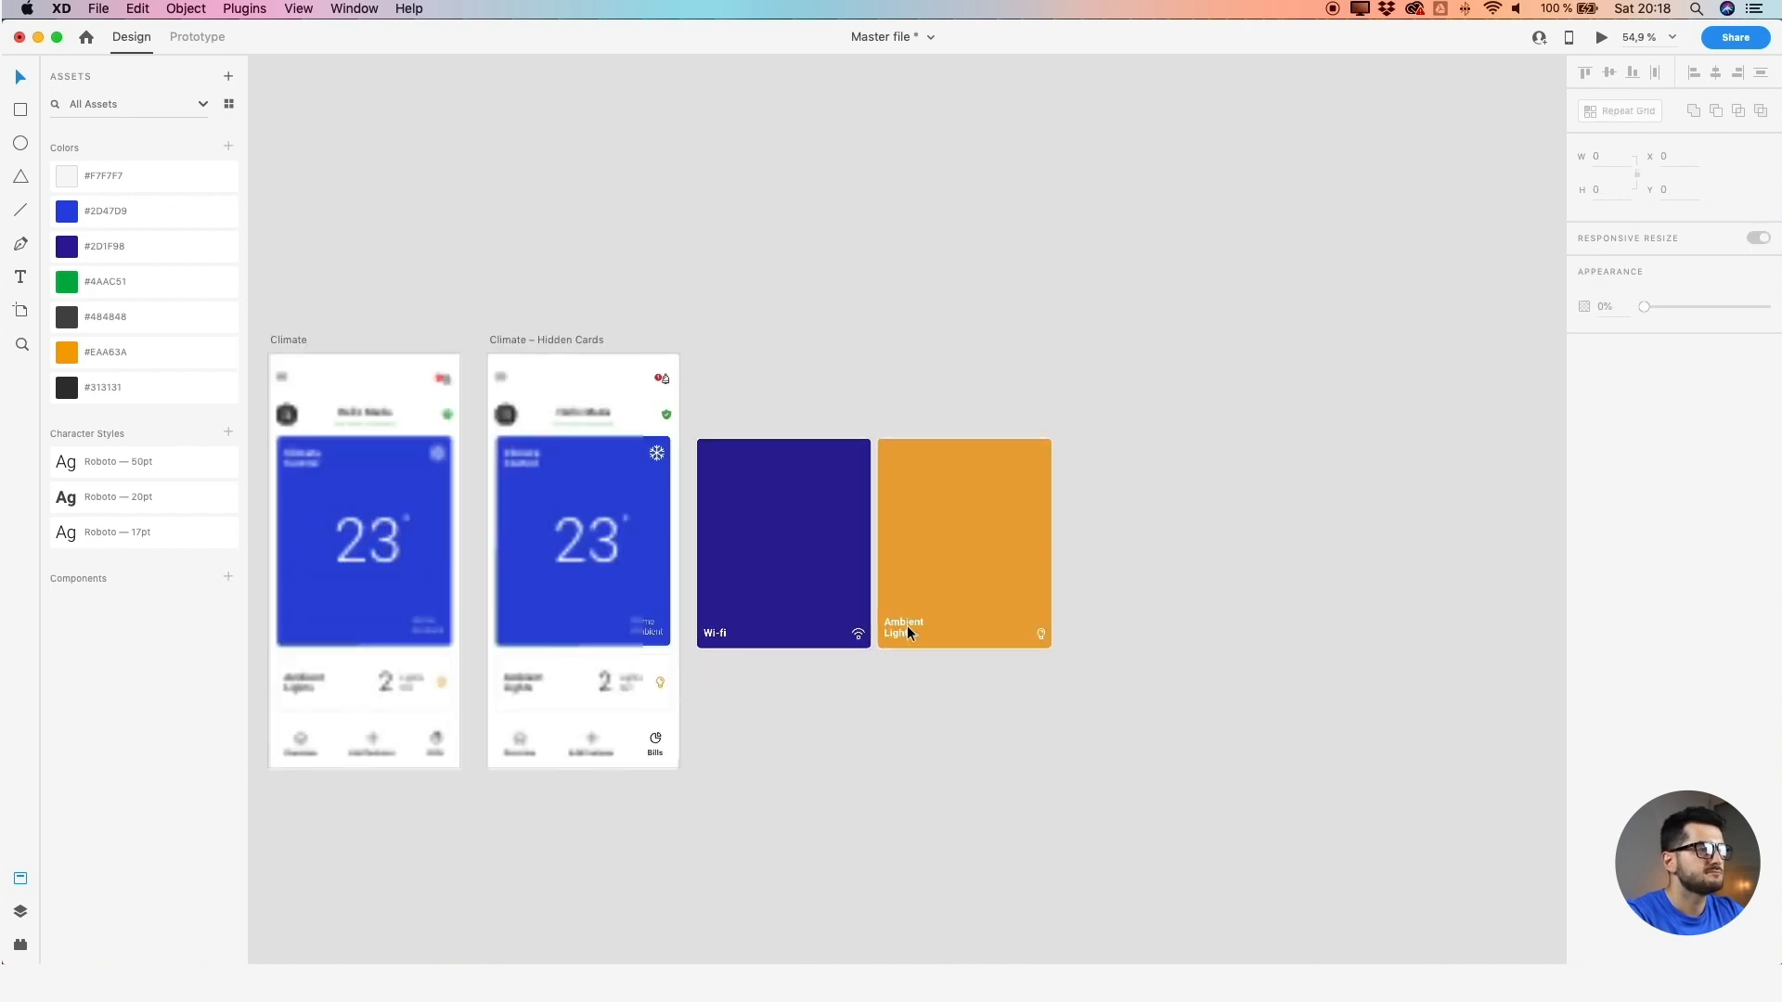
scroll(751, 668, down, 3)
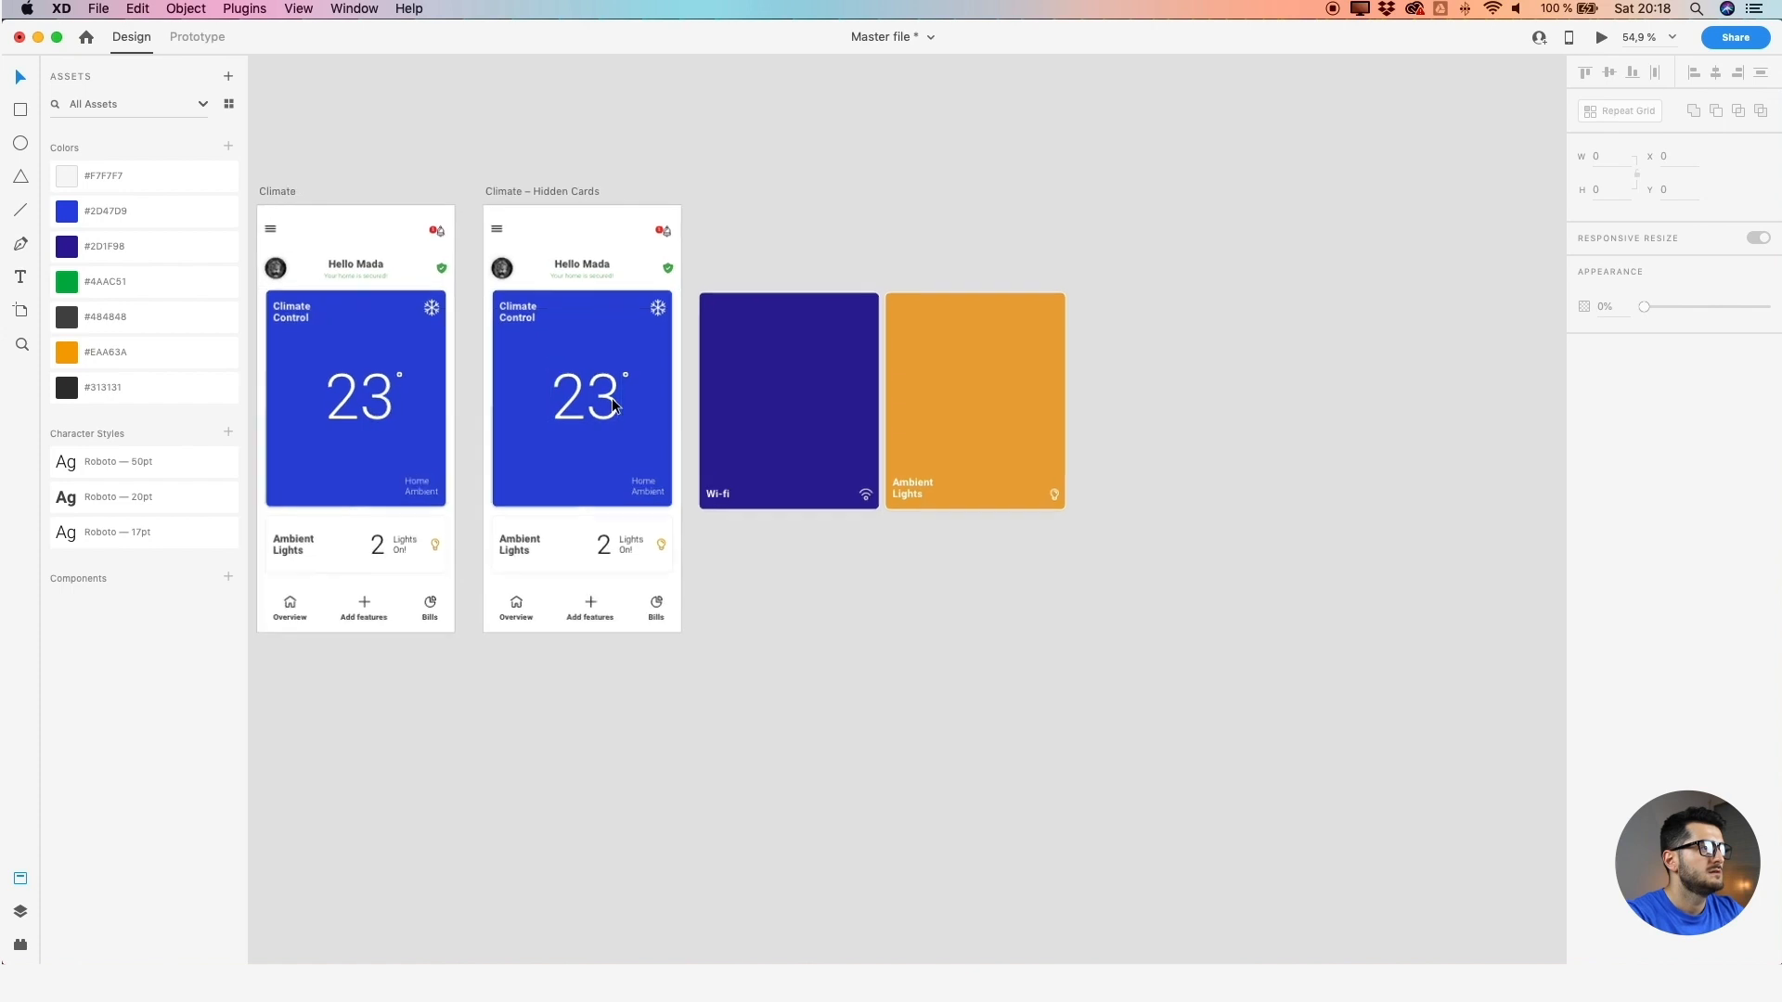
Set the Wi-fi title's text size to 15, shrink its text box to a height of 15 and lower it to Y 670
scroll(612, 406, up, 3)
scroll(856, 430, up, 2)
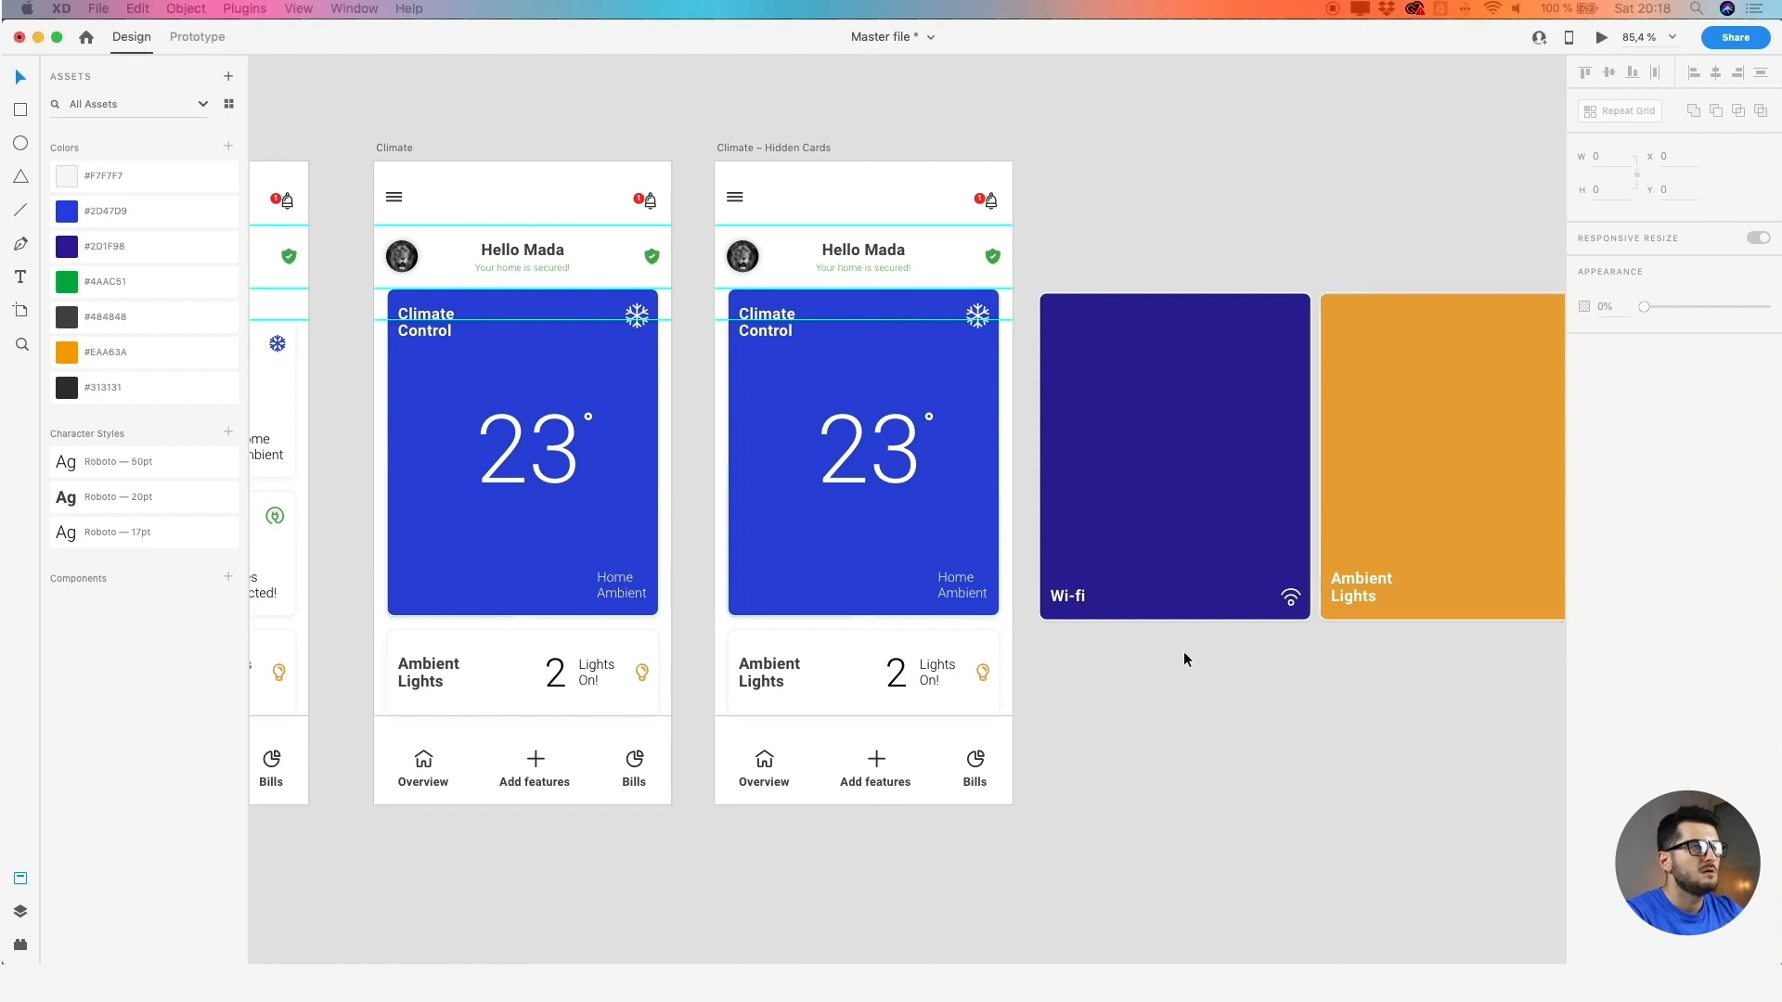
click(1328, 687)
drag(1344, 697, 1158, 683)
scroll(923, 529, up, 5)
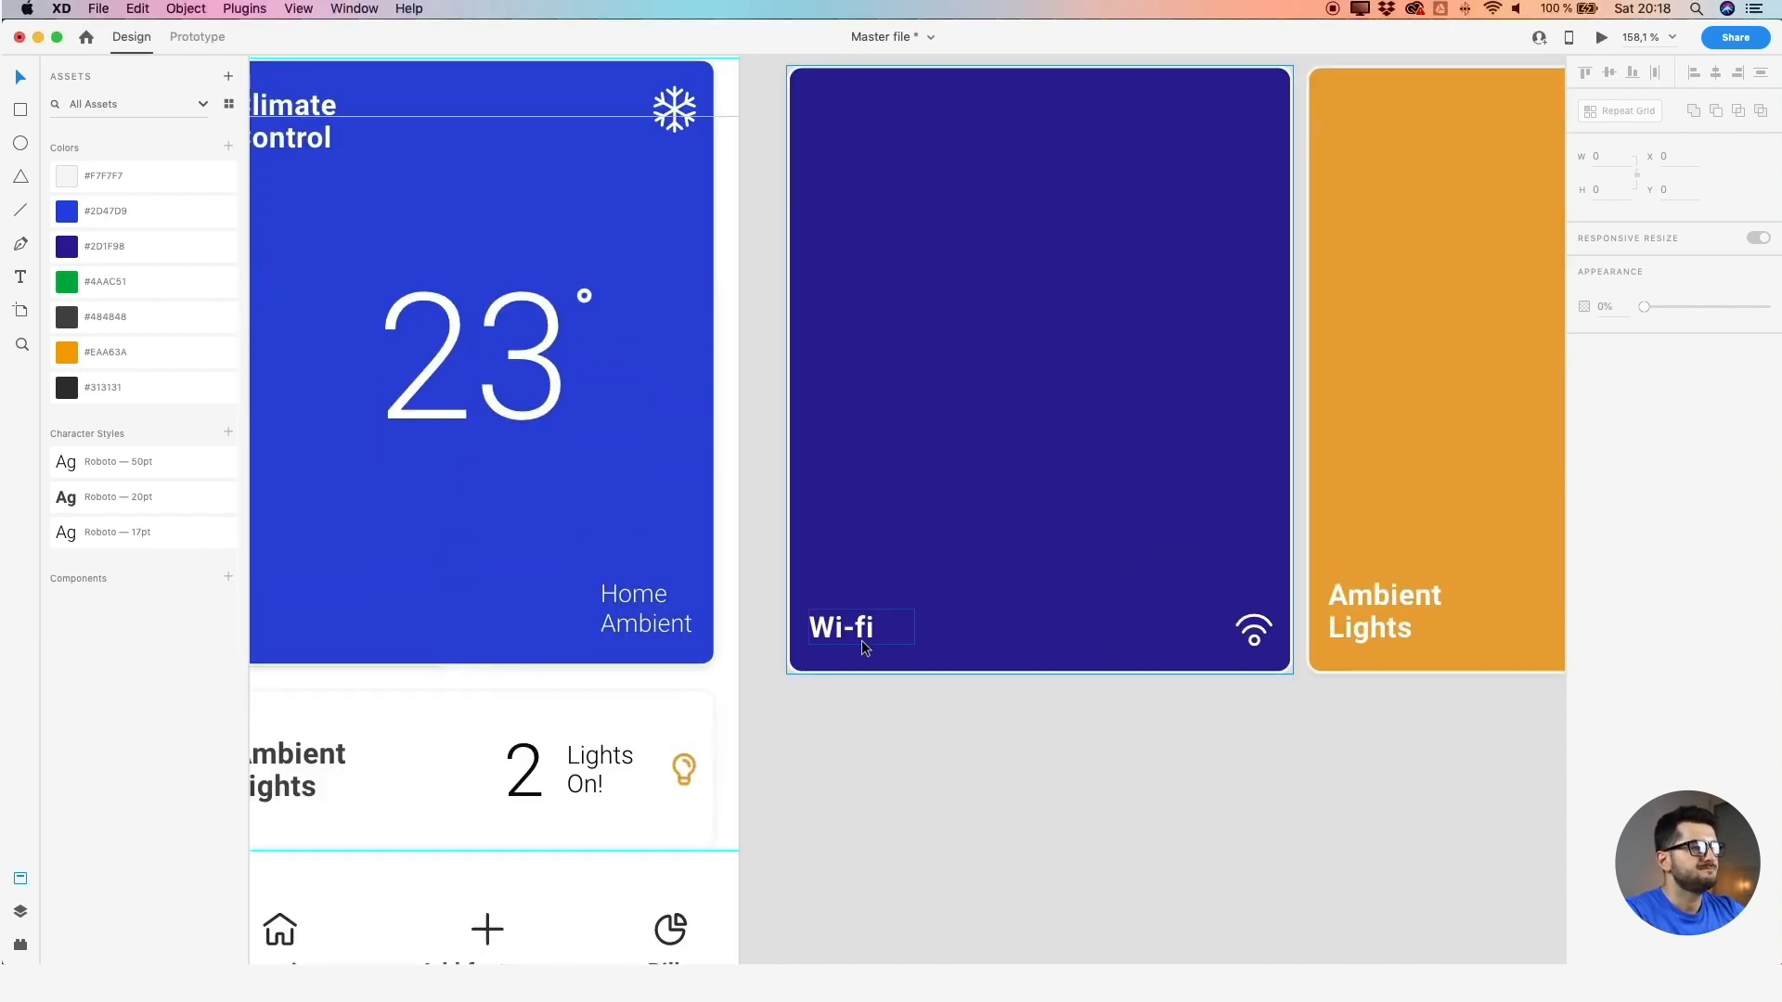
click(864, 639)
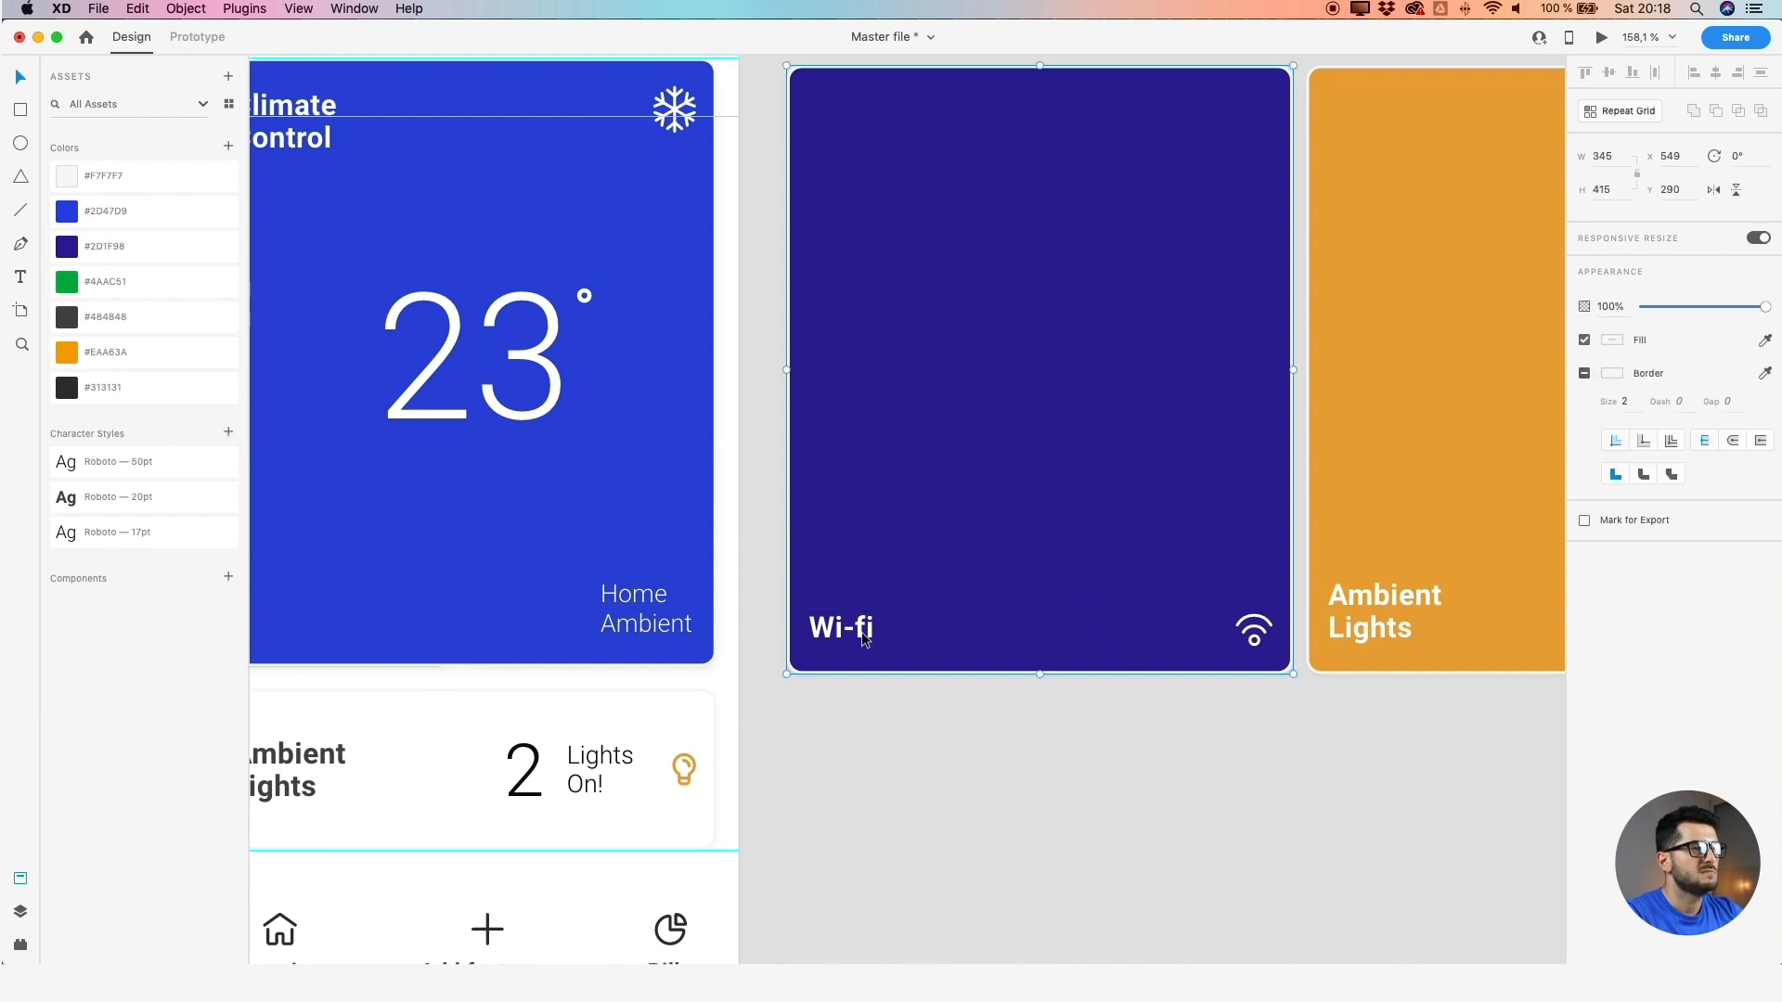
double_click(866, 635)
click(1584, 391)
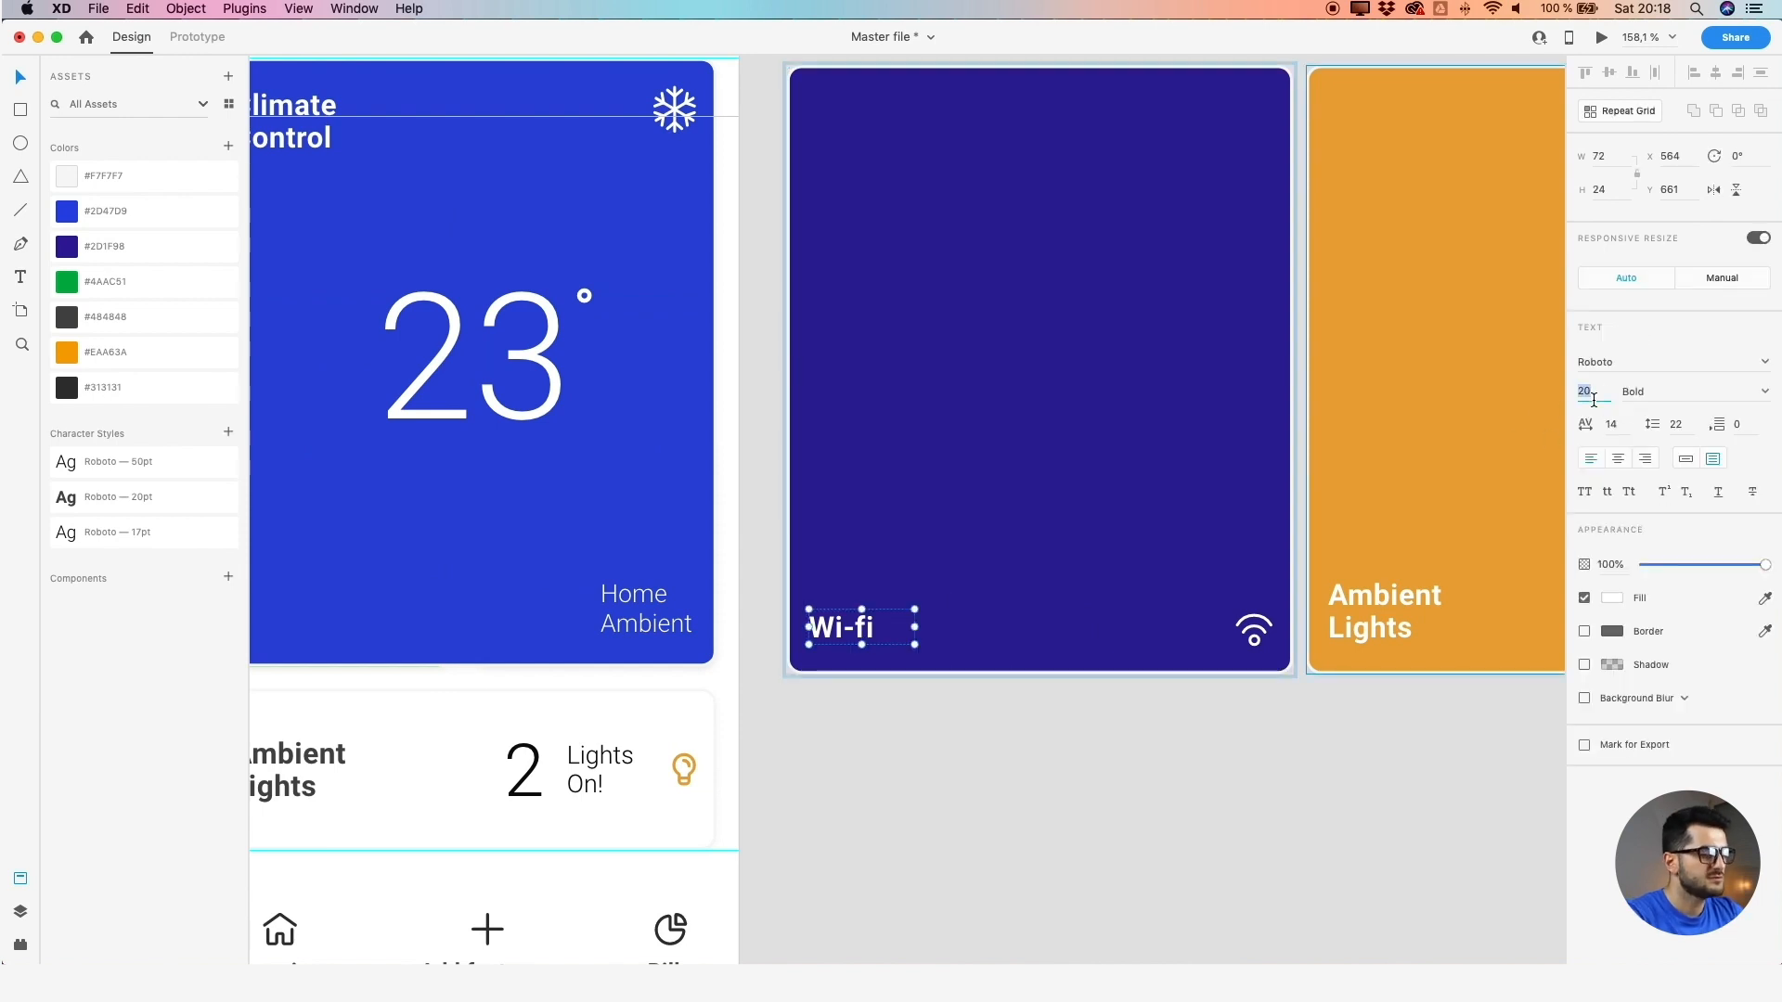
text(17)
key(Return)
key(Down)
key(Down)
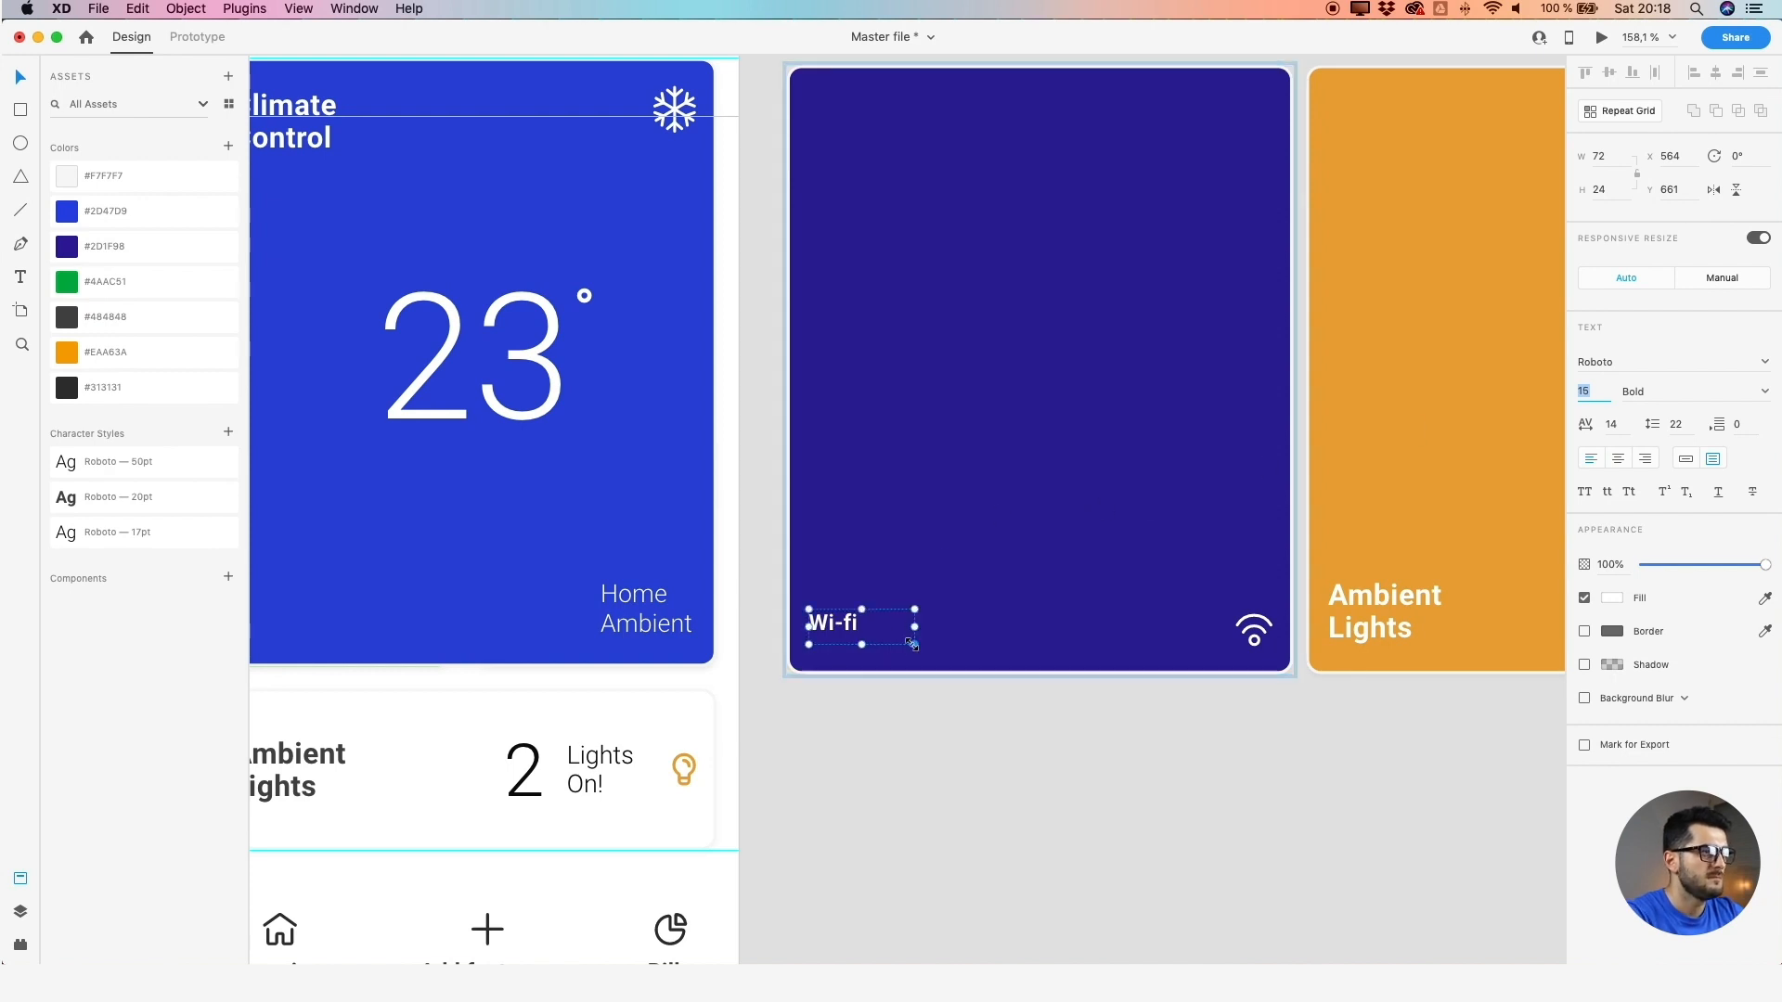
drag(861, 644, 847, 638)
key(alt)
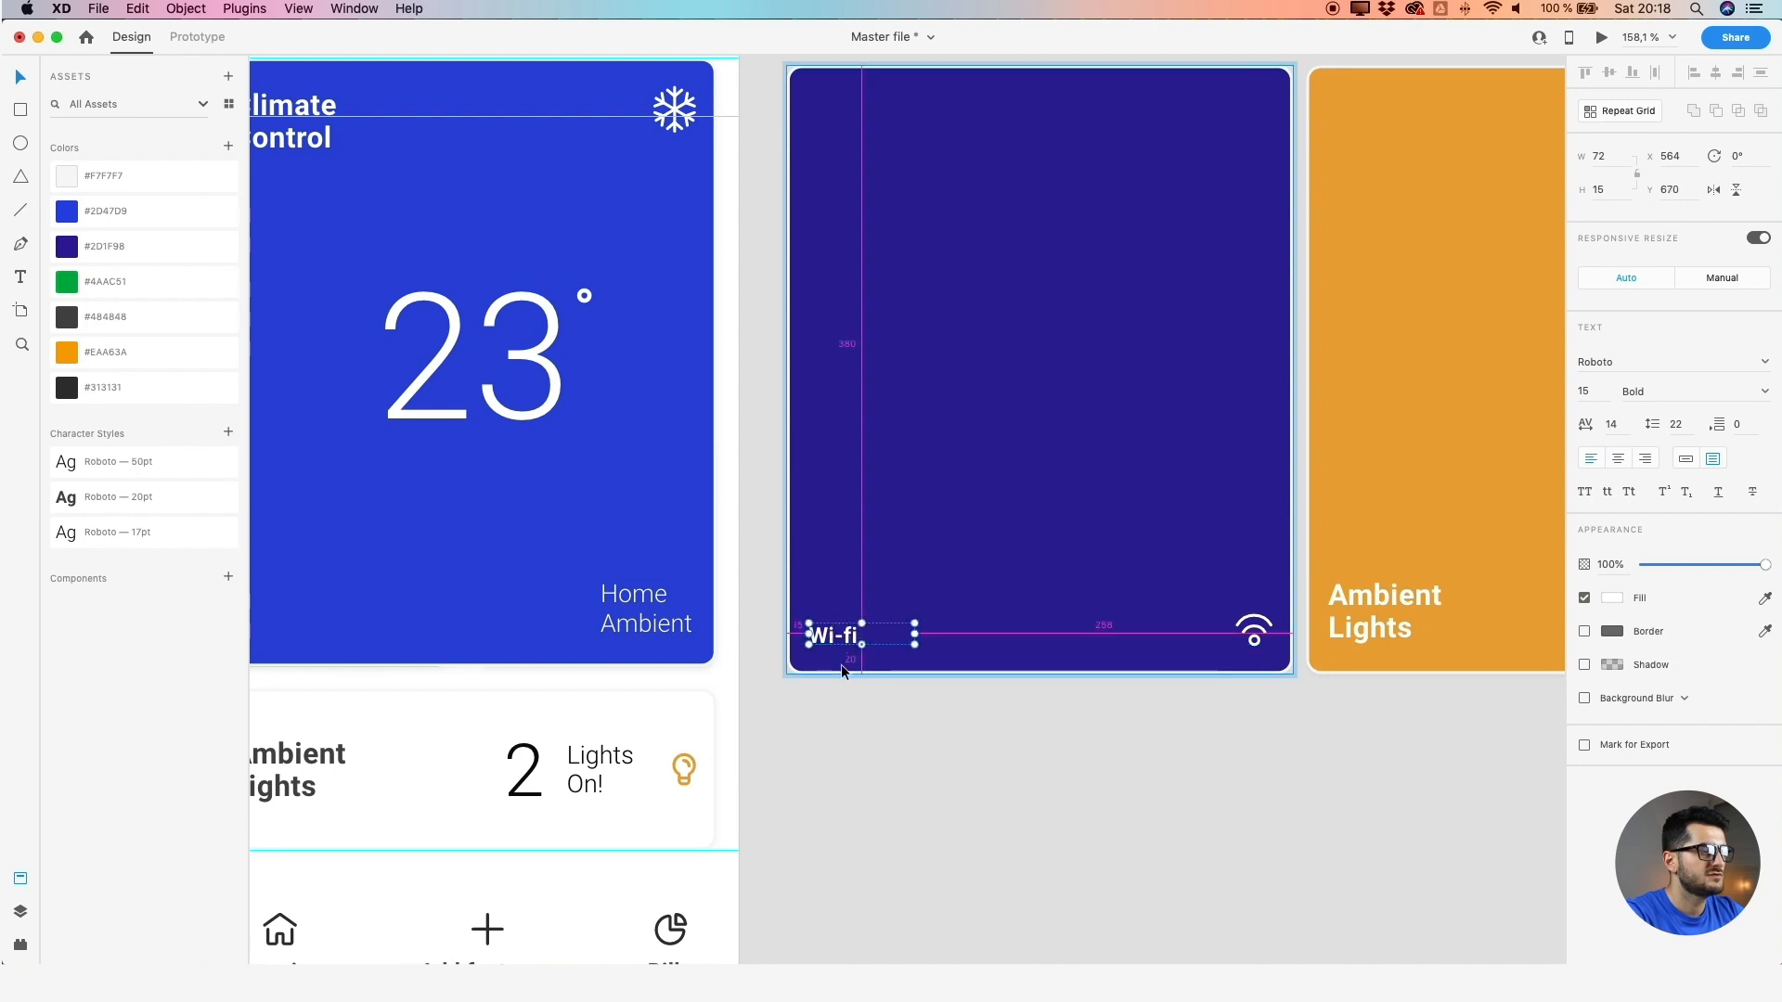
Set the text size of the Ambient Lights title on the orange card to 15
scroll(923, 625, right, 10)
click(905, 605)
double_click(905, 606)
click(358, 608)
double_click(358, 608)
double_click(911, 569)
click(1584, 391)
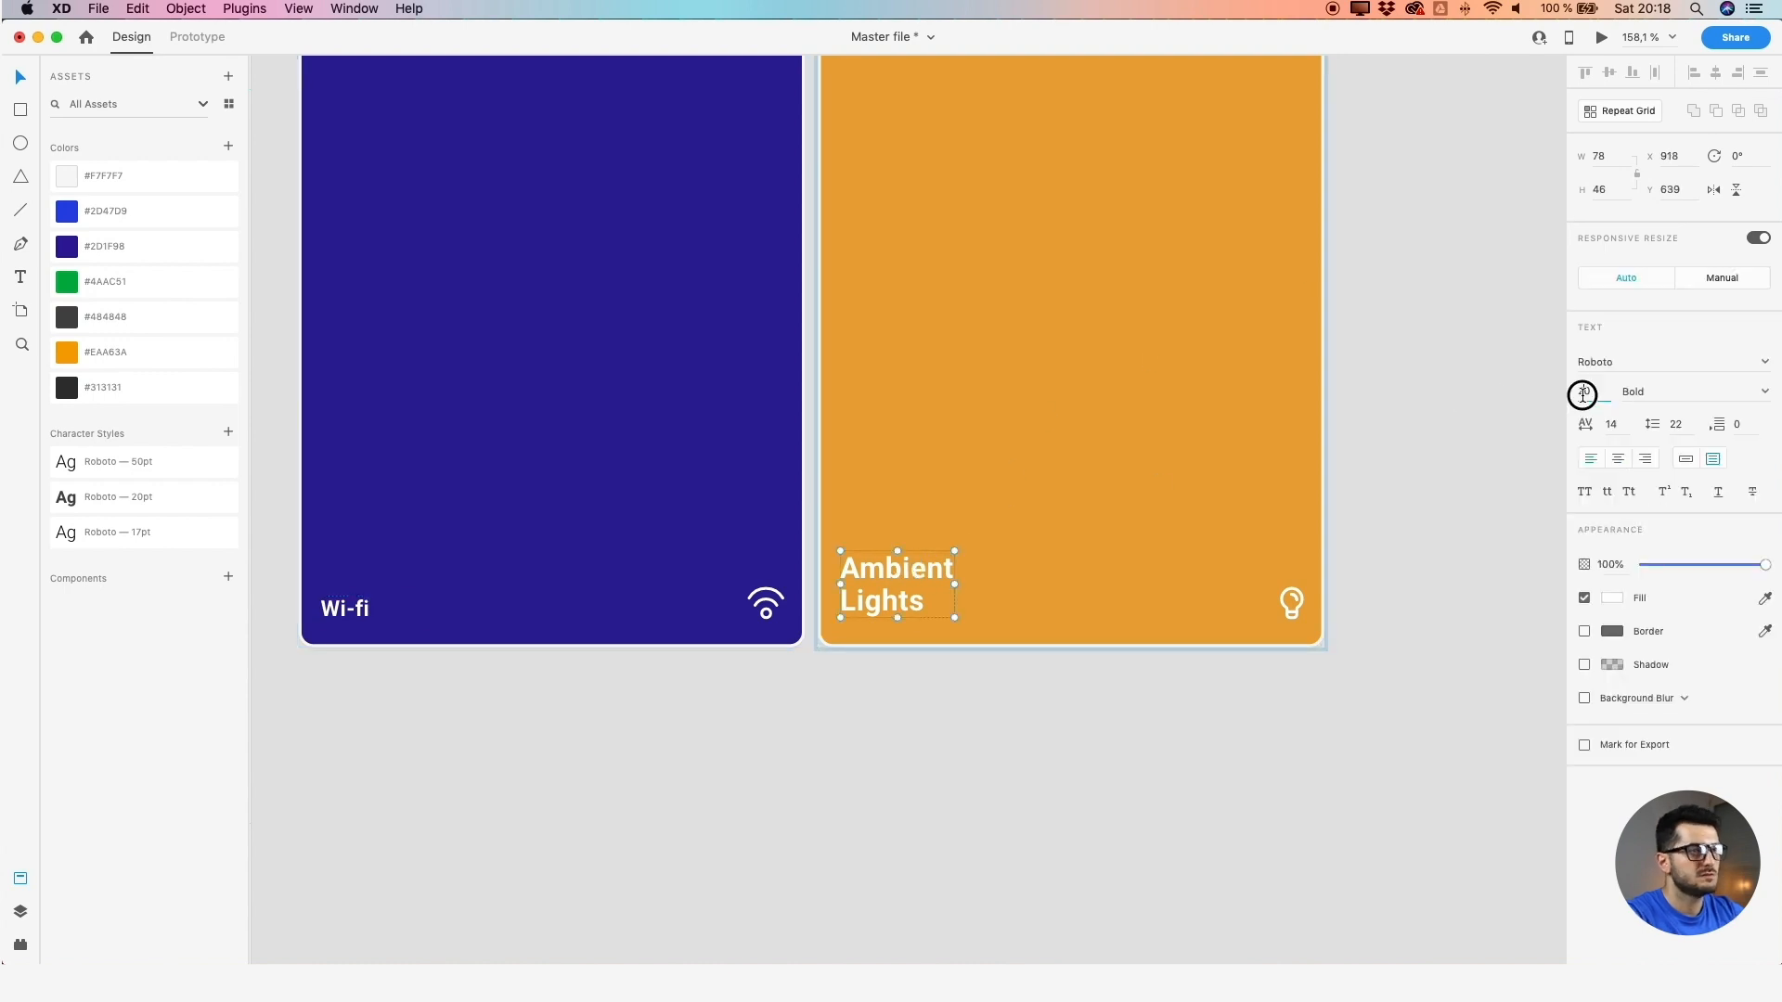
text(15)
key(Return)
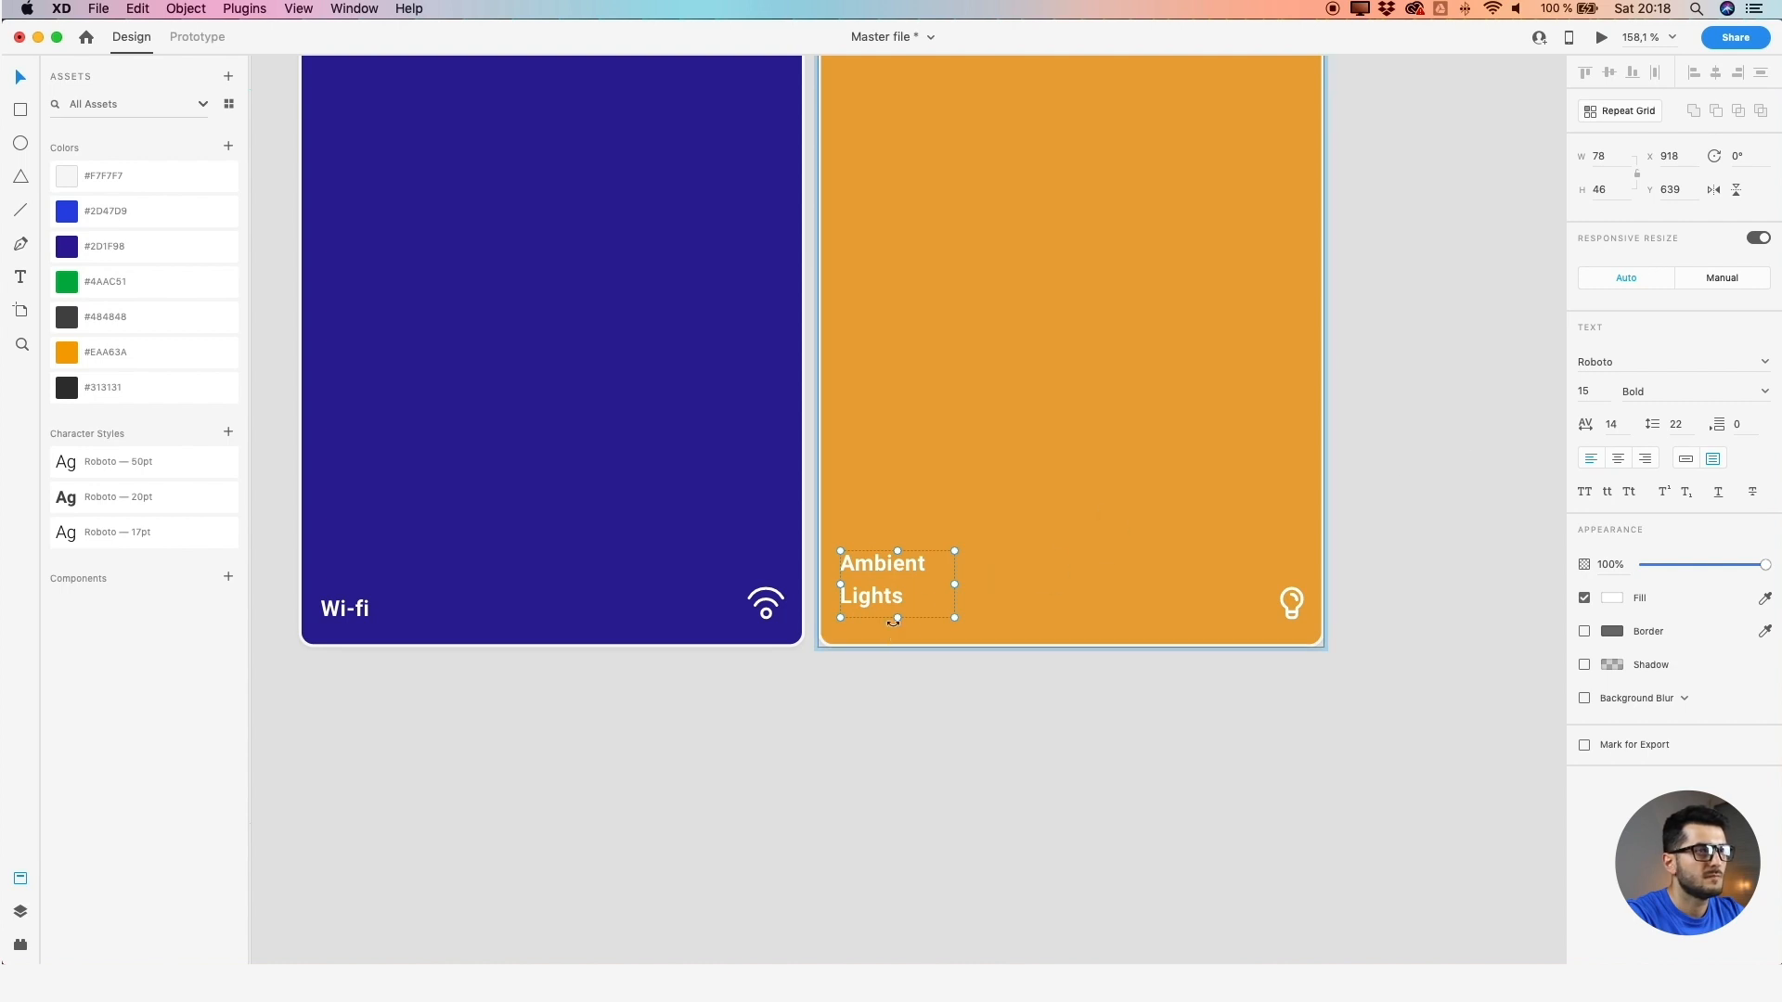
Reduce the line spacing of the orange card's Ambient Lights title to 17
click(1691, 430)
key(Down)
key(Down)
key(Down)
key(Down)
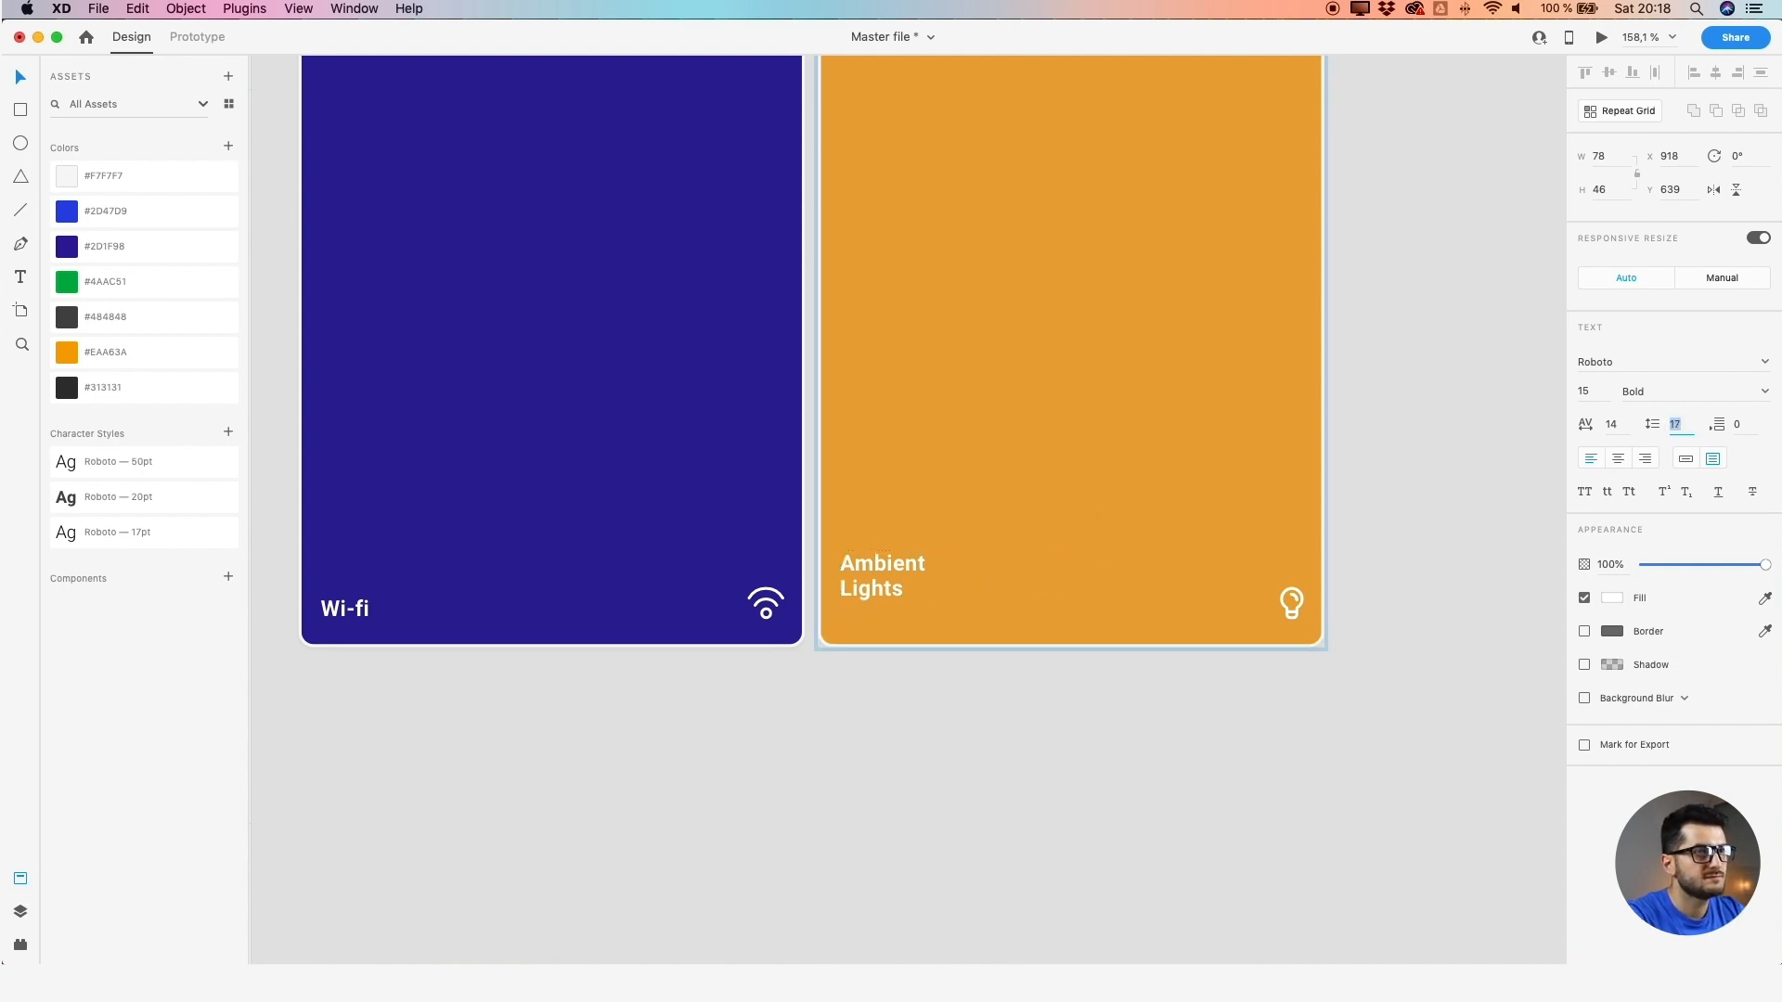
key(Down)
key(Up)
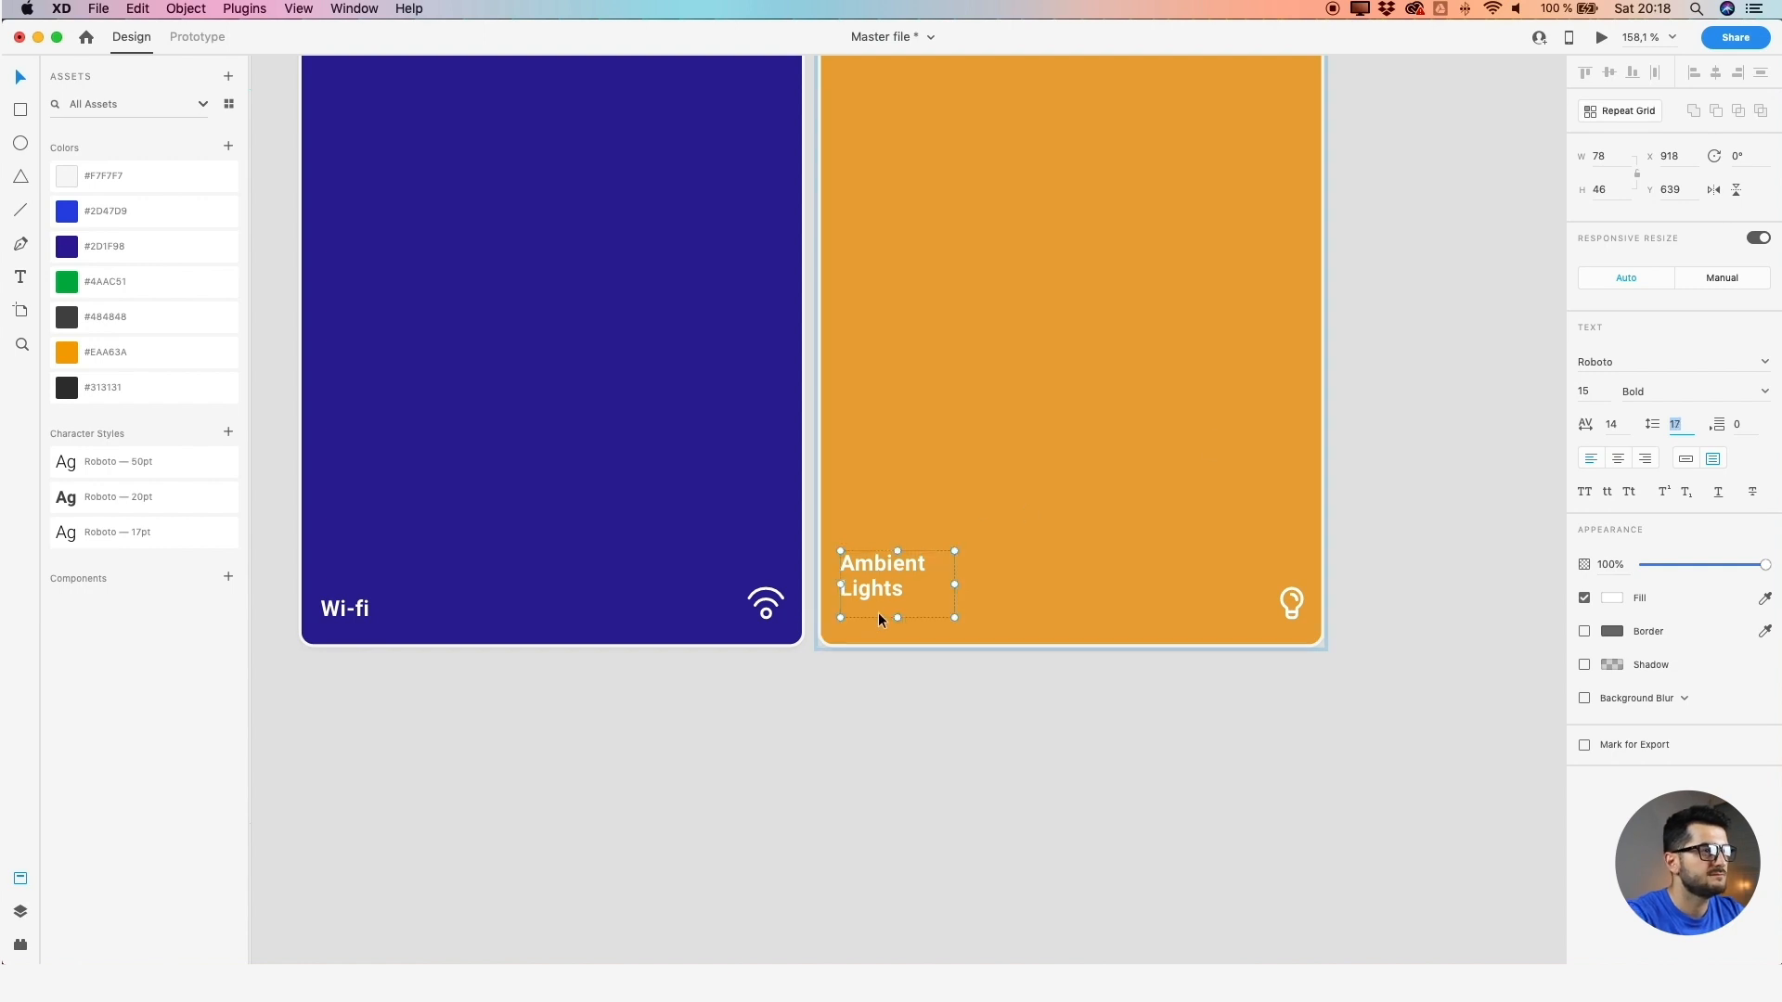
Shrink the Ambient Lights title's text box to a height of 36 and lower it to Y 654 in the orange card
drag(896, 617, 898, 604)
click(350, 609)
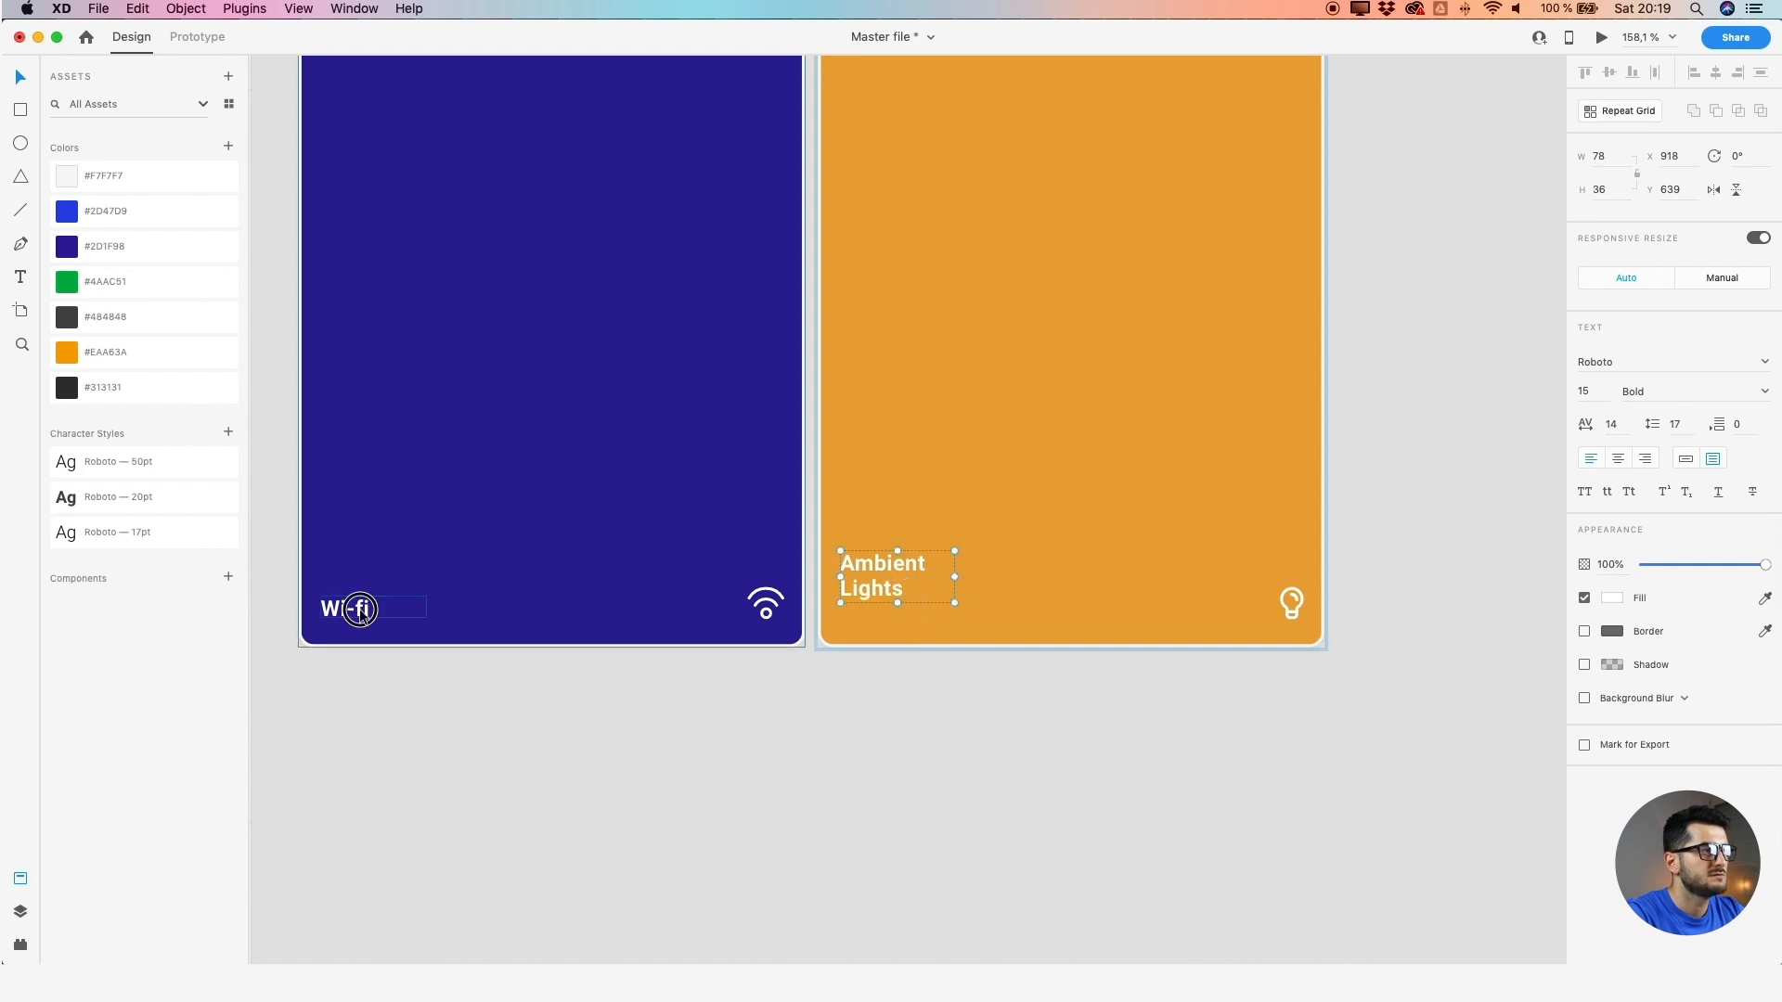
click(889, 587)
key(alt)
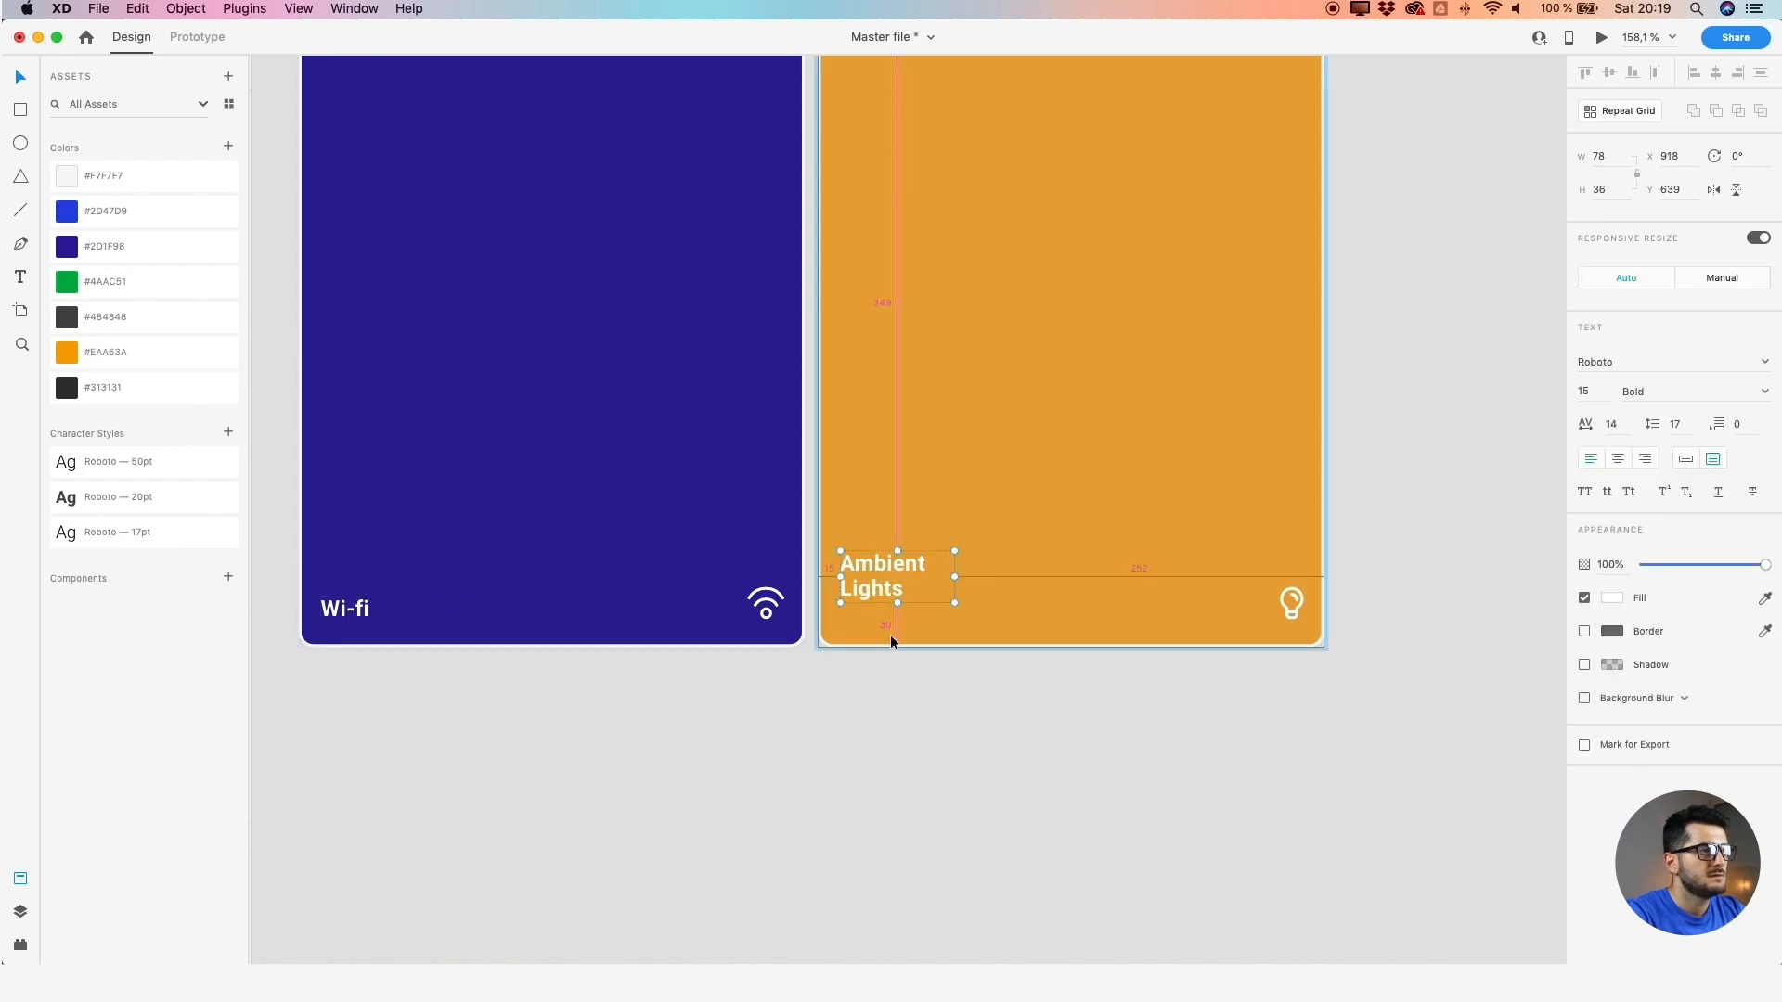
key(shift+Down)
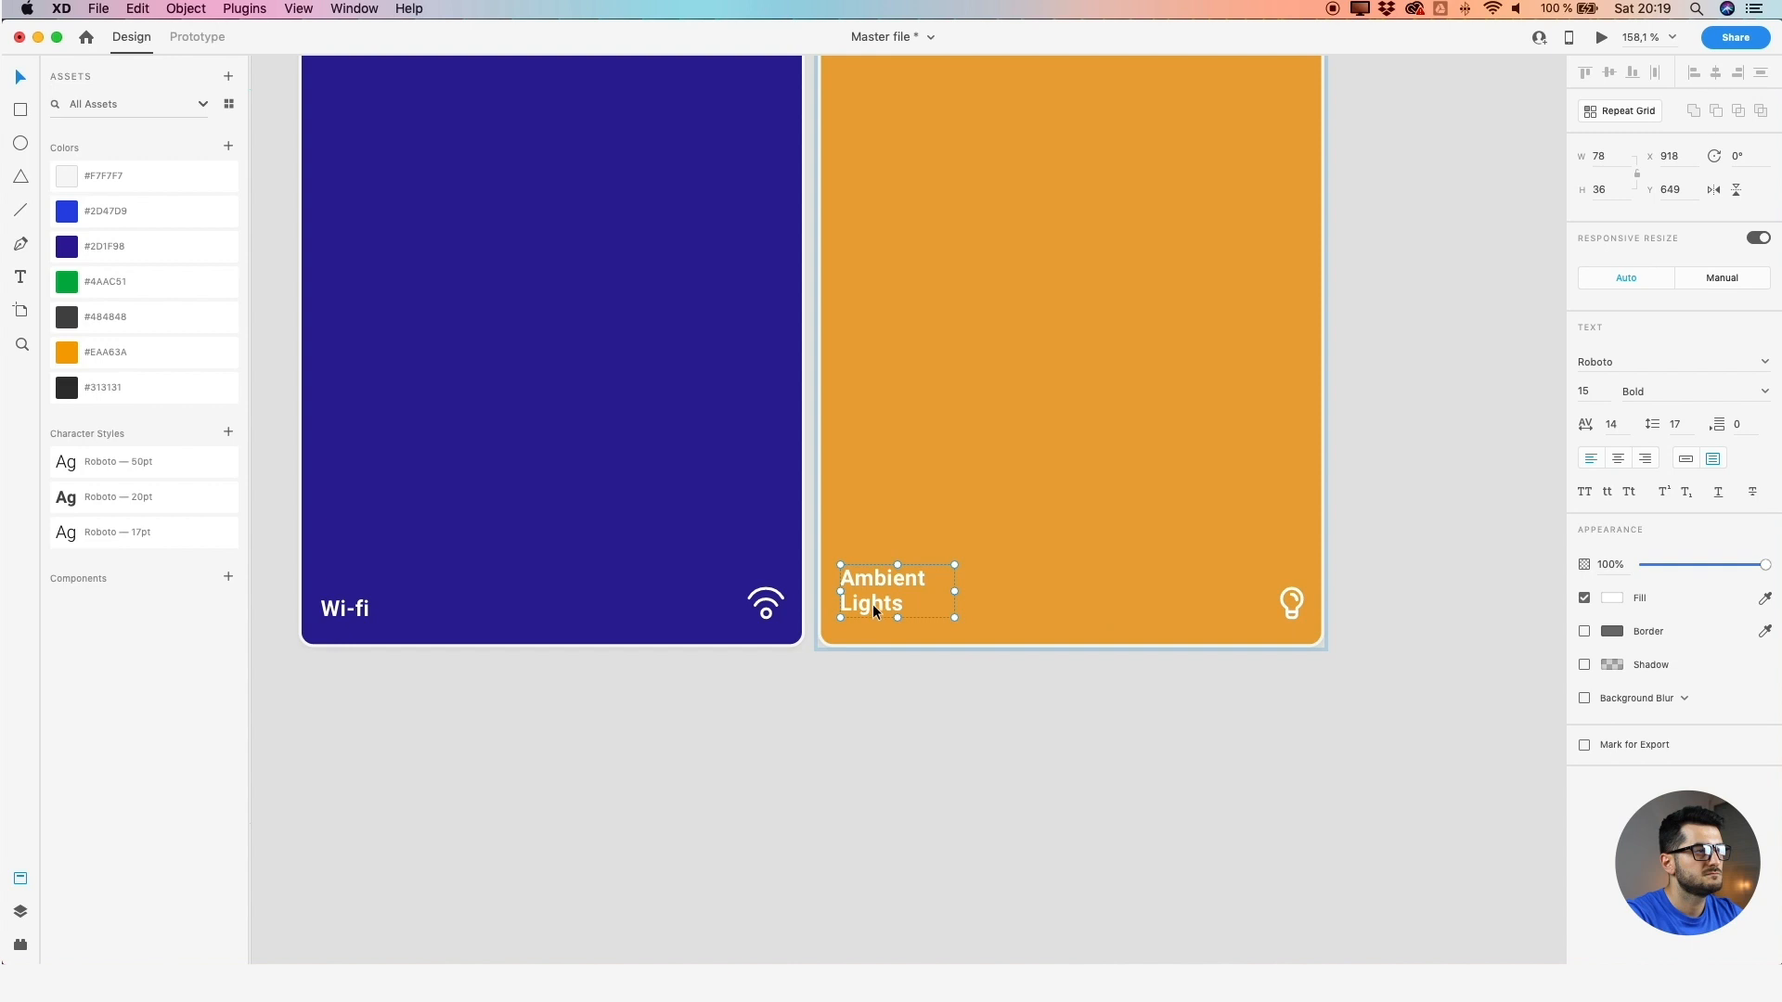
drag(873, 610, 873, 619)
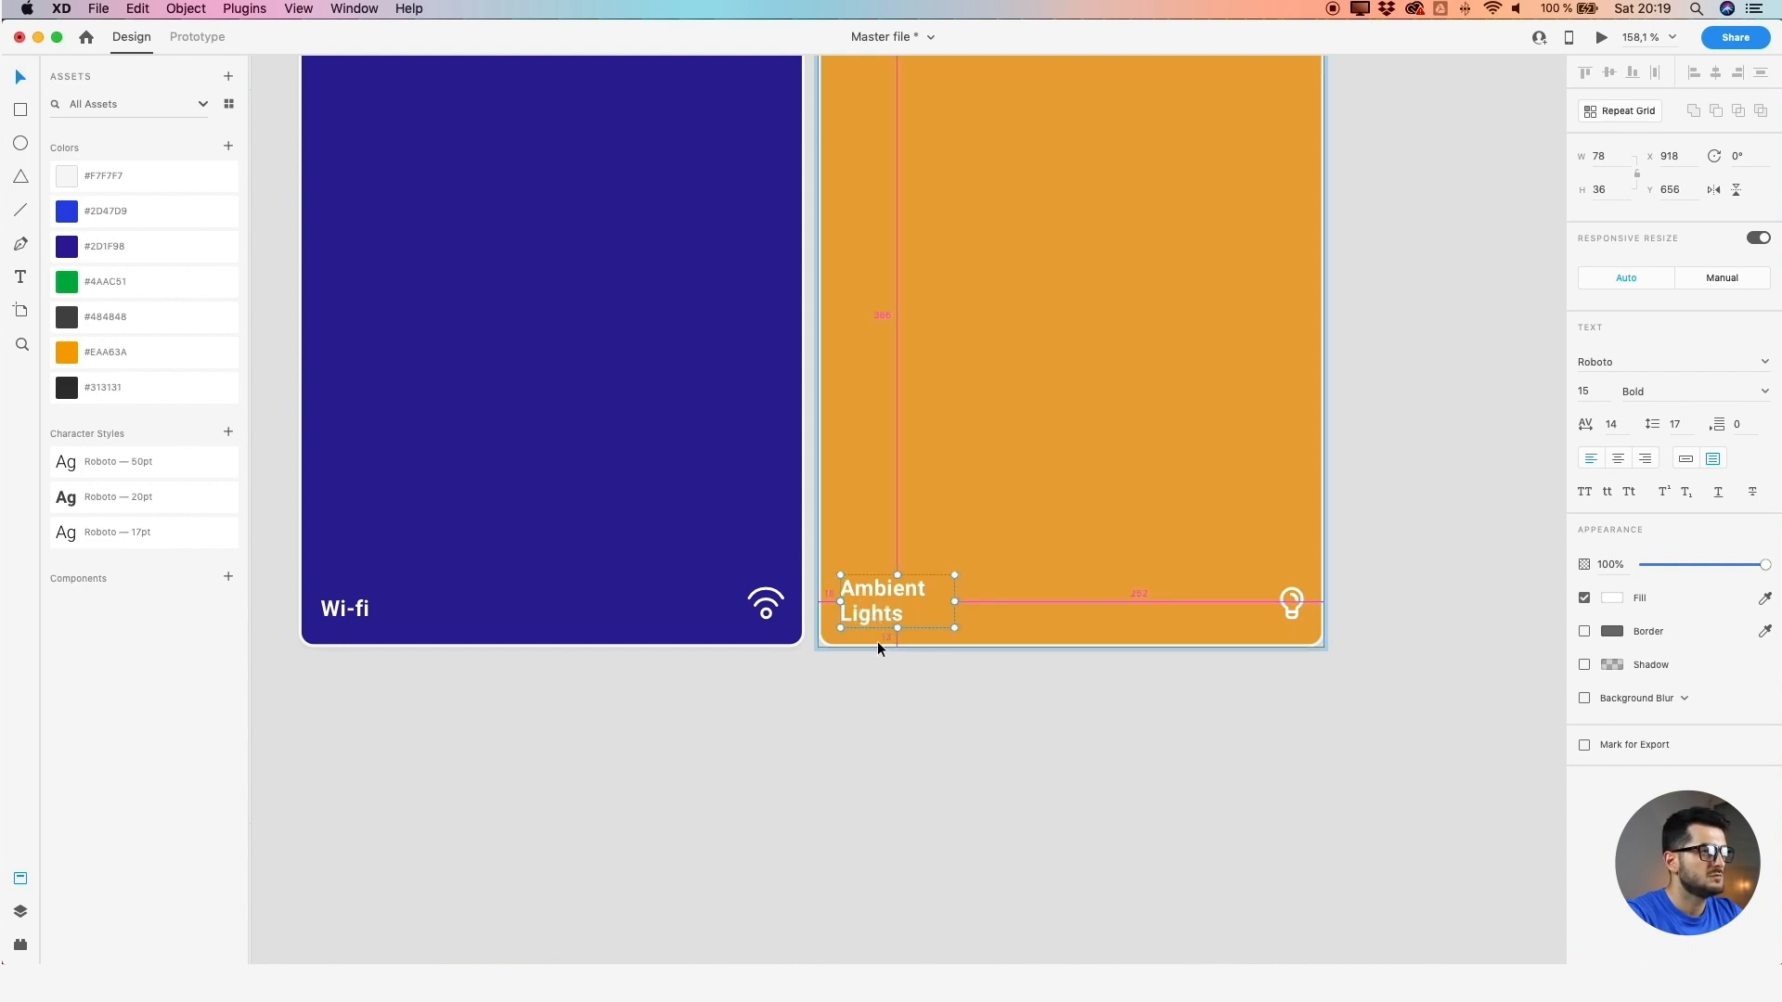
key(Up)
key(Up)
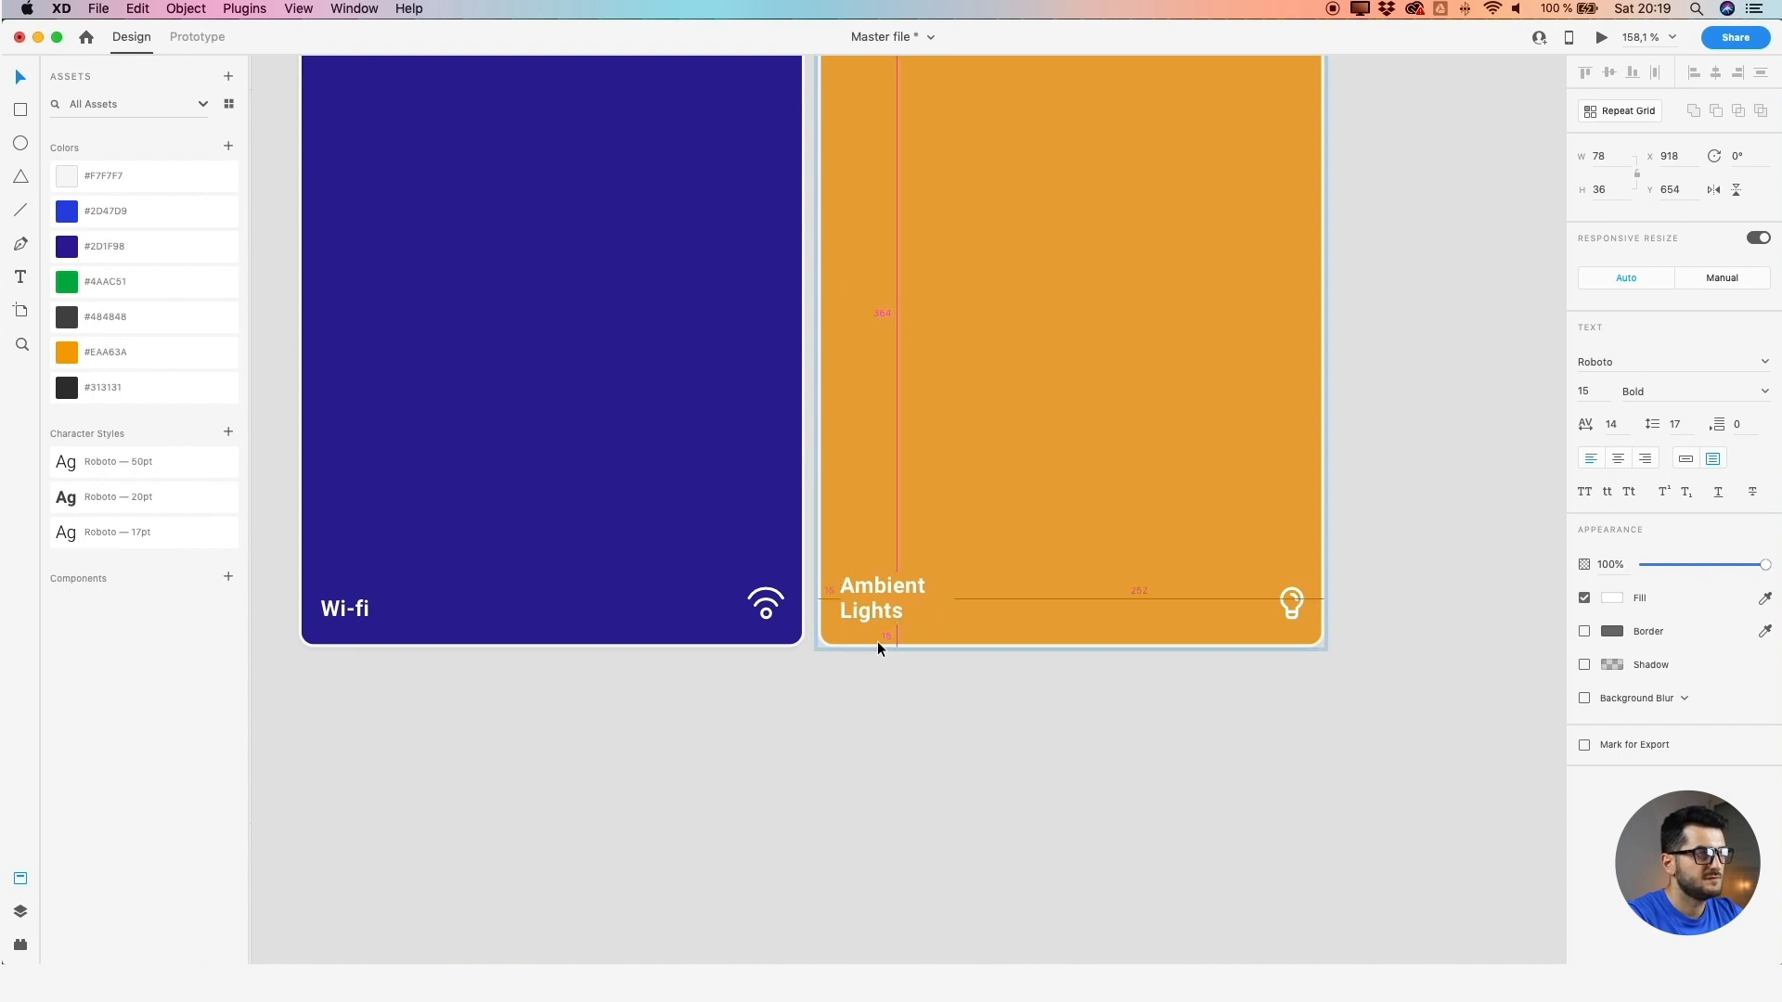
Raise the Ambient Lights title within the orange card to Y 649
scroll(857, 632, down, 4)
click(676, 727)
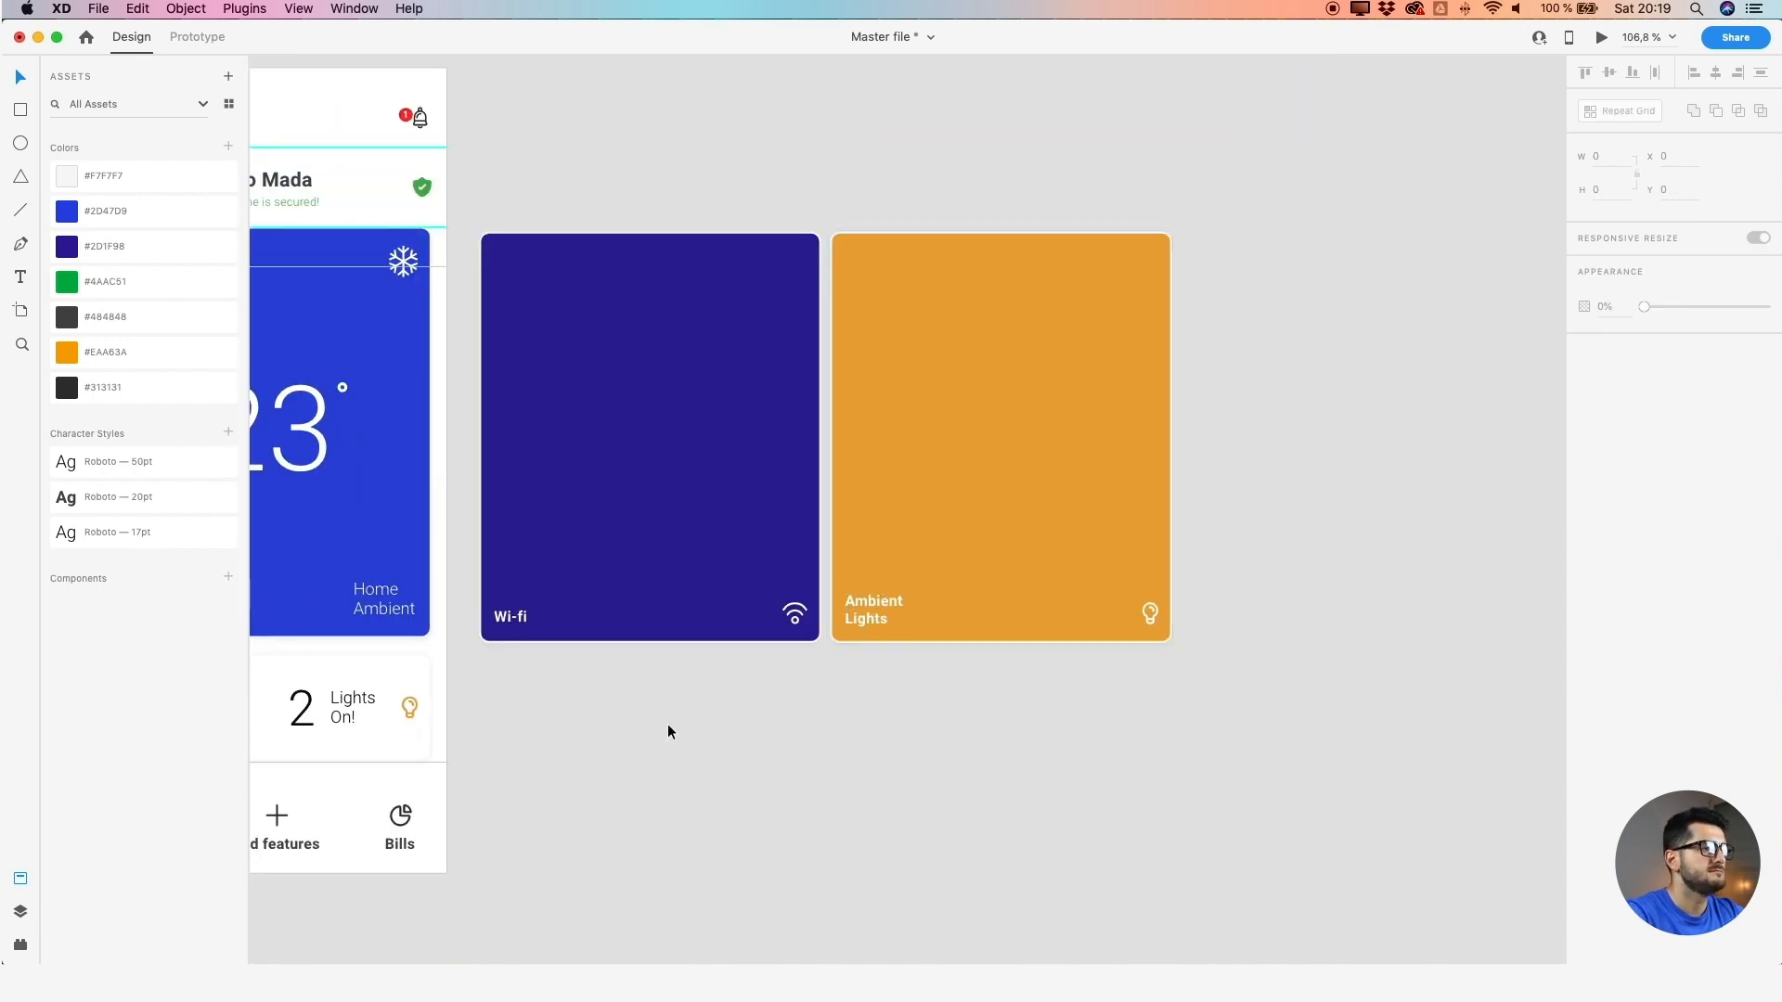
drag(667, 724, 880, 719)
scroll(960, 622, up, 4)
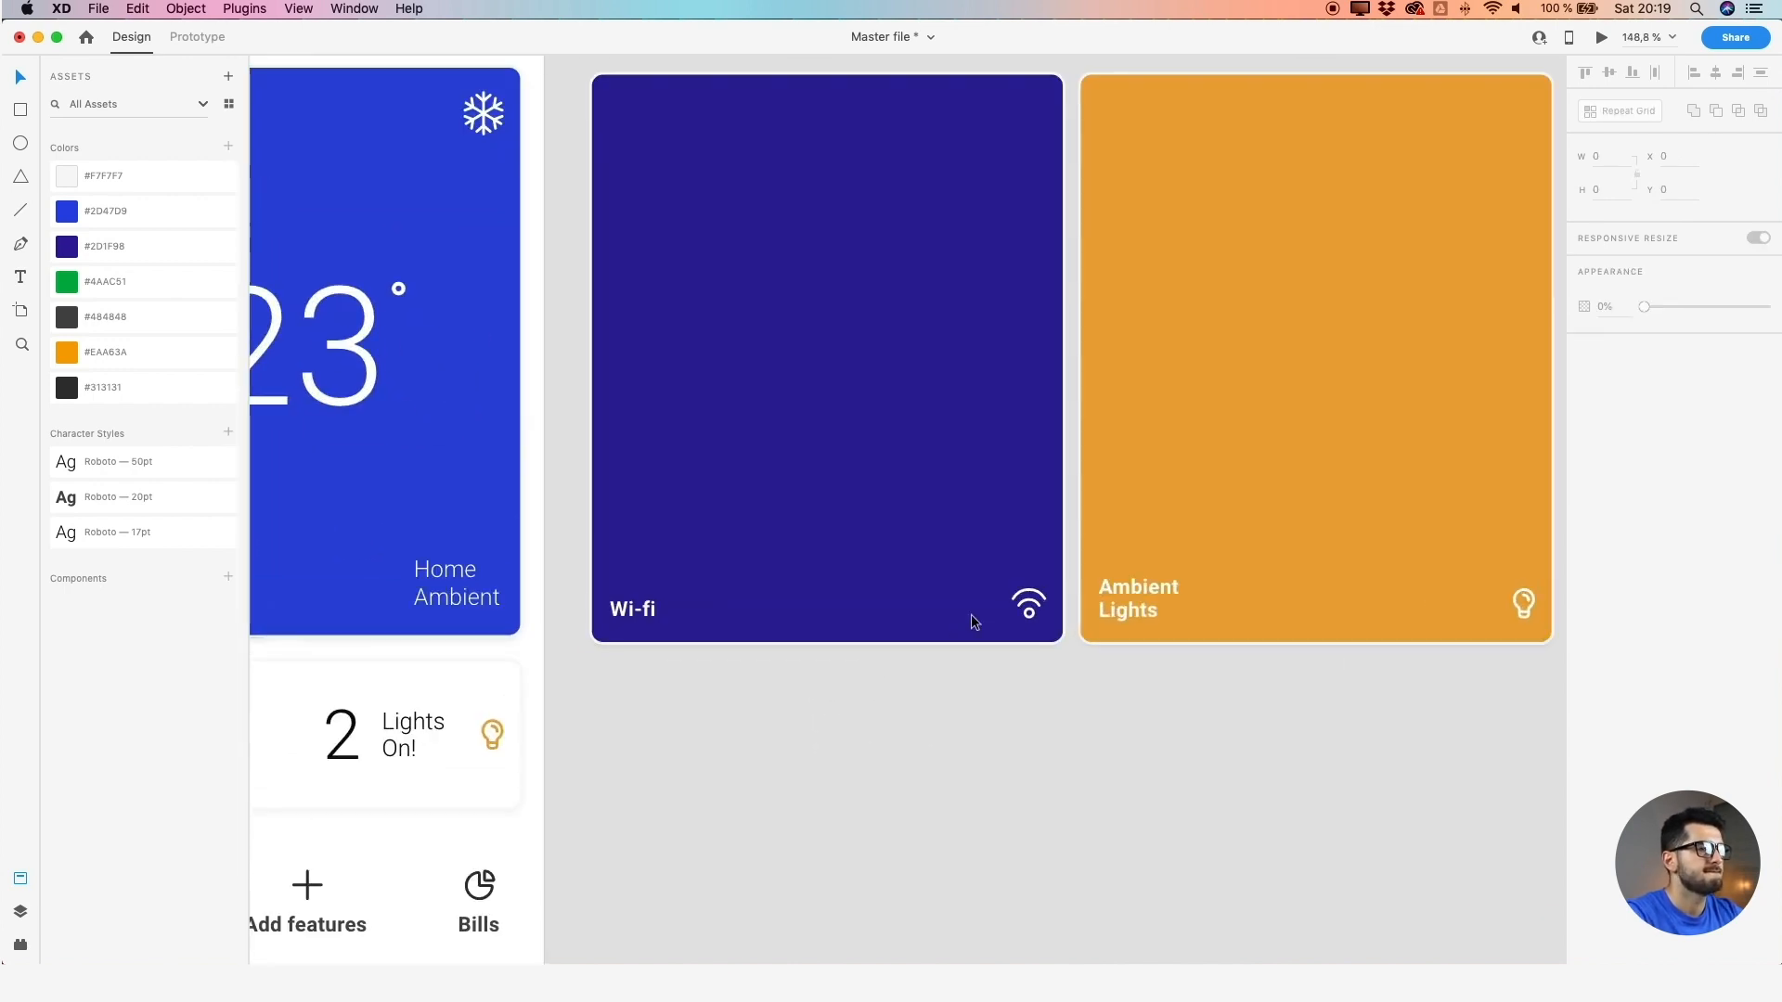
drag(1113, 609, 1113, 601)
key(super+z)
double_click(1119, 610)
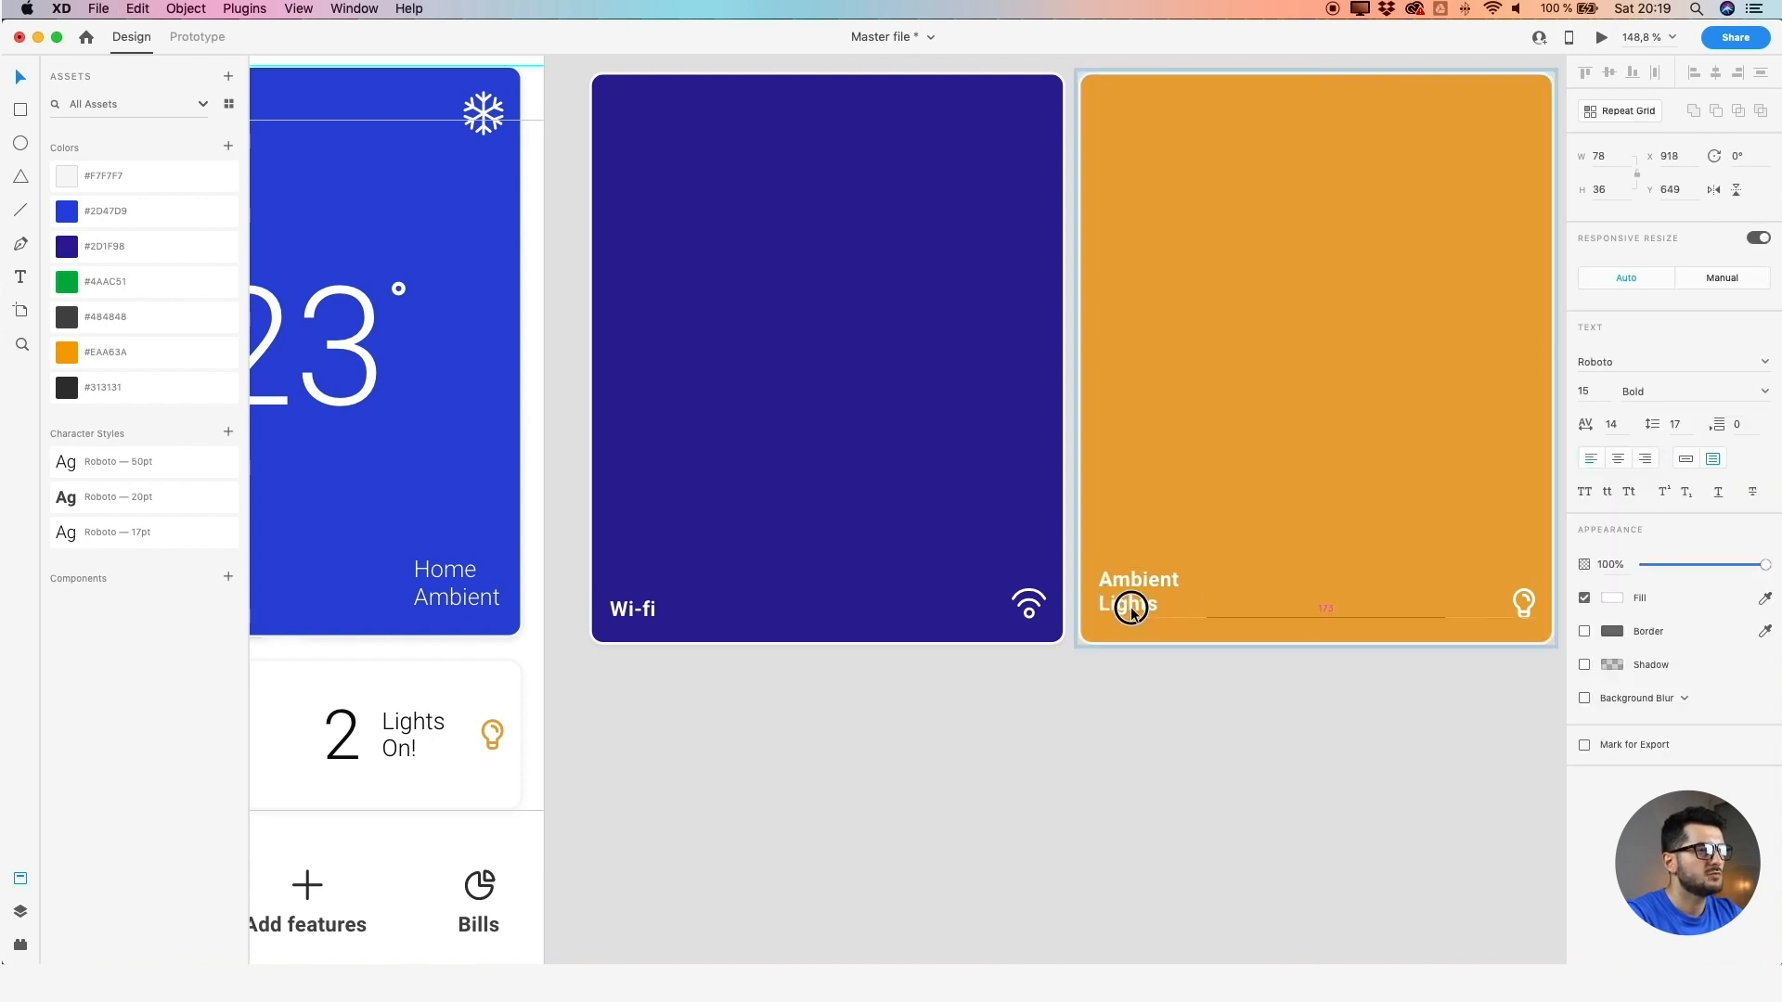
scroll(1060, 664, down, 3)
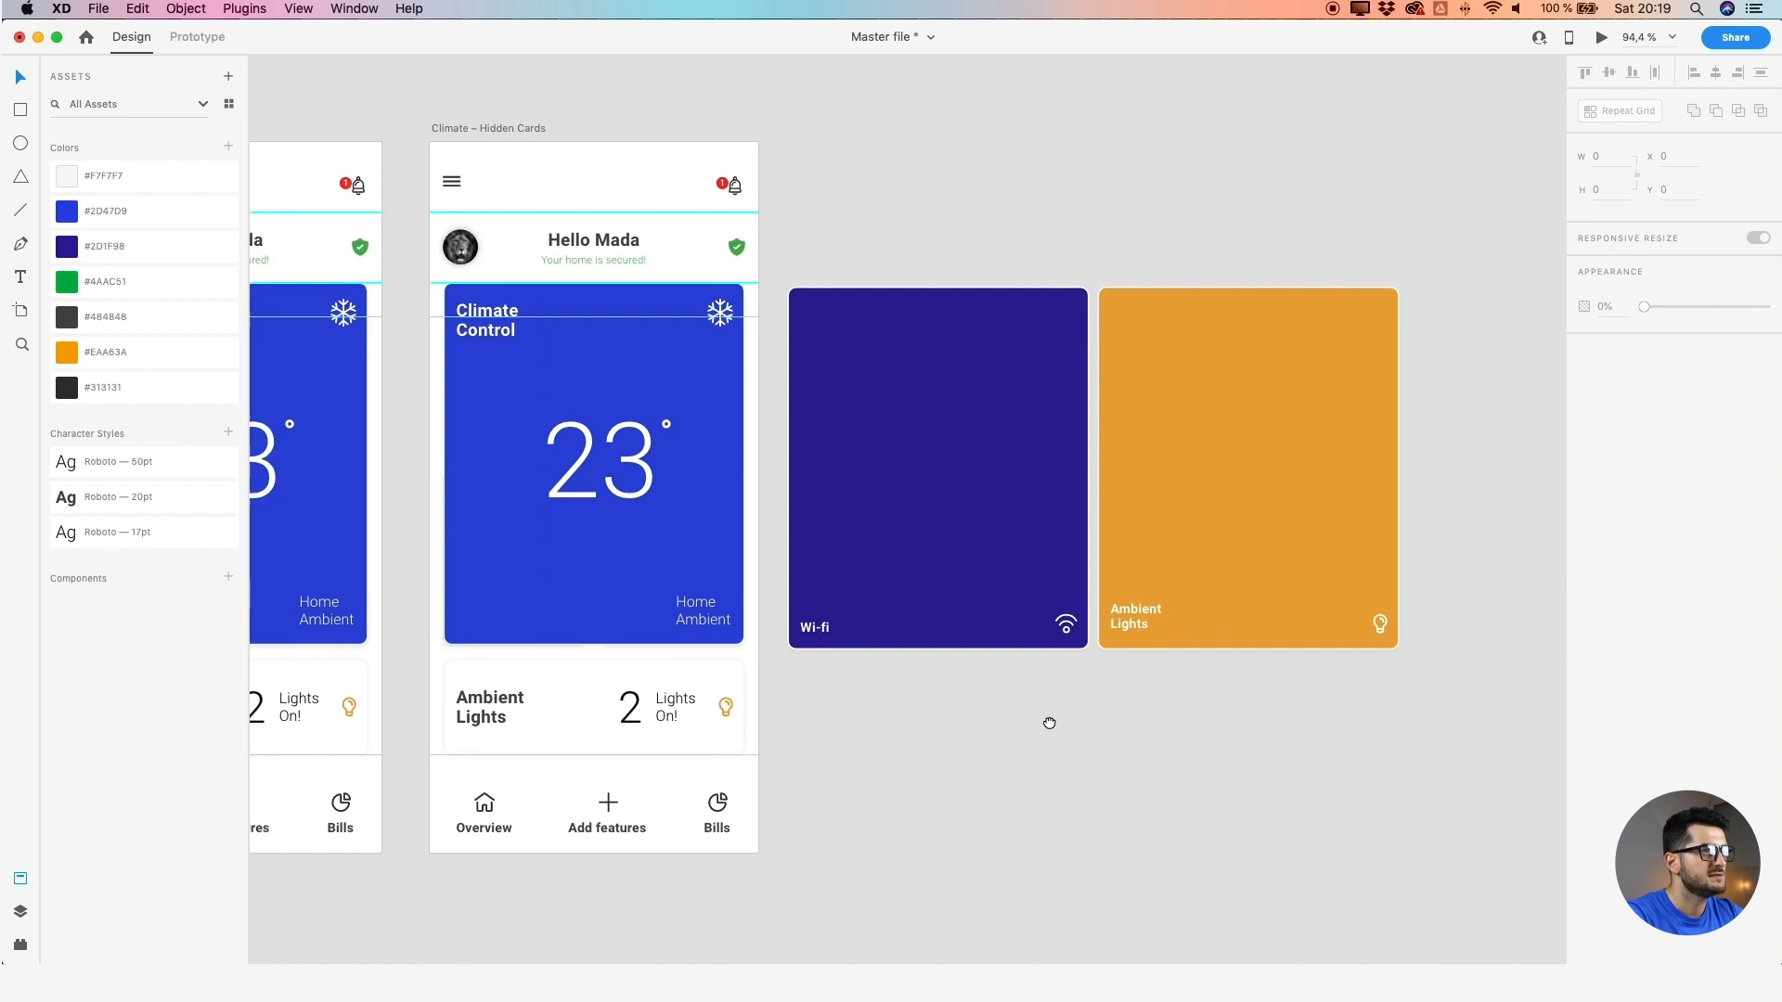
Turn off the border of the blue climate card on both the Climate and Climate – Hidden Cards artboards
click(966, 329)
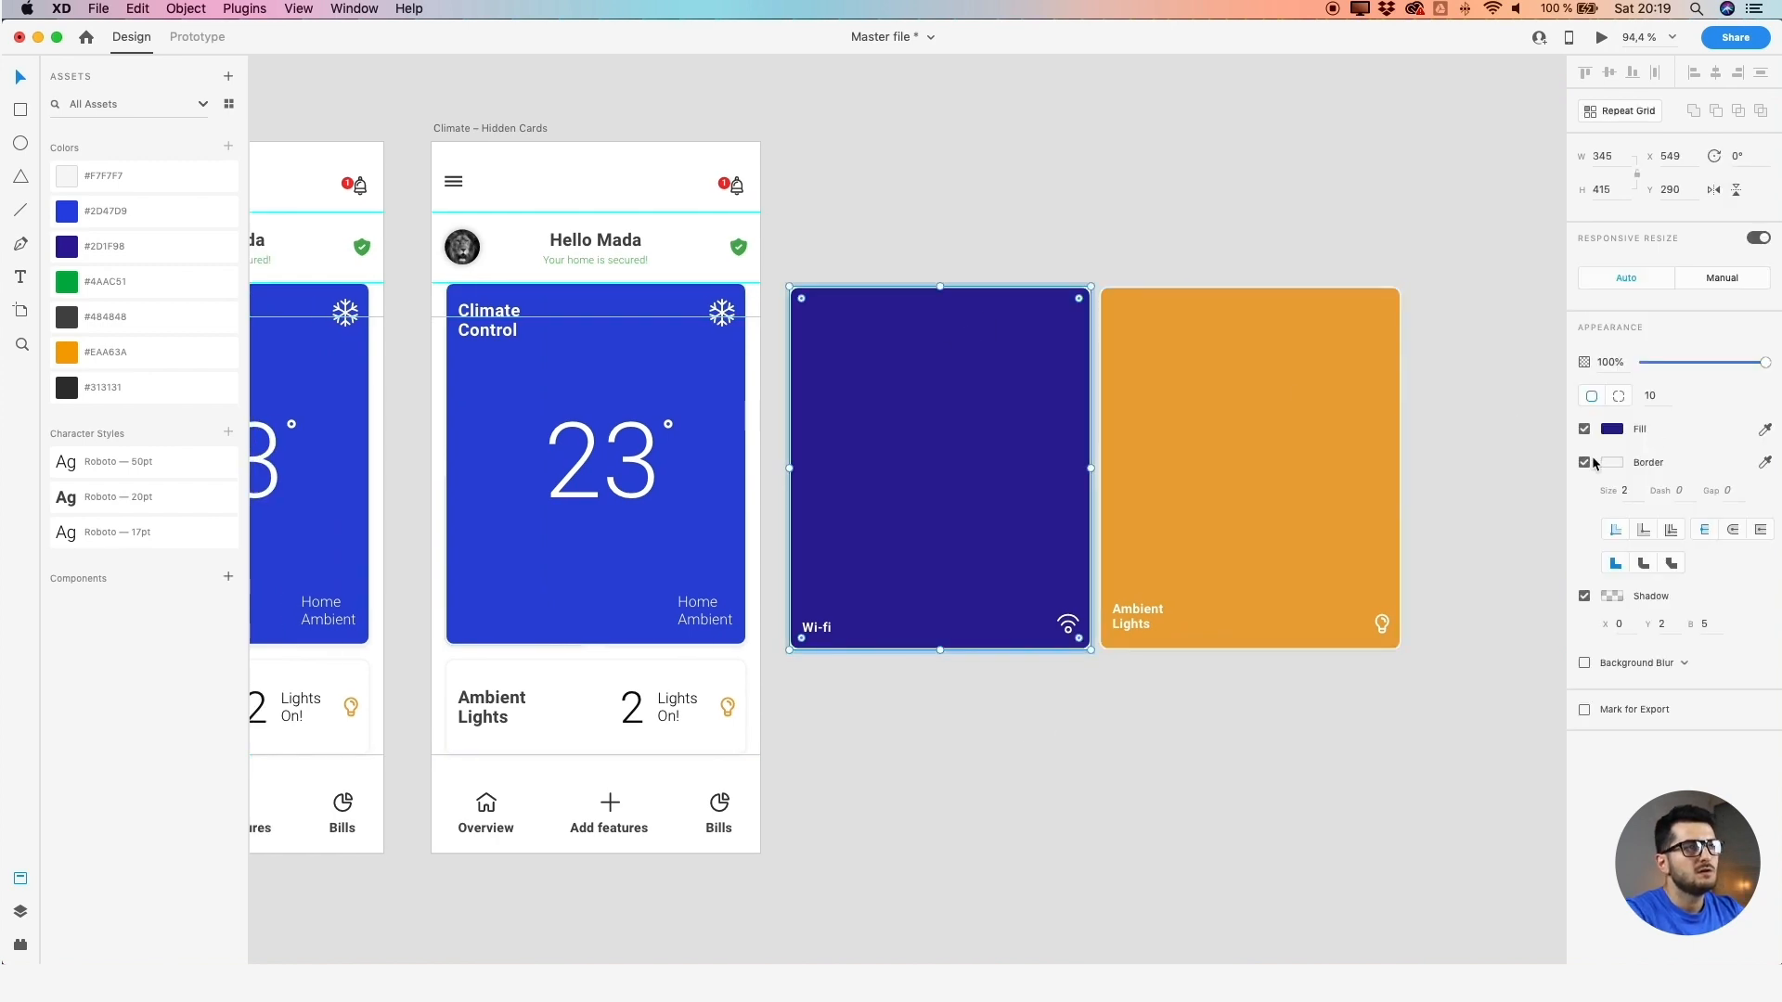
click(1168, 201)
scroll(817, 297, left, 5)
click(770, 382)
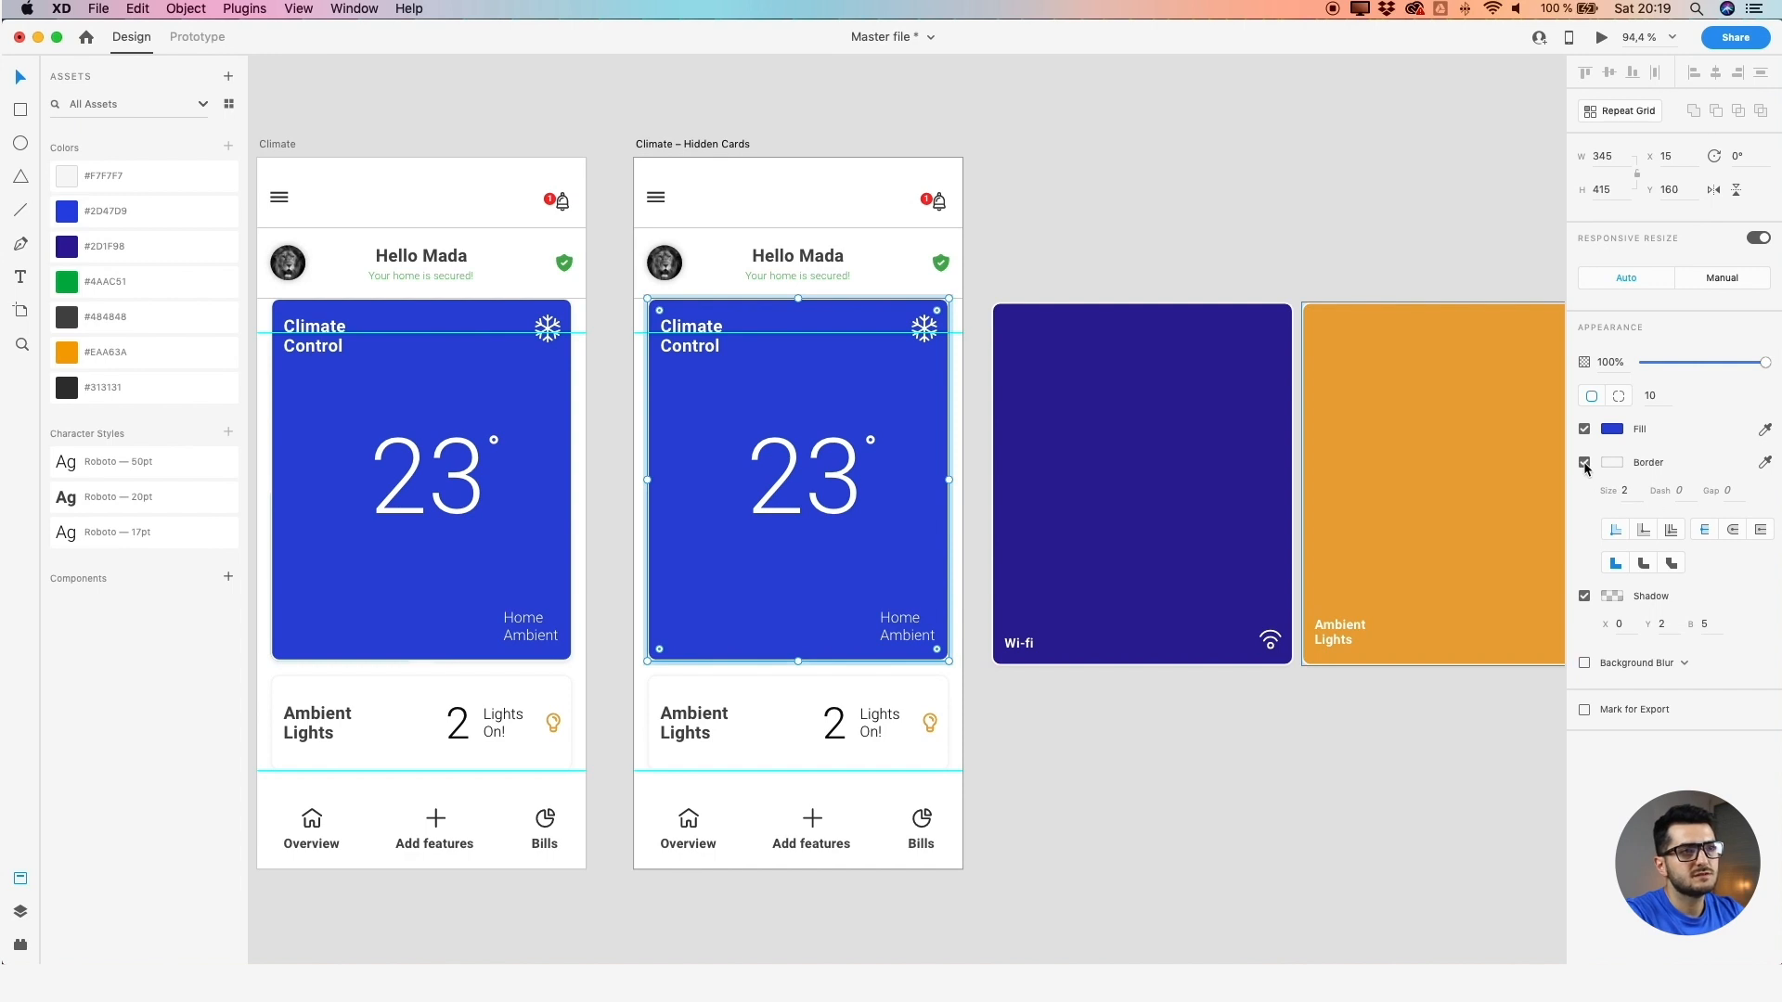
click(1584, 463)
double_click(482, 411)
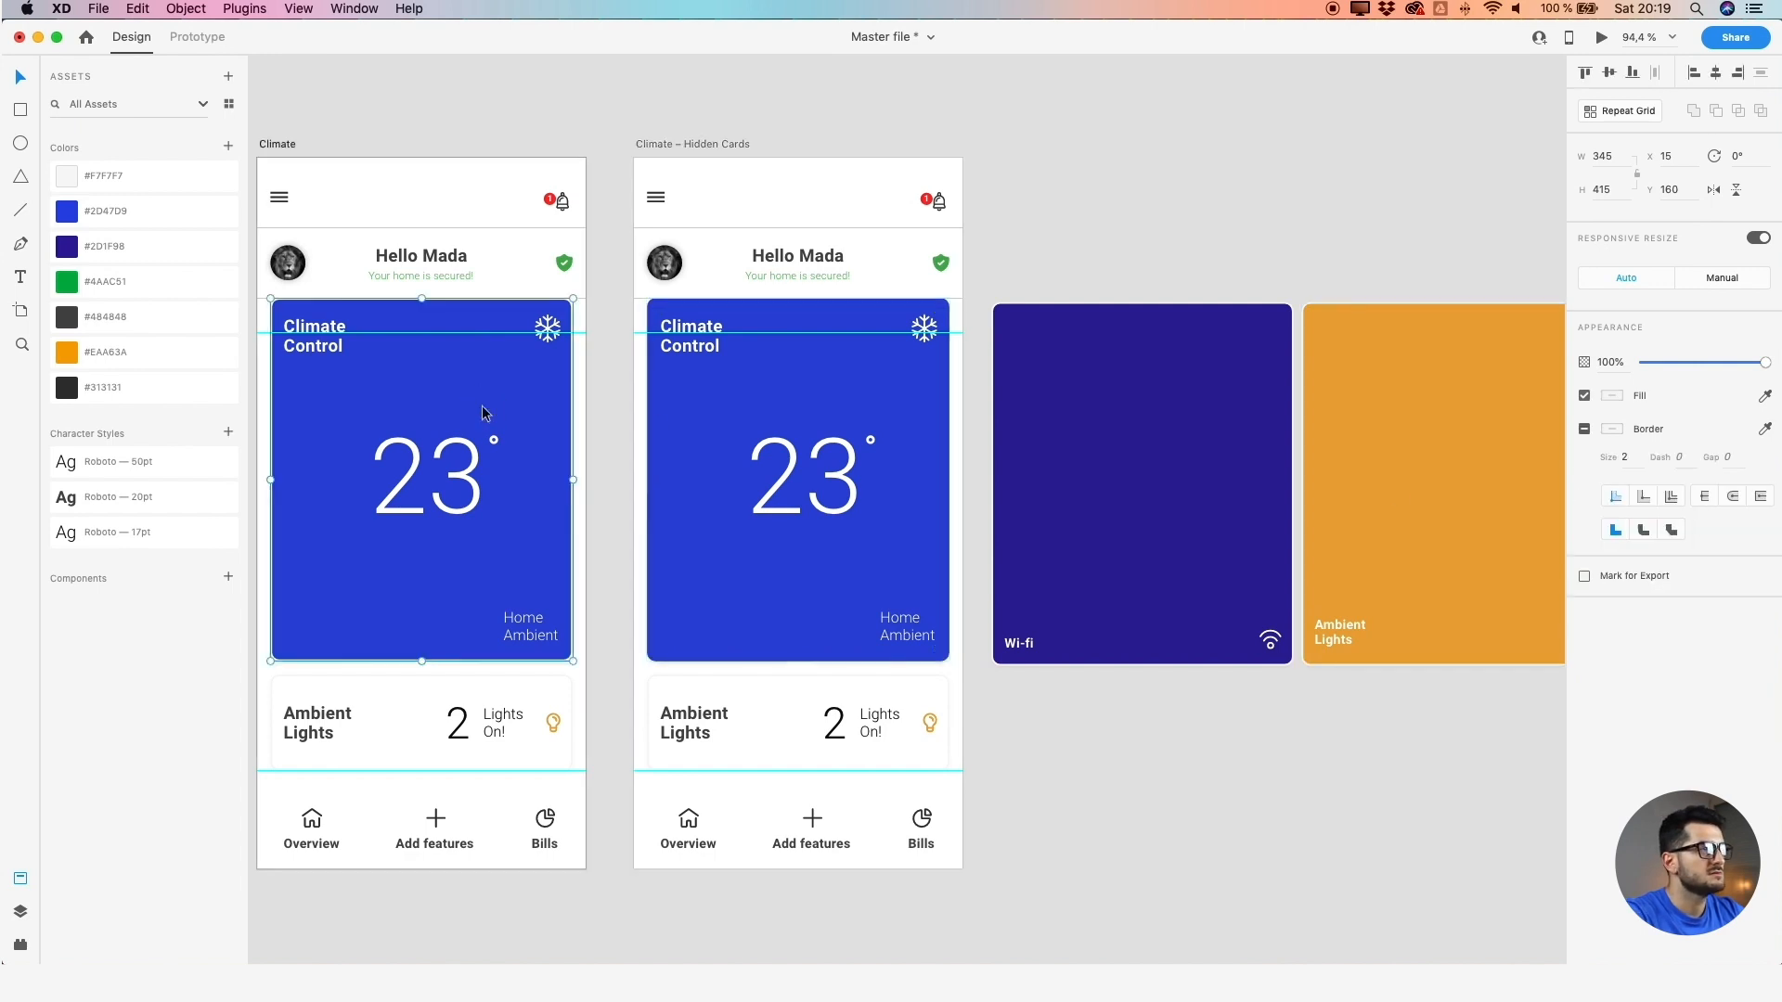
click(1584, 463)
Turn off the border of the purple Wi-fi card and the orange Ambient Lights card
click(1128, 243)
click(1110, 414)
click(1584, 463)
click(1423, 282)
click(1400, 442)
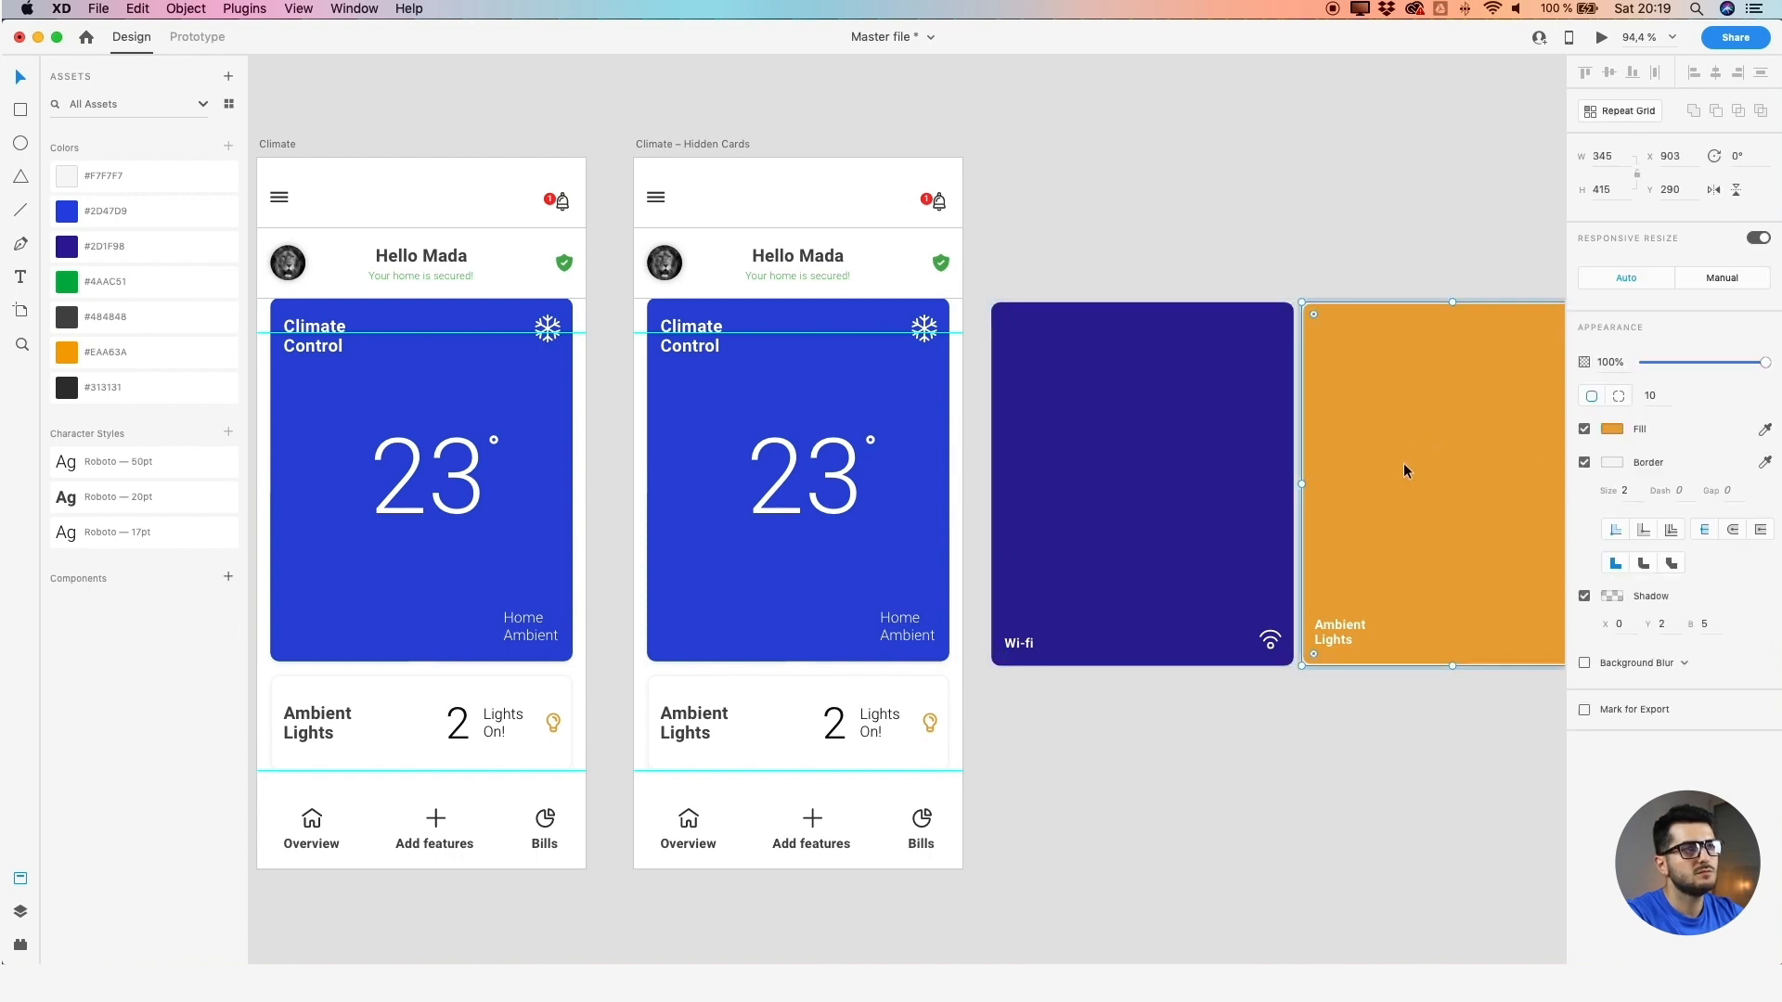
click(1584, 462)
click(1236, 238)
scroll(1236, 238, down, 3)
drag(1236, 237, 1177, 293)
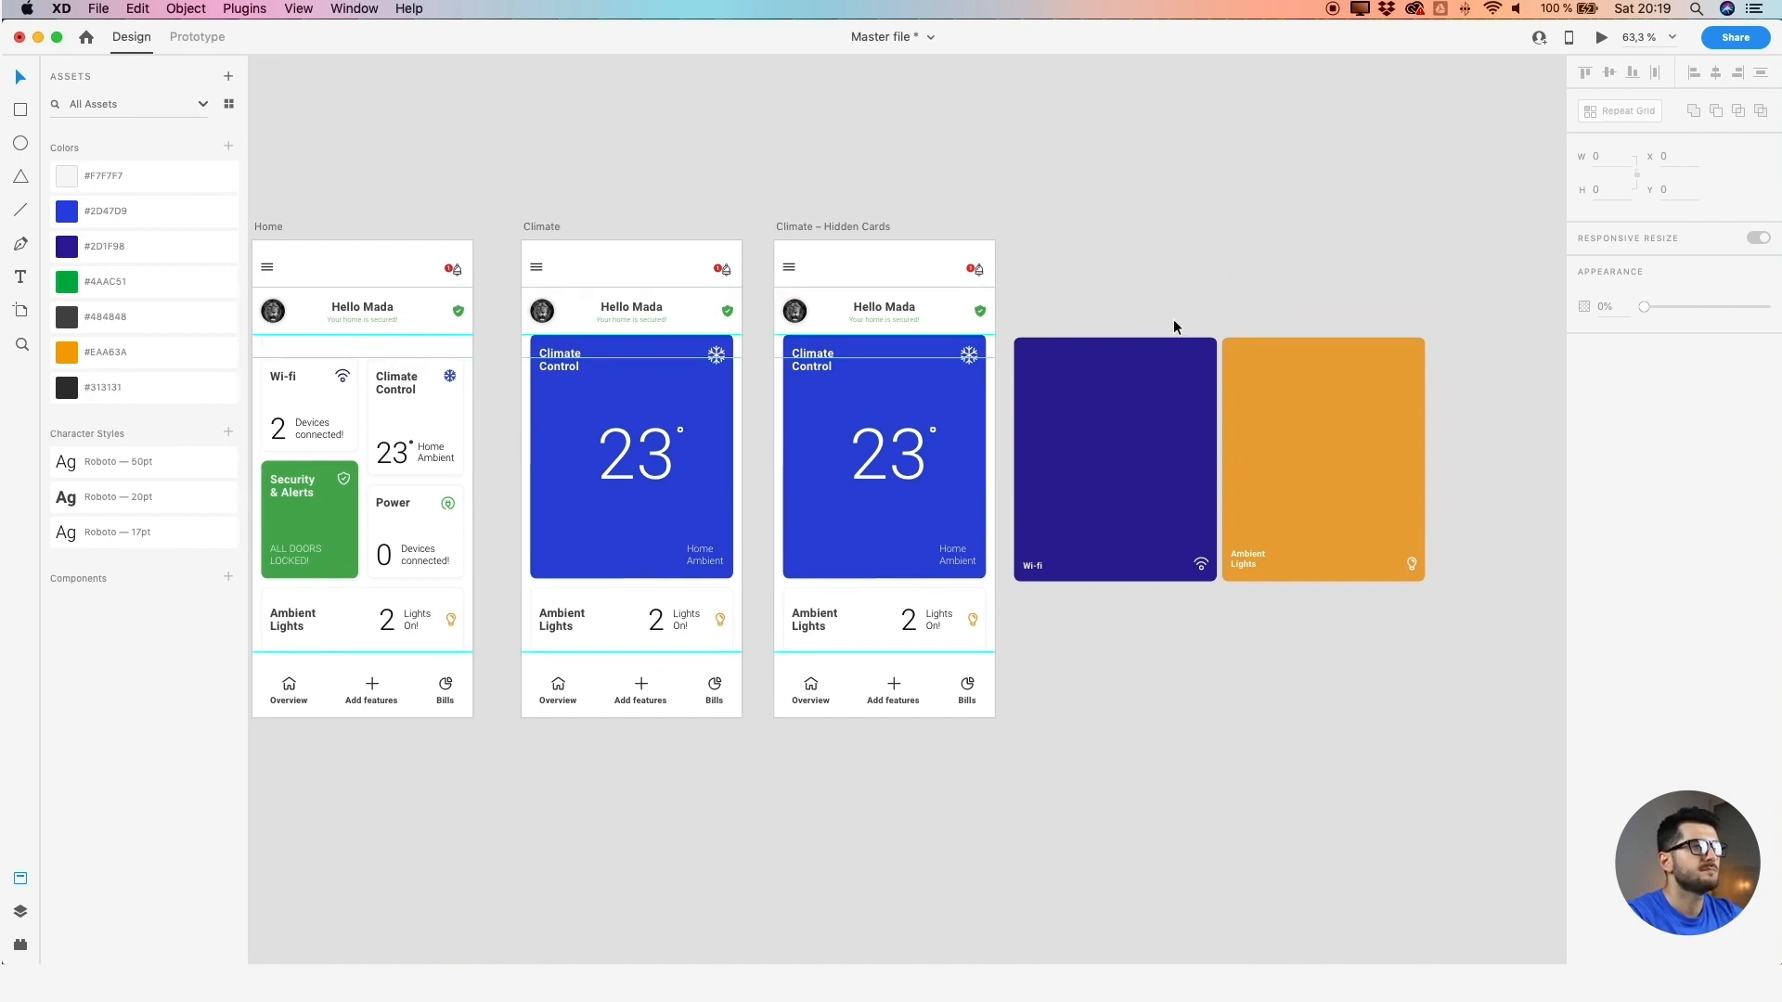
Stack the Wi-fi card over the climate card on the Climate – Hidden Cards artboard, and the Ambient Lights card above it at X 15, Y 267
click(1149, 386)
scroll(1150, 387, up, 1)
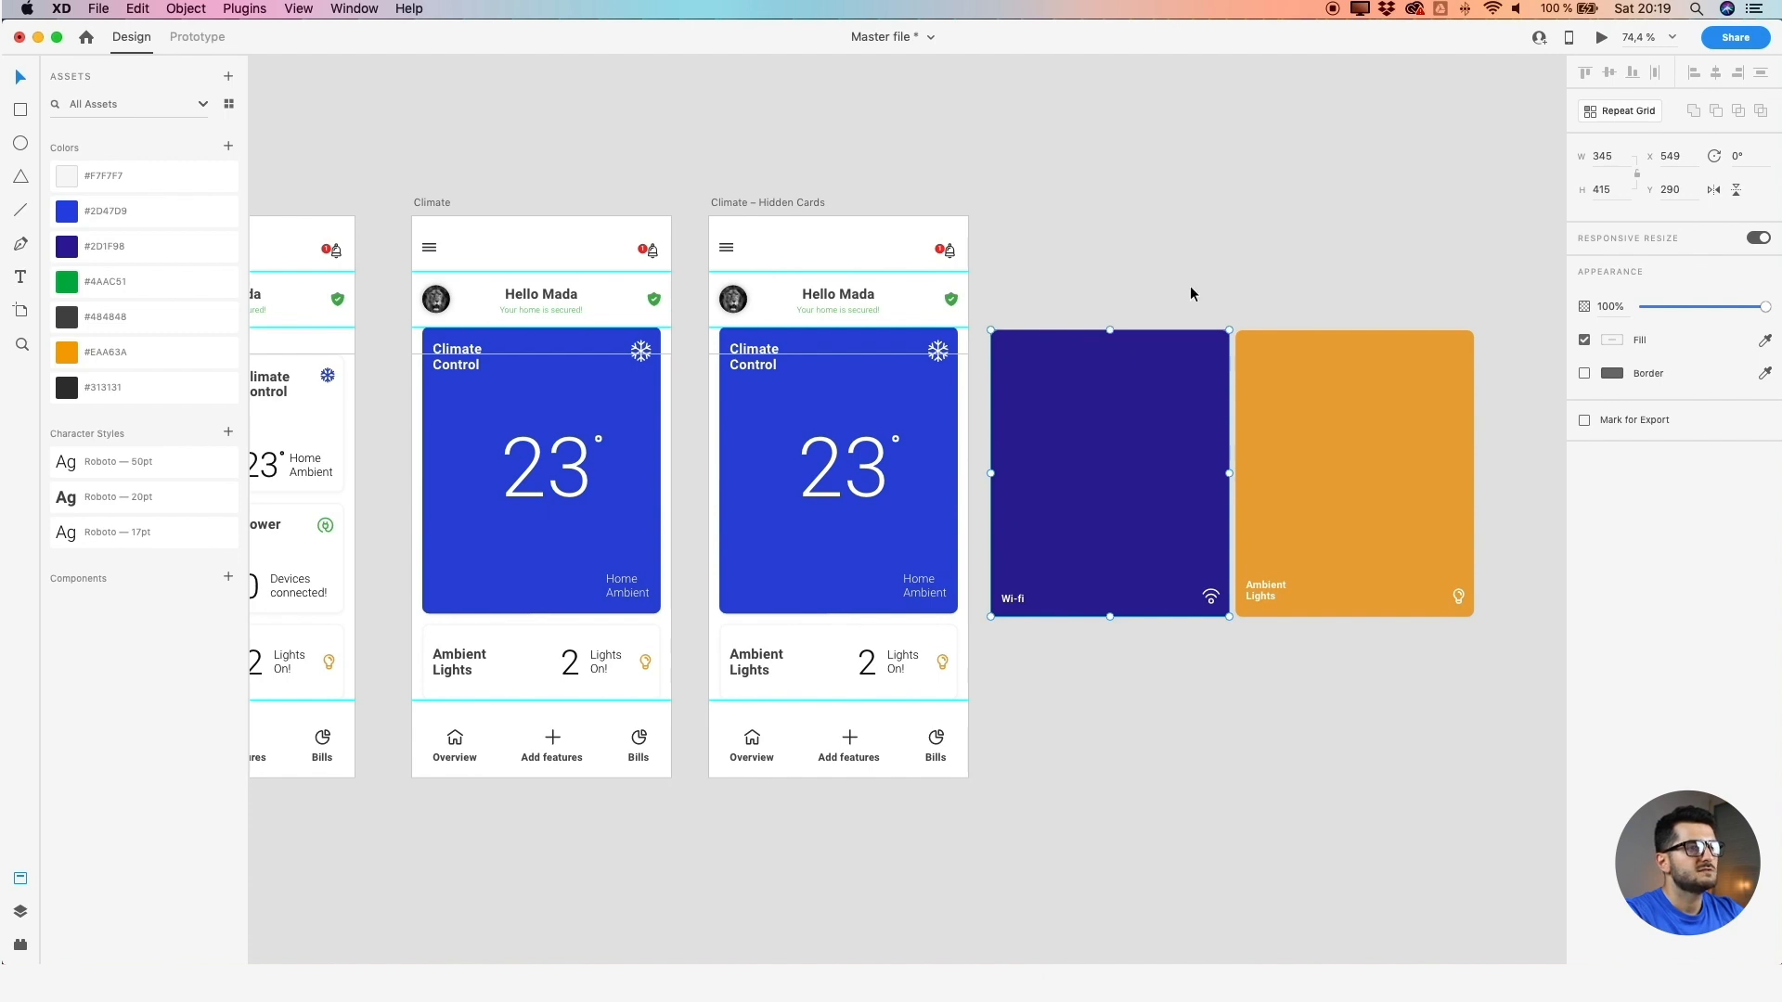
drag(1156, 474, 884, 508)
drag(1322, 473, 804, 529)
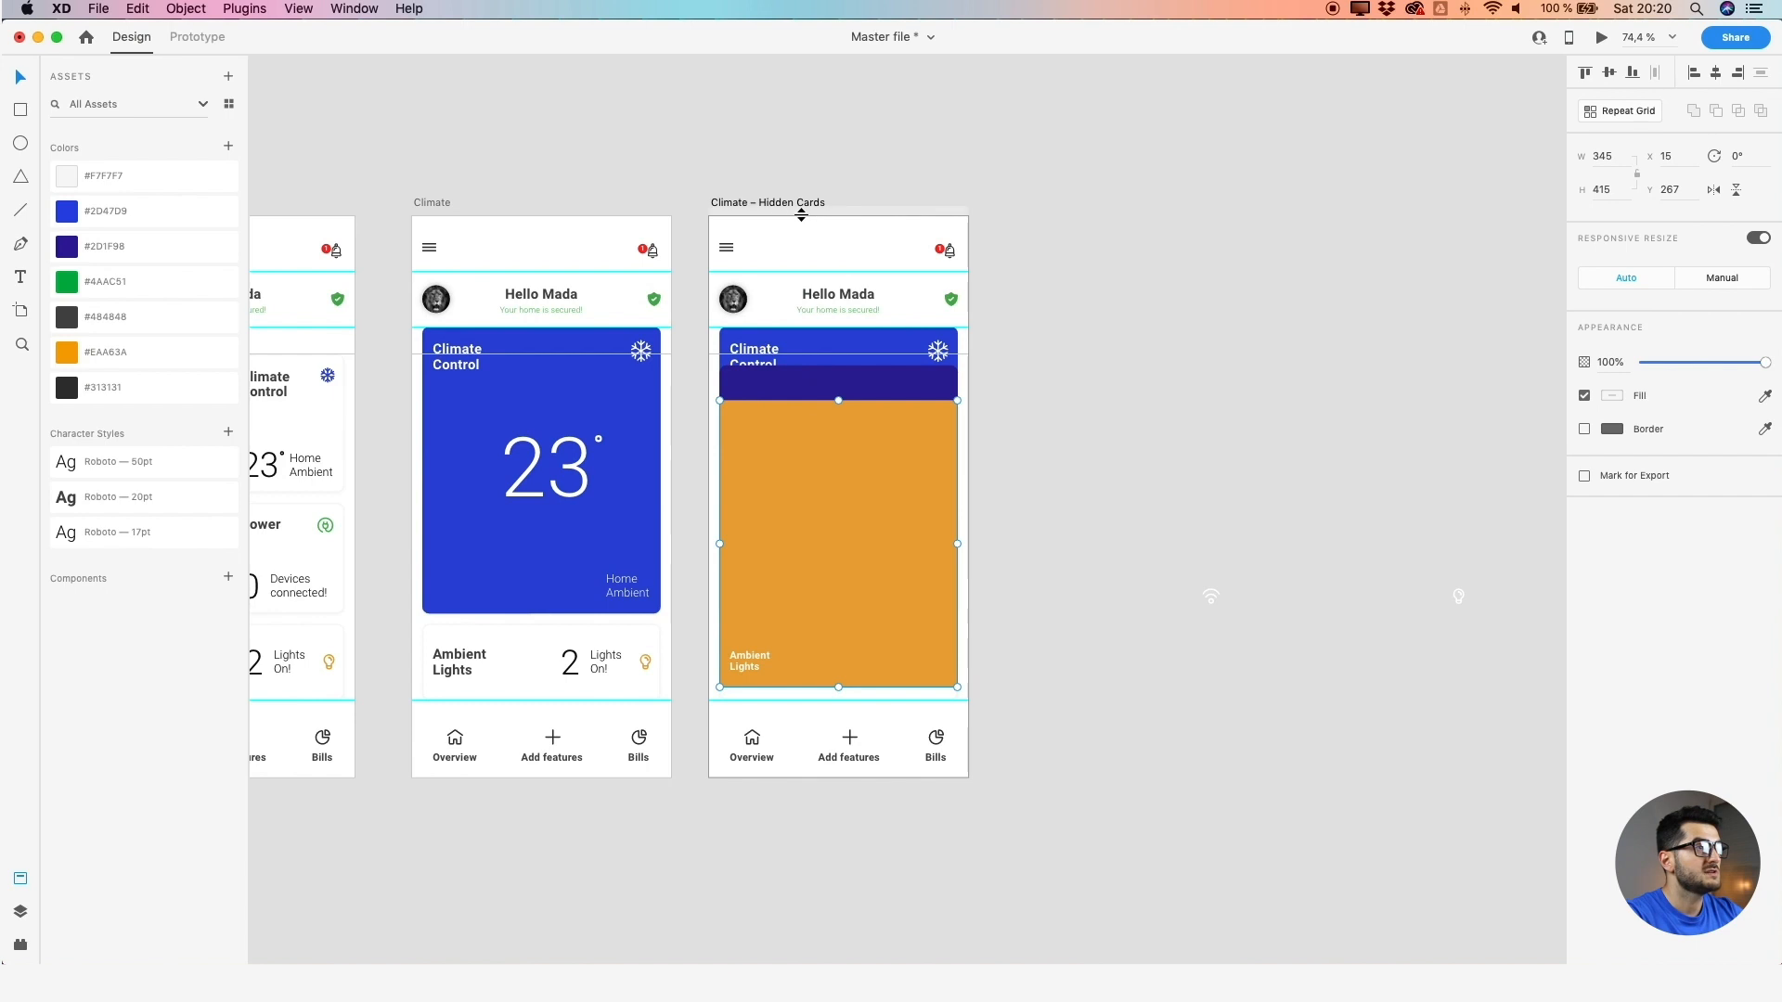
click(815, 182)
scroll(813, 202, up, 3)
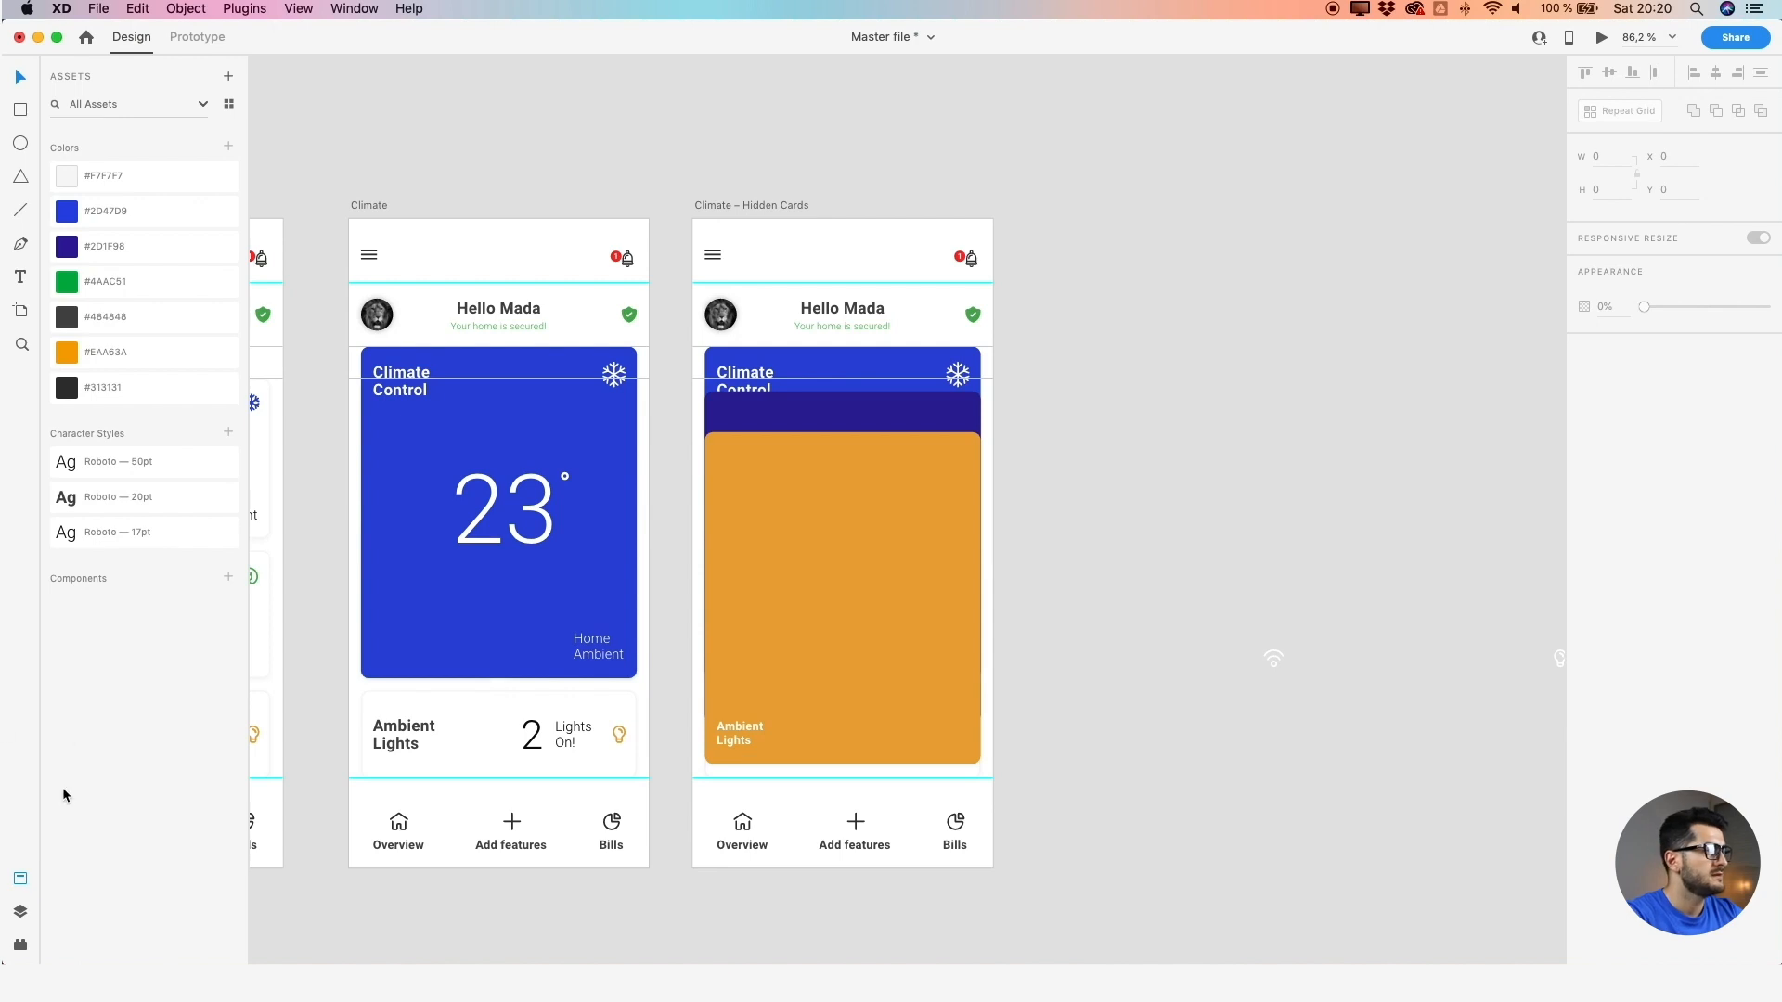
Move the Ambient-Hidden and Wifi-Hidden groups below the Climate group in the layer order of the Climate – Hidden Cards artboard
click(19, 913)
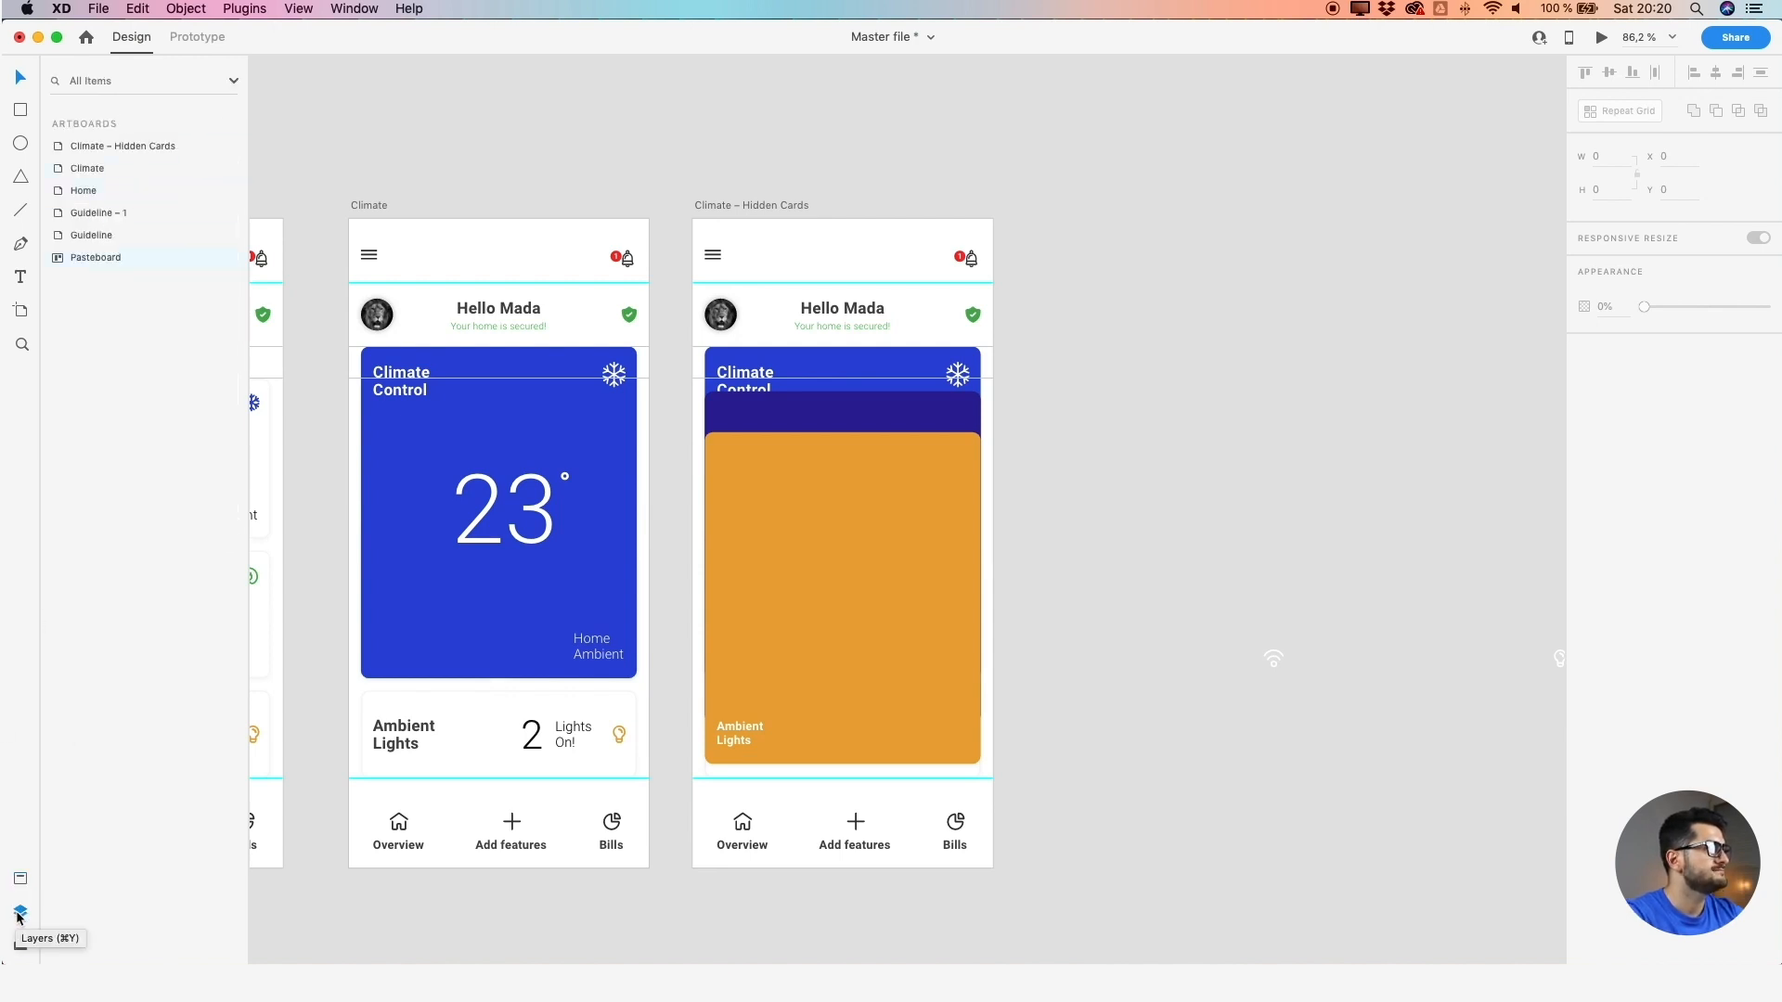
click(19, 913)
click(19, 913)
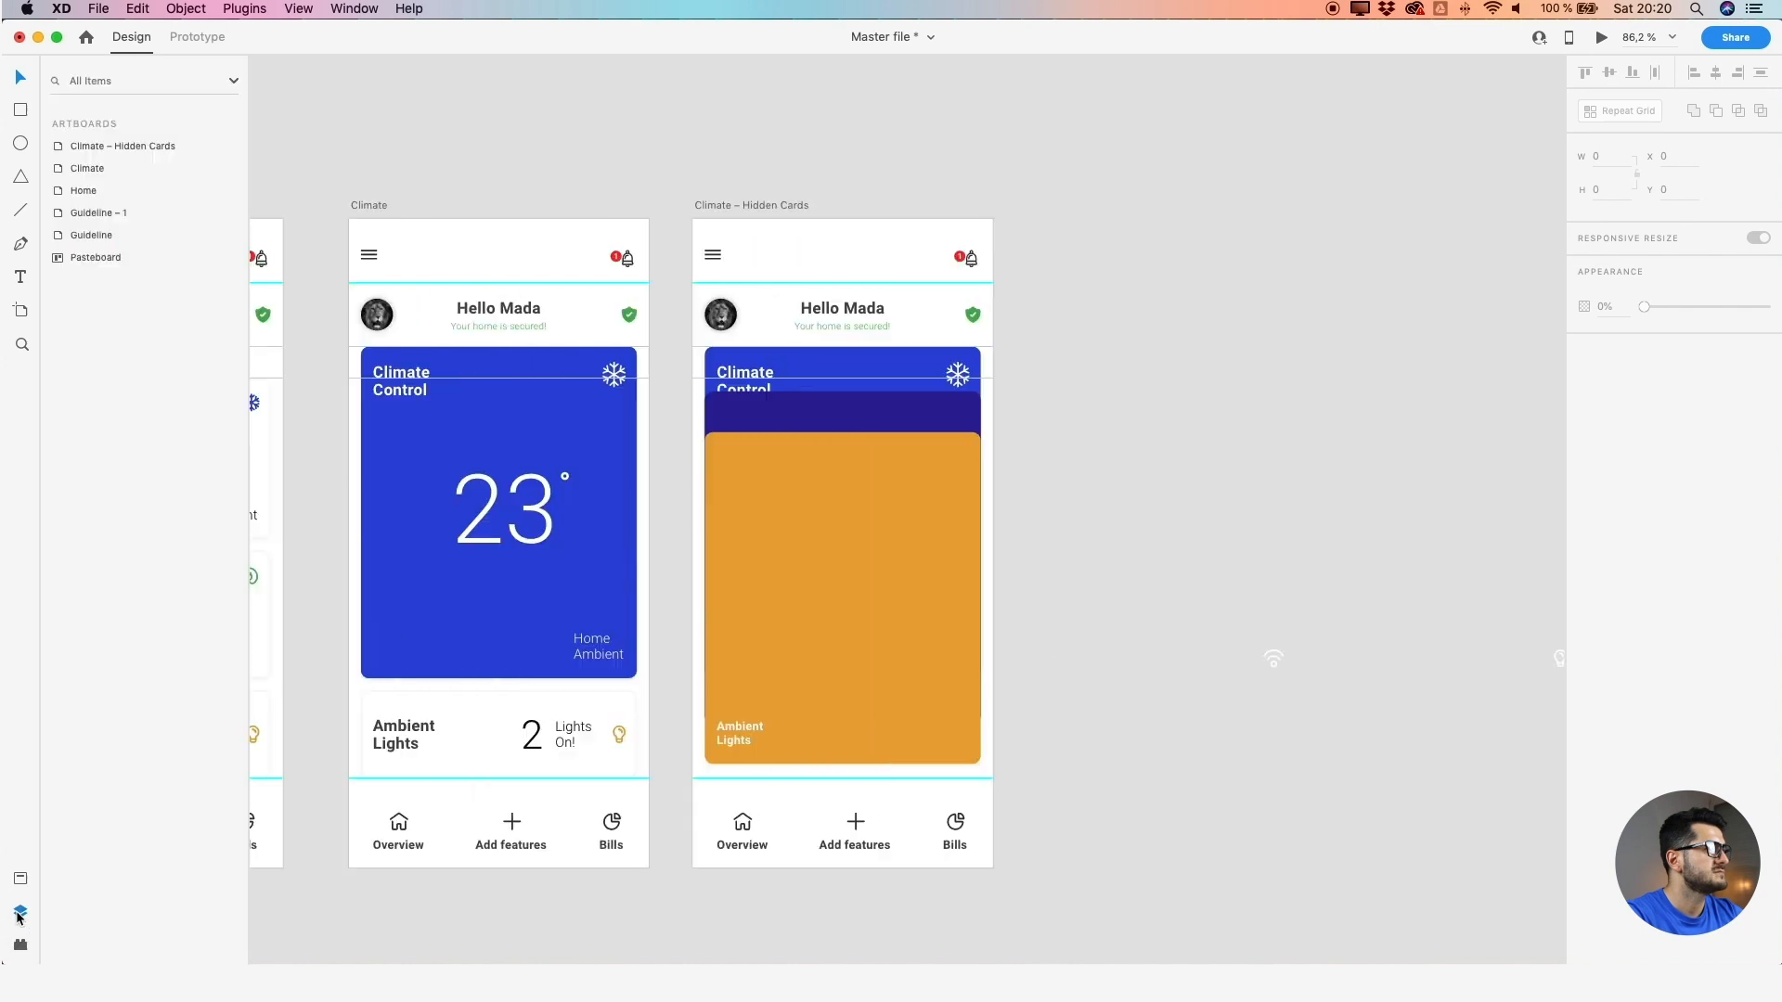
double_click(87, 146)
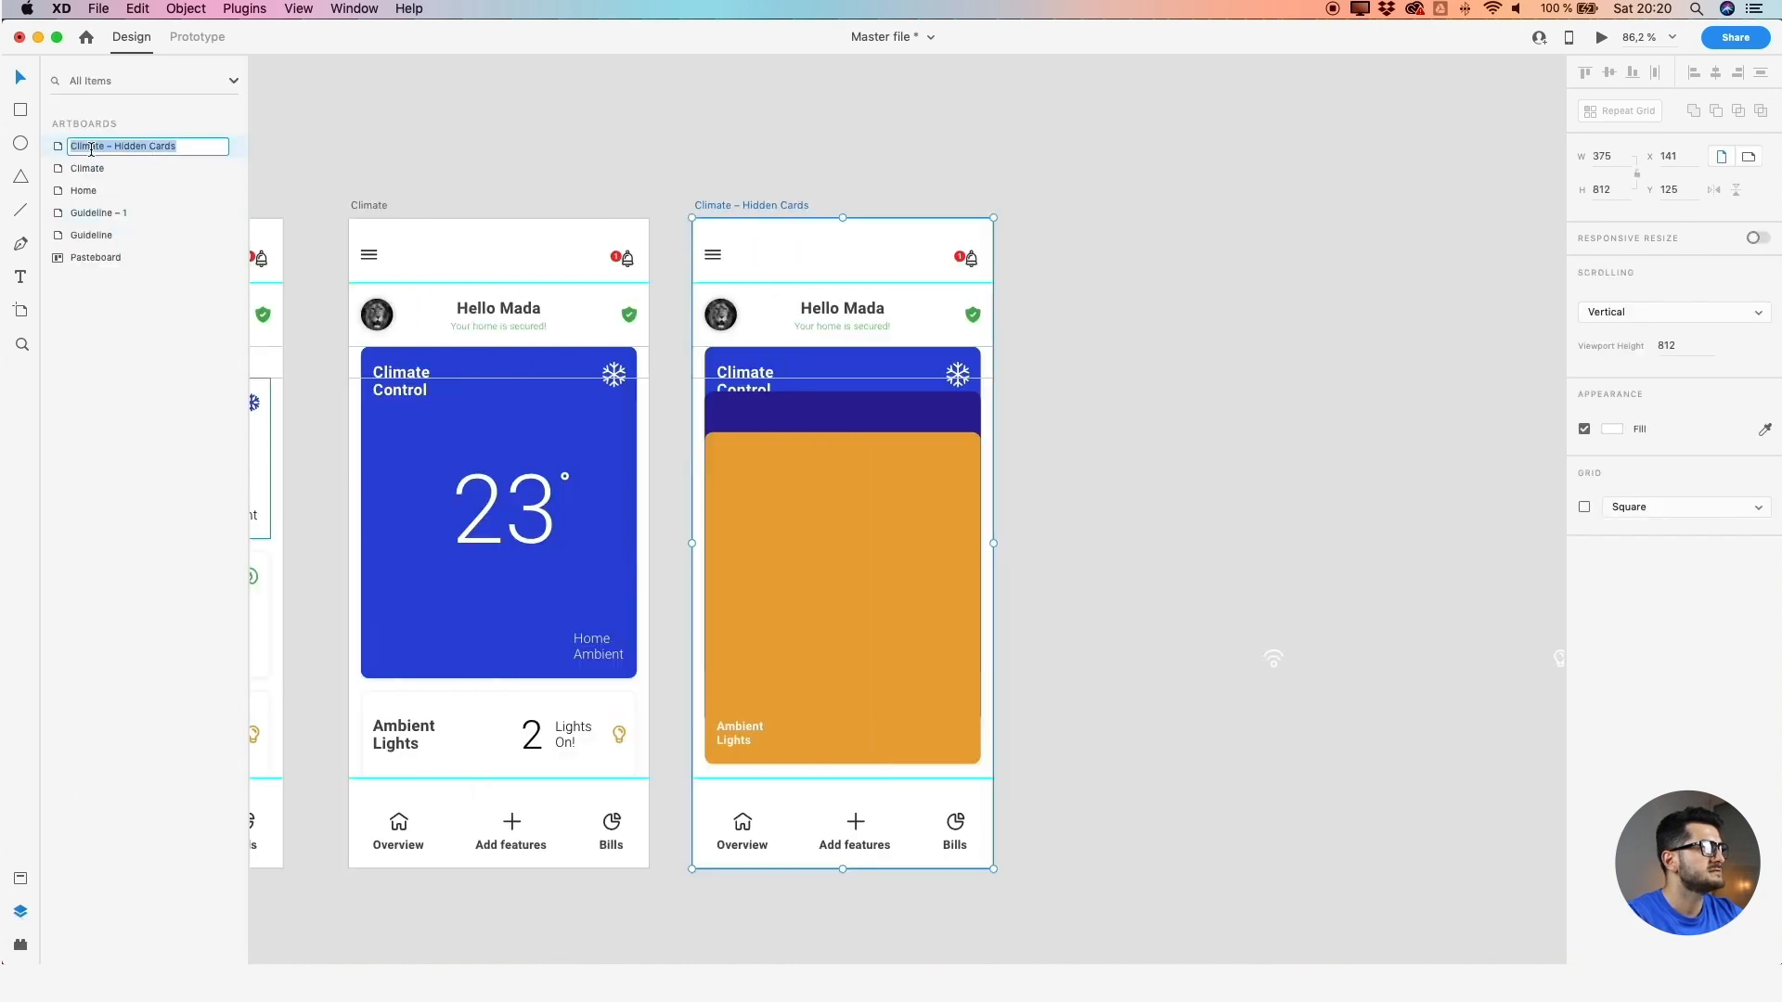
click(720, 189)
click(765, 201)
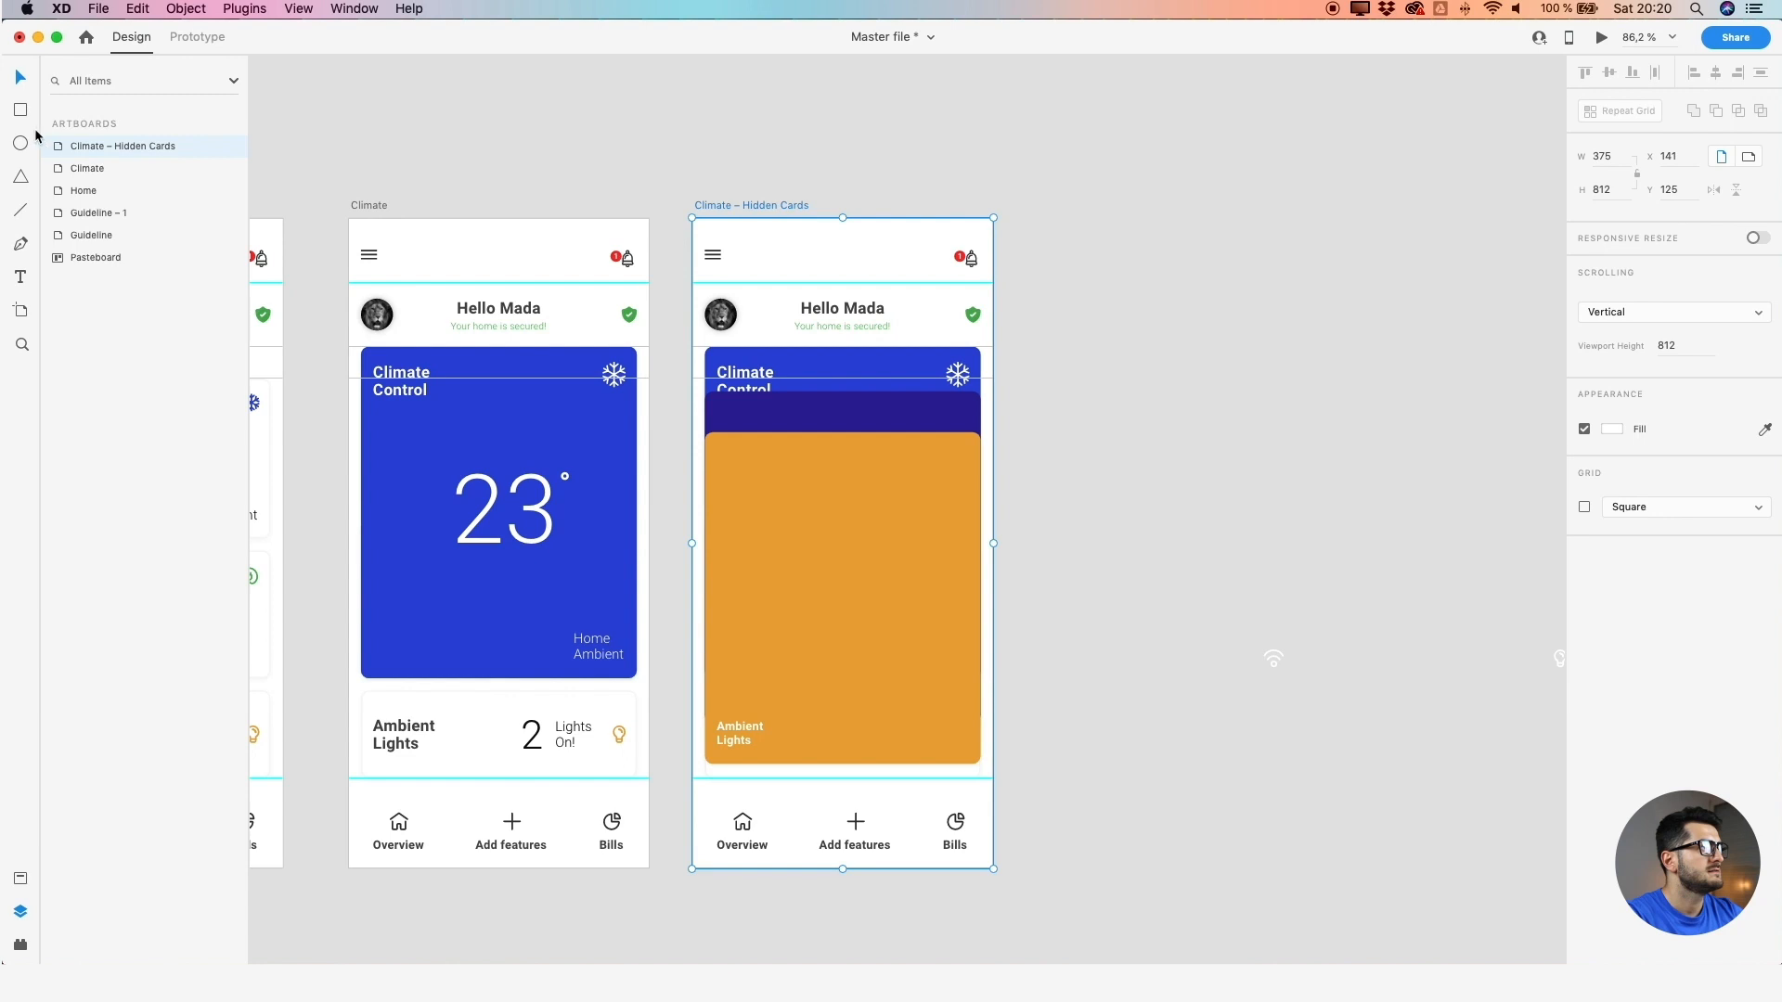
click(60, 151)
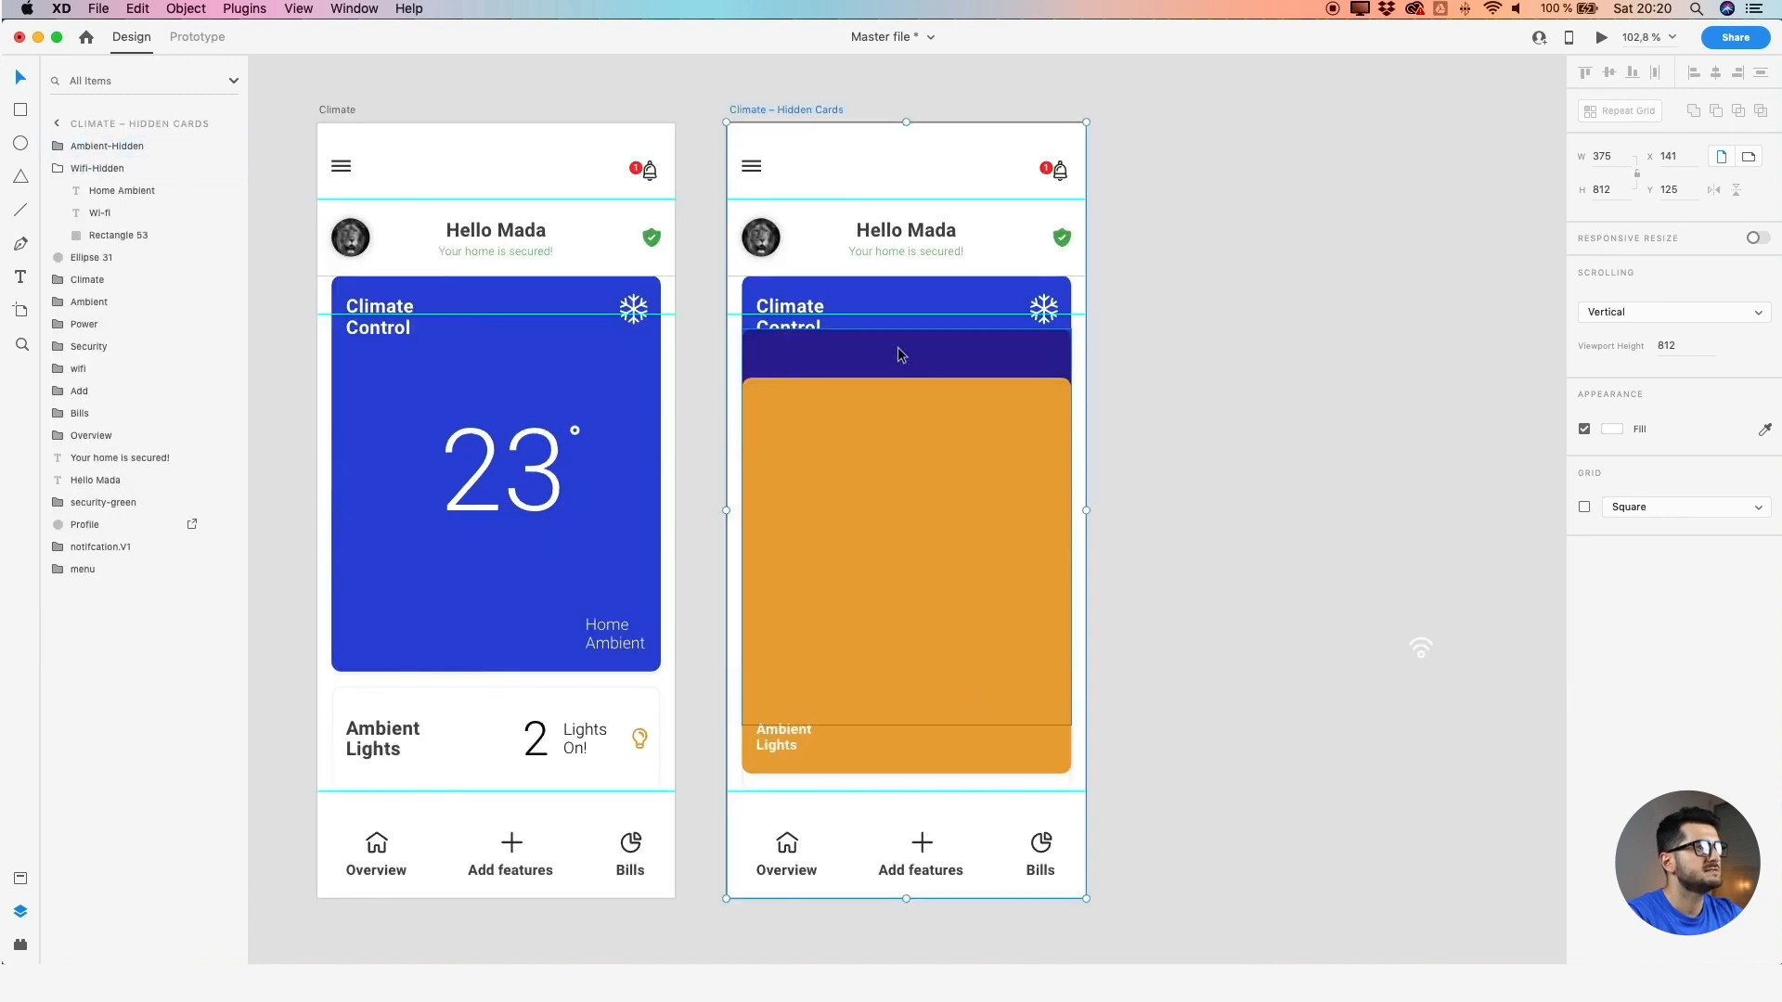
scroll(867, 346, right, 3)
click(113, 148)
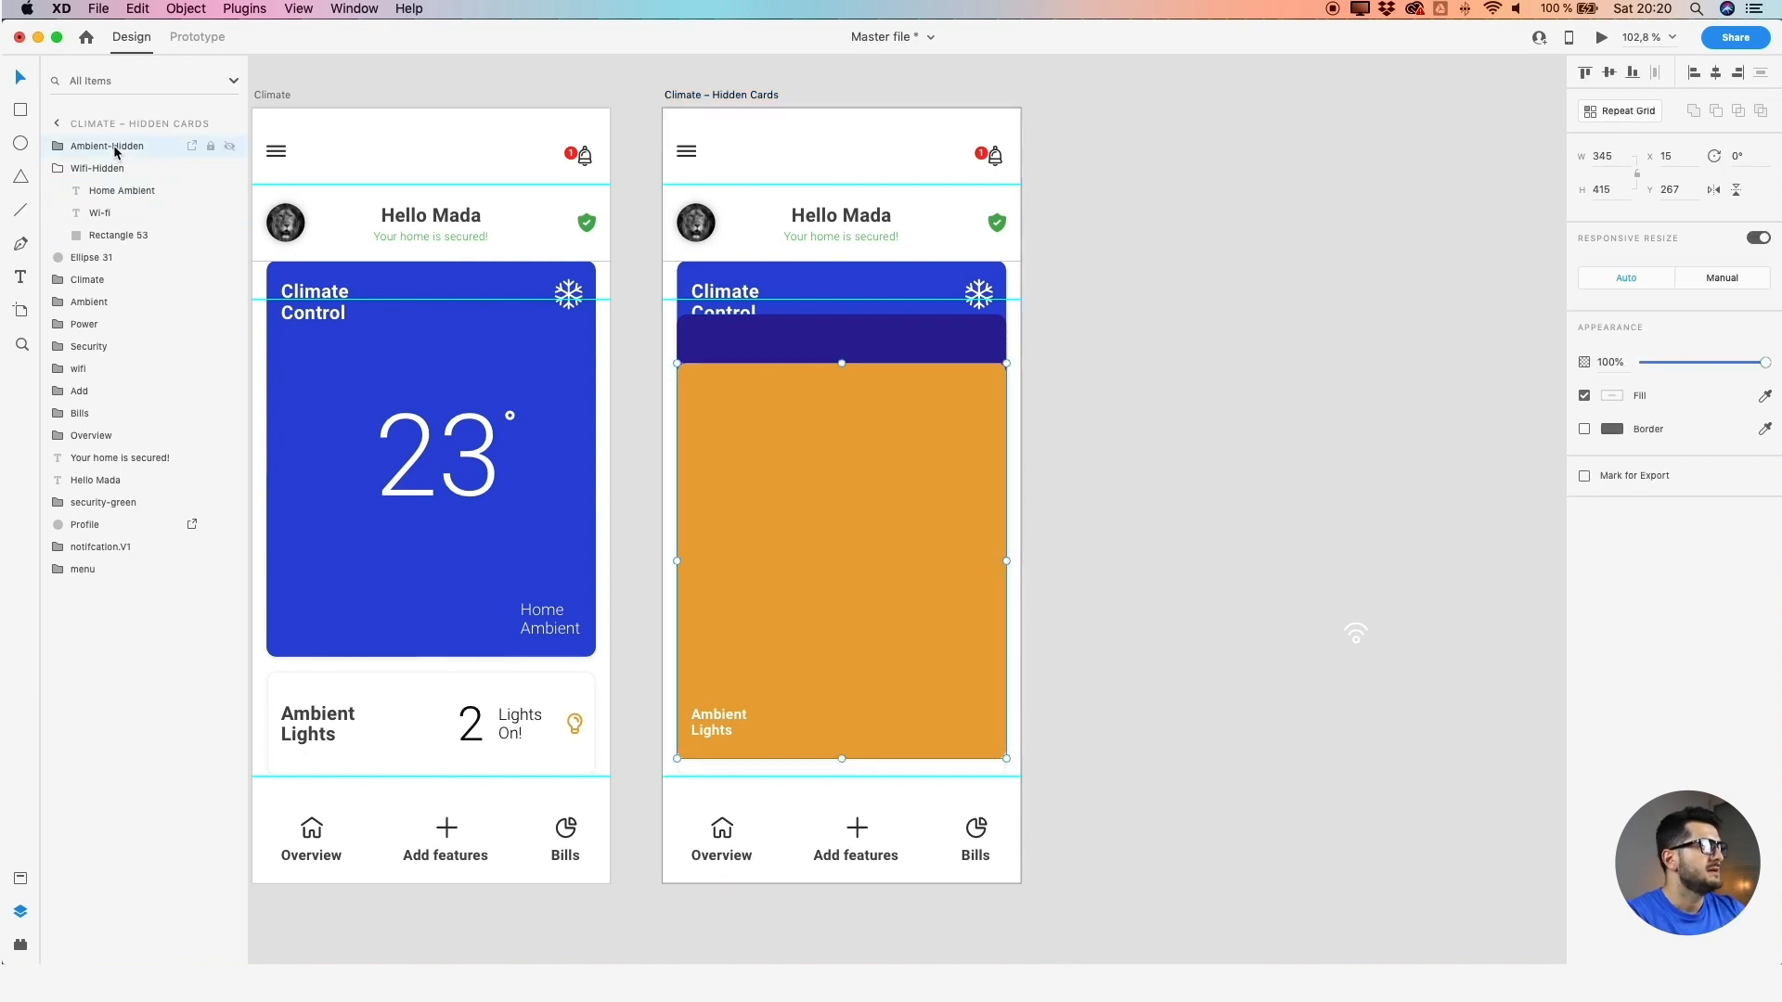
click(58, 169)
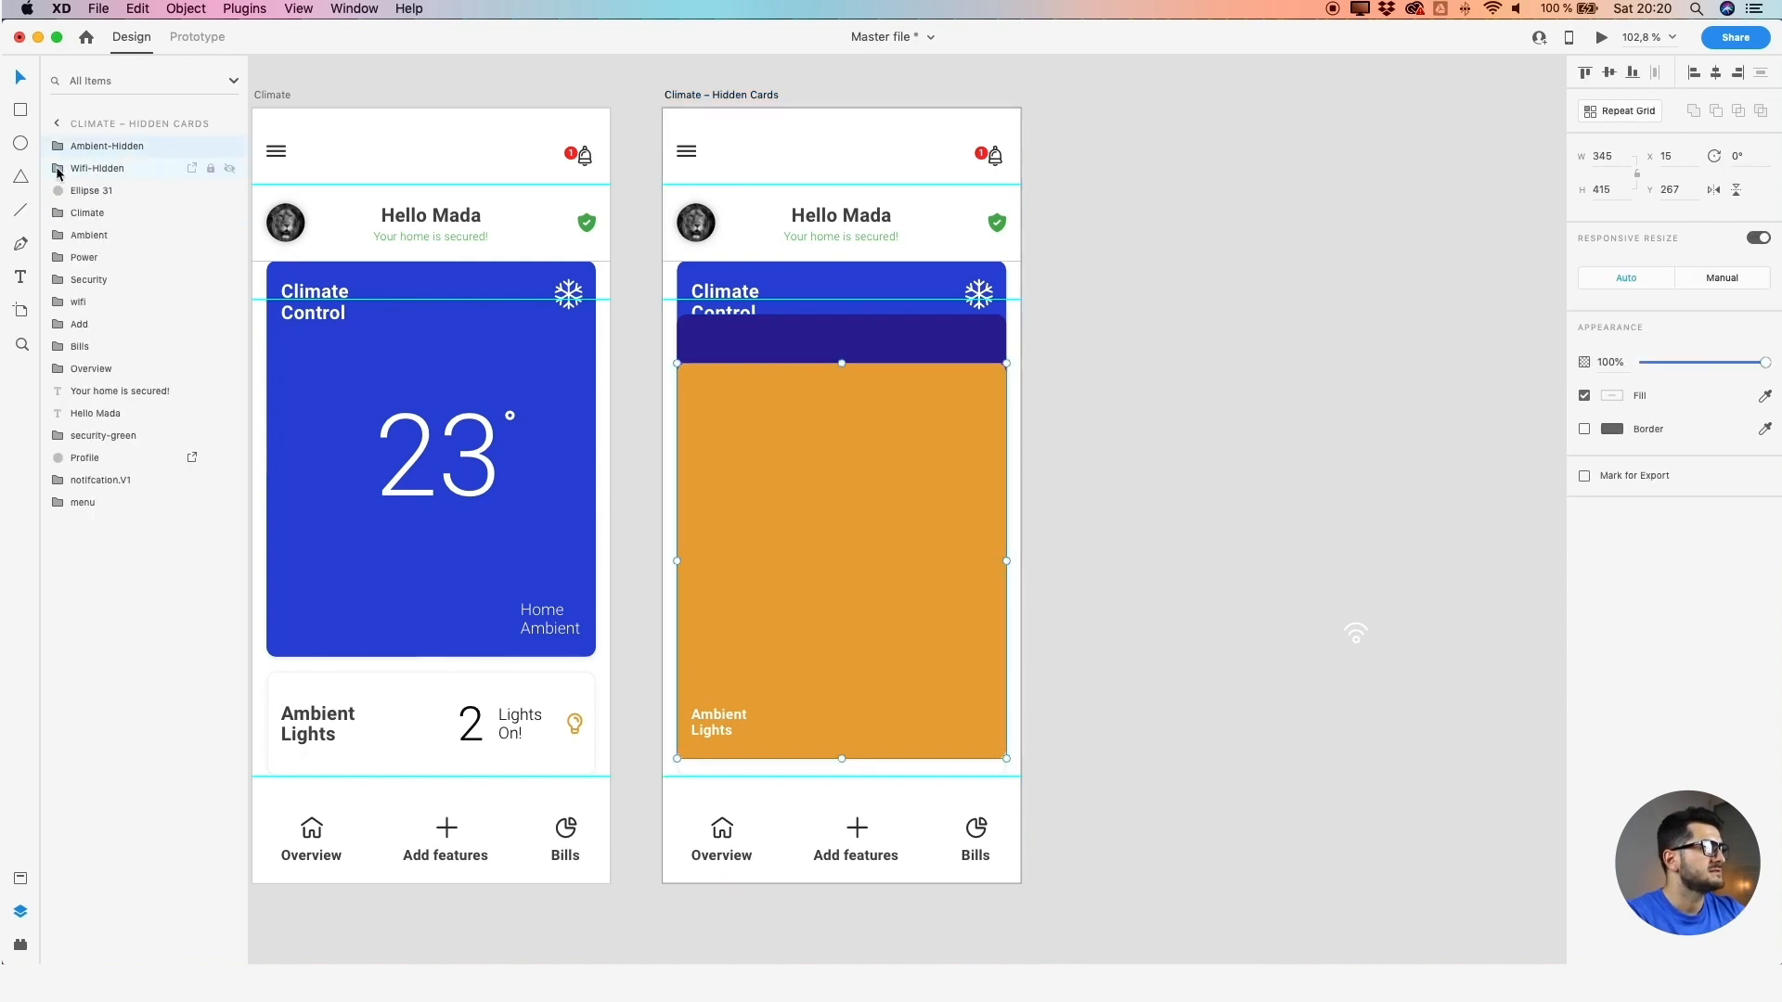
click(80, 169)
shift+click(88, 150)
drag(107, 151, 122, 226)
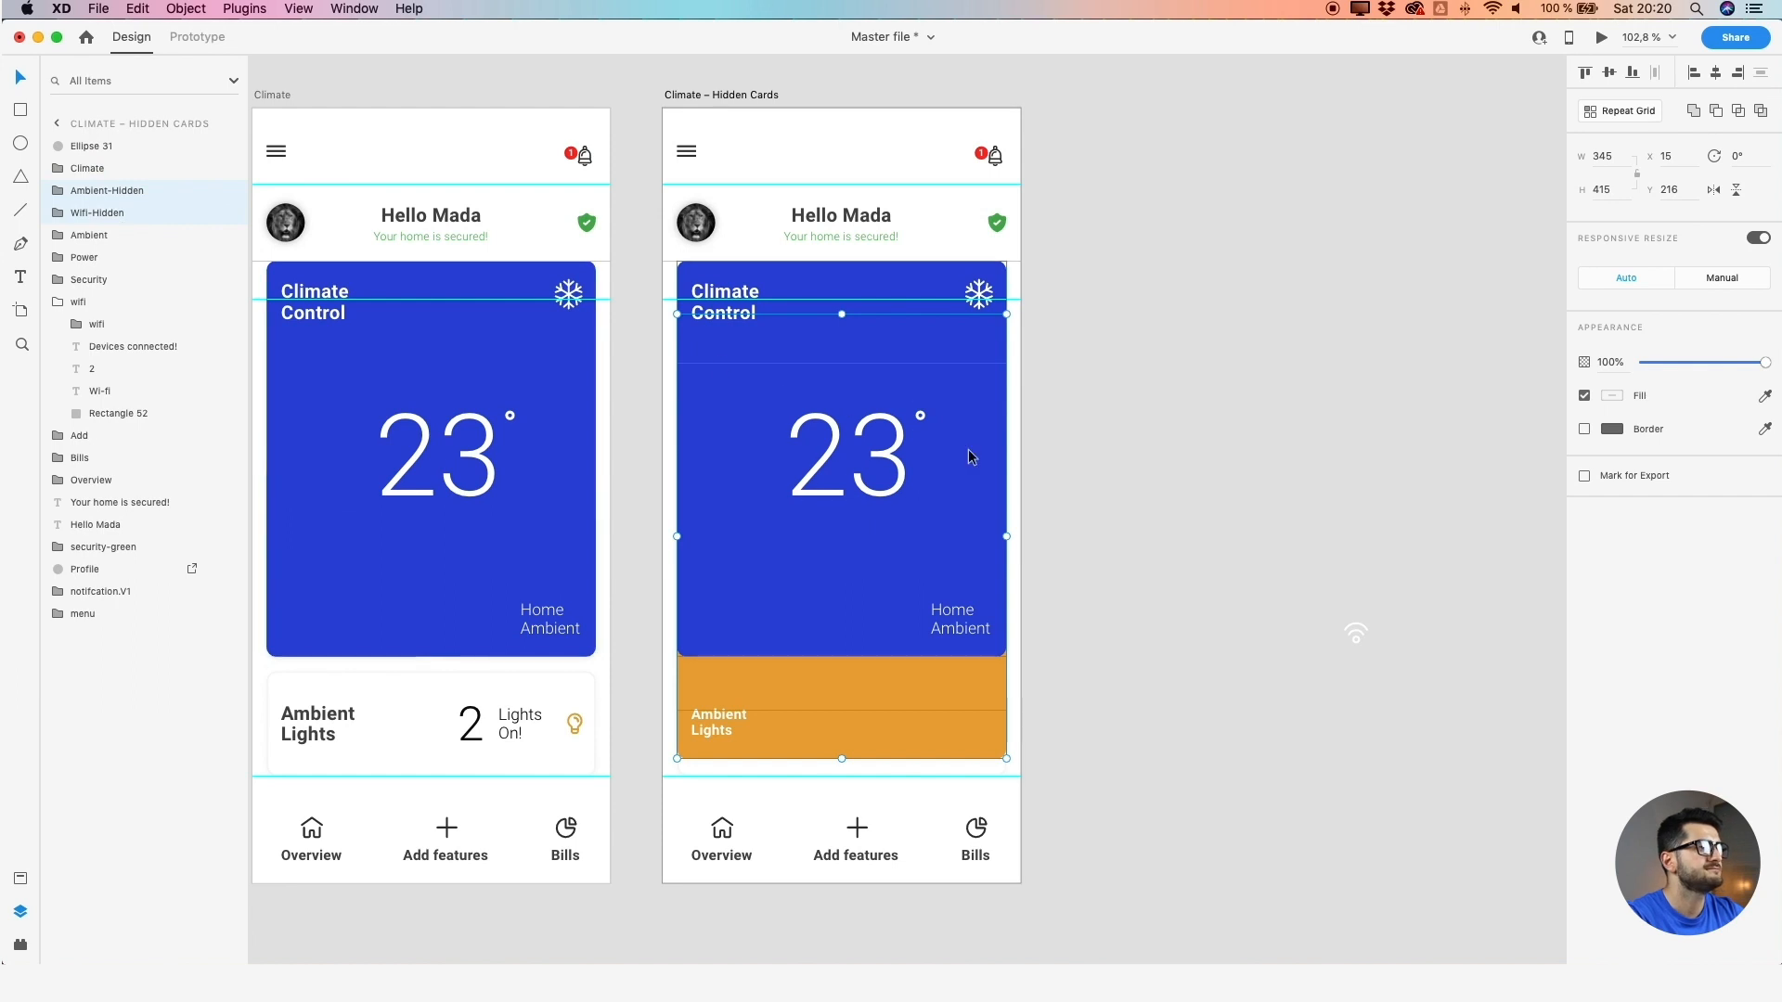
click(1429, 572)
Lower the orange Ambient Lights card to Y 285 so its bottom edge meets the guide above the footer
click(906, 703)
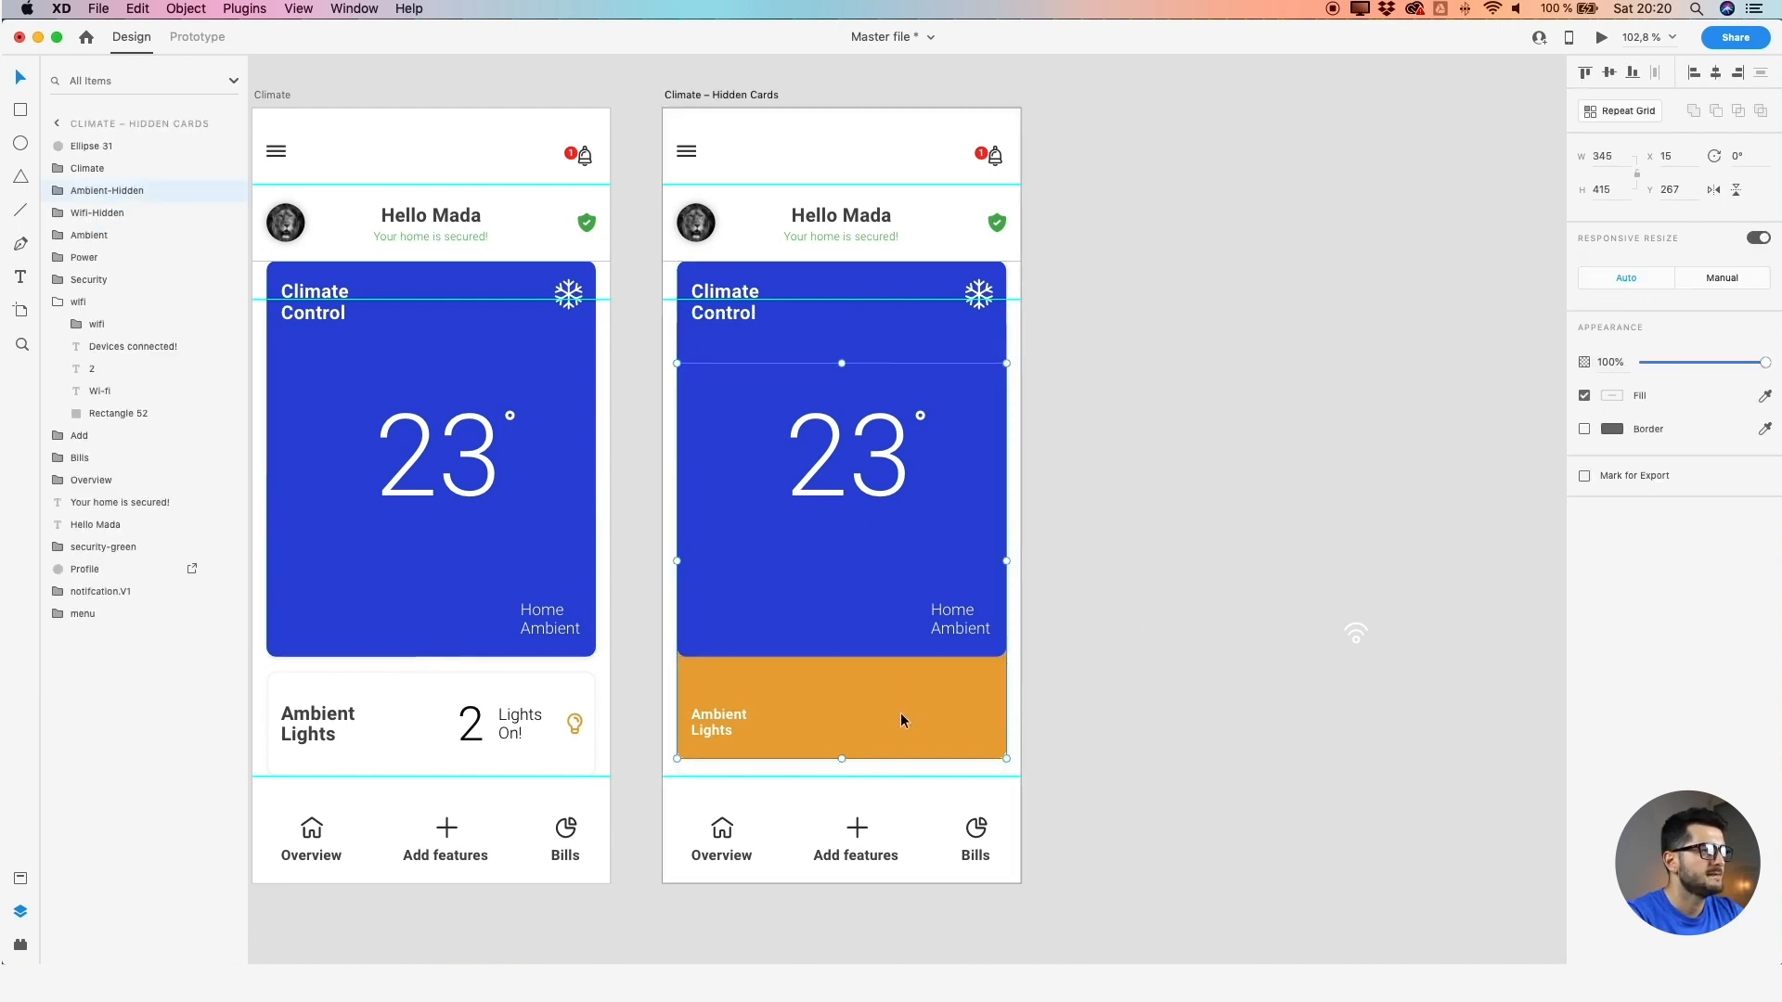
mouse_move(902, 716)
mouse_down()
mouse_move(898, 693)
mouse_move(882, 743)
mouse_up()
scroll(876, 742, up, 5)
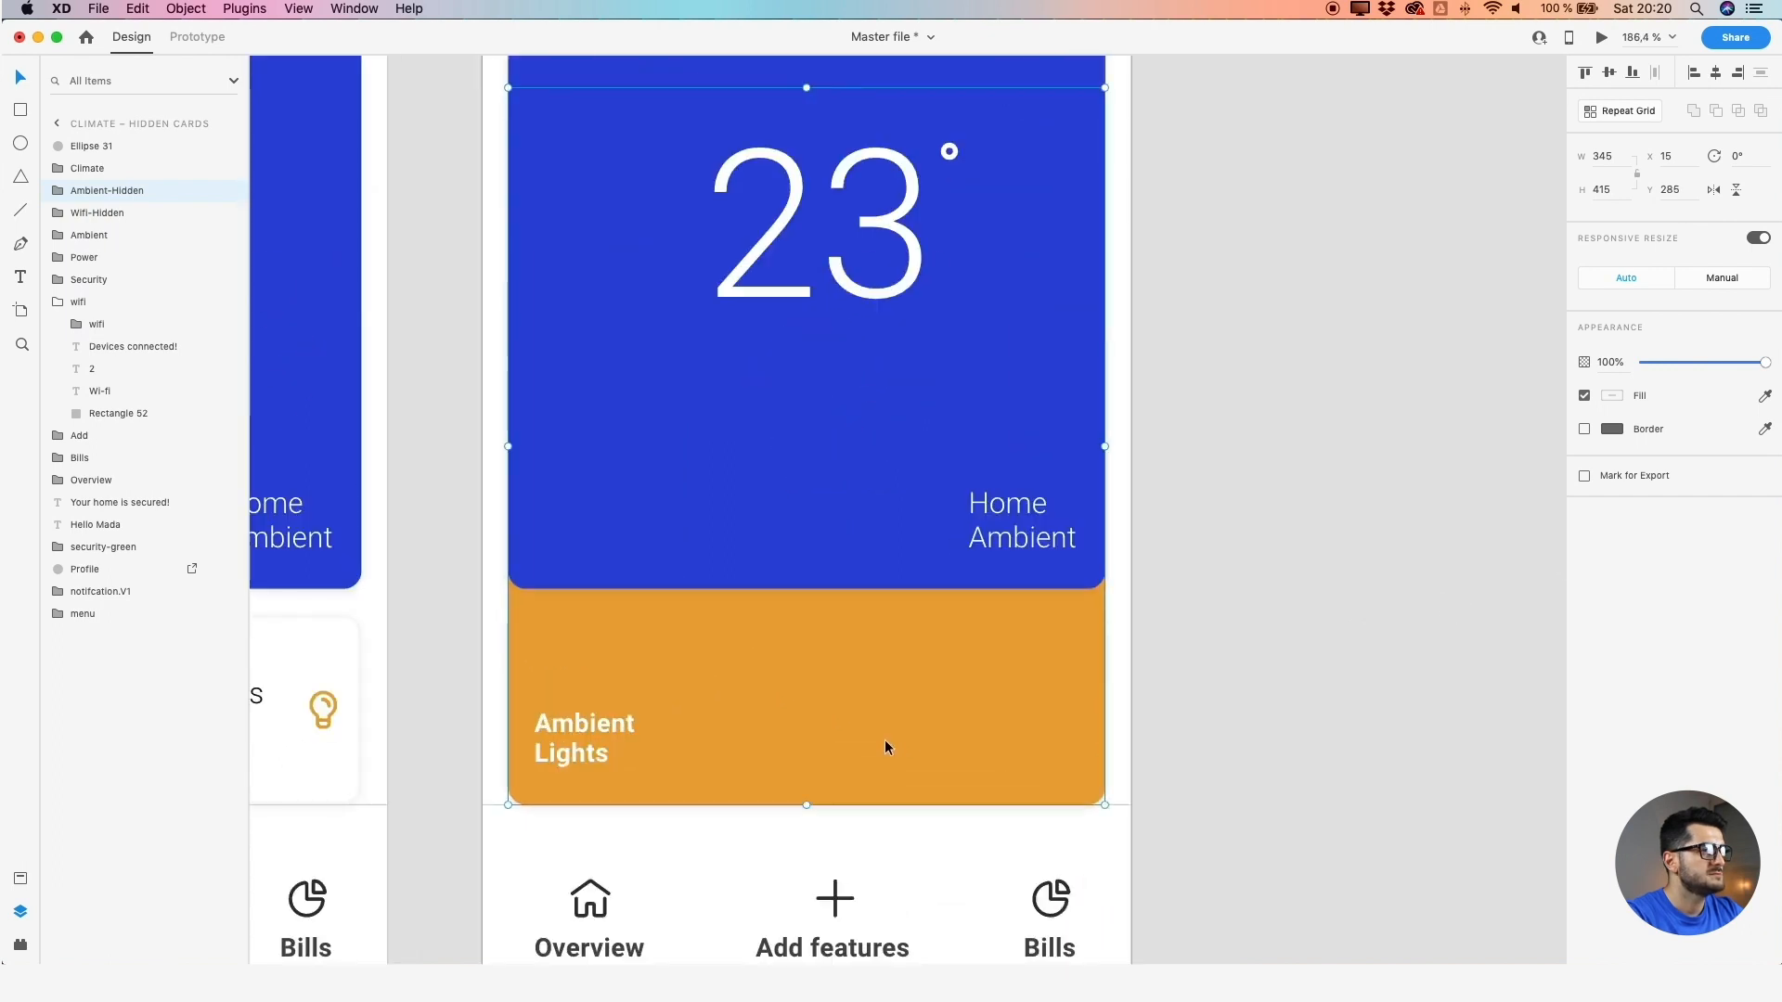
drag(884, 741, 885, 740)
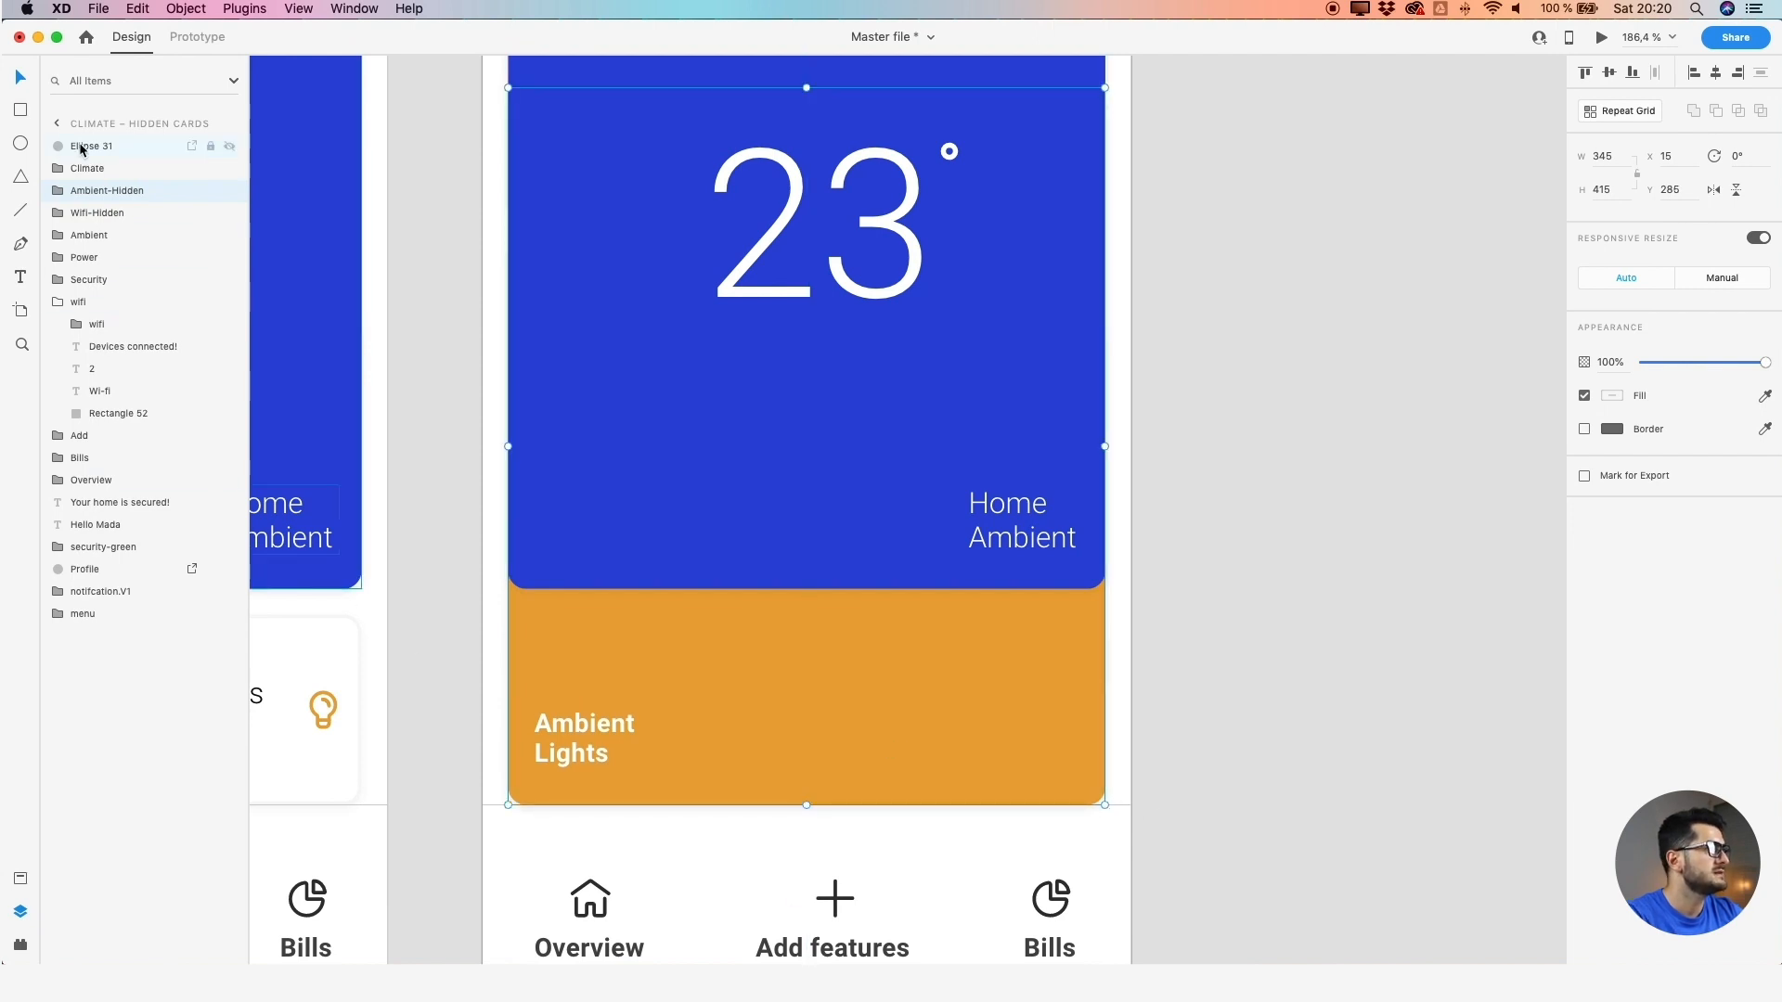
Place the Wifi-Hidden group above Ambient-Hidden in the layer order and lower the purple card to Y 225
click(98, 213)
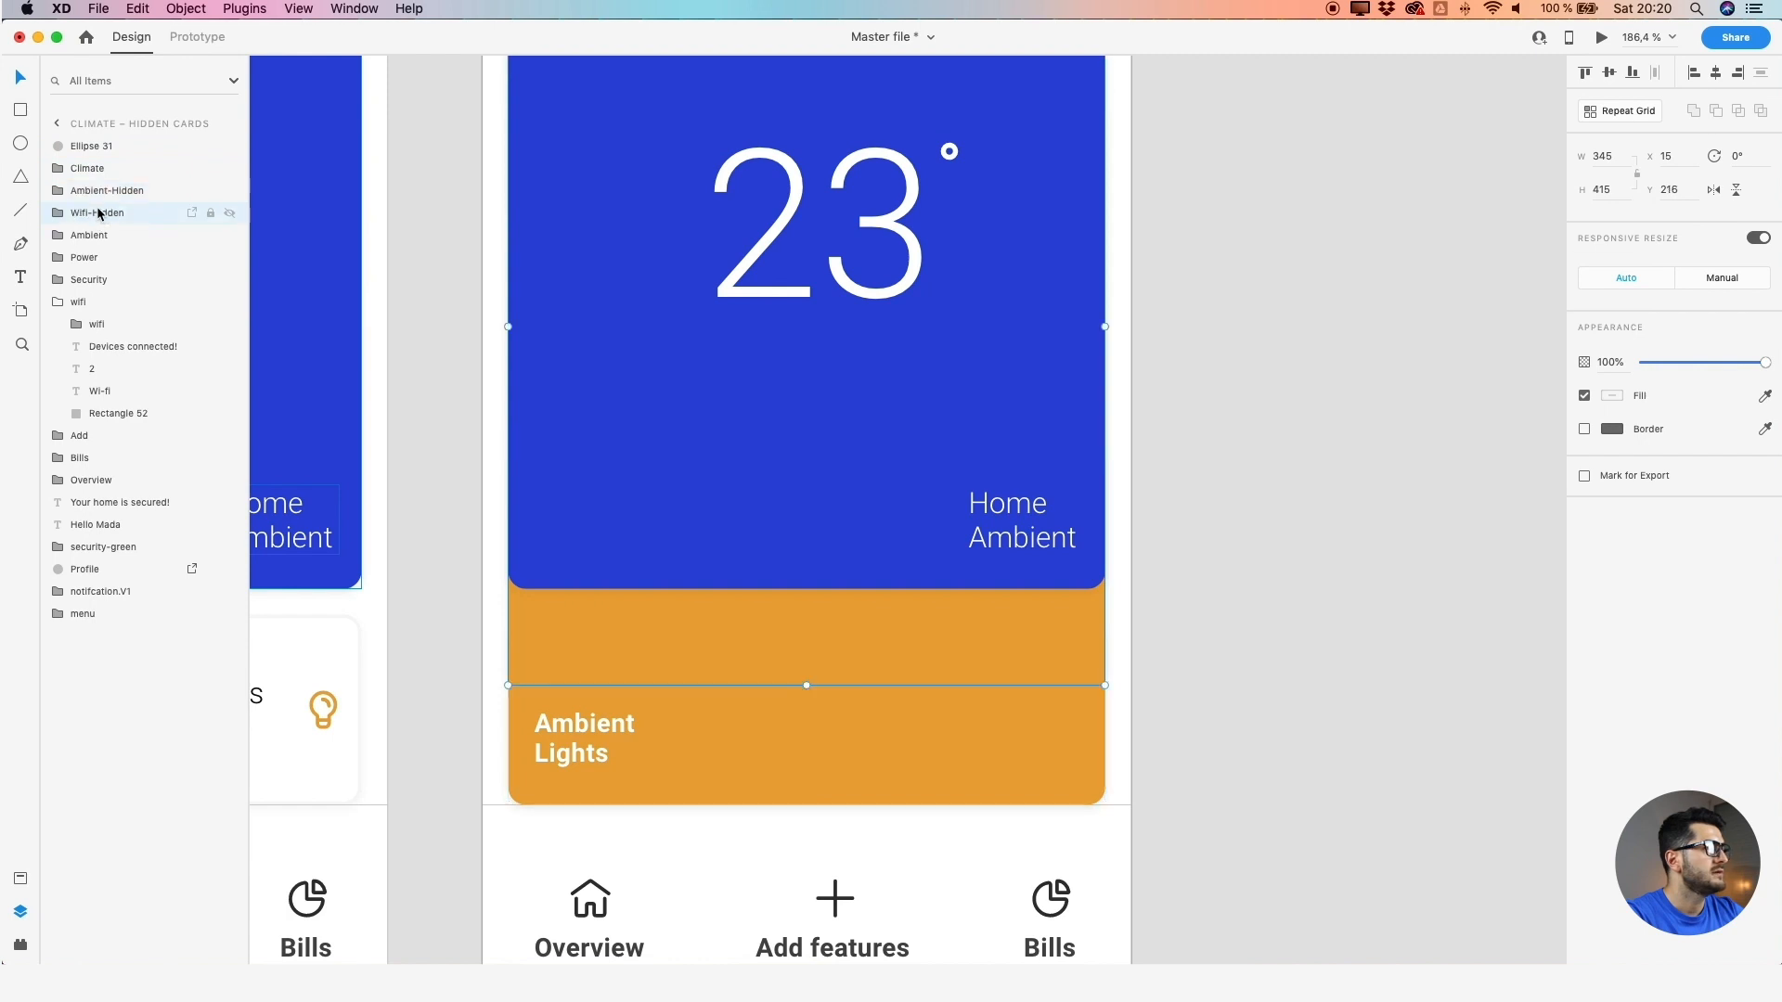
drag(65, 214, 62, 184)
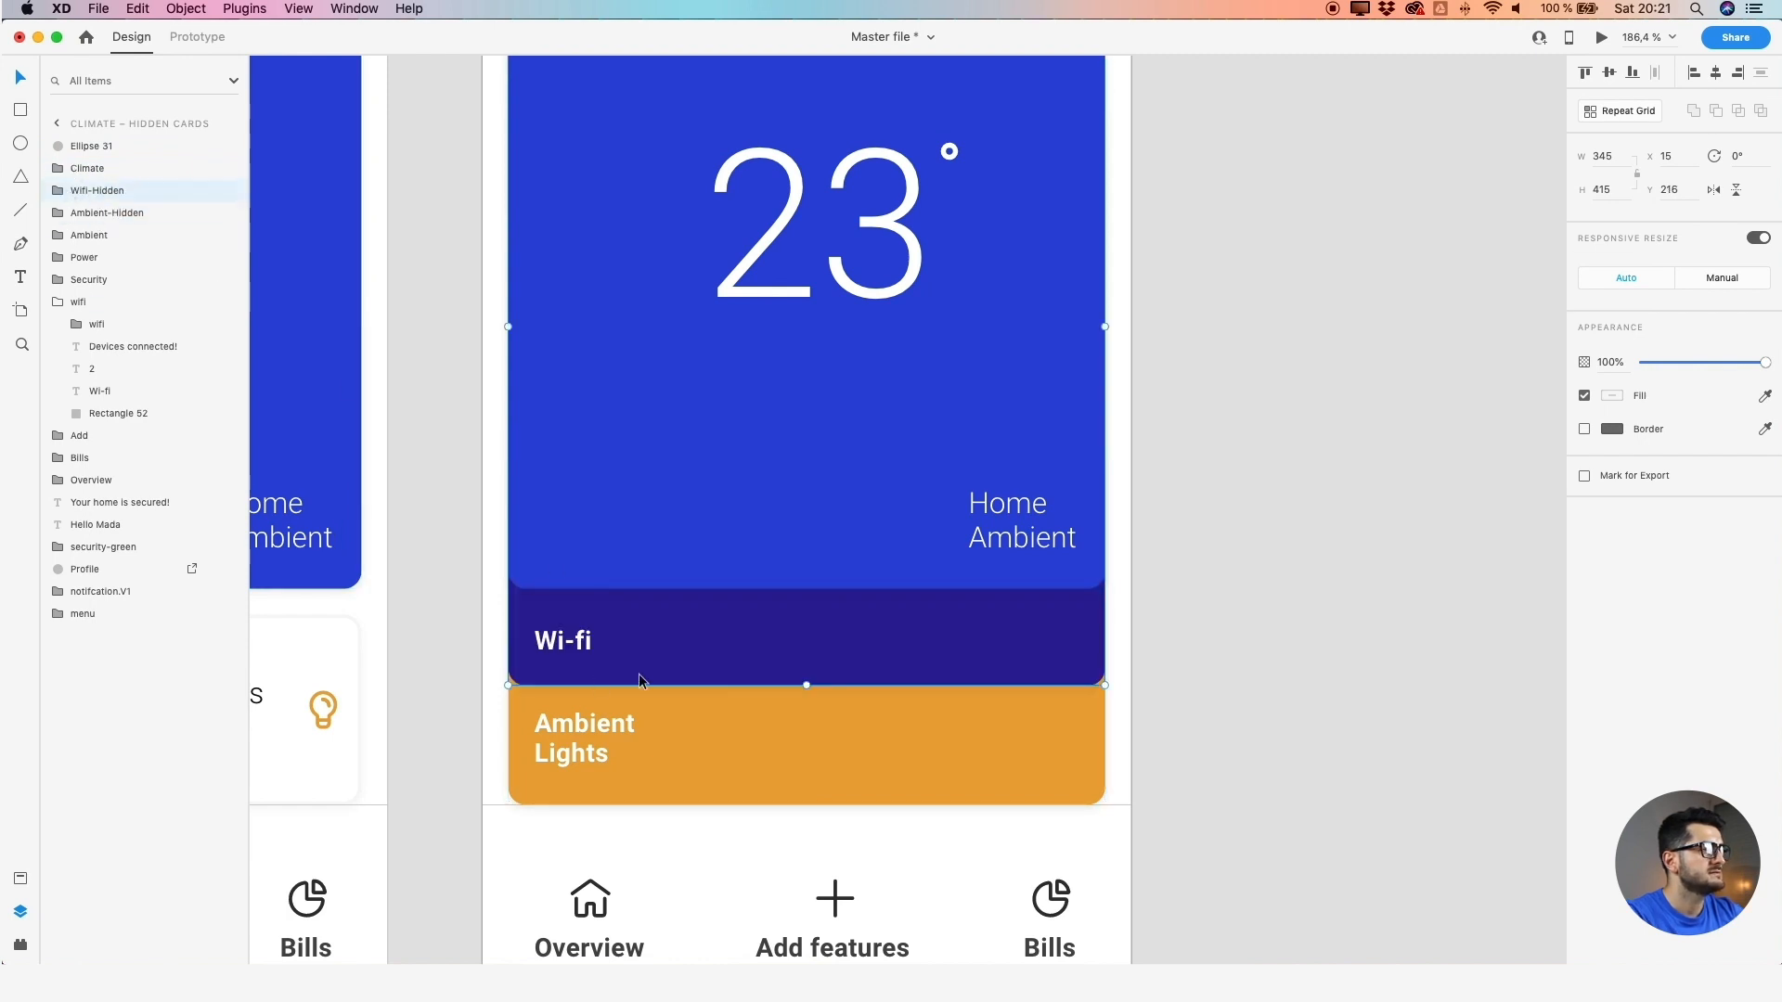
drag(727, 655, 727, 666)
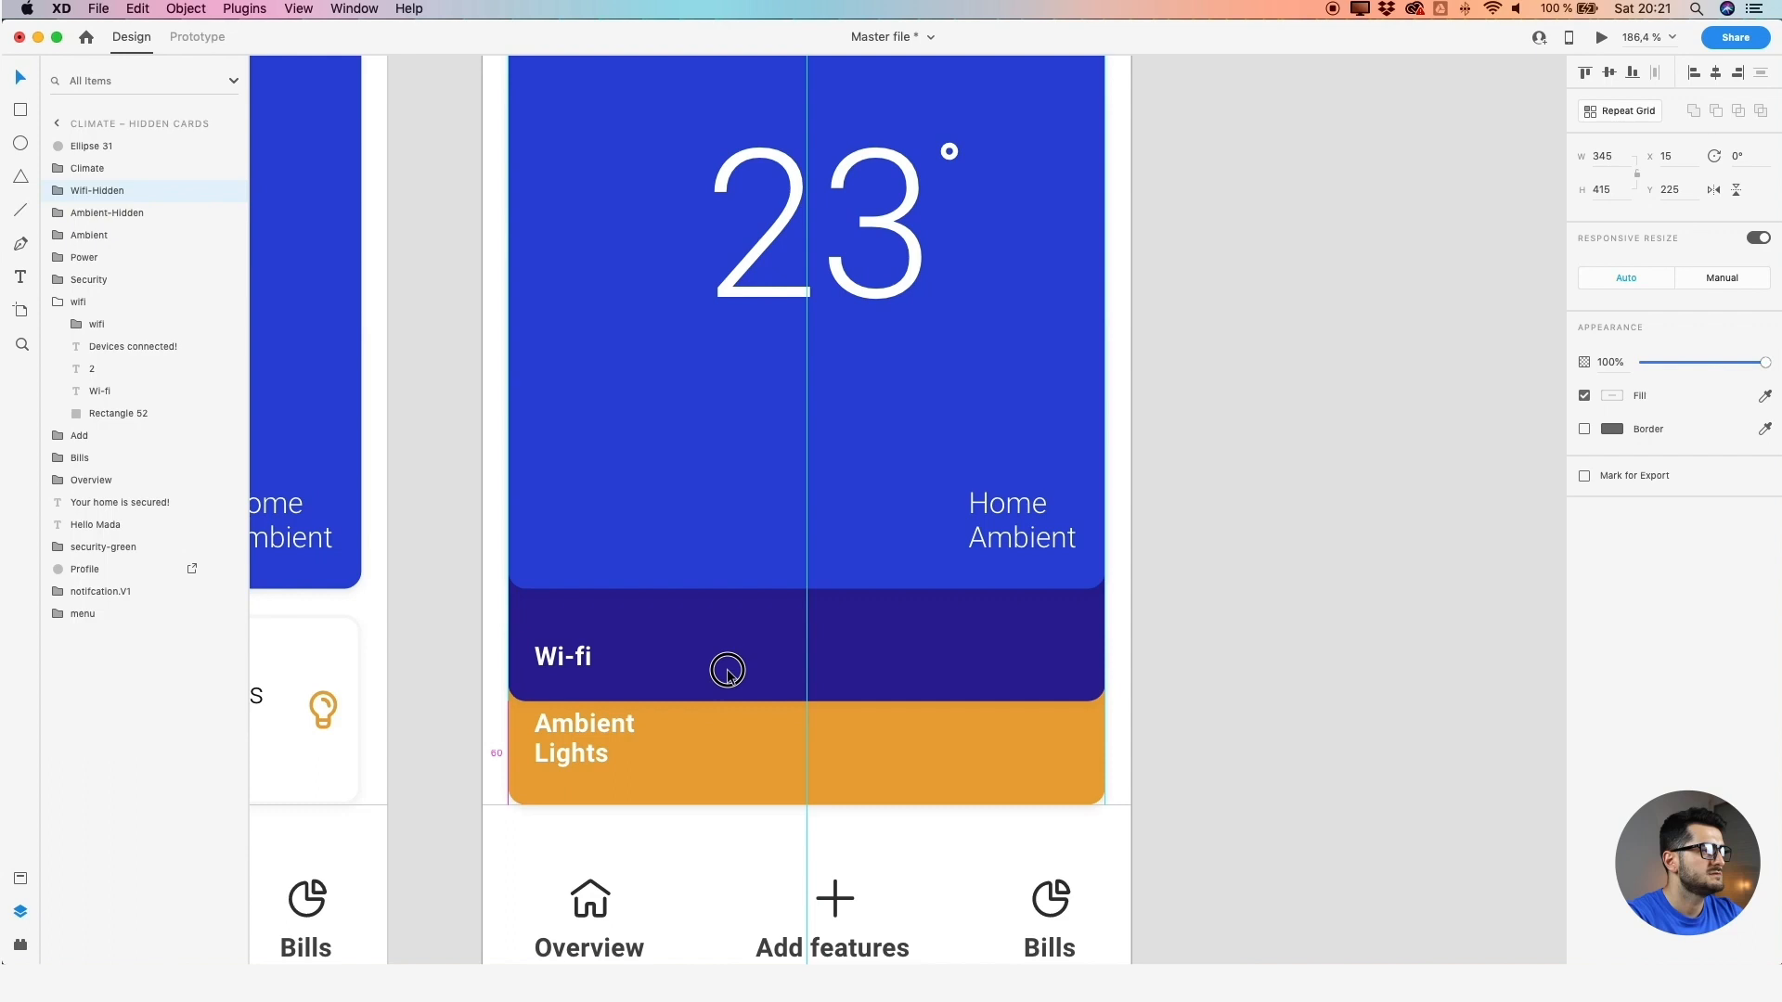
click(727, 670)
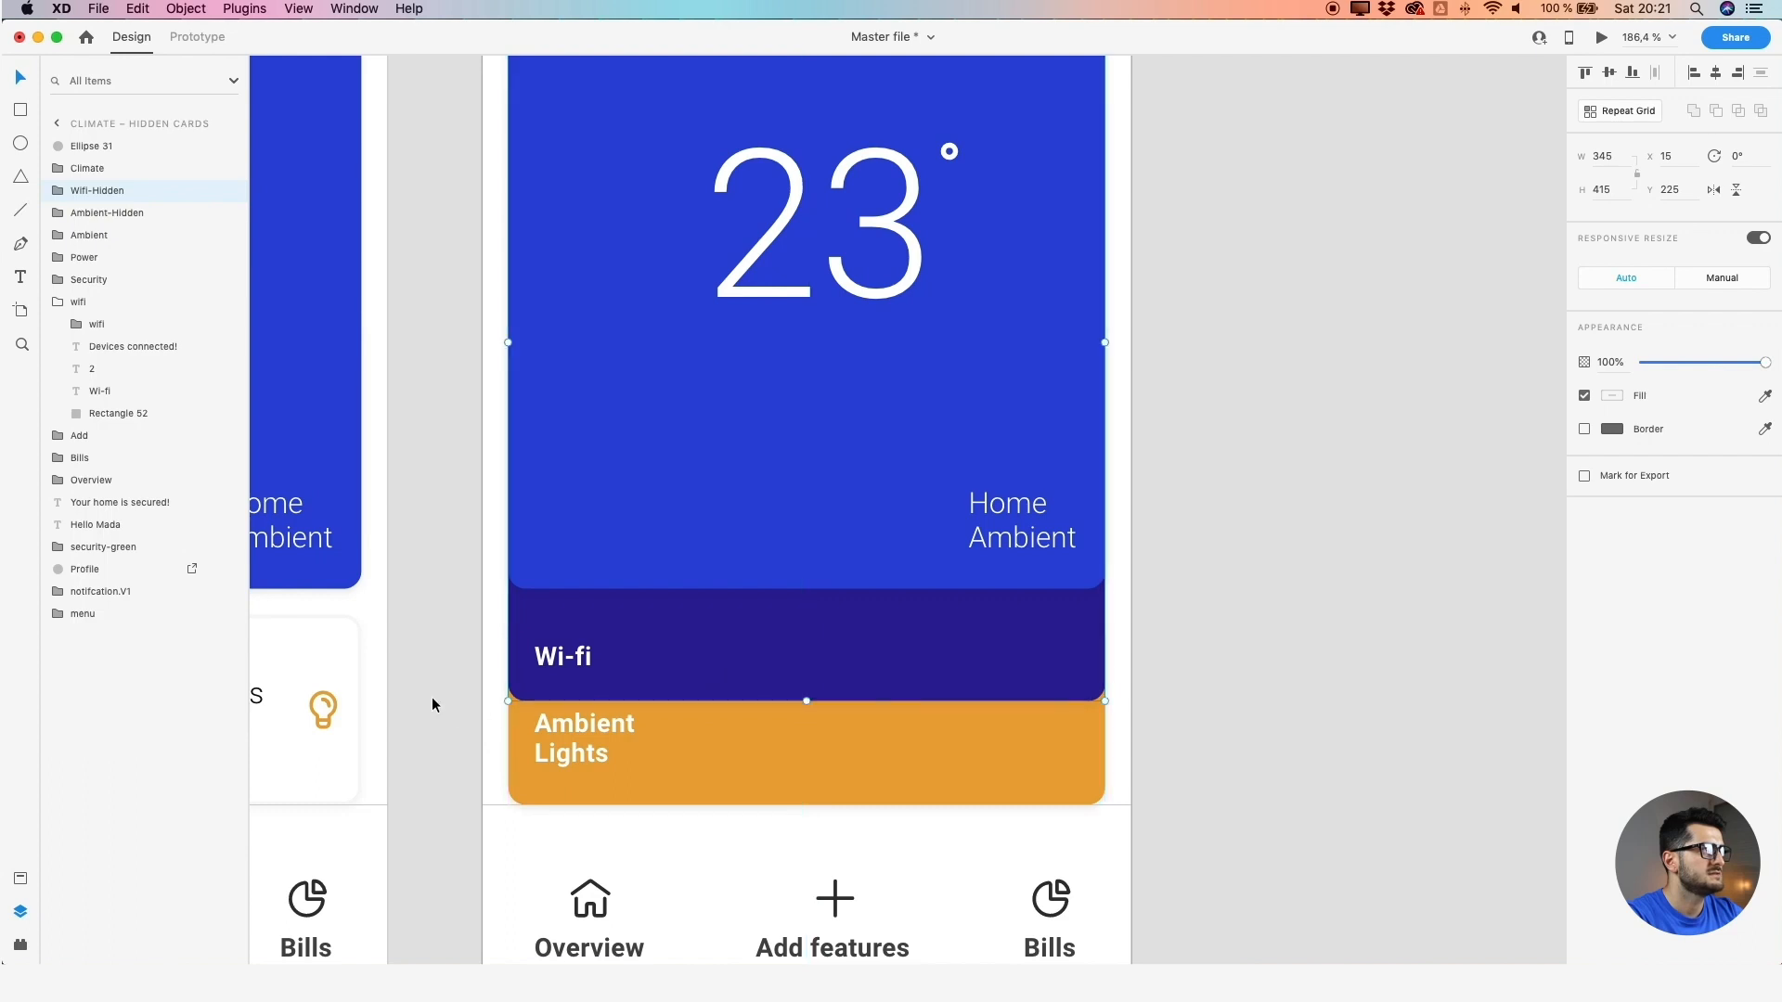
Move the white Wi-fi icon from the pasteboard into the Wifi-Hidden group
scroll(746, 671, down, 5)
drag(1066, 557, 1355, 622)
drag(1426, 572, 1087, 640)
scroll(724, 689, up, 5)
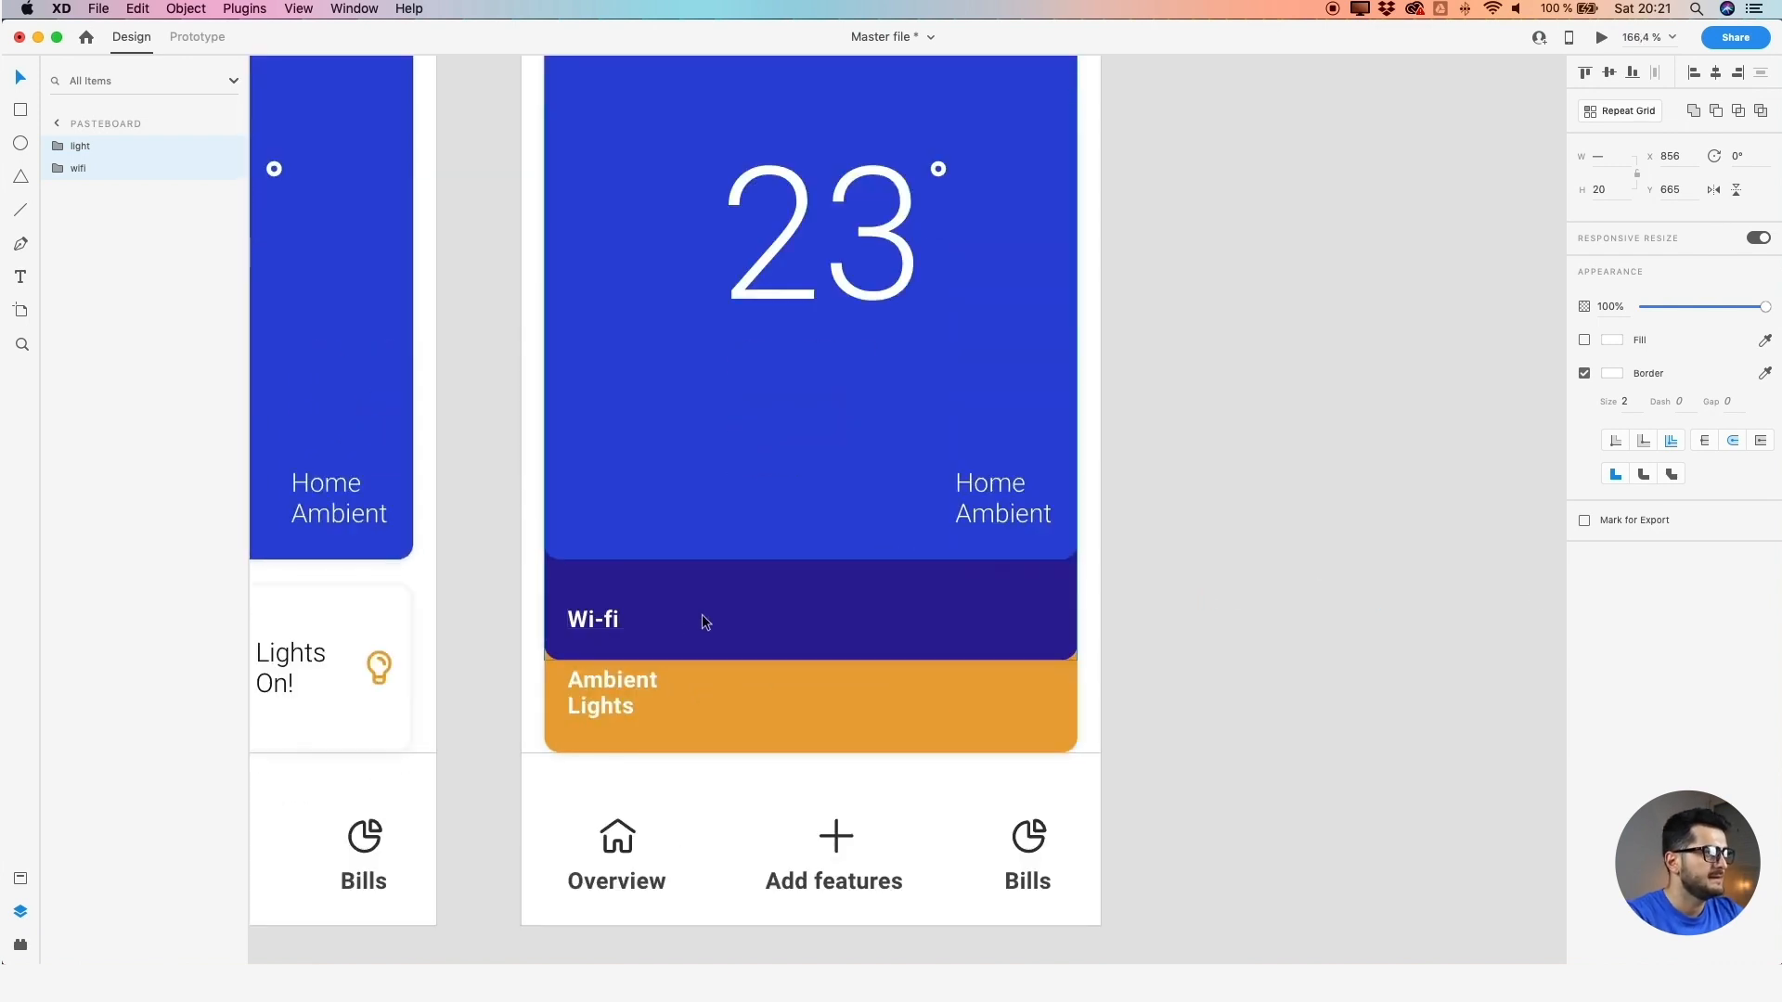
scroll(703, 619, down, 4)
click(1272, 539)
click(1308, 553)
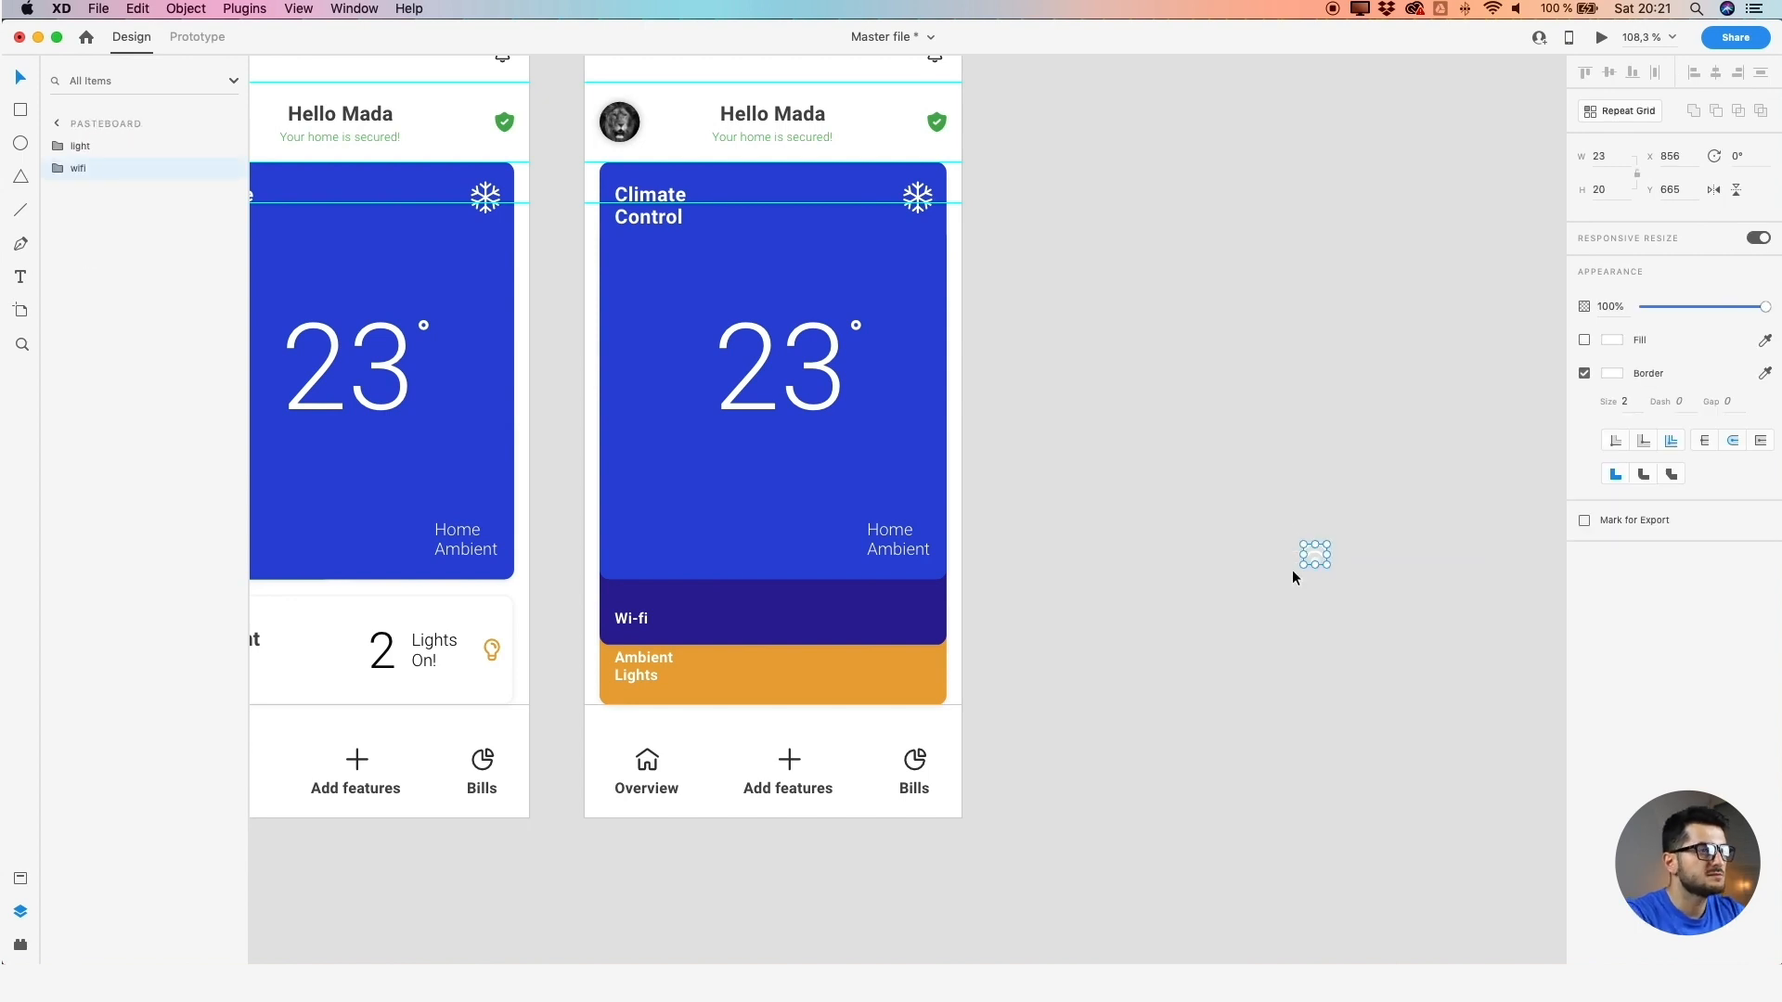
click(1201, 581)
click(829, 617)
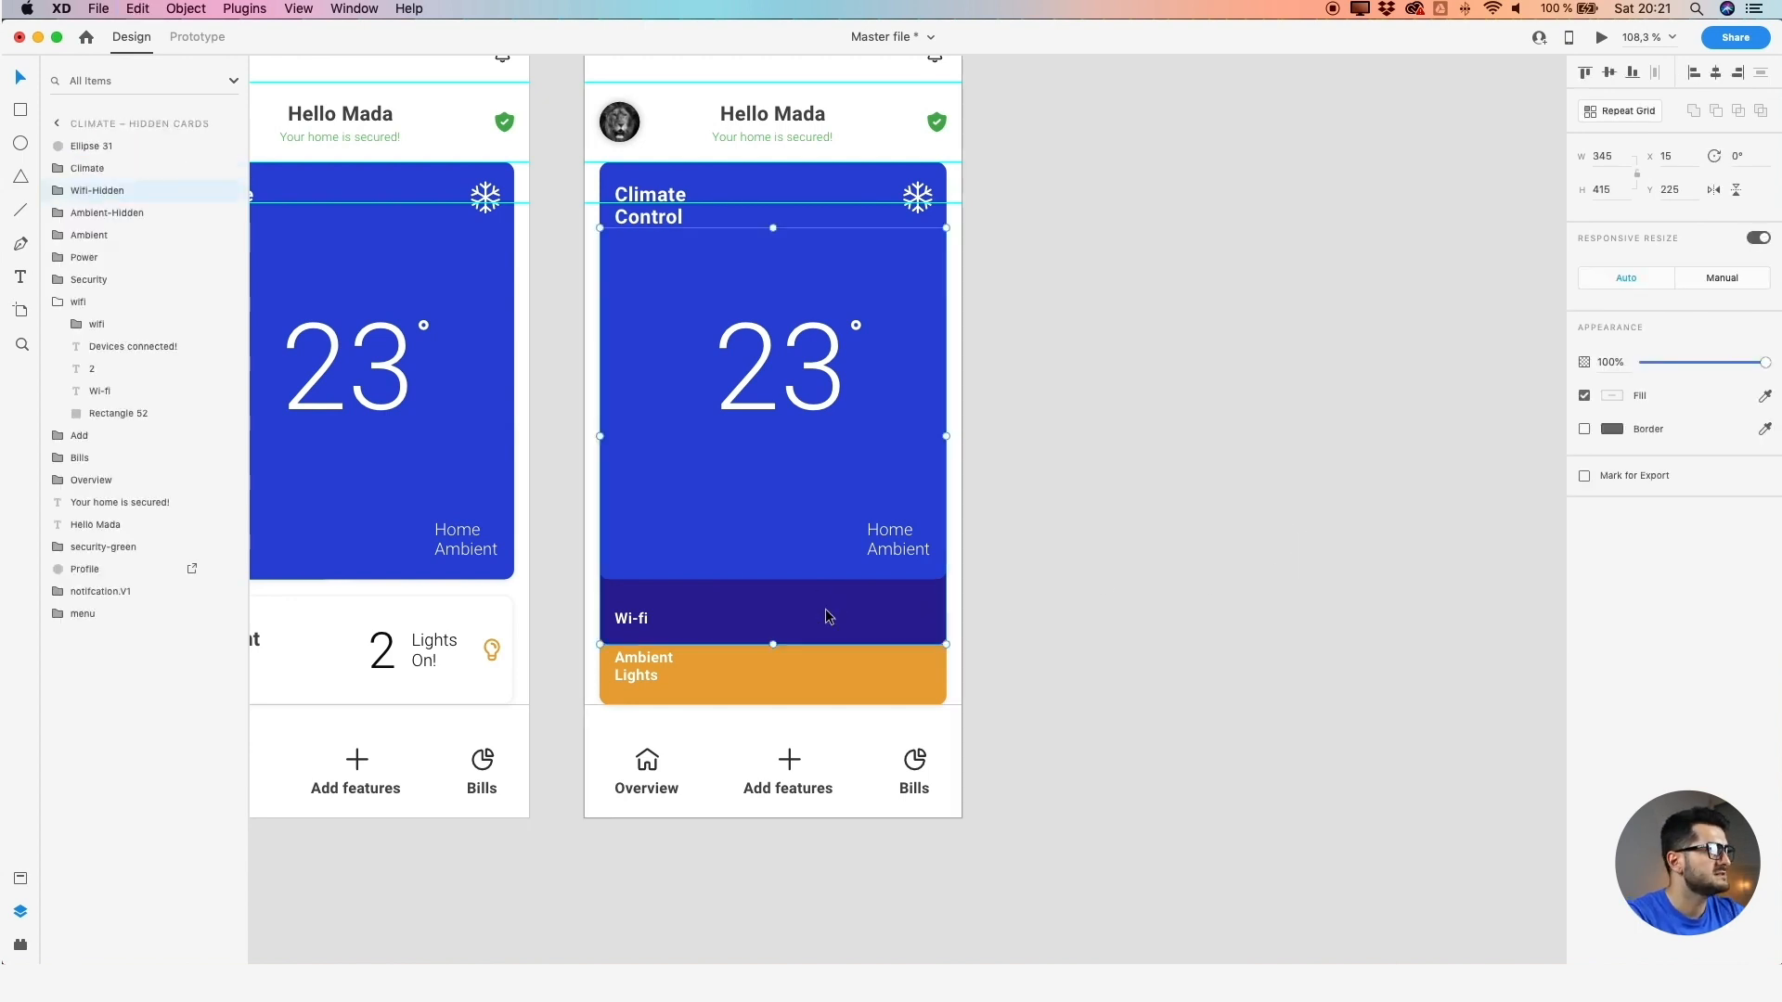
click(57, 190)
key(super+v)
drag(57, 148, 80, 223)
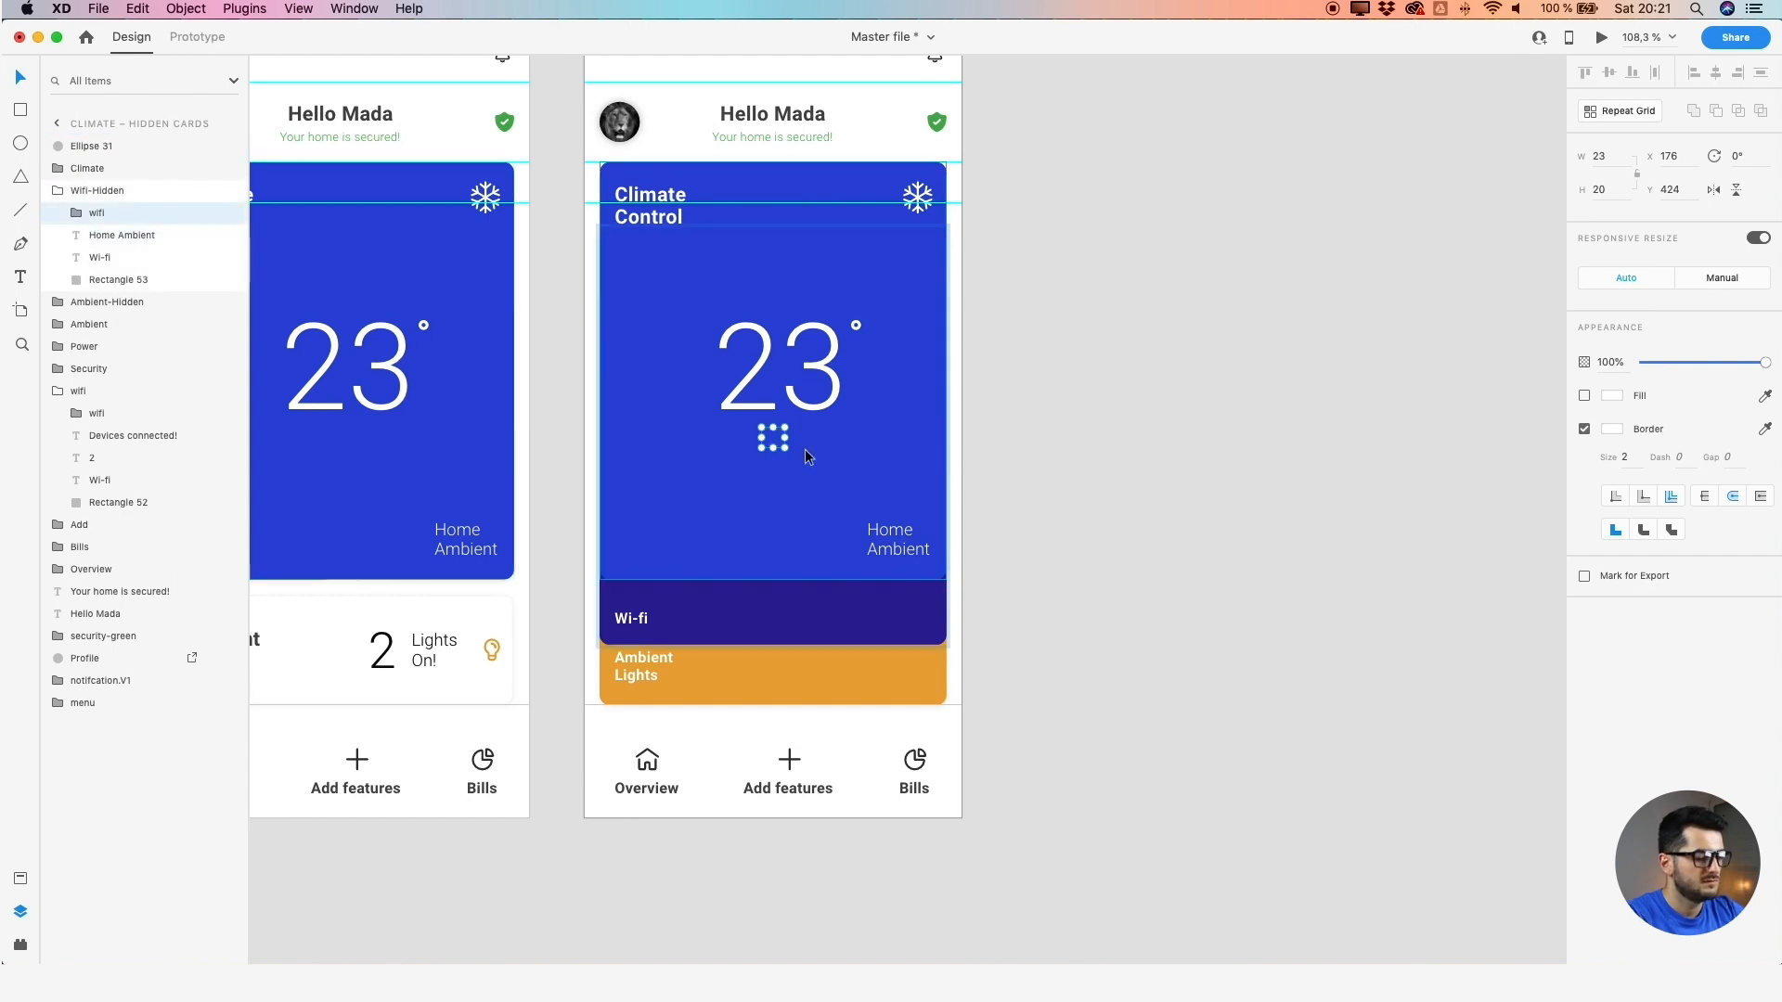
Position the Wi-fi icon near the right edge of the purple card's visible strip, at X 322, Y 600
key(shift+Down)
key(shift+Down)
key(shift+Down)
key(shift+Down)
key(shift+Down)
key(shift+Down)
key(shift+Down)
key(shift+Down)
key(shift+Down)
key(shift+Down)
key(shift+Down)
key(shift+Down)
key(shift+Down)
key(shift+Down)
key(shift+Down)
key(shift+Down)
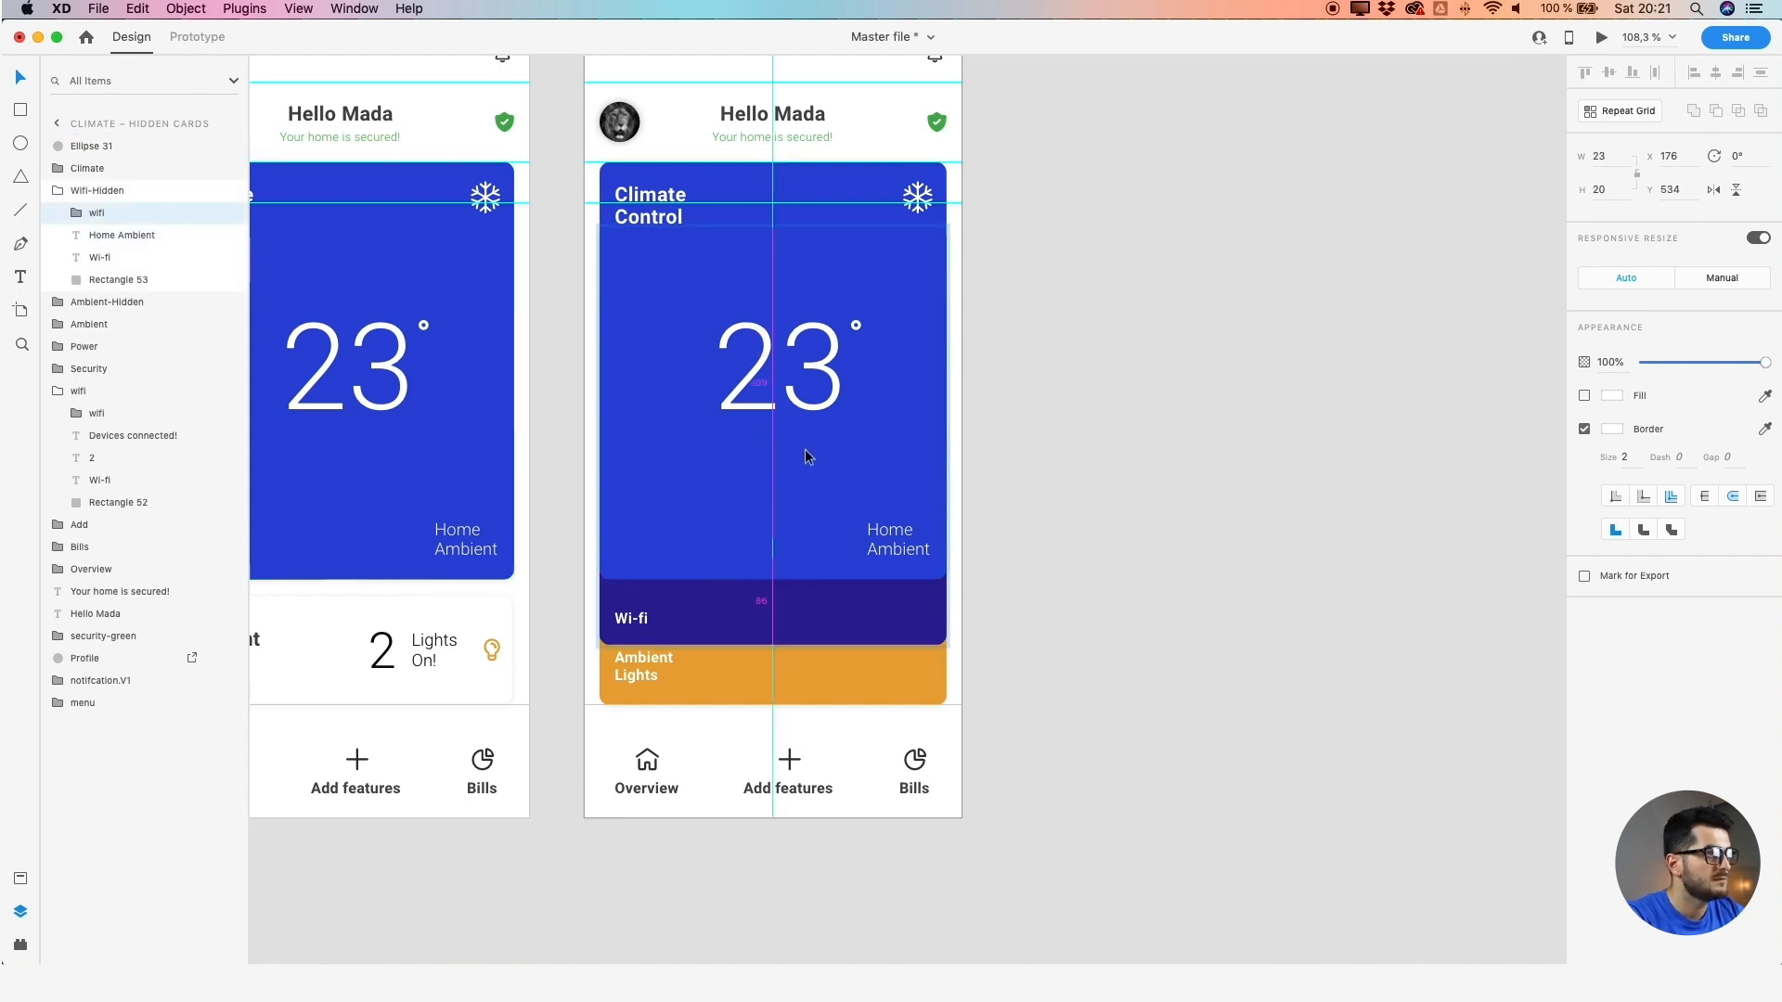
scroll(778, 620, up, 5)
drag(772, 580, 1034, 607)
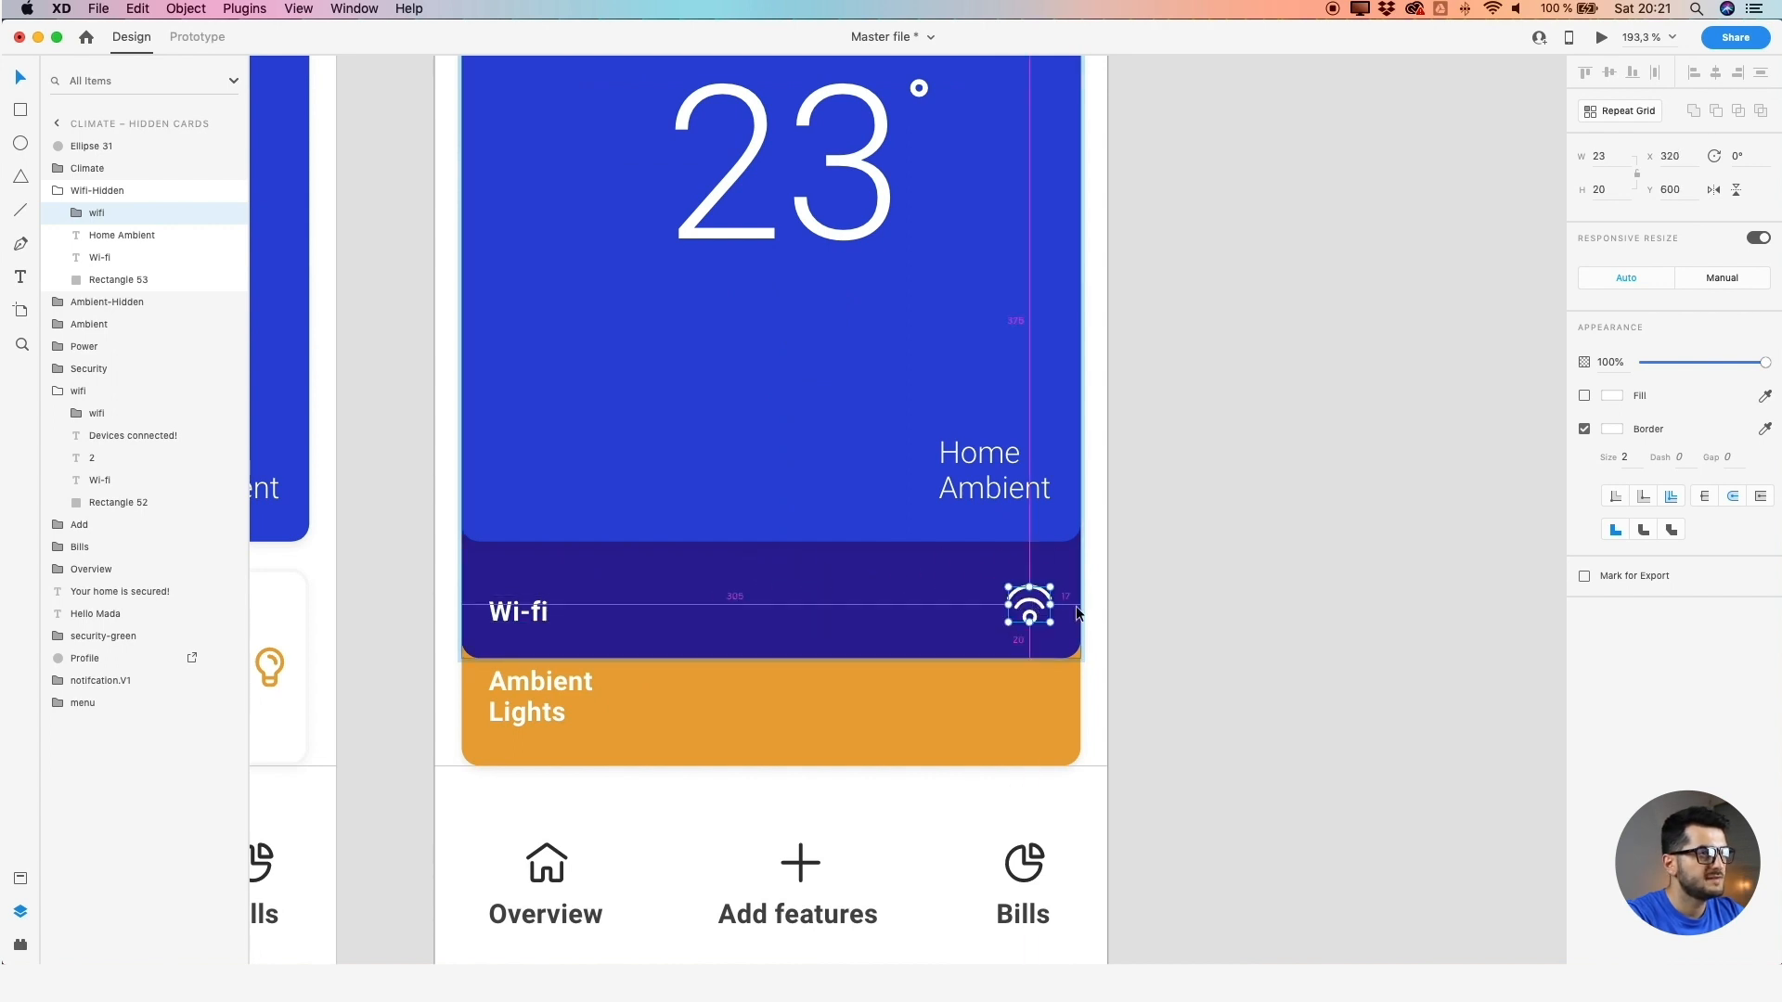
key(Left)
key(Left)
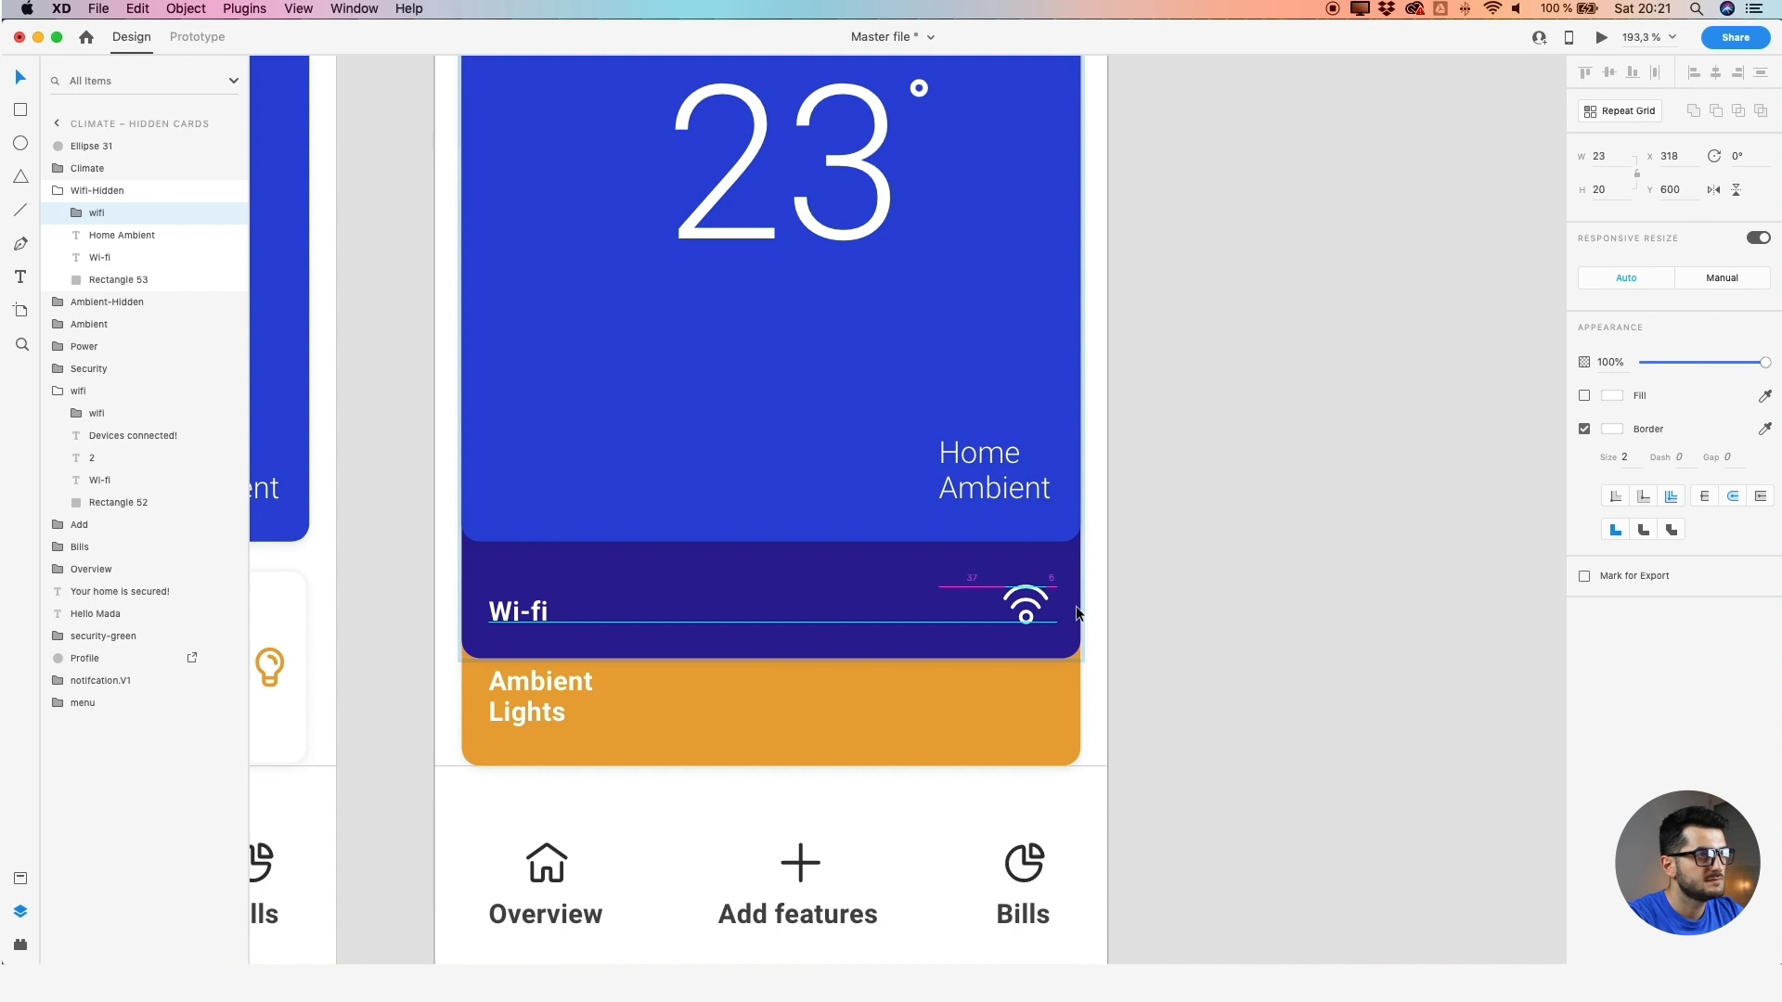
key(Right)
key(Right)
key(Right)
key(Right)
Check the Wi-fi icon's spacing from the edges of the purple card
double_click(987, 490)
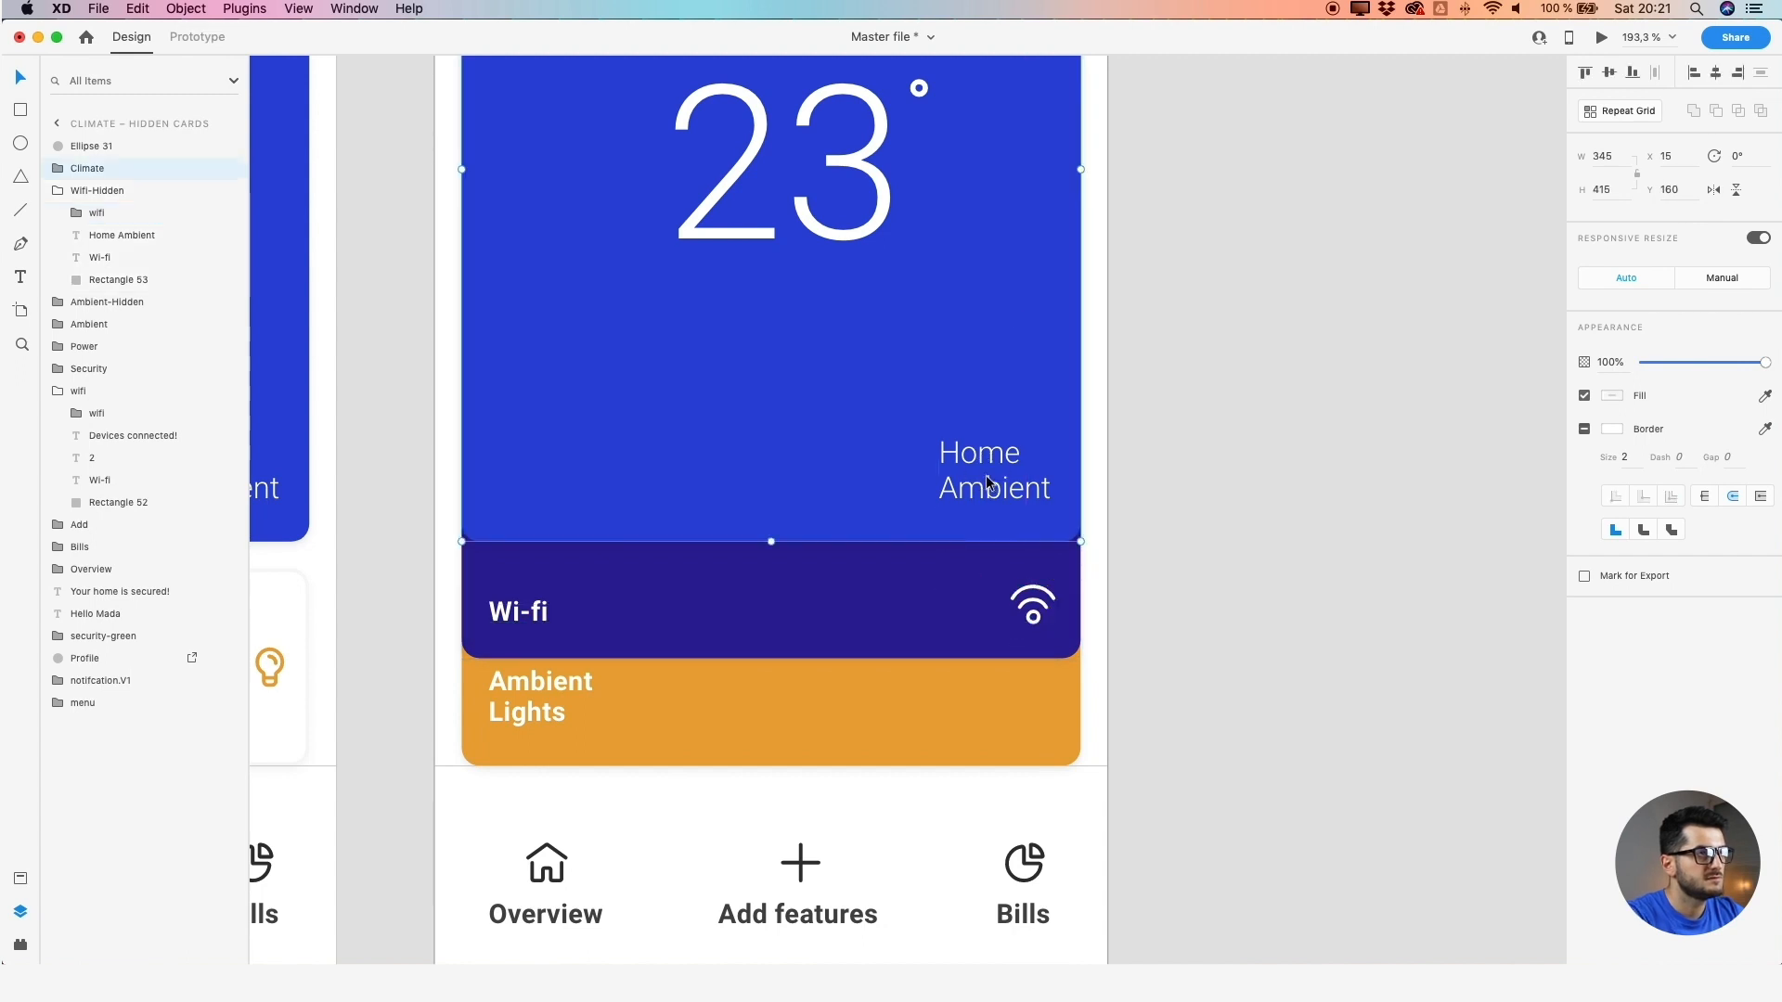
click(1044, 614)
drag(1040, 605, 1038, 605)
click(964, 613)
double_click(964, 613)
double_click(947, 640)
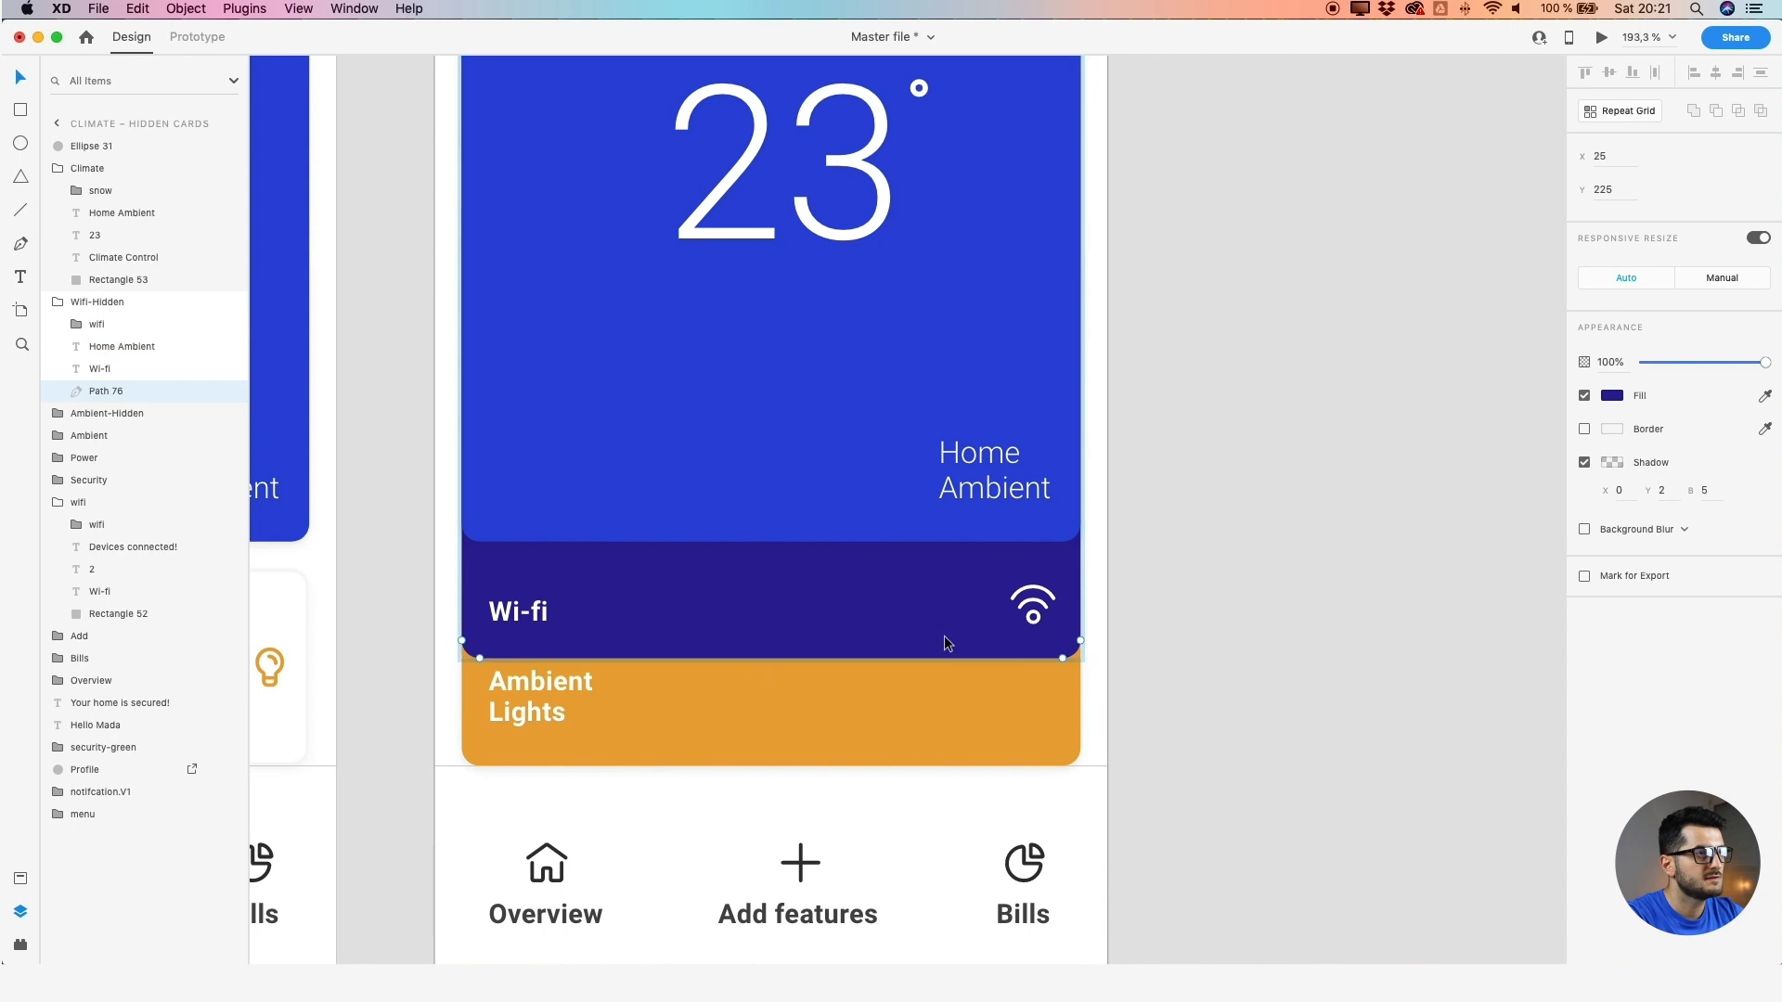
super+click(116, 327)
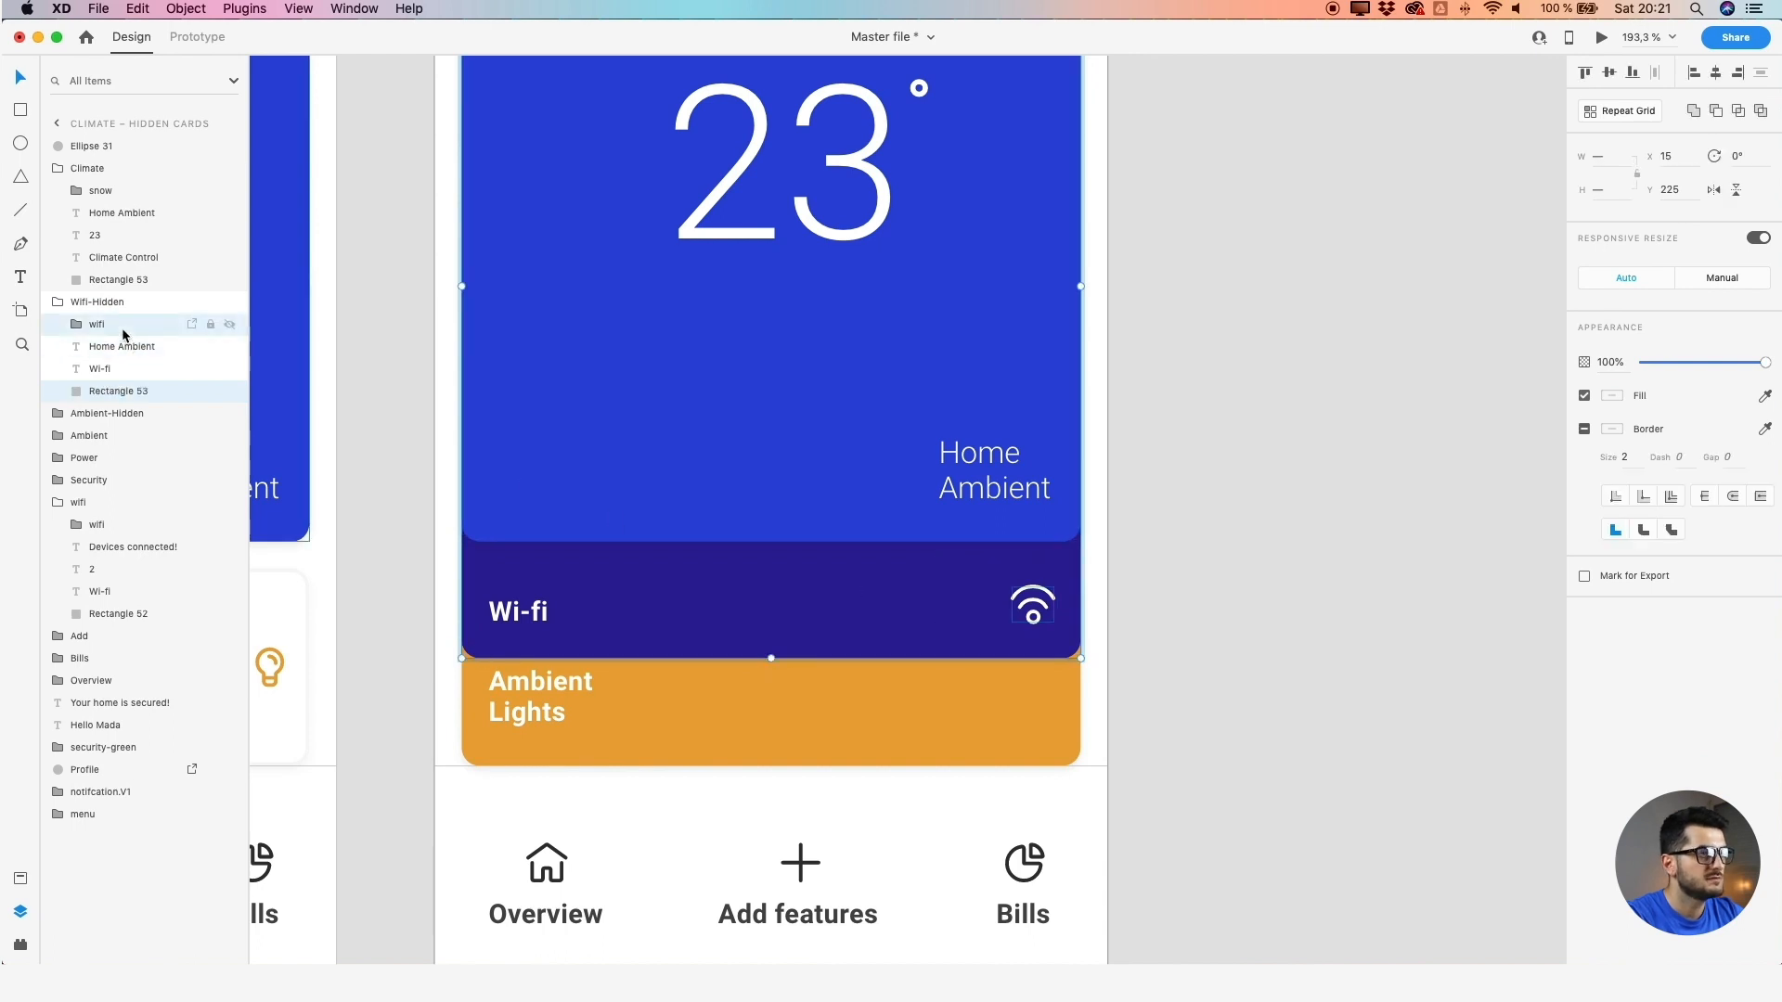
key(alt)
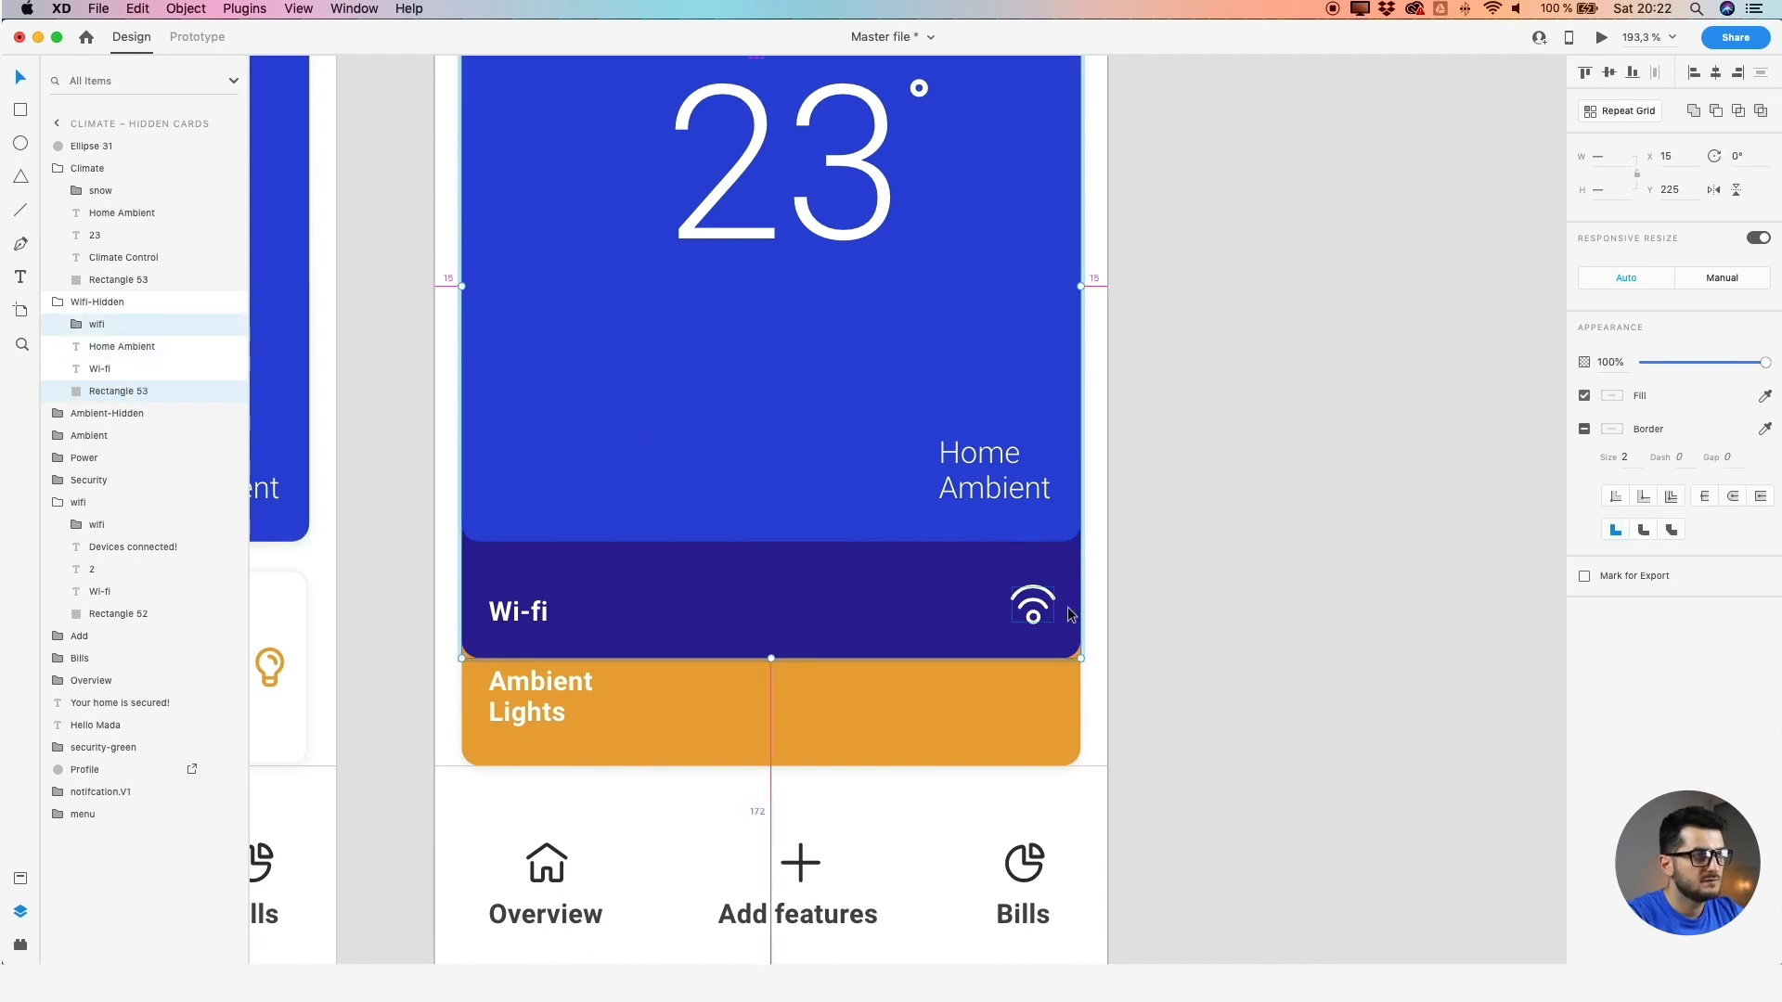
key(Right)
key(Right)
key(Left)
key(Left)
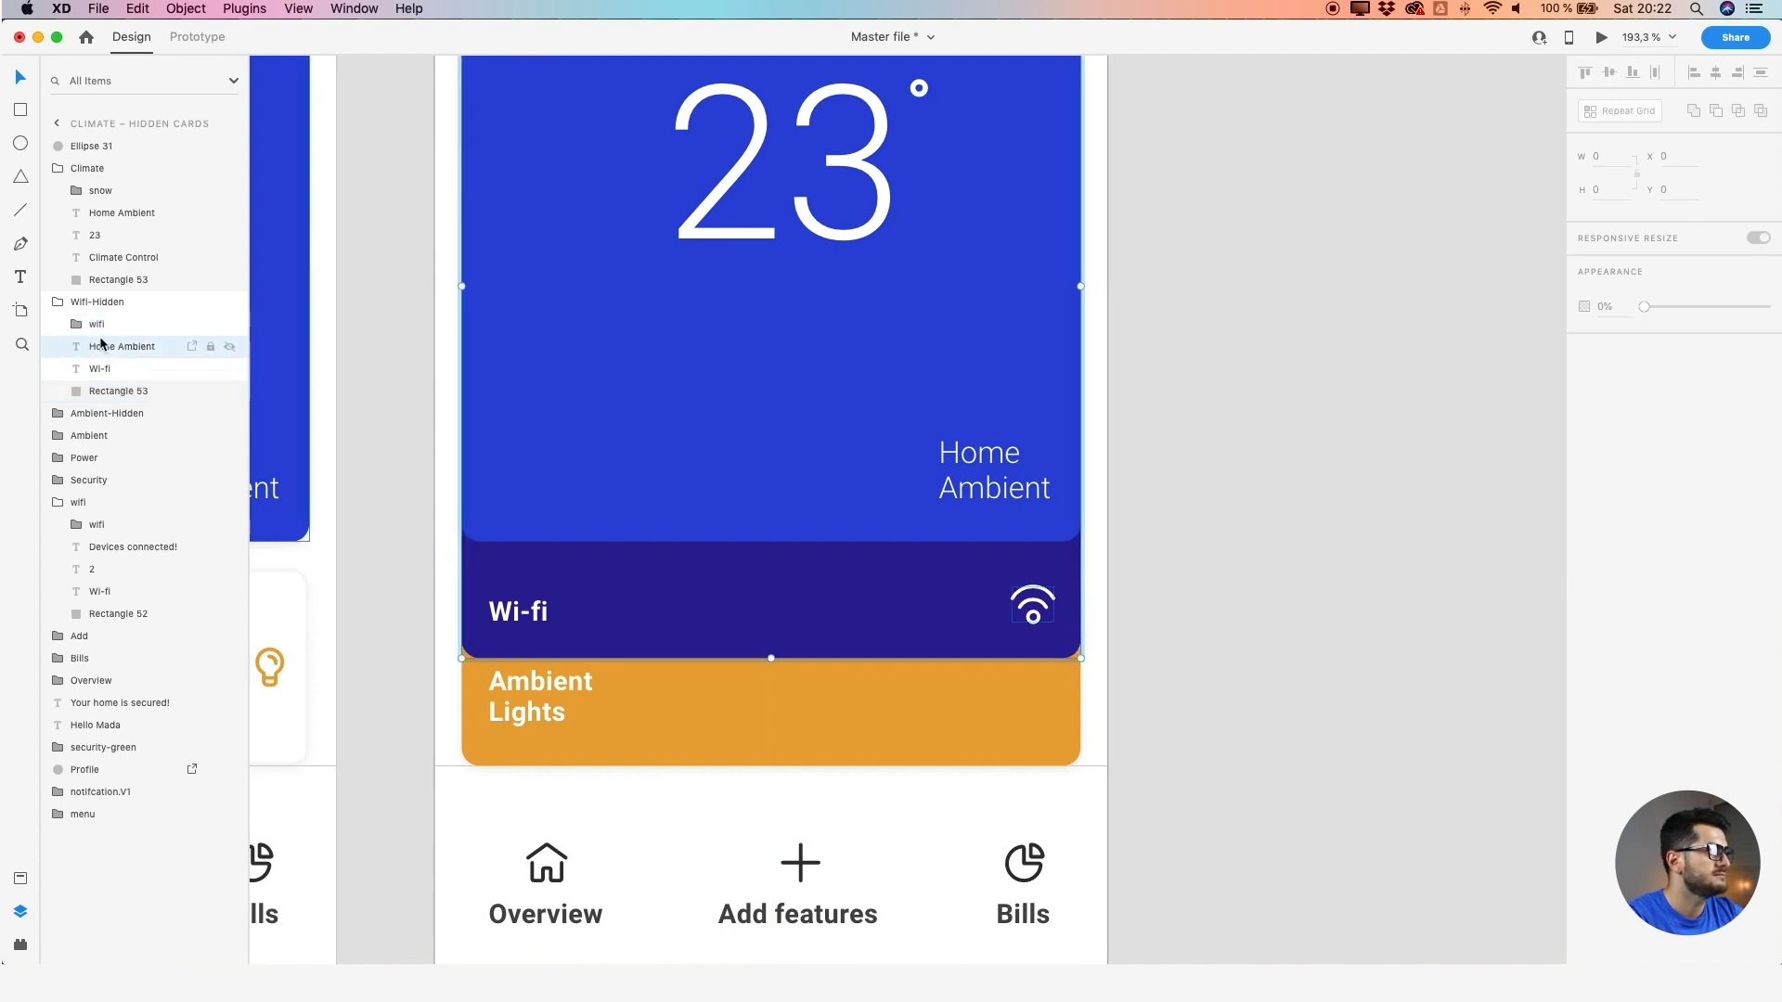
click(1033, 612)
scroll(1033, 612, up, 3)
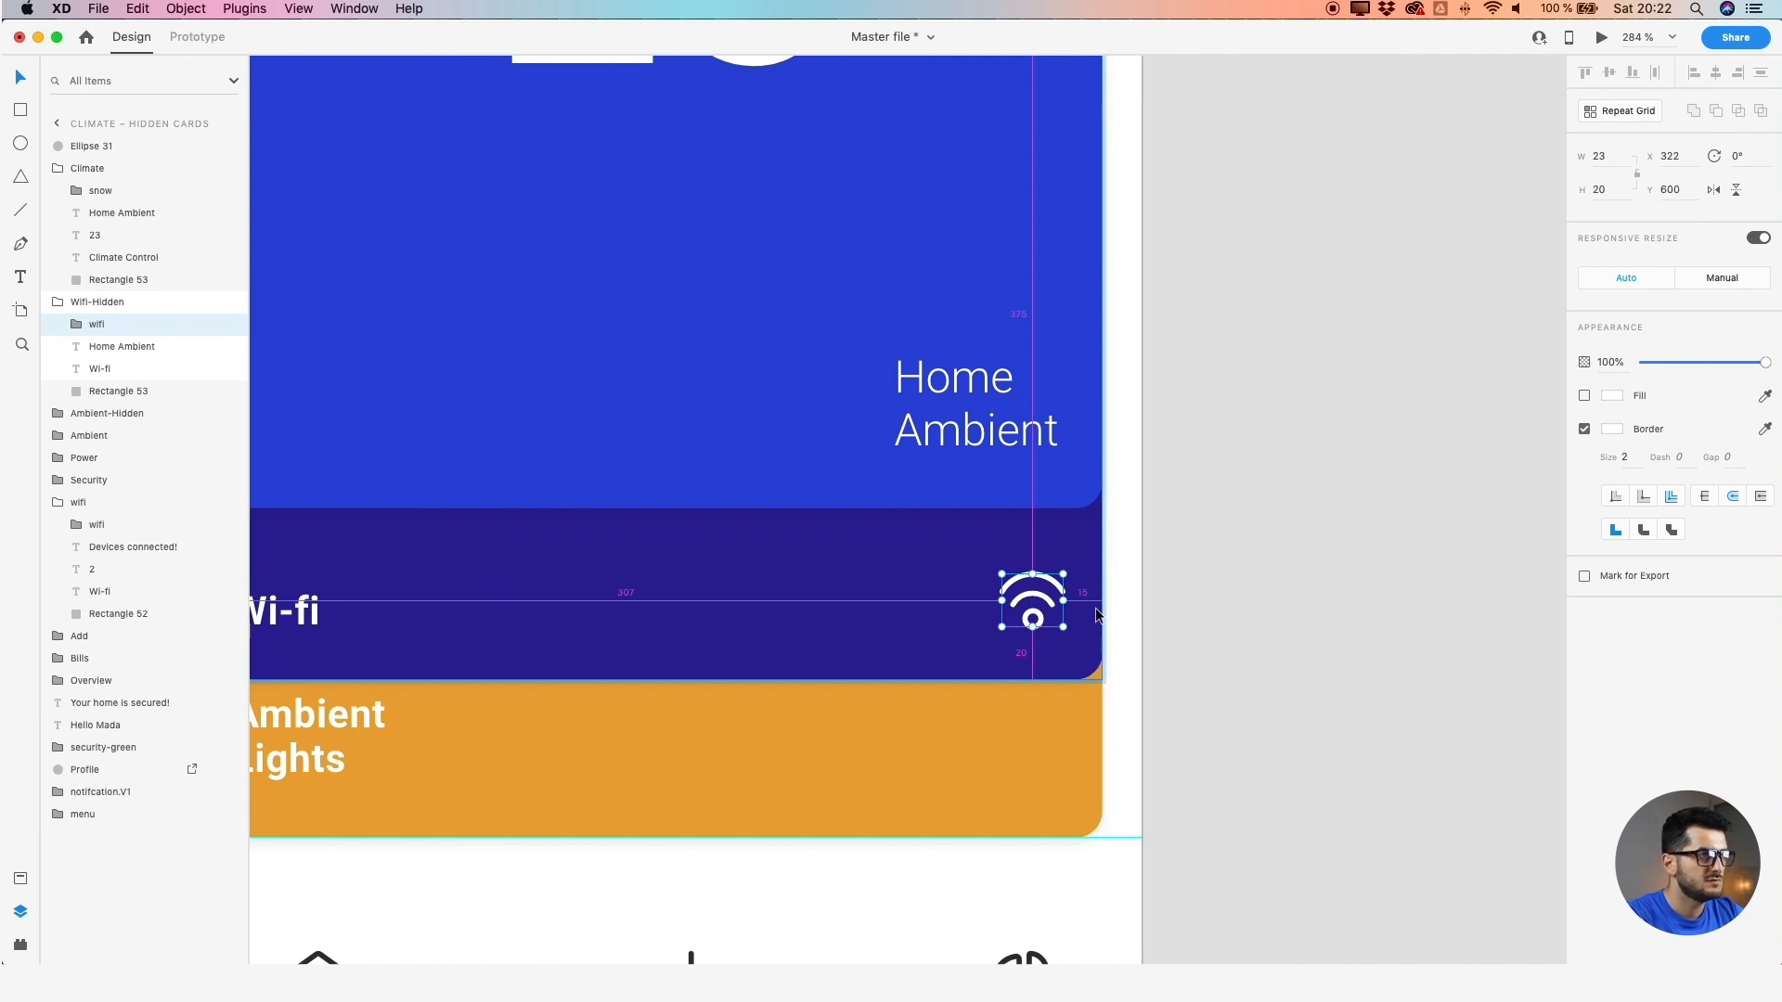
scroll(1098, 615, down, 3)
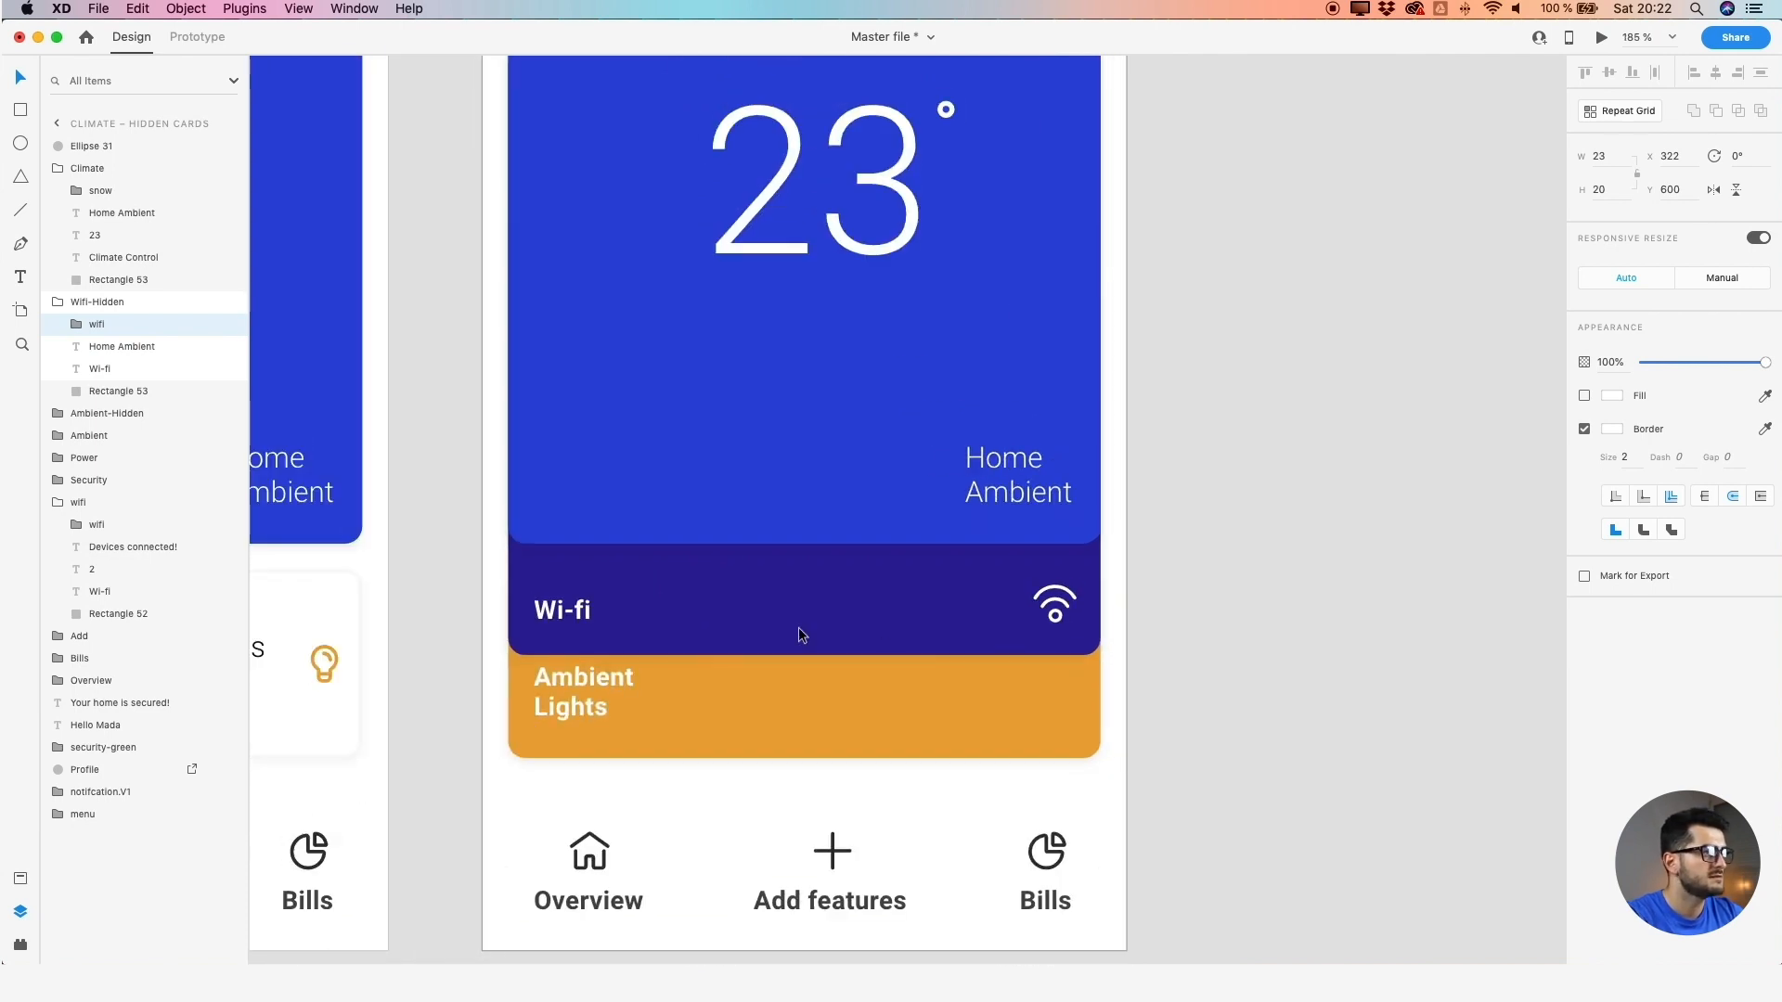
Raise the Wi-fi title within the purple card to Y 600, level with the icon
click(566, 613)
key(alt)
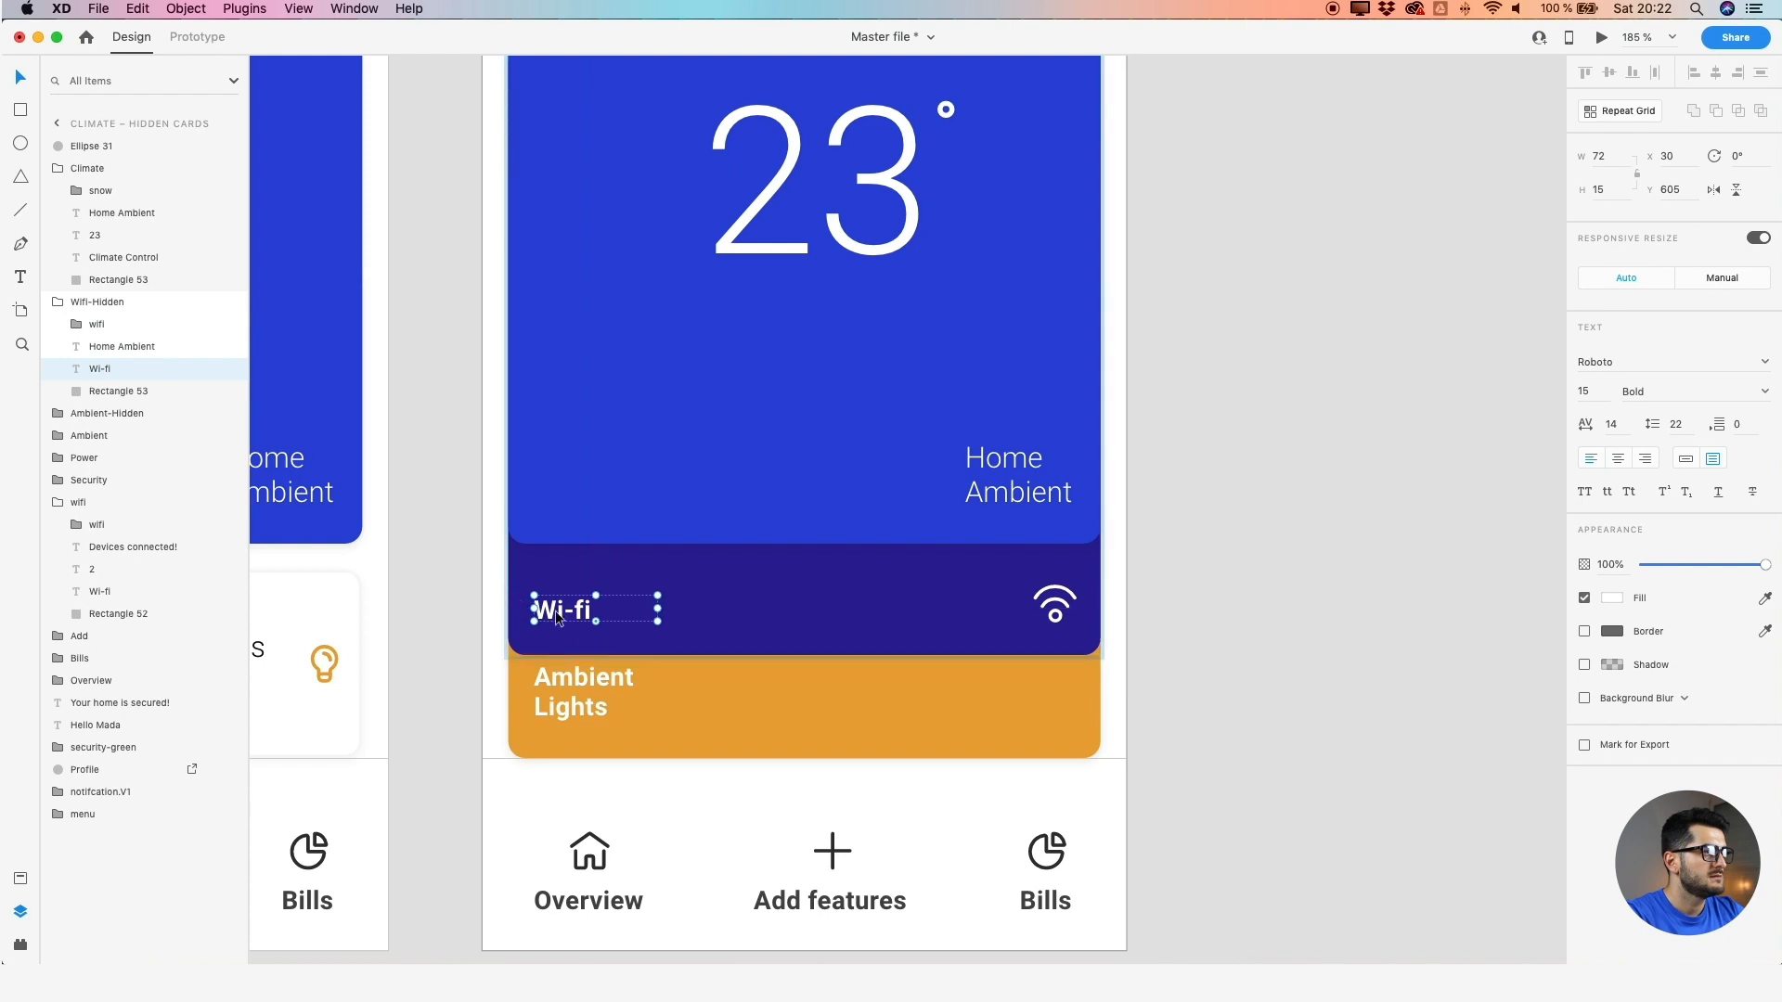
key(alt)
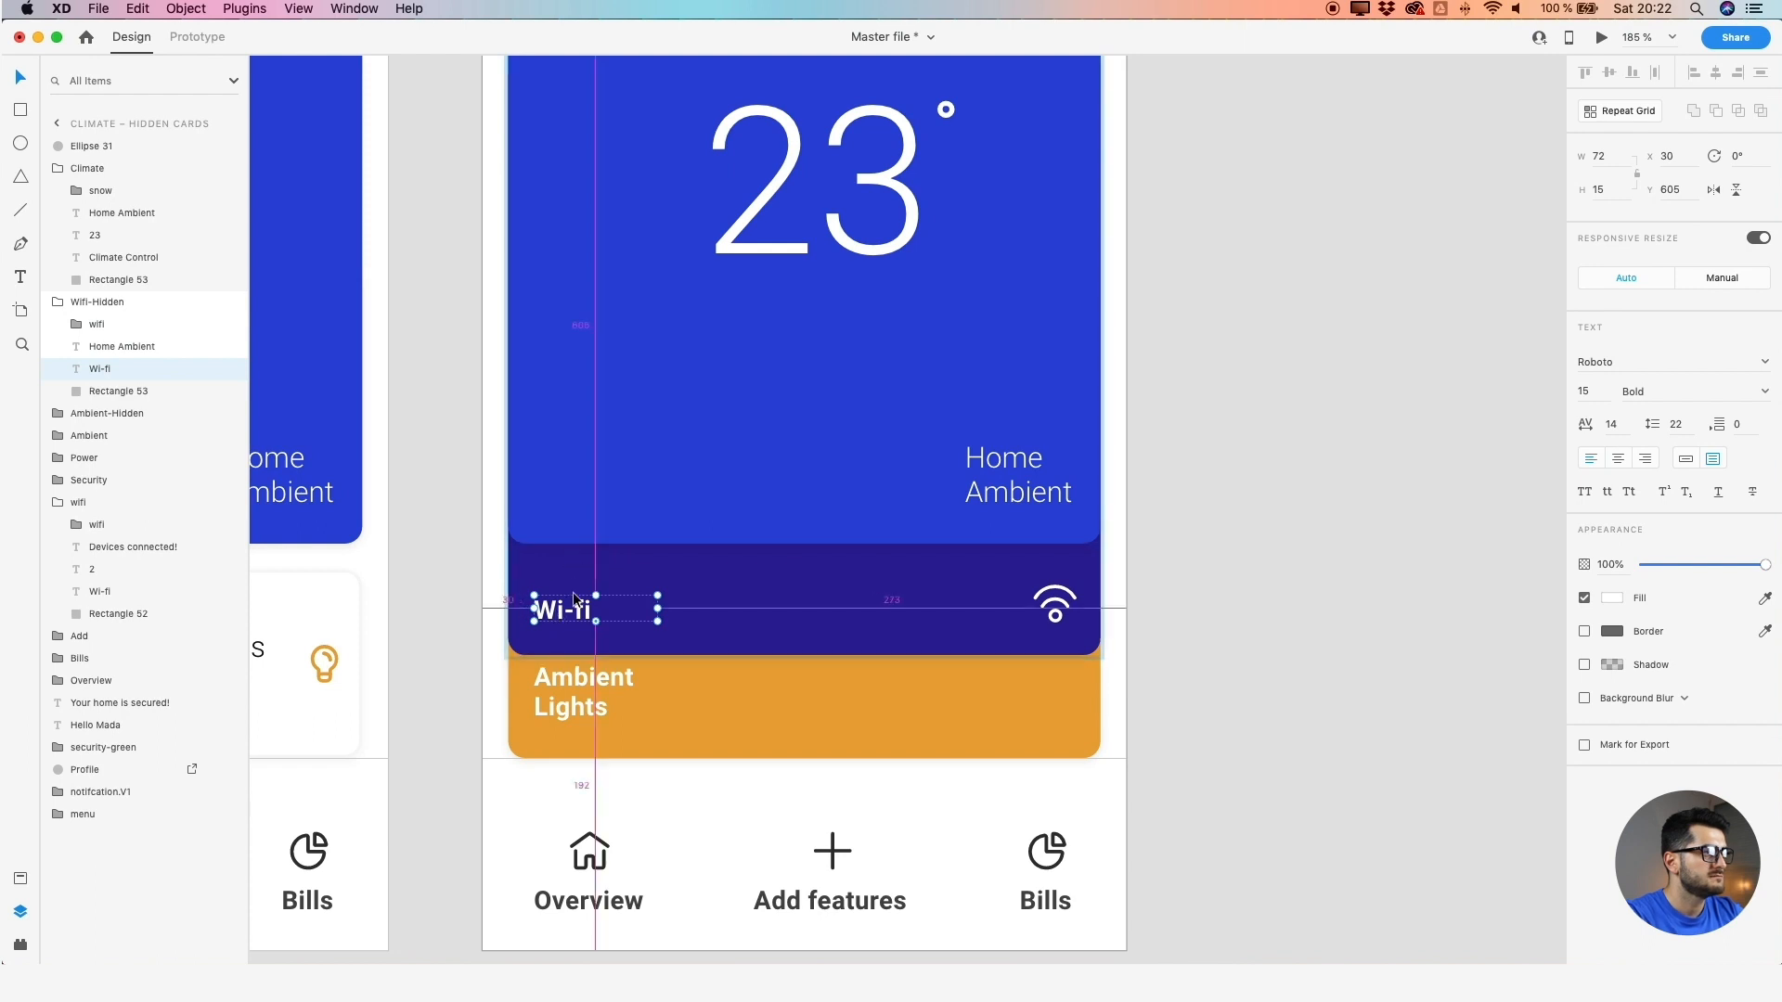
key(shift+Up)
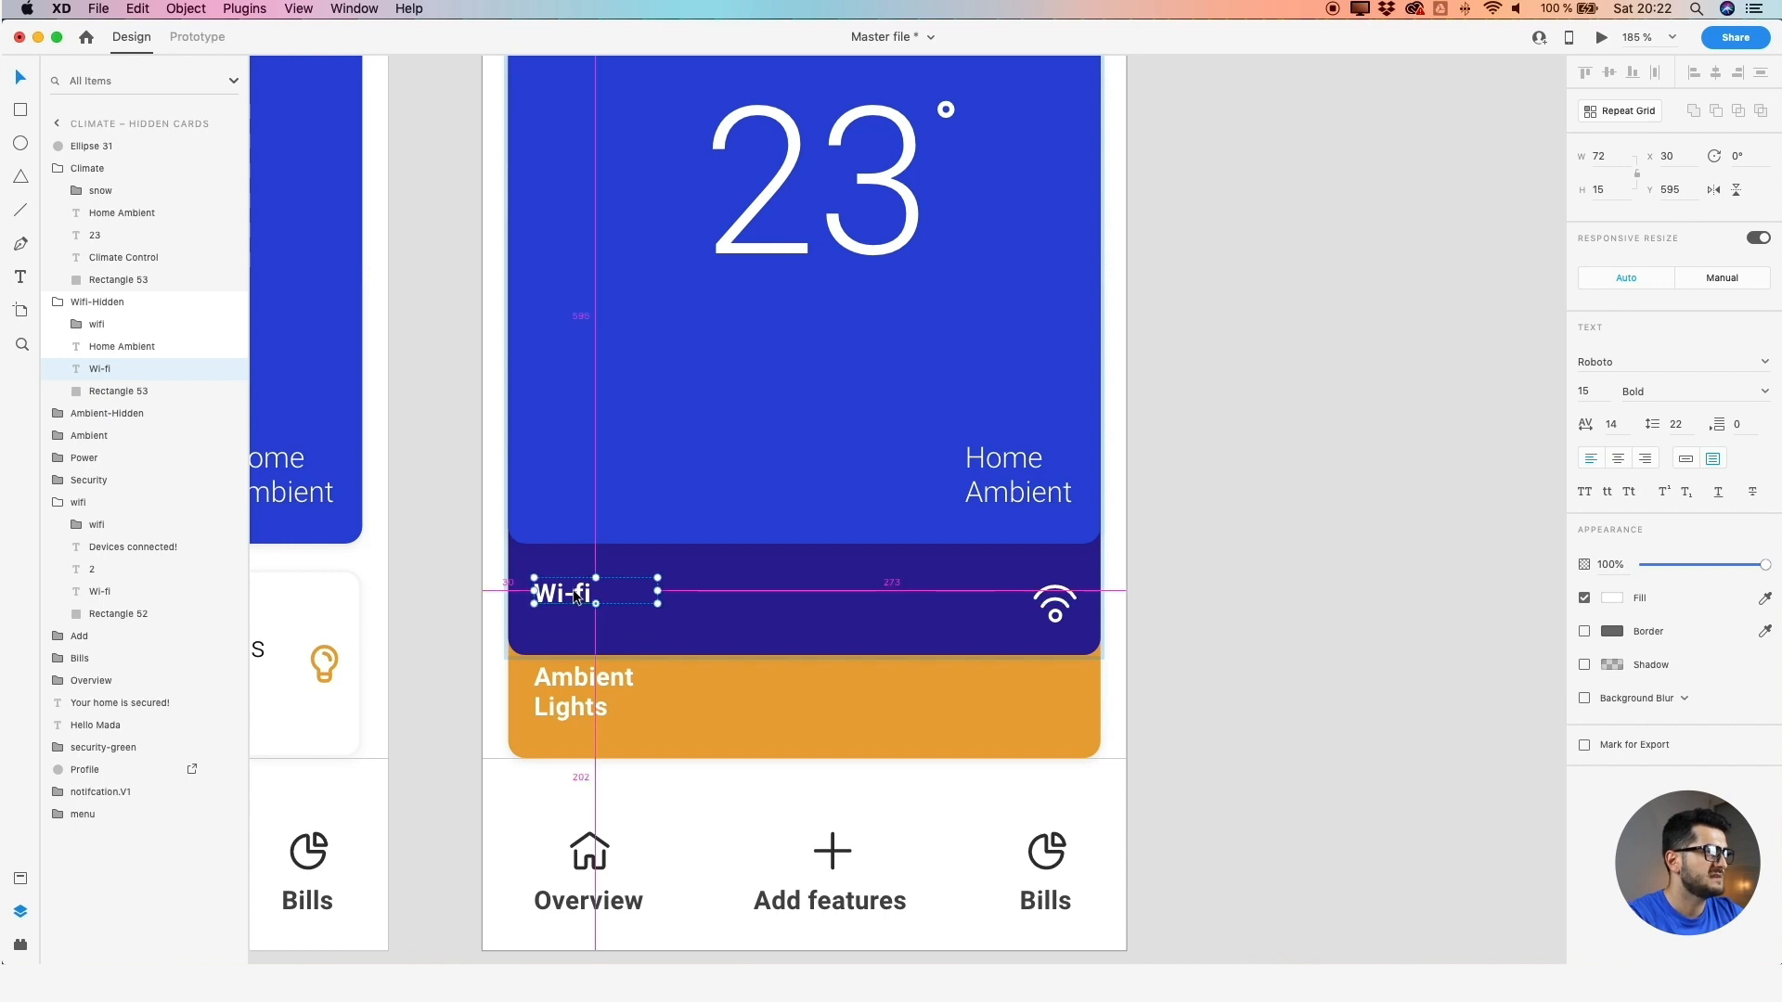
key(Down)
key(Down)
key(Down)
key(Down)
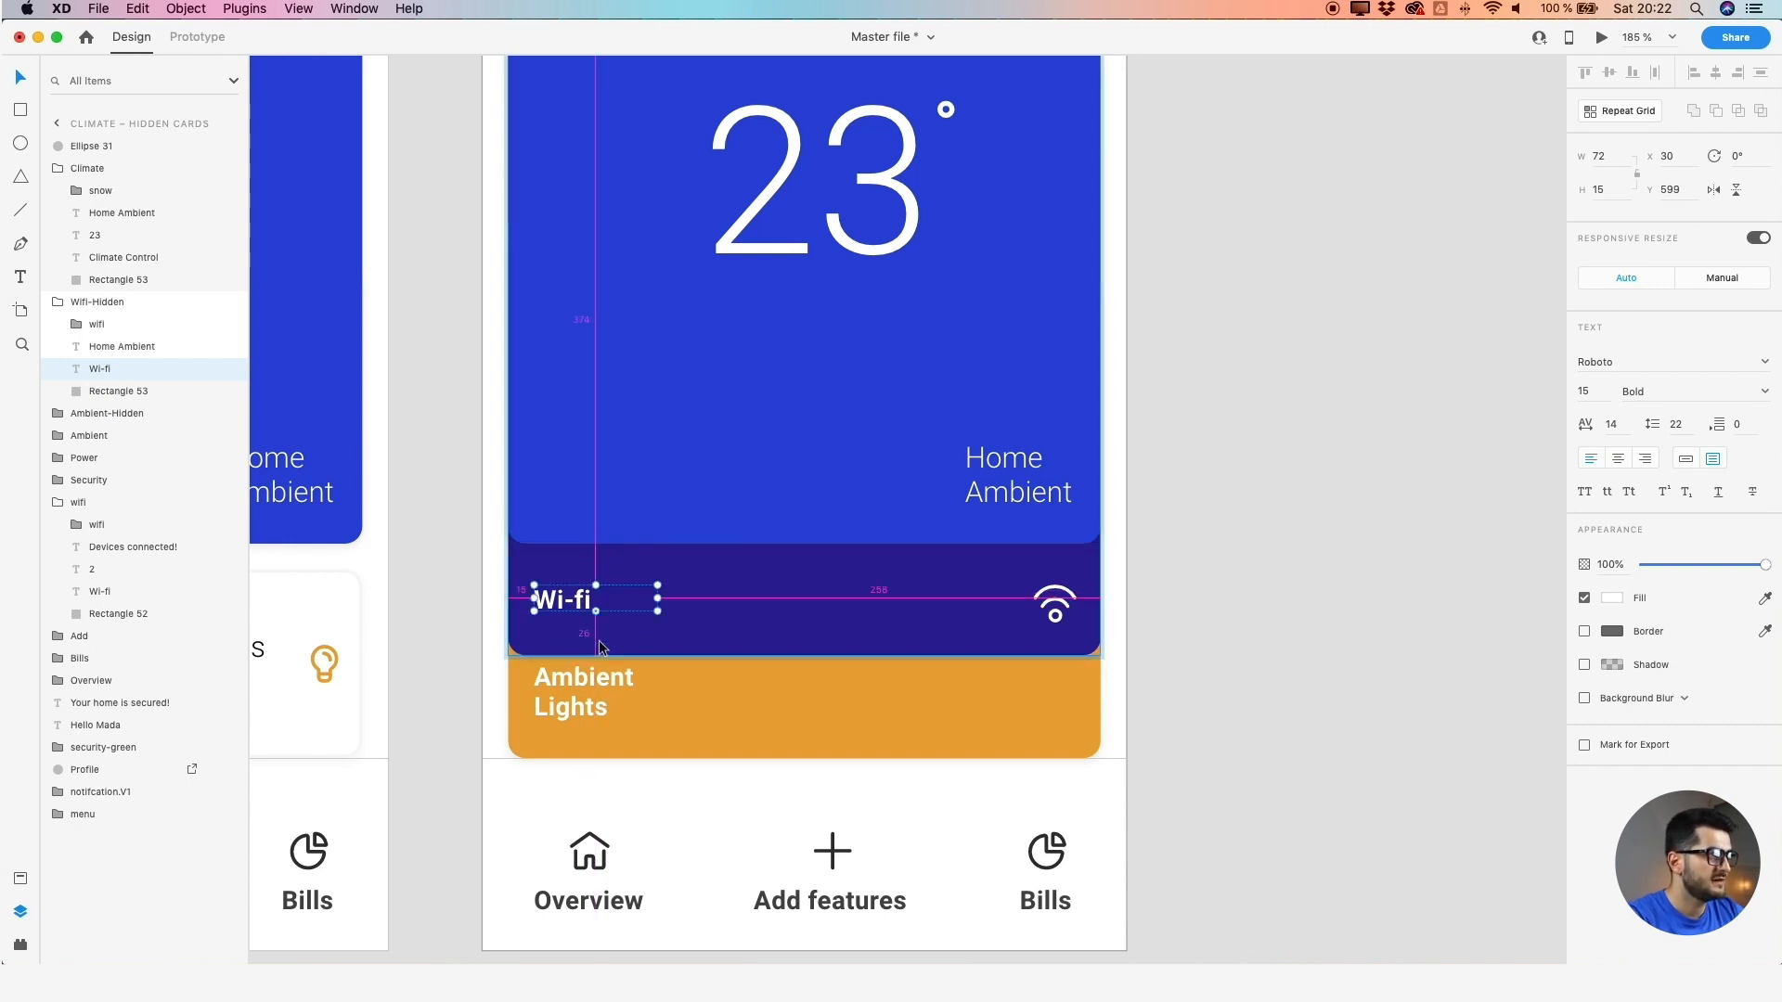
key(Down)
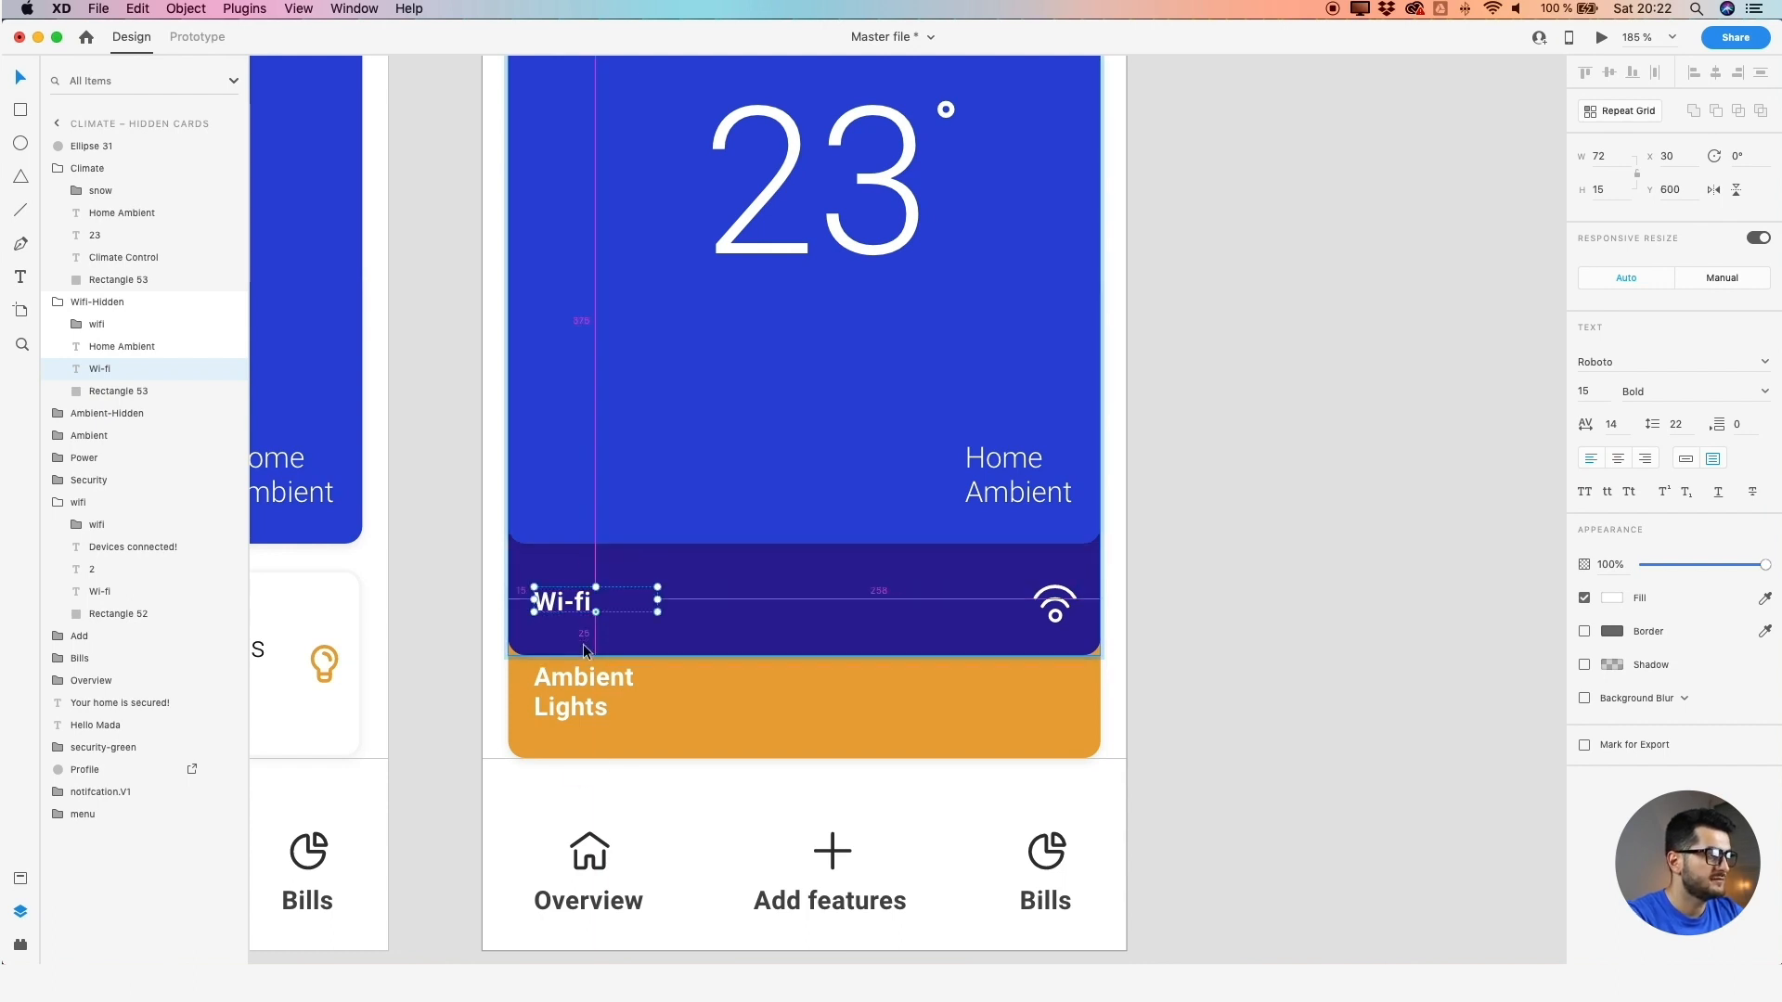
Lower the Ambient Lights title within the orange card's visible strip to Y 652
double_click(576, 695)
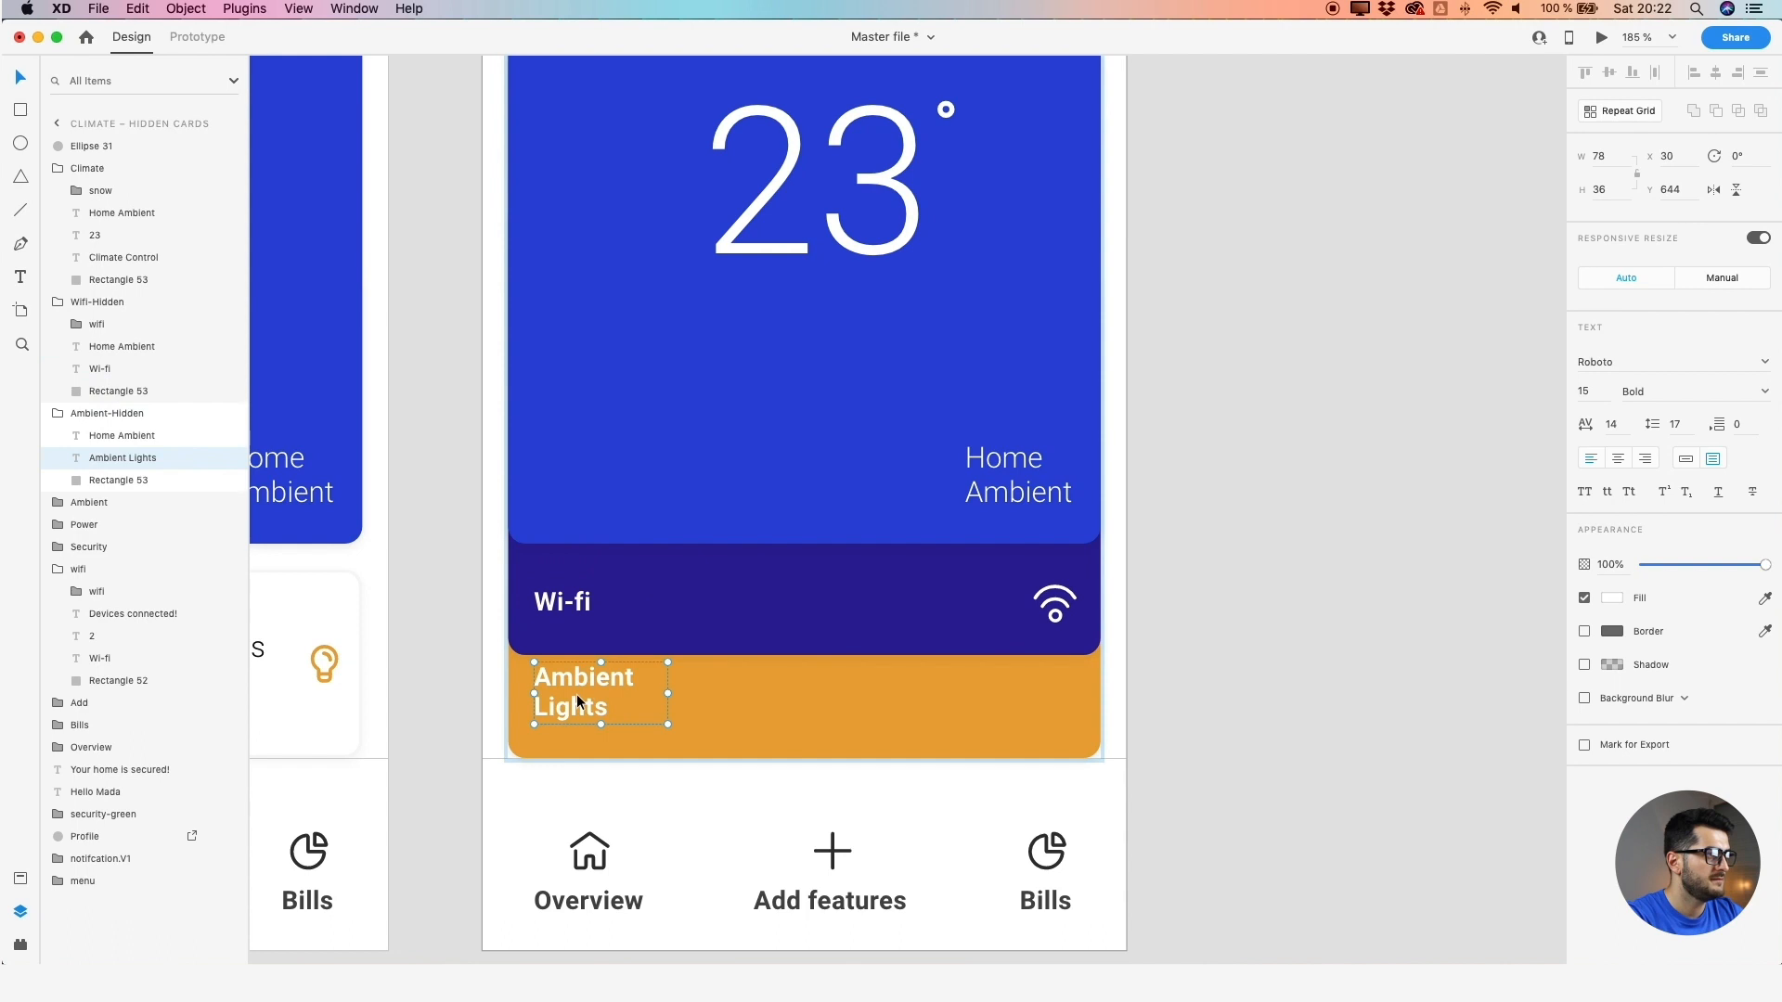
key(Up)
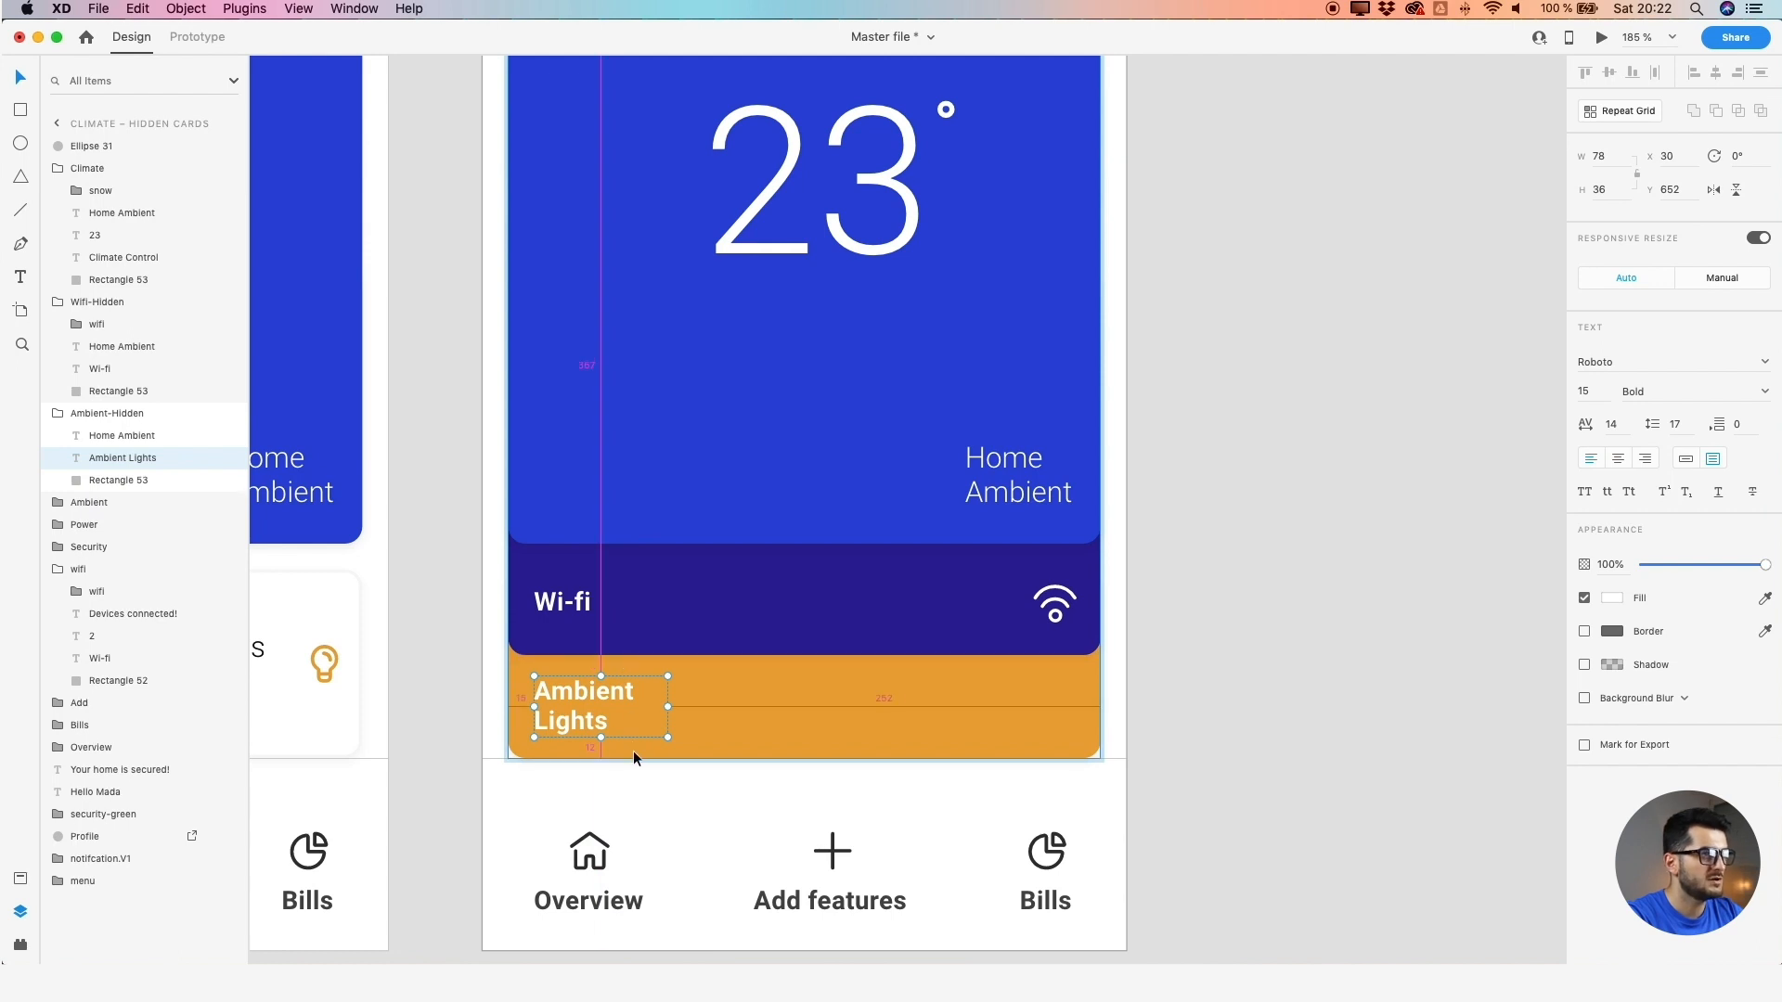
scroll(811, 738, down, 4)
click(1361, 773)
Copy the white light bulb icon from the pasteboard into the Ambient-Hidden group
drag(1291, 753, 963, 721)
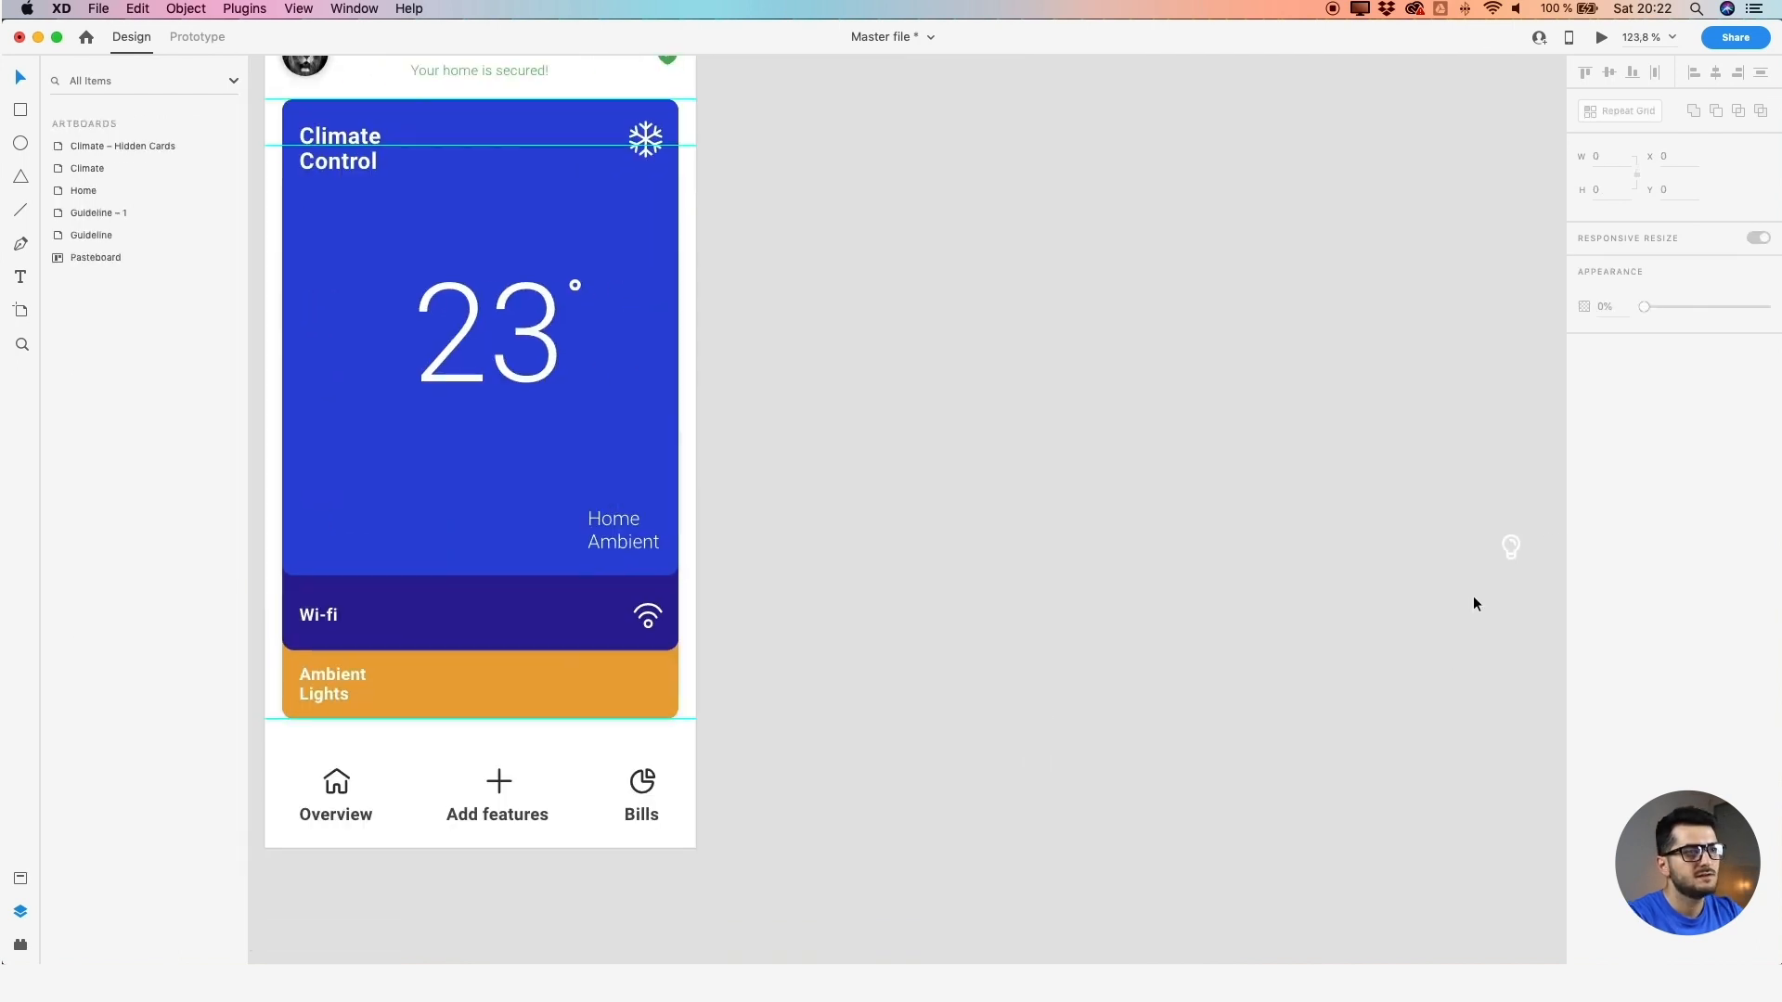
click(1510, 547)
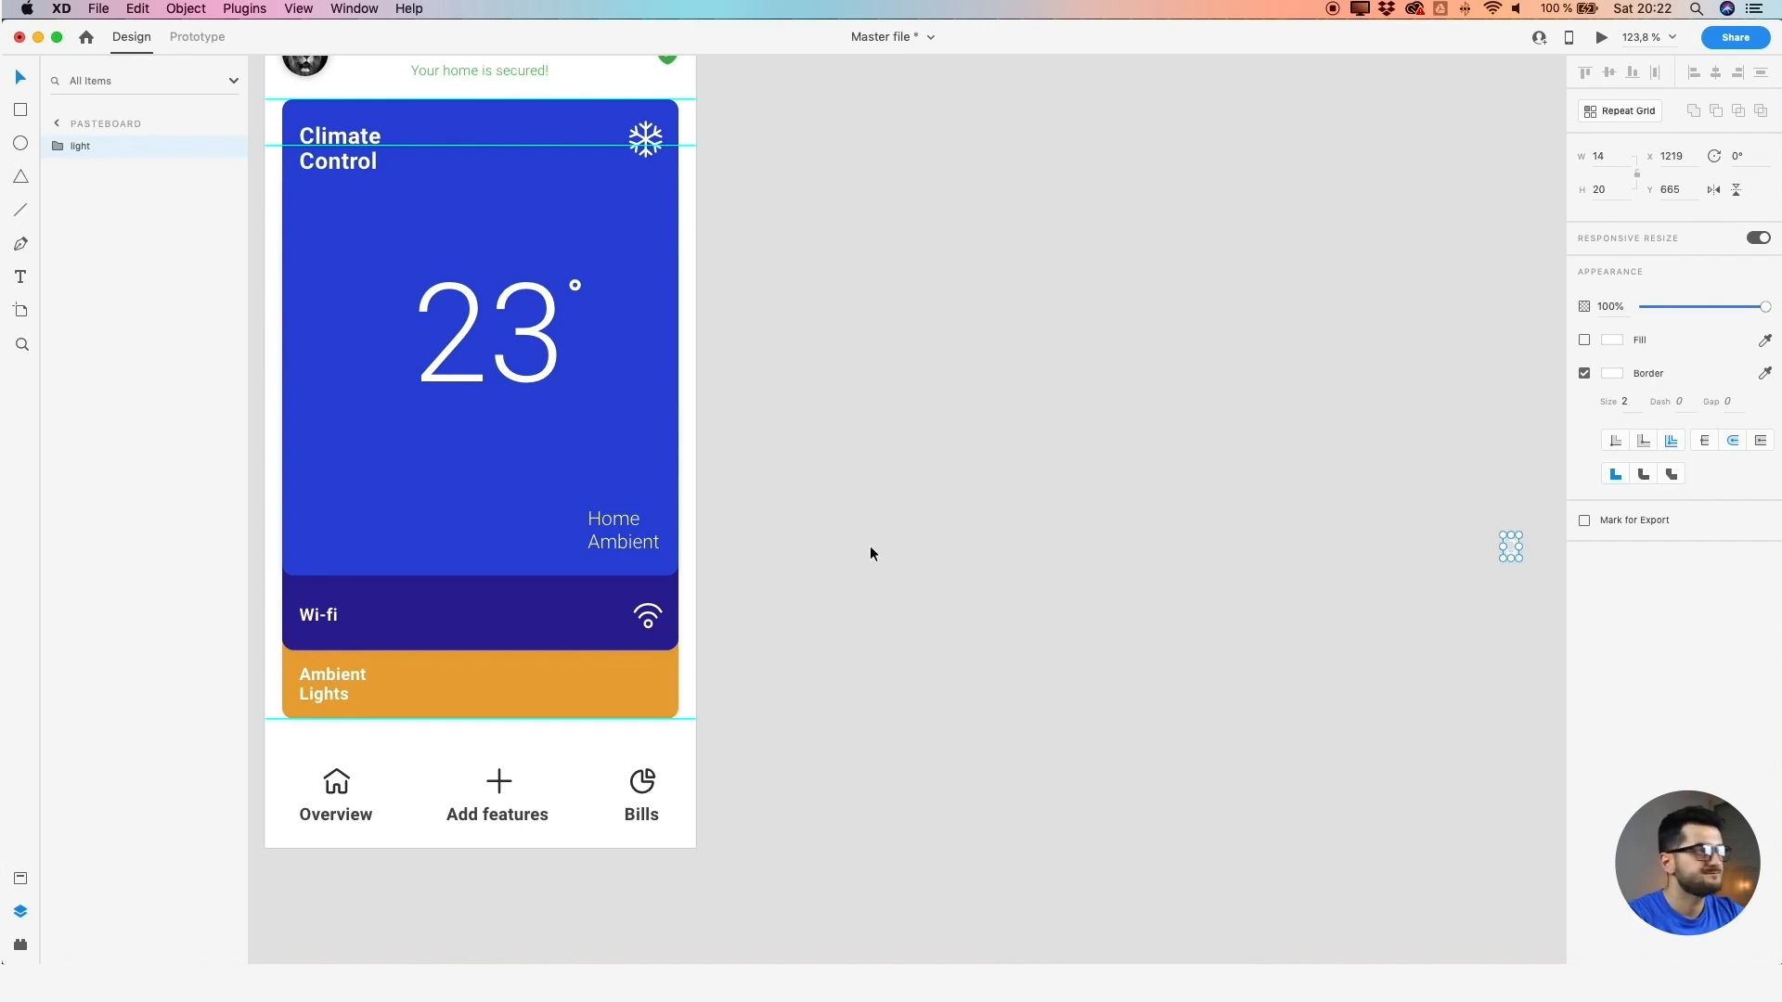
click(409, 683)
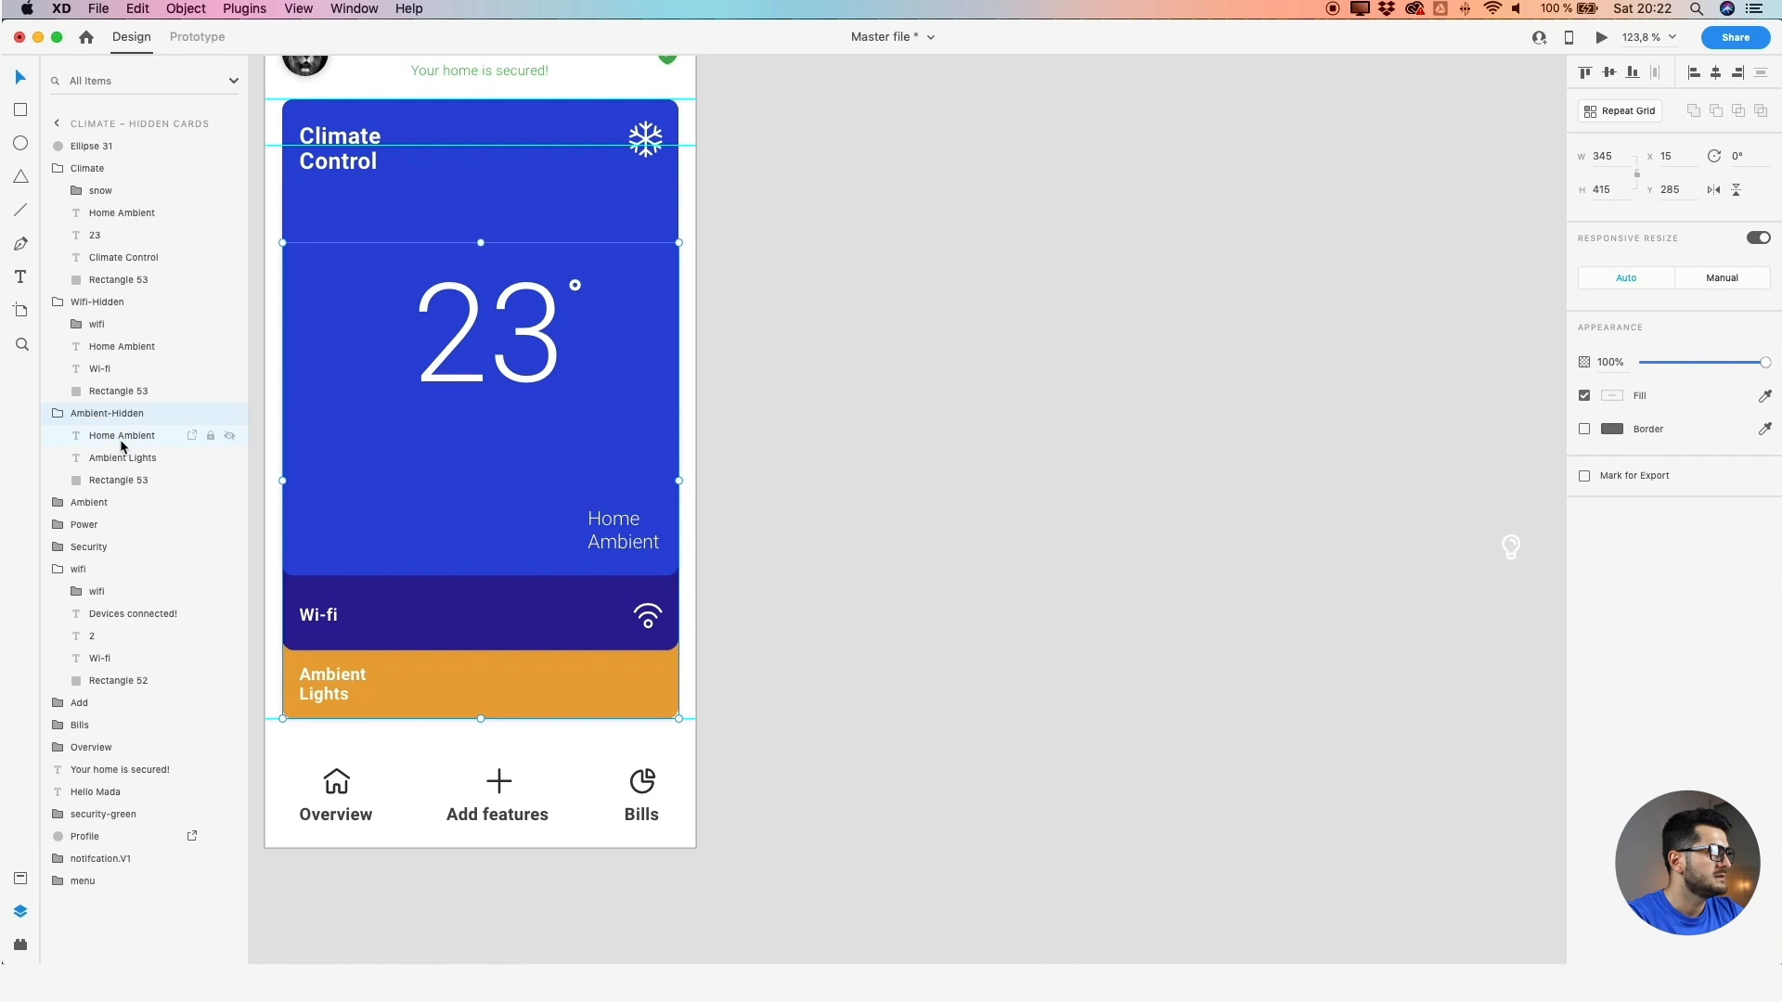
key(super+v)
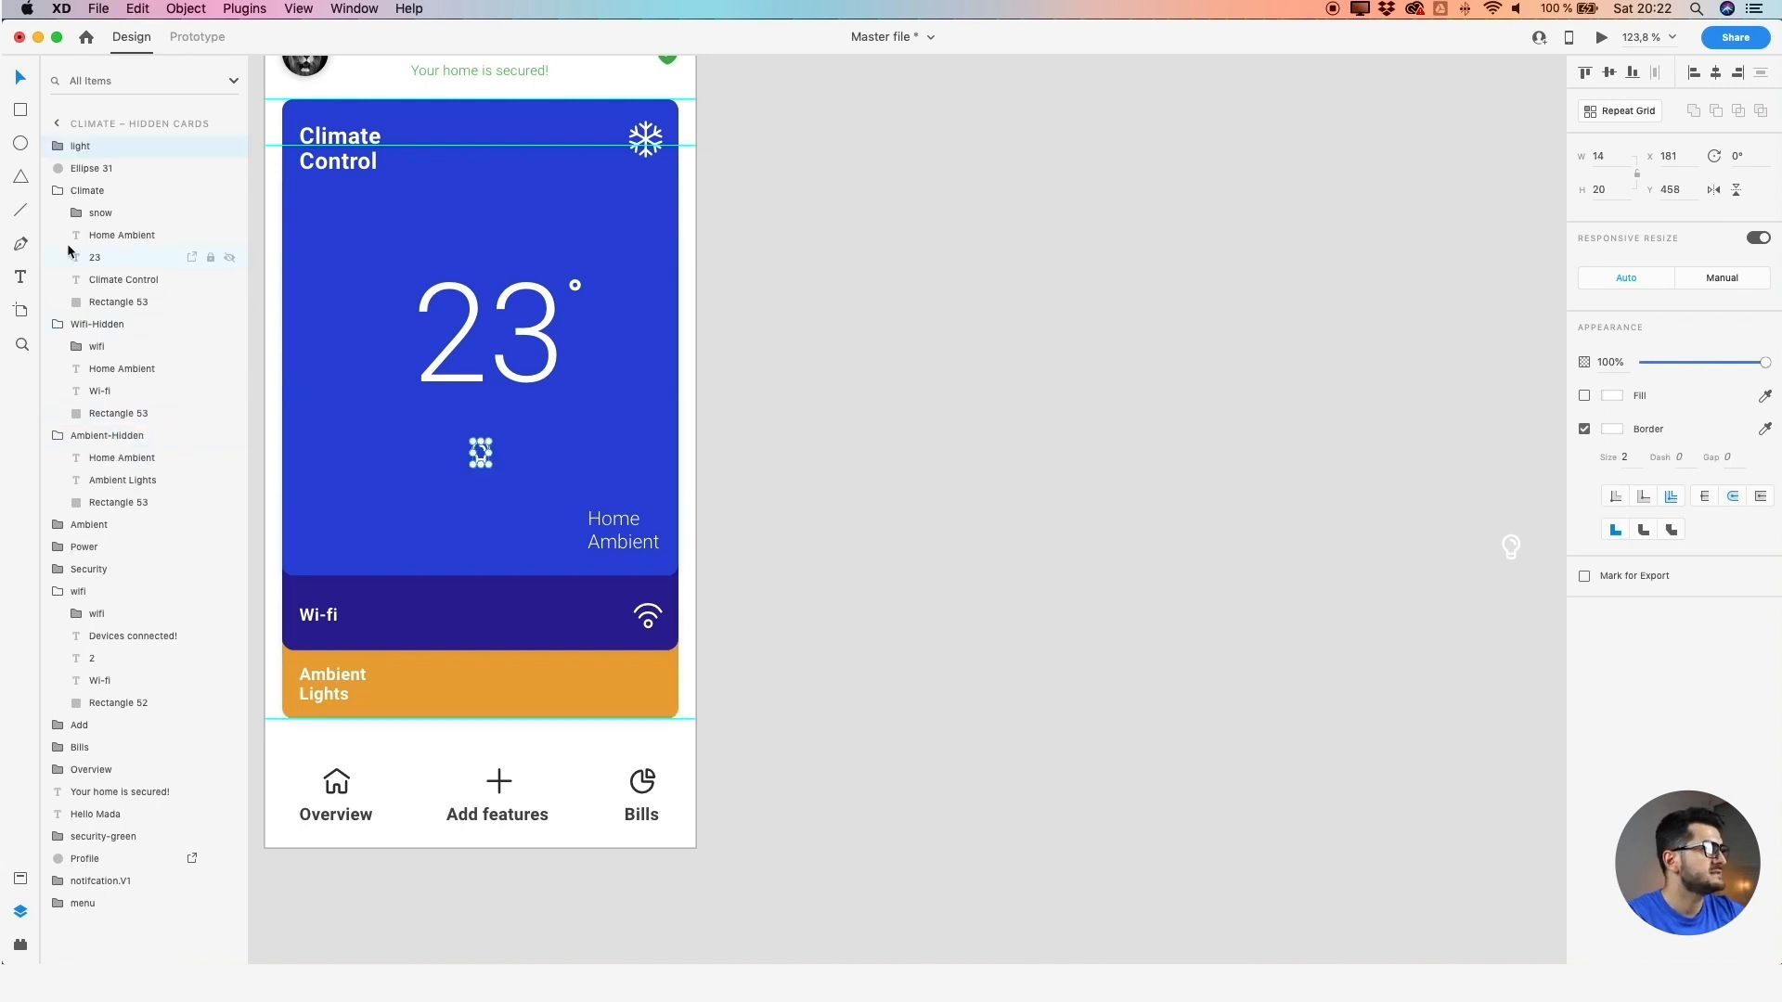
drag(55, 145, 96, 447)
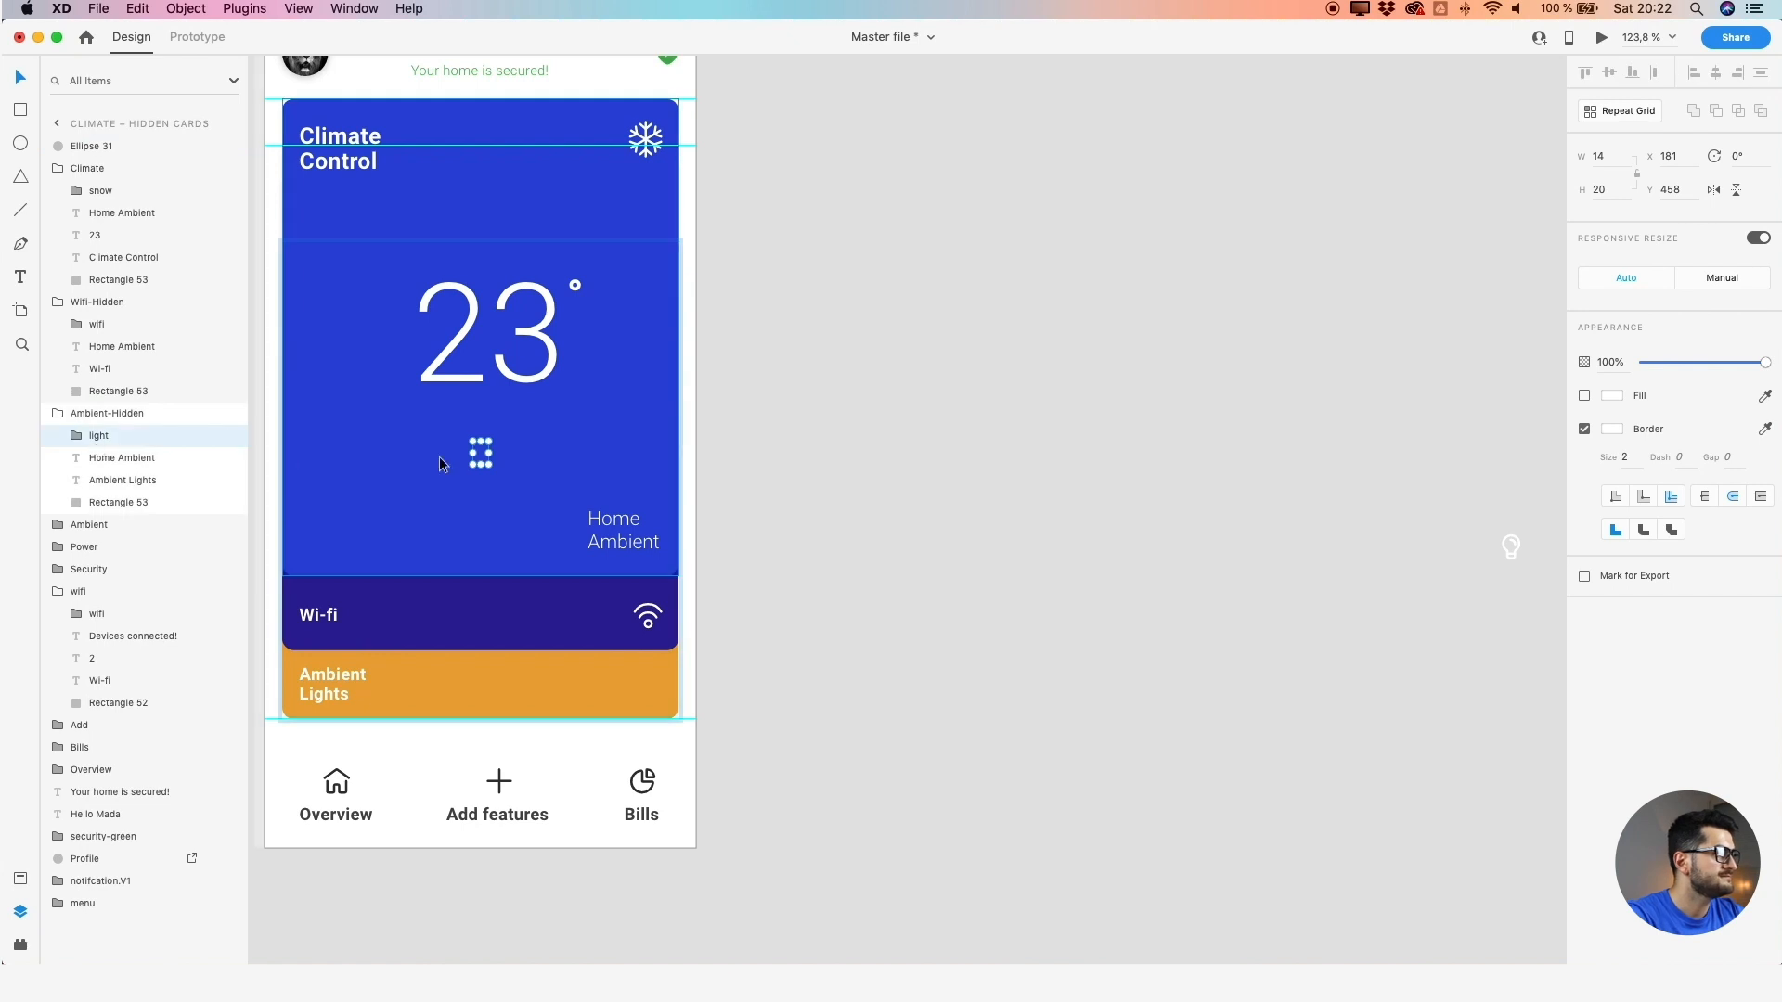
Hide the Climate and Wifi-Hidden groups to expose the orange card and its light bulb icon
click(478, 451)
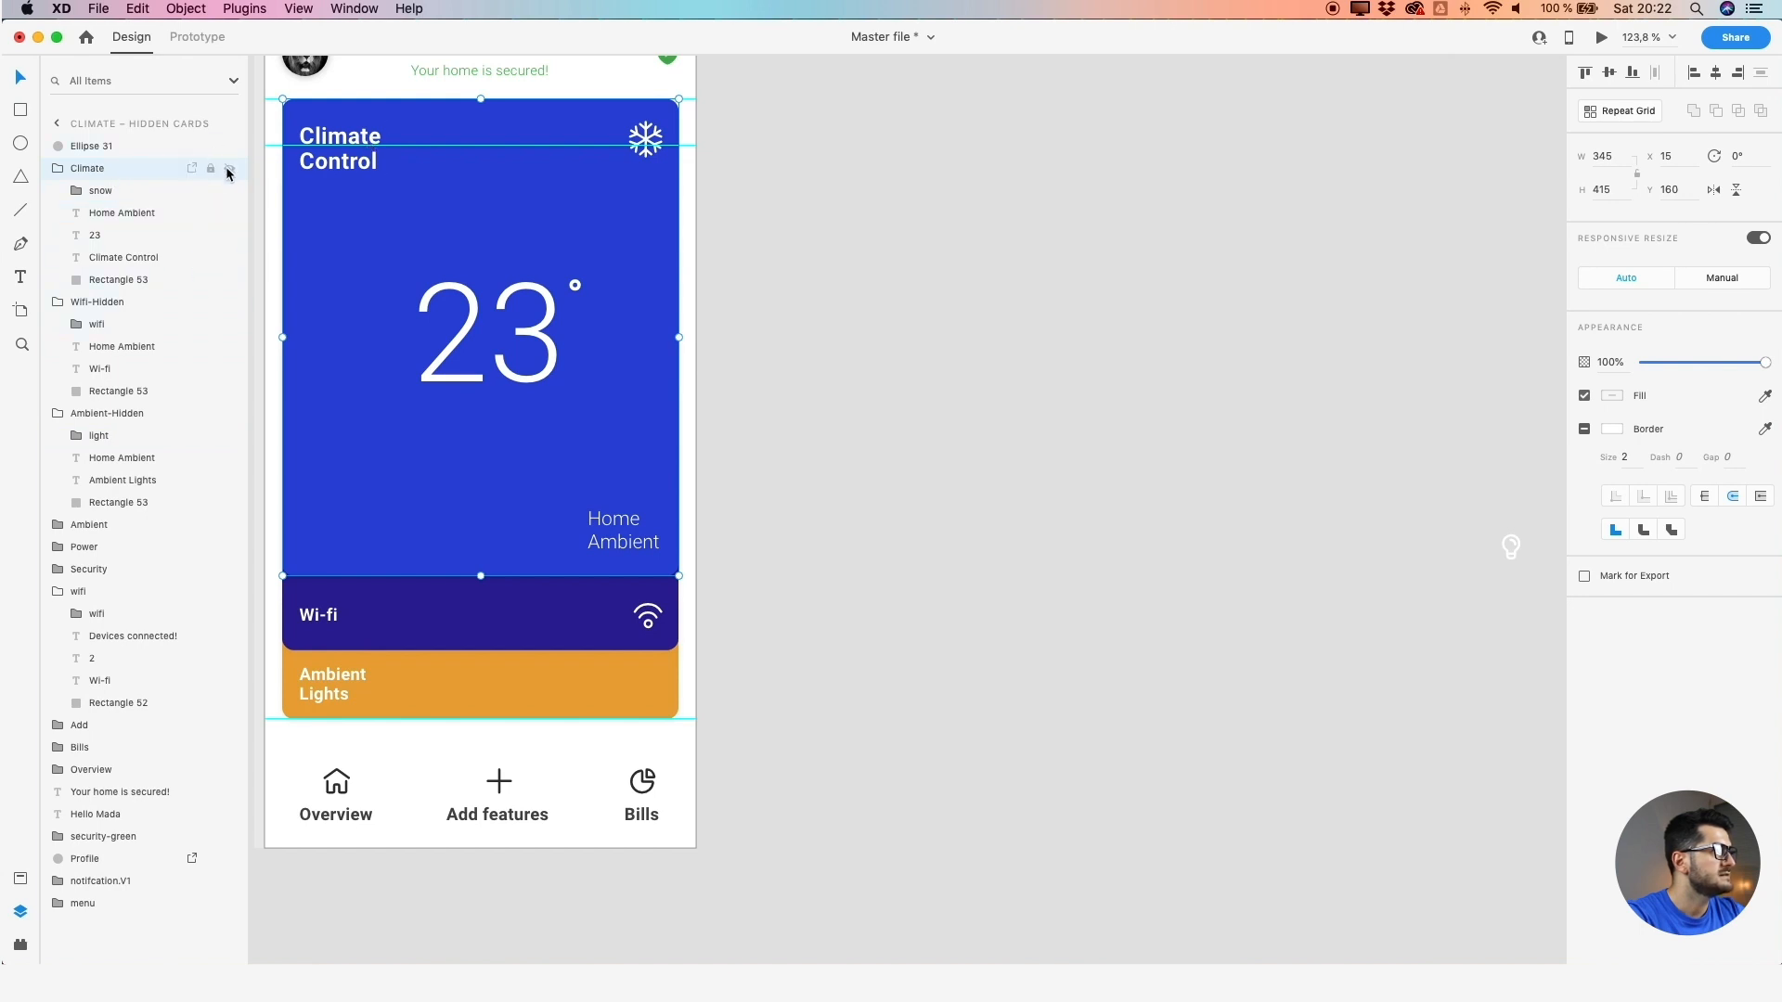
click(229, 169)
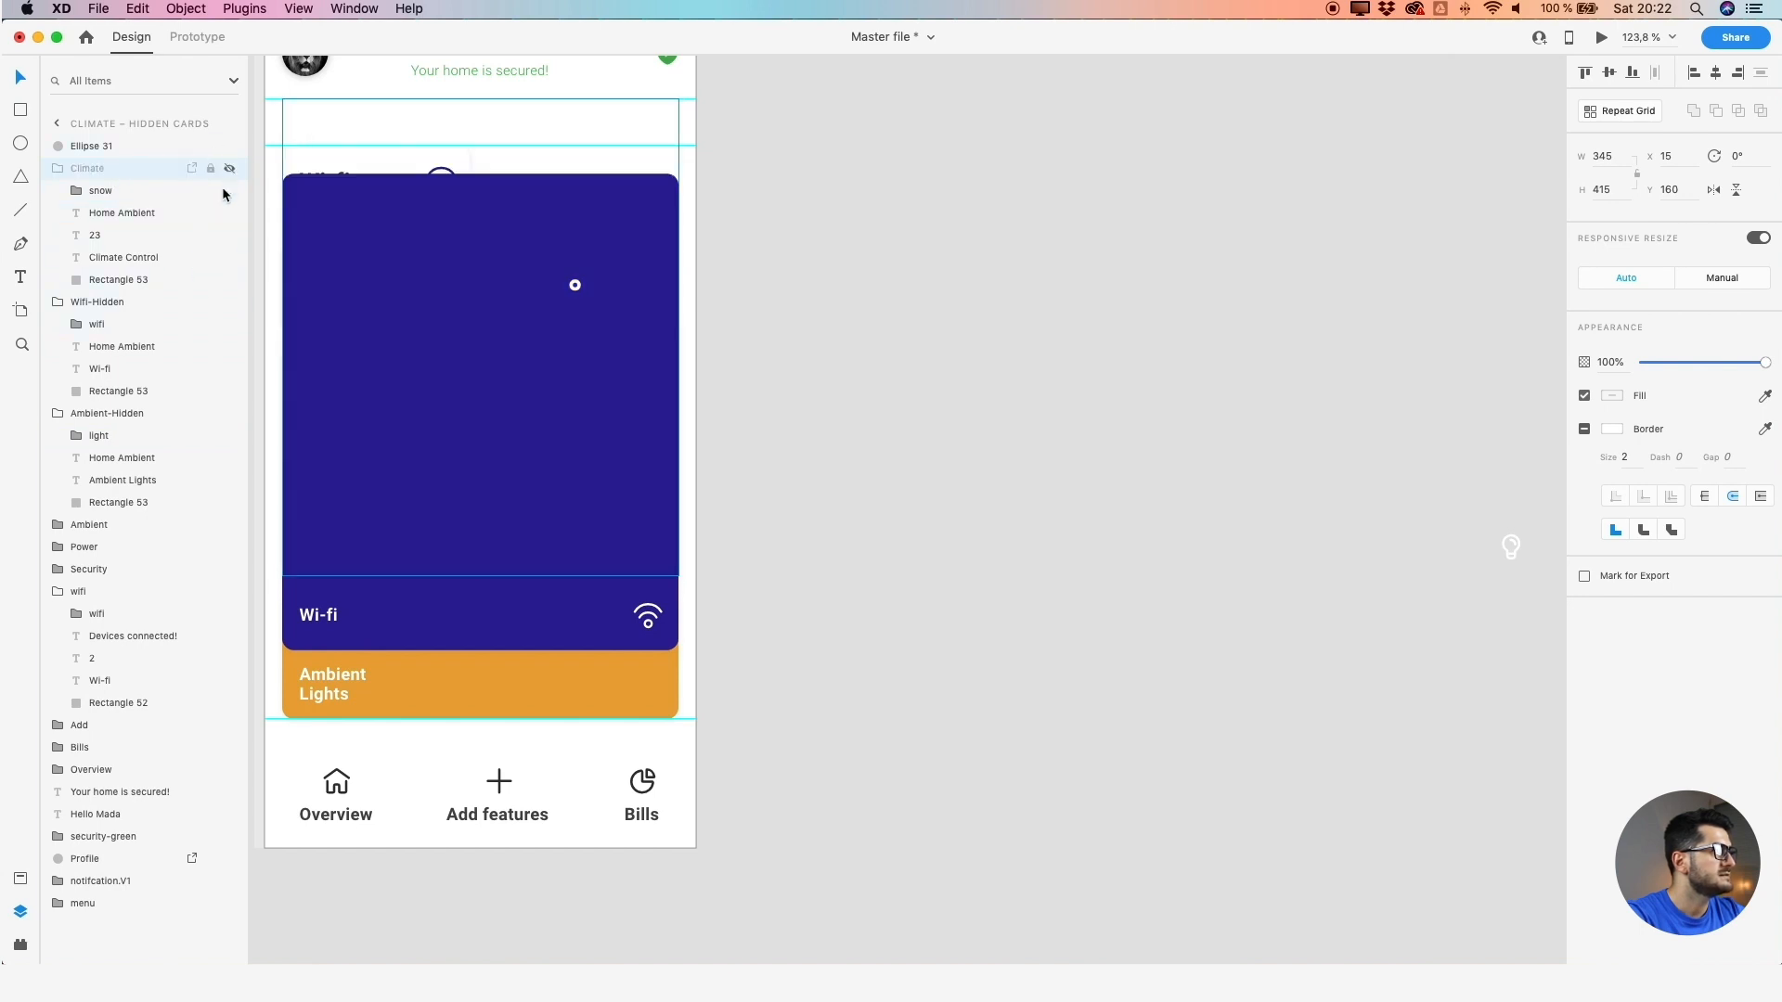
click(56, 171)
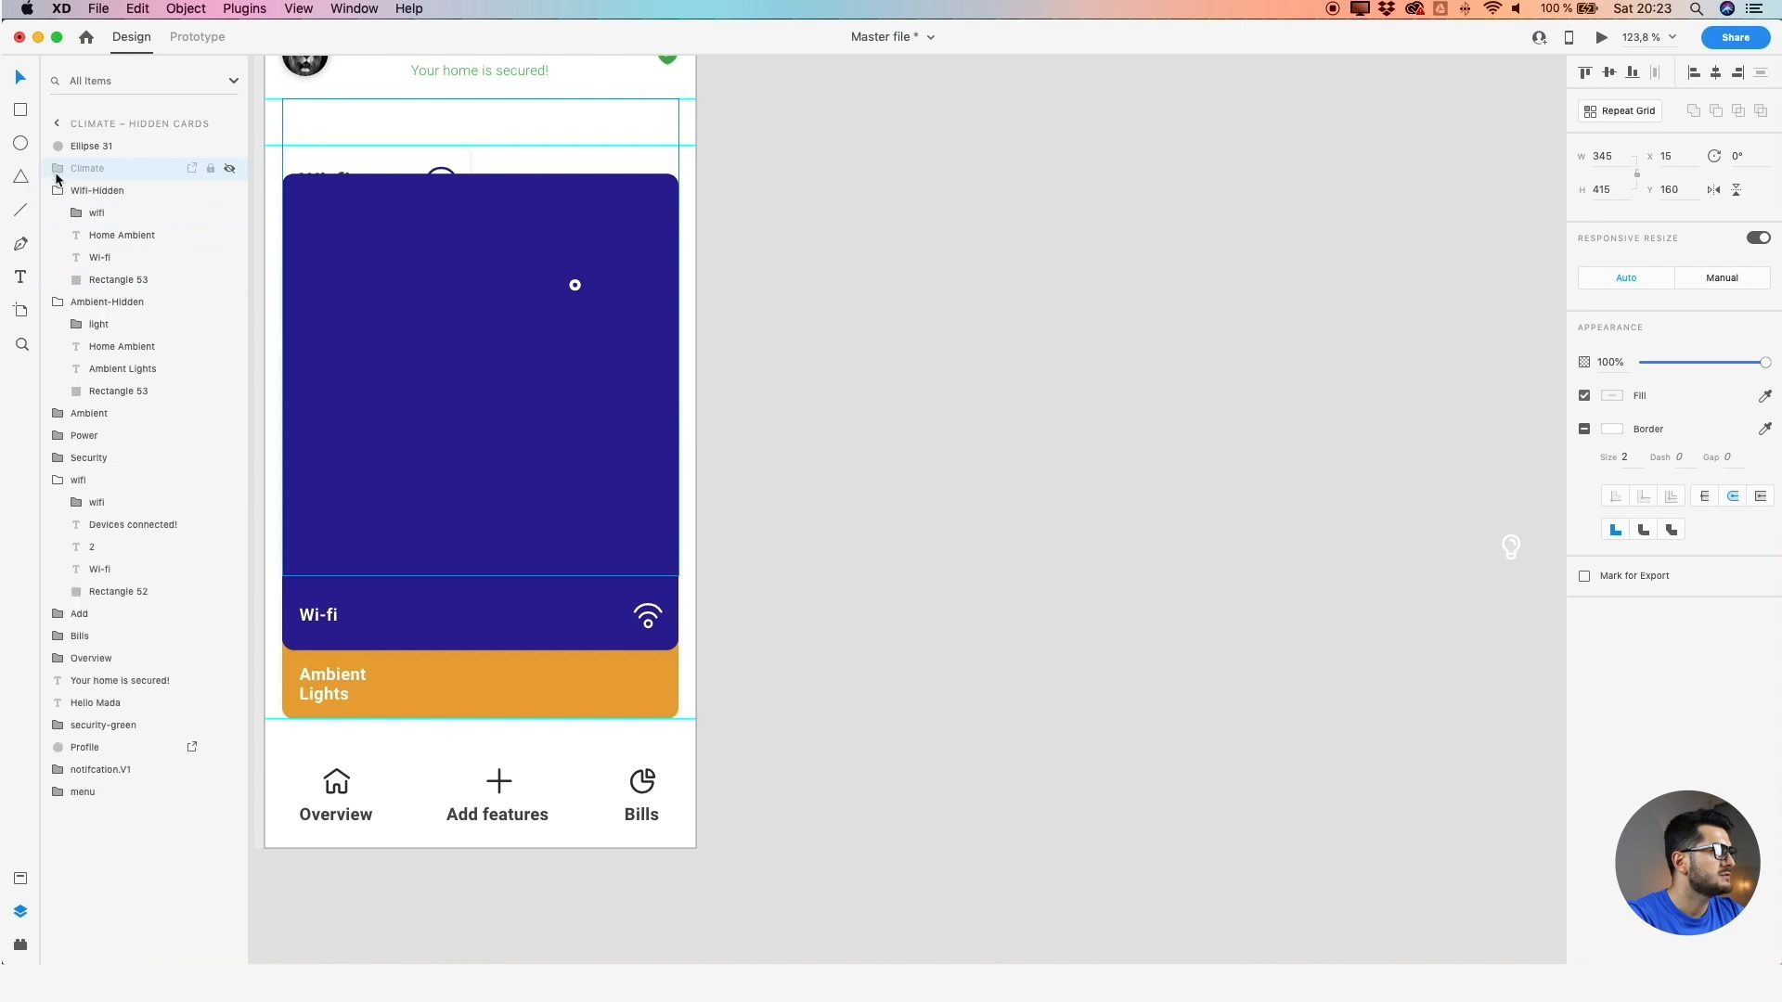
click(230, 191)
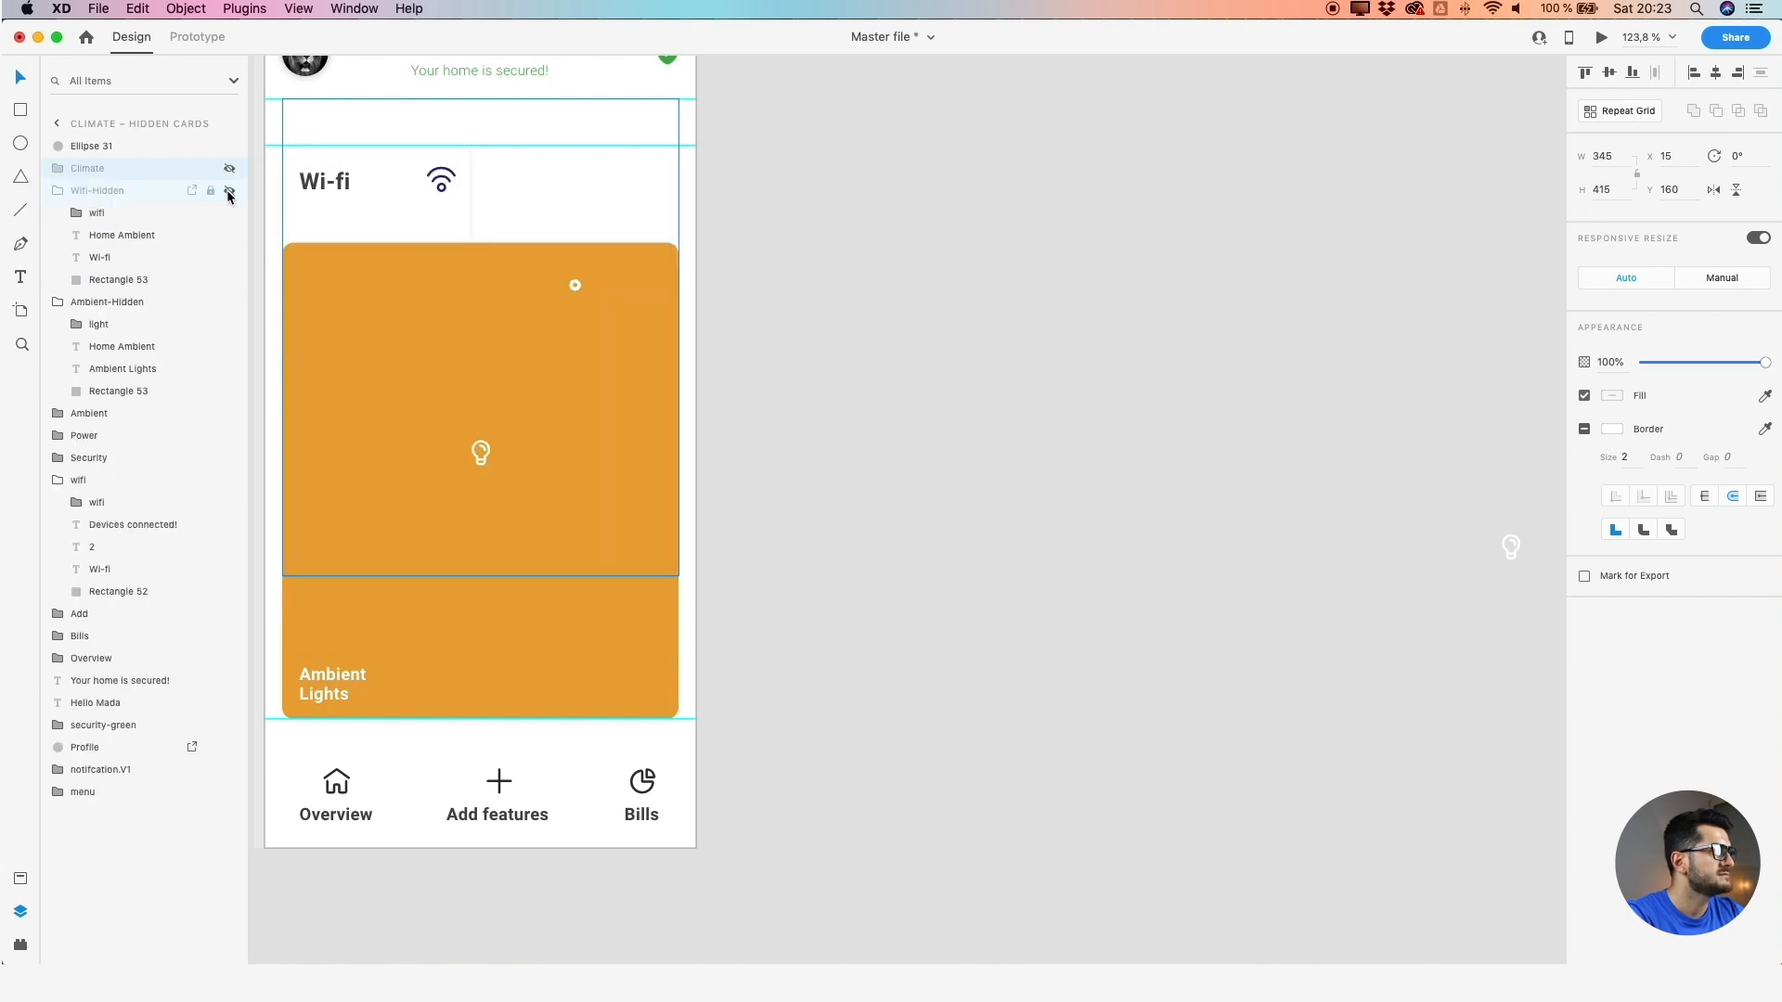
Position the light bulb icon near the orange card's lower-right corner at X 331, Y 660, and check its edge spacing
click(481, 452)
double_click(482, 462)
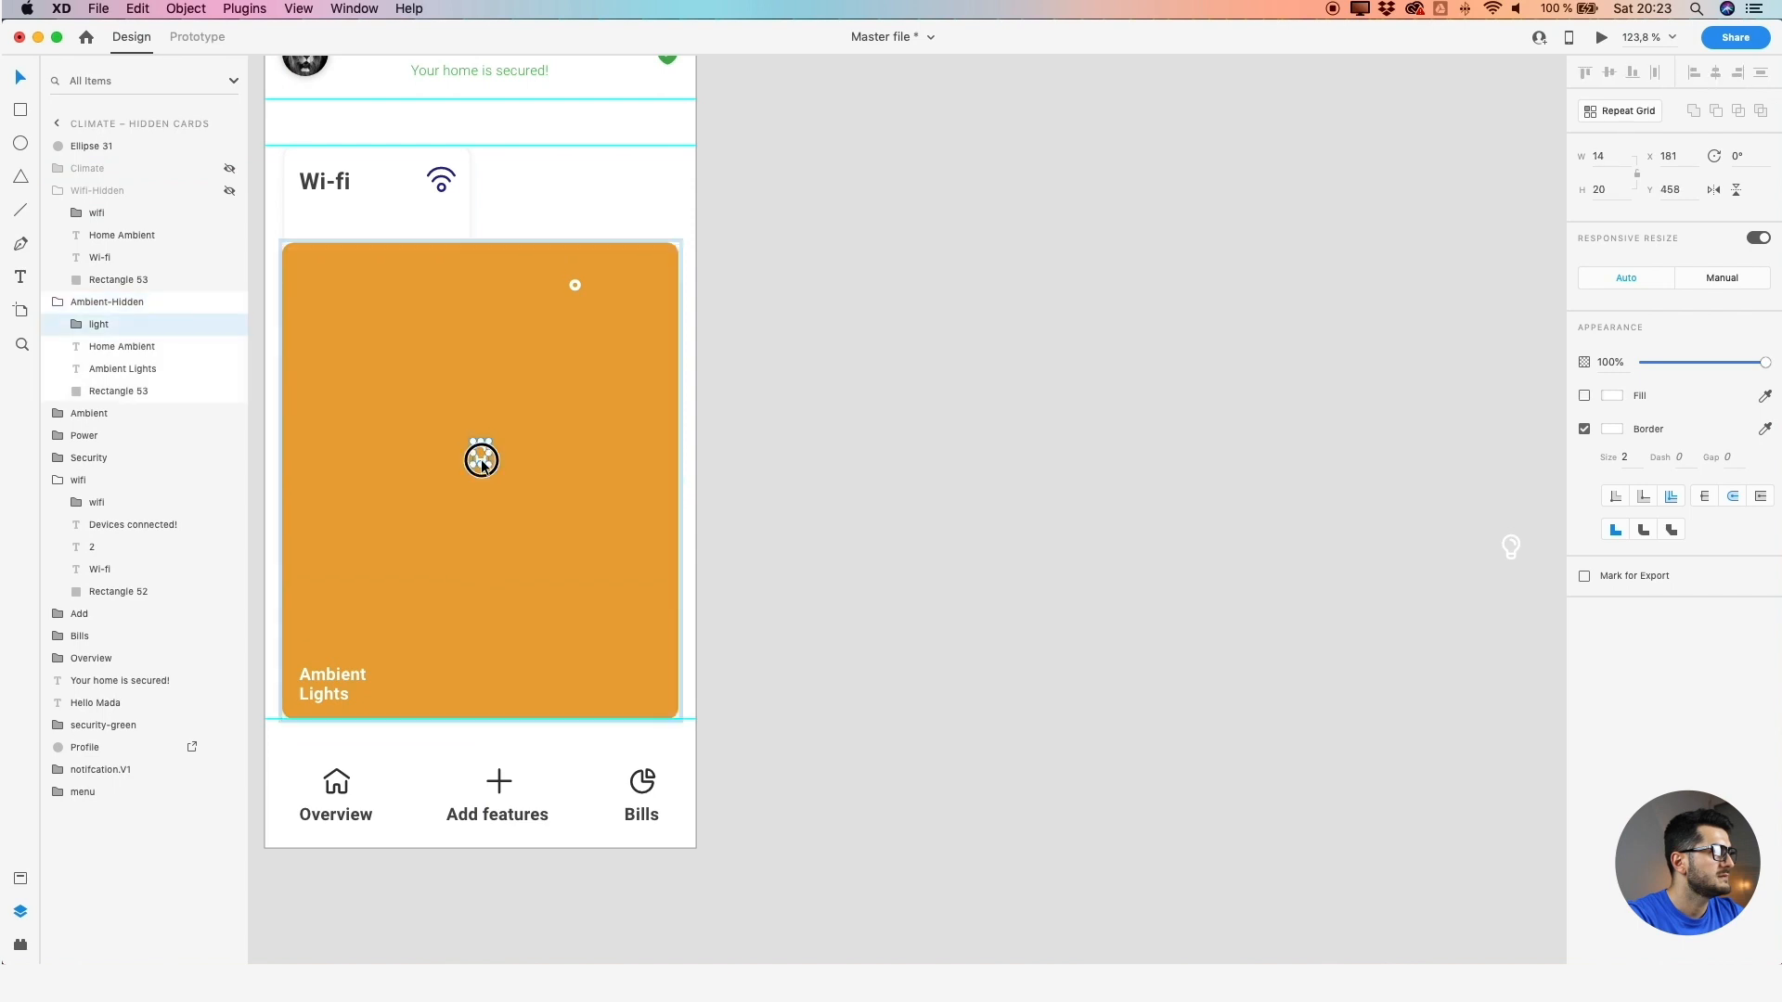
drag(482, 460, 658, 688)
scroll(675, 692, up, 5)
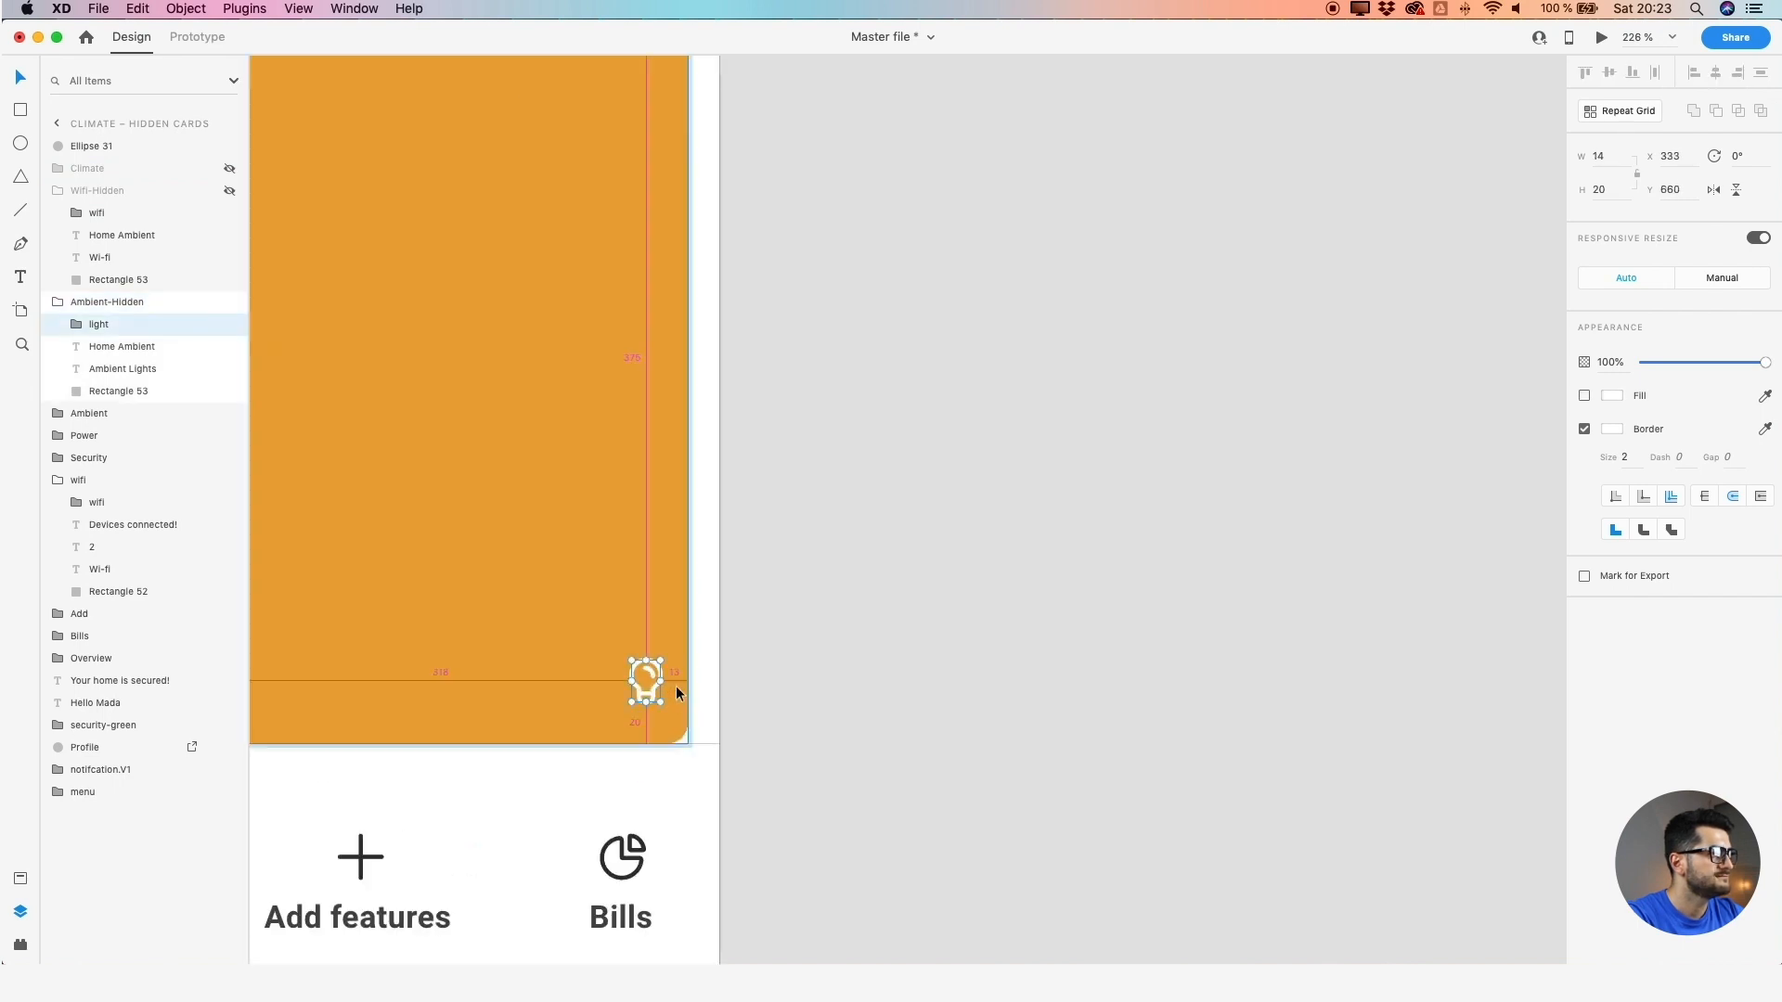
key(Left)
key(Left)
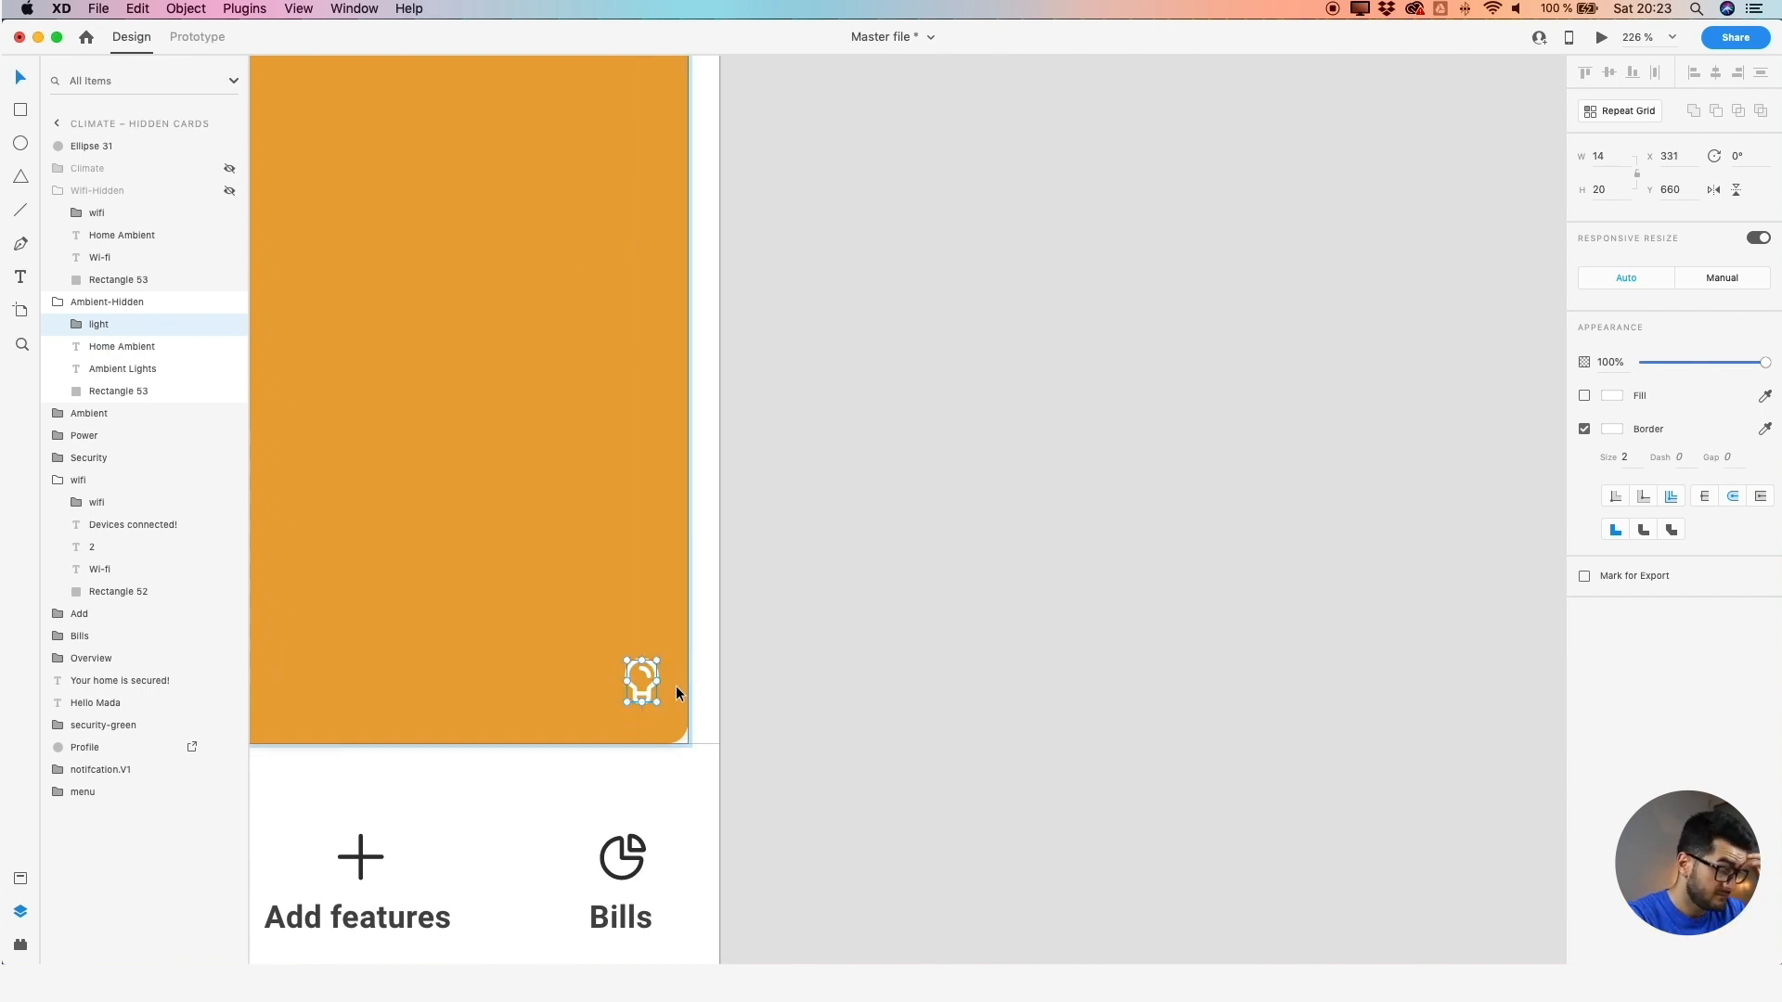
key(alt)
key(alt)
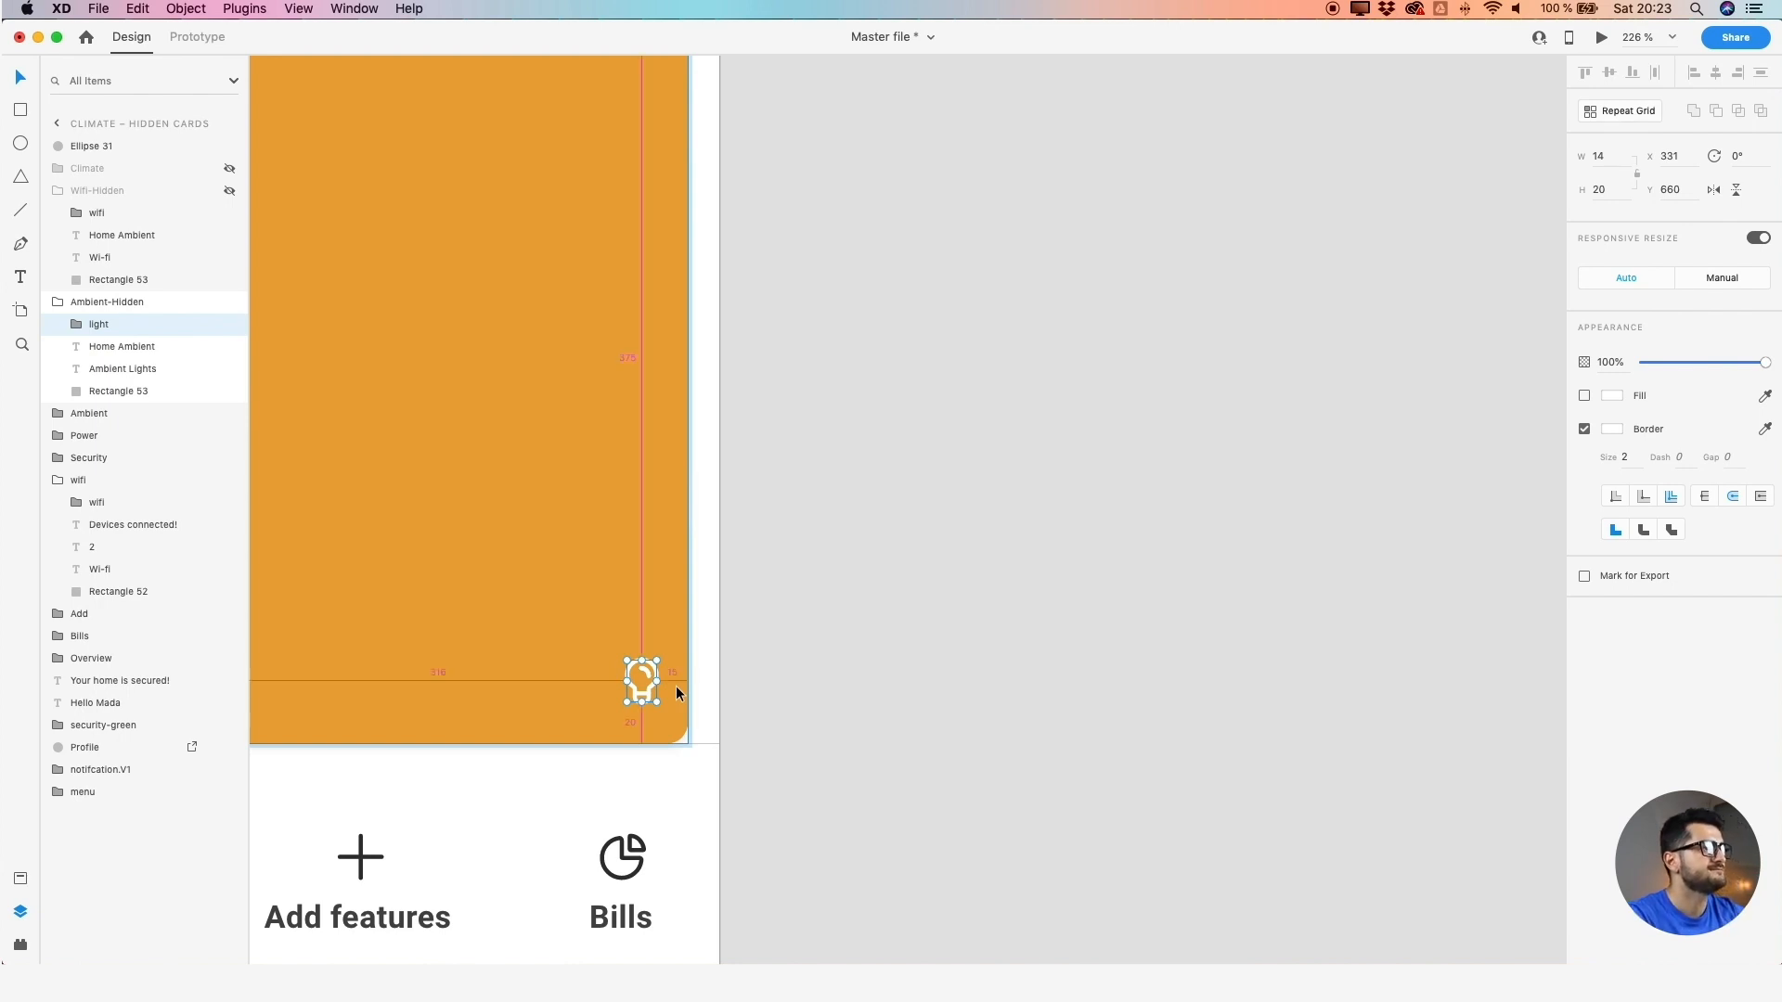
Show the Wifi-Hidden and Climate groups again
scroll(676, 687, down, 3)
drag(541, 241, 727, 358)
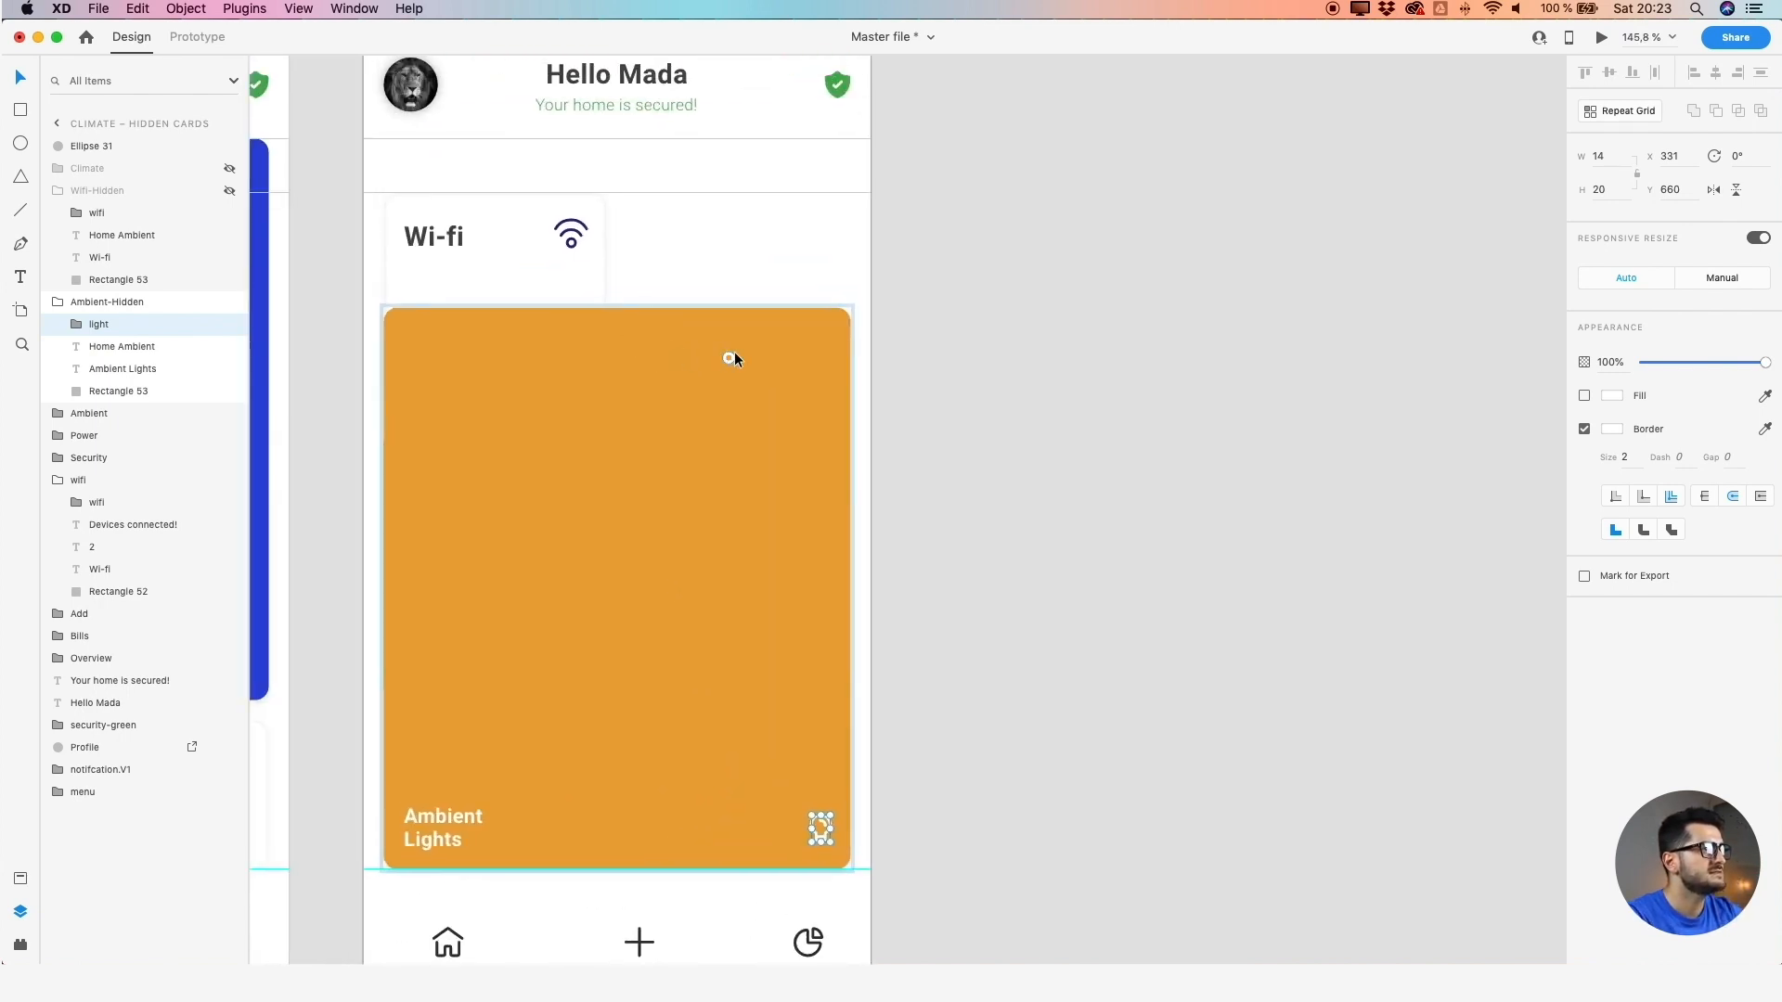
click(729, 358)
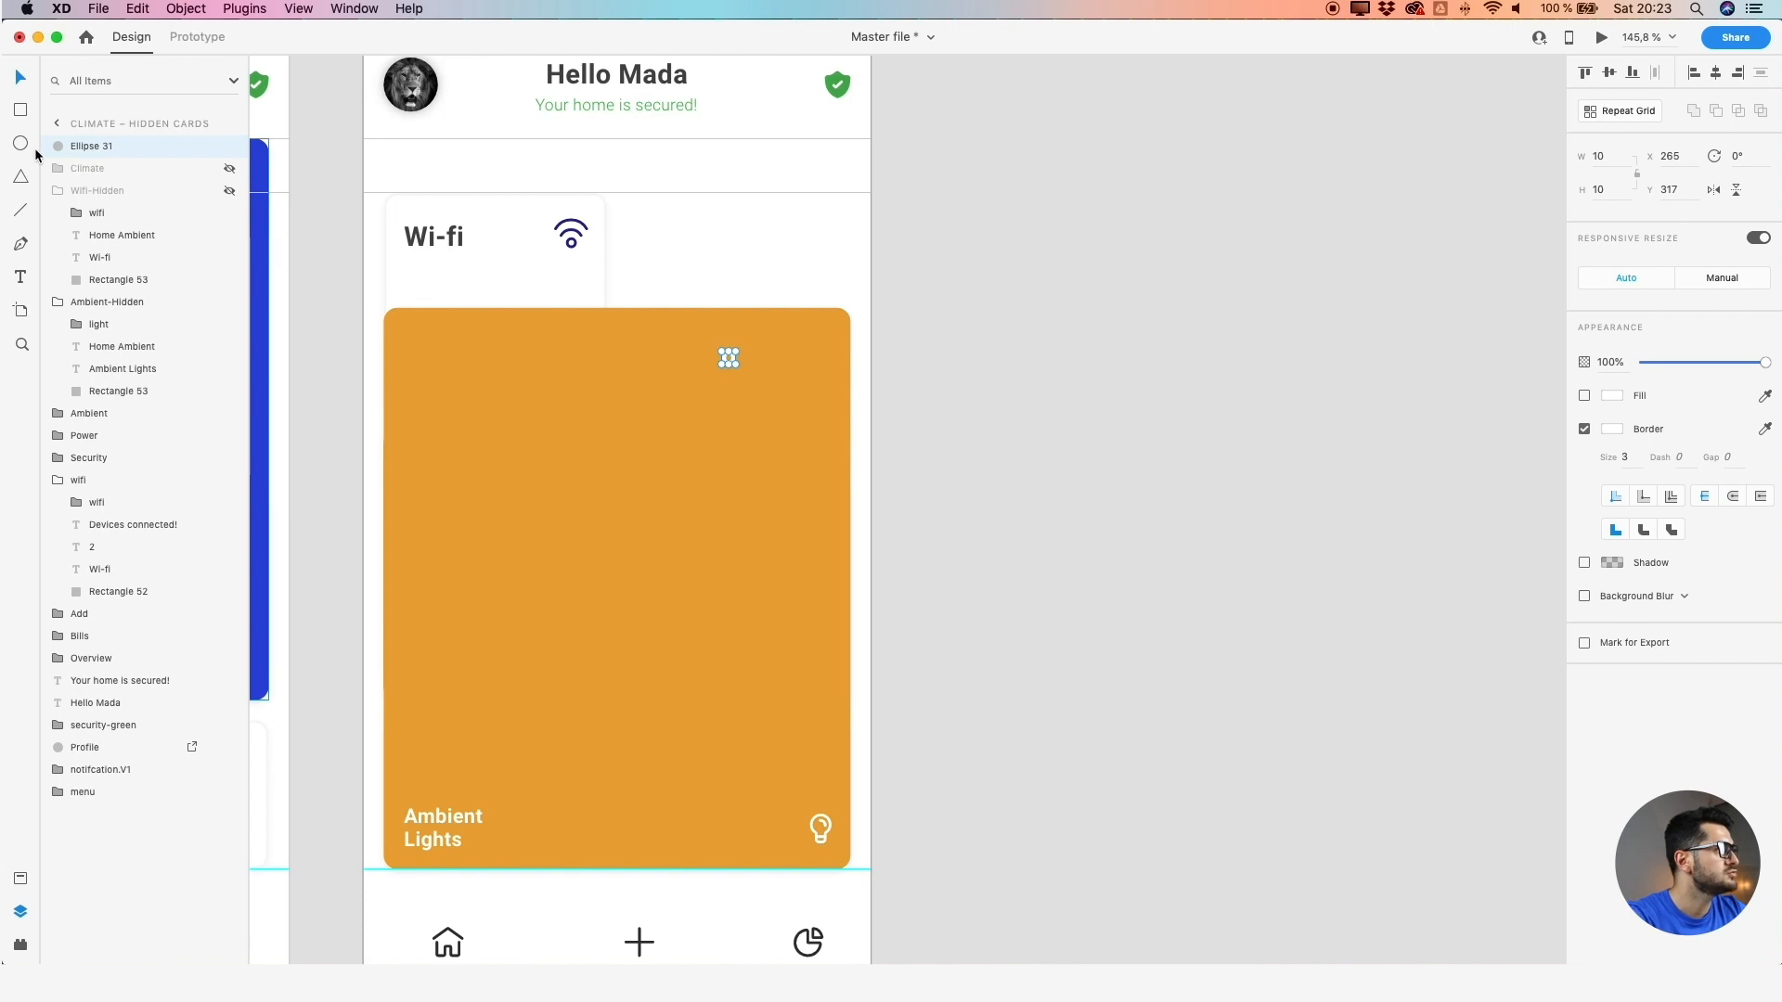
drag(371, 259, 658, 328)
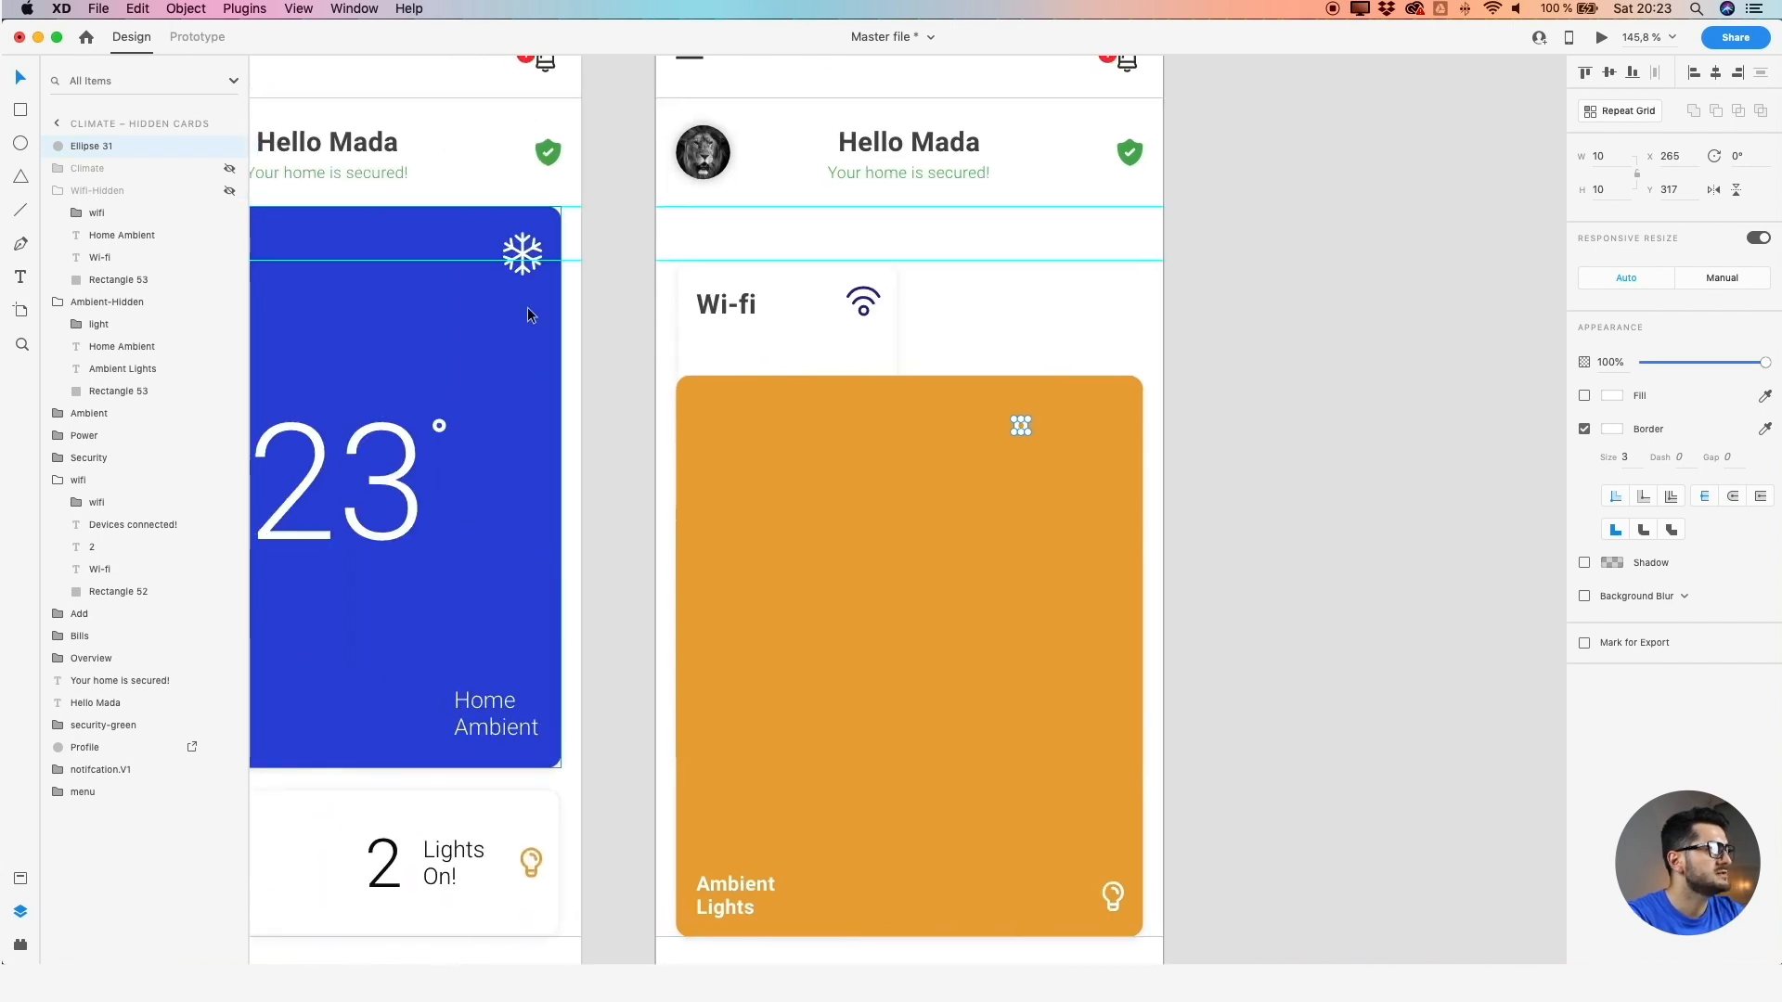
click(229, 192)
click(229, 168)
Move the degree ring, Ellipse 31, into the Climate group on both the Climate – Hidden Cards and Climate artboards
click(60, 168)
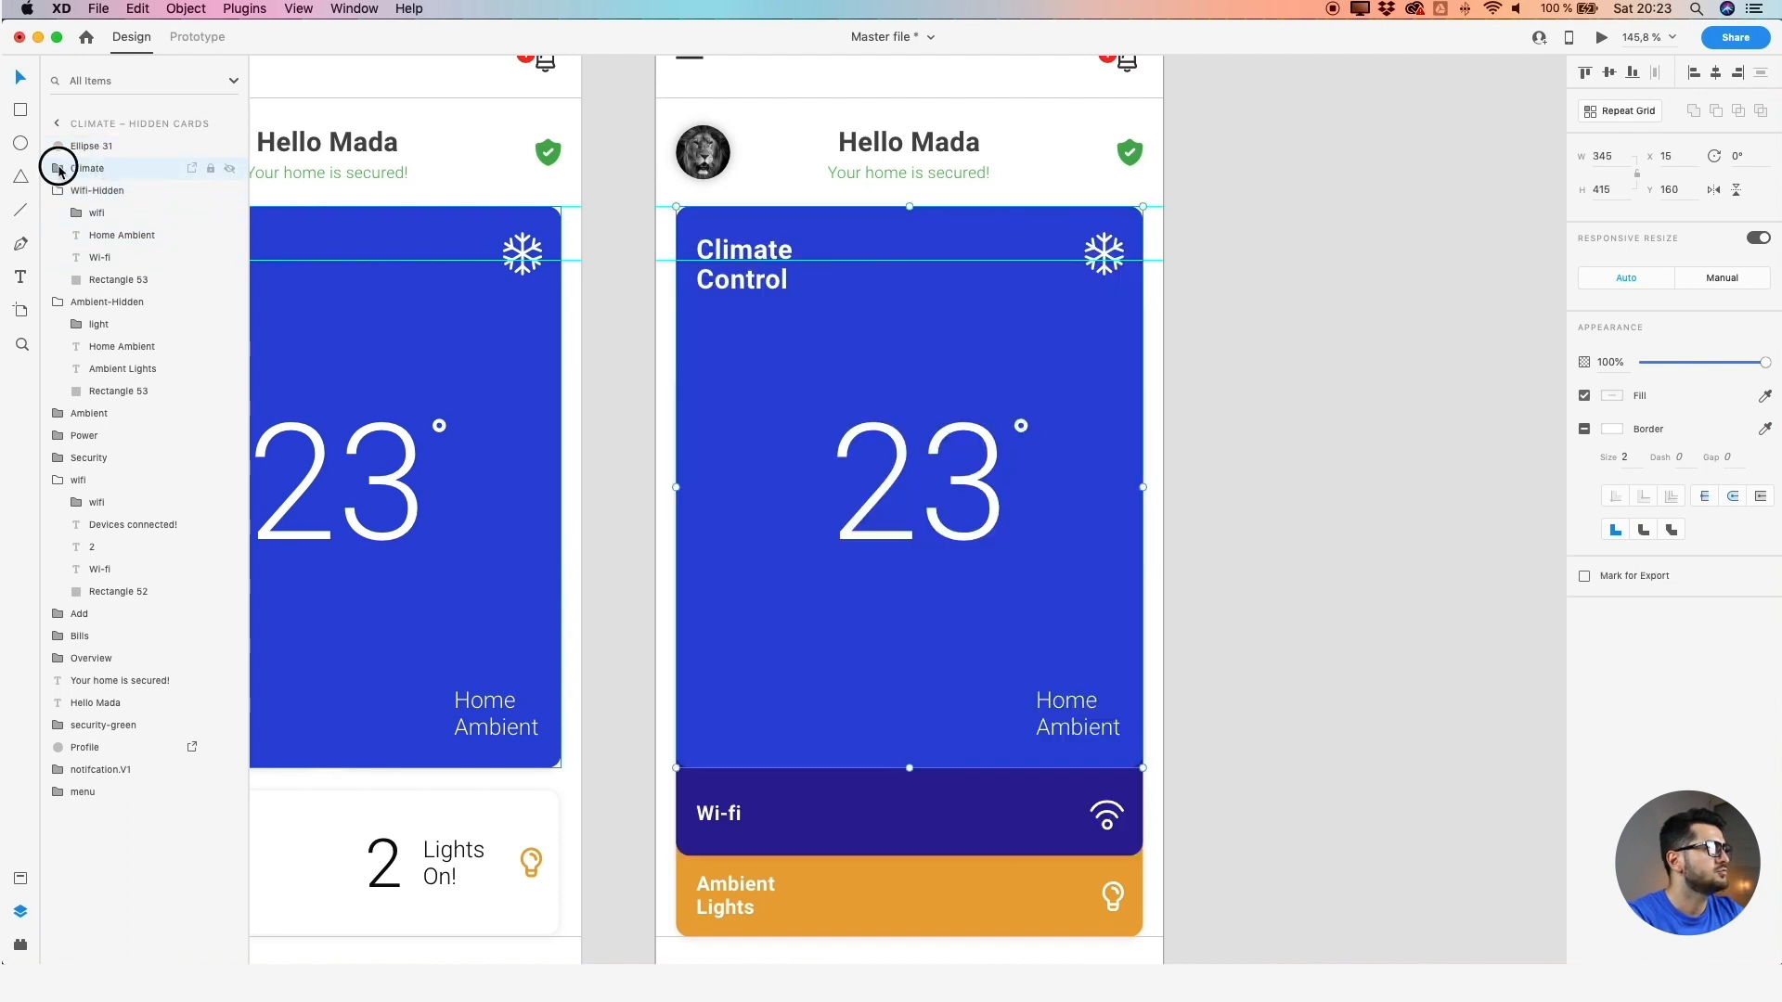
drag(74, 149, 88, 201)
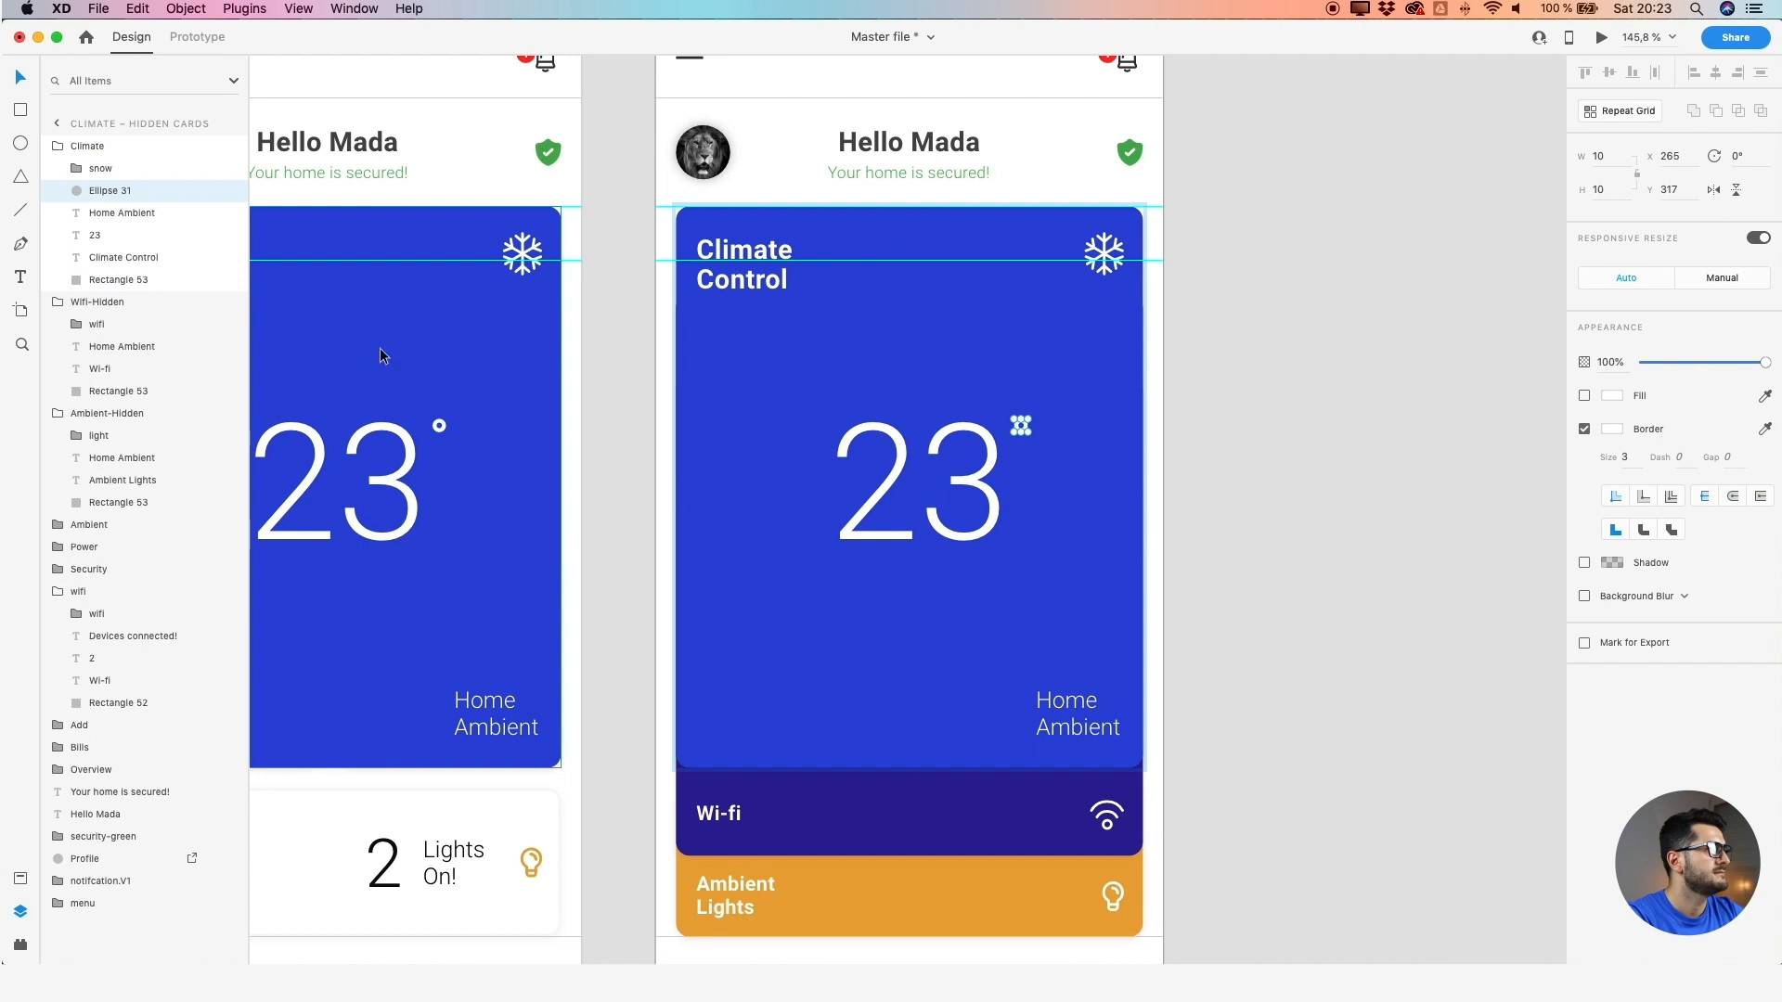
click(447, 389)
click(440, 422)
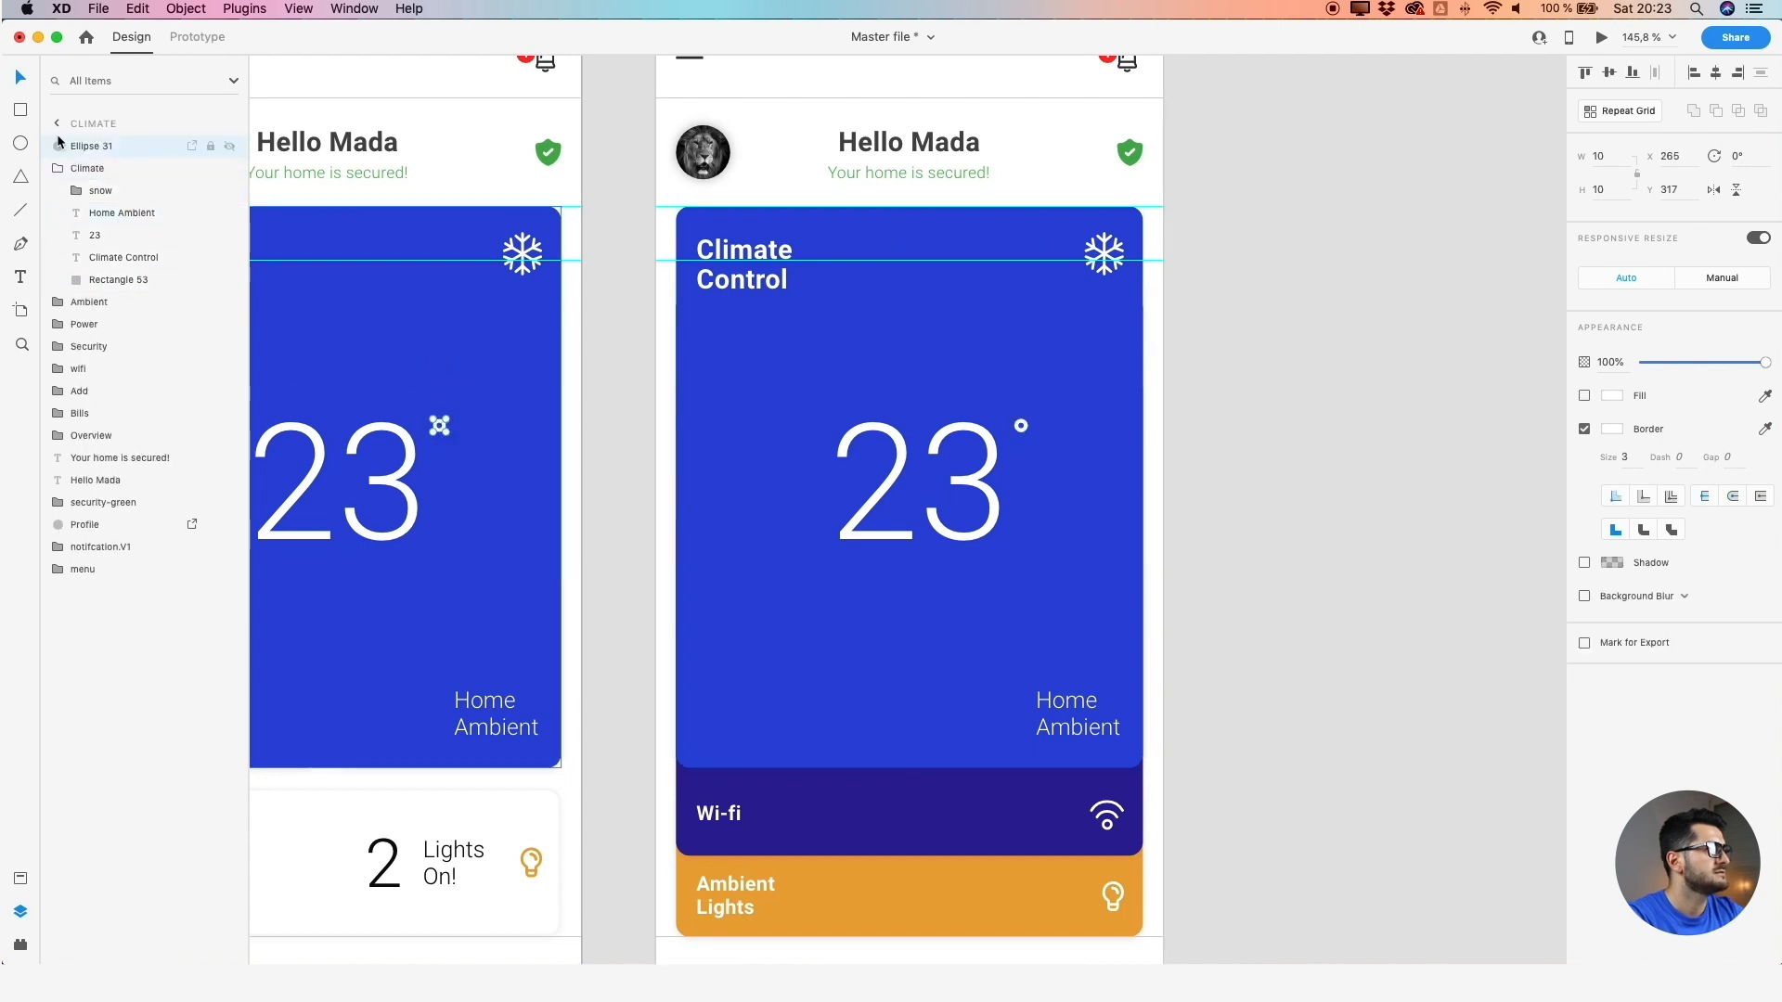
drag(76, 150, 82, 176)
click(625, 371)
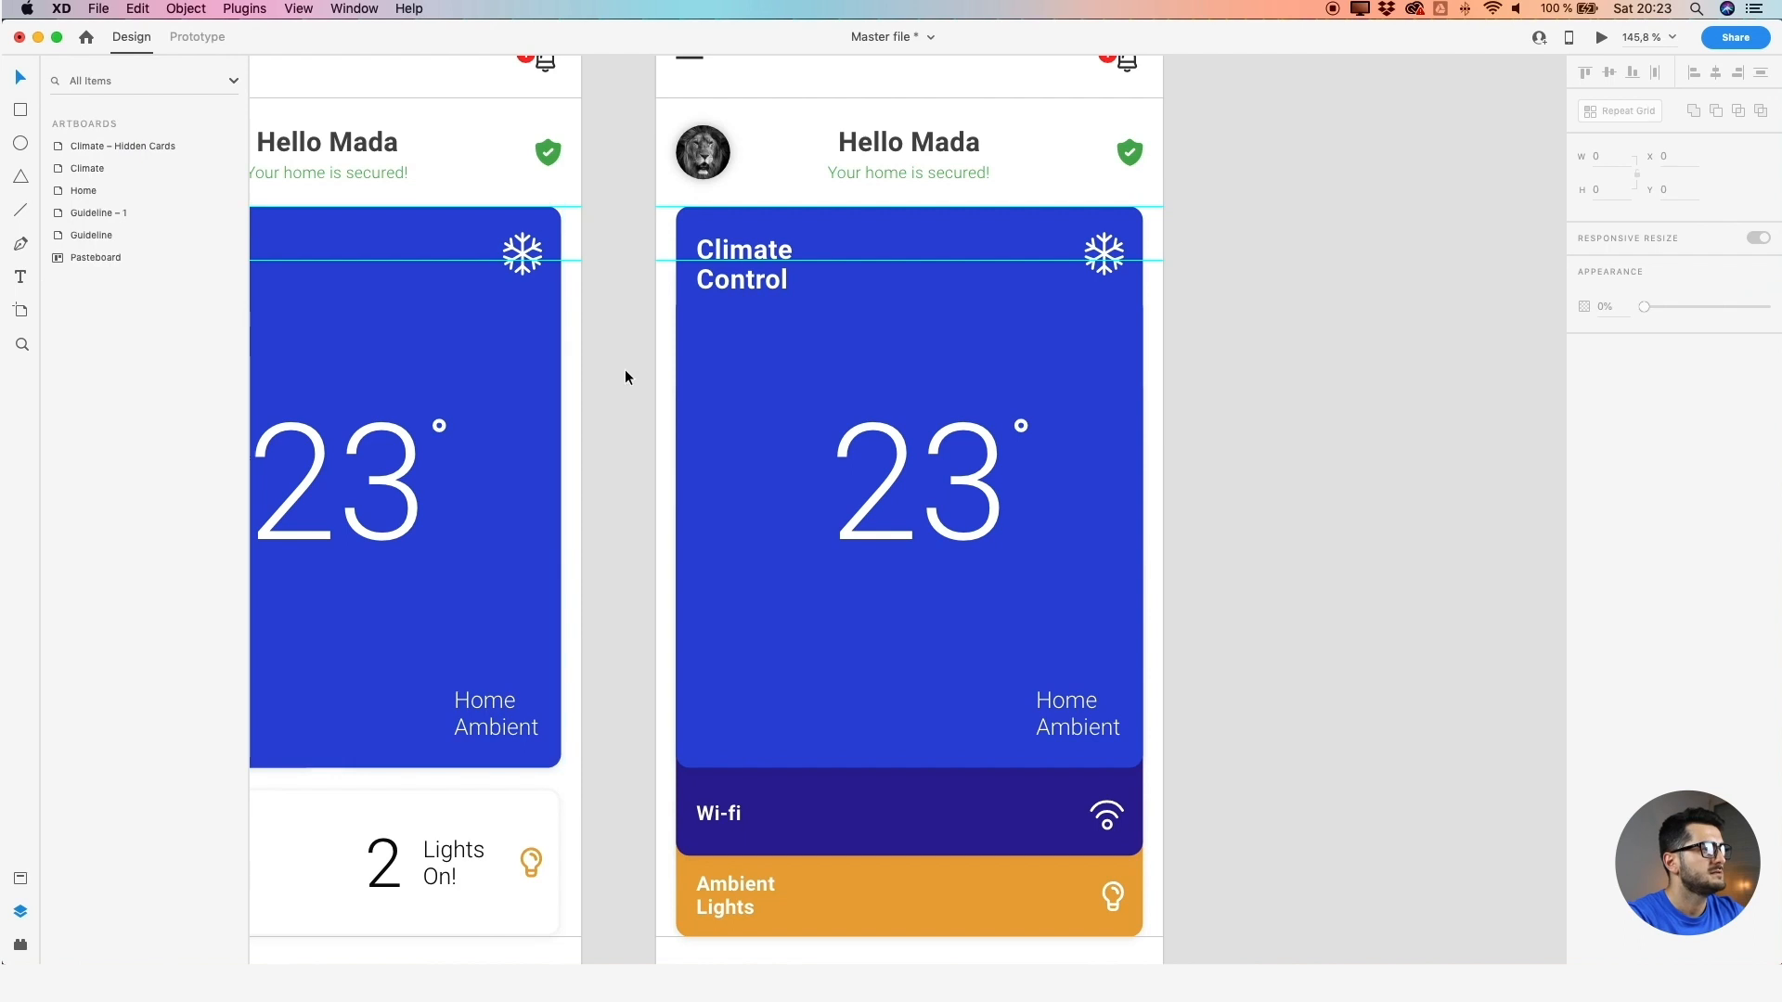
Review the stacked-card layout on the Climate – Hidden Cards artboard beside the Climate artboard
scroll(625, 371, down, 3)
scroll(615, 366, down, 1)
drag(609, 366, 531, 331)
scroll(738, 389, up, 1)
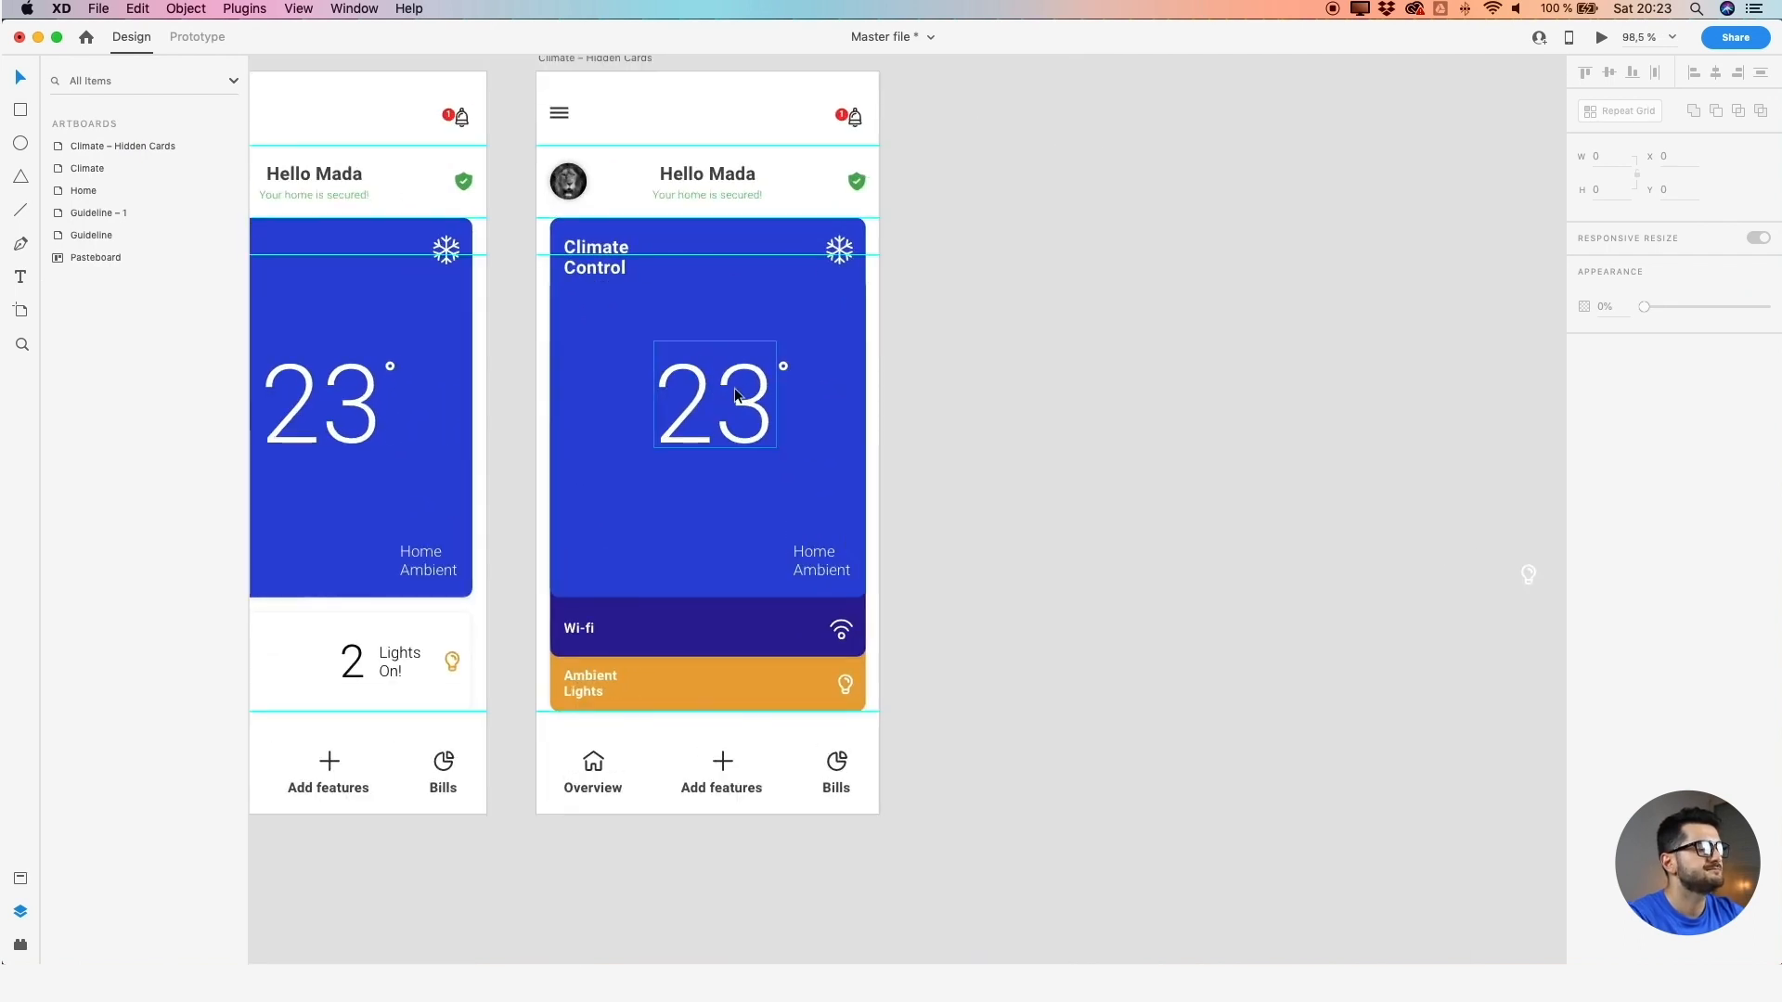
scroll(707, 419, up, 1)
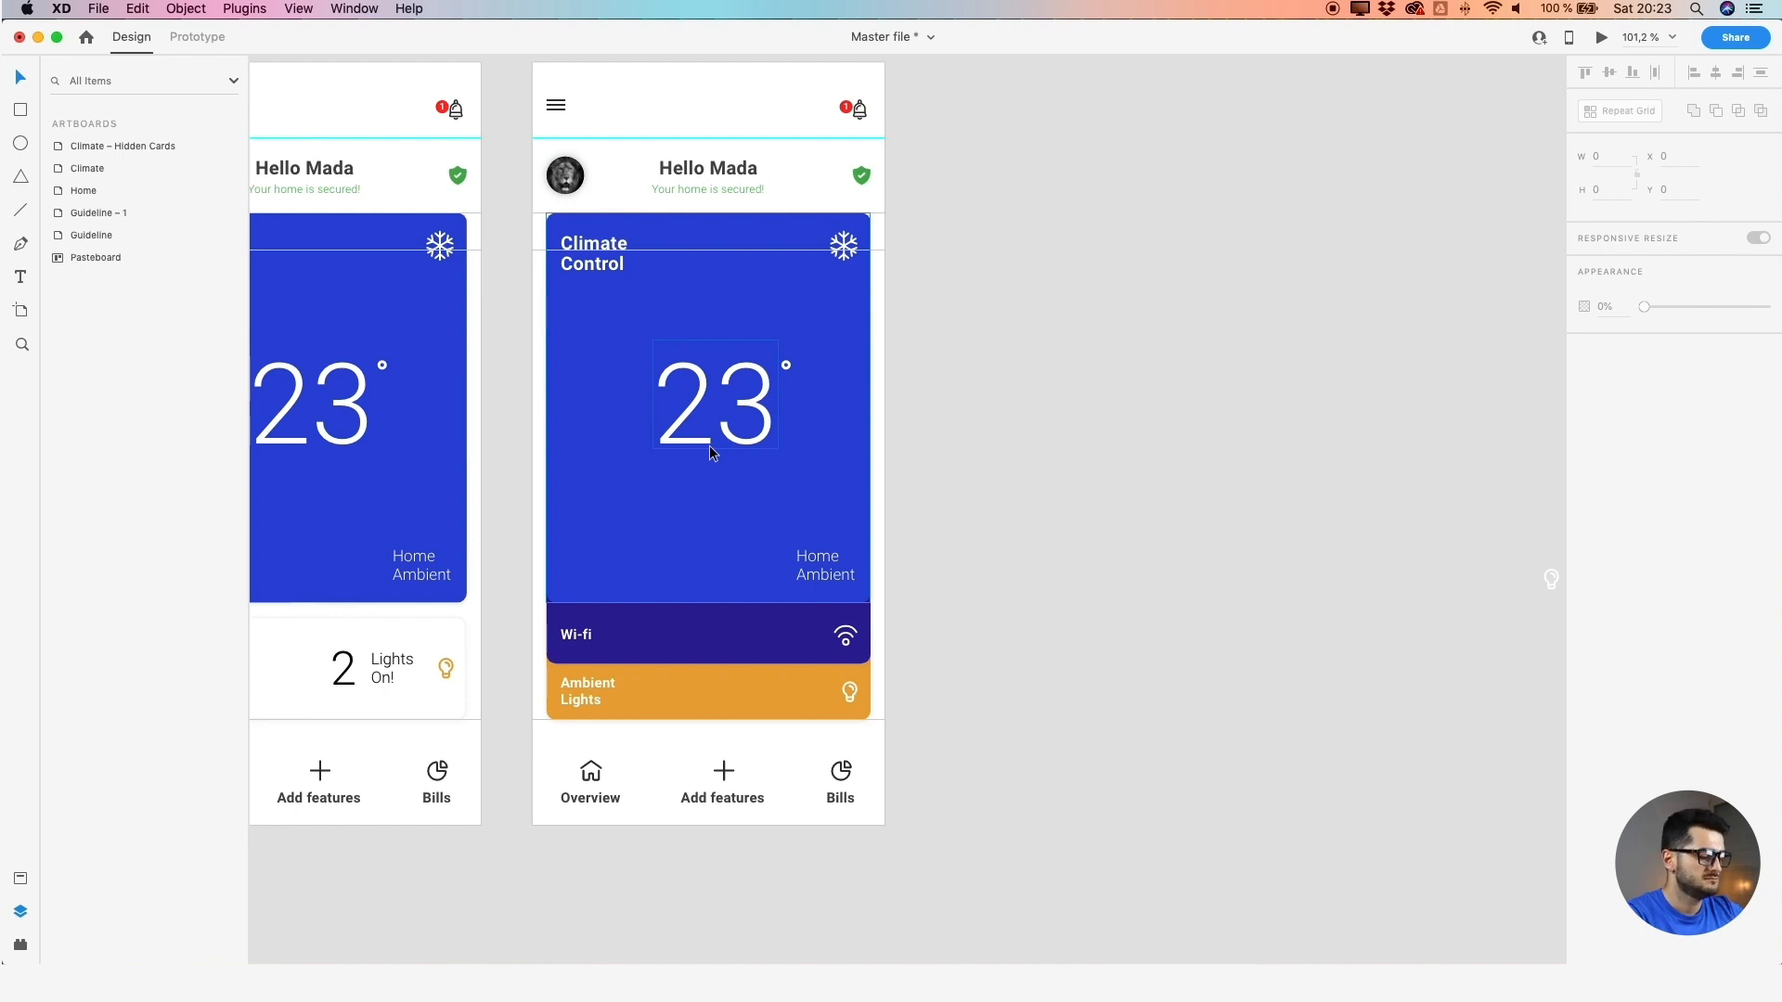
scroll(704, 438, down, 5)
scroll(648, 427, up, 2)
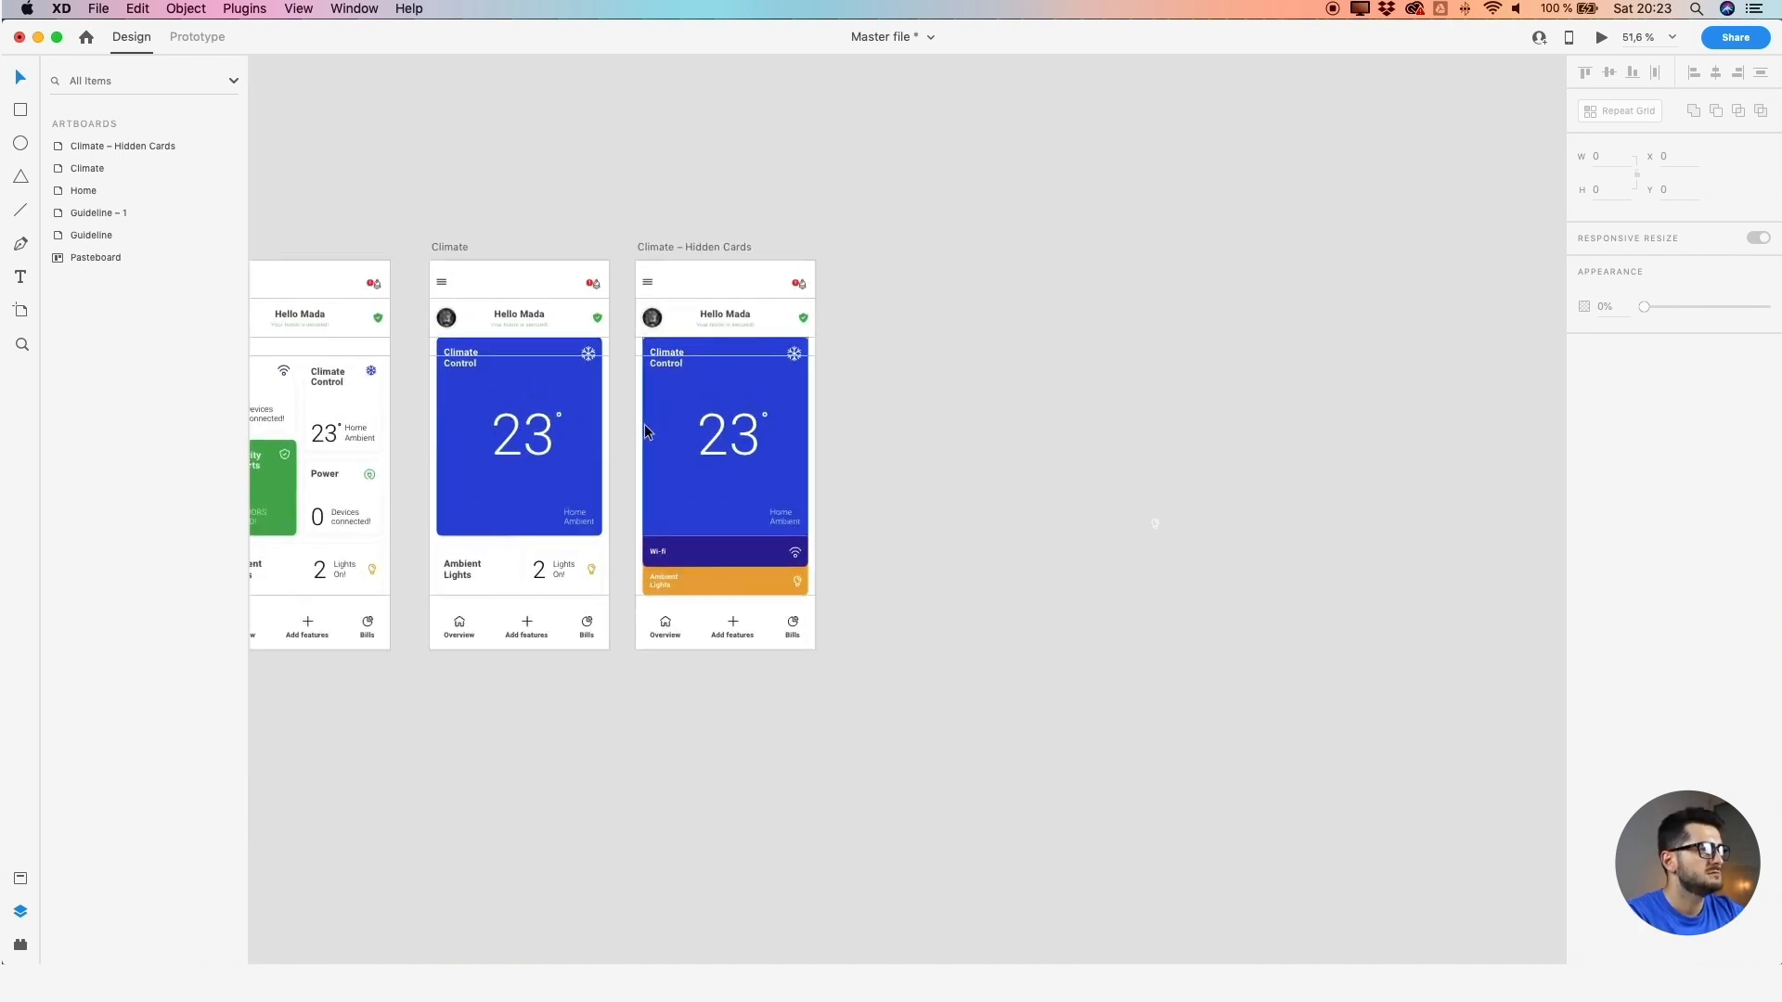
scroll(642, 423, up, 1)
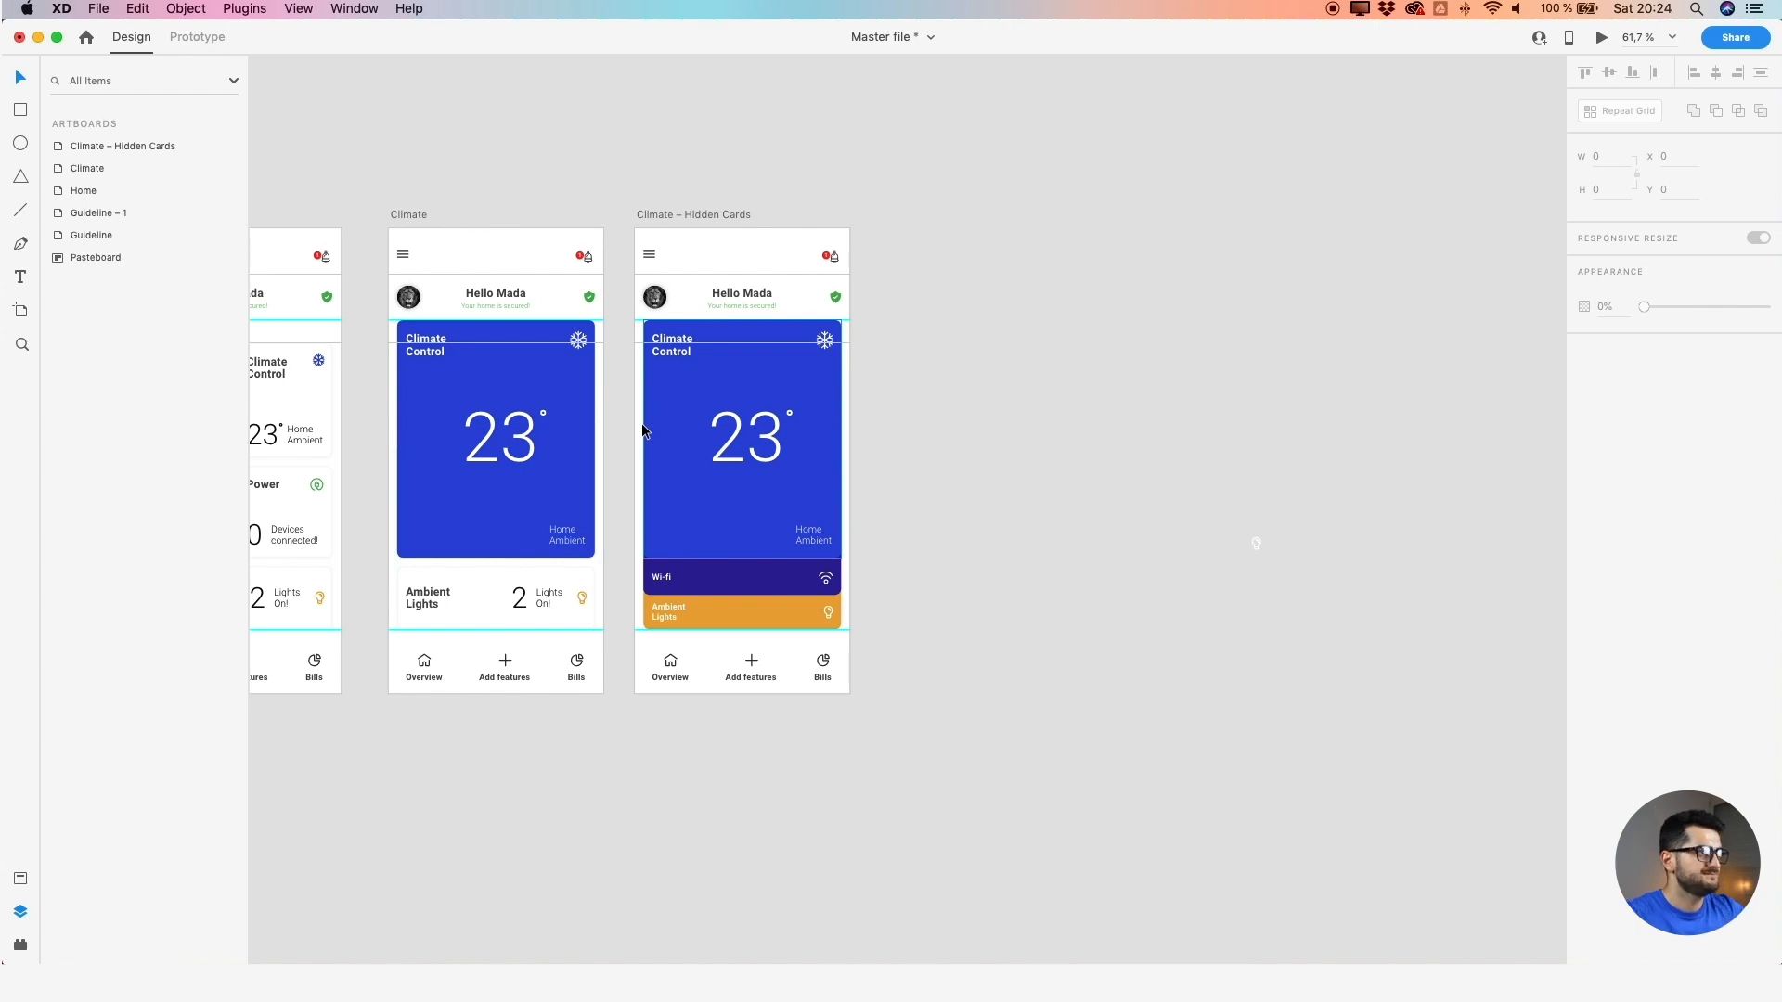
scroll(620, 292, up, 1)
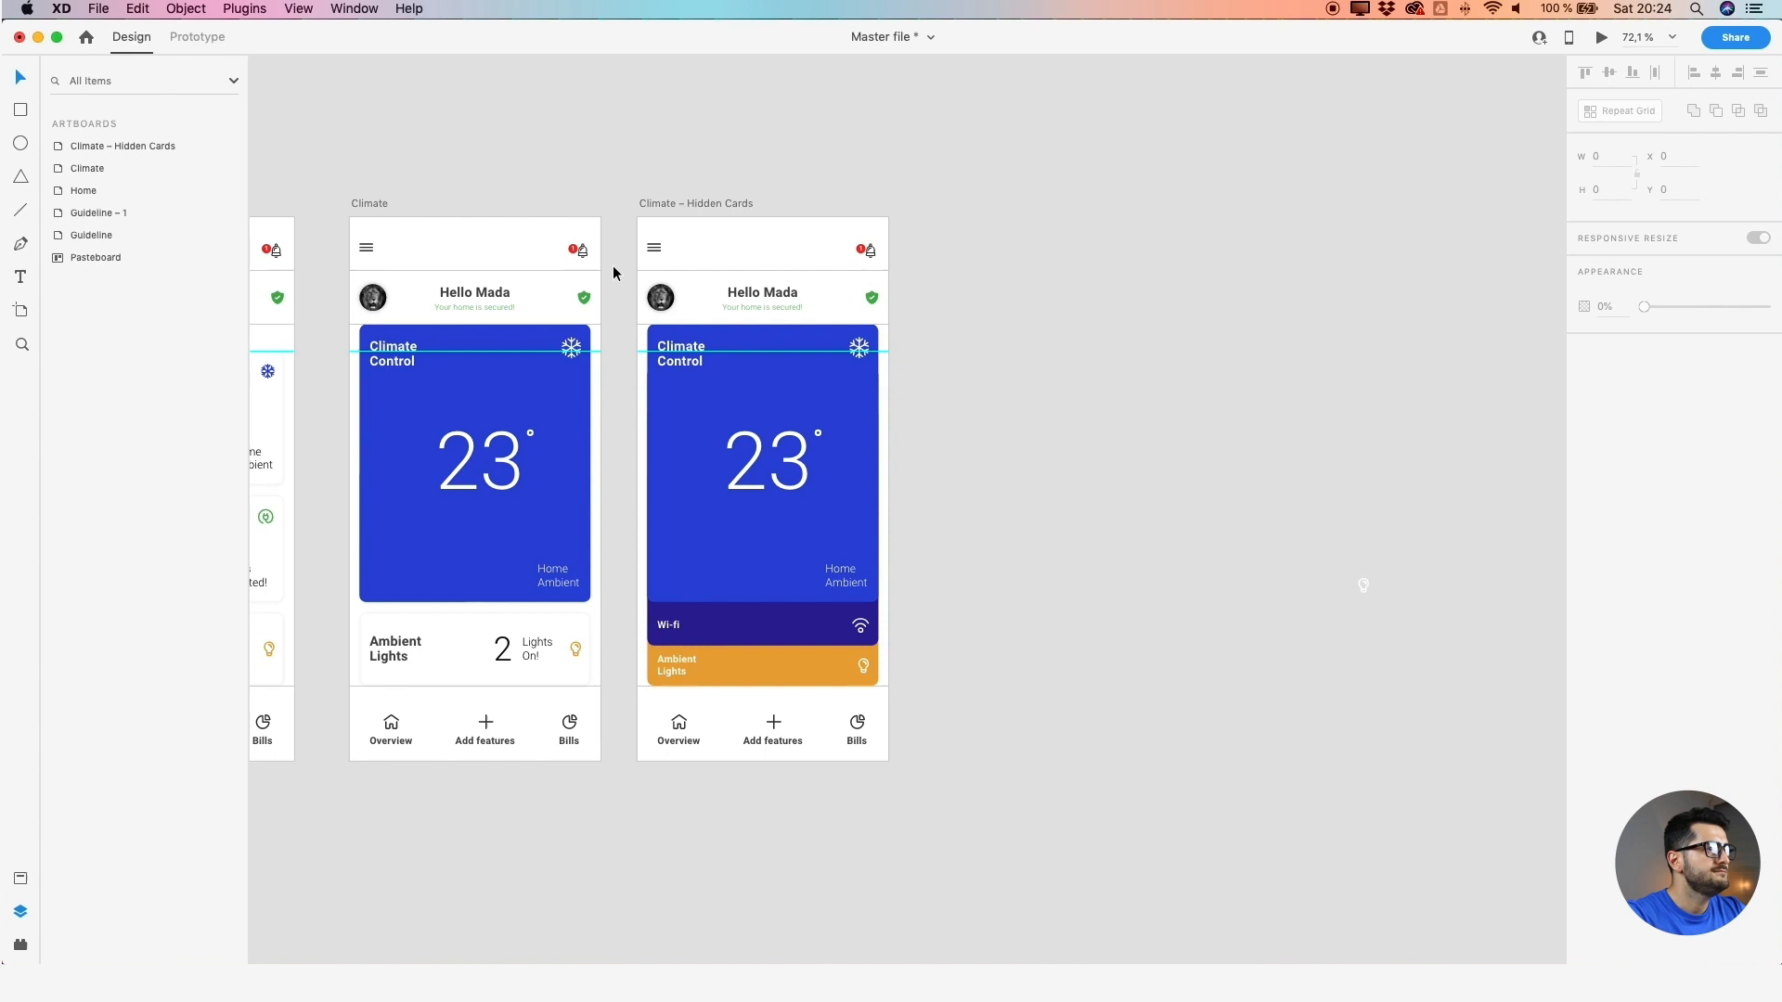
Duplicate the Climate – Hidden Cards artboard and place the copy to the right of the original at X 599, Y 125
click(659, 204)
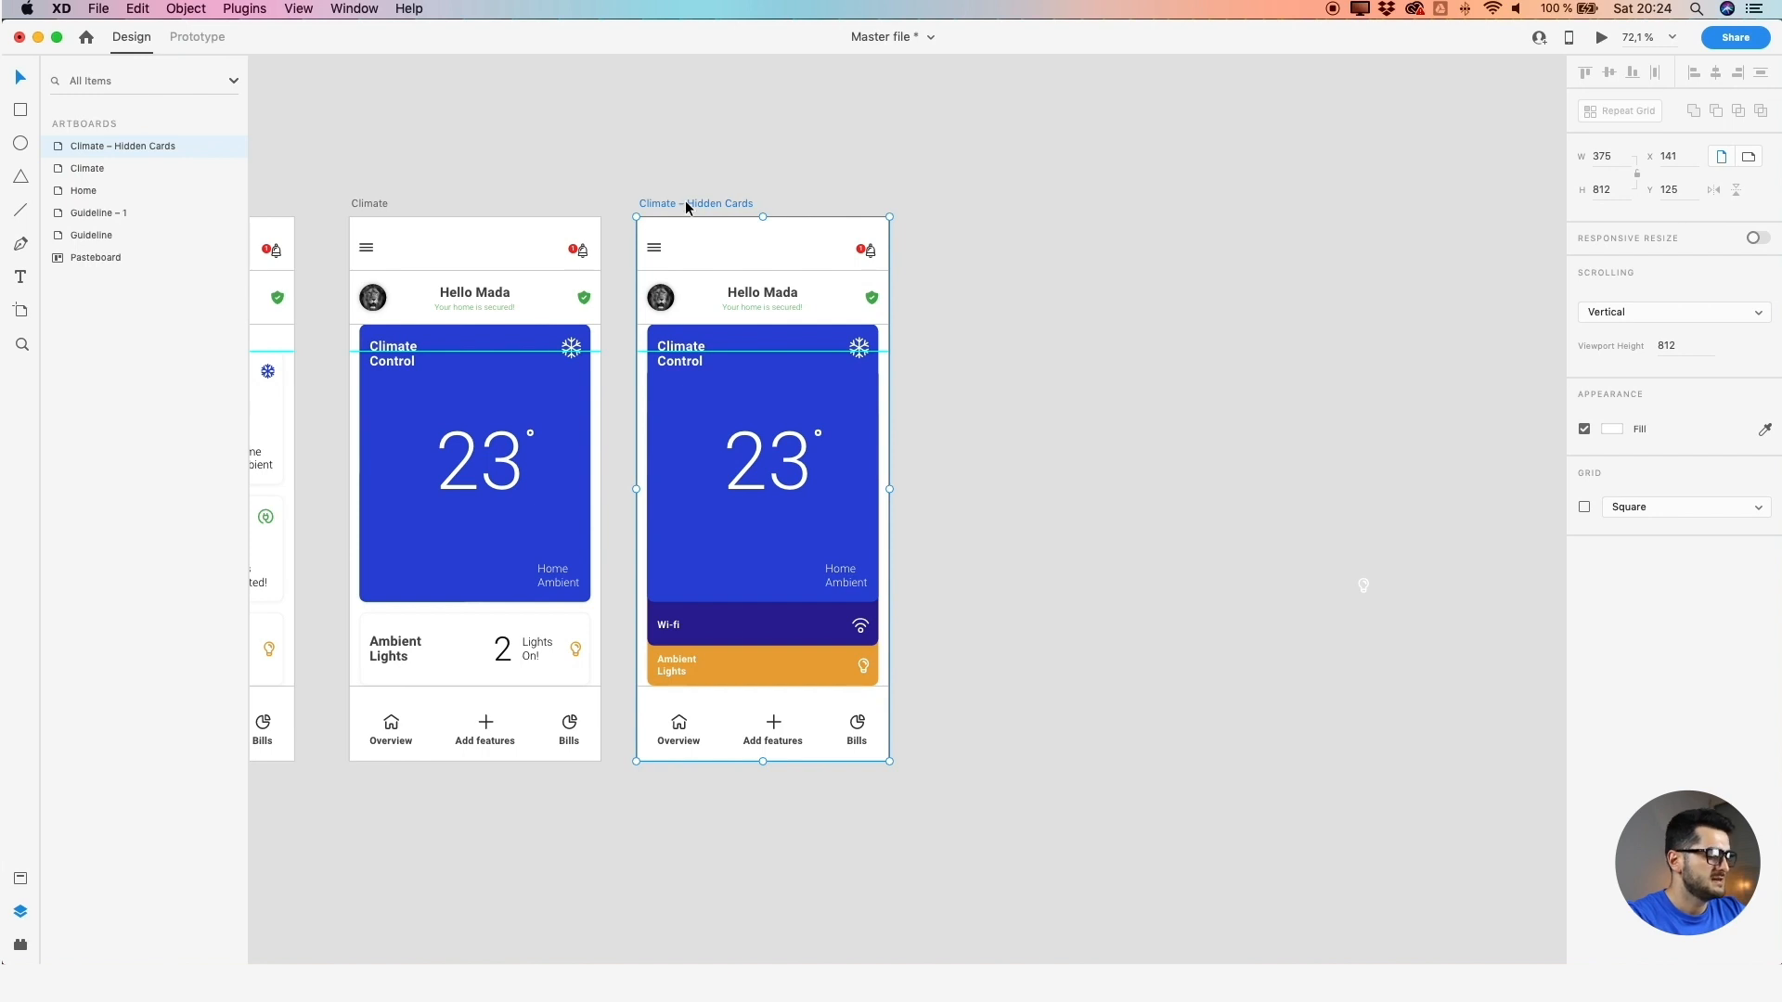
drag(685, 202, 991, 213)
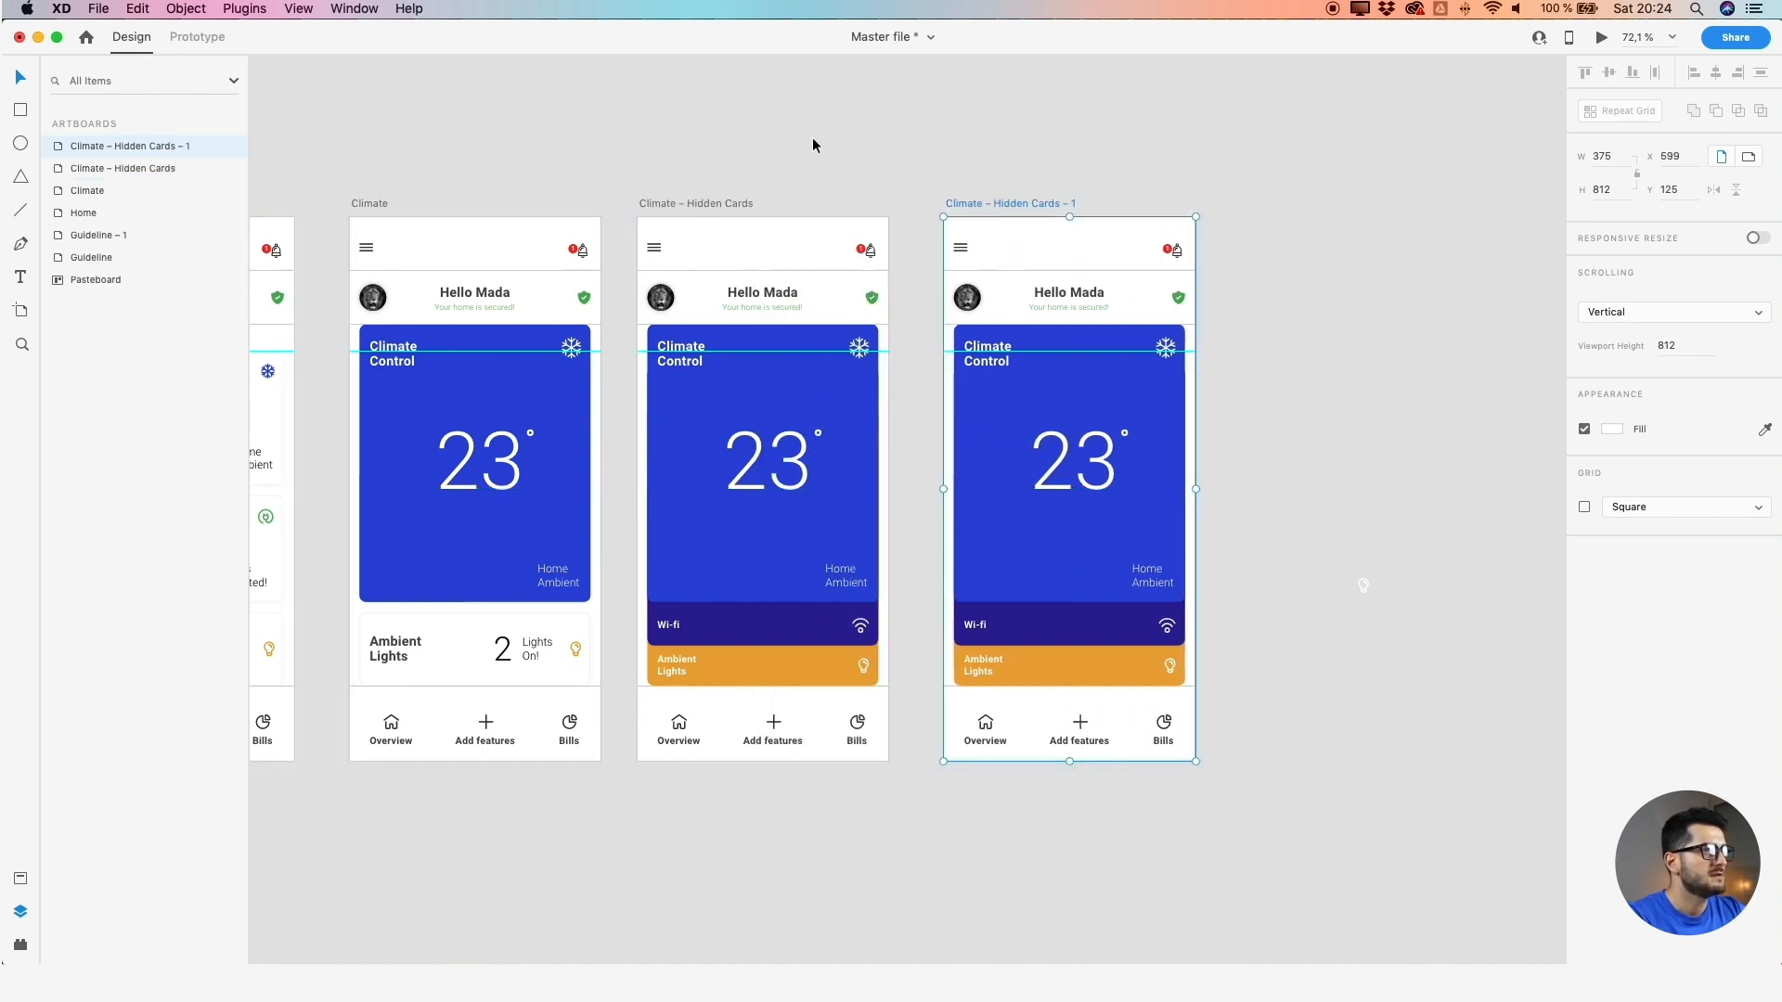
click(810, 137)
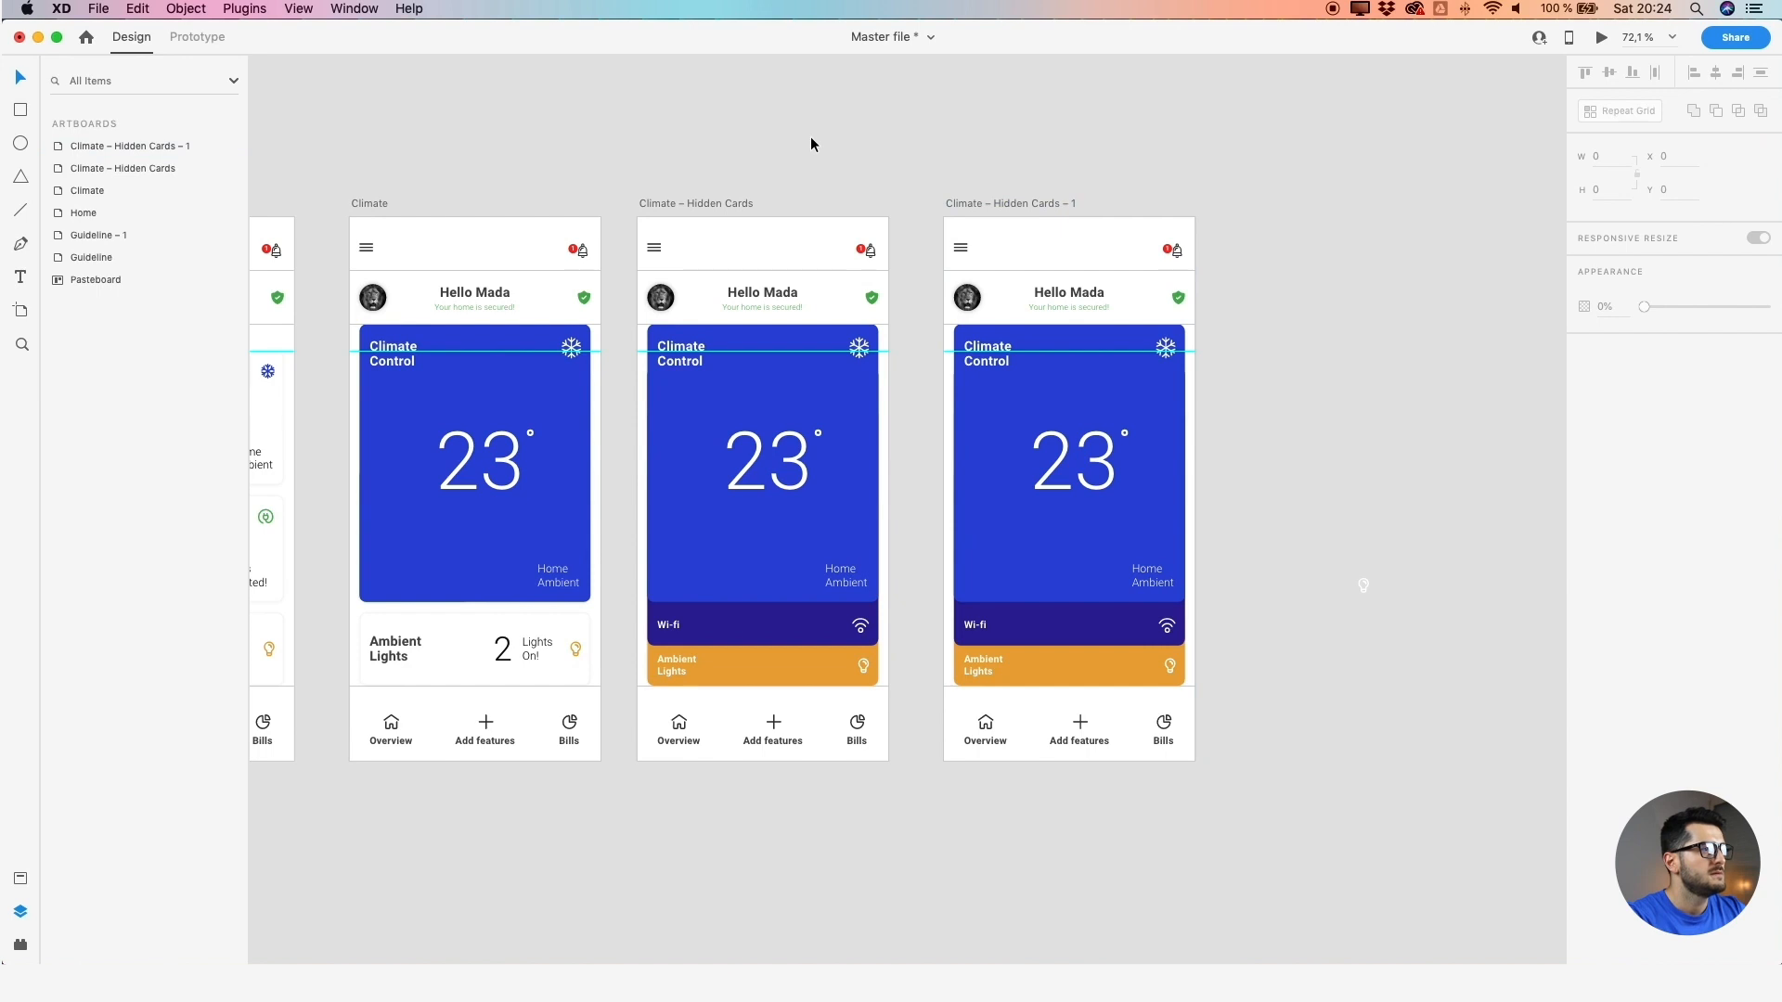
On the original Climate – Hidden Cards artboard, move the Wi-fi and Ambient Lights cards up behind the climate card, with Ambient-Hidden at Y 160
key(space)
drag(882, 136, 762, 149)
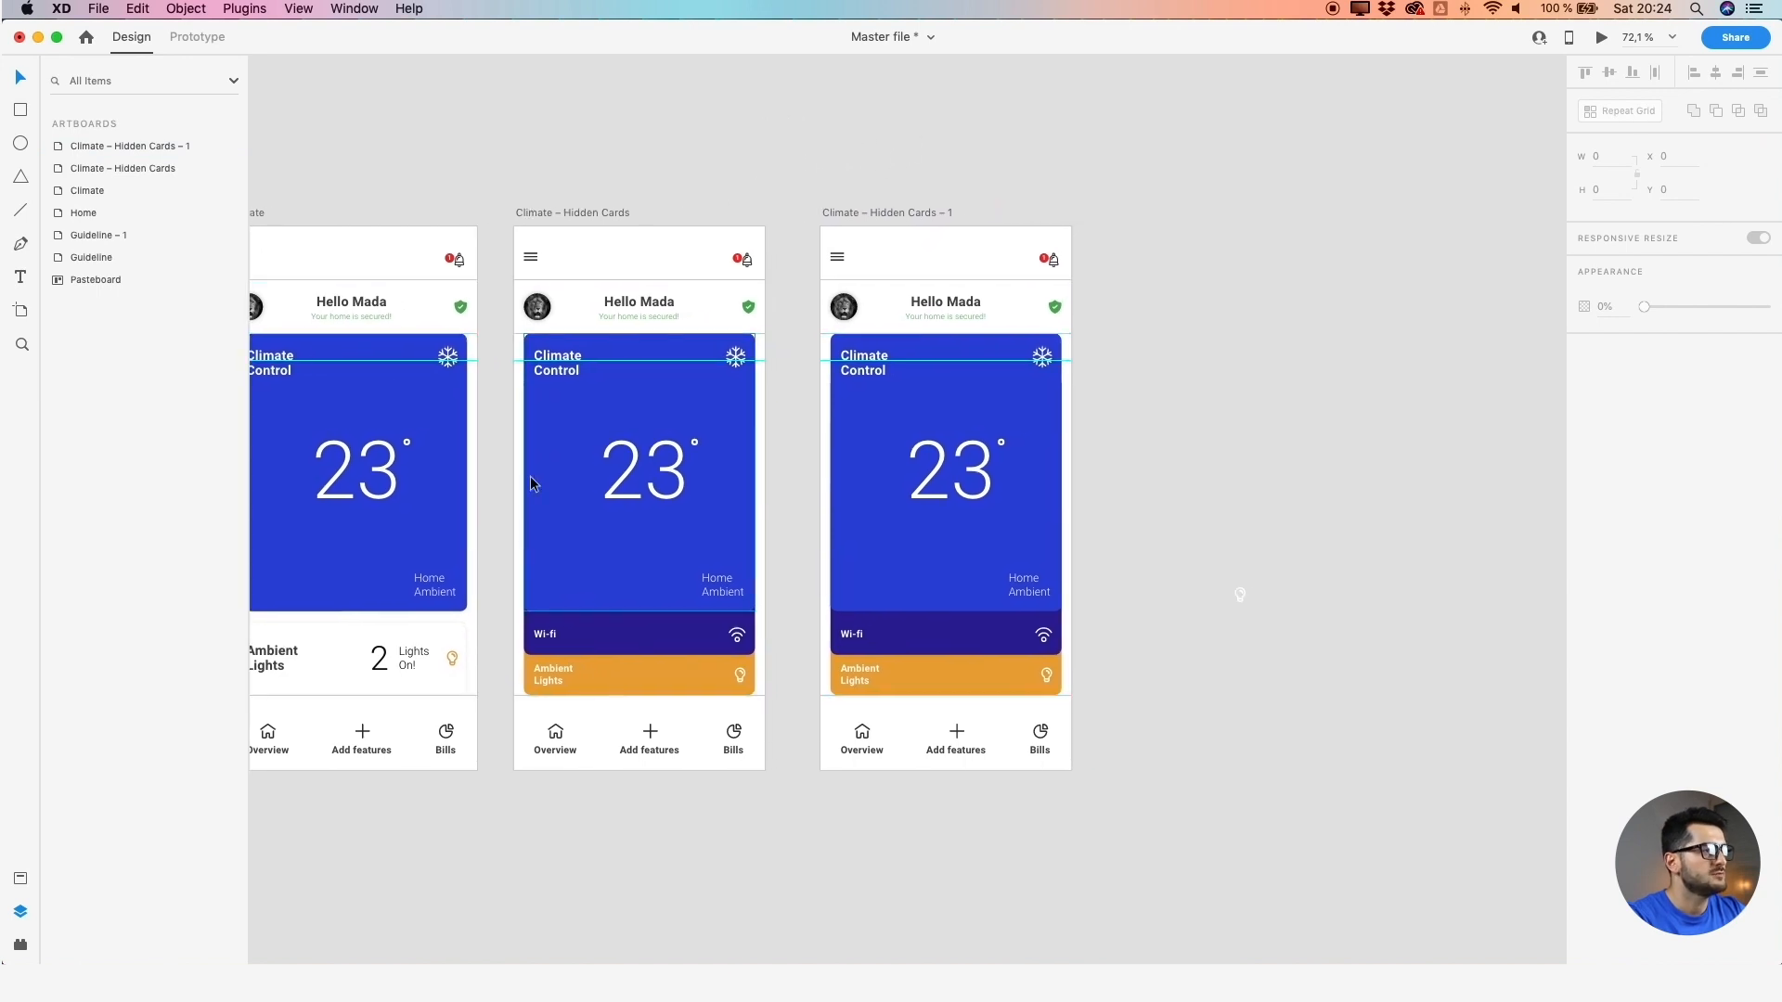
click(644, 643)
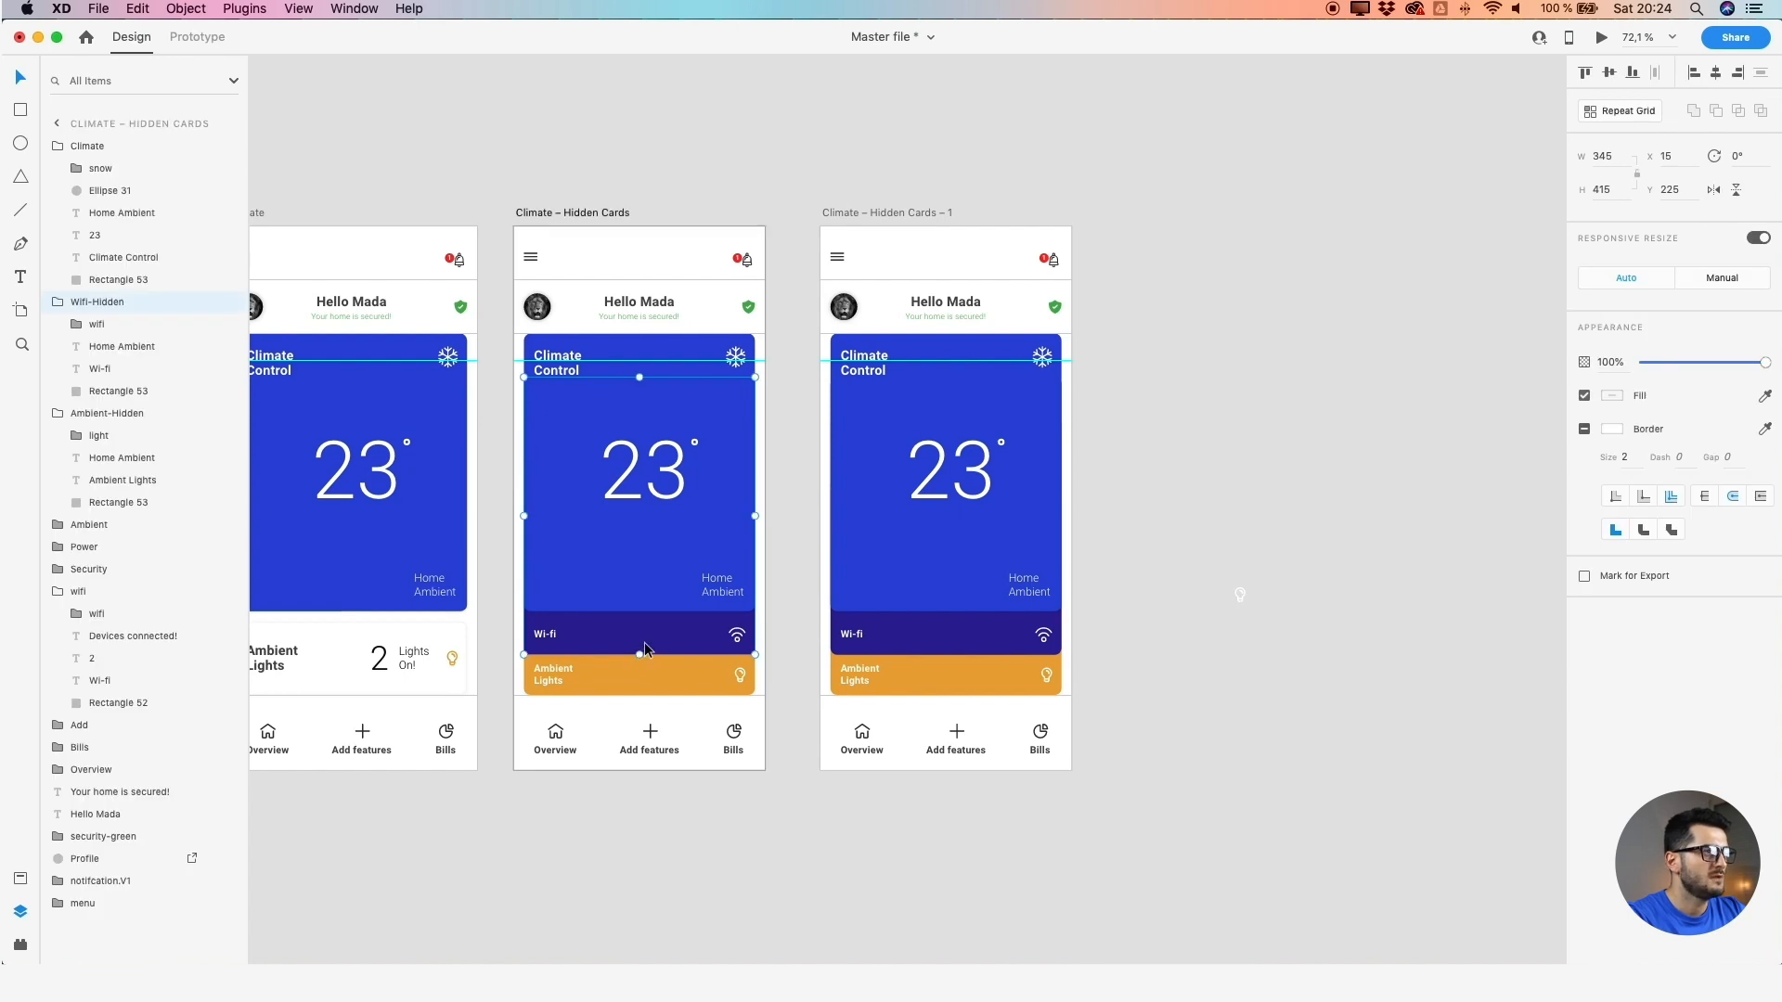
drag(679, 647, 679, 610)
click(696, 691)
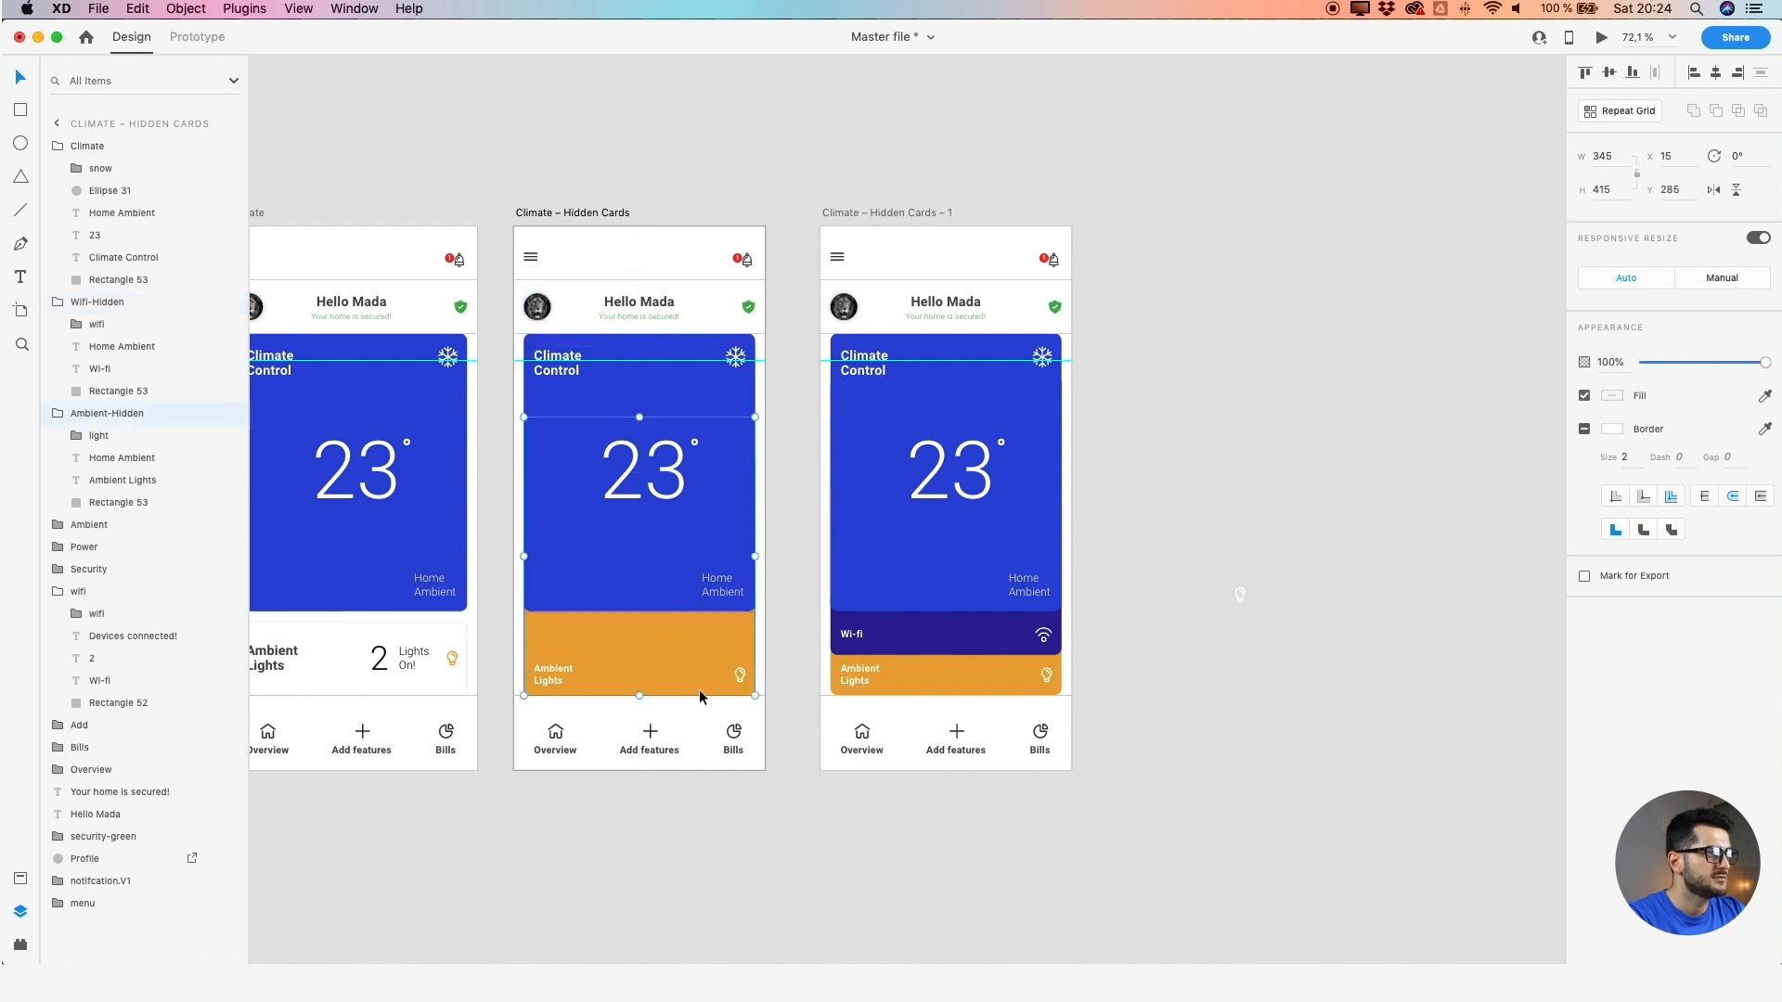
drag(705, 691, 697, 615)
scroll(592, 505, up, 10)
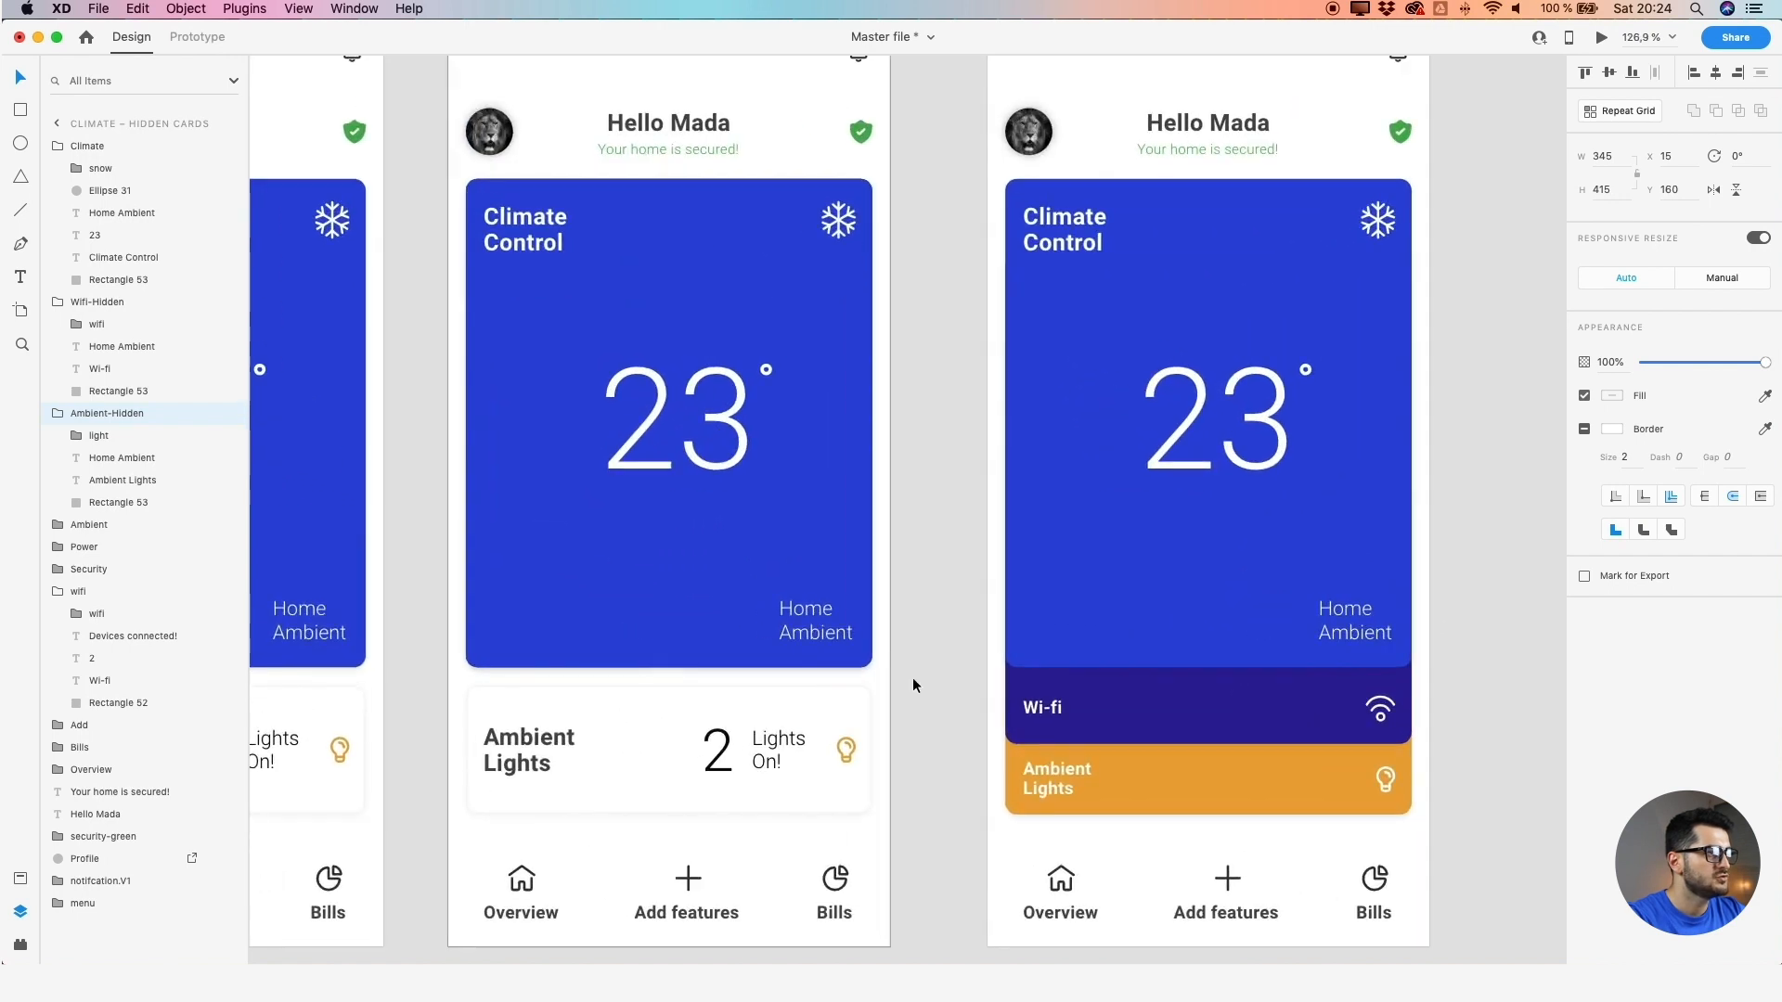
scroll(837, 665, up, 10)
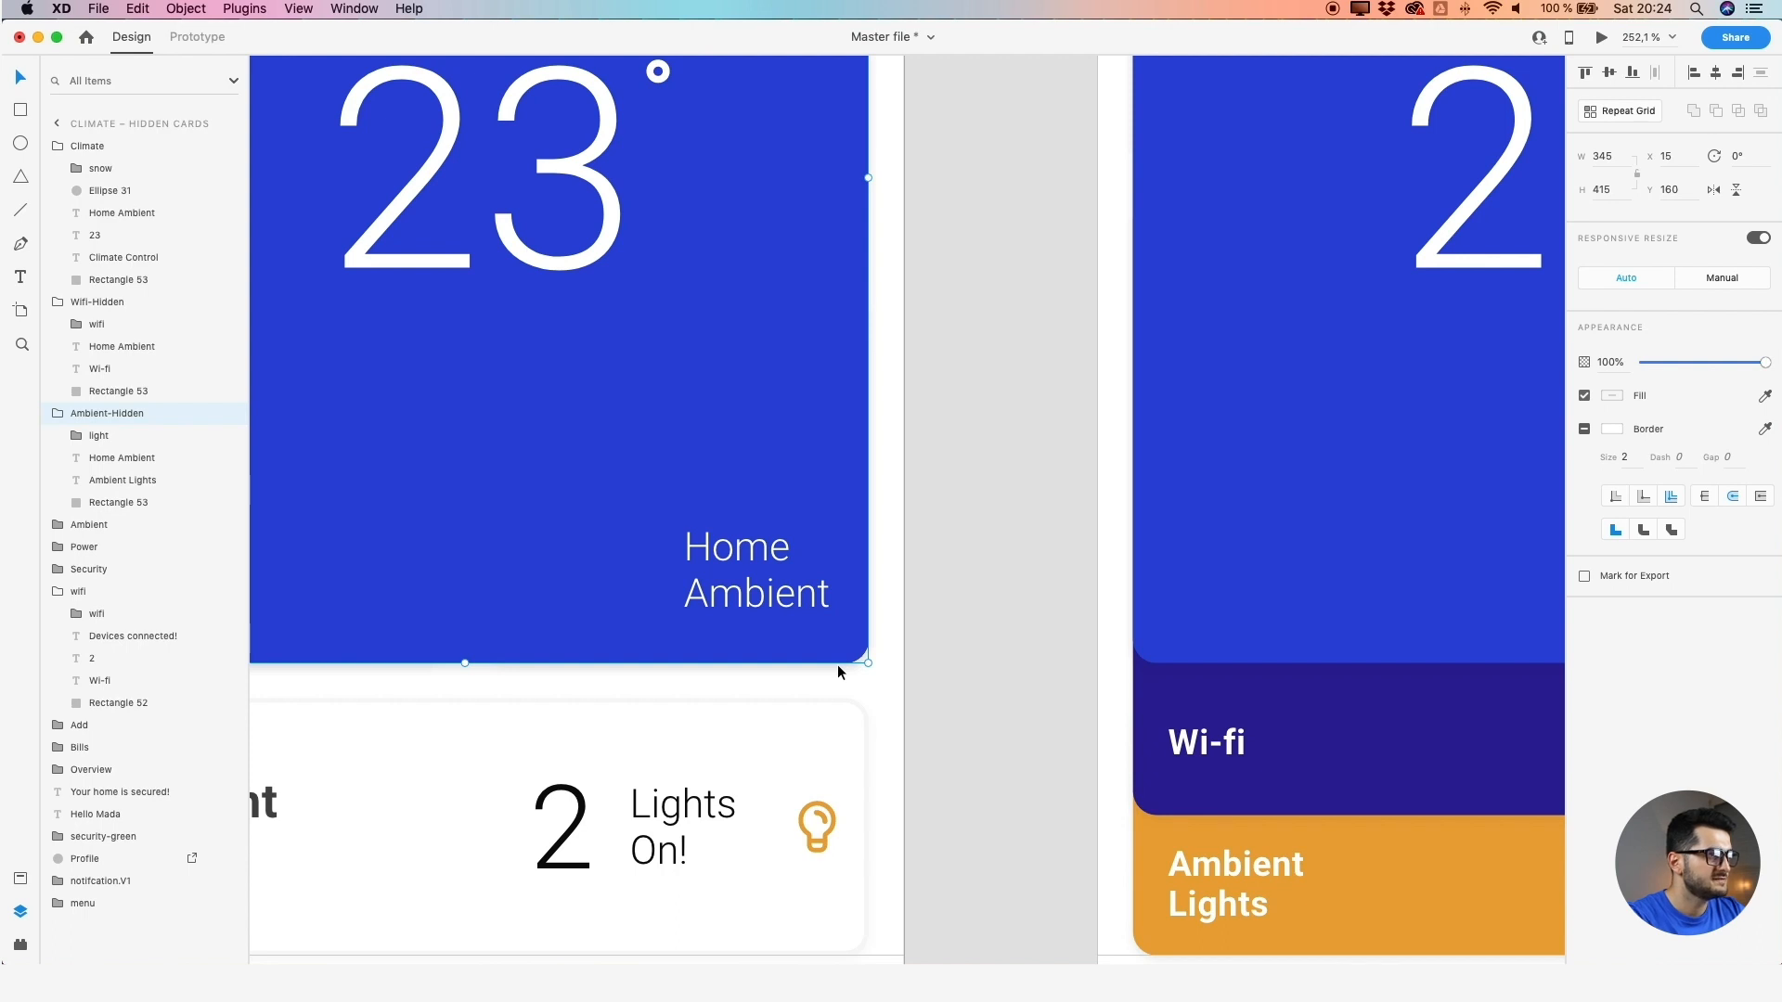
key(Right)
key(Left)
key(Up)
key(Down)
key(Right)
key(Down)
key(Down)
key(Up)
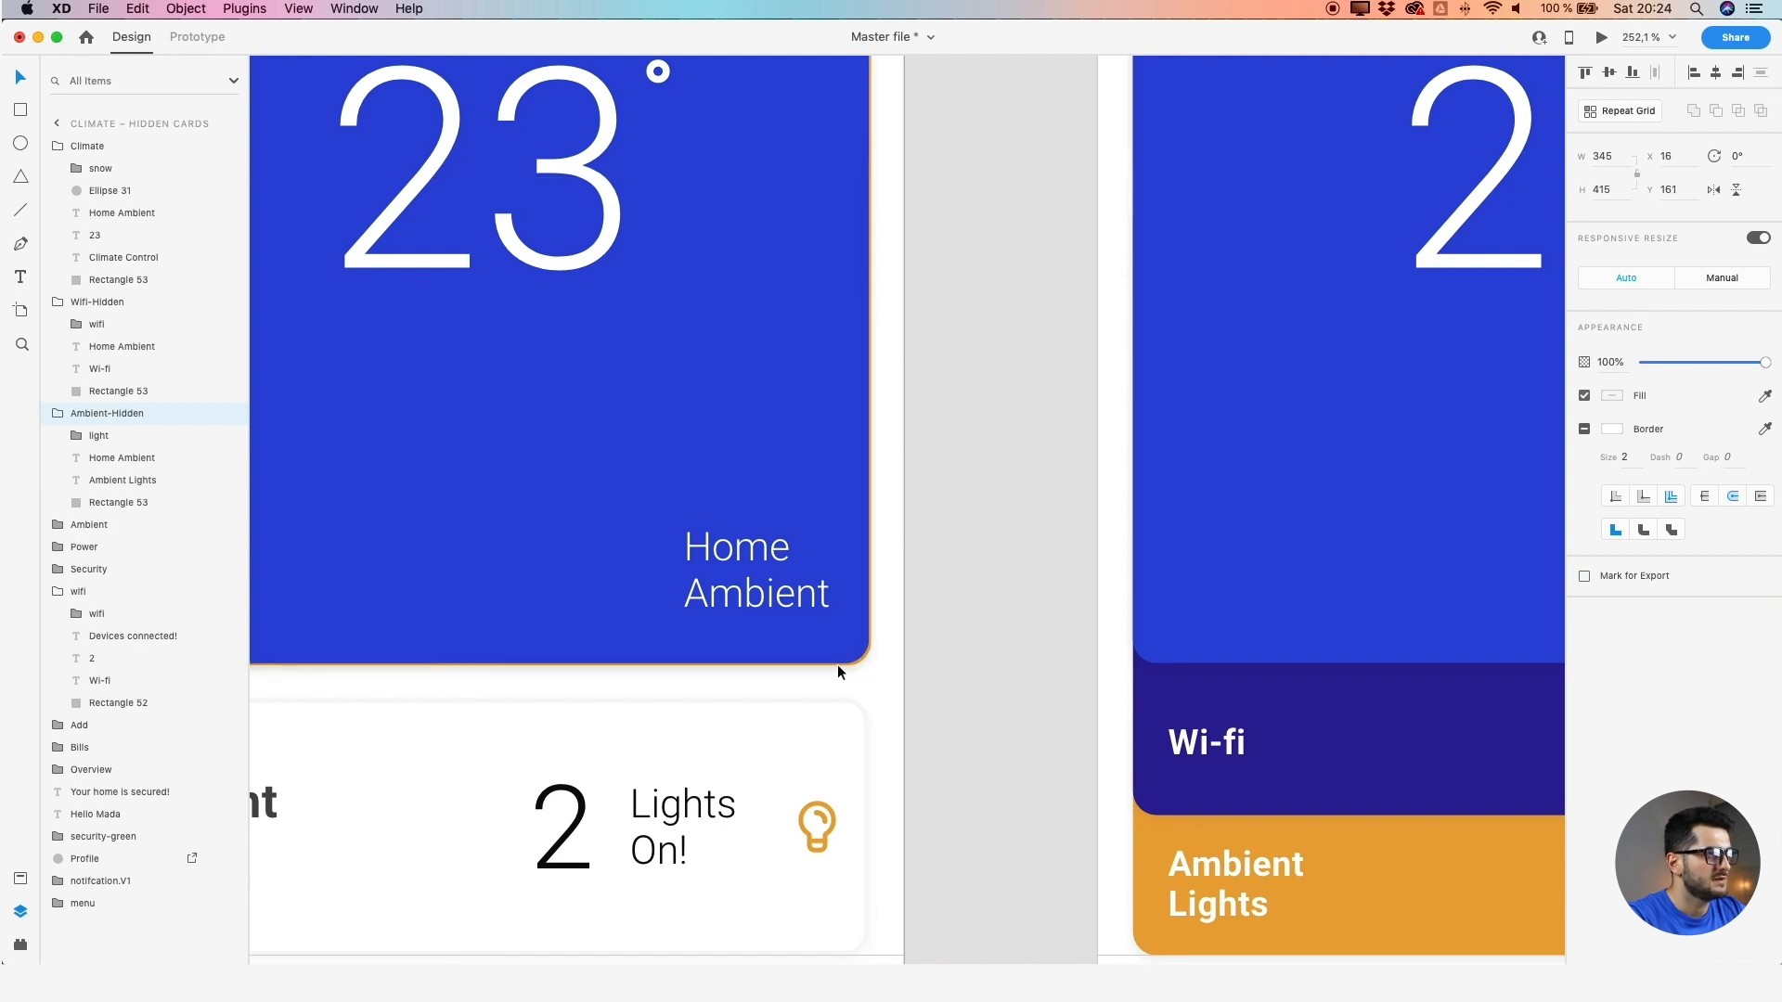
key(super+z)
key(super+z)
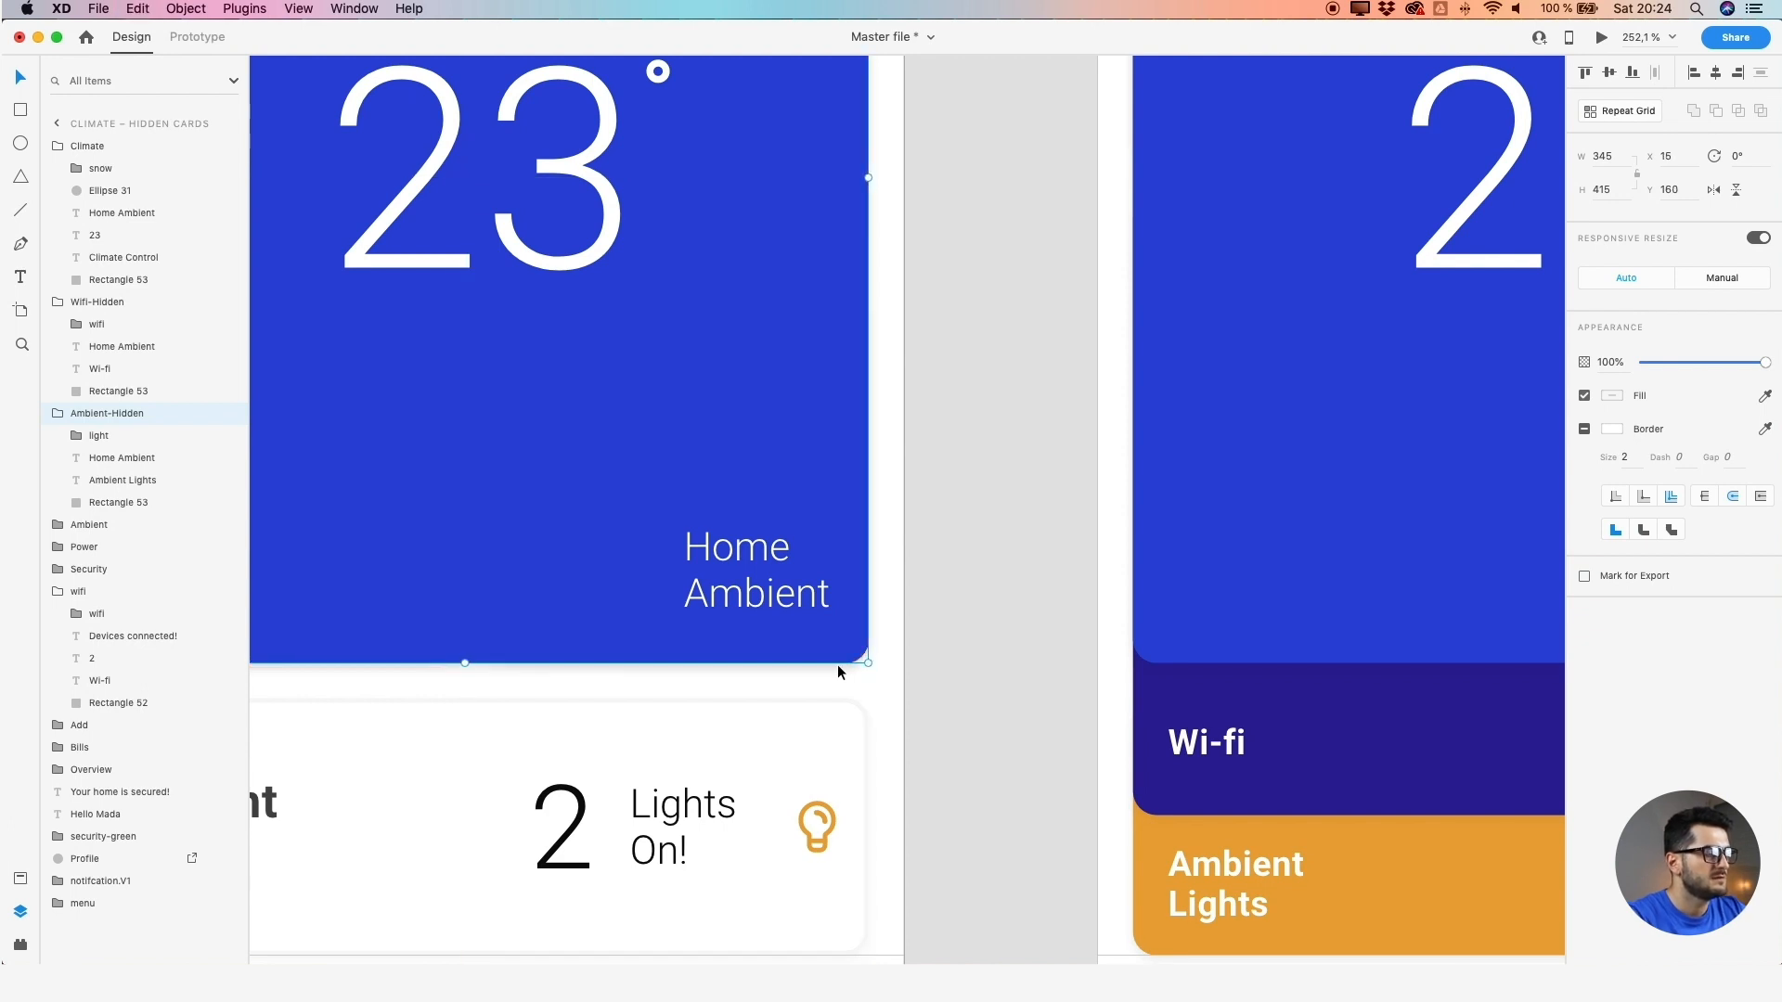
Undo the last move of the Ambient-Hidden card, and tuck it back up behind the climate card
scroll(790, 665, down, 2)
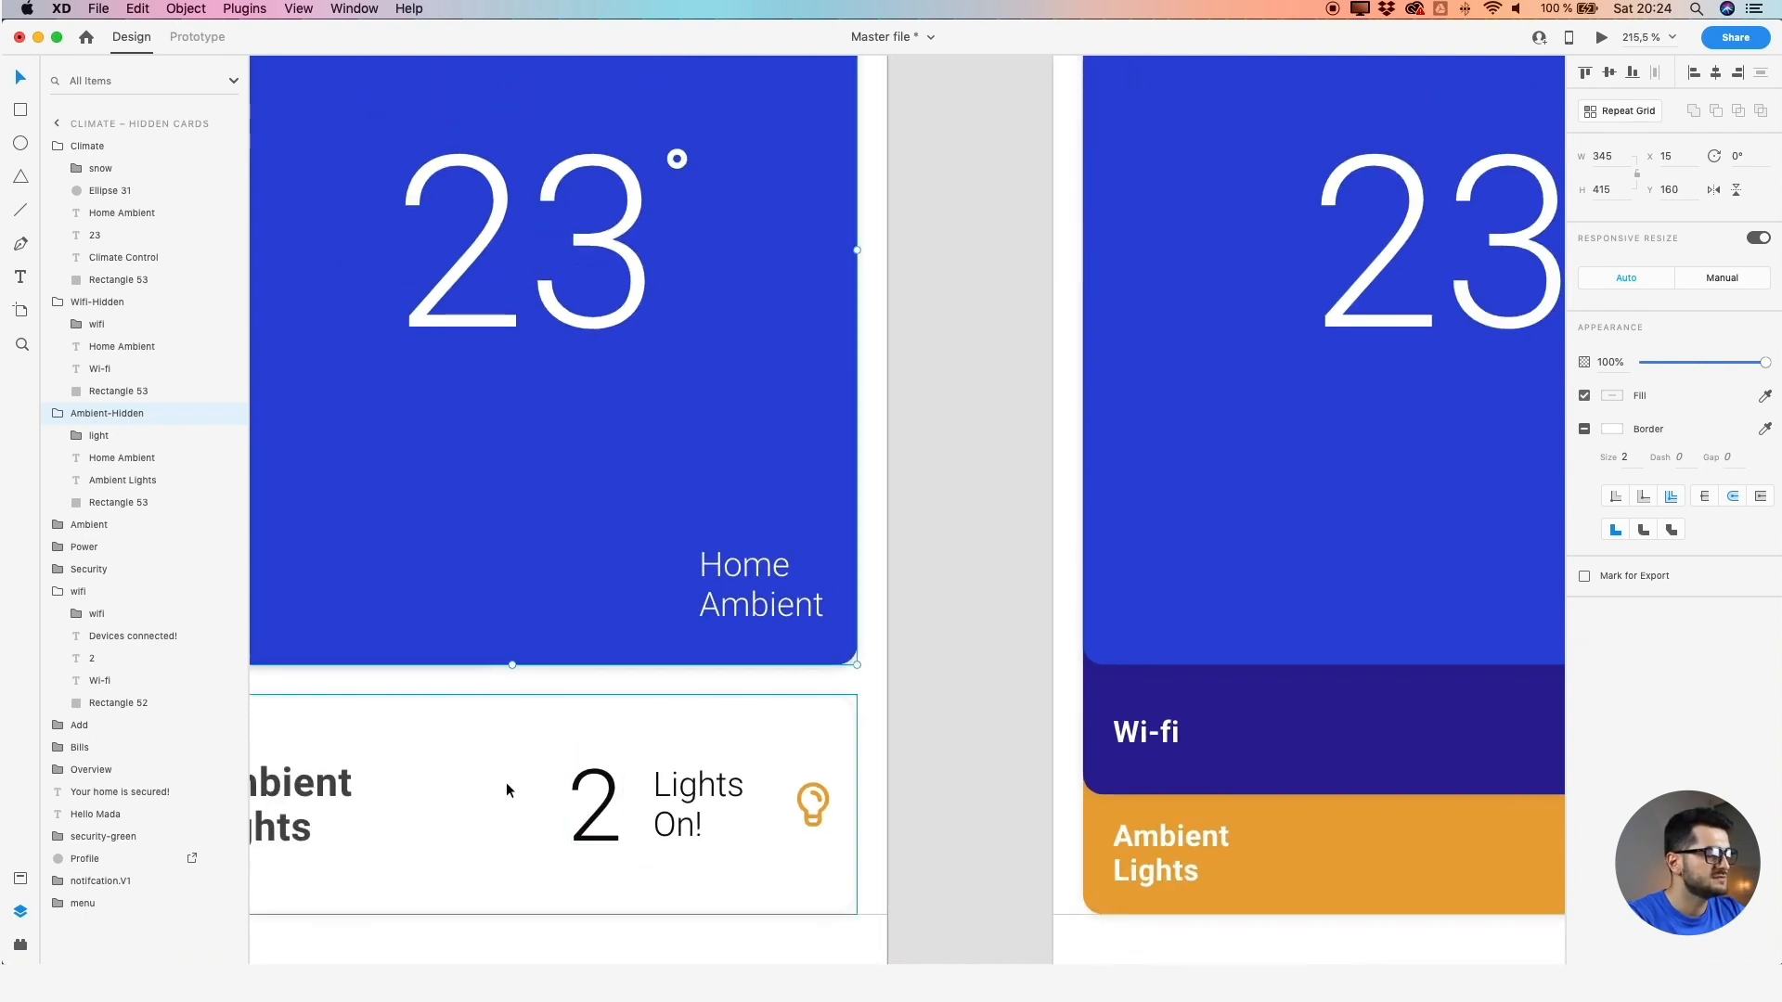
key(super+z)
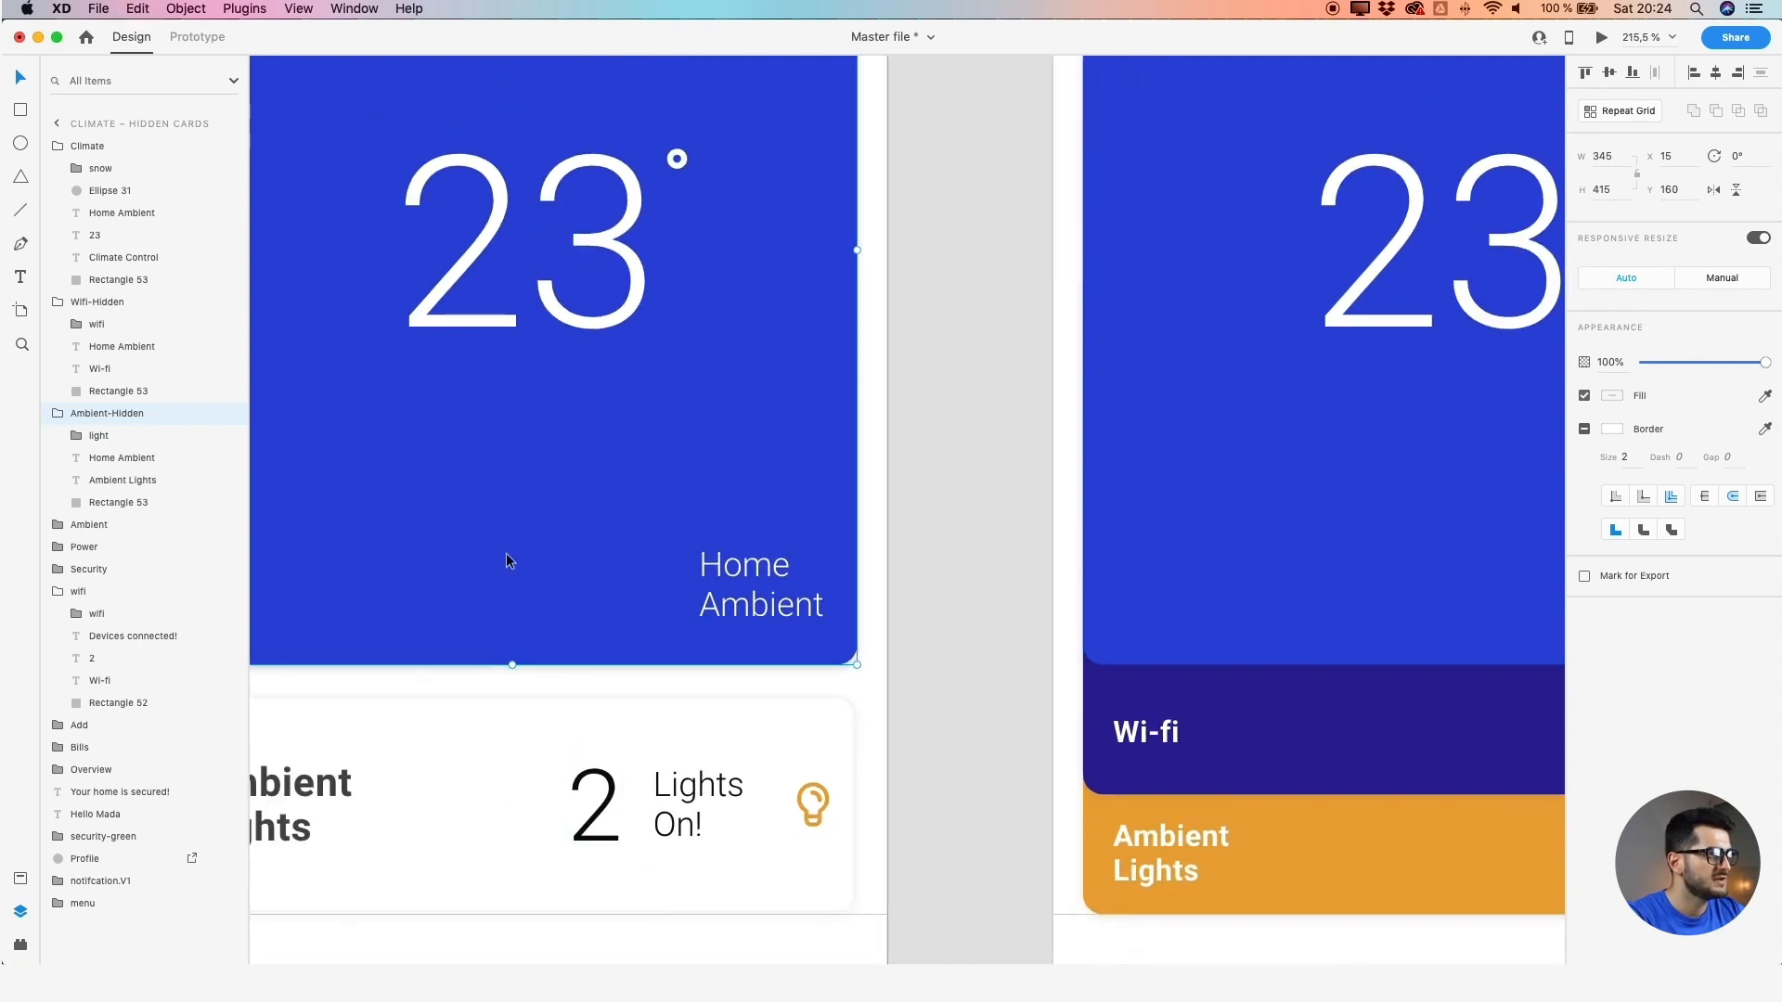
scroll(539, 703, down, 3)
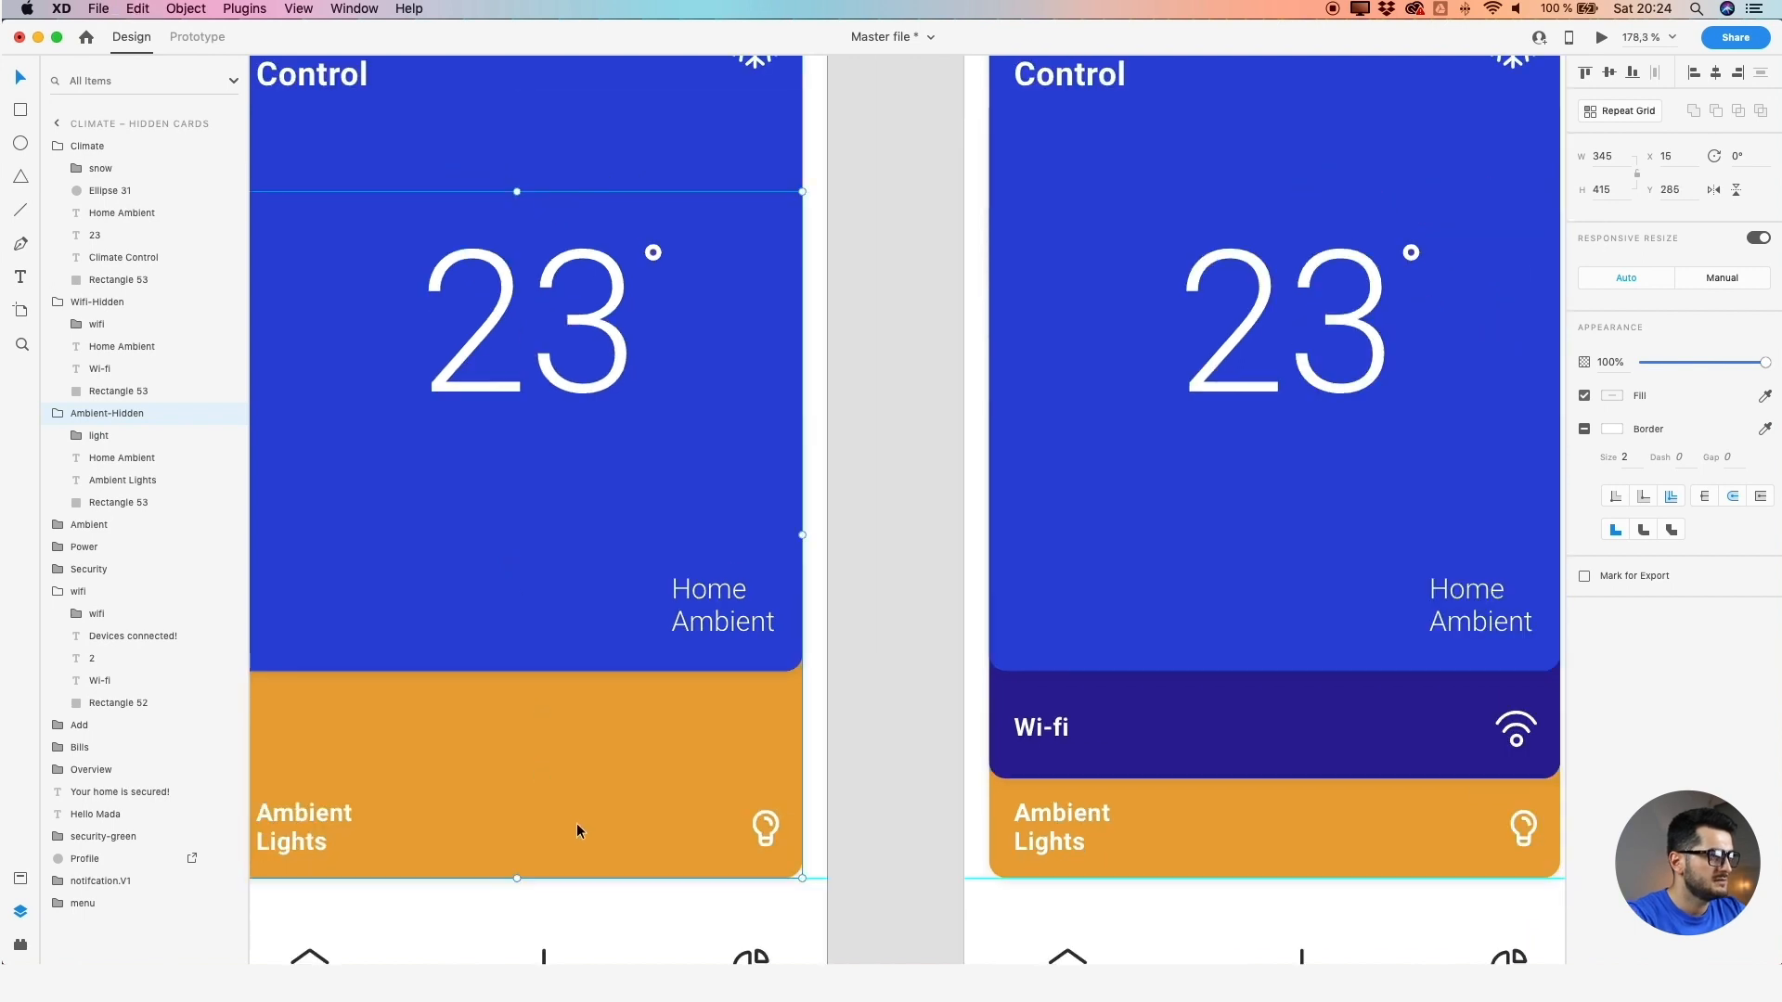
drag(577, 822, 584, 631)
Compare the Climate – Hidden Cards artboard with its copy, checking the Wi-fi and Ambient Lights cards beneath the climate card
scroll(871, 654, down, 5)
click(874, 654)
drag(875, 655, 723, 661)
scroll(723, 661, down, 1)
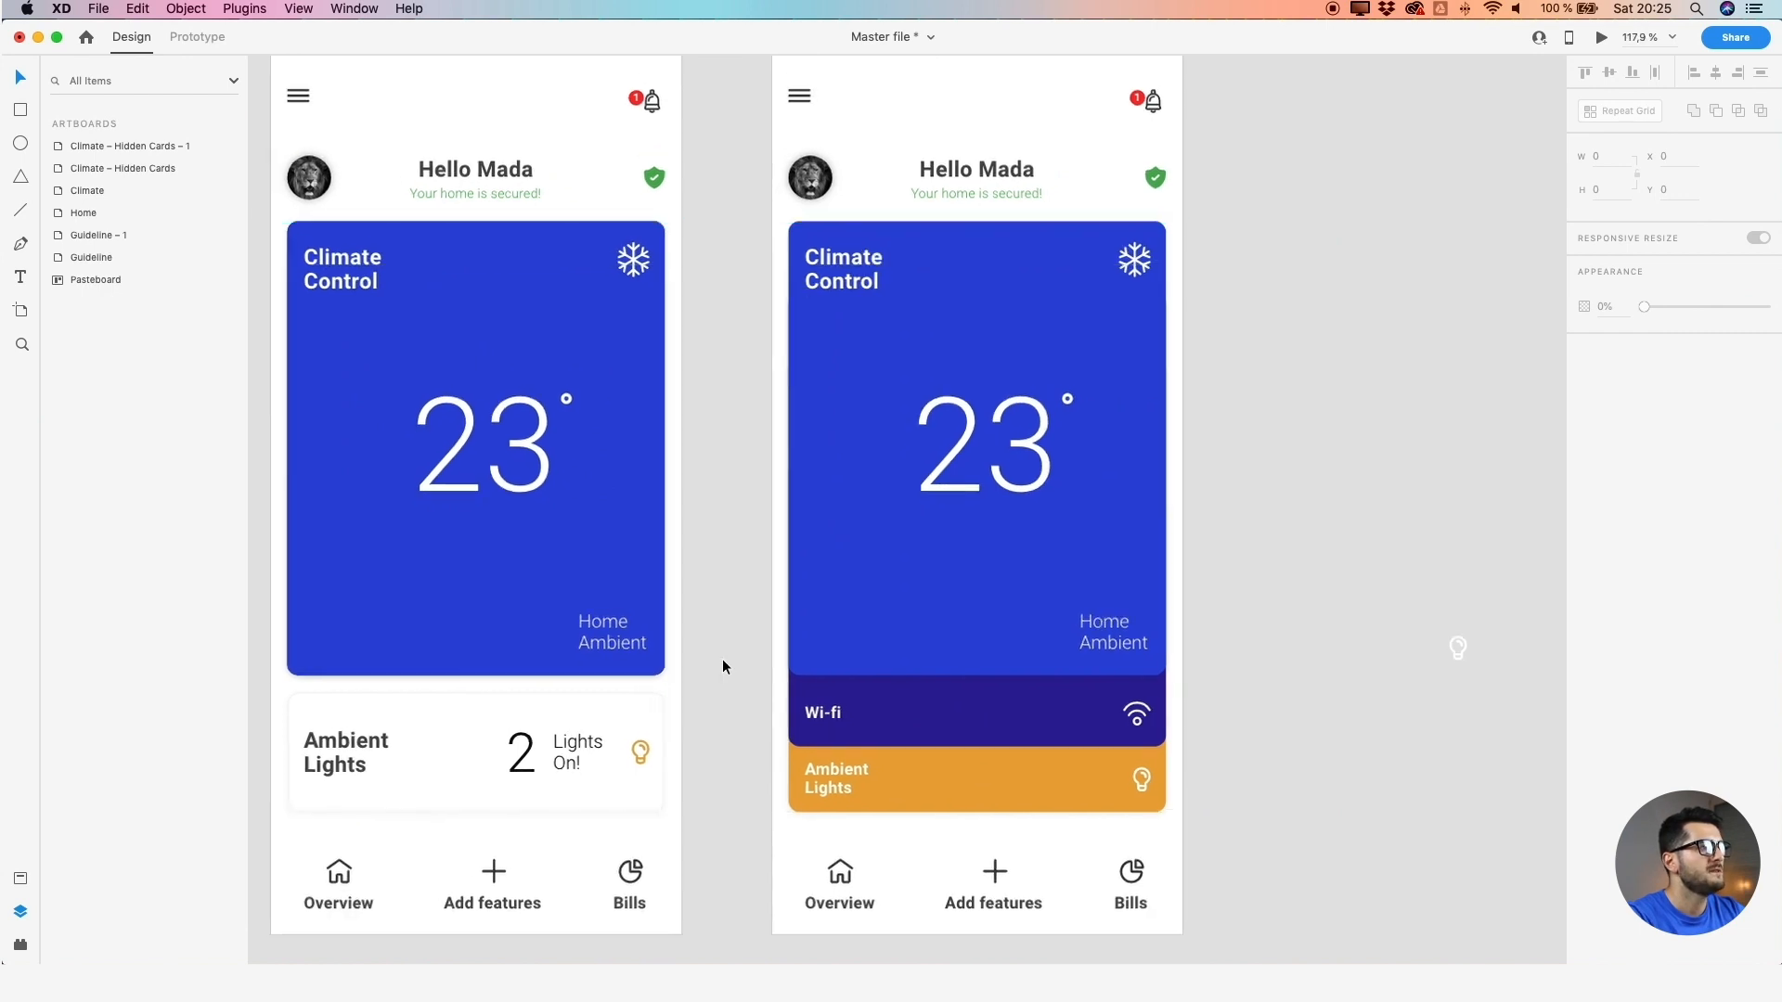
scroll(722, 659, down, 1)
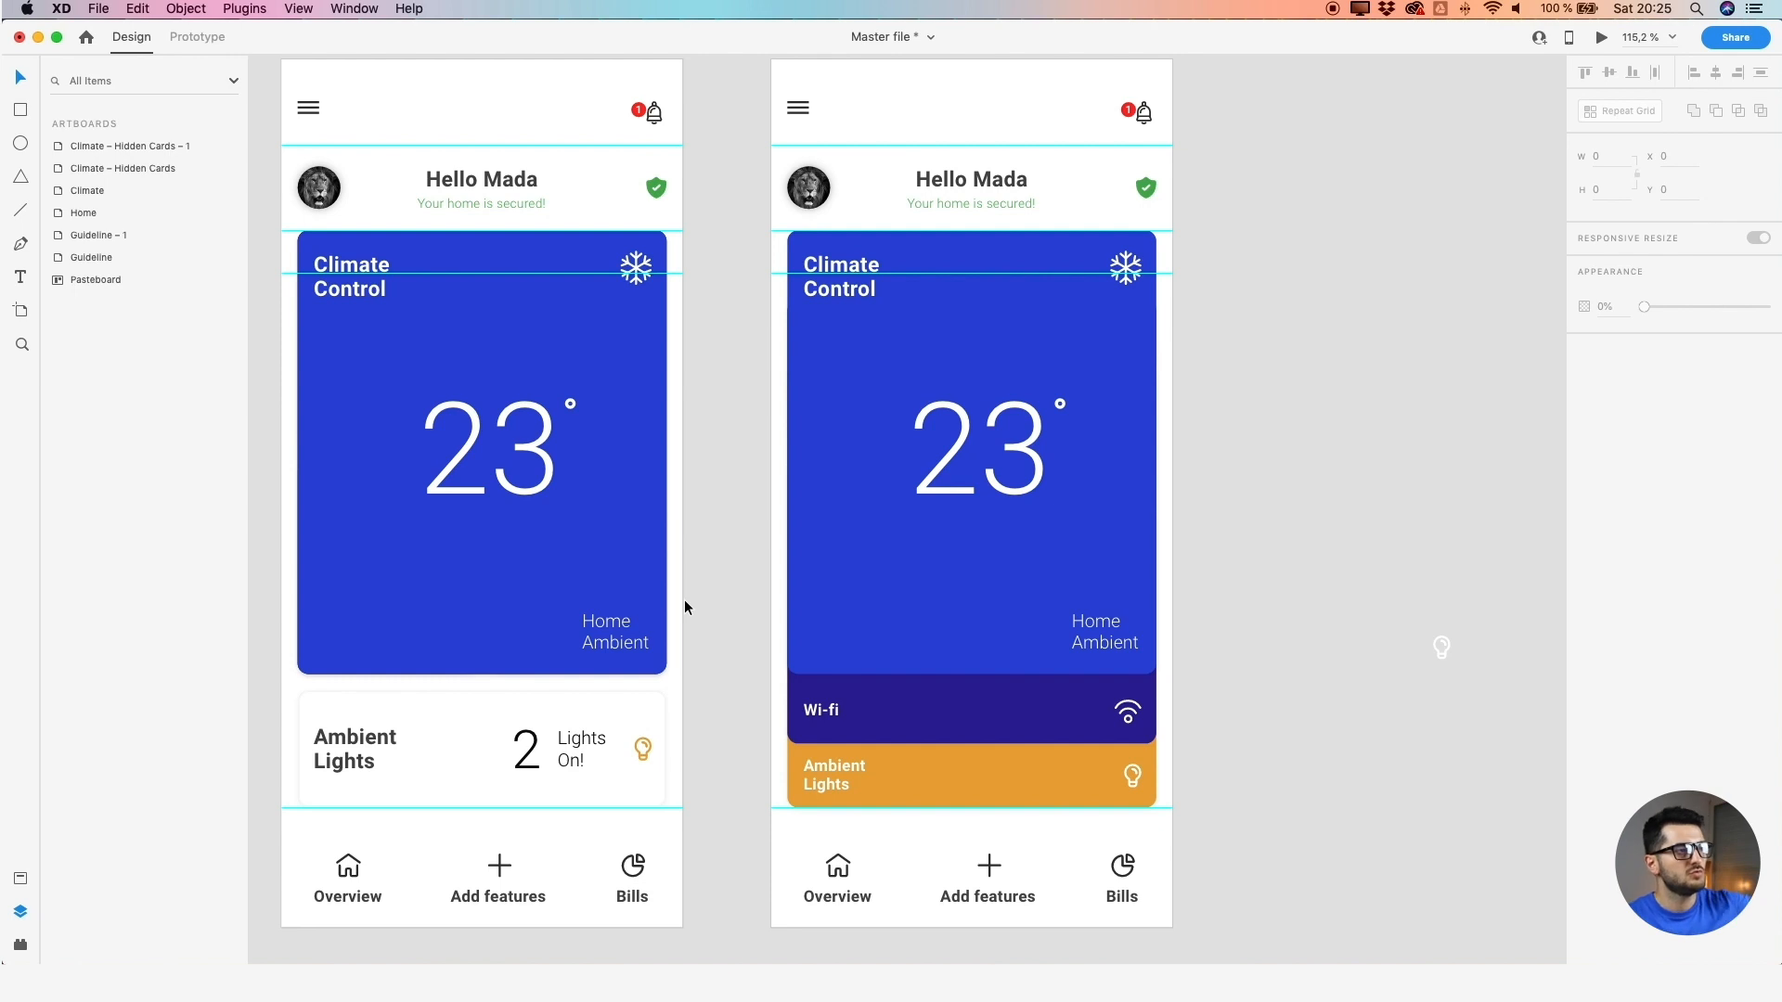
click(880, 700)
click(1041, 777)
scroll(1040, 774, down, 1)
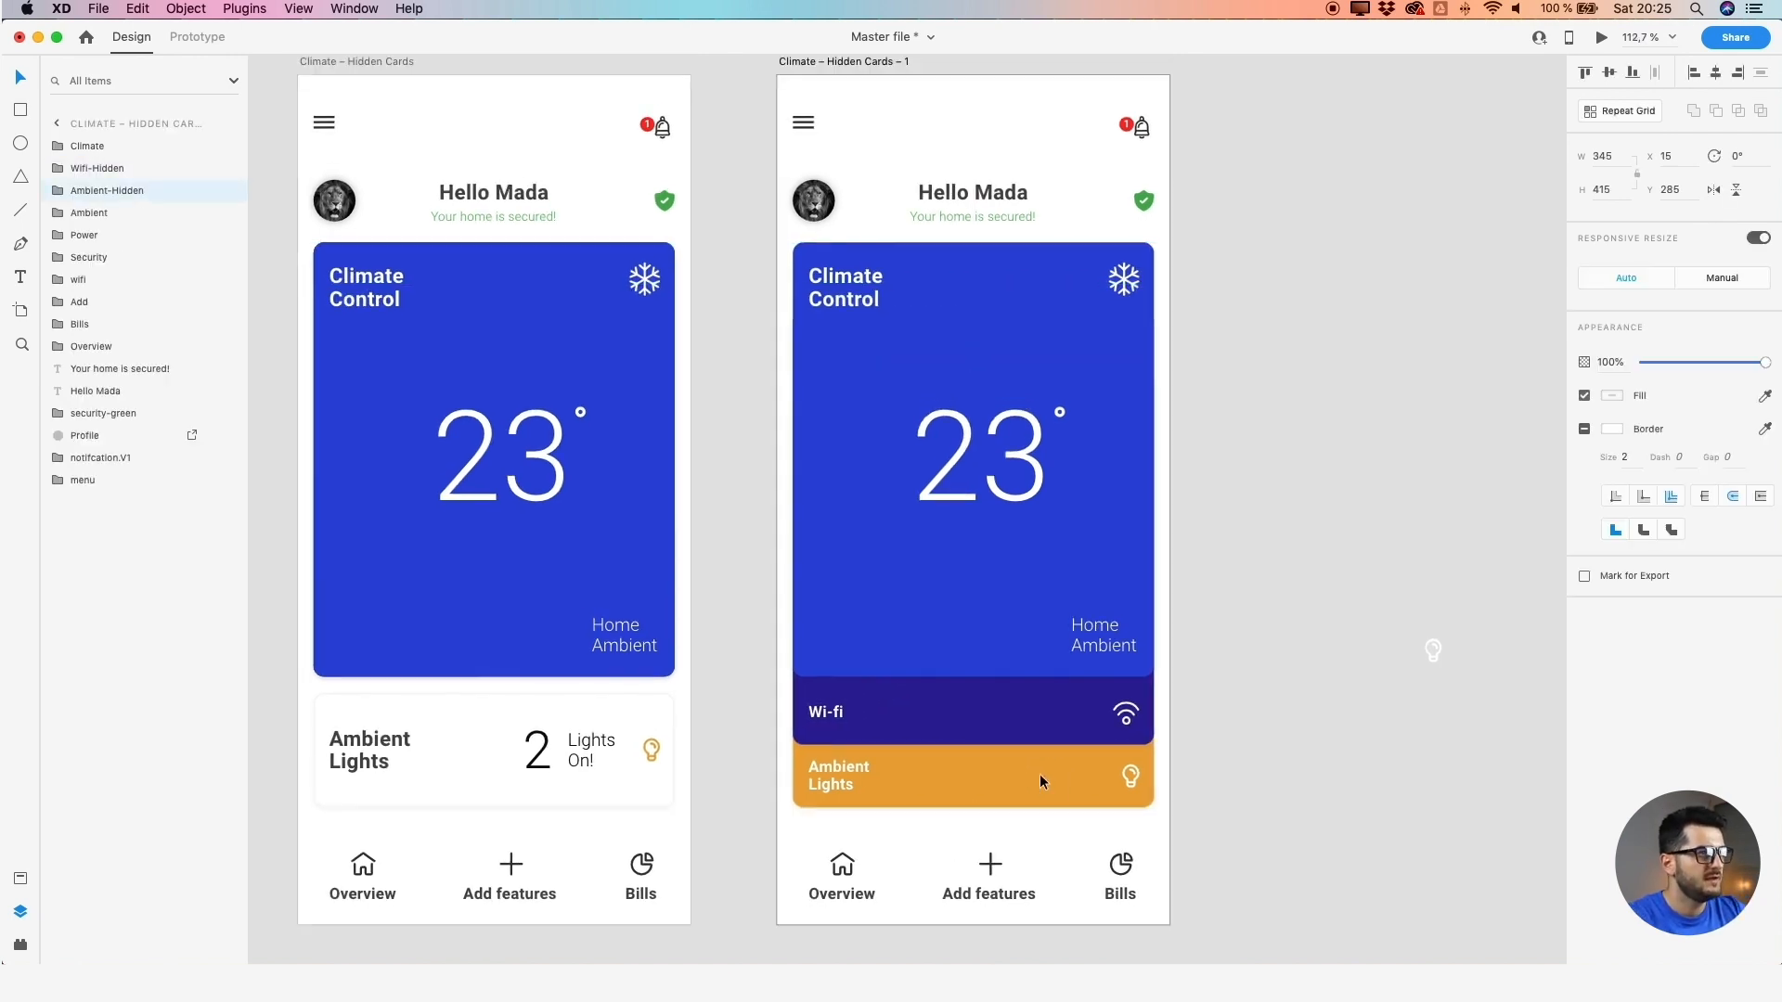
Rename the copied artboard as Climate – Drop Cards
double_click(880, 70)
click(861, 66)
mouse_move(862, 65)
mouse_down()
mouse_move(824, 60)
mouse_move(860, 63)
mouse_up()
click(829, 62)
text(Drop)
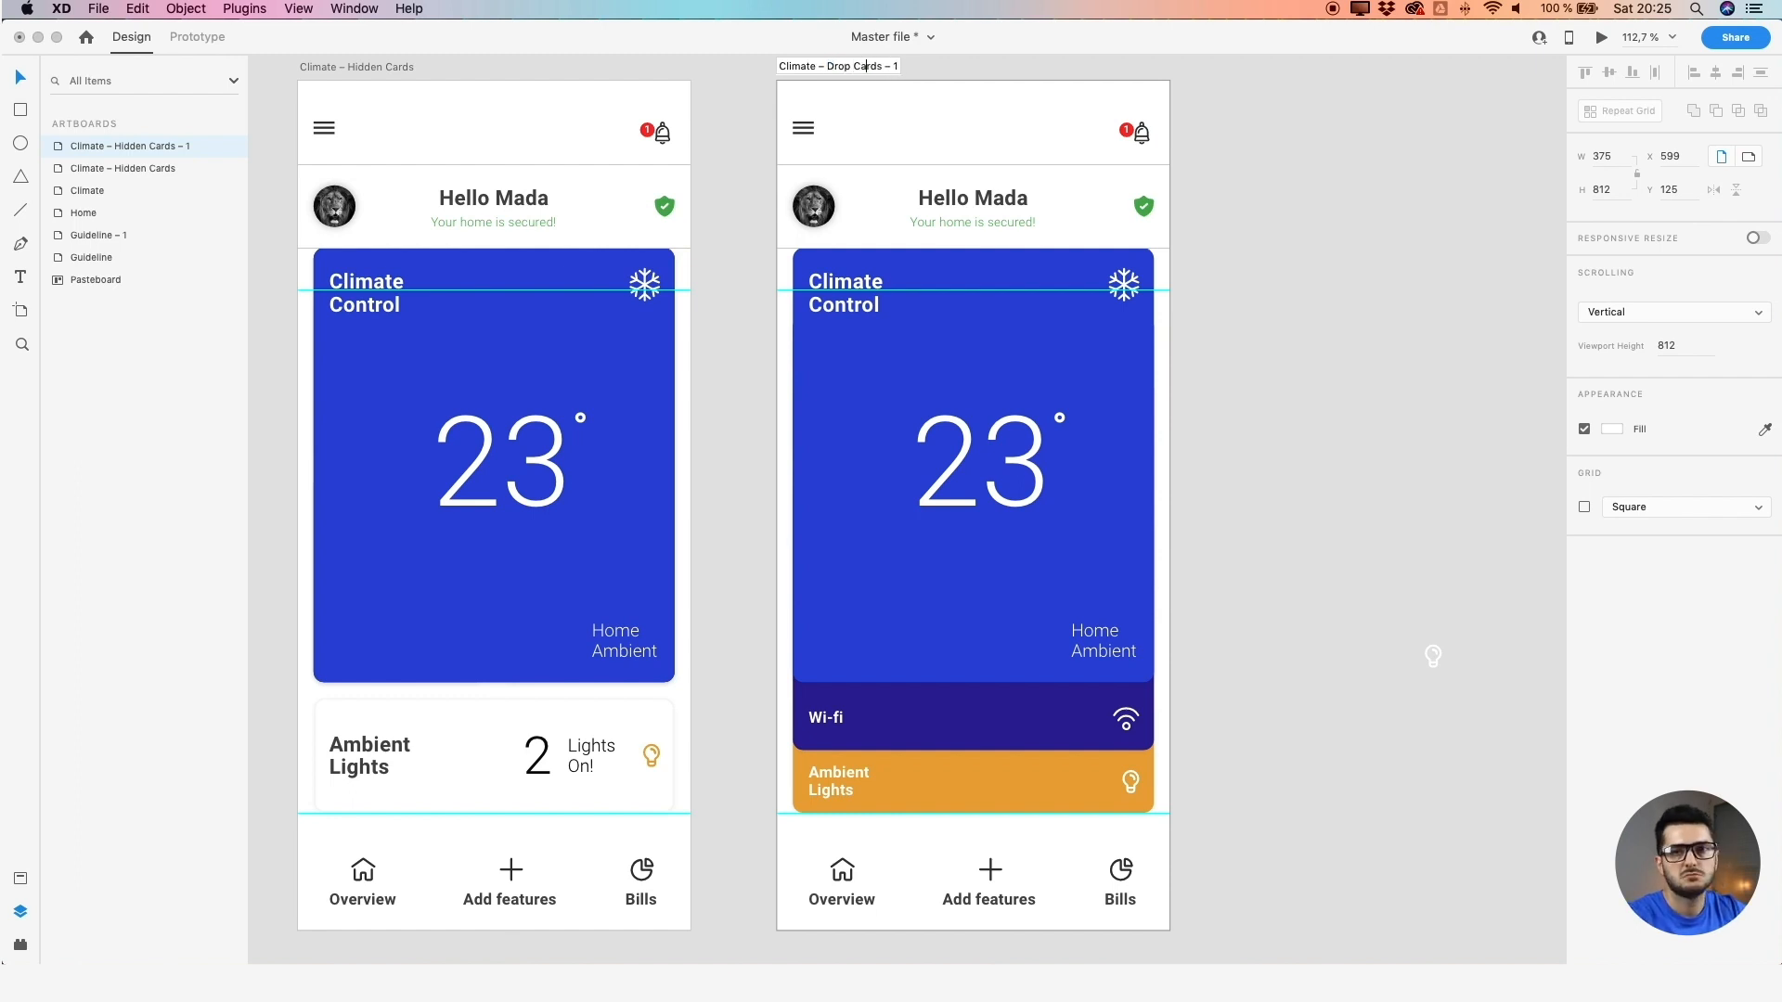
key(BackSpace)
key(BackSpace)
key(BackSpace)
key(BackSpace)
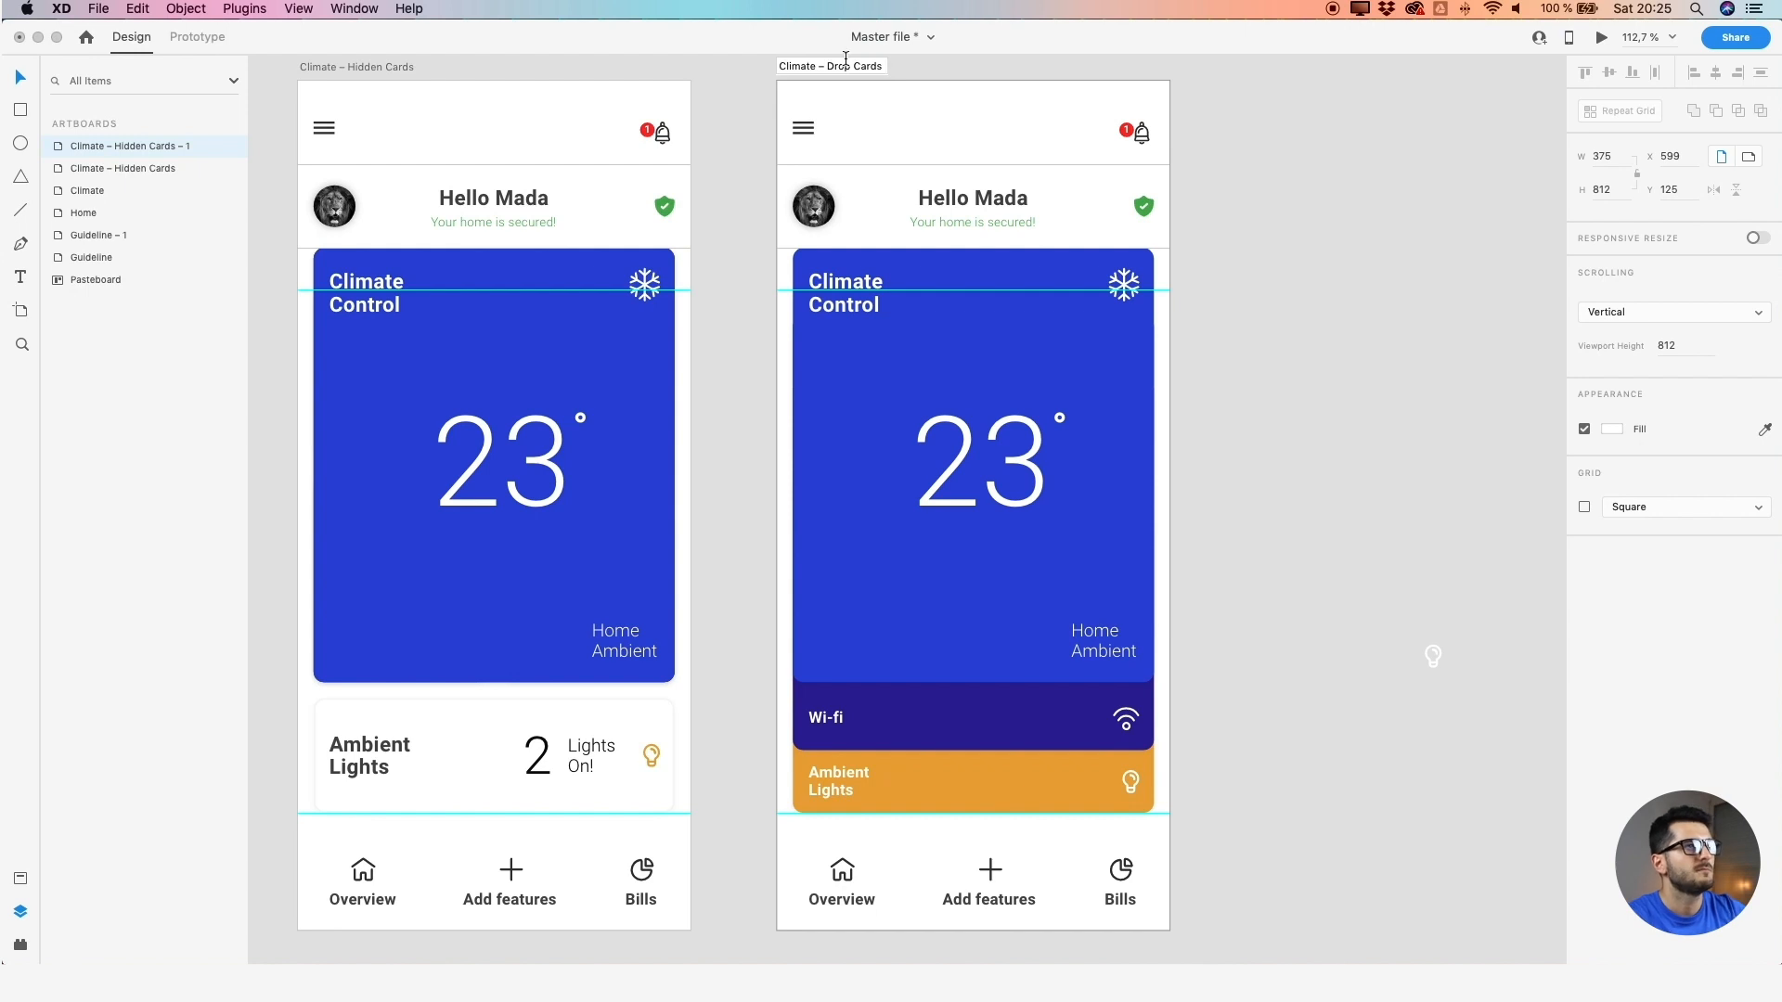
key(Return)
Delete the stray light icon from the pasteboard beside the Climate – Drop Cards artboard
drag(1277, 210, 1173, 207)
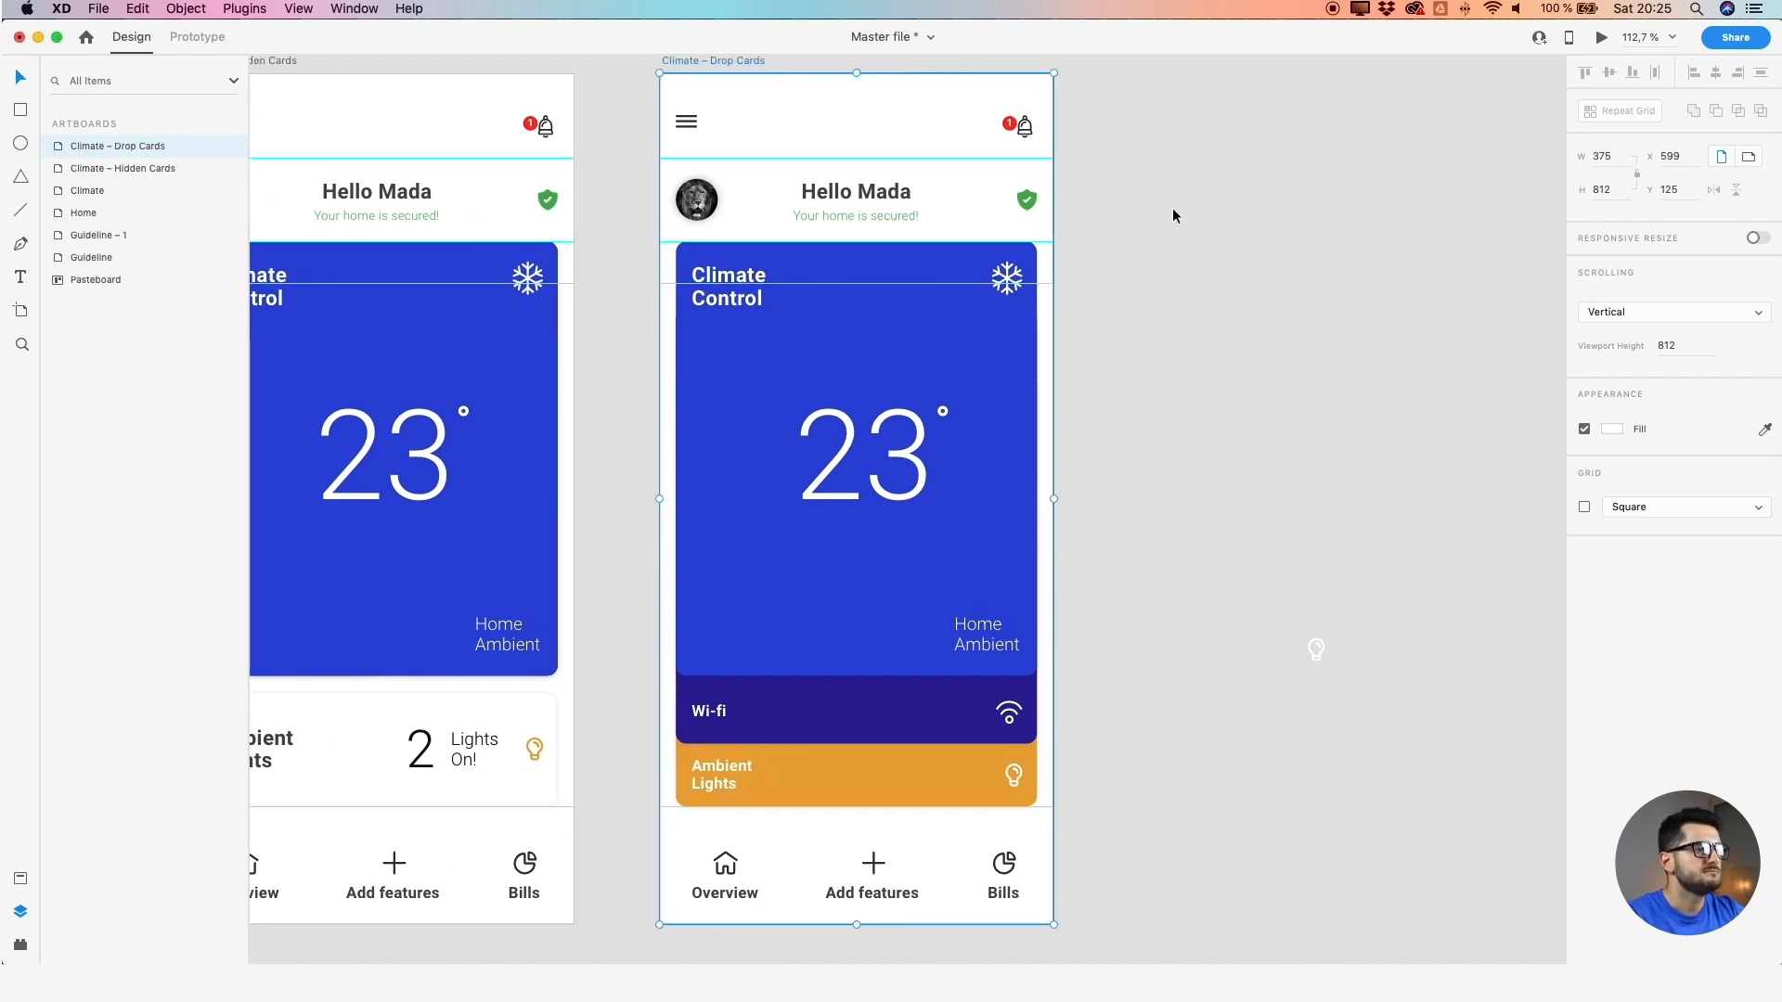
drag(1272, 576, 1356, 677)
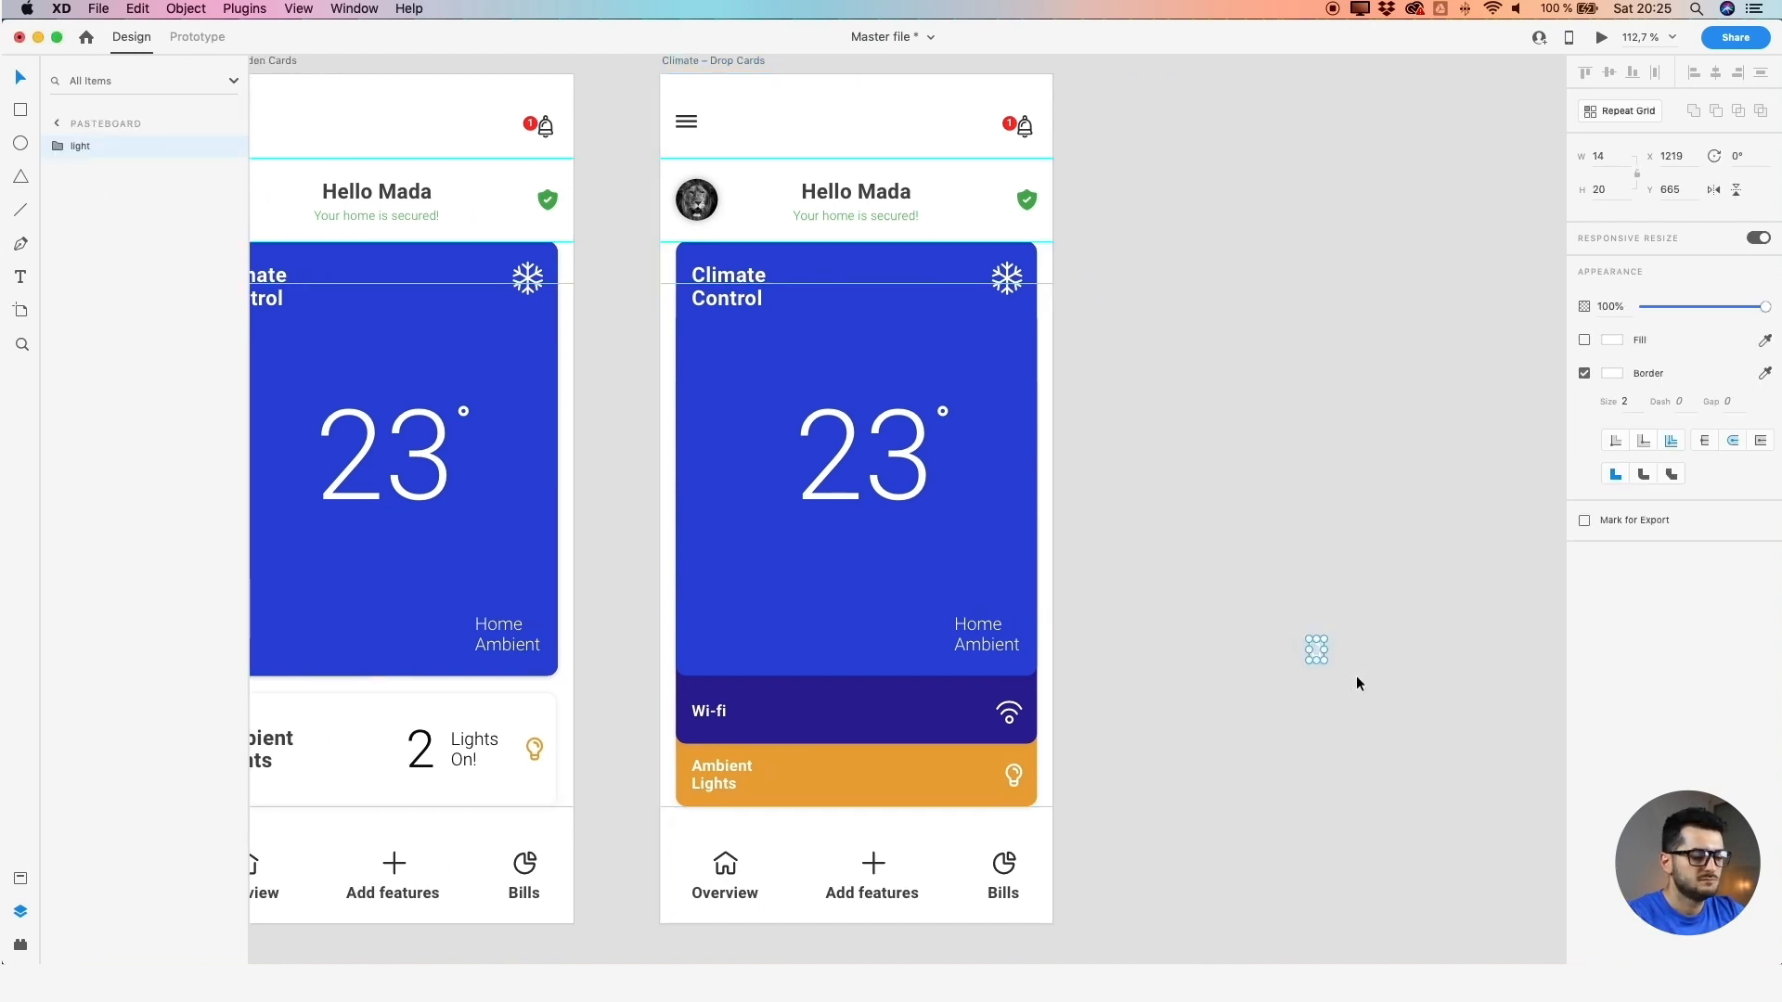
key(Delete)
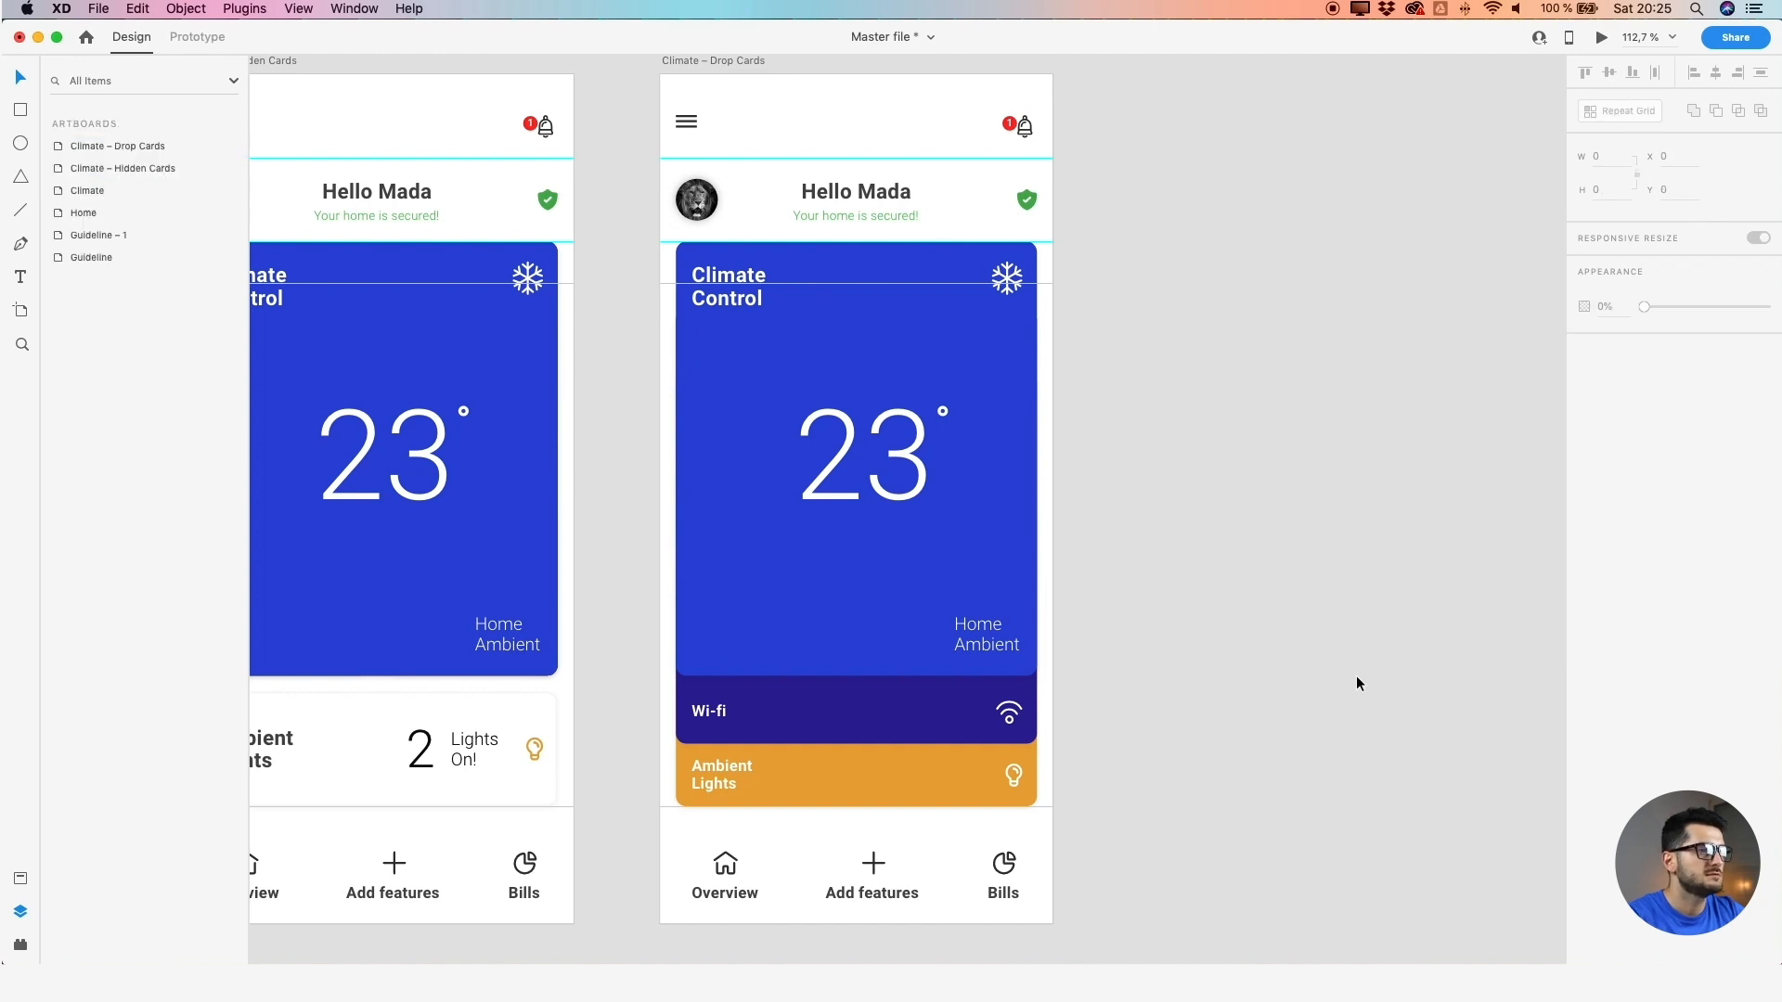
Move the Climate – Drop Cards artboard closer to Climate – Hidden Cards, to X 571, Y 125
scroll(1250, 670, down, 5)
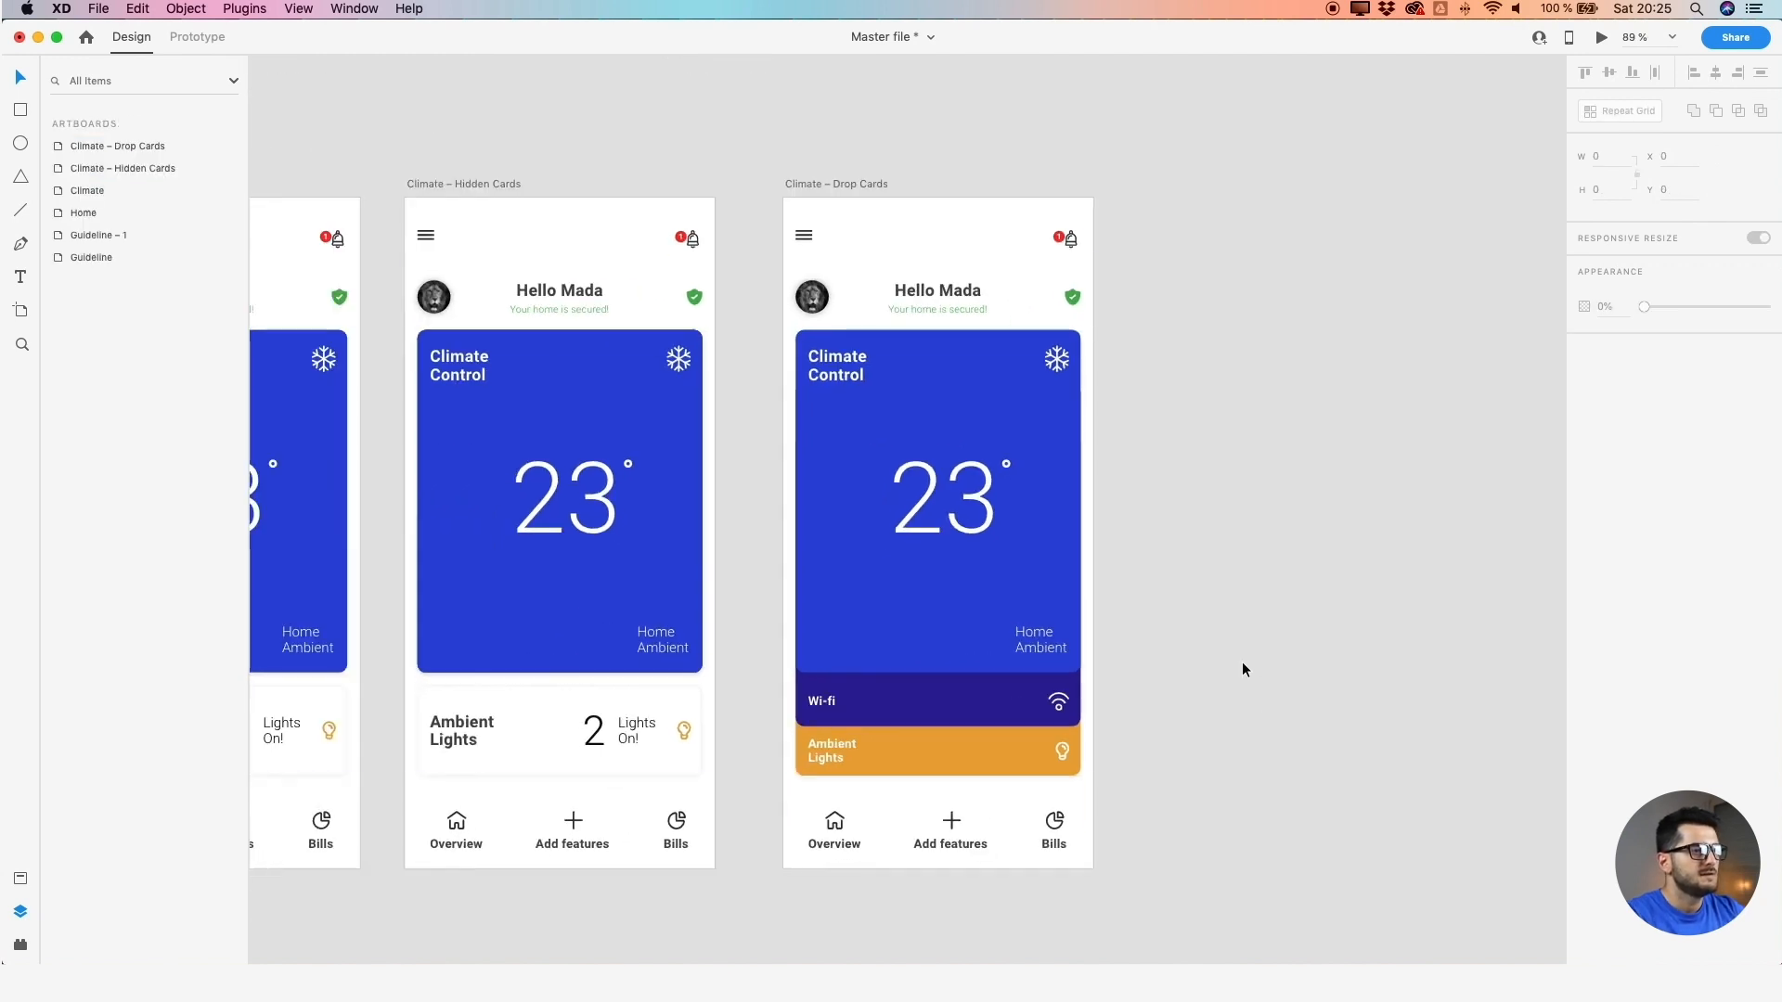
drag(1240, 661, 1301, 647)
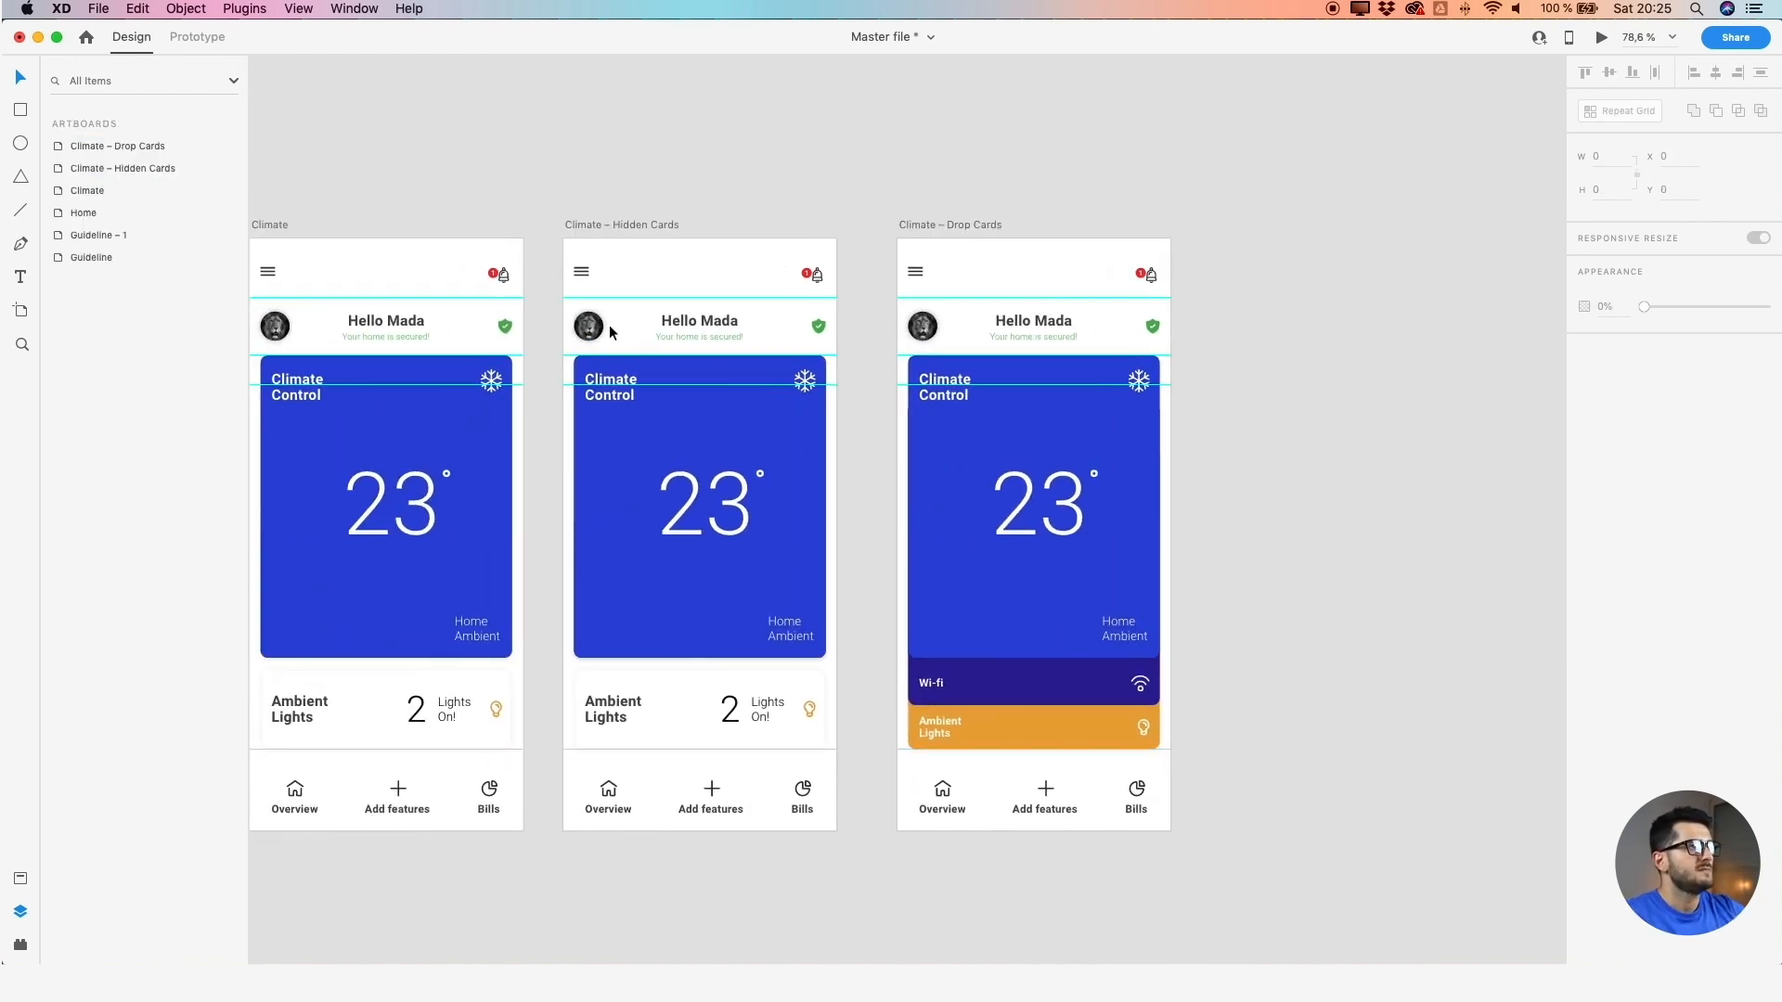
drag(915, 226, 894, 227)
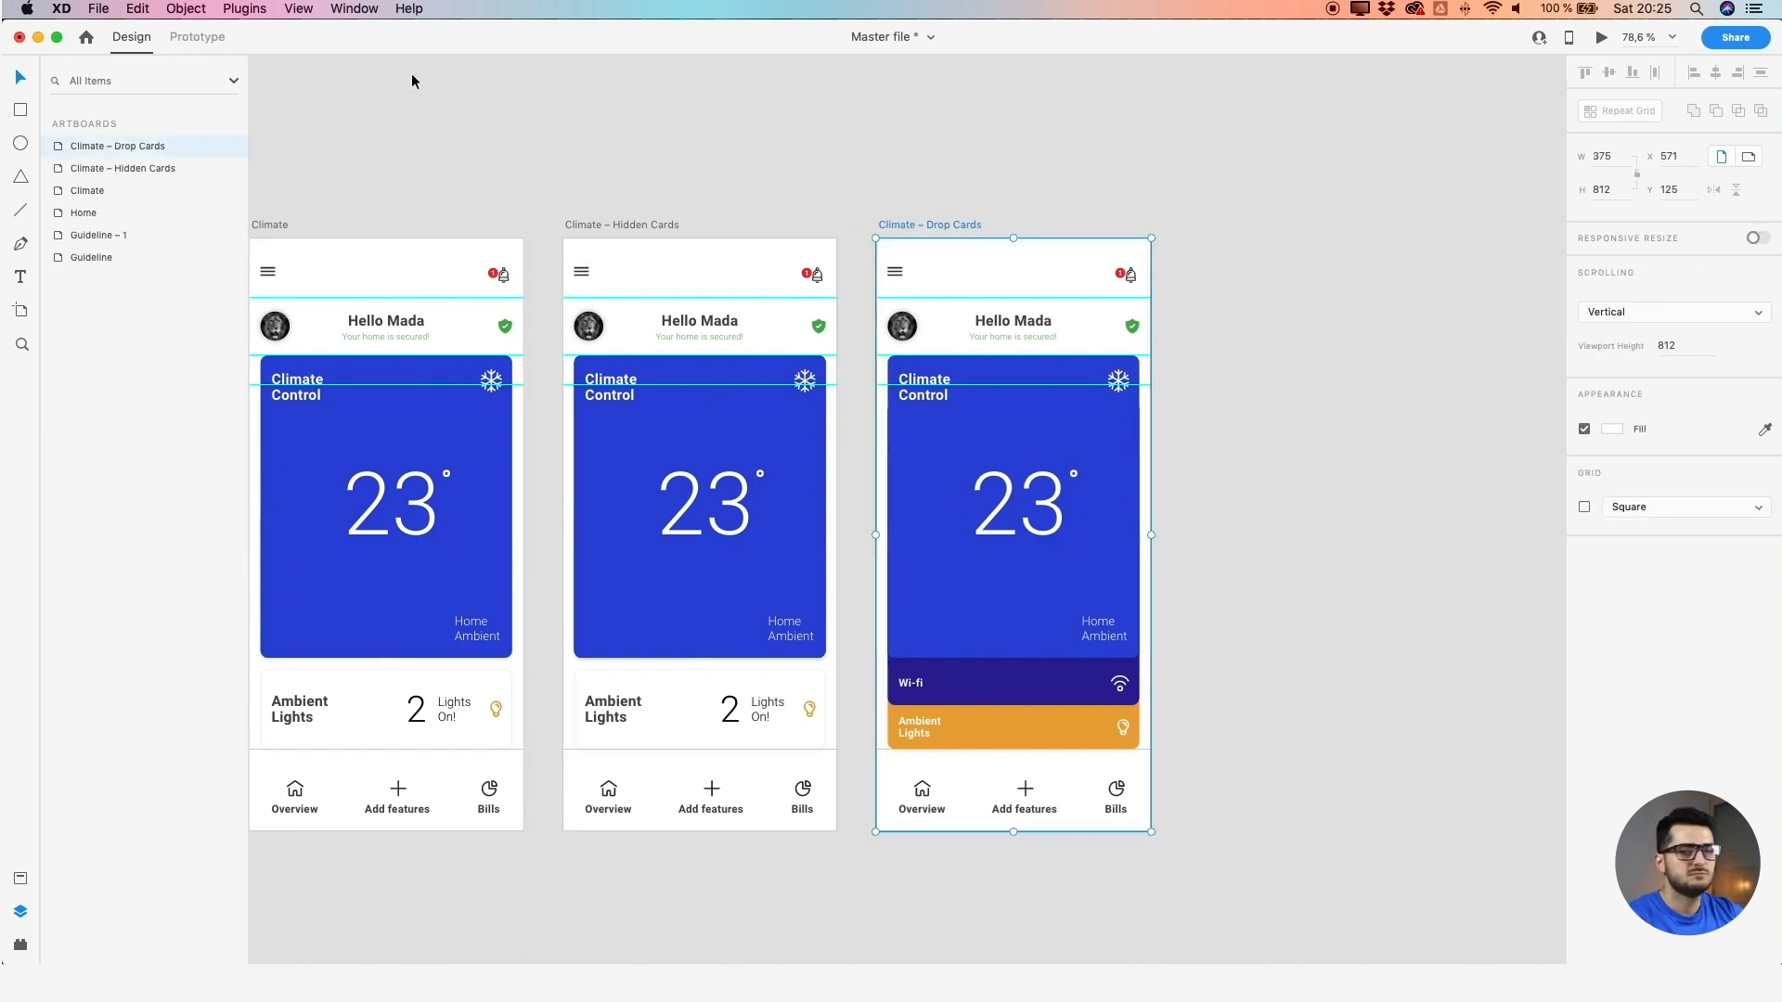
Switch to prototyping and check the Climate and Climate – Hidden Cards artboards for existing interactions
click(199, 37)
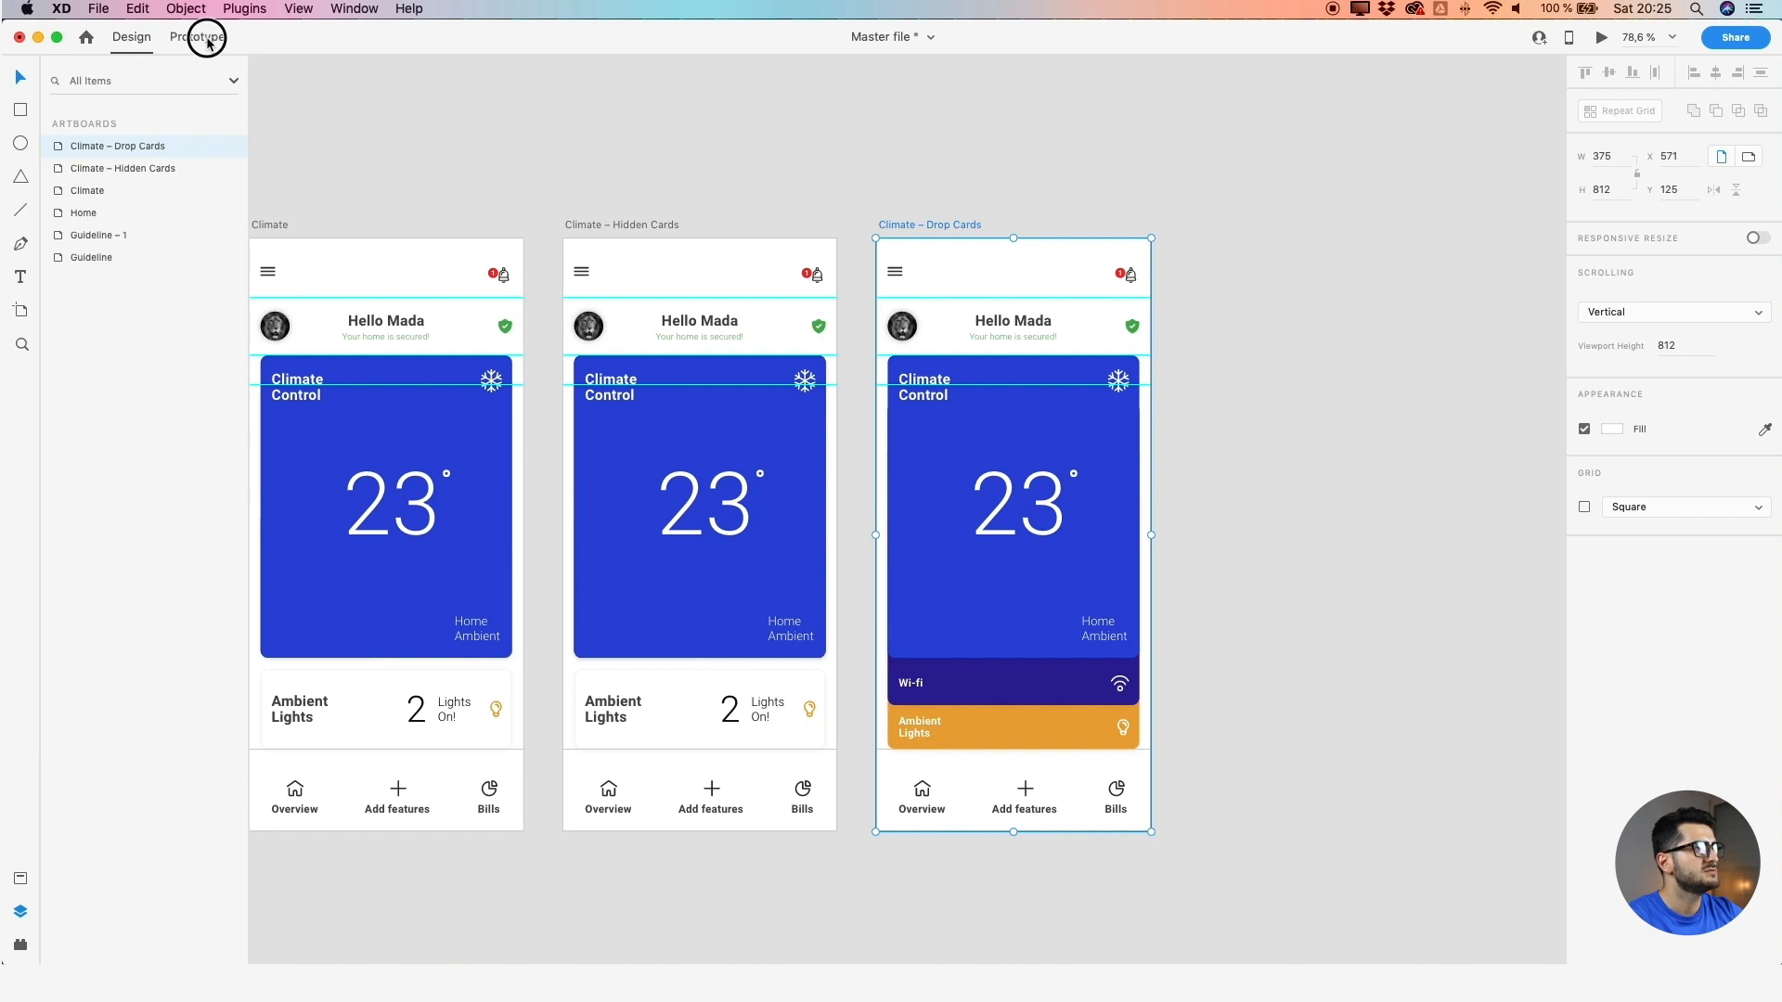
drag(477, 172, 620, 190)
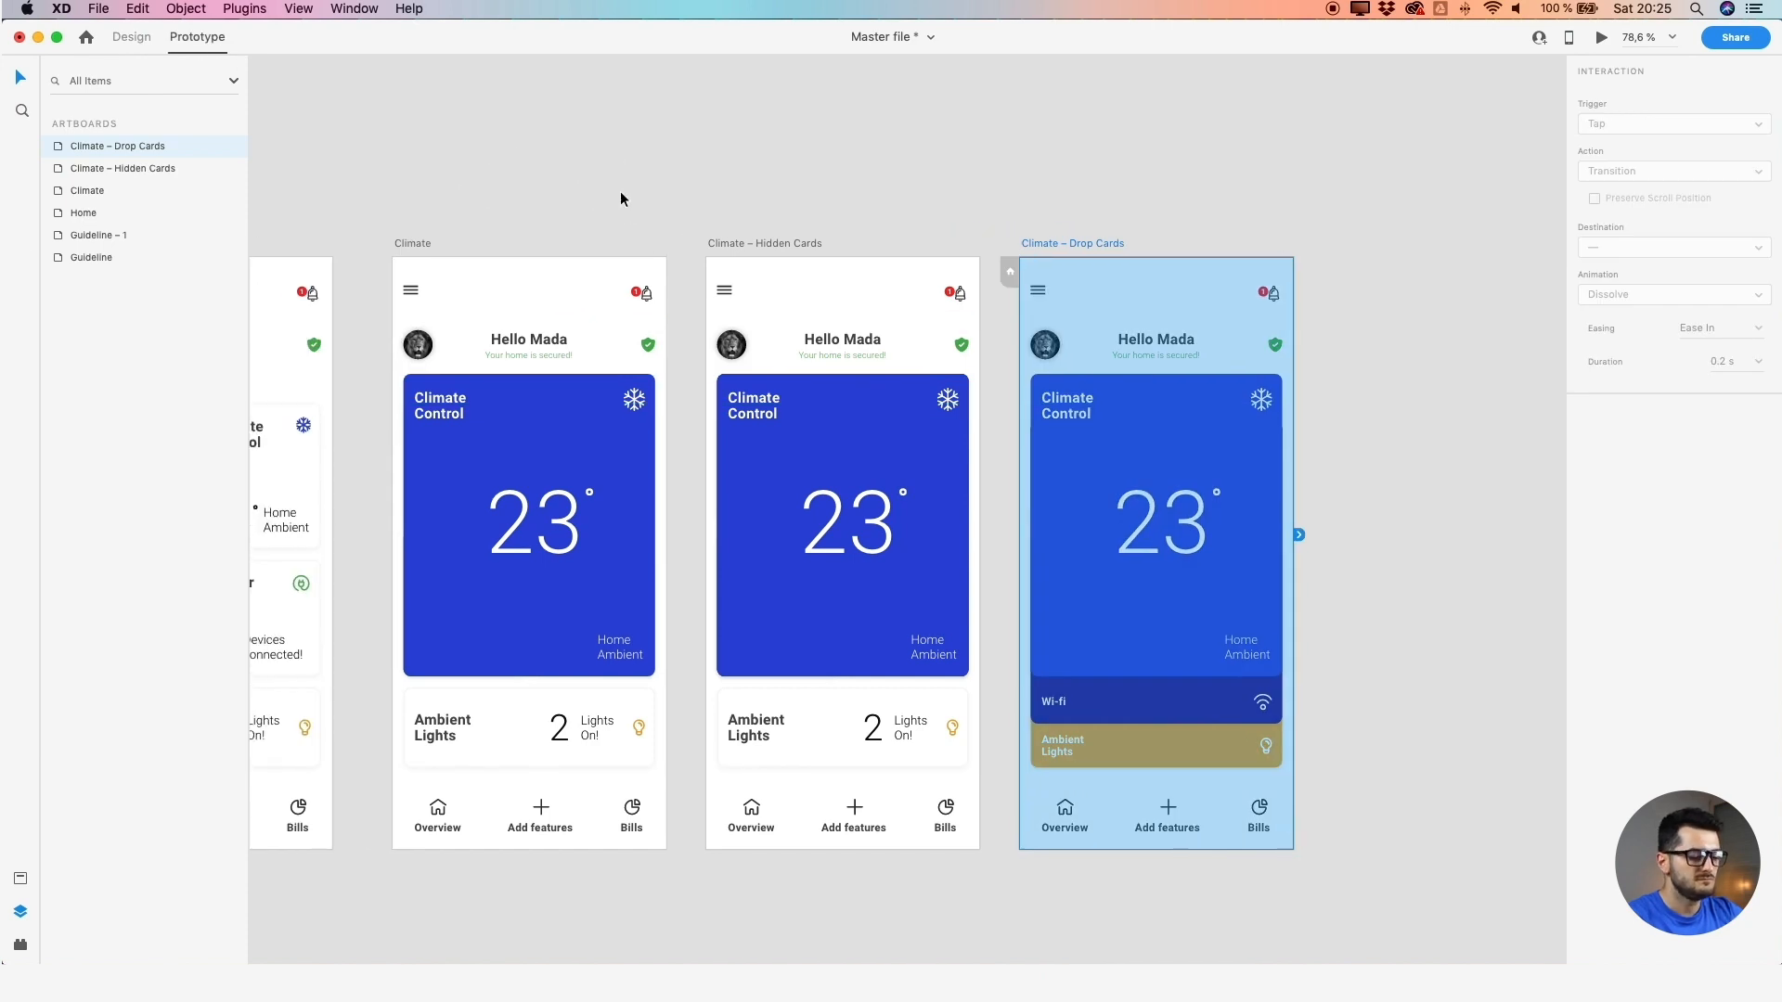
click(407, 245)
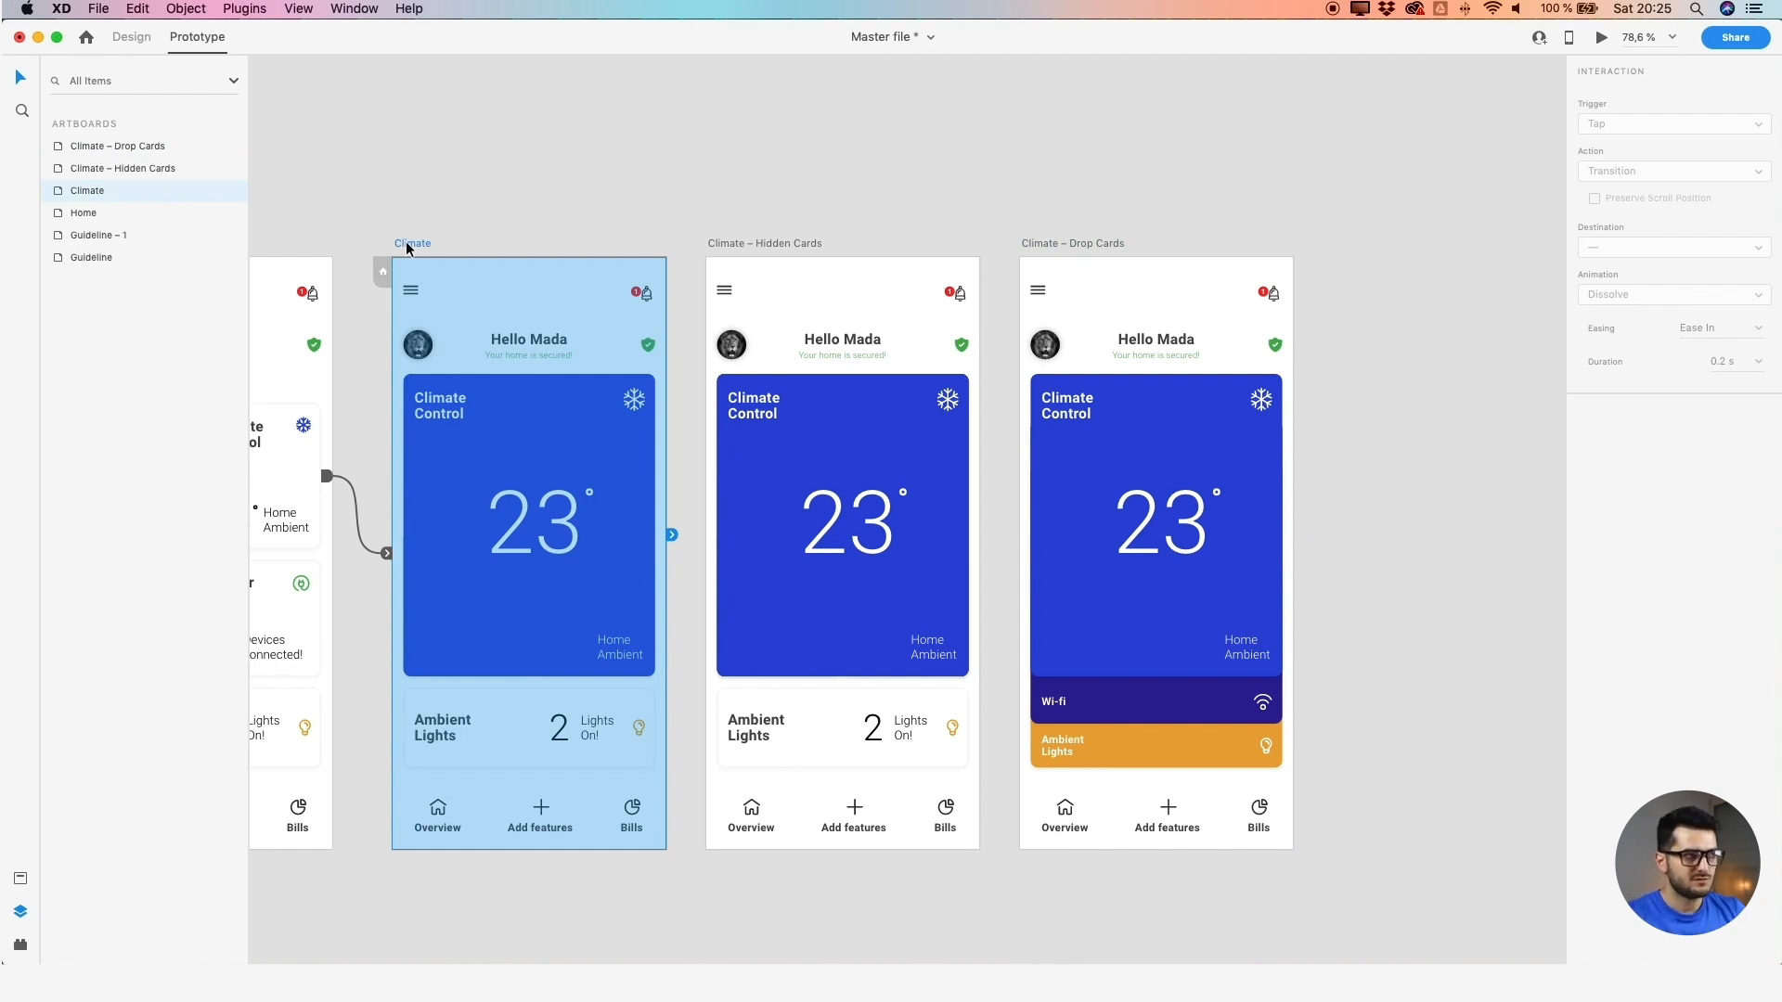
click(423, 220)
click(419, 244)
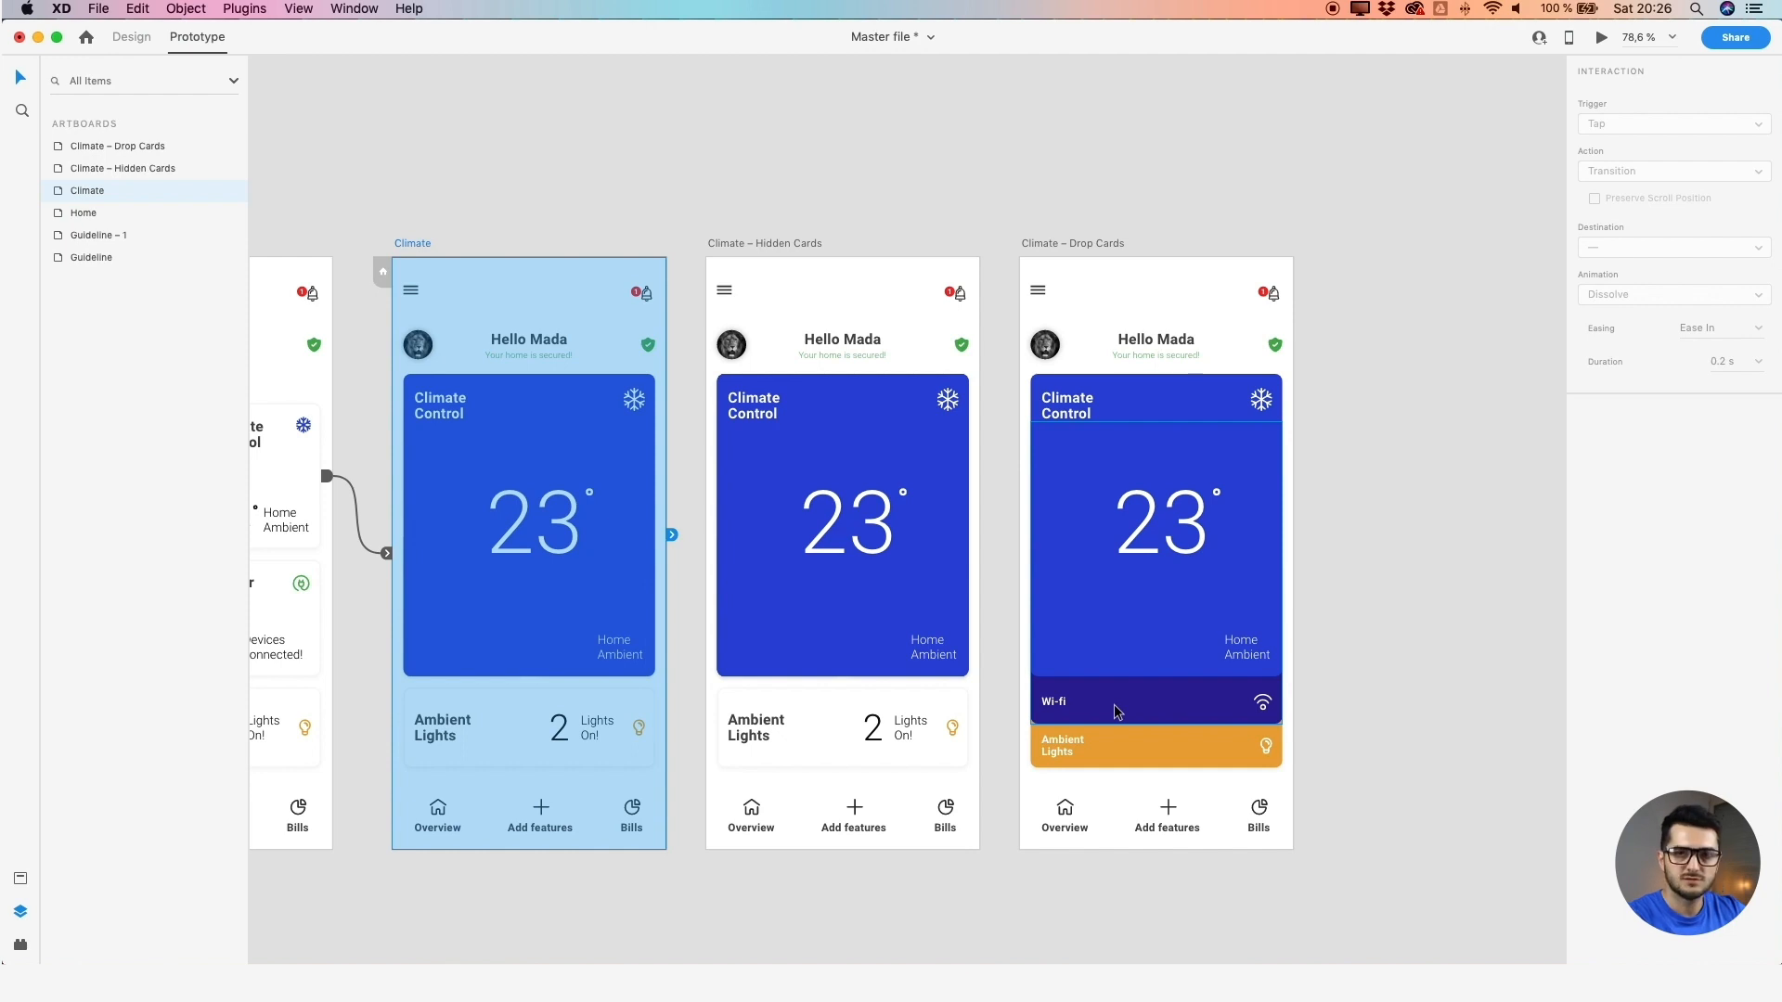
click(678, 473)
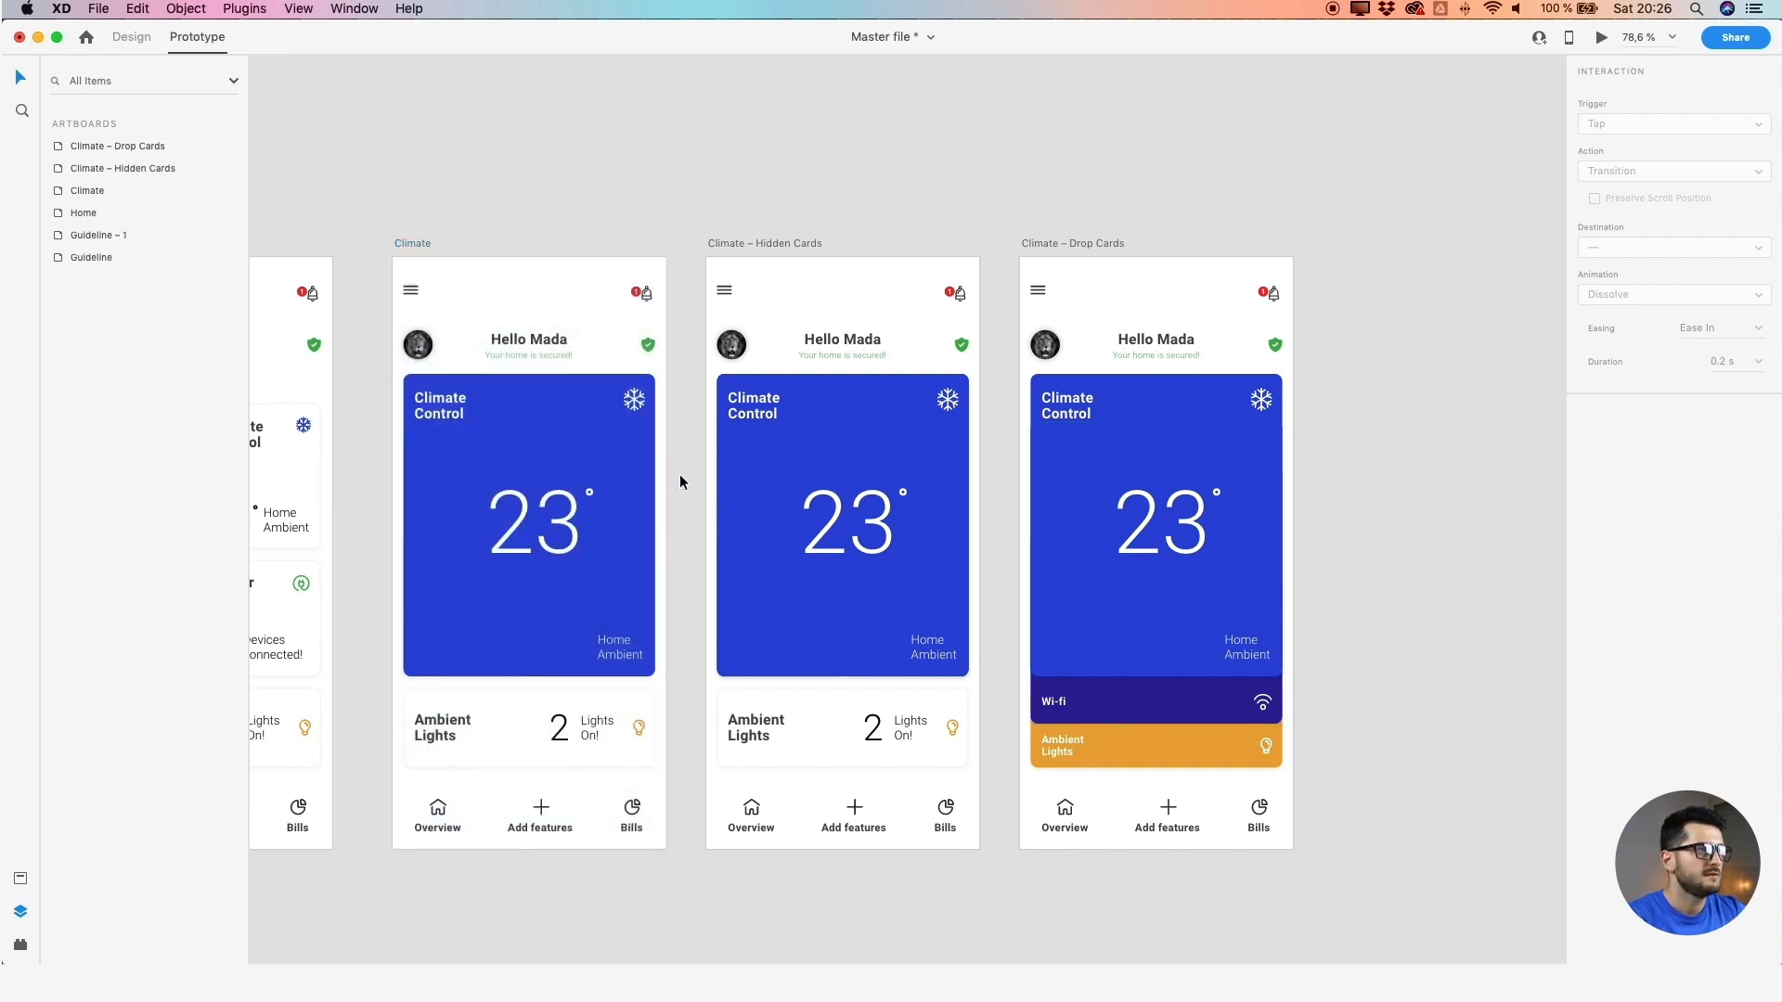
click(740, 463)
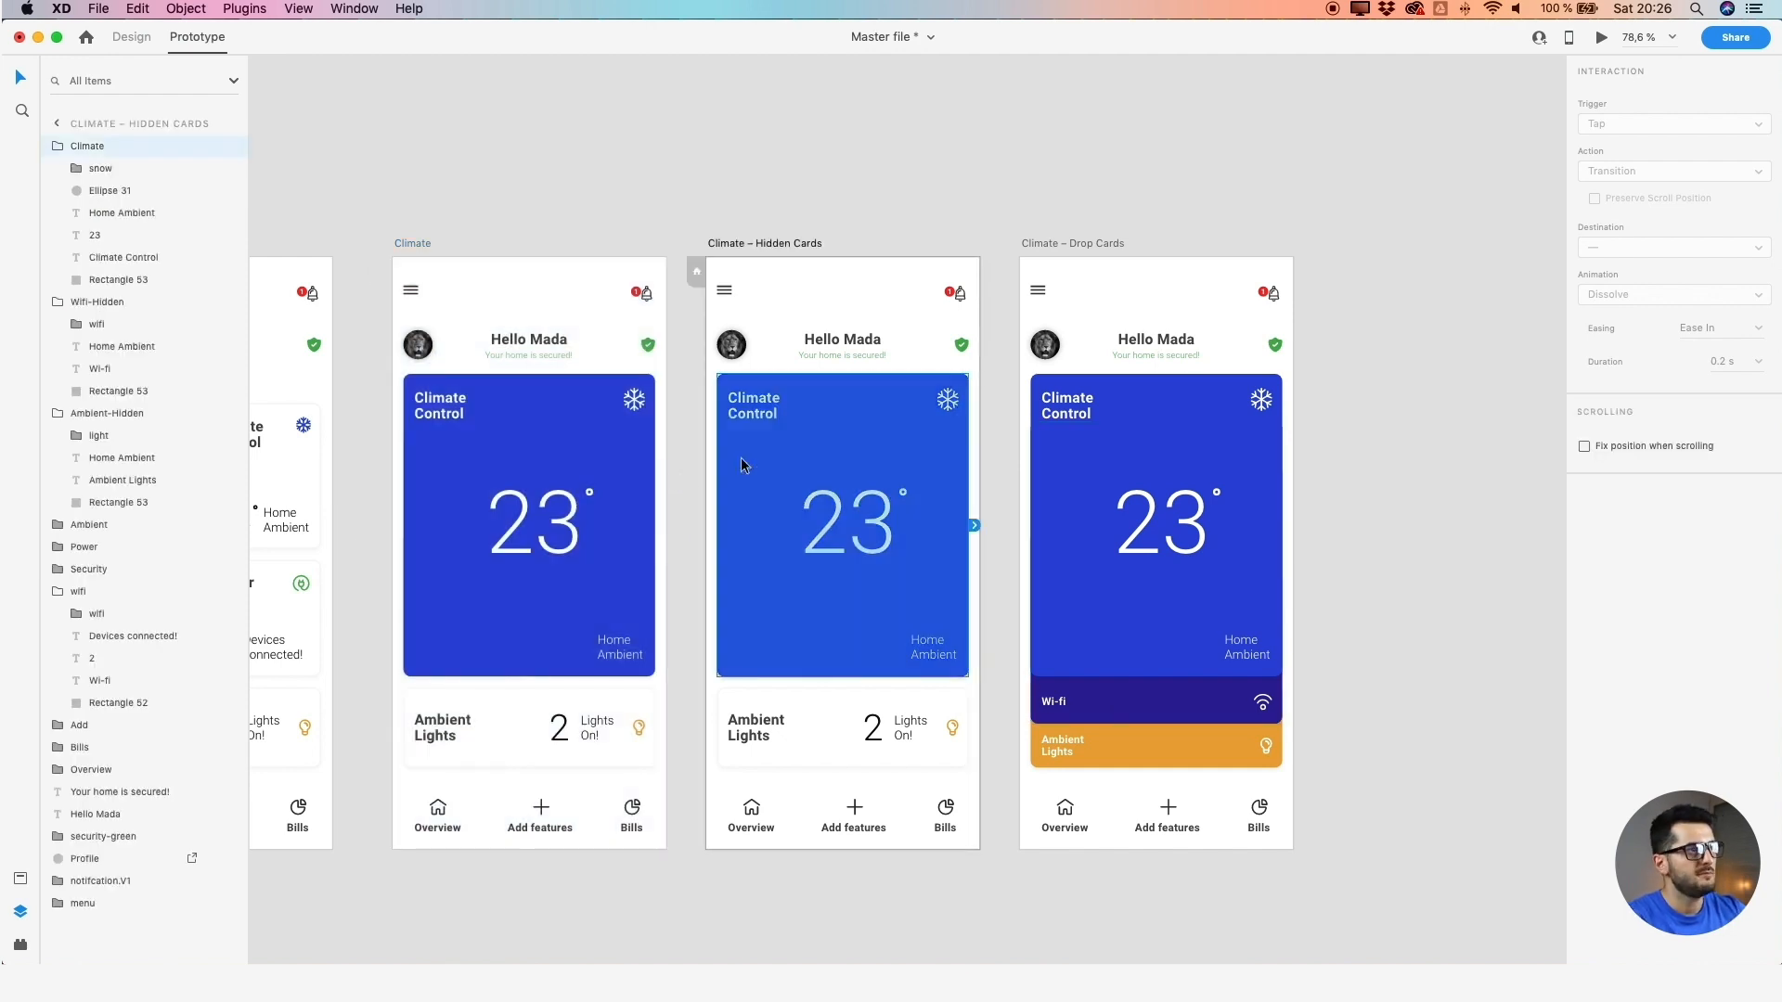
click(744, 239)
click(576, 204)
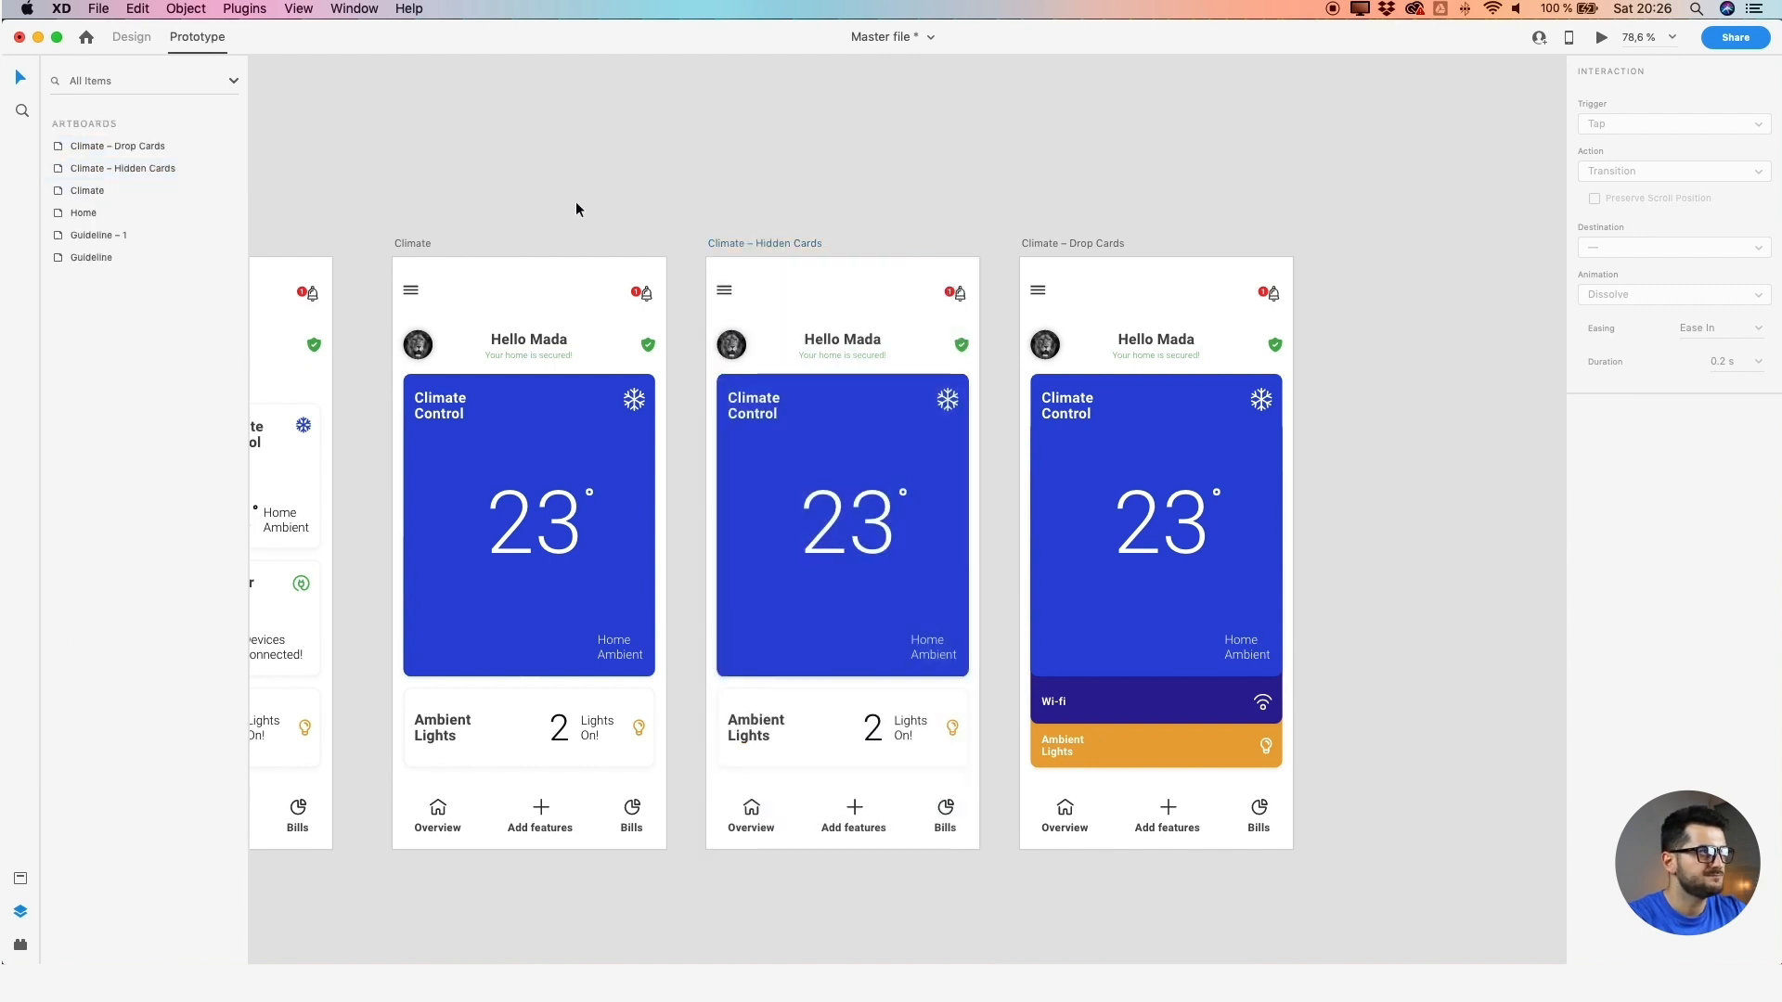
Link the Climate artboard to the Climate – Hidden Cards artboard with a prototype interaction
click(418, 242)
click(426, 232)
click(418, 244)
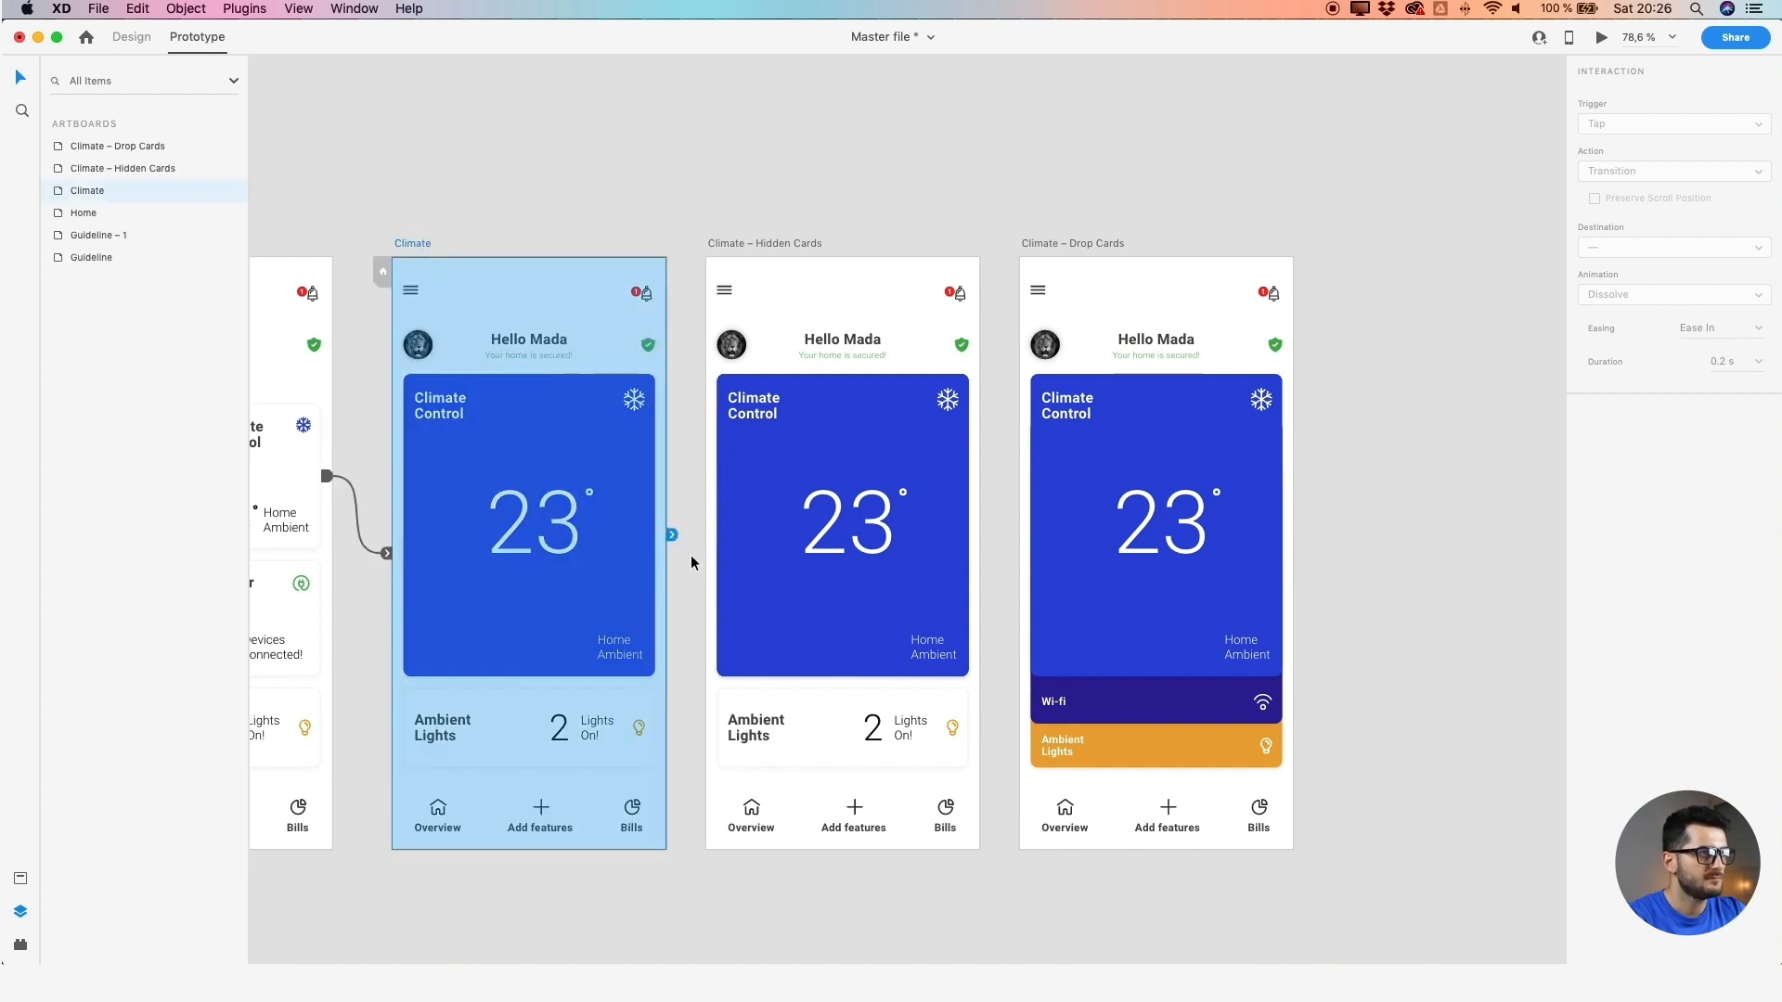
drag(673, 536, 713, 542)
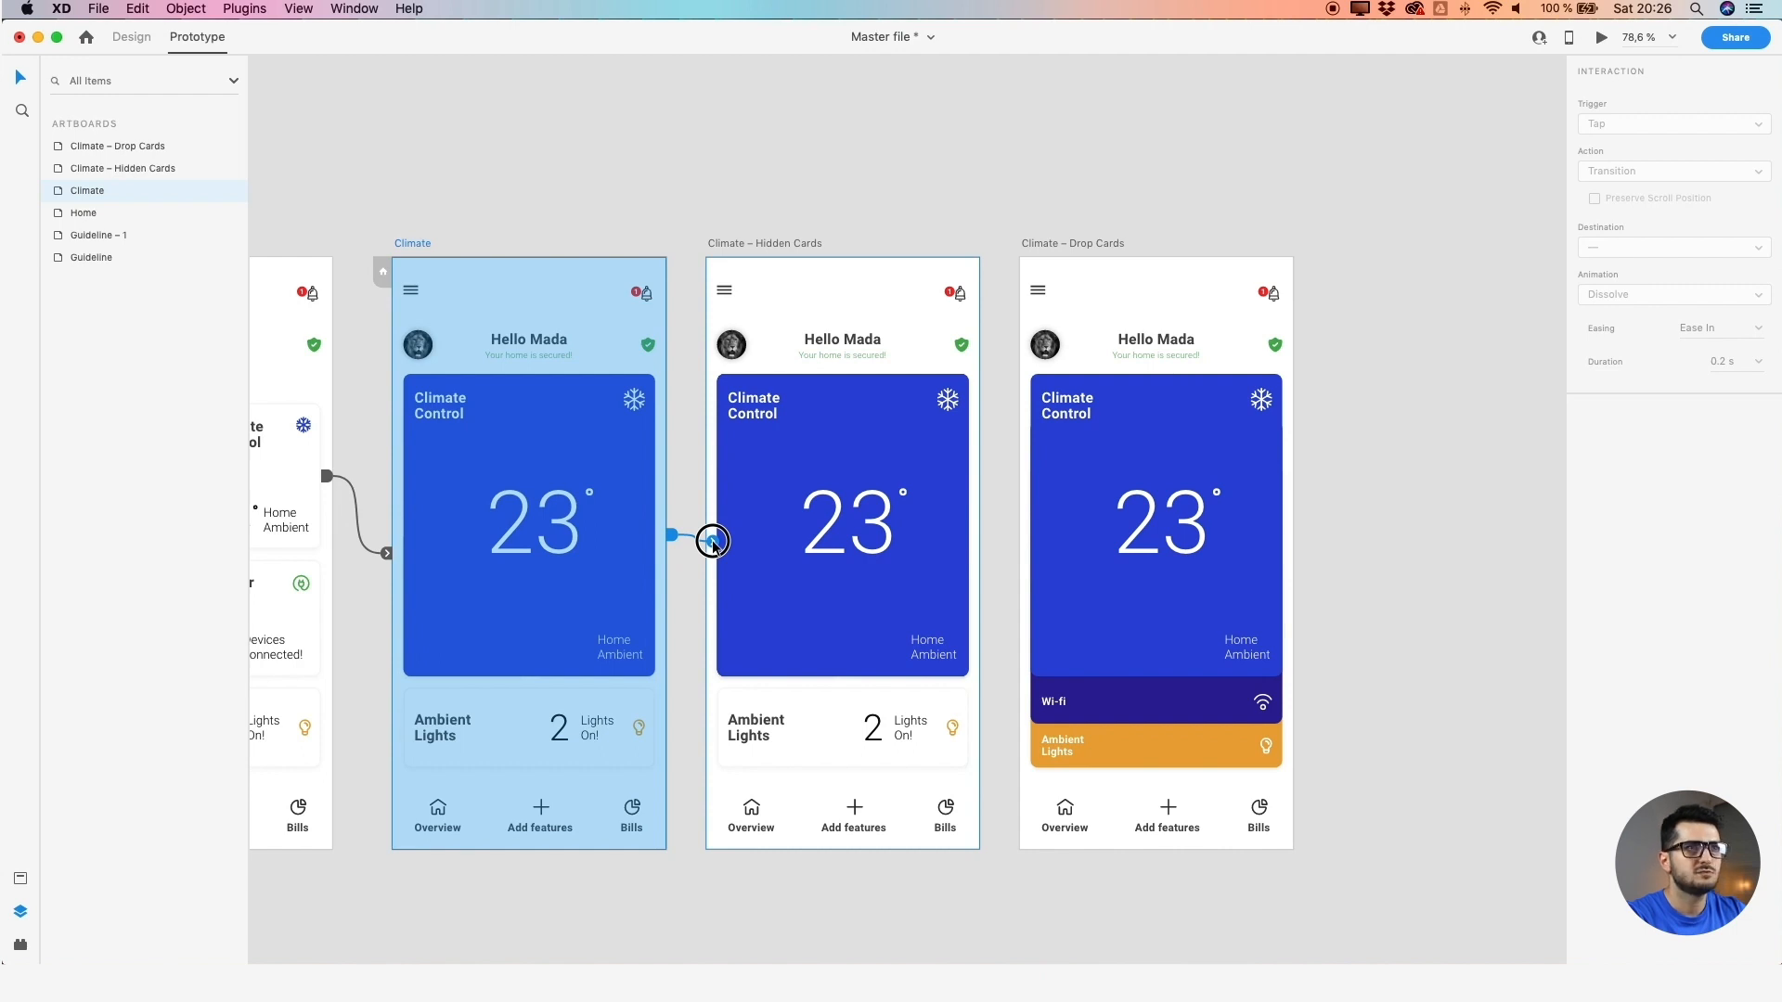
drag(713, 542, 711, 538)
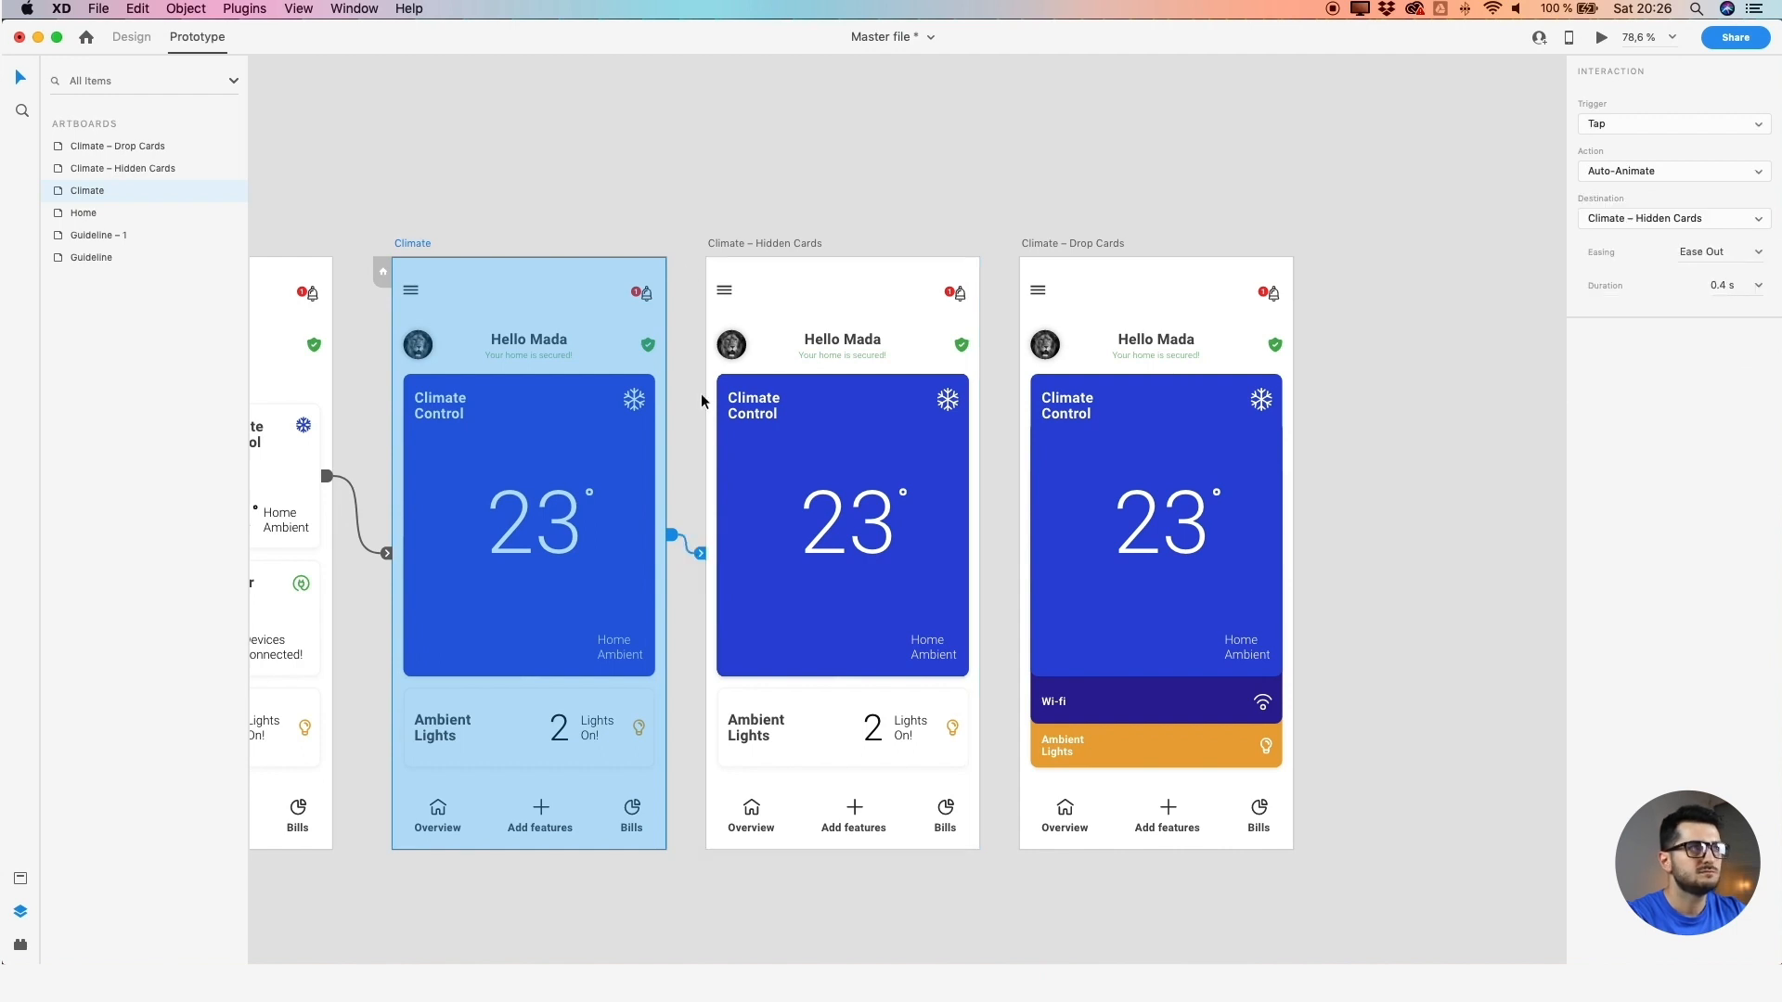
Set the Climate artboard's interaction to a Time trigger with the Auto-Animate action
click(1676, 126)
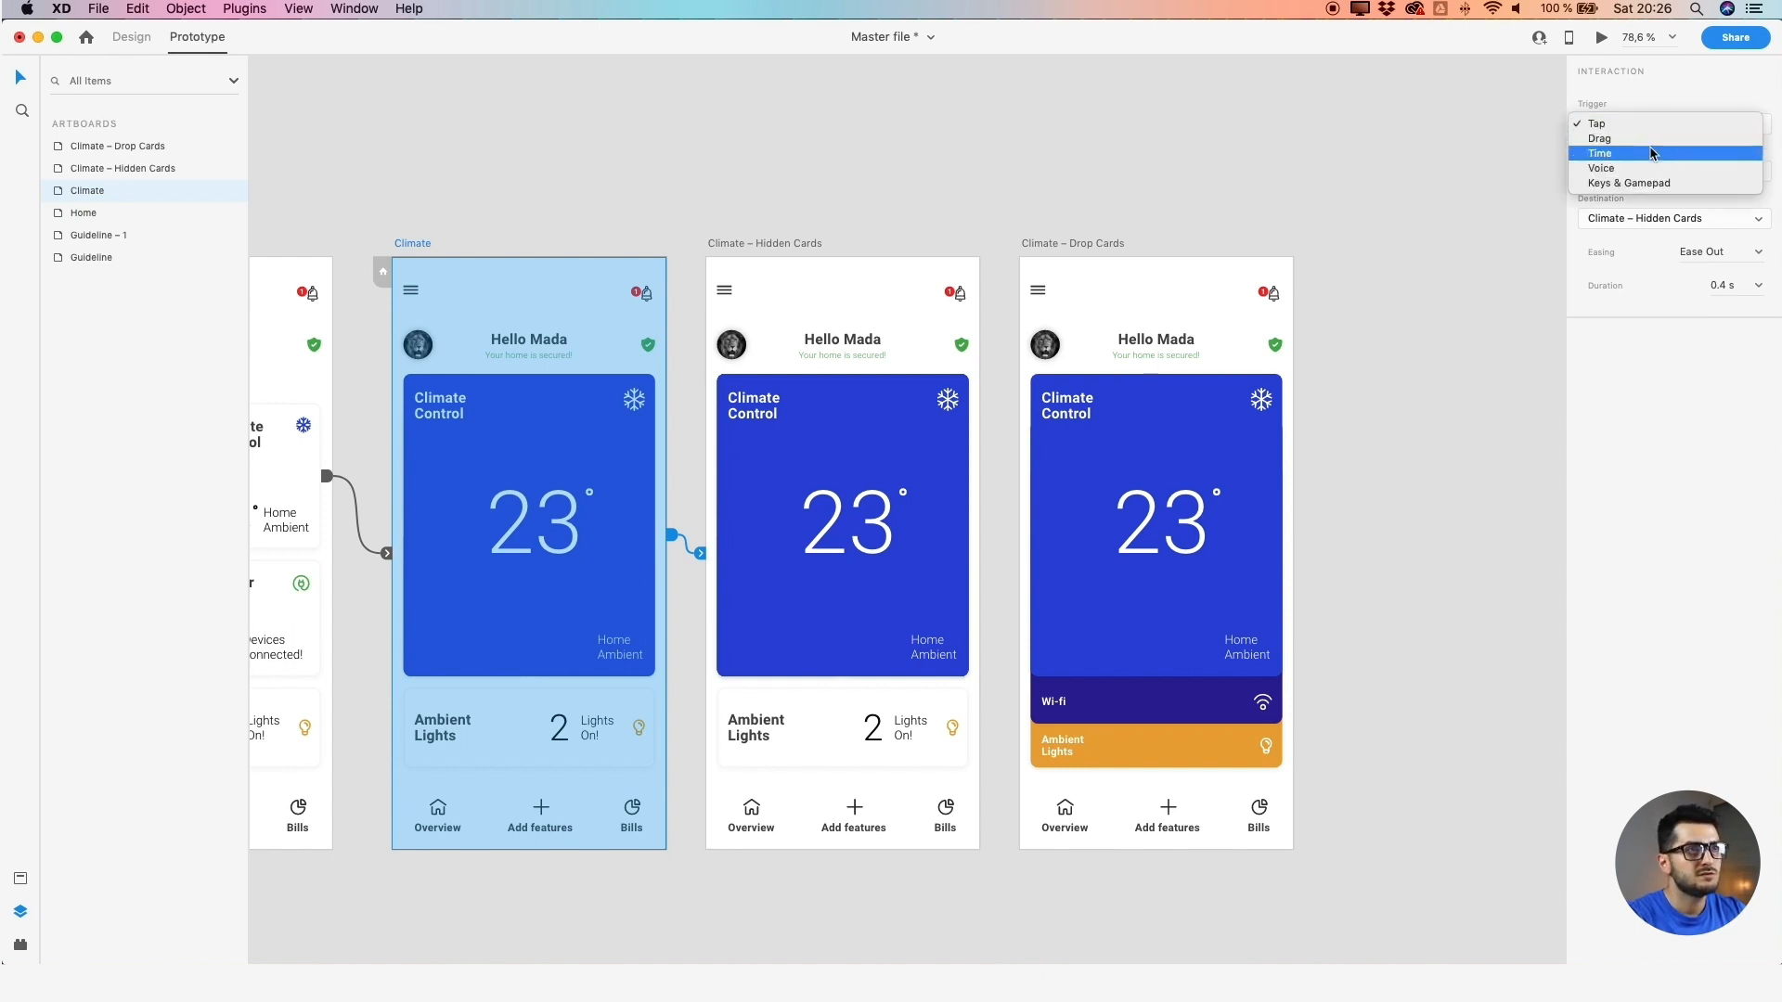
click(1649, 154)
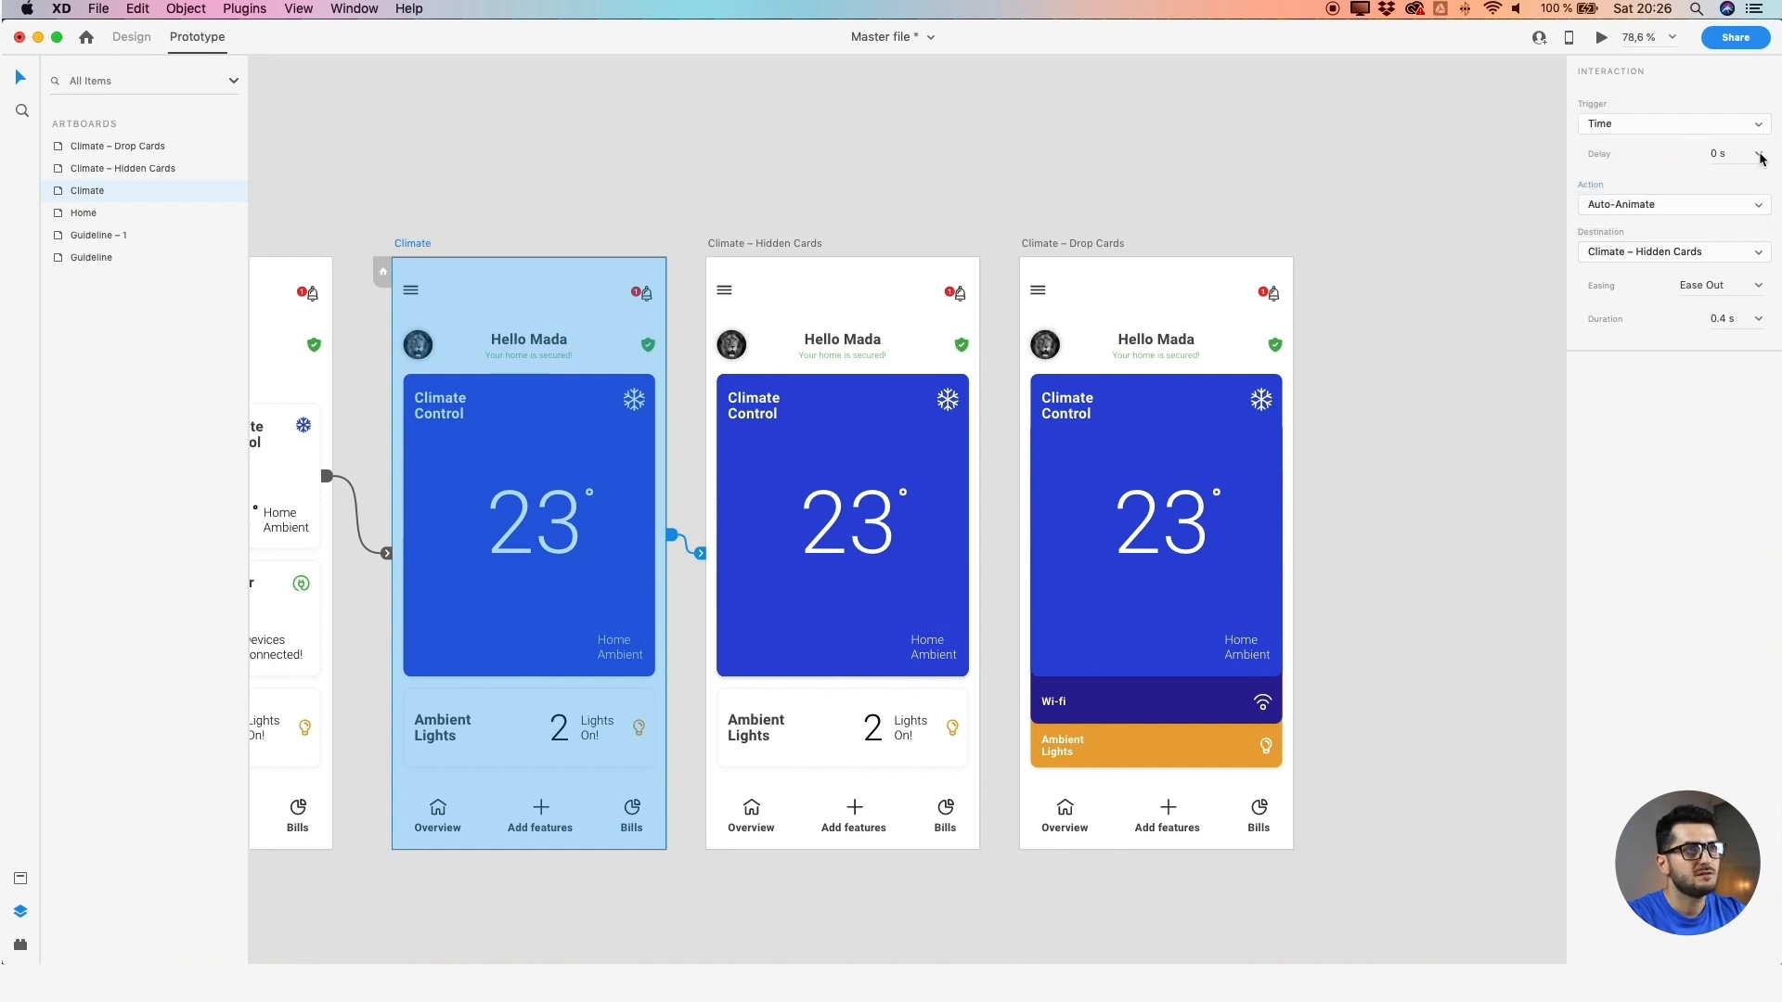
click(1690, 203)
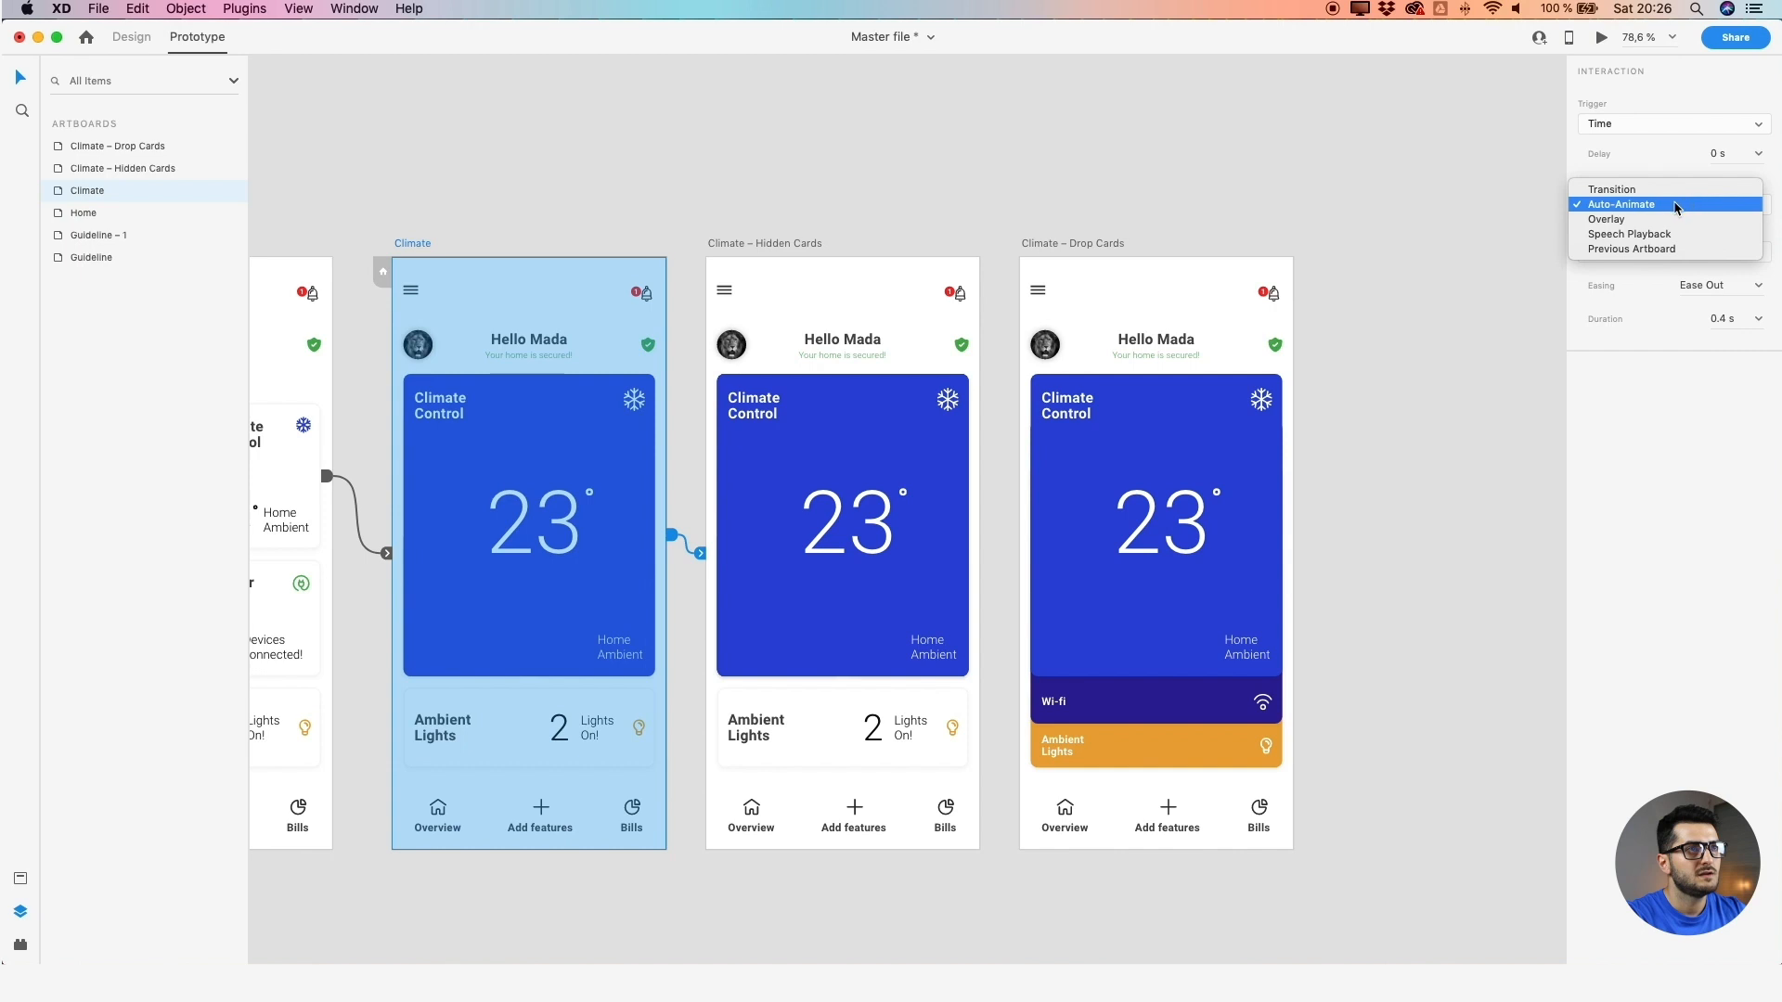
click(1676, 206)
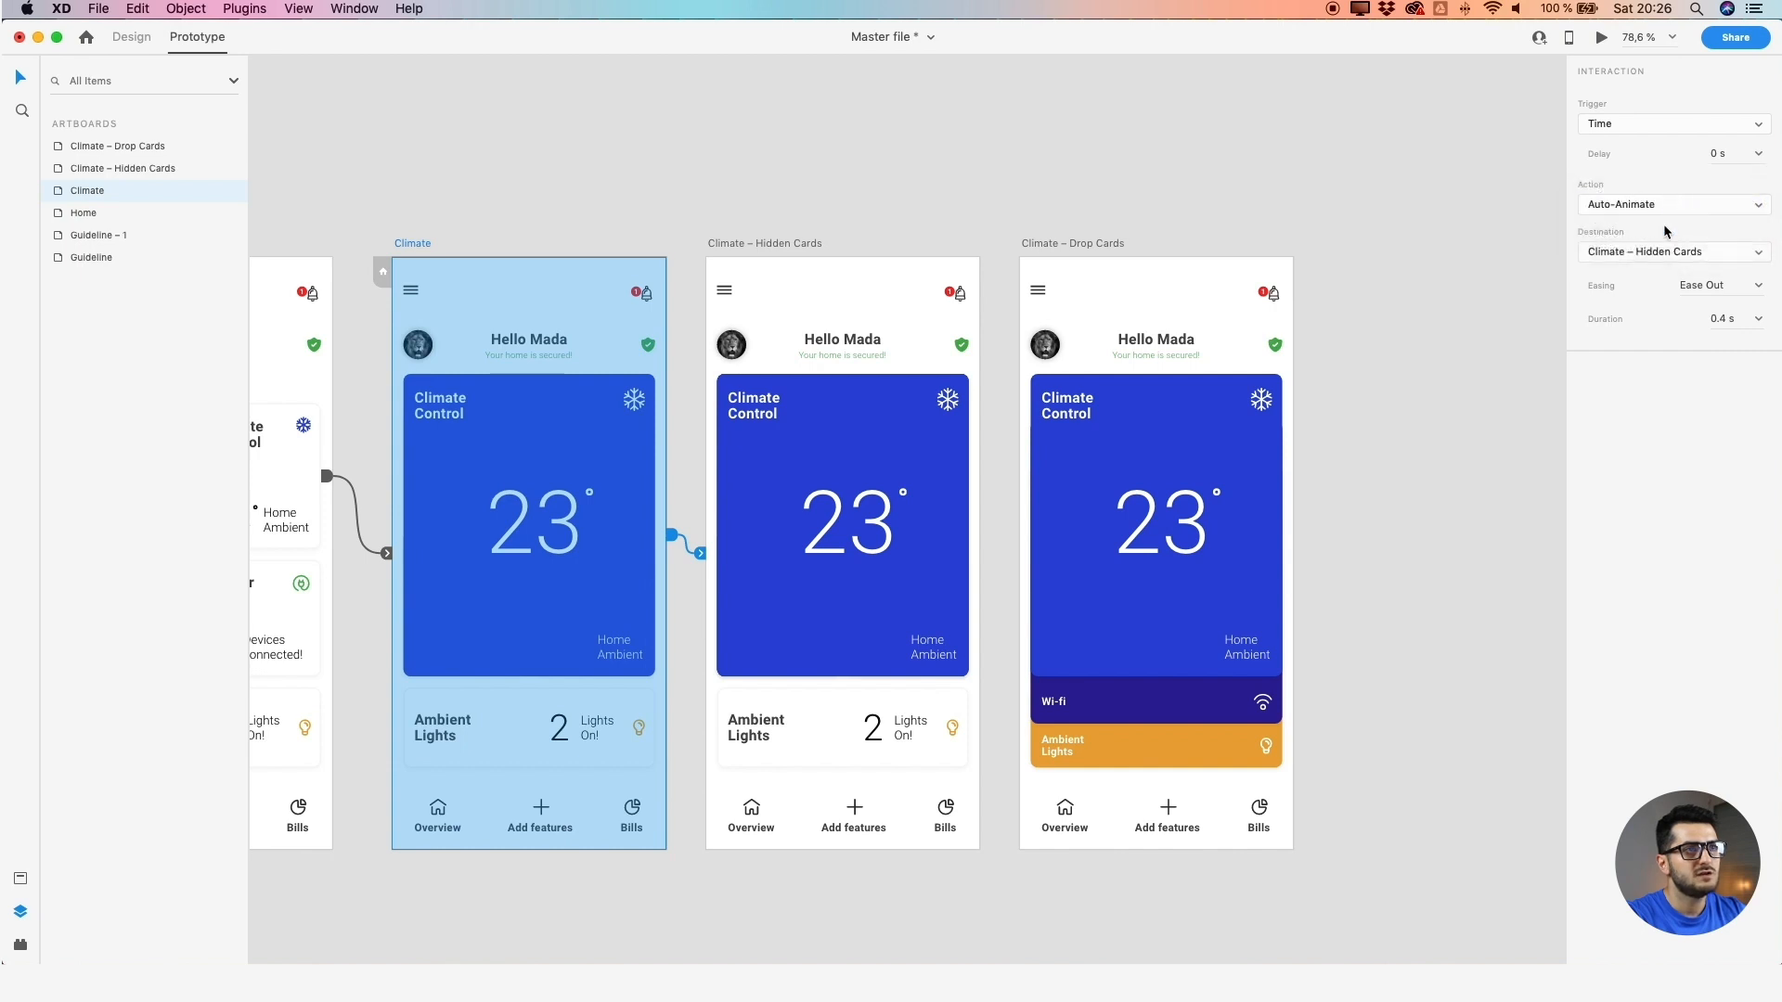
Set the Climate interaction's easing to None and its duration to 0.2 s
click(1758, 286)
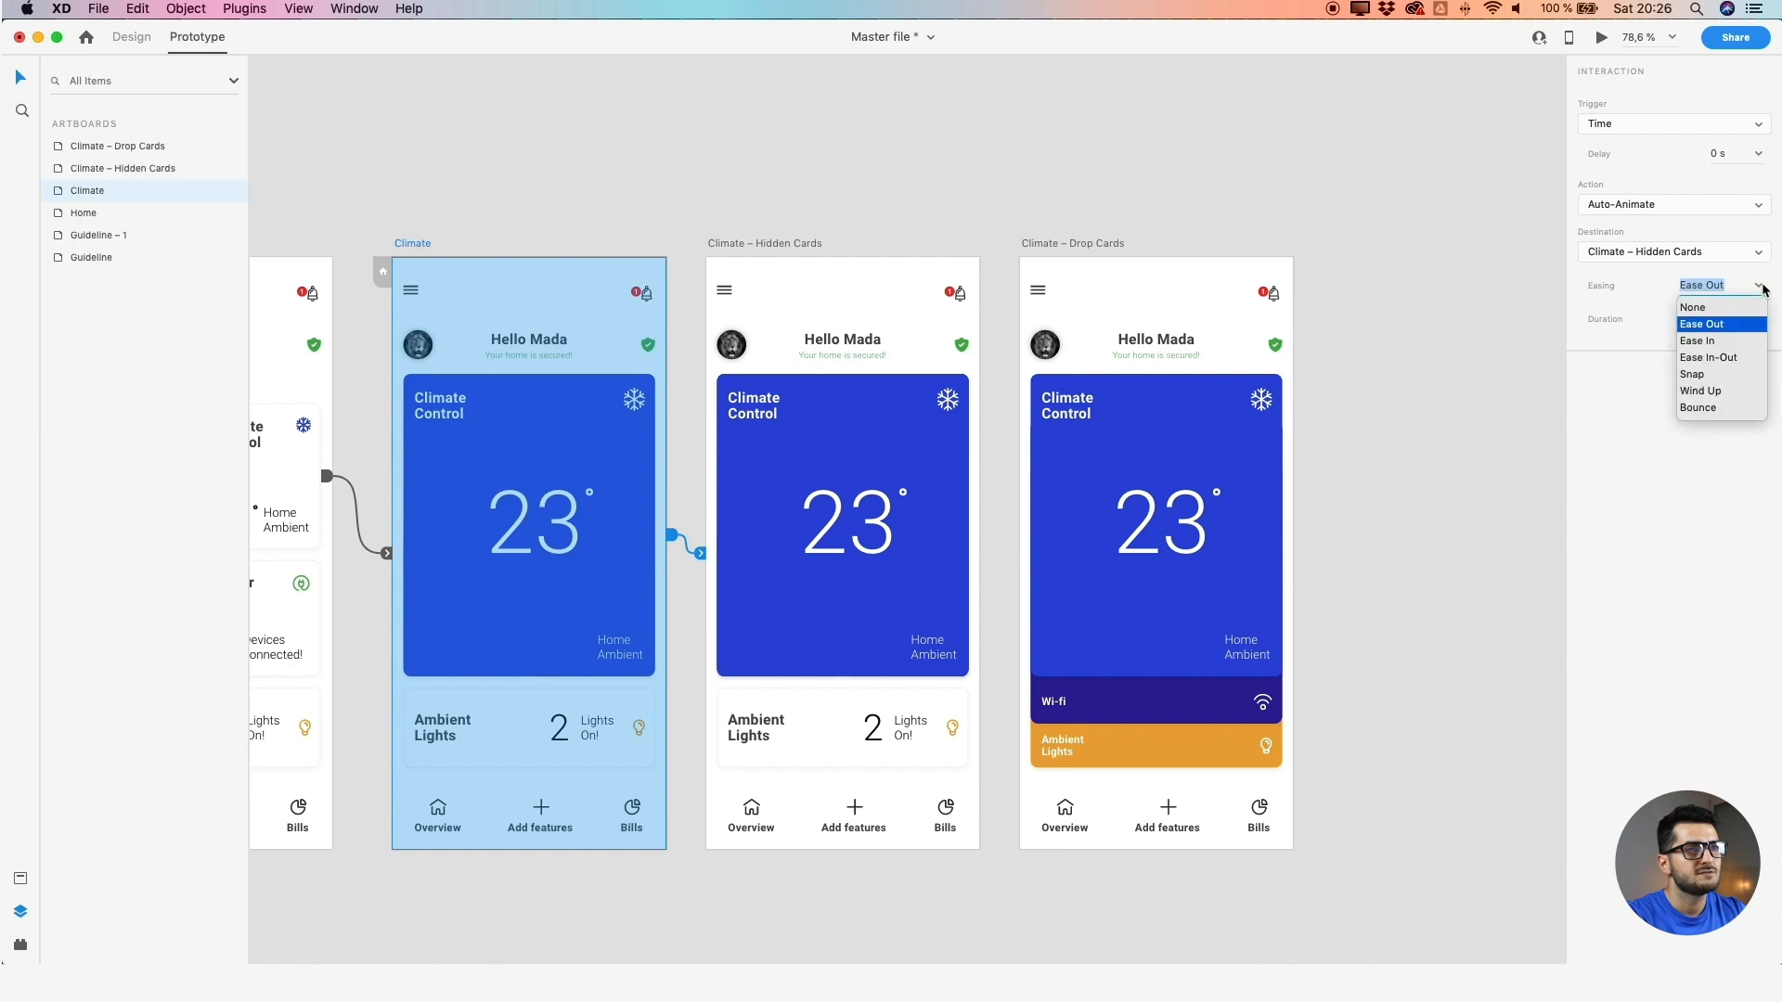
click(1731, 307)
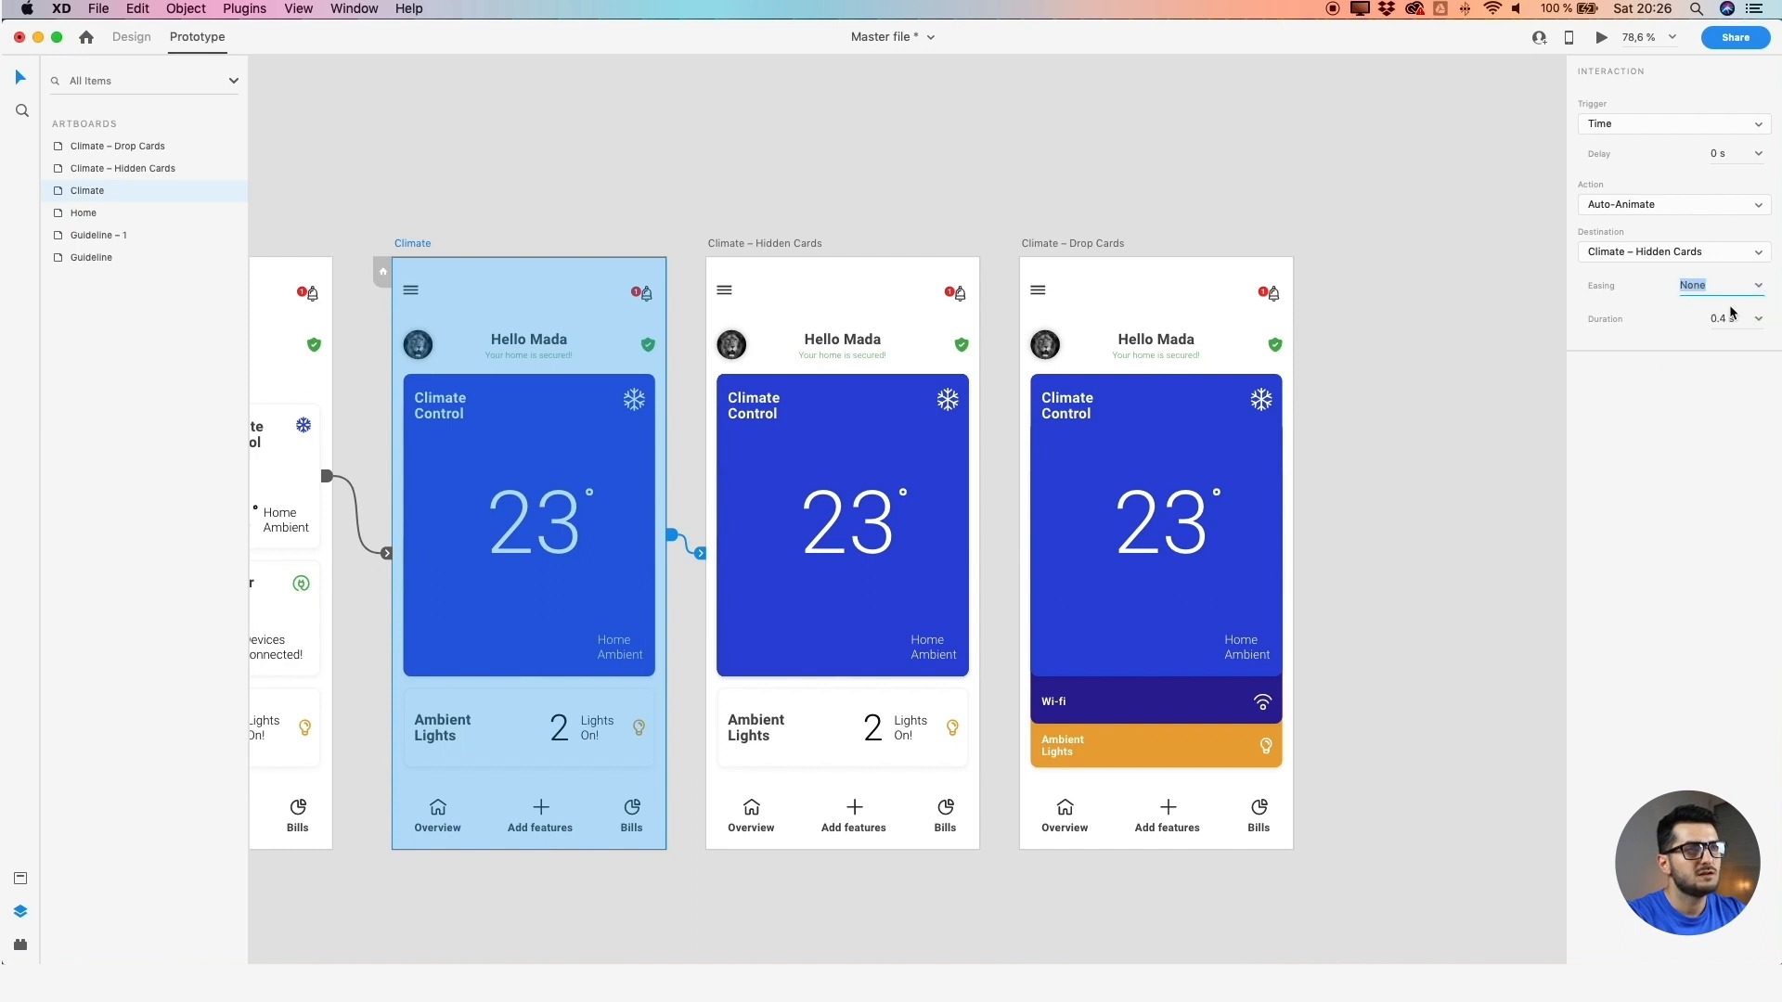
click(1759, 319)
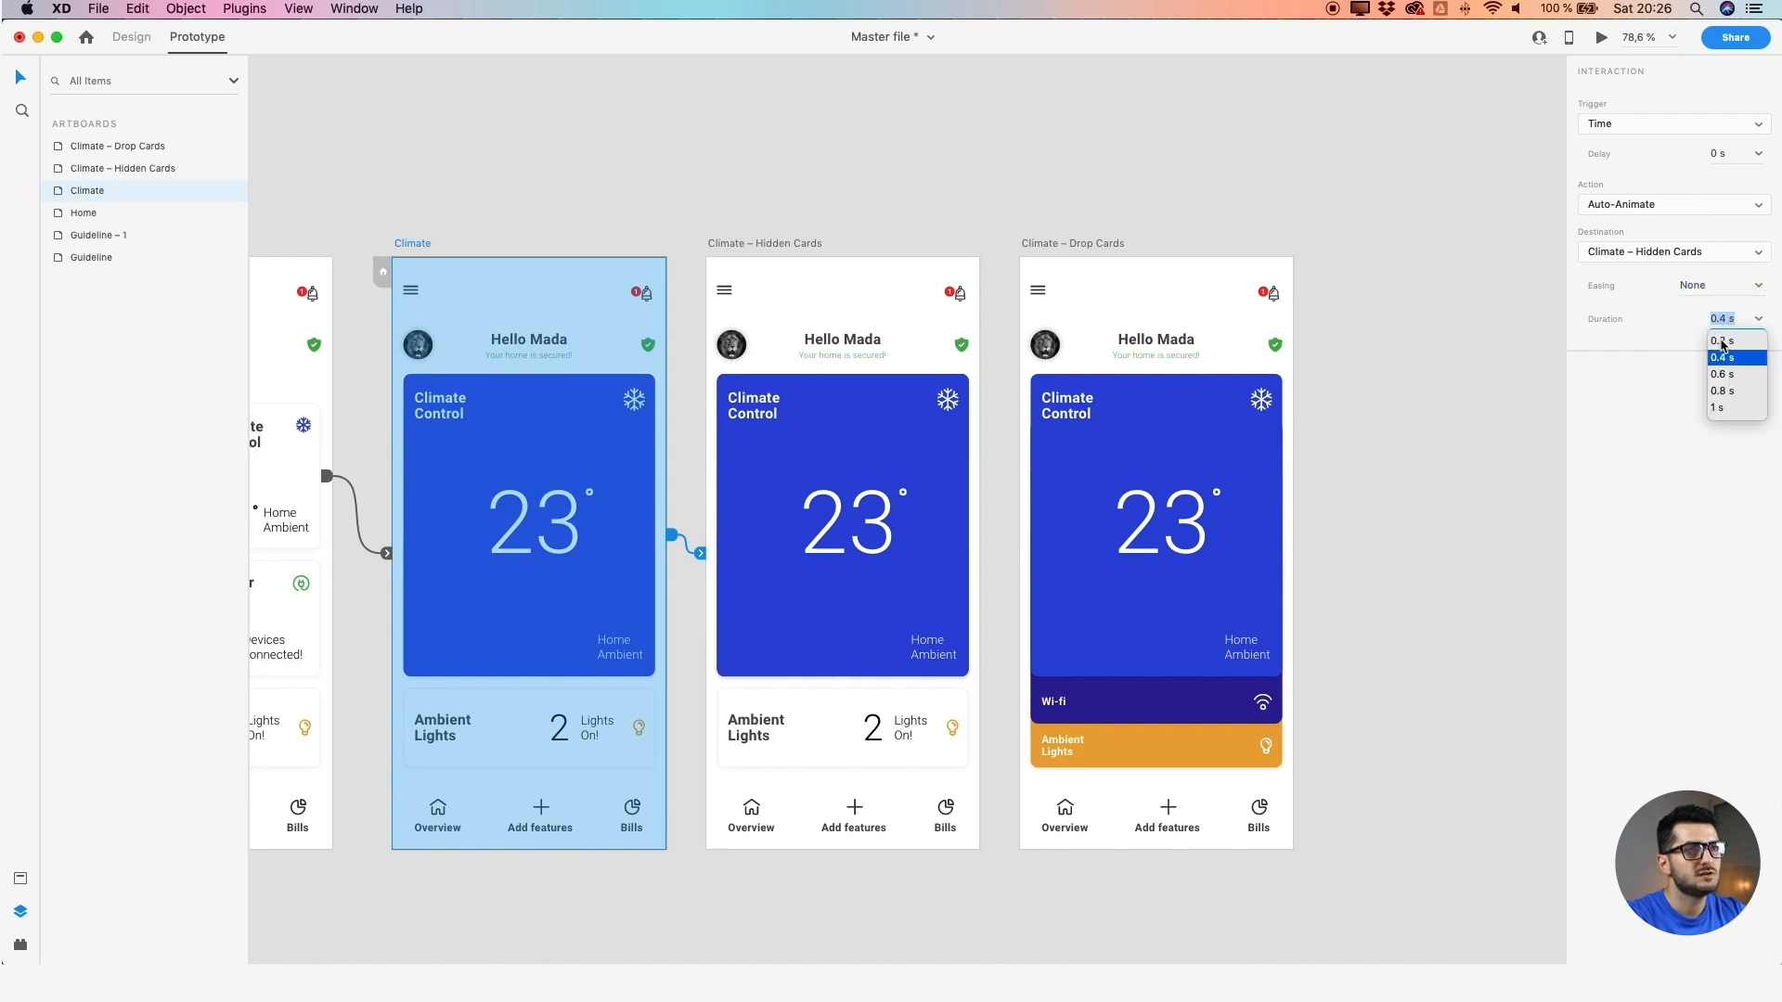
click(1720, 340)
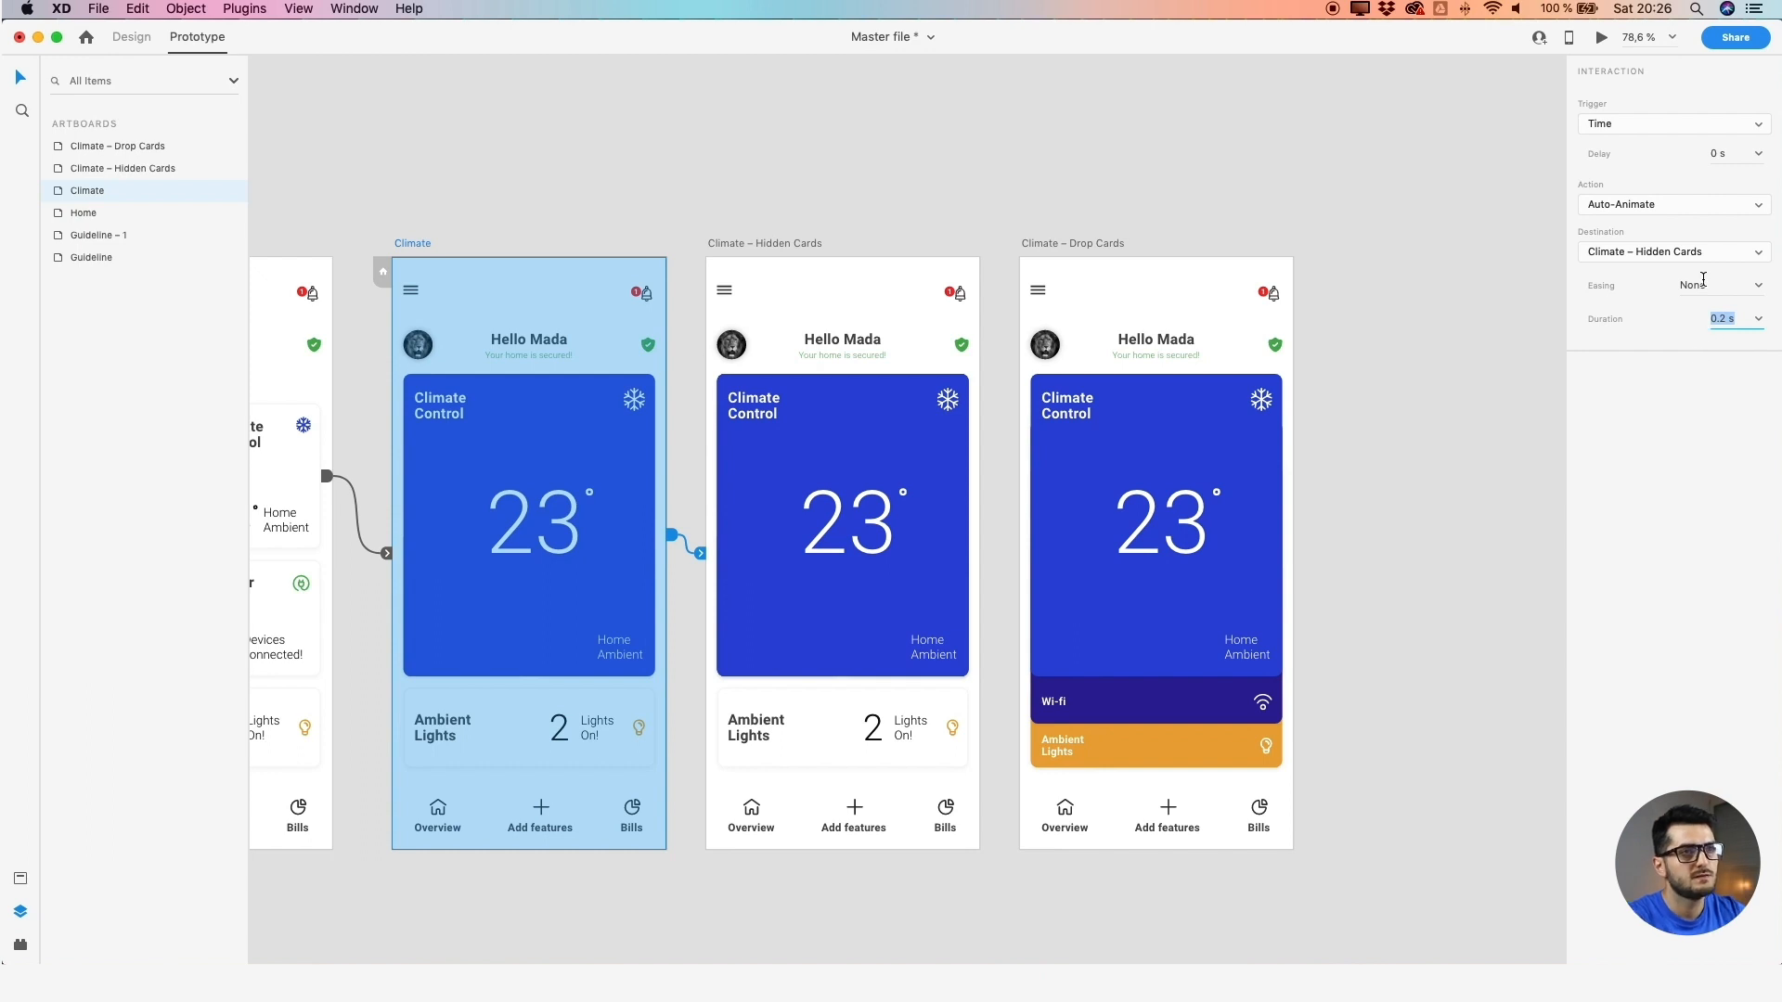
click(1358, 210)
click(408, 244)
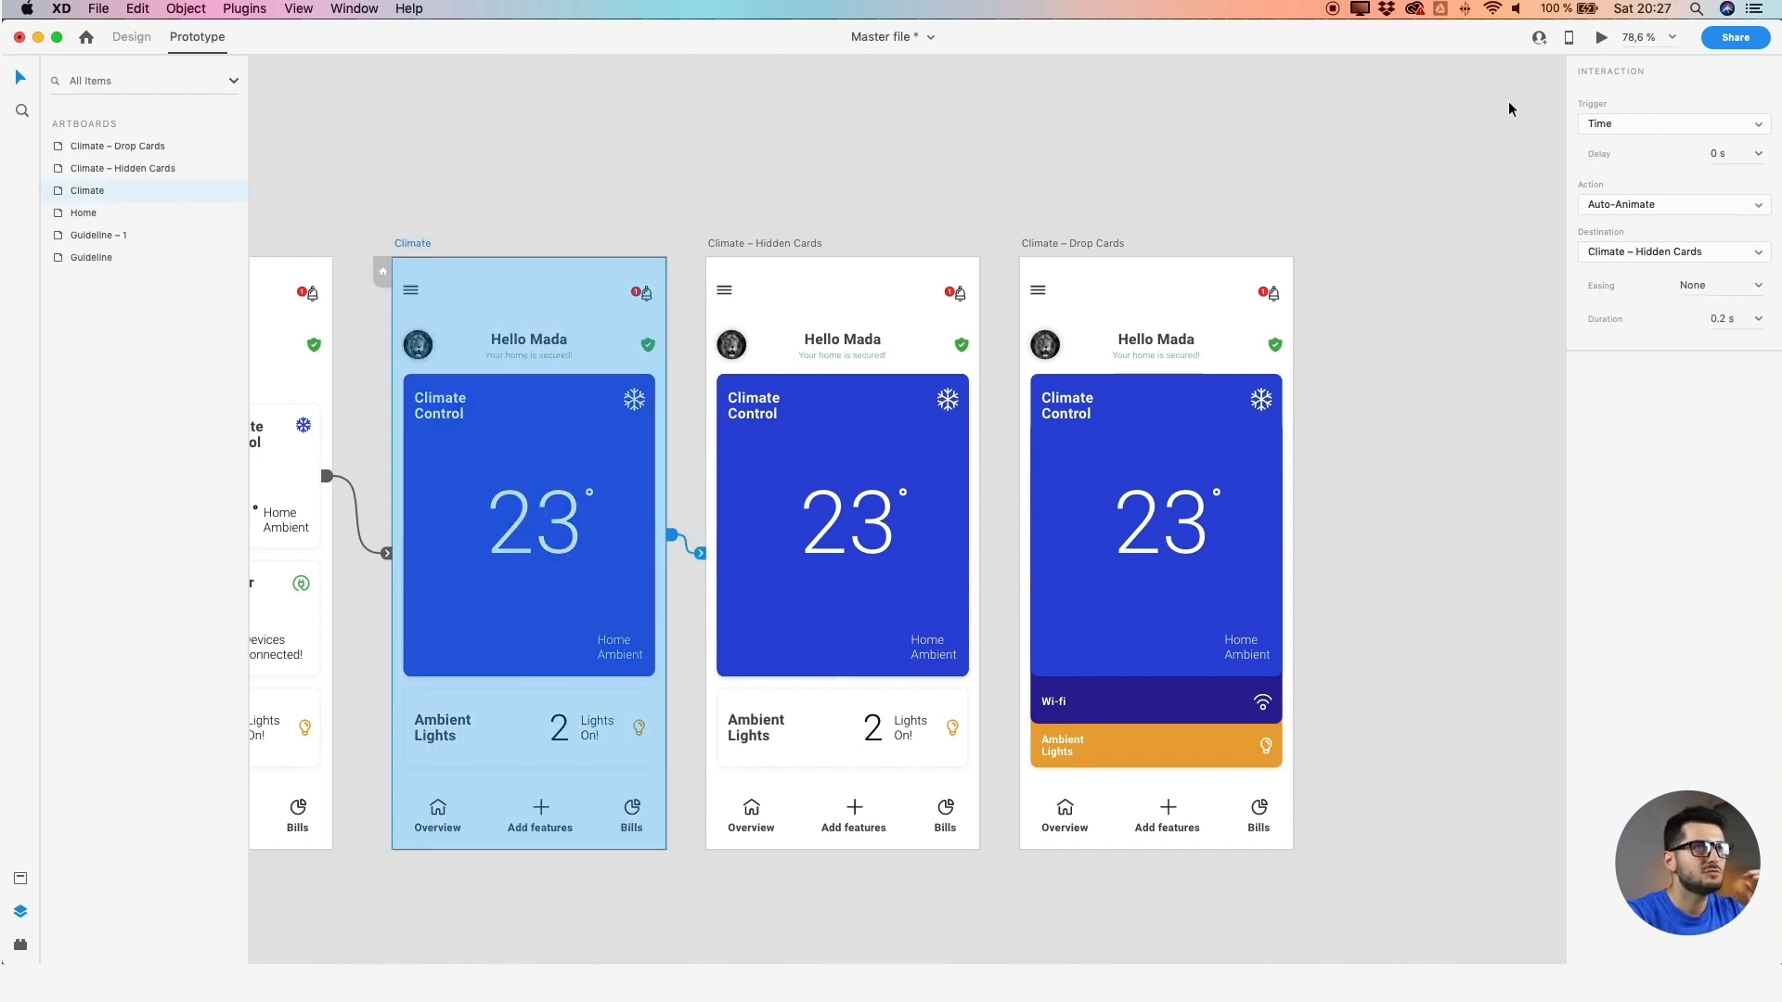
Preview the prototype from the Climate artboard and close the preview
click(1601, 37)
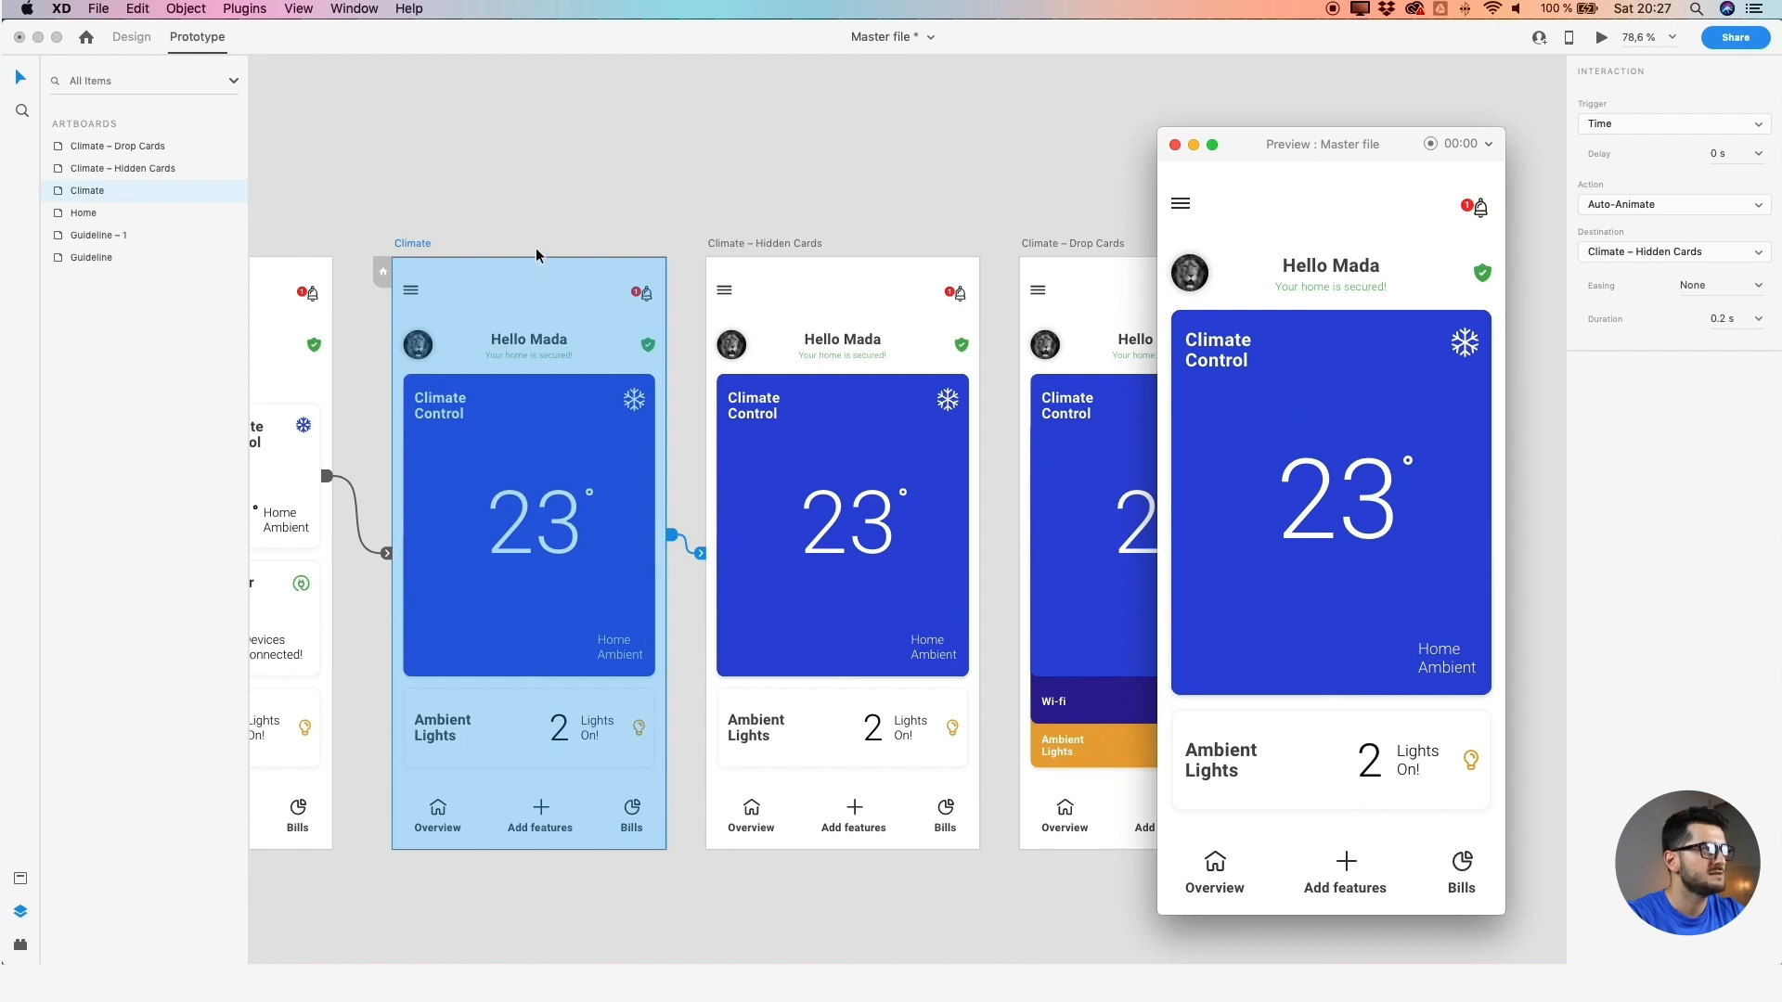
click(487, 226)
click(1174, 144)
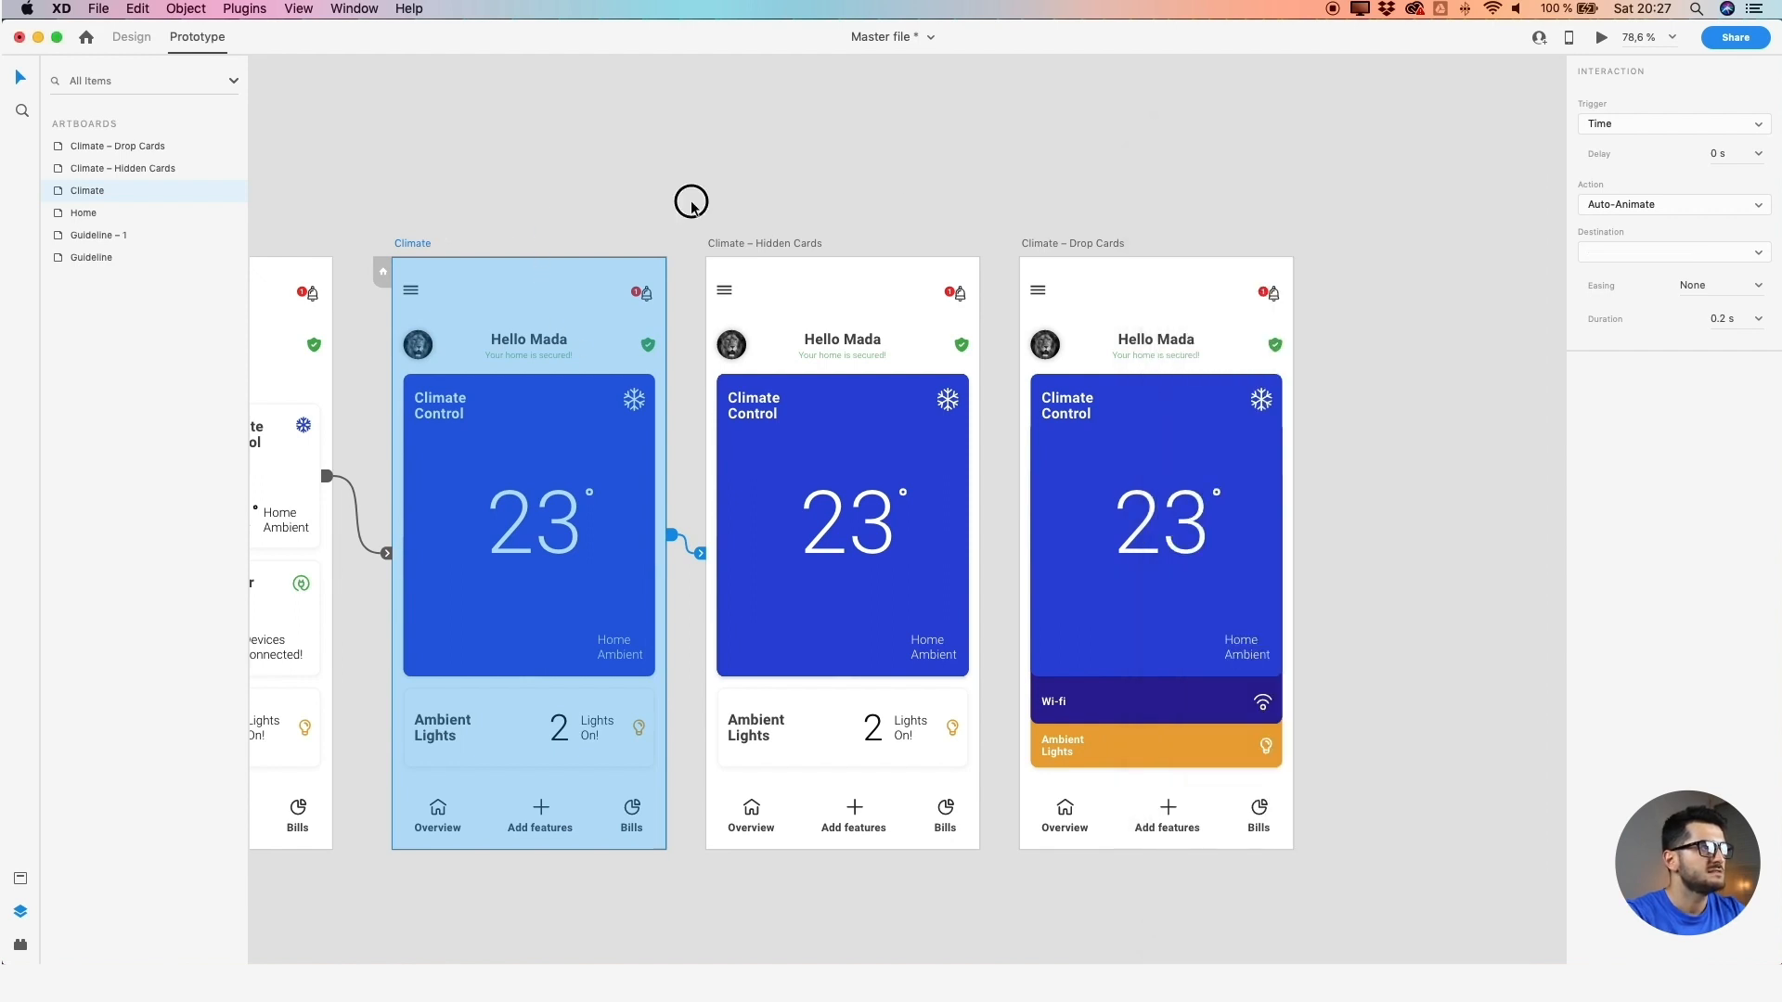
click(691, 201)
click(427, 242)
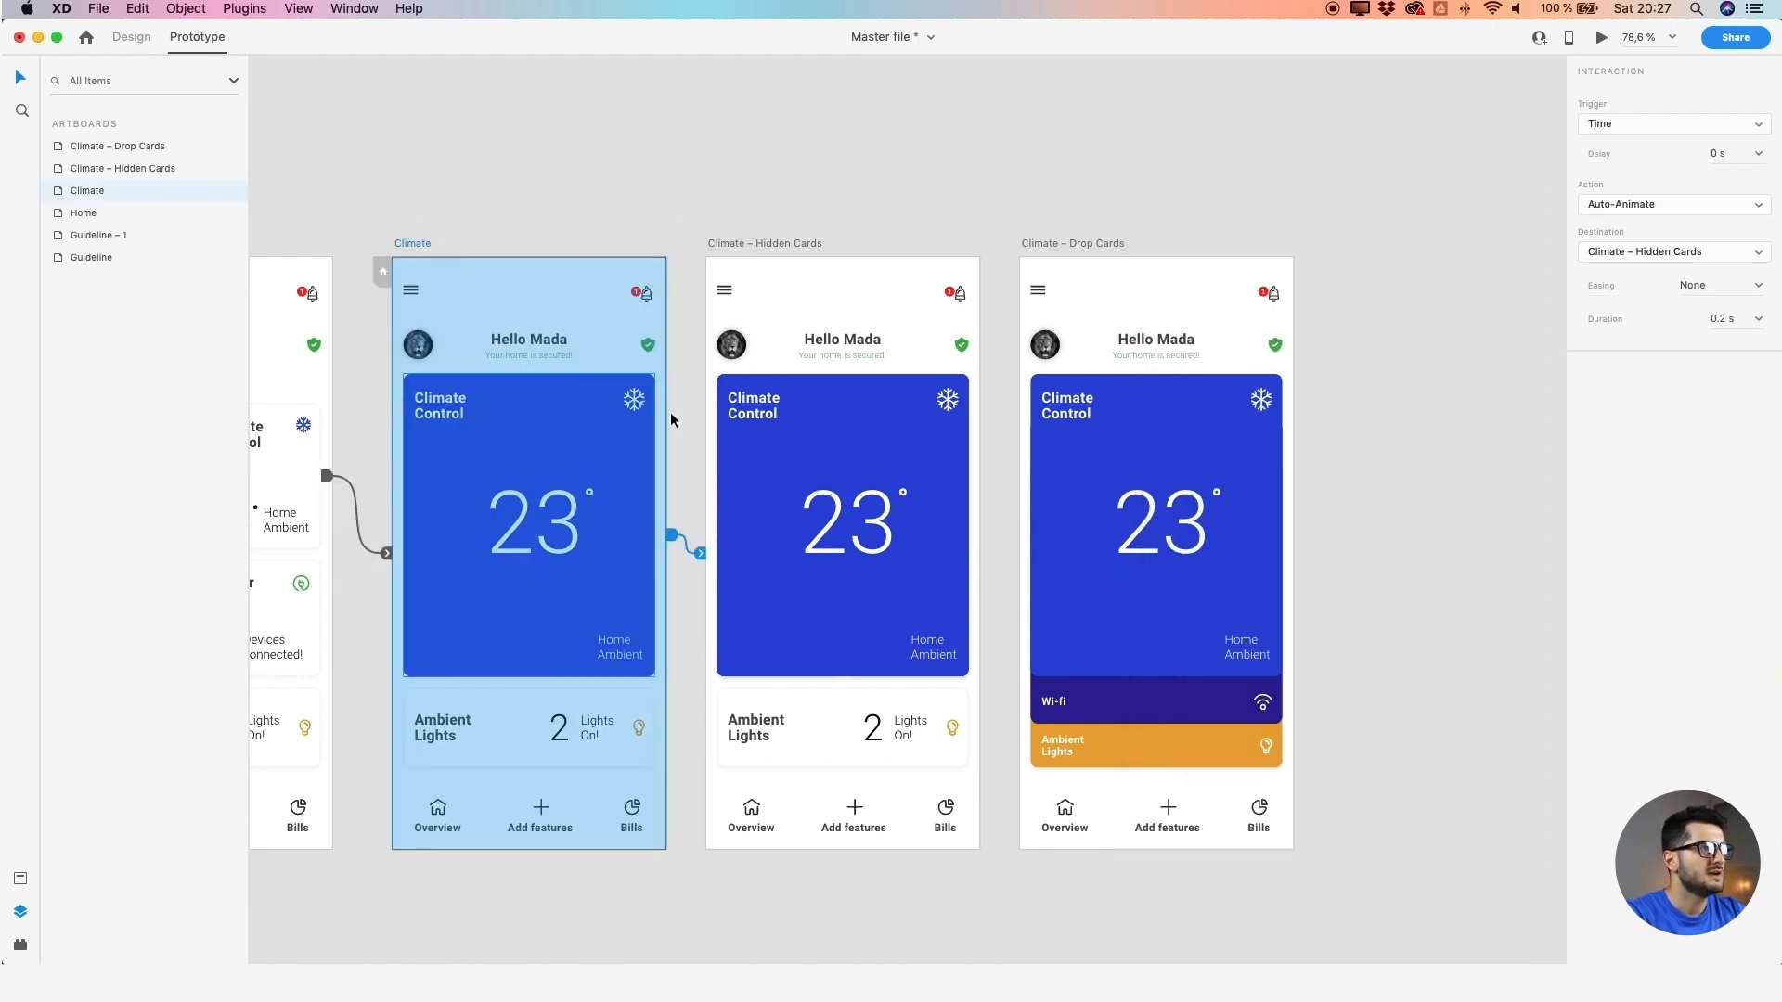
Link the Climate – Hidden Cards artboard to the Climate – Drop Cards artboard with a Time-triggered Auto-Animate interaction
click(768, 245)
click(782, 215)
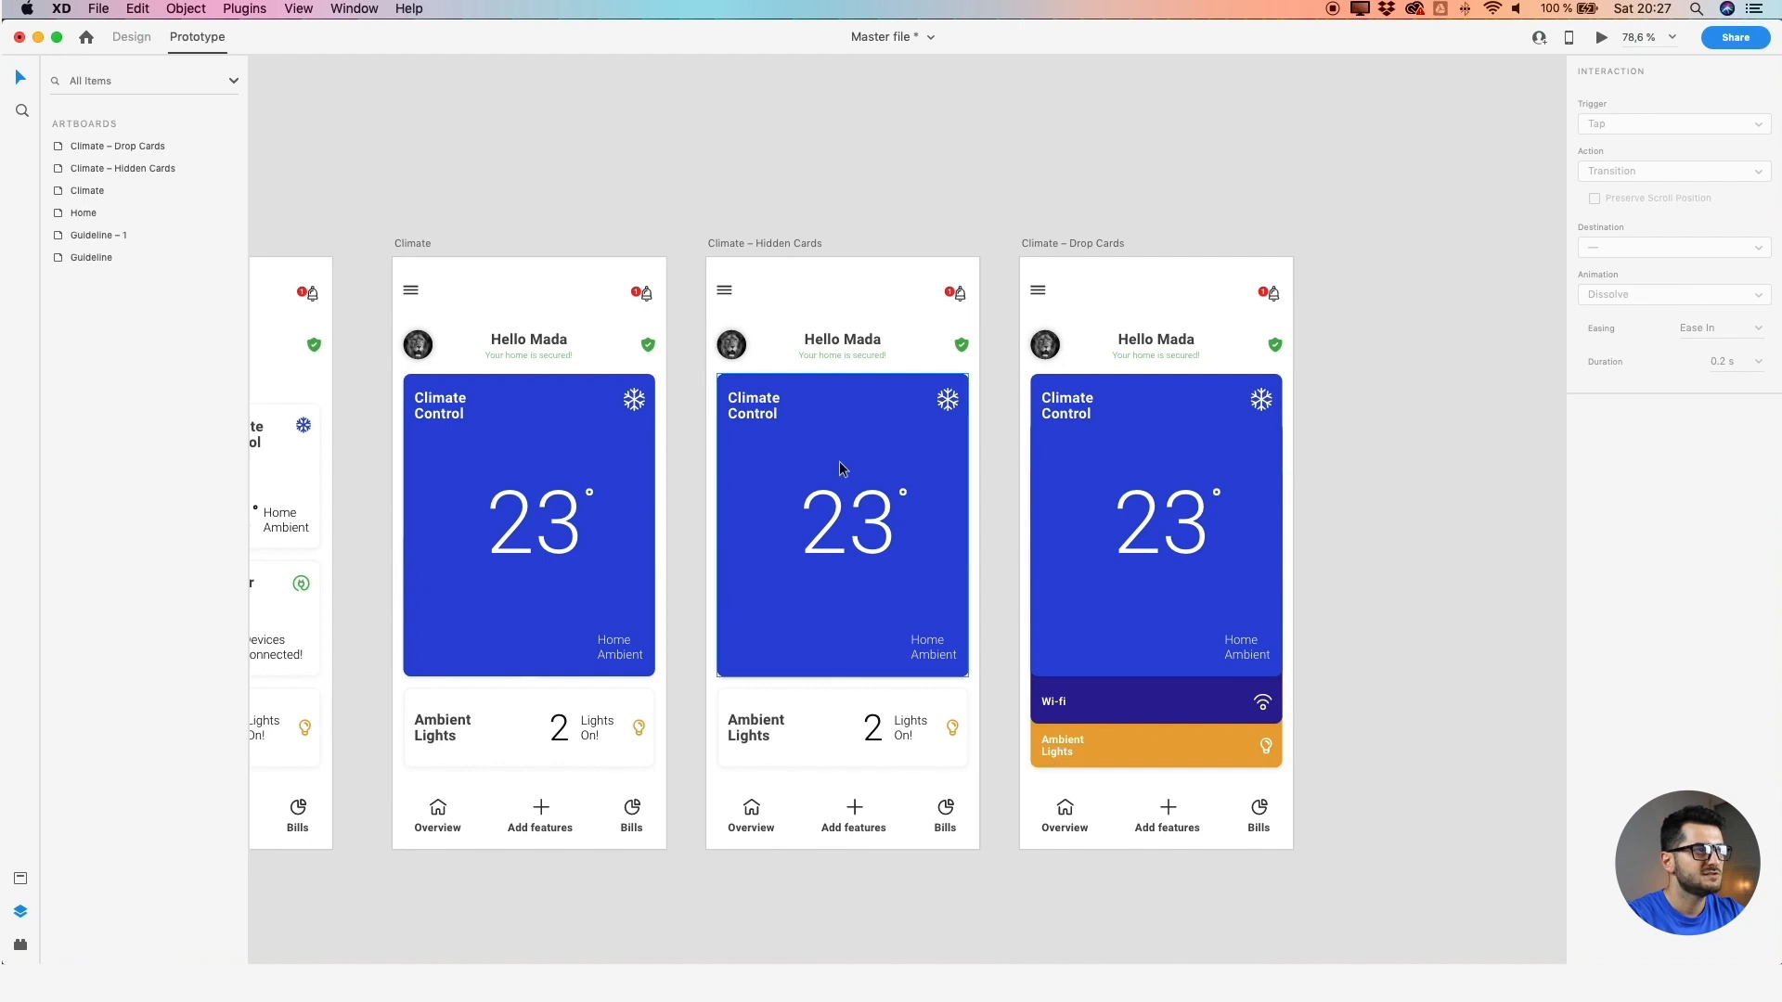
click(787, 243)
scroll(787, 243, up, 2)
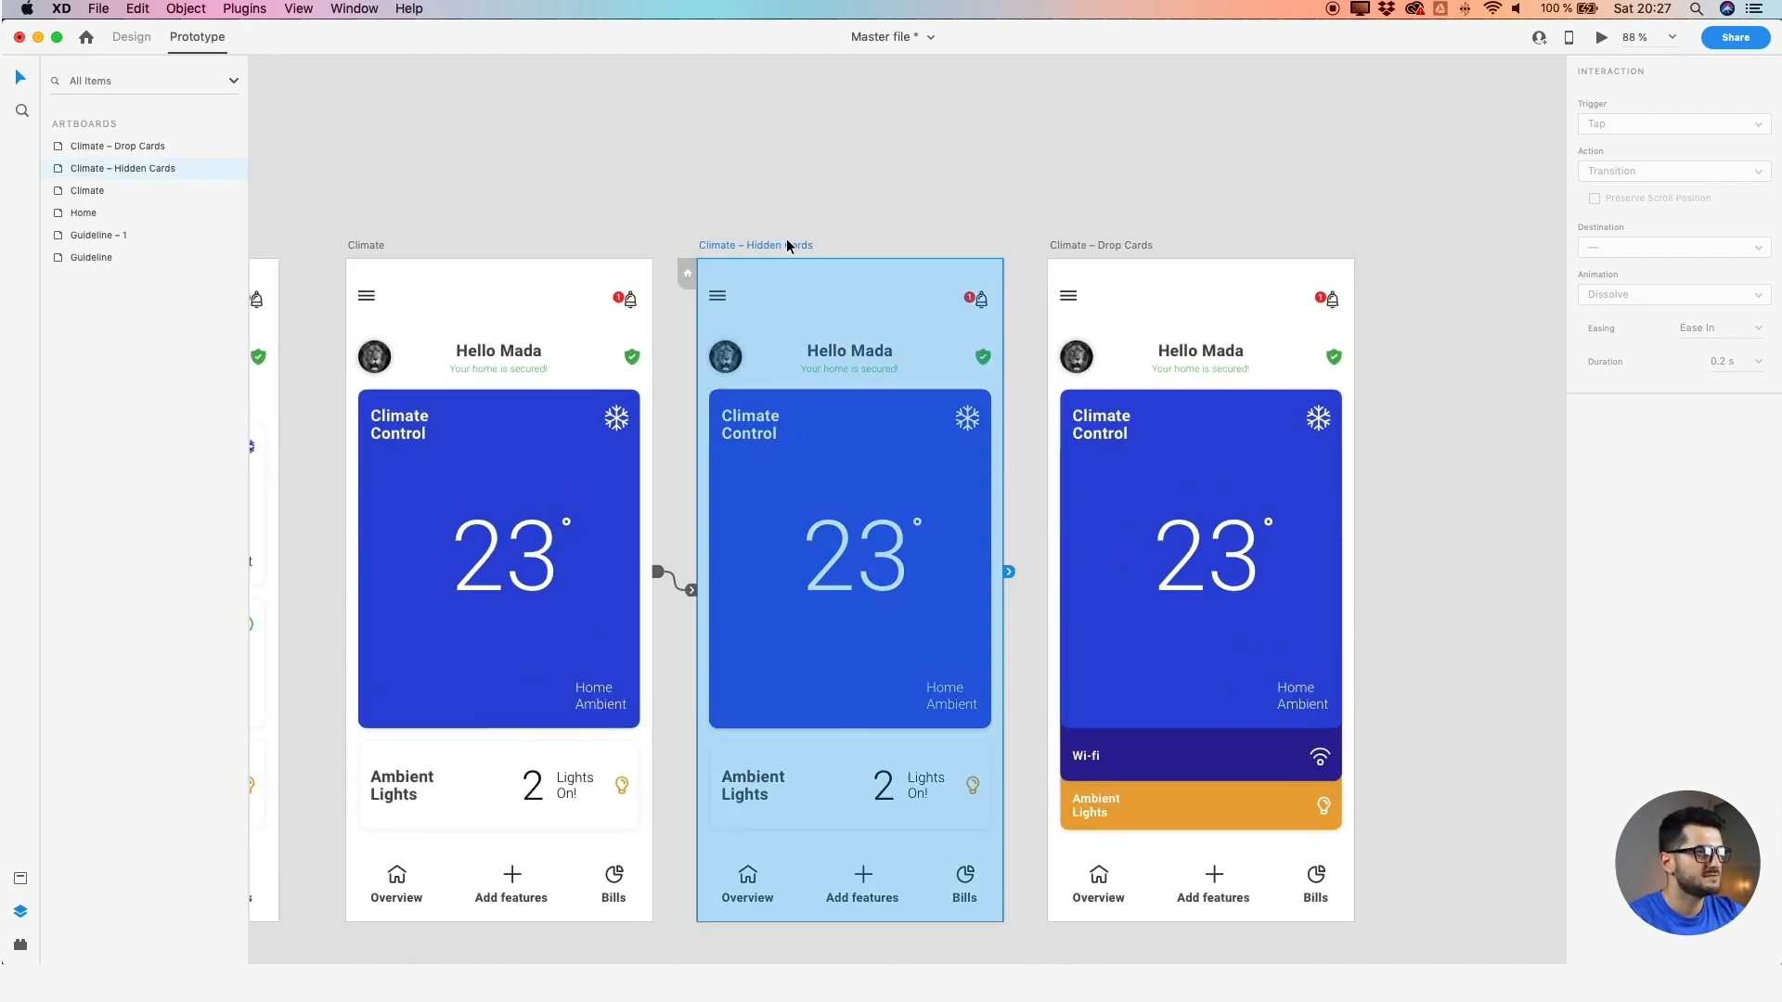
click(688, 415)
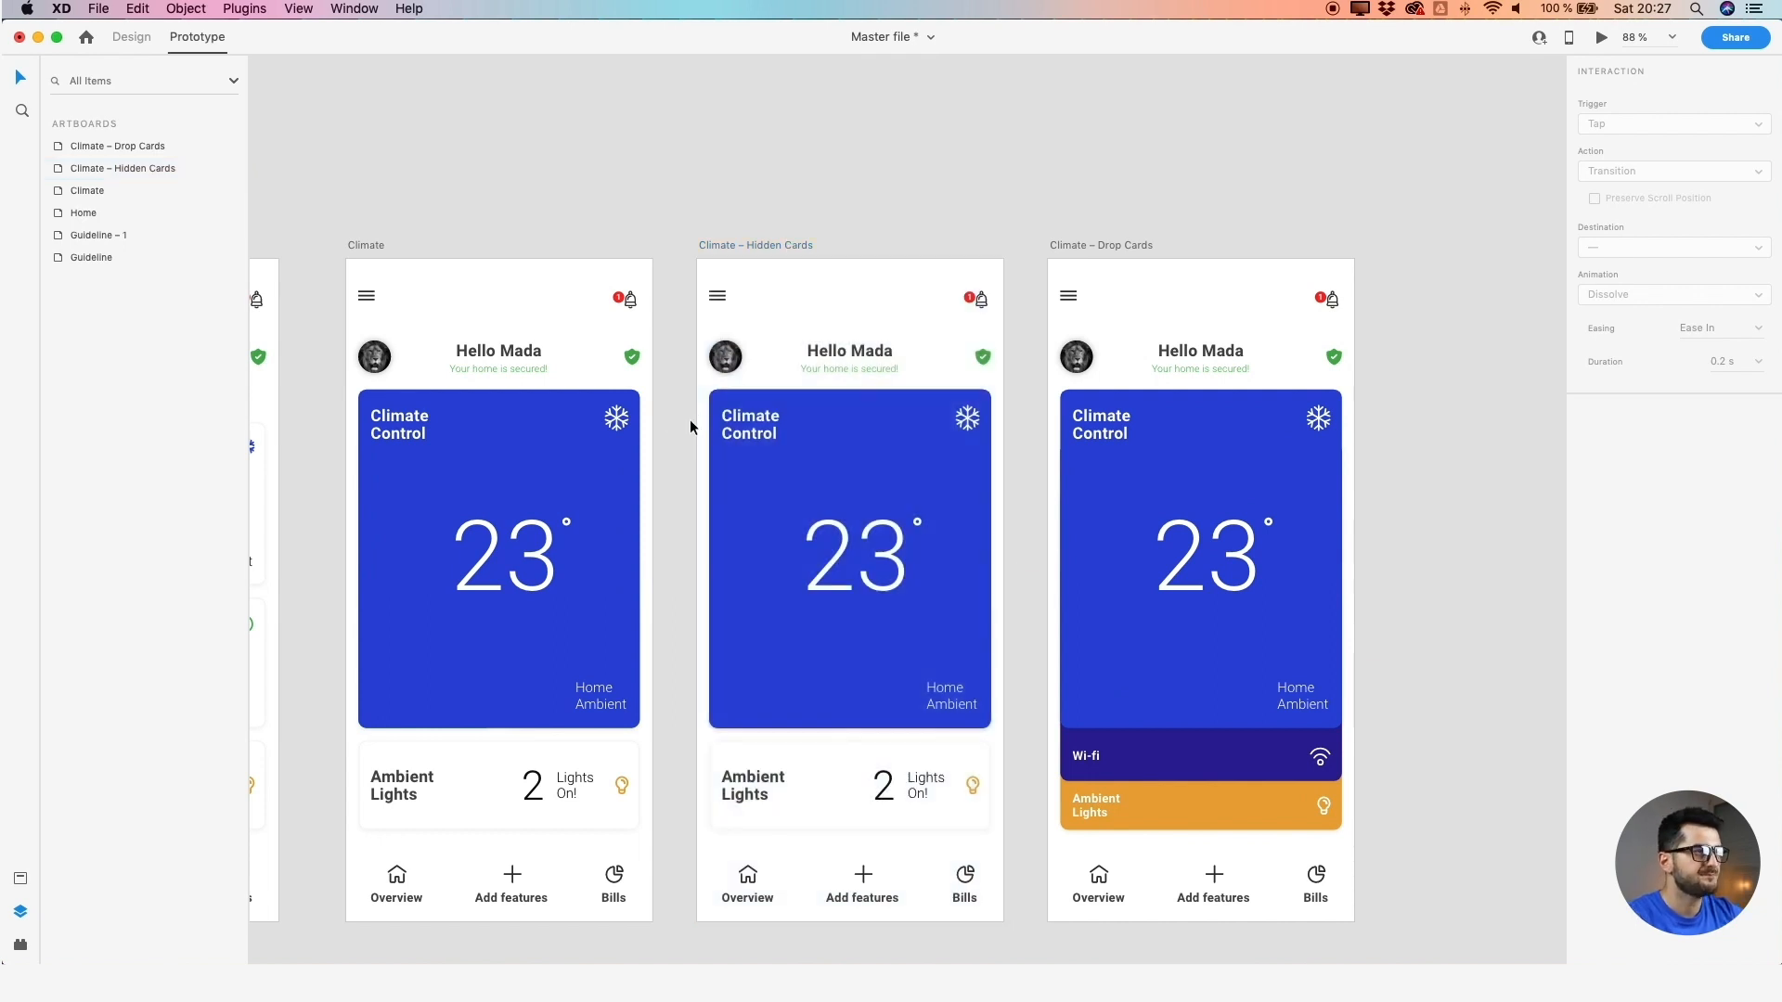
drag(864, 211, 708, 127)
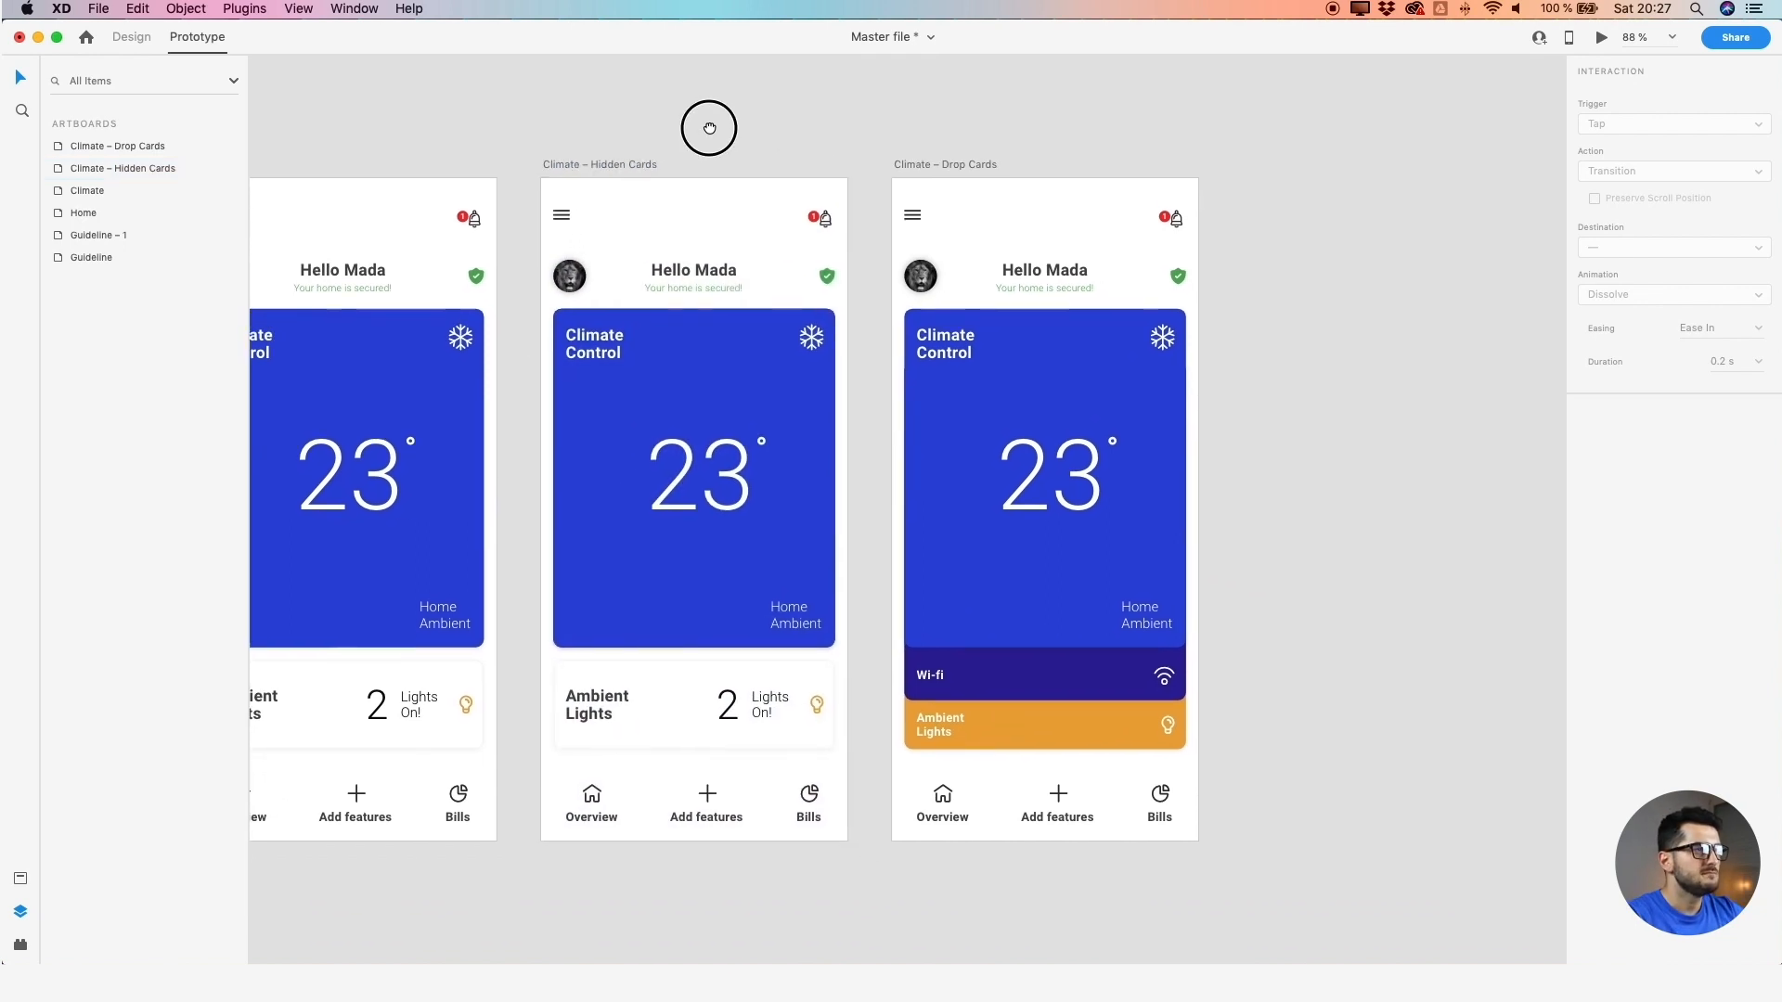
click(611, 162)
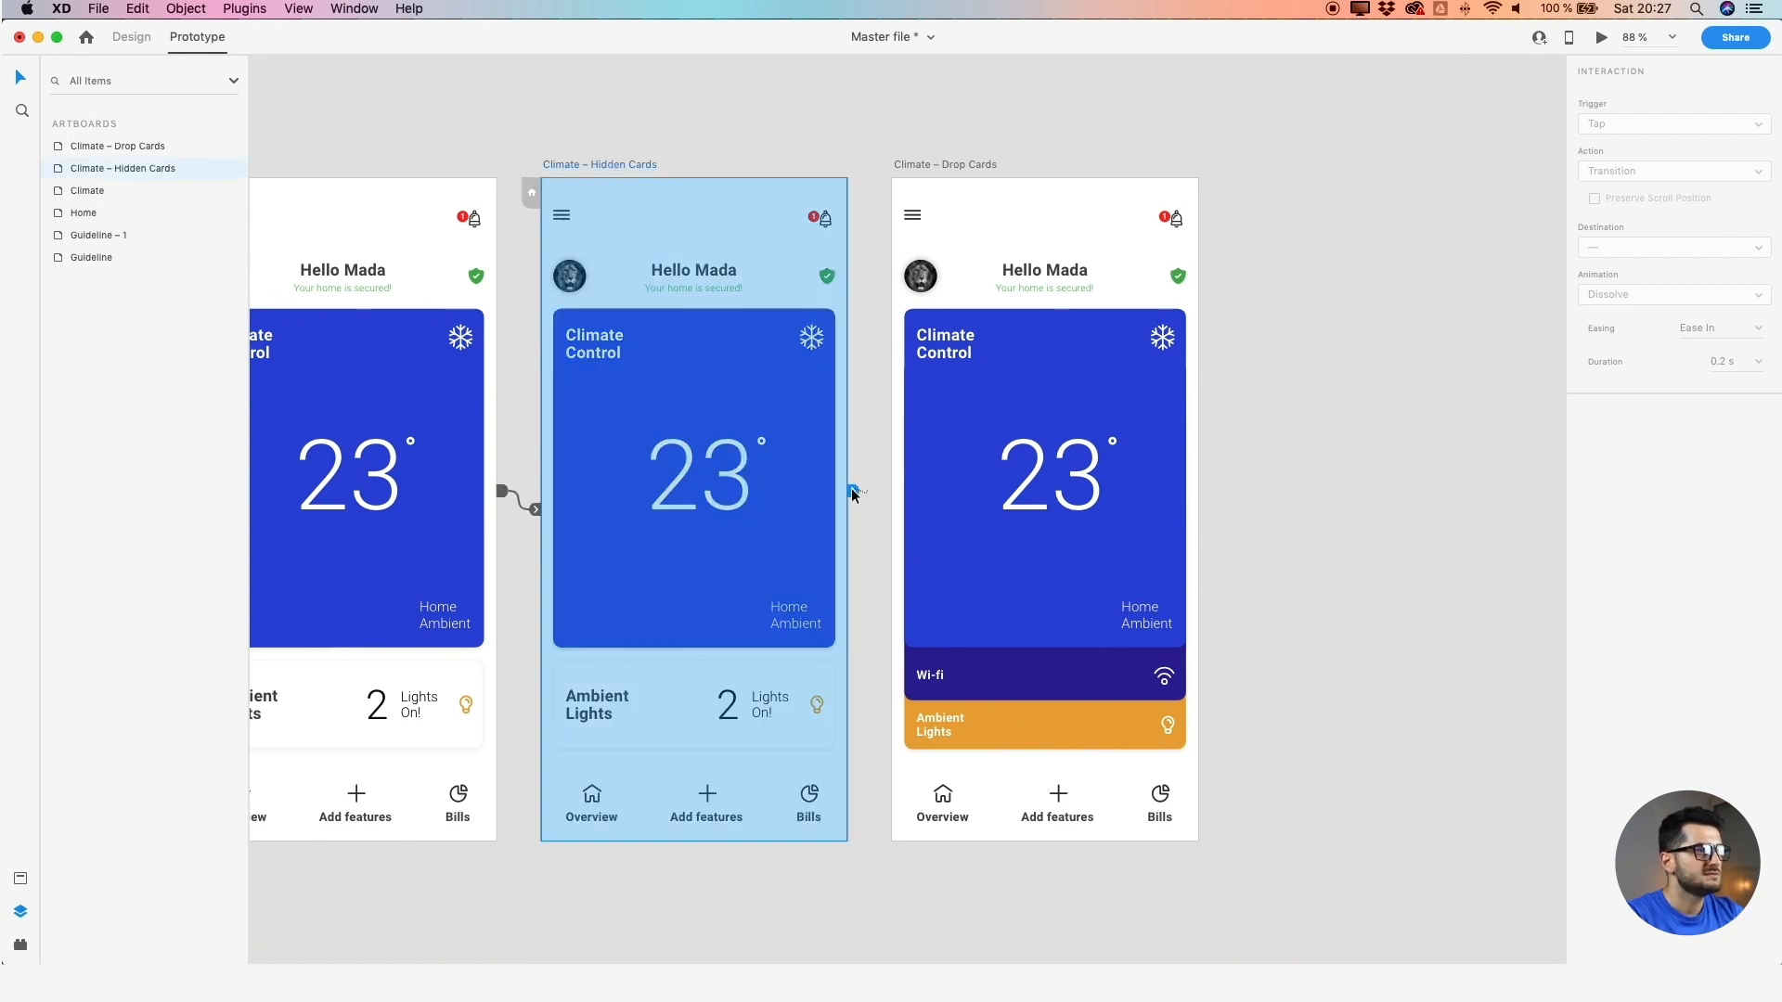
drag(854, 495, 914, 525)
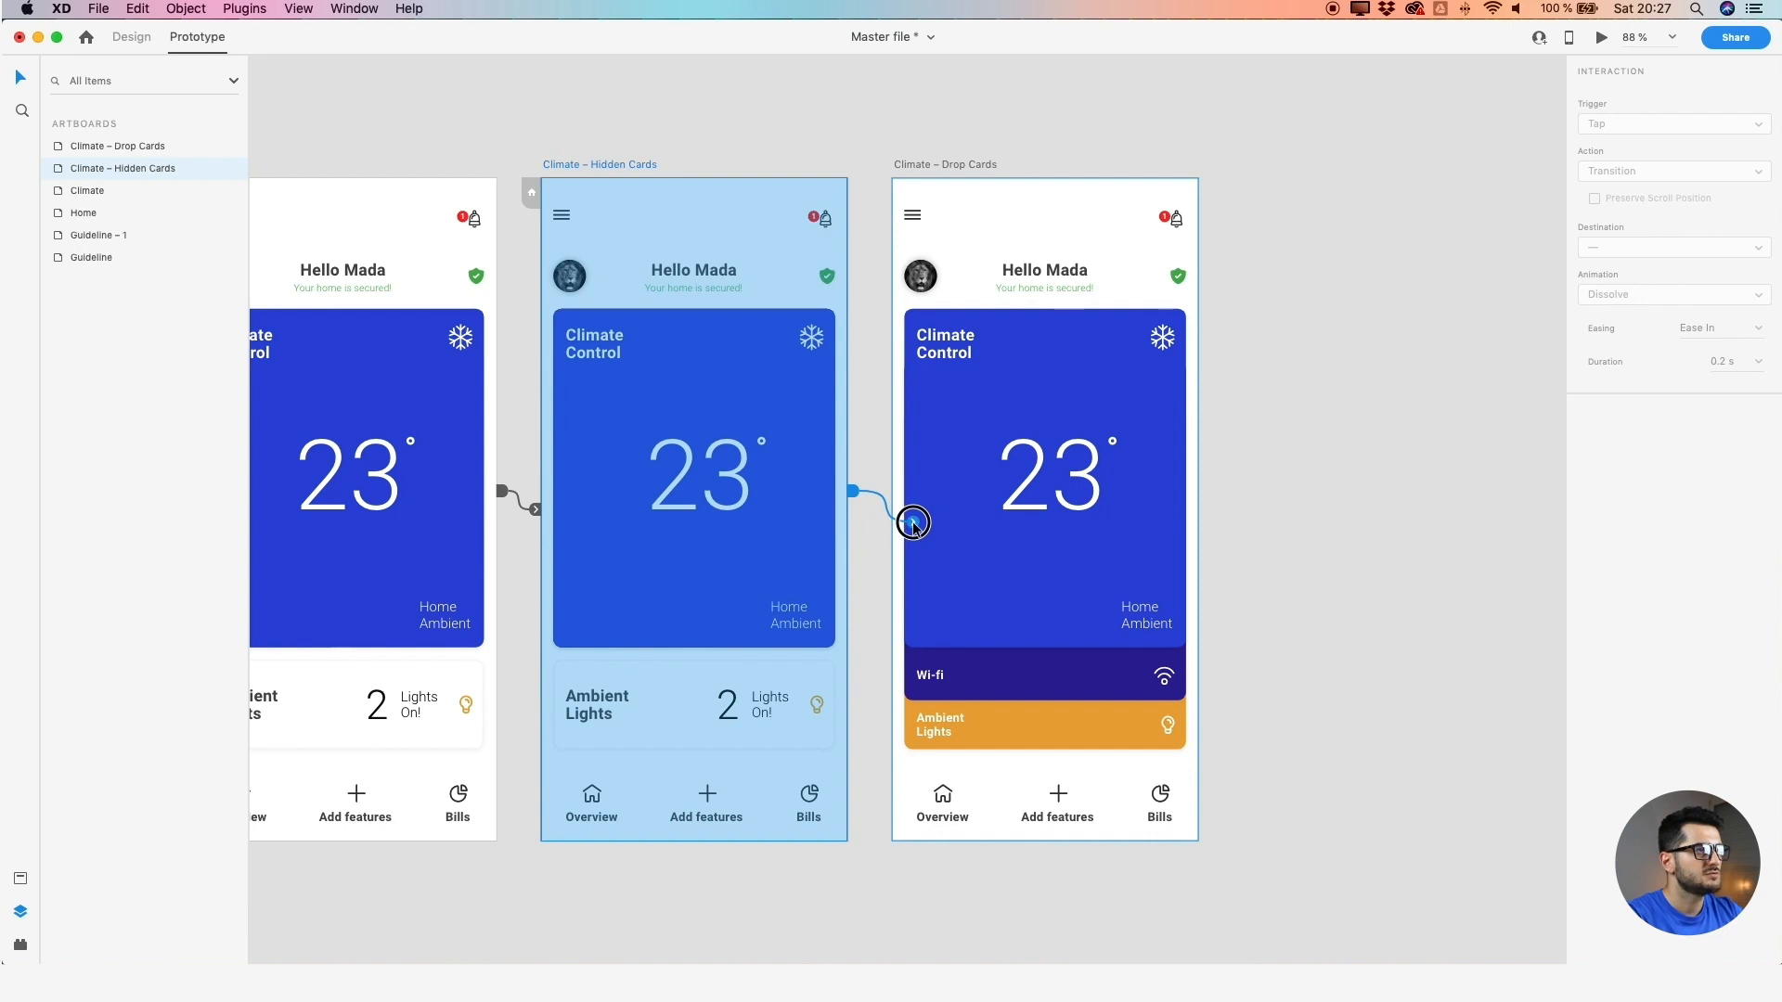
drag(915, 525, 914, 525)
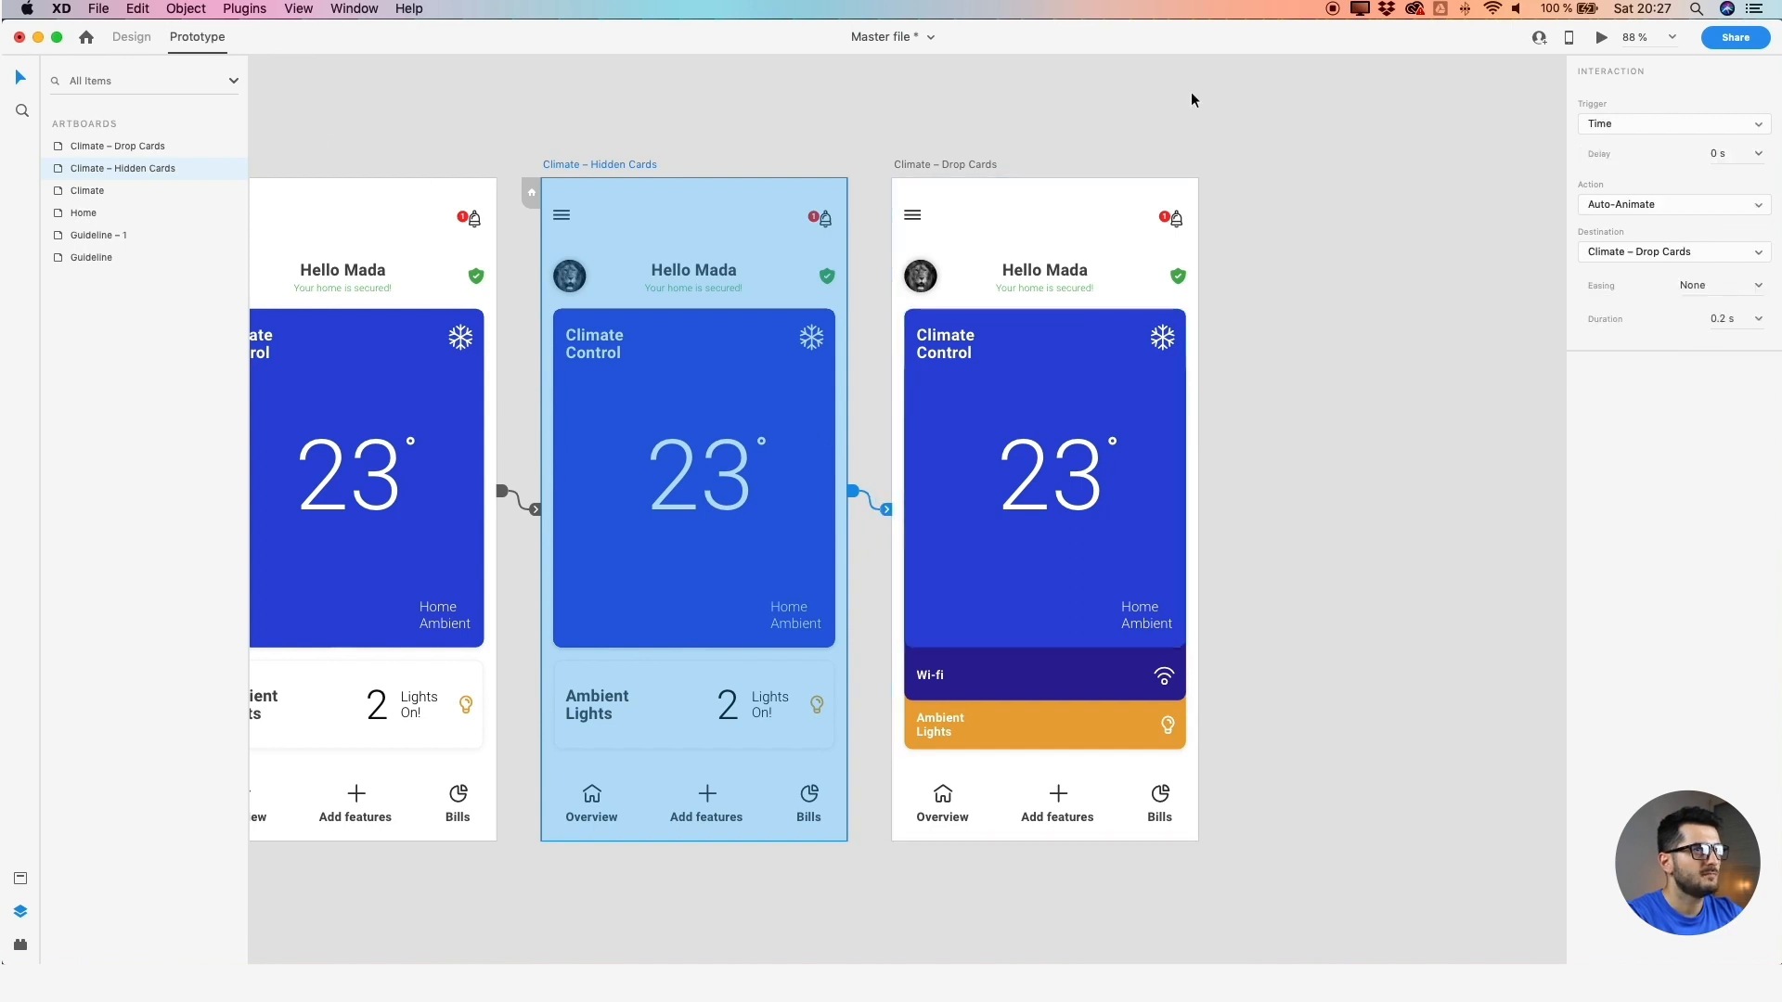
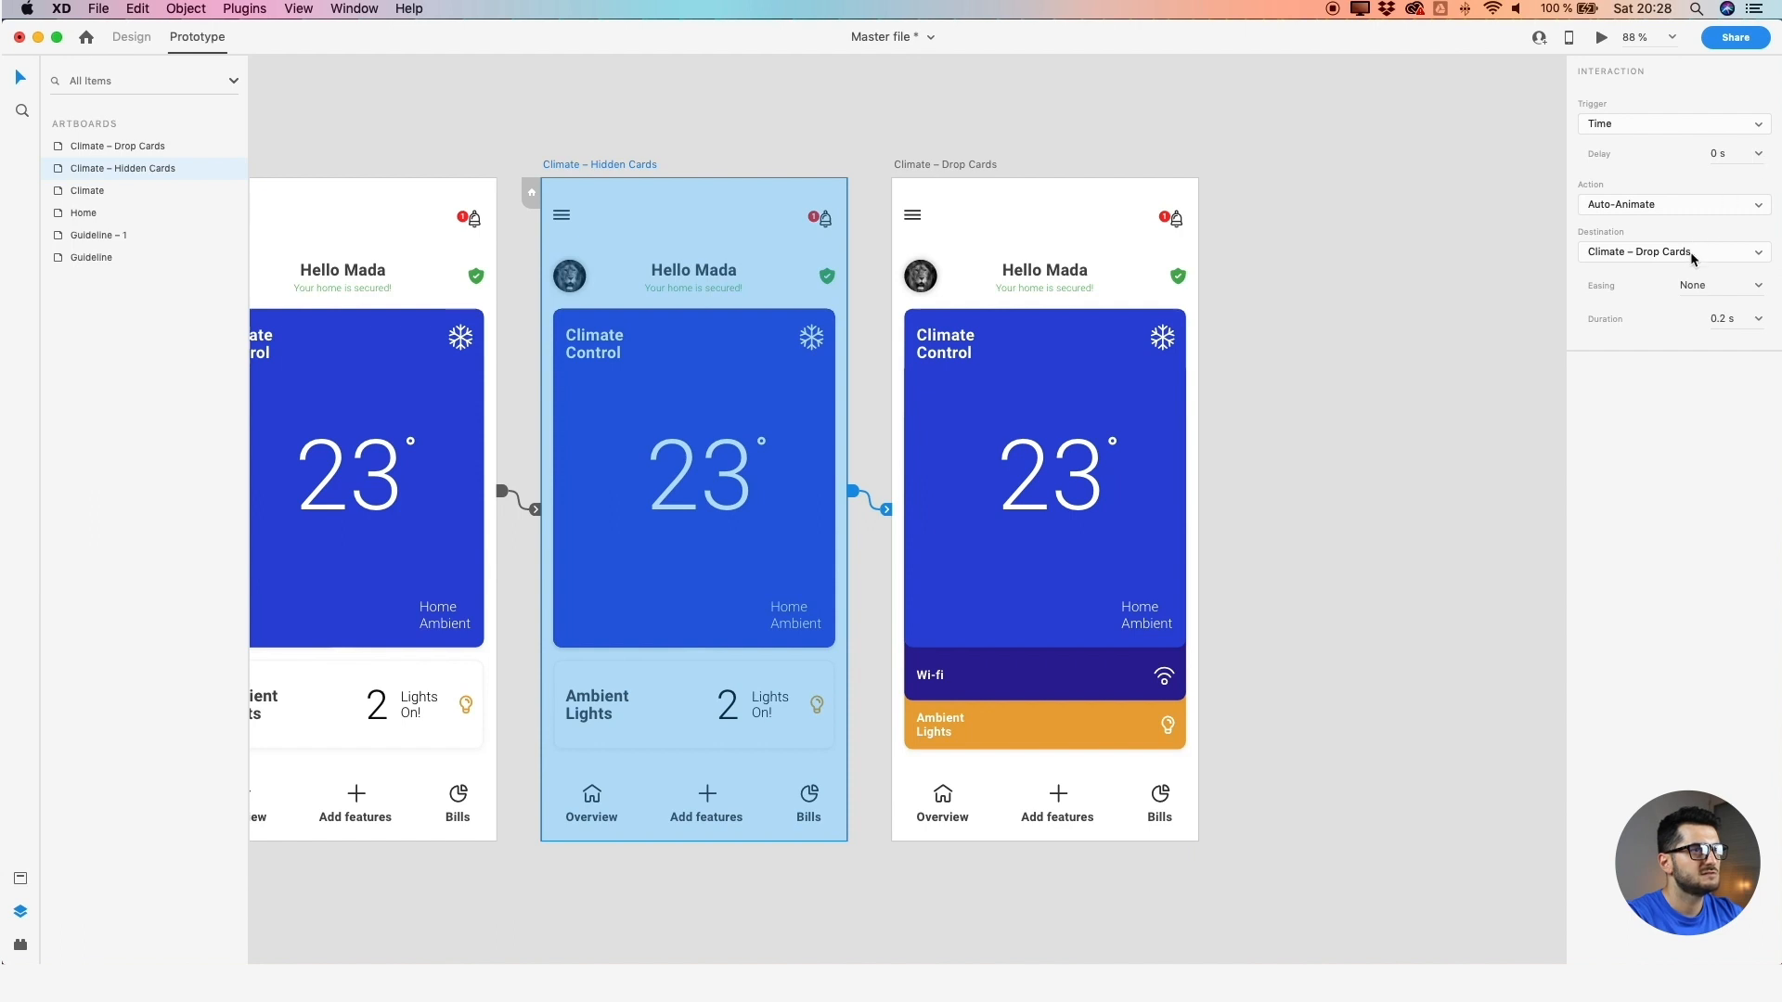
Set the Climate – Hidden Cards interaction's easing to Ease Out and its duration to 0.8 s
click(1763, 289)
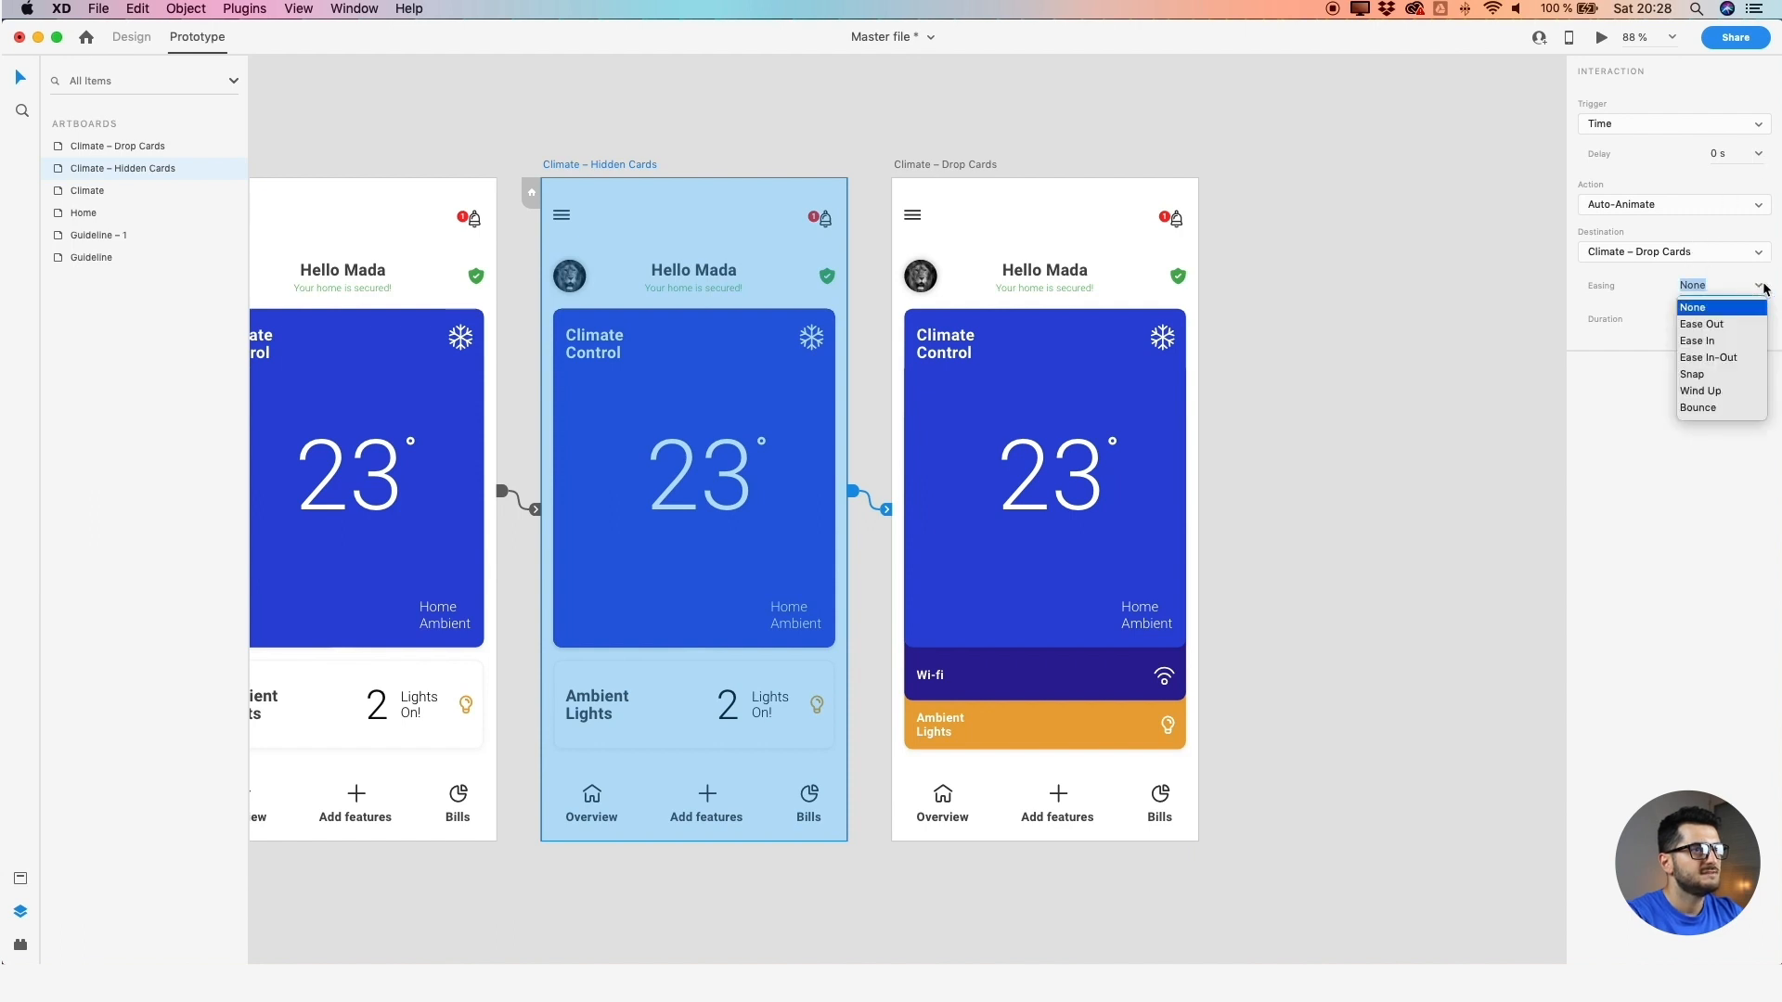
click(1724, 325)
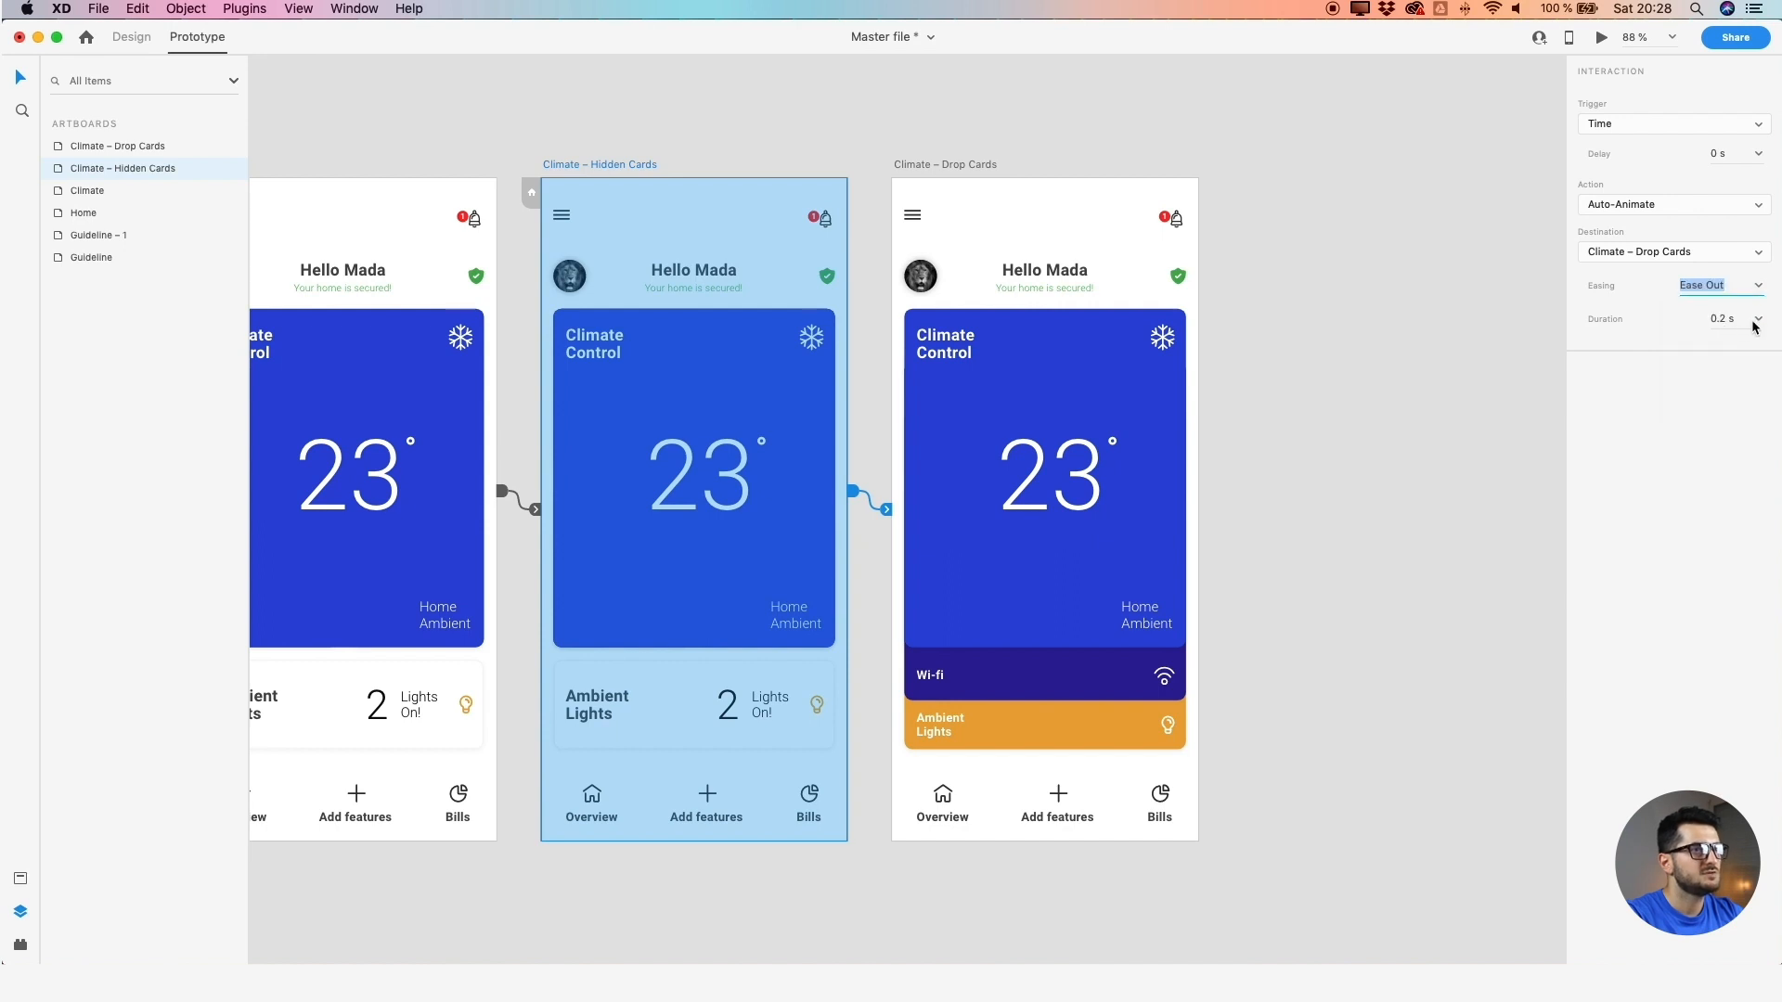
click(1754, 322)
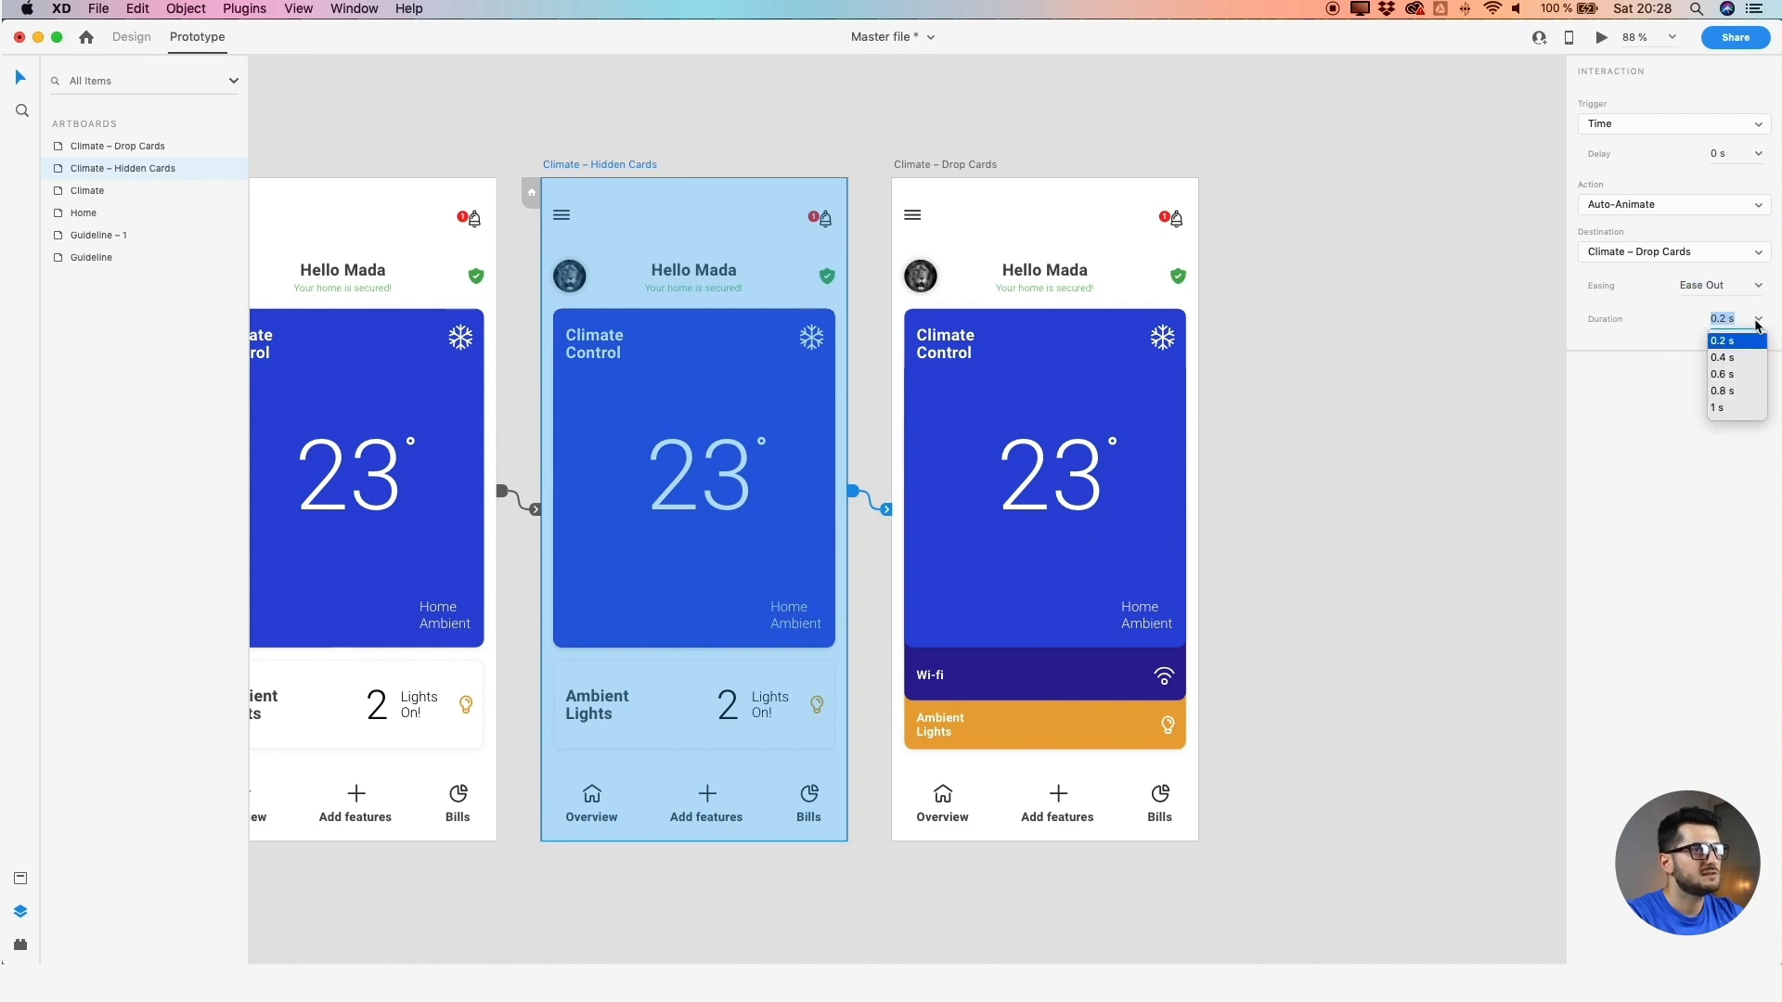
click(1725, 391)
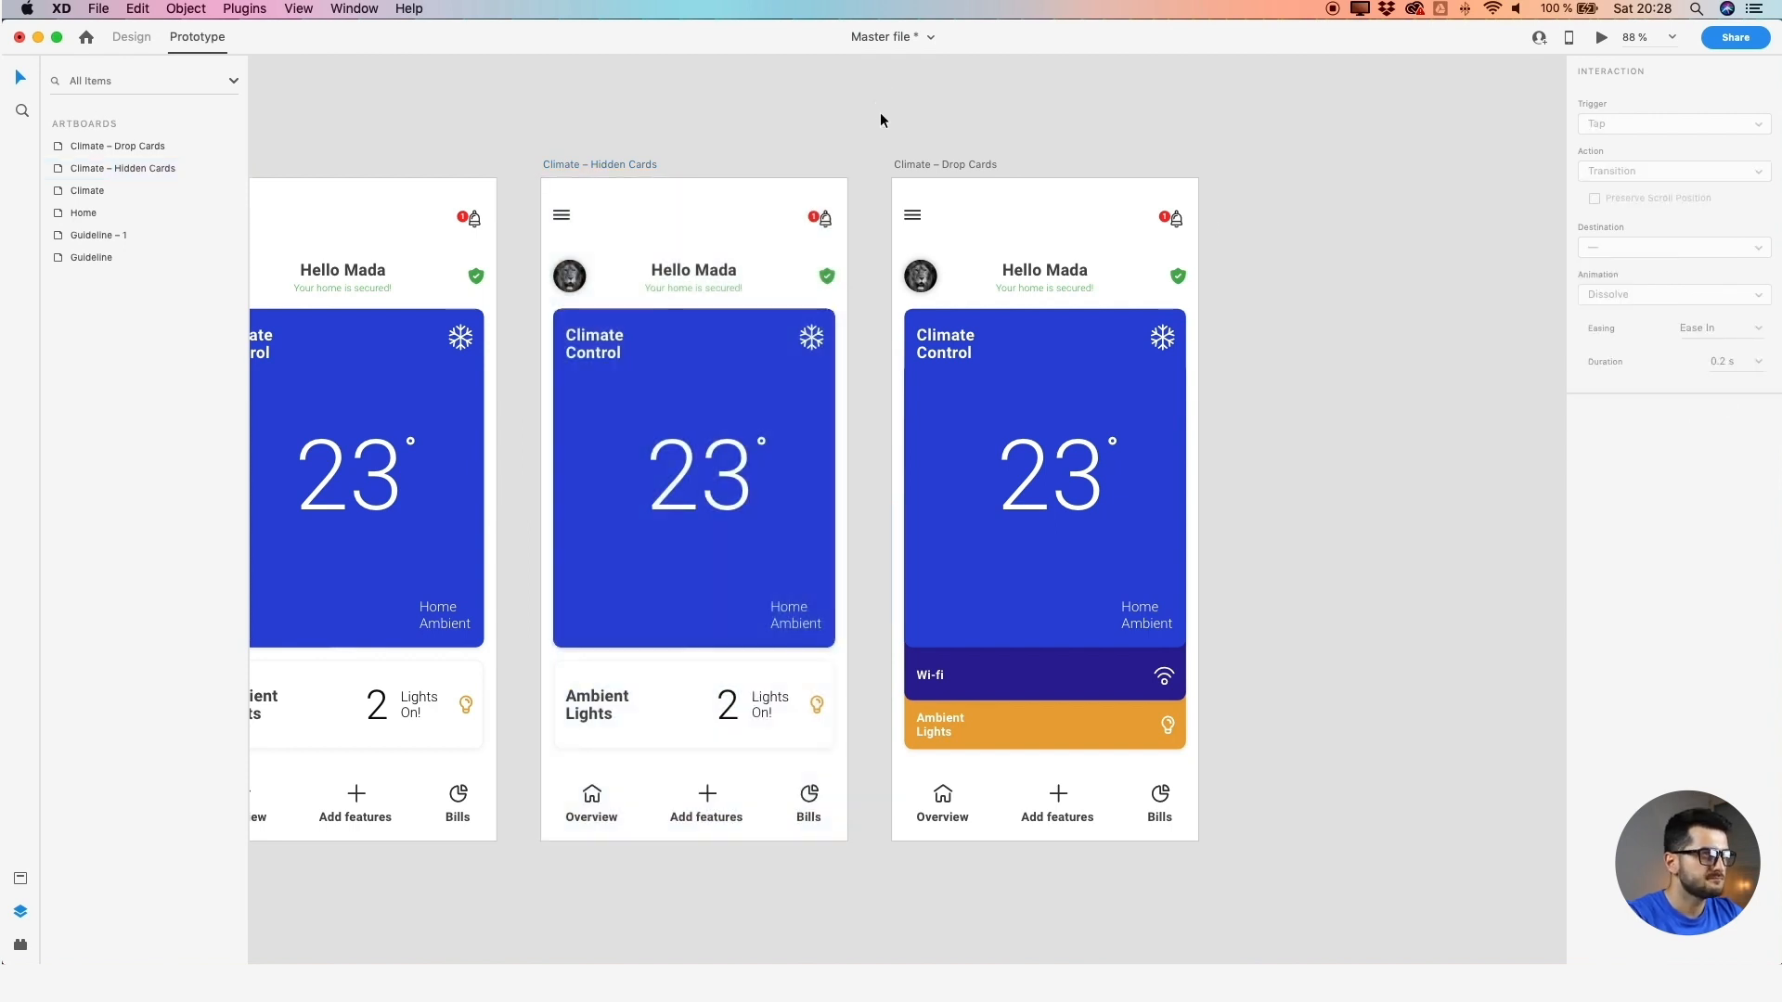
Preview the prototype from the Home artboard, opening the Climate Control card to play the card-drop animation
scroll(860, 130, down, 2)
drag(742, 124, 958, 179)
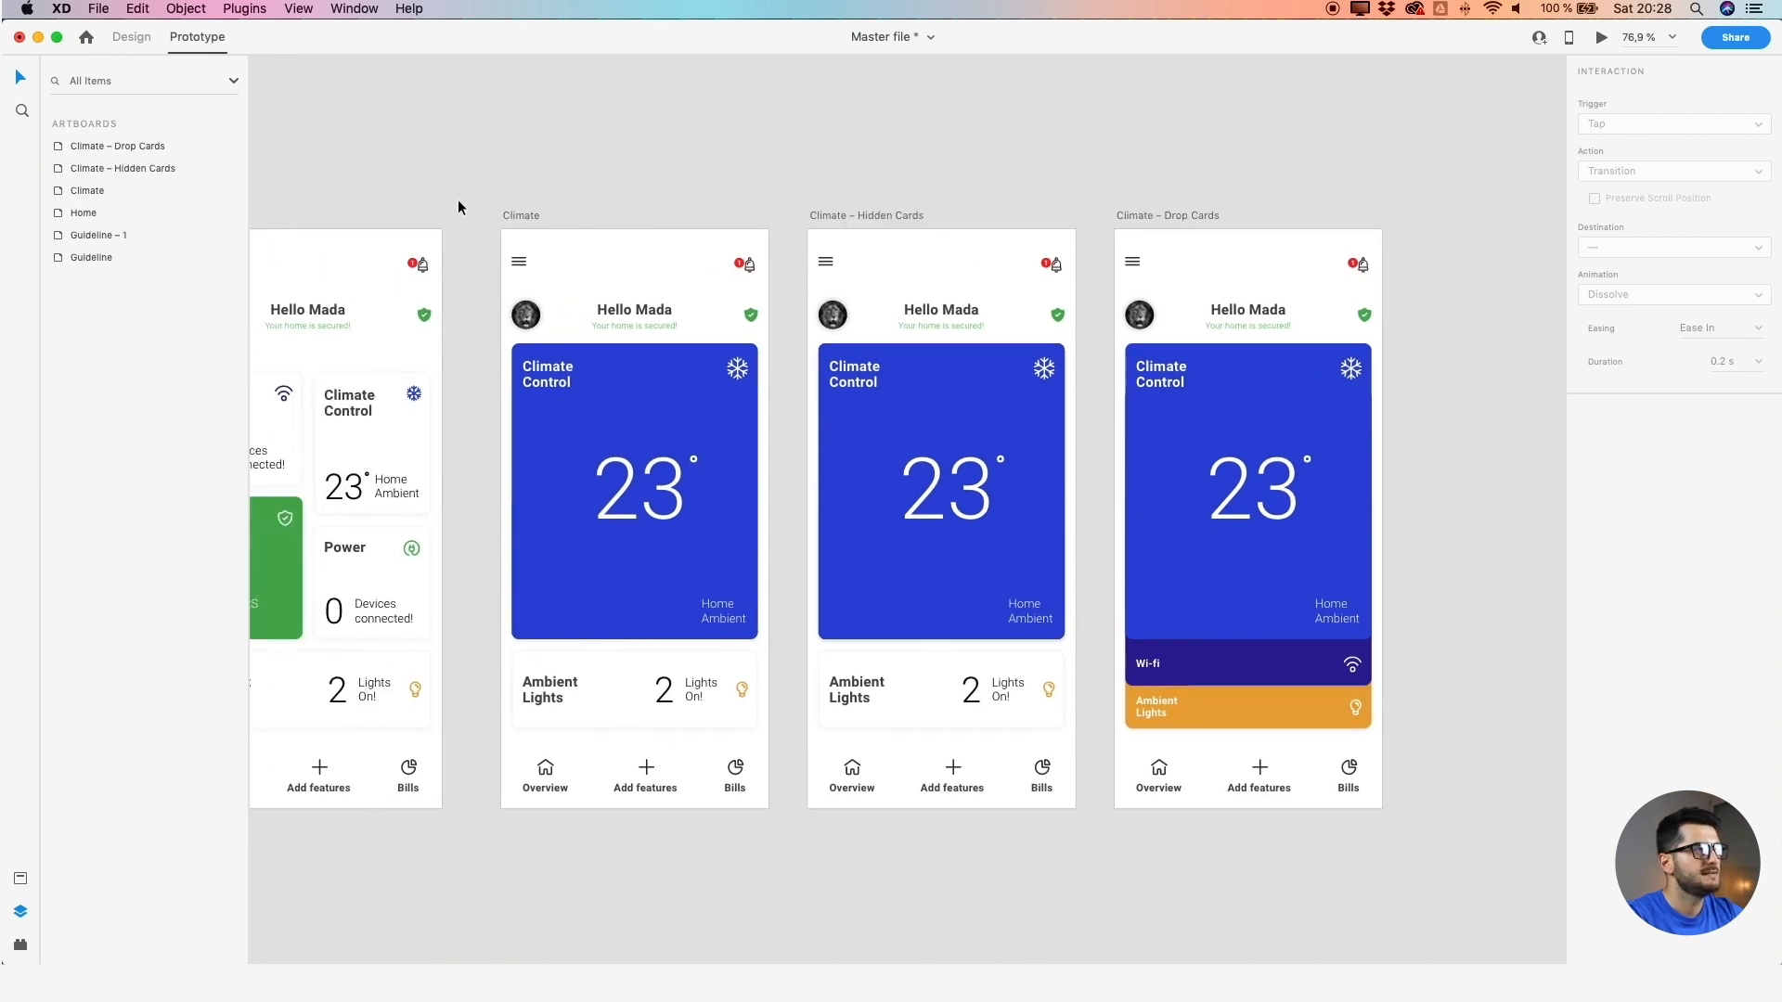
scroll(458, 198, left, 5)
click(332, 217)
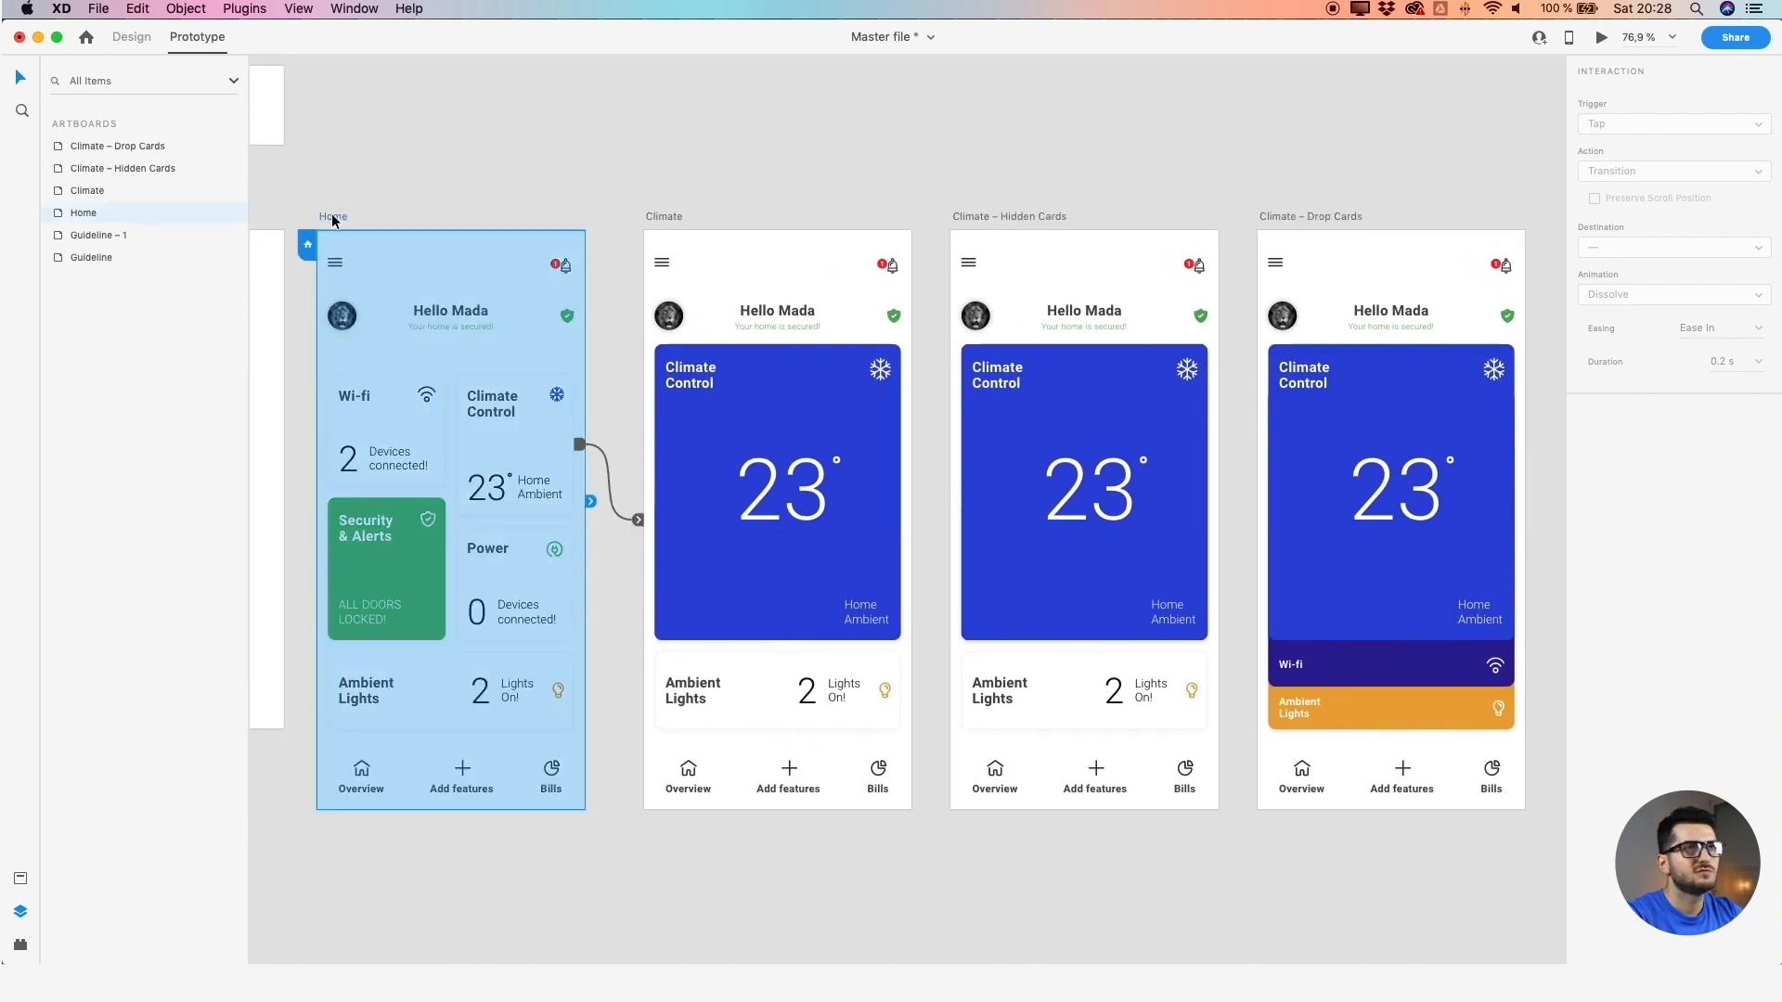
click(1601, 37)
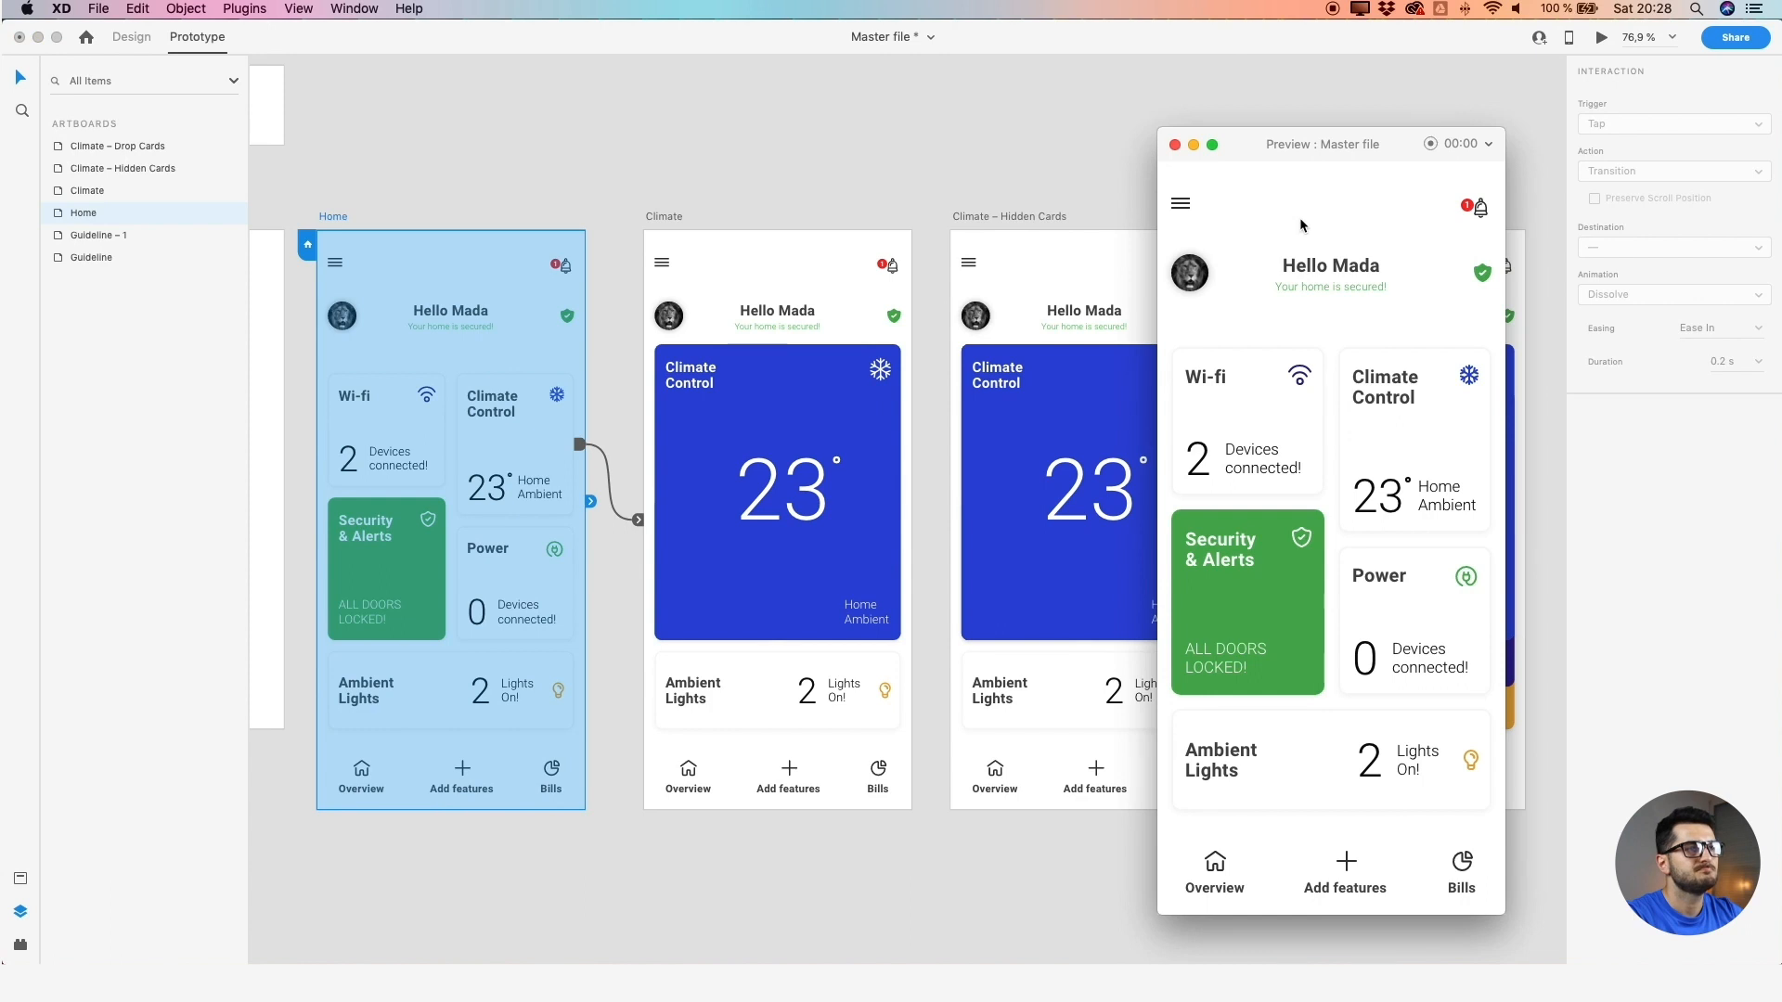
click(1417, 428)
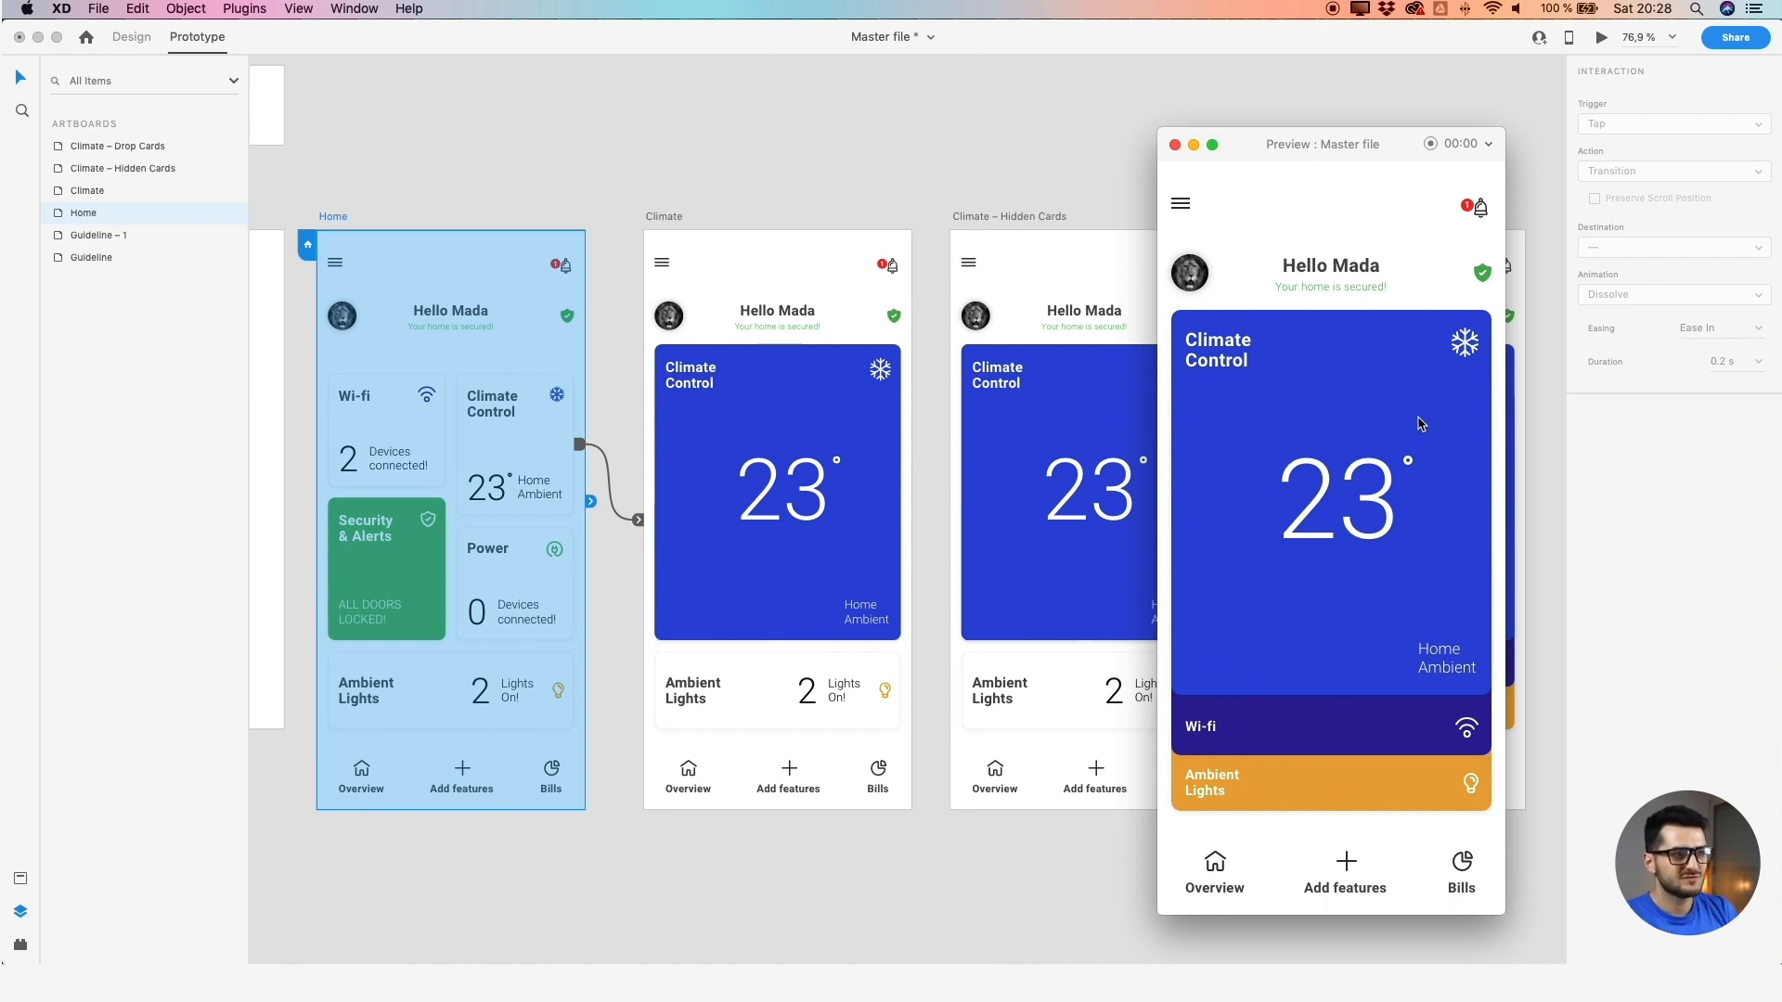
click(351, 215)
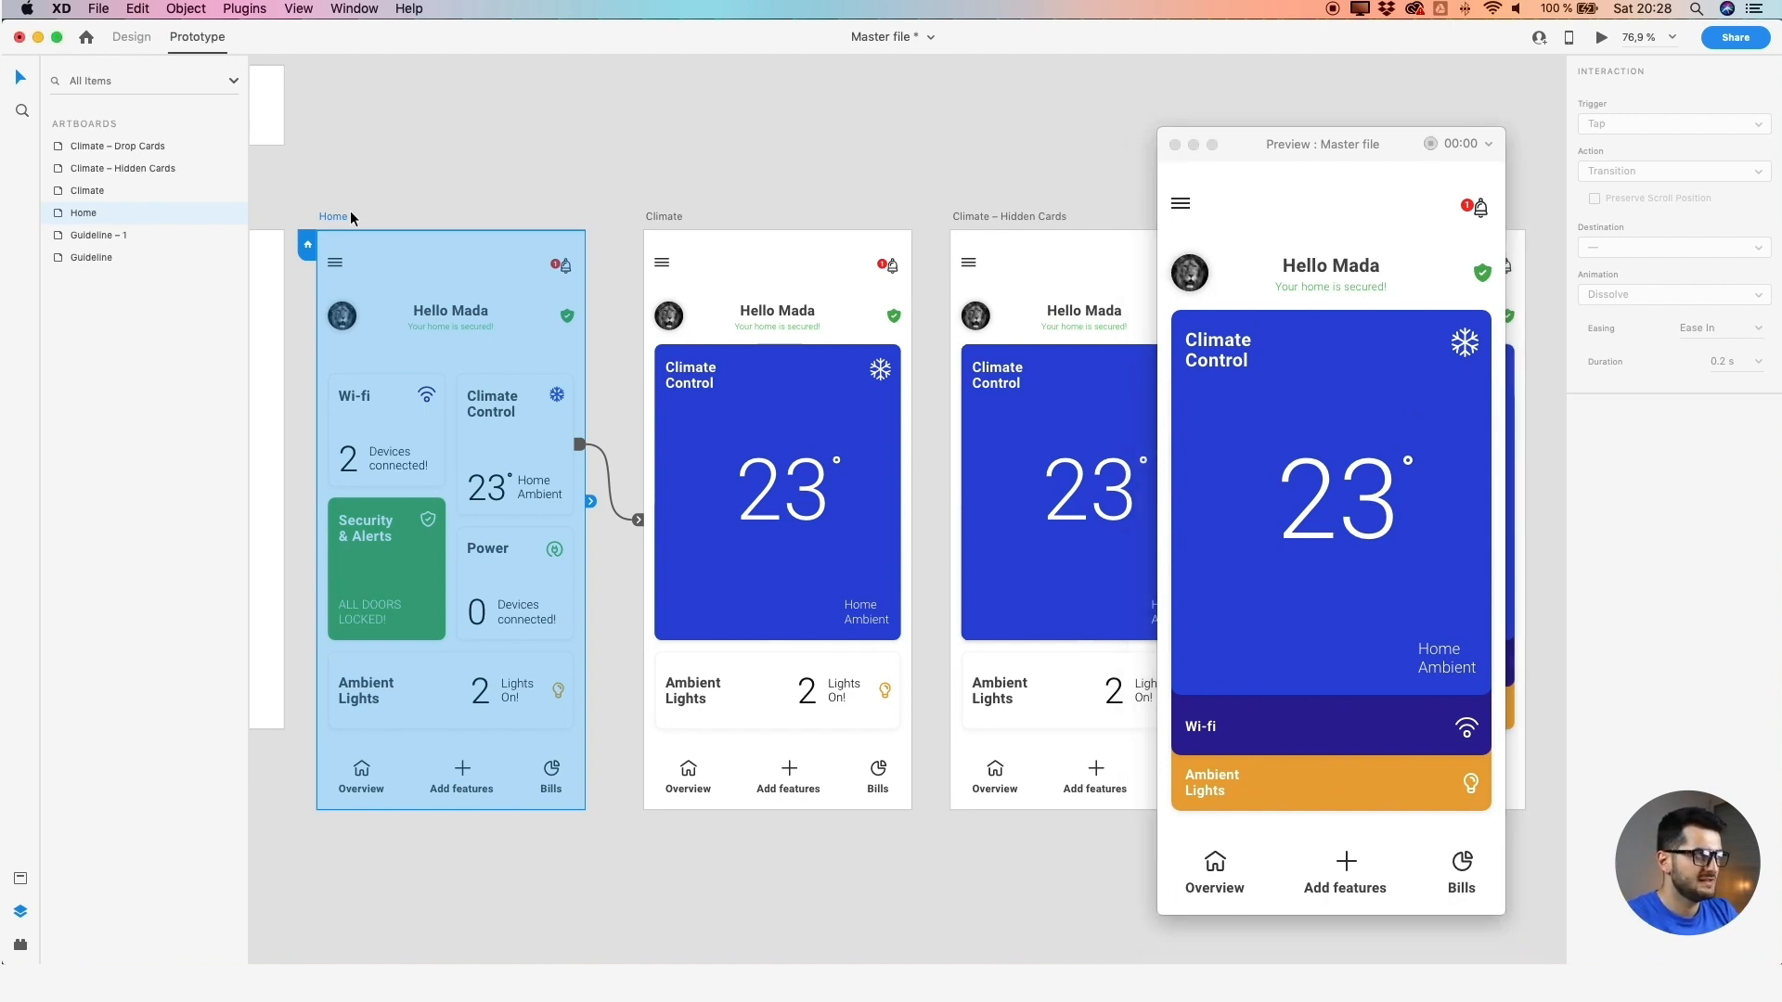
click(1176, 146)
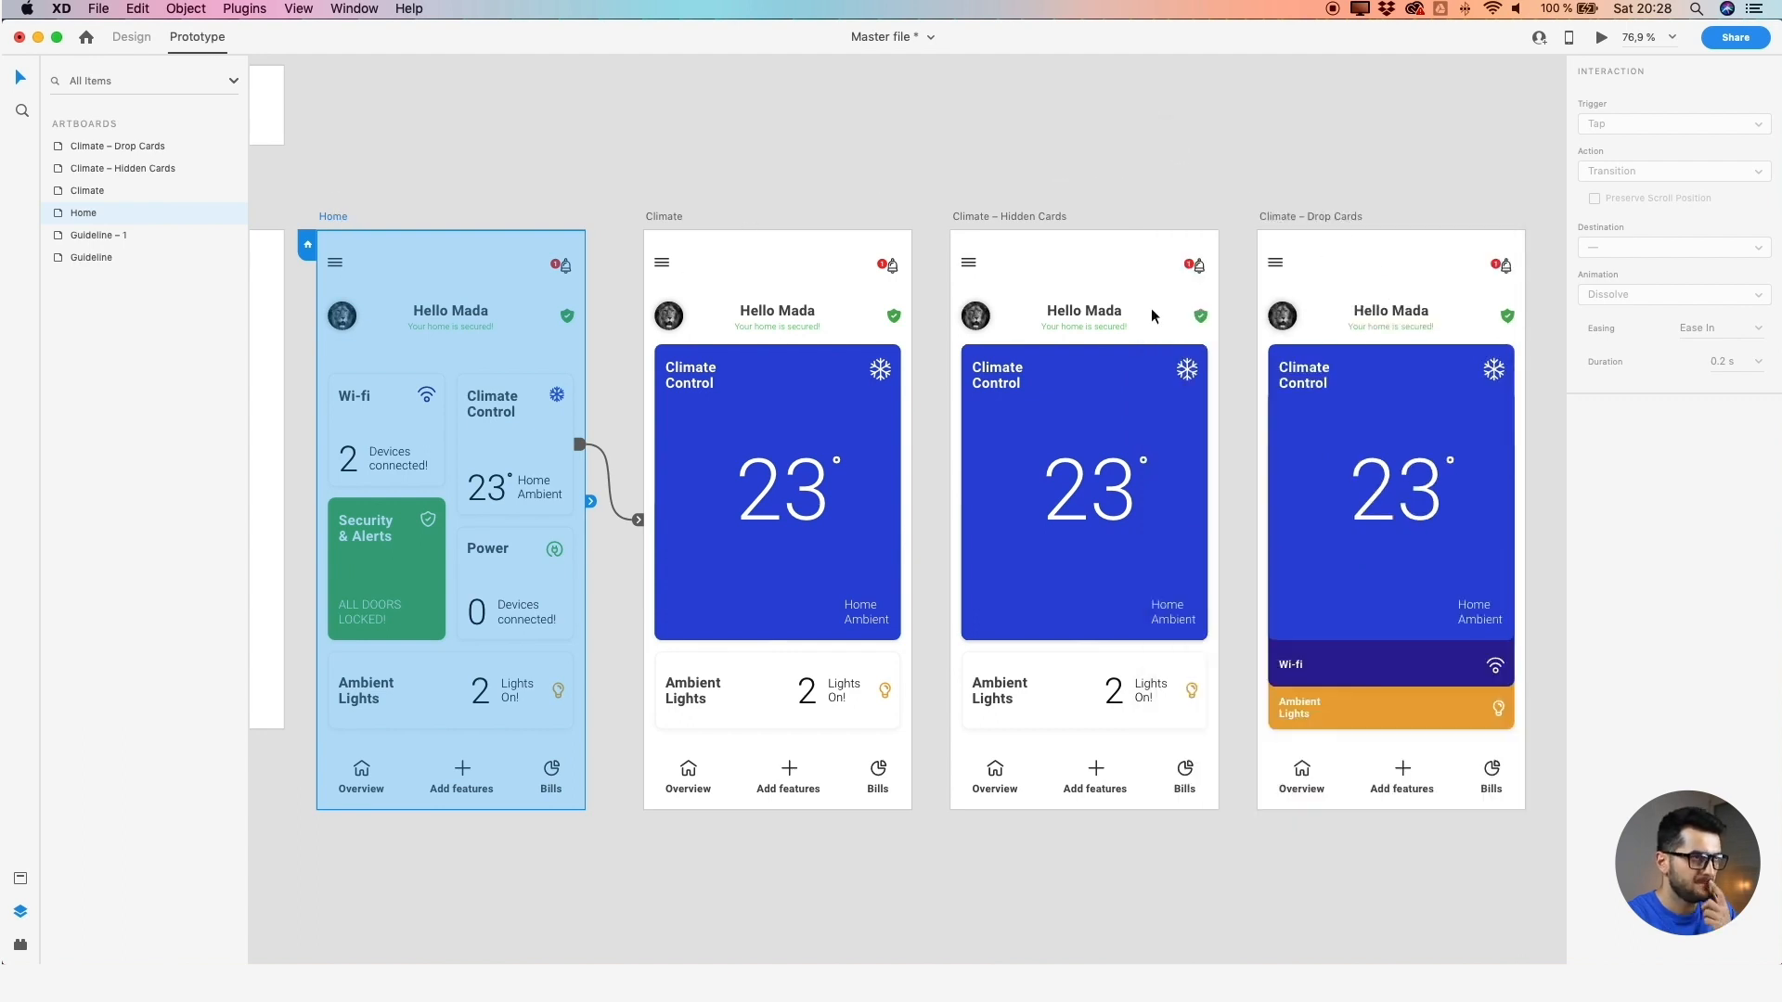
Replay the Climate Control card's animation in a fresh preview started from the Home artboard
click(343, 222)
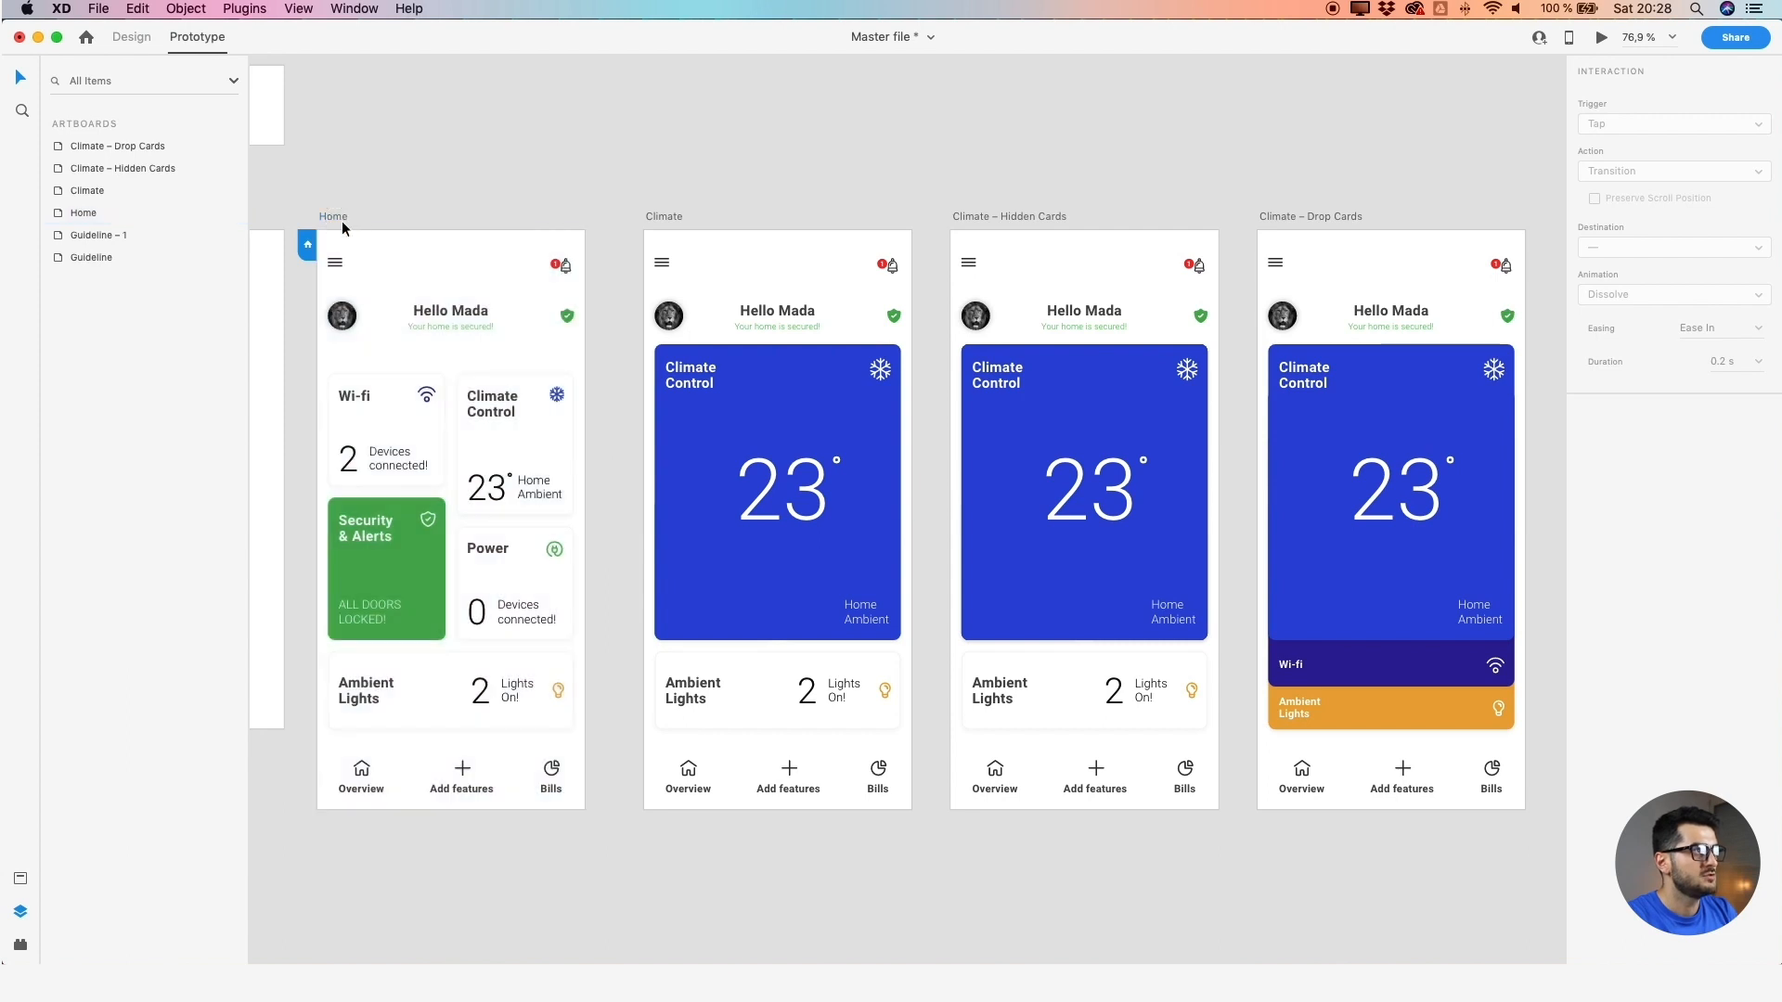
click(1601, 38)
click(1416, 433)
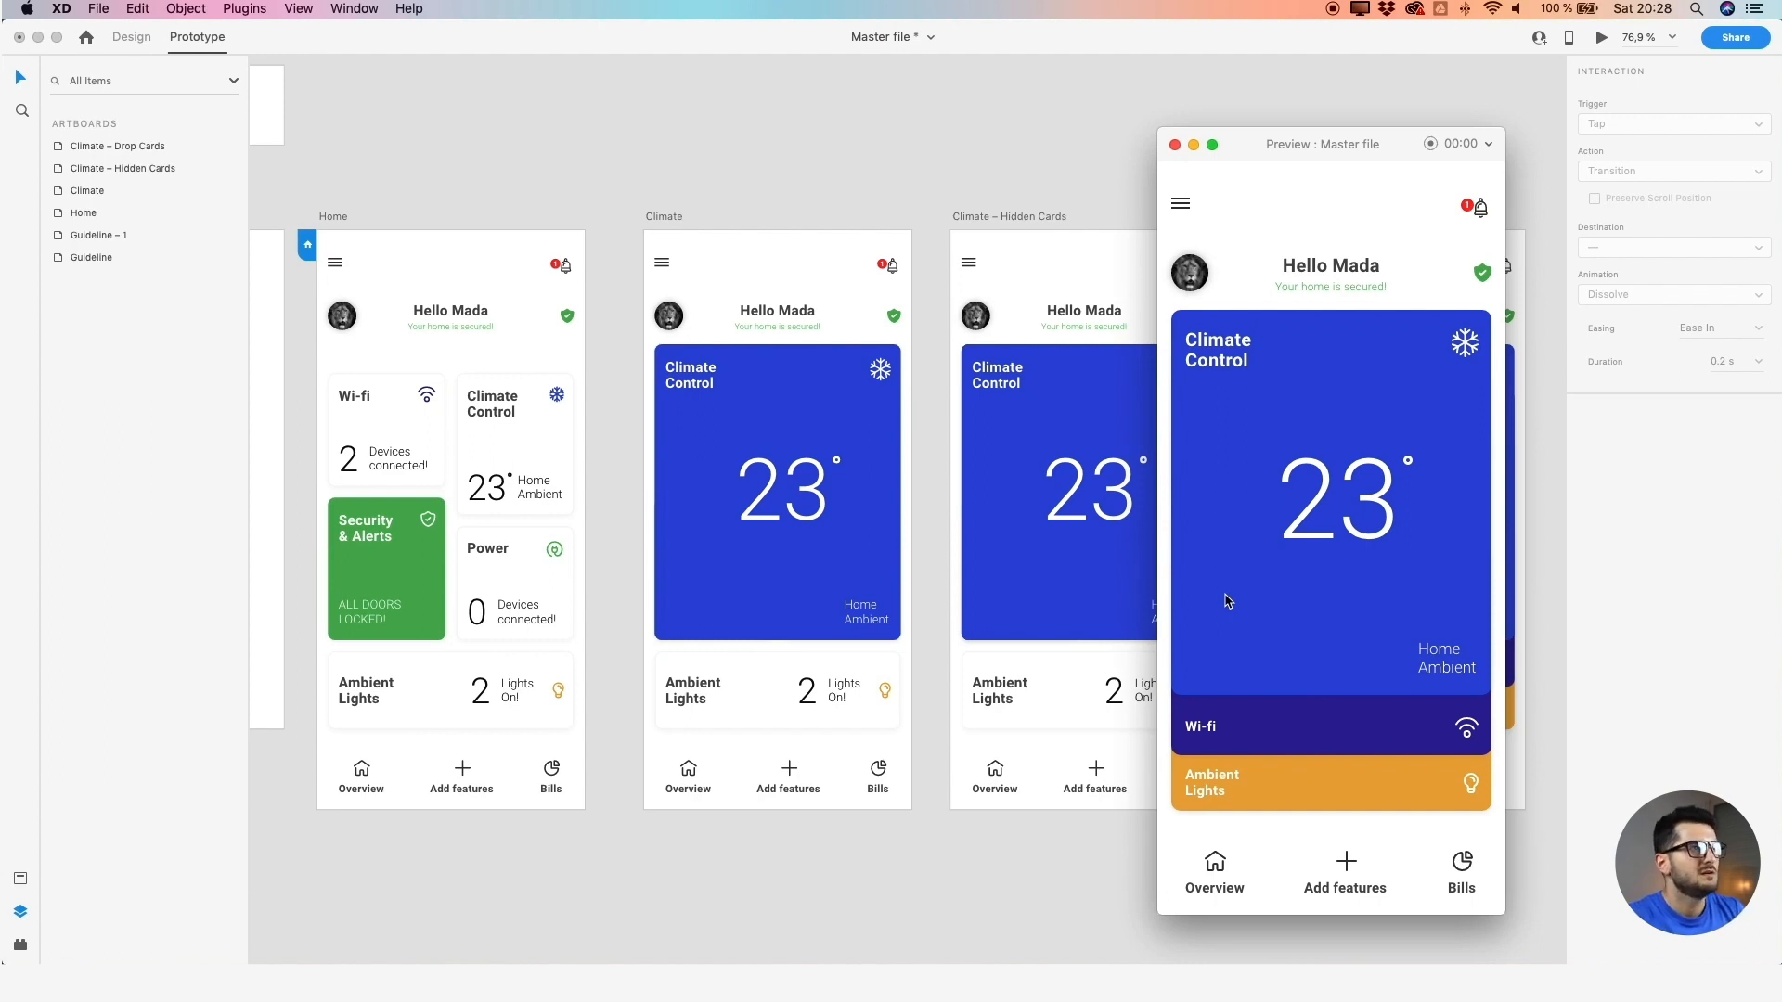
click(1174, 145)
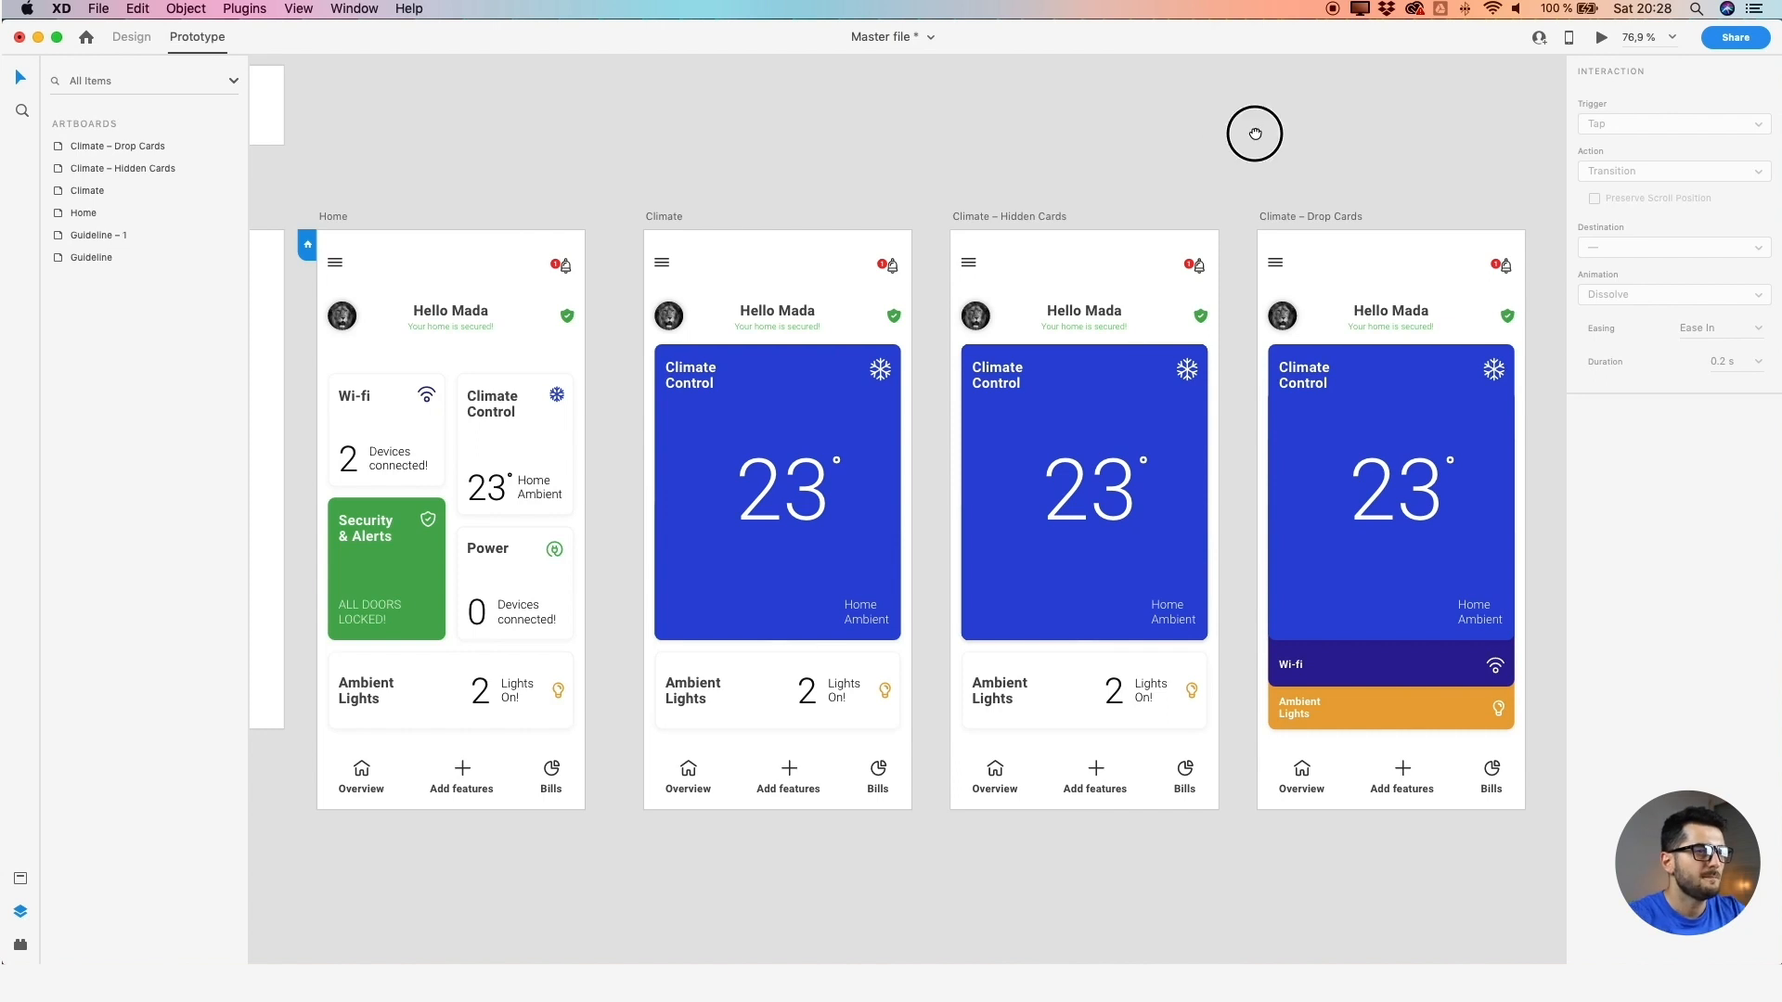
Duplicate the Climate – Drop Cards artboard and place the copy directly beside the original
drag(1255, 134, 966, 126)
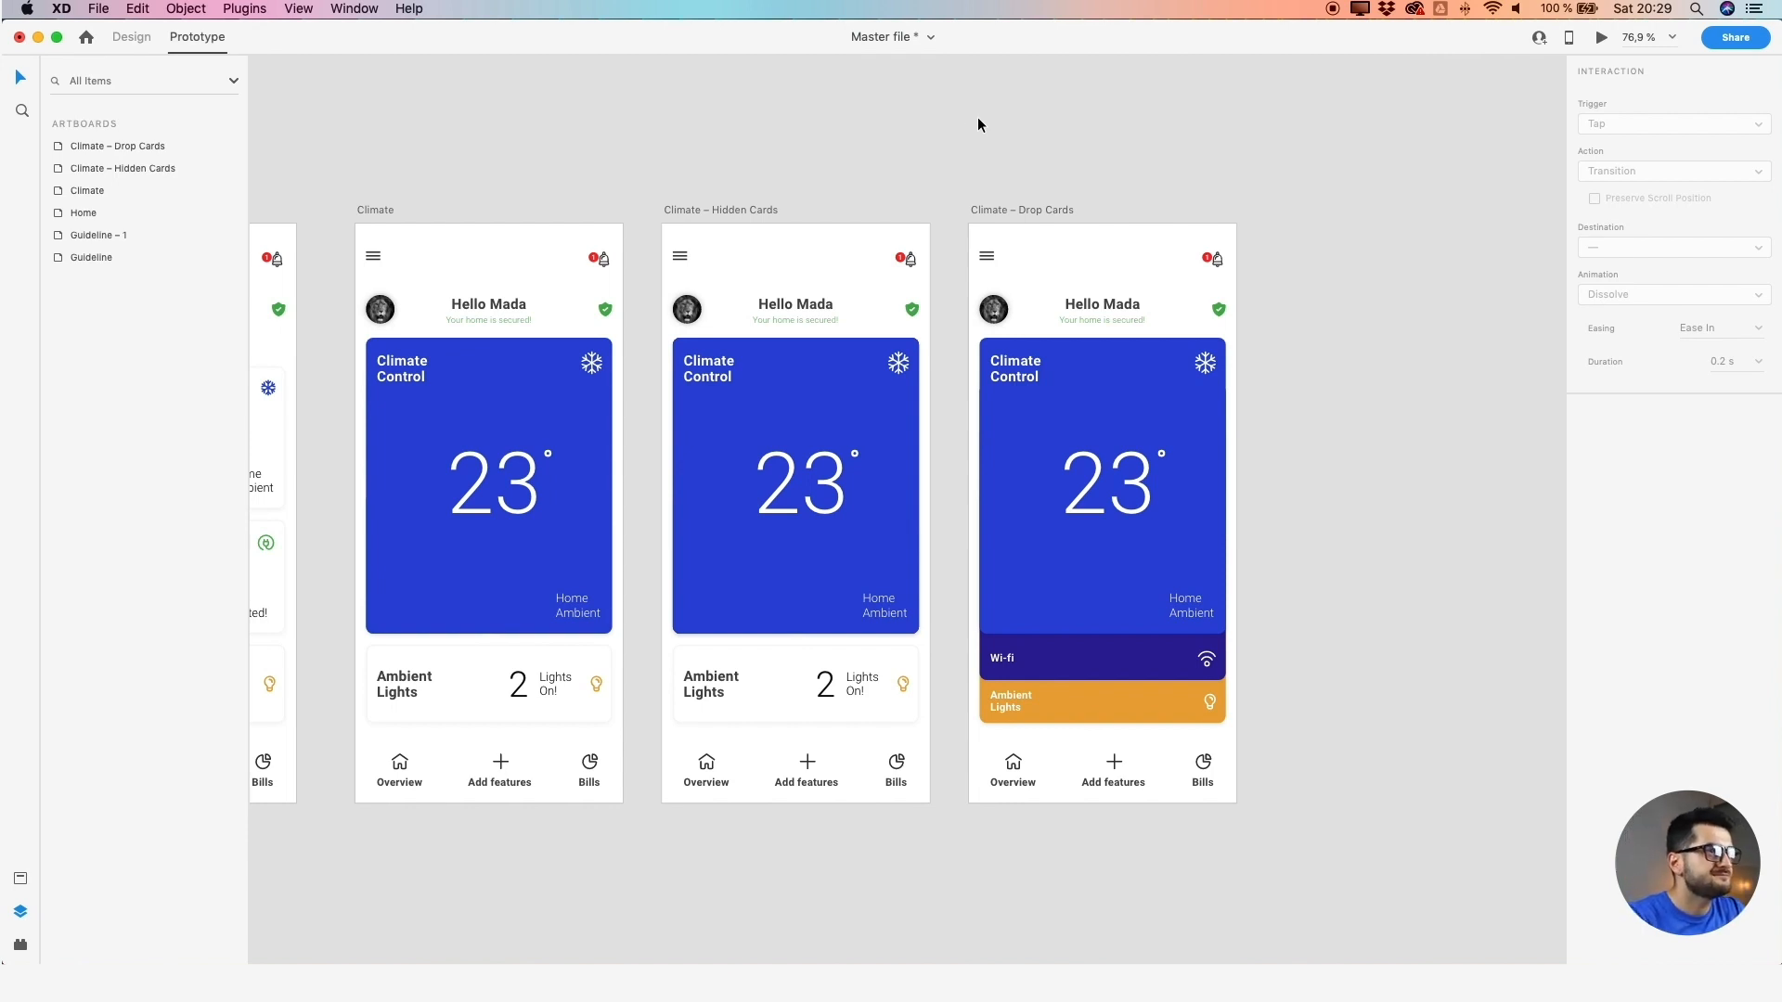
drag(1392, 178, 918, 168)
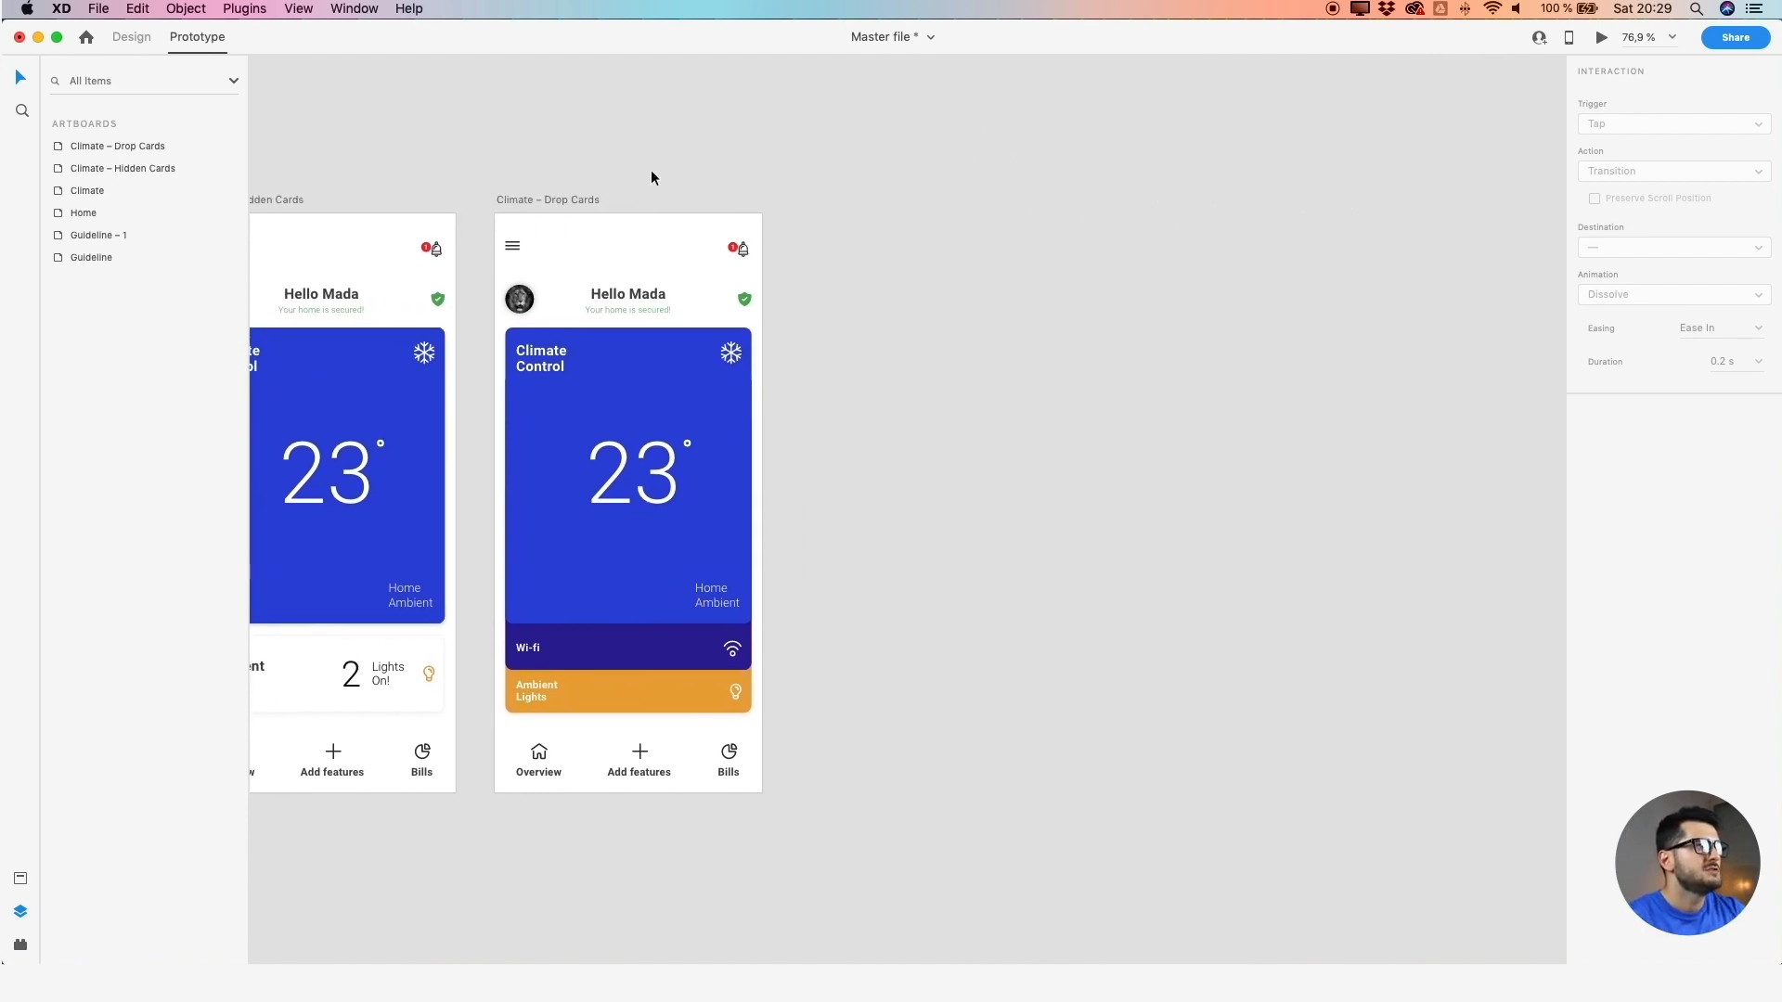
click(550, 199)
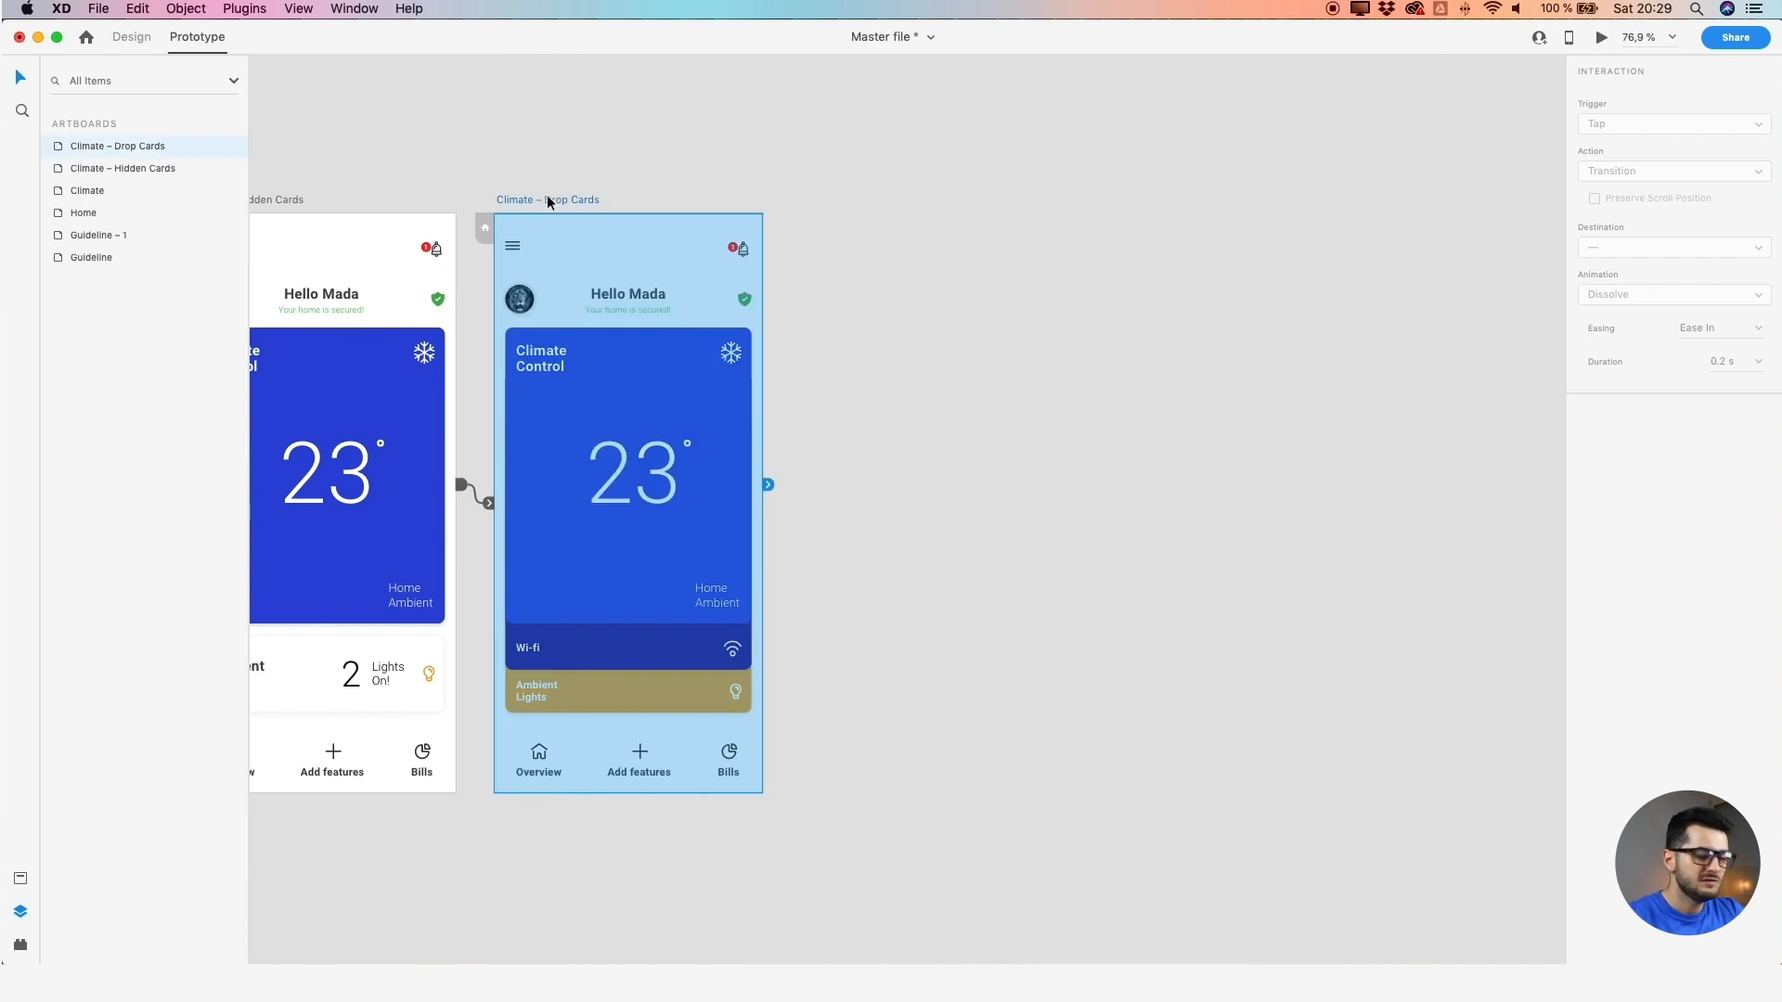
drag(547, 198, 851, 215)
click(609, 180)
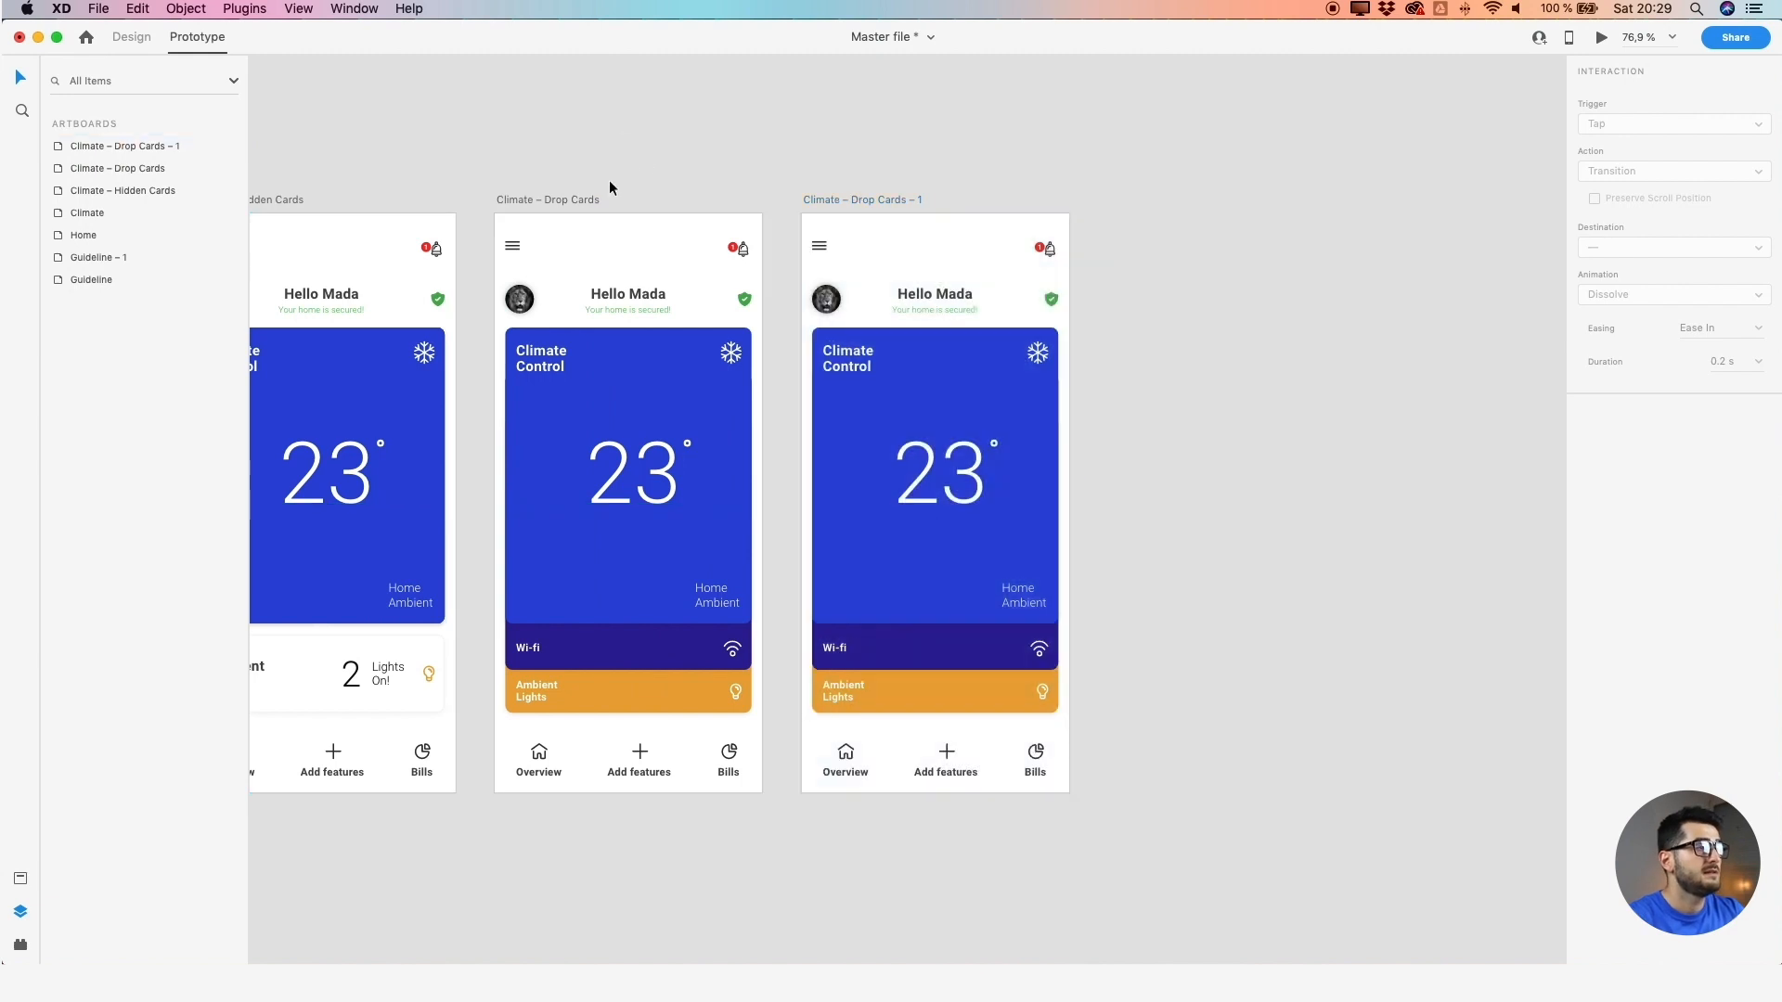
Rename the duplicated Drop Cards artboard to Wi-fi
double_click(876, 199)
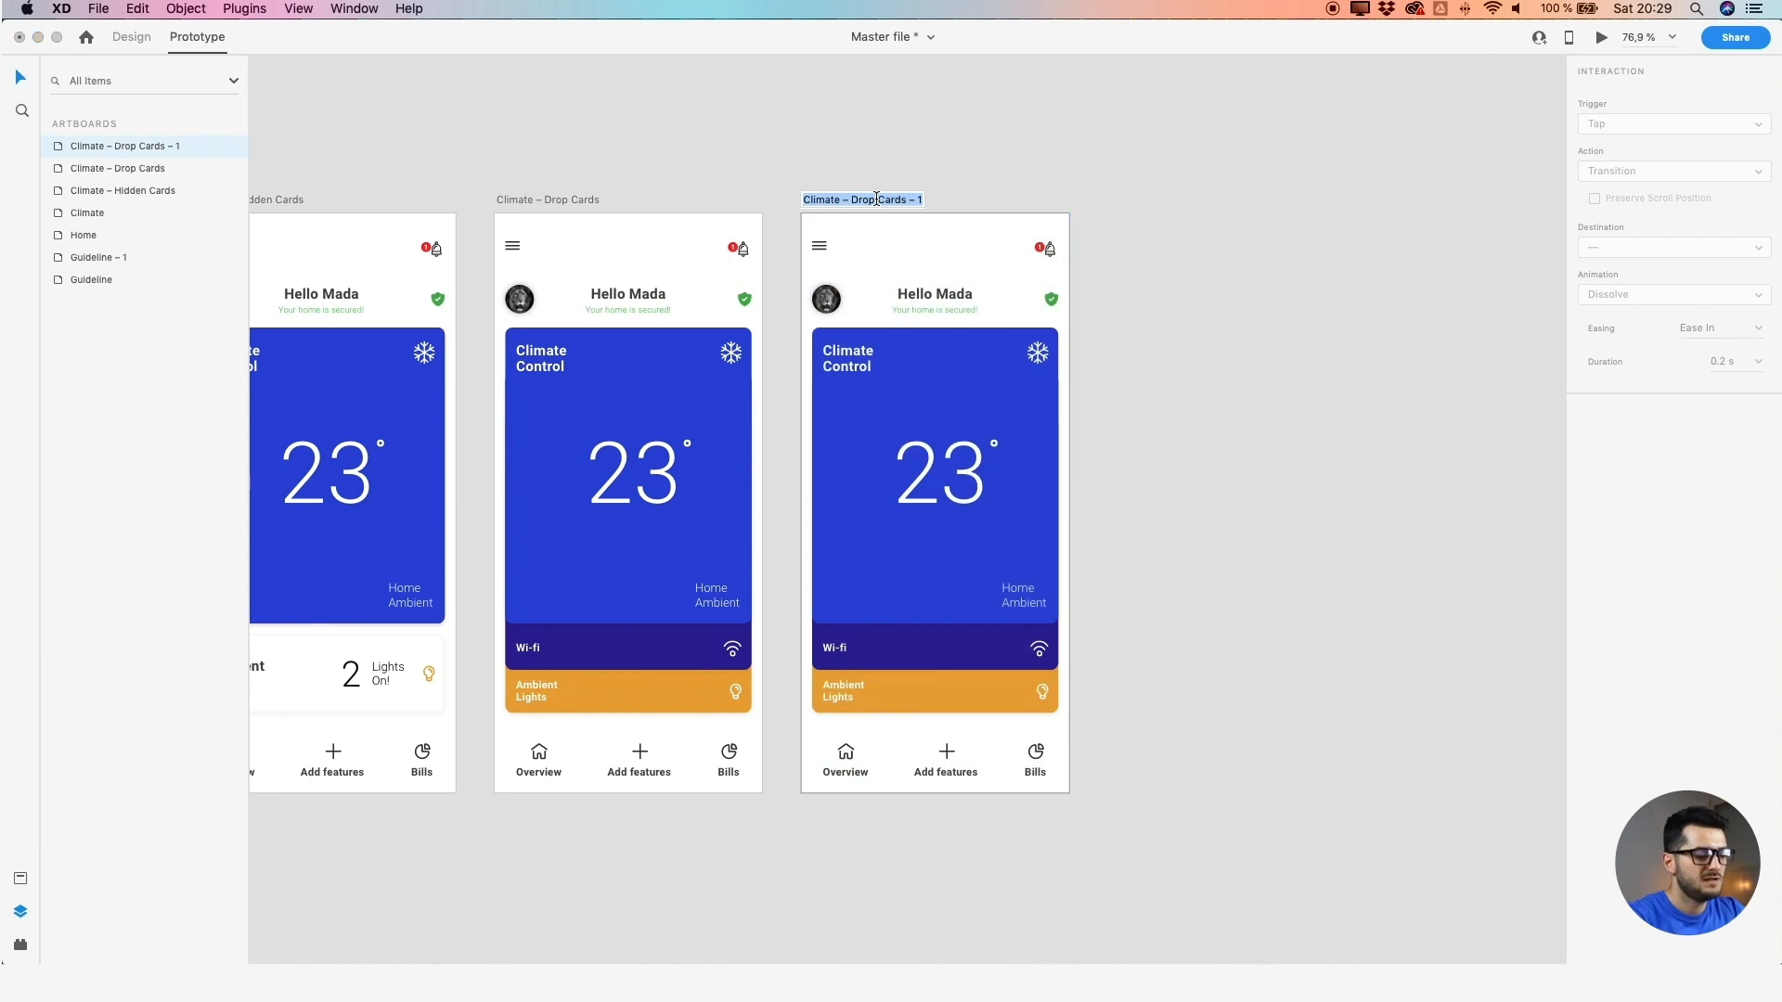
key(Right)
key(BackSpace)
key(BackSpace)
key(BackSpace)
key(BackSpace)
key(BackSpace)
key(BackSpace)
key(BackSpace)
key(BackSpace)
key(BackSpace)
key(BackSpace)
key(BackSpace)
key(BackSpace)
key(BackSpace)
key(BackSpace)
key(BackSpace)
key(BackSpace)
key(BackSpace)
key(BackSpace)
key(BackSpace)
key(BackSpace)
key(BackSpace)
key(BackSpace)
key(BackSpace)
key(BackSpace)
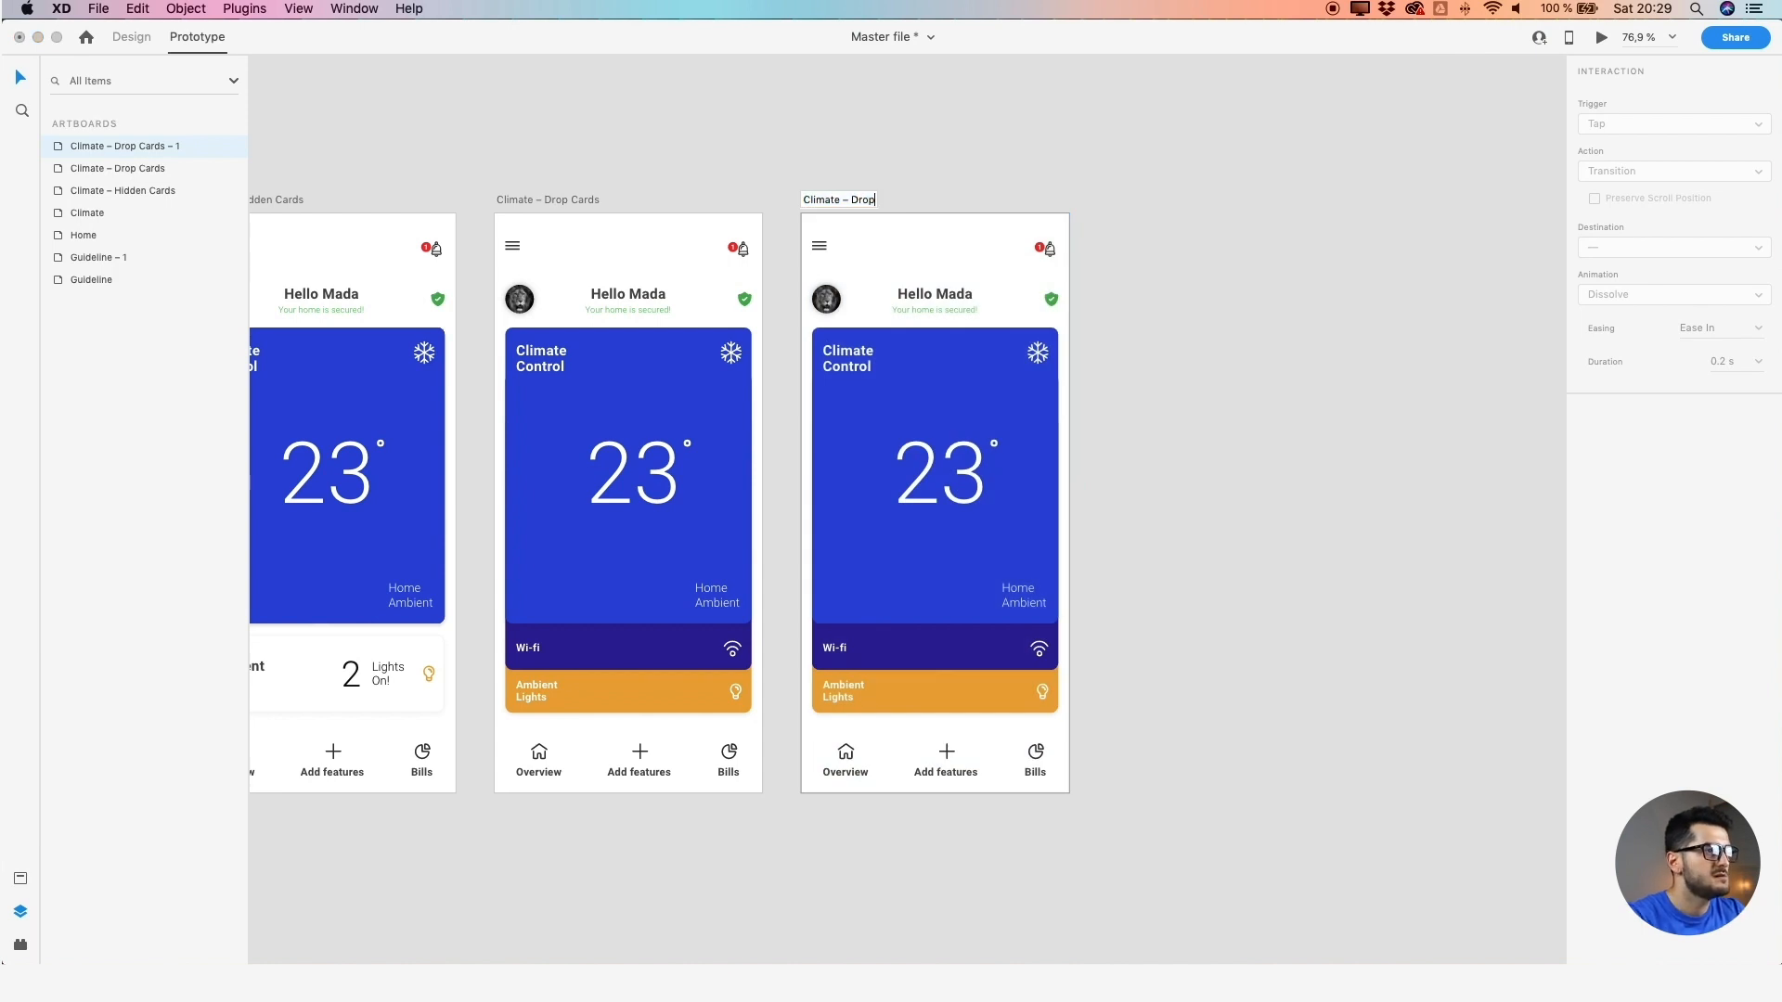
text(Wi-fi)
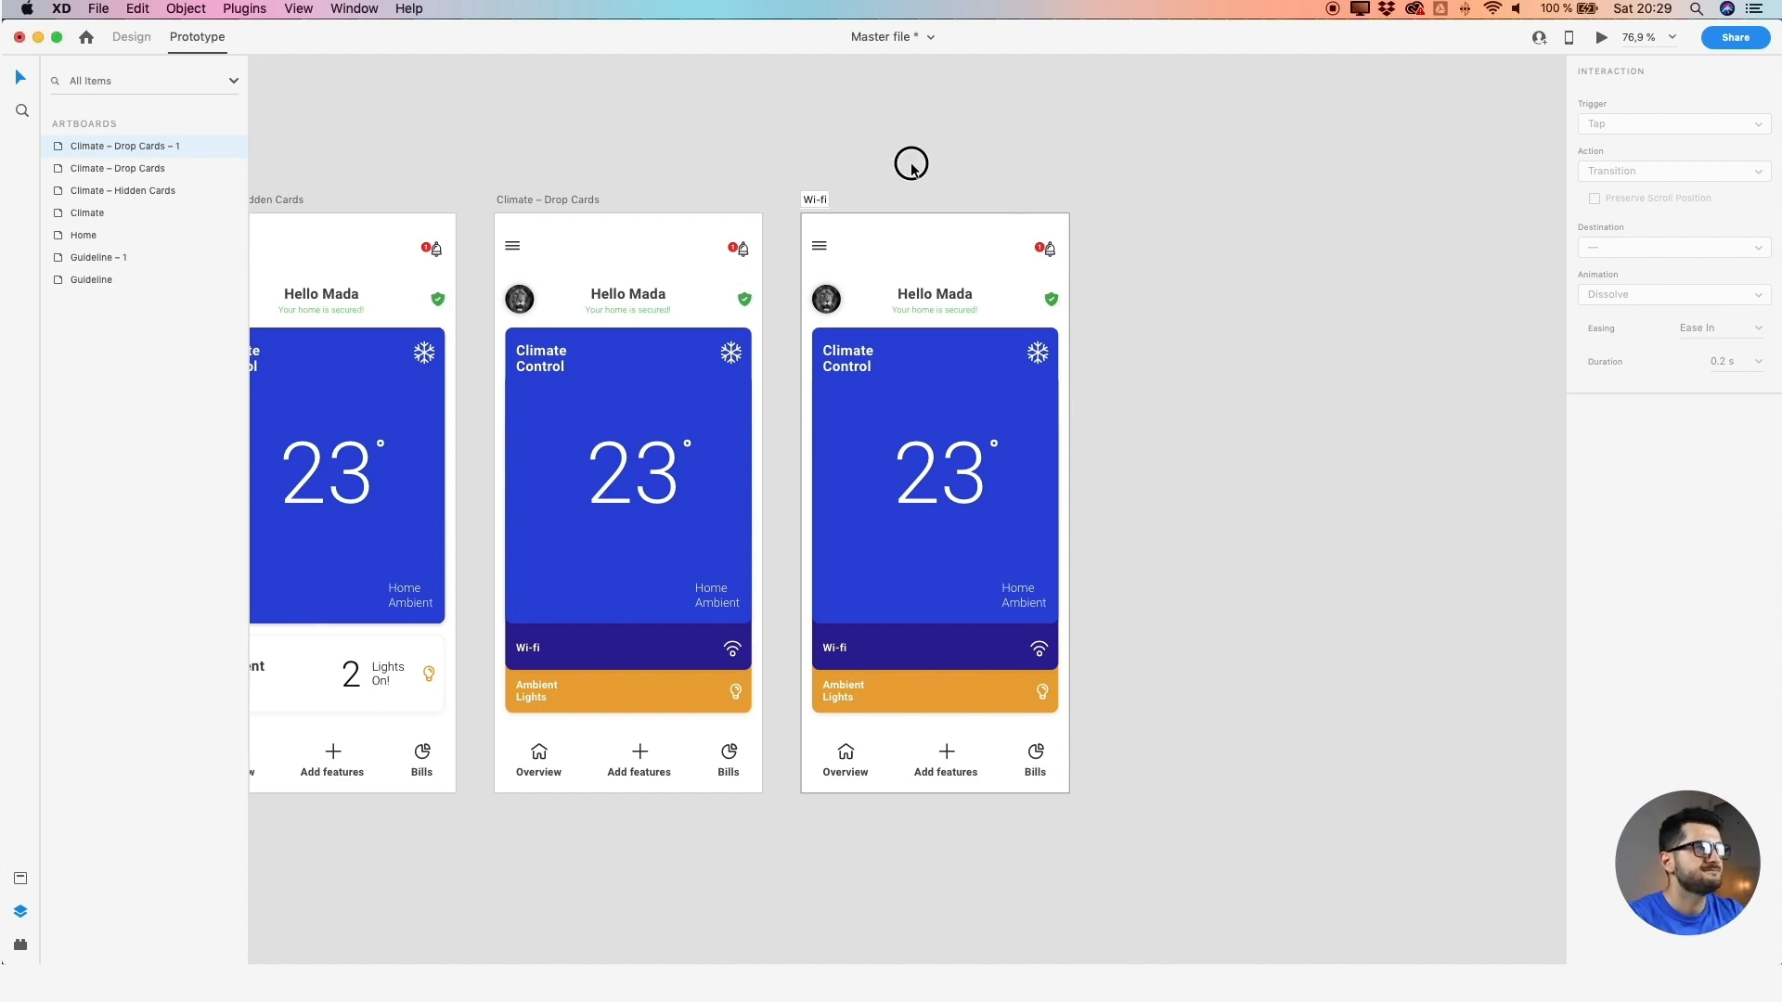
key(Return)
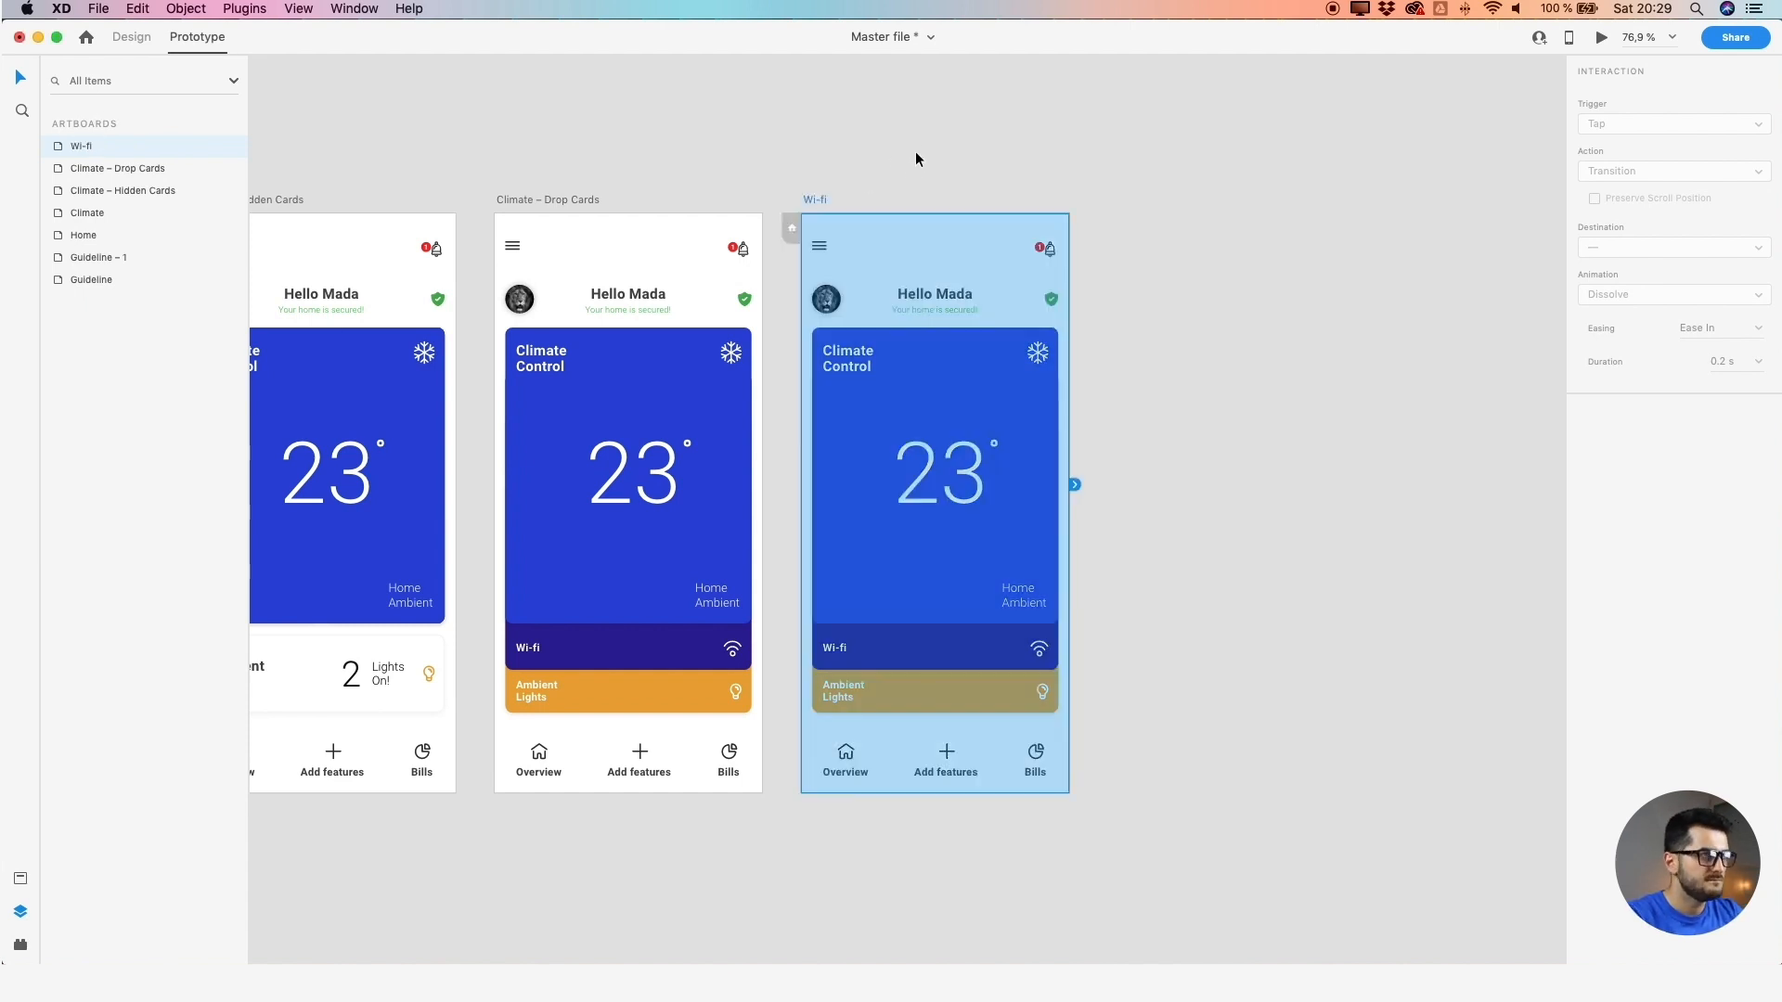
click(915, 154)
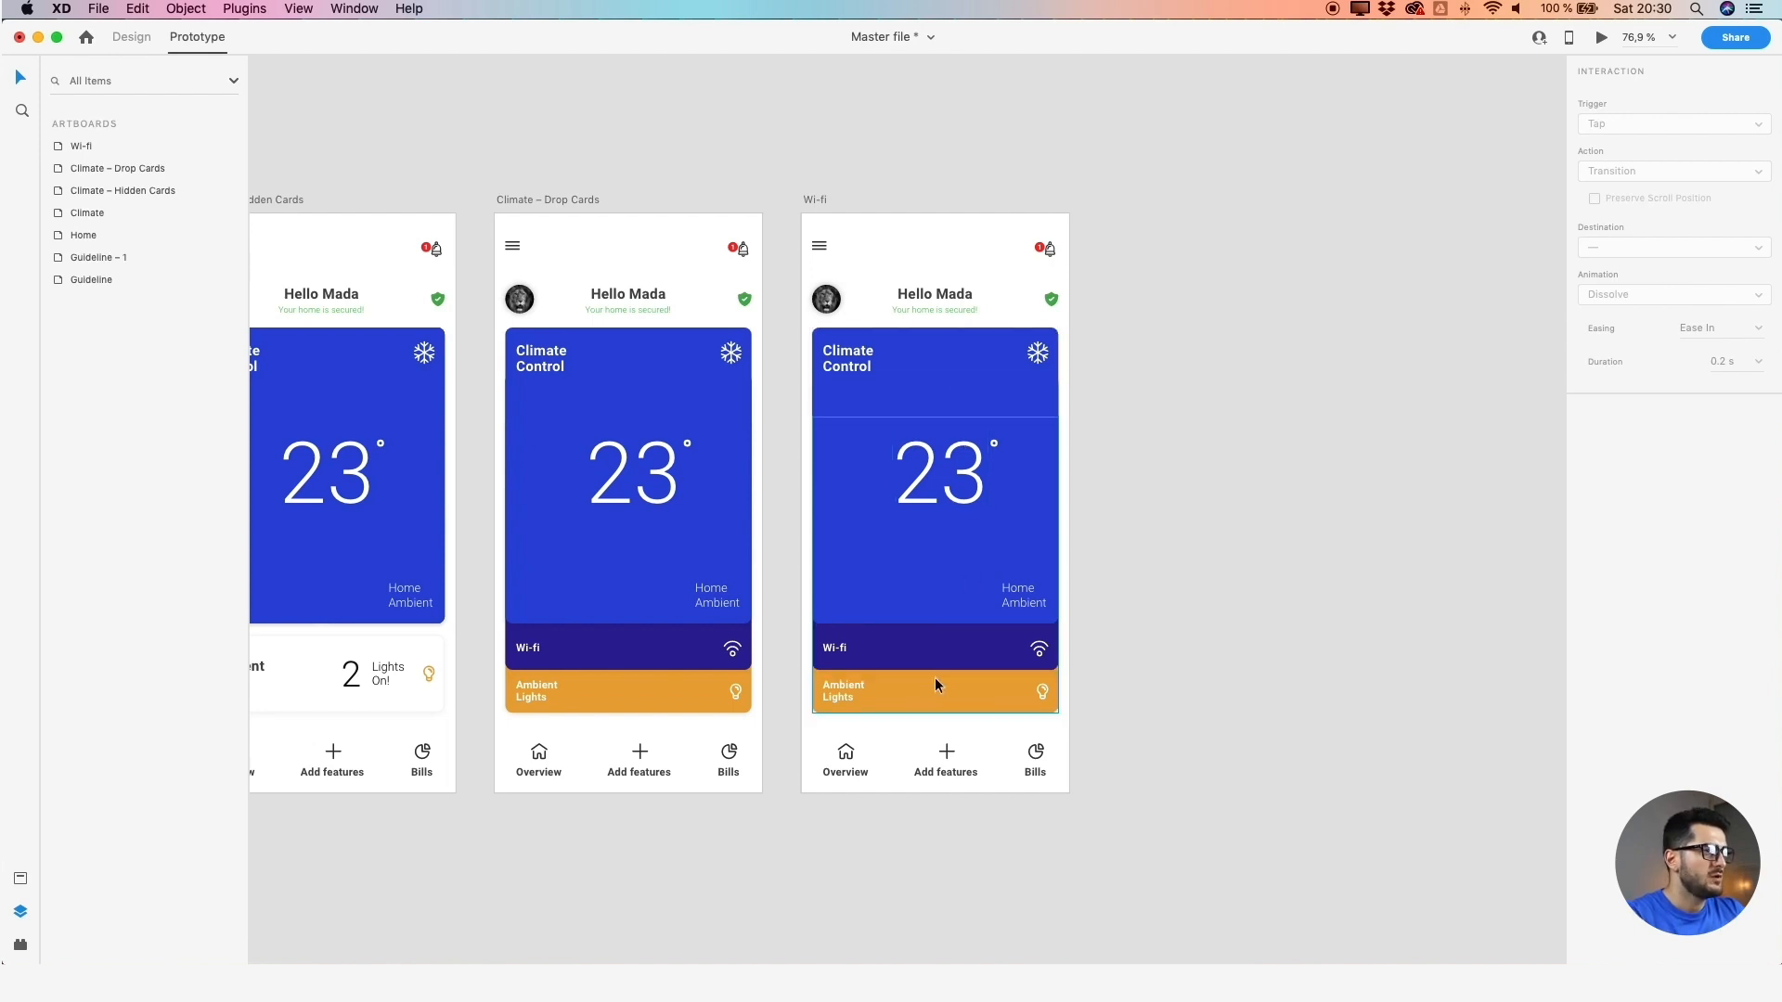
Shorten the Climate Control card on the Wi-fi artboard from below into a strip about 65 high, keeping its upper edge in place
click(926, 651)
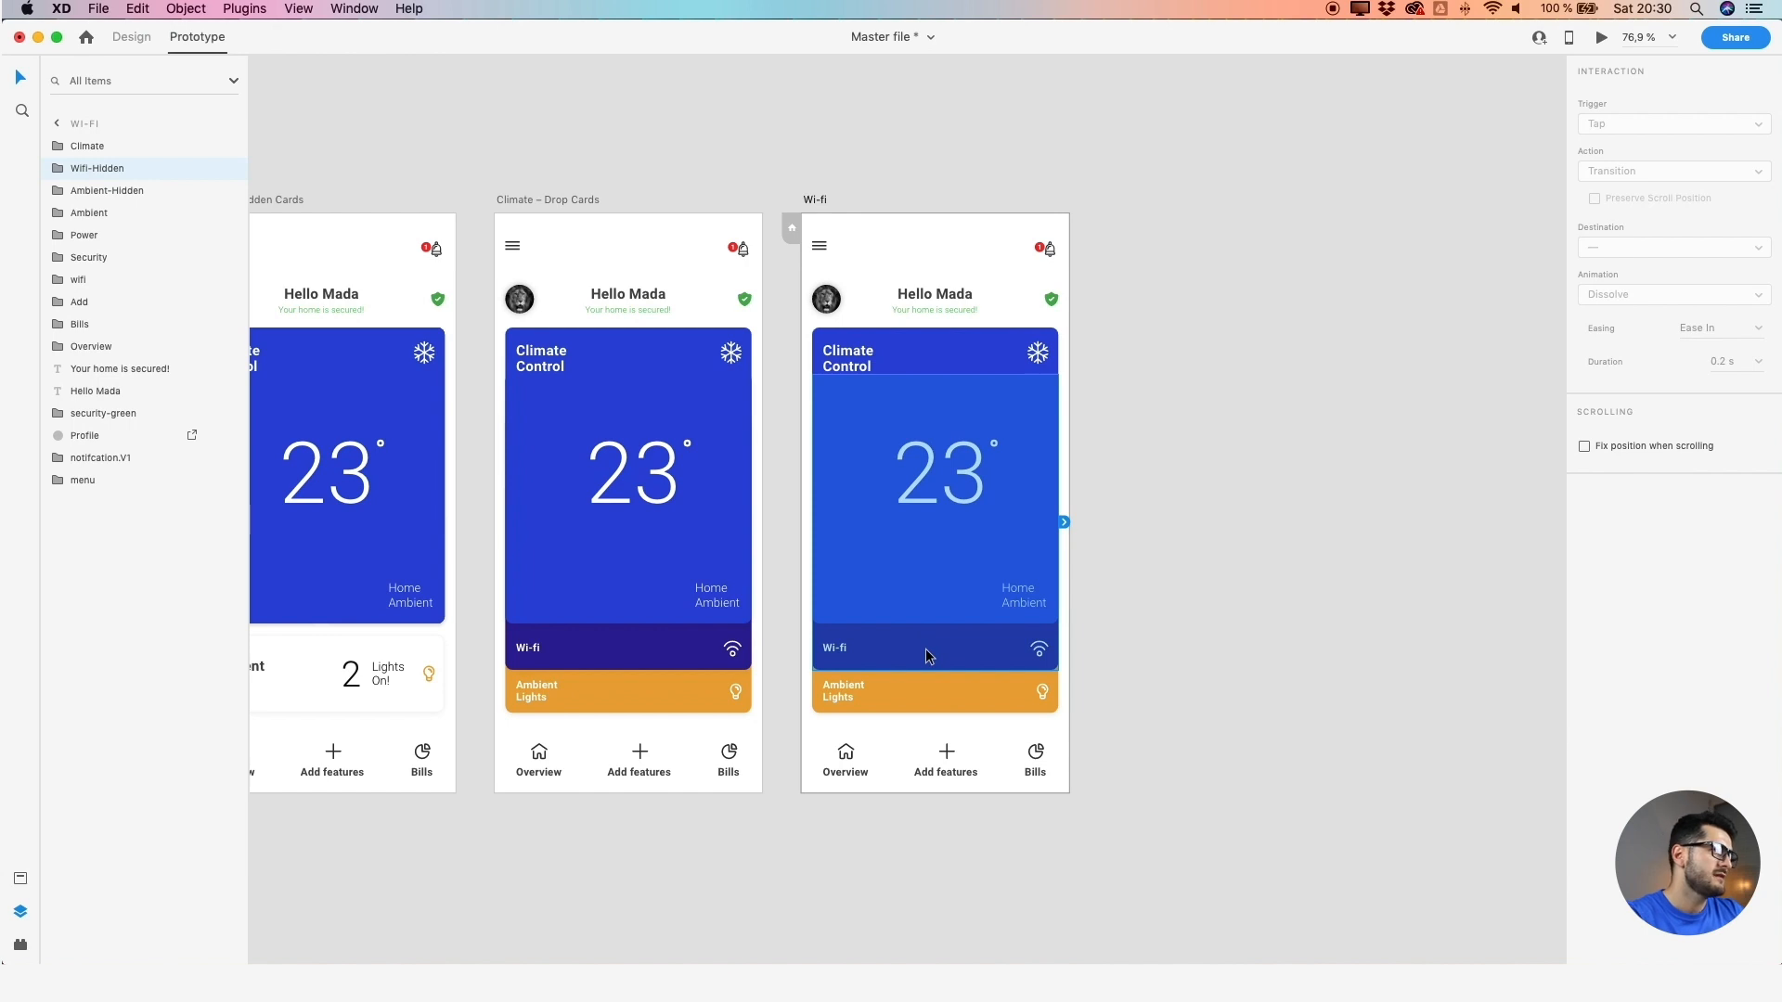
click(883, 356)
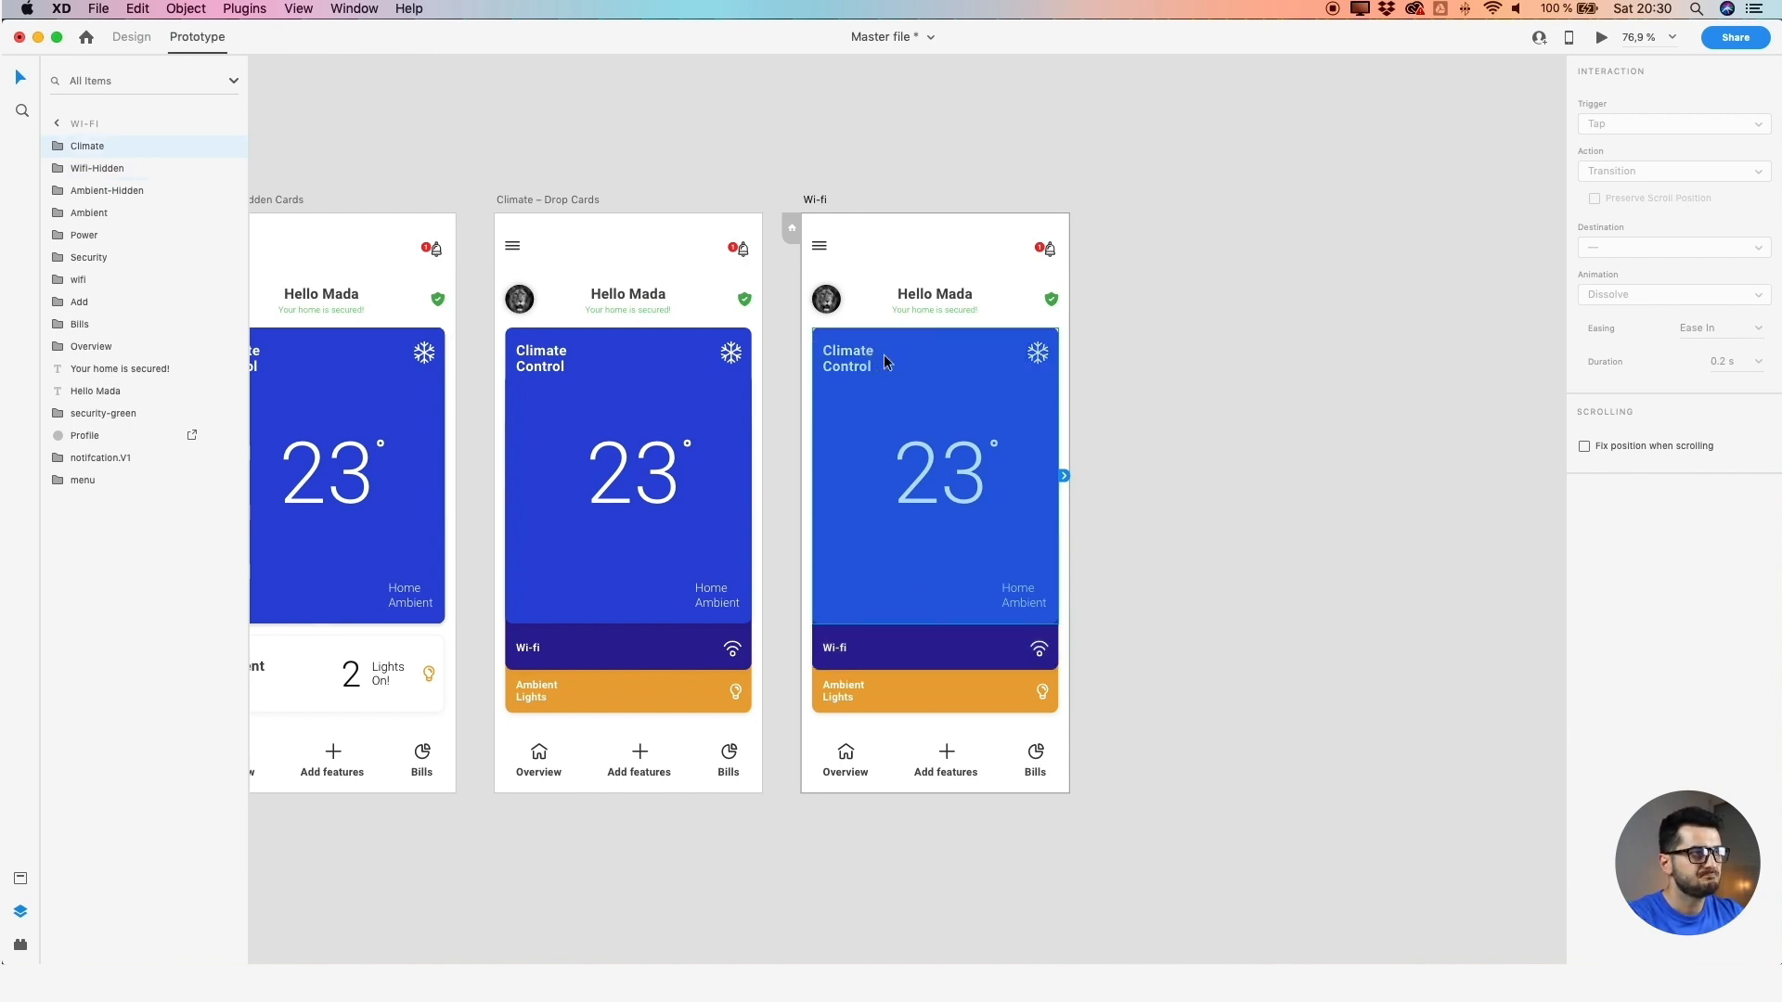
scroll(884, 354, up, 3)
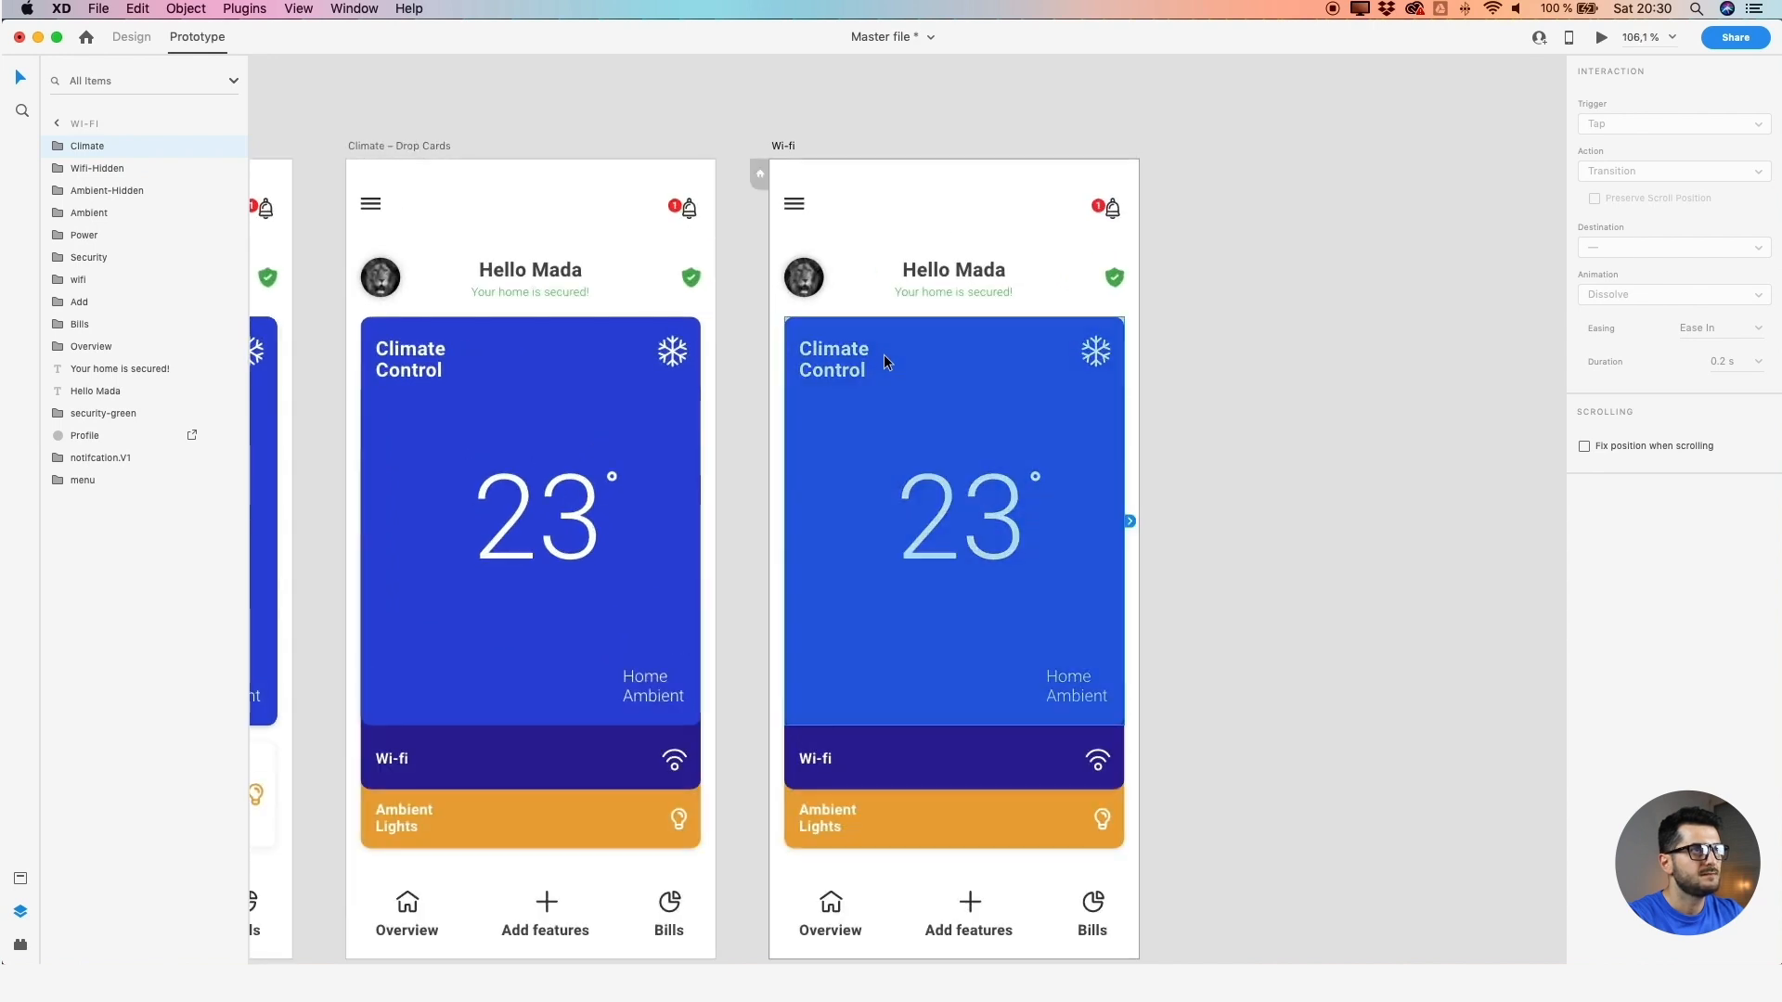
click(131, 39)
click(1189, 362)
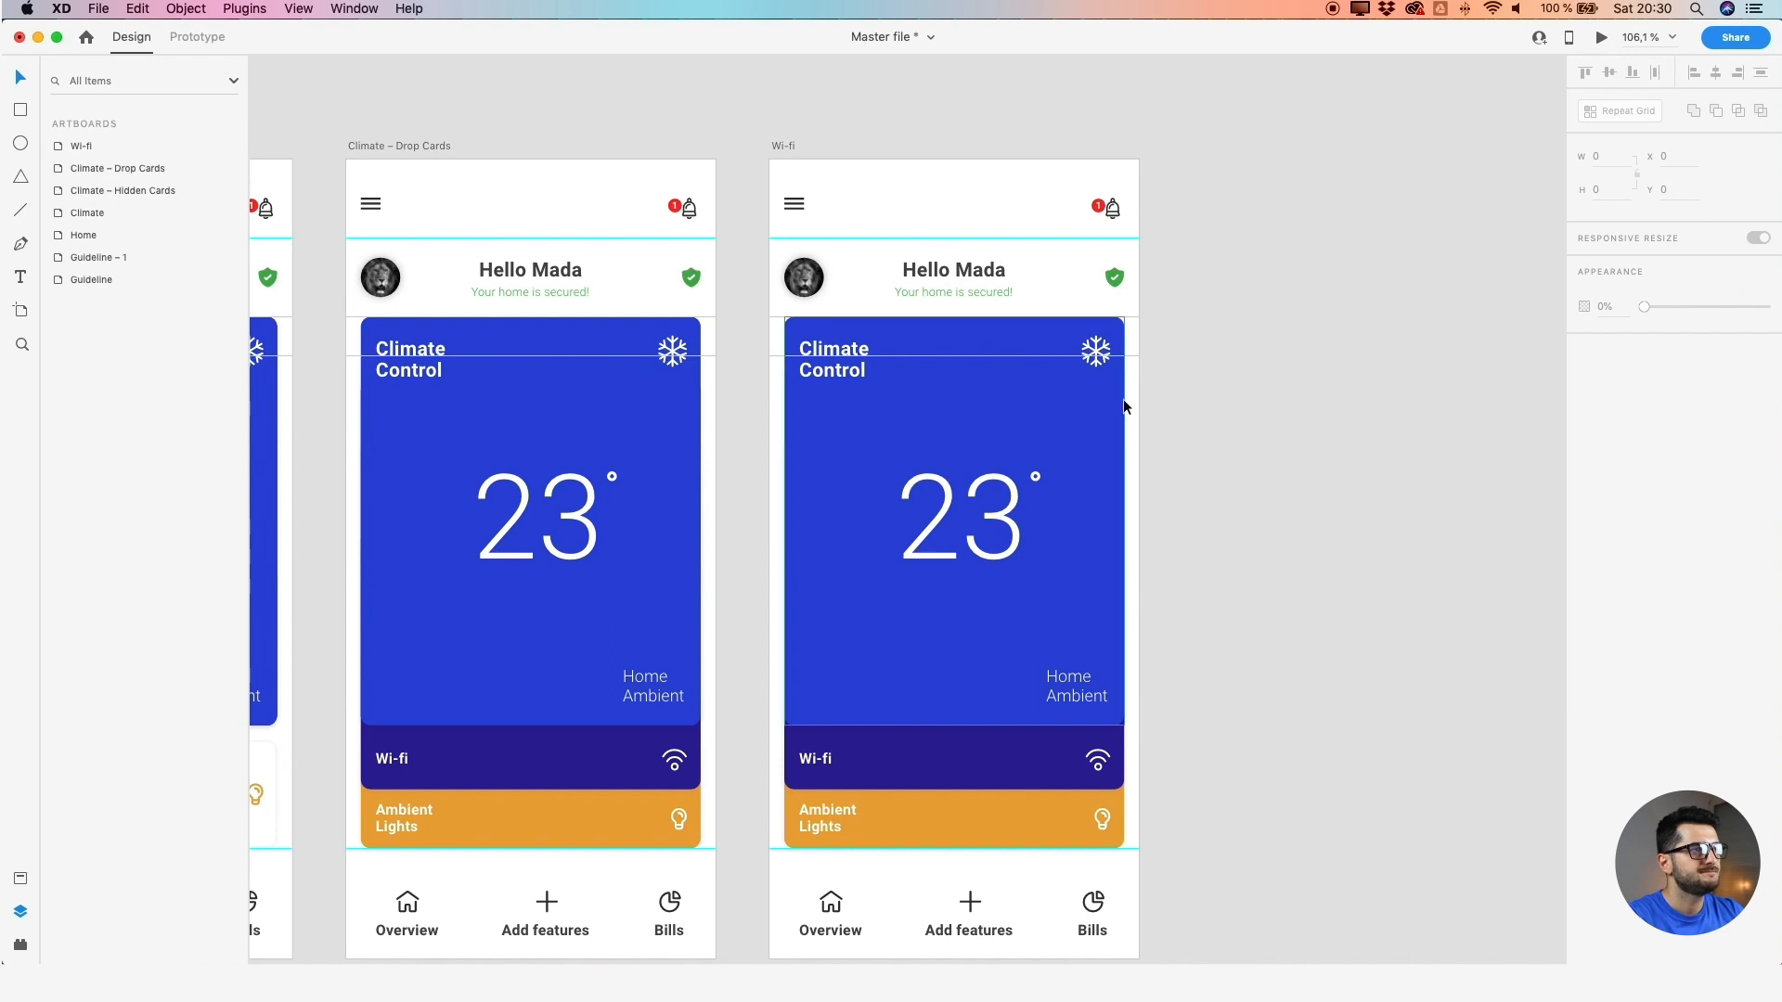
click(1101, 409)
drag(954, 725, 957, 381)
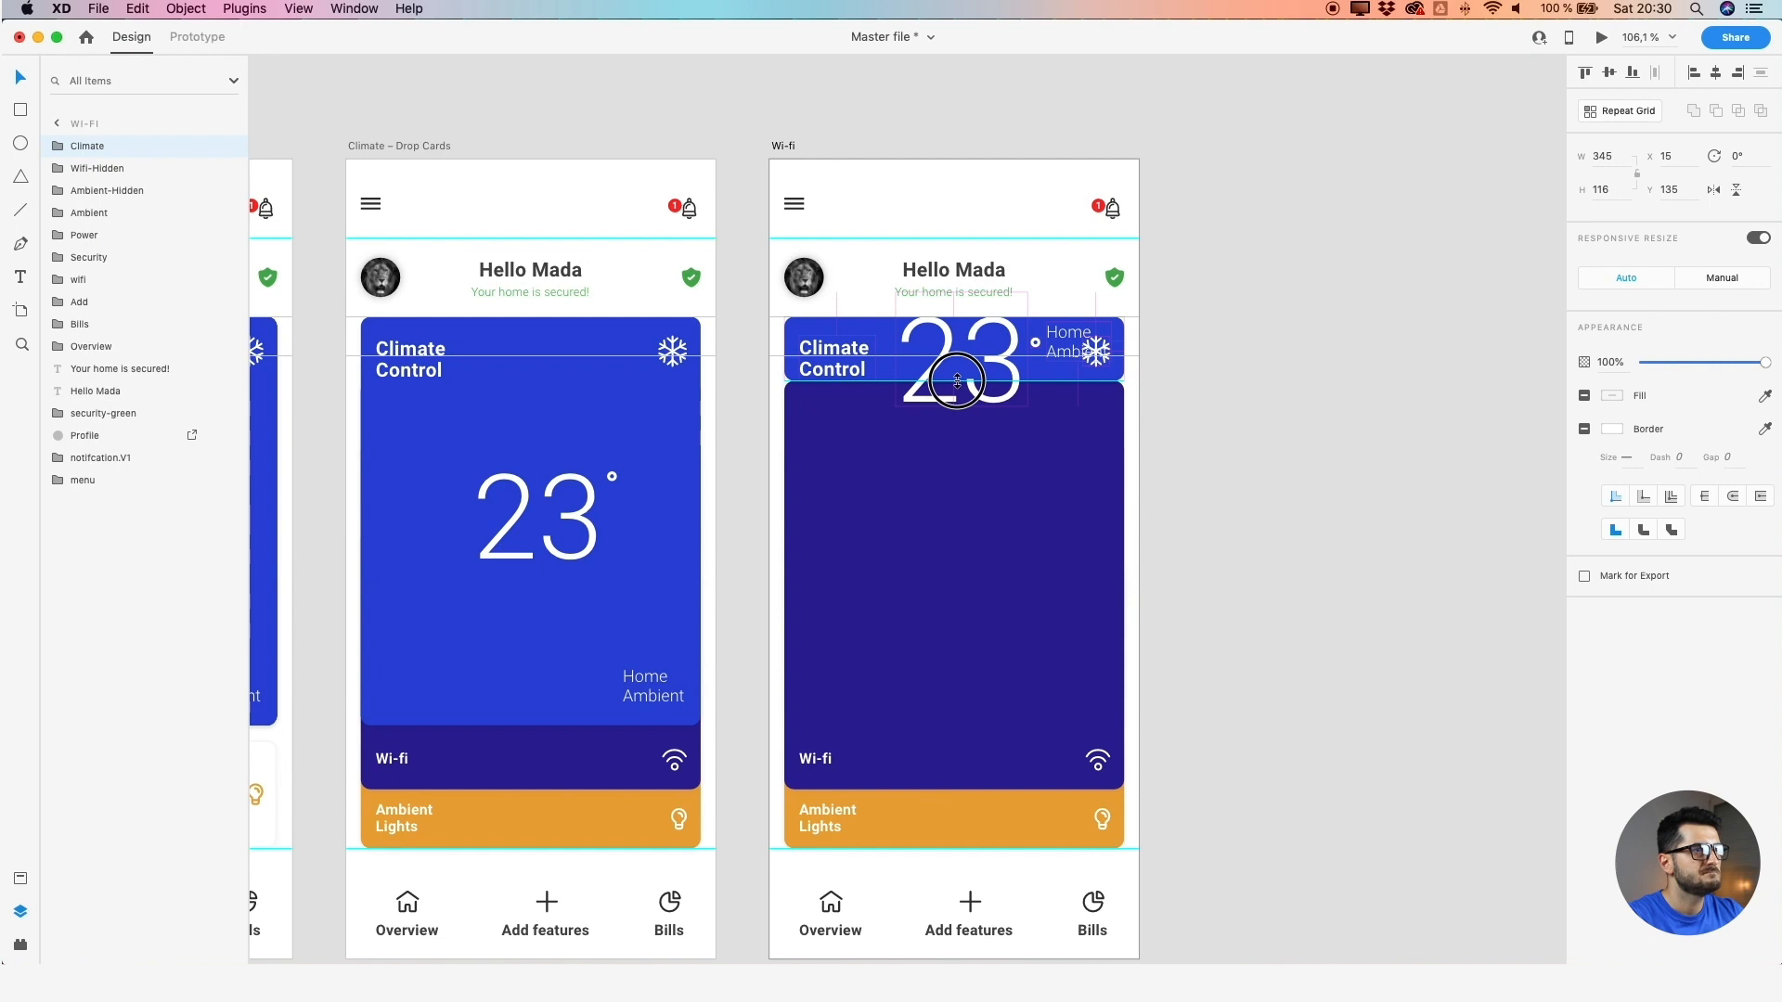
drag(957, 380, 957, 381)
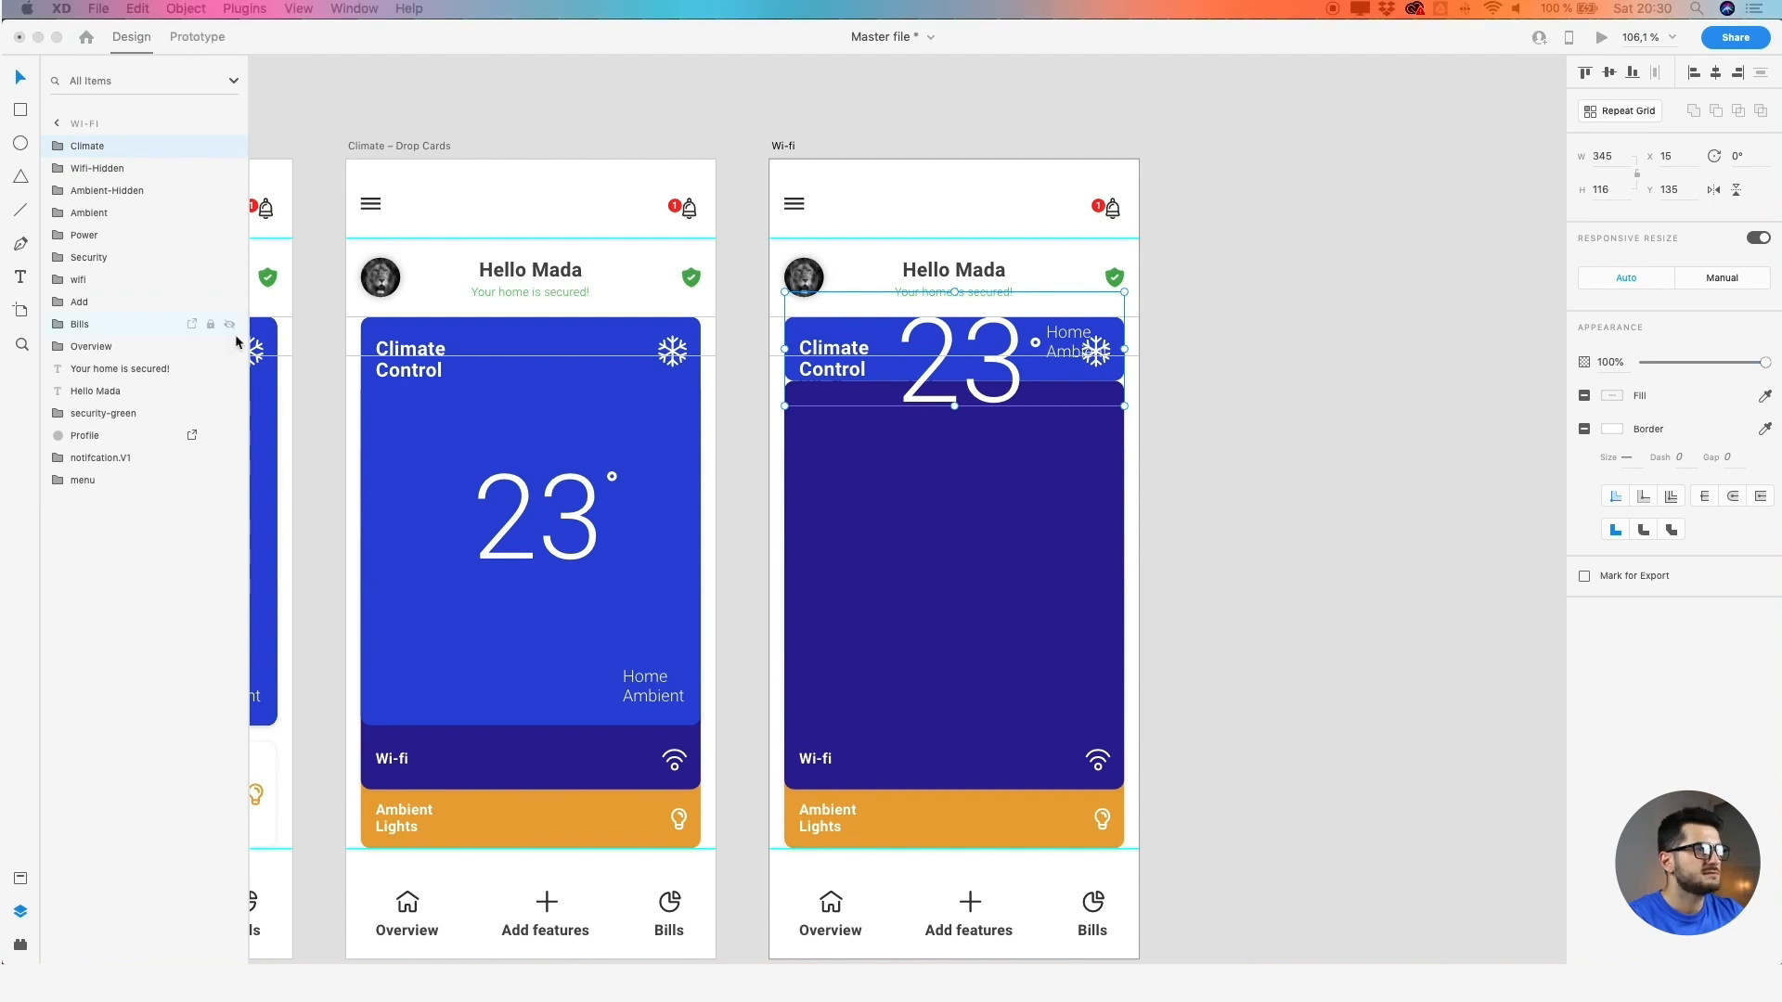
Set the height of the blue background rectangle inside the shortened Climate card to 60
click(935, 333)
scroll(861, 334, up, 5)
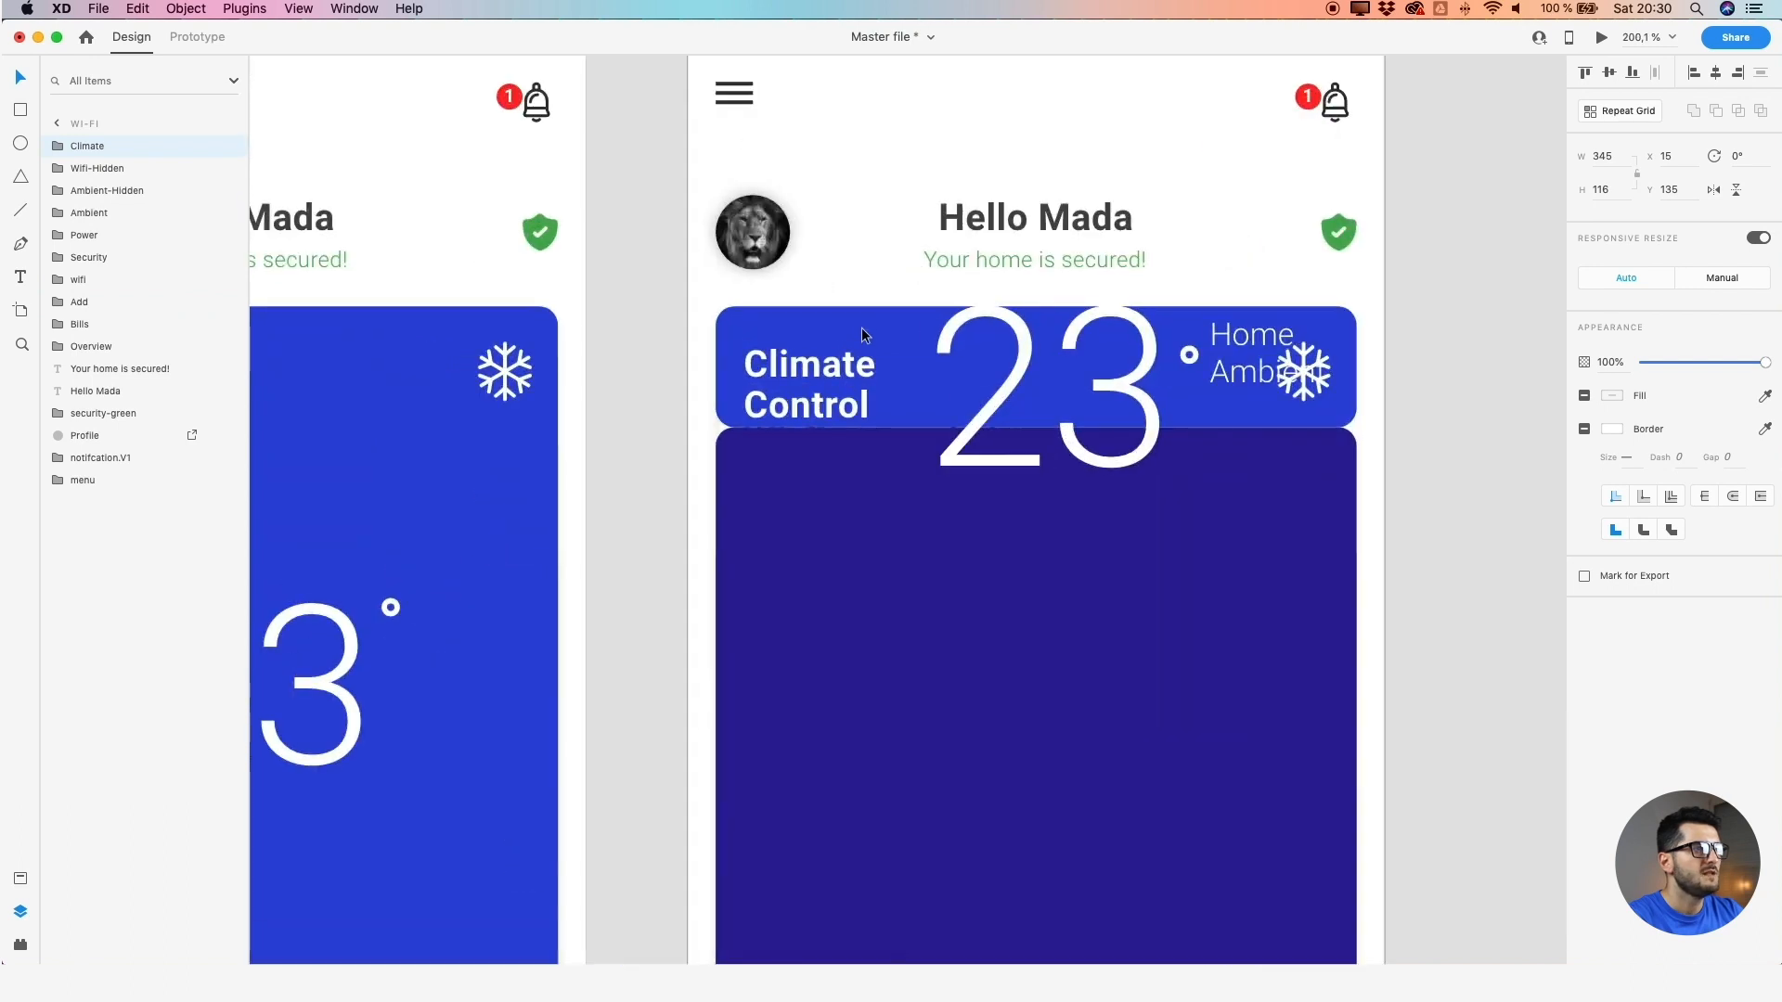
double_click(861, 331)
click(1616, 190)
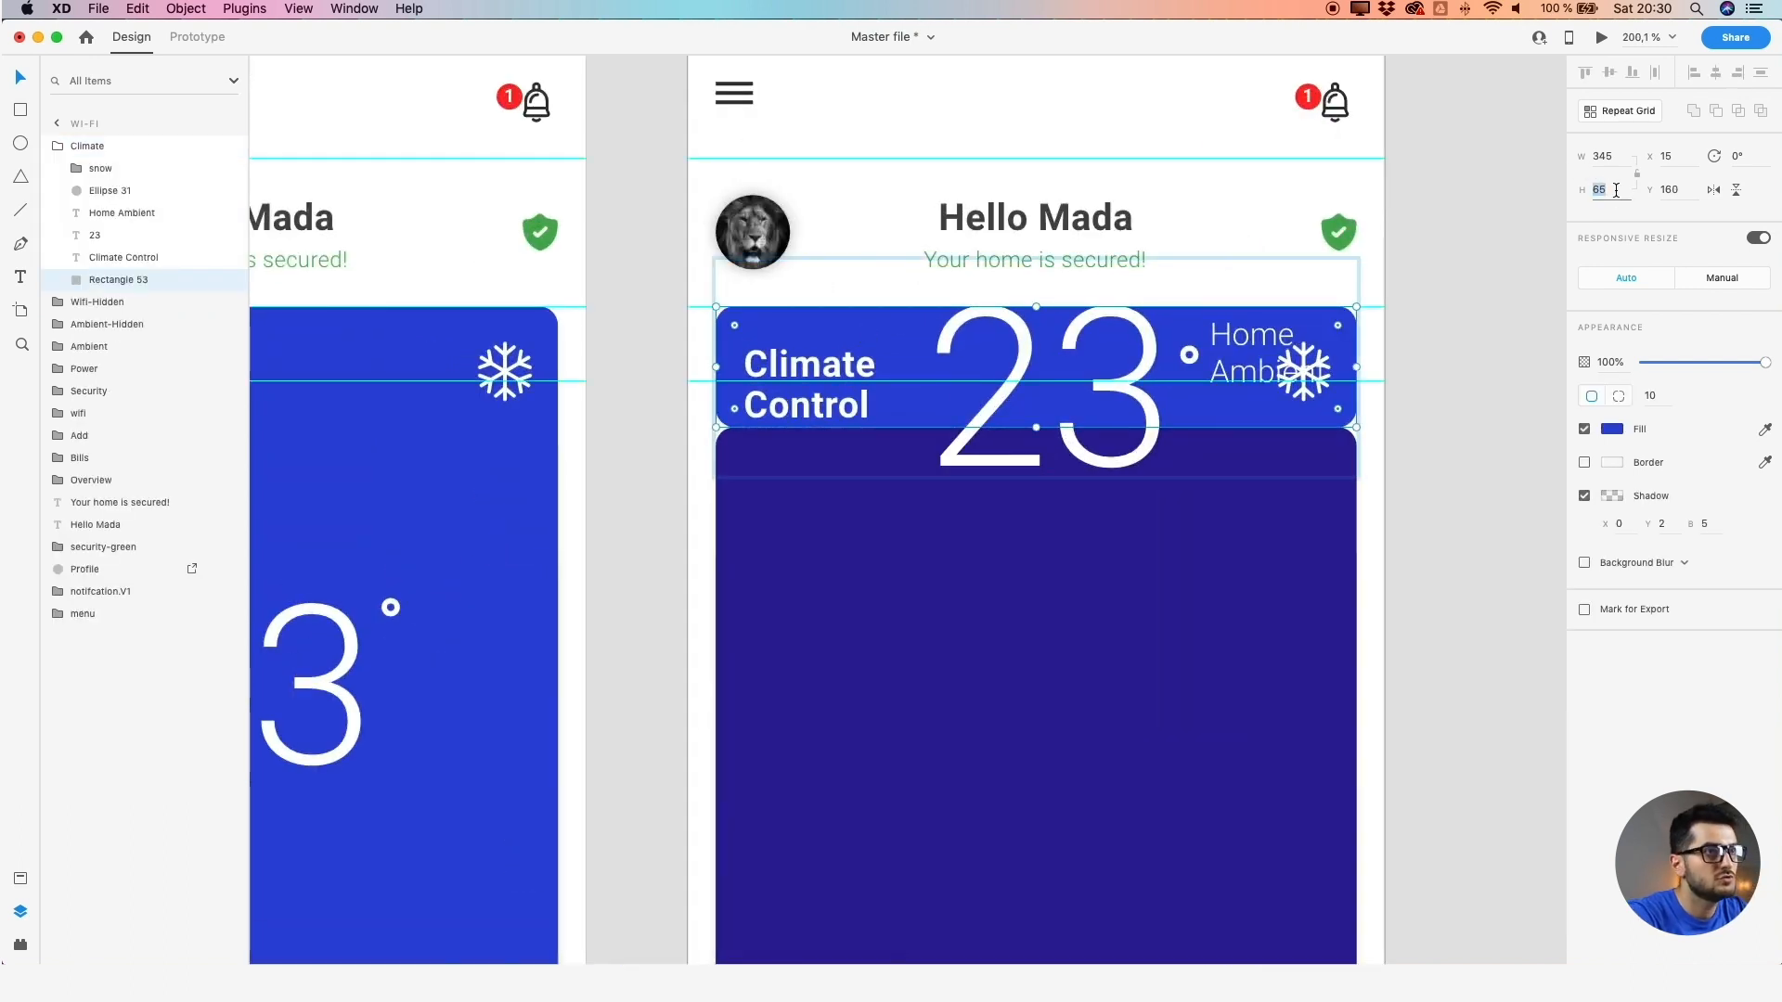
text(60)
key(Return)
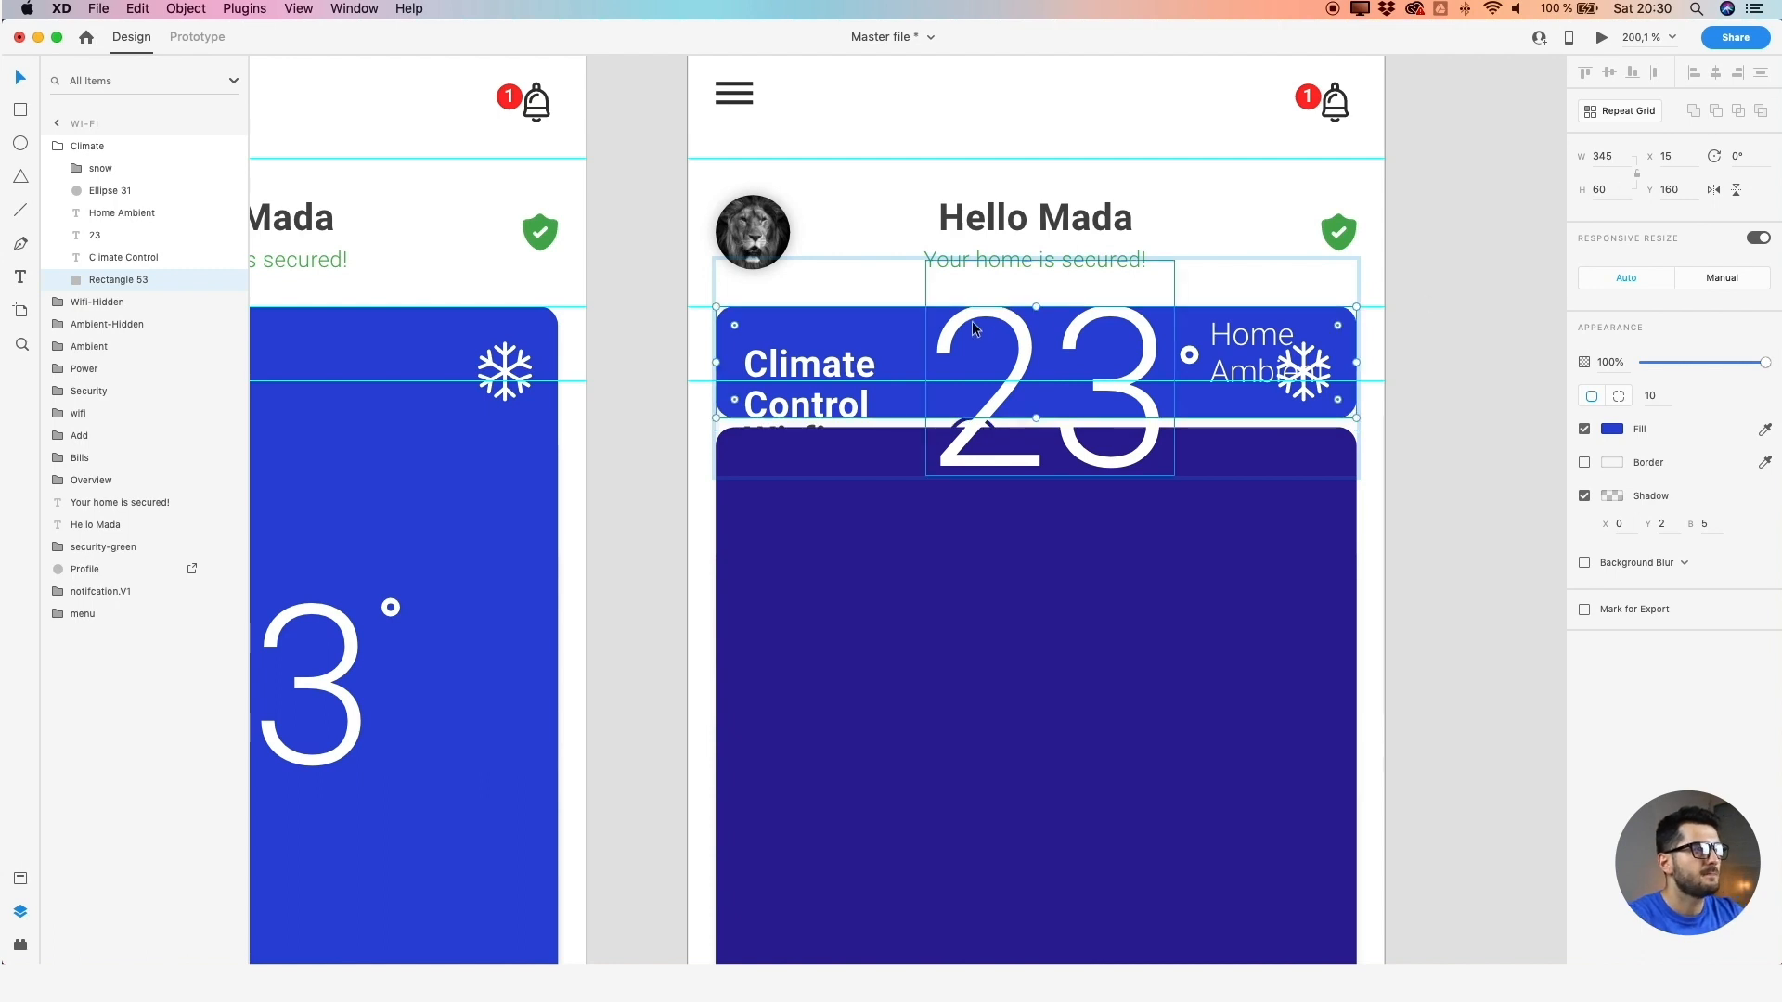
Move the Climate Control label slightly higher in the blue strip and set its font size to 15
click(844, 371)
drag(847, 367, 843, 344)
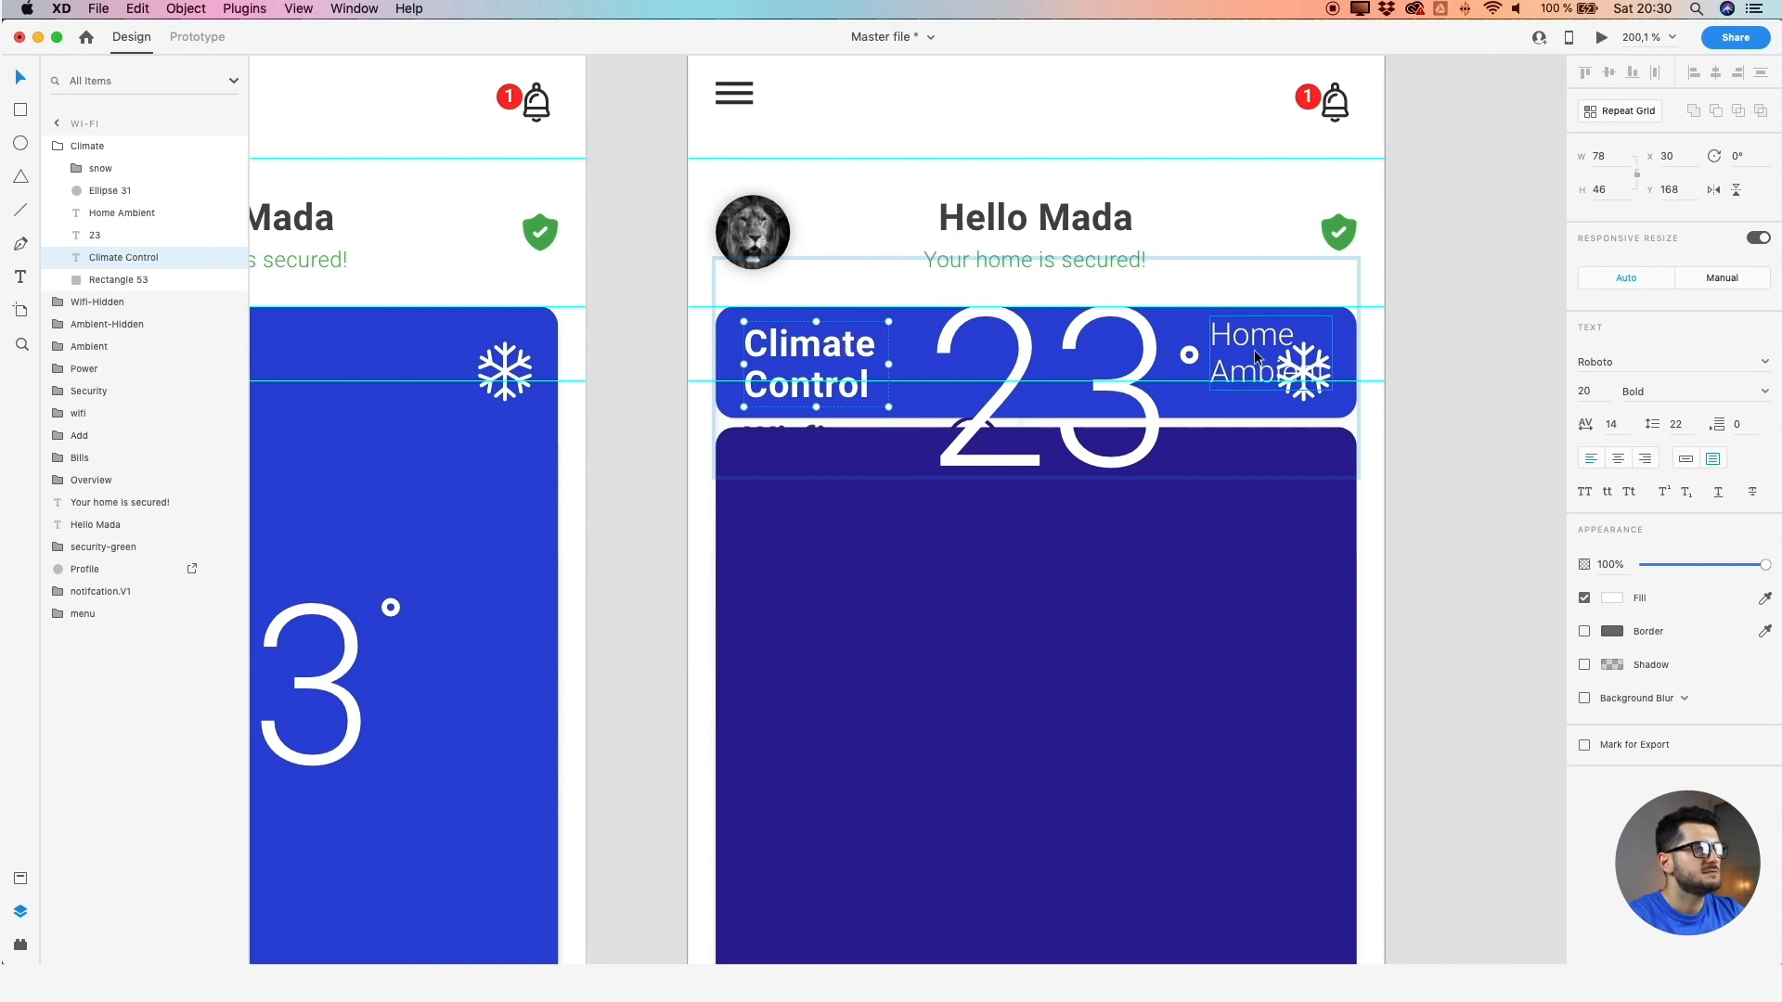
click(1594, 394)
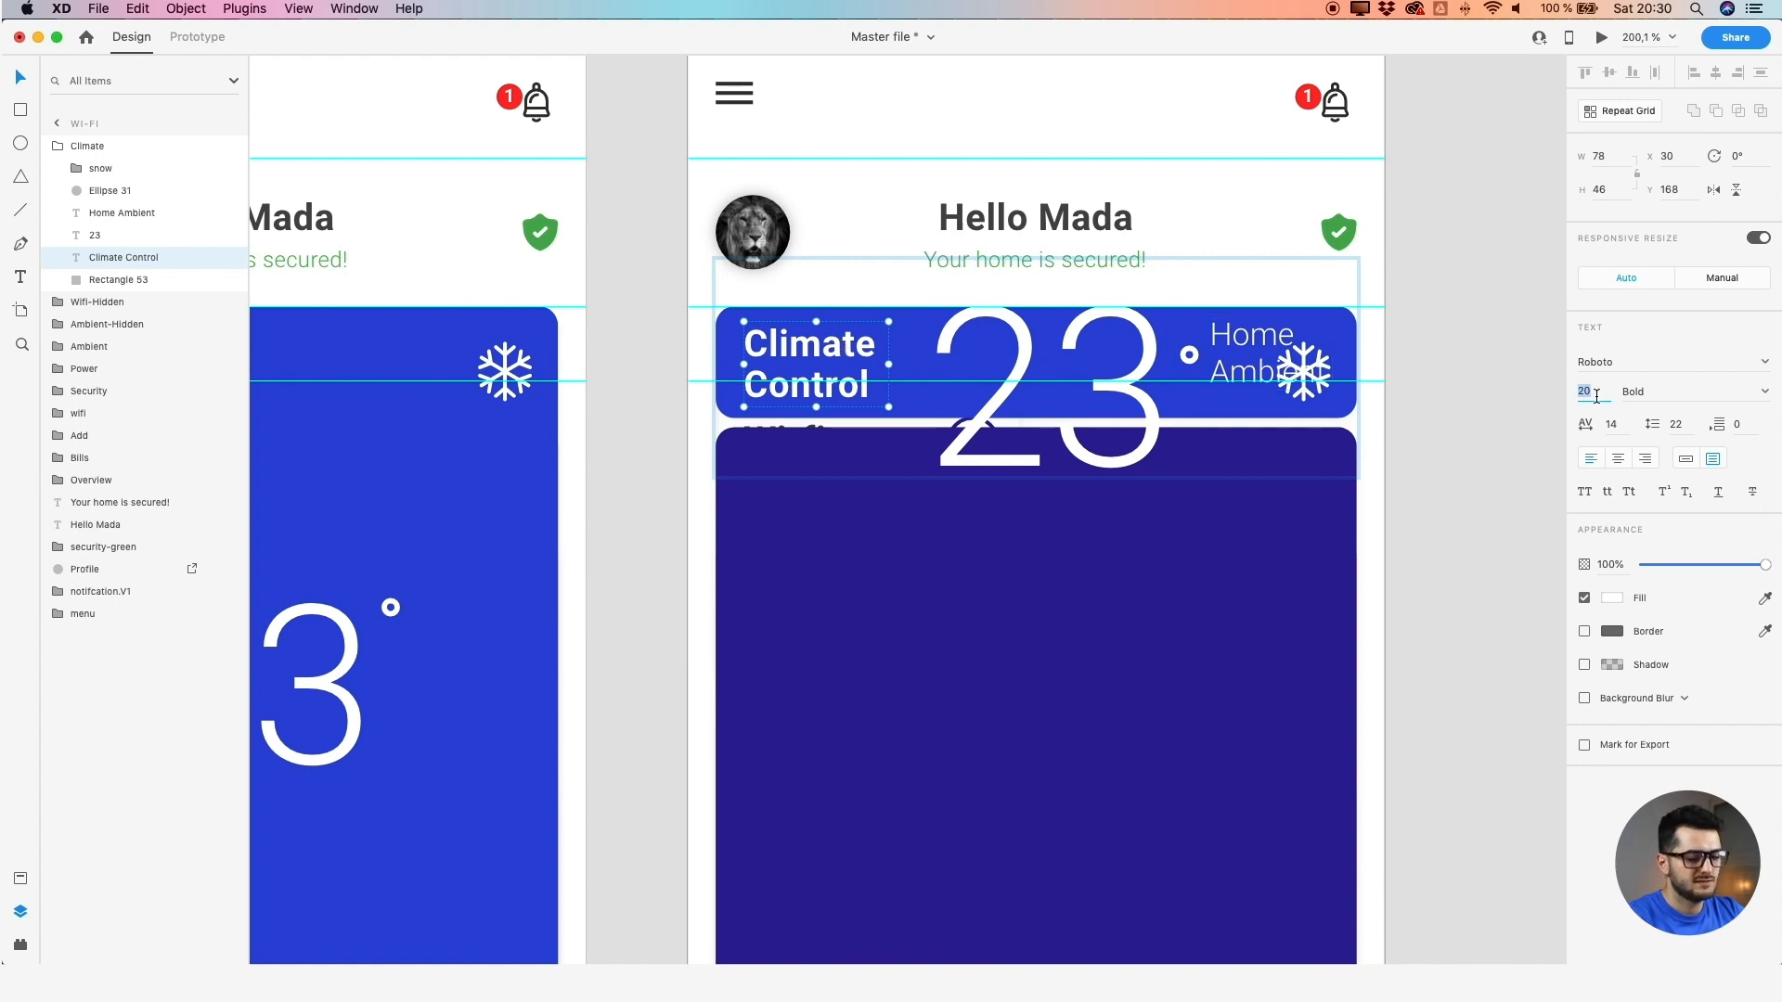
key(Down)
key(Down)
key(Down)
key(Down)
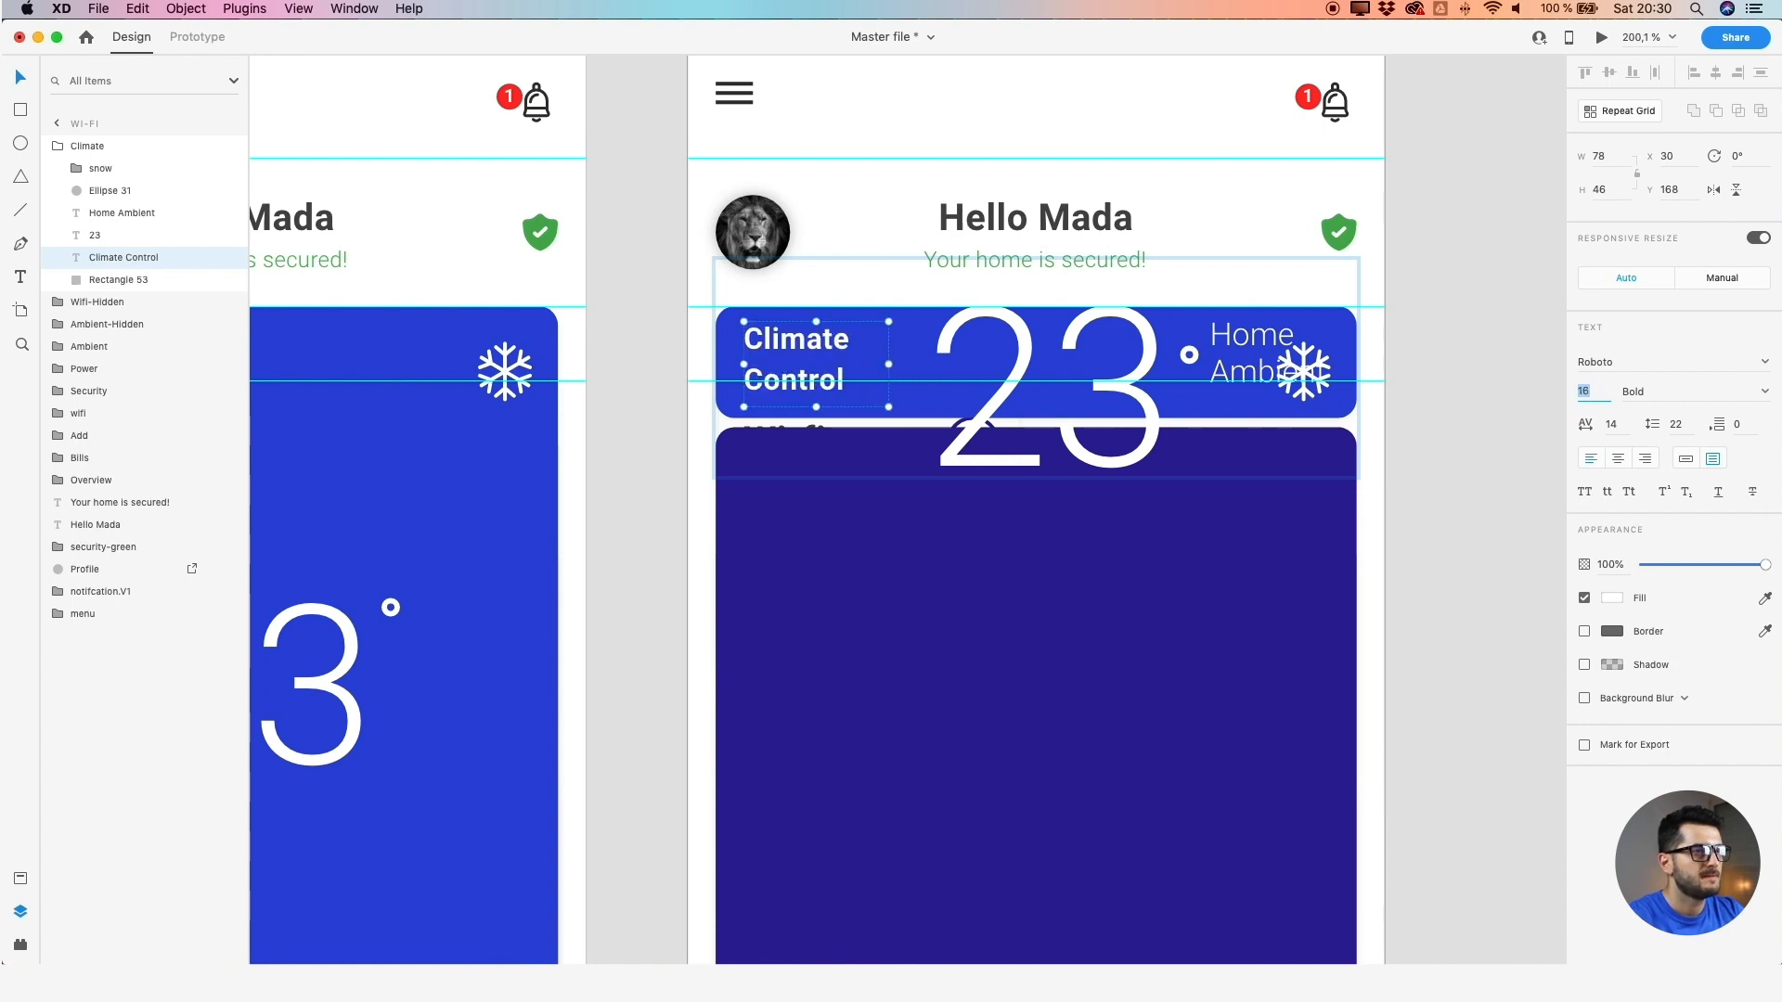
key(Down)
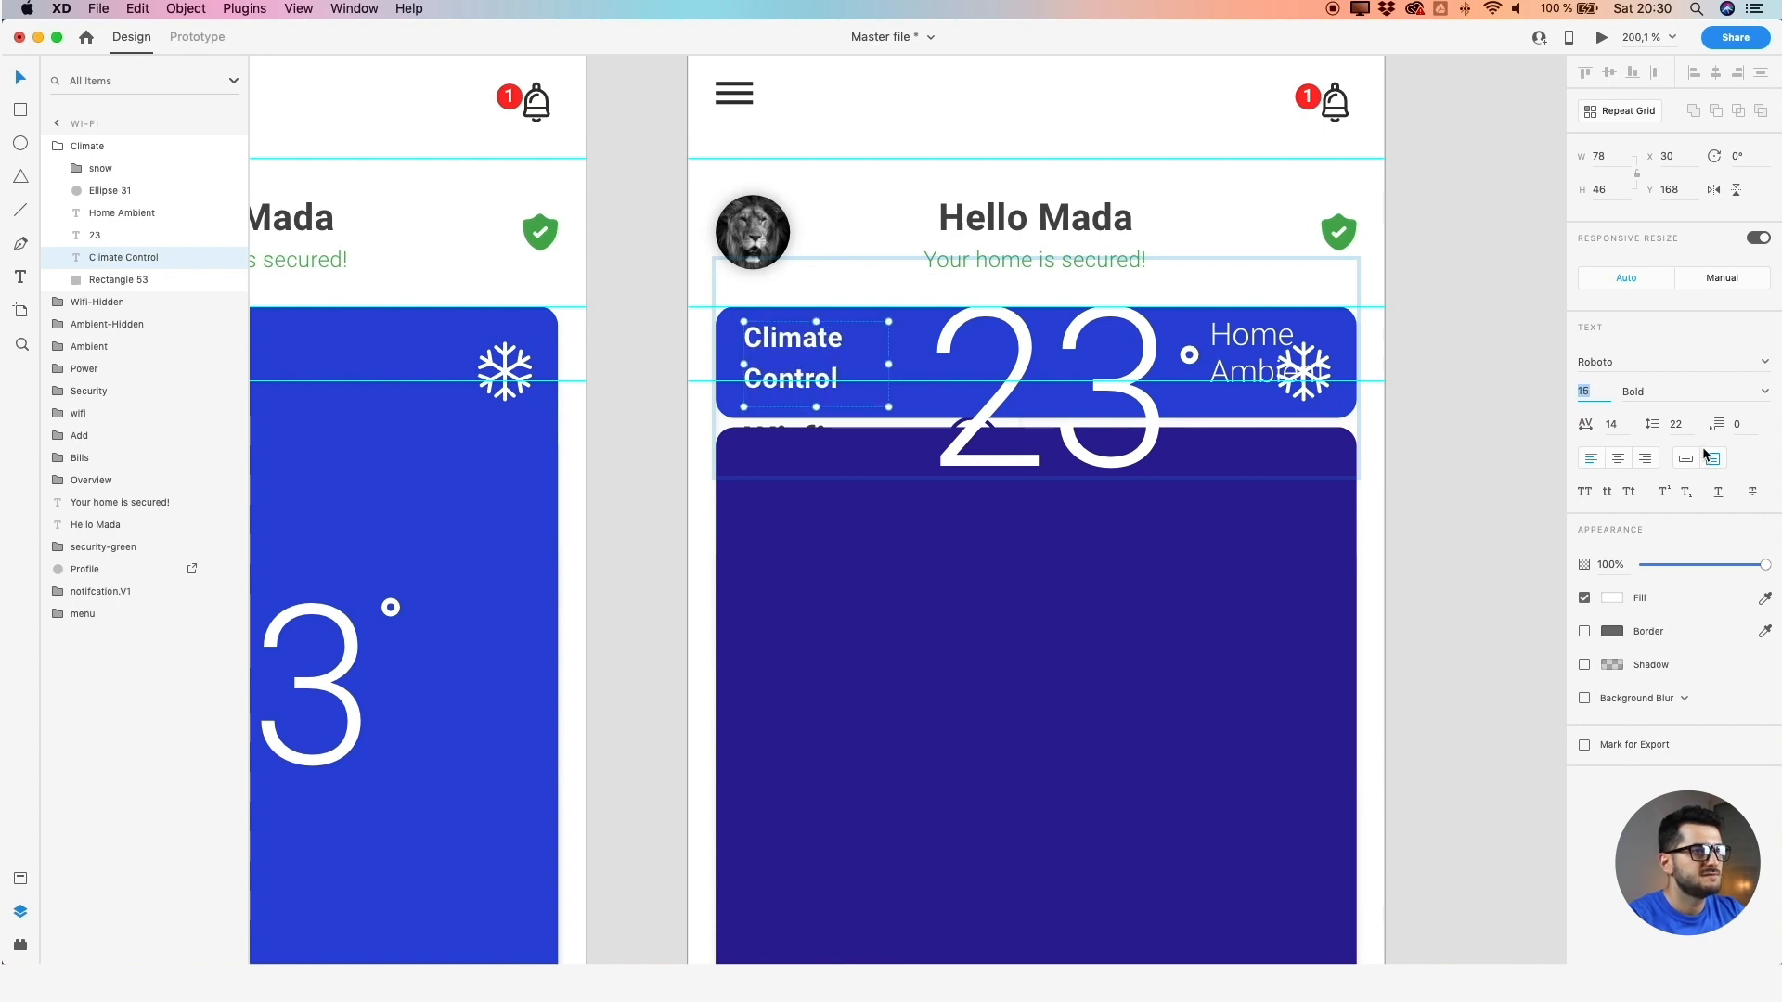
Tighten the Climate Control label's line spacing to 17
click(1690, 428)
key(Down)
key(Down)
key(Down)
key(Down)
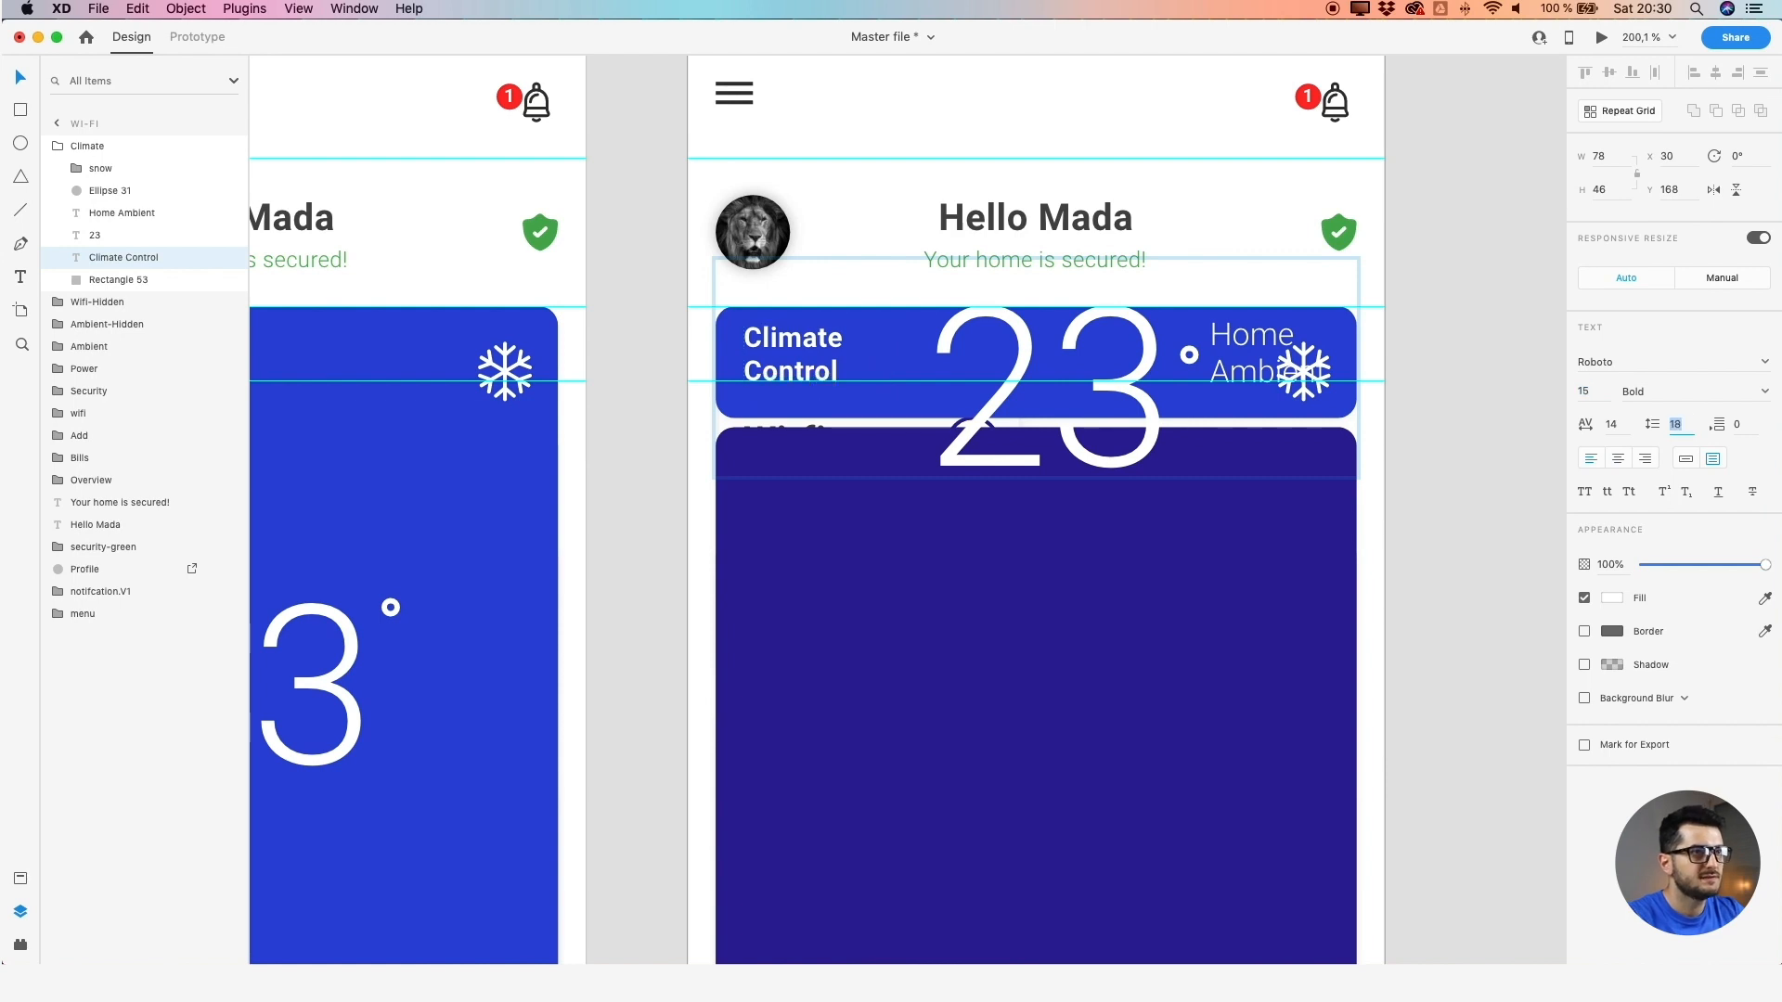
key(Down)
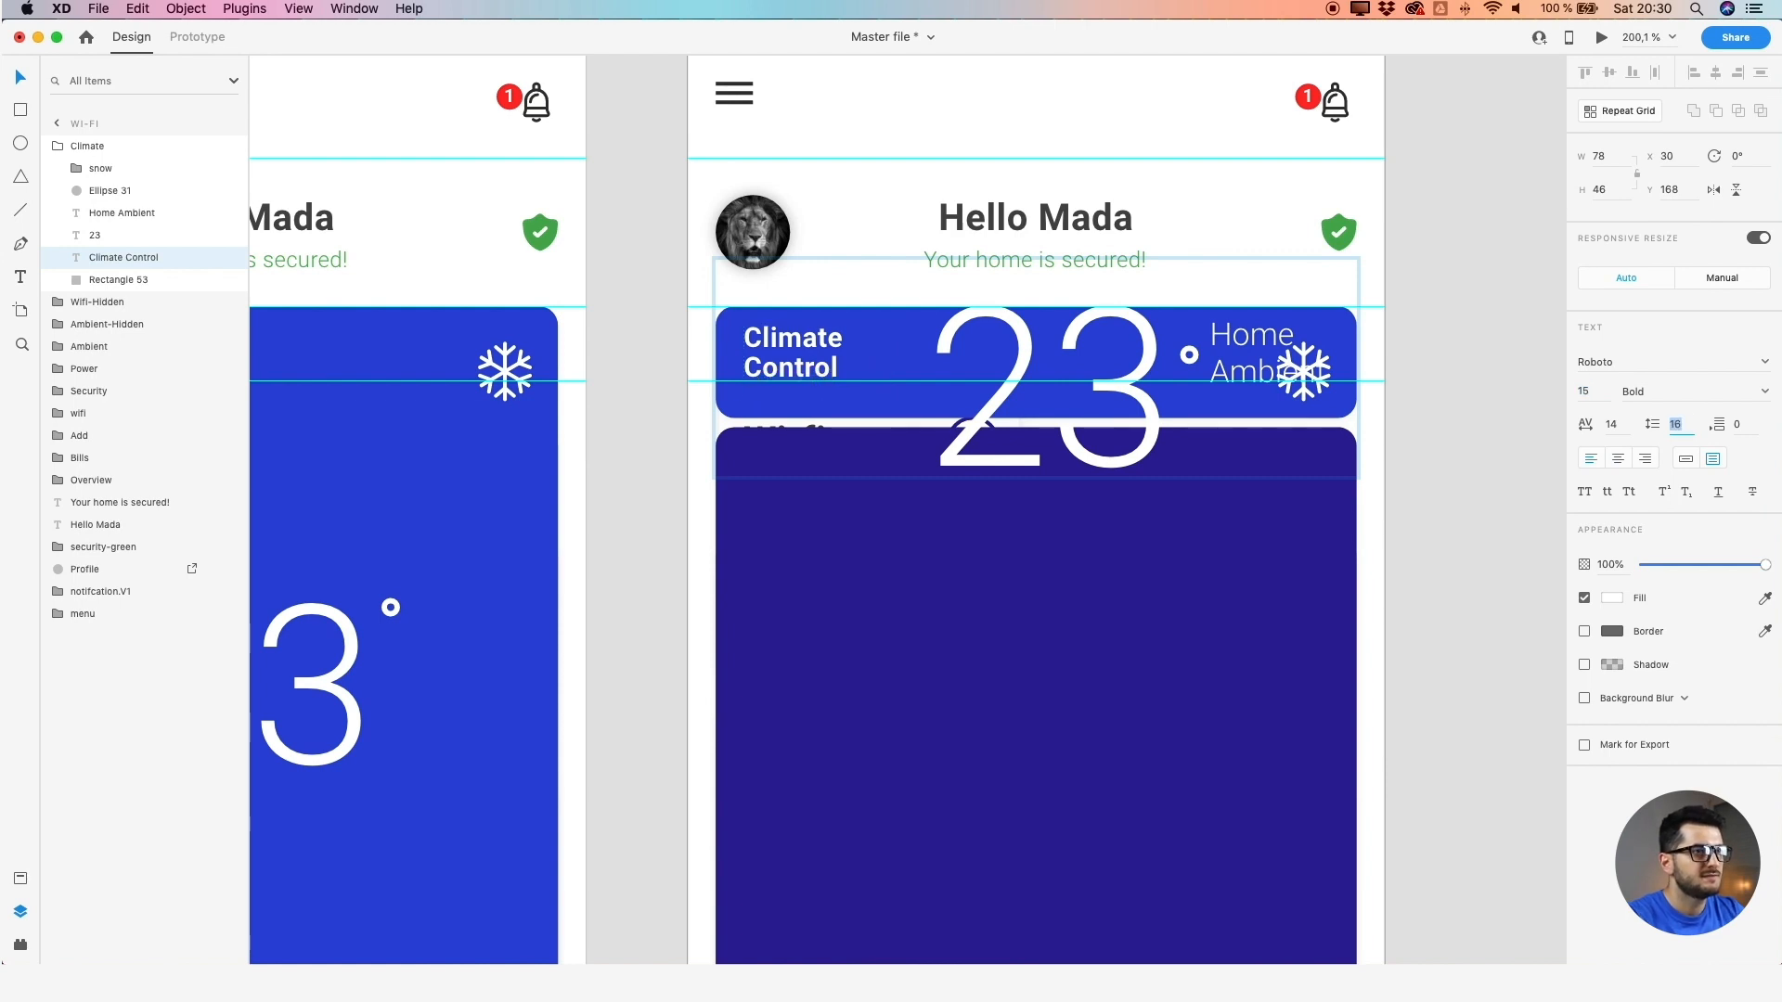
Check the Ambient Lights label's text settings, and resize the Climate Control label's text box to about 82 wide, fitting its two lines
scroll(816, 628, down, 5)
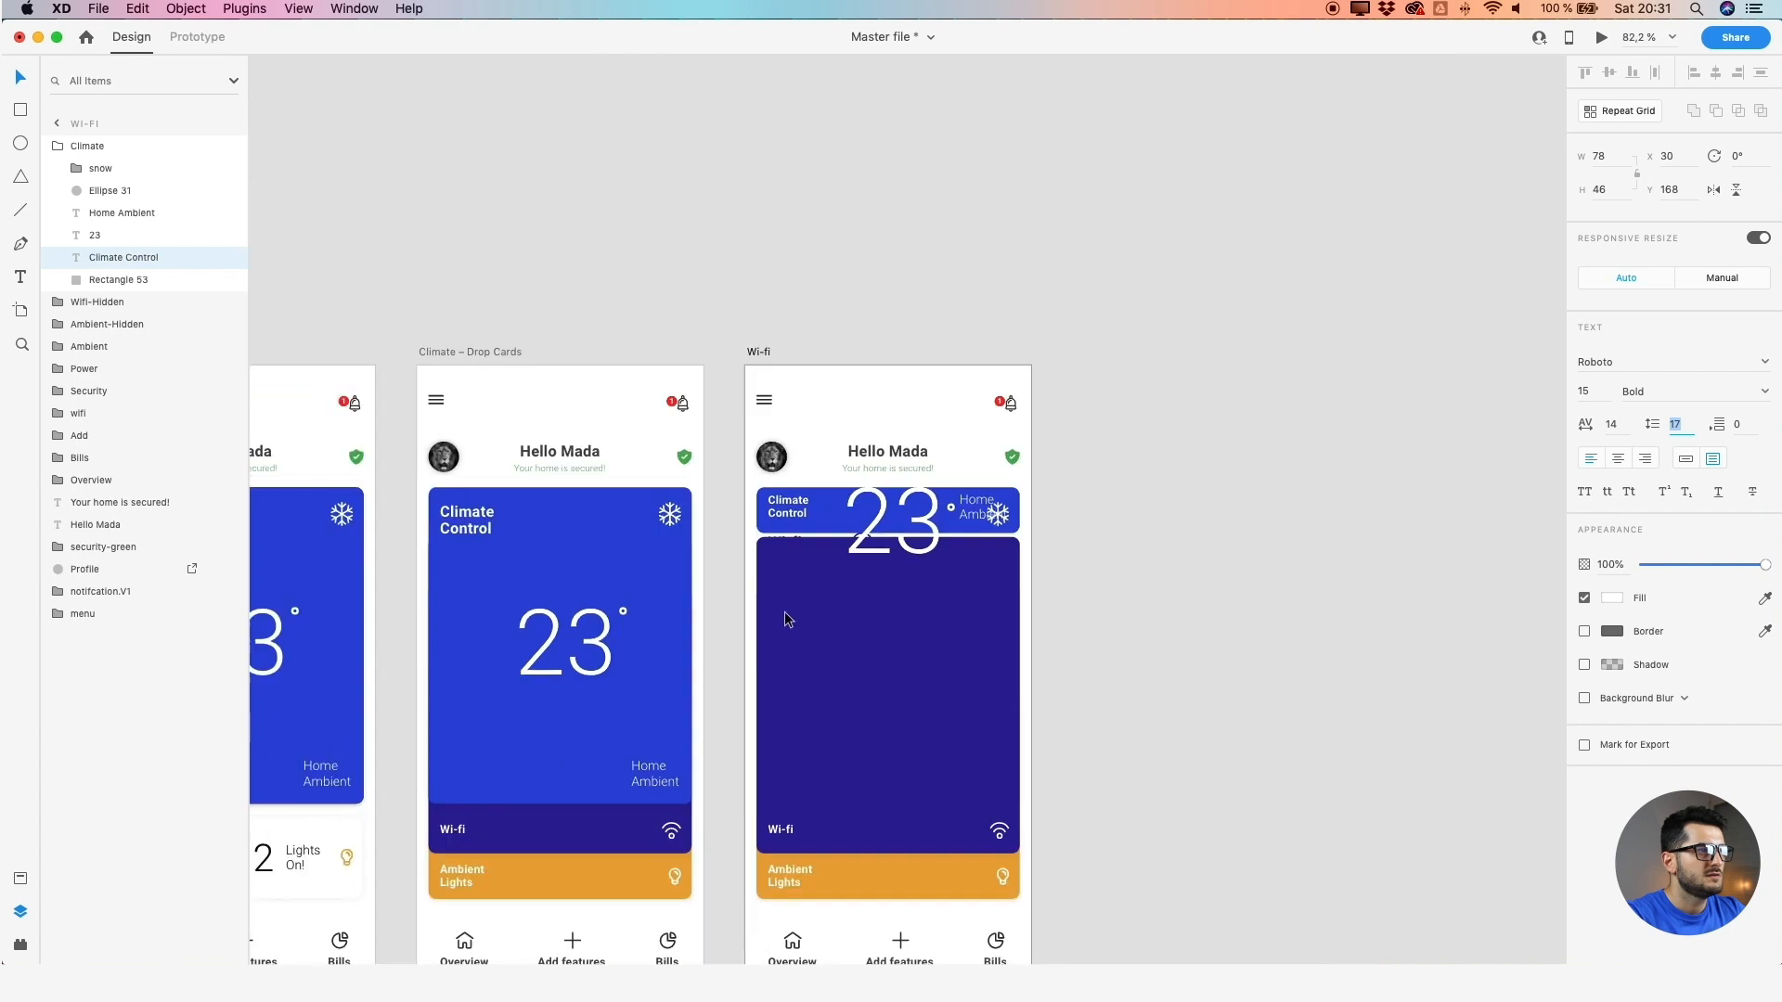
scroll(745, 899, up, 3)
double_click(800, 875)
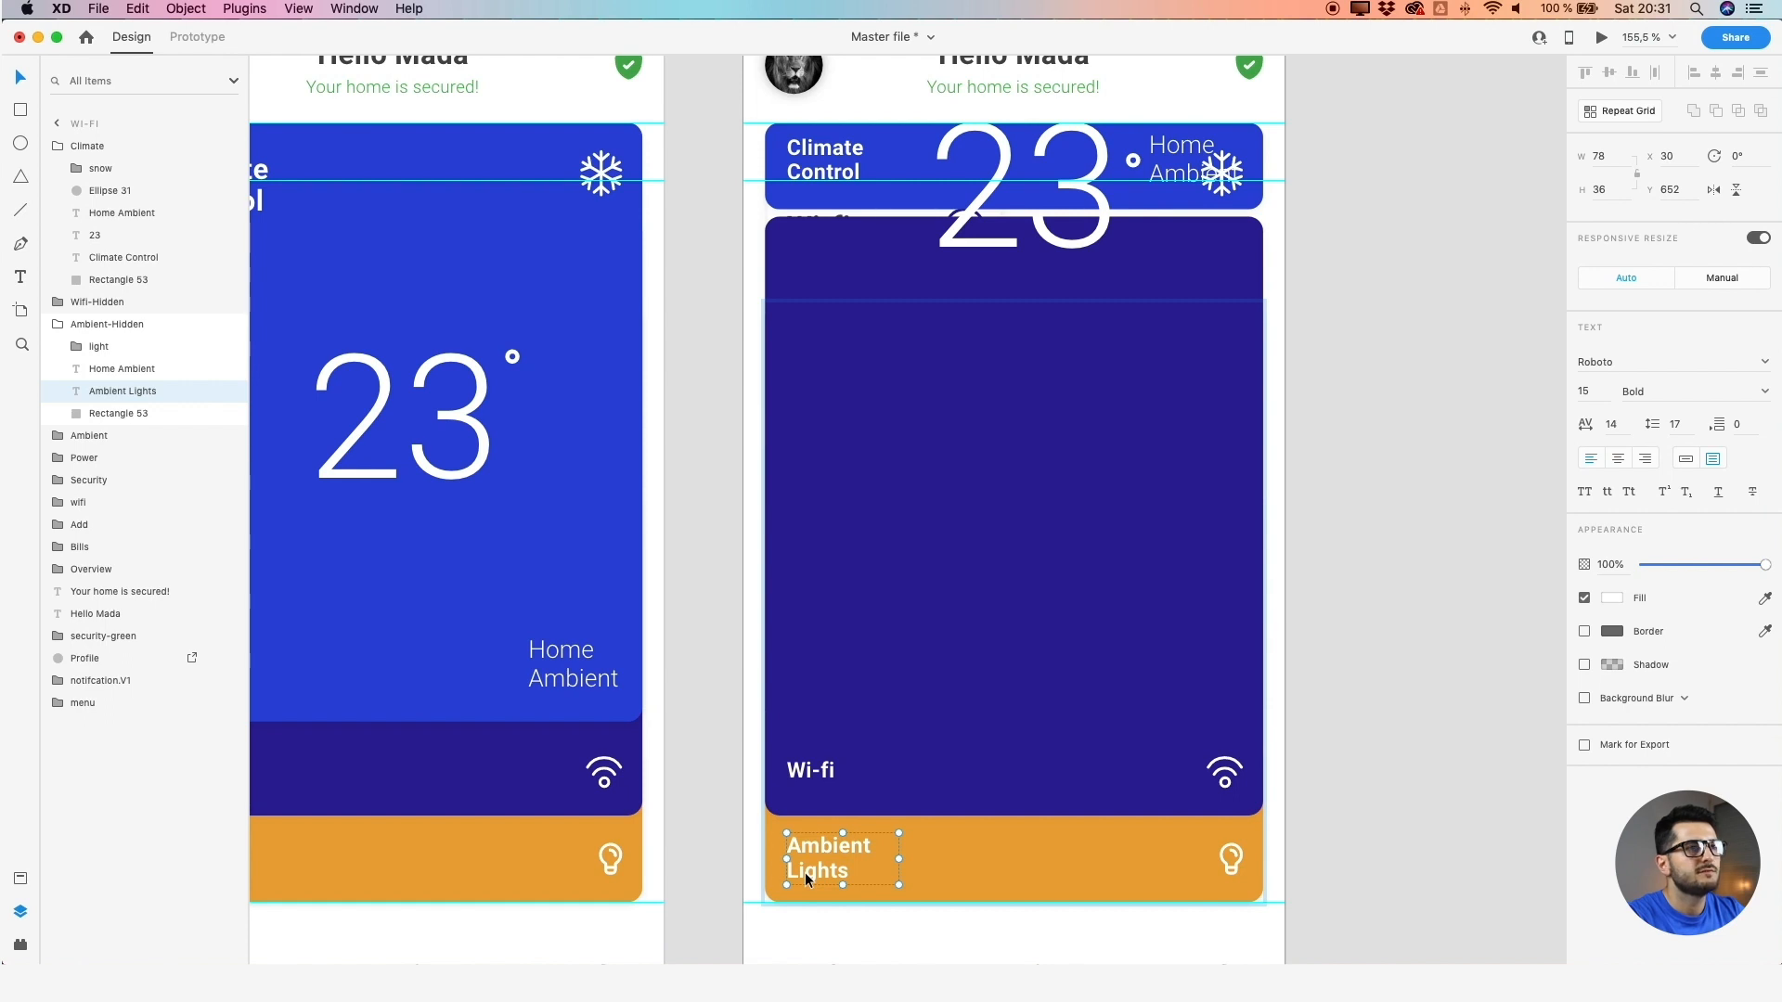
scroll(805, 872, up, 5)
double_click(803, 453)
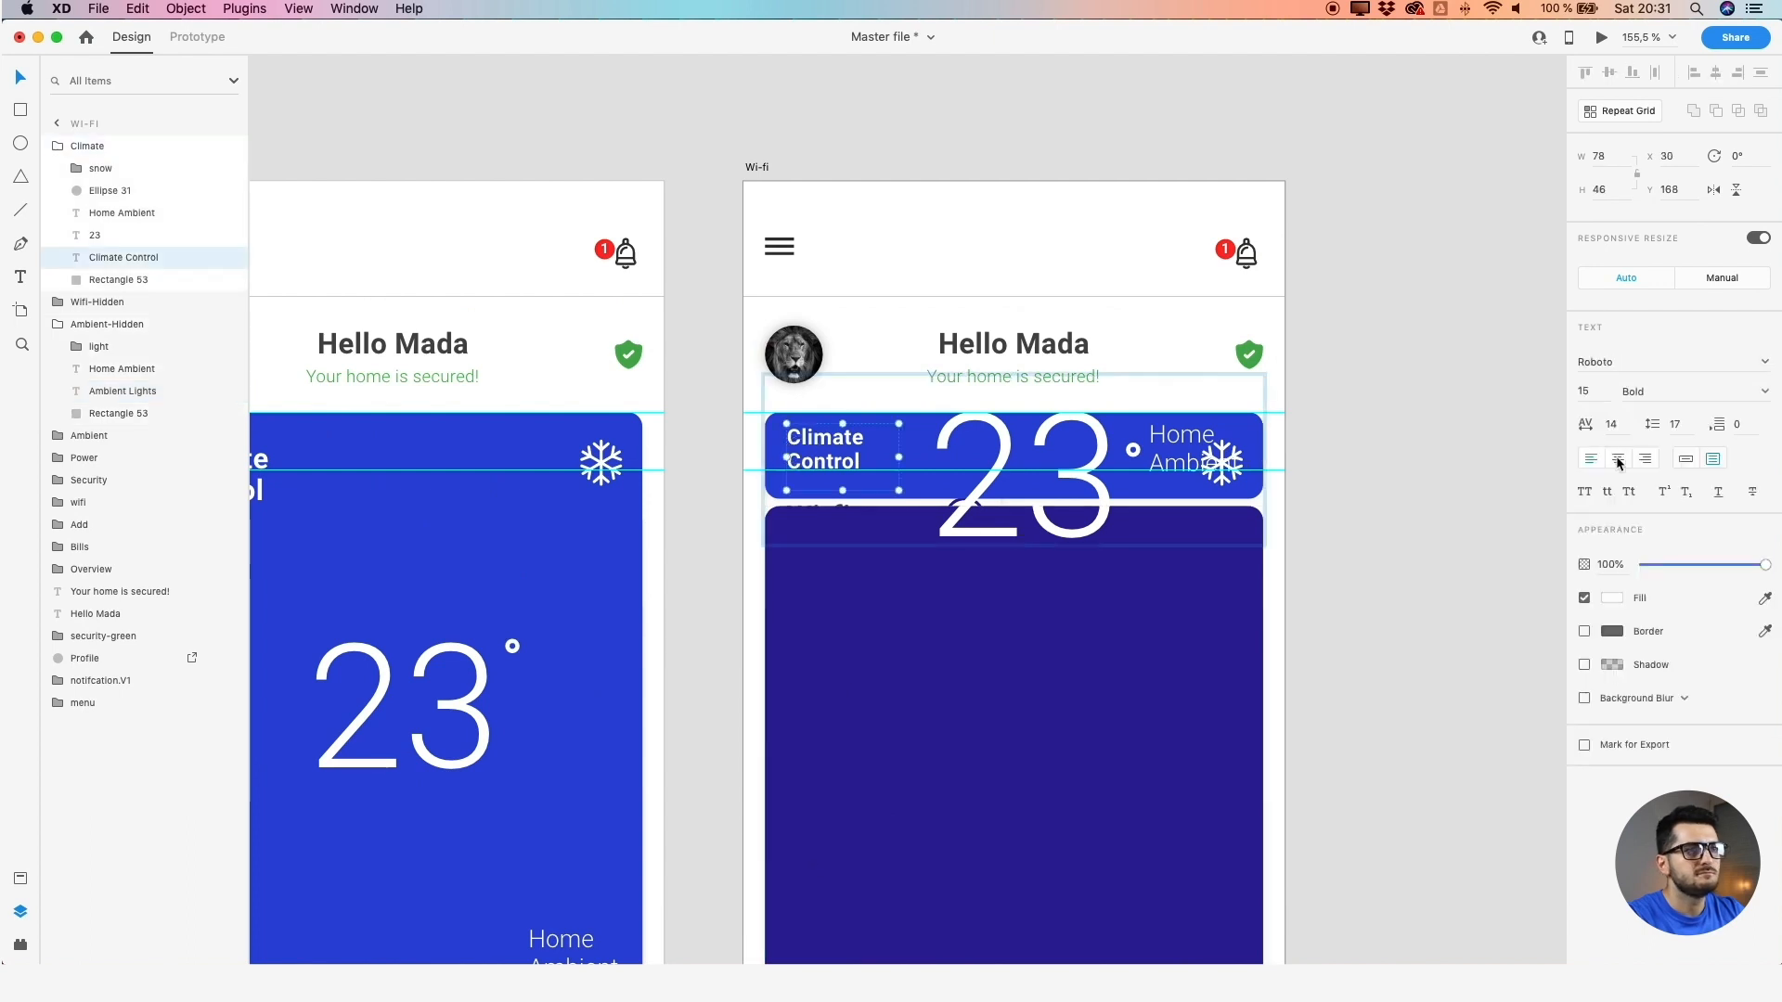
drag(898, 490, 906, 481)
Set the Climate Control label's text box height to 36, matching the Ambient Lights label, and centre it vertically in the blue strip
scroll(843, 684, down, 5)
double_click(815, 682)
click(720, 270)
scroll(625, 705, up, 5)
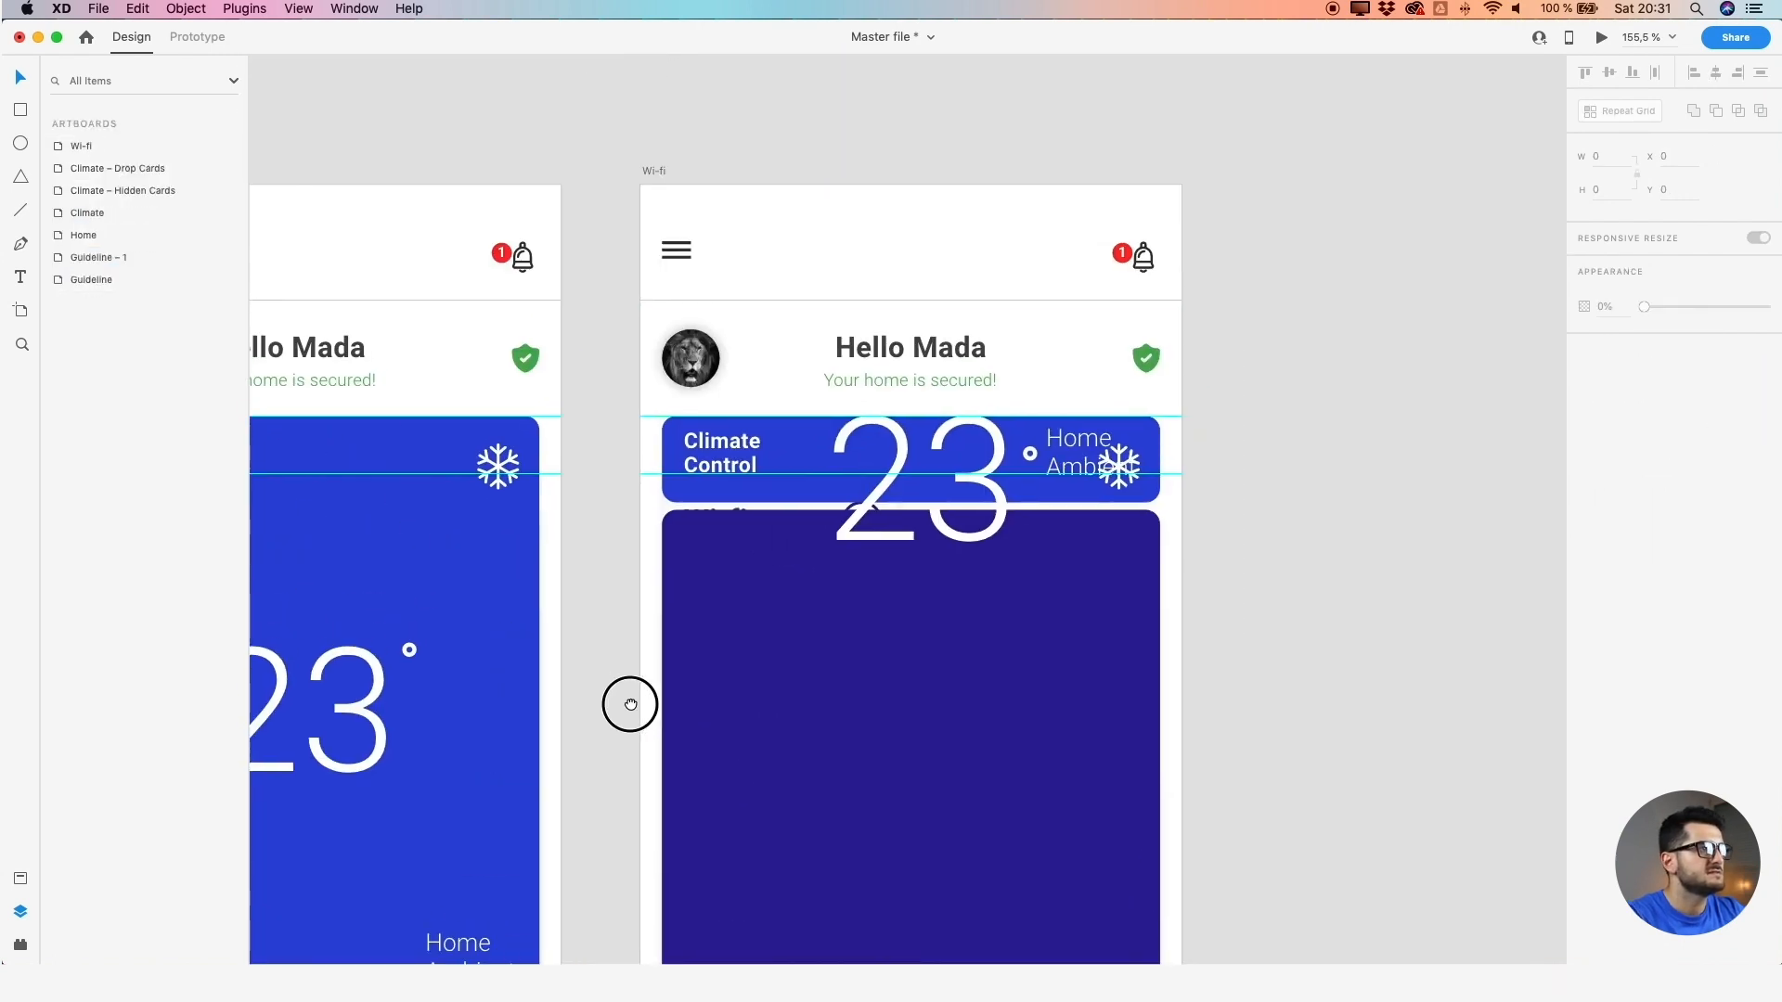
double_click(702, 476)
click(1624, 195)
text(36)
key(Return)
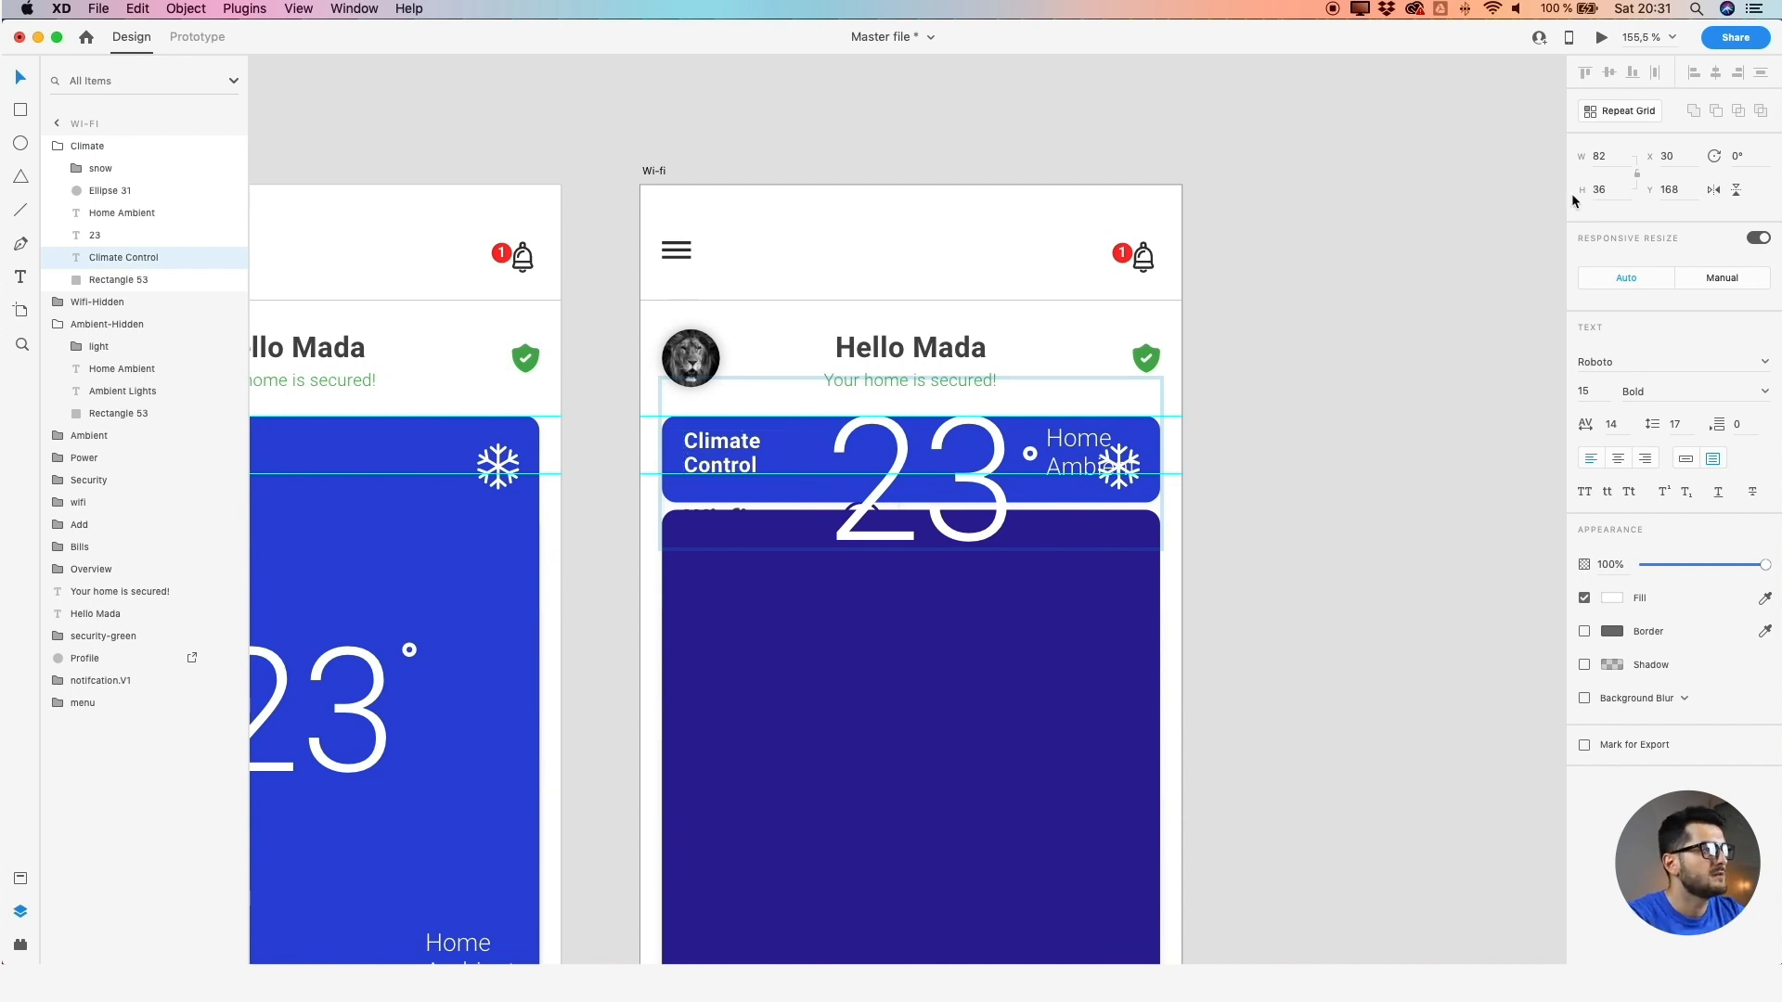
scroll(763, 442, up, 3)
drag(736, 437, 732, 451)
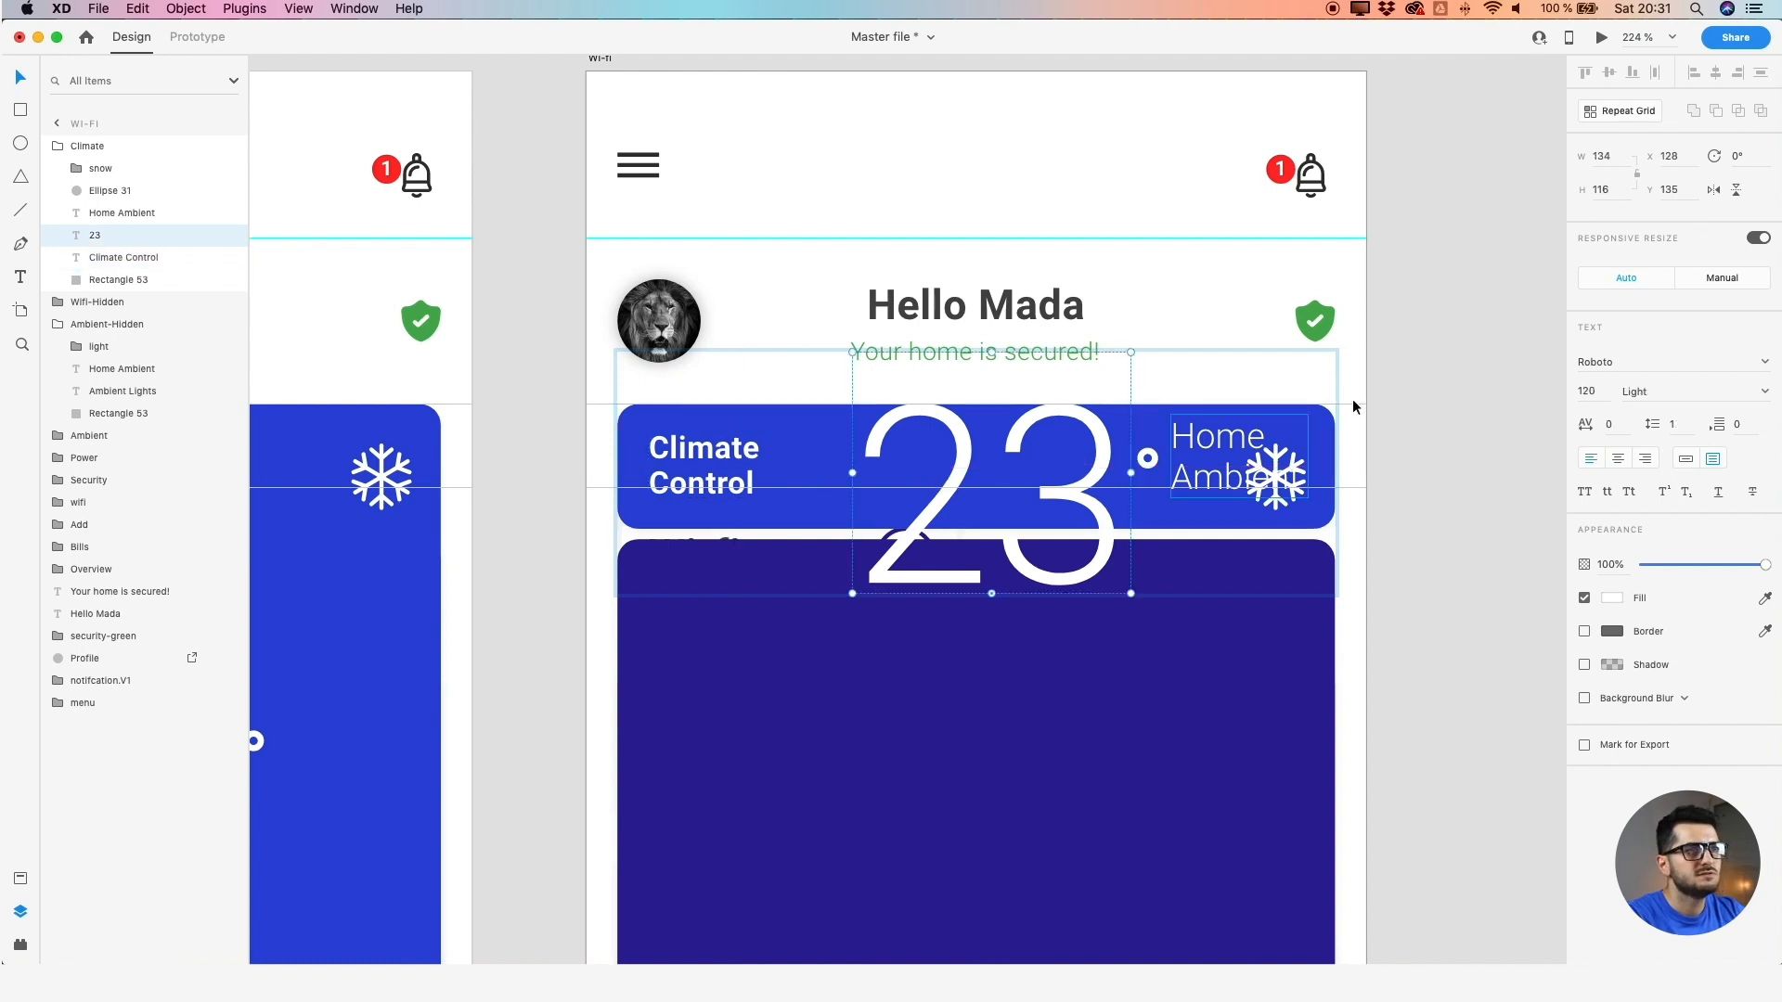
Reduce the 23 temperature text to font size 20 and move it into the middle of the blue strip
click(1598, 391)
key(shift+Down)
key(shift+Down)
key(shift+Down)
key(shift+Down)
key(shift+Down)
key(shift+Down)
key(shift+Down)
key(shift+Down)
key(shift+Down)
key(shift+Down)
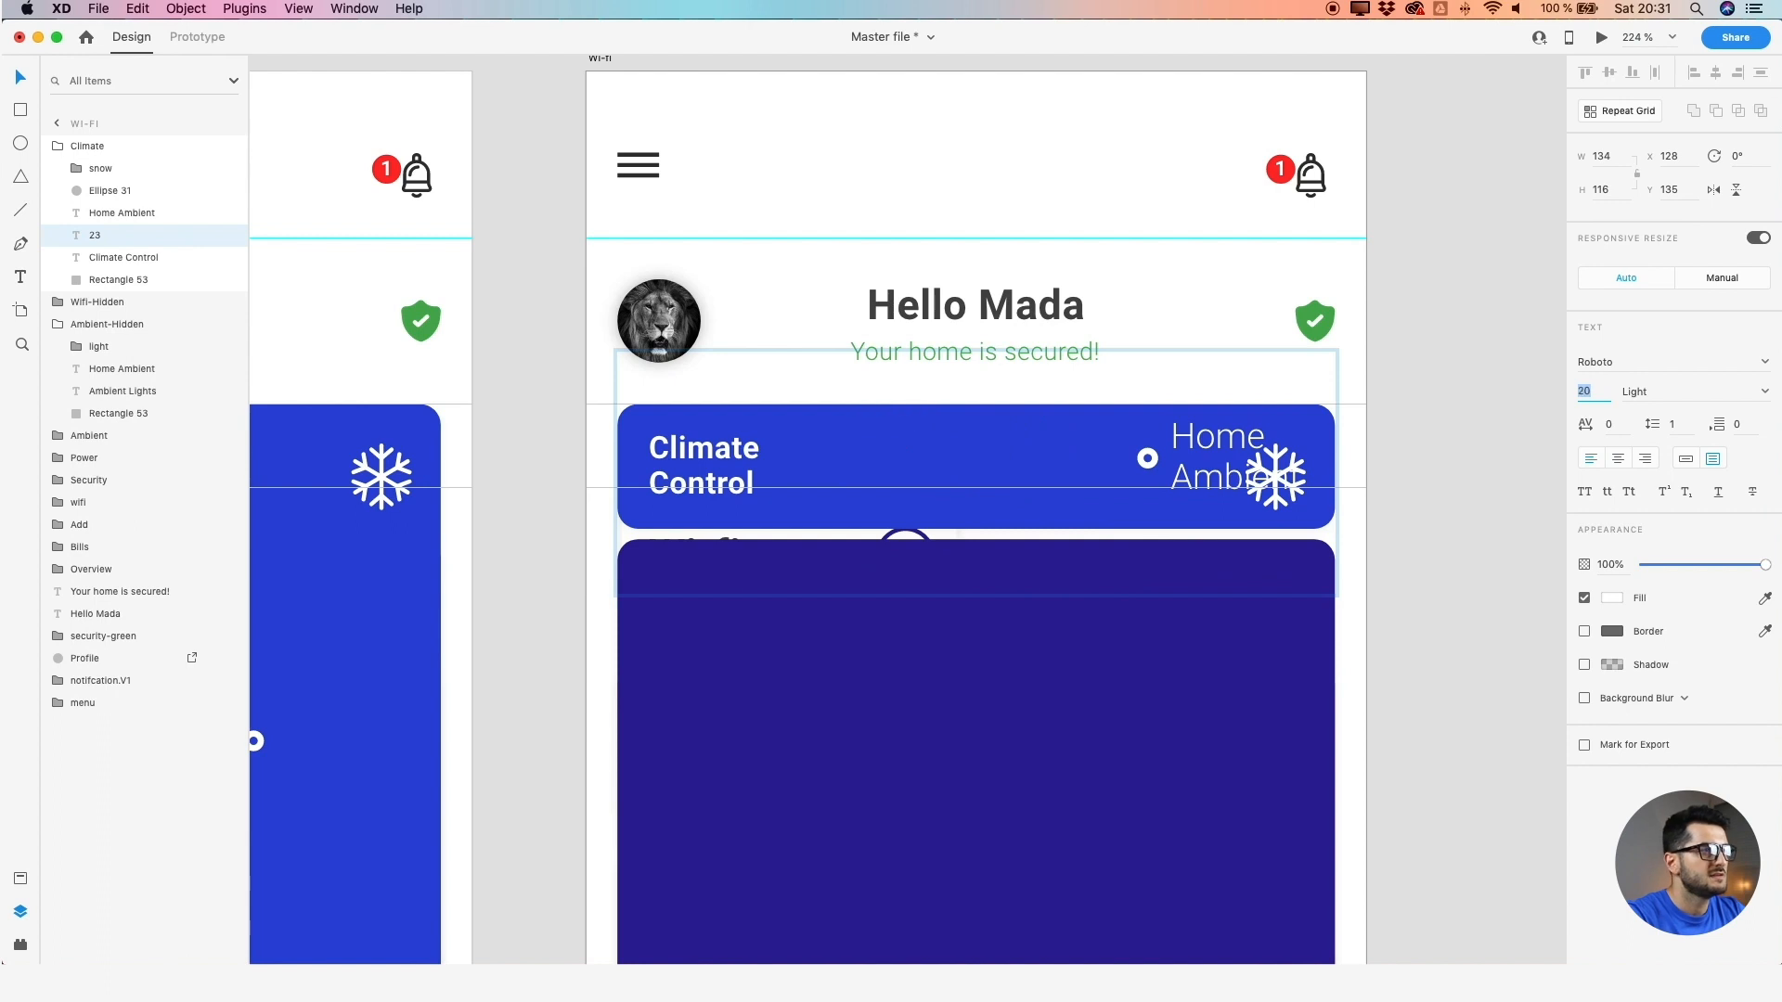
drag(878, 382, 963, 459)
Set the 23 text's font size to 25 and shrink its text box to about 30 × 28
click(1590, 394)
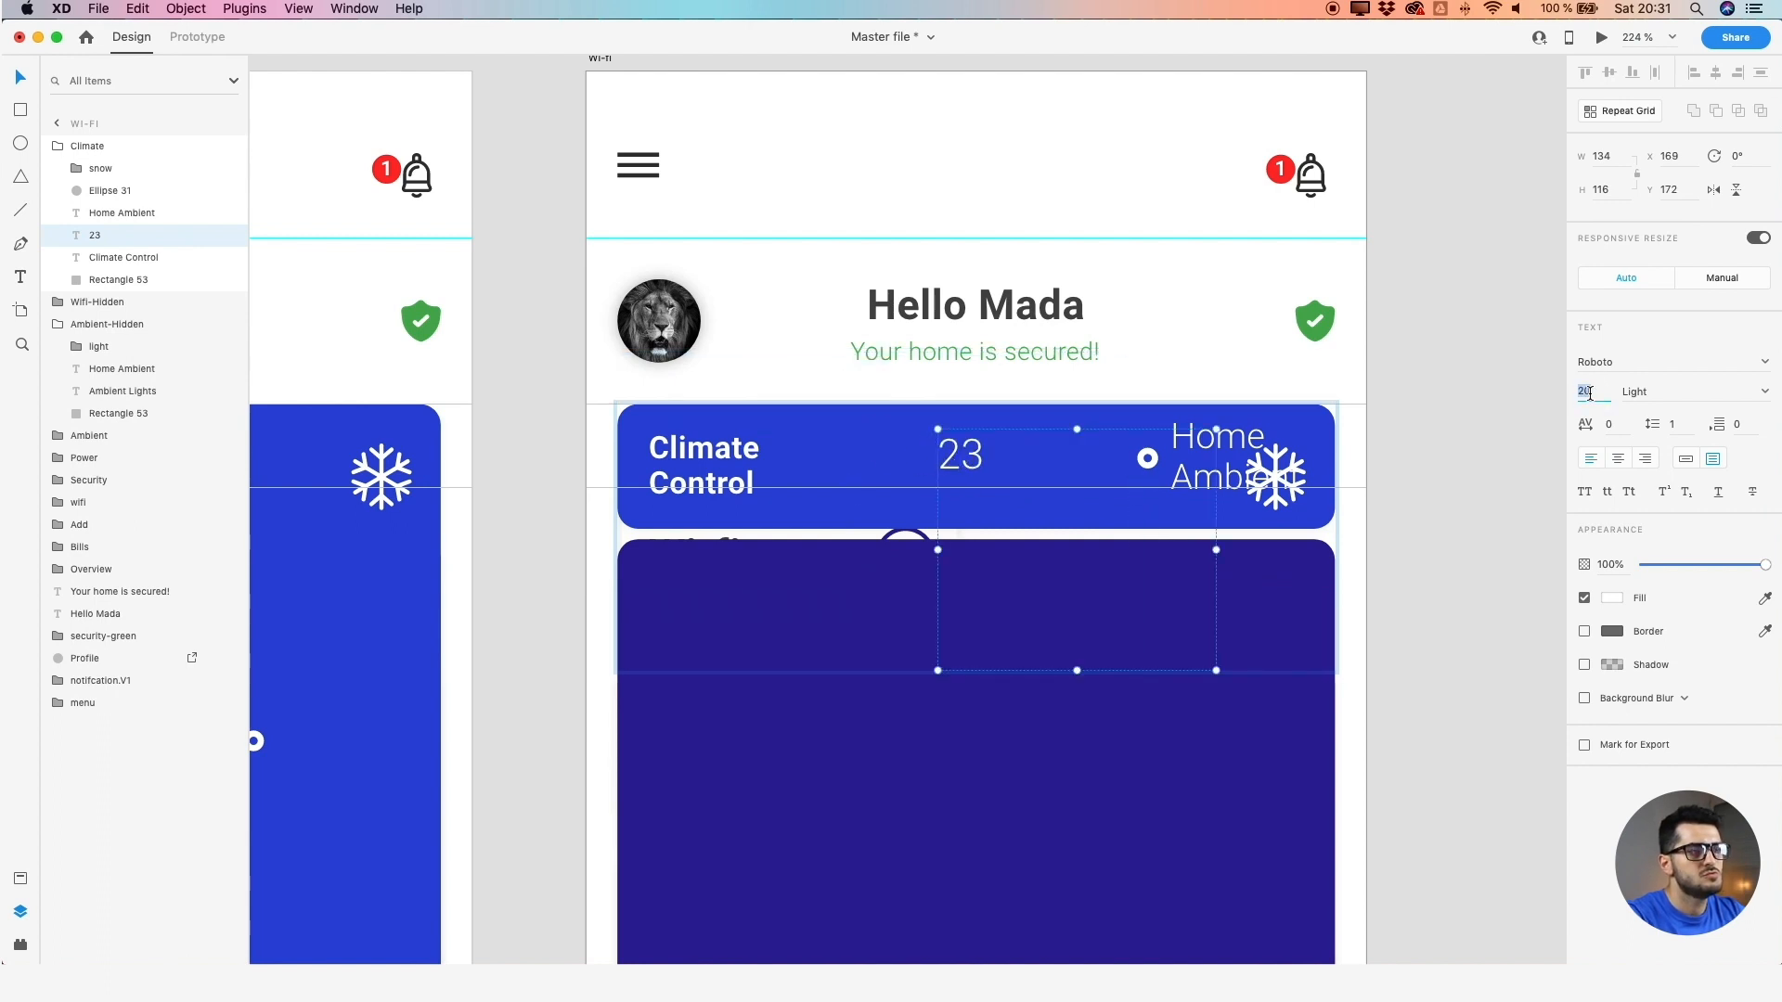
text(25)
key(Return)
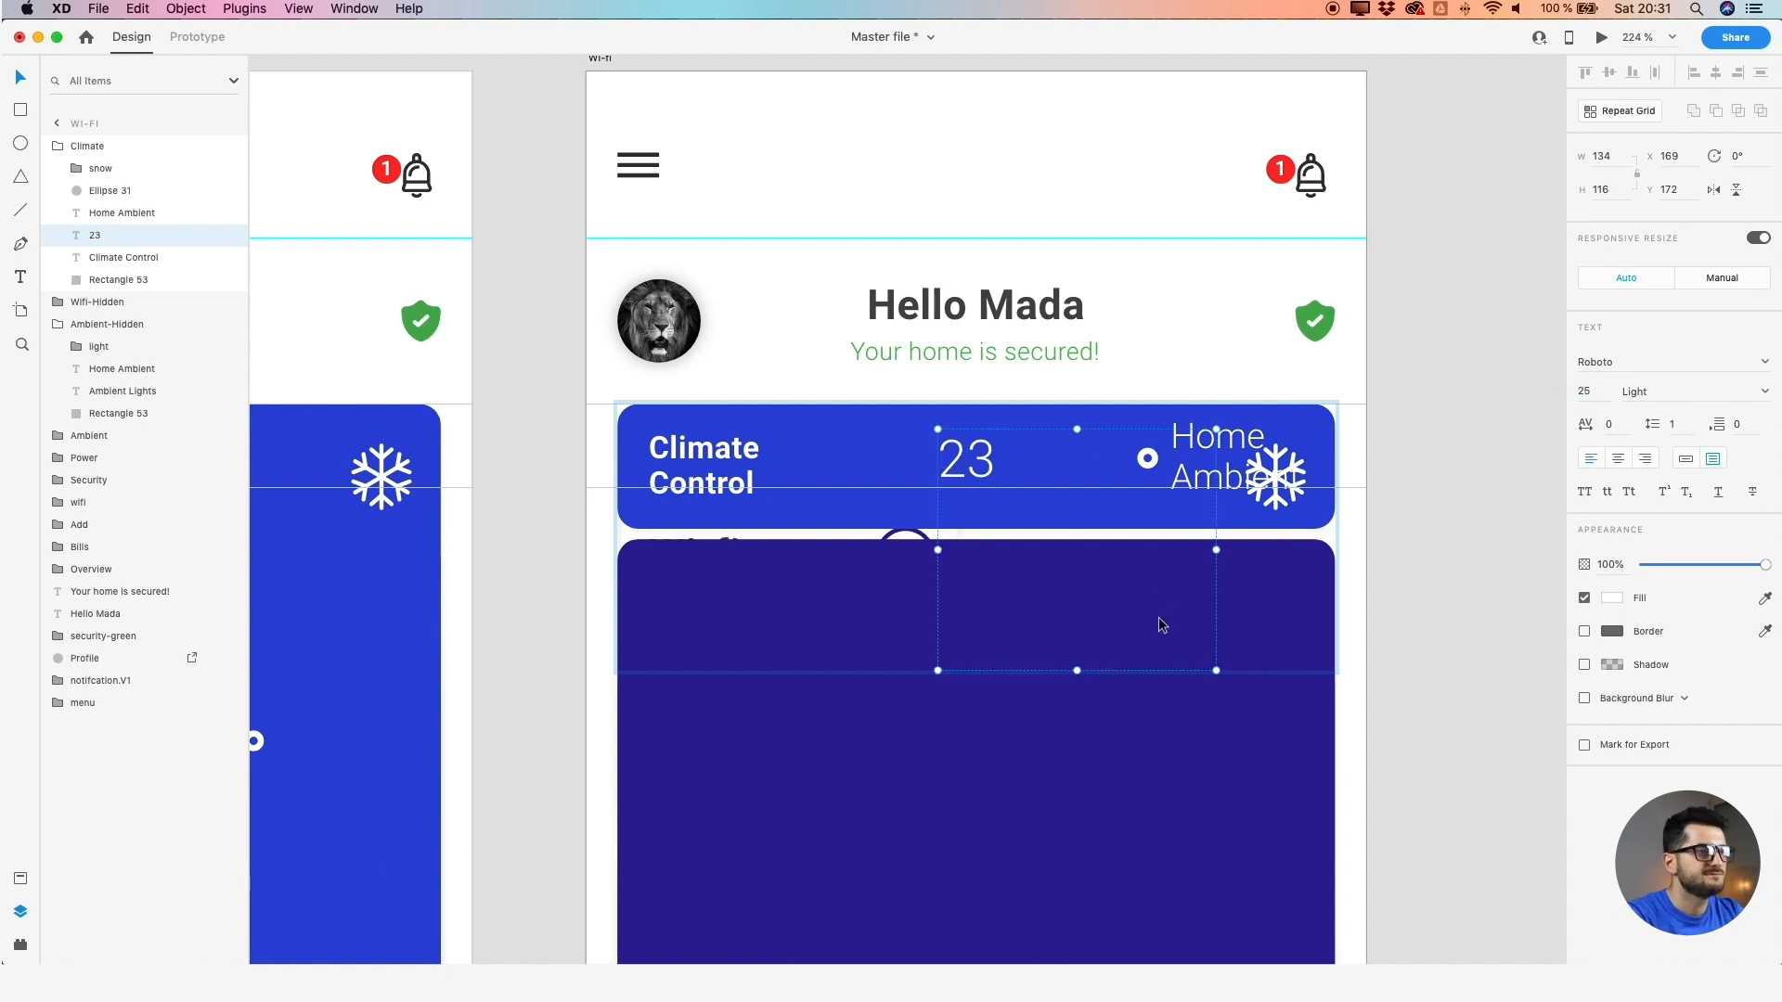
drag(1214, 670, 978, 482)
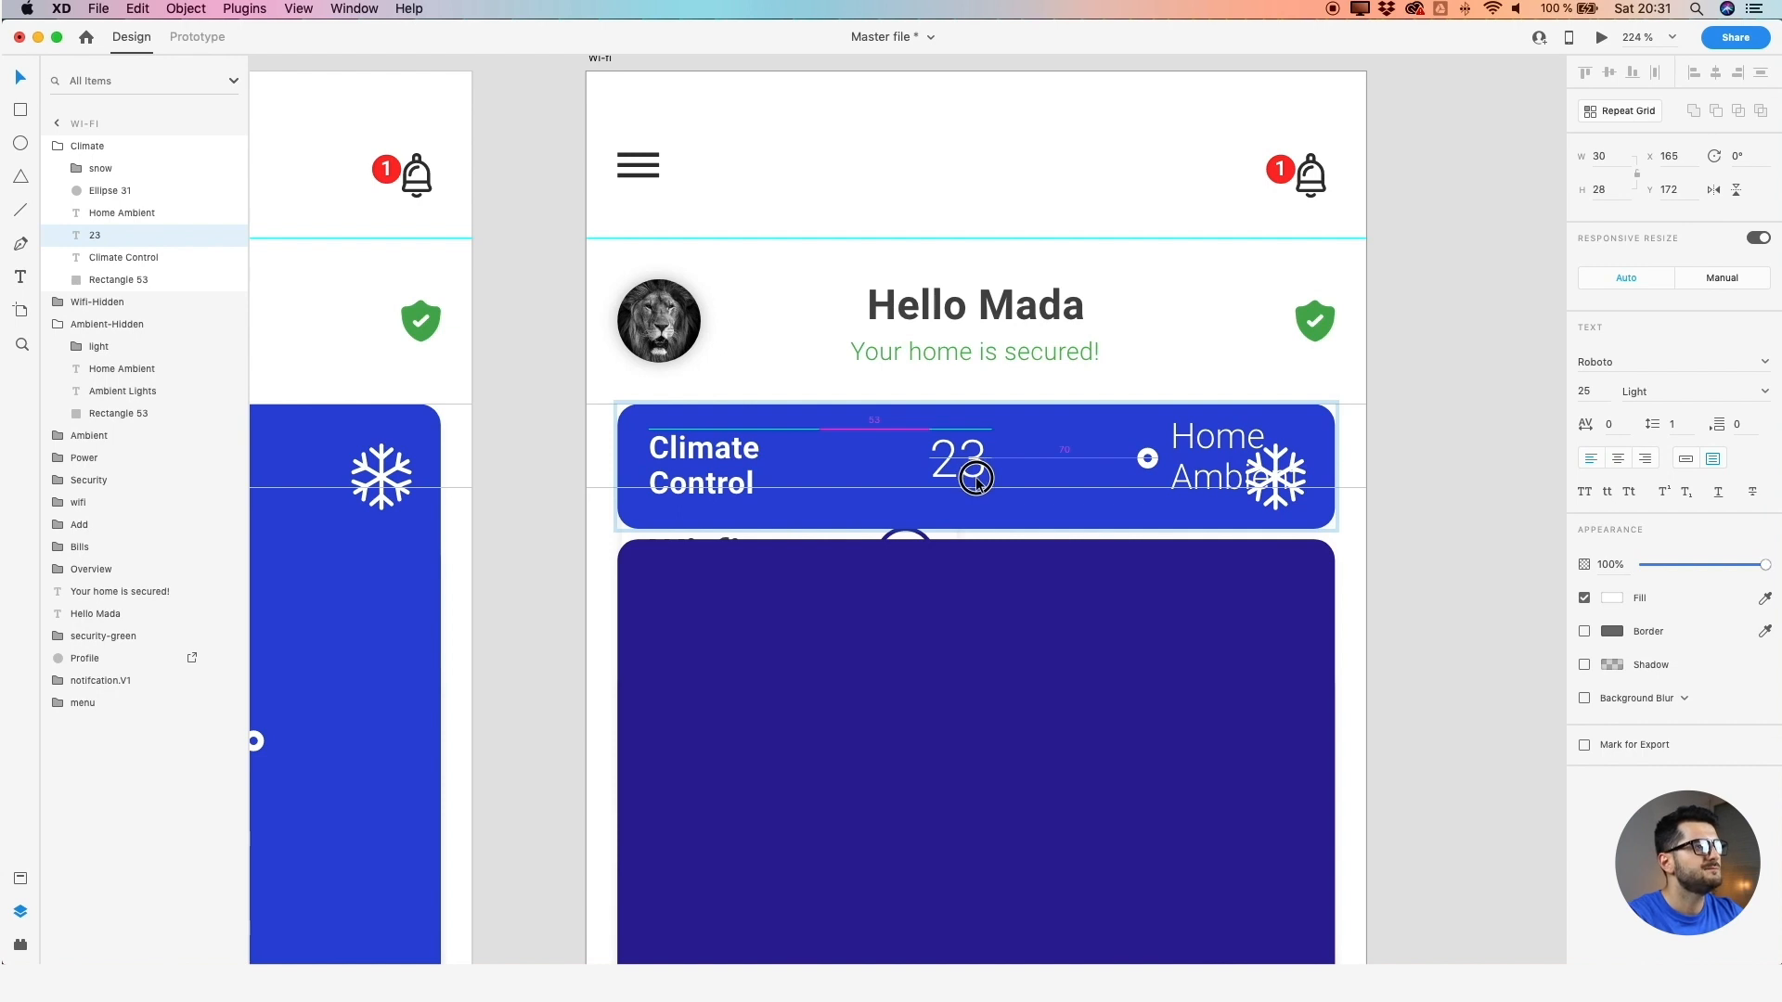
Place the degree ring at the upper right of the 23 and scale it proportionally to 2 × 2
drag(1147, 459, 1003, 445)
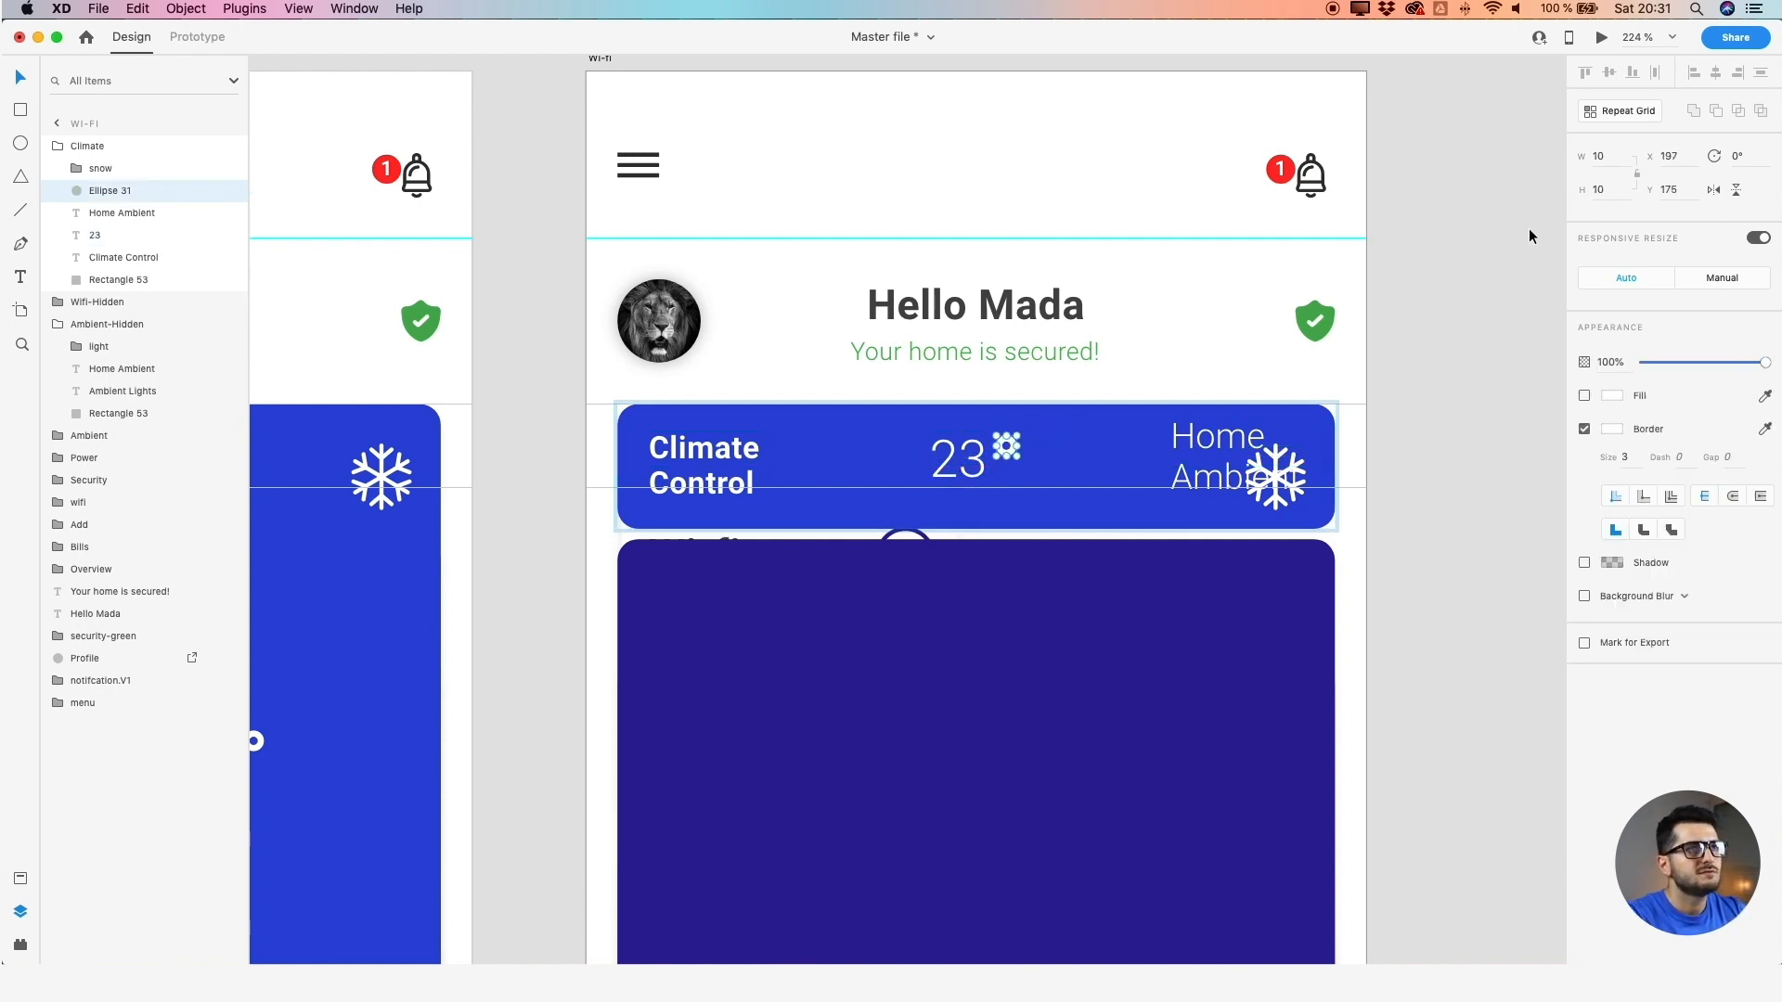
click(1614, 190)
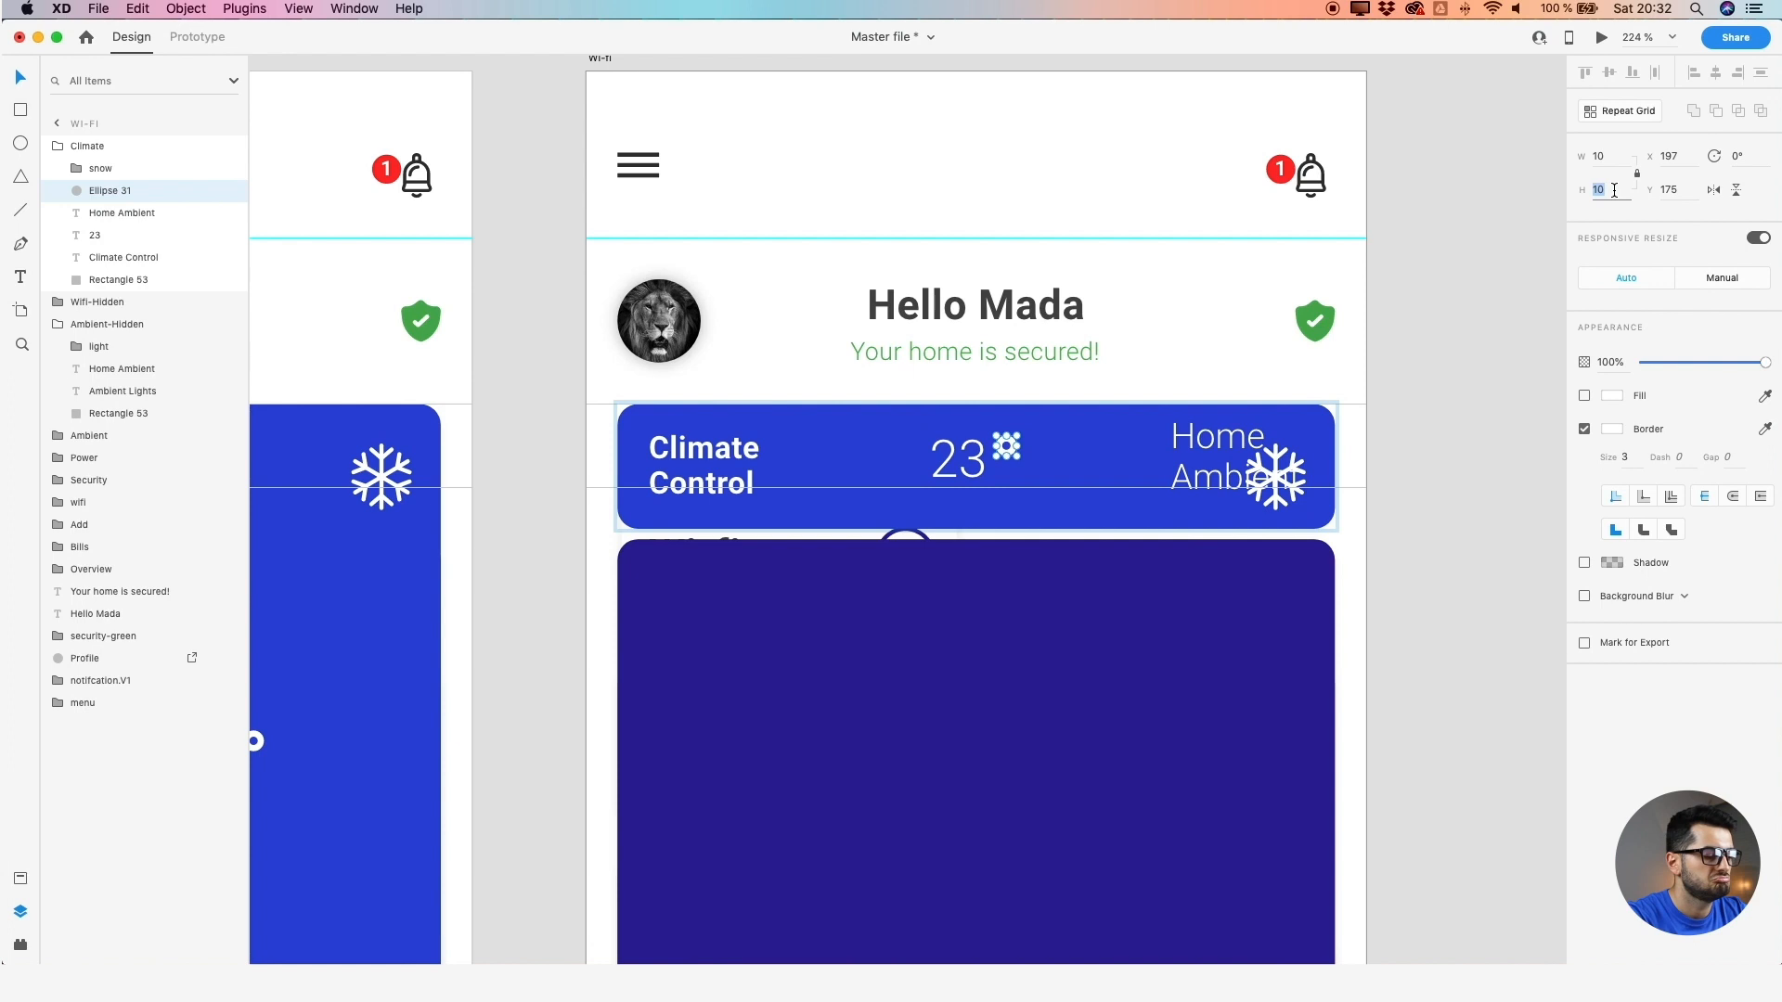
text(2)
key(Return)
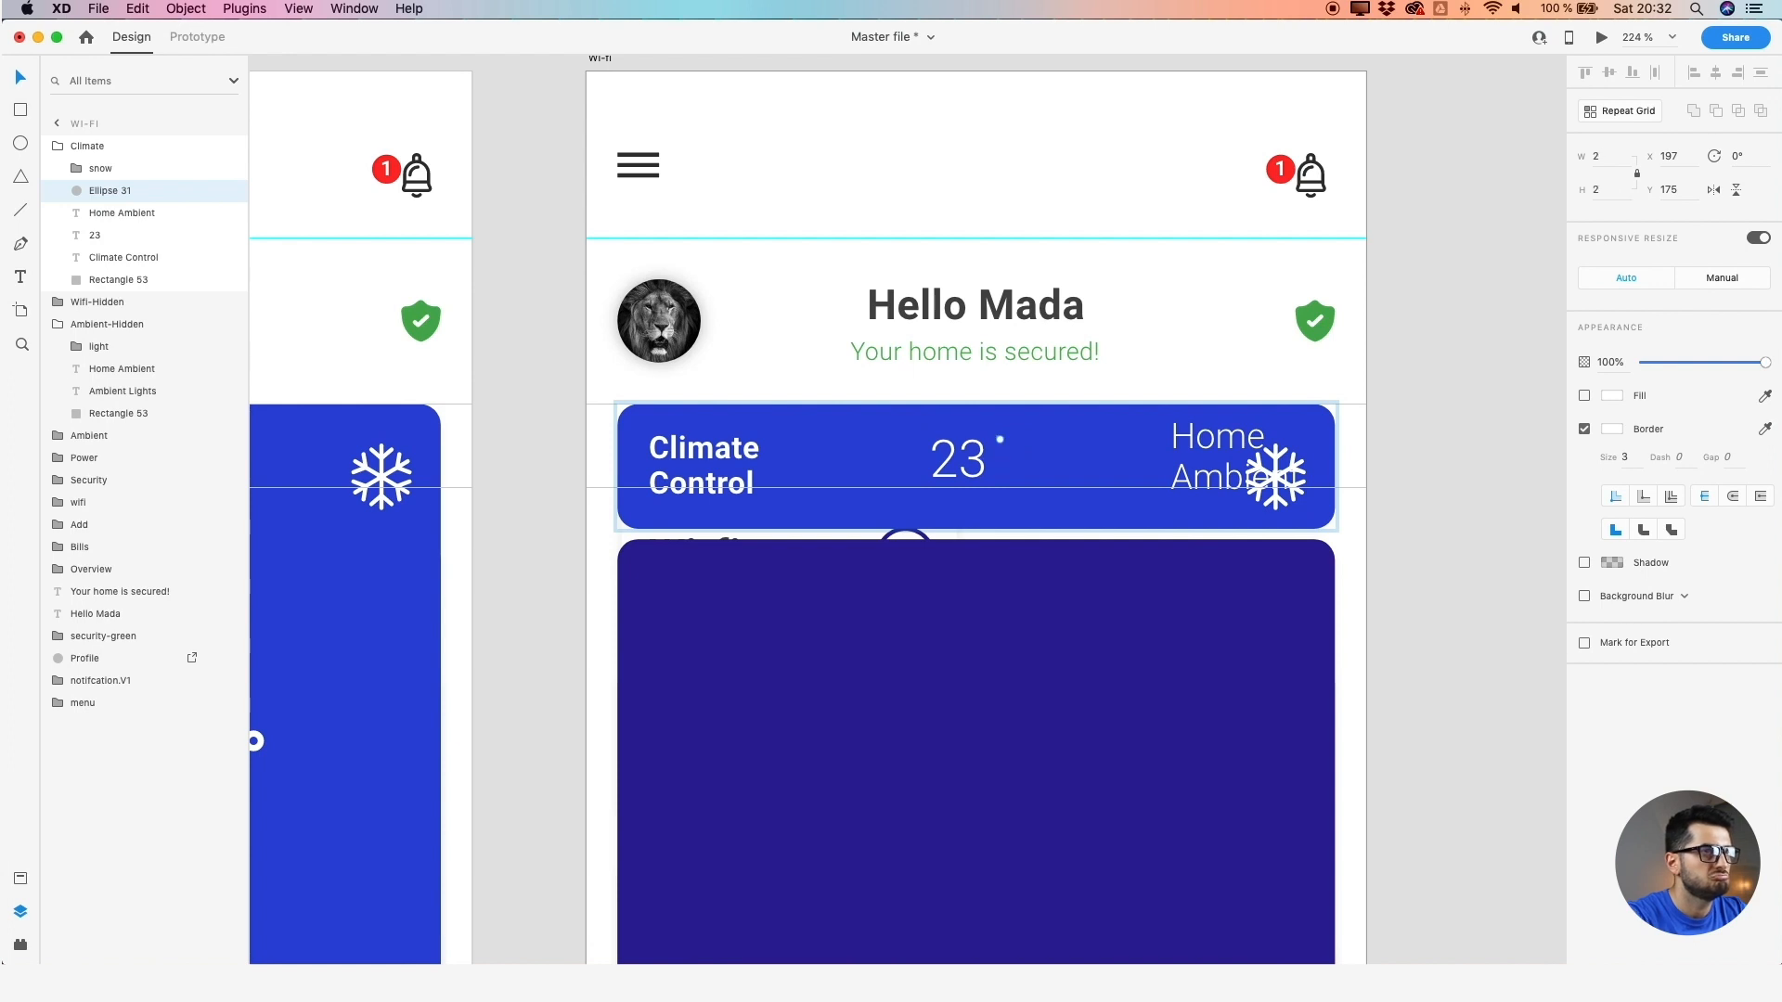
Examine the size and border of the degree ring in the Home artboard's Climate Control card
scroll(691, 443, down, 5)
click(615, 475)
drag(513, 561, 1003, 550)
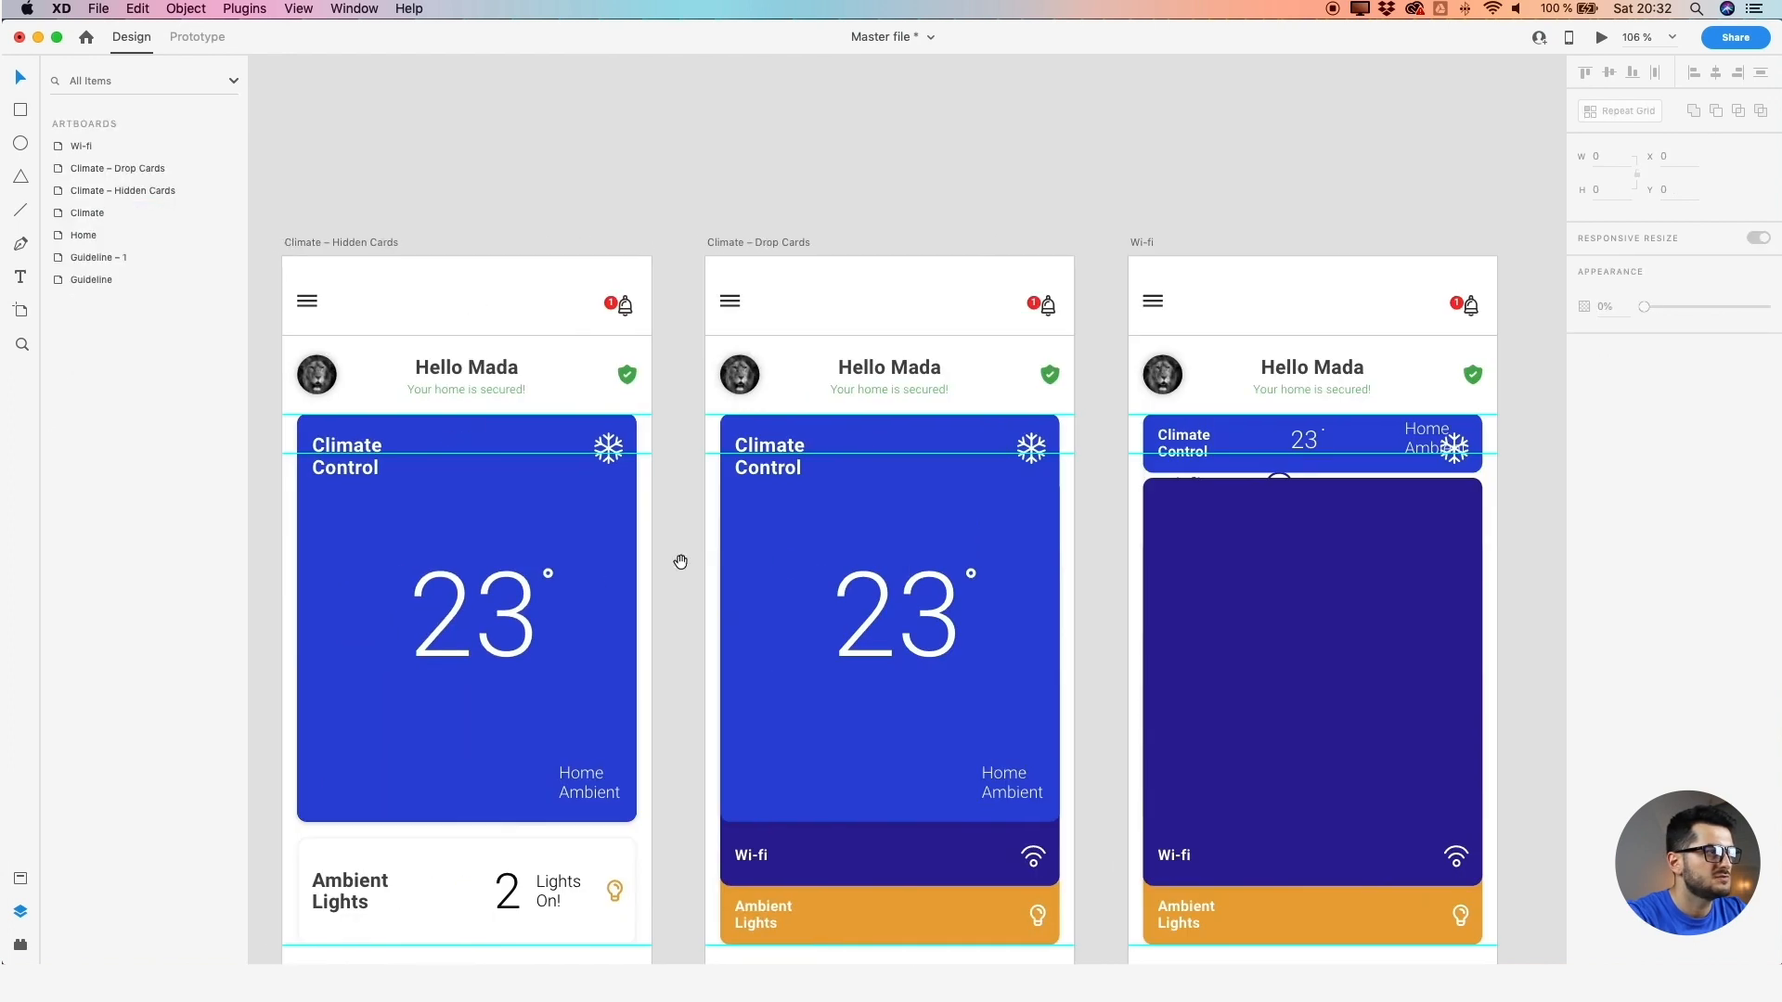
drag(492, 589, 961, 590)
drag(485, 548, 1011, 584)
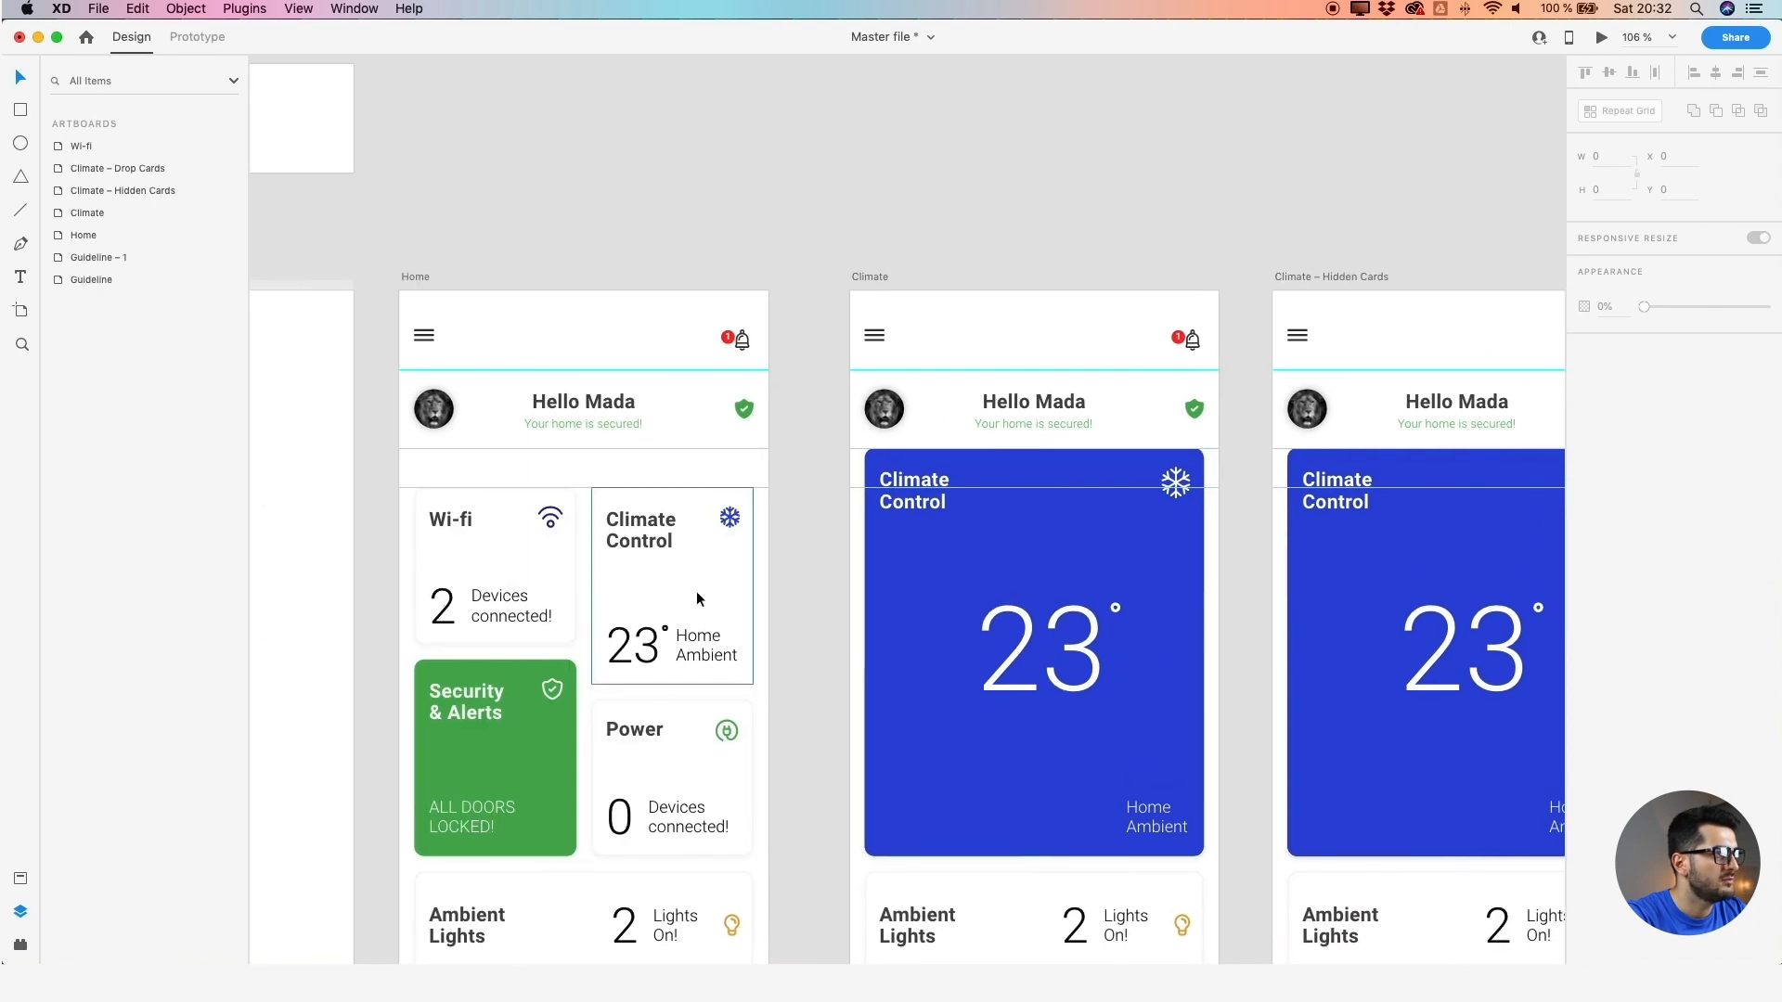
scroll(658, 651, up, 2)
scroll(659, 652, up, 3)
double_click(670, 617)
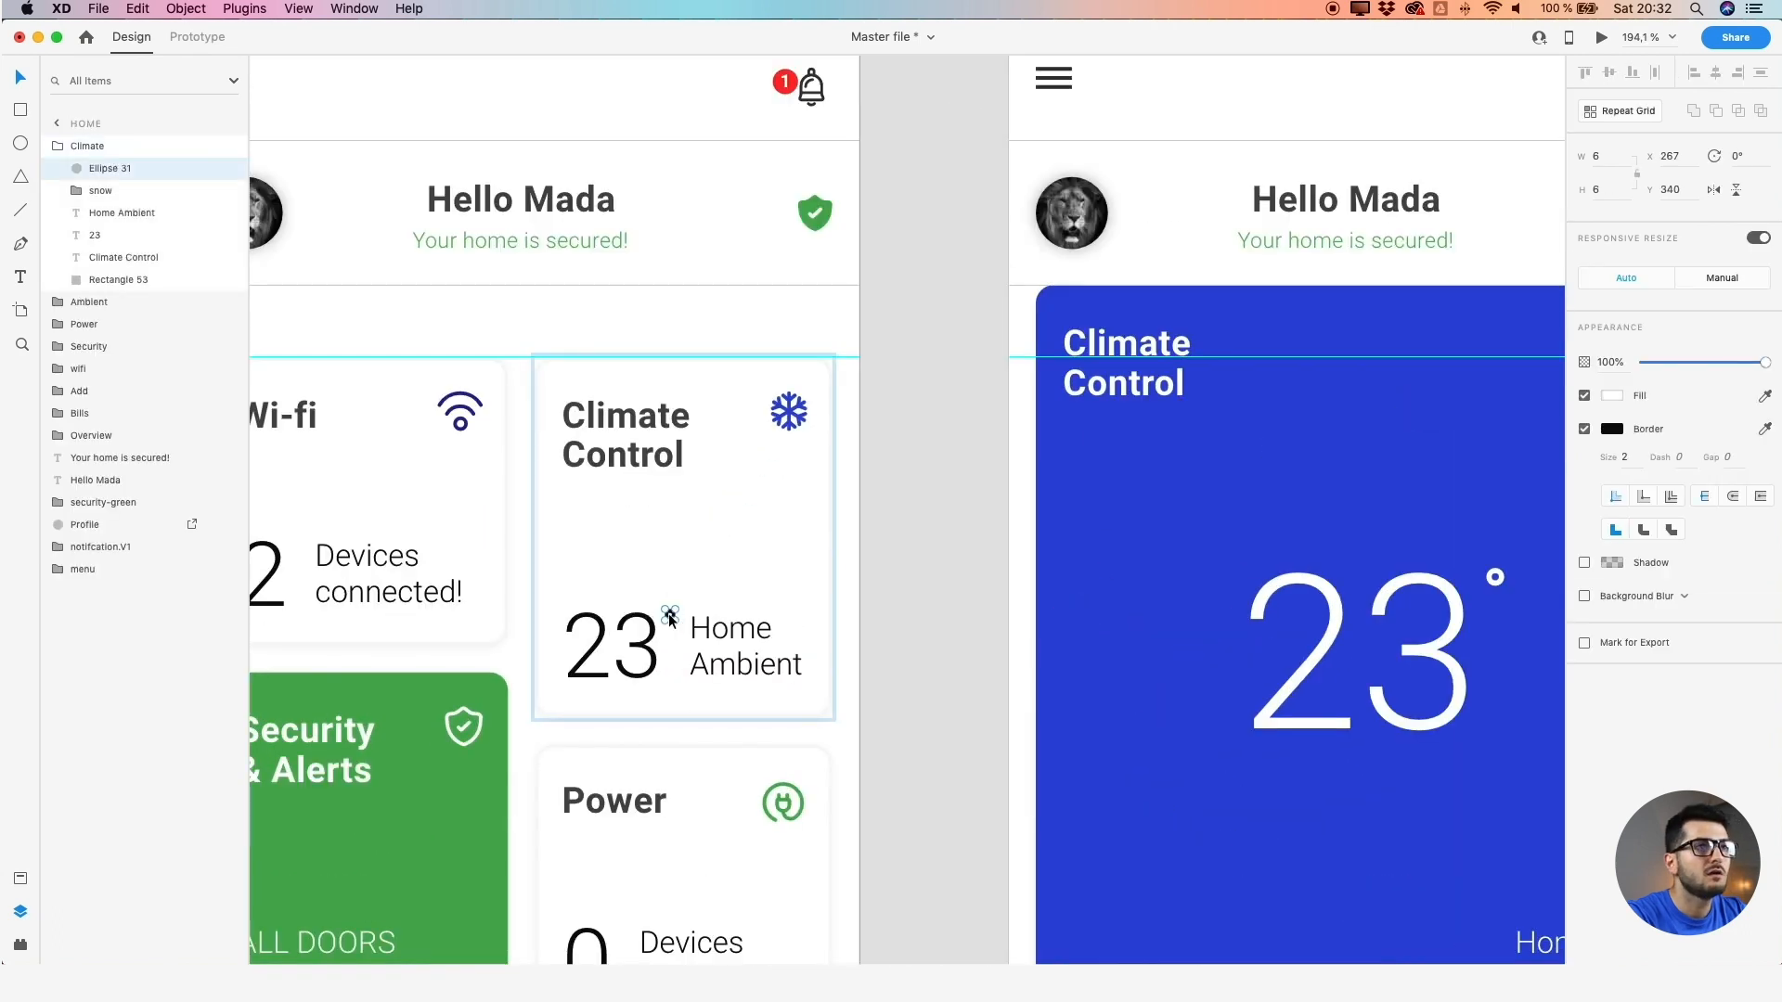
click(1198, 520)
scroll(1195, 512, down, 5)
drag(1336, 515, 588, 515)
drag(1364, 364, 756, 394)
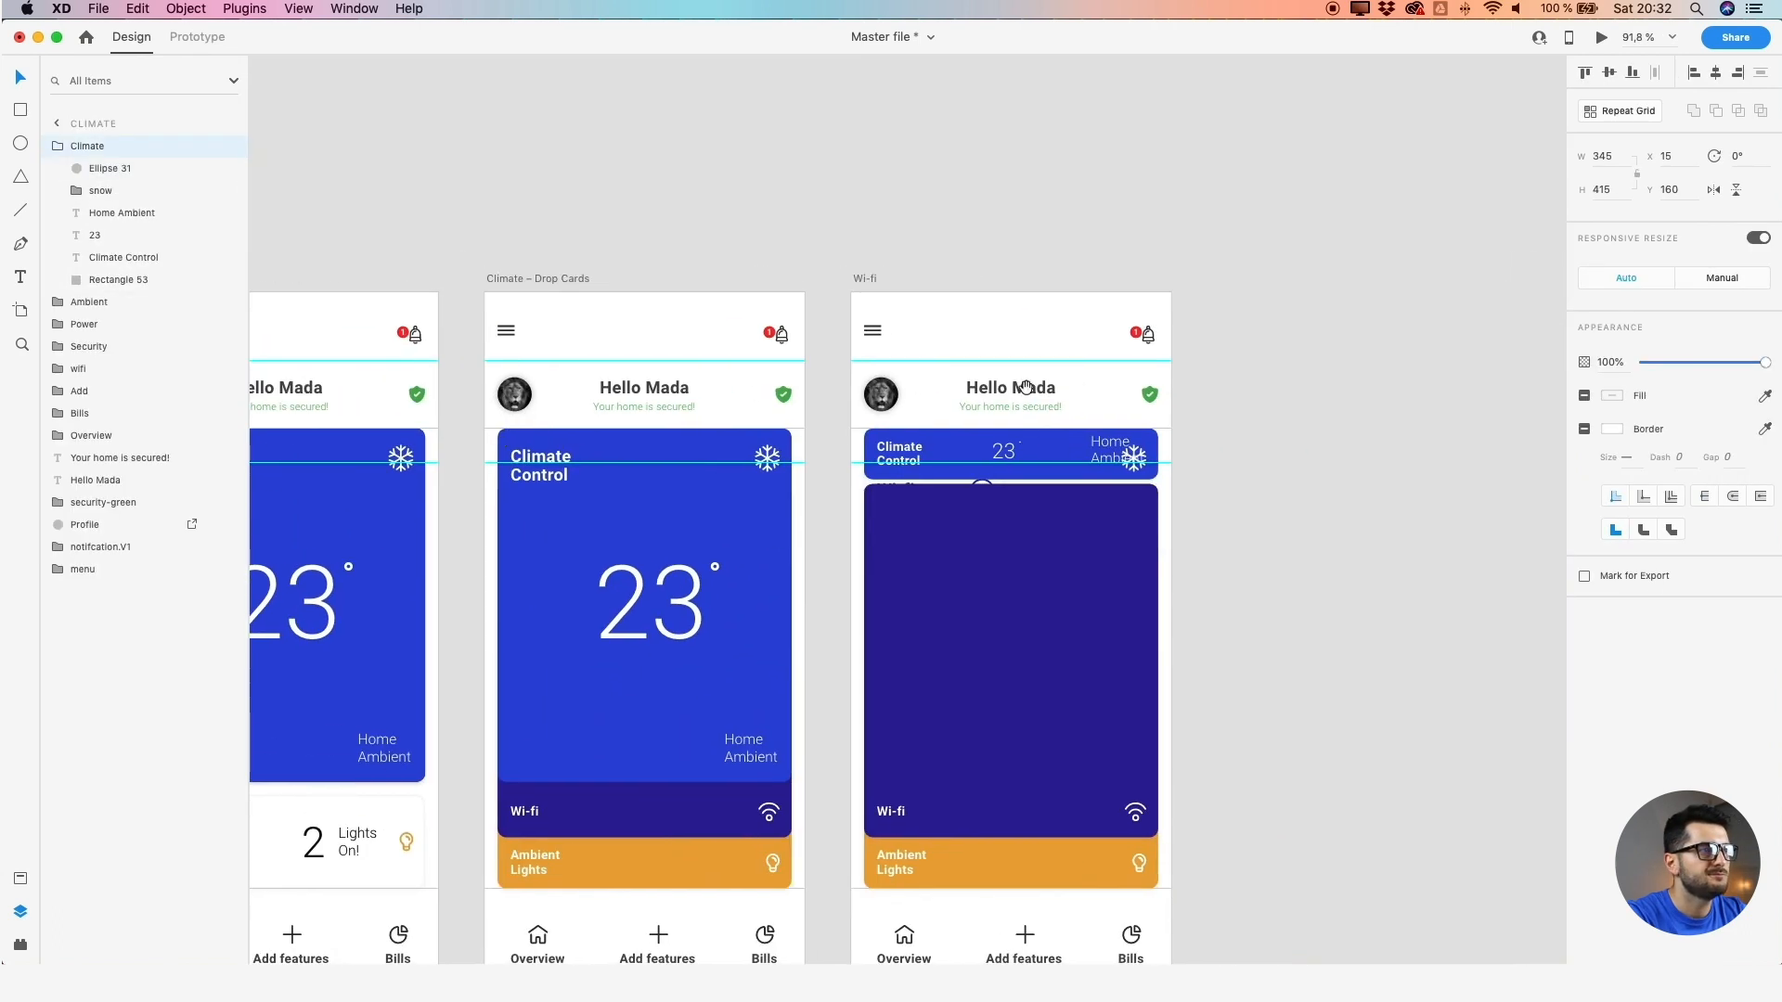
scroll(1050, 448, up, 8)
double_click(878, 456)
double_click(878, 455)
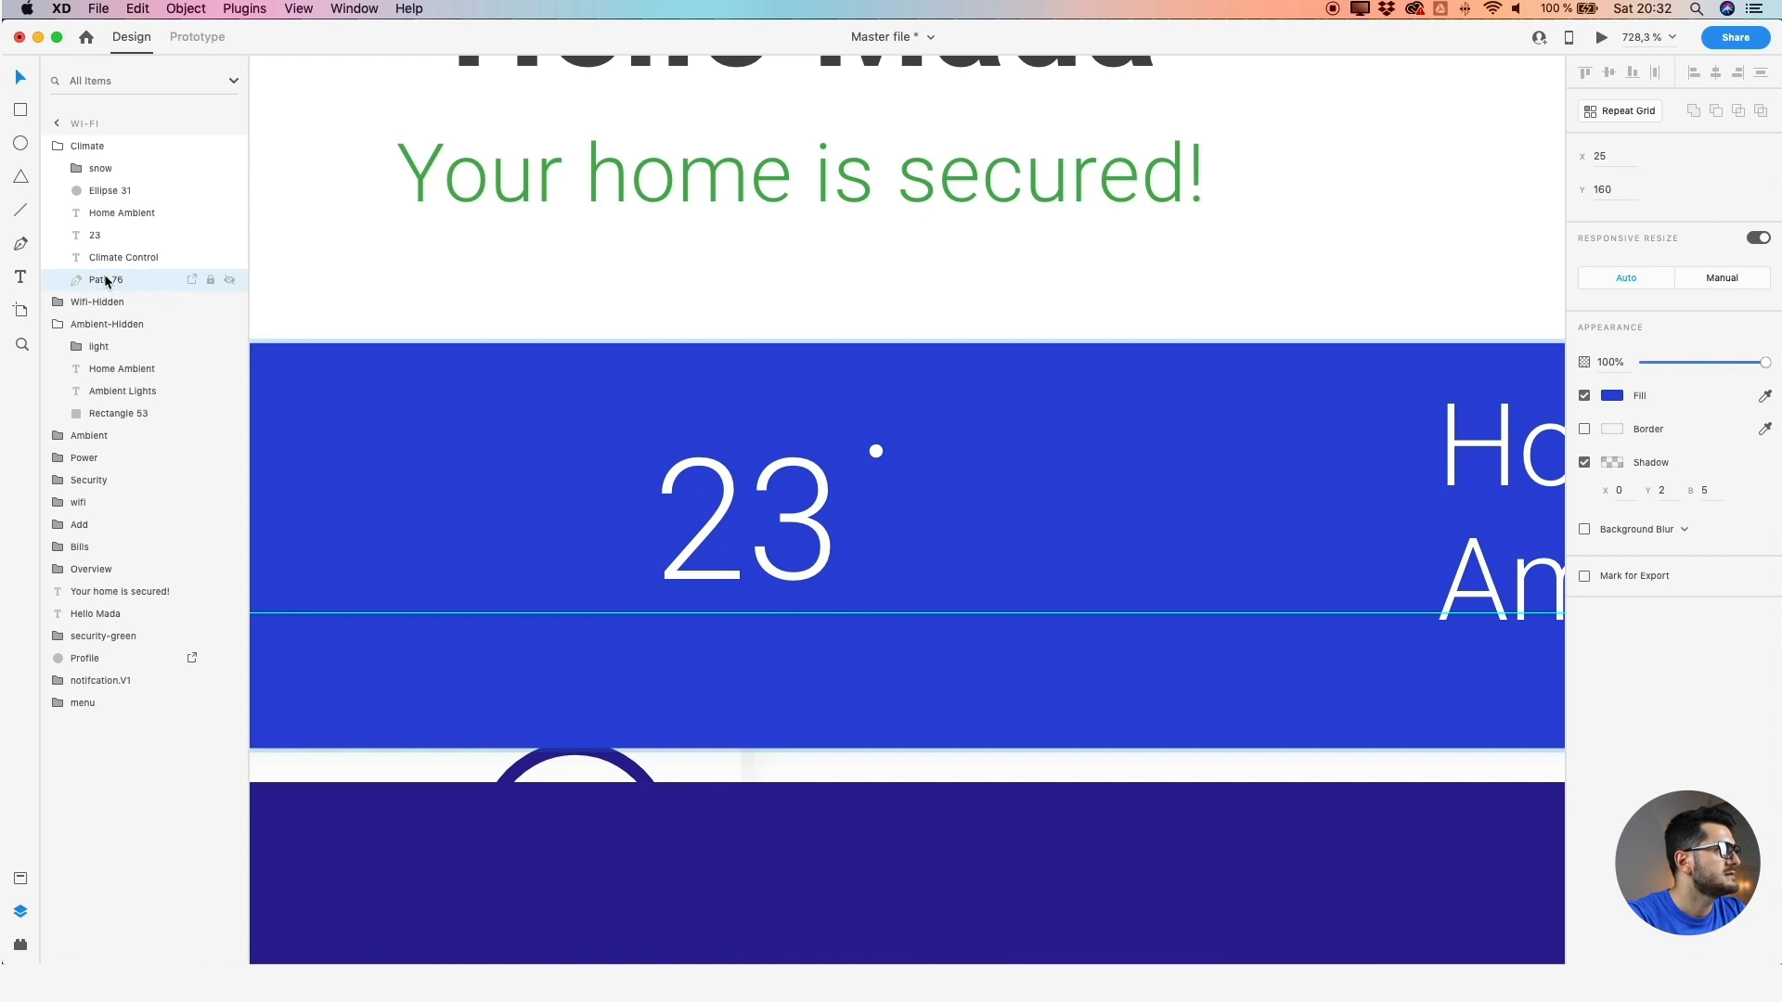
key(super+z)
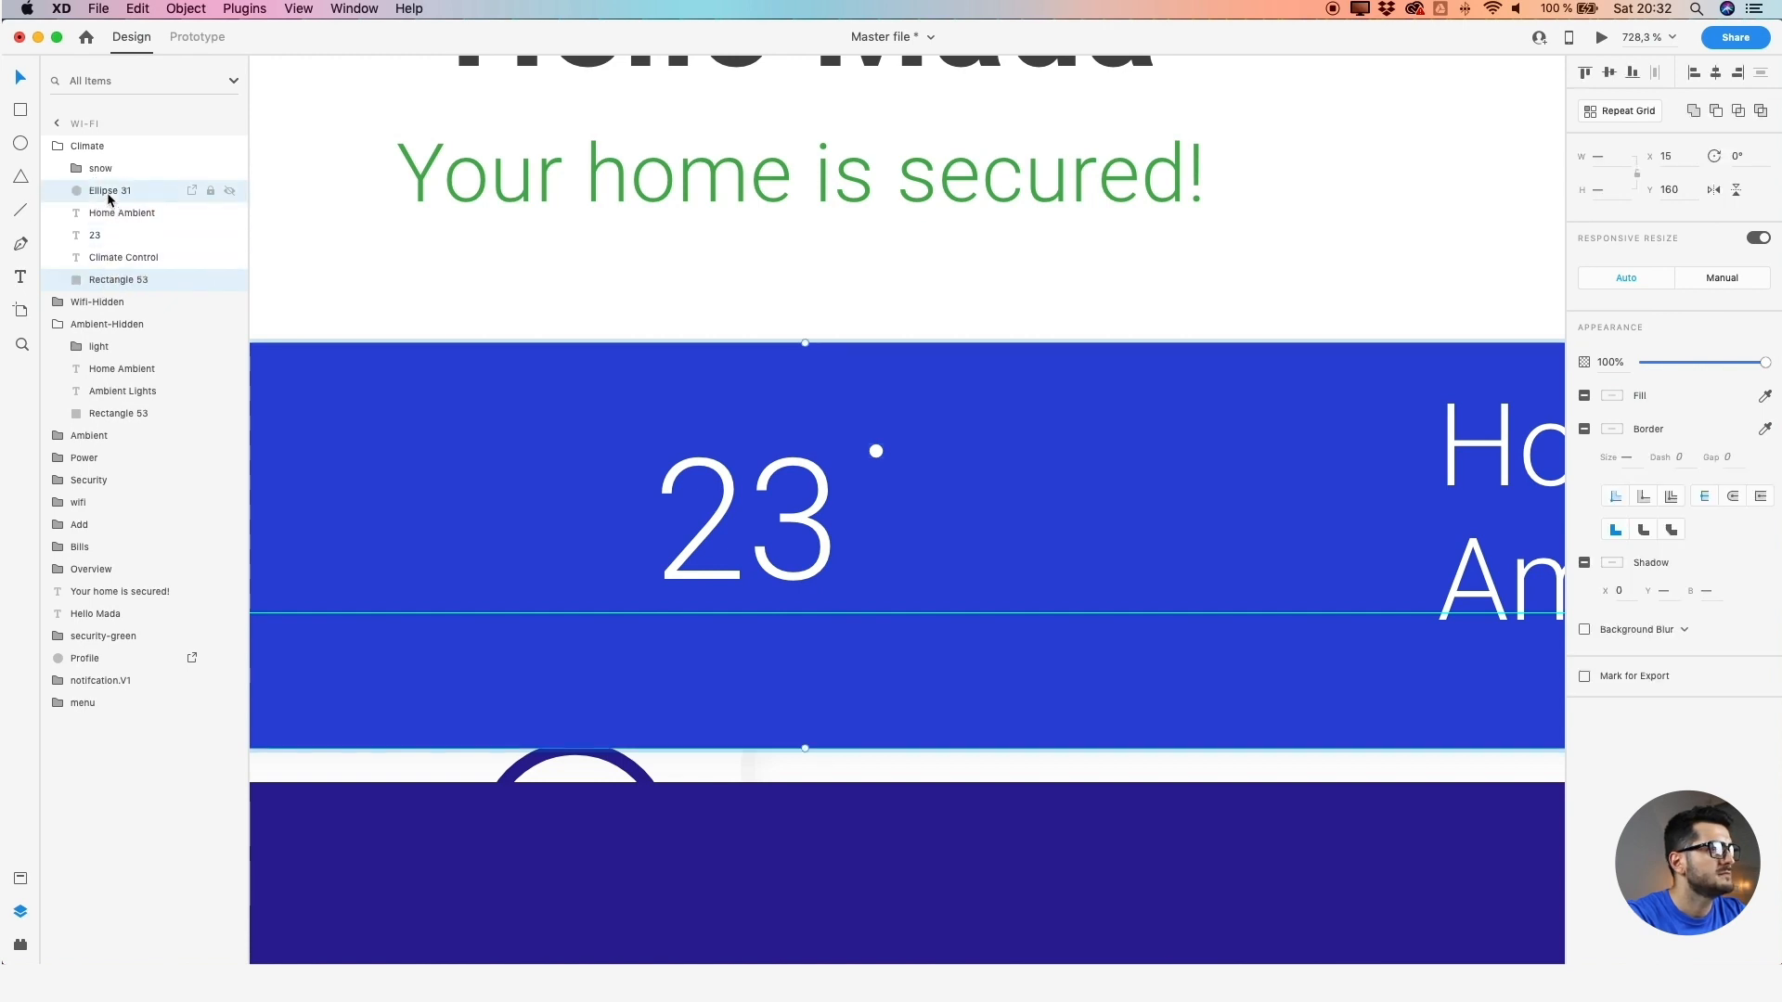
Resize the degree ring beside the 23 to 6 × 6 and set its border size to 1
click(108, 197)
click(1596, 193)
text(6)
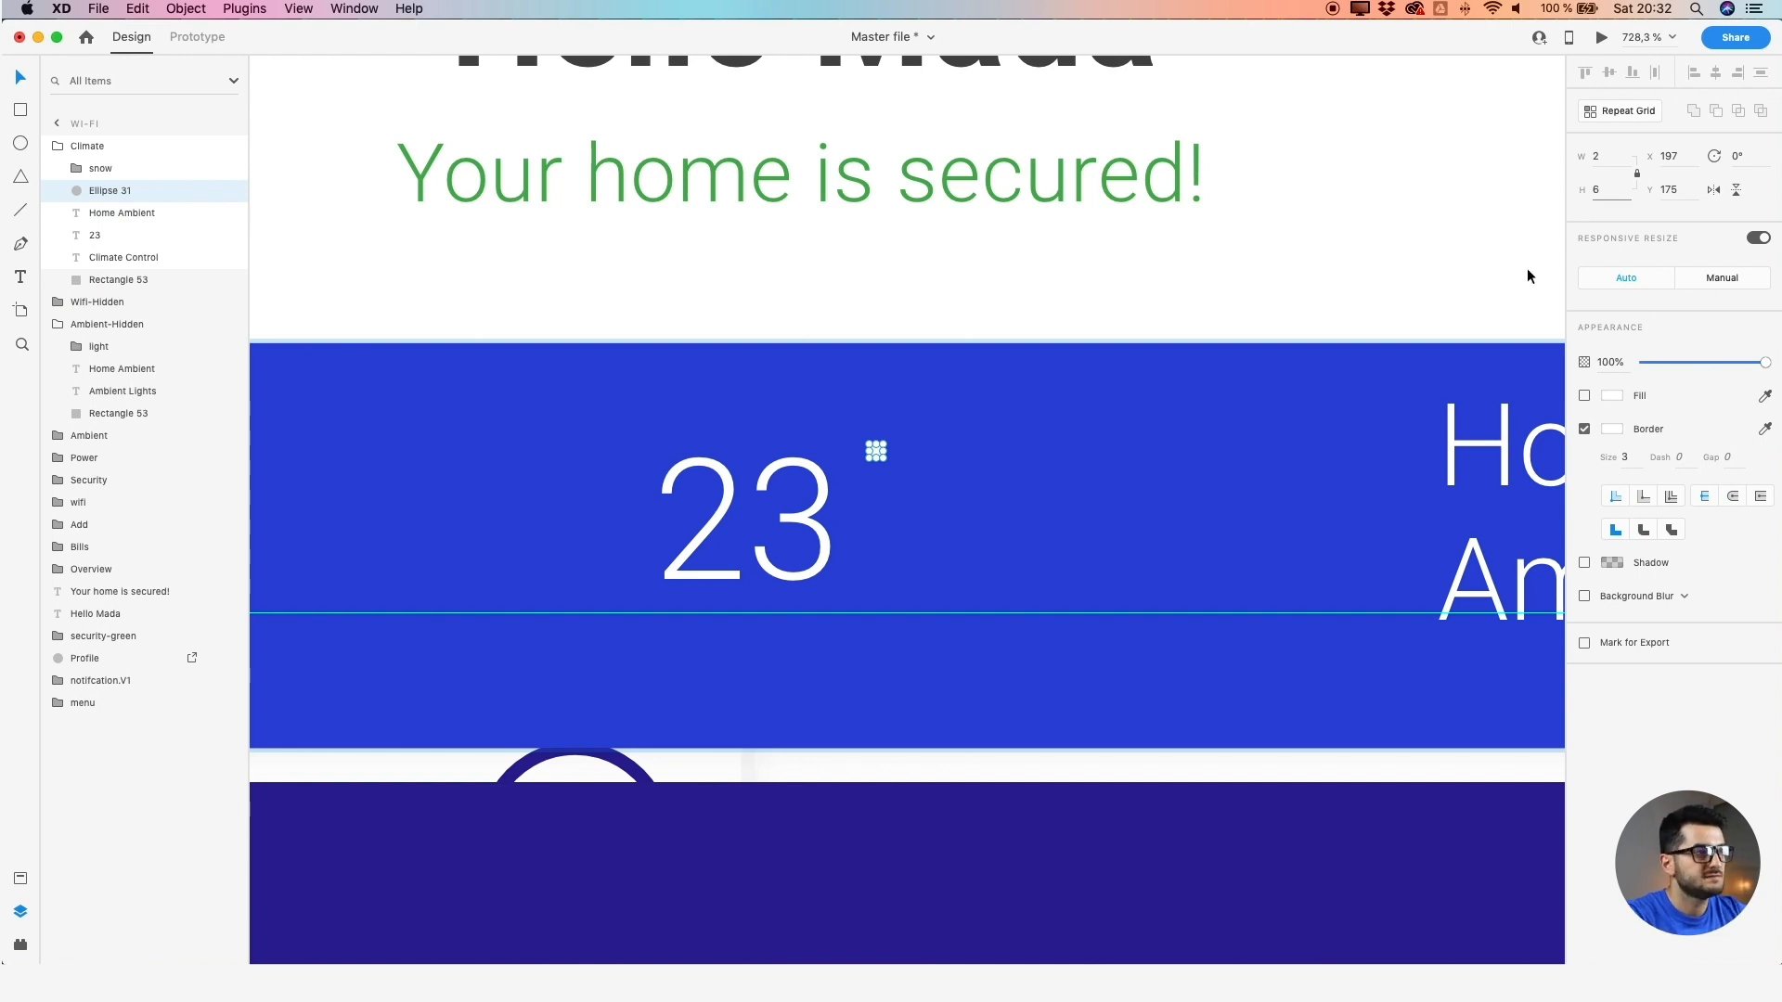
key(Return)
text(2)
key(Return)
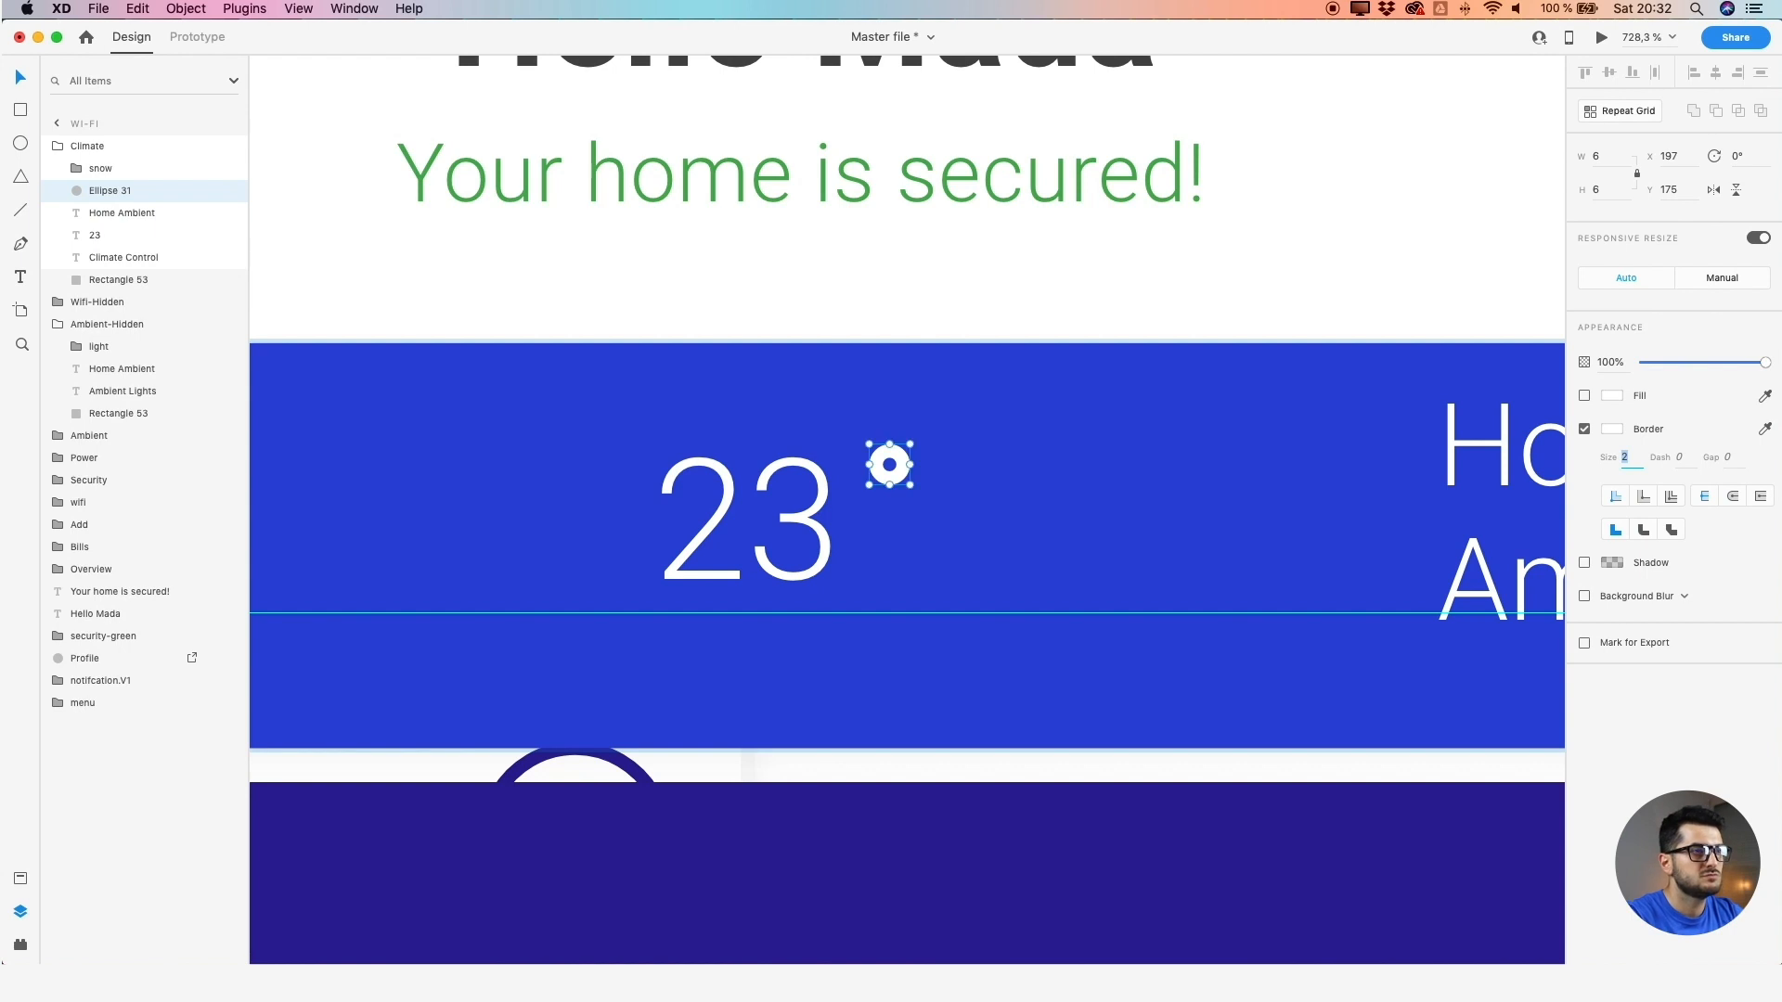
text(1)
key(Return)
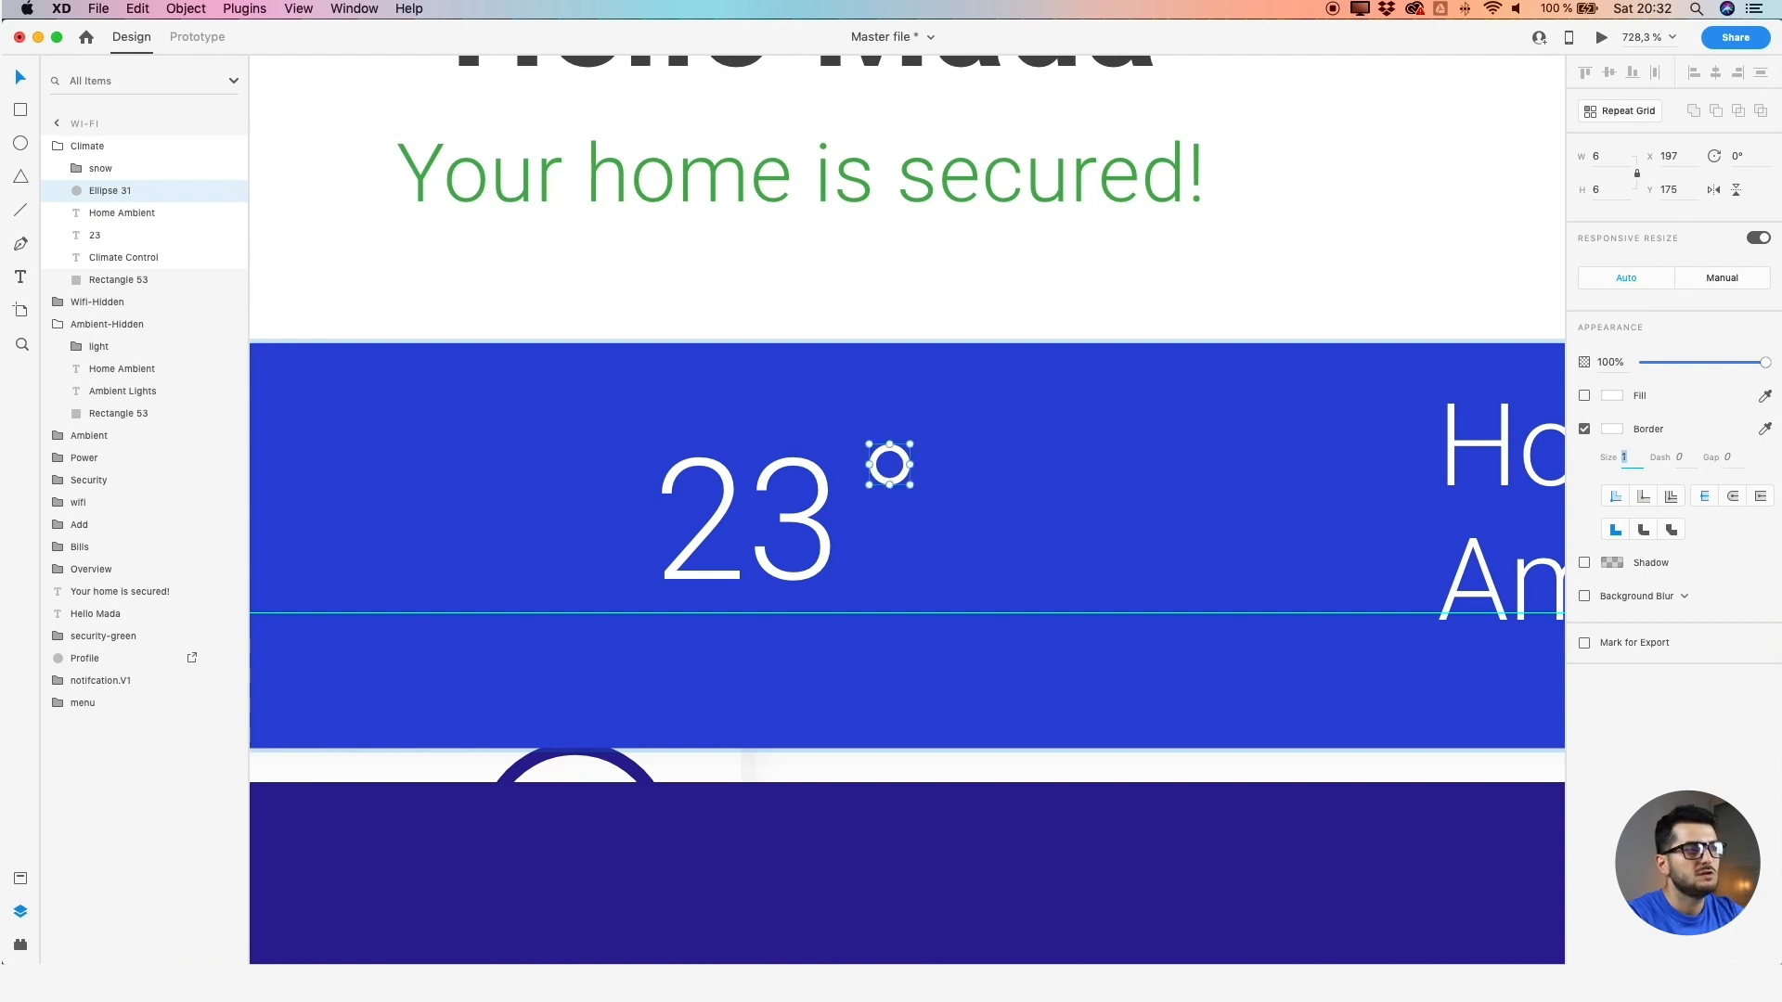
Reduce the degree ring to 4 × 4 and nudge it closer to the 23
click(1605, 160)
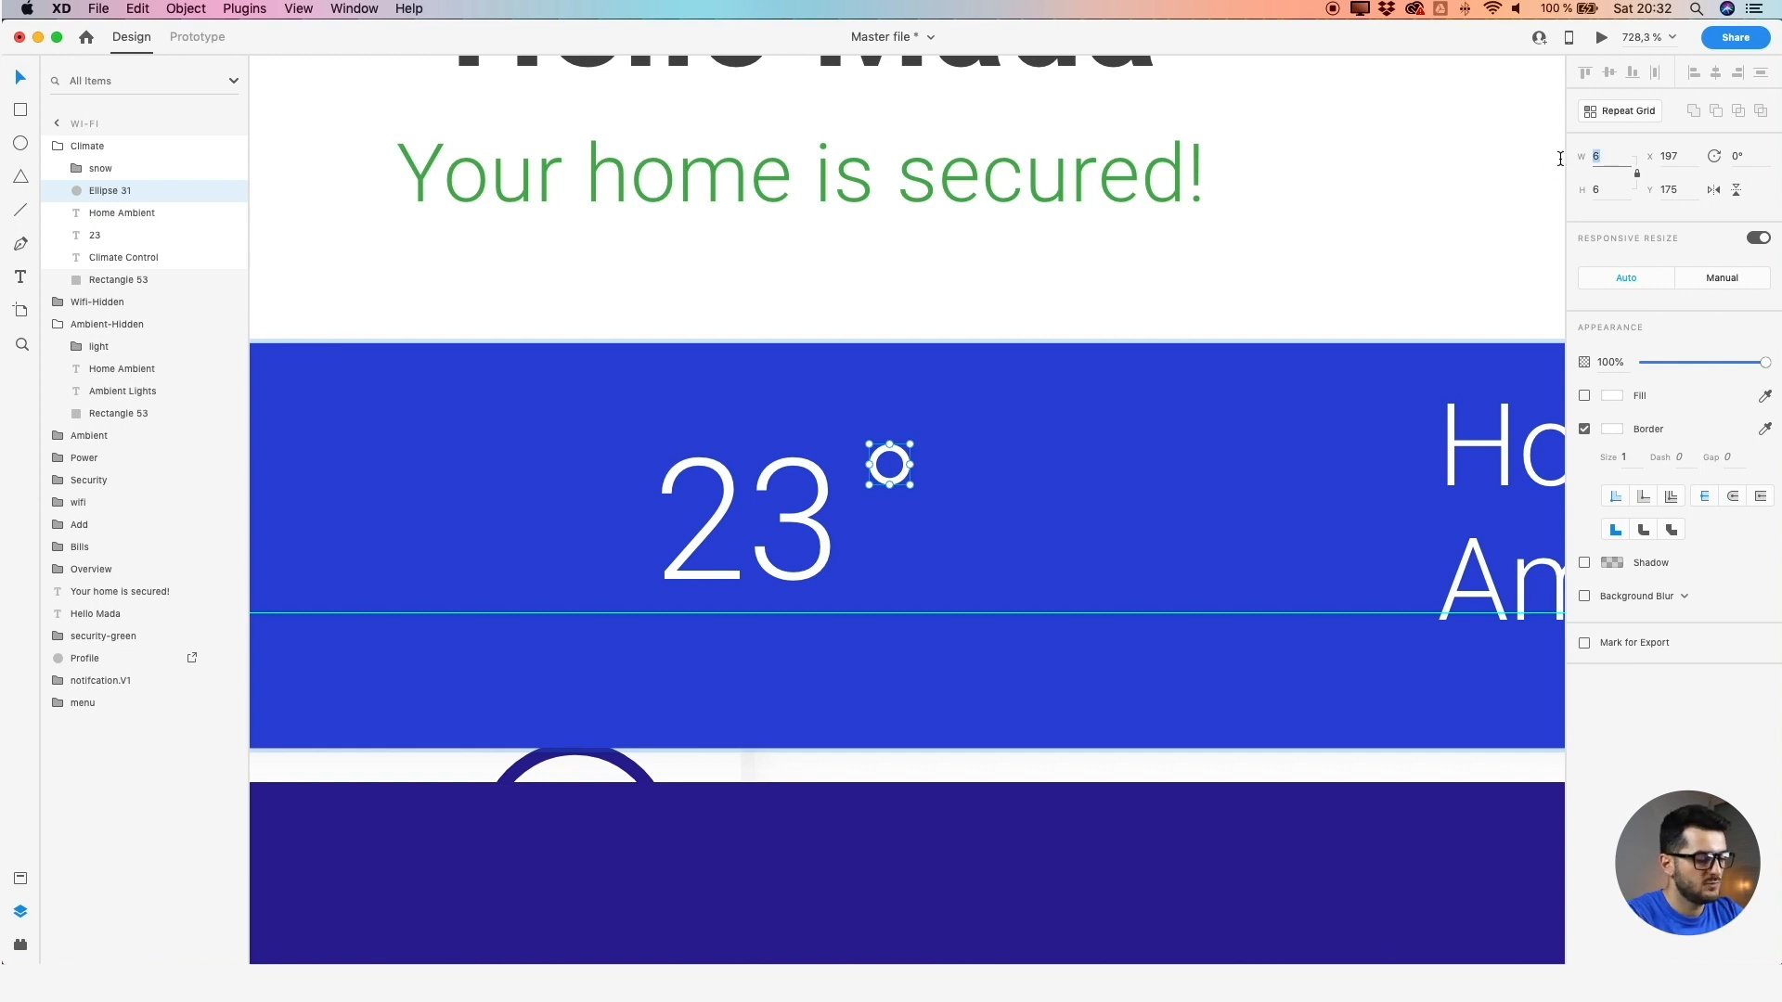
text(4)
click(1606, 187)
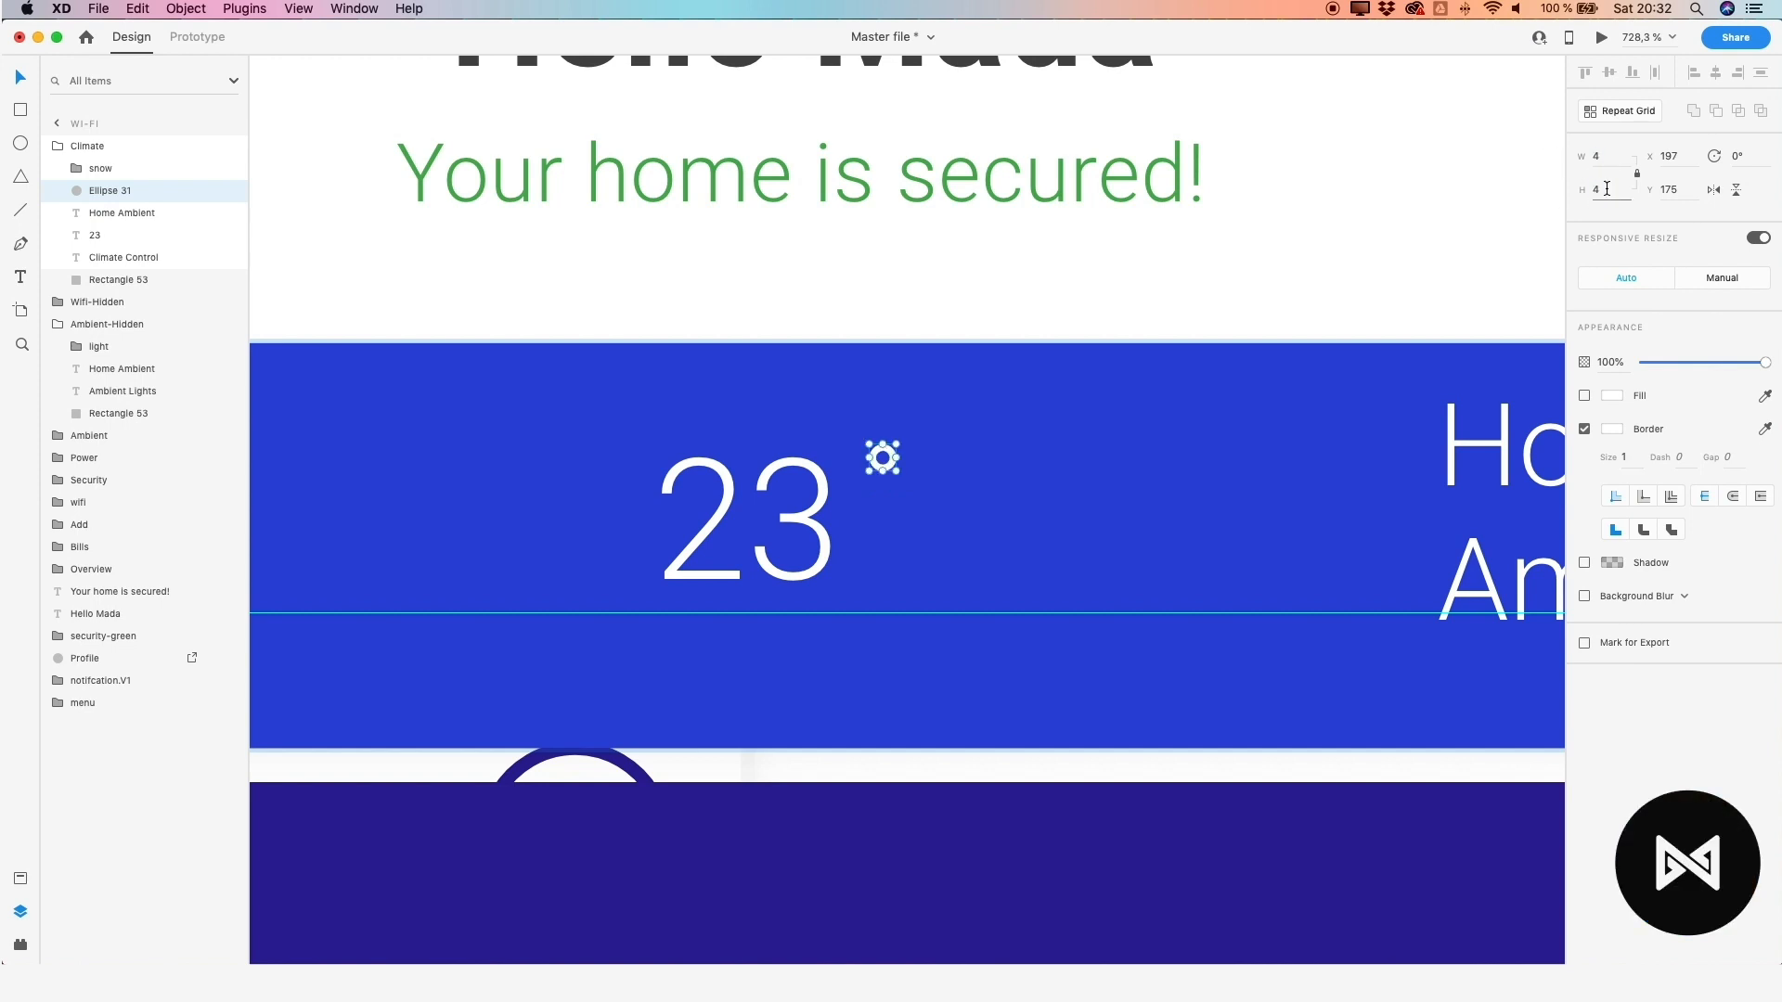
click(850, 430)
drag(888, 458, 882, 464)
Set the Home Ambient text's opacity to 0% and raise the snowflake icon within the blue strip to Y 175
scroll(881, 462, down, 5)
double_click(1092, 450)
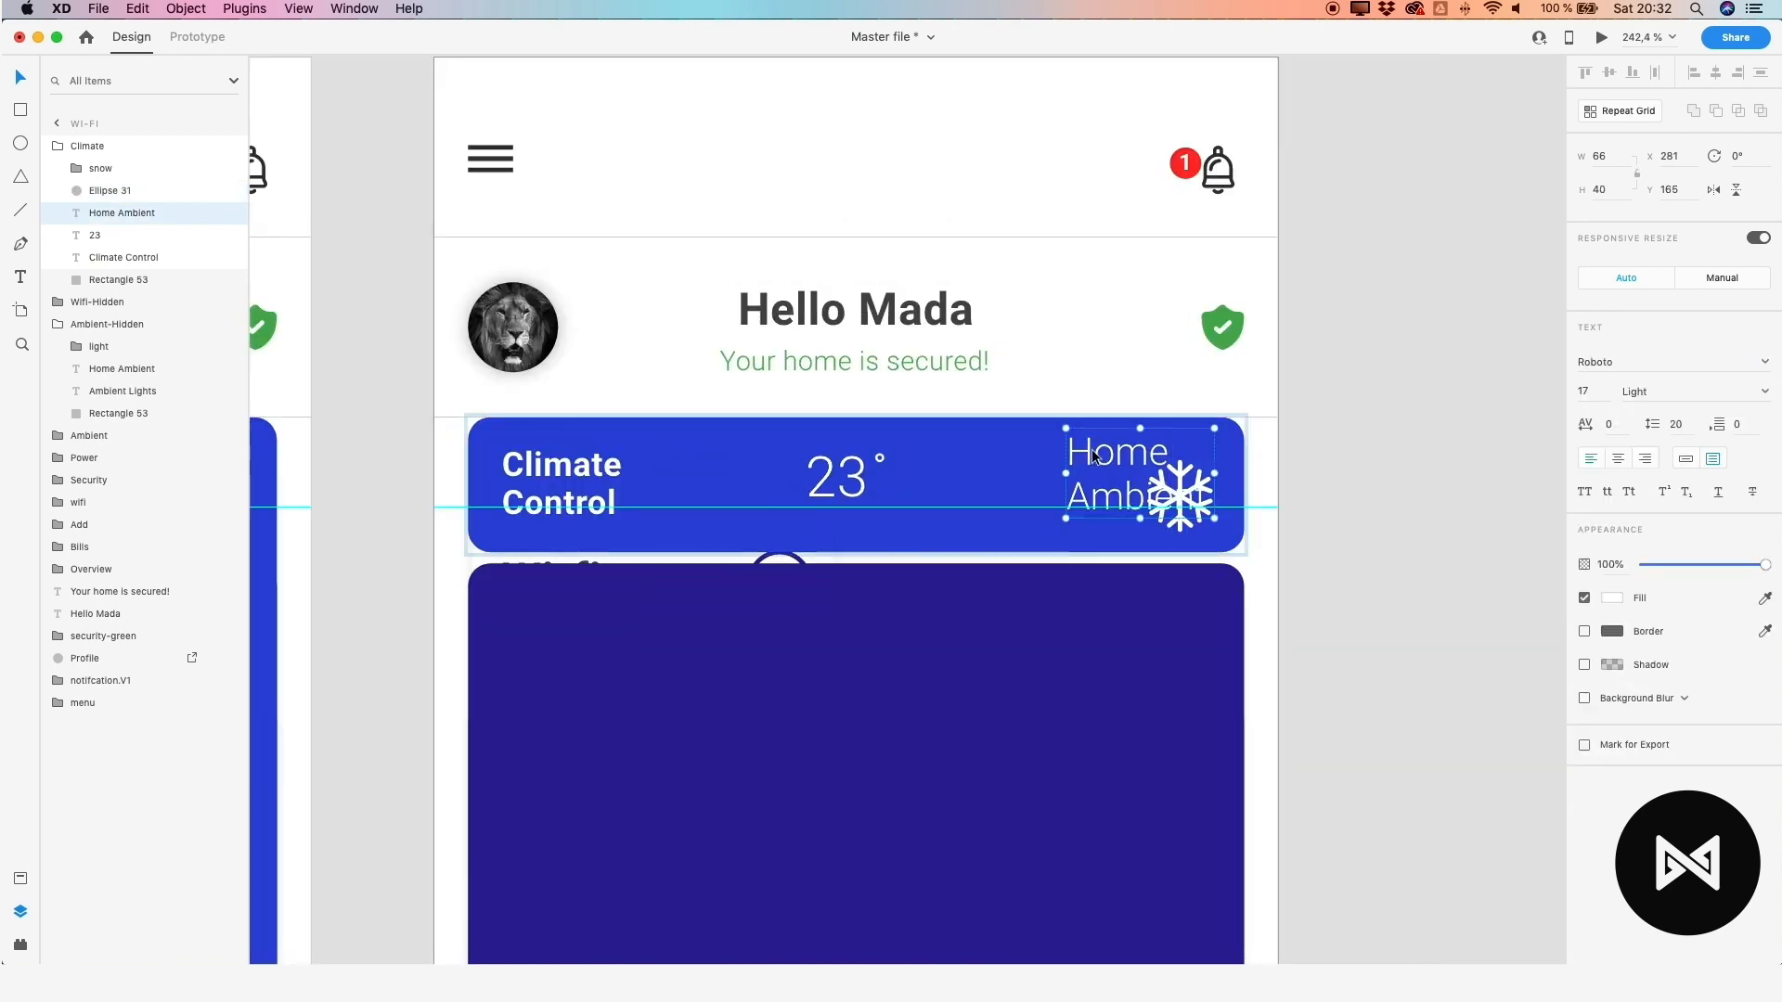
click(1010, 447)
drag(1697, 565, 1508, 554)
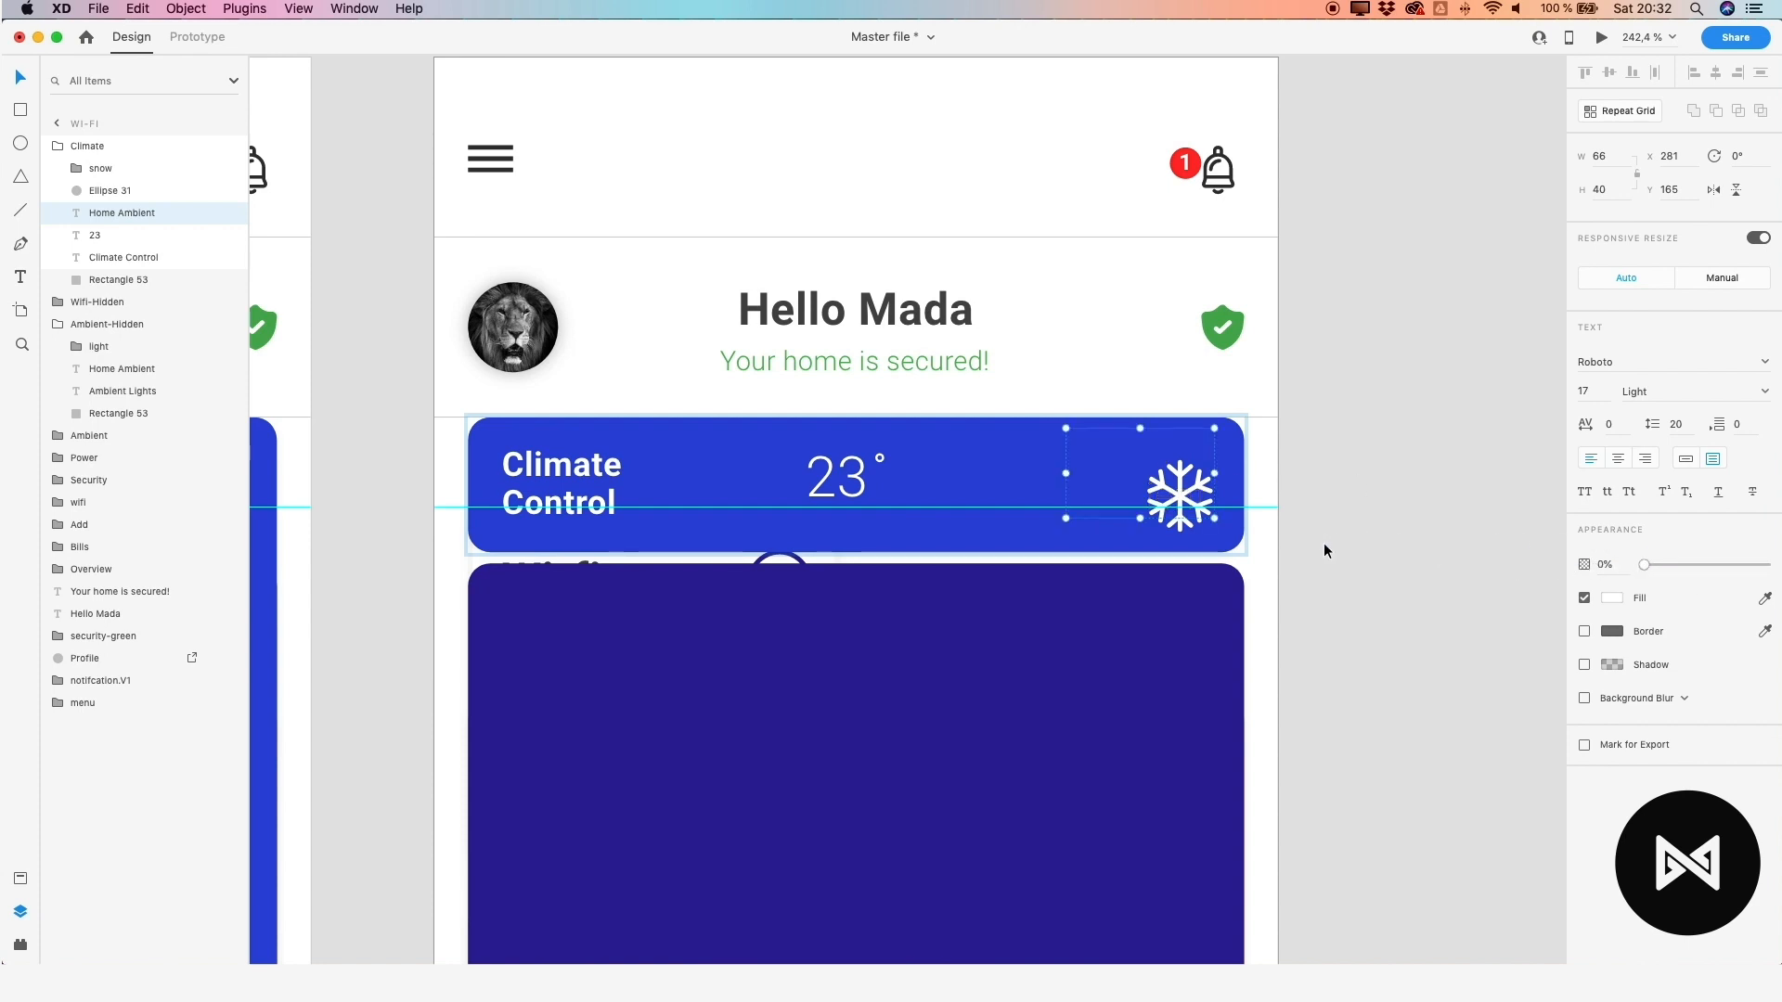
click(1179, 482)
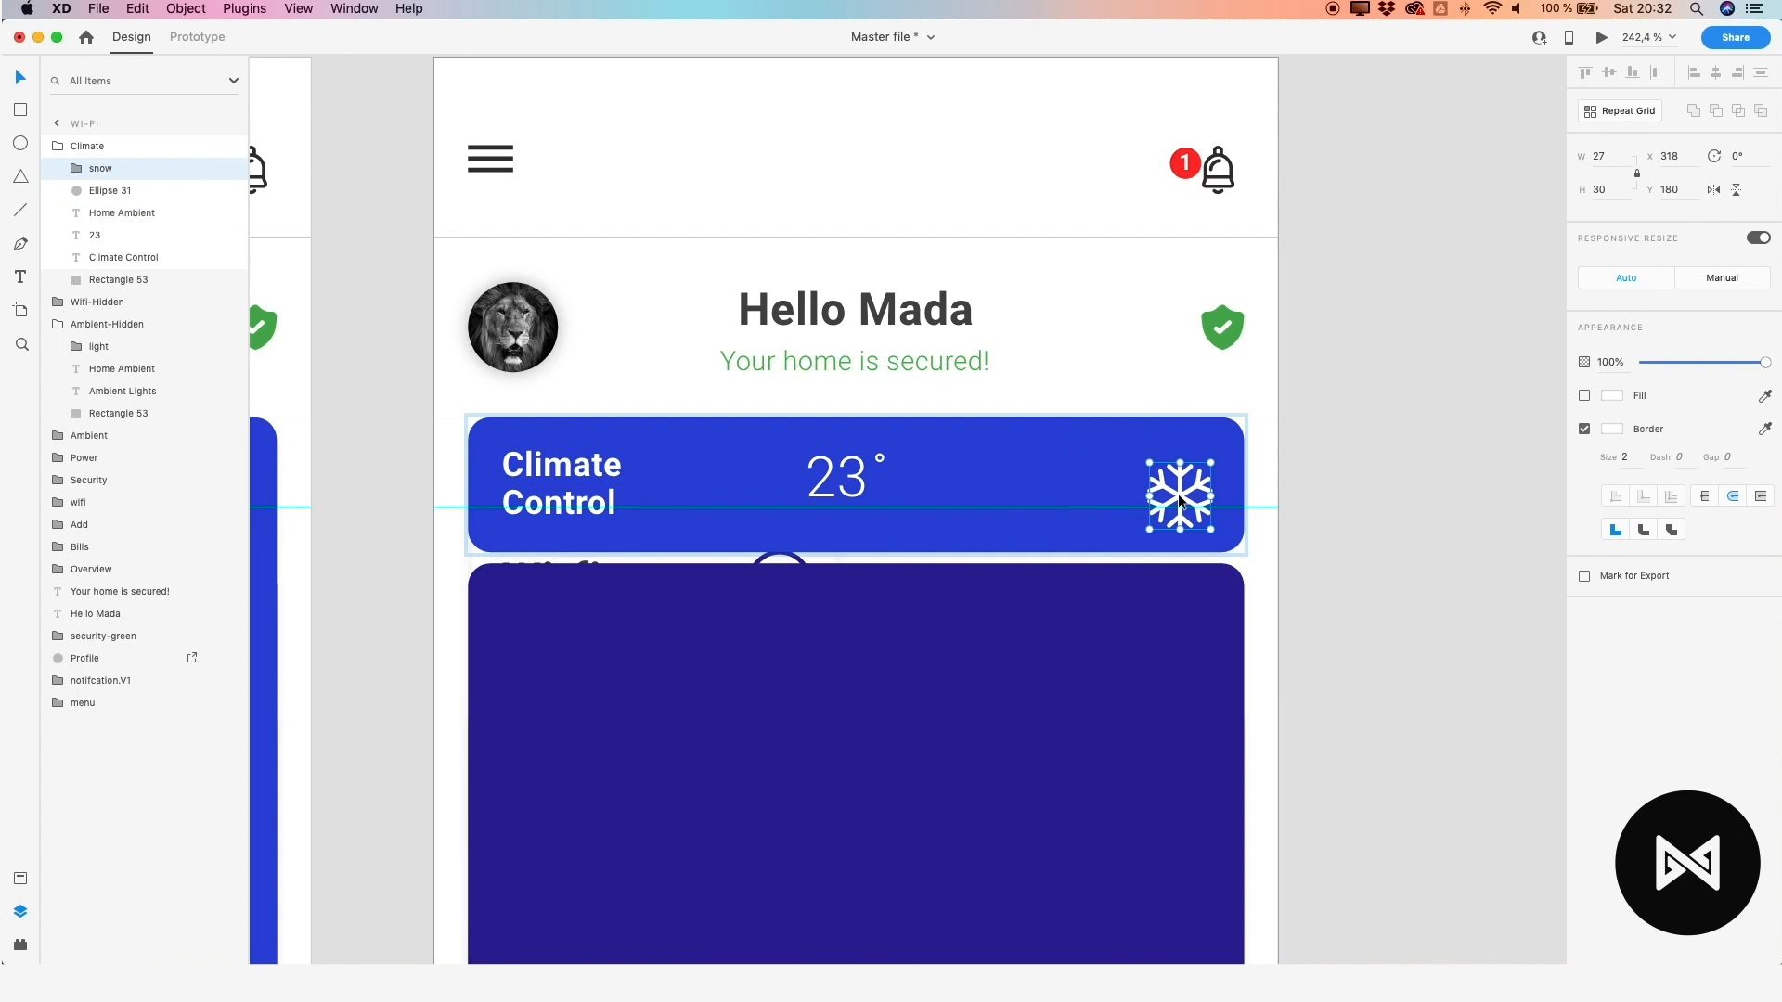
drag(1179, 482, 1179, 489)
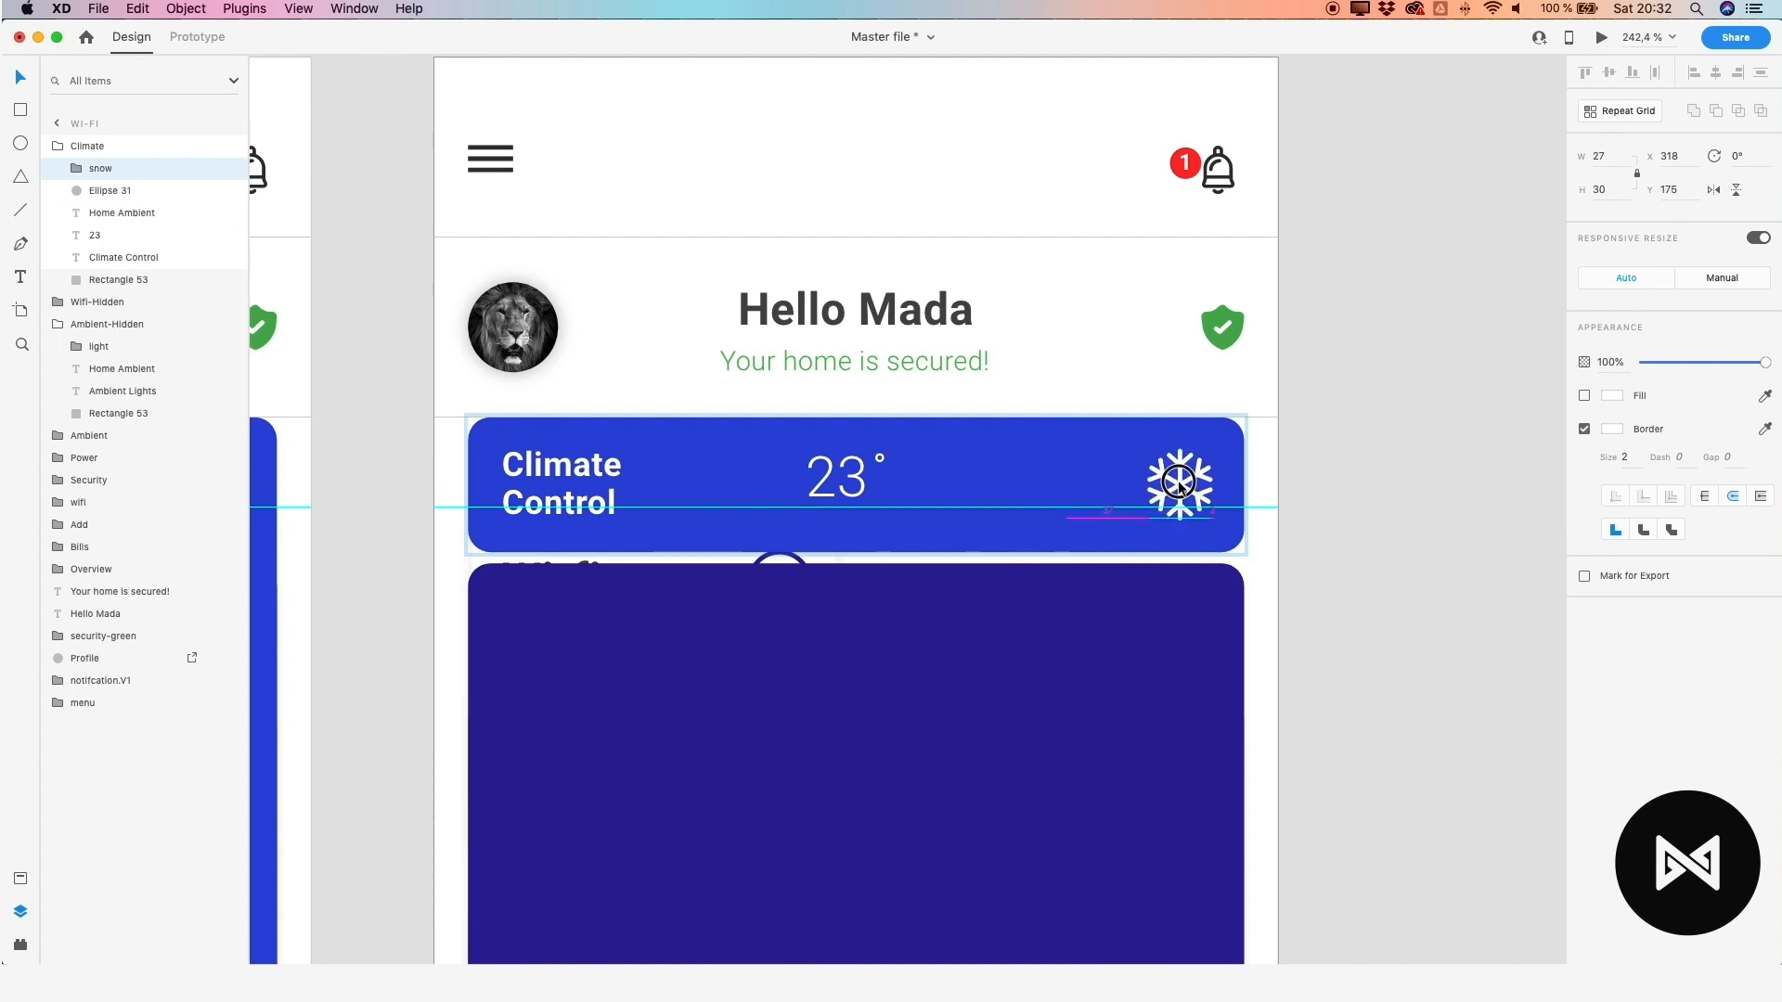
Examine the size of the snowflake icon in the Home artboard's Climate Control card
scroll(979, 462, down, 5)
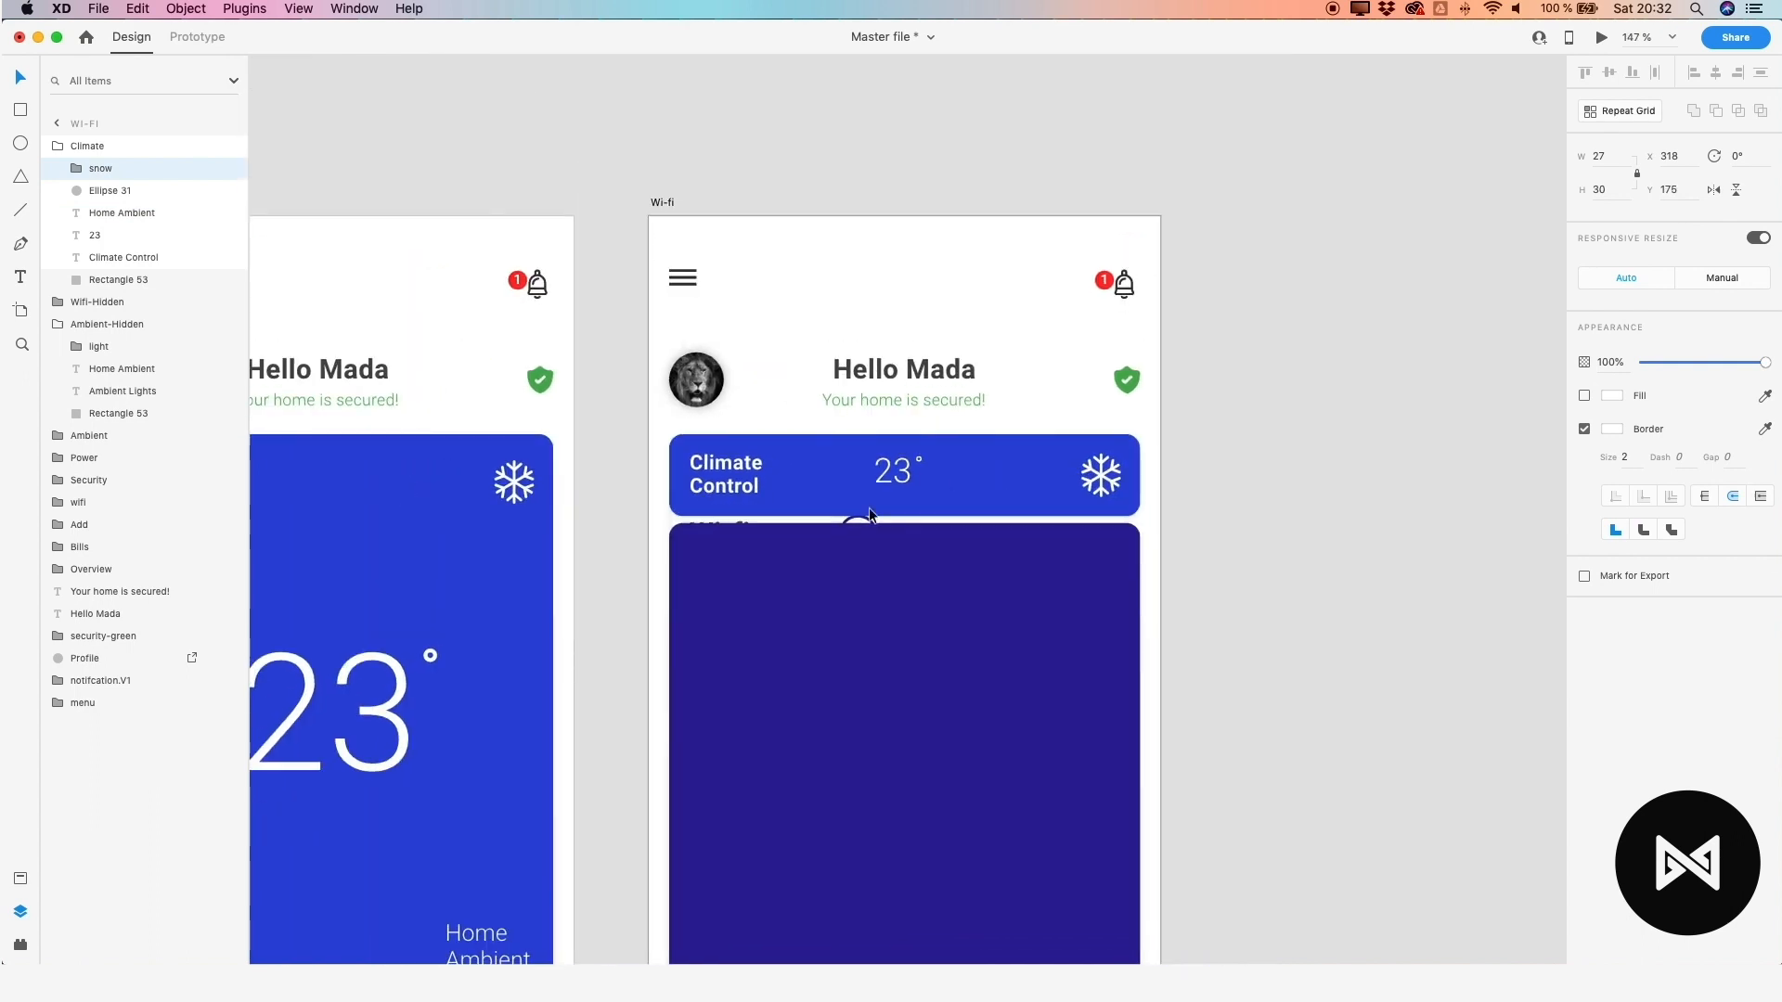
scroll(577, 555, down, 2)
drag(485, 554, 867, 545)
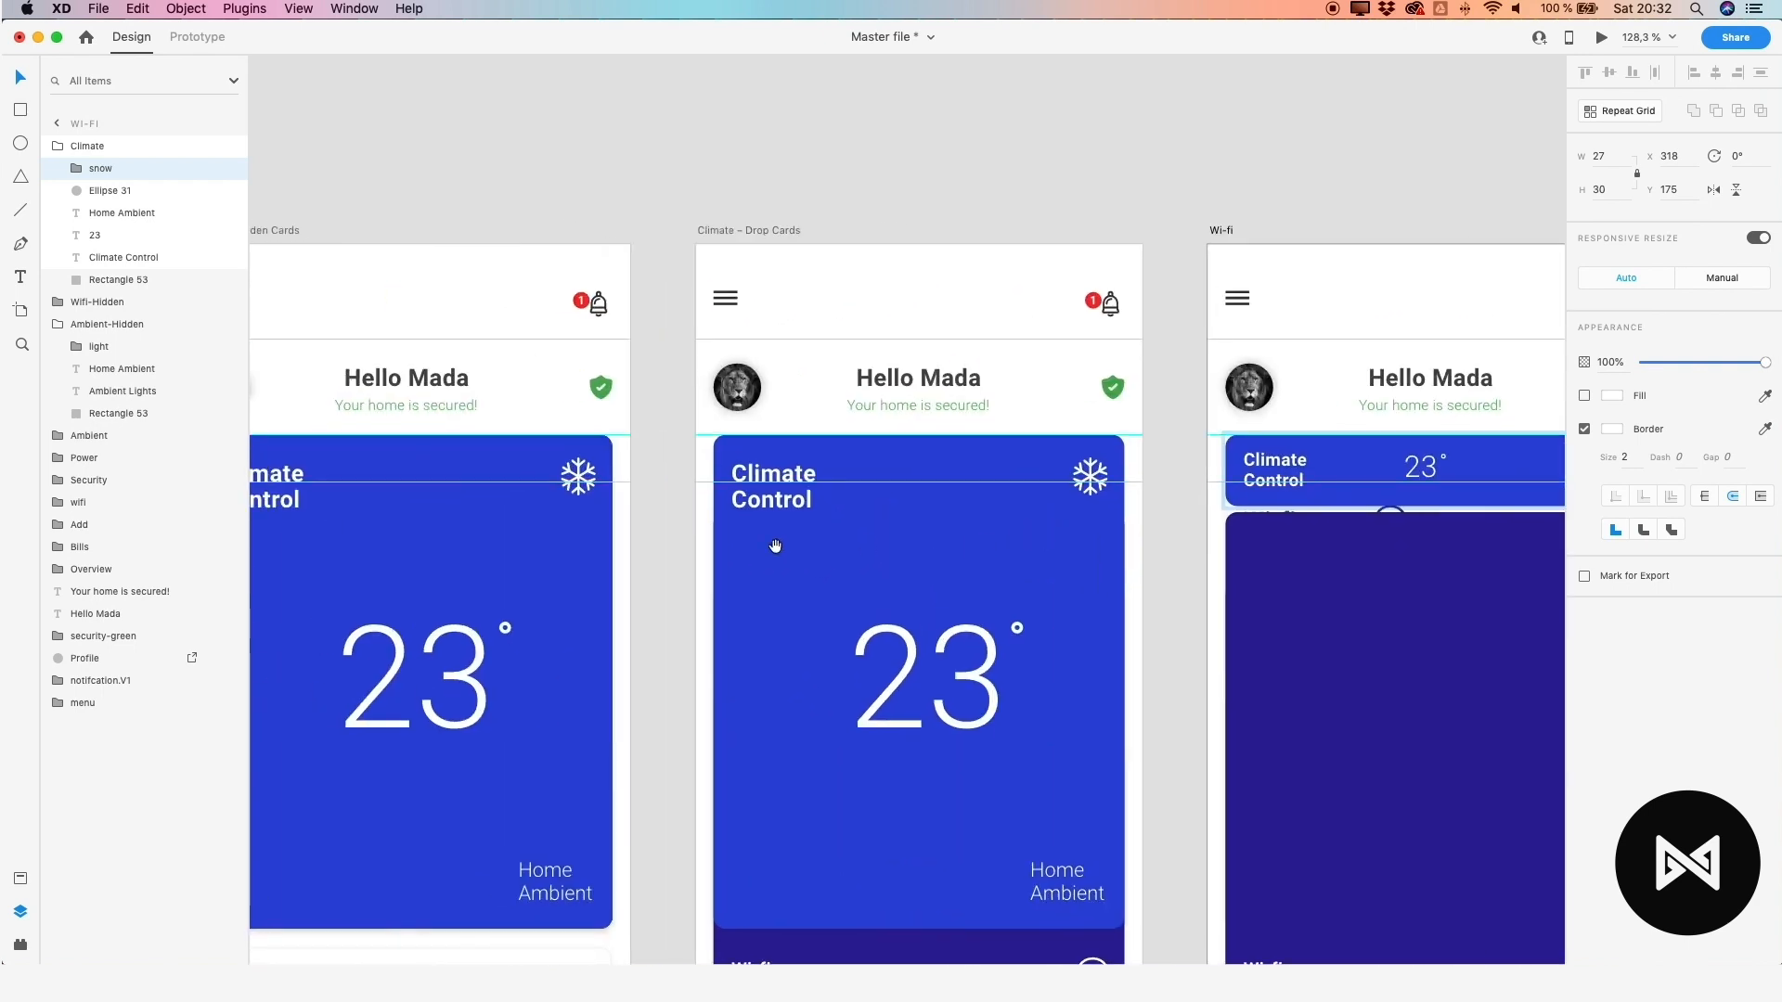
drag(723, 544, 737, 543)
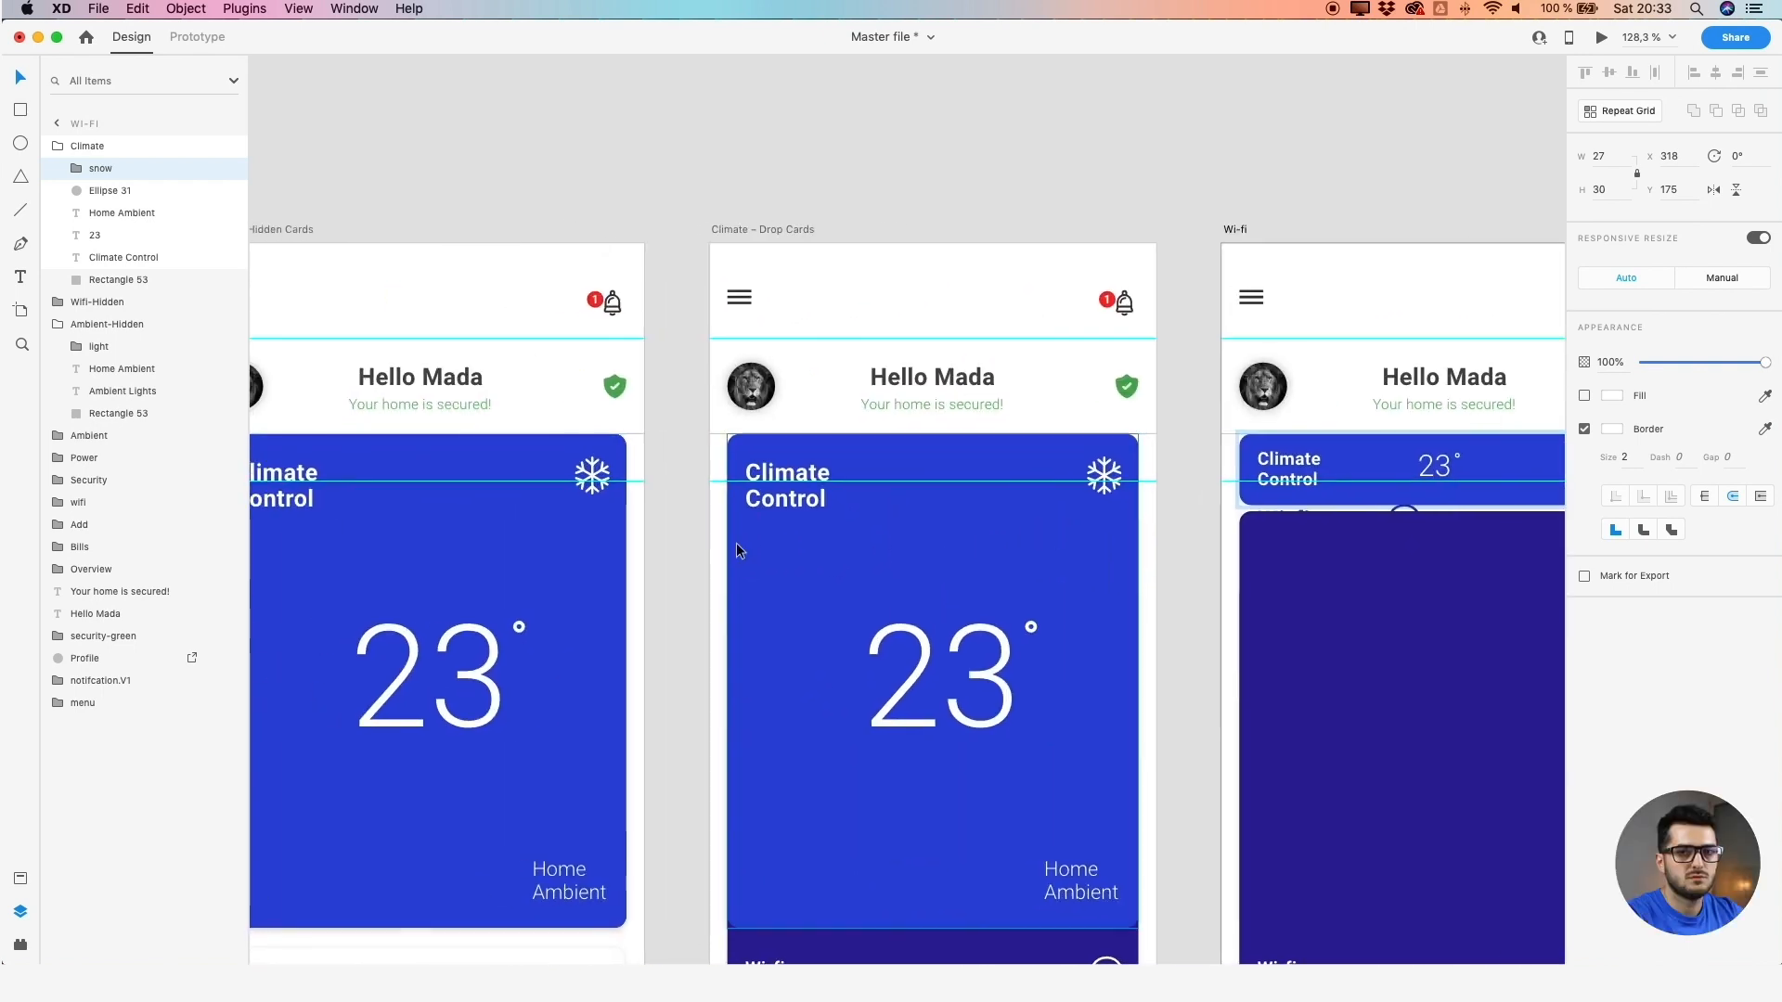
drag(1157, 529, 1284, 525)
drag(789, 517, 1234, 511)
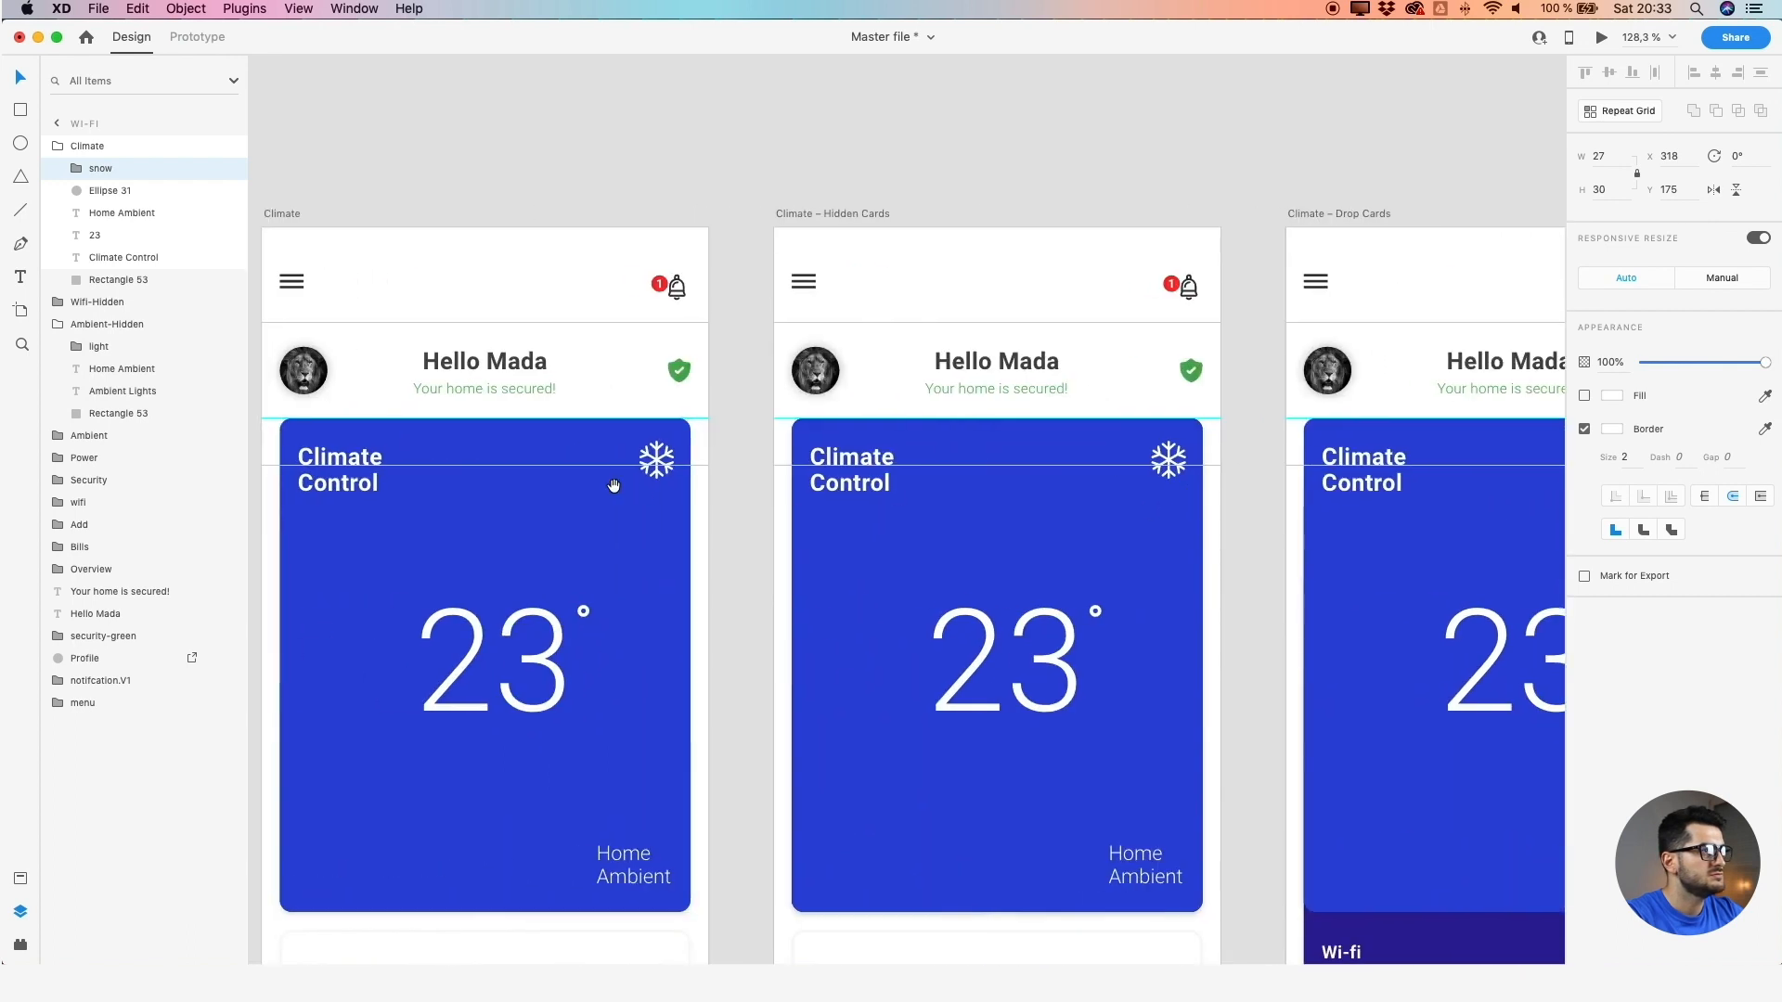
drag(473, 502, 989, 509)
click(636, 509)
click(636, 510)
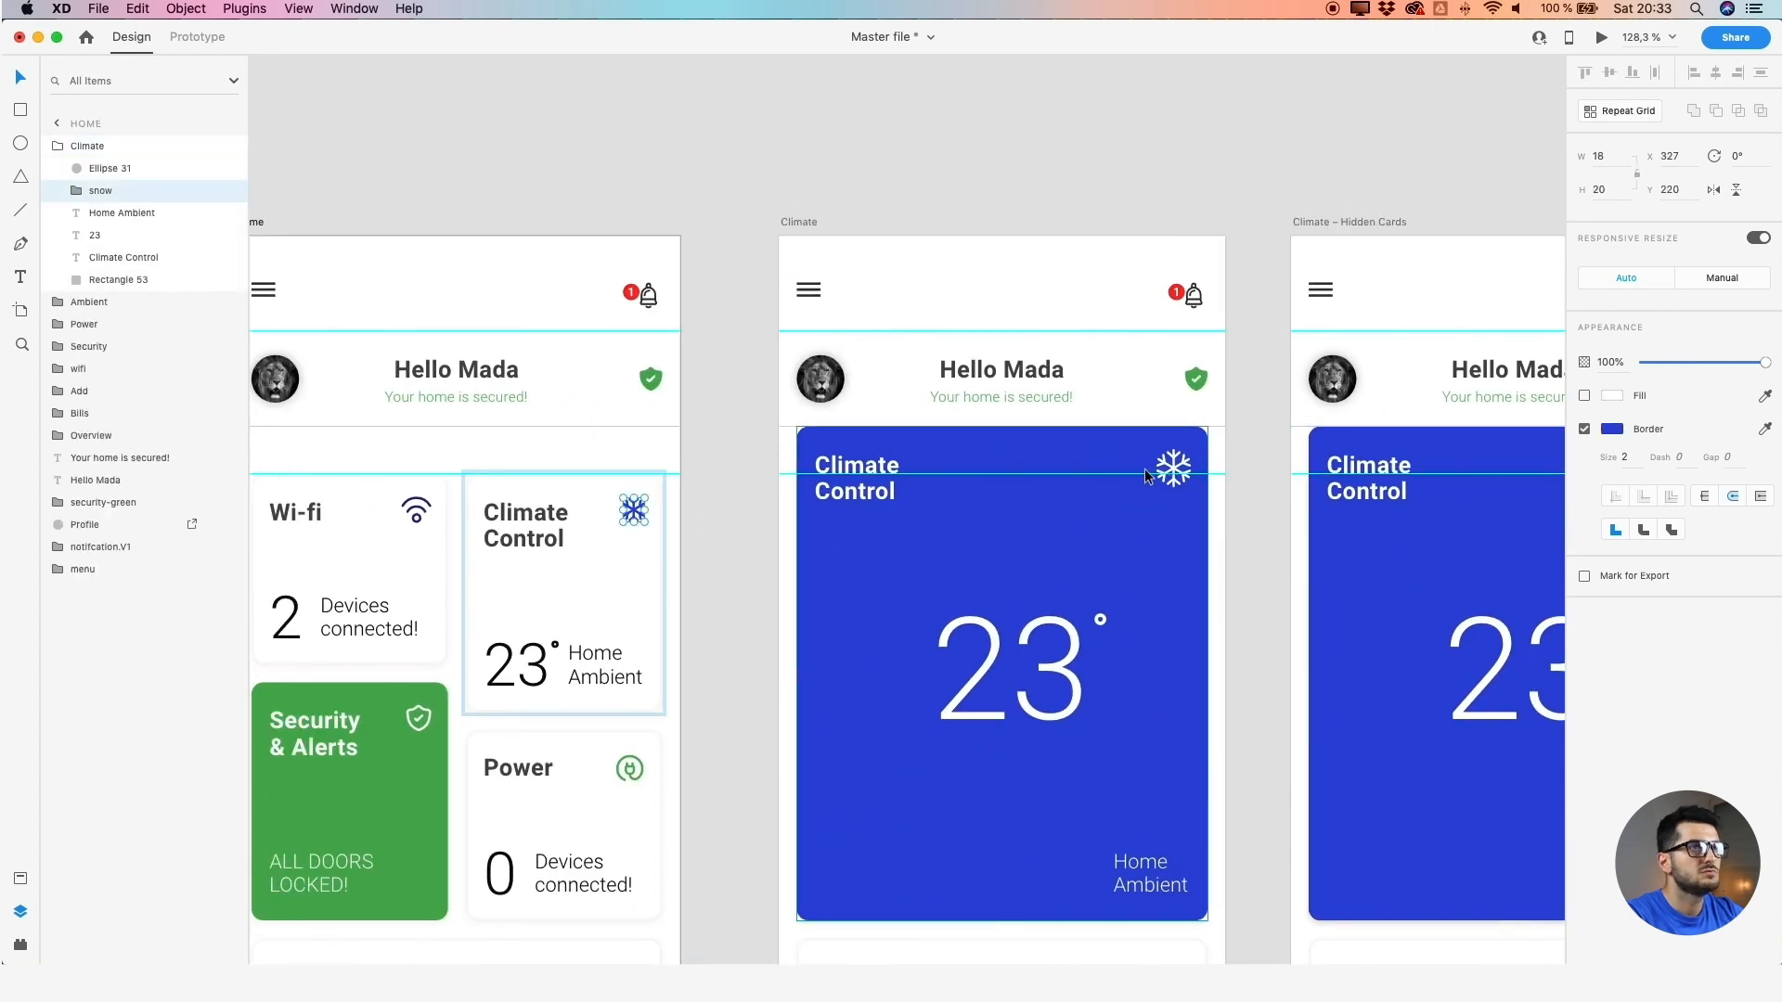
scroll(1287, 447, right, 10)
scroll(1287, 447, right, 15)
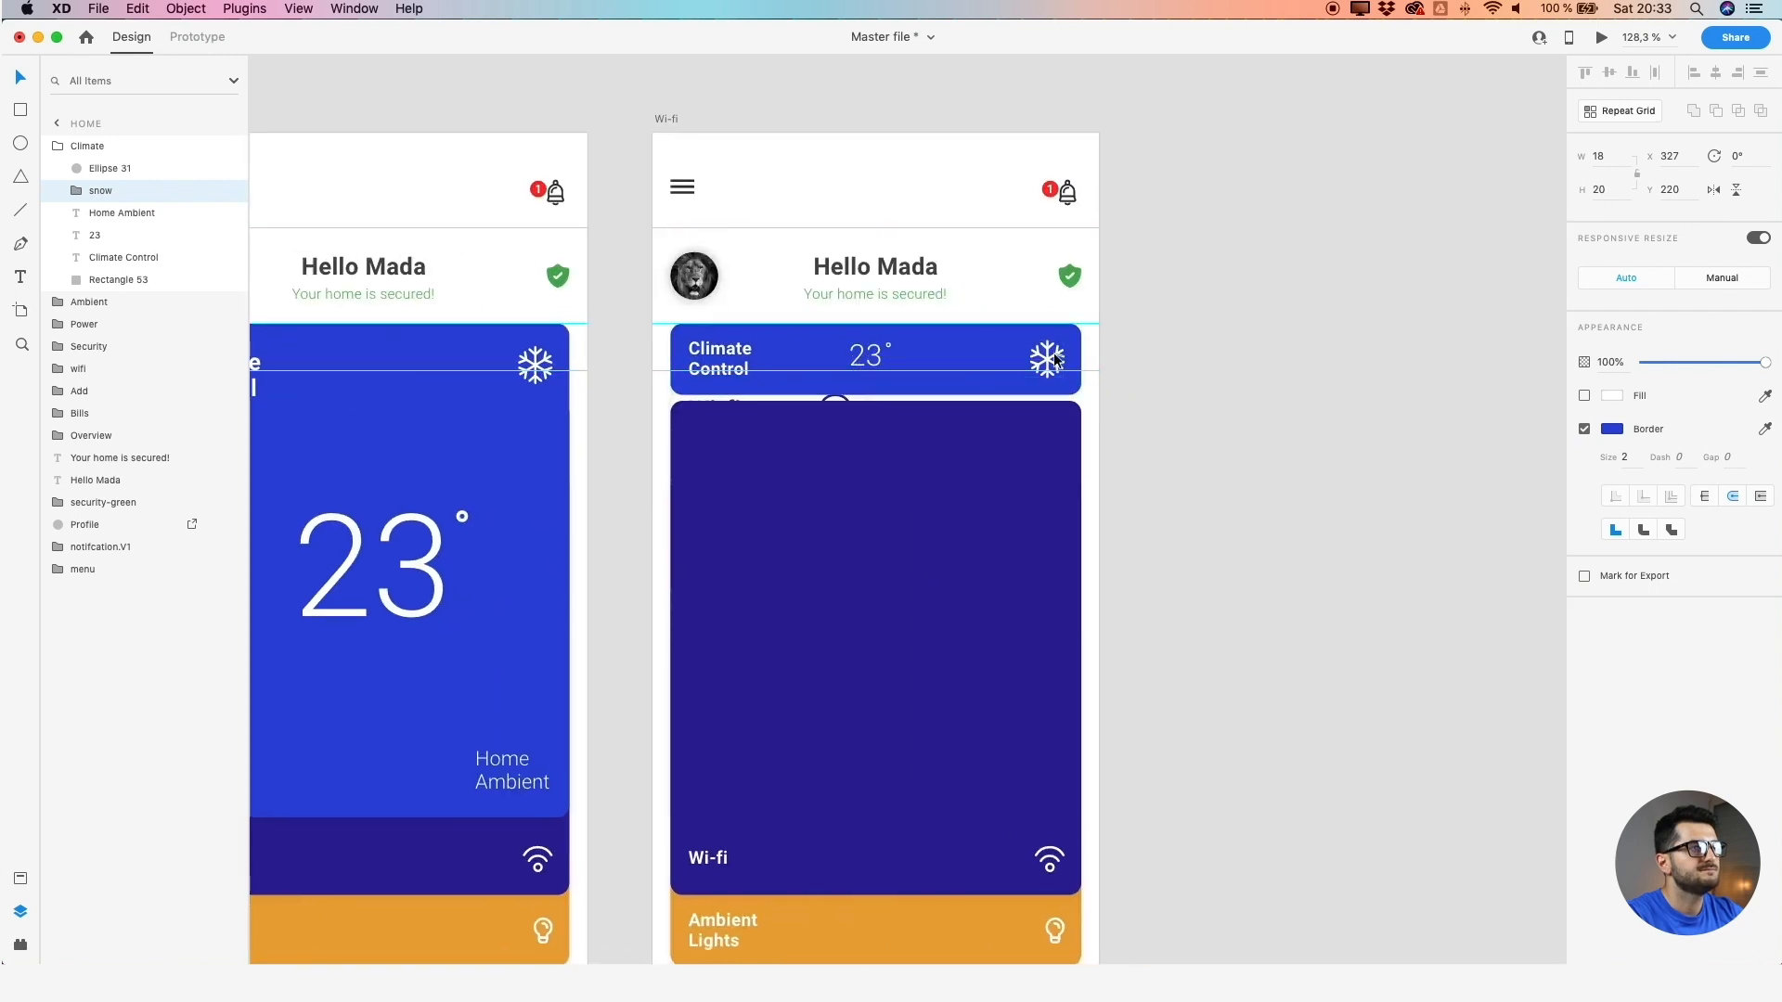
Scale the snowflake icon in the Wi-fi artboard's blue strip proportionally to 18 × 20
scroll(1054, 355, up, 5)
double_click(1043, 358)
click(1607, 191)
text(20)
key(Return)
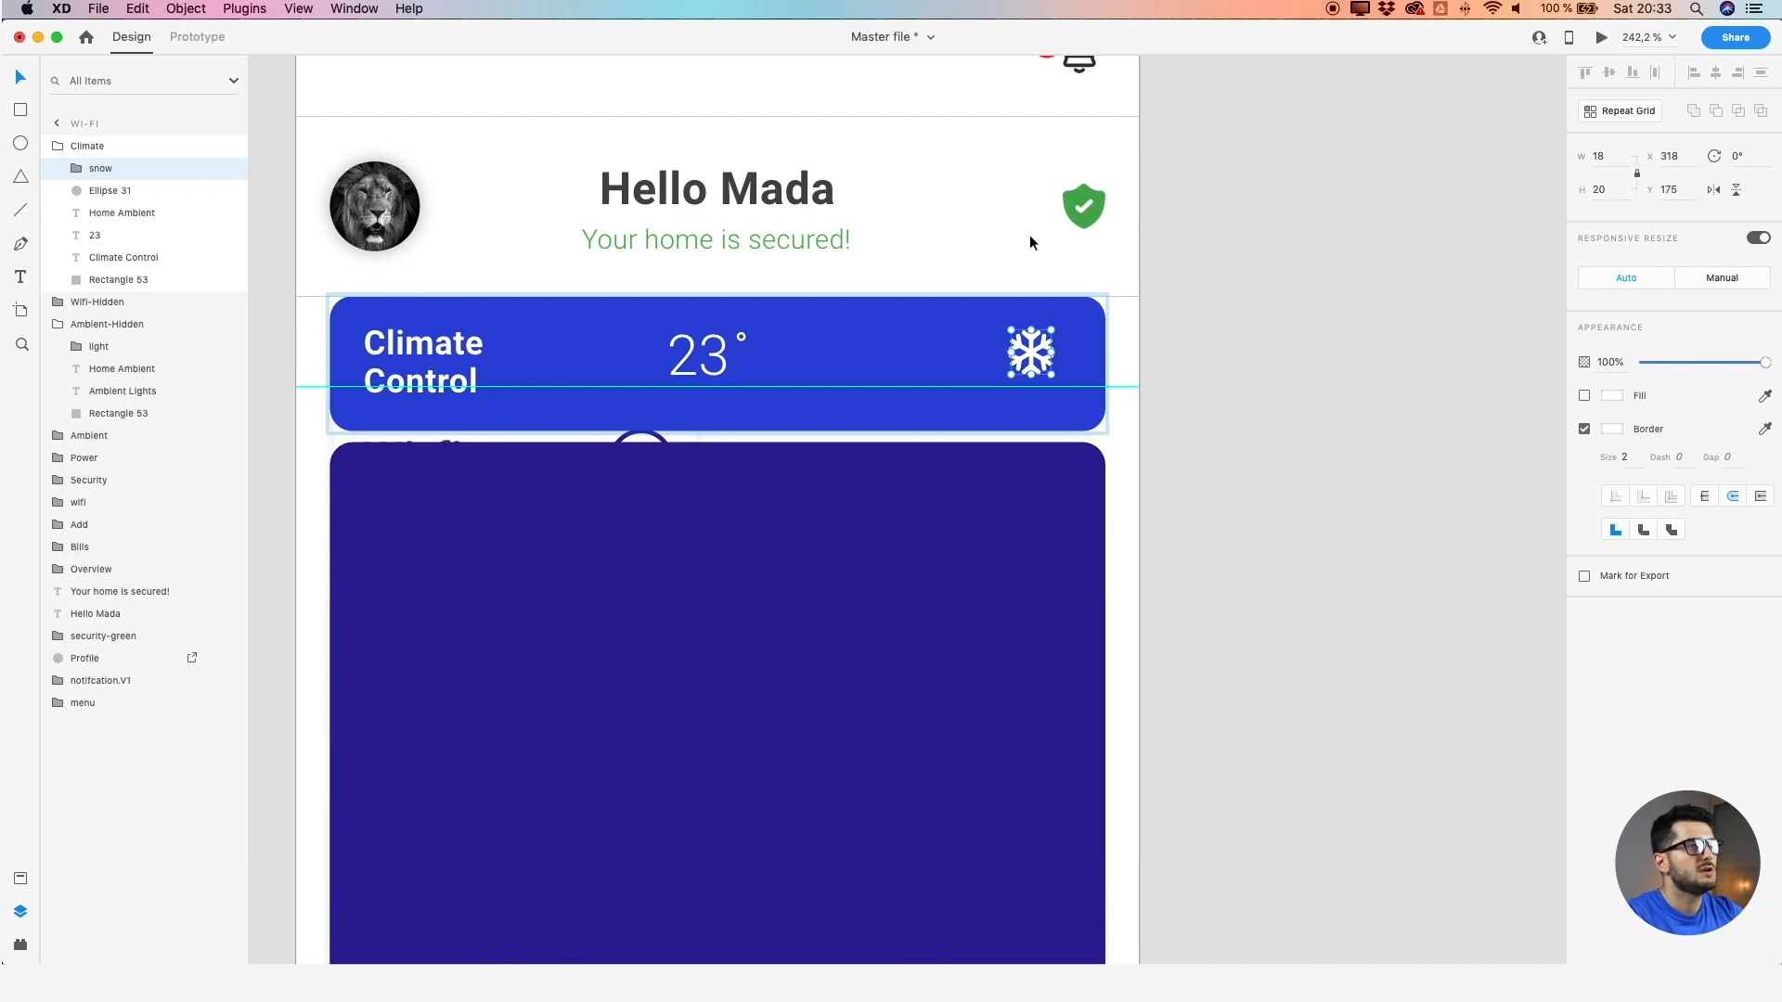
Position the snowflake icon at X 327, Y 180, centred vertically near the right end of the blue strip
key(alt)
scroll(1099, 347, up, 5)
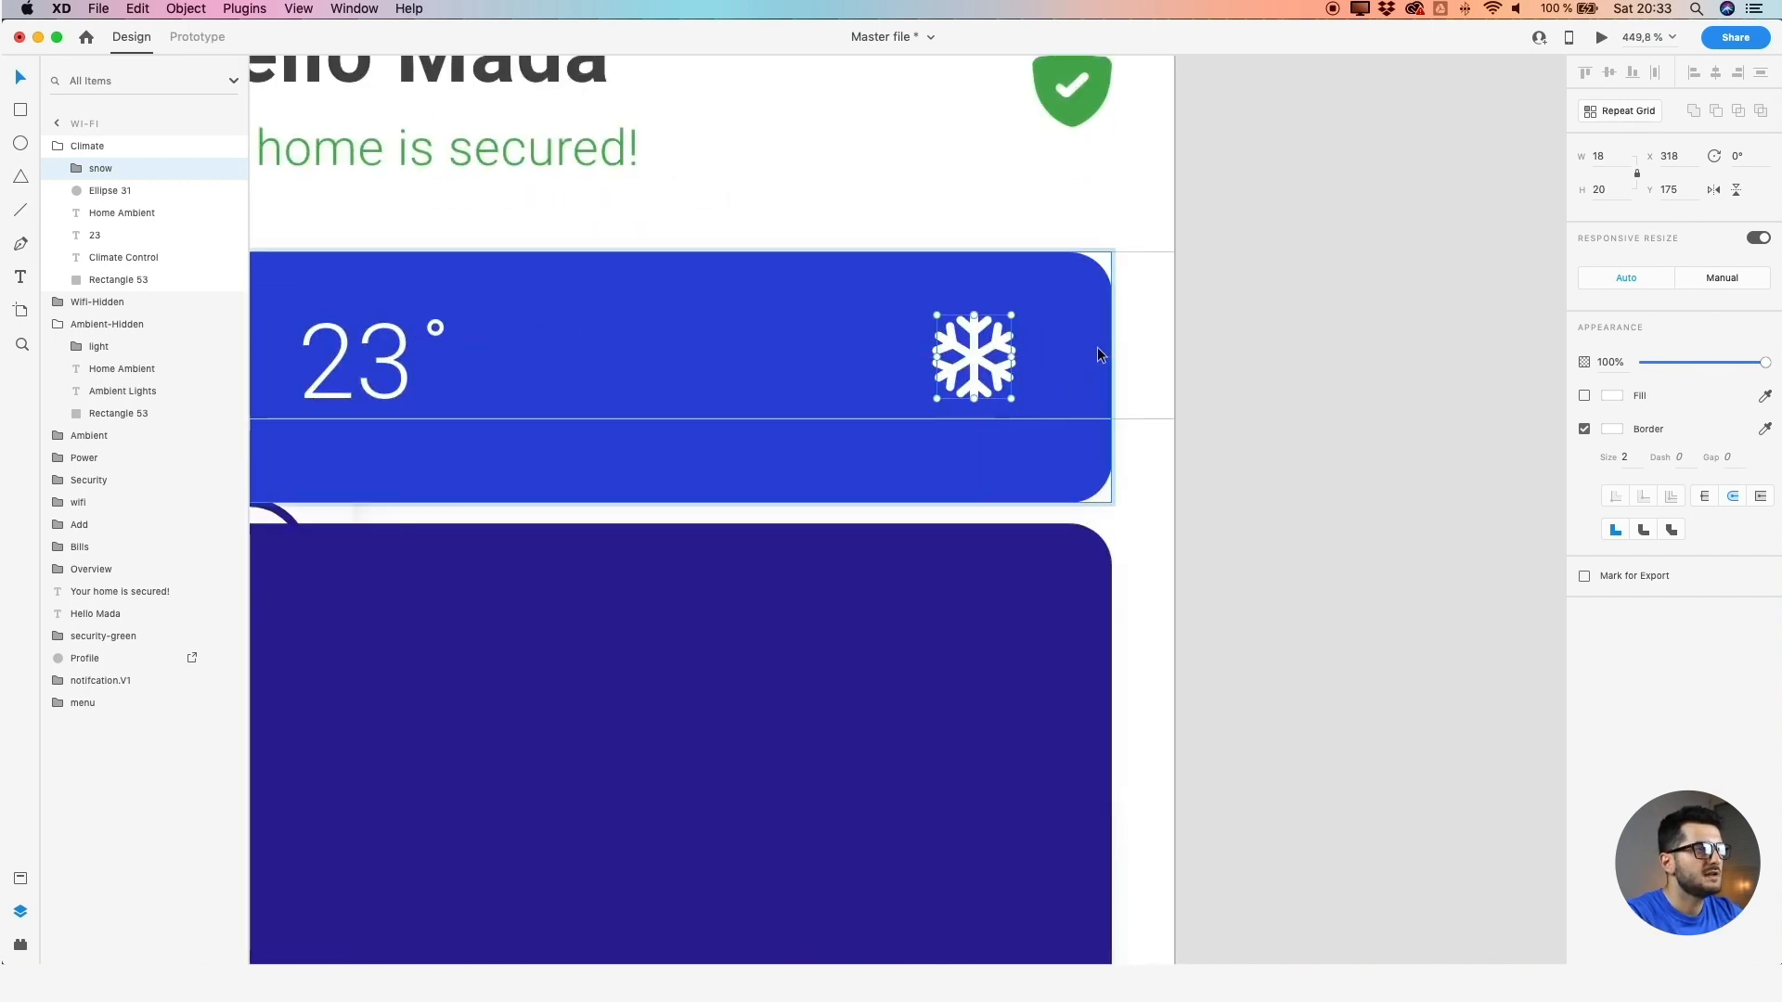
key(shift+Right)
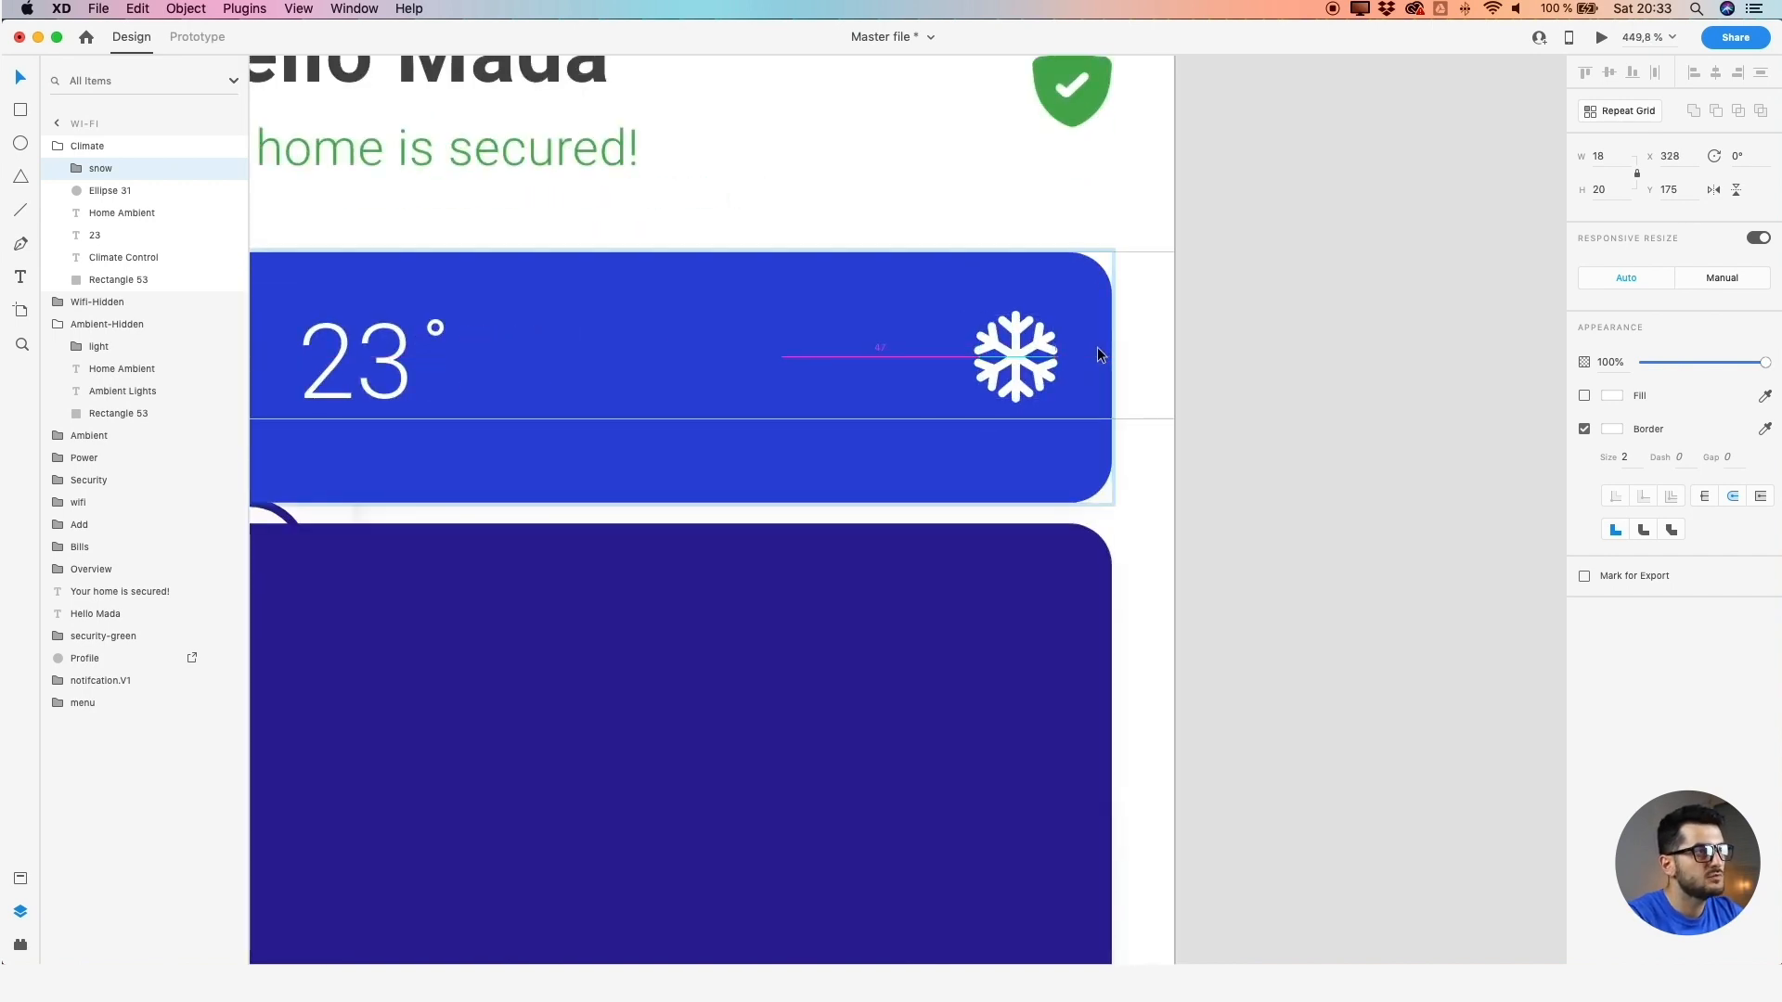
key(Down)
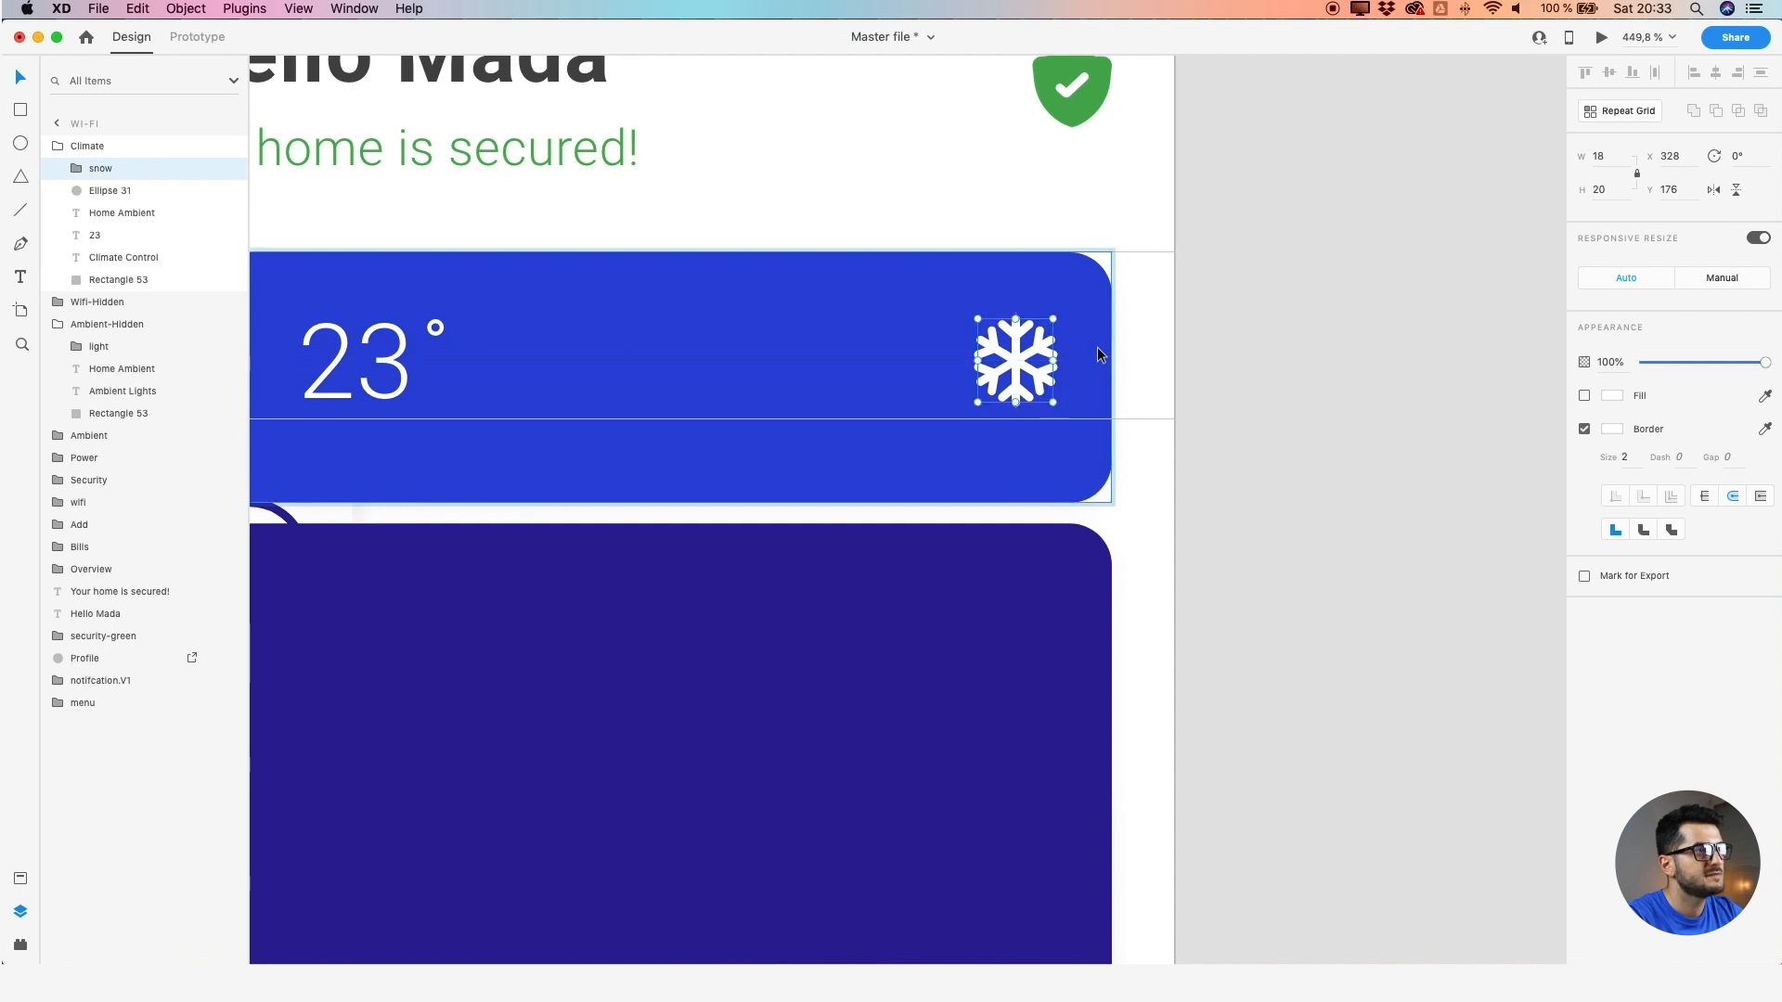
key(Left)
key(Down)
key(Down)
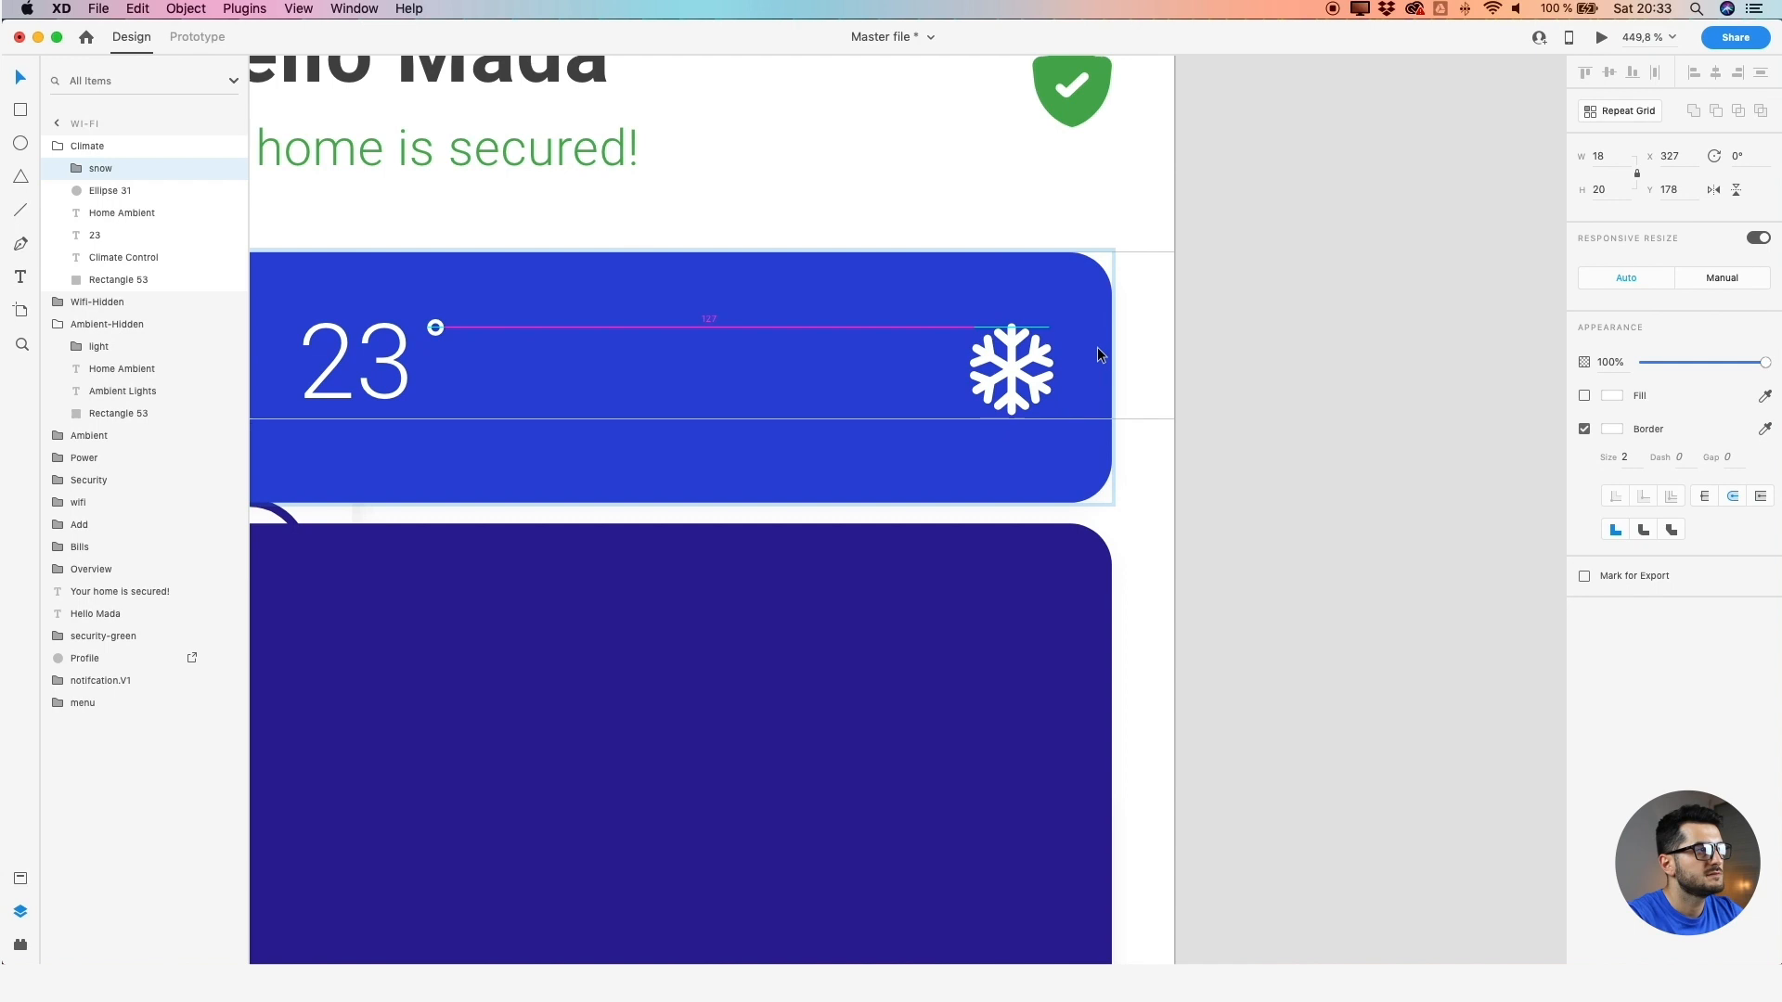
scroll(1097, 347, down, 5)
drag(1027, 342, 1028, 342)
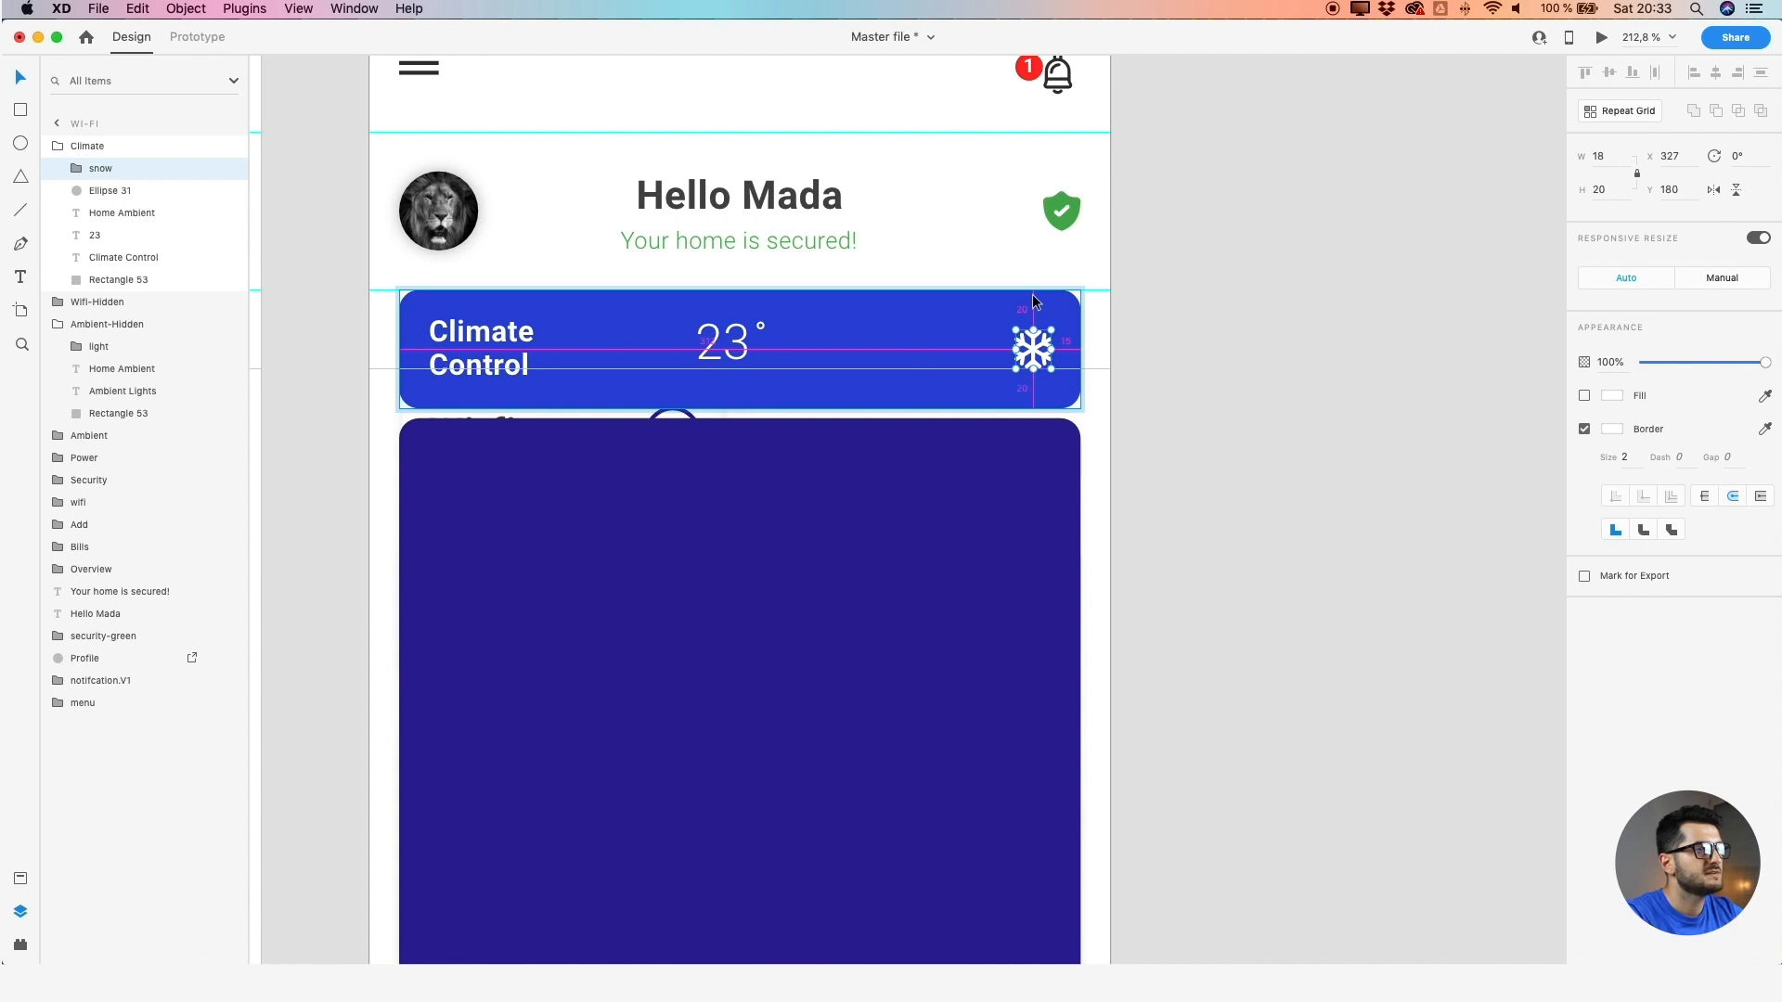
key(Escape)
Switch the blue strip's background rectangle to individual corner radii and set both bottom corners to 0
click(908, 320)
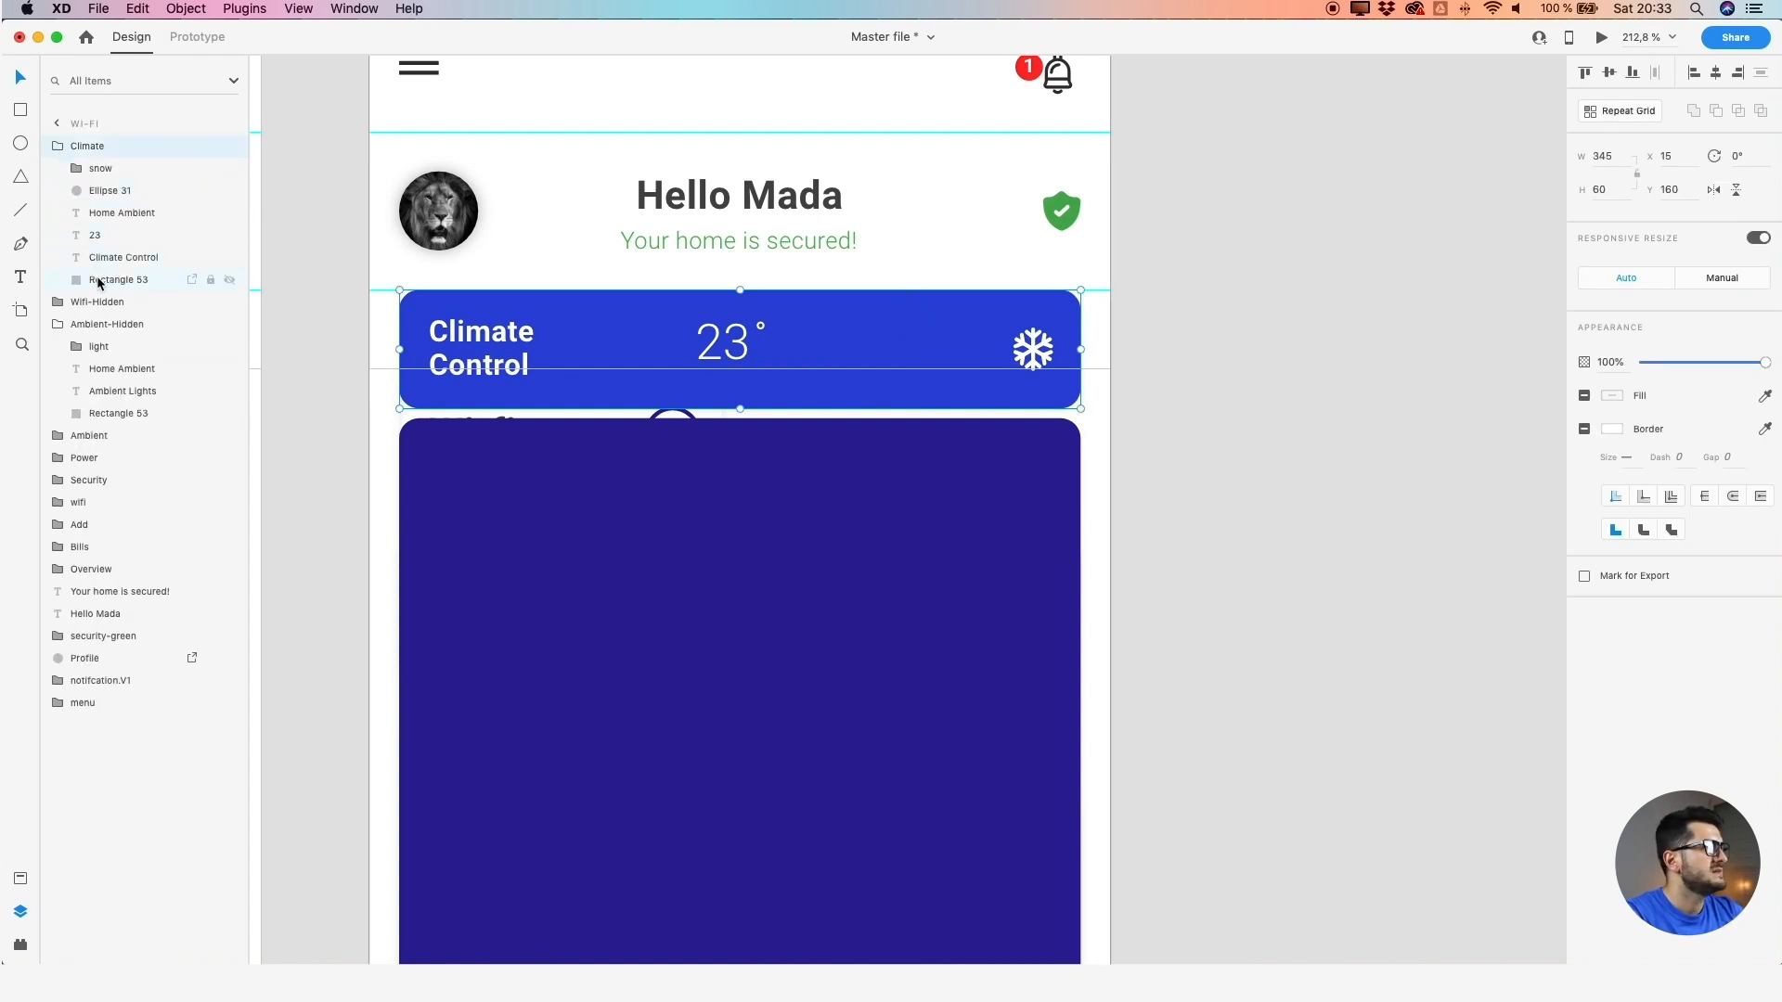
click(142, 284)
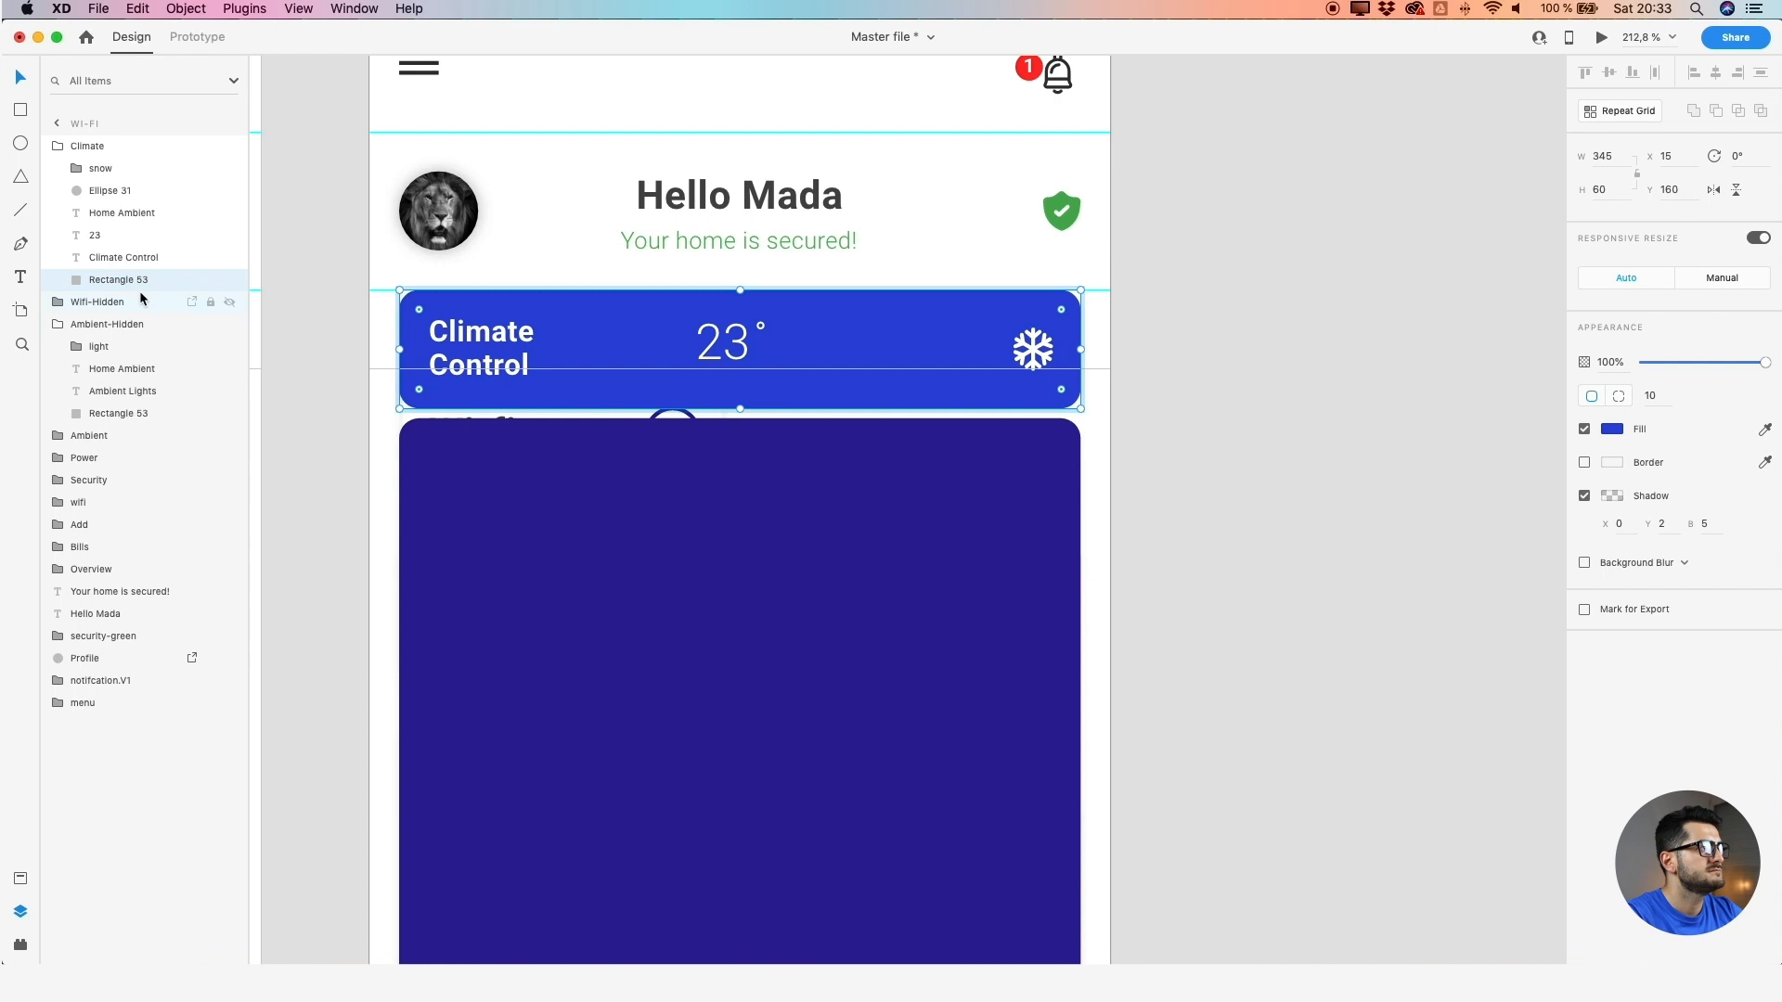
click(1618, 397)
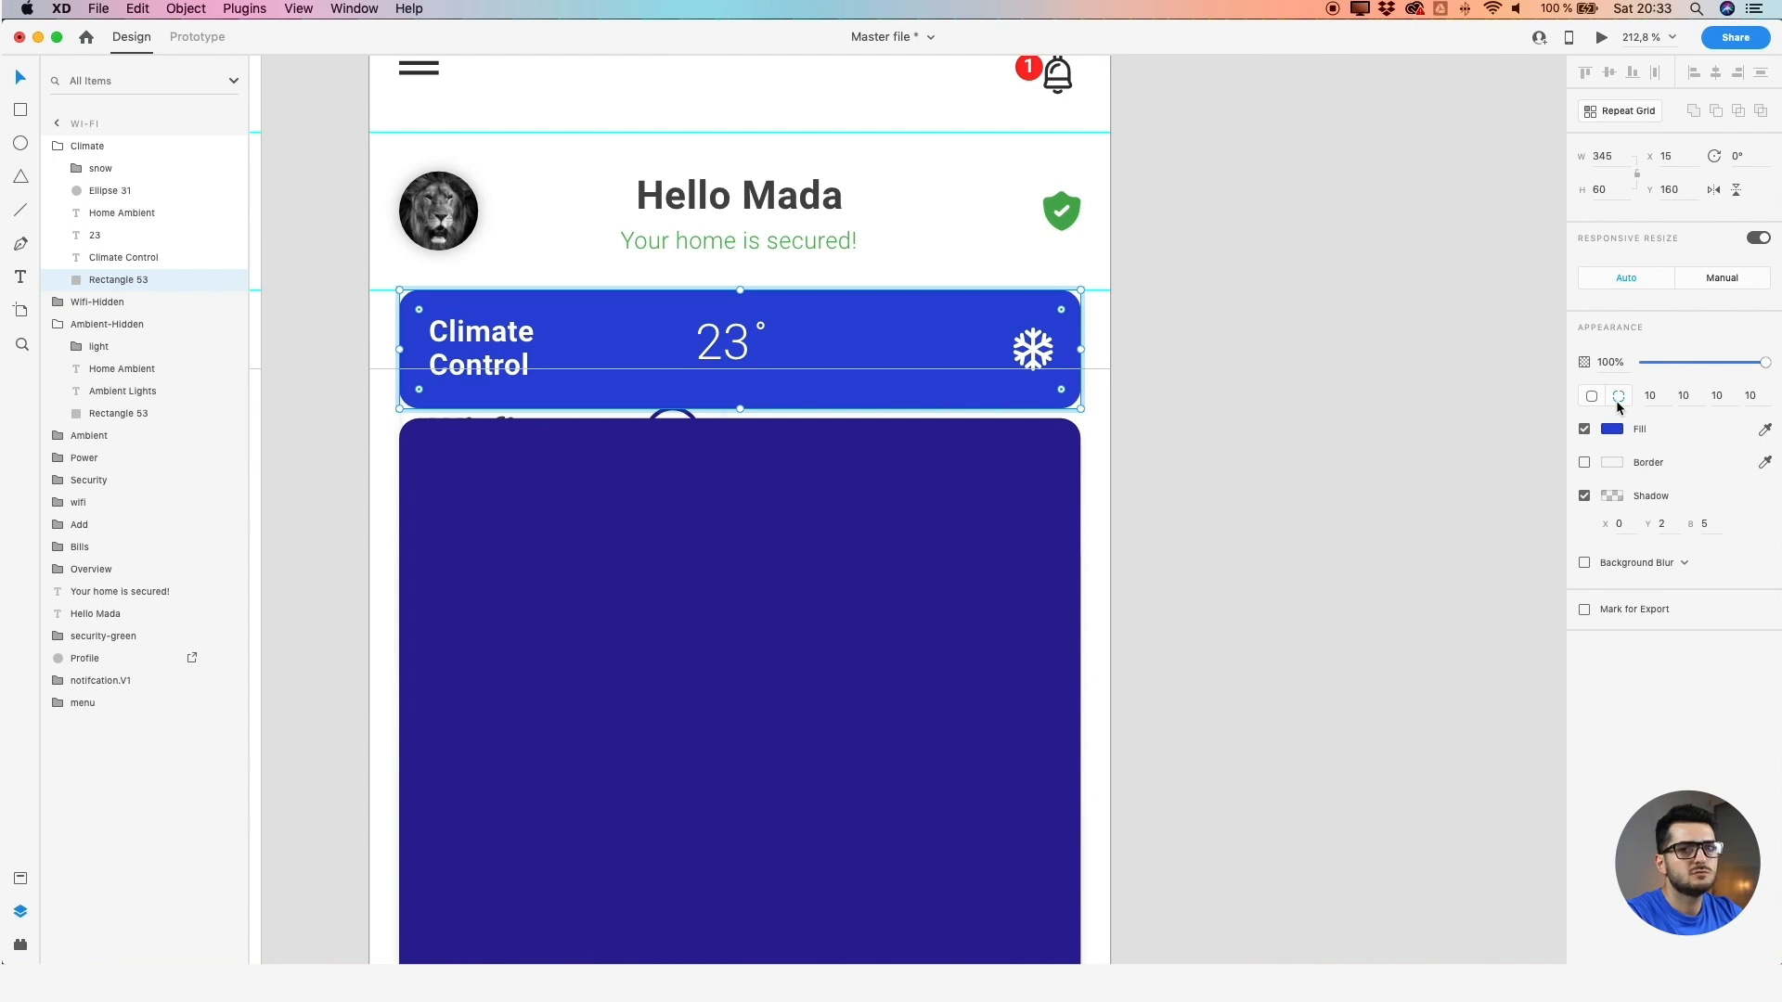
click(1717, 396)
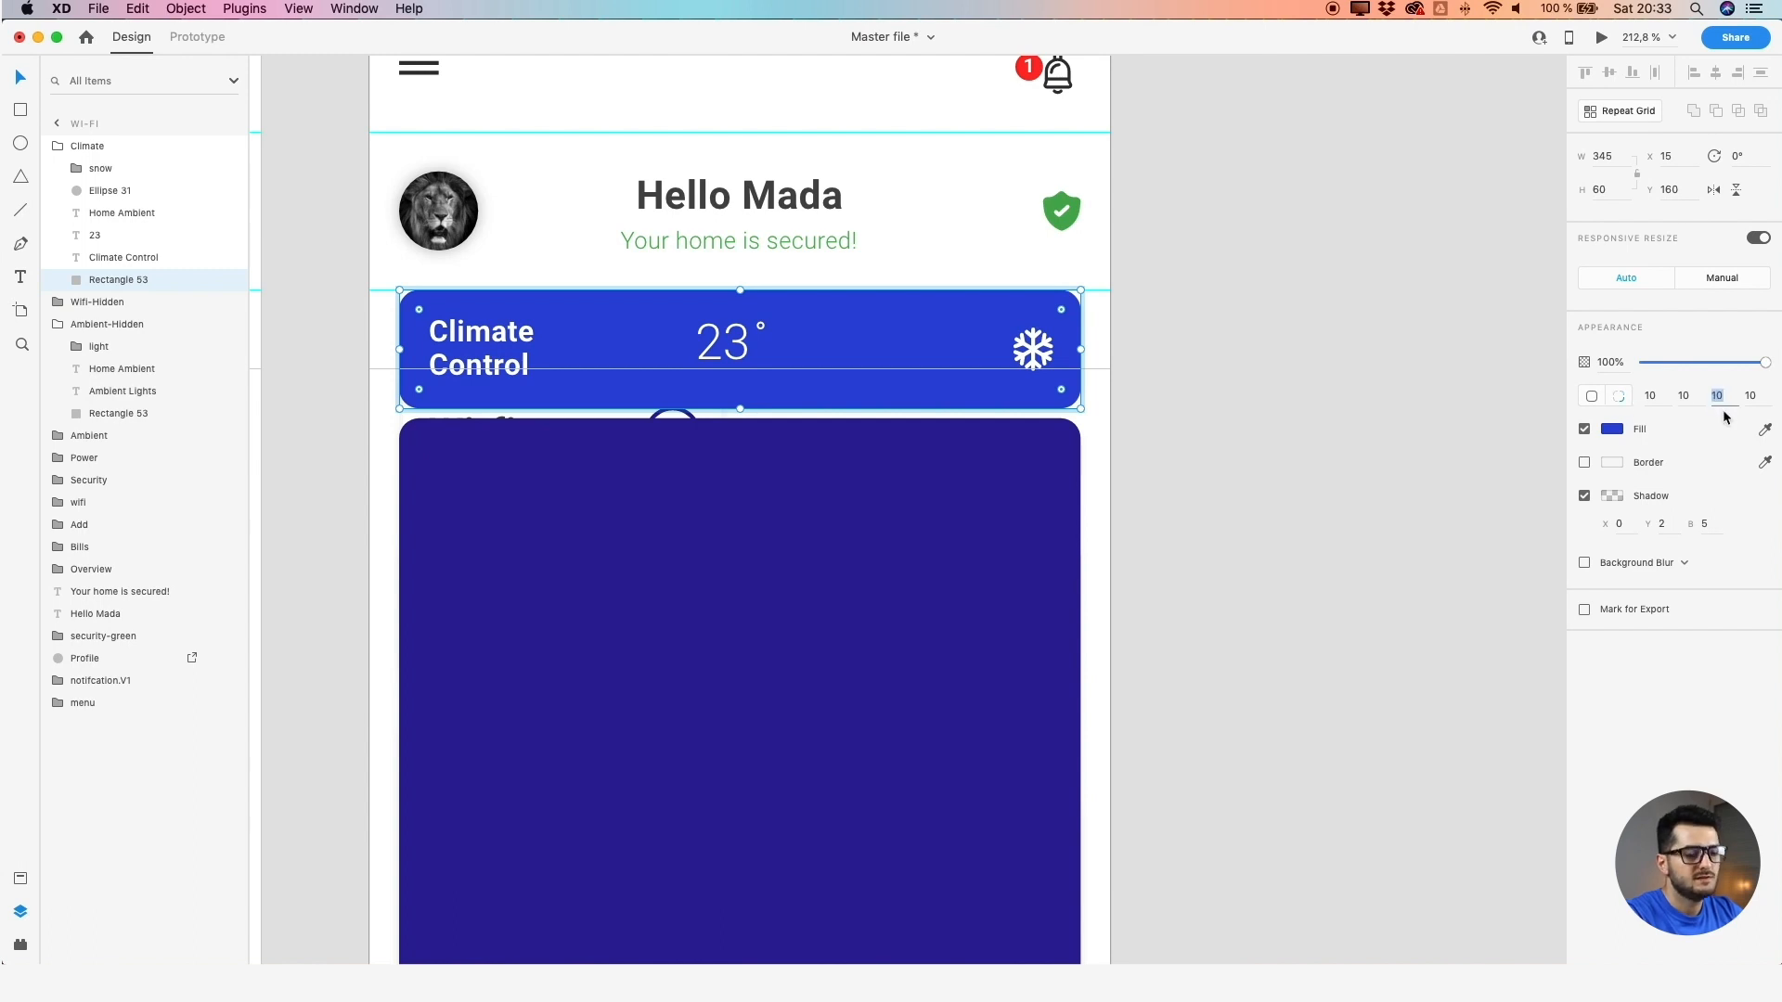
text(0)
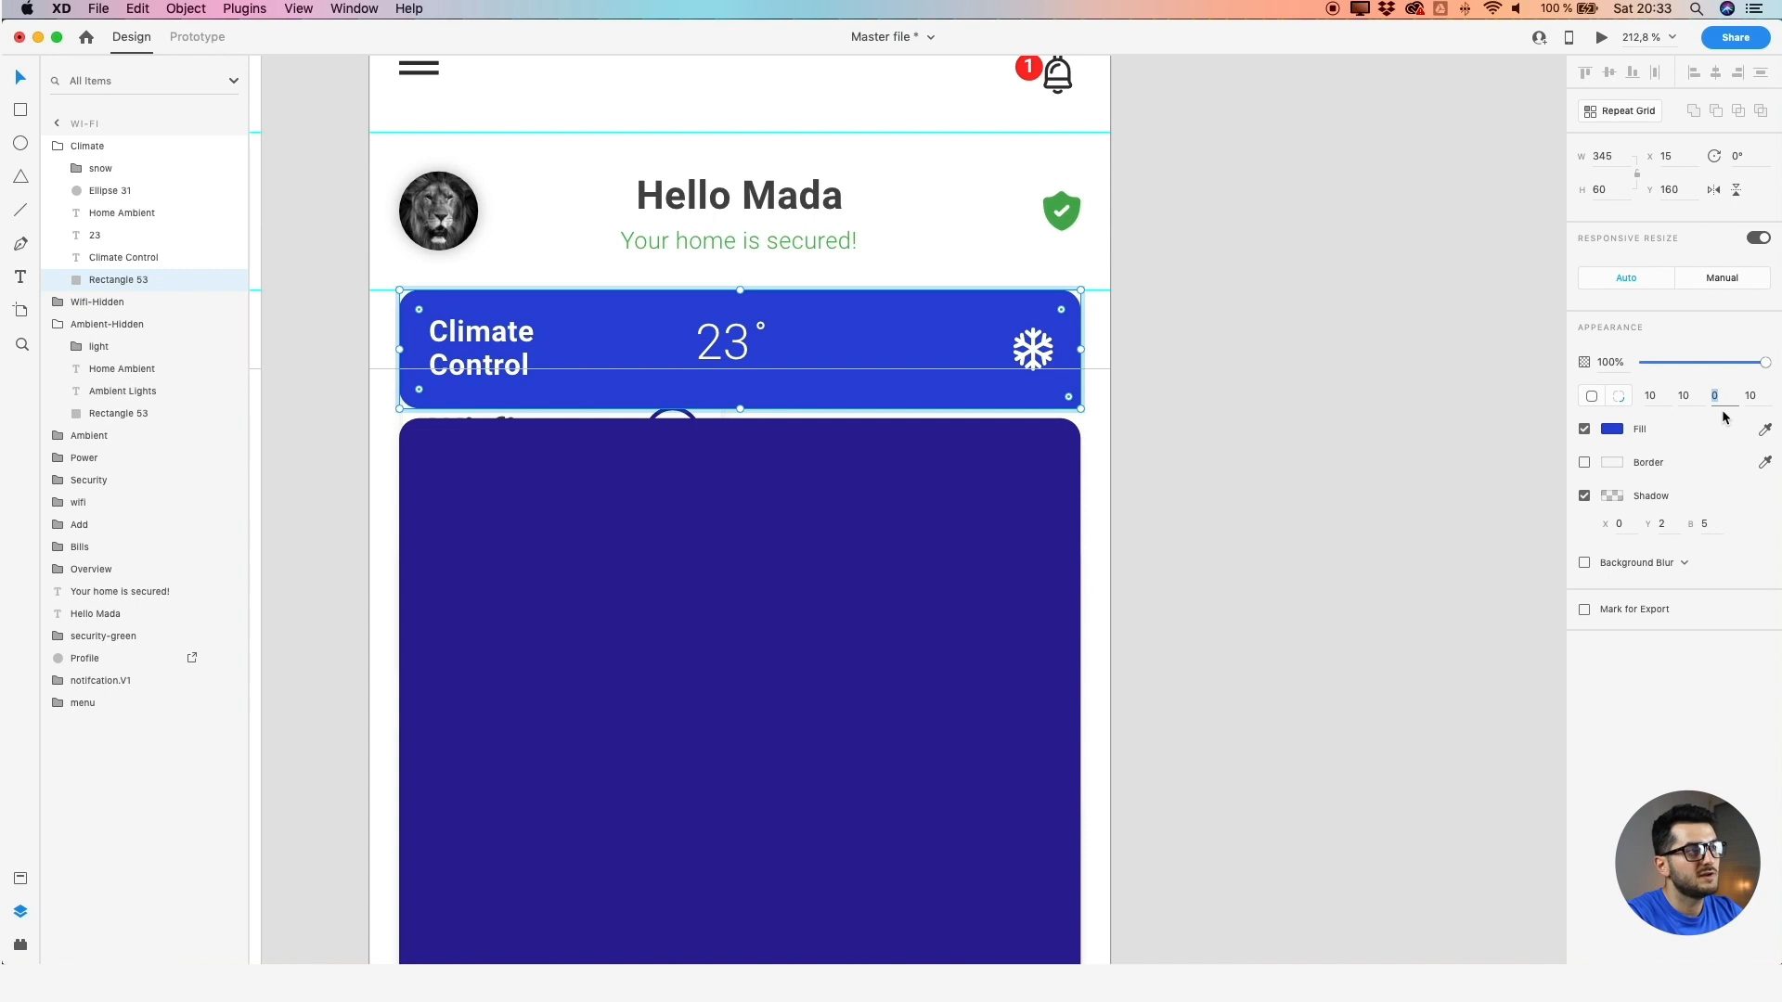
click(1759, 397)
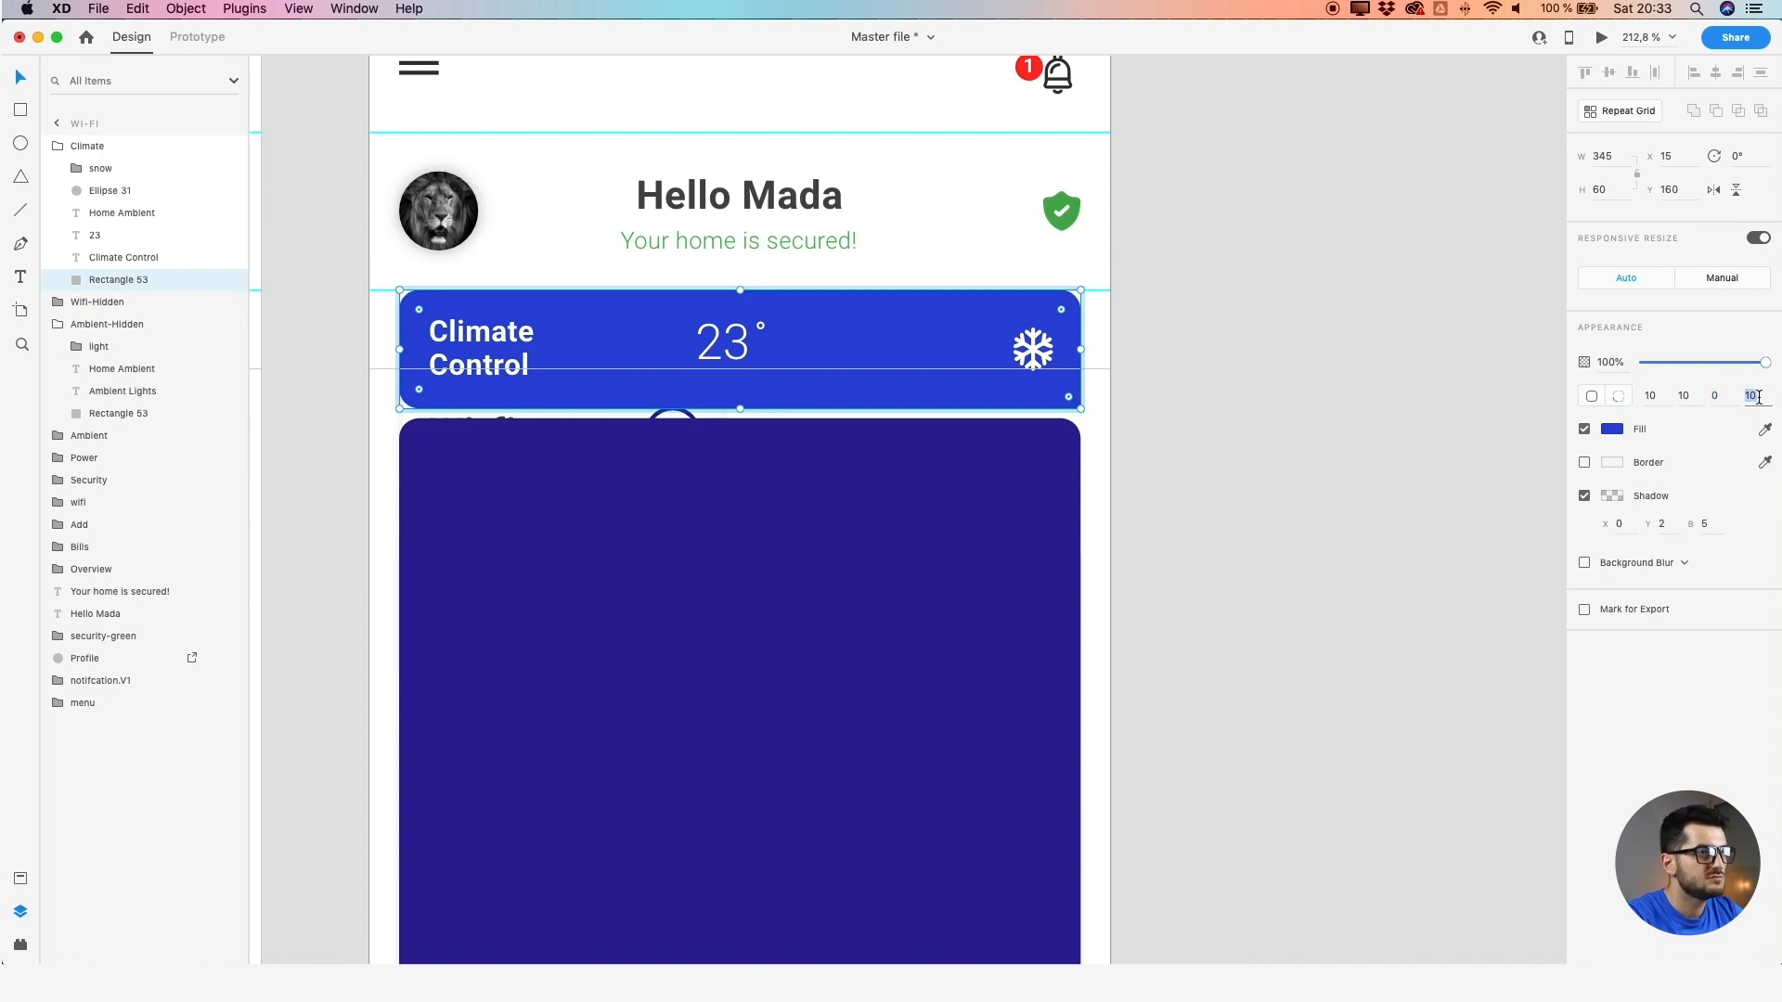
text(0)
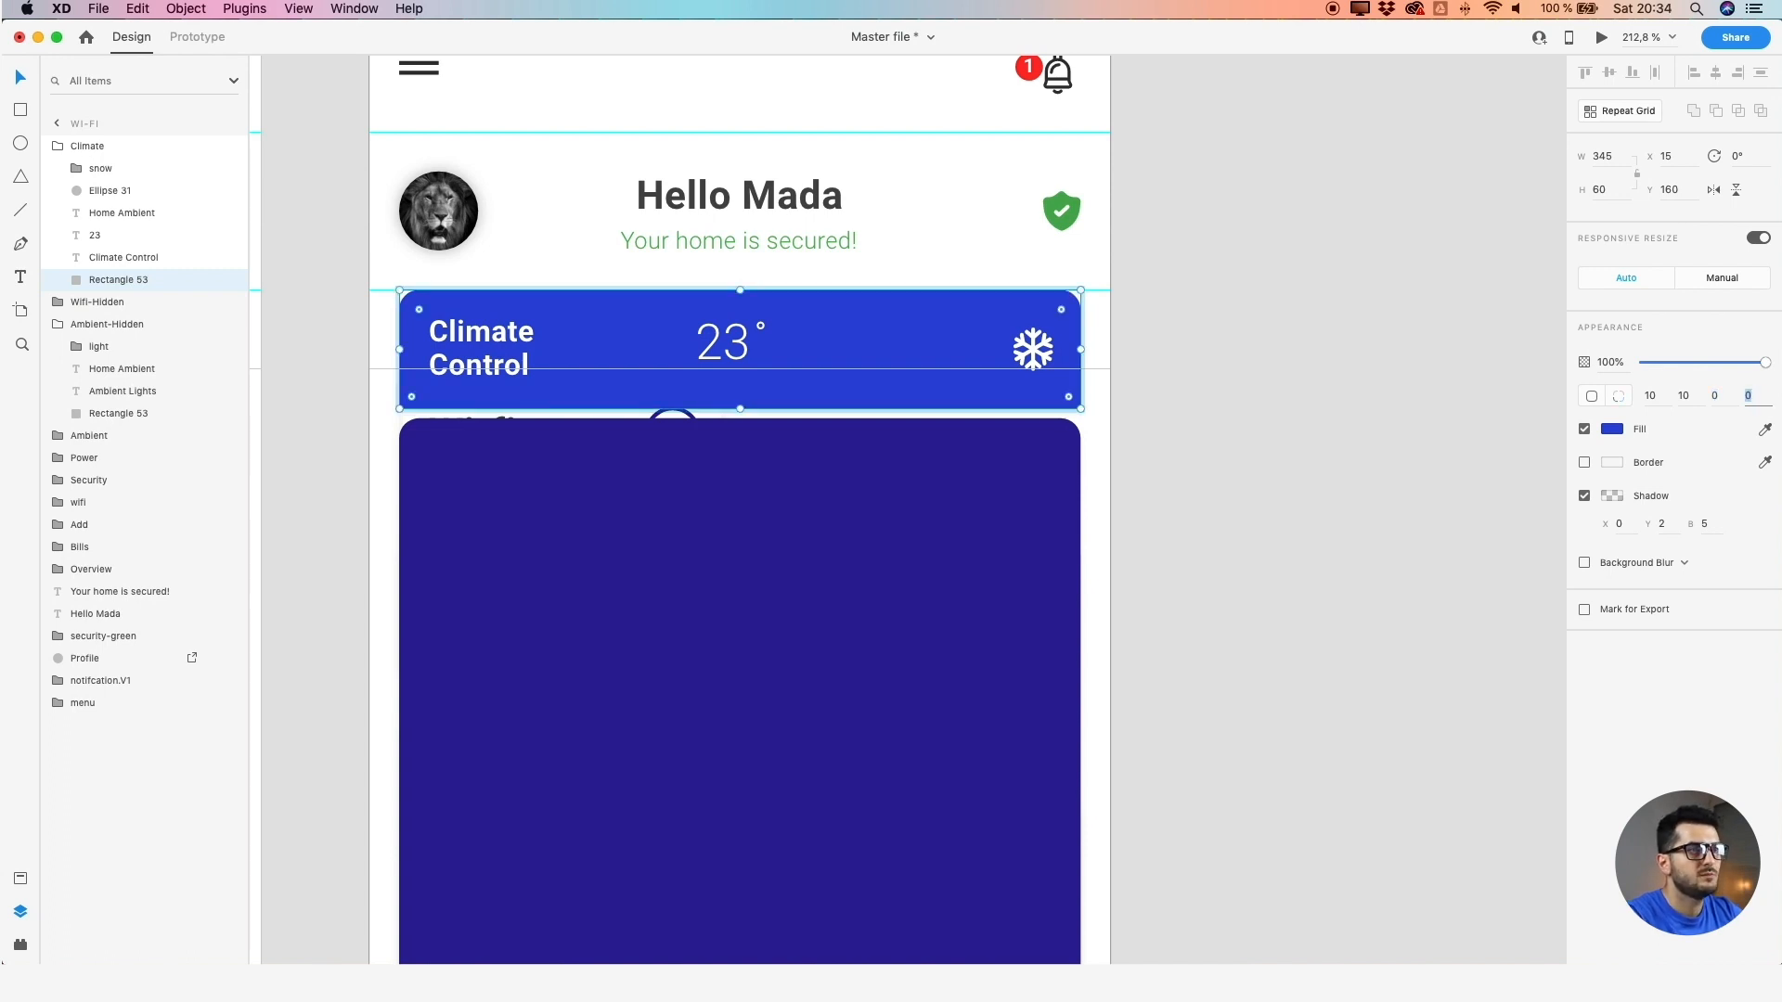
click(1719, 395)
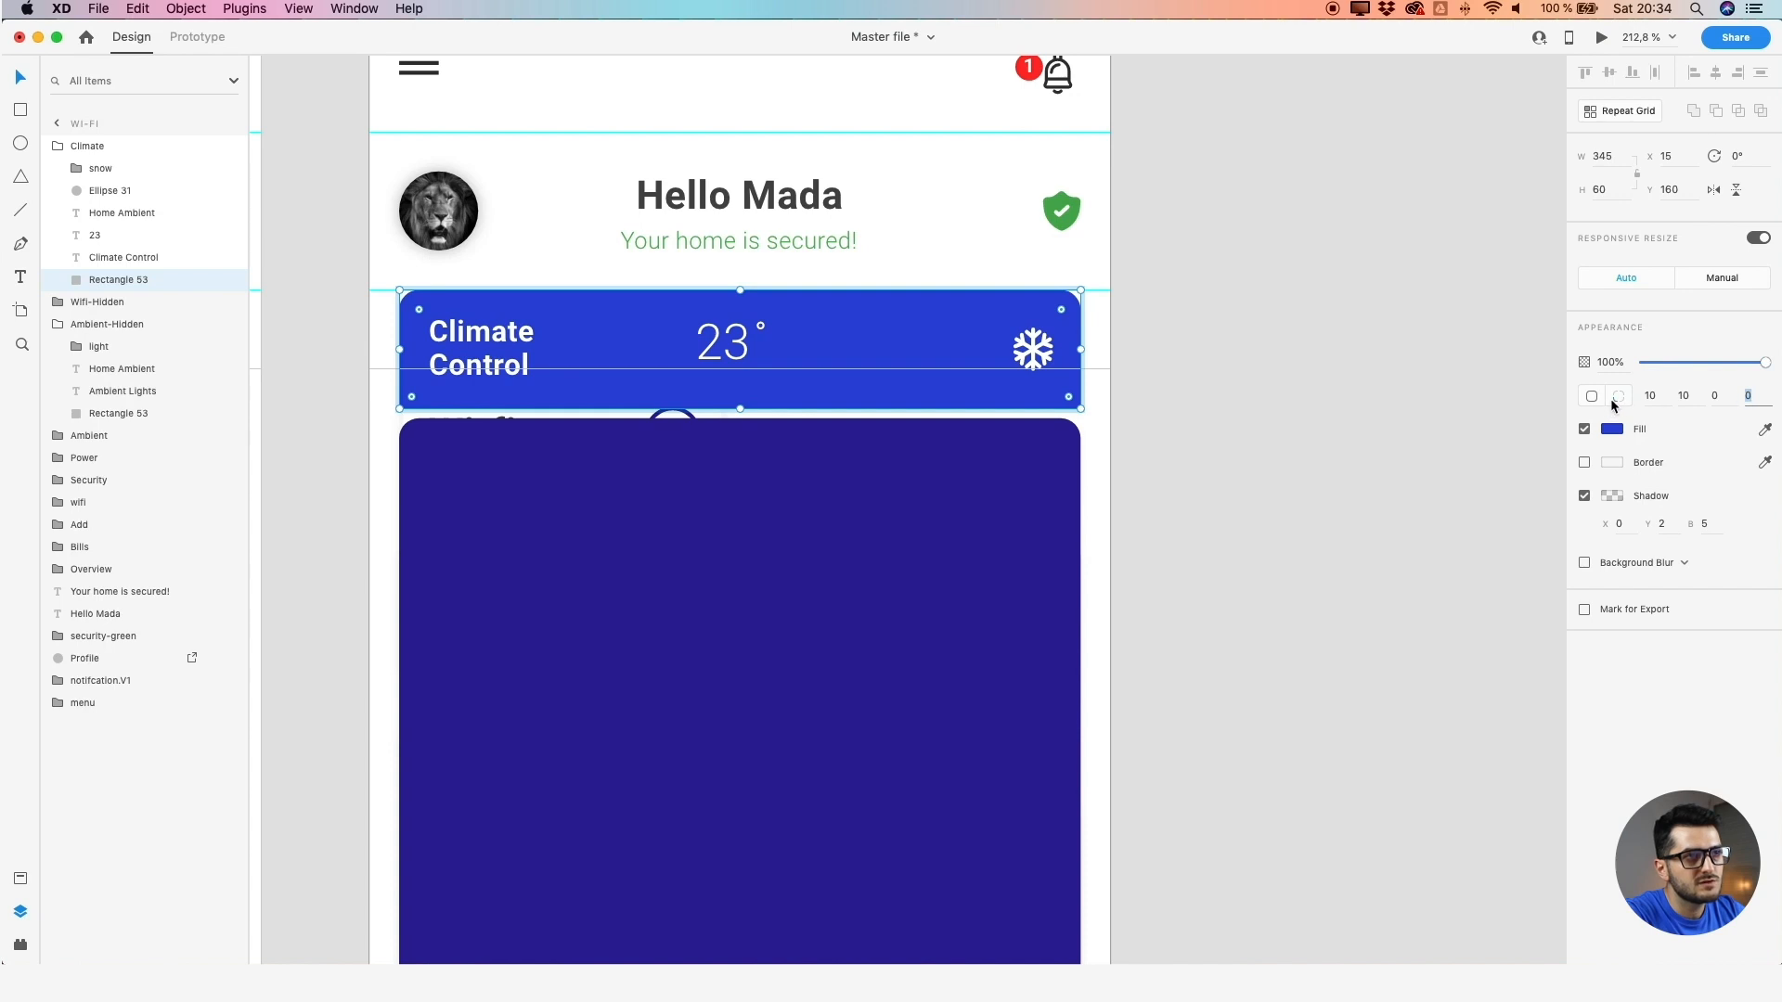
click(1726, 401)
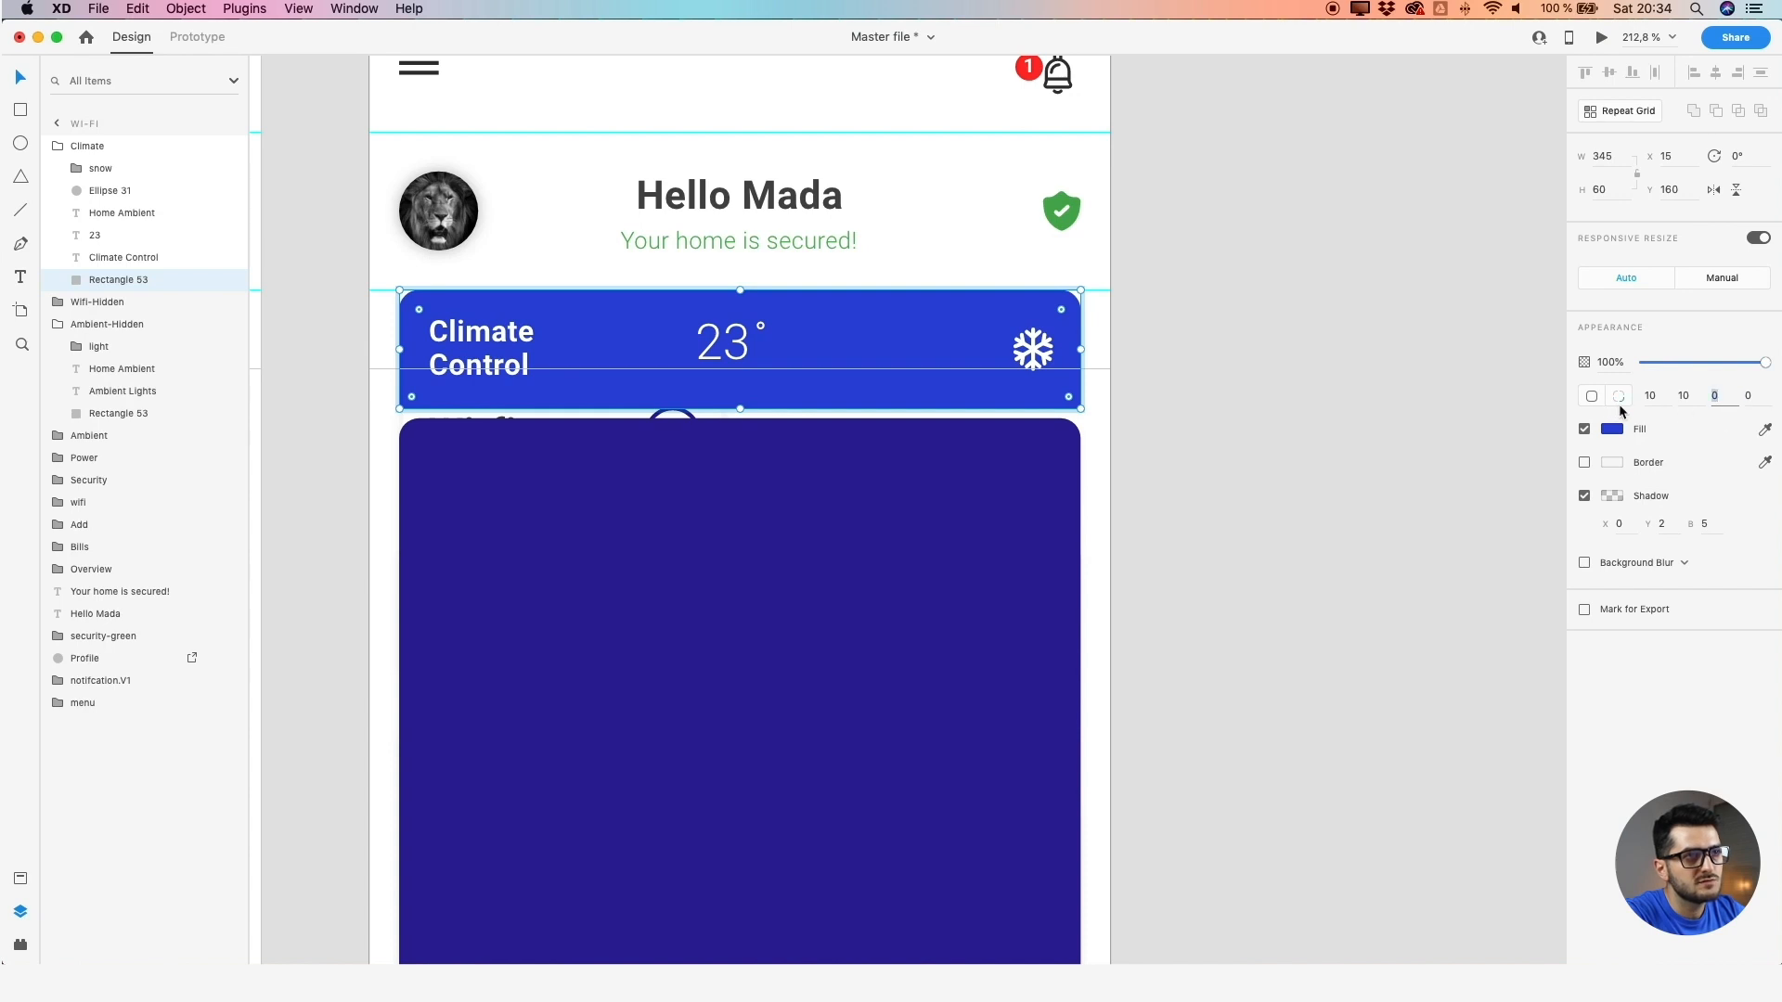
click(1680, 397)
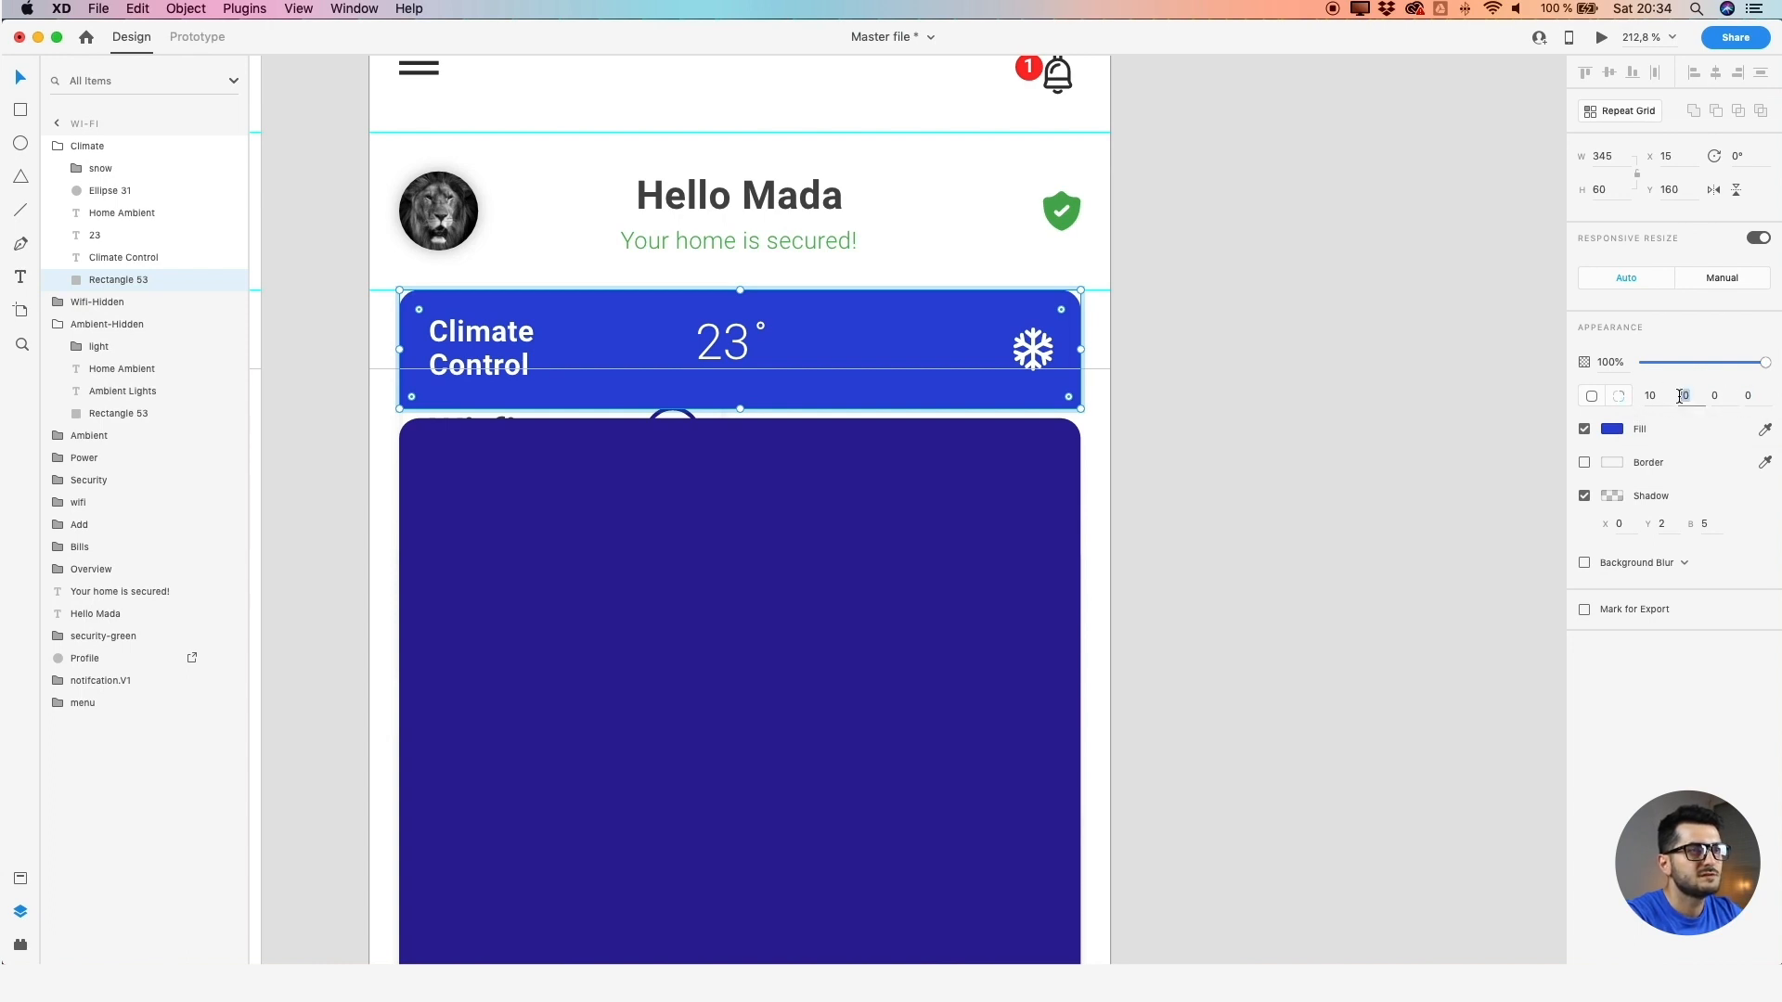
click(1652, 396)
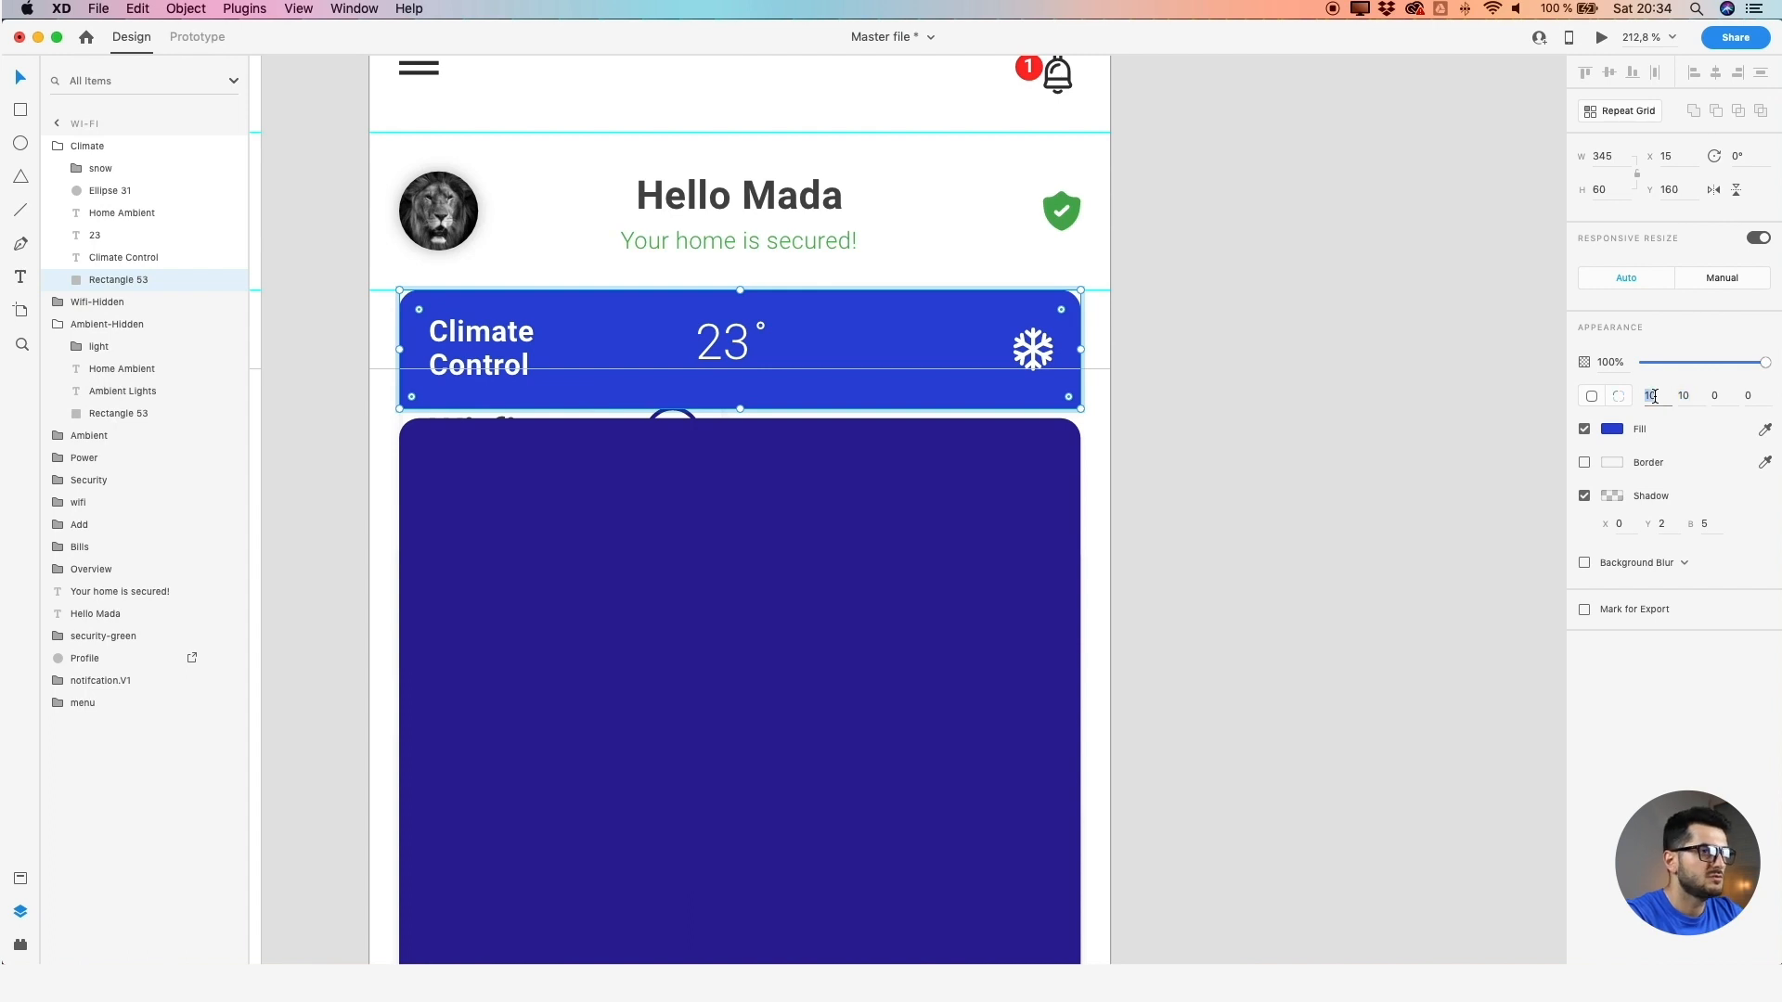
click(1248, 445)
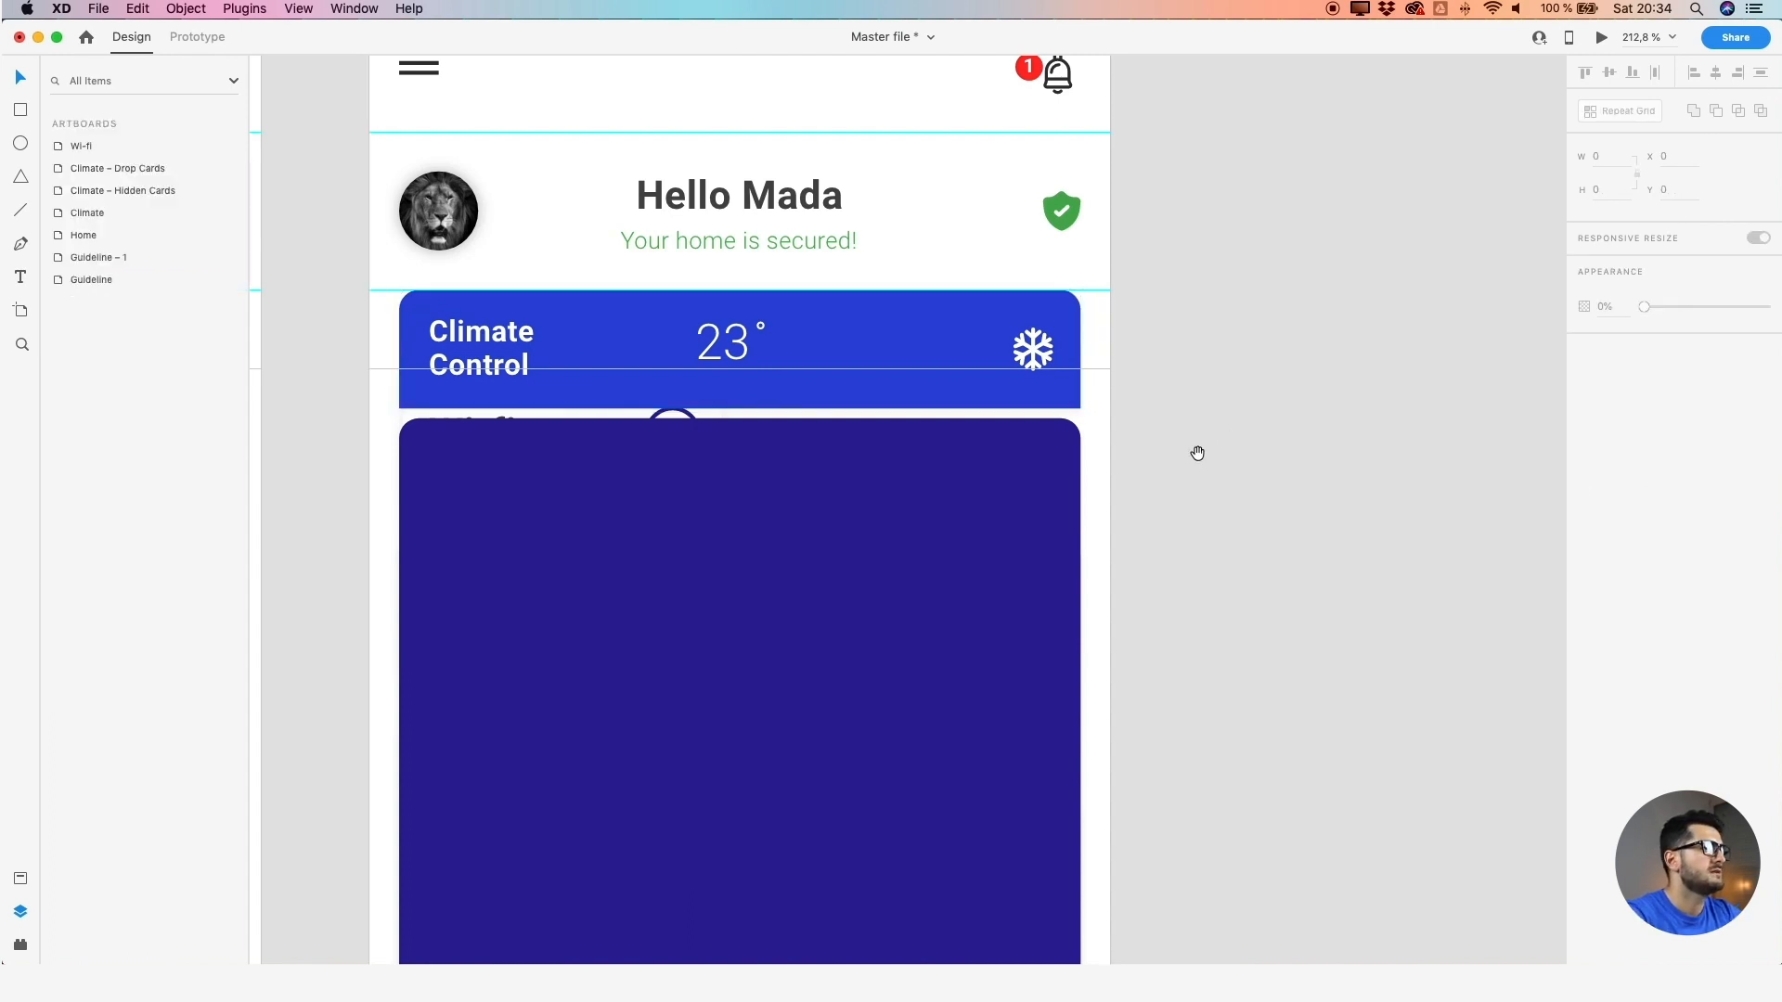
Extend the dark blue Wi-fi card's background up to the blue strip, at Y 220 with a height of 420
drag(1197, 453, 1252, 426)
click(879, 482)
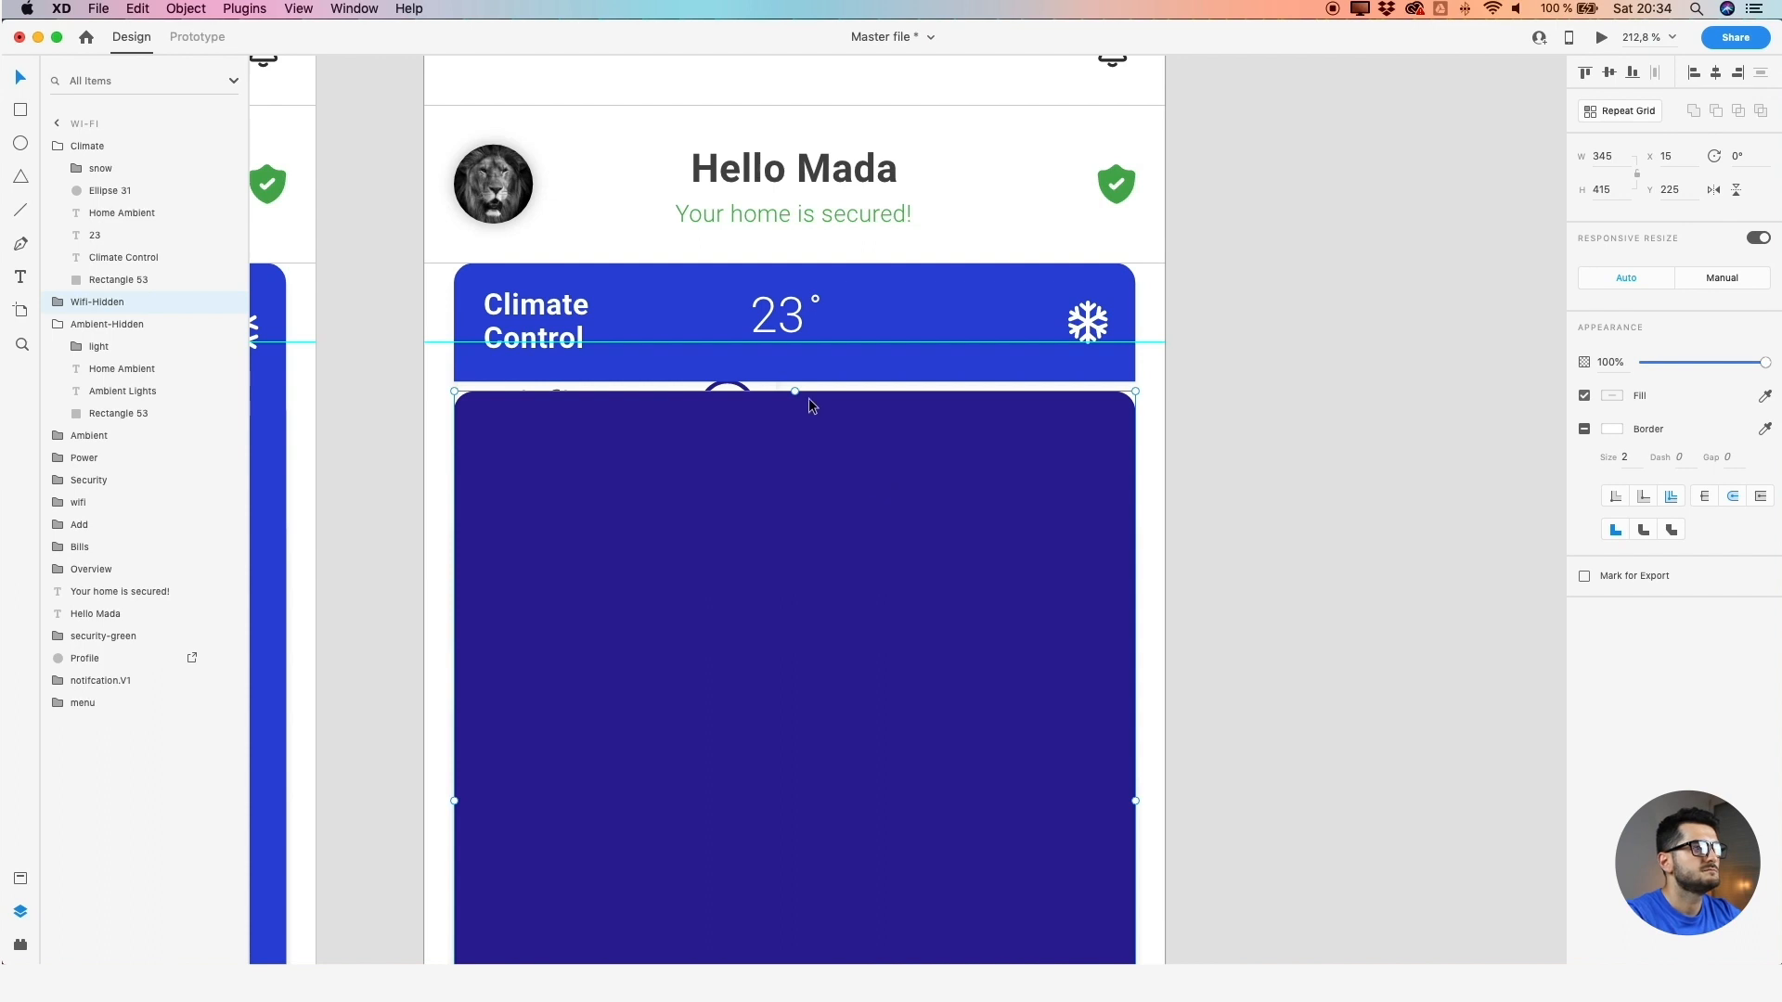
drag(795, 393, 795, 383)
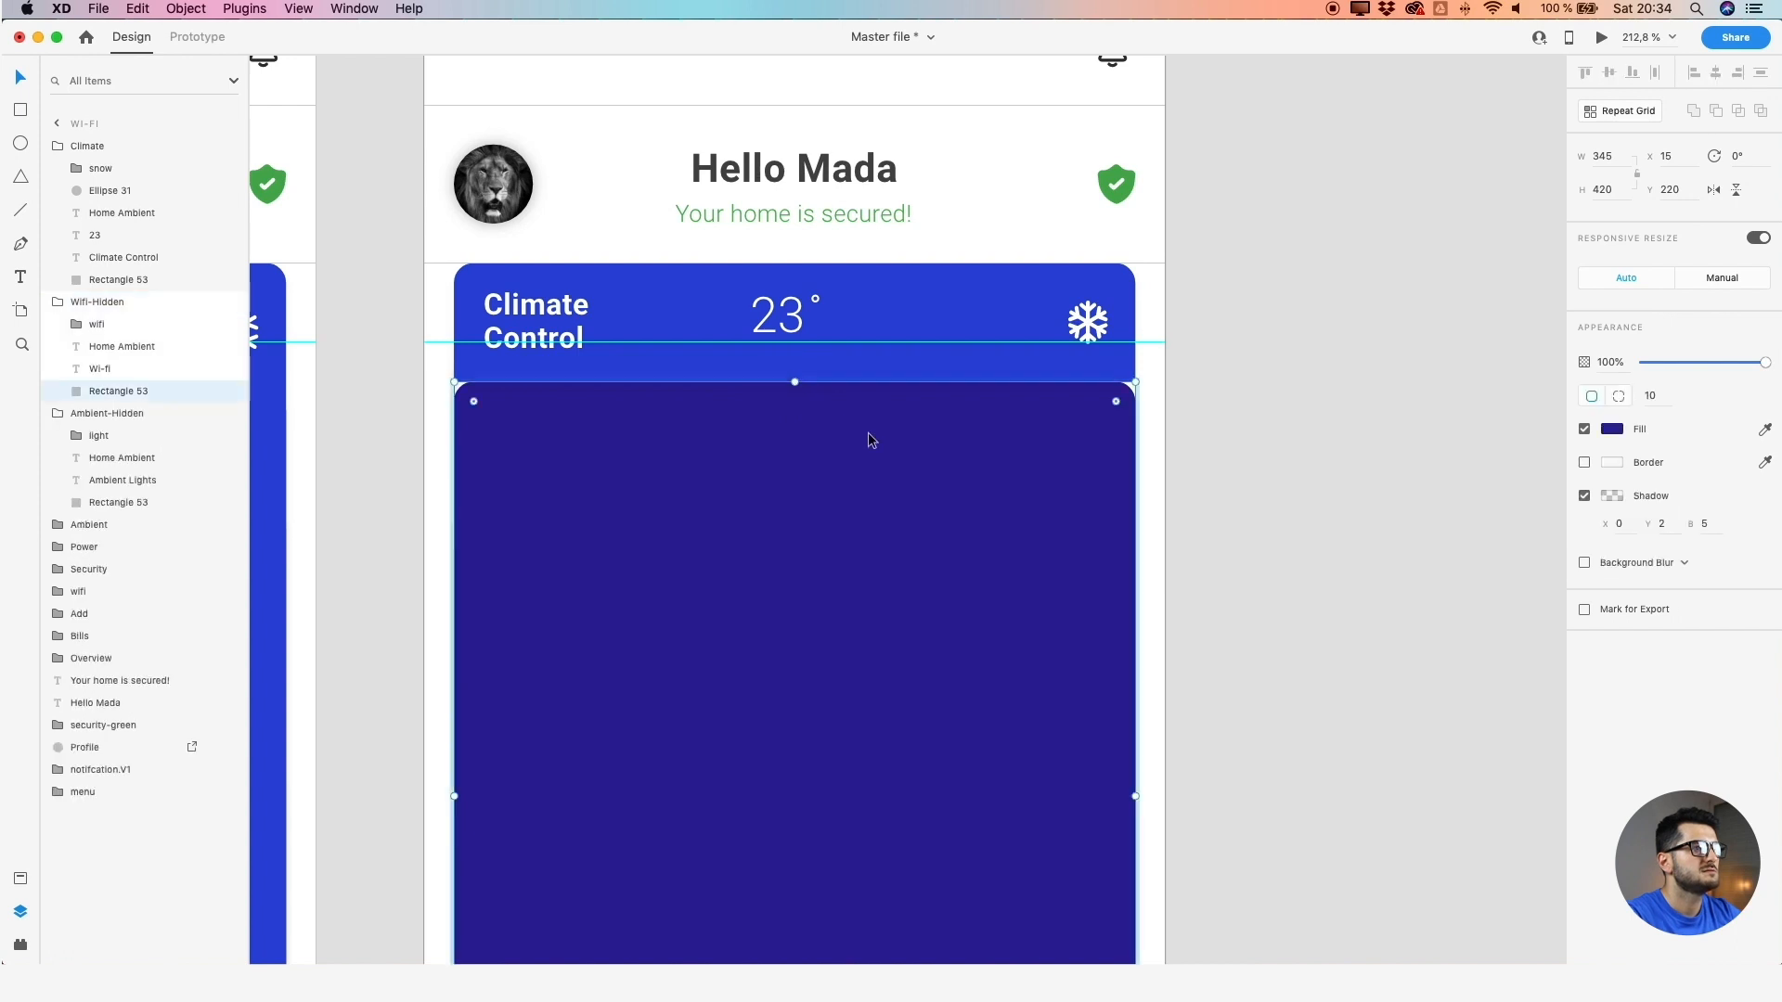
Switch the dark blue Wi-fi card's background rectangle to individual corner radii and set both top corners to 0
click(1620, 397)
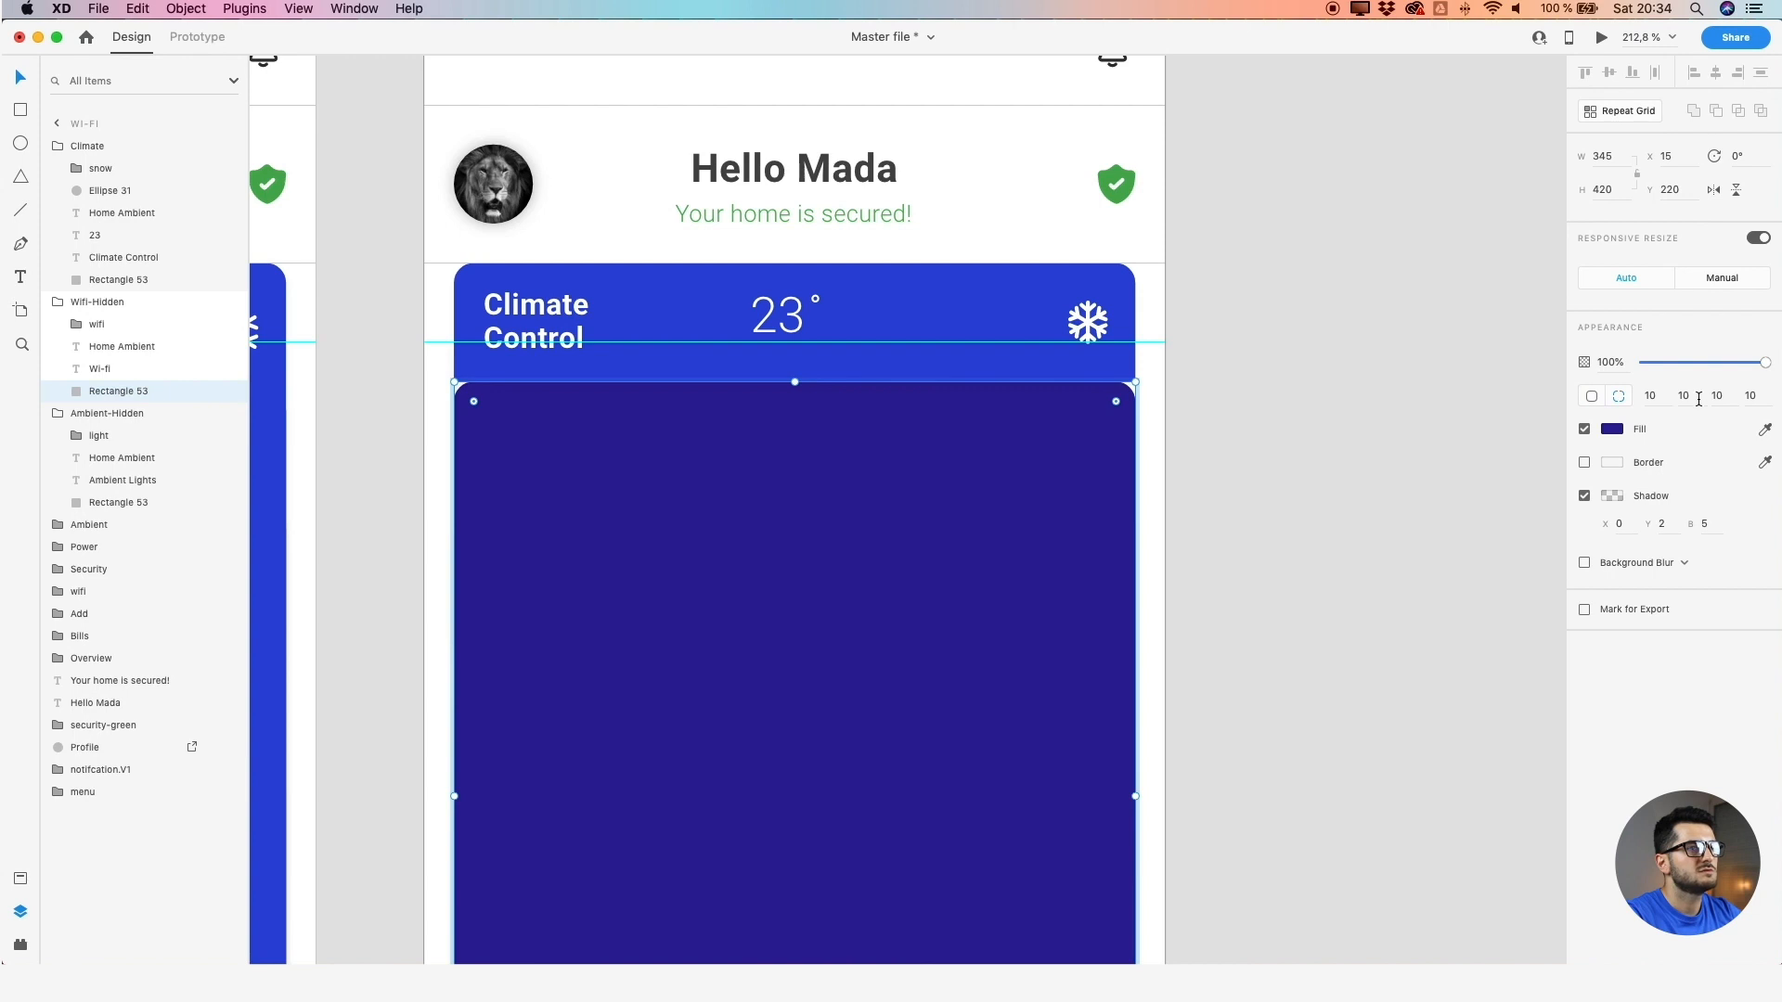
click(1656, 396)
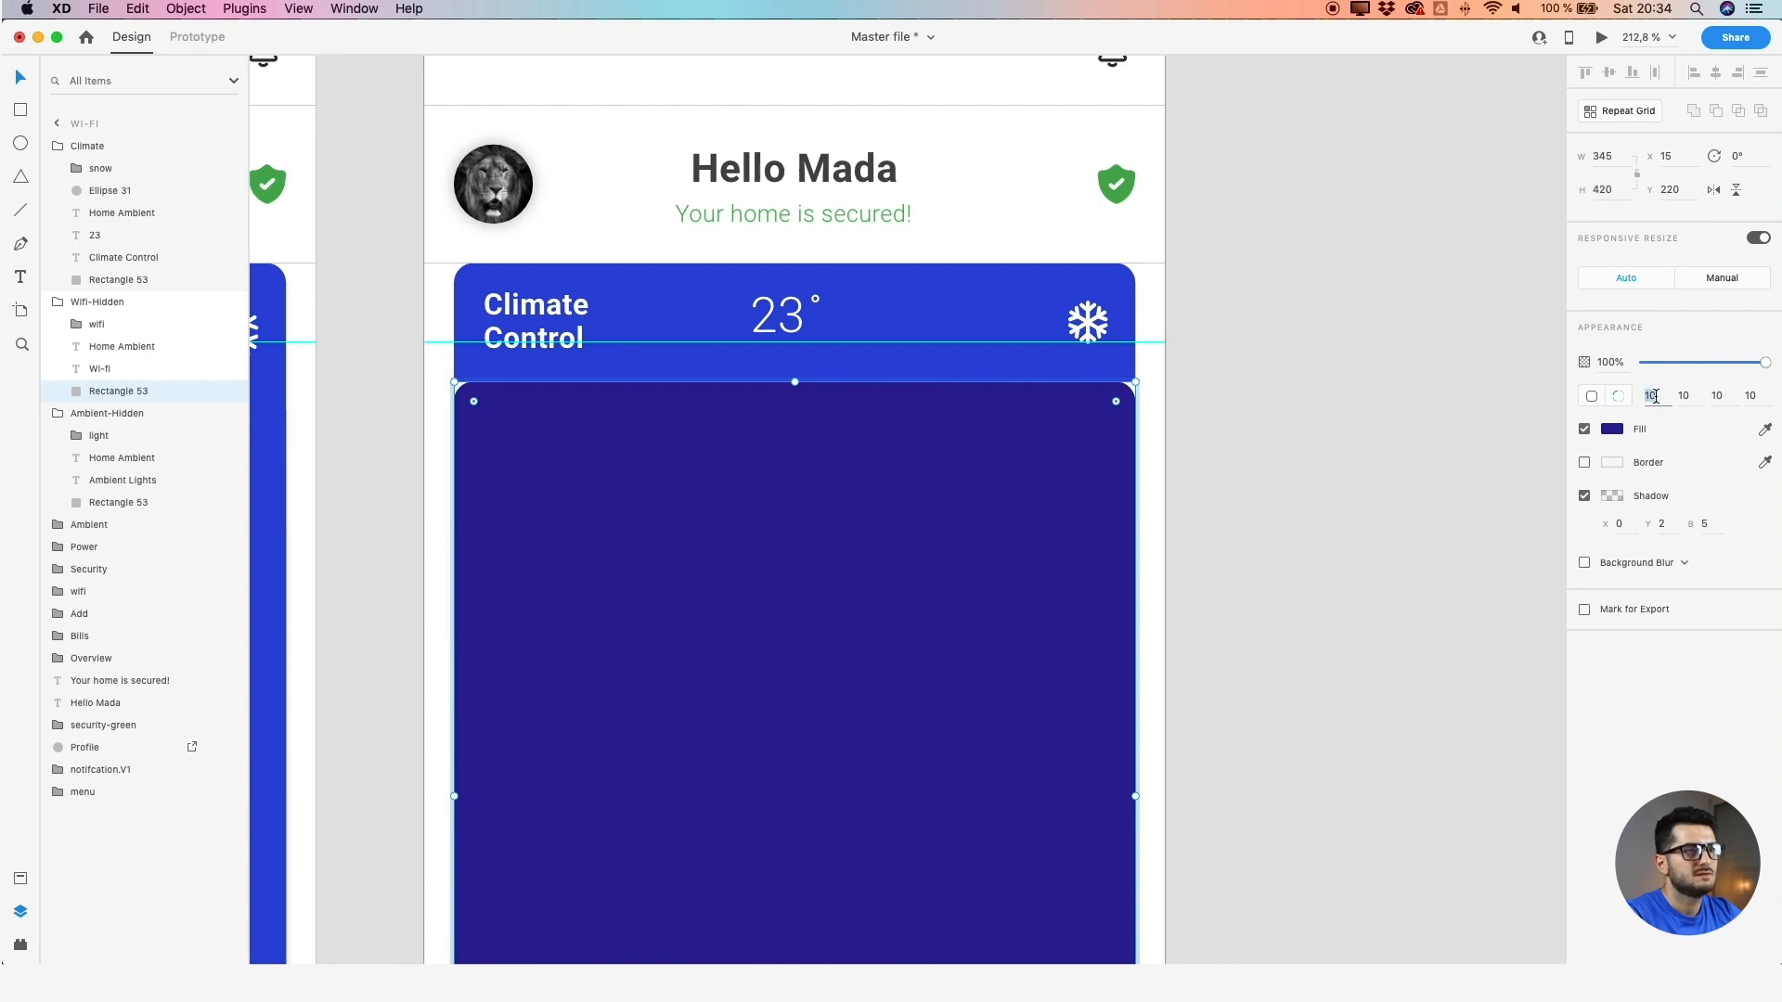
text(0)
key(Return)
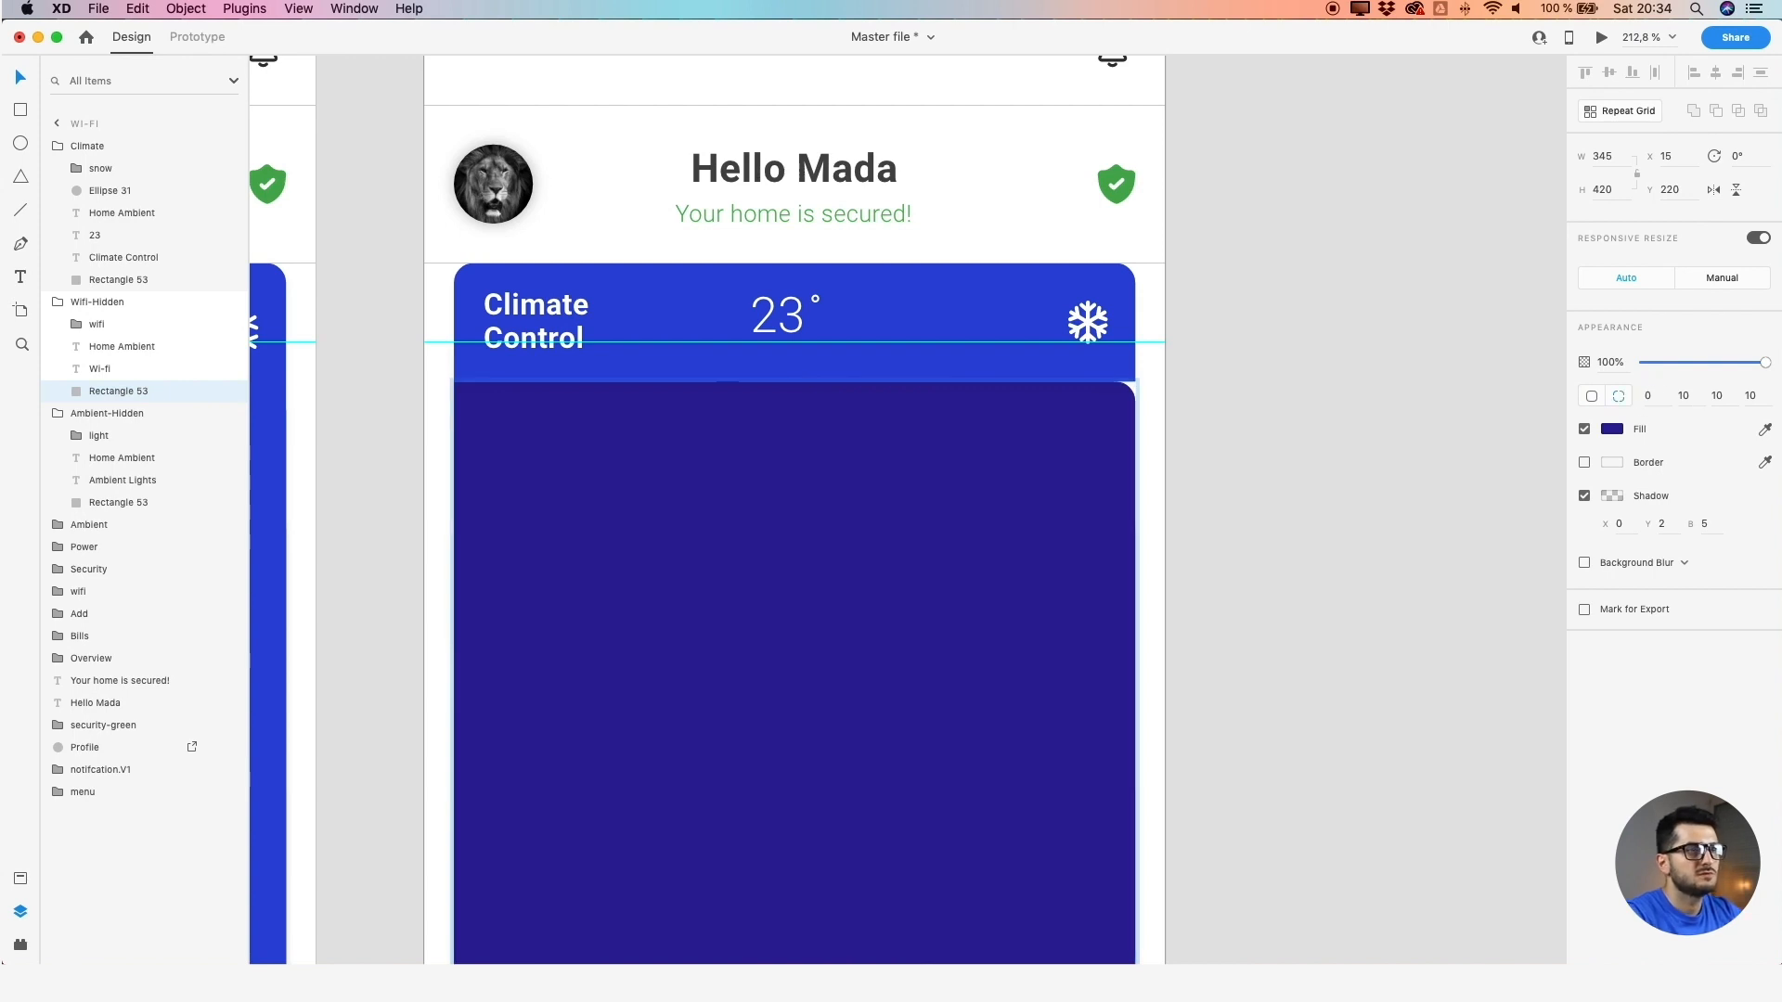
click(1684, 396)
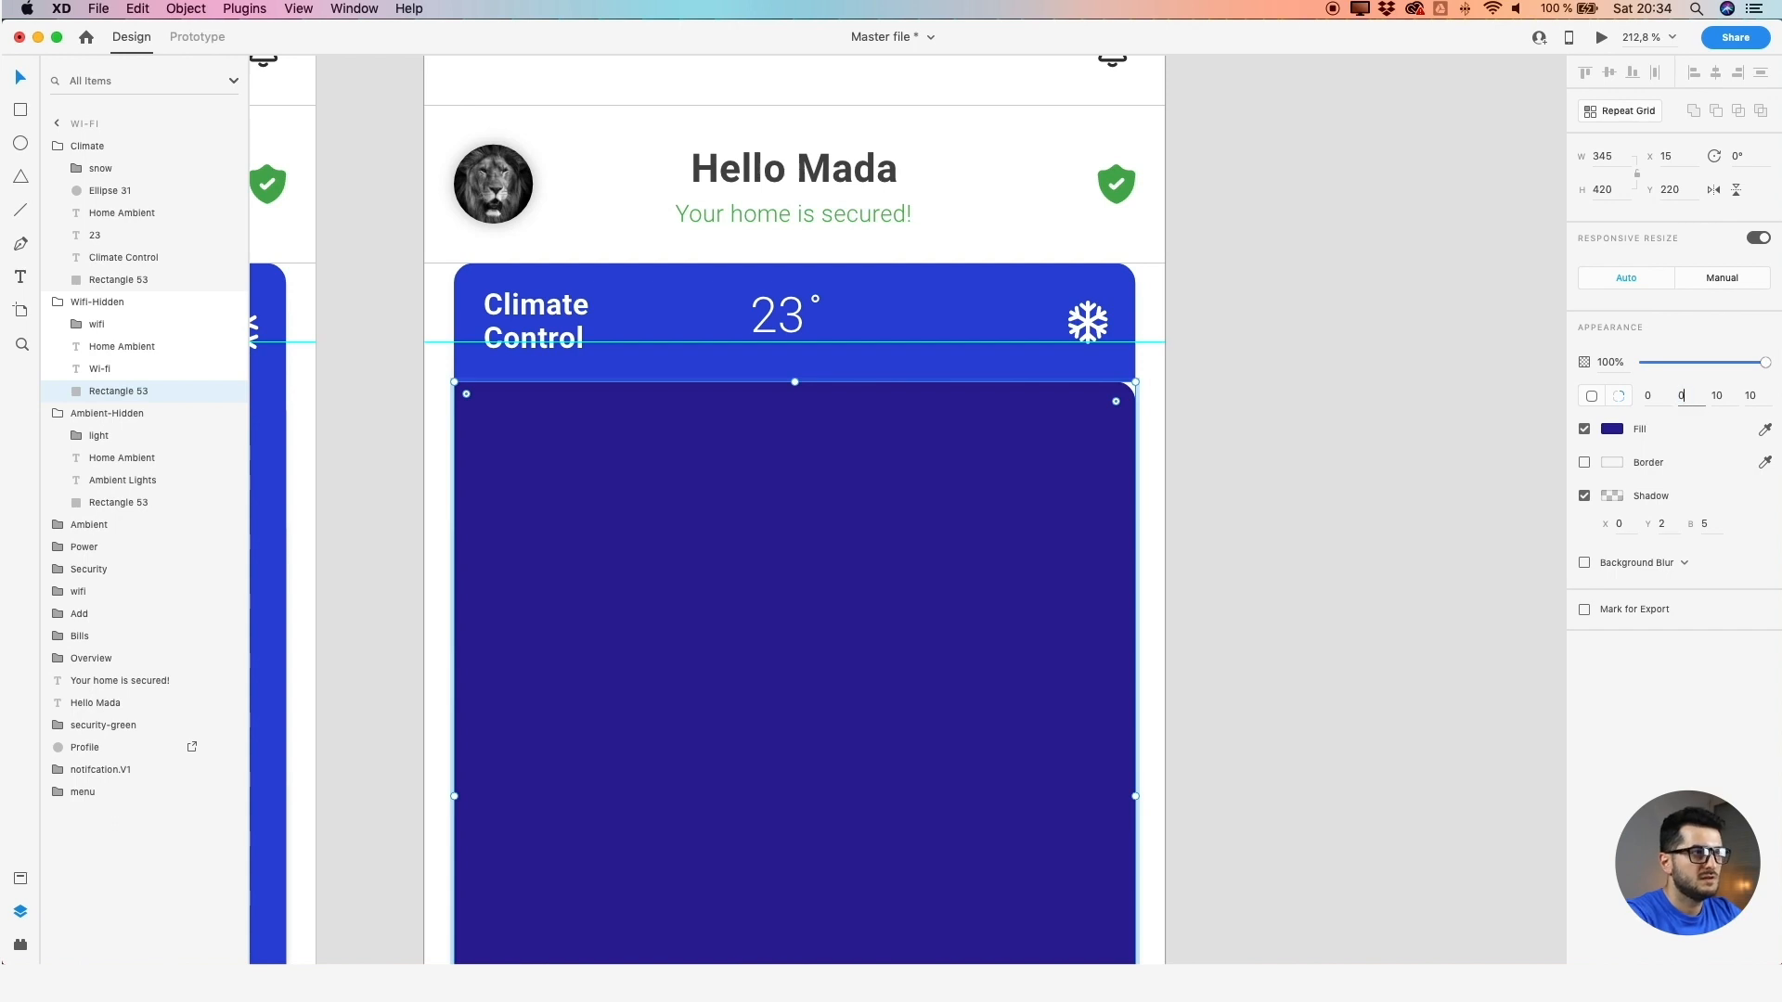
key(Return)
click(1297, 374)
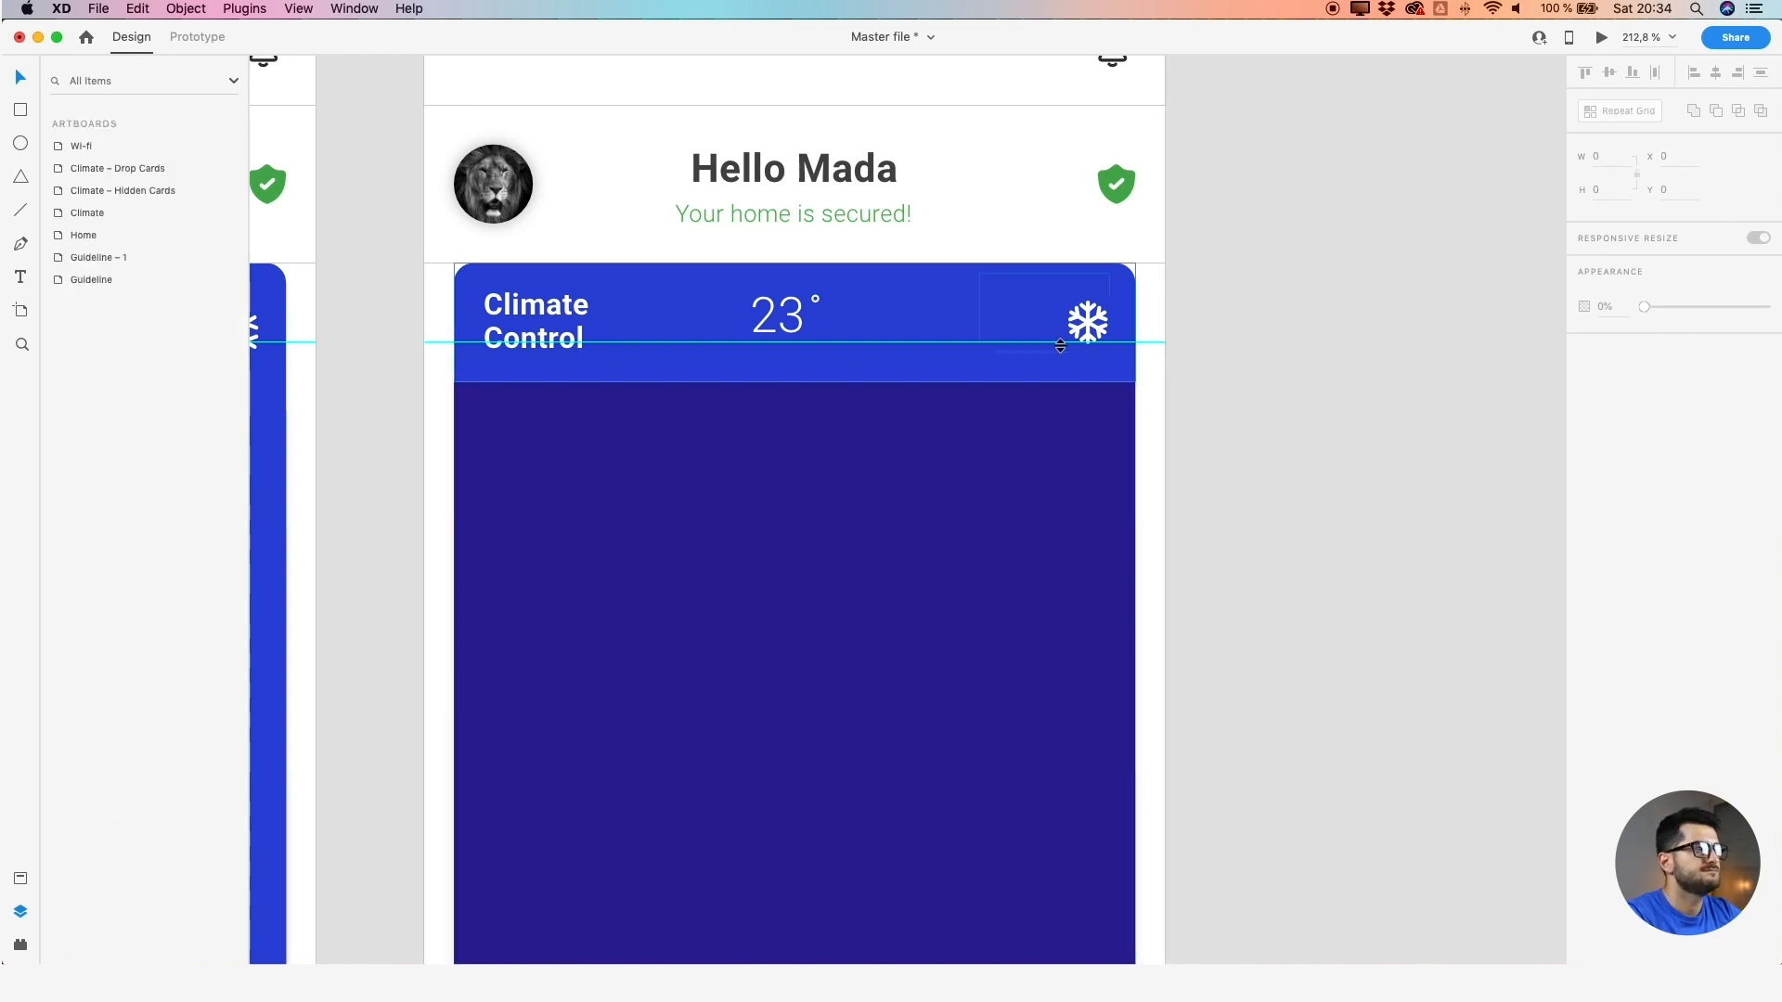
Move the Wi-fi title straight up to the upper part of the dark blue card, at X 30, Y 243
scroll(991, 340, down, 3)
click(1328, 390)
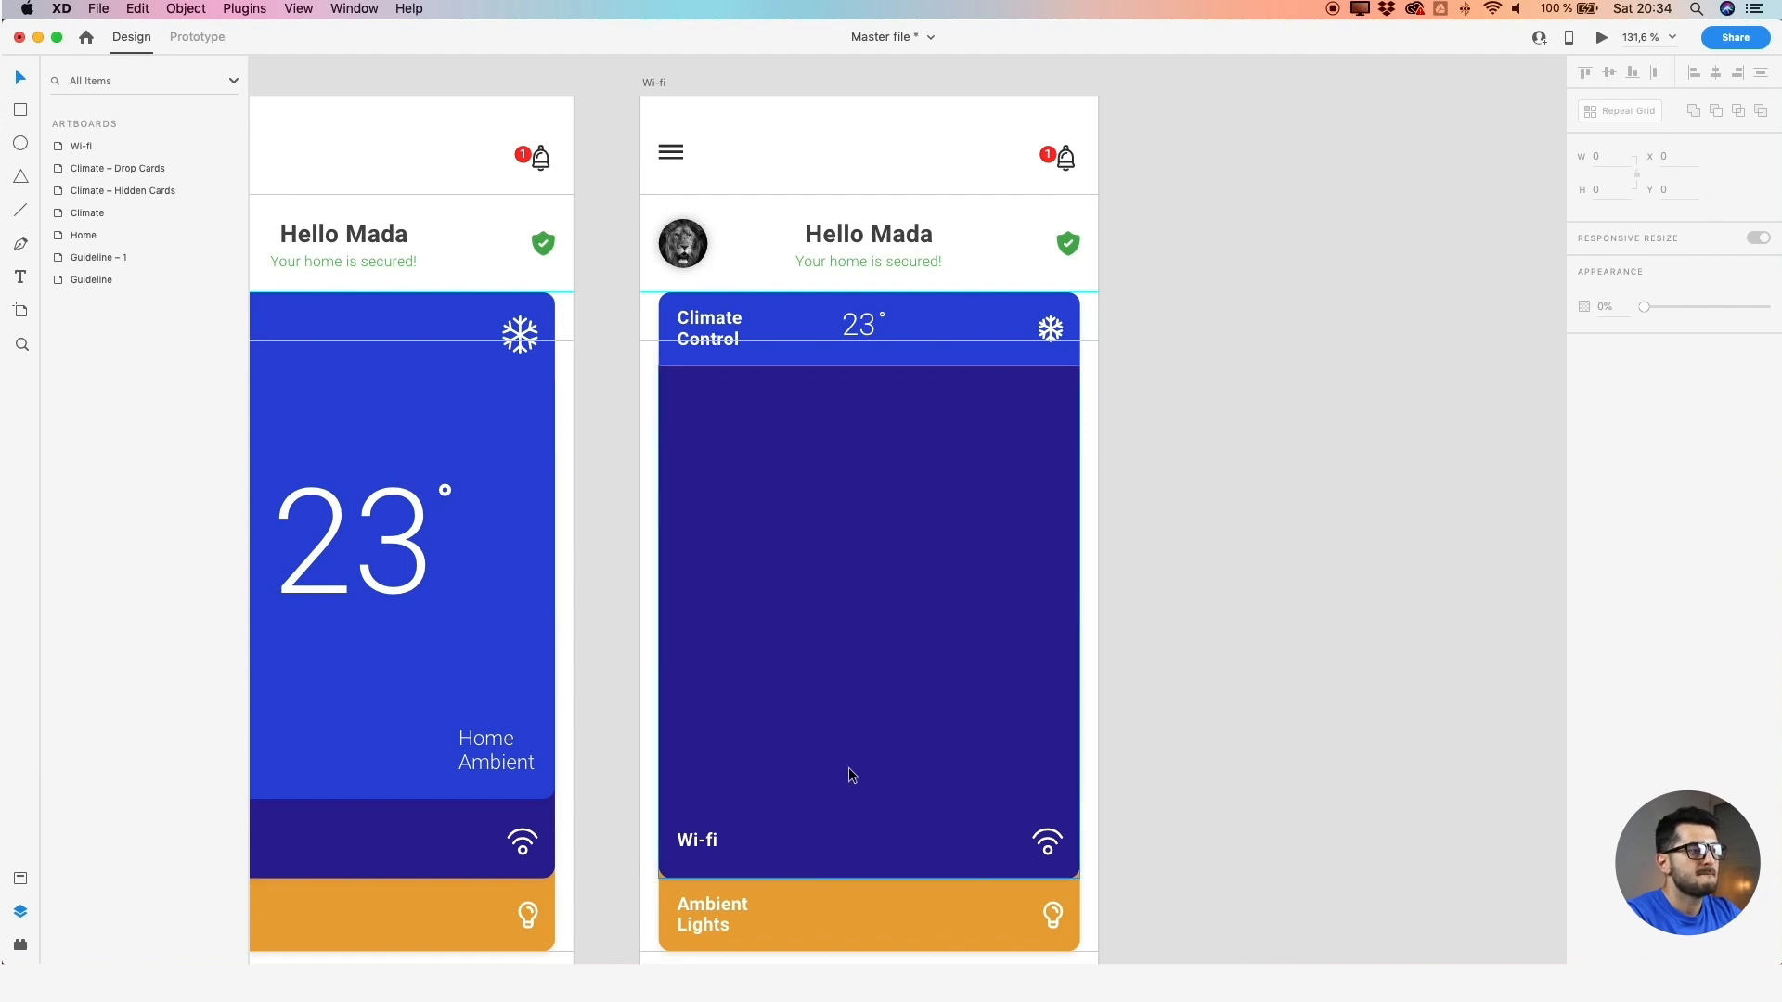
double_click(714, 847)
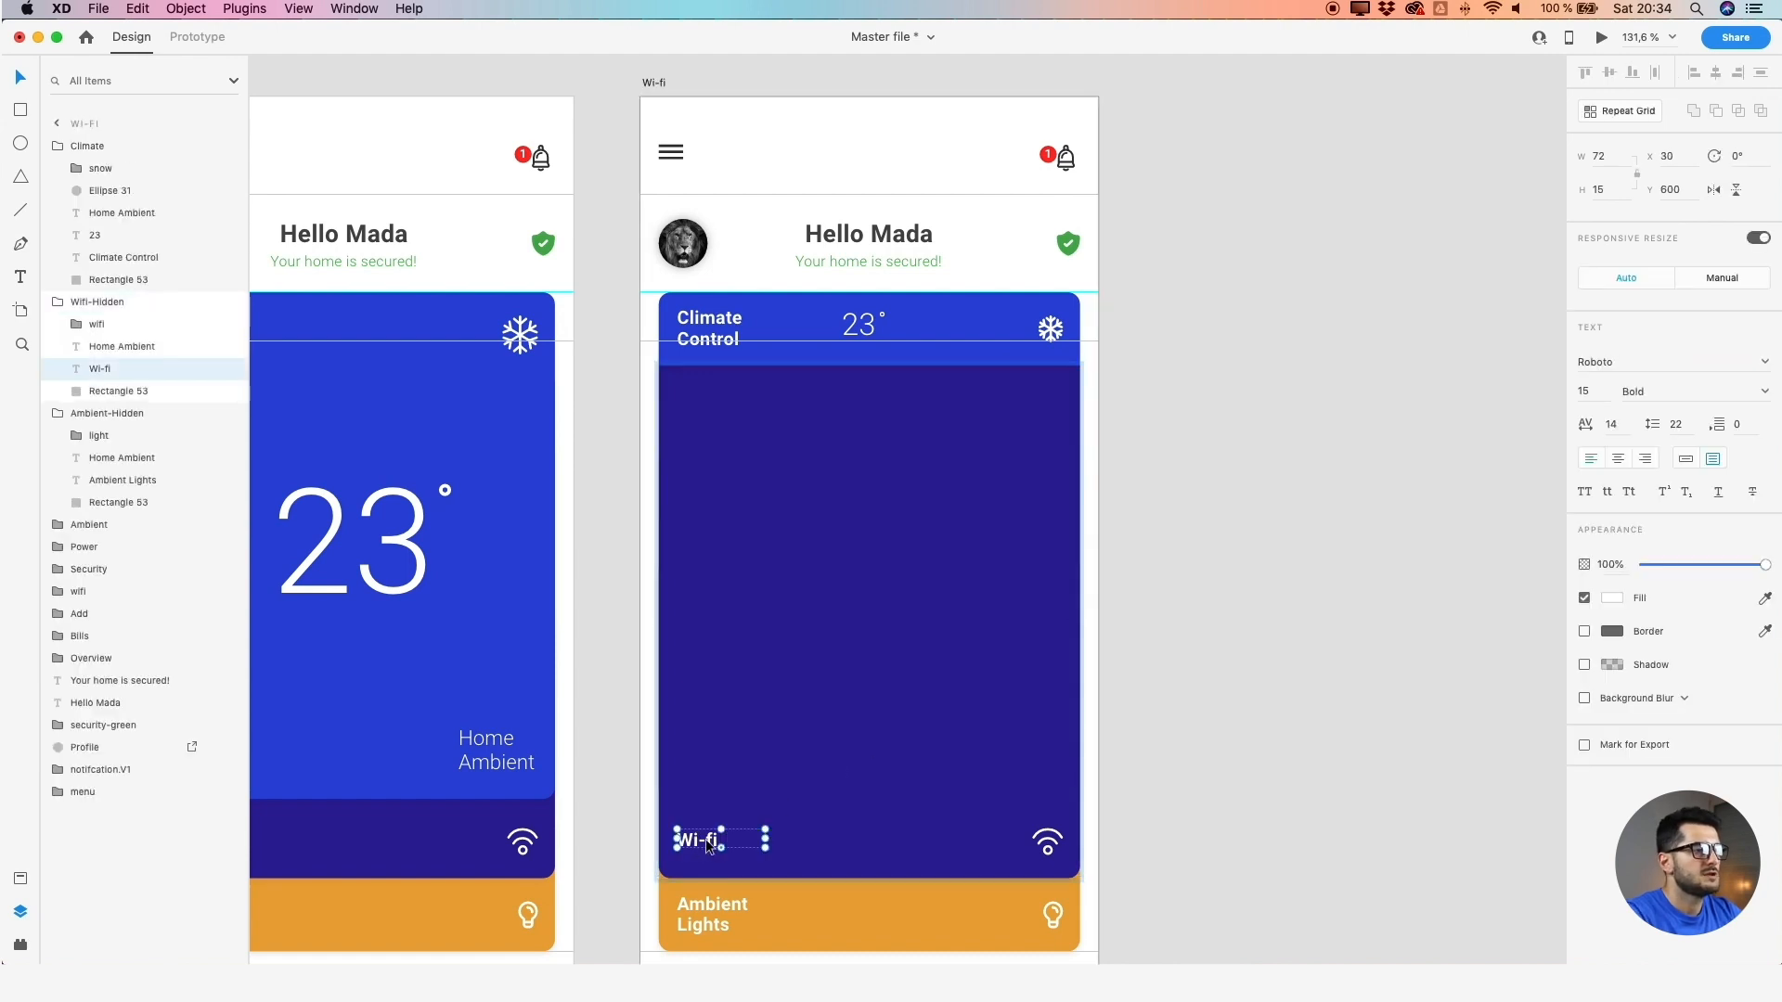
drag(705, 841, 1010, 470)
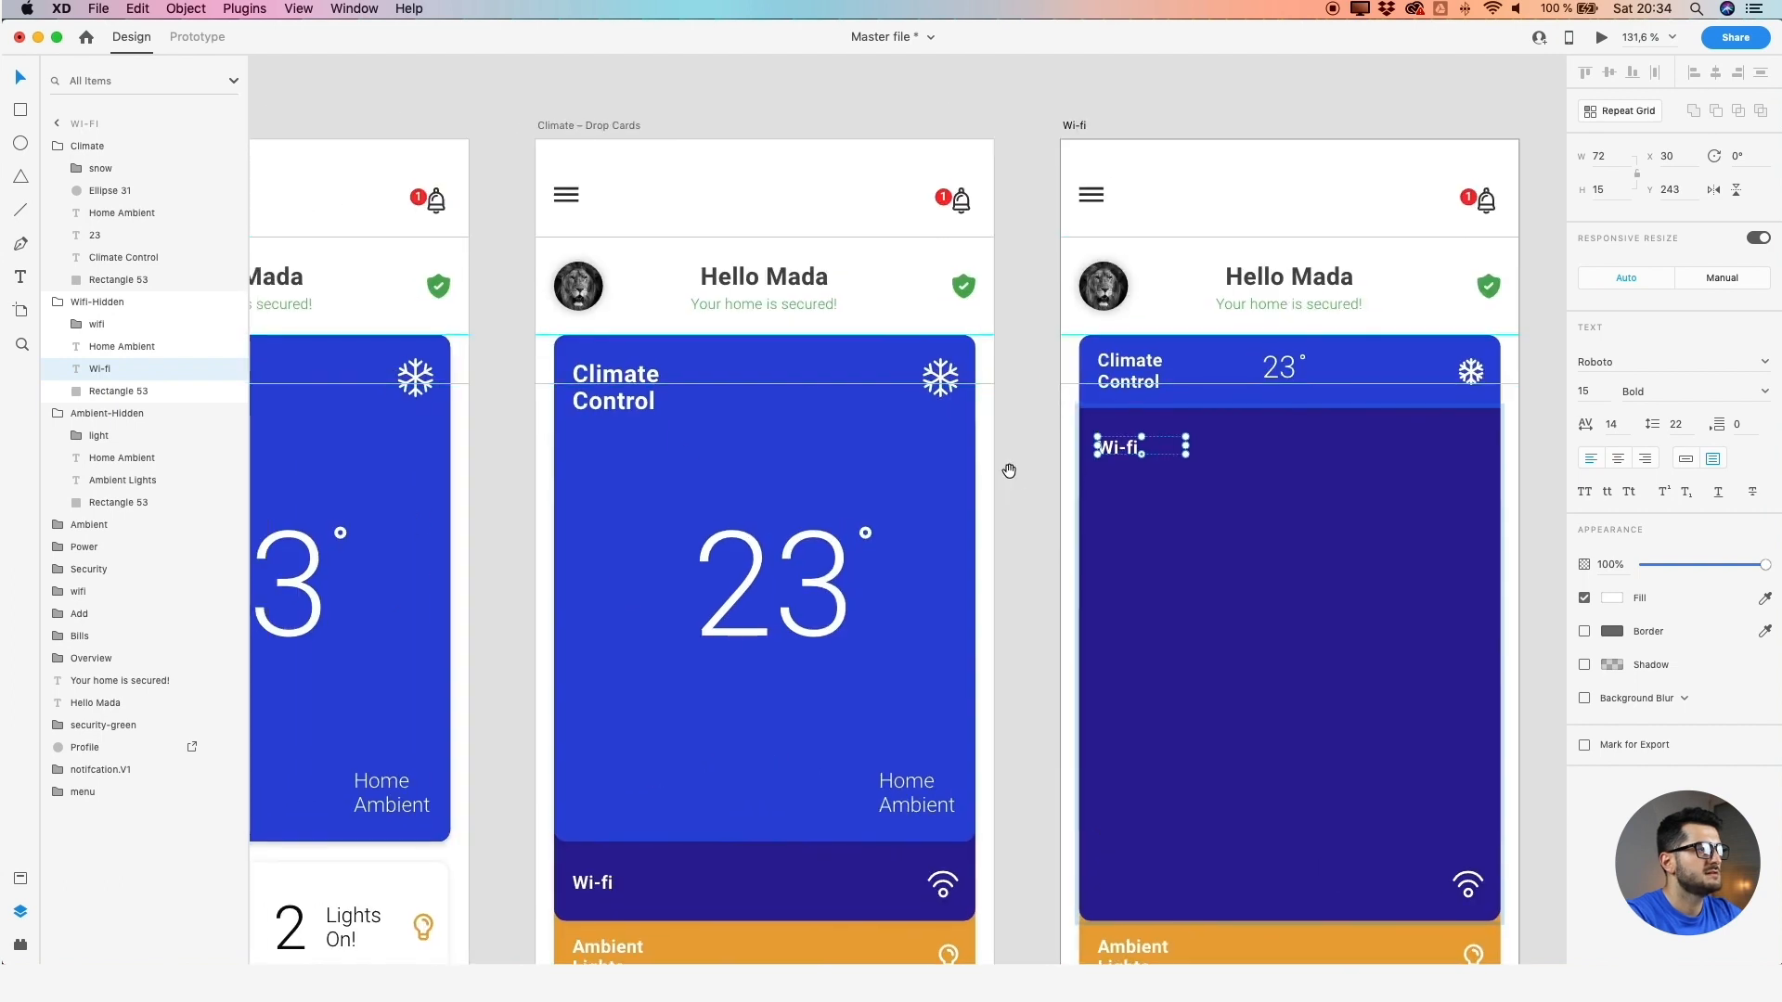
Set the Wi-fi title's font size to 20, matching the Climate Control title on the Climate – Drop Cards artboard
click(612, 408)
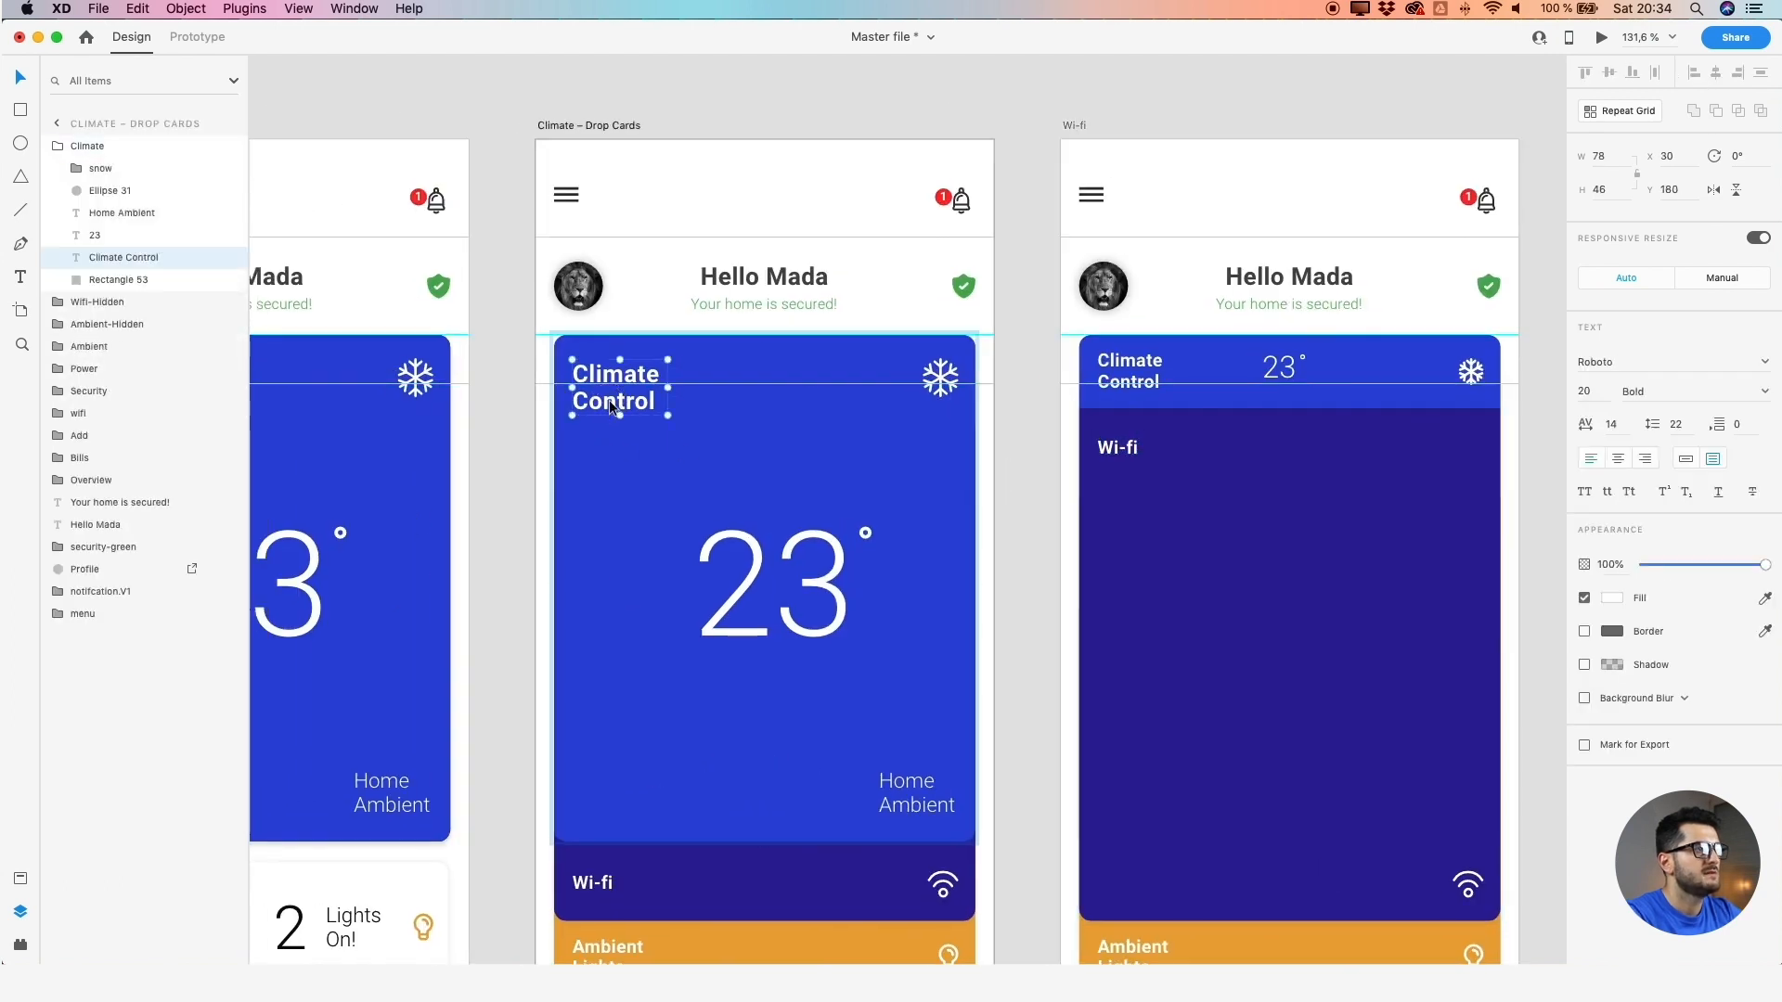
click(1112, 458)
double_click(1114, 450)
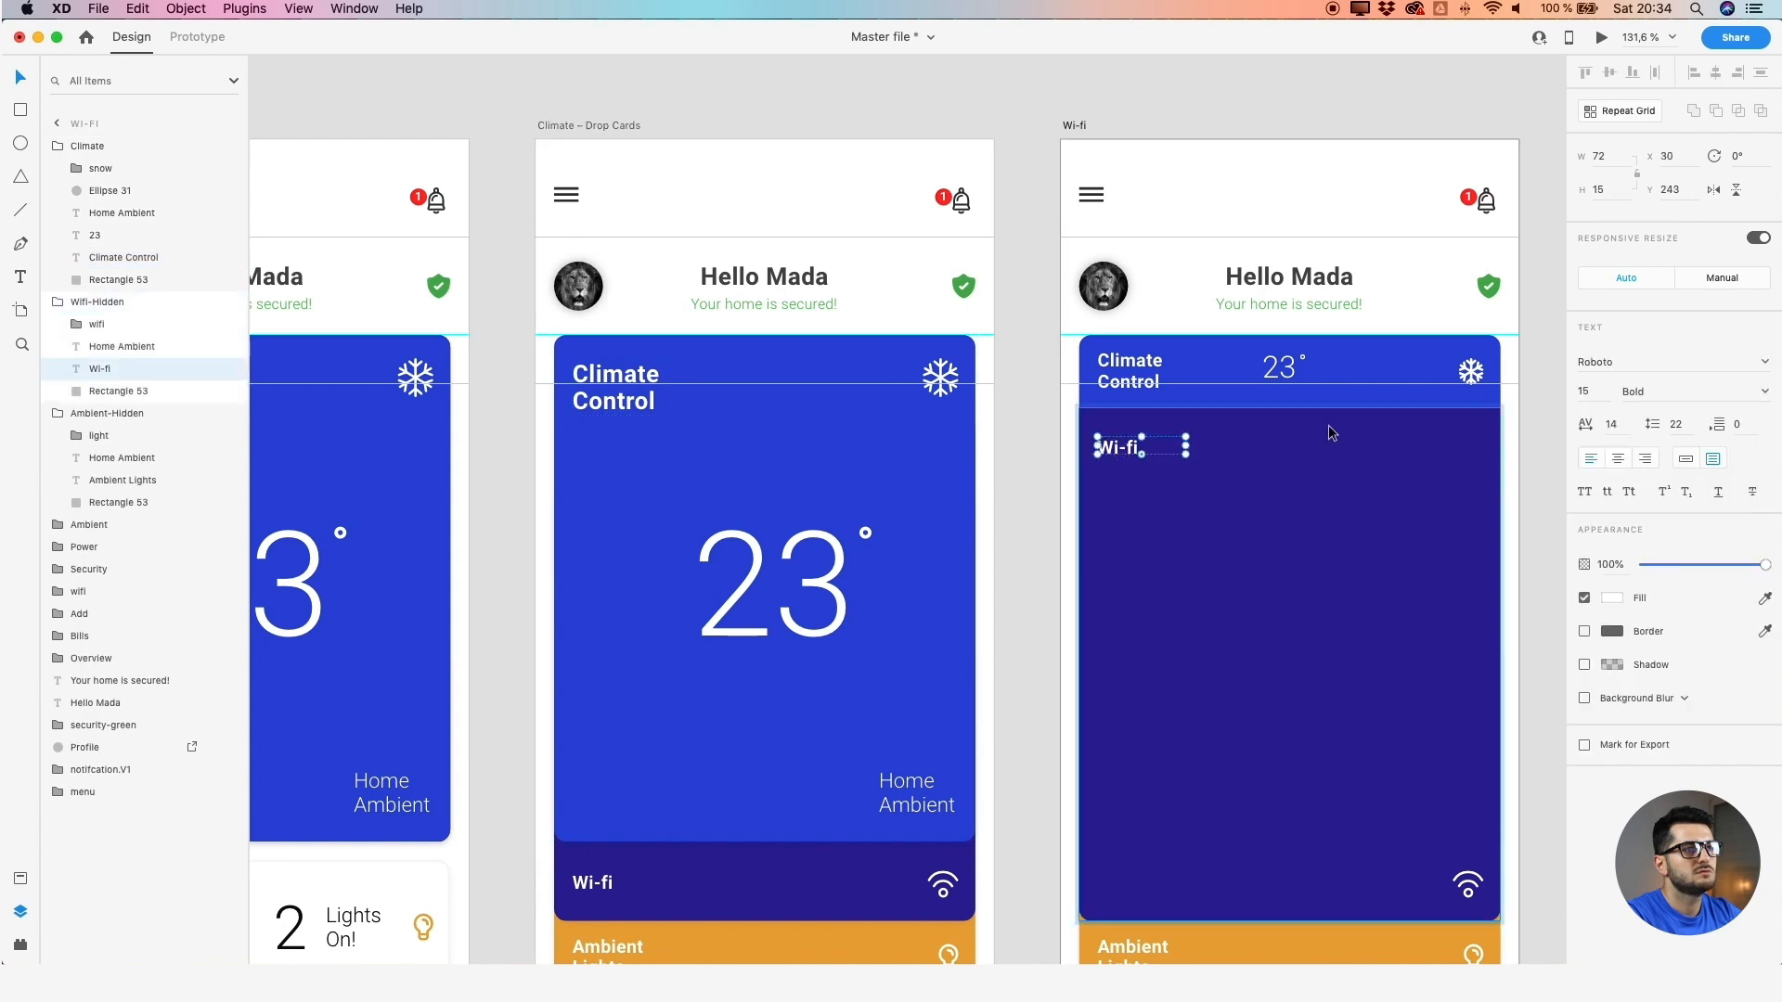
text(20)
key(Return)
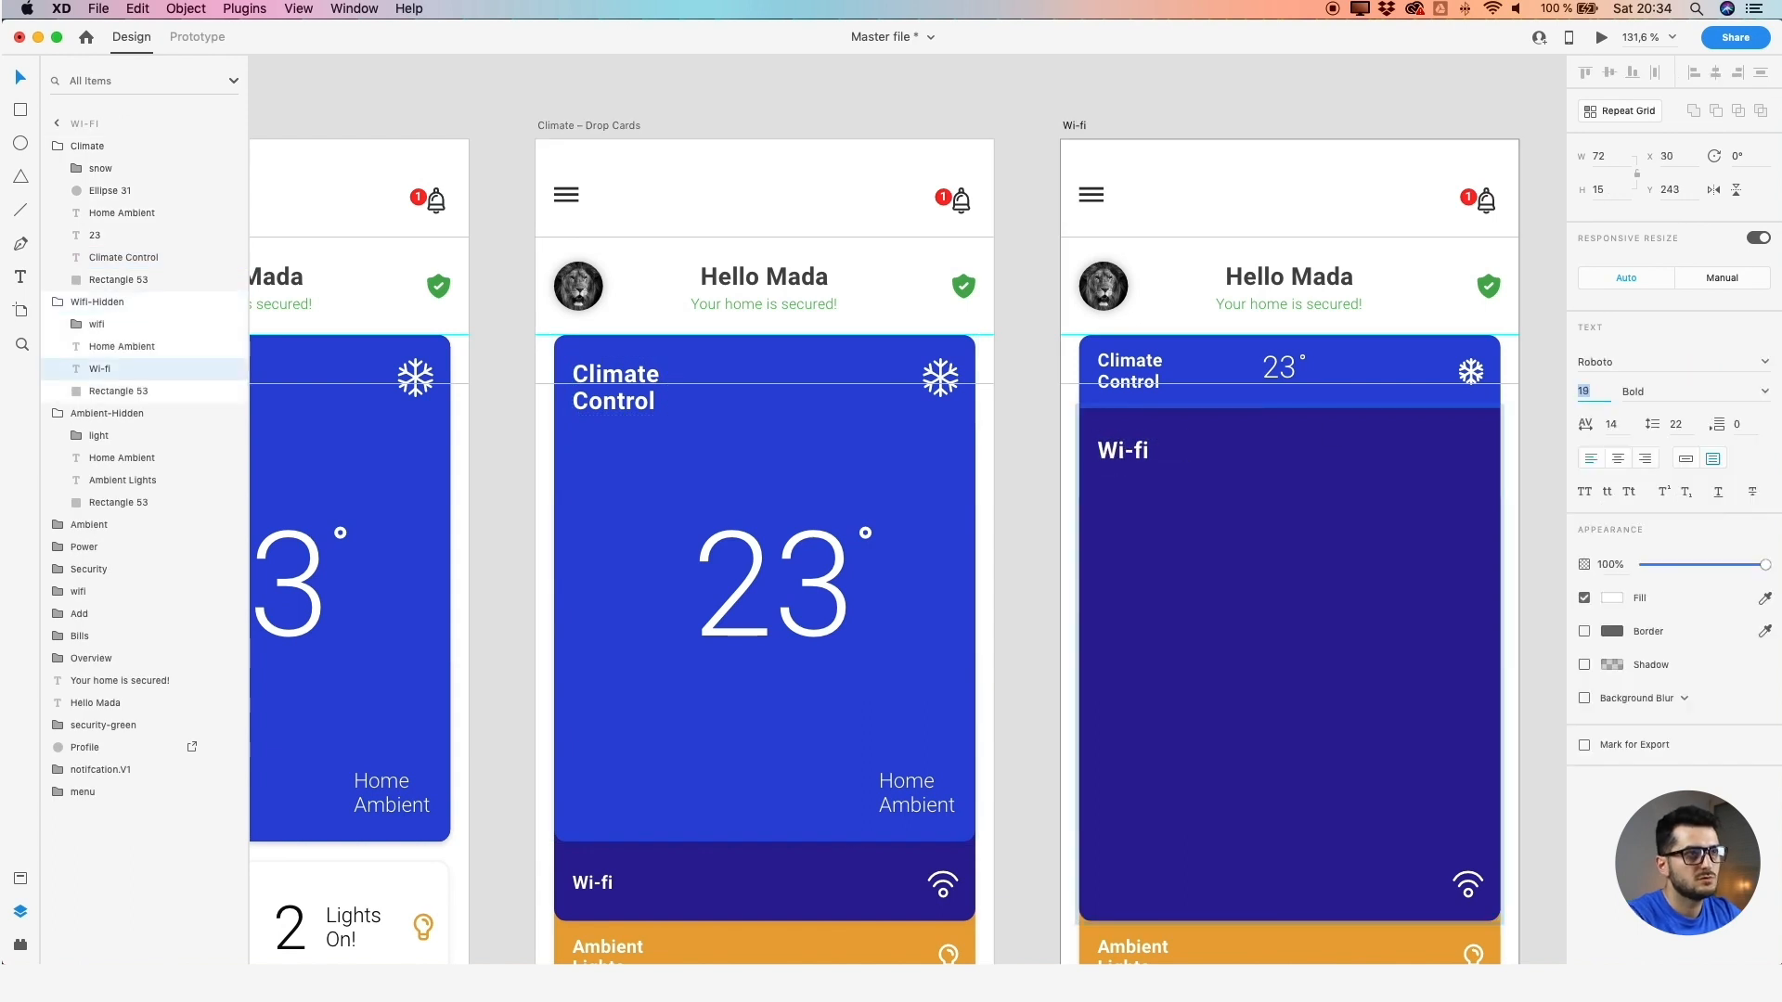
Resize the Wi-fi title's text box to 74 wide, try a height of 46, and reduce the height to about 24
click(641, 395)
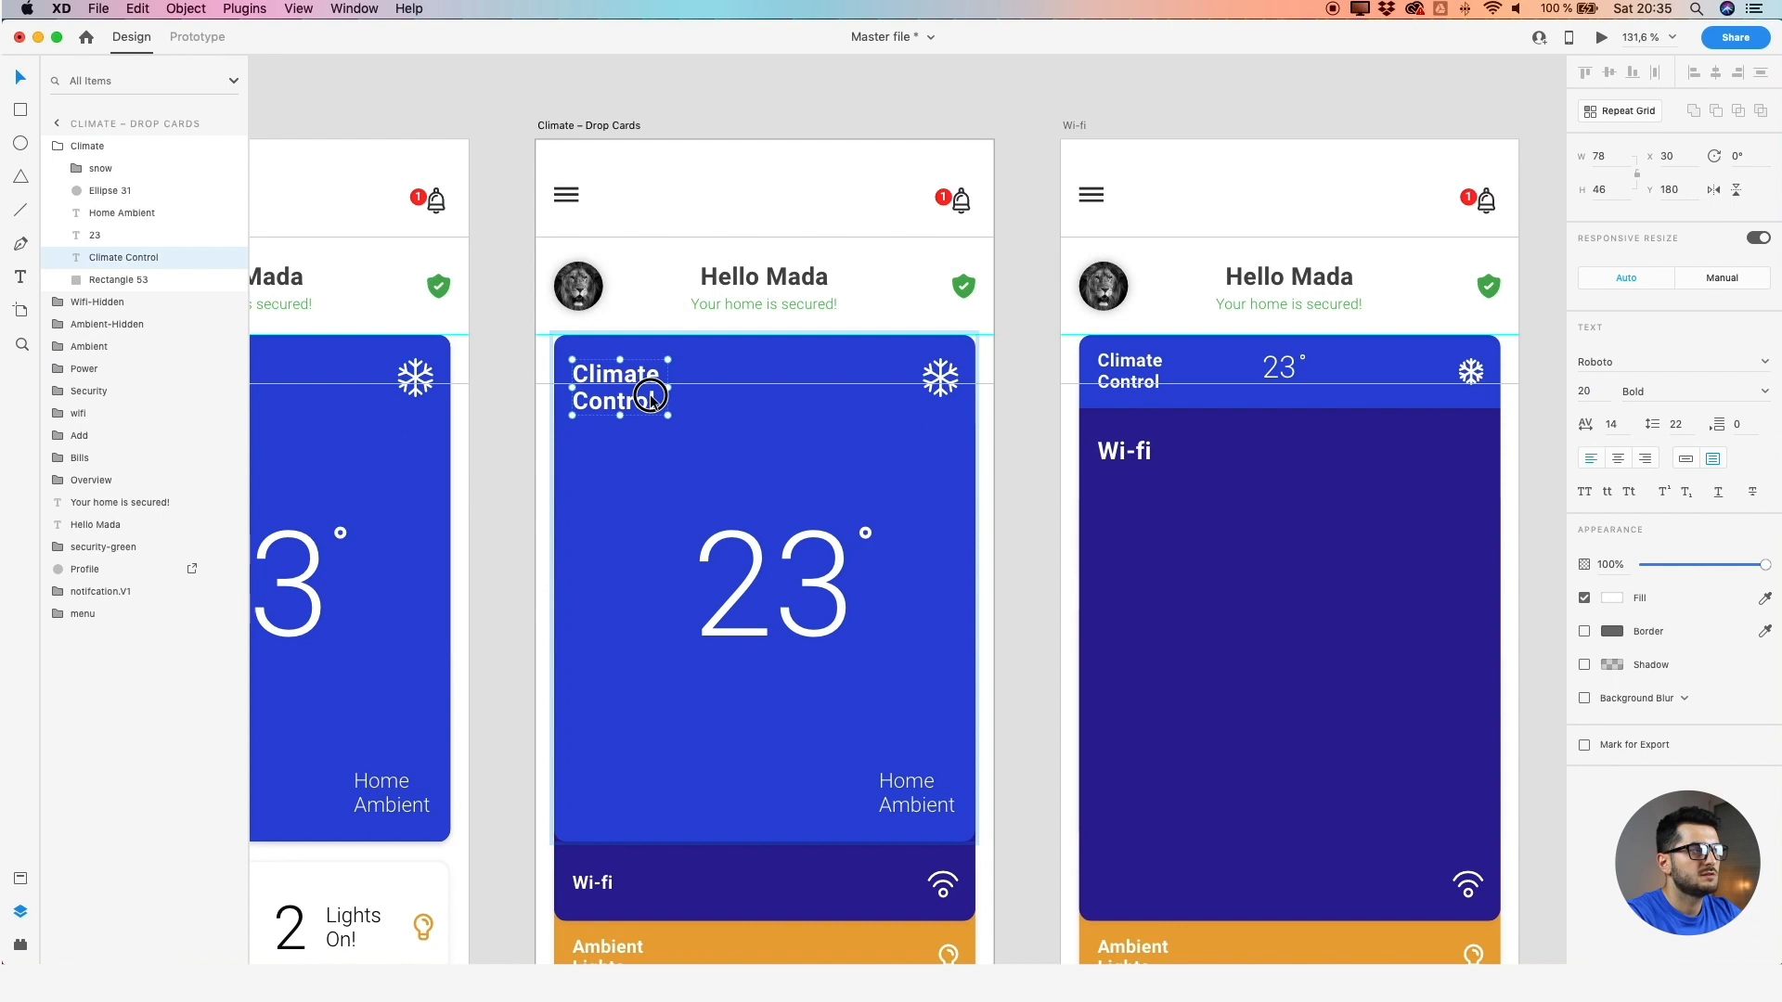
click(1132, 453)
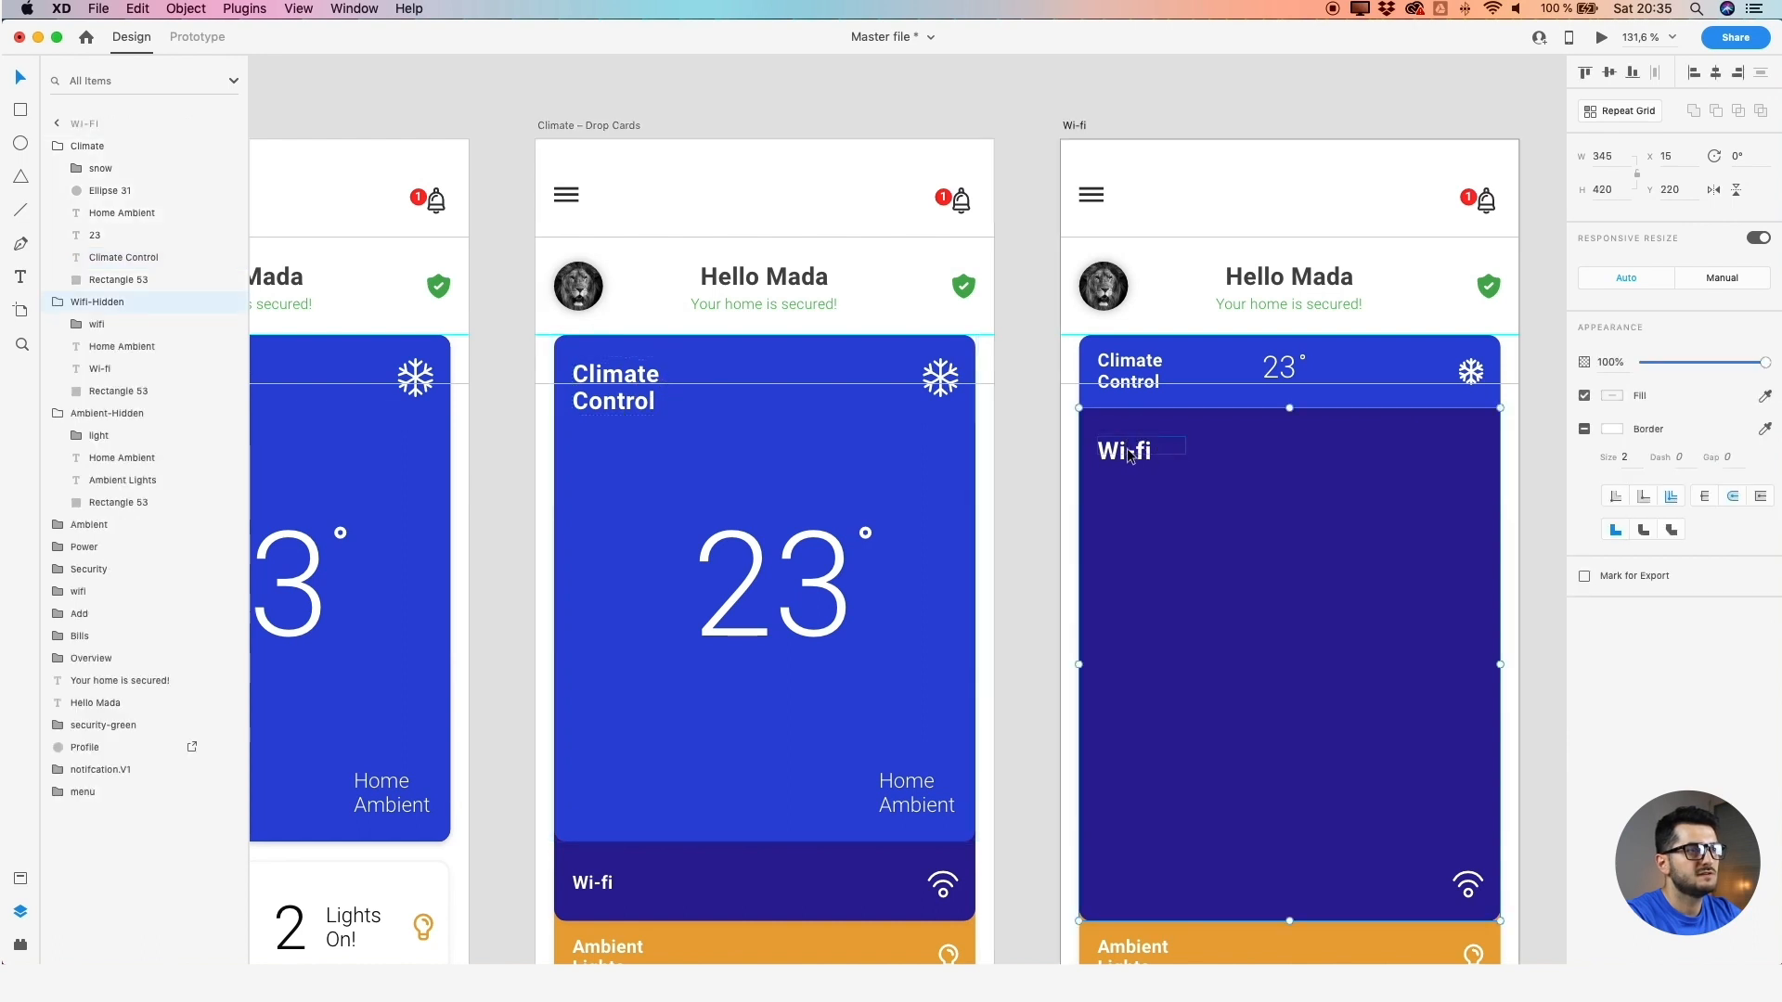
double_click(1132, 453)
drag(1187, 455, 1188, 486)
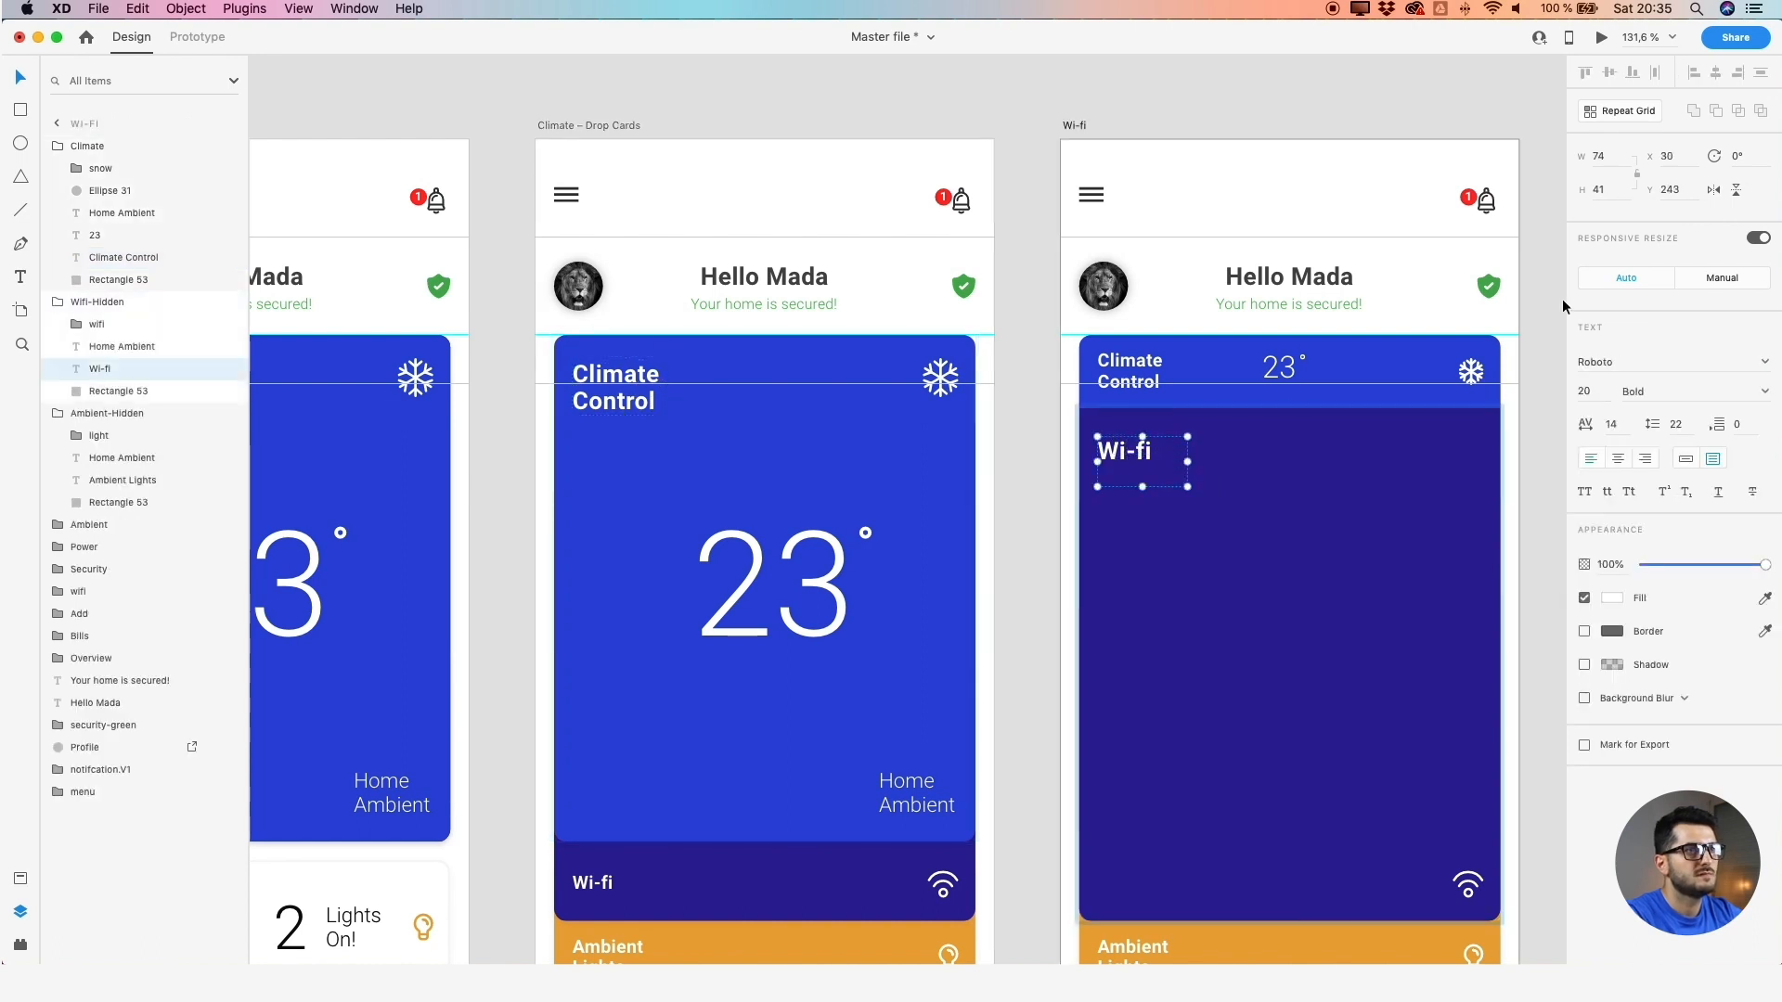
click(1624, 195)
text(46)
key(Return)
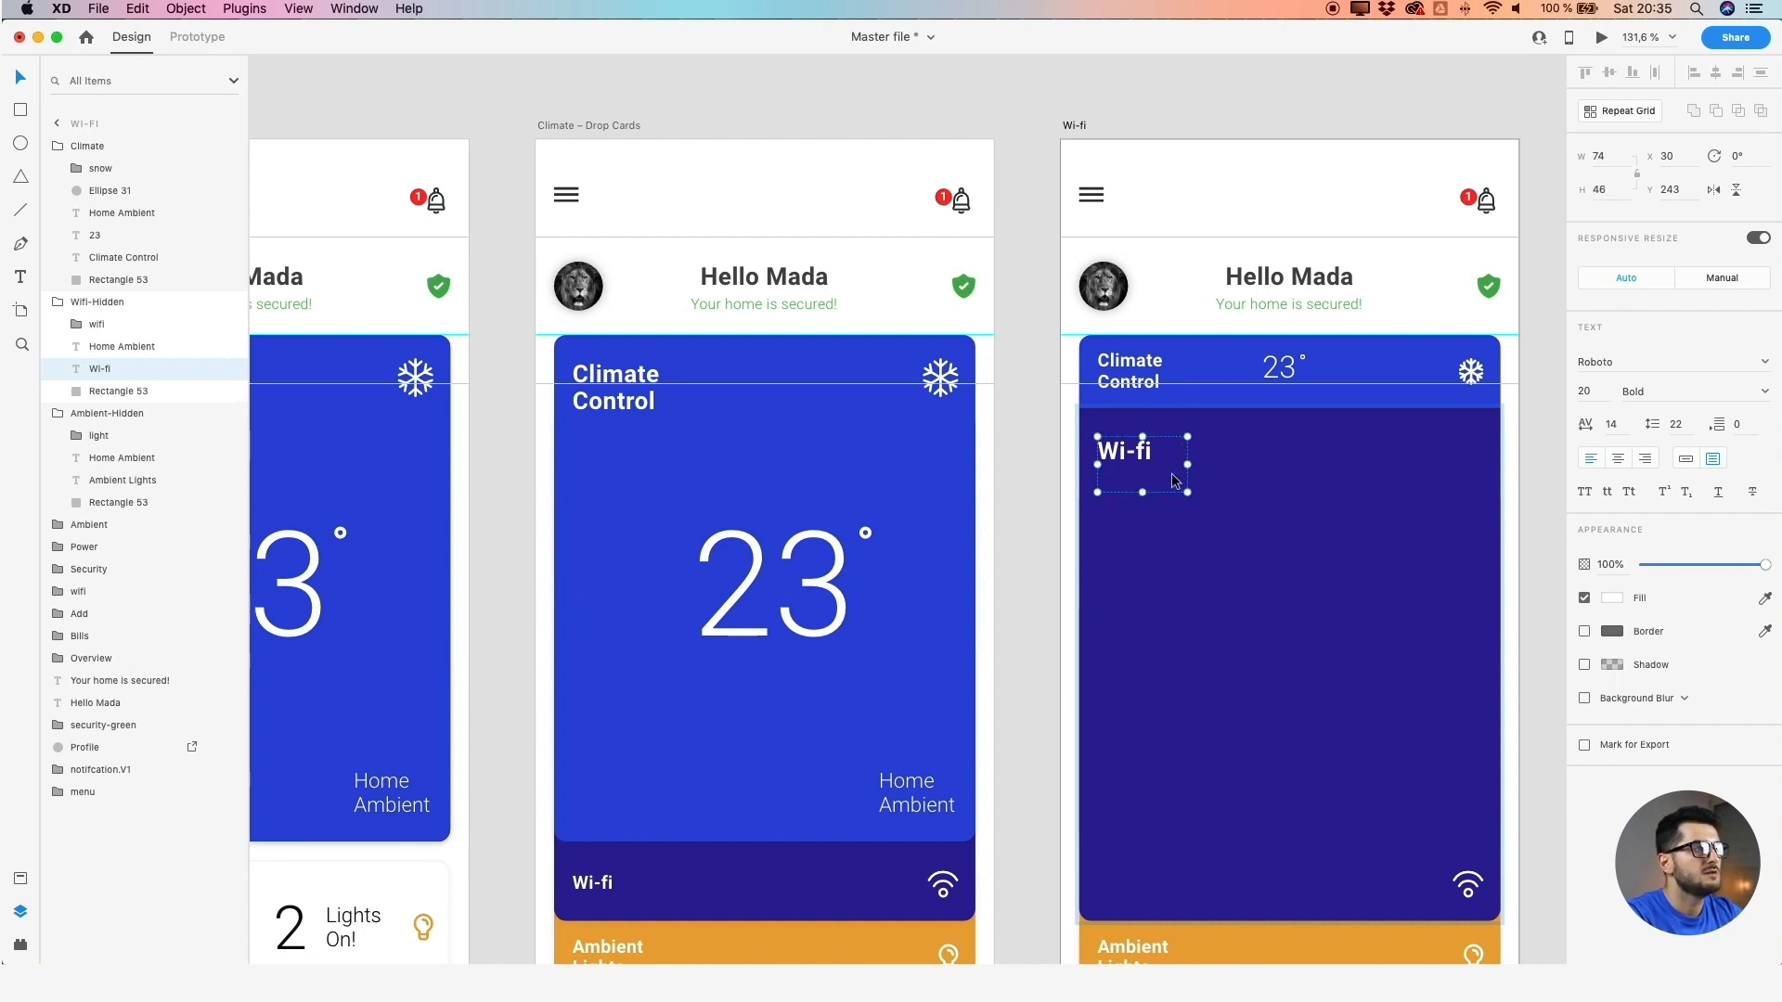
drag(1144, 494, 1151, 466)
Move the wifi icon to the upper right of the dark blue card, at X 322, Y 240, level with the title
scroll(1046, 502, right, 5)
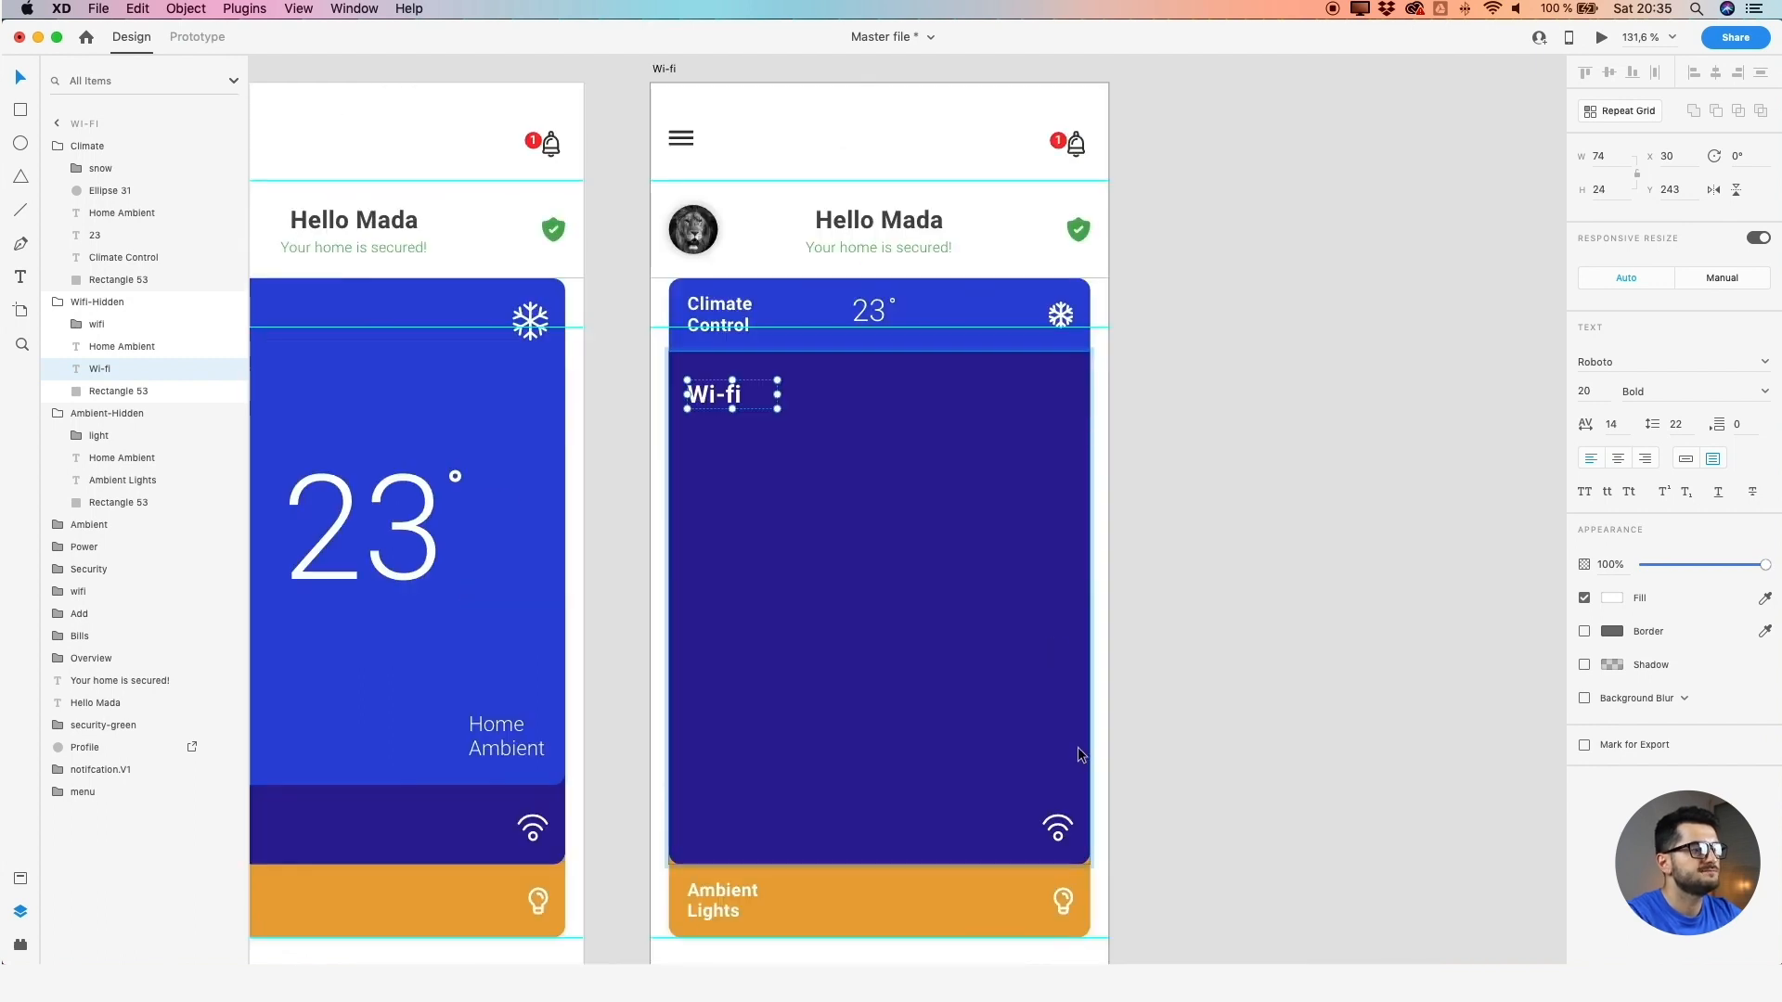
click(1061, 818)
click(1066, 845)
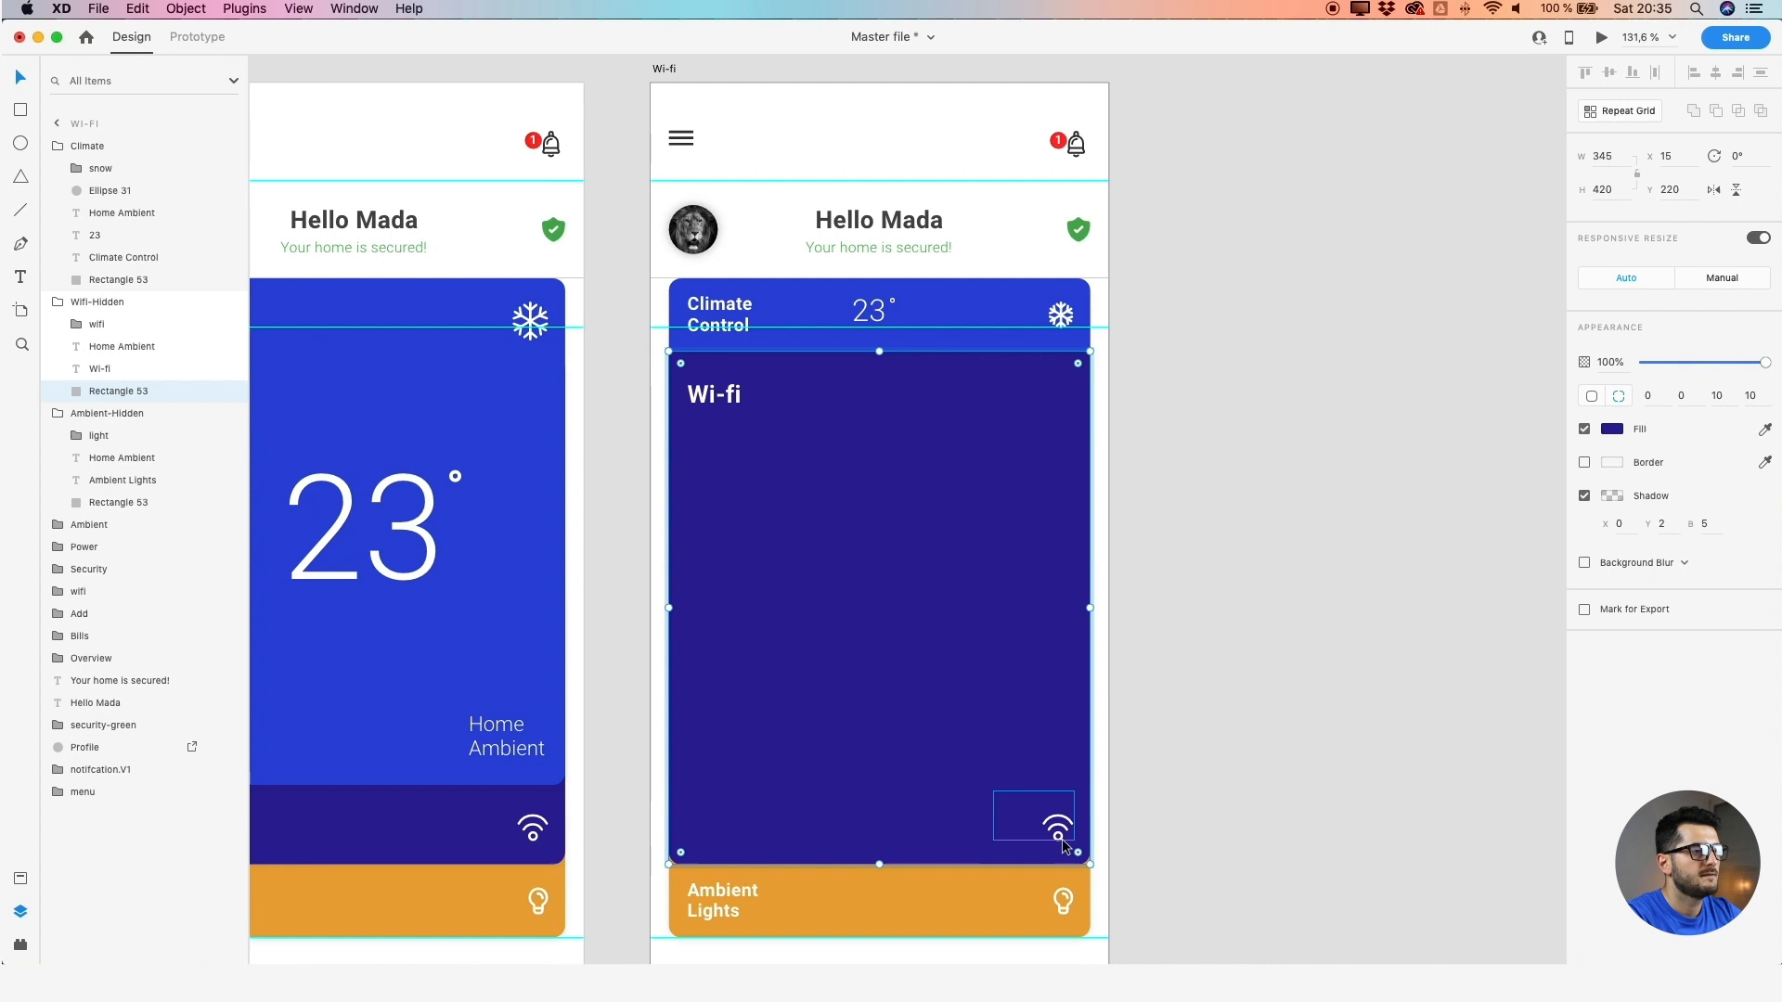
drag(1065, 844, 1060, 393)
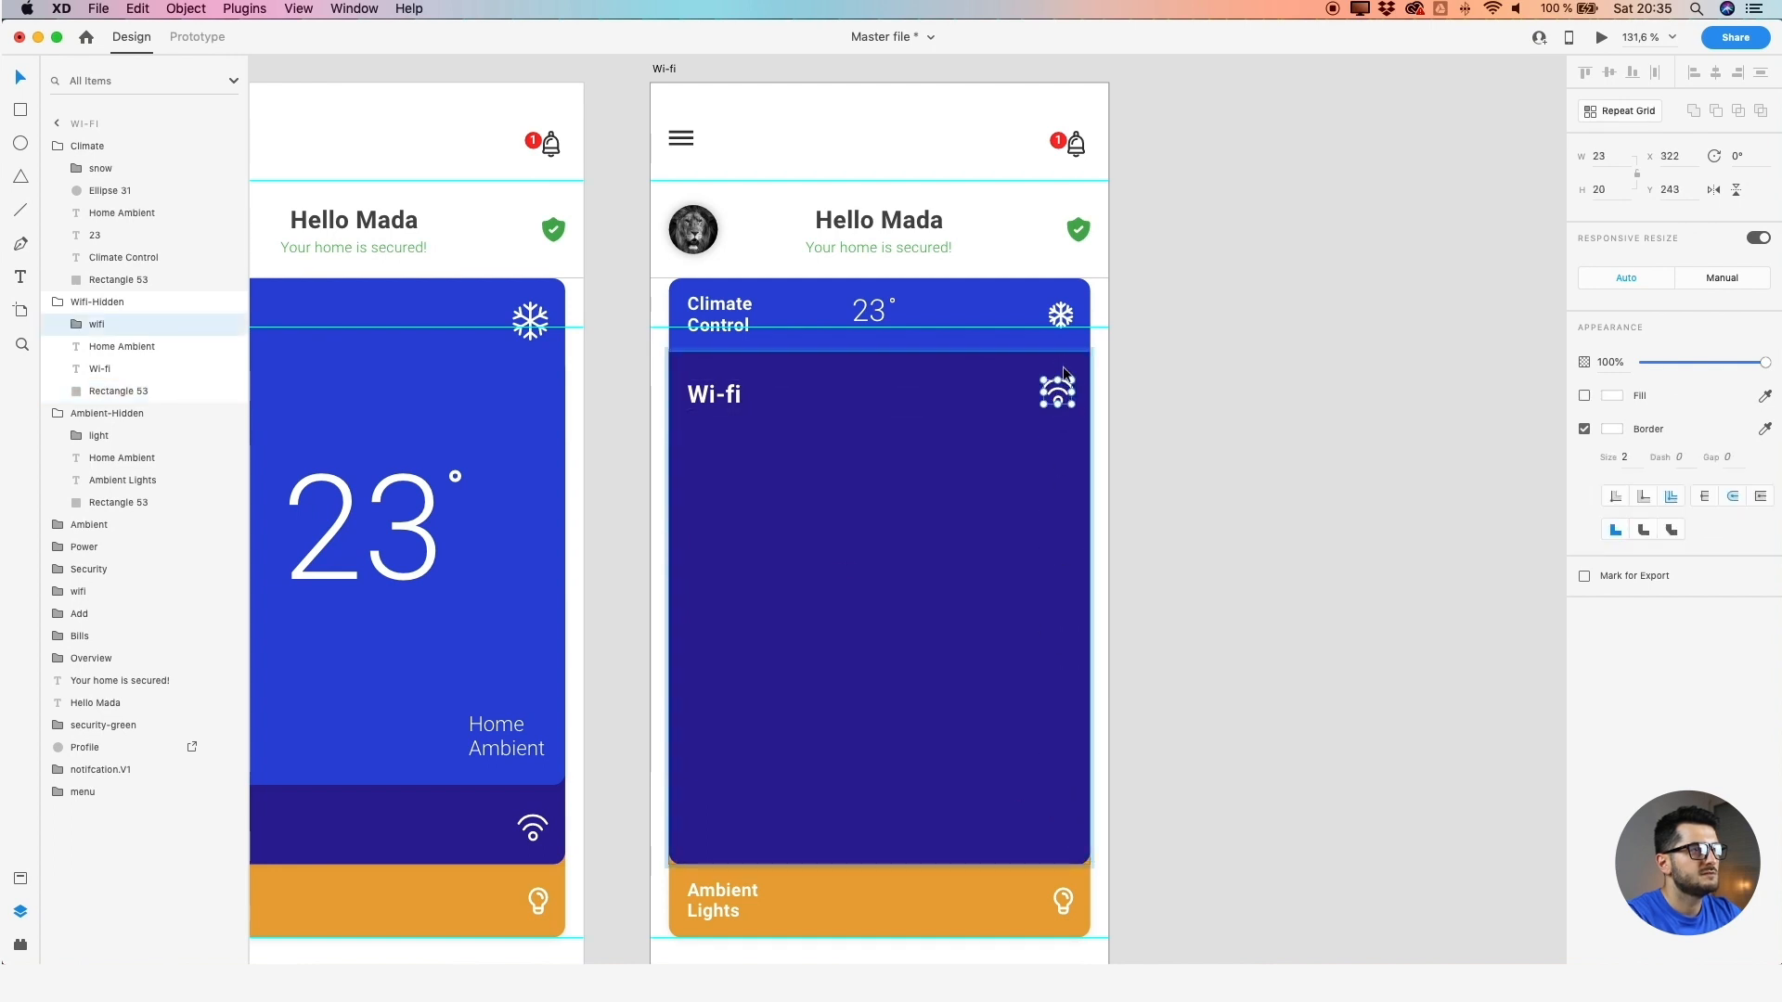
scroll(1061, 357, up, 3)
key(Up)
key(Up)
key(Up)
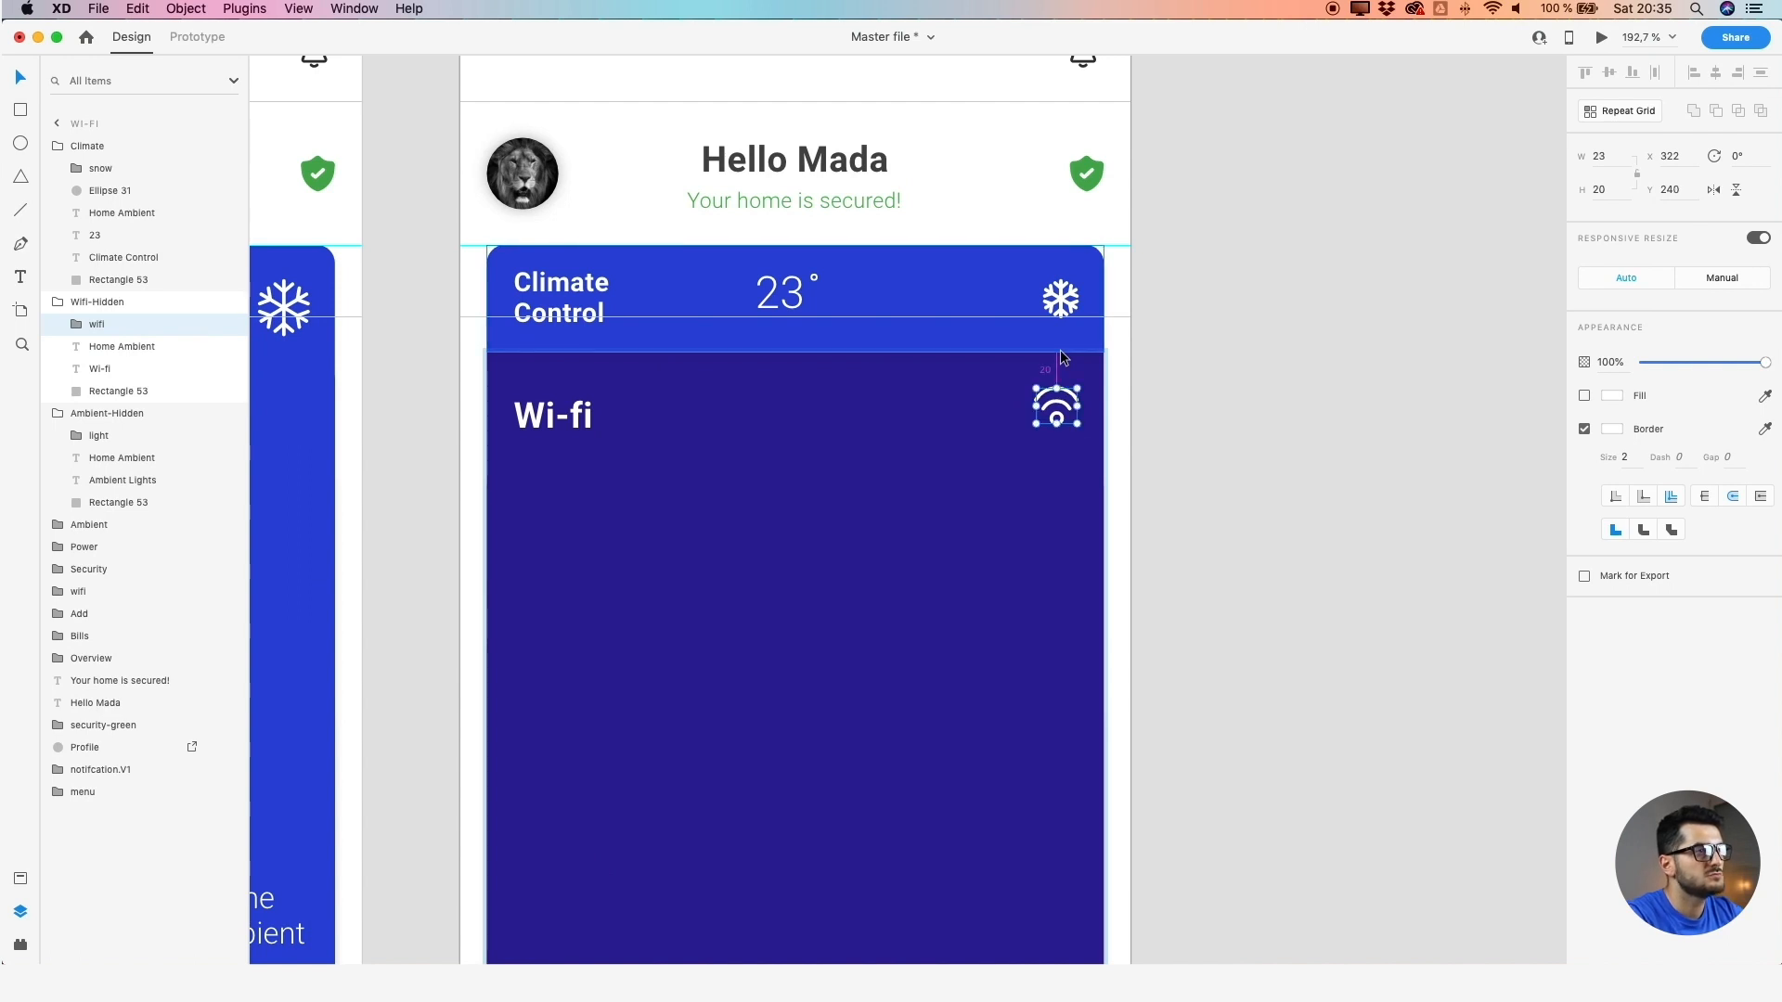
scroll(1063, 358, up, 3)
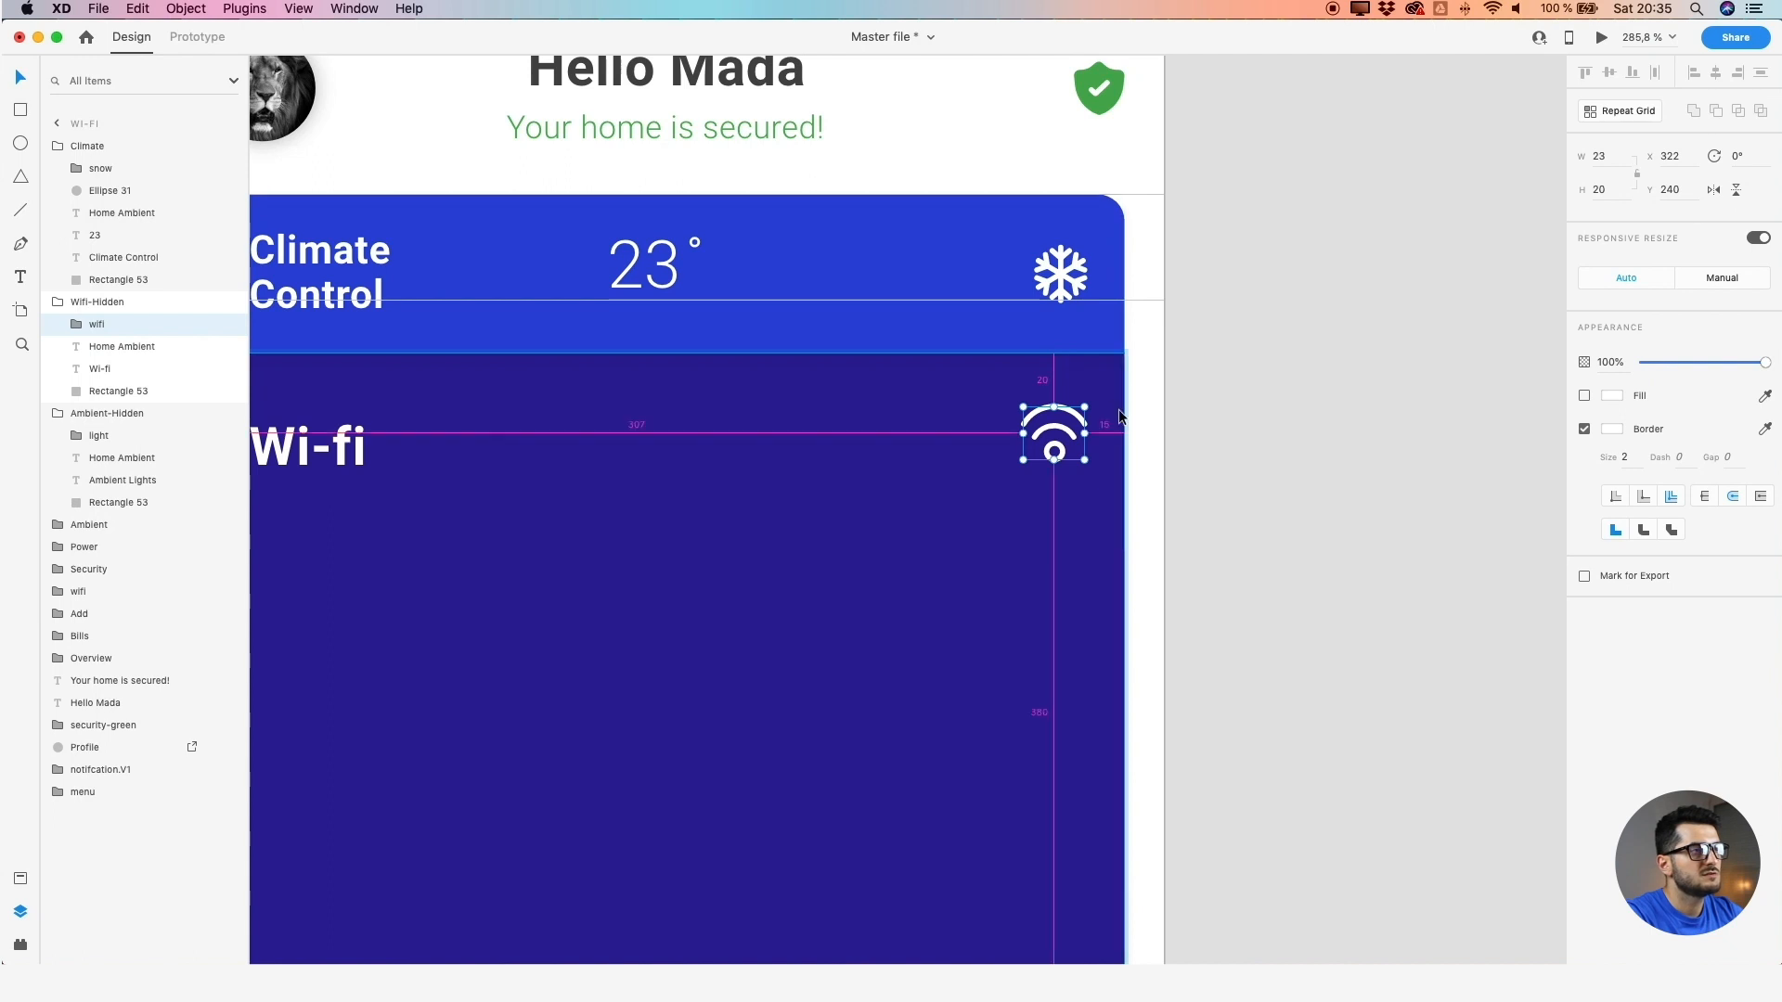
Try to enlarge the wifi icon freehand and with a height of 24, undoing each attempt
click(1236, 435)
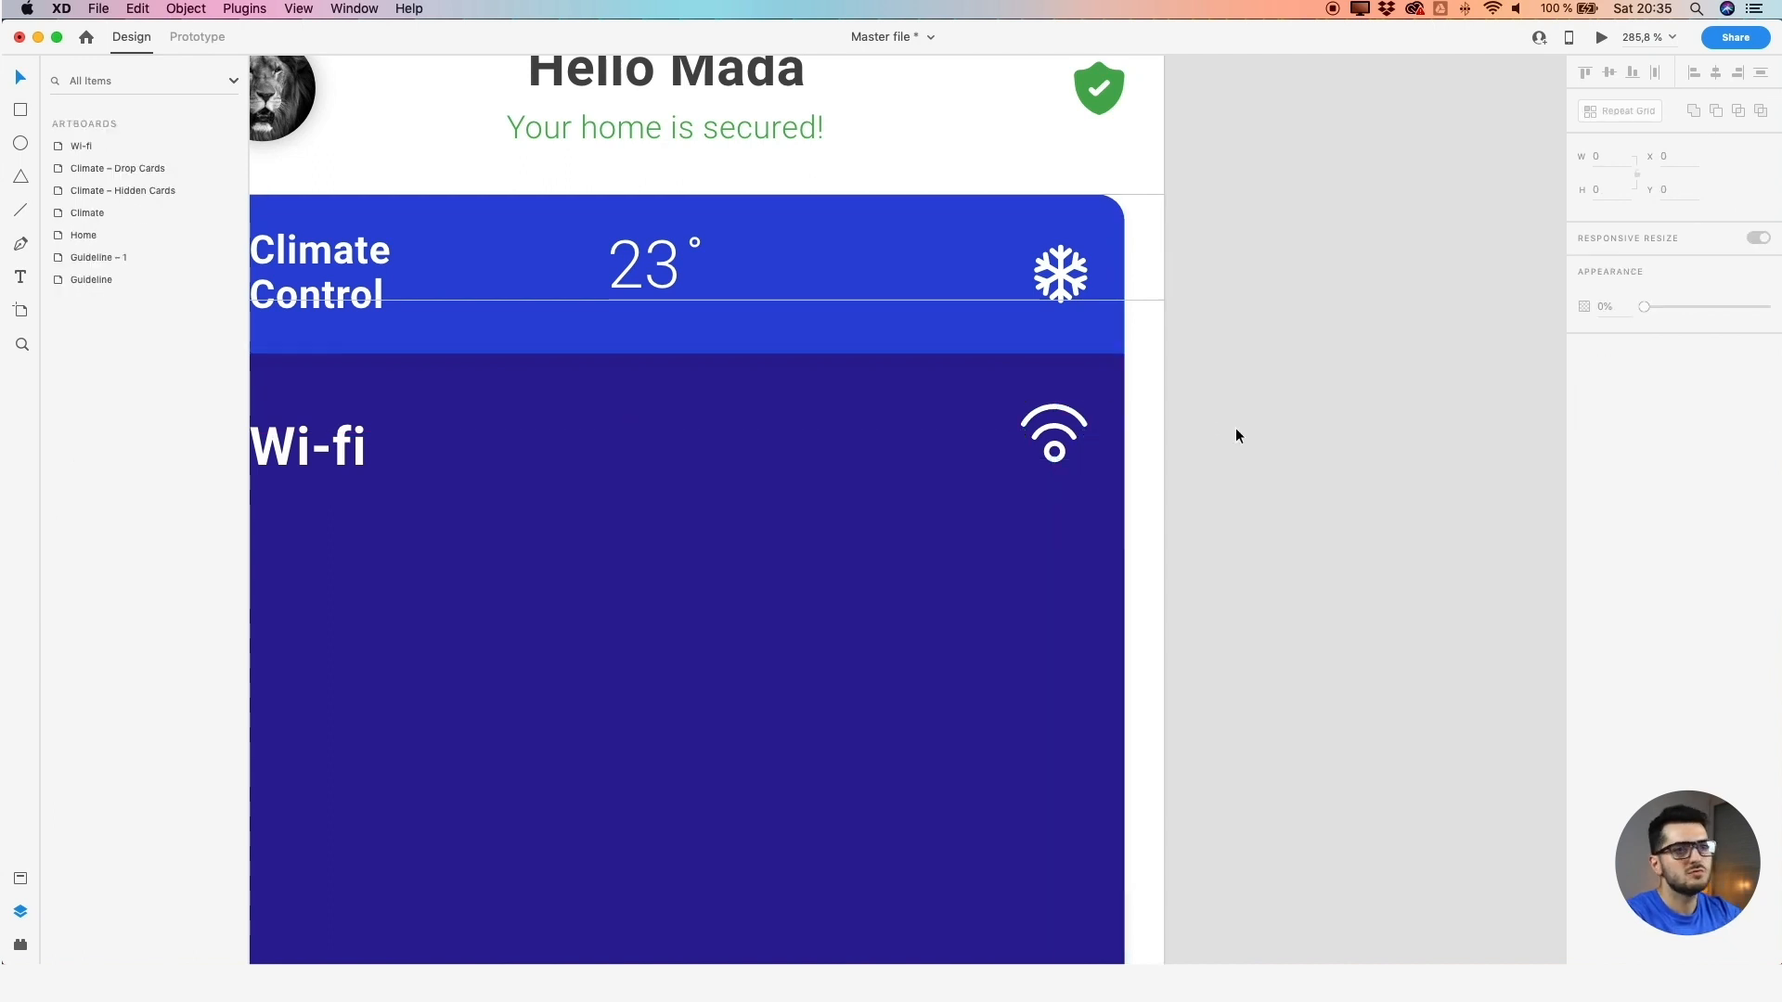
double_click(1075, 423)
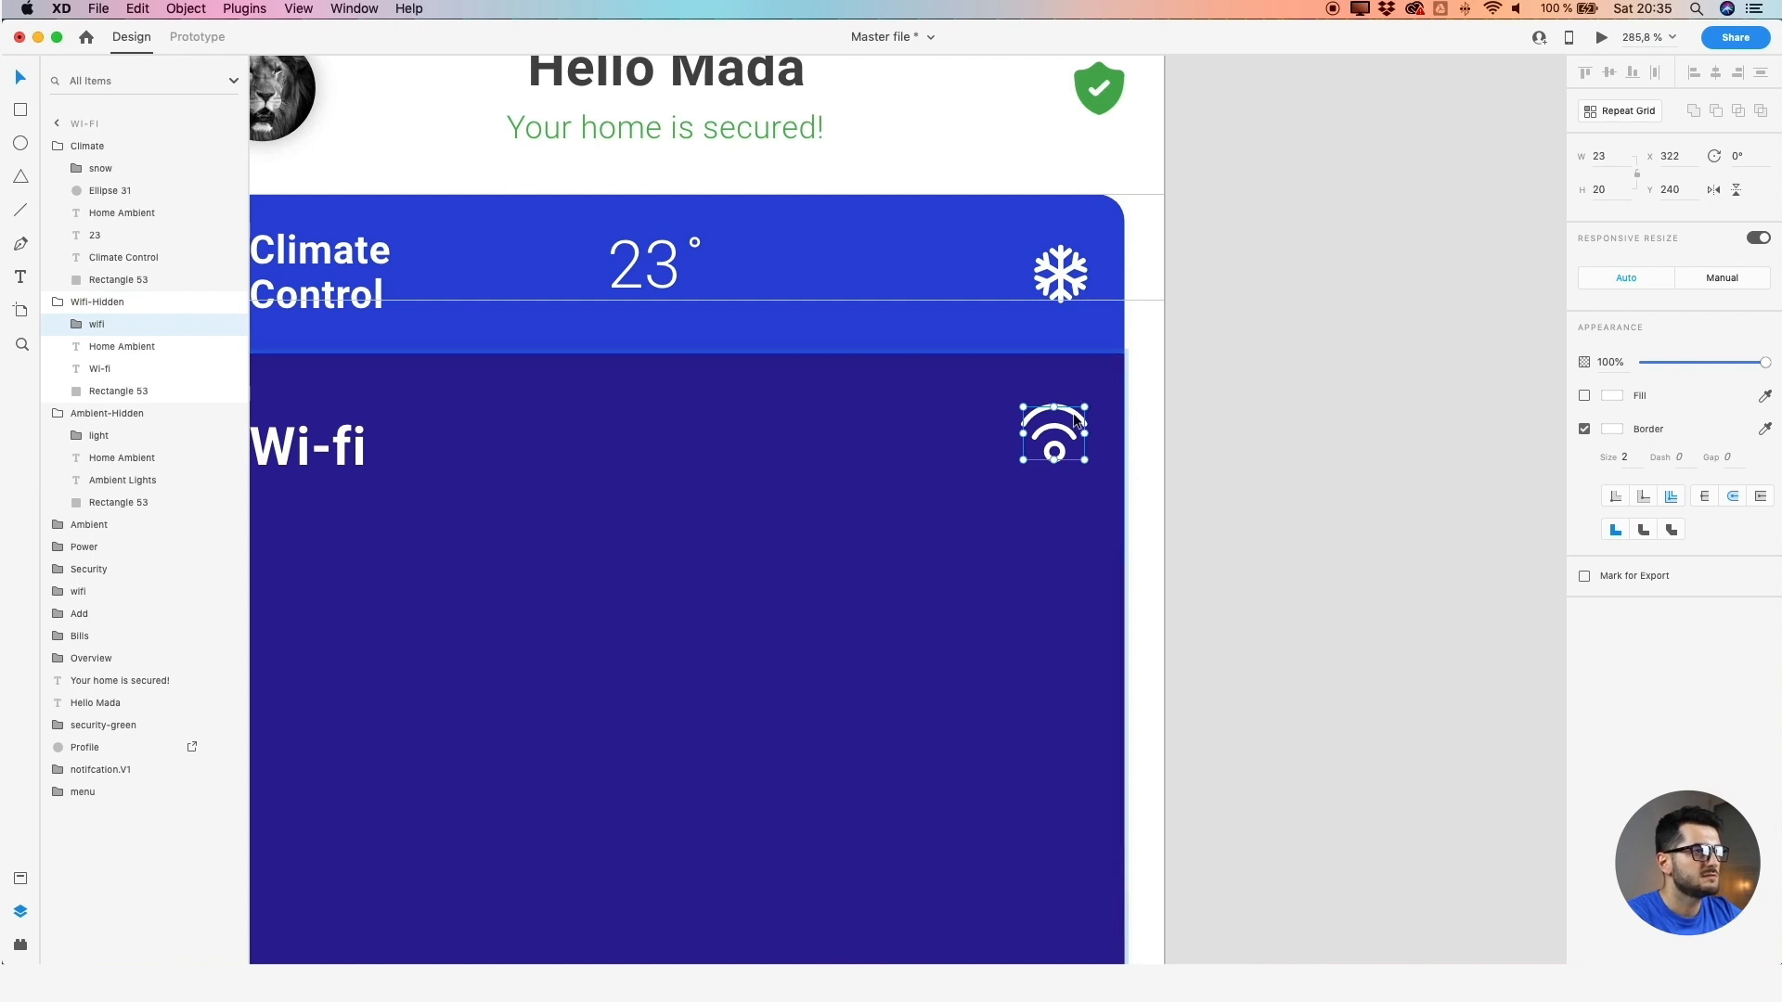
drag(1086, 402, 1027, 492)
key(super+z)
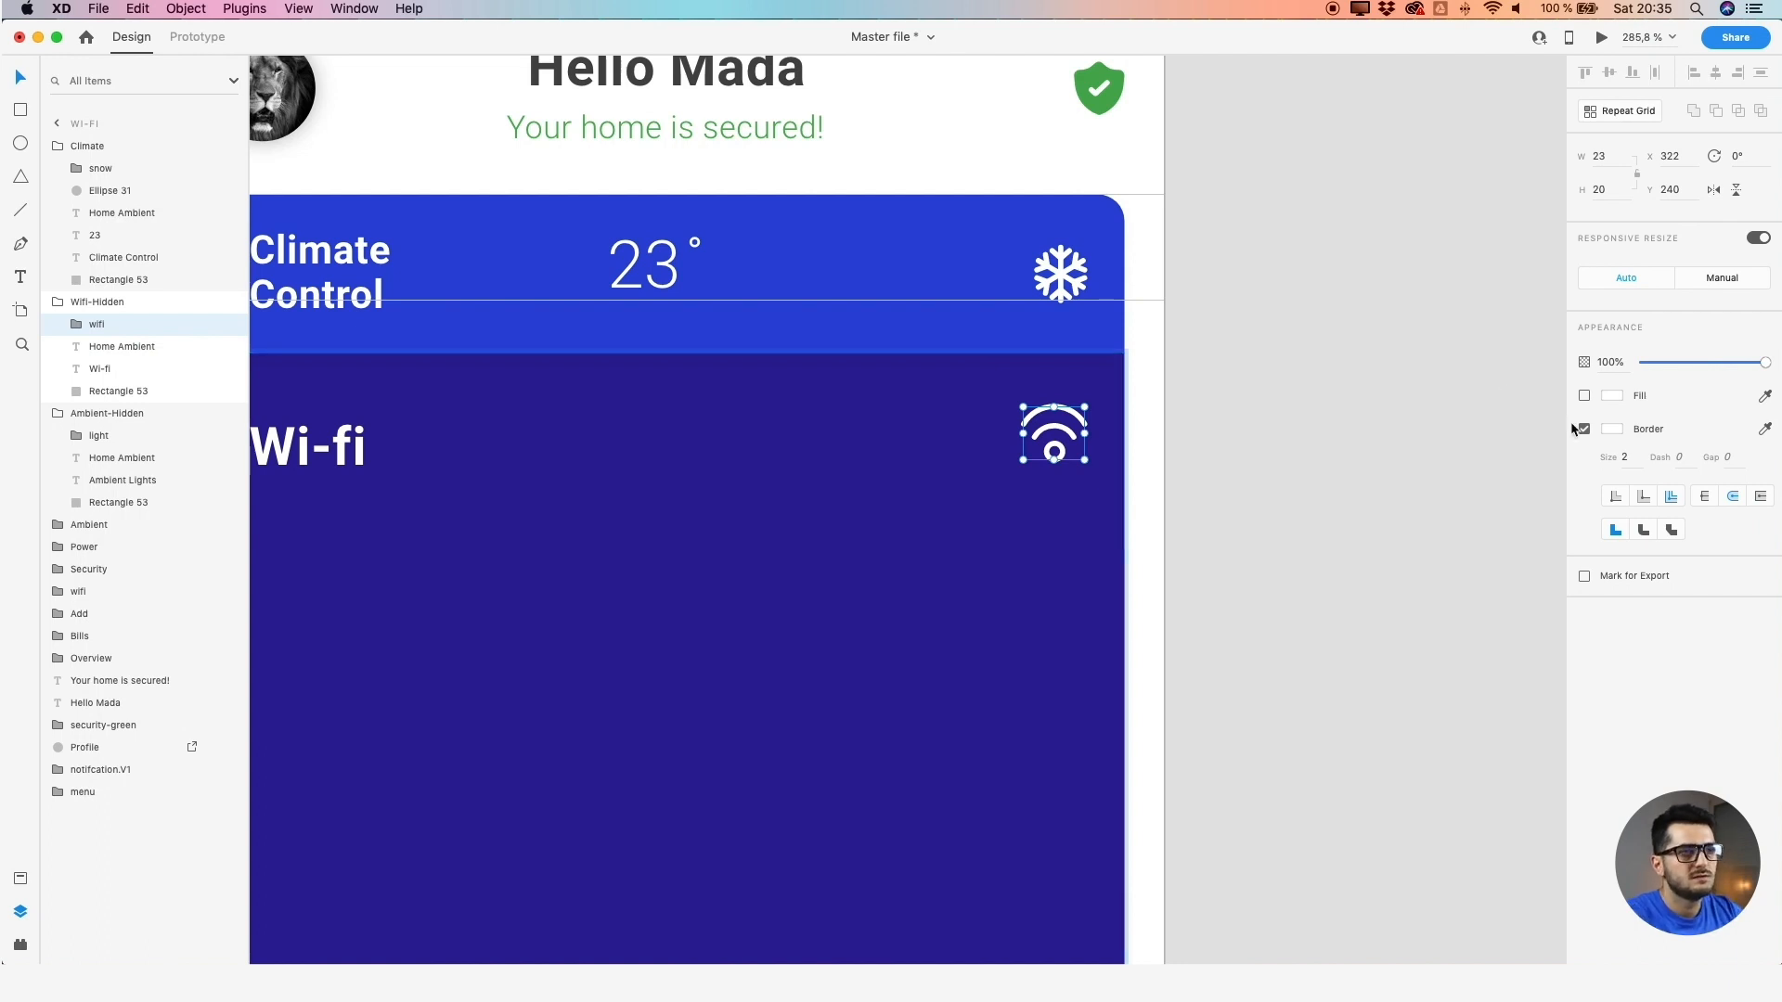
click(1615, 187)
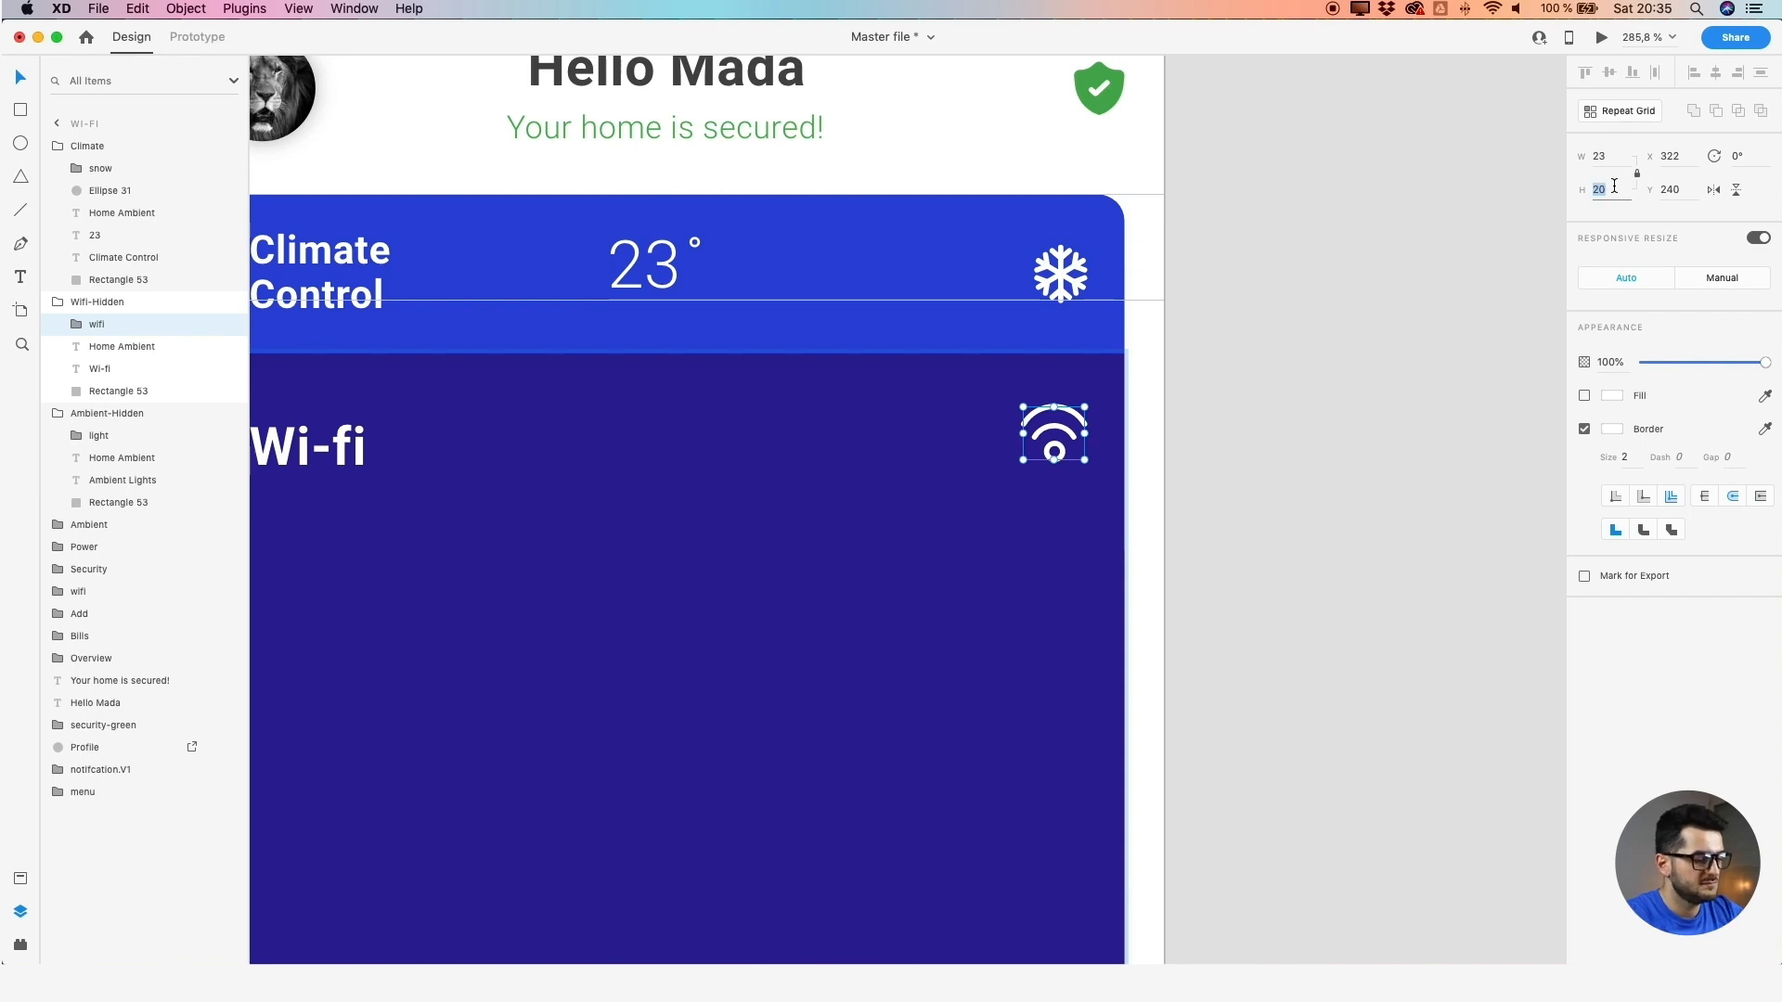
text(24)
key(Return)
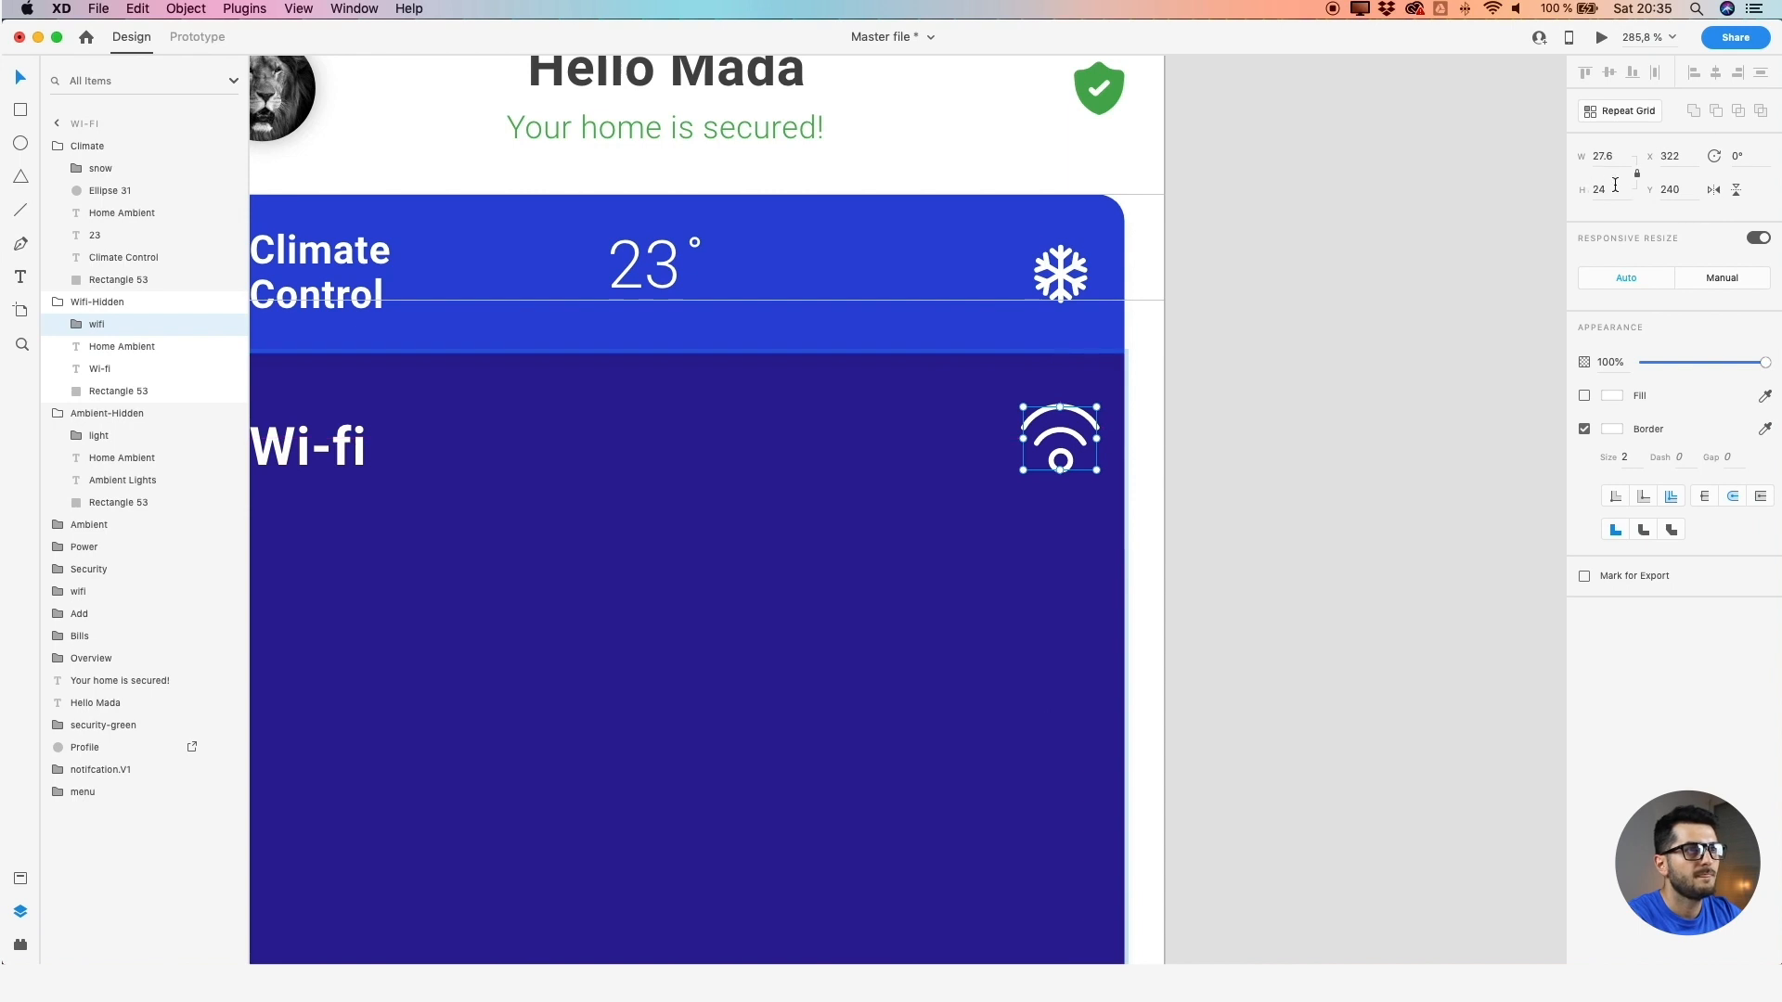
key(super+z)
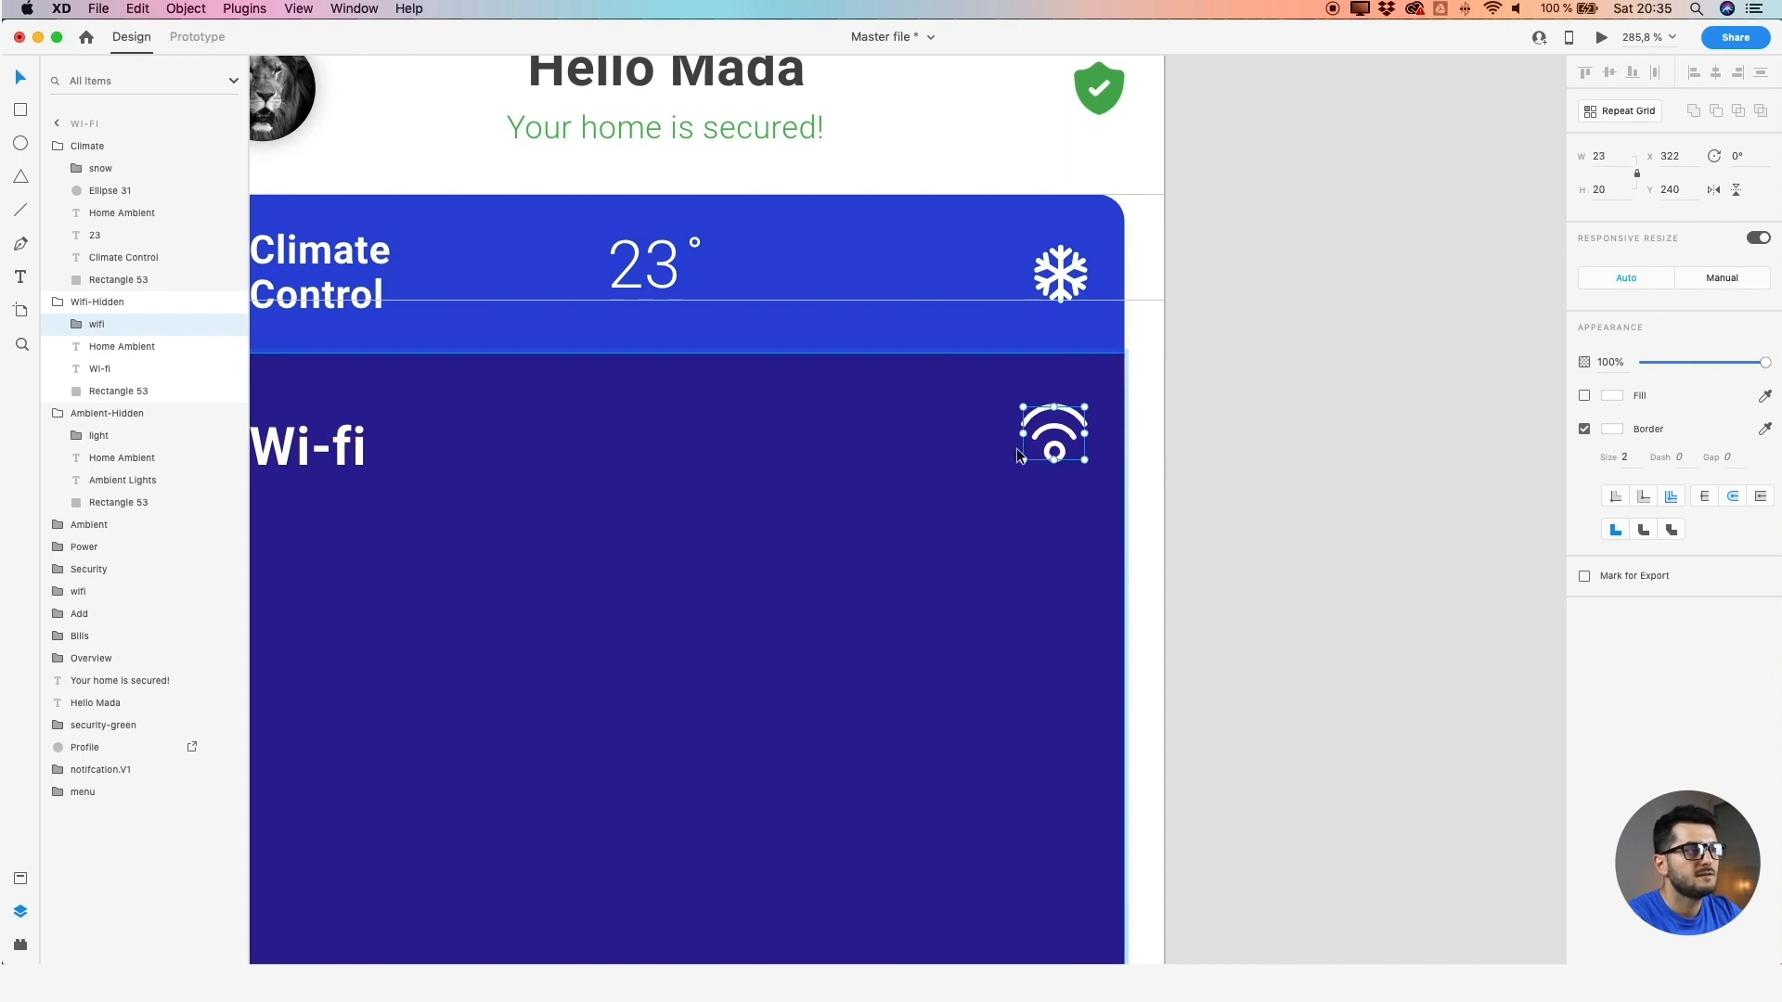
drag(1021, 459, 955, 477)
key(super+z)
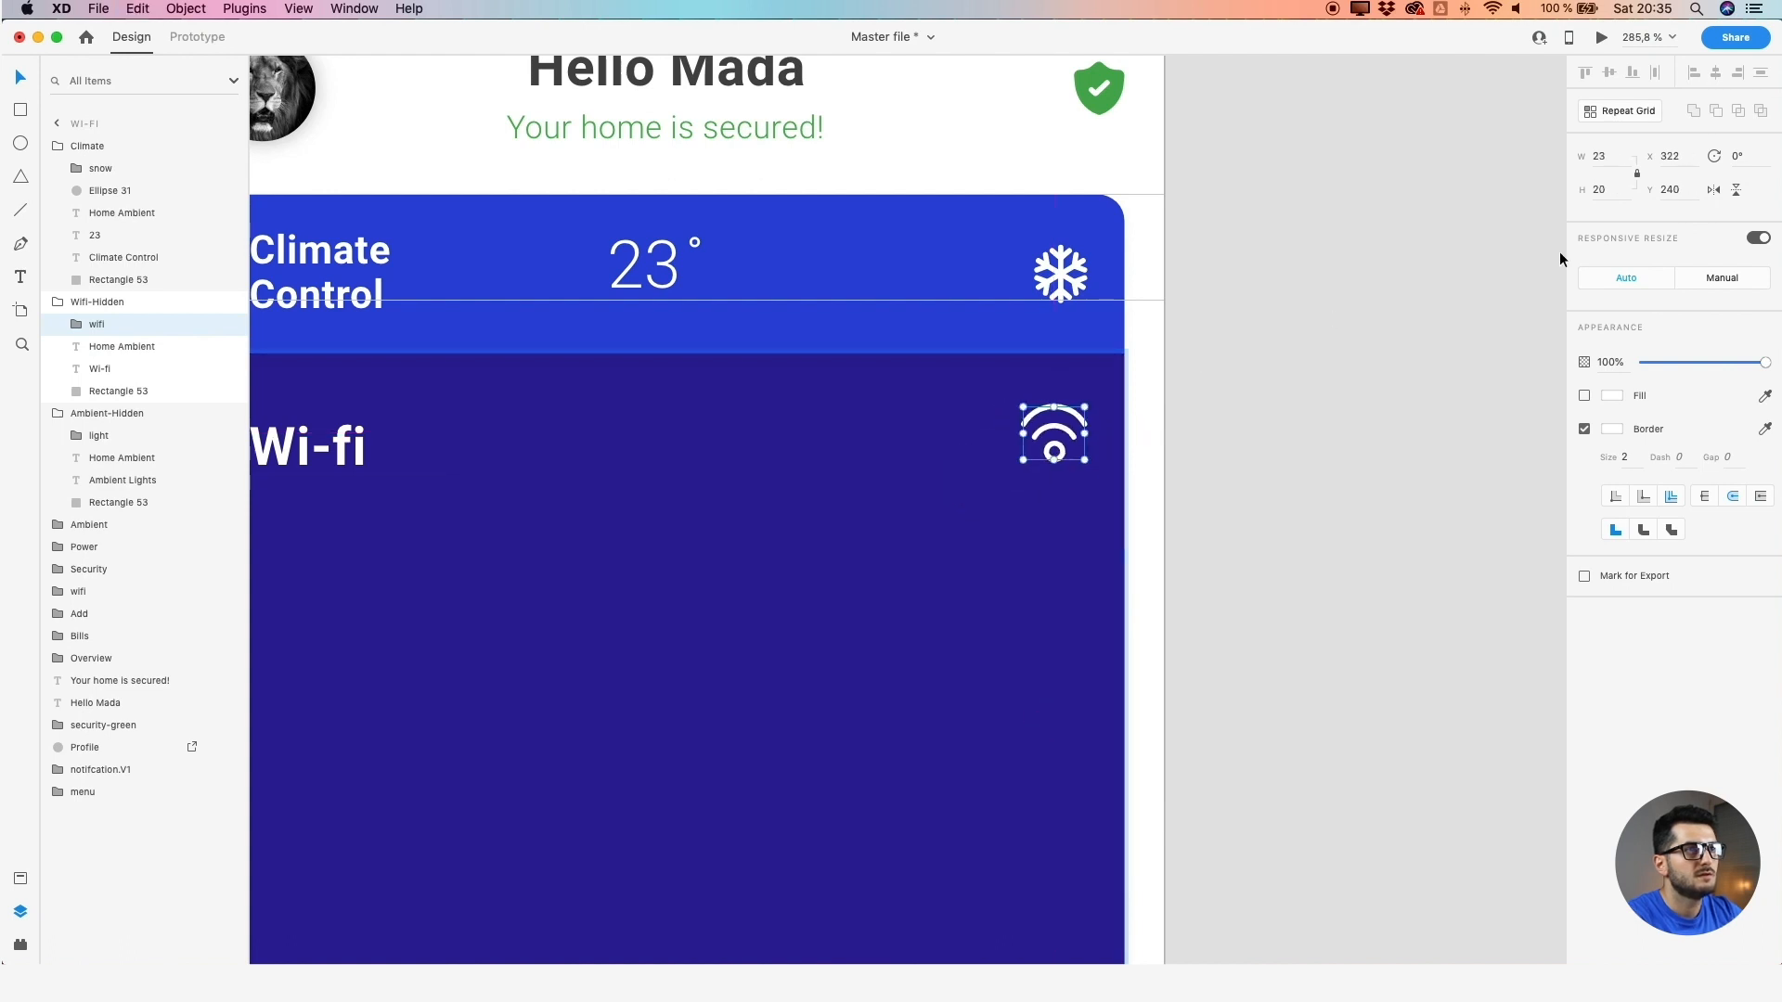
Scale the wifi icon proportionally to a width of 27
click(1610, 159)
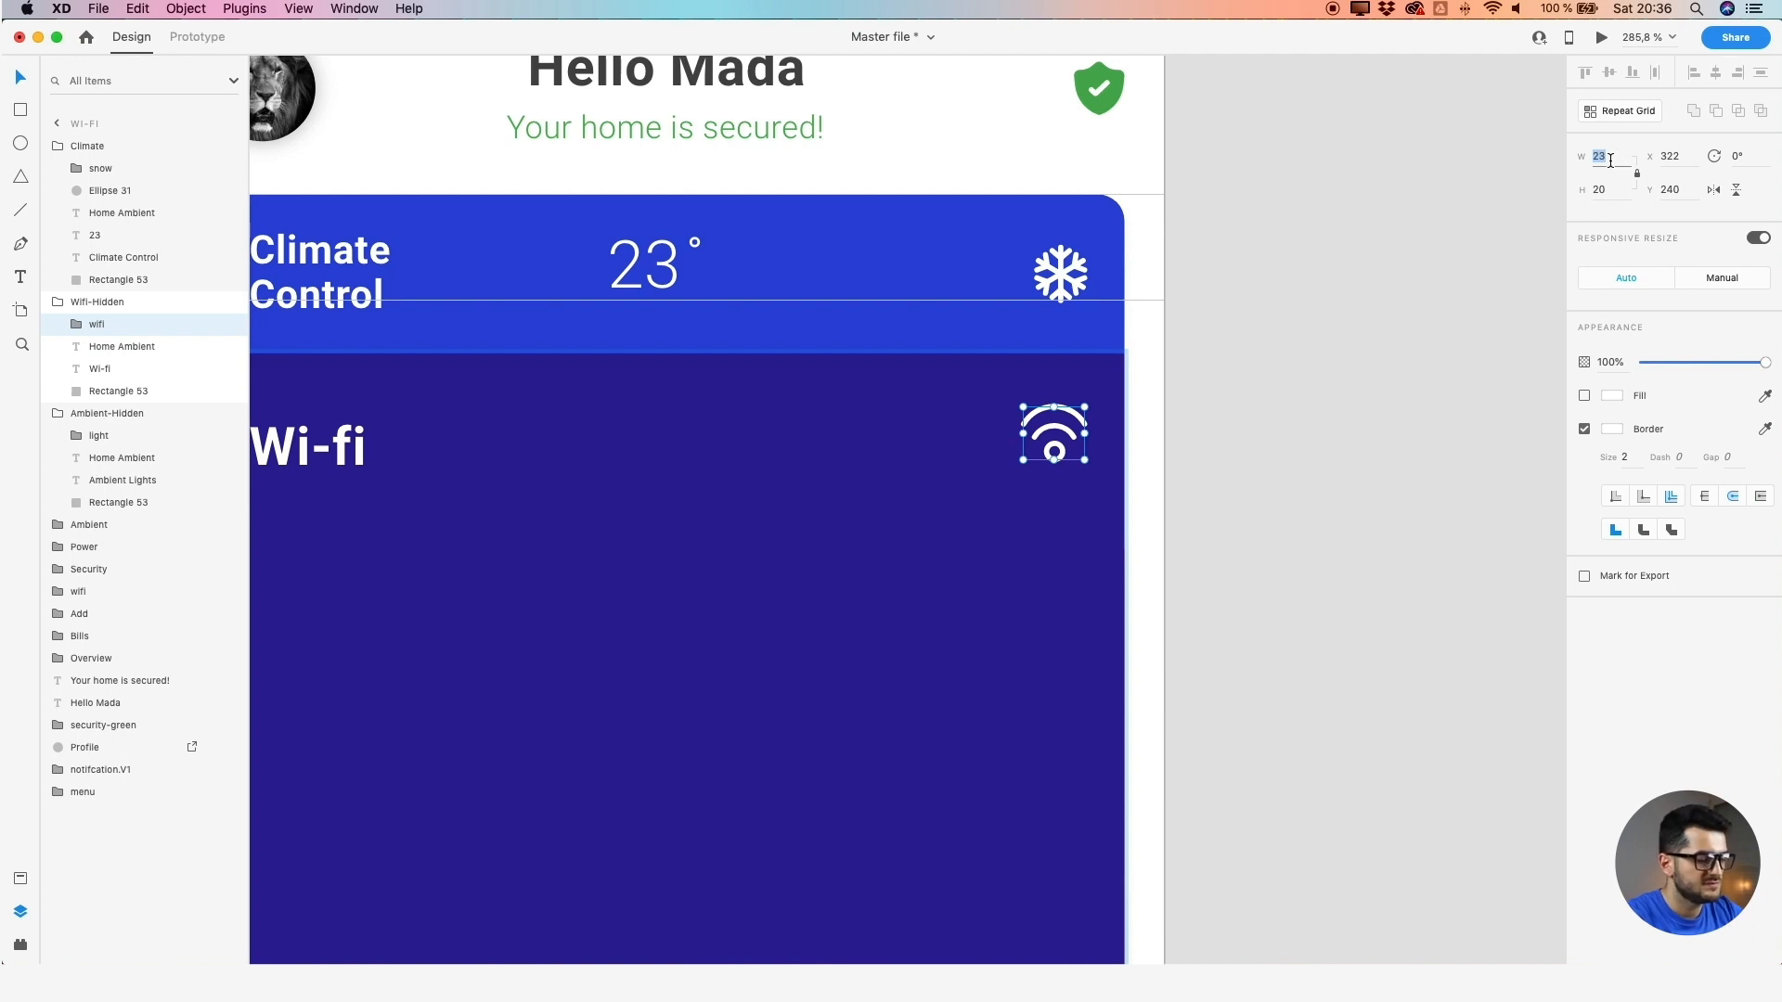
text(2)
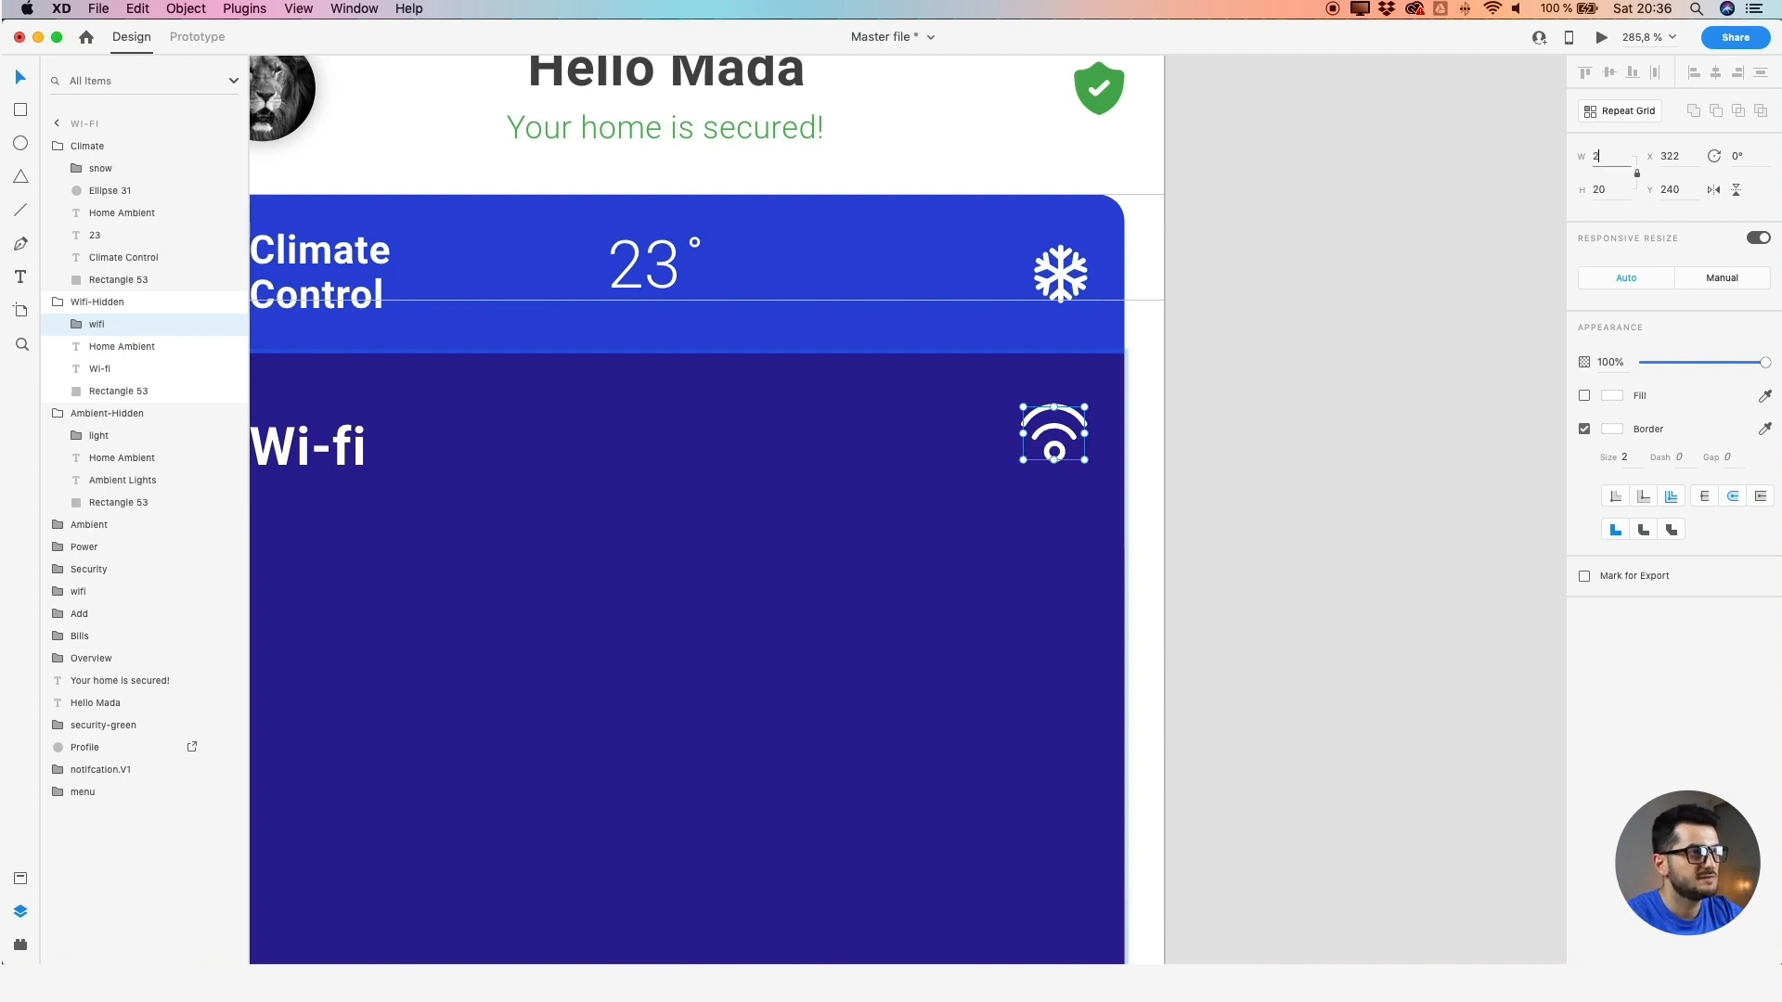
text(7)
key(Return)
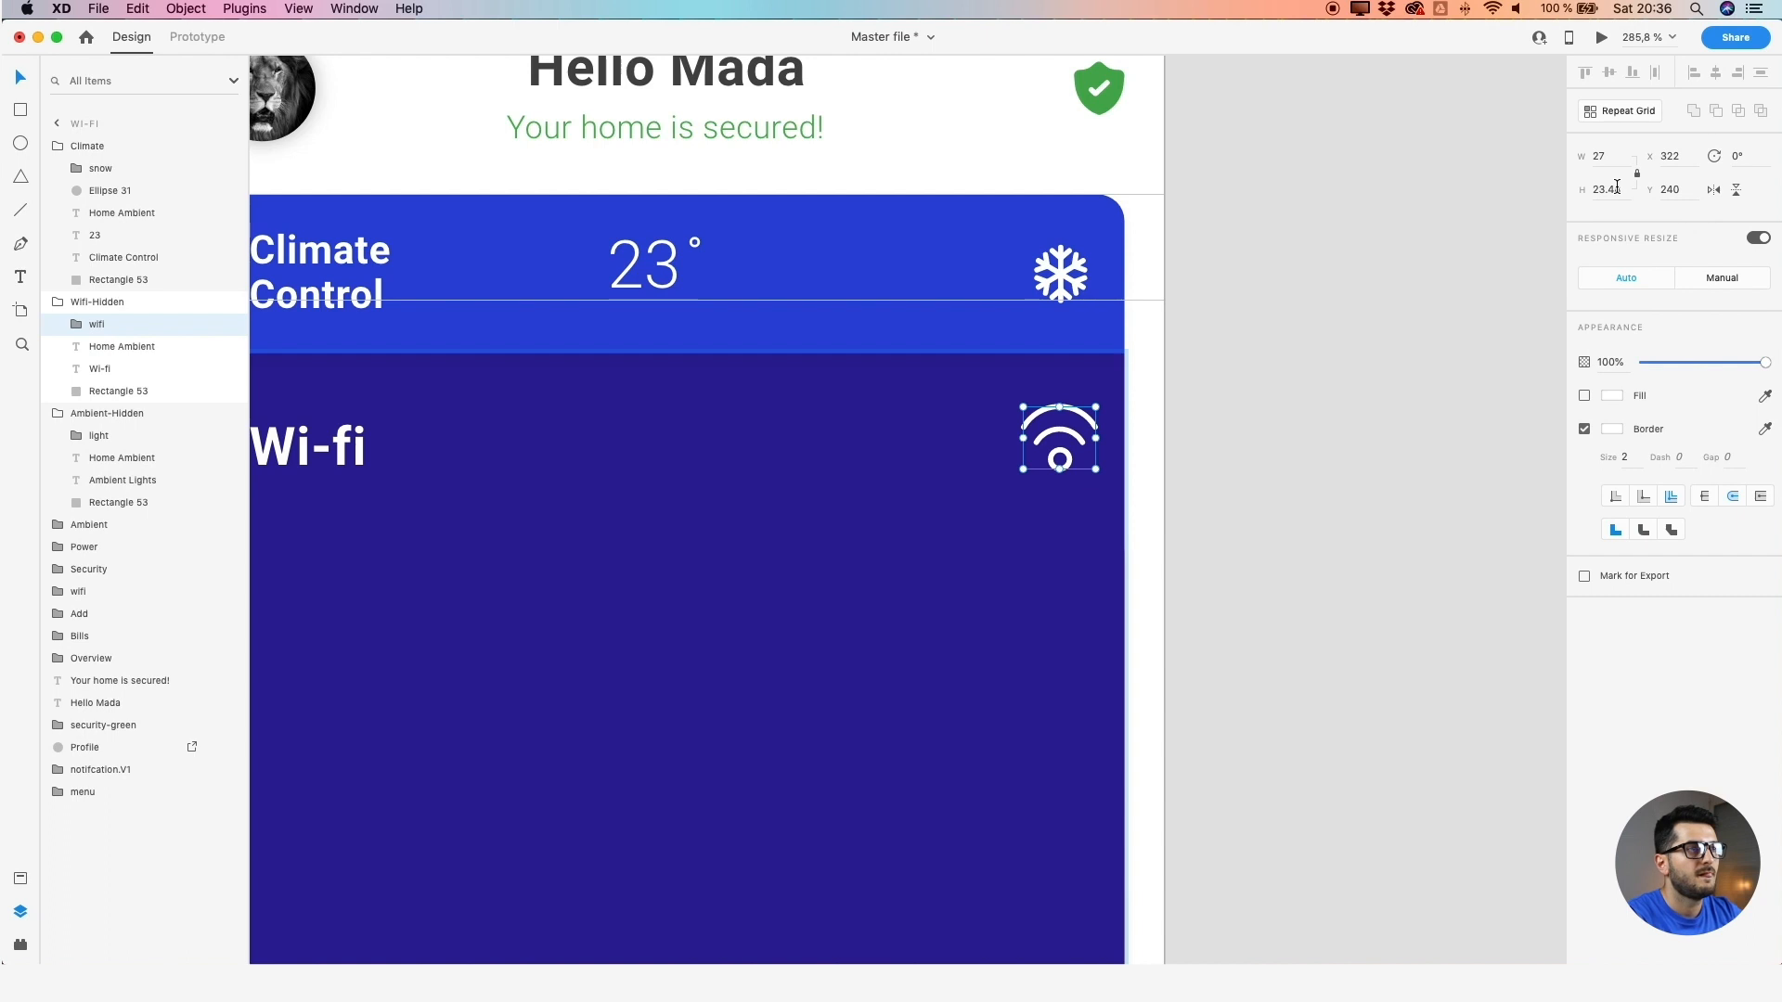
Nudge the wifi icon left to X 318, checking its distance from the card's right edge
key(alt)
key(Left)
key(Left)
key(Left)
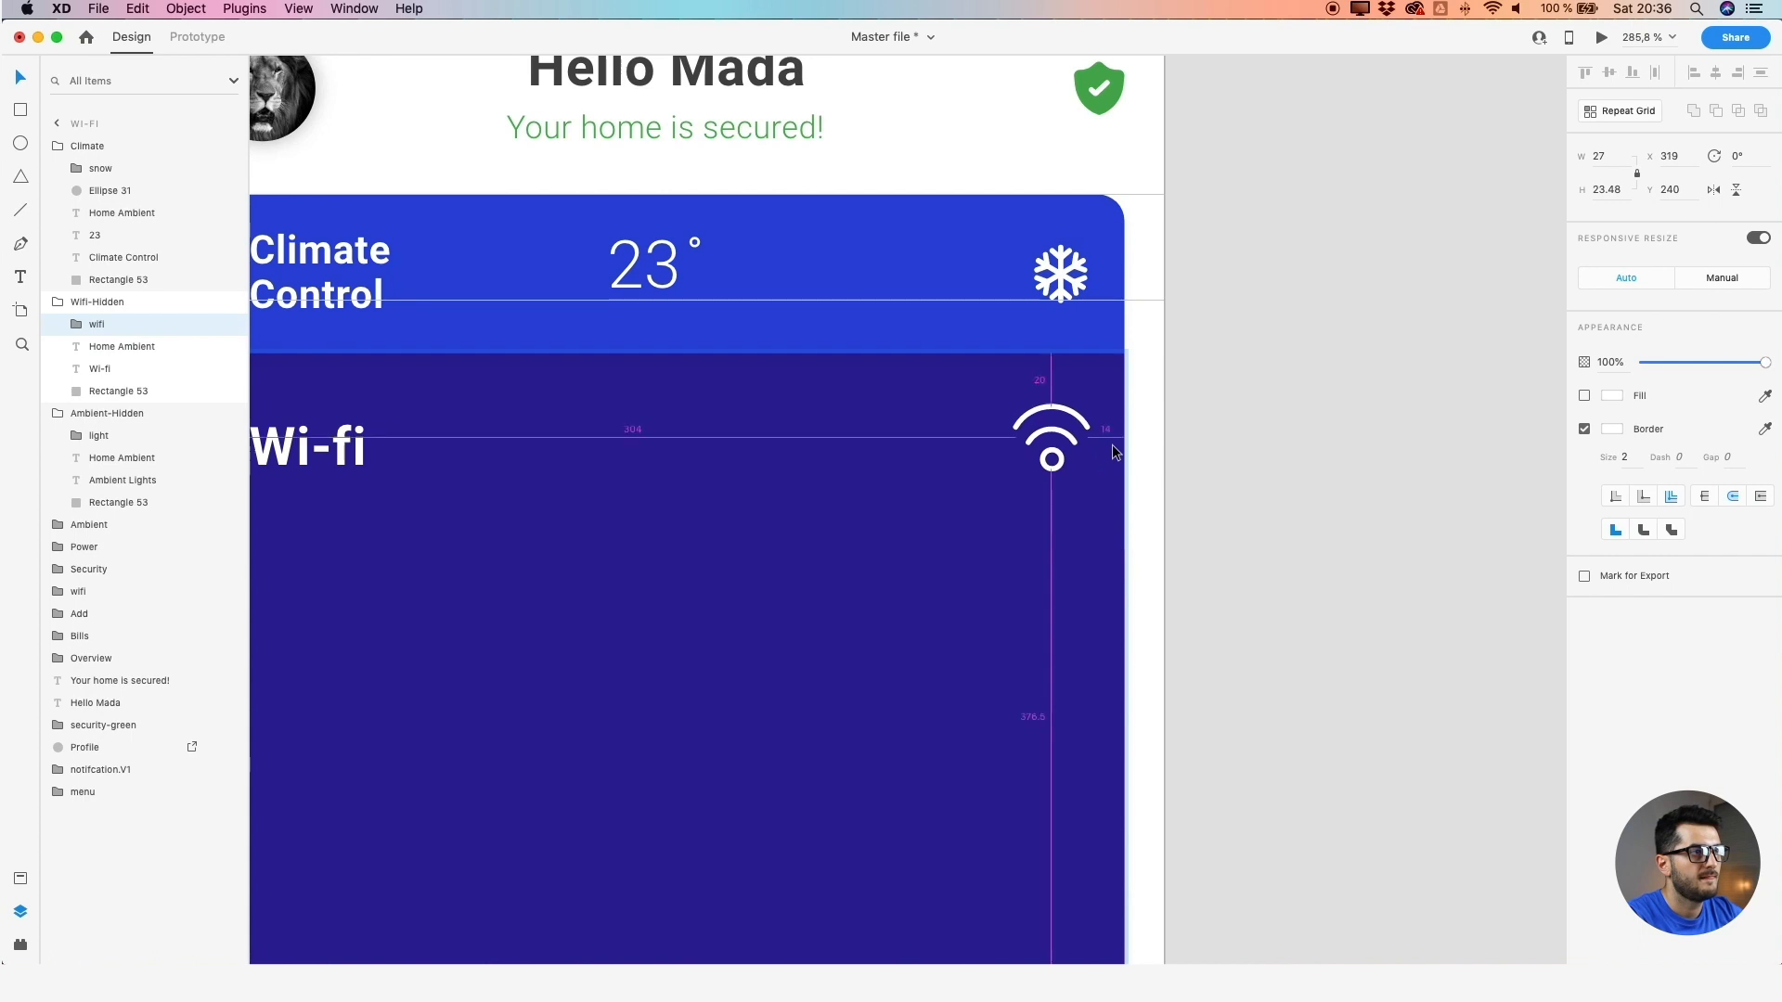
key(Left)
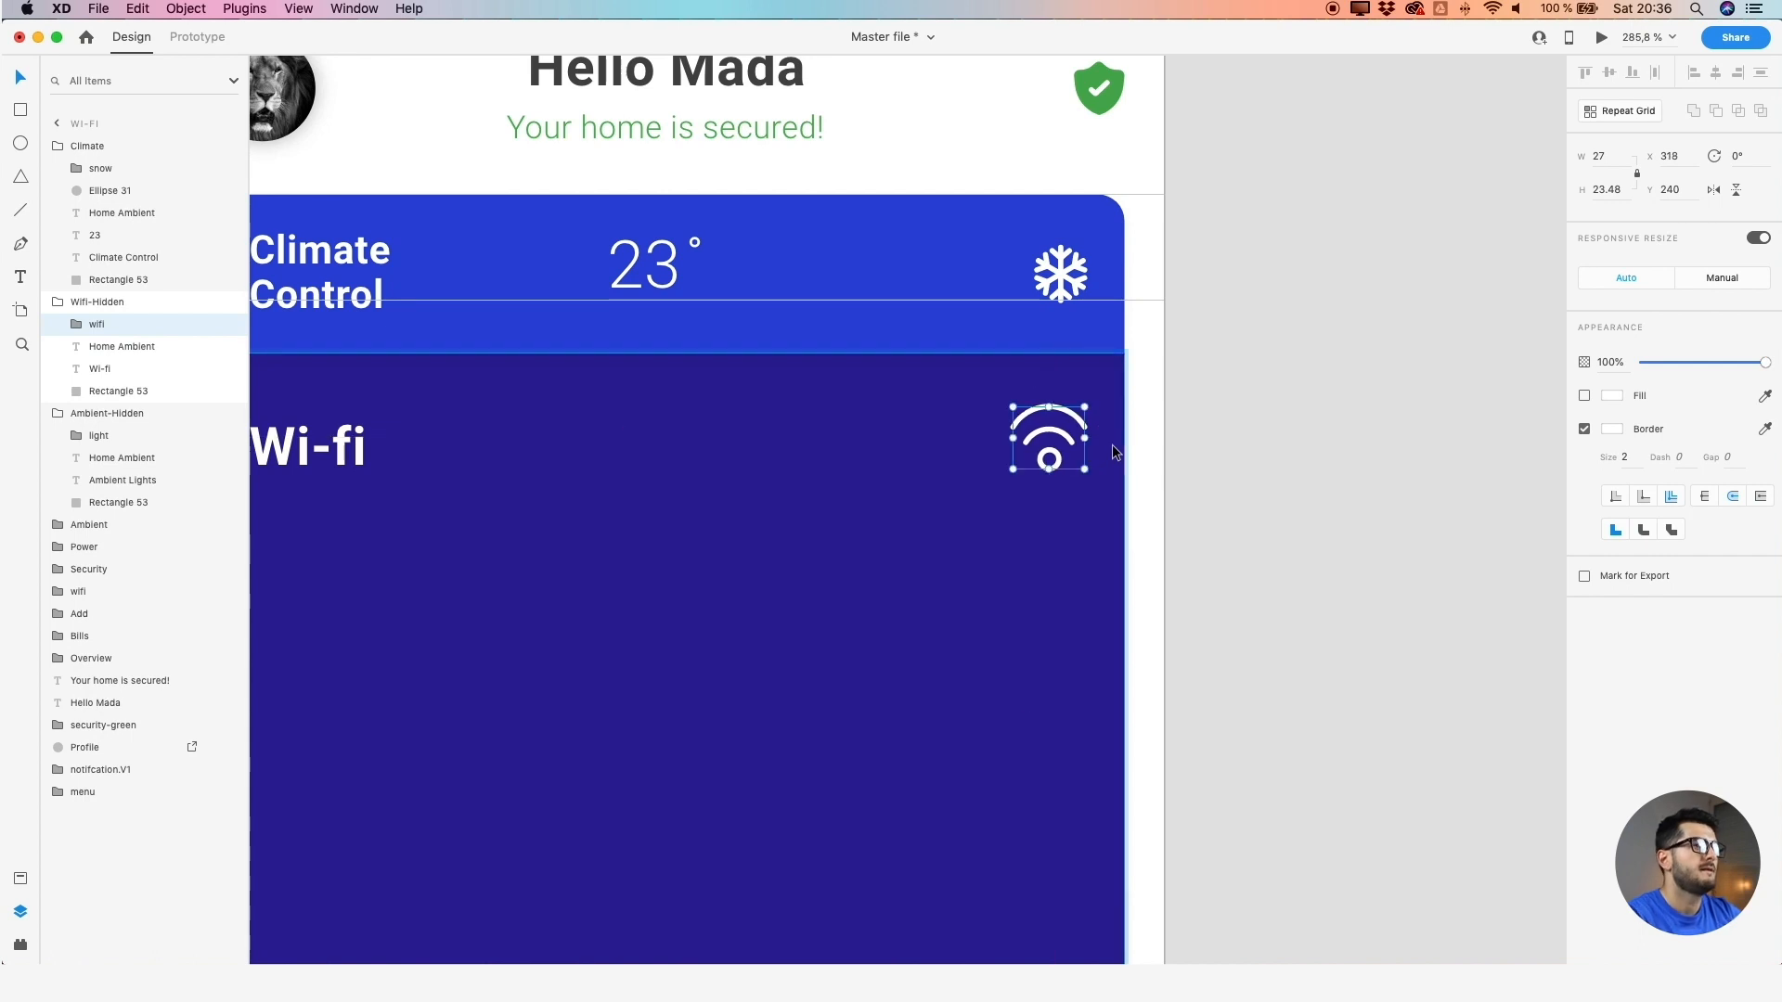
Set the wifi icon's border size to 3
click(1627, 458)
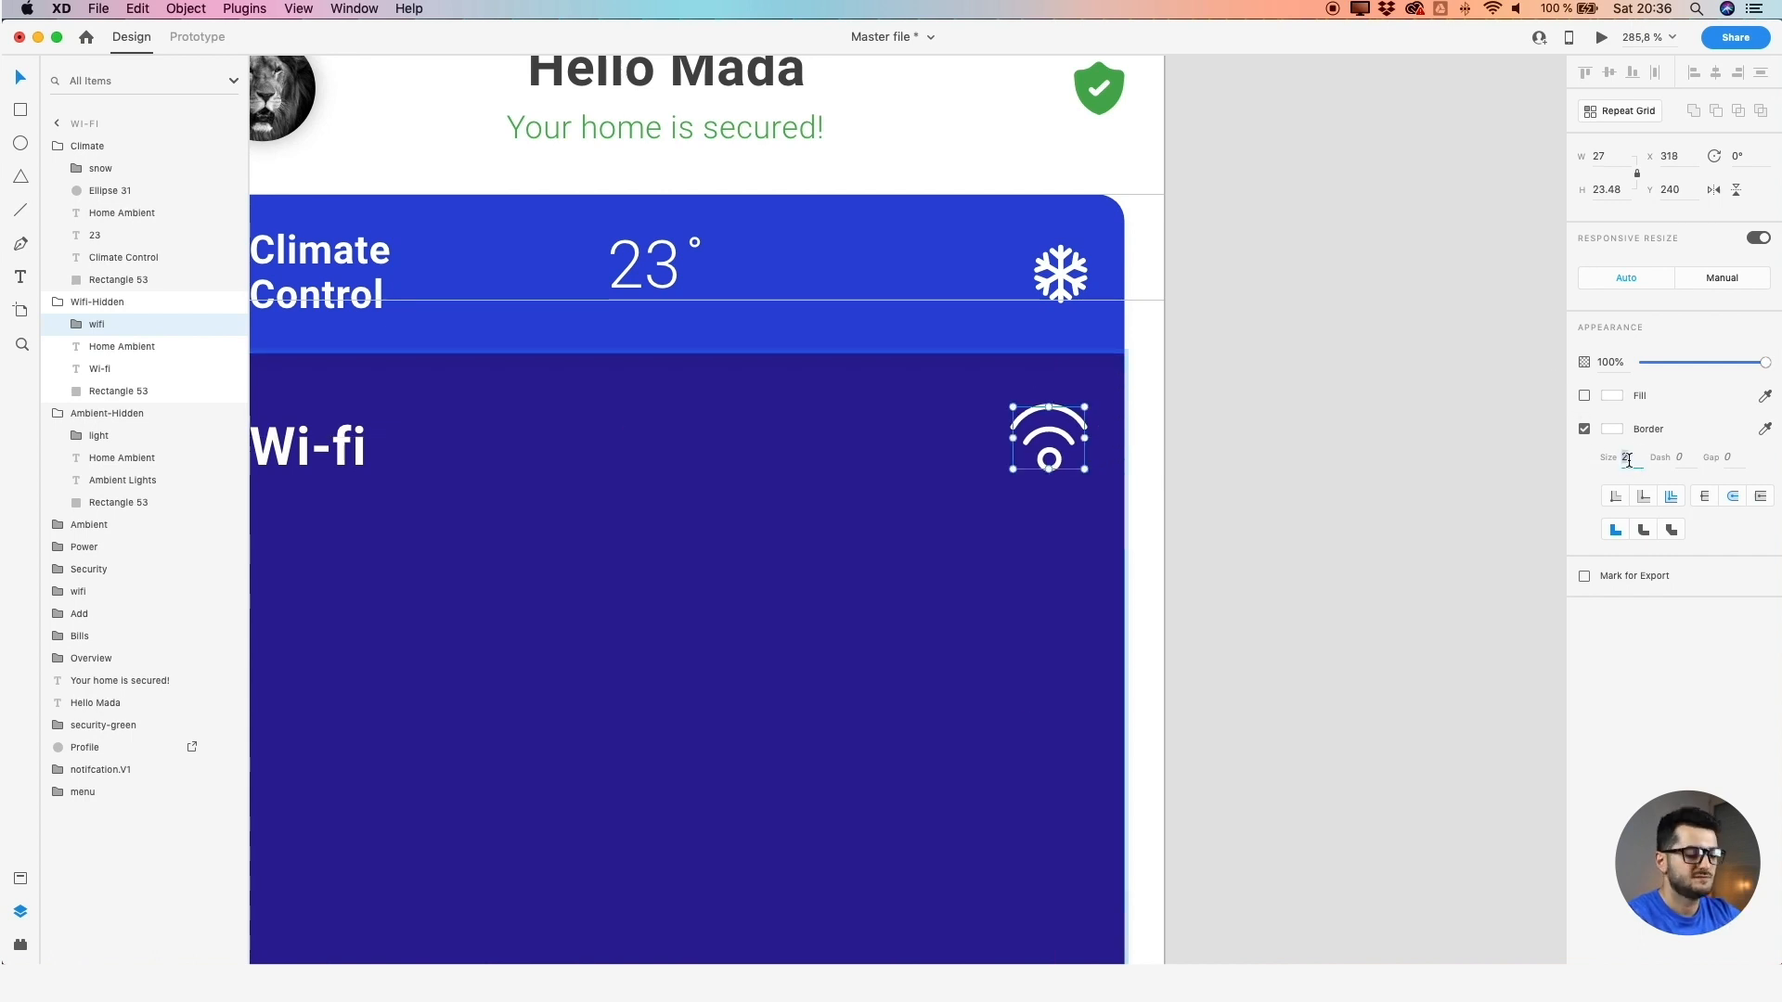
key(Up)
scroll(1411, 419, down, 2)
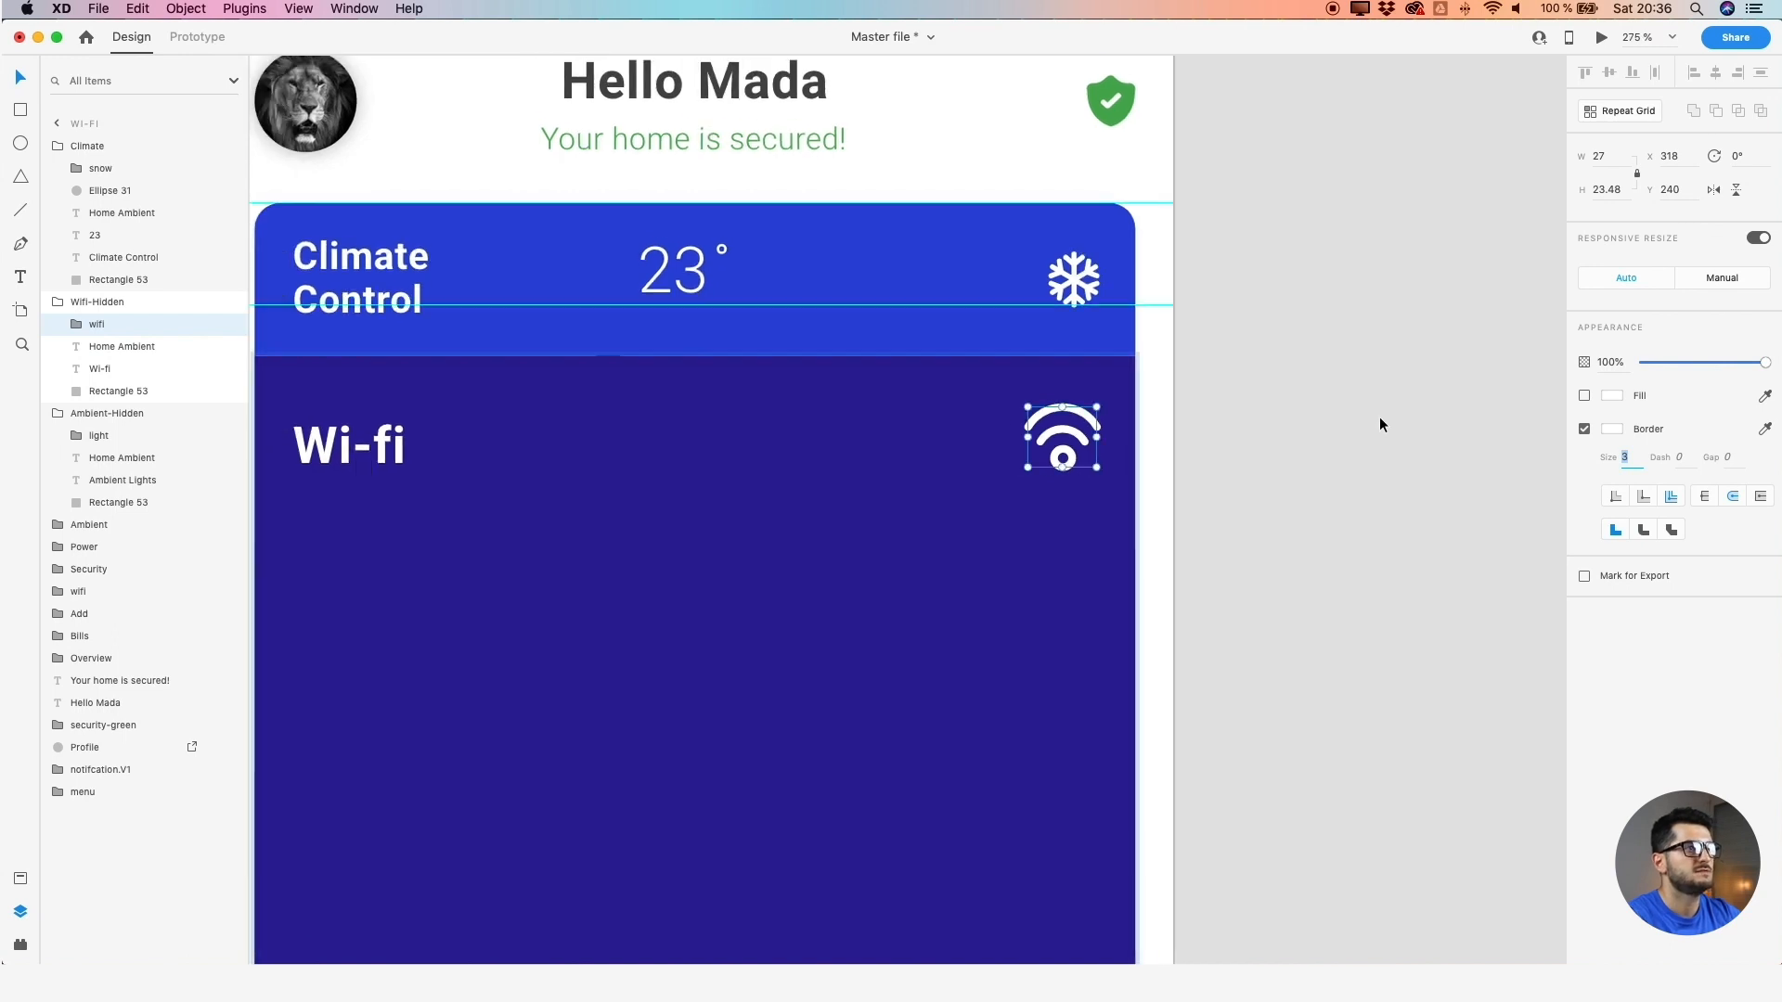
scroll(1335, 418, down, 1)
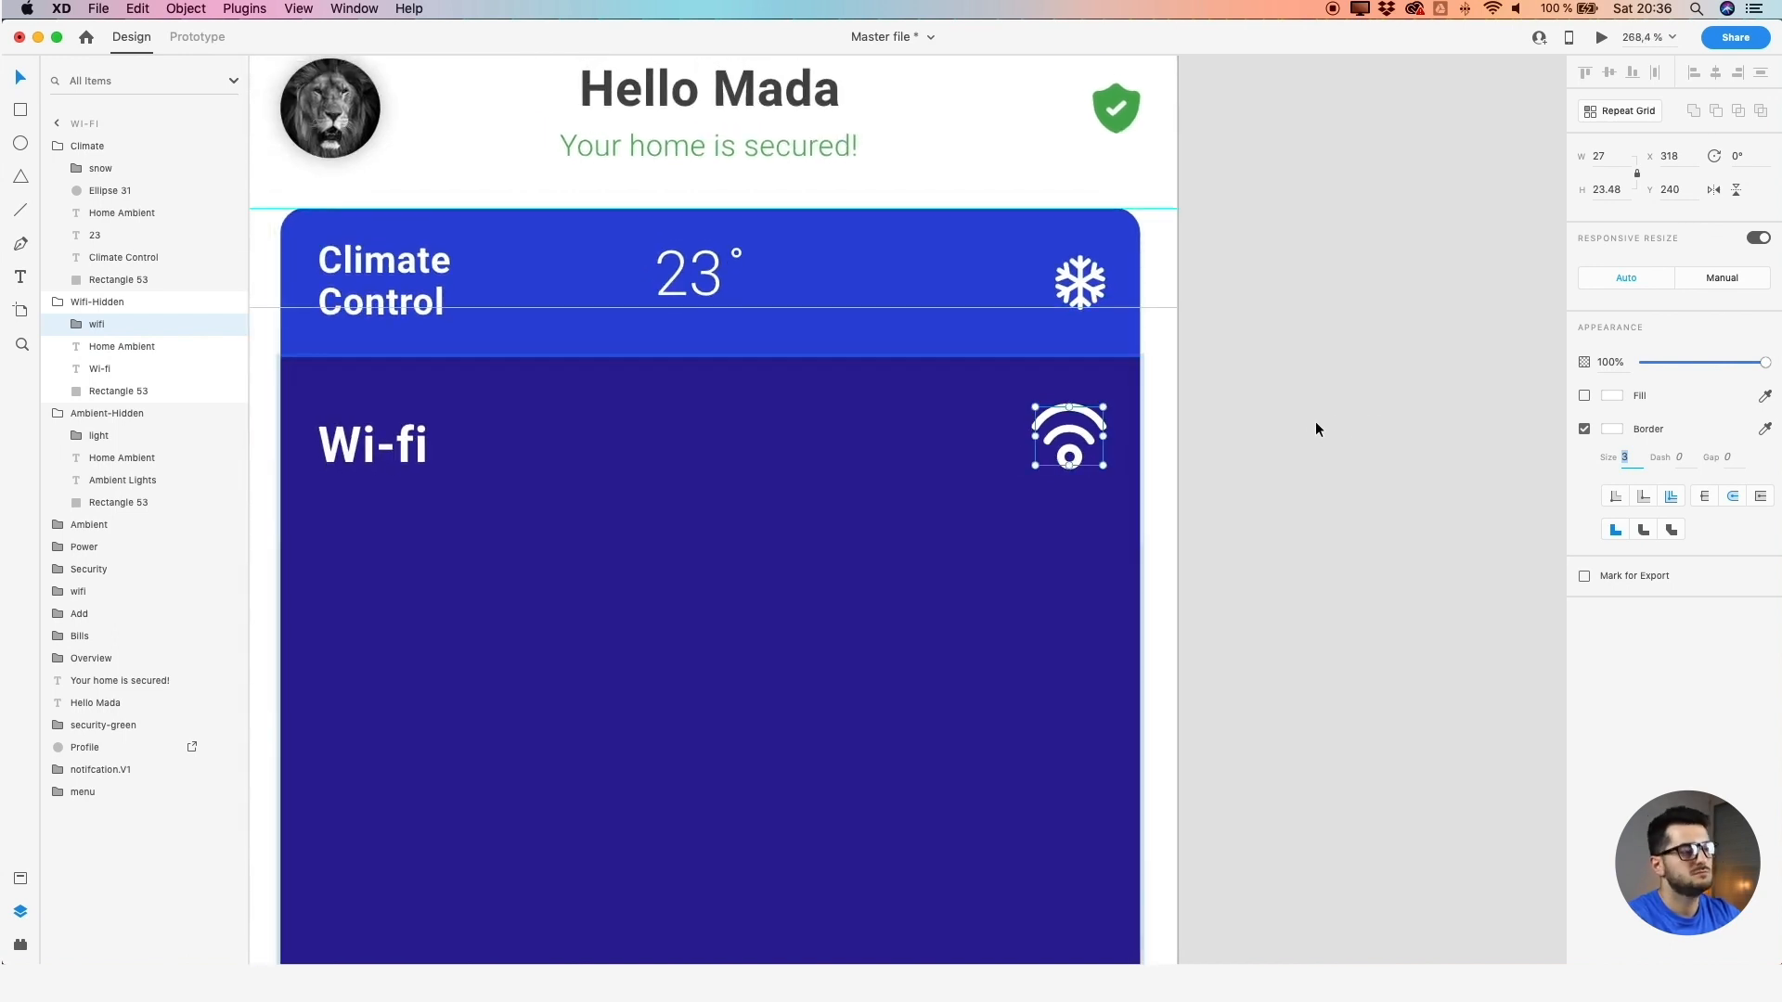
Undo the wifi icon's last border size change and deselect the icon
key(super+z)
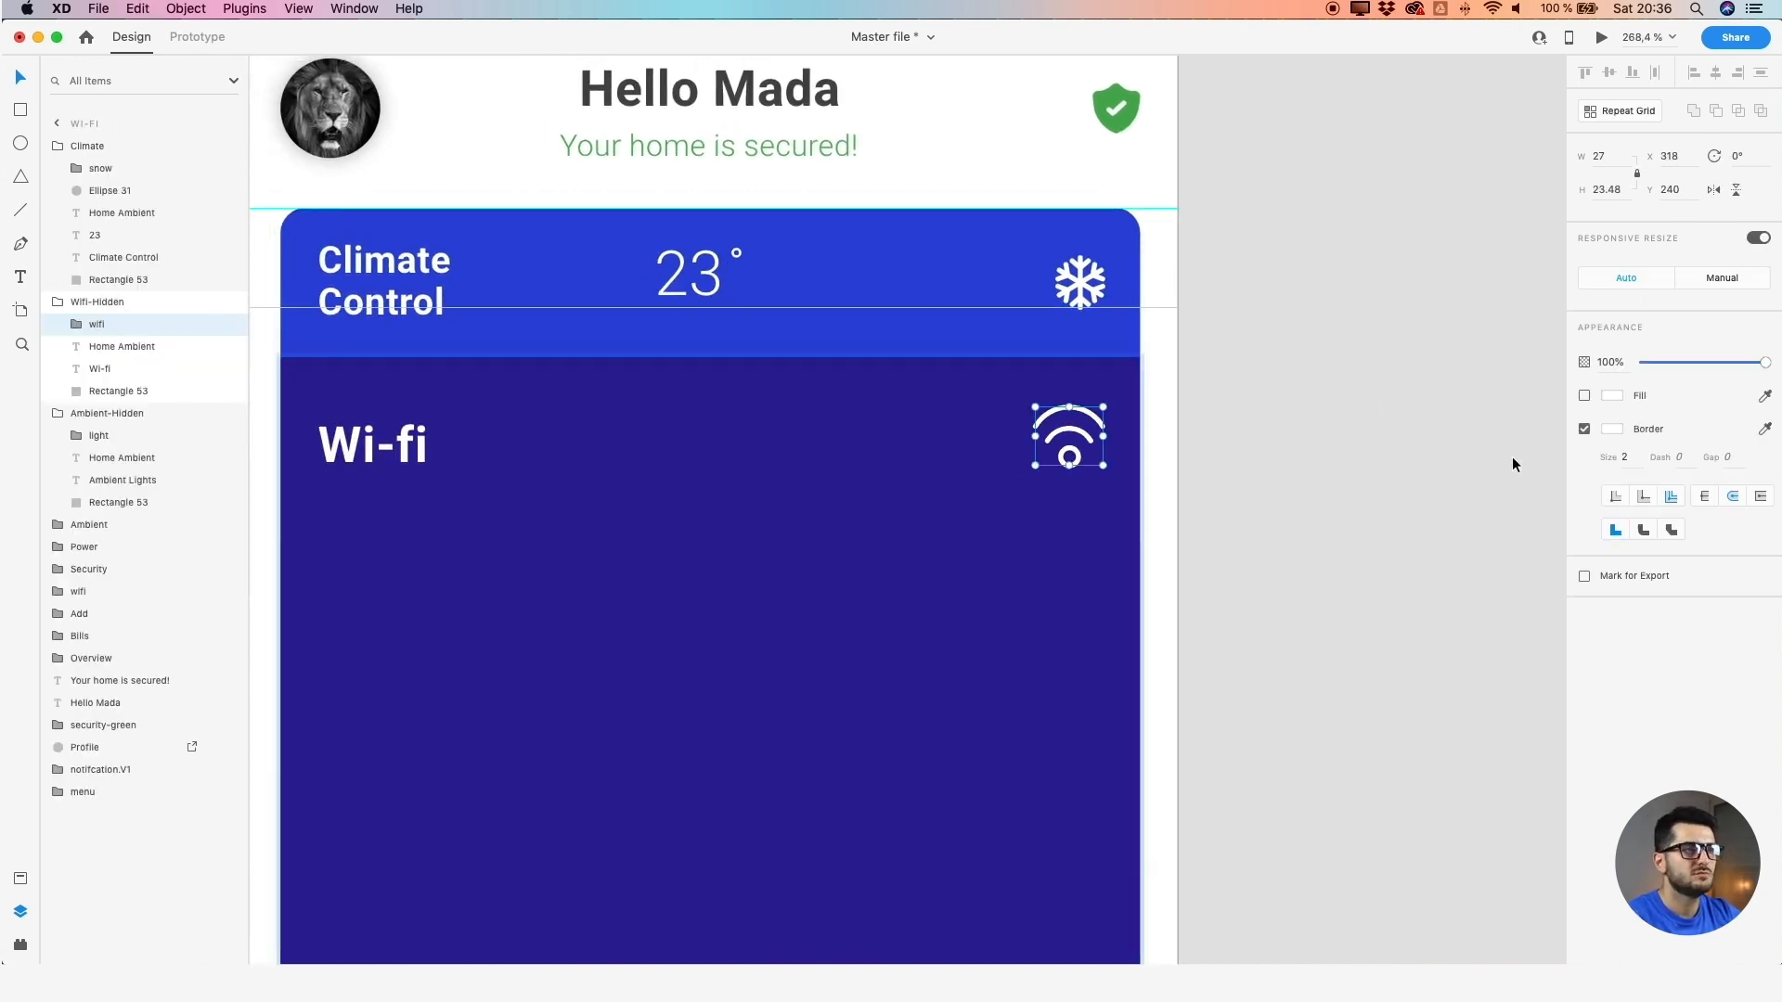
scroll(1351, 469, down, 6)
scroll(970, 464, down, 3)
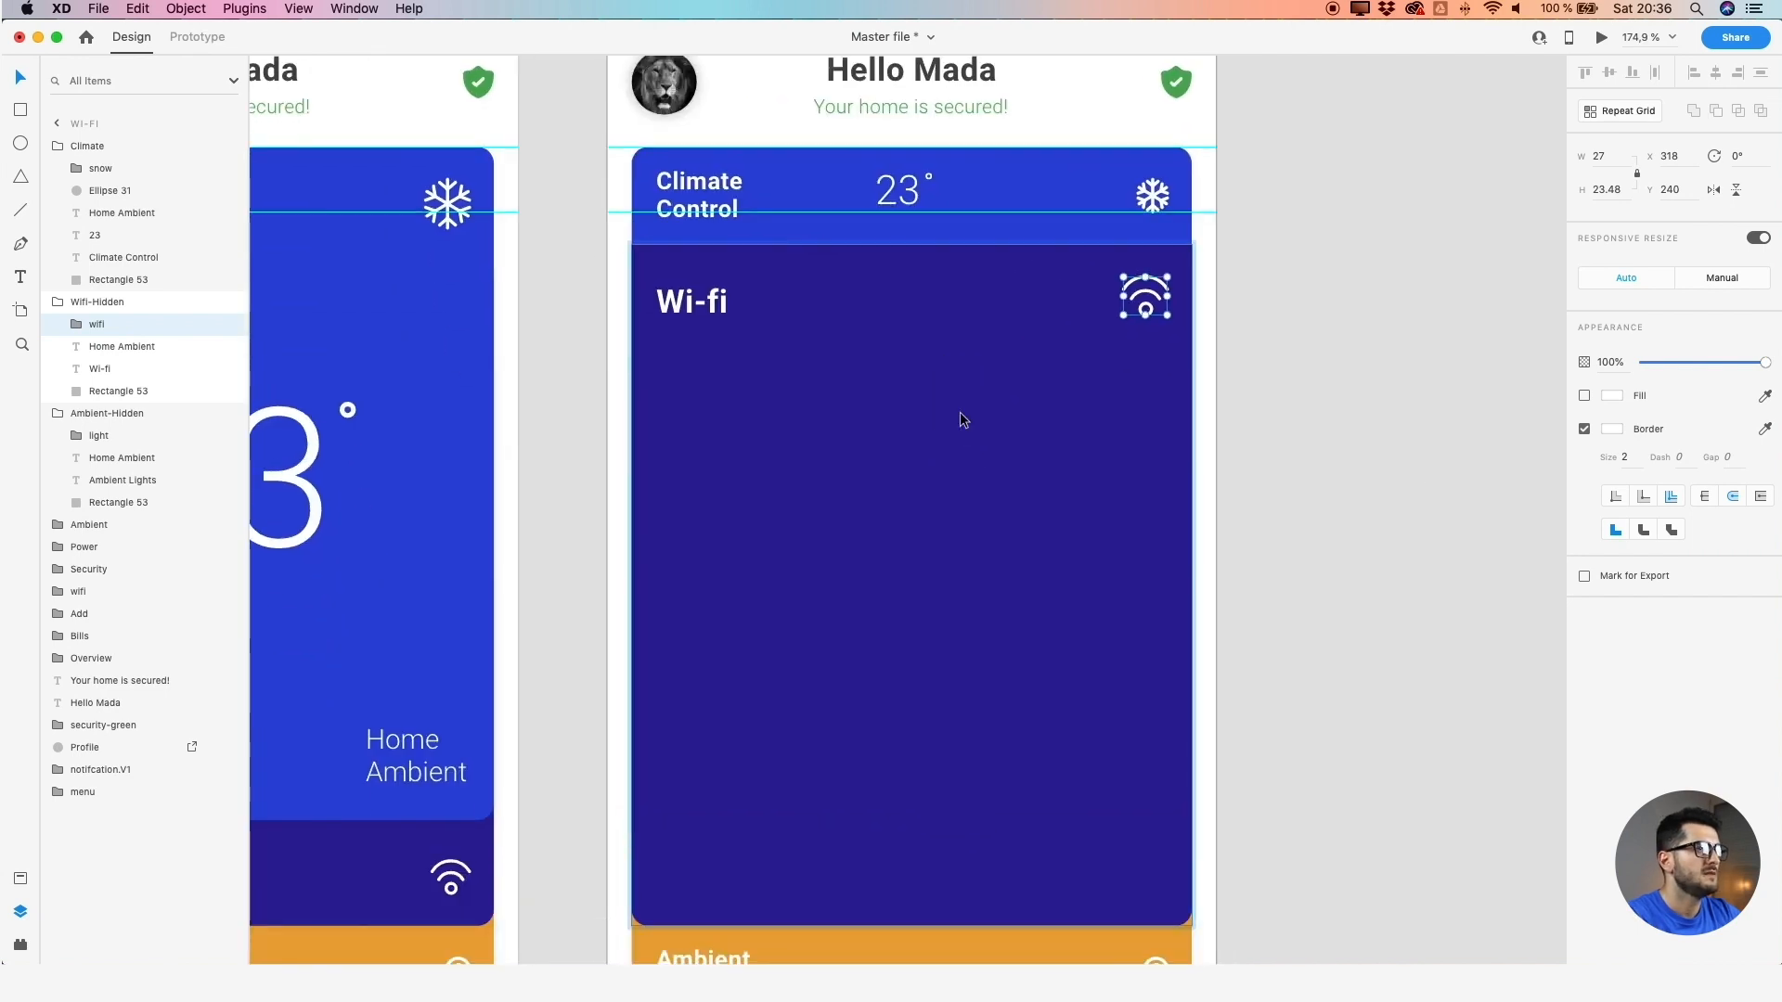
scroll(961, 419, down, 3)
scroll(962, 422, down, 5)
scroll(974, 427, down, 4)
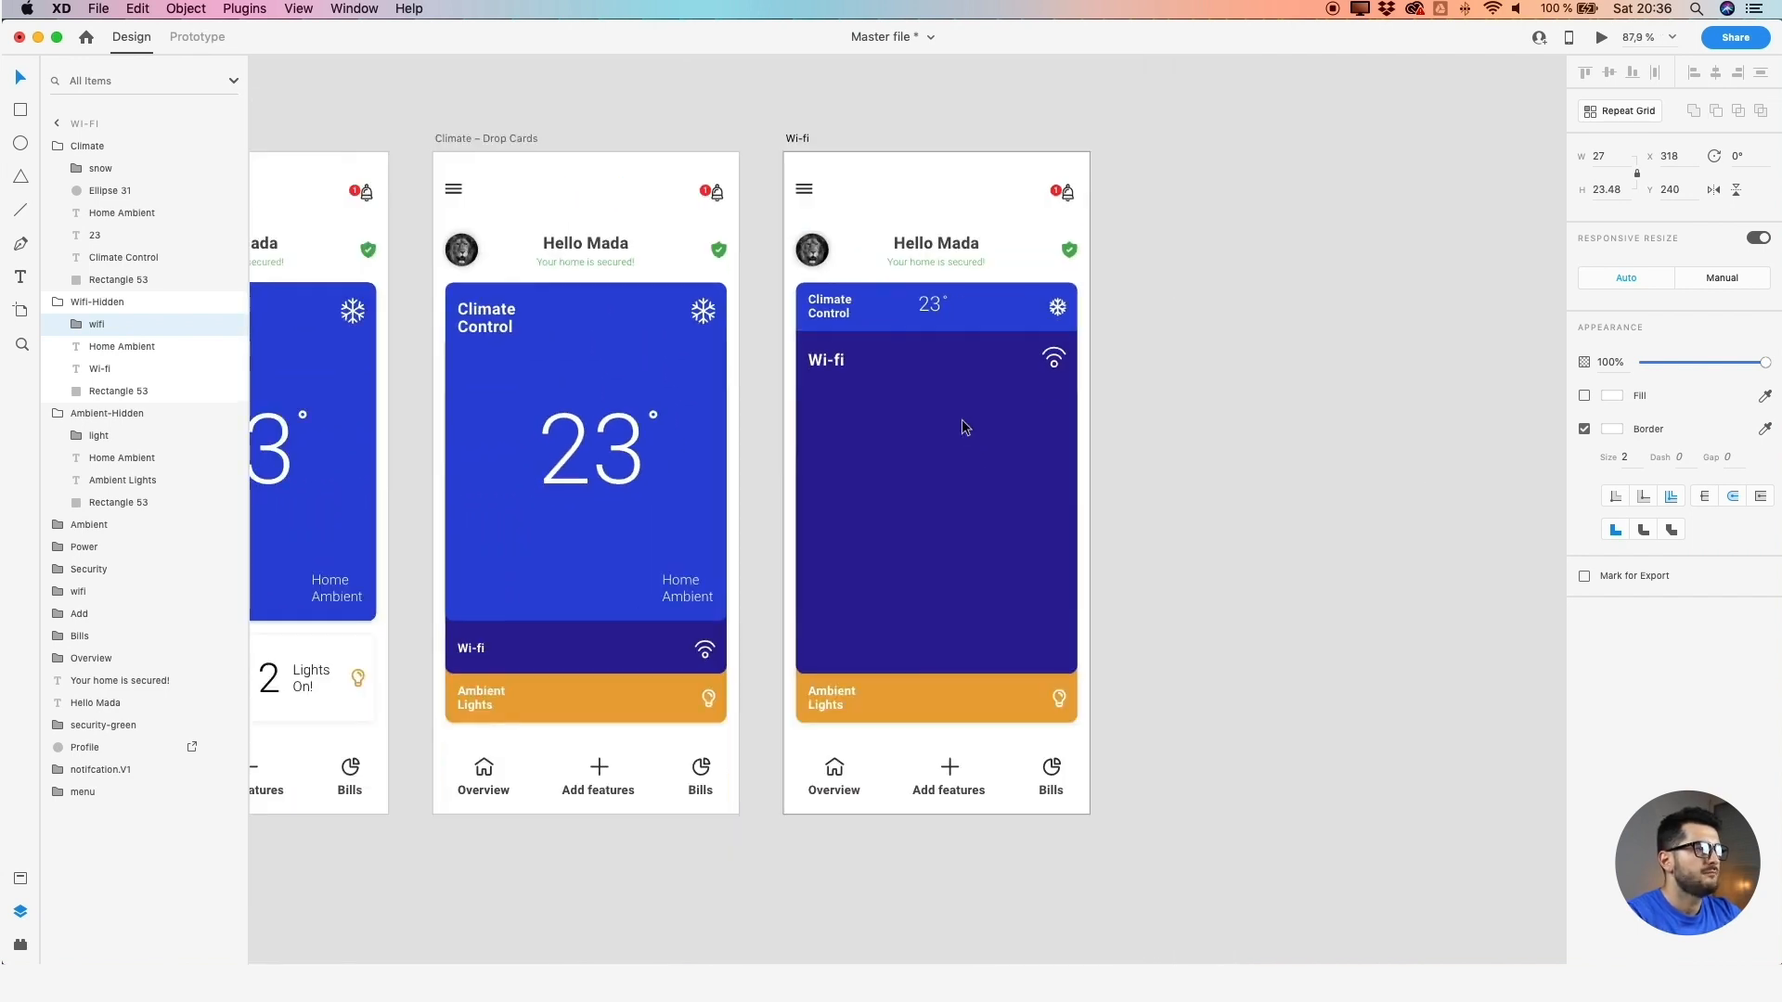
click(750, 463)
scroll(756, 449, up, 2)
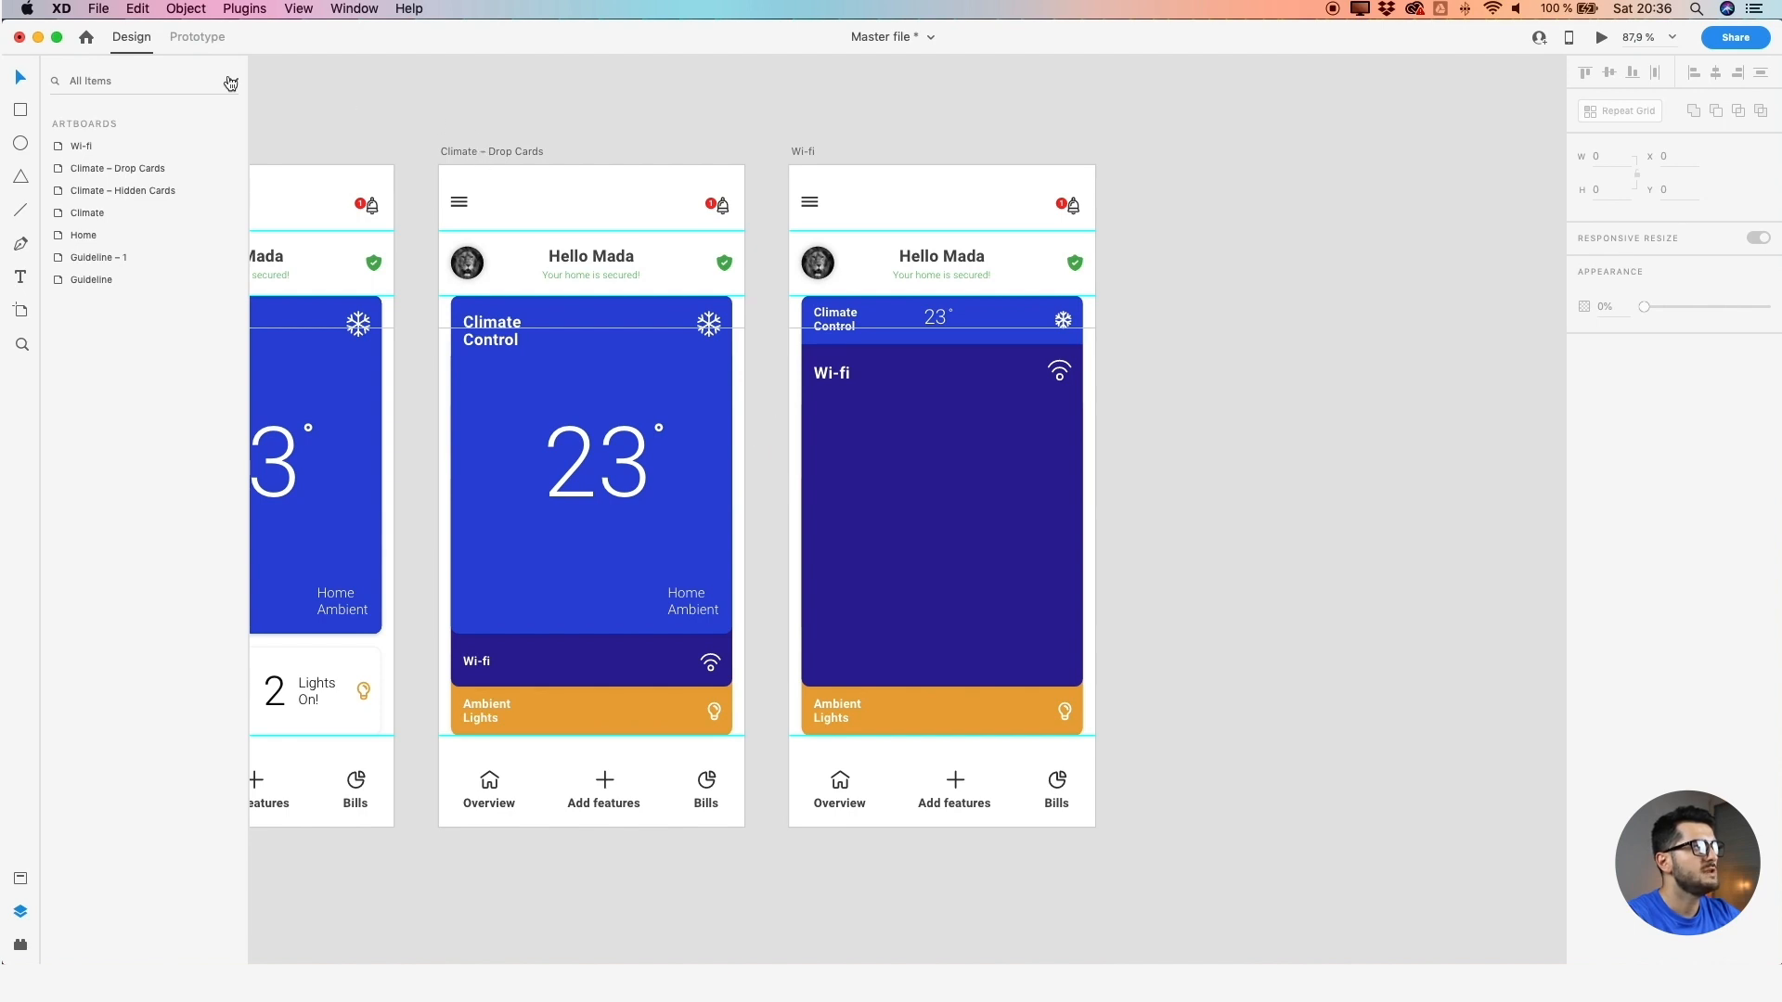
Wire the hidden Wi-fi card on the Climate – Drop Cards artboard to the Wi-fi artboard in the prototype
click(198, 38)
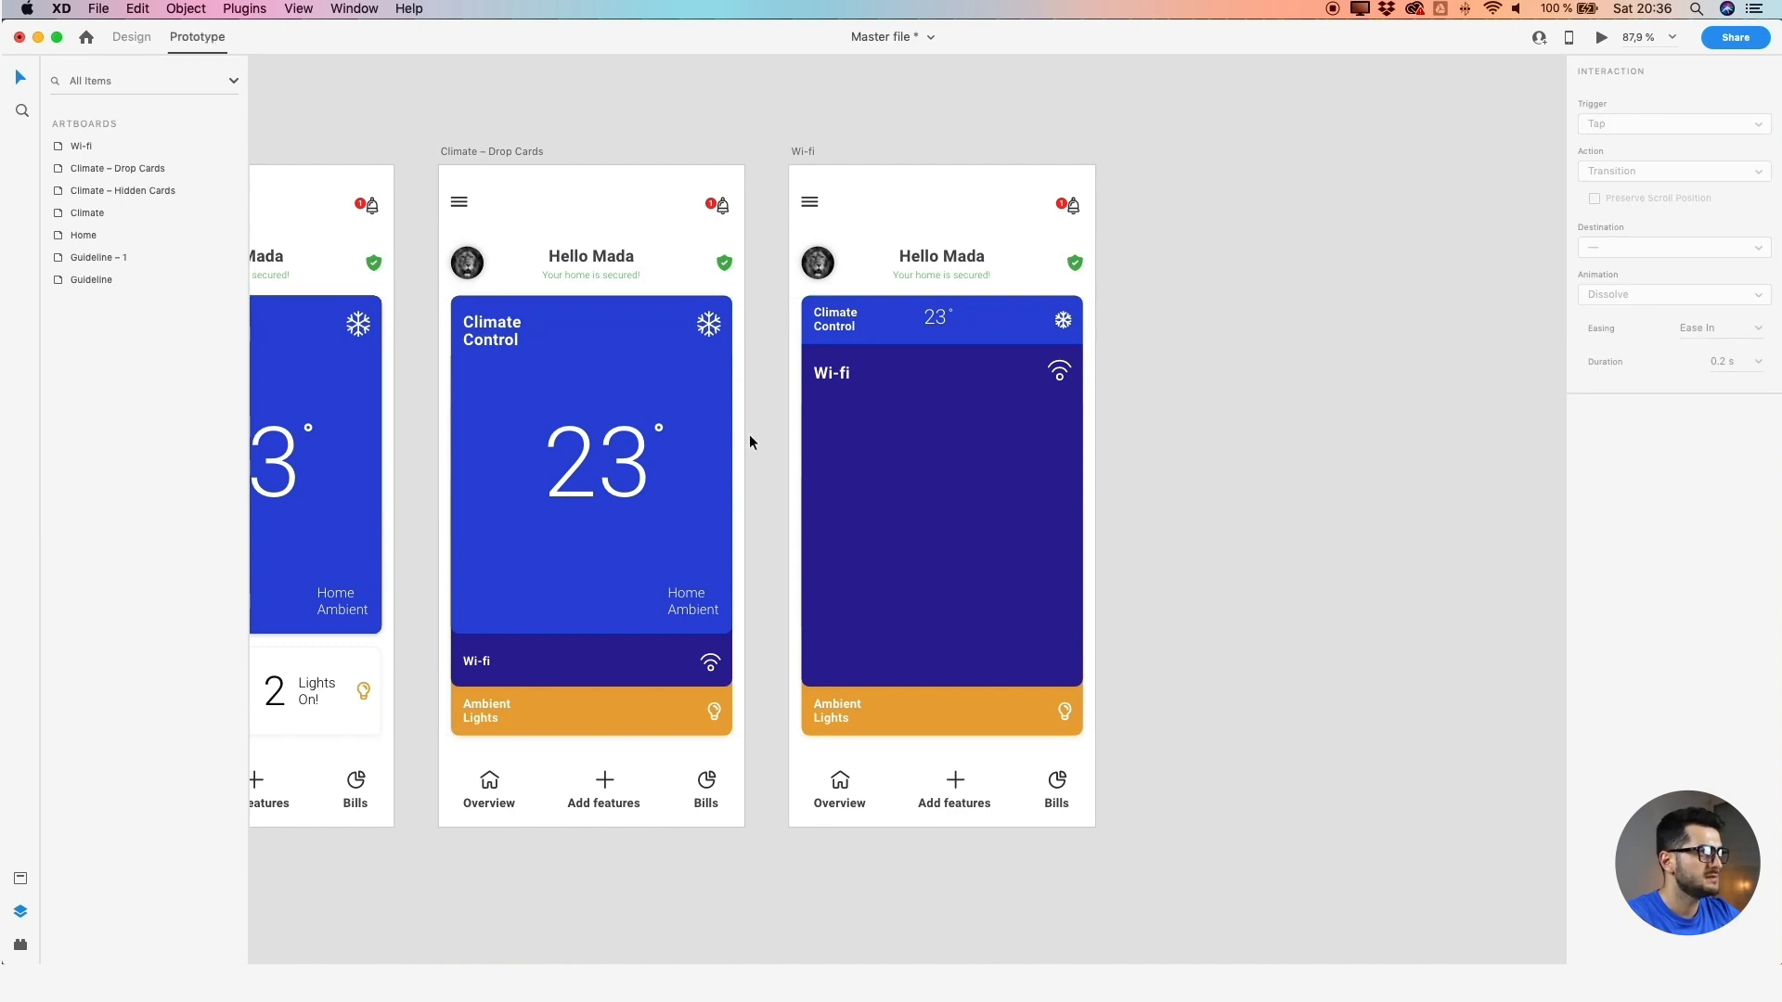
click(629, 663)
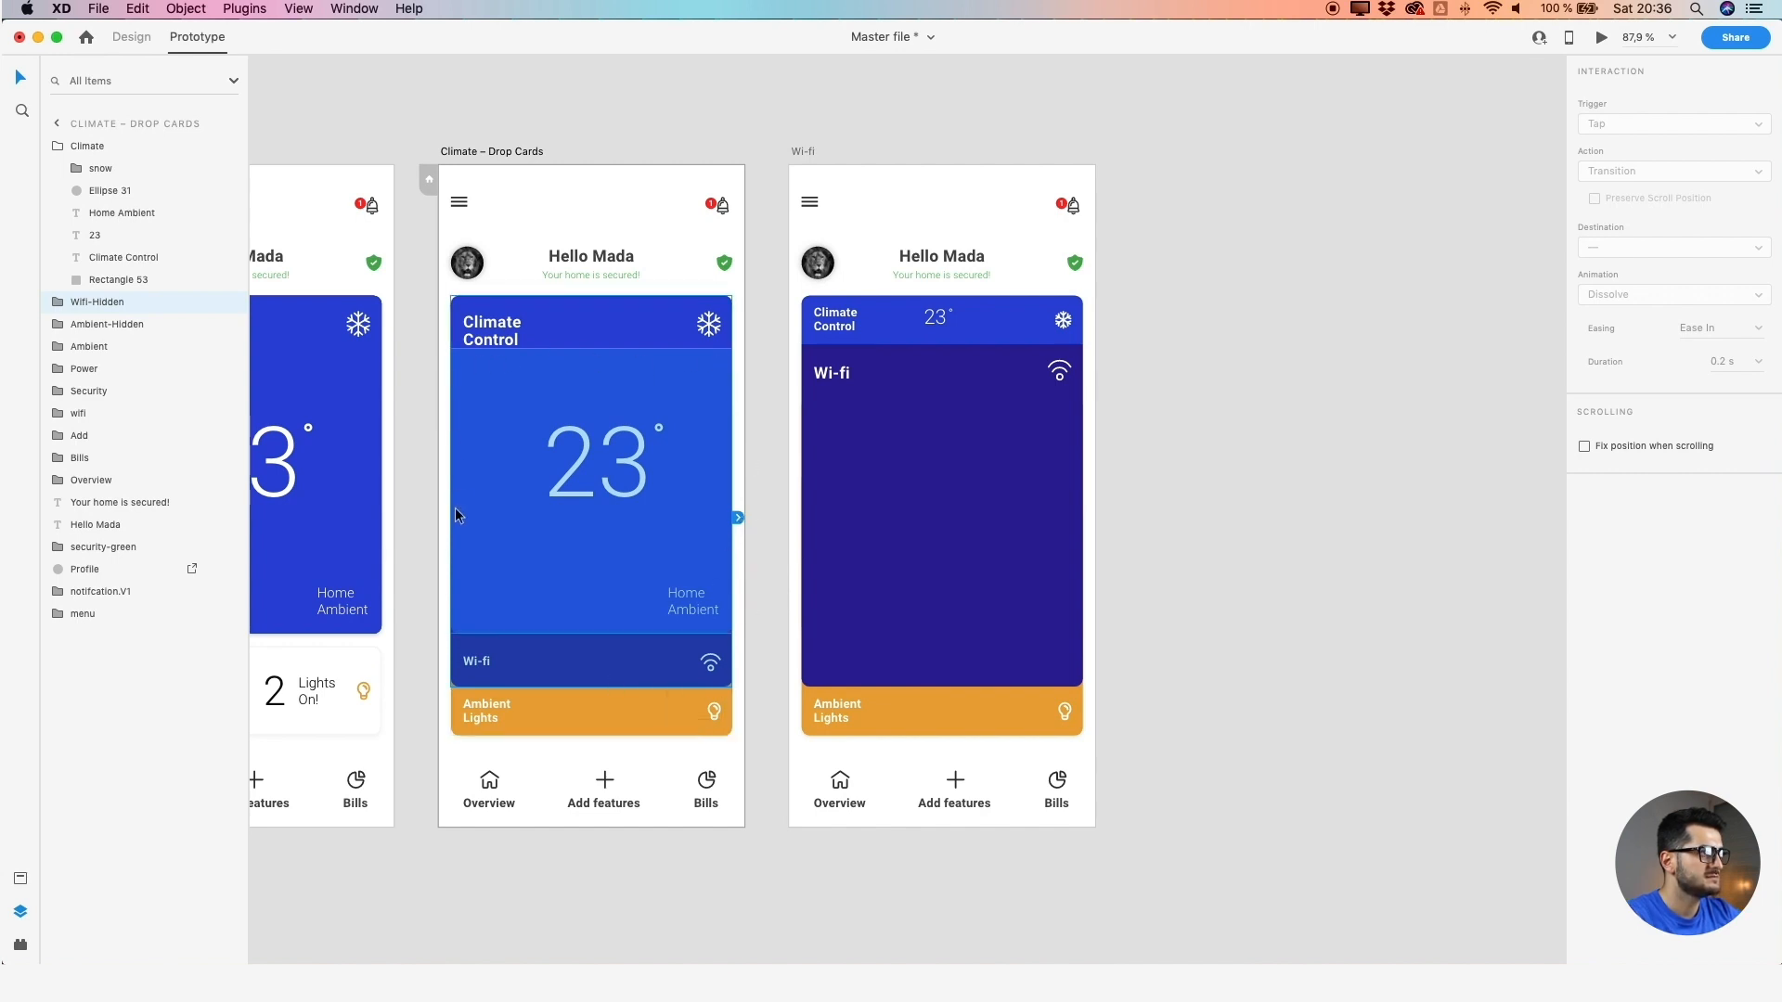
drag(736, 518, 899, 496)
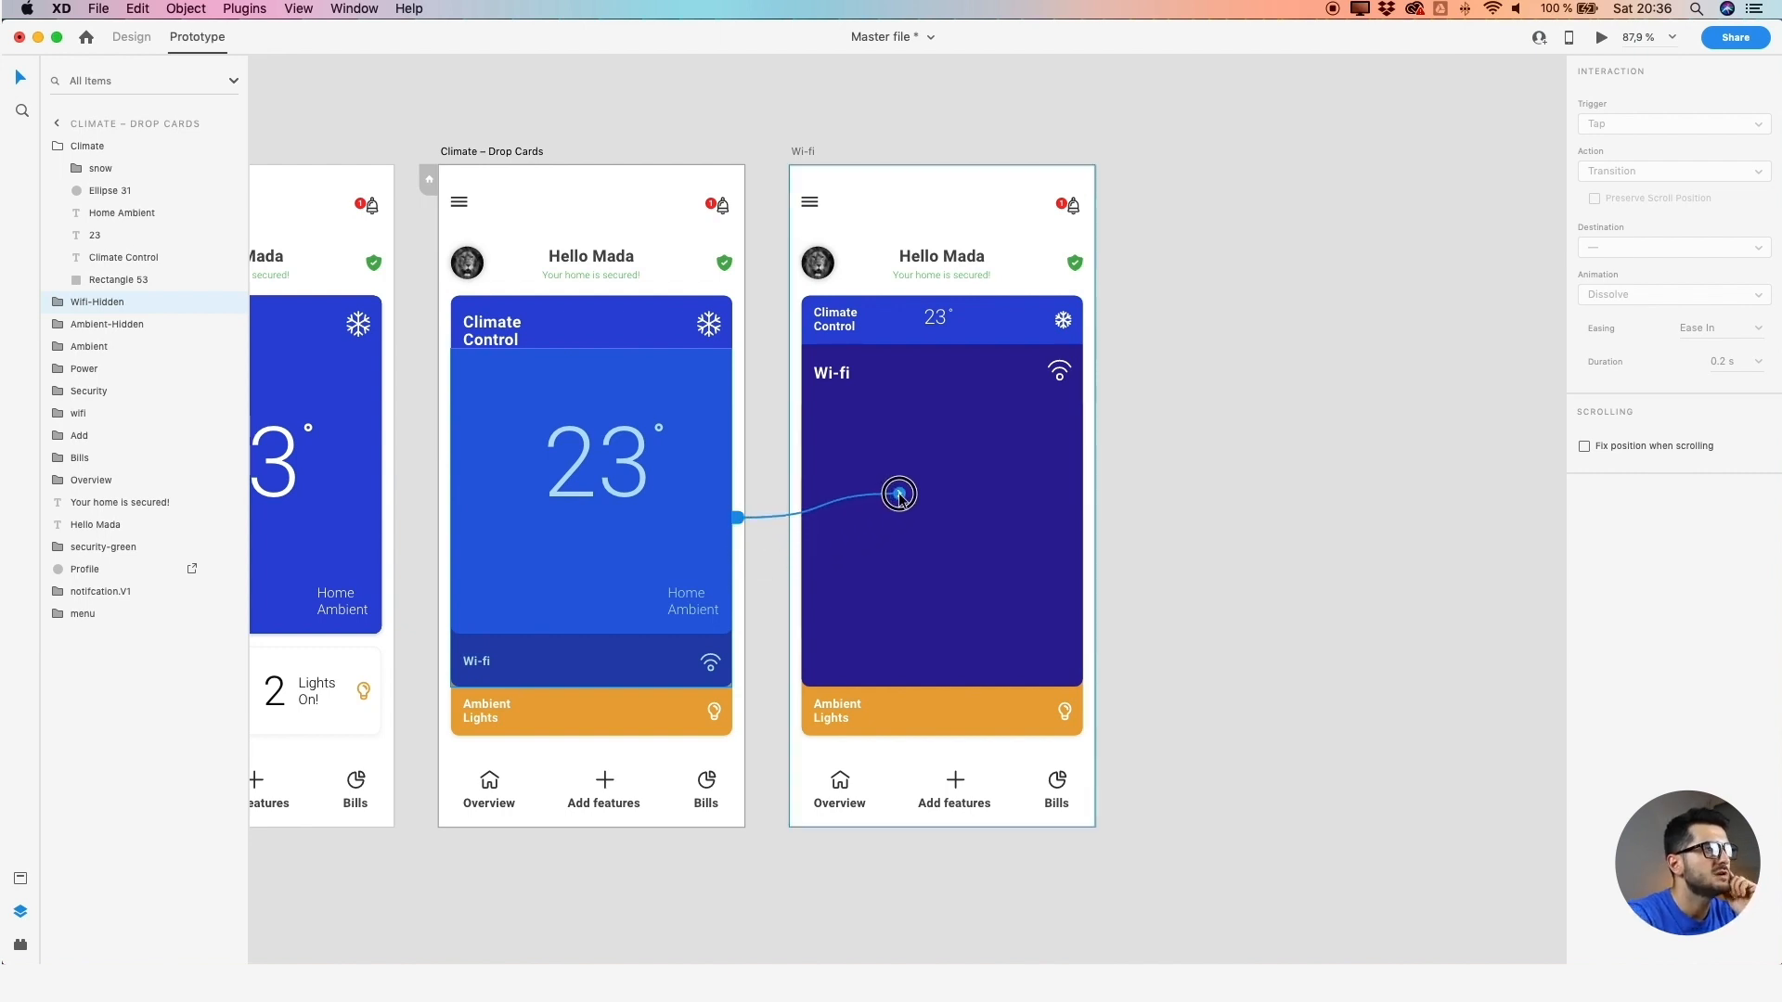
drag(898, 497, 900, 499)
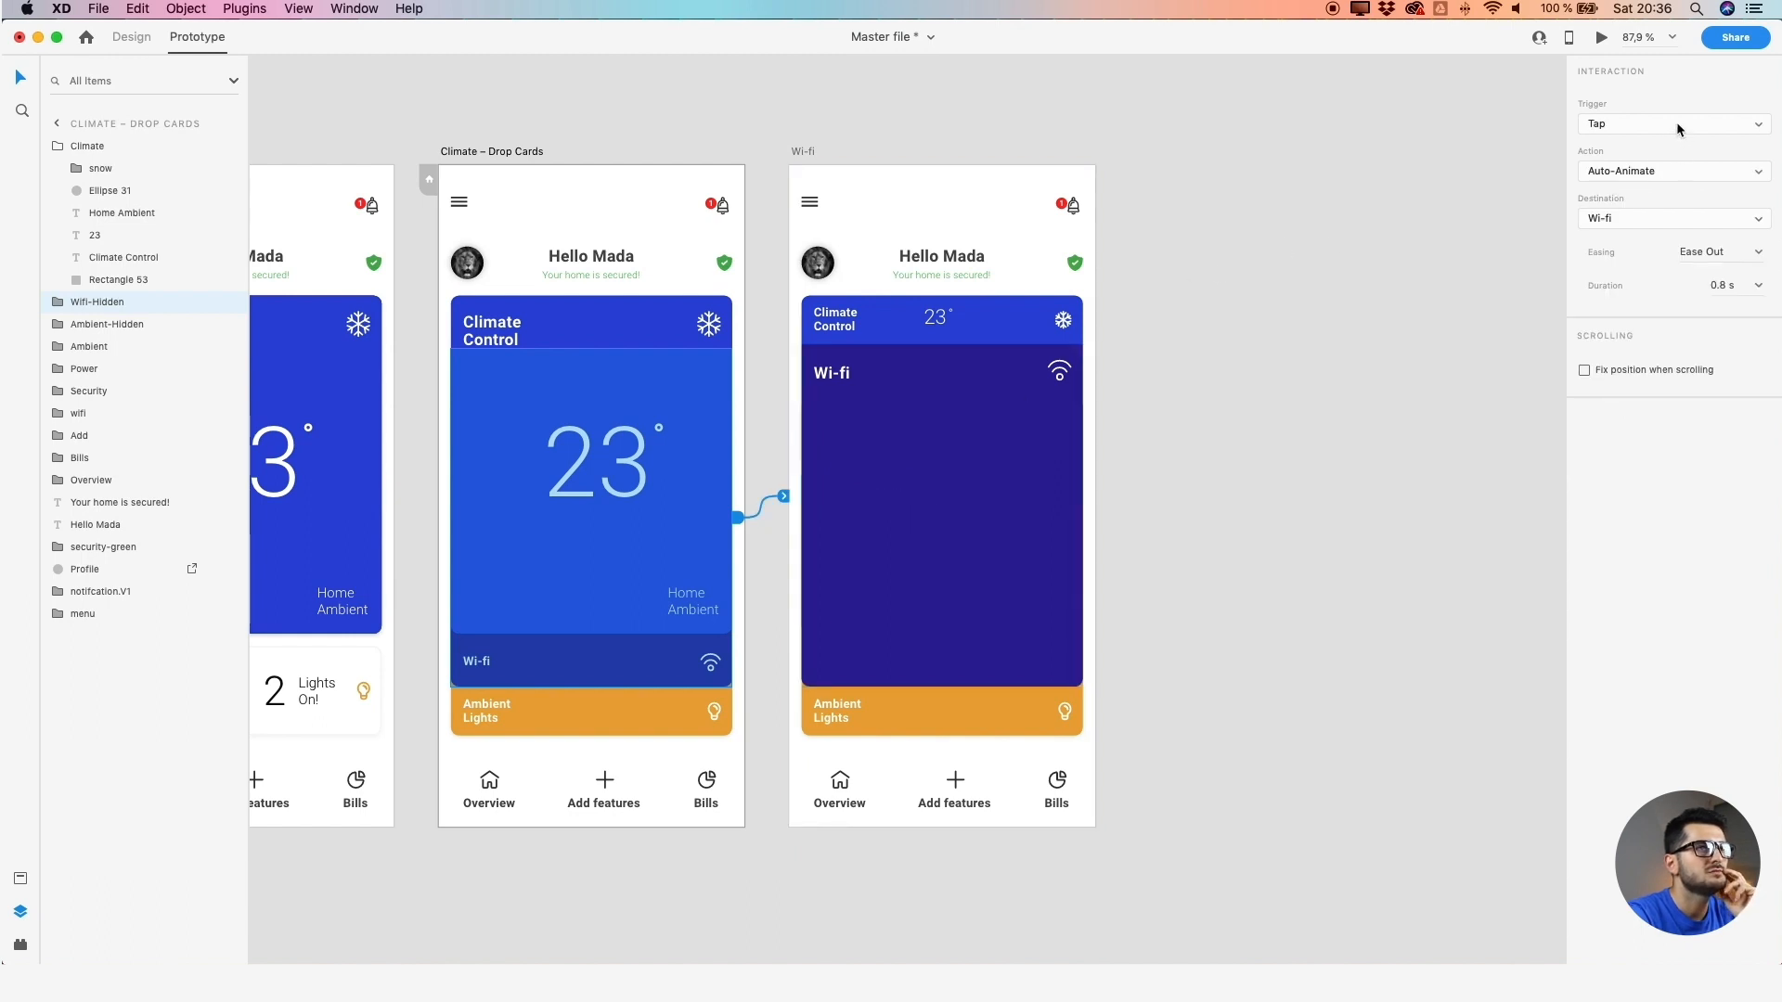
Keep Tap as the Wi-fi card interaction's trigger and set its Auto-Animate duration to 0.4 s
click(1652, 124)
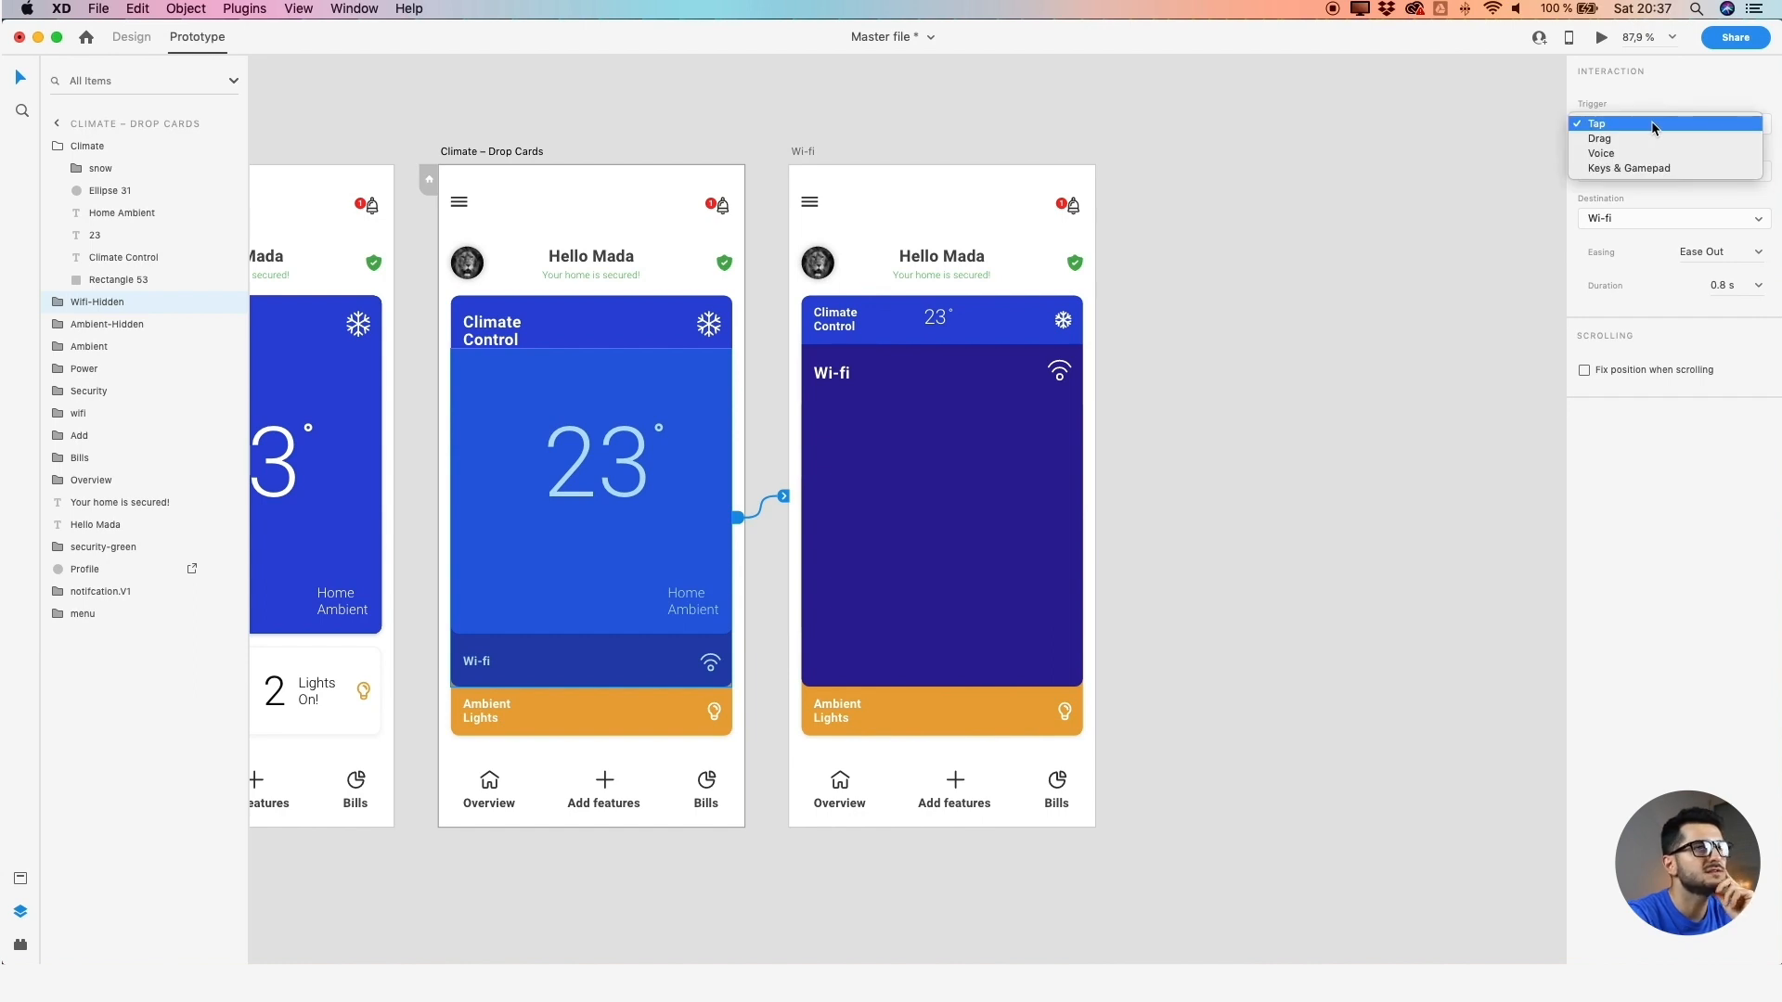
click(1653, 124)
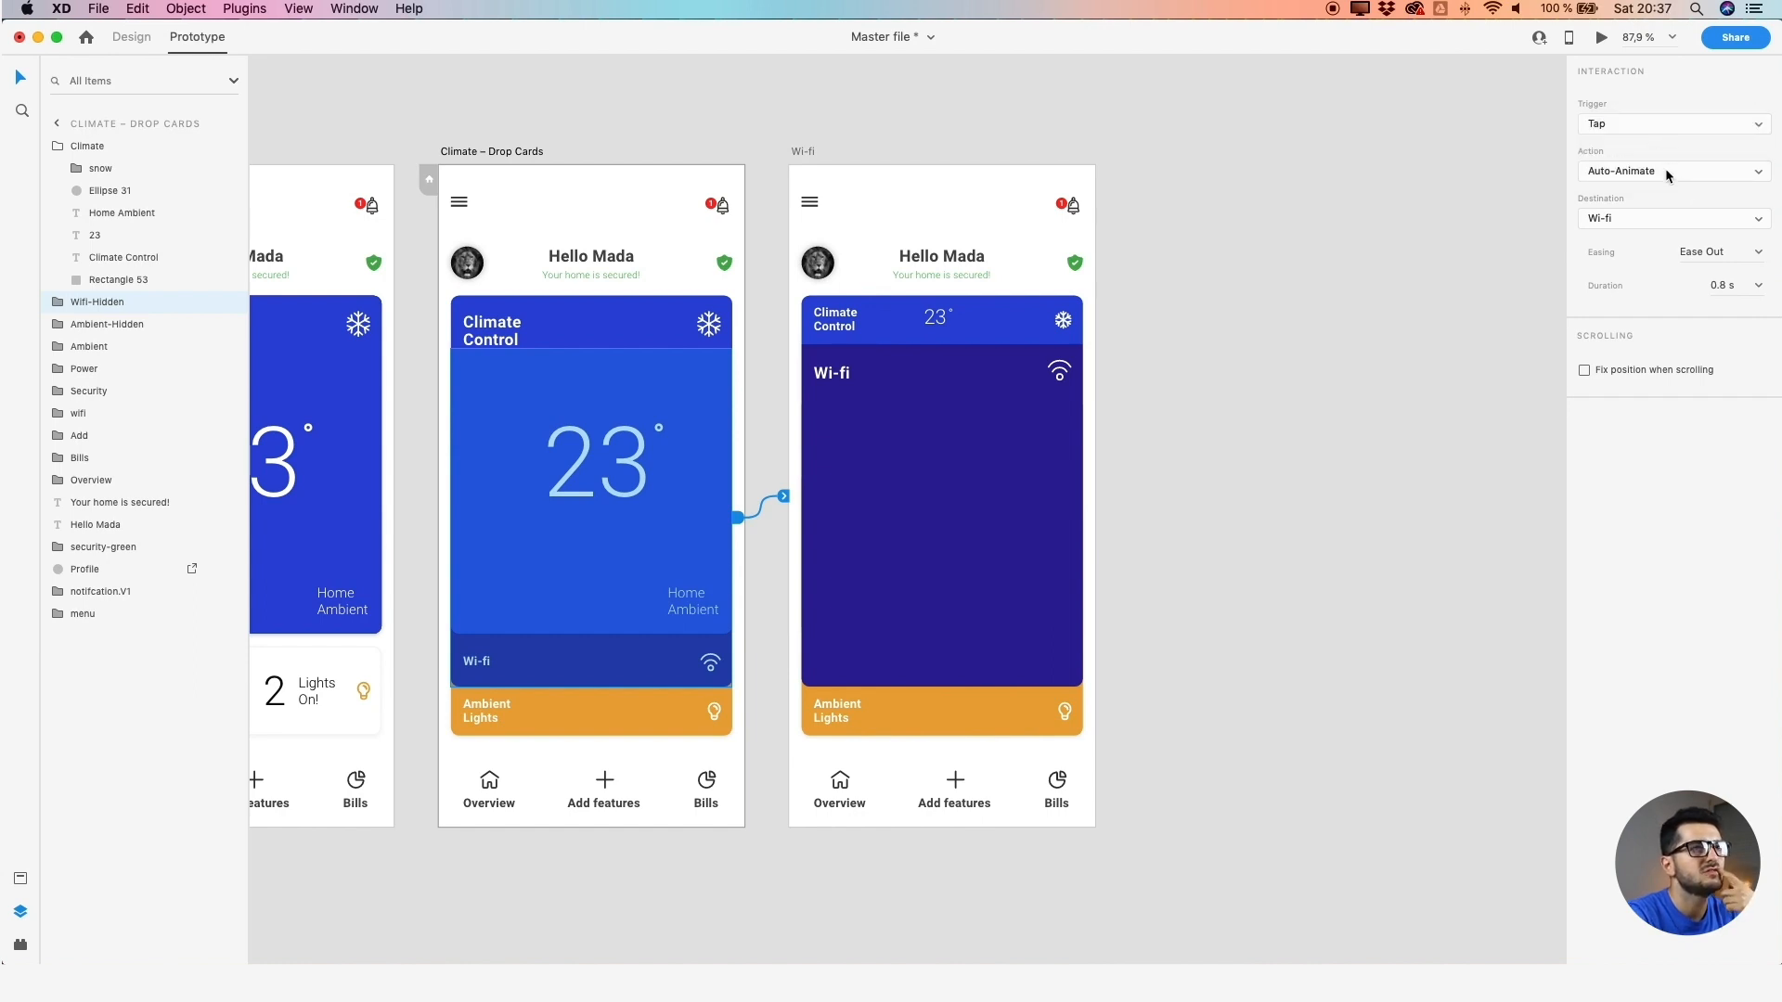
click(1756, 286)
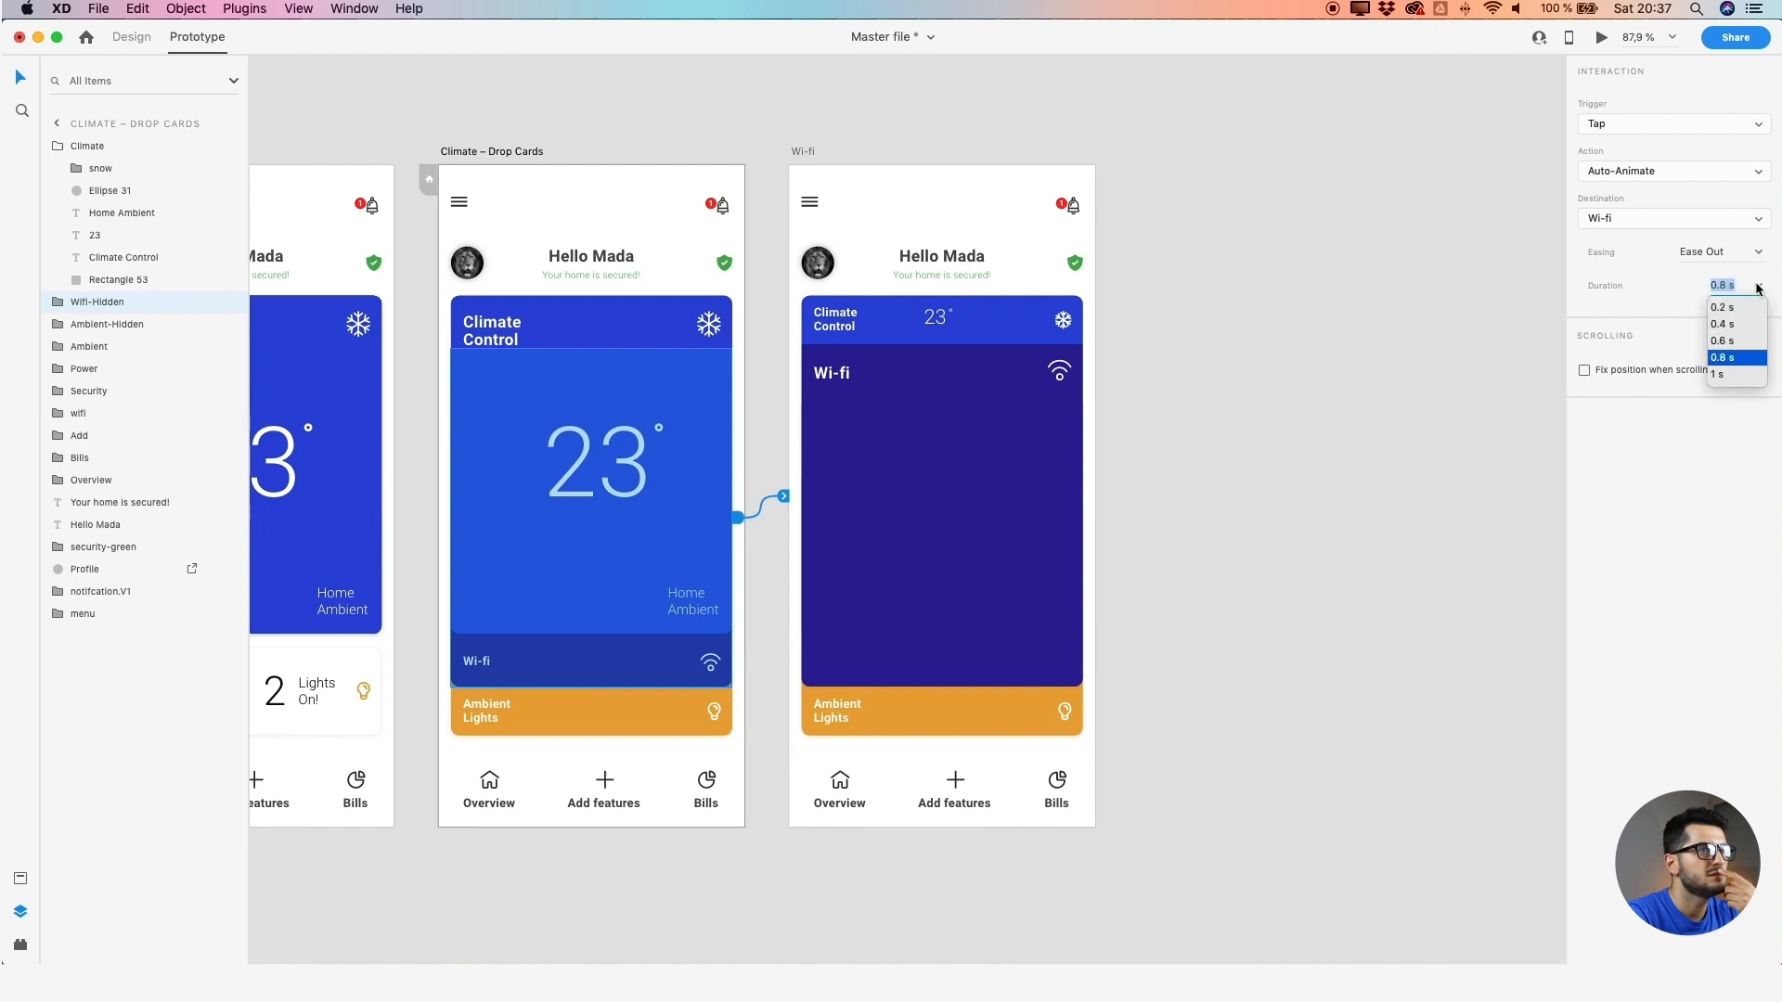
click(1730, 325)
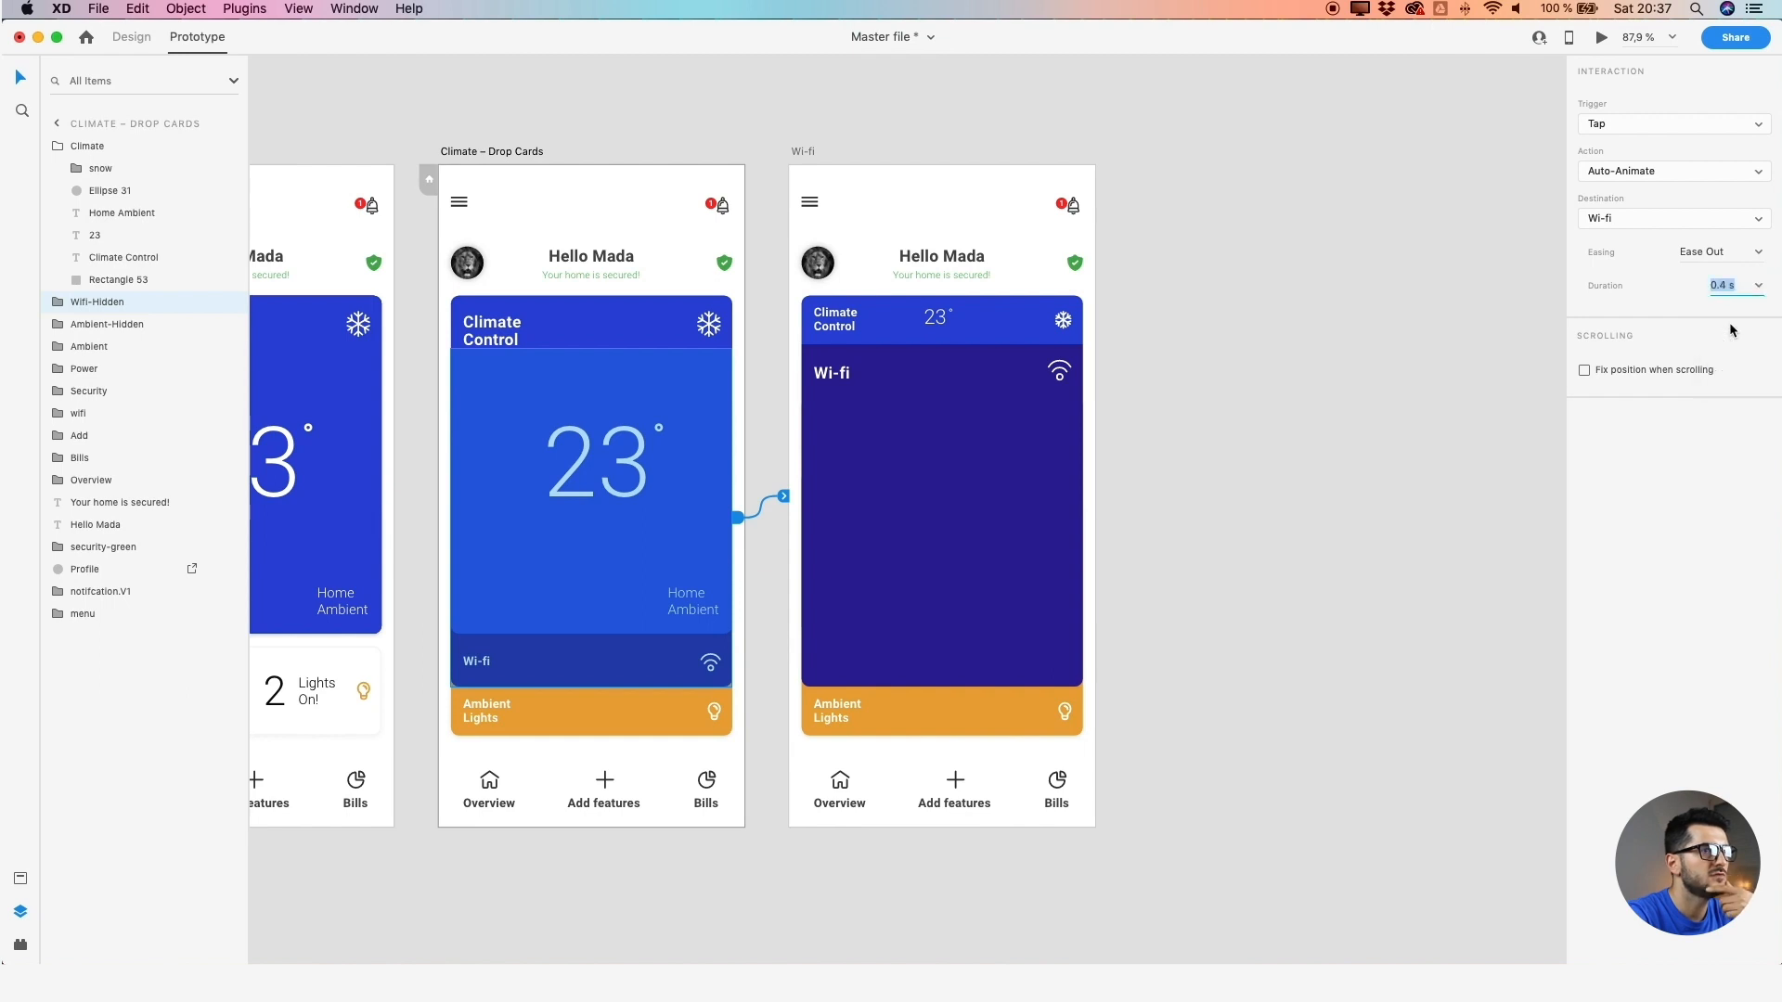
click(1462, 376)
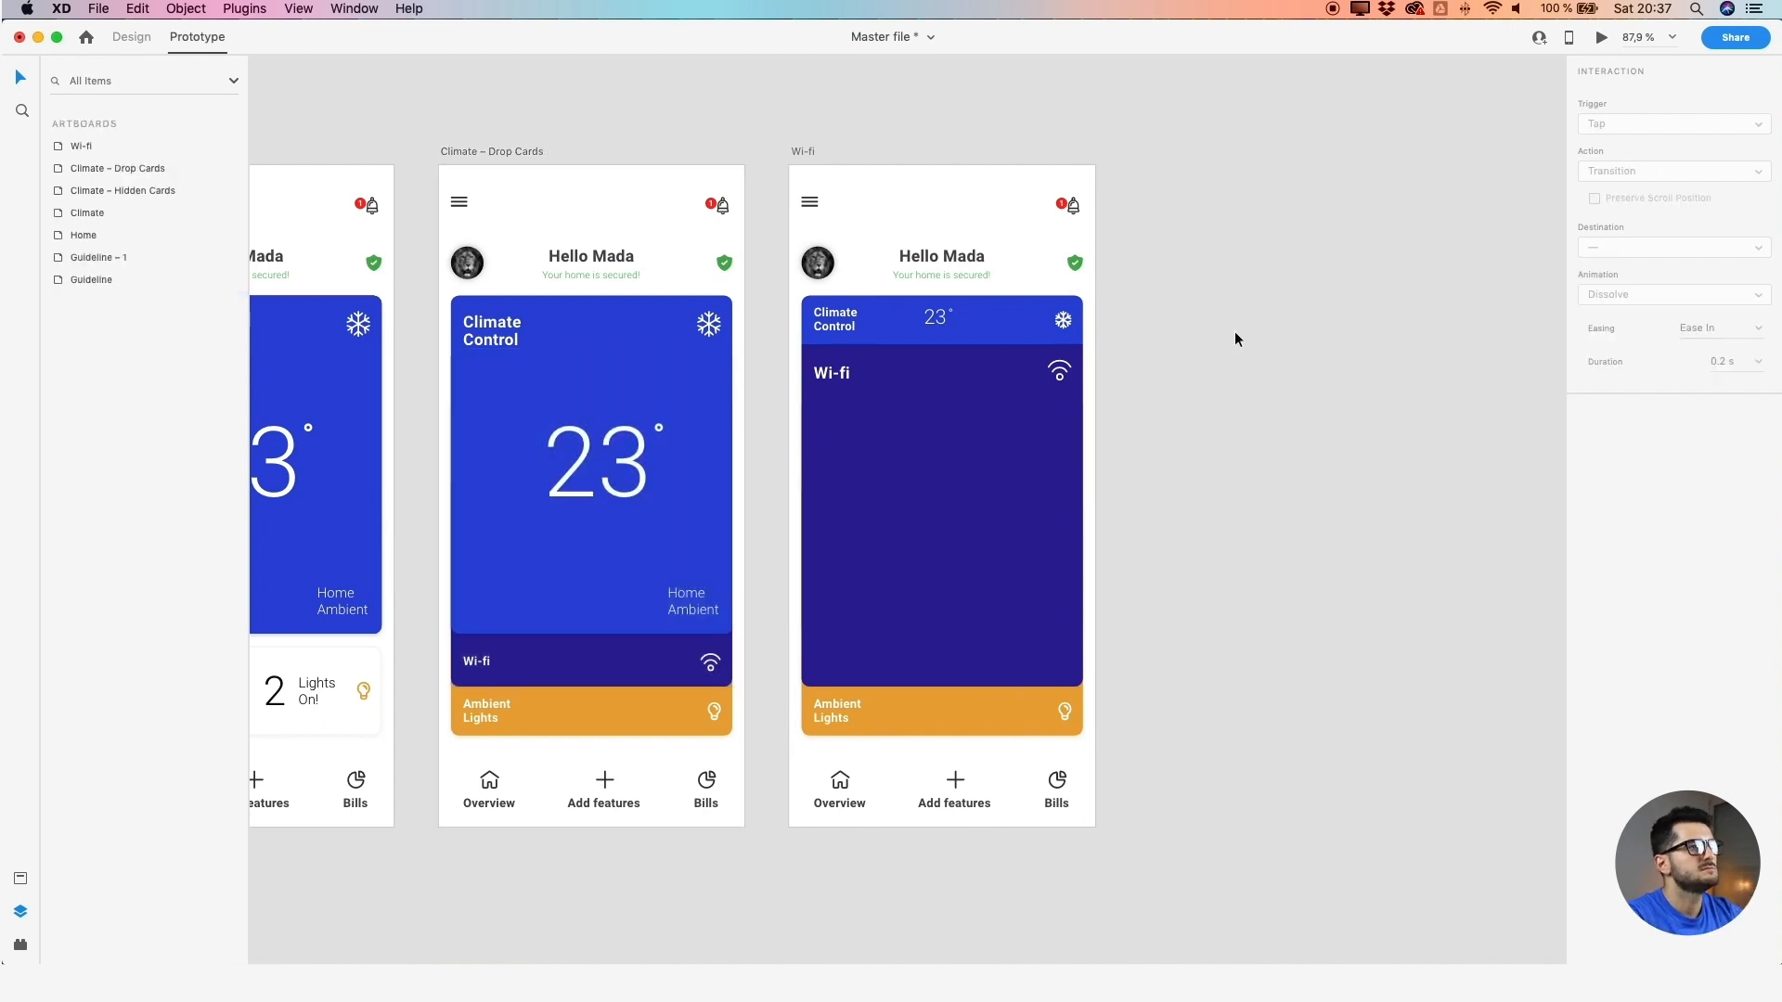
Move the 23 and its degree circle together to X 170, Y 176 in the Wi-fi artboard's compact Climate Control strip
scroll(982, 317, up, 3)
click(988, 320)
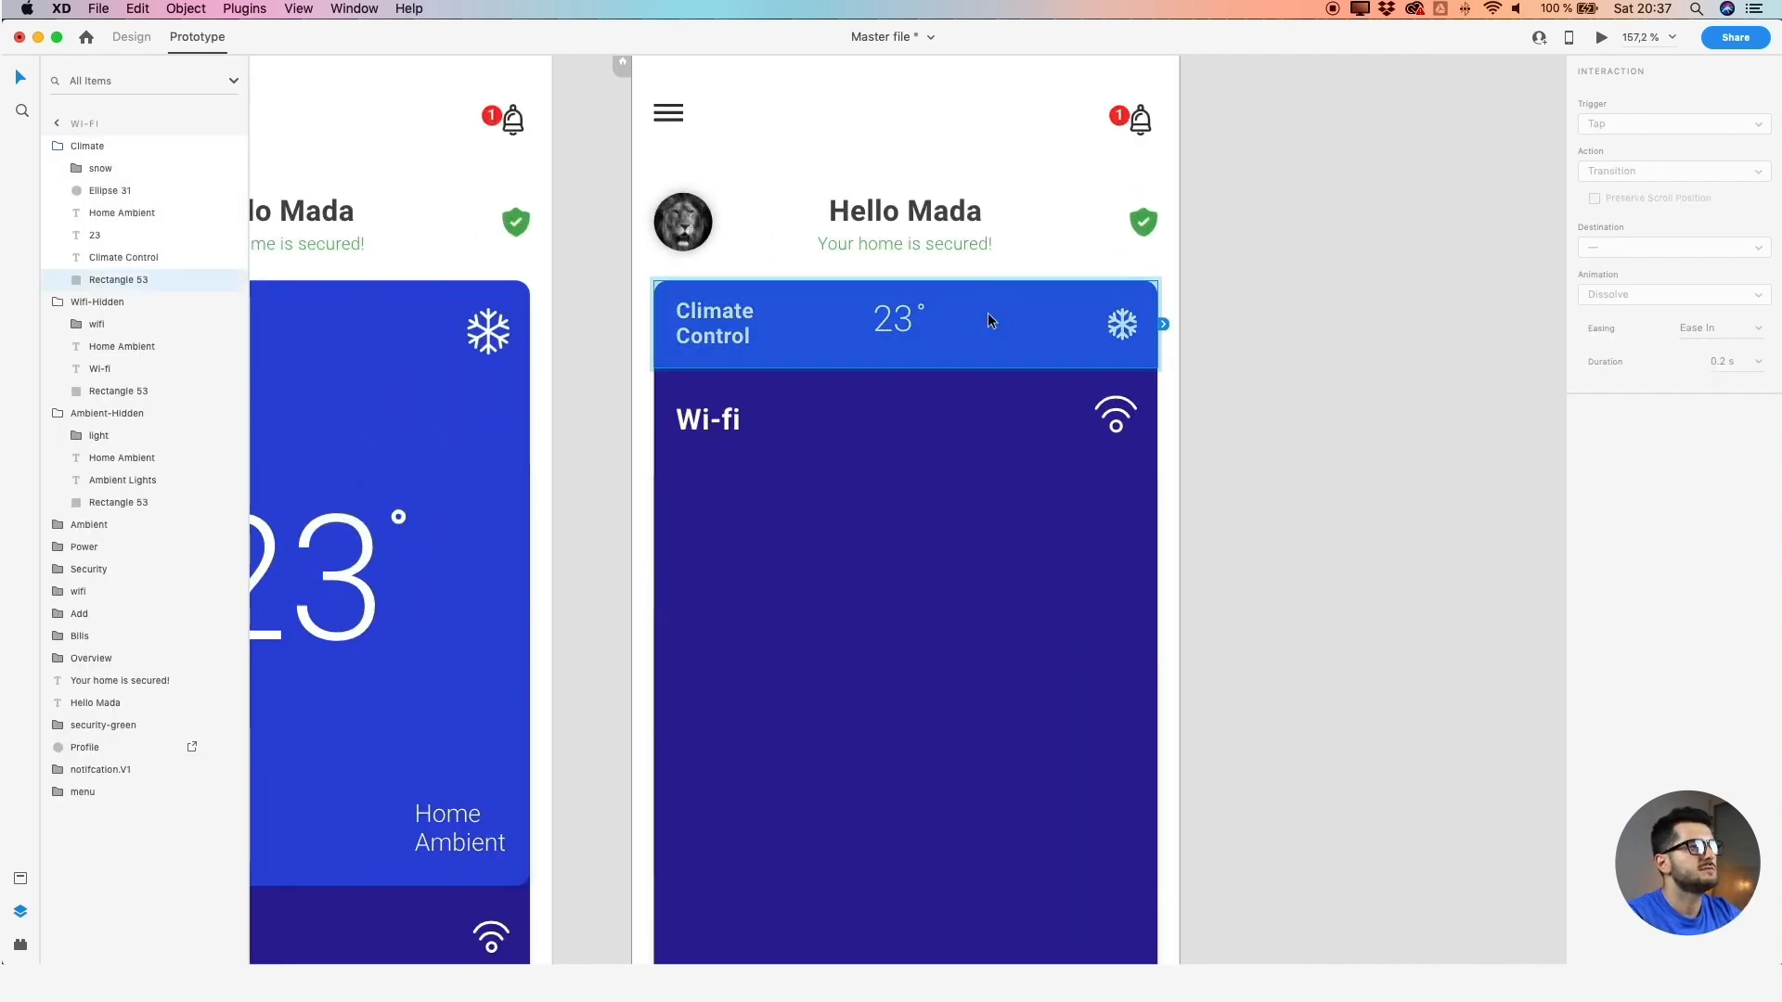
scroll(987, 313, up, 2)
key(super+1)
scroll(722, 270, up, 2)
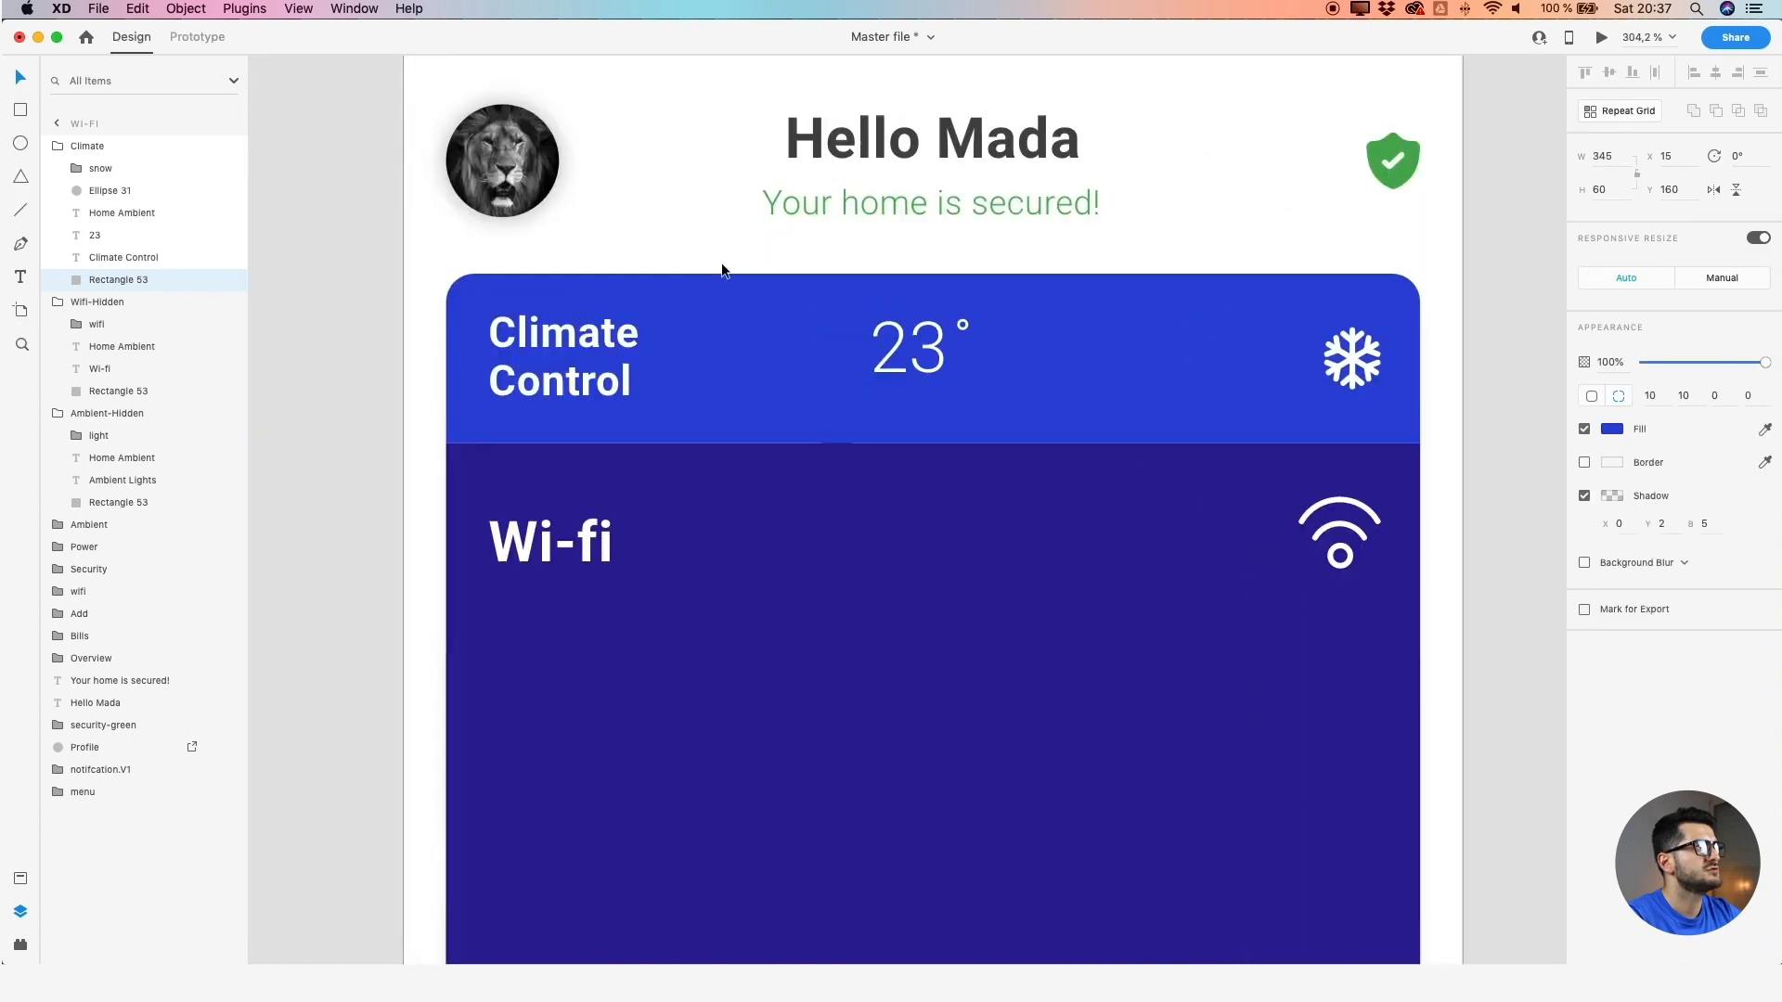
double_click(898, 356)
key(Escape)
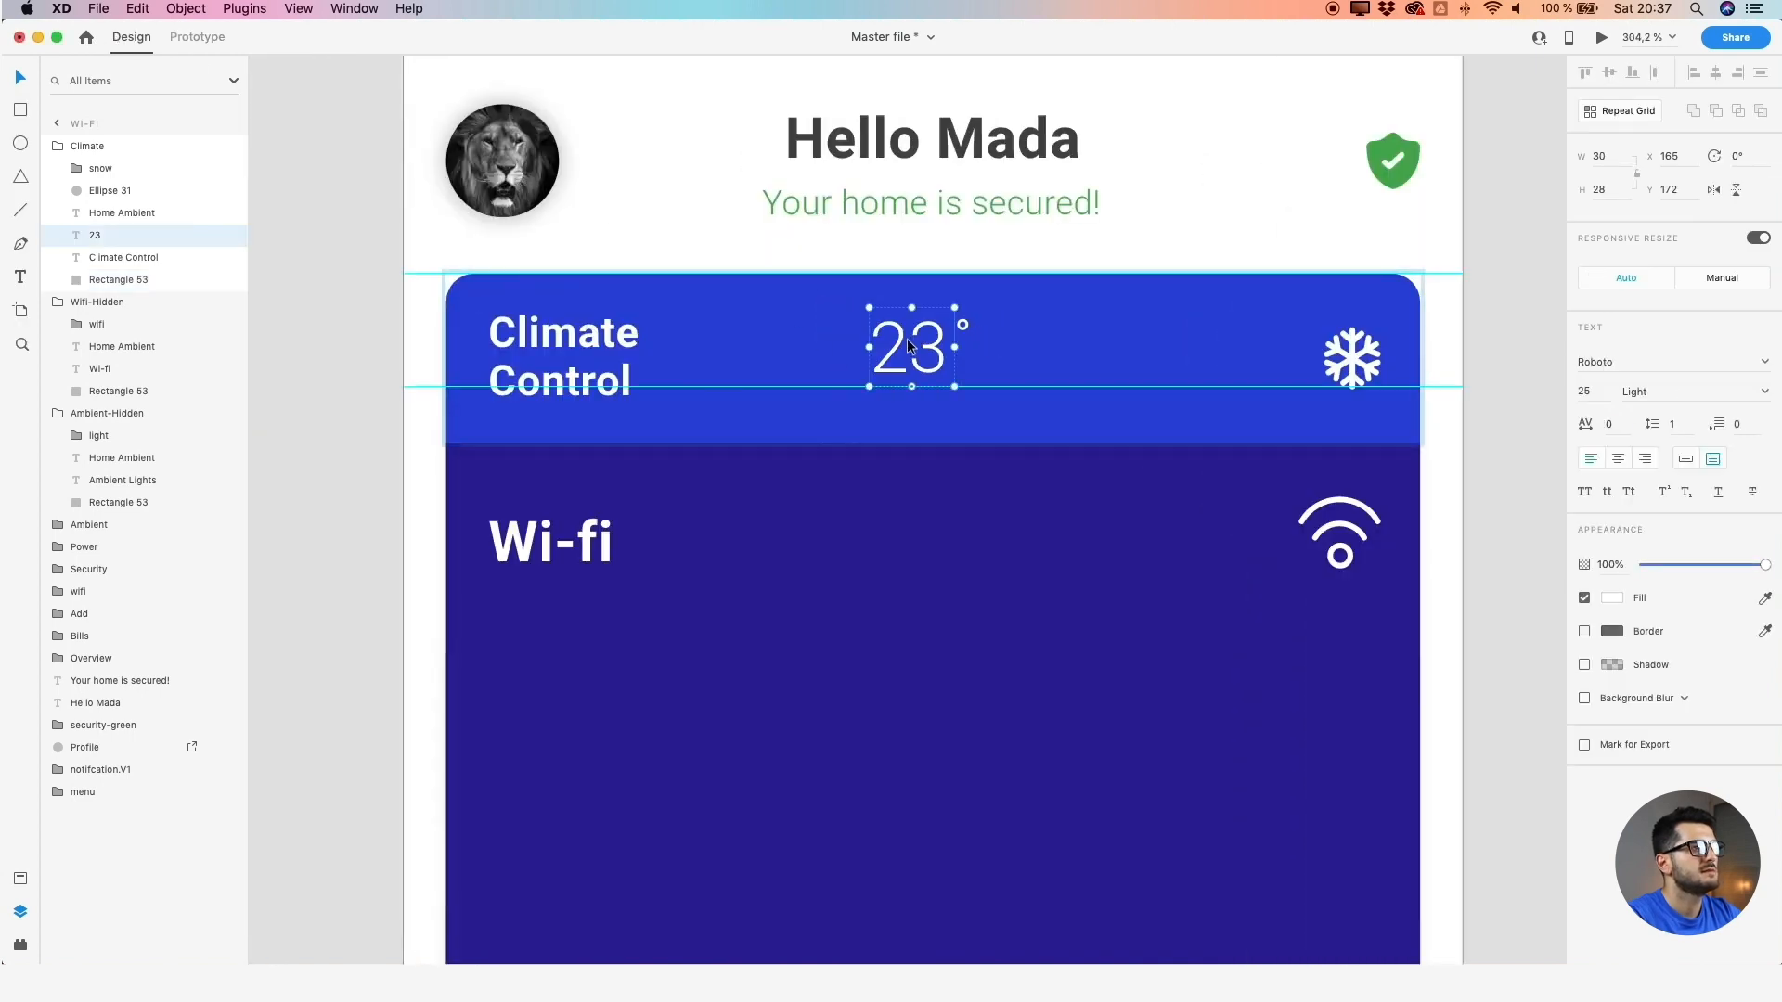
shift+click(963, 327)
mouse_move(939, 350)
mouse_down()
mouse_move(973, 350)
mouse_move(953, 364)
mouse_up()
key(alt)
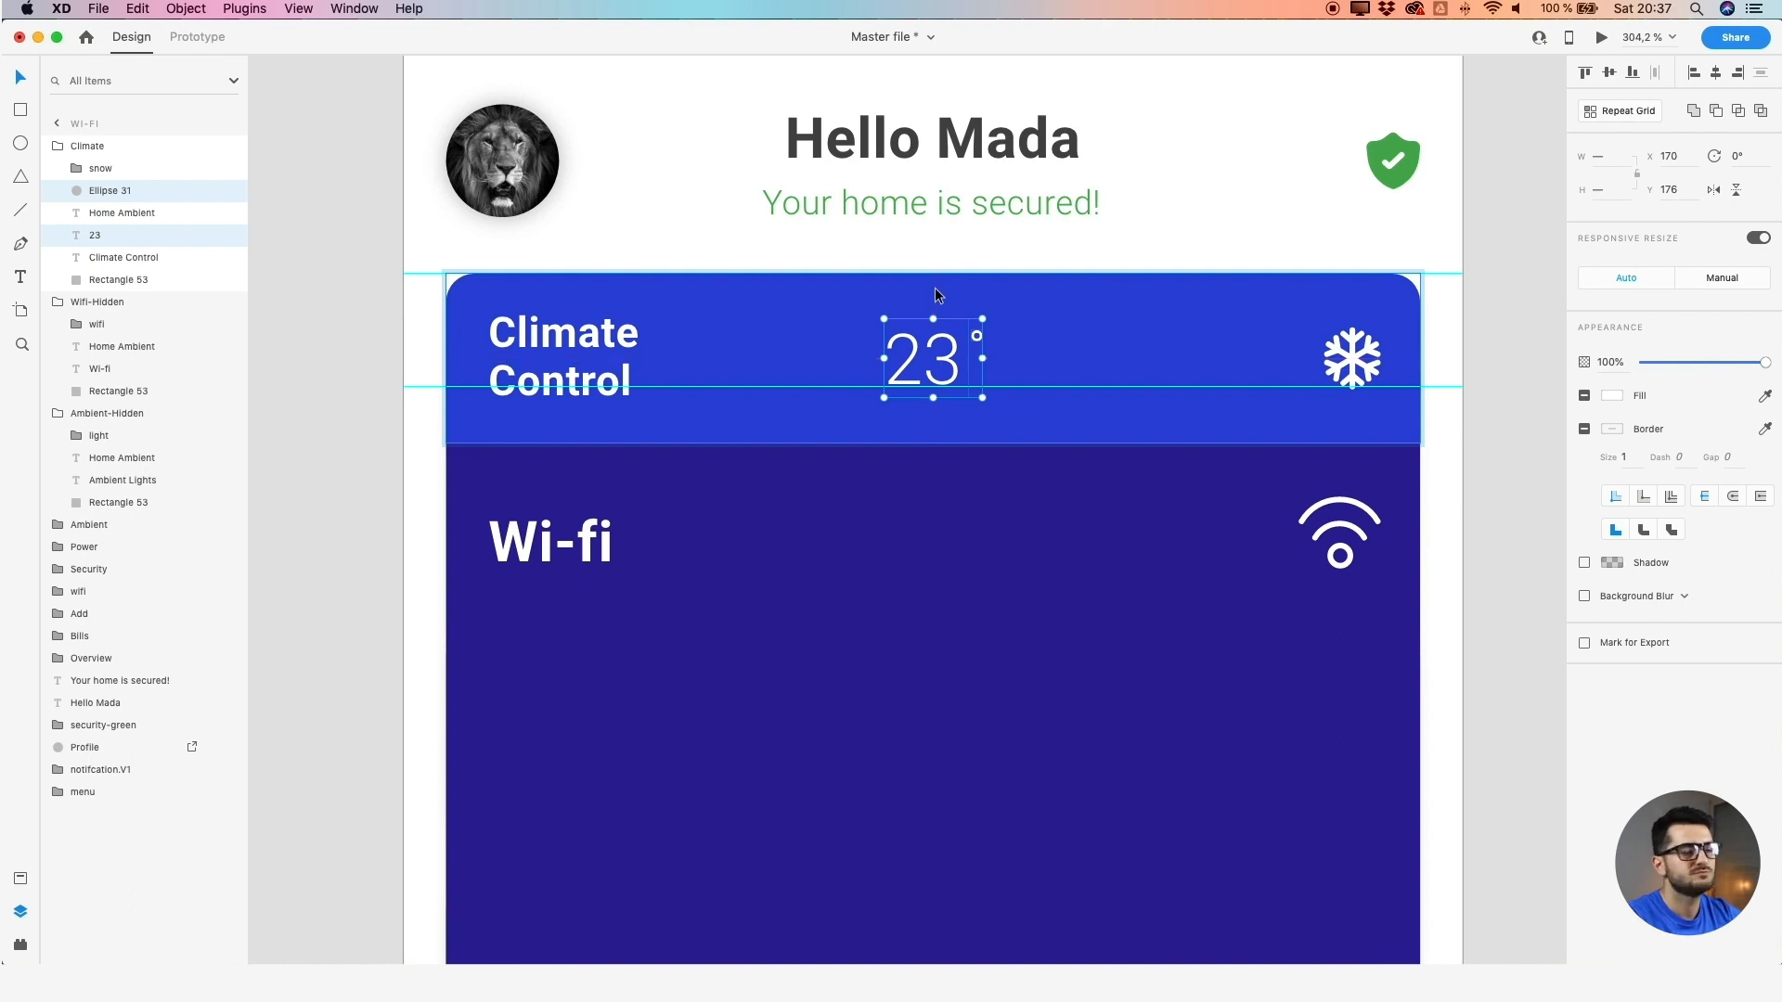
key(alt)
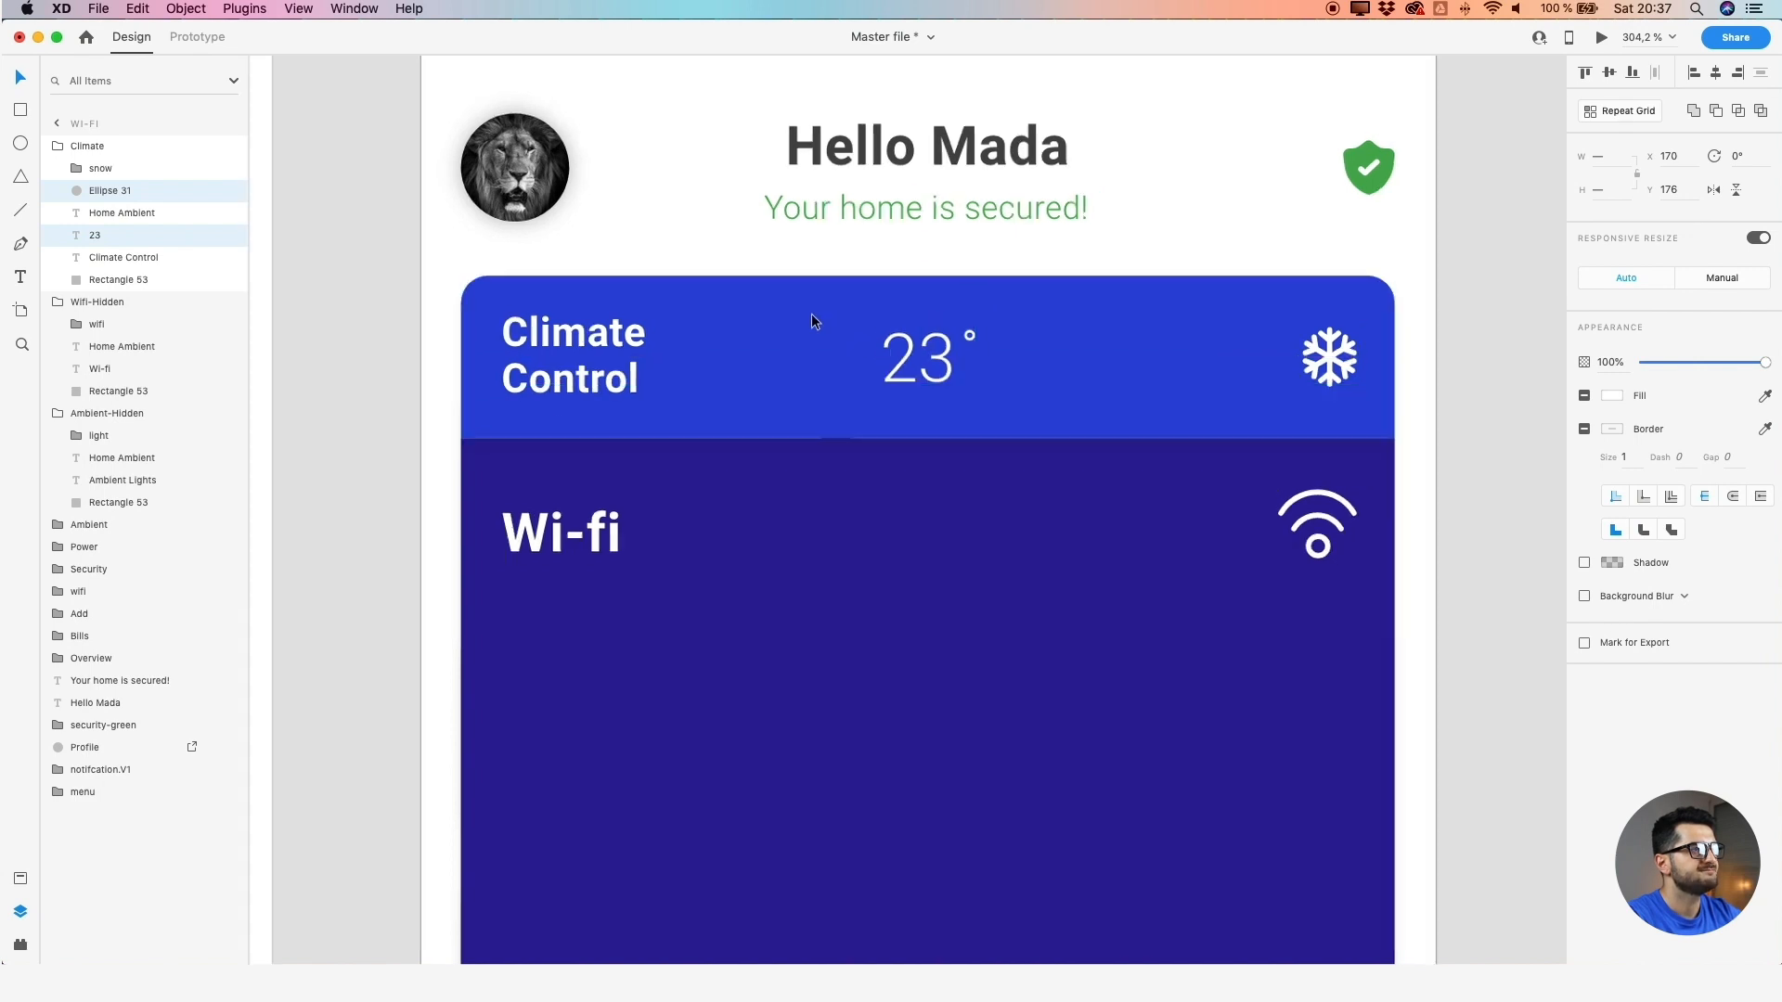
scroll(811, 315, down, 5)
click(637, 299)
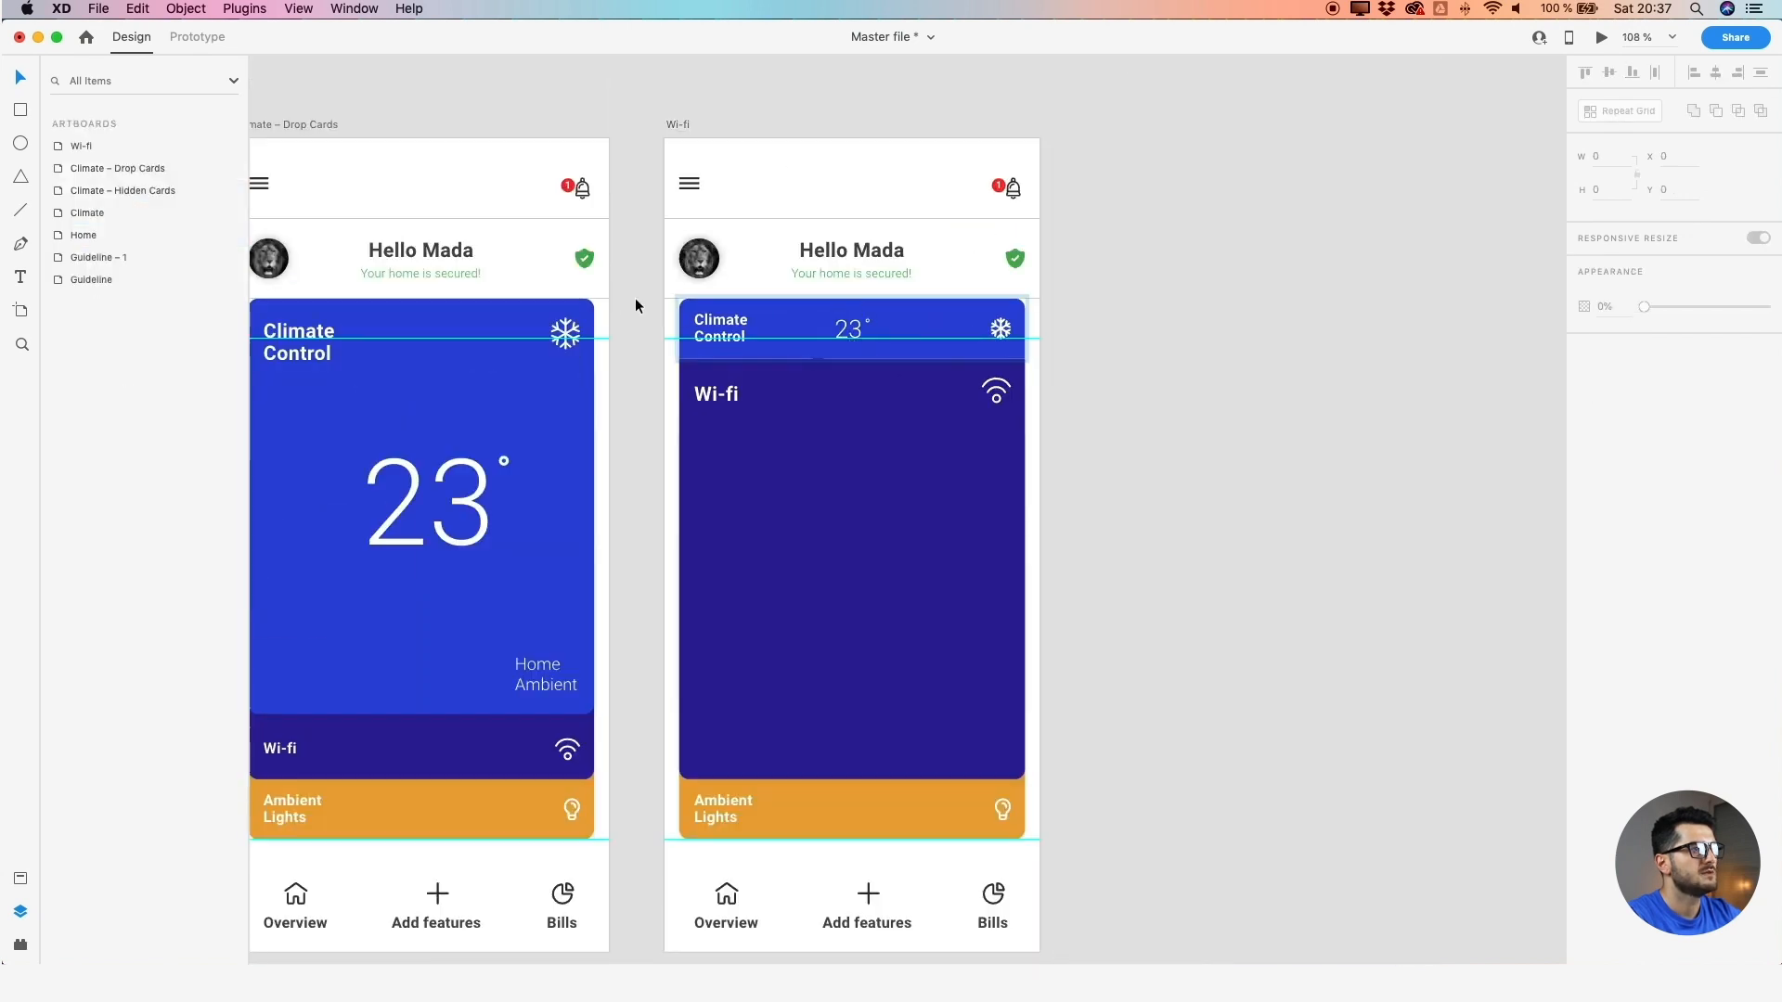
scroll(787, 323, up, 3)
super+click(913, 327)
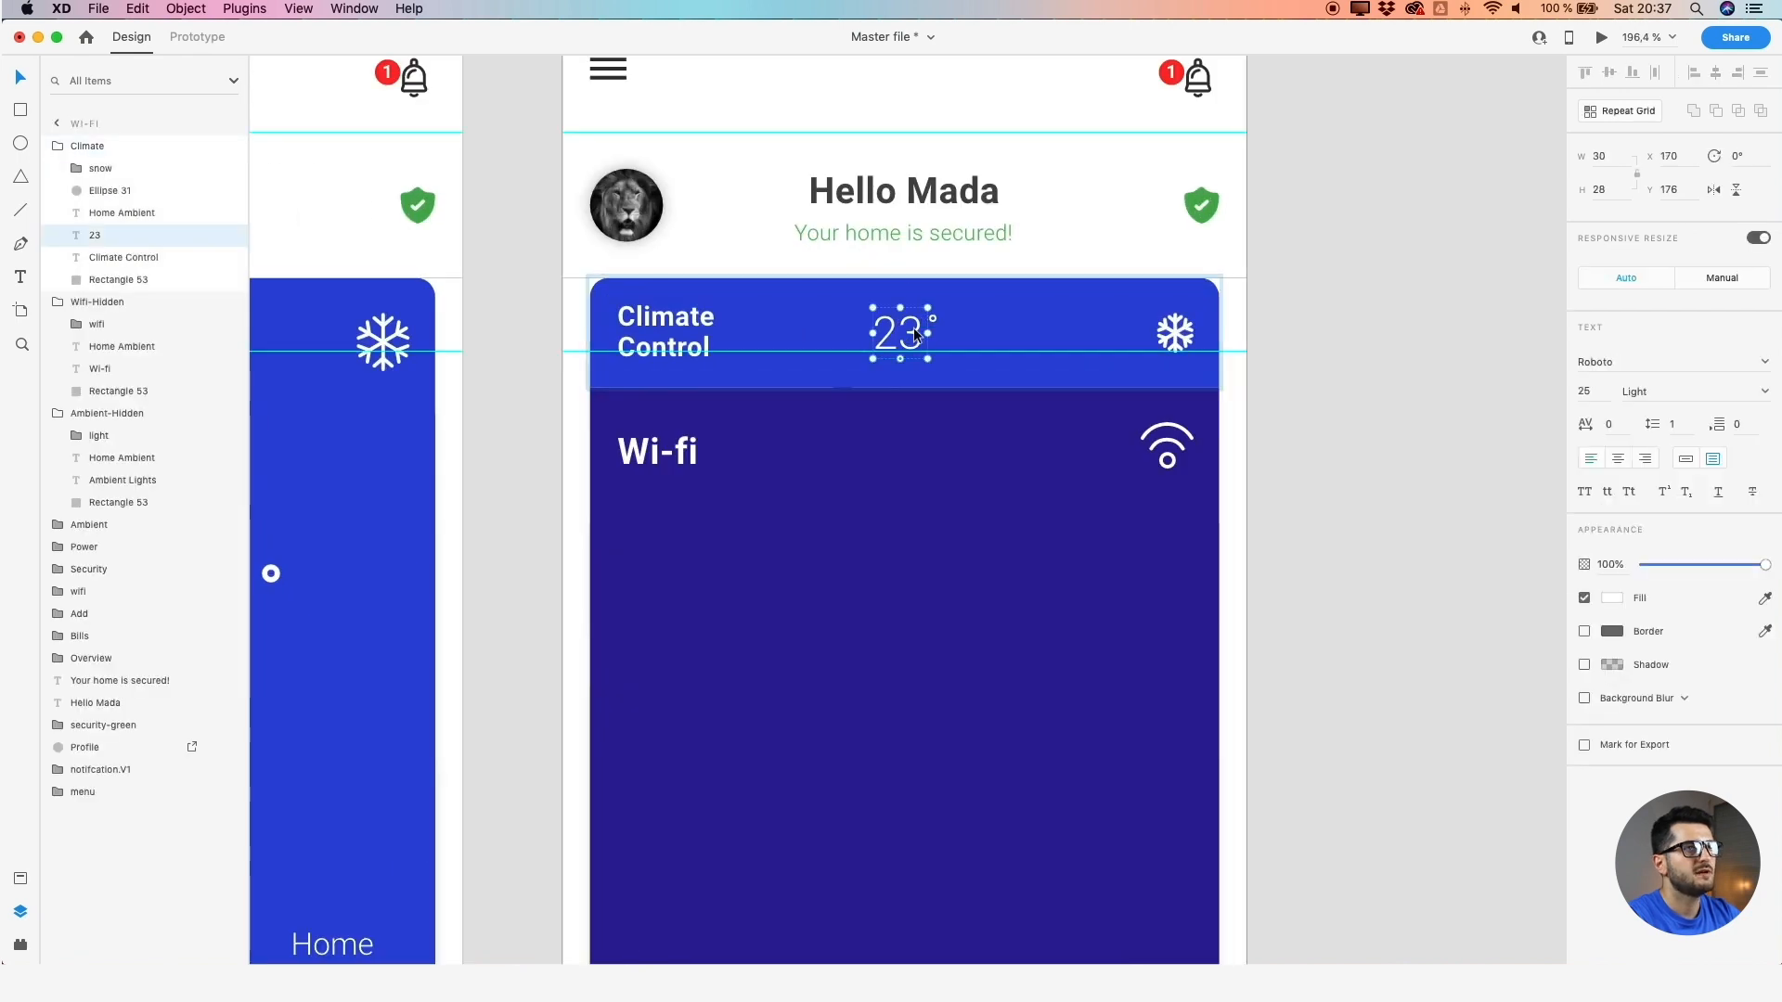
click(1328, 275)
scroll(1026, 290, down, 5)
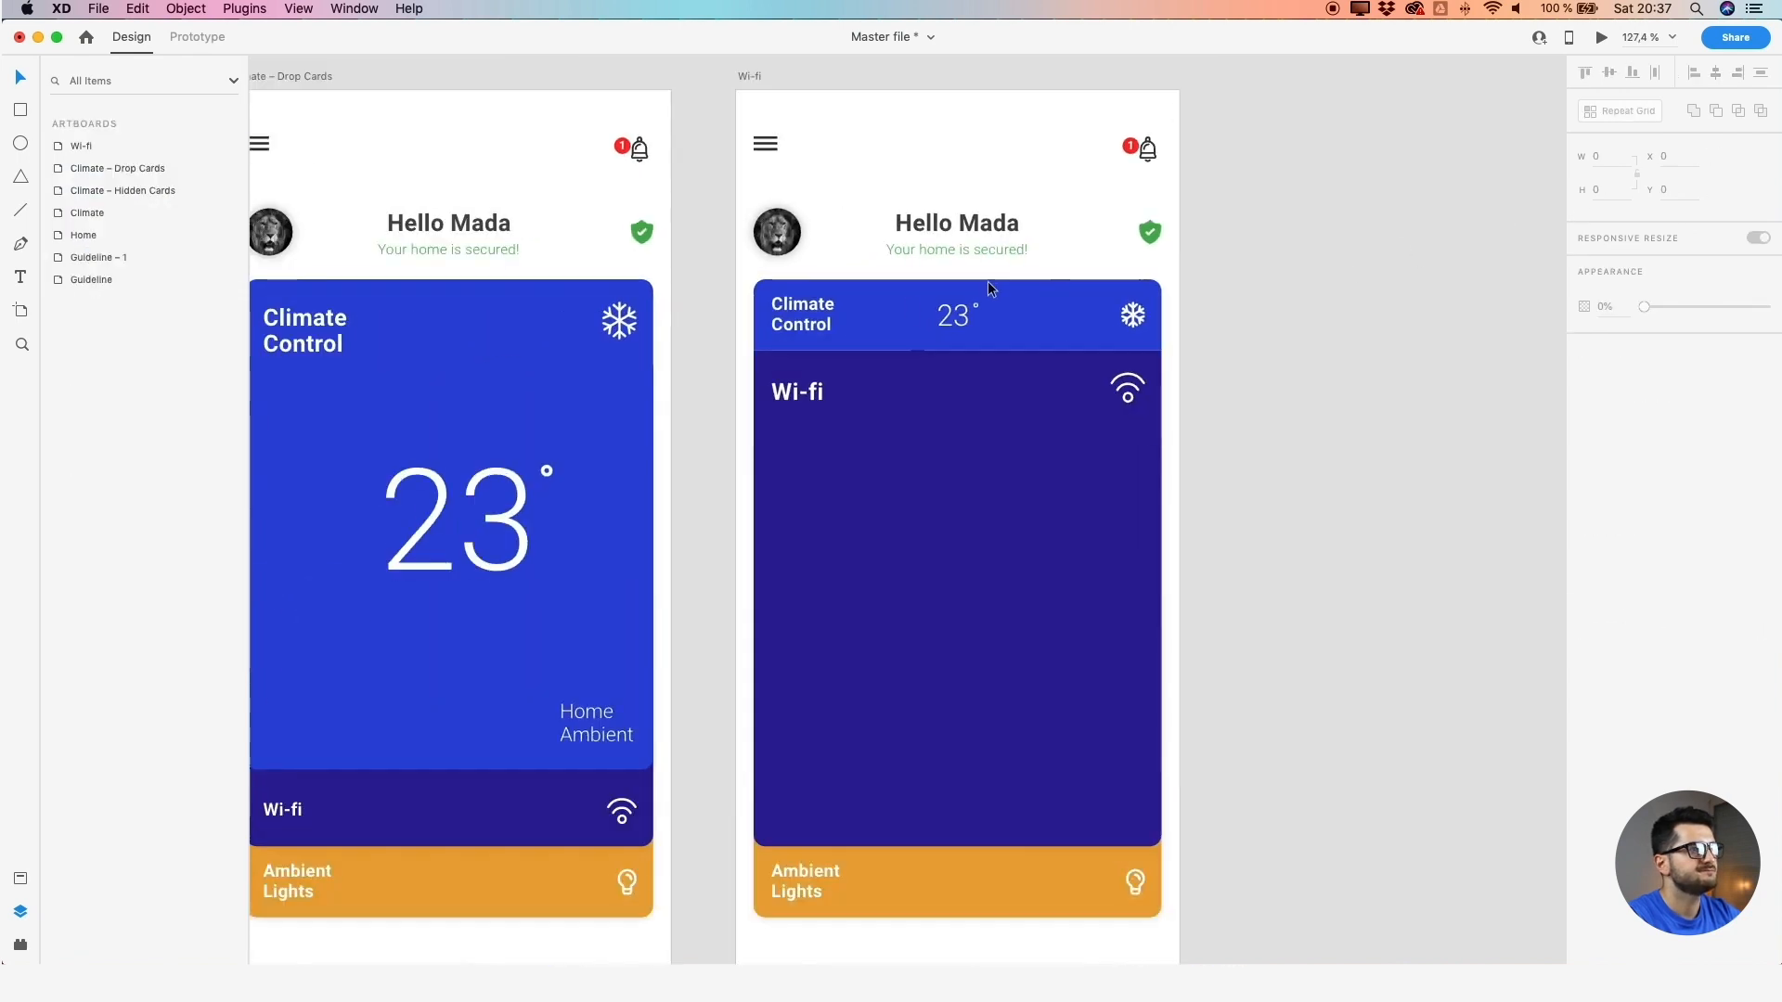
Wire the compact Climate Control strip on the Wi-fi artboard back to the Climate – Drop Cards artboard in the prototype
drag(713, 320, 1067, 353)
scroll(1066, 349, down, 2)
click(758, 162)
click(197, 38)
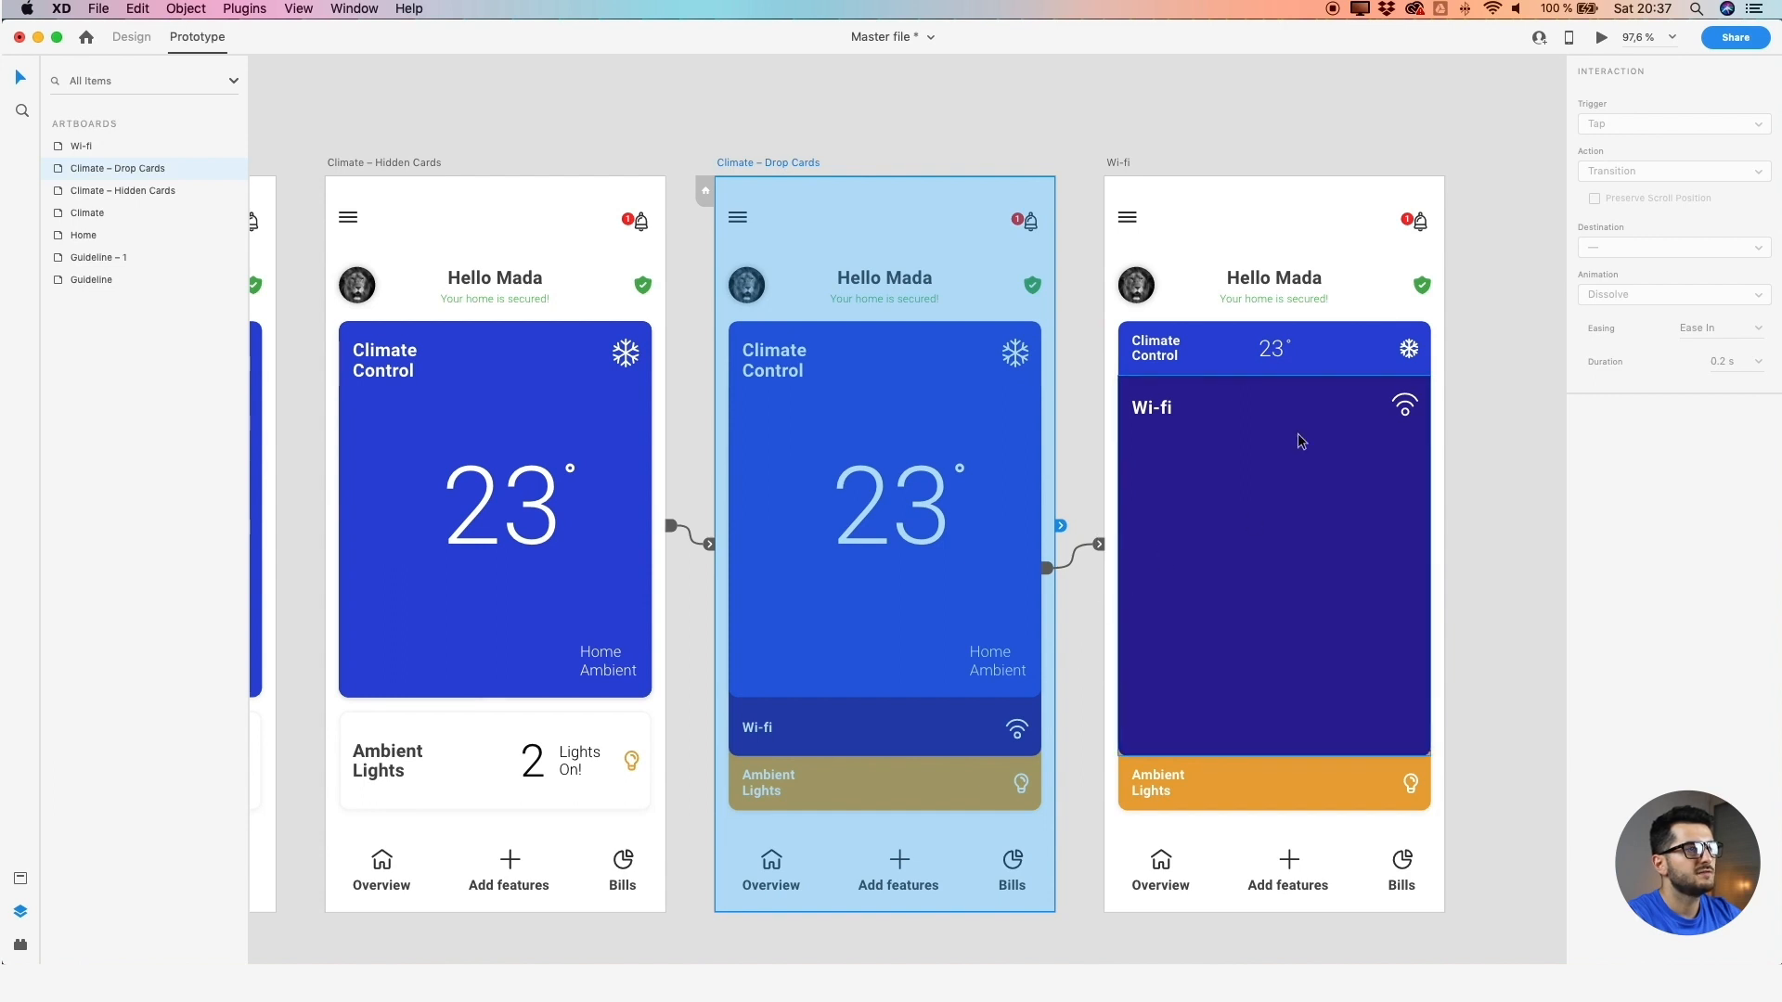
click(1218, 354)
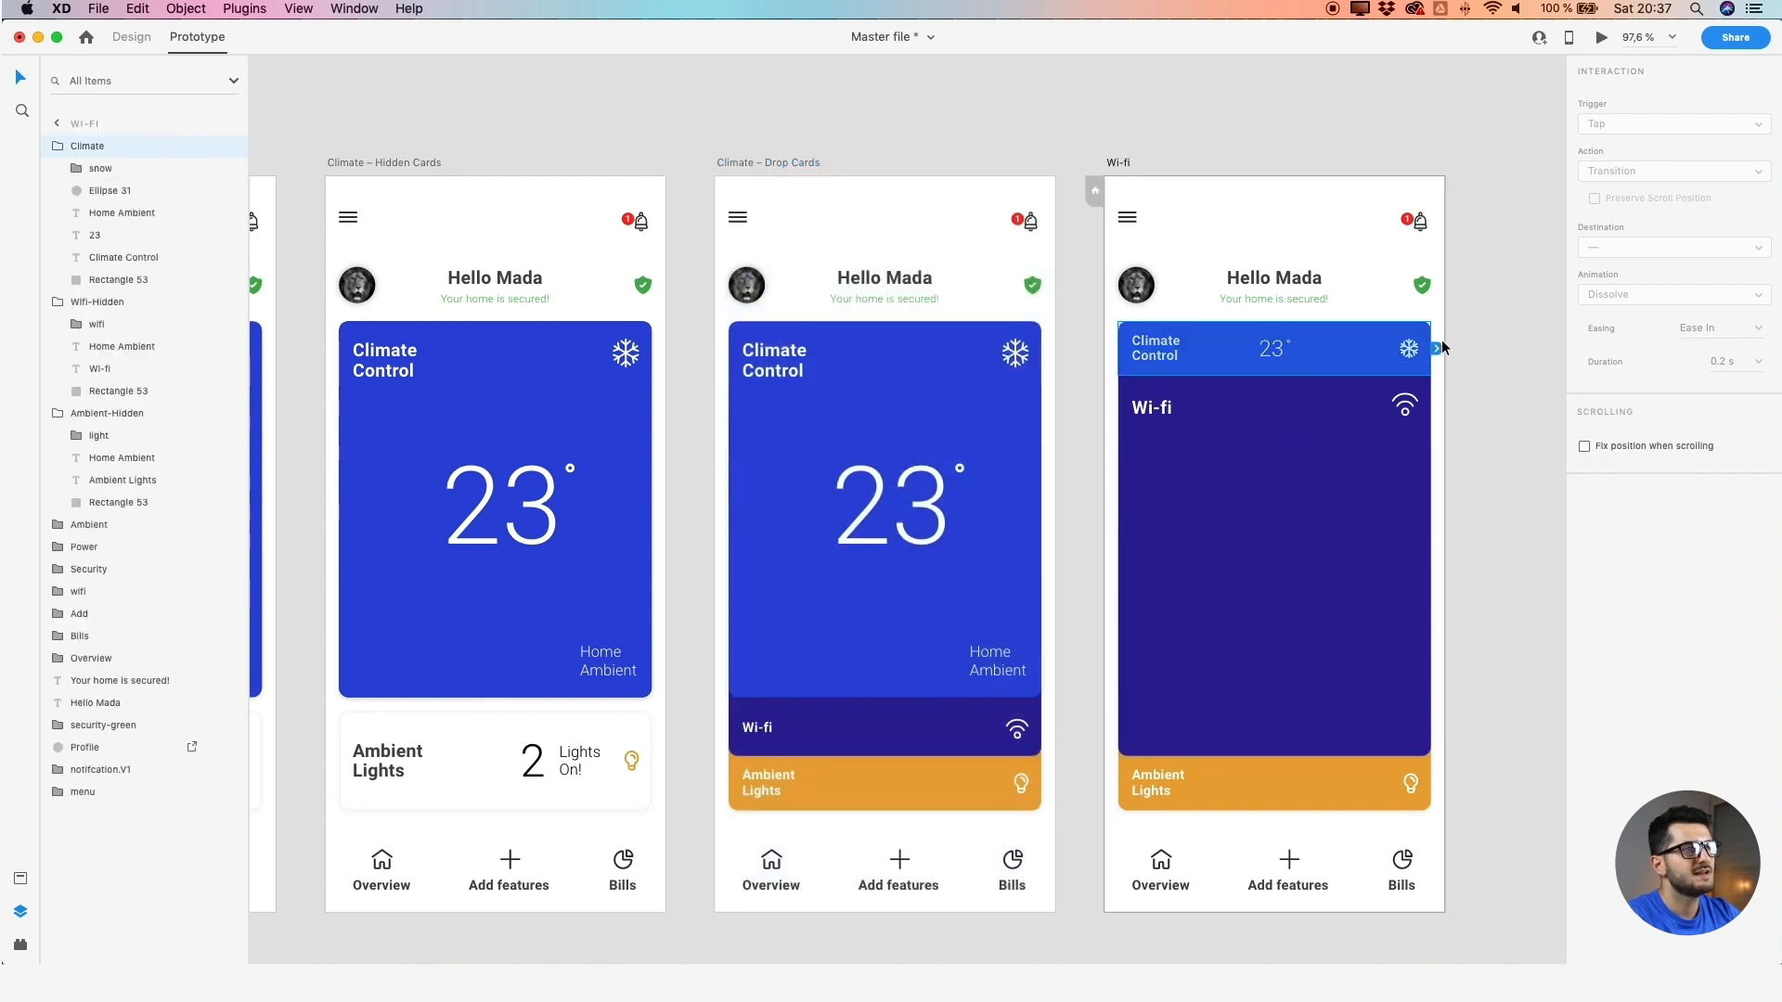
drag(1439, 346, 844, 392)
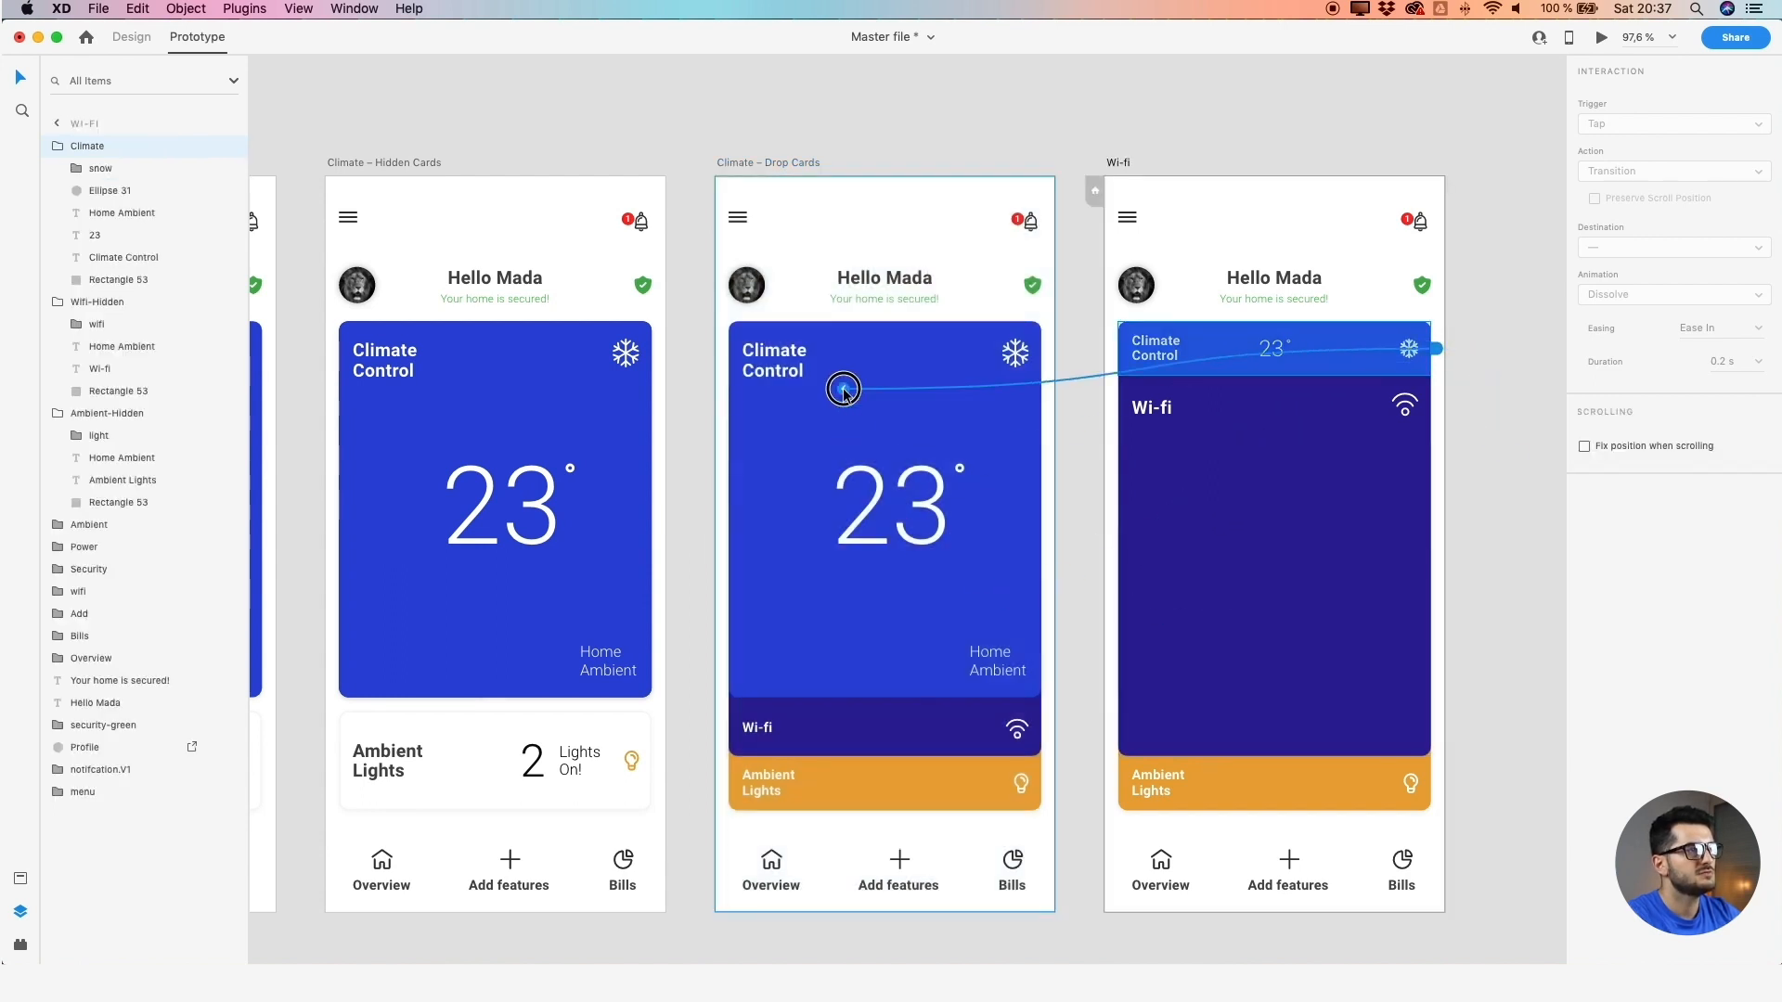
drag(844, 392, 843, 390)
click(800, 119)
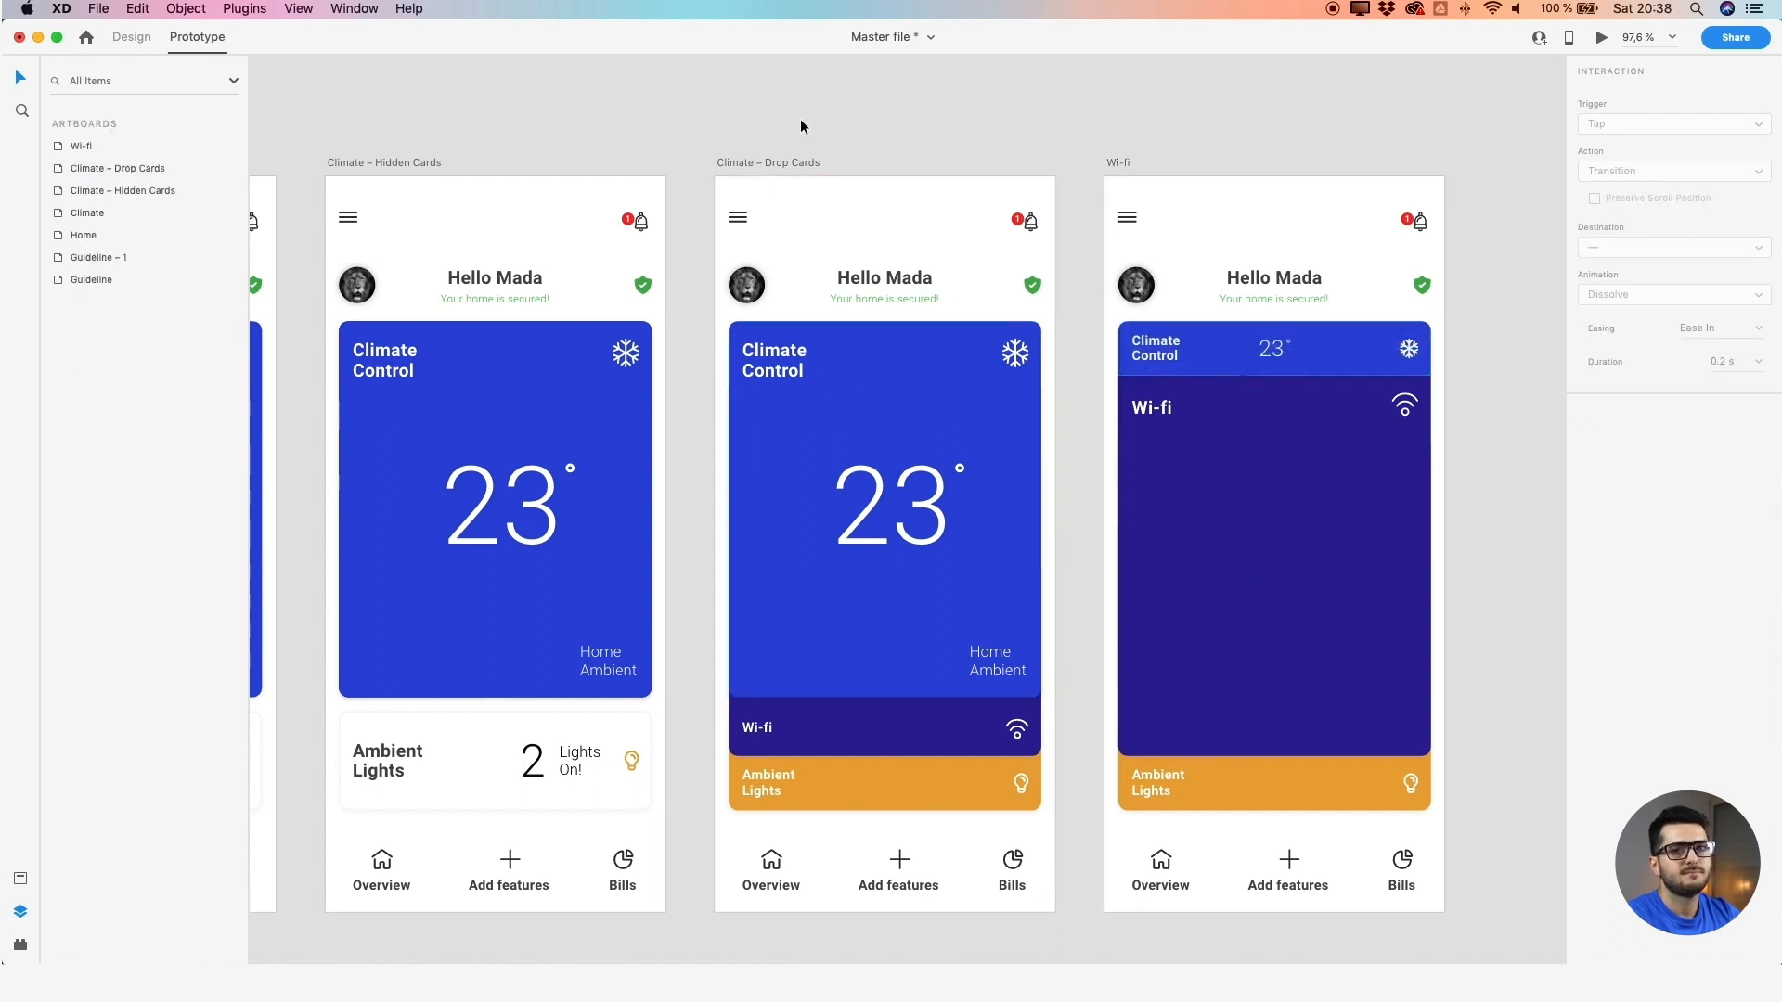
Open the prototype preview from the Home artboard and position its window over the canvas
scroll(800, 119, down, 1)
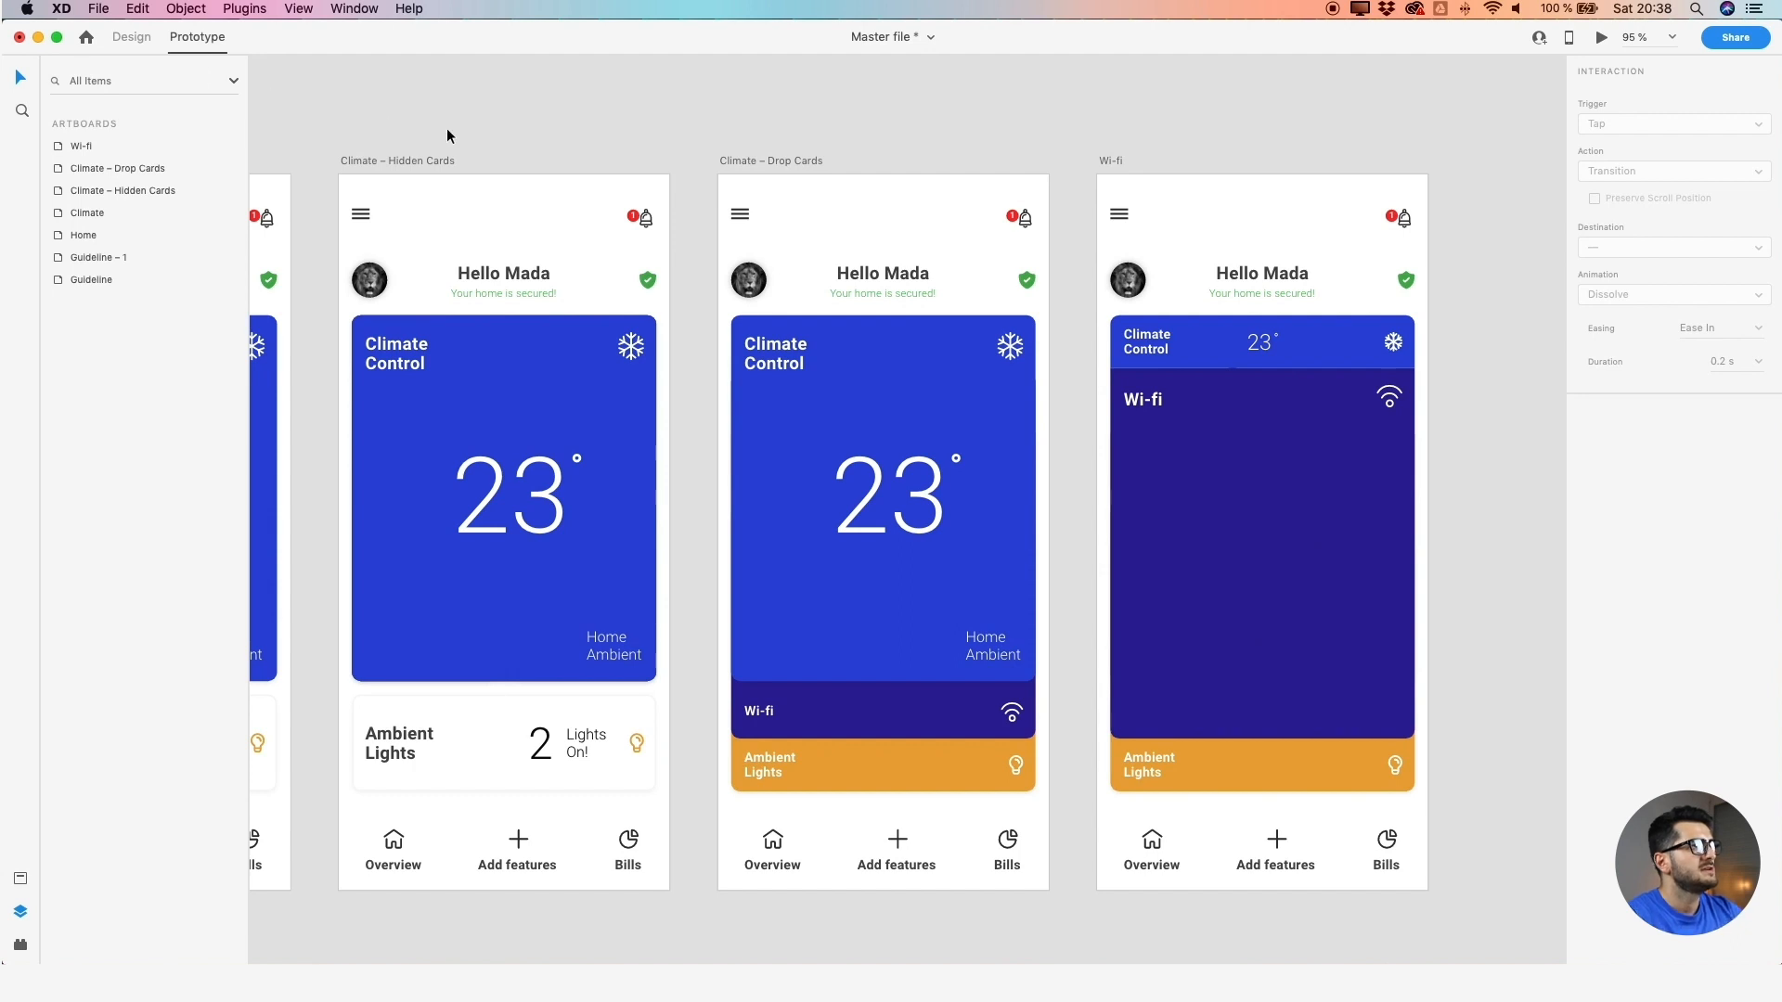
scroll(447, 130, down, 3)
drag(448, 130, 716, 212)
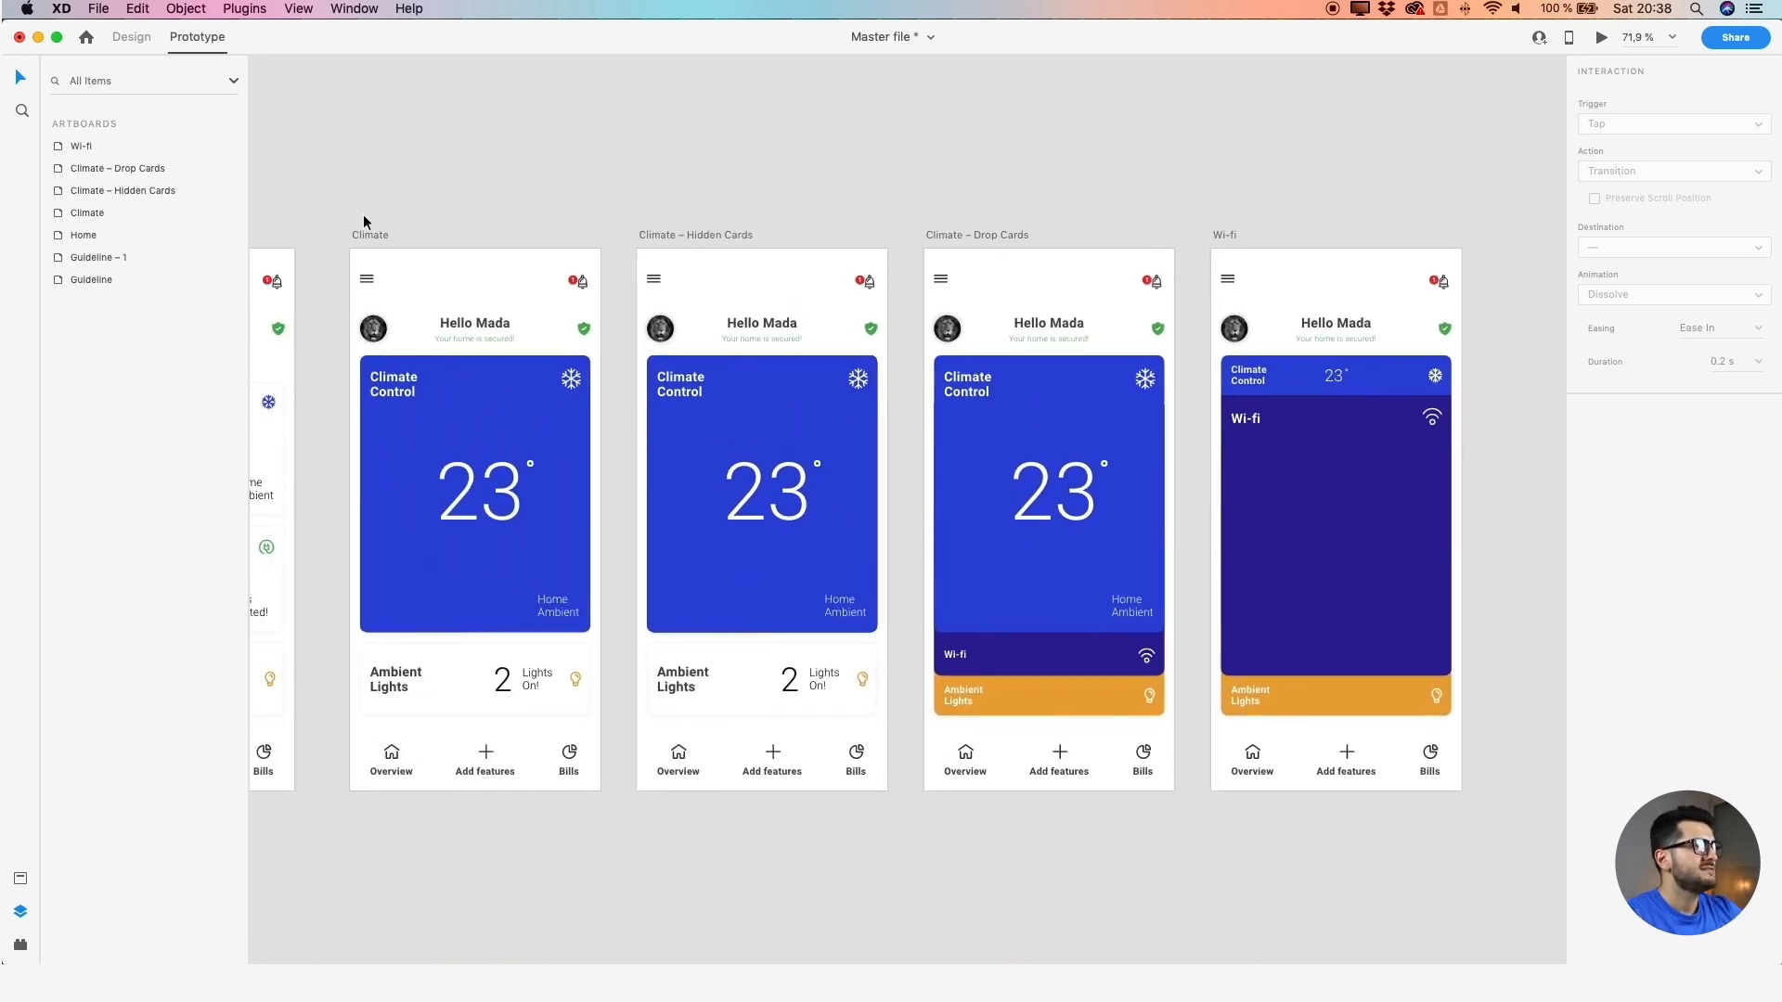
drag(363, 223, 537, 230)
scroll(536, 230, down, 3)
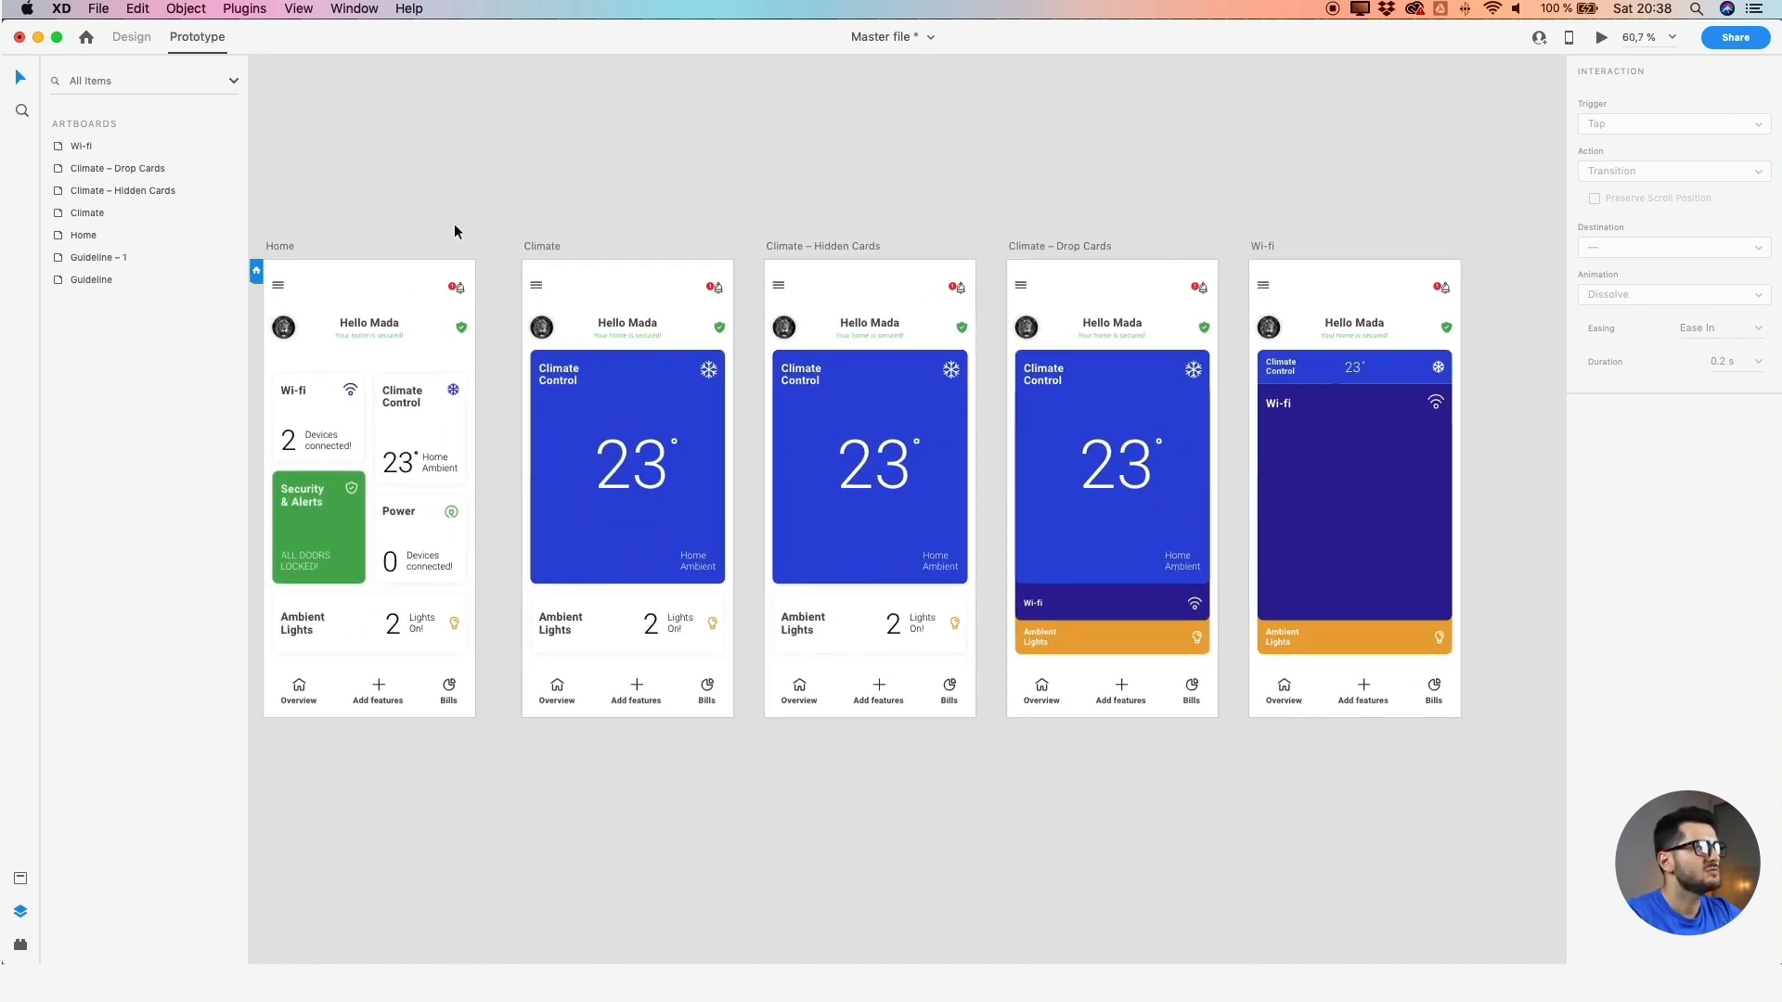
scroll(454, 225, left, 5)
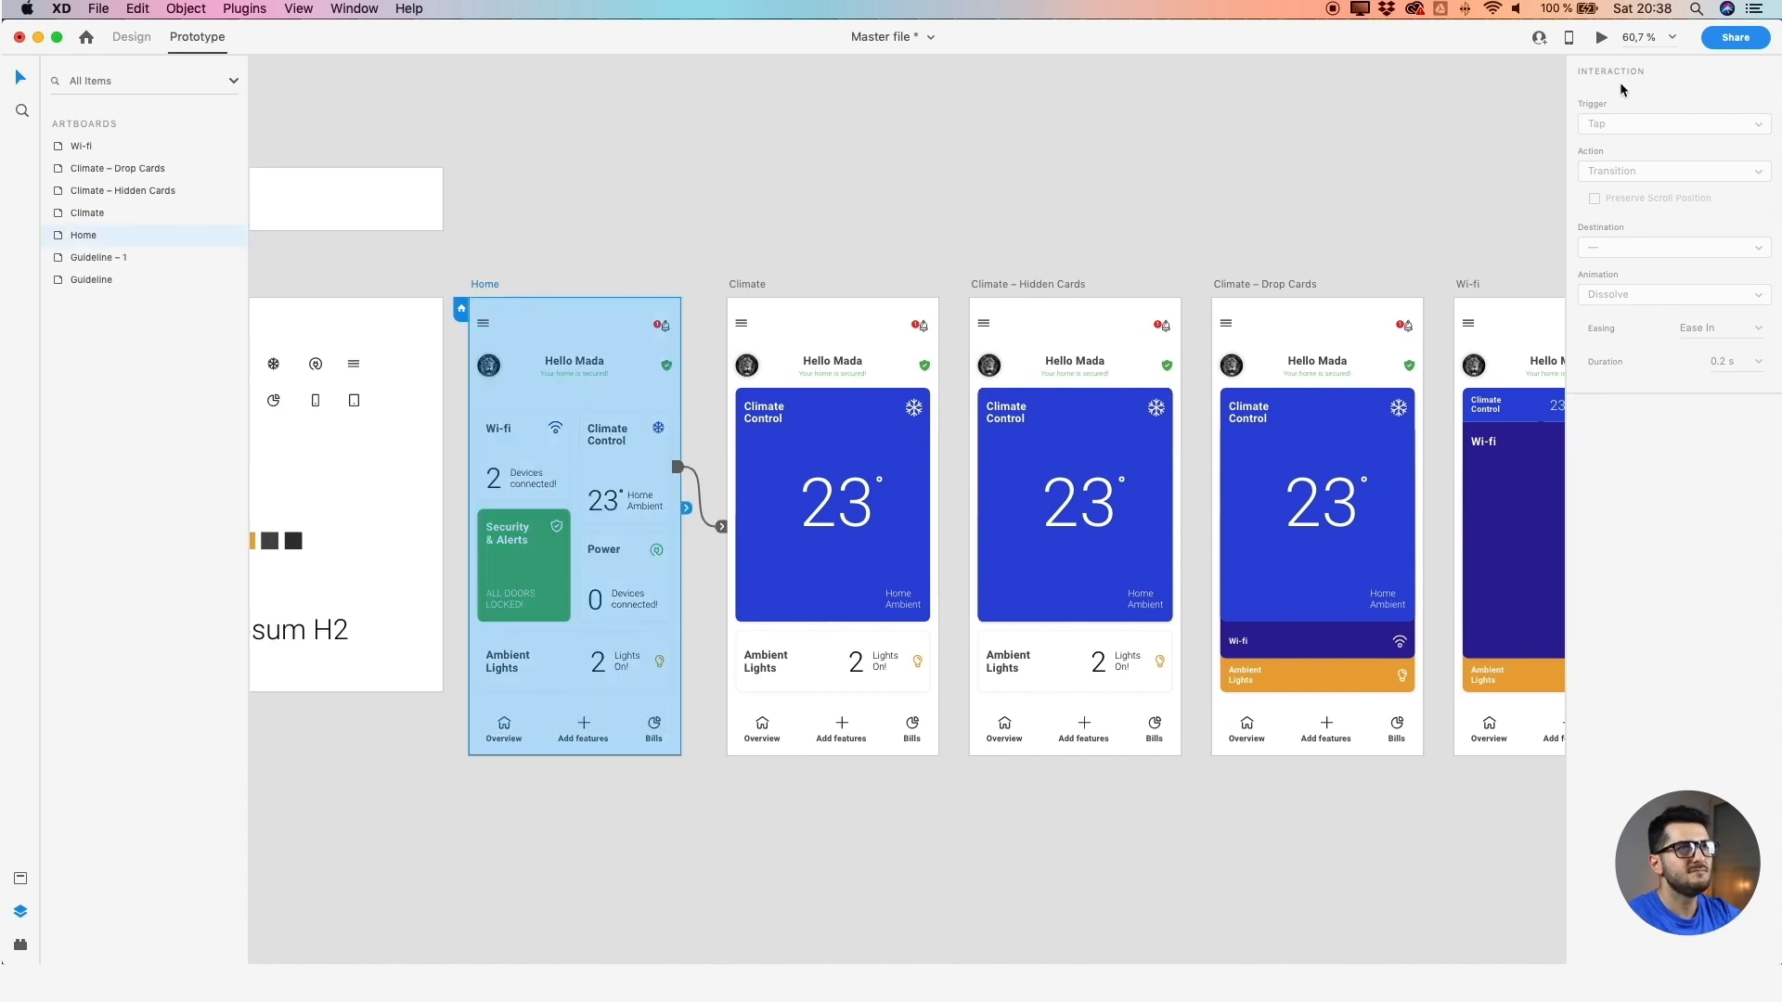
click(1600, 39)
drag(1249, 153, 859, 128)
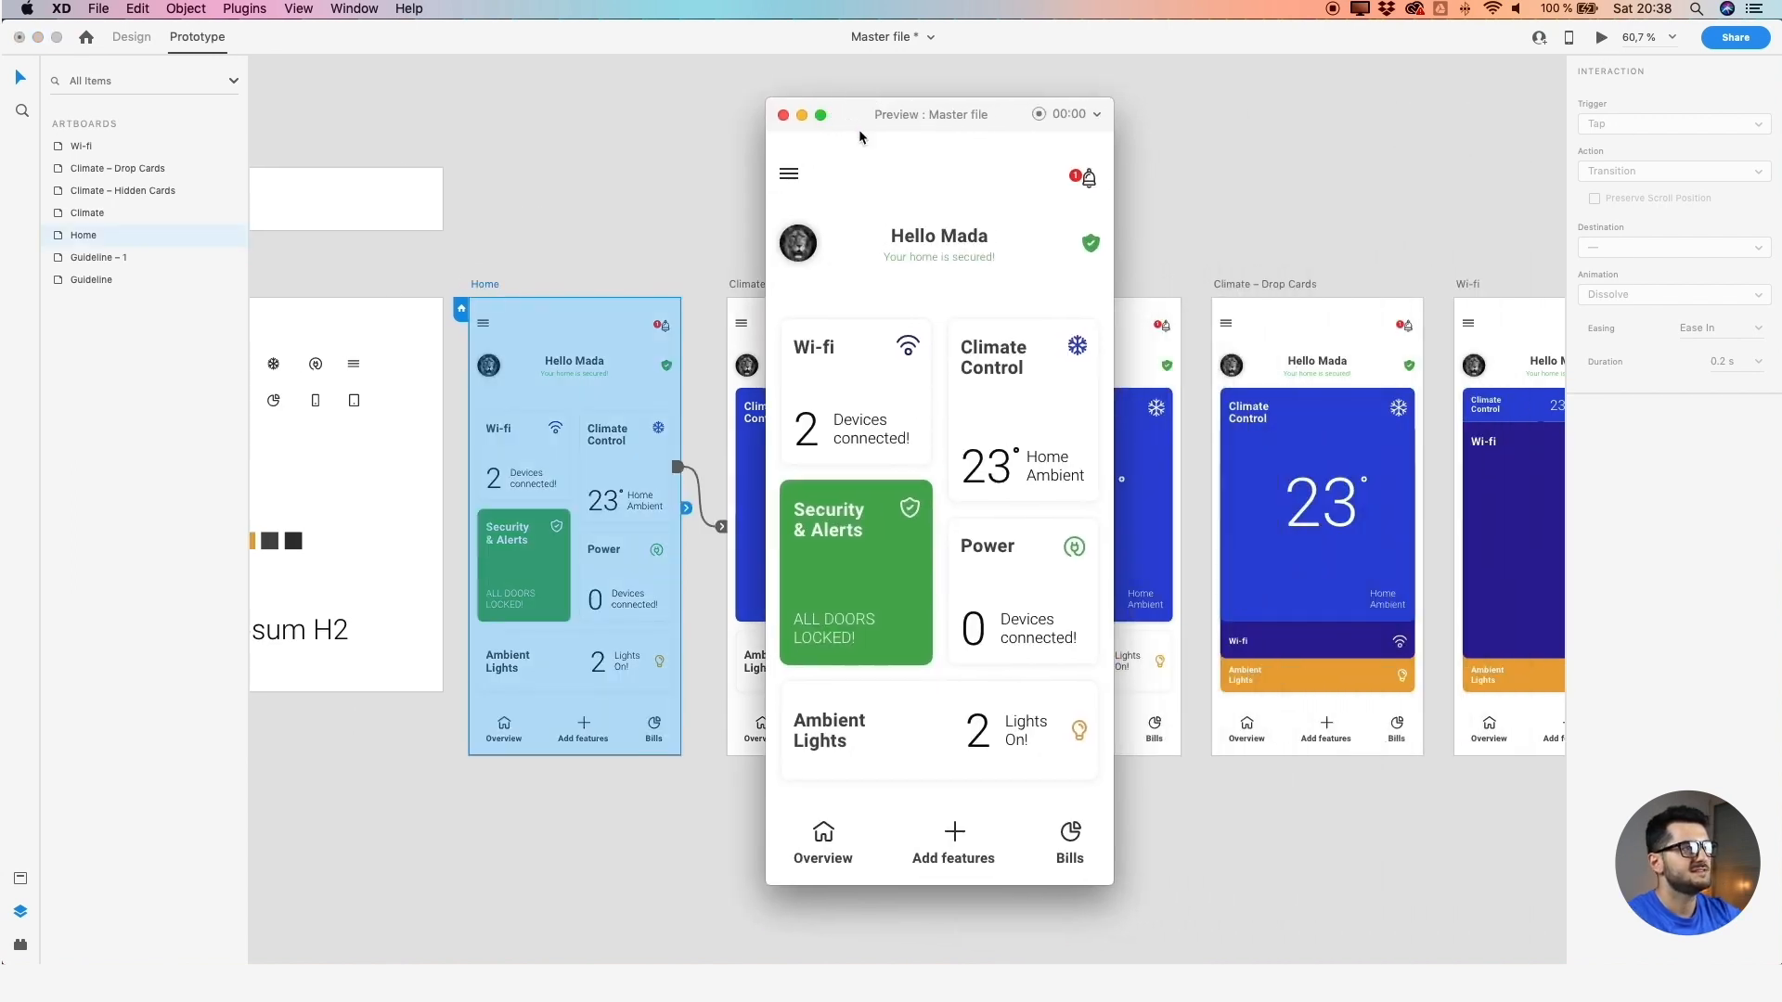
Test the preview by opening Climate Control, then switching twice between the Wi-fi and Climate Control cards
click(1018, 411)
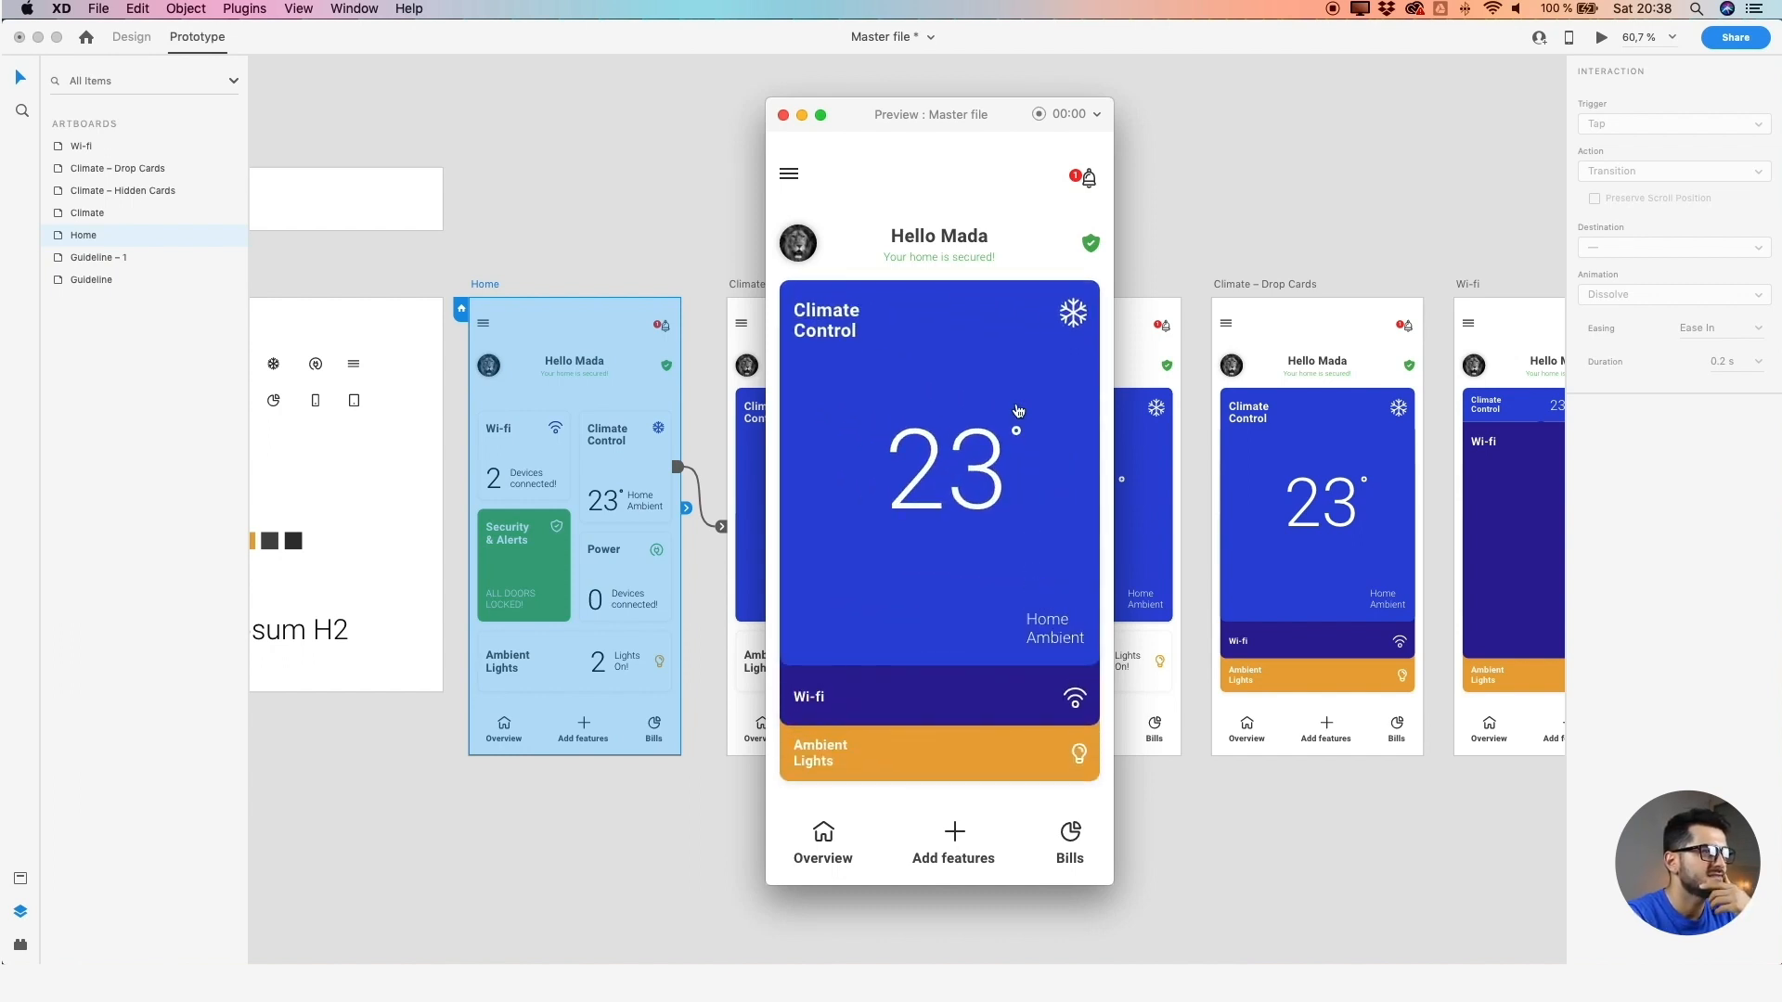
click(966, 702)
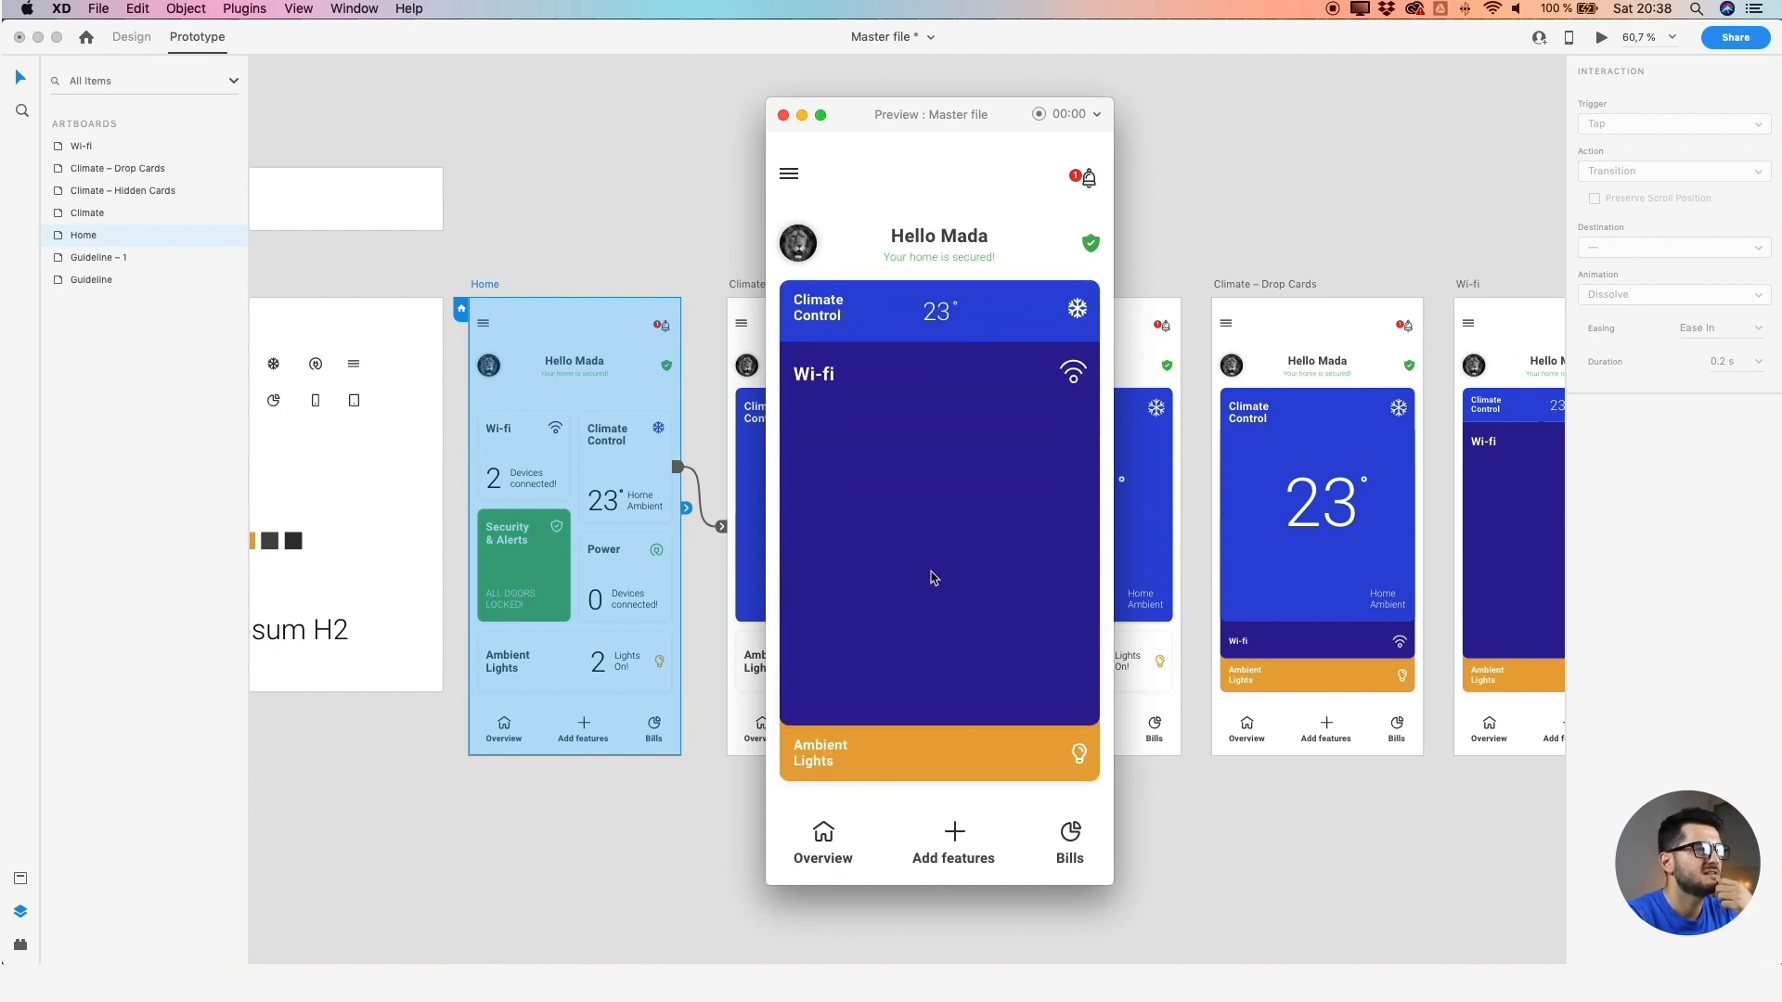
click(891, 320)
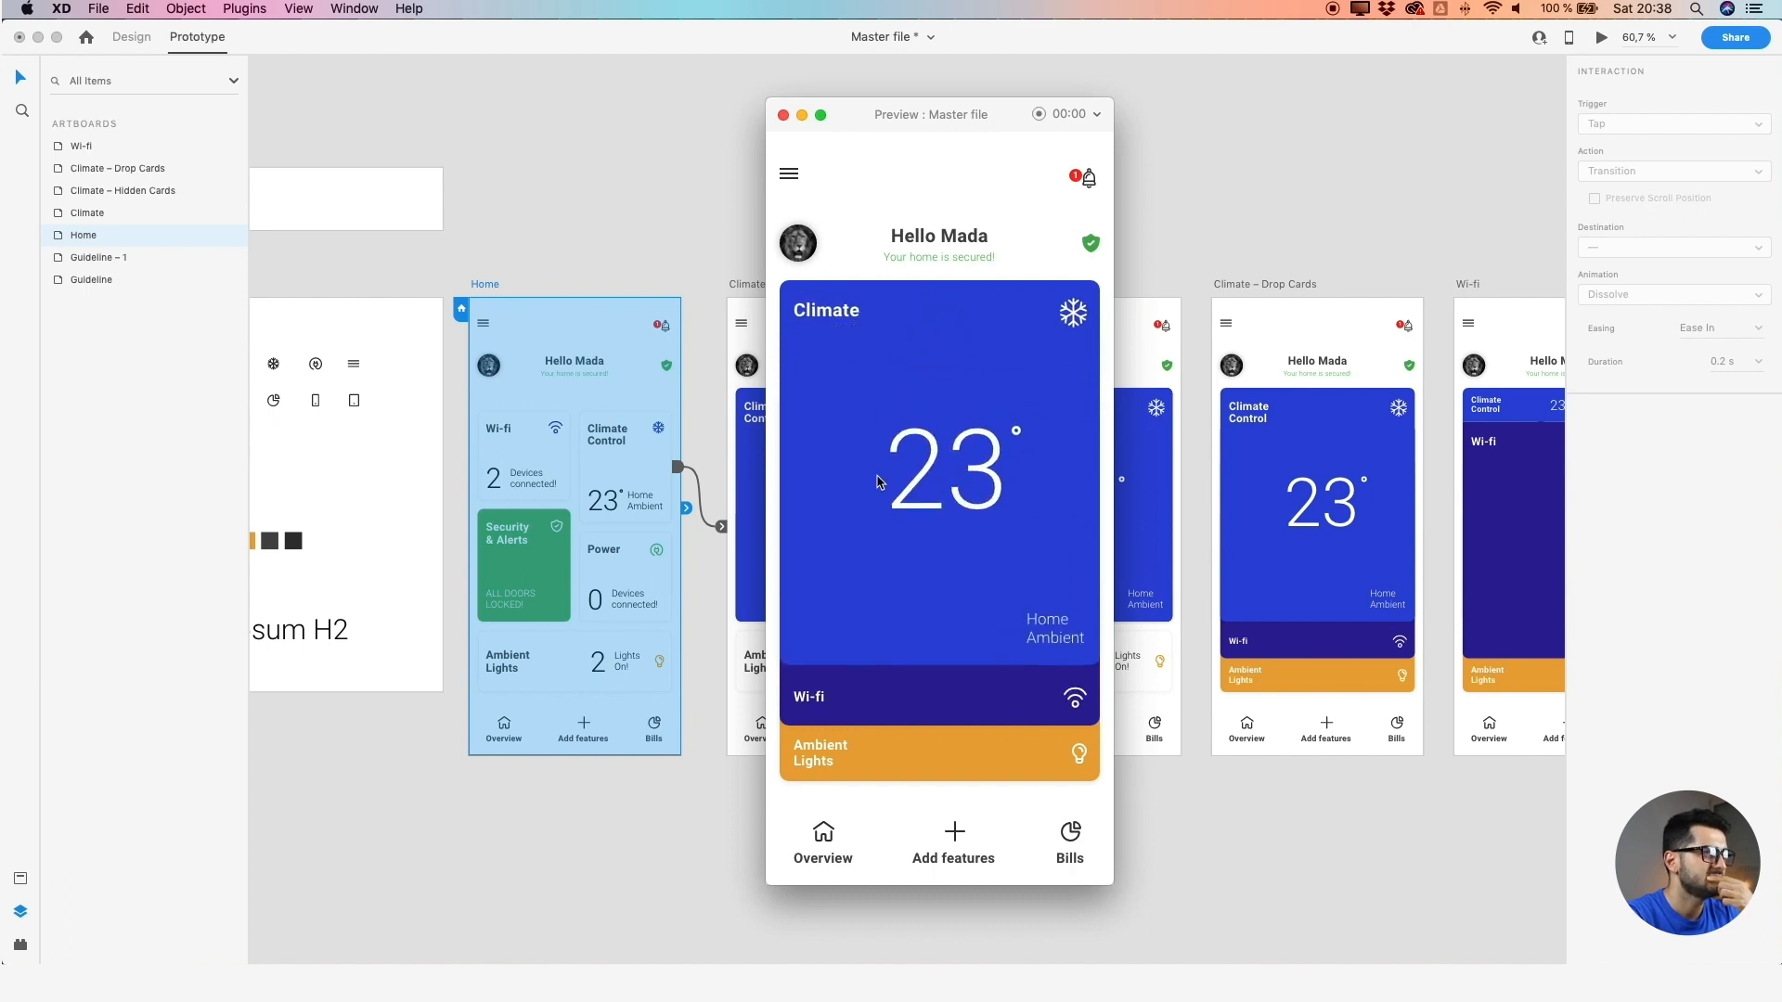
click(891, 688)
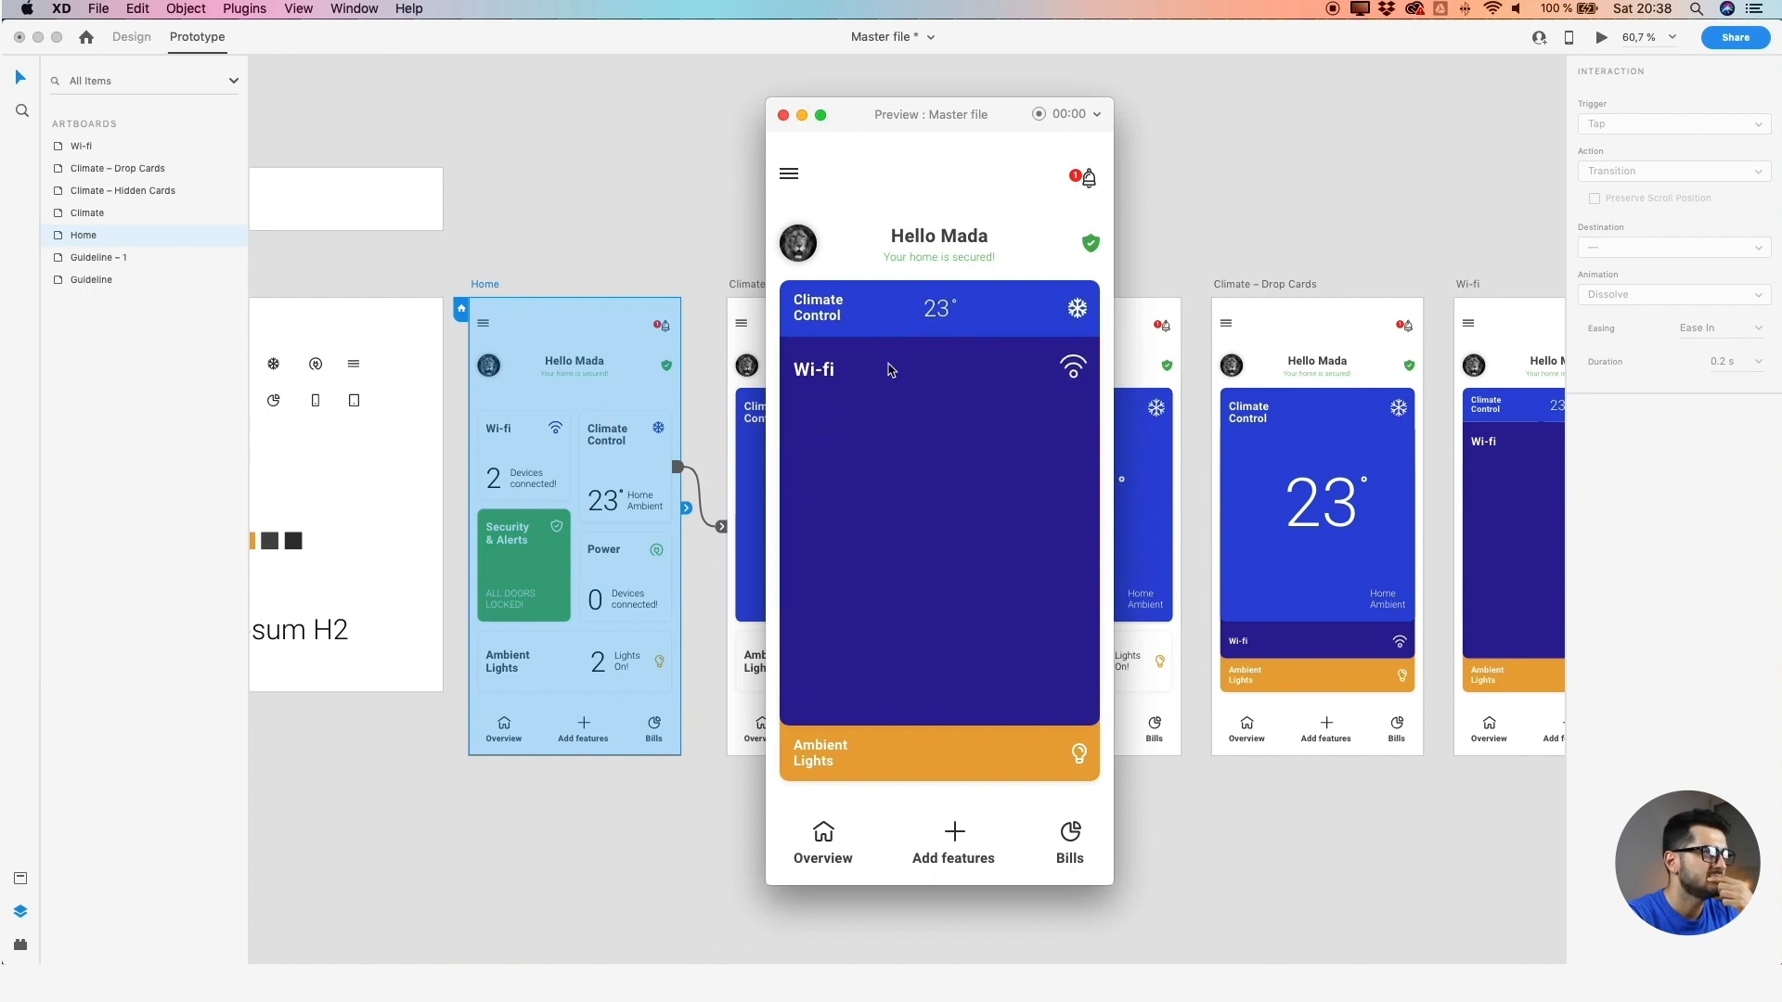
click(889, 312)
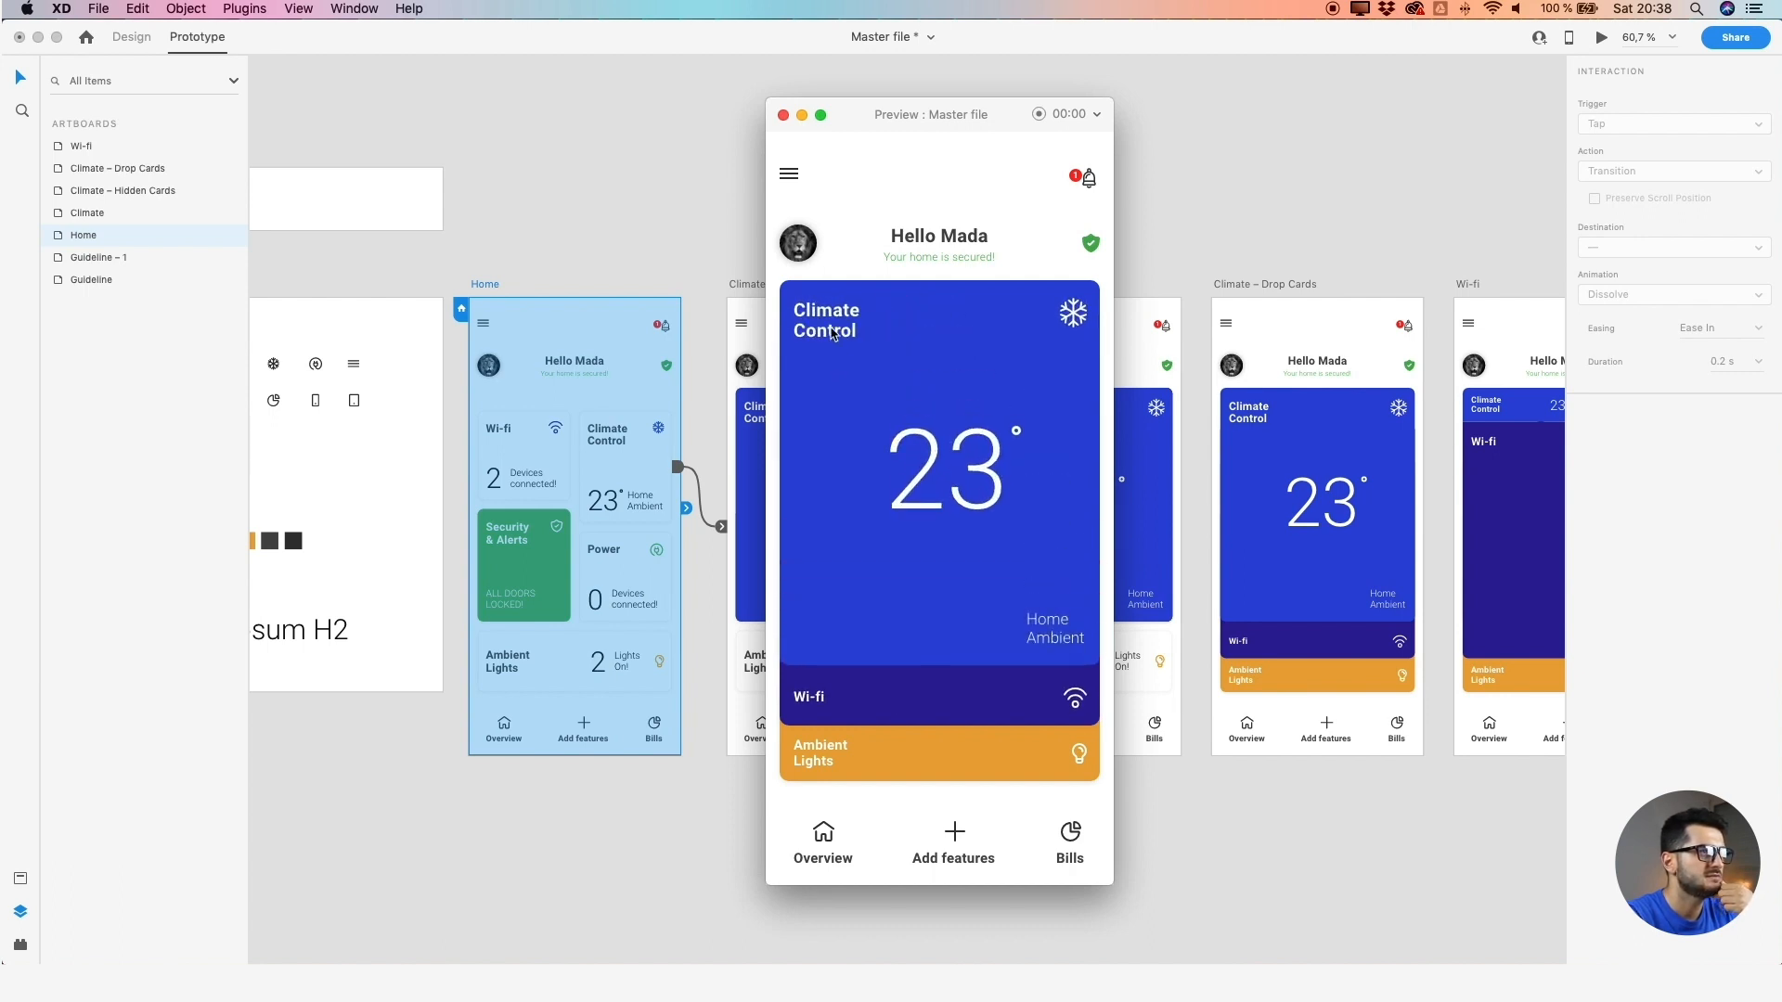
Test the transition by repeatedly switching between the Wi-fi and Climate Control cards, ending on Wi-fi, and close the preview
click(889, 698)
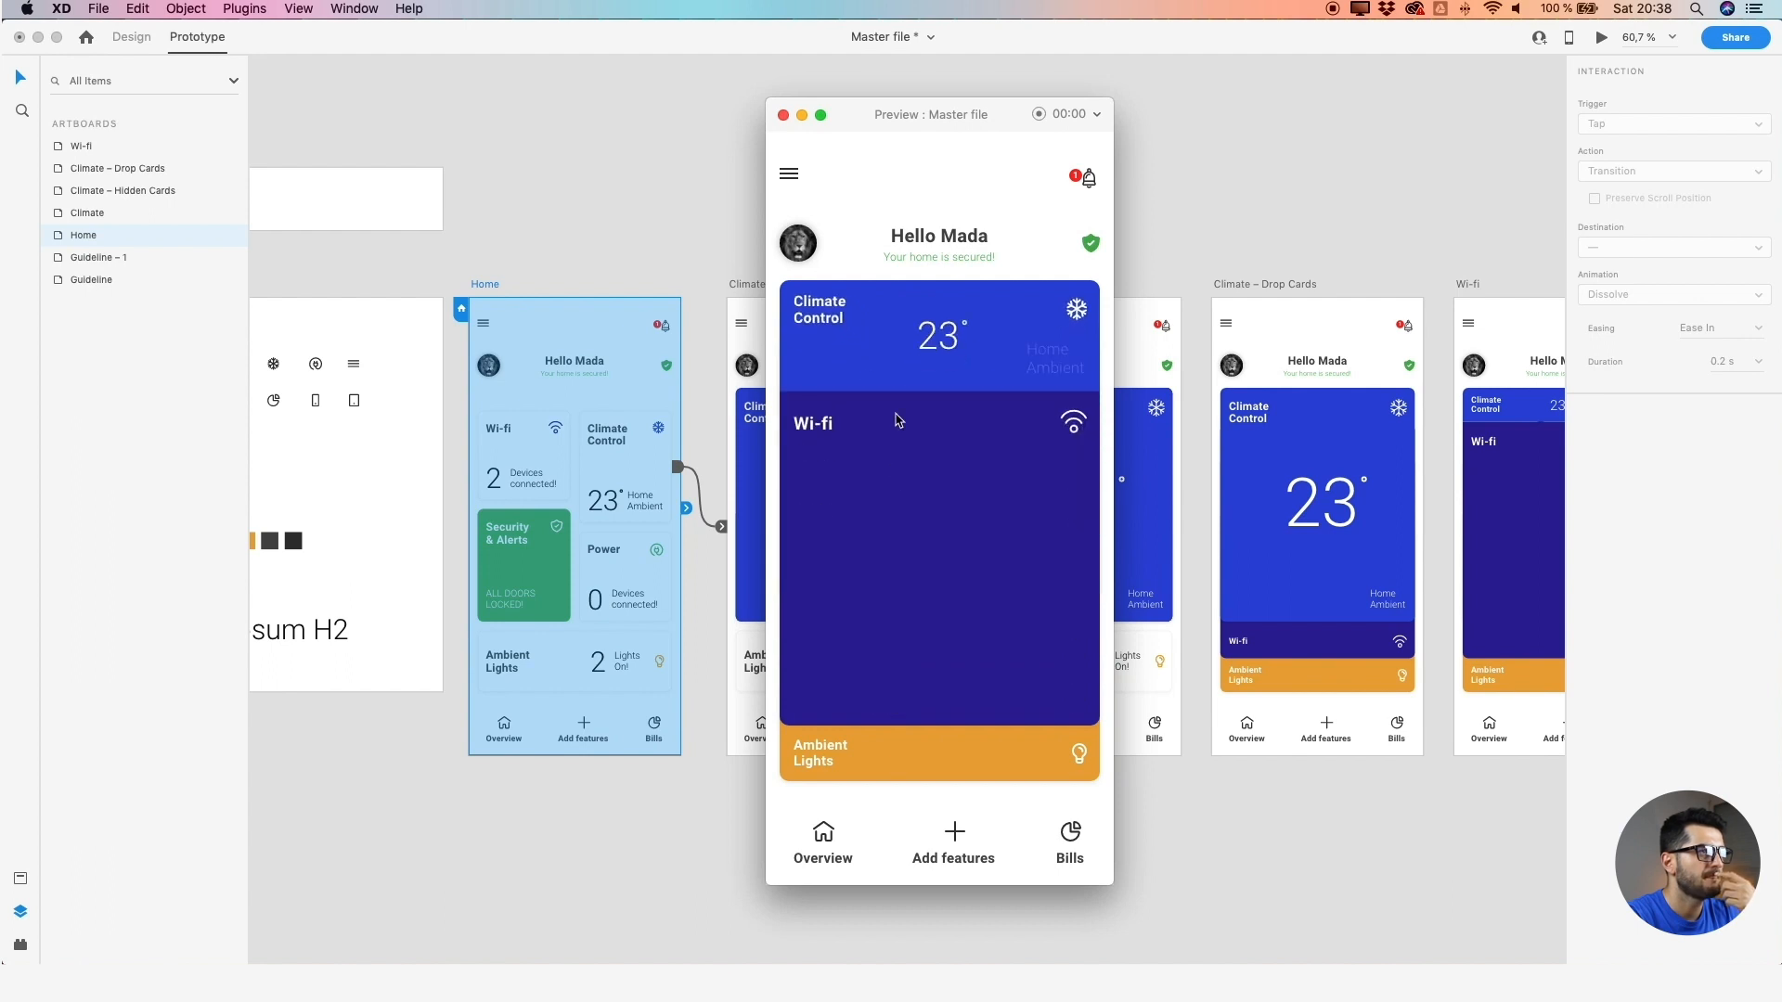
click(918, 313)
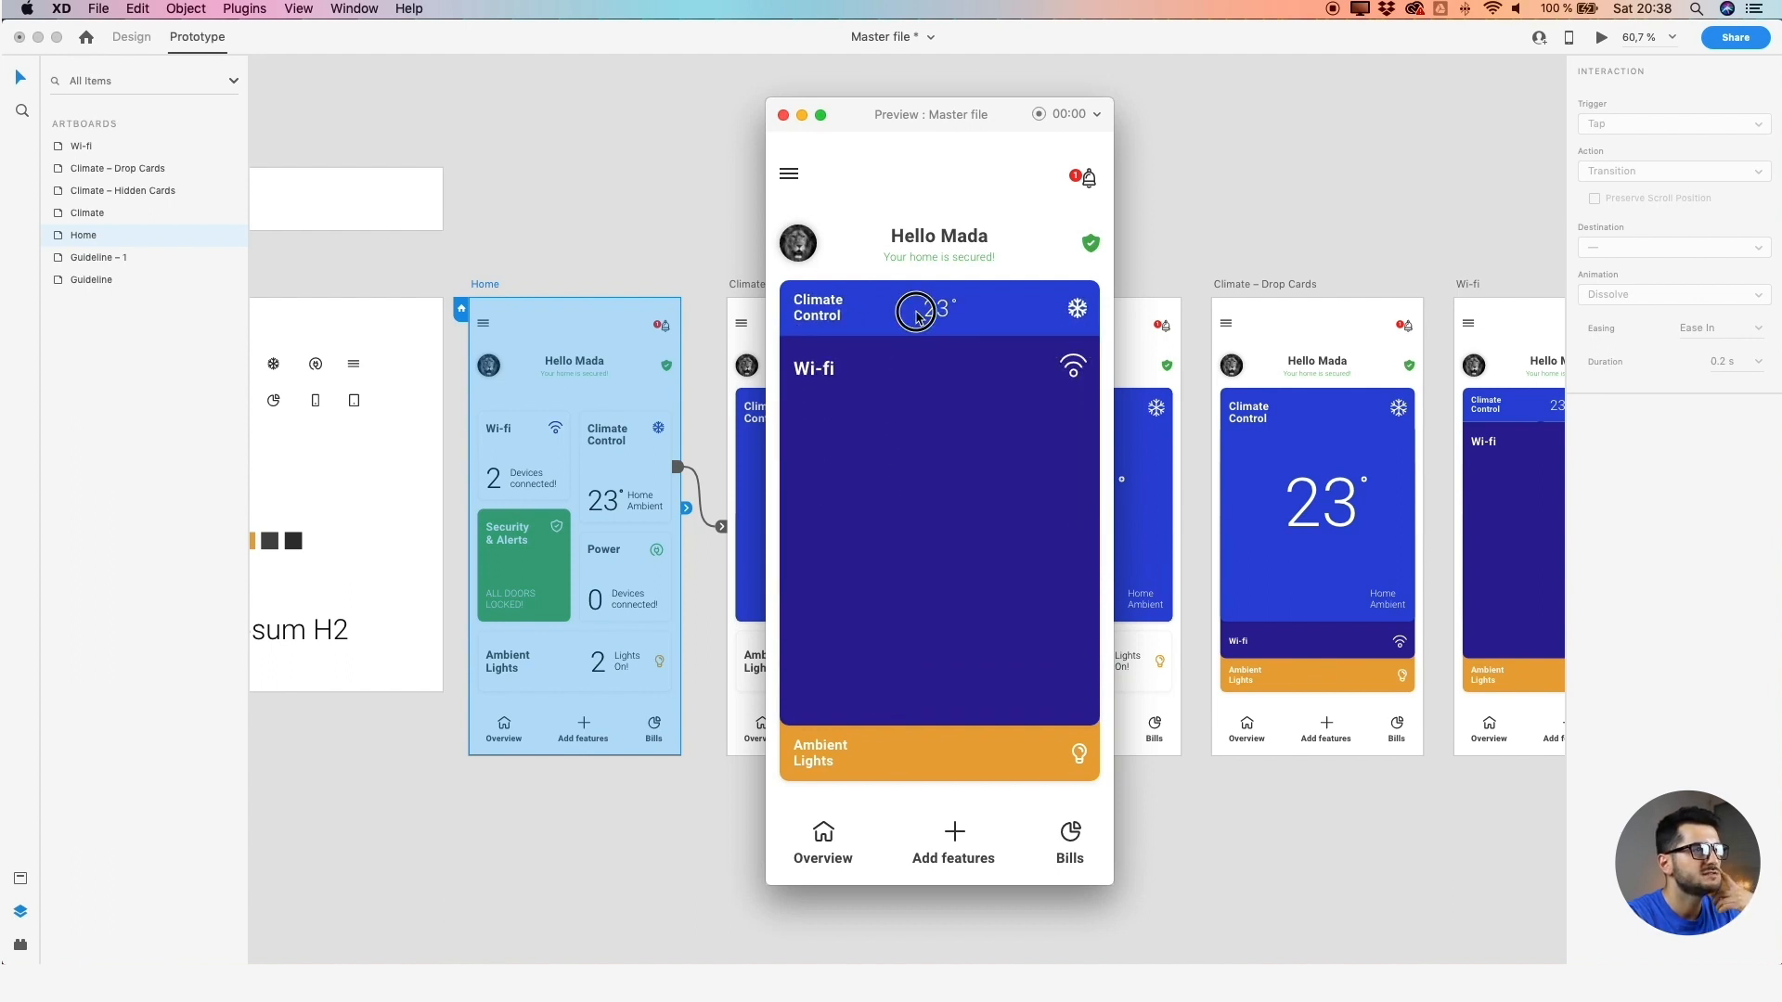
click(910, 679)
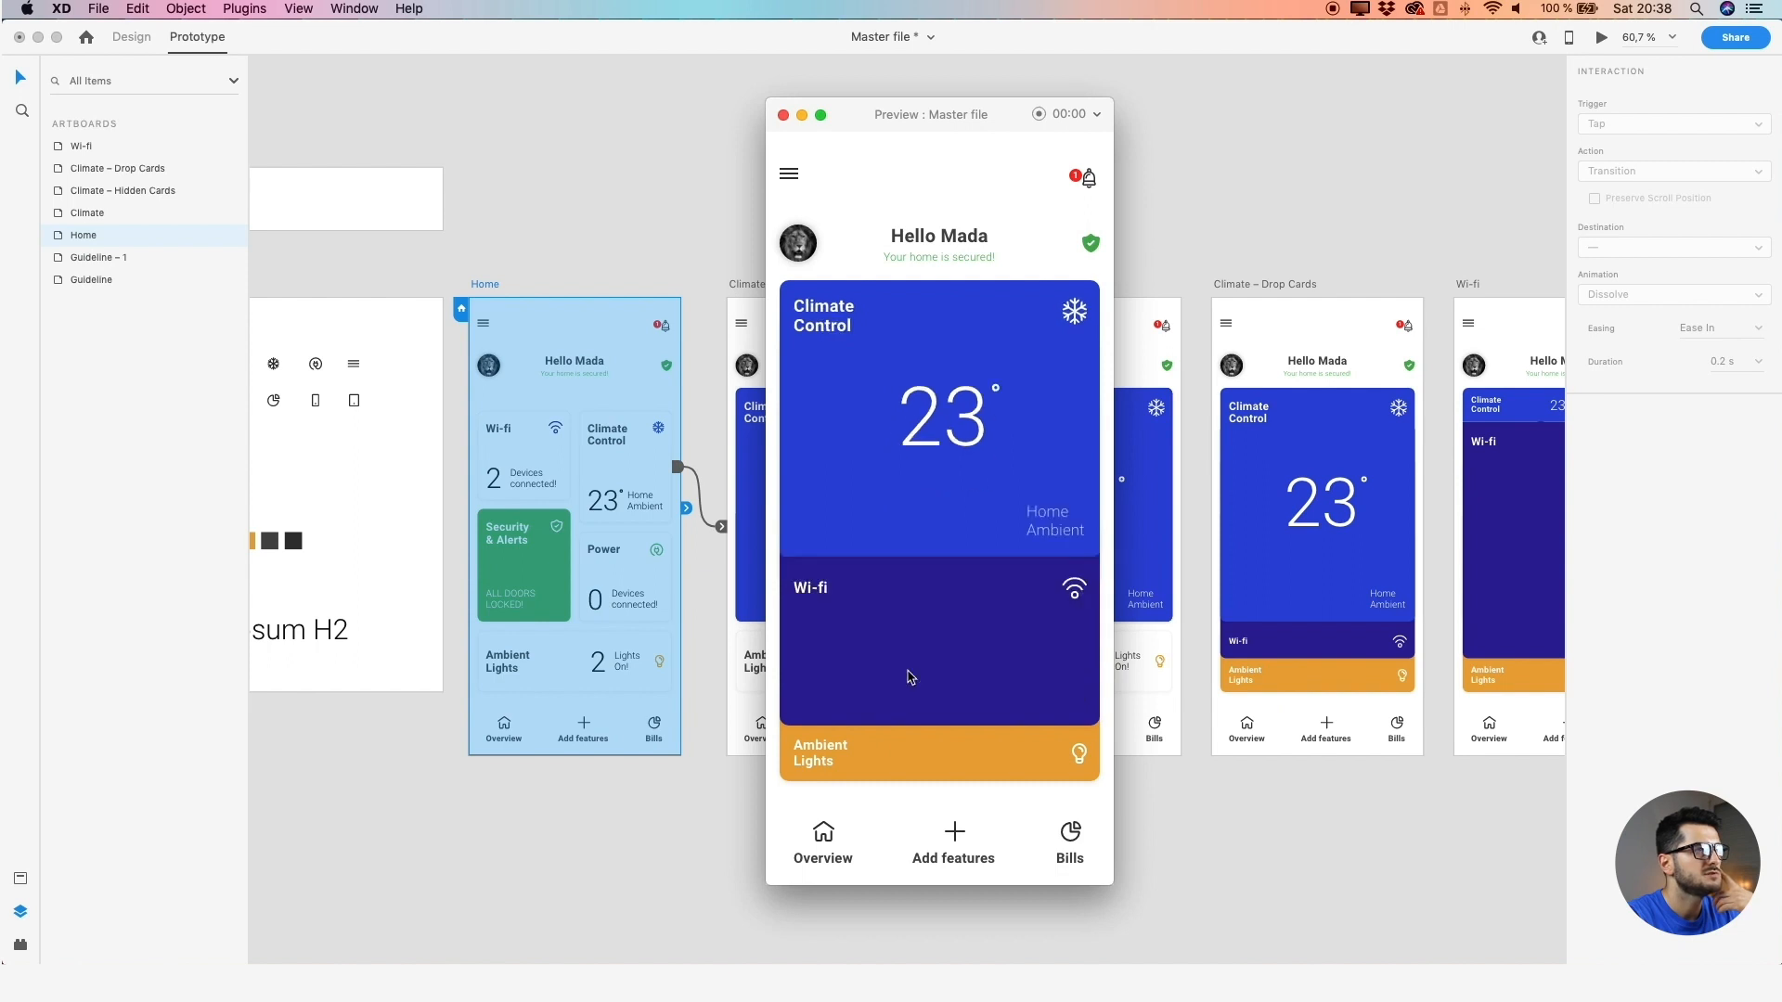
click(907, 374)
click(910, 686)
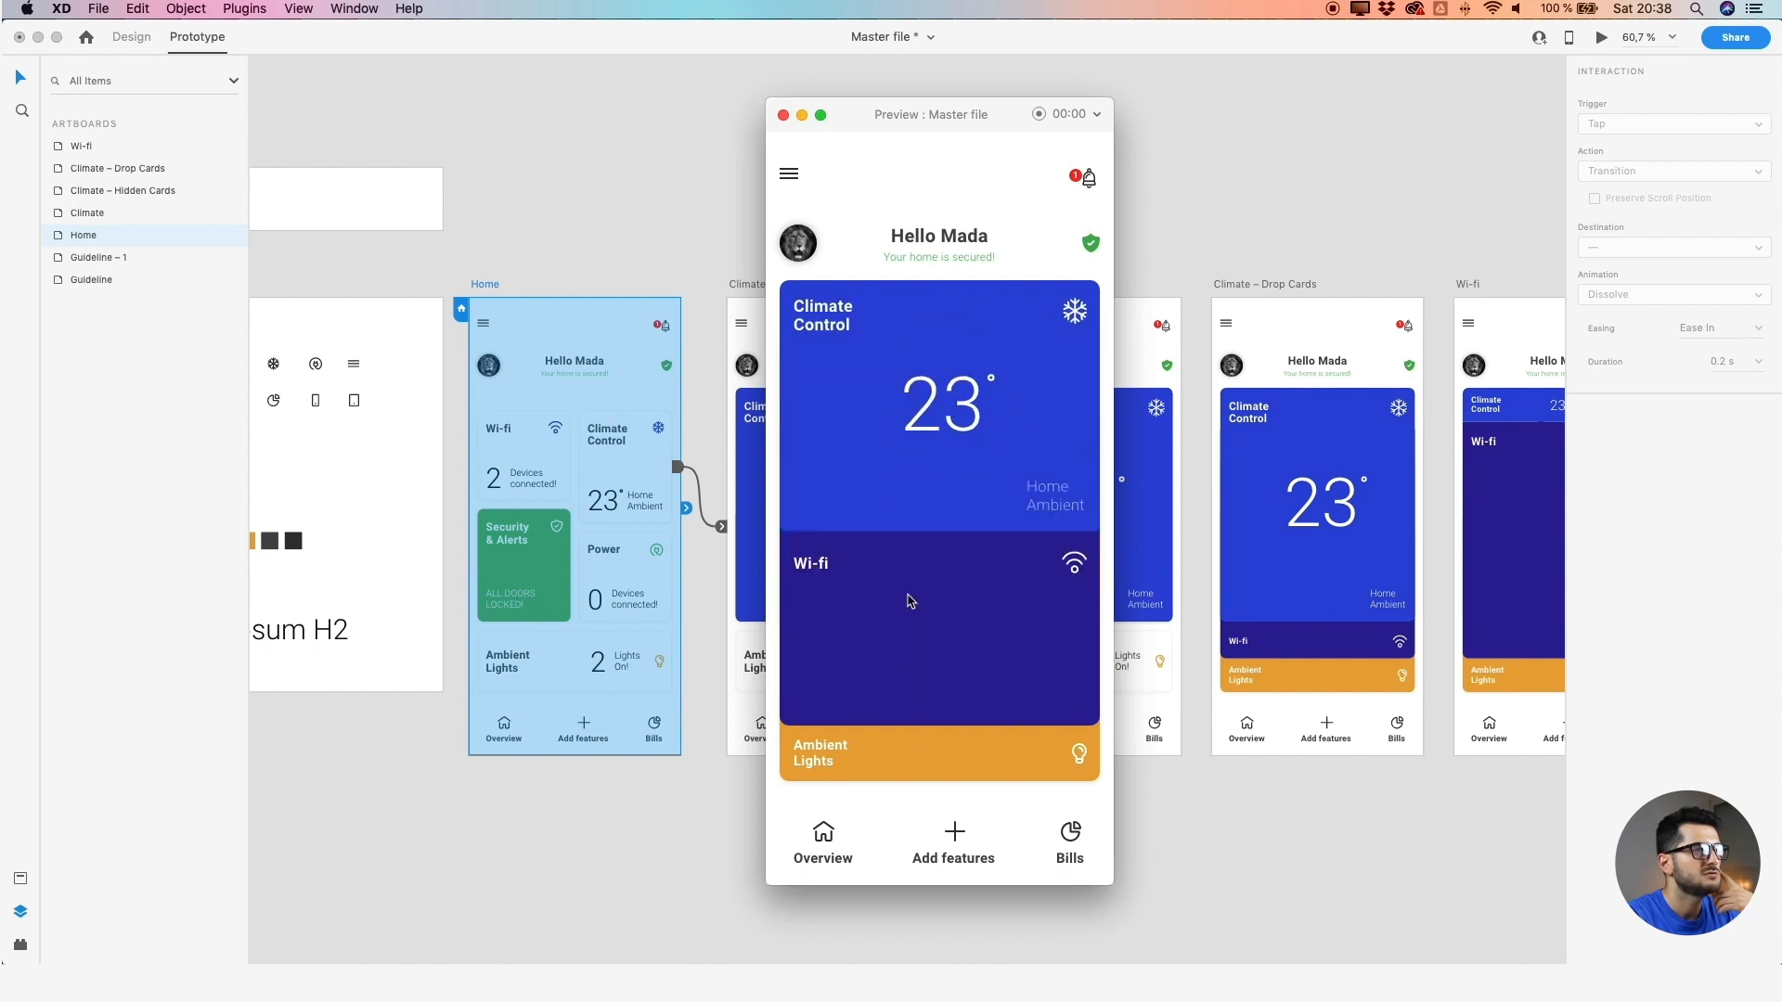
click(1213, 266)
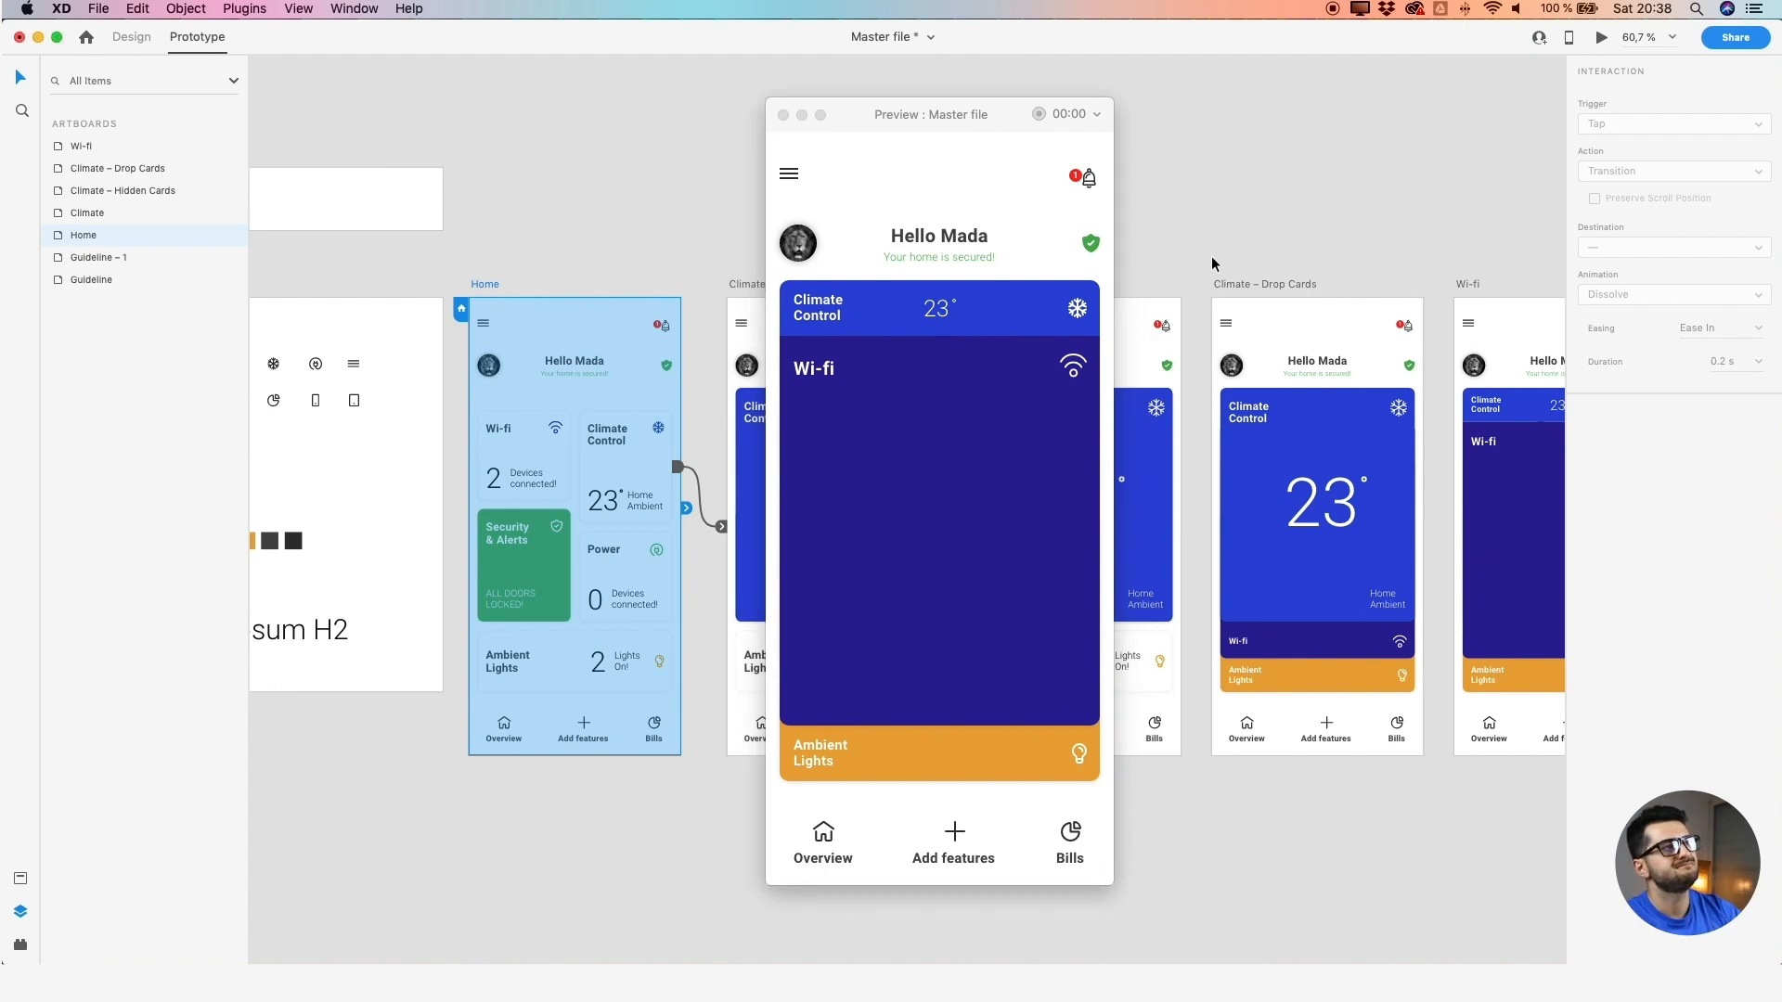
click(782, 116)
Compare the Climate Control label's size, position and text settings on the Climate – Drop Cards and Wi-fi artboards in design mode
scroll(1273, 168, right, 10)
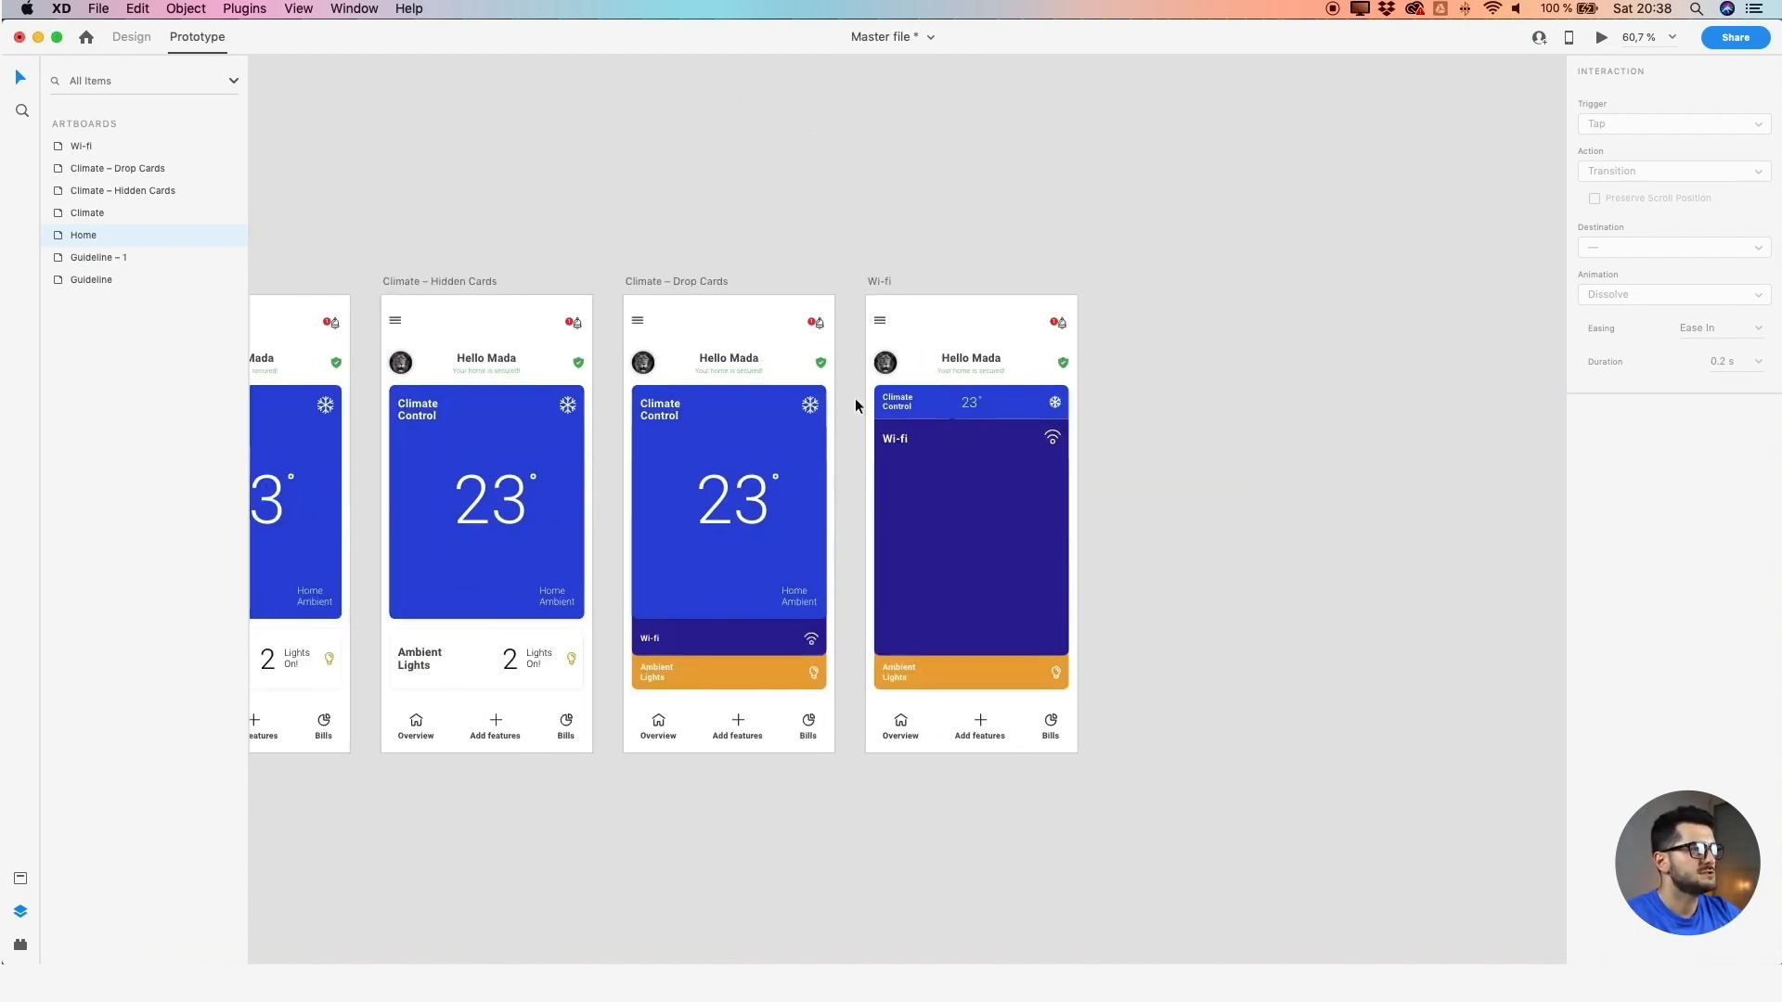
scroll(849, 403, up, 5)
drag(566, 388, 763, 382)
click(723, 417)
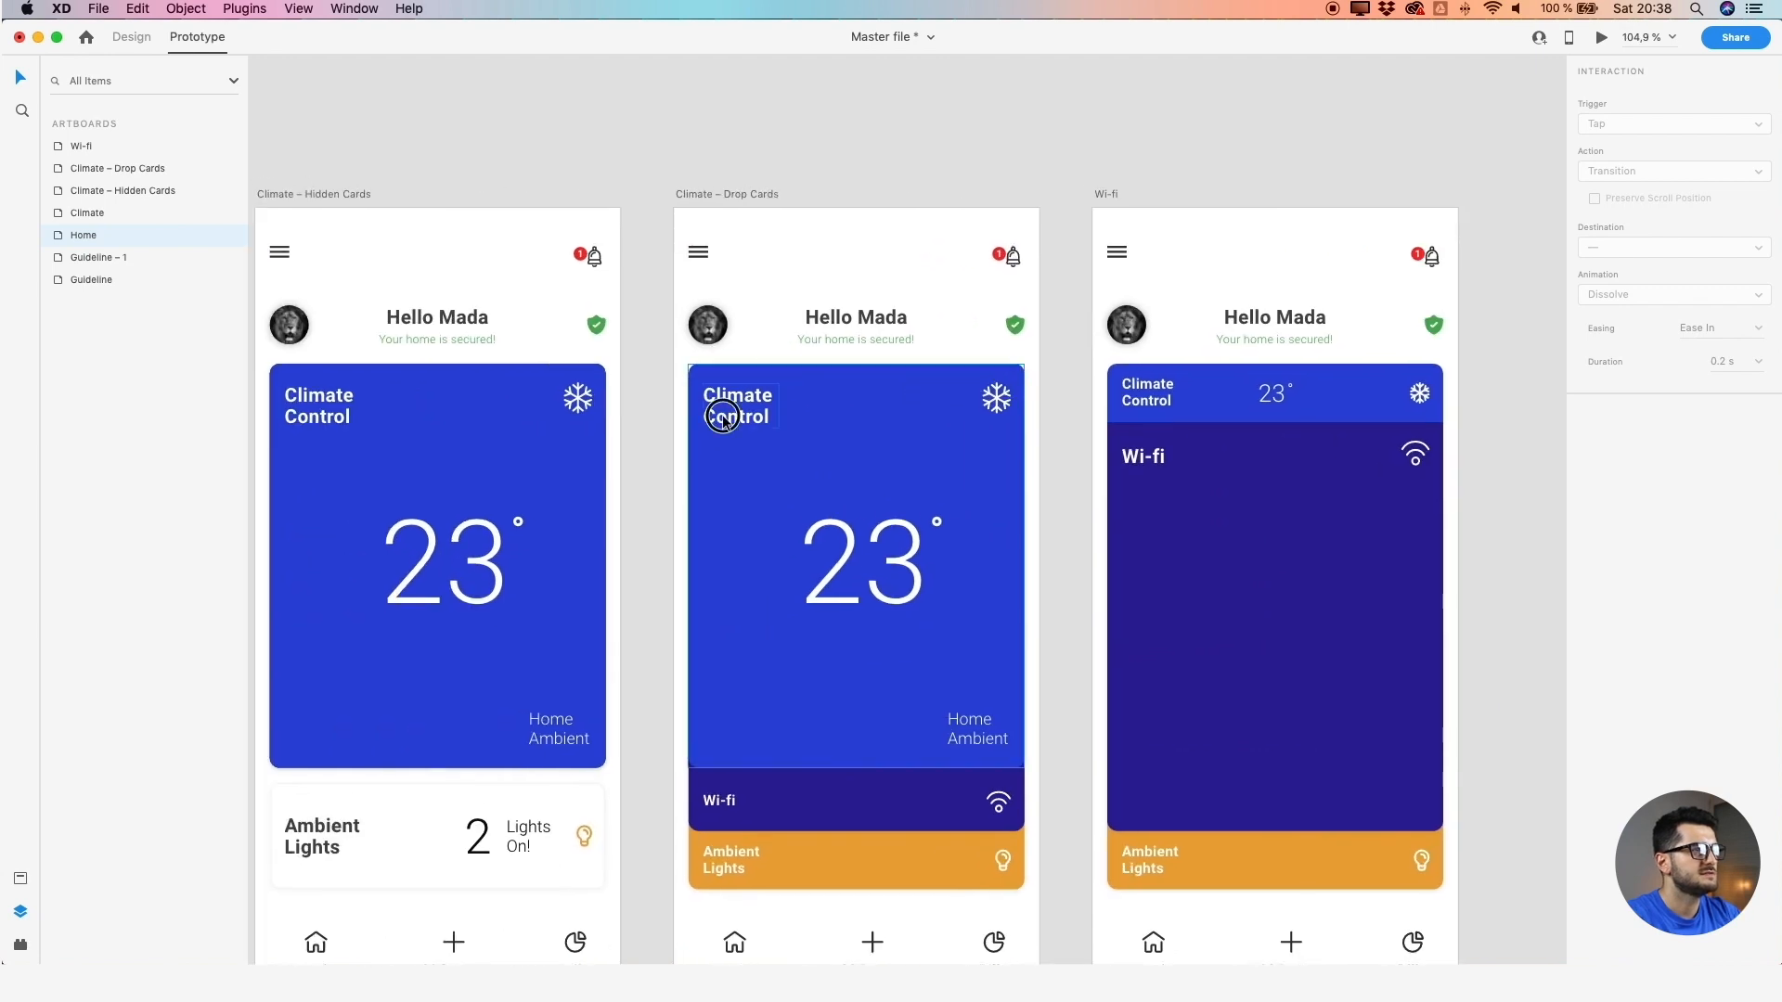
click(122, 40)
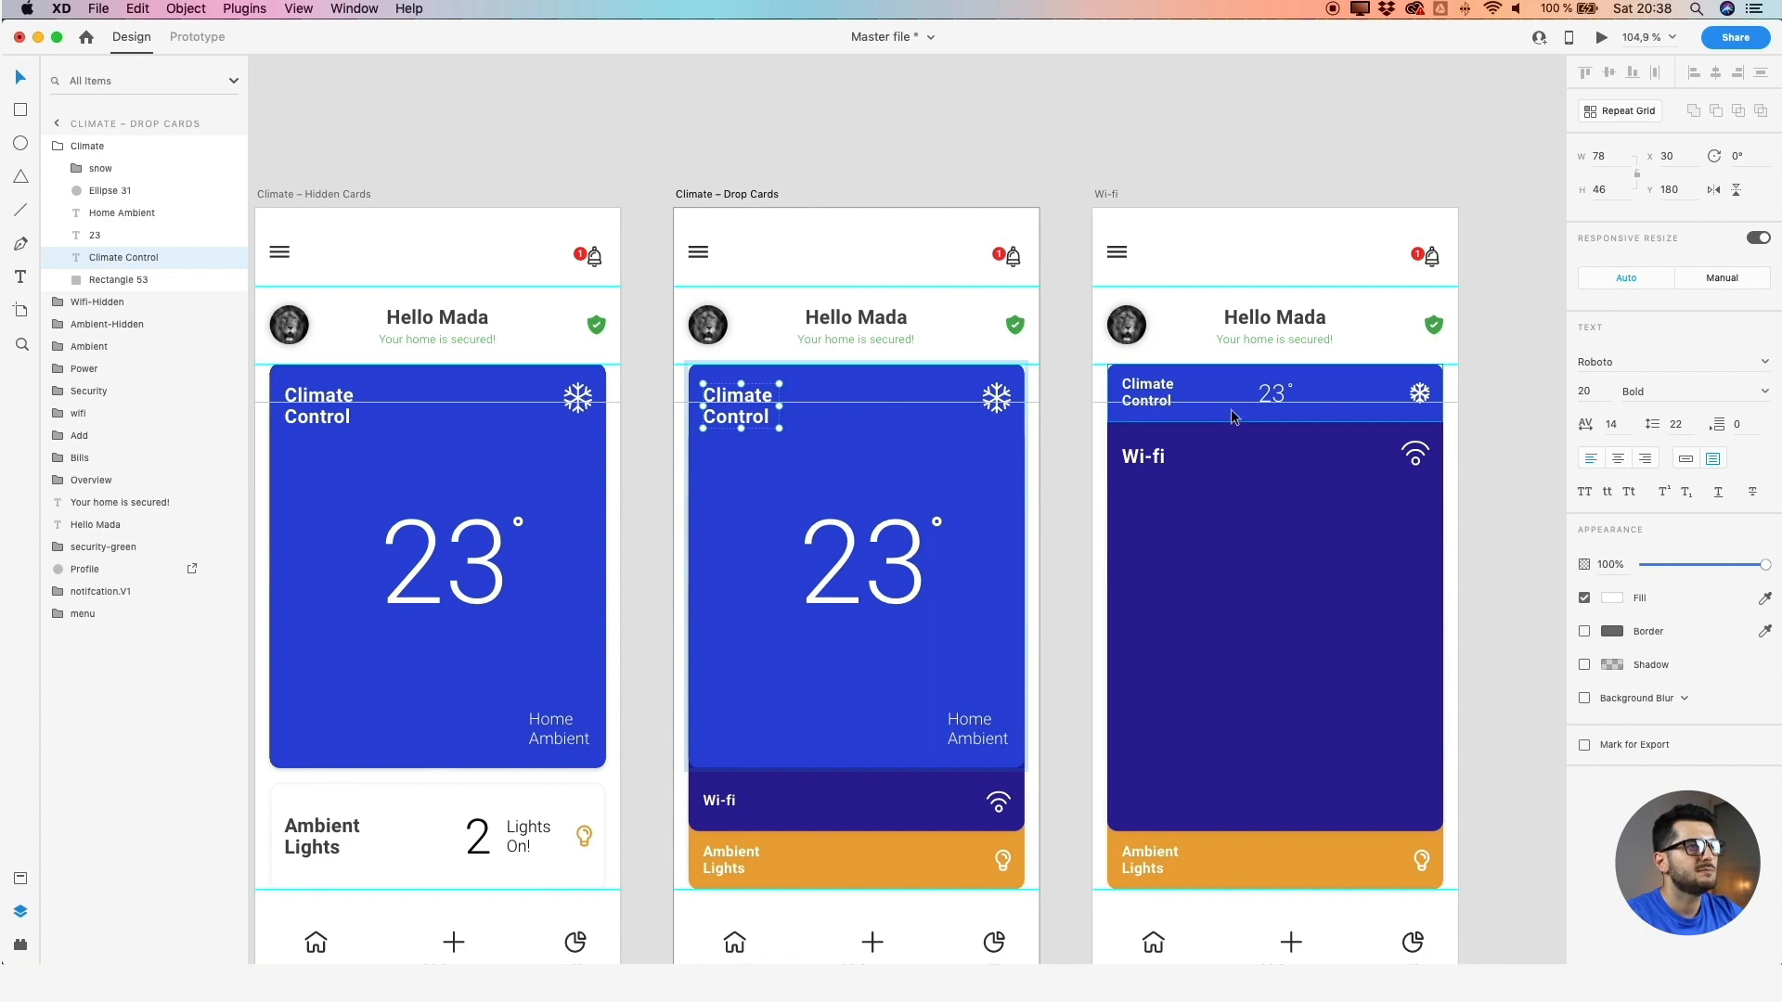
click(1149, 393)
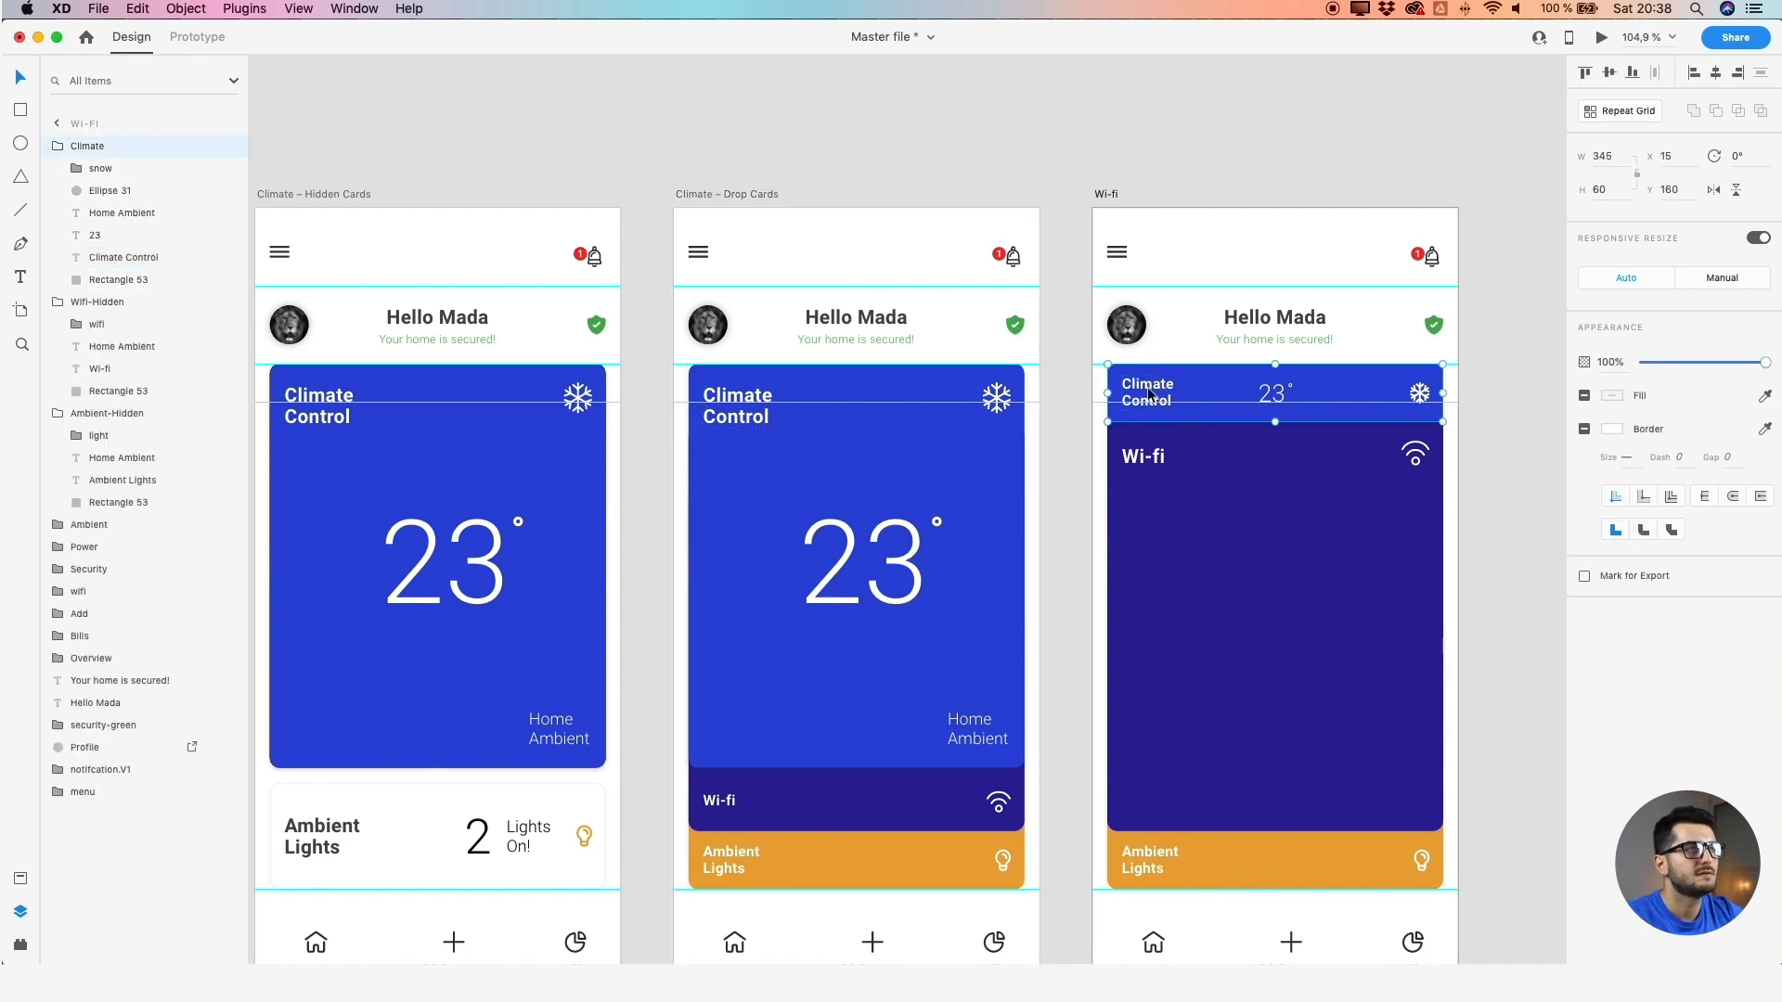
drag(705, 397, 892, 388)
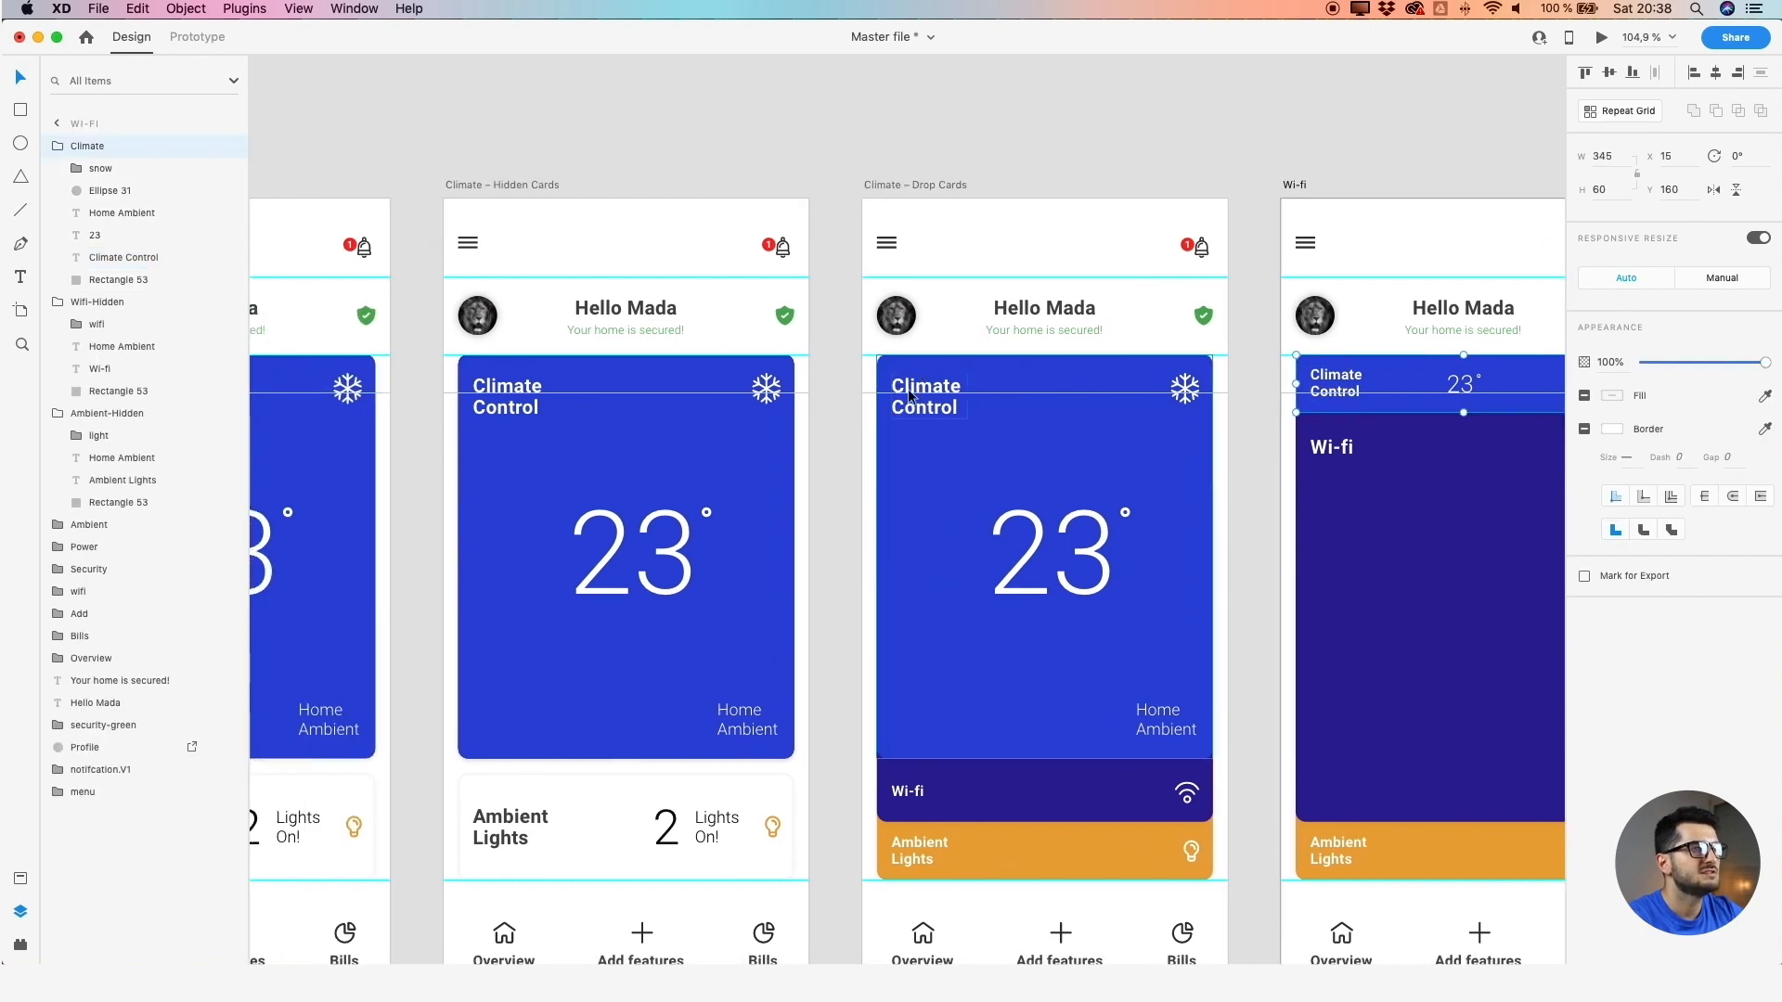
double_click(912, 395)
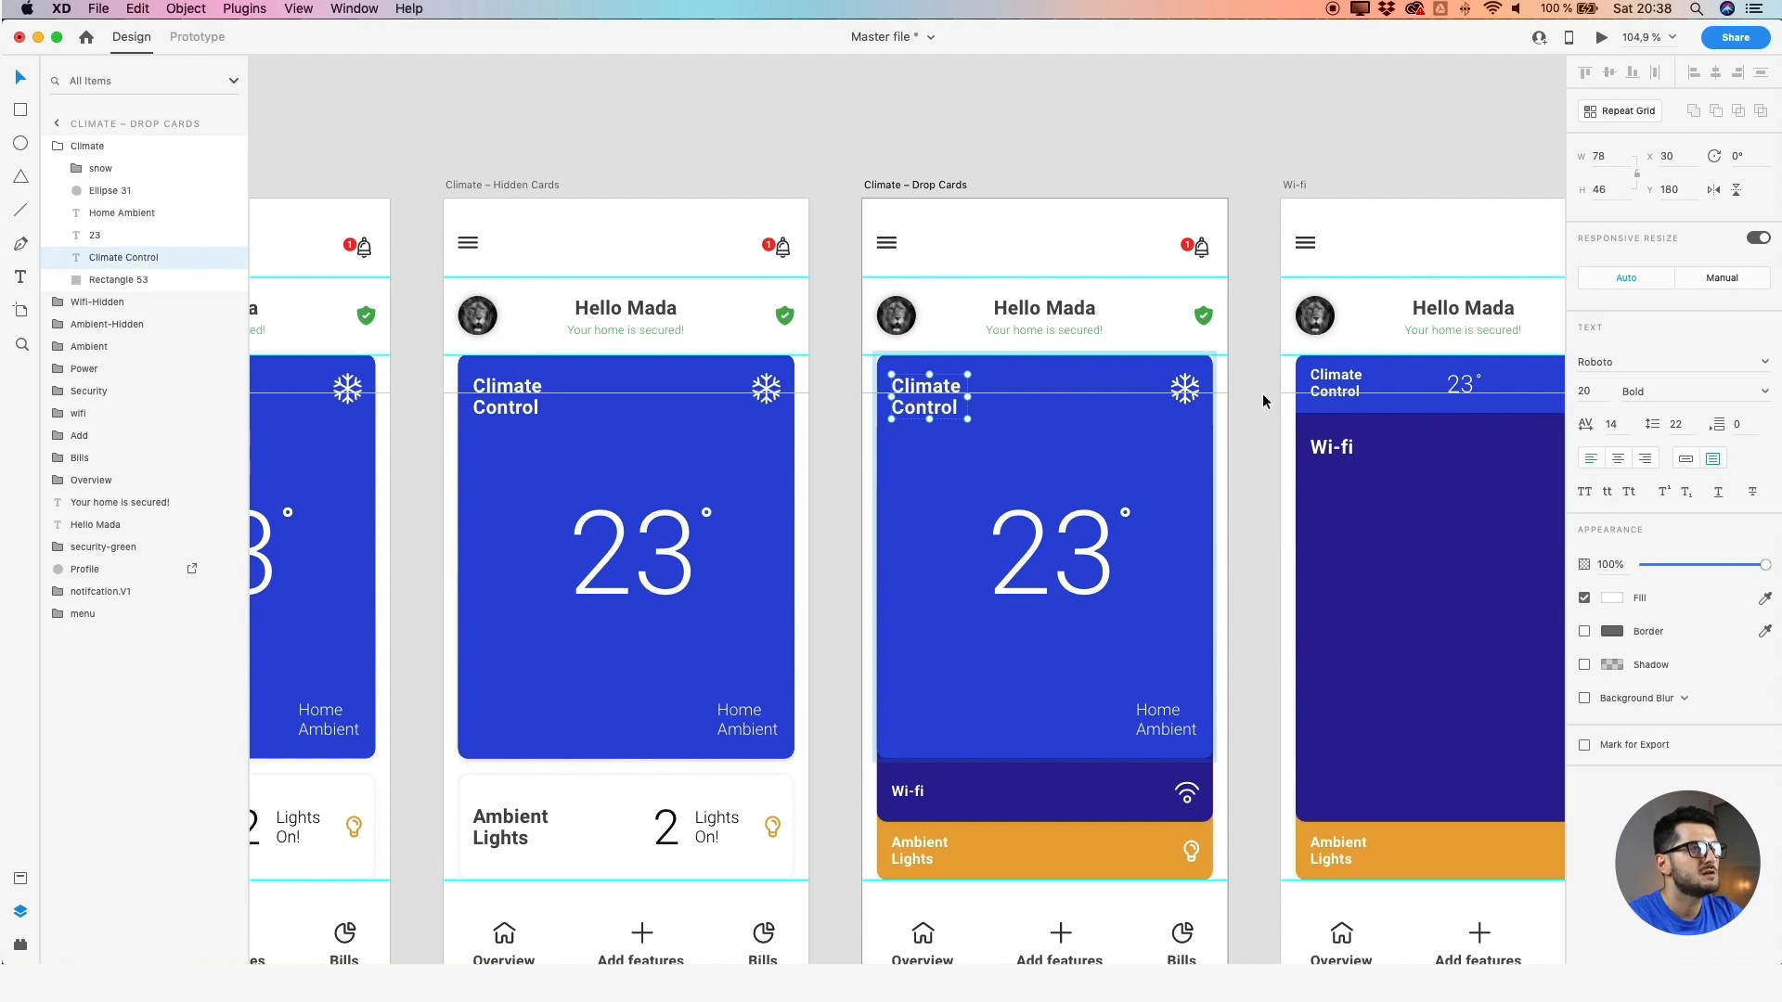
double_click(1333, 390)
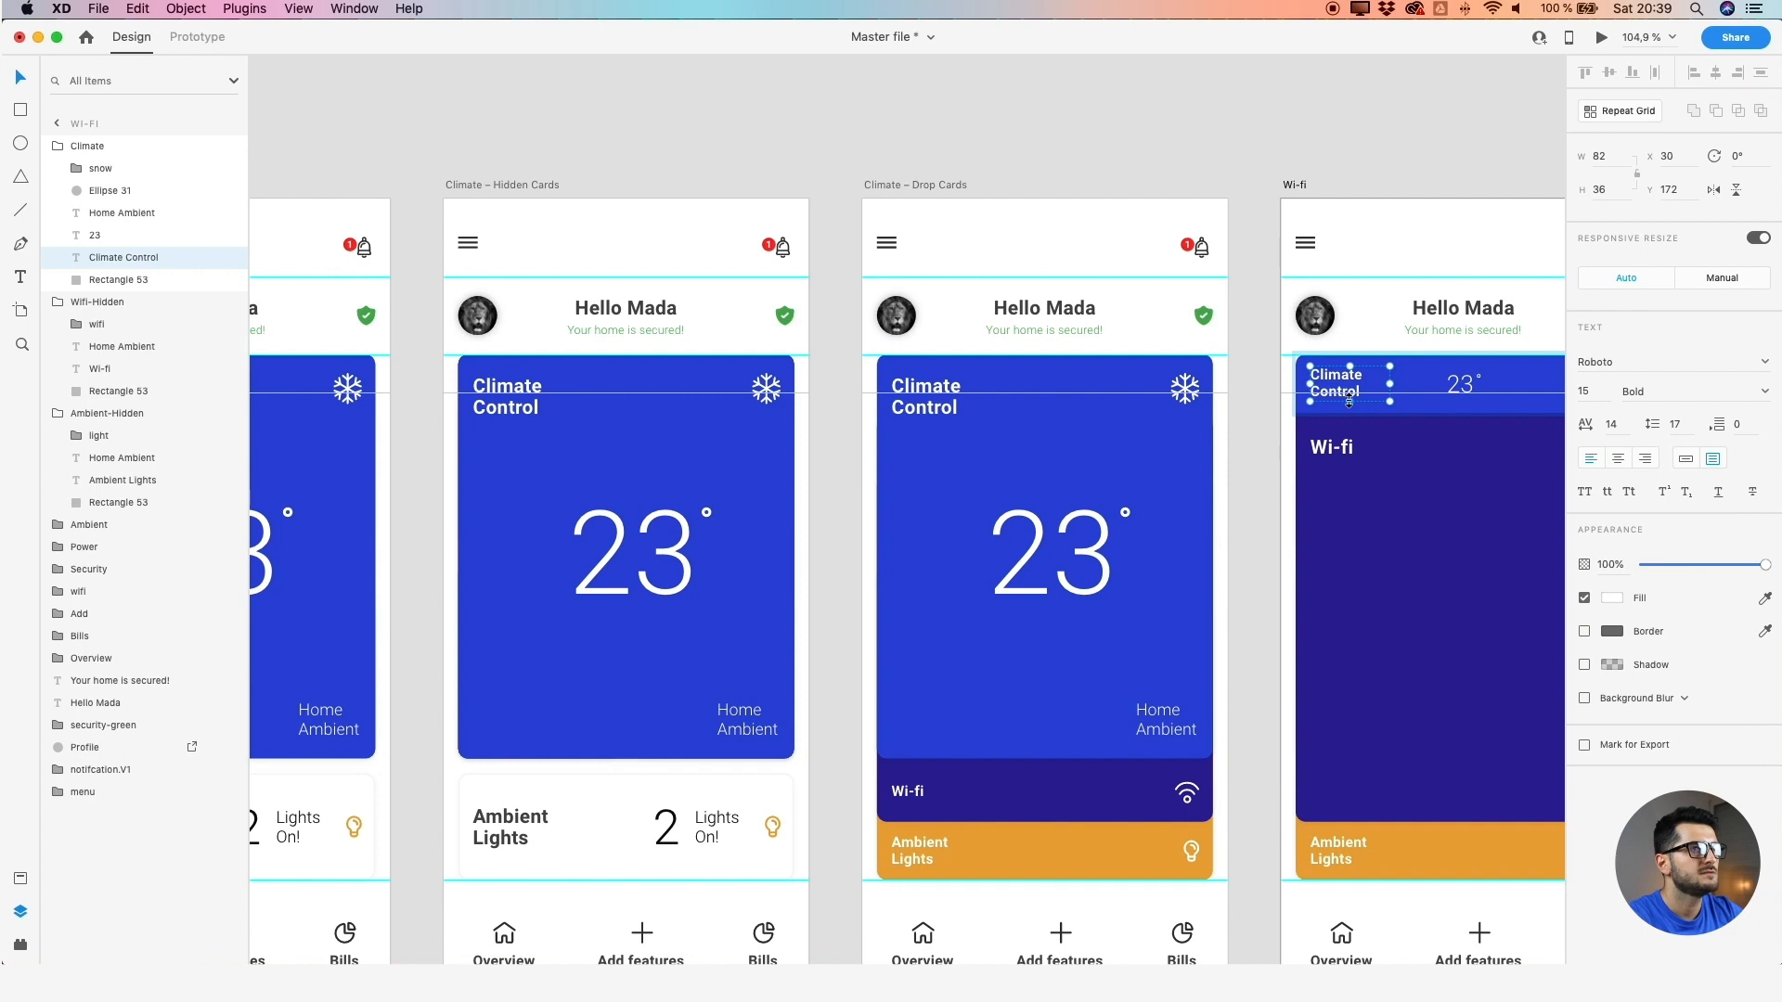
double_click(928, 393)
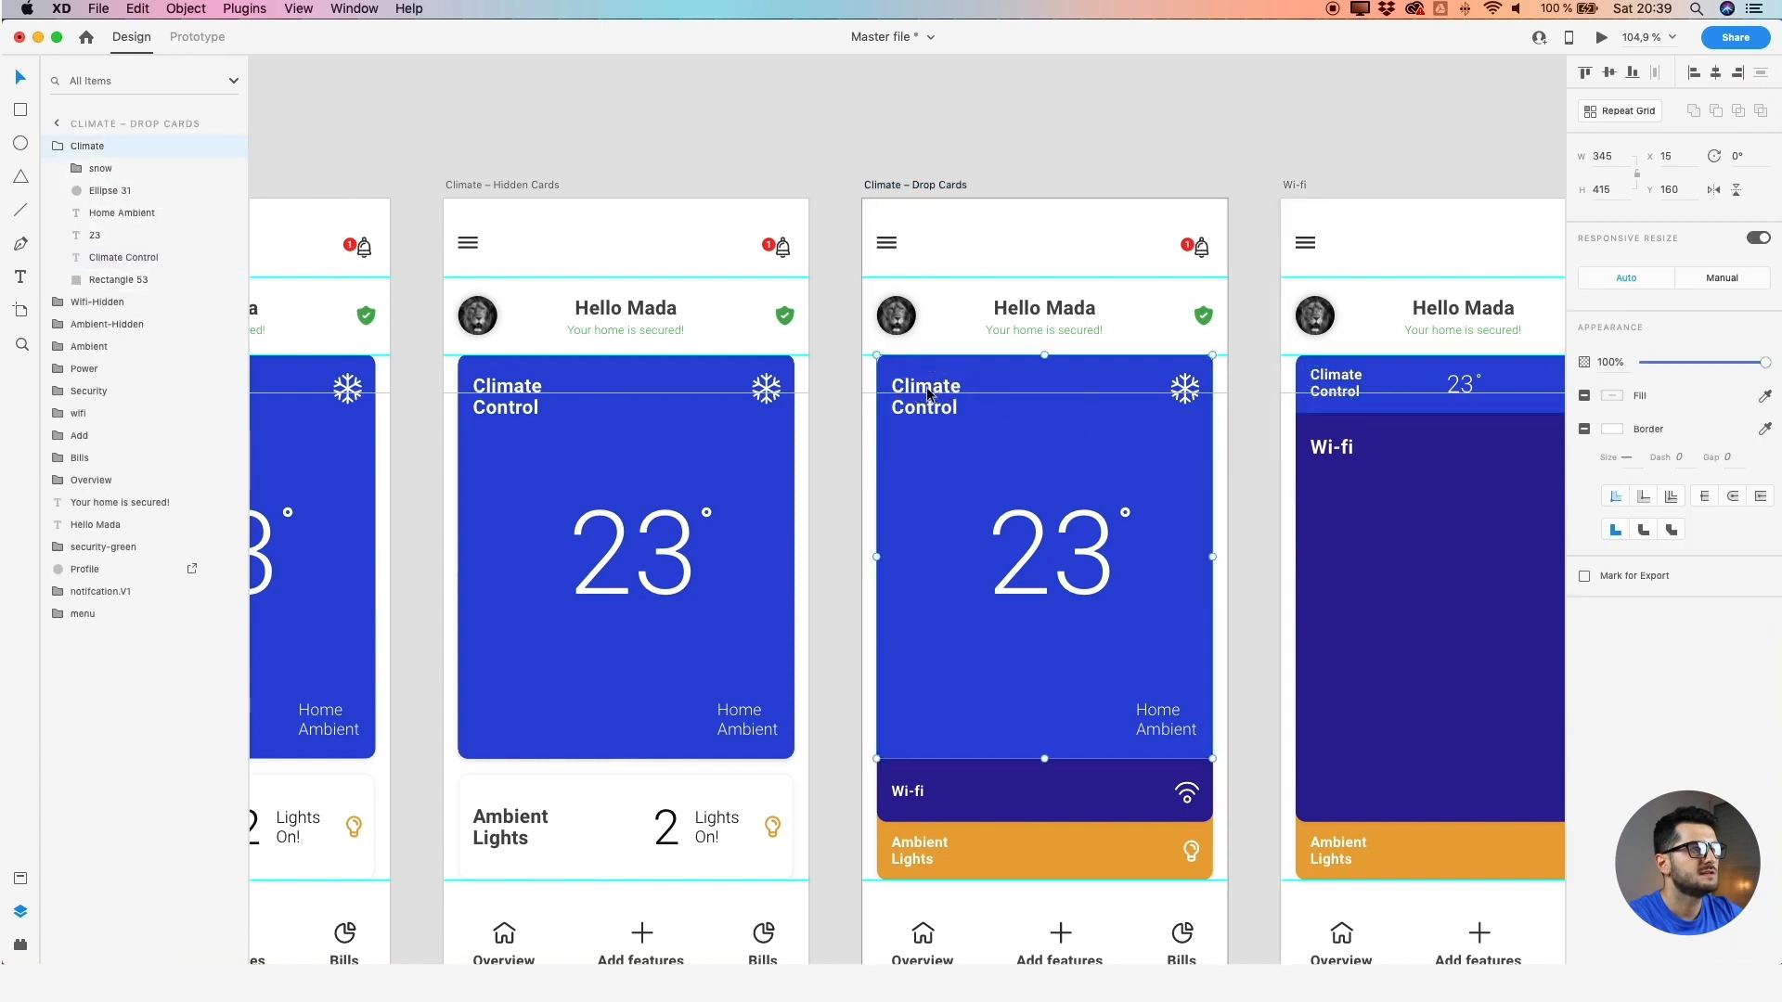
Extend the Climate Control label's text box to a height of 43 in the Wi-fi artboard's compact strip
click(1346, 387)
double_click(1346, 388)
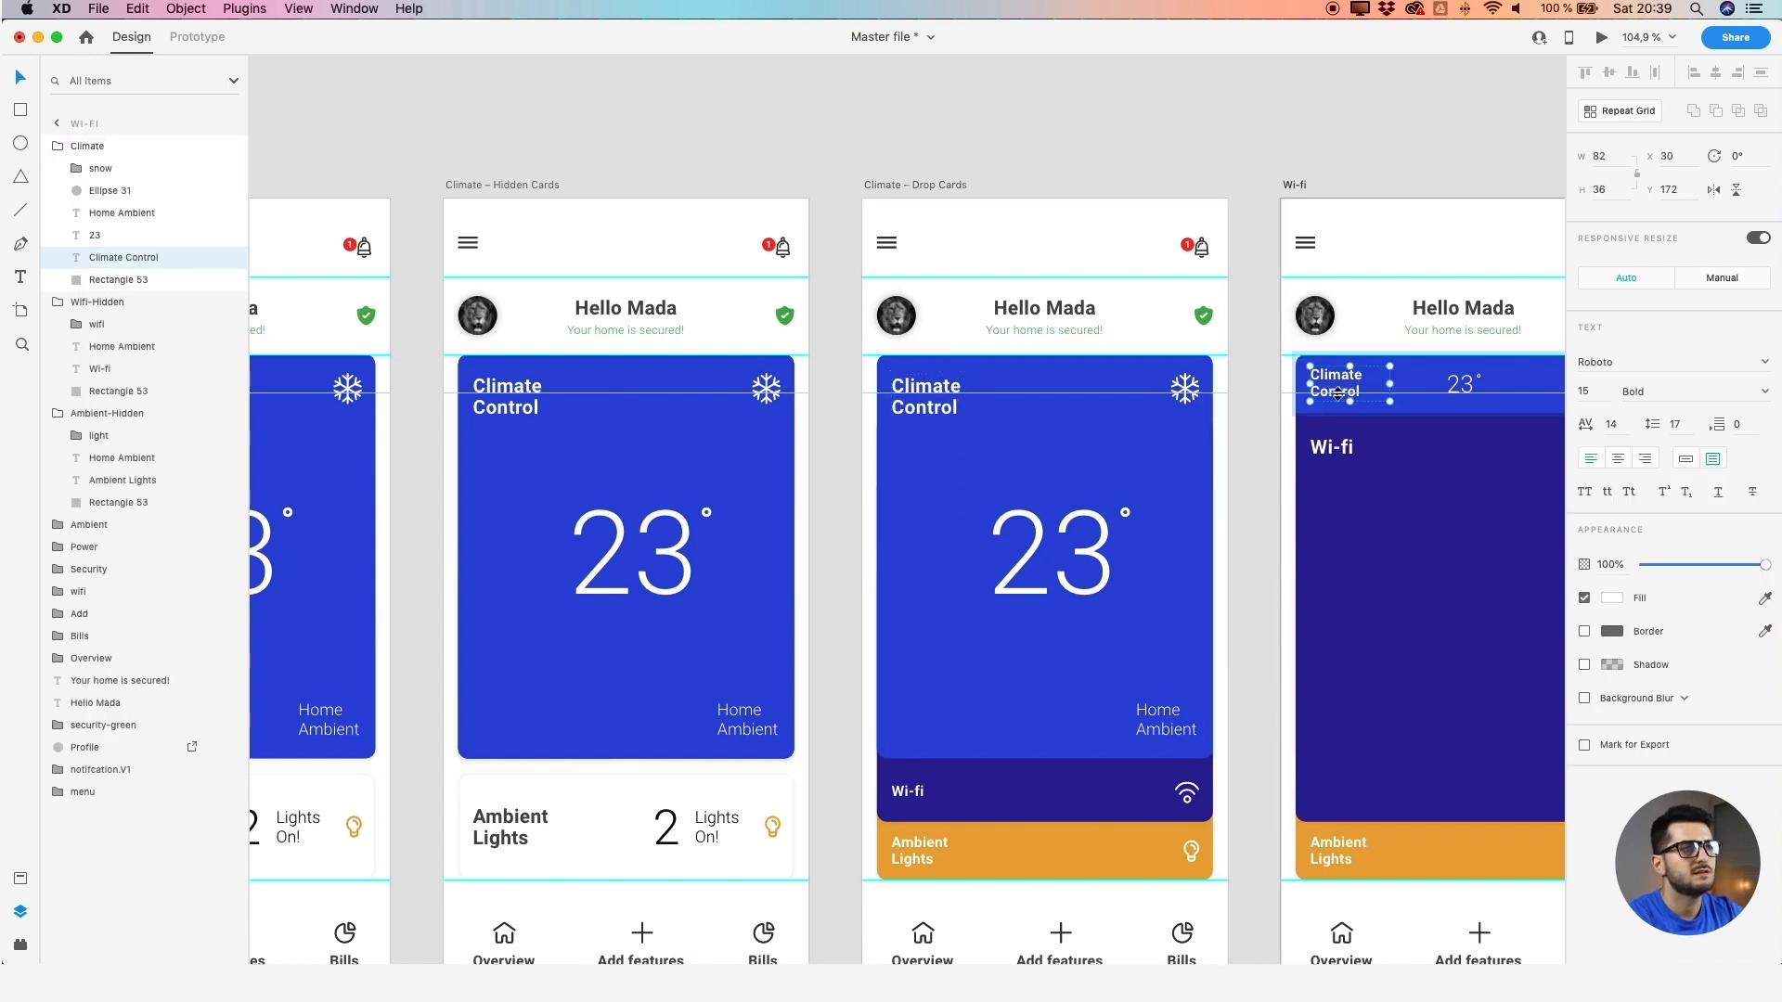
drag(1348, 401, 1349, 407)
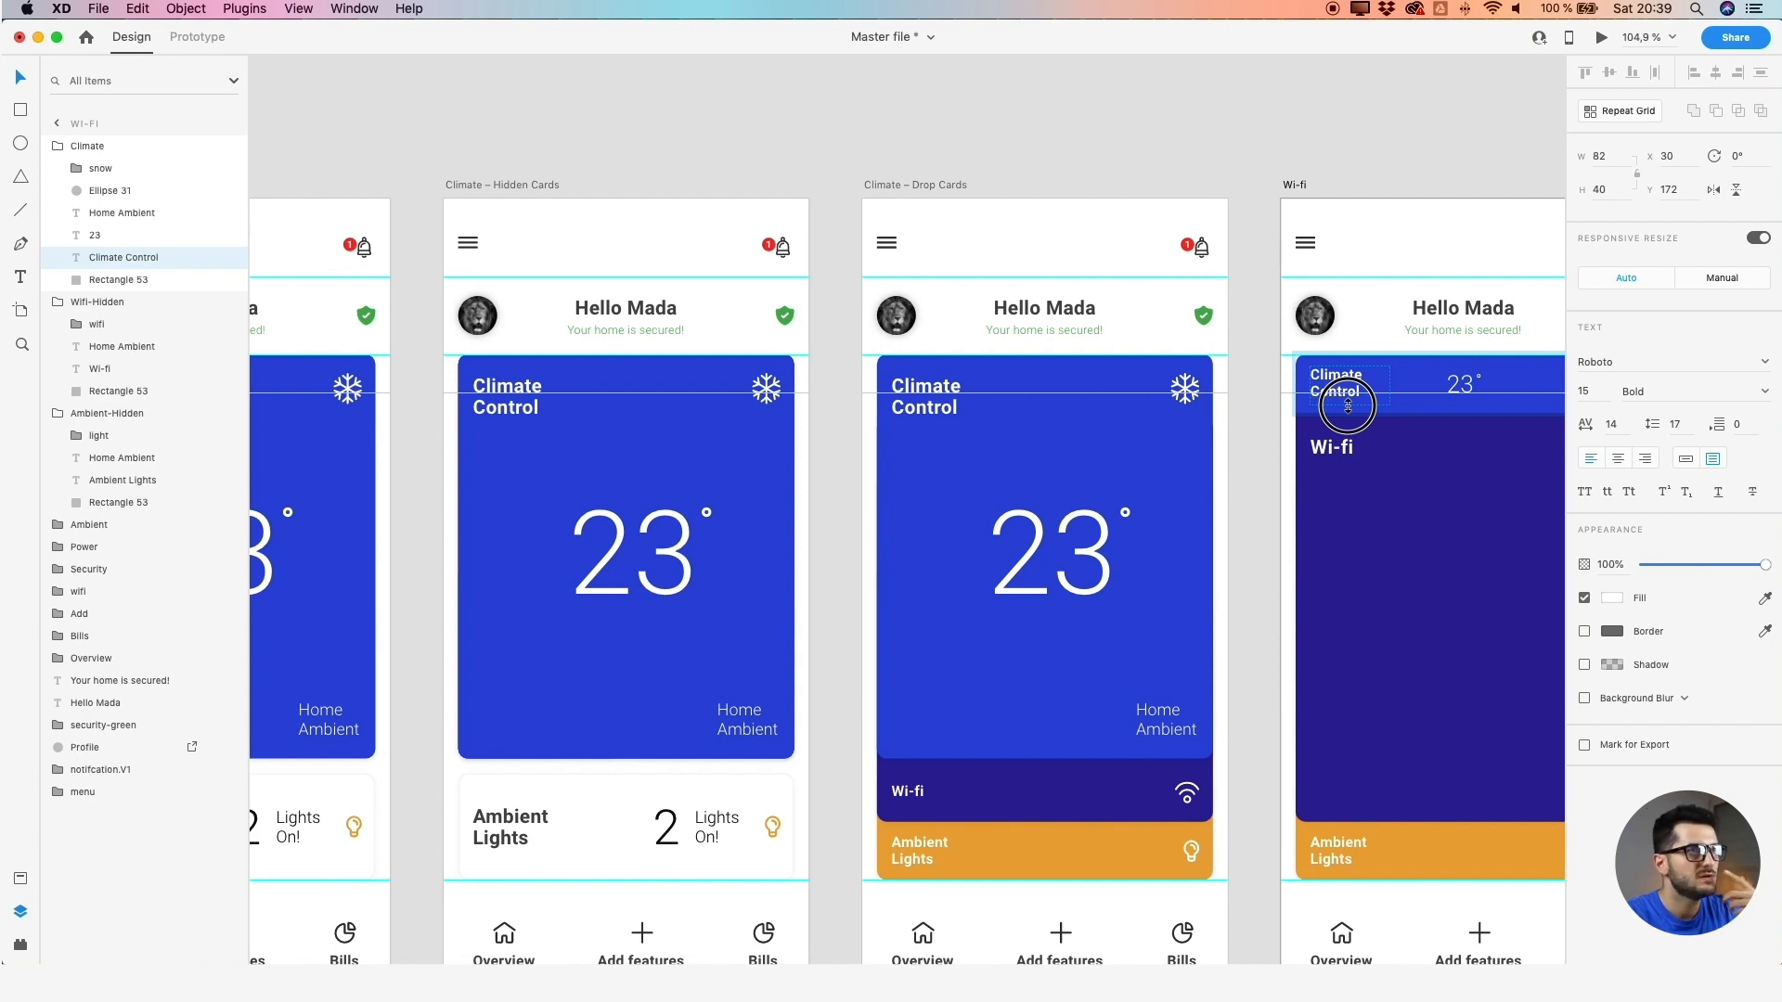
drag(1347, 406, 1347, 408)
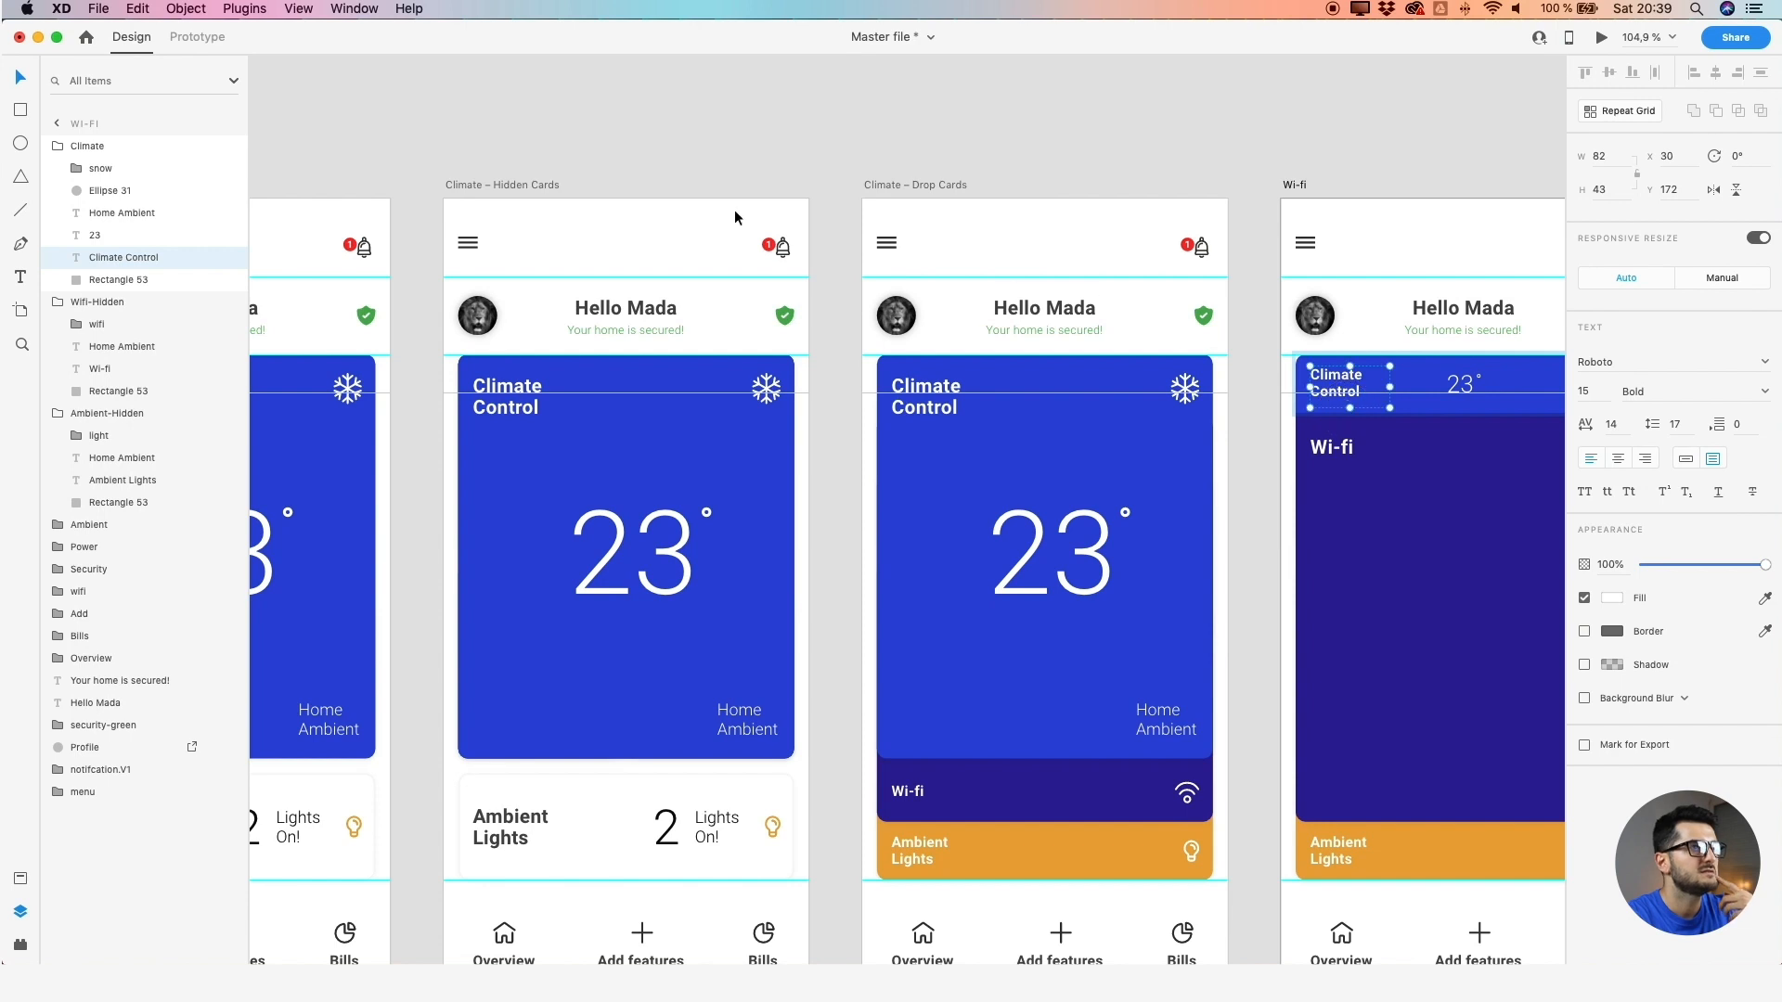
Preview the prototype from the Home artboard and open the Climate Control card
scroll(477, 158, down, 5)
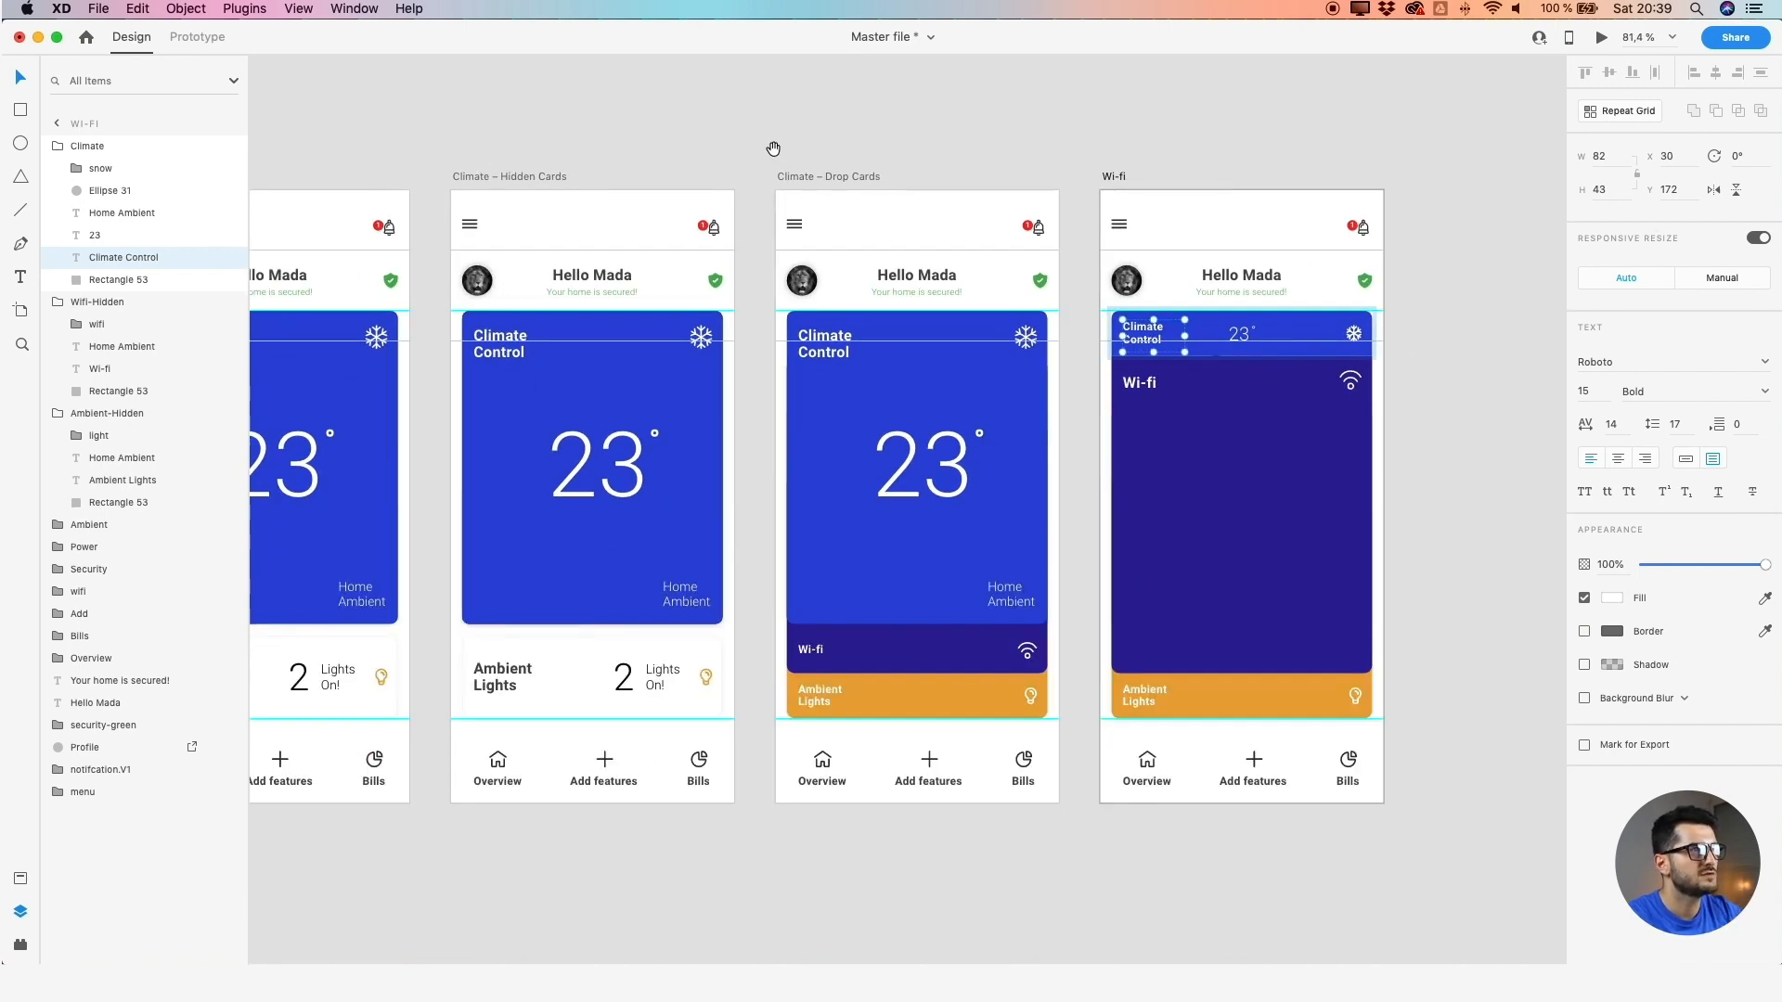
scroll(764, 183, left, 10)
click(455, 228)
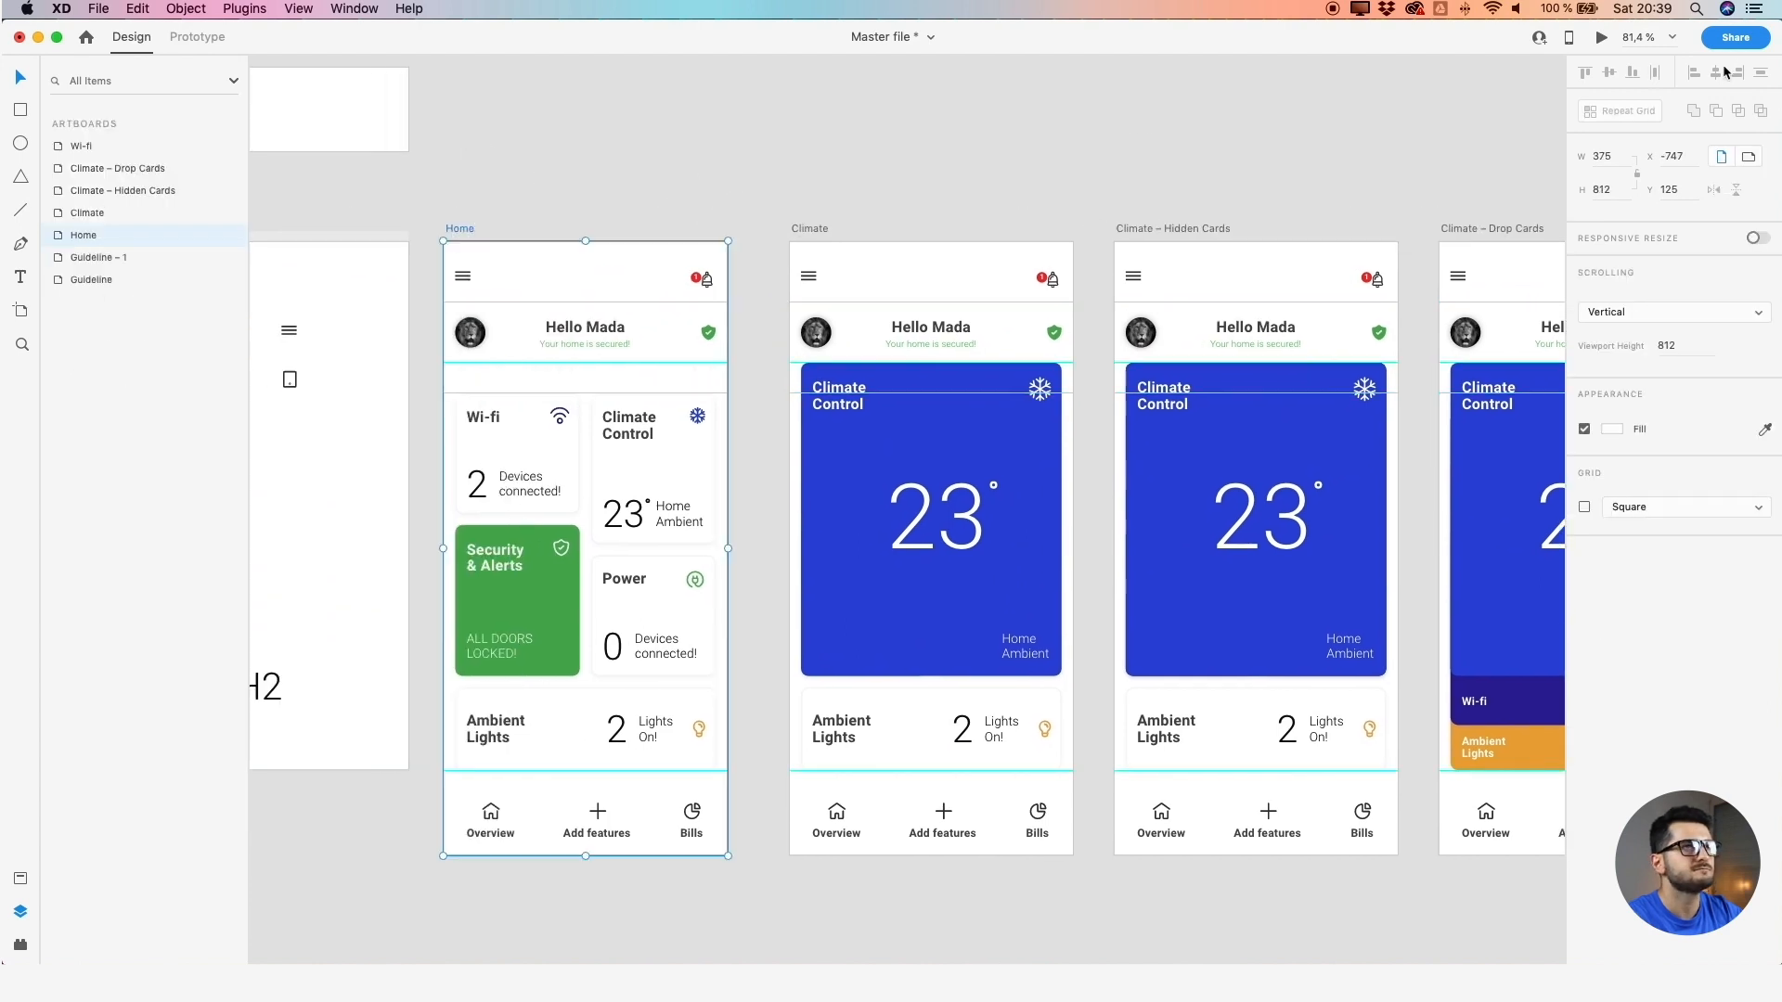
click(1599, 39)
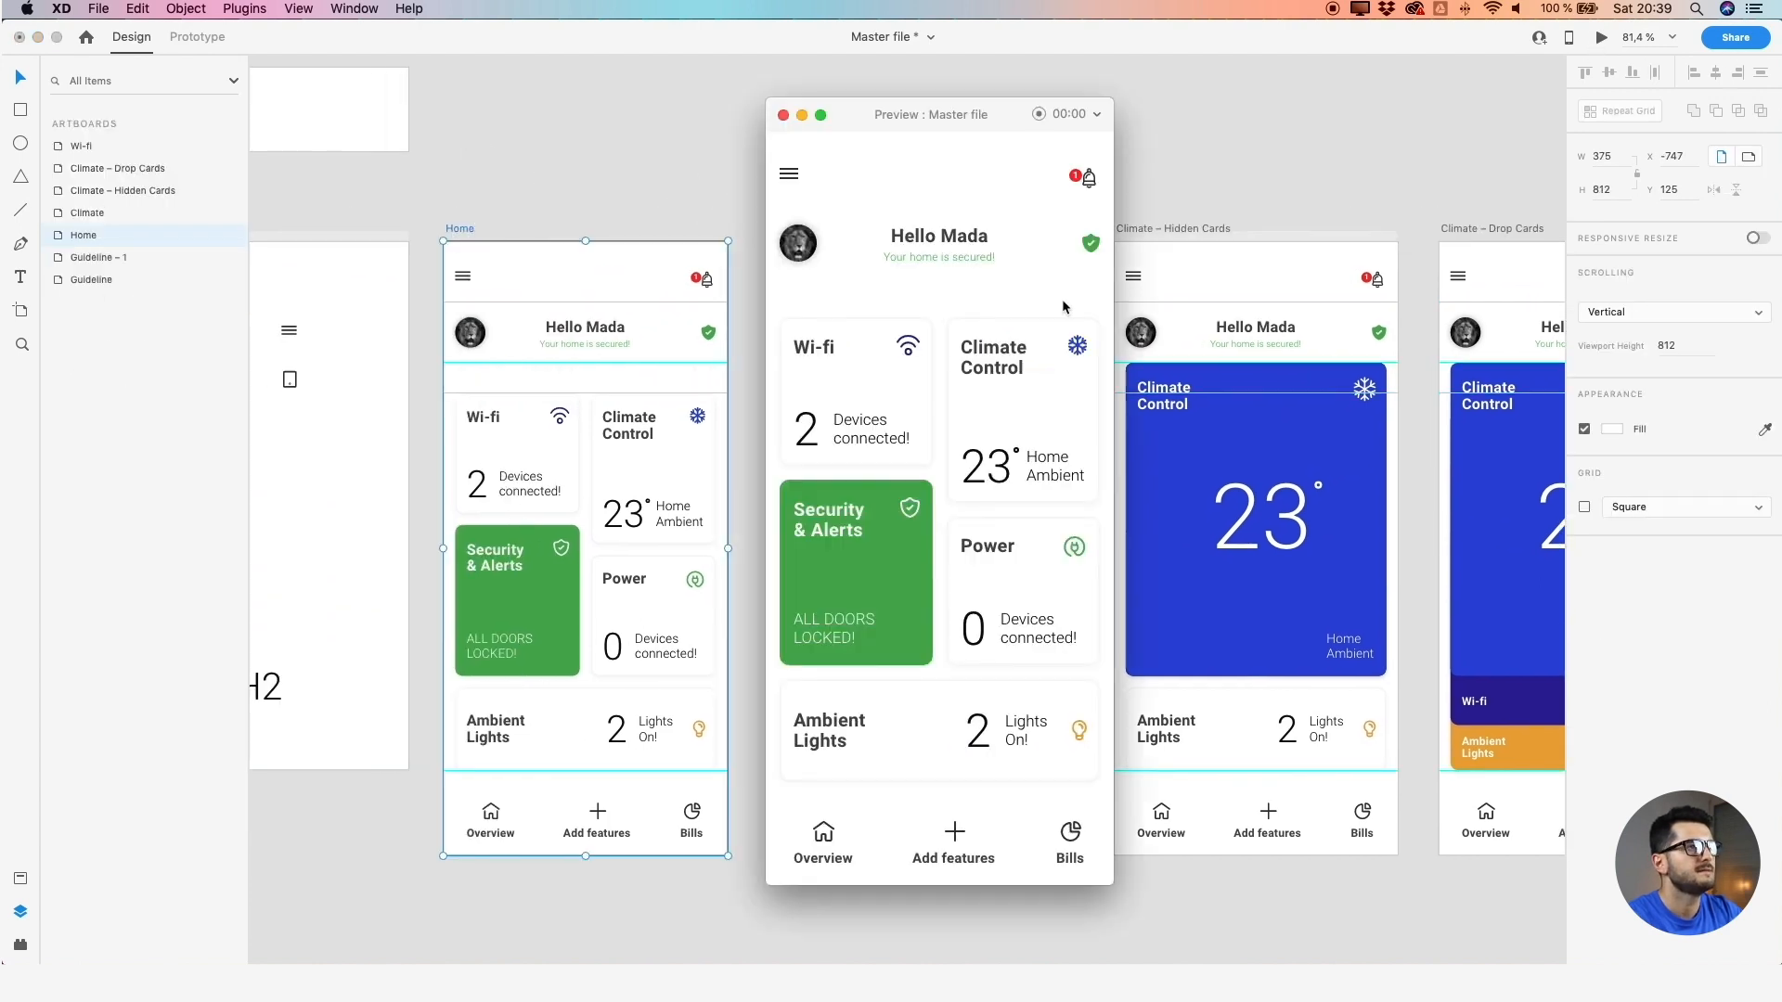
click(1032, 388)
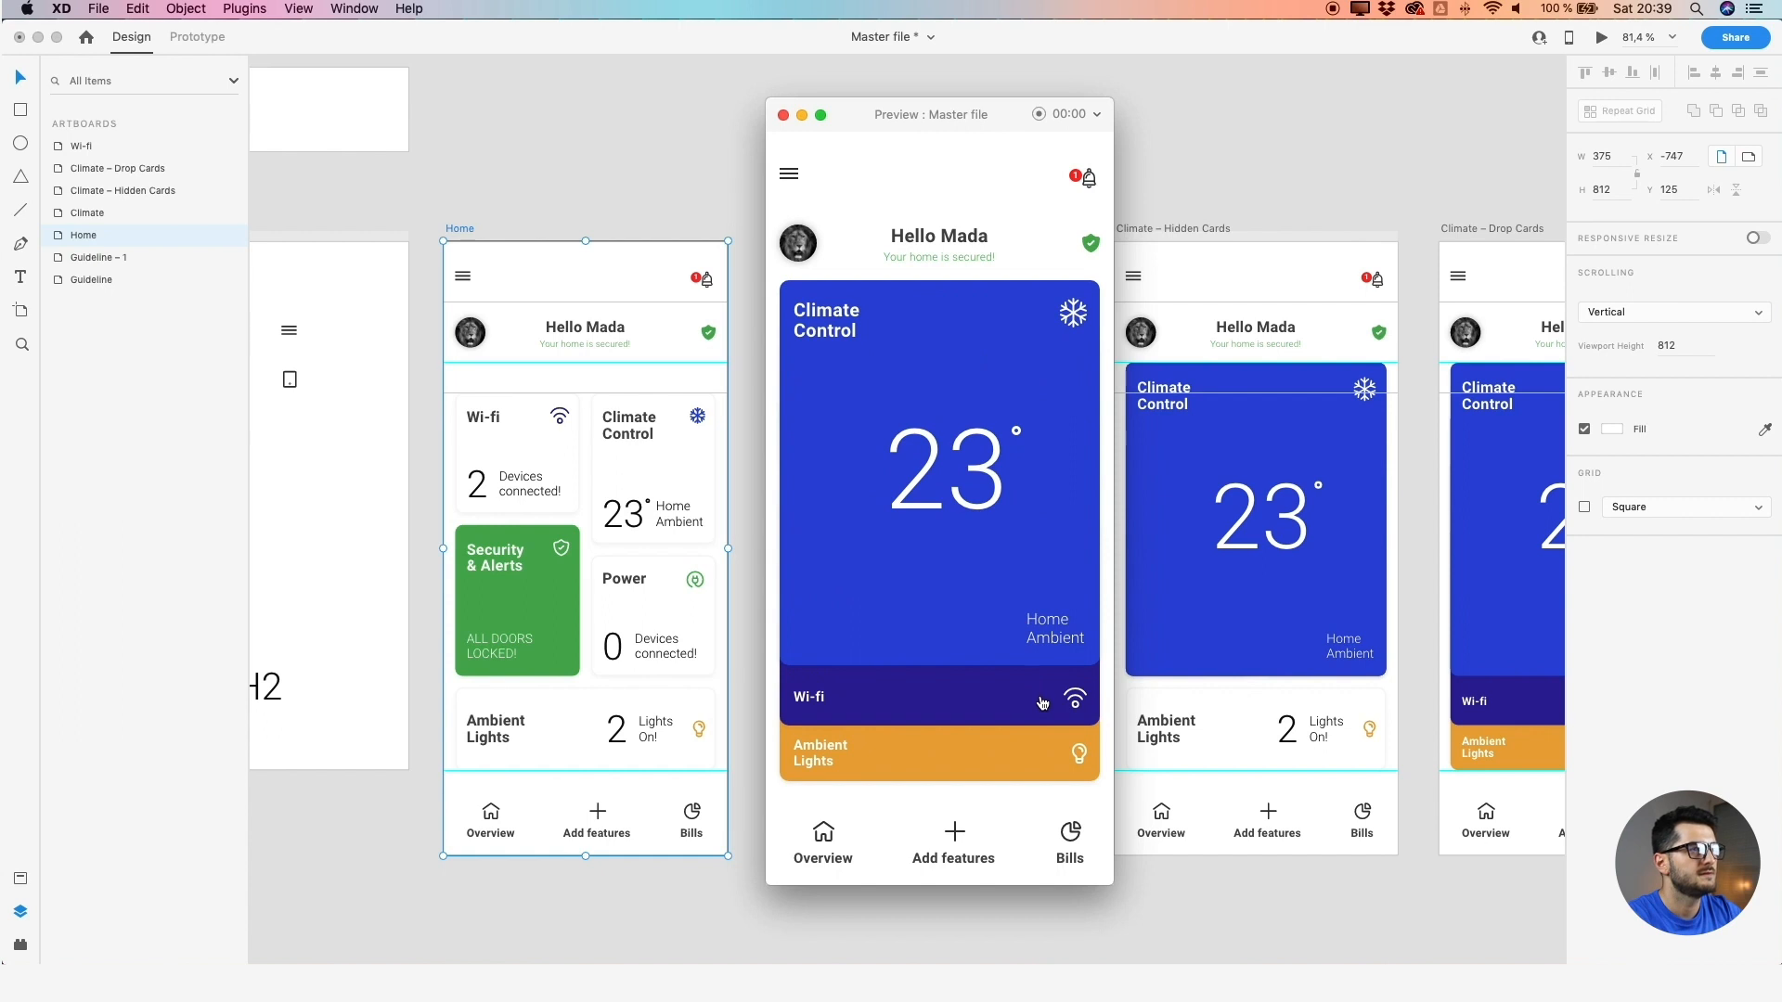
Test switching from Climate Control to Wi-fi and back four times in the preview, and close it
click(1042, 702)
click(895, 317)
click(922, 683)
click(903, 327)
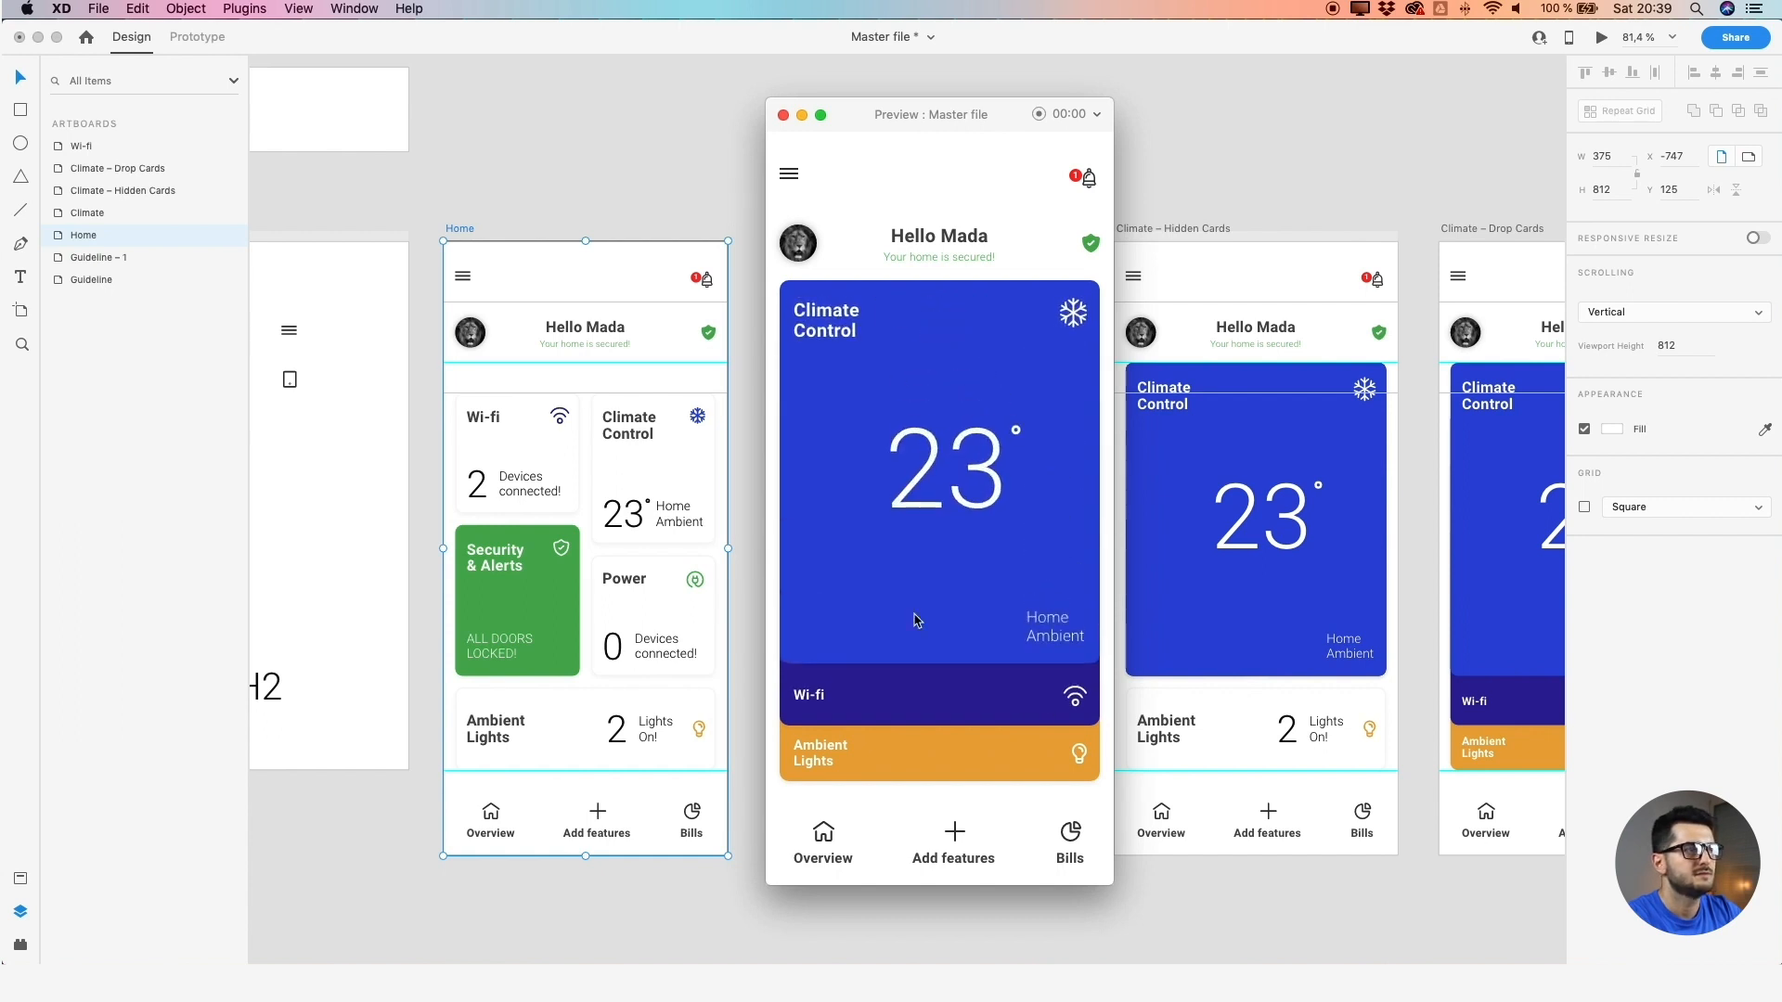
click(925, 712)
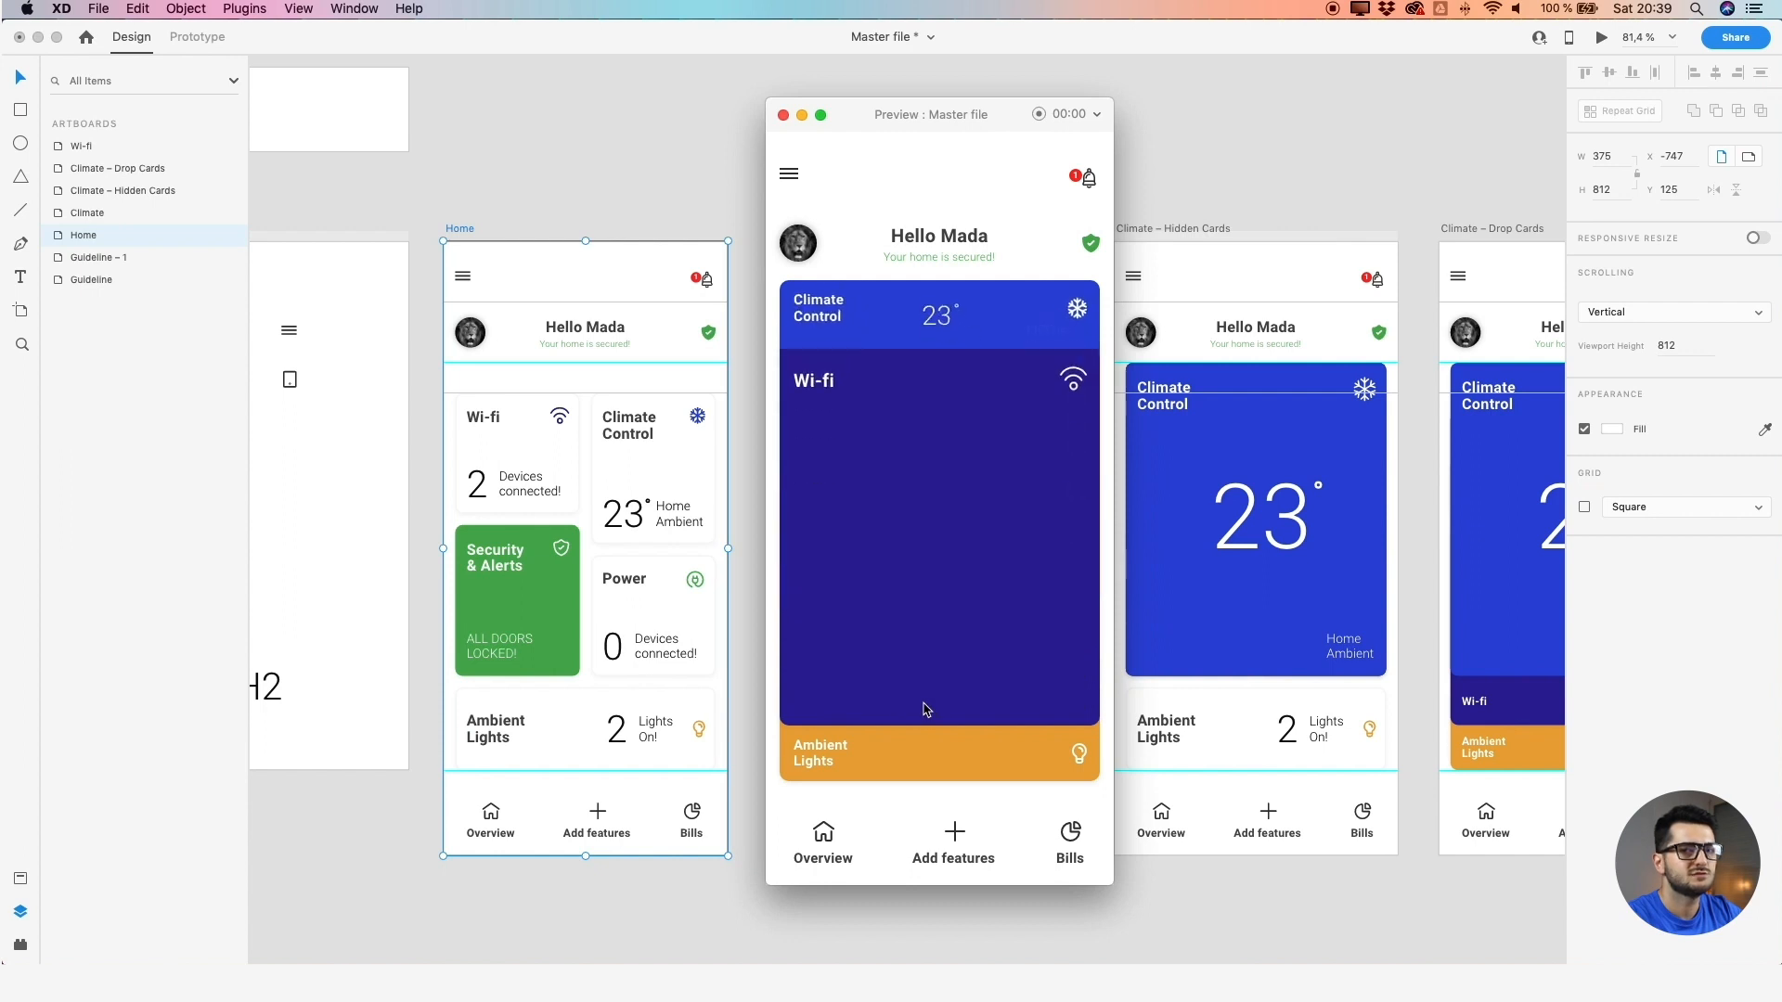
click(870, 321)
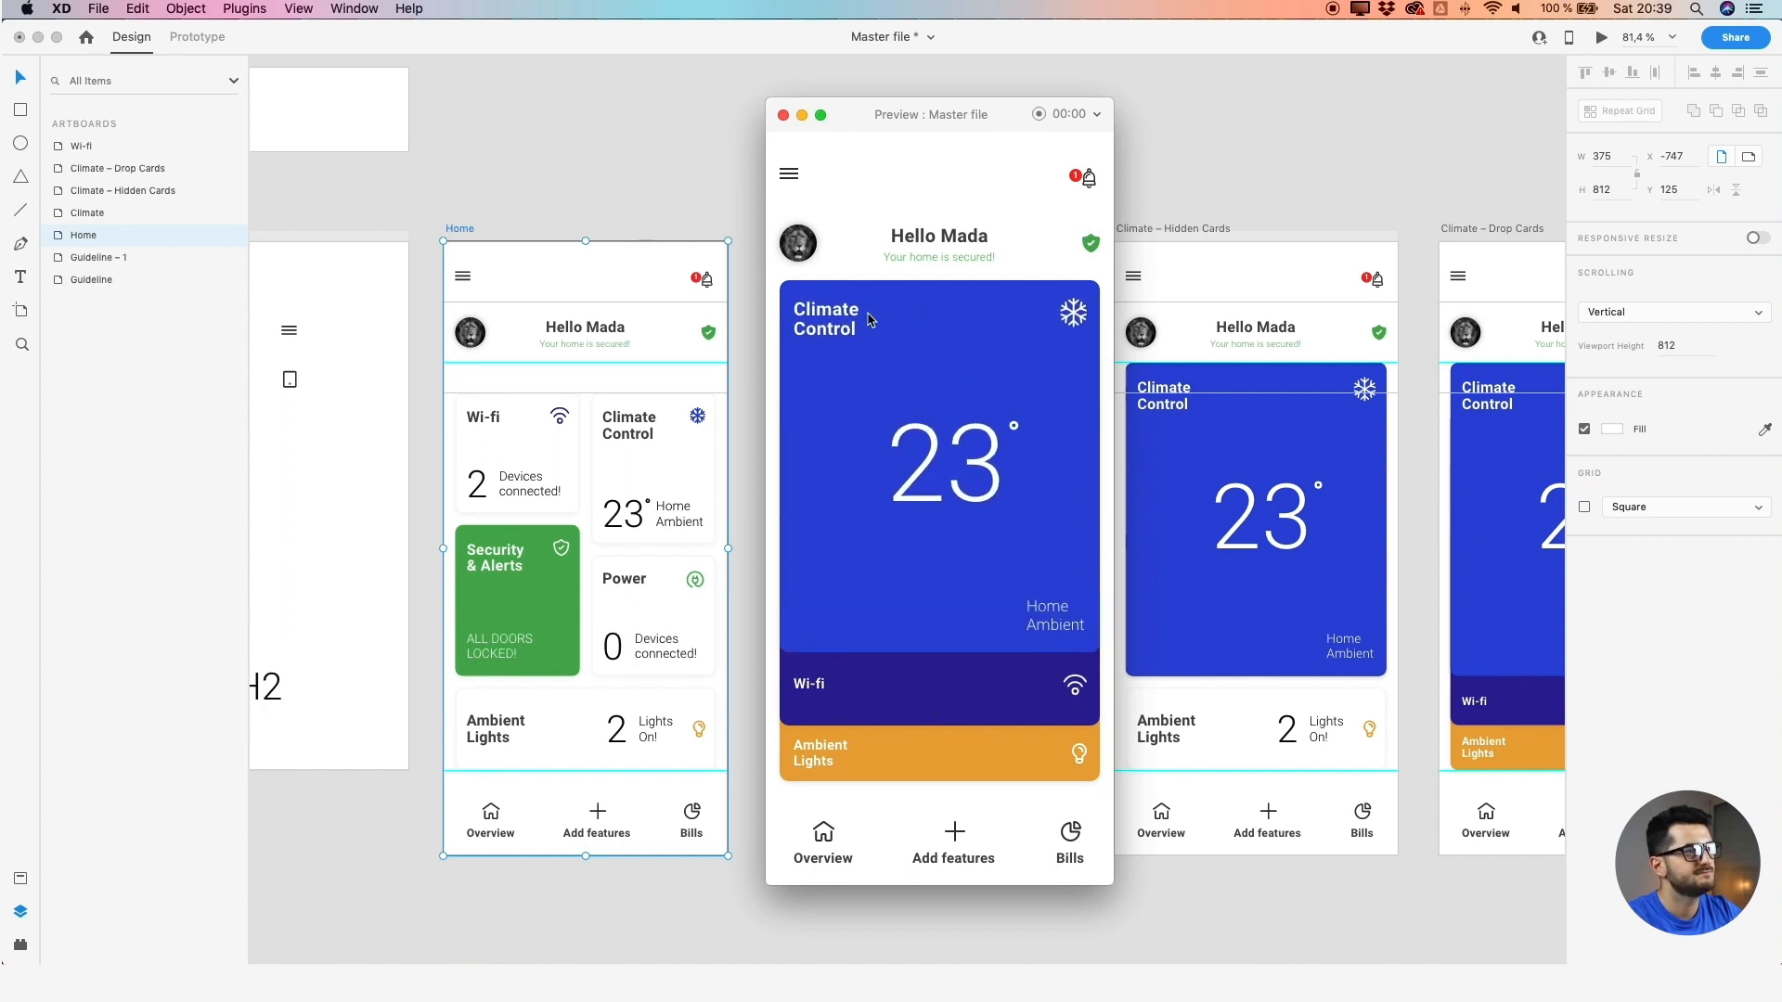
click(870, 710)
click(846, 332)
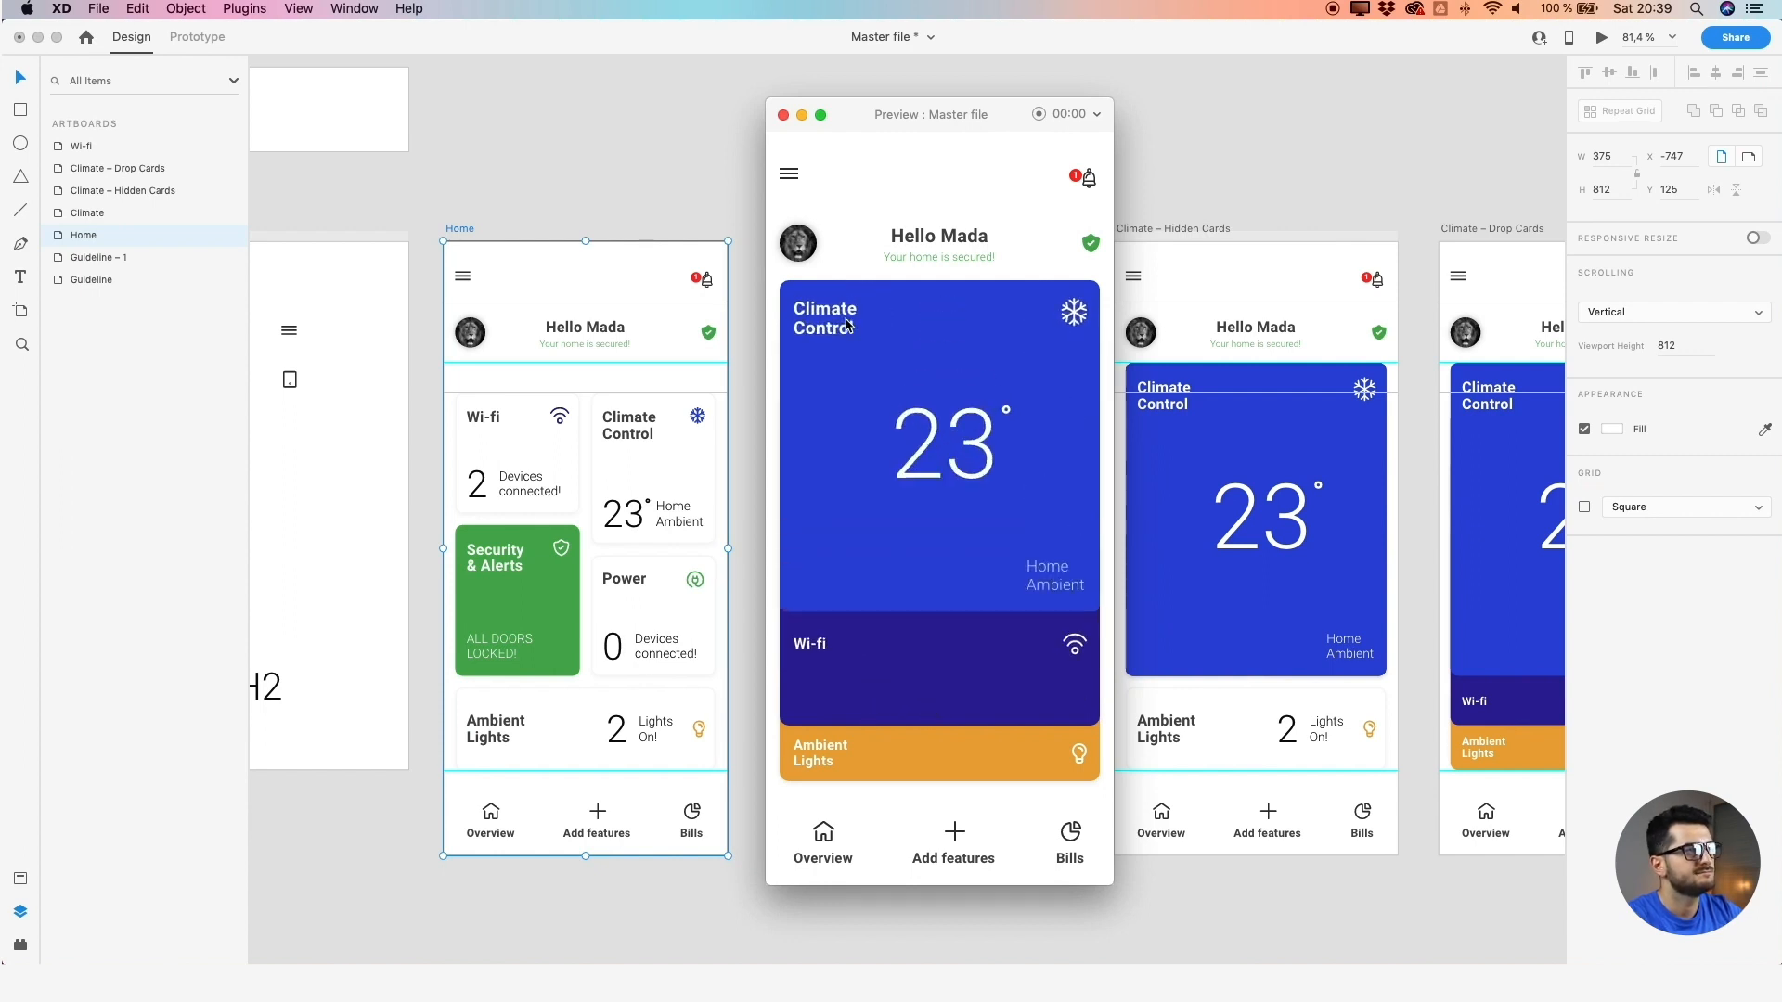
click(783, 114)
drag(1377, 159, 1067, 173)
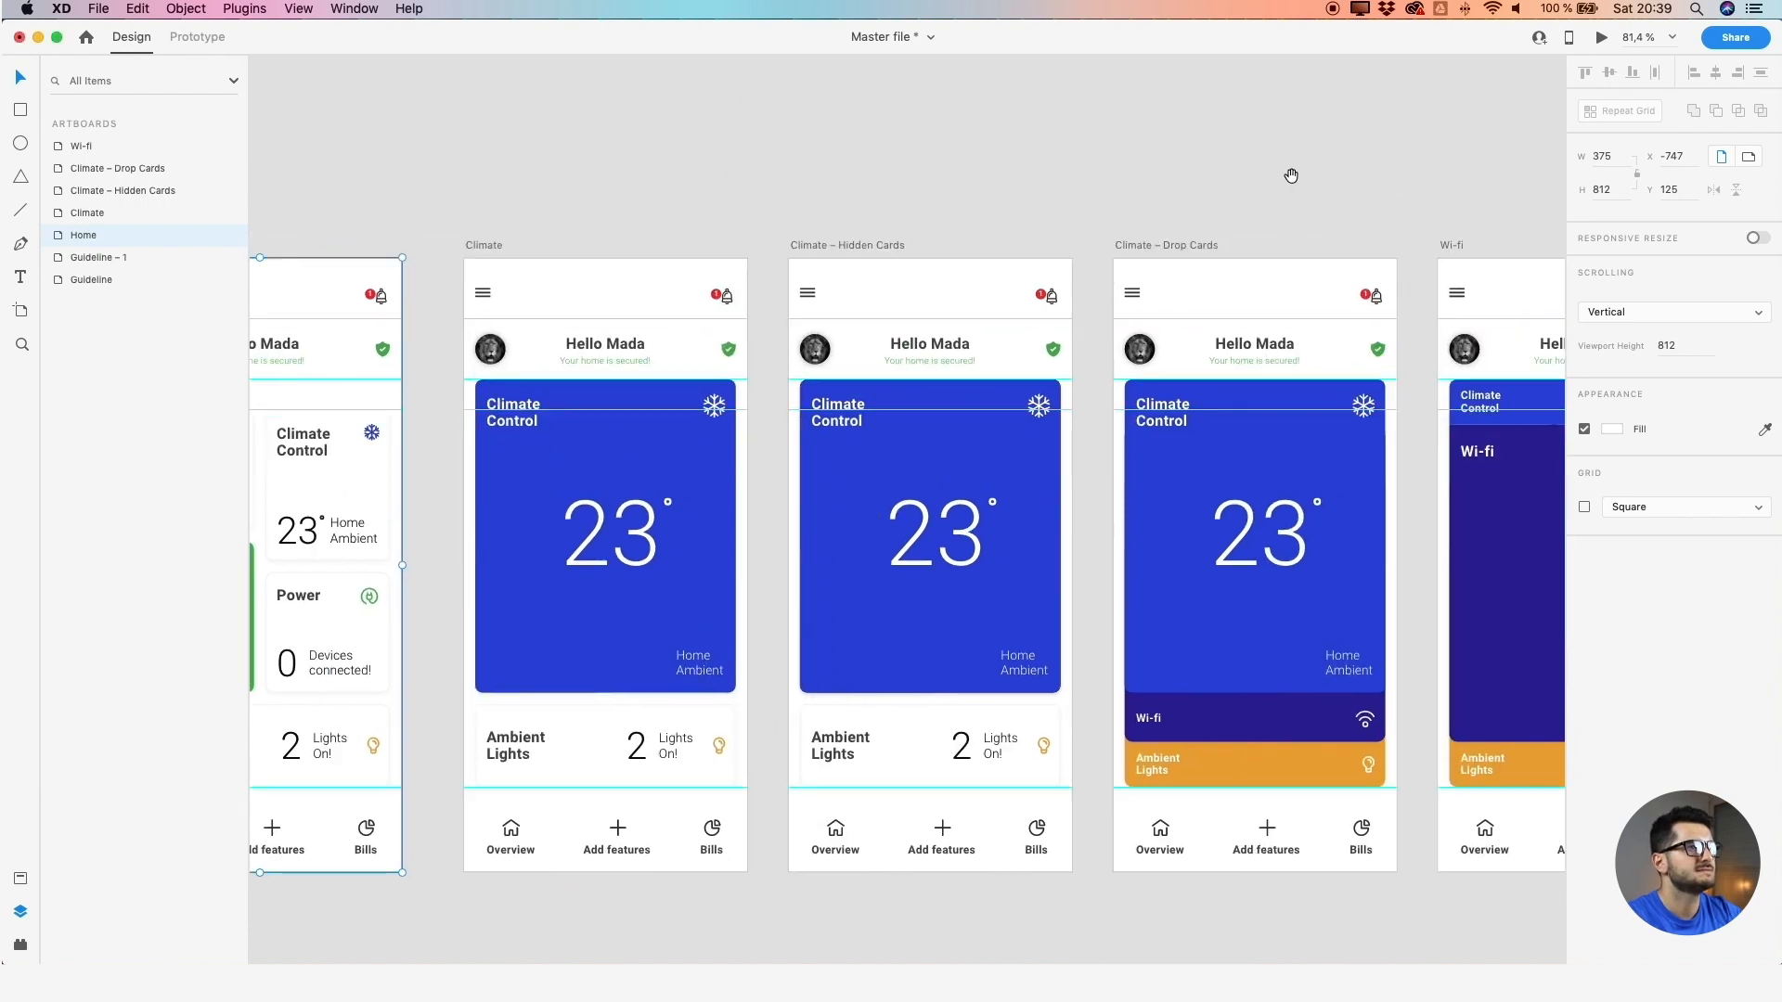
drag(1289, 175, 739, 171)
drag(950, 170, 884, 165)
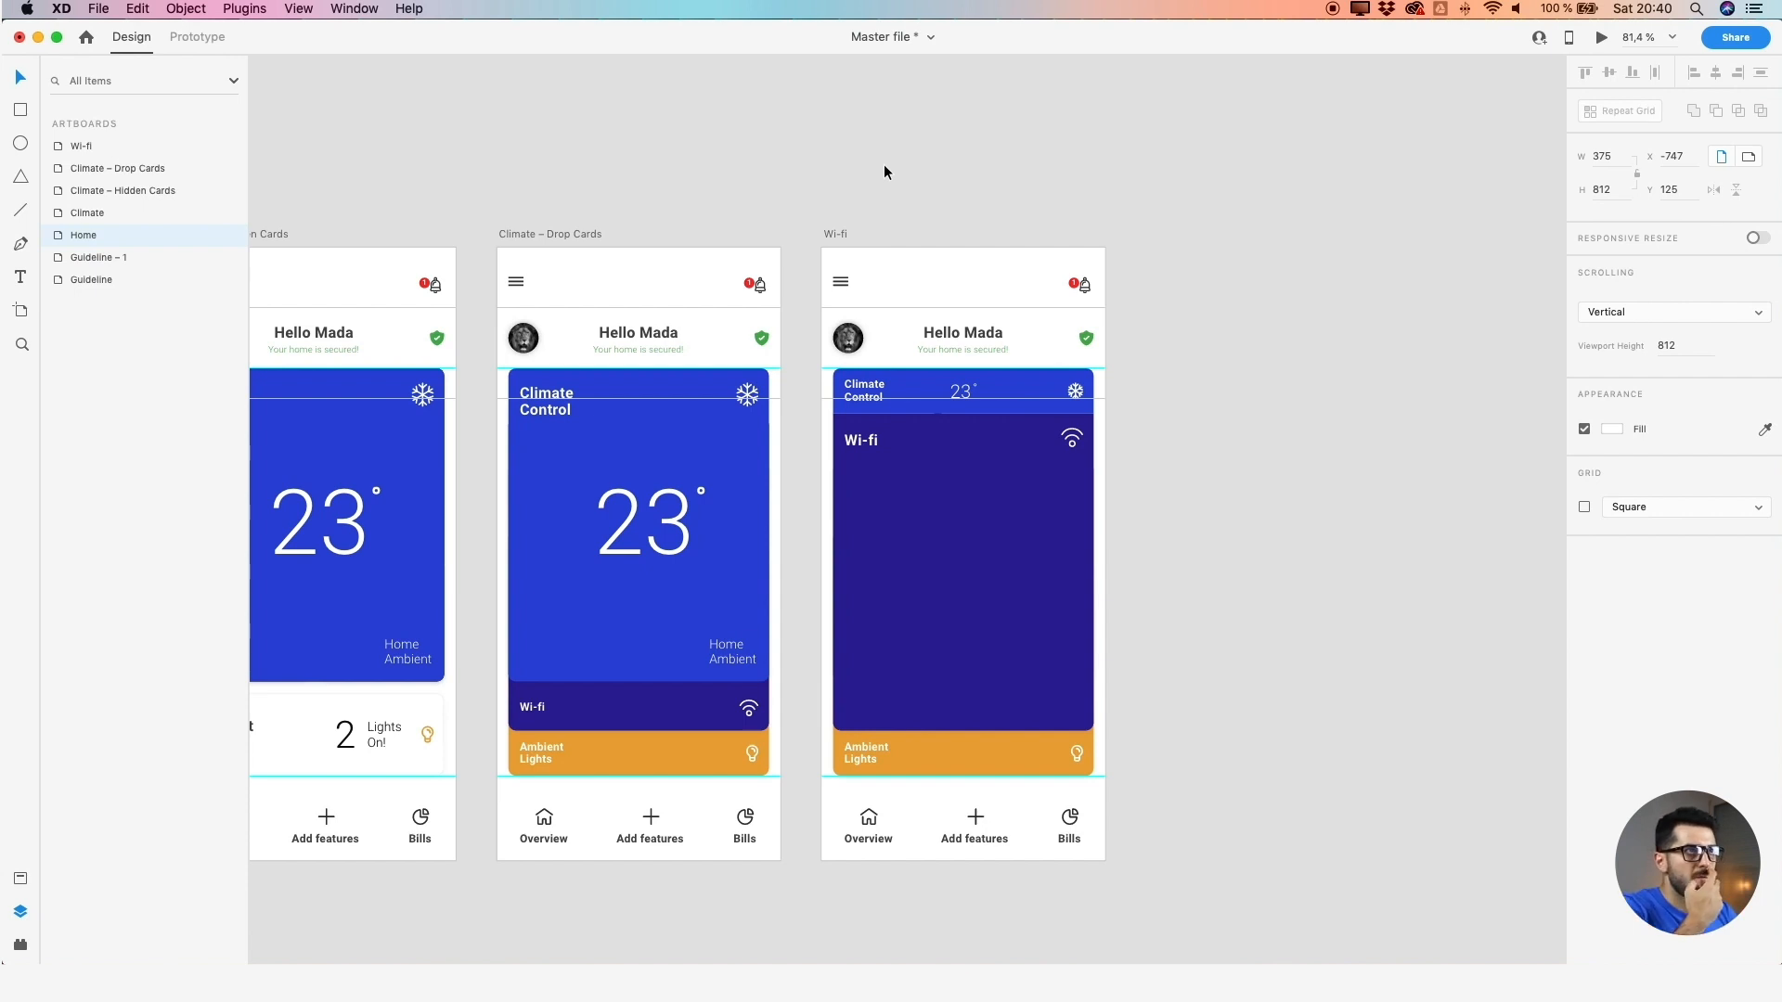
click(894, 176)
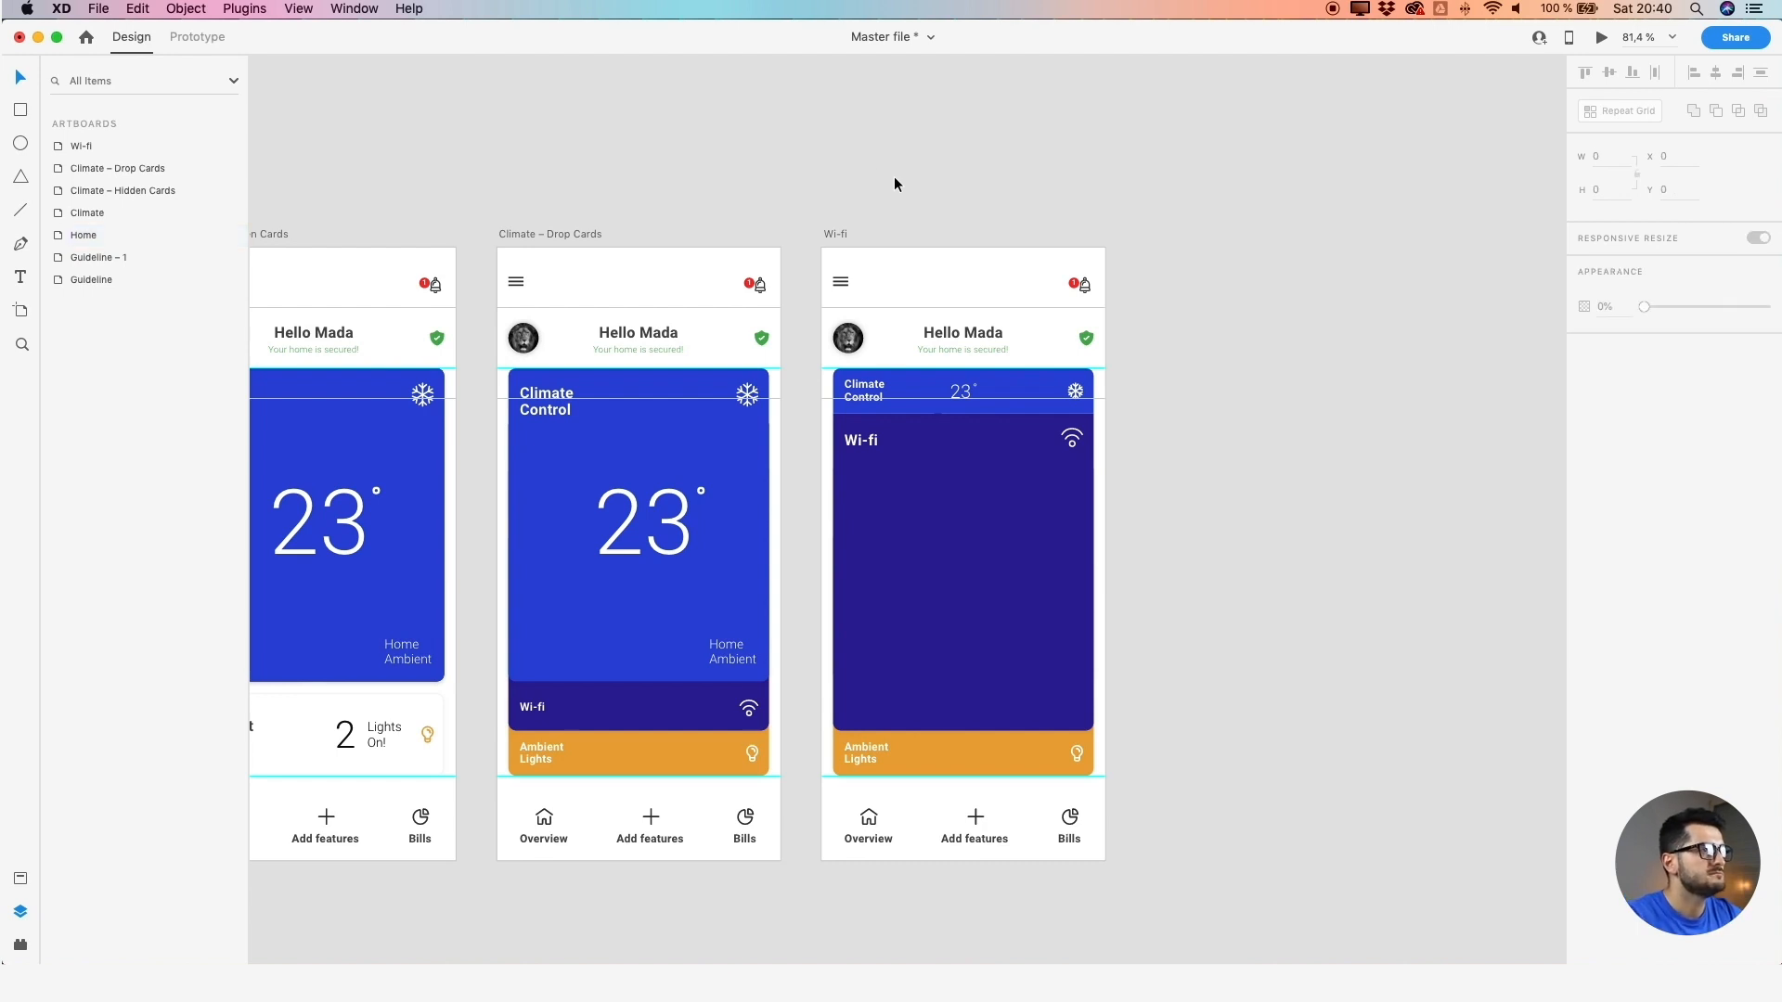
scroll(894, 177, down, 3)
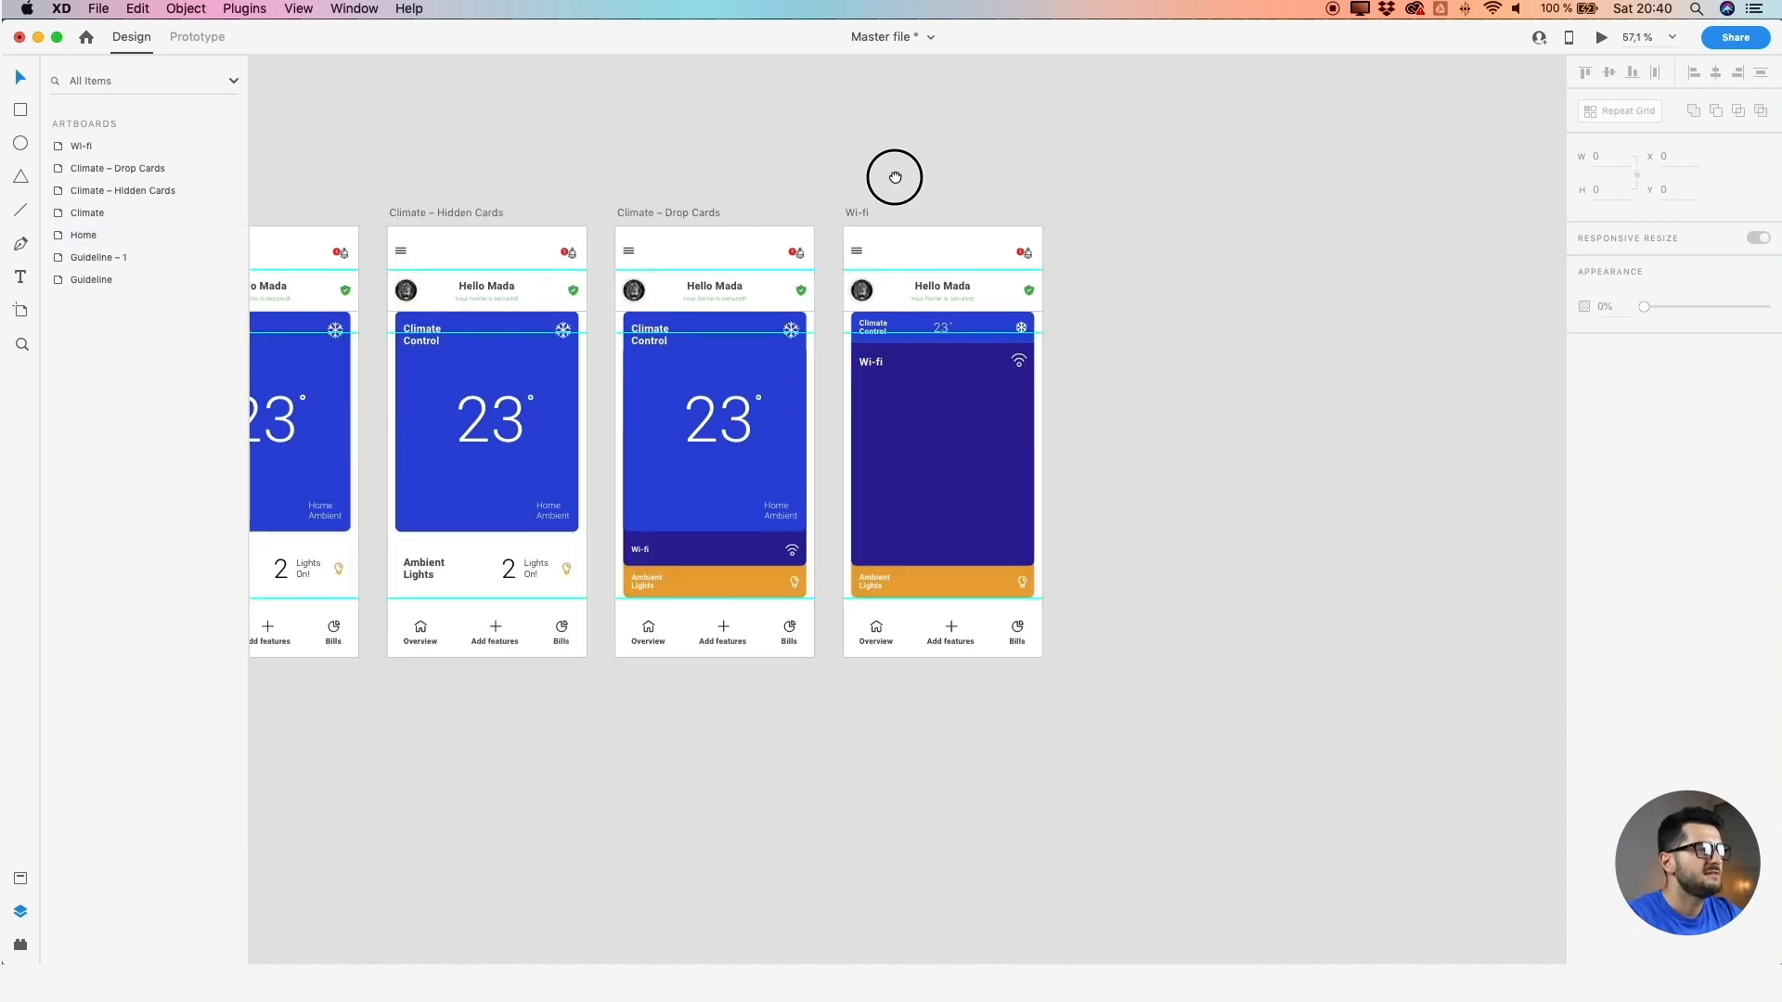
drag(894, 178, 1072, 261)
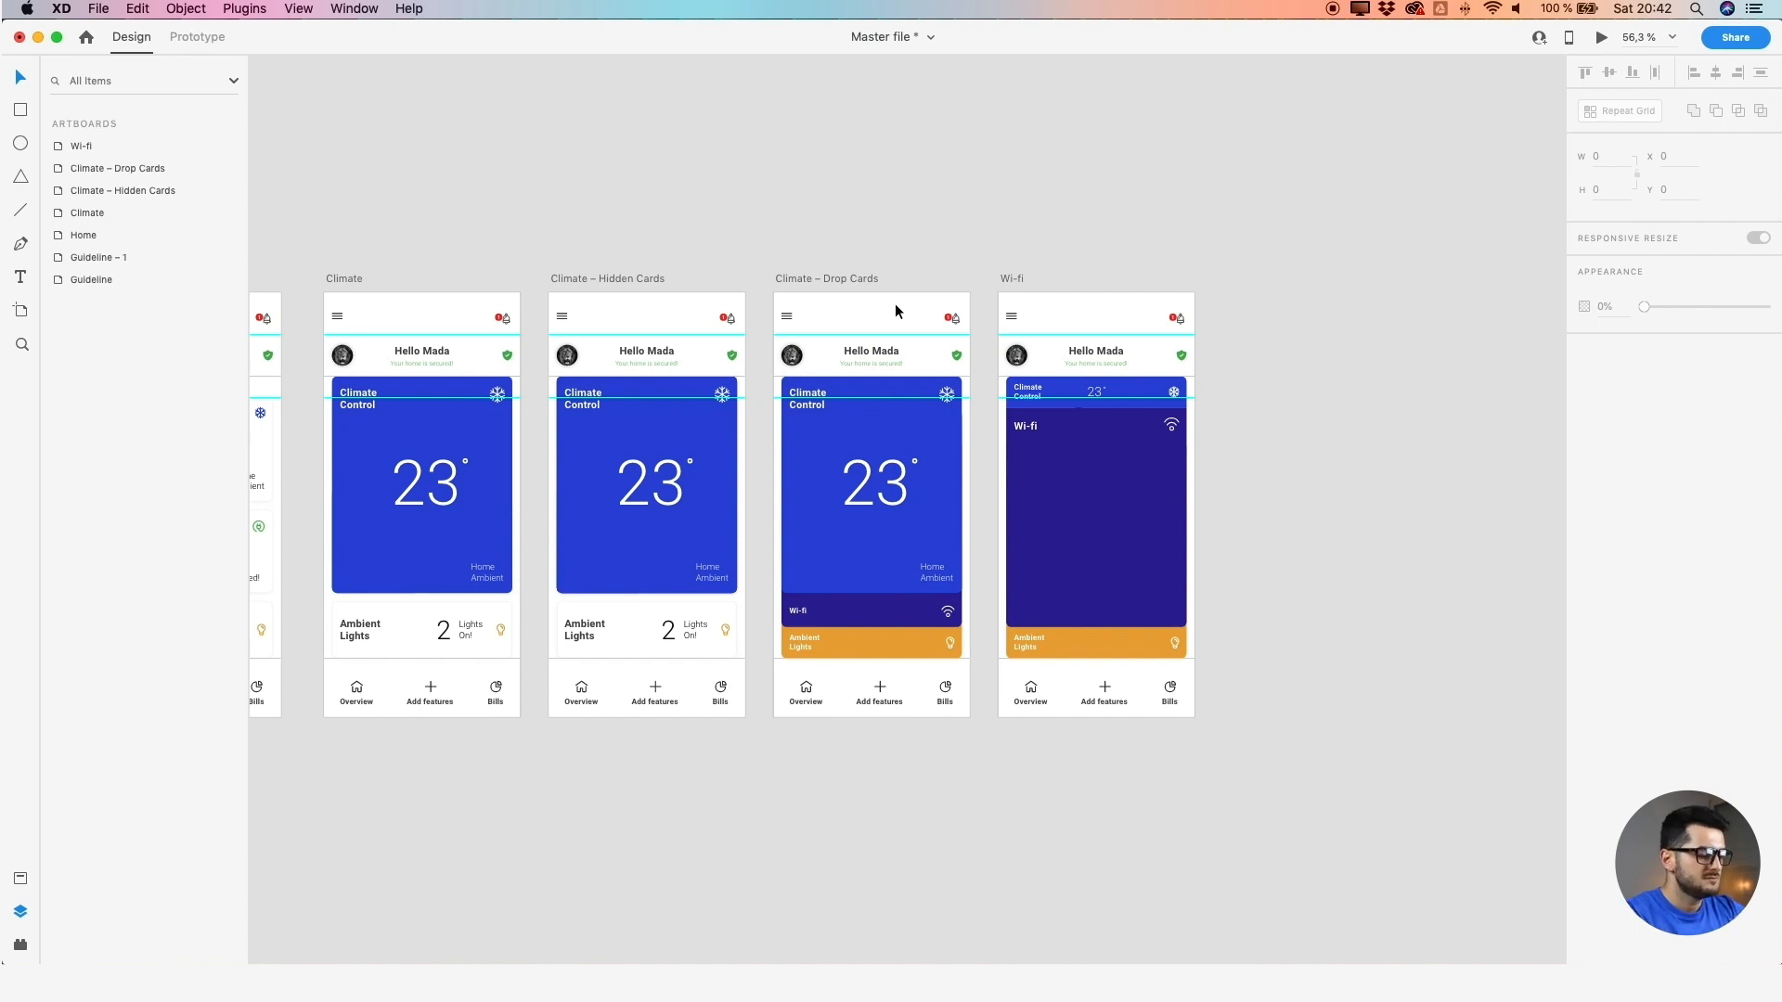
Preview the prototype from the Home artboard again, opening Climate Control, expanding the Wi-fi card and returning to Climate Control
drag(772, 223, 1100, 233)
click(422, 287)
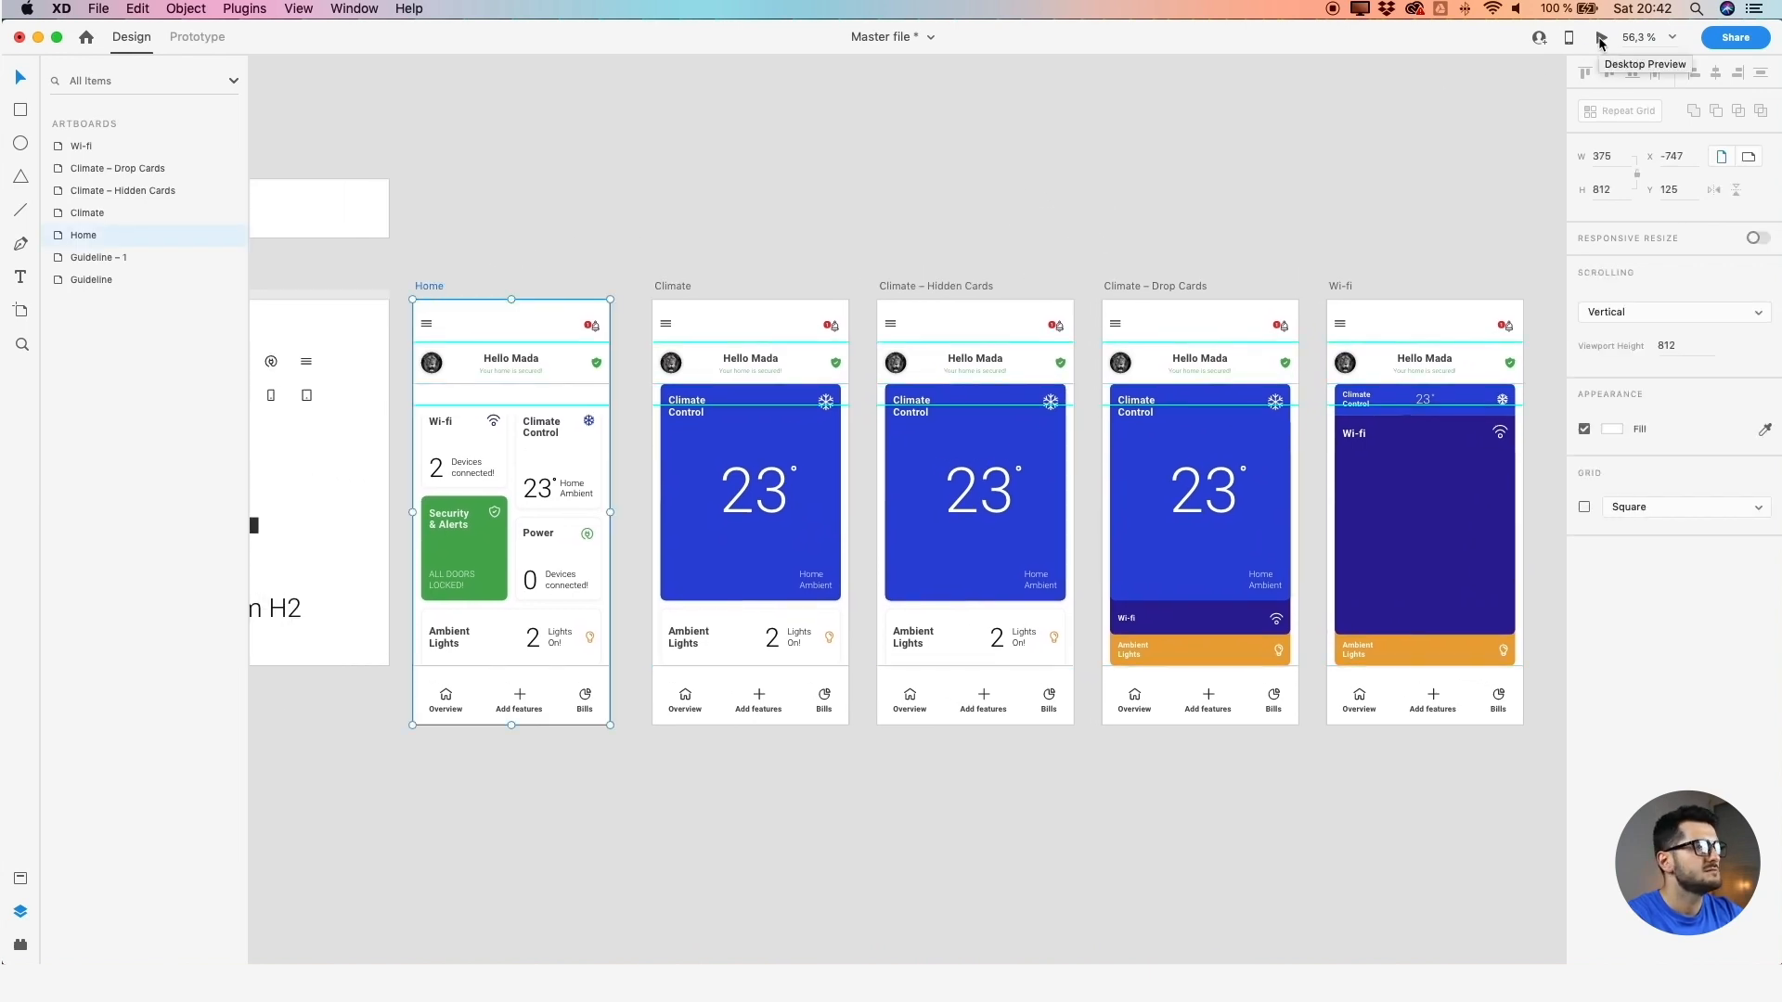
click(1601, 42)
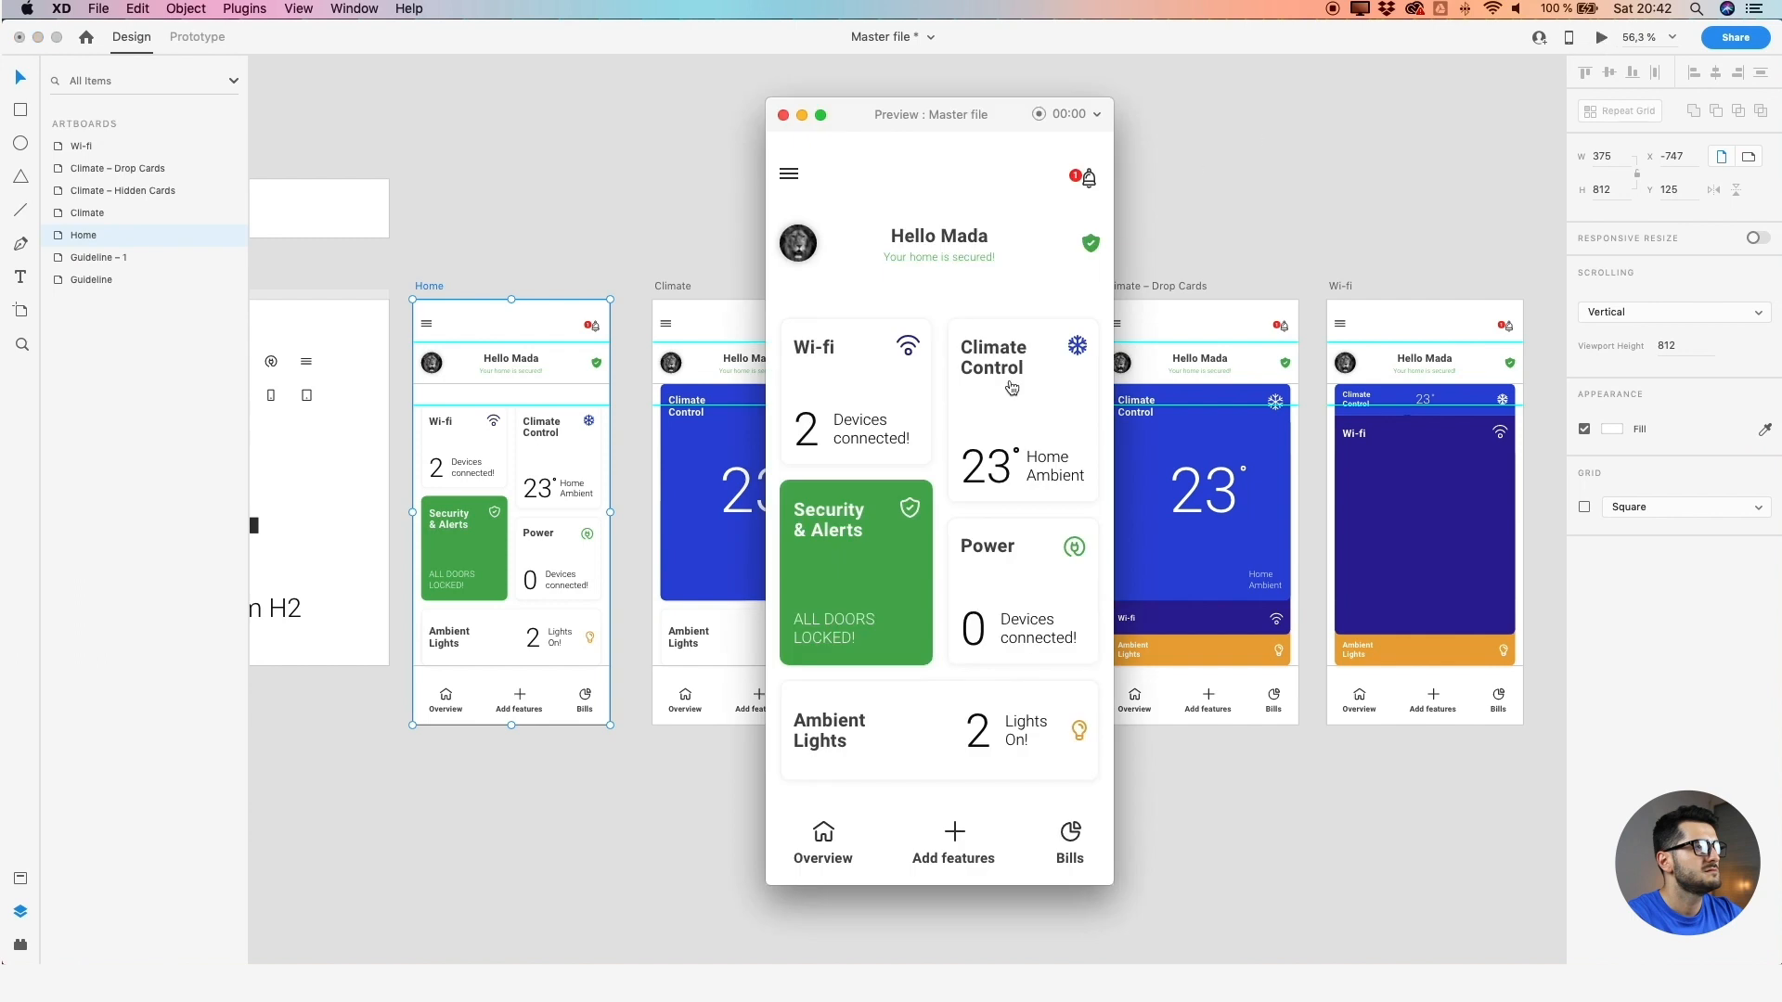
click(1012, 387)
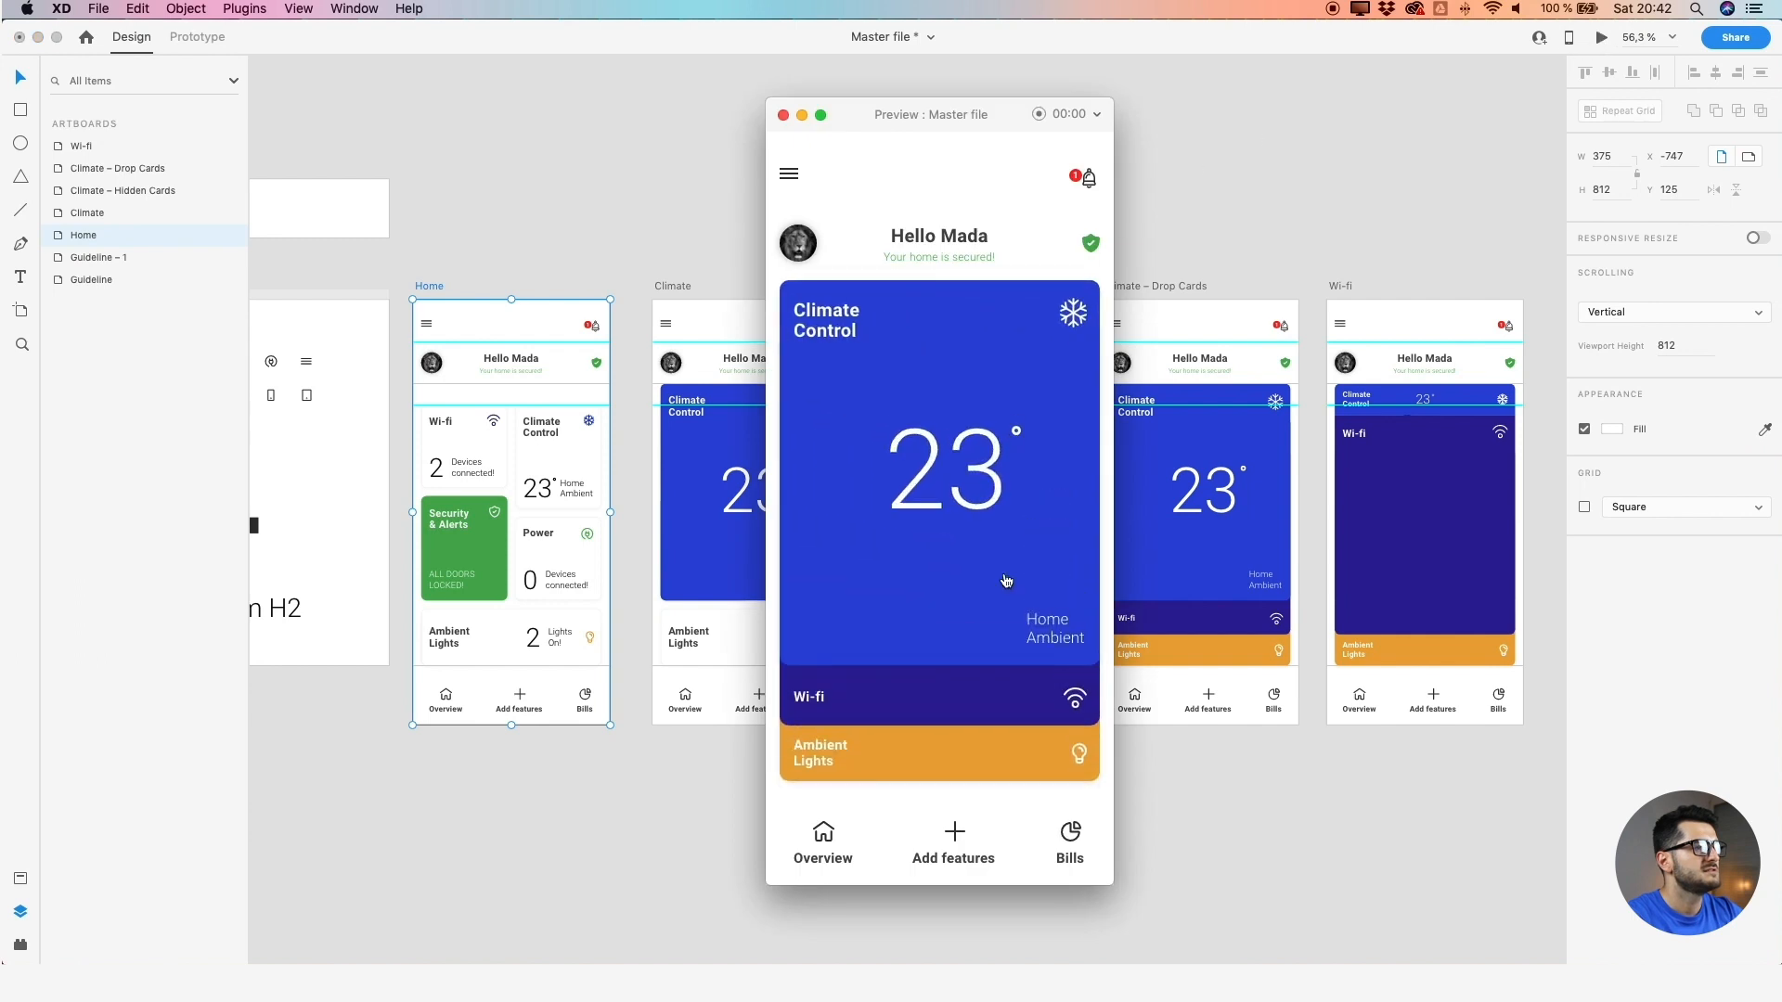
click(1011, 687)
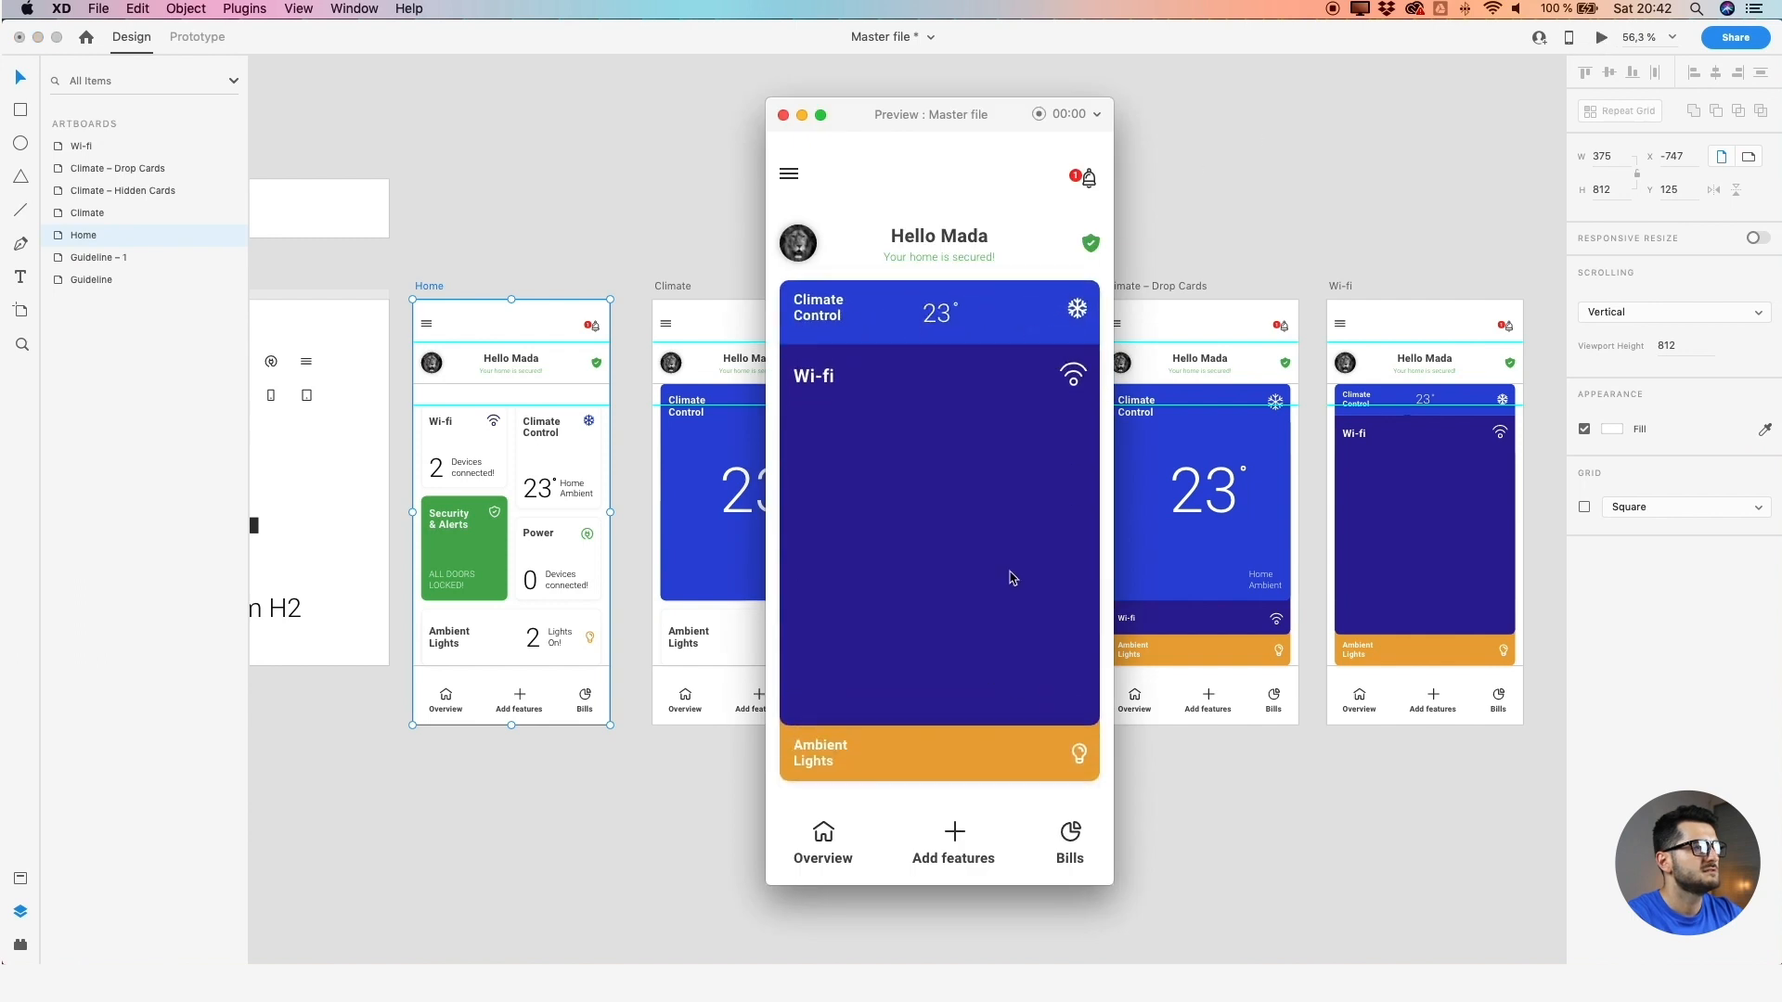
click(1018, 330)
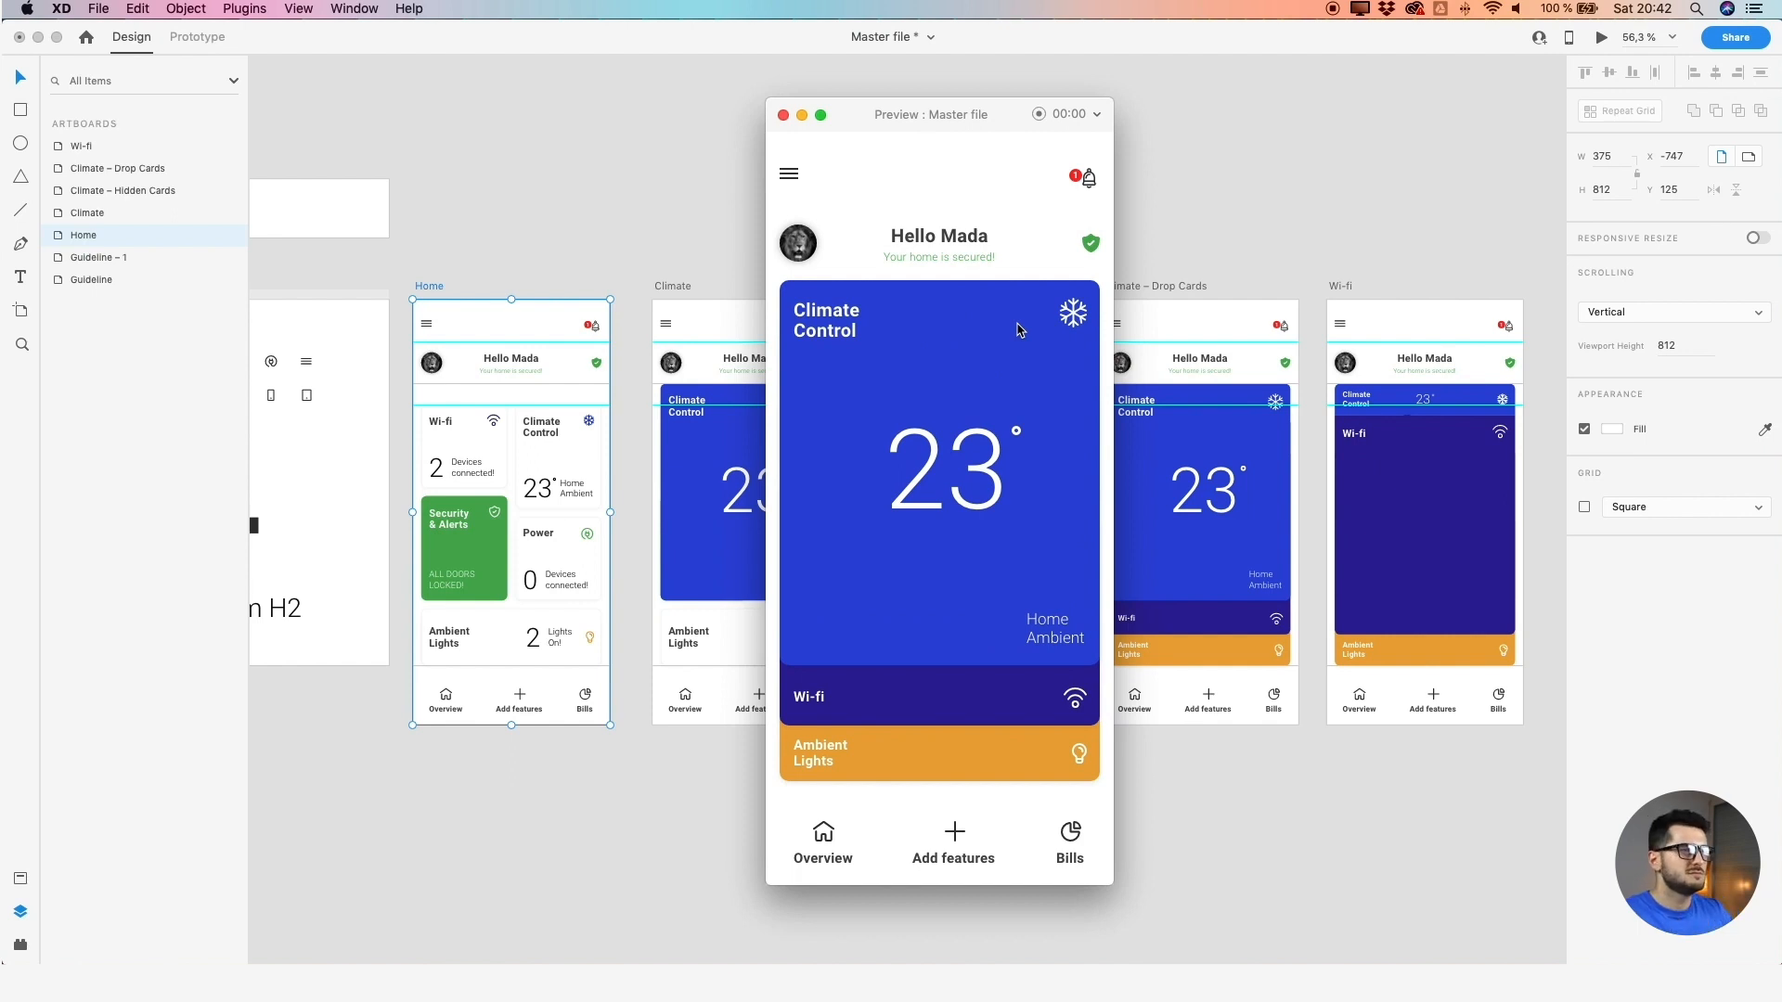